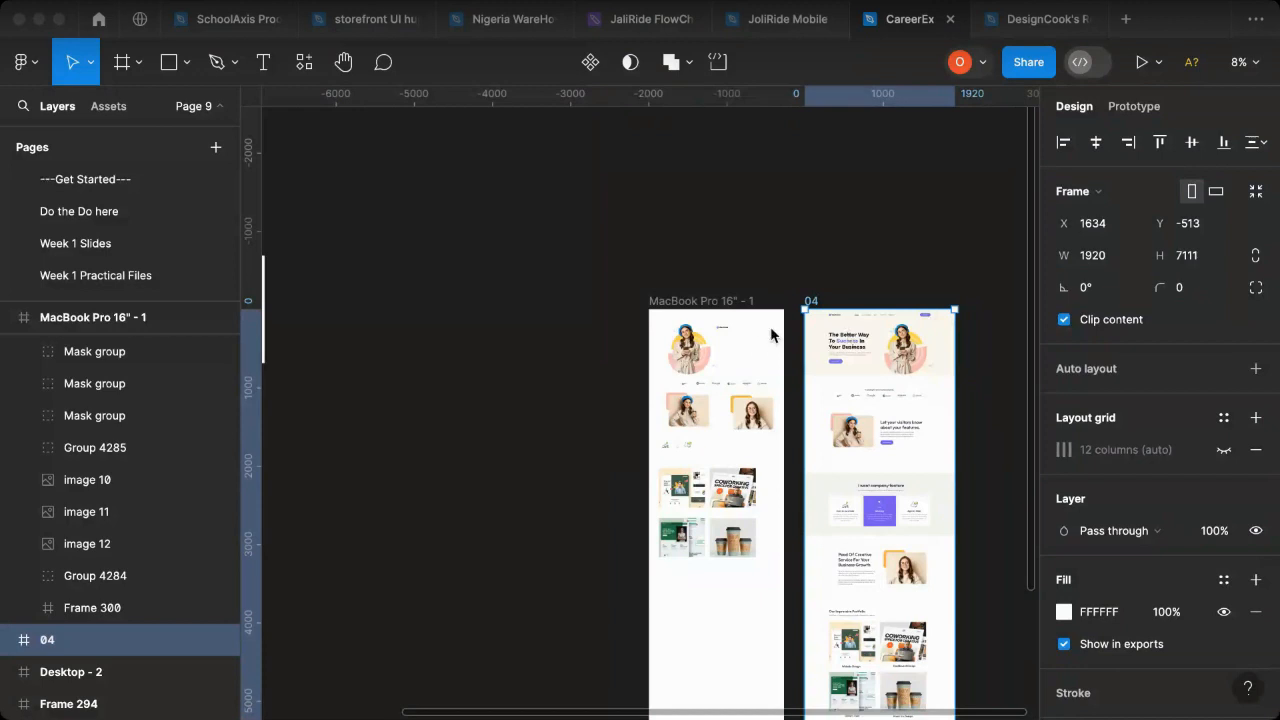
- Move the MacBook Pro 16" - 1 frame up and away from frame 04, to about X -733, Y -1364
scroll(775, 331, right, 5)
scroll(577, 341, up, 4)
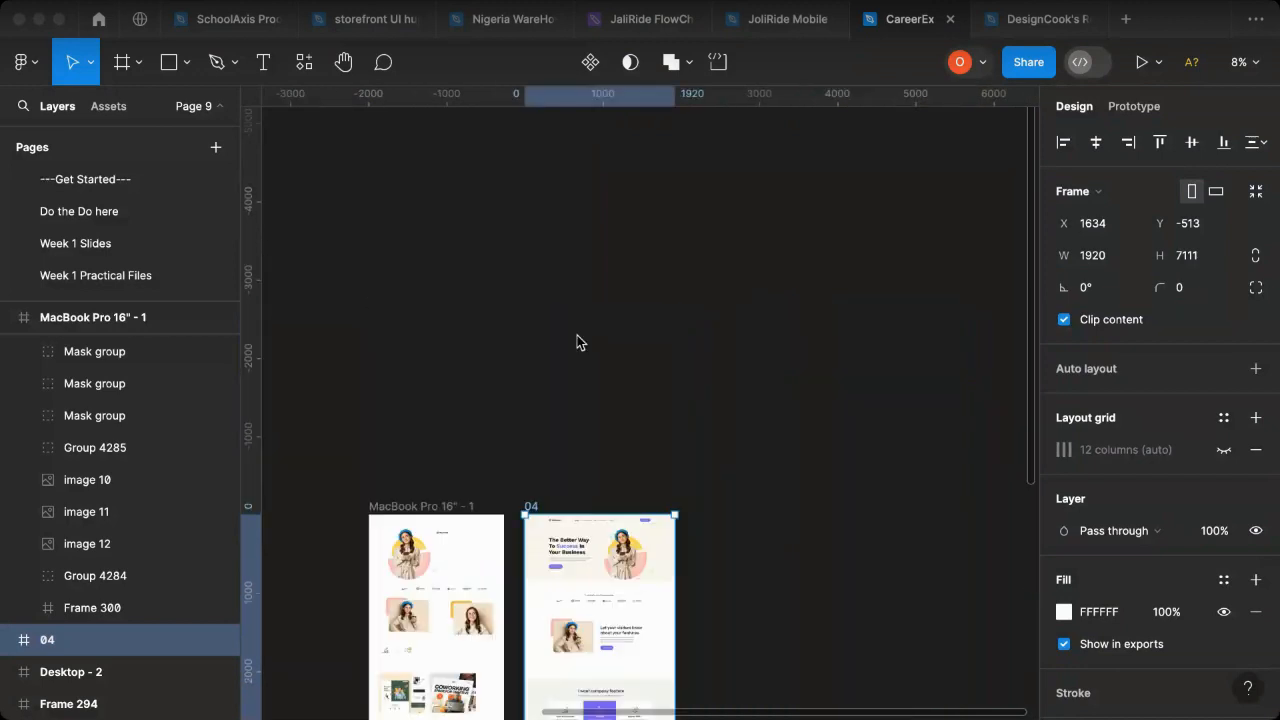
scroll(577, 335, up, 10)
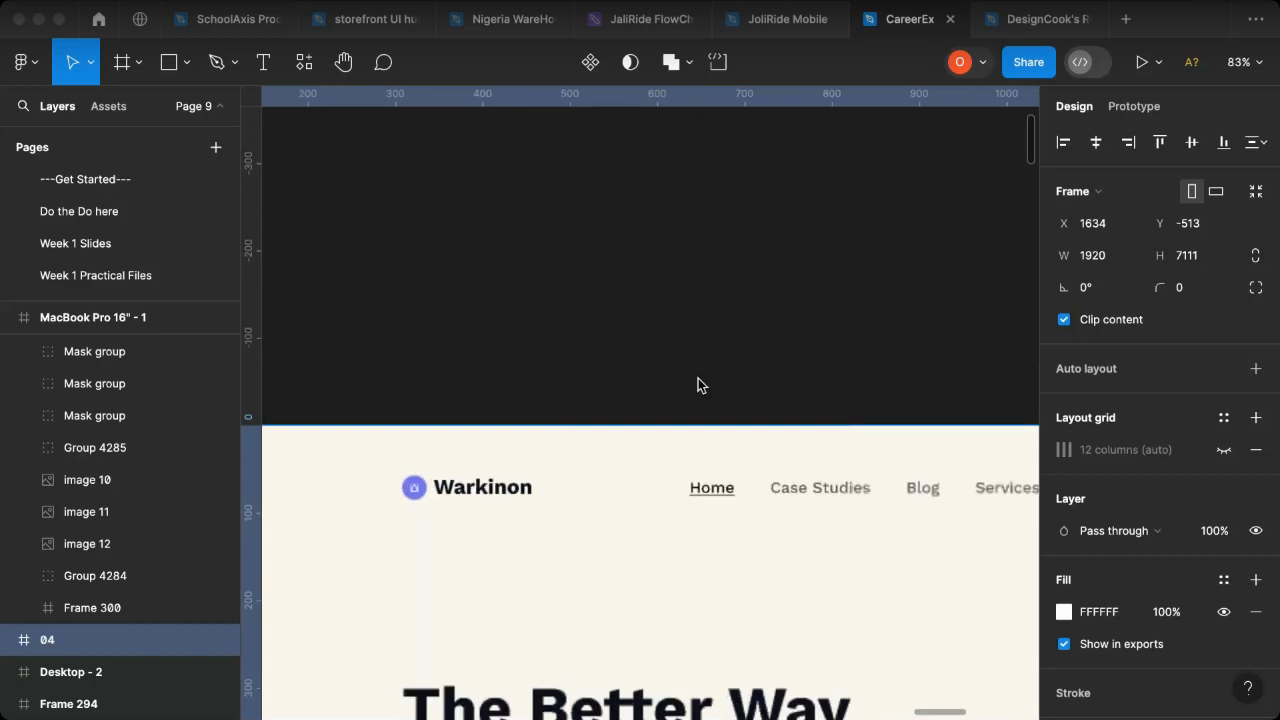
scroll(689, 389, down, 10)
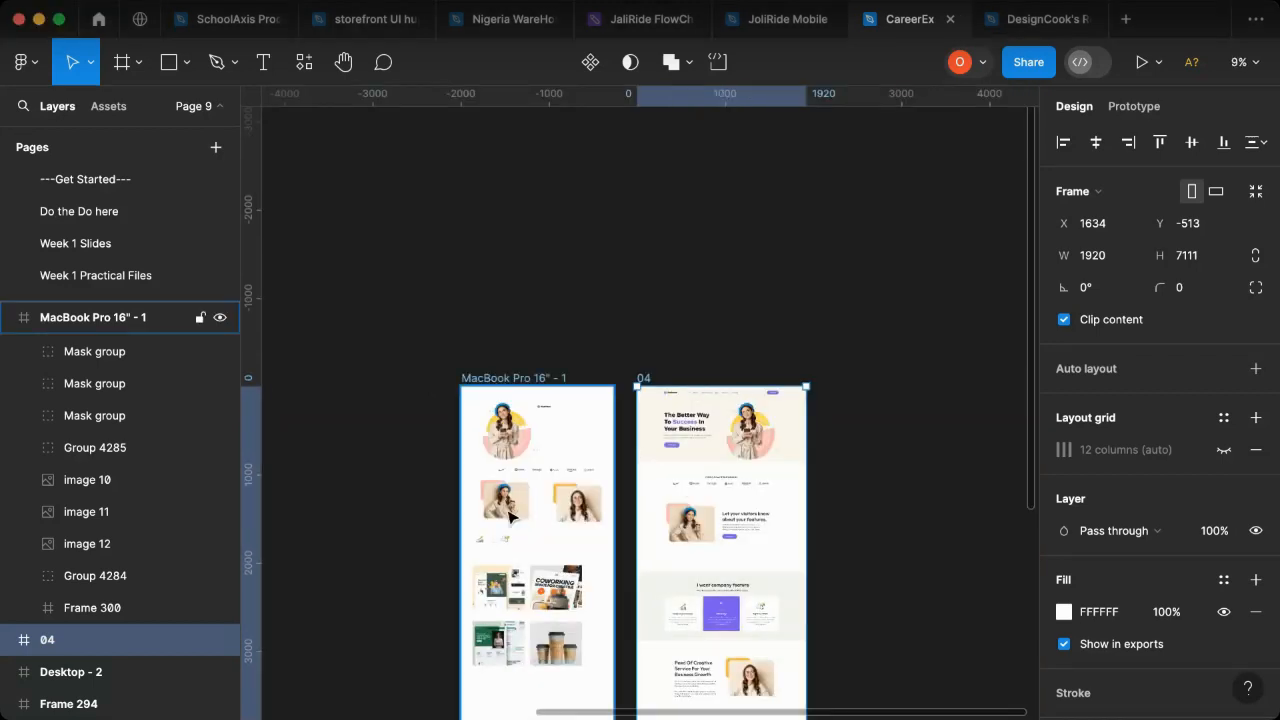
click(529, 396)
drag(529, 396, 497, 322)
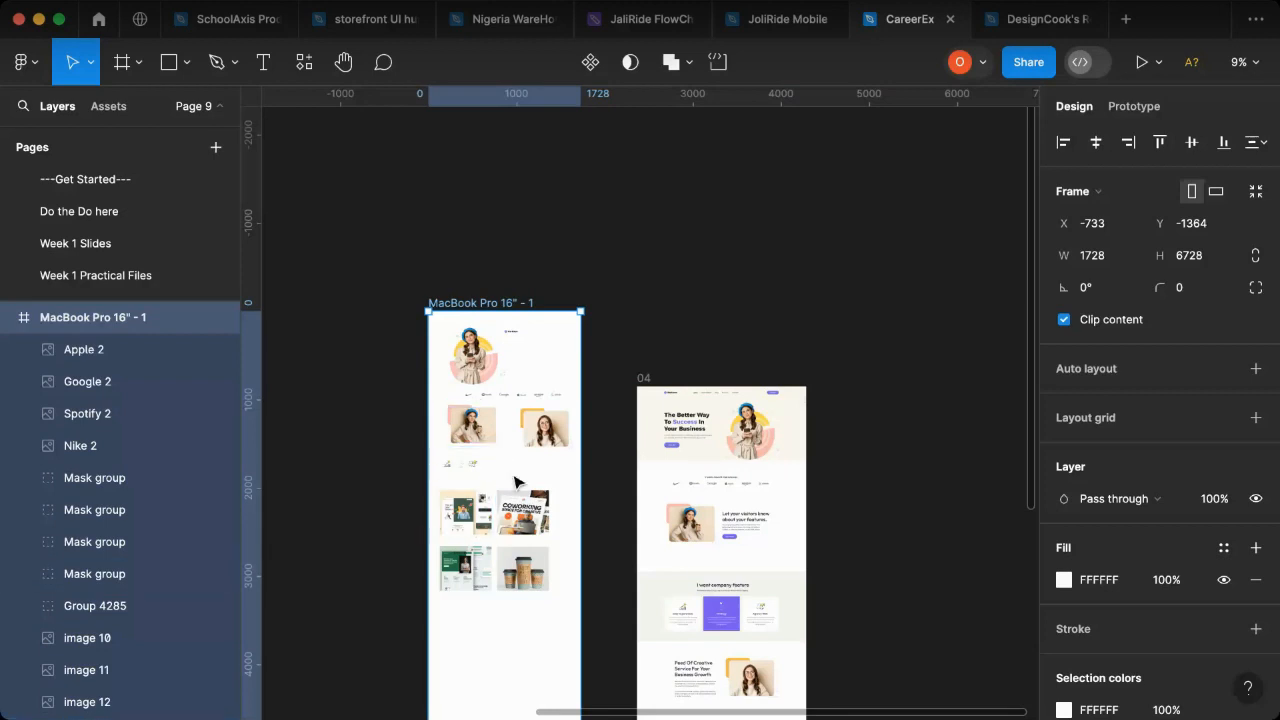
- Examine the reference landing page in frame 04 from hero to footer and compare it with the image assets in the MacBook Pro frame
scroll(775, 460, down, 4)
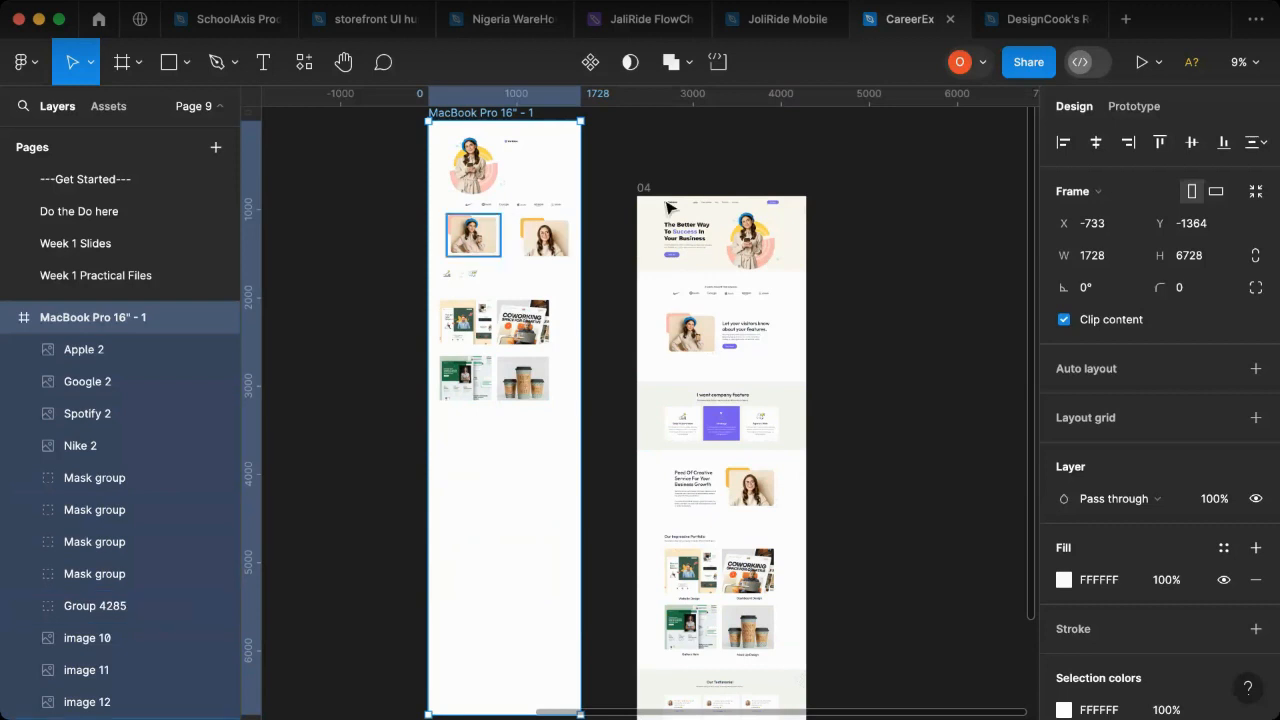
click(751, 258)
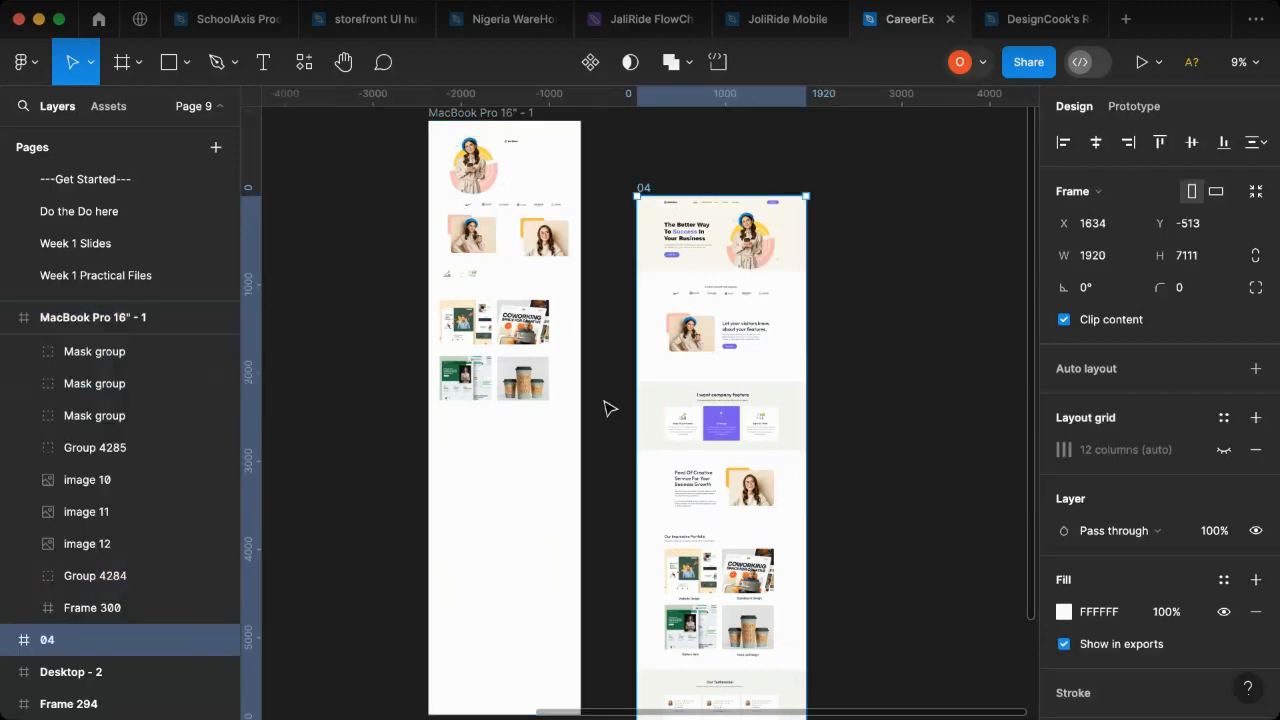
scroll(718, 530, down, 1)
scroll(732, 550, down, 5)
scroll(848, 466, up, 2)
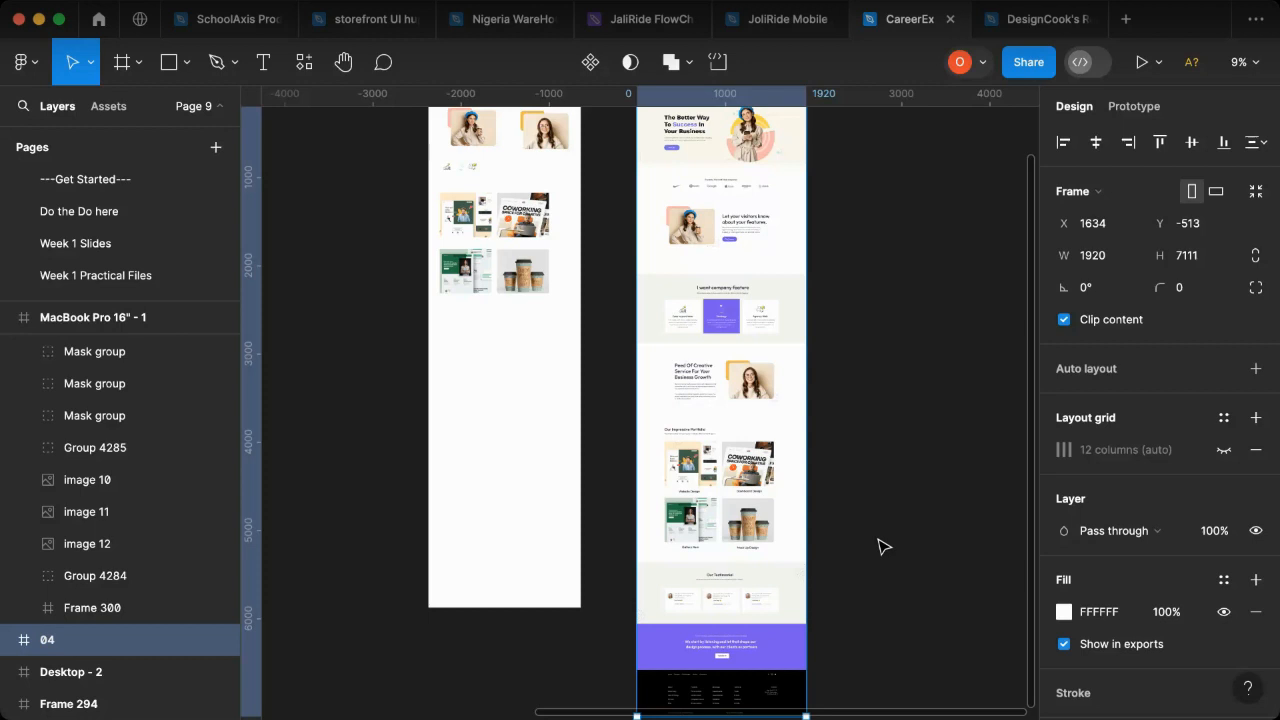
scroll(900, 591, up, 4)
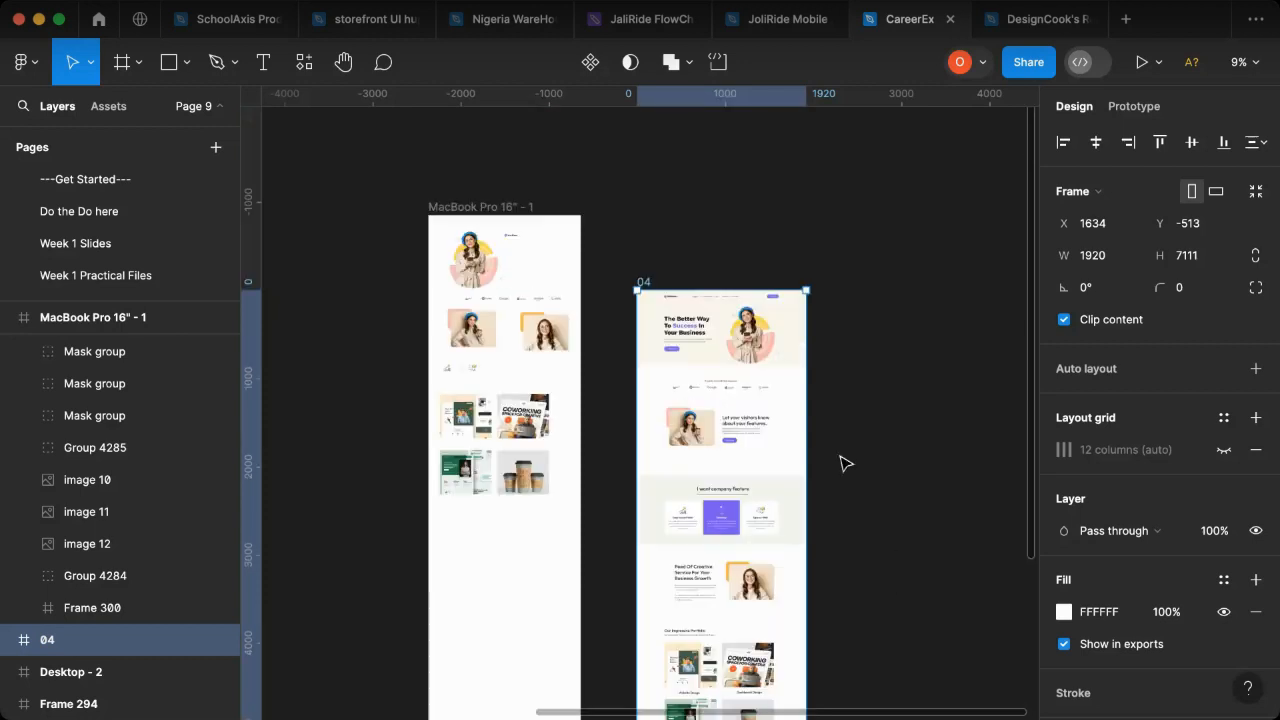
click(450, 212)
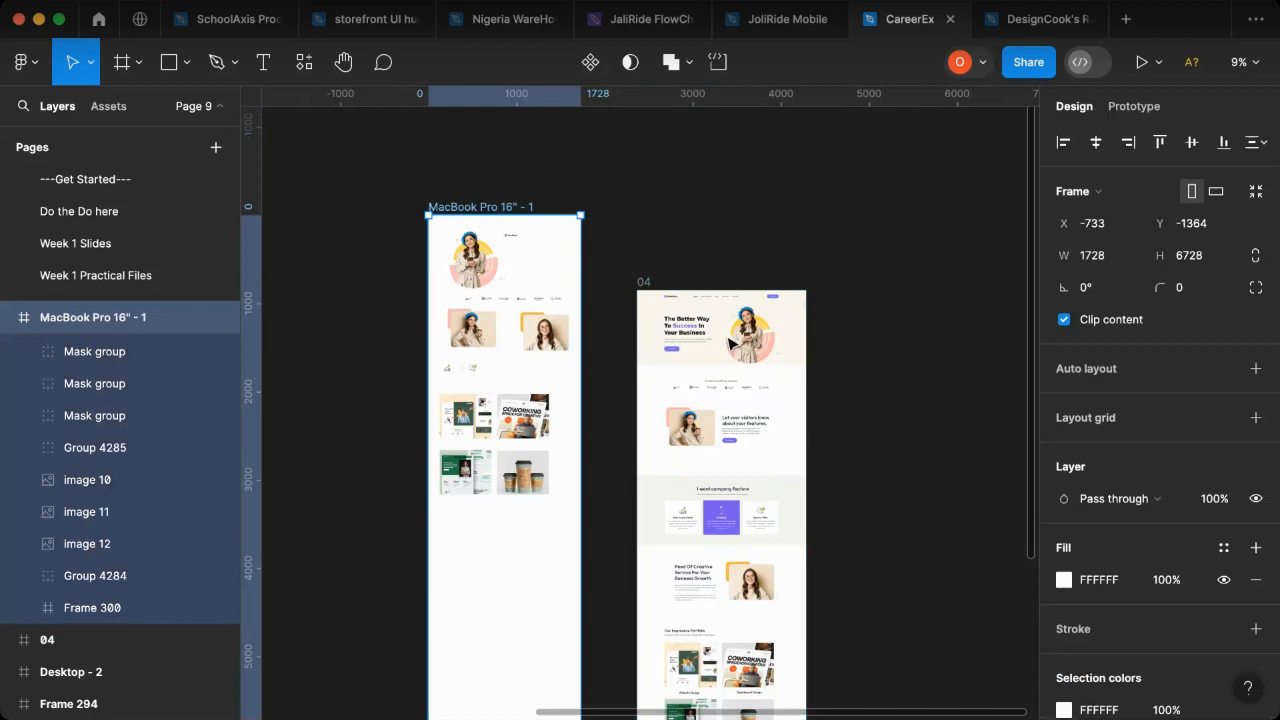
click(711, 345)
scroll(725, 435, down, 1)
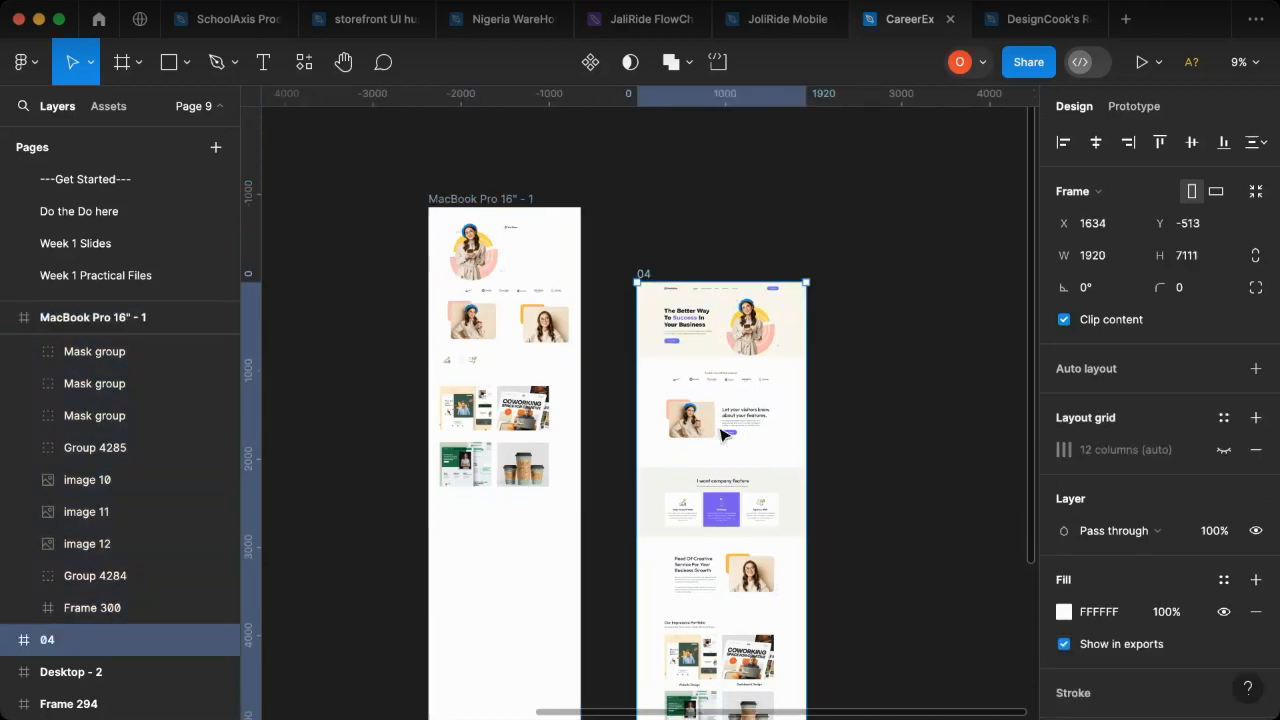
scroll(725, 435, down, 8)
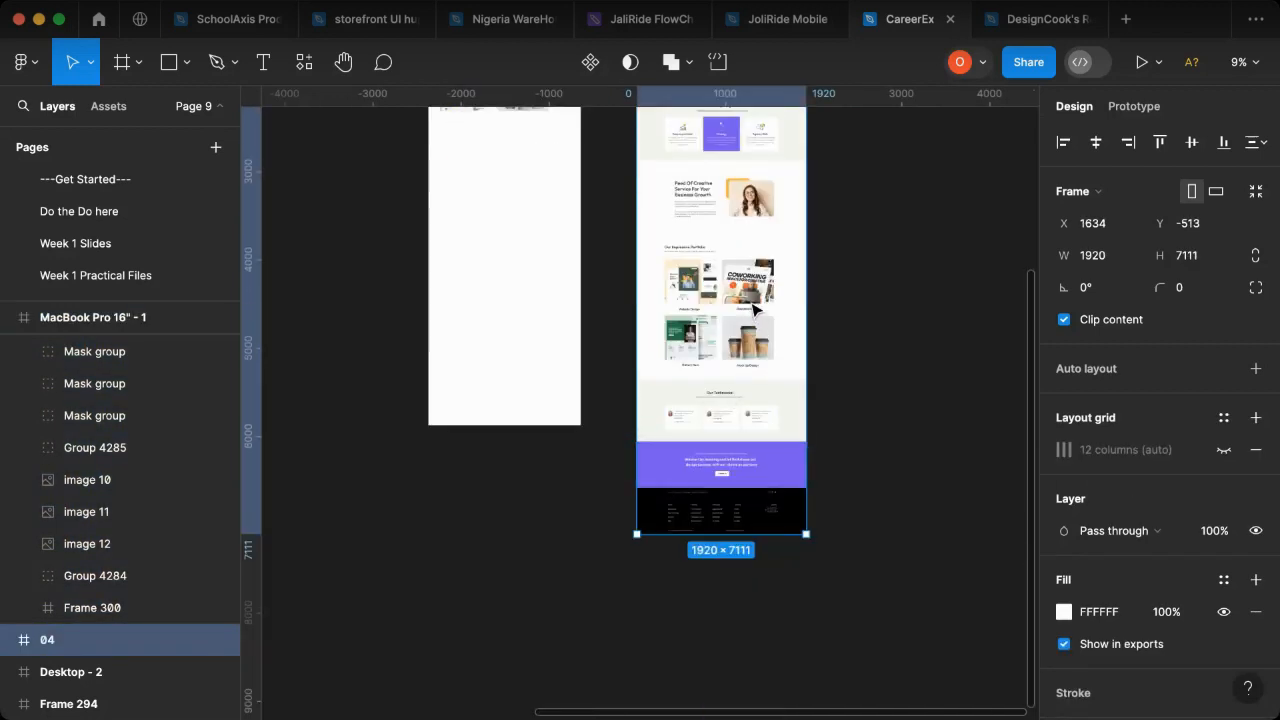
- Move frame 04 to X 1521, Y -1364 so its top edge aligns with the MacBook Pro 16" - 1 frame
scroll(750, 300, up, 7)
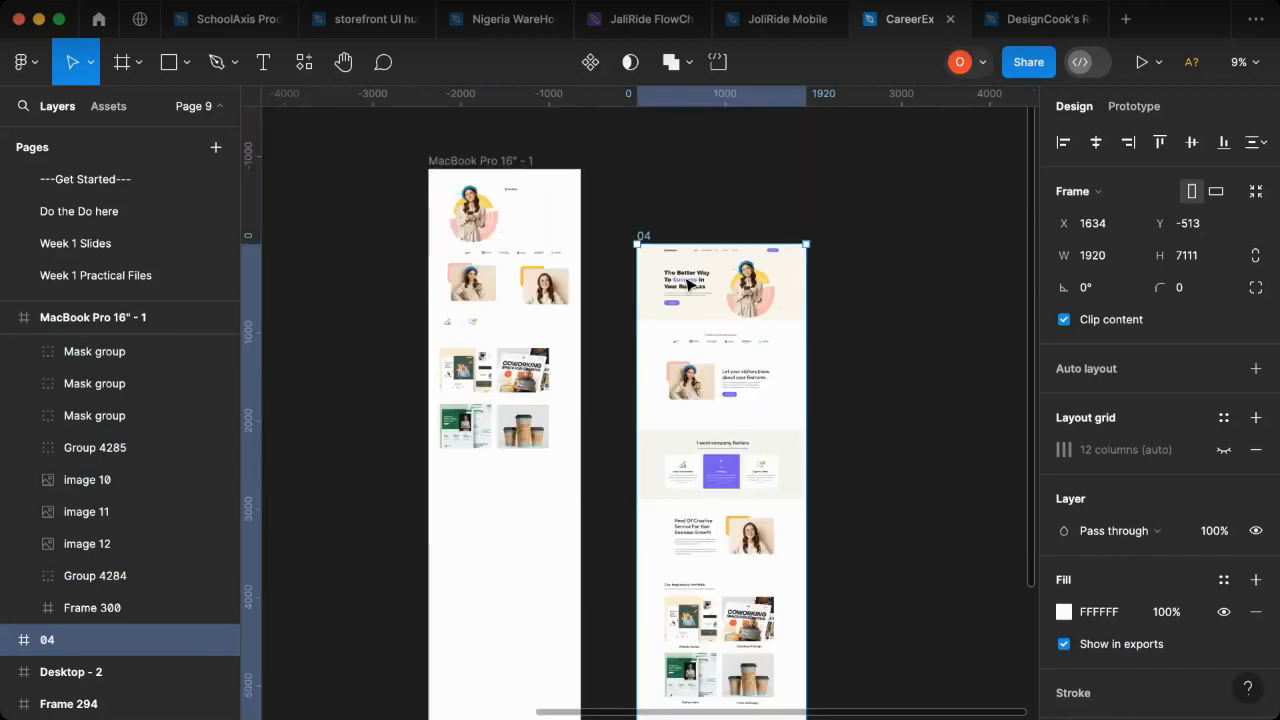
drag(720, 390, 714, 334)
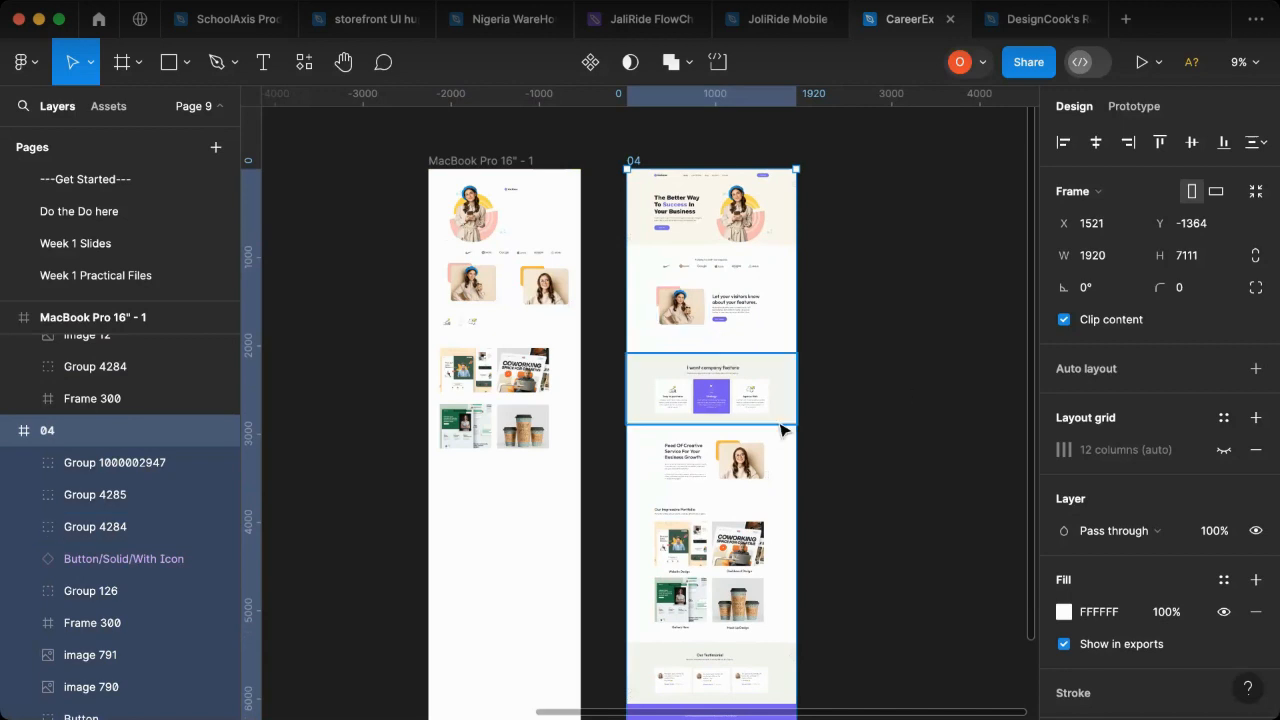
click(876, 377)
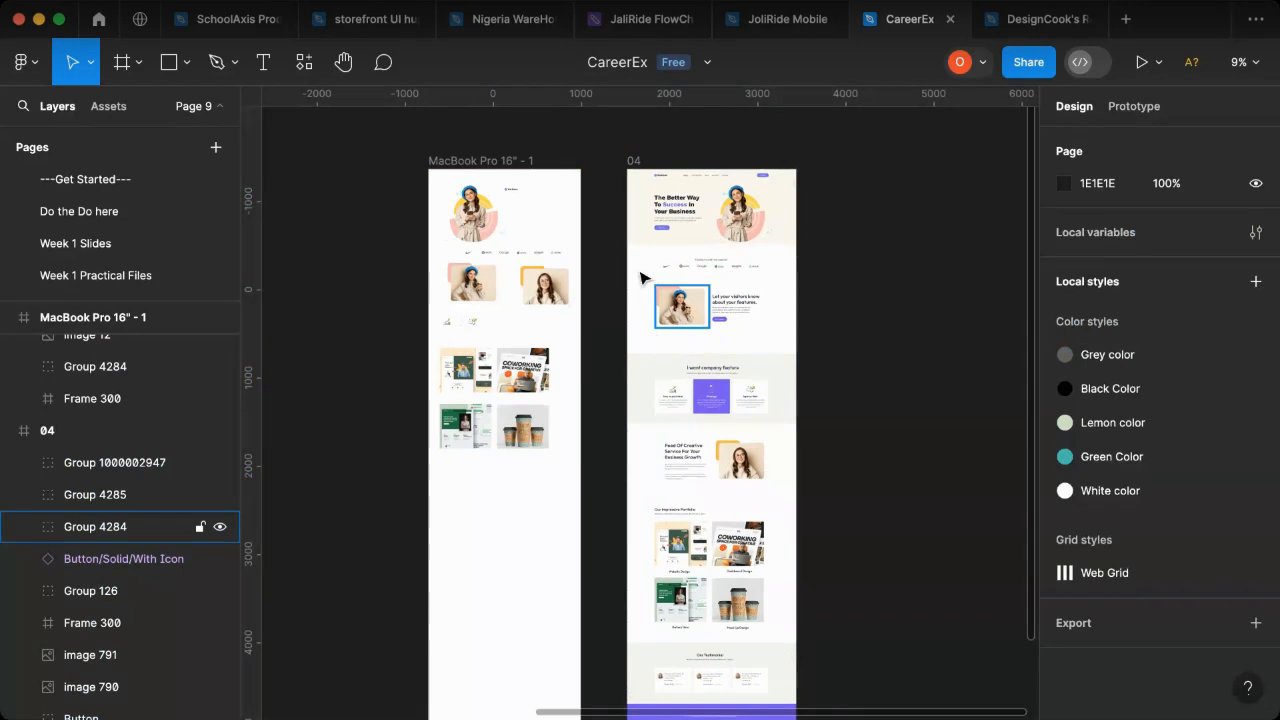
- Copy the Style Guide frame from the Week 5 Practical page
scroll(141, 283, down, 2)
scroll(142, 279, down, 3)
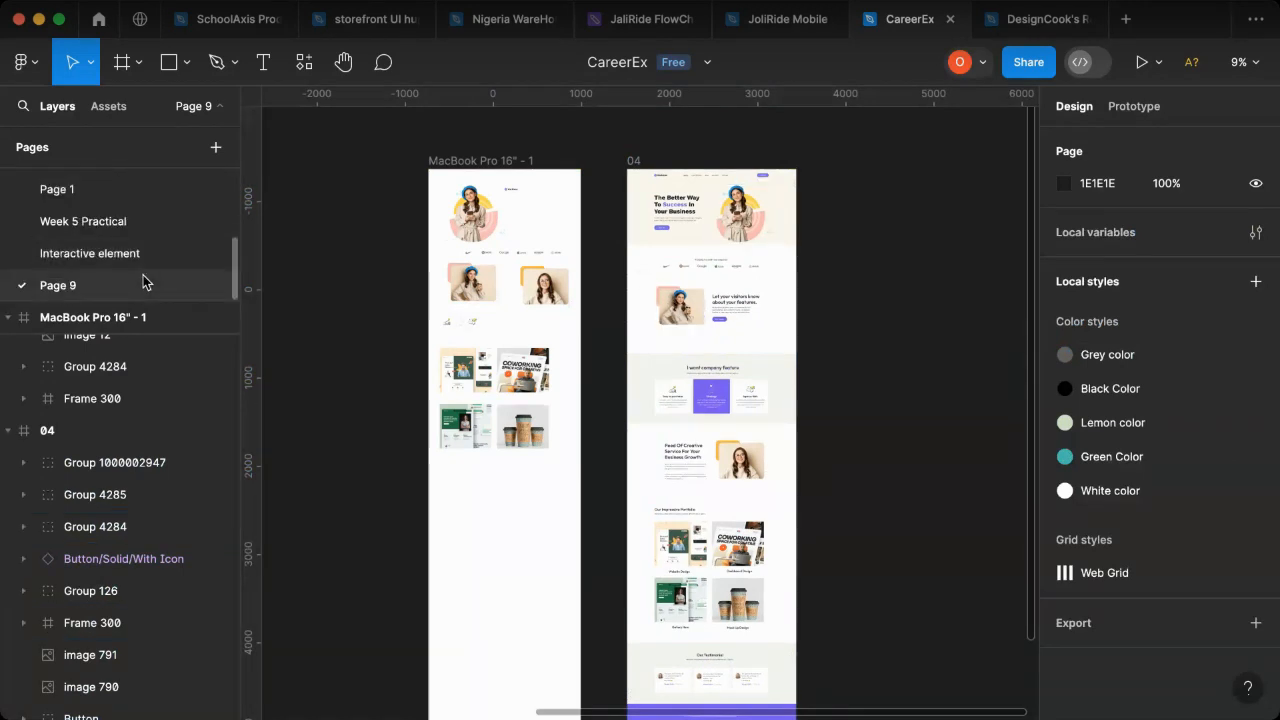
click(145, 232)
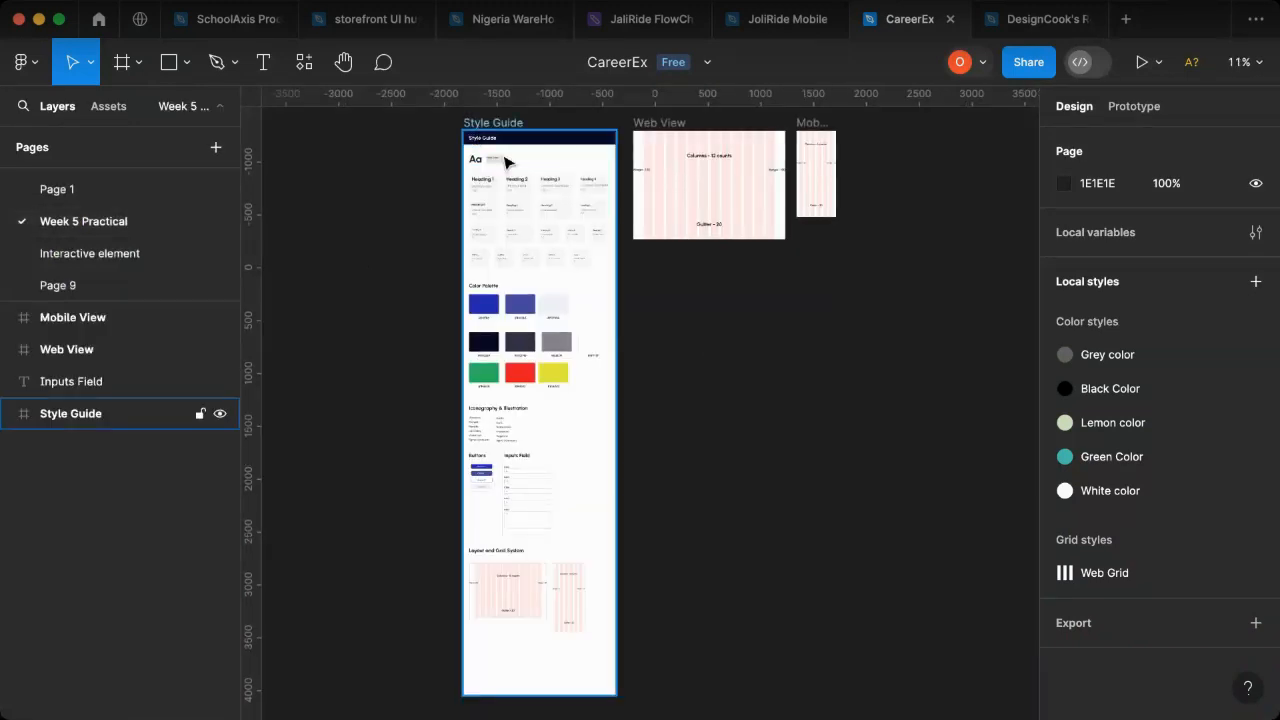
click(558, 282)
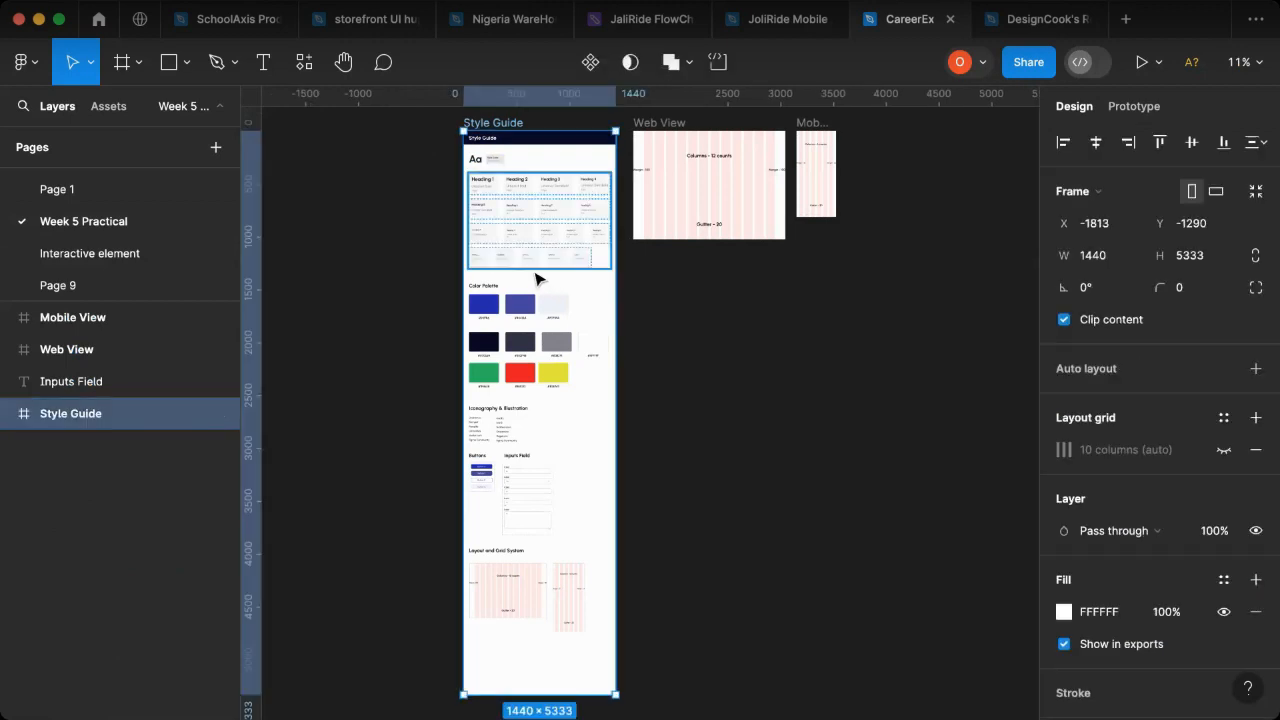
- Paste the Style Guide frame into Page 9 and place it beside the MacBook Pro frame, top-aligned at X -2490, Y -1364
click(65, 285)
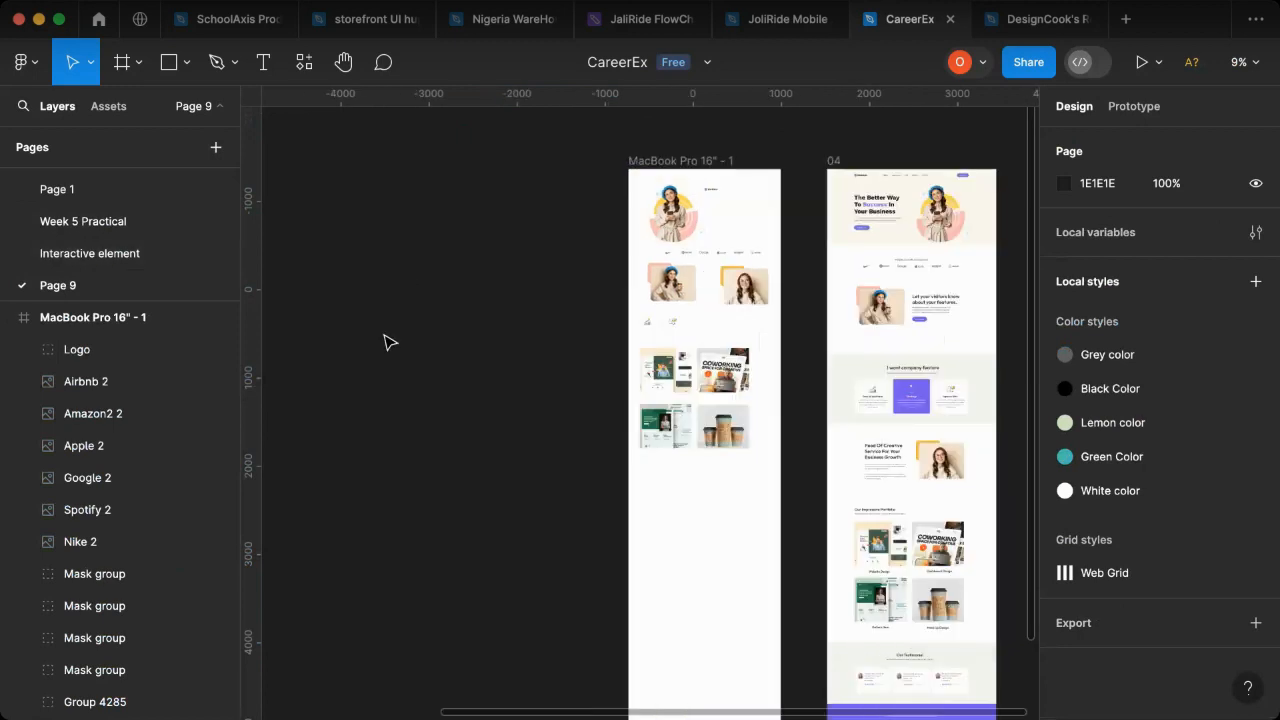
key(super+v)
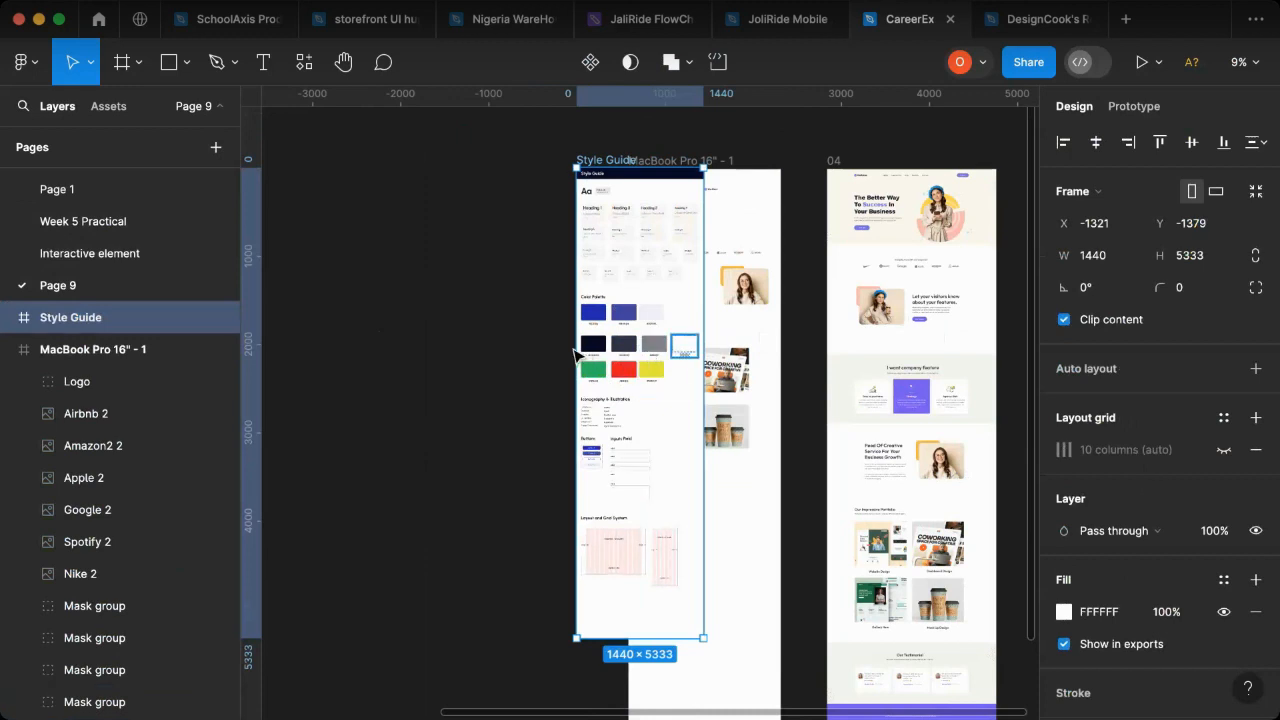
drag(650, 345, 547, 346)
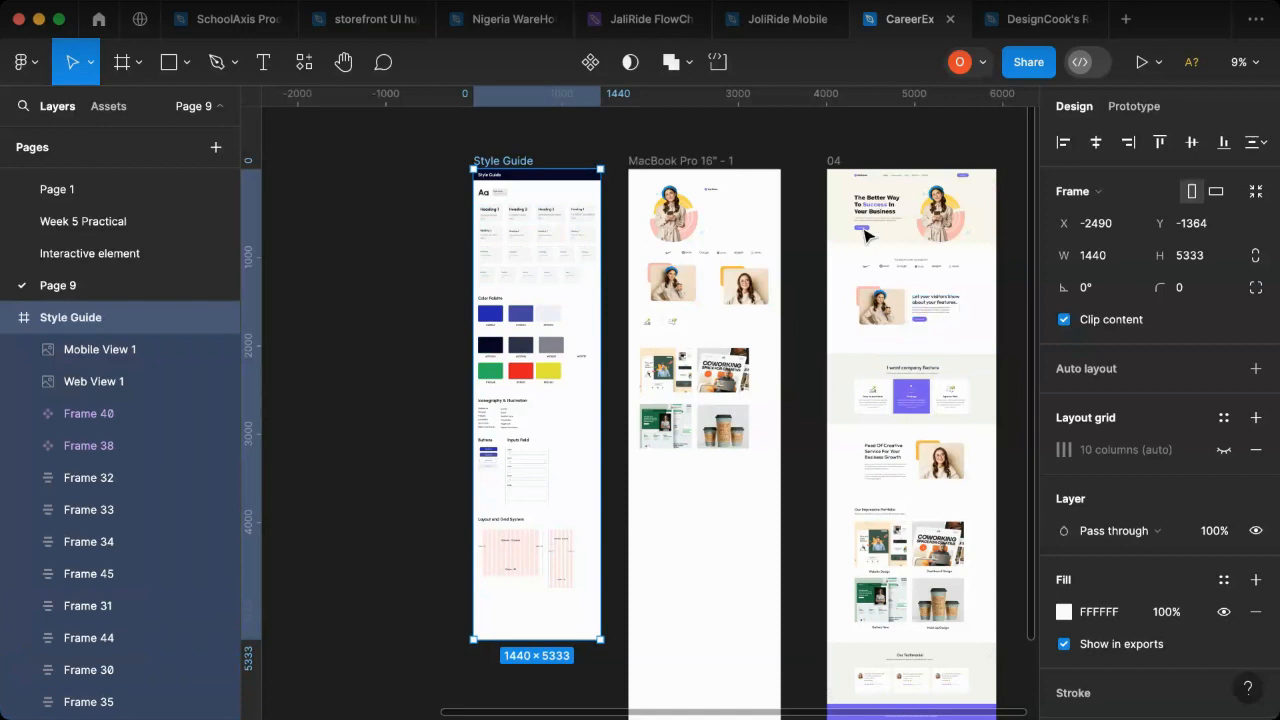
- Examine the image assets in the MacBook Pro frame against frame 04, and view the reference page's hero section up close
click(675, 213)
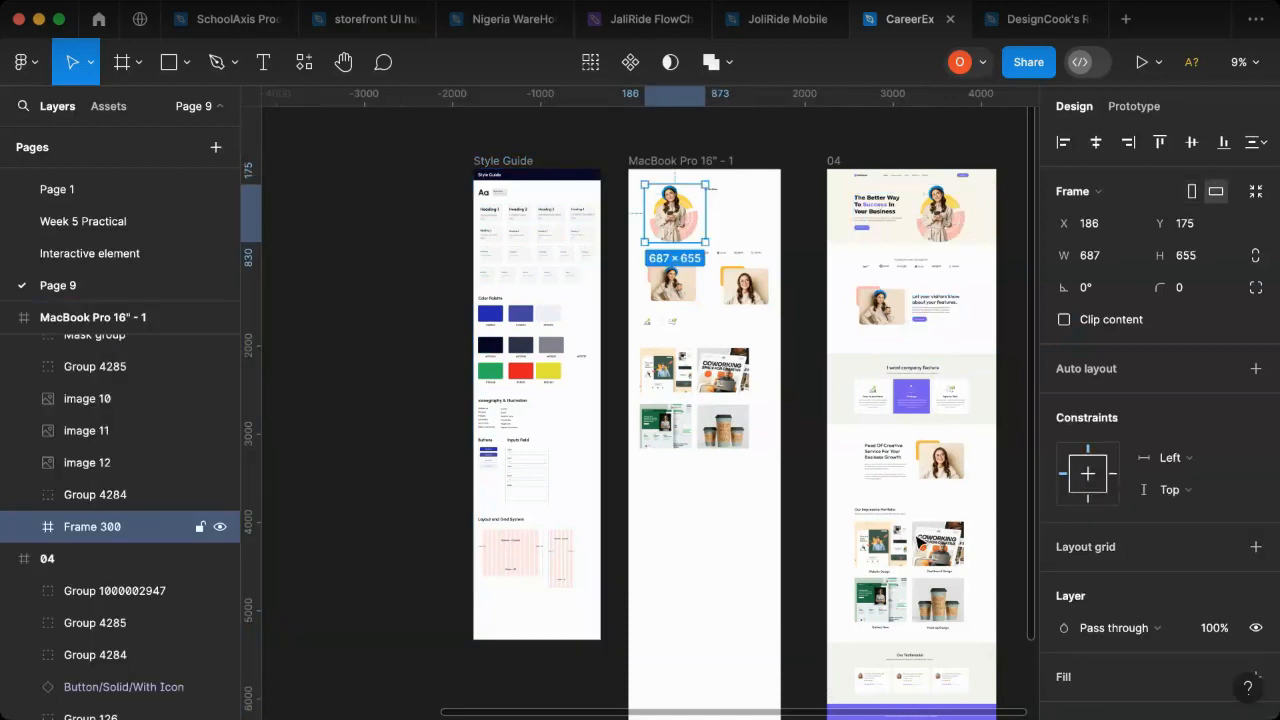
click(928, 456)
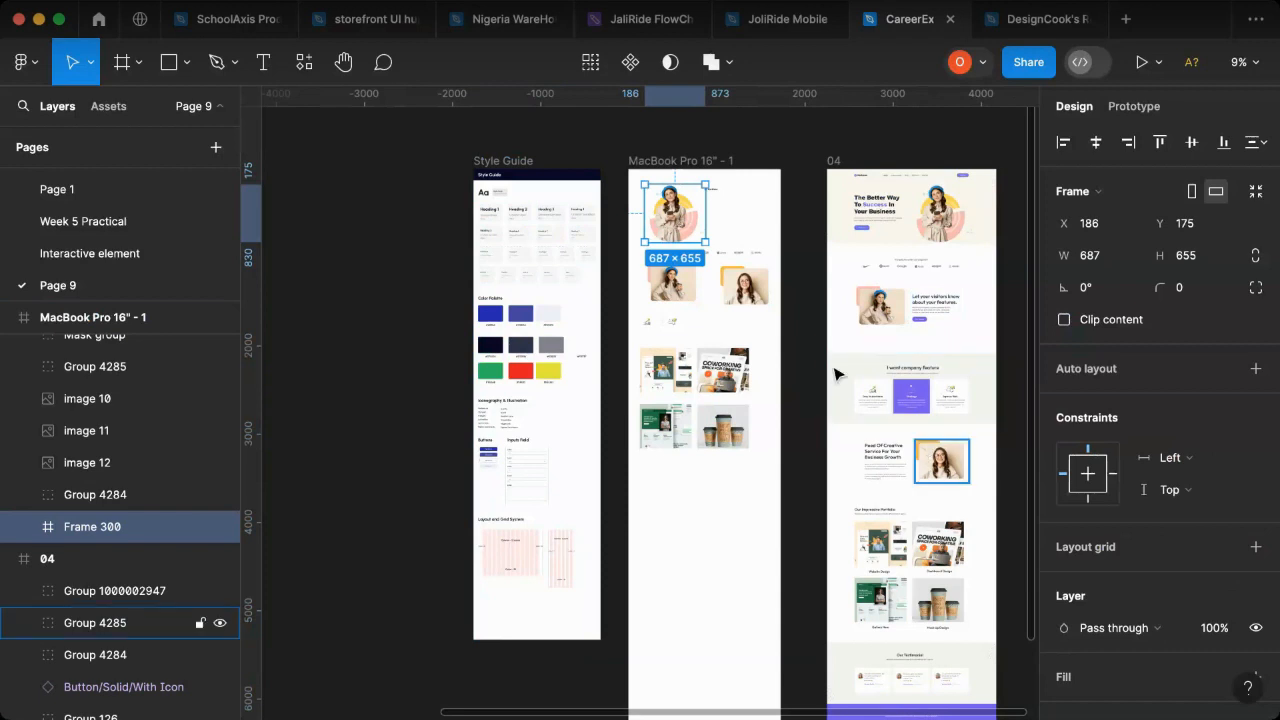
click(750, 288)
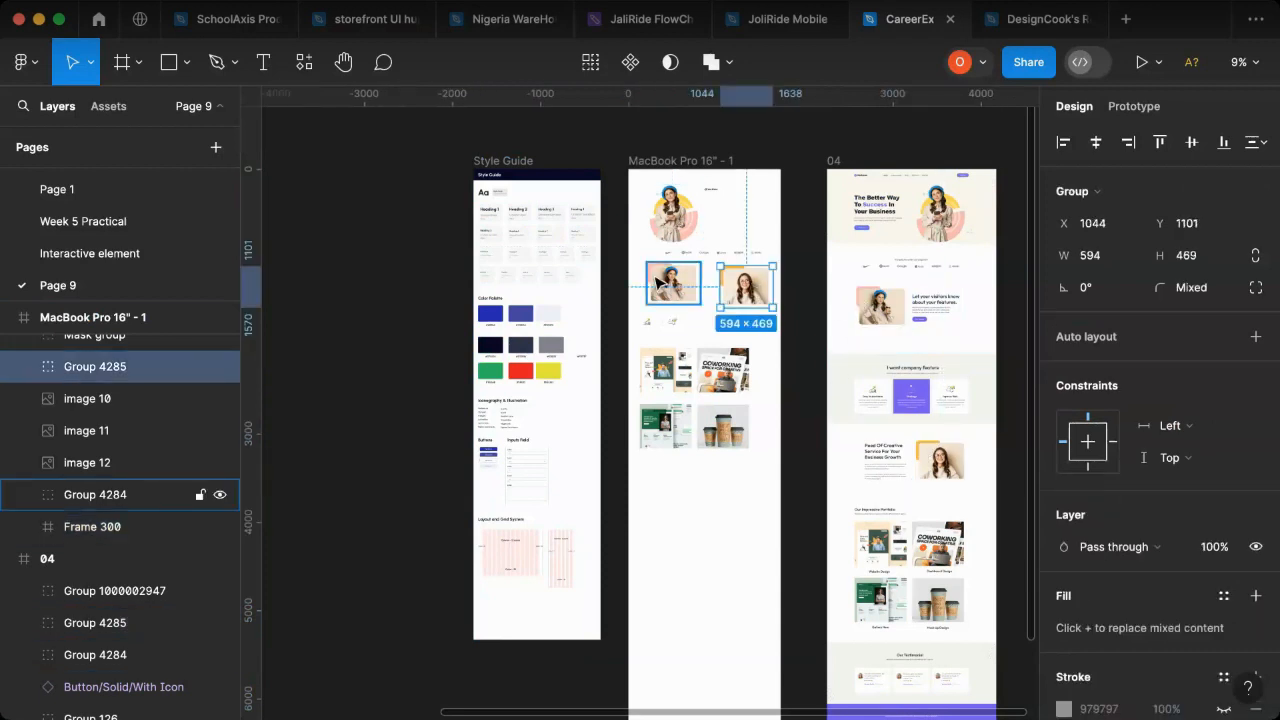
click(660, 286)
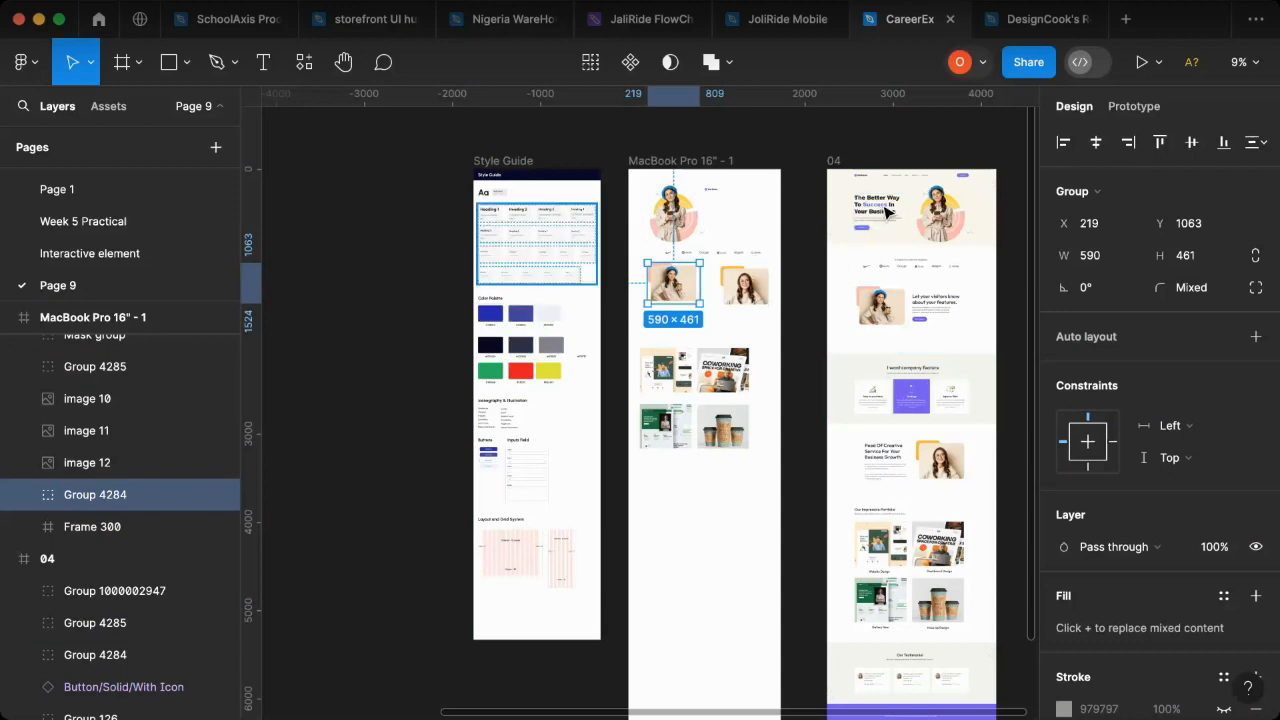
scroll(734, 223, right, 5)
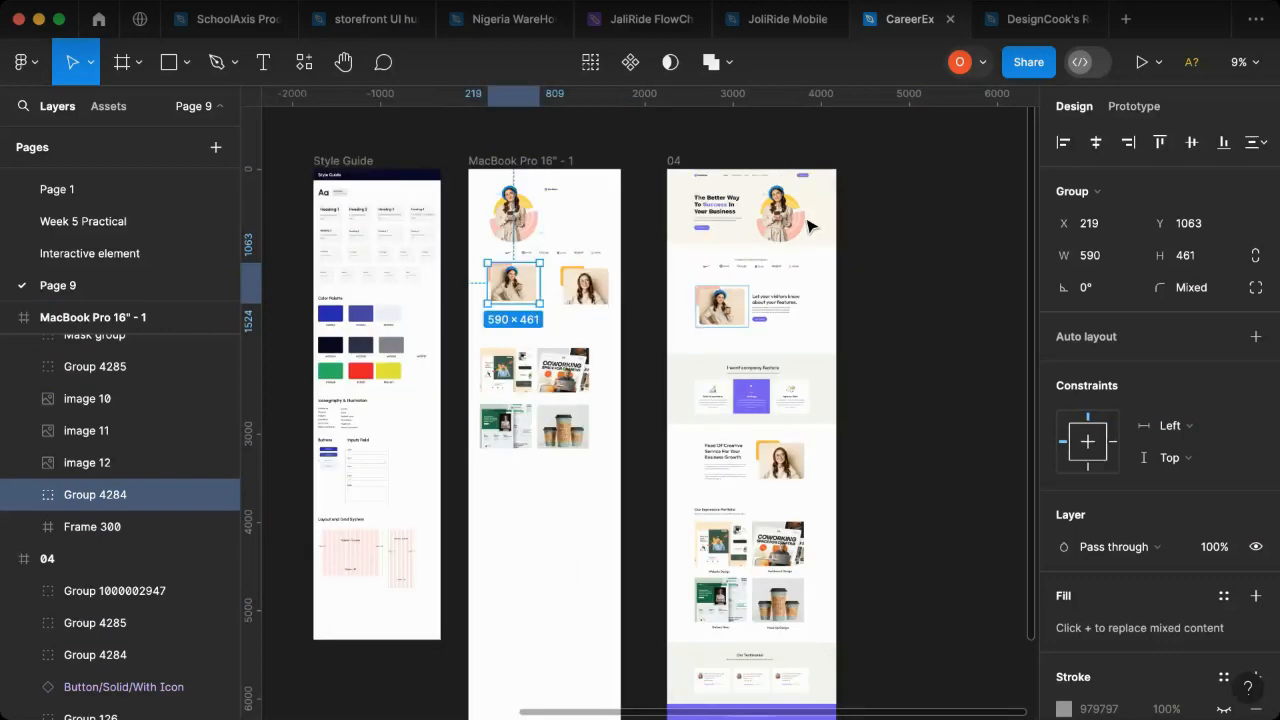
scroll(480, 180, up, 5)
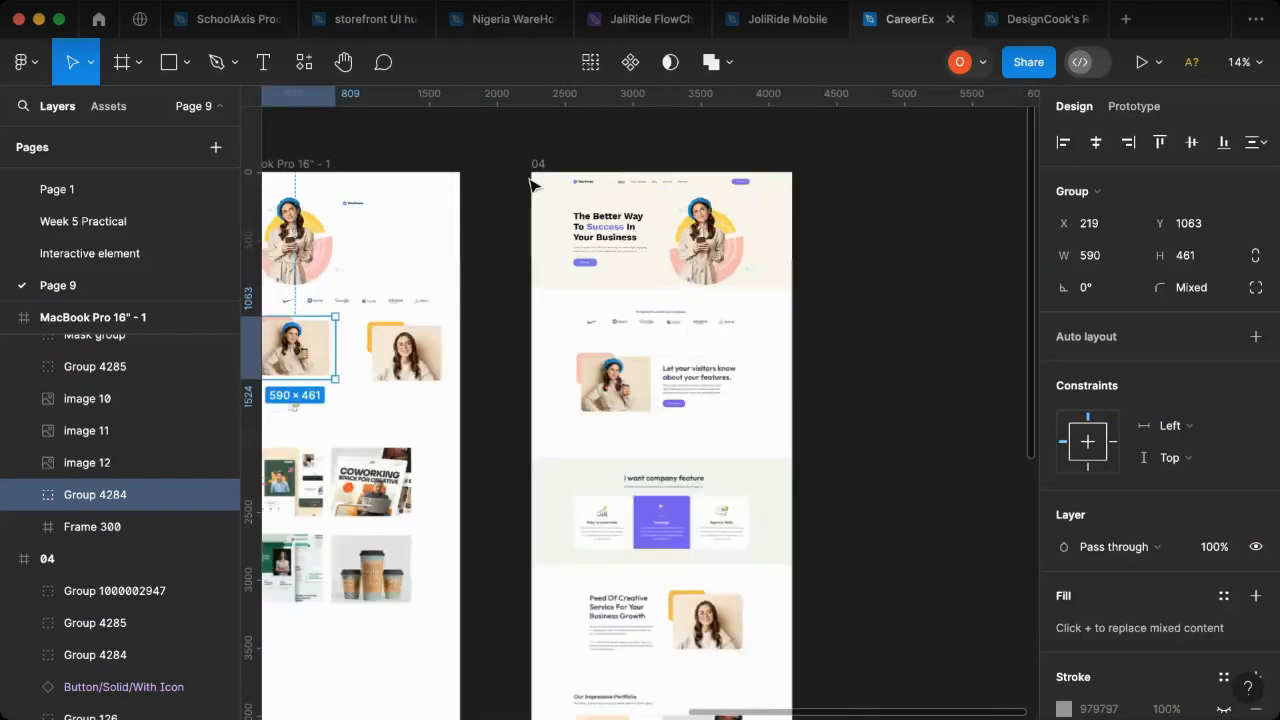
scroll(534, 286, up, 5)
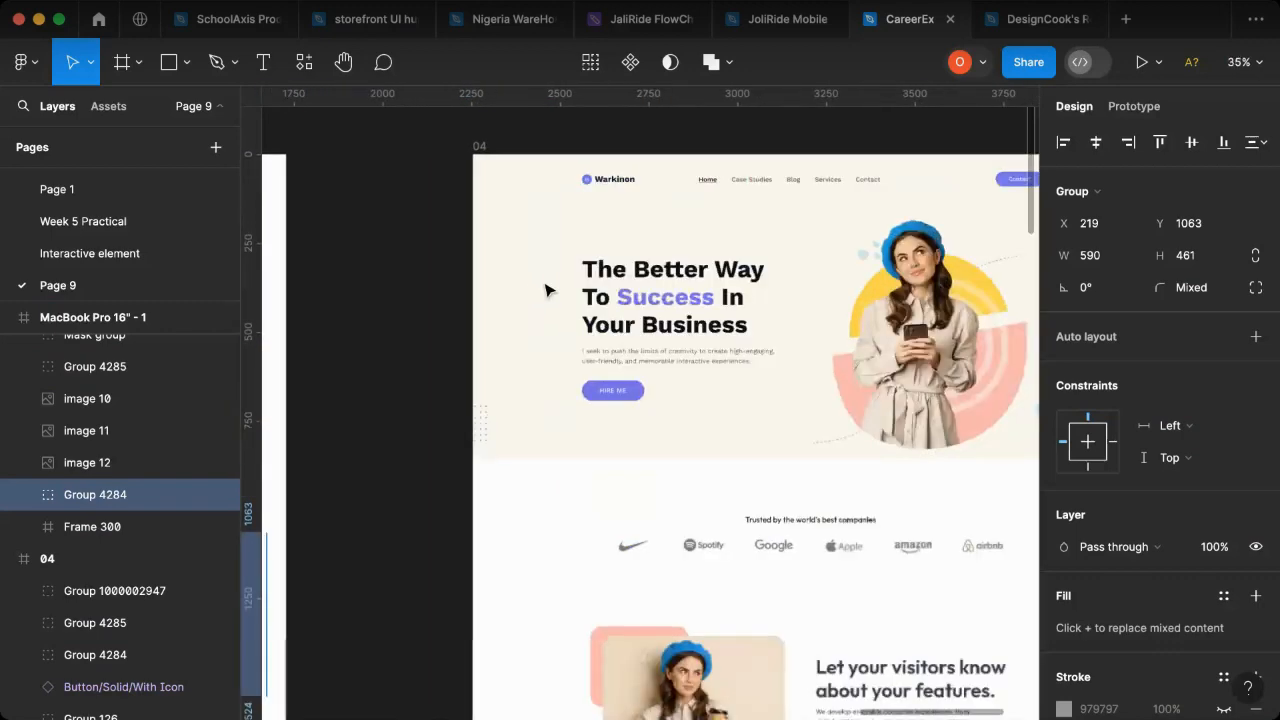
scroll(546, 289, up, 3)
scroll(467, 213, up, 3)
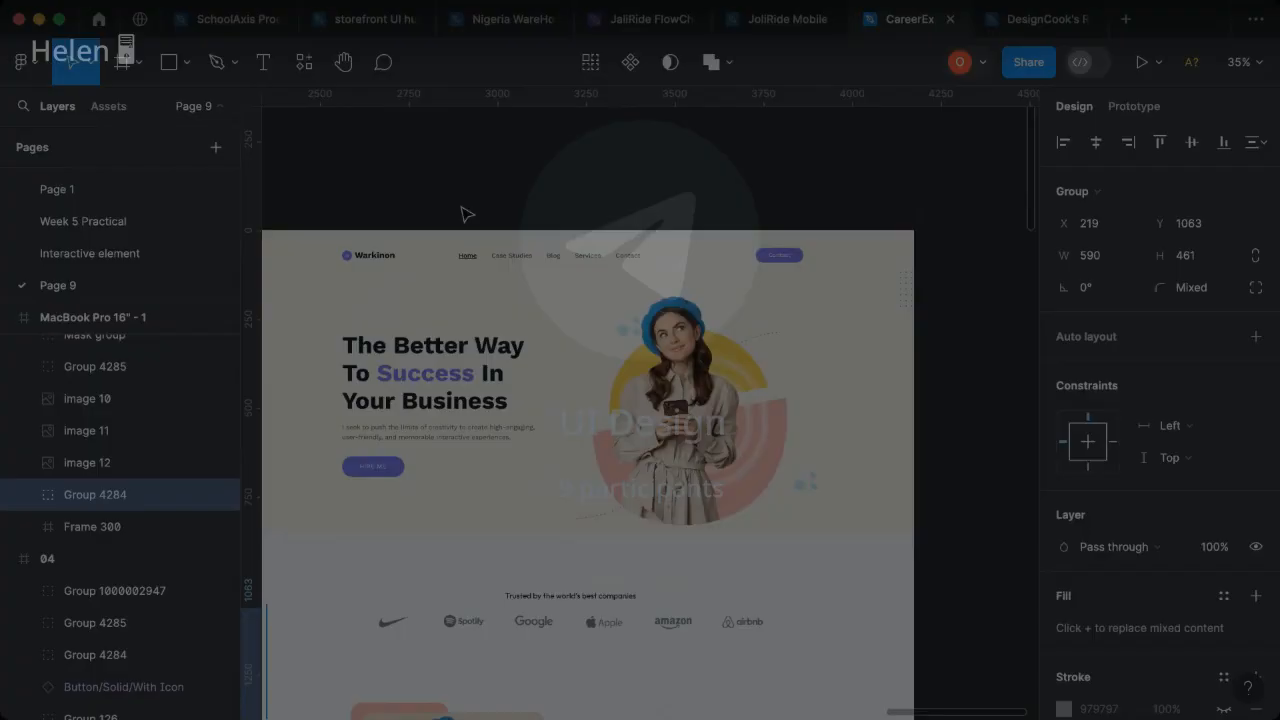
- Create a 1440 × 1024 Desktop frame beside frame 04 and rename it "Web landing page"
key(f)
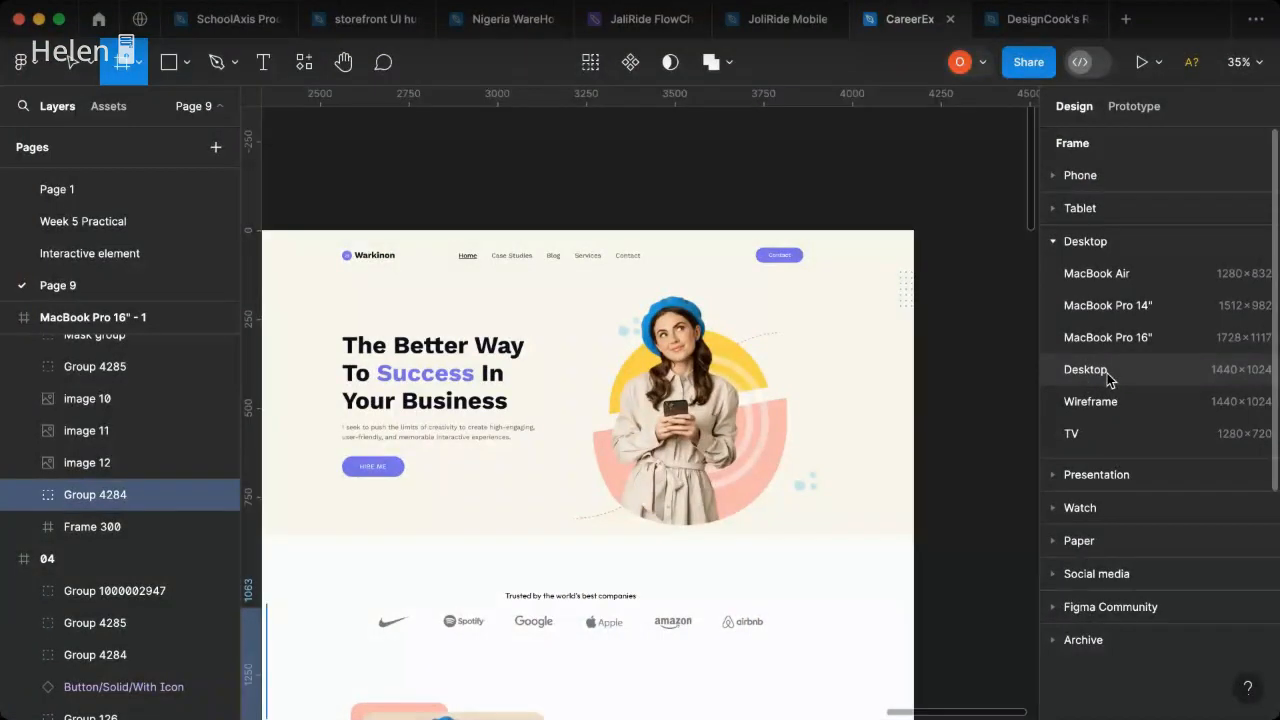
click(1107, 377)
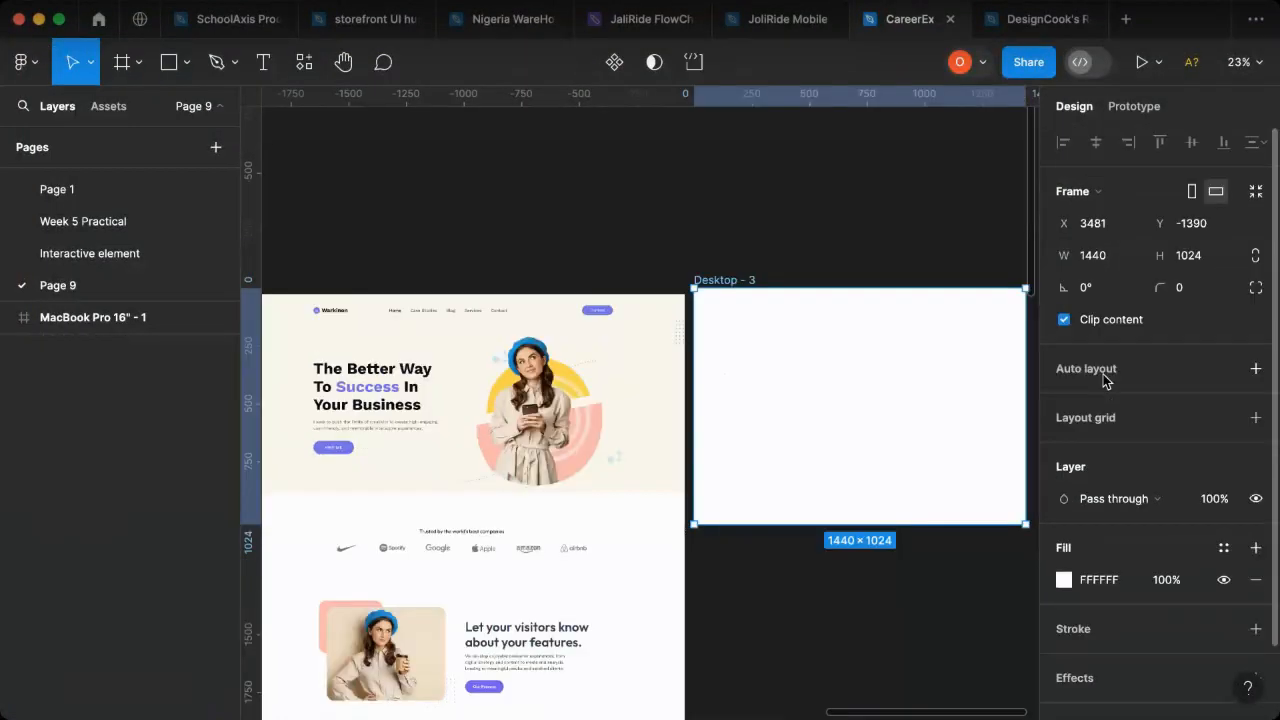
double_click(727, 279)
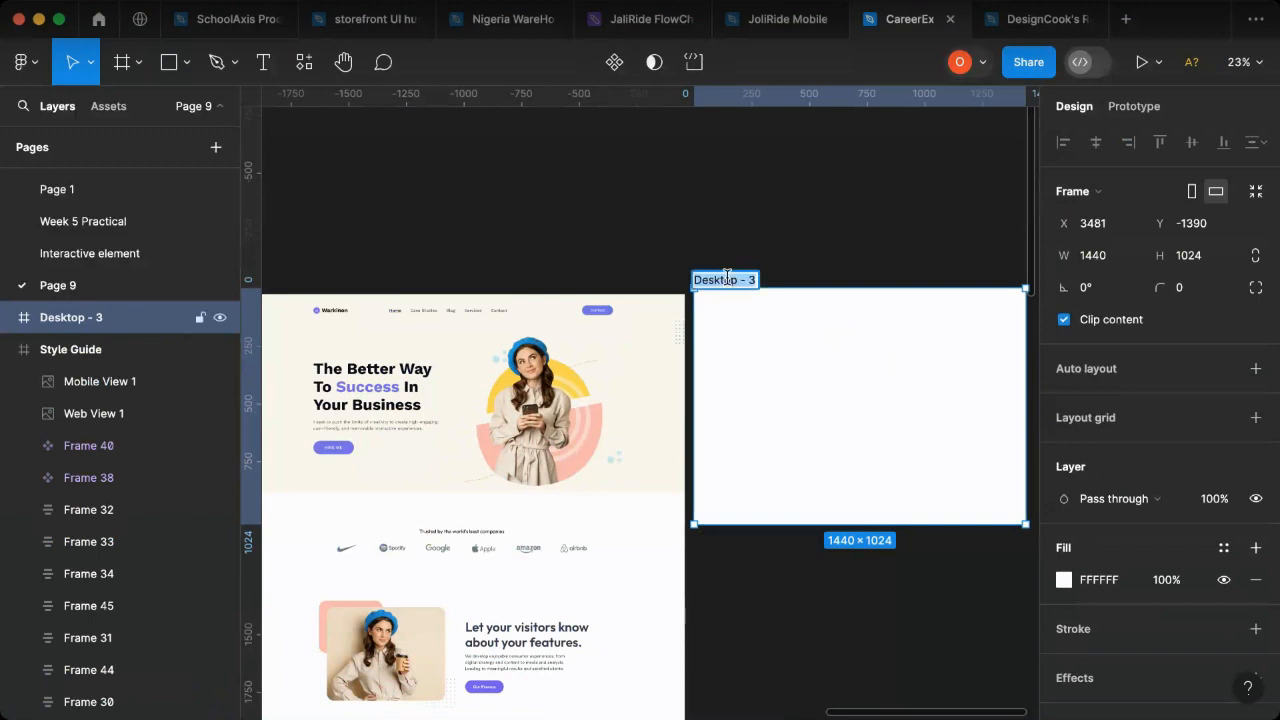
text(We)
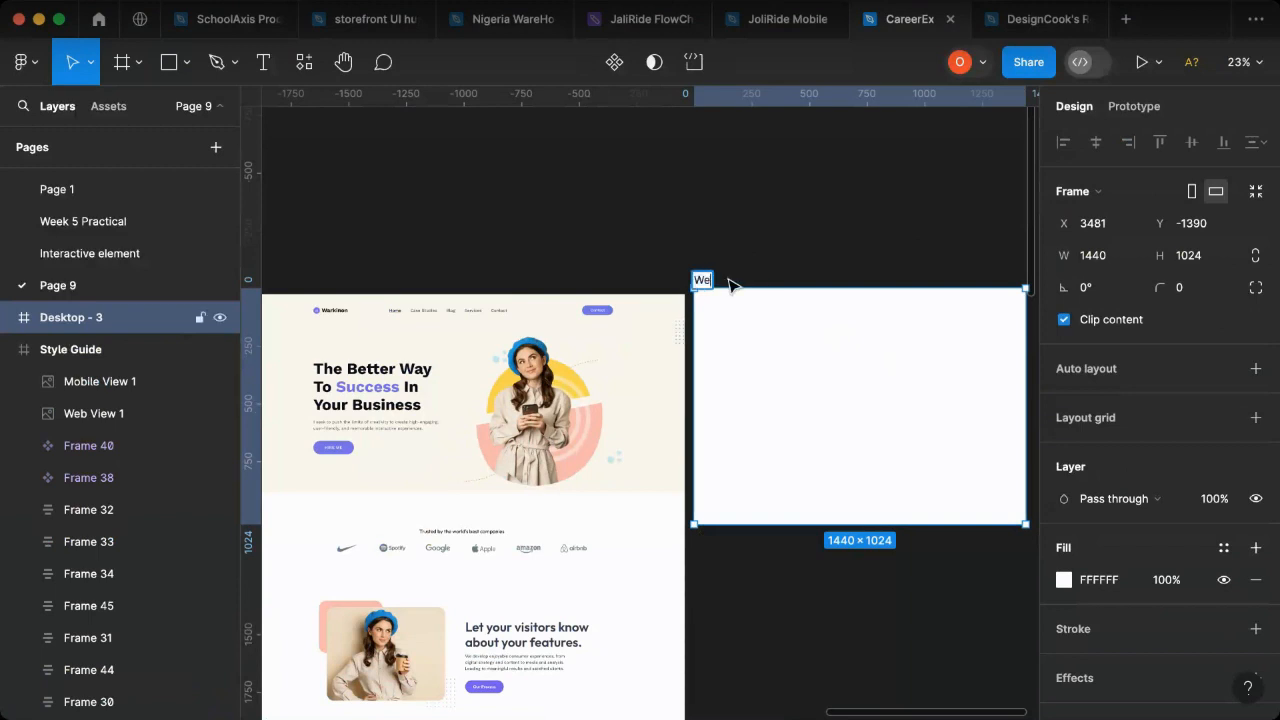
text(b landing page)
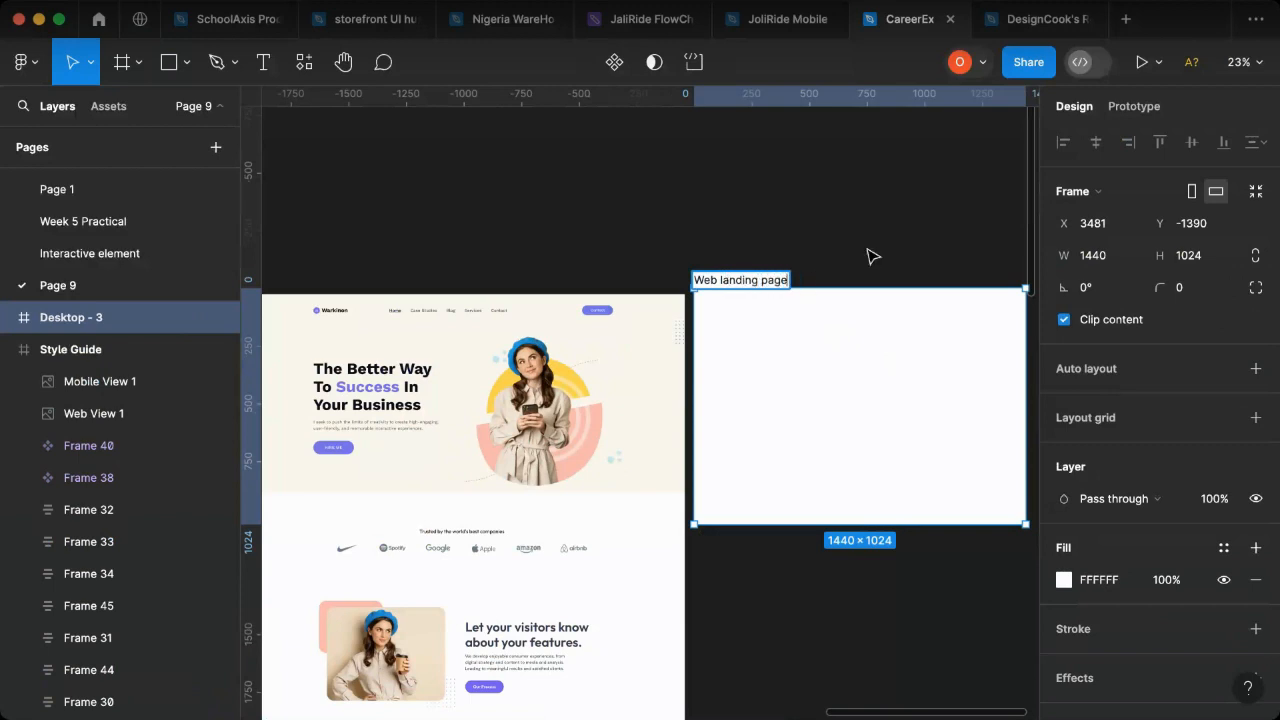
click(731, 266)
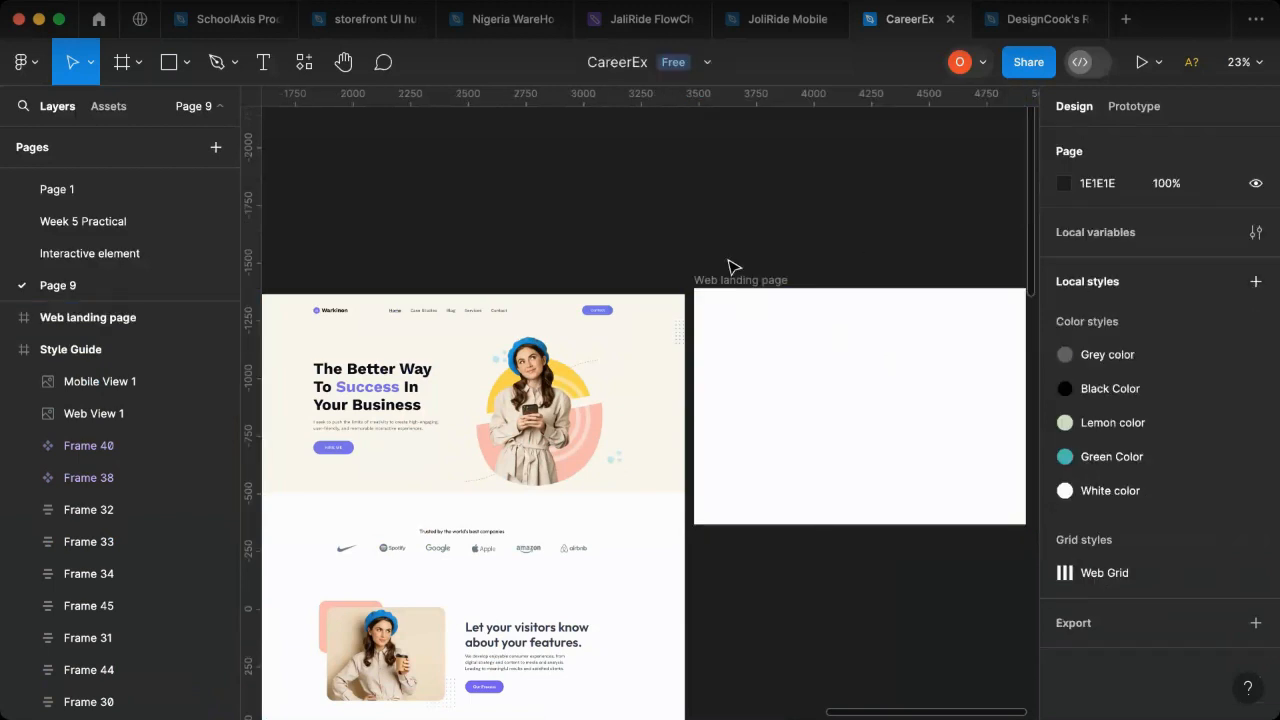
- Extend the Web landing page frame downward to a height of about 7137 so it runs the length of the reference page
click(860, 318)
scroll(837, 420, down, 5)
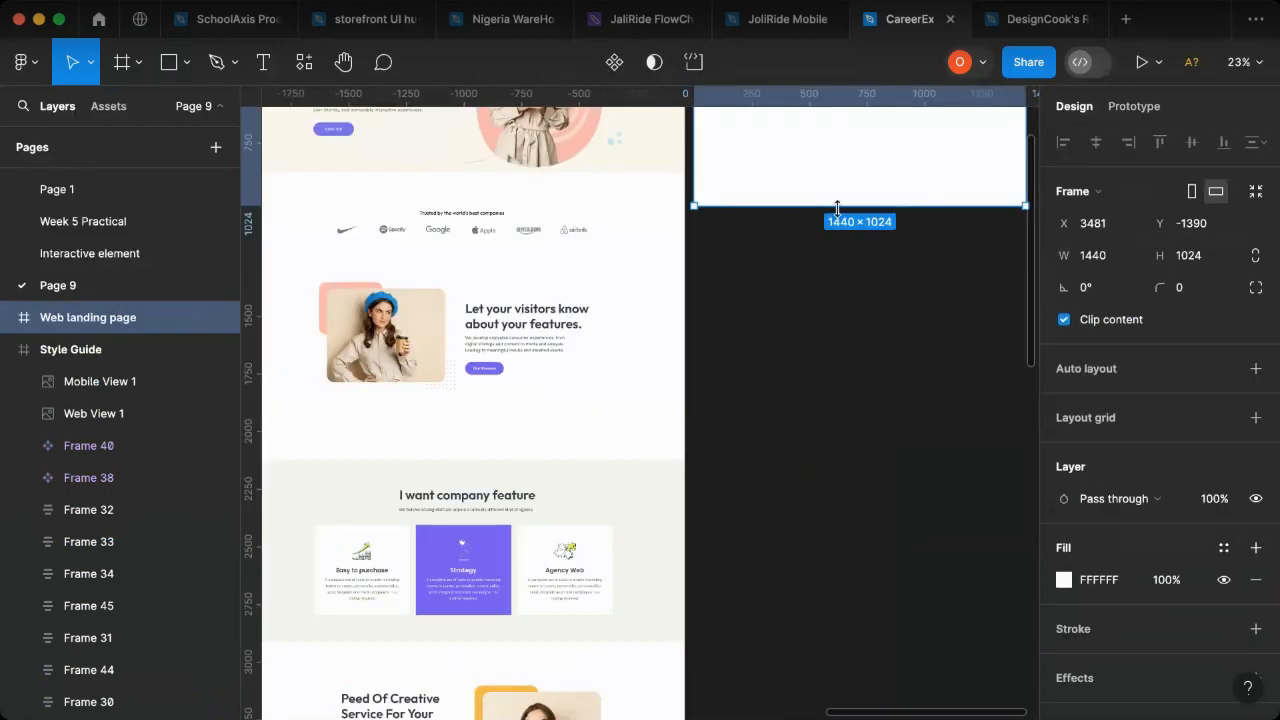
drag(843, 448, 872, 484)
scroll(880, 555, up, 15)
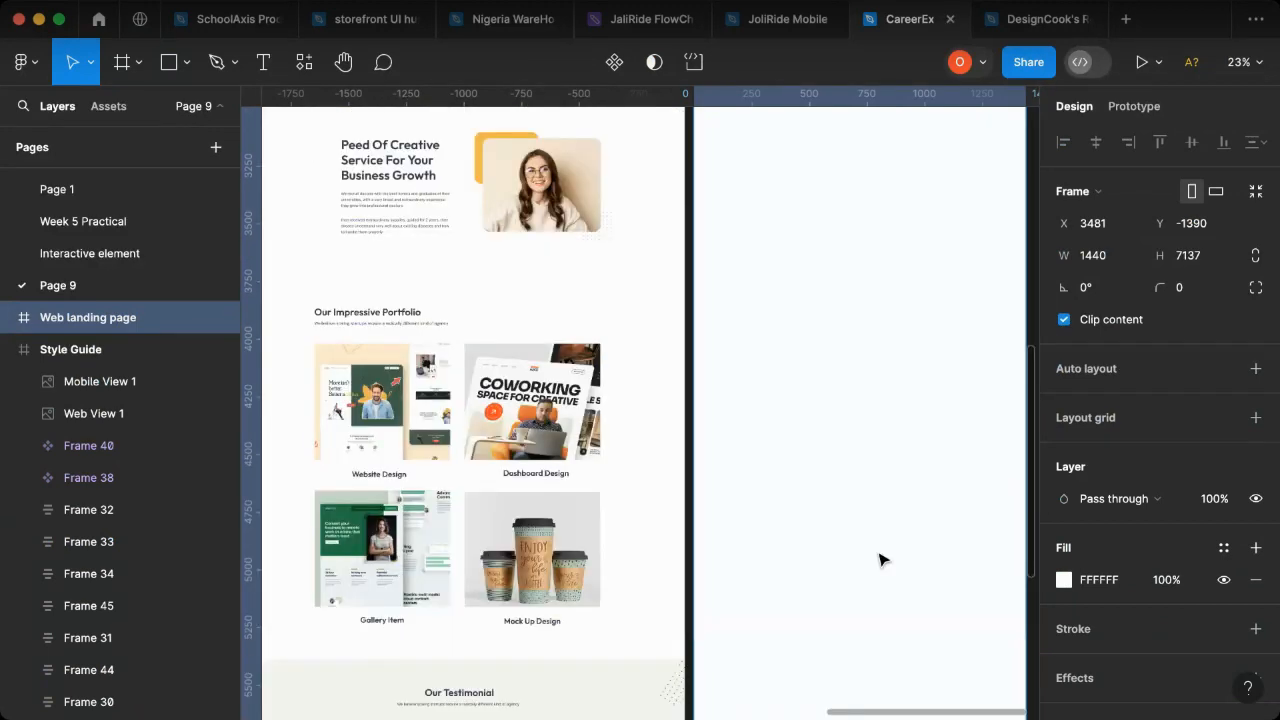
scroll(880, 558, down, 4)
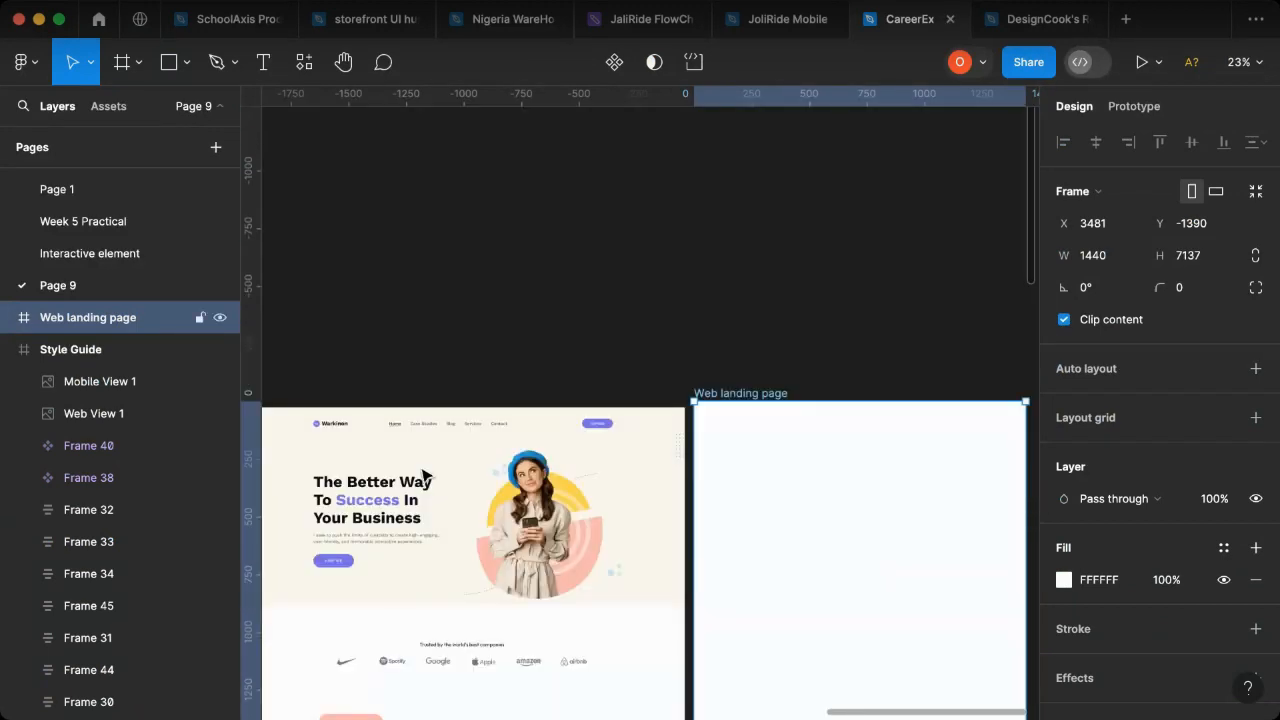
- Move the Web landing page frame away from frame 04, top-aligned with it at about X 3906, Y -1364
scroll(345, 437, left, 5)
scroll(355, 440, left, 6)
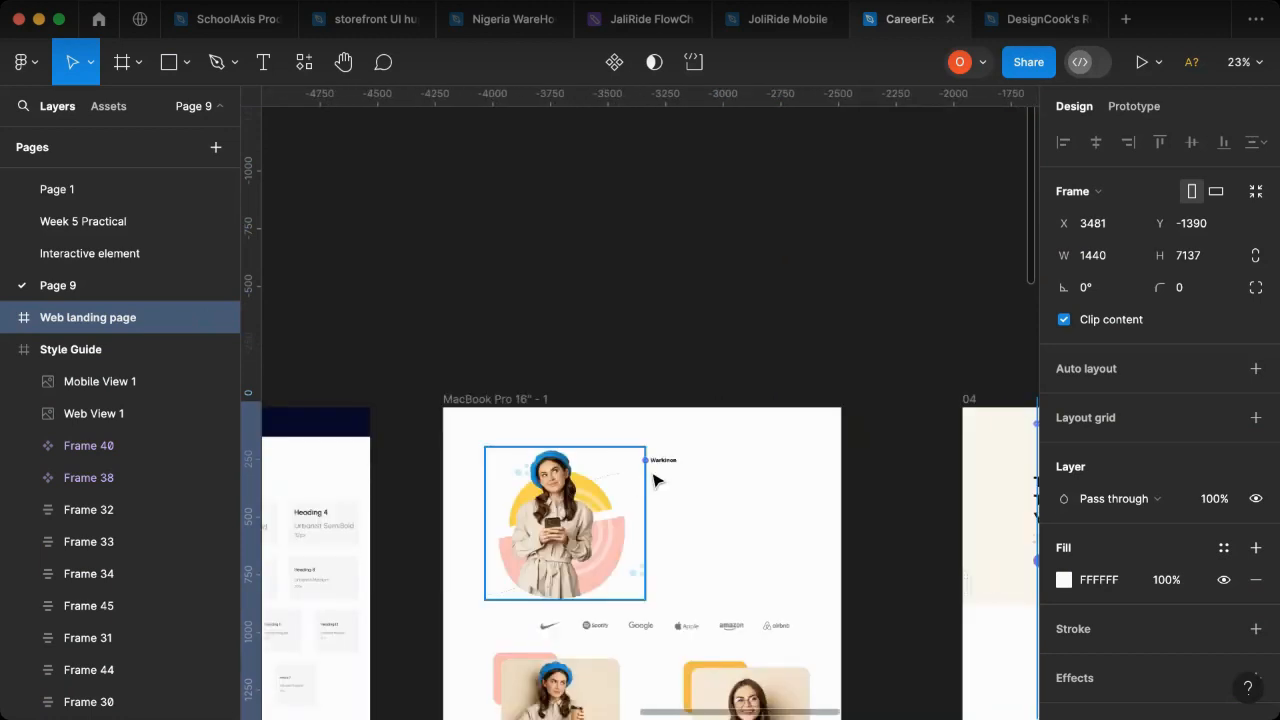
scroll(655, 480, right, 3)
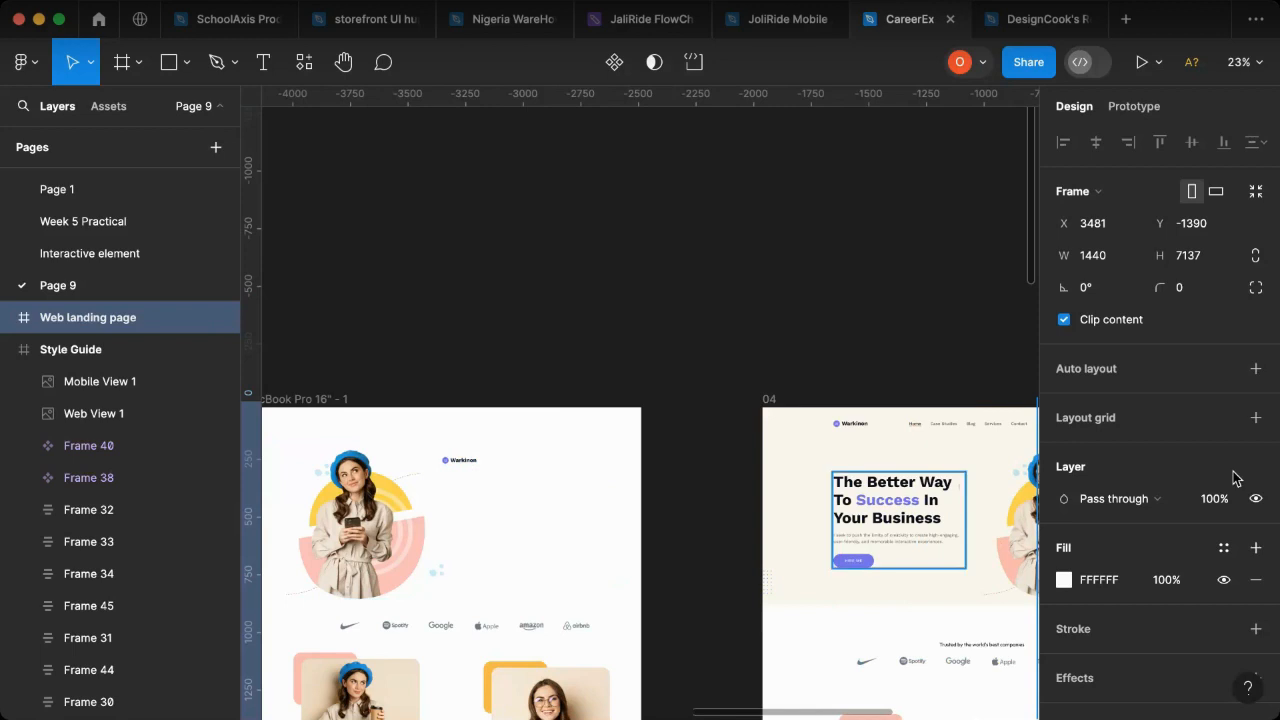
scroll(805, 437, right, 12)
drag(463, 457, 563, 465)
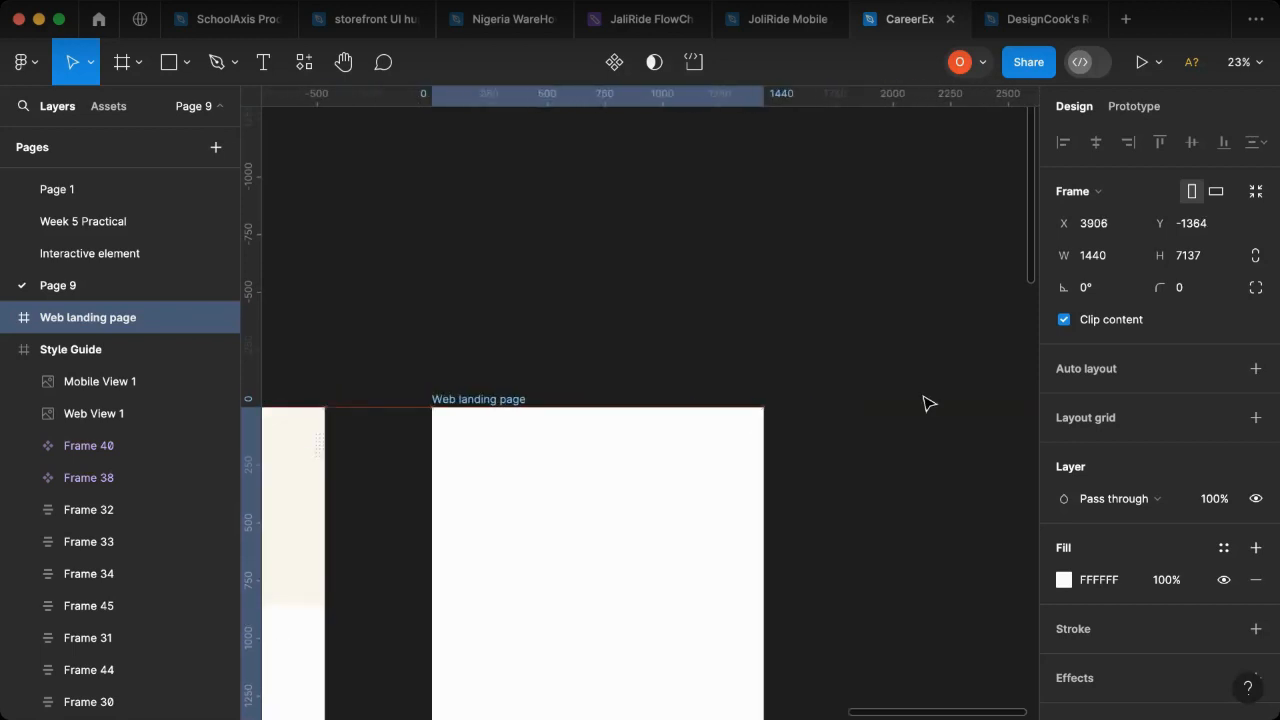
- Add a layout grid to the Web landing page frame and set it to 12 stretch columns
click(1257, 420)
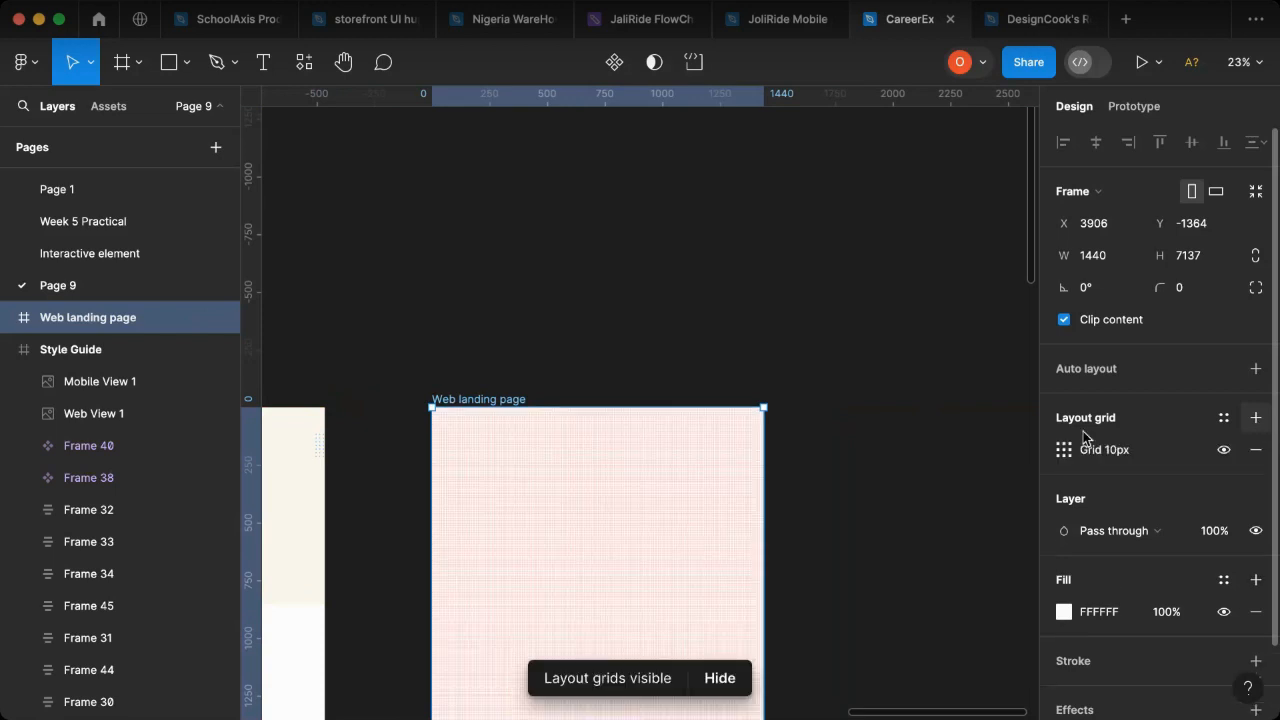
click(1063, 449)
click(855, 452)
click(858, 485)
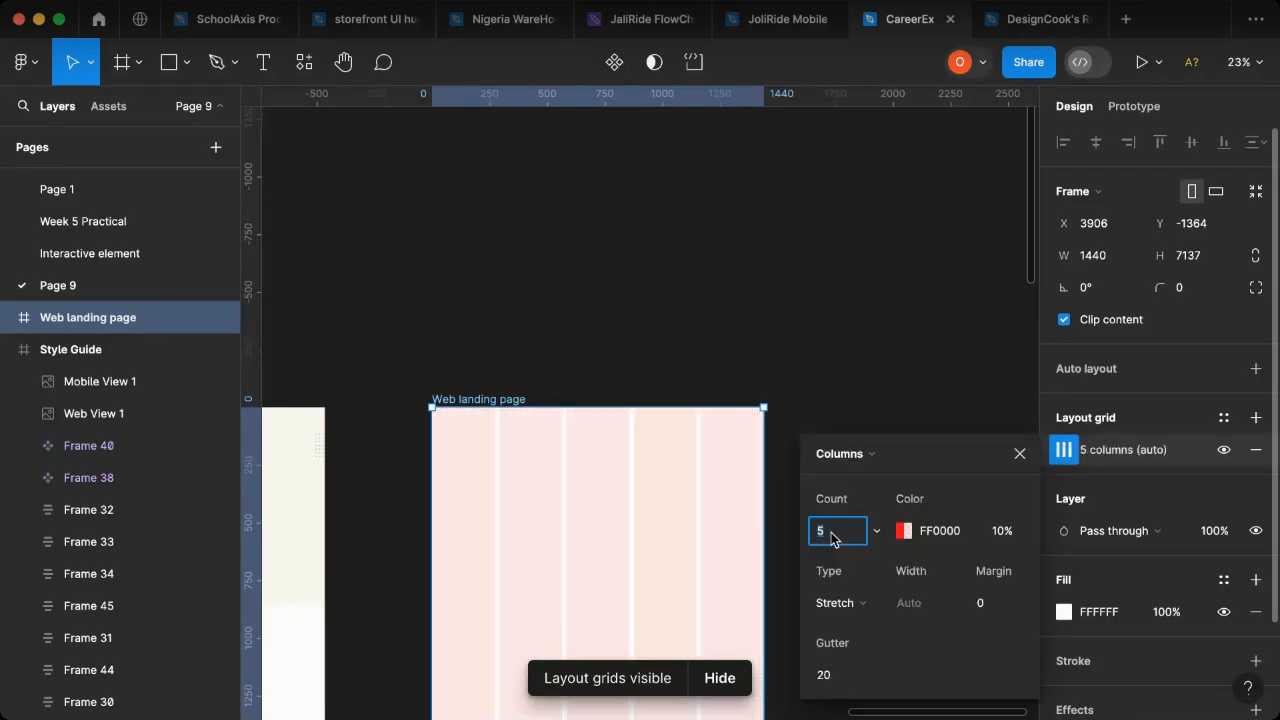
text(12)
- Set the column grid's margin to 80 on the Web landing page frame
click(985, 602)
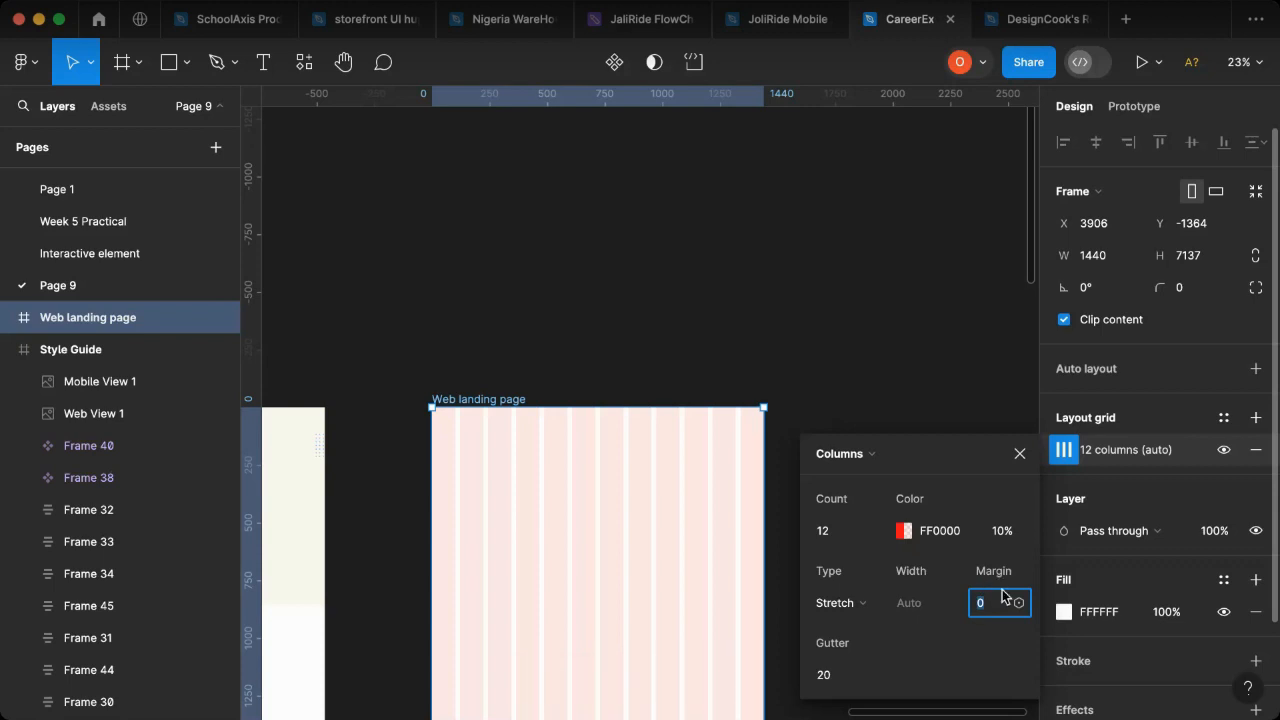
key(Return)
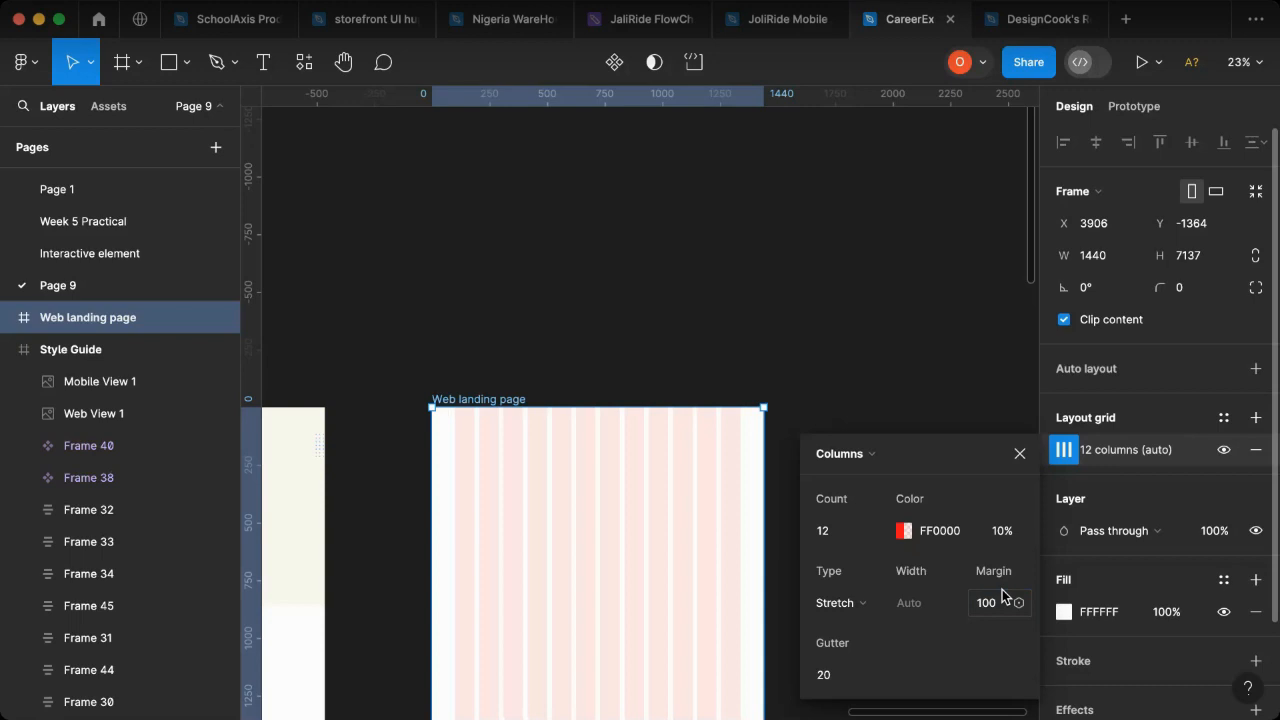
click(1009, 609)
key(Return)
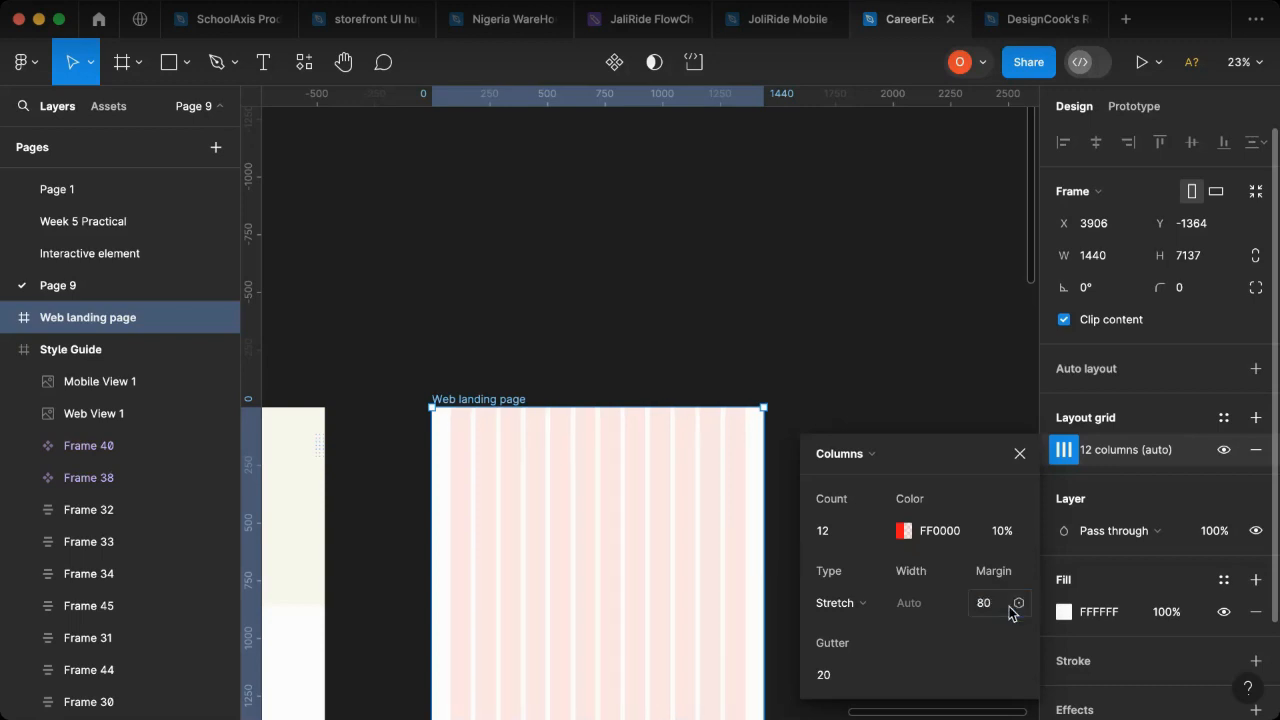
click(762, 344)
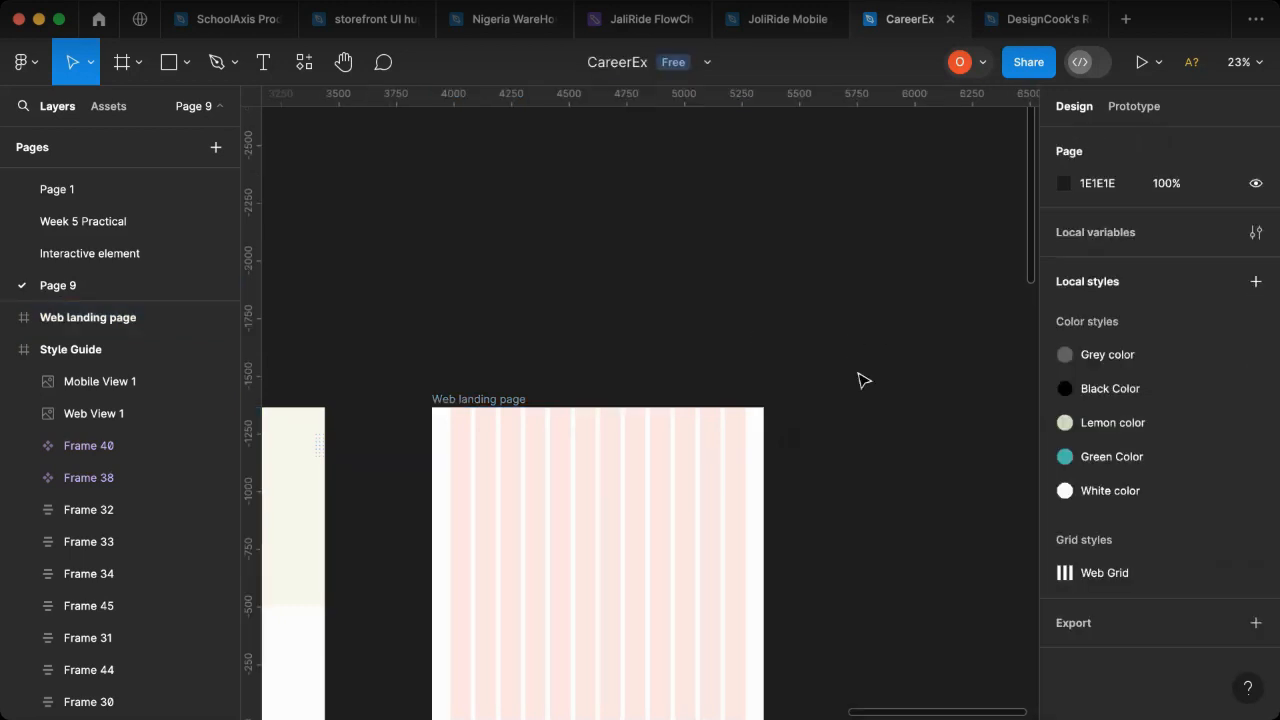
click(456, 400)
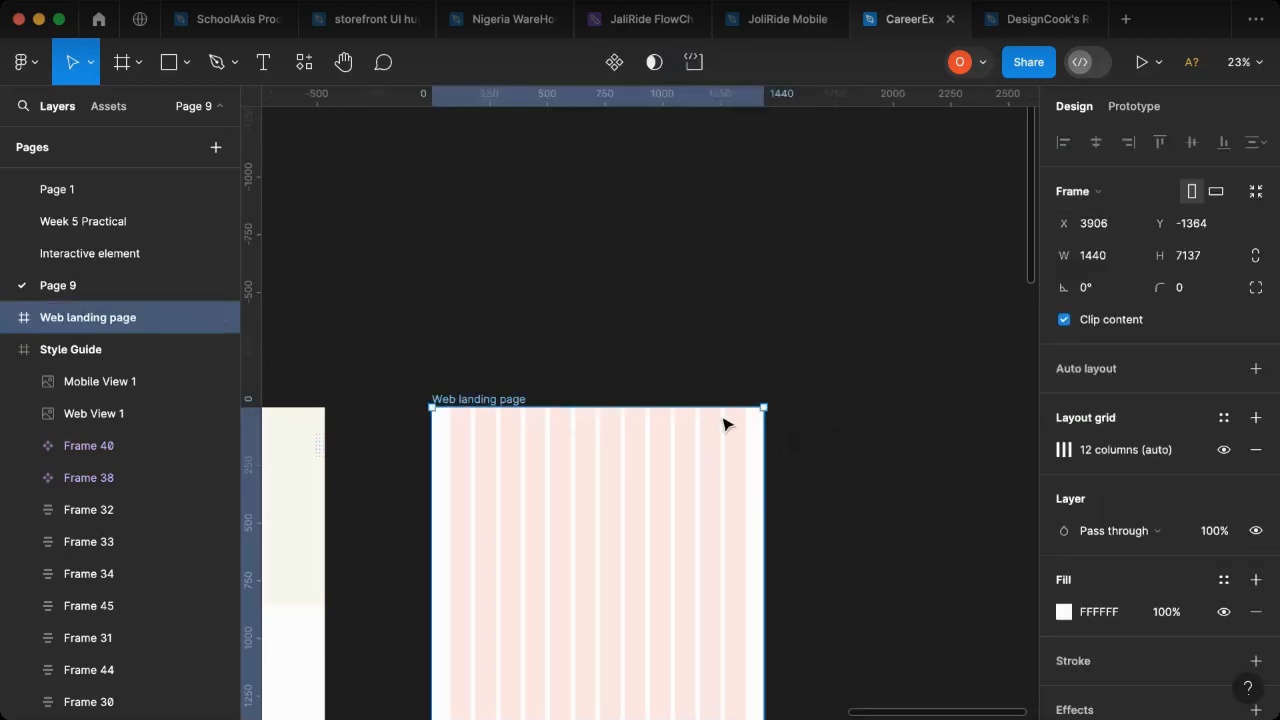
- Move the Logo group from the MacBook Pro frame into the Web landing page's header at X 80, Y 47
scroll(640, 416, left, 10)
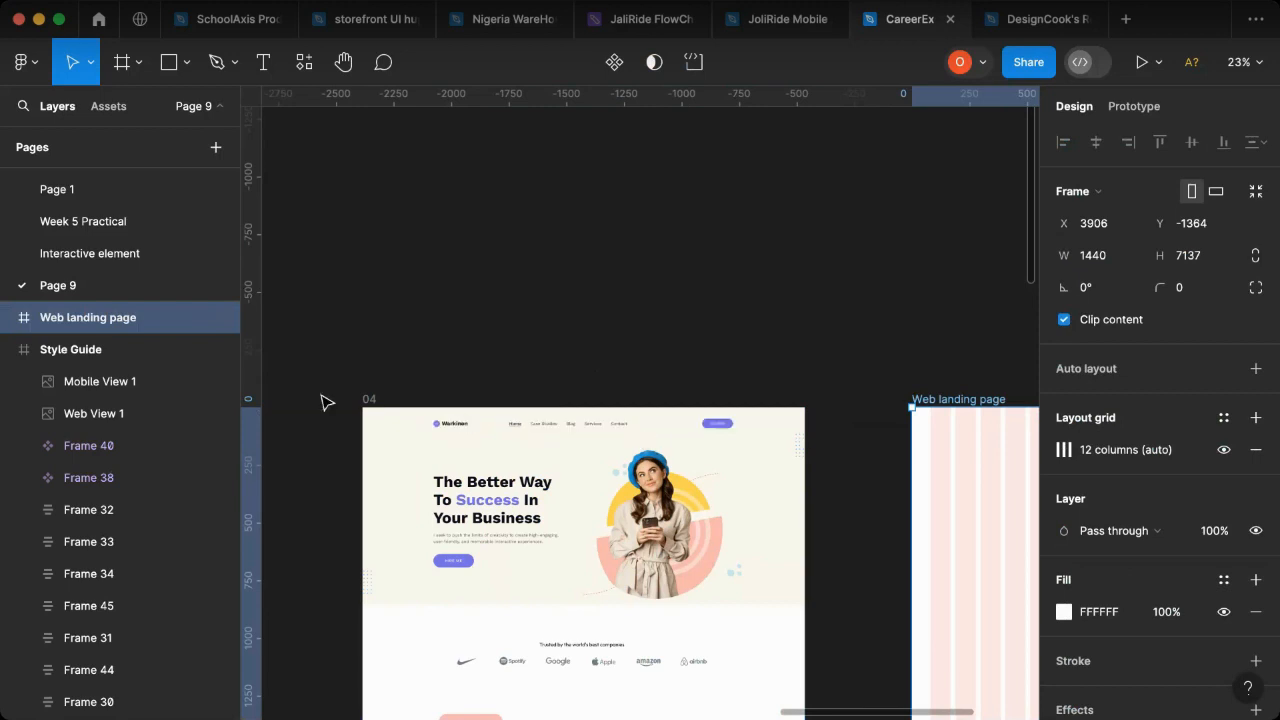
scroll(400, 437, left, 10)
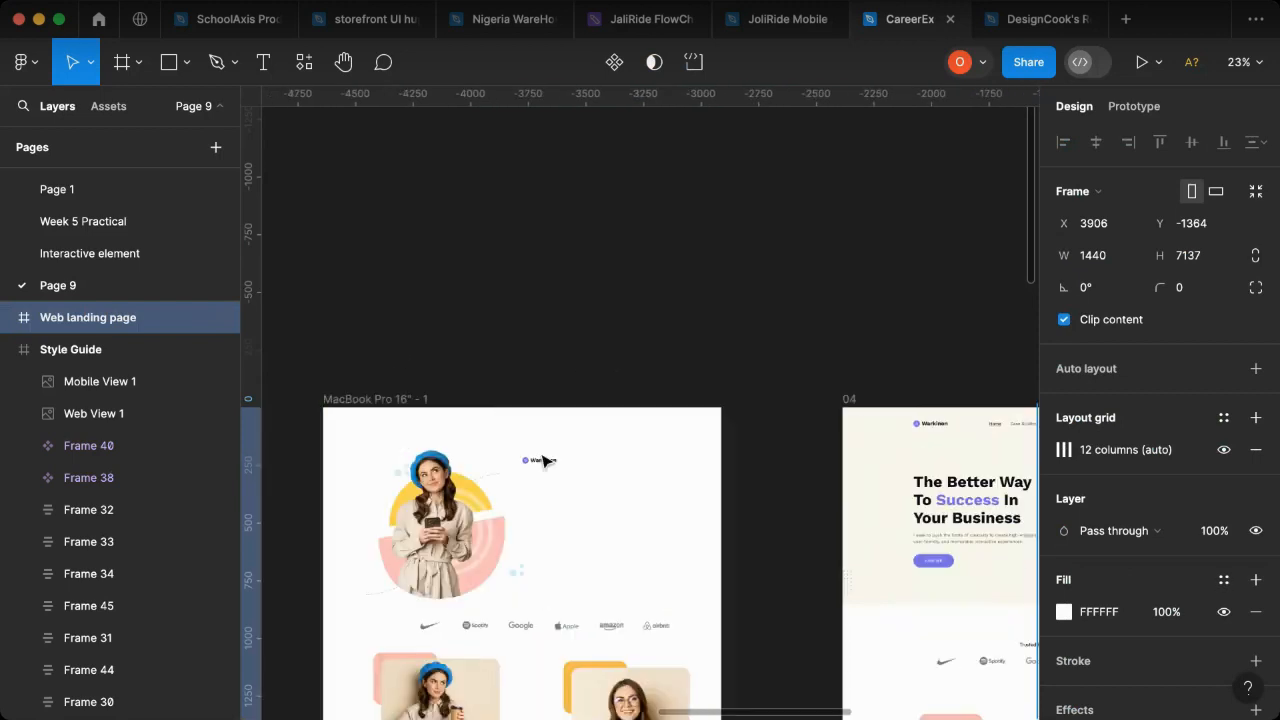
click(541, 467)
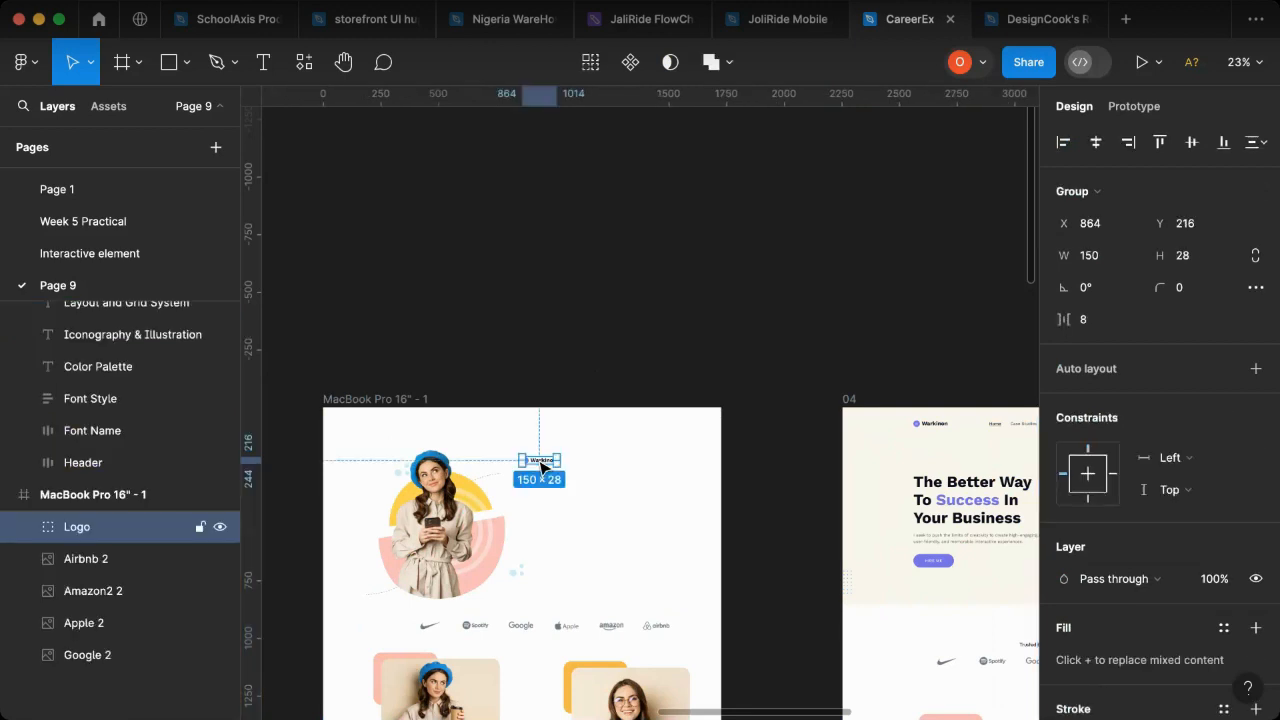
drag(1102, 420, 620, 428)
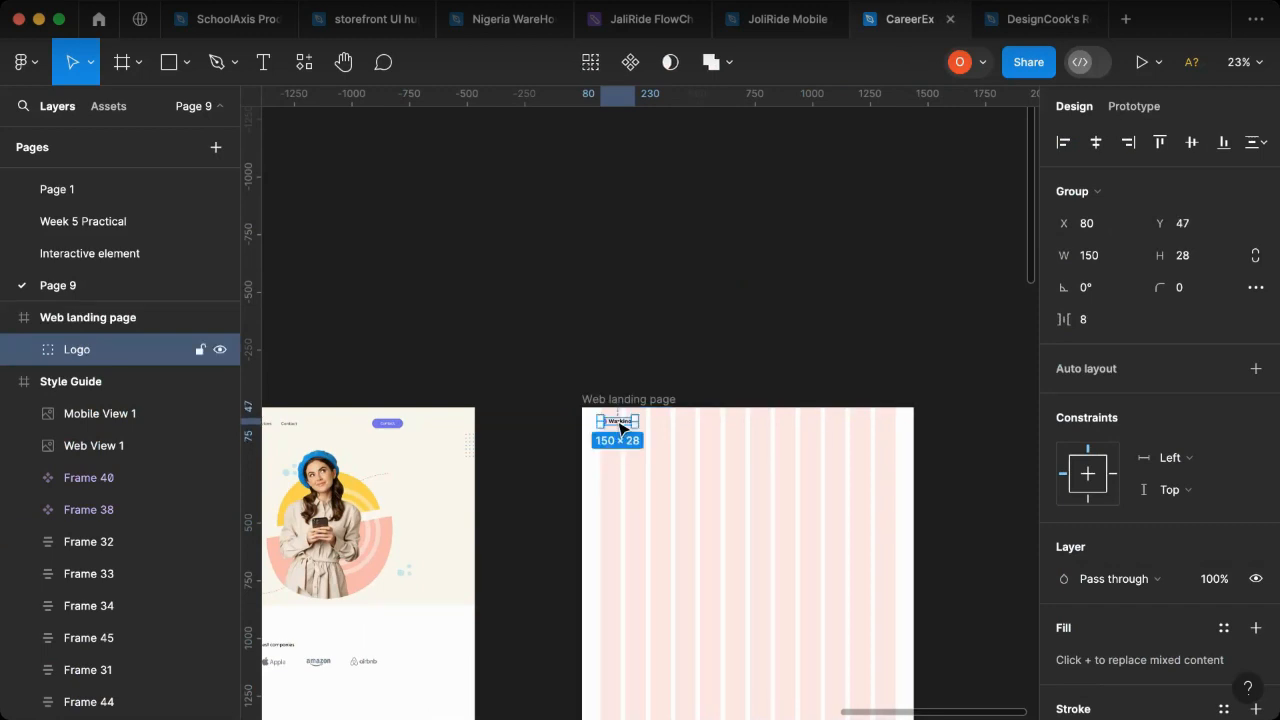
- Examine the Style Guide's color palette and open the logo's purple selection color for editing
scroll(546, 523, left, 10)
scroll(458, 512, left, 5)
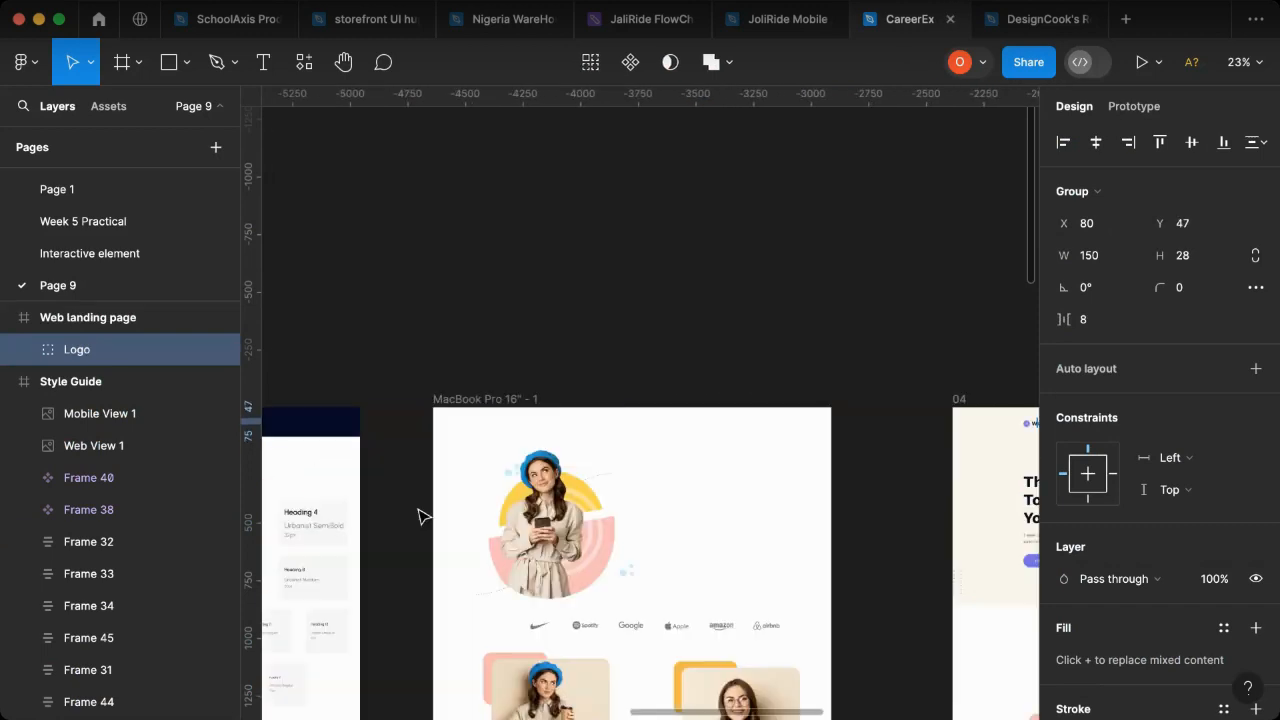
scroll(486, 514, right, 4)
scroll(600, 534, right, 2)
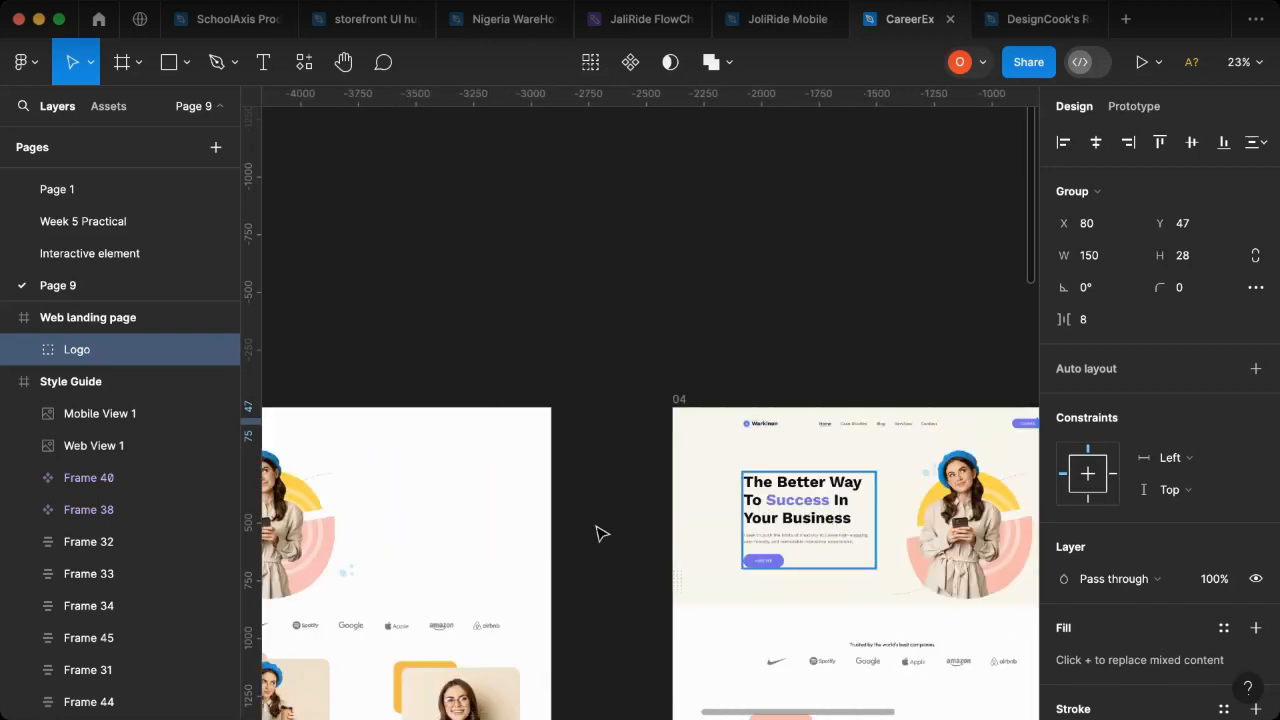
scroll(566, 534, left, 10)
scroll(558, 542, down, 2)
scroll(558, 542, down, 5)
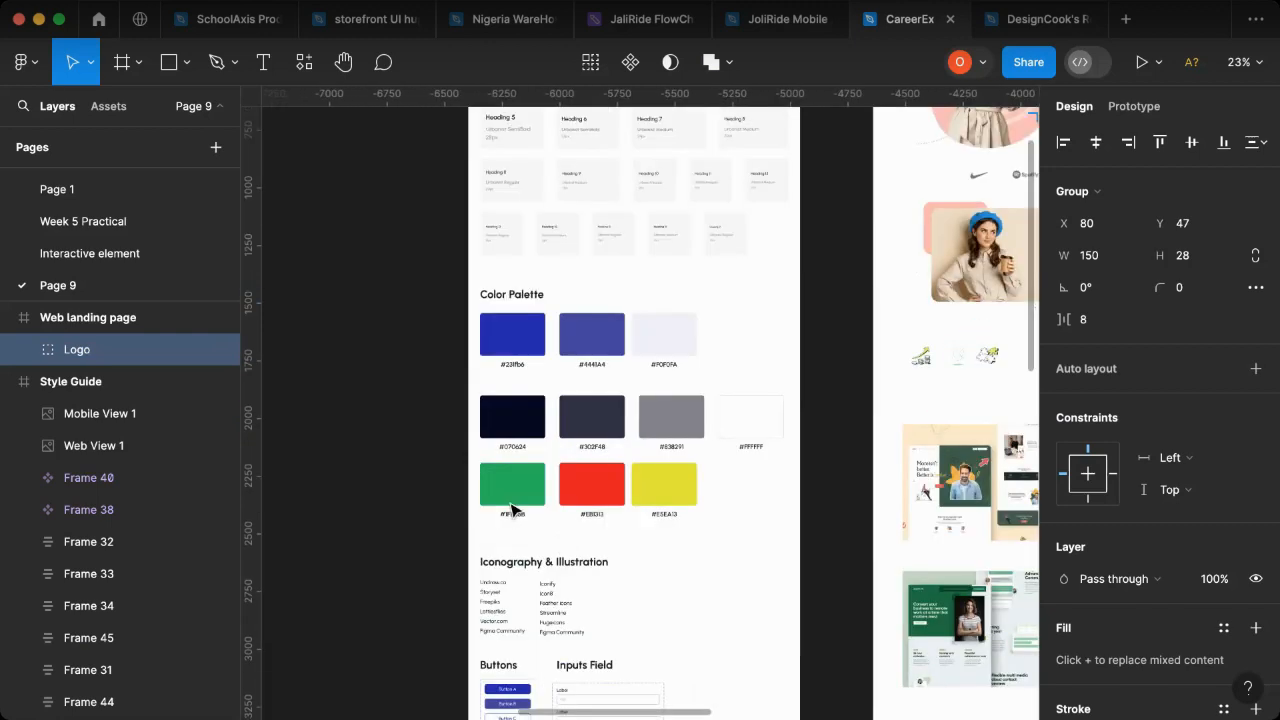
scroll(520, 340, up, 2)
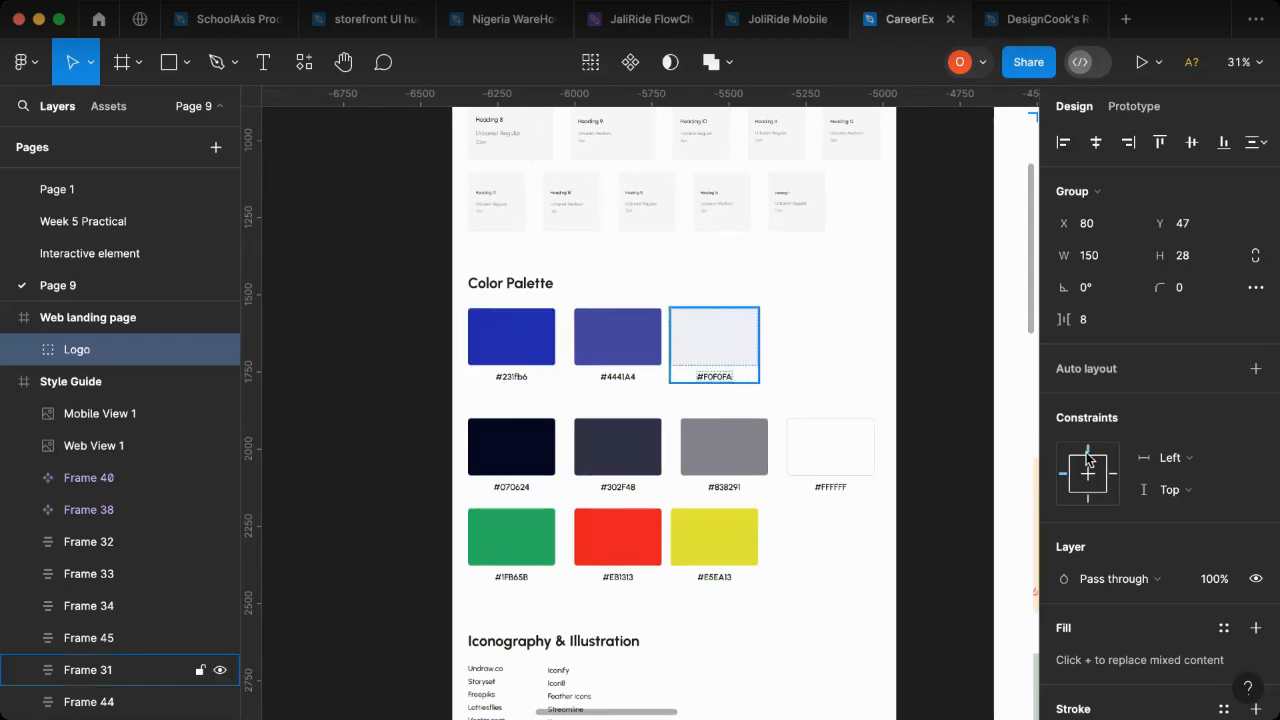
scroll(1083, 500, down, 4)
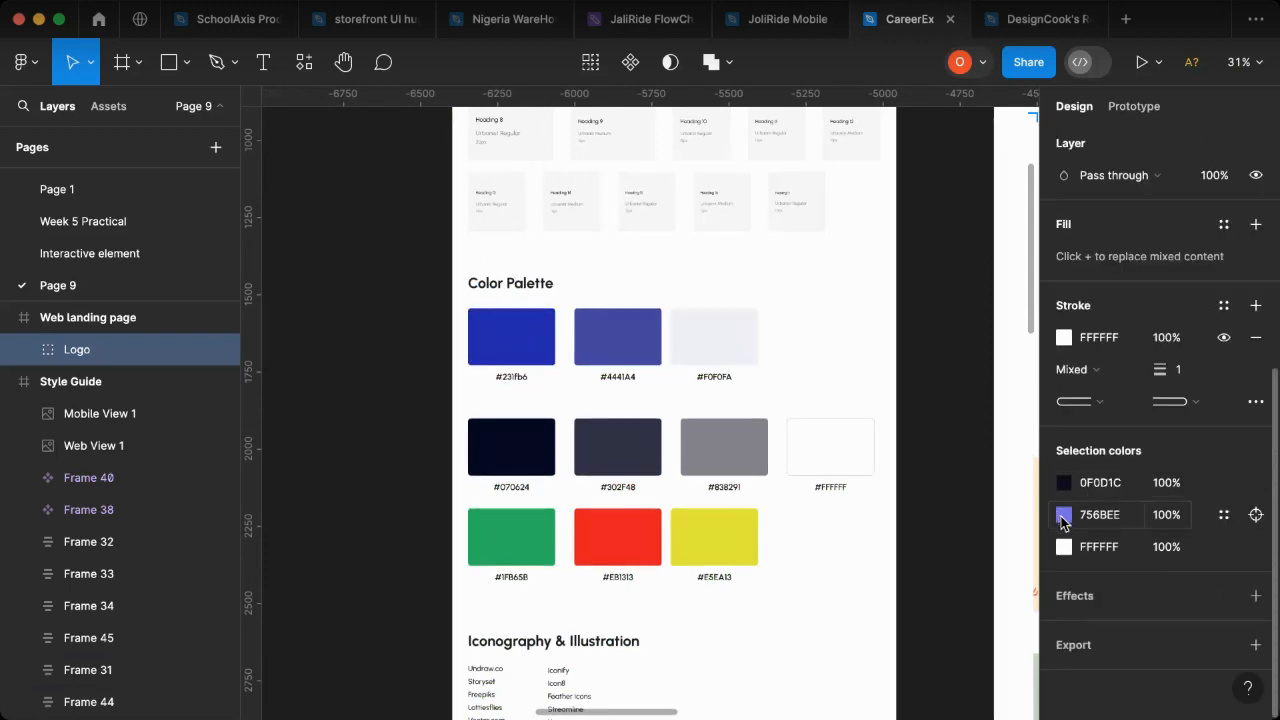
click(1063, 516)
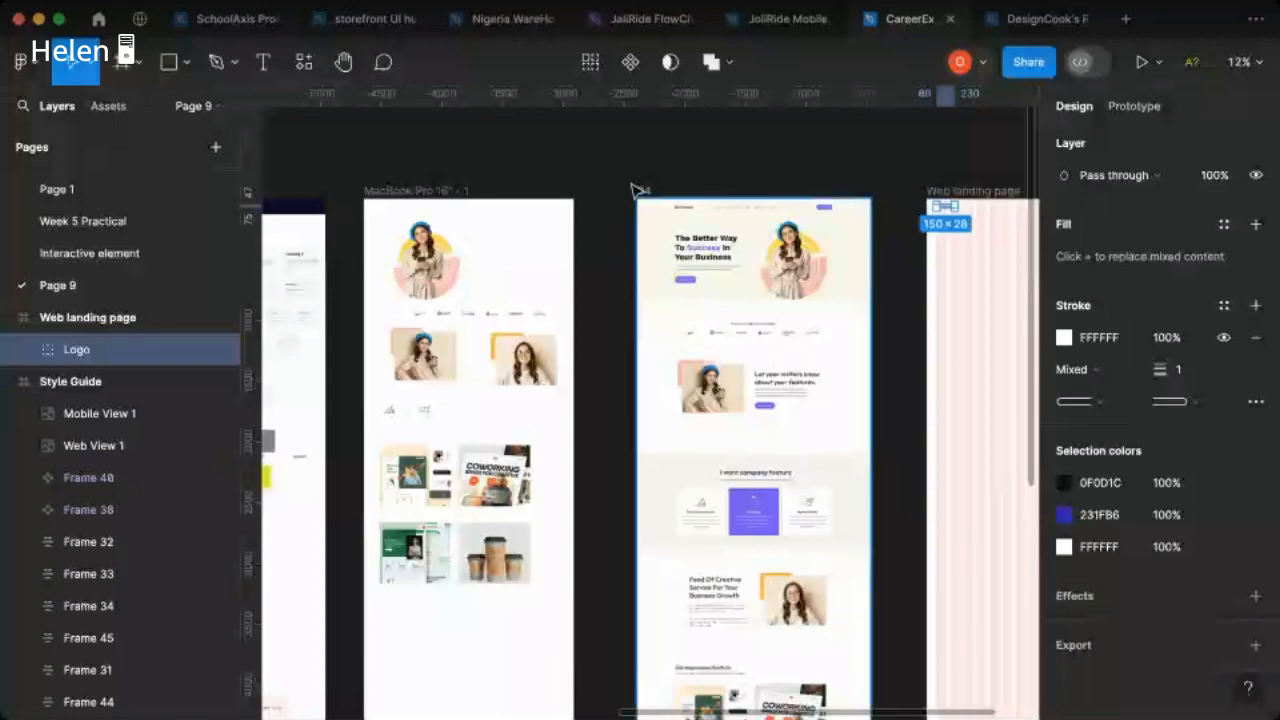
- Move frame 04 to the far side of the Web landing page frame, to its right
click(632, 190)
mouse_move(852, 272)
mouse_down()
mouse_move(1040, 272)
mouse_move(833, 268)
mouse_up()
- Move the Style Guide and MacBook Pro frames together beside the Web landing page, top-aligned with the Style Guide at about X 140, Y -1364
scroll(470, 365, left, 2)
scroll(470, 365, left, 3)
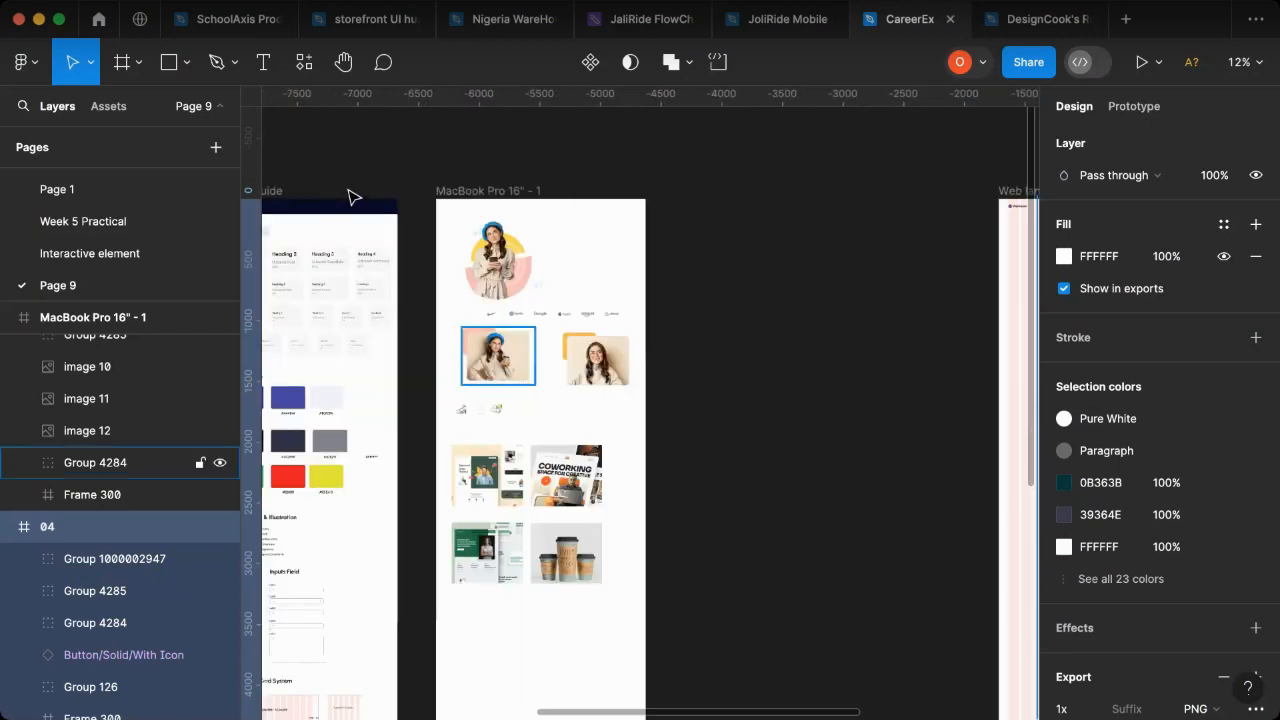
scroll(350, 196, left, 3)
scroll(450, 230, up, 2)
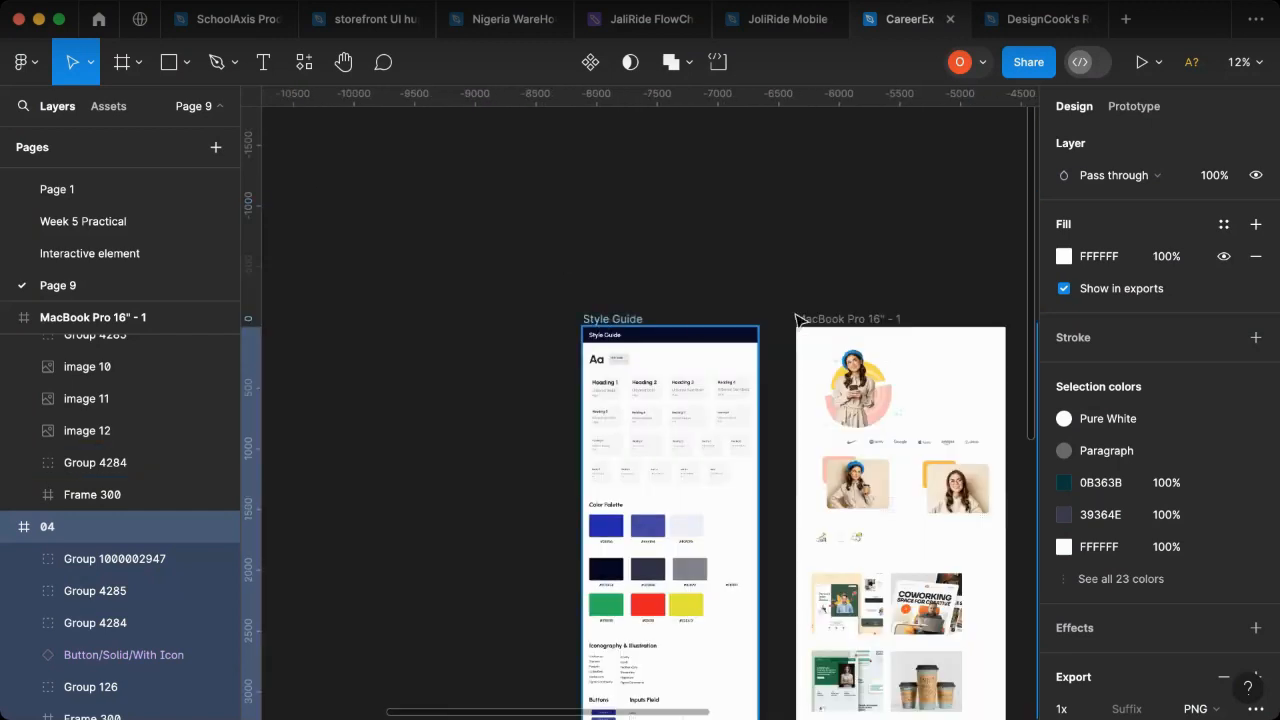
click(613, 319)
shift+click(812, 323)
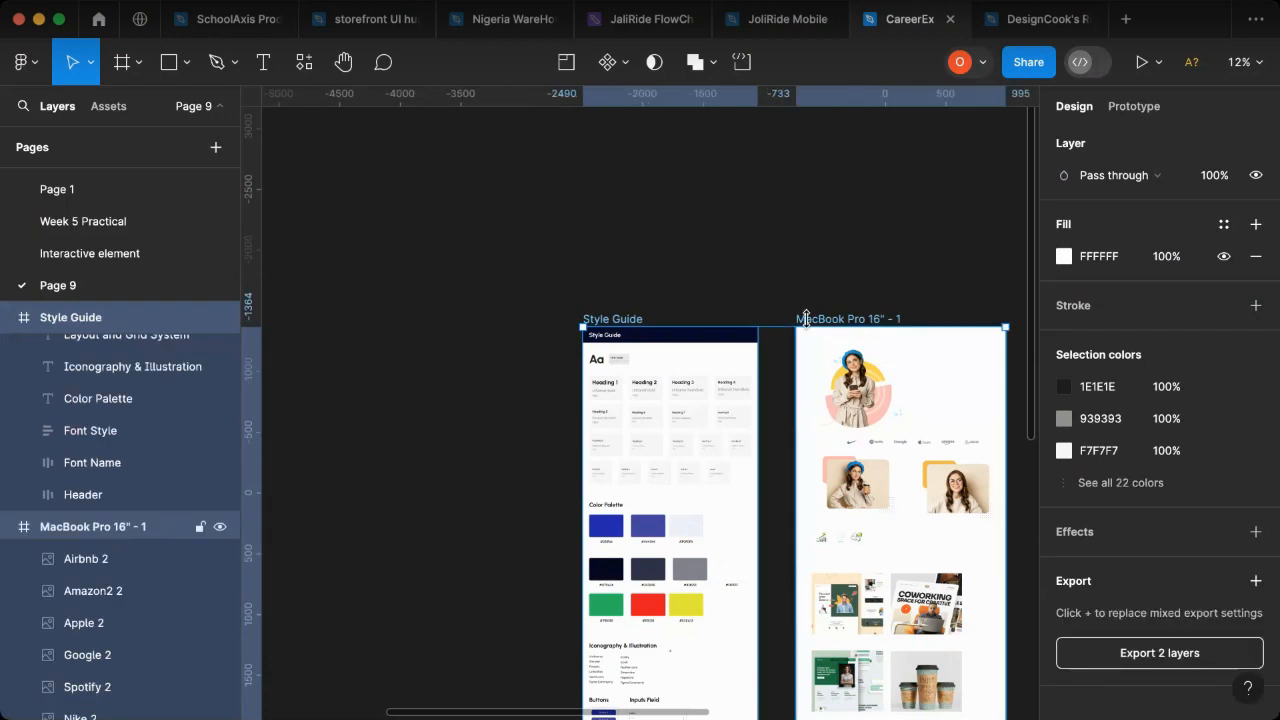
scroll(790, 427, left, 2)
scroll(812, 428, left, 2)
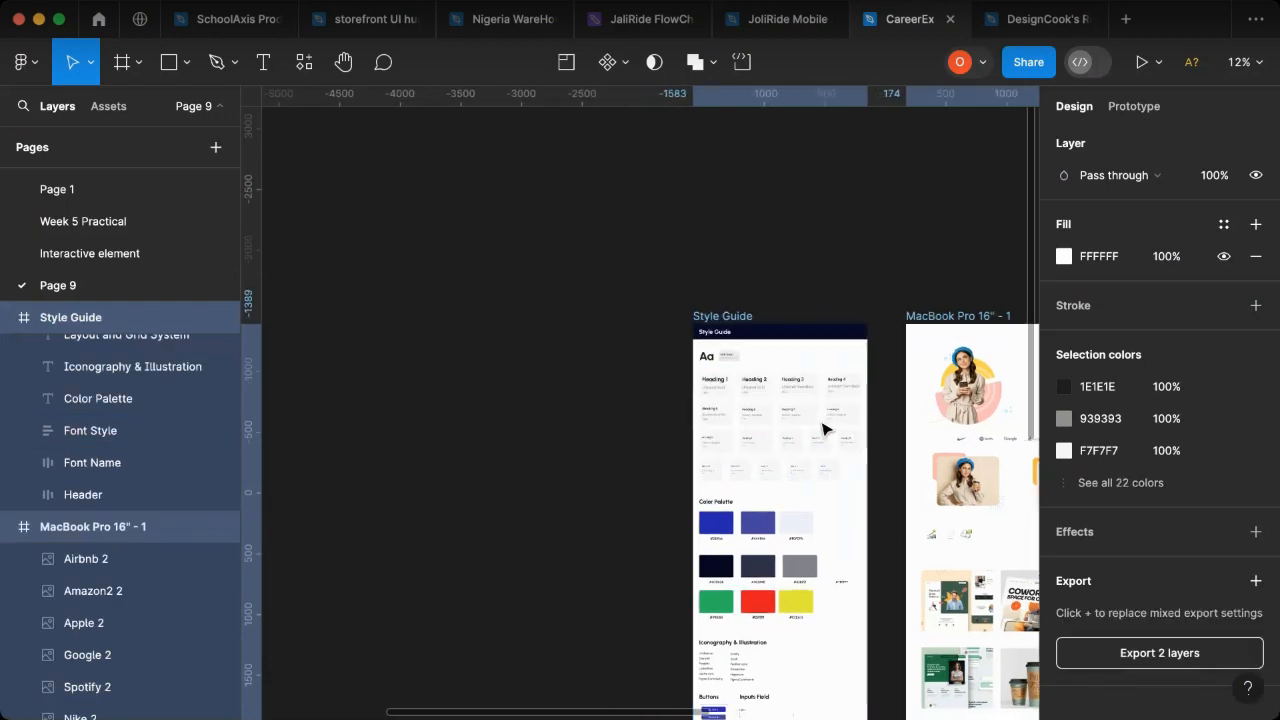
scroll(757, 466, right, 5)
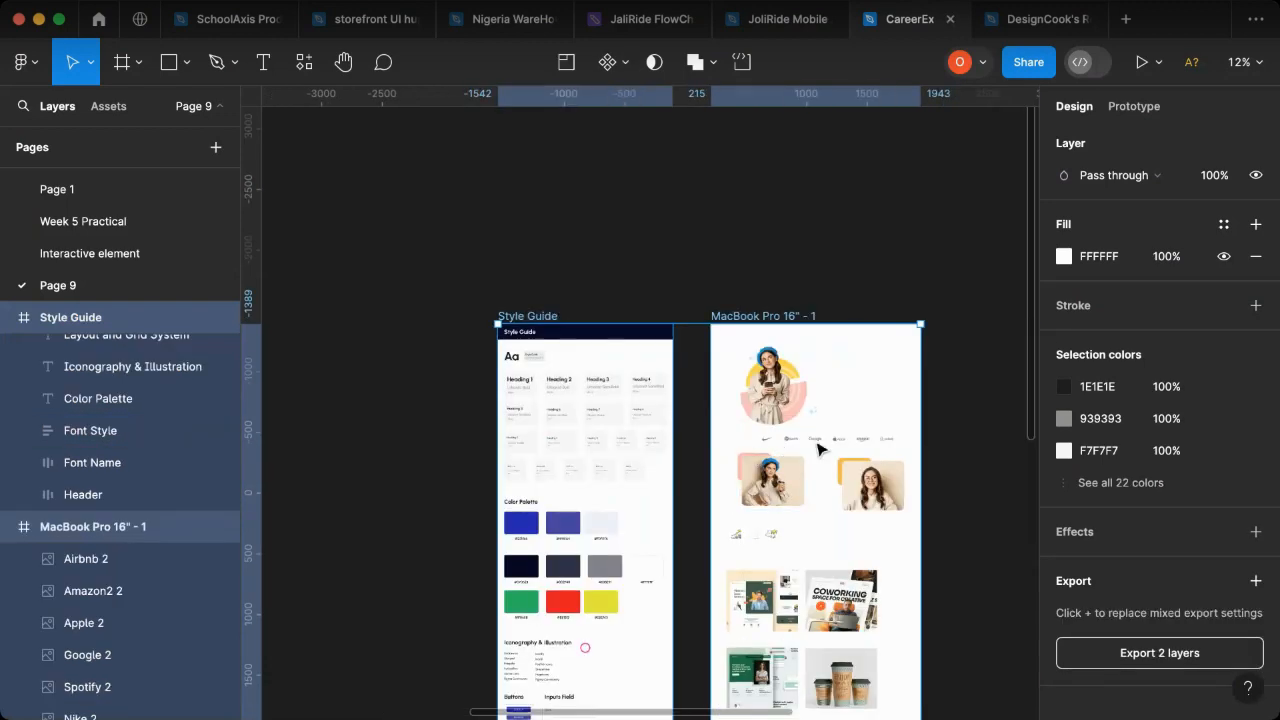
scroll(820, 450, left, 1)
scroll(825, 442, left, 3)
scroll(825, 442, right, 5)
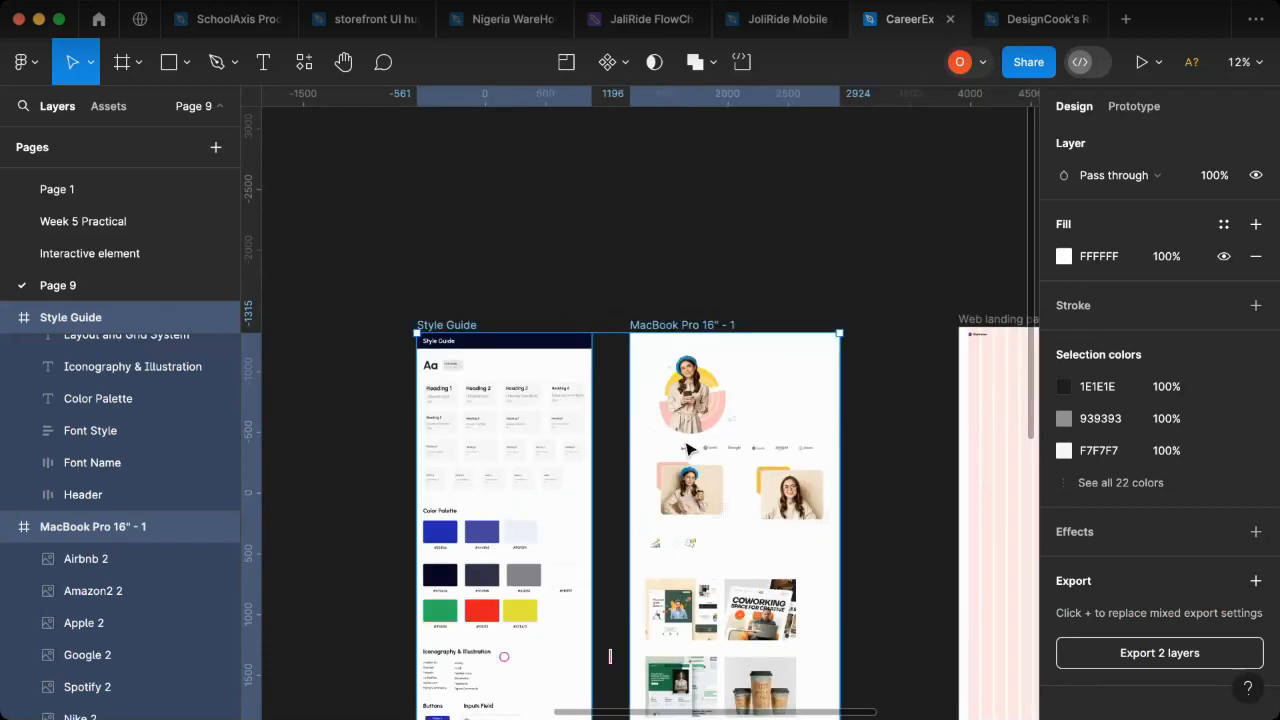
scroll(815, 433, left, 3)
scroll(822, 431, left, 1)
scroll(795, 435, right, 3)
drag(774, 435, 775, 435)
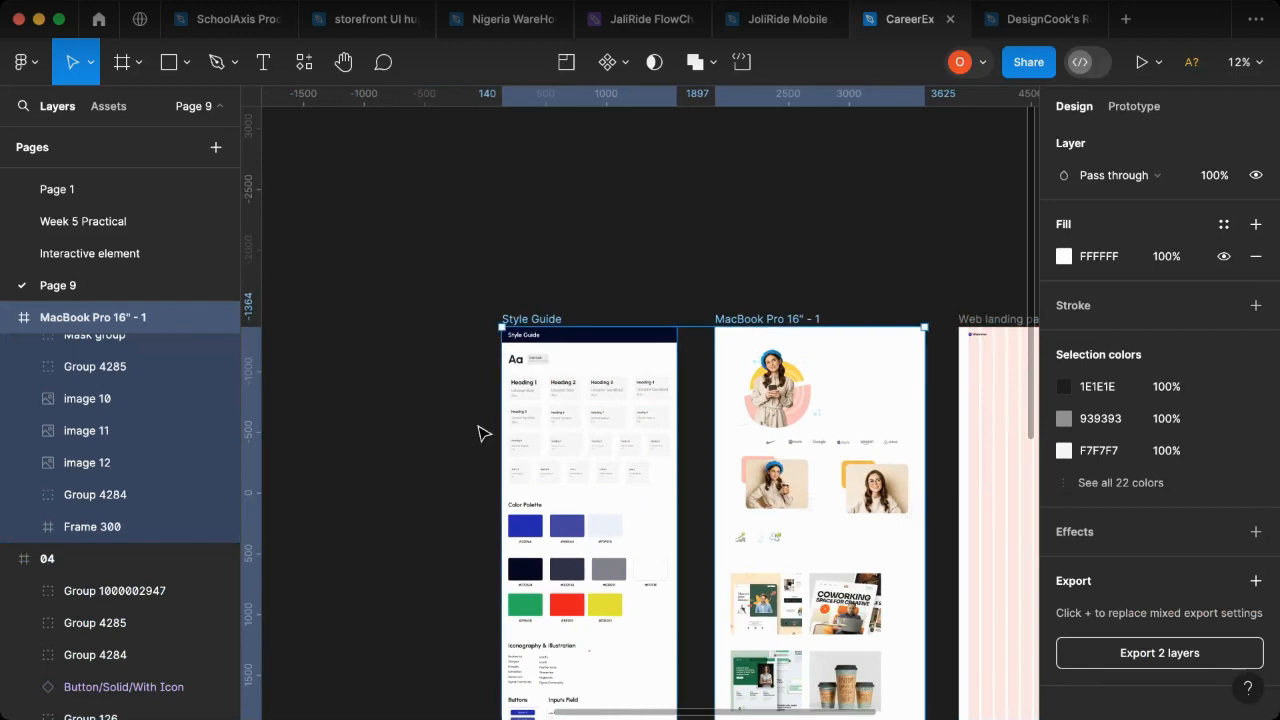
- Examine the Web landing page beside frame 04, and view the Style Guide's heading text styles up close
scroll(770, 388, right, 5)
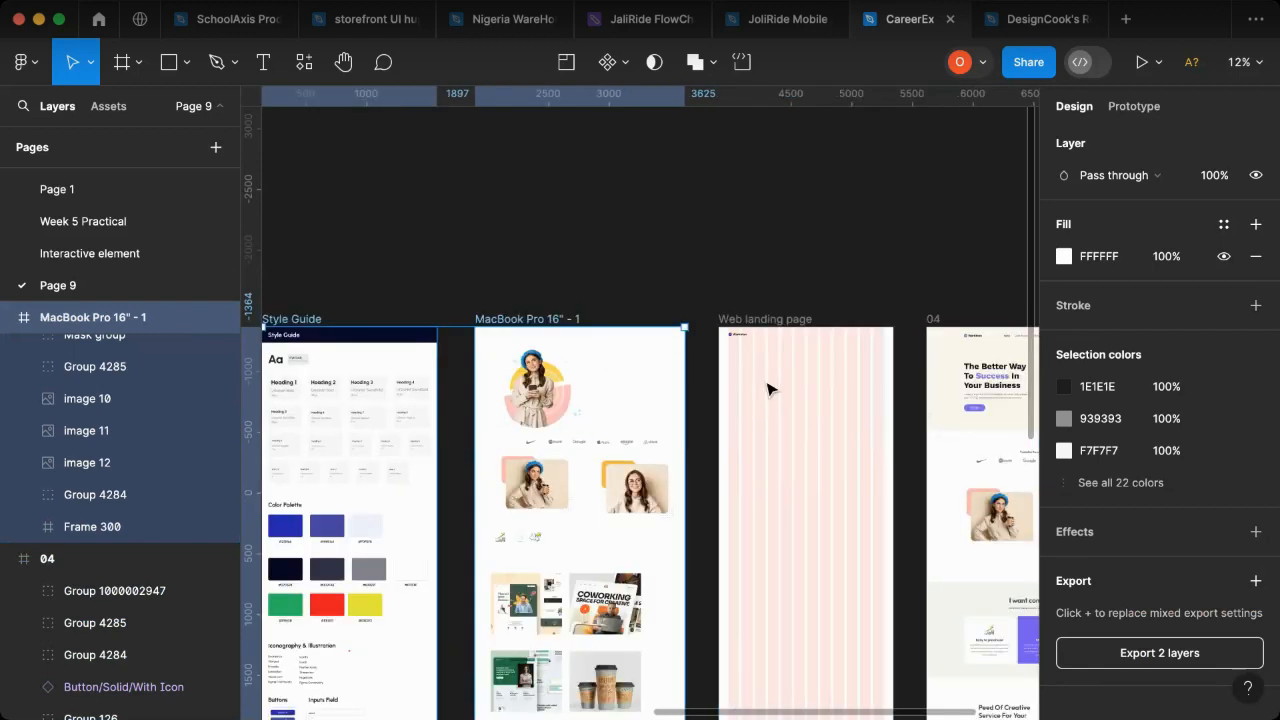
scroll(770, 388, right, 4)
scroll(867, 342, up, 3)
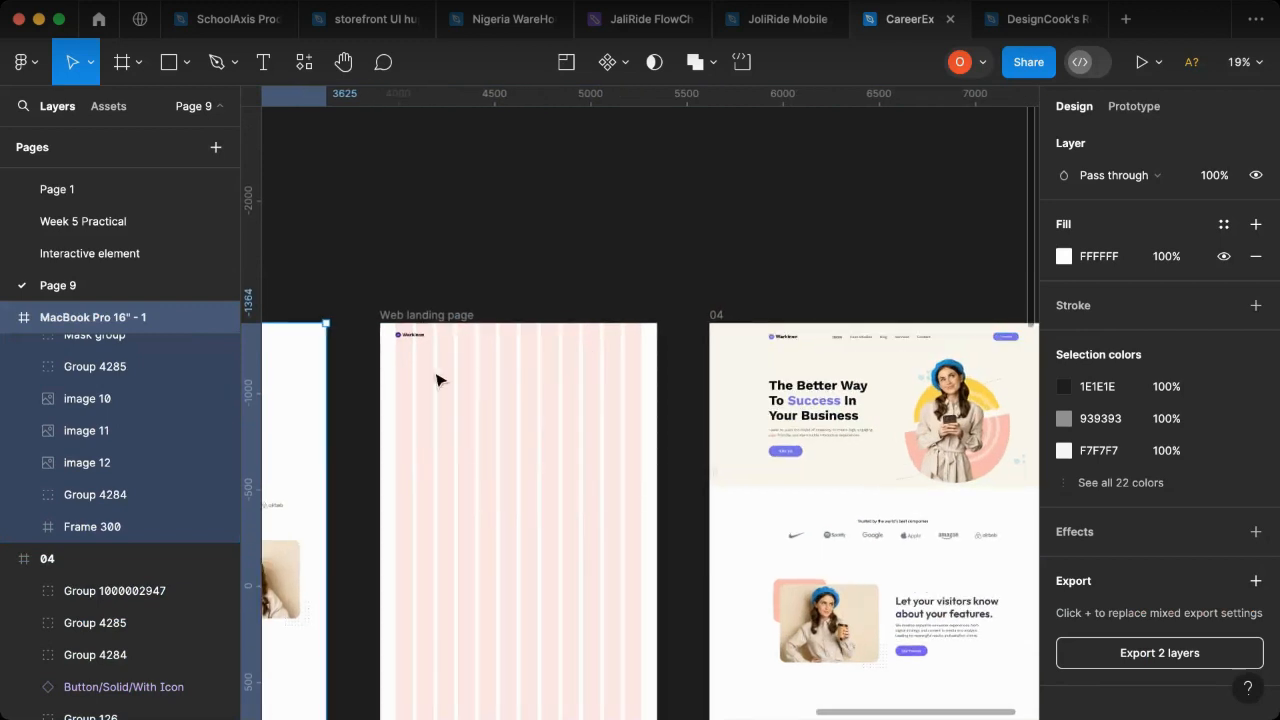
scroll(437, 380, left, 4)
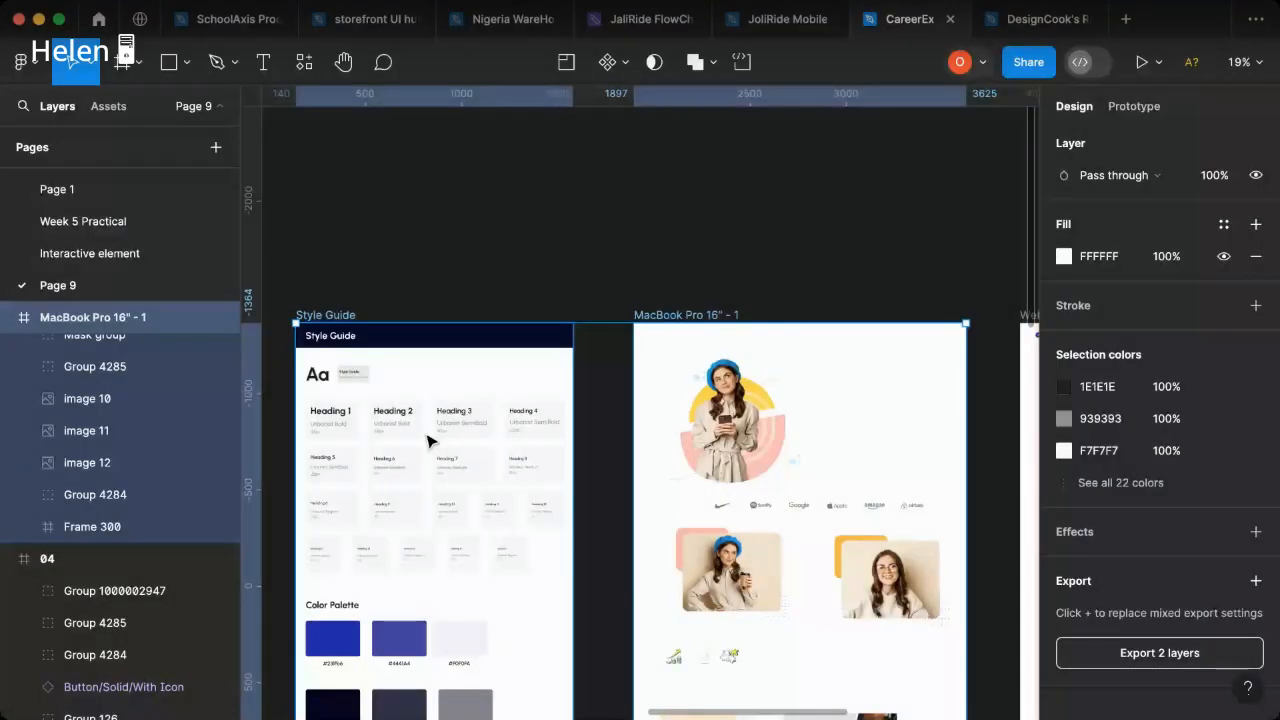
scroll(468, 500, up, 10)
scroll(468, 500, down, 2)
scroll(468, 500, down, 3)
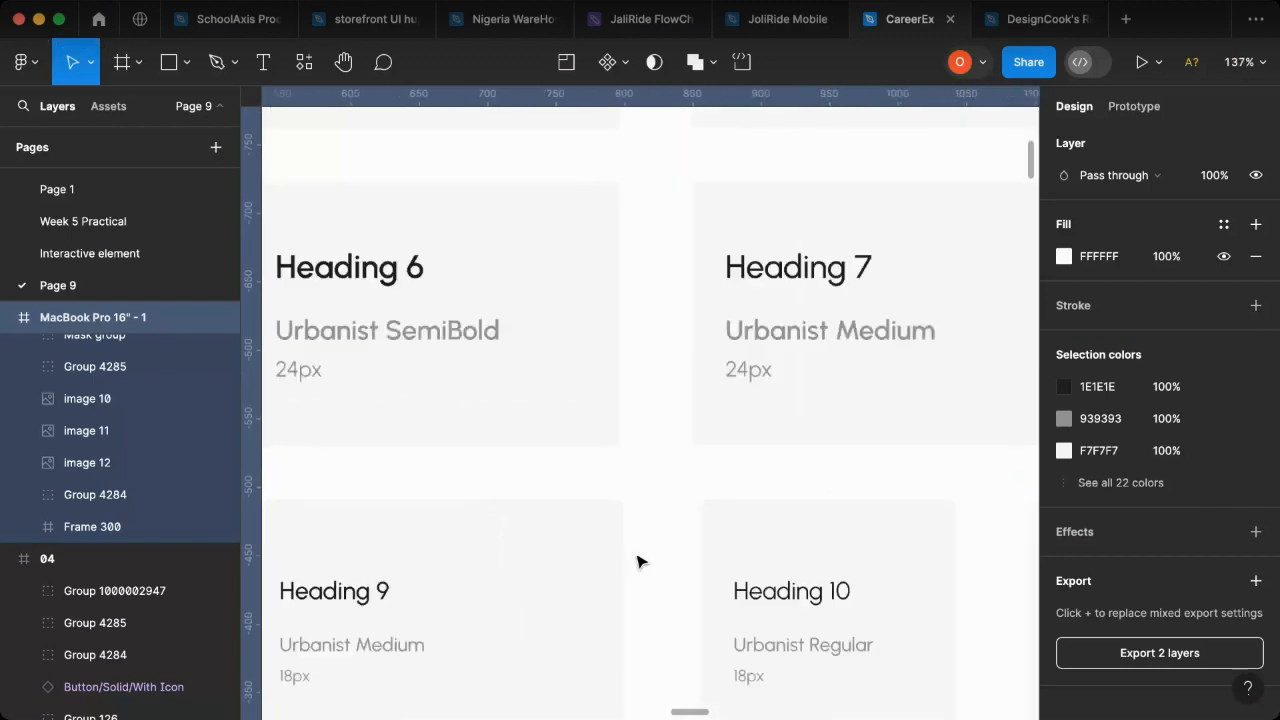
scroll(343, 630, left, 3)
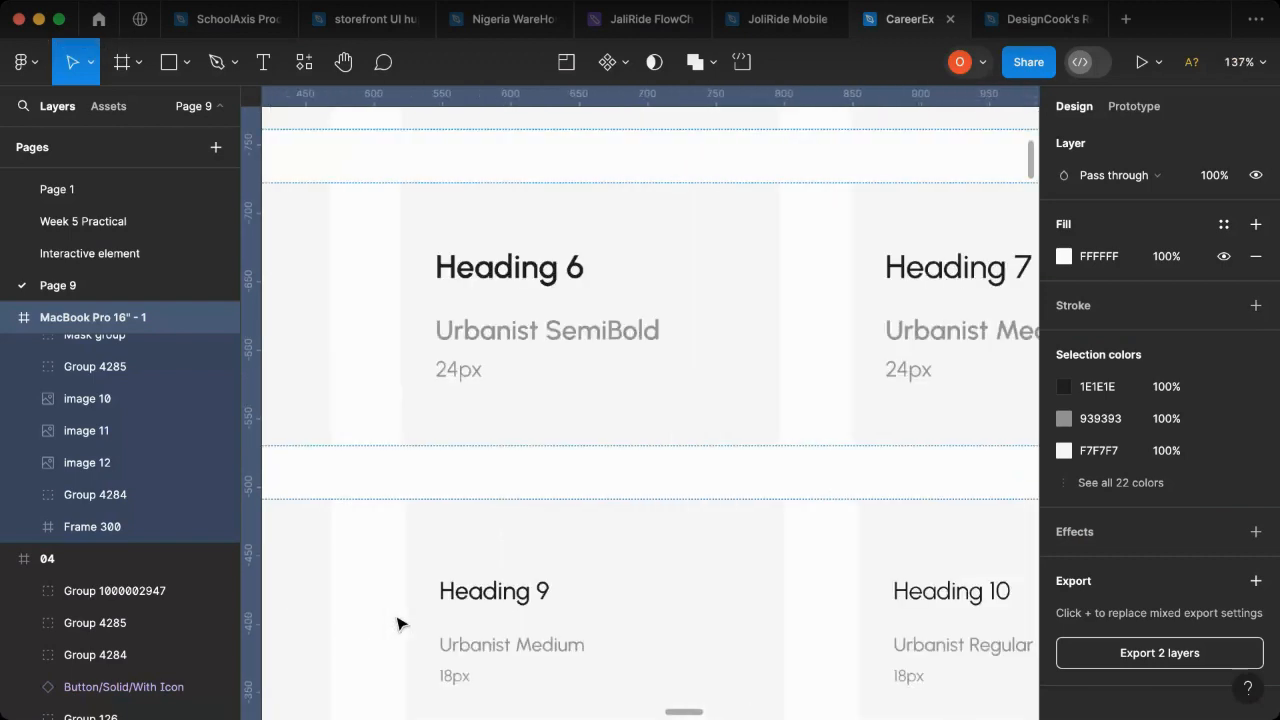
- Copy the Heading 9 text from the Style Guide's 18px Urbanist Medium card
click(530, 597)
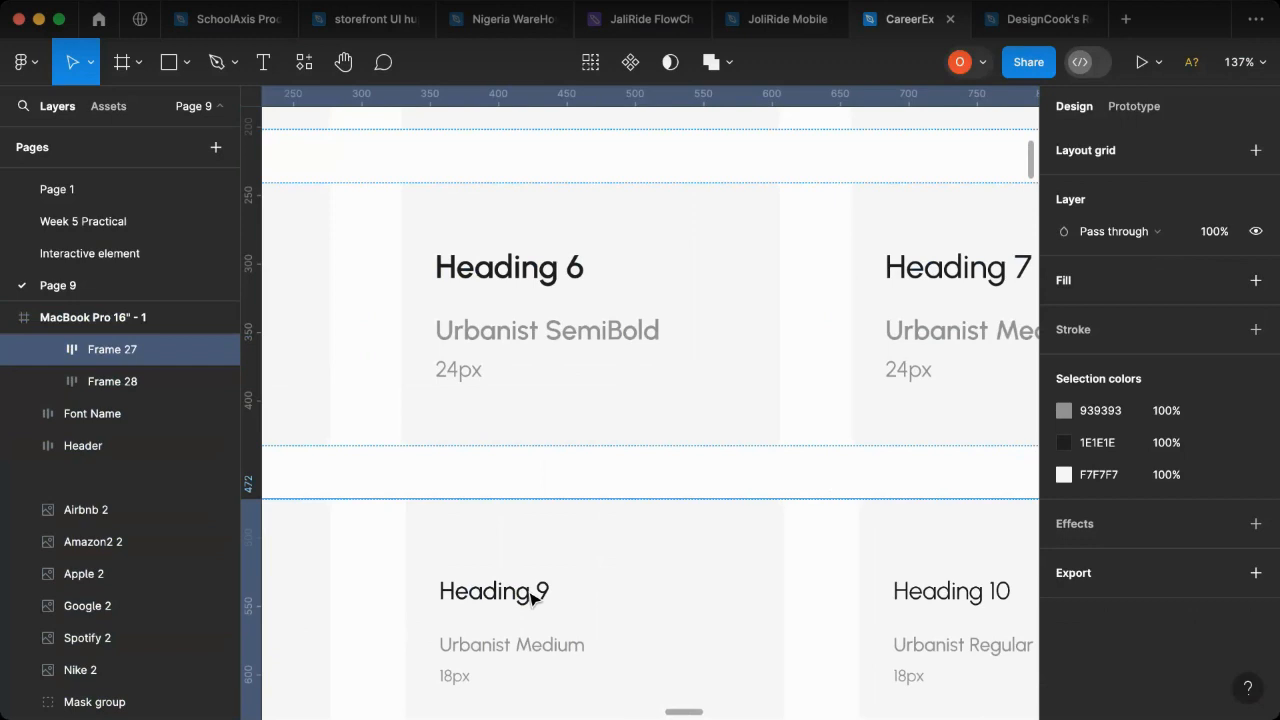
double_click(531, 596)
double_click(528, 595)
click(522, 595)
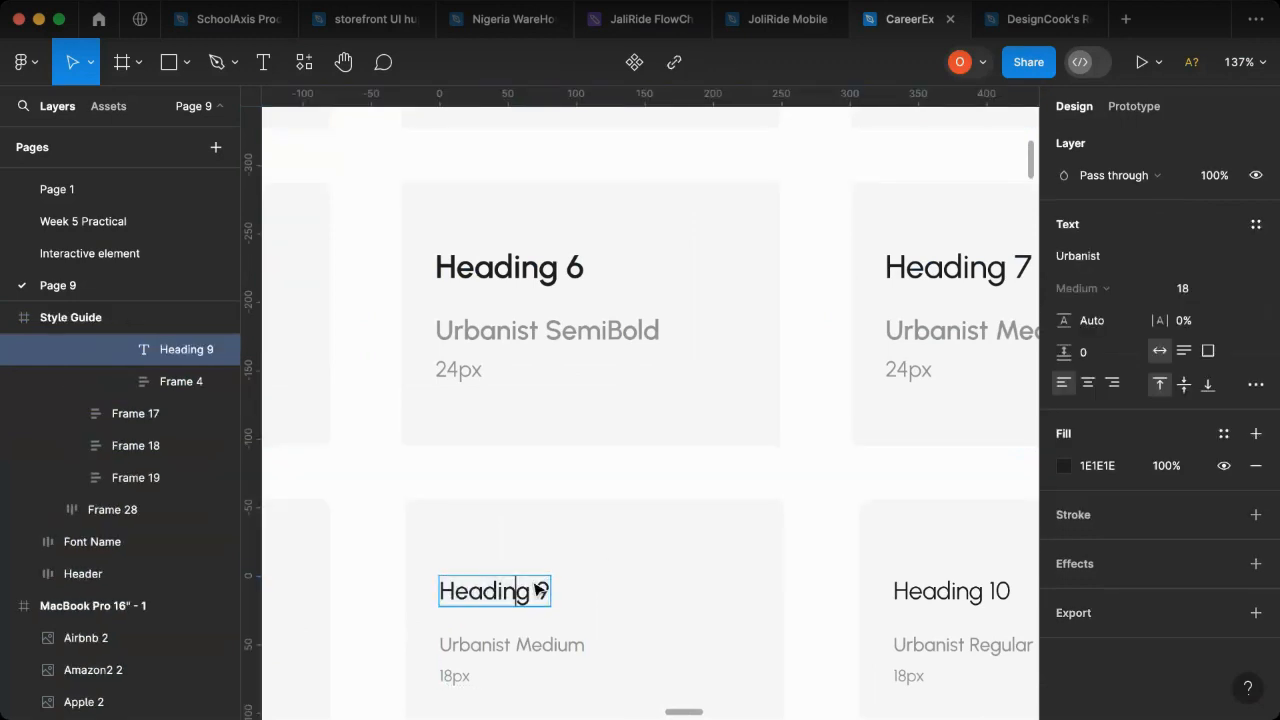
click(569, 563)
click(531, 592)
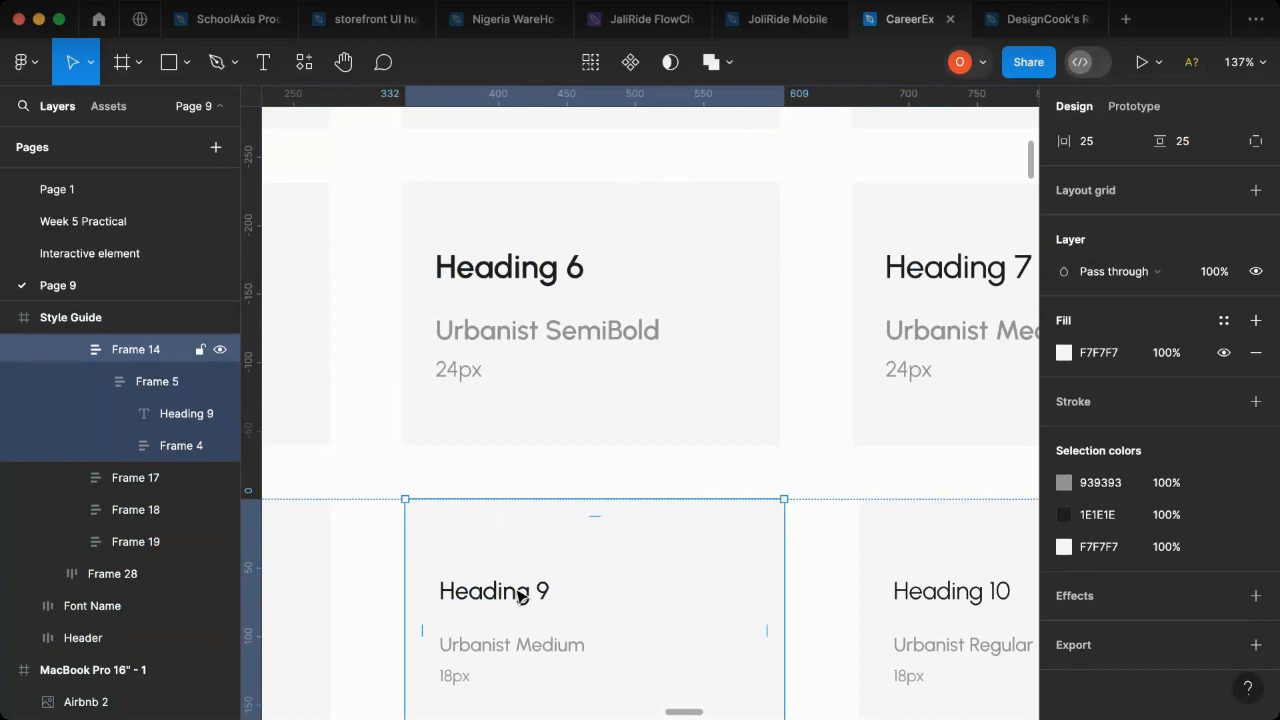
click(519, 597)
click(521, 597)
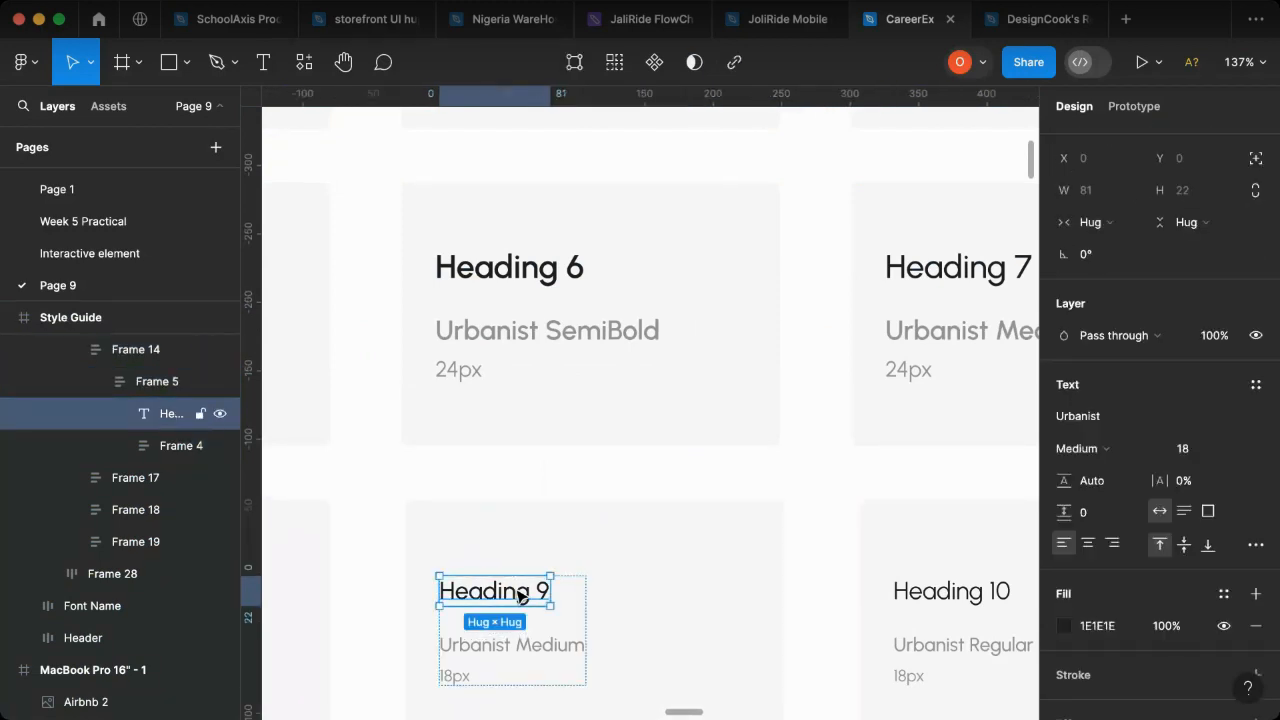
drag(521, 597, 628, 489)
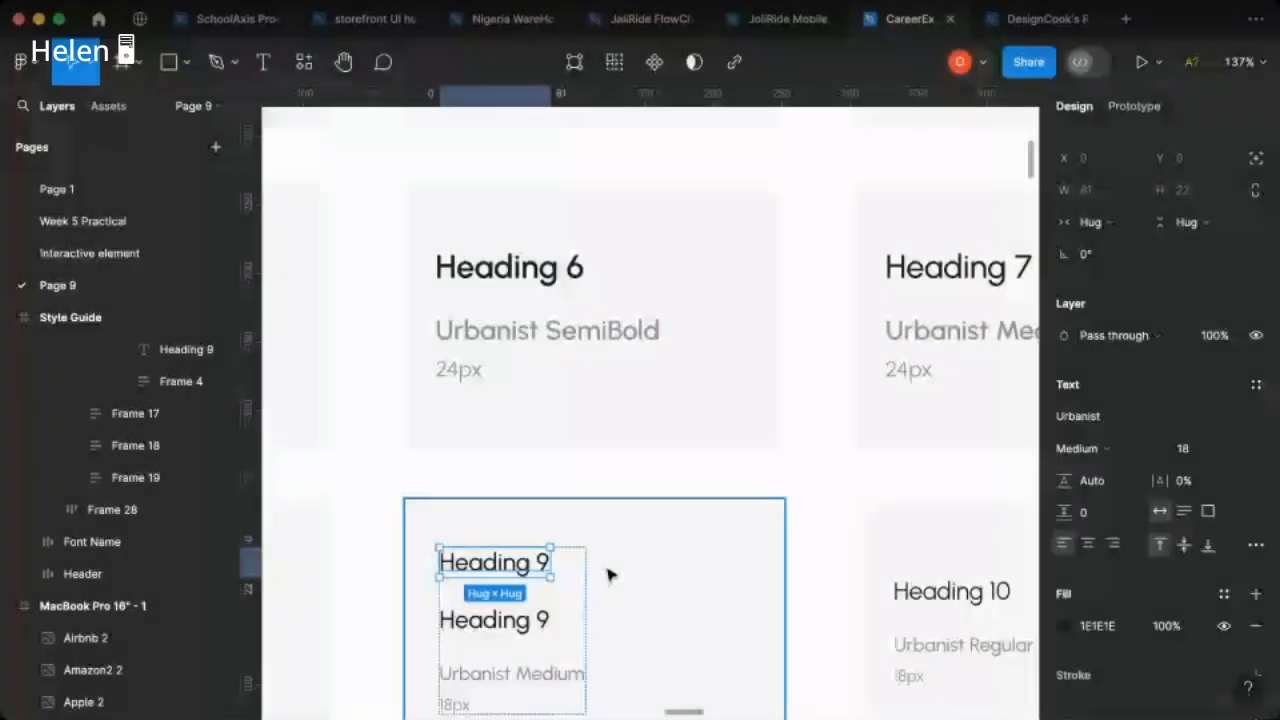
key(ctrl+z)
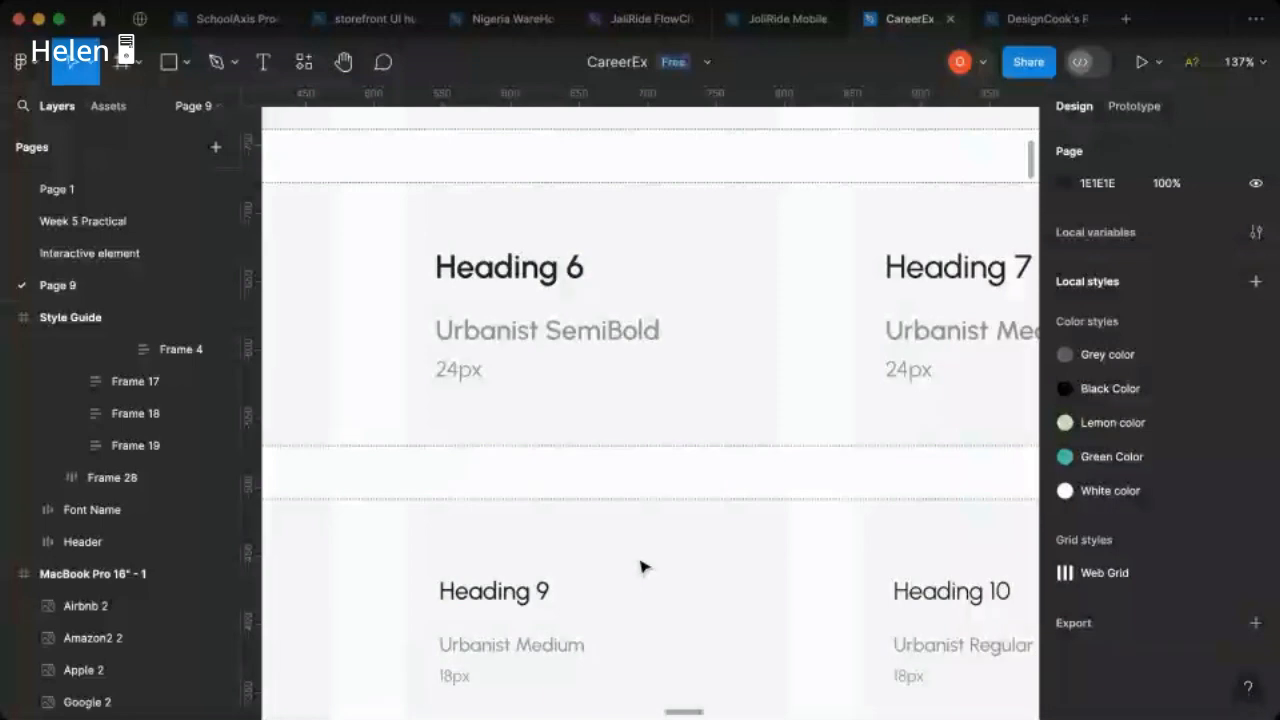
- Paste the copied Heading 9 text into the Web landing page's header beside the logo, at about X 486, Y 55
scroll(642, 567, down, 2)
scroll(588, 582, down, 2)
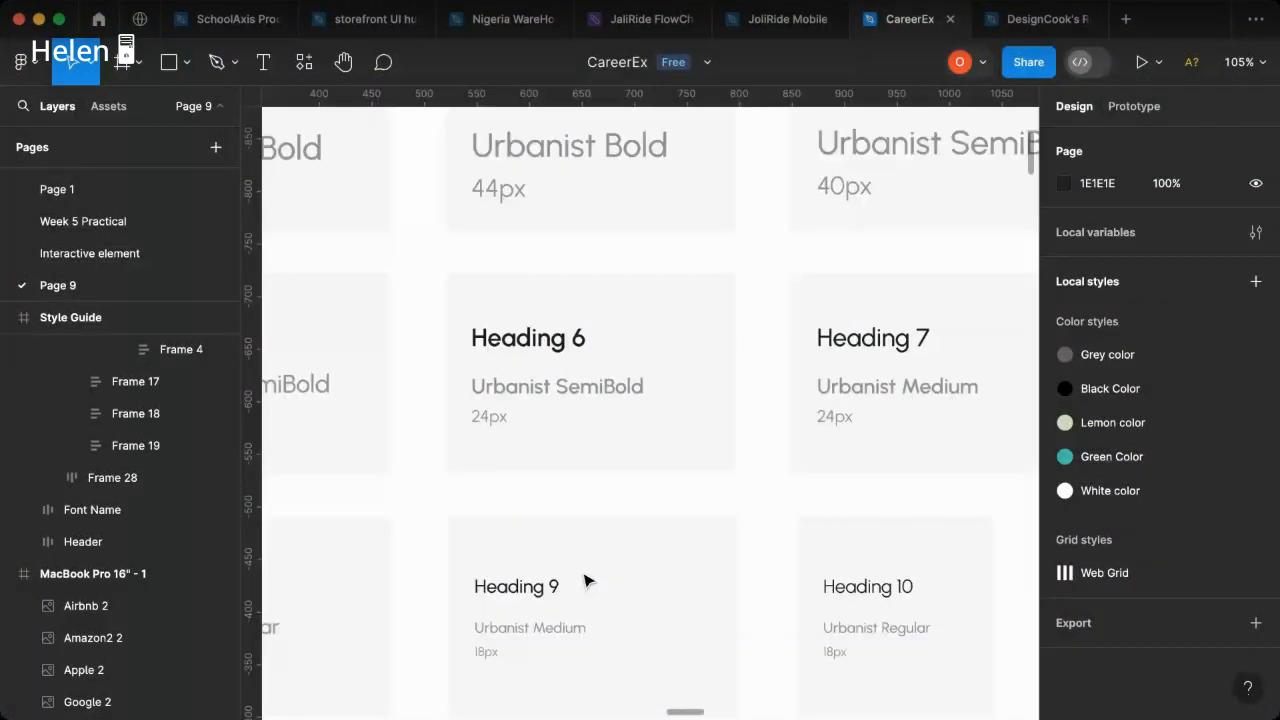
scroll(614, 537, right, 15)
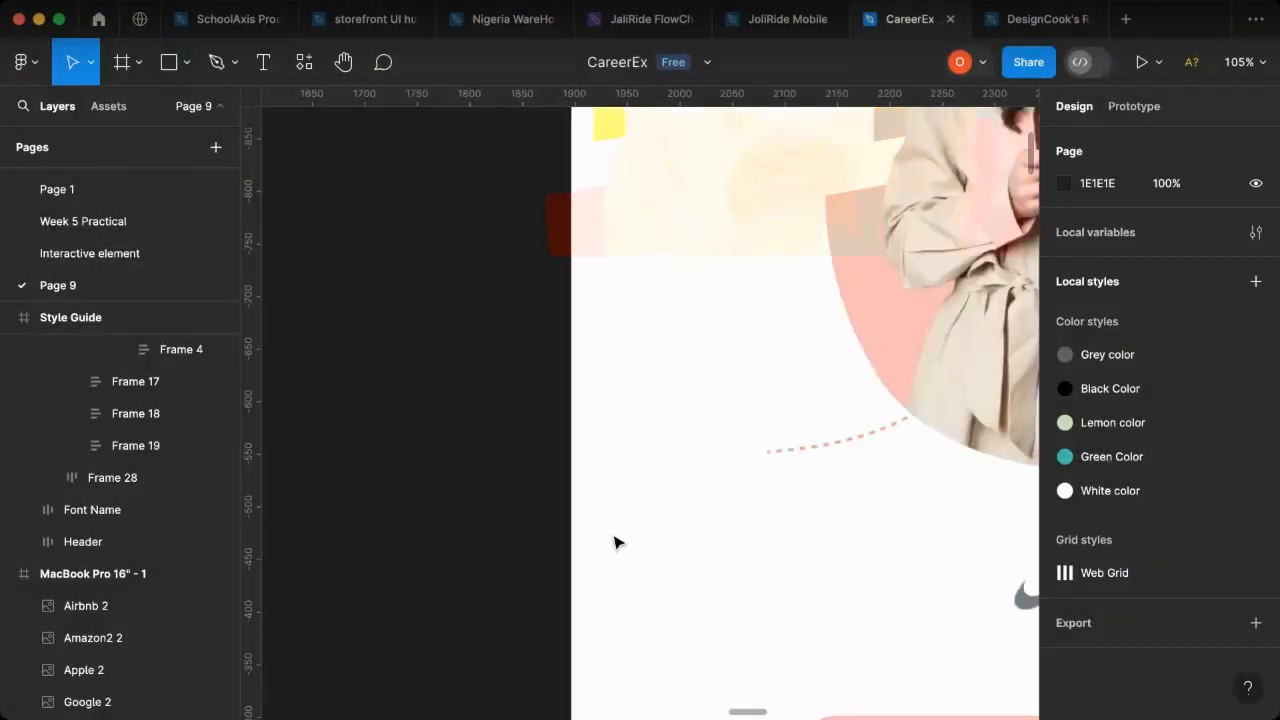
scroll(614, 542, right, 15)
scroll(614, 542, right, 15)
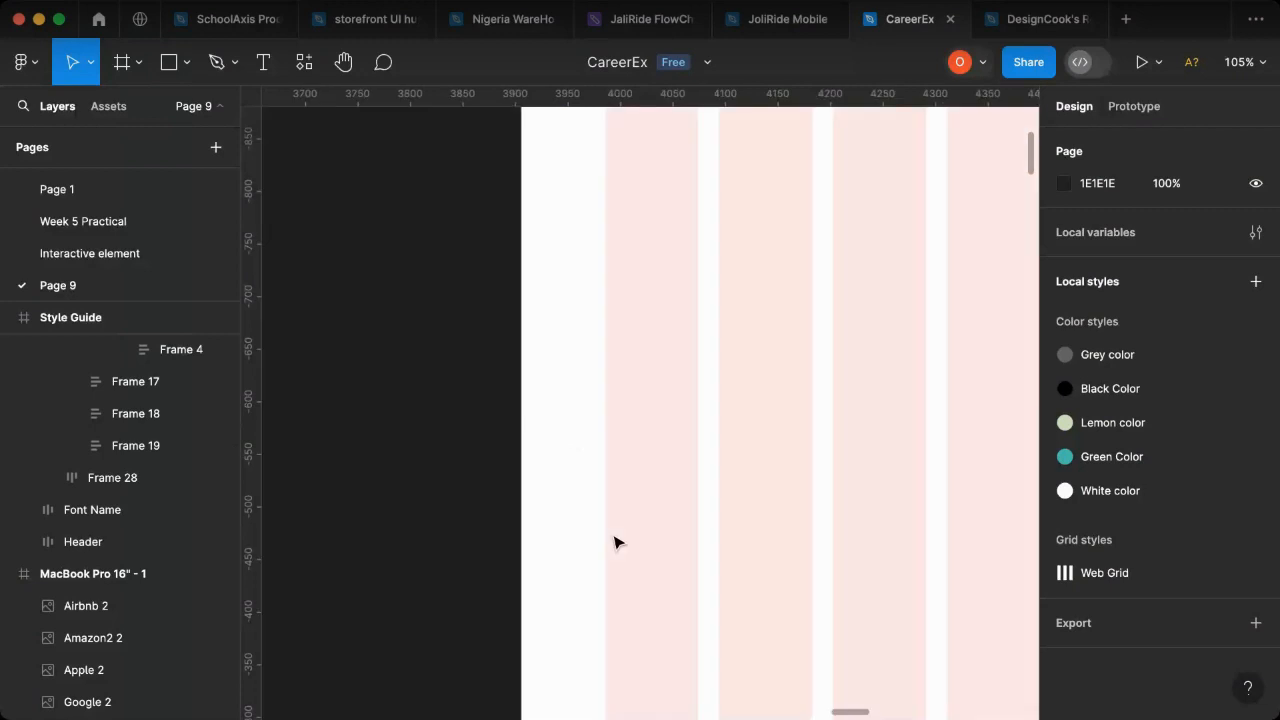
scroll(649, 528, up, 10)
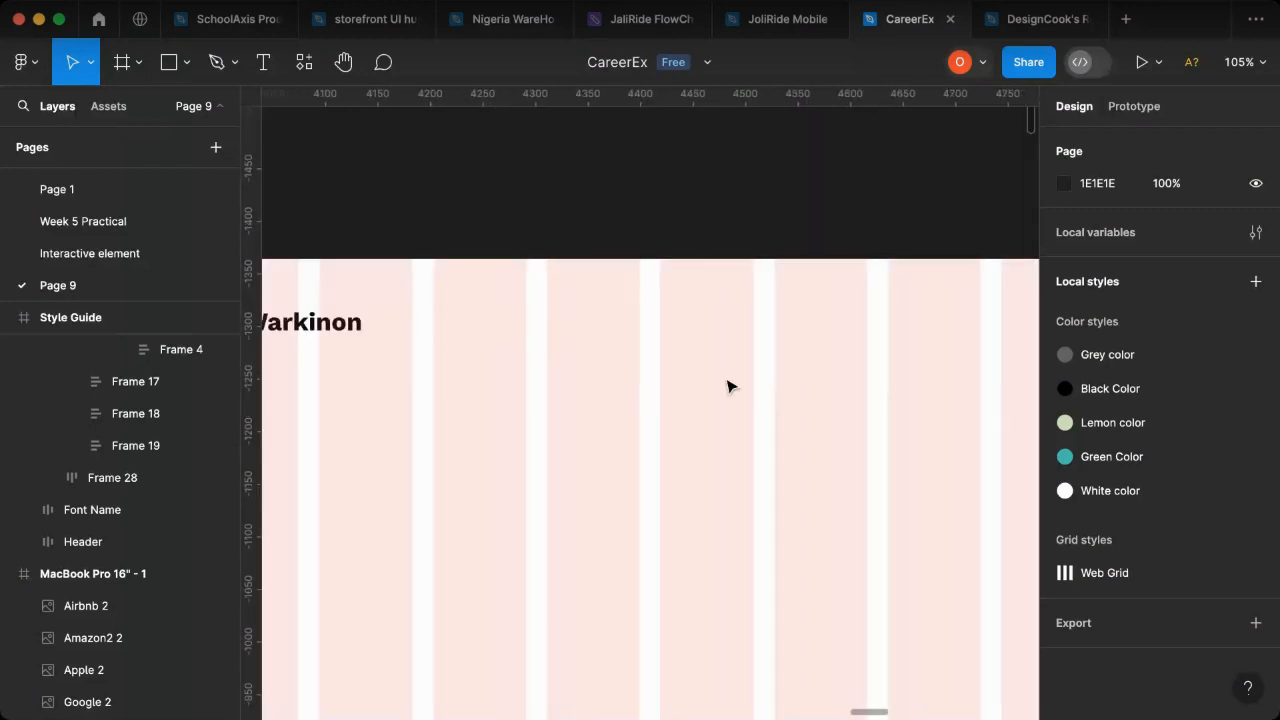
key(super+v)
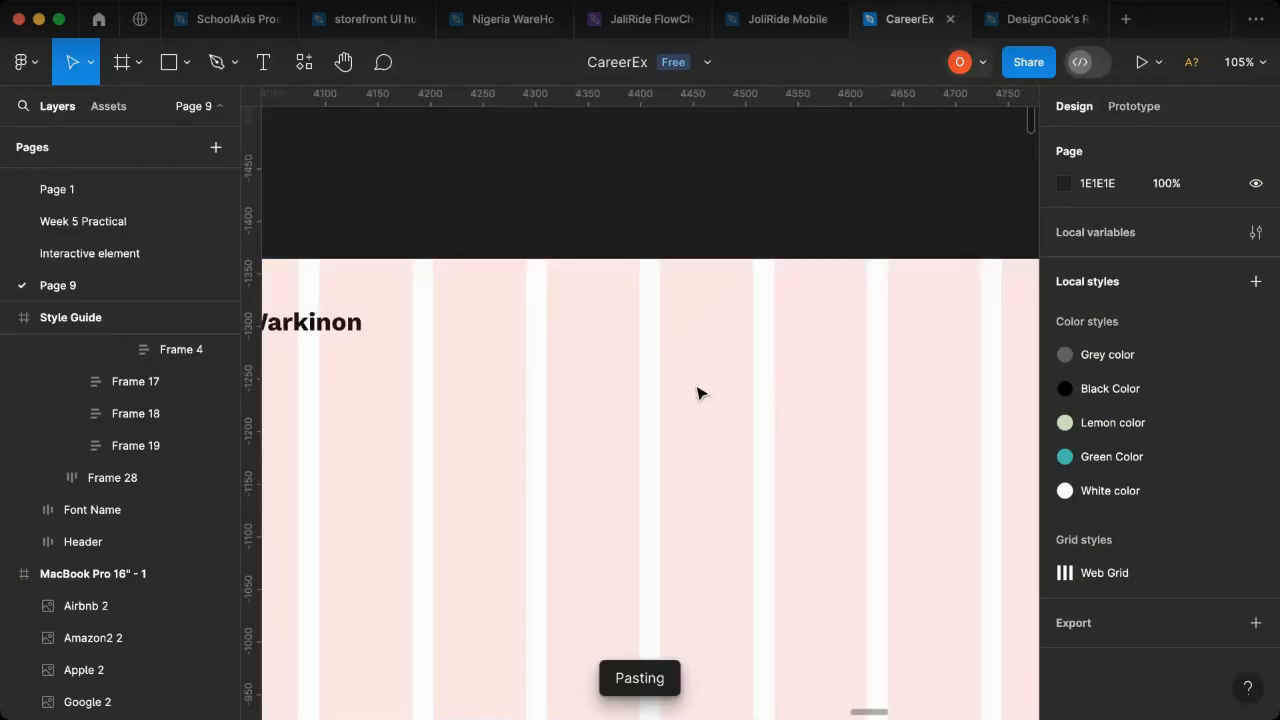
drag(655, 410, 688, 336)
scroll(680, 336, down, 5)
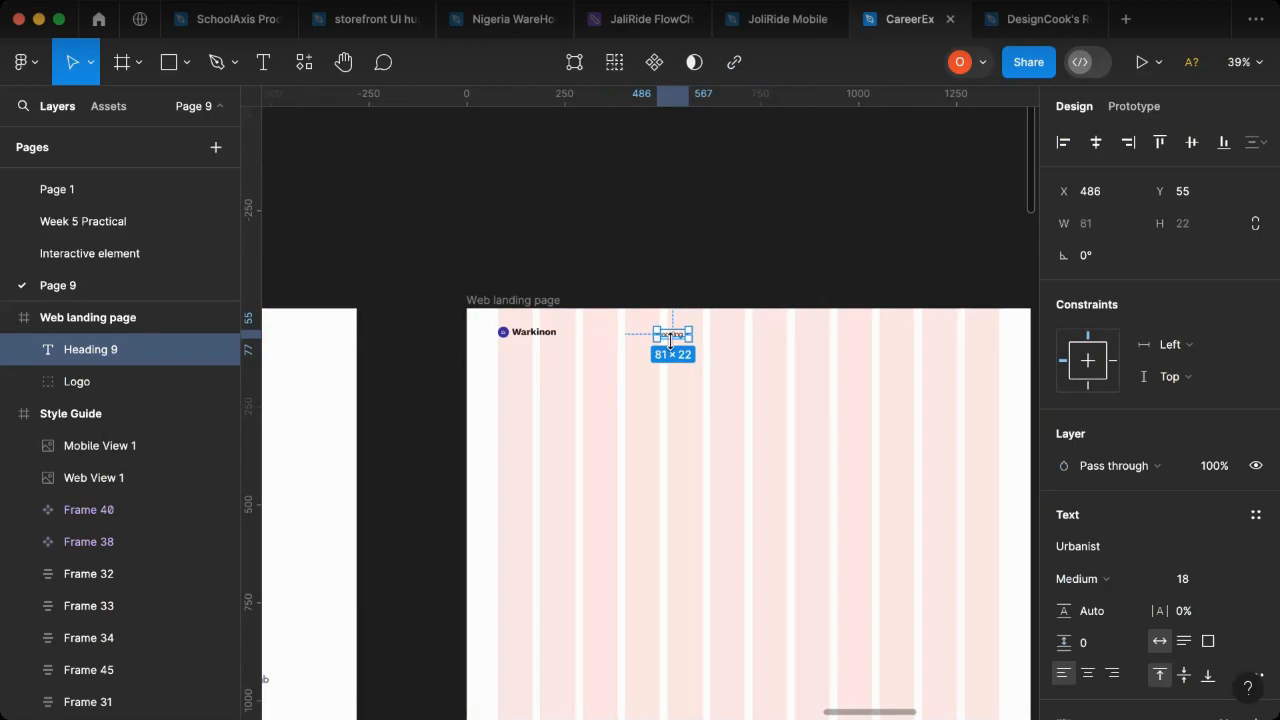
scroll(700, 349, right, 15)
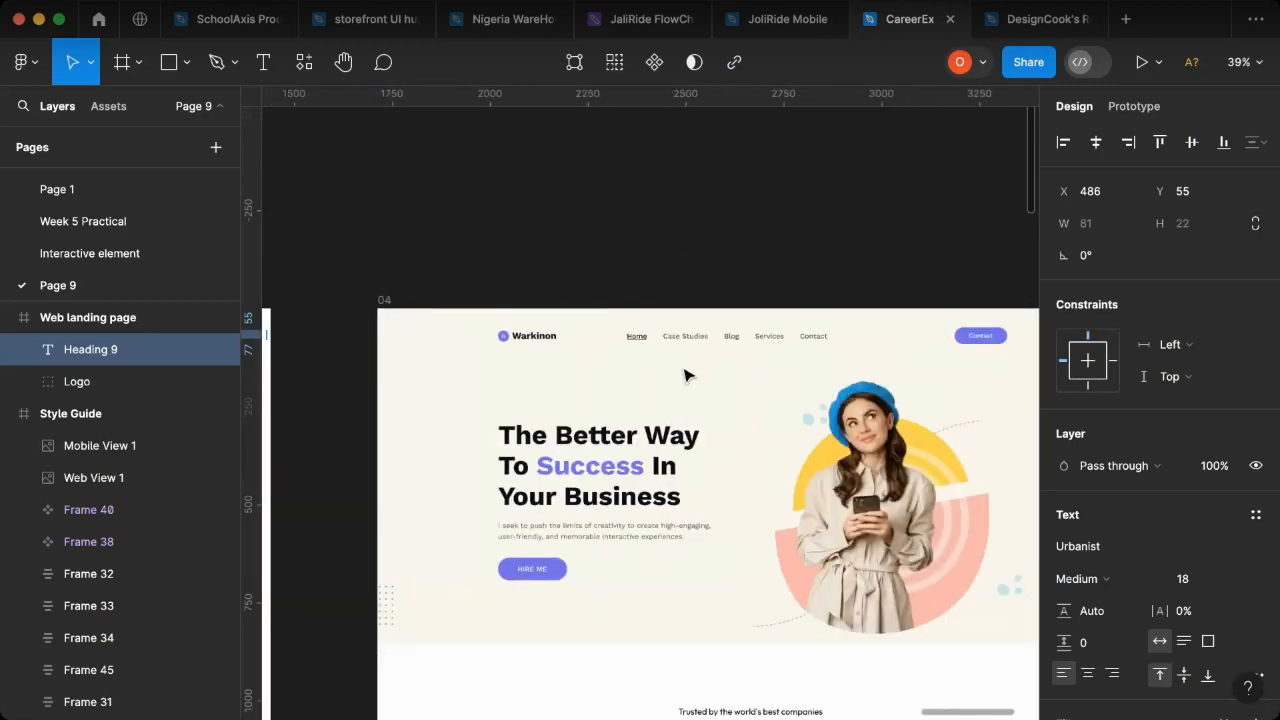
scroll(557, 366, left, 15)
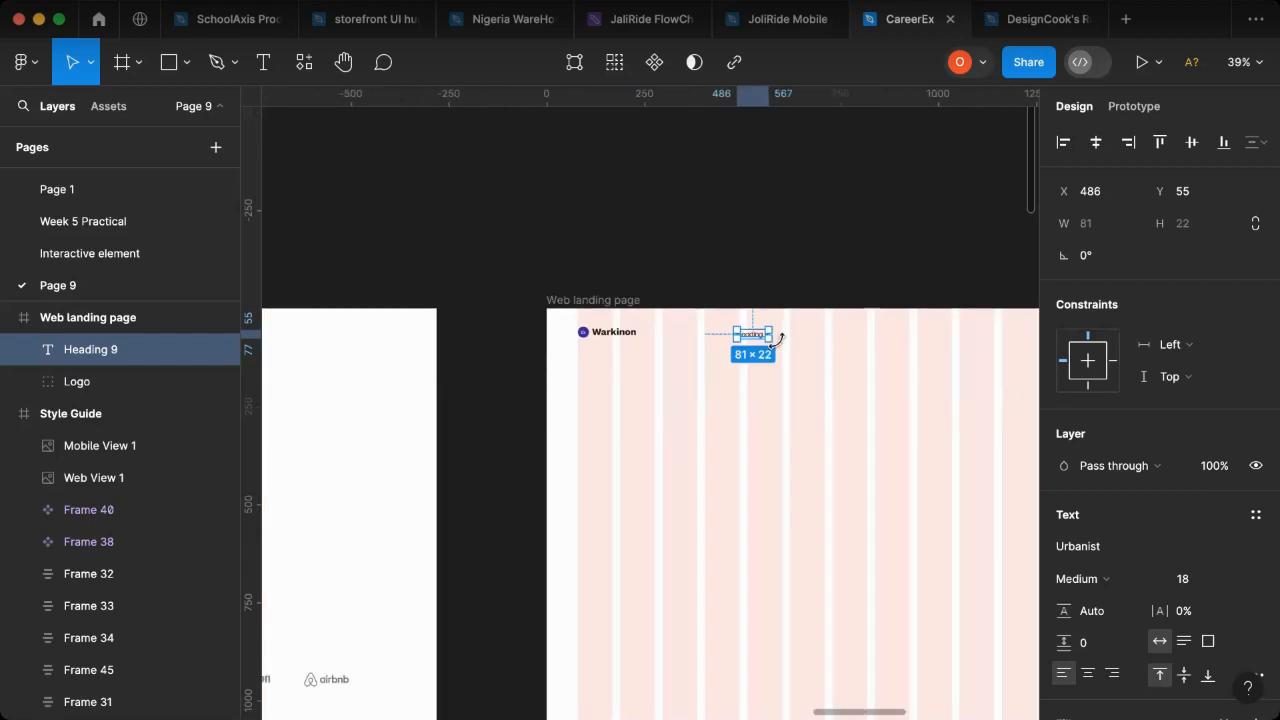
scroll(776, 337, up, 3)
double_click(757, 337)
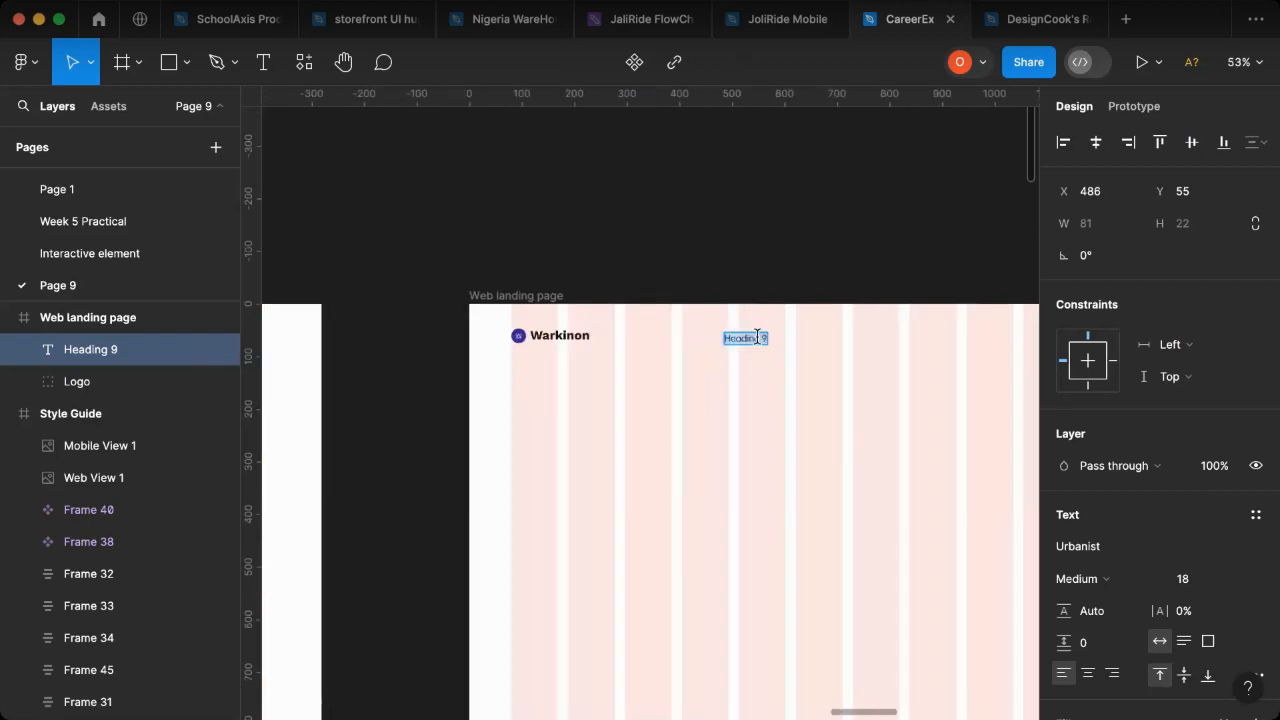
text(Home)
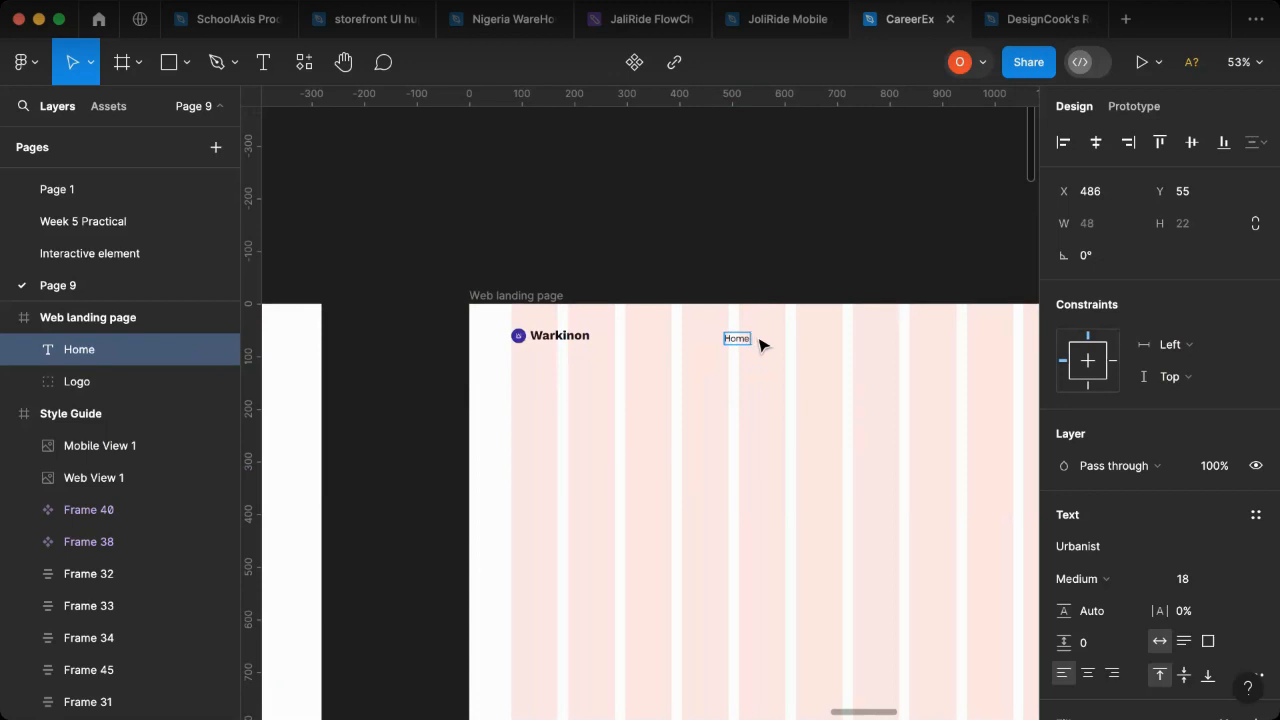
key(Escape)
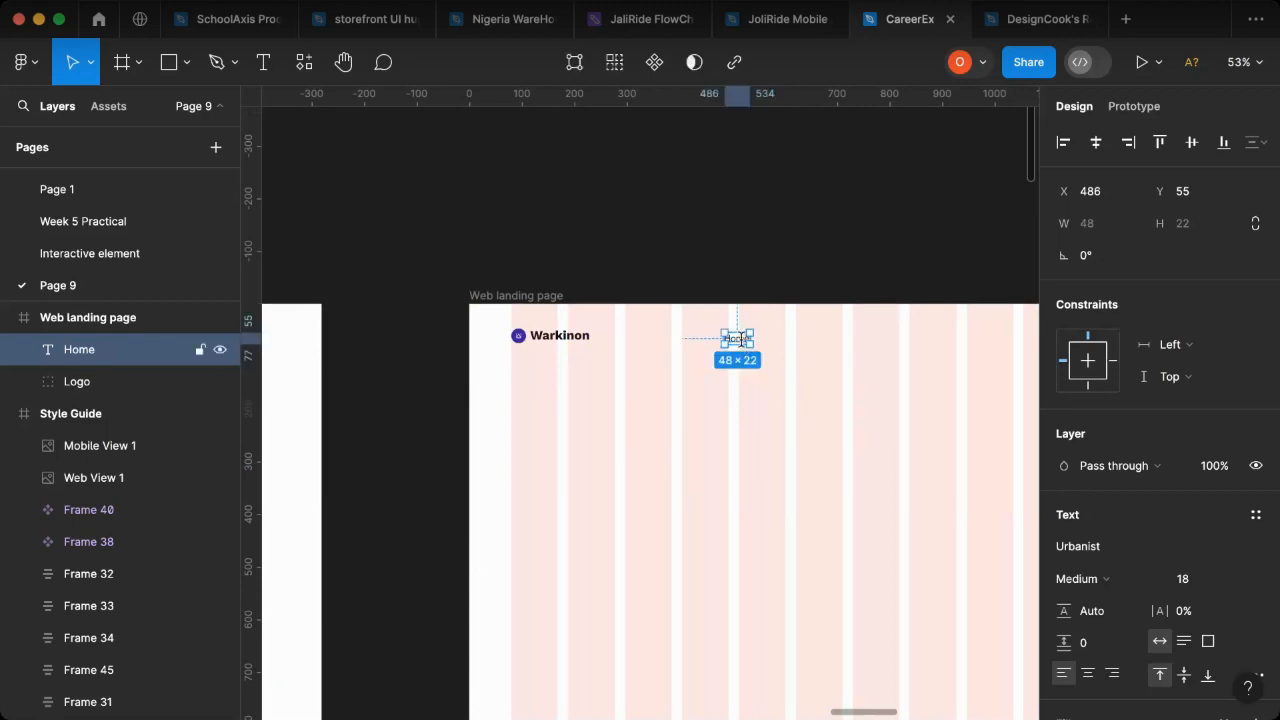
key(super+z)
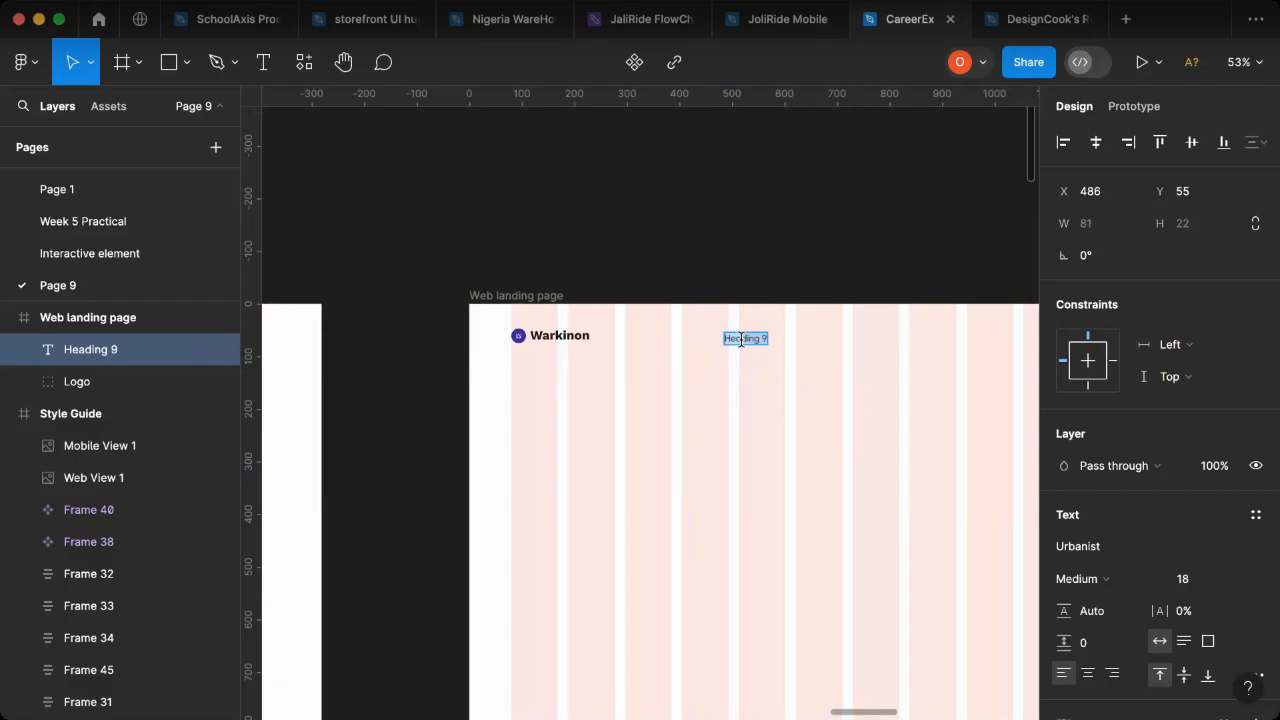
- Replace the pasted heading's text in the Web landing page header with "Home"
scroll(741, 339, up, 5)
text(Home)
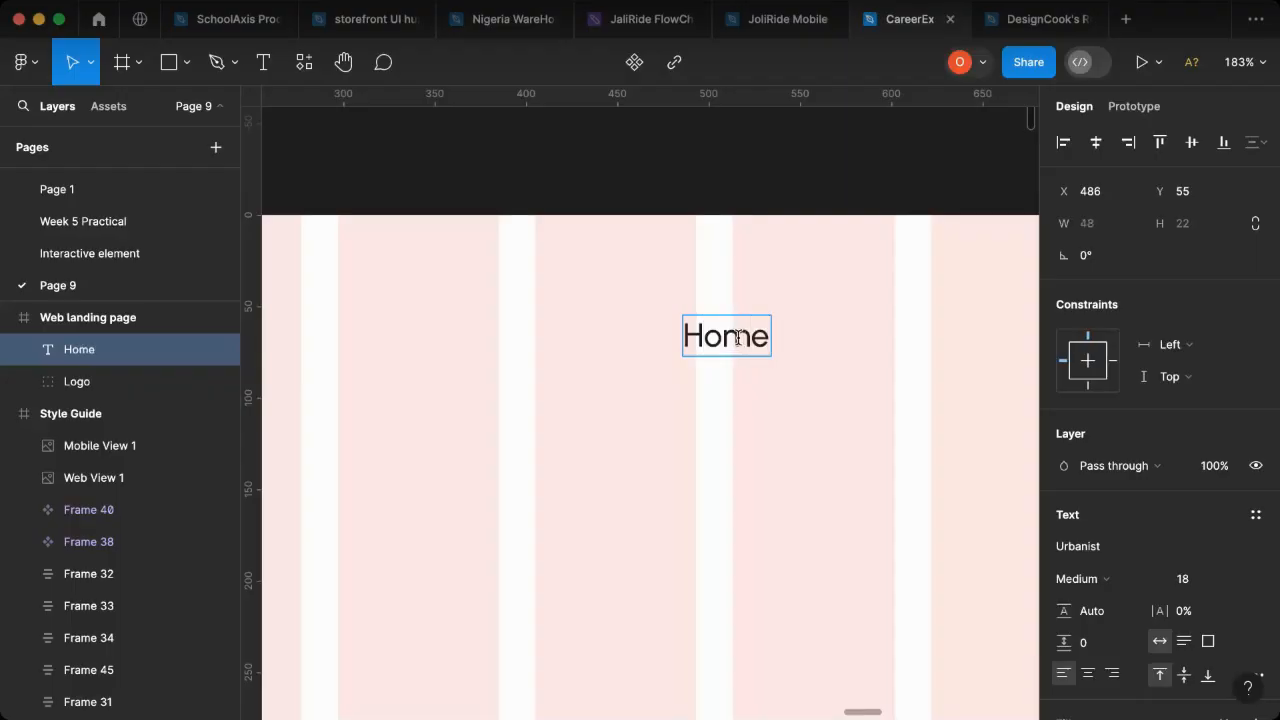
key(Escape)
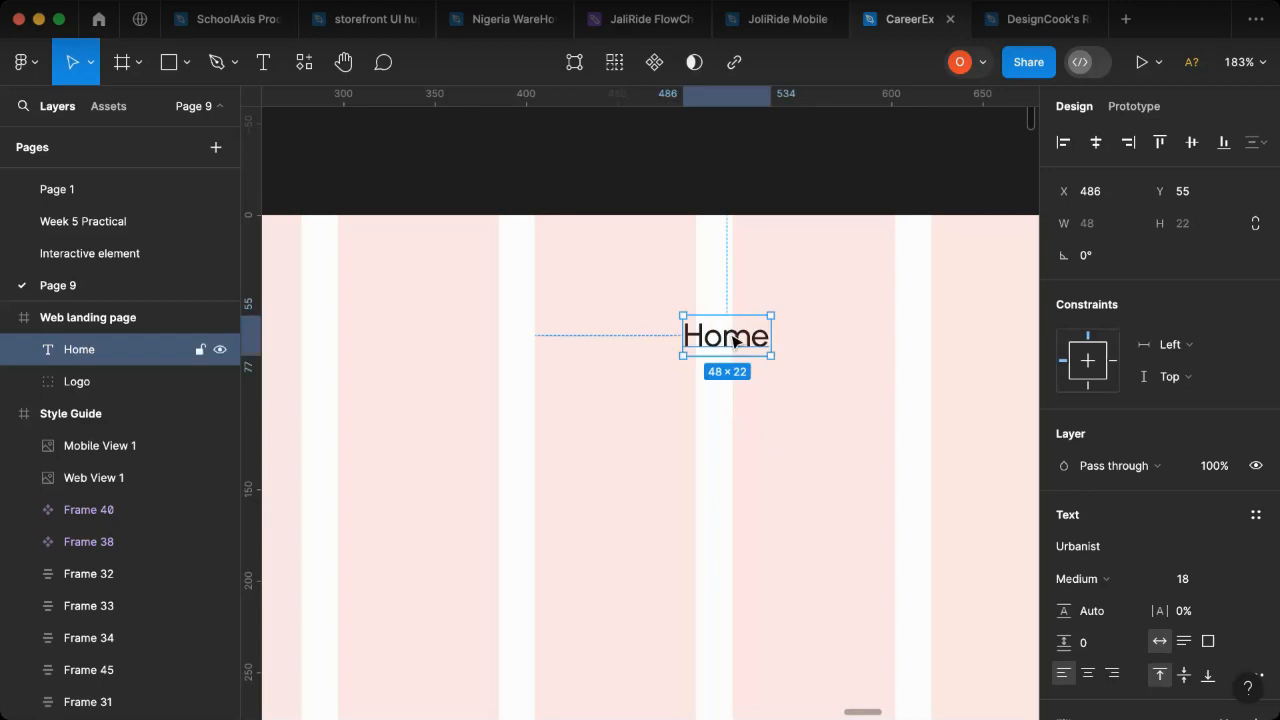
- Duplicate the Home text to its right at about X 555, Y 55, and change the copy to "Case studies"
drag(733, 341, 864, 340)
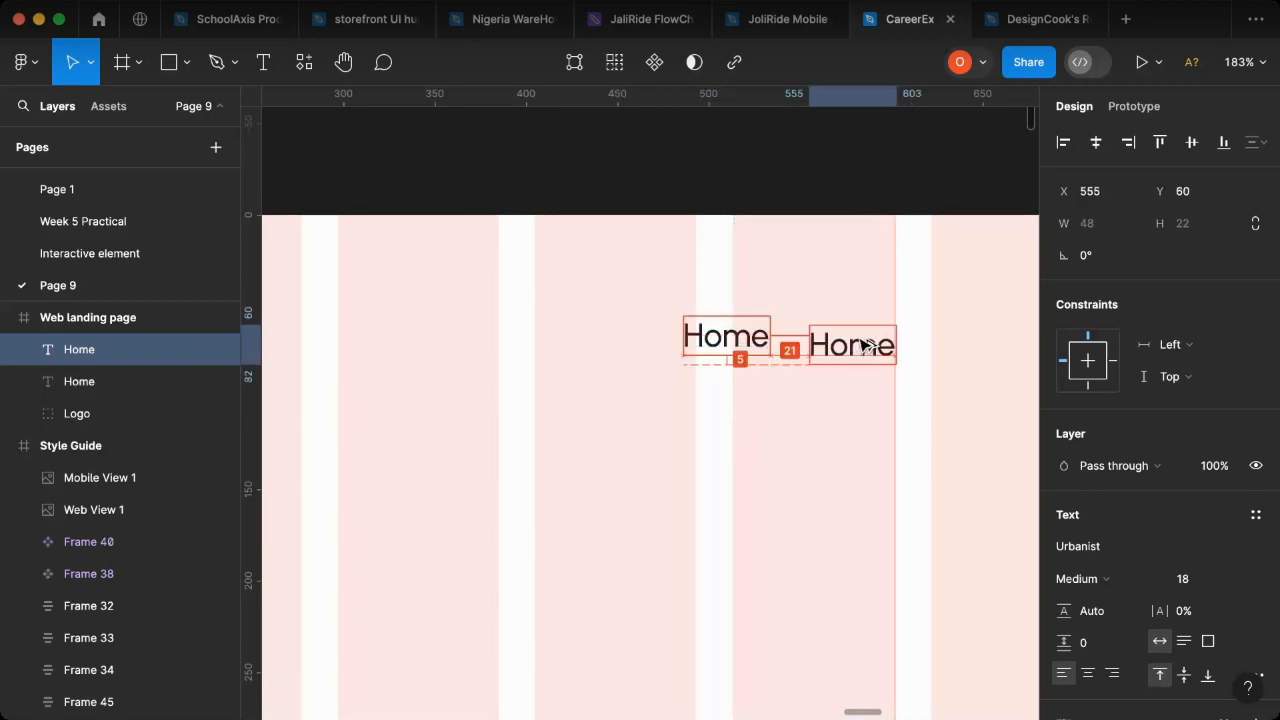
double_click(862, 334)
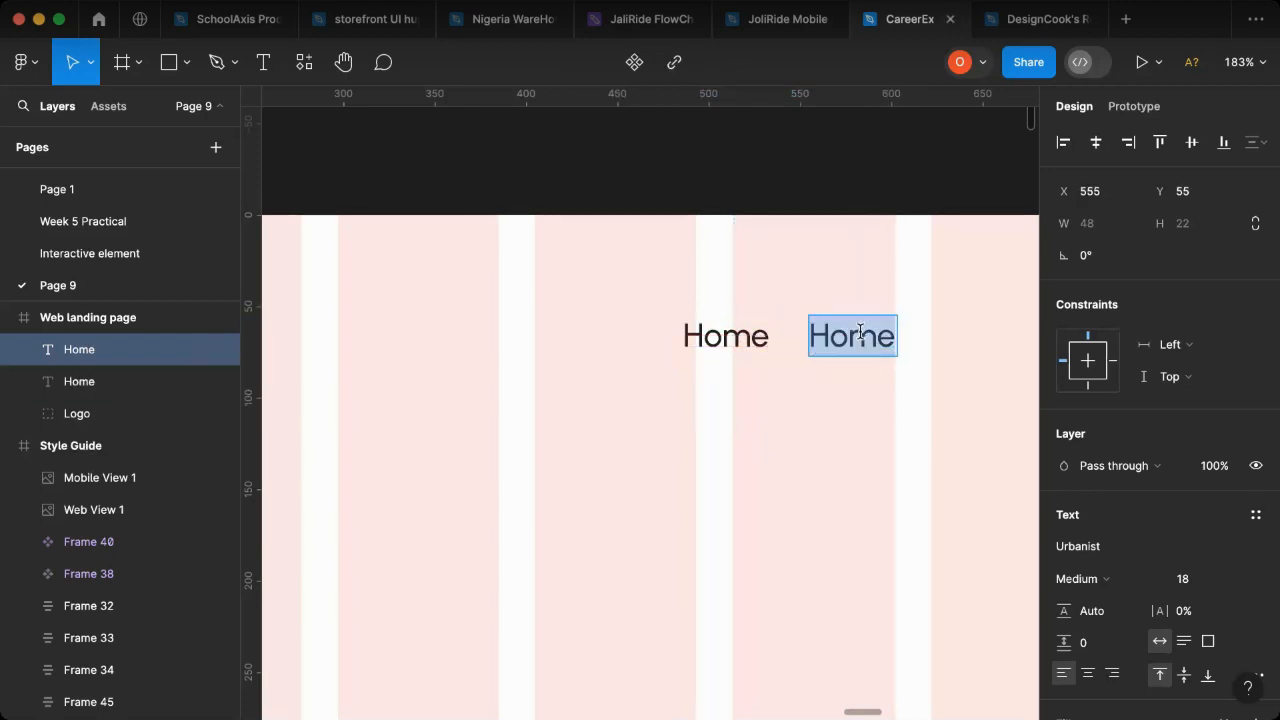
text(Case studie)
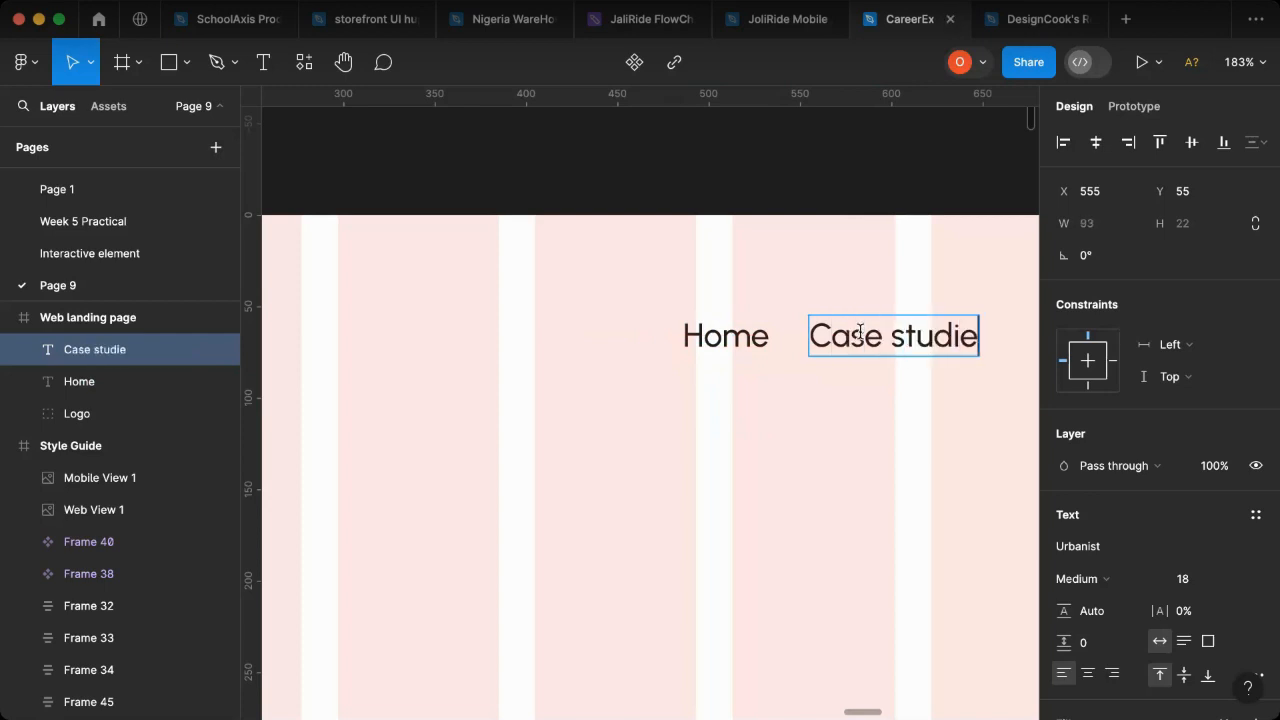
text(s)
key(Escape)
- Duplicate the Case studies text to its right at about X 677, Y 55, and change the copy to "Blog"
scroll(709, 463, right, 5)
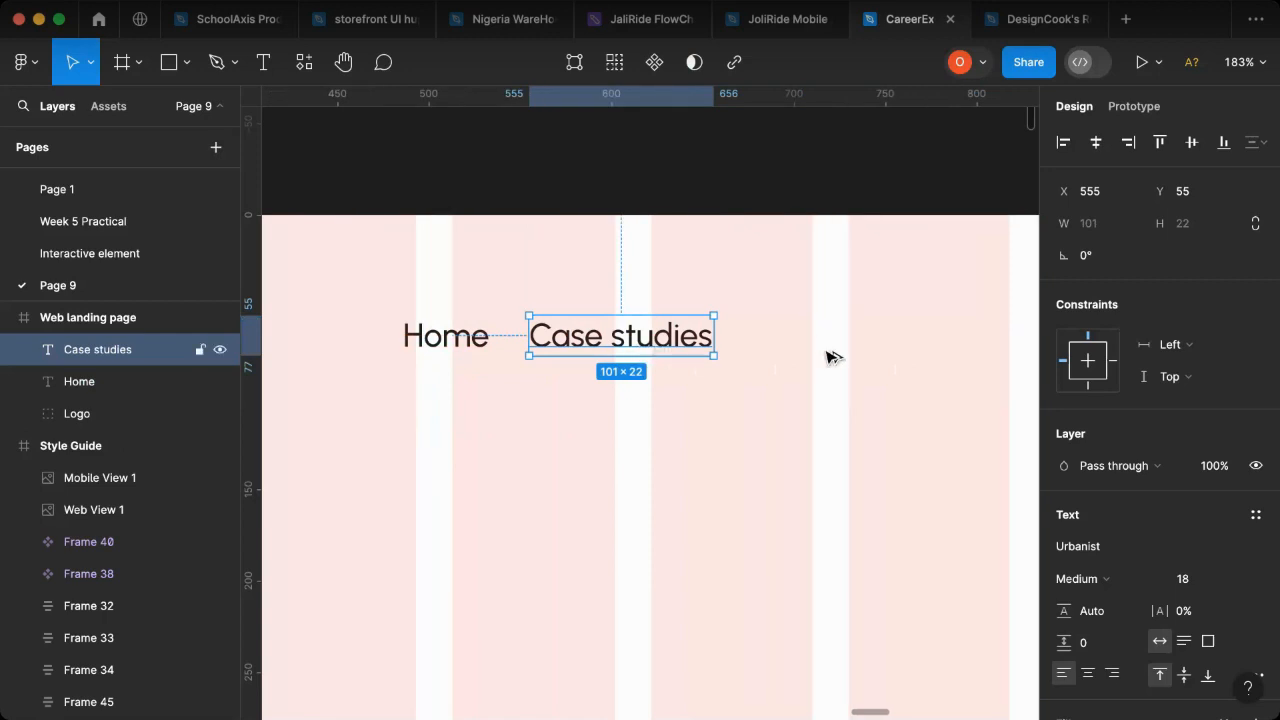
drag(827, 351, 866, 344)
double_click(865, 343)
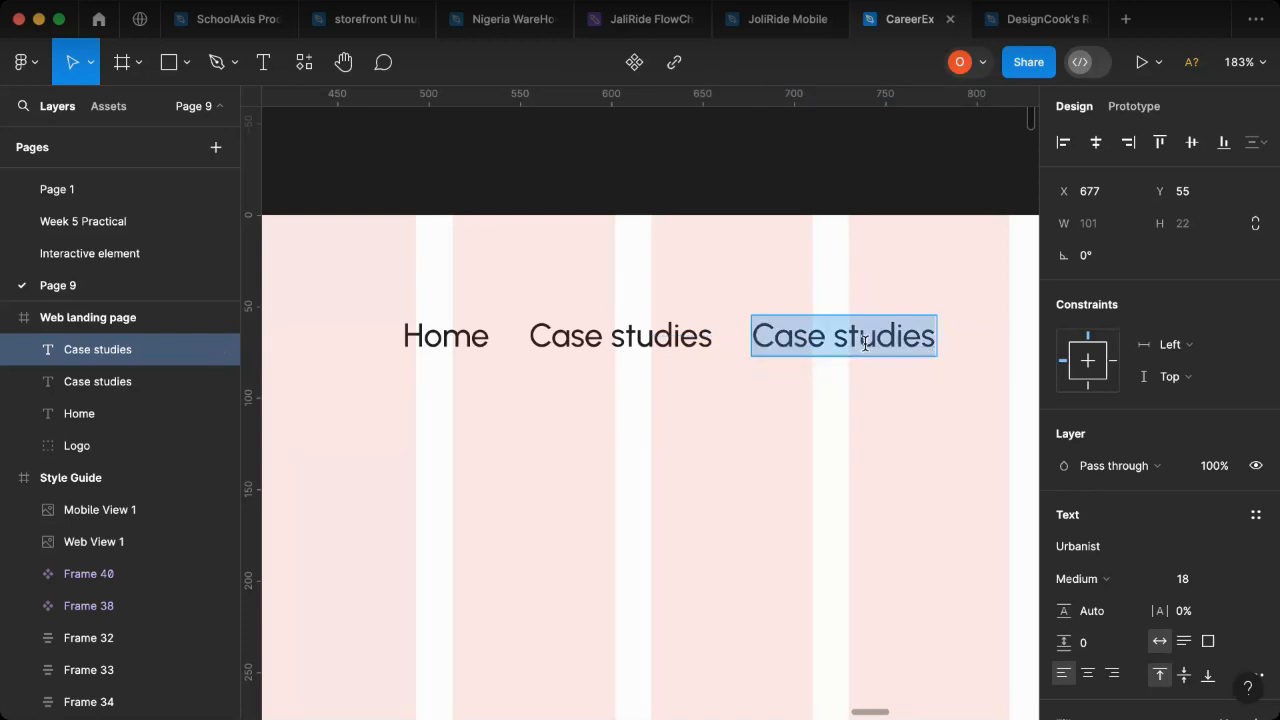
text(Blog)
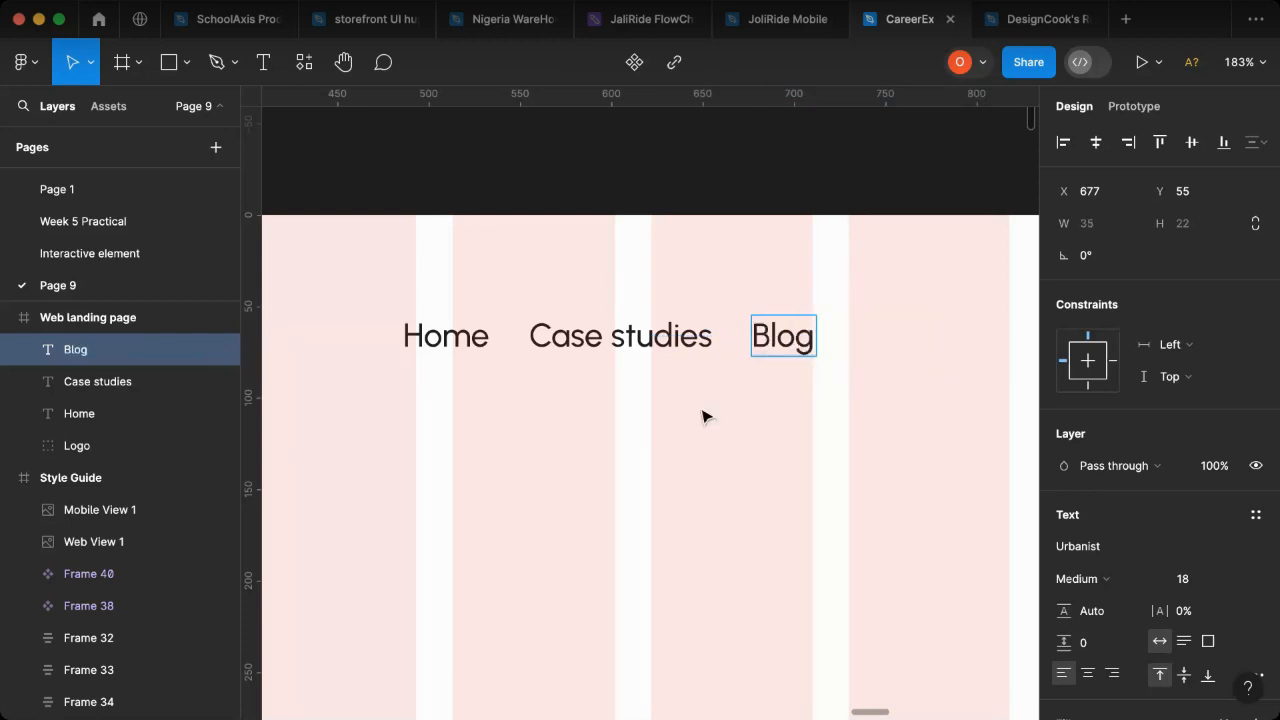
key(Escape)
- Duplicate the Blog text to its right at about X 751, Y 55, and change the copy to "Service"
scroll(694, 423, right, 6)
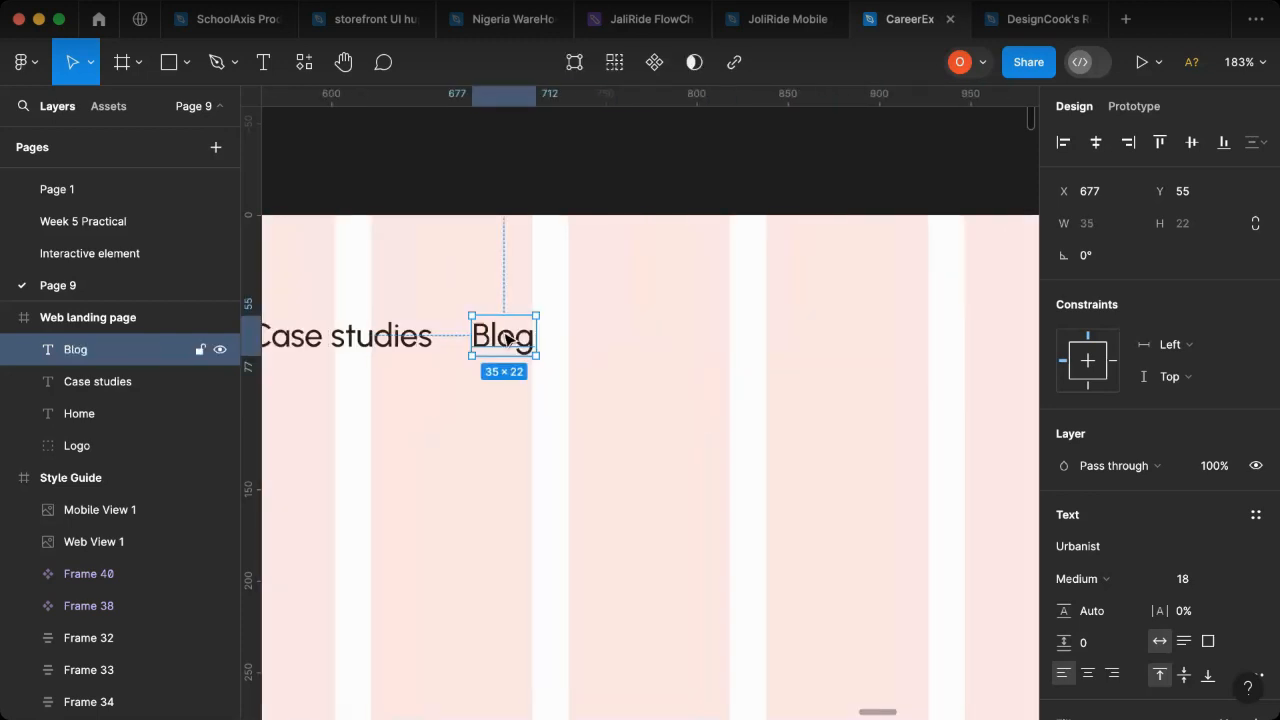
drag(505, 335, 638, 337)
double_click(637, 336)
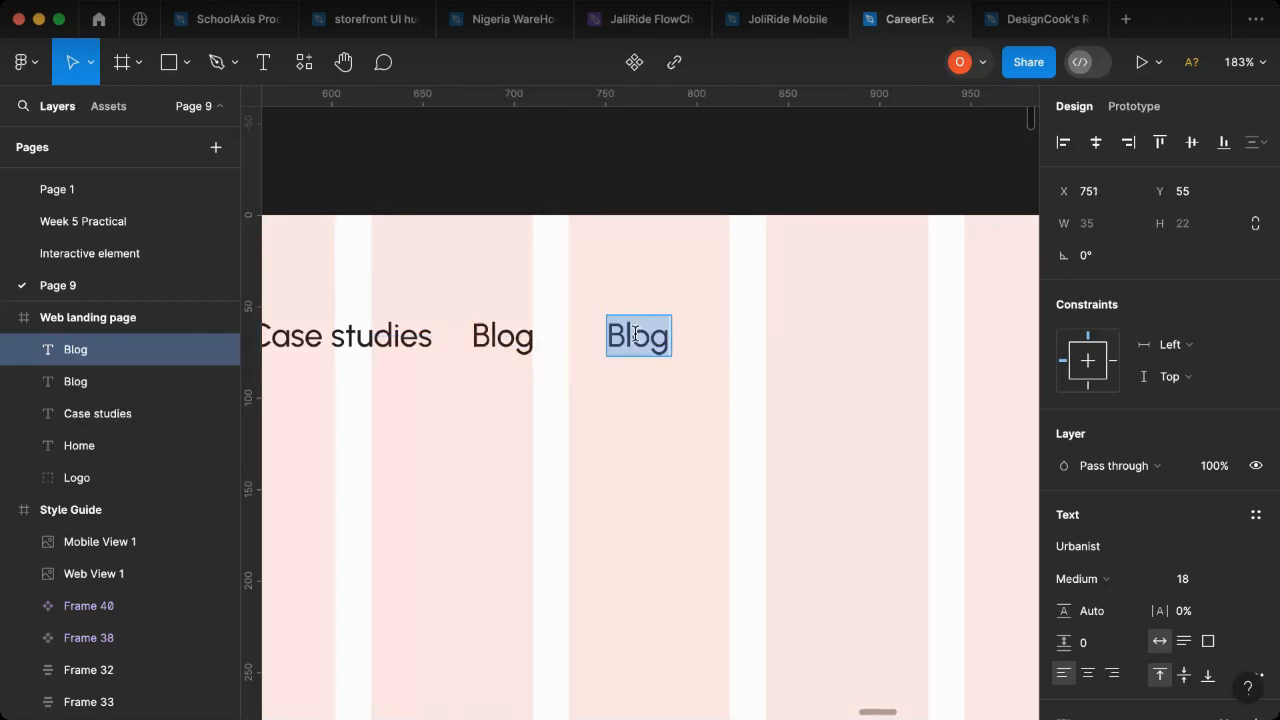
text(Serive)
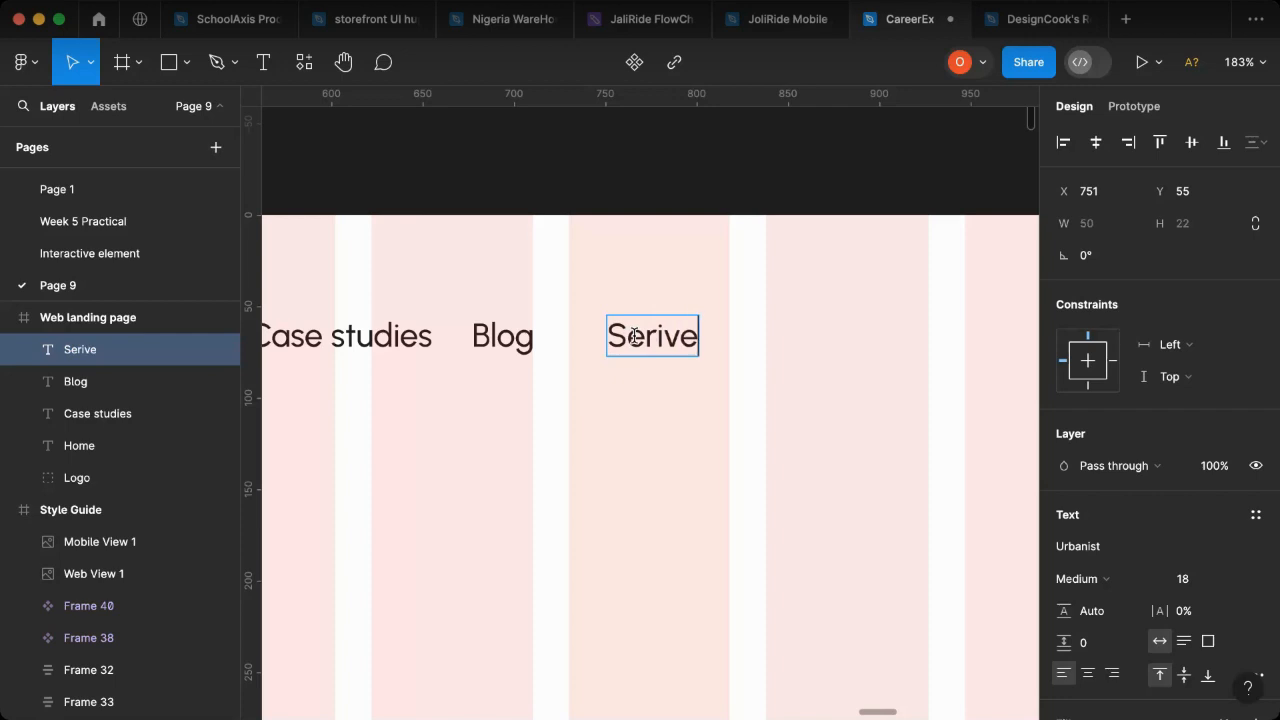
key(BackSpace)
text(ce)
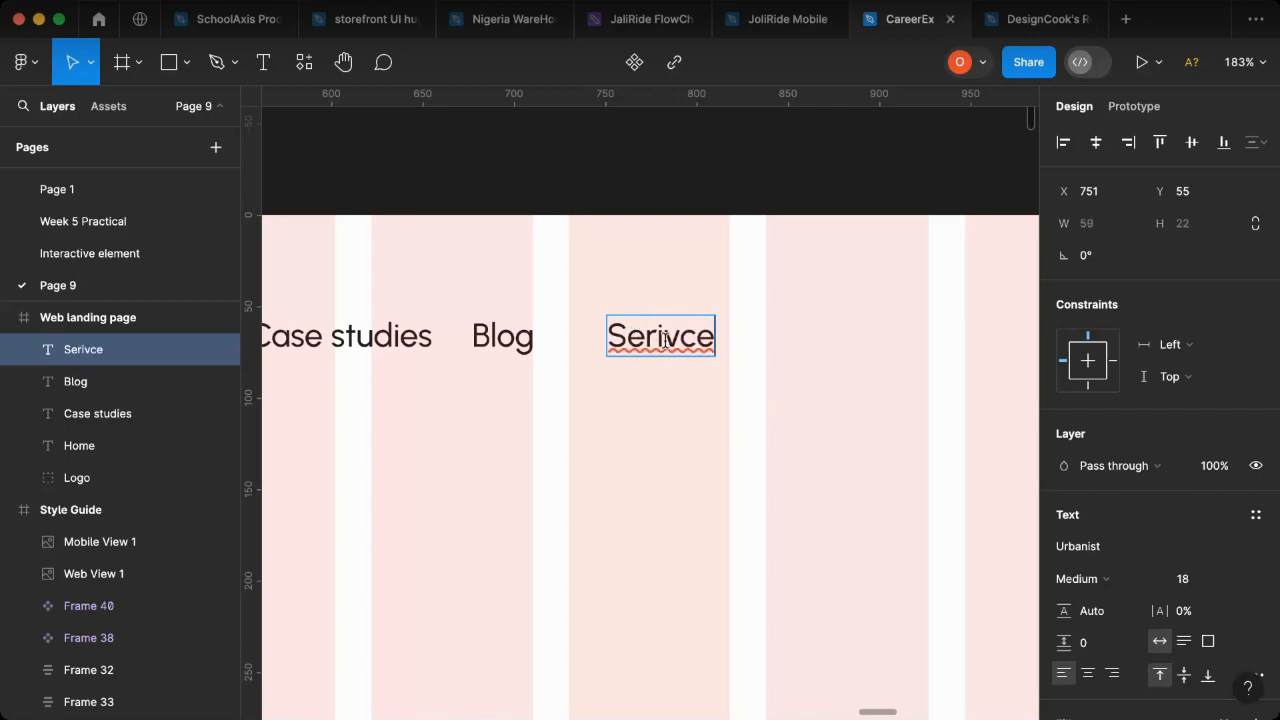
click(663, 340)
key(BackSpace)
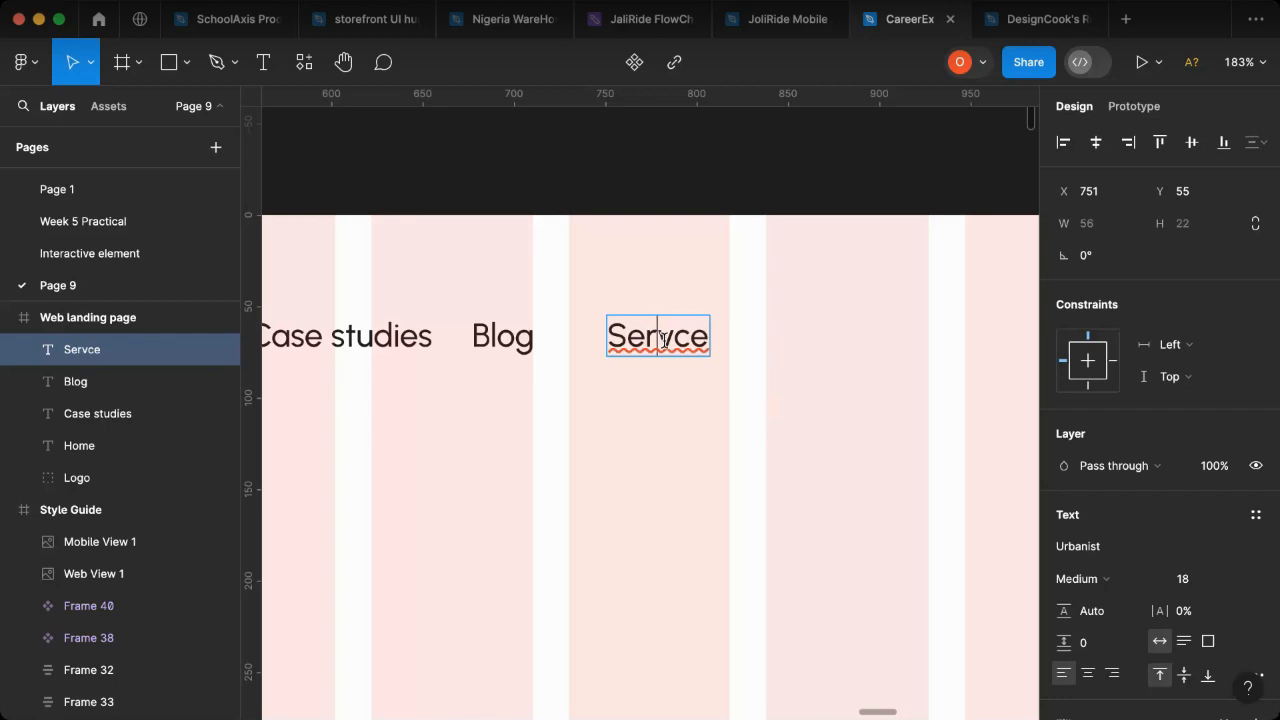
text(i)
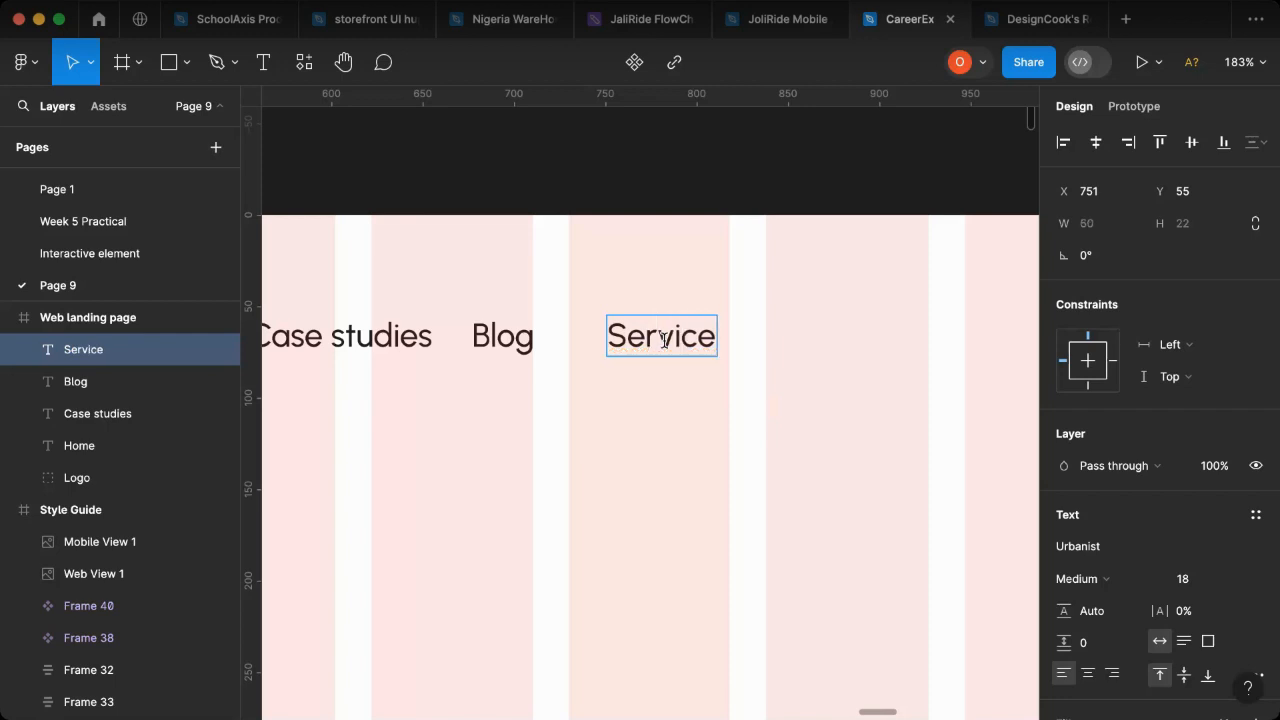
key(Escape)
click(653, 429)
- Duplicate the Service text to its right at about X 828, Y 55, and change the copy to "Contact Us"
click(661, 336)
key(Escape)
click(661, 336)
drag(711, 340, 805, 348)
double_click(798, 343)
text(C)
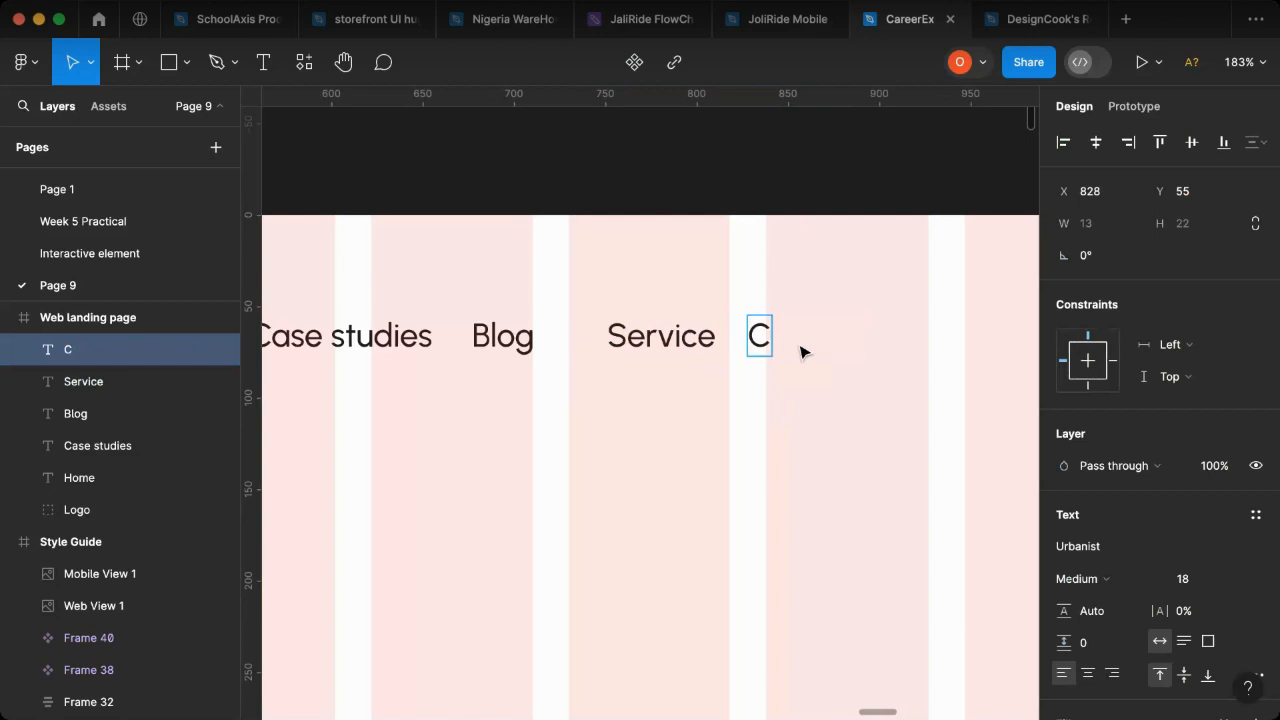
text(onta)
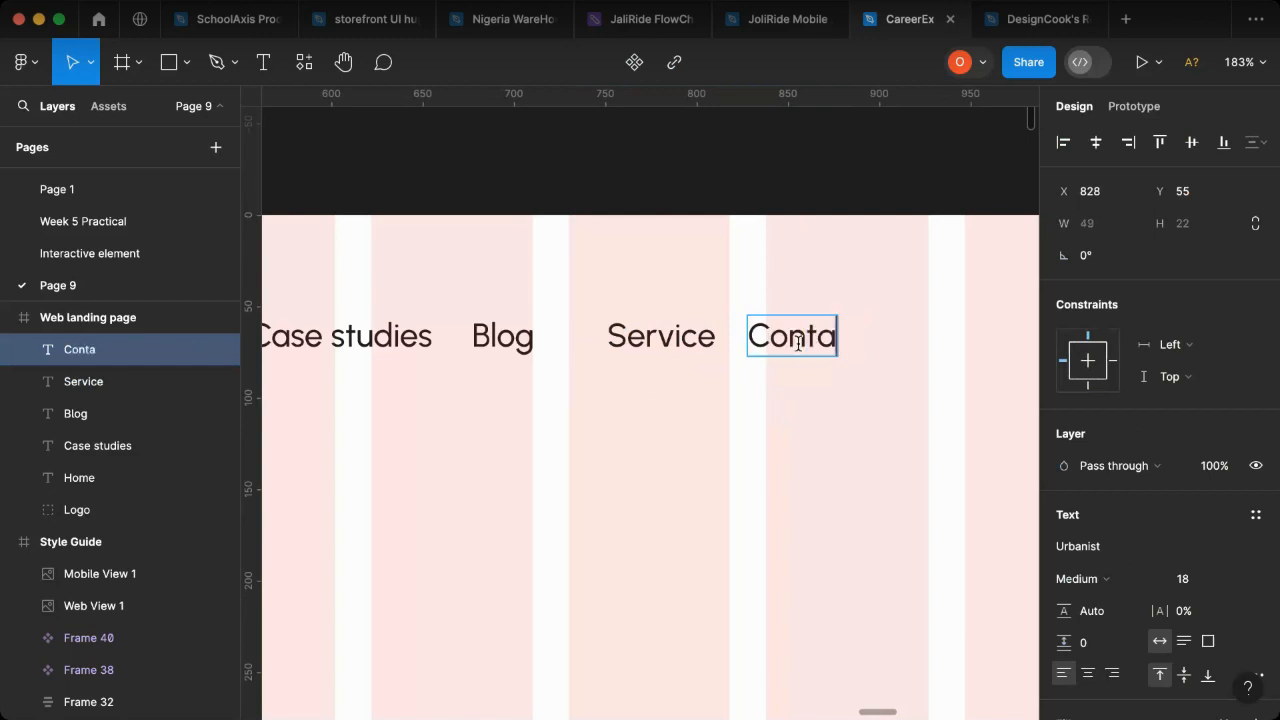
text(ct Us)
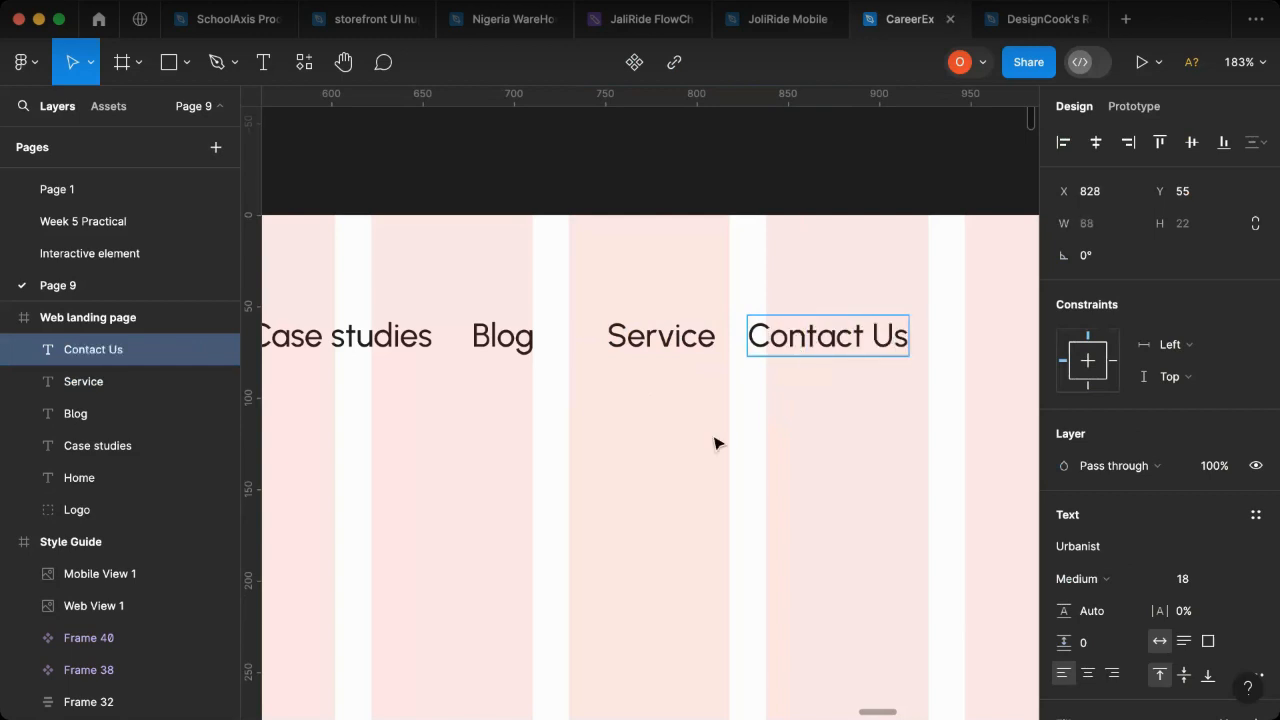
- Combine the Home, Case studies, Blog, Service and Contact Us texts in a horizontal auto layout with 42 spacing and left-centre alignment
key(Escape)
scroll(766, 437, down, 5)
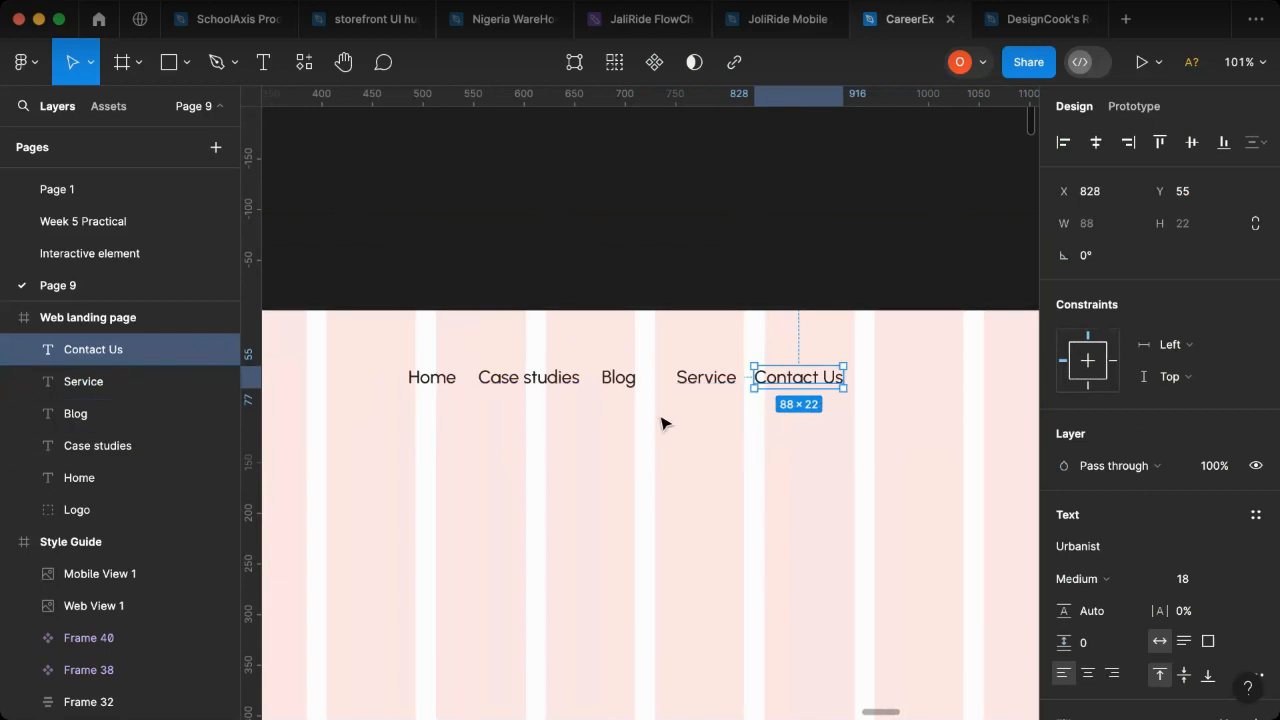
scroll(661, 423, down, 3)
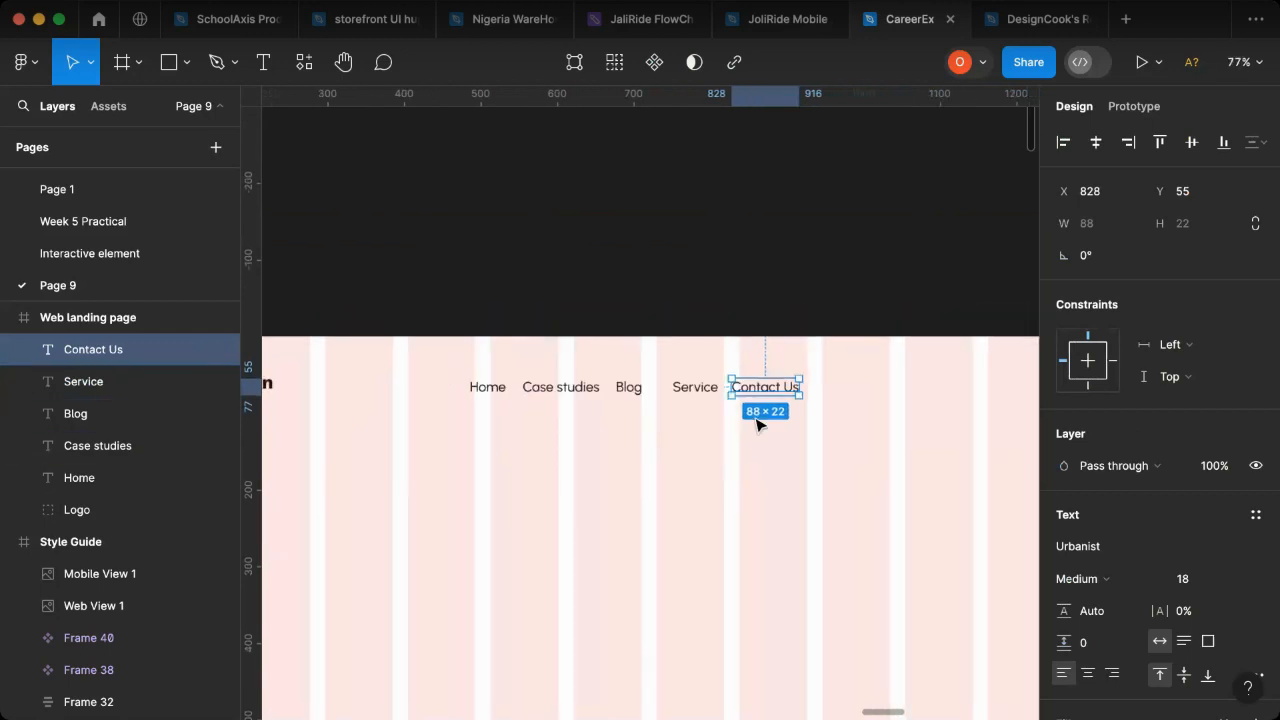
shift+click(694, 396)
shift+click(634, 397)
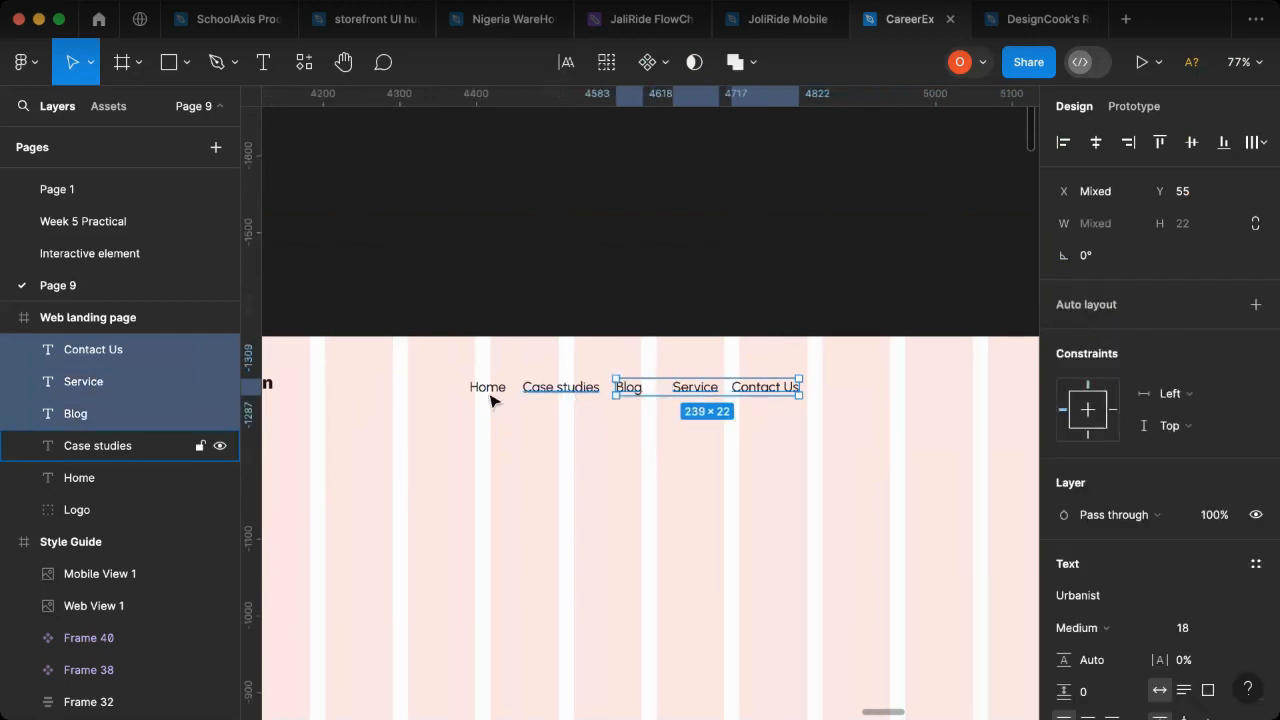
shift+click(567, 395)
shift+click(492, 394)
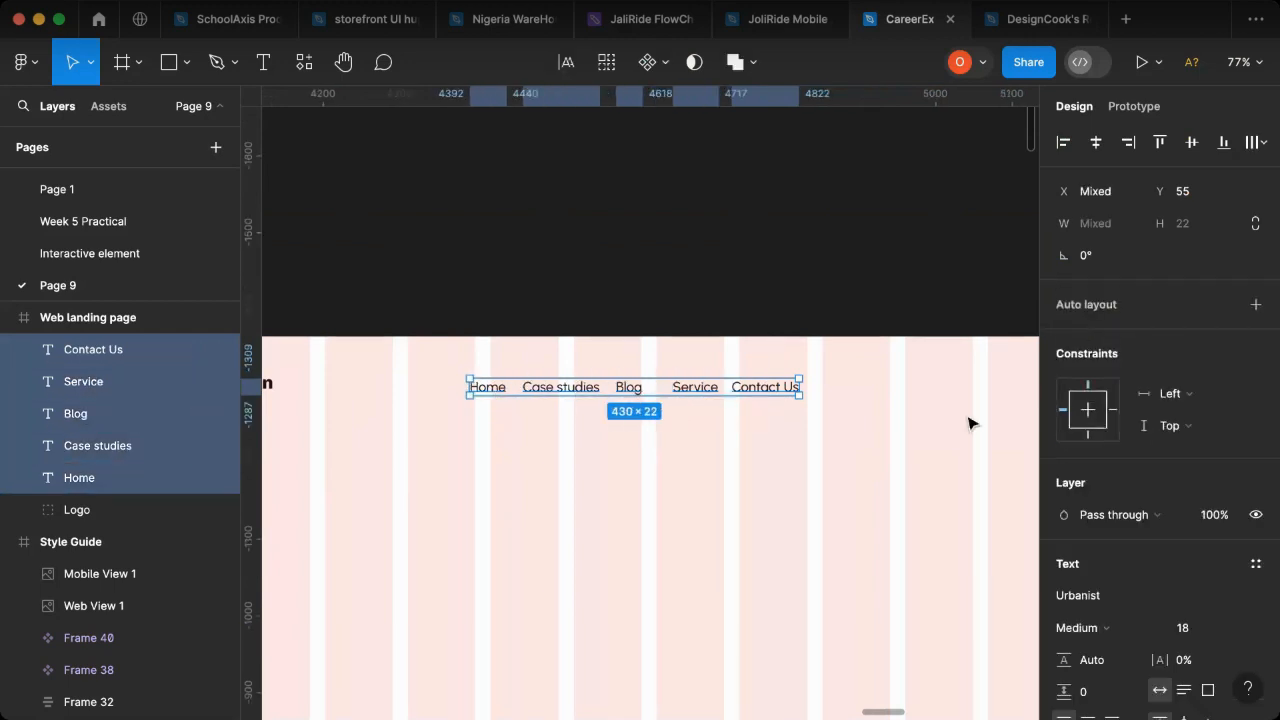
key(shift+a)
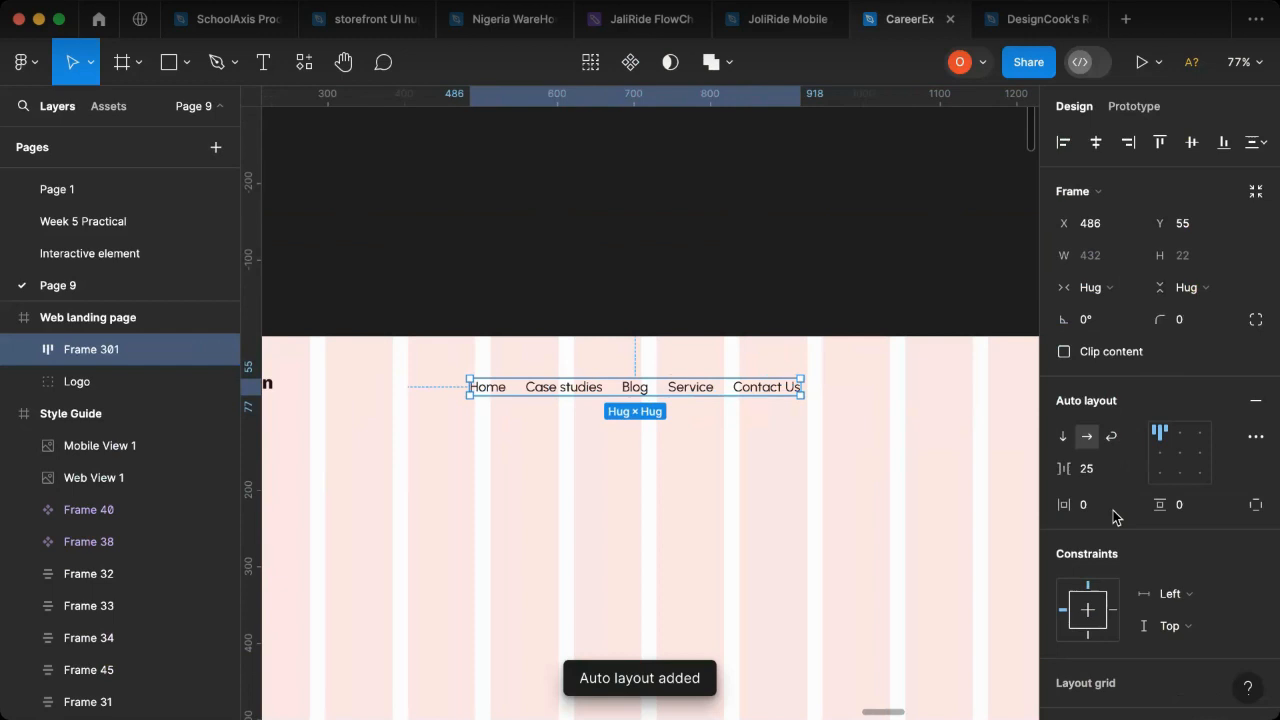
drag(1062, 472, 1096, 475)
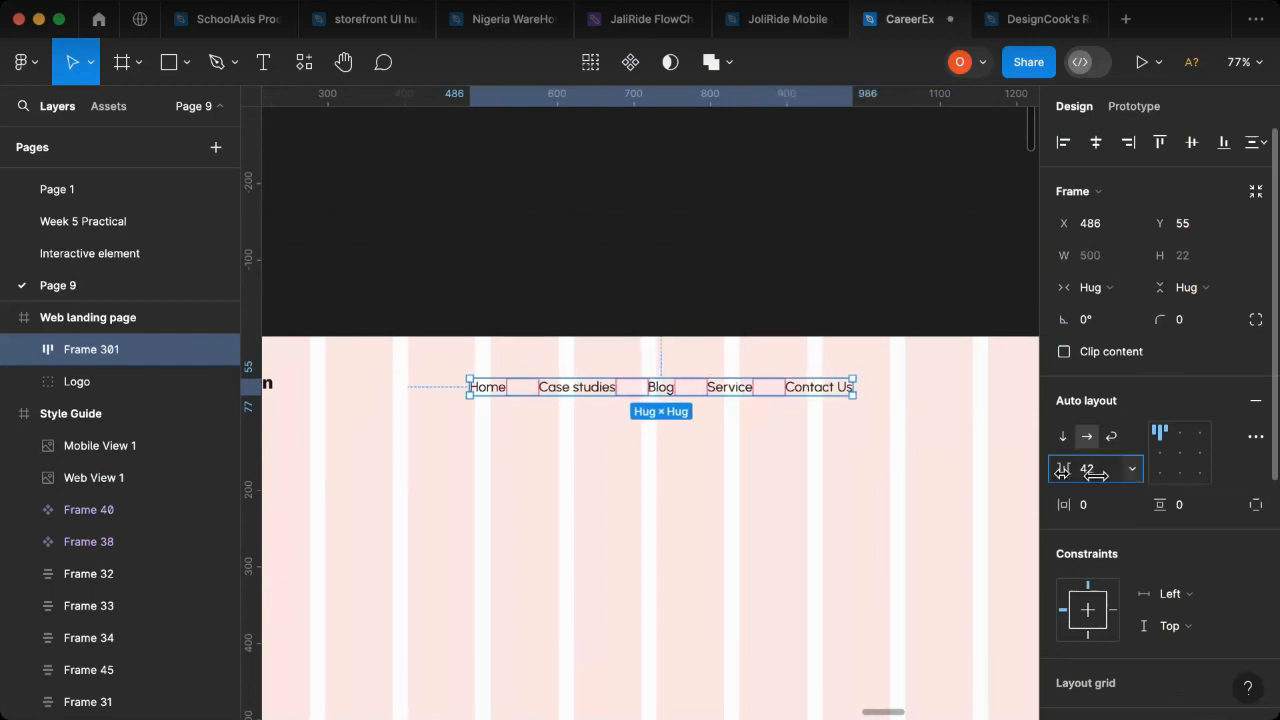
click(1160, 458)
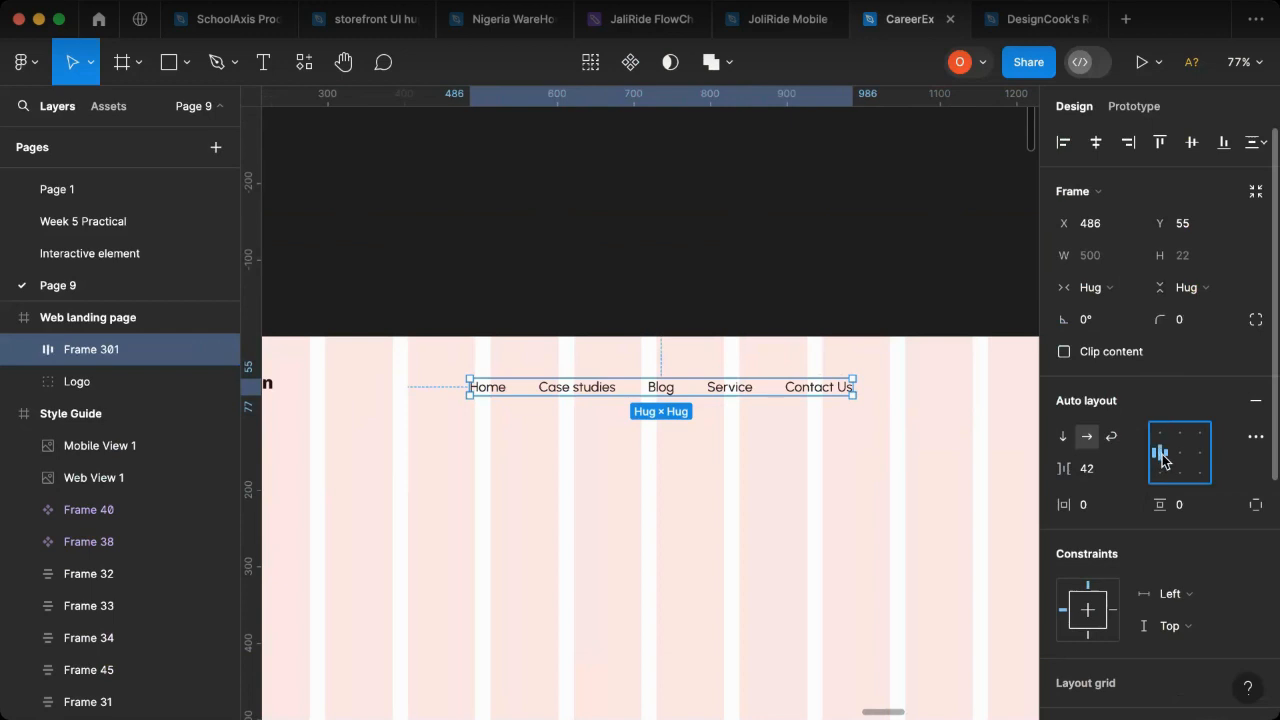
- Align the Warkinon logo and the navigation links frame on their vertical centres
scroll(815, 466, down, 4)
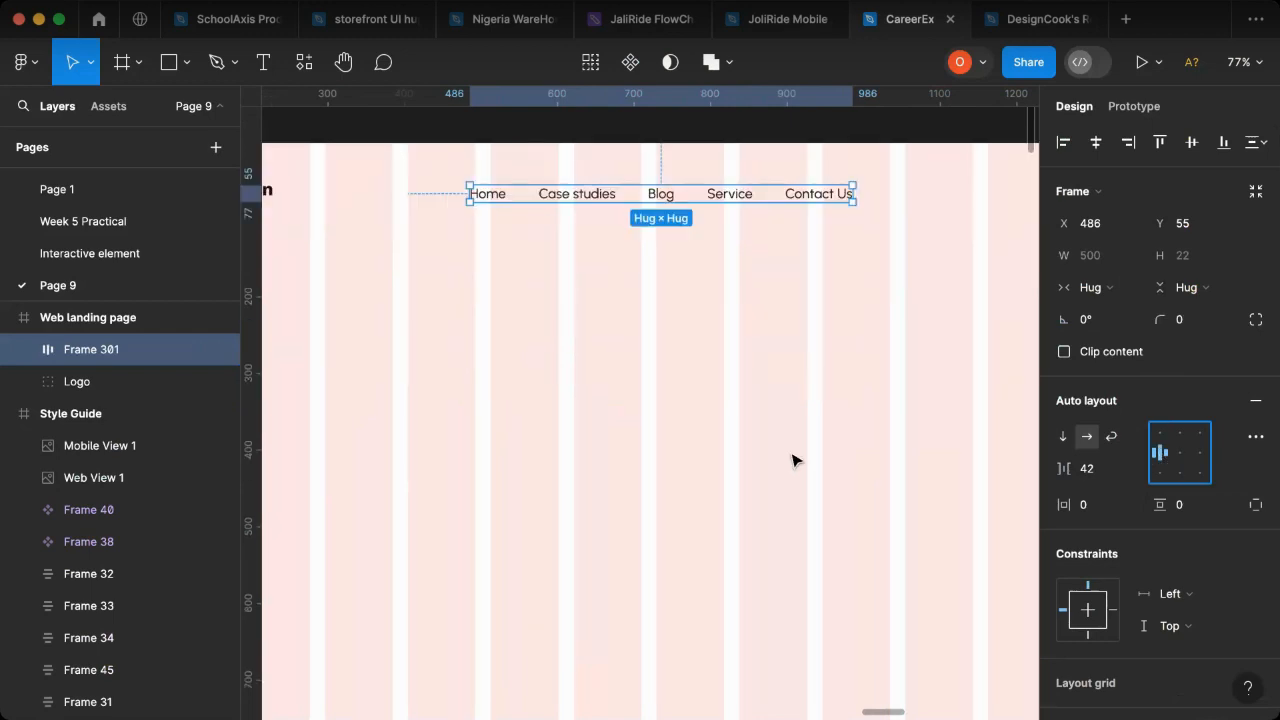
scroll(792, 460, up, 6)
scroll(800, 451, down, 3)
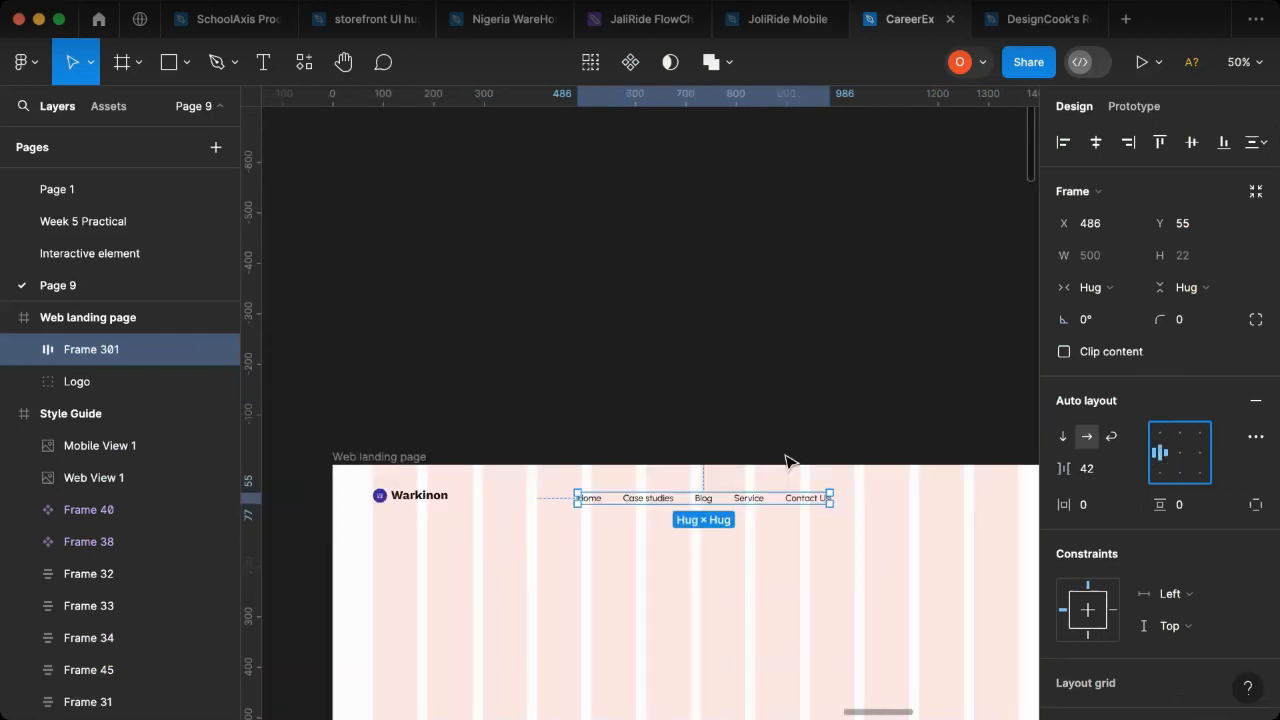
shift+click(430, 500)
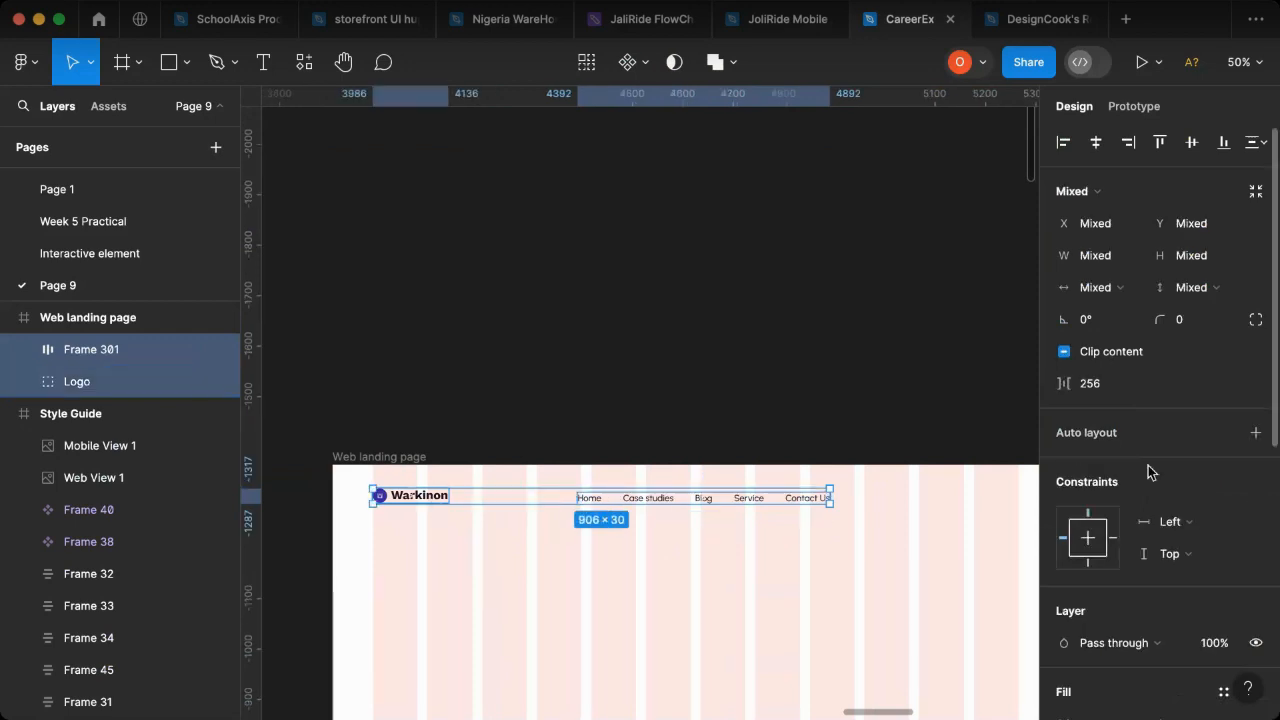
click(1191, 142)
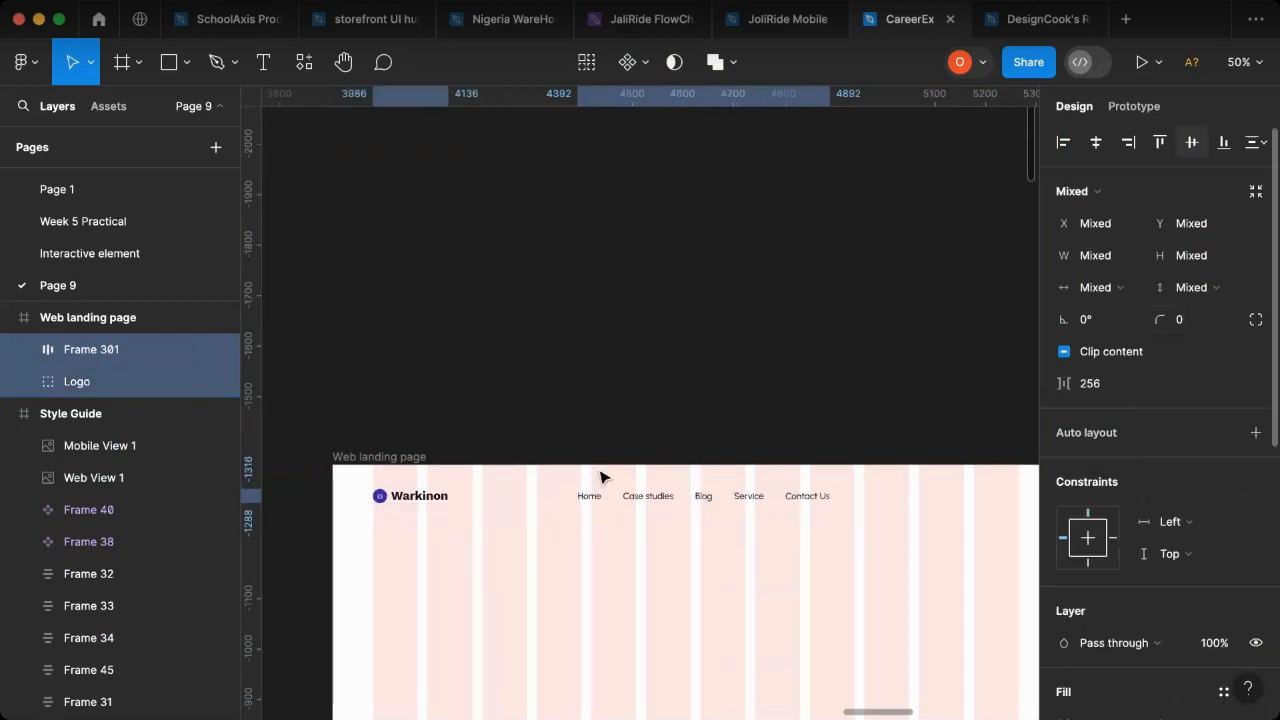
- Shift the navigation links right to about X 643 and combine them with the logo in a left-centre aligned auto layout
scroll(660, 530, down, 3)
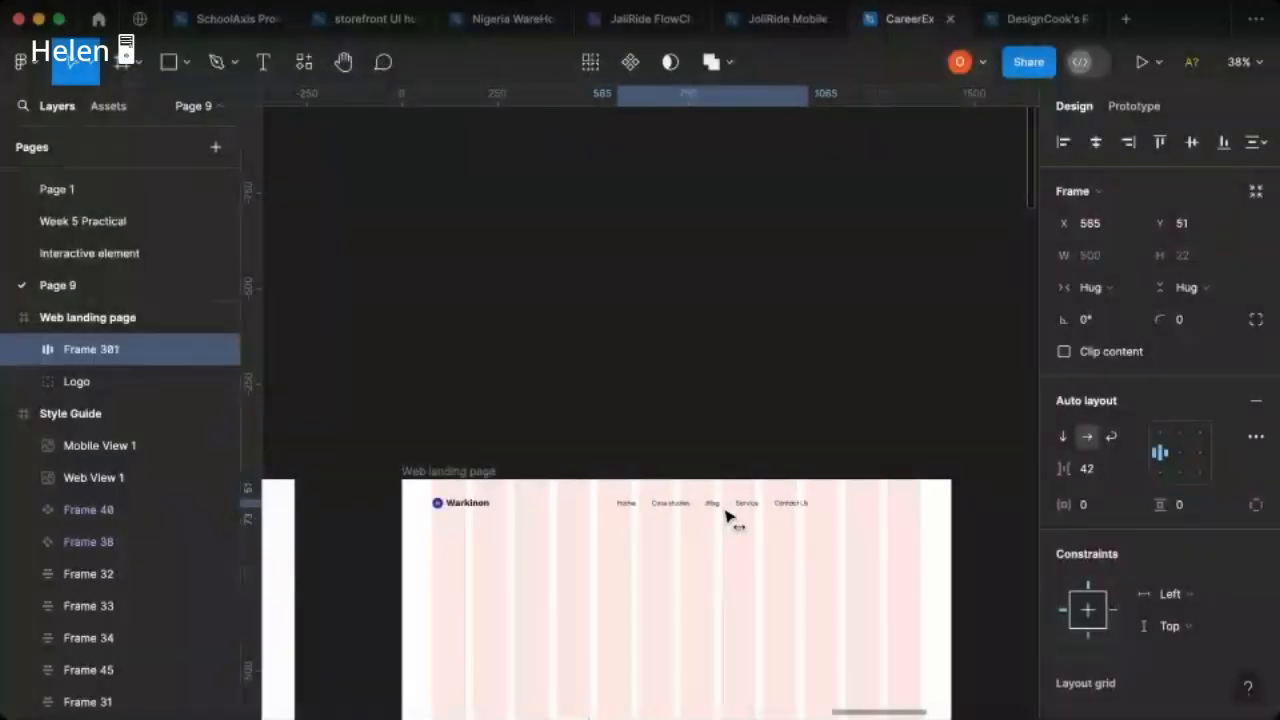
drag(727, 515, 759, 515)
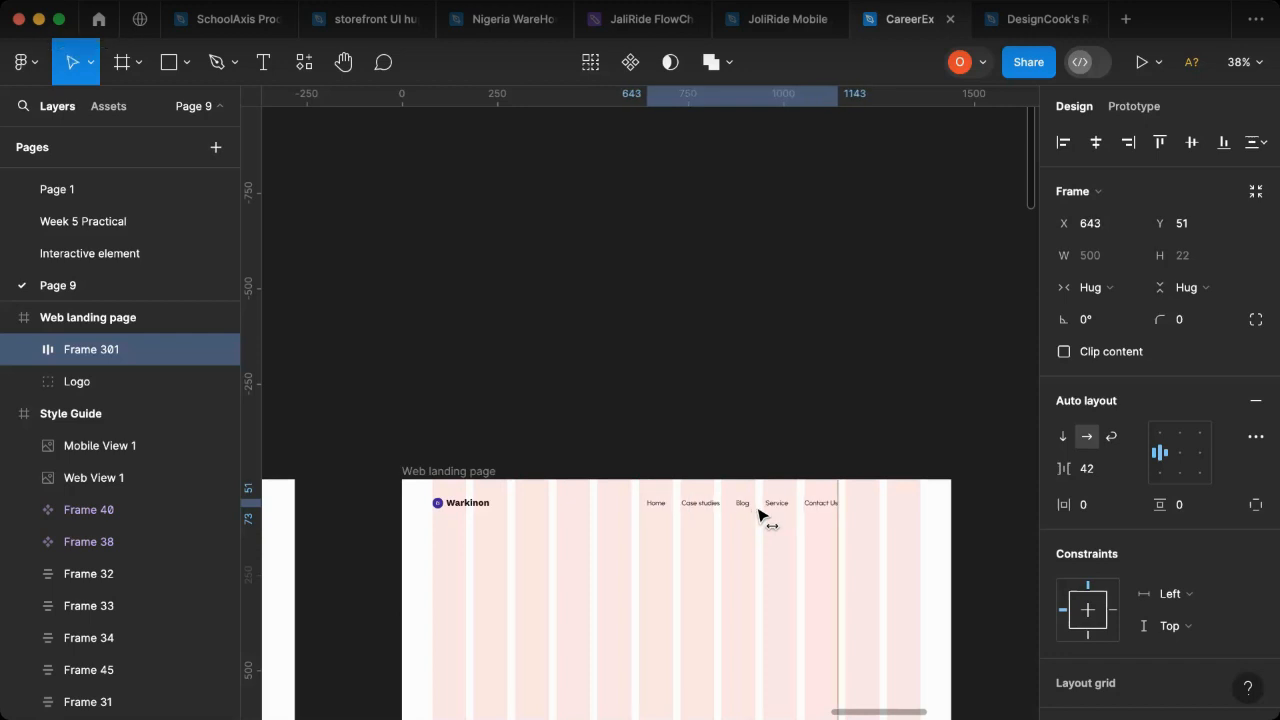
shift+click(470, 507)
key(shift+a)
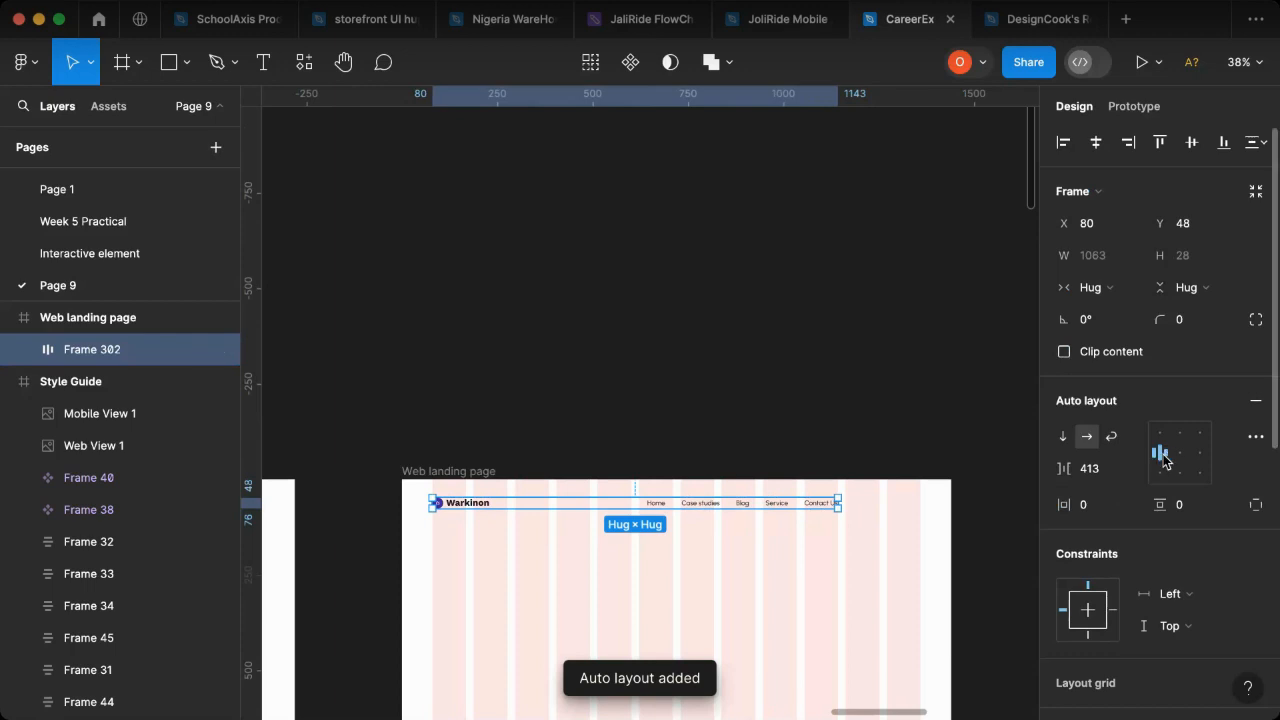
key(shift+1)
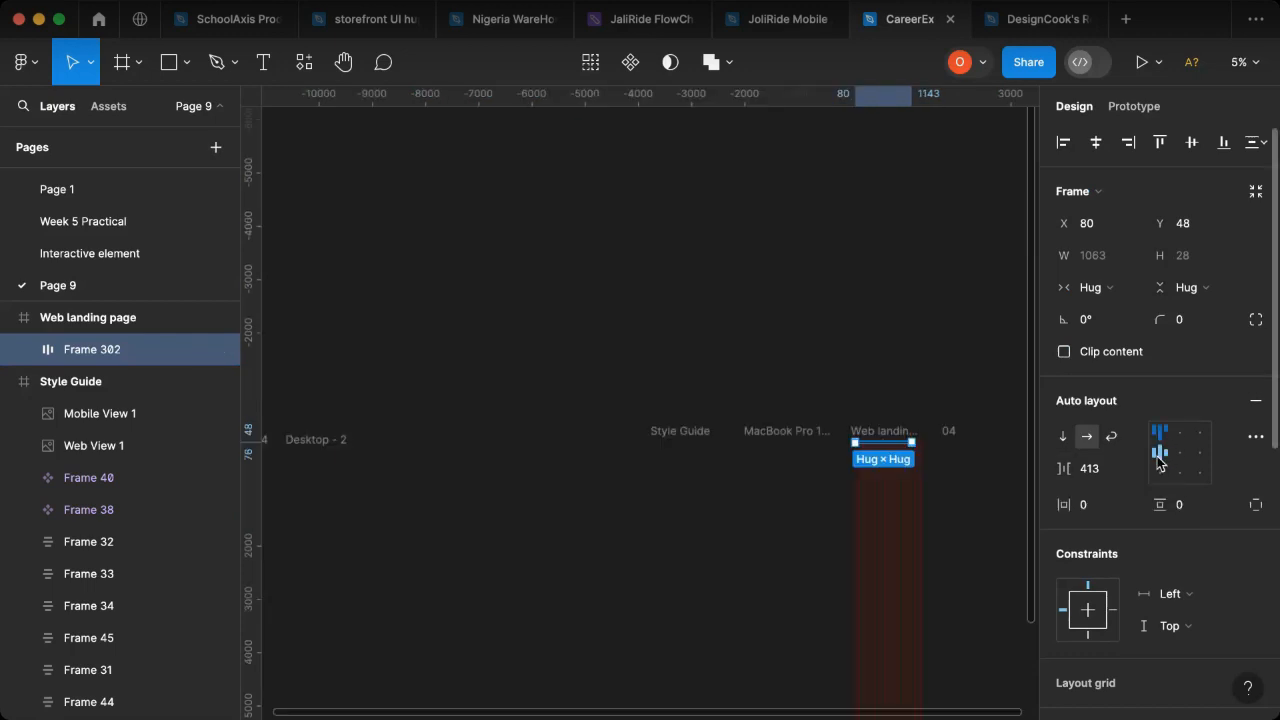
click(1159, 452)
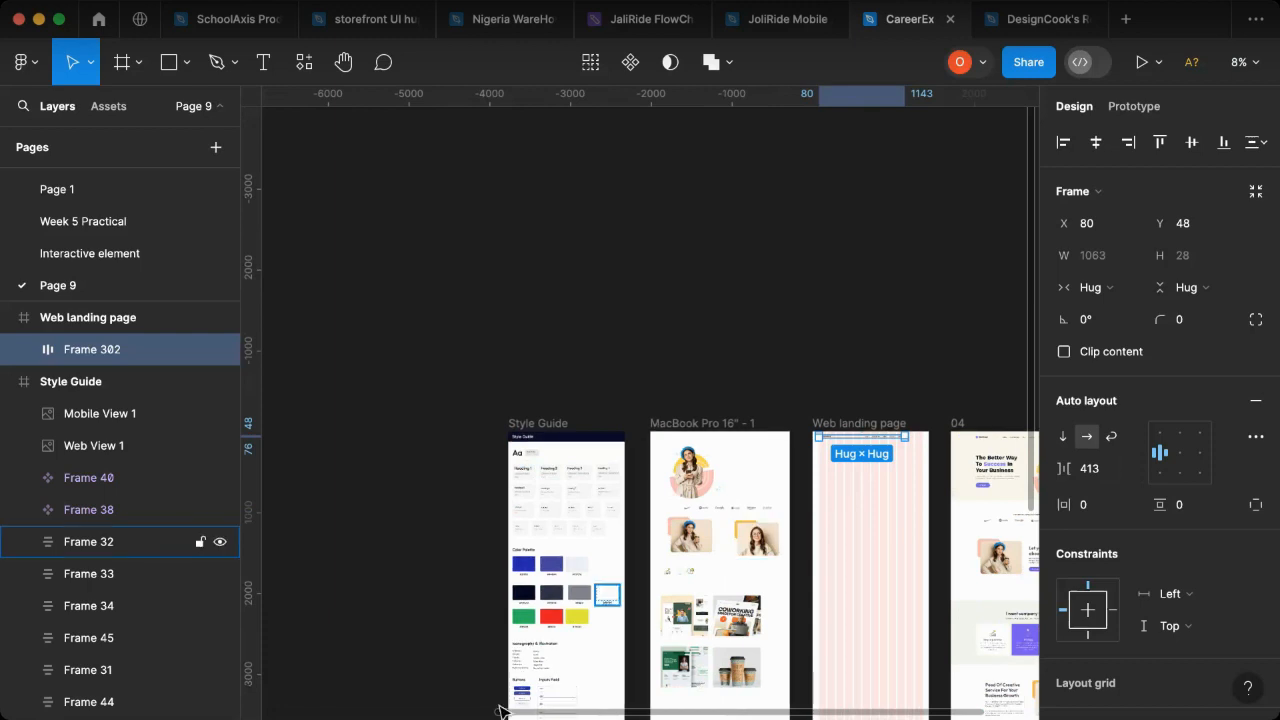
- In the Style Guide, duplicate the first column's Figma Community text to the empty area at about X 597, Y 2795
scroll(505, 694, up, 8)
scroll(505, 694, up, 2)
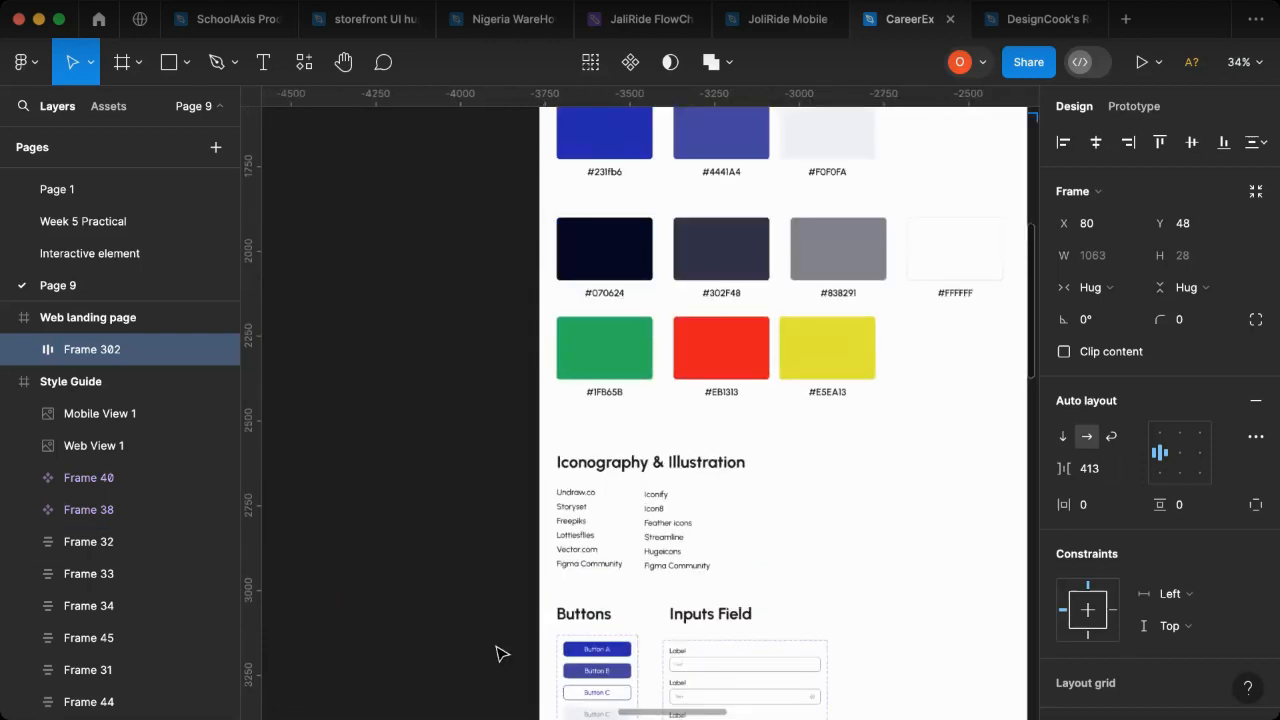
scroll(505, 688, down, 2)
scroll(567, 603, up, 5)
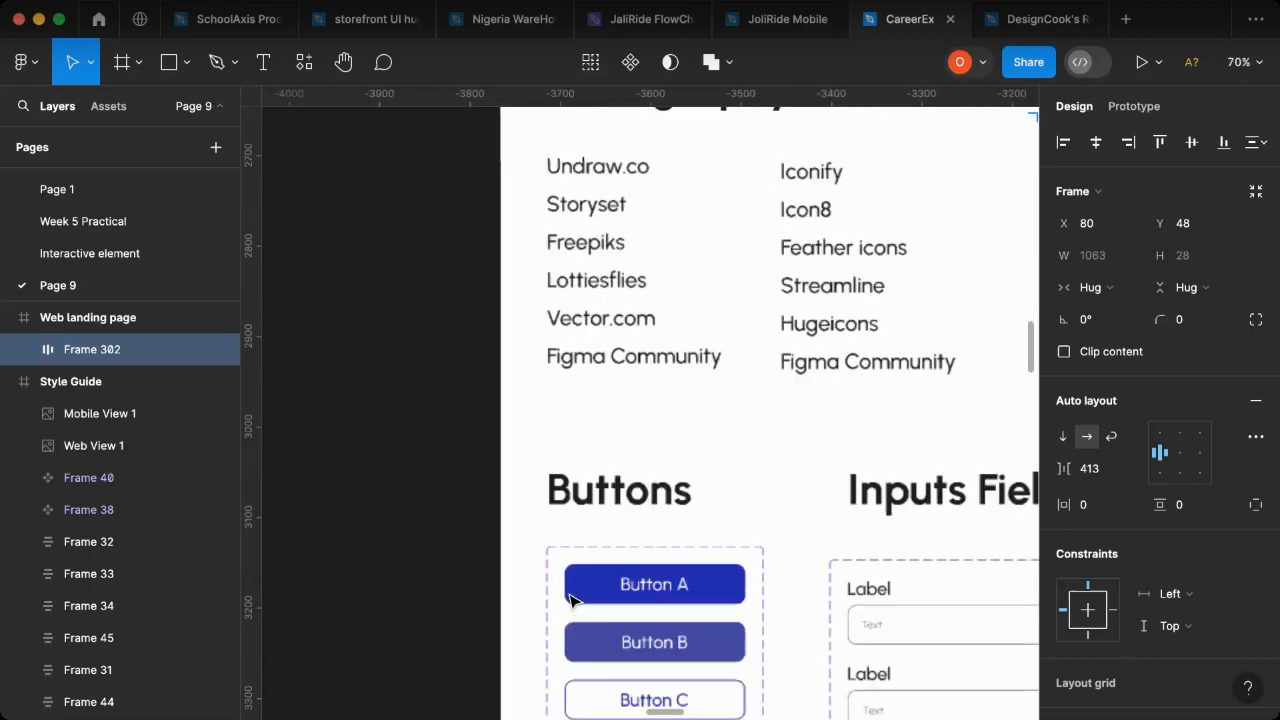
click(660, 363)
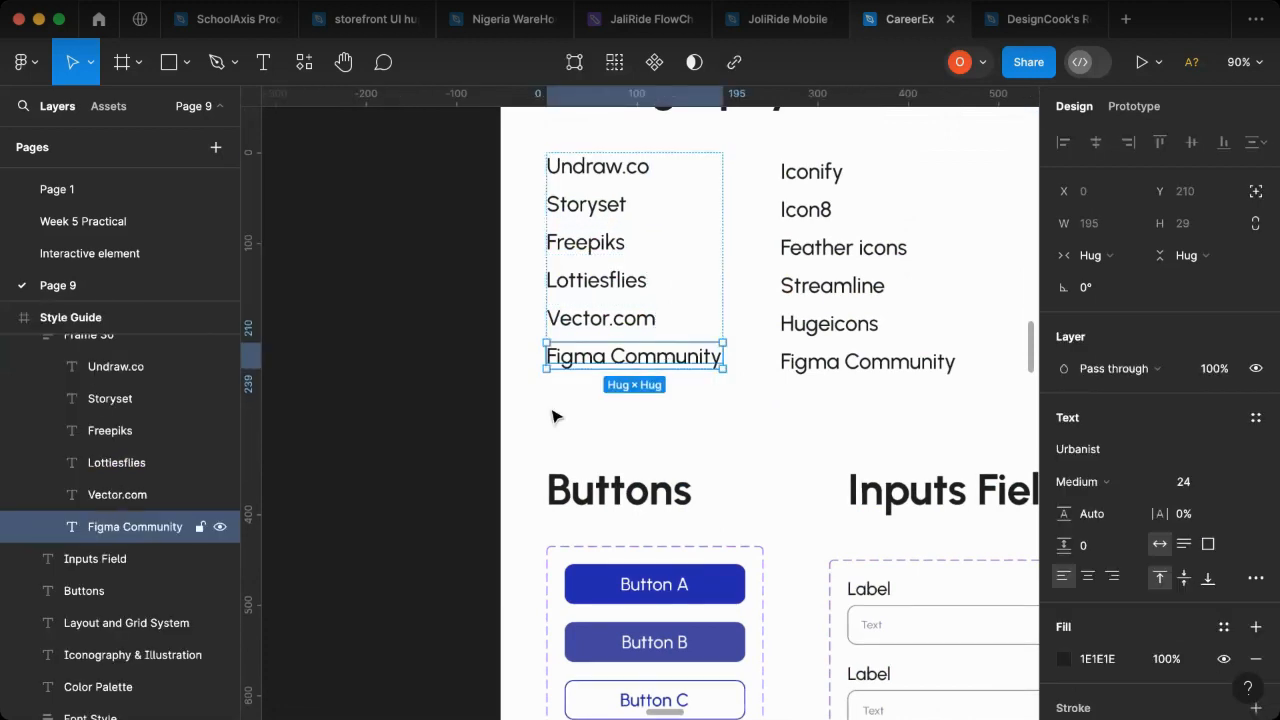
drag(367, 464, 947, 256)
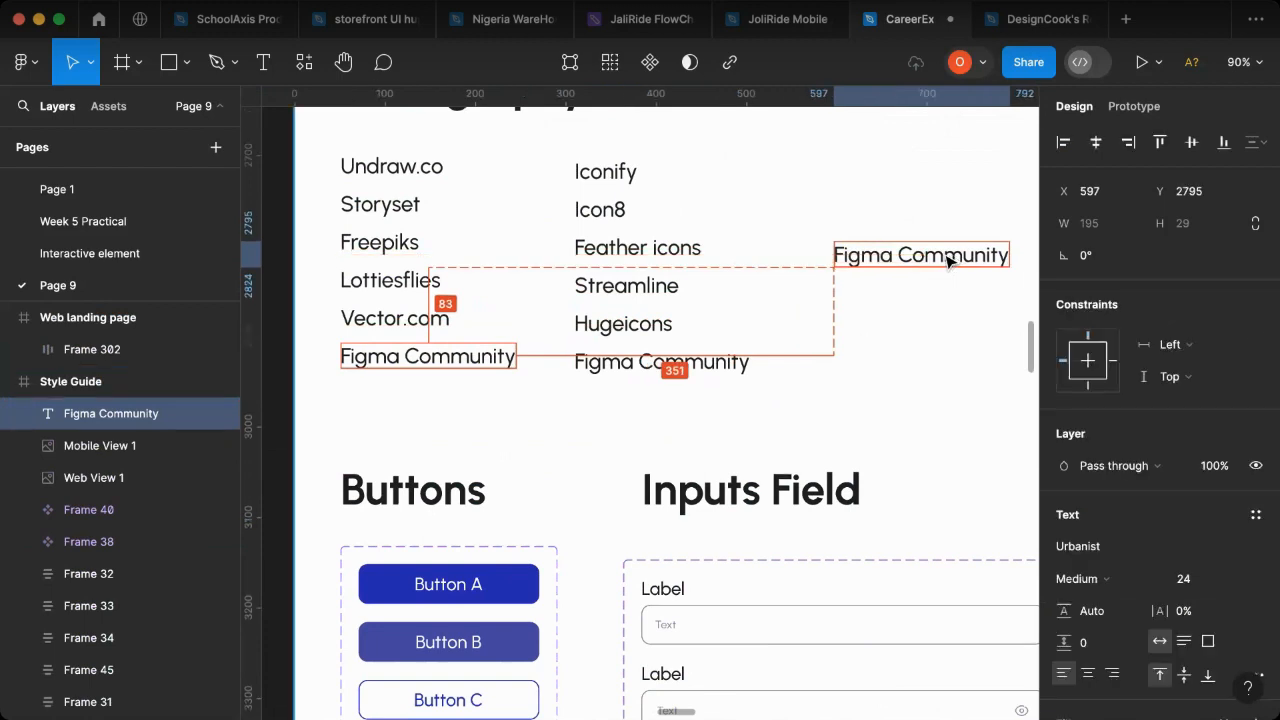
- Change the duplicated Figma Community text to "Button A"
double_click(944, 254)
text(B)
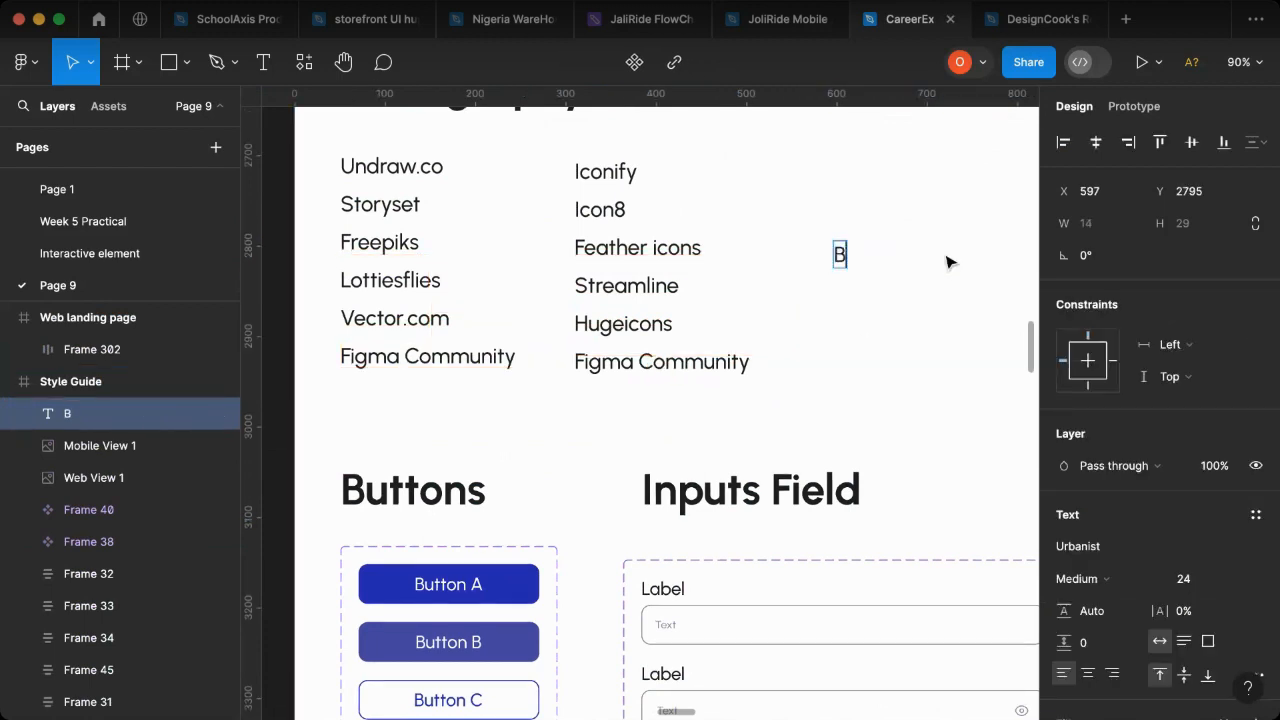
text(utto)
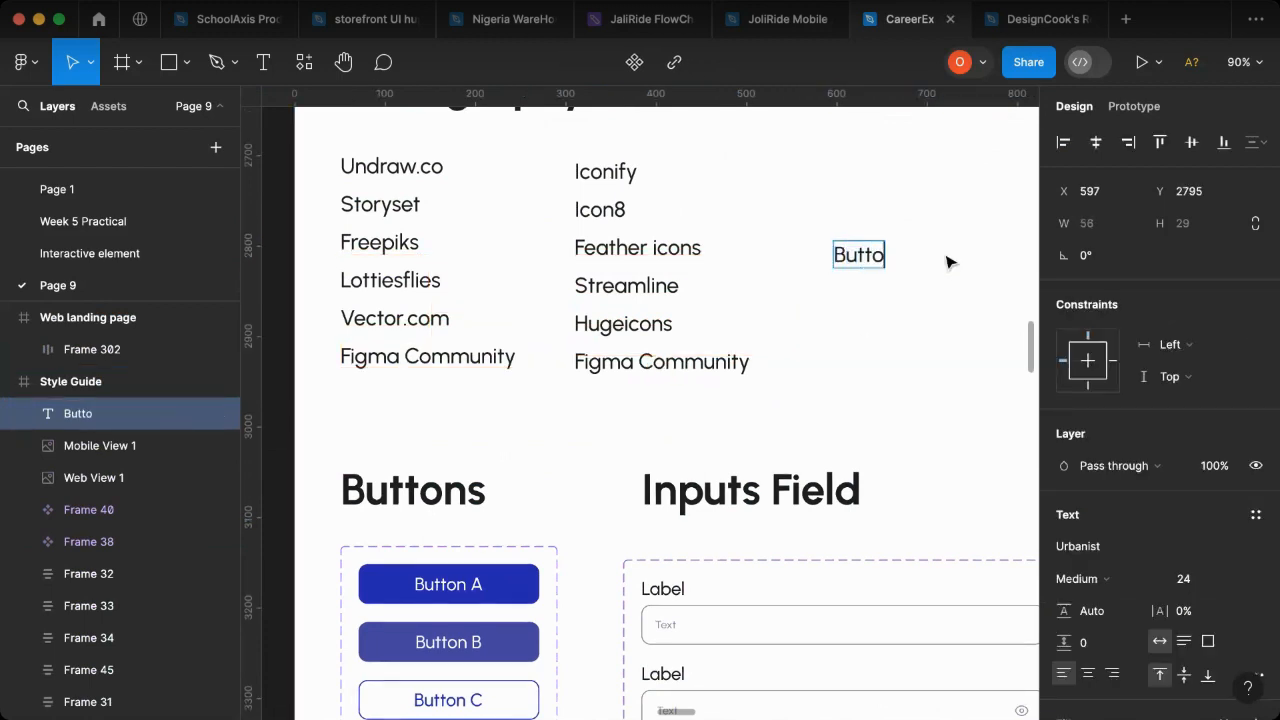
text(n A)
key(Escape)
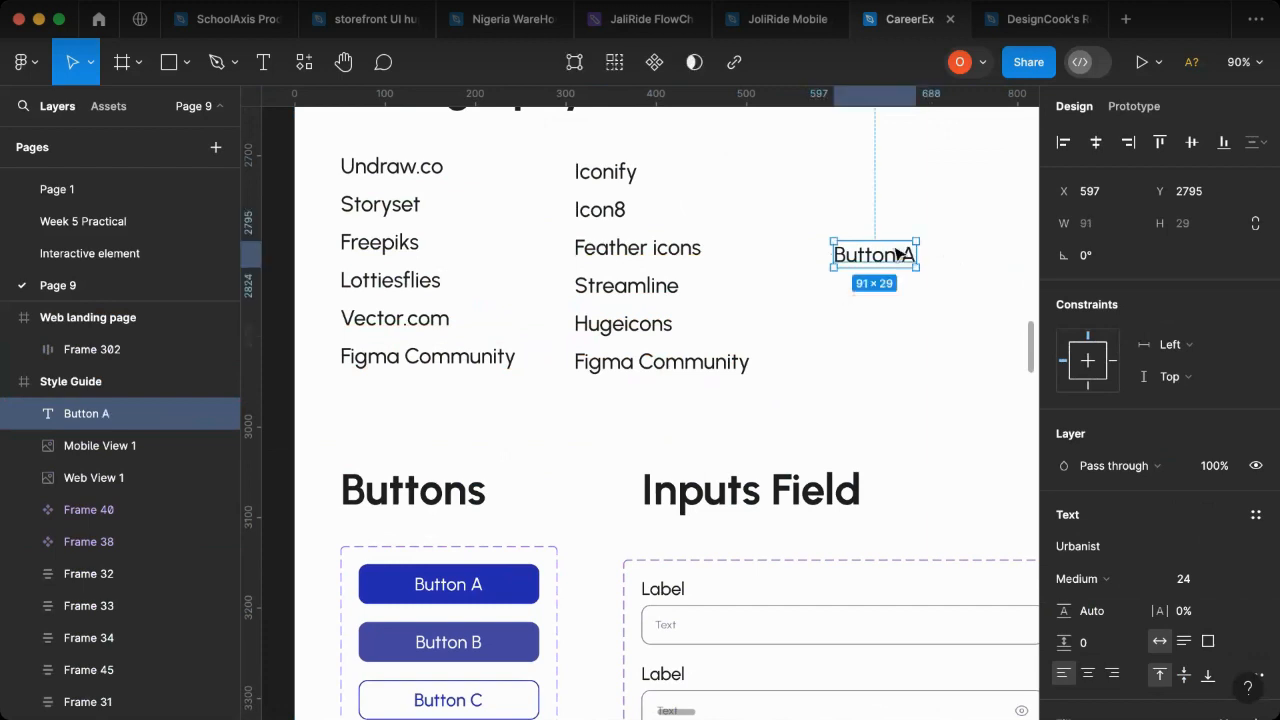
- Wrap the new Button A text in an auto layout frame and widen the frame to about 210
right_click(903, 454)
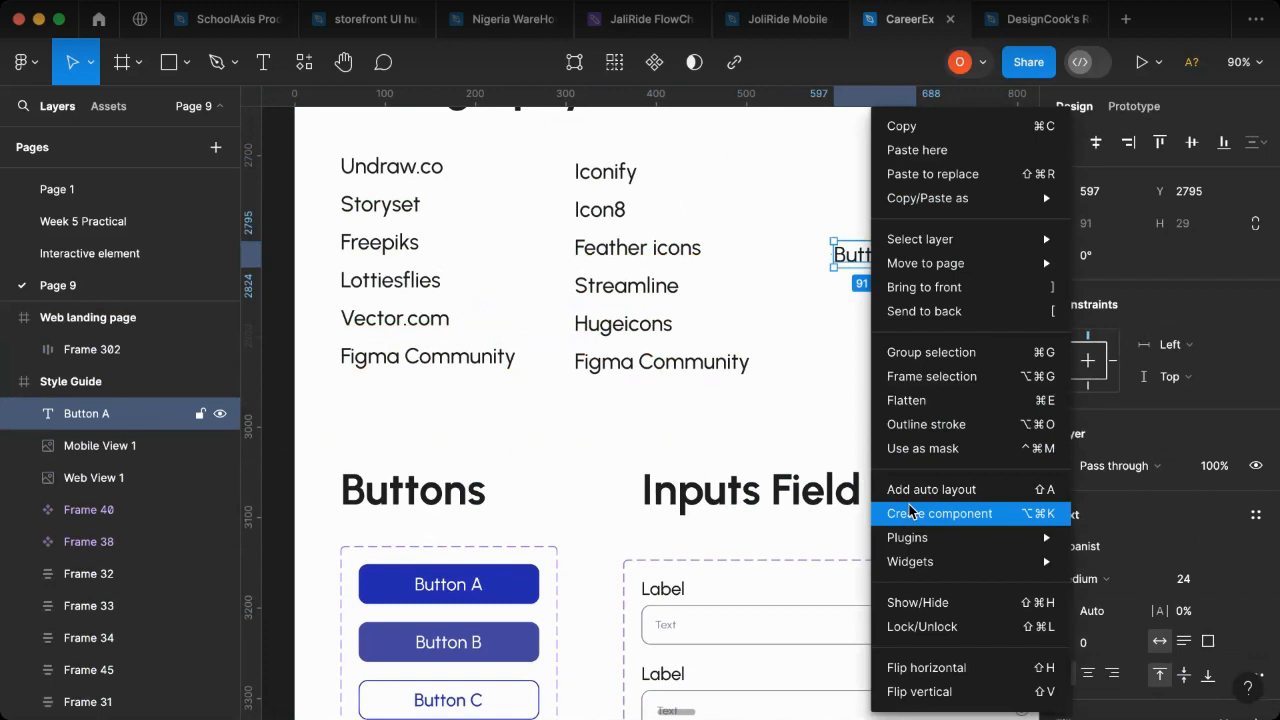
key(shift+a)
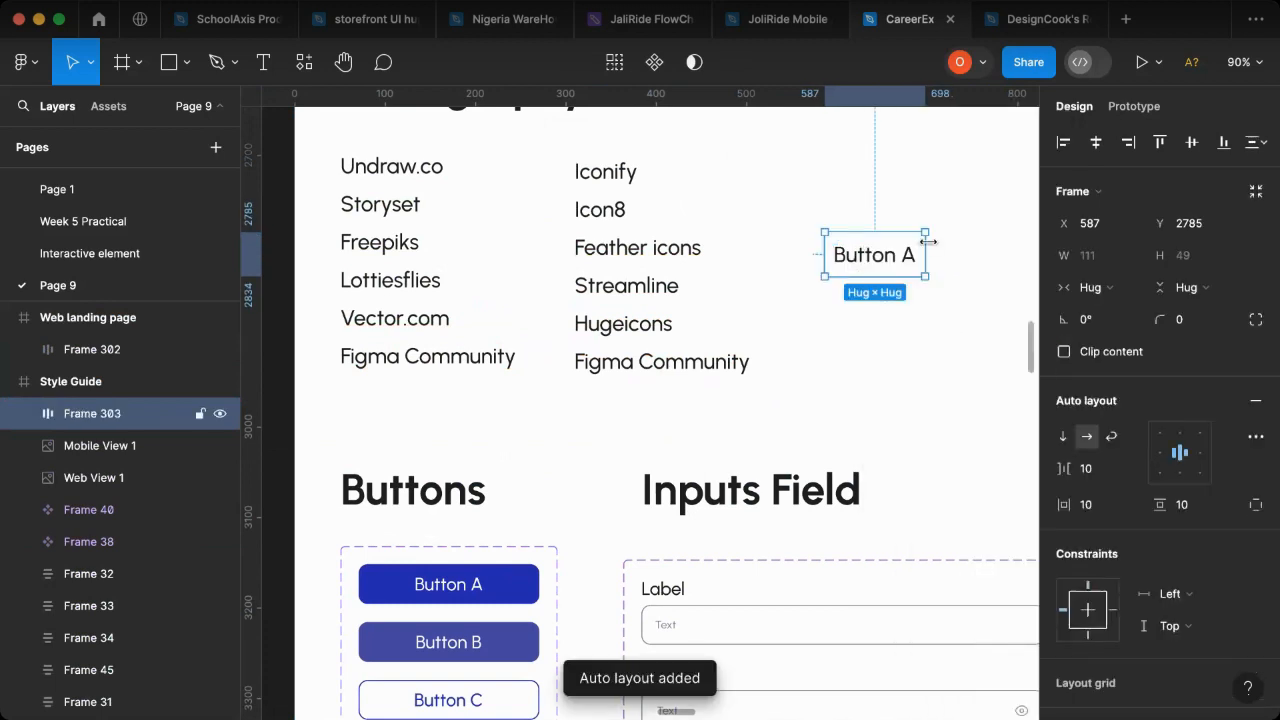
drag(1013, 253, 1013, 253)
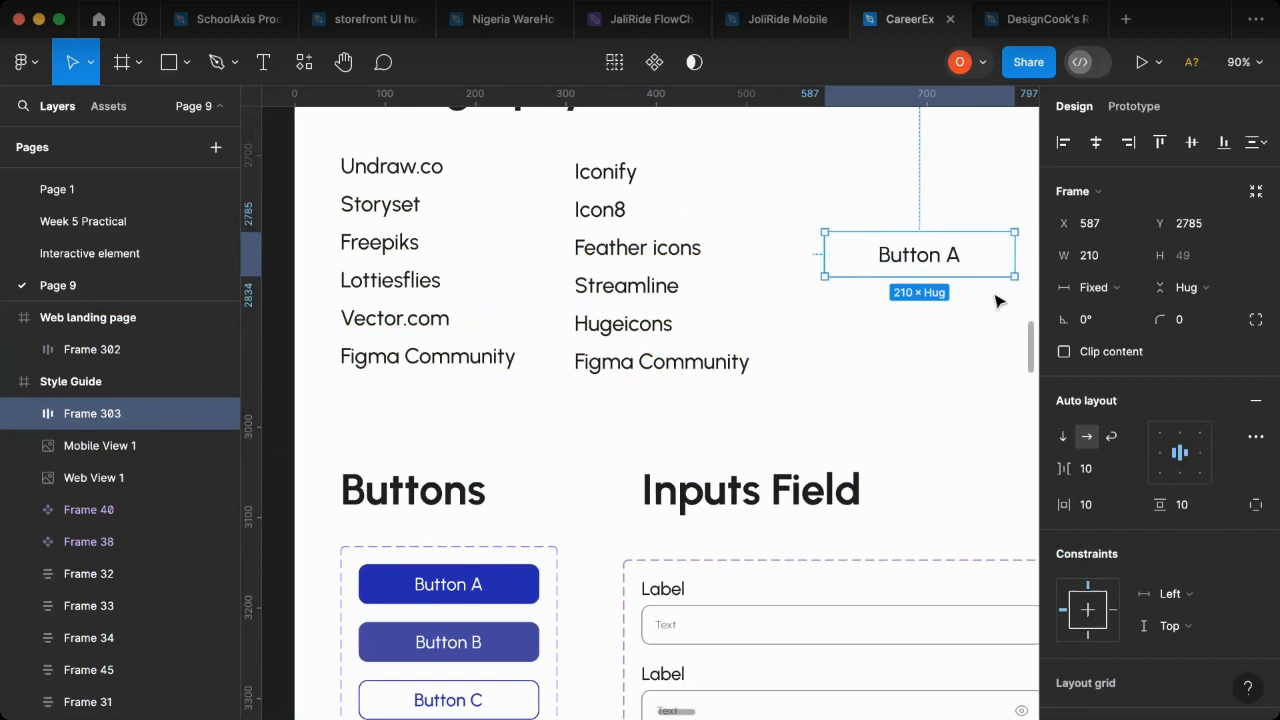
- Give the new Button A frame a corner radius of 10 and a blue 4319EB fill
click(1194, 325)
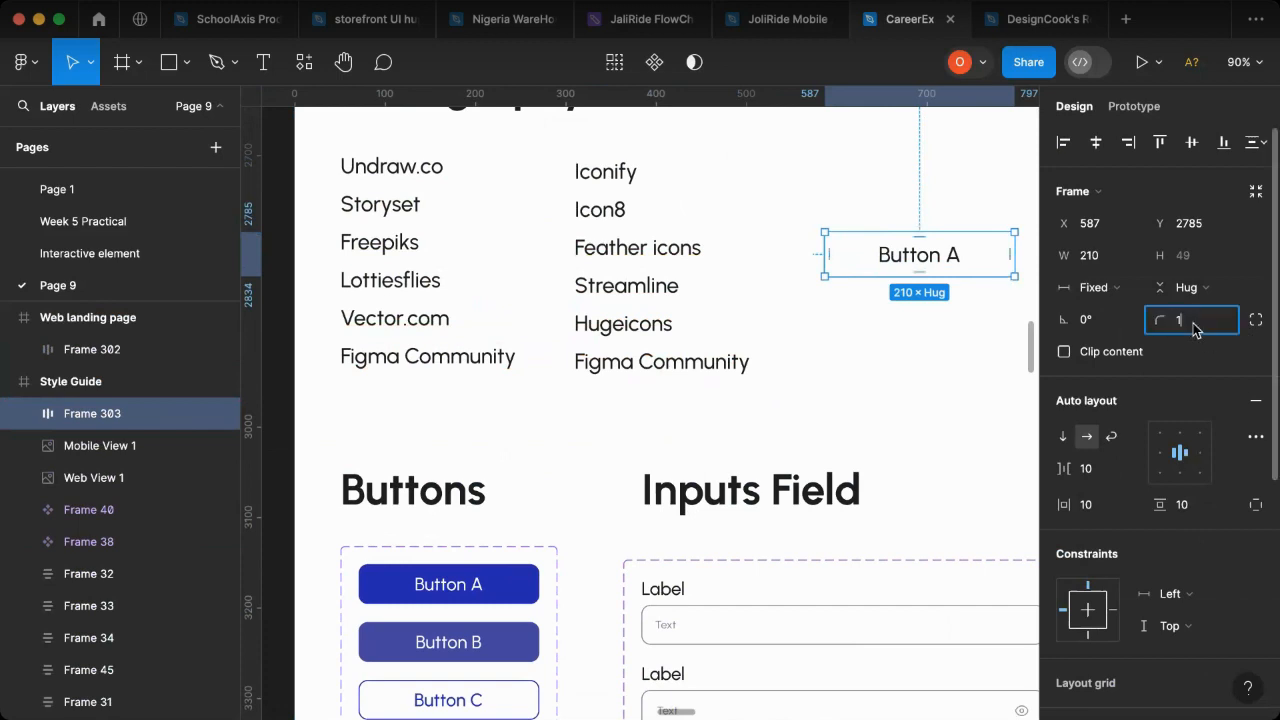
text(10)
key(Return)
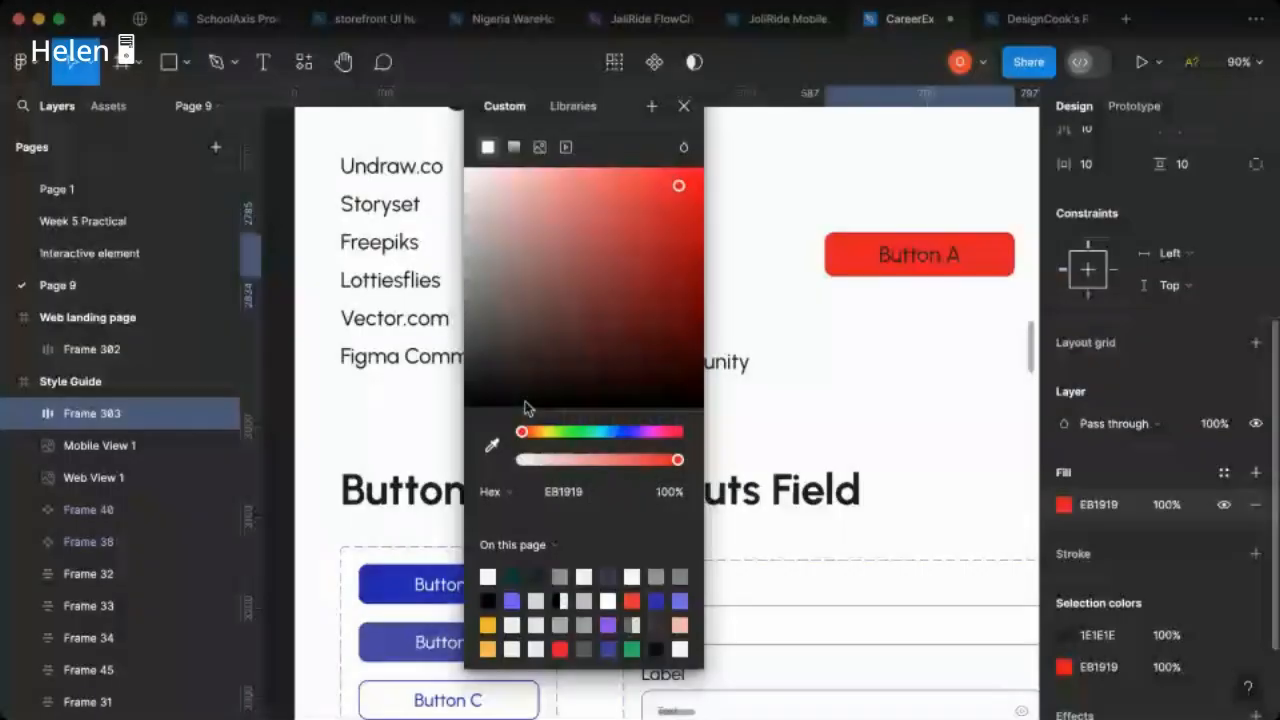
drag(533, 440, 630, 449)
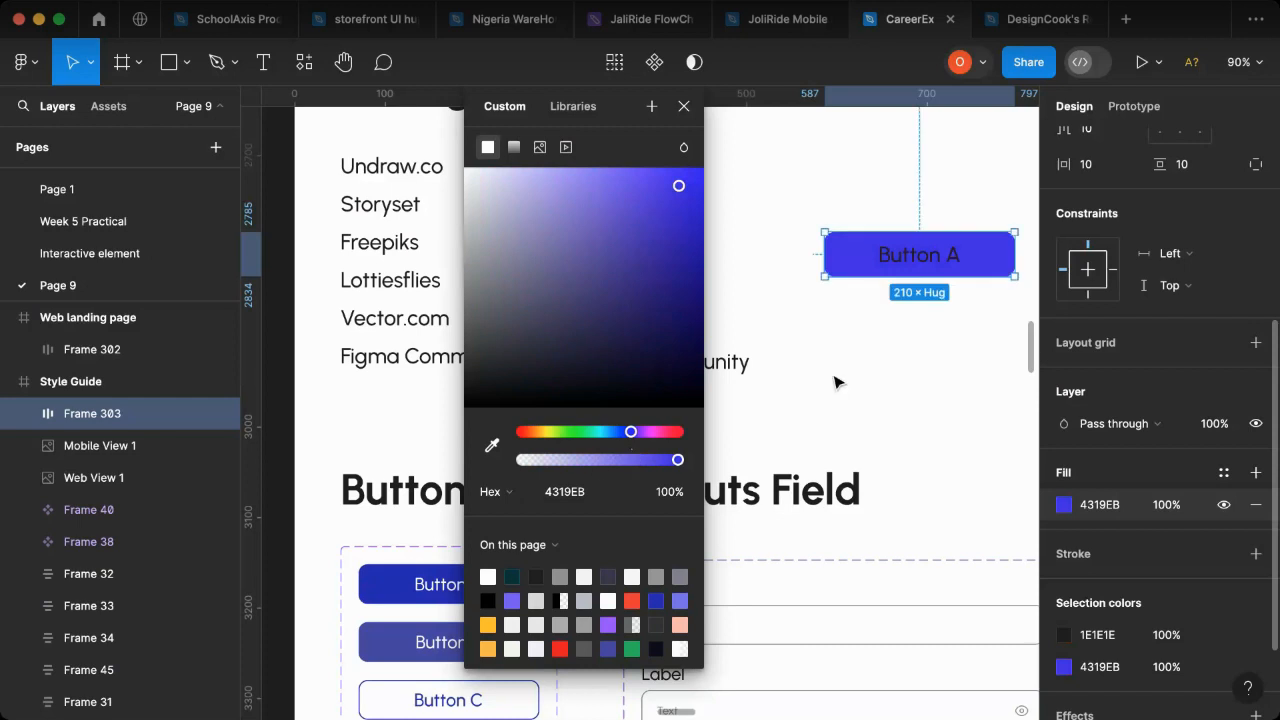
- Set the new button's label colour to white, FFFFFF
double_click(922, 266)
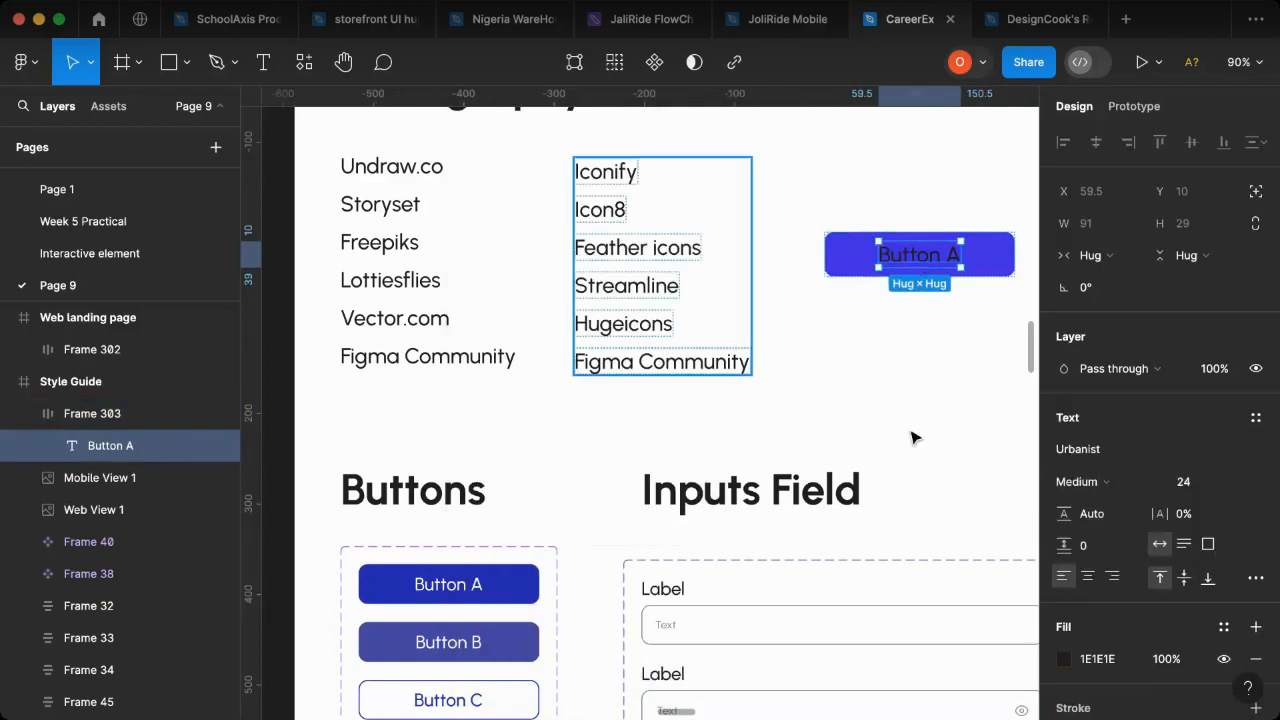
click(1063, 658)
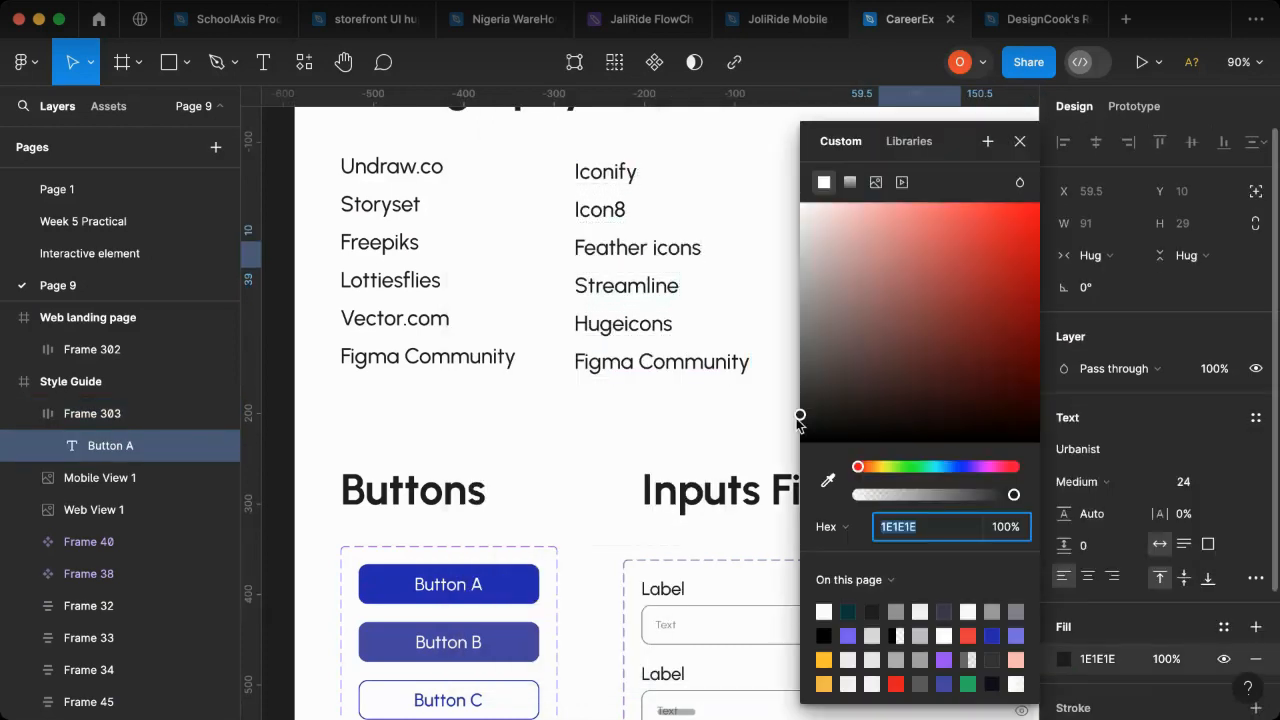
drag(935, 187, 644, 172)
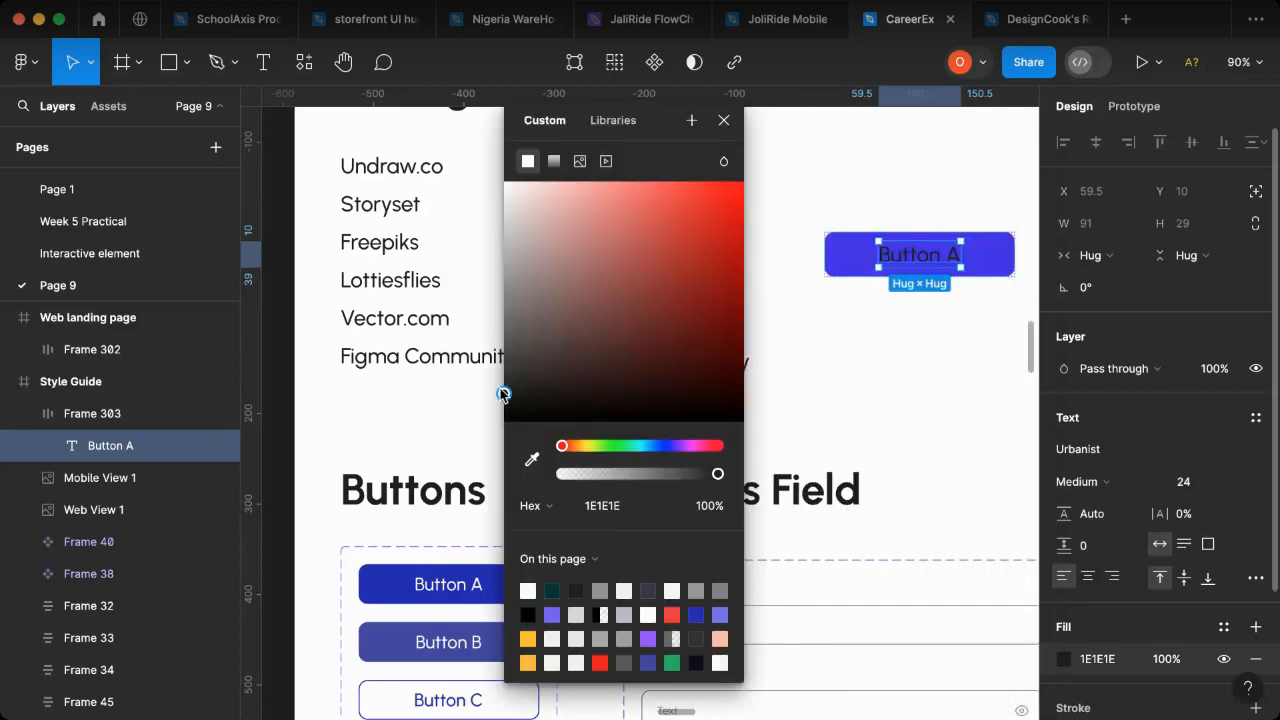
drag(479, 260, 282, 140)
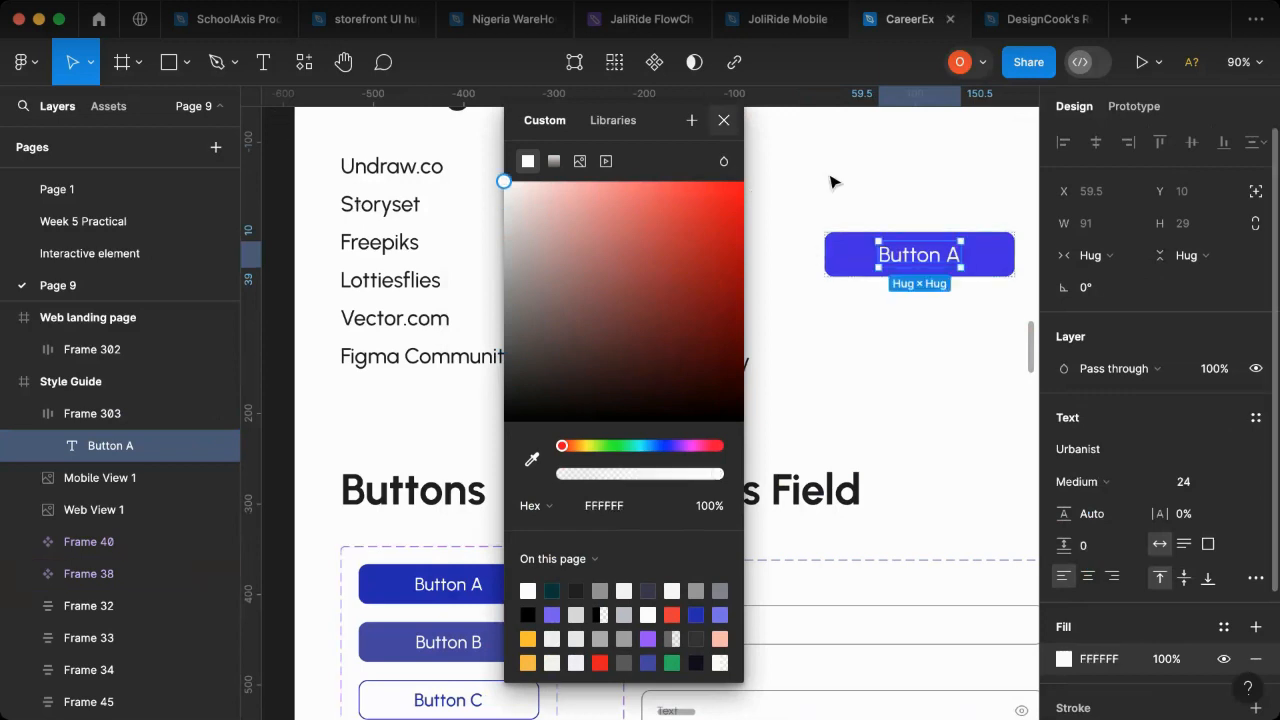
key(Escape)
key(Escape)
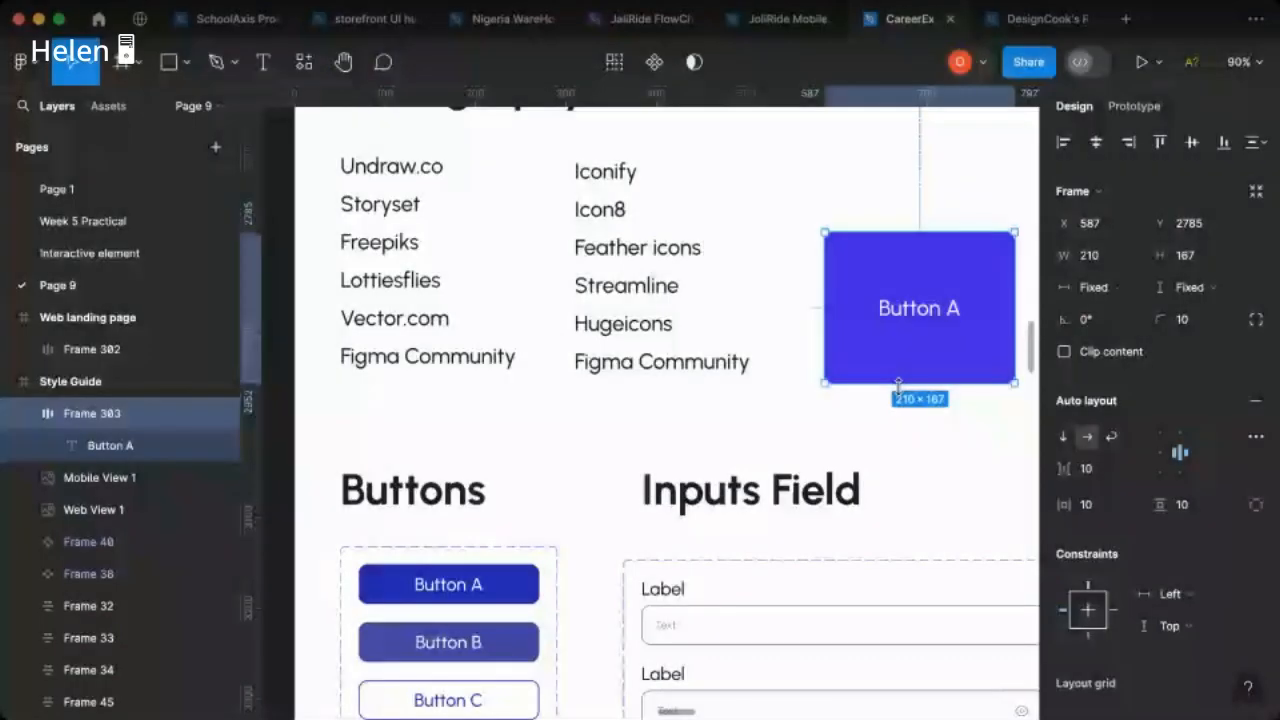
- Stretch the new Button A frame vertically to a height of about 207
drag(898, 383, 898, 357)
drag(891, 411, 952, 409)
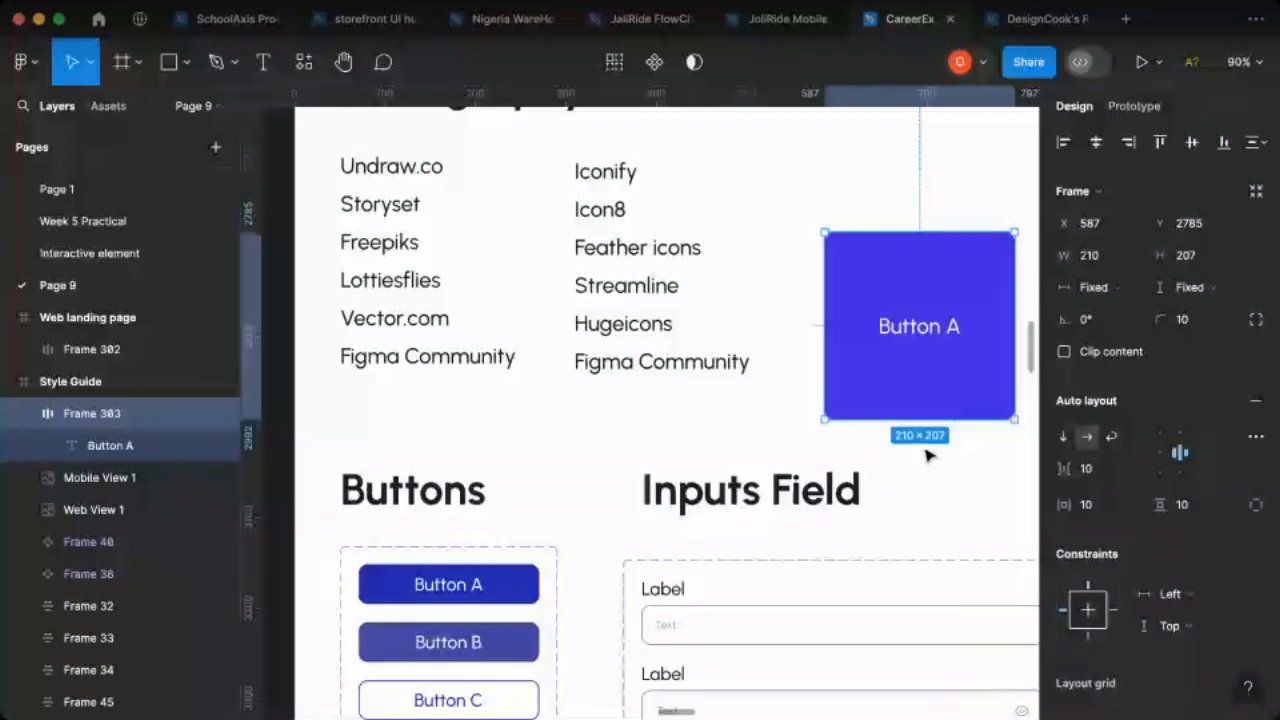
- Delete the demonstration Button A frame and place a copy of the Hover Button variant below the Buttons component set
key(Delete)
click(480, 592)
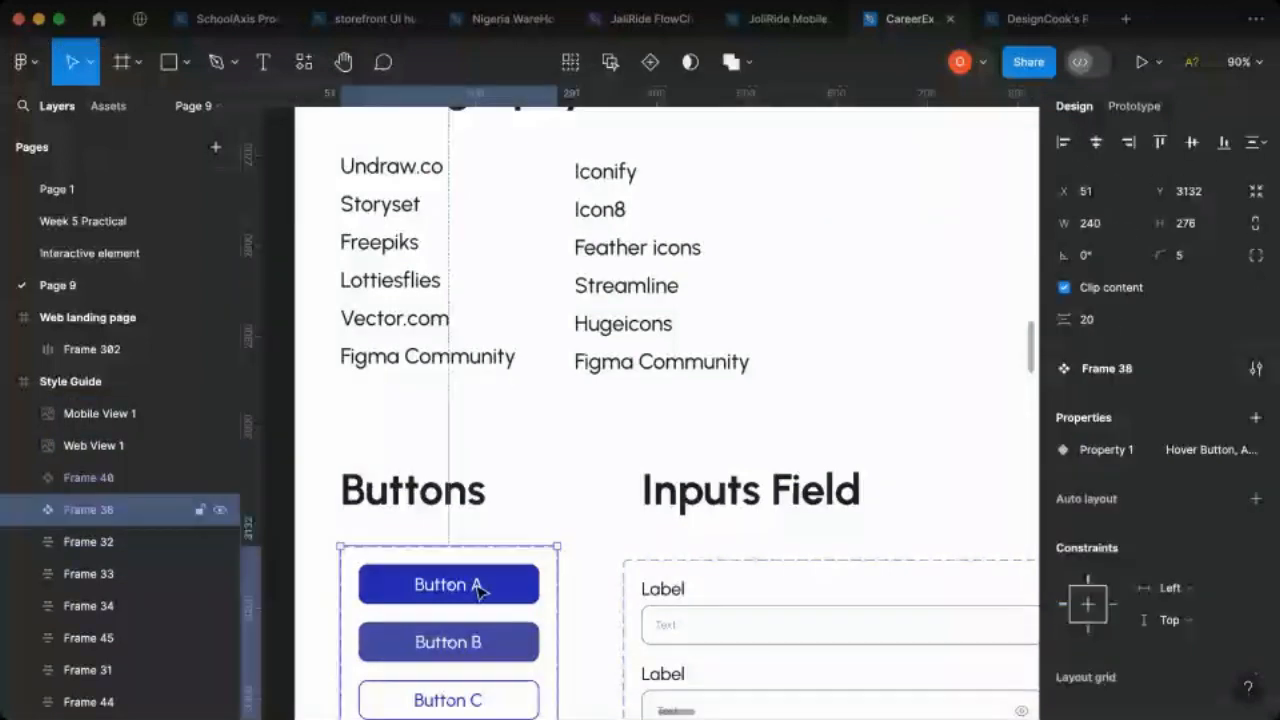
double_click(480, 590)
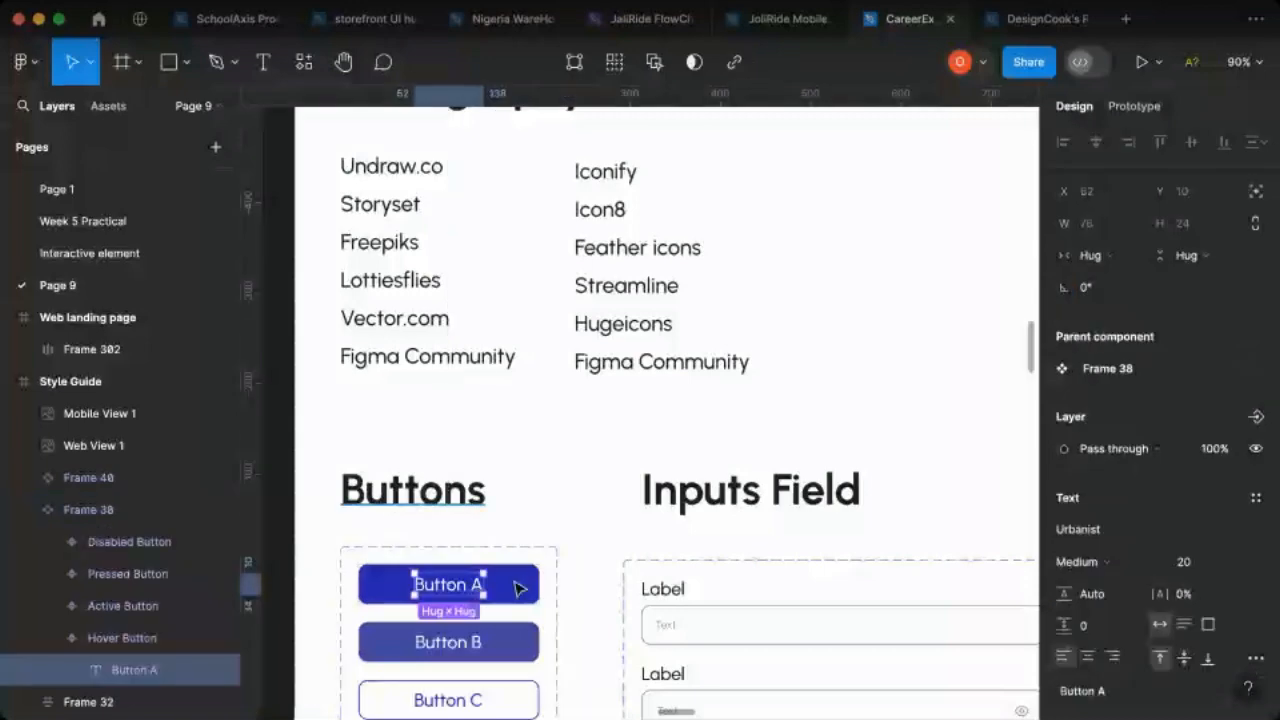
click(84, 644)
scroll(306, 531, down, 1)
click(129, 602)
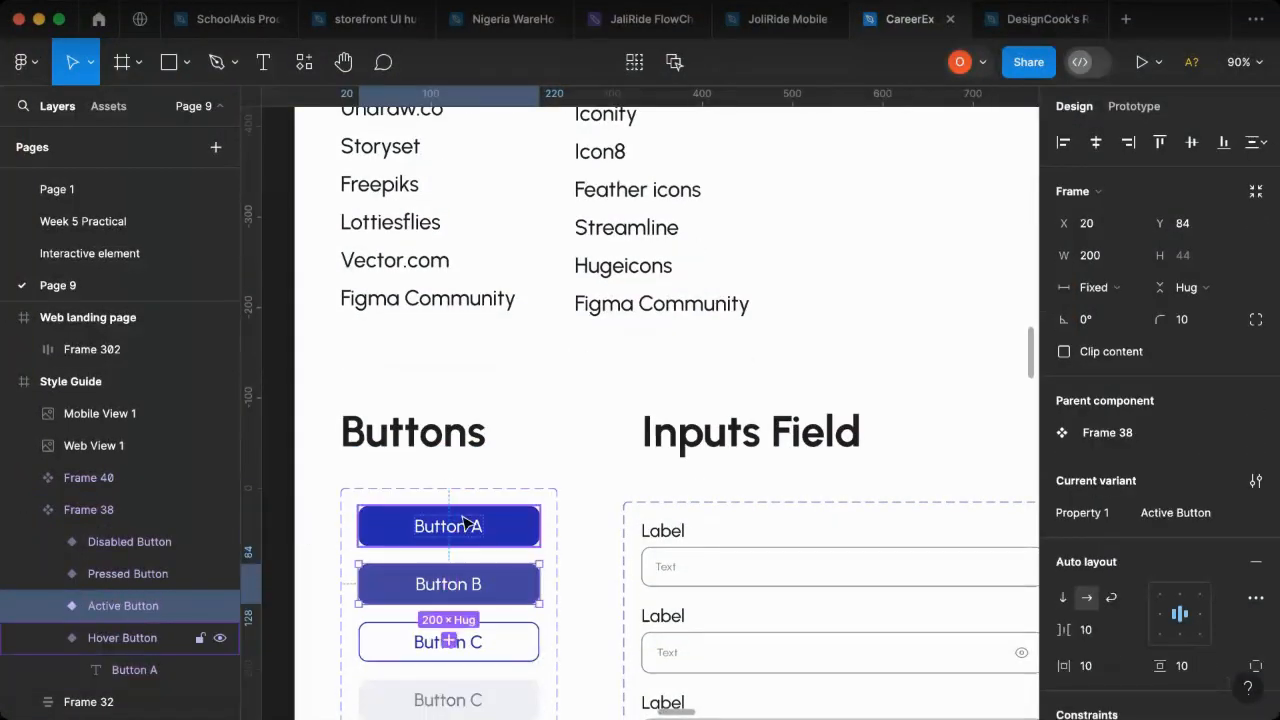
scroll(434, 522, down, 1)
scroll(480, 525, down, 5)
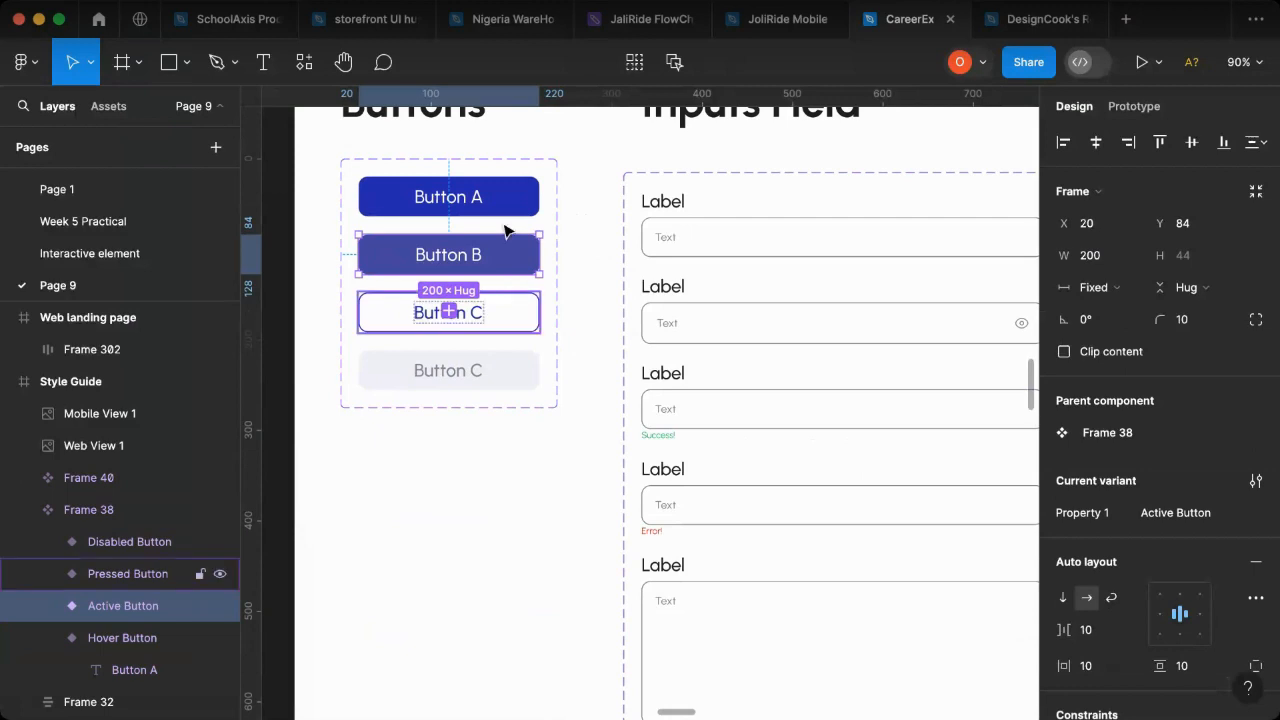
click(510, 209)
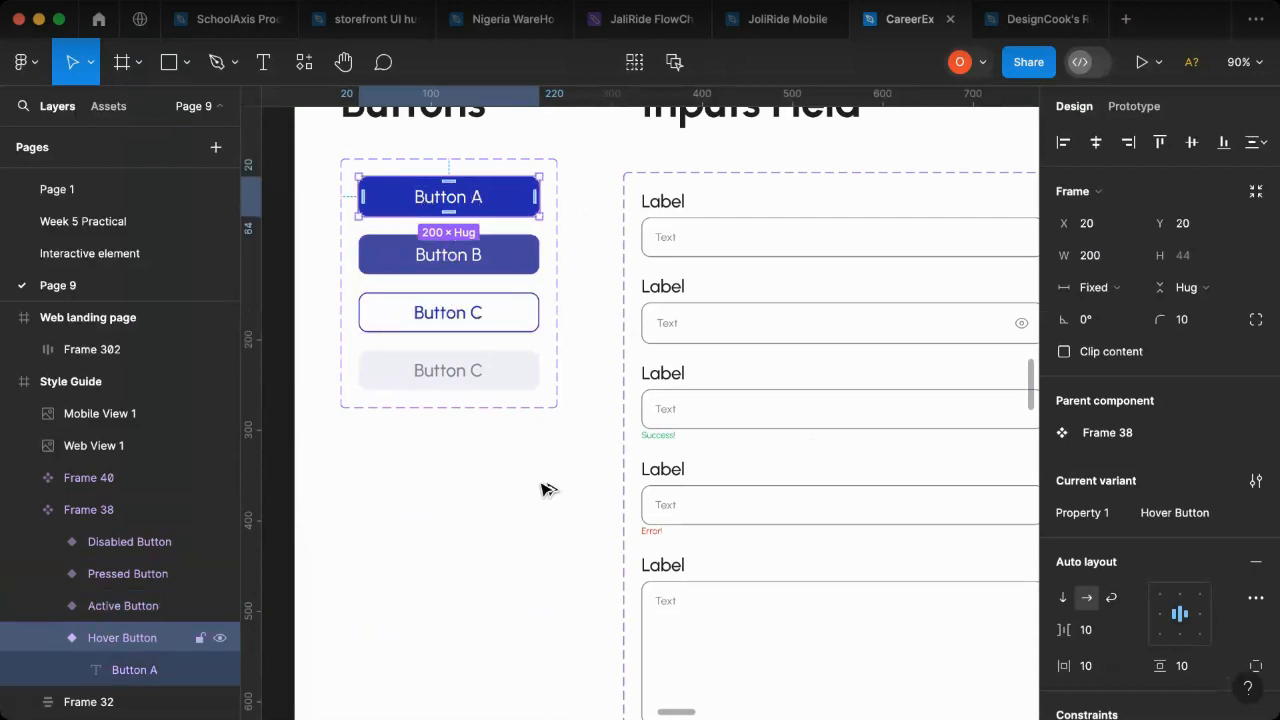
drag(475, 197, 543, 485)
- Try wrapping the copied Button A in an auto layout frame, and undo the wrapping
key(shift+a)
scroll(514, 434, down, 2)
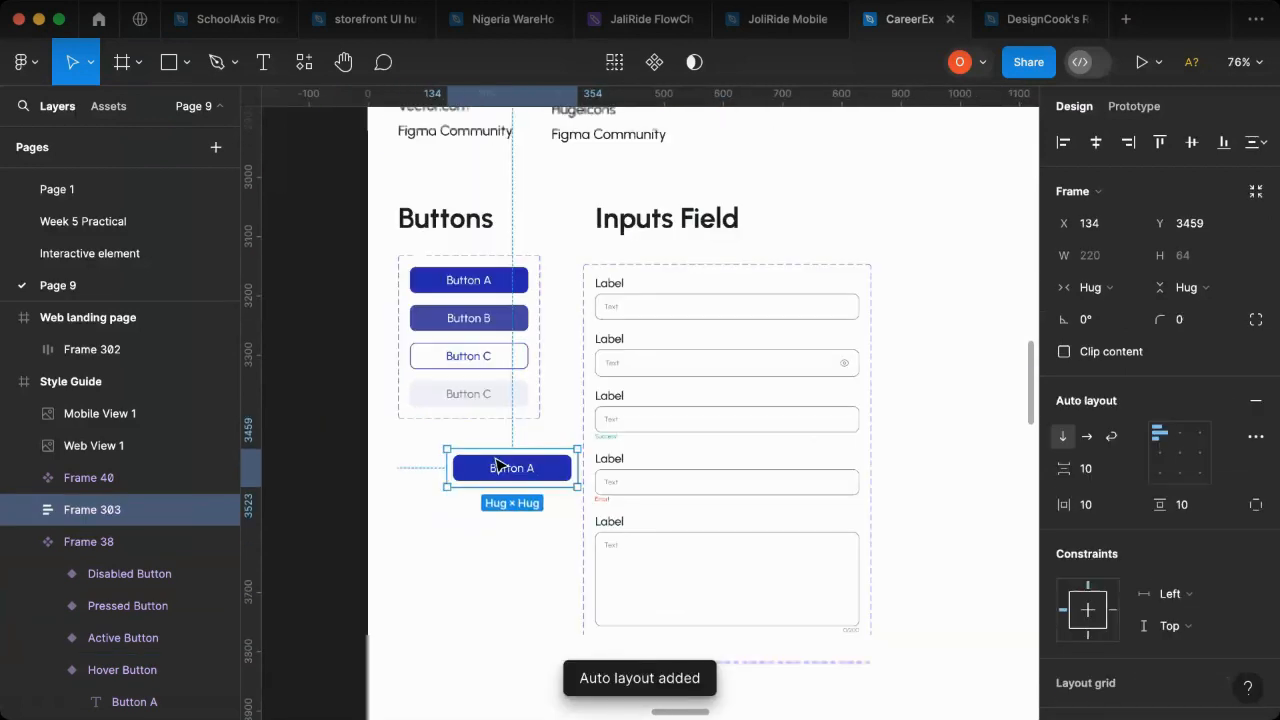
scroll(497, 464, down, 3)
key(super+z)
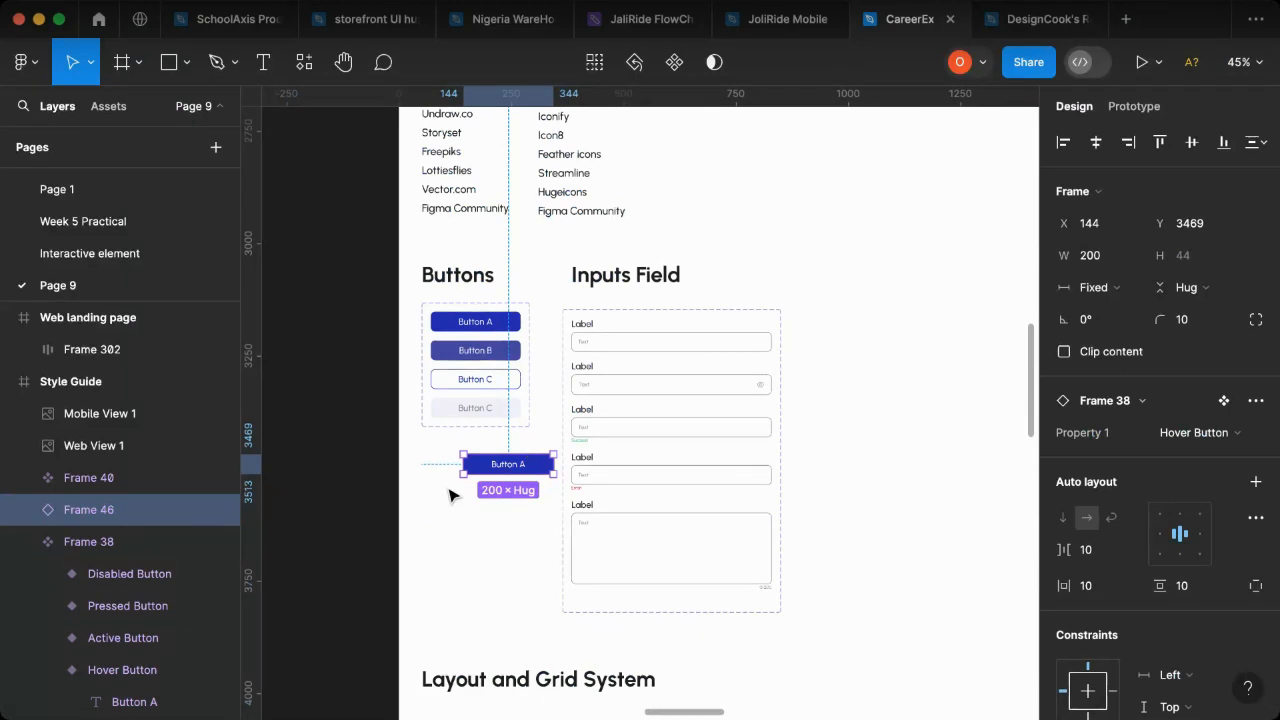
- Move the Button A copy to the header's free end in the Web landing page, Y 44, and narrow it to about 152 wide
key(Delete)
scroll(523, 478, right, 12)
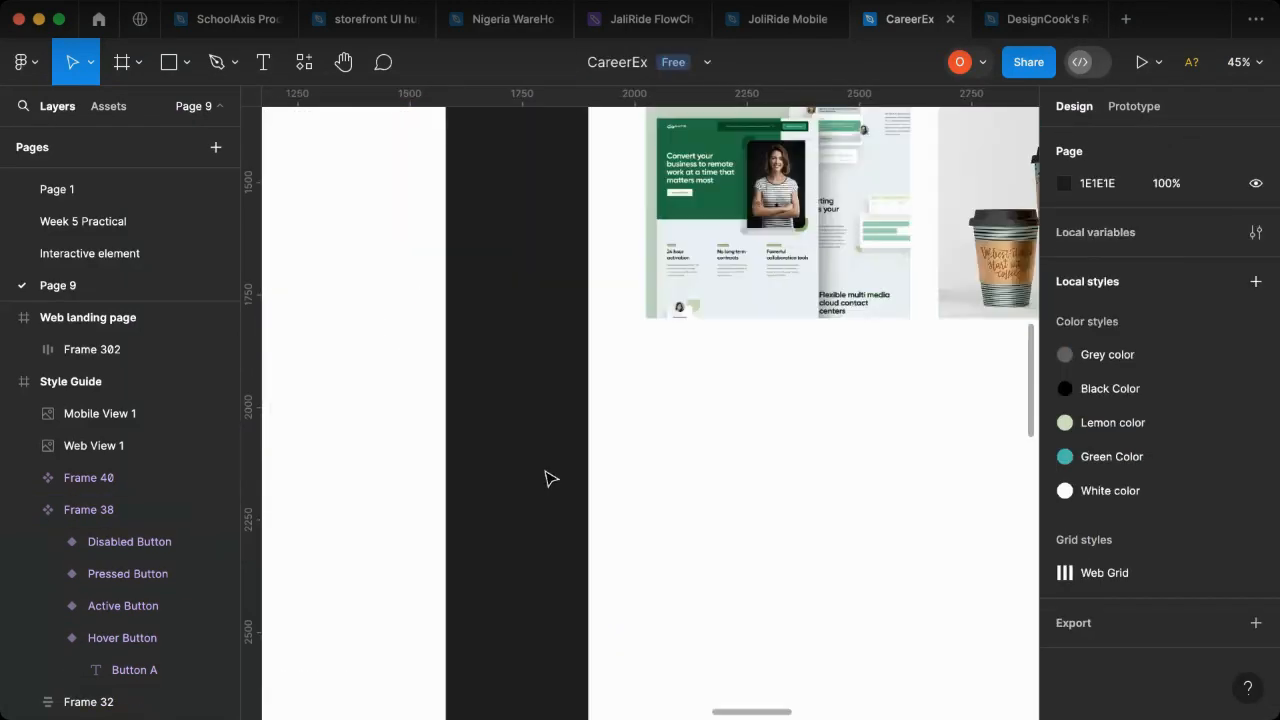
scroll(610, 486, right, 5)
scroll(700, 494, up, 15)
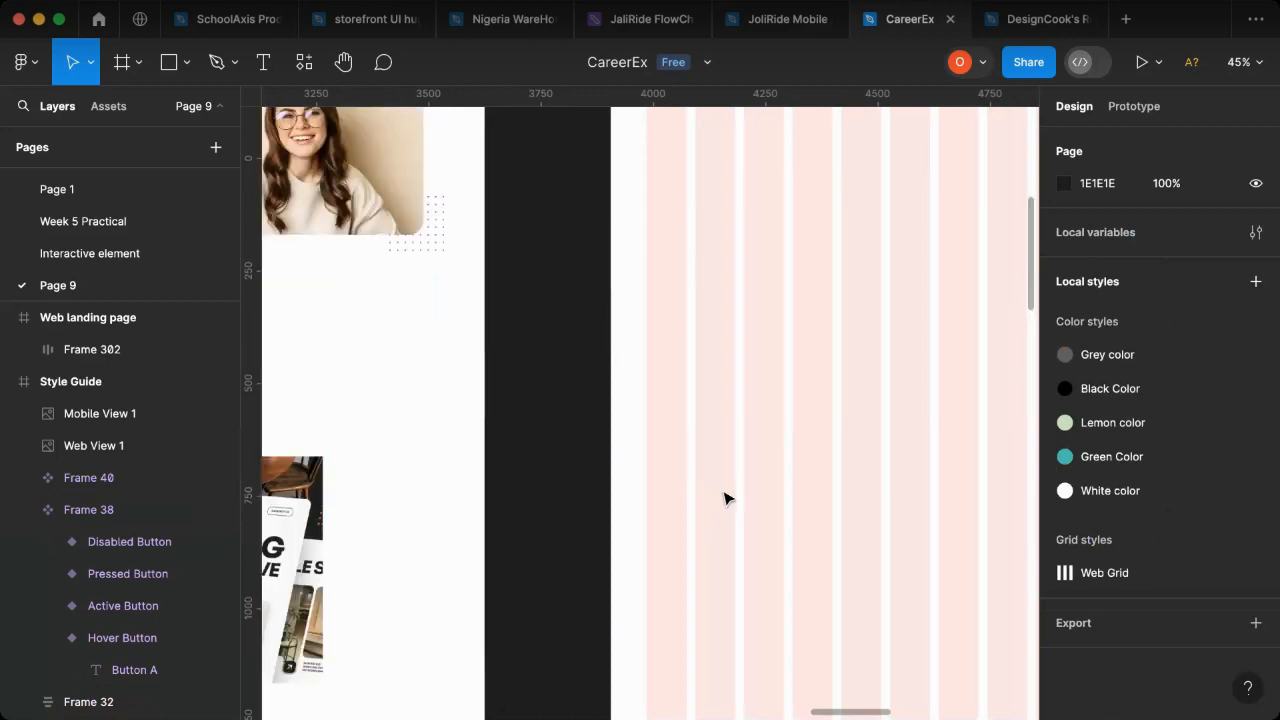
scroll(740, 490, up, 7)
scroll(770, 488, right, 6)
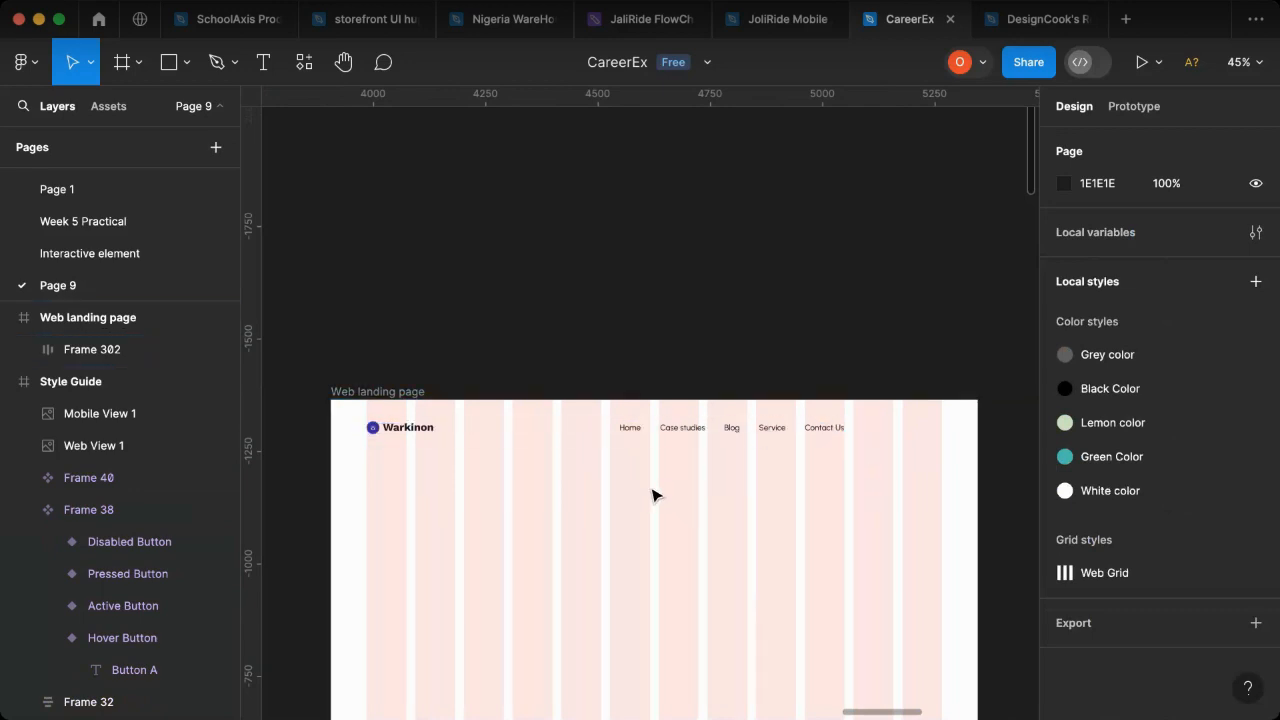
key(super+v)
drag(663, 402, 915, 435)
scroll(916, 435, up, 5)
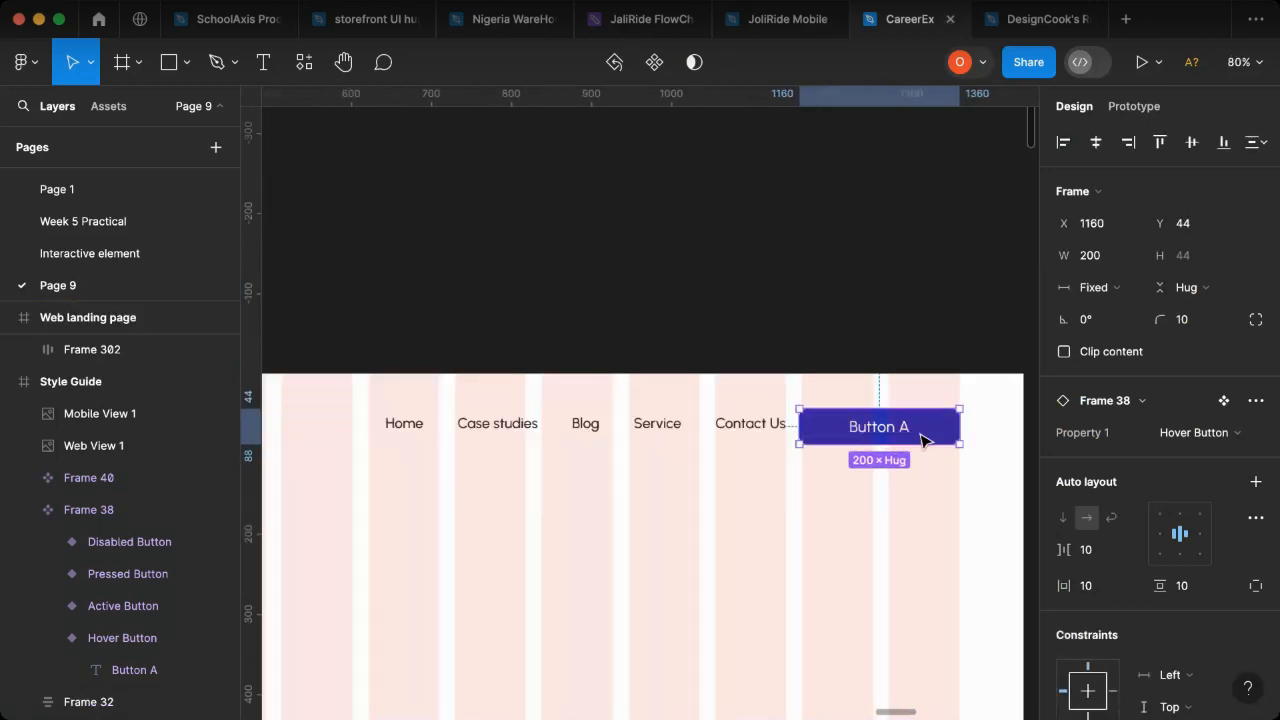
drag(801, 423, 839, 426)
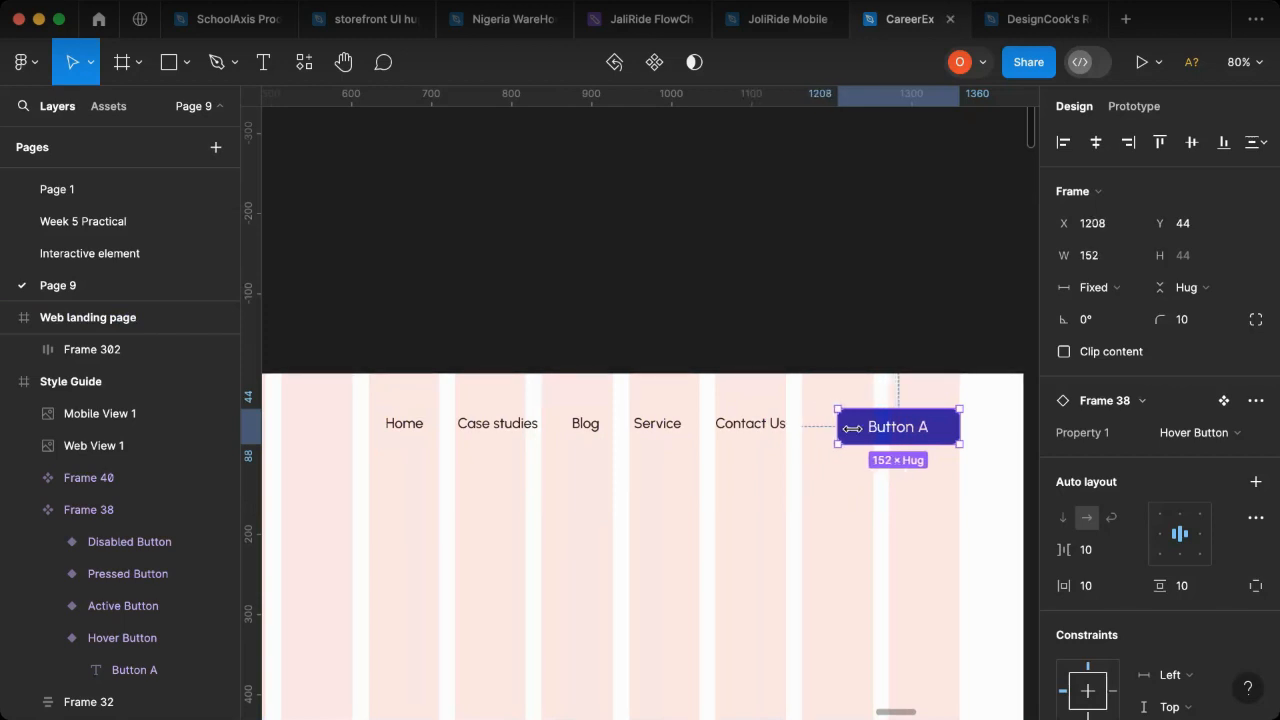
- Relabel the header button Sign Up and set its text size to 16
double_click(918, 430)
double_click(921, 427)
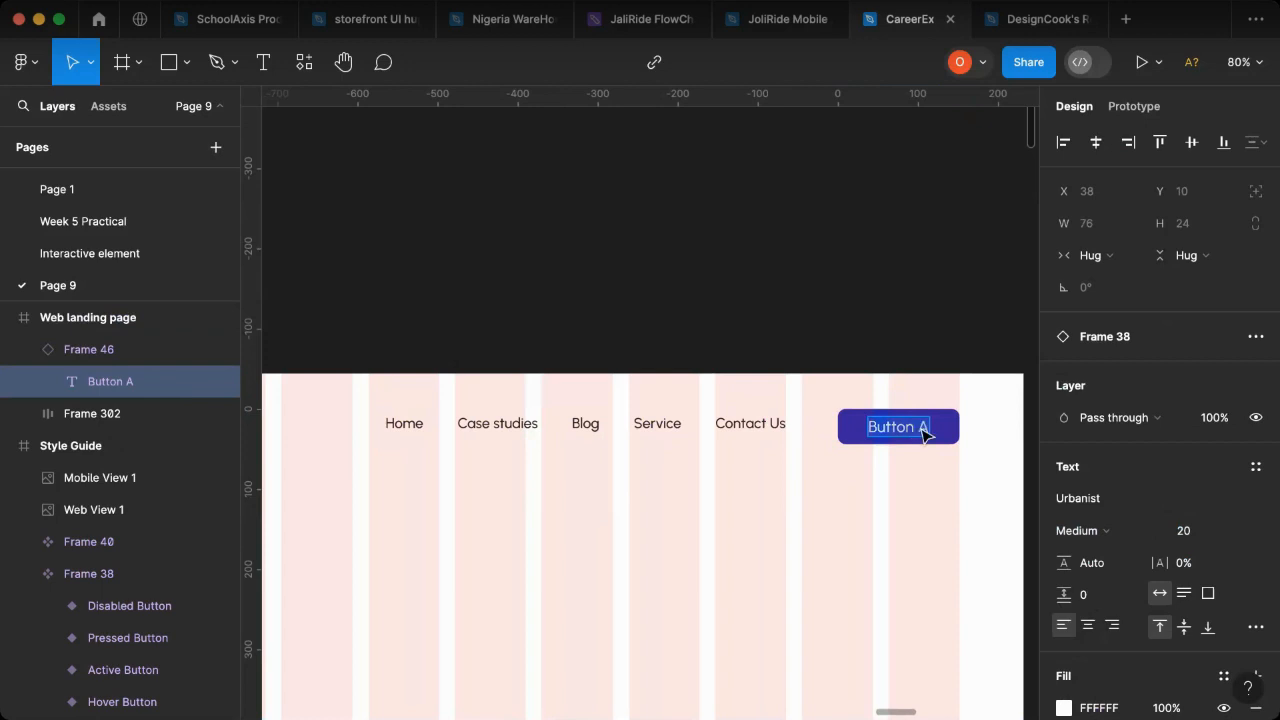
text(Sign Up)
key(Escape)
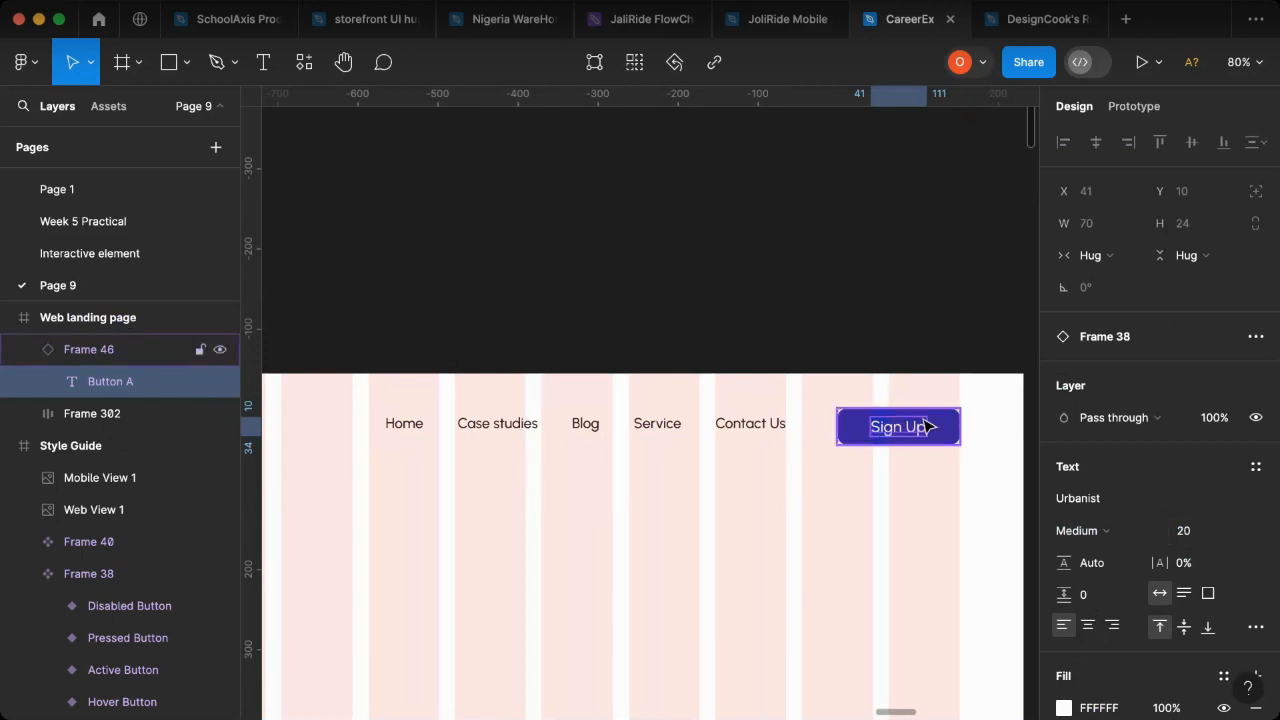
click(1236, 540)
click(1222, 510)
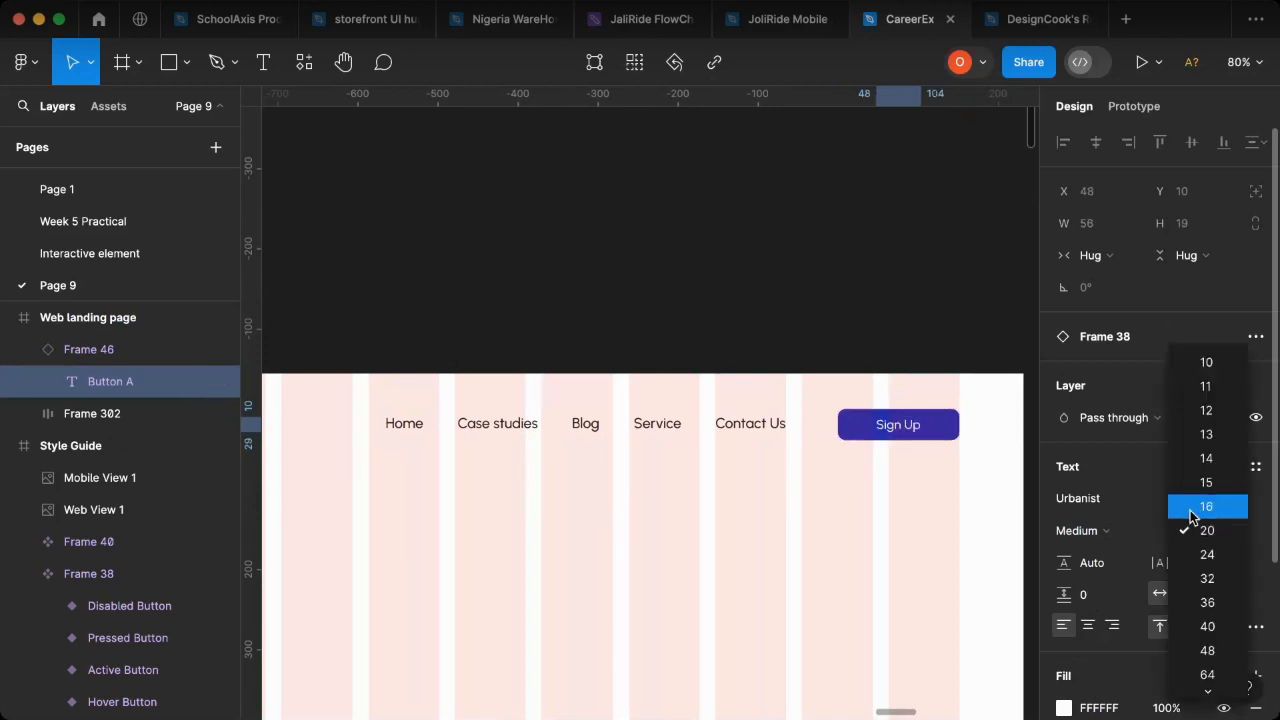
- Combine the logo and navigation row with the Sign Up button in one auto layout frame and move it up to Y 28
click(930, 438)
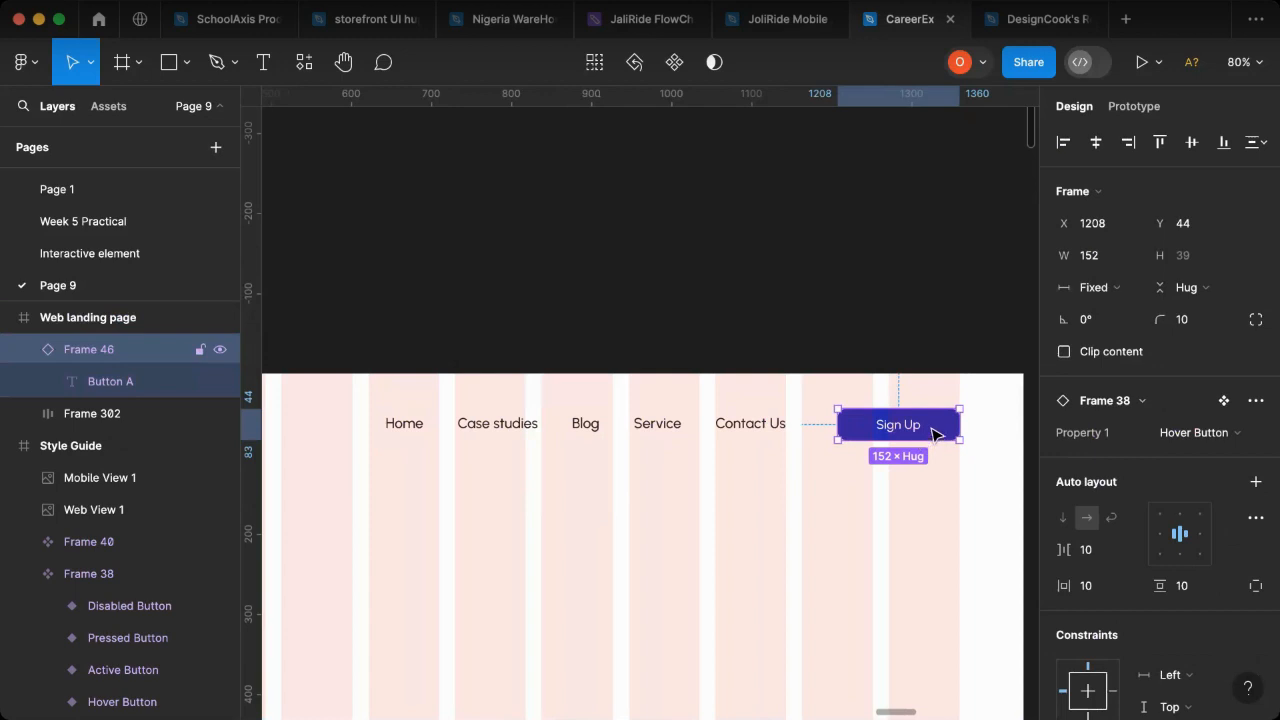
click(700, 422)
shift+click(873, 441)
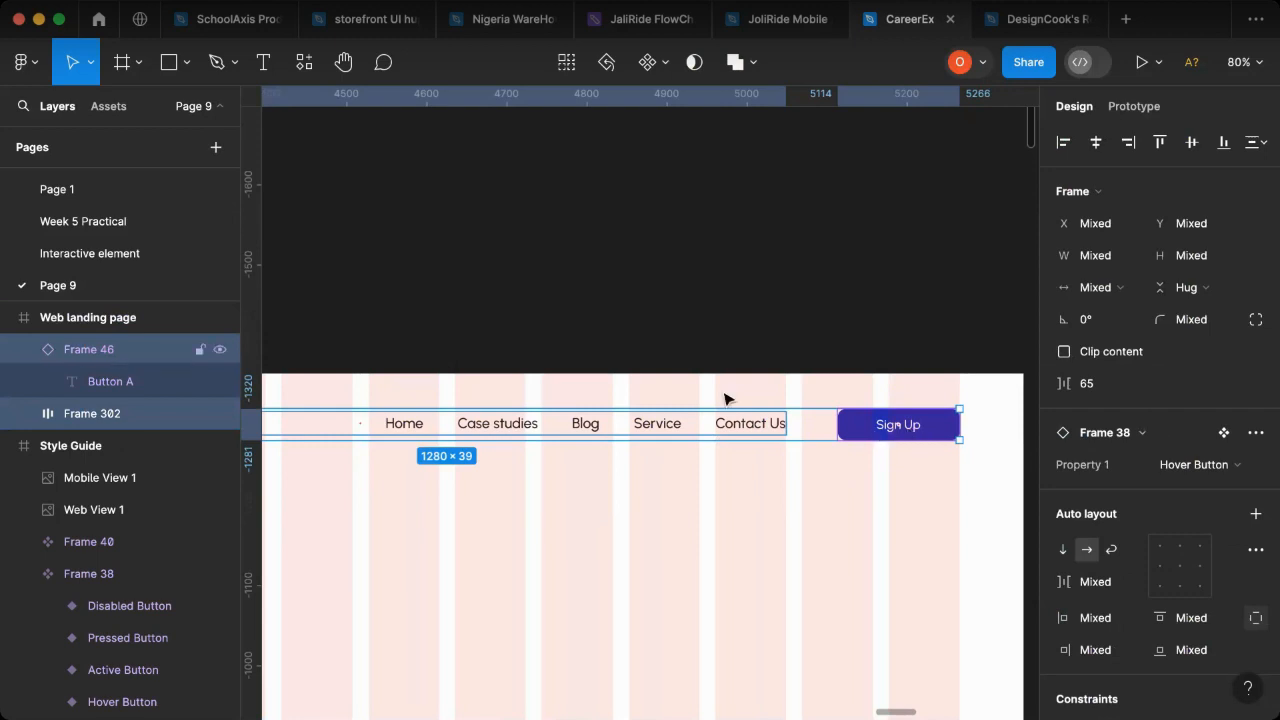
key(shift+a)
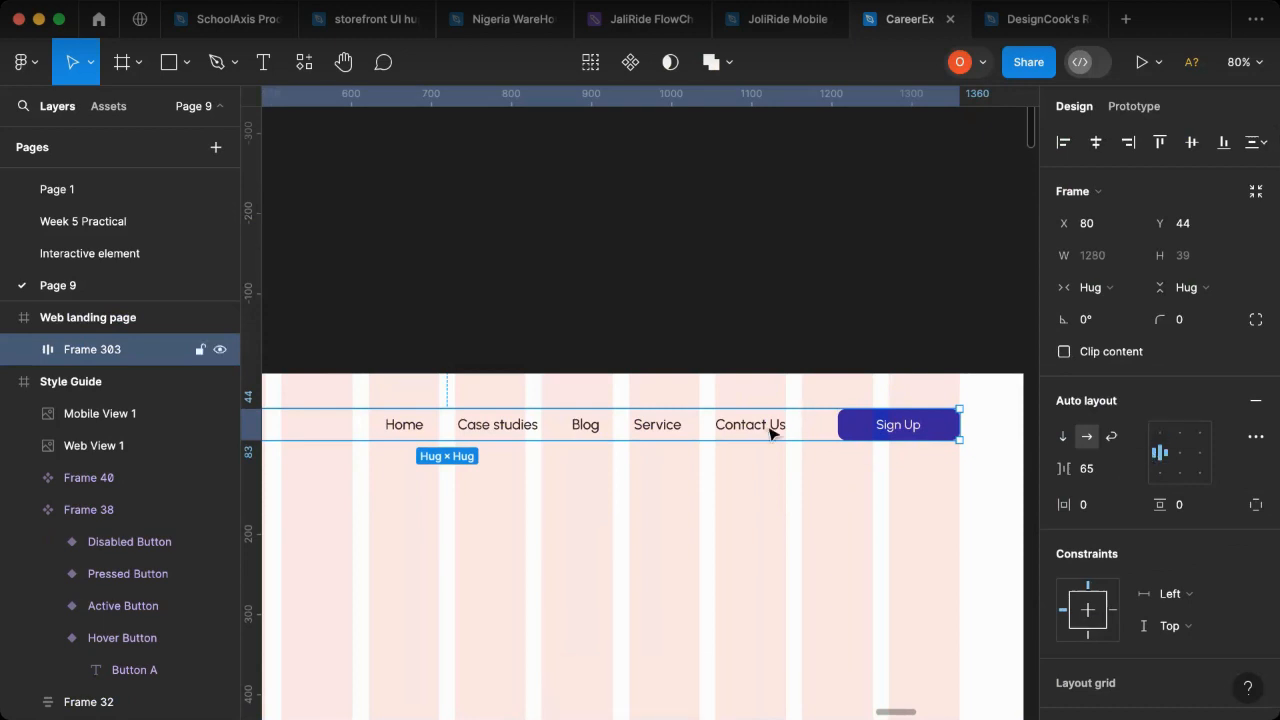
drag(771, 422, 772, 414)
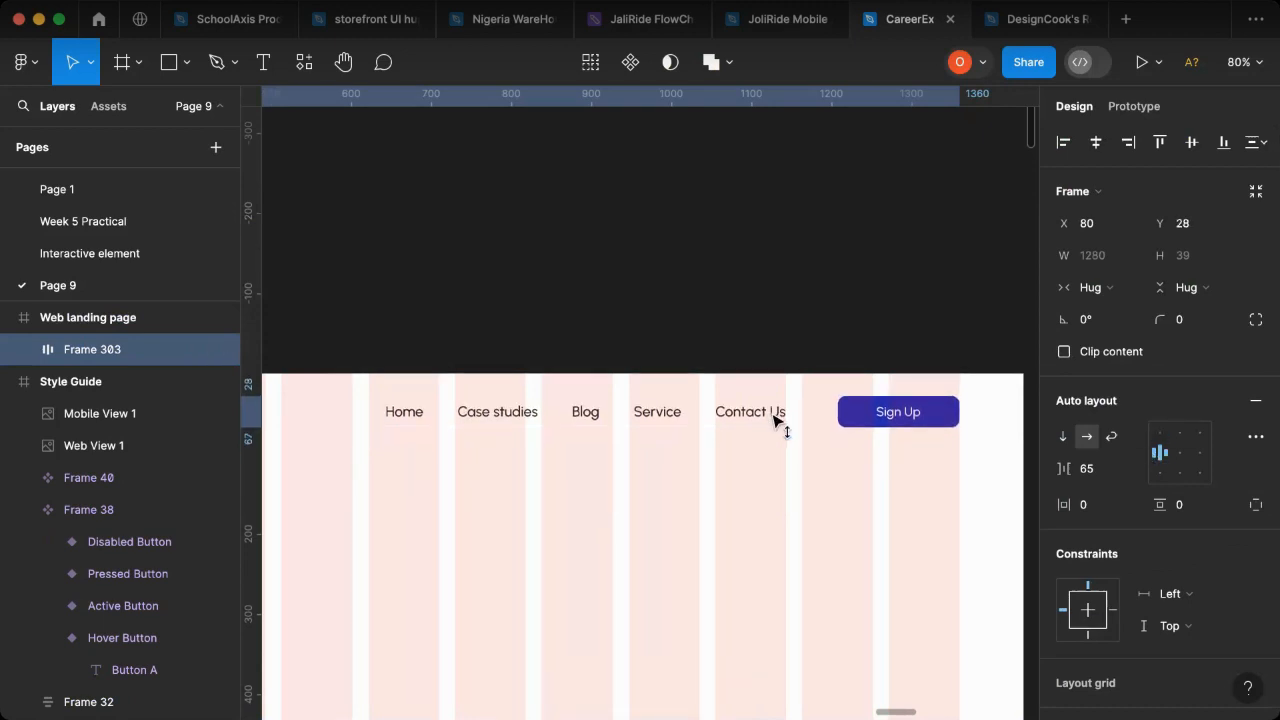
- Wrap the complete header row in an outer auto layout frame
scroll(929, 420, down, 5)
scroll(686, 411, down, 2)
scroll(800, 449, up, 2)
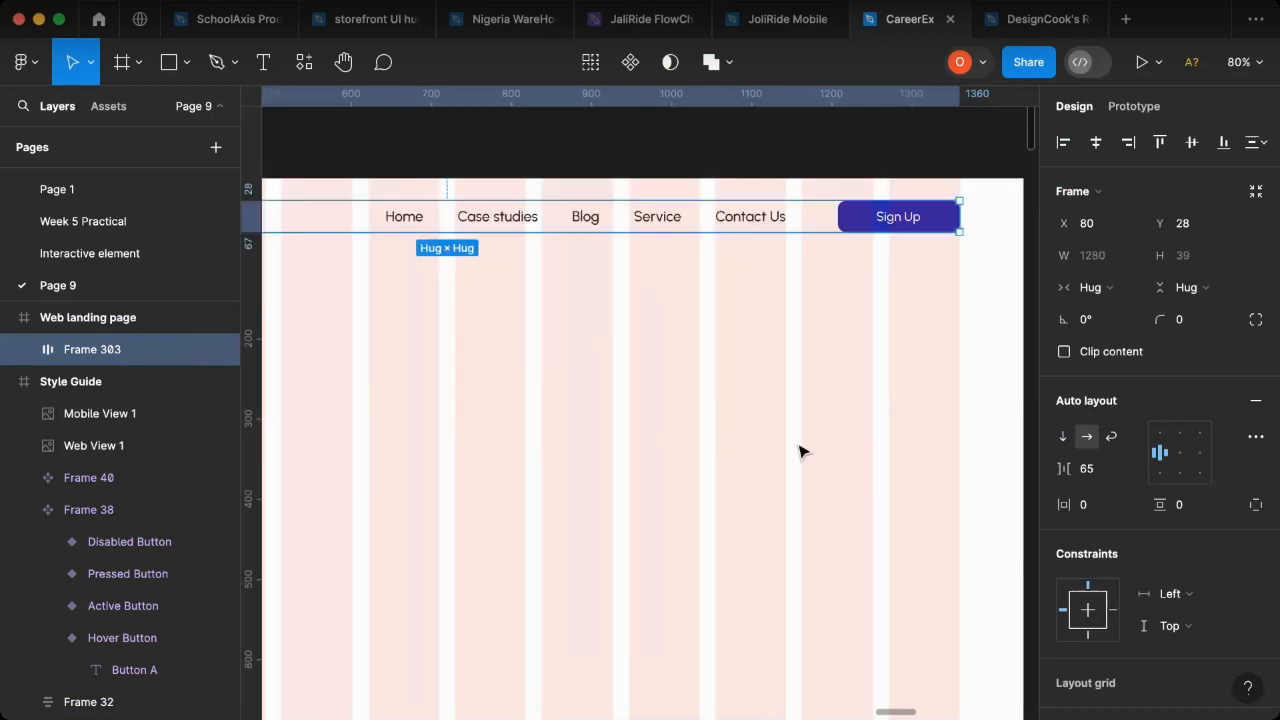
scroll(830, 455, up, 2)
scroll(698, 445, left, 3)
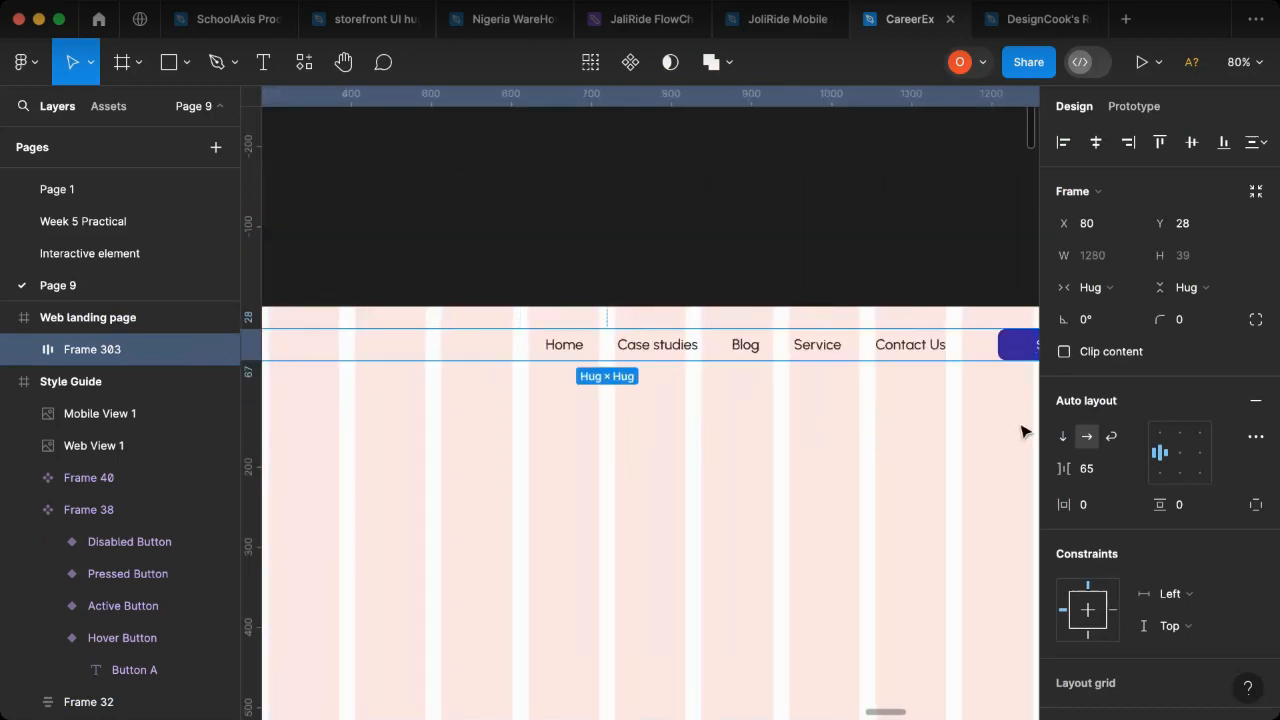
key(shift+a)
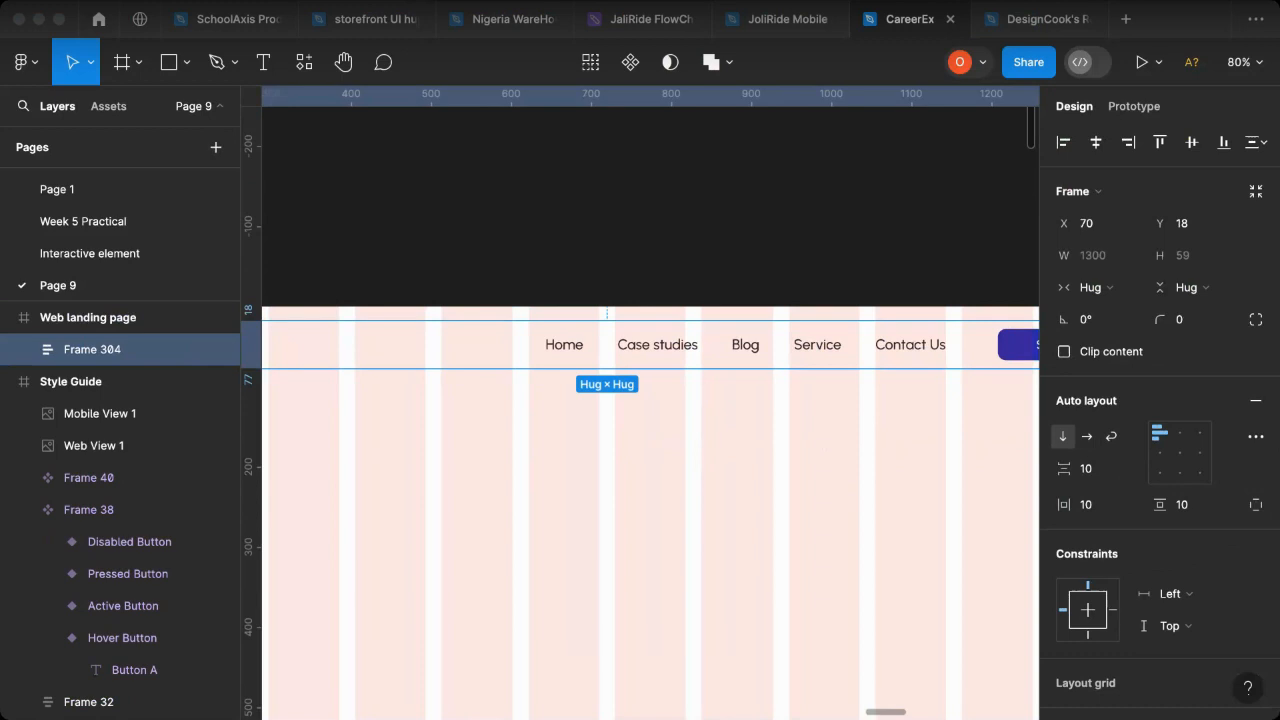
- Stretch the outer header frame across the full page width, from X 0 to 1440 wide, and centre its contents
scroll(624, 338, down, 2)
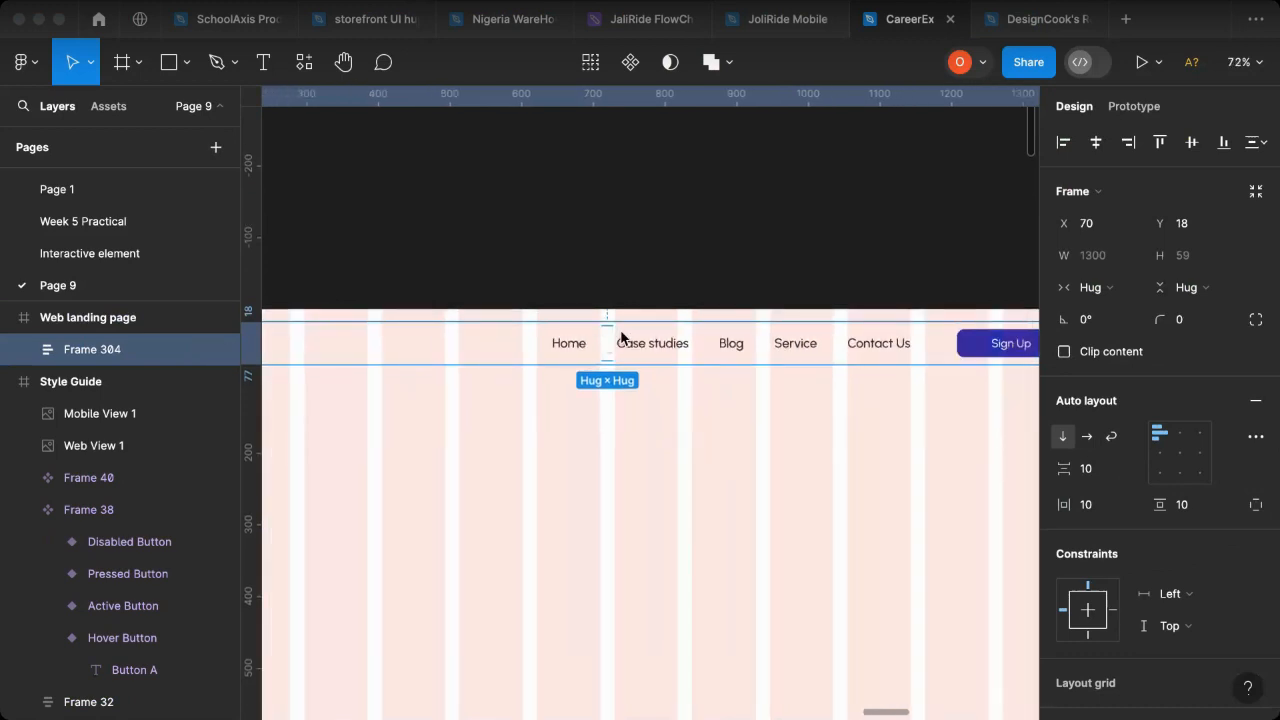
scroll(636, 333, down, 3)
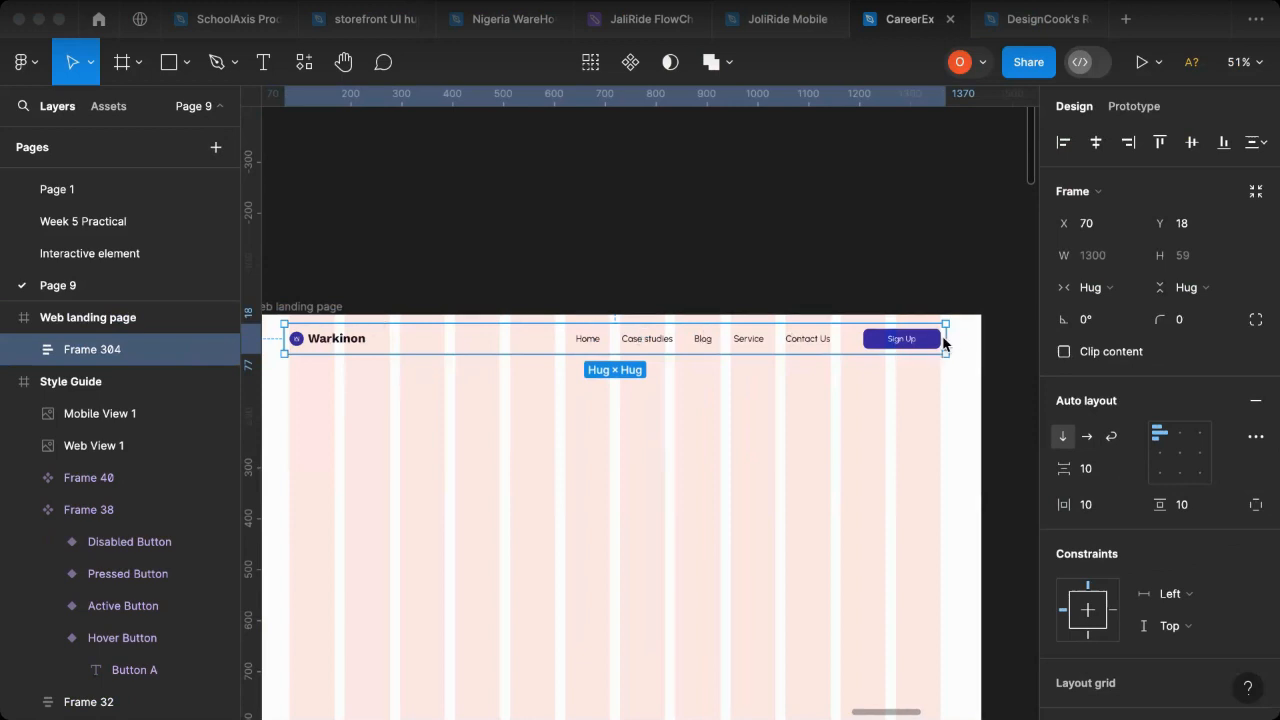
scroll(296, 340, left, 2)
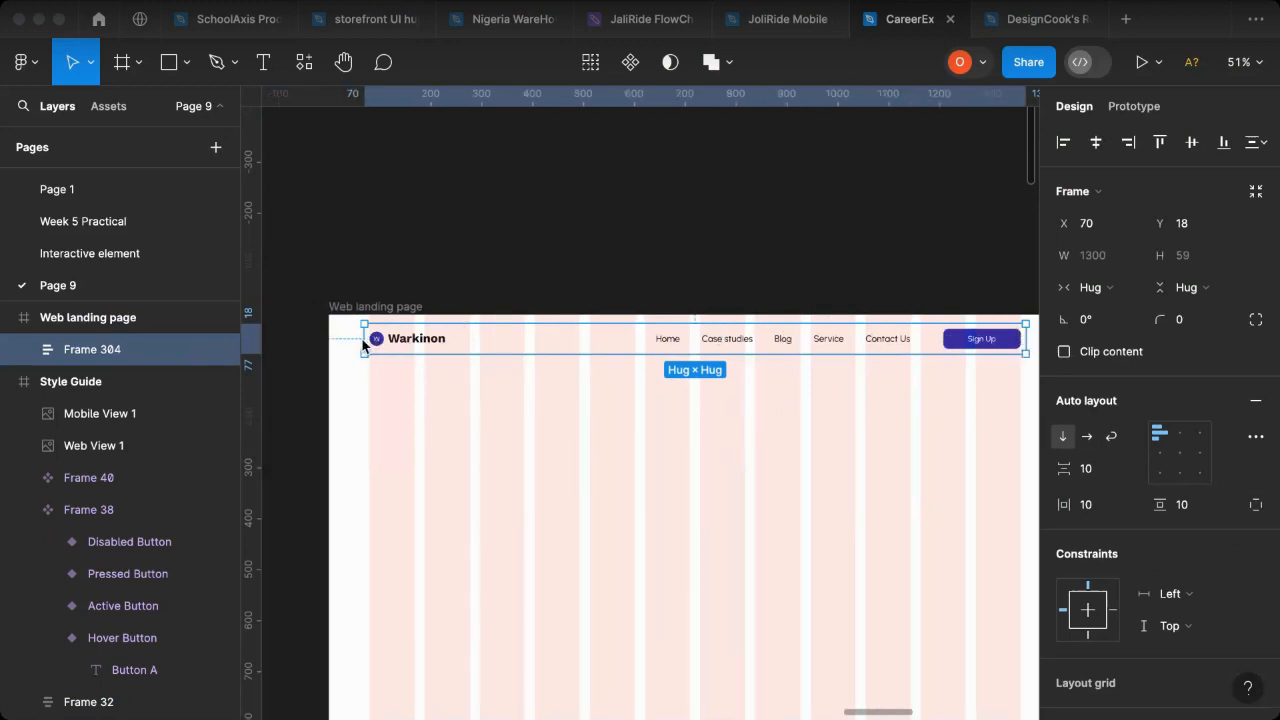
drag(357, 335, 329, 337)
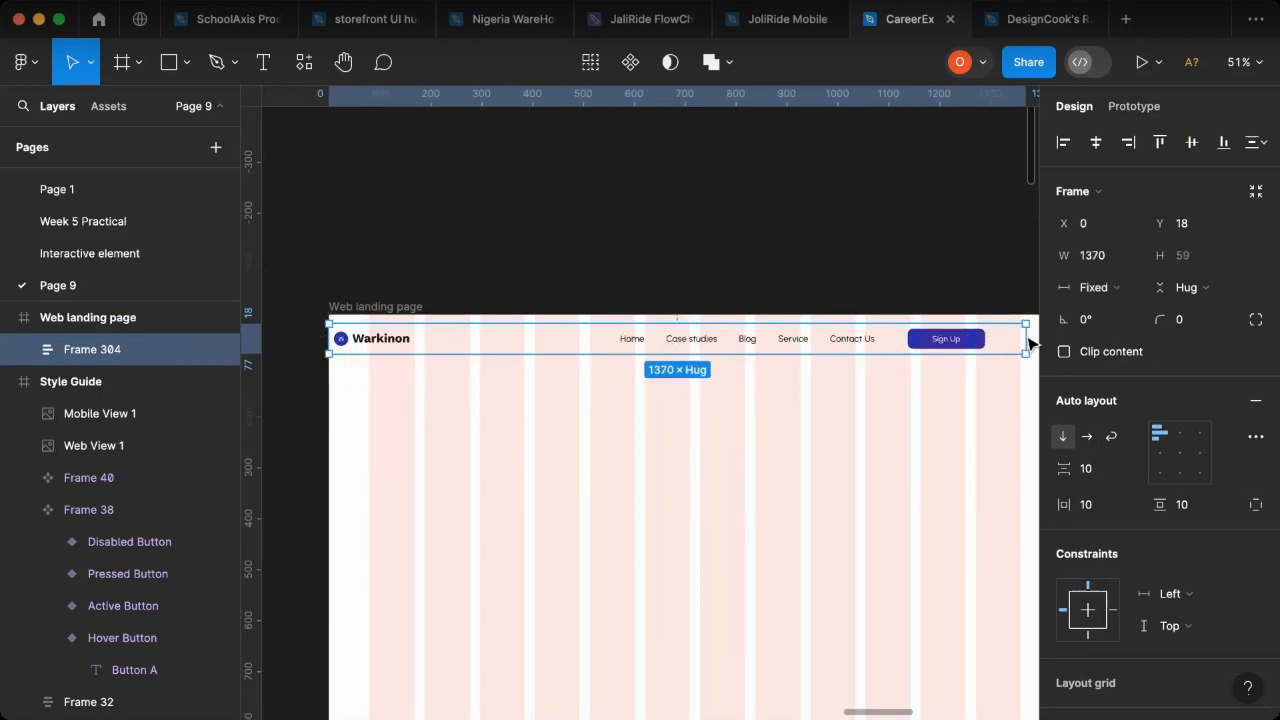
scroll(1024, 340, right, 3)
drag(946, 338, 984, 340)
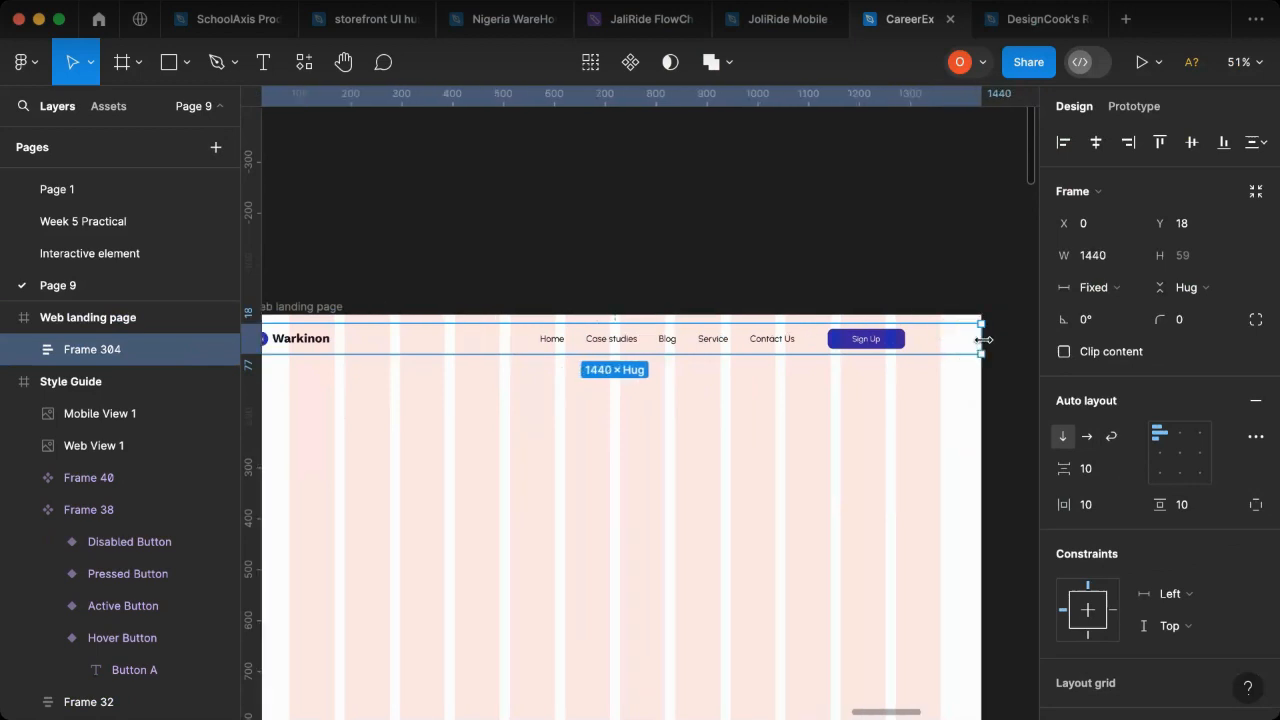
scroll(399, 370, left, 3)
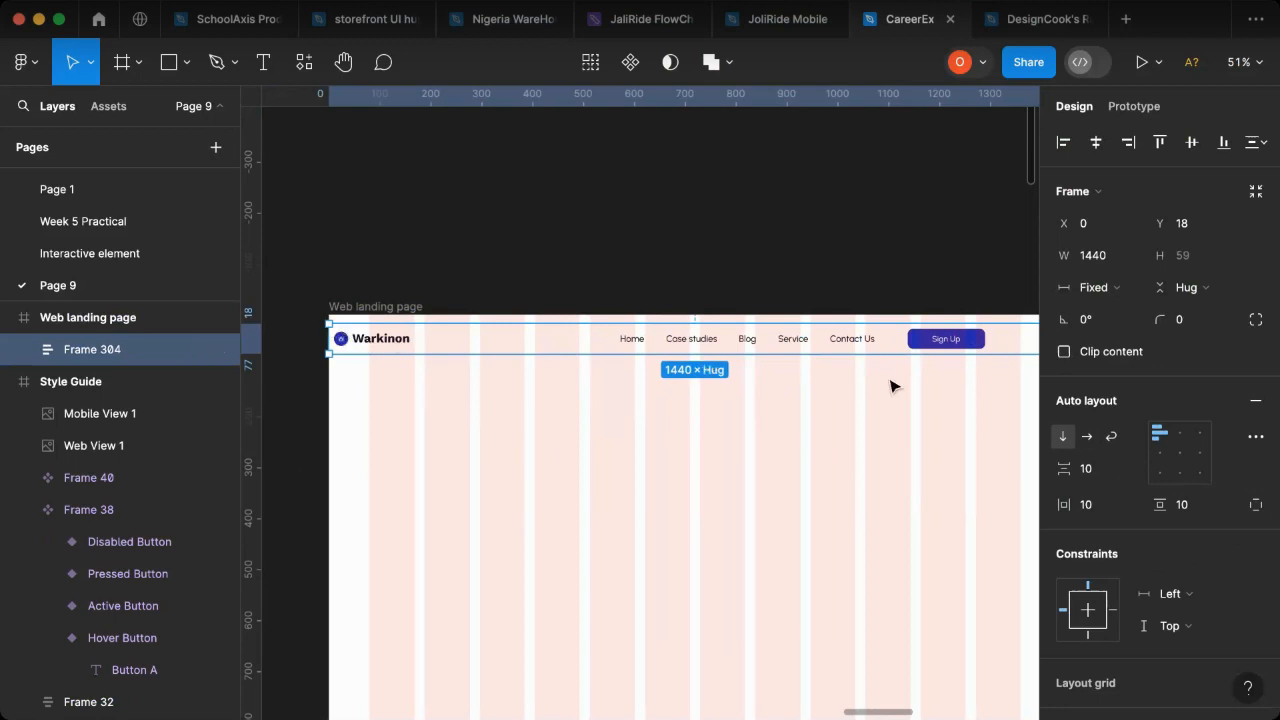
click(1183, 459)
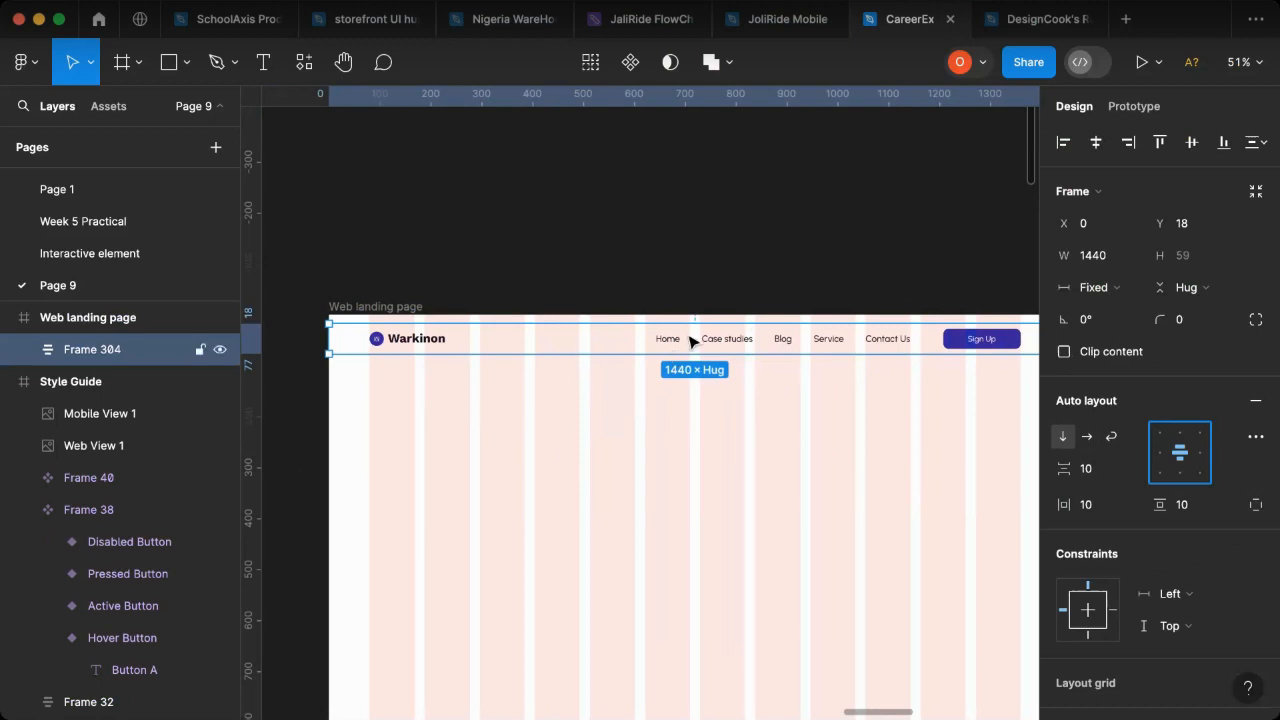
- Try moving the header frame to Y 0 and stretching its height to 77, reverting both changes
drag(726, 341, 728, 337)
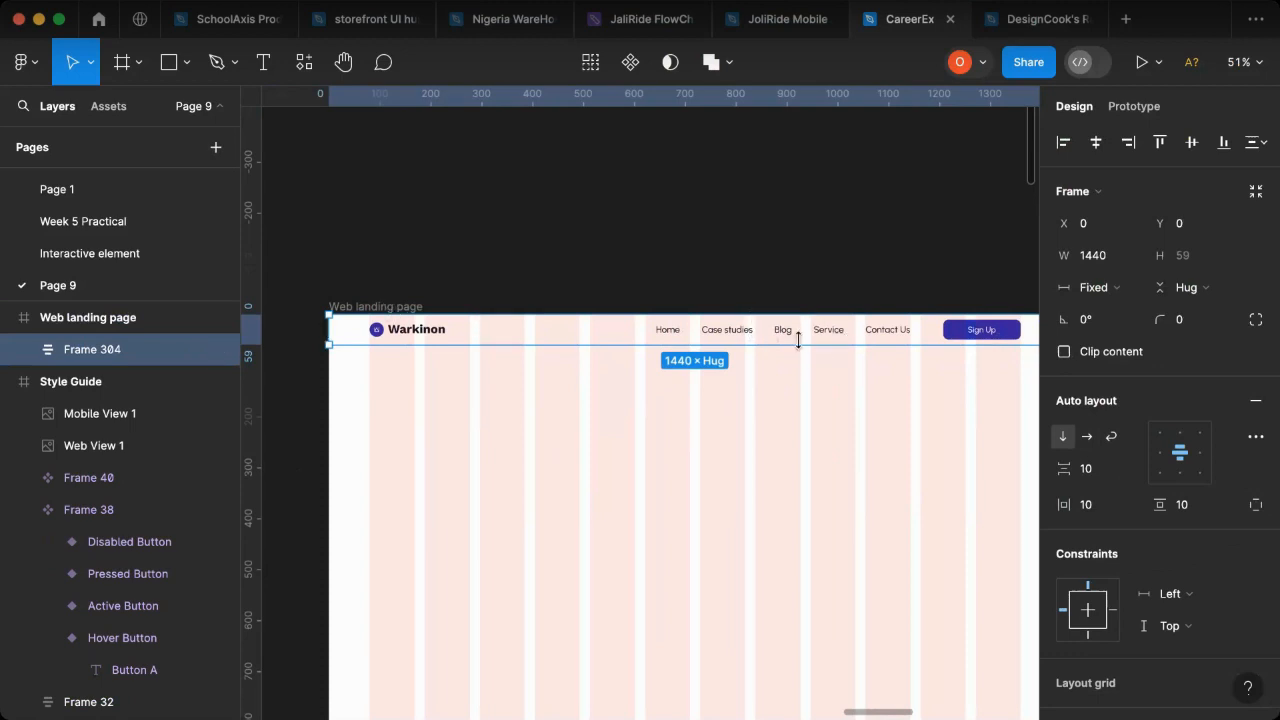
drag(744, 337, 744, 346)
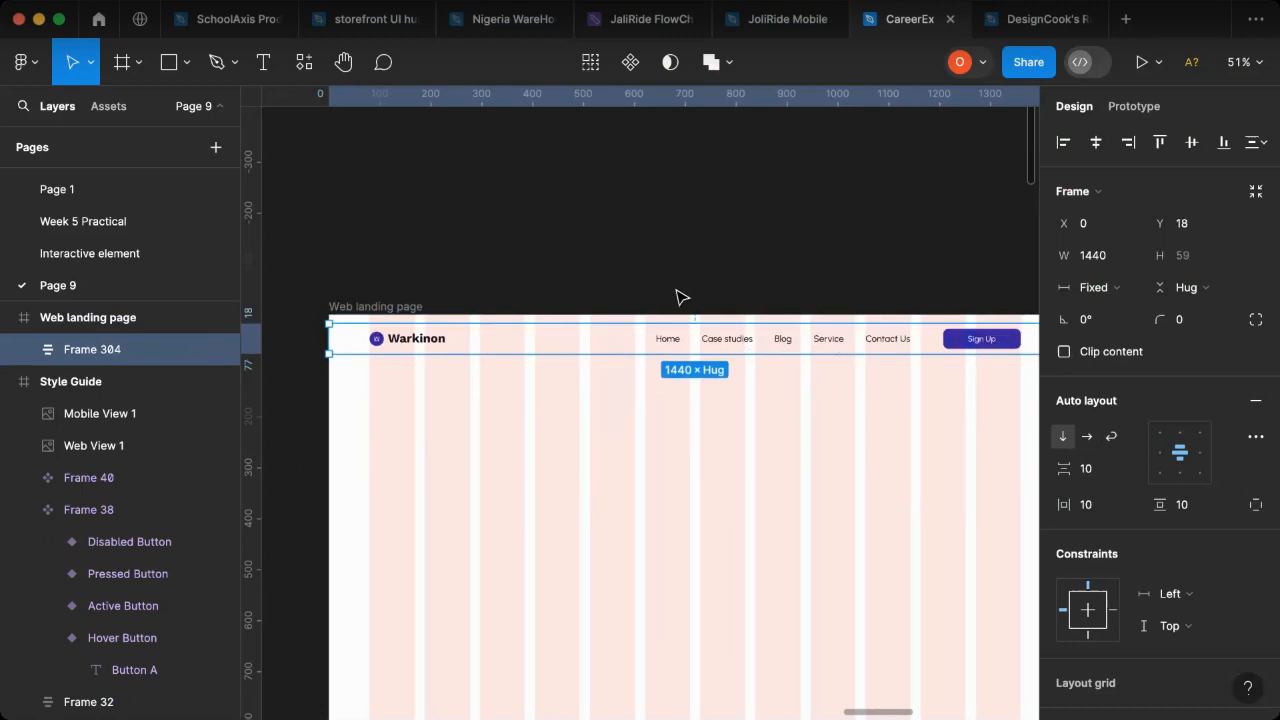
drag(825, 323, 827, 317)
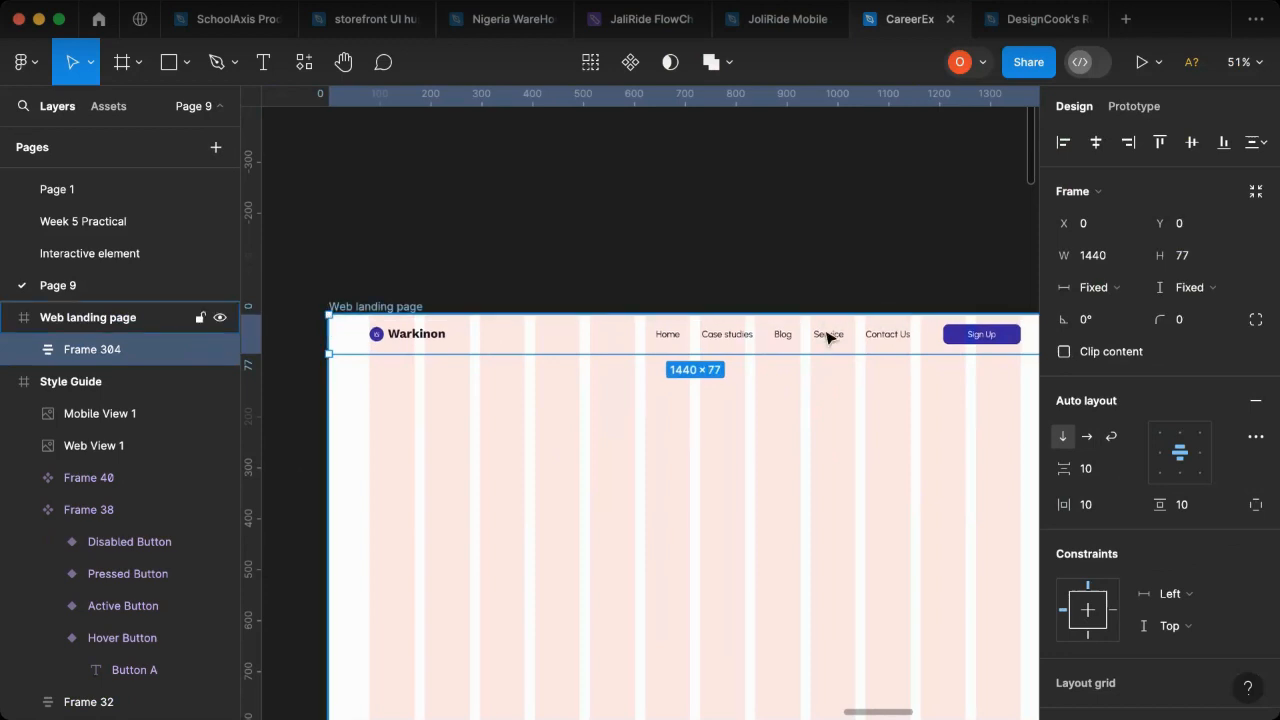
key(ctrl+z)
- Set the outer header frame's horizontal and vertical padding to 30 each
click(1097, 505)
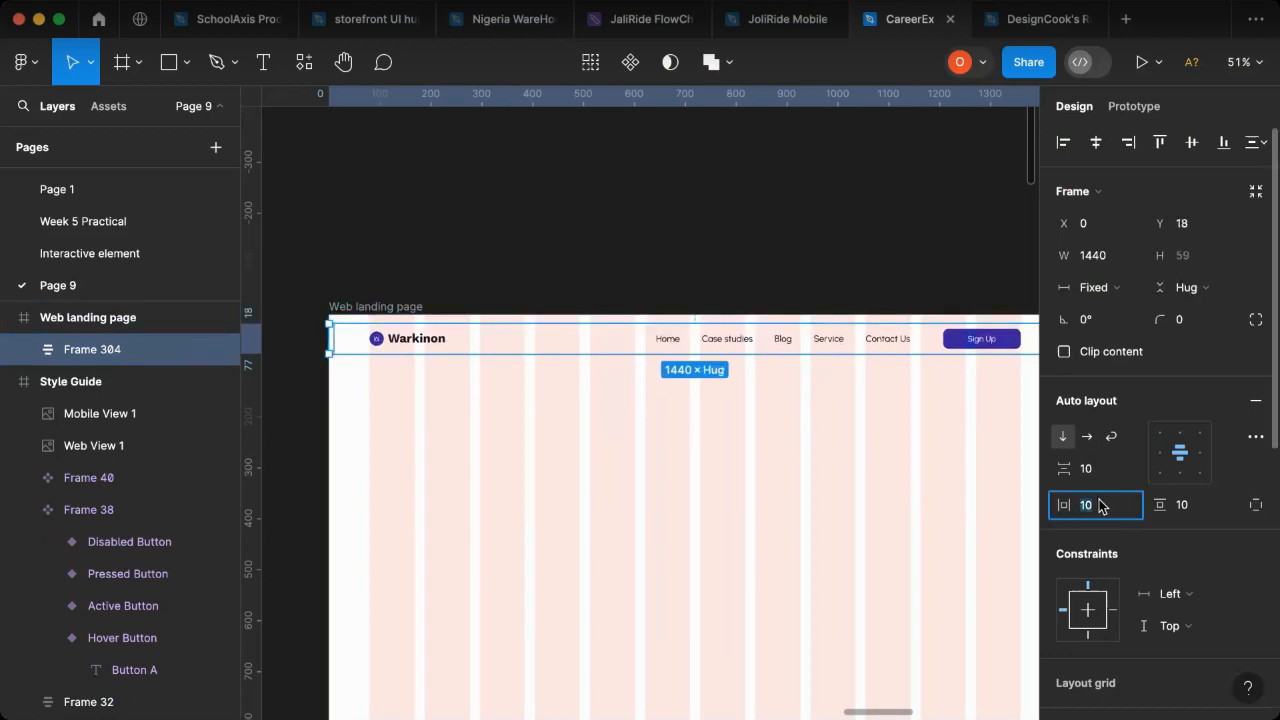
text(30)
key(Return)
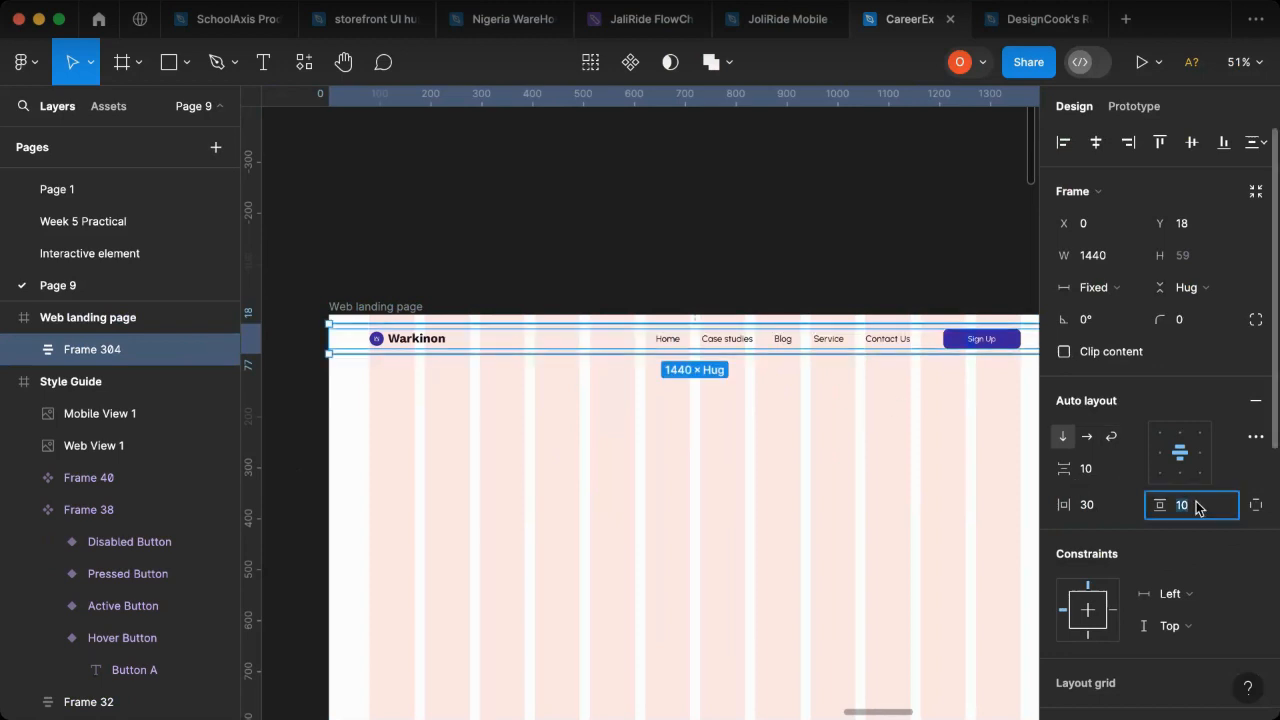
key(Return)
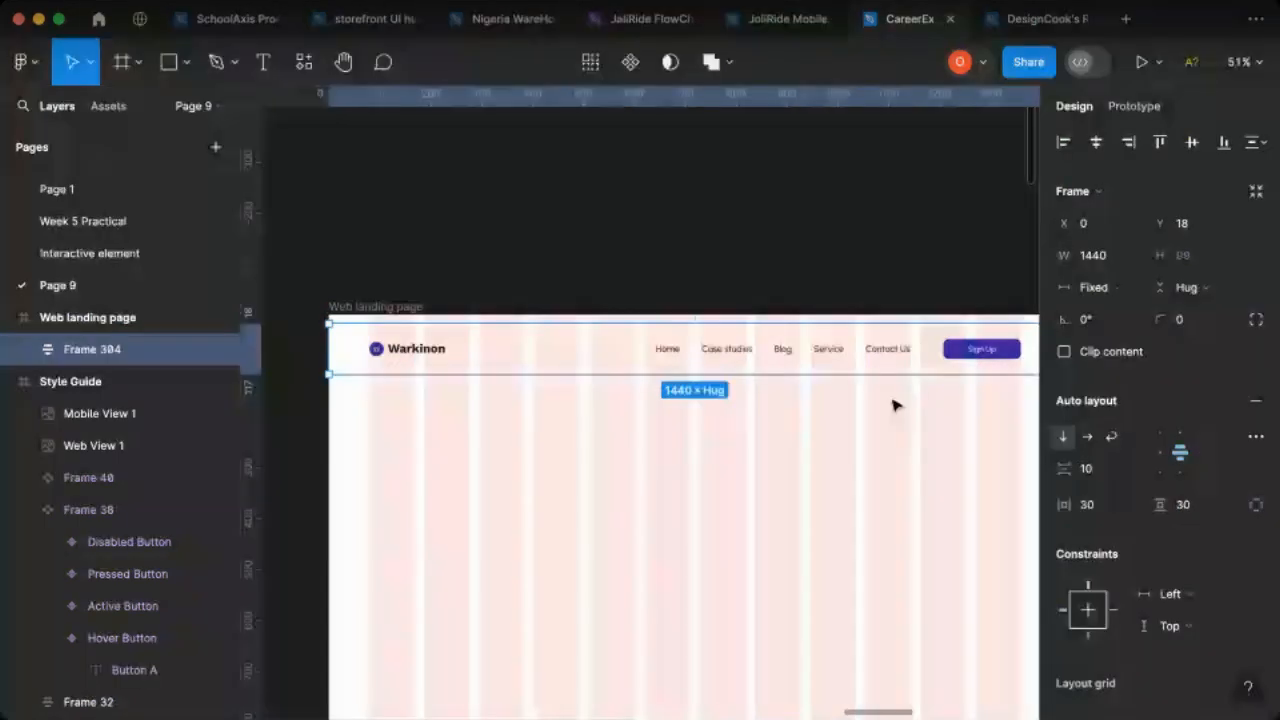
- Try a horizontal padding of 20 on the outer header frame and undo it
click(1104, 503)
text(20)
key(Return)
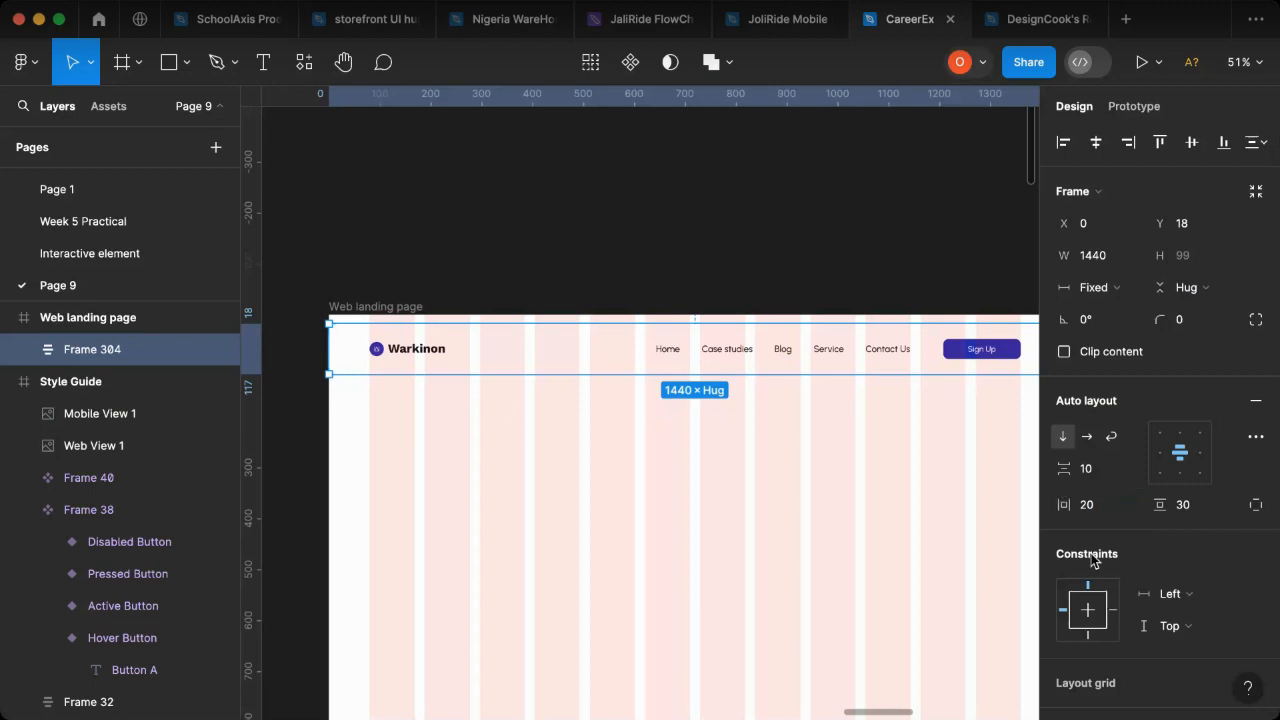
key(super+z)
- Set the outer header frame's padding to 10 horizontal and 20 vertical, and align the frame to the page's top edge
click(1106, 508)
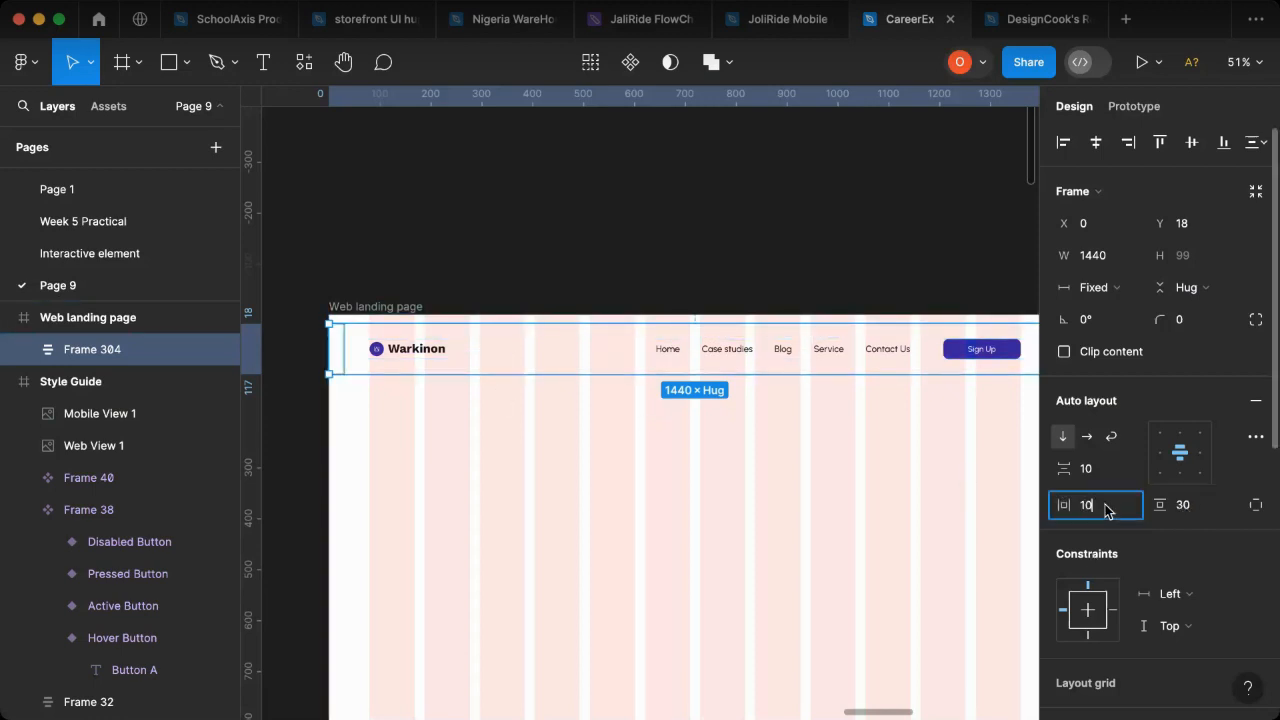
key(Return)
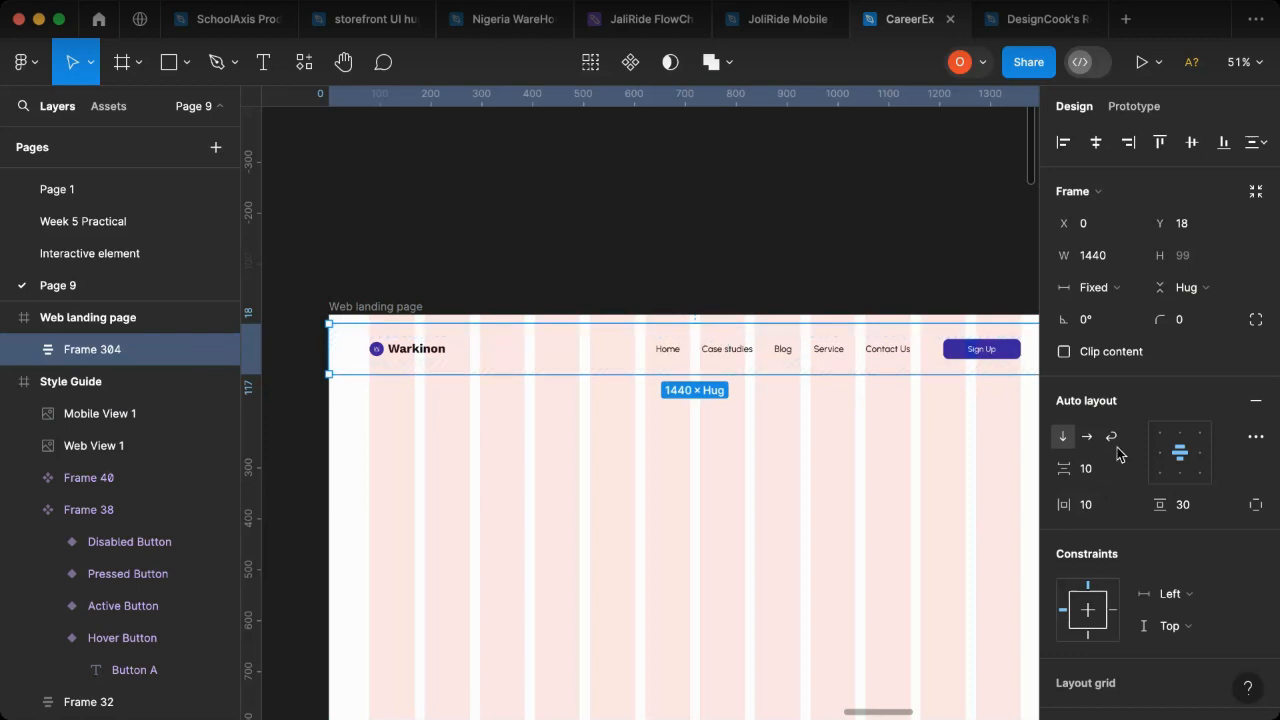
click(1200, 514)
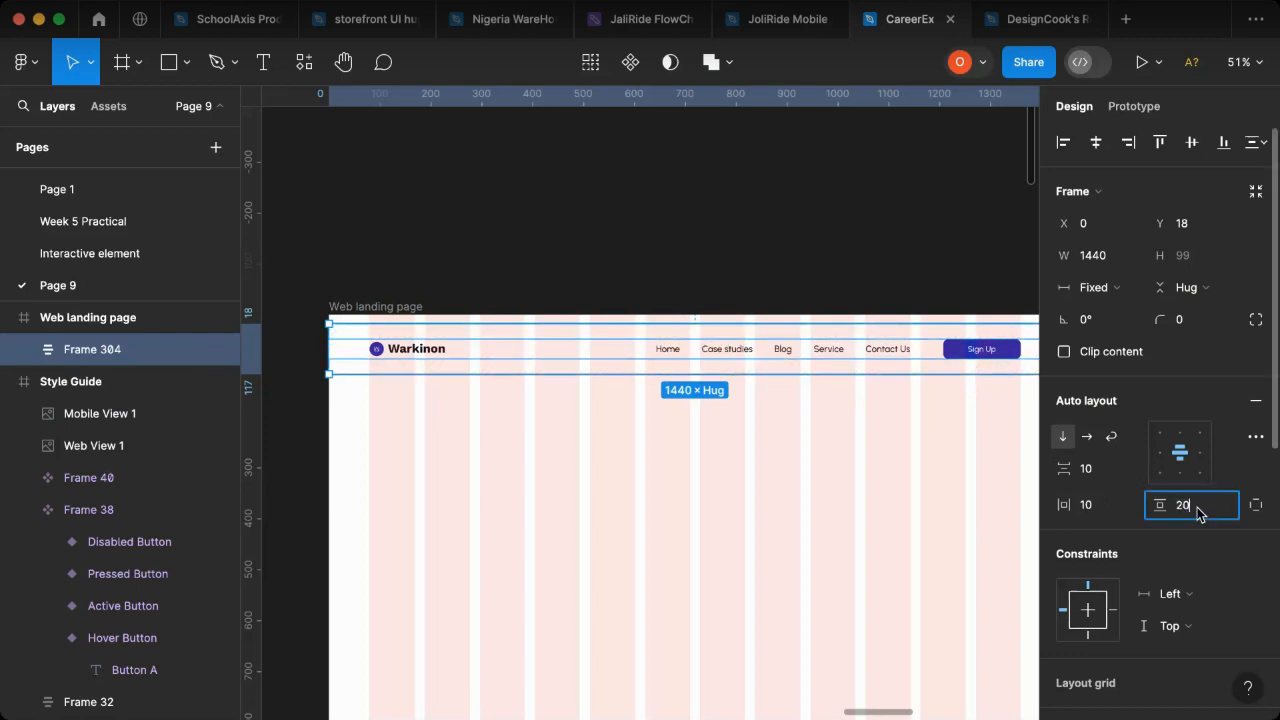
key(Return)
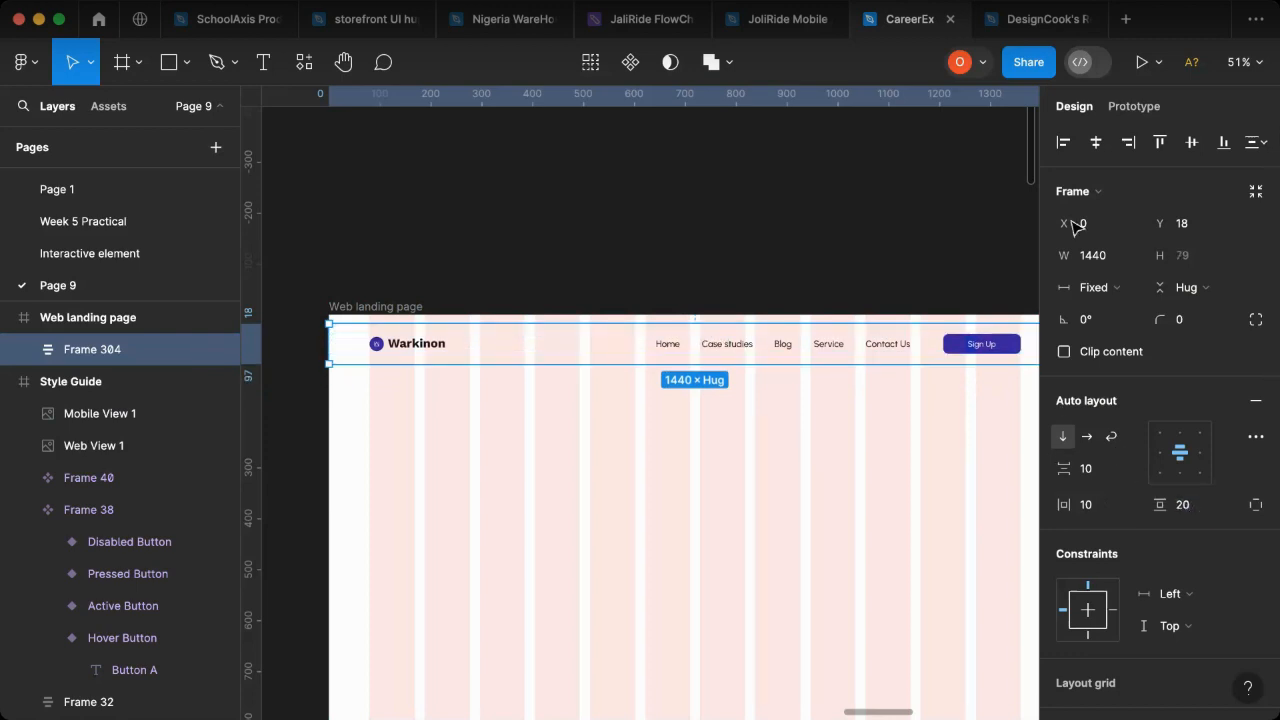
click(1161, 145)
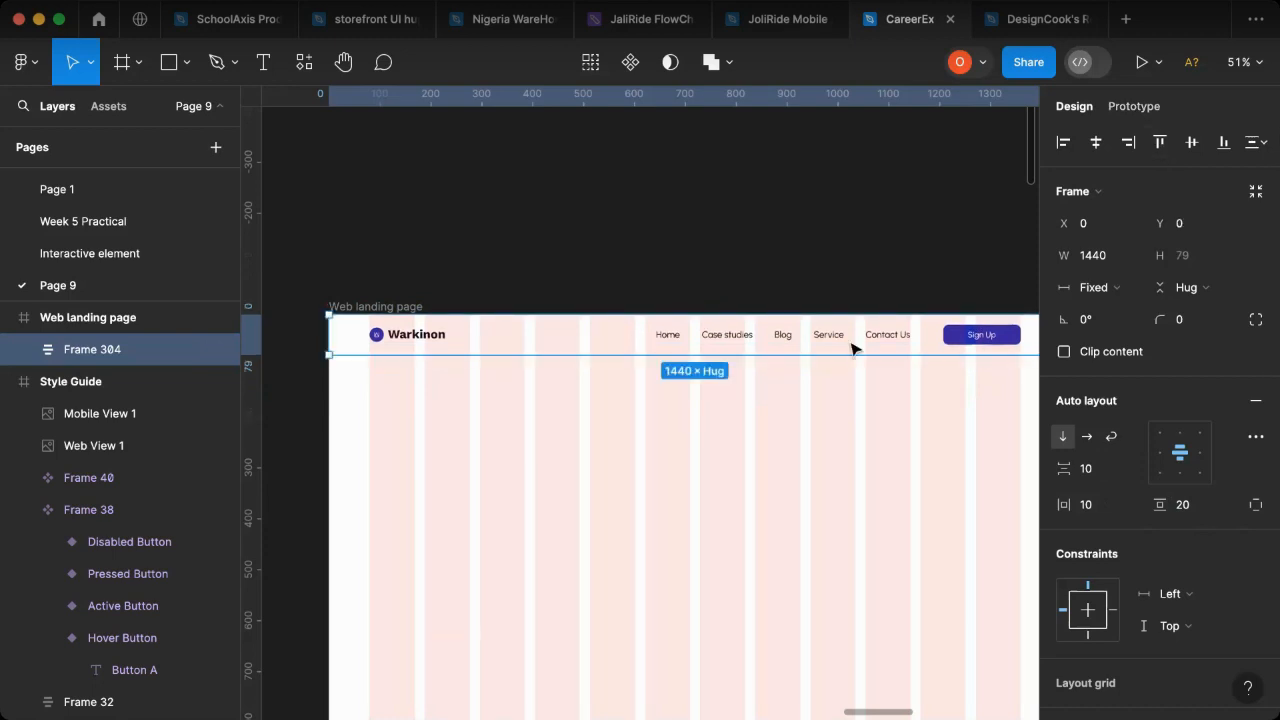
- Launch a prototype presentation of the Web landing page frame in its own tab and return to the CareerEx design file
click(346, 305)
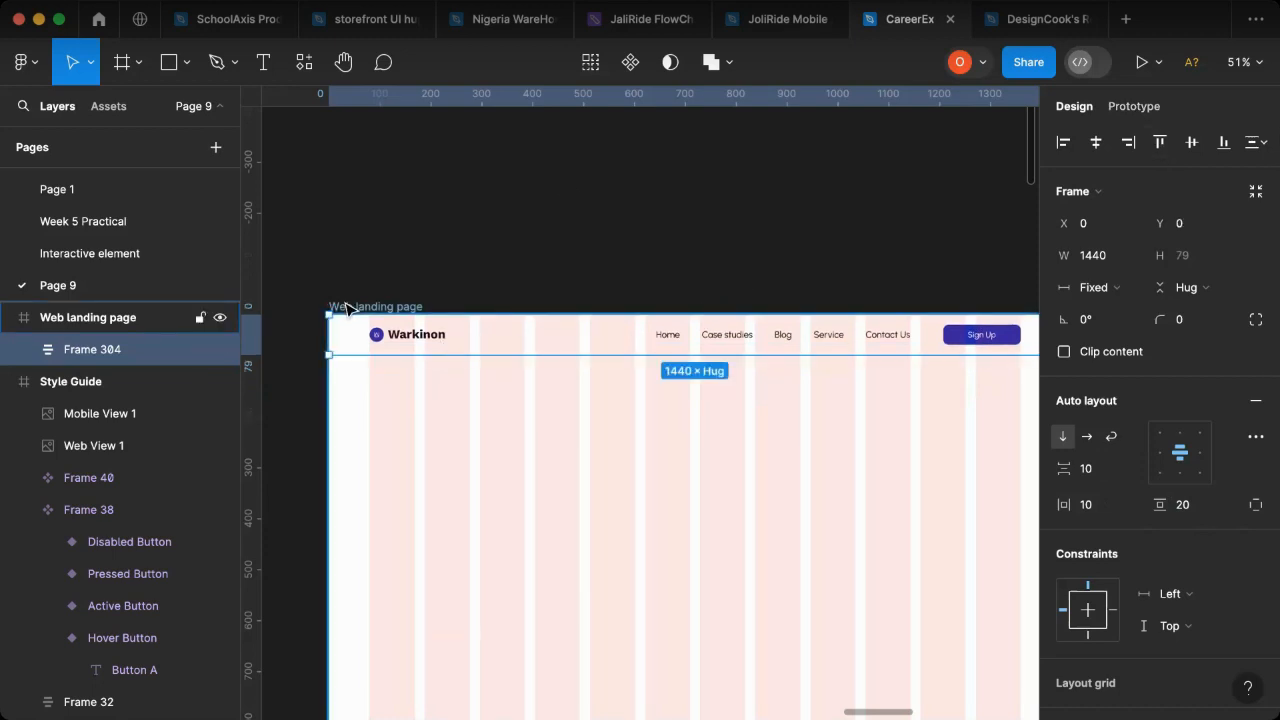
click(1160, 63)
click(1162, 113)
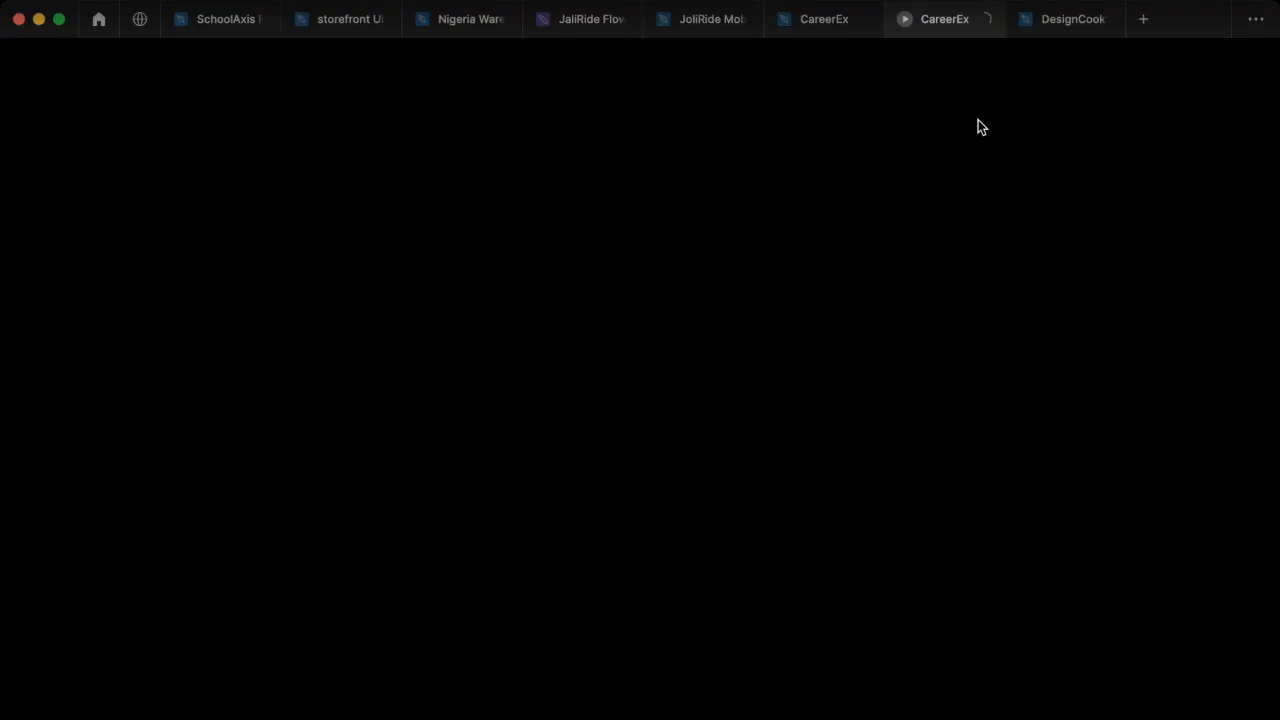
click(800, 28)
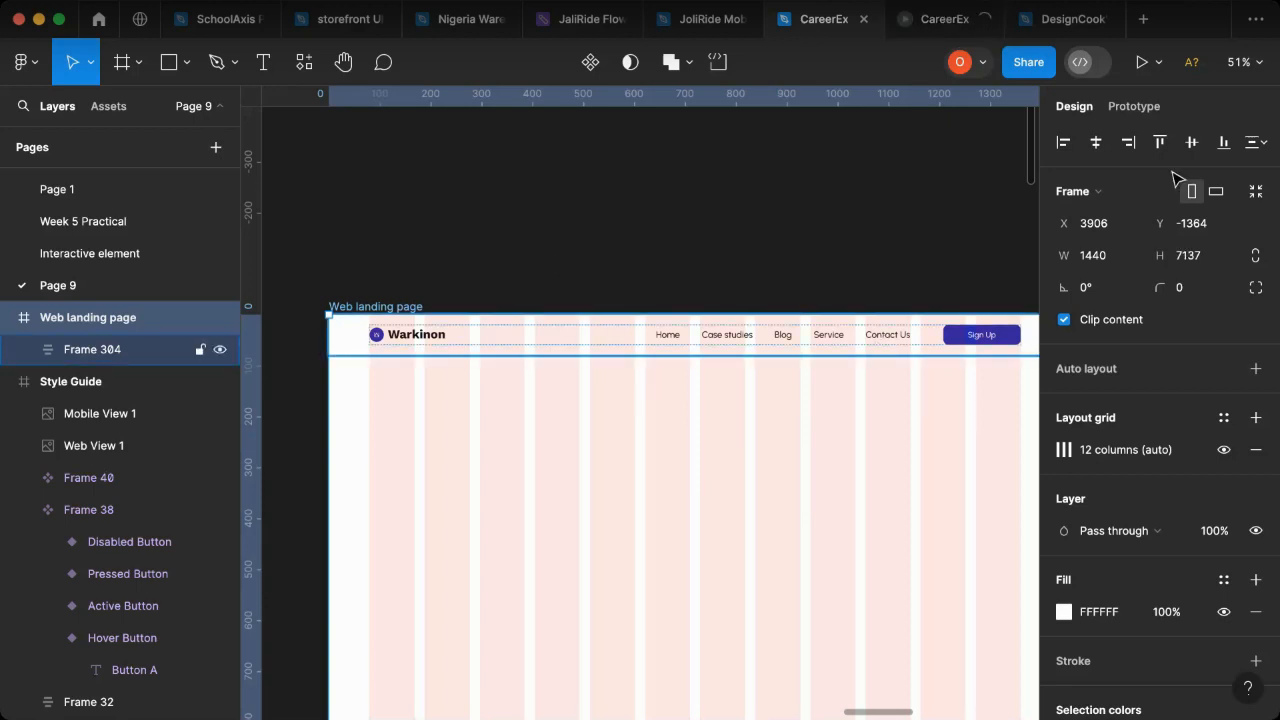
- Add a drop shadow effect and a white FFFFFF fill to the outer header frame
click(600, 346)
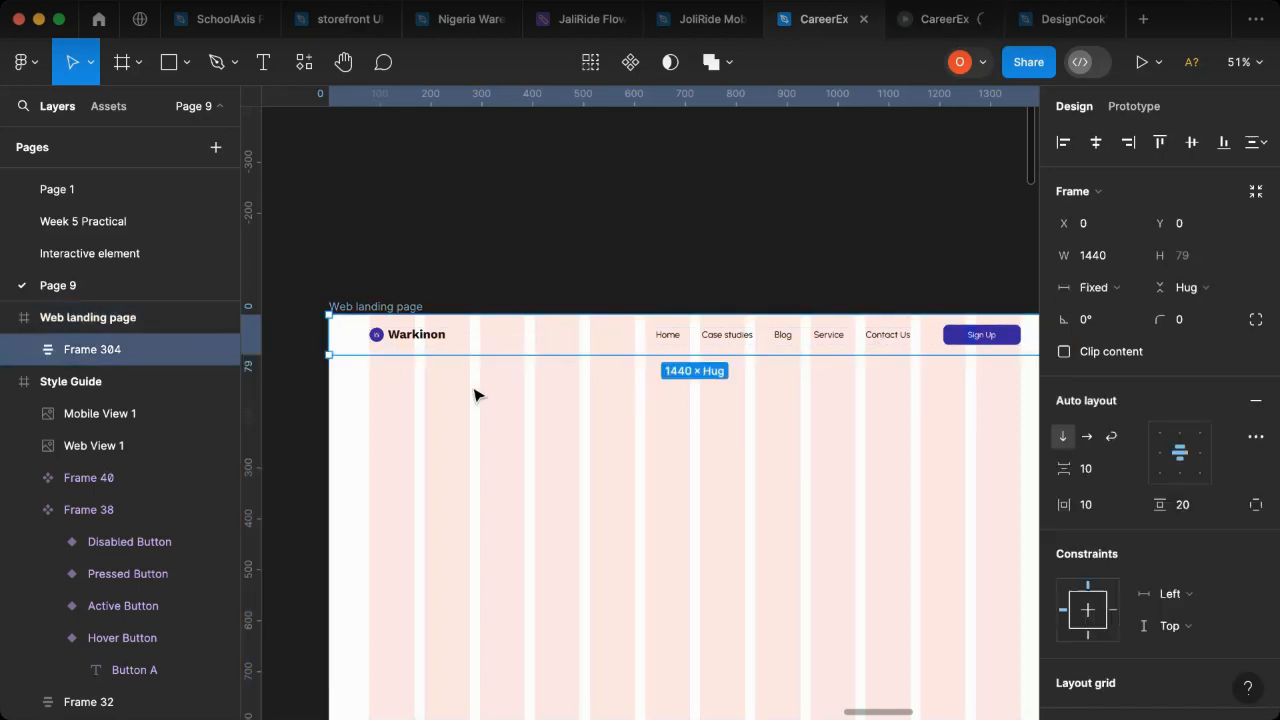
scroll(1258, 600, down, 5)
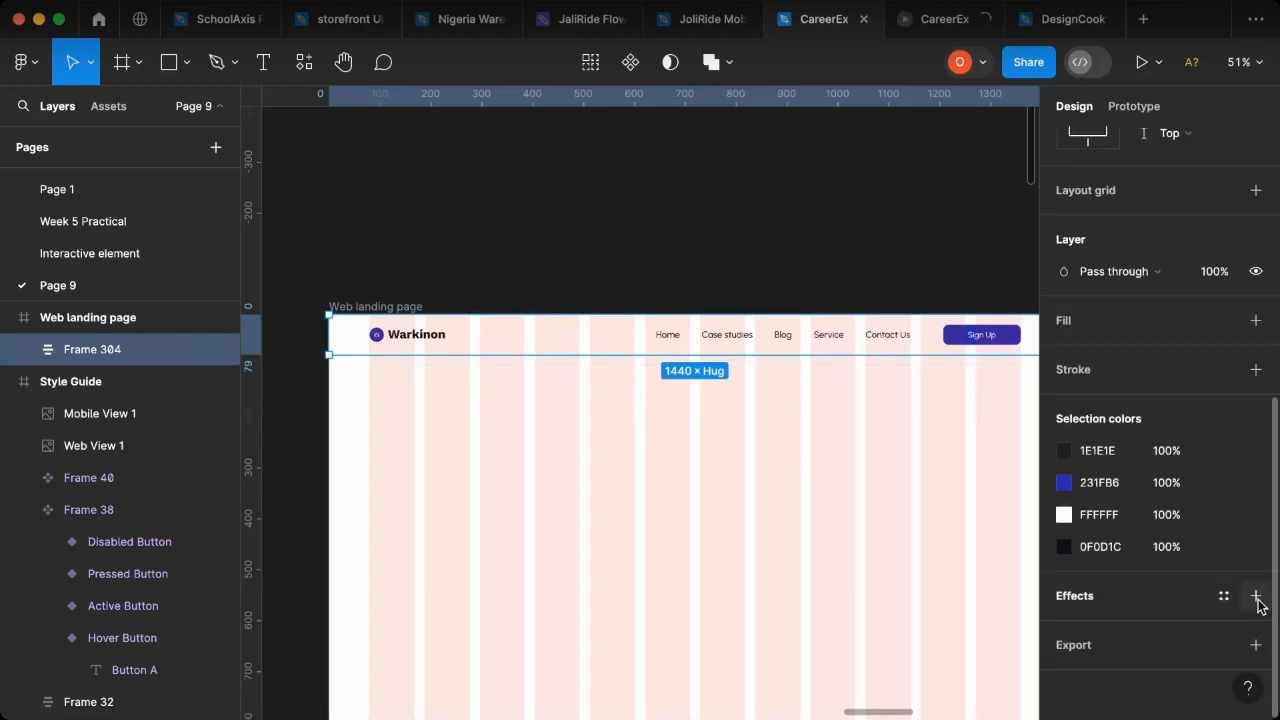
click(1256, 597)
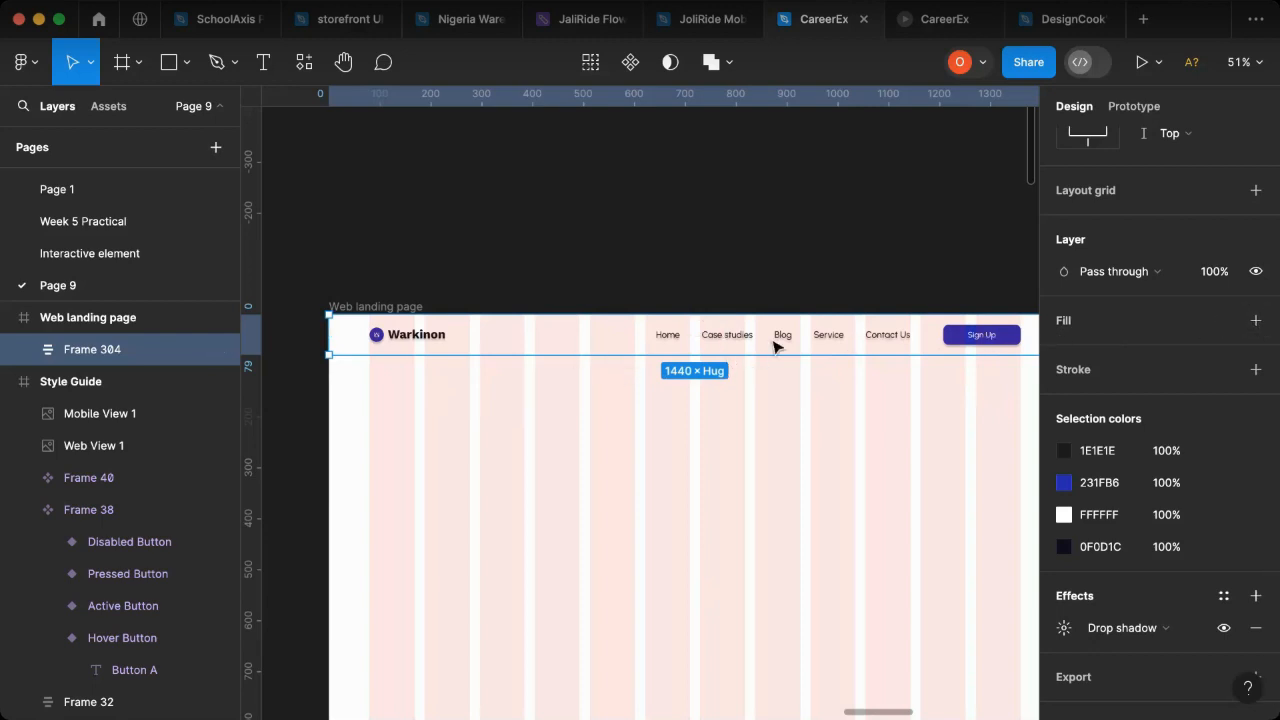
click(1256, 321)
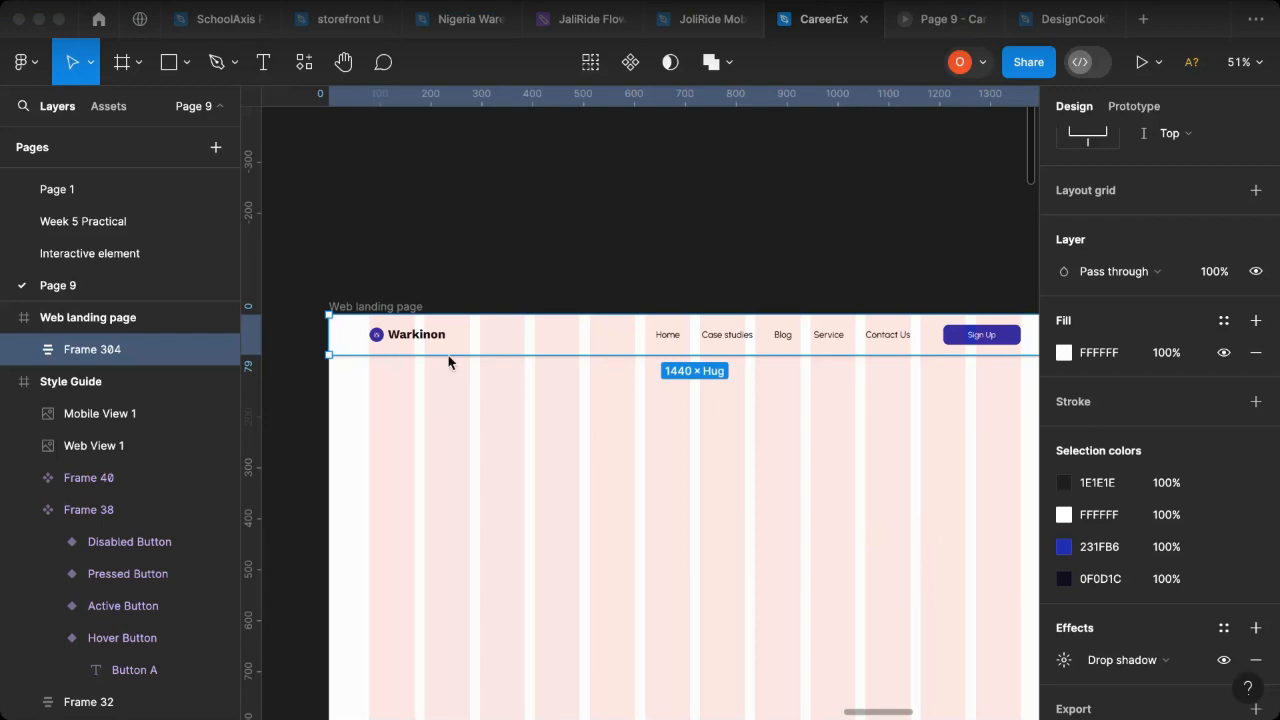
- Switch to the prototype presentation, scale it to fit width, and hide the Figma UI
click(940, 24)
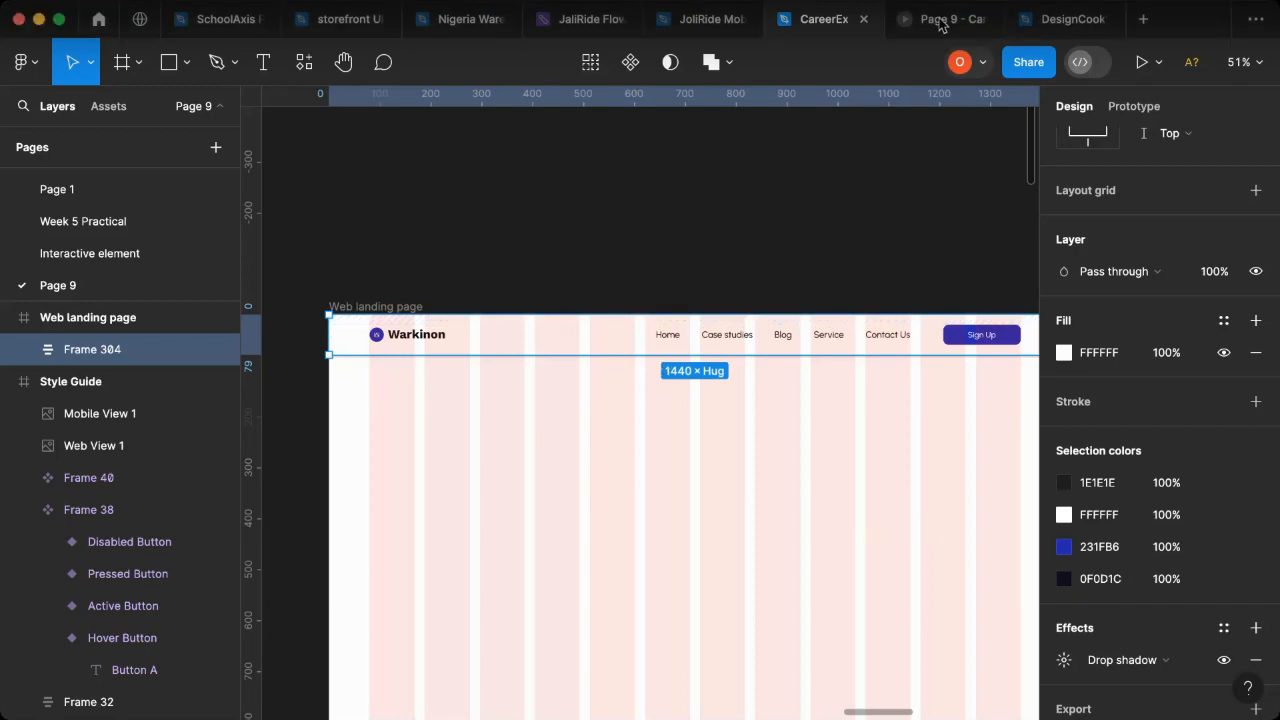
click(938, 24)
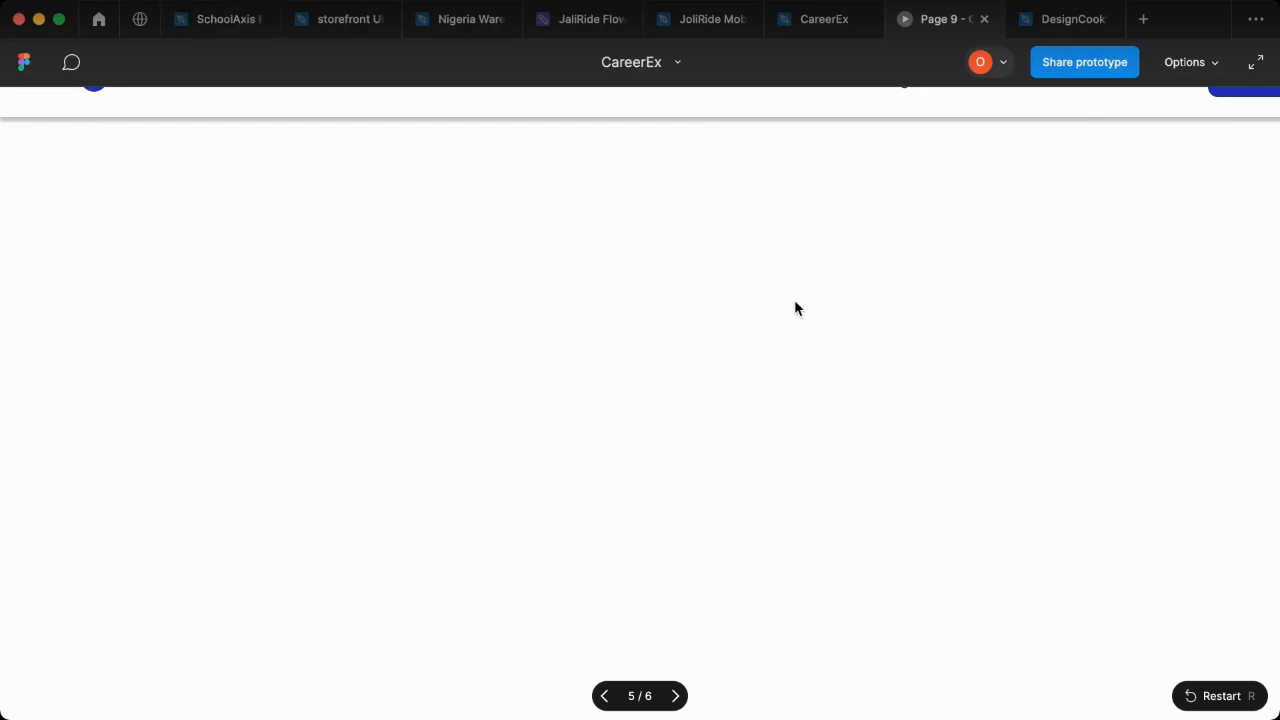
click(1212, 64)
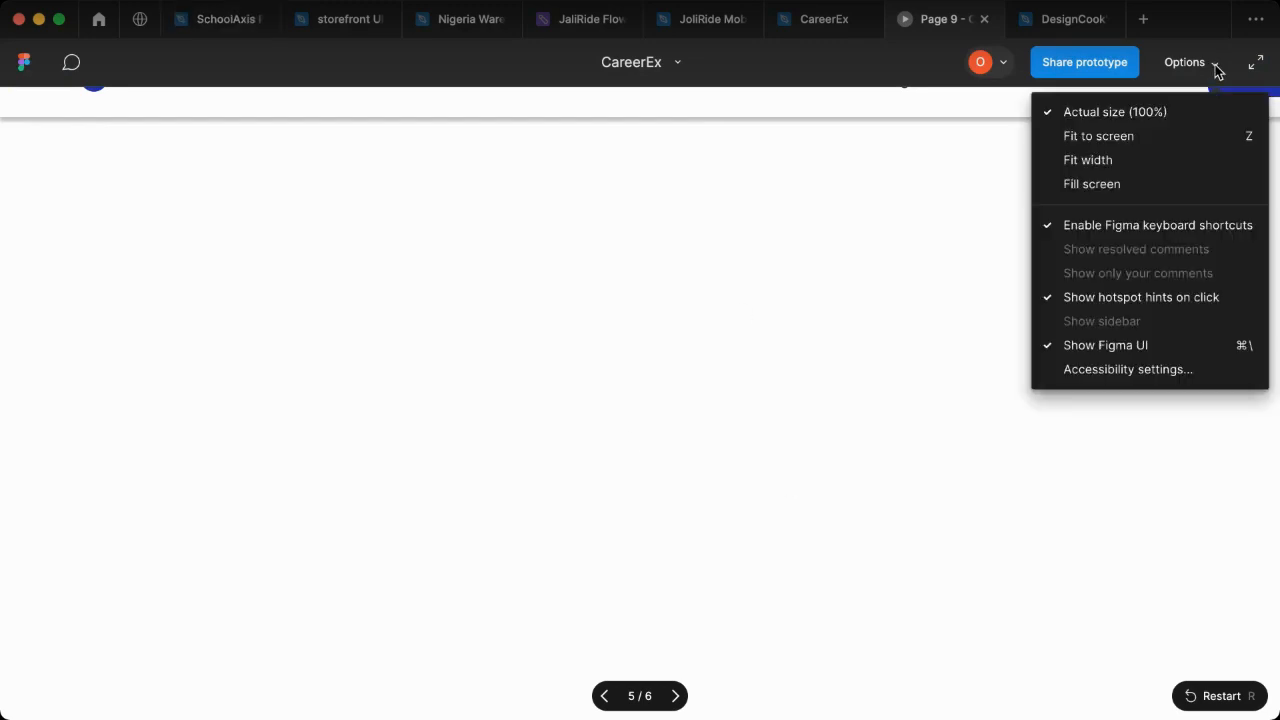
click(1244, 68)
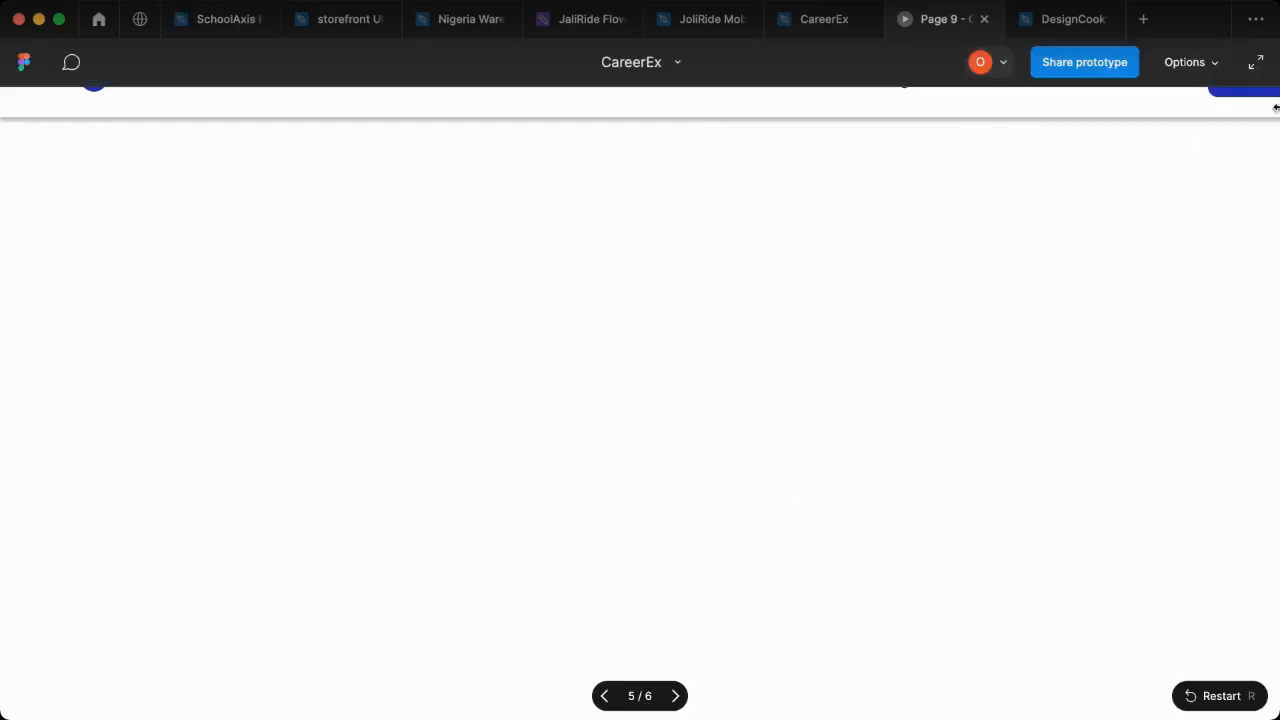
click(1214, 64)
click(1139, 168)
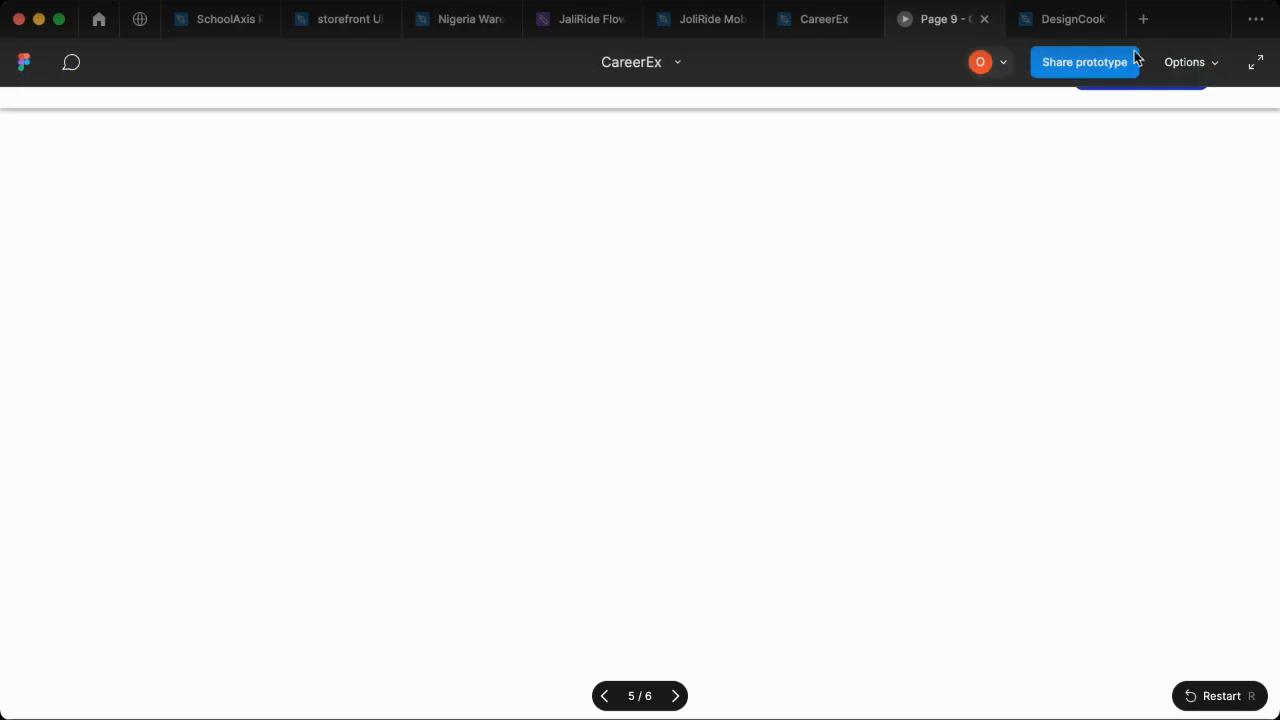
click(1214, 62)
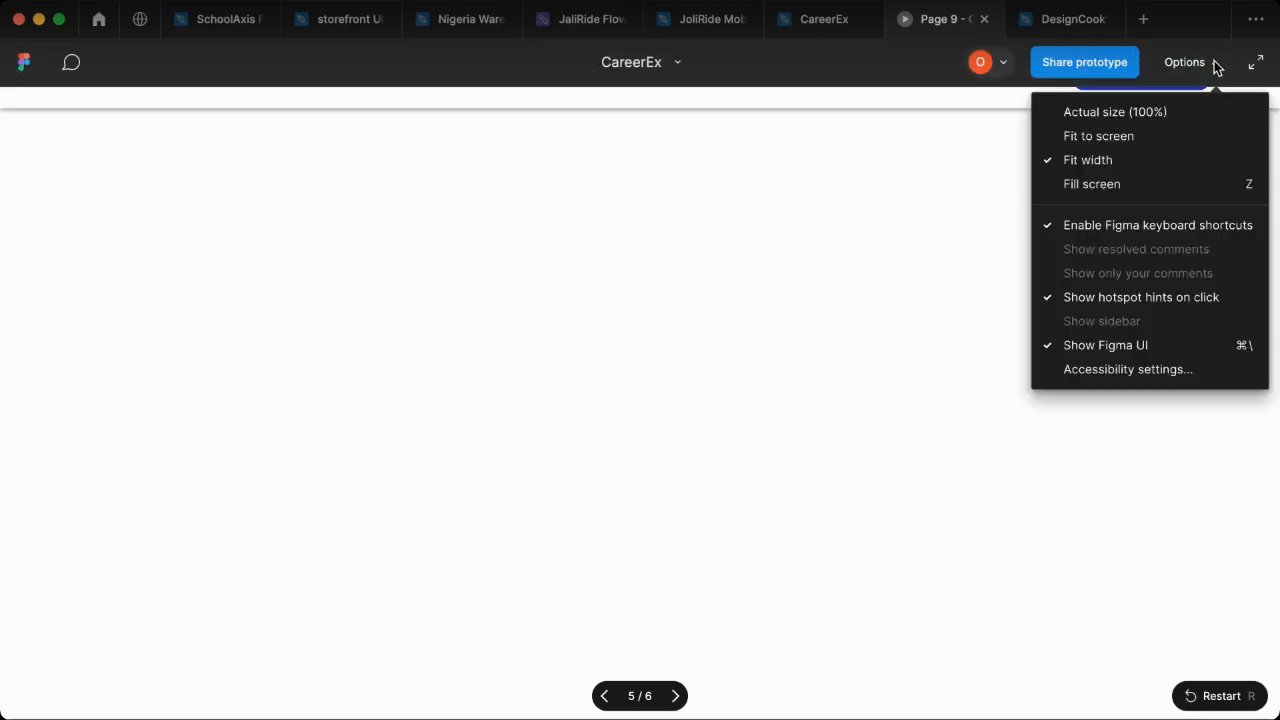
click(1135, 347)
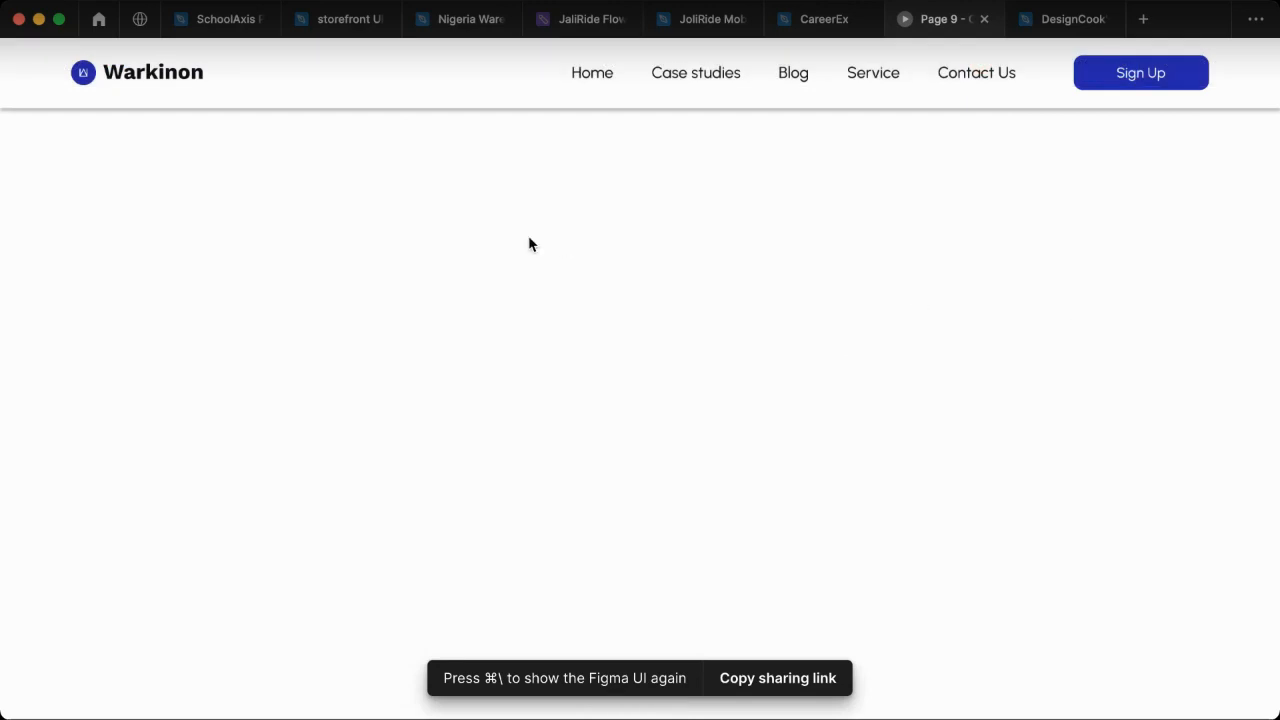
- Scroll the presented landing page up and down to examine the header's shadow and scrolling behaviour
scroll(418, 262, down, 1)
scroll(500, 246, up, 1)
scroll(650, 210, down, 3)
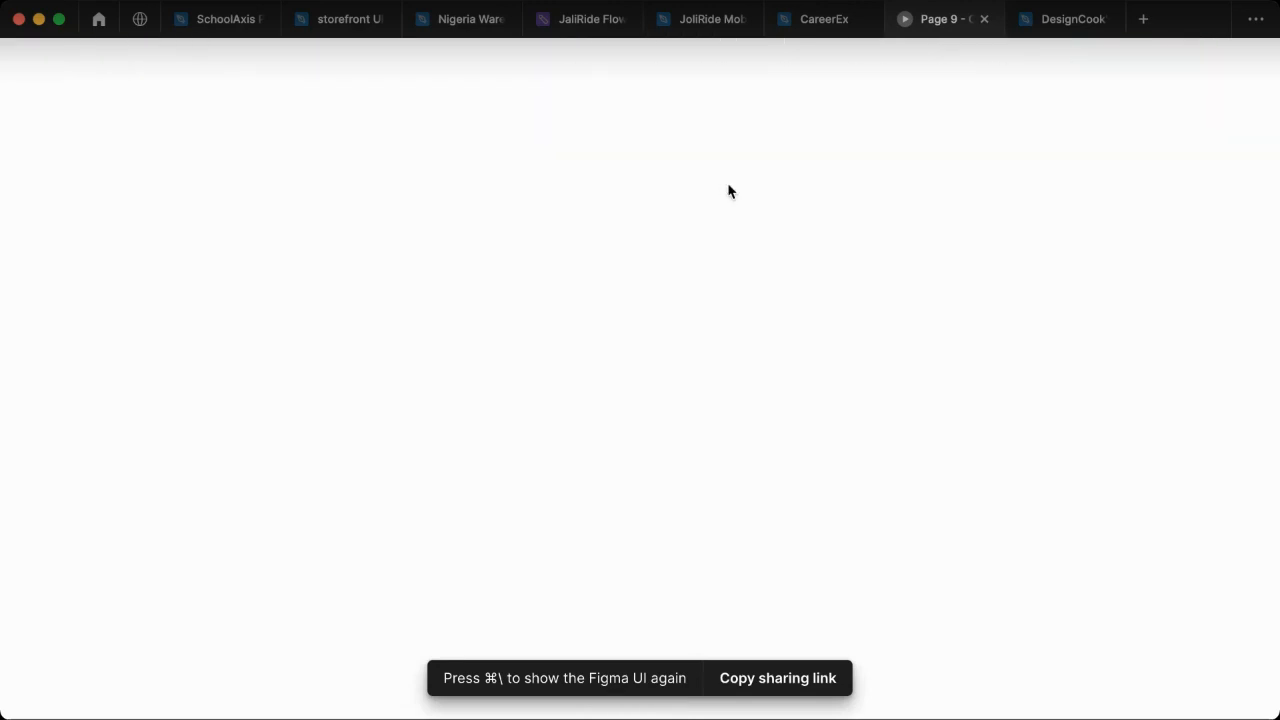
scroll(816, 193, up, 3)
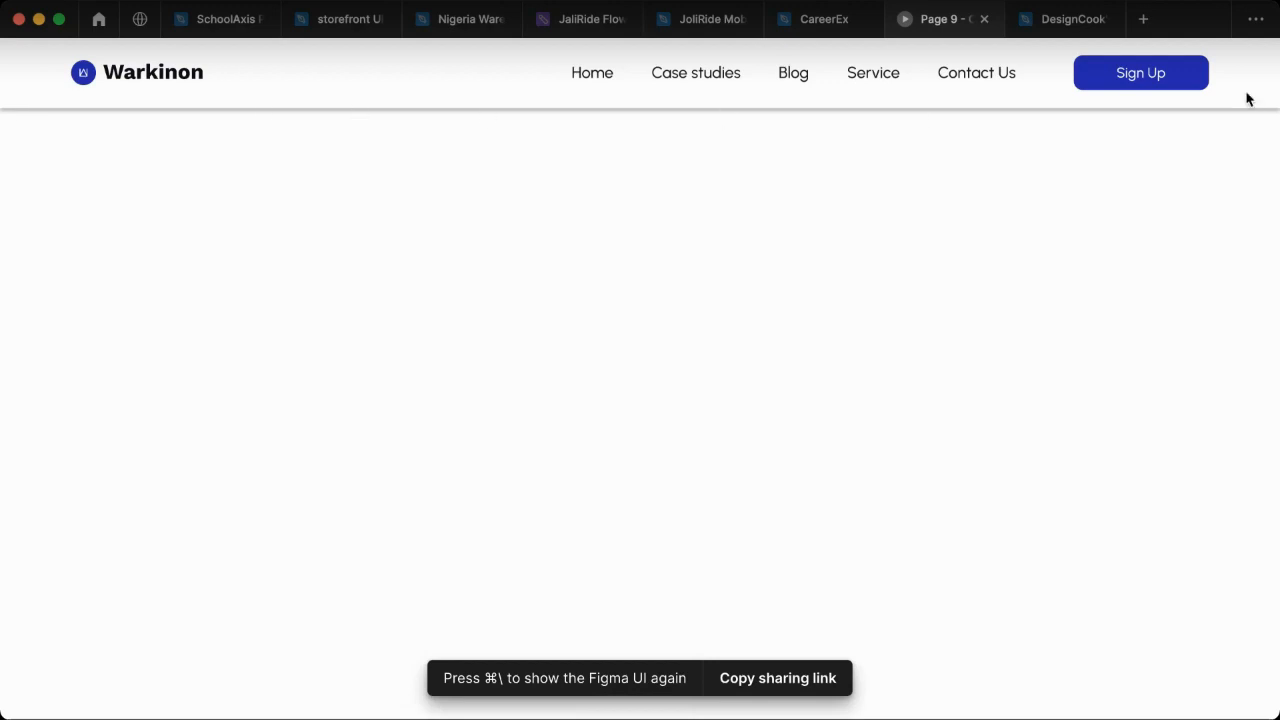
scroll(851, 120, down, 2)
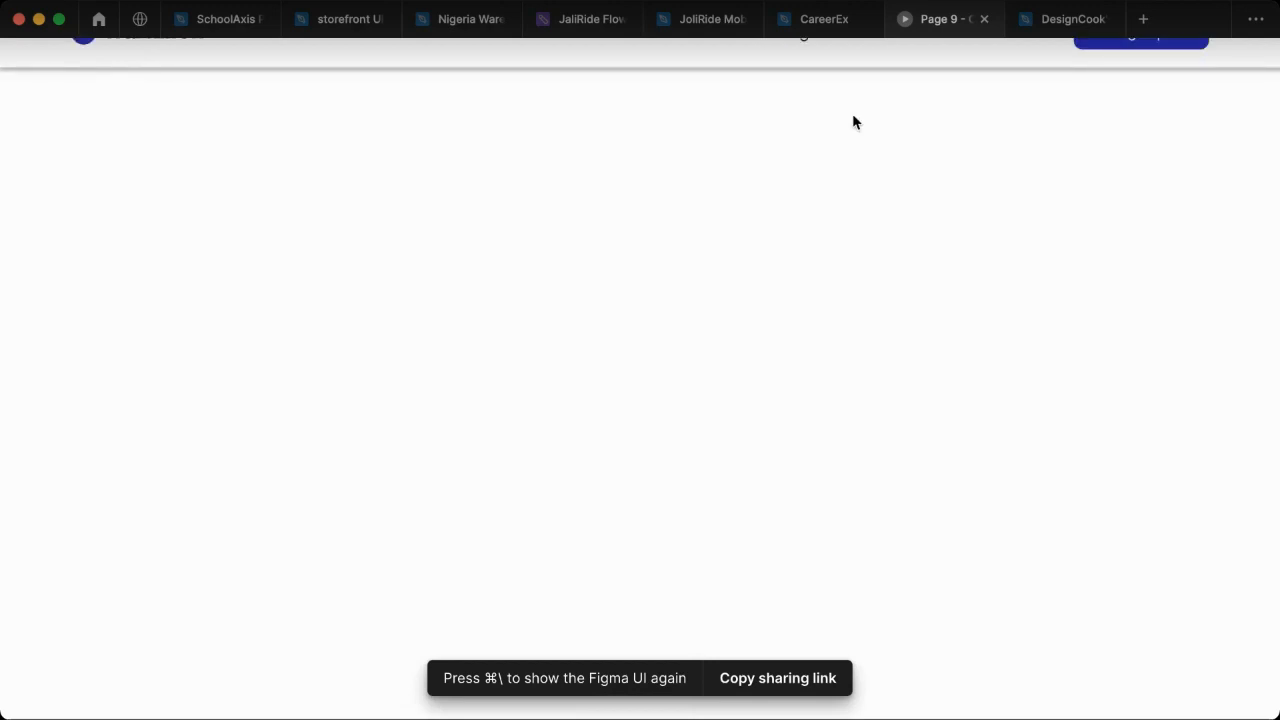
scroll(709, 129, up, 2)
- Back in the design file, soften the header's drop shadow with colour 4F4F4F and a blur of 12.2
click(812, 30)
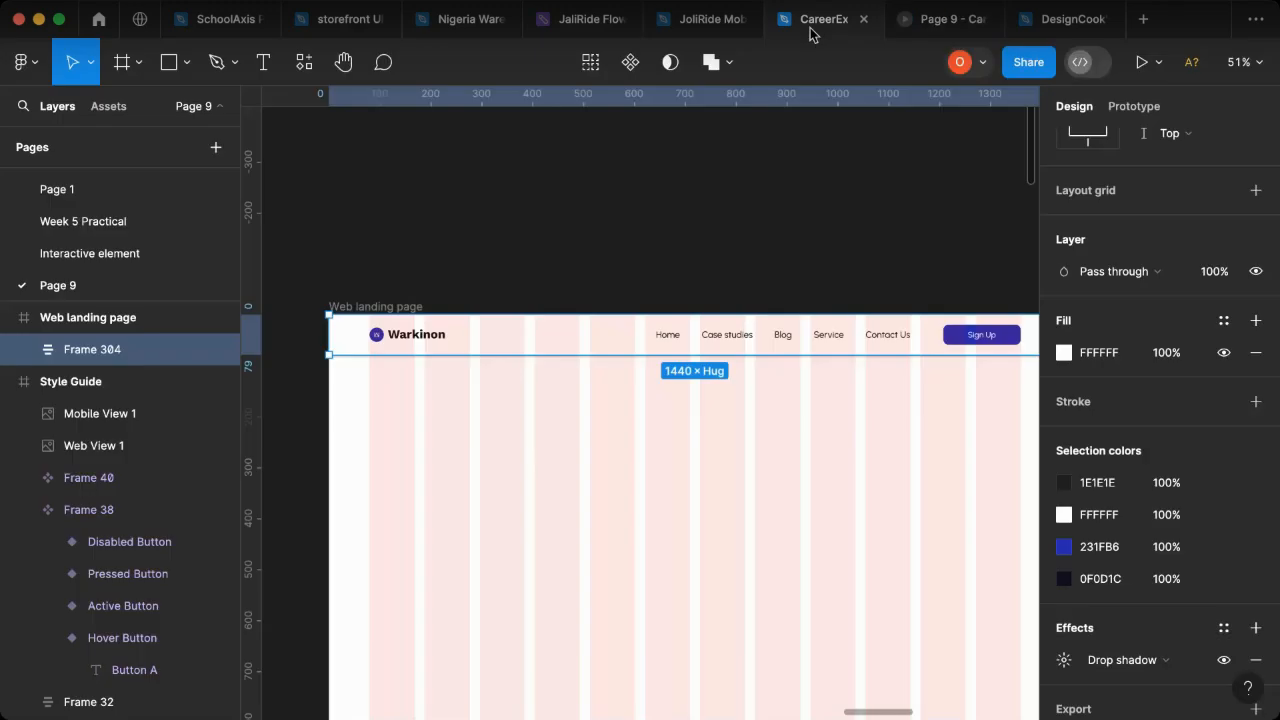
scroll(1120, 380, down, 2)
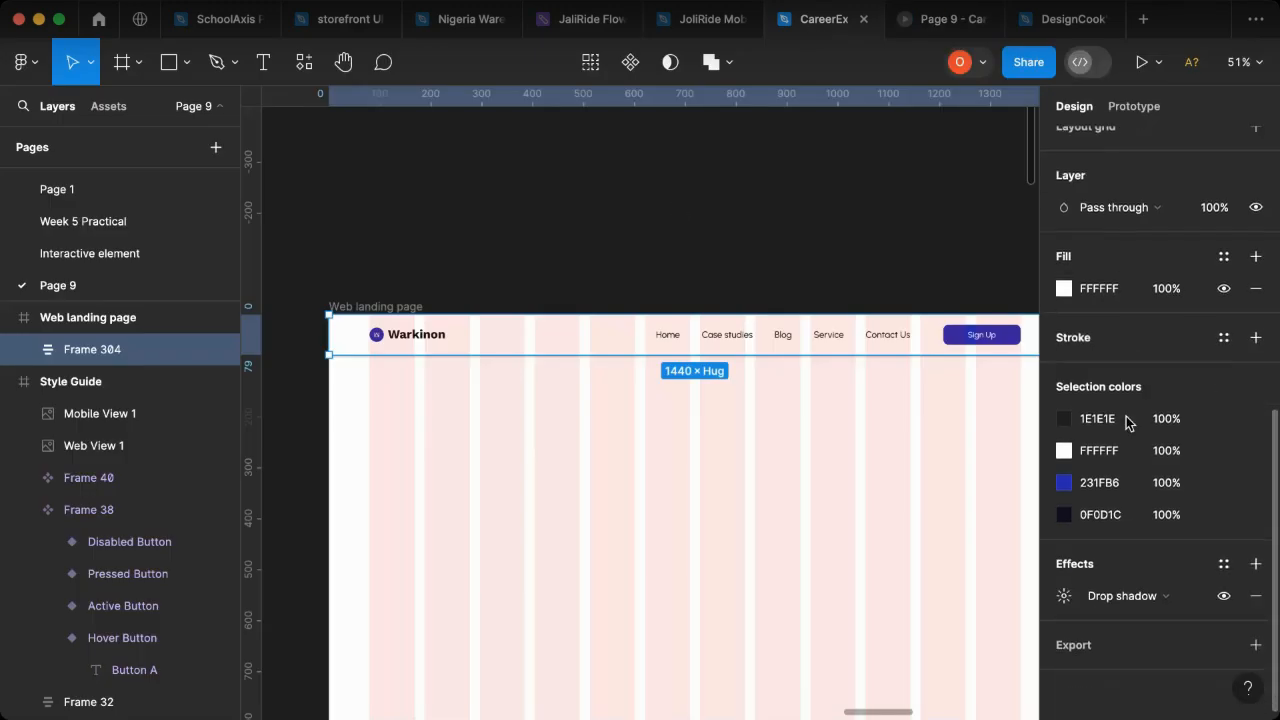
click(1064, 596)
drag(877, 527, 1018, 378)
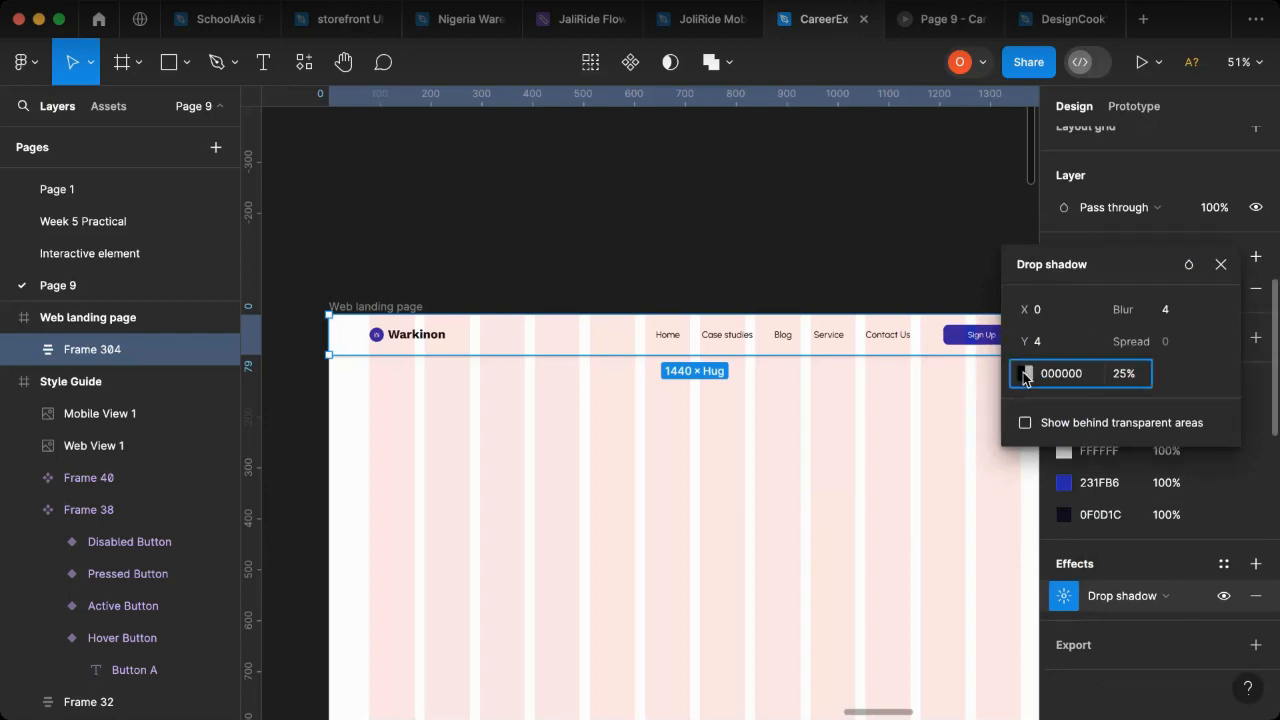
click(1022, 376)
drag(761, 443, 754, 405)
drag(758, 396, 761, 370)
mouse_move(1124, 310)
mouse_down()
mouse_move(1207, 310)
mouse_move(1105, 312)
mouse_up()
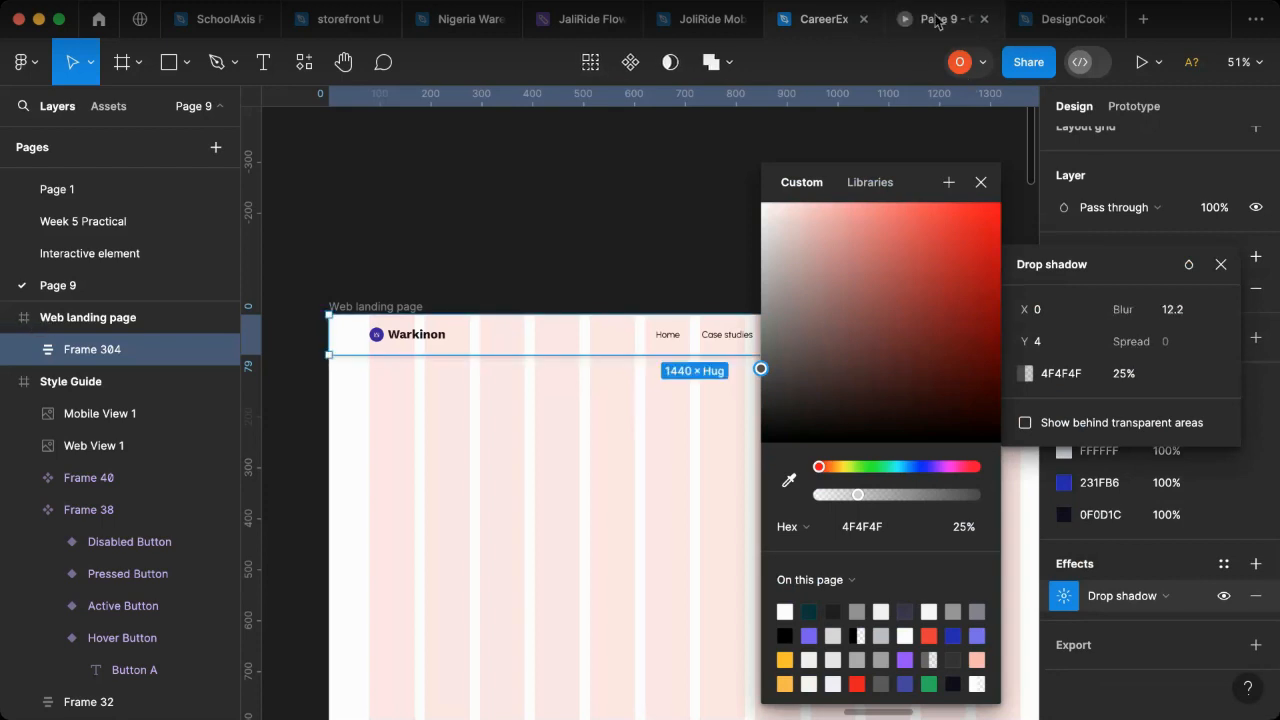
- Lighten the header's drop shadow colour to 787878, comparing the shadow in the prototype presentation before and after the change
click(935, 19)
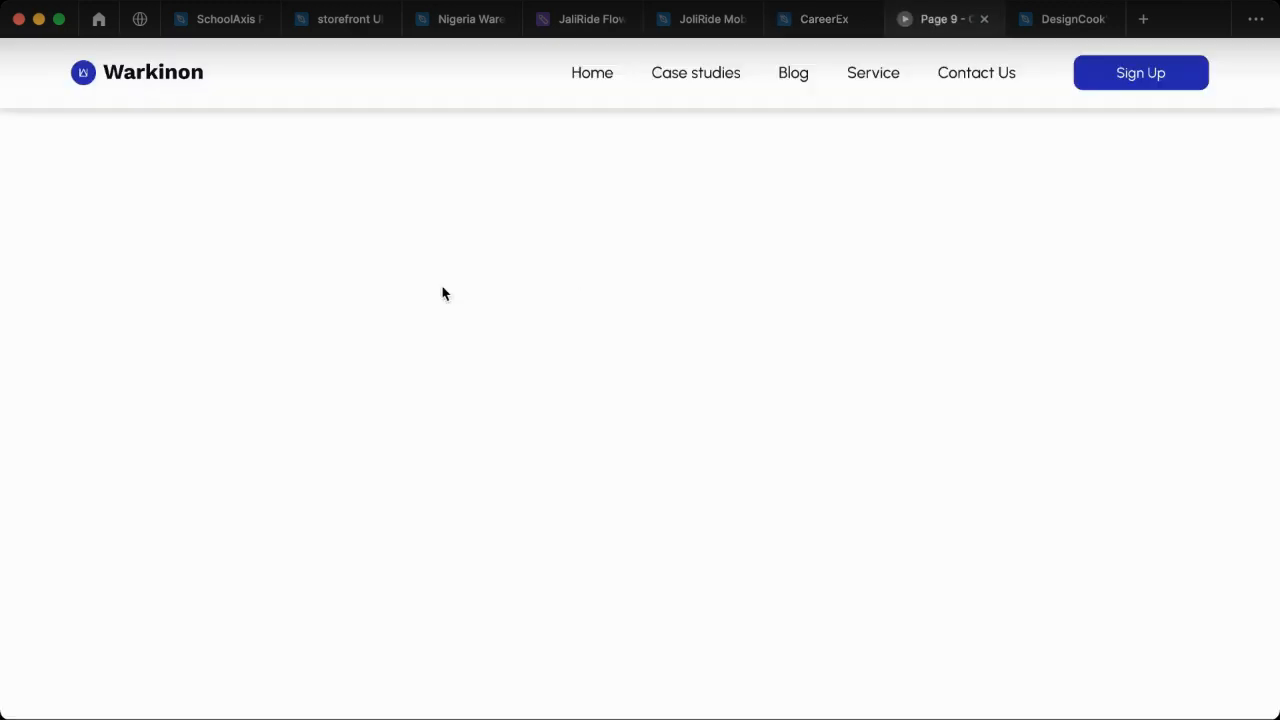
click(846, 30)
drag(760, 354, 761, 331)
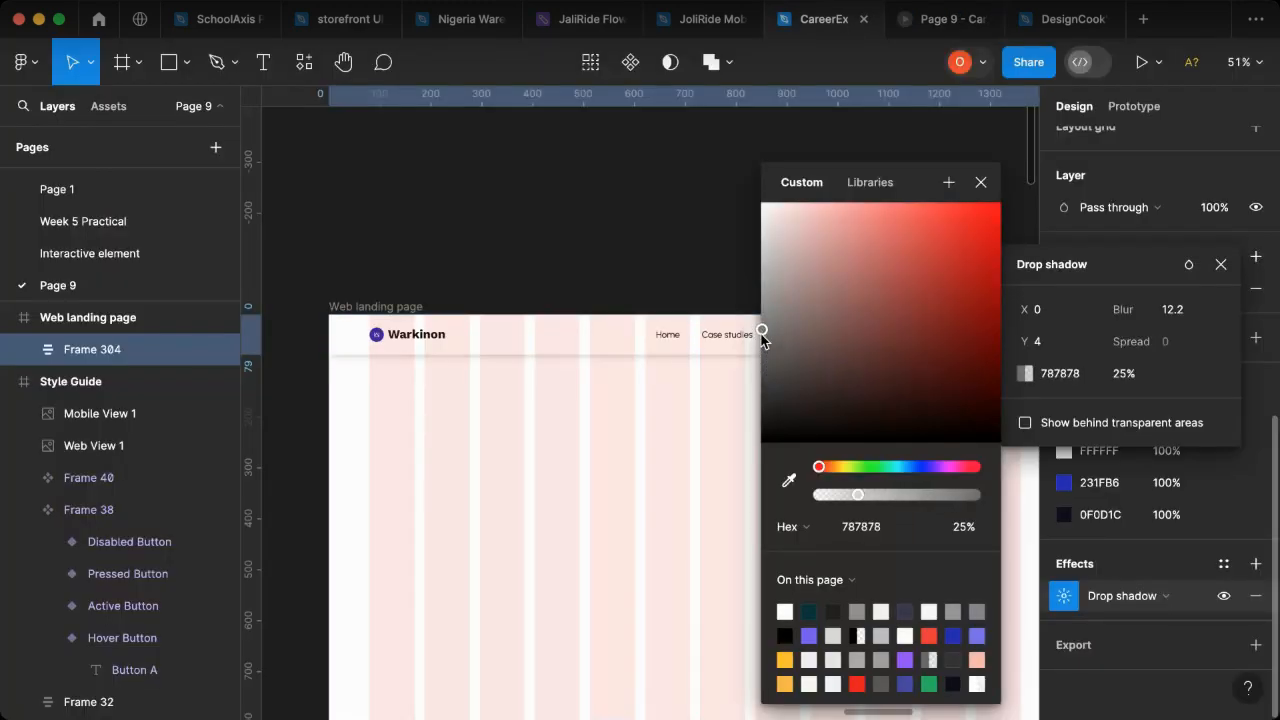
click(935, 19)
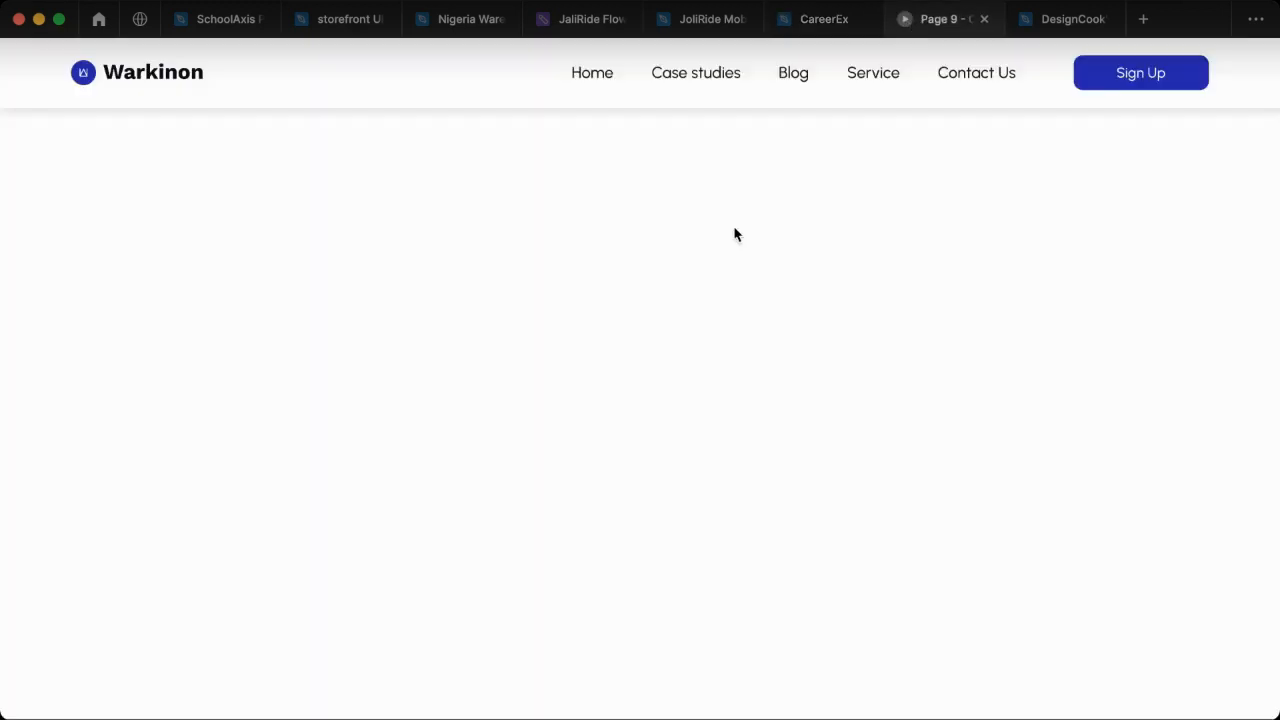
click(824, 33)
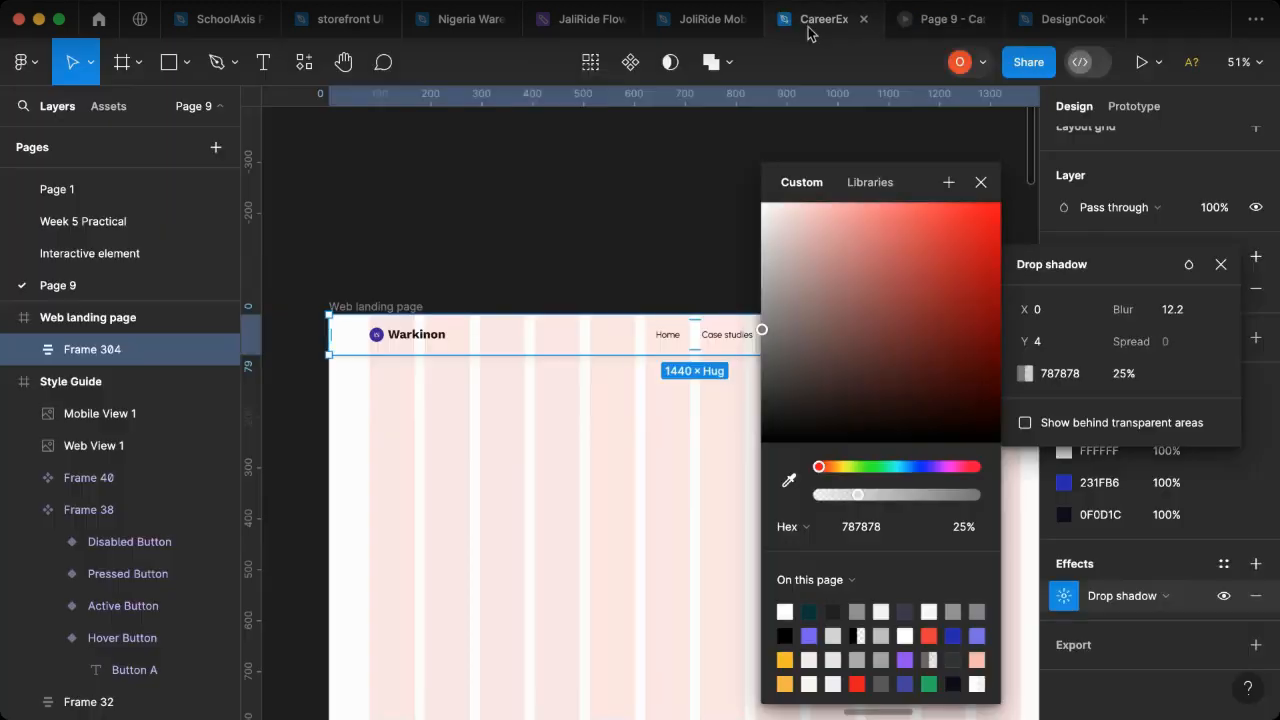
click(980, 181)
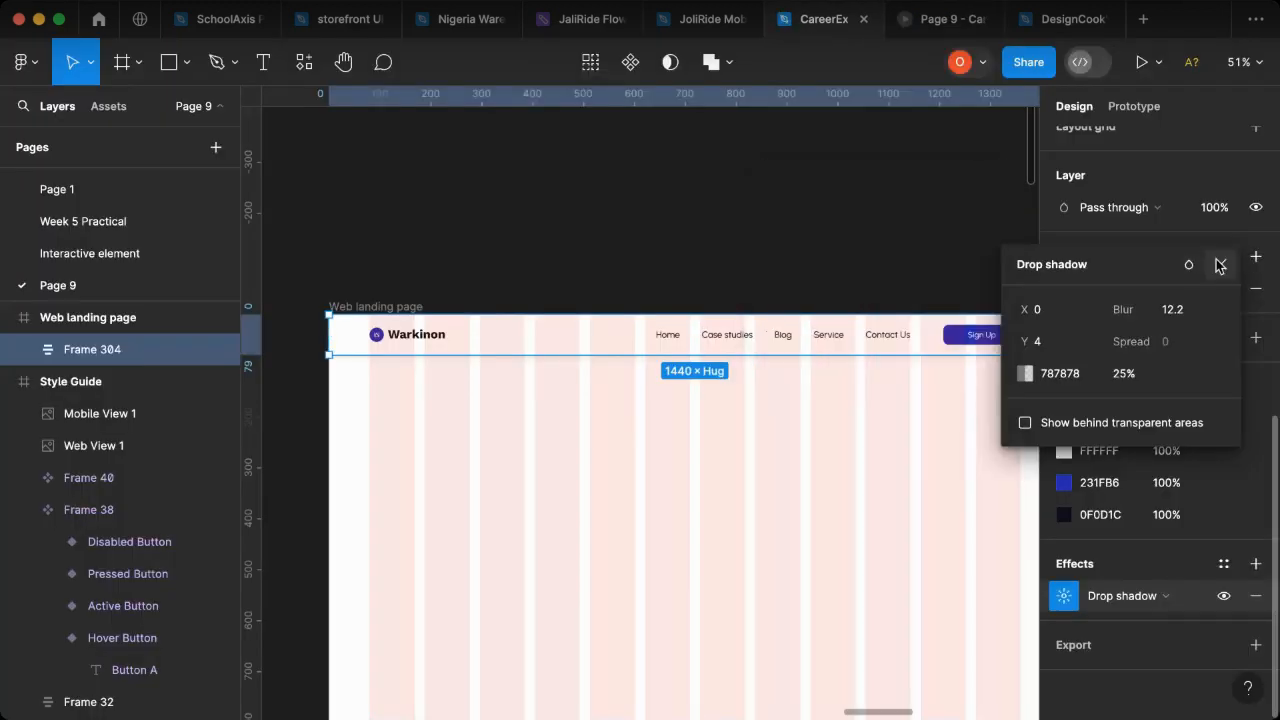
click(878, 347)
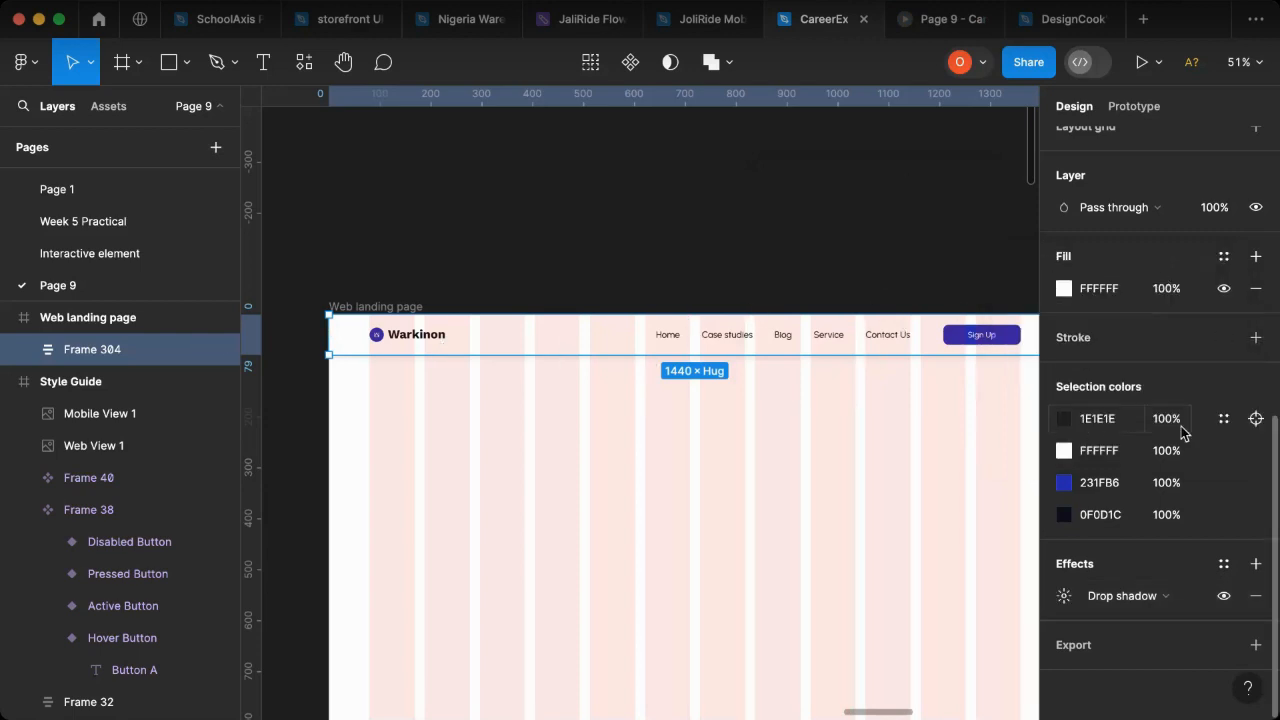
- Fix the header's position during scrolling in its prototype settings, check it in the presentation with the Figma UI hidden, and return to the design file
scroll(1183, 432, up, 5)
scroll(1191, 400, up, 8)
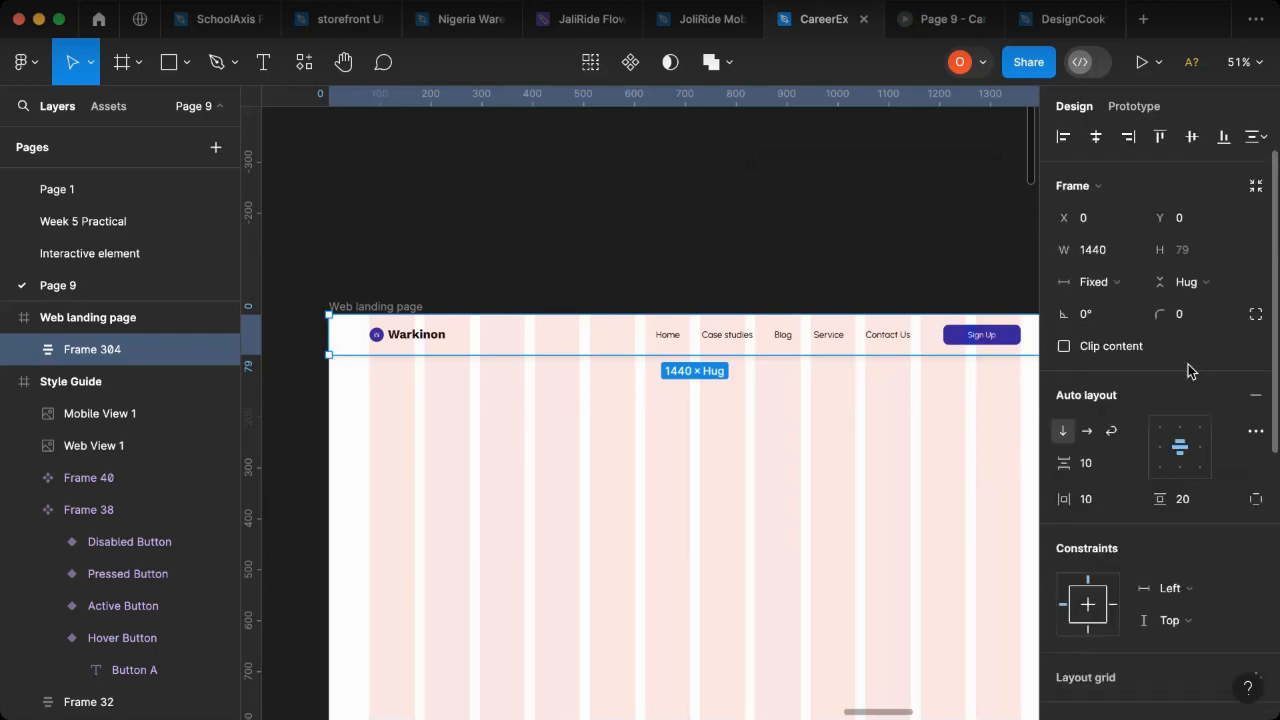
click(1134, 105)
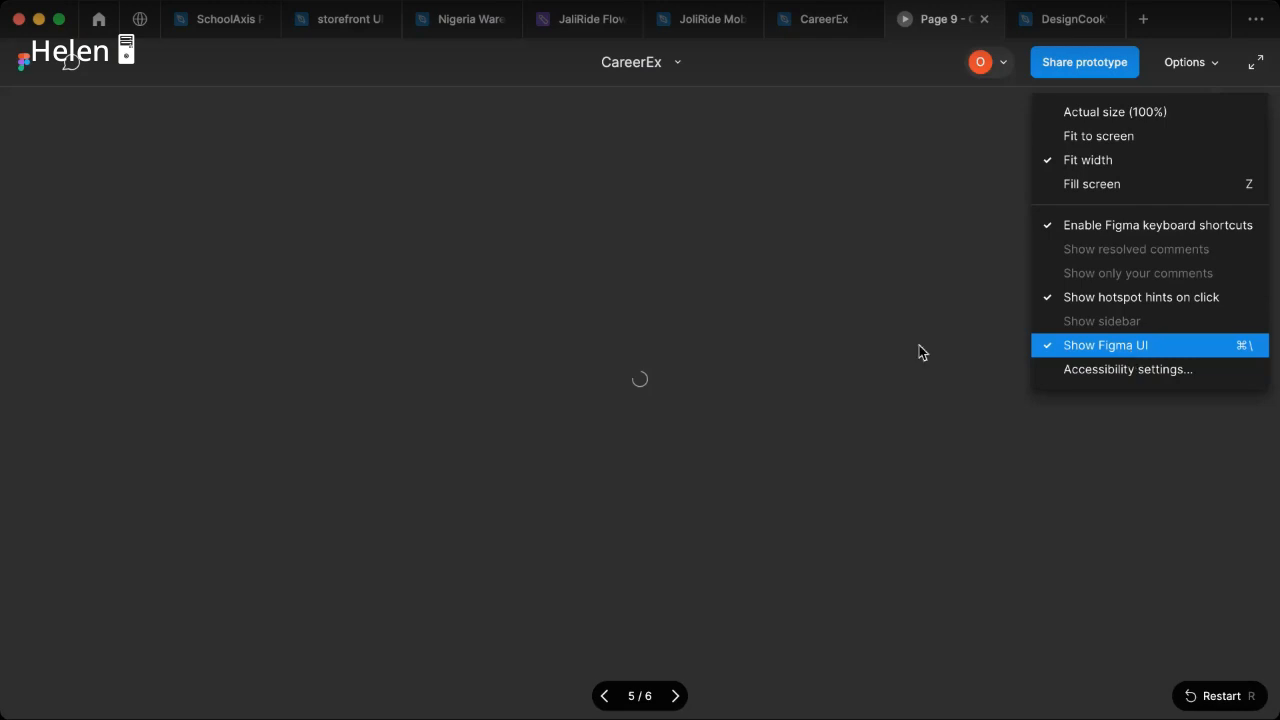
key(super+backslash)
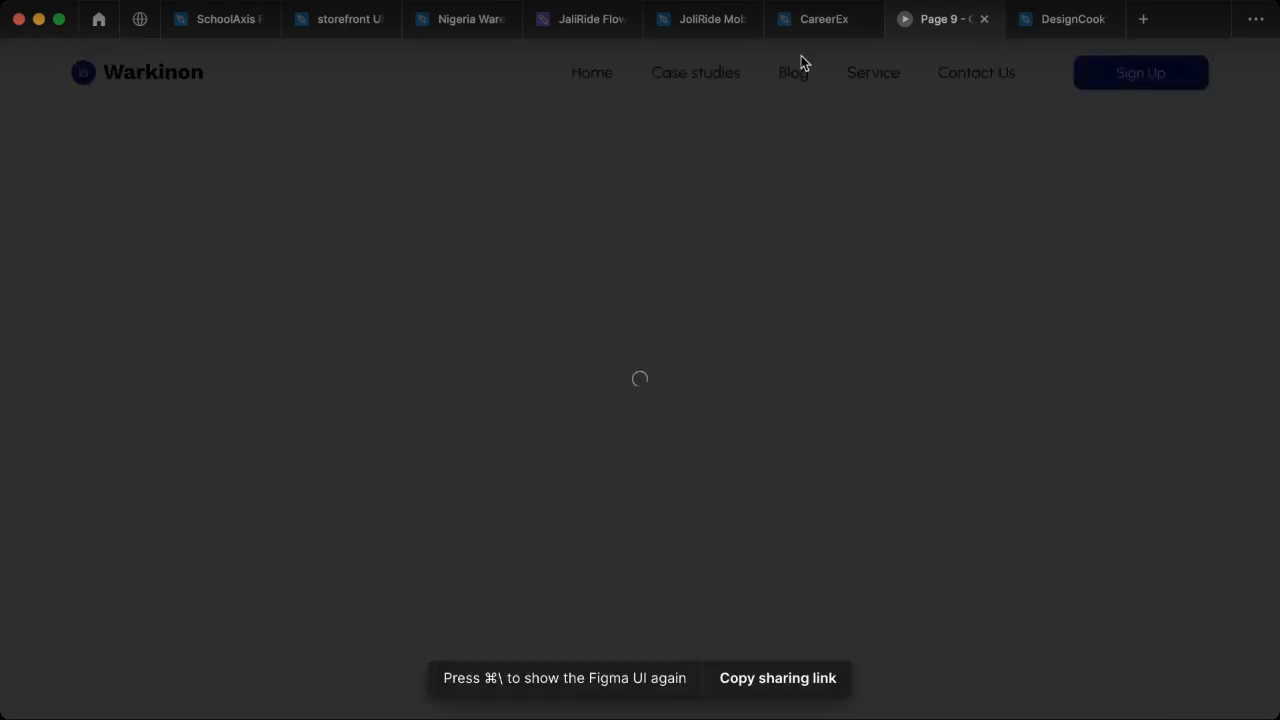
click(802, 35)
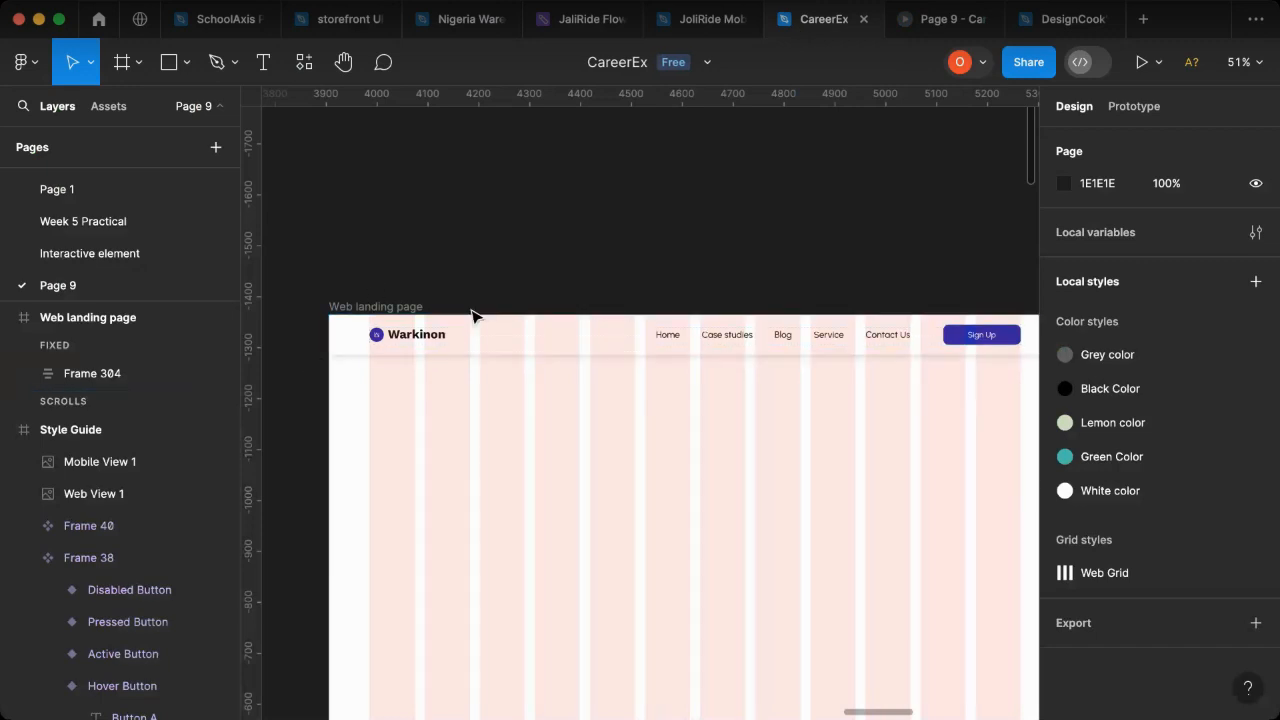
- Add a 1440 × 666 rectangle directly below the header at X 0, Y 79 as the hero background, checking it in the presentation
scroll(457, 409, down, 2)
scroll(461, 411, left, 12)
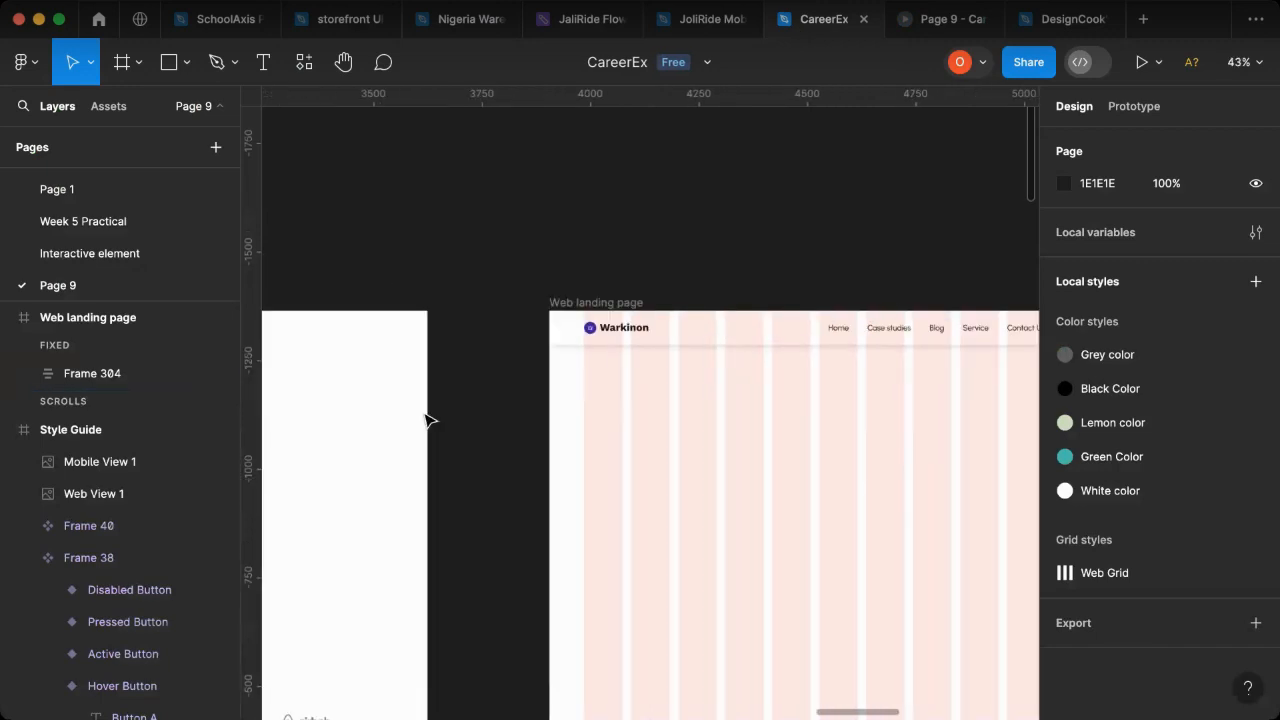
scroll(427, 419, left, 3)
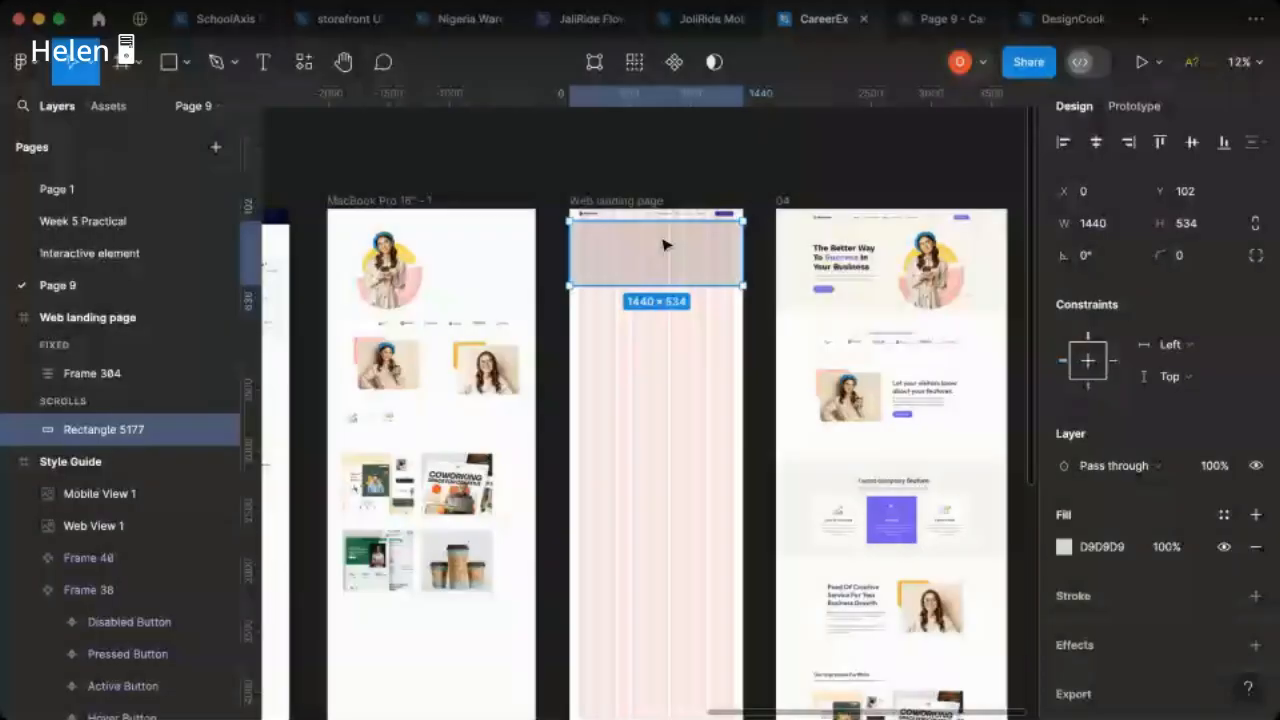
scroll(666, 244, up, 5)
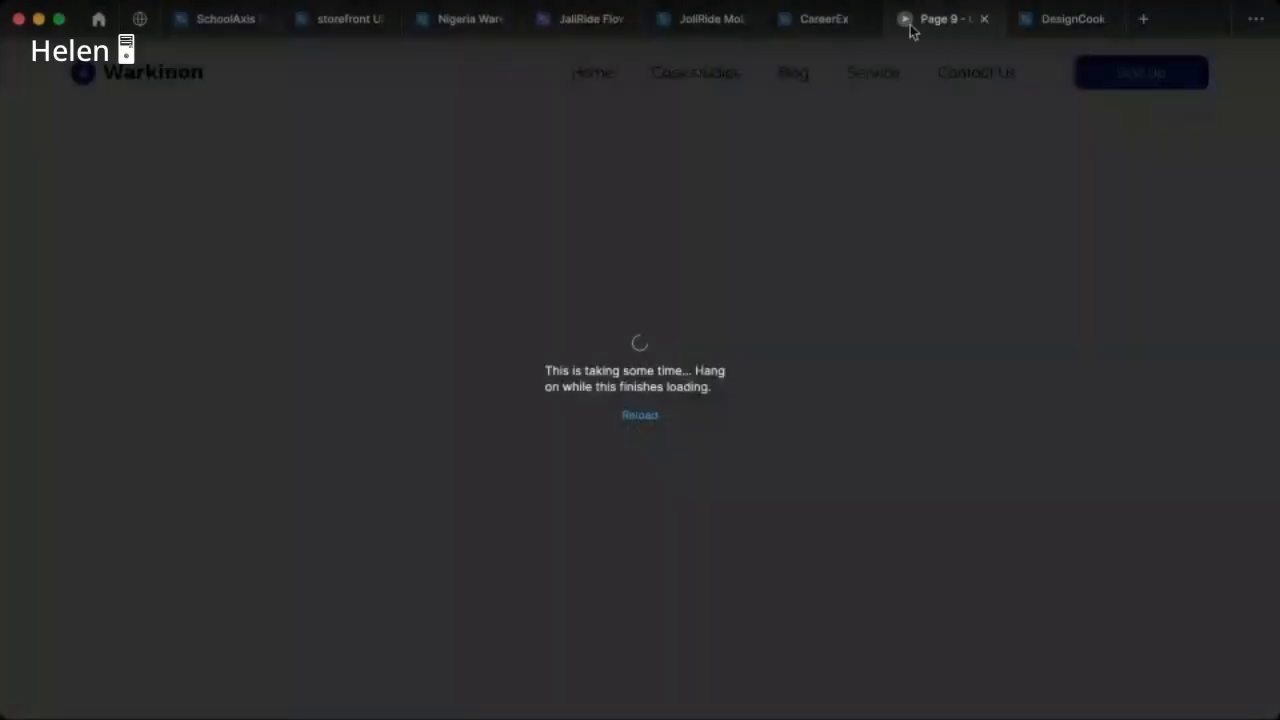
mouse_move(788, 34)
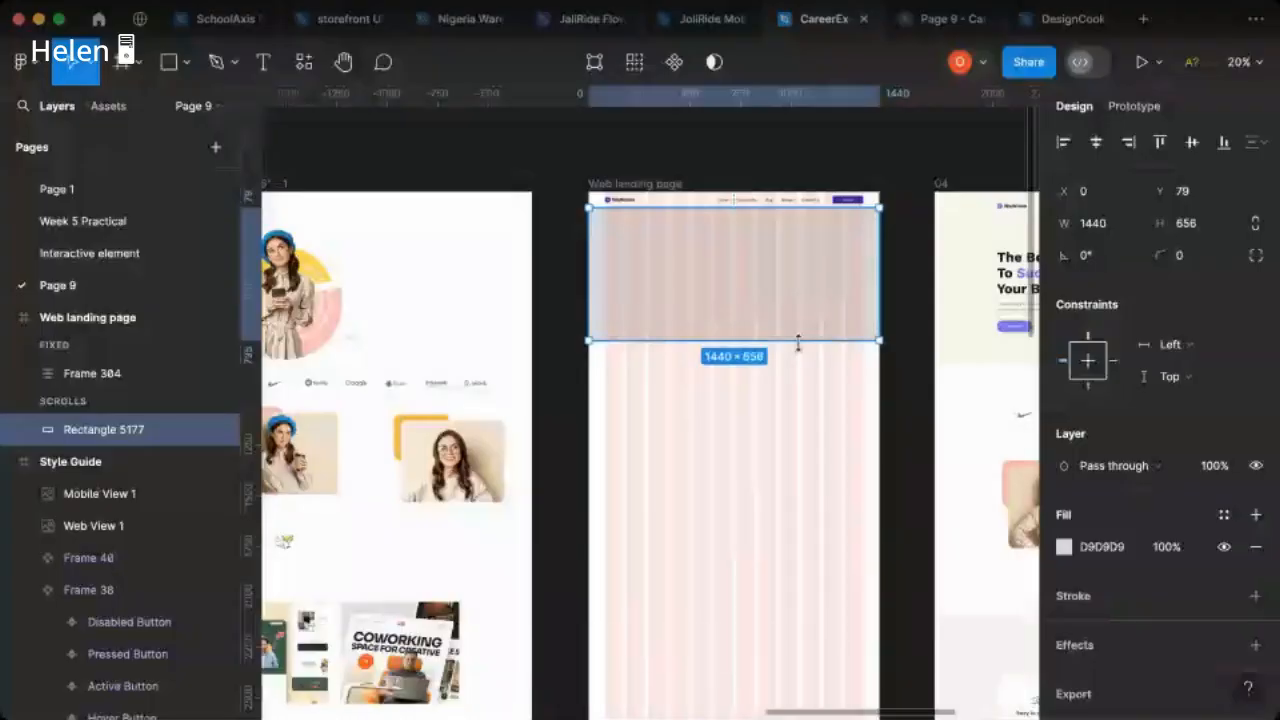
- Fill the hero rectangle with the cream background colour sampled from frame 04, and hide the landing page's column grid
click(1063, 546)
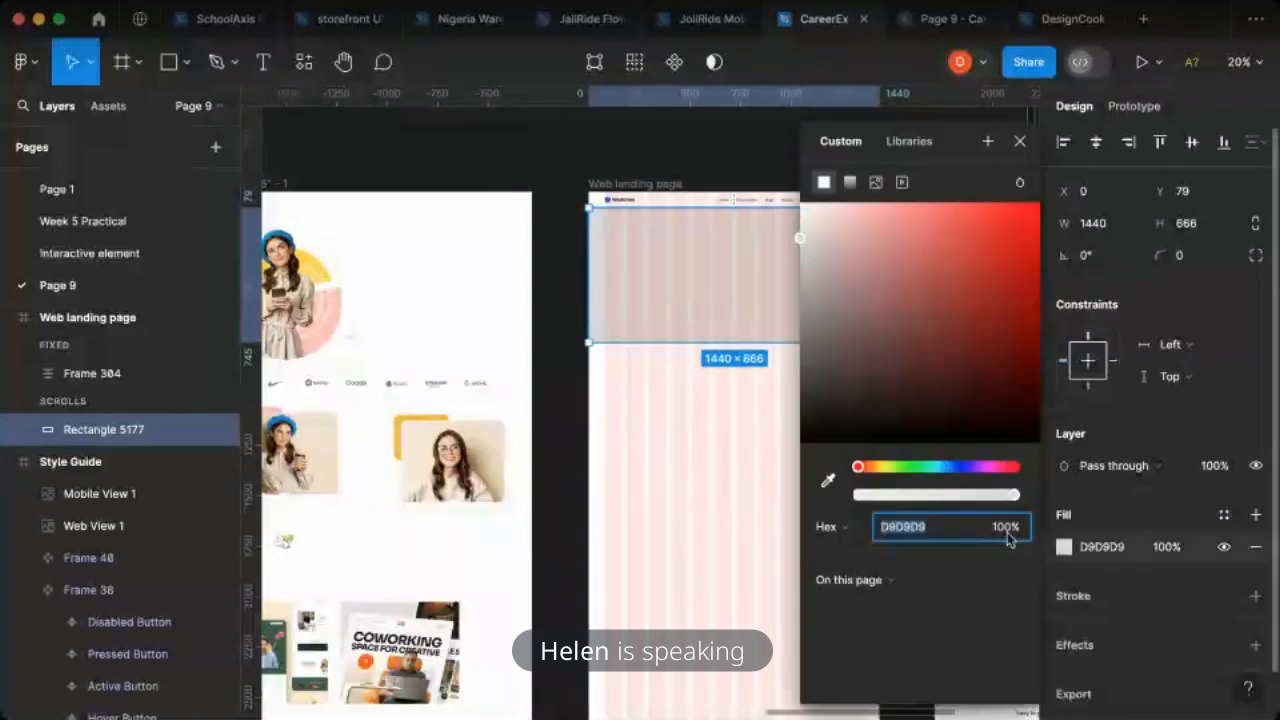
click(830, 481)
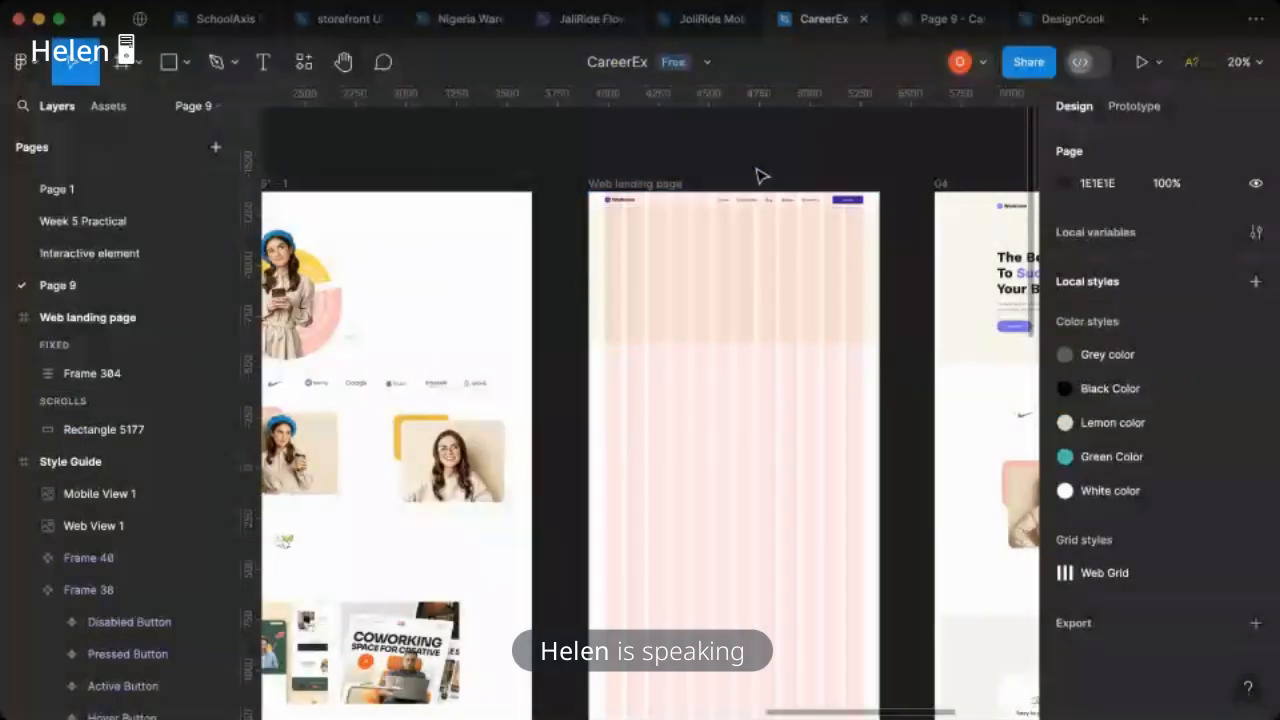
click(645, 187)
click(1232, 480)
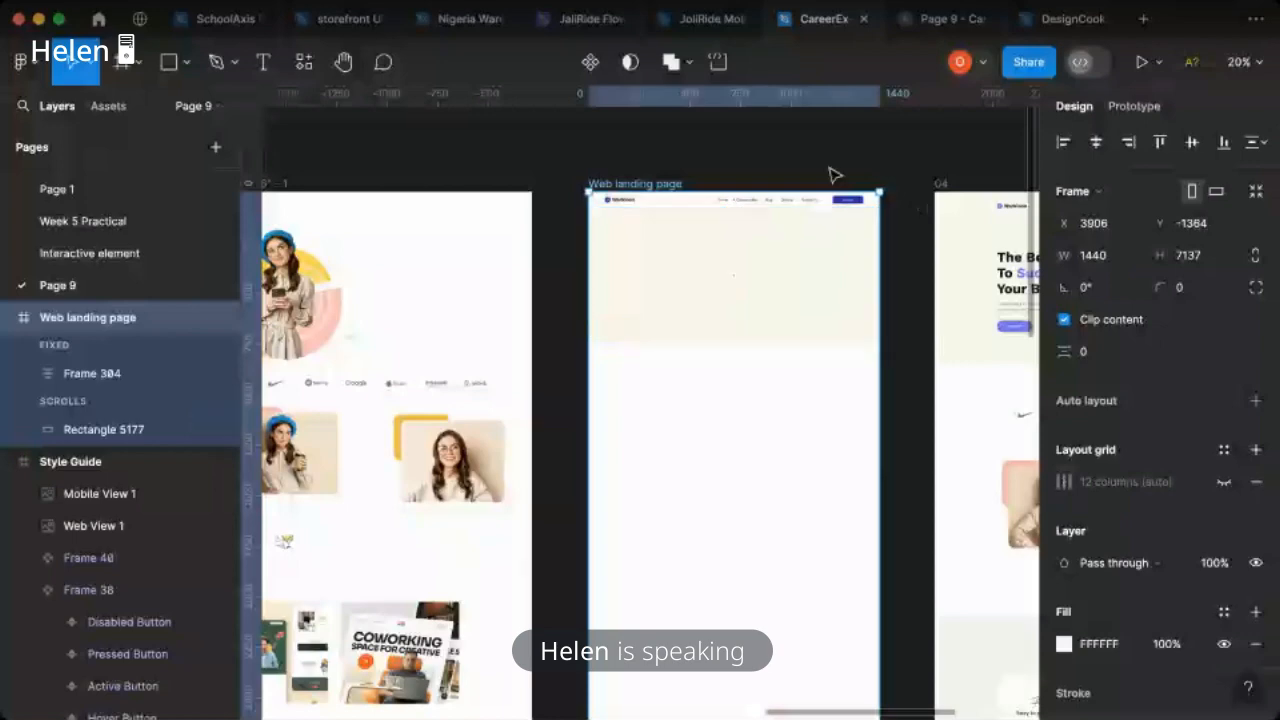
click(834, 175)
- Copy the illustration of the woman in the blue beret from the MacBook Pro frame into the hero section at X 720, Y 155
scroll(650, 381, right, 5)
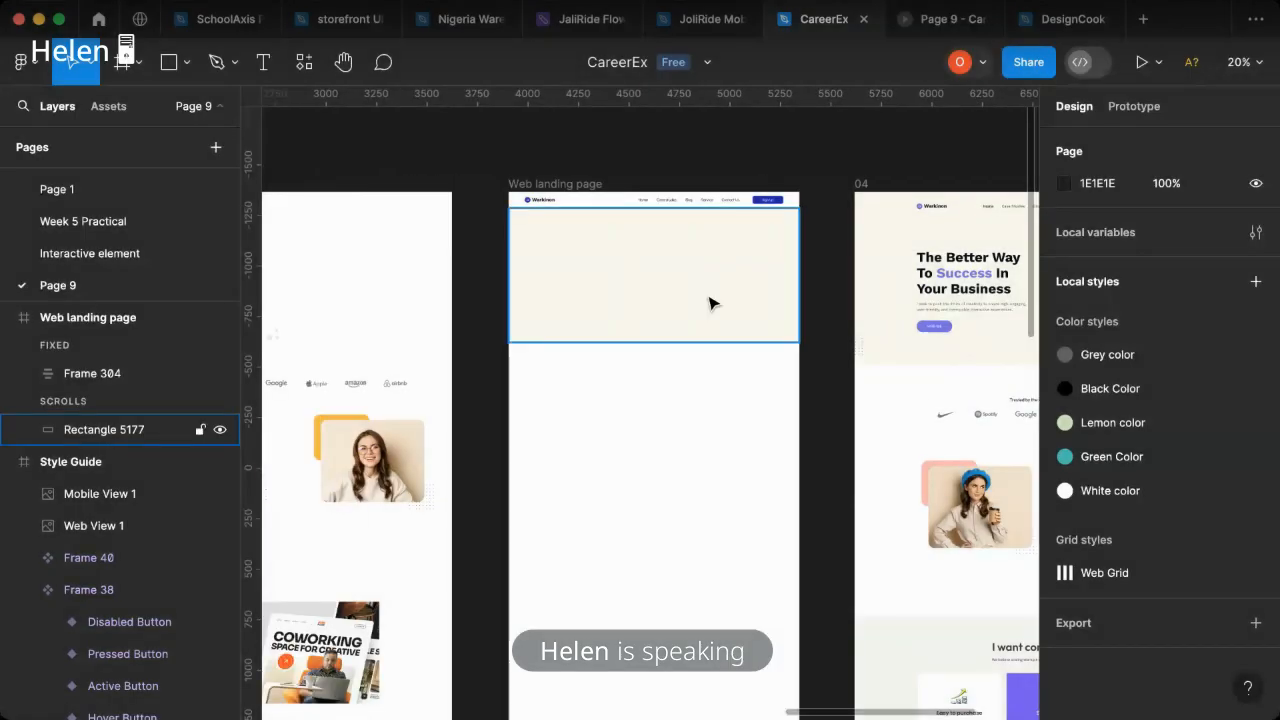
double_click(510, 288)
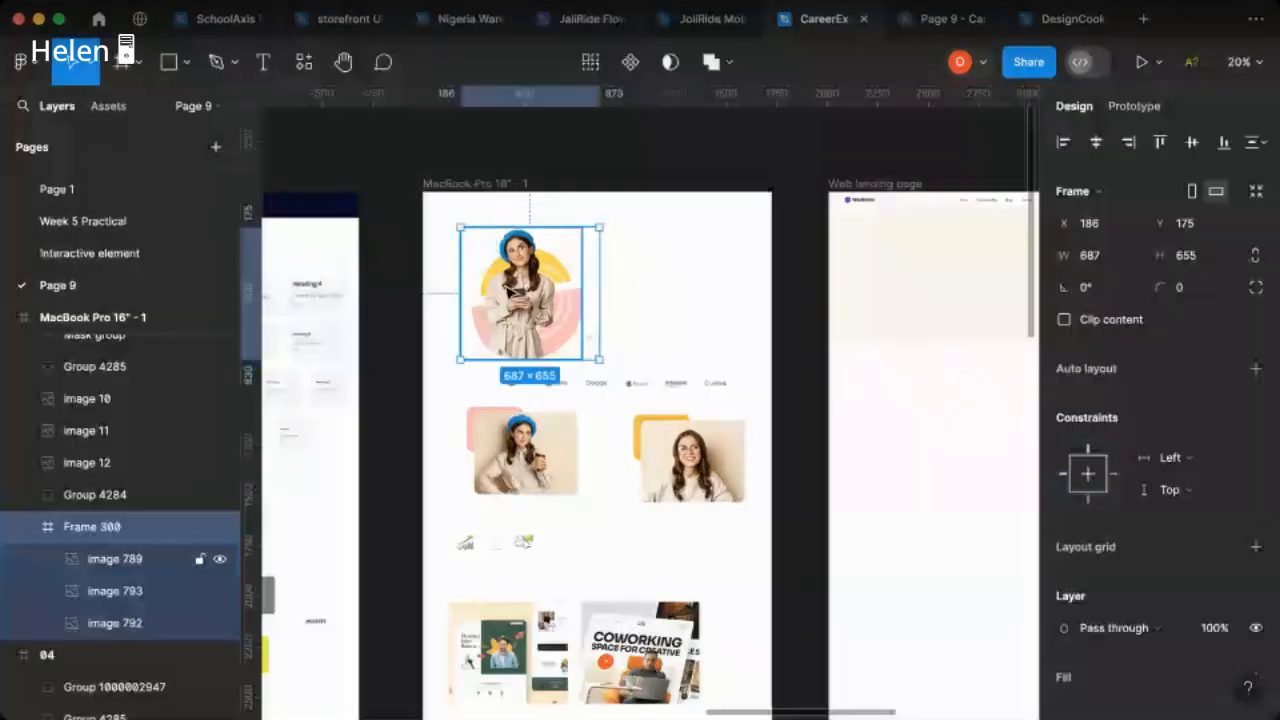
click(549, 288)
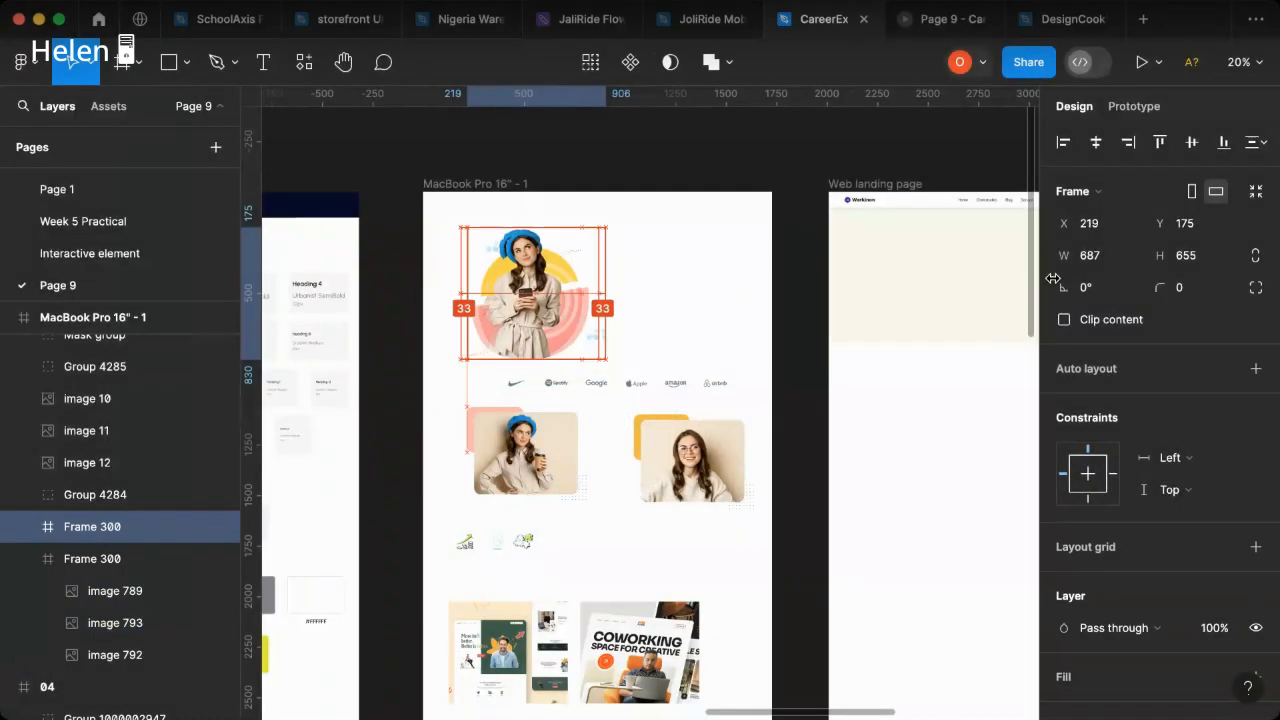
drag(1053, 278, 929, 280)
mouse_move(1010, 283)
mouse_down()
mouse_move(1043, 277)
mouse_move(1015, 277)
mouse_up()
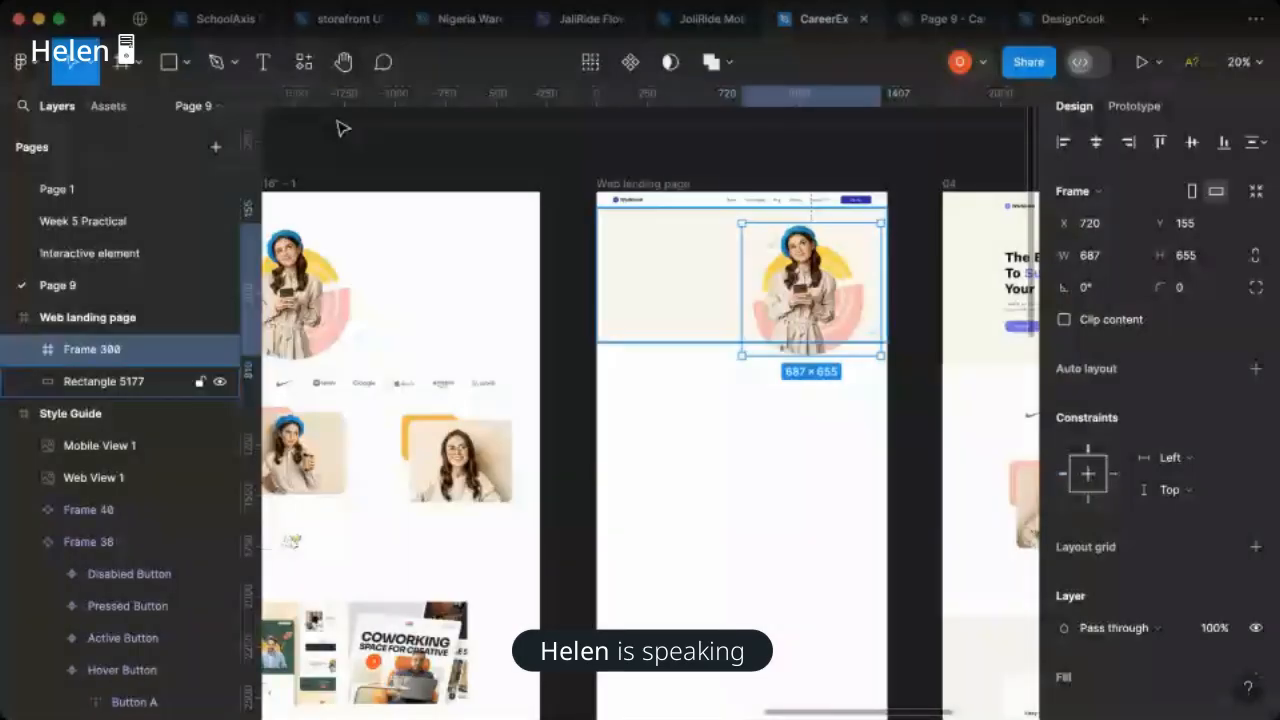
- Scale the hero illustration down proportionally so it fits inside the cream background, checking the result in the presentation
key(k)
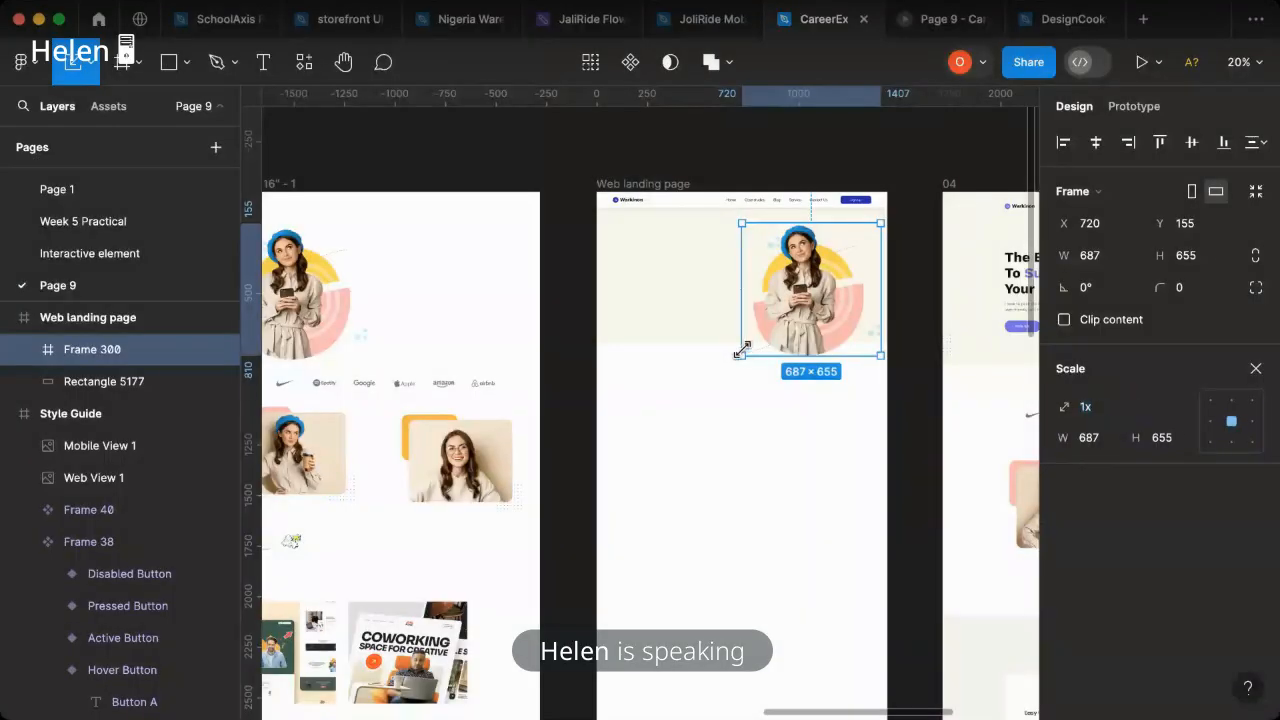
drag(744, 346, 748, 342)
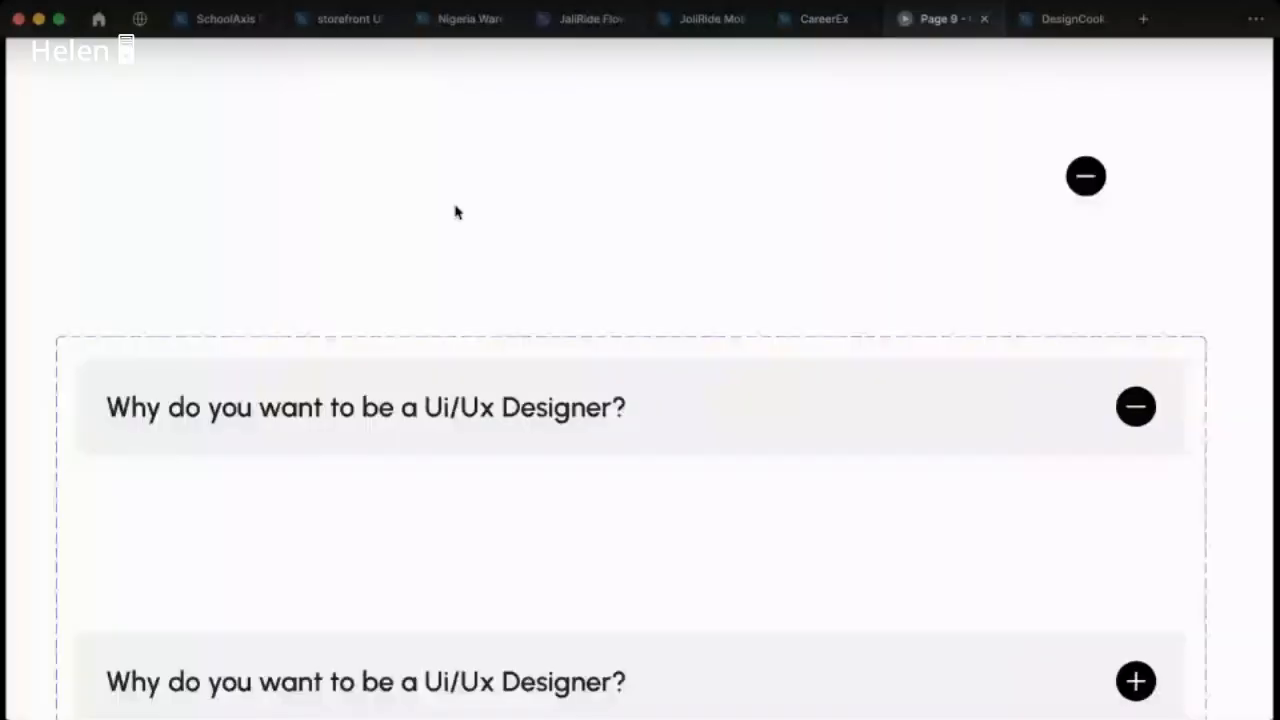
click(872, 24)
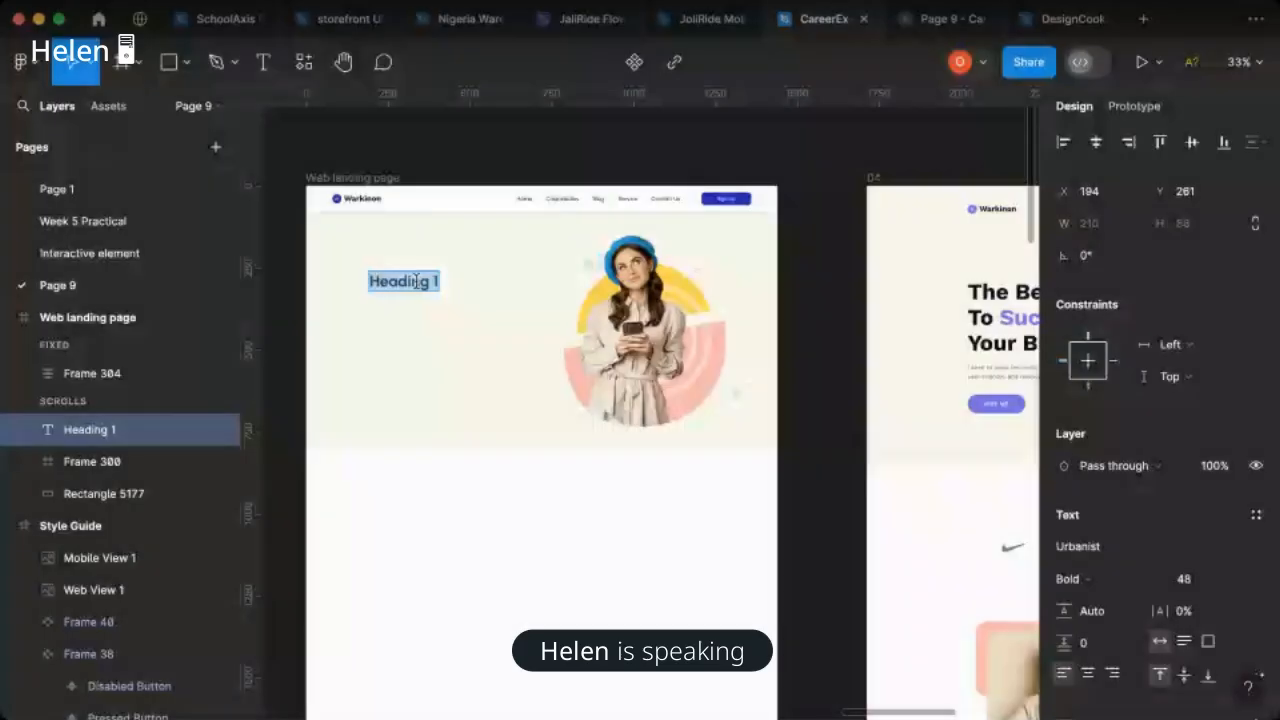
- Replace the Heading 1 placeholder in the hero section with "The Better Way To Success In Your Business"
text(The b)
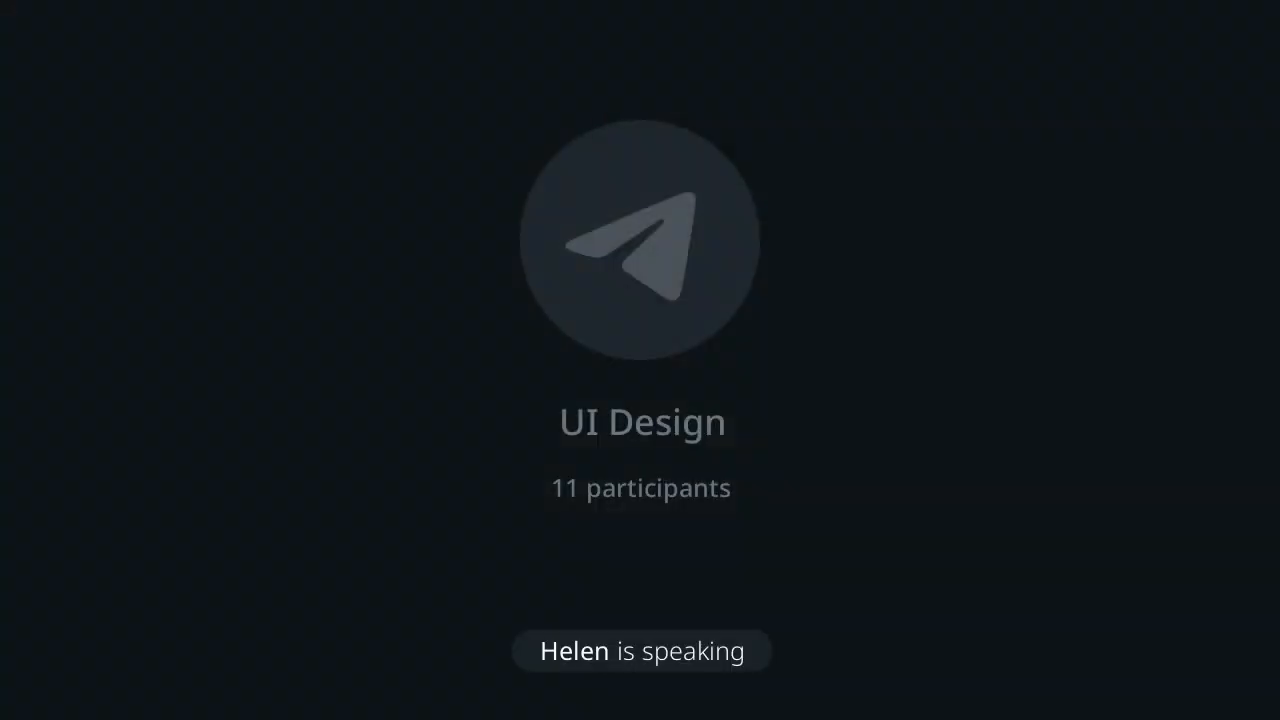
key(BackSpace)
text(B)
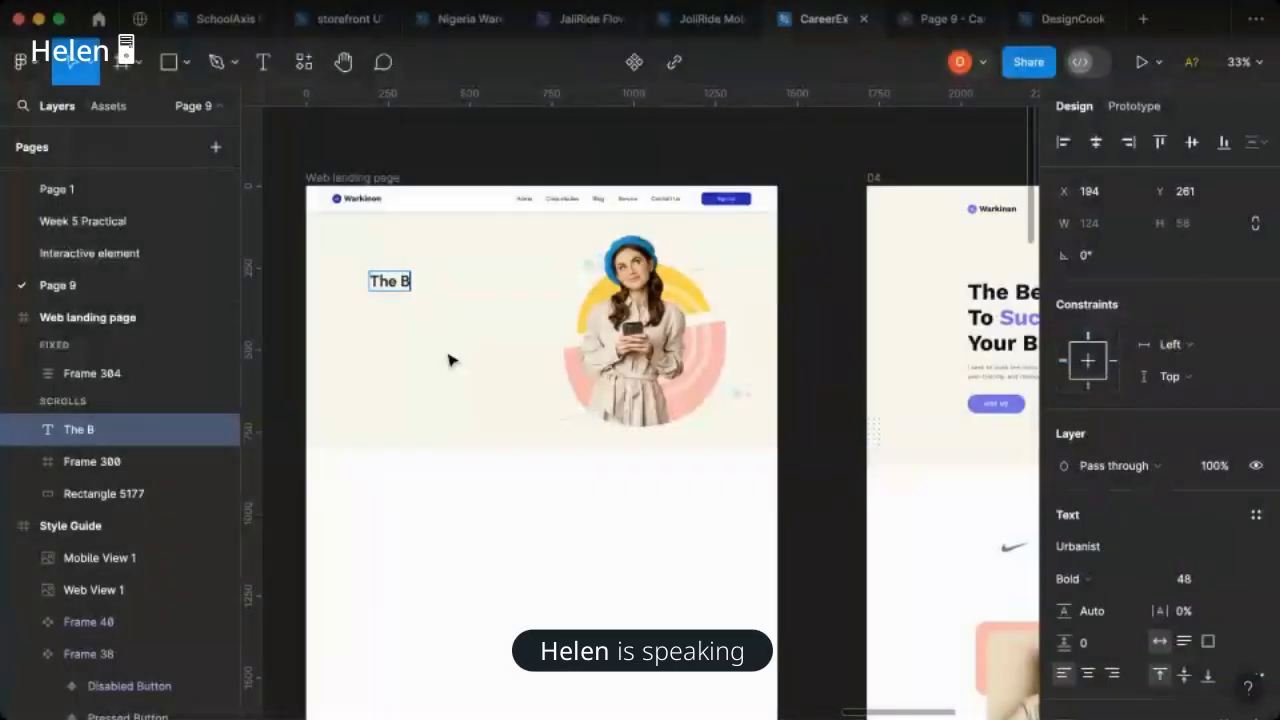
scroll(480, 363, down, 1)
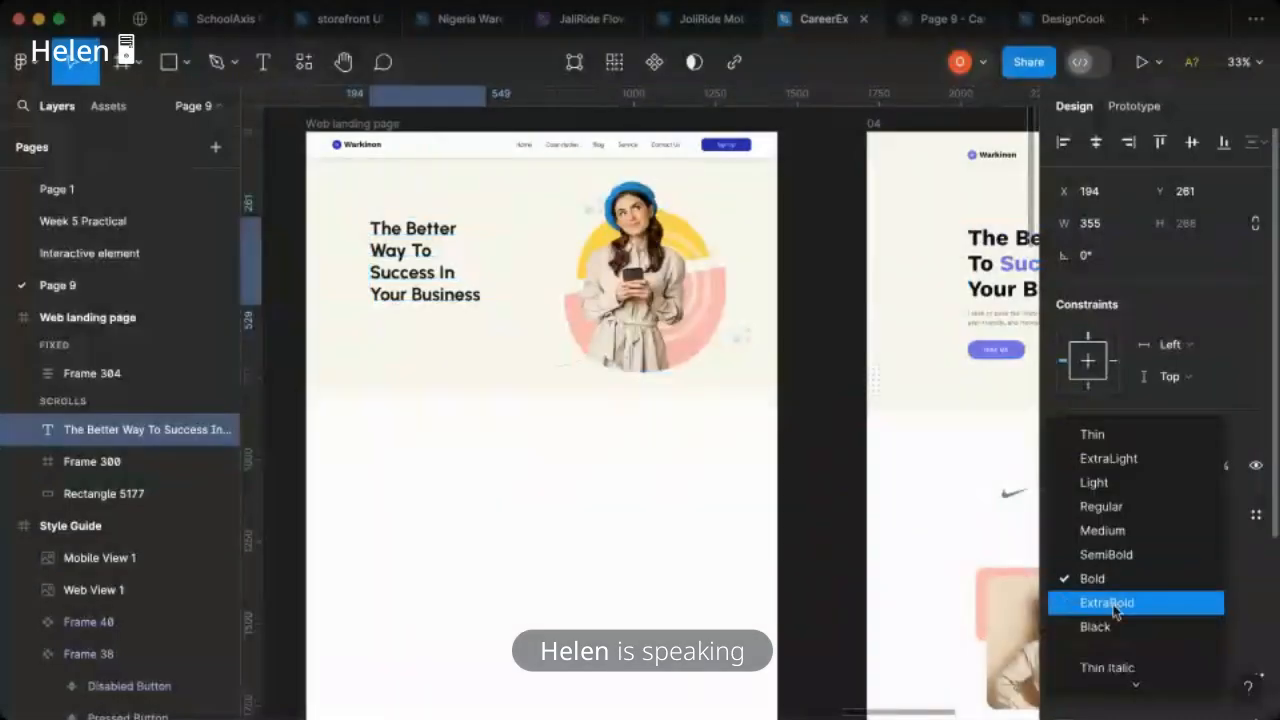
- Set the hero heading to ExtraBold at size 64 in a text box 449 wide at X 116, Y 200, checking it in the presentation
click(1115, 606)
drag(487, 274, 516, 272)
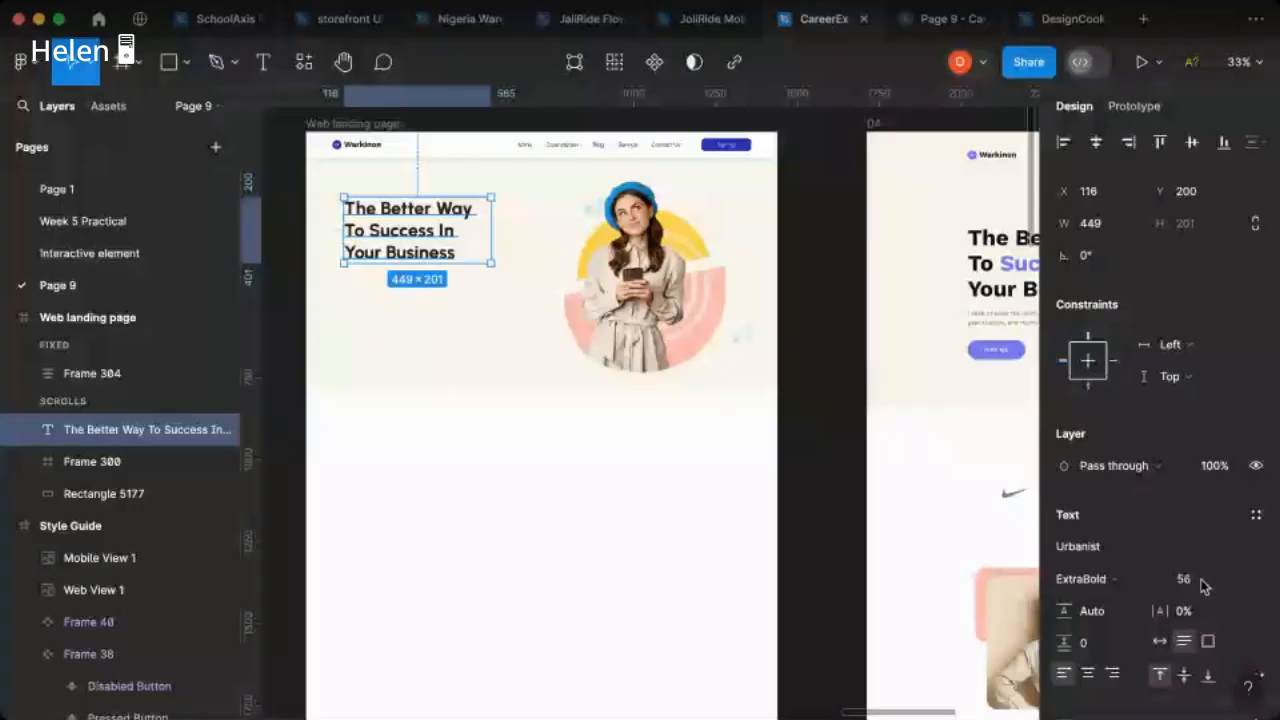
click(1201, 585)
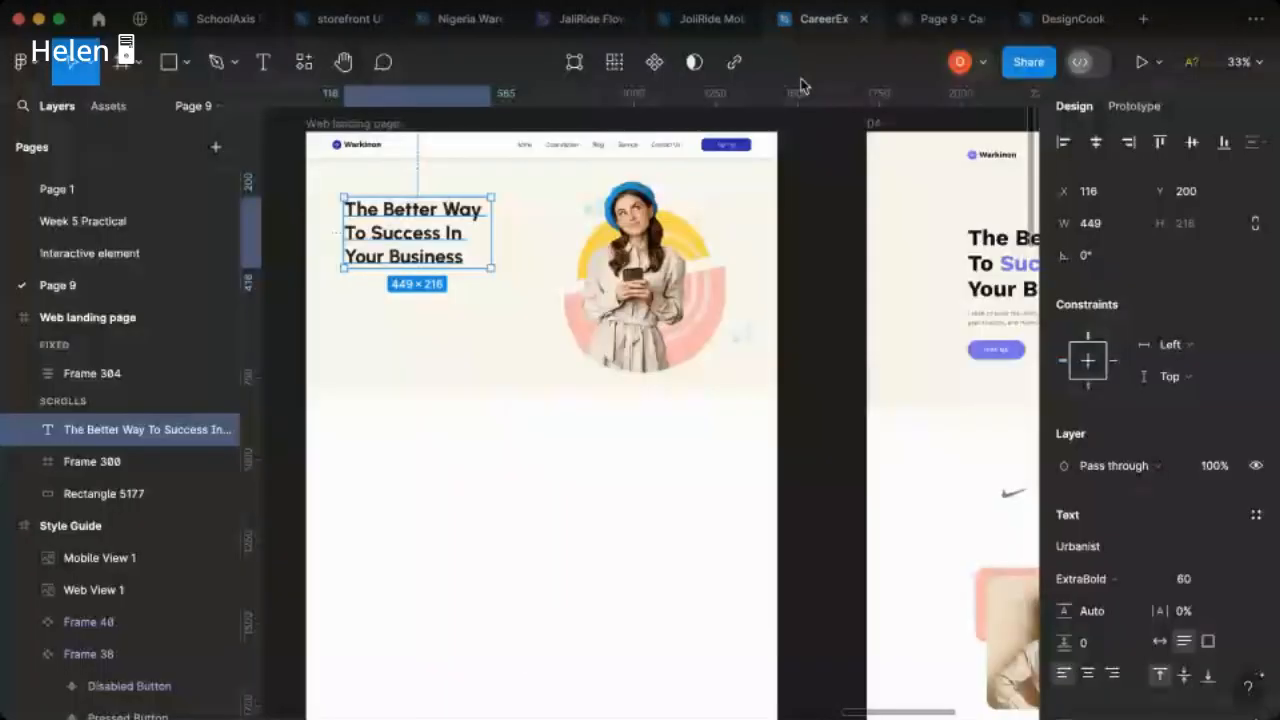
click(1200, 580)
text(64)
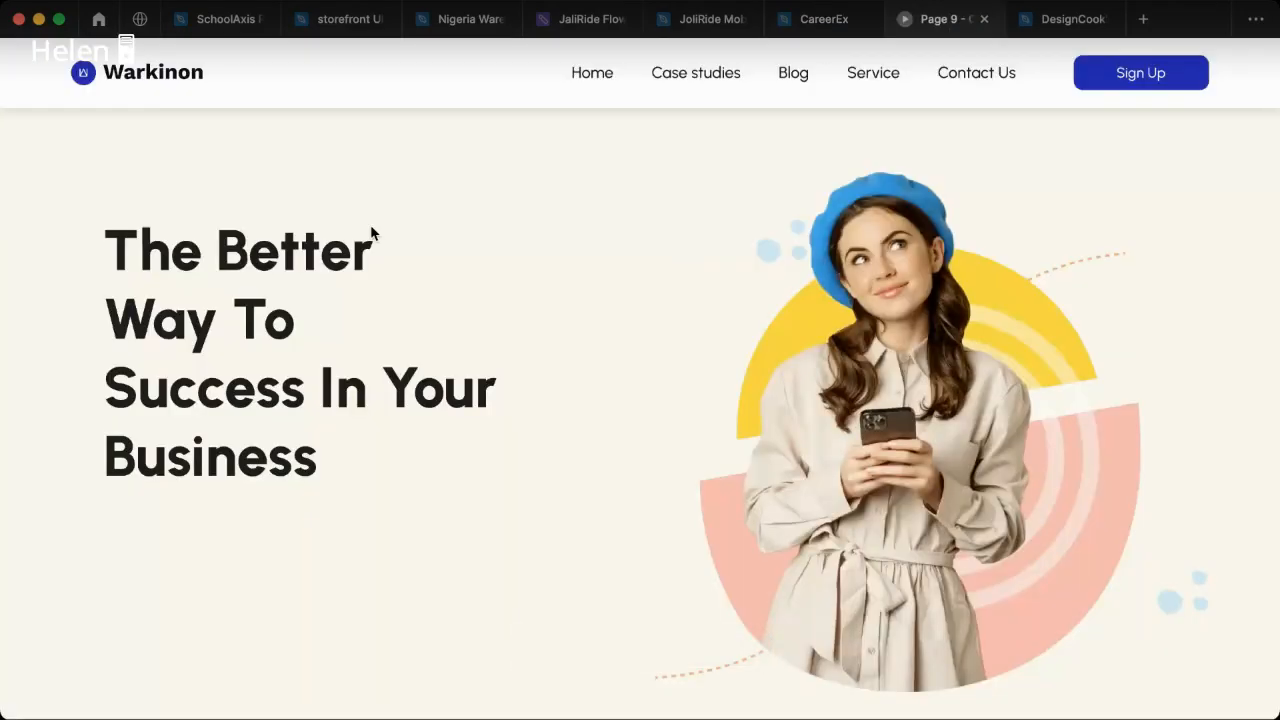
key(ctrl+shift+Tab)
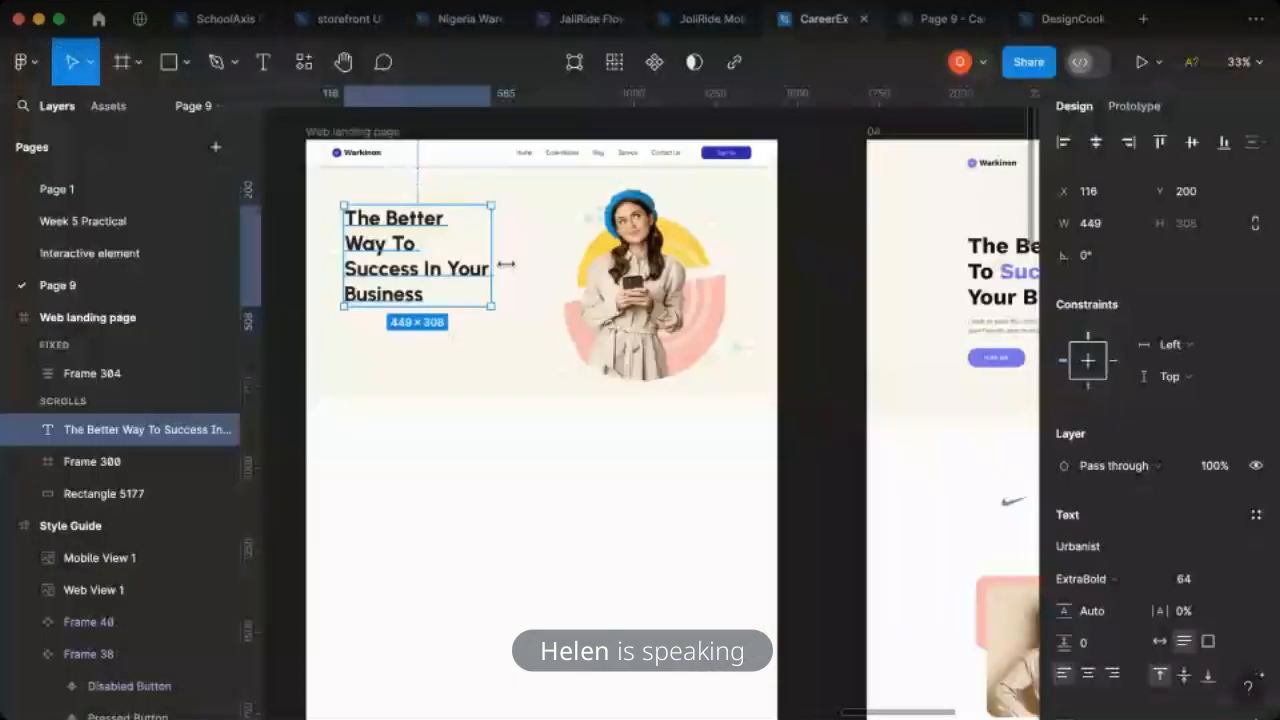
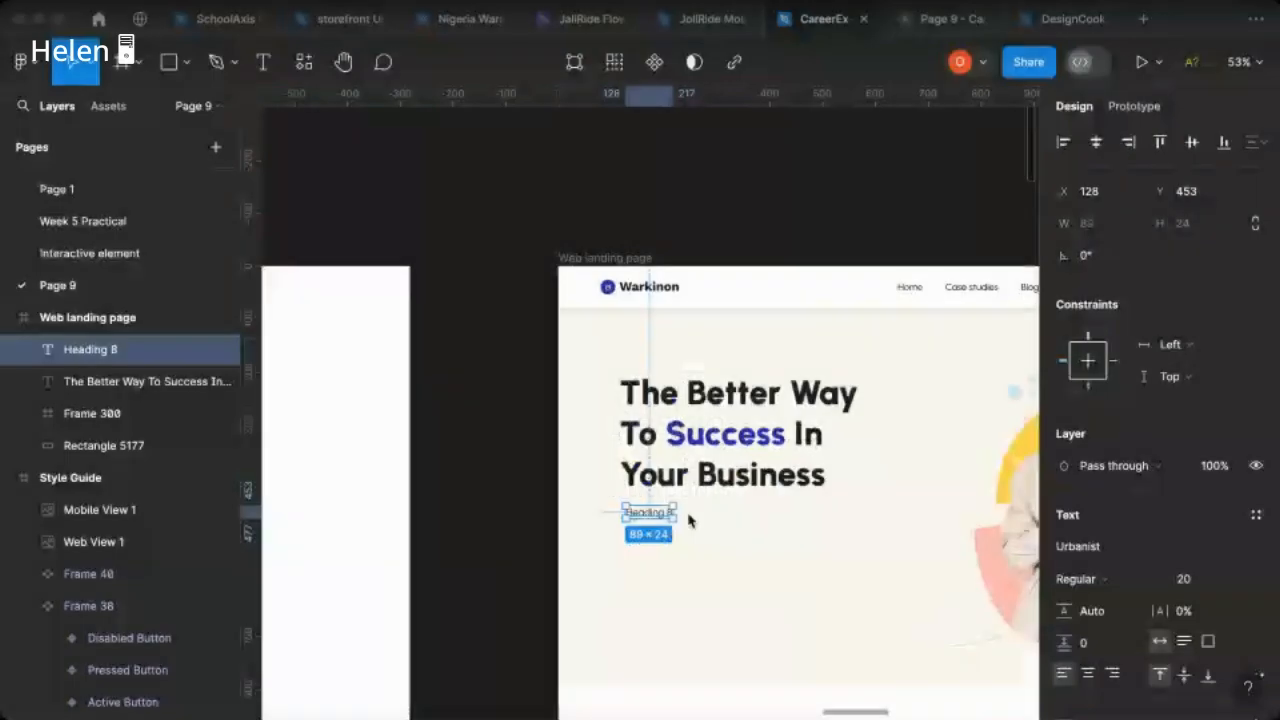
- Replace the Heading 8 placeholder below the hero heading with Lorem Ipsum text from the Content Reel plugin
scroll(689, 520, right, 5)
scroll(717, 519, right, 2)
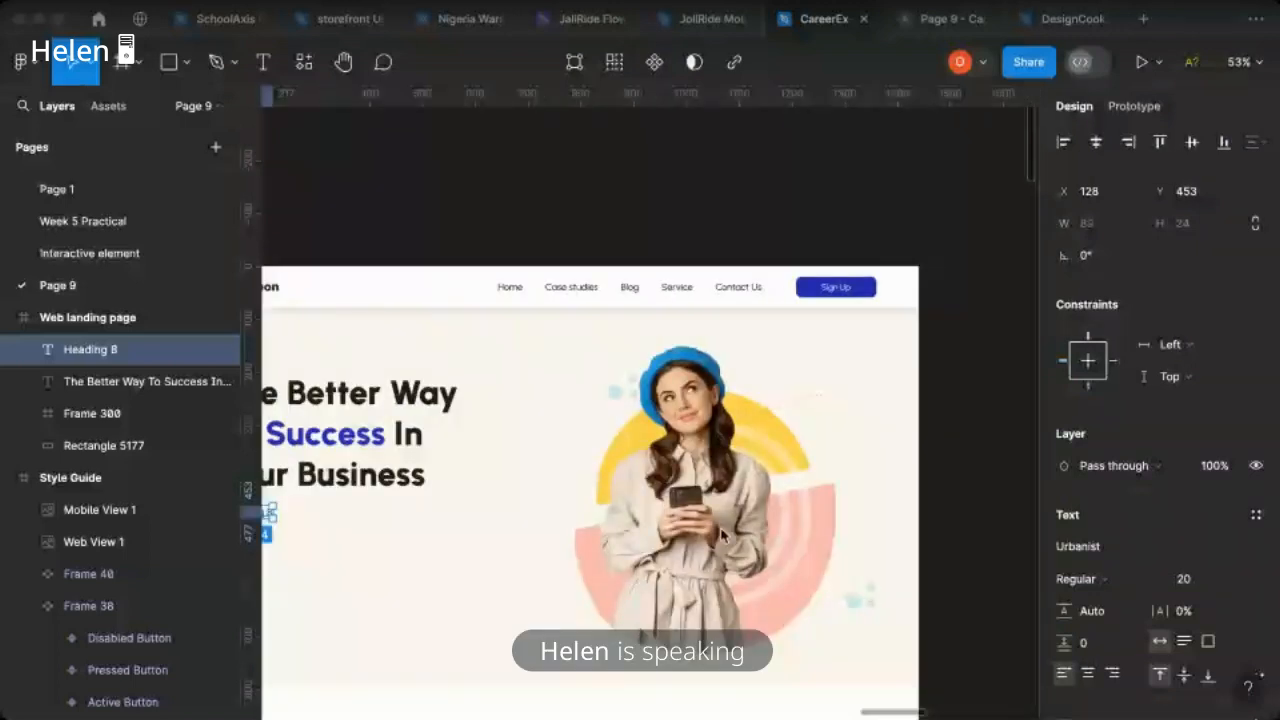
scroll(722, 535, left, 7)
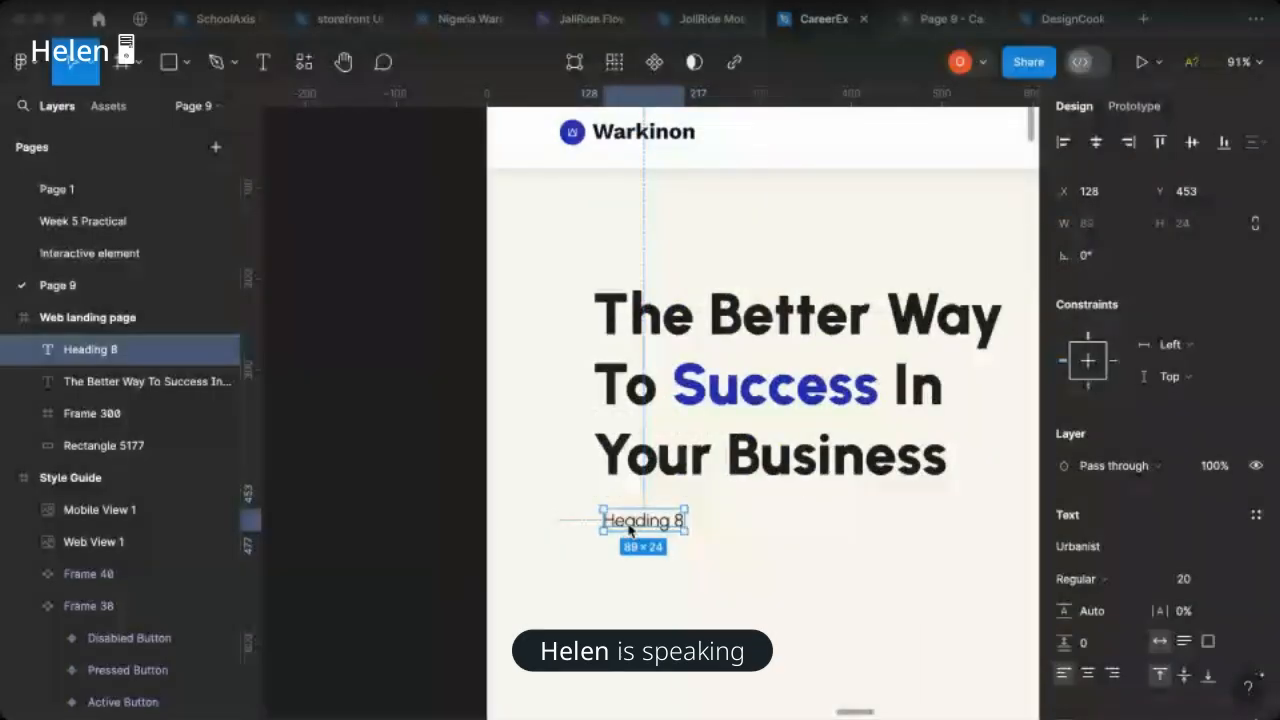
right_click(630, 530)
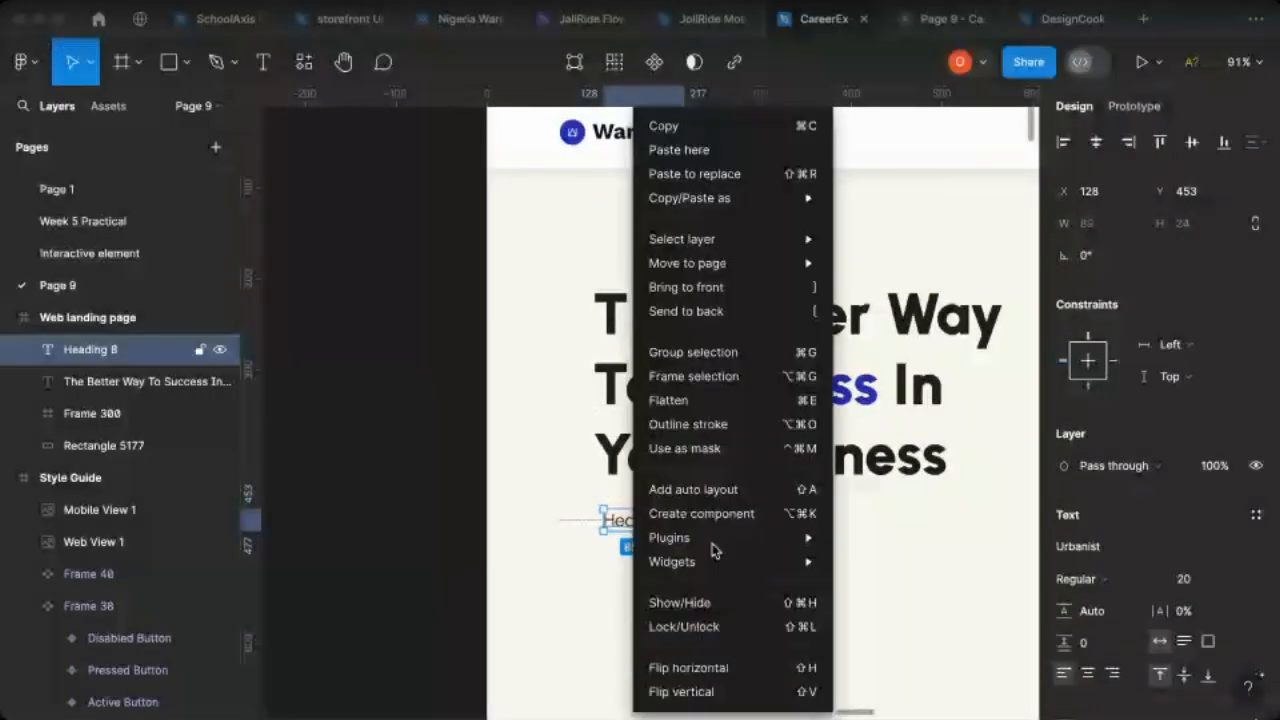
mouse_move(806, 541)
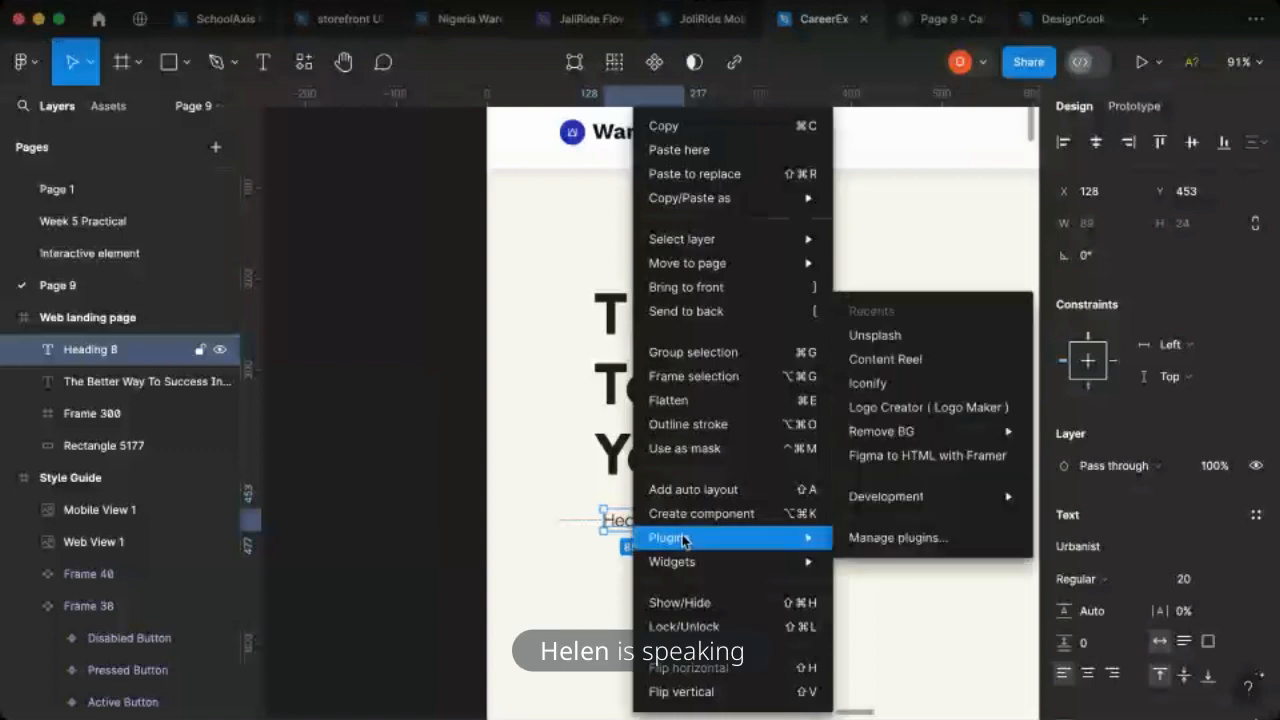
click(917, 369)
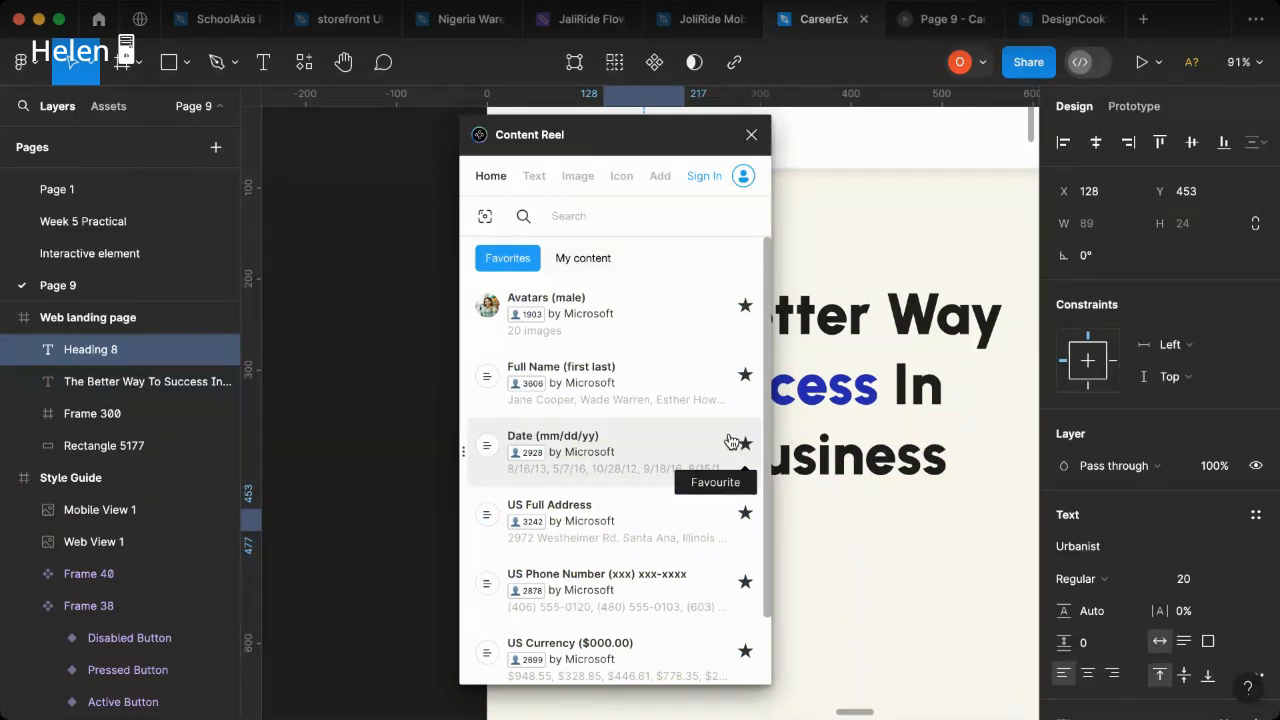
click(534, 180)
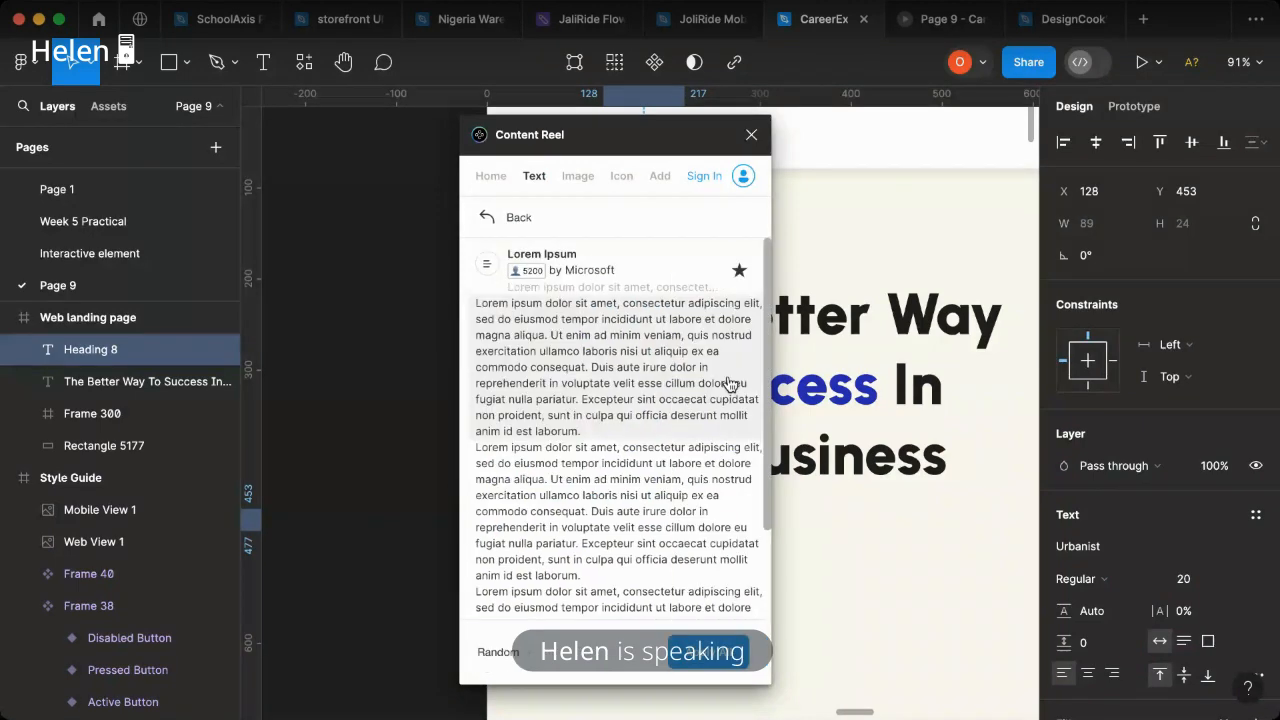
click(584, 340)
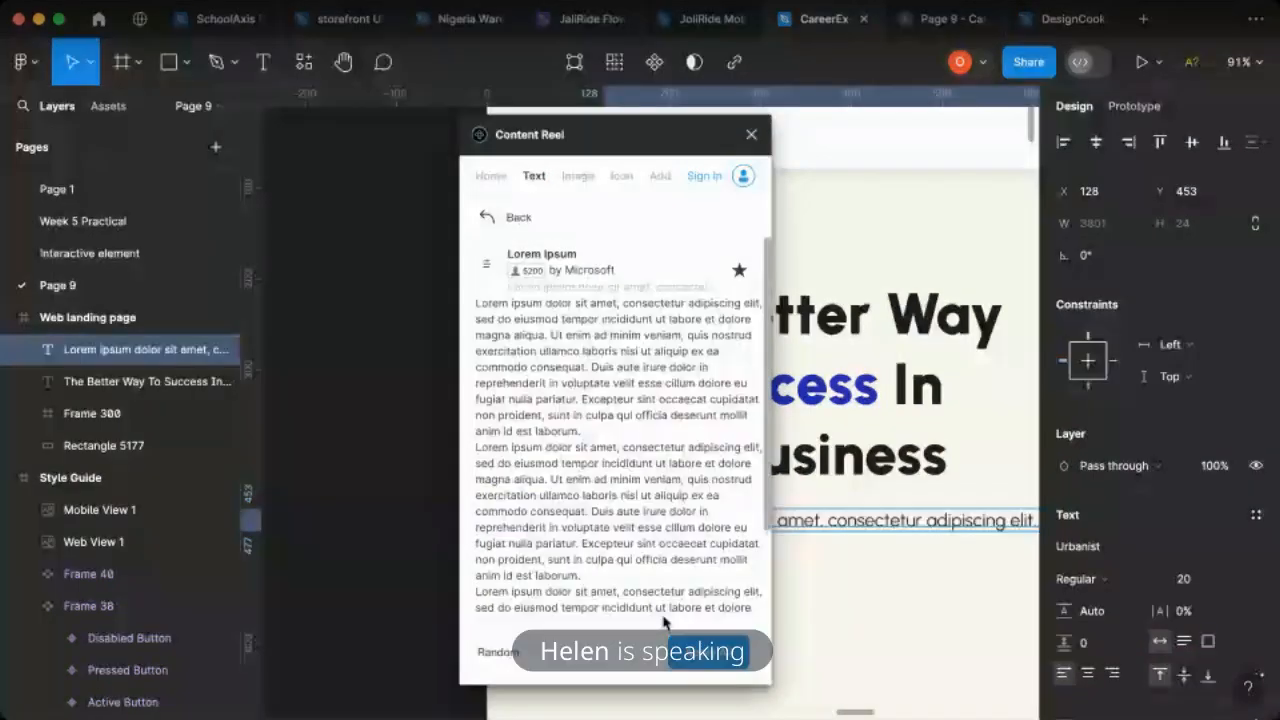
click(751, 134)
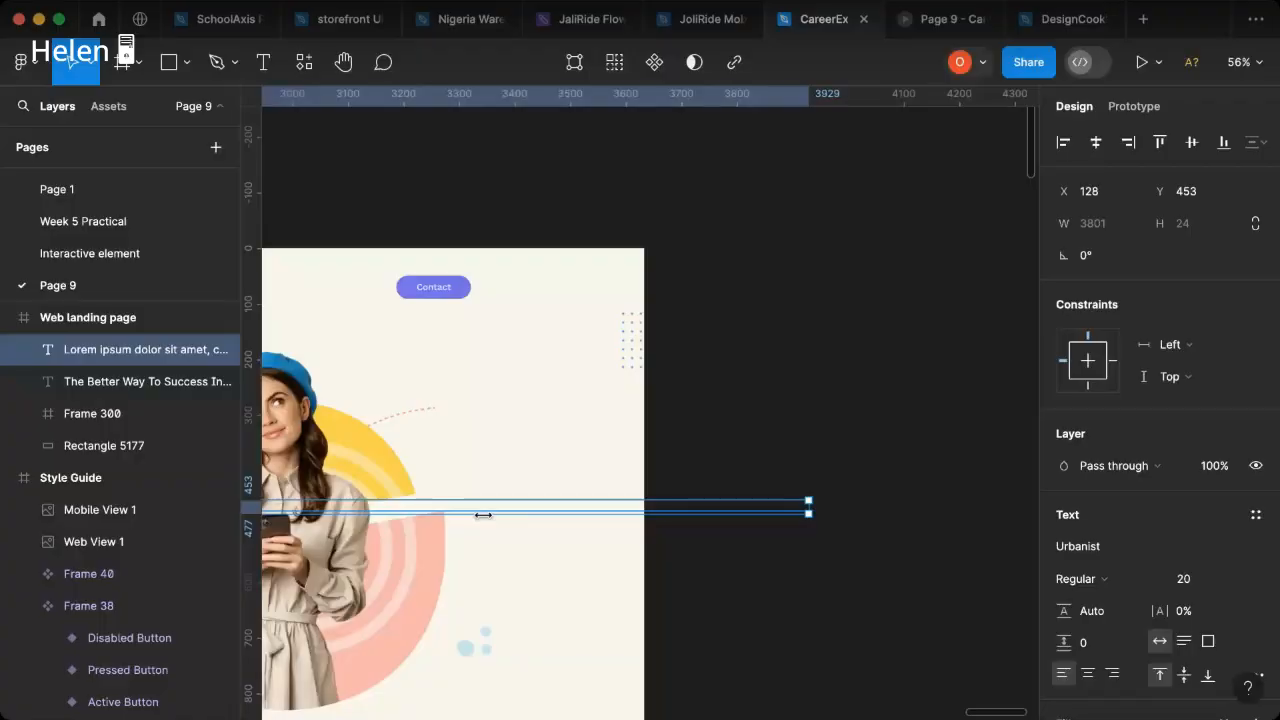
- Narrow the Lorem ipsum text box to 406 wide and delete all text after the first sentence ending in "magna aliqua."
drag(483, 515, 275, 533)
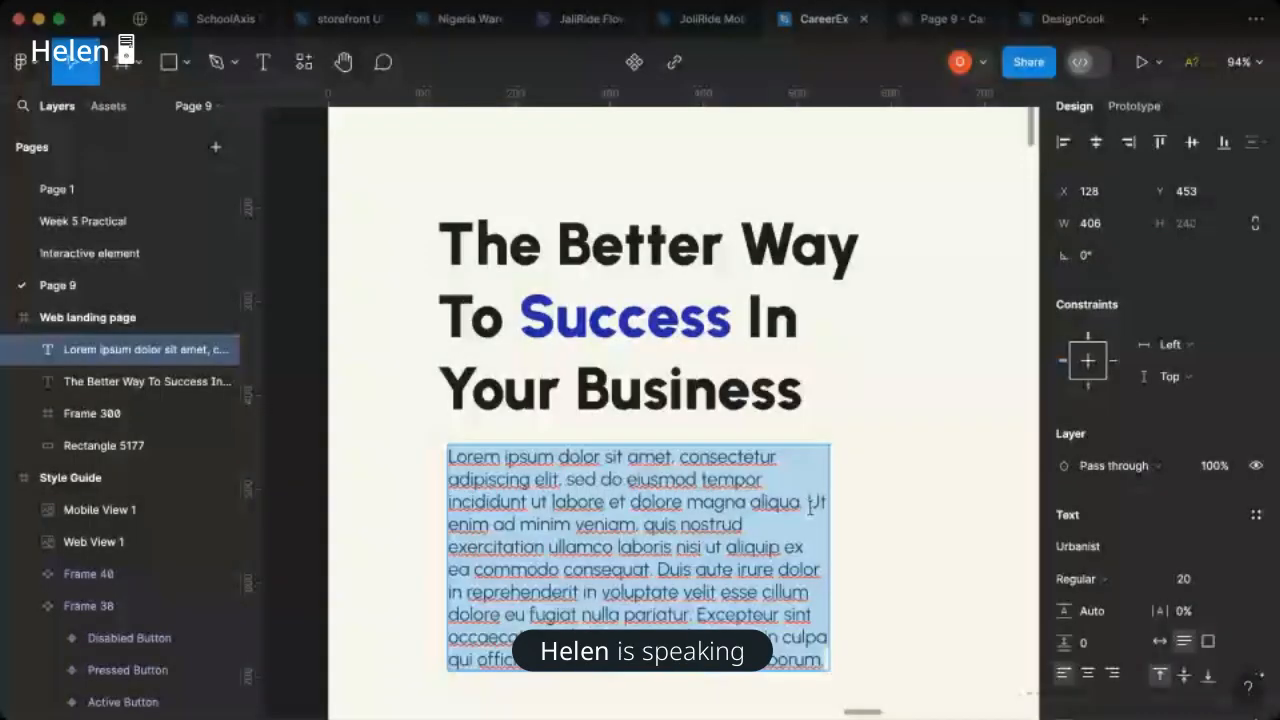
key(BackSpace)
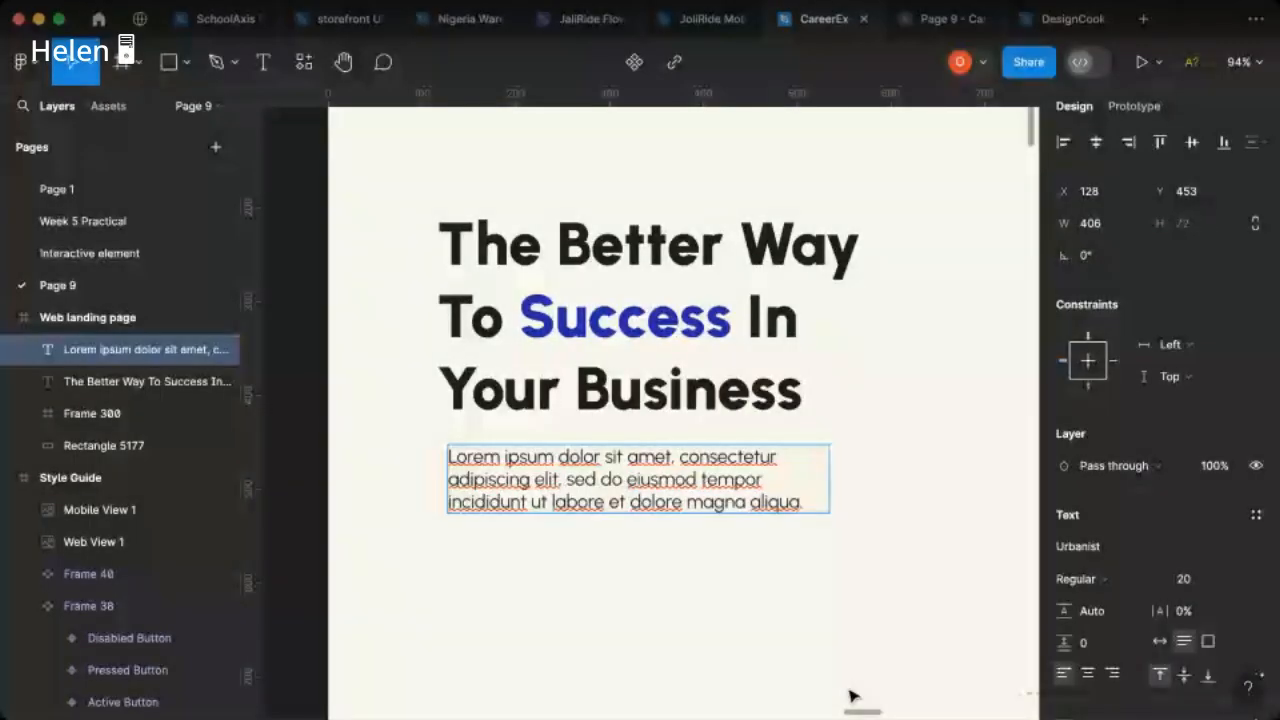
key(Escape)
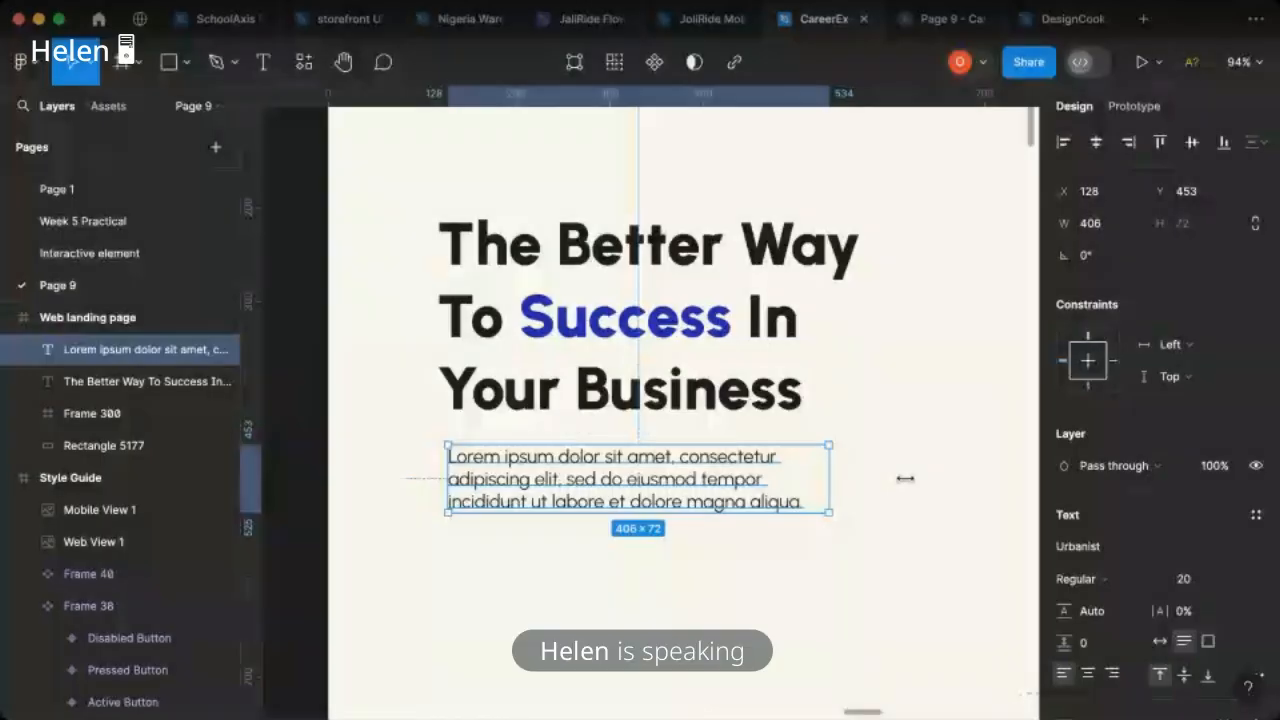
- Widen the hero paragraph to 551 so it runs on two lines, and left-align it with the heading
drag(831, 479, 906, 478)
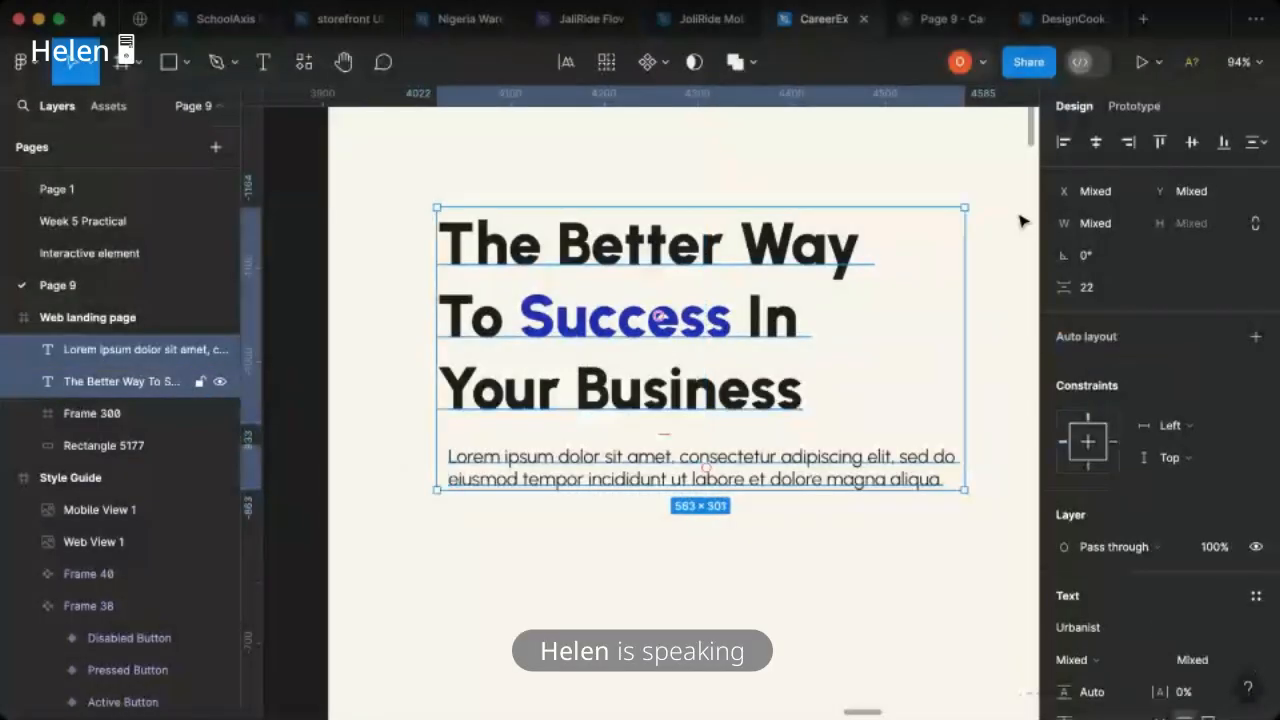
click(1063, 142)
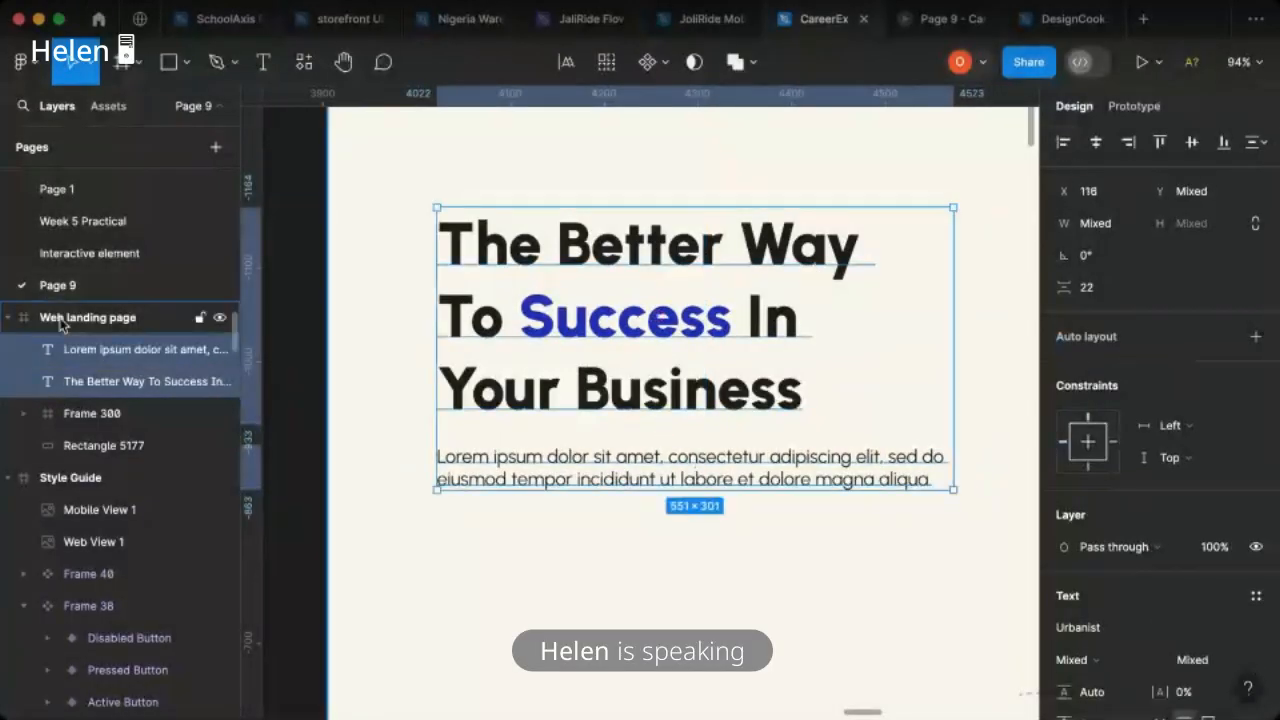
click(248, 322)
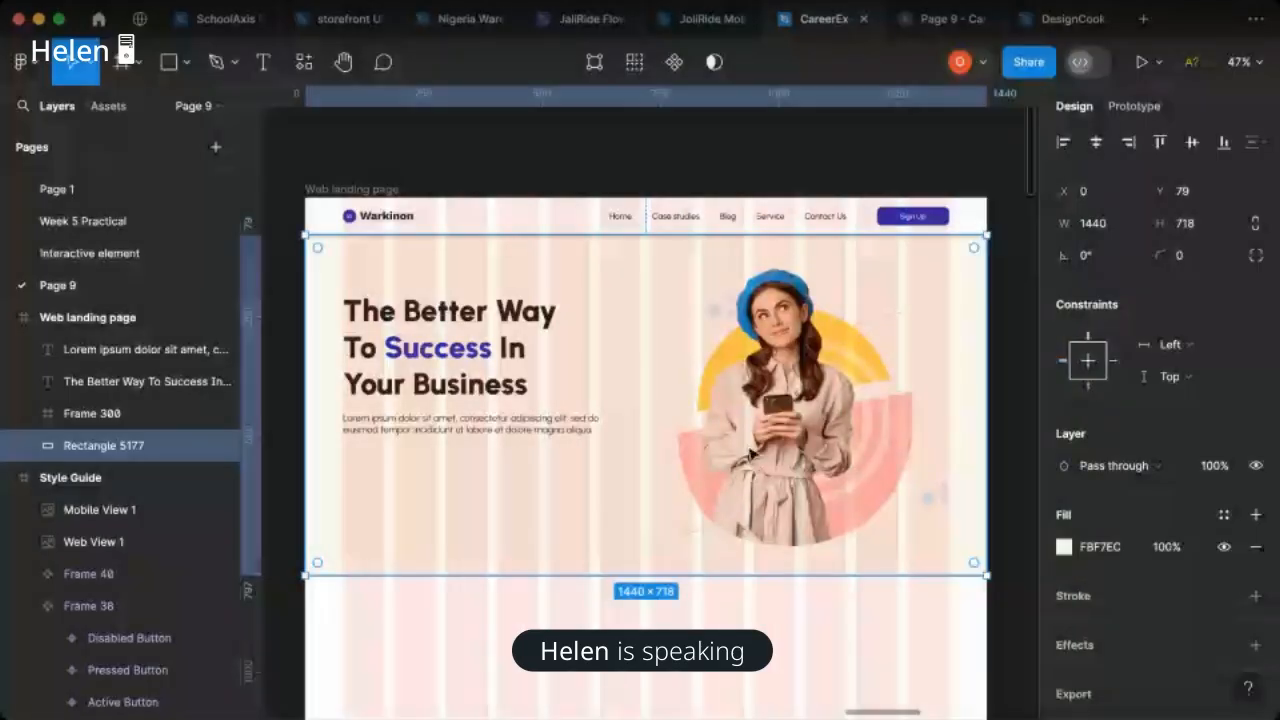
- Copy the Hover Button from the Style Guide into the hero section below the Lorem ipsum paragraph
scroll(750, 453, right, 10)
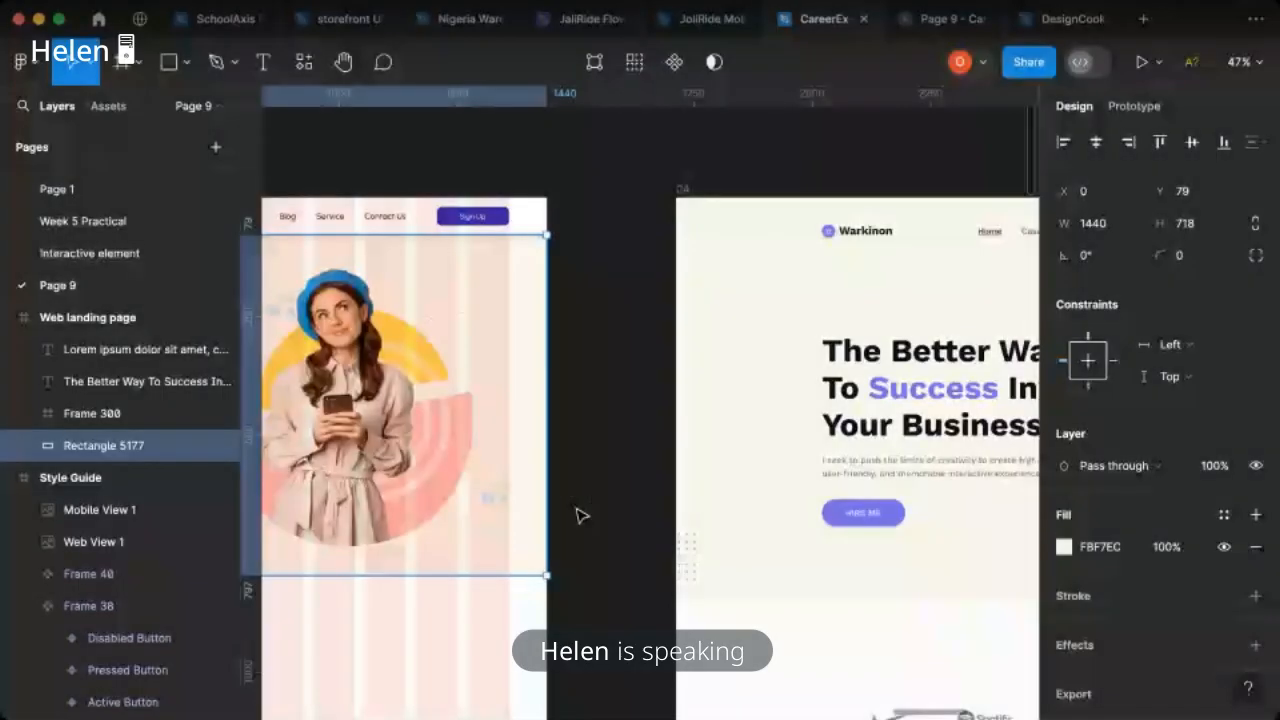
scroll(580, 517, left, 4)
scroll(585, 408, down, 3)
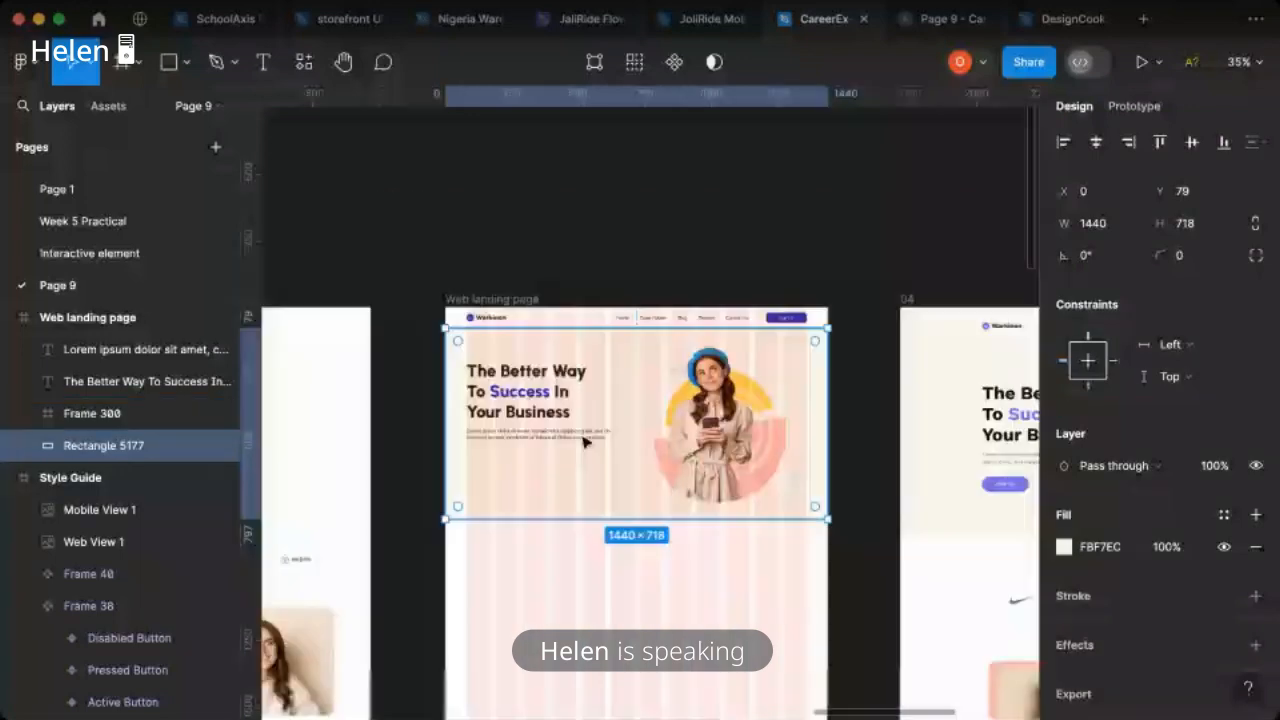
scroll(546, 519, left, 7)
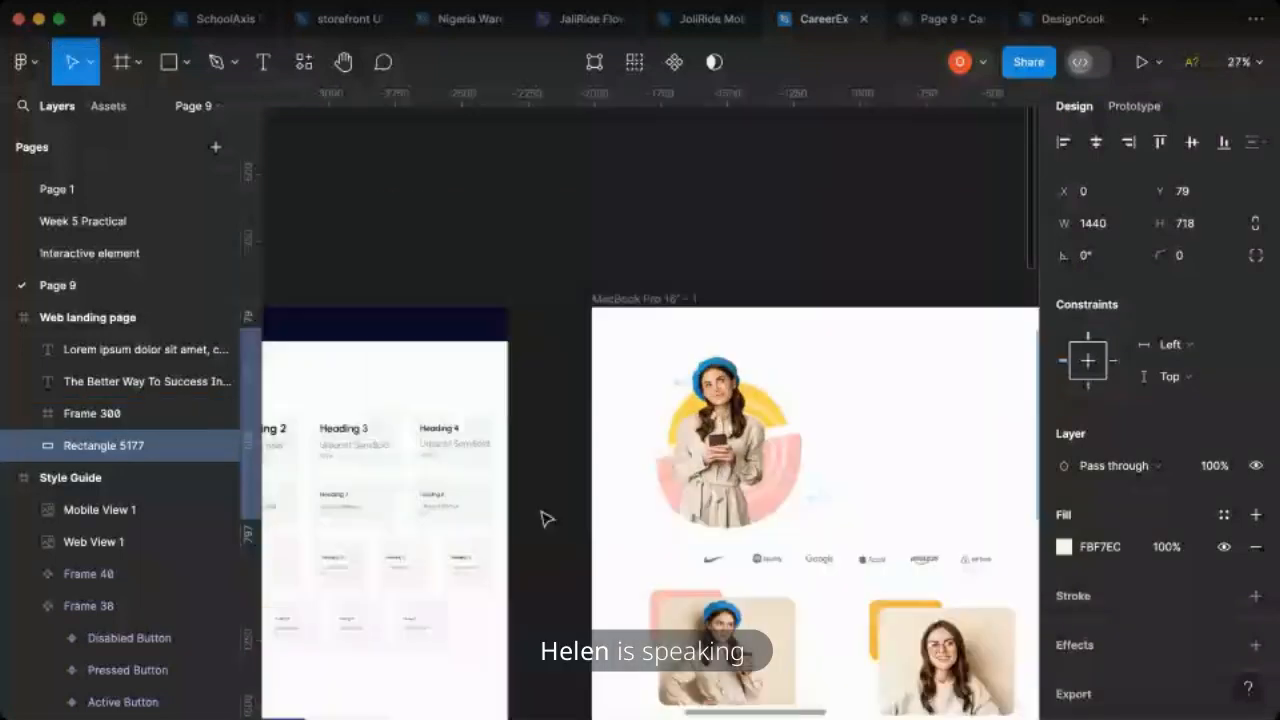
scroll(546, 519, down, 3)
scroll(546, 519, left, 3)
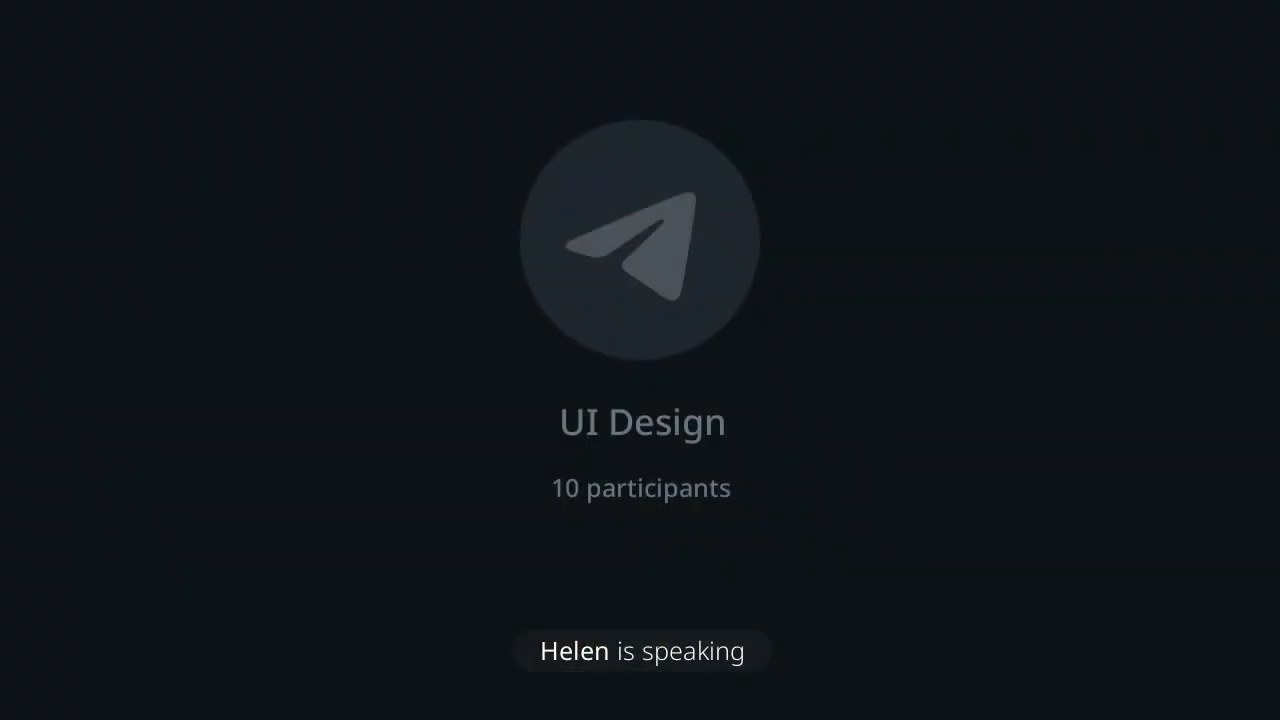
scroll(490, 580, down, 3)
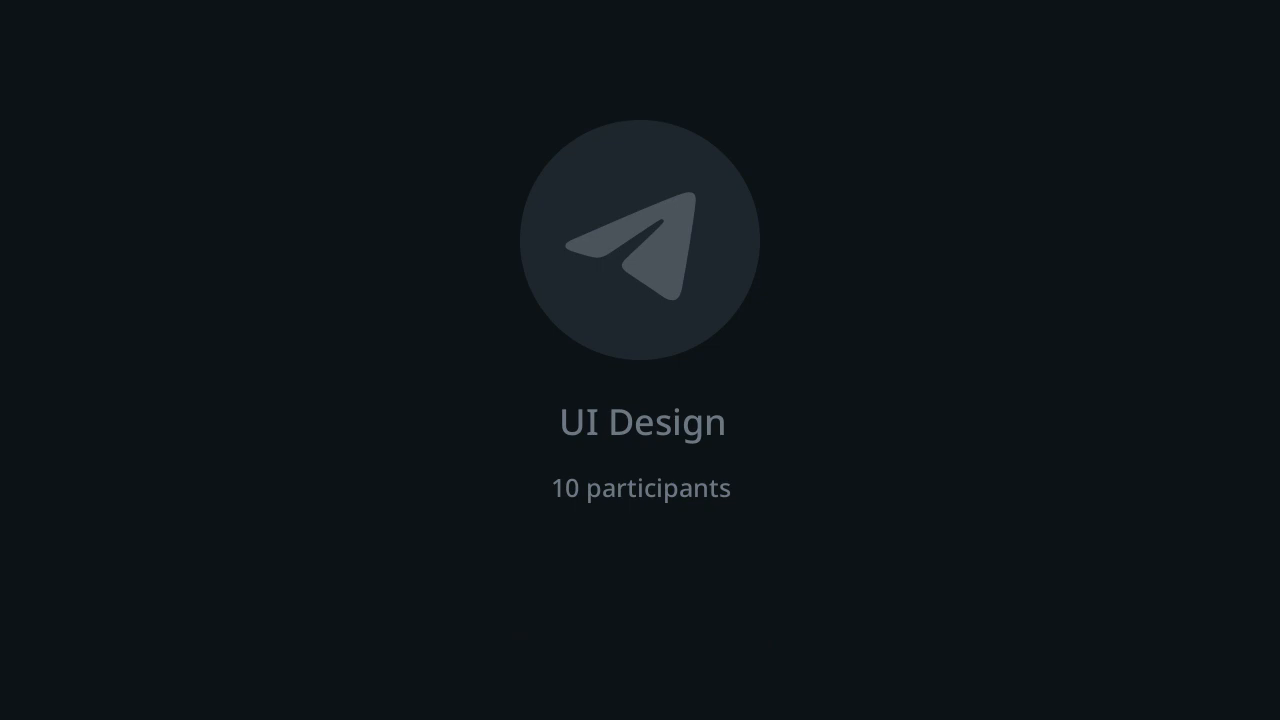
- Adjust the height of the hero button and change its label to "Hire Me"
click(1190, 255)
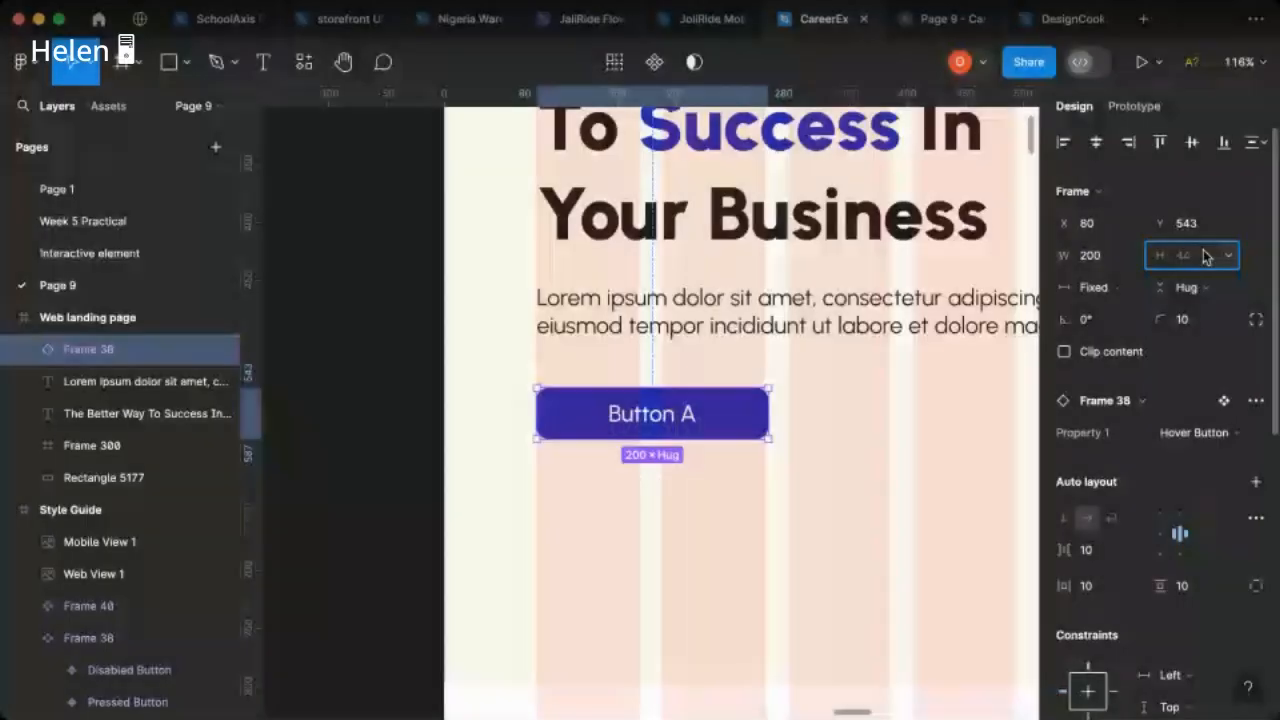
text(5)
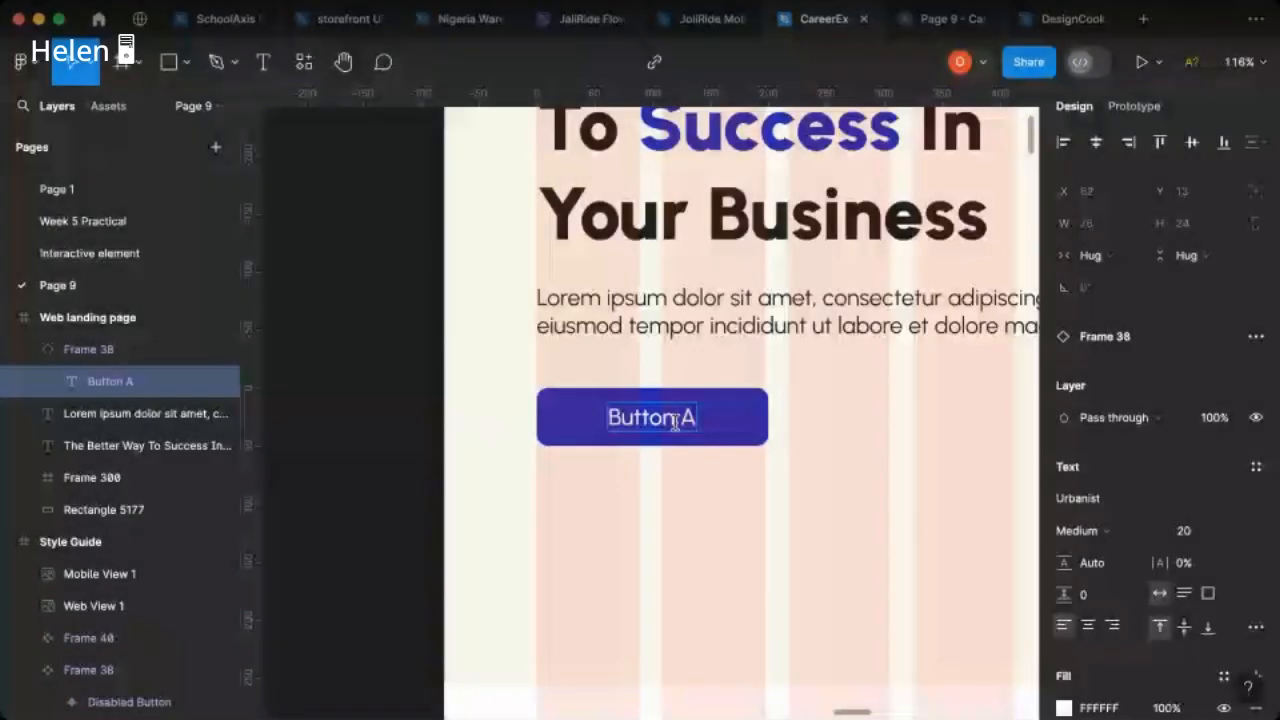
text(Hir)
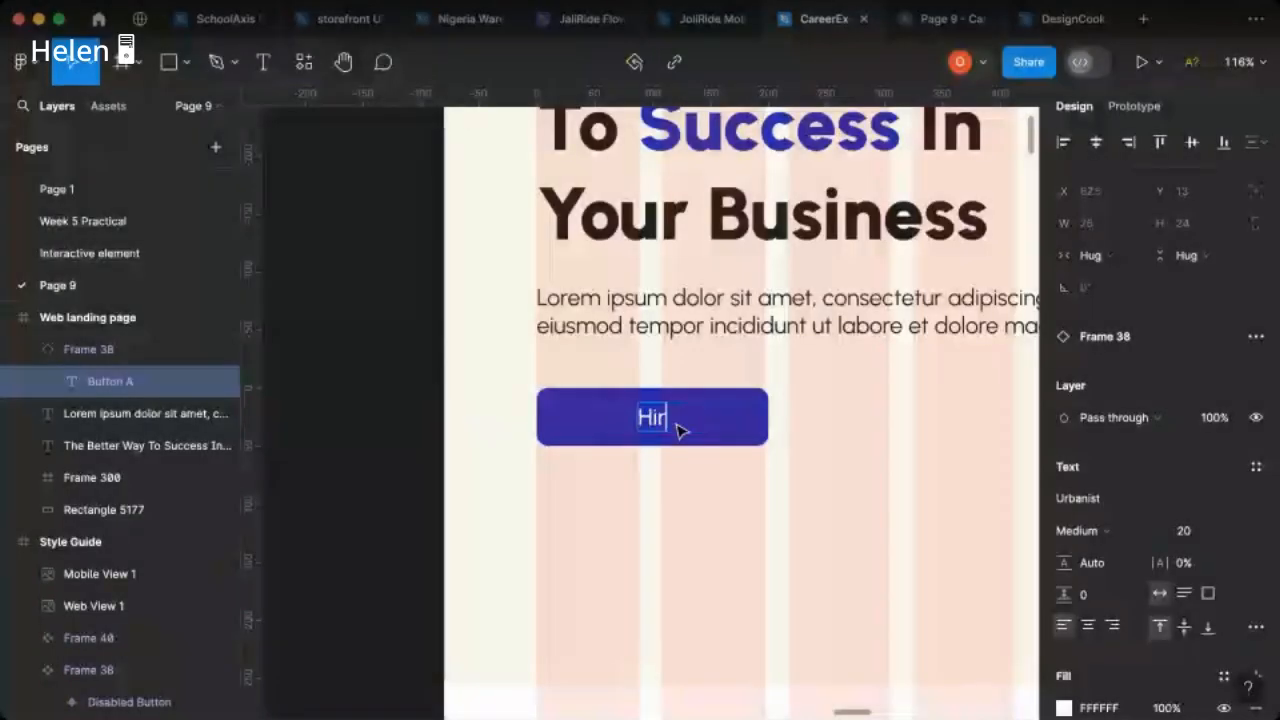
text(e Me)
key(Escape)
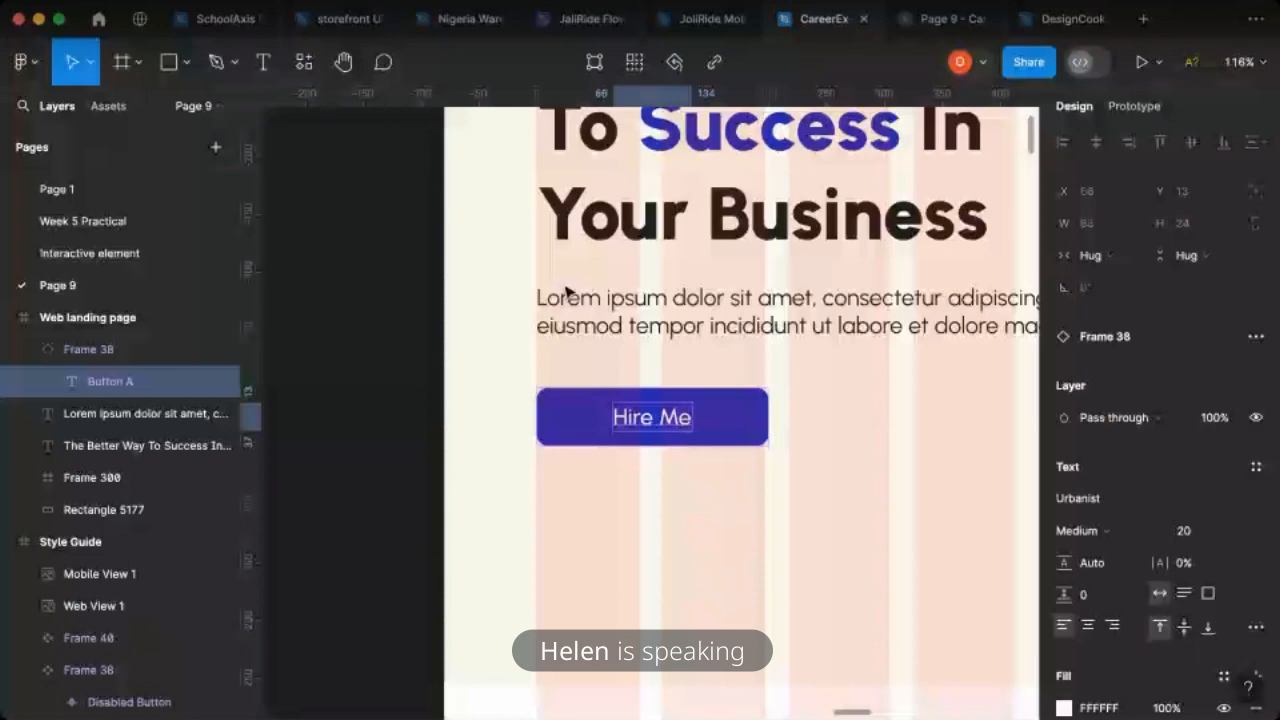
- Nest the hero content in auto layouts: heading with paragraph, that group with the Hire Me button, and the result with the illustration
key(shift+a)
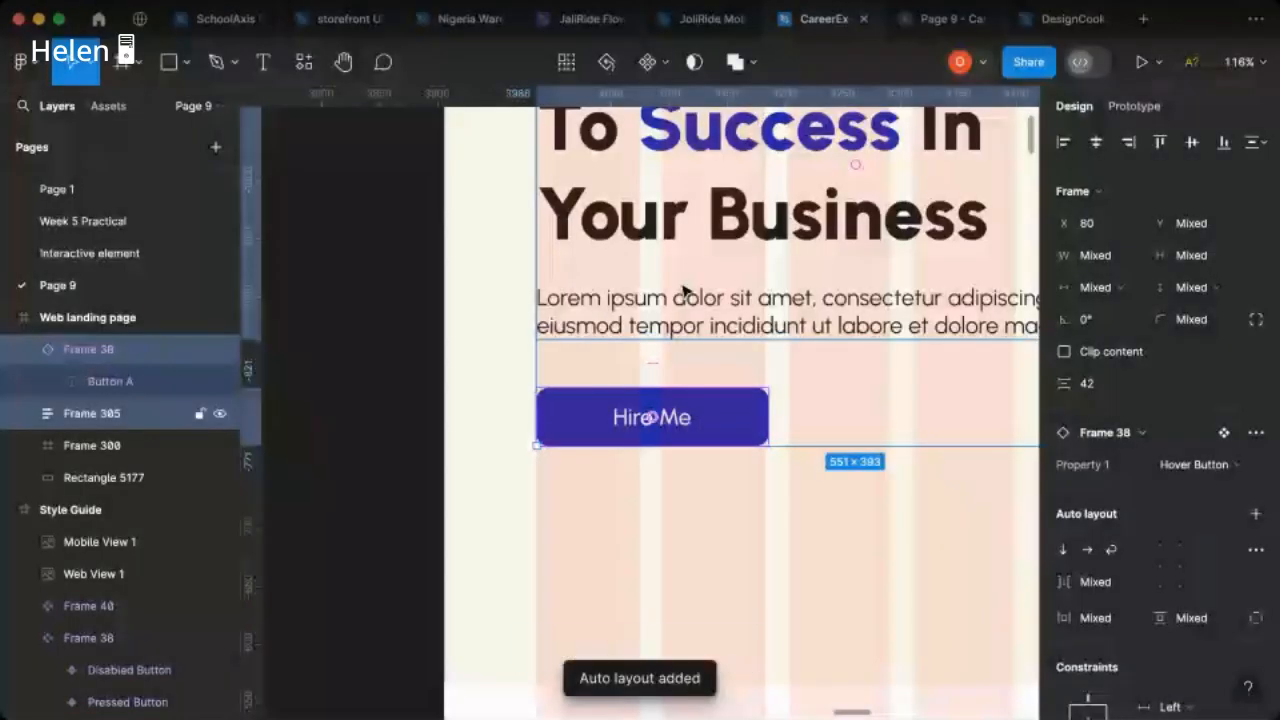
key(shift+a)
key(ctrl+Tab)
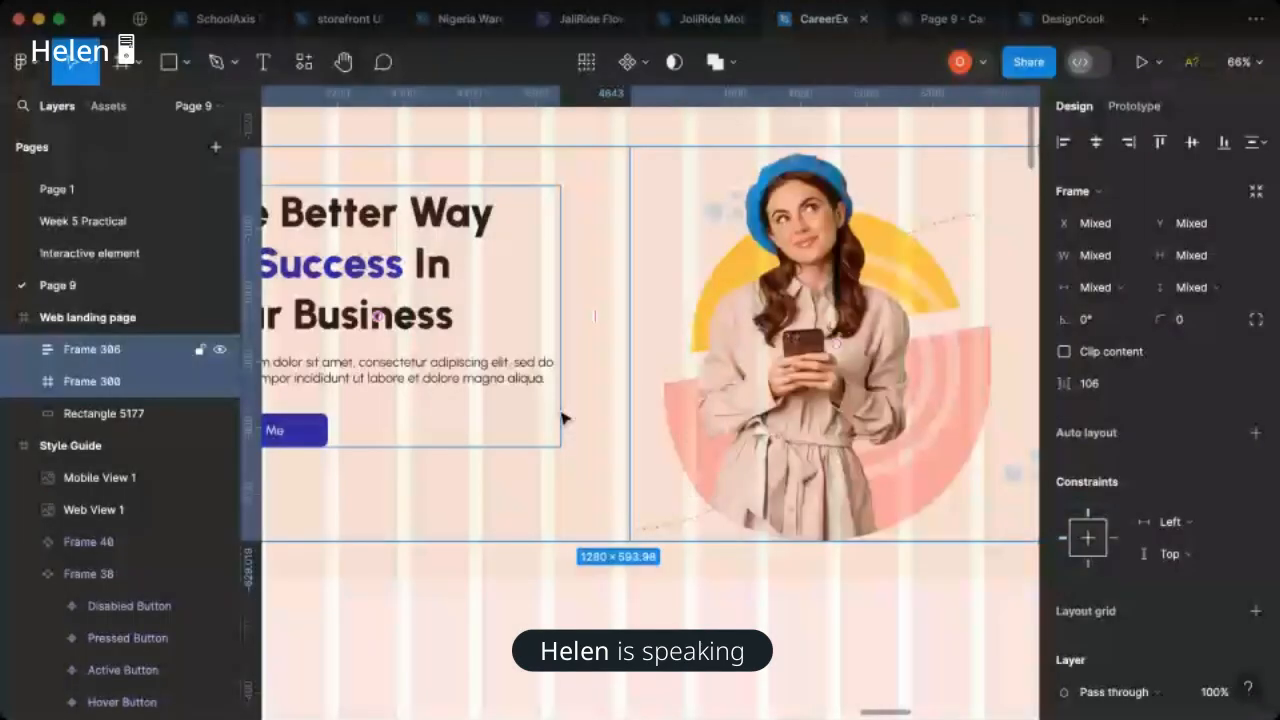
key(shift+a)
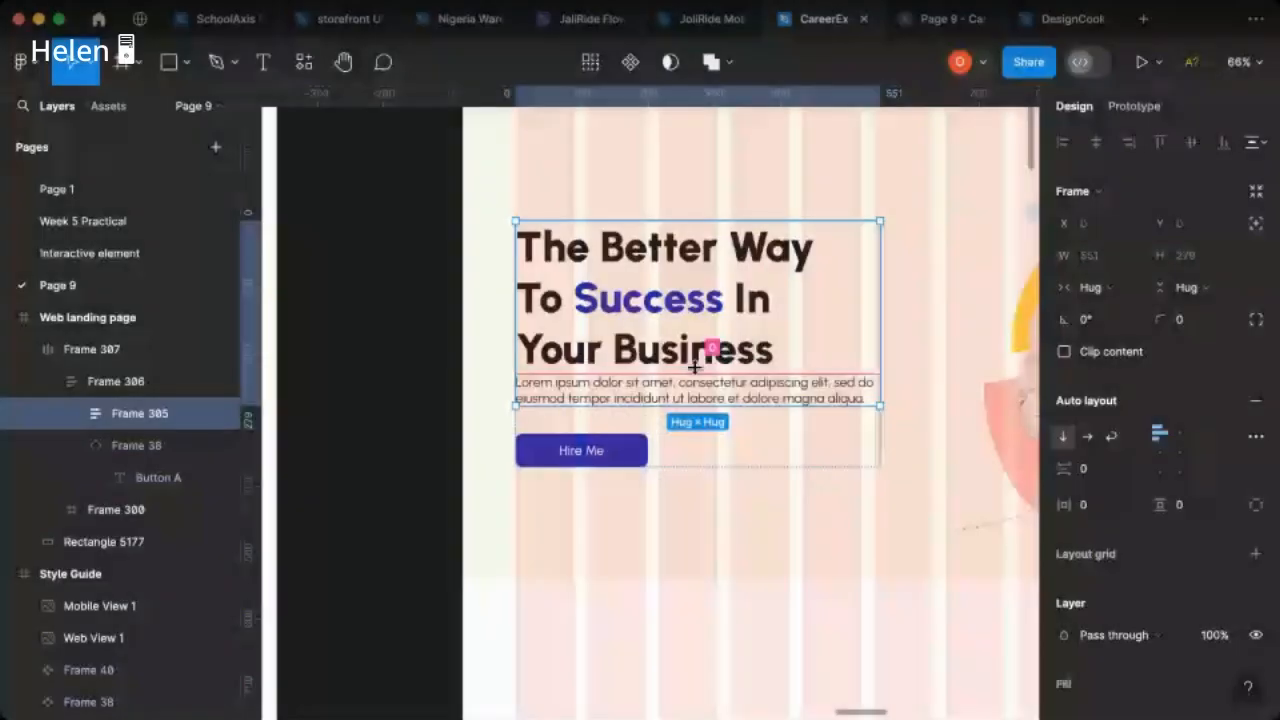
- Set the auto layout spacing to 15 between heading and paragraph and 37 between the text group and the Hire Me button
drag(694, 367, 694, 377)
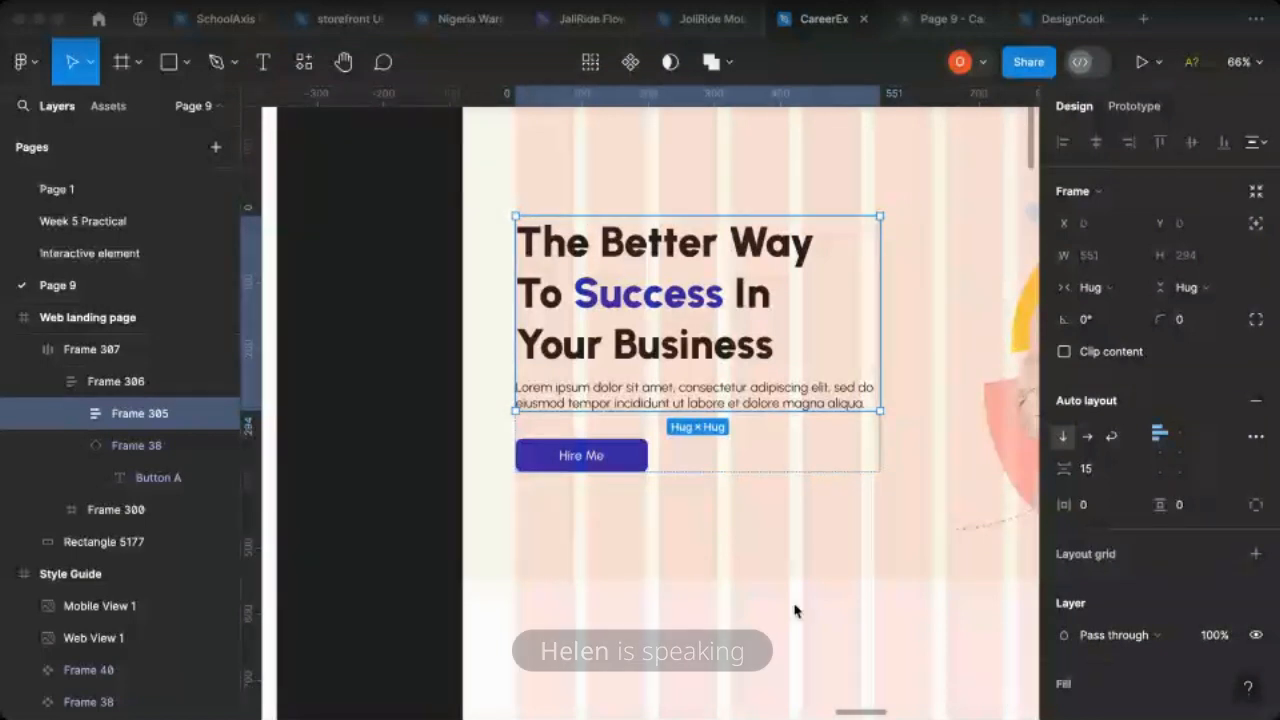
click(729, 466)
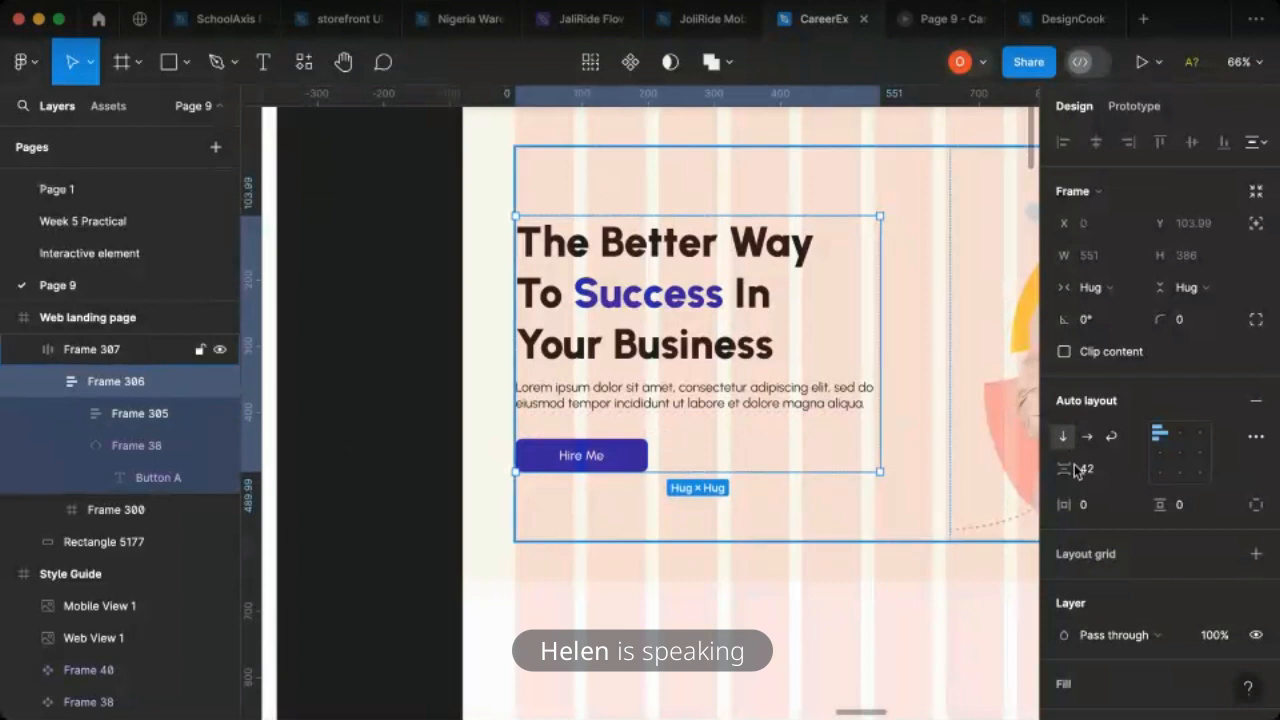
drag(1070, 467, 1065, 467)
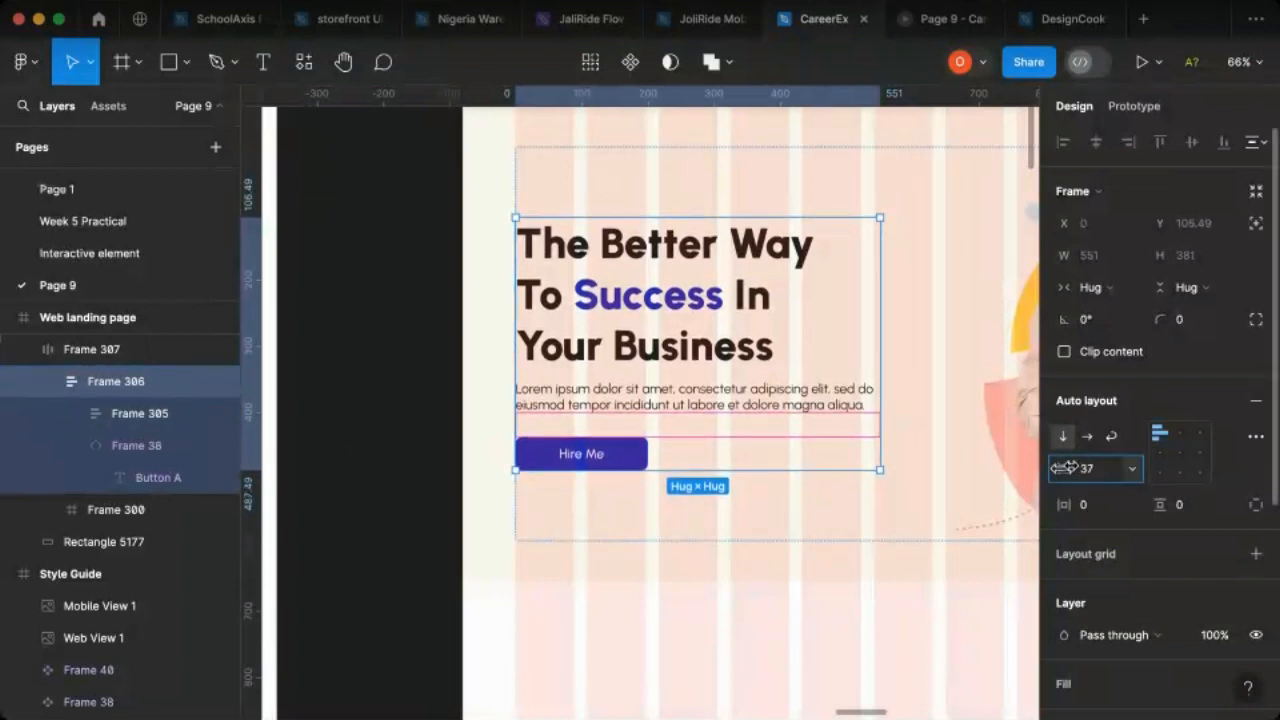
- Combine the cream background rectangle and the hero content into one auto layout frame, and check the page in the presentation
click(465, 410)
scroll(450, 418, down, 4)
scroll(470, 440, down, 3)
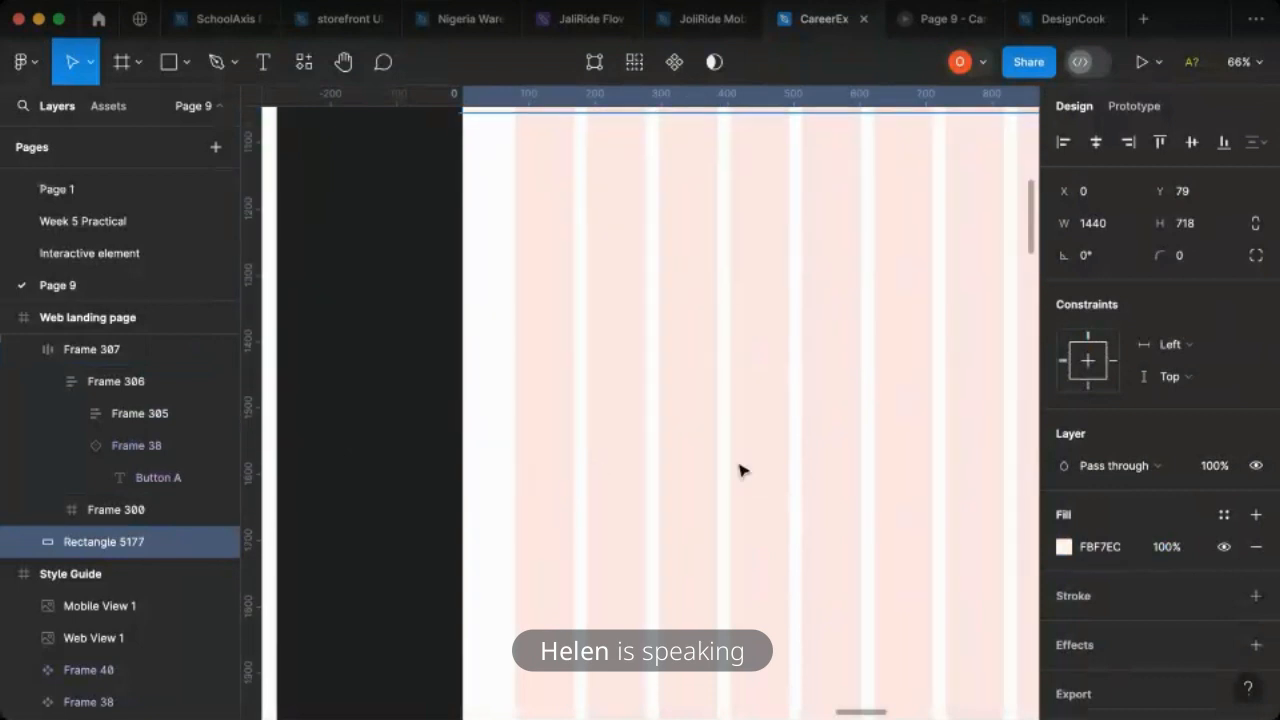
scroll(600, 462, up, 1)
scroll(616, 461, up, 3)
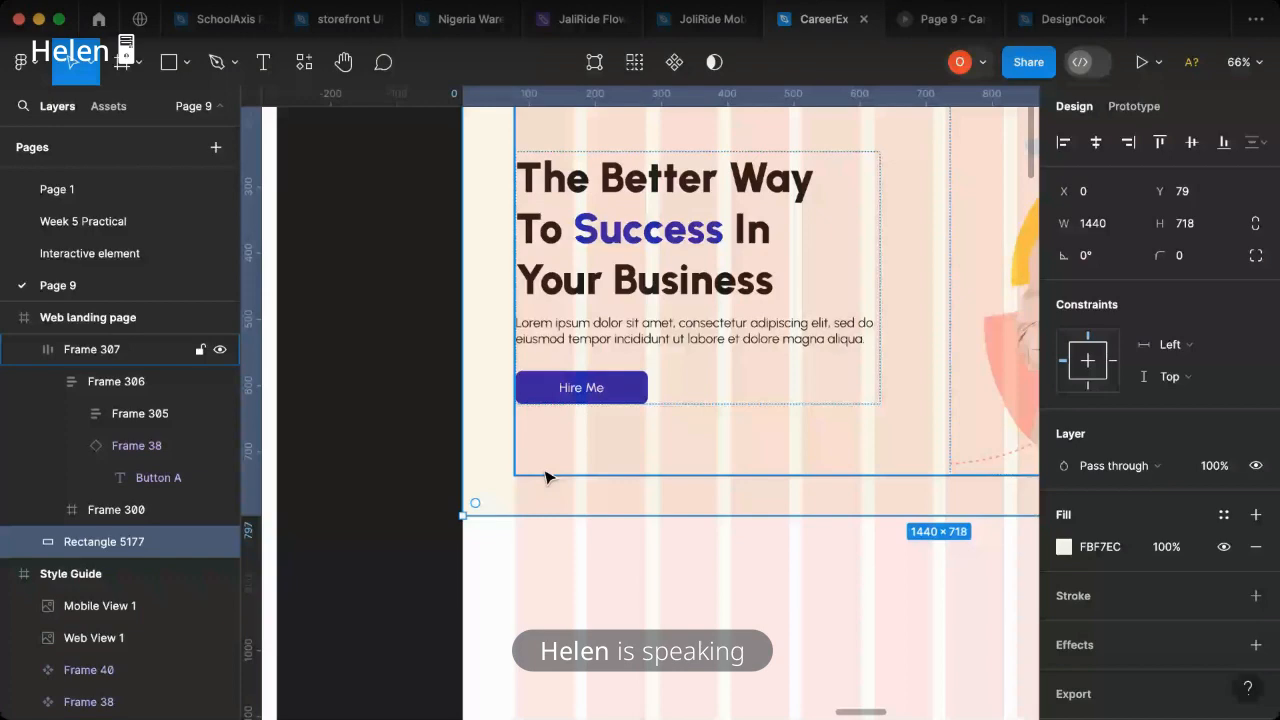
scroll(547, 477, down, 2)
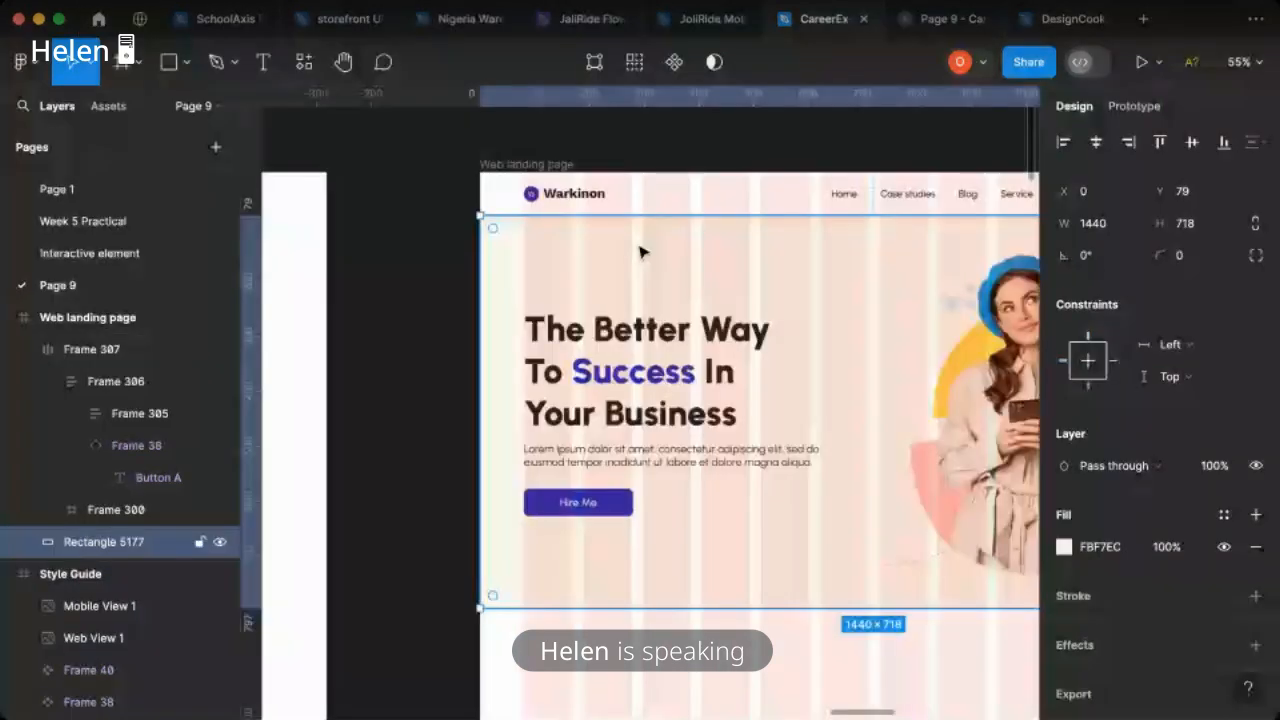
shift+click(667, 385)
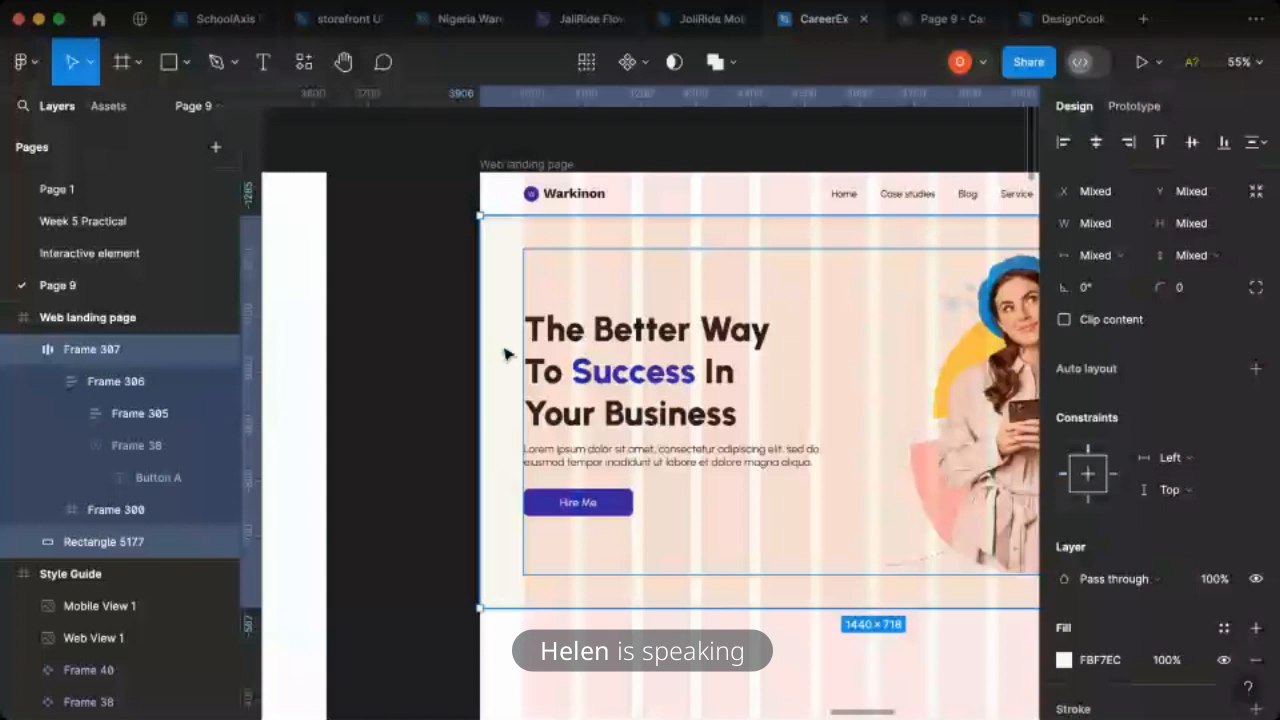
key(shift+a)
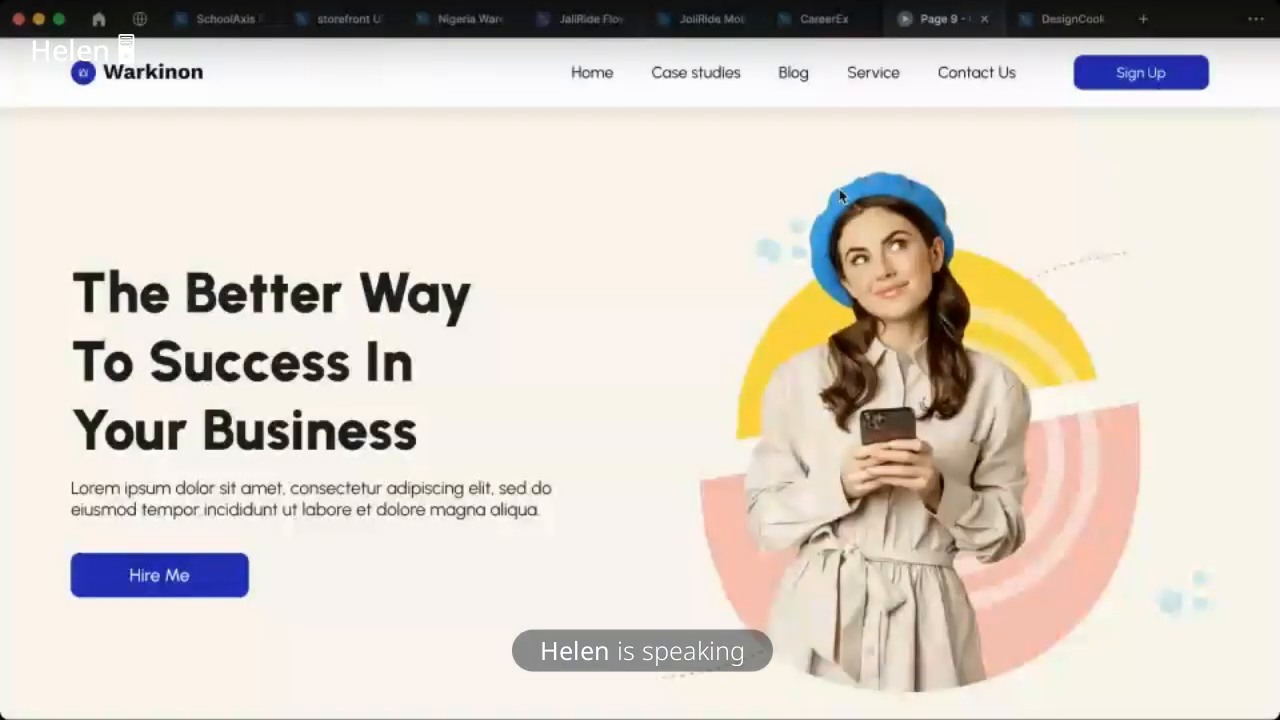
scroll(839, 189, down, 5)
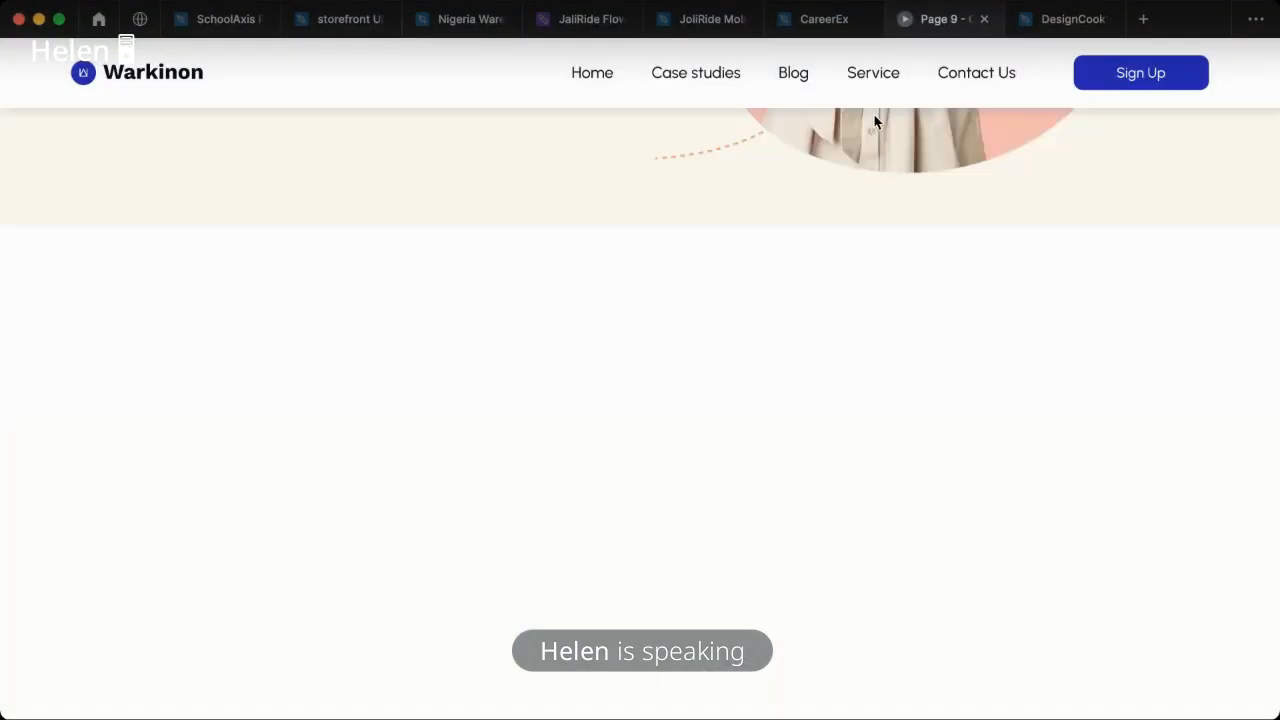
click(817, 30)
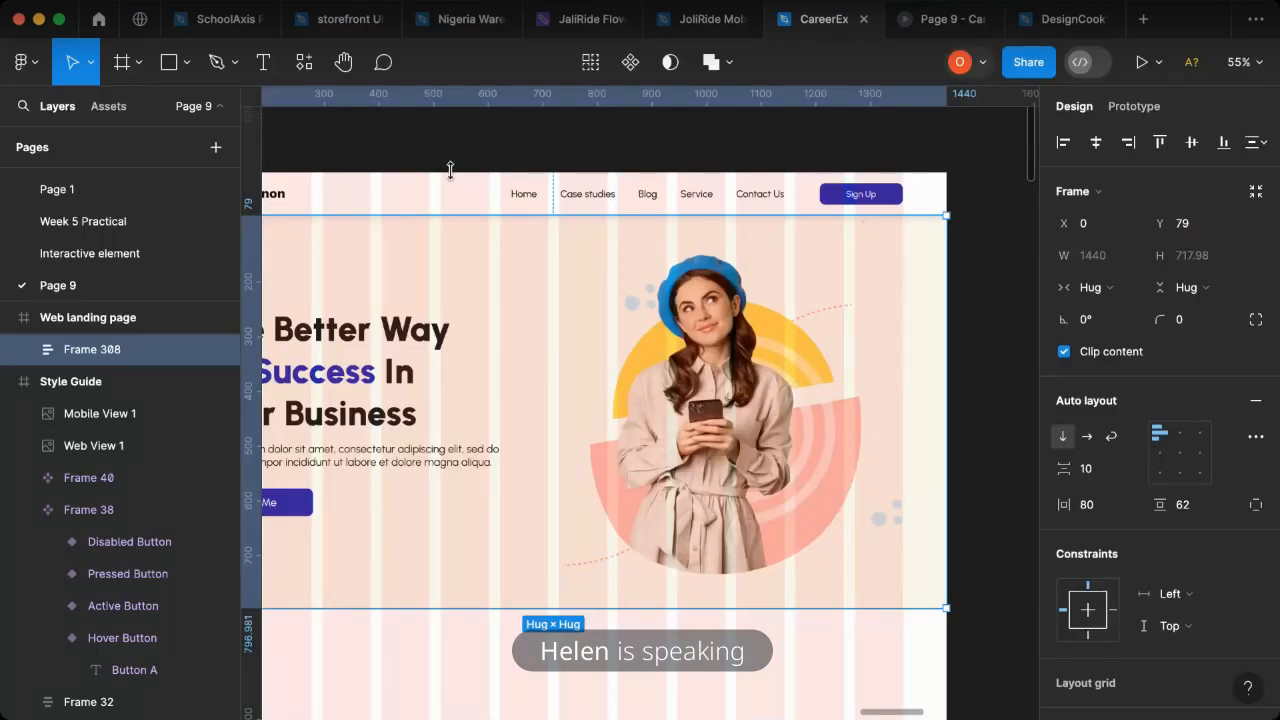
- Hide the 12-column layout grid of the Web landing page frame and check the page in the presentation
scroll(450, 170, left, 4)
click(393, 168)
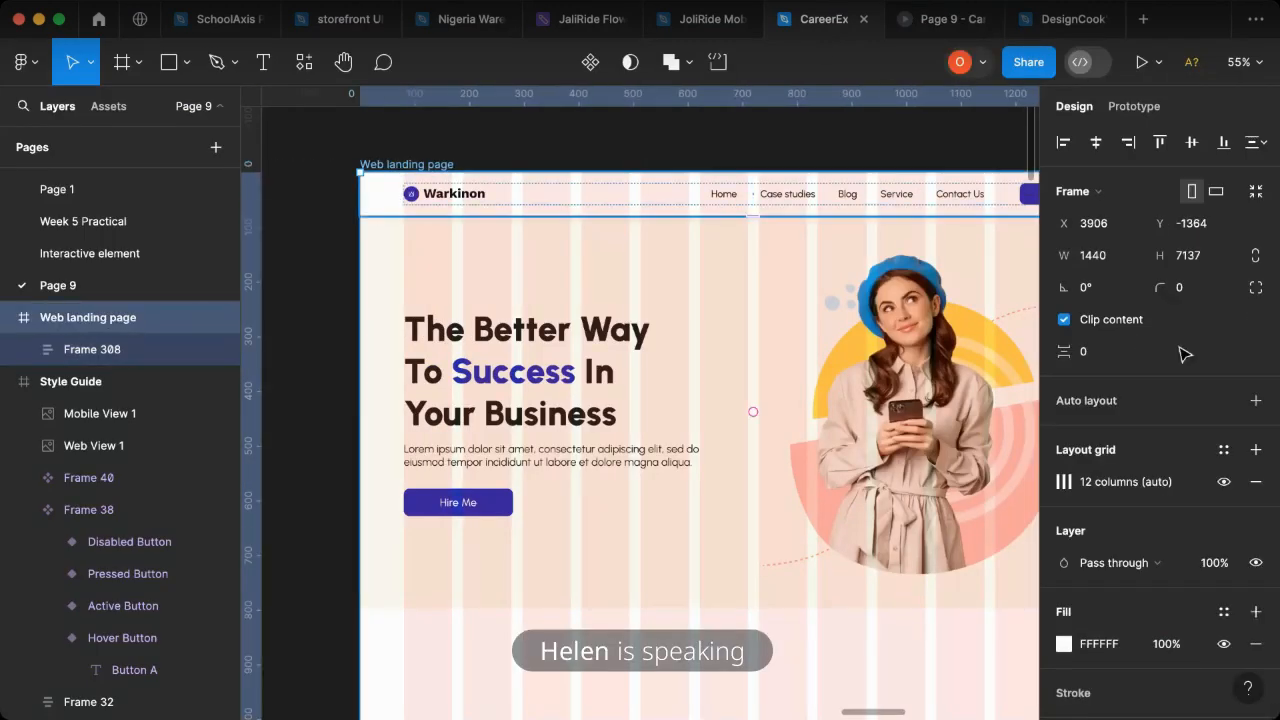
click(1224, 481)
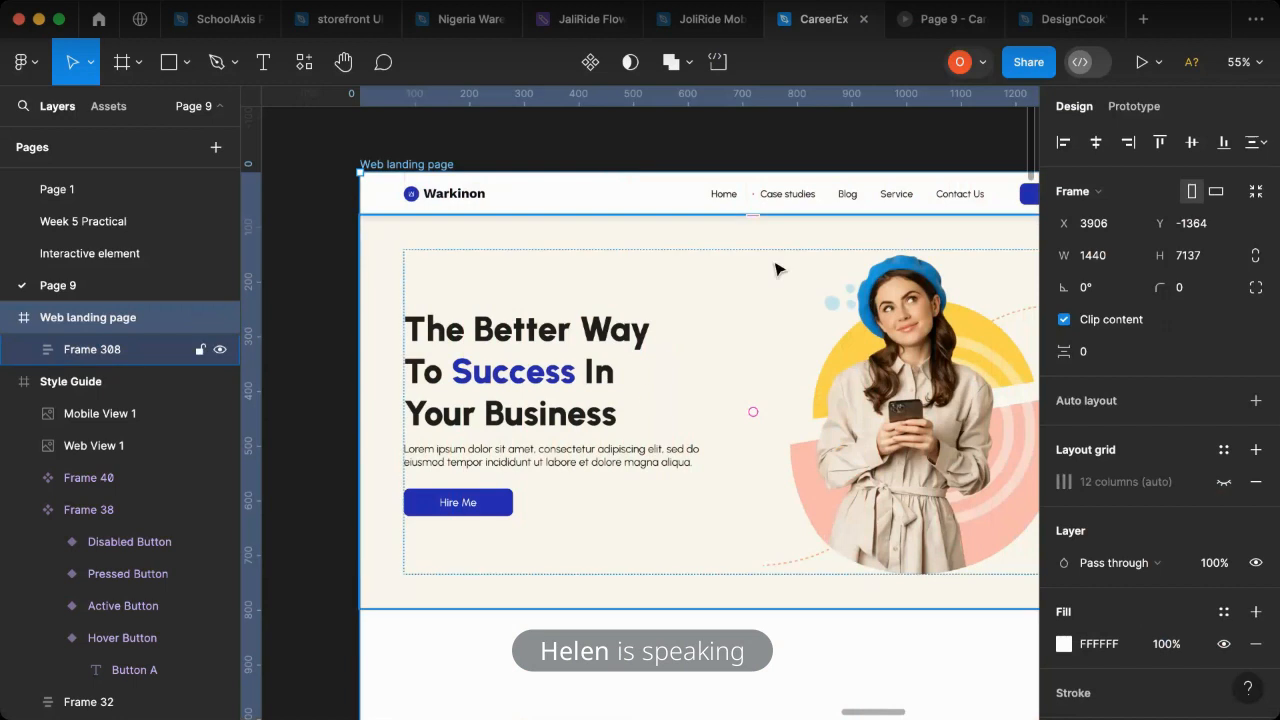
scroll(650, 290, down, 2)
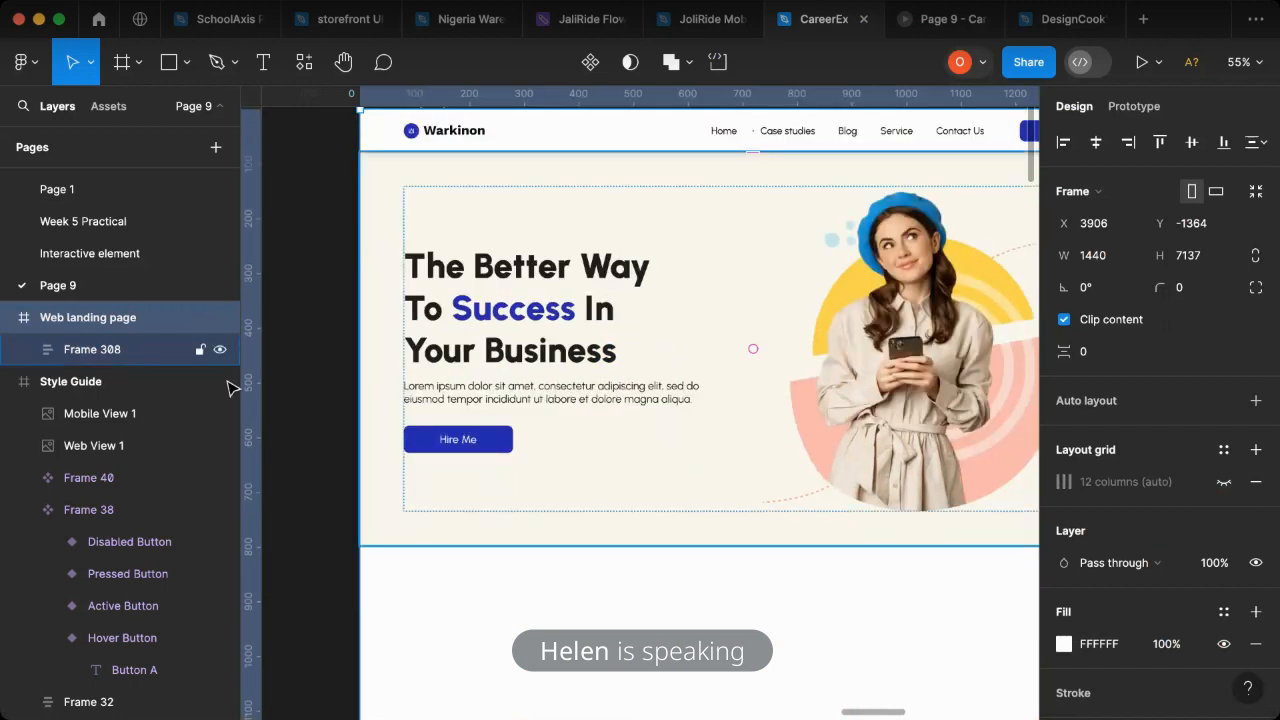
scroll(94, 380, up, 2)
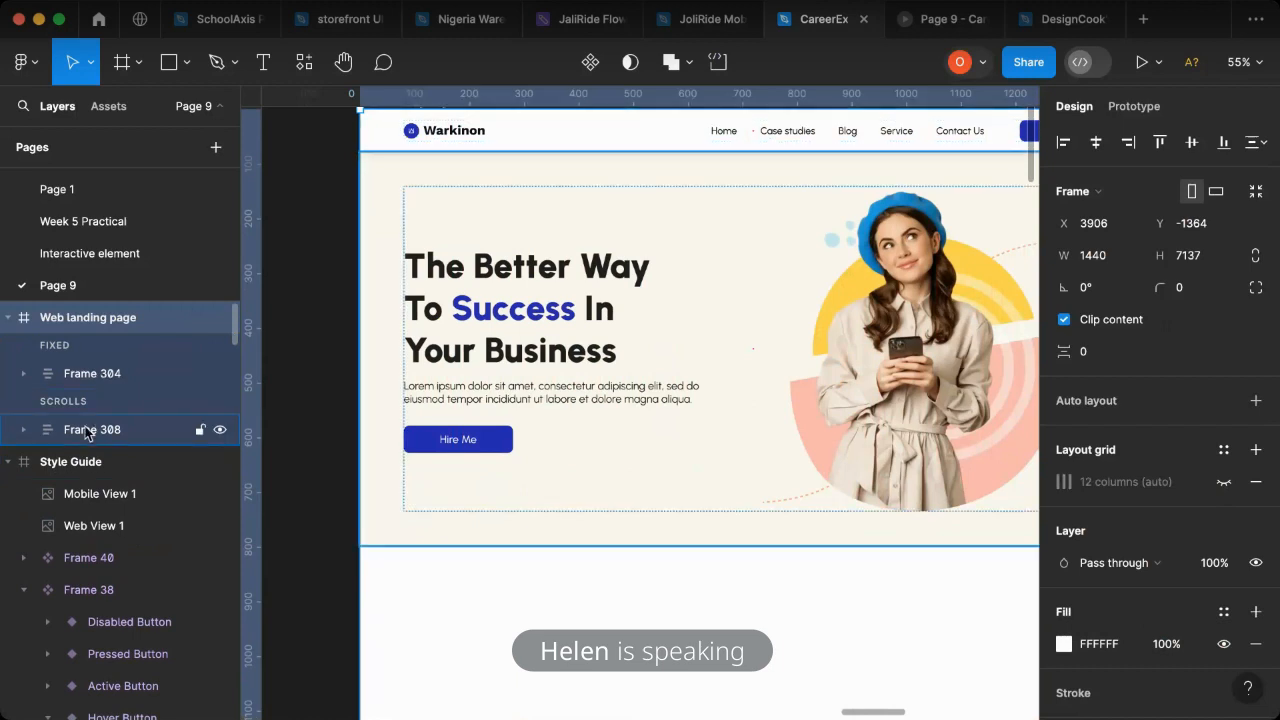
click(100, 429)
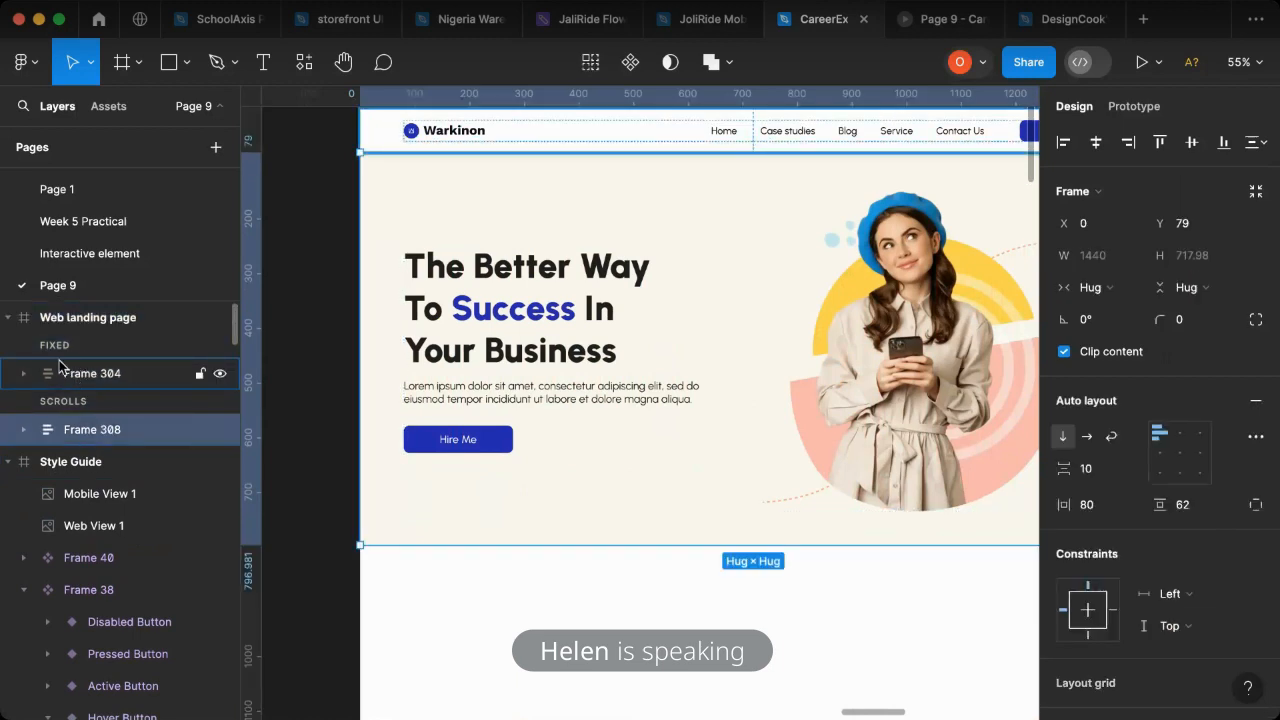
click(934, 20)
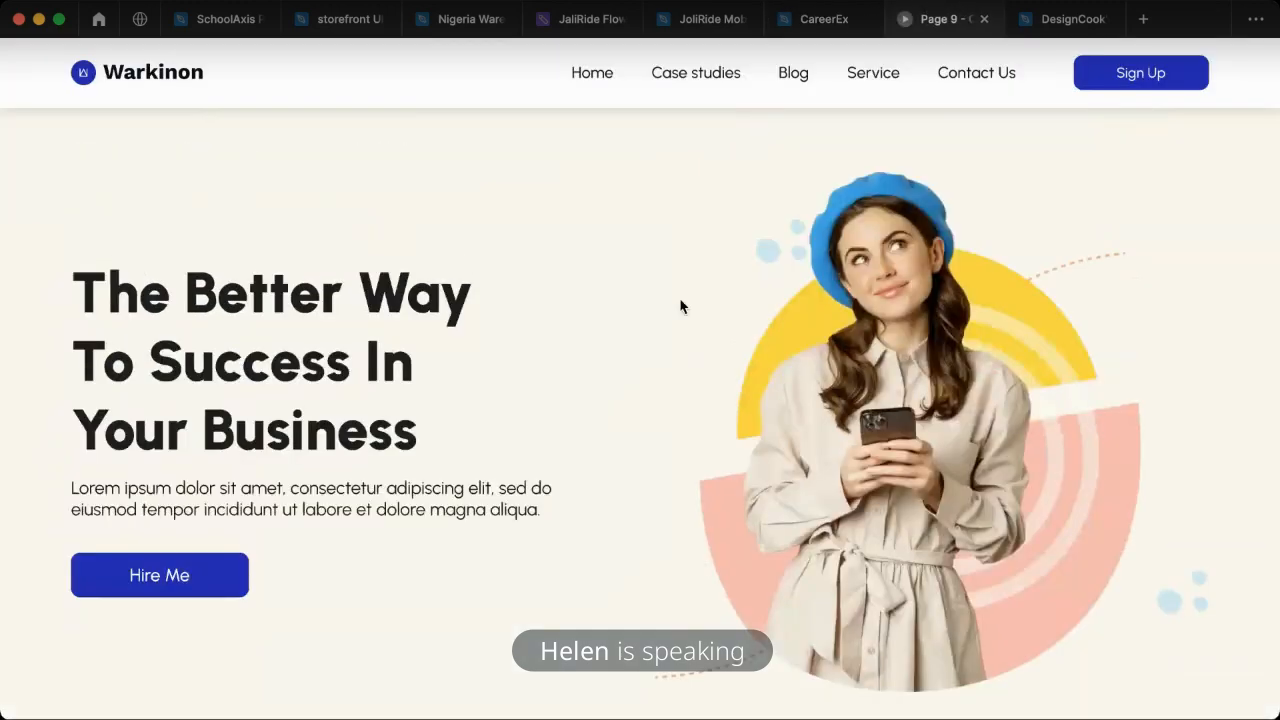
- Select the word "Success" in the hero heading and examine its fill color value
click(826, 20)
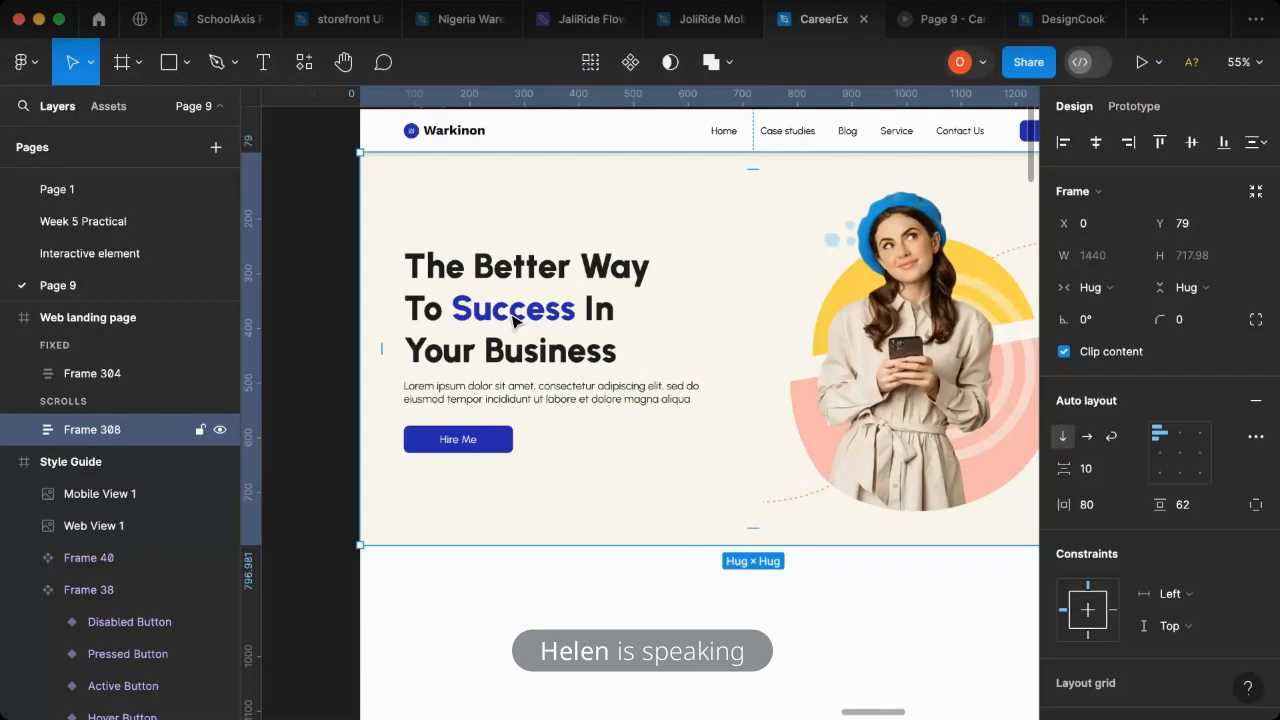
double_click(512, 320)
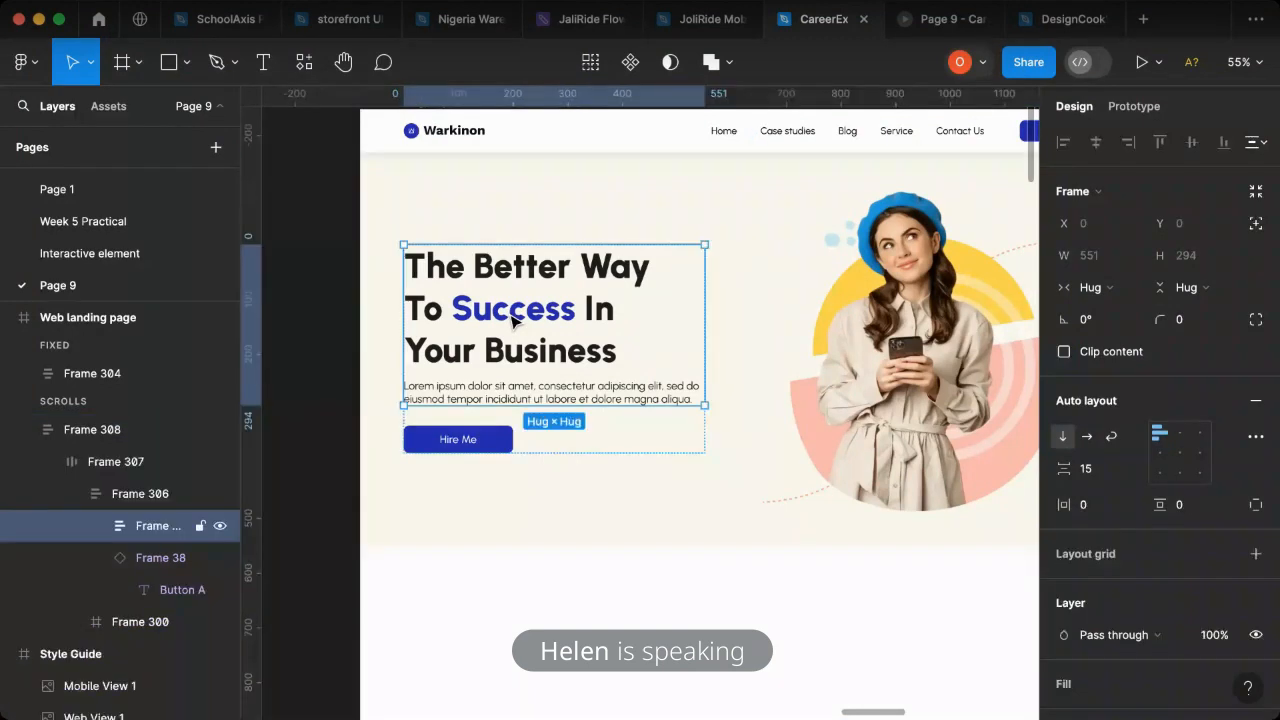
double_click(515, 322)
double_click(529, 320)
click(530, 312)
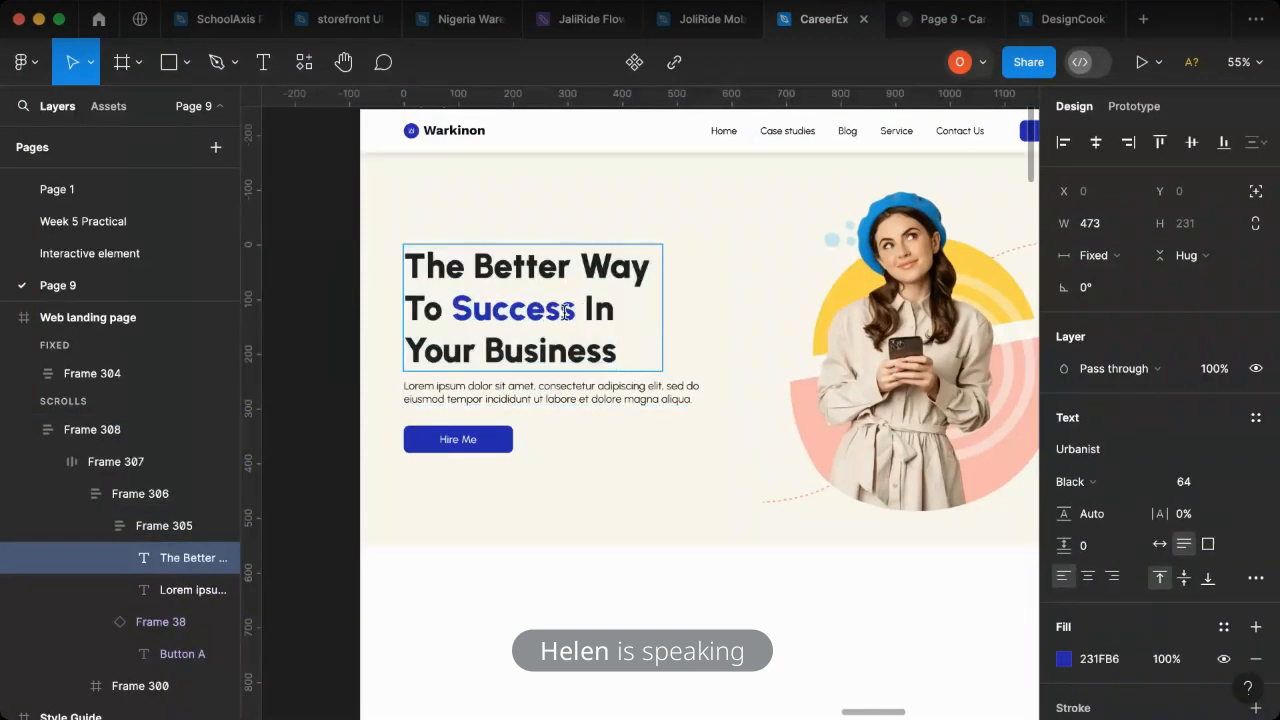
drag(576, 312, 458, 311)
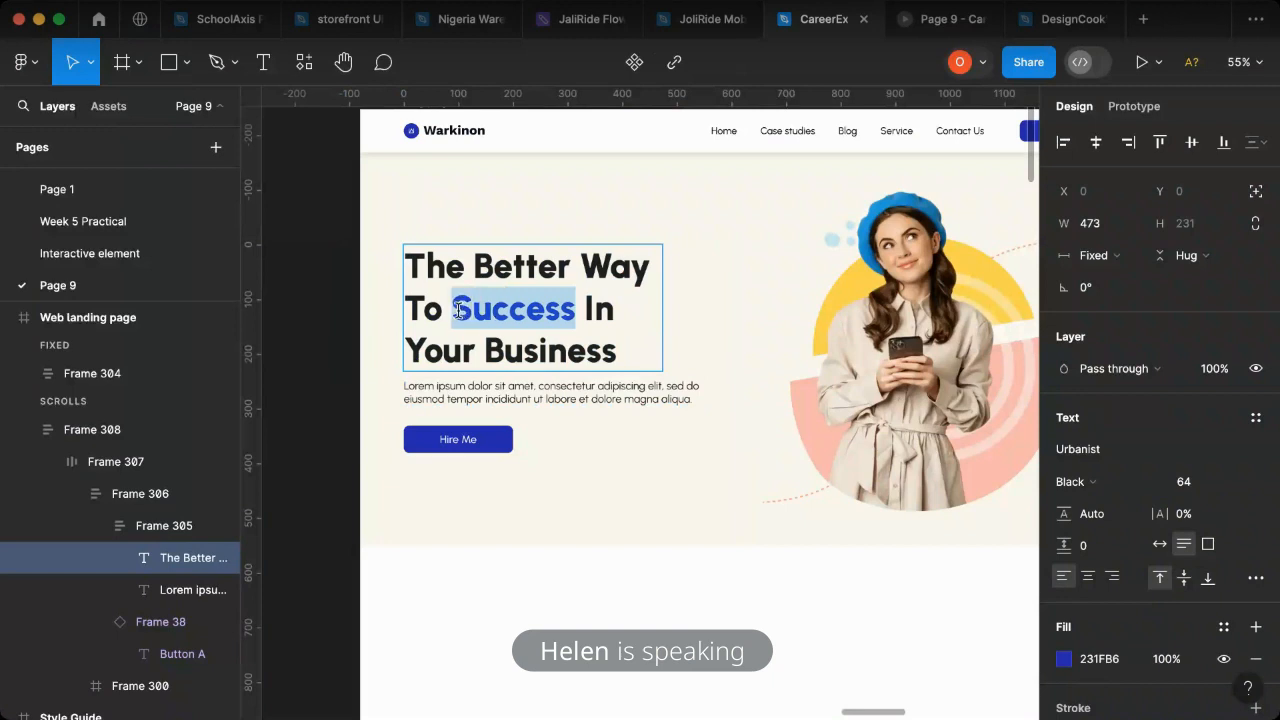
click(1117, 666)
key(ctrl+c)
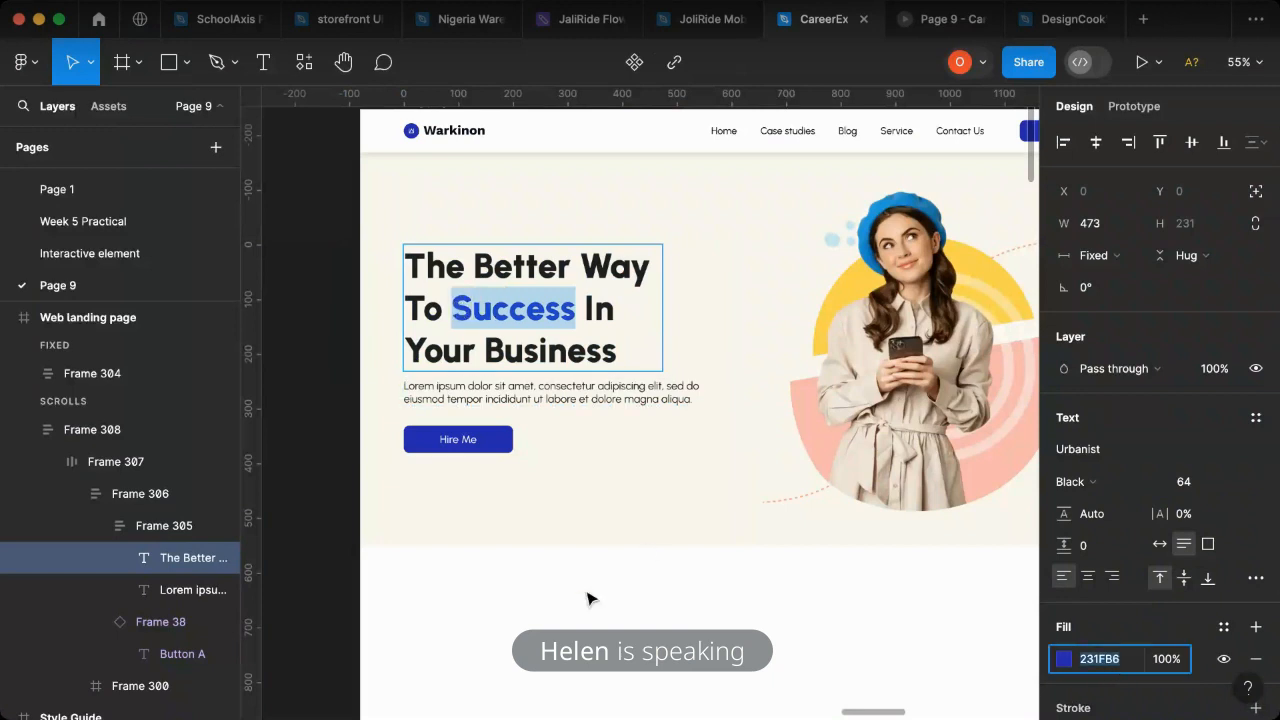
key(Escape)
scroll(1128, 655, down, 4)
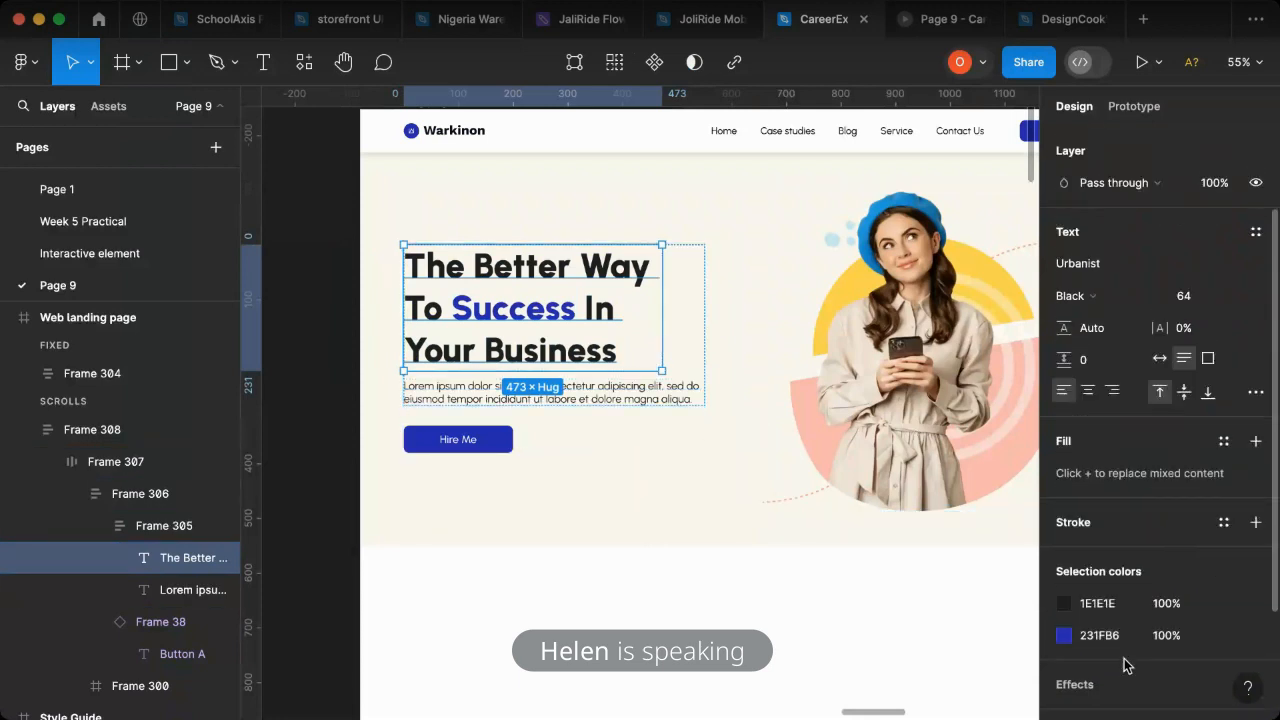
- Try replacing the hero heading's 1E1E1E color with the blue of "Success", and check the page in the presentation
click(1115, 562)
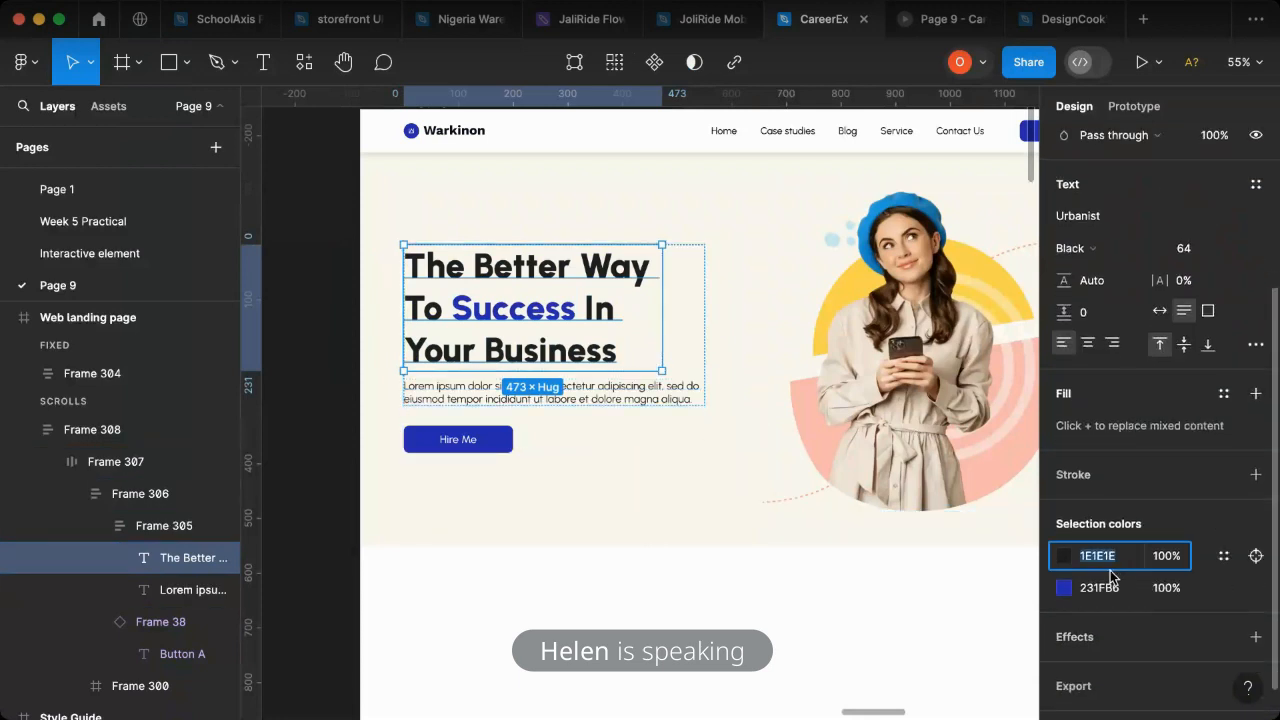
key(ctrl+v)
key(Return)
click(1142, 62)
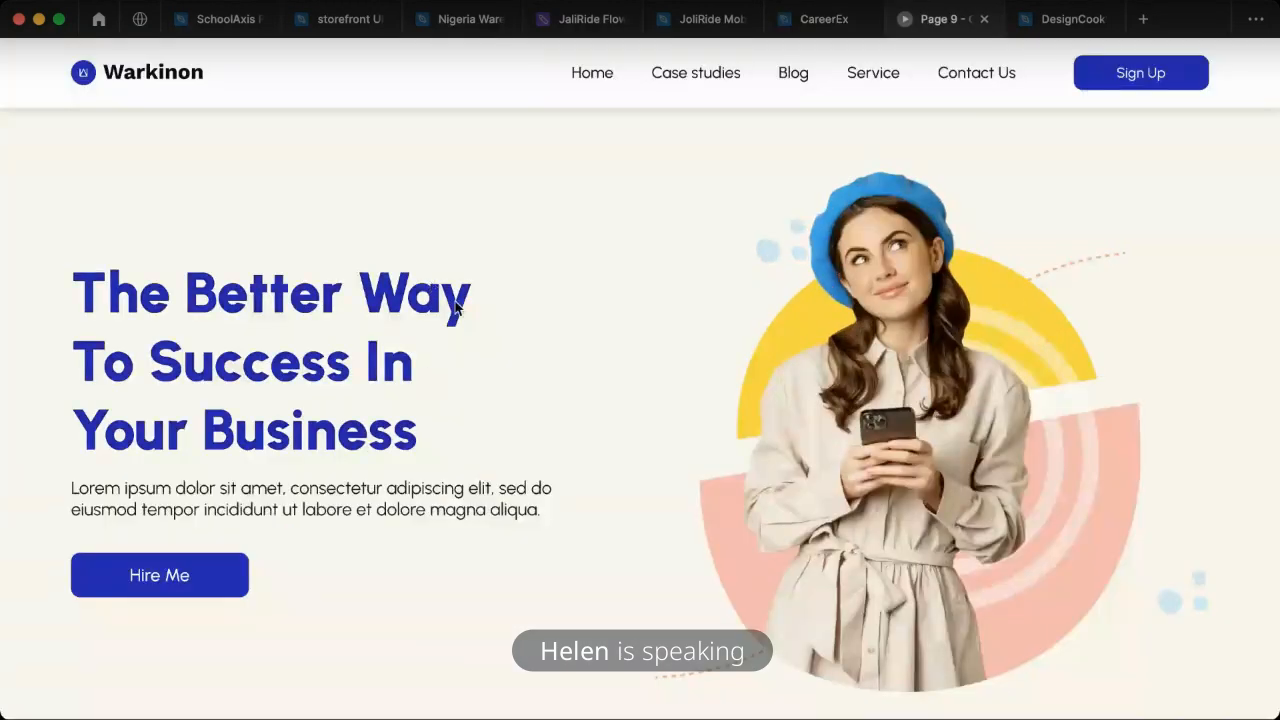
- Reapply the fill 231FB6 to only the word "Success" in the hero heading and check it in the presentation
click(820, 30)
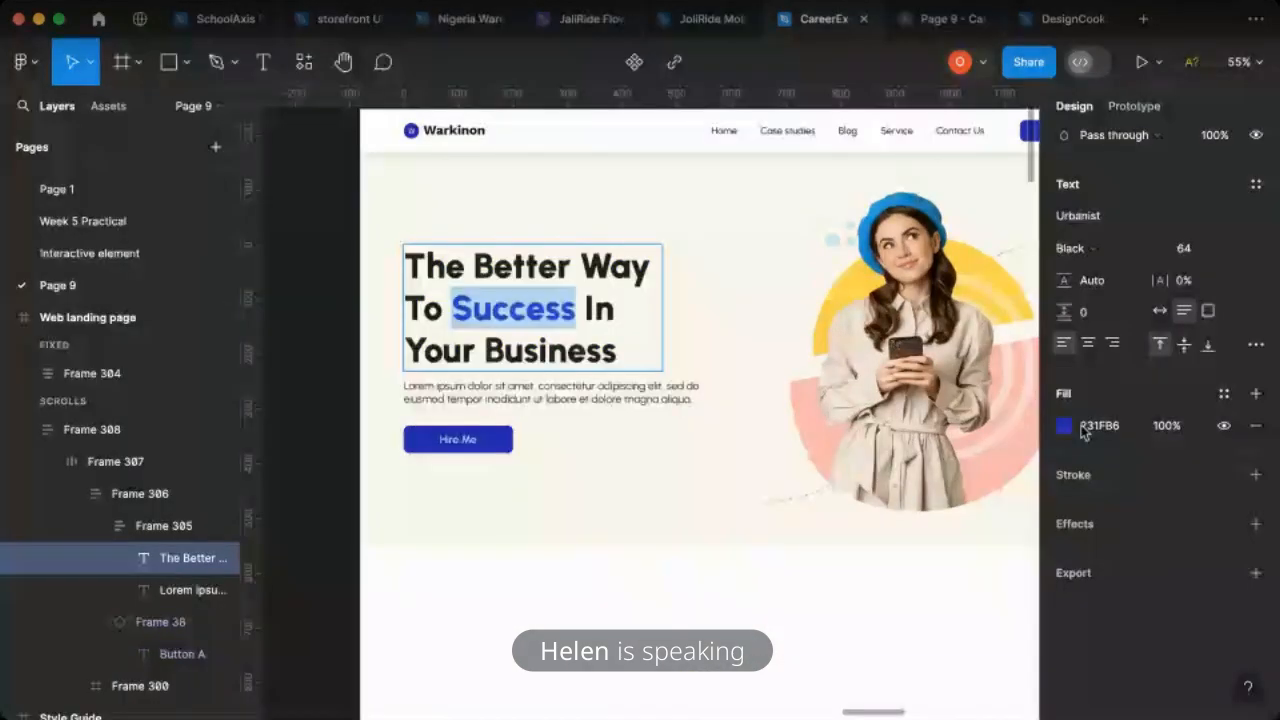
click(1088, 430)
key(Return)
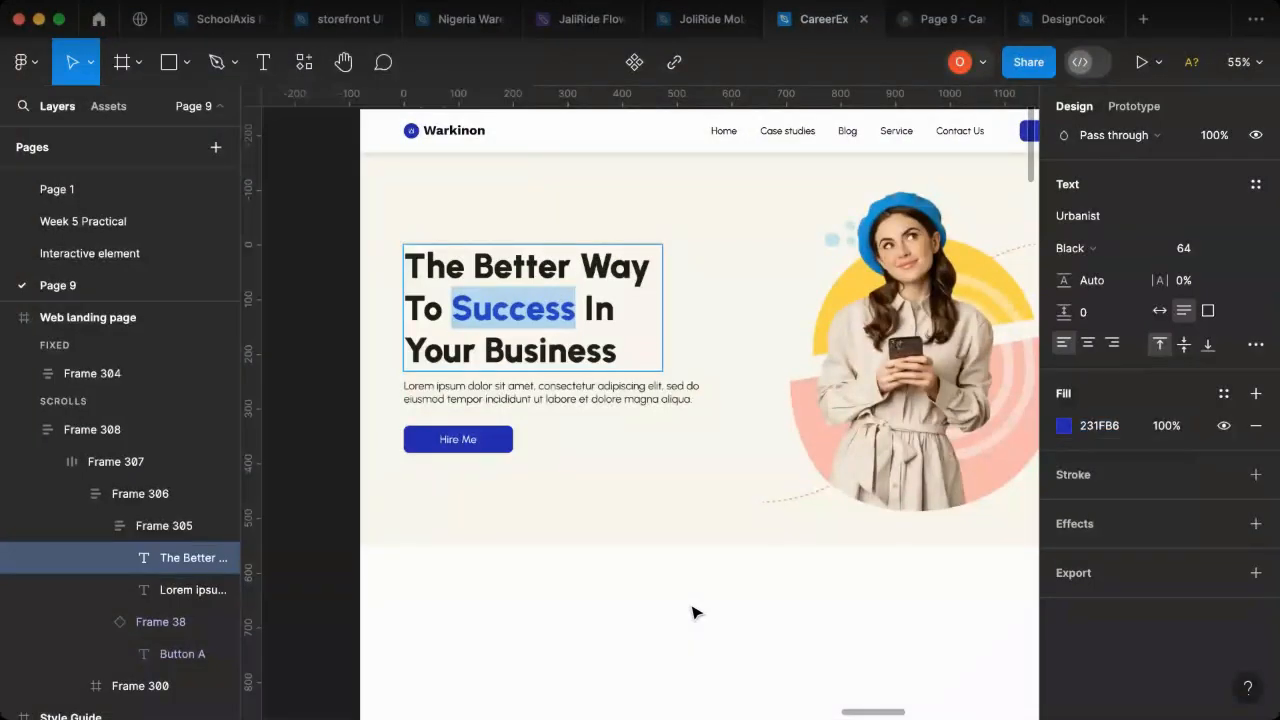
click(940, 19)
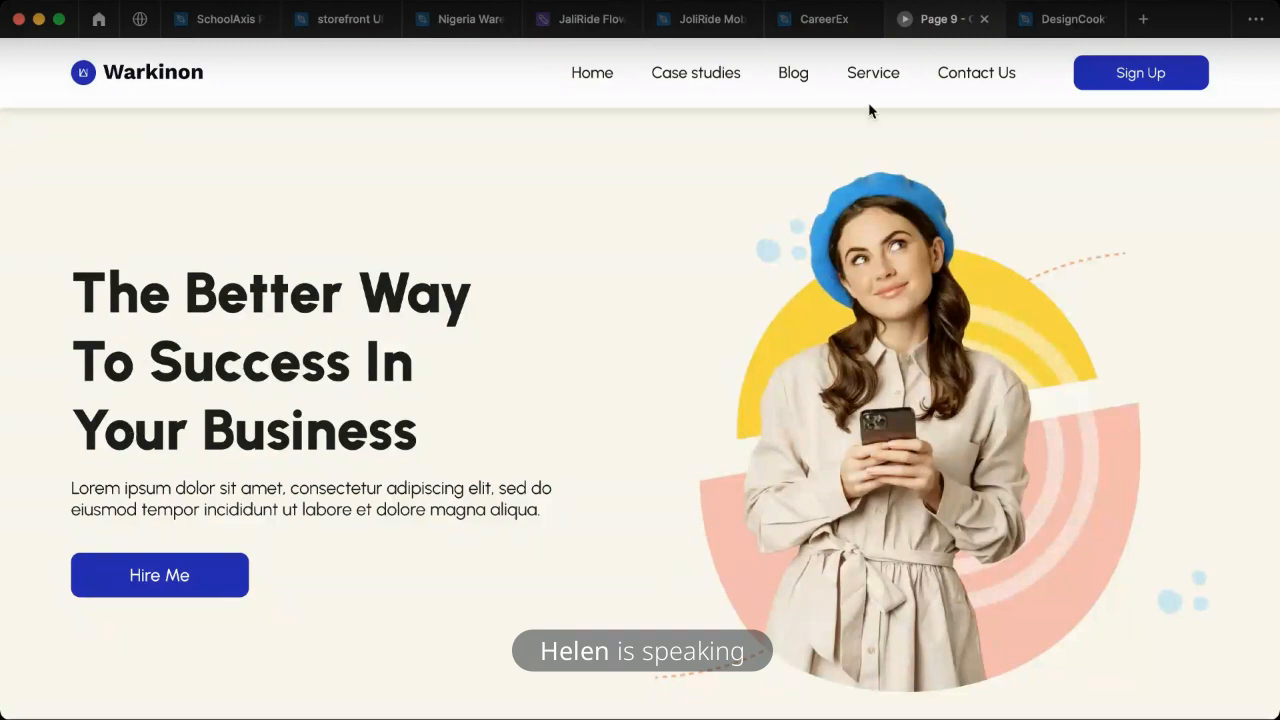
- Present the Web landing page frame and scale the presentation so the page fits the window width
click(816, 22)
scroll(490, 230, up, 4)
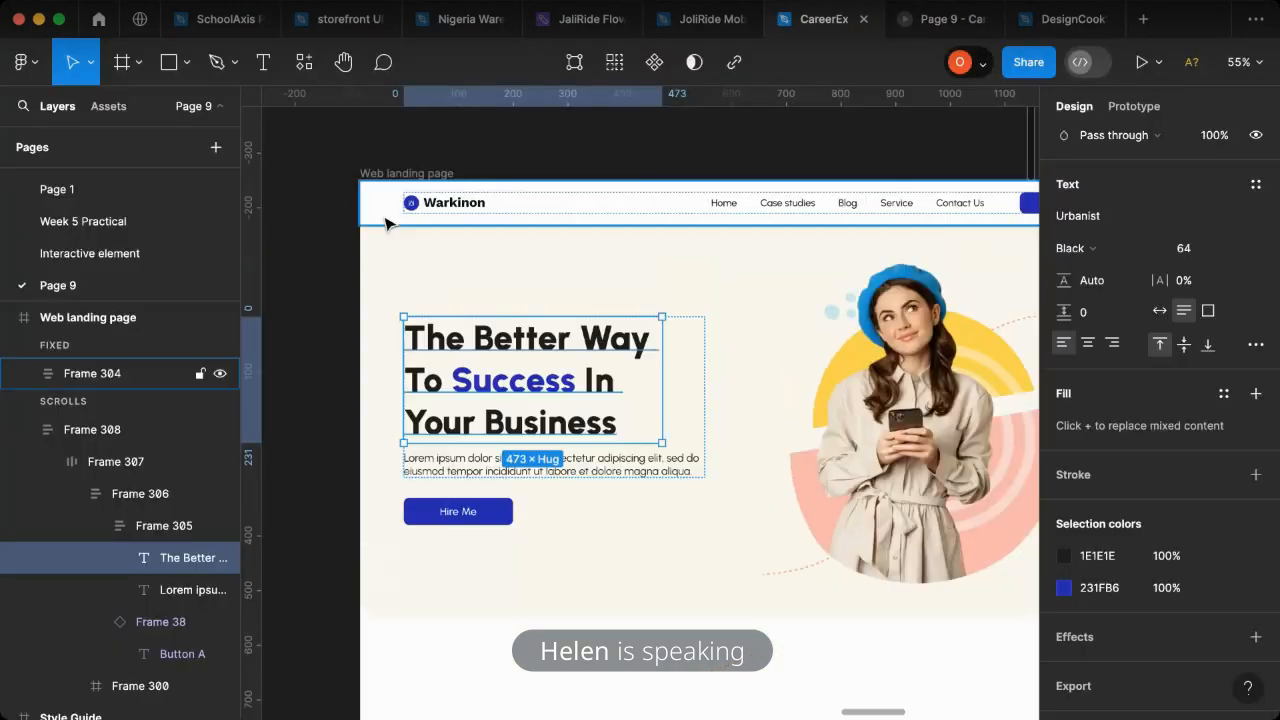
scroll(403, 291, up, 2)
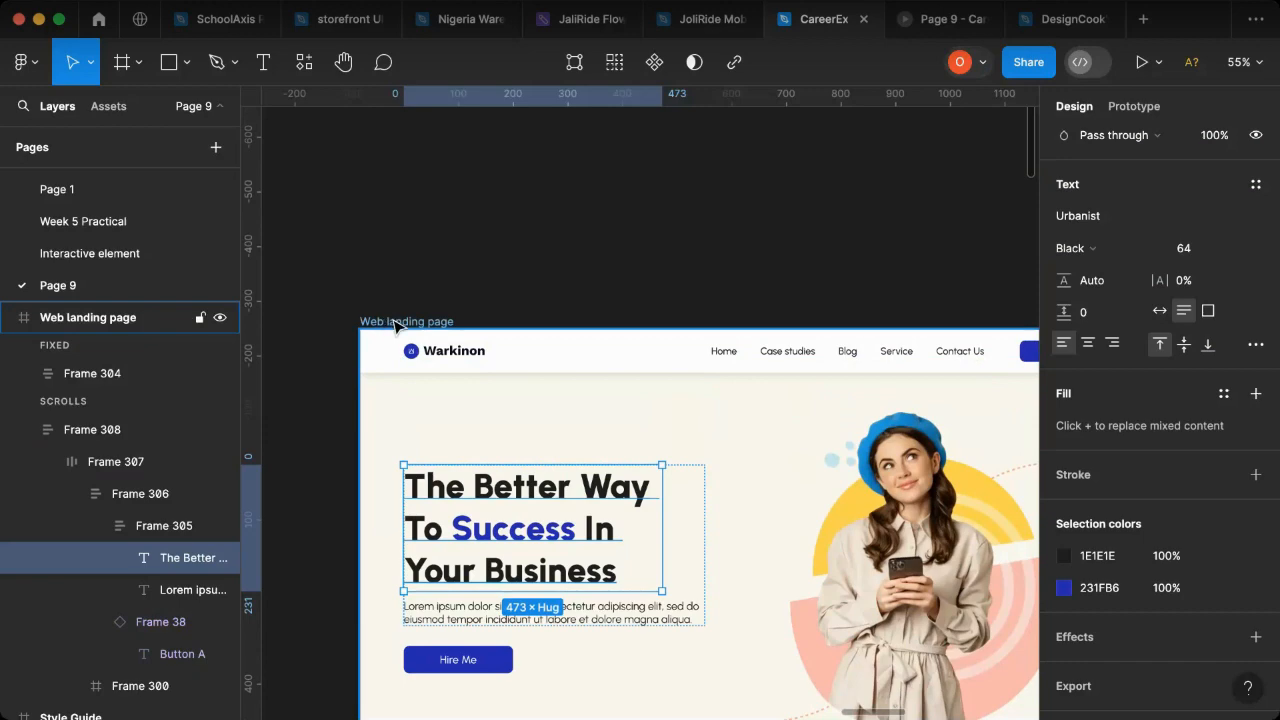
click(1160, 64)
click(1145, 108)
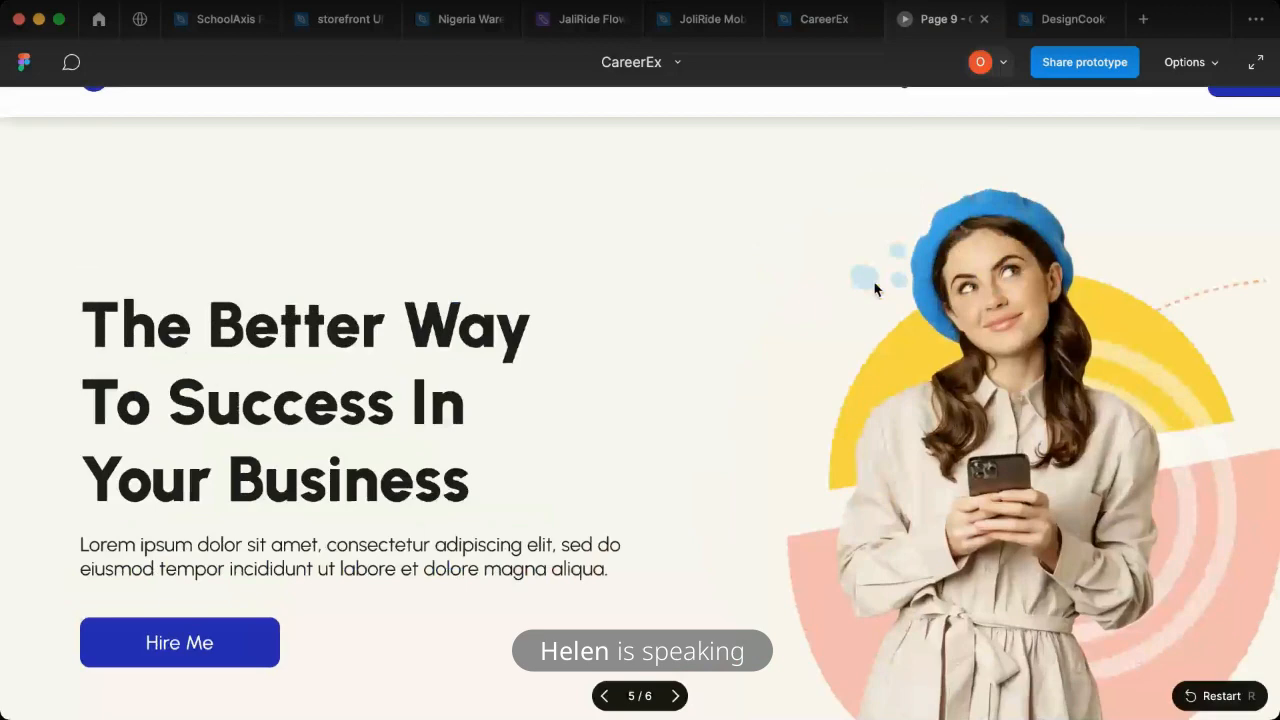
click(1206, 63)
click(1133, 164)
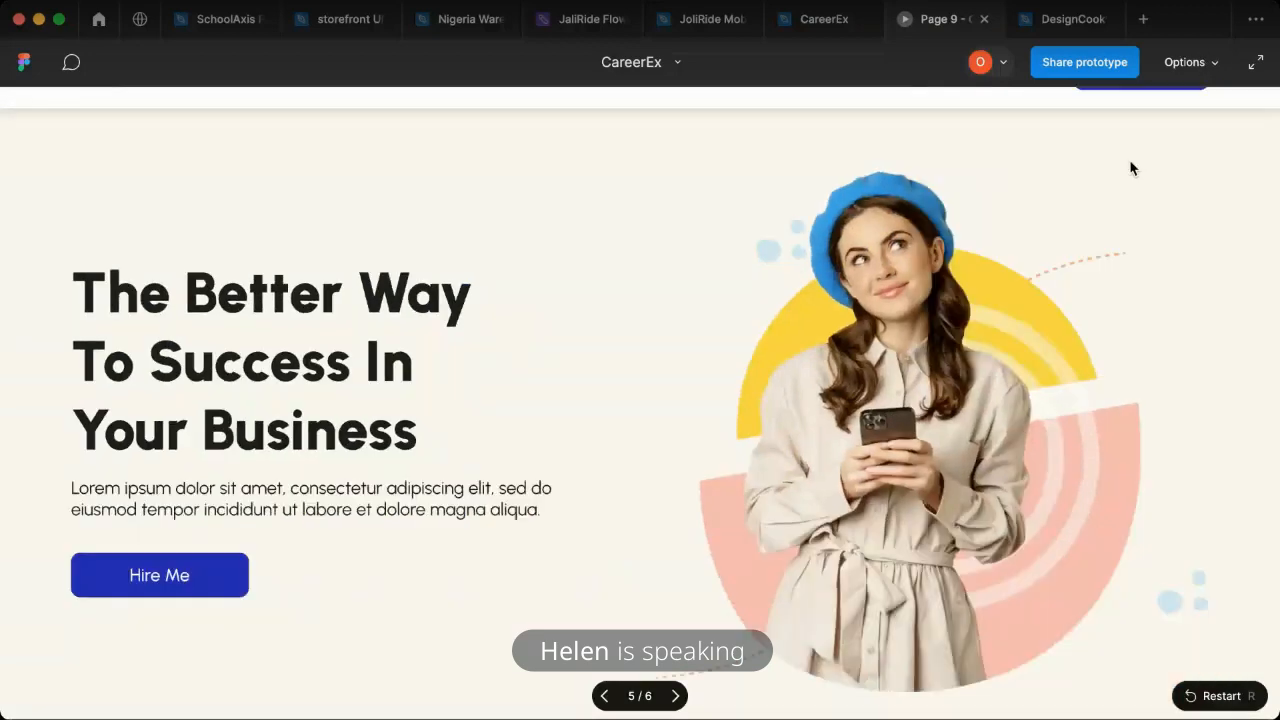
- Return to the design file and check which fill applies to "Success" inside the heading text
click(812, 22)
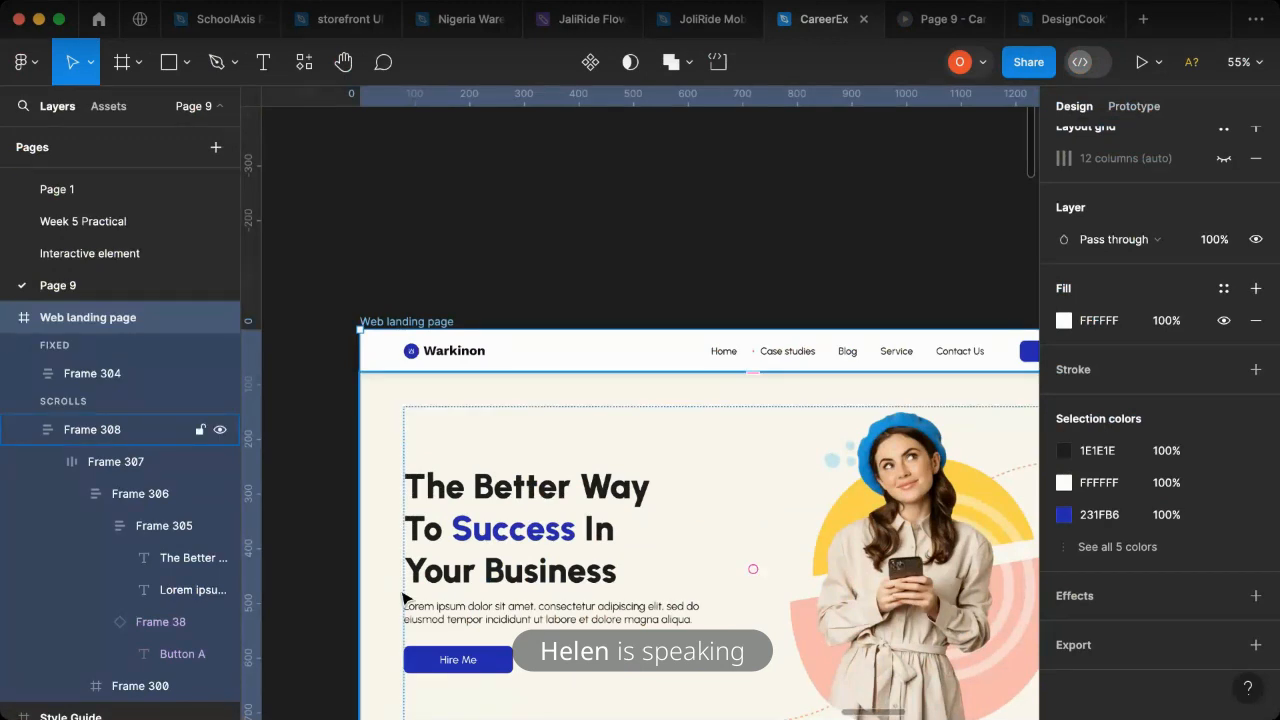
scroll(1133, 435, up, 5)
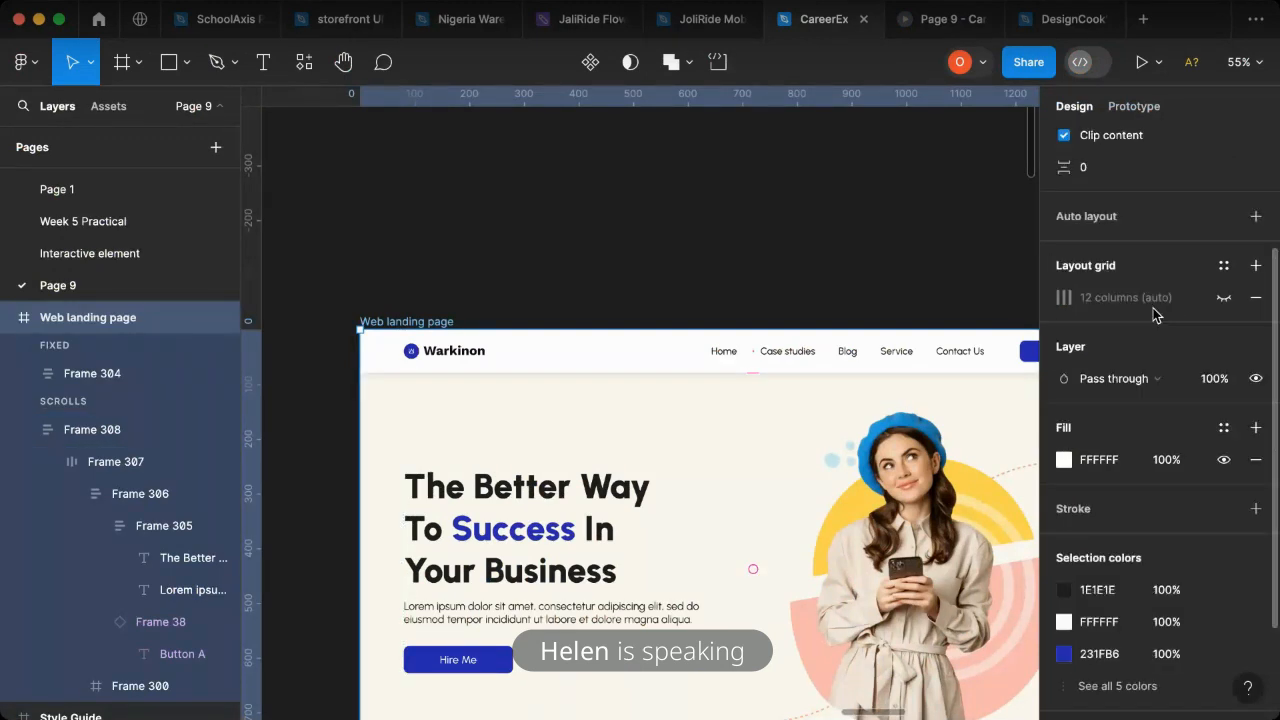
double_click(547, 540)
double_click(547, 540)
double_click(547, 540)
double_click(547, 540)
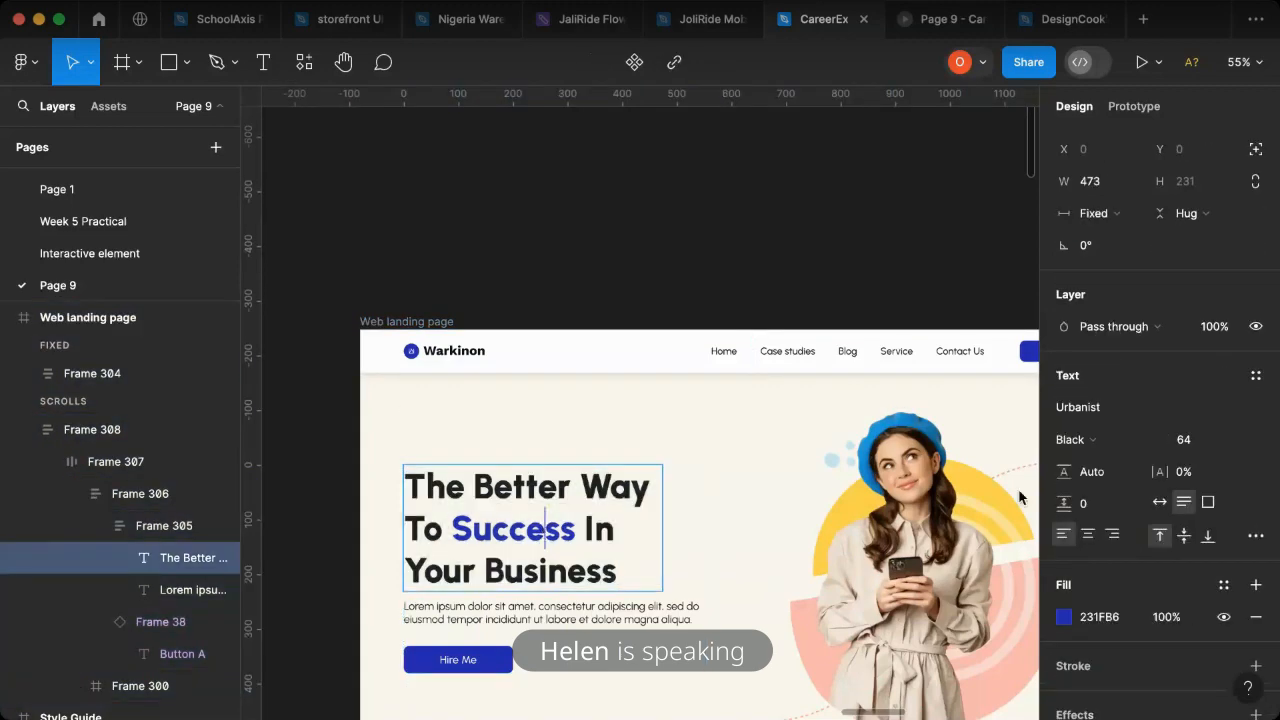
key(Escape)
- Try filling the word "Better" in the hero heading with 231FB6, check the presentation, and undo the change
double_click(557, 490)
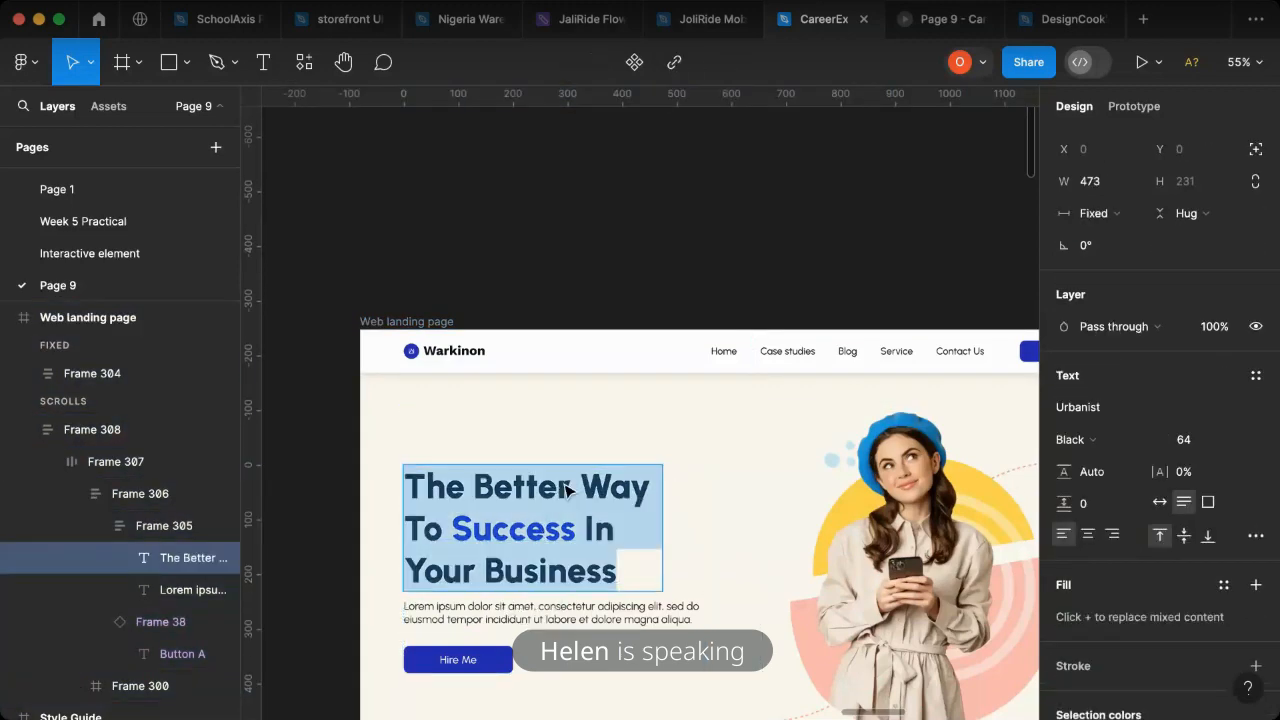
click(570, 487)
drag(570, 487, 471, 484)
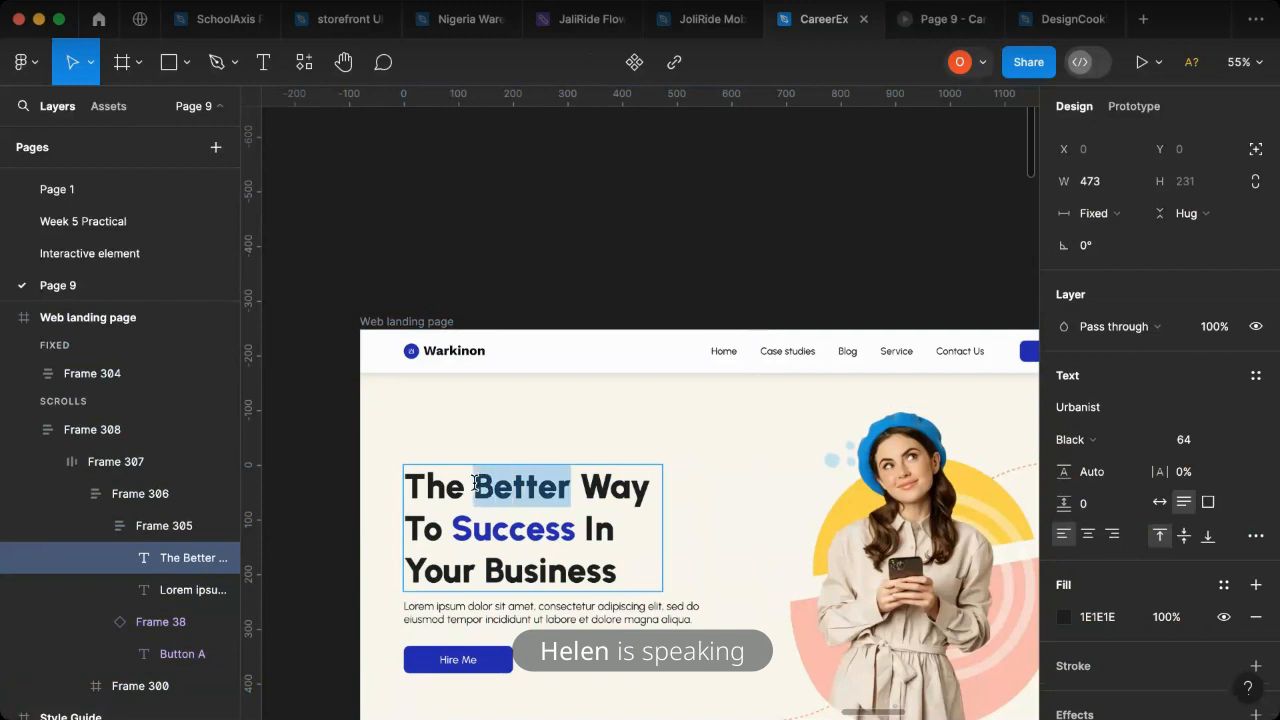
click(1105, 624)
text(231FB6)
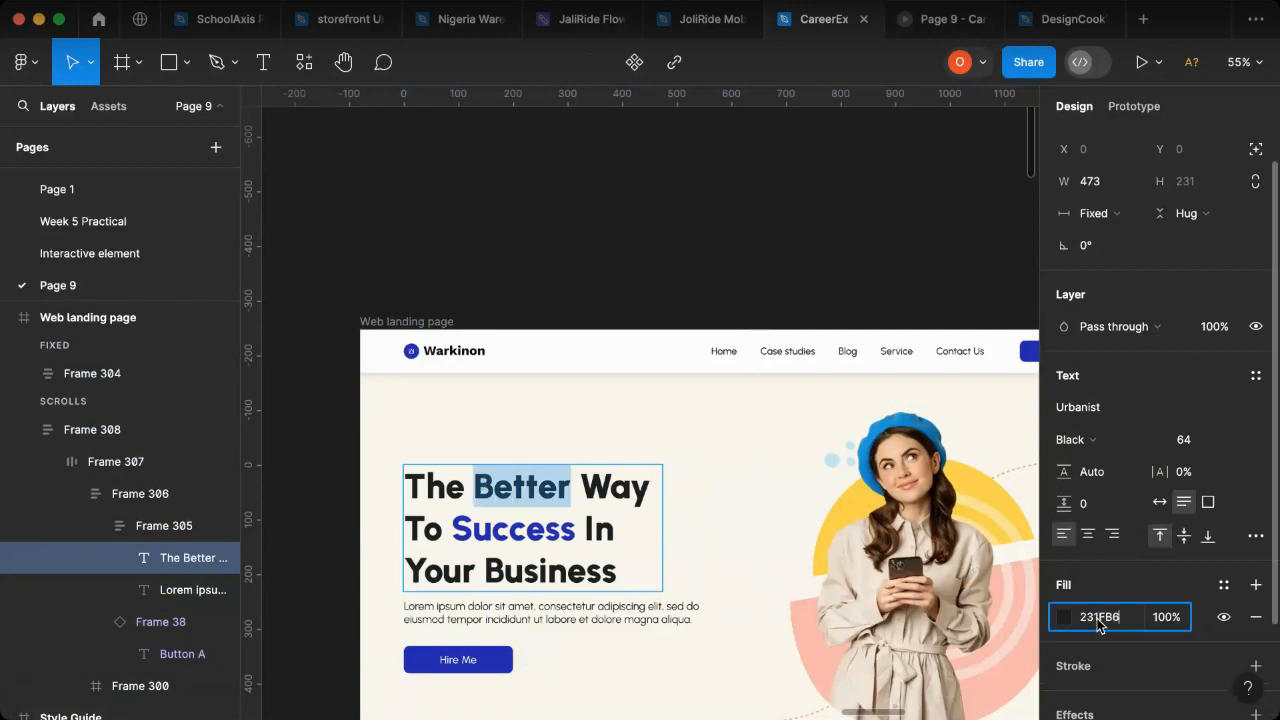
key(Return)
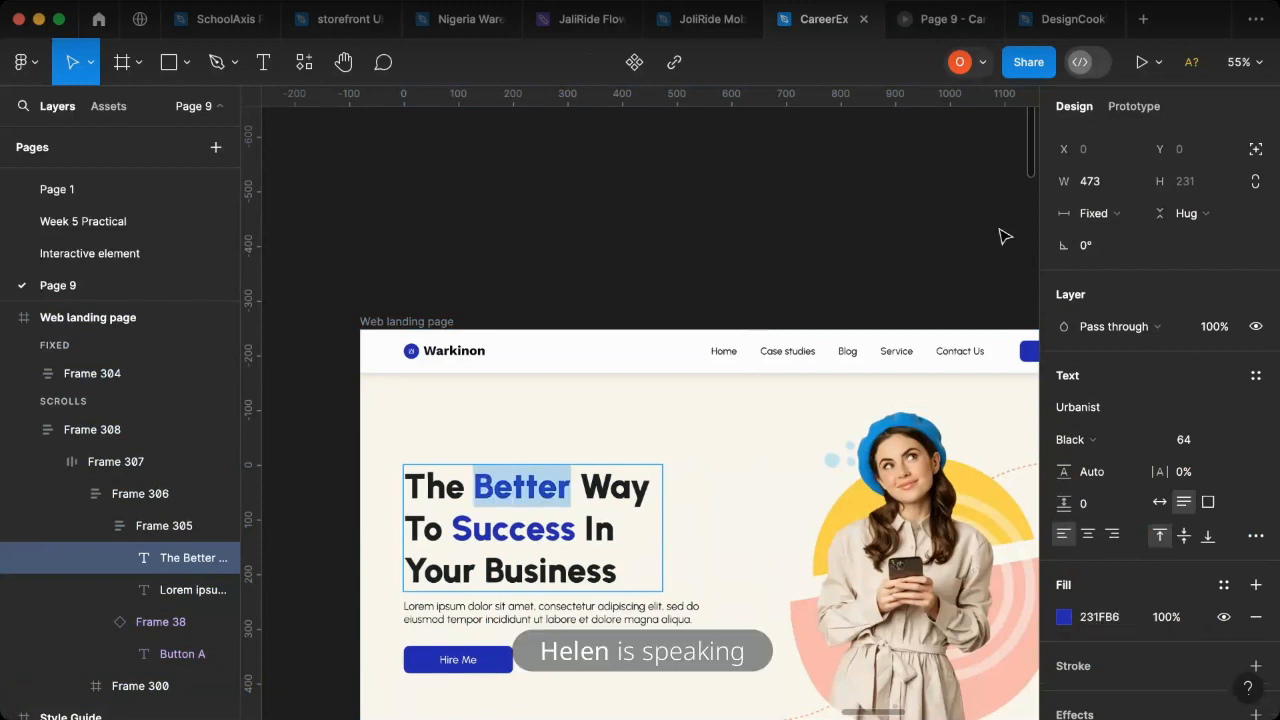
click(944, 19)
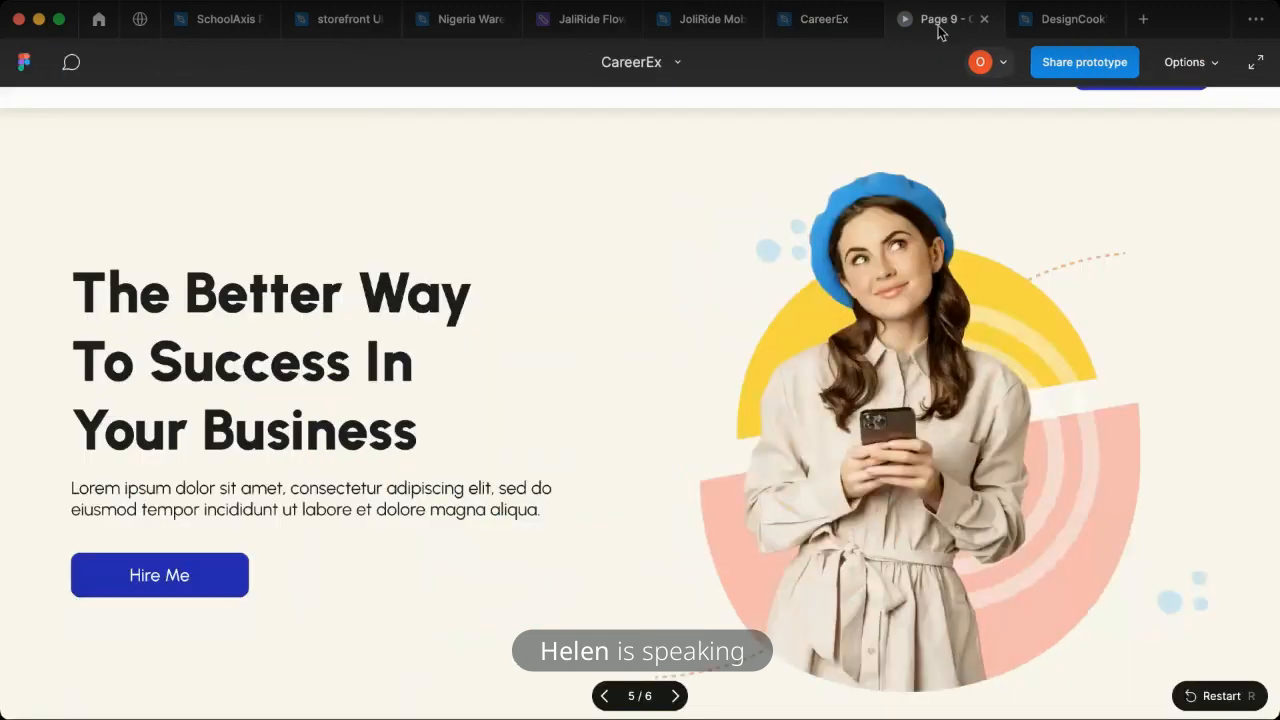
click(790, 28)
key(super+z)
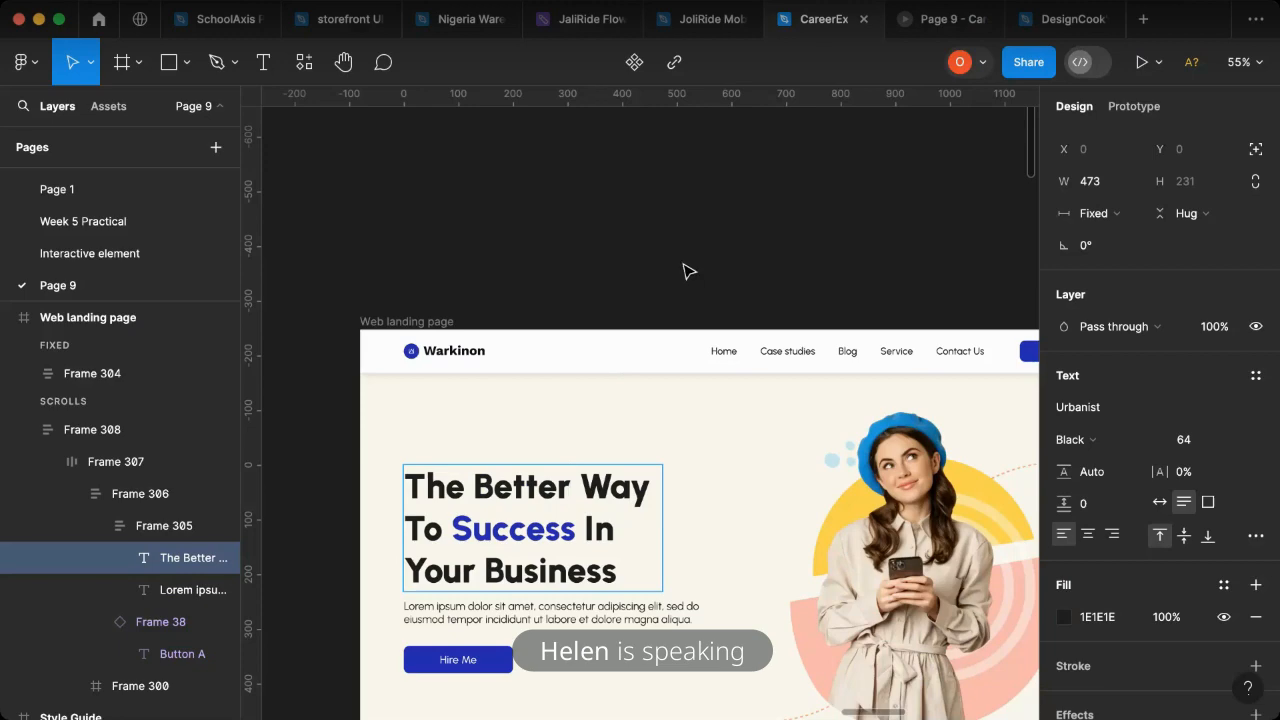
- Set the hero heading's font weight to ExtraBold and check the heading in the presentation
key(Escape)
click(1078, 443)
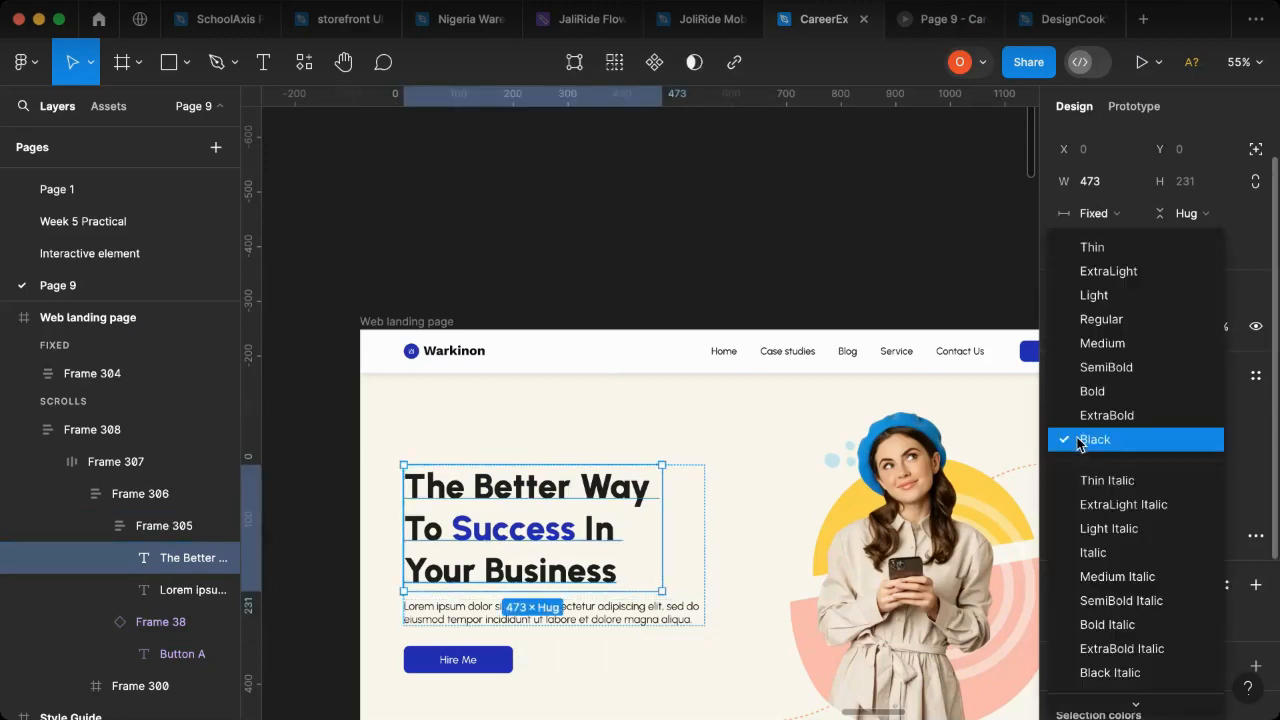
click(1097, 424)
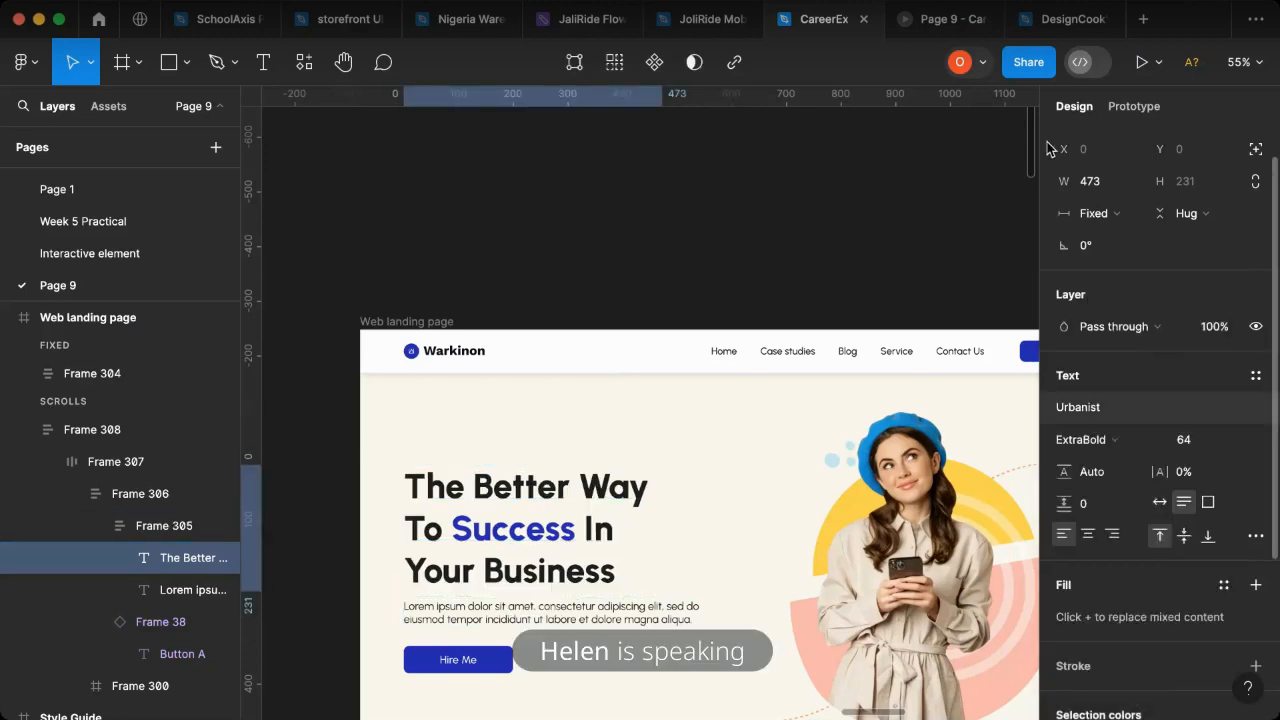
click(944, 24)
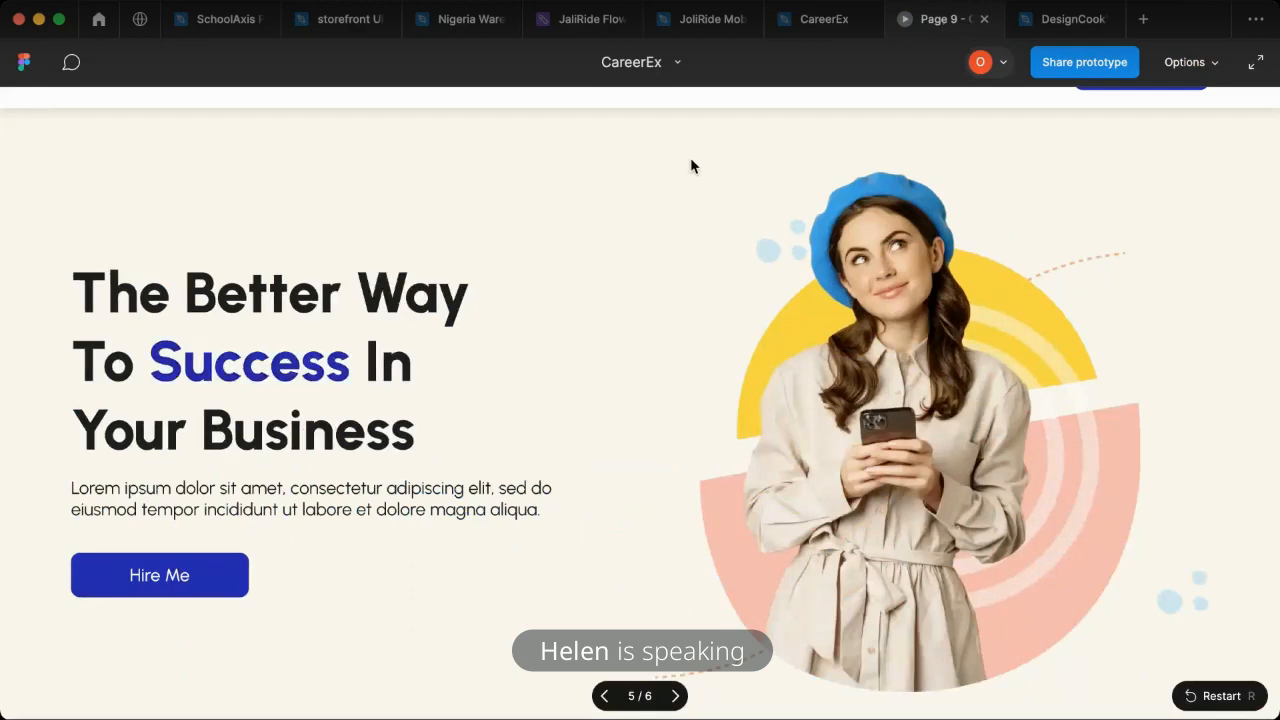
- Set the hero heading's font weight back to Black
click(830, 20)
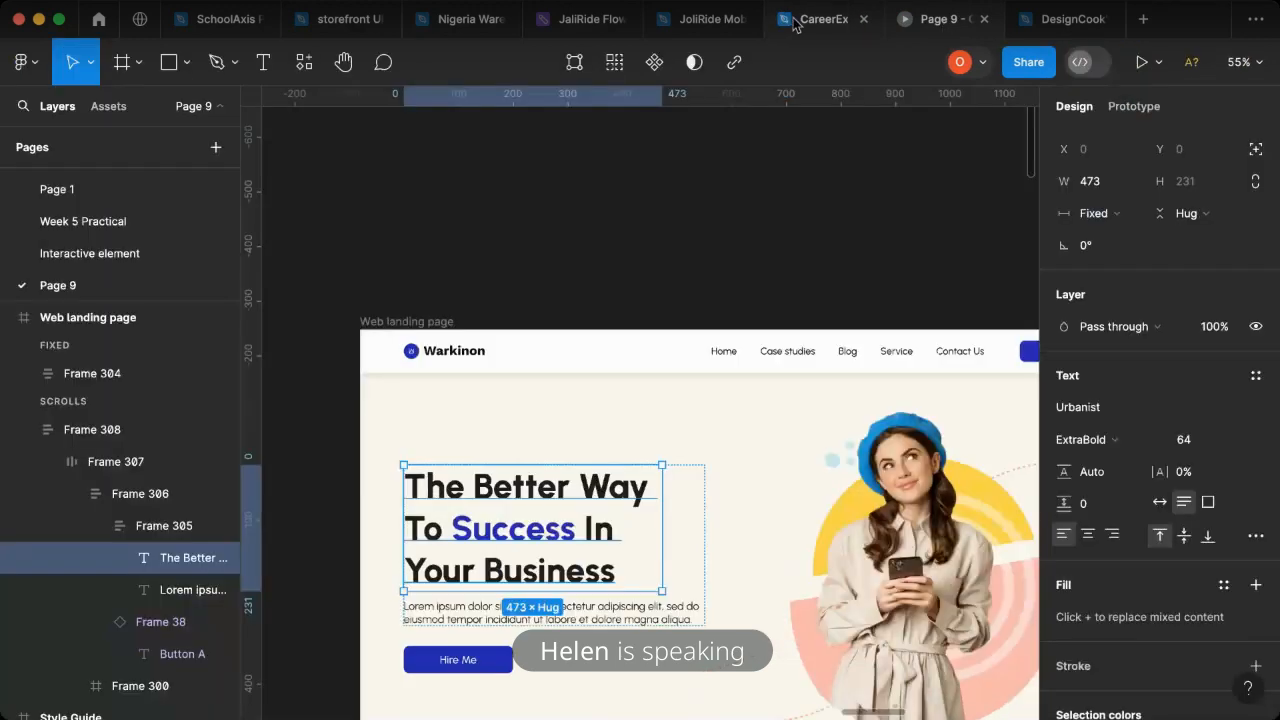
click(1086, 442)
key(Escape)
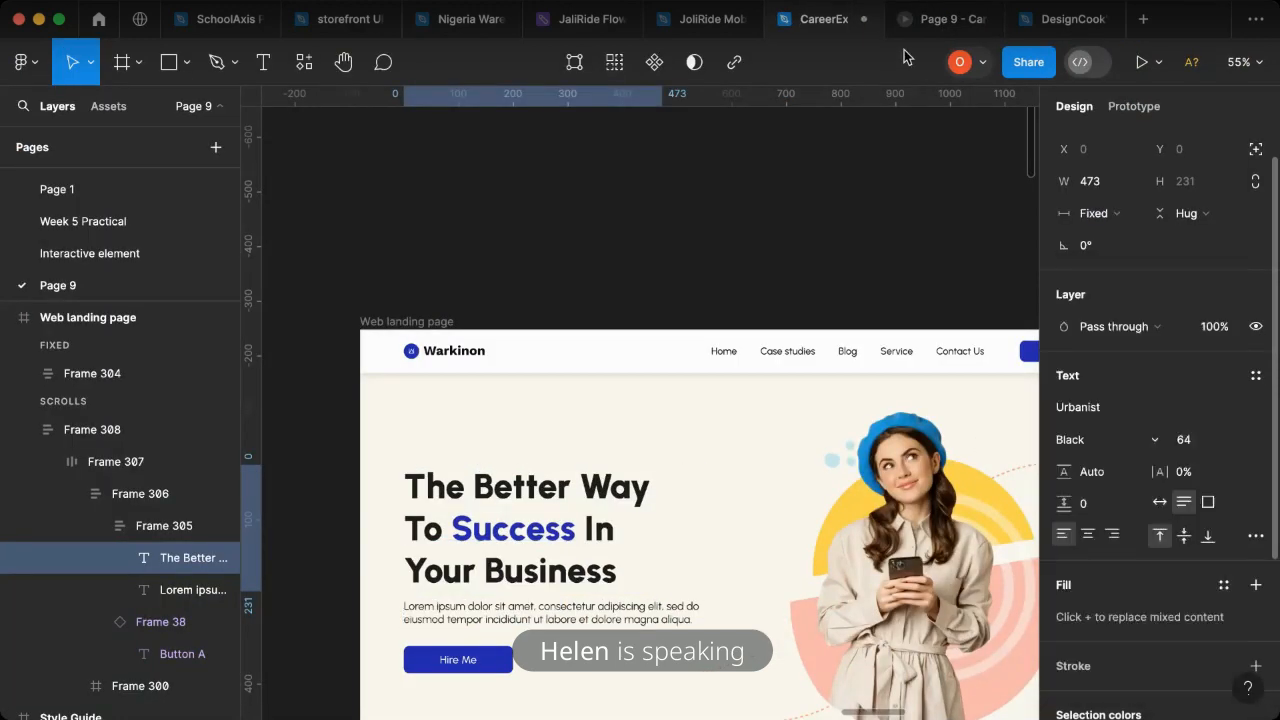
- Compare the hero heading in the presentation with the one in the CareerEx design file
click(930, 20)
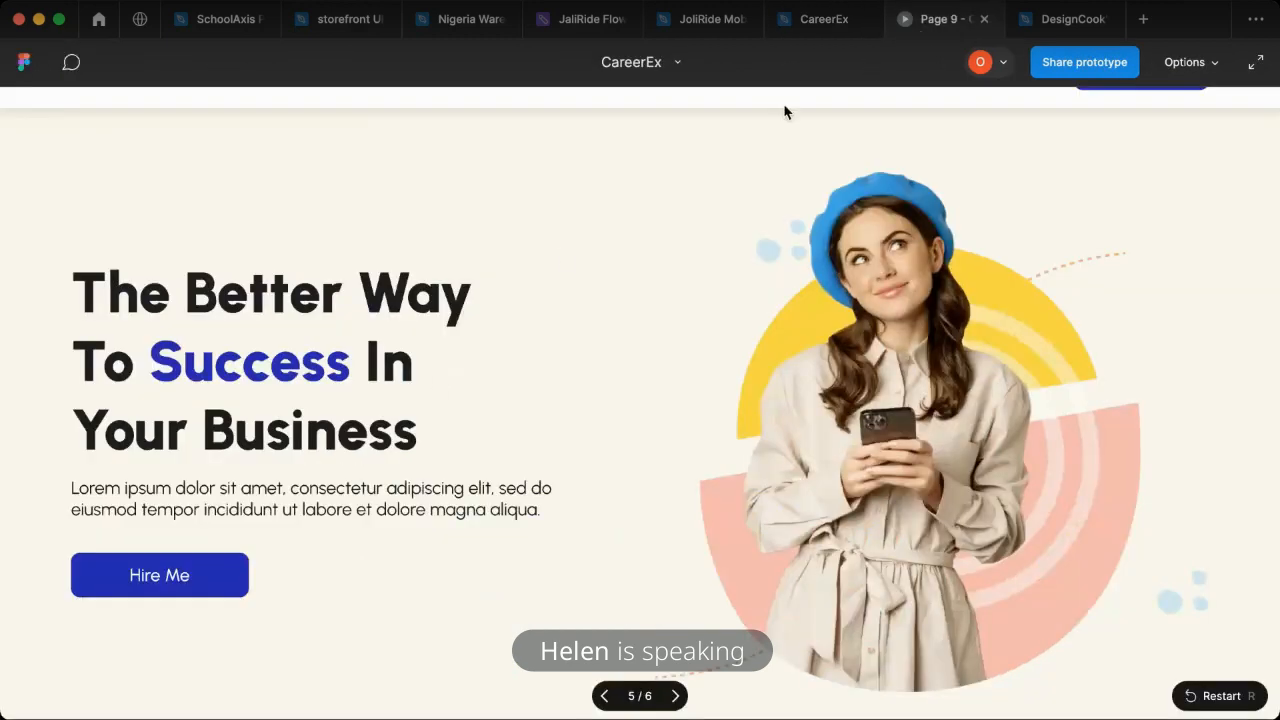
click(815, 20)
click(660, 294)
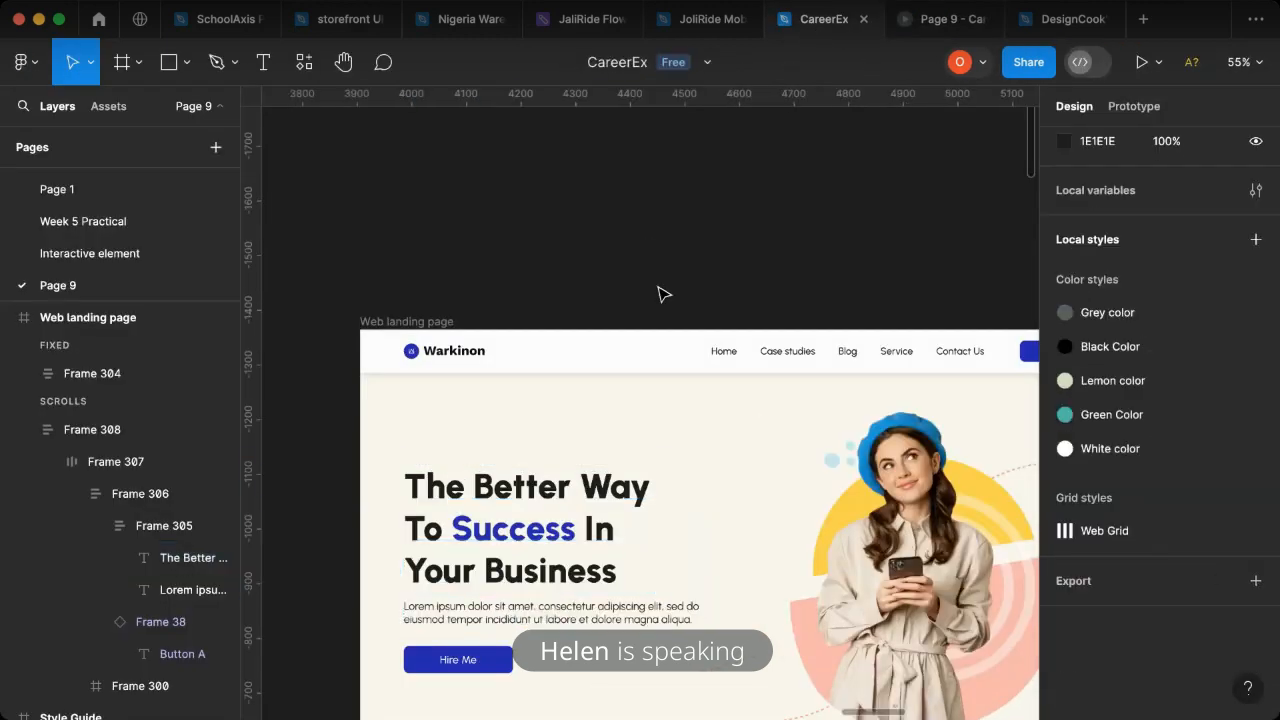
click(935, 20)
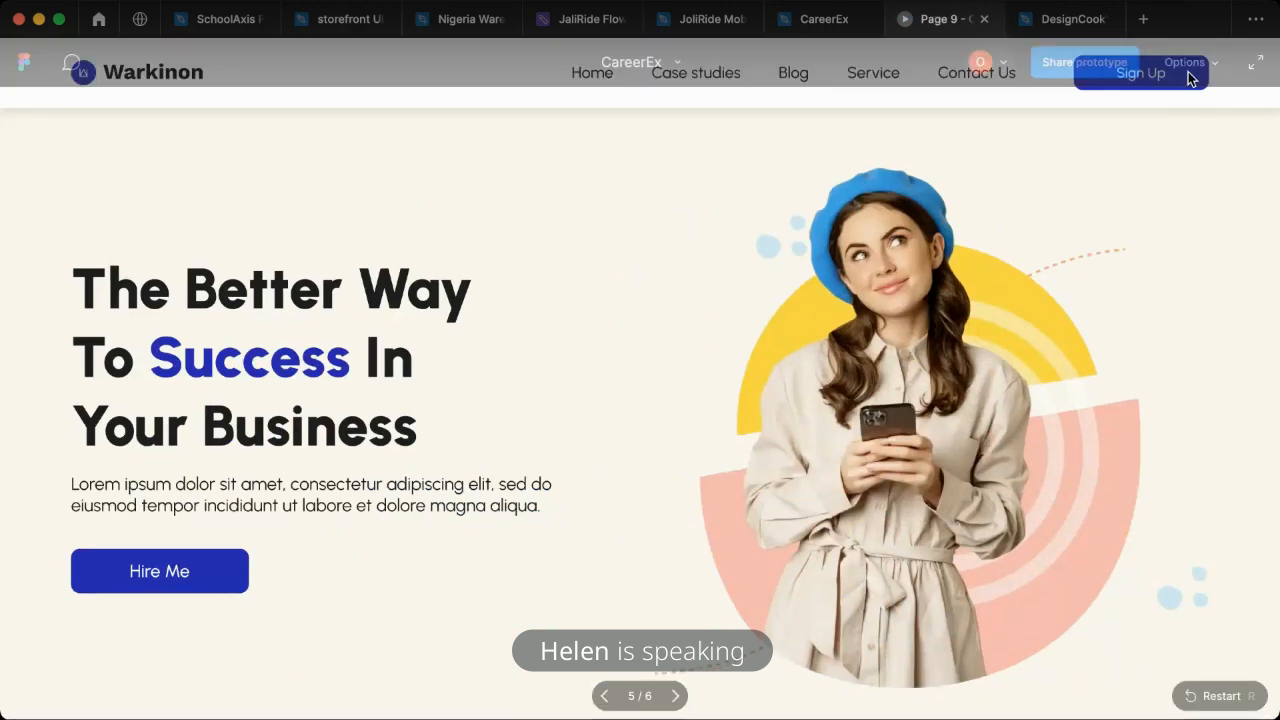
- Keep the presentation at Fit width, hide the Figma UI, and look through the landing page below the hero section
click(1208, 68)
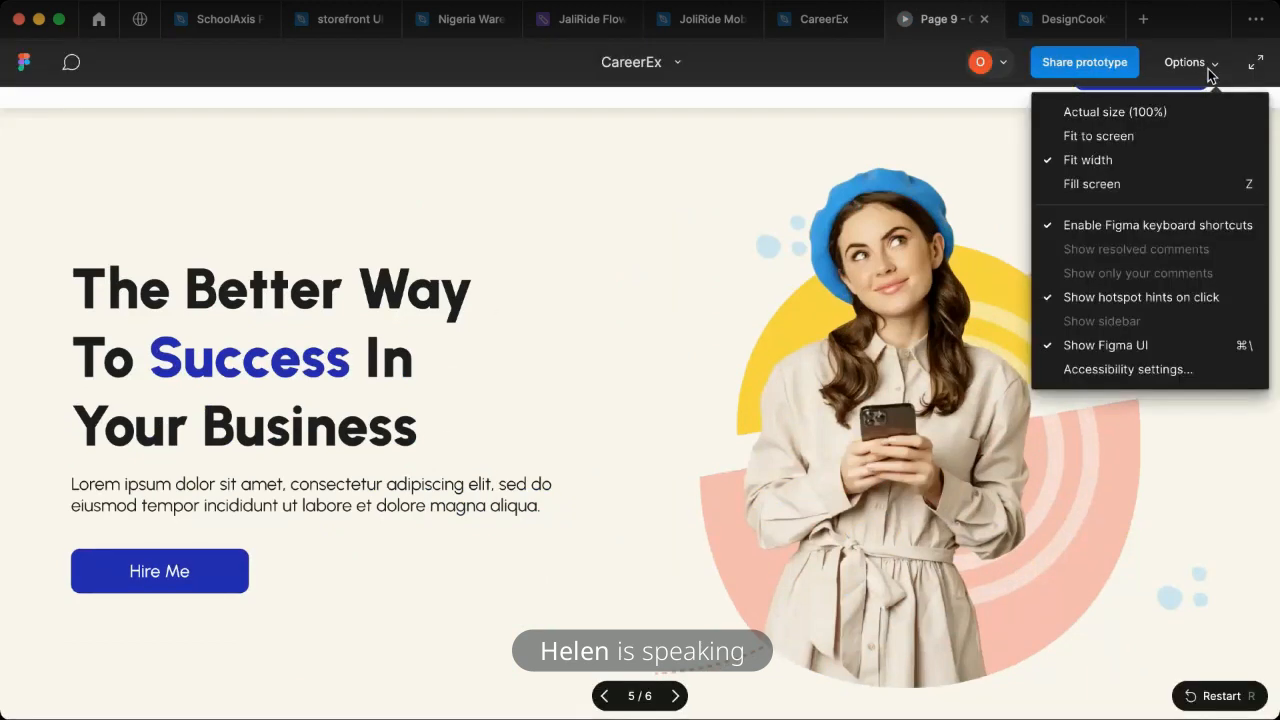
click(1098, 160)
click(1196, 66)
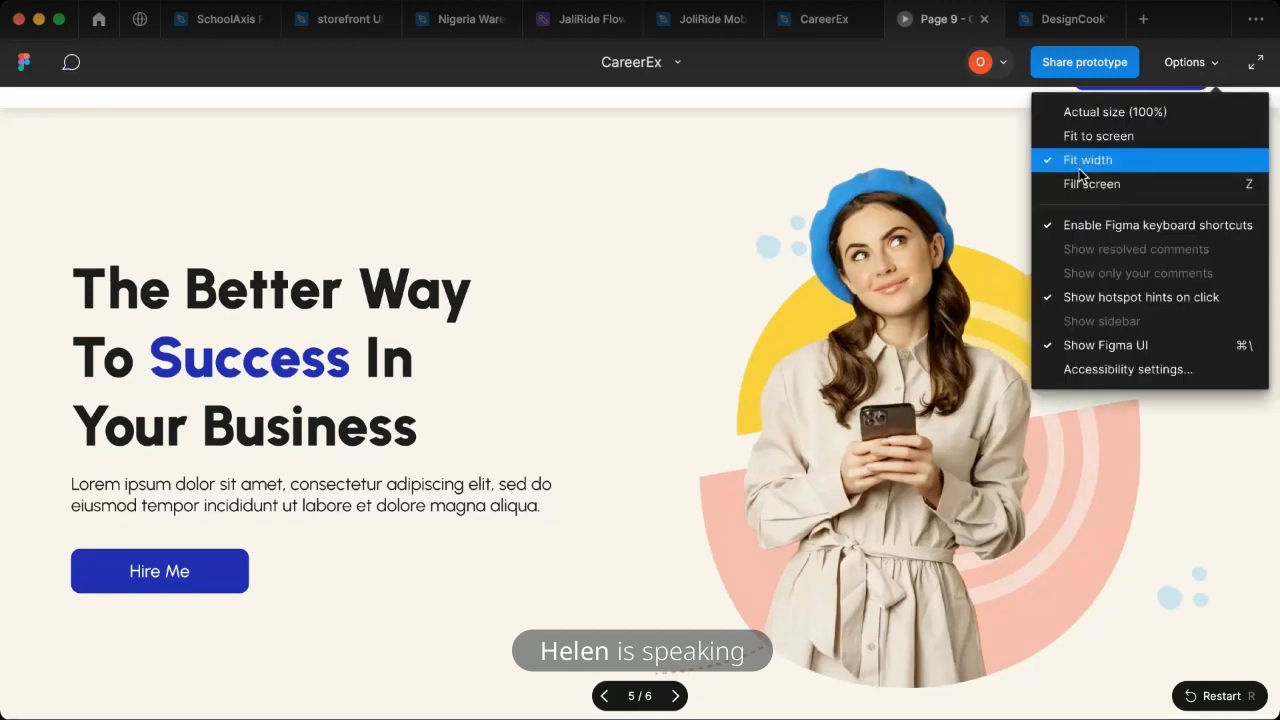
click(1190, 66)
click(1187, 67)
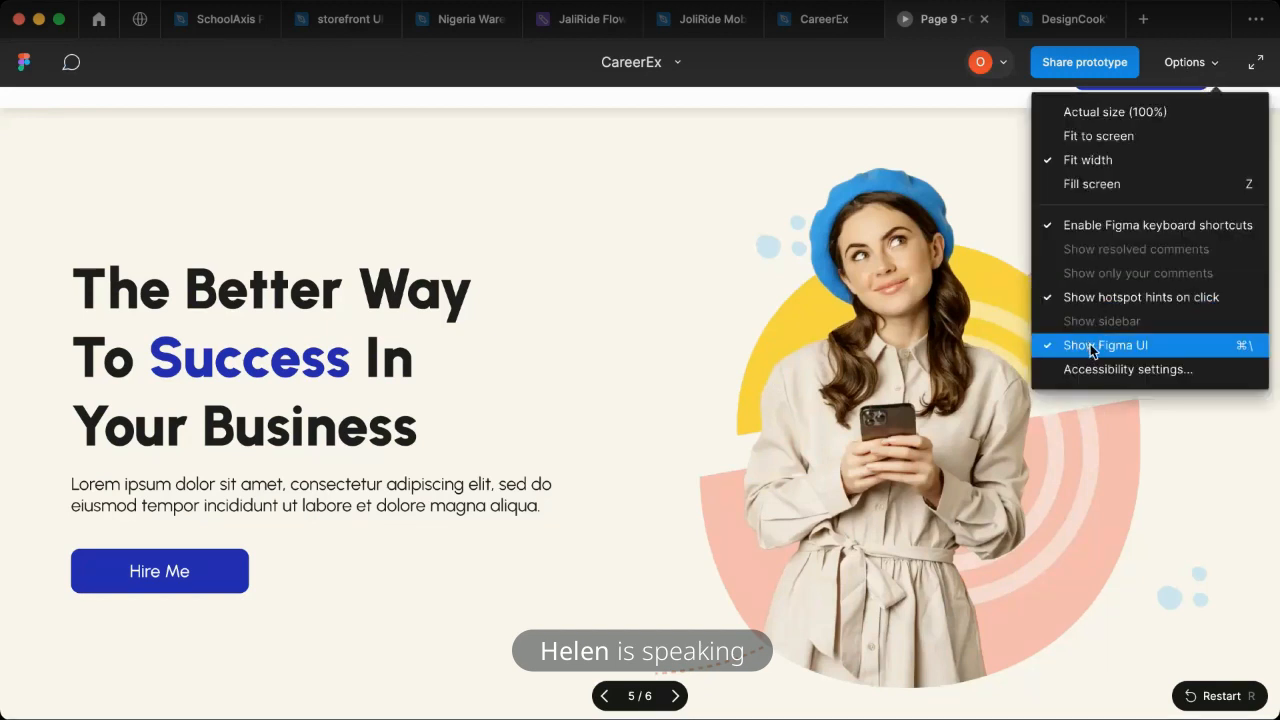
key(super+backslash)
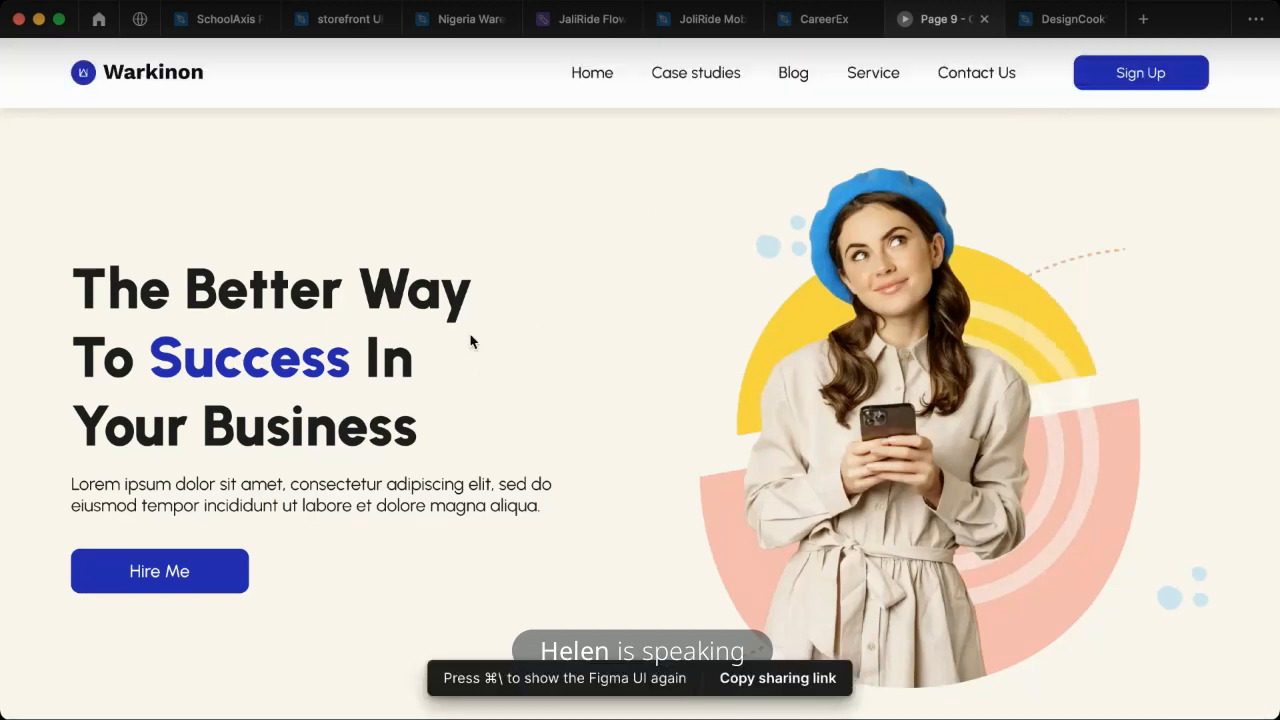
scroll(546, 381, down, 1)
scroll(546, 381, down, 8)
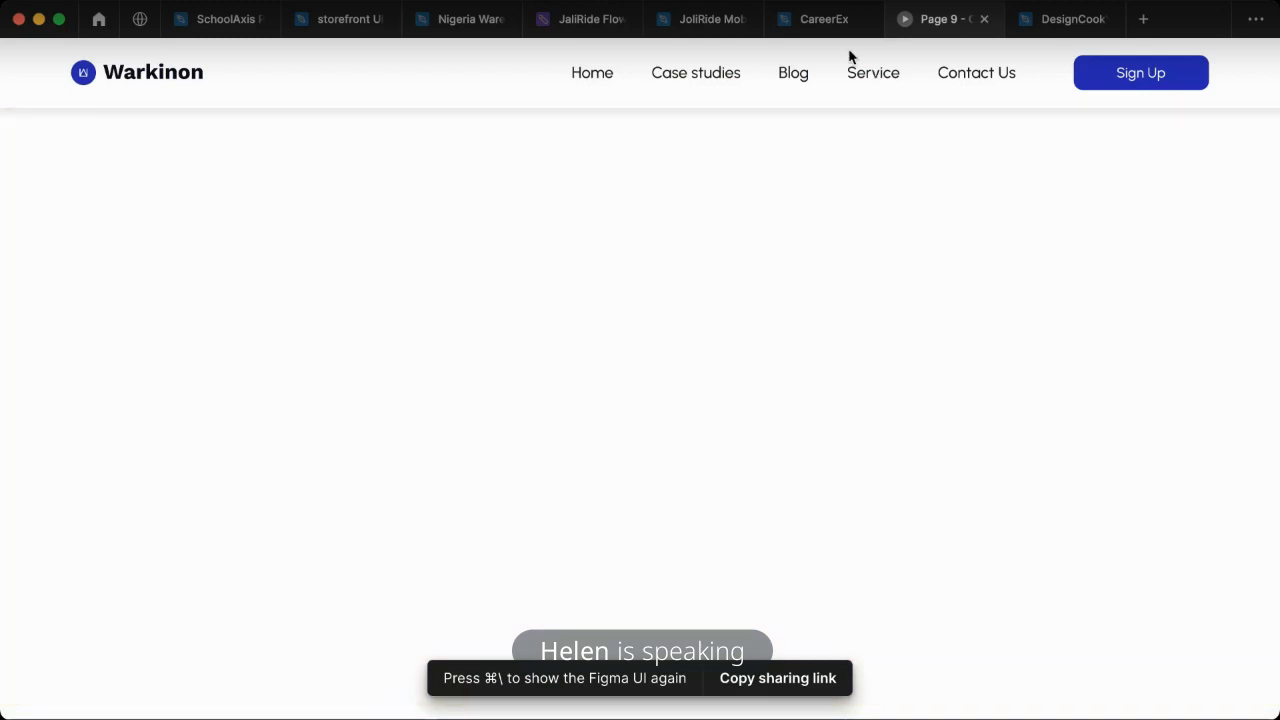
- Return to the CareerEx design file, check the reference's trusted-companies section, and copy the "Heading 7" text from the Style Guide
click(795, 22)
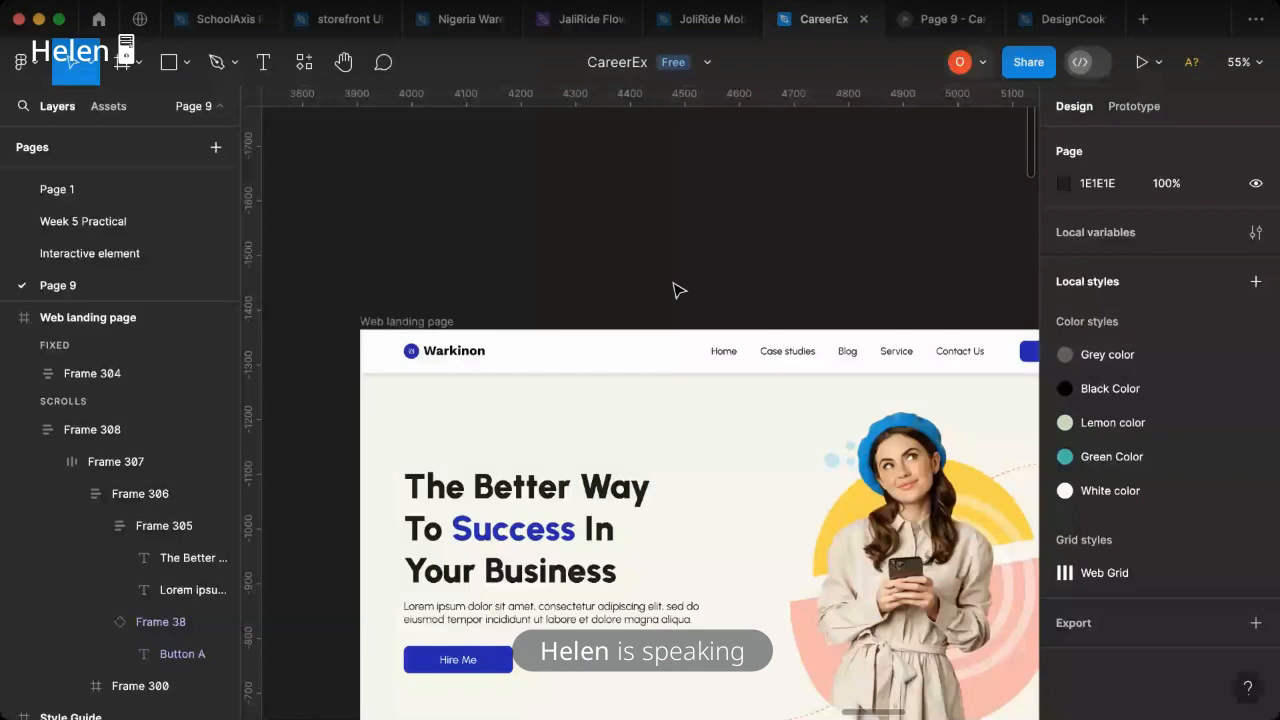
scroll(670, 385, down, 10)
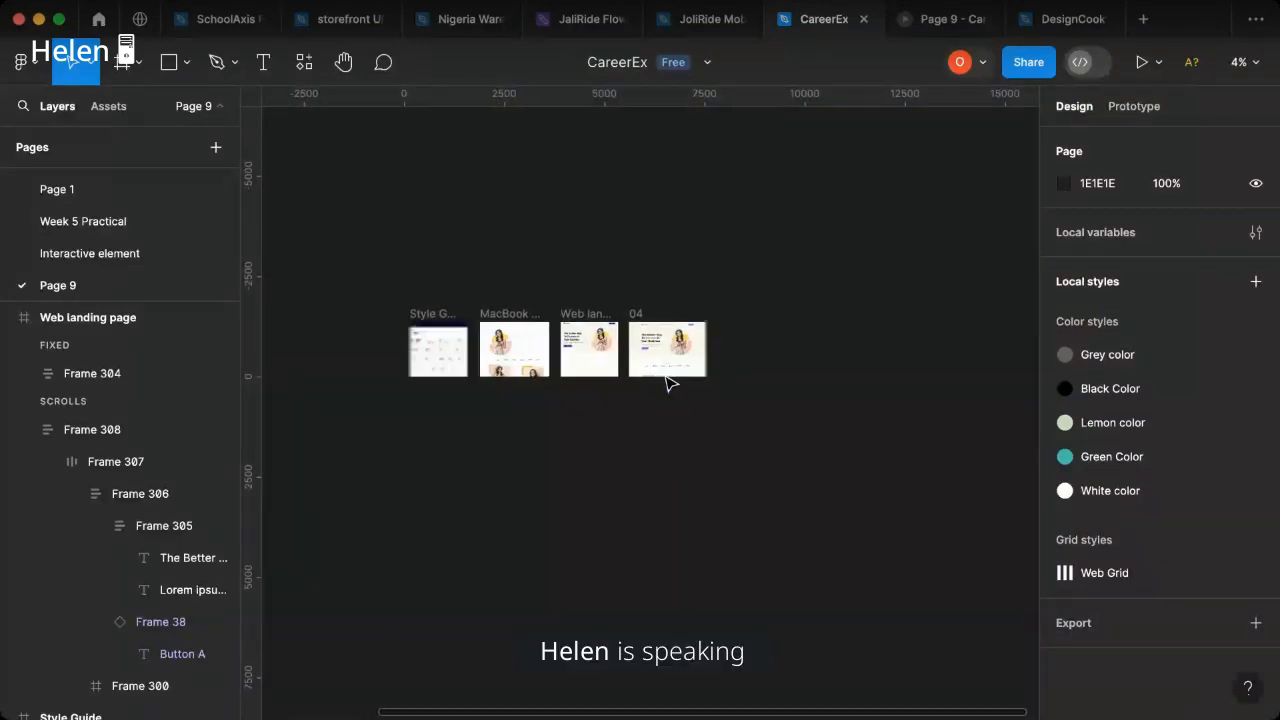
scroll(670, 385, up, 8)
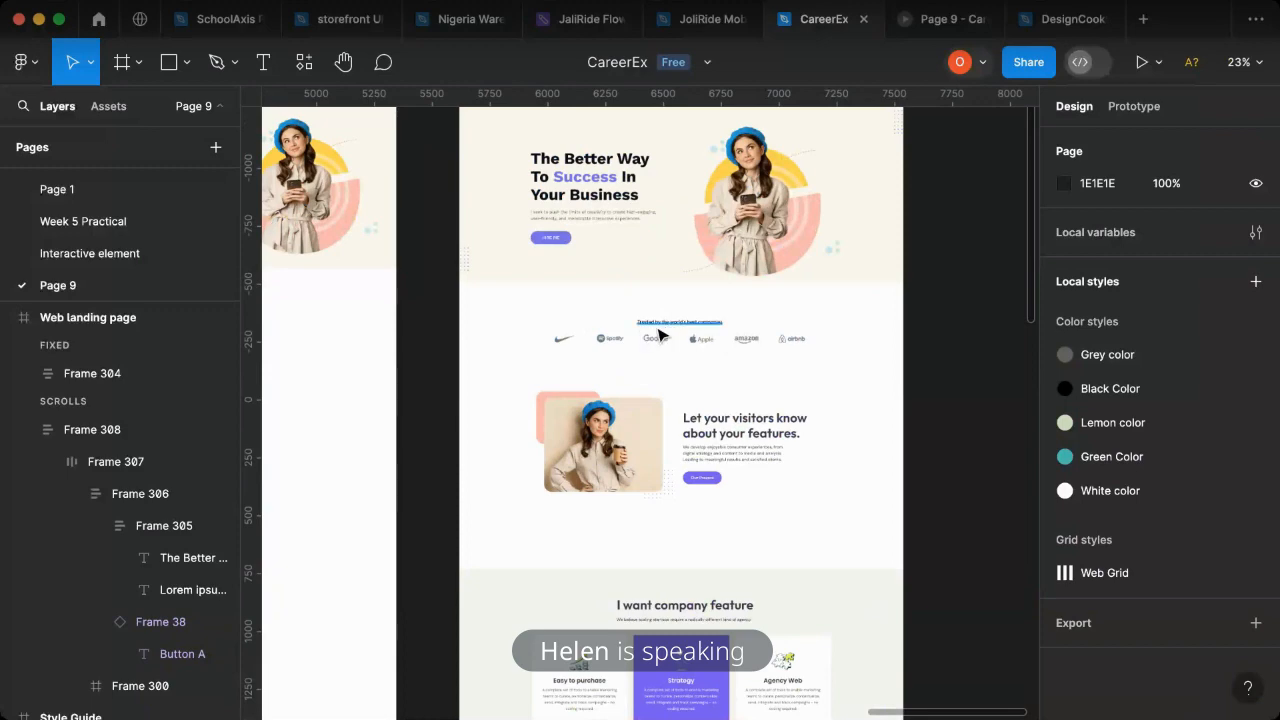
scroll(658, 335, up, 3)
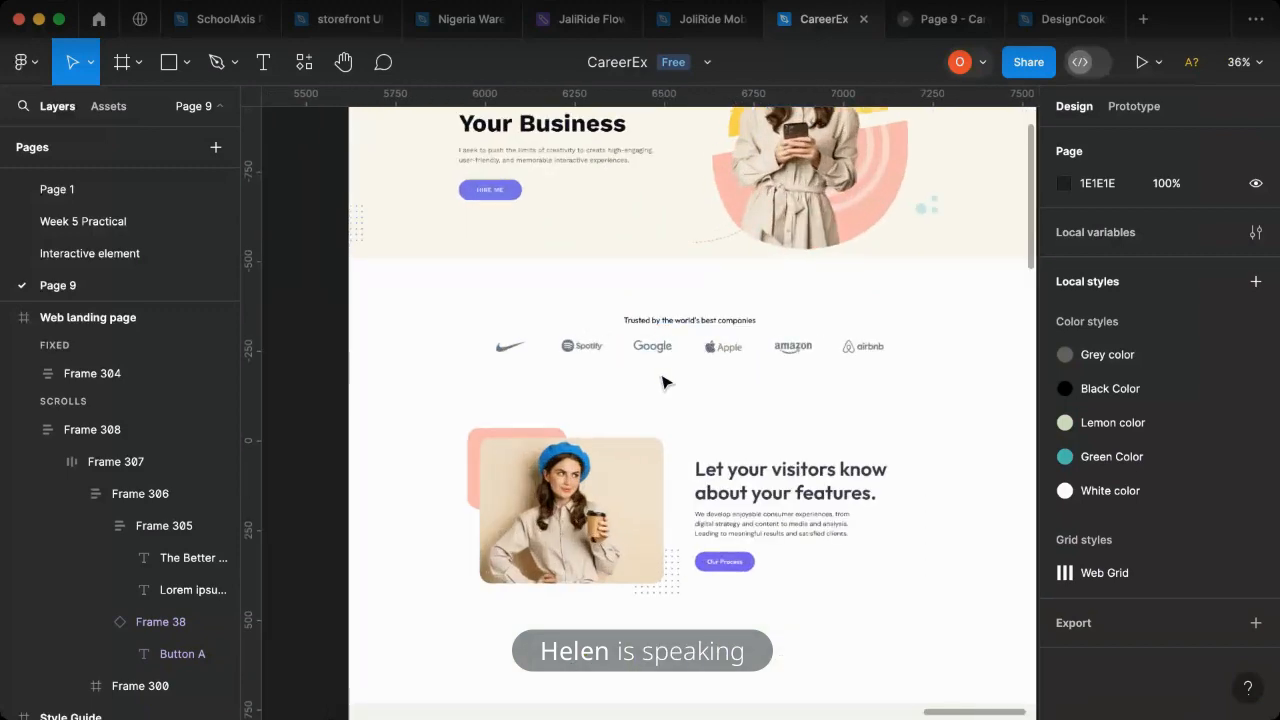
scroll(665, 383, left, 15)
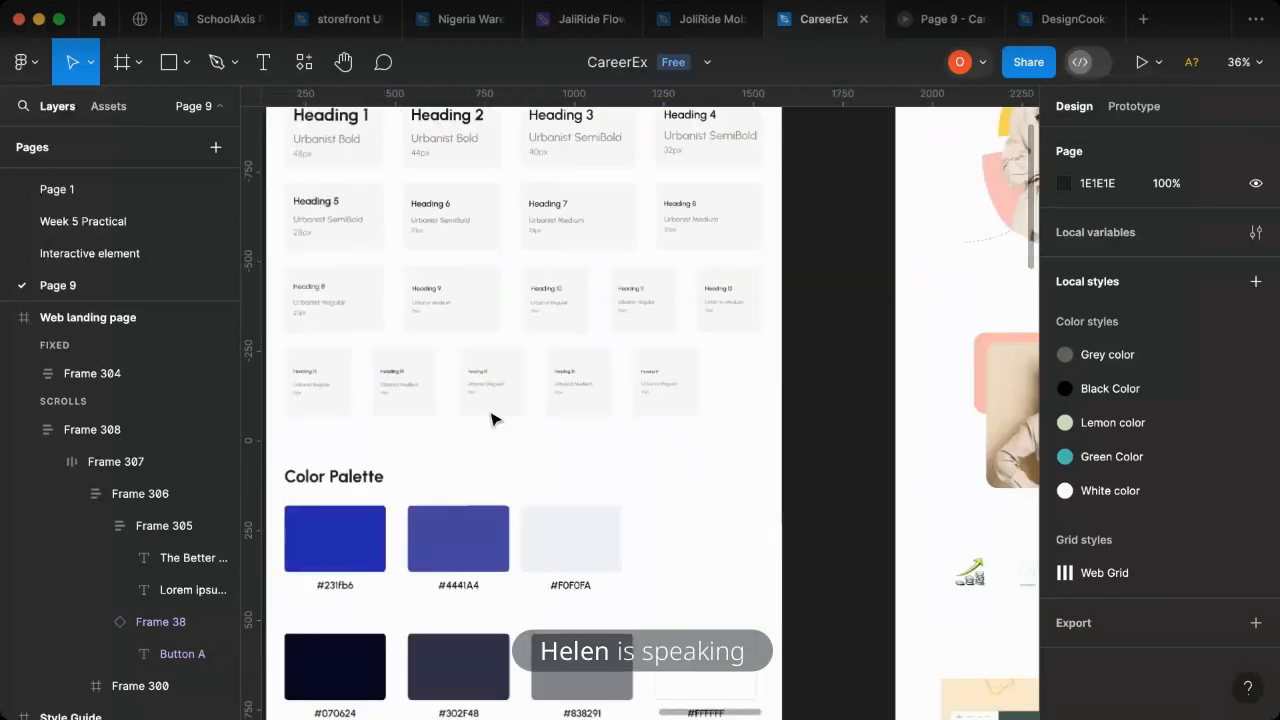
scroll(491, 419, left, 5)
scroll(543, 345, right, 2)
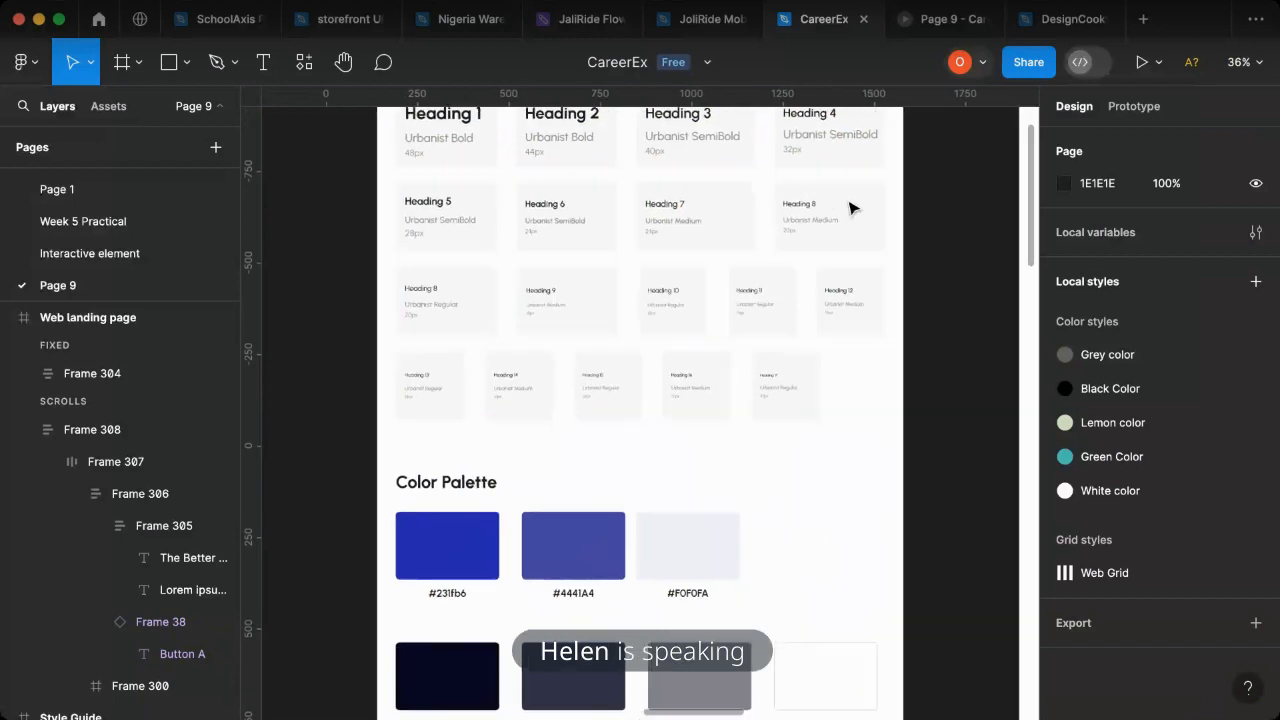
scroll(810, 206, up, 2)
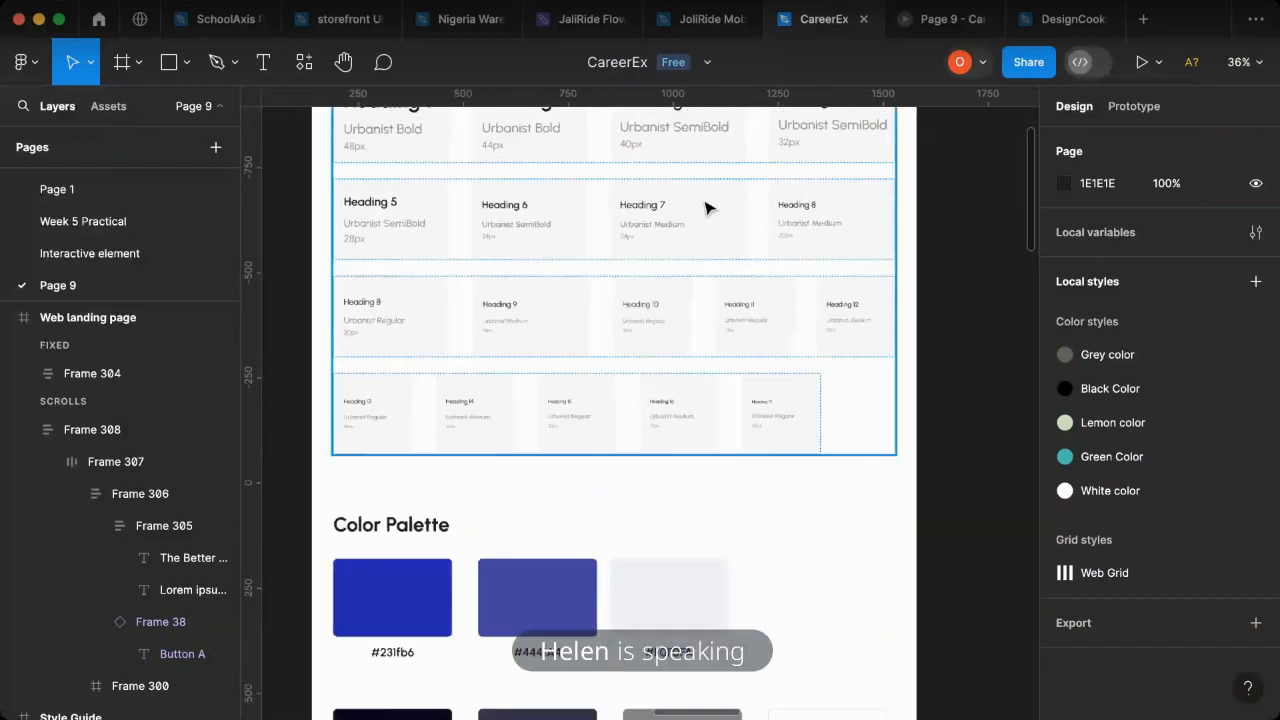
double_click(630, 206)
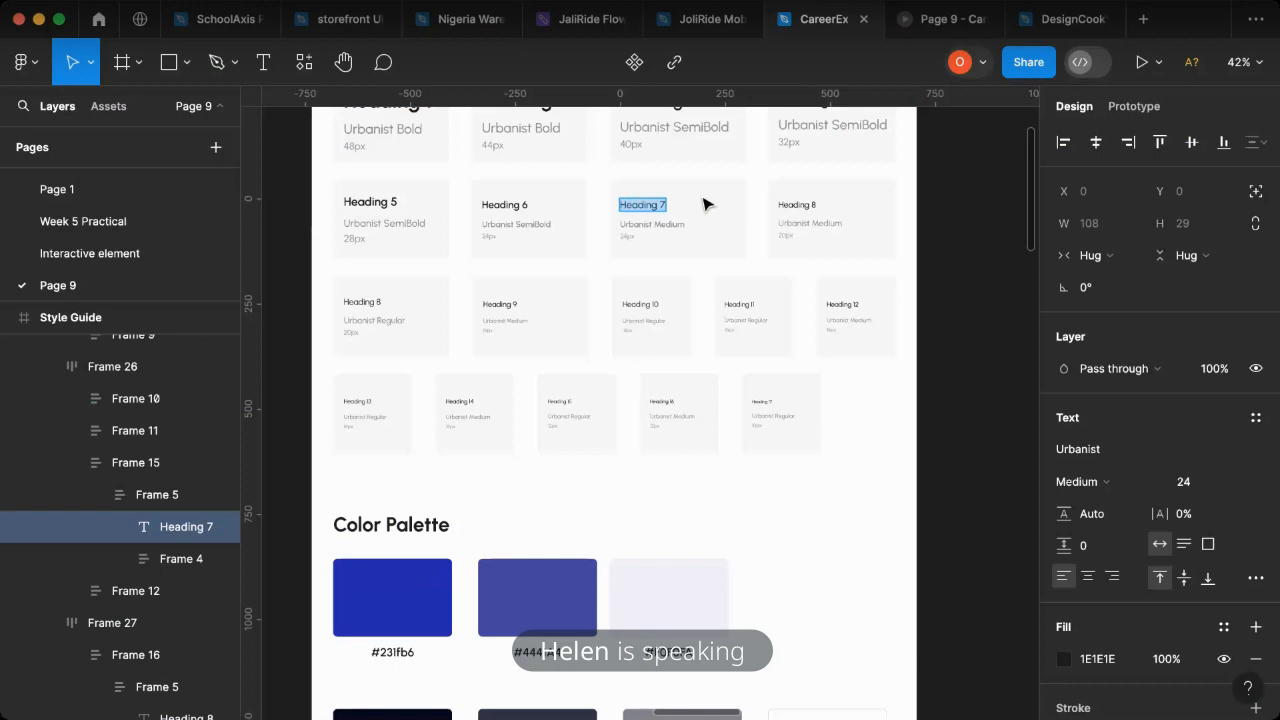
key(Escape)
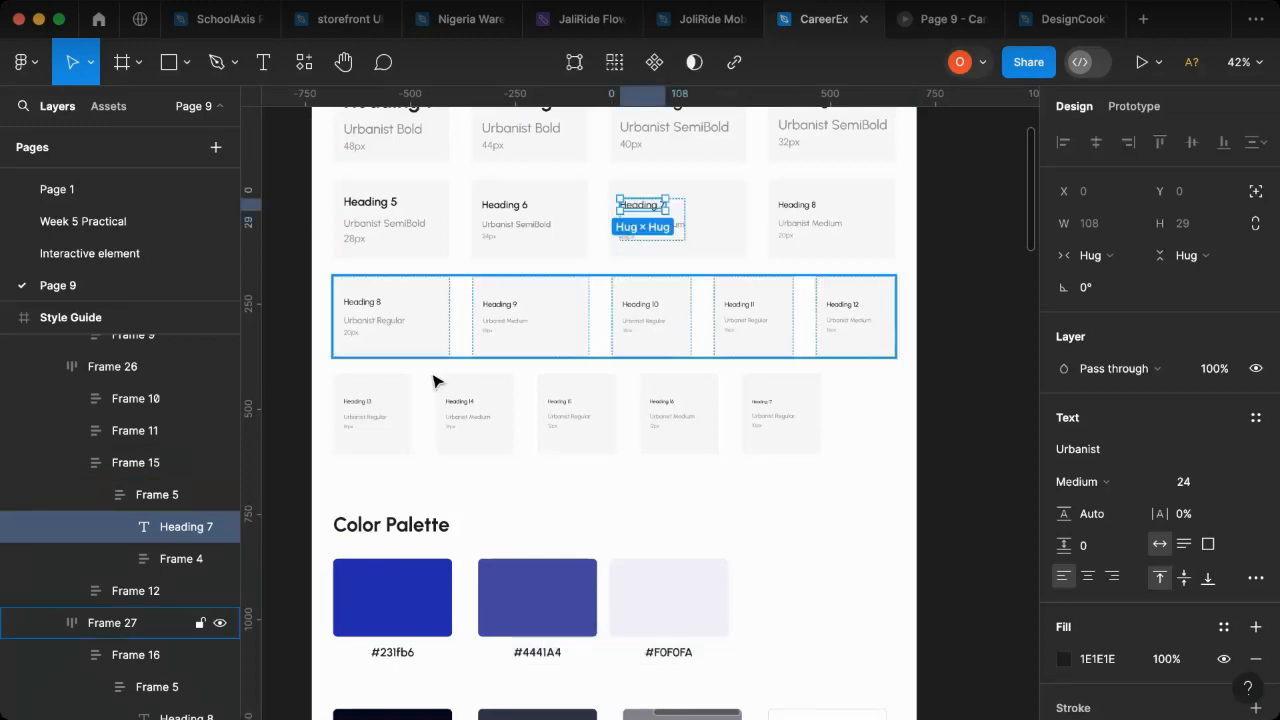
- Paste the Heading 7 text into the Web landing page and place it below the hero section at about X 792, Y 901
scroll(476, 345, right, 20)
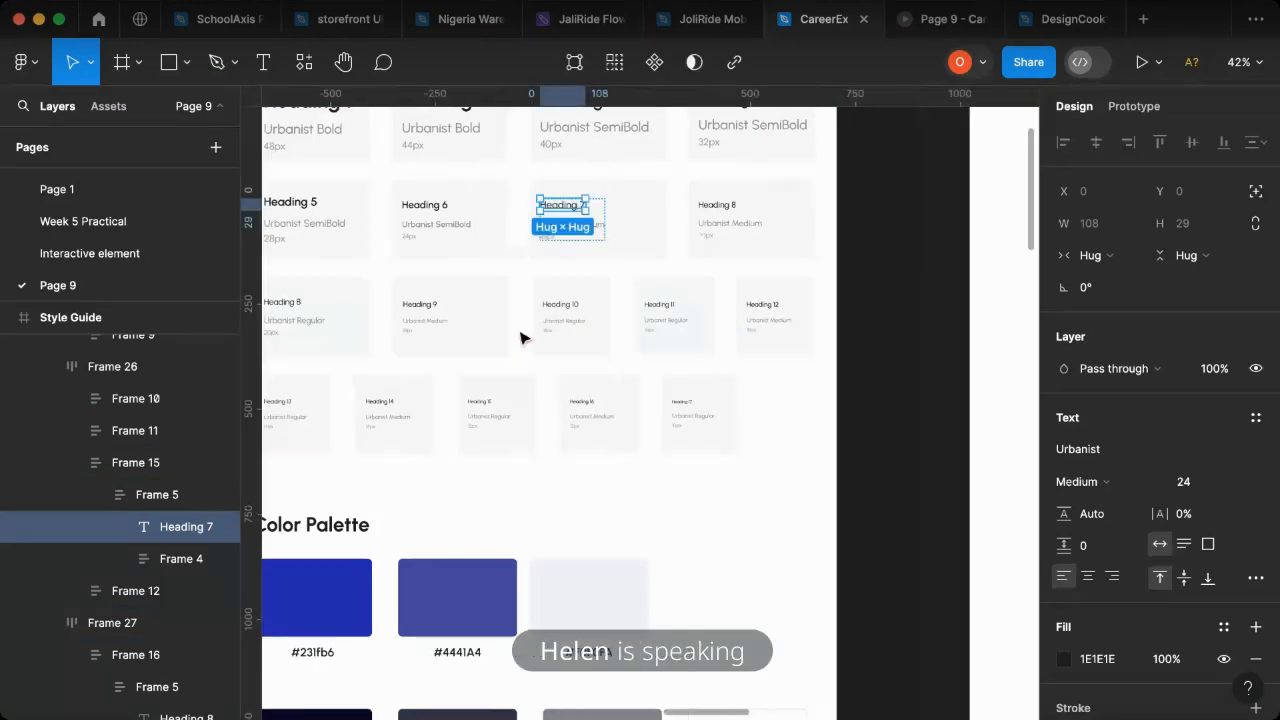
key(Escape)
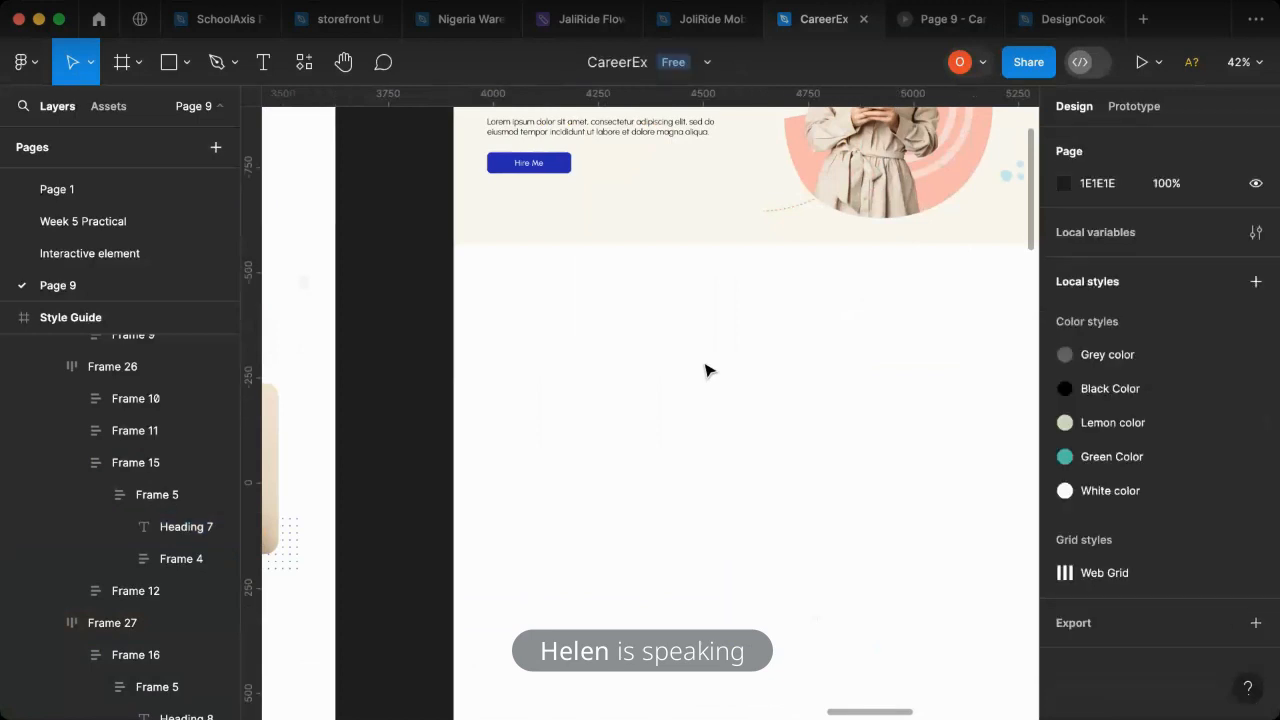
key(super+v)
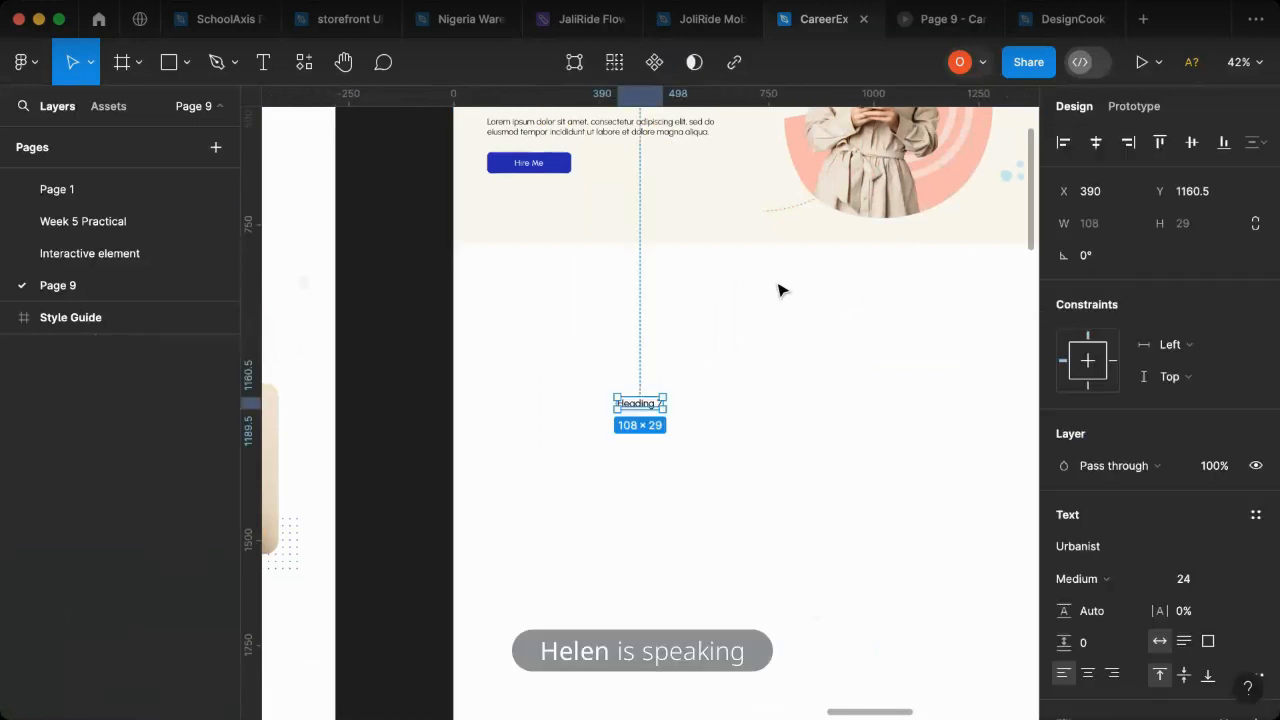
drag(641, 405, 807, 297)
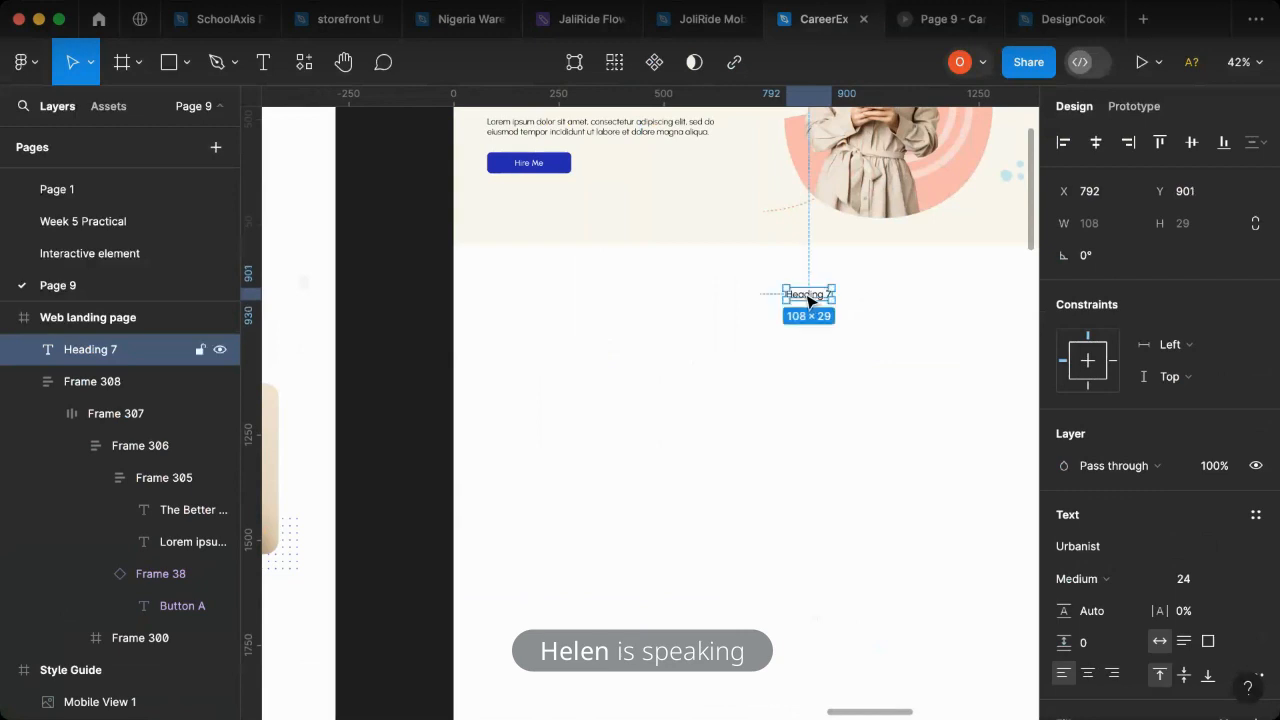
- Replace the pasted heading's text with "Trusted by the World"
double_click(805, 294)
text(Tr)
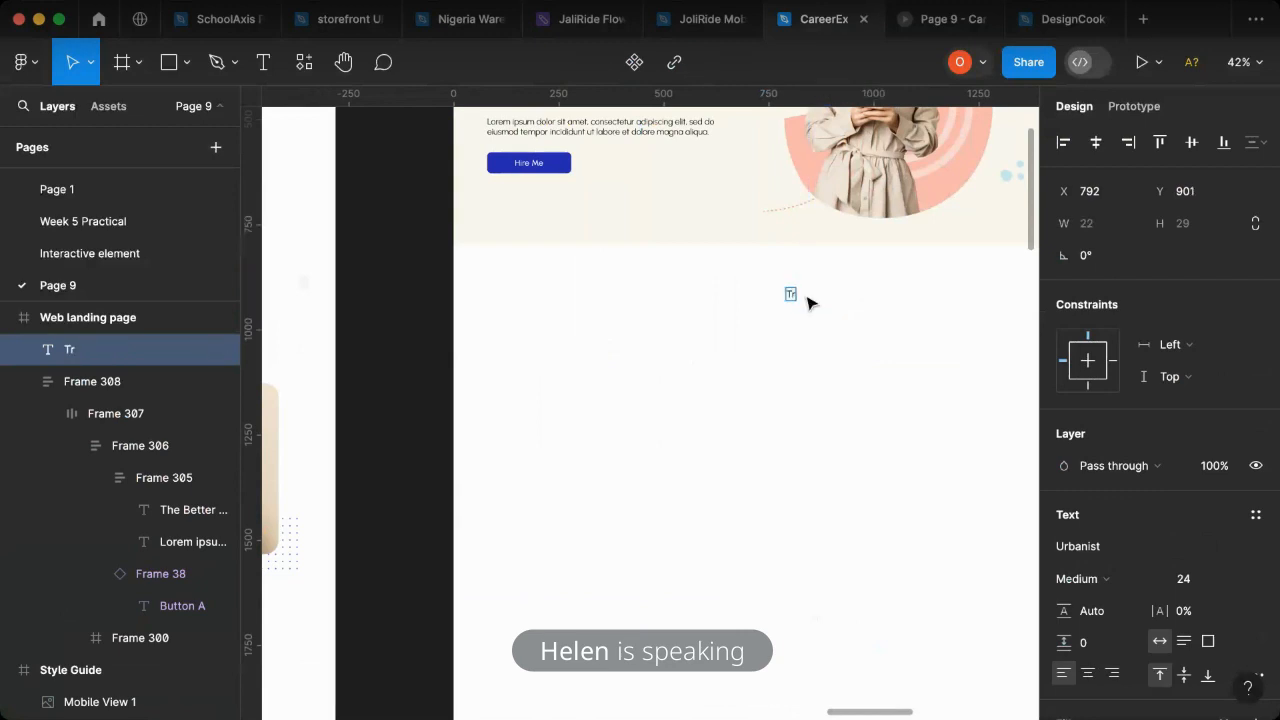
text(usted by the W)
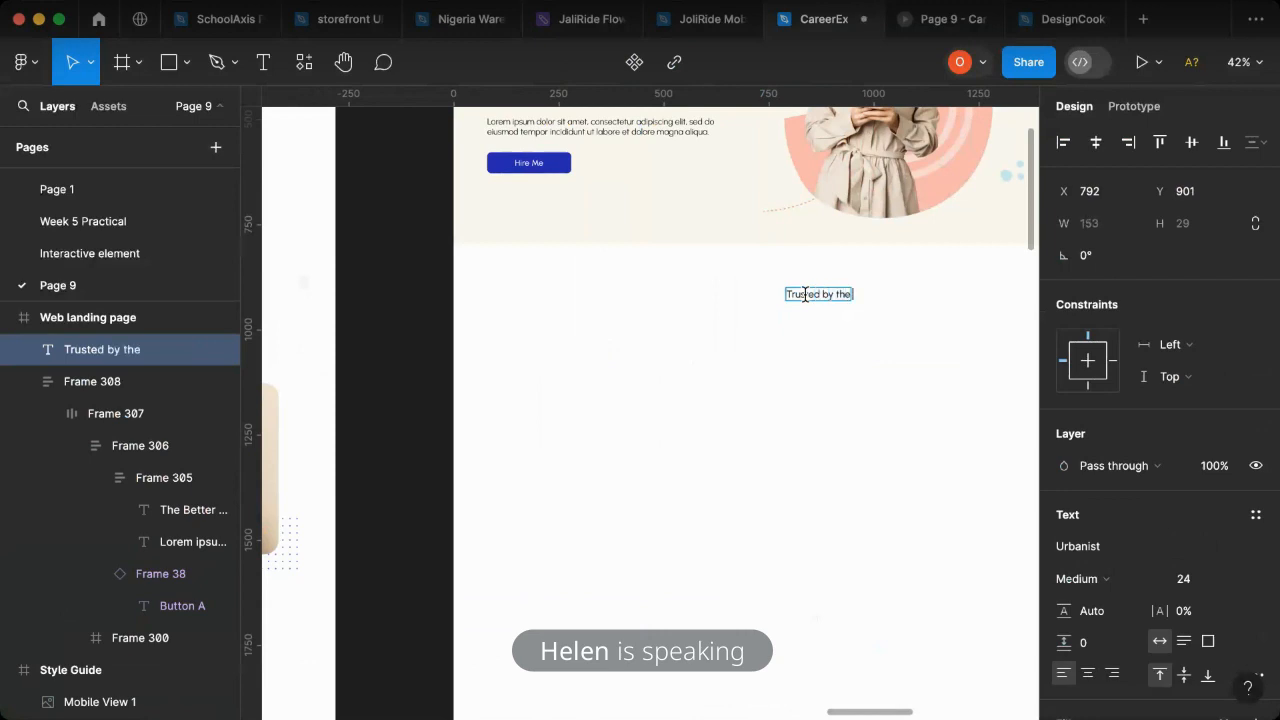
text(rold)
key(BackSpace)
key(BackSpace)
key(BackSpace)
key(BackSpace)
text(orld)
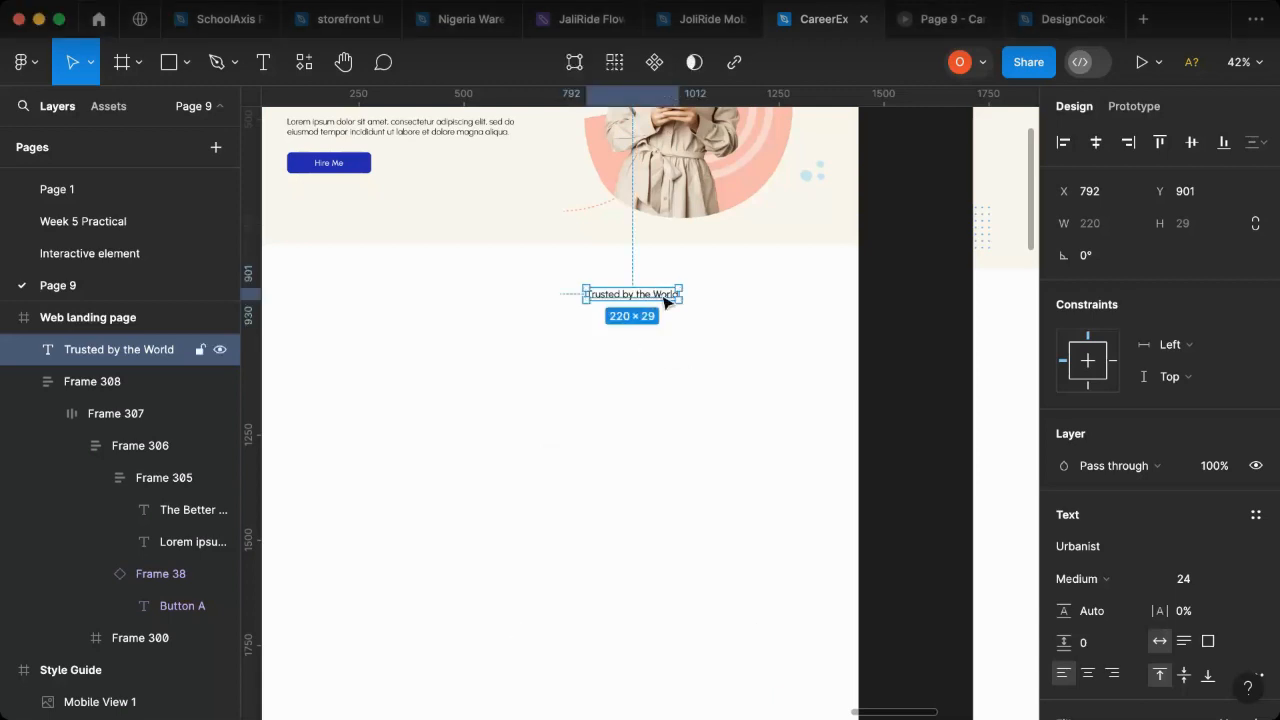
- Extend the heading below the hero section to read "Trusted by the World's Best Companies"
double_click(660, 294)
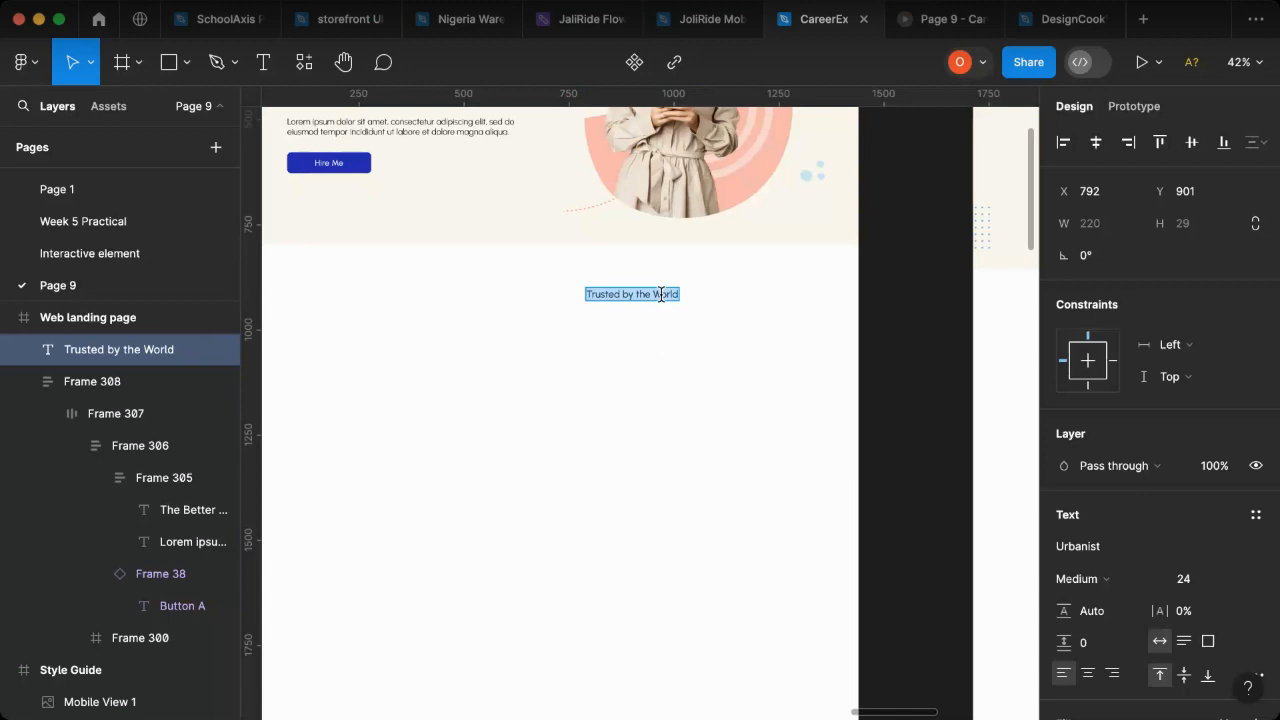
key(Right)
text('S)
key(BackSpace)
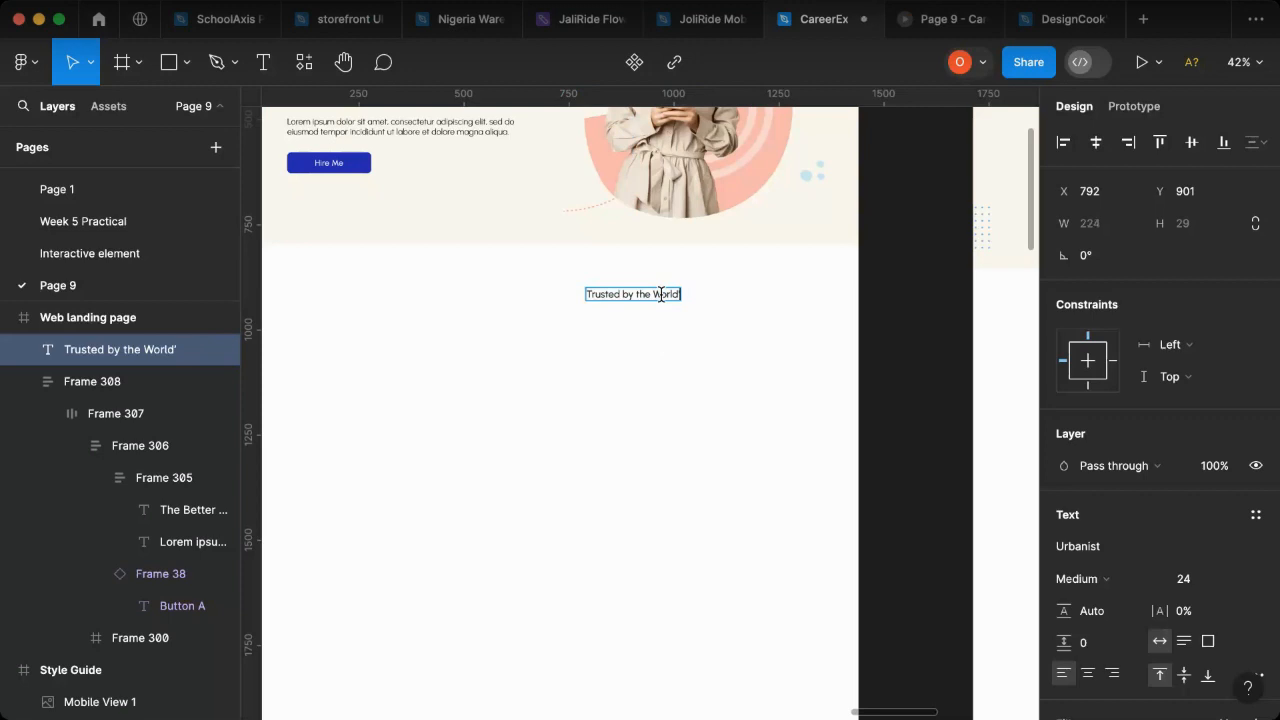
text(s Best)
text(c)
key(BackSpace)
text(Companies)
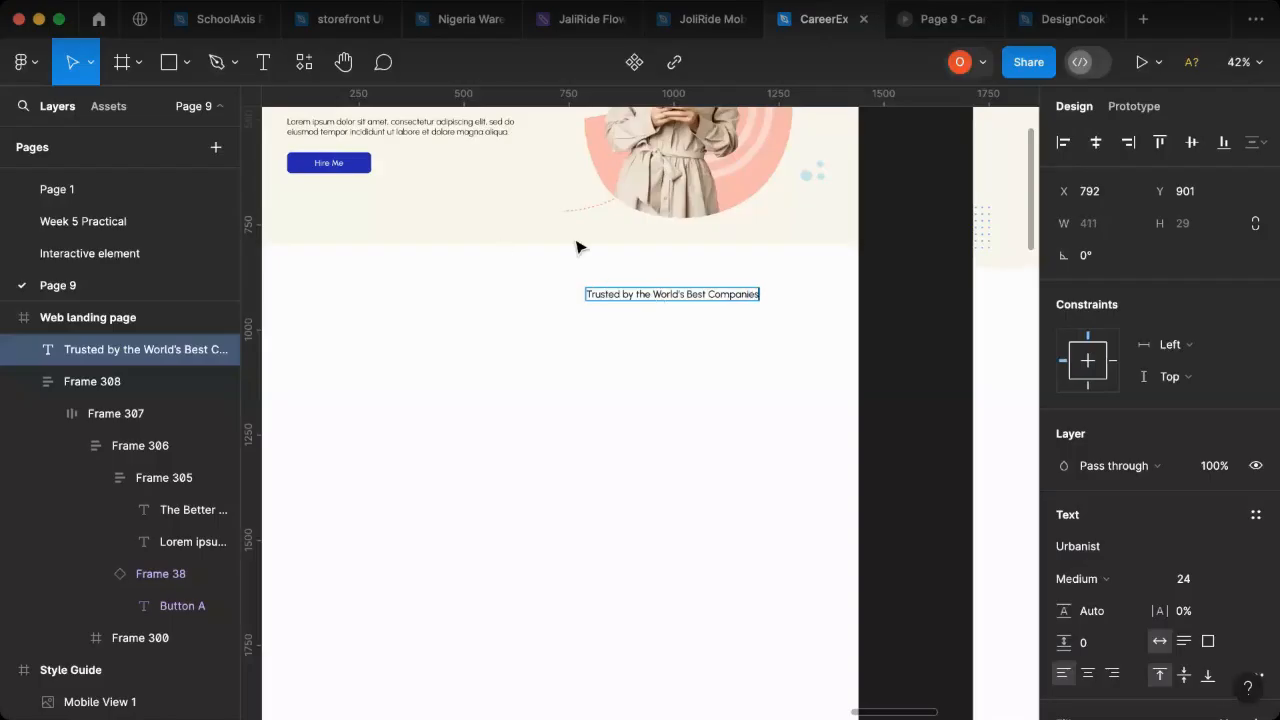
key(Escape)
- Center the "Trusted by the World's Best Companies" text horizontally in the Web landing page frame
click(580, 376)
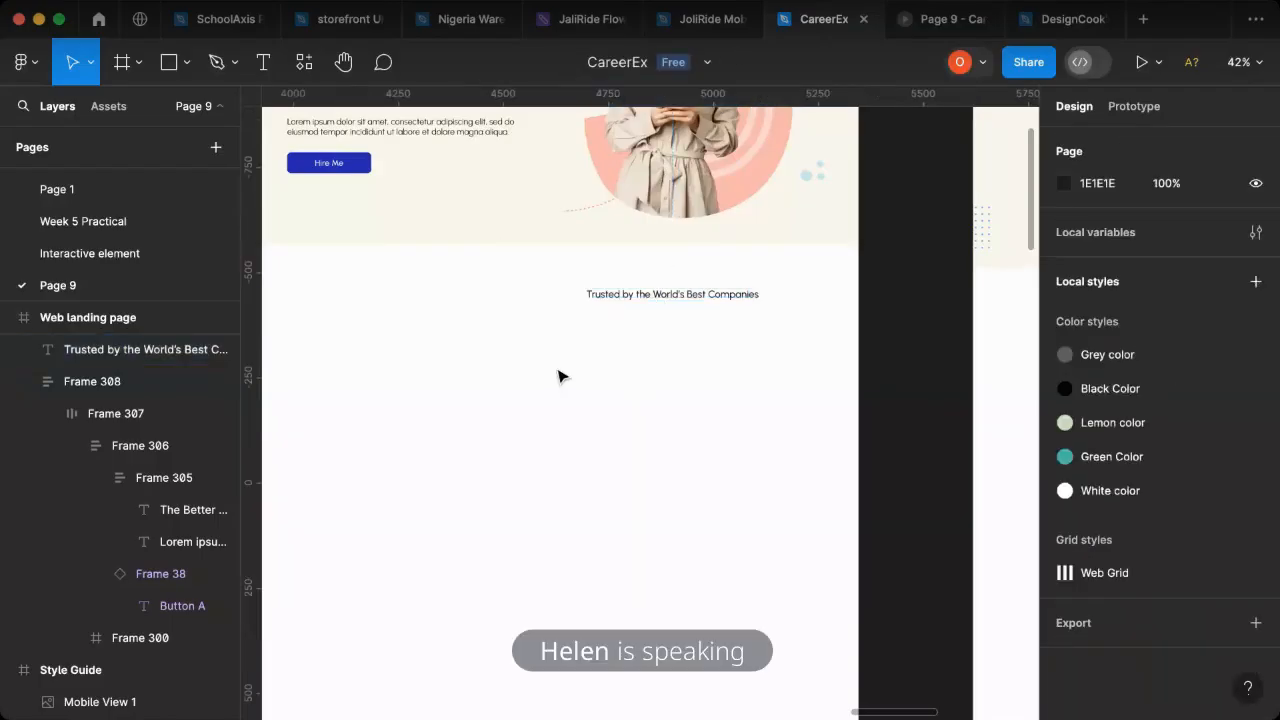
click(693, 300)
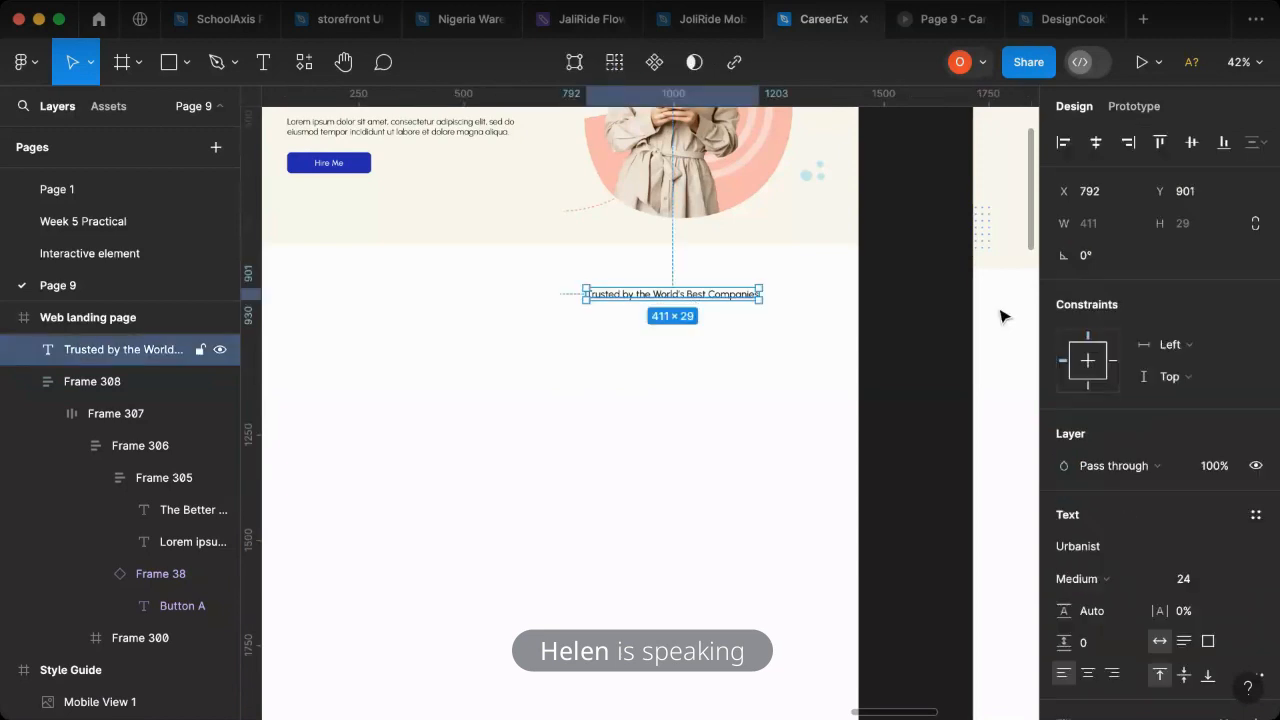
click(1096, 142)
- Check the heading styles in the Style Guide and set the "Trusted by the World's Best Companies" text to SemiBold weight
scroll(693, 358, down, 5)
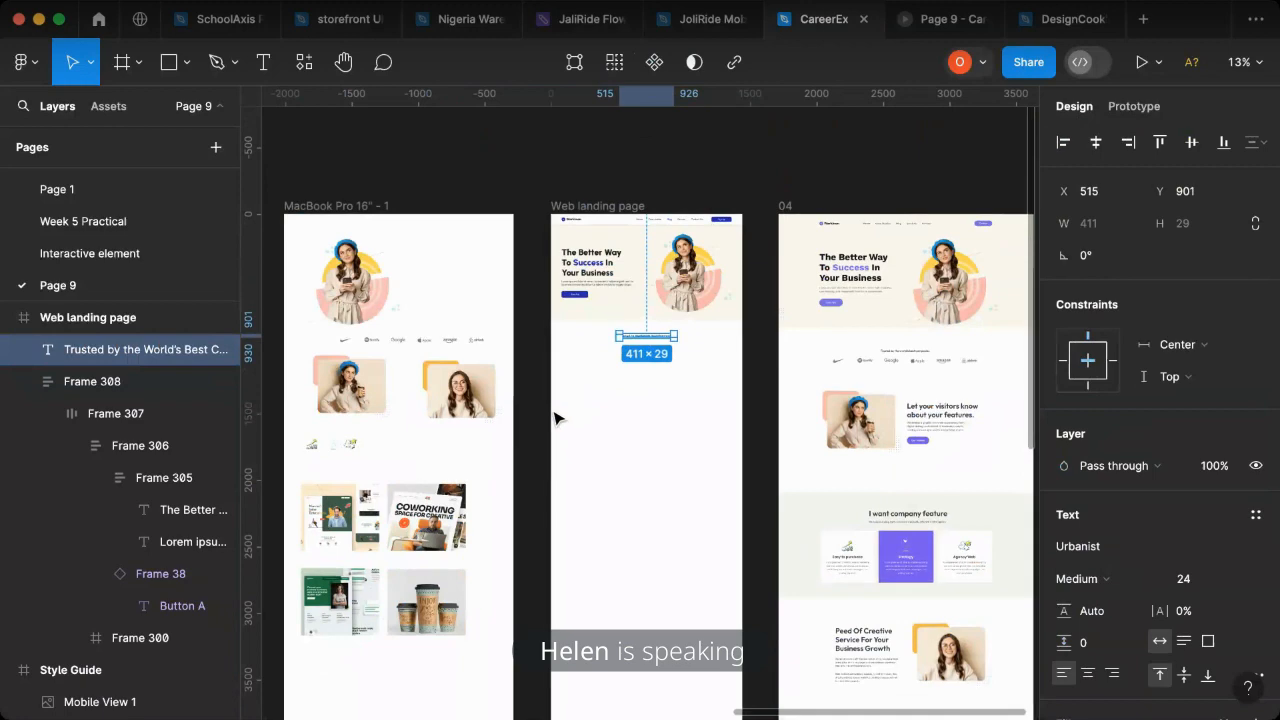
scroll(557, 414, down, 3)
scroll(575, 385, left, 5)
scroll(790, 320, up, 10)
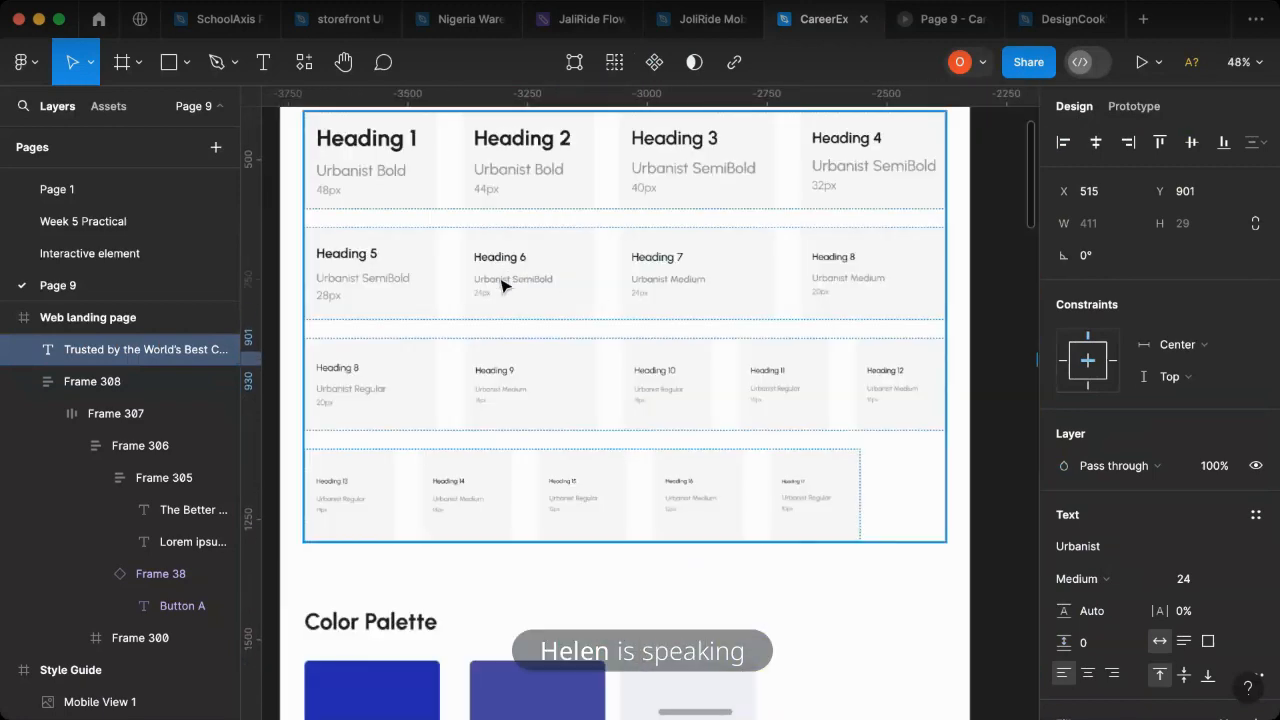
scroll(486, 366, down, 4)
scroll(478, 370, right, 10)
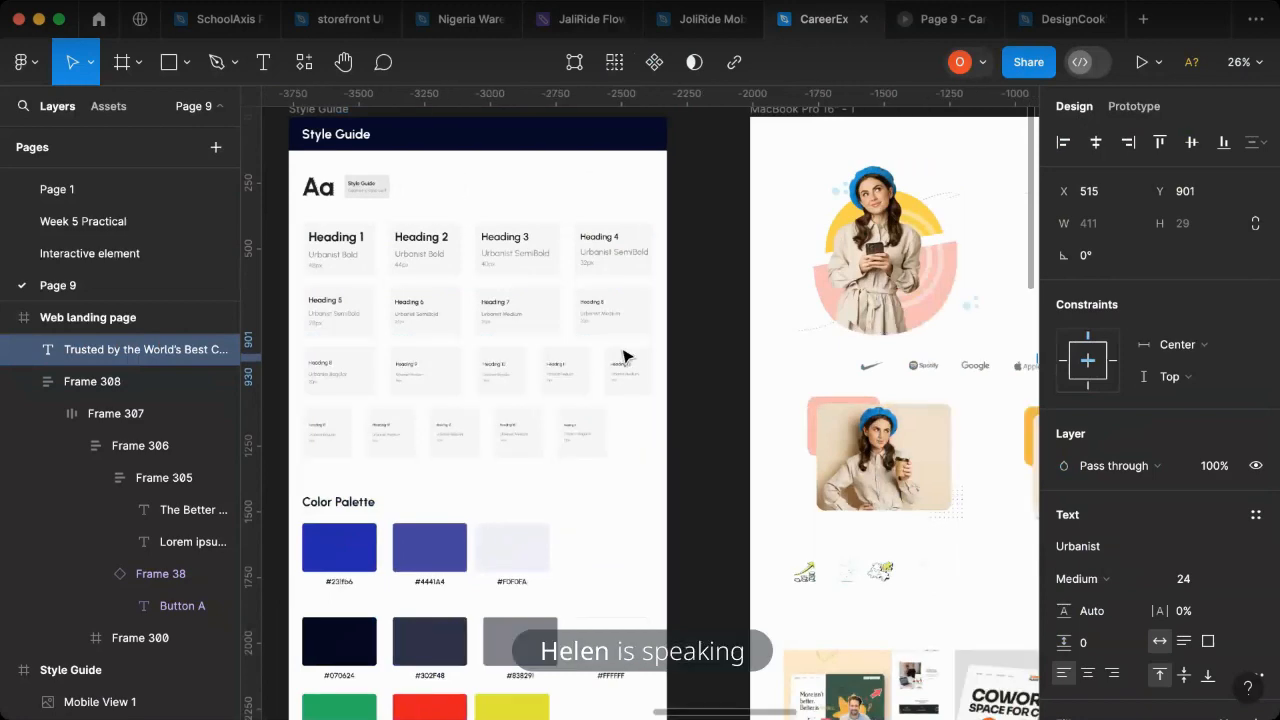
scroll(526, 383, up, 5)
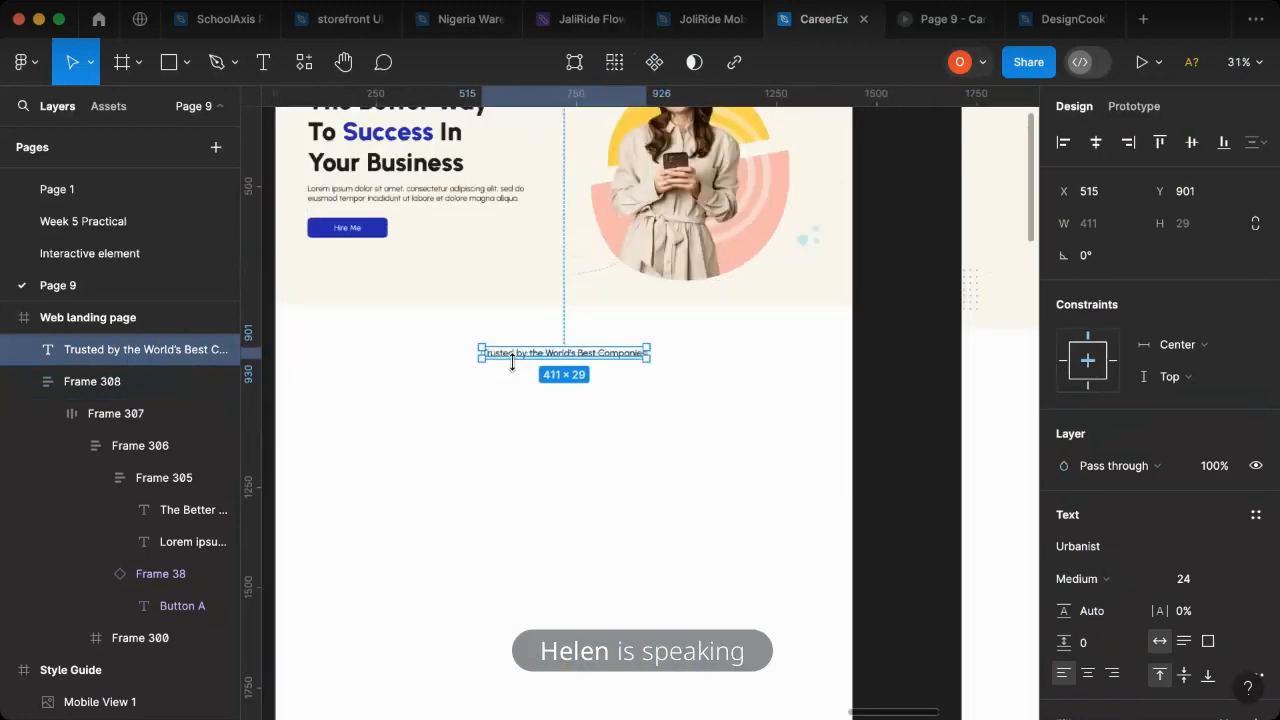
scroll(503, 365, up, 2)
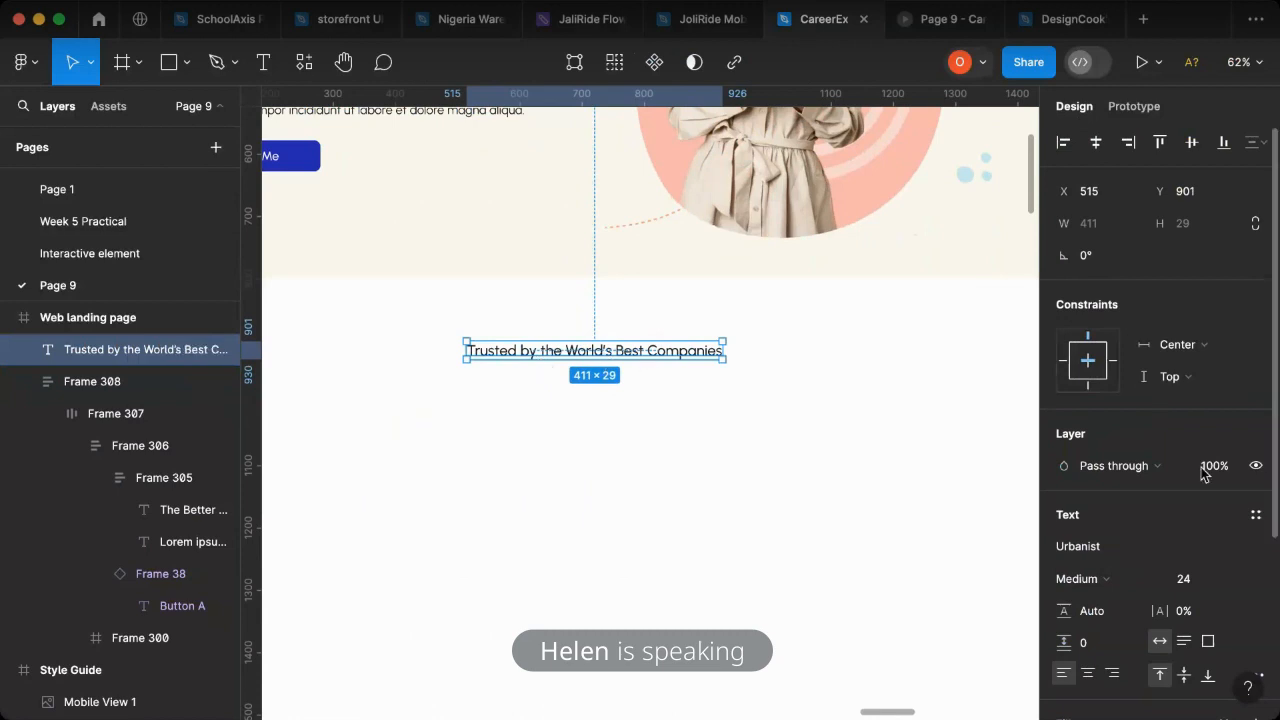
click(1118, 583)
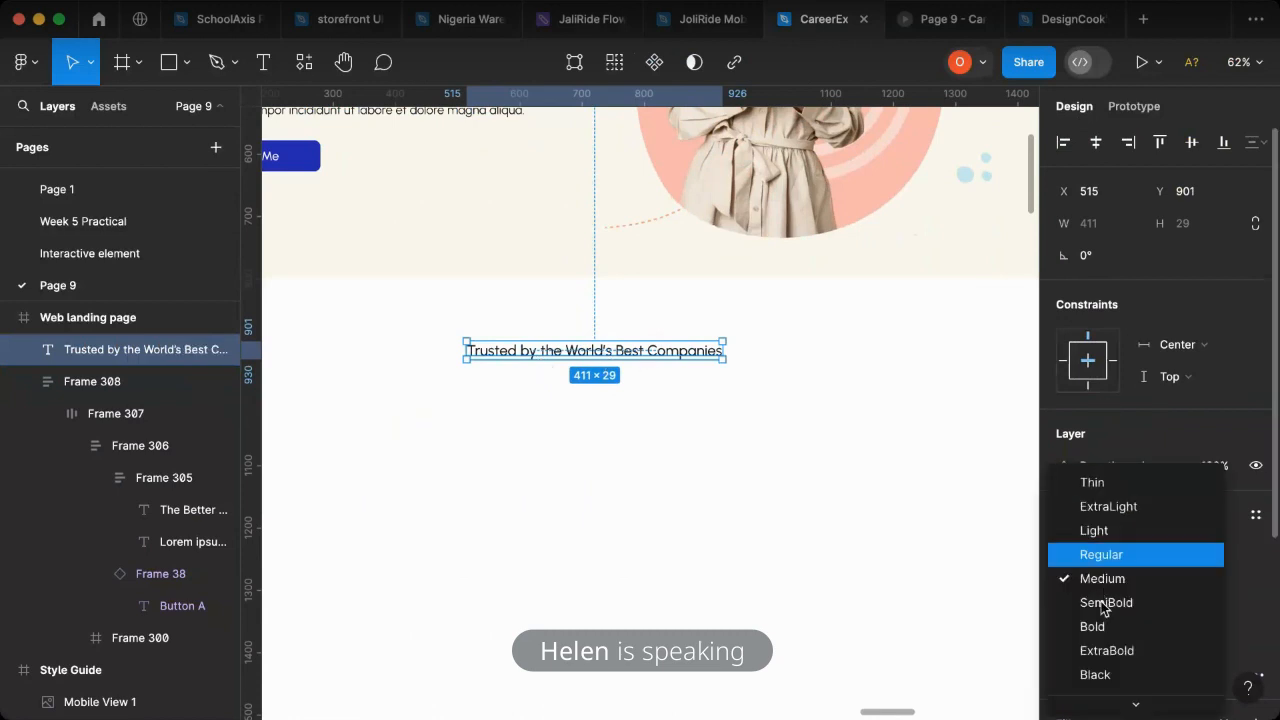
click(729, 443)
scroll(670, 450, down, 3)
scroll(670, 450, down, 2)
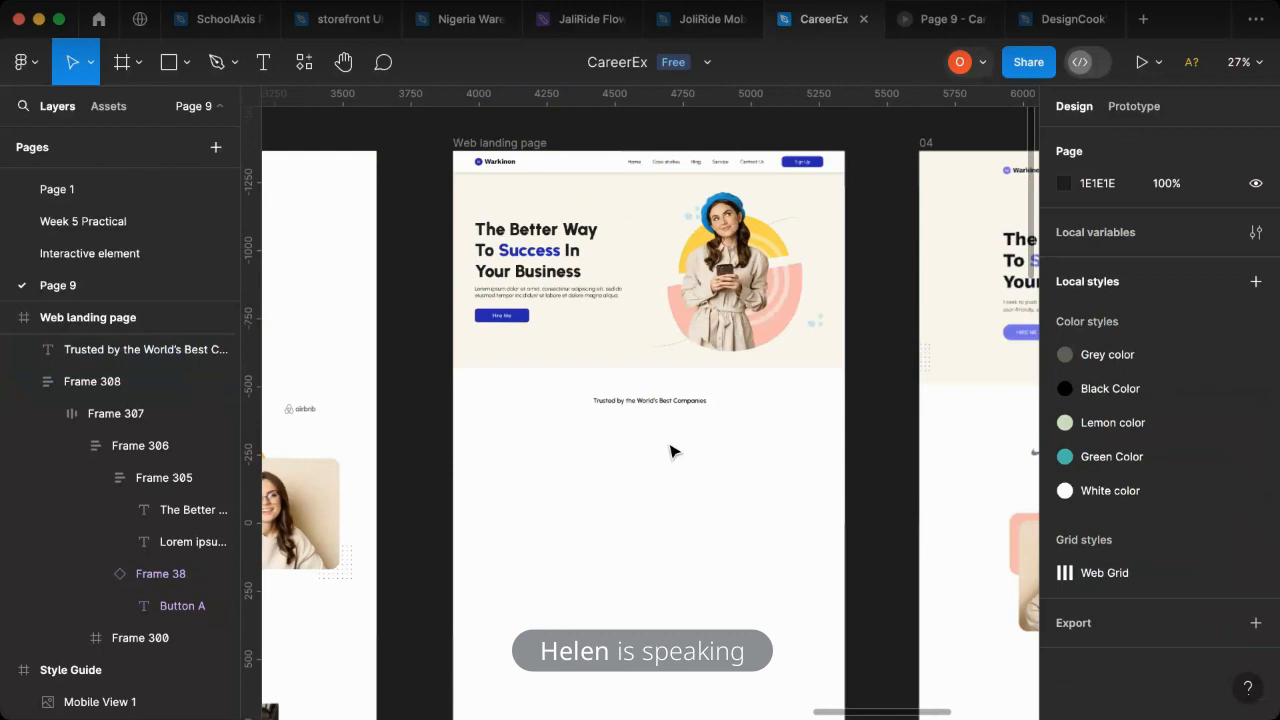
- Move the six company logos from the MacBook Pro frame below the landing page's "Trusted by" heading and wrap them in a horizontal auto layout
scroll(741, 438, right, 5)
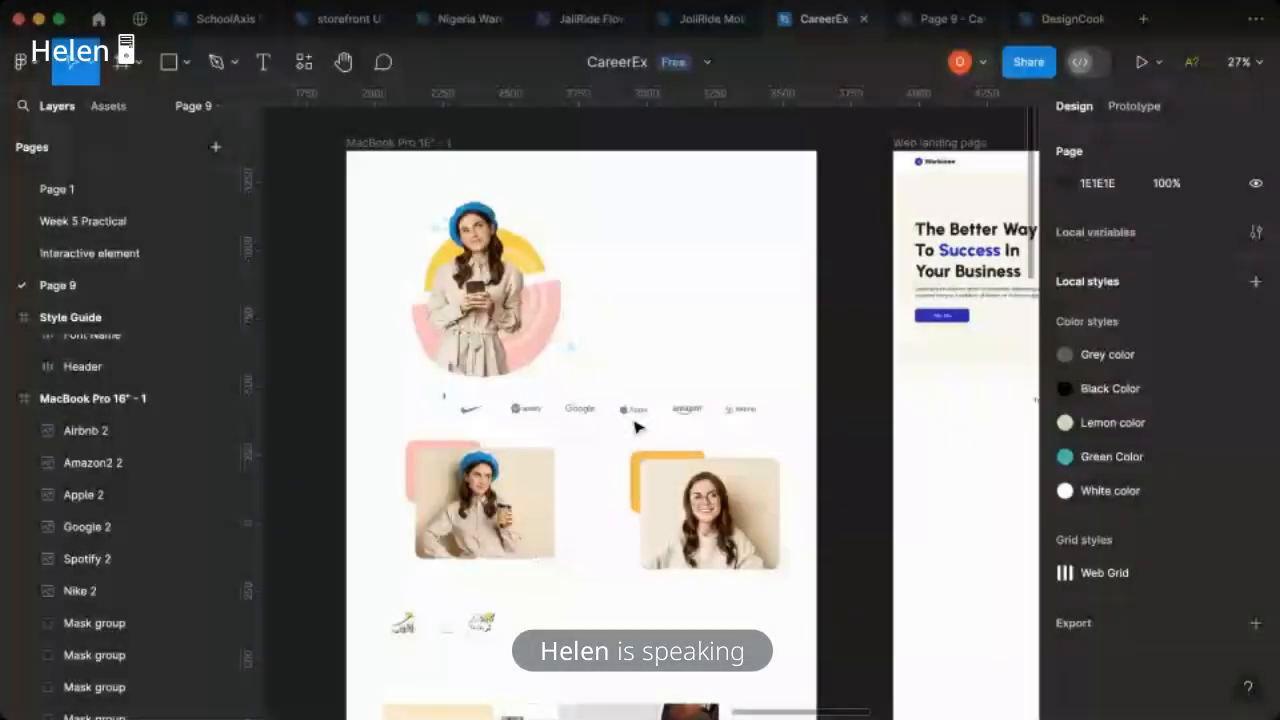
drag(443, 393, 764, 429)
drag(680, 422, 716, 410)
drag(718, 166, 721, 129)
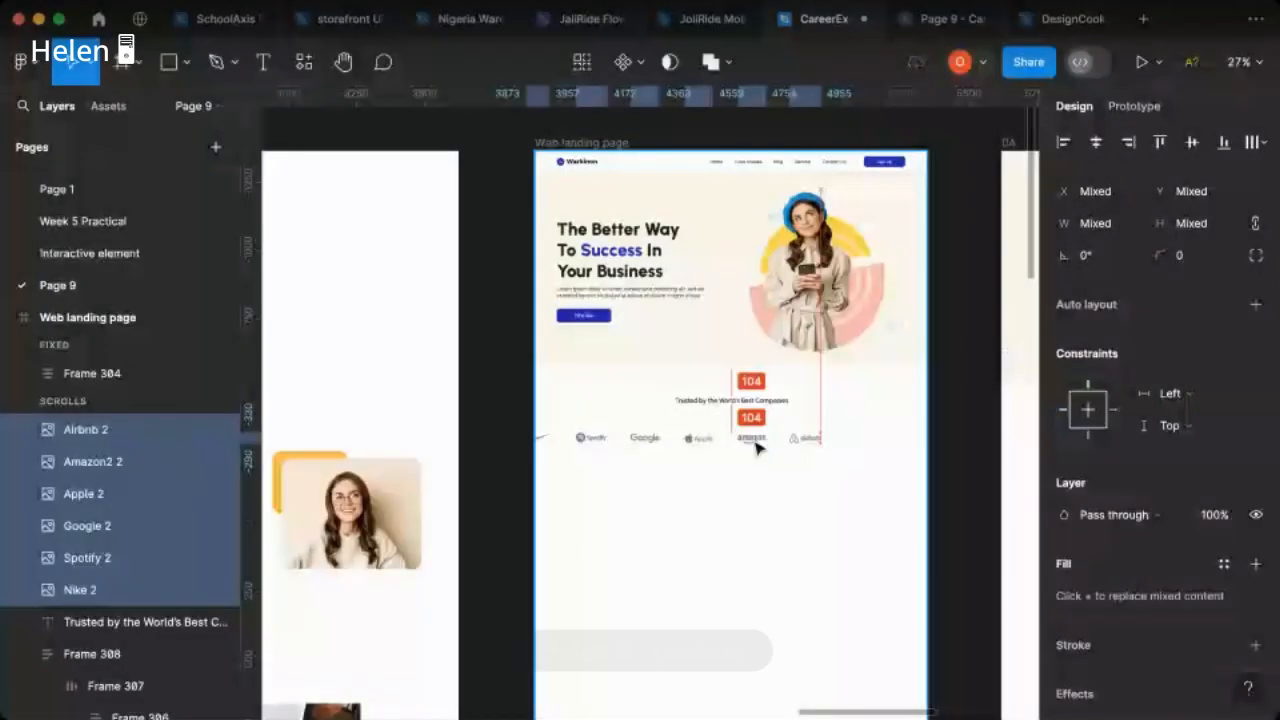
drag(757, 449, 640, 443)
key(shift+a)
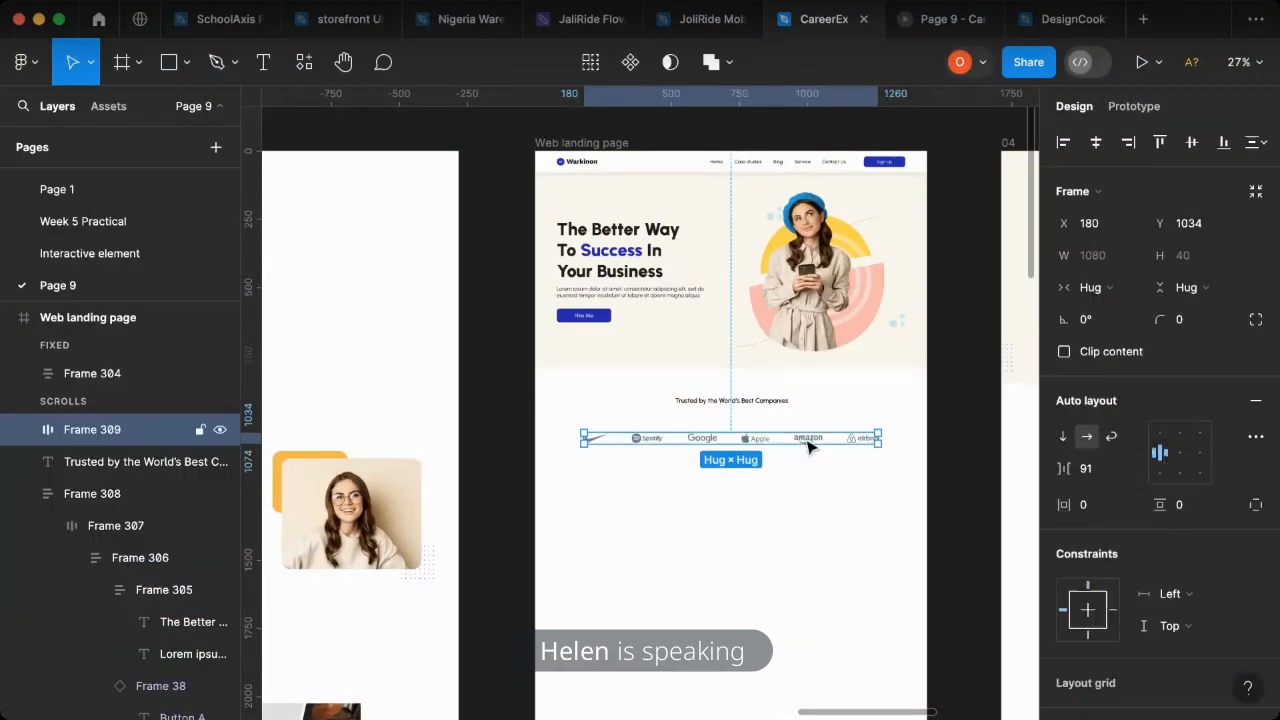
- Move the logo row closer to the heading, wrap both in a vertical auto layout, and place it at about X 183, Y 883
drag(809, 438, 805, 421)
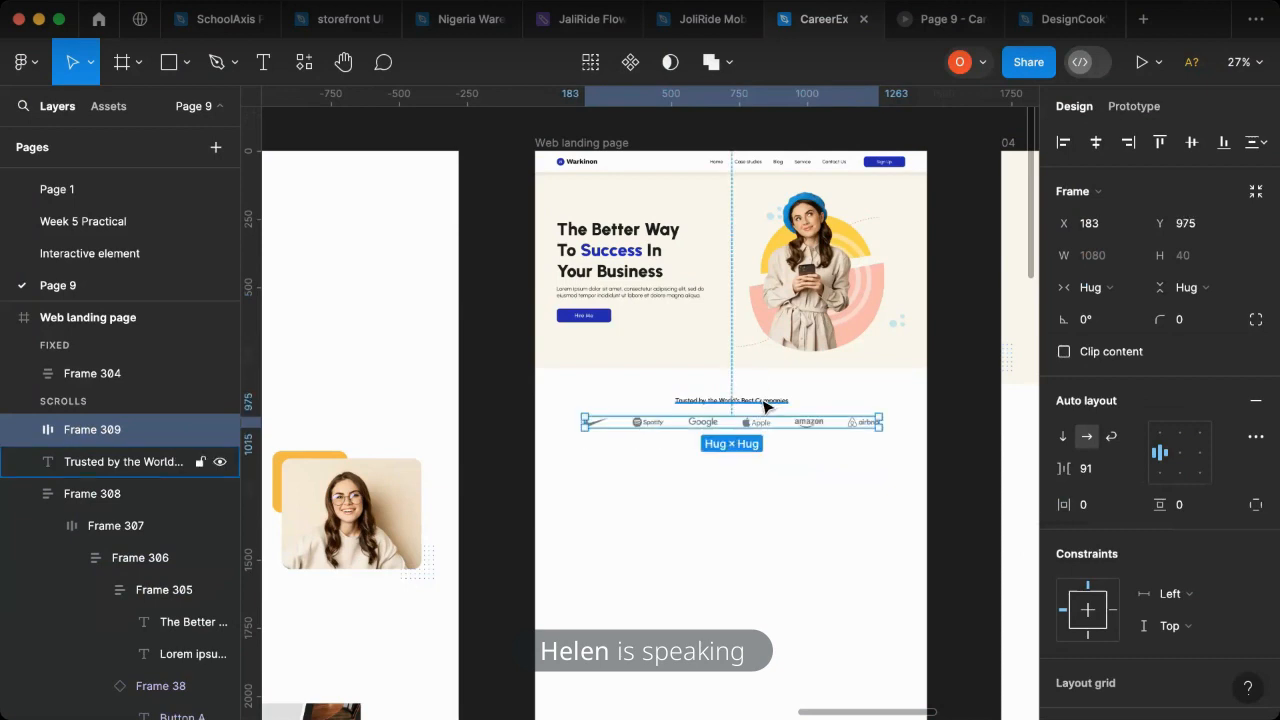
shift+click(765, 404)
key(shift+a)
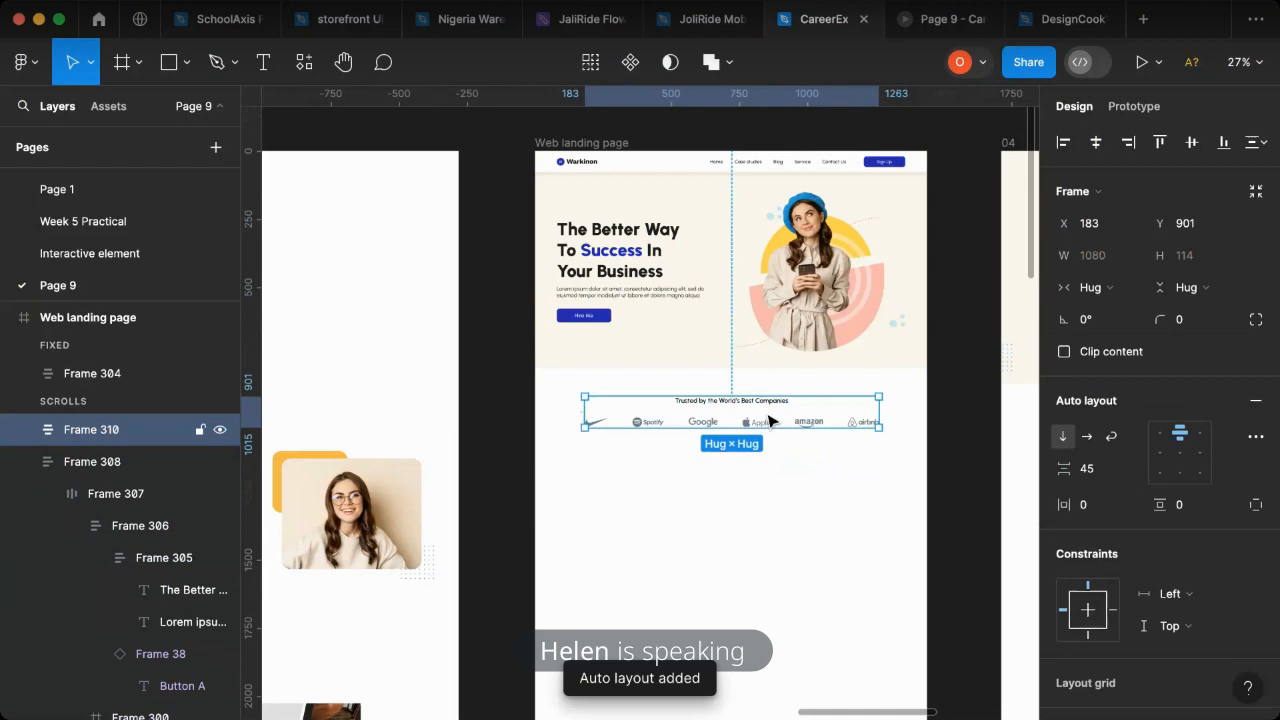
drag(774, 421, 790, 412)
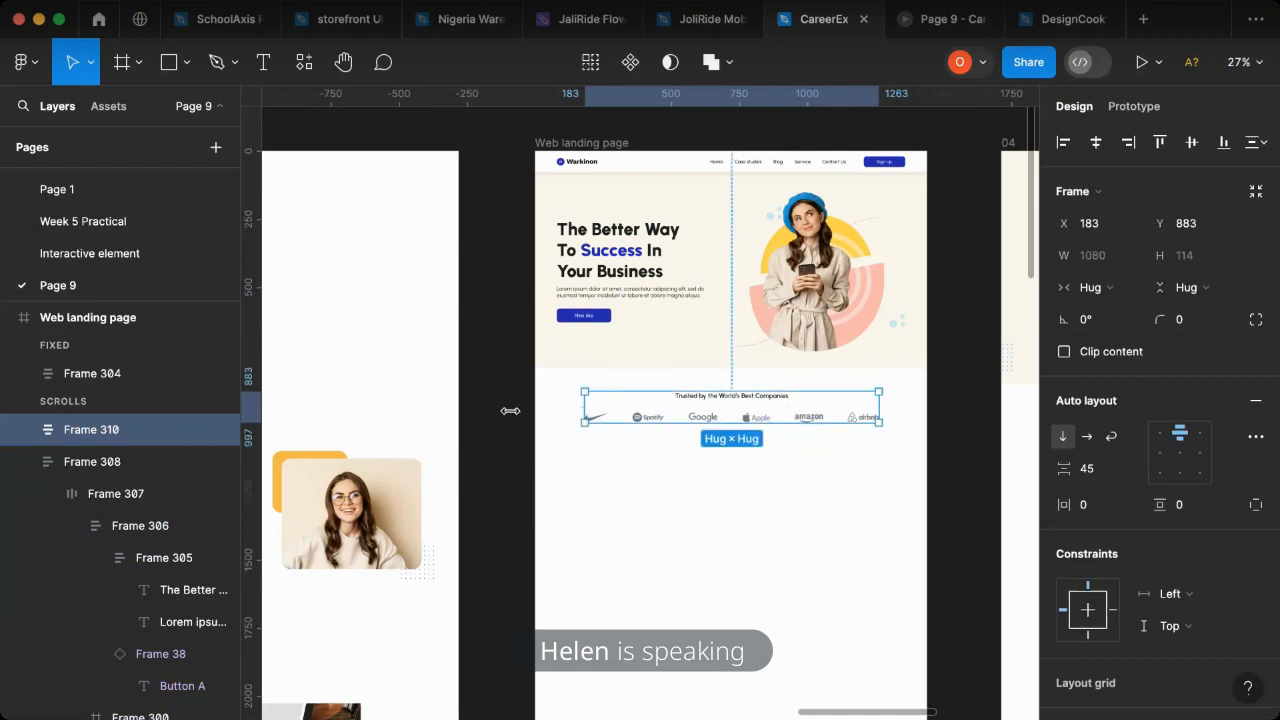
- Set the vertical gap between the heading and the logo row to 21 and center their frame horizontally on the page
click(23, 429)
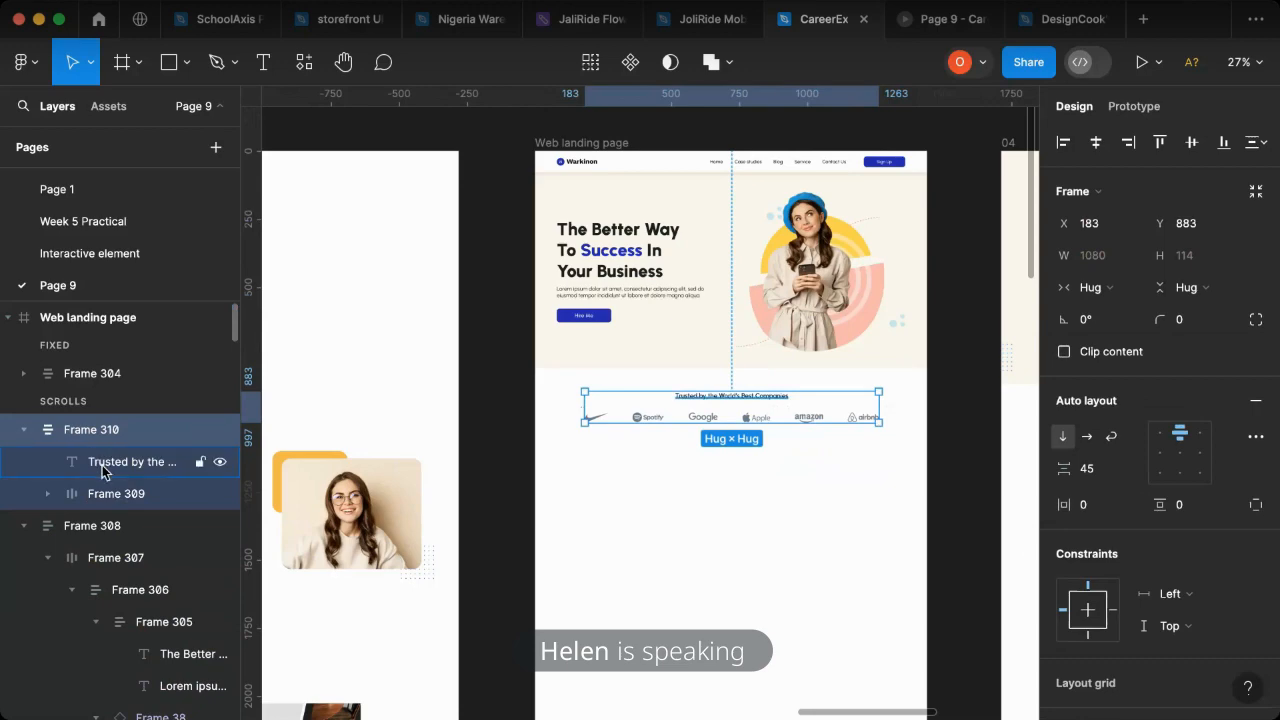
click(102, 465)
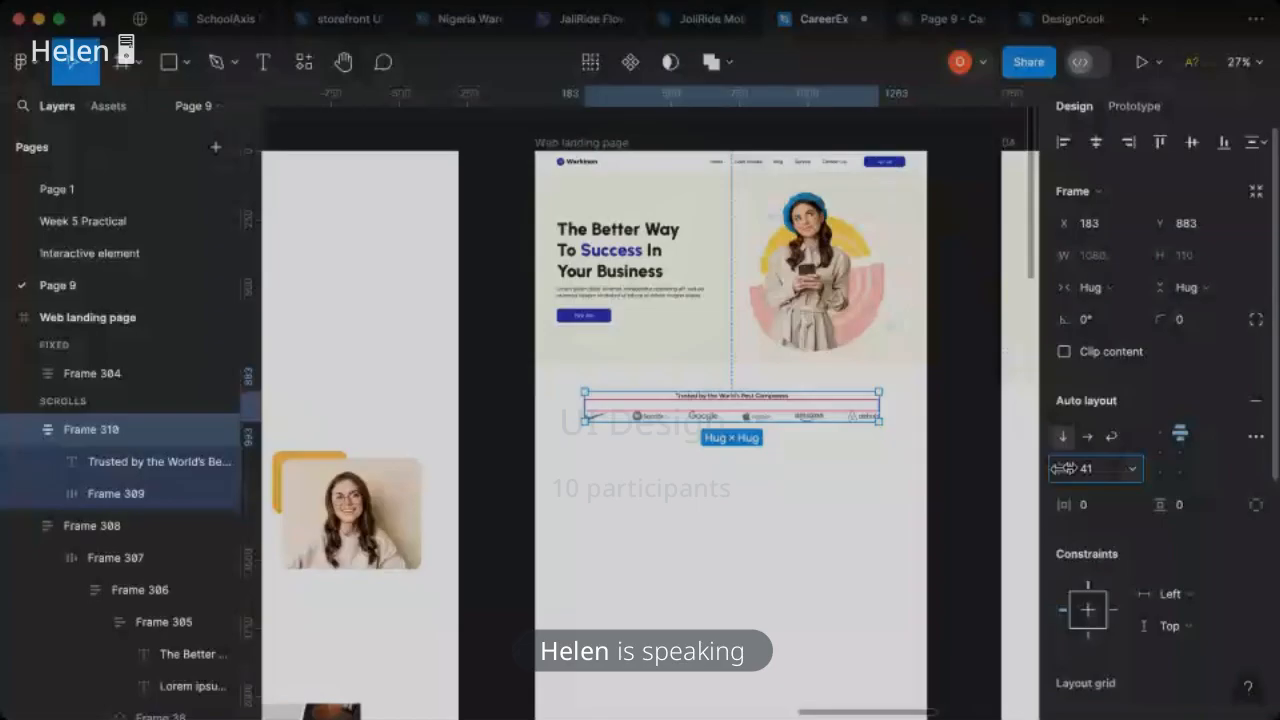
drag(1062, 468, 1048, 469)
drag(1040, 468, 1025, 466)
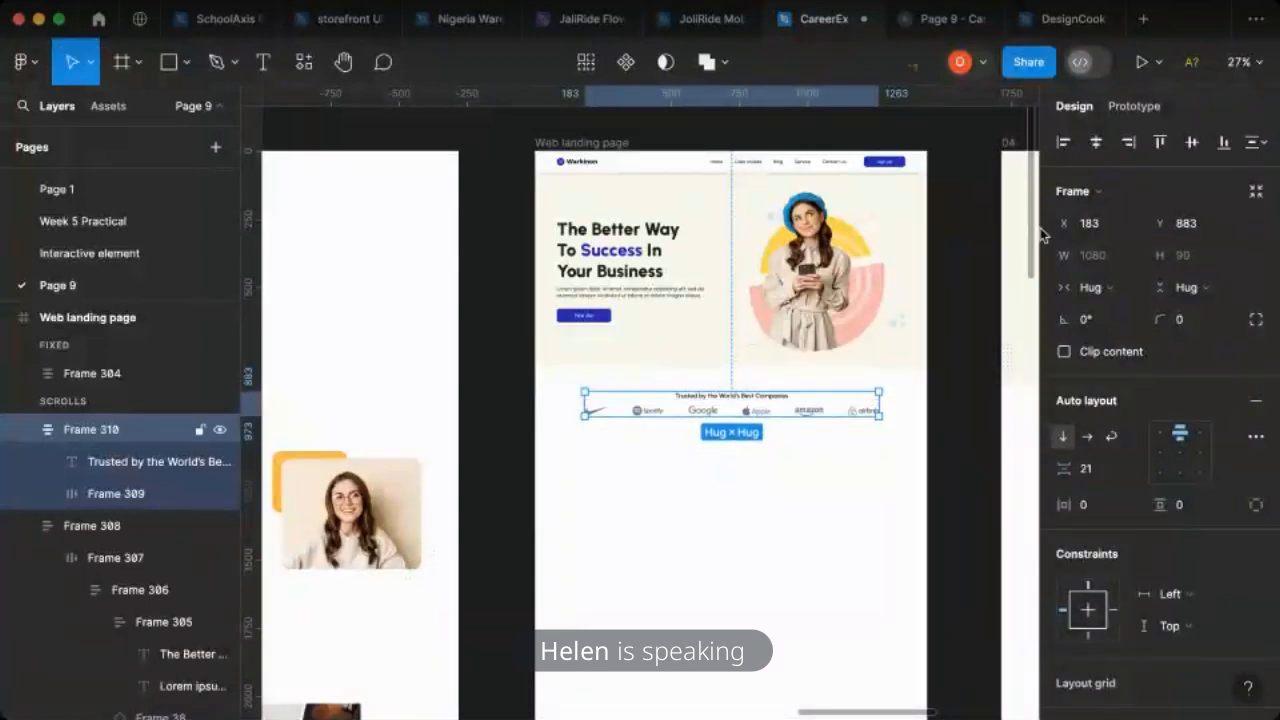
click(1096, 142)
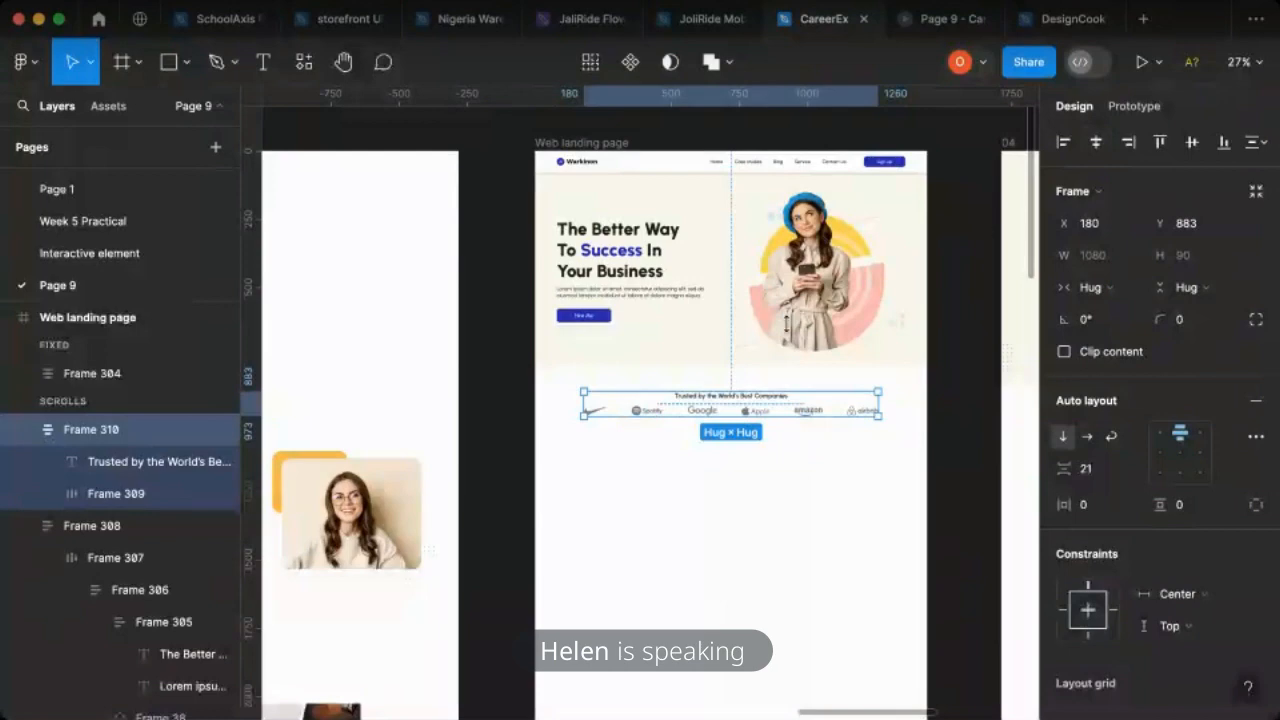
- Review the trusted companies section in the prototype preview and set the gap between the heading and the logo row to 35
key(super+alt+Return)
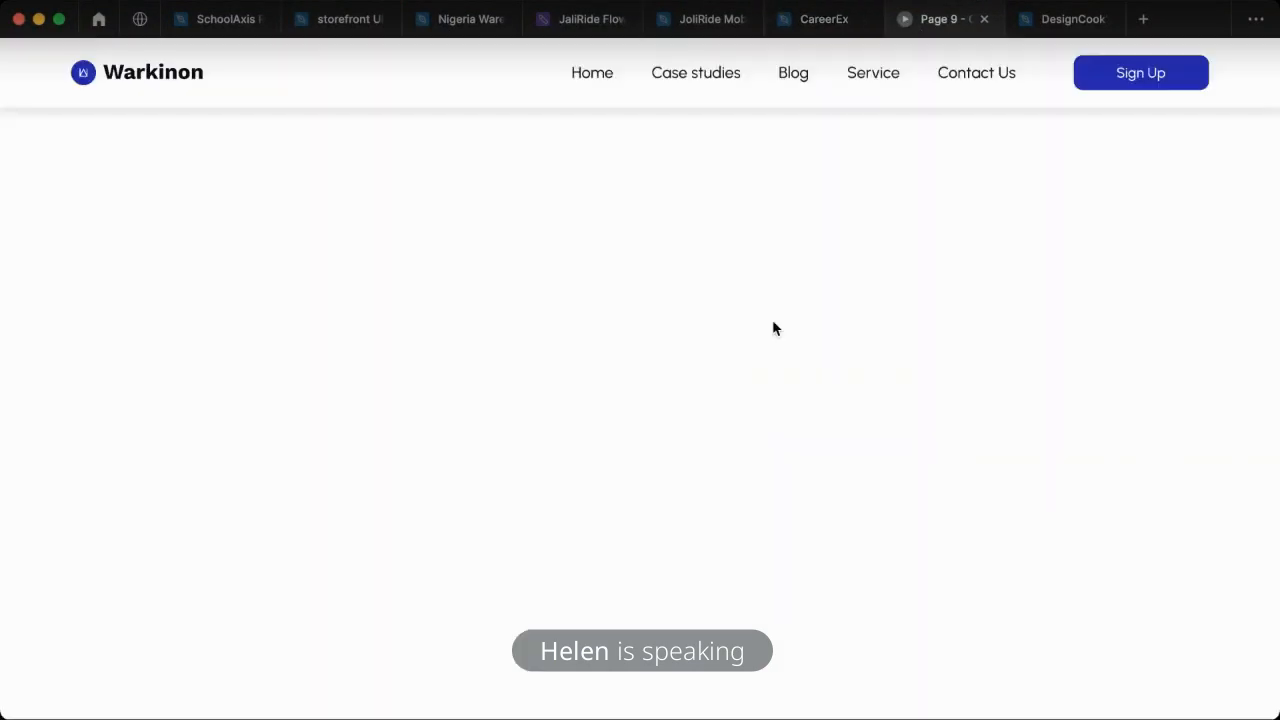
scroll(858, 340, up, 5)
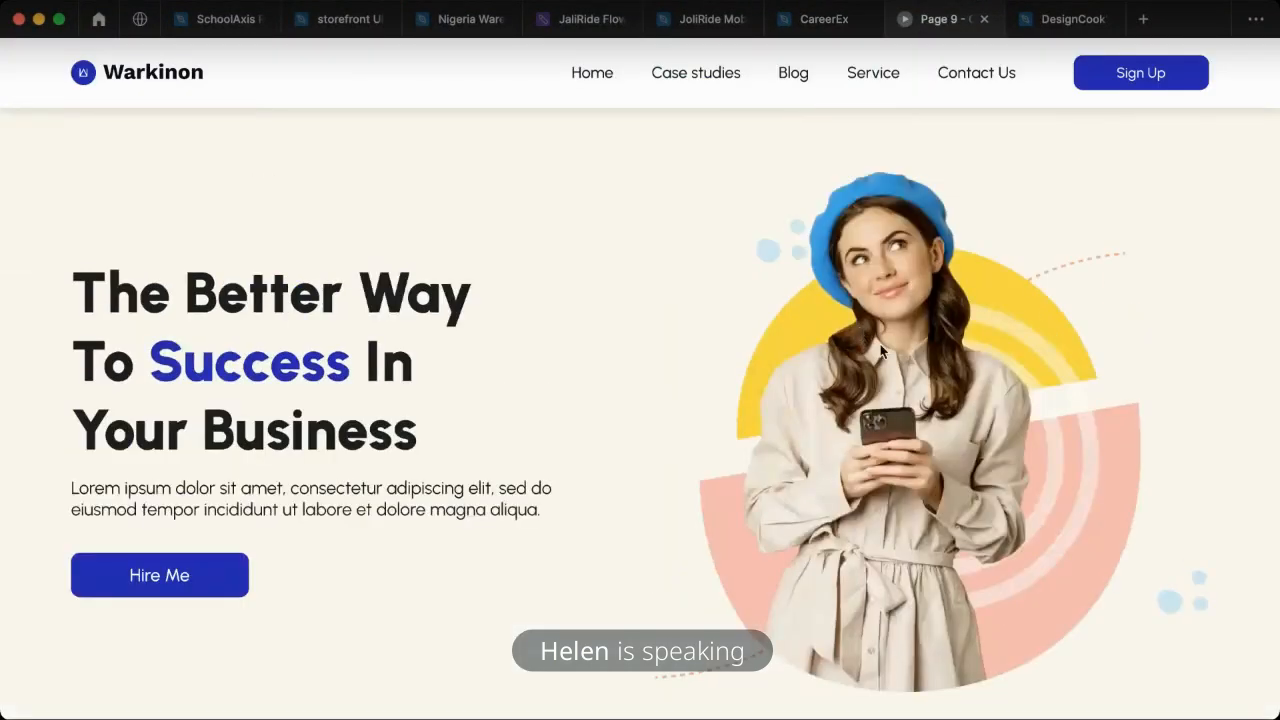
scroll(882, 346, down, 3)
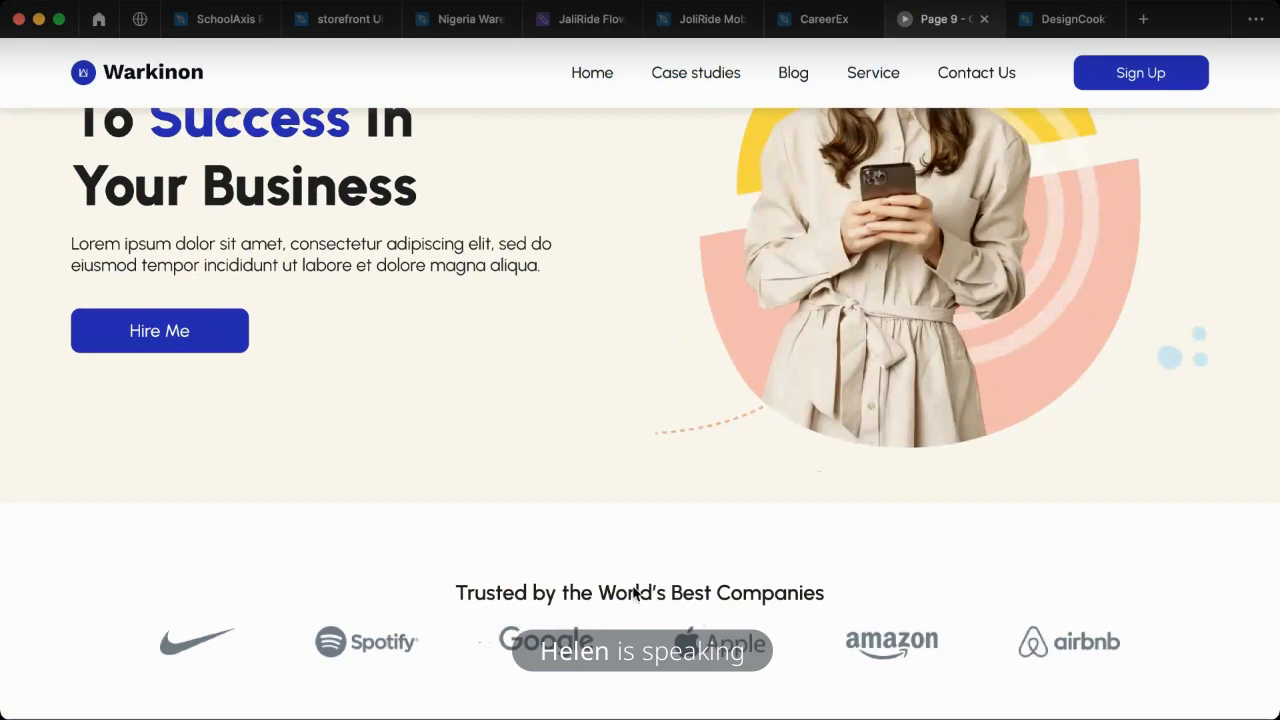
click(815, 28)
drag(1062, 468, 1074, 468)
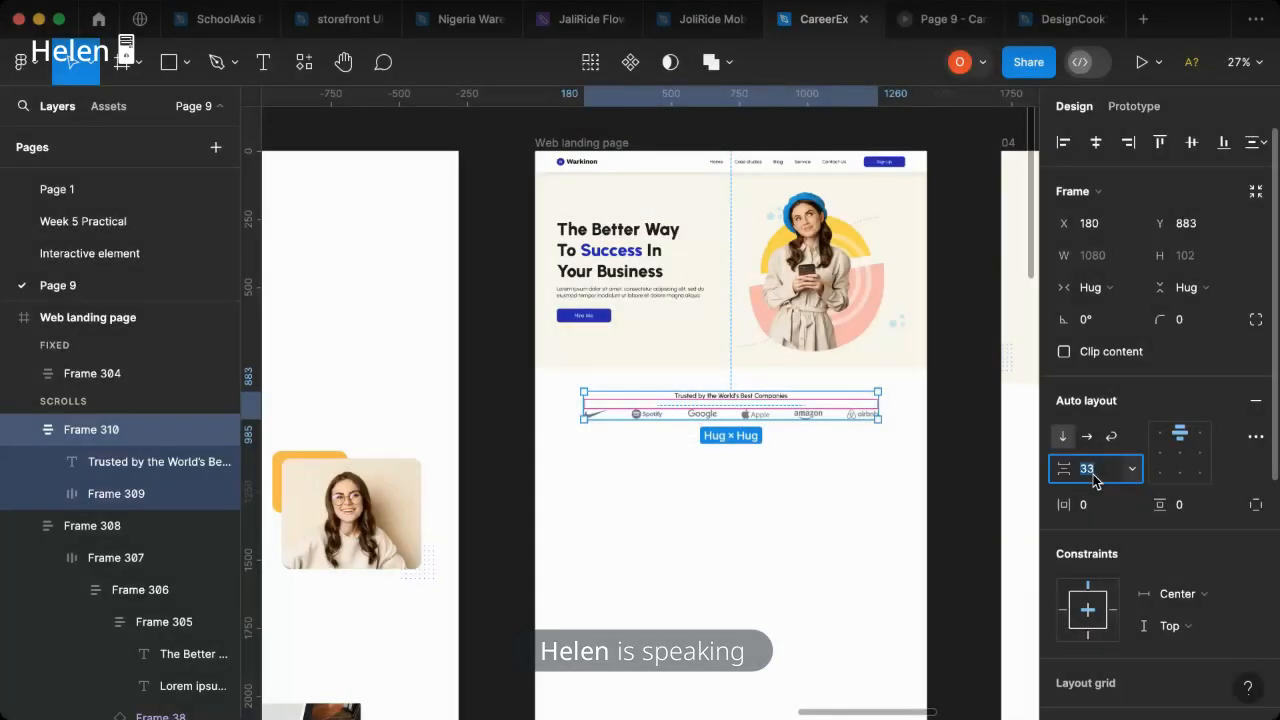
- Examine the hero and trusted companies sections in the prototype preview and return to the CareerEx design file
click(943, 19)
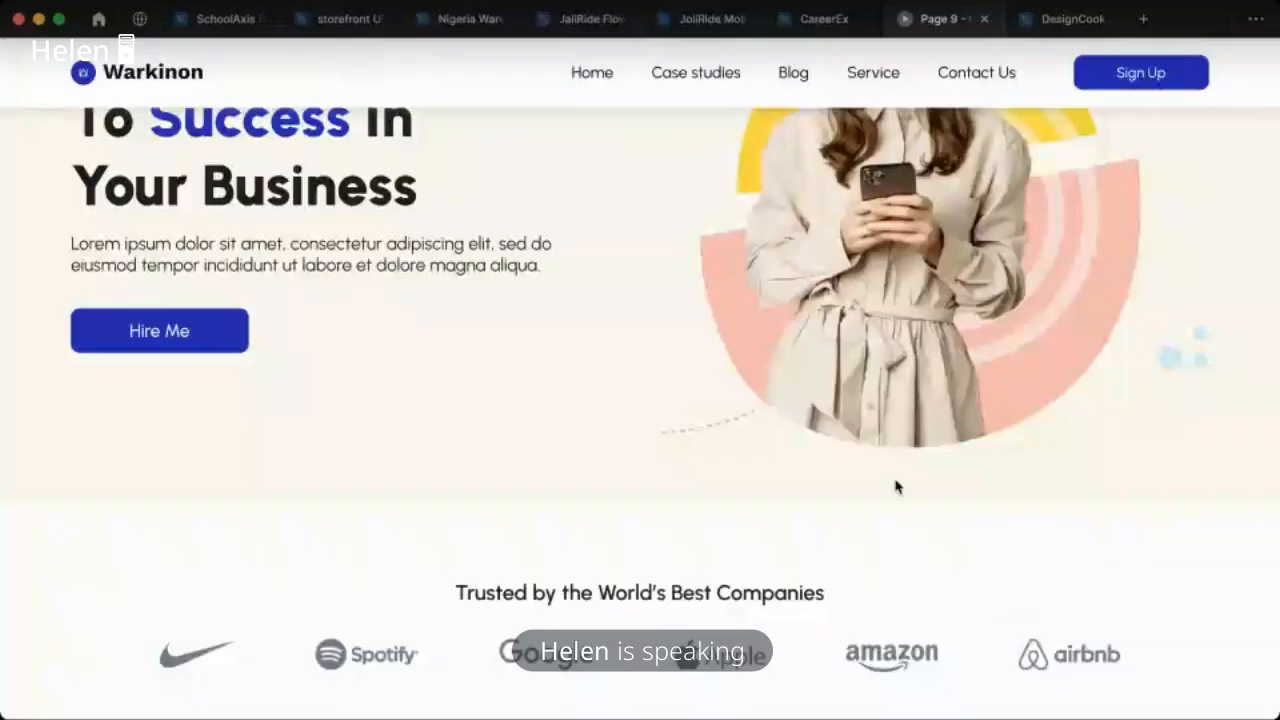
scroll(651, 501, down, 1)
scroll(800, 523, down, 1)
scroll(808, 523, up, 5)
scroll(603, 366, down, 3)
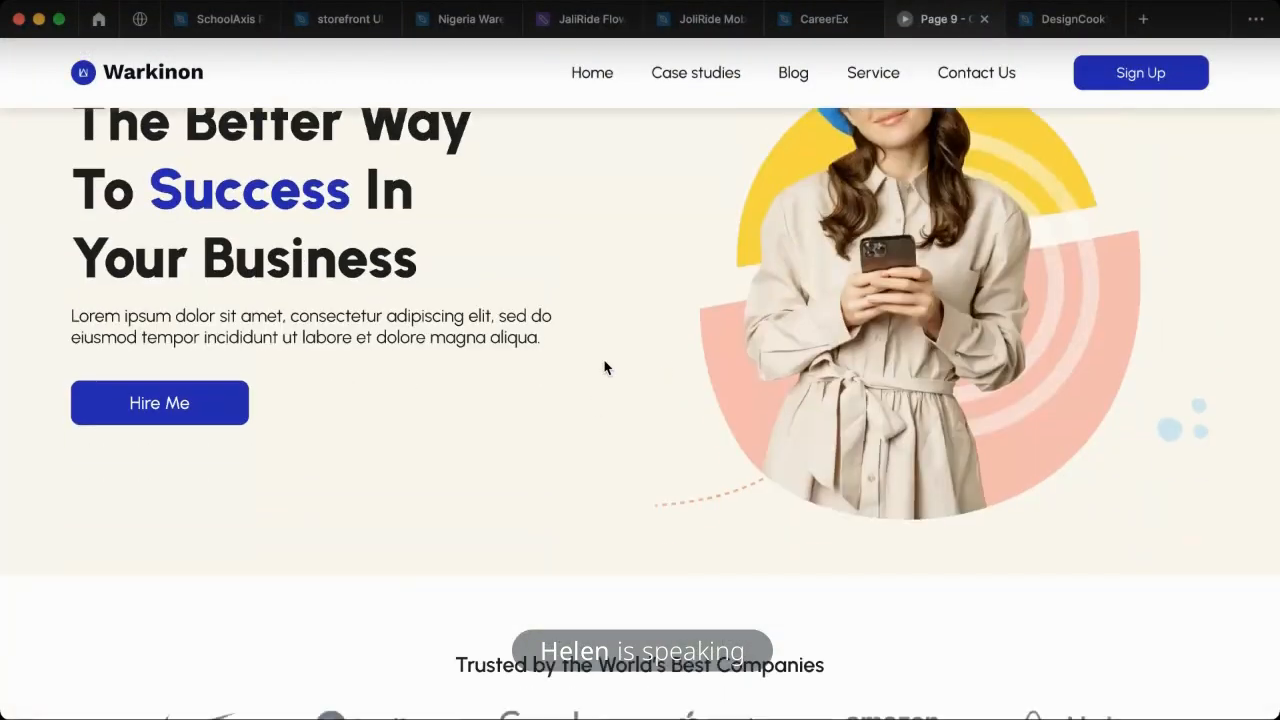
click(800, 22)
key(super+Tab)
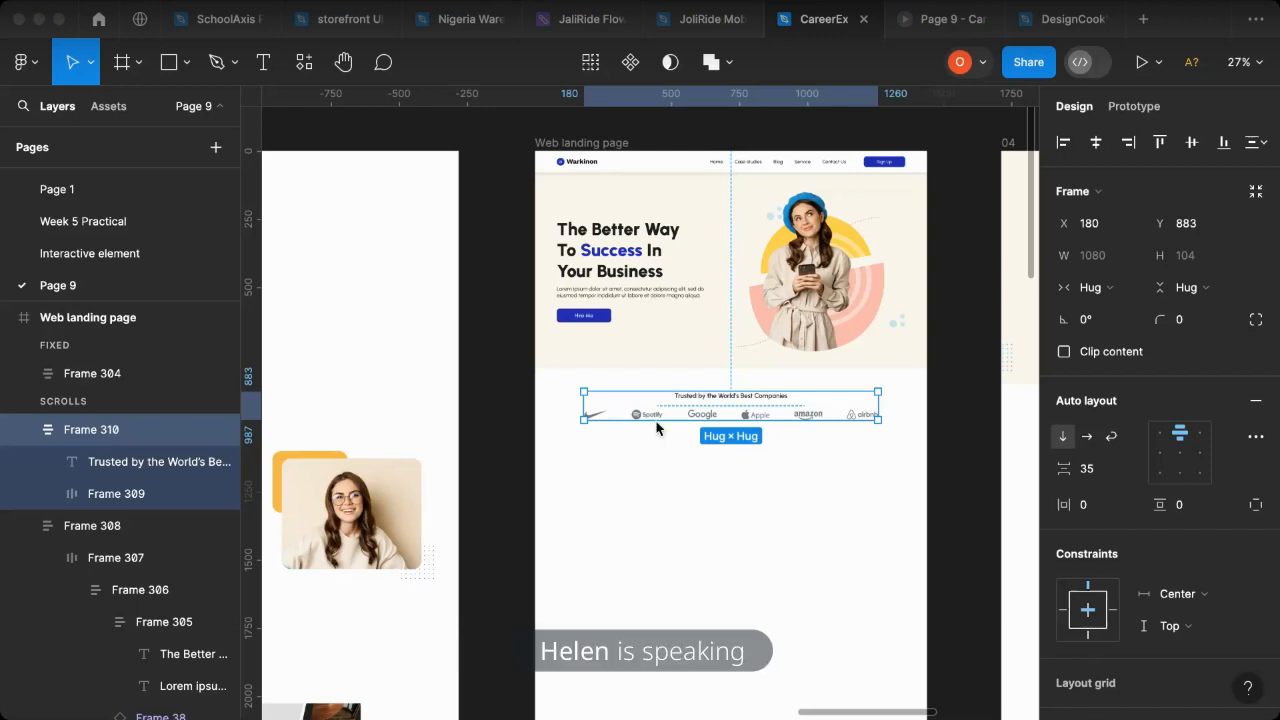
- Move the whole group of the woman with the coffee cup from the MacBook Pro frame to below the landing page's logo row, about X 90, Y 1171
scroll(657, 428, down, 10)
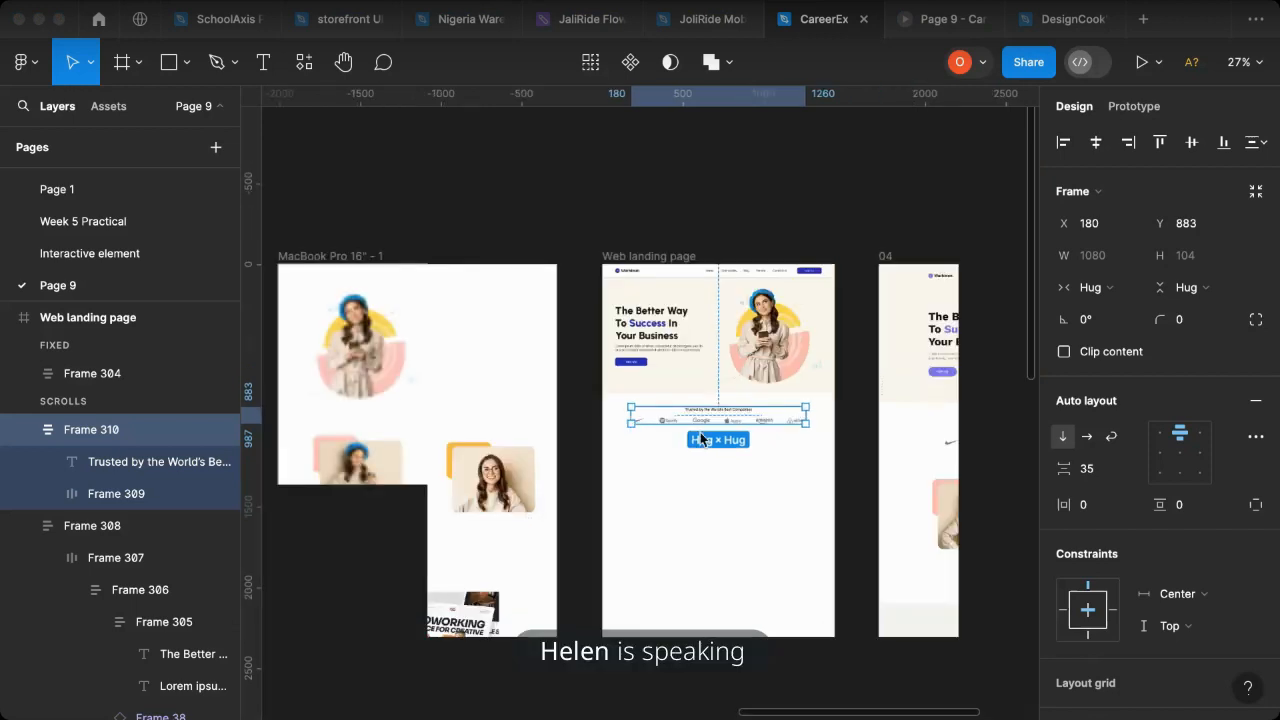
scroll(734, 453, up, 5)
scroll(734, 453, up, 10)
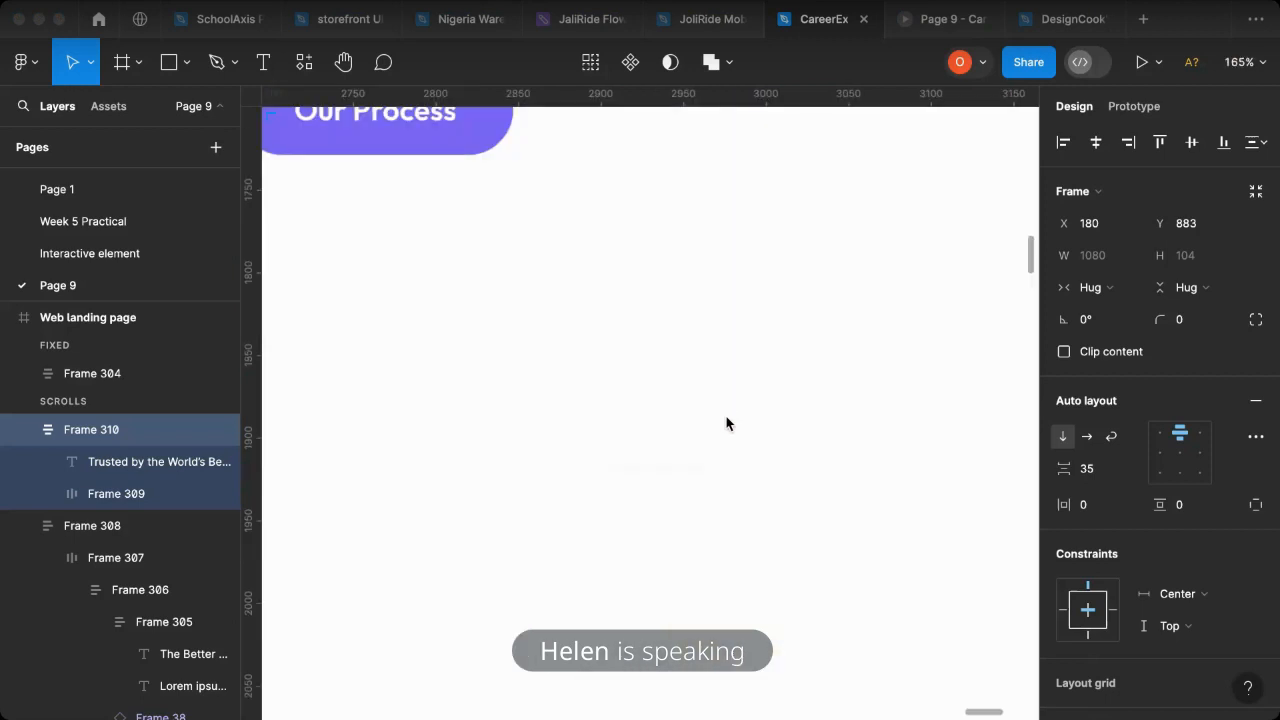
scroll(726, 423, down, 8)
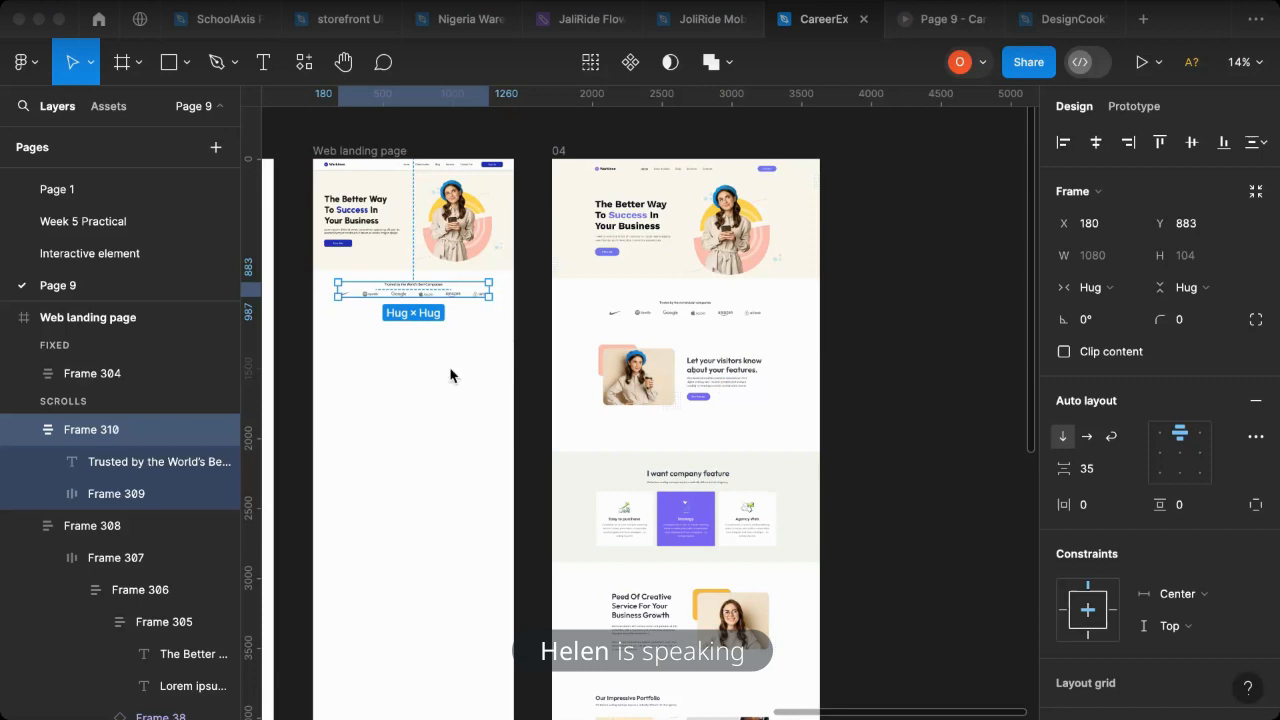
scroll(458, 375, left, 5)
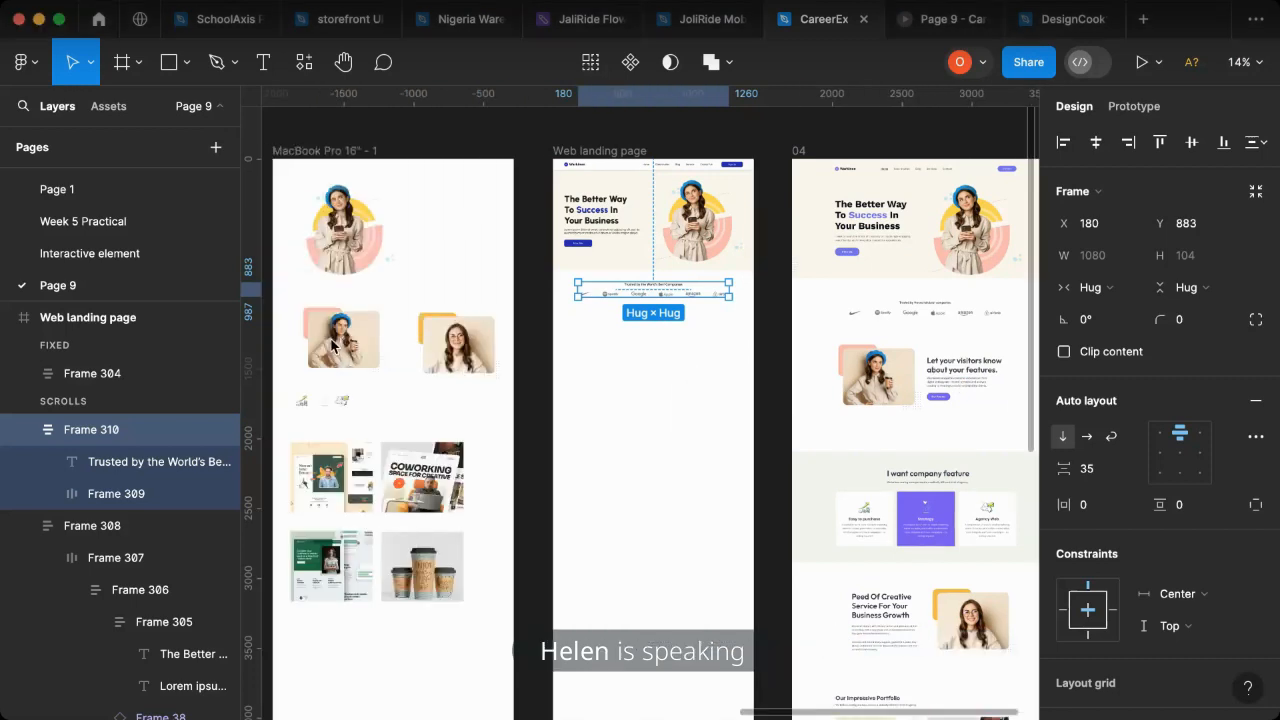
click(341, 345)
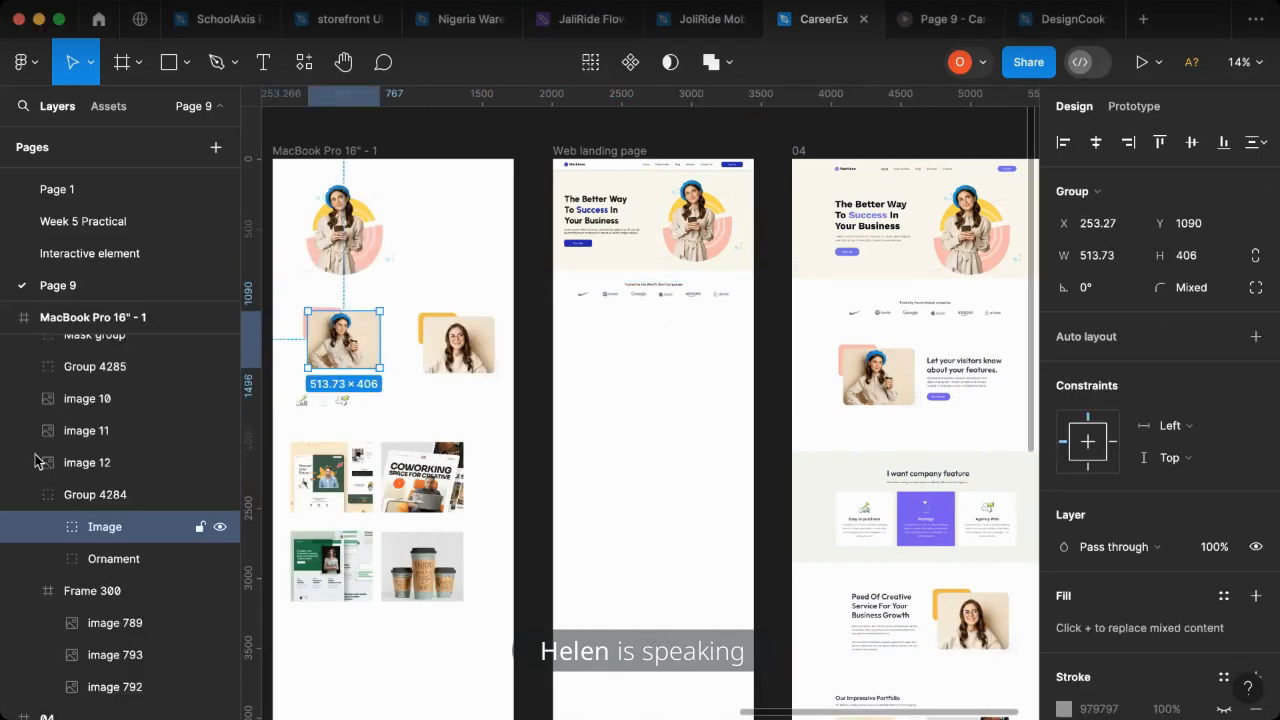
key(Escape)
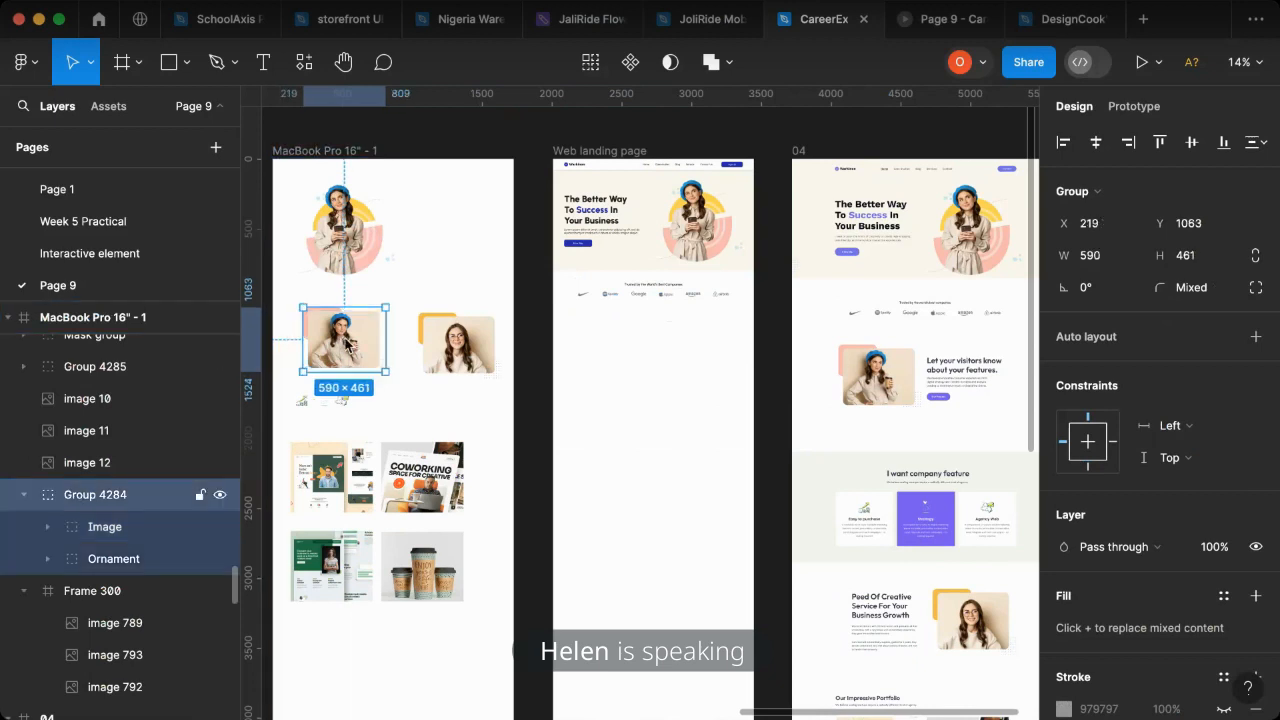
drag(585, 400, 610, 358)
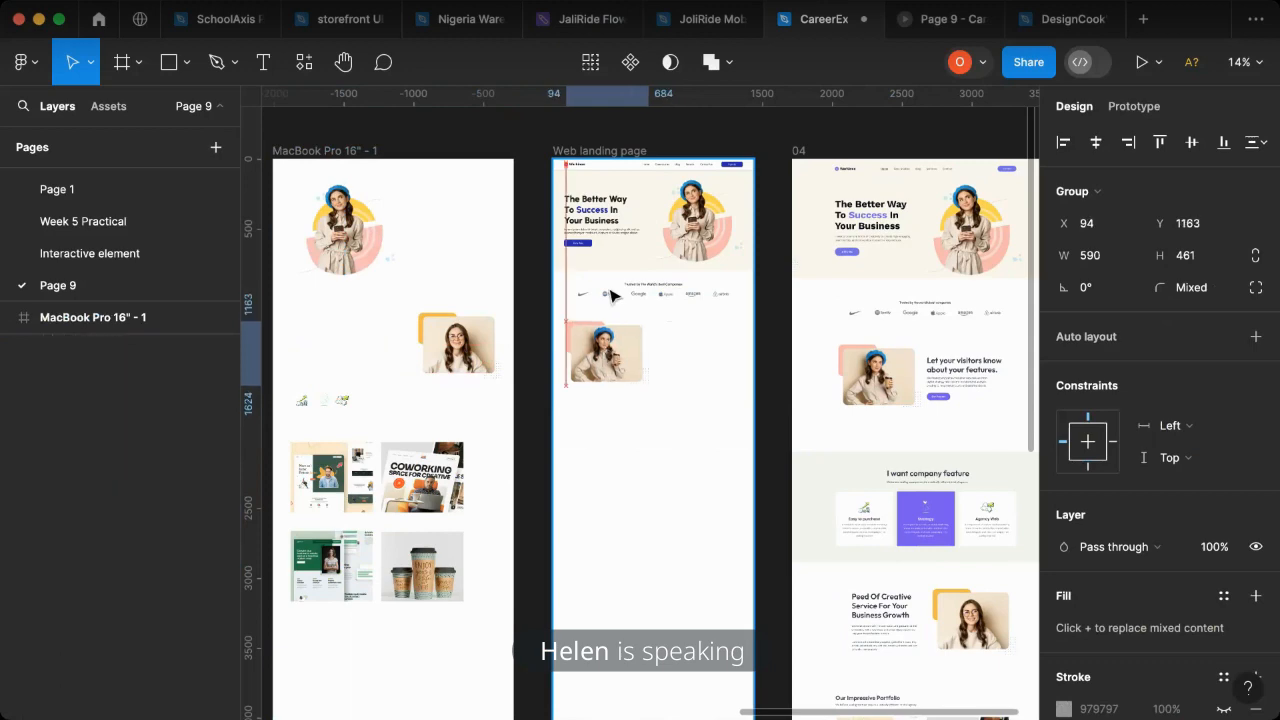
- Show the Web landing page's 12-column layout grid and align the coffee-cup image group to its first column at X 80, Y 1151
scroll(585, 190, up, 3)
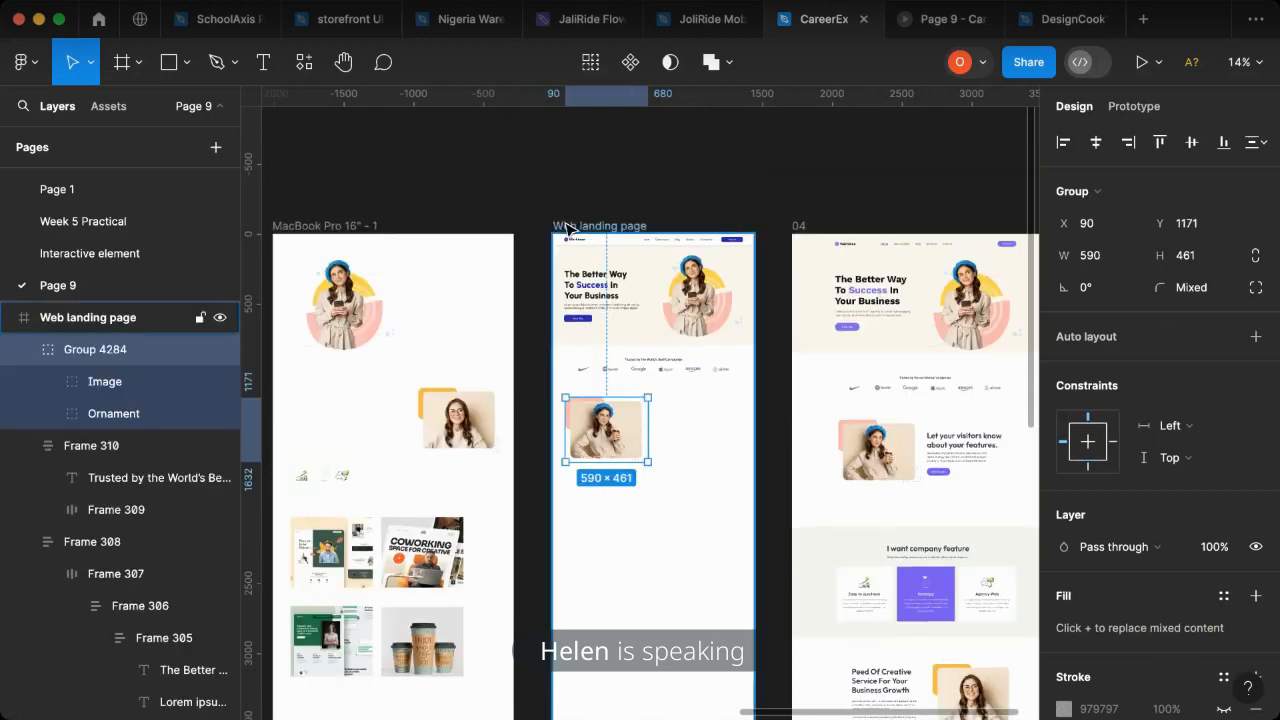
click(572, 225)
click(1222, 450)
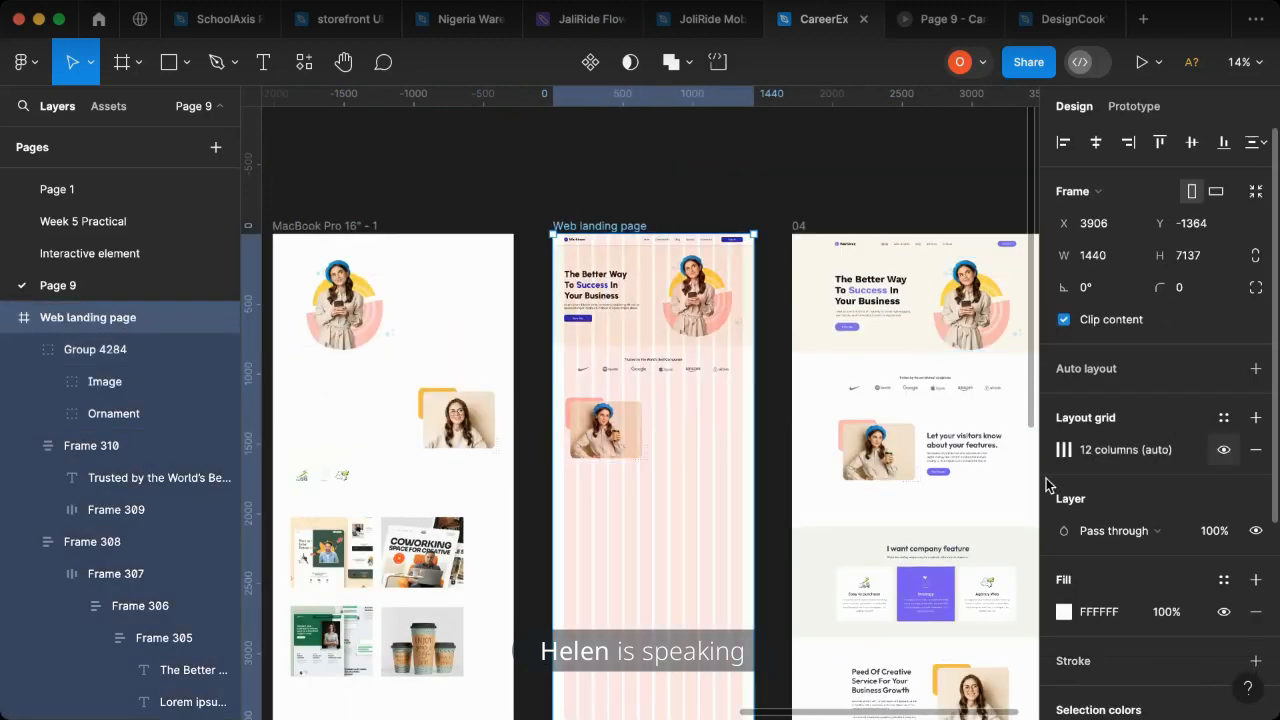
scroll(600, 452, up, 5)
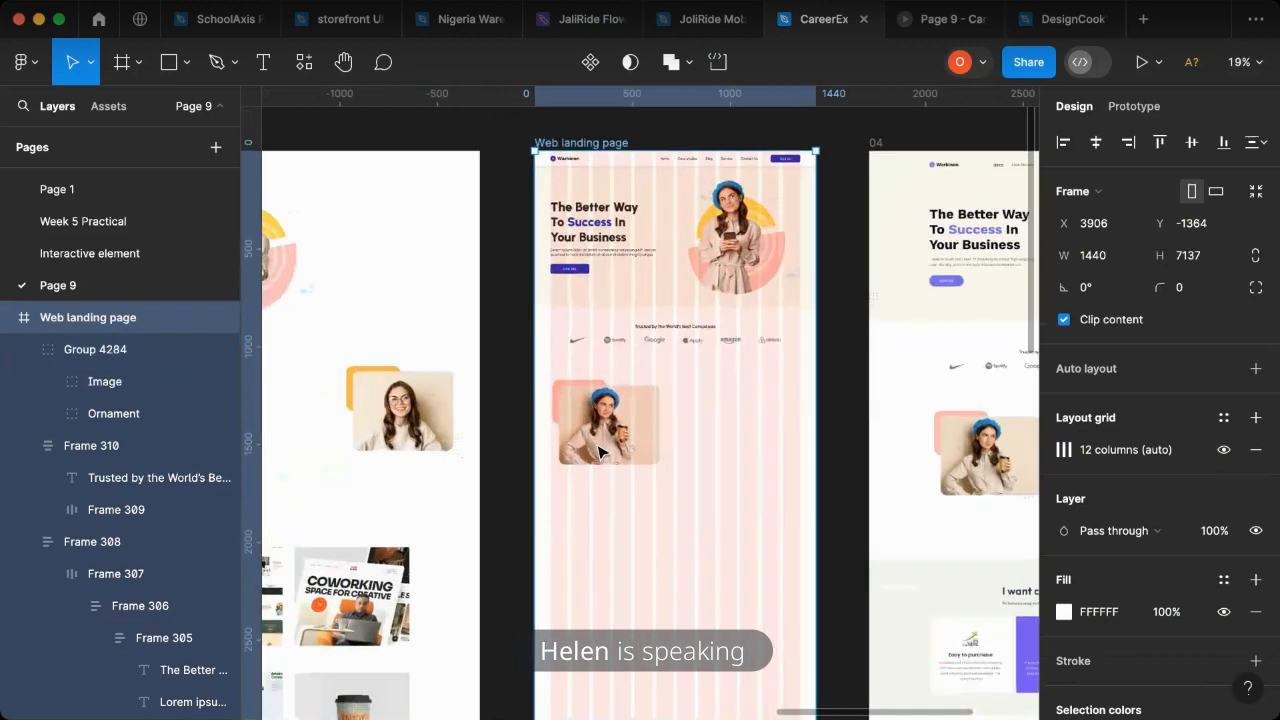
drag(585, 416, 582, 408)
scroll(582, 410, down, 3)
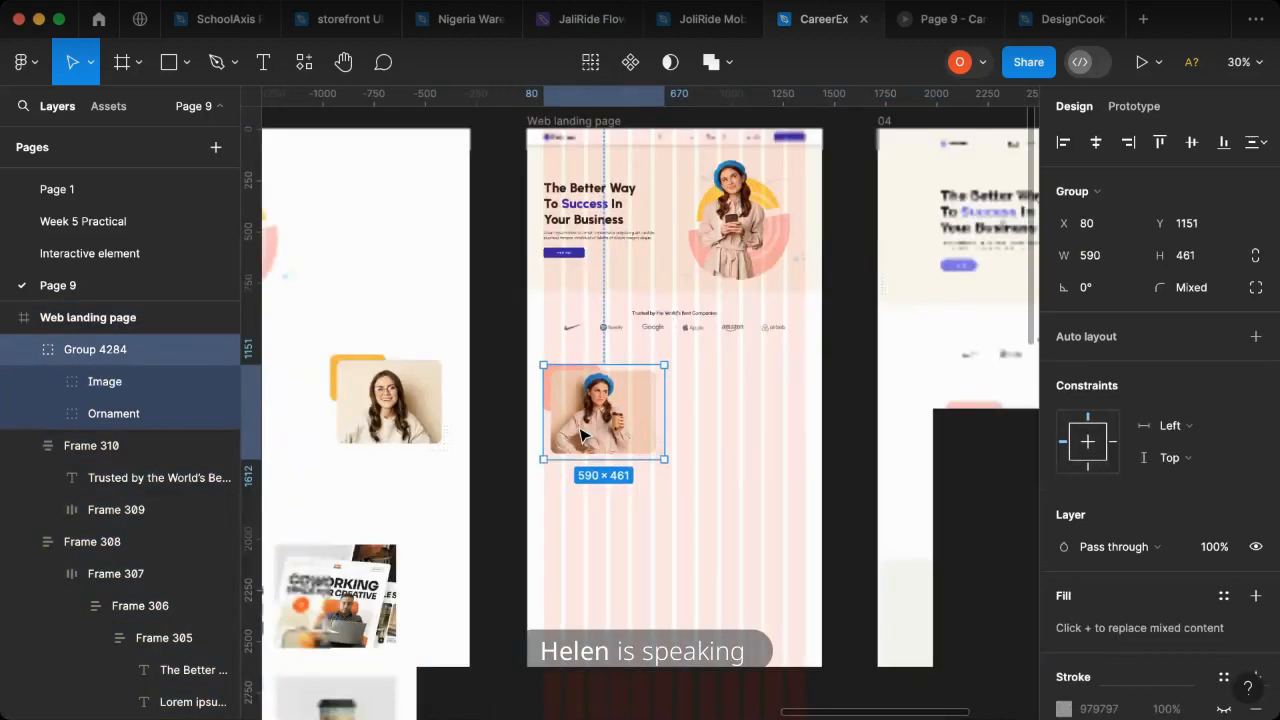
- Copy the Heading 1 sample text from the Style Guide and place it beside the landing page's coffee-cup image, about X 753, Y 1284
scroll(848, 420, right, 2)
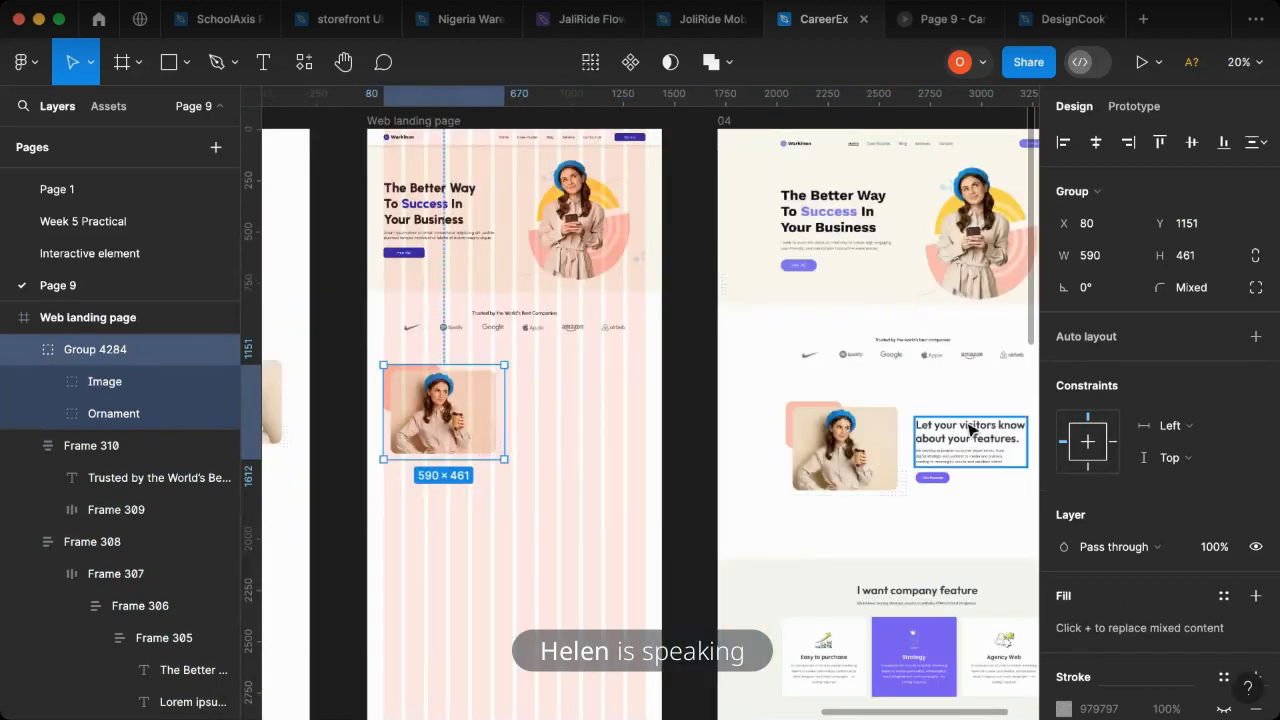
scroll(548, 497, left, 15)
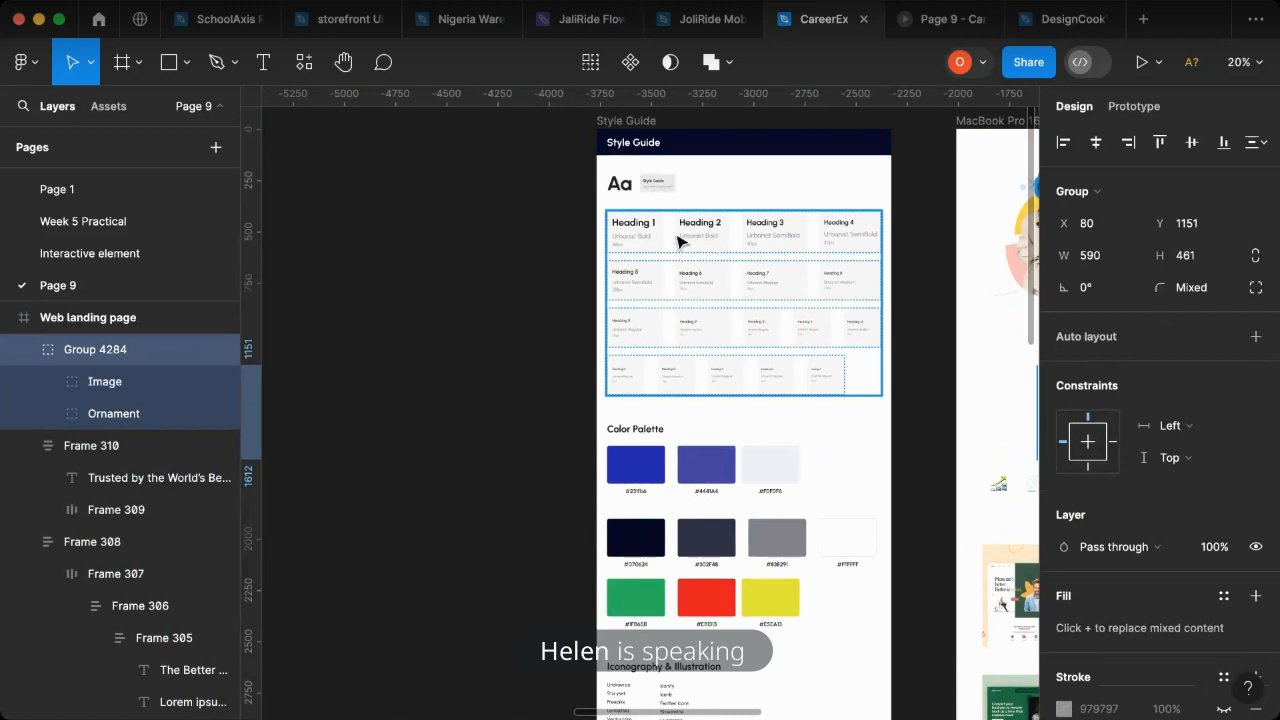
scroll(688, 233, up, 10)
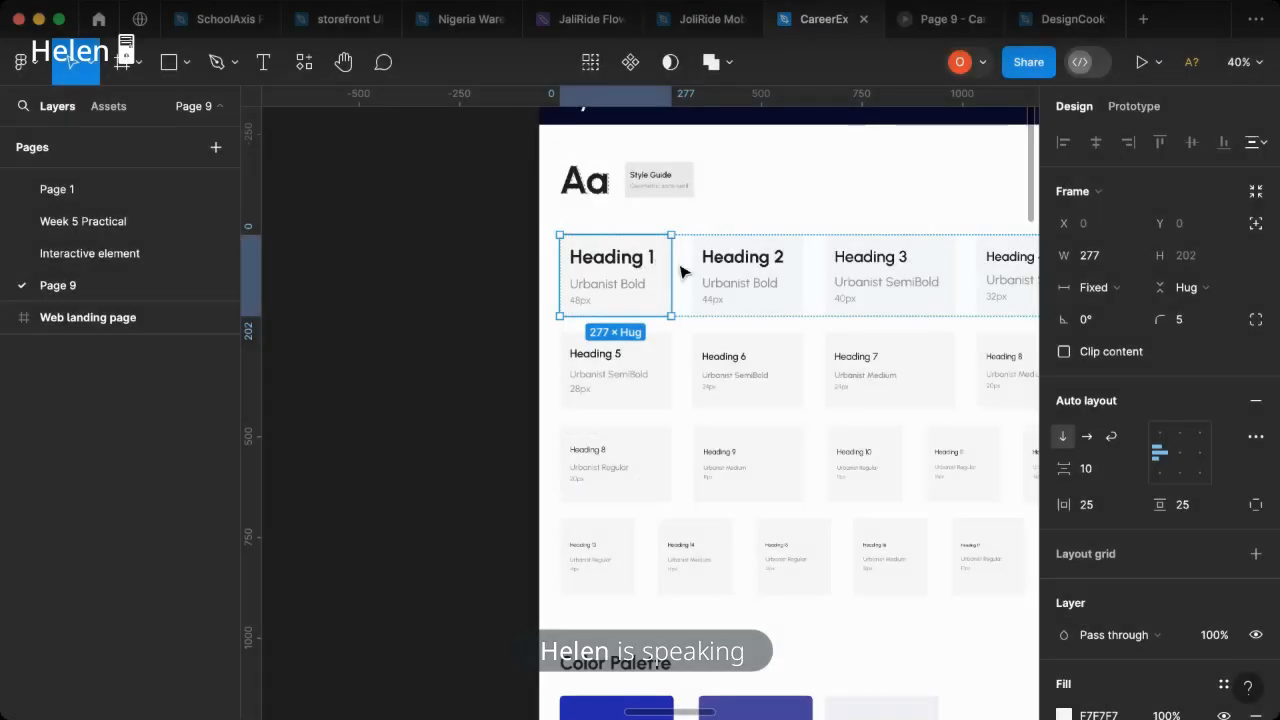
click(638, 262)
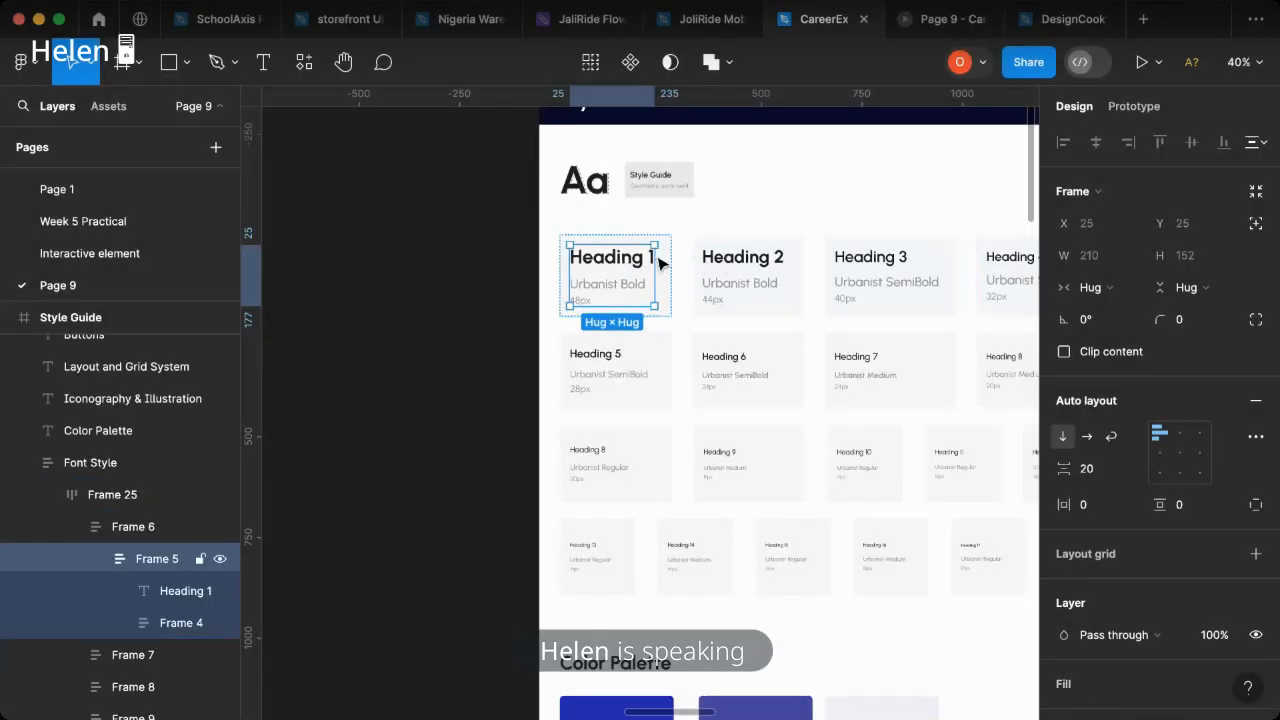
click(652, 255)
shift+click(747, 262)
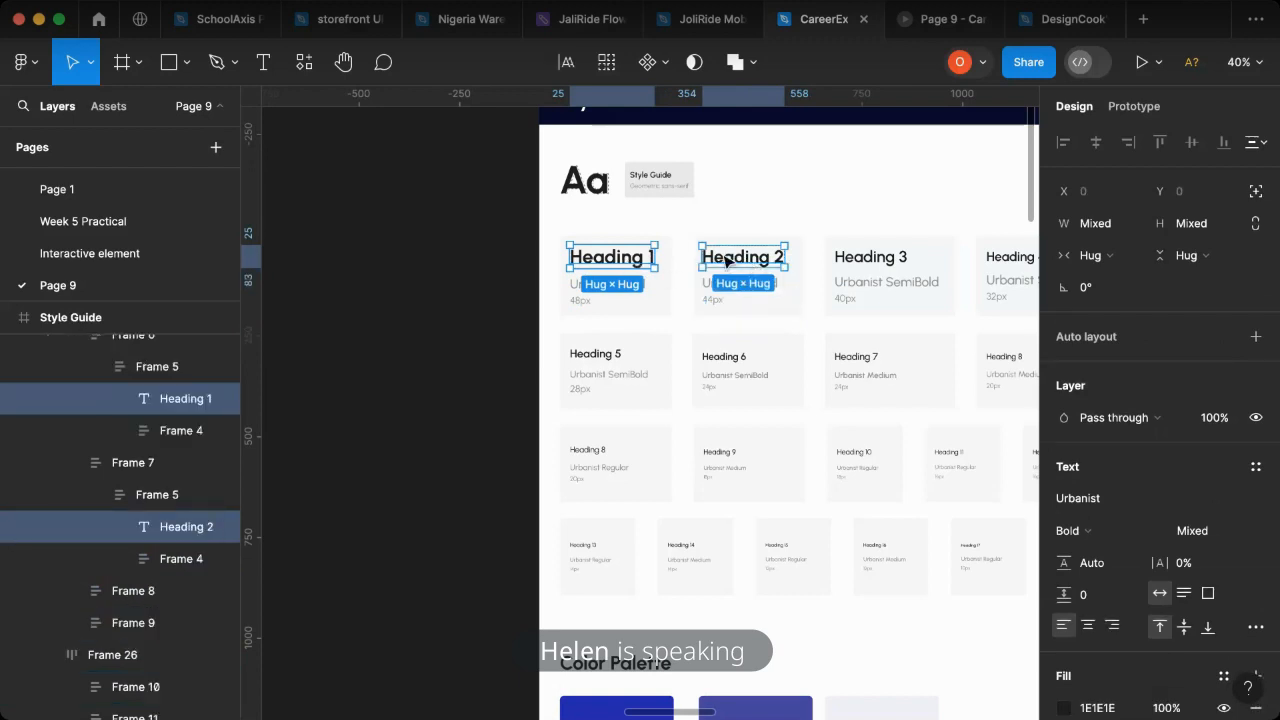
click(616, 263)
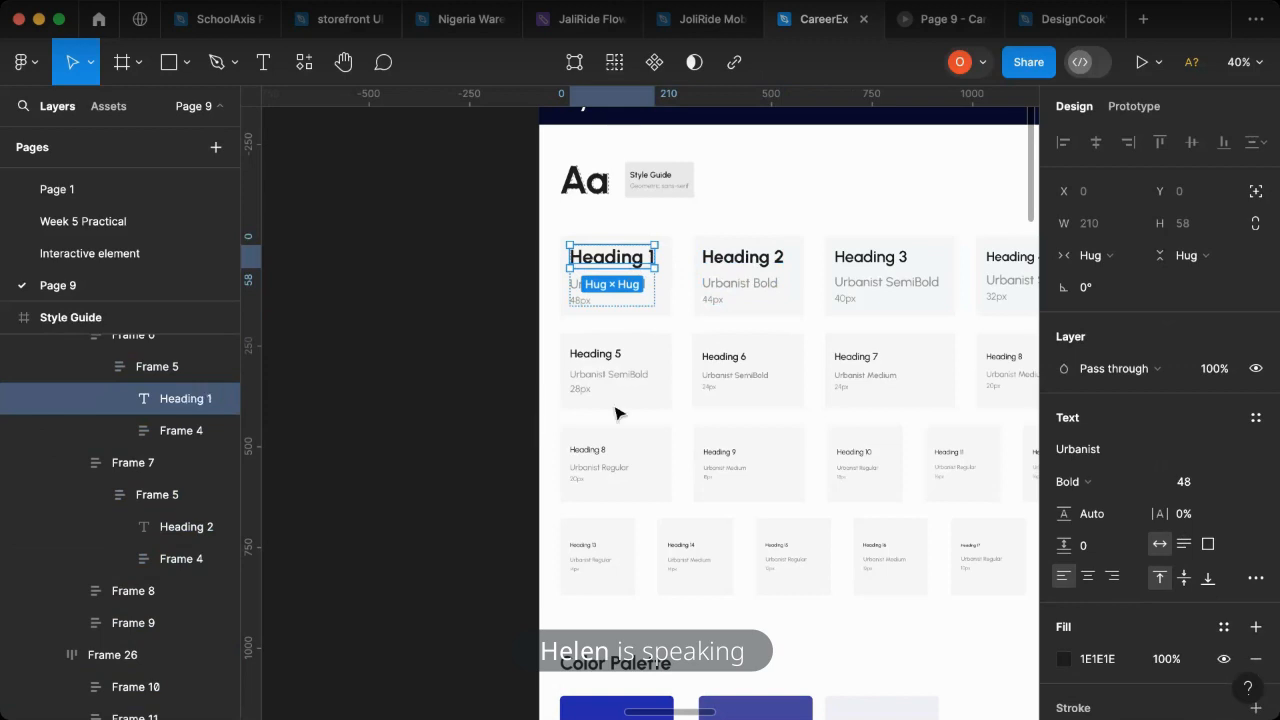
scroll(616, 410, right, 15)
click(643, 513)
key(super+v)
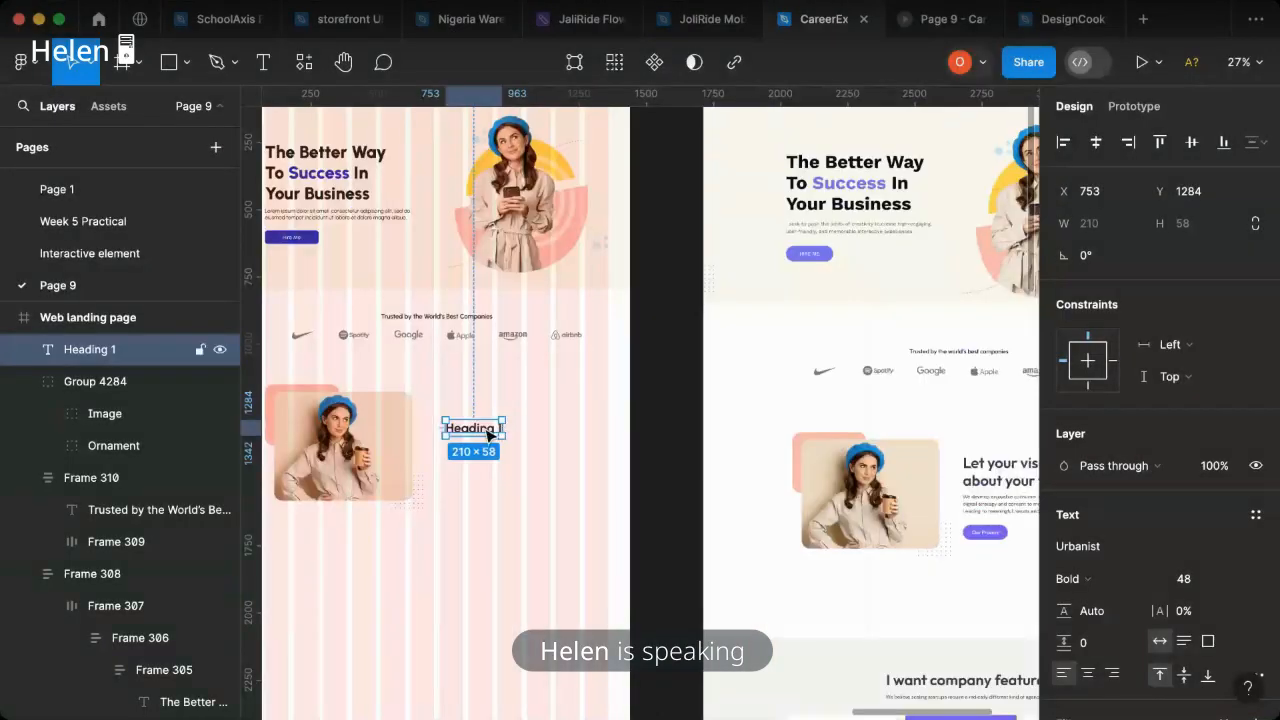
- Replace the pasted heading's text with "Let your visitor know about your features."
double_click(484, 428)
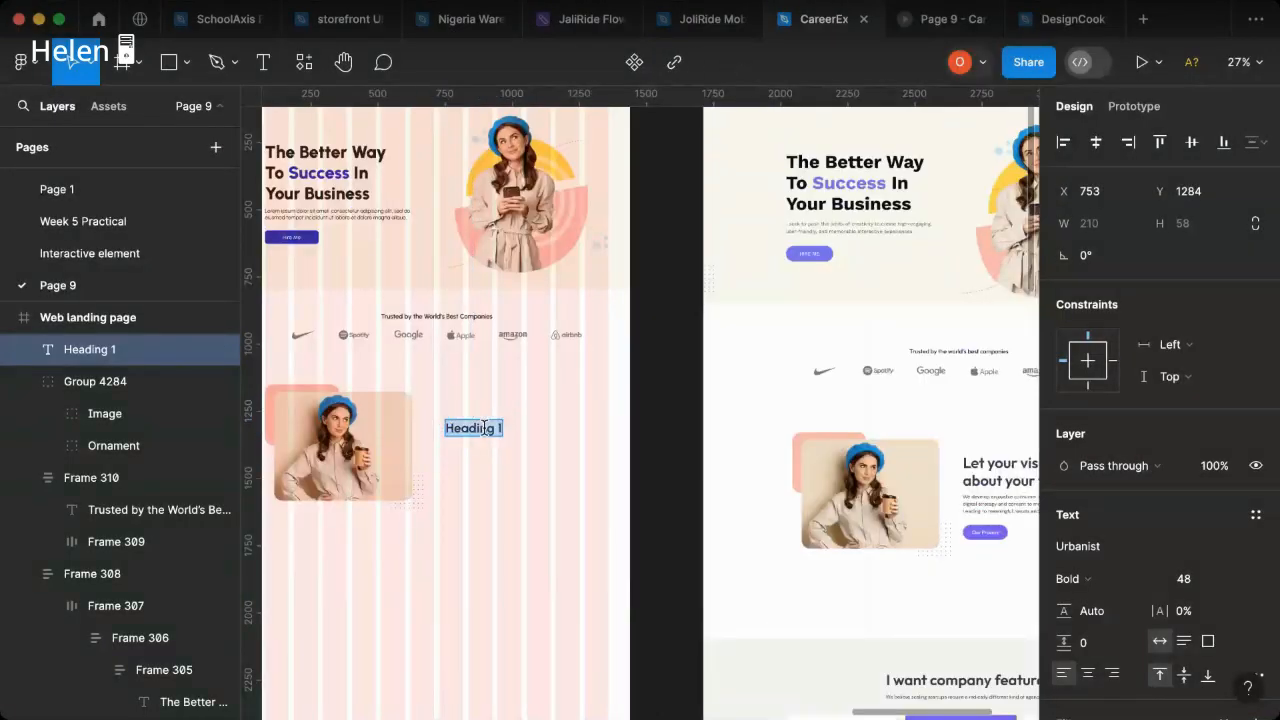
text(Let)
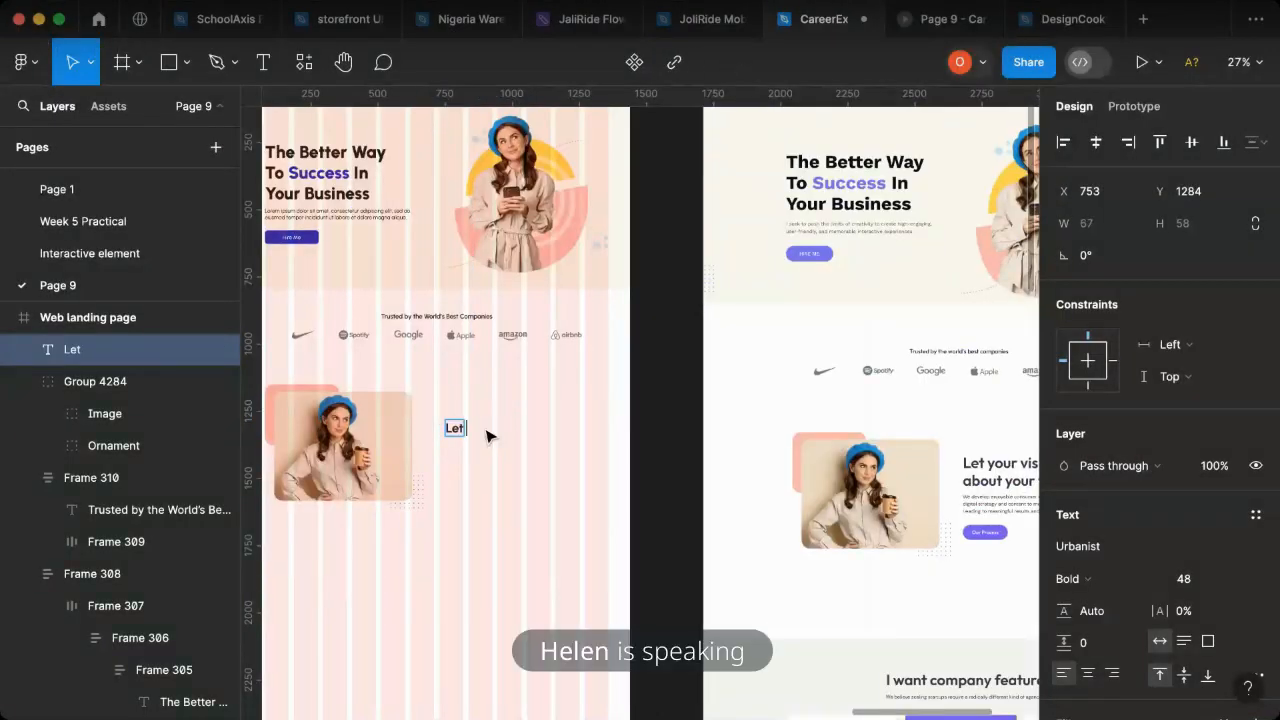
text( your visitor)
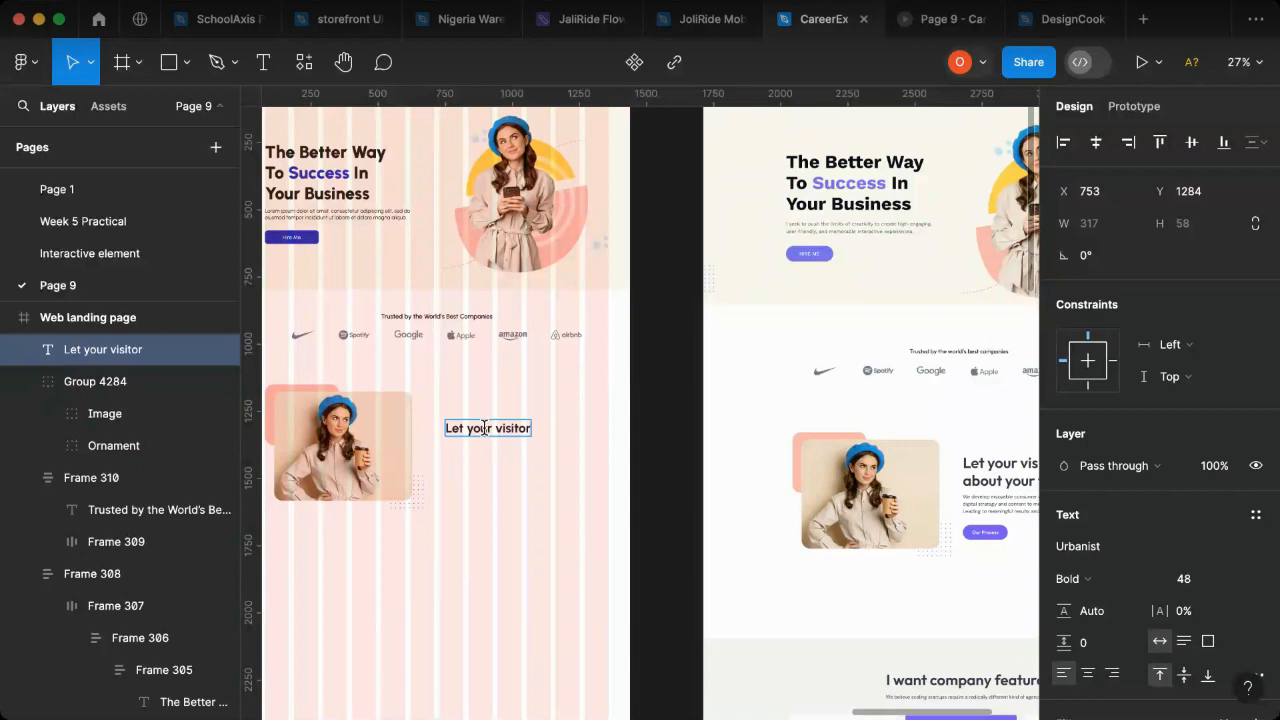
scroll(484, 428, right, 3)
text(r kn)
key(BackSpace)
key(BackSpace)
key(BackSpace)
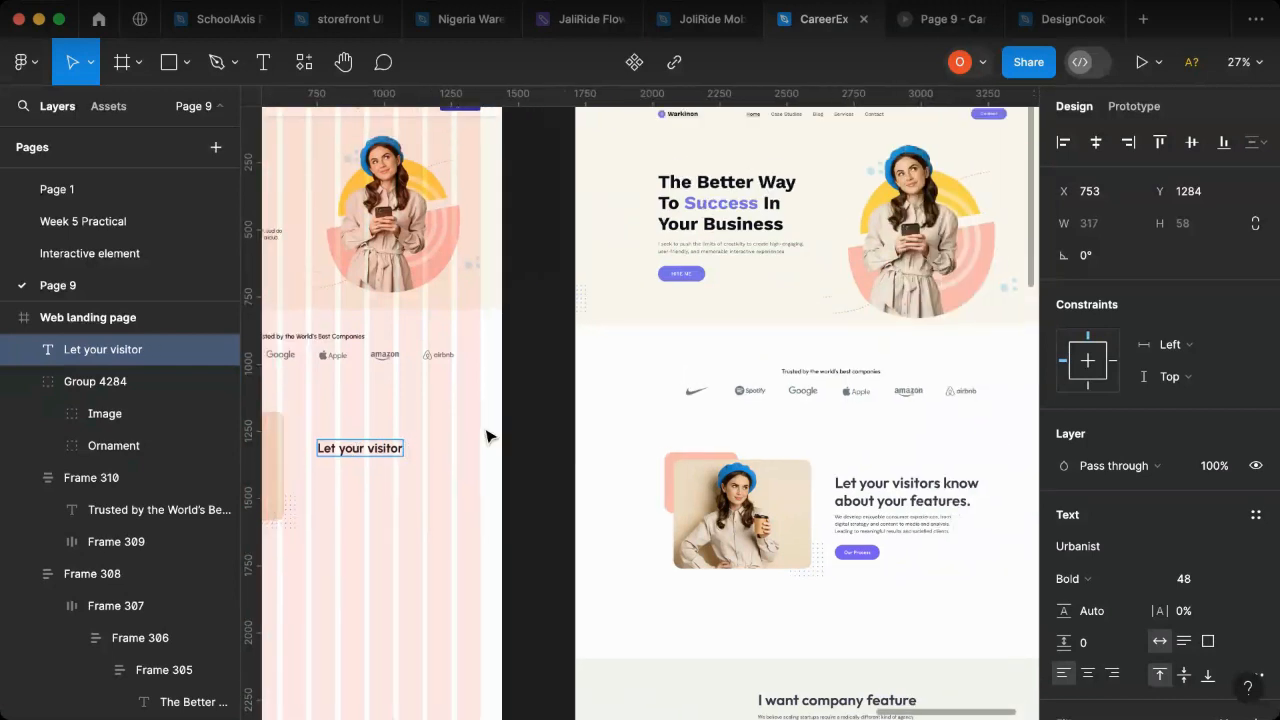
text(know abo)
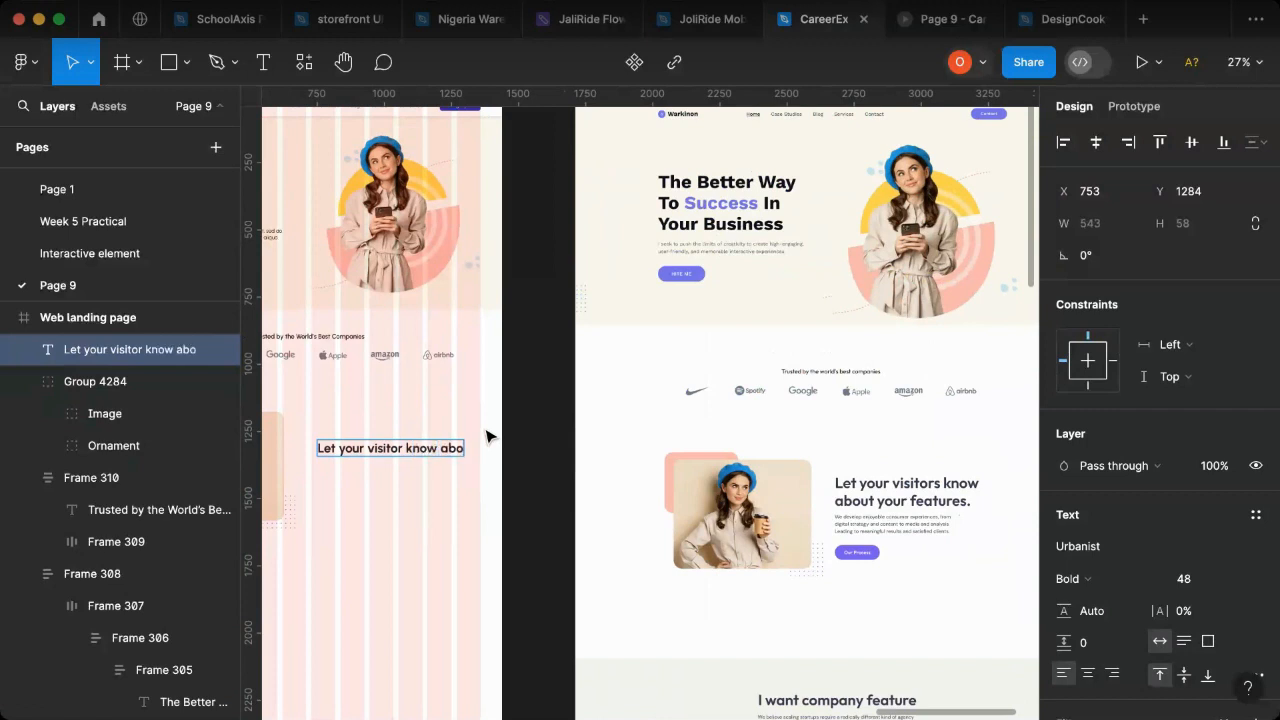
text(ut your features)
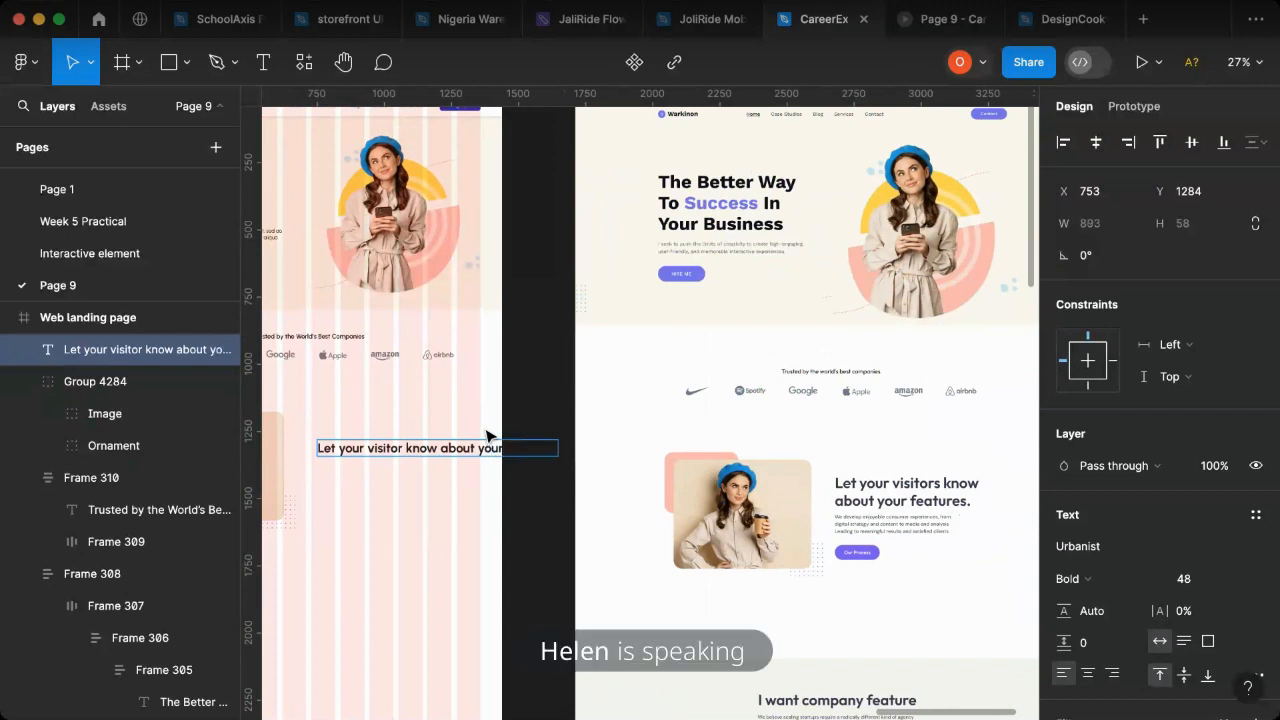
key(Escape)
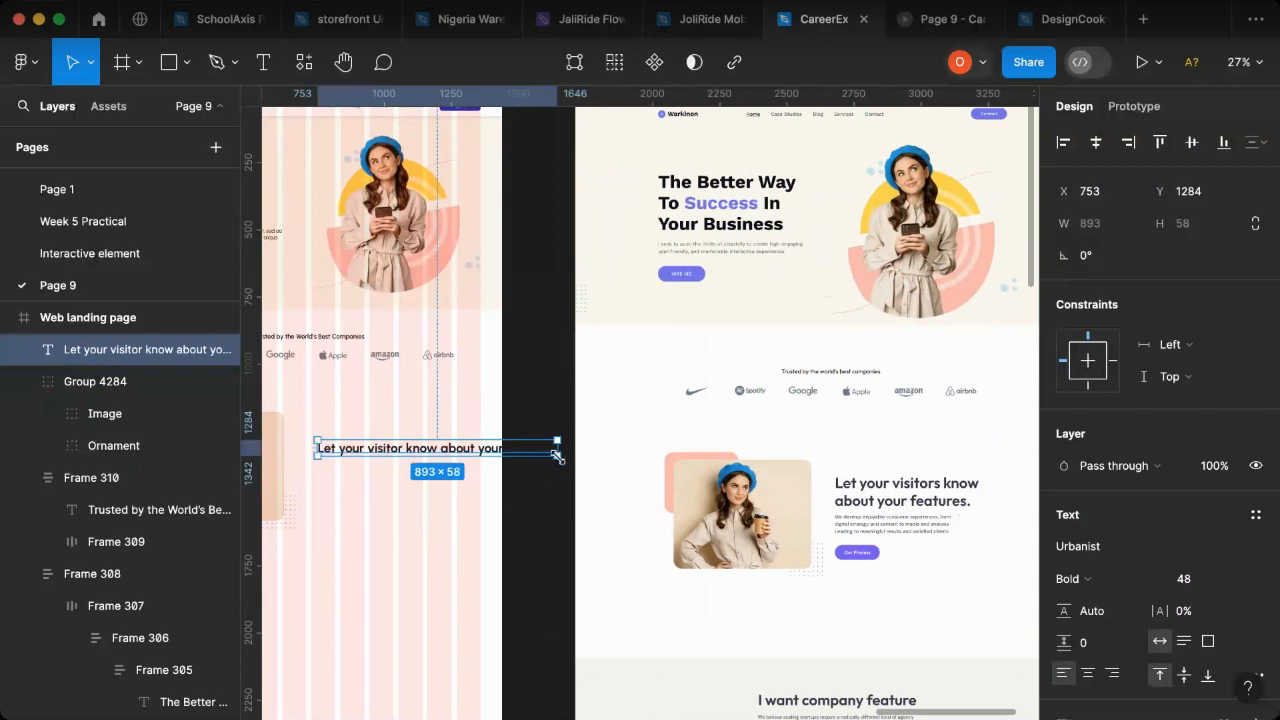
- Narrow the features heading to 507 wide so it wraps onto two lines and move it to about X 730, Y 1206
drag(559, 450, 455, 467)
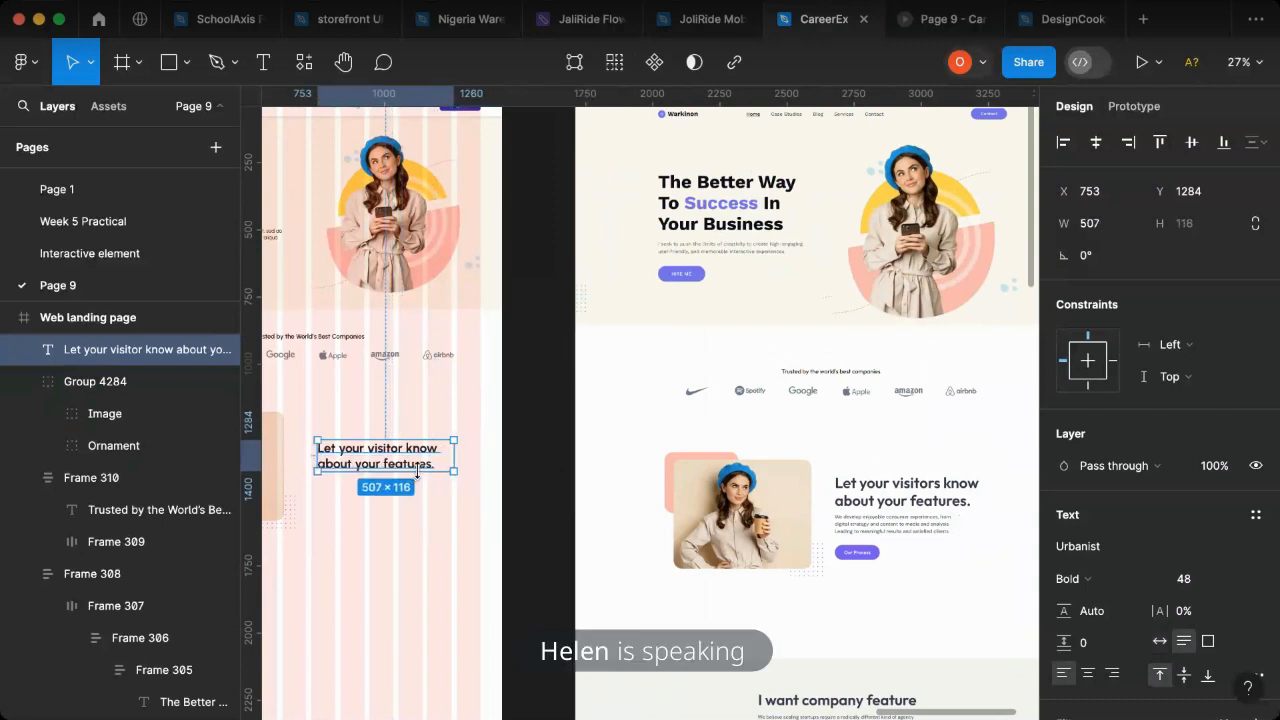
scroll(417, 471, left, 5)
drag(519, 458, 519, 446)
- Check the features section in the prototype preview, return to the CareerEx file, and shift the heading to about X 756
click(935, 27)
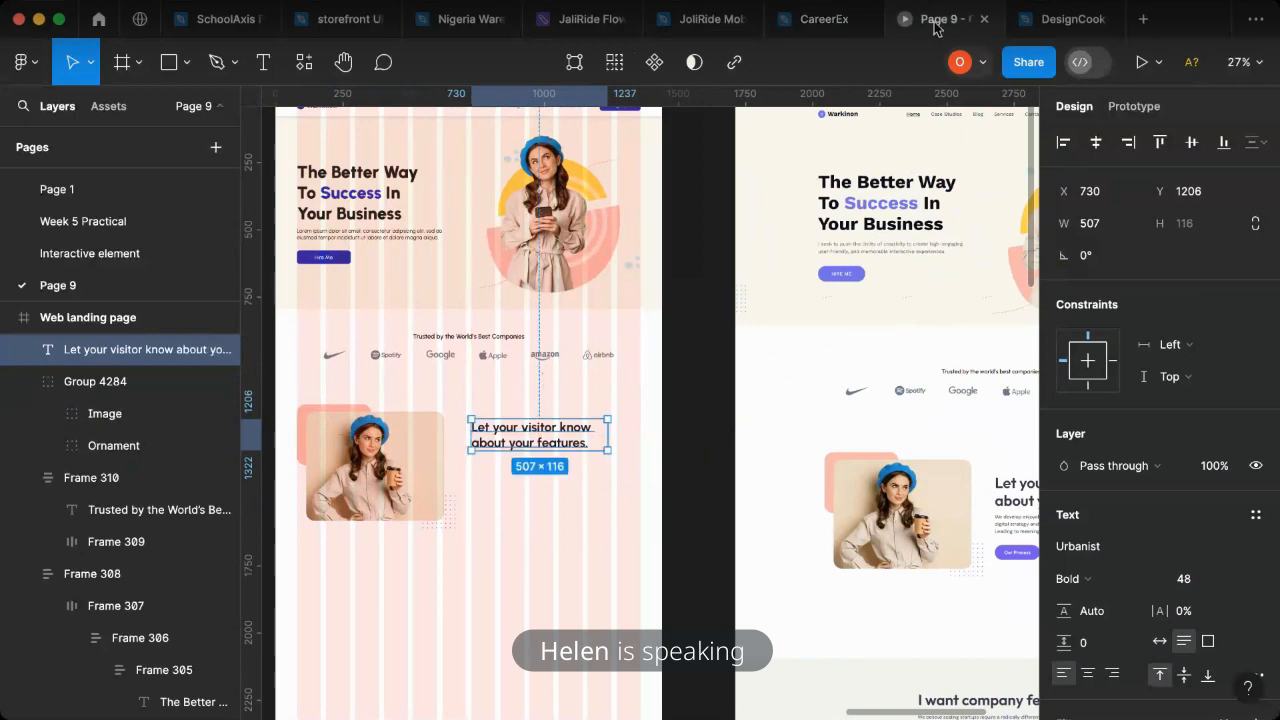
scroll(846, 440, down, 5)
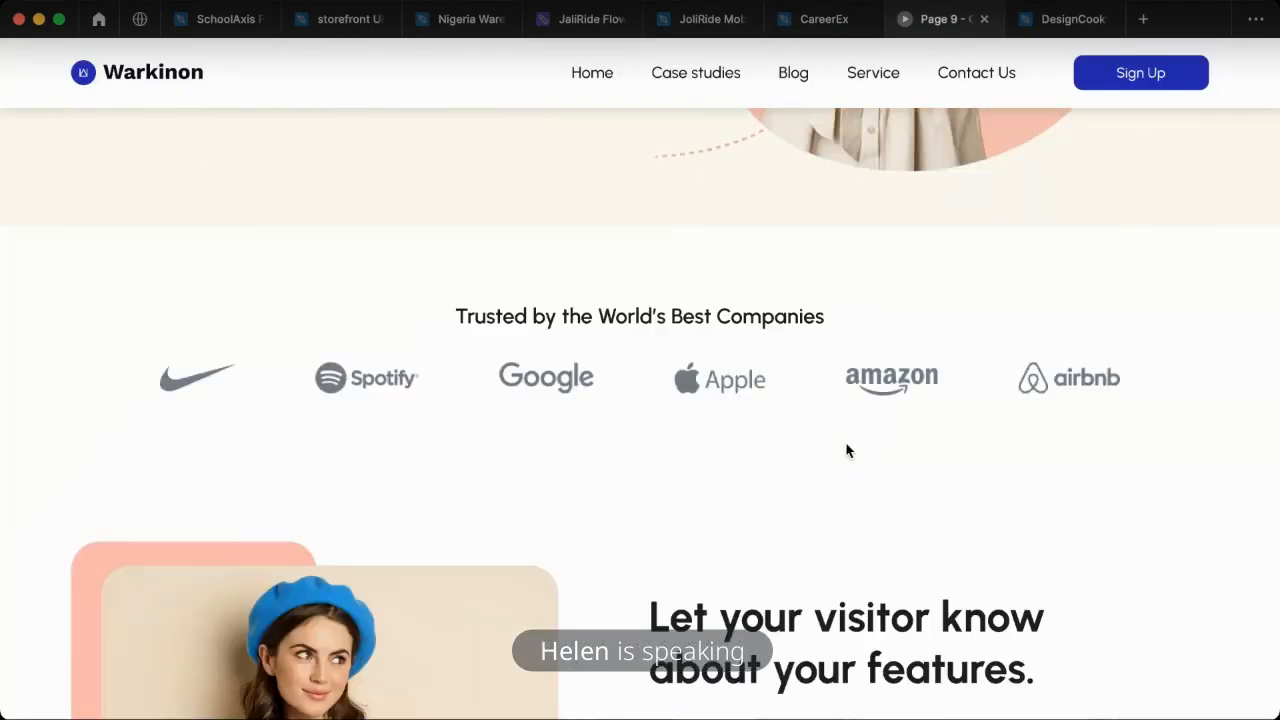
scroll(846, 451, down, 5)
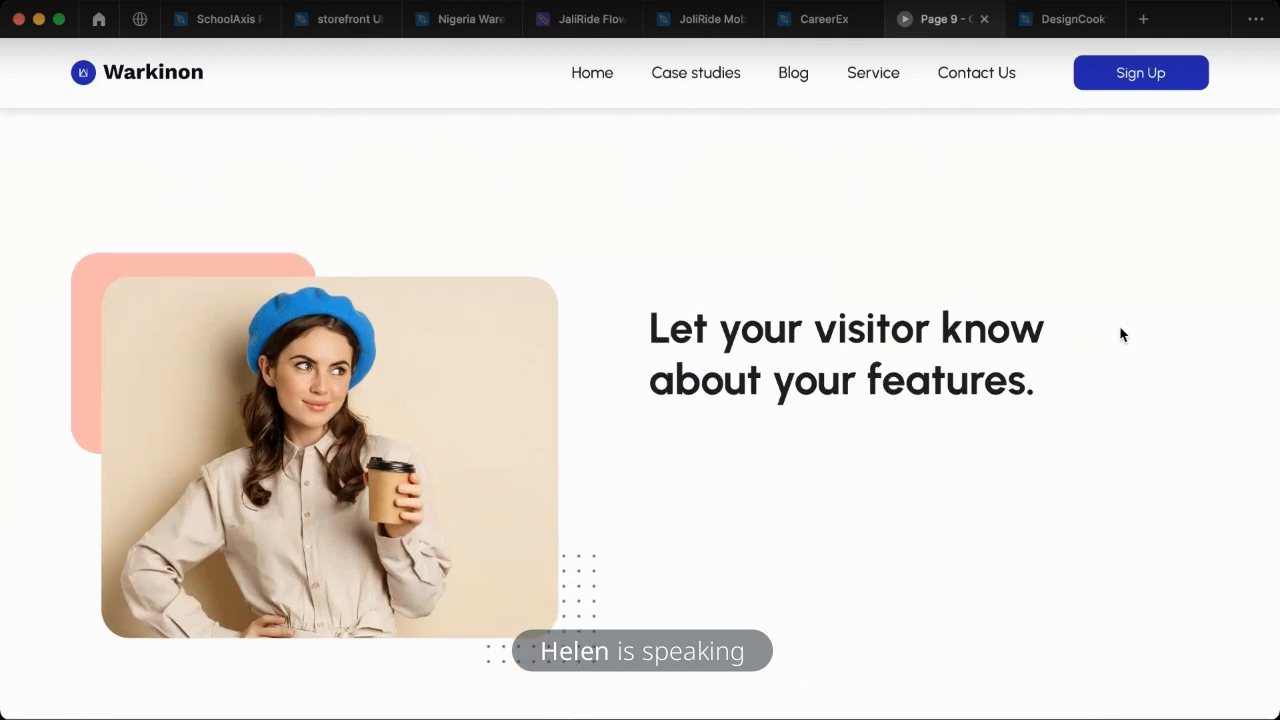
click(820, 28)
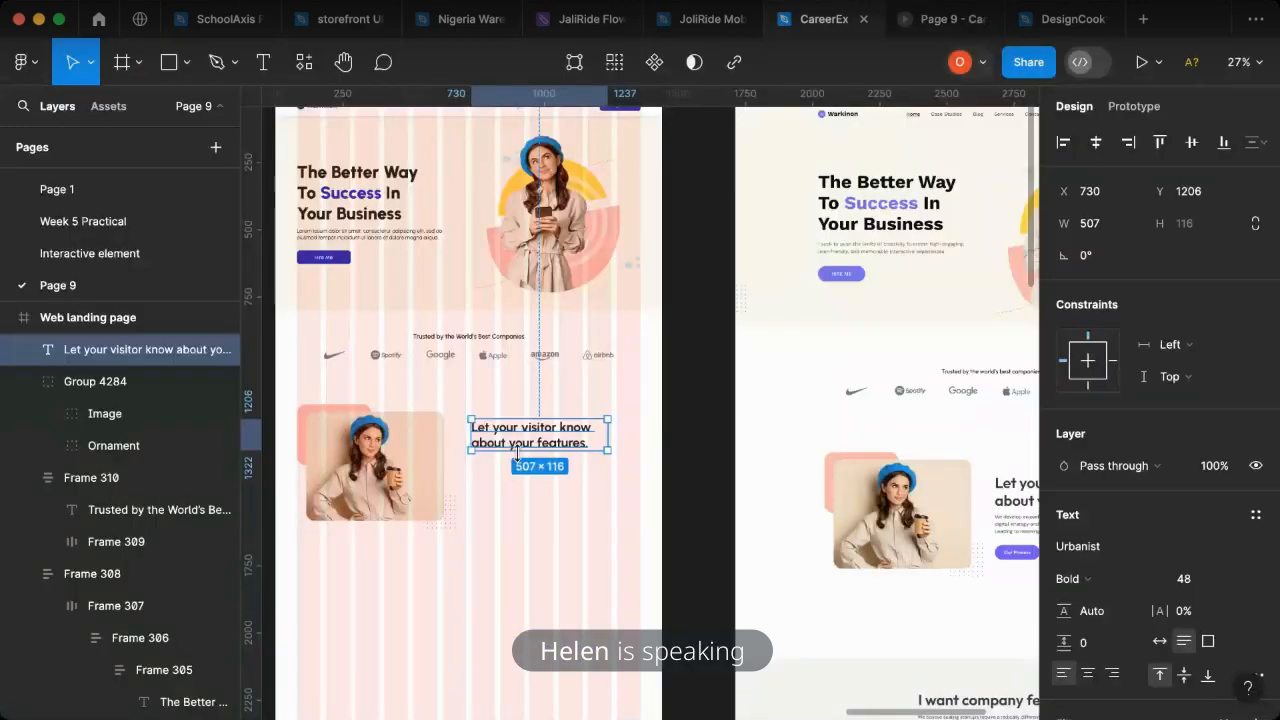
drag(530, 447, 537, 447)
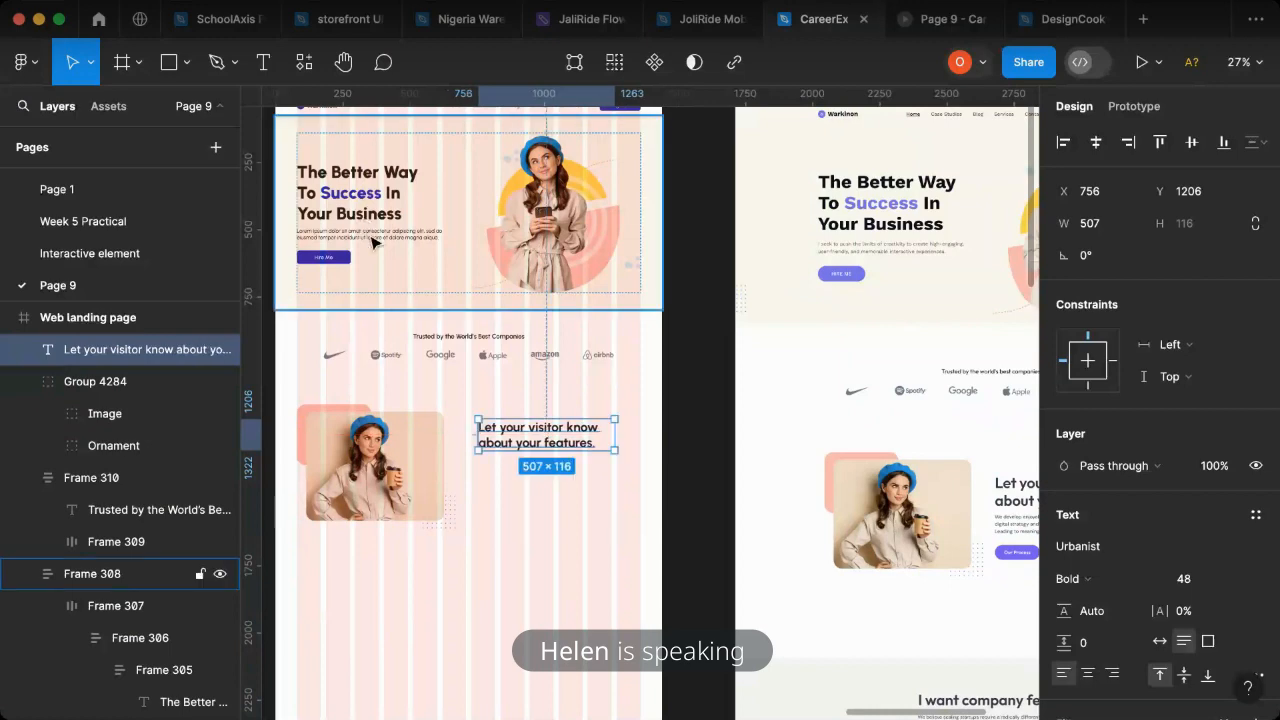
- Duplicate the hero section's Lorem ipsum paragraph and place the copy directly beneath the features heading at X 756, Y 1338
click(372, 240)
double_click(372, 240)
double_click(370, 239)
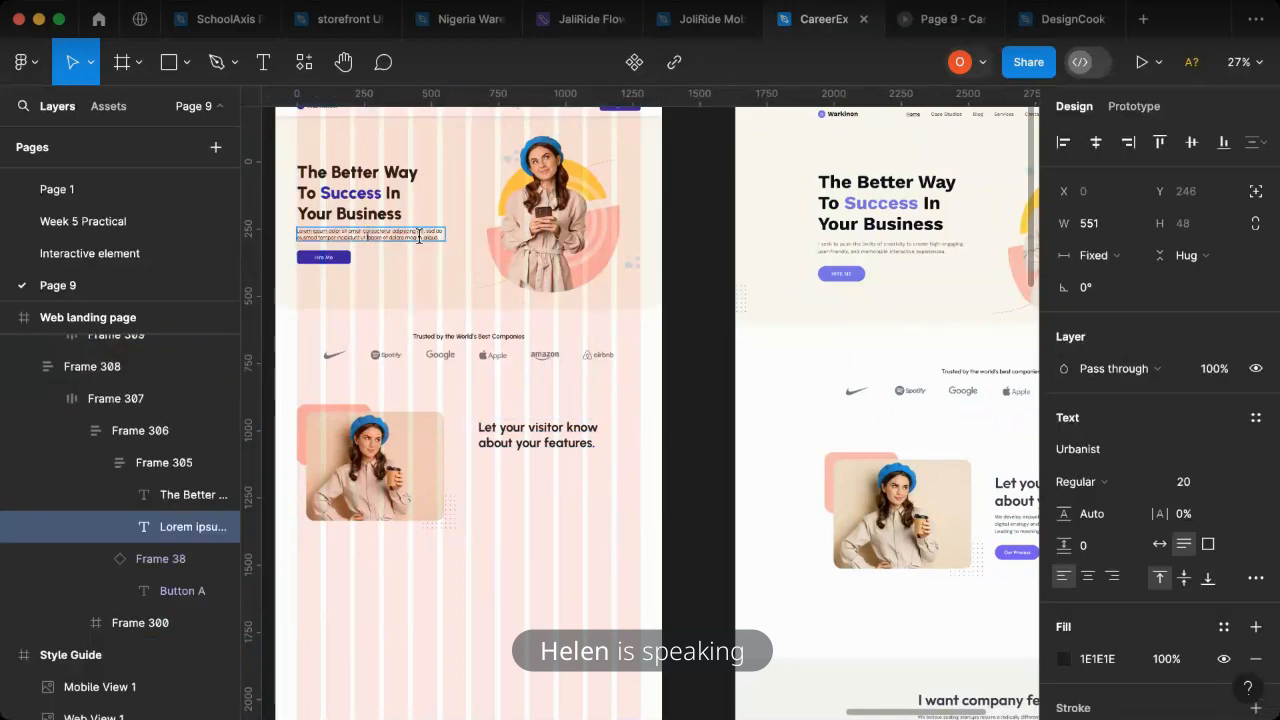
key(Escape)
drag(414, 238, 611, 474)
scroll(555, 468, up, 2)
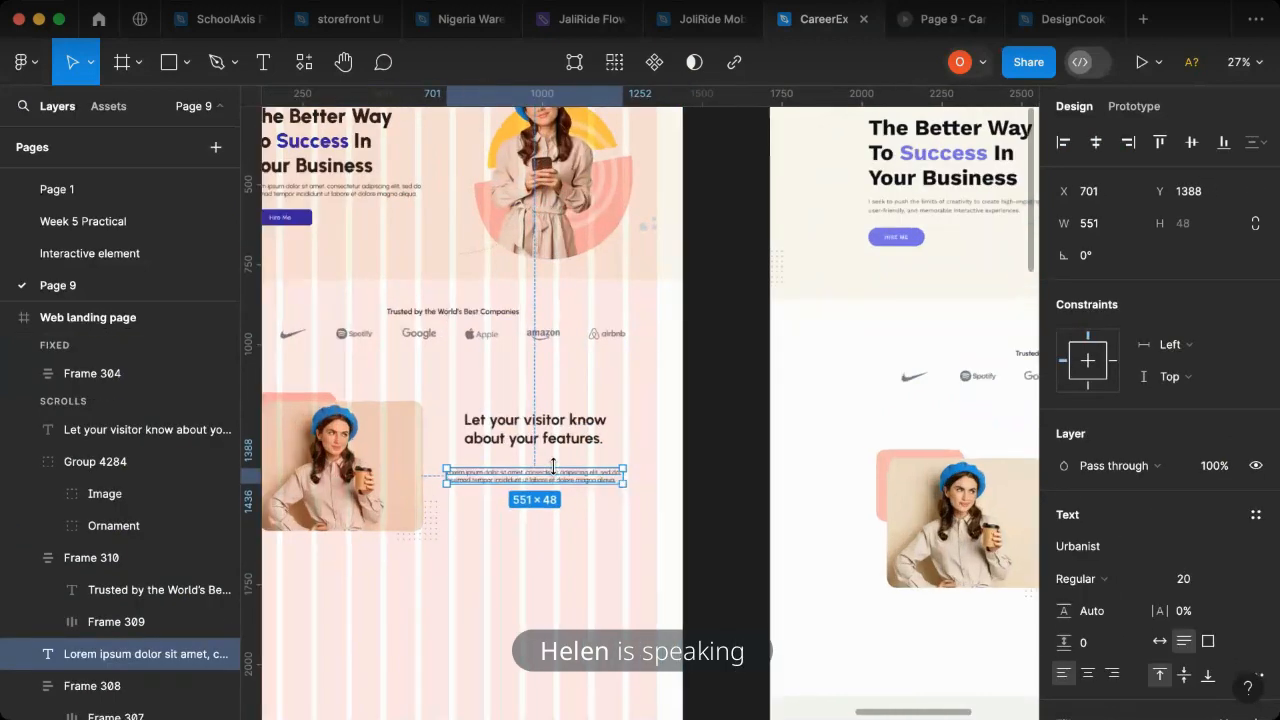
scroll(480, 472, up, 3)
drag(474, 480, 489, 464)
- Lengthen the copied paragraph by appending a second copy of its Lorem ipsum text
double_click(487, 460)
key(ctrl+c)
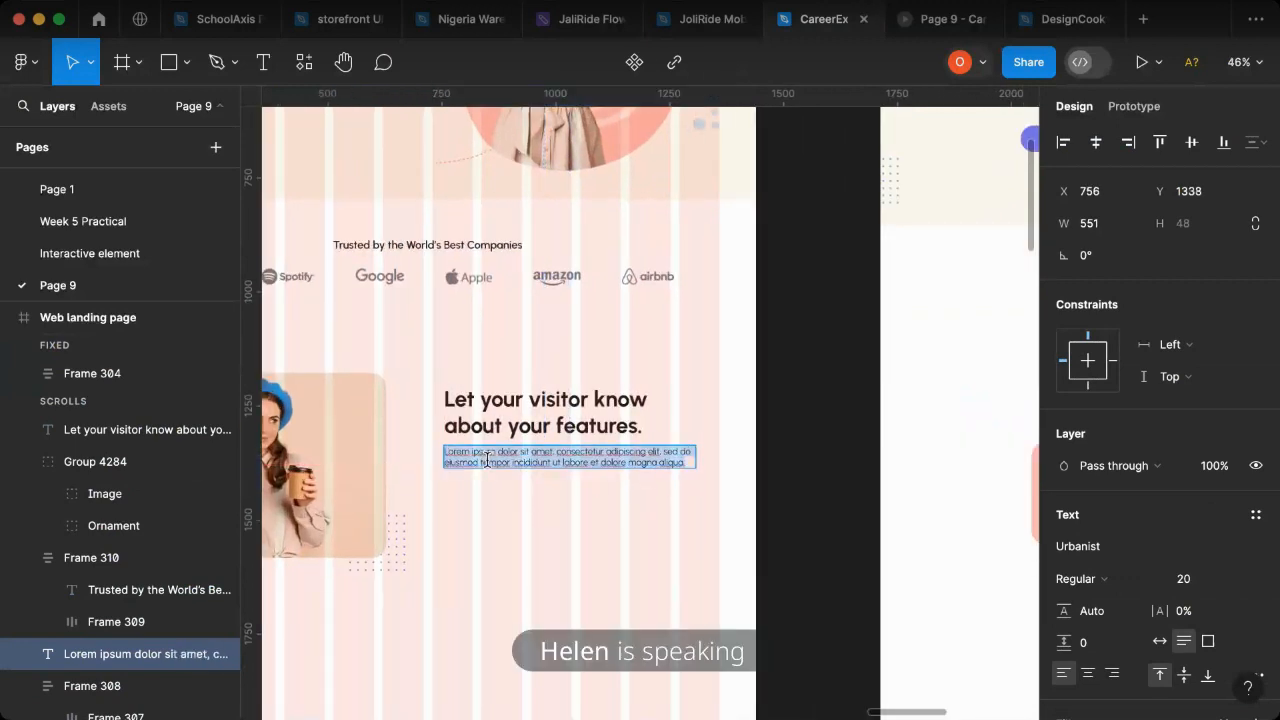
key(Right)
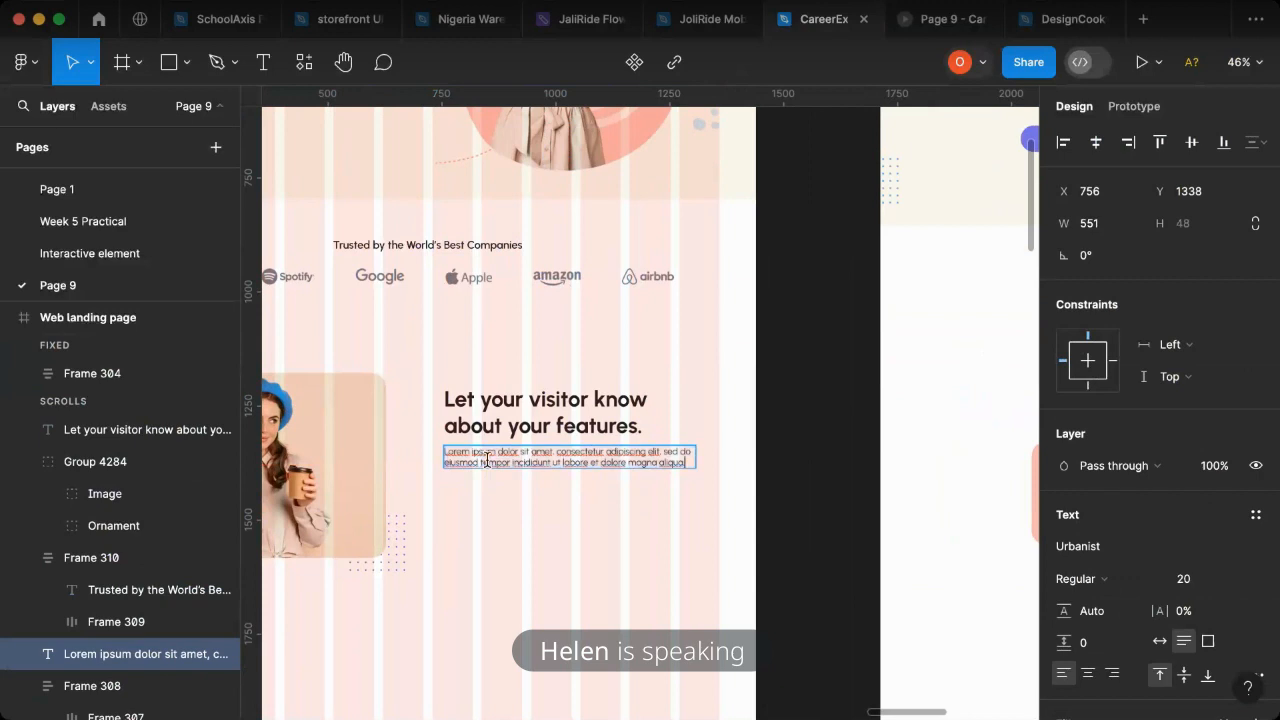
key(ctrl+v)
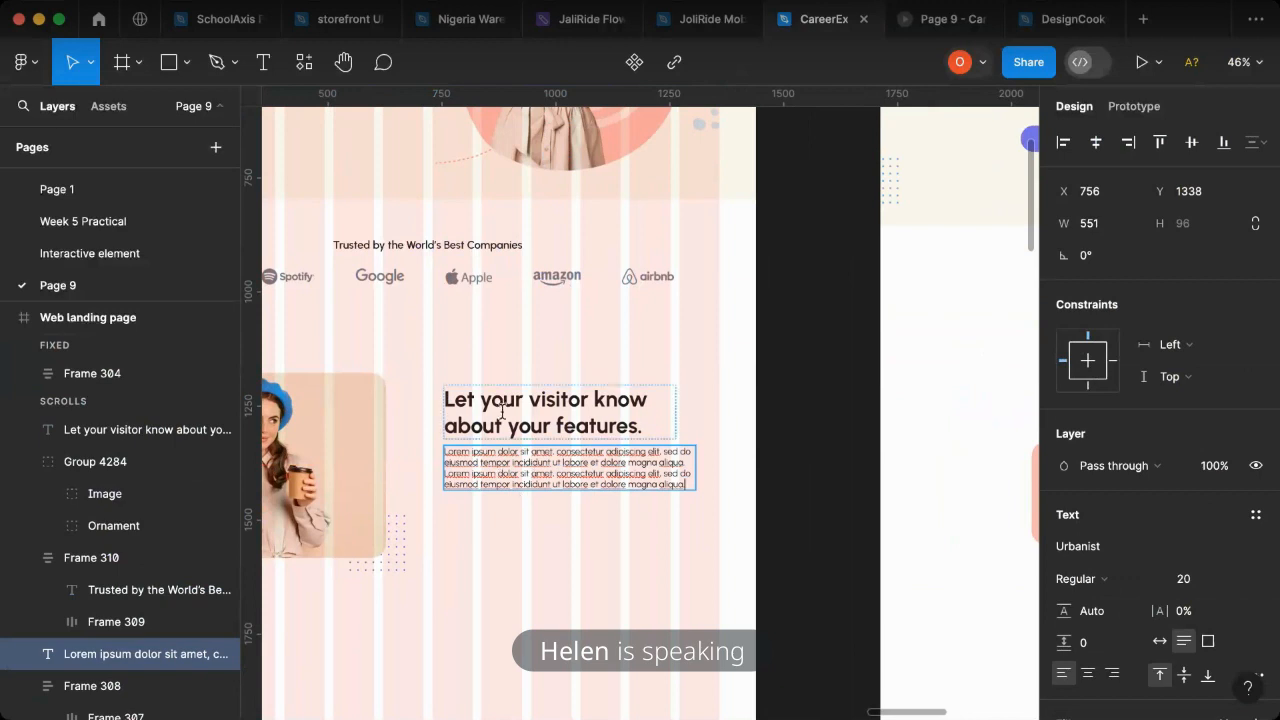
- Combine the features heading and paragraph in an auto layout frame aligned to the grid column, and widen the paragraph to 625
shift+click(621, 385)
key(shift+a)
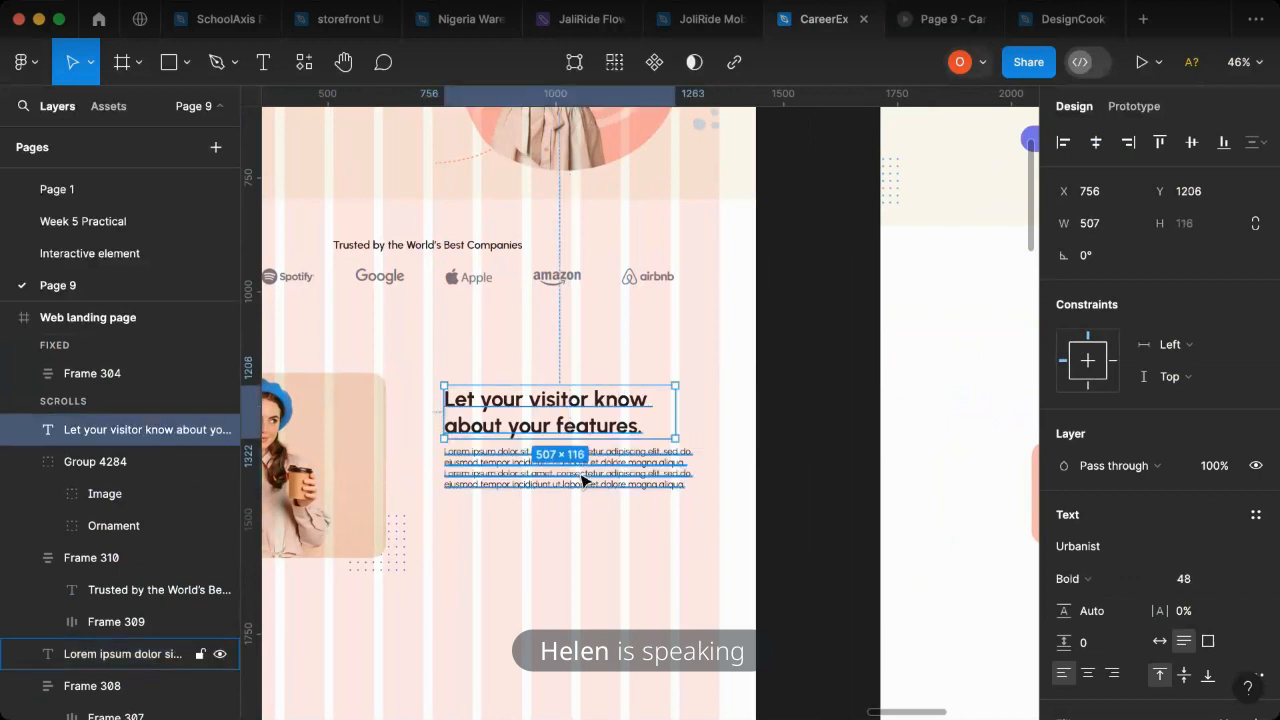
drag(547, 472, 545, 484)
double_click(552, 486)
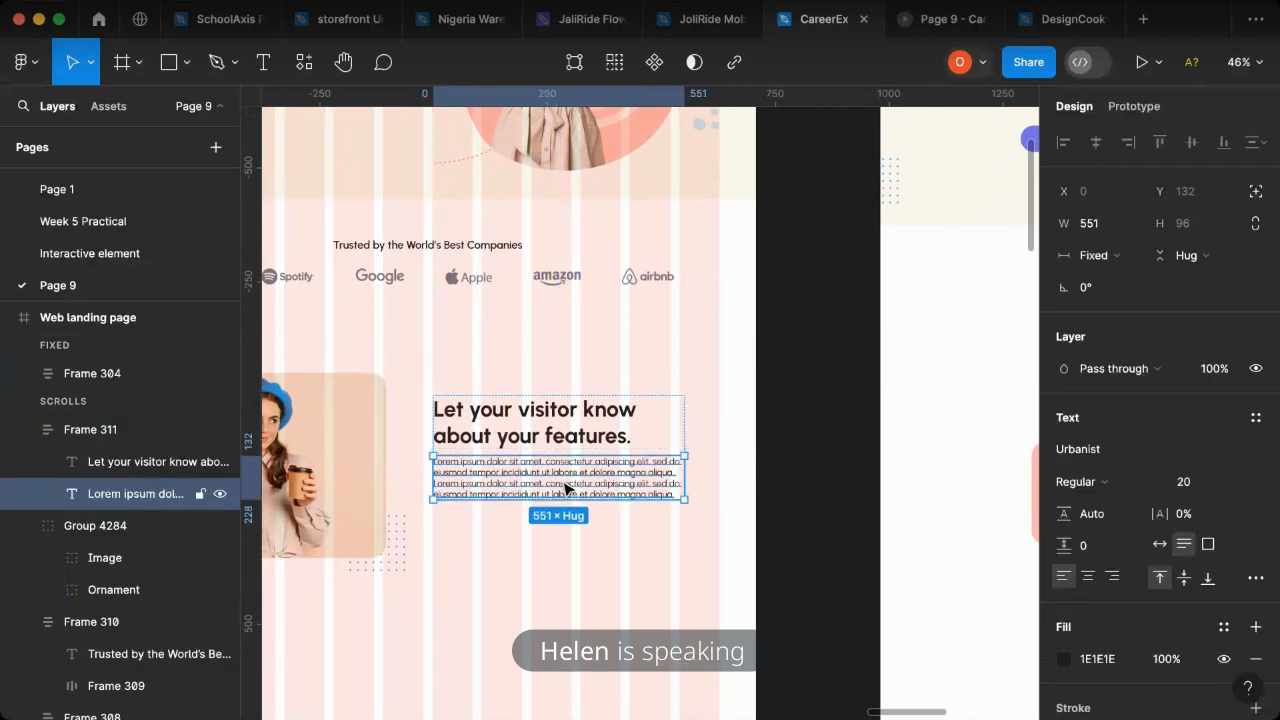
drag(700, 480, 718, 482)
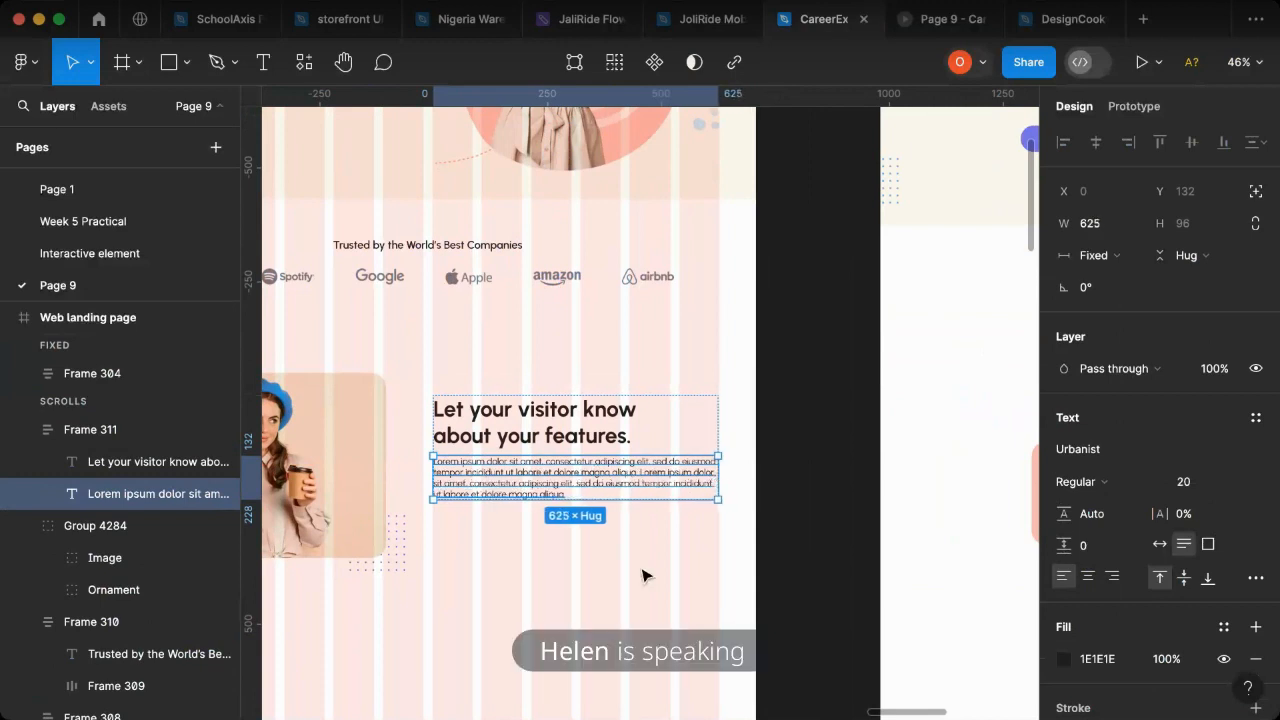
- Duplicate the hero section's Hire Me button and place the copy beneath the features paragraph at X 730, Y 1483
scroll(597, 543, right, 5)
scroll(613, 541, right, 3)
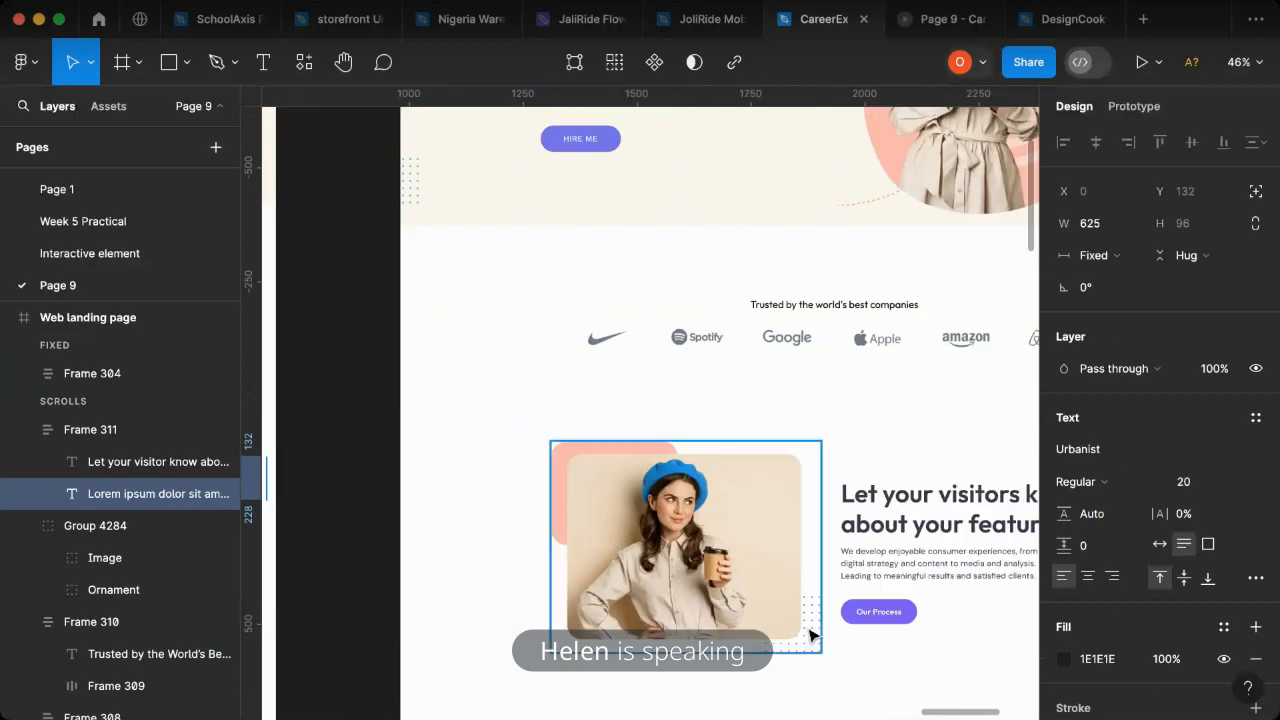
scroll(553, 602, left, 3)
scroll(548, 589, left, 6)
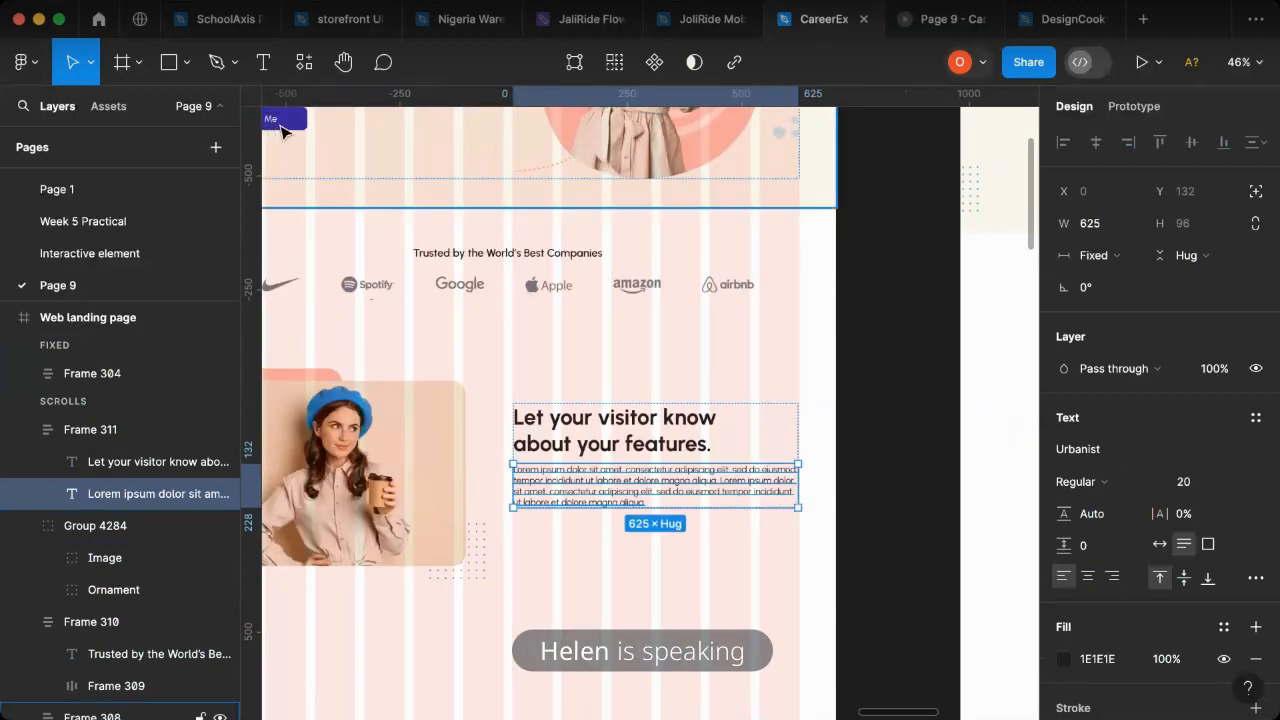
click(281, 131)
double_click(276, 124)
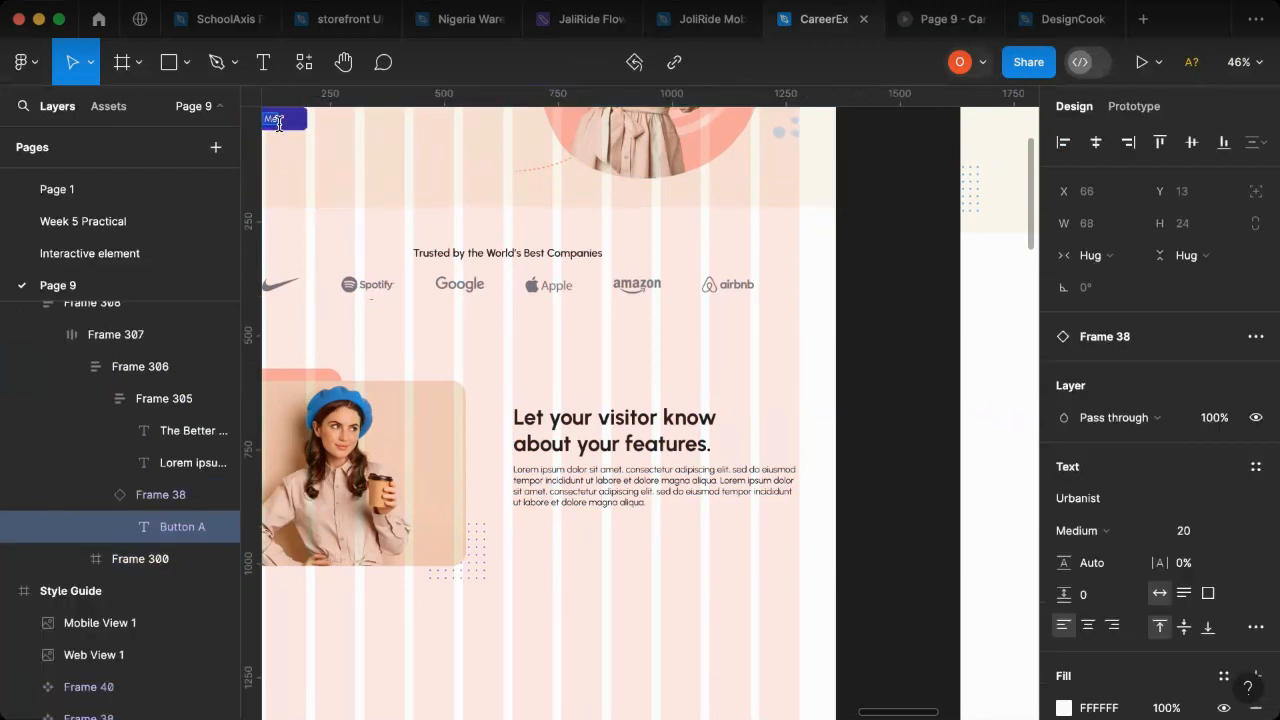
click(299, 122)
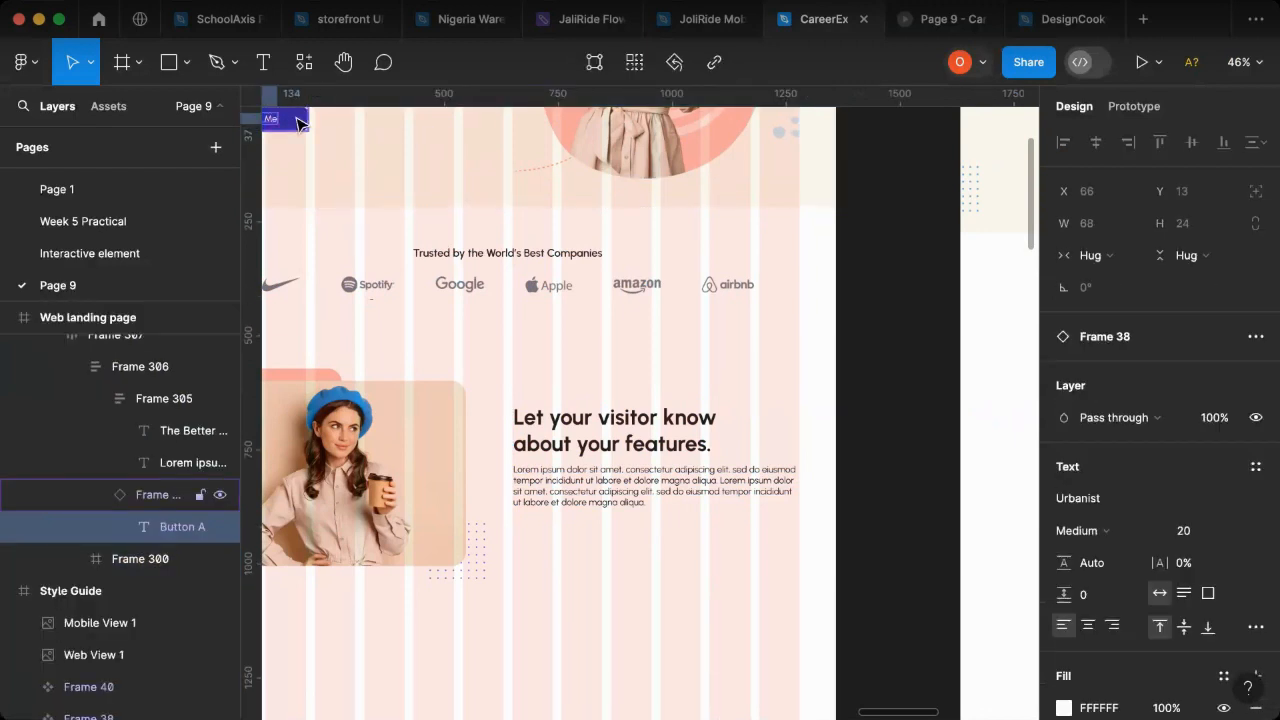
key(Escape)
drag(298, 120, 597, 537)
drag(598, 537, 599, 533)
- Change the label of the copied button beneath the features paragraph to "Our Process"
ctrl+scroll(599, 533, up, 5)
ctrl+scroll(527, 541, up, 3)
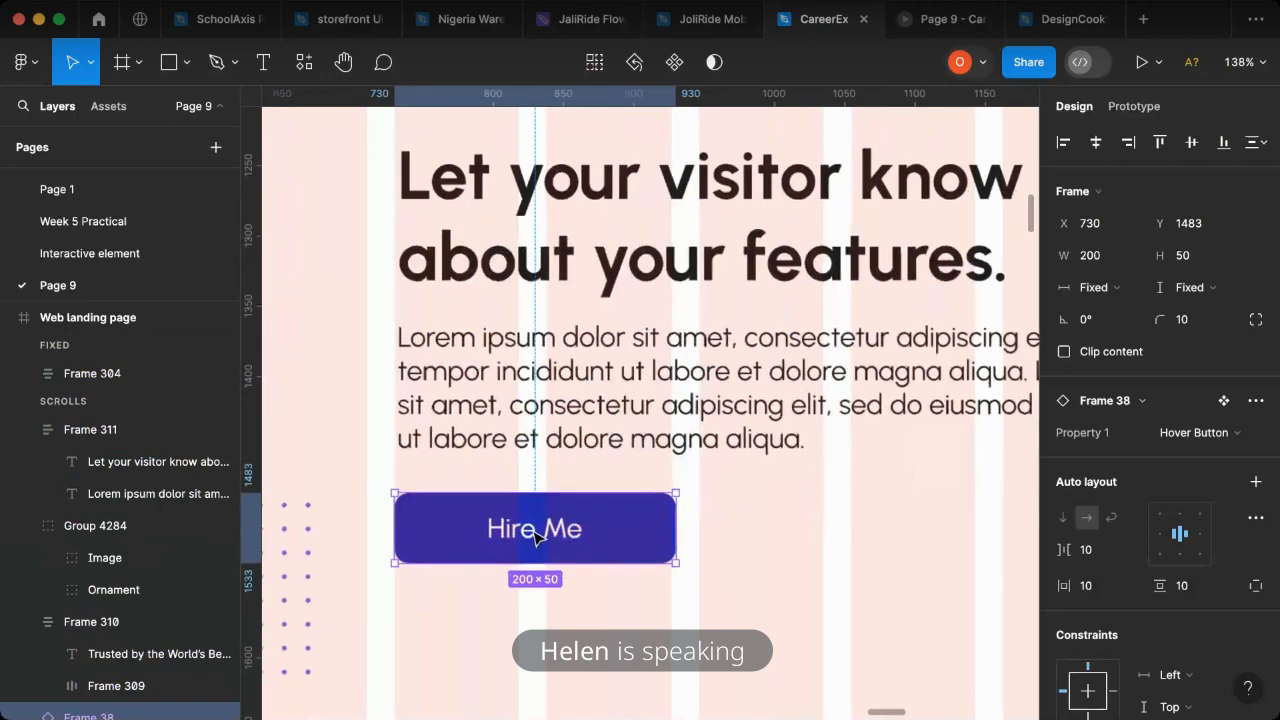
double_click(528, 535)
double_click(530, 530)
text(O)
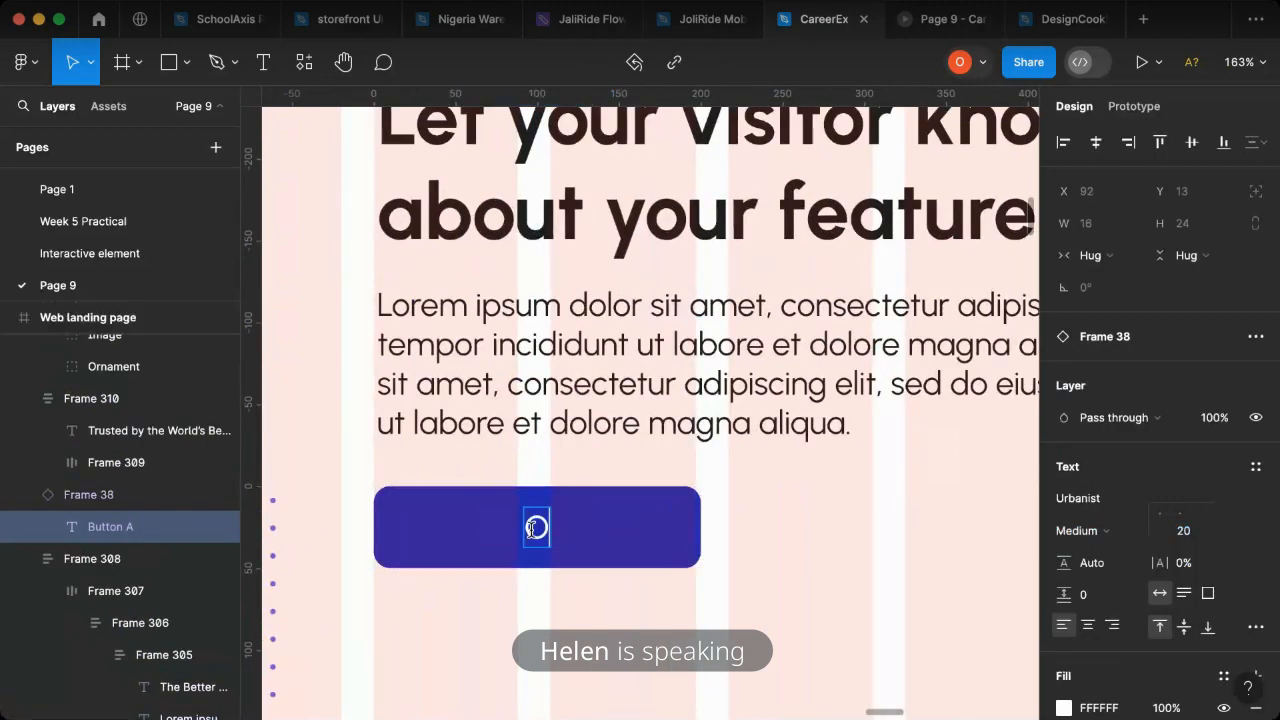
text(ur )
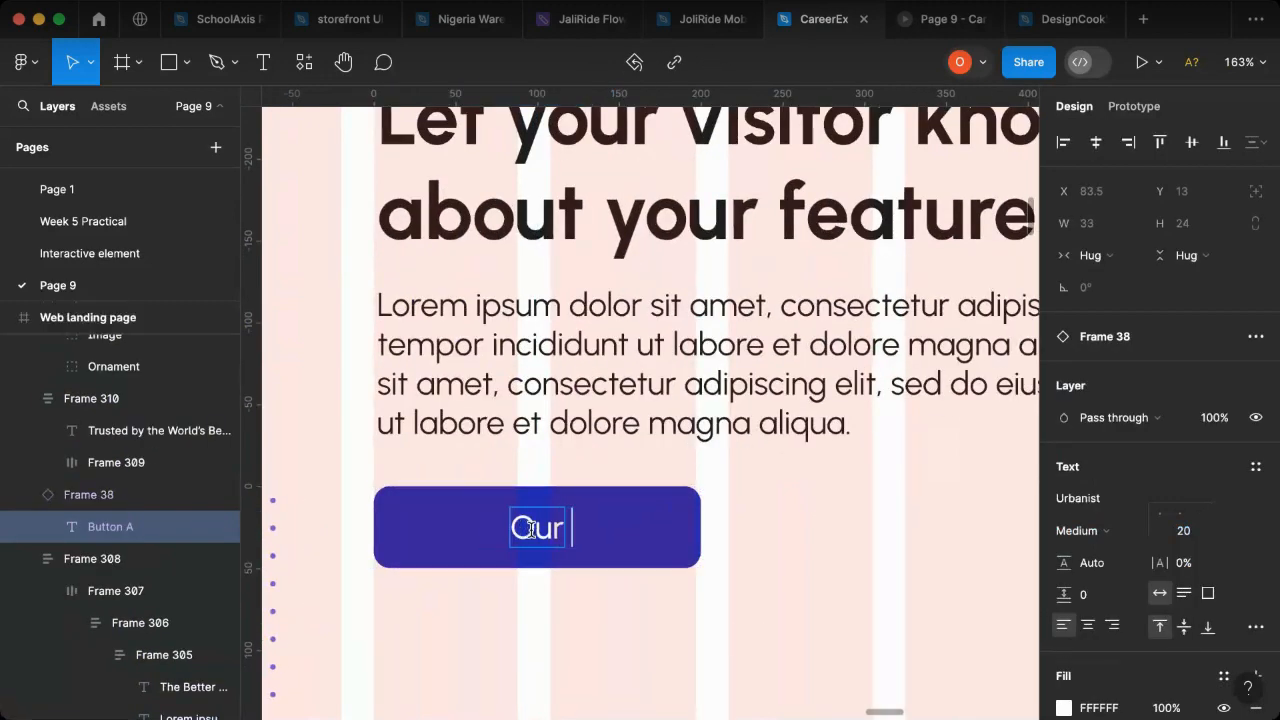
text(Pro)
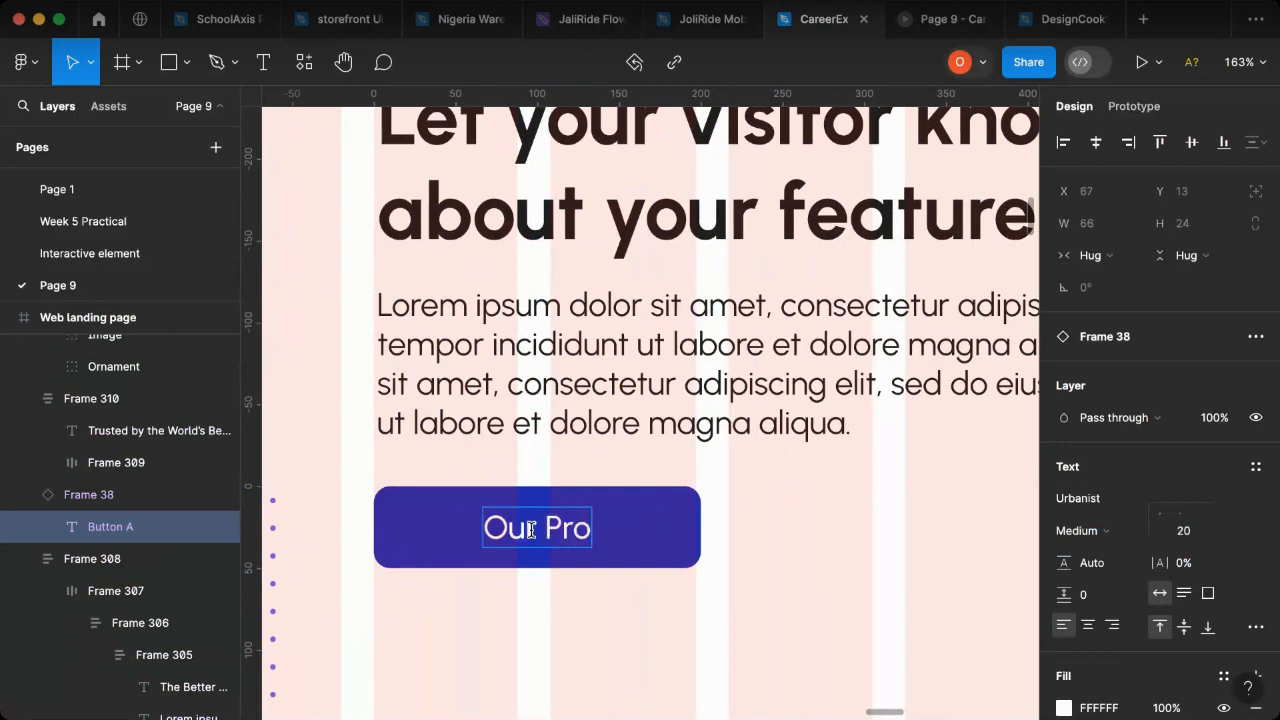
text(cess)
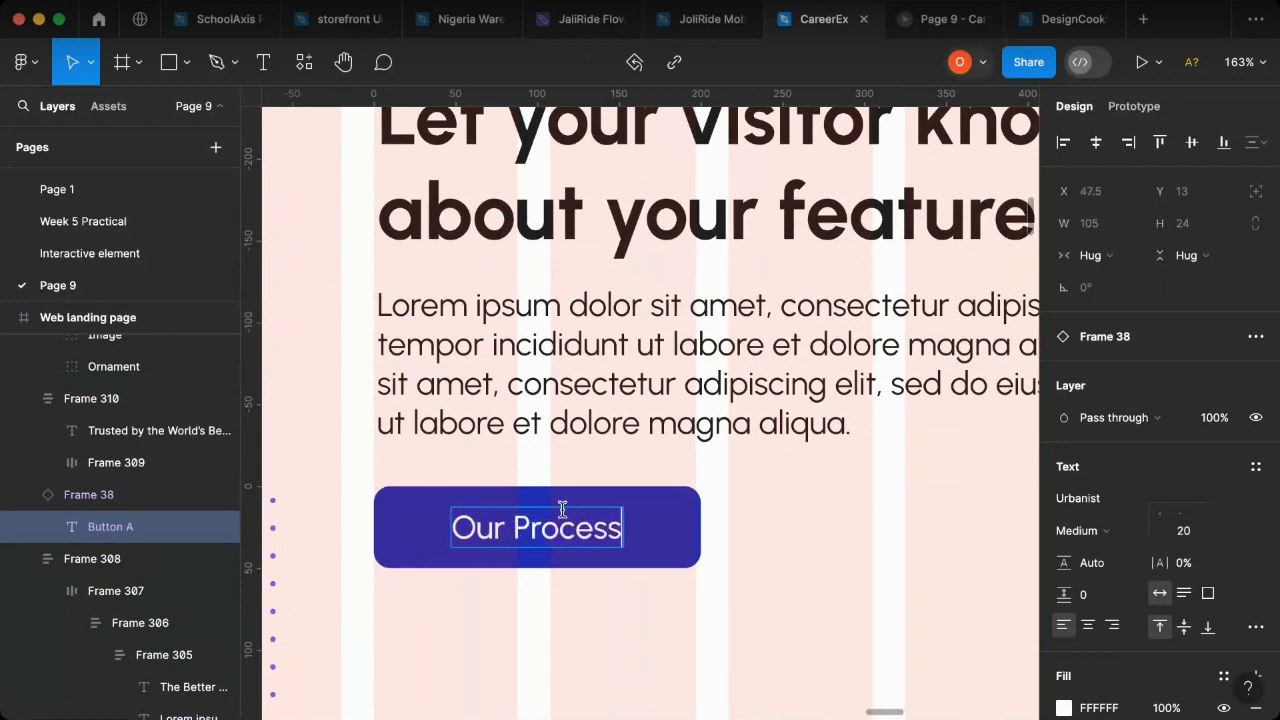
key(Escape)
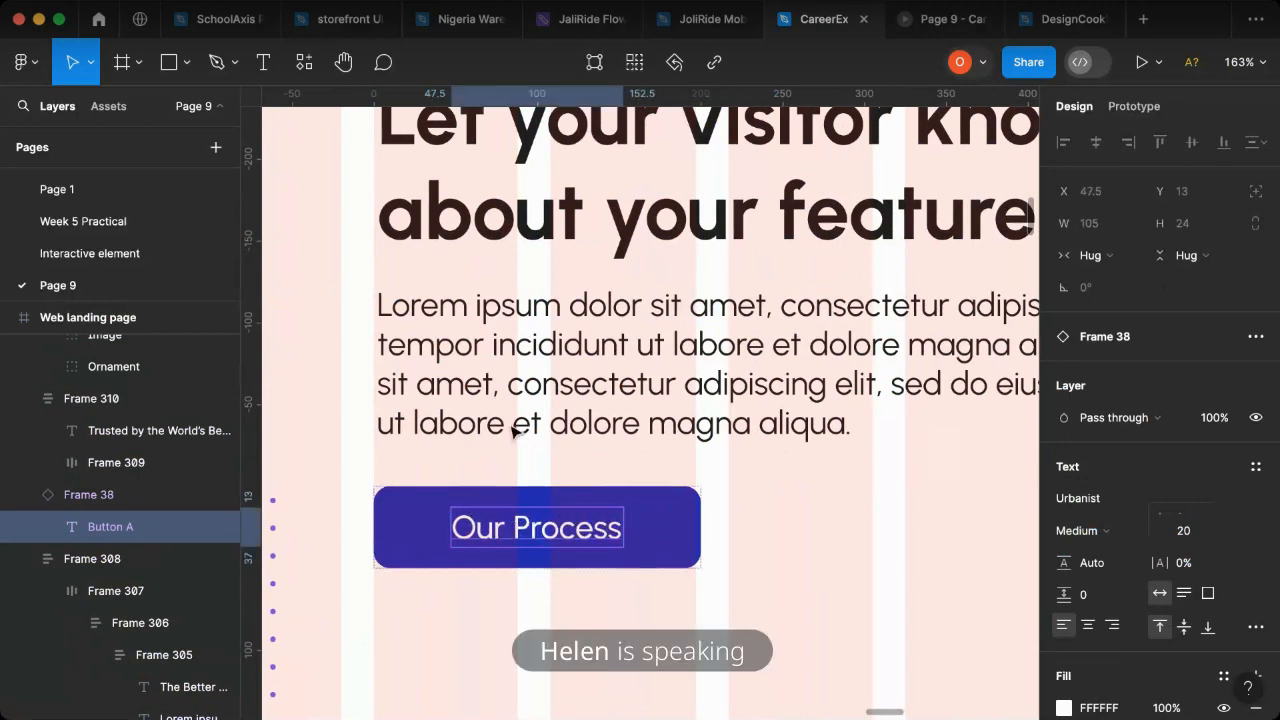
- Compare the features text with the prototype preview, and move the Our Process button down to Y 1508
click(566, 338)
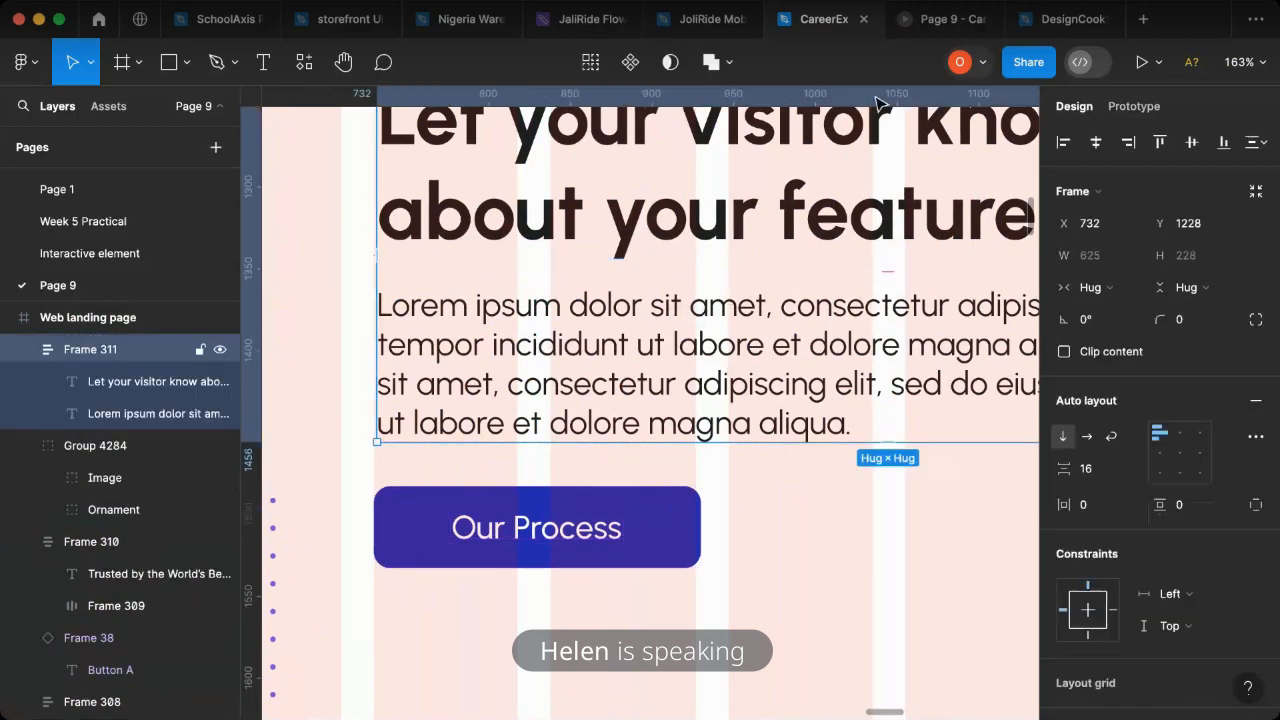
click(930, 19)
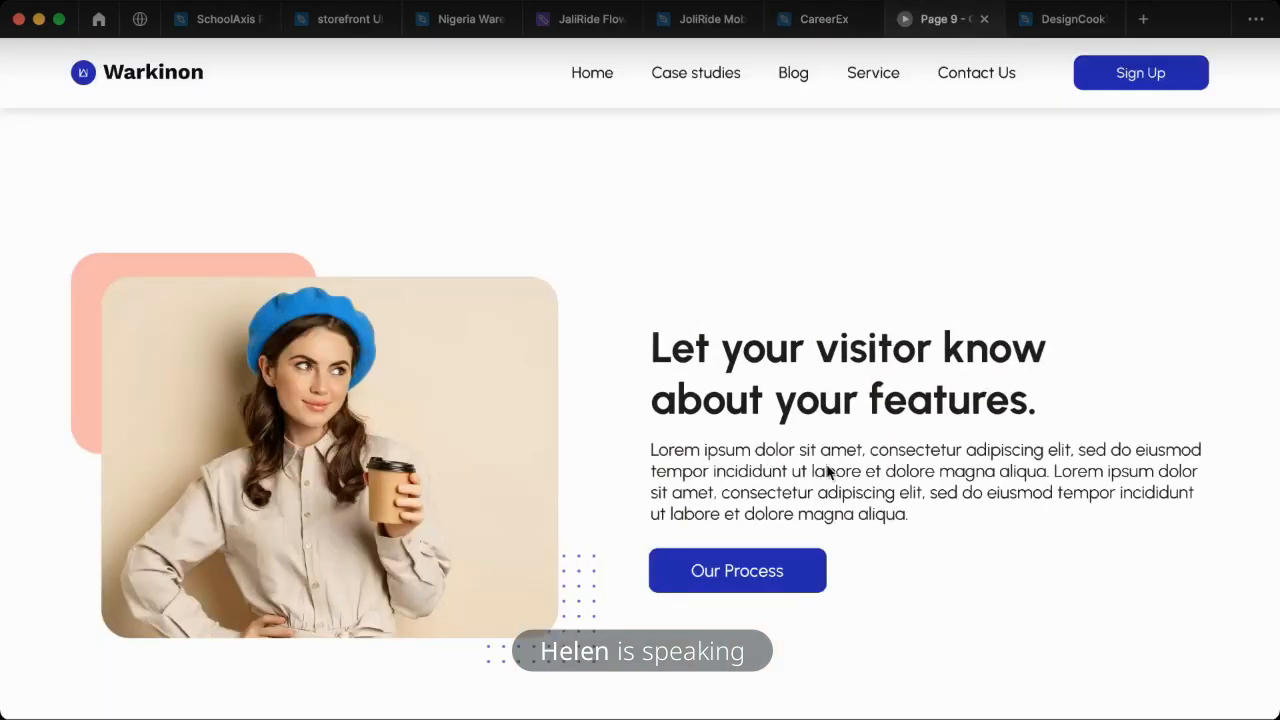
click(824, 19)
drag(660, 534, 662, 580)
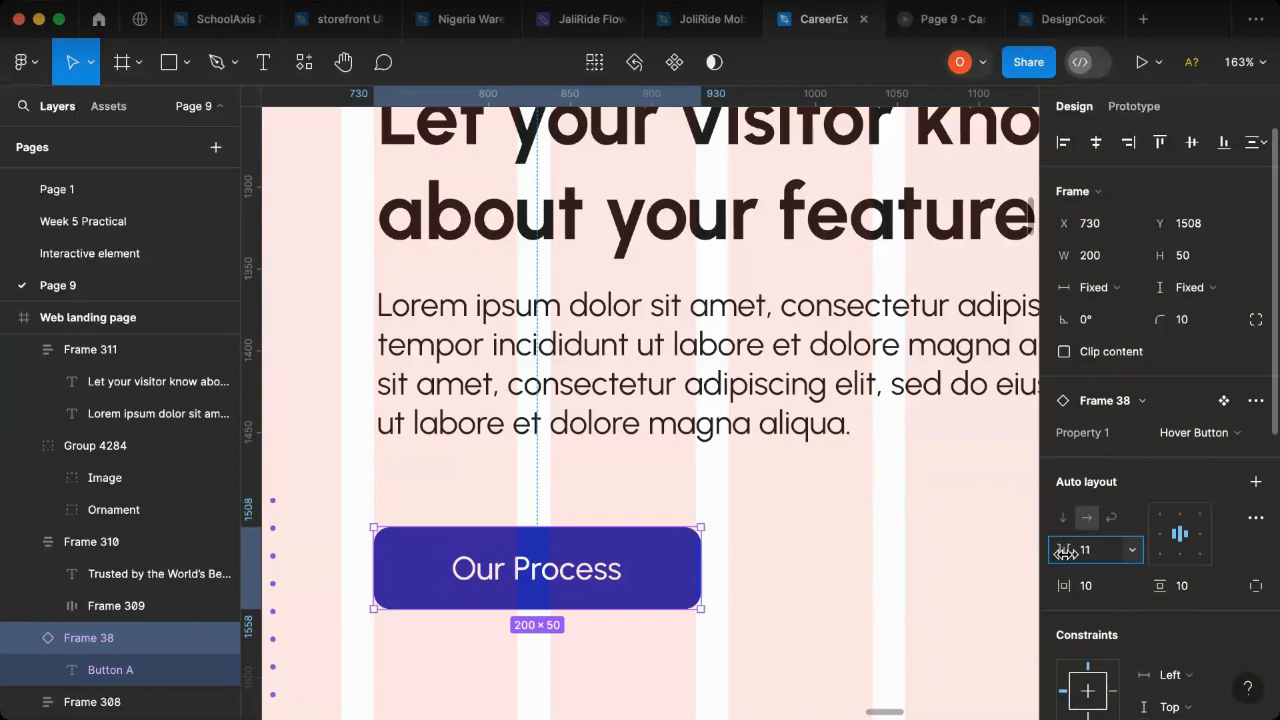
- Set the auto layout spacing between the features heading and paragraph to 22
click(986, 480)
click(838, 347)
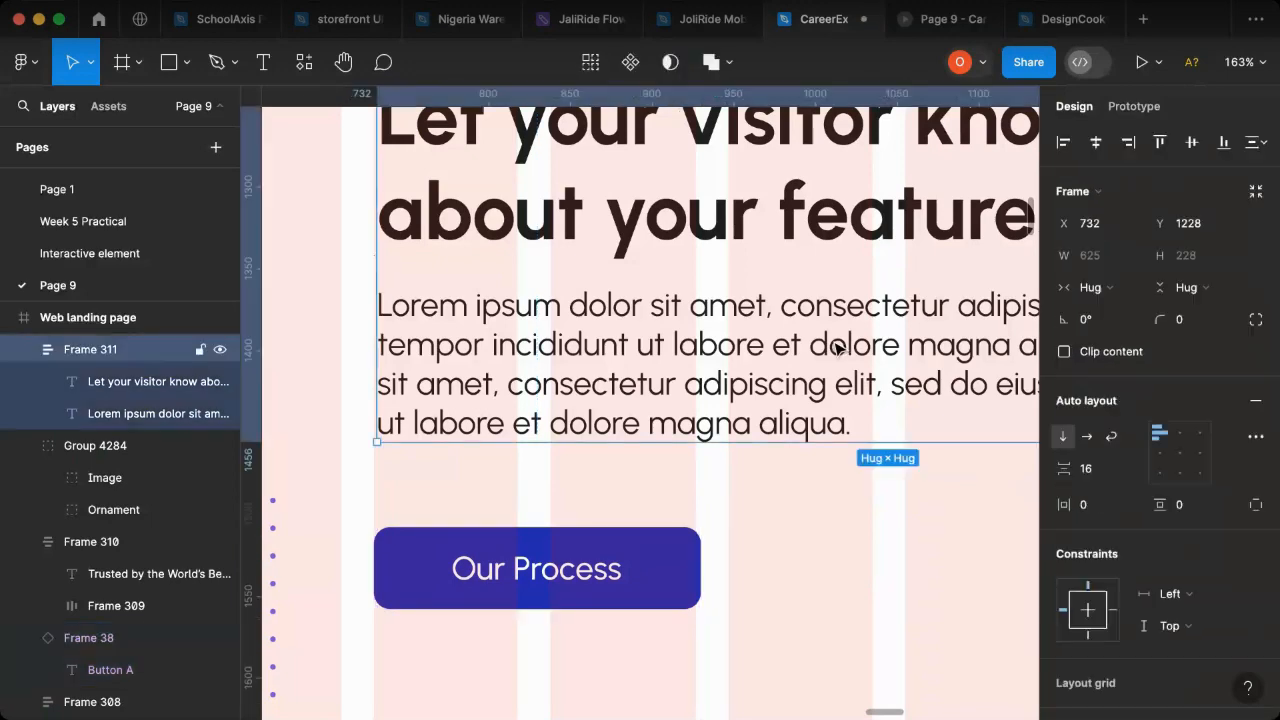
double_click(846, 351)
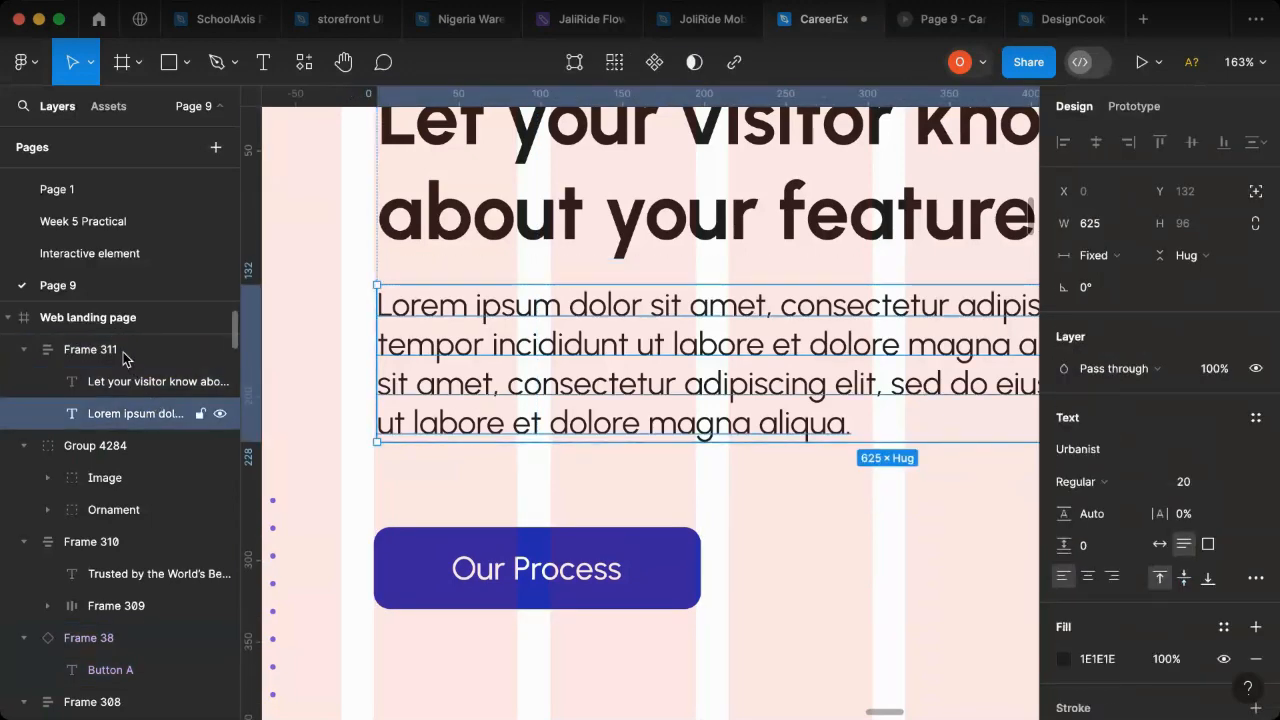
key(Escape)
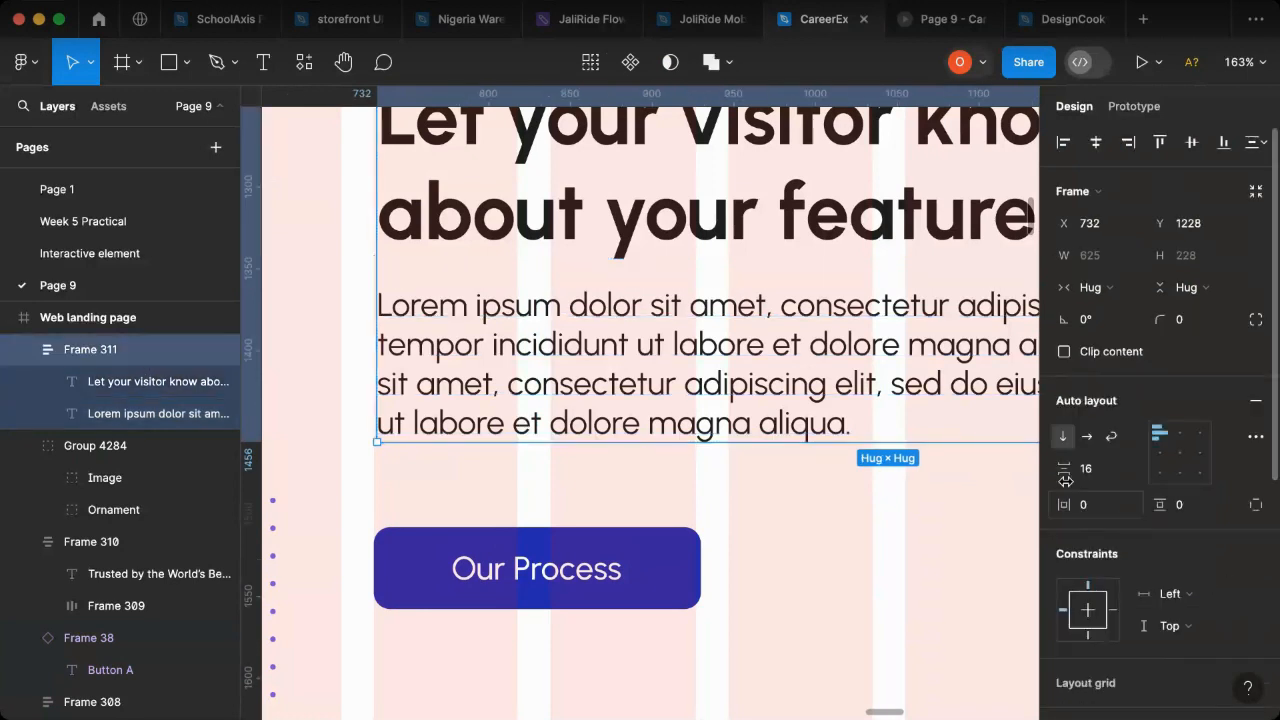
drag(1062, 470, 1068, 472)
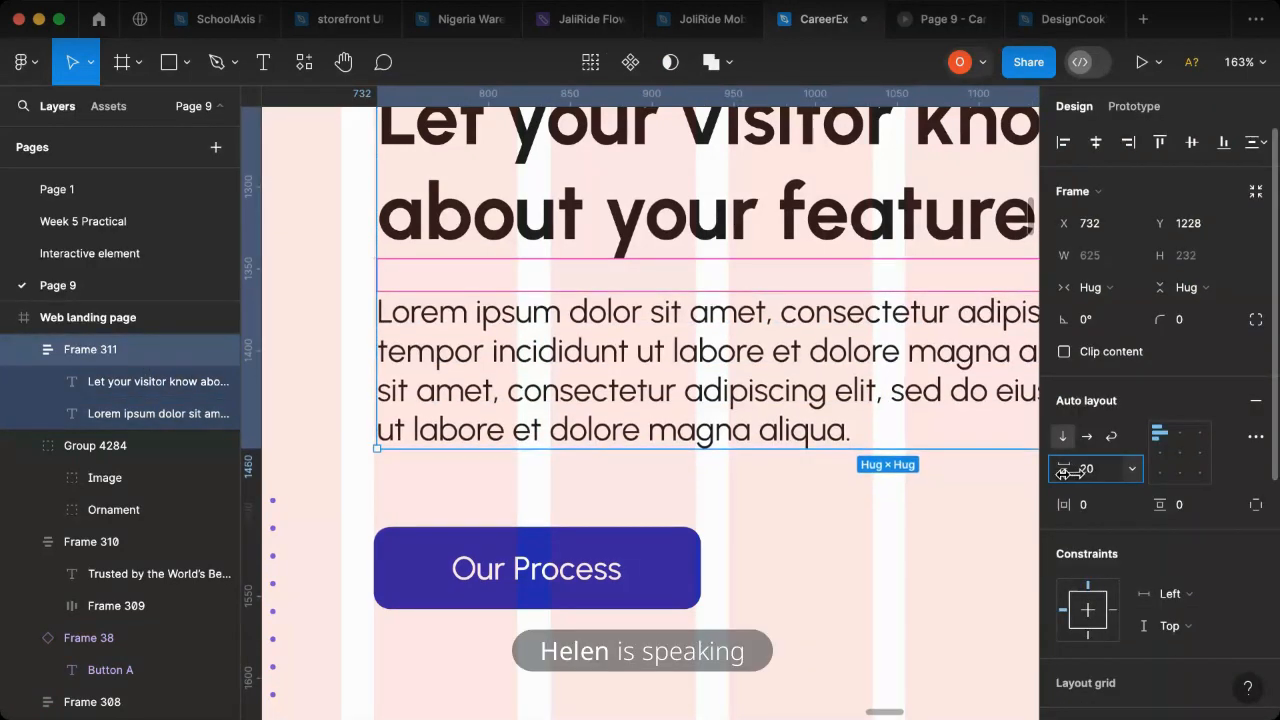
- Combine the features text frame and the Our Process button in a vertical auto layout frame with centre-left alignment
shift+click(681, 563)
key(shift+a)
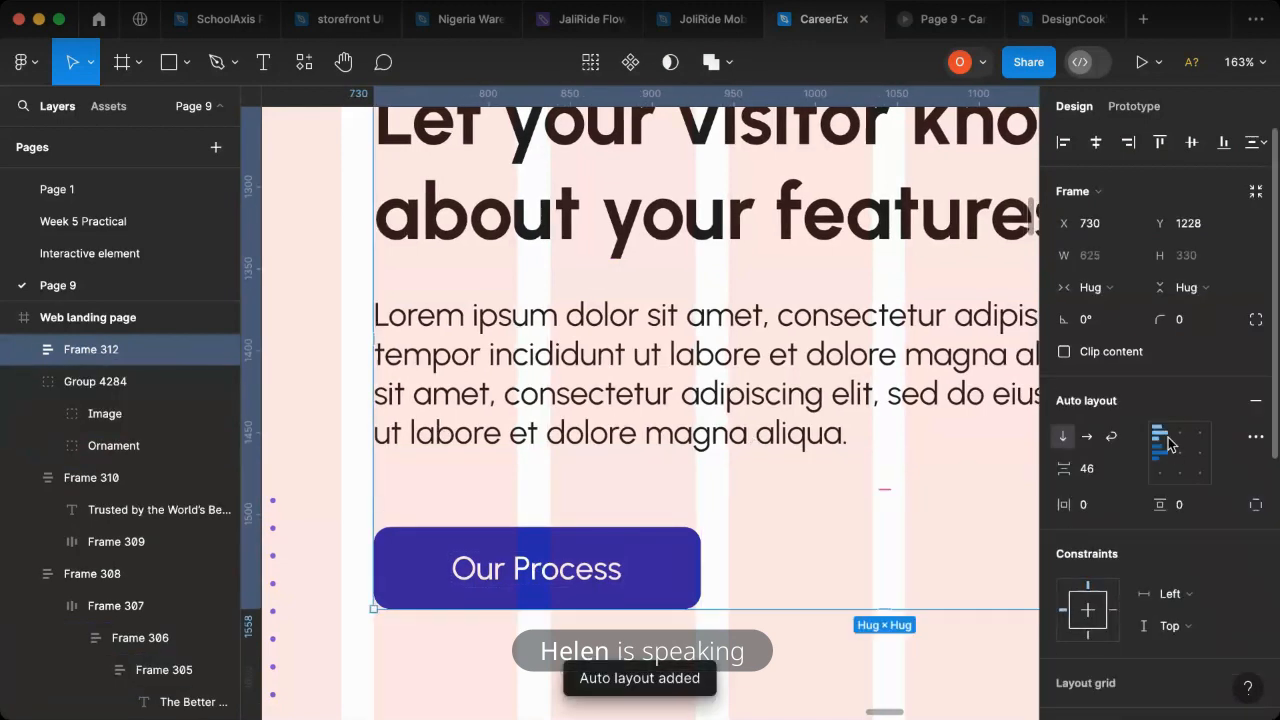
click(1158, 453)
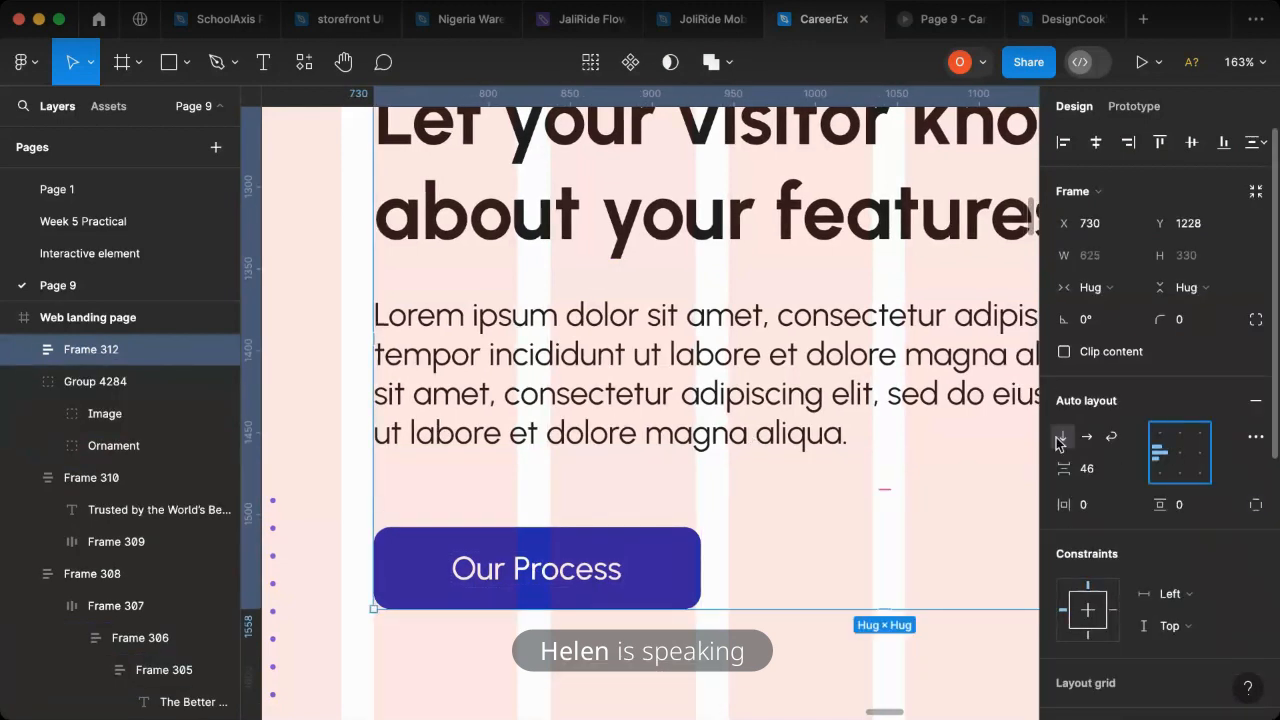
click(1158, 470)
click(1158, 452)
- Review the page in the prototype preview, and combine the coffee-cup image group and features text in a horizontal auto layout frame
click(932, 22)
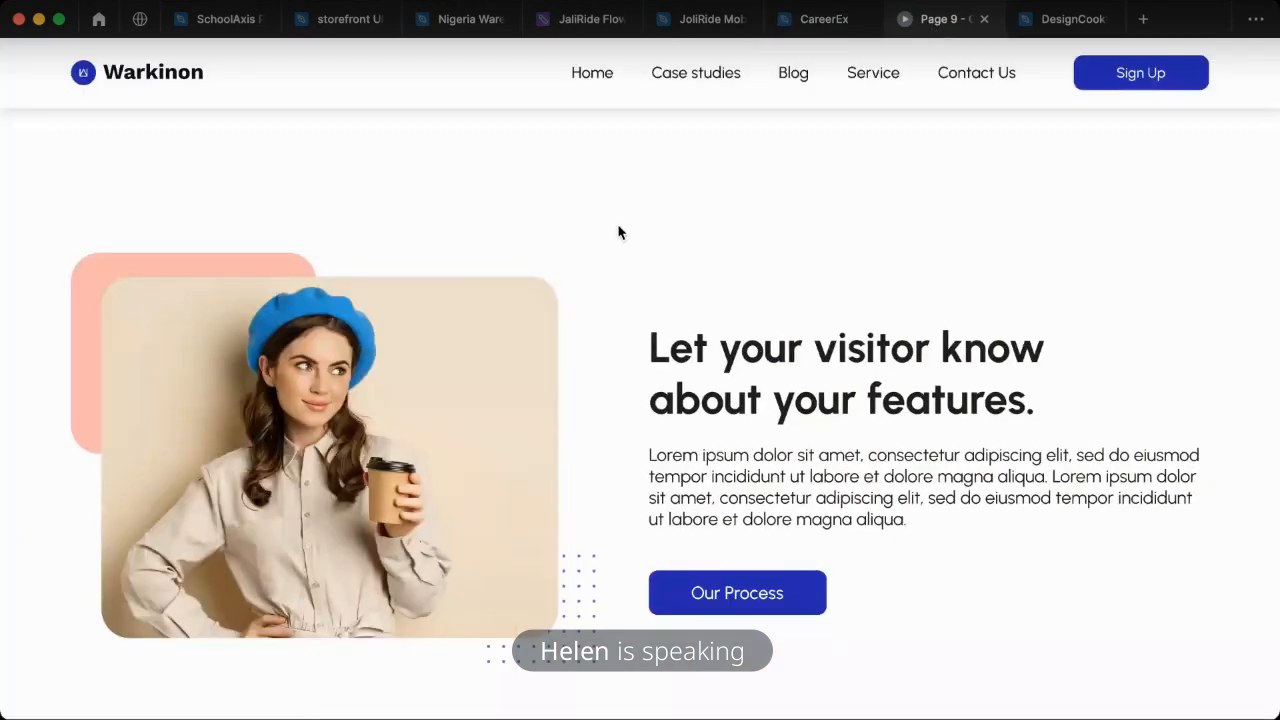
scroll(800, 298, up, 10)
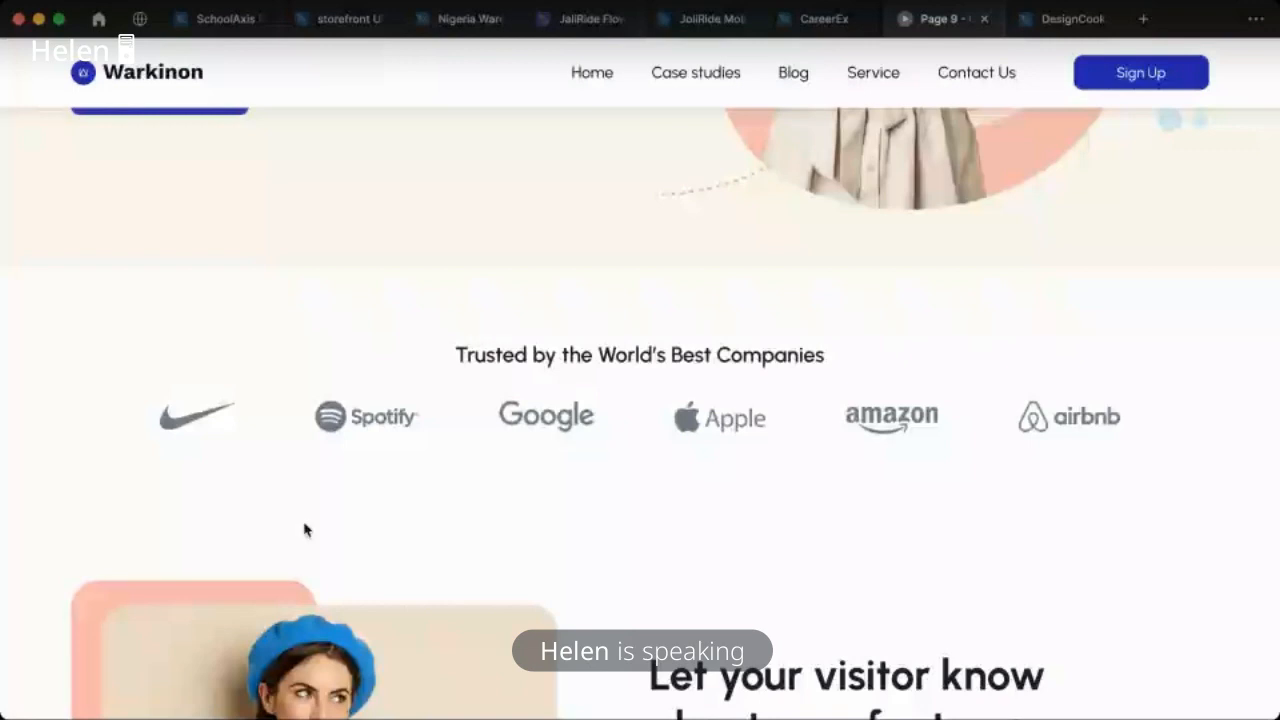
click(814, 30)
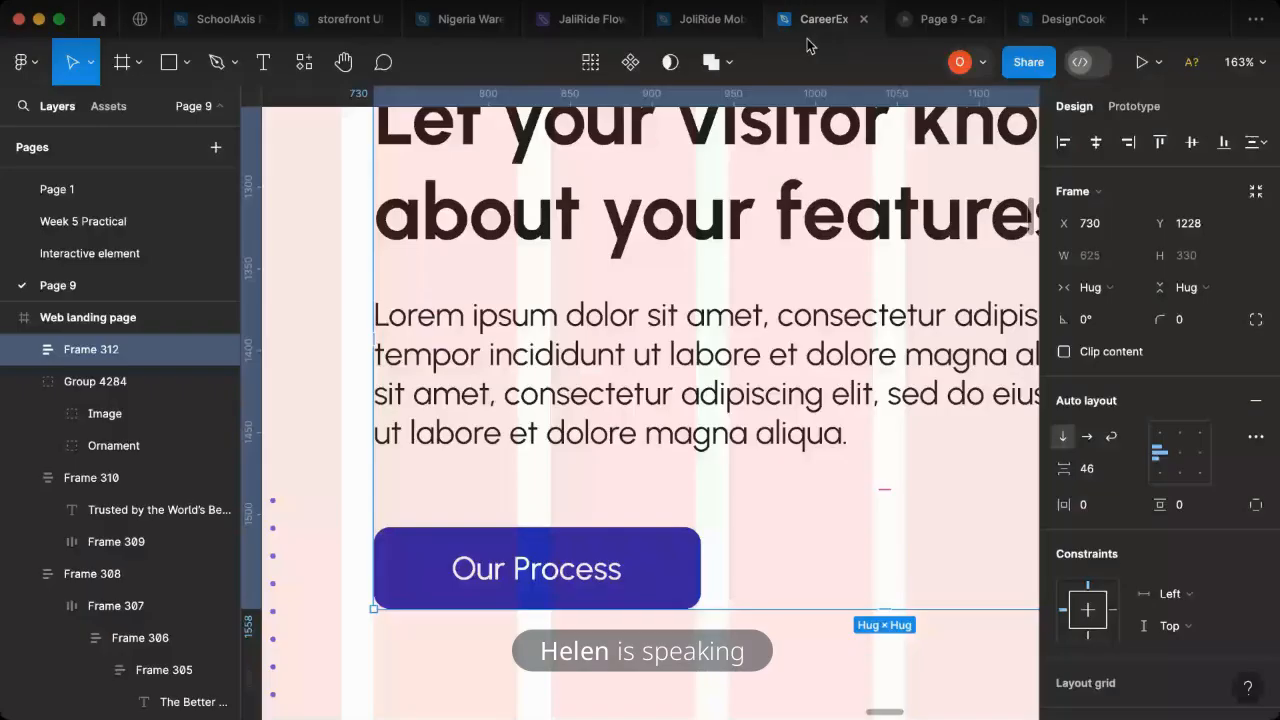
scroll(722, 495, up, 1)
scroll(720, 494, up, 3)
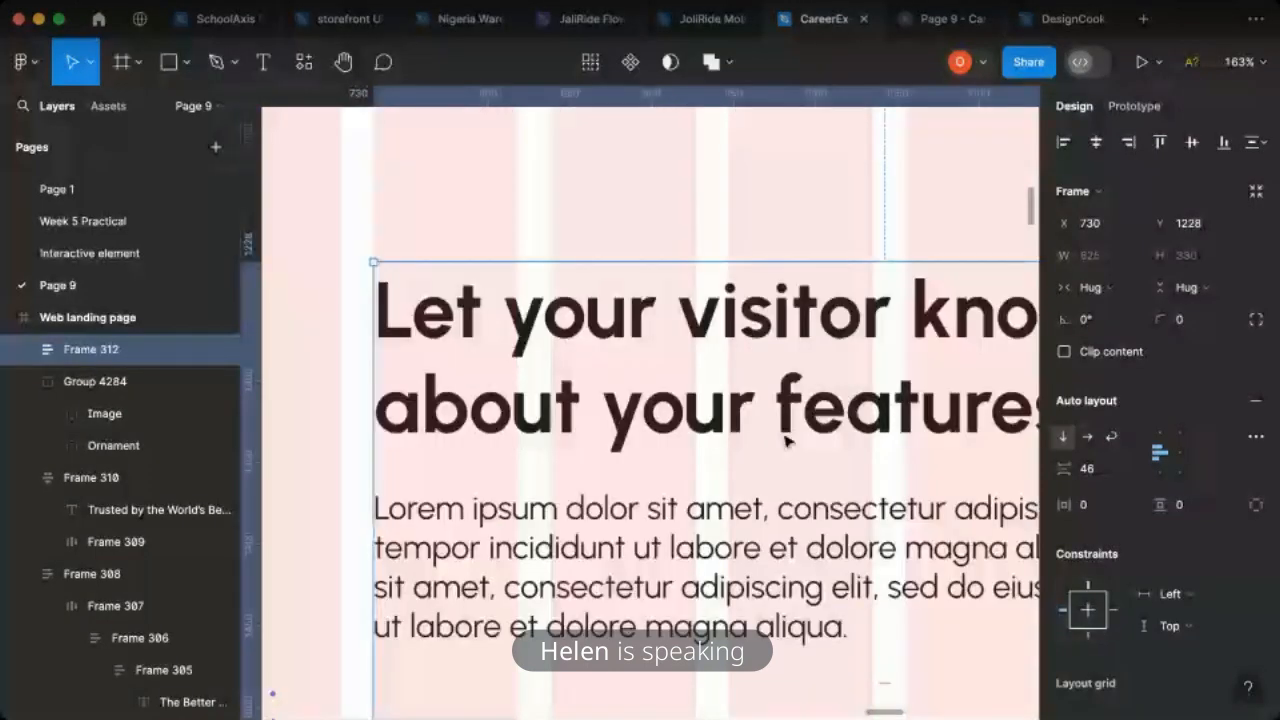
scroll(783, 445, down, 3)
scroll(783, 445, down, 3)
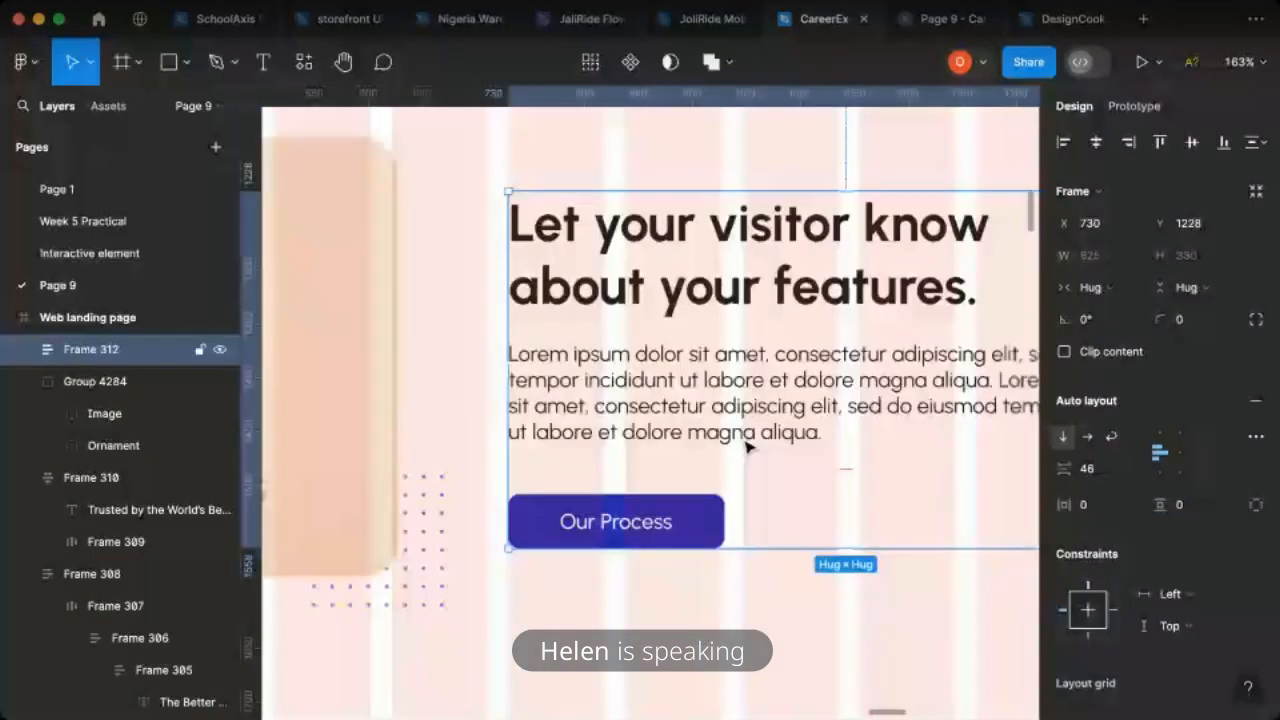
scroll(737, 409, down, 5)
shift+click(551, 386)
key(shift+a)
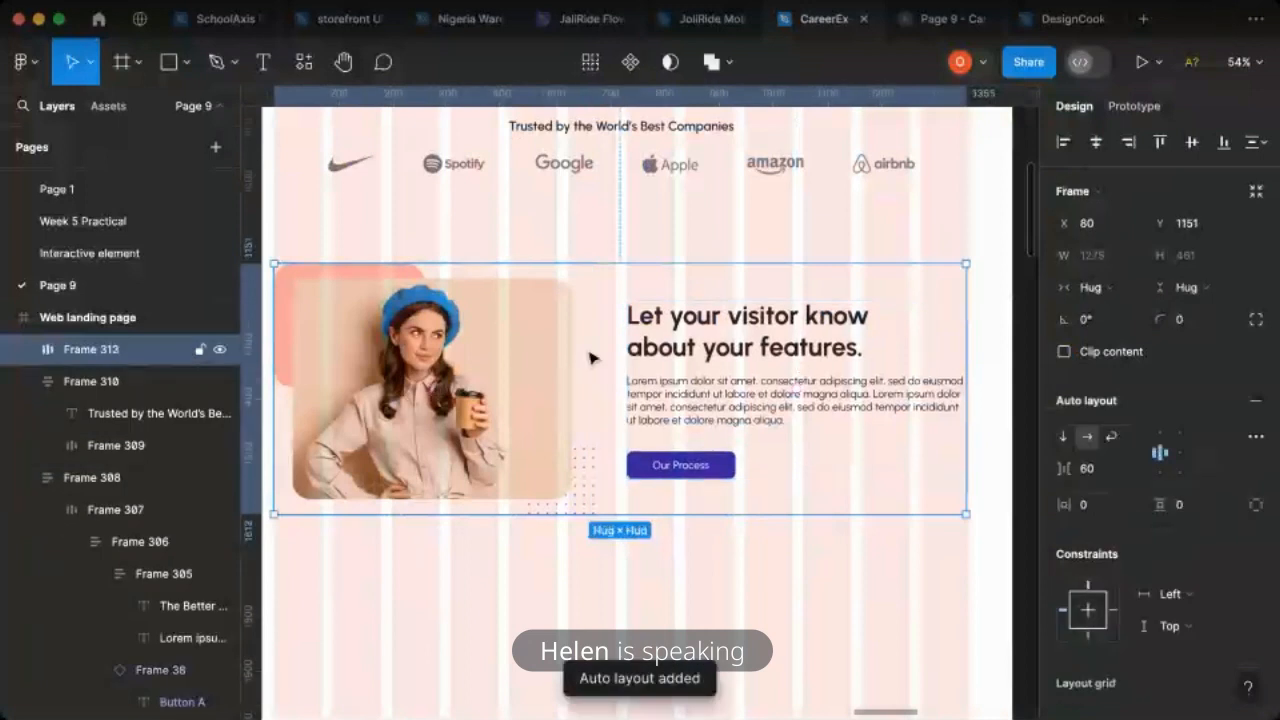
click(1091, 505)
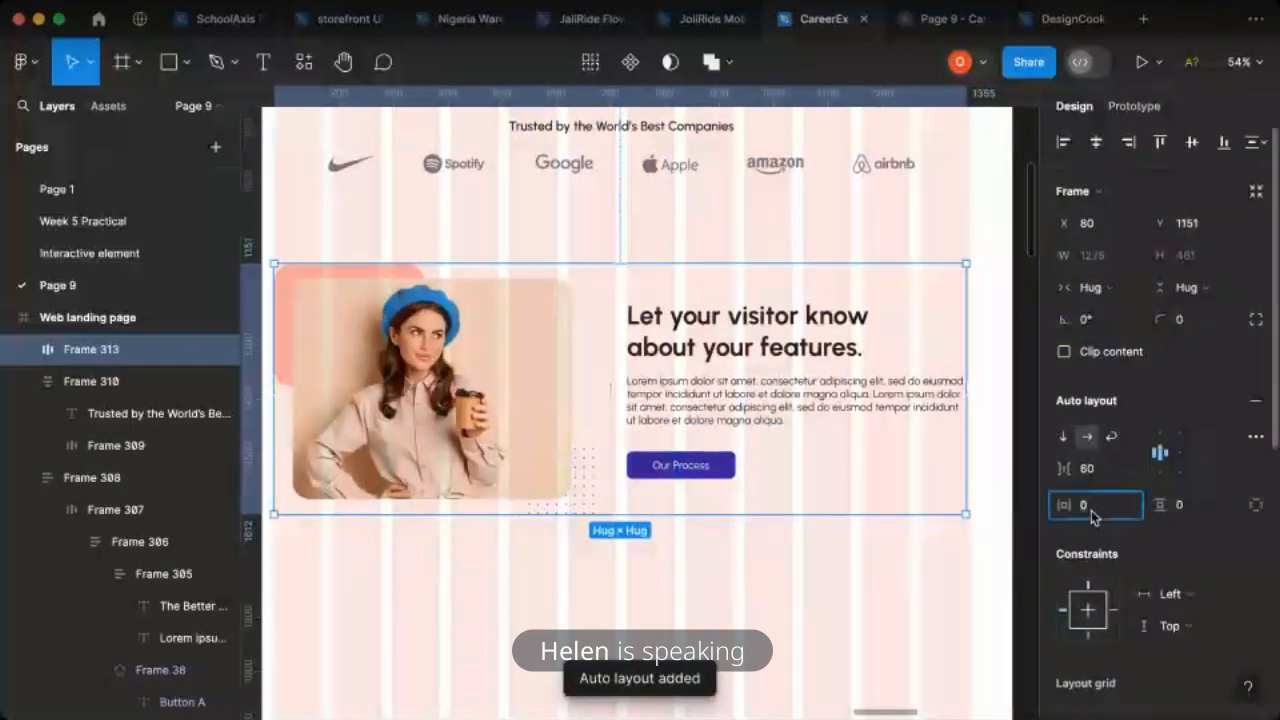
text(30)
key(Return)
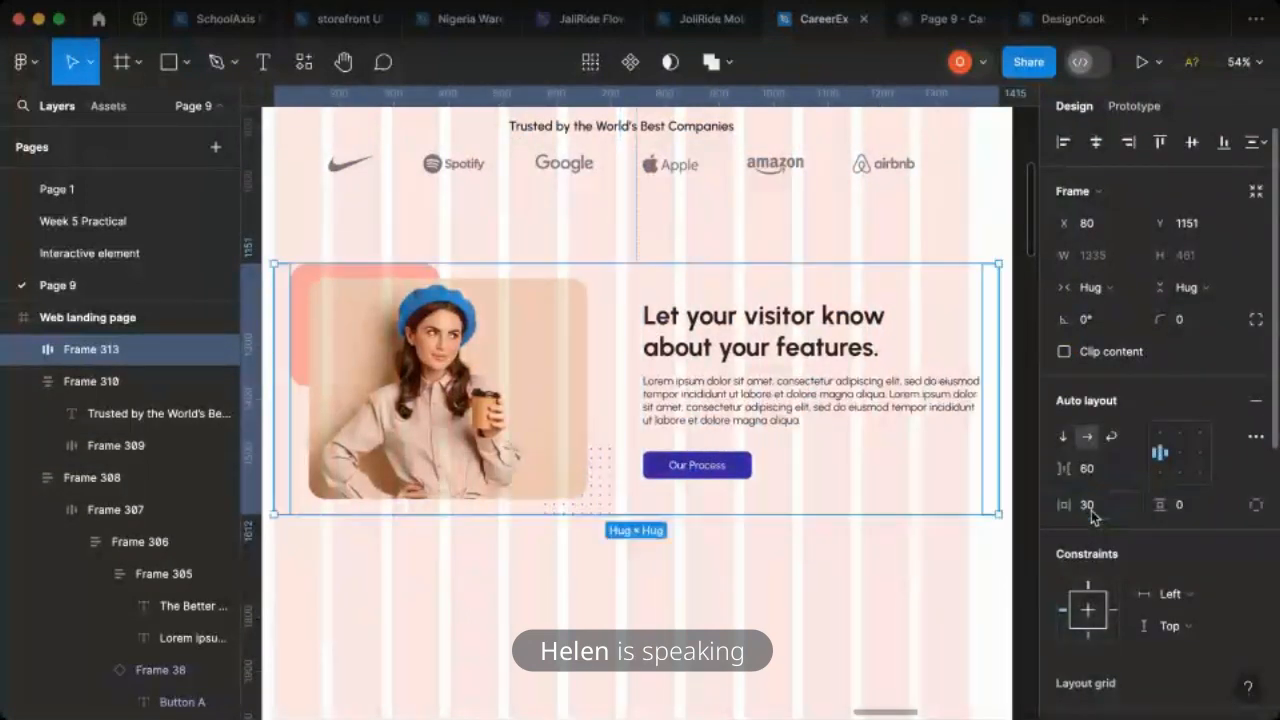
key(ctrl+z)
- Set the vertical padding of the features section's auto layout frame to 50
click(1198, 516)
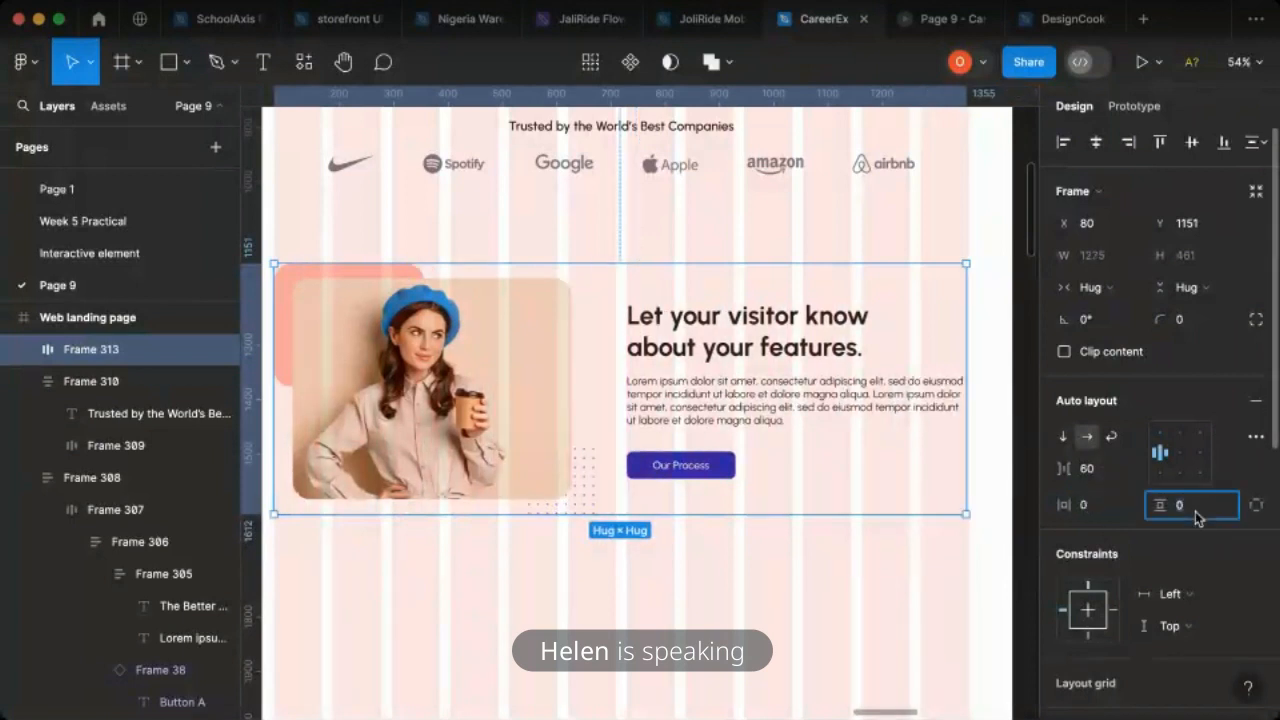
key(Return)
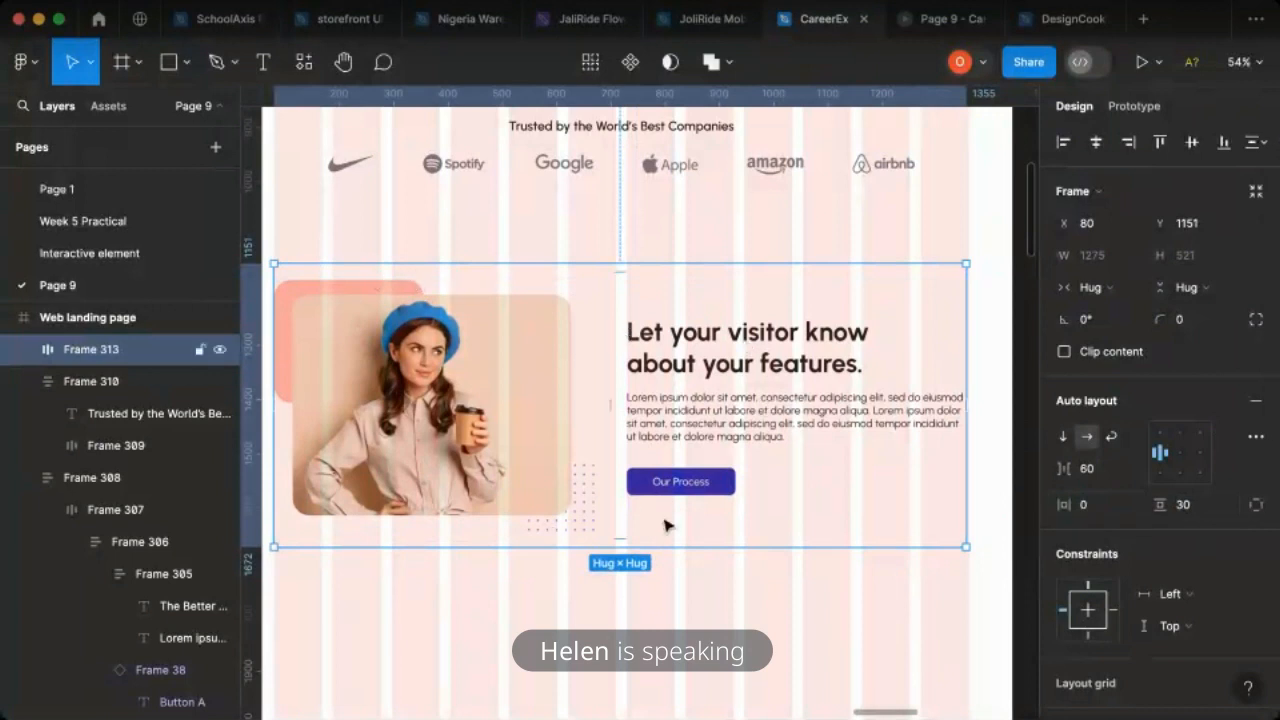
click(1188, 506)
text(50)
key(Return)
- Widen the features section frame to a fixed 1280 so it reaches the layout grid's outer edge
scroll(537, 410, left, 2)
scroll(540, 410, left, 2)
scroll(820, 392, right, 6)
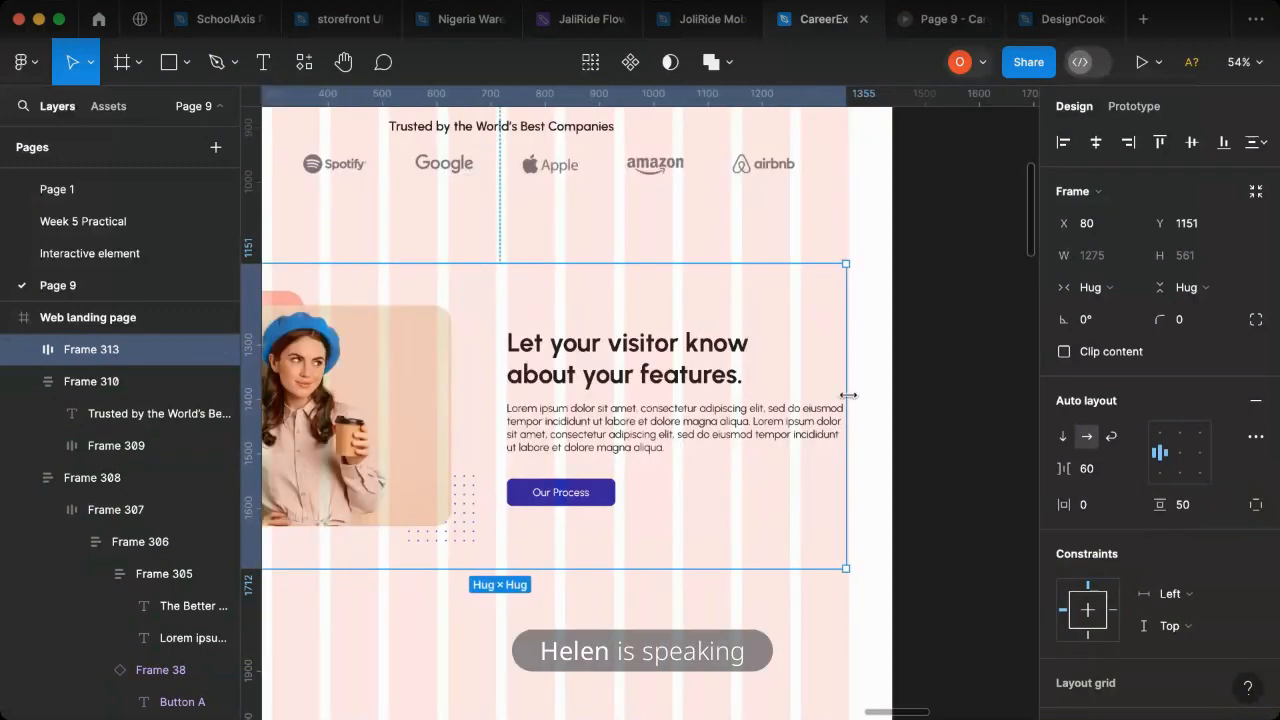
scroll(857, 427, up, 5)
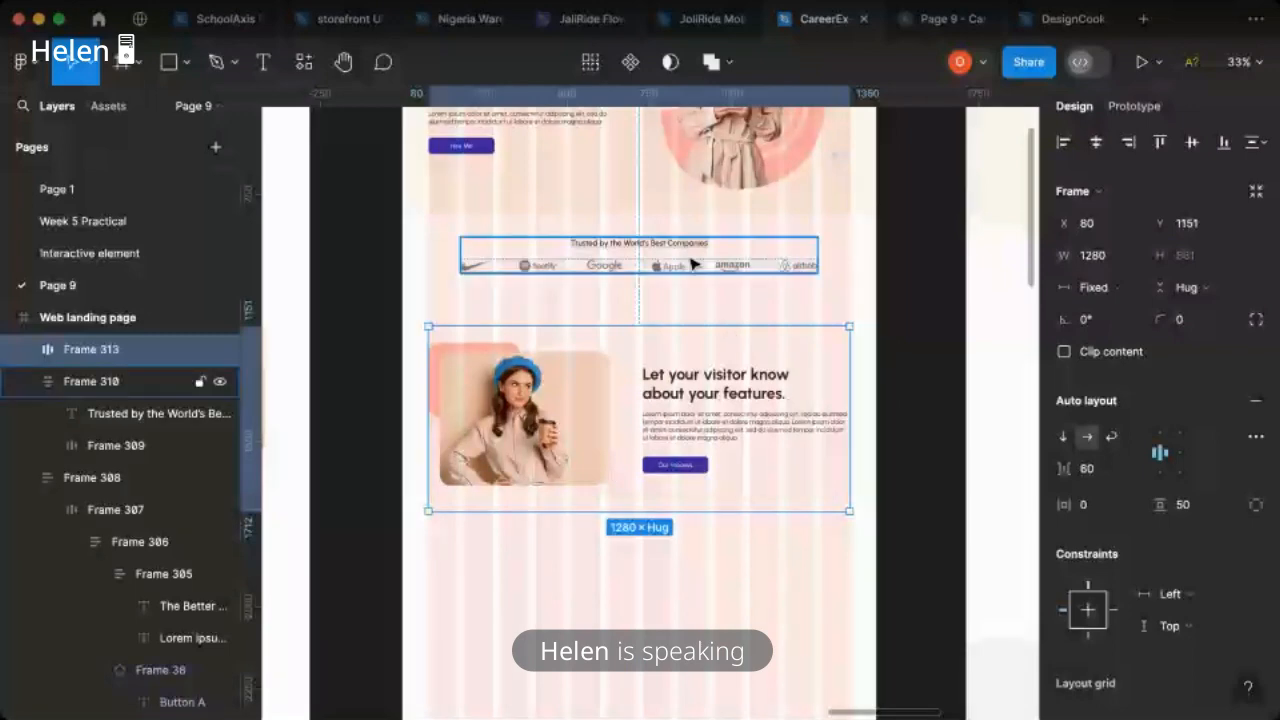
- Tidy up all sections of the Web landing page frame and set the vertical spacing between them to 100
key(super+a)
click(1255, 142)
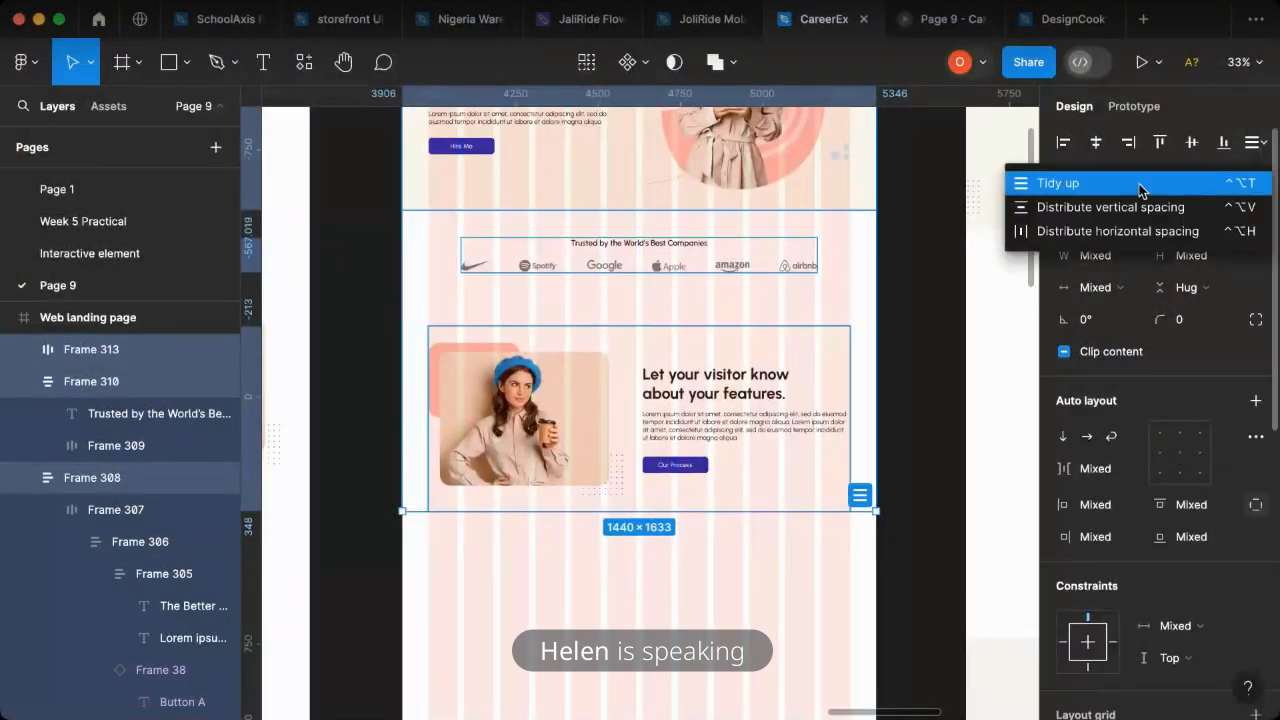
click(1060, 183)
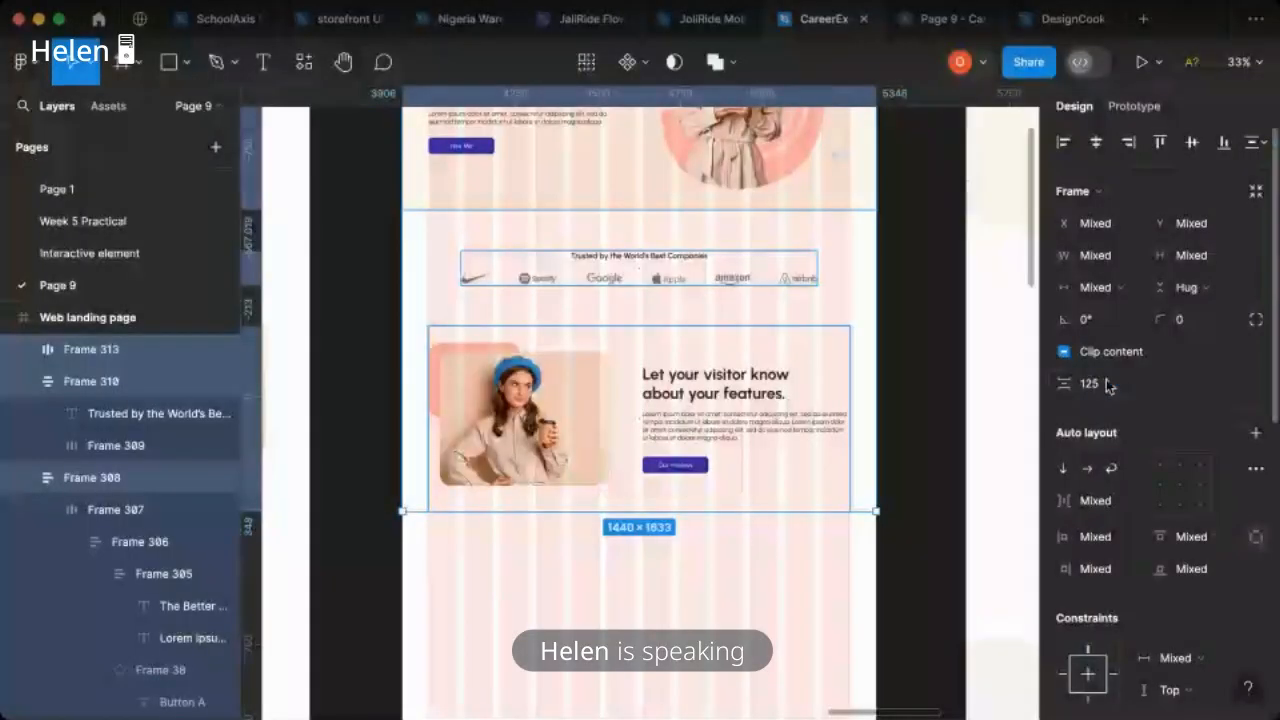
click(1108, 386)
text(100)
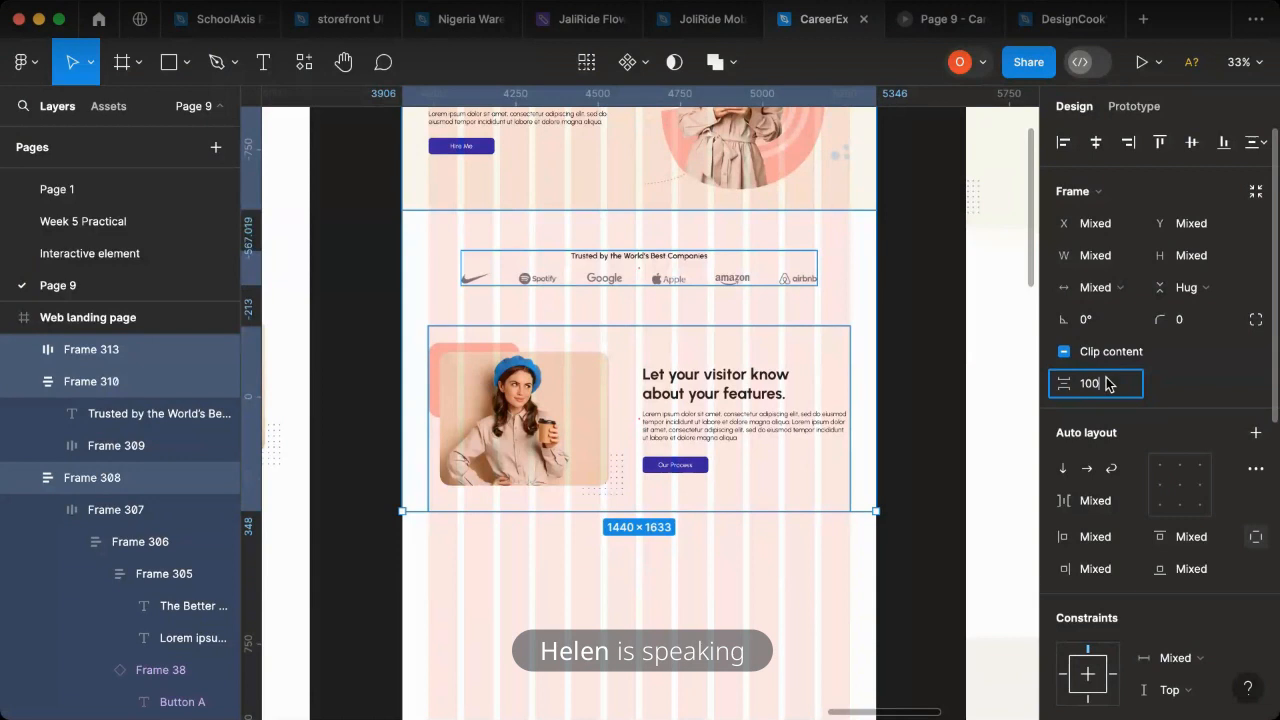
key(Return)
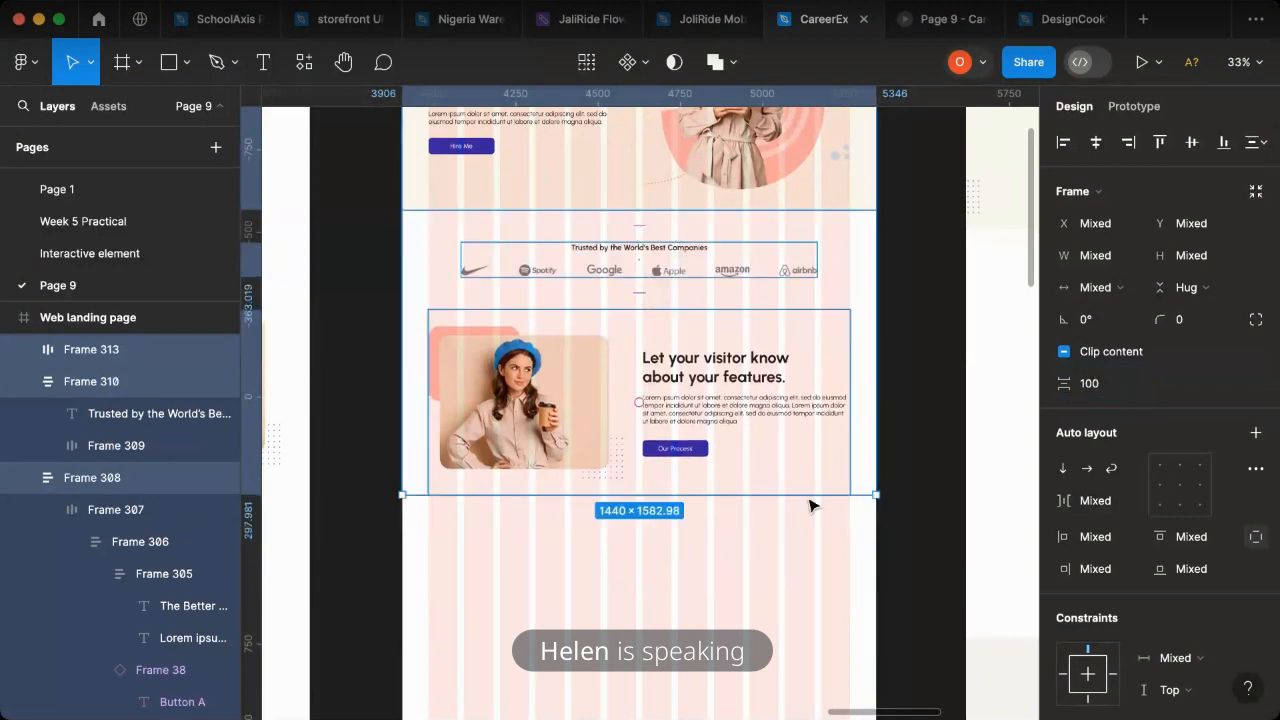
click(912, 550)
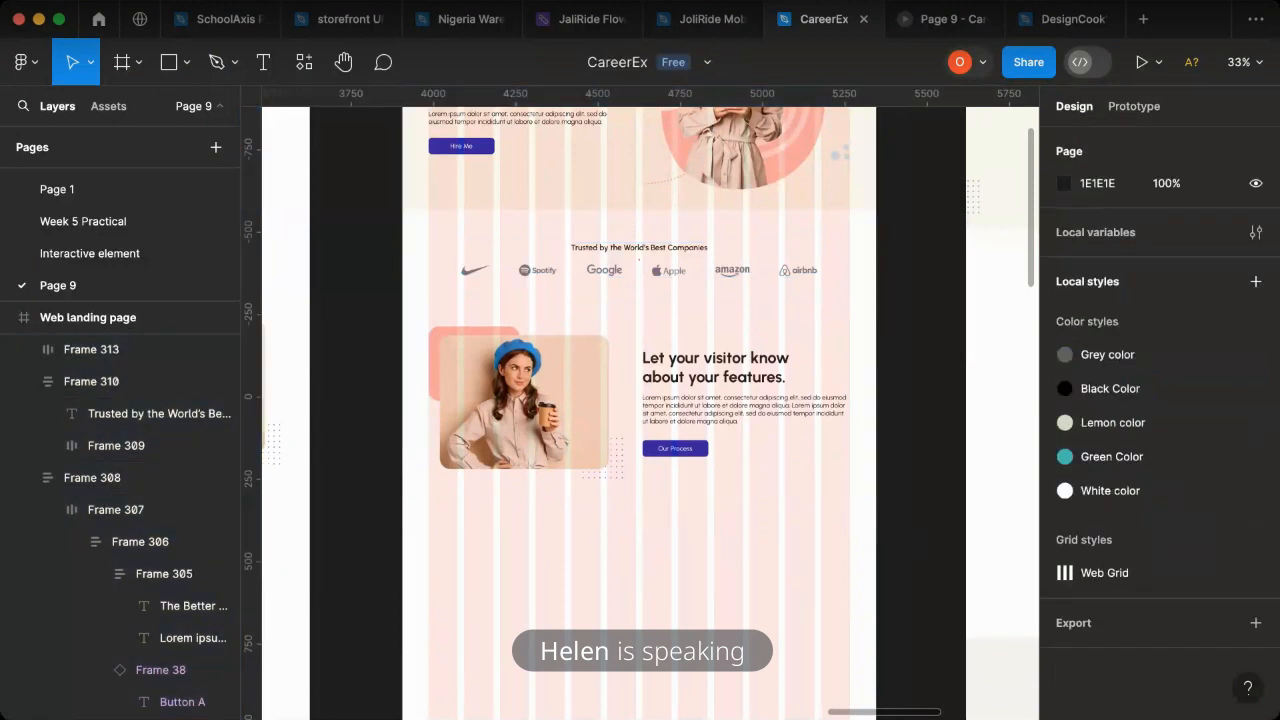
- Switch to the Page 9 prototype preview to examine the spacing between the landing page sections
key(super+Tab)
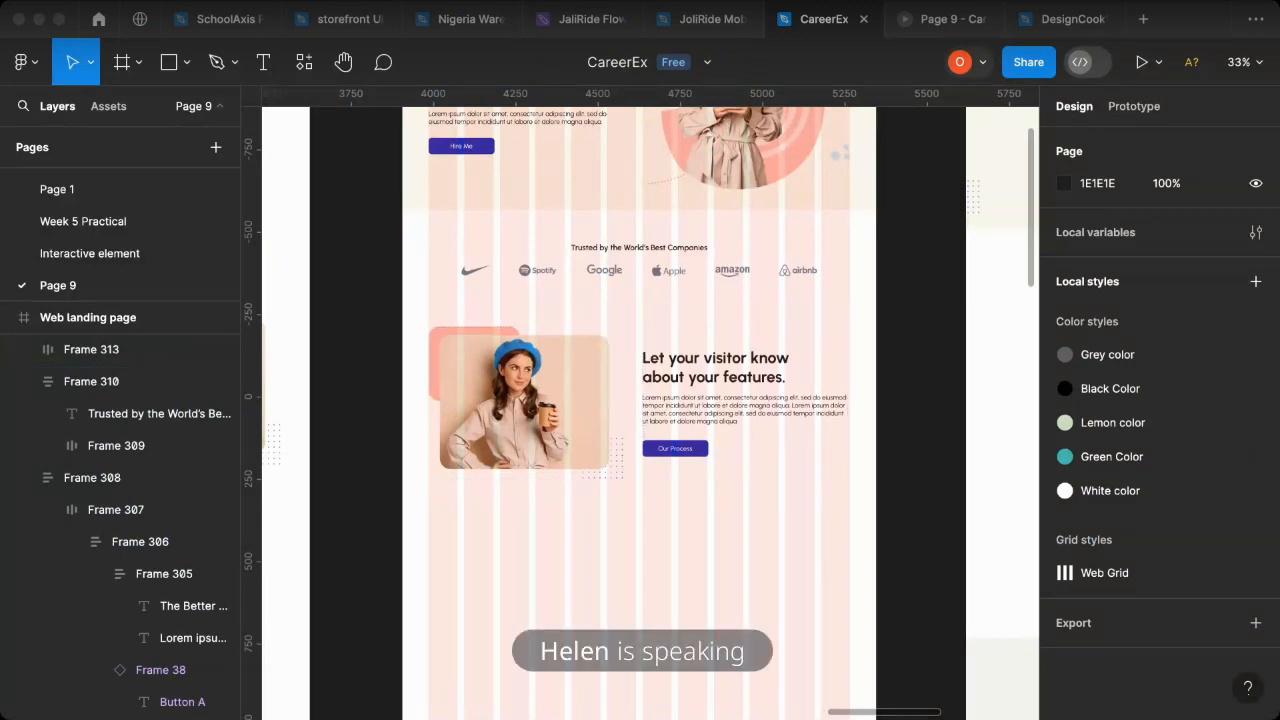
click(922, 24)
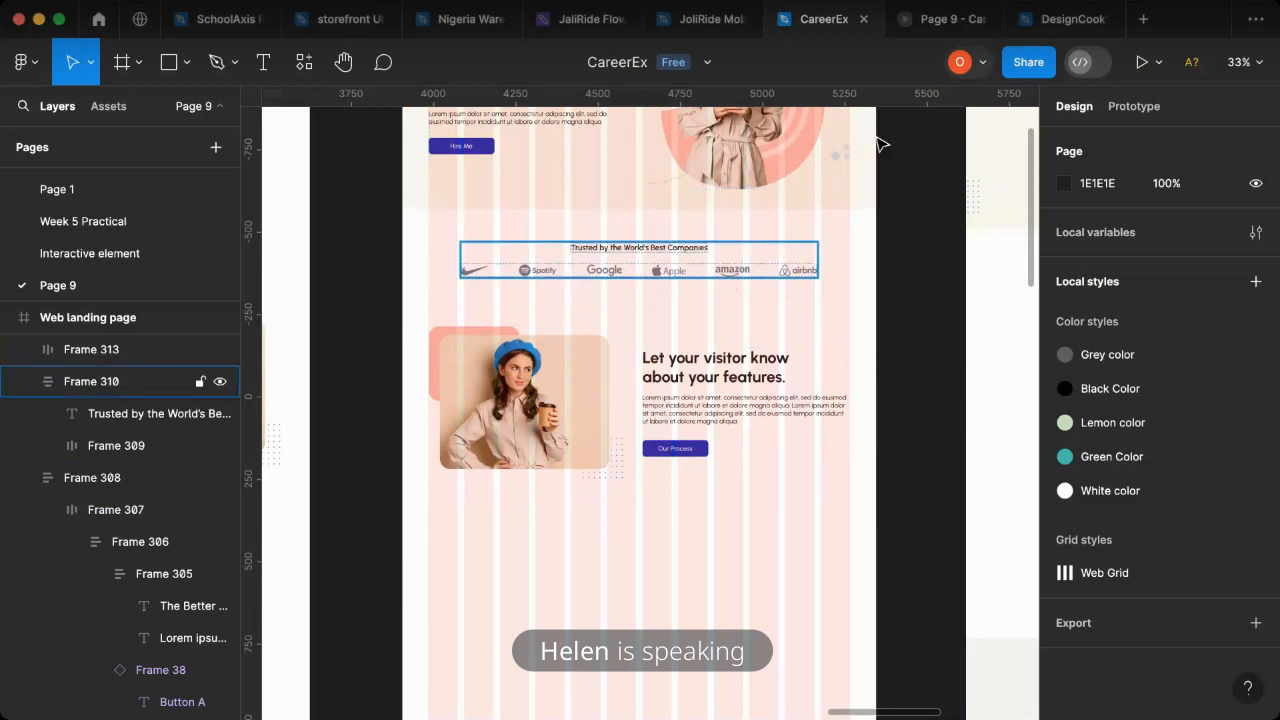
click(935, 20)
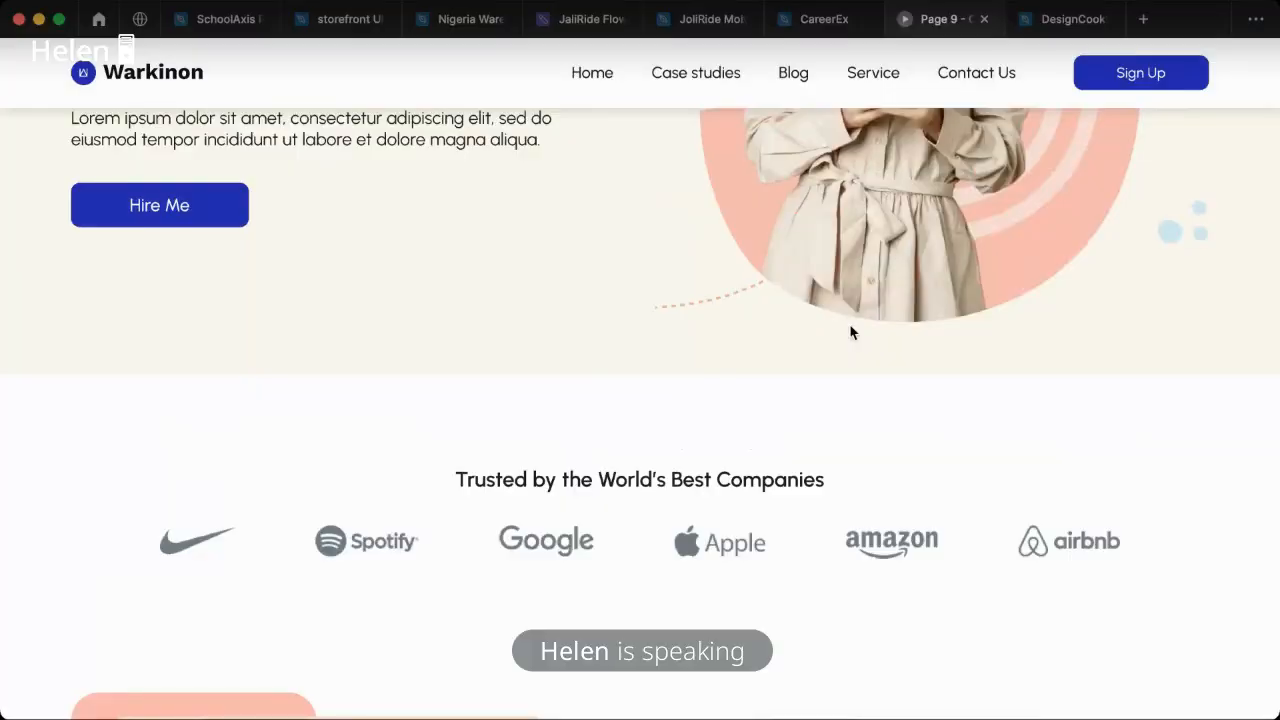
- Examine the spacing between the hero, trusted-companies and features sections in the prototype preview
scroll(661, 346, up, 4)
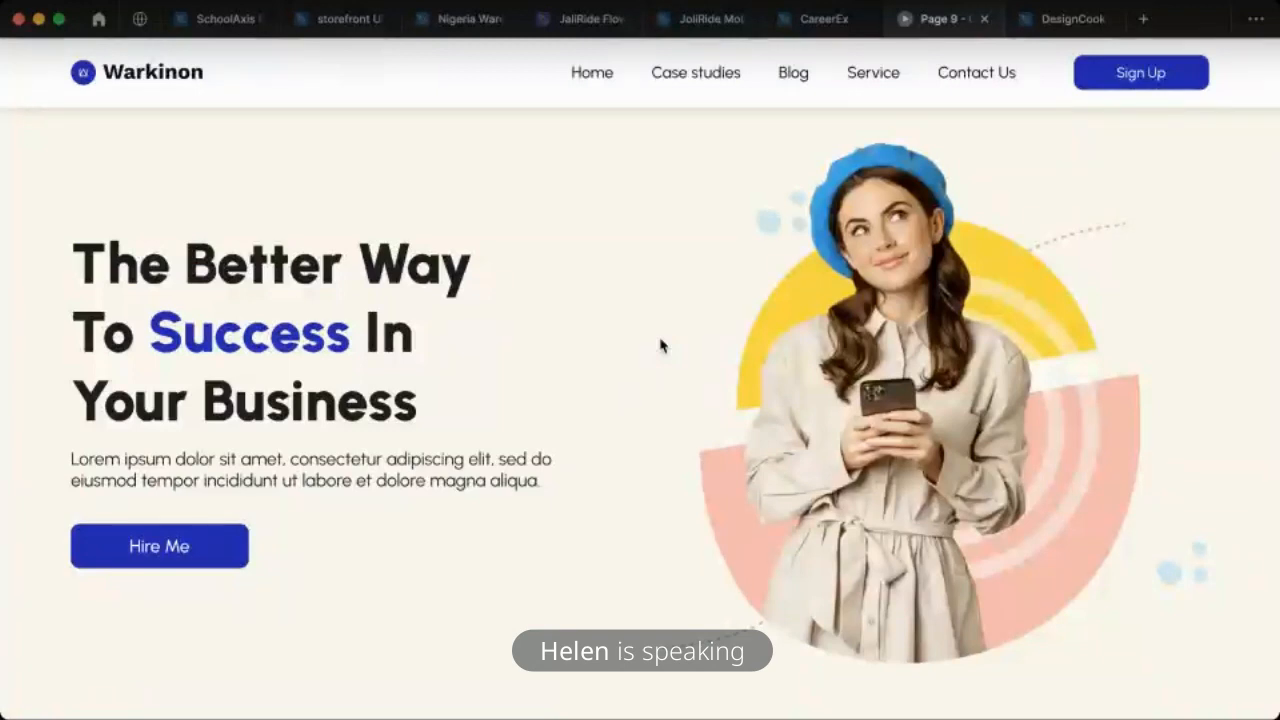
scroll(660, 346, up, 1)
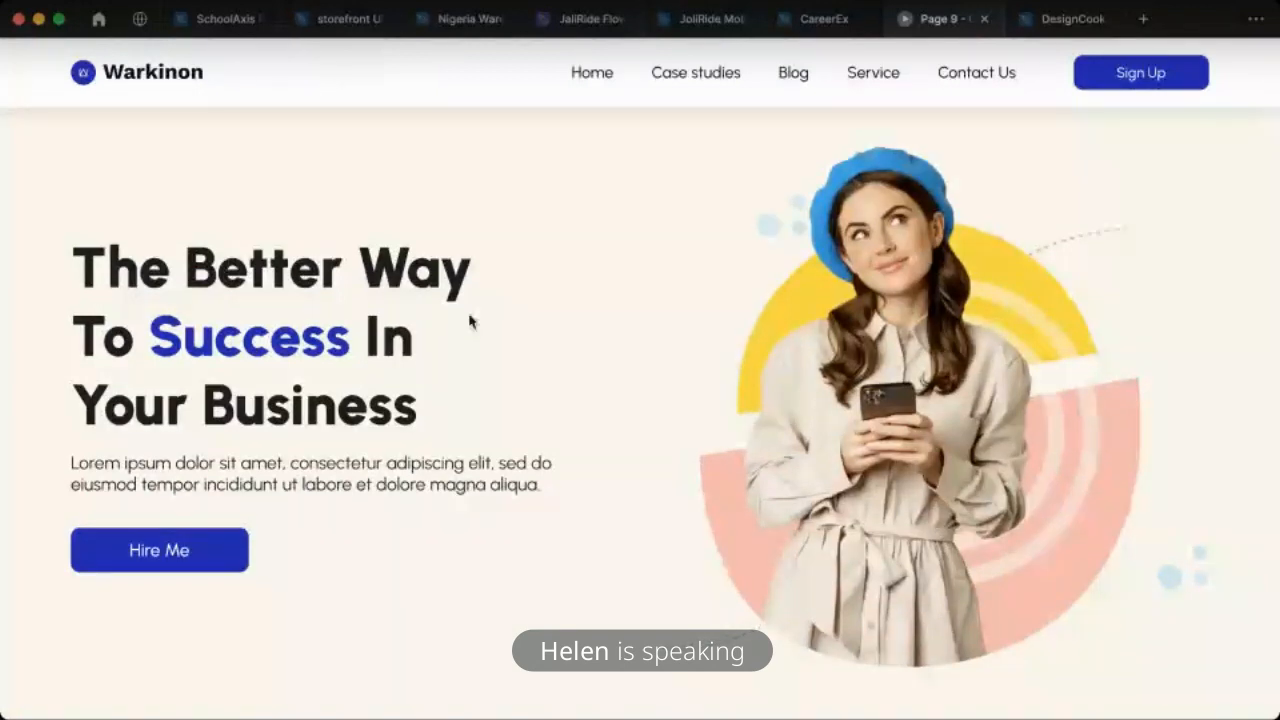
scroll(508, 326, down, 2)
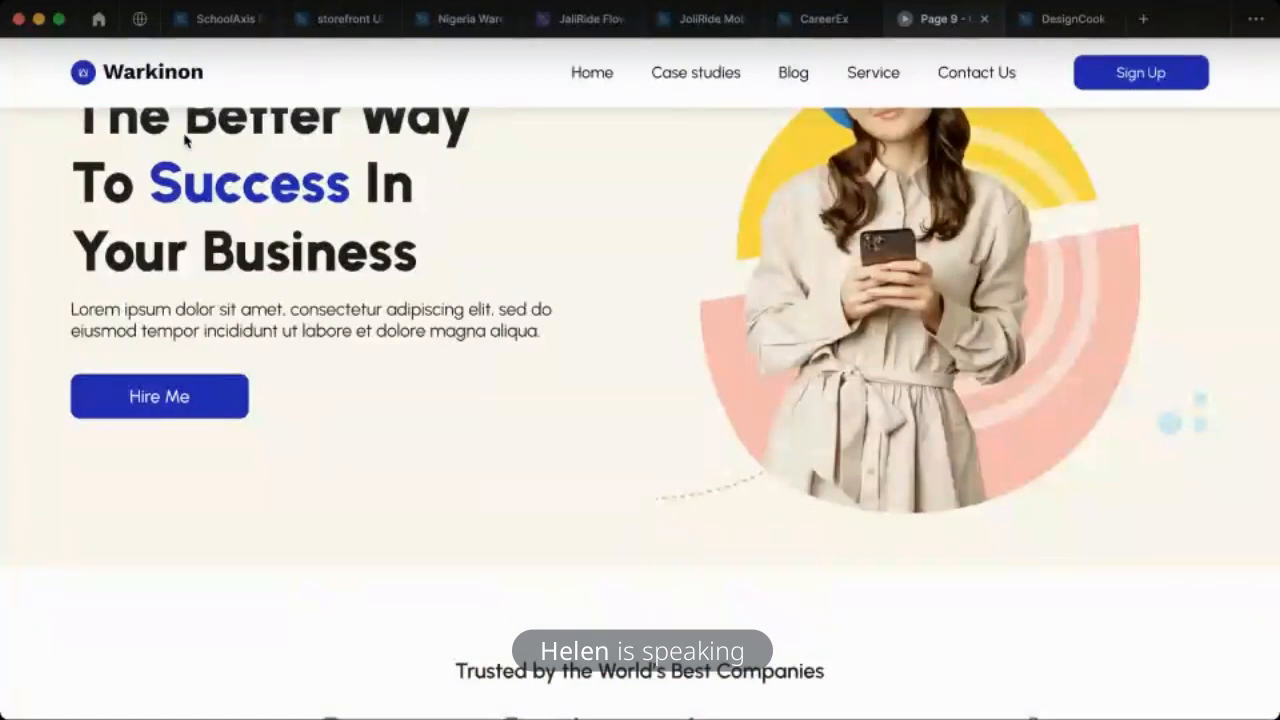
scroll(597, 323, down, 6)
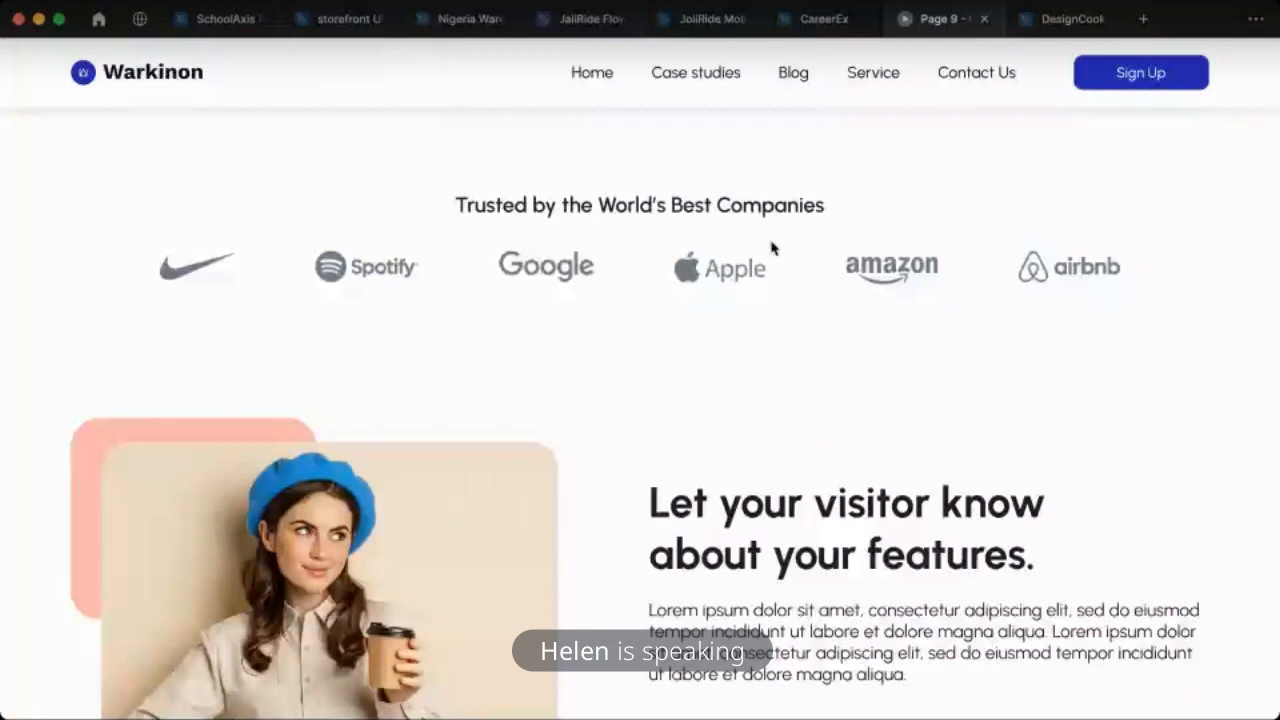
scroll(771, 246, up, 1)
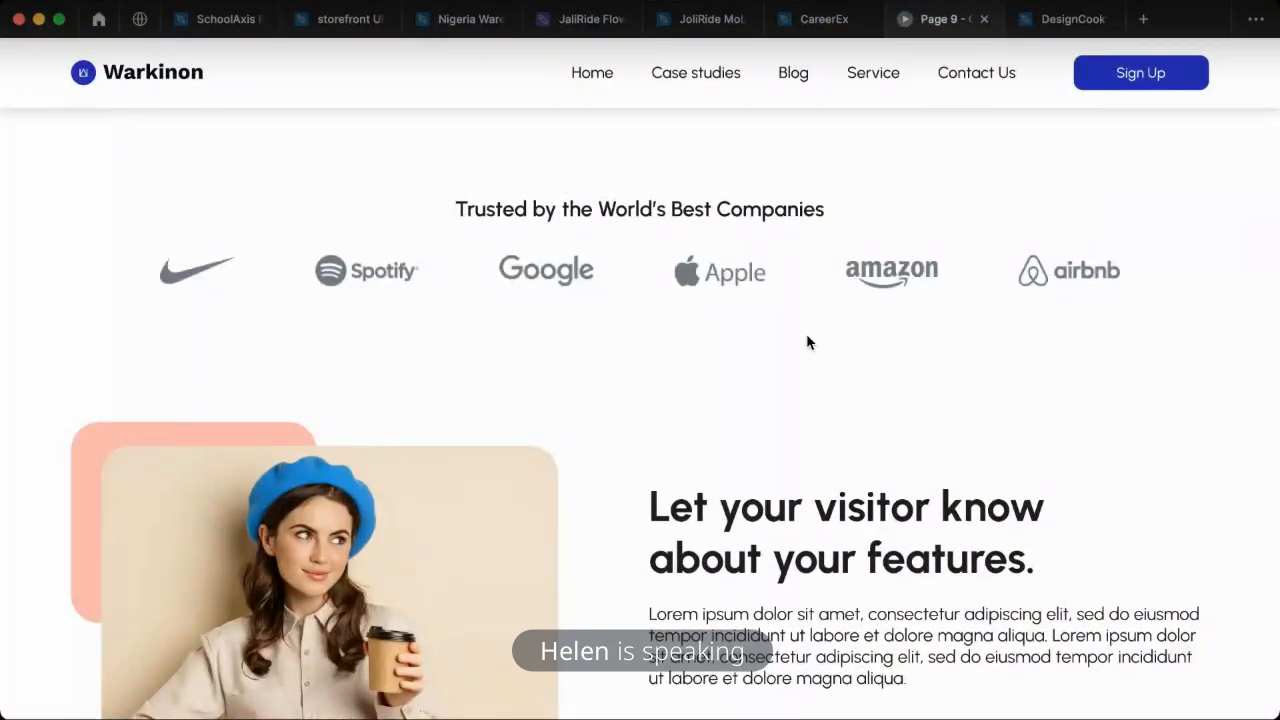
scroll(683, 500, down, 1)
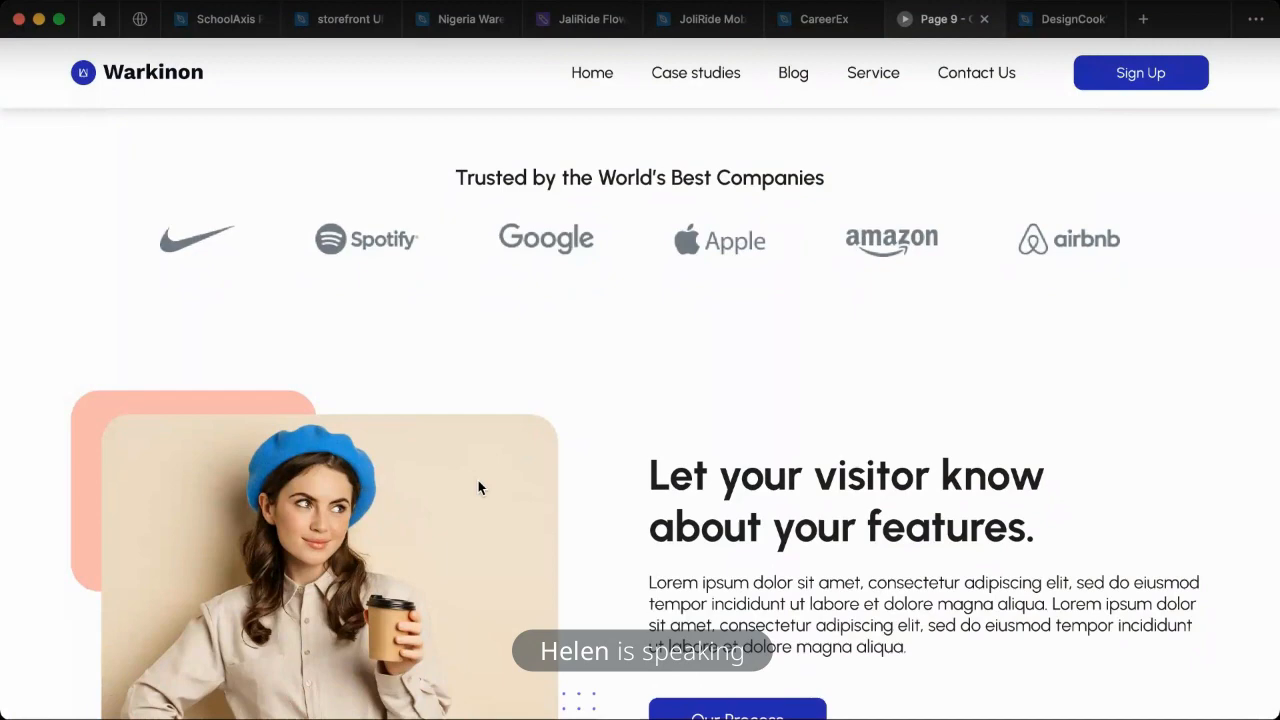
- Return to the CareerEx file, draw a 1440 × 608 rectangle below the features section and fill it with the reference background colour F5F4F0
click(823, 26)
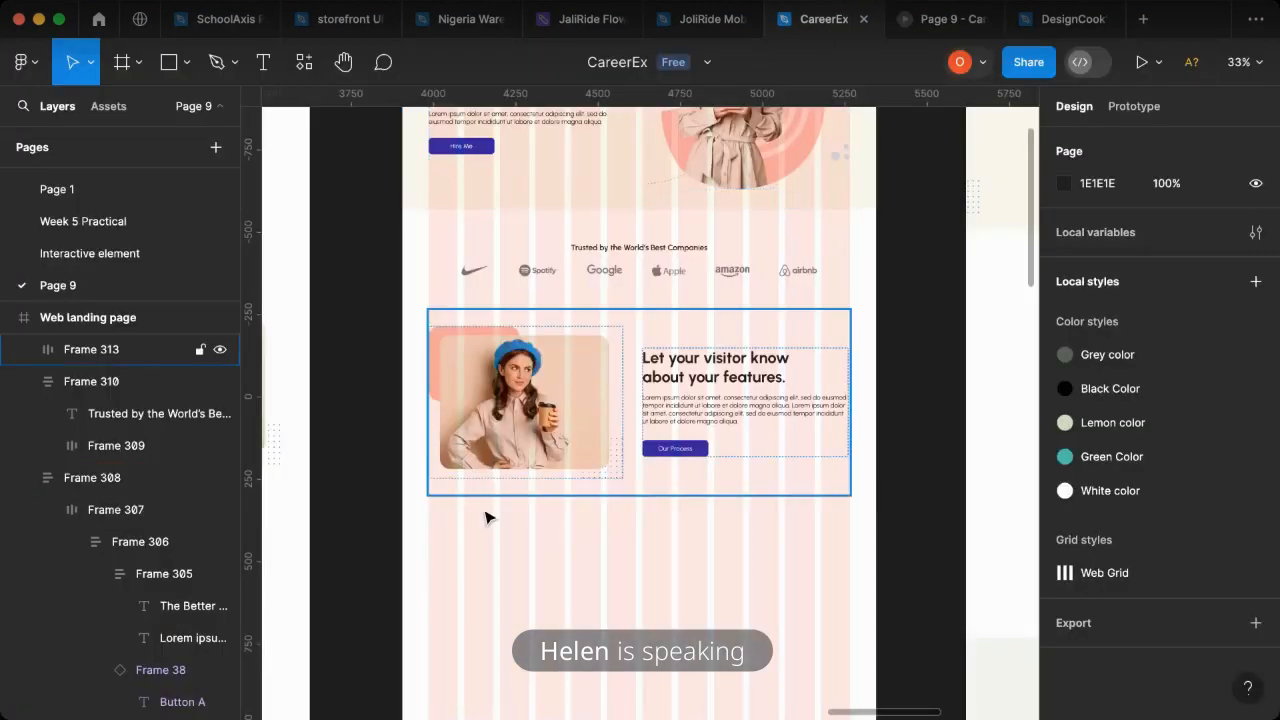
scroll(641, 471, right, 2)
scroll(641, 471, right, 10)
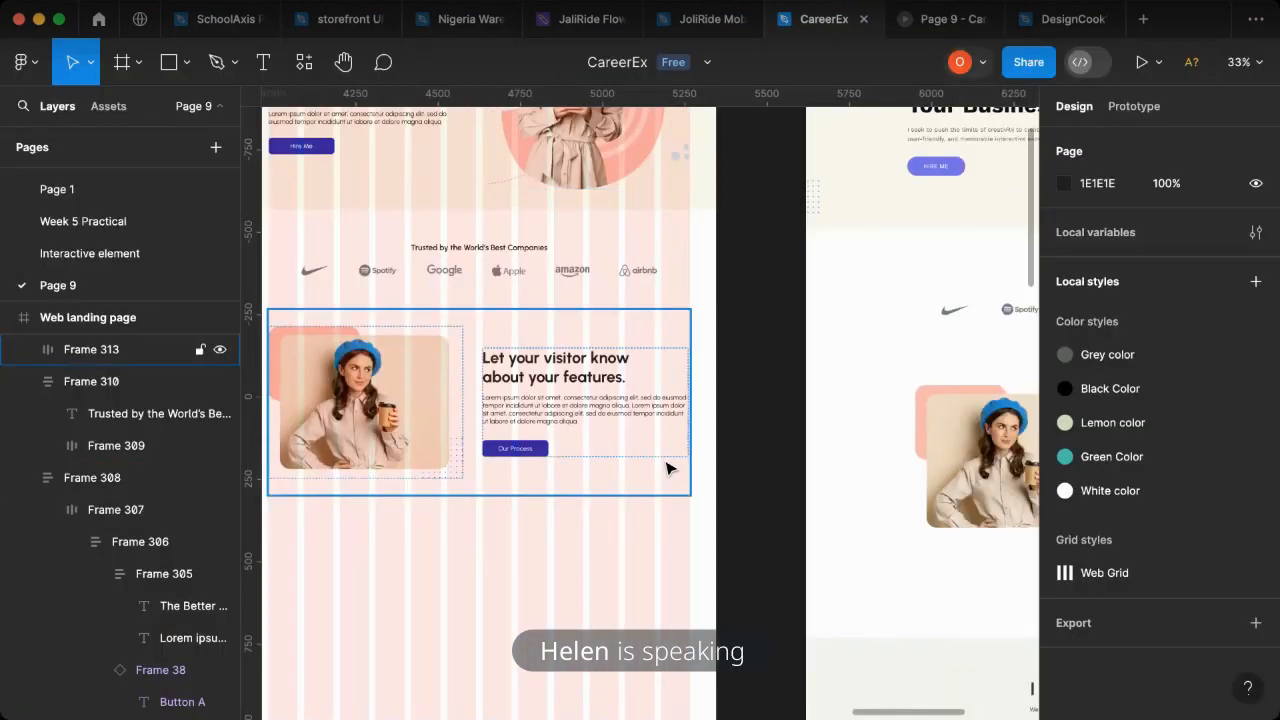
scroll(666, 466, down, 4)
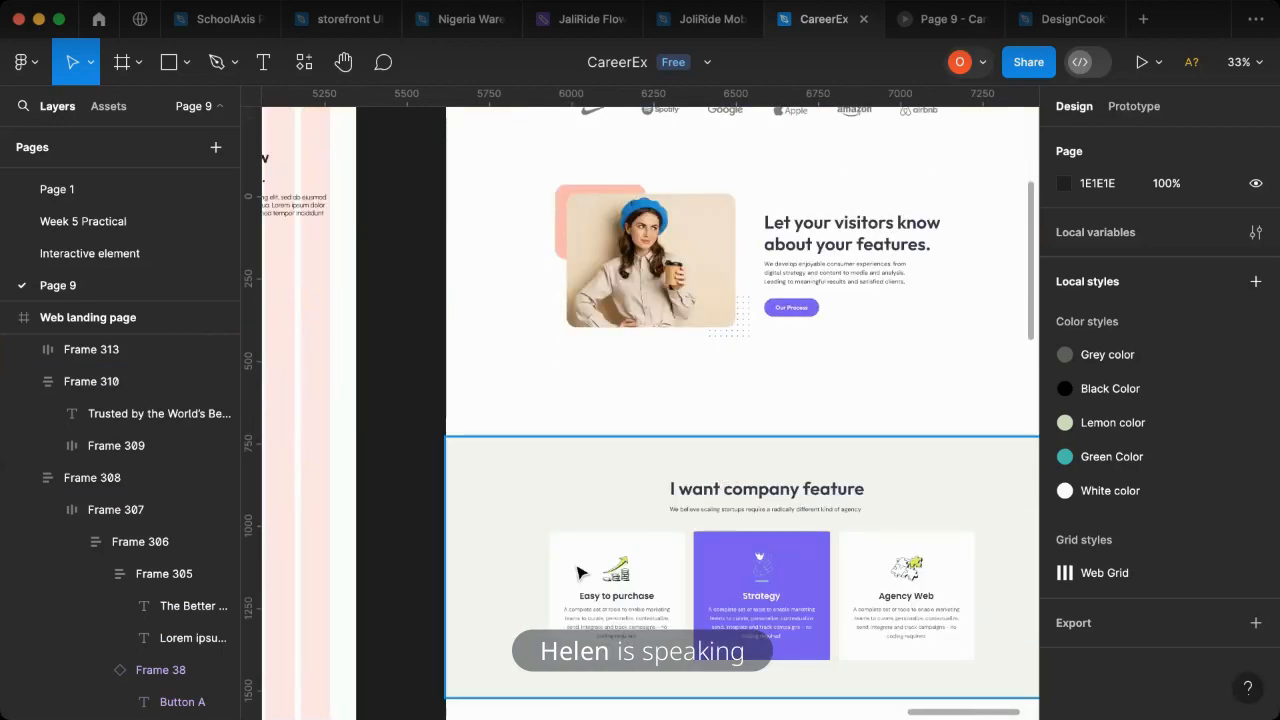
scroll(475, 485, left, 10)
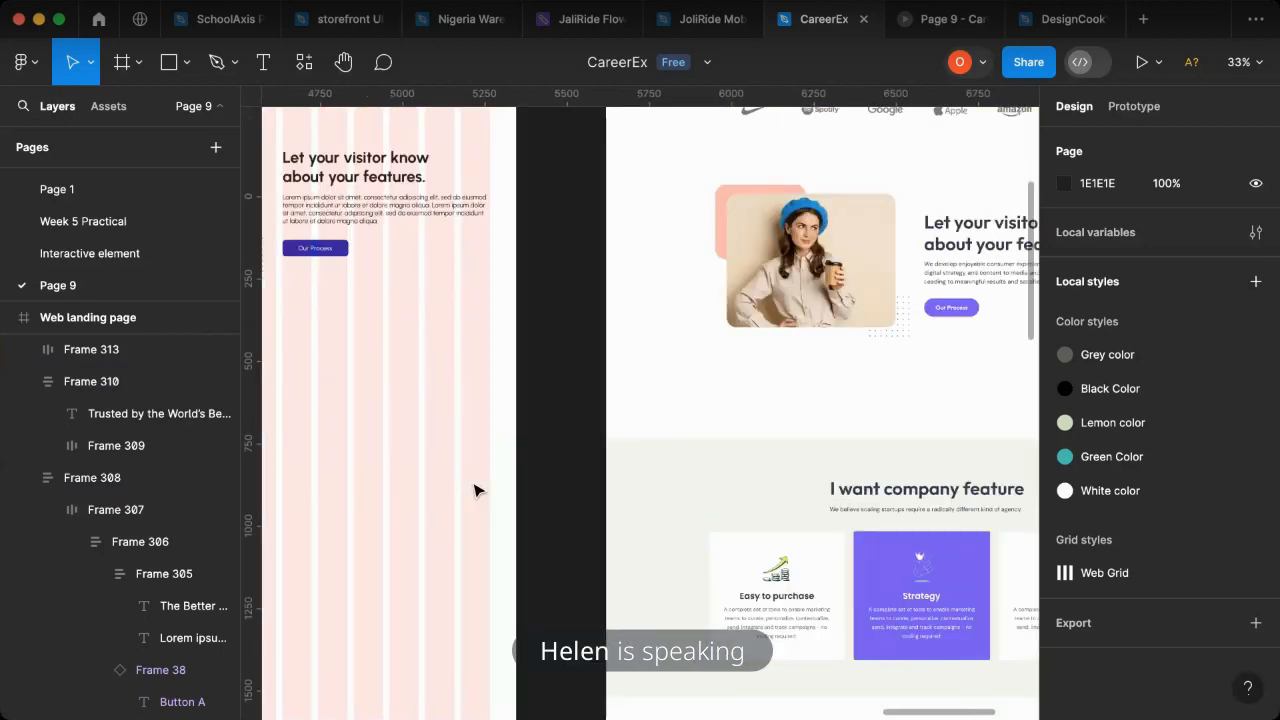
click(170, 66)
drag(322, 307, 796, 508)
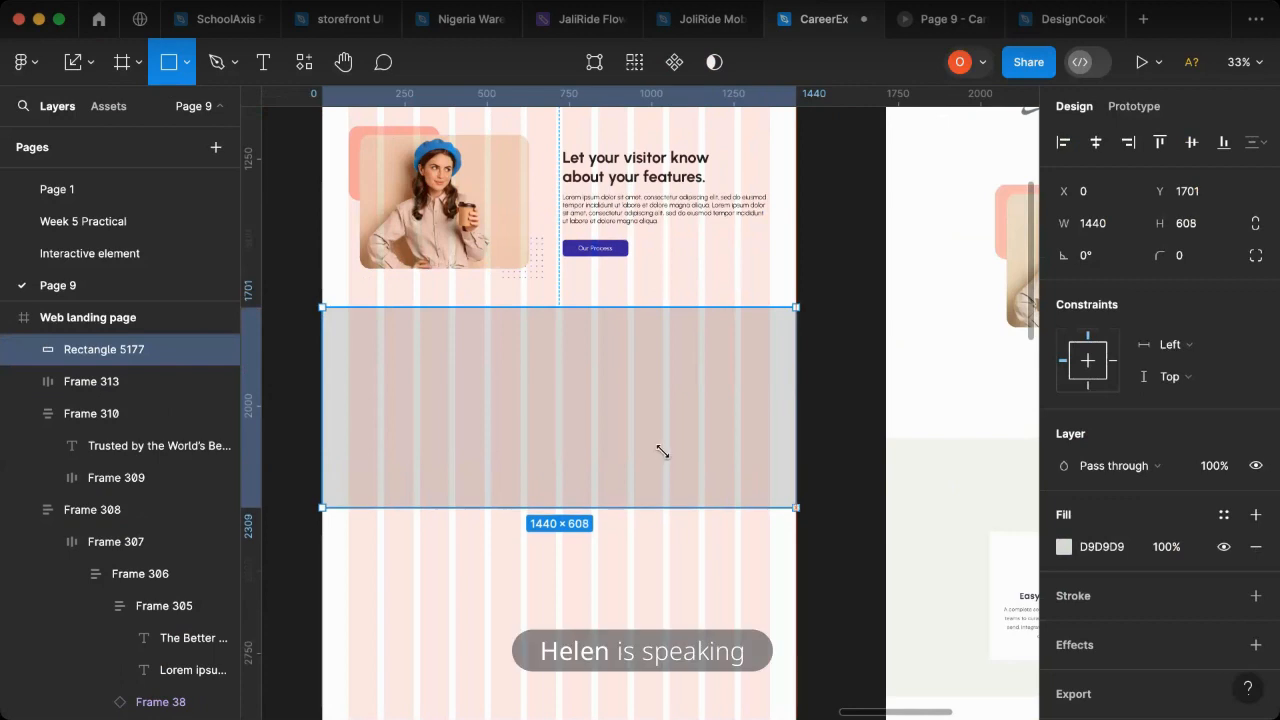
key(i)
click(940, 490)
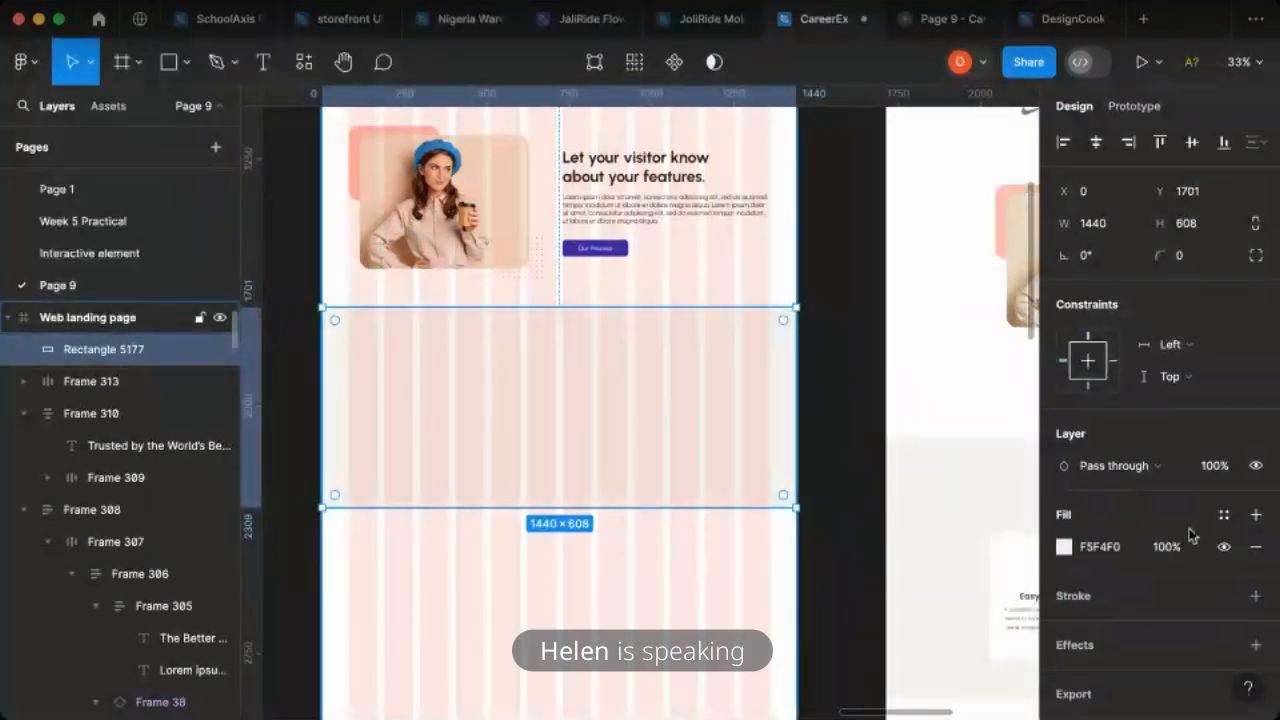
- Hide the 12-column layout grid of the Web landing page frame
key(Escape)
click(1223, 449)
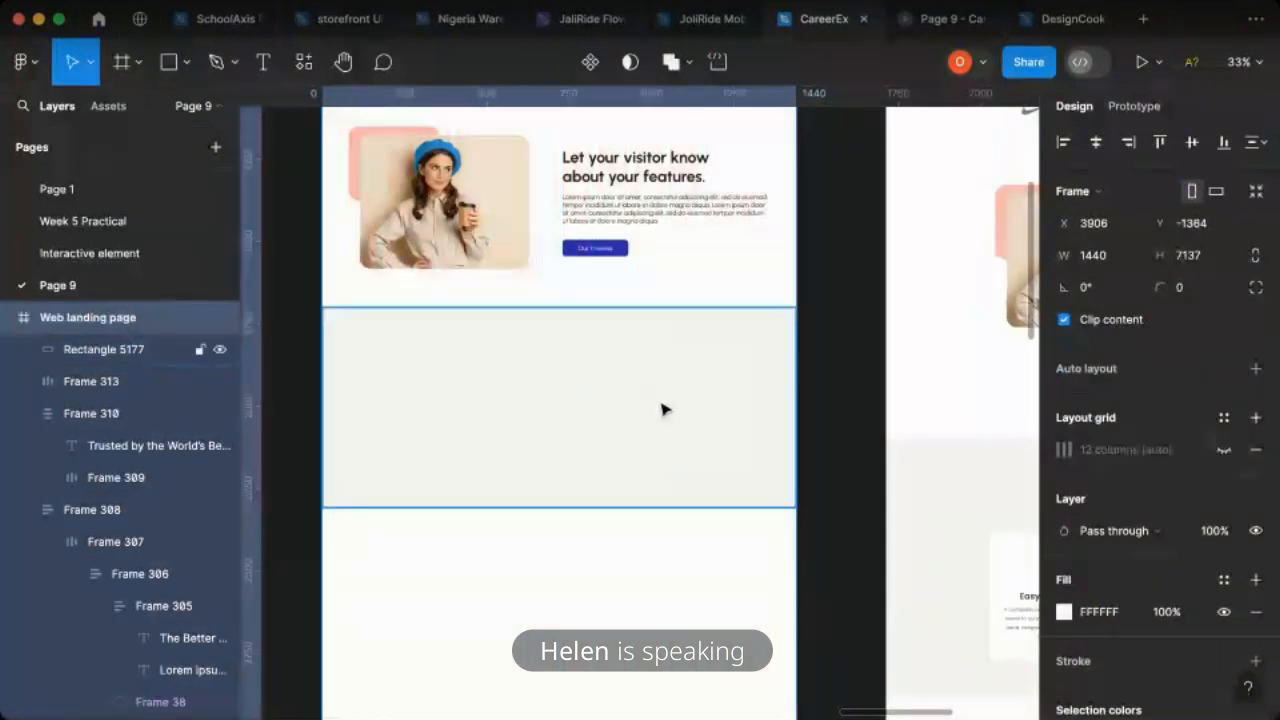
click(417, 401)
scroll(480, 350, up, 2)
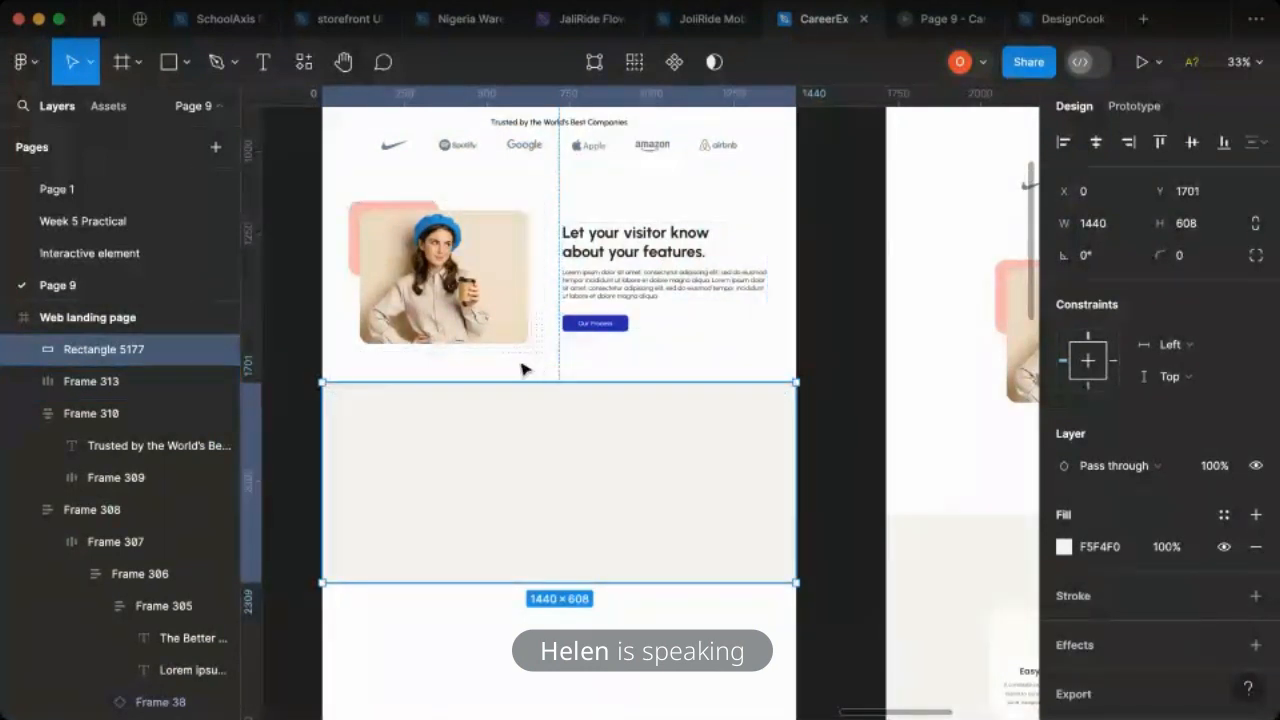
key(Escape)
scroll(530, 374, up, 5)
scroll(530, 374, down, 5)
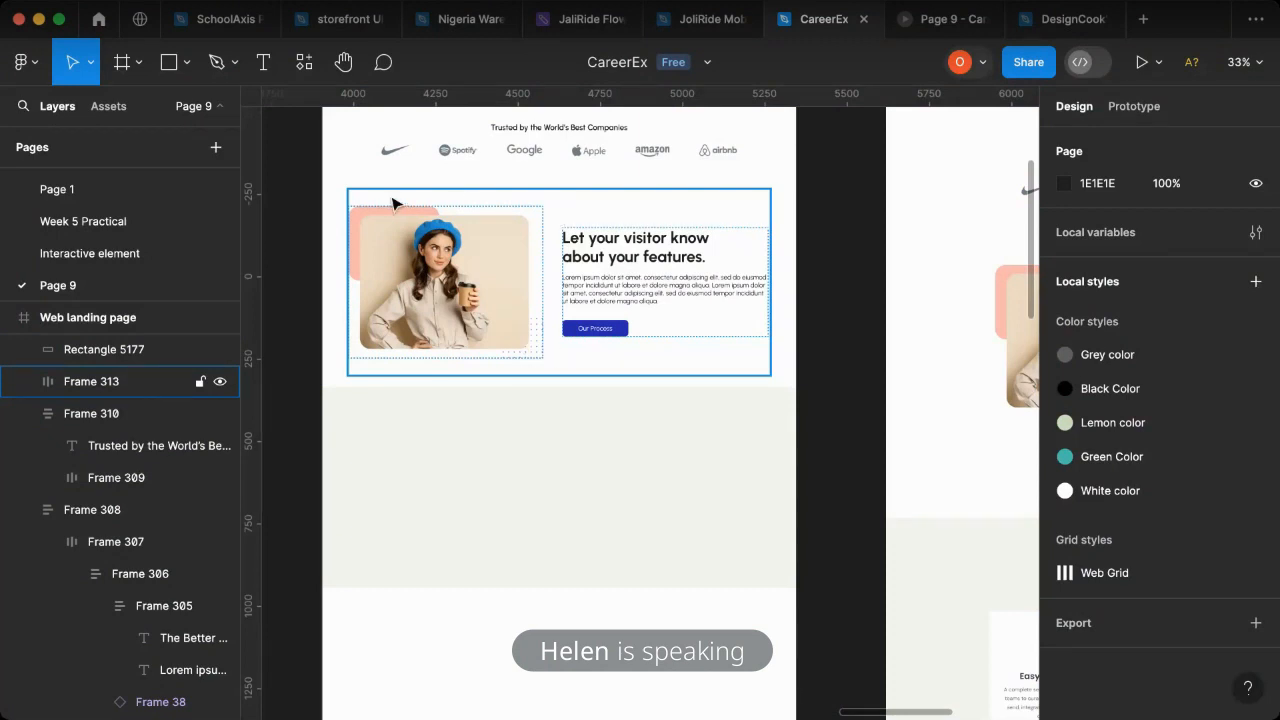
- Measure the vertical gap between the features section and the beige rectangle below it
click(537, 418)
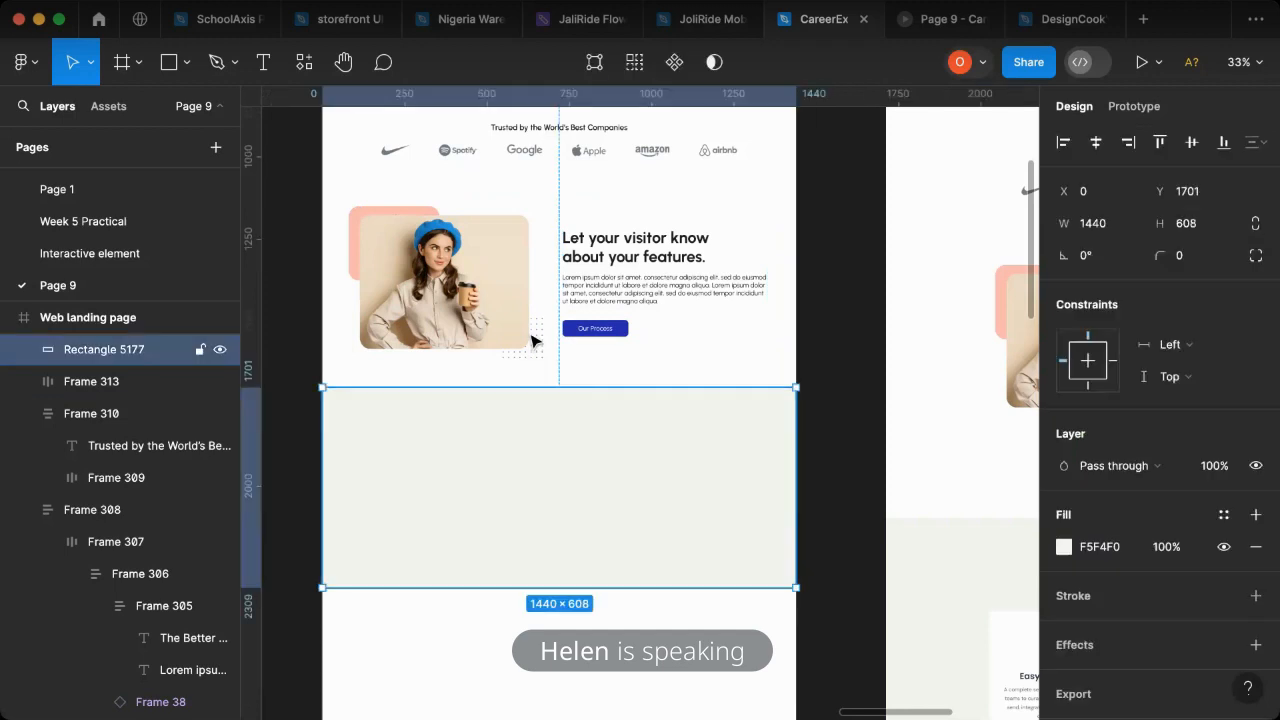
key(alt)
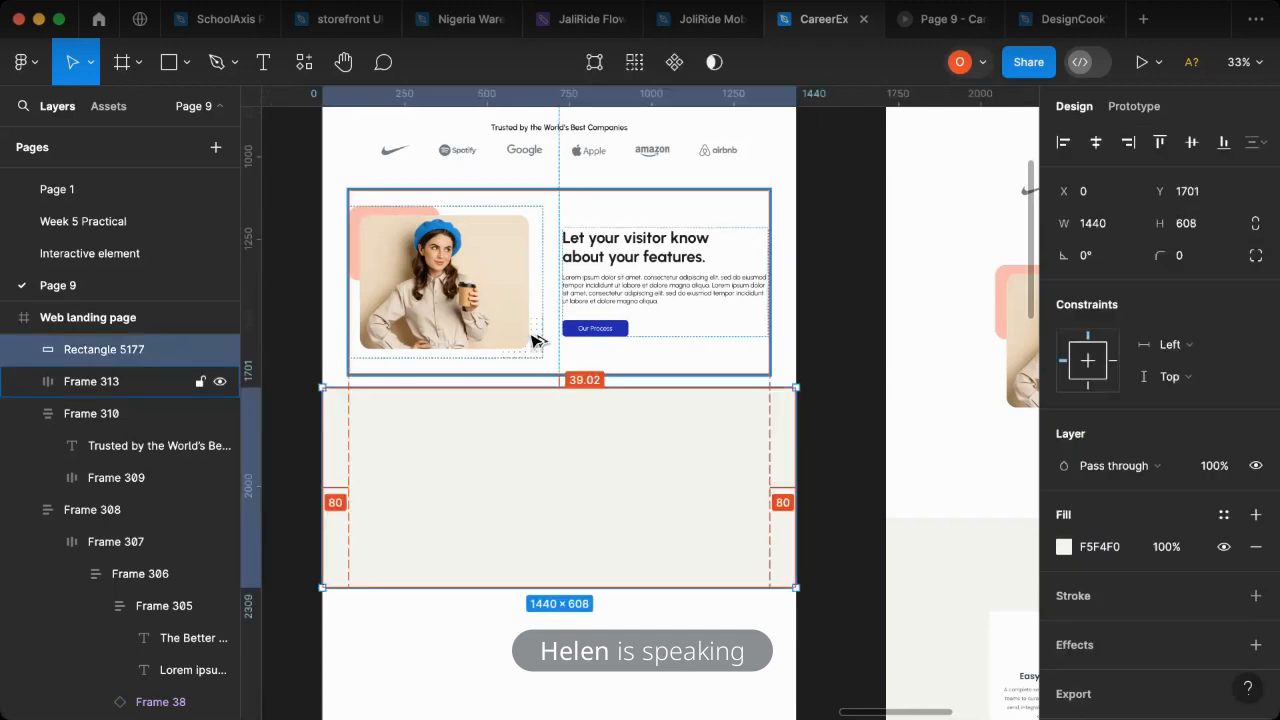
key(alt)
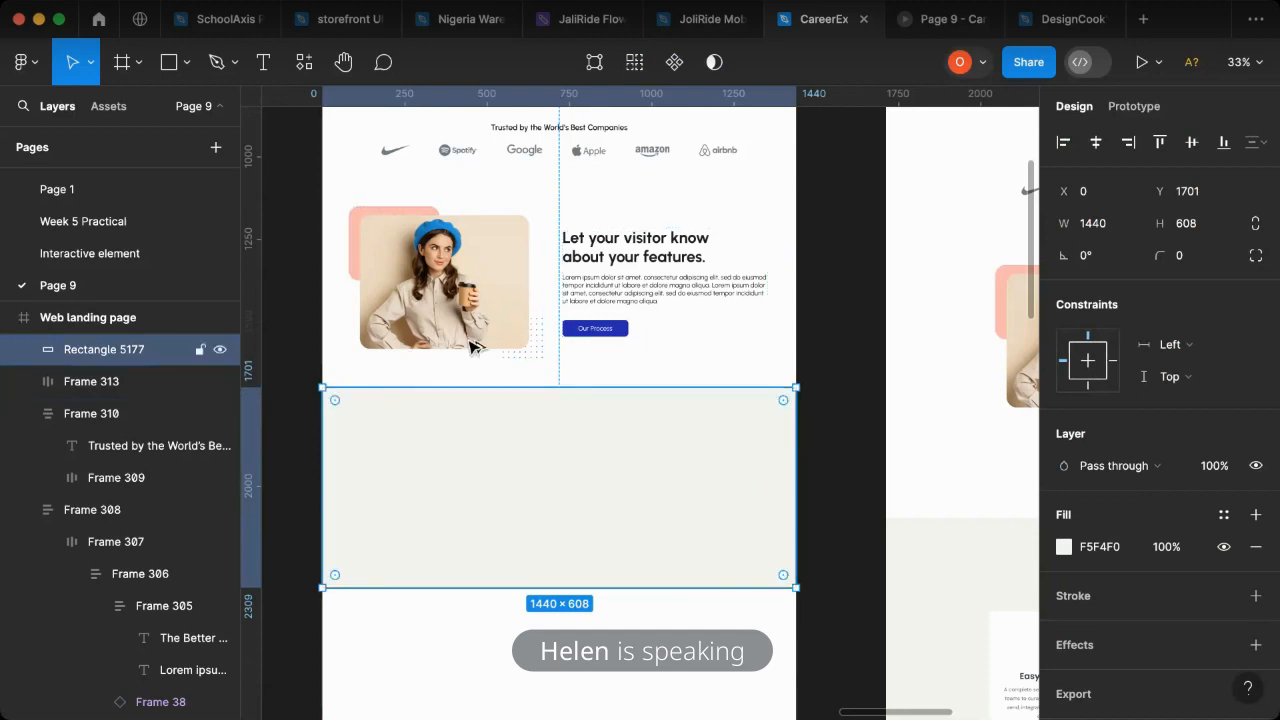
key(alt)
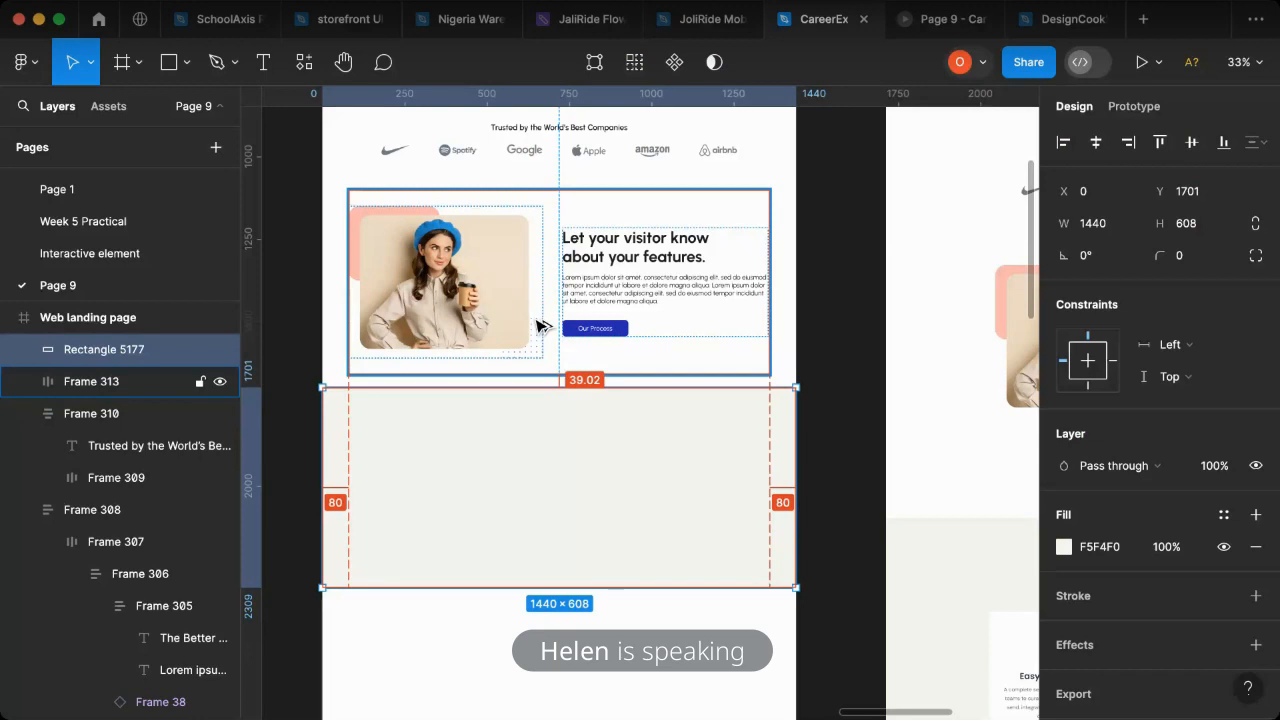
click(843, 518)
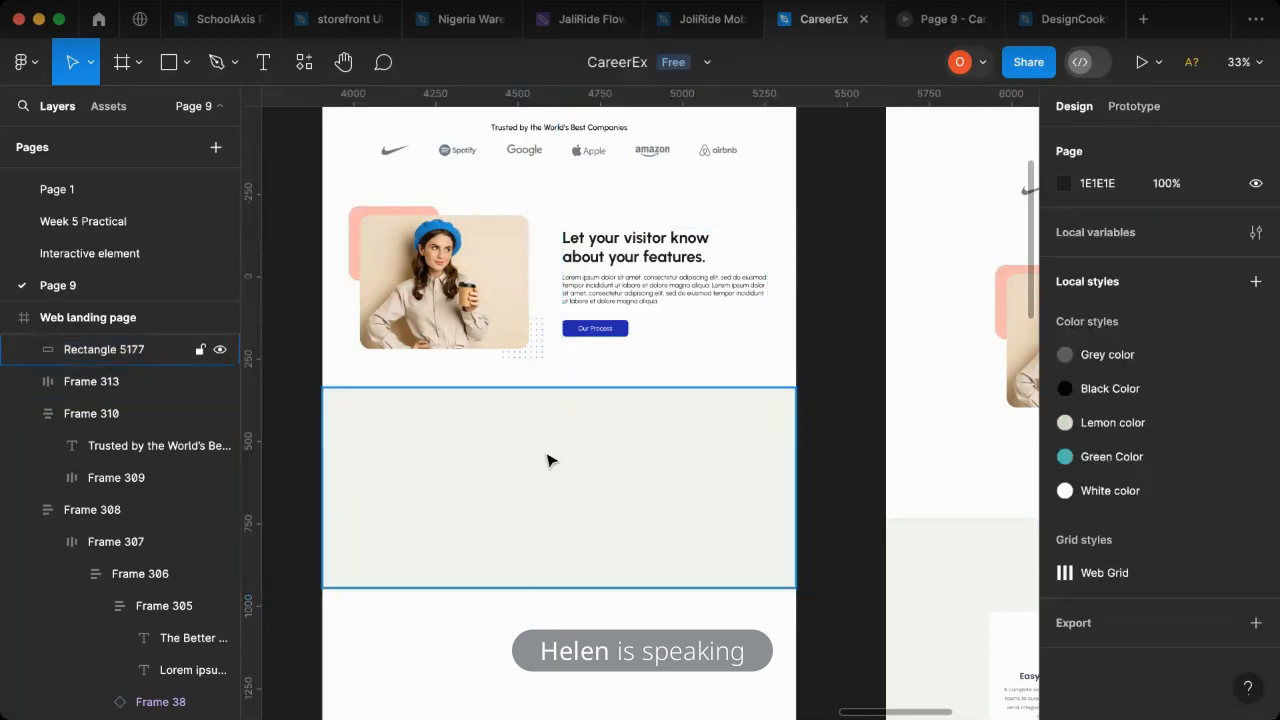
click(583, 463)
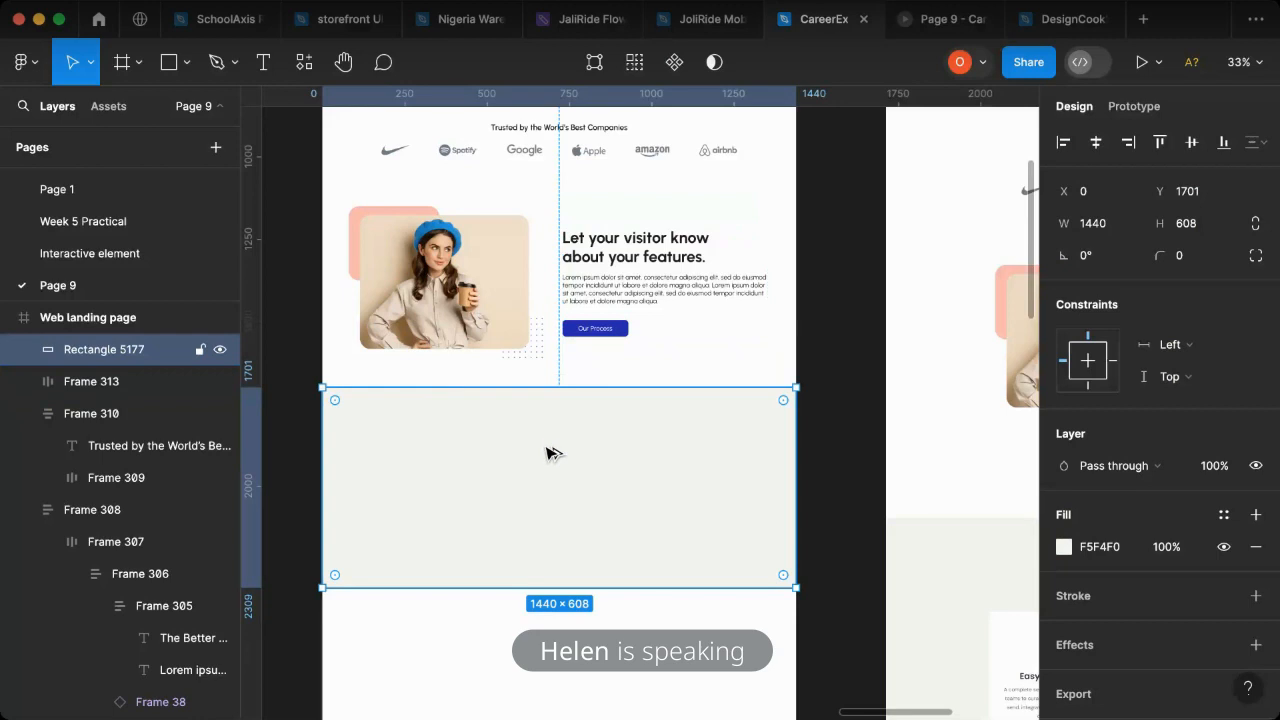
key(alt)
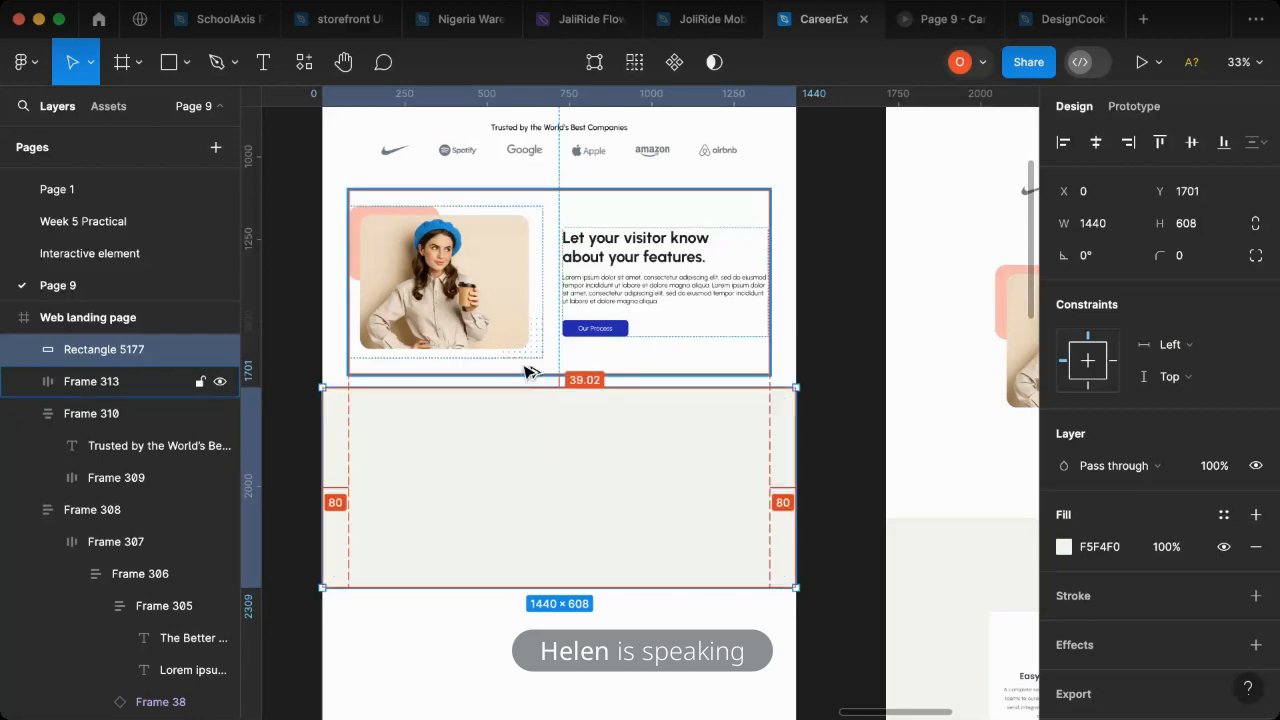
- Nudge the beige rectangle down to Y 1762 to widen its gap from the features section
key(Down)
key(Down)
key(Down)
key(Down)
key(Down)
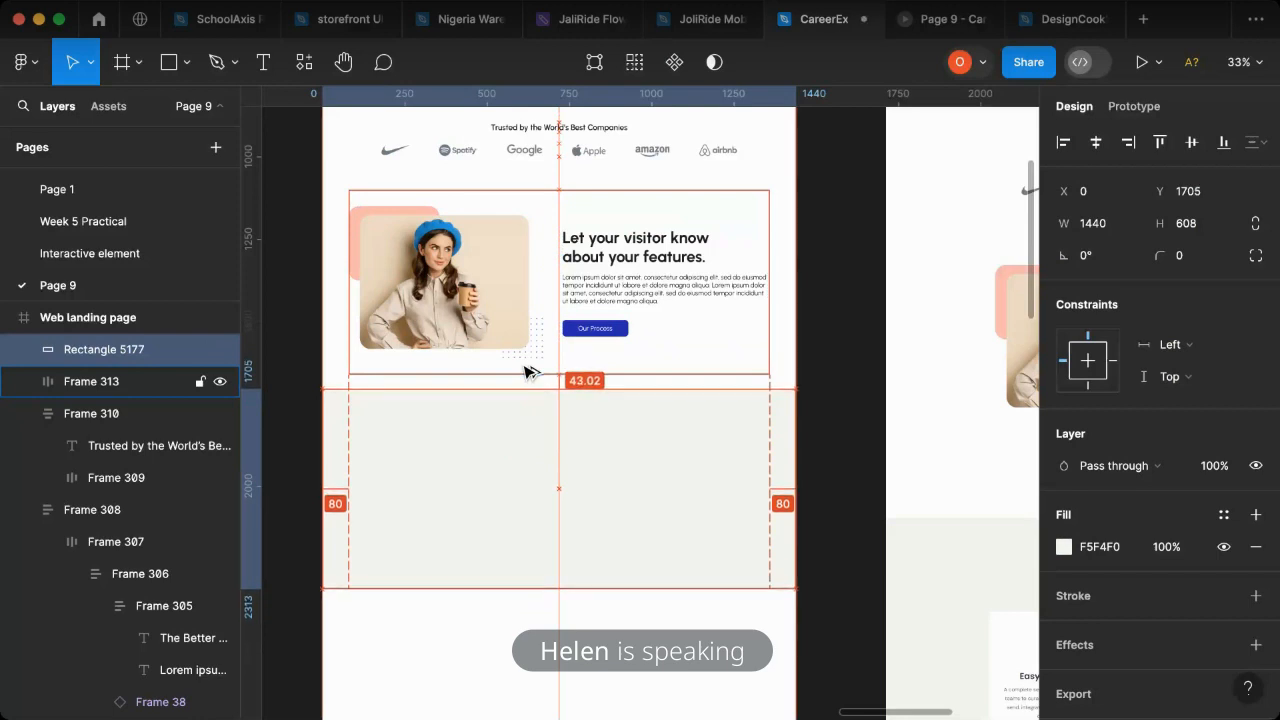
key(Down)
key(Down)
key(Down)
key(Down)
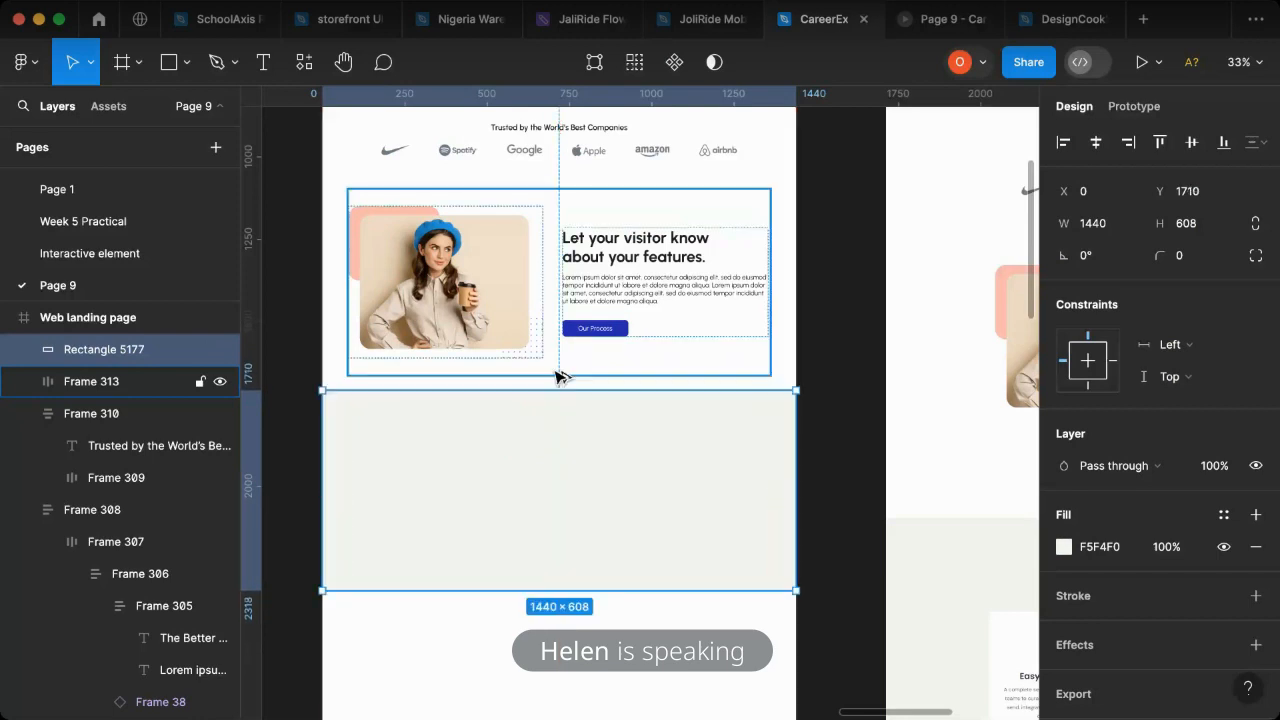
key(Down)
key(Down)
key(Down)
key(Down)
key(Down)
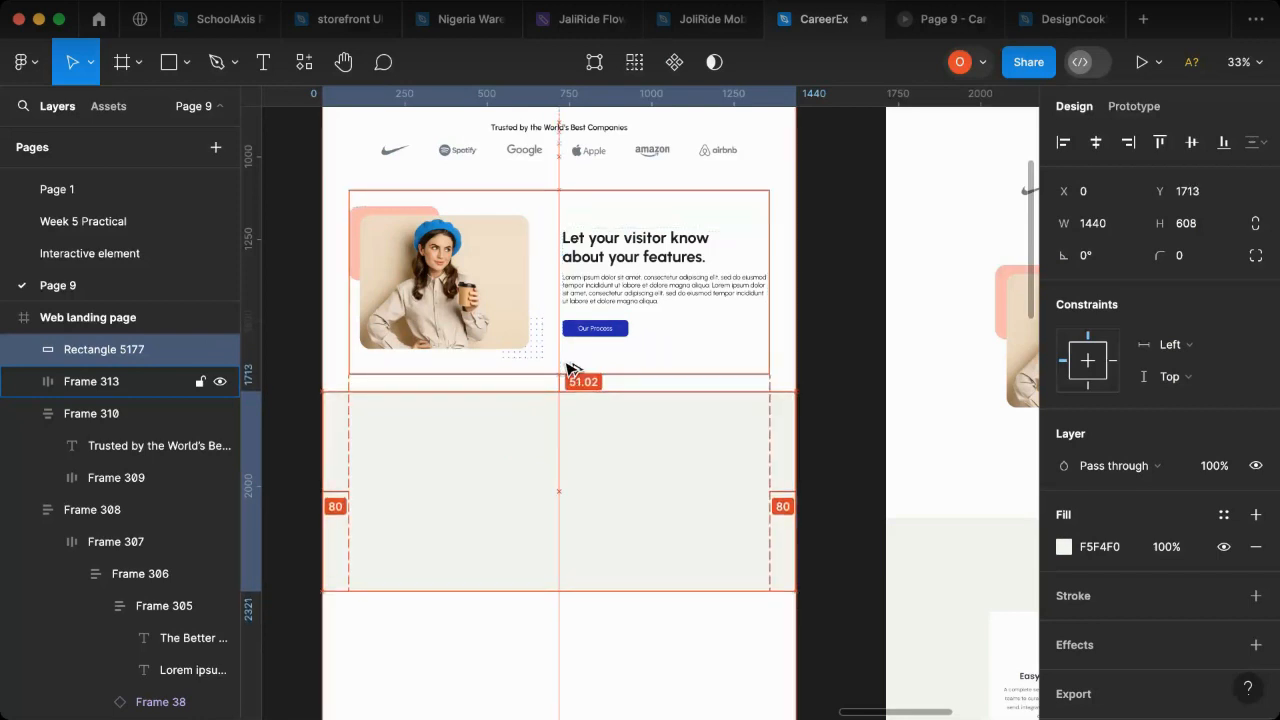
key(Down)
key(Down)
key(Down)
key(Down)
key(Down)
key(Down)
key(Down)
key(Down)
key(Down)
key(Down)
key(Down)
key(Down)
key(Down)
key(Down)
key(Down)
key(Down)
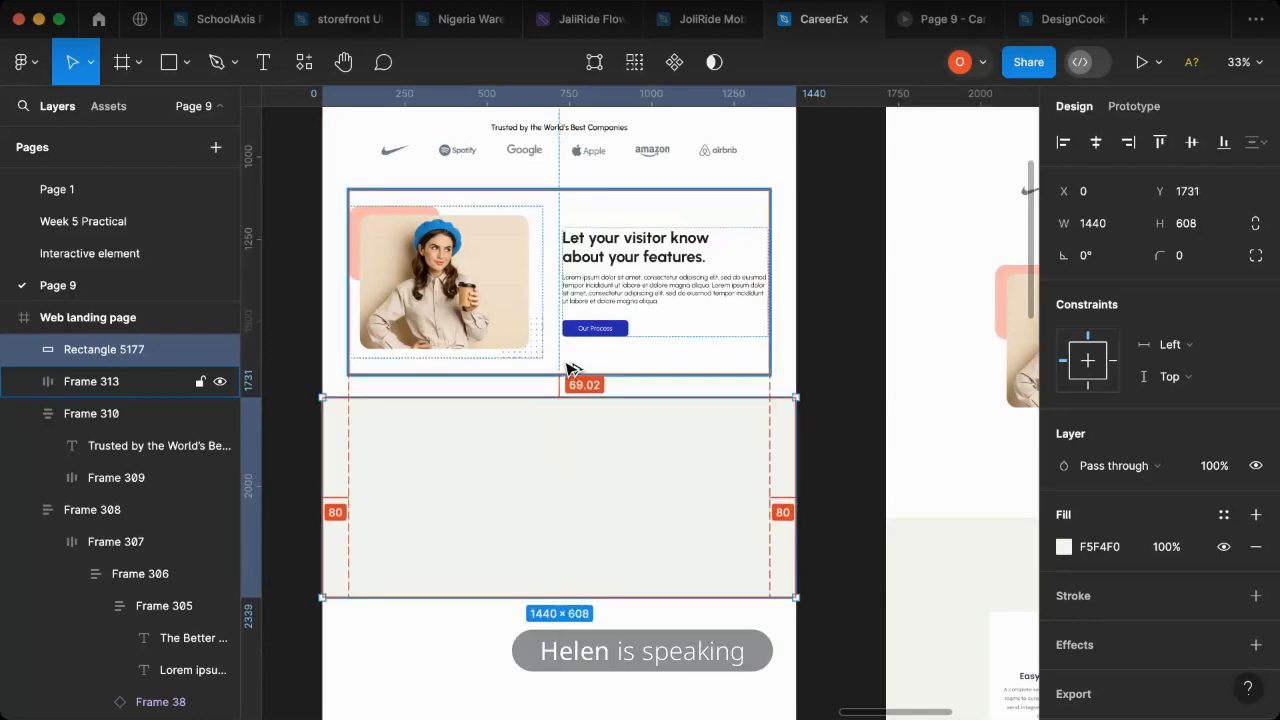
key(shift+Down)
key(shift+Down)
key(shift+Down)
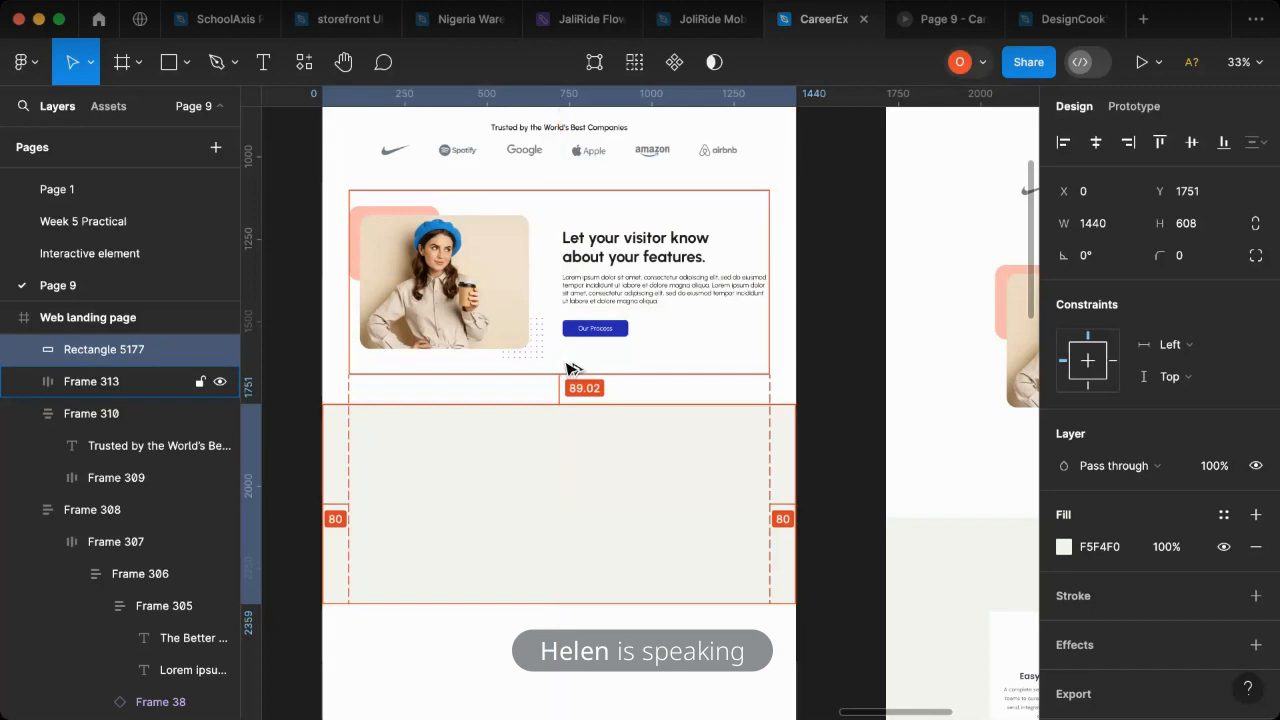
key(Down)
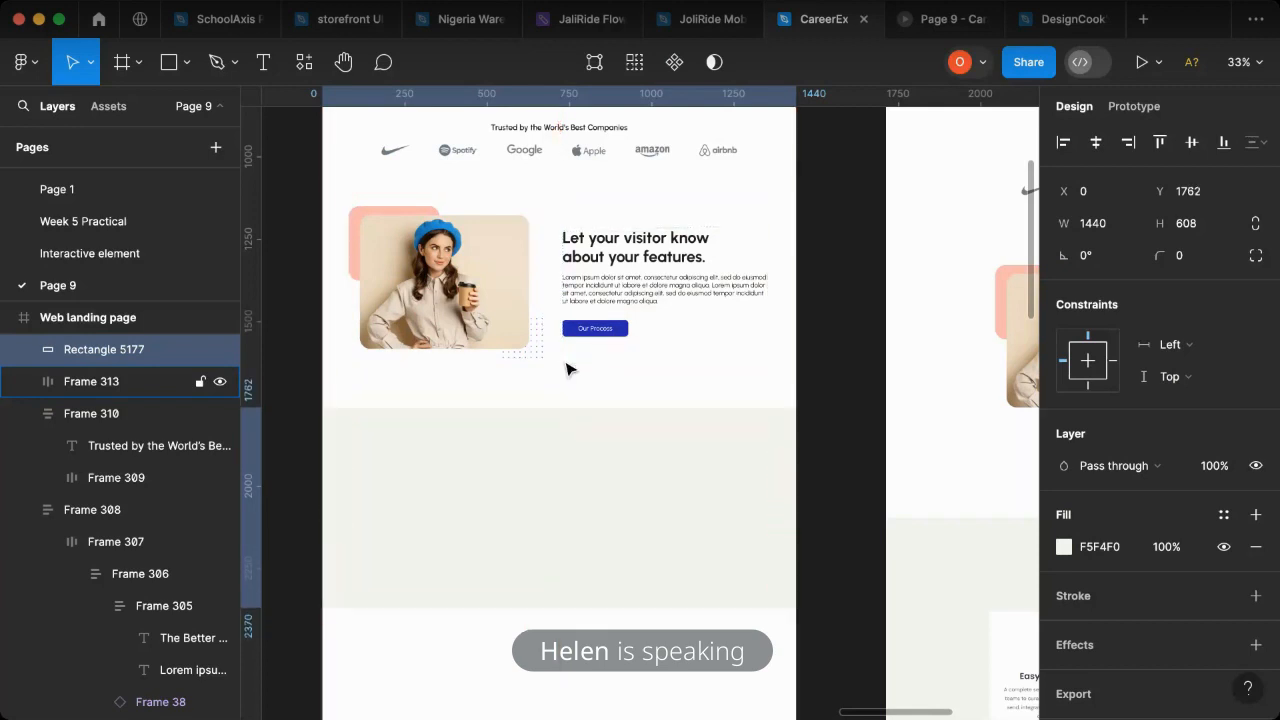
key(alt)
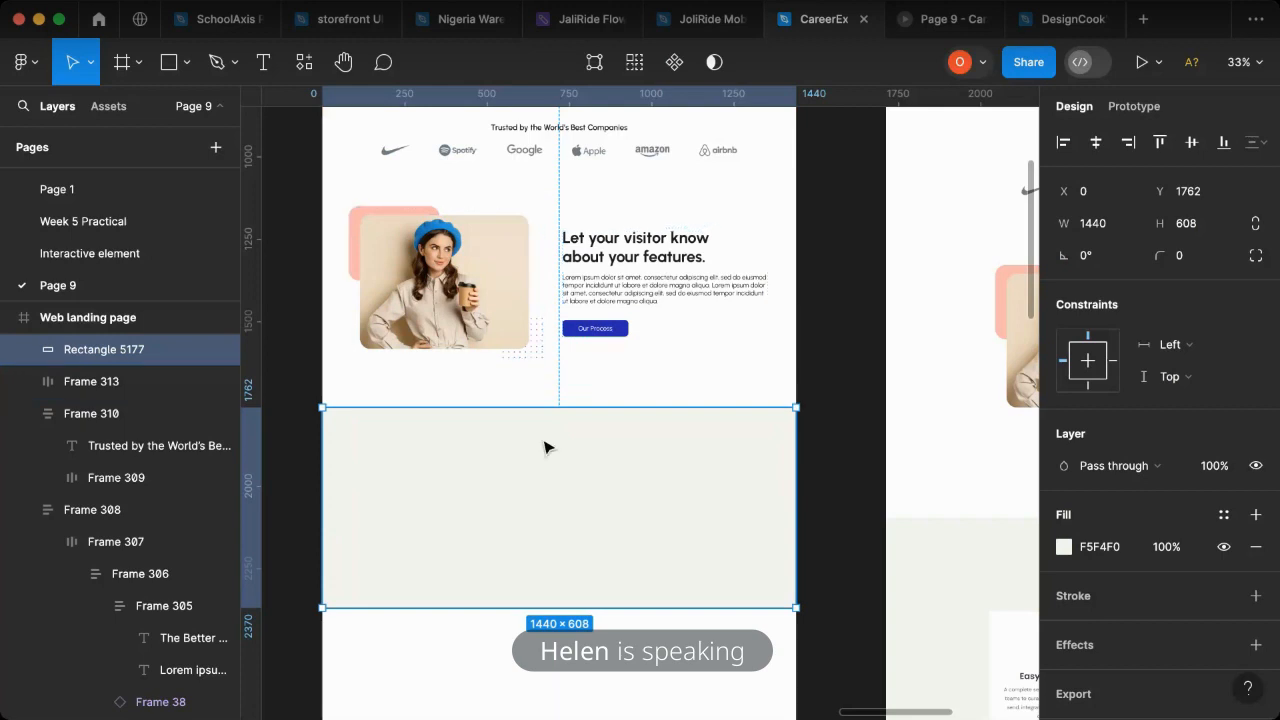
- Copy the features section heading onto the beige rectangle at about X 456, Y 1788 and place the copy above the rectangle in the layer order
scroll(547, 545, right, 4)
click(566, 540)
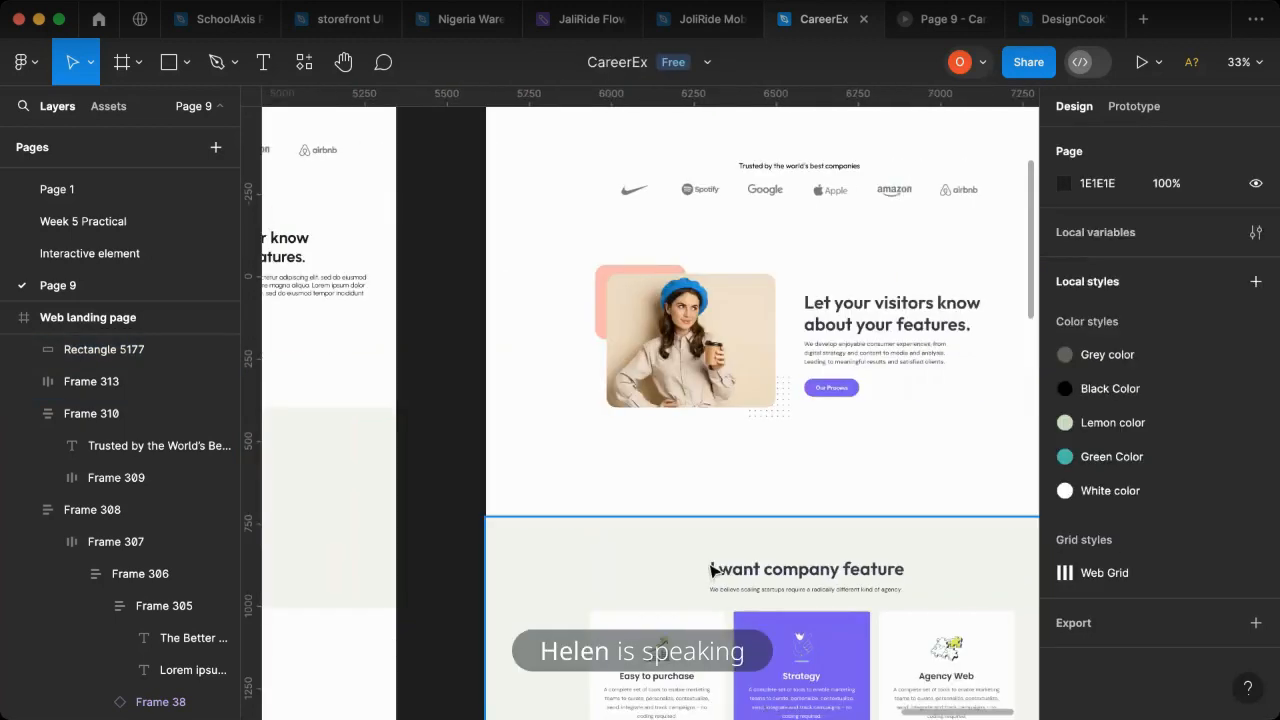
scroll(563, 366, left, 2)
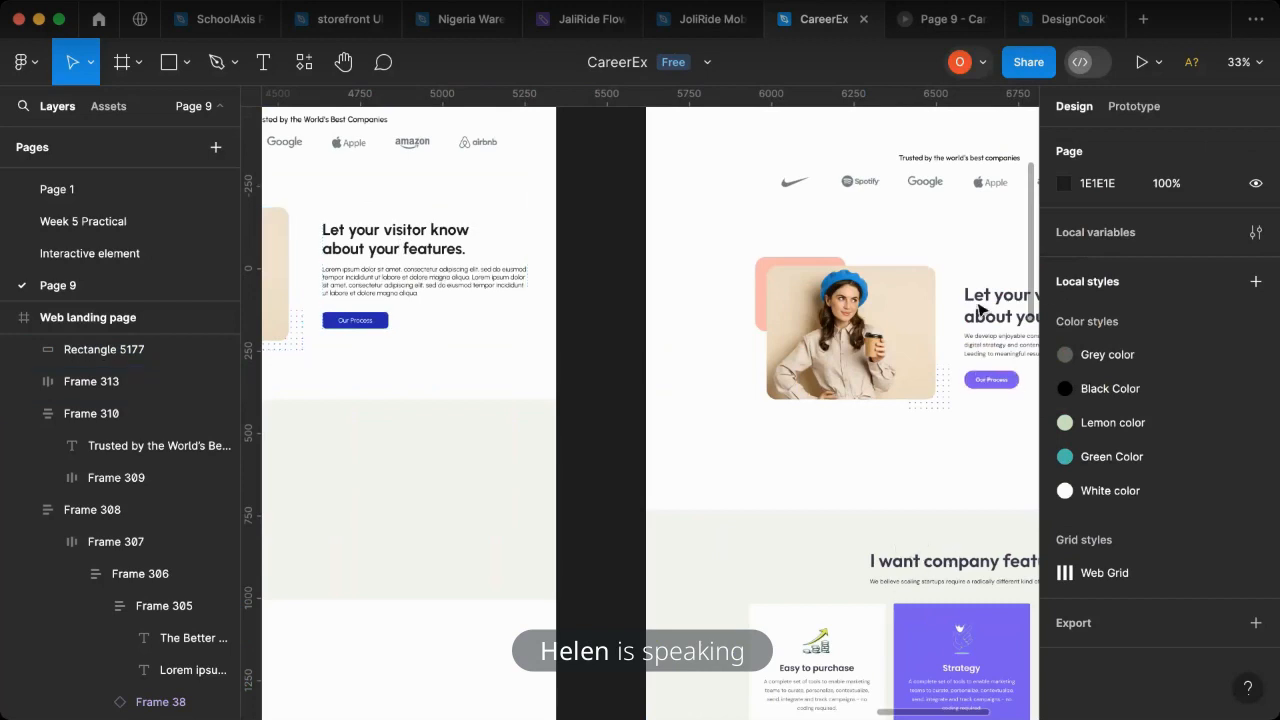
scroll(520, 297, left, 3)
click(700, 252)
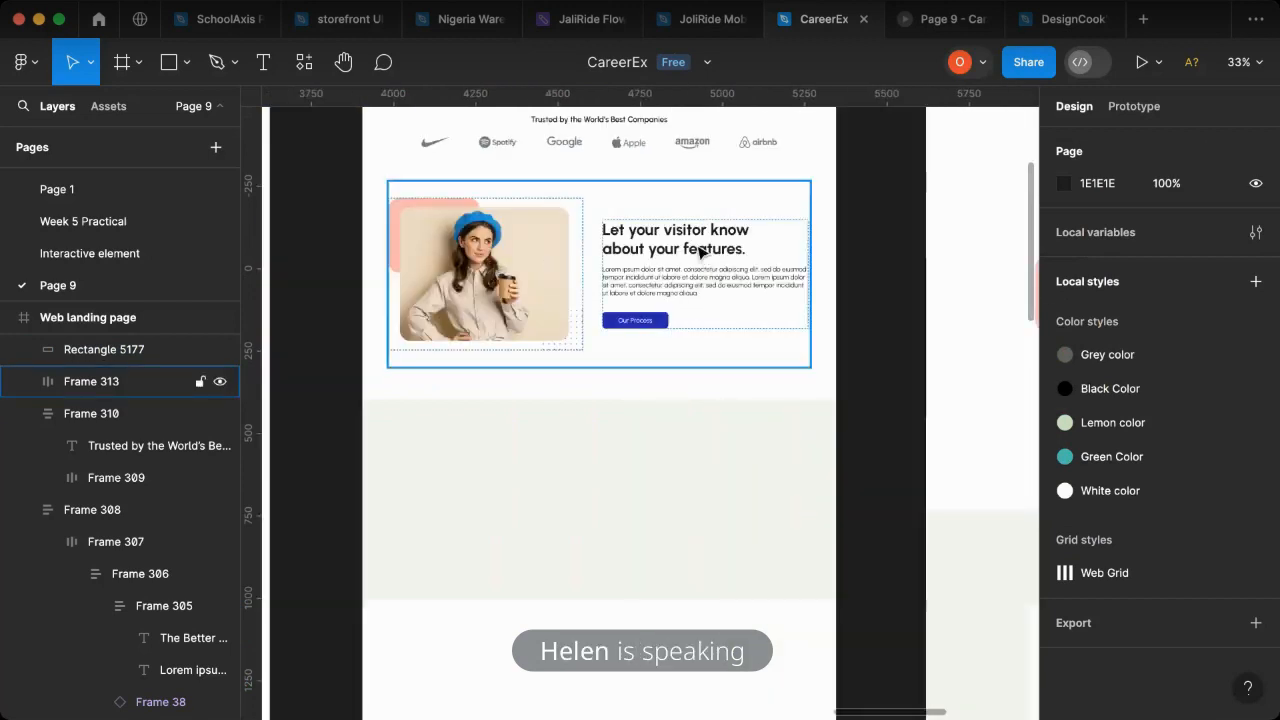
click(700, 252)
super+click(702, 253)
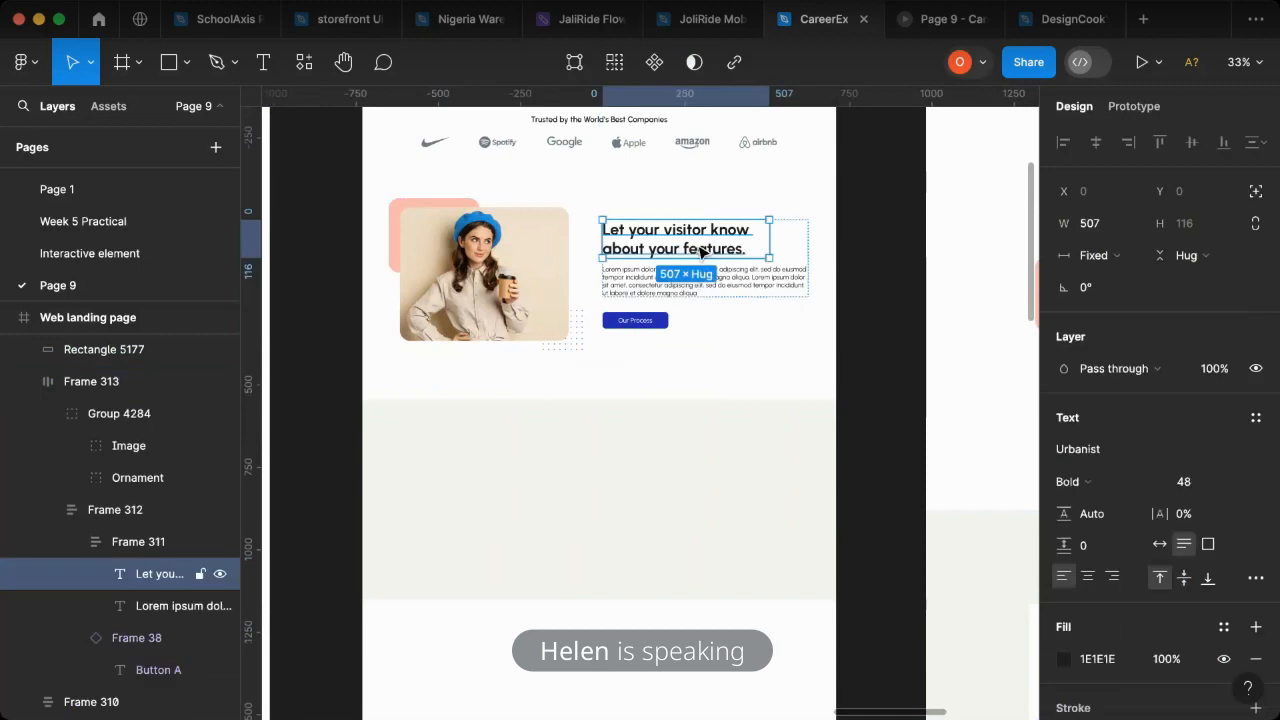
drag(702, 253, 614, 441)
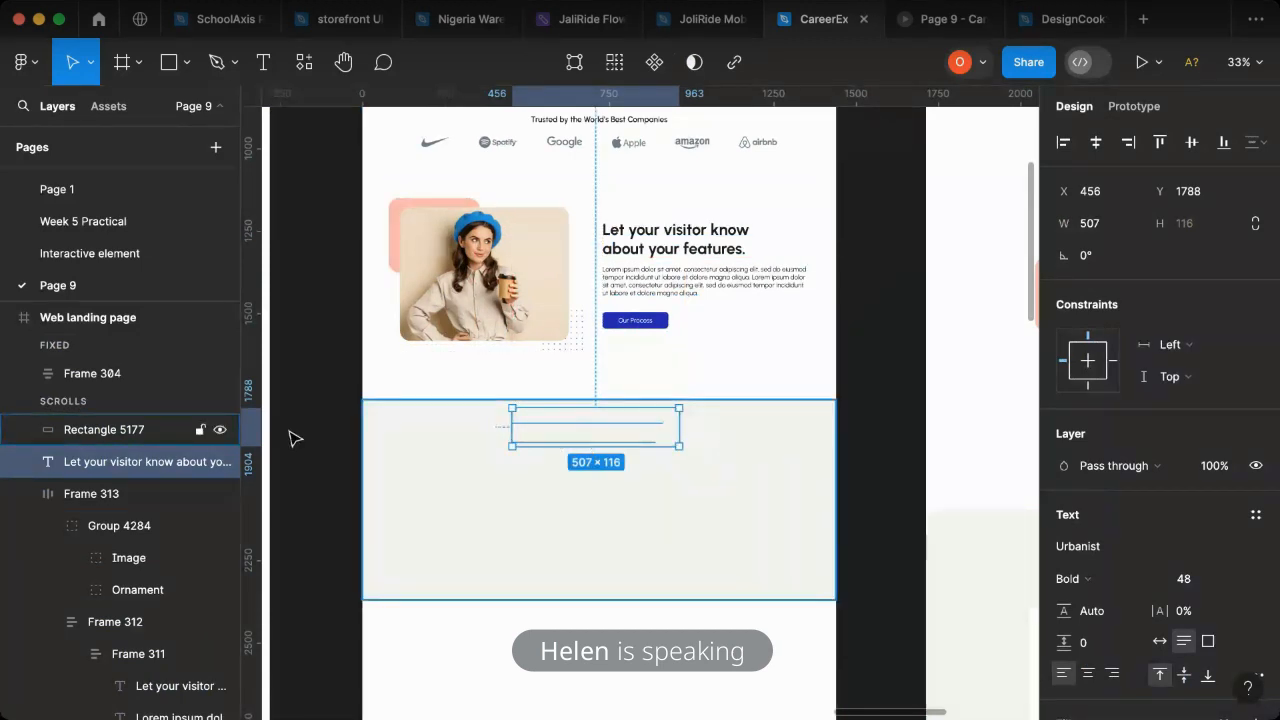
drag(103, 455, 457, 429)
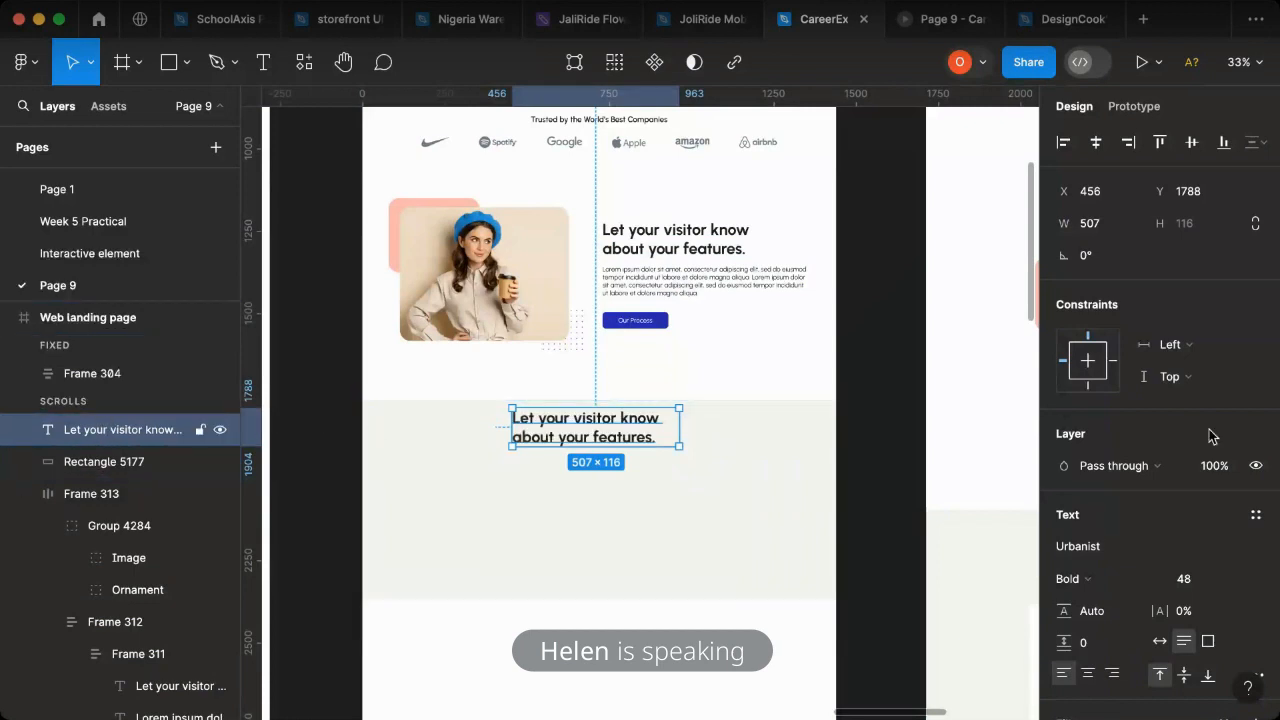
- Set the copied heading on the beige rectangle to auto width so its text runs on one line
scroll(1155, 540, down, 1)
scroll(1155, 543, down, 1)
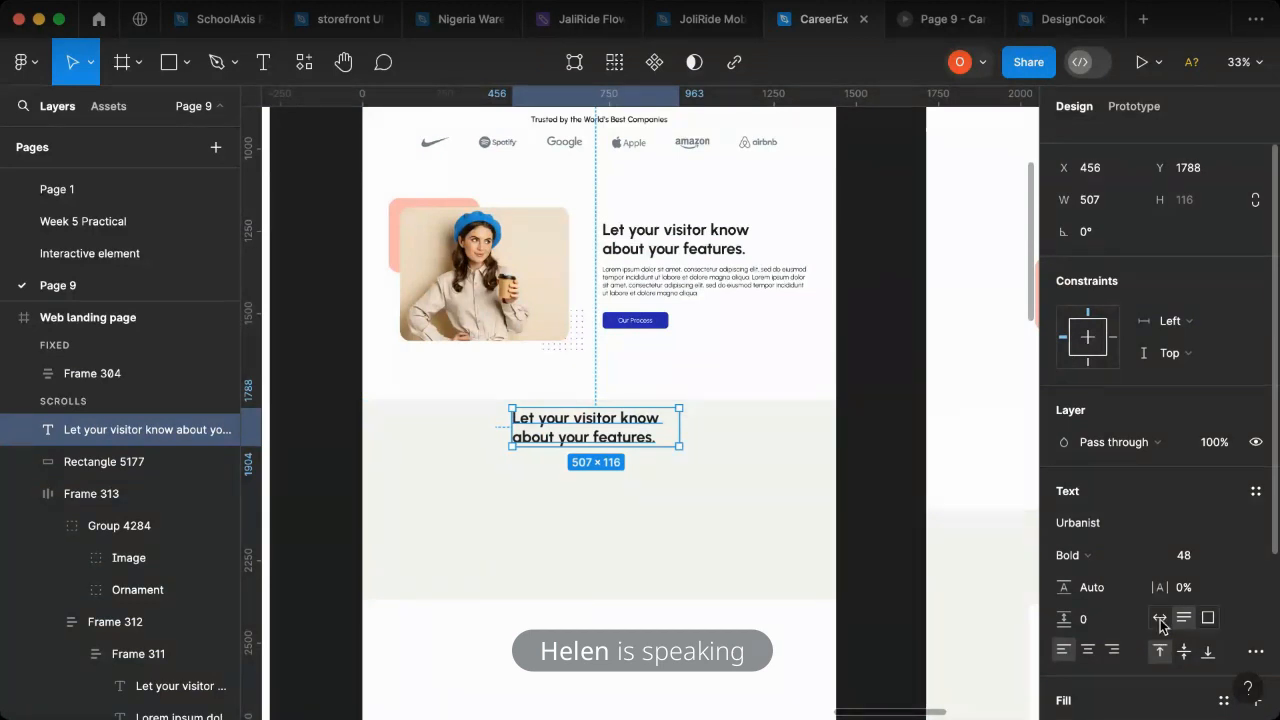
click(1160, 619)
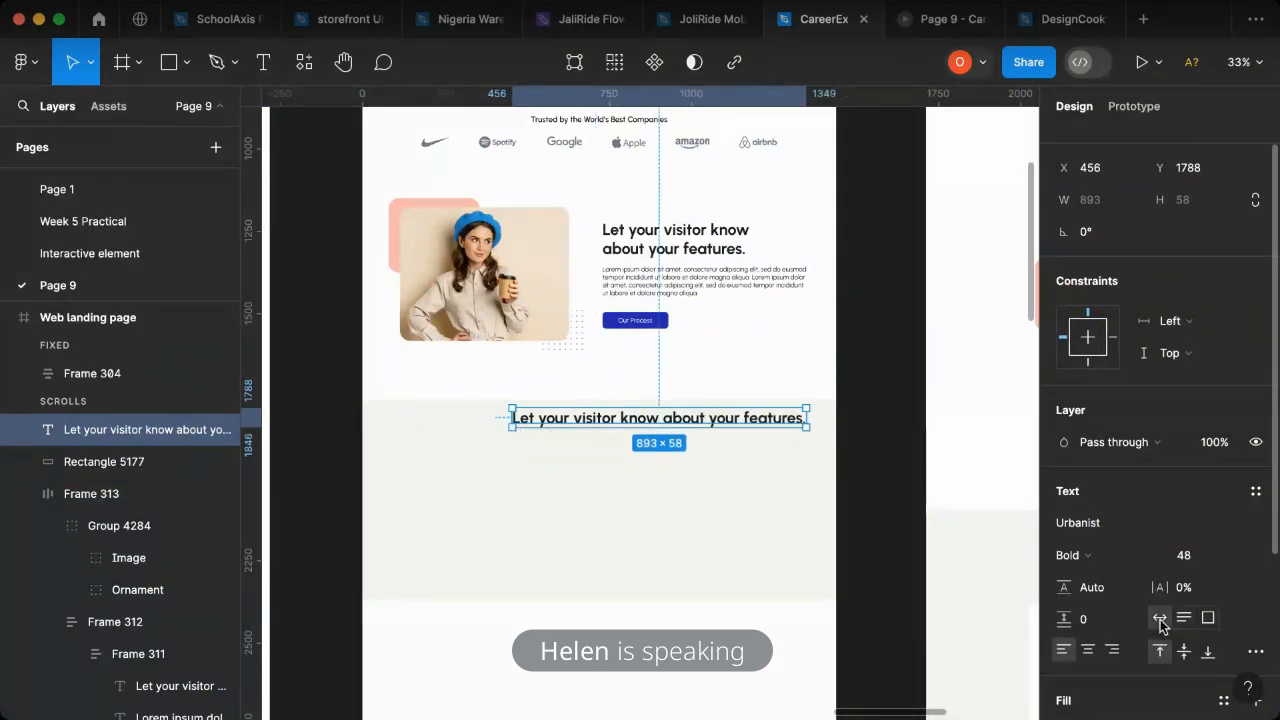
- Replace the copied heading's text with "I want company Features", following the heading in the reference design
scroll(709, 569, right, 5)
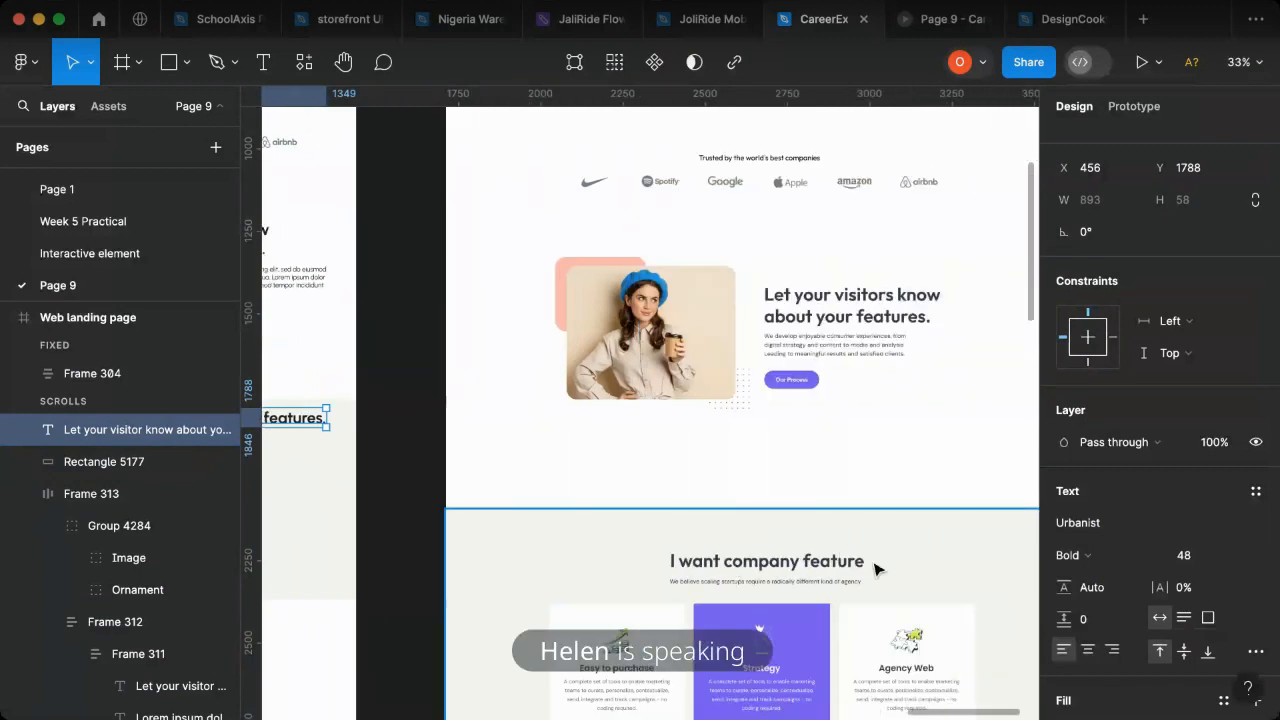
scroll(660, 571, left, 1)
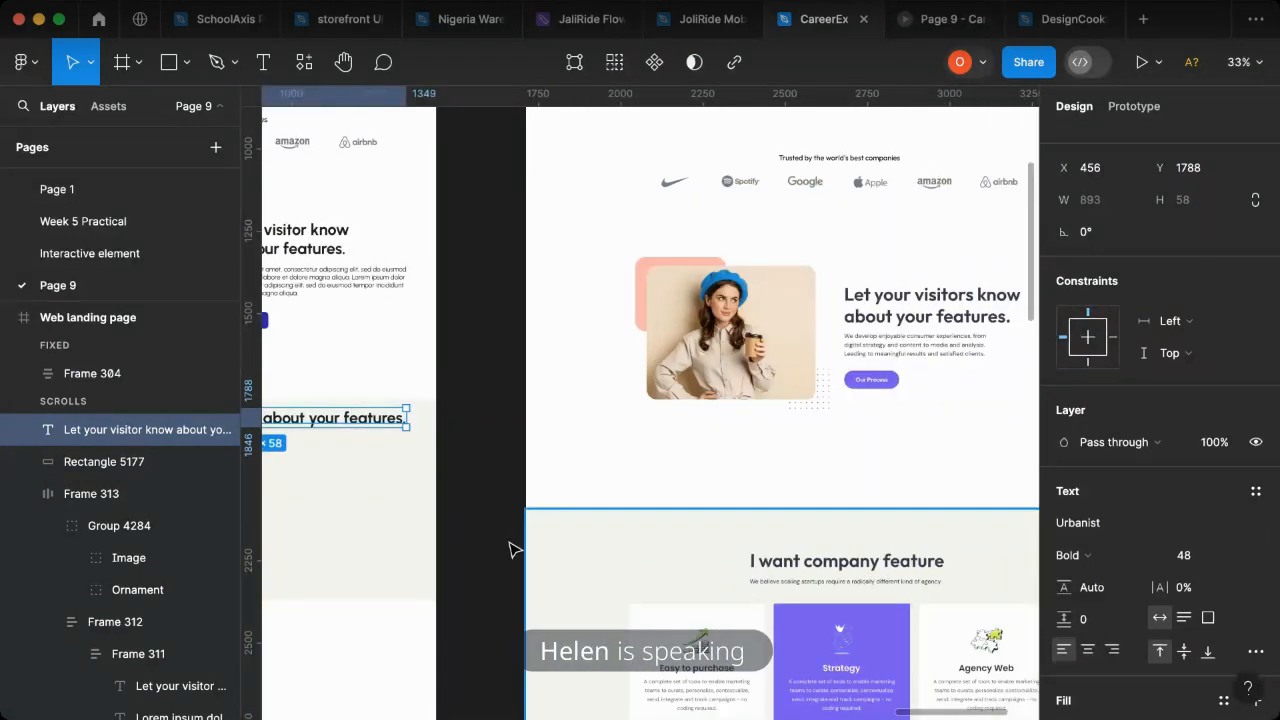
scroll(510, 549, left, 3)
double_click(466, 417)
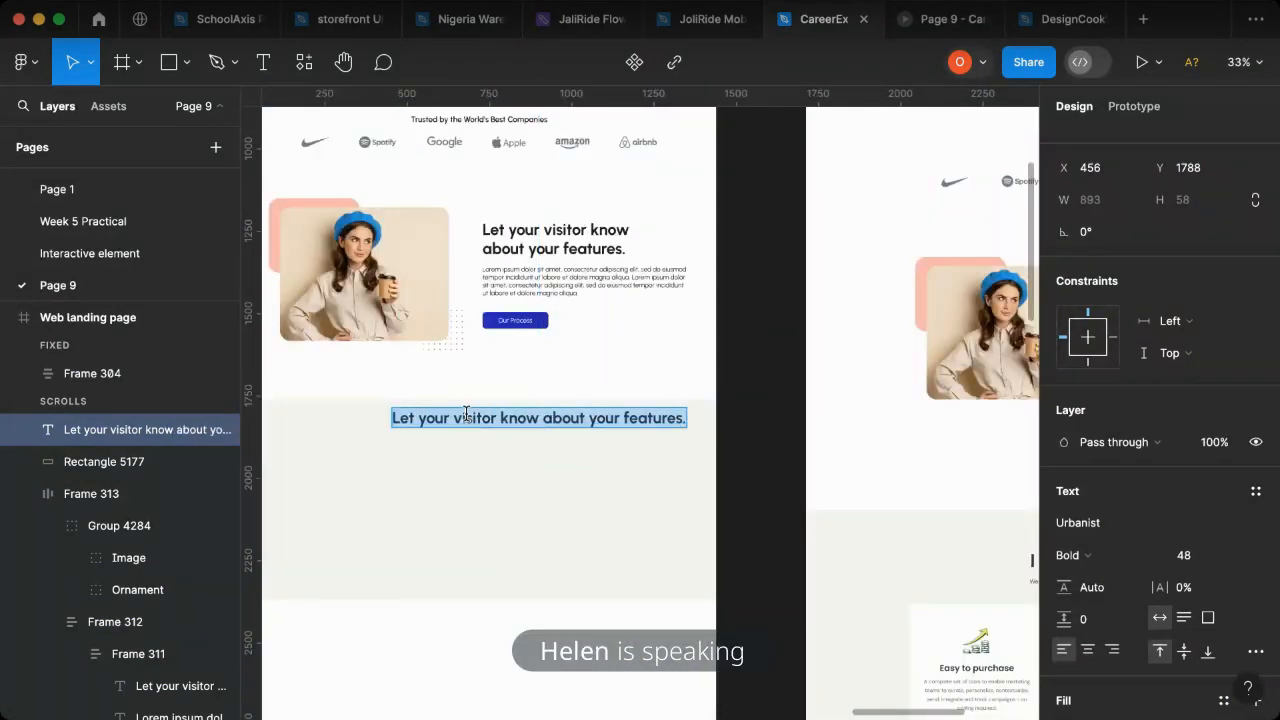
text(I want compan)
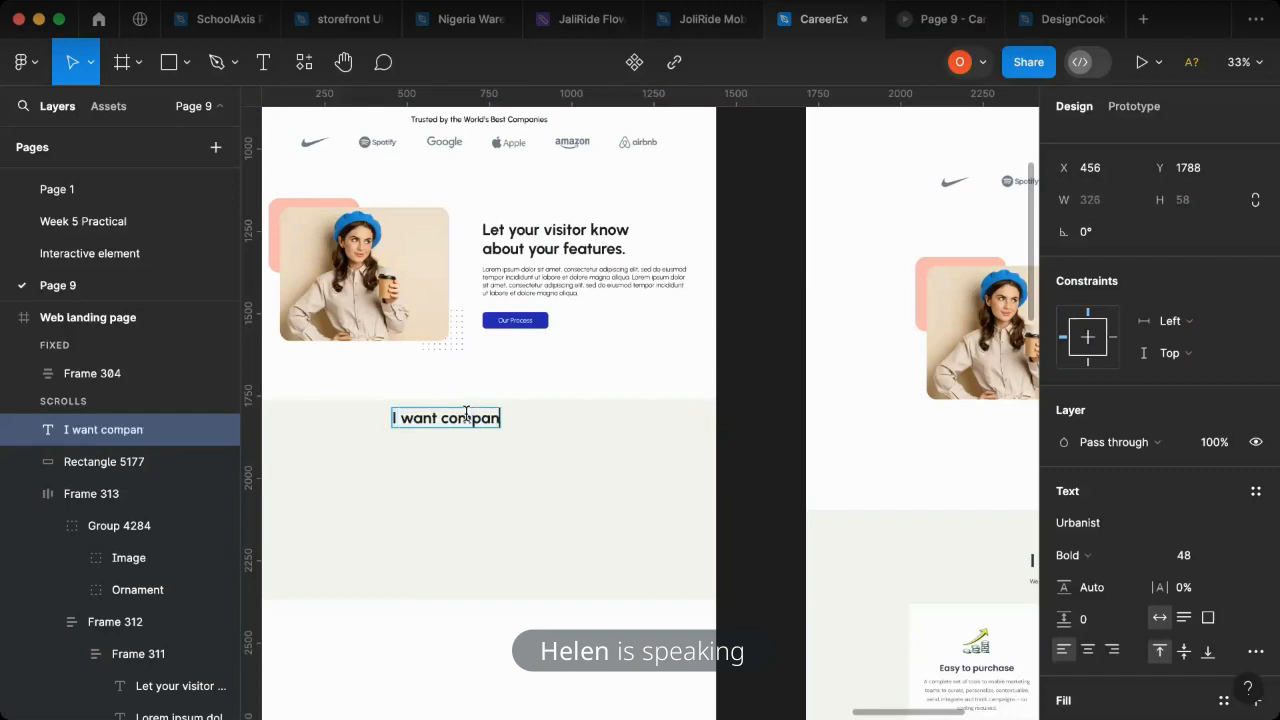
text(y Featu)
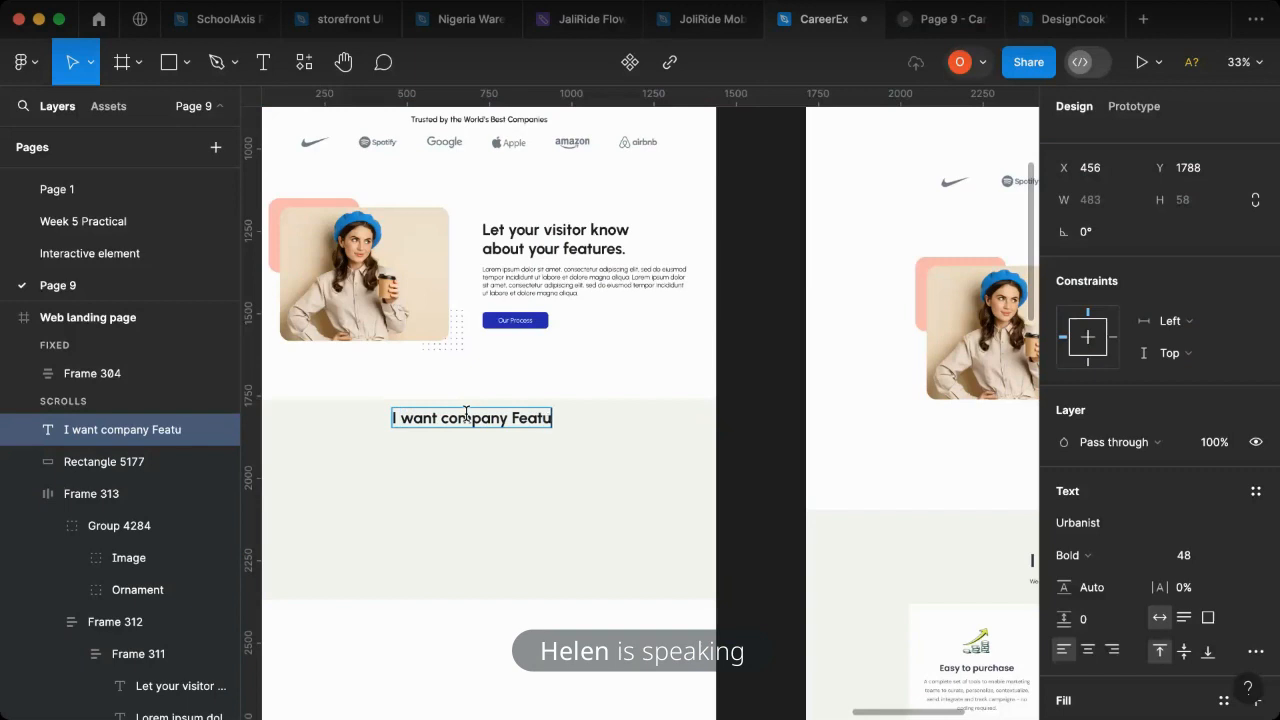
text(res)
key(Escape)
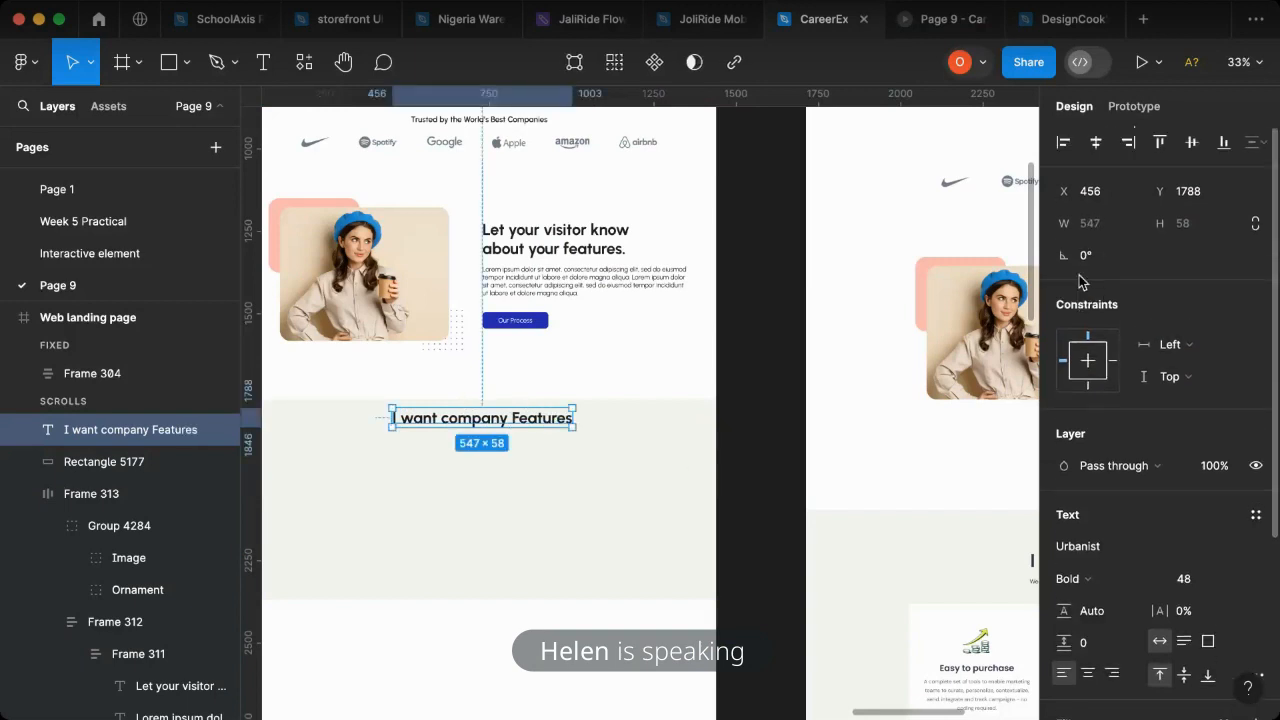
- Centre the "I want company Features" heading horizontally in the frame and move it down to Y 1806
click(1095, 144)
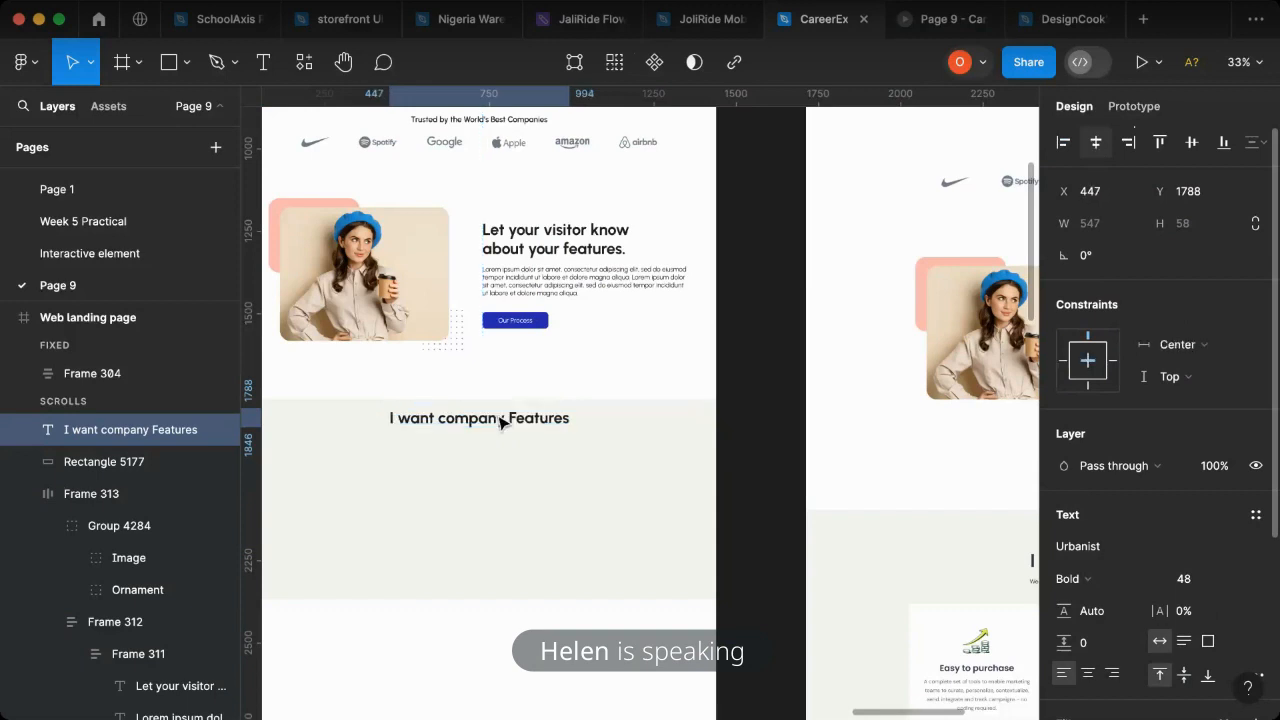
drag(513, 427, 517, 433)
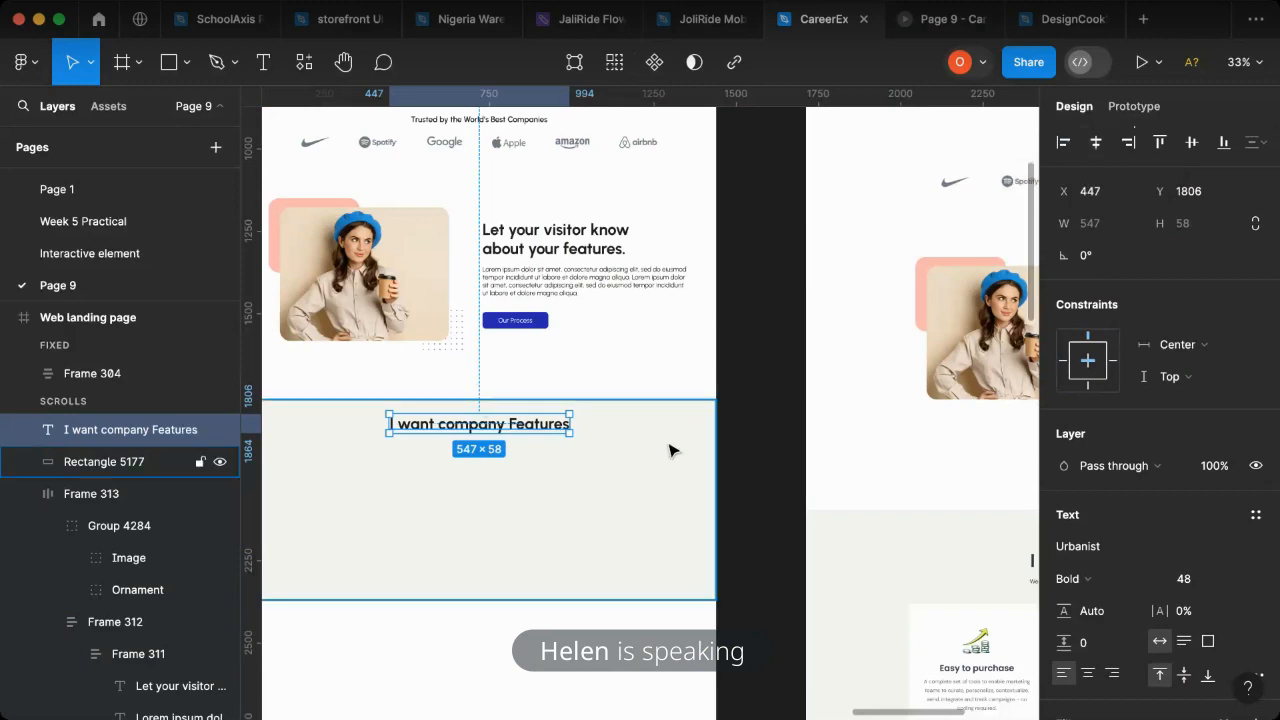
- Extend the beige rectangle's bottom edge downward to a height of 851, making room for the feature cards shown in the reference
scroll(671, 452, right, 5)
scroll(671, 452, down, 4)
scroll(551, 354, left, 4)
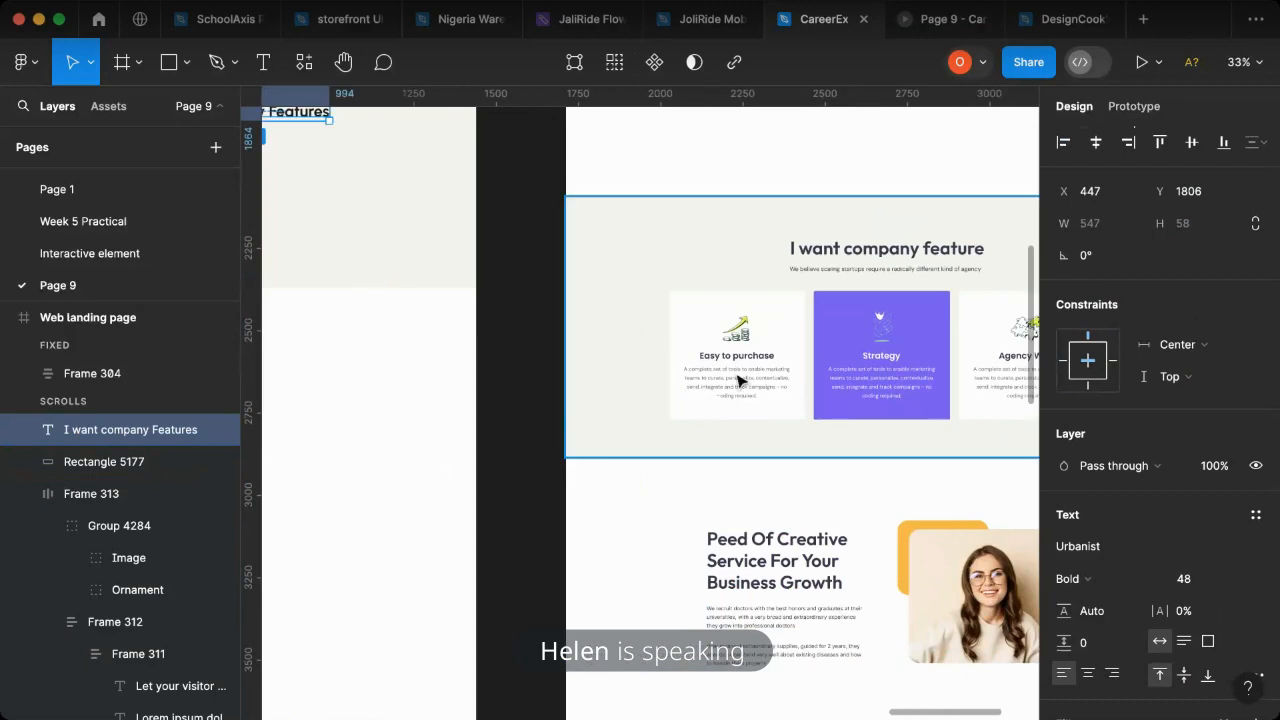
scroll(514, 334, left, 3)
scroll(400, 374, up, 2)
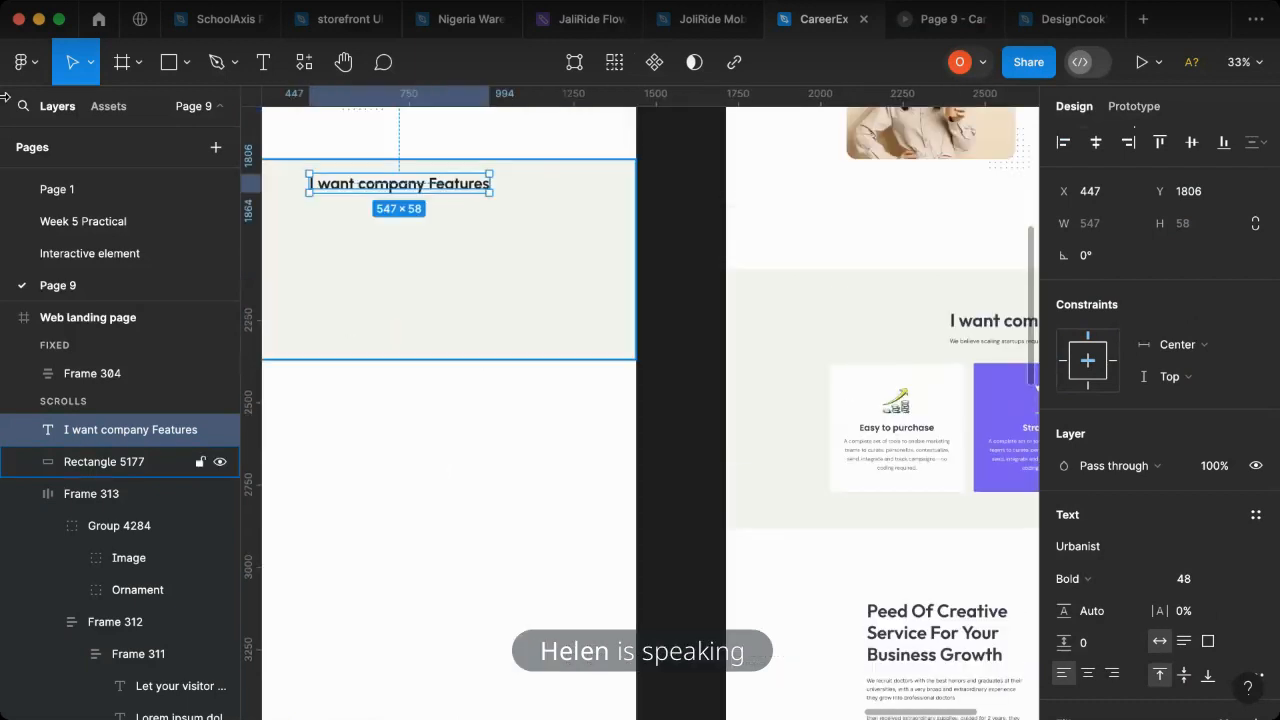
click(497, 298)
drag(449, 359, 435, 440)
scroll(337, 331, left, 3)
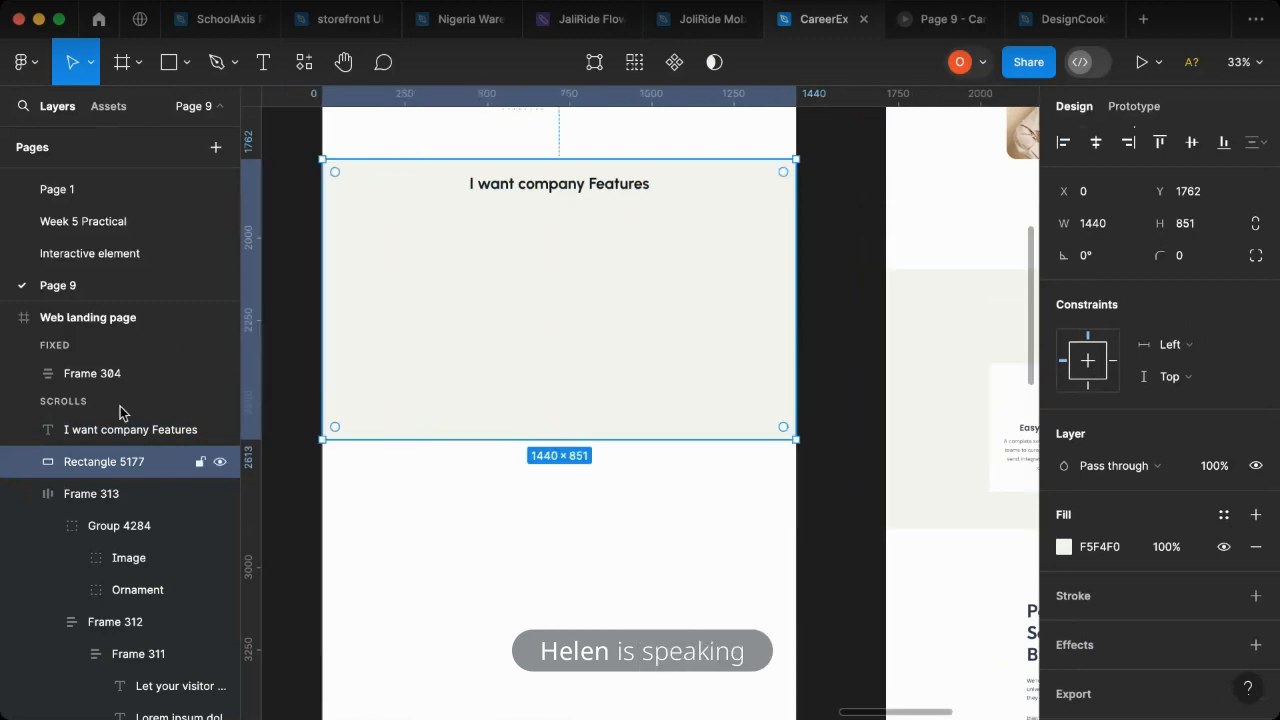
- Lock the fixed navigation bar, Frame 304, in the Web landing page frame
key(Escape)
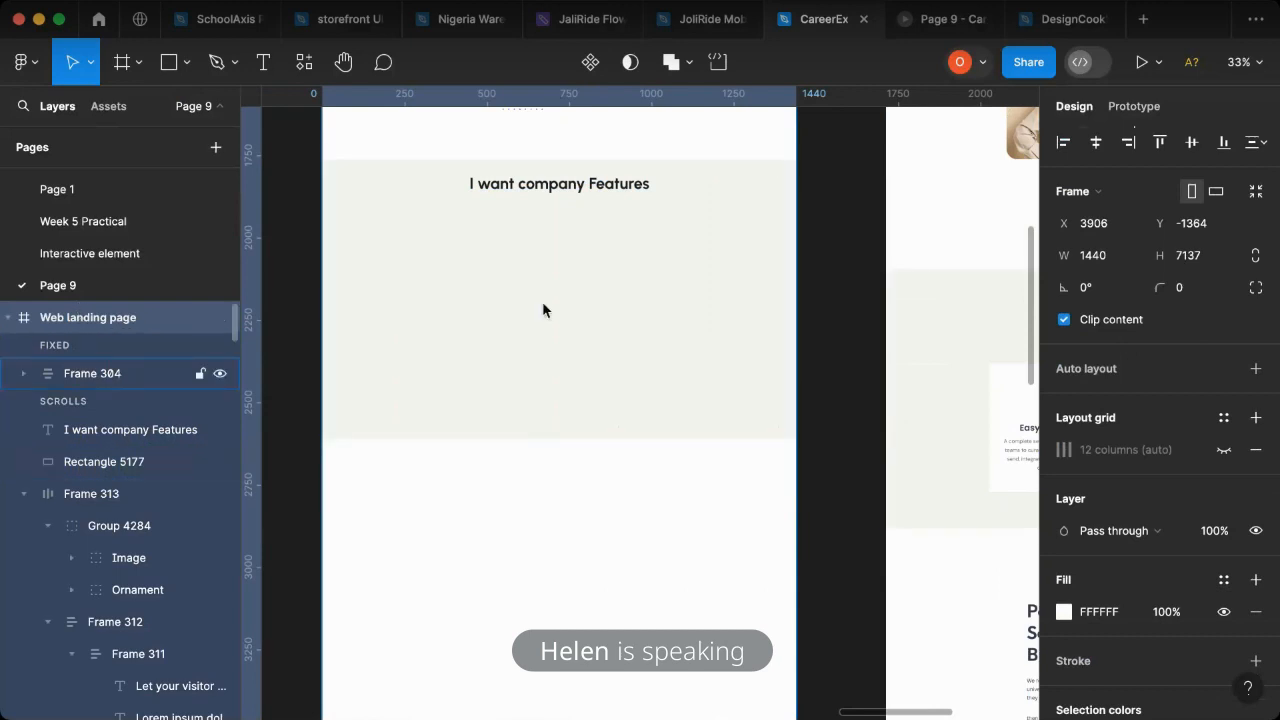
scroll(606, 298, up, 4)
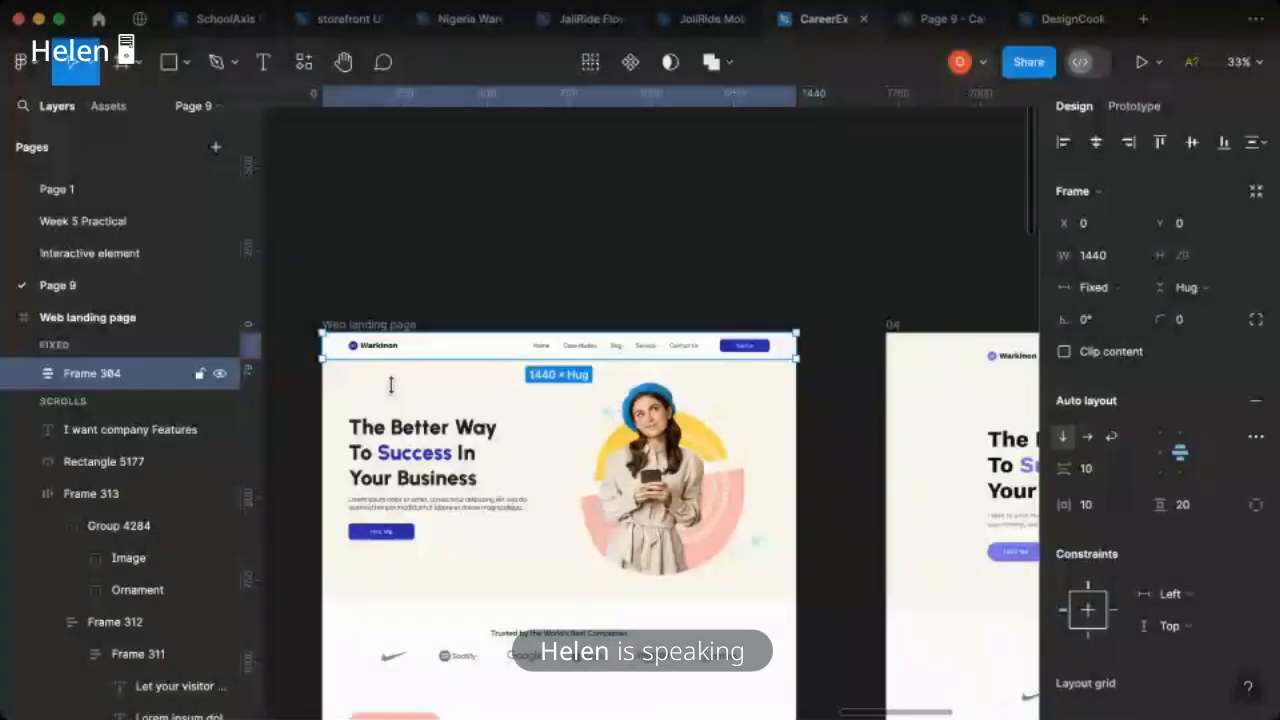
click(198, 374)
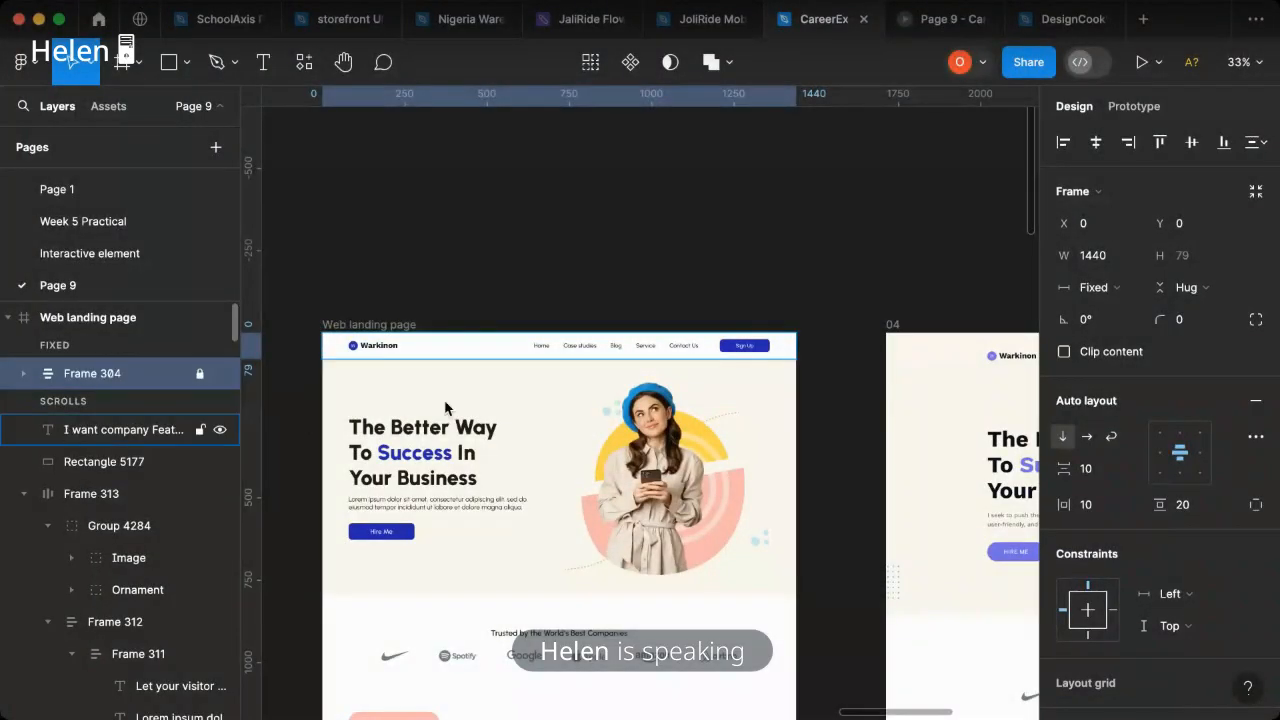
- Show the 12-column layout grid of the Web landing page frame
click(150, 430)
scroll(602, 429, down, 5)
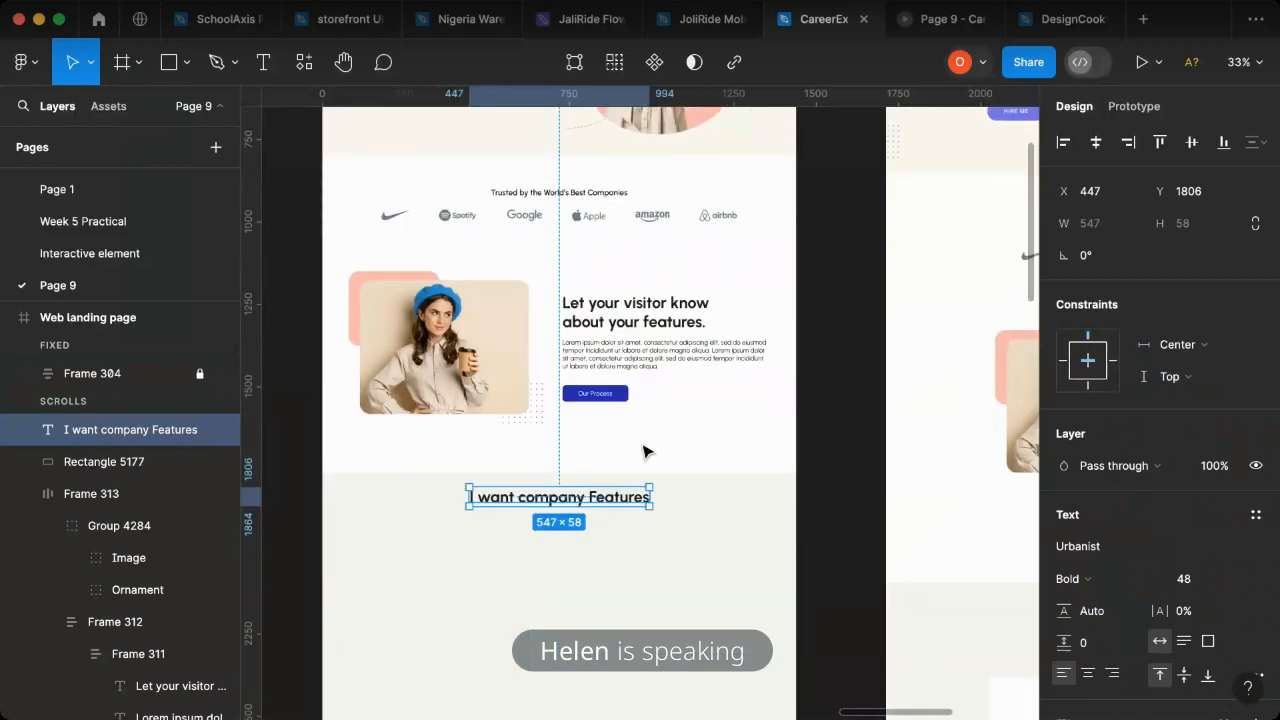
scroll(857, 531, down, 4)
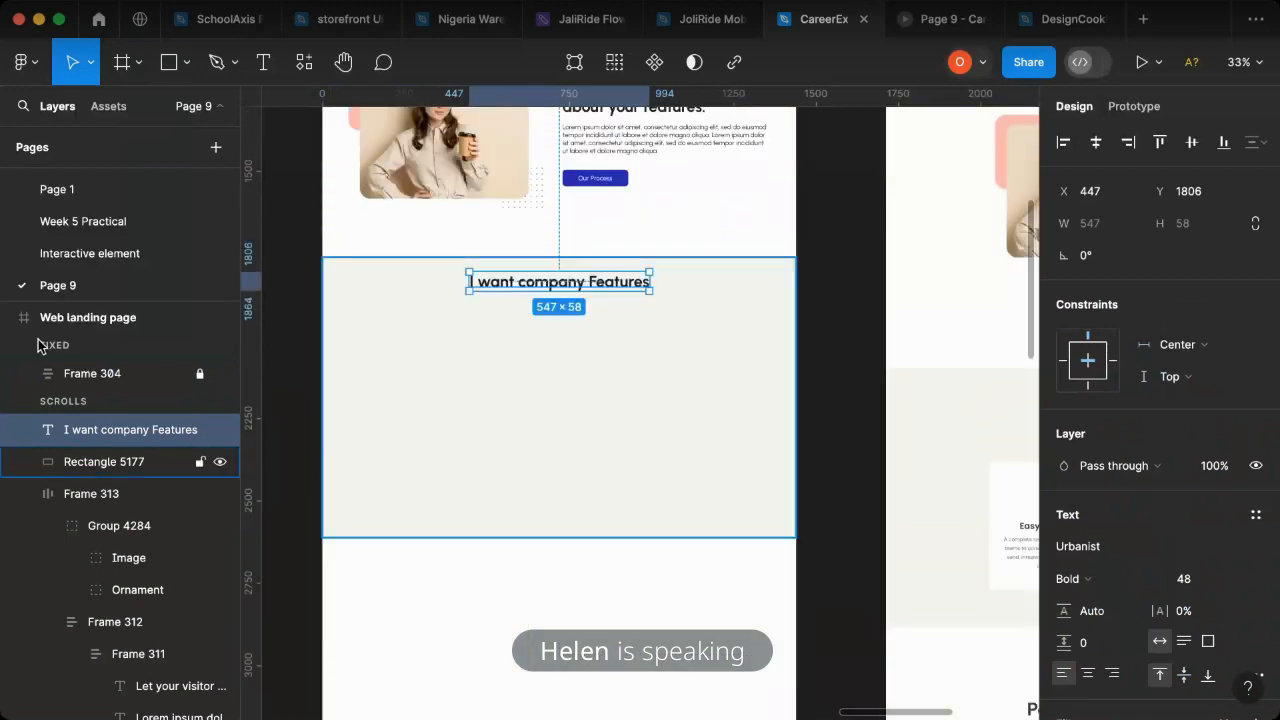
key(shift+Return)
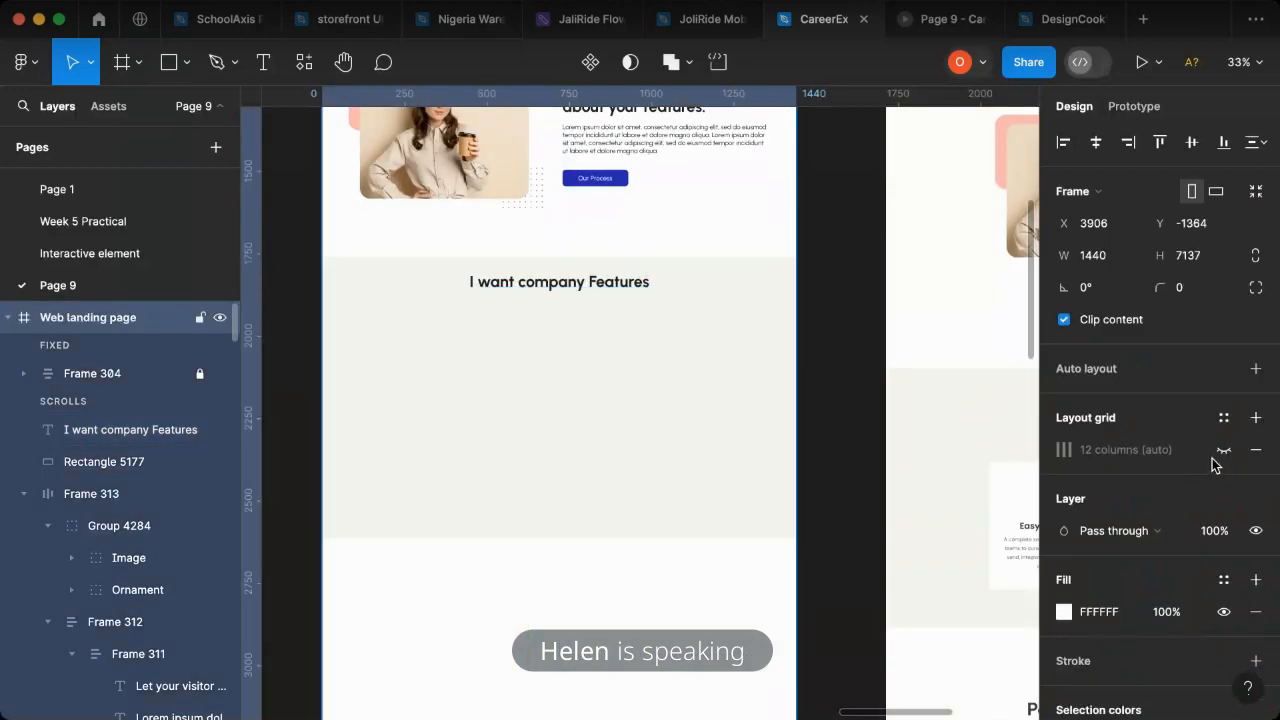
click(1222, 450)
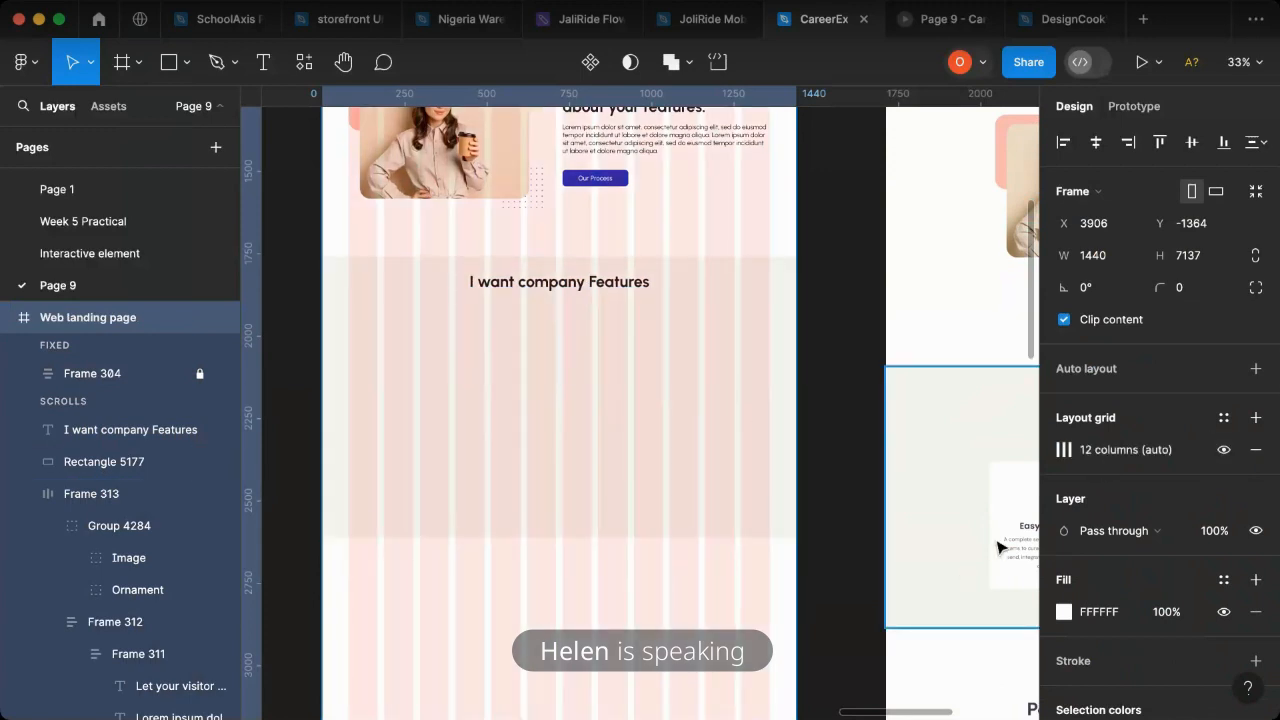
- Draw a 433 × 419 rectangle at X 80, Y 1987 below the company heading and duplicate it at X 930 and X 548 in the same row
scroll(900, 570, right, 3)
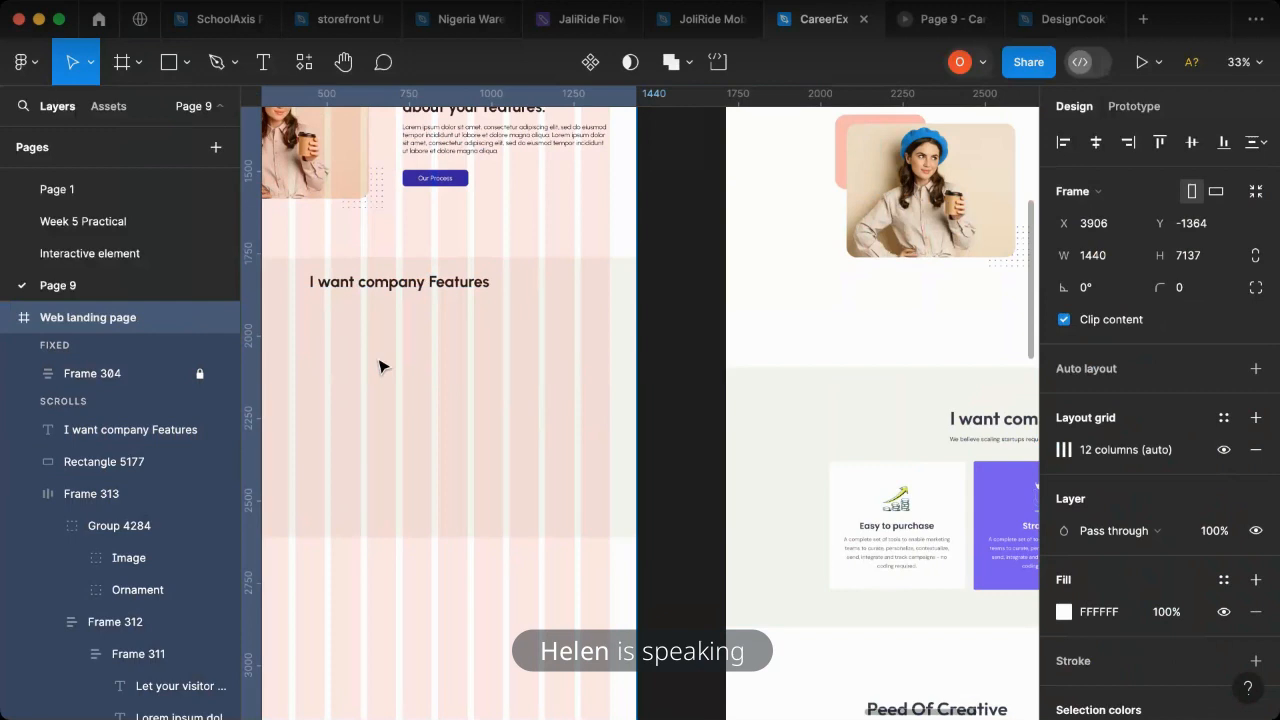
key(r)
scroll(380, 365, left, 5)
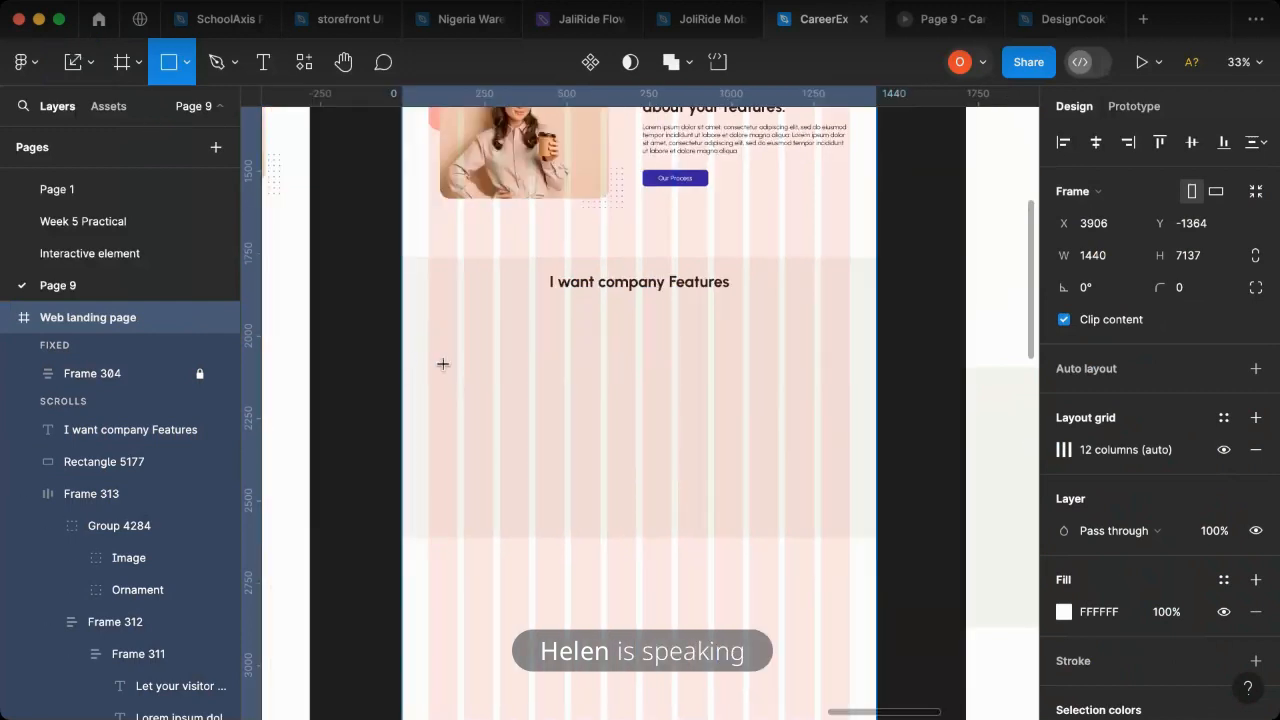
mouse_move(428, 331)
mouse_down()
mouse_move(509, 437)
mouse_move(571, 453)
mouse_move(571, 470)
mouse_up()
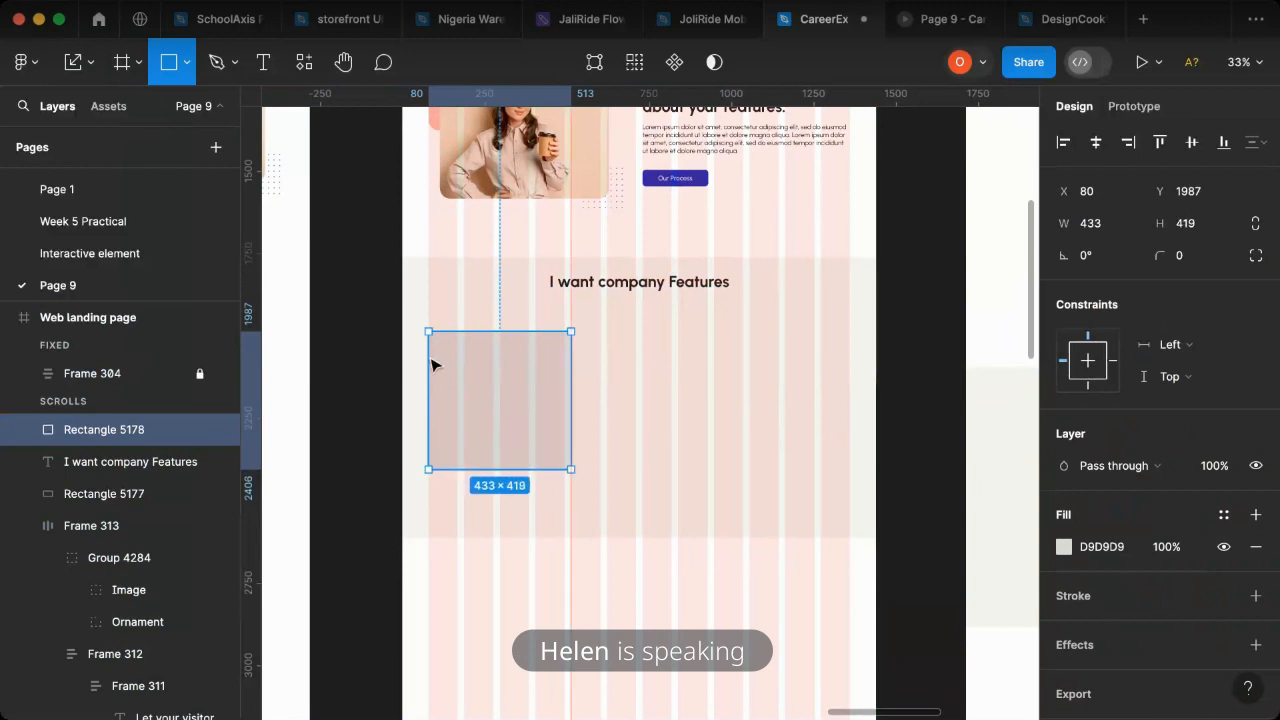
drag(786, 398, 751, 406)
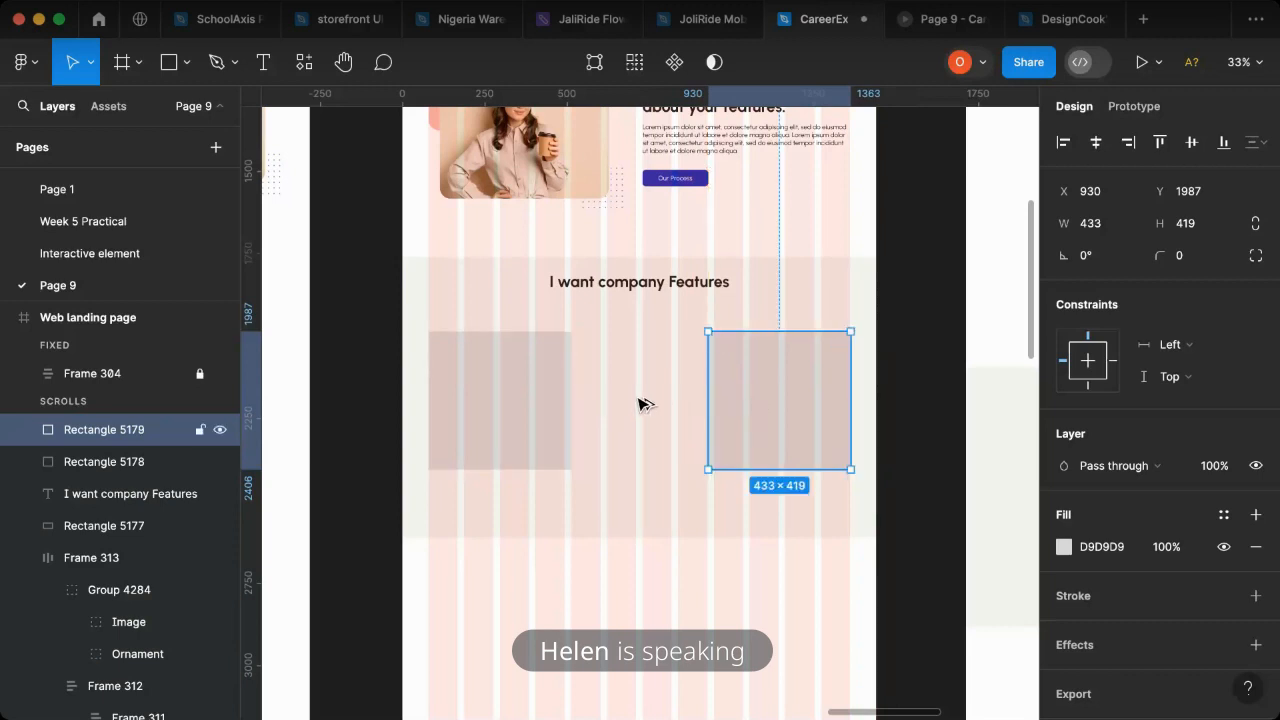
drag(636, 398, 627, 400)
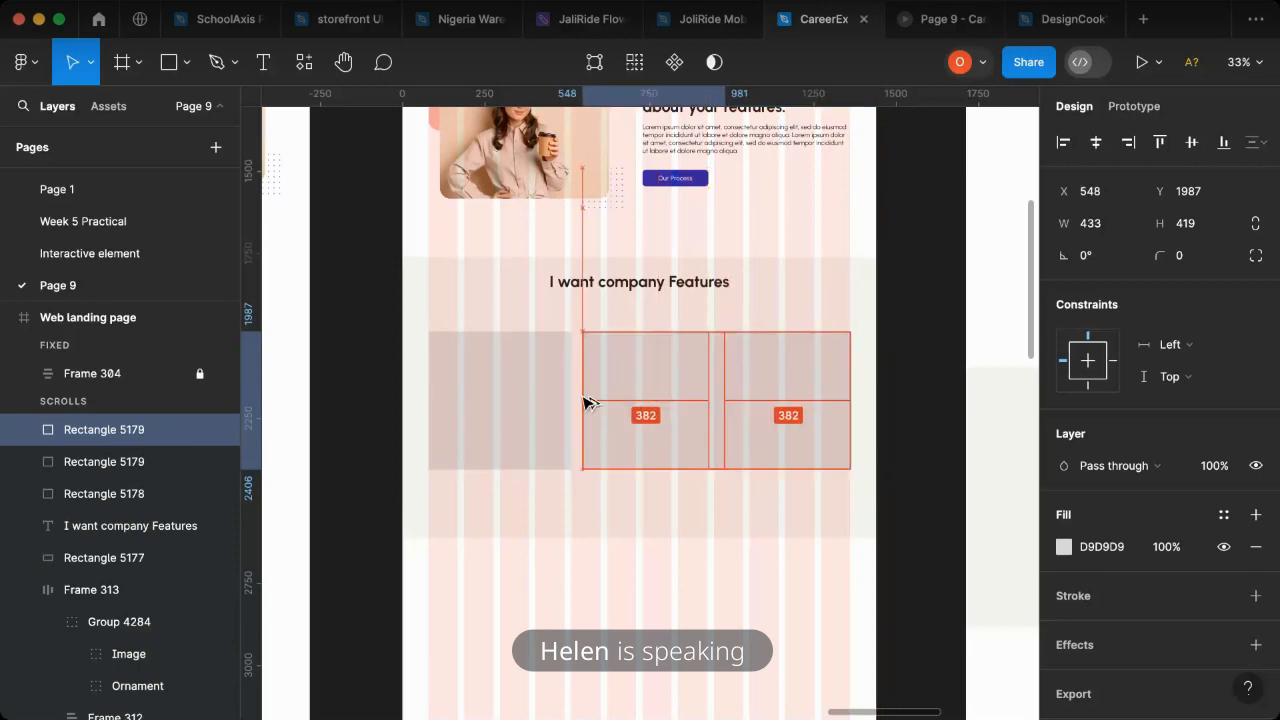
- Select the three card rectangles and distribute their horizontal spacing evenly
shift+click(479, 420)
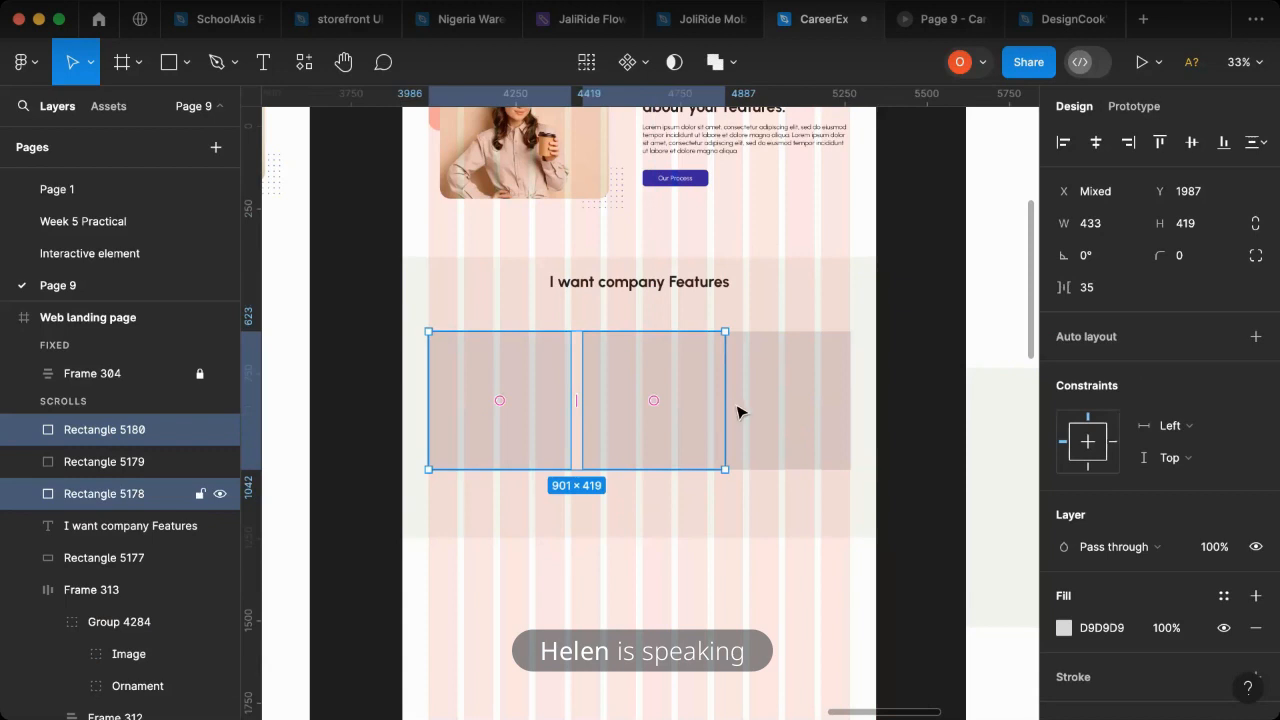
shift+click(737, 411)
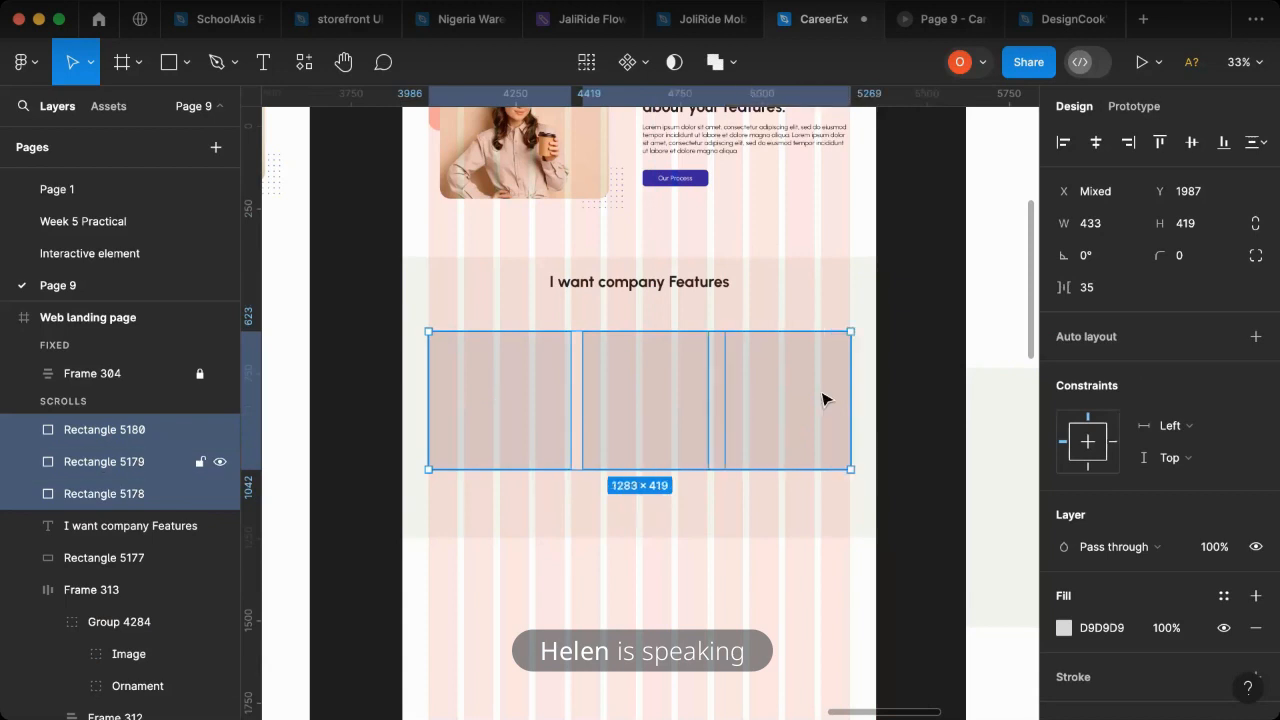
click(1262, 145)
click(1070, 187)
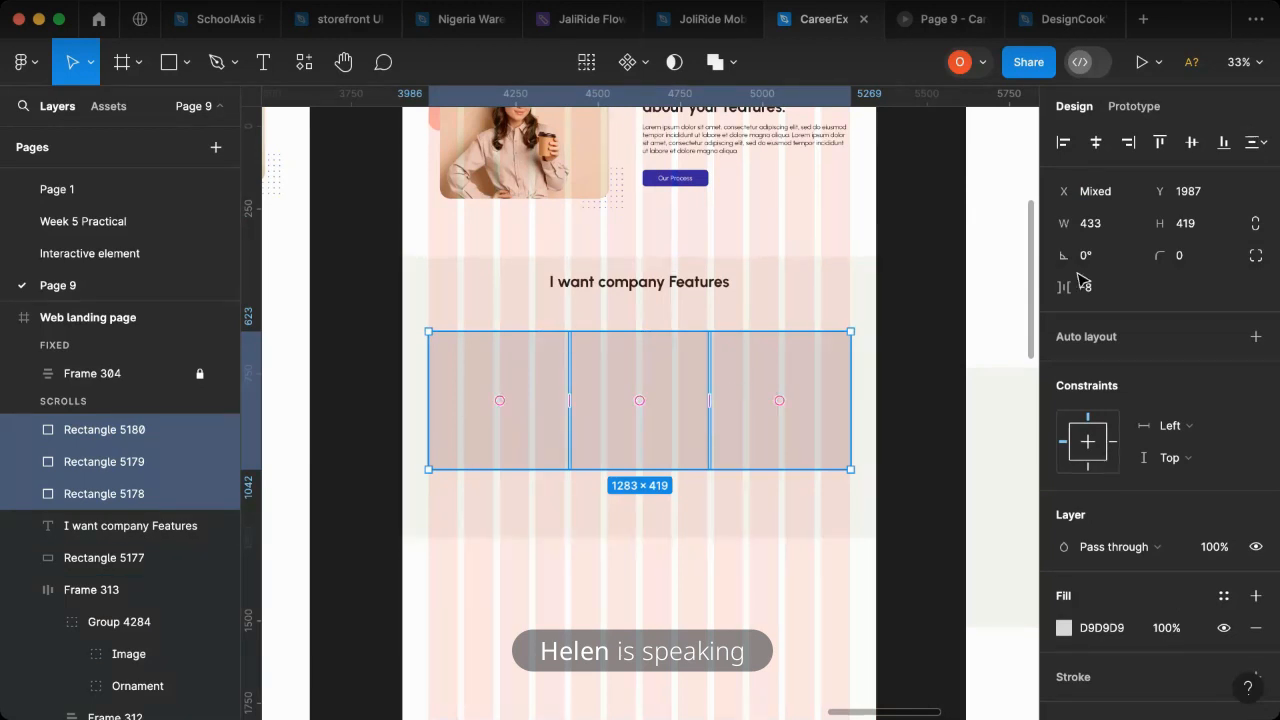
- Set the horizontal gap between the three card rectangles to 10
click(1095, 289)
text(10)
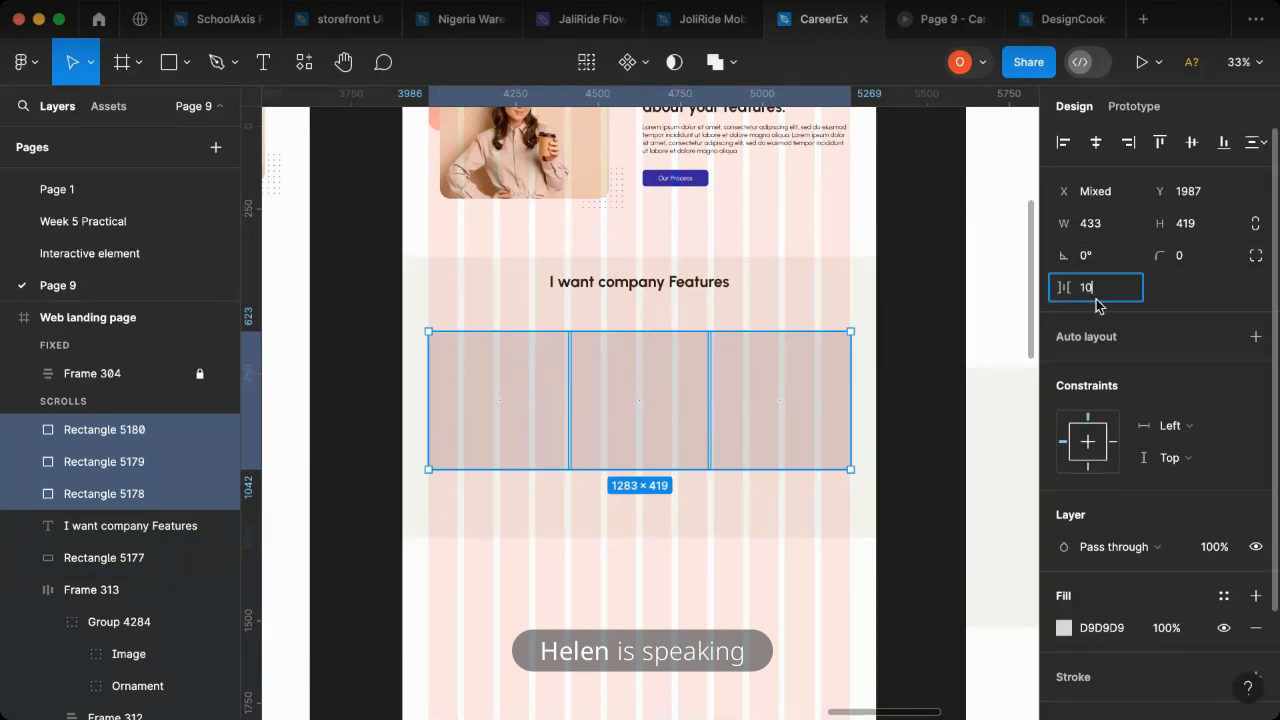
key(Return)
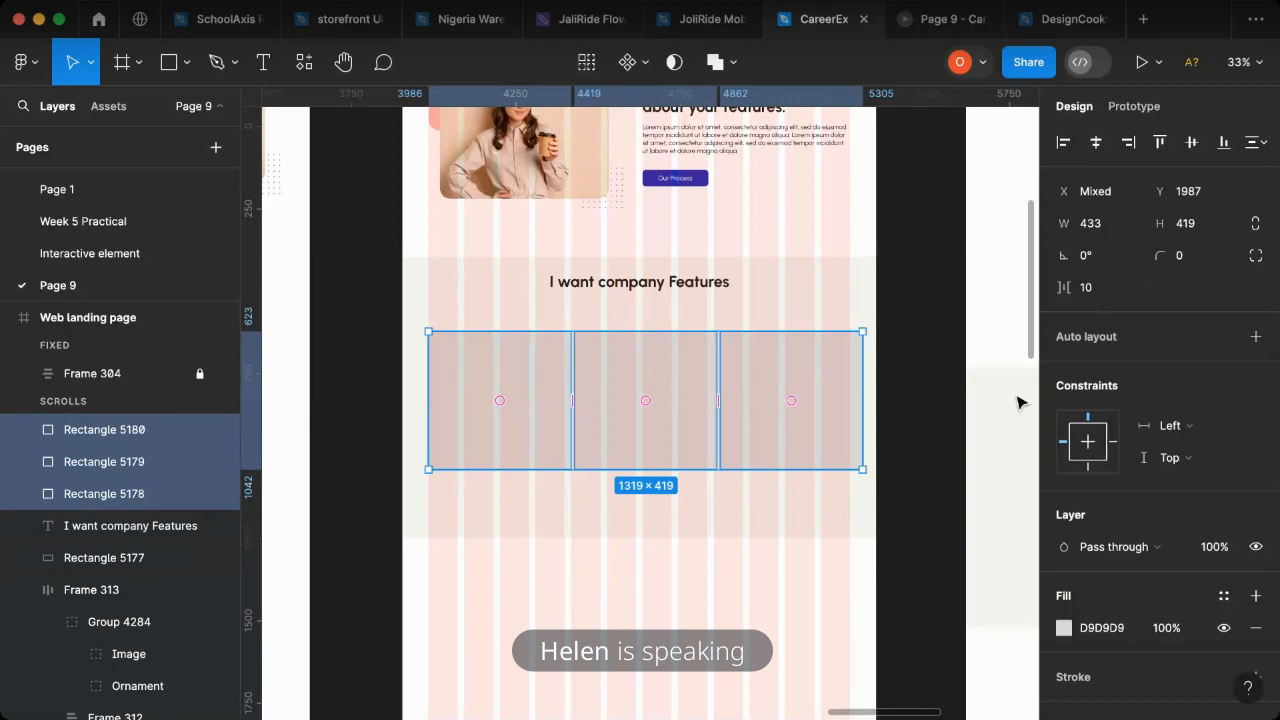
- Set the horizontal gap between the three card rectangles to 20
scroll(751, 549, right, 4)
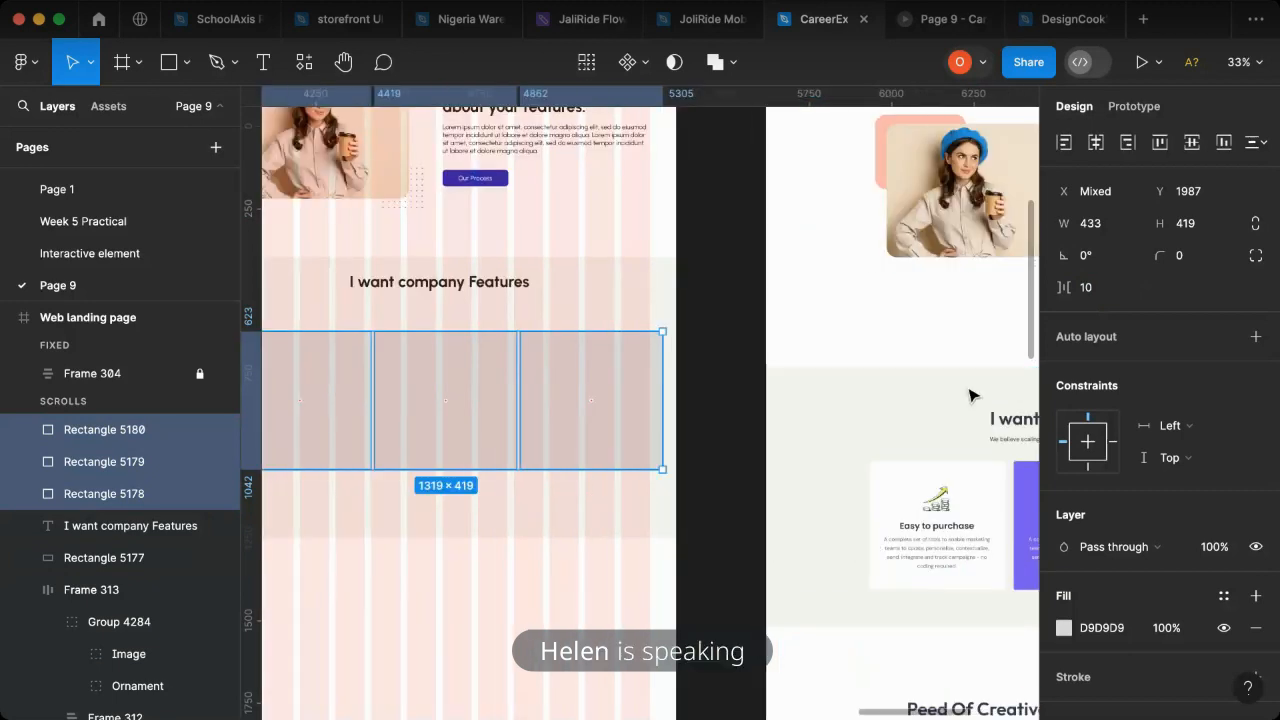
click(1095, 292)
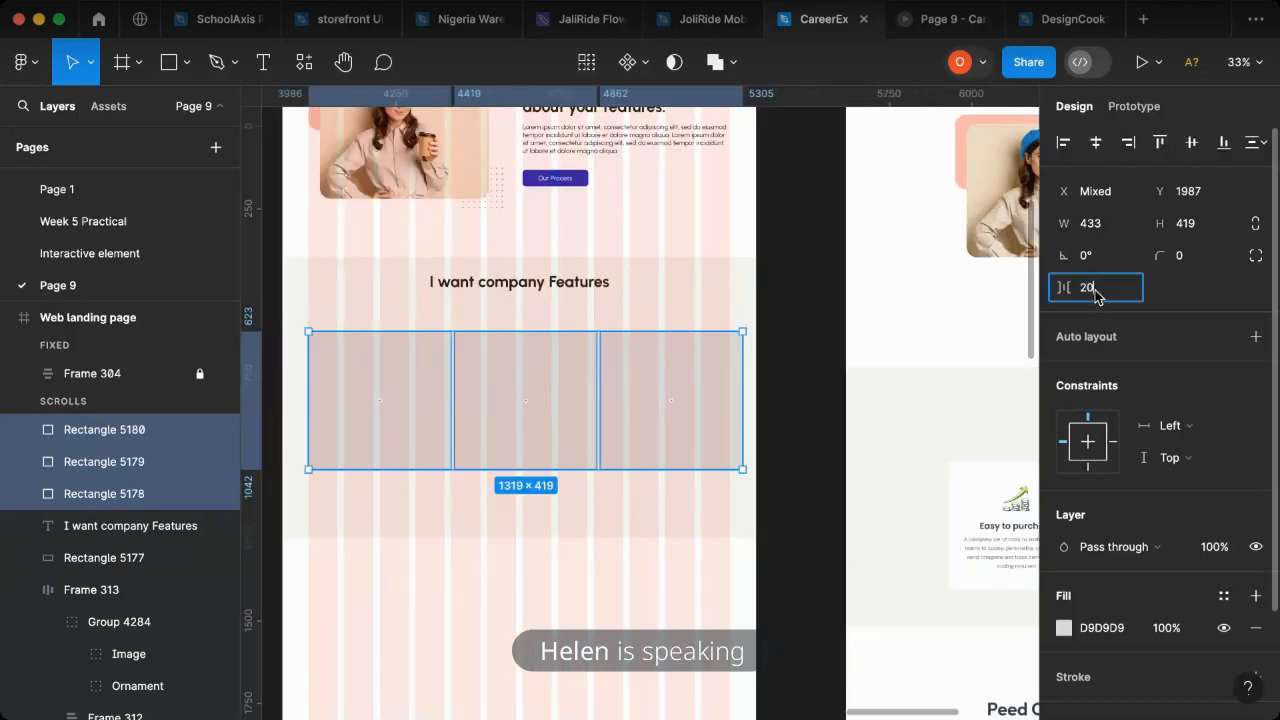
key(Return)
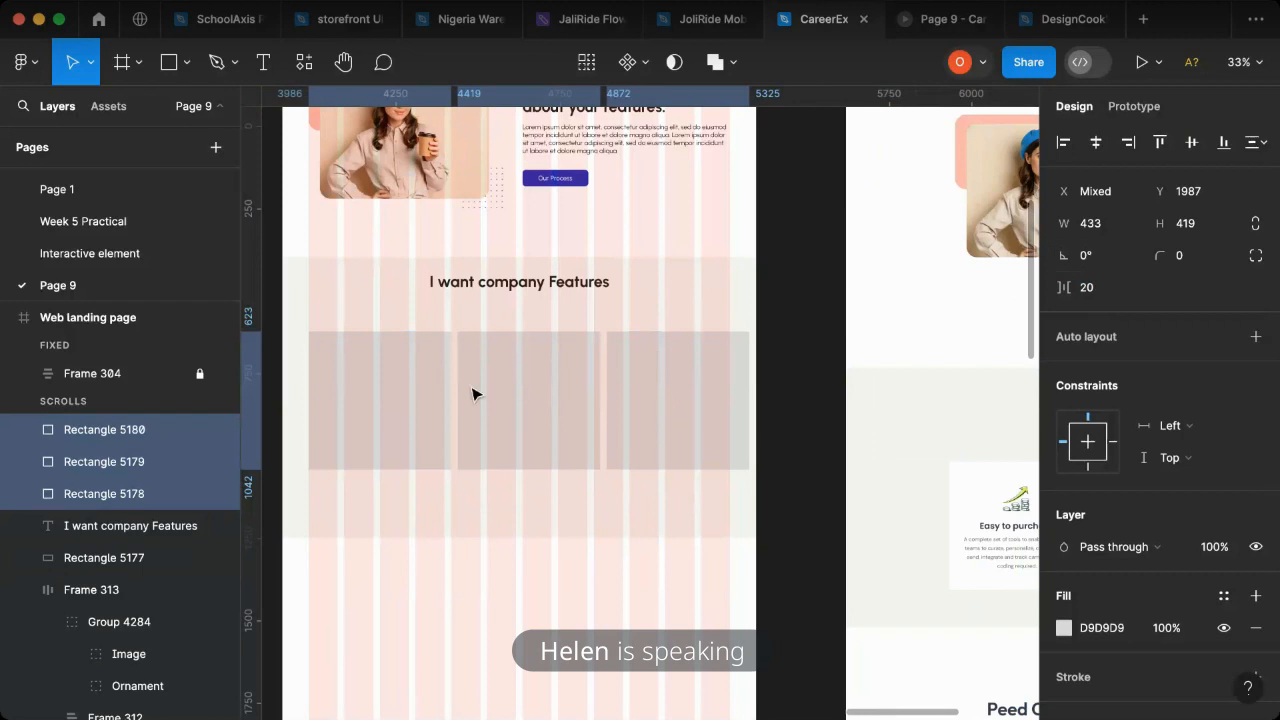
- Move the rightmost card rectangle left to X 927, aligning its right edge with the last grid column
click(698, 438)
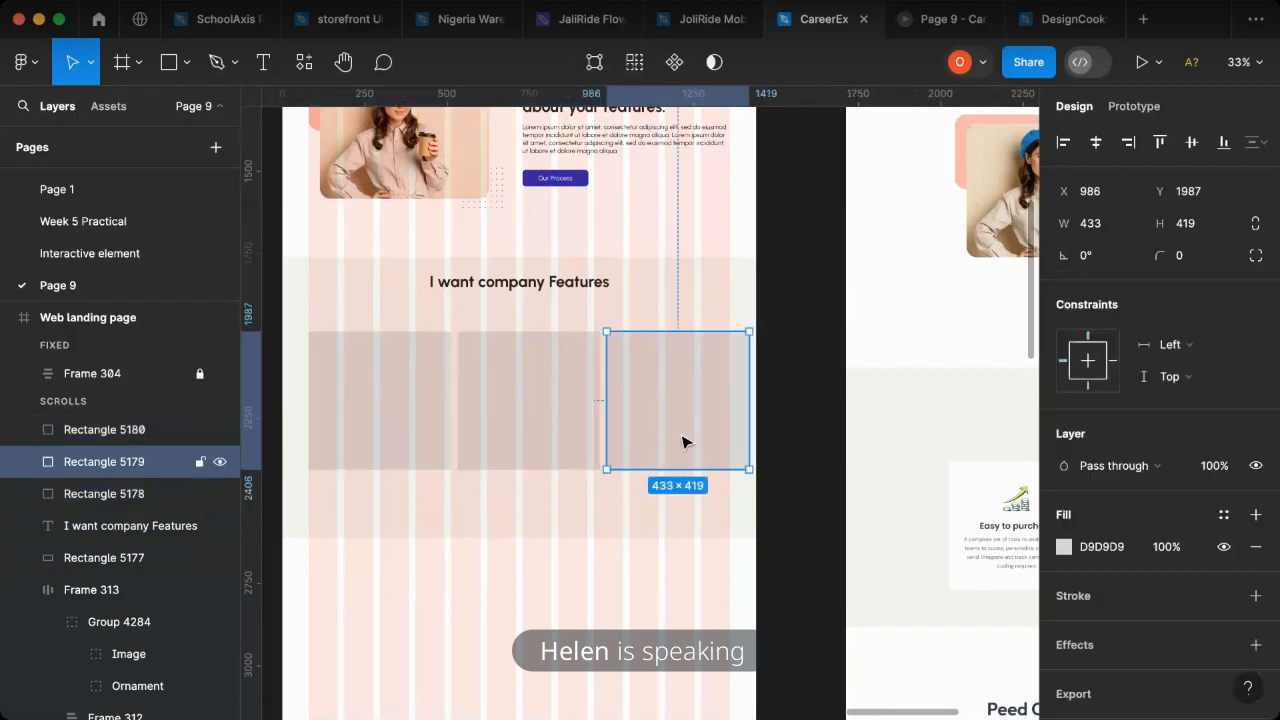
drag(683, 441, 677, 440)
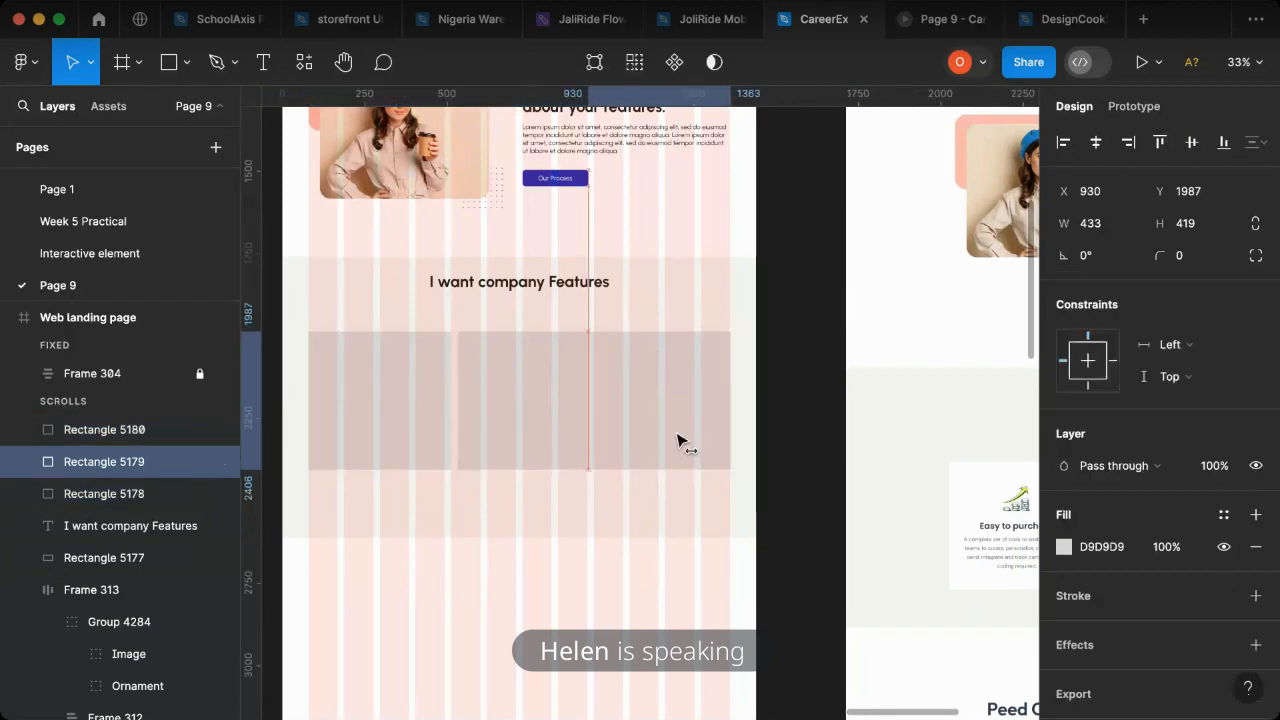
- Select all three card rectangles and reduce their width by 20, to 413
shift+click(564, 440)
shift+click(345, 433)
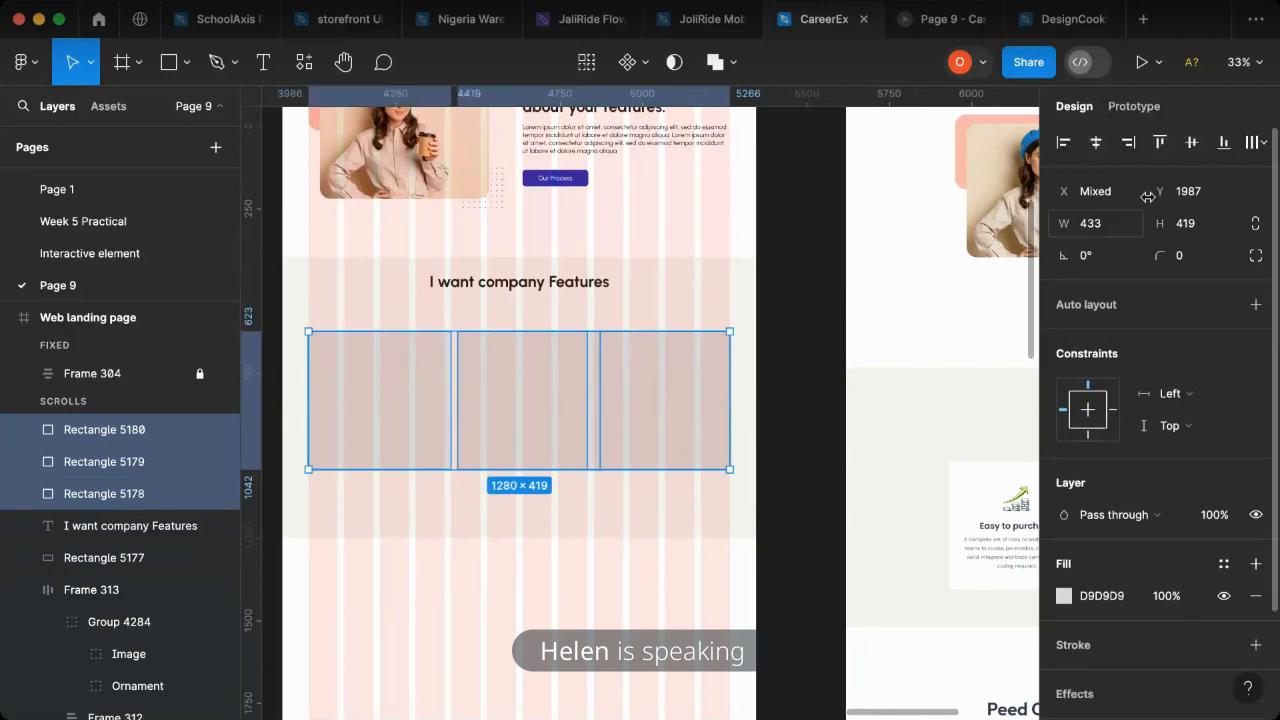
click(1107, 229)
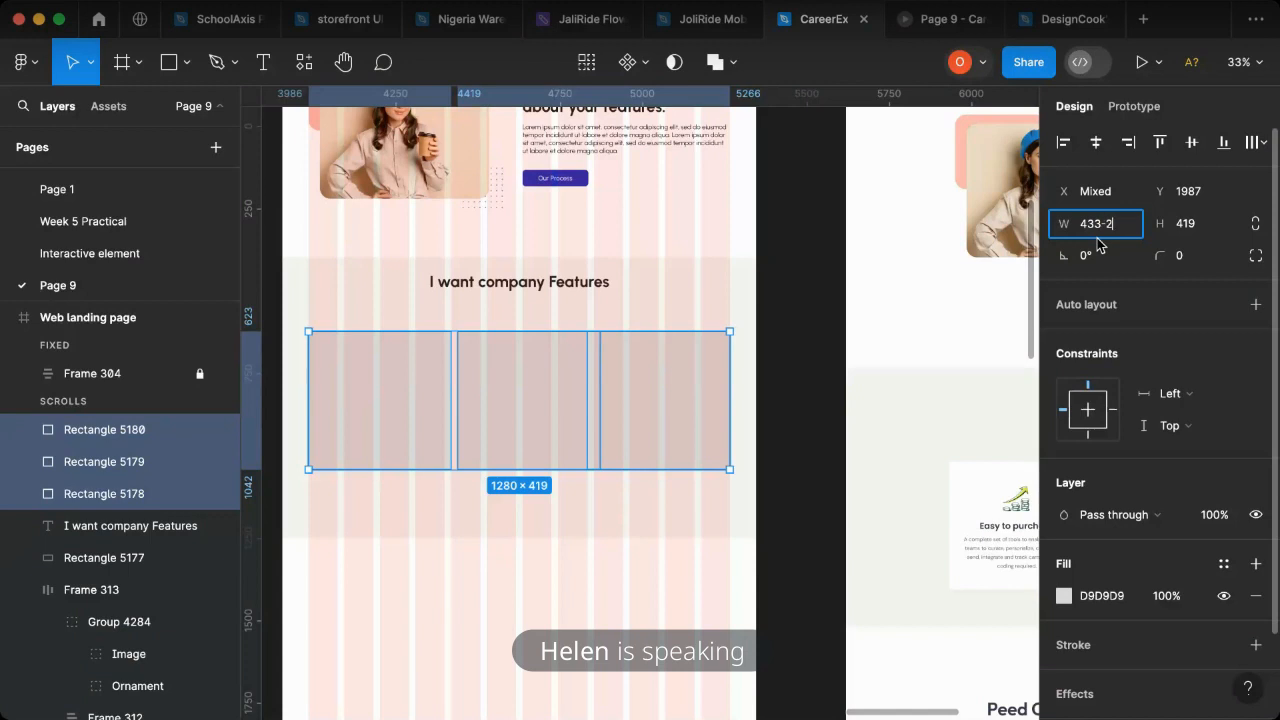
key(Return)
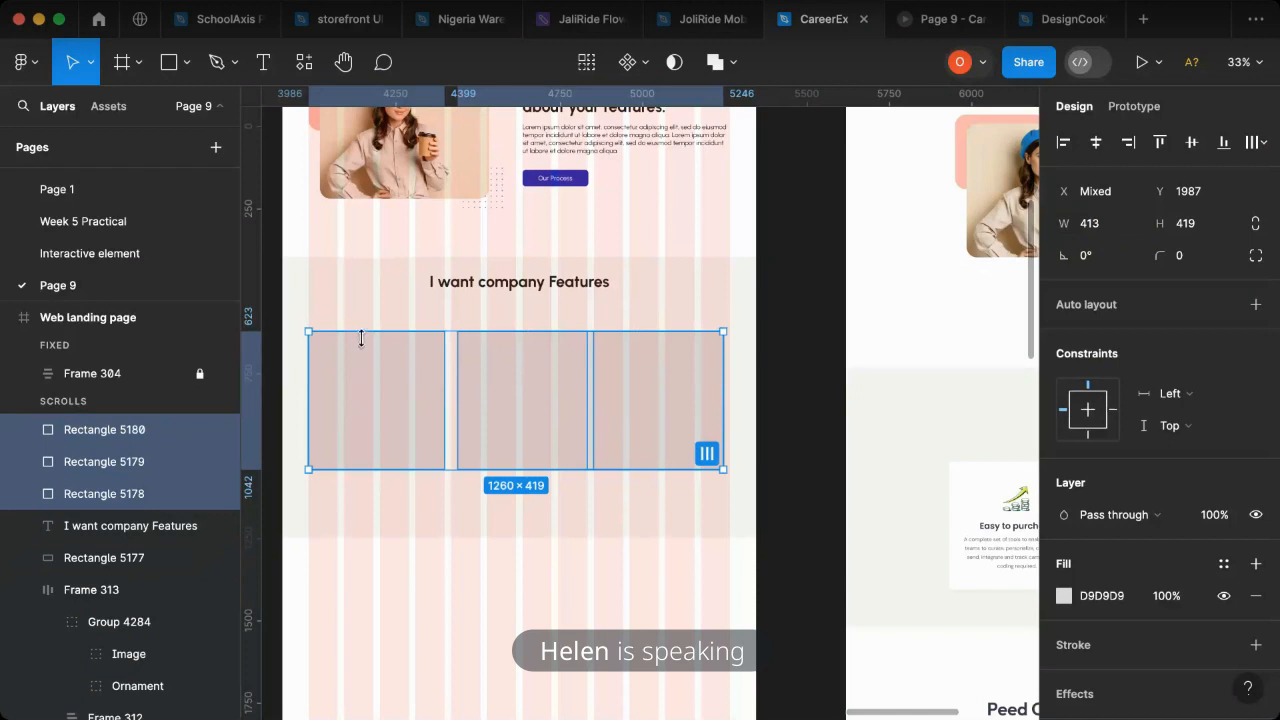
- Undo the width reduction of the three card rectangles
click(648, 388)
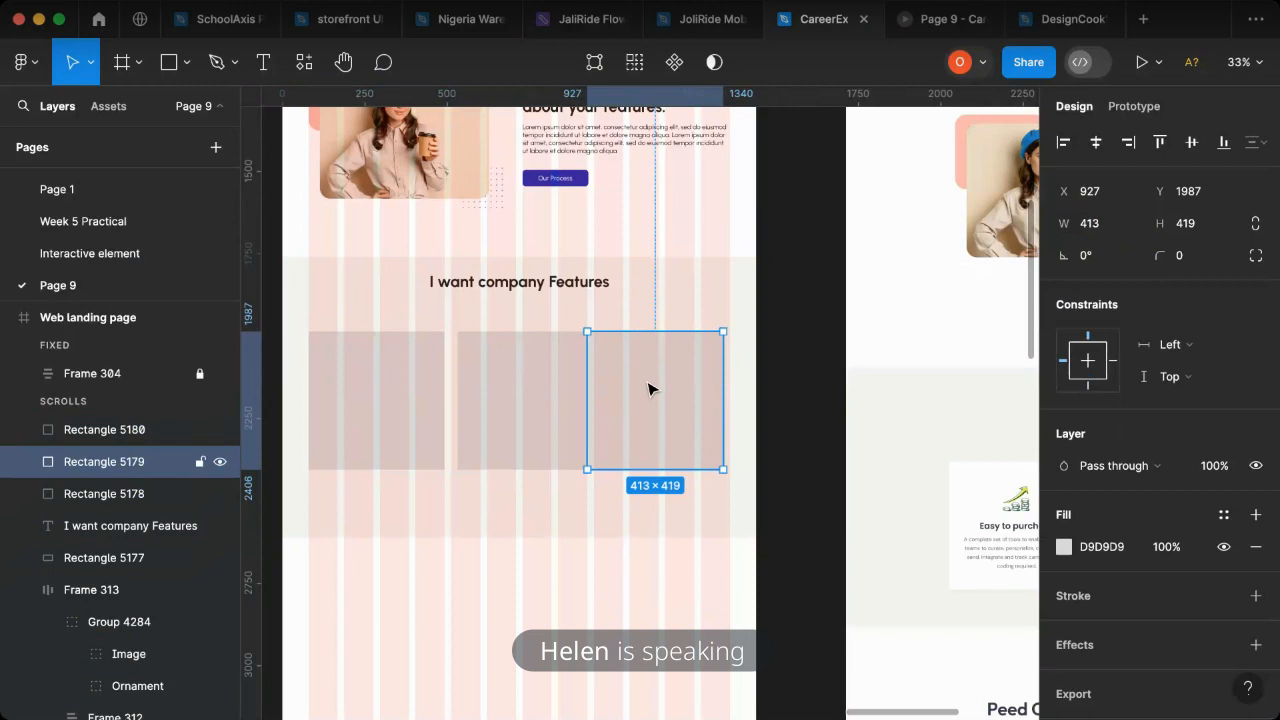
key(super+alt+a)
key(super+z)
key(super+z)
key(super+z)
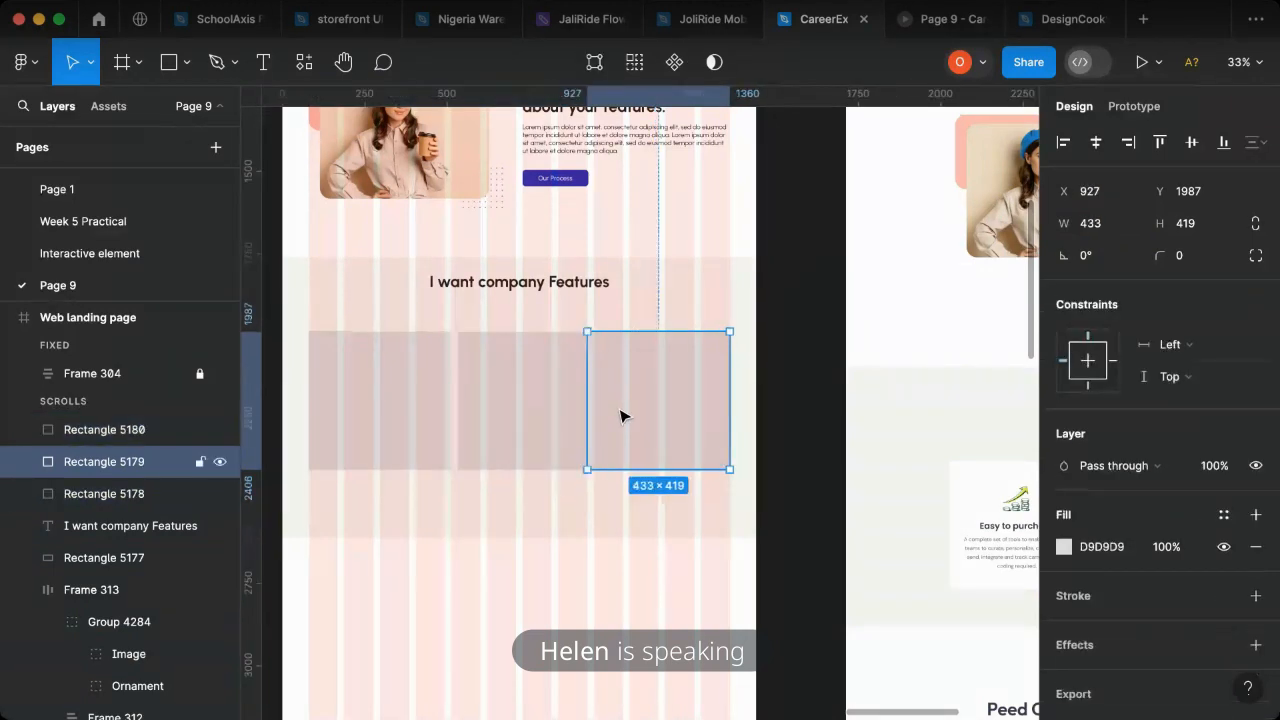
- Undo the rightmost card's move, both gap changes and the horizontal distribution, returning the card rectangles to their uneven spacing
key(super+alt+a)
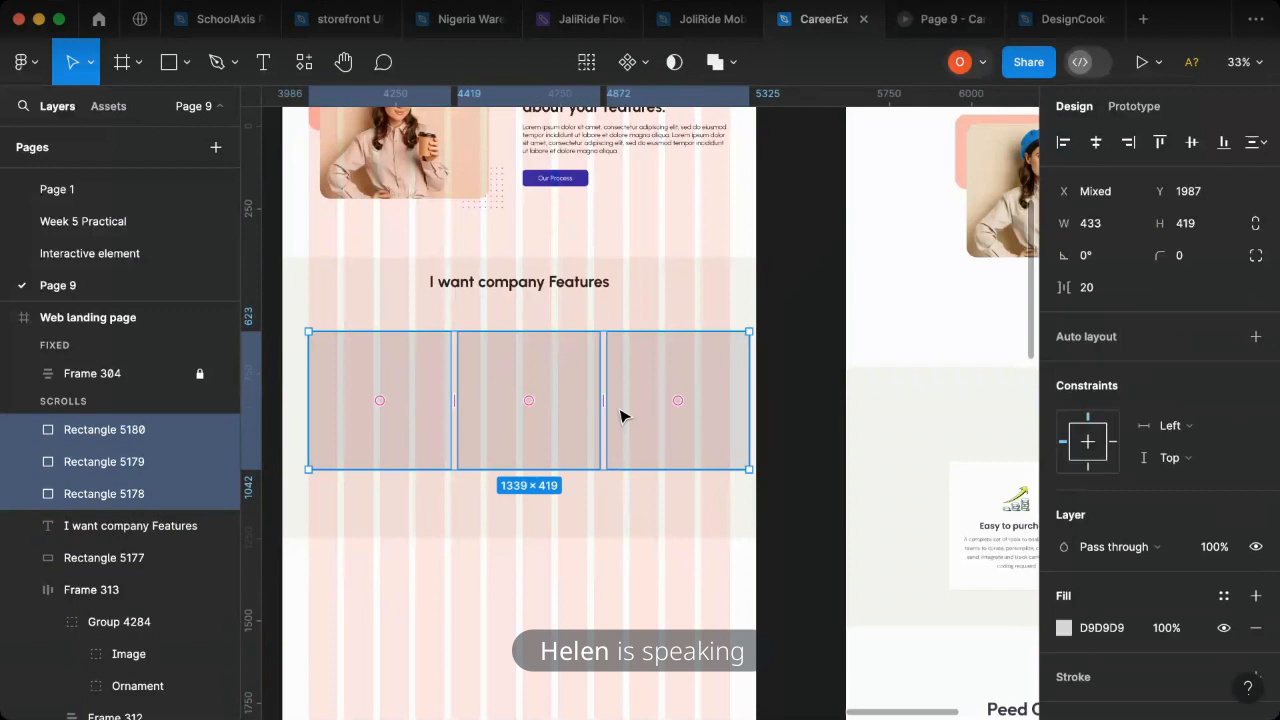
key(super+z)
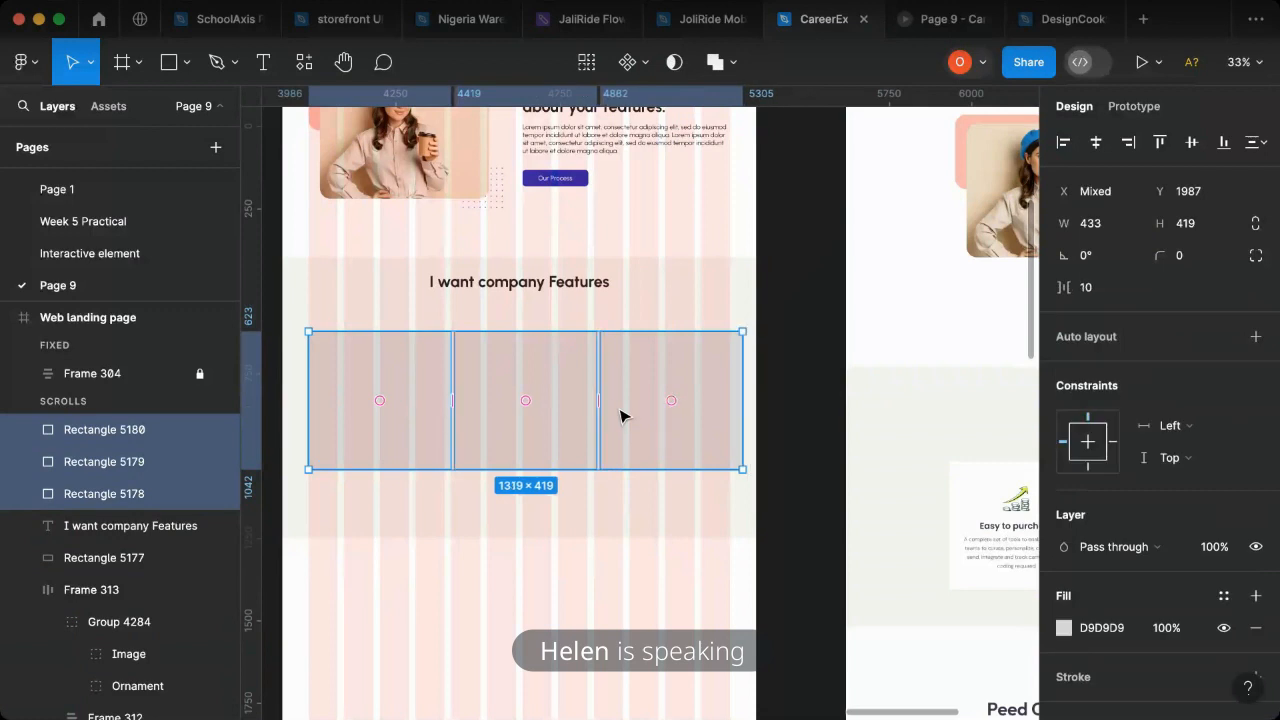
key(super+z)
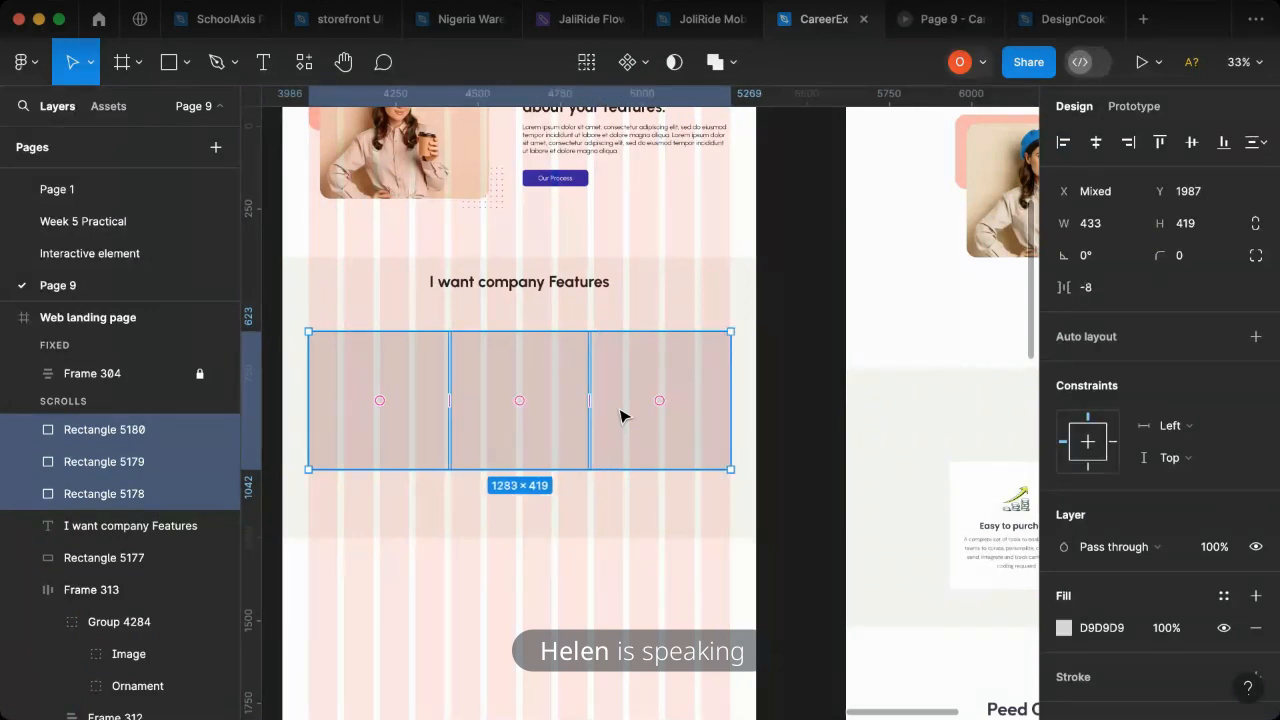
key(super+z)
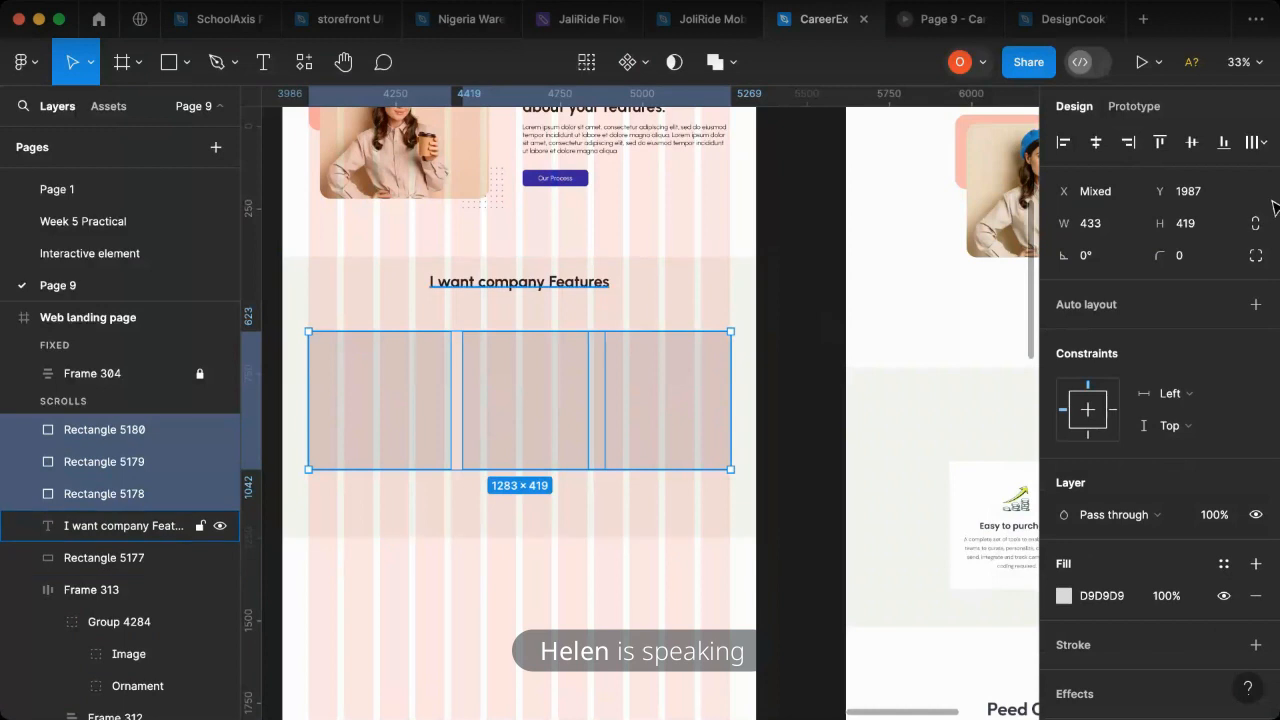
- Tidy up the three selected card rectangles into an evenly spaced row
click(1257, 143)
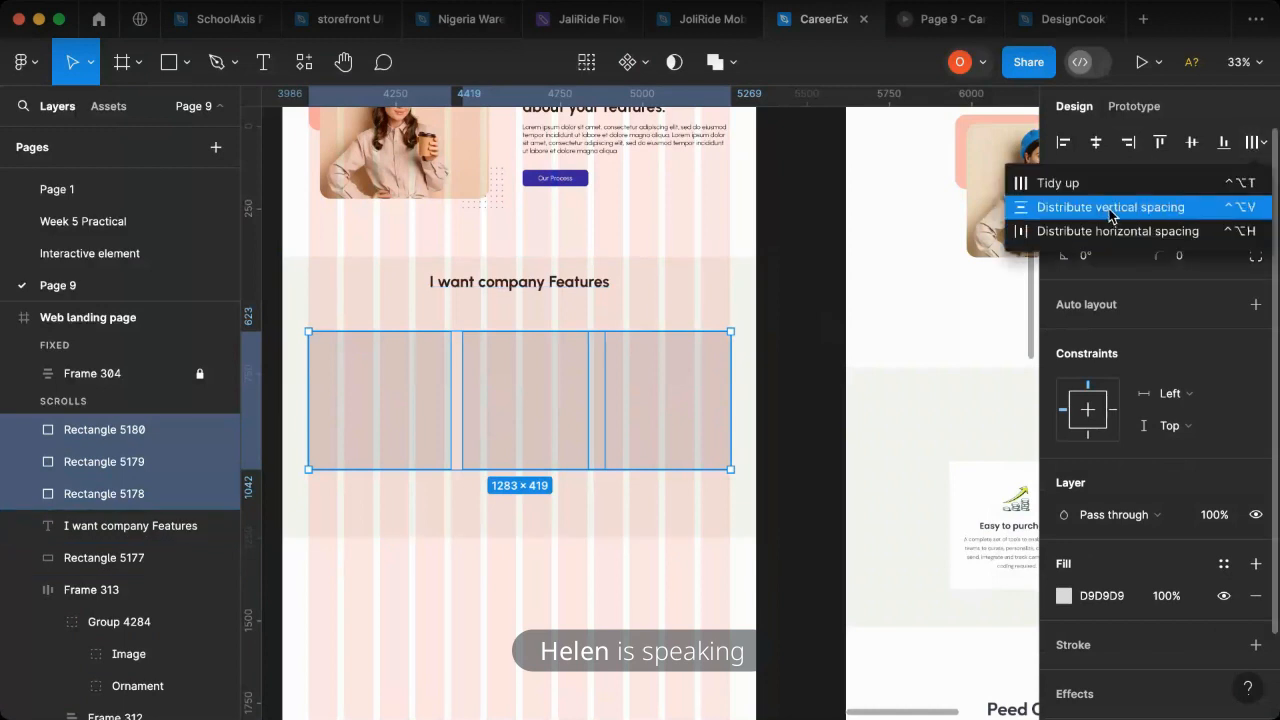
click(1086, 185)
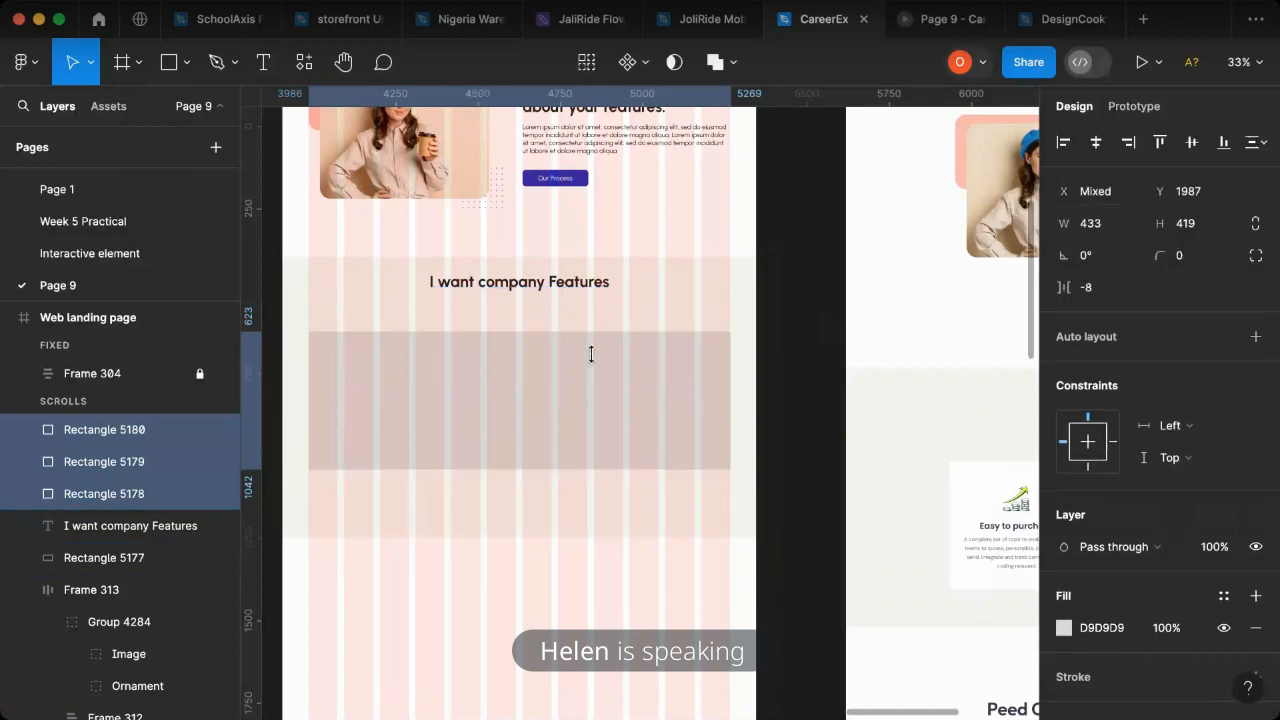
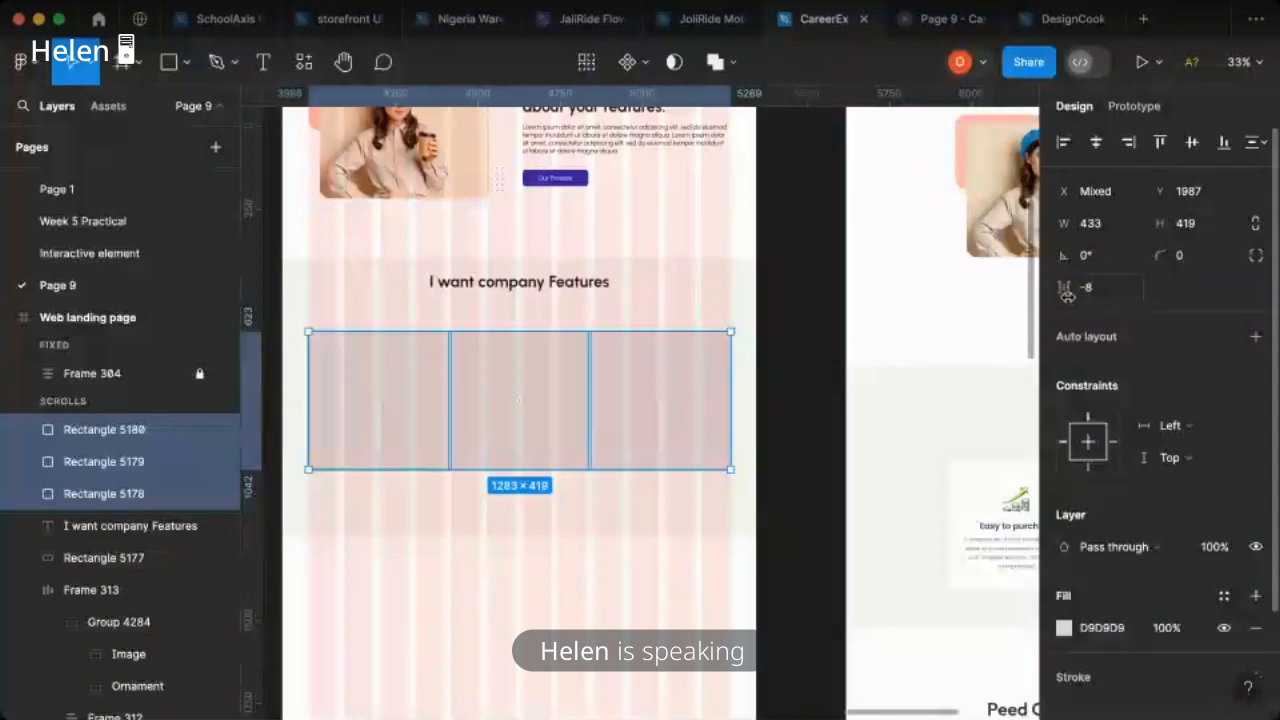
- Set the horizontal spacing between the three card rectangles to 20 and deselect them
click(1105, 290)
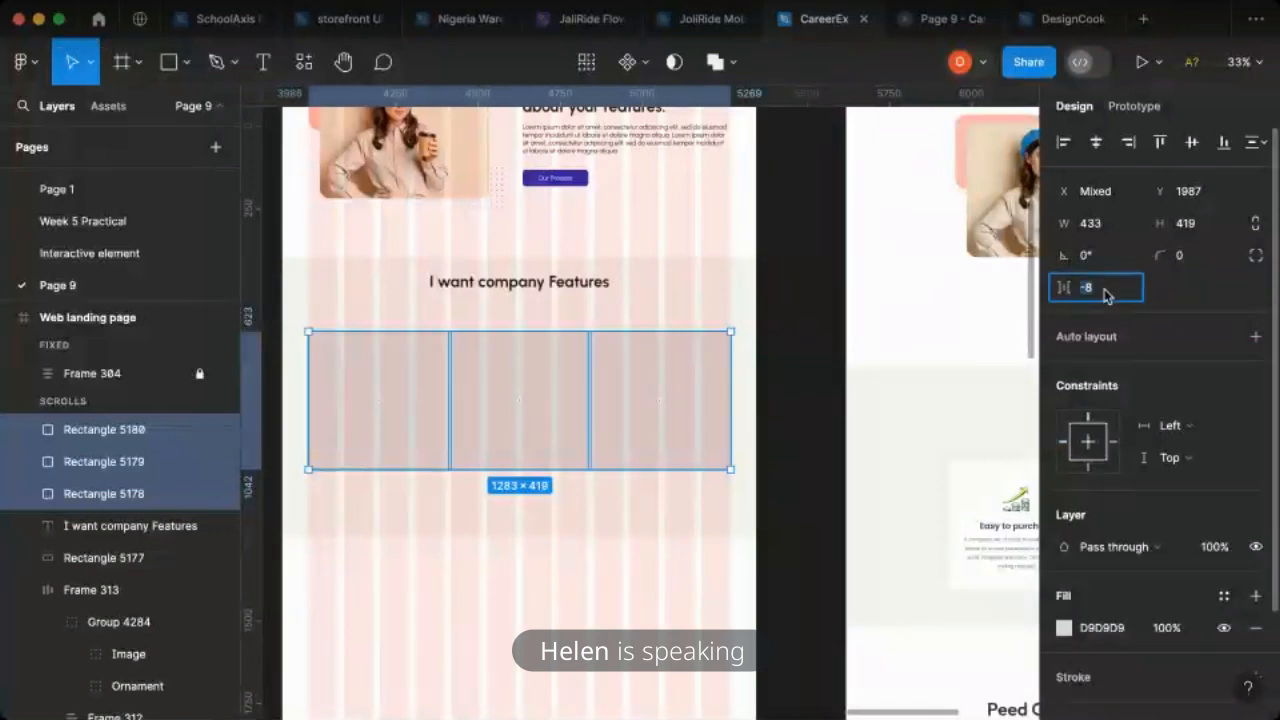
text(20)
key(Return)
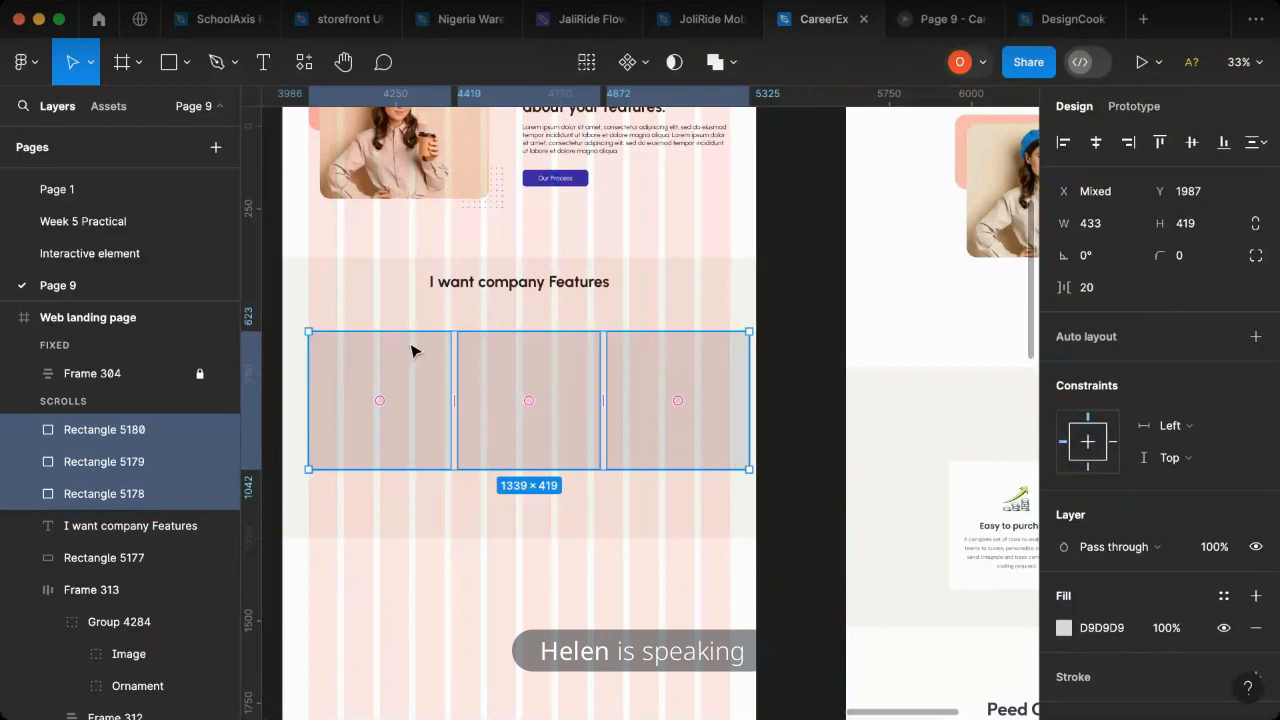
key(Escape)
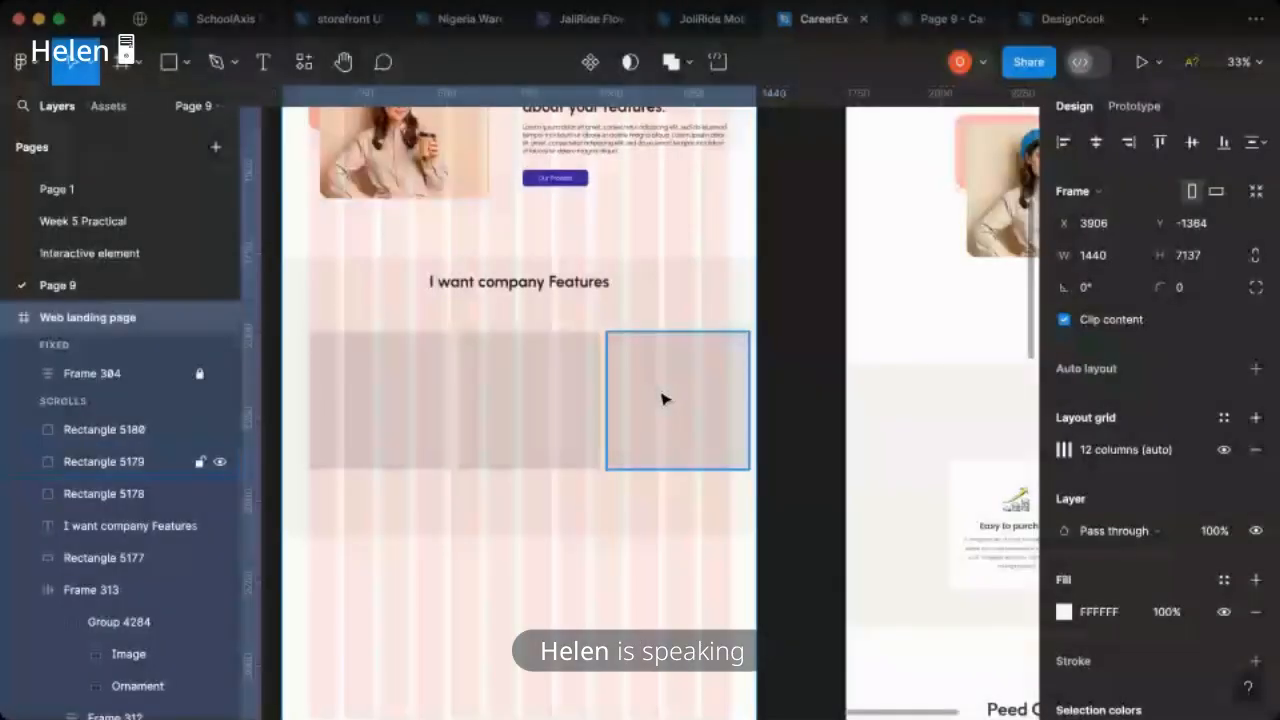
- Select the three card rectangles and subtract 20 from their width, making each 413 wide
click(668, 398)
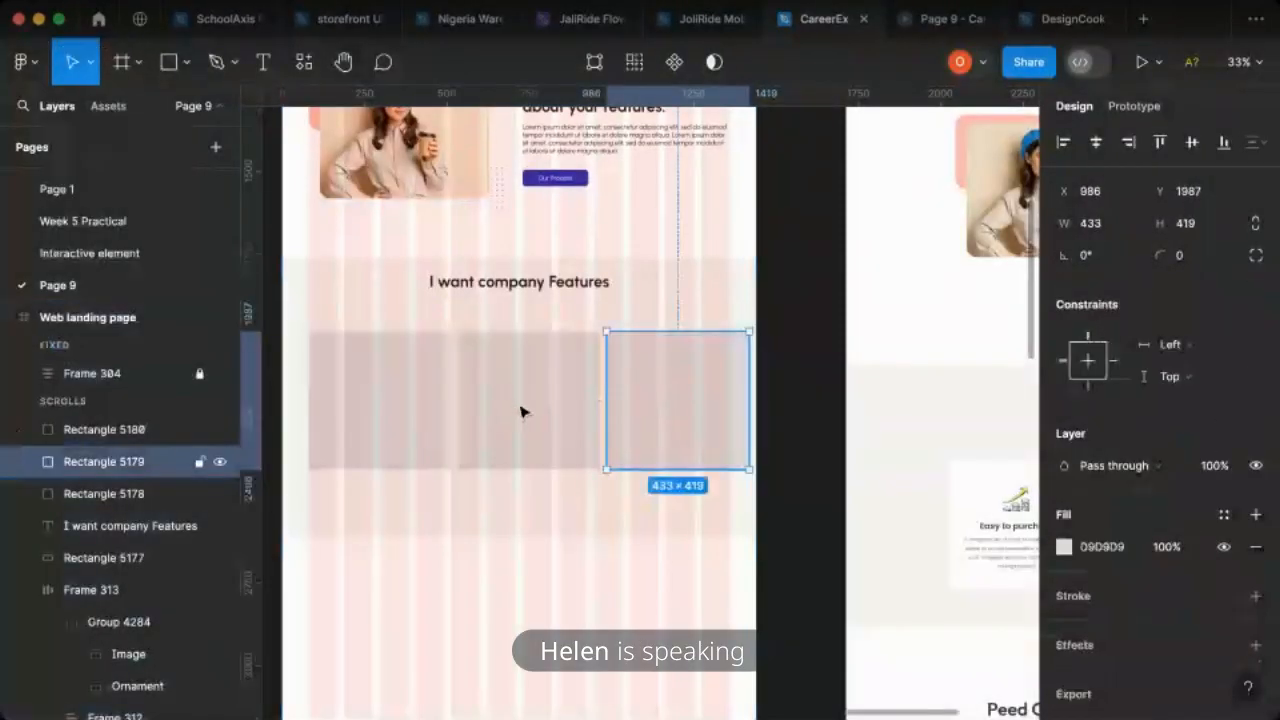
shift+click(520, 412)
shift+click(406, 409)
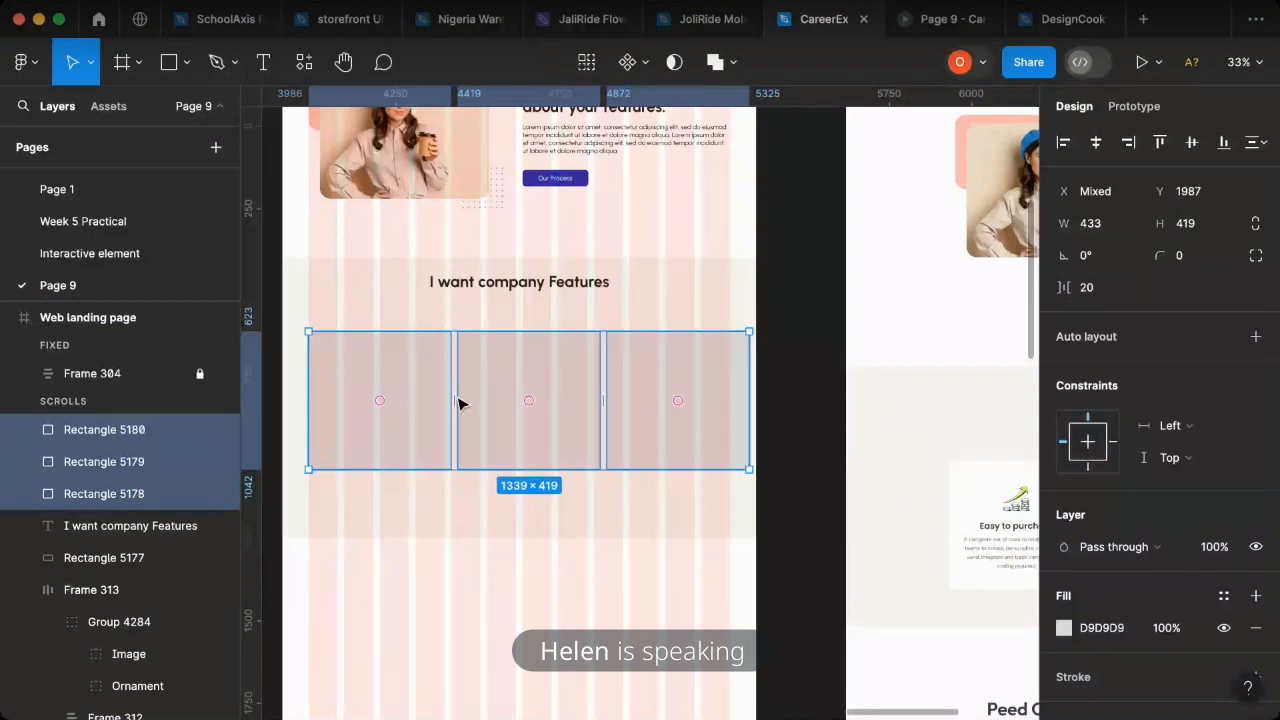
click(1115, 229)
click(1115, 229)
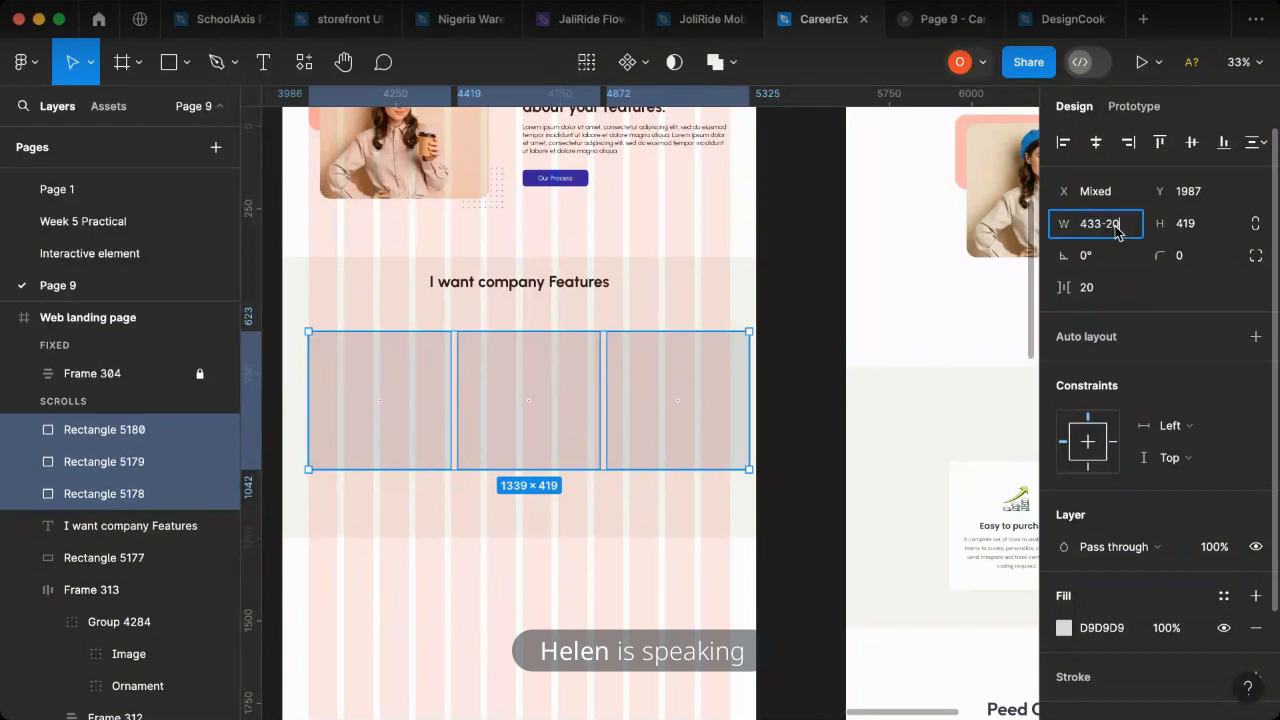
key(Return)
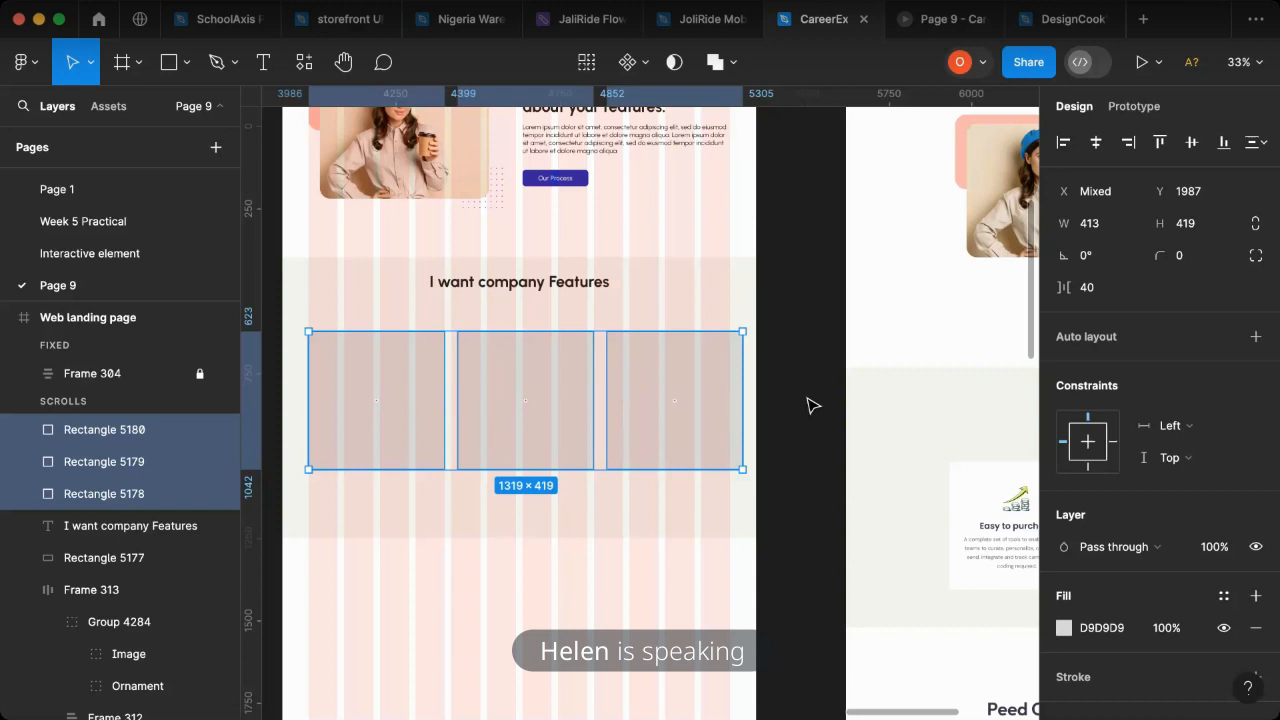
- Move the rightmost card to X 947, in line with the last grid column's outer edge, and space all three cards evenly
click(731, 374)
drag(716, 375, 714, 378)
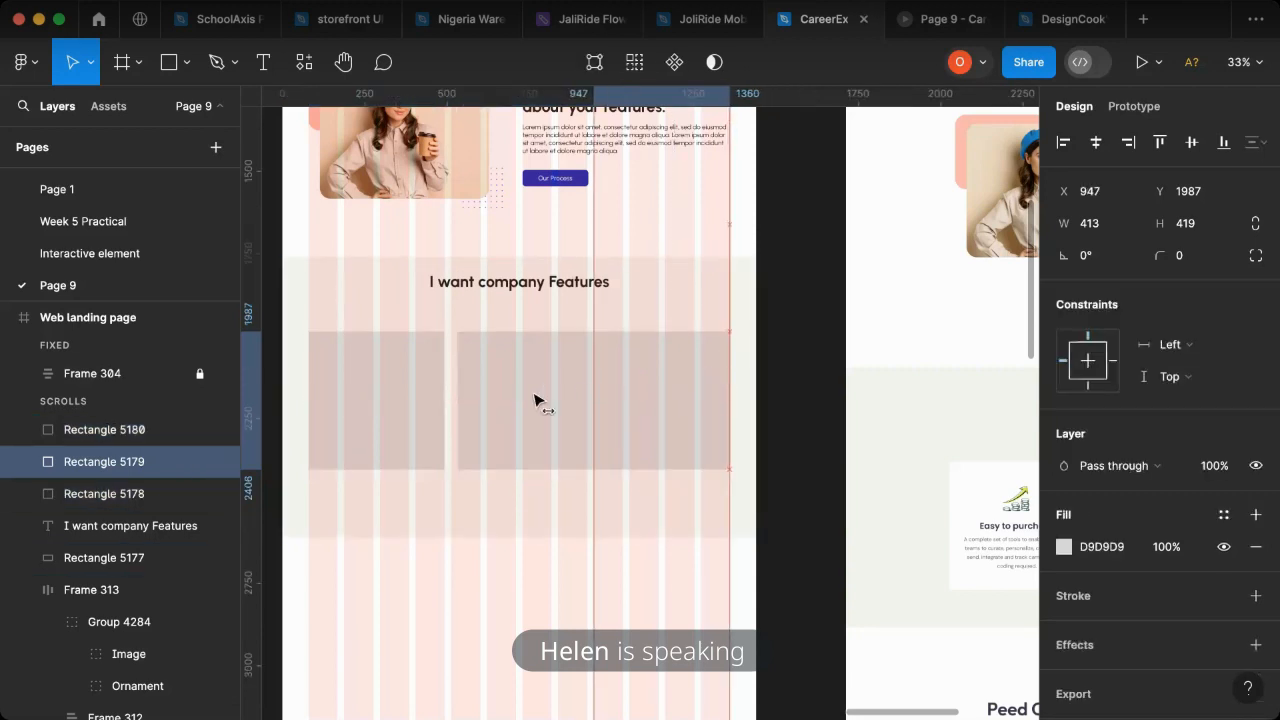
shift+click(543, 397)
shift+click(408, 408)
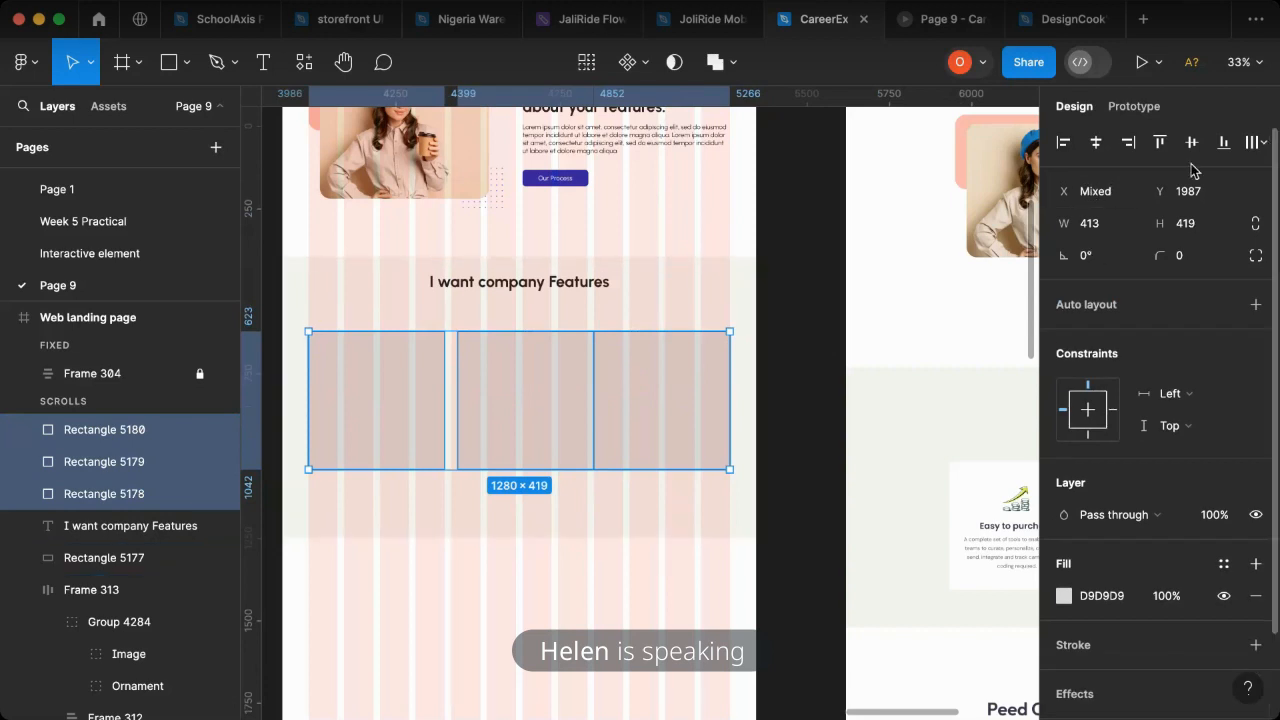
click(1258, 142)
click(1082, 190)
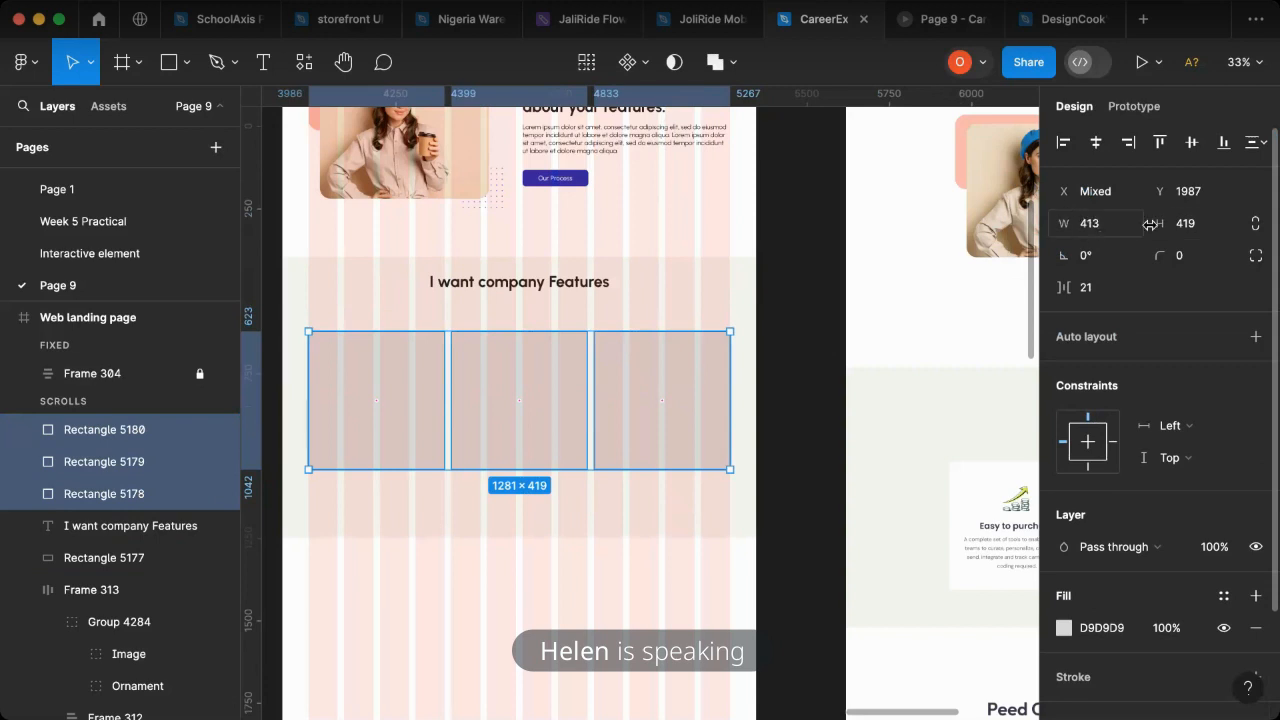
click(1108, 226)
click(1108, 226)
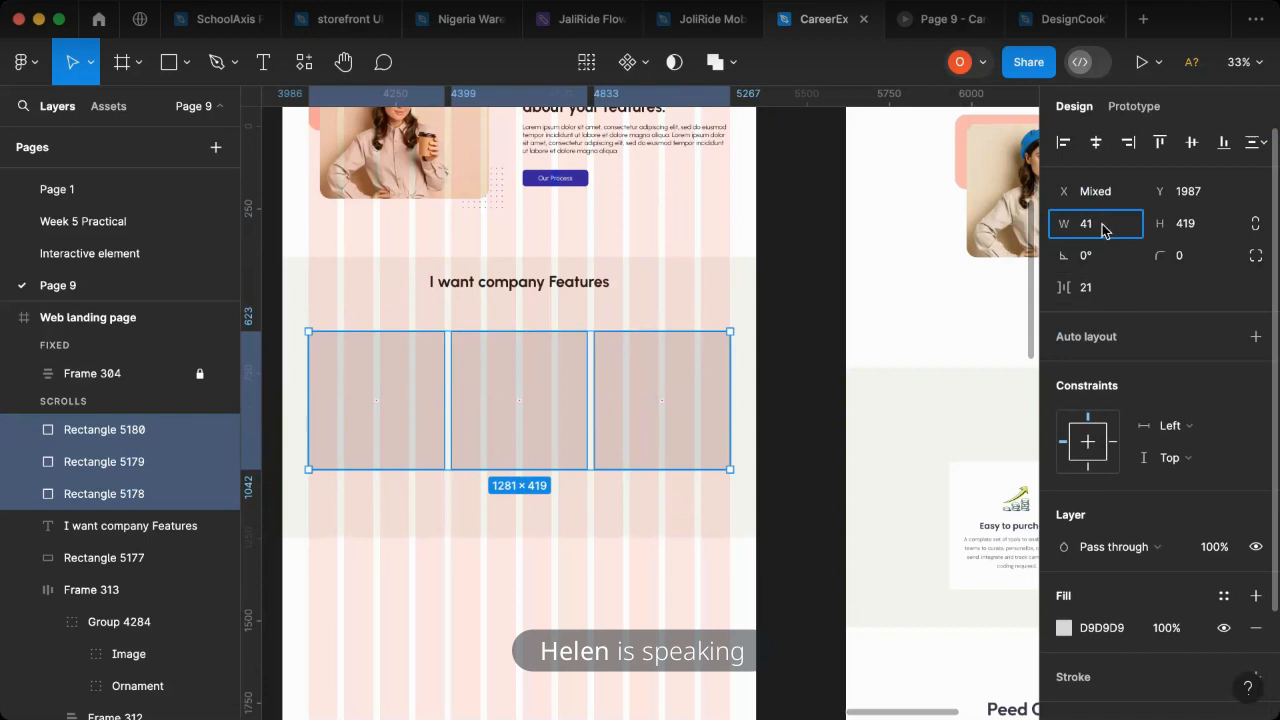
key(Return)
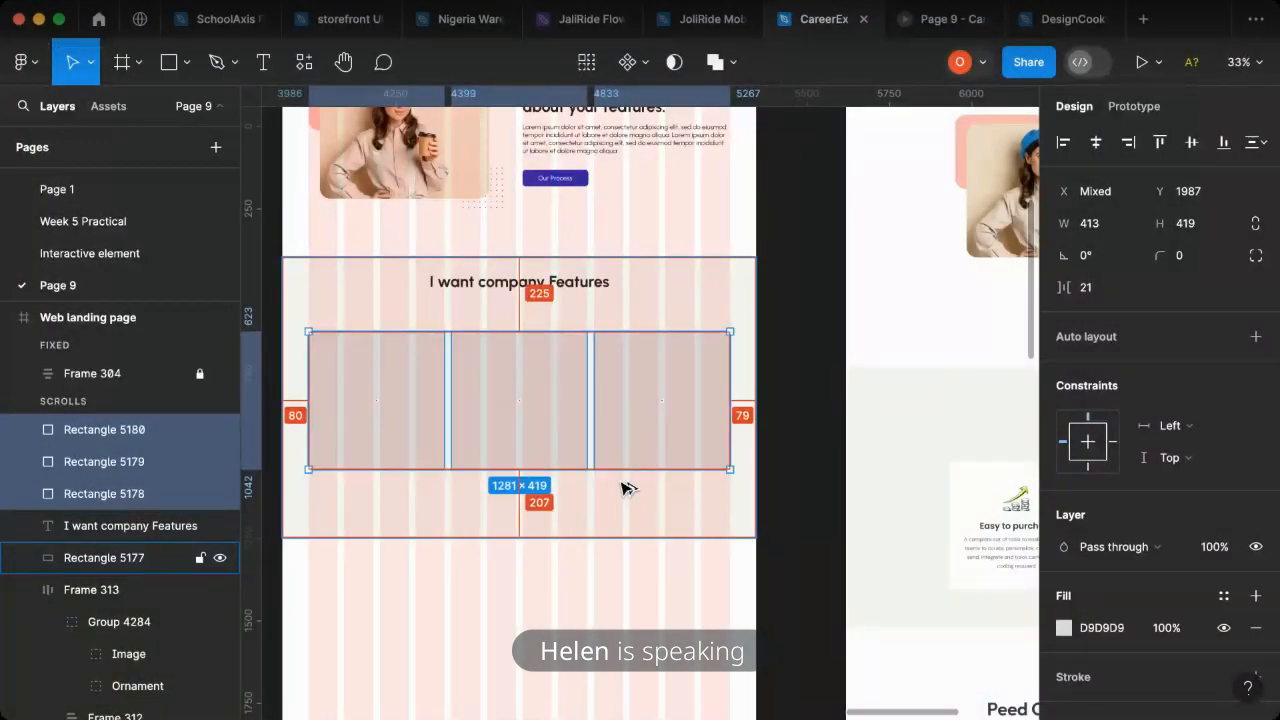
- Nudge the rightmost card 1 px back to X 947, reselect all three card rectangles and check their distances to the beige section's edges
click(679, 388)
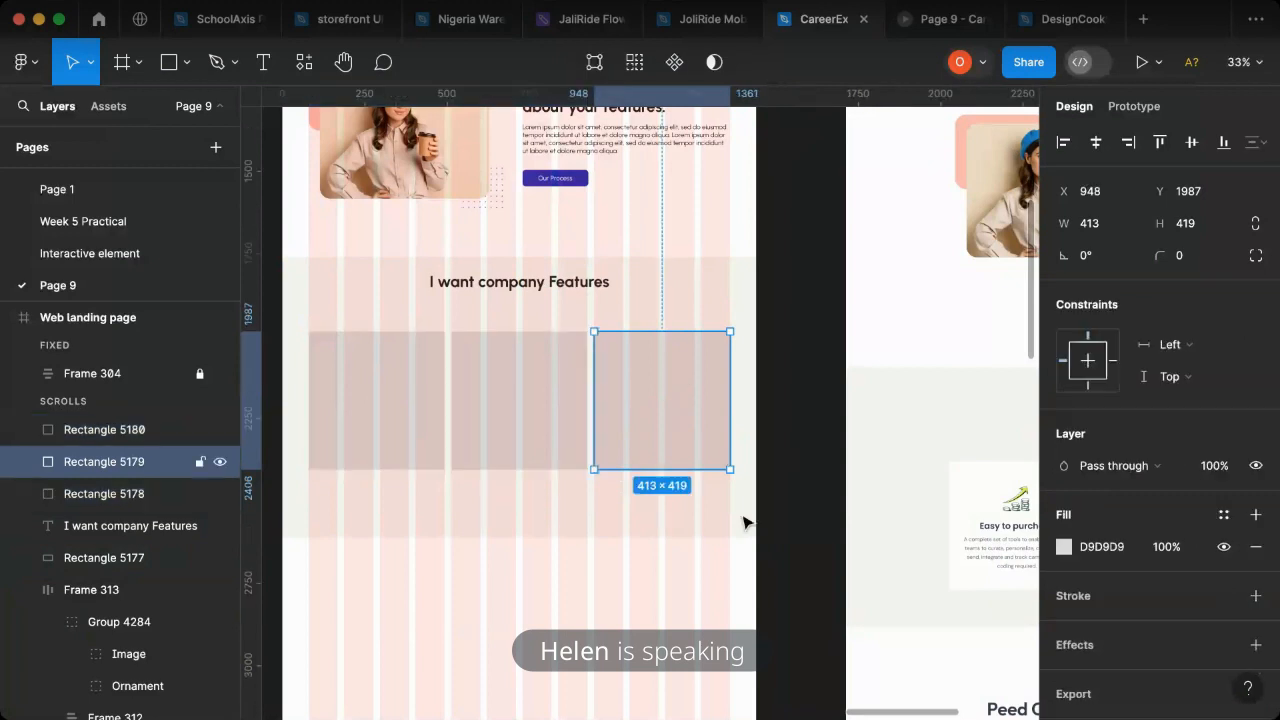
key(Left)
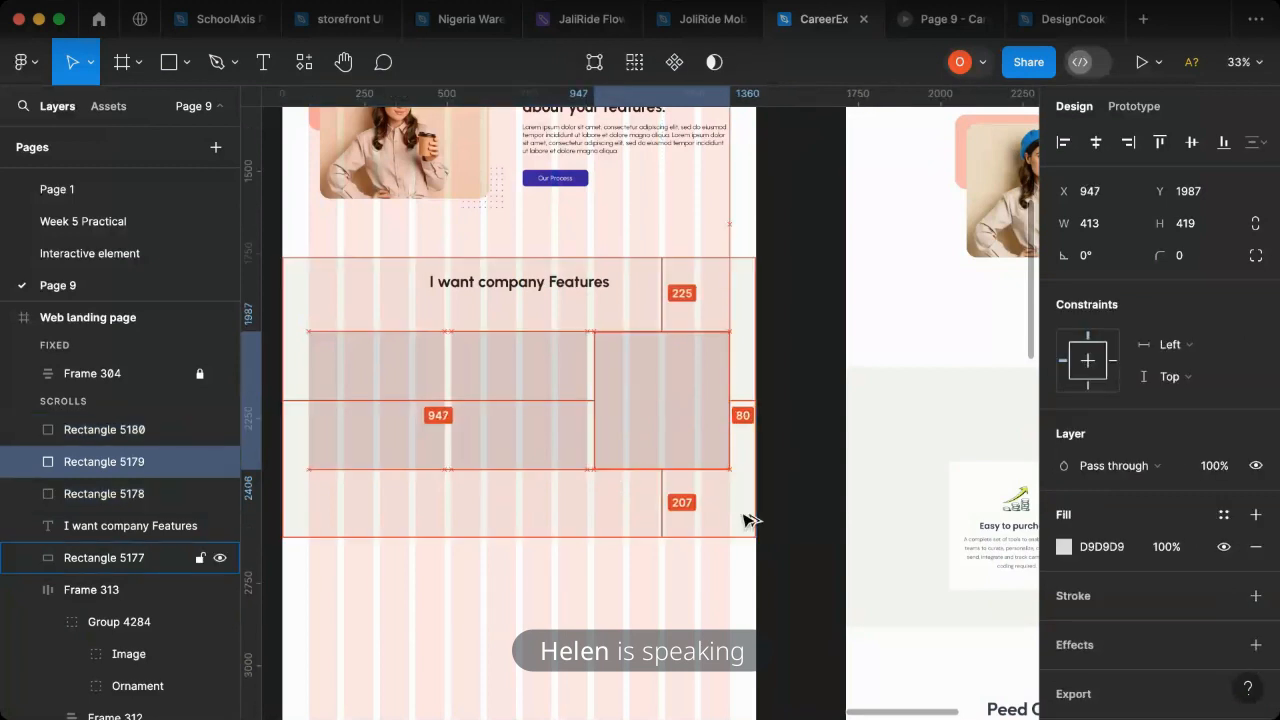
shift+click(533, 450)
shift+click(428, 449)
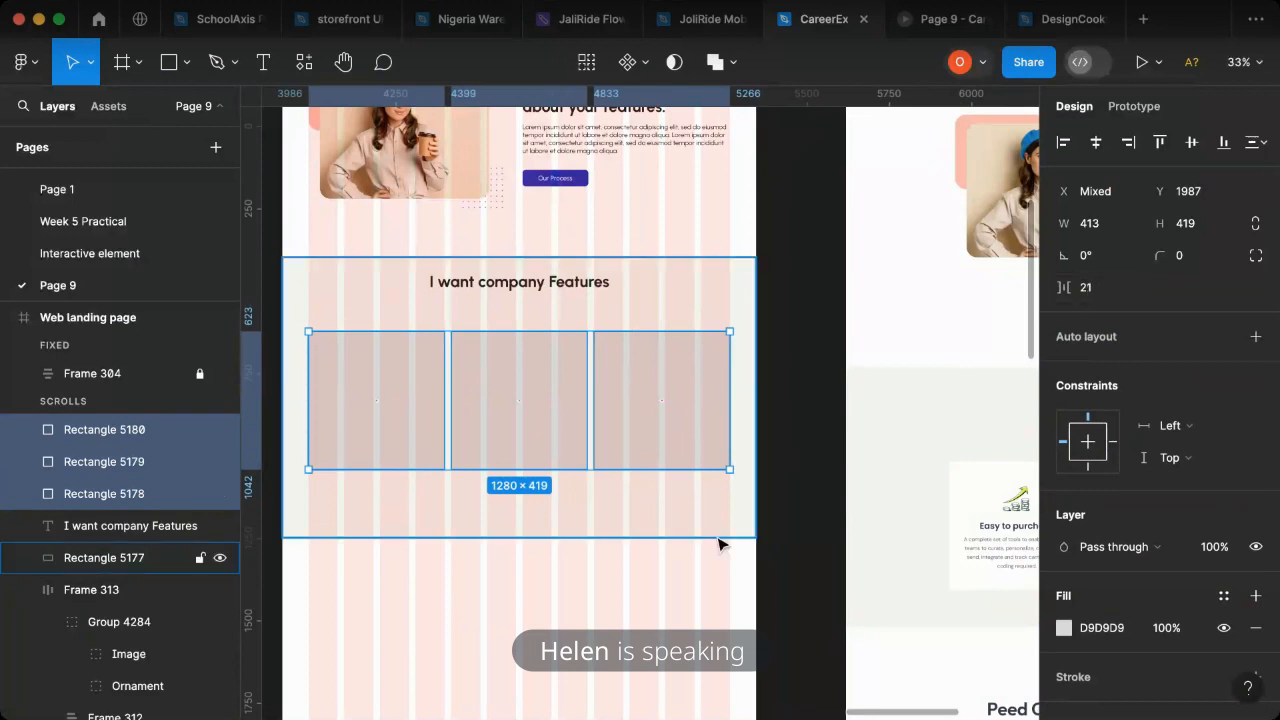
key(alt)
- Duplicate the Lorem ipsum paragraph from the visitor section beneath the "I want company Features" heading and bring its layer above the card rectangles
scroll(600, 468, right, 5)
scroll(743, 449, right, 2)
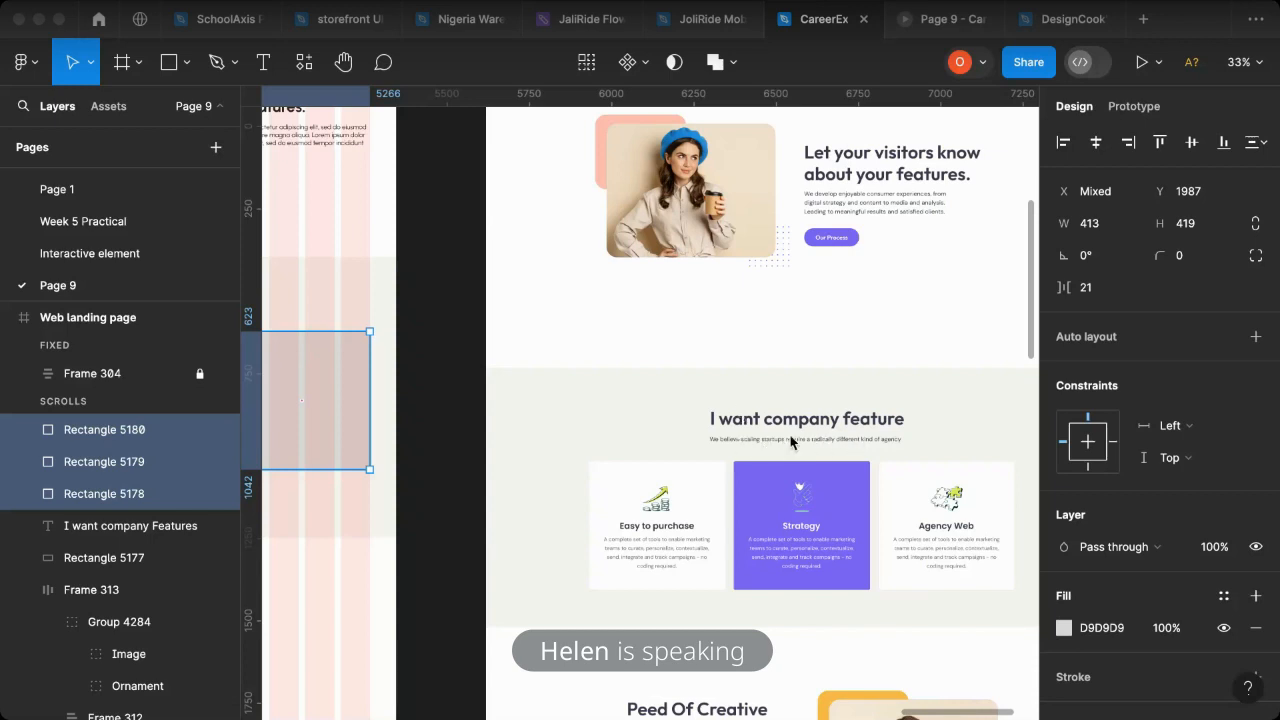
scroll(472, 434, left, 10)
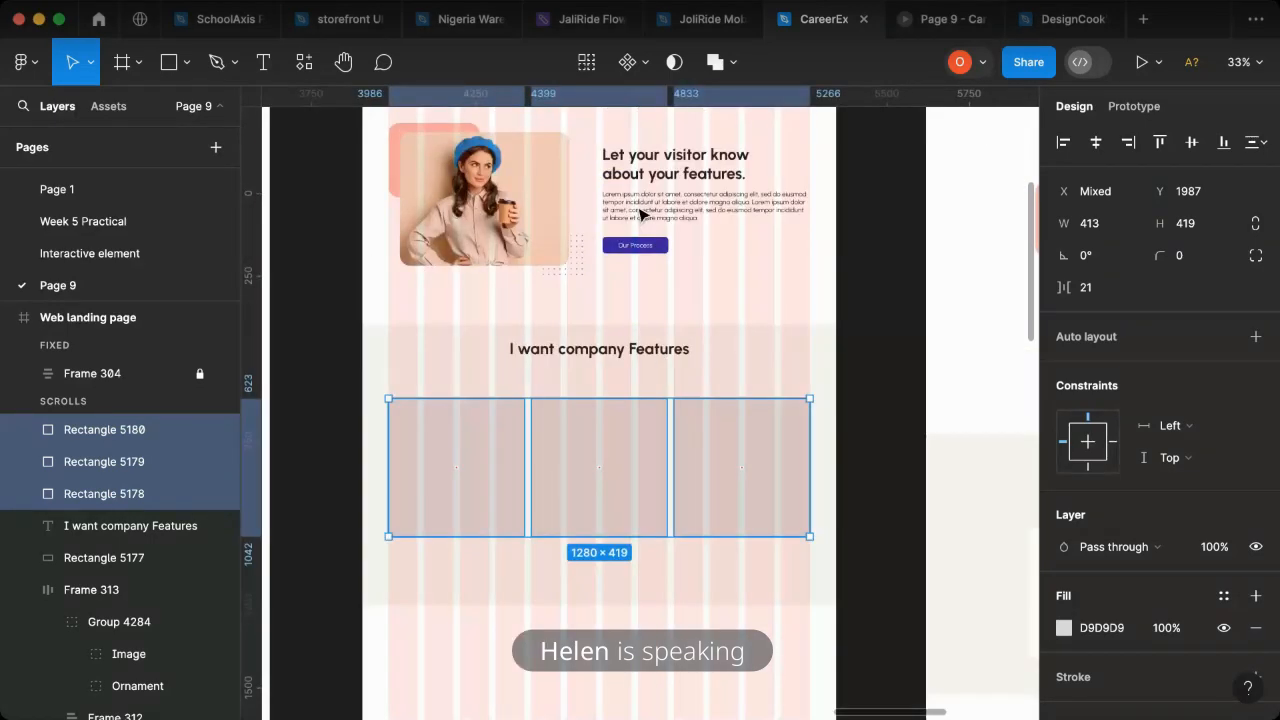
click(640, 213)
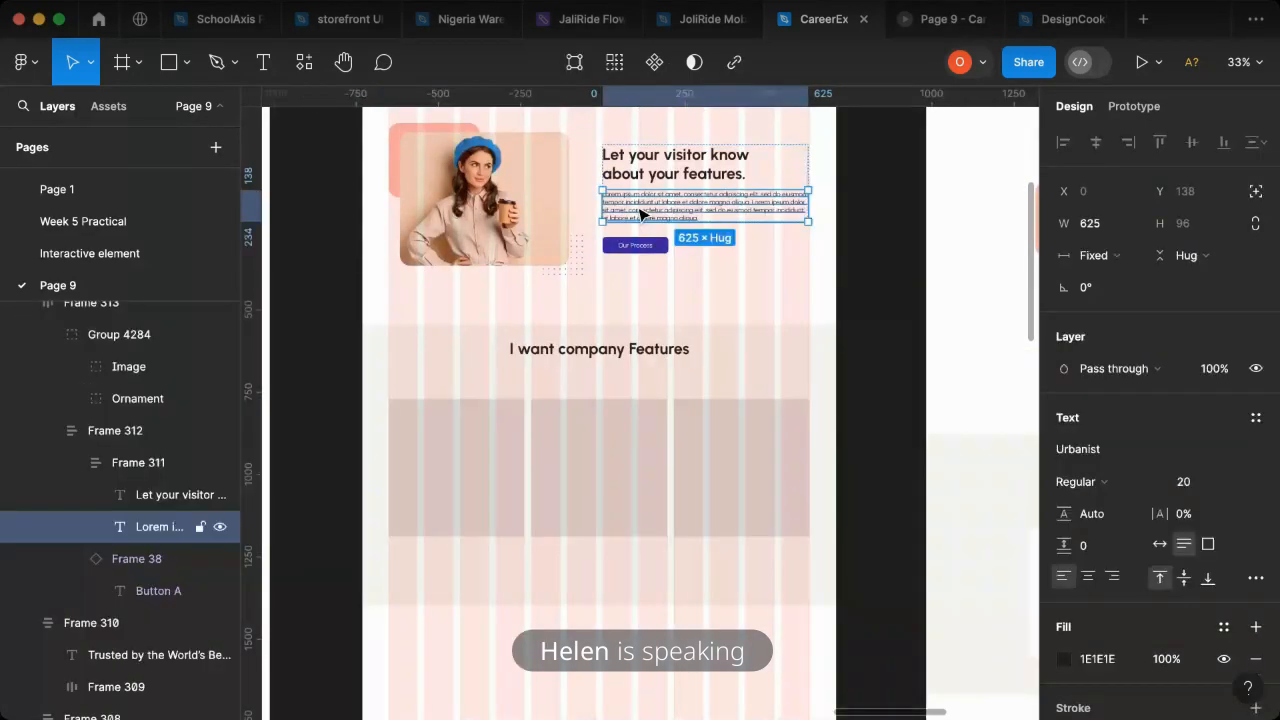
click(838, 265)
click(645, 210)
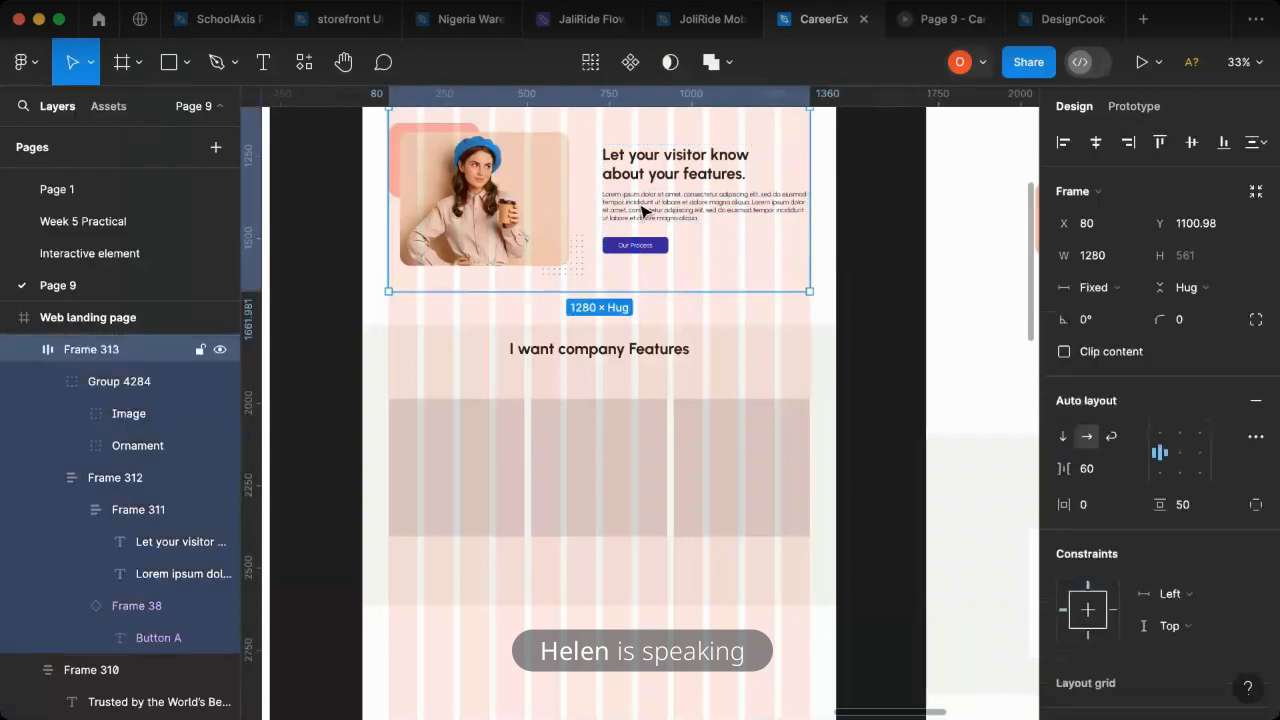
click(645, 210)
drag(645, 210, 547, 378)
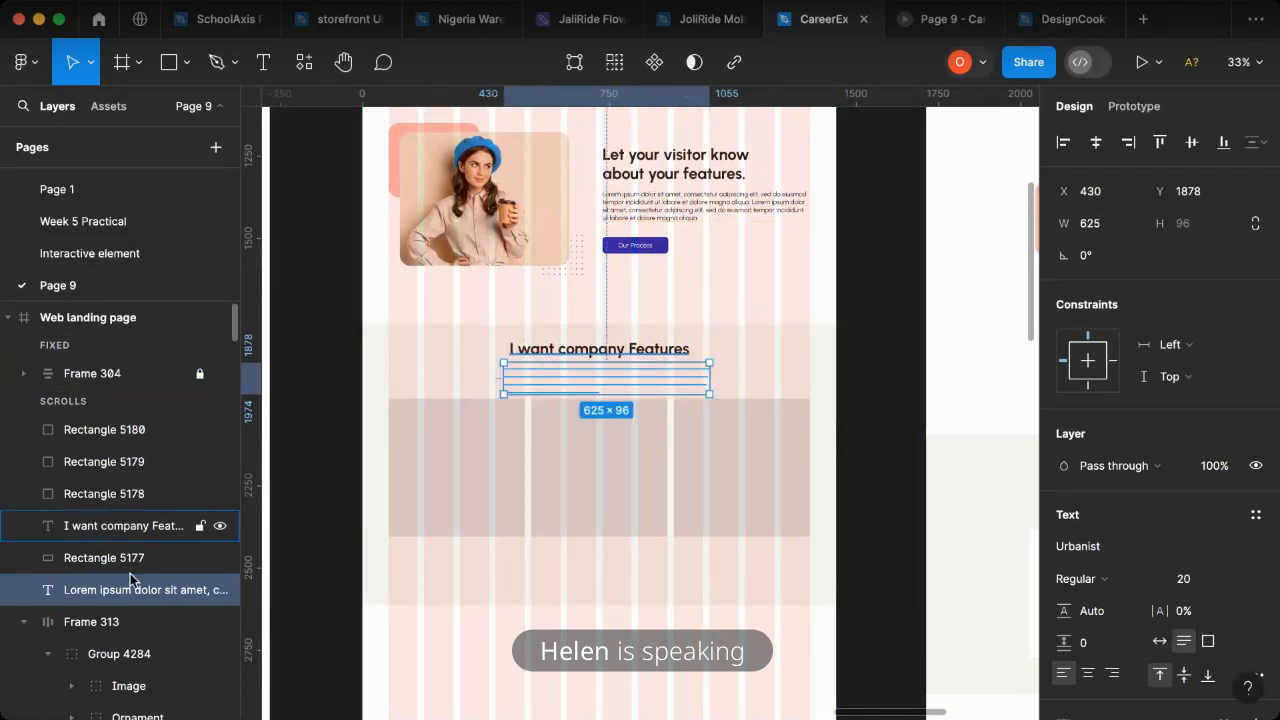
drag(134, 589, 133, 429)
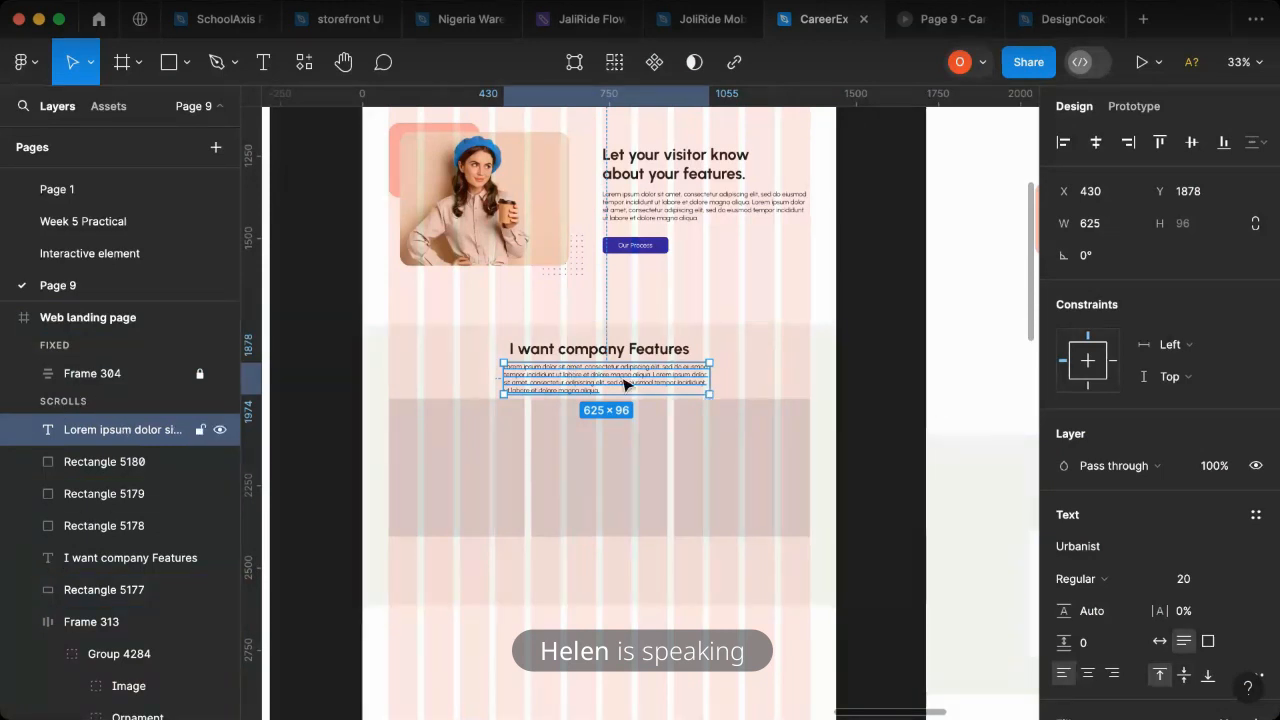
- Shorten the copied paragraph to its first line, "Lorem ipsum dolor sit amet, consectetur adipiscing elit, sed do eiusmod"
scroll(607, 378, up, 5)
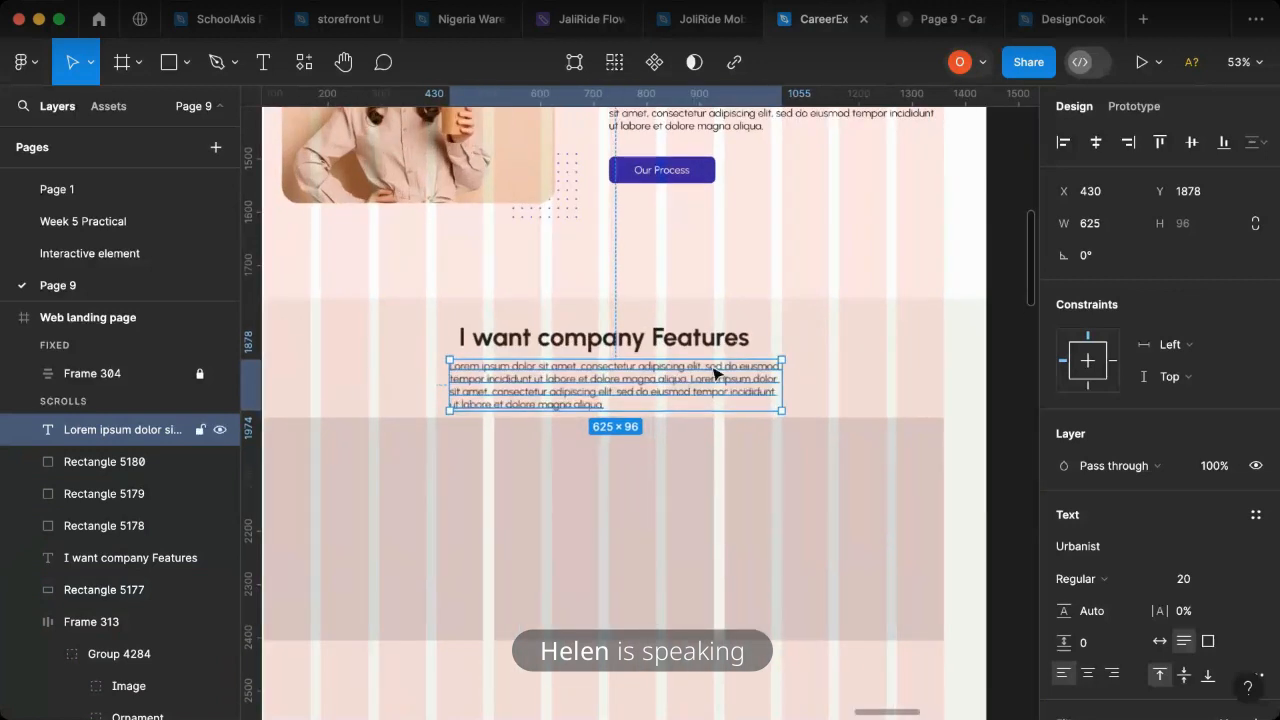
double_click(705, 372)
drag(781, 367, 786, 419)
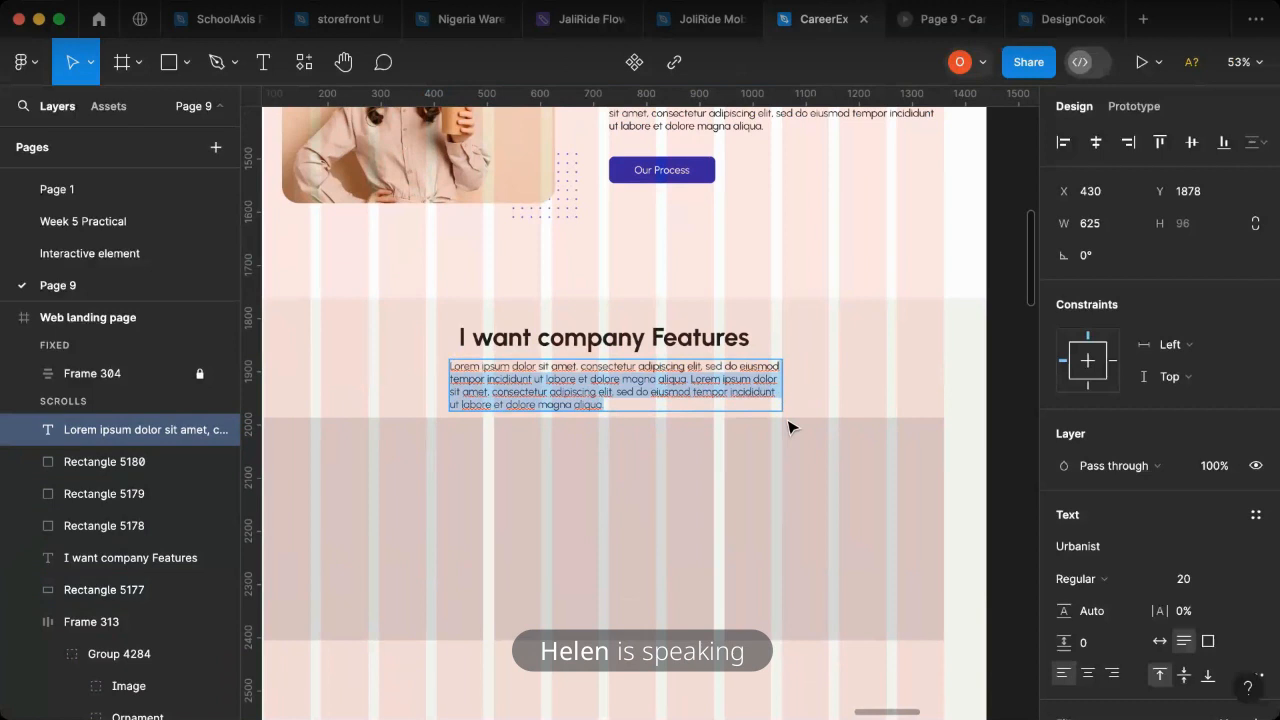
text(Lorem ipsum dolor sit amet, consectetur adipiscing elit, sed do eiusmod)
key(Escape)
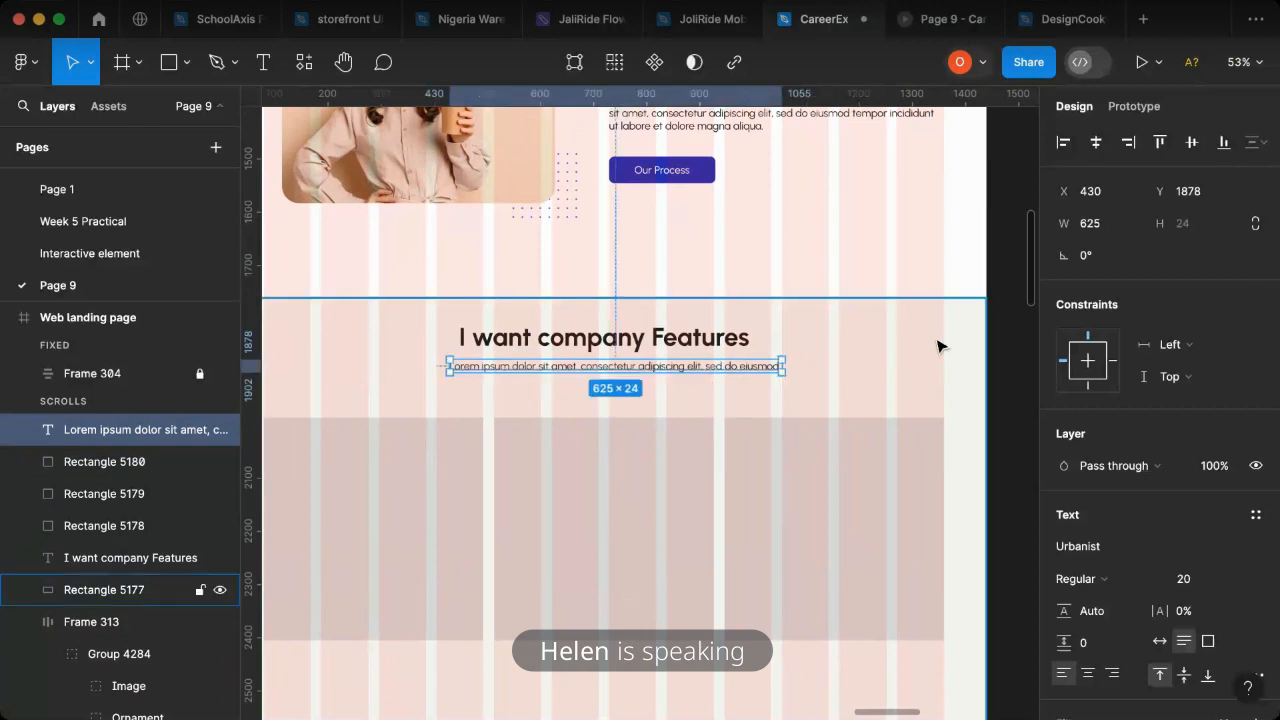
- Centre the one-line subtitle on the page and combine it with the section heading in a centred vertical auto layout frame with 14 spacing
click(1096, 142)
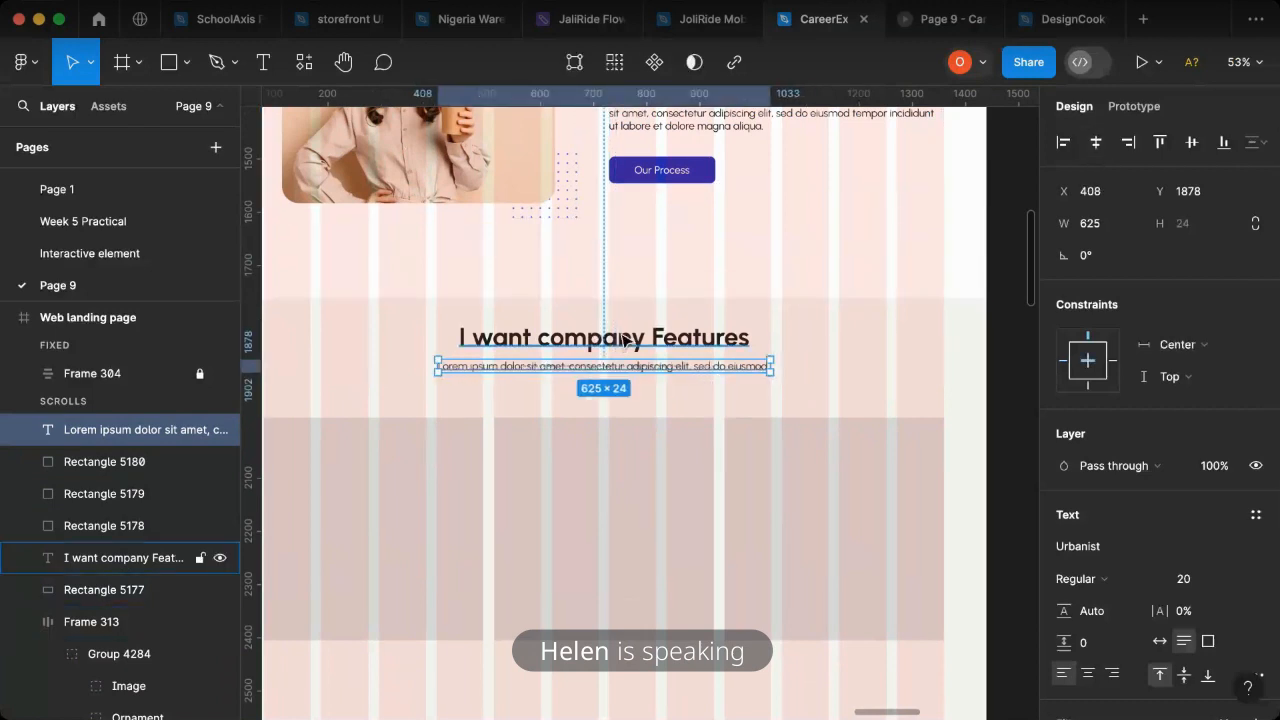
shift+click(624, 340)
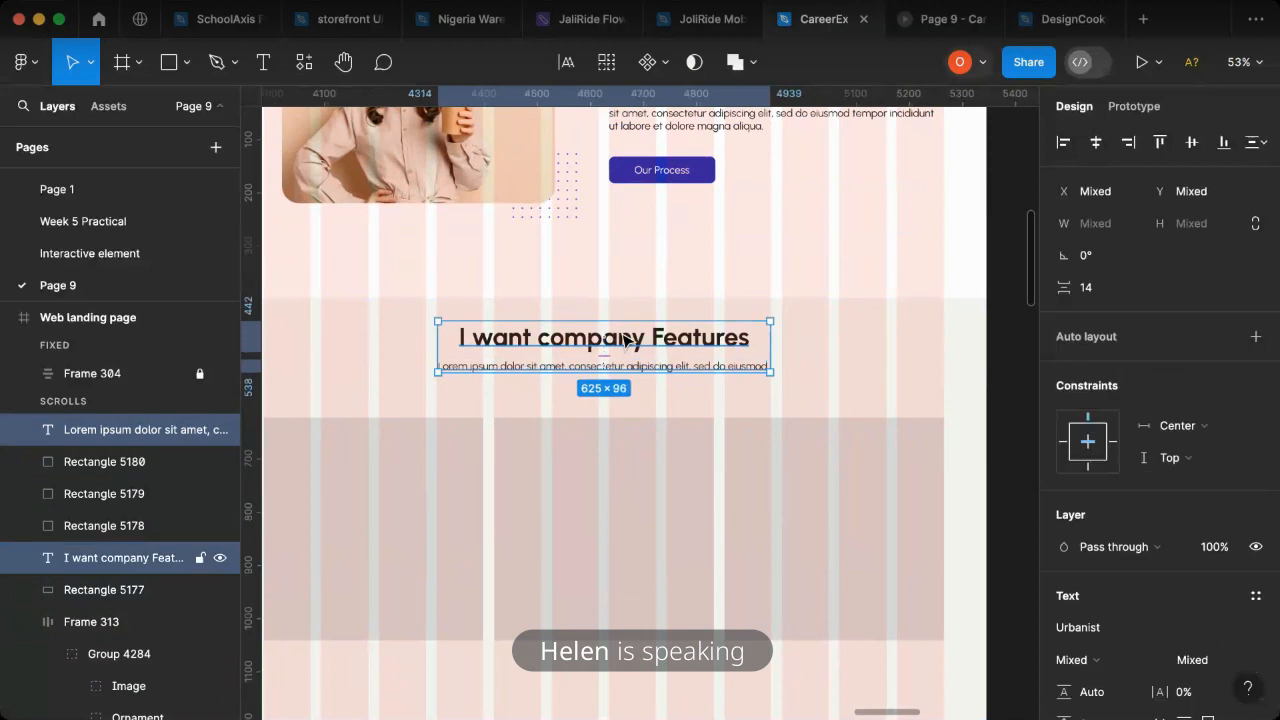
key(shift+a)
click(1097, 143)
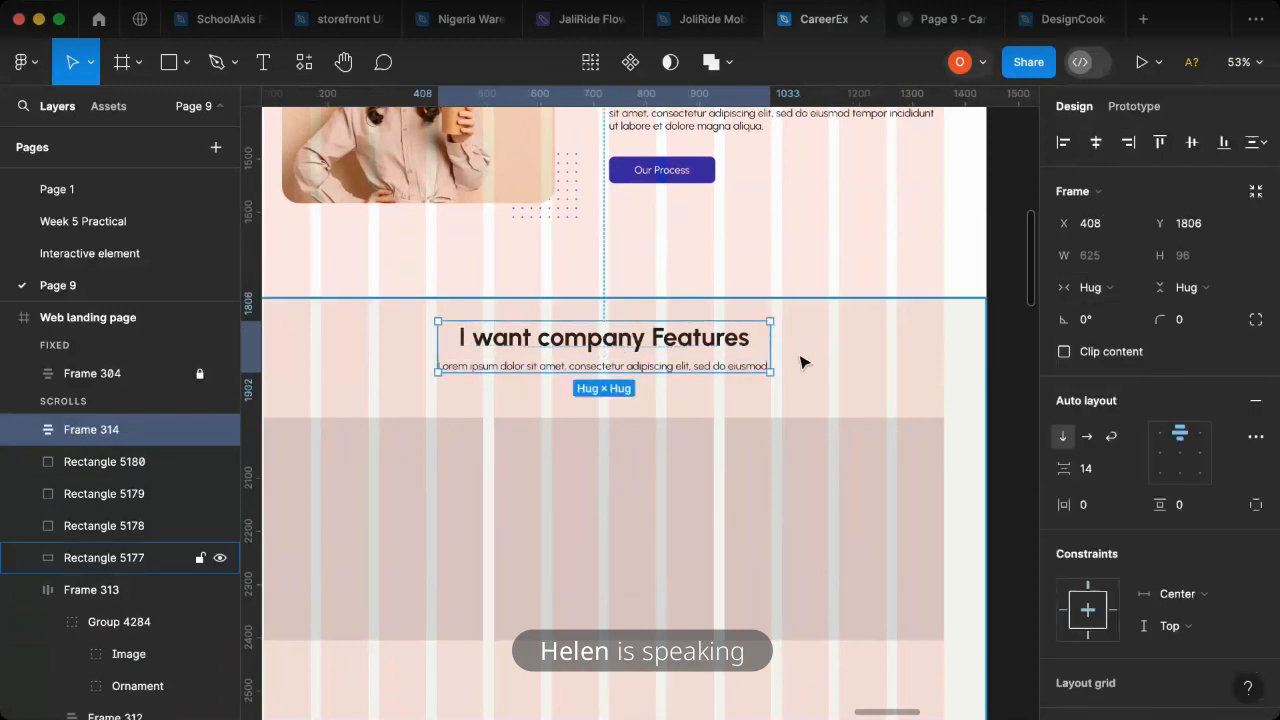
- Hide the 12-column layout grid of the Web landing page frame
scroll(800, 362, down, 5)
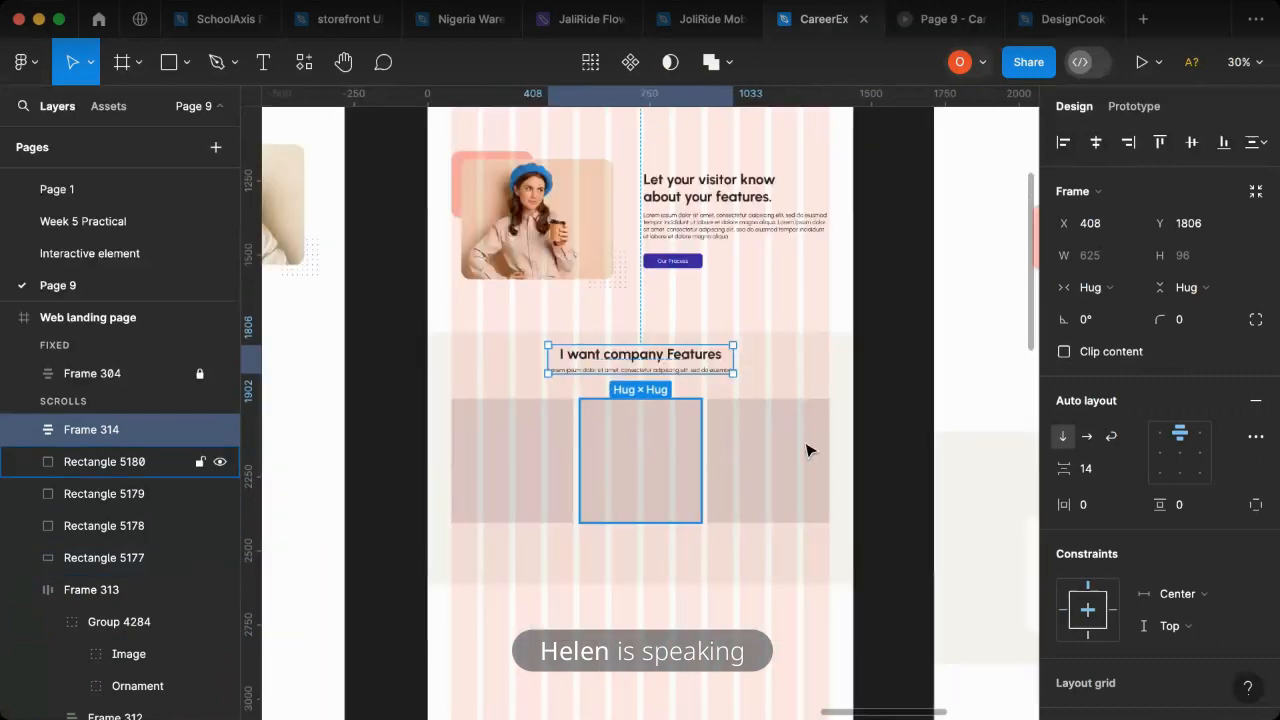
scroll(794, 571, right, 5)
scroll(460, 505, left, 3)
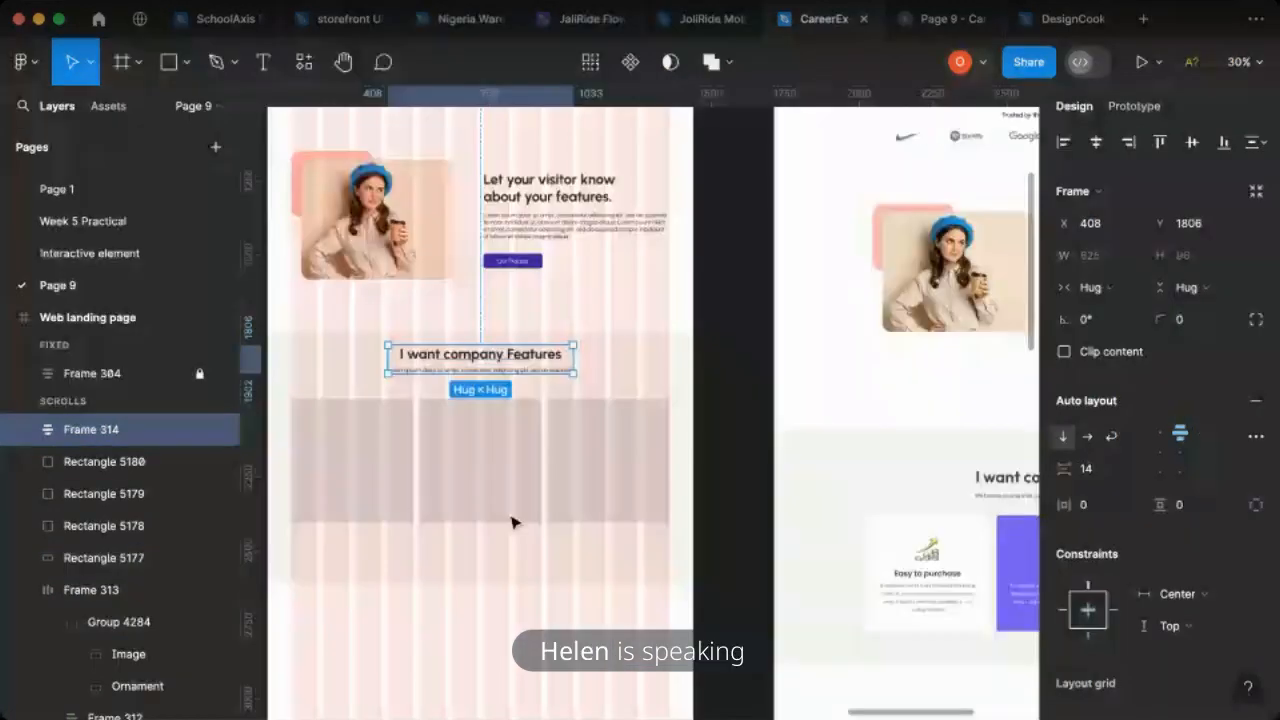
scroll(511, 522, left, 3)
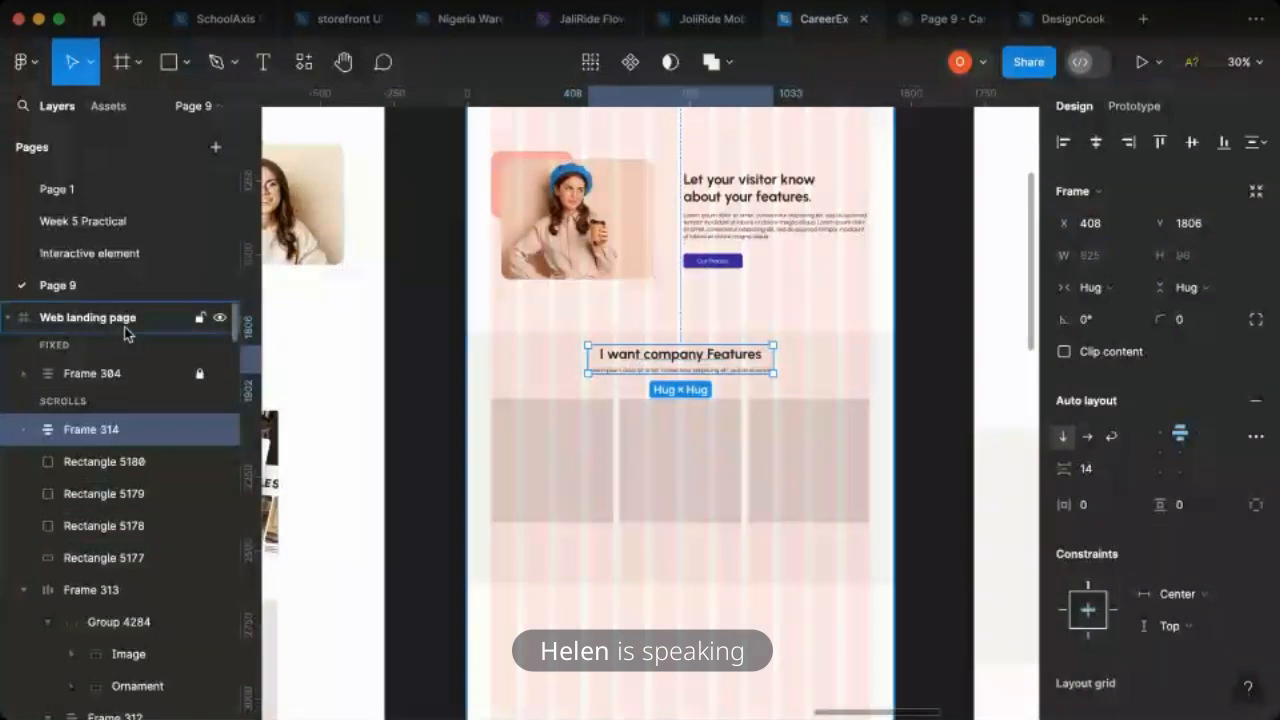
click(100, 317)
click(1223, 449)
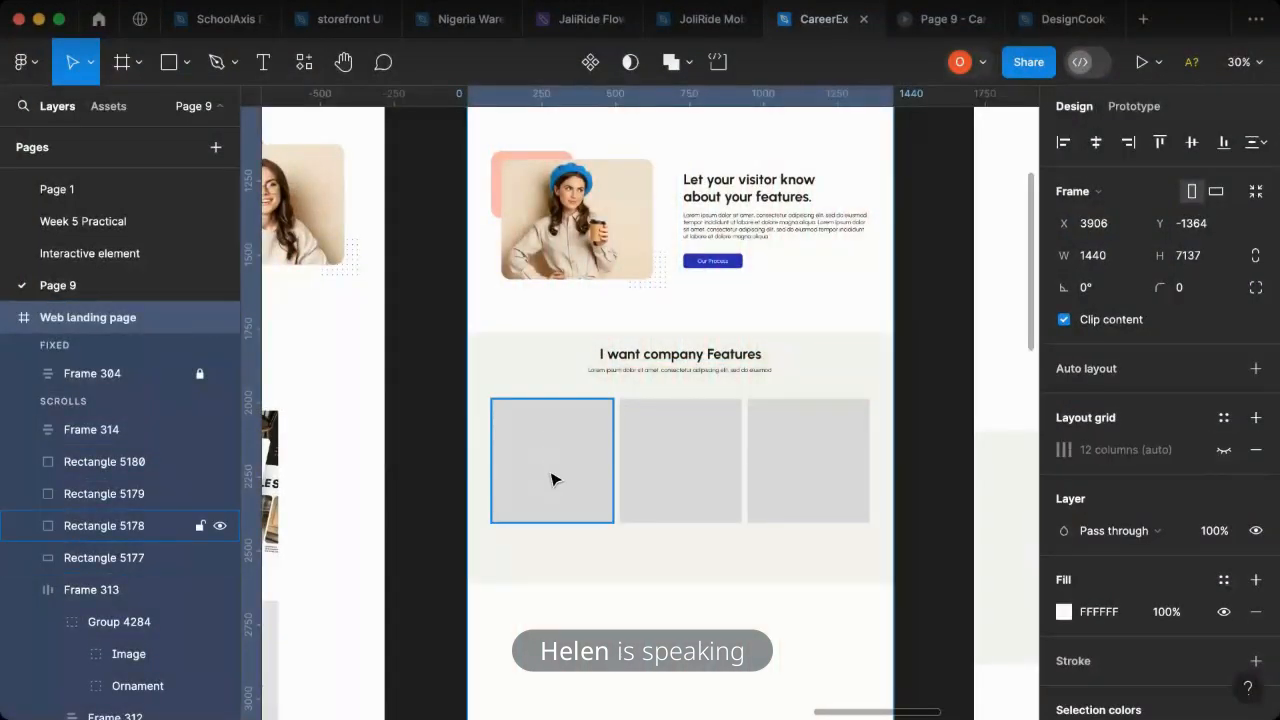
- Fill the leftmost card rectangle with the white (FFFFFF) sampled from the page background
scroll(553, 480, right, 4)
scroll(723, 600, left, 2)
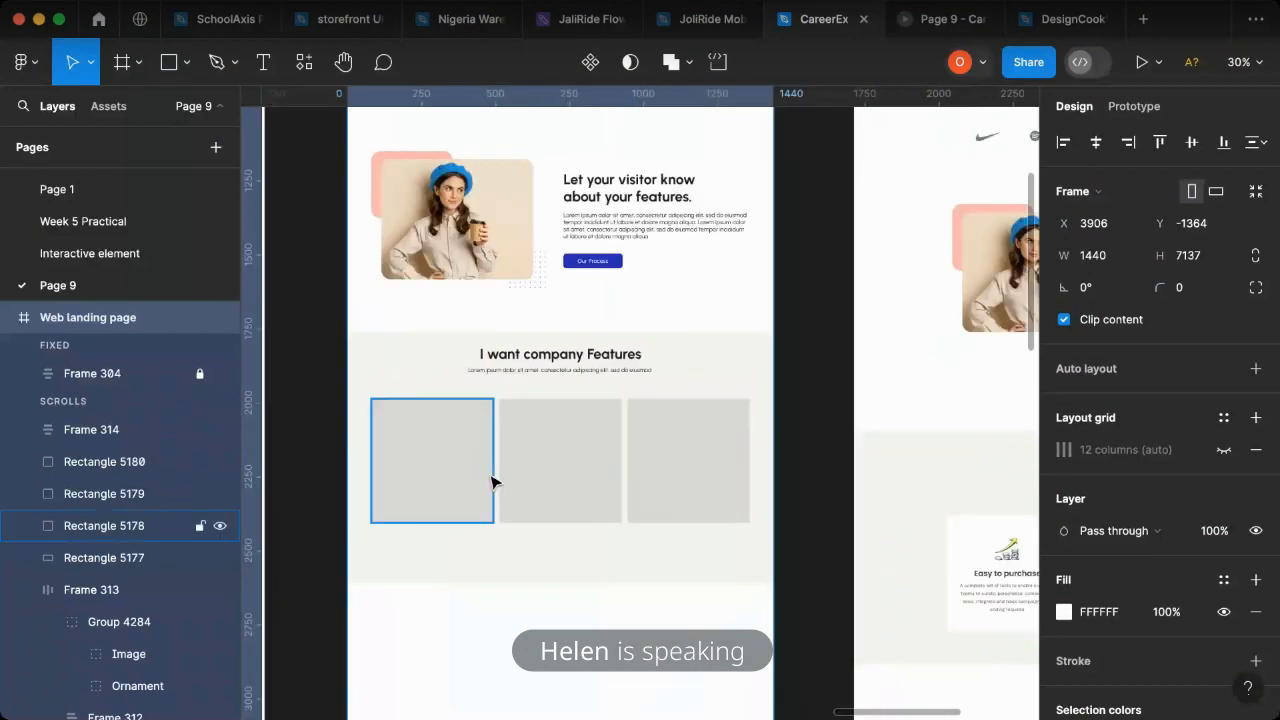
scroll(490, 483, left, 3)
click(491, 480)
click(597, 472)
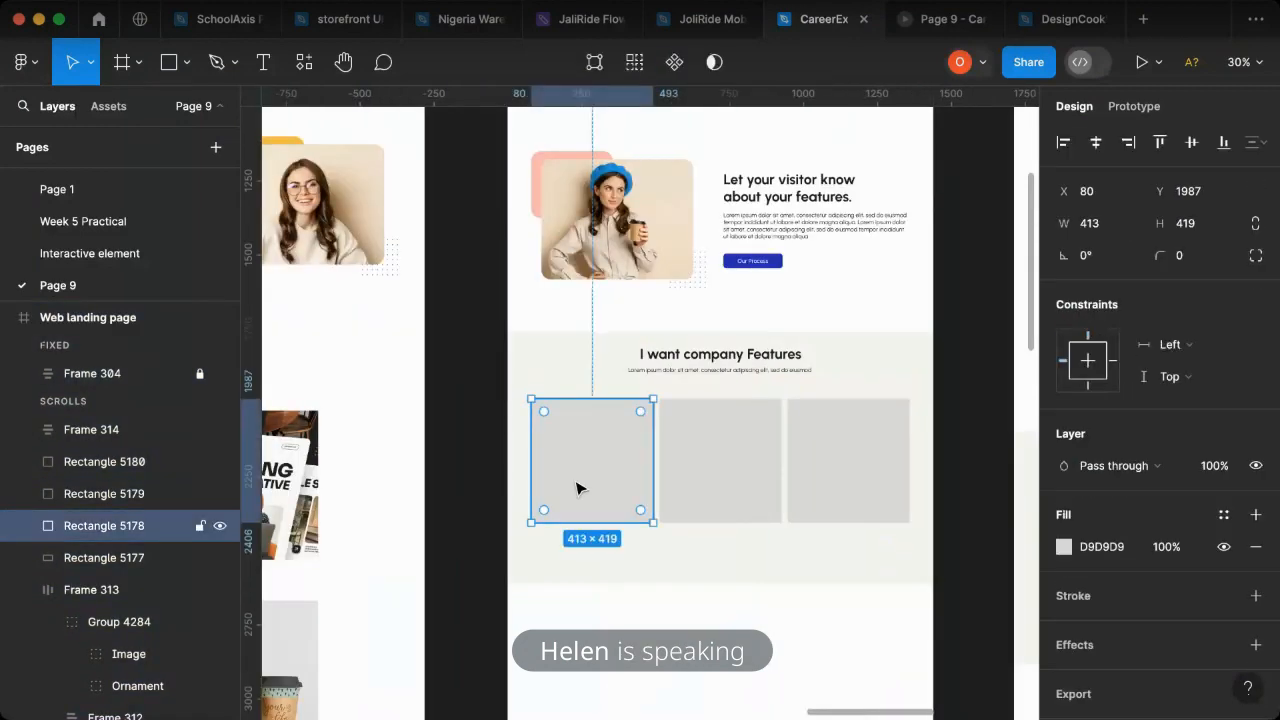
key(i)
click(600, 305)
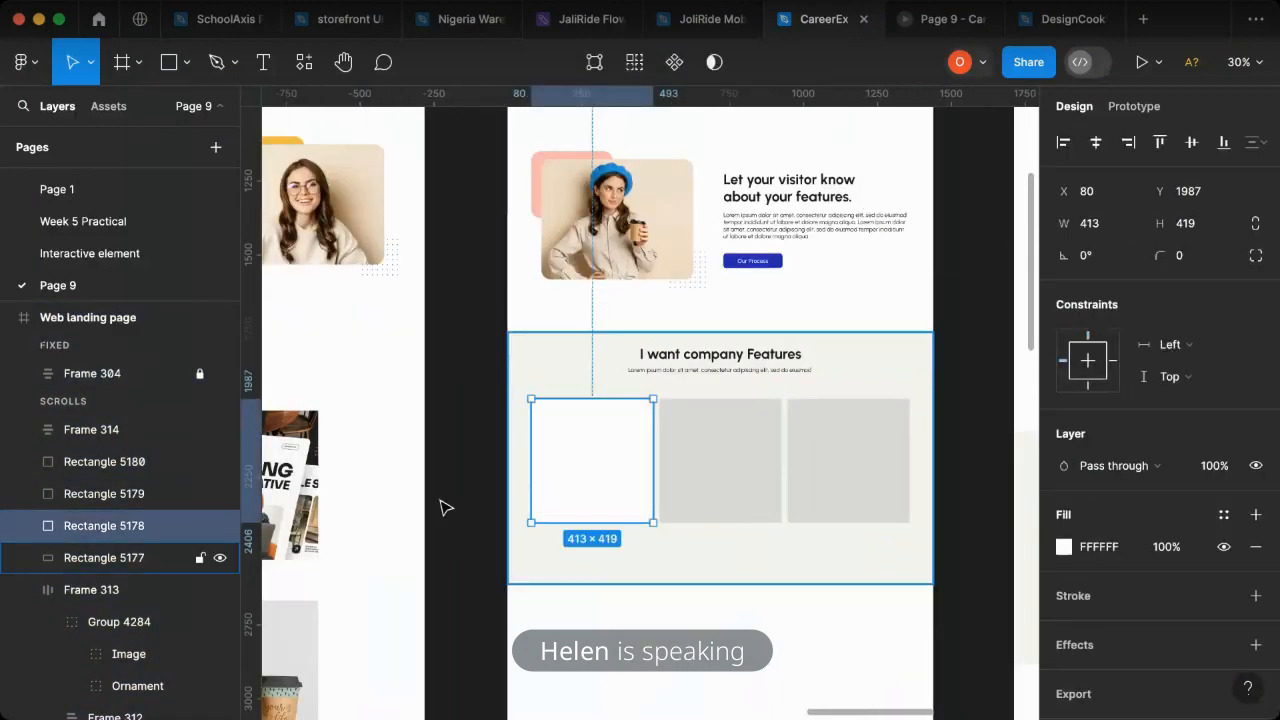
- Bring the three feature icon images into the company features section and place them over the card row
scroll(446, 508, left, 3)
scroll(432, 512, left, 2)
drag(385, 290, 518, 344)
drag(437, 328, 671, 440)
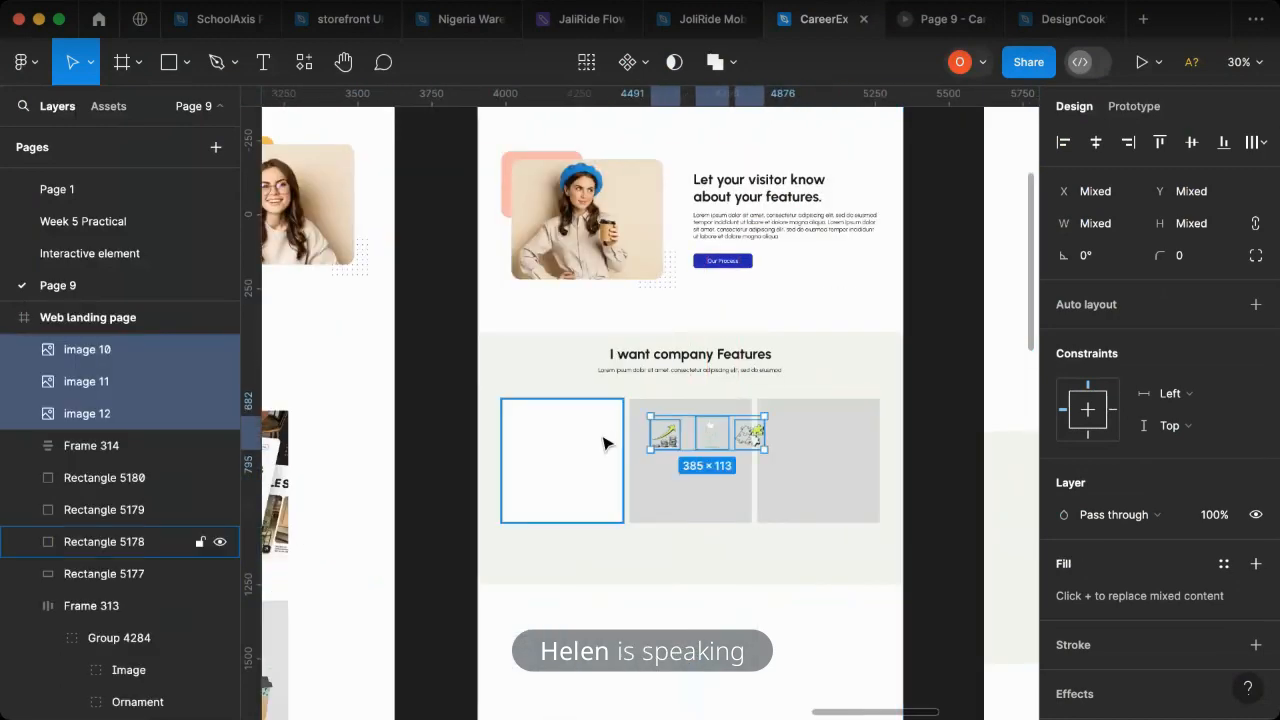
- Move the growth arrow and coins icon onto the leftmost card, centred horizontally near its upper edge at about Y 2025
scroll(594, 437, up, 2)
click(686, 440)
drag(686, 440, 559, 422)
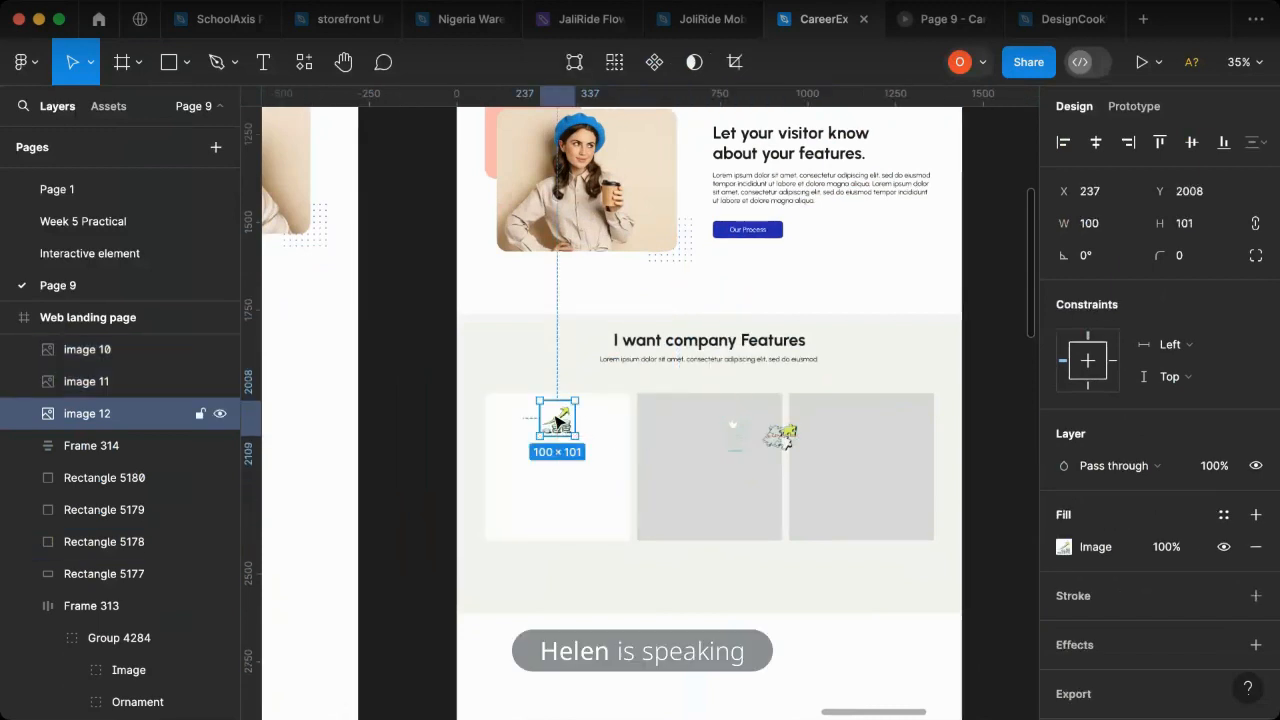
drag(556, 418, 556, 430)
scroll(660, 540, right, 5)
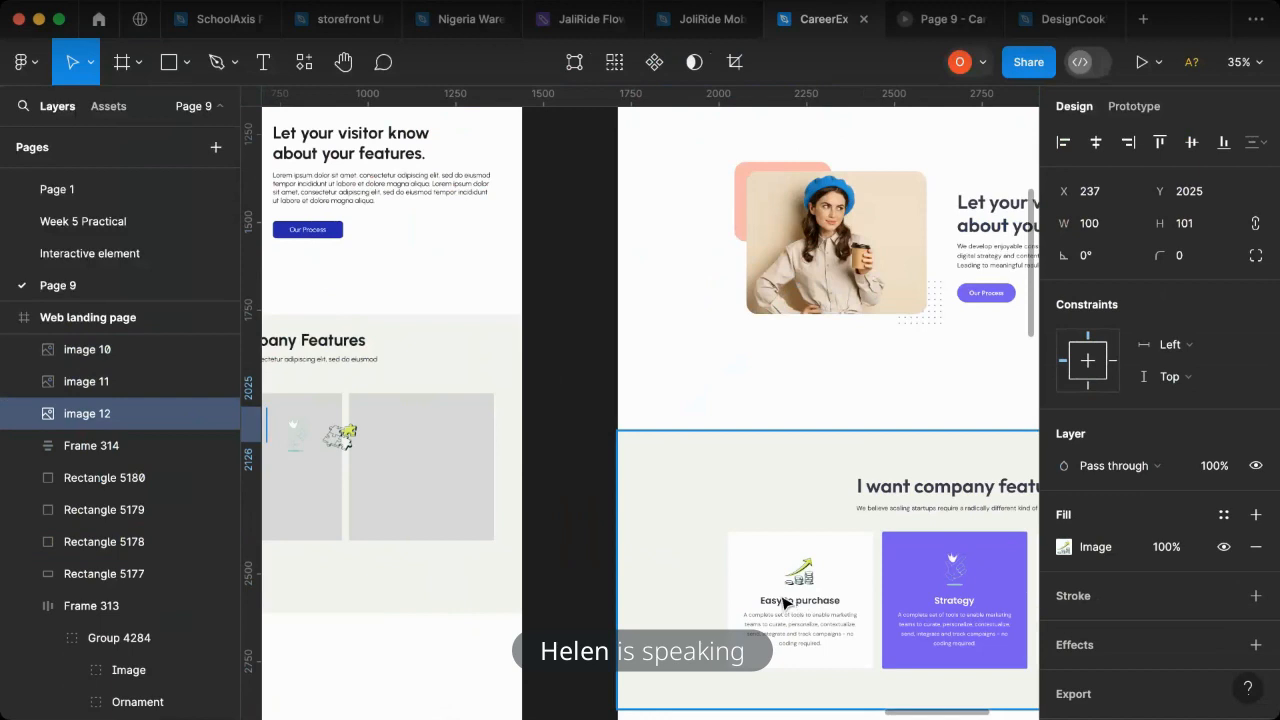
scroll(700, 600, left, 4)
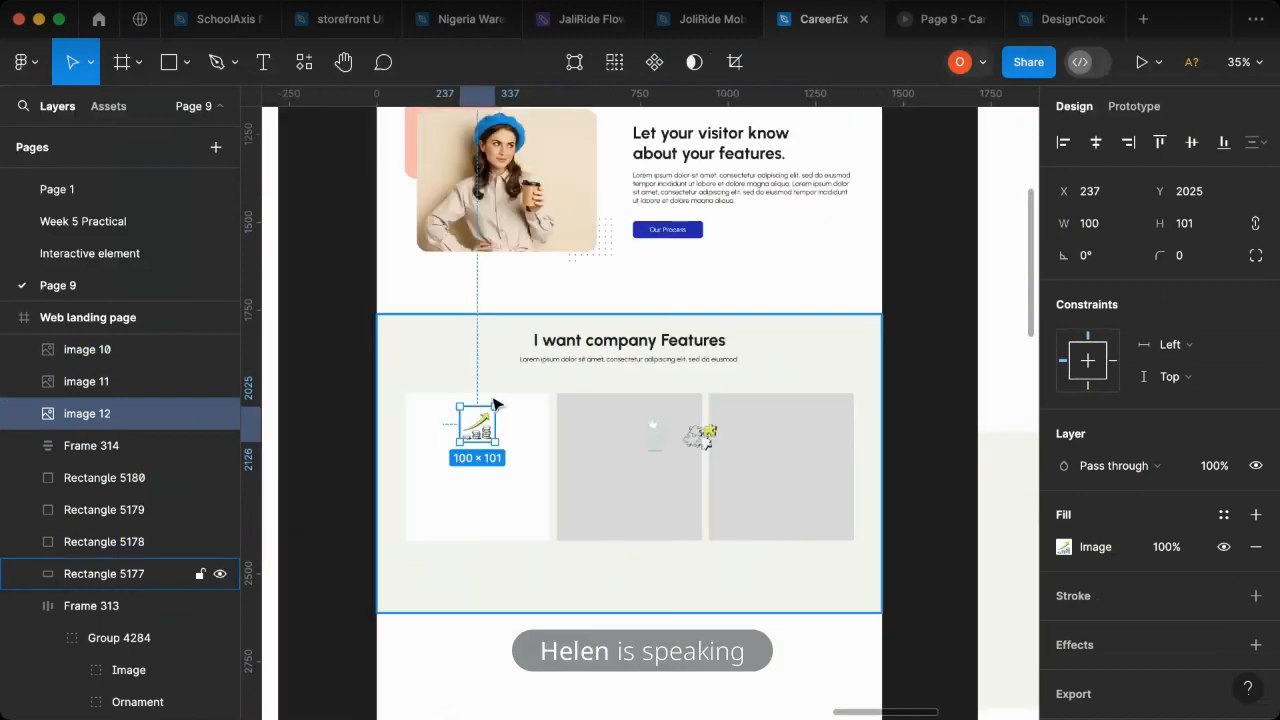
- Place a copy of the lorem ipsum paragraph in front of the leftmost card, below the icon, with a font size of 16
scroll(380, 408, left, 2)
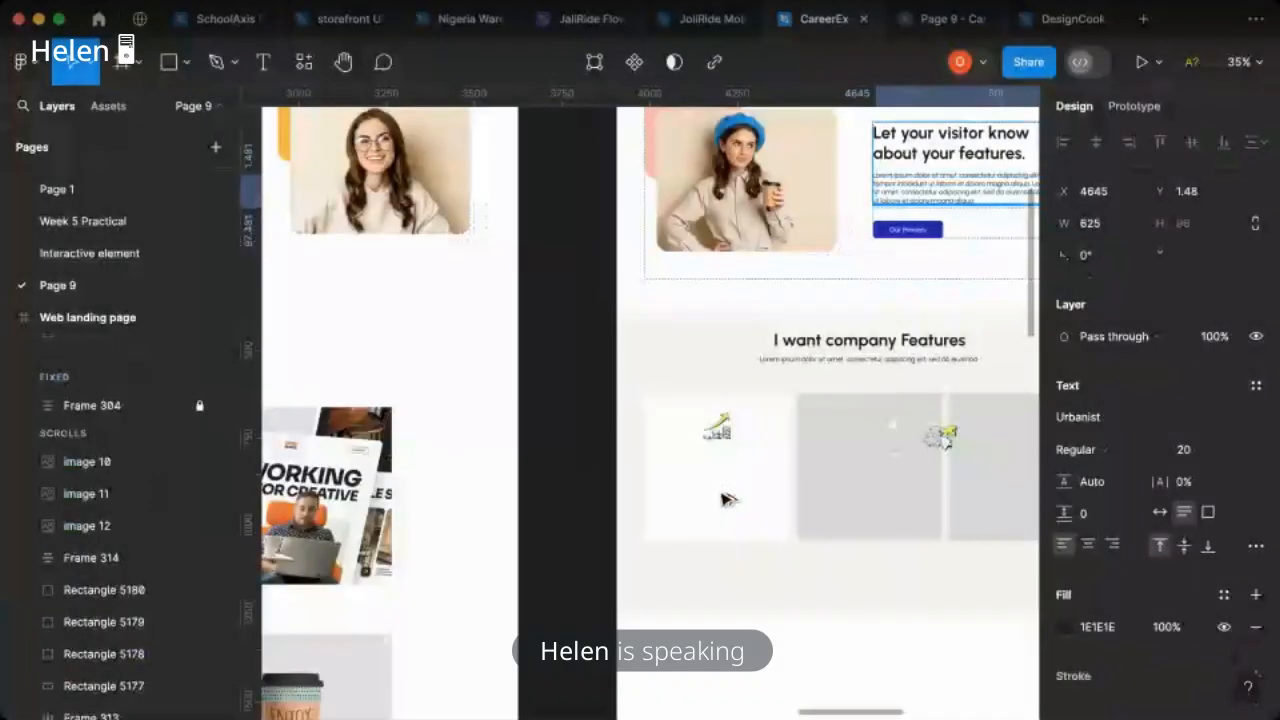
drag(740, 490, 723, 500)
key(super+alt+bracketright)
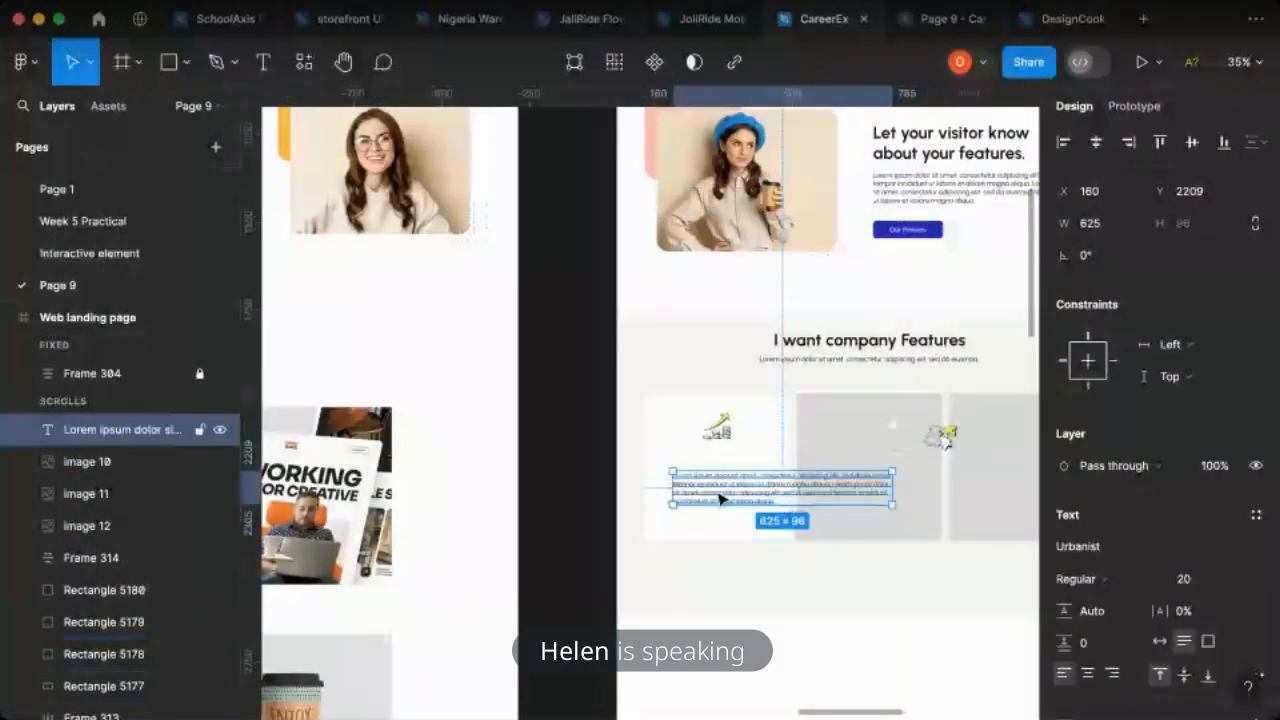
click(1195, 579)
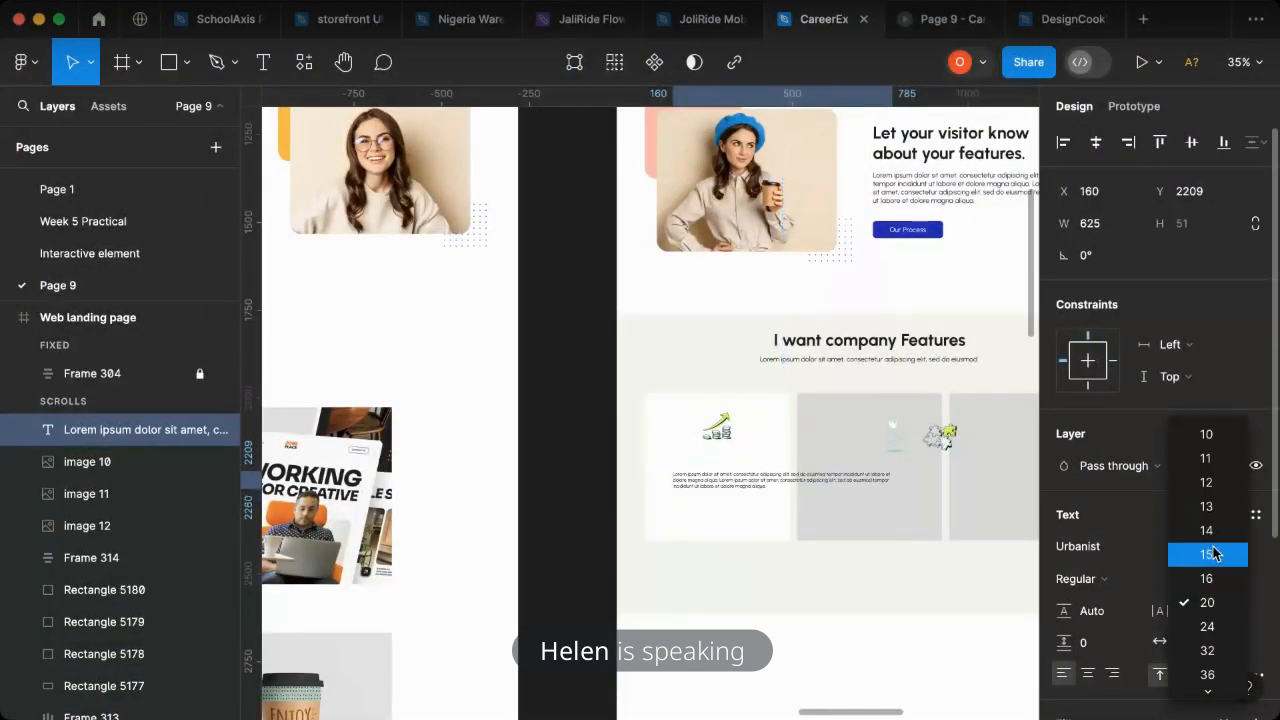
click(1214, 580)
- Examine the heading and text sizes in the style guide and compare them with the paragraph on the leftmost card
scroll(491, 491, left, 10)
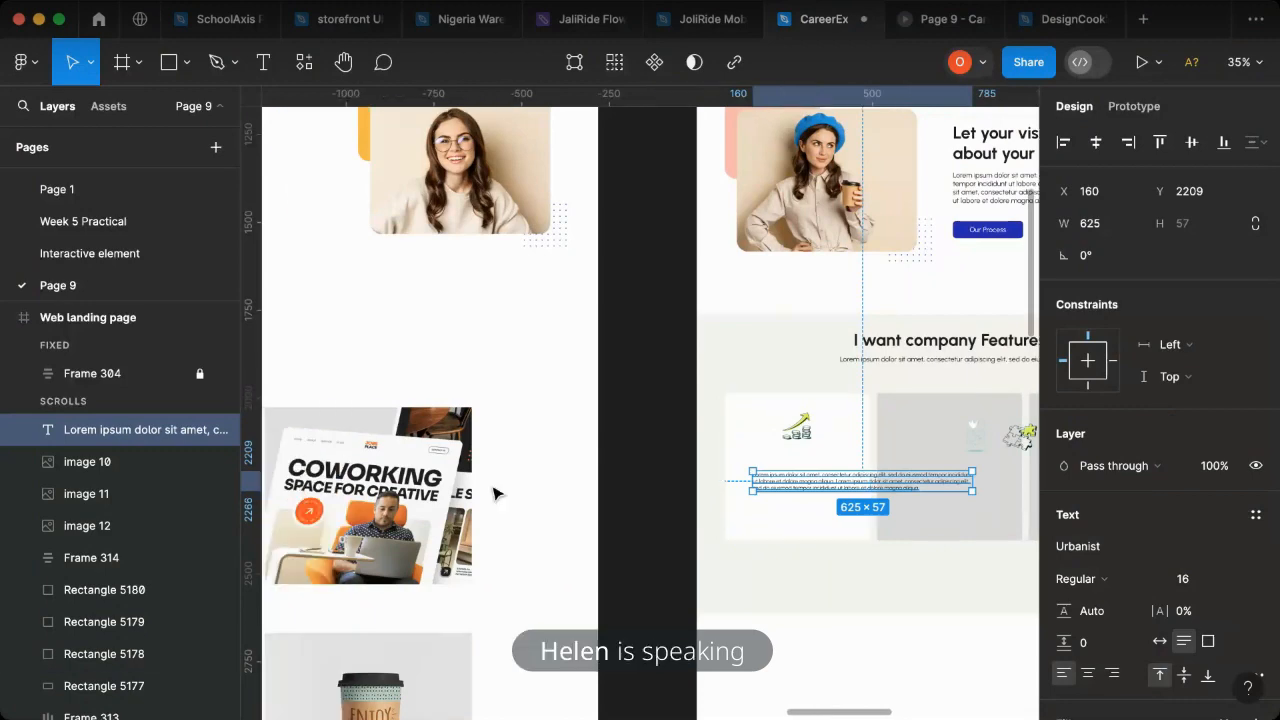
scroll(491, 491, left, 3)
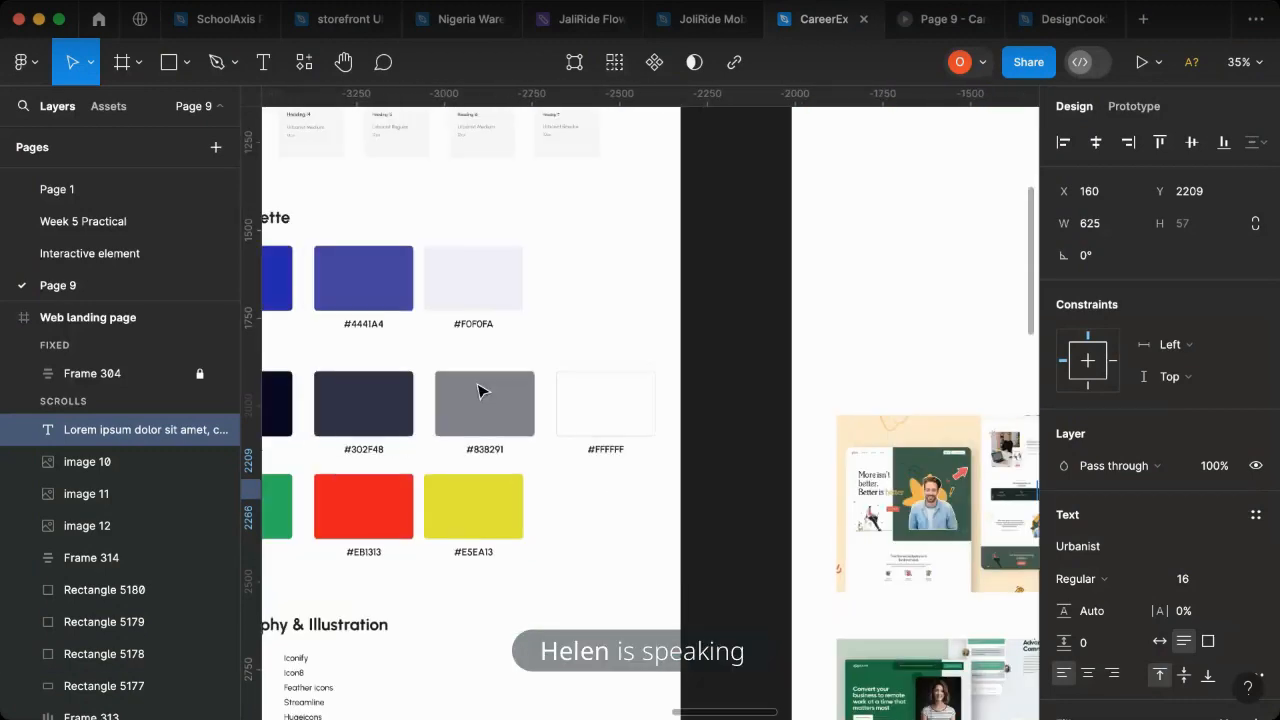
scroll(483, 385, up, 5)
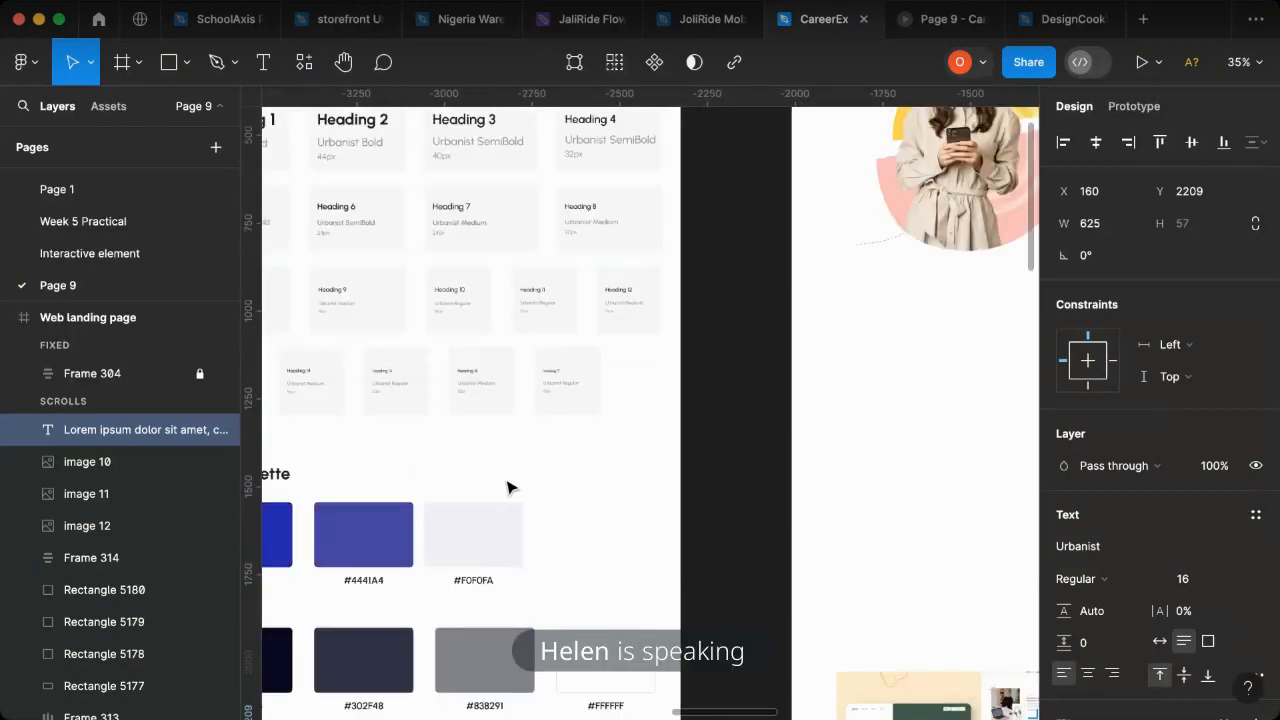
scroll(586, 471, right, 5)
scroll(661, 485, right, 8)
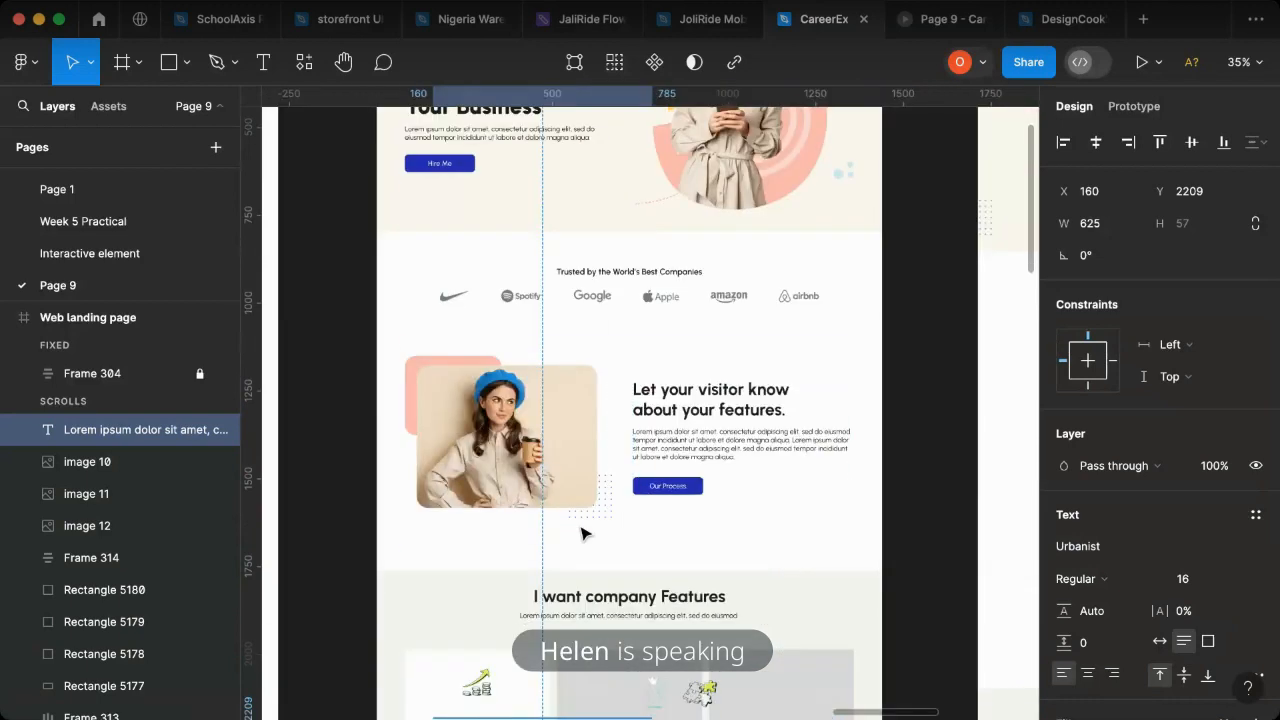
scroll(640, 499, down, 6)
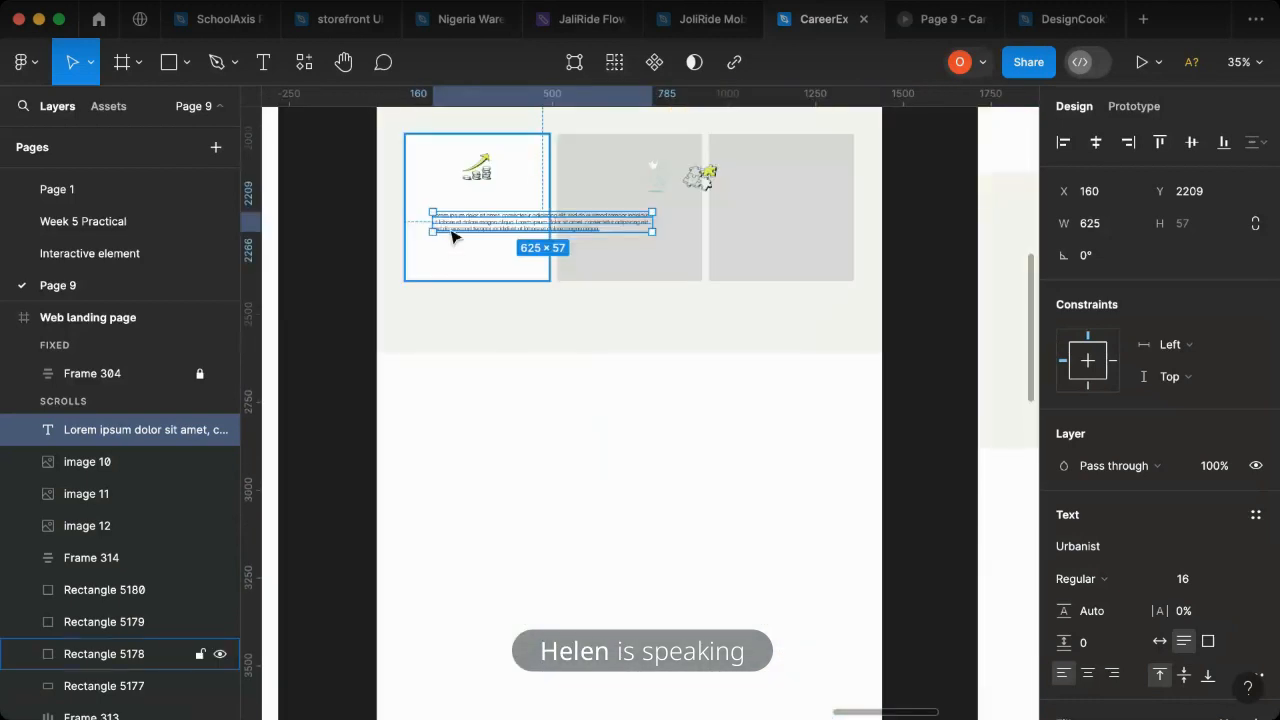
scroll(451, 236, up, 10)
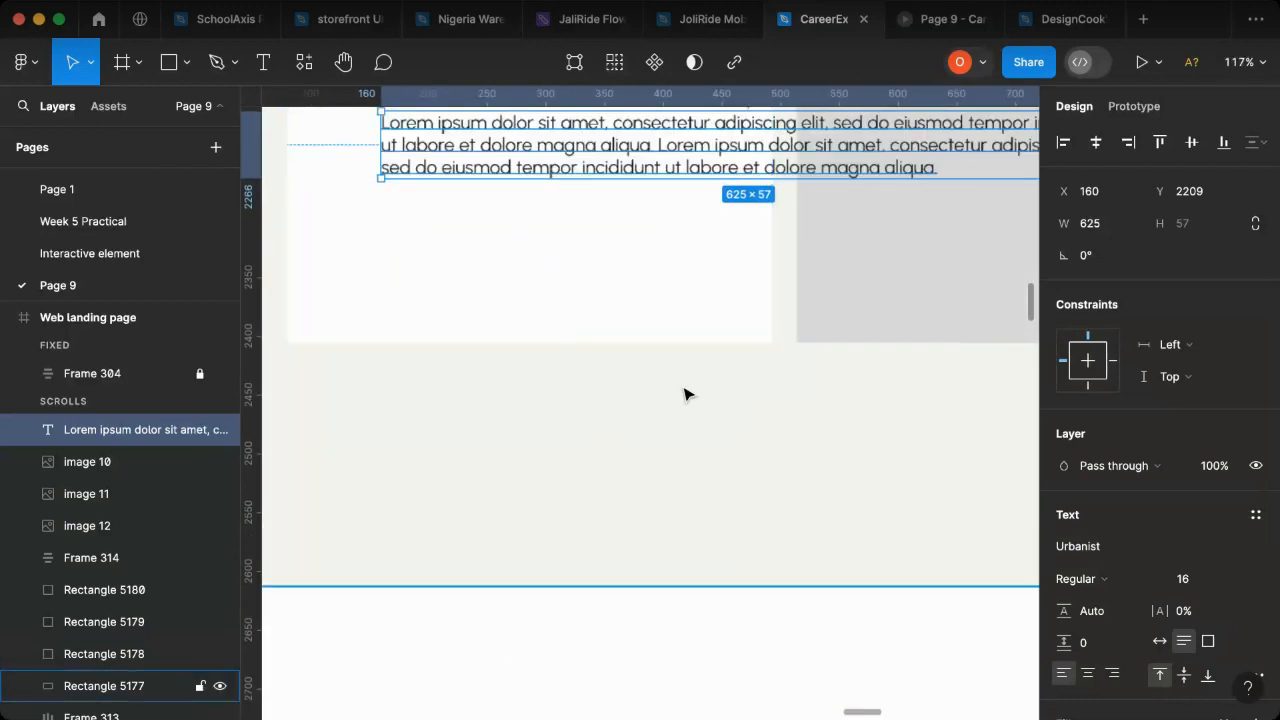
scroll(700, 420, up, 6)
scroll(705, 450, down, 3)
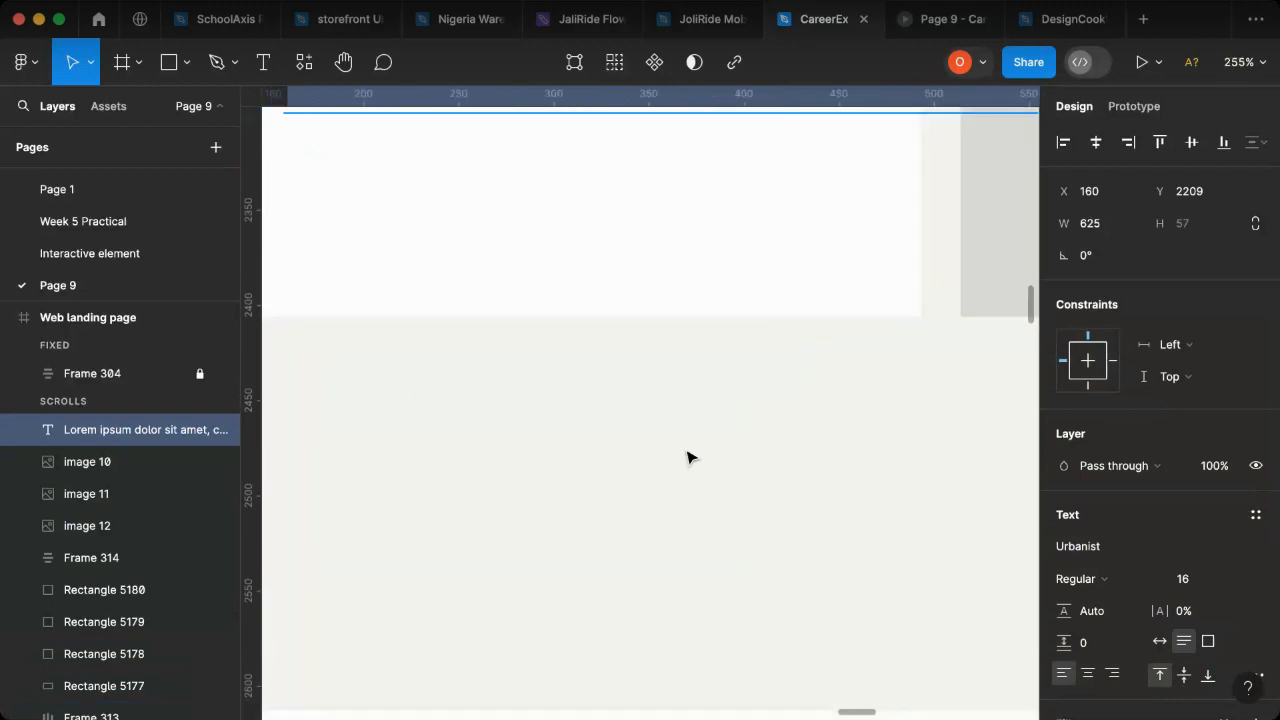
scroll(687, 458, down, 5)
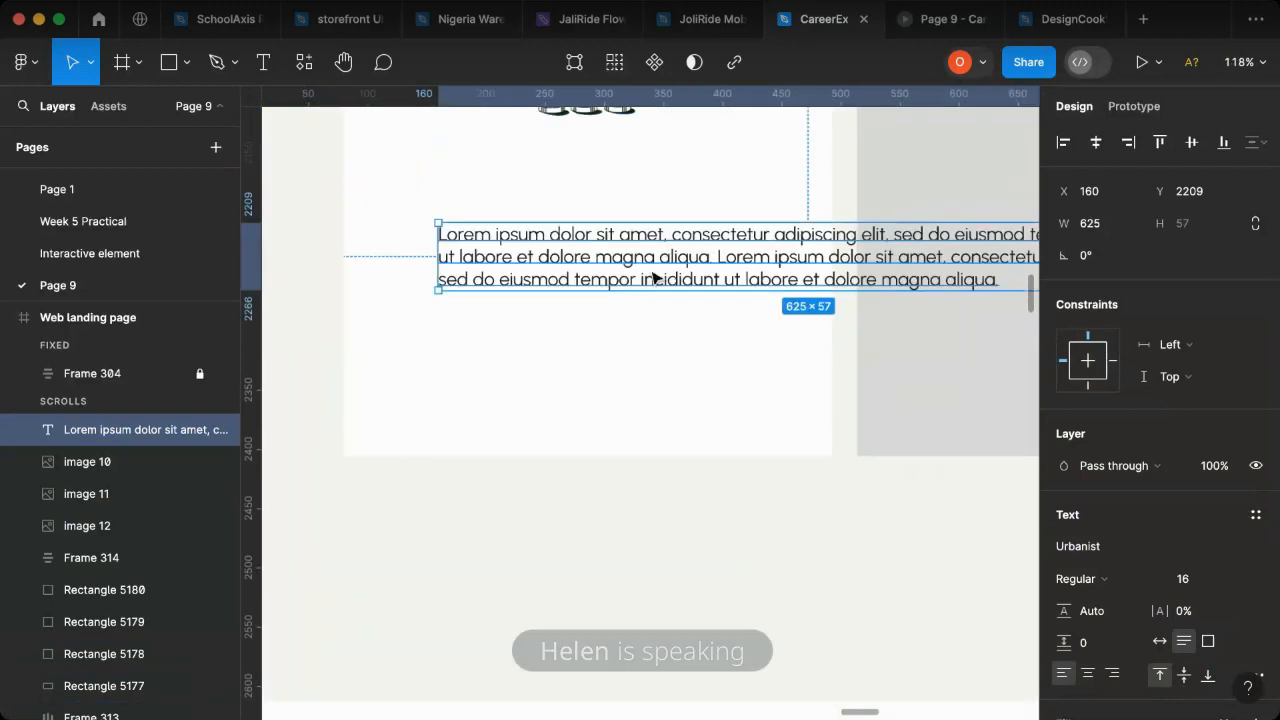
scroll(652, 278, up, 2)
- Duplicate the lorem ipsum paragraph on the leftmost card and place the copy directly beneath the original
click(666, 374)
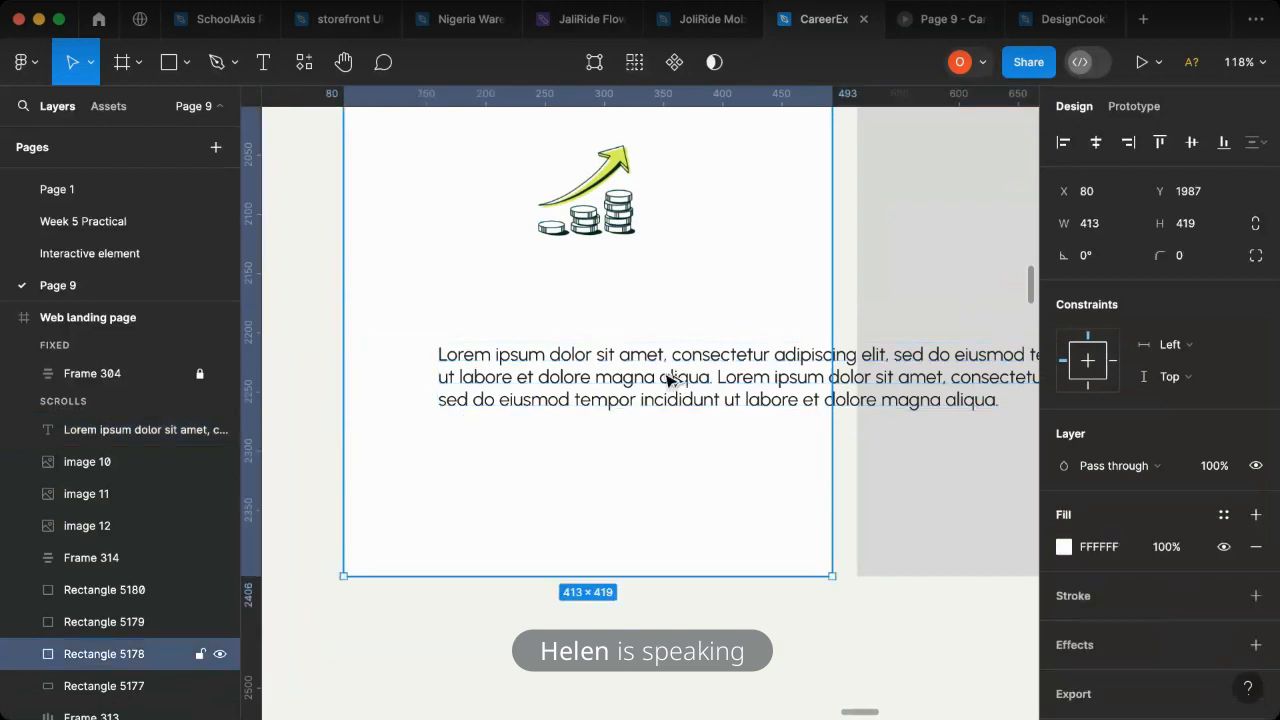
click(676, 385)
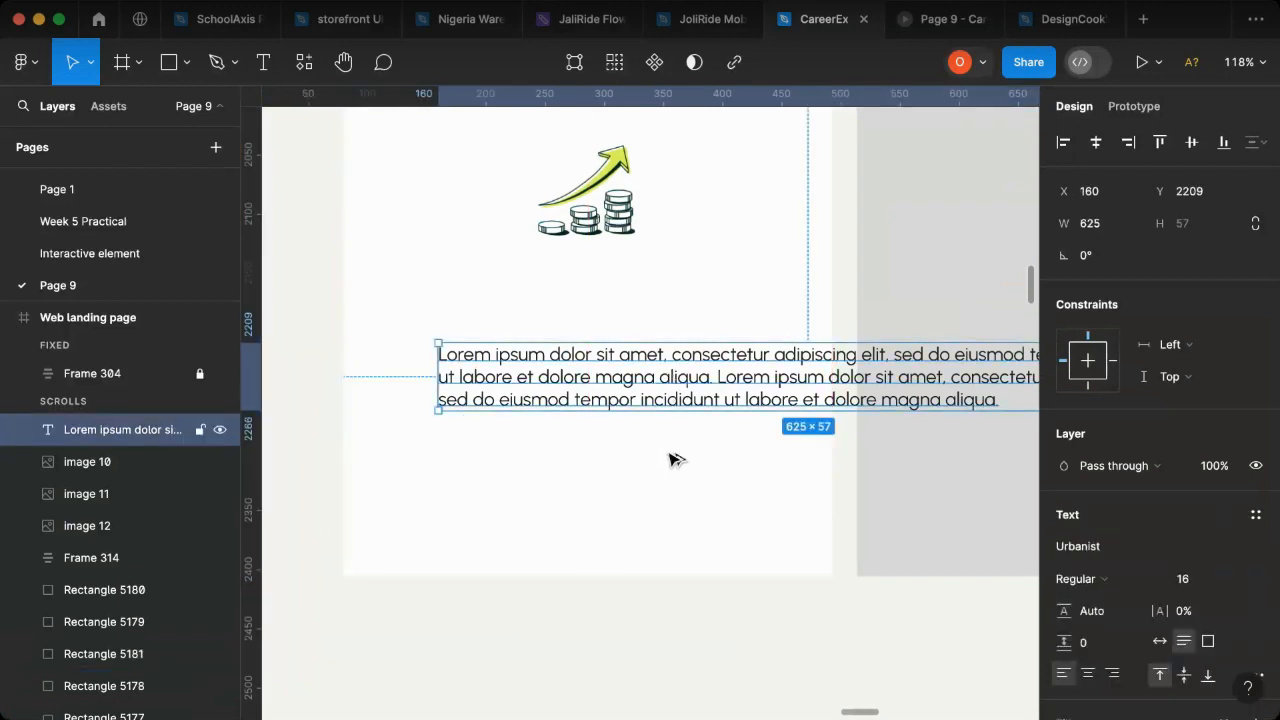
key(super+d)
- Style the upper paragraph on the leftmost card as SemiBold with a font size of 24
click(674, 401)
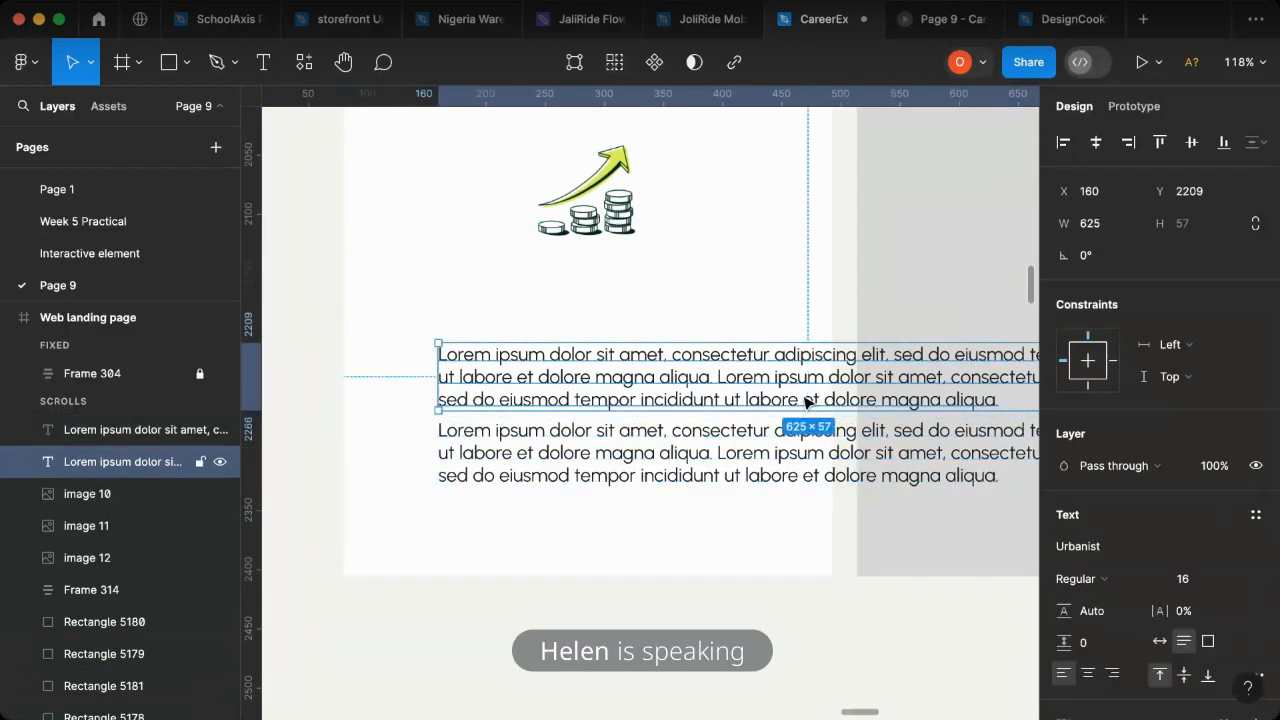
click(1107, 587)
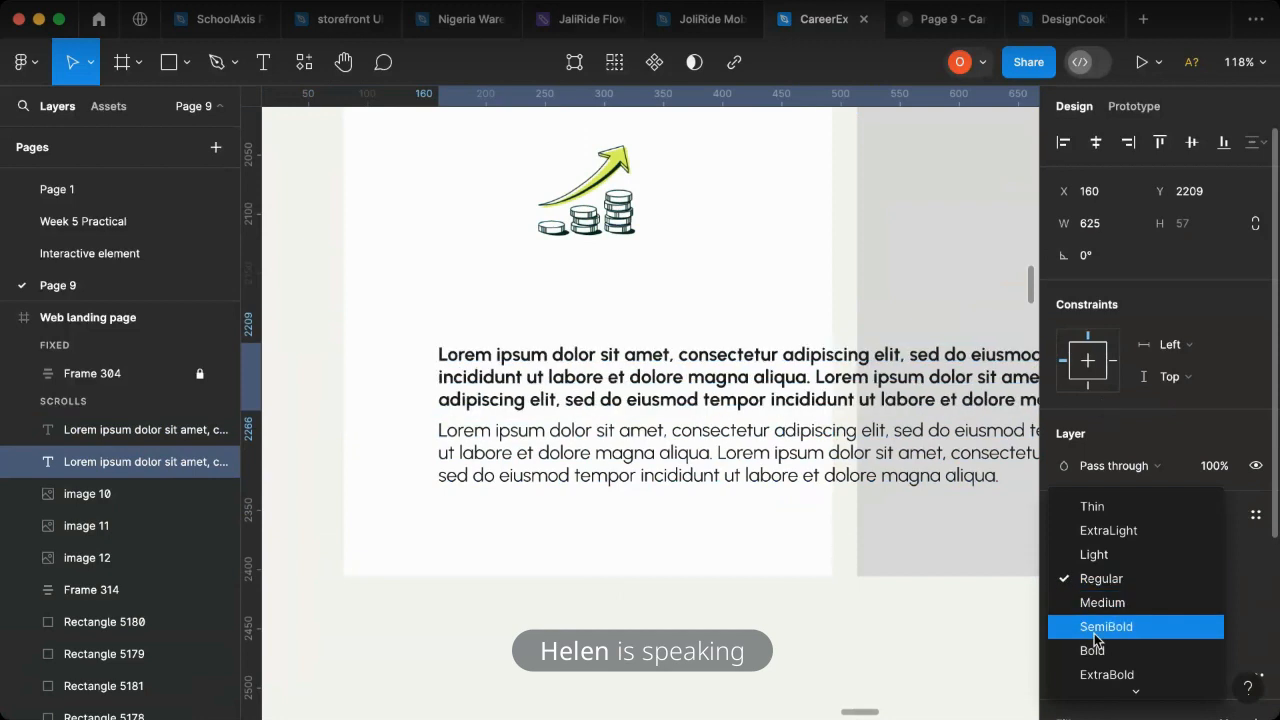
click(1097, 627)
click(1208, 583)
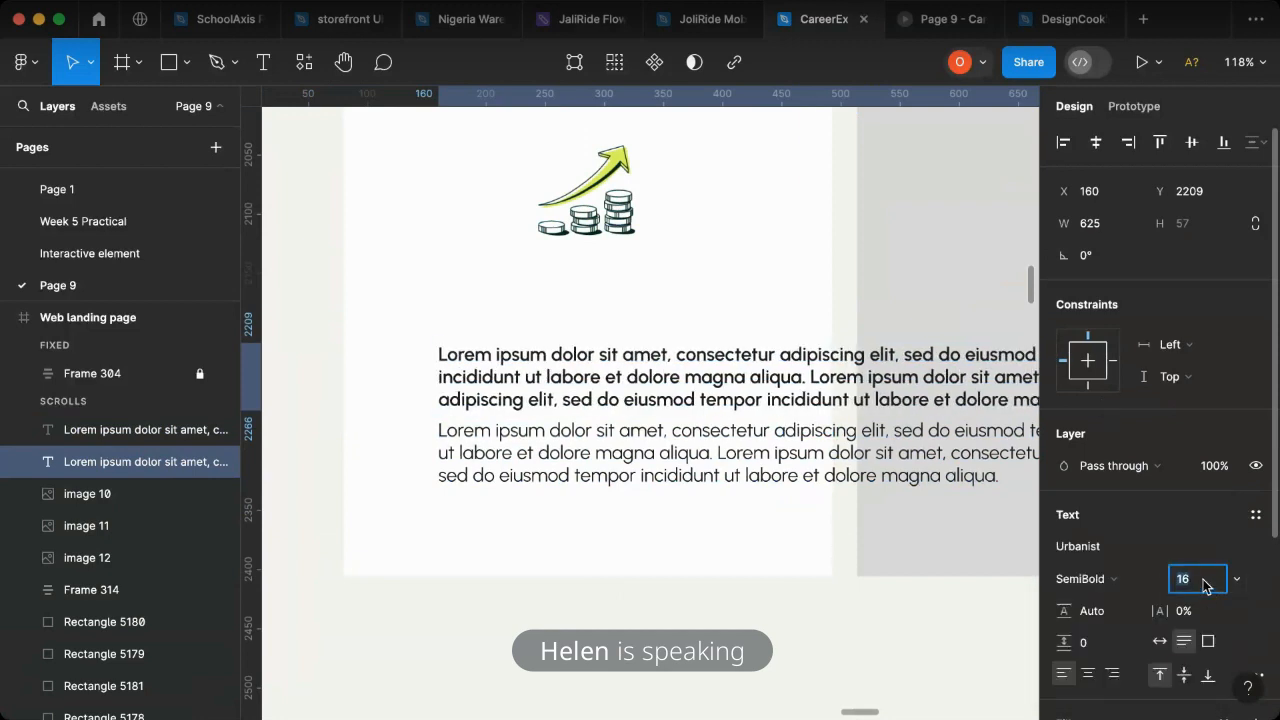
text(24)
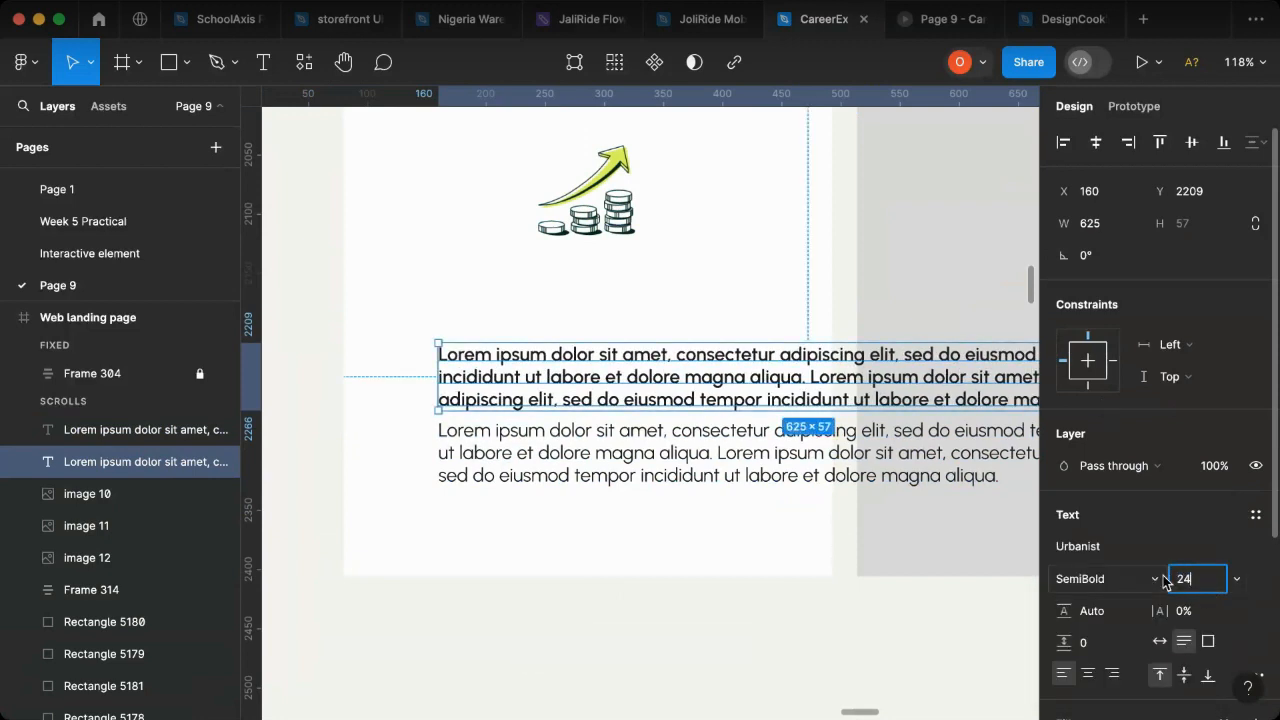
key(Return)
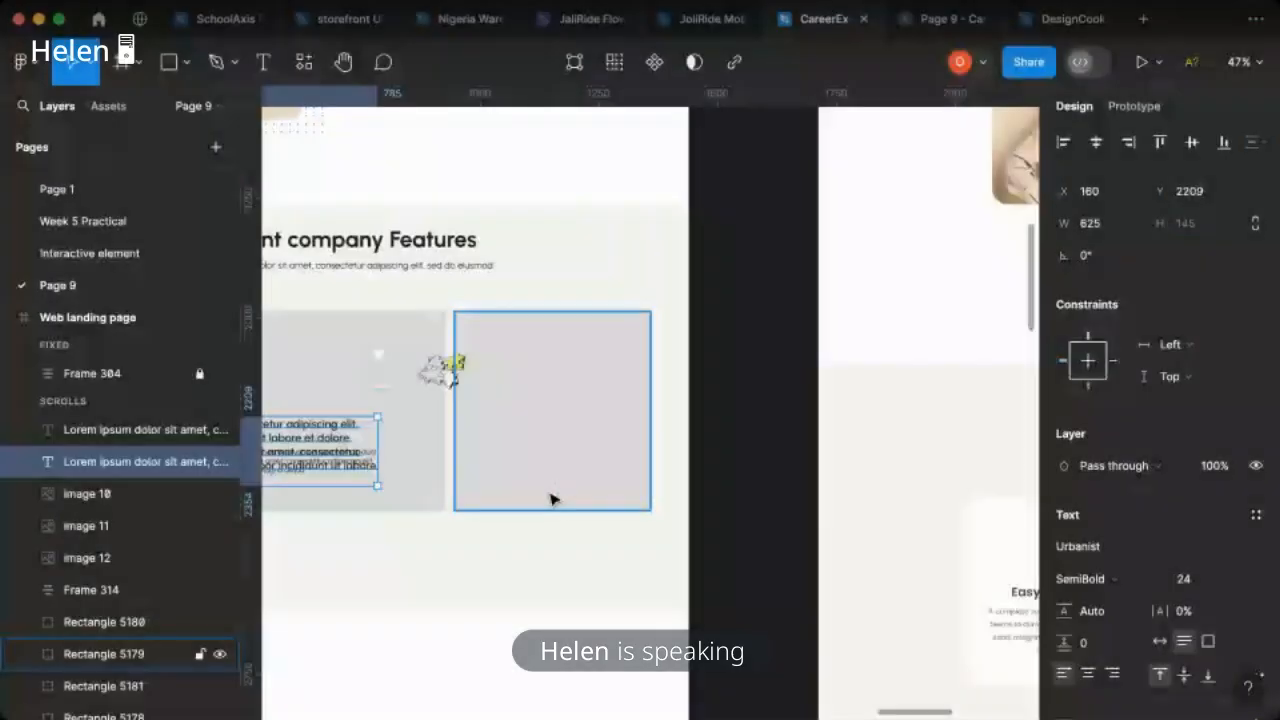
- Replace the bold upper paragraph on the leftmost card with the title "Easy Purchase"
scroll(555, 500, left, 6)
click(792, 464)
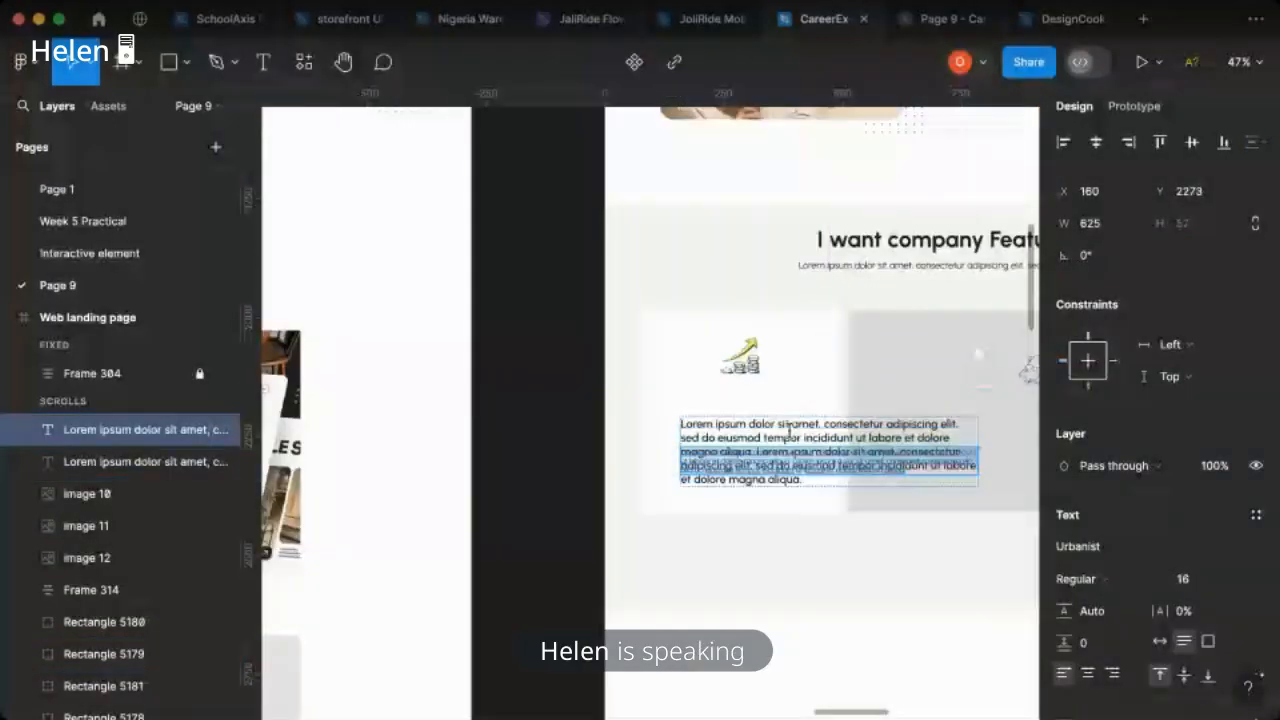
click(789, 432)
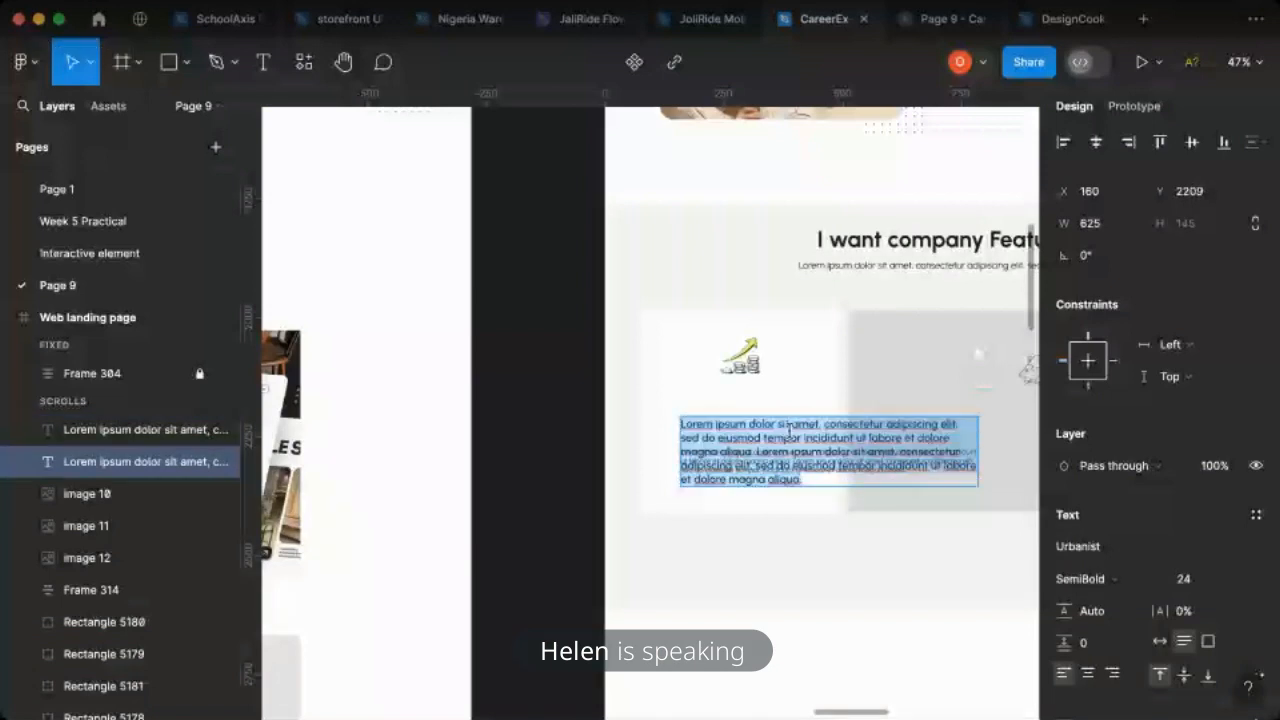
text(Easy Purchase)
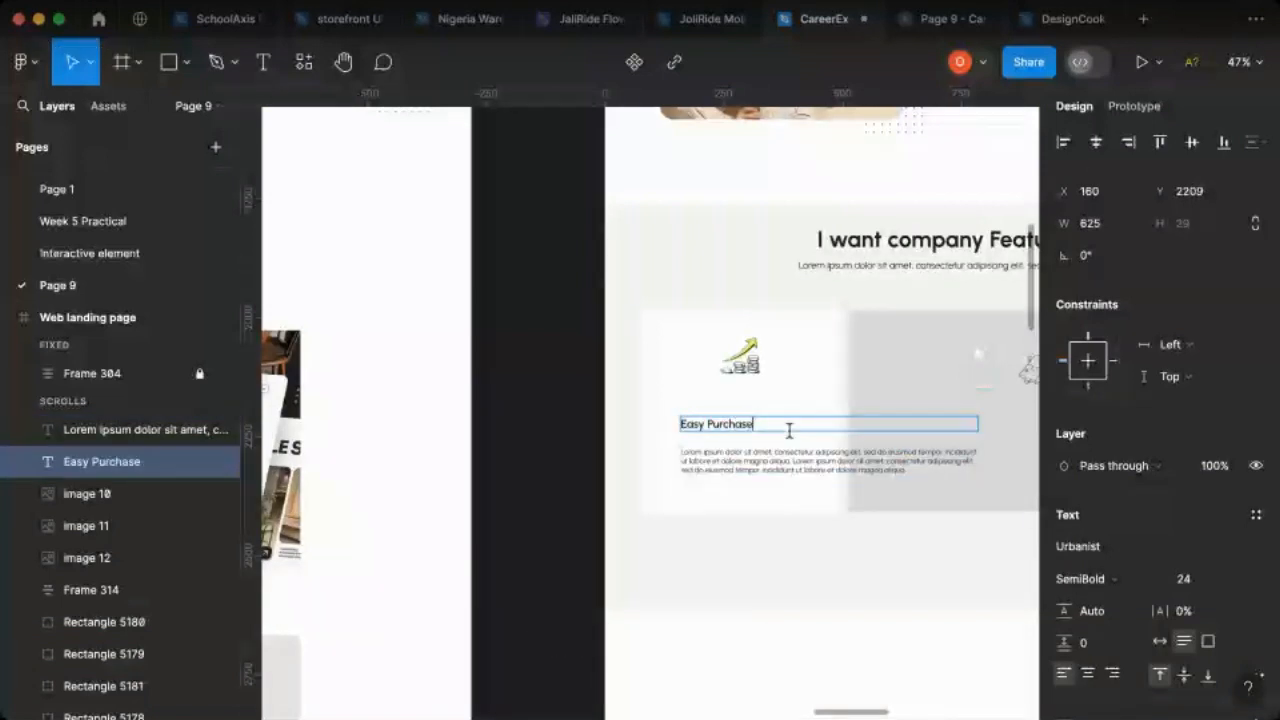
- Set the Easy Purchase title to auto width and centre it beneath the growth icon on the leftmost card
click(1160, 642)
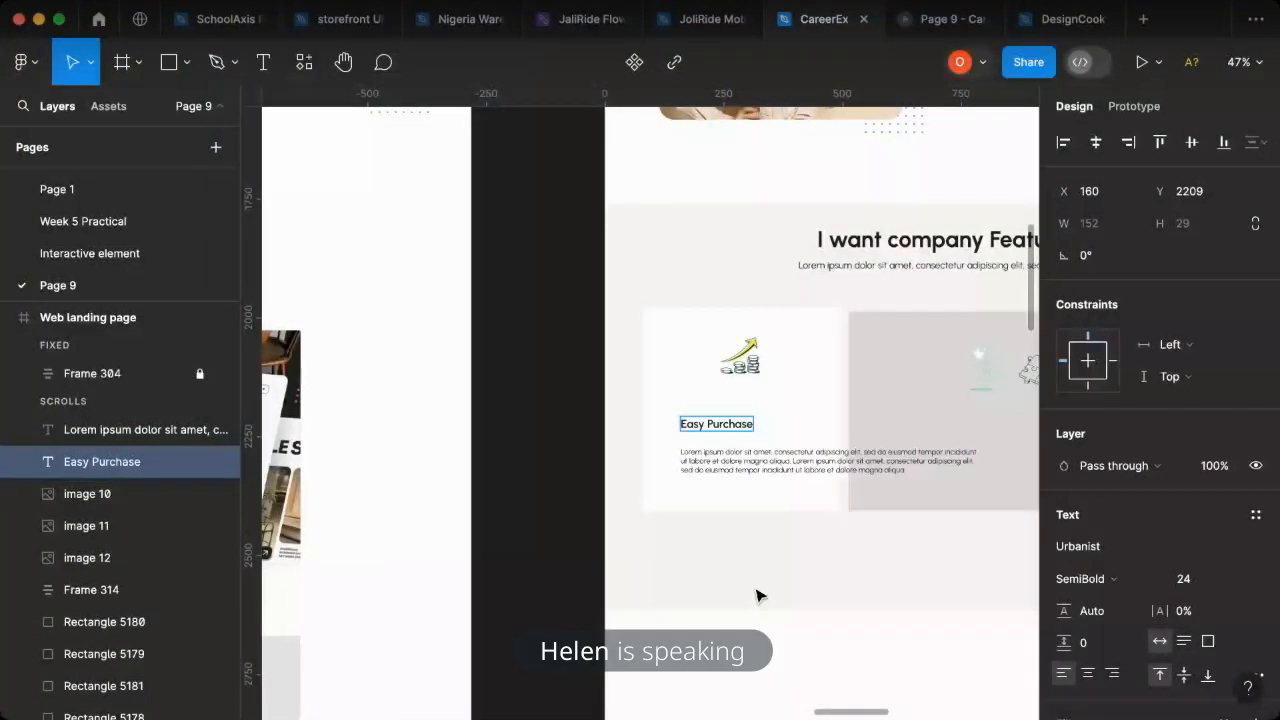
click(745, 424)
drag(745, 422, 773, 405)
- Shorten the card's description by deleting its repeated second sentence so the text ends at "magna aliqua."
click(786, 471)
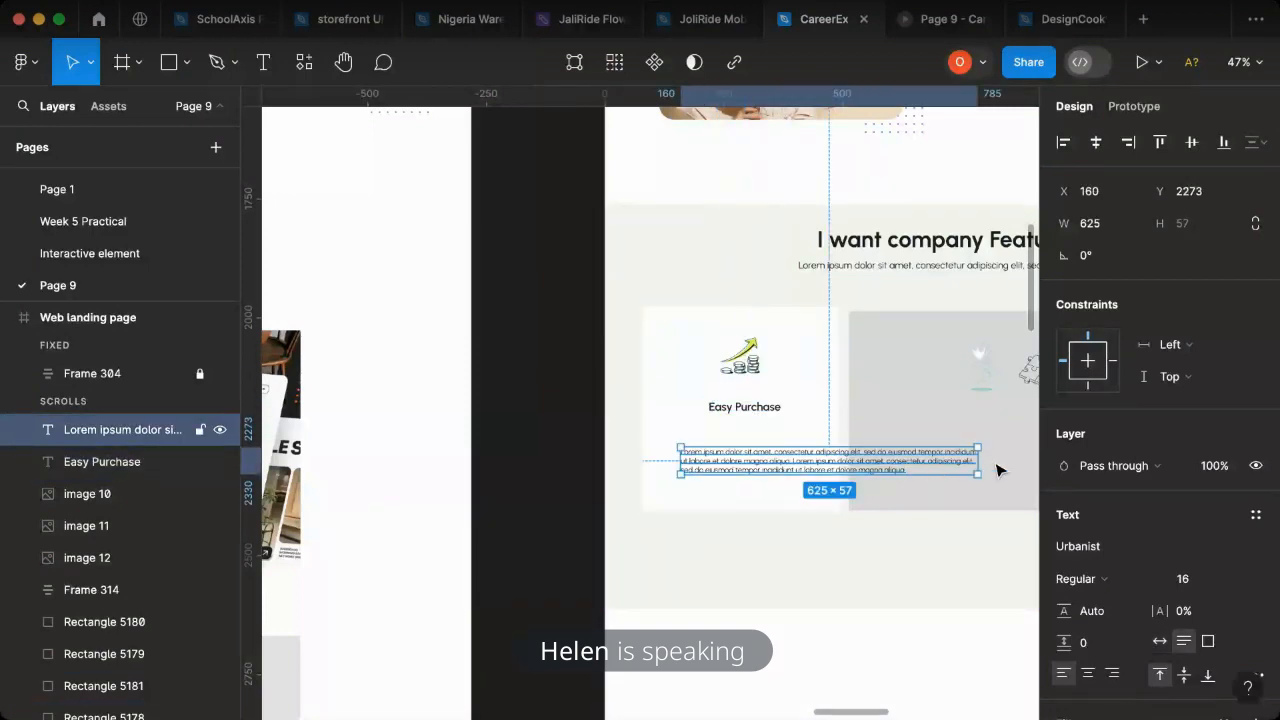
double_click(922, 458)
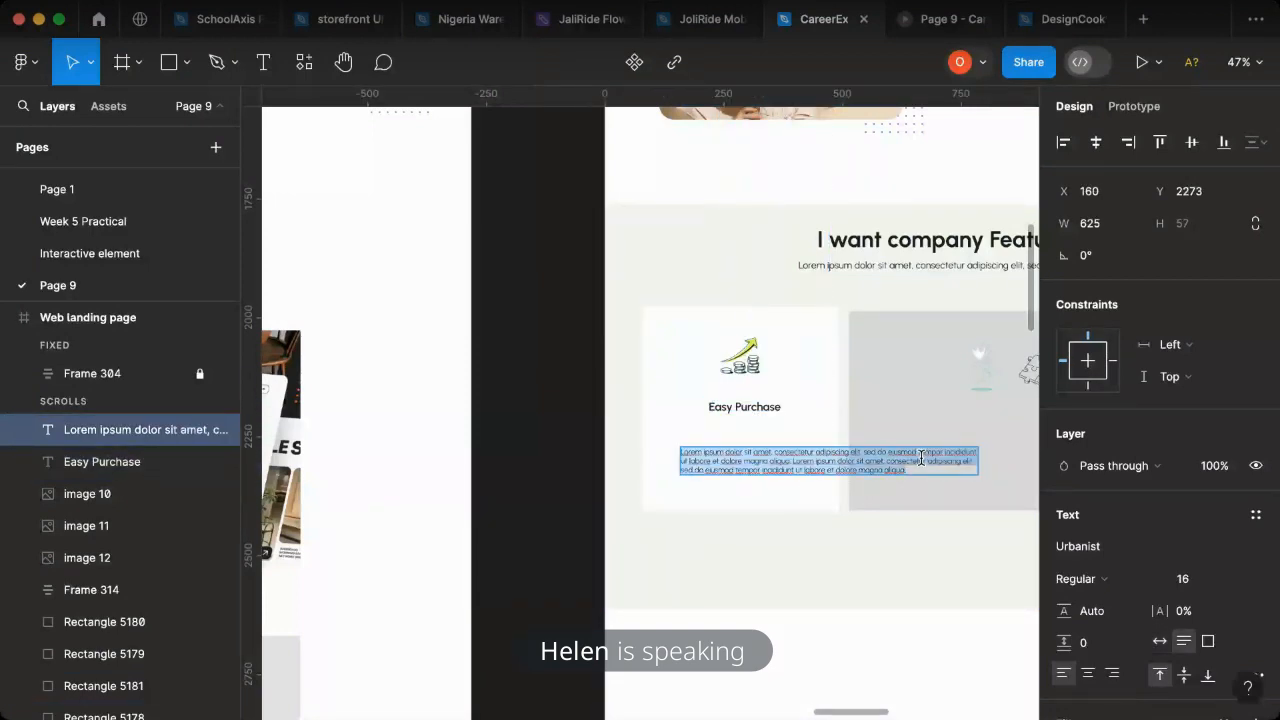
scroll(921, 458, up, 5)
click(865, 466)
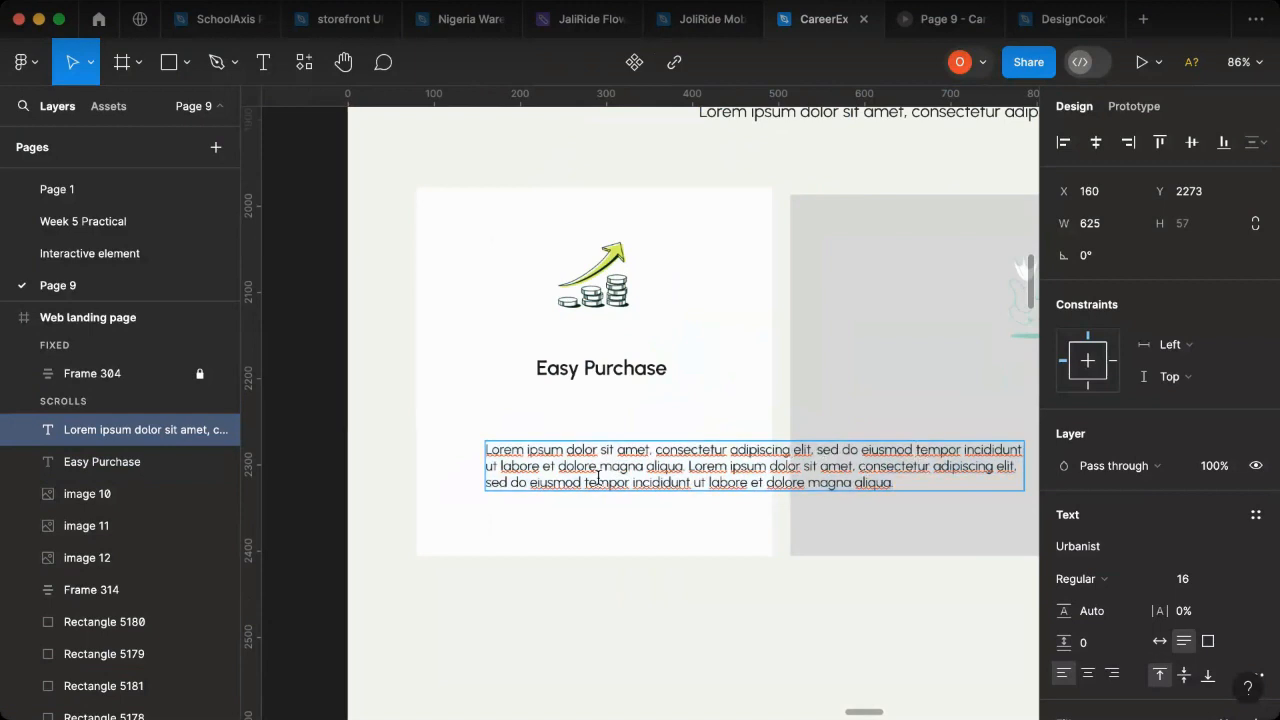
drag(688, 466, 913, 514)
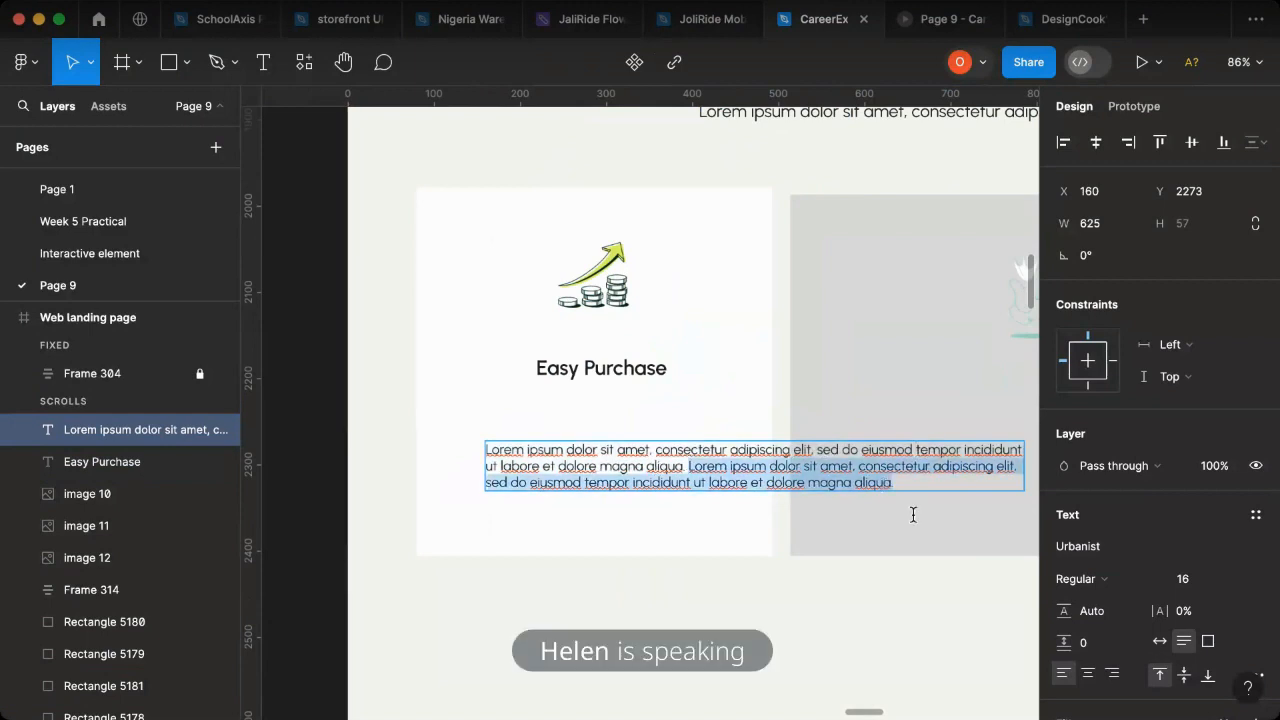
key(BackSpace)
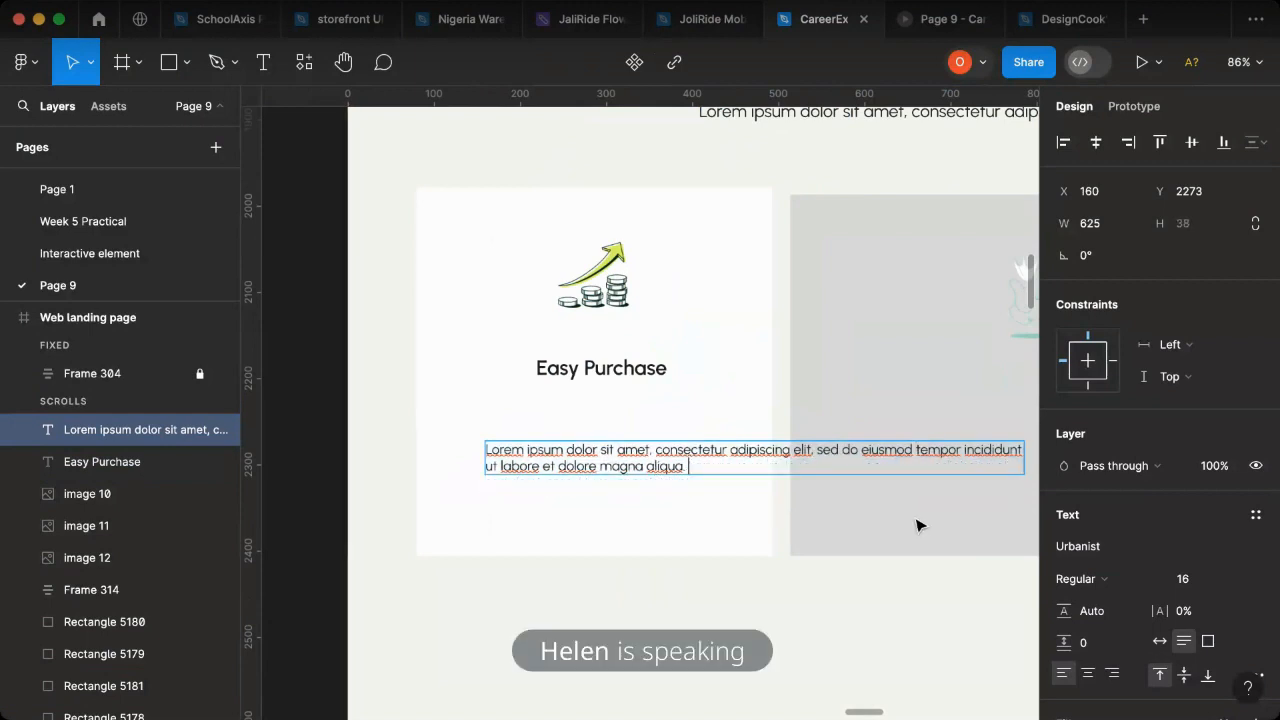
key(Escape)
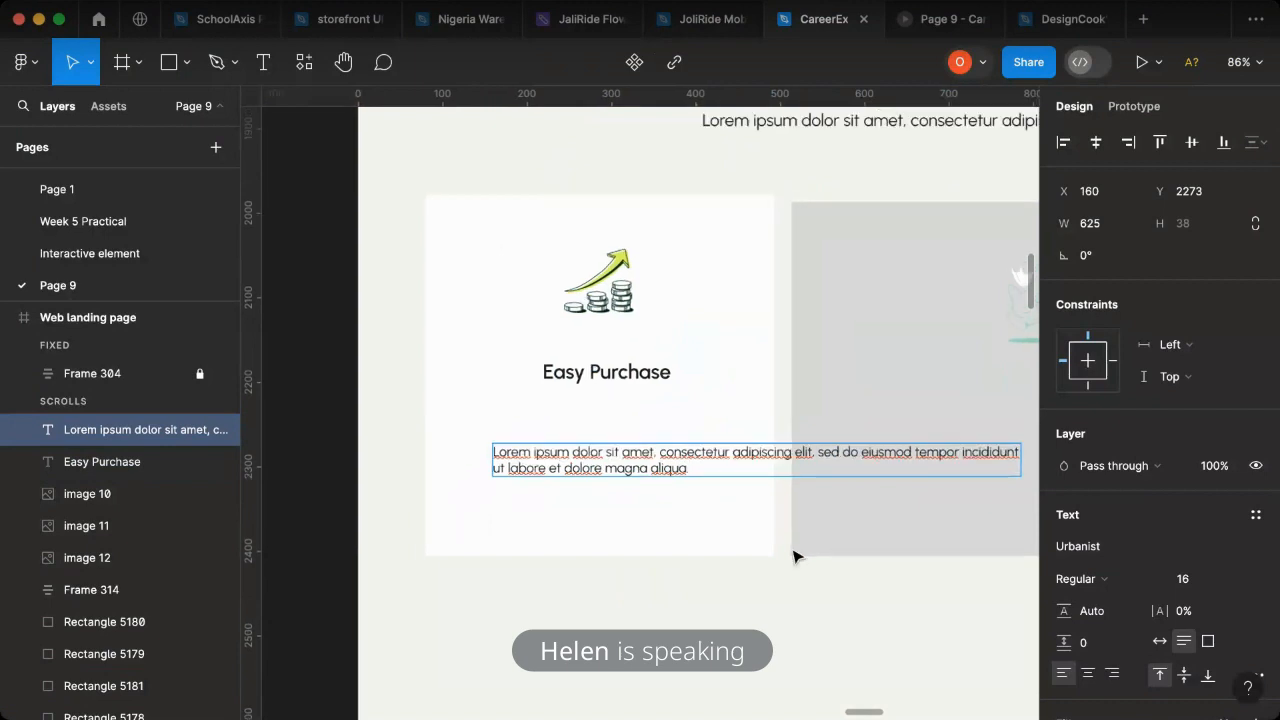
scroll(793, 557, down, 3)
scroll(780, 561, down, 2)
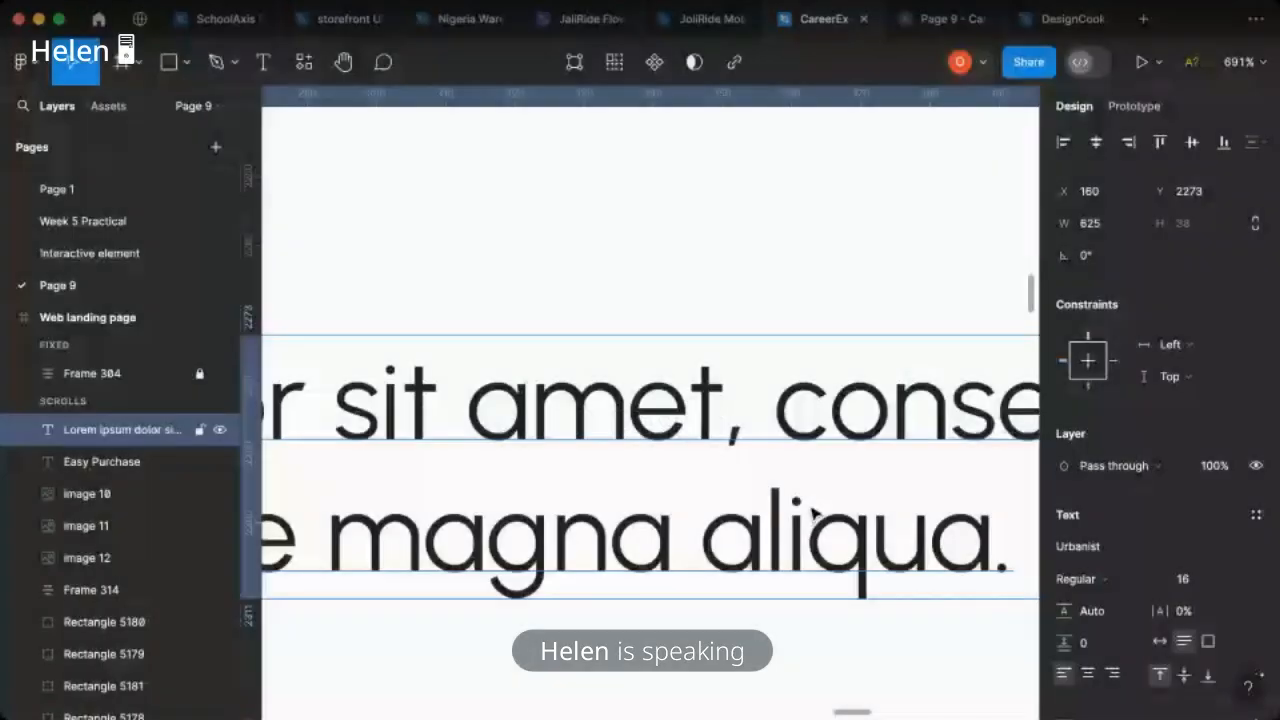
scroll(820, 512, down, 4)
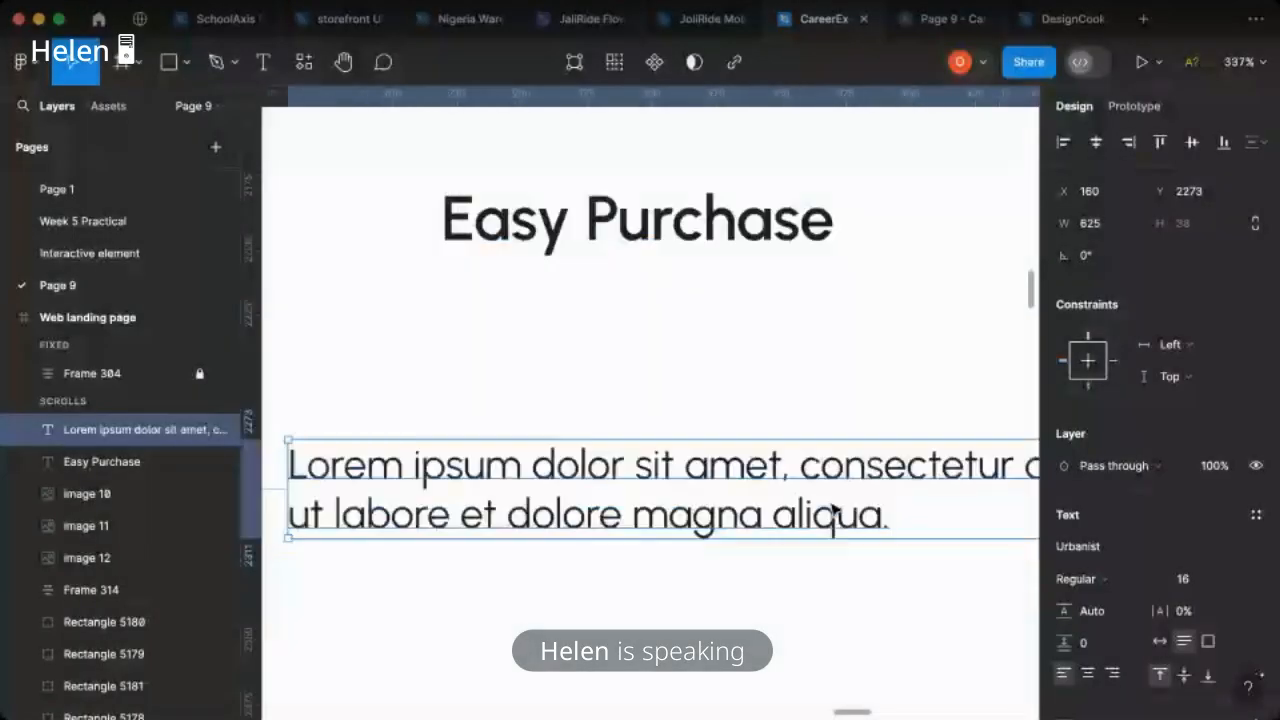
scroll(832, 508, down, 3)
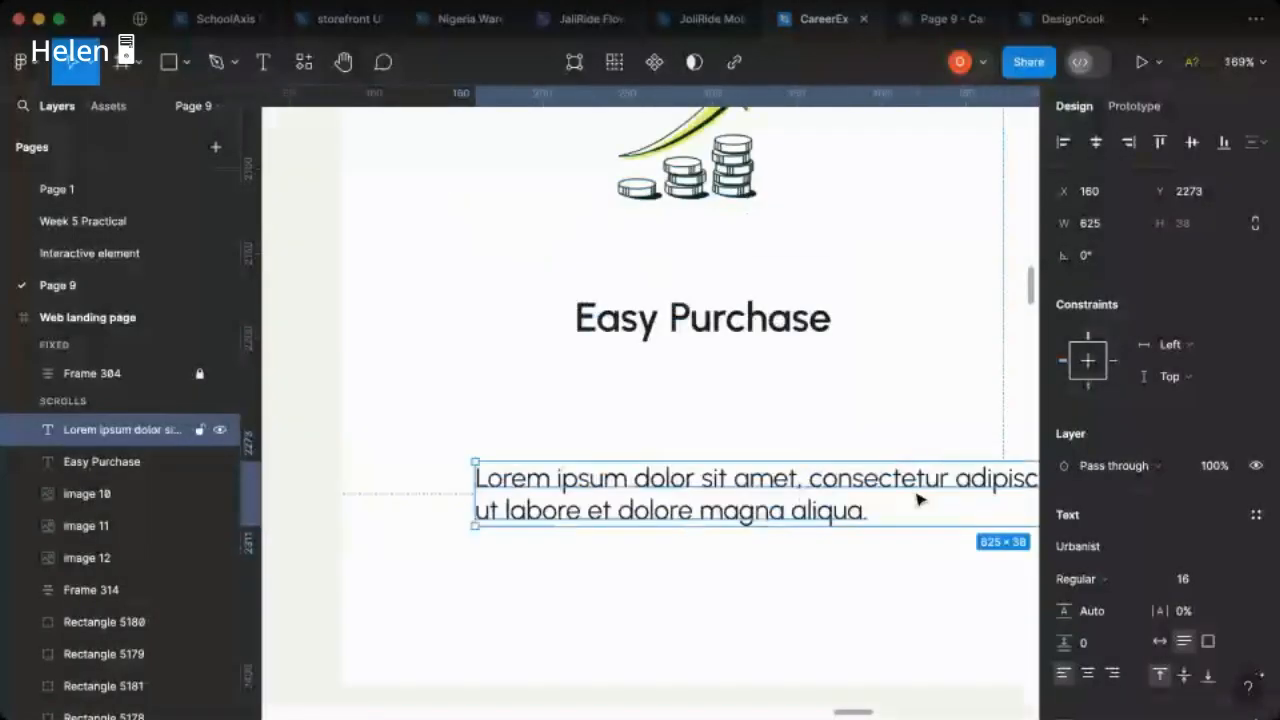
scroll(918, 500, right, 5)
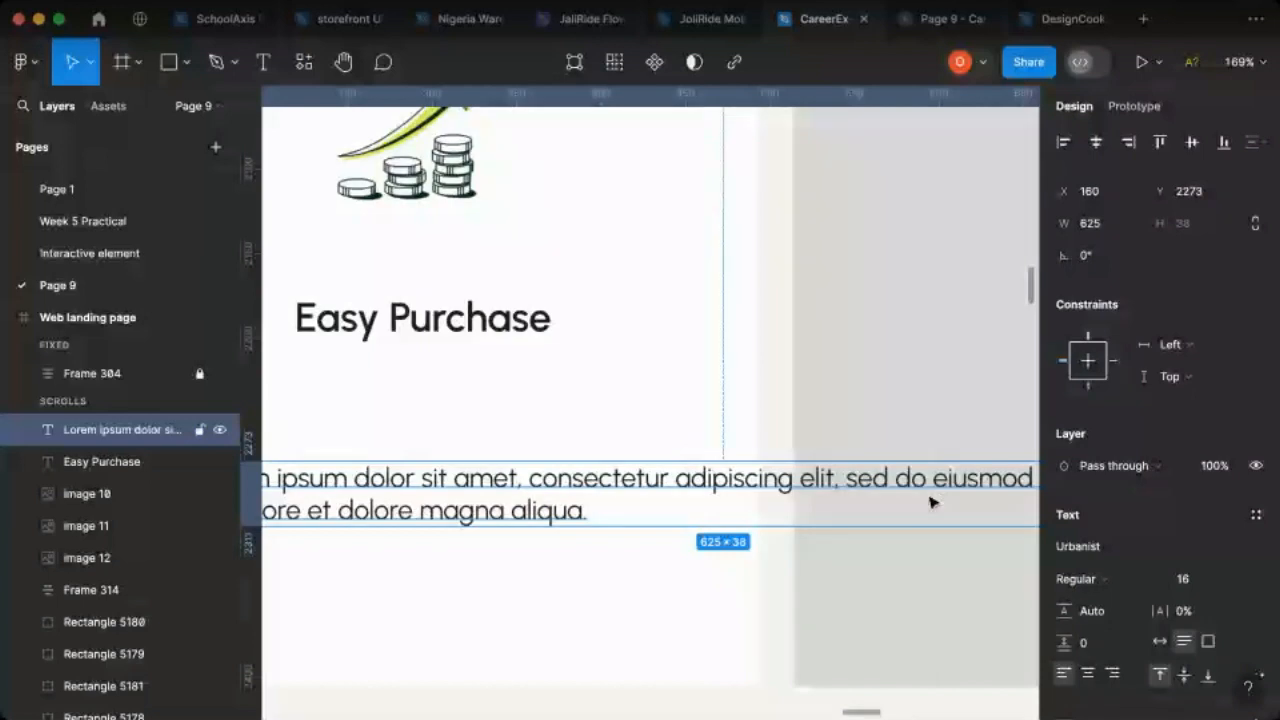
- Narrow the description text box on the leftmost card to a width of 284 so its text wraps within the card
scroll(861, 502, down, 1)
scroll(861, 502, down, 8)
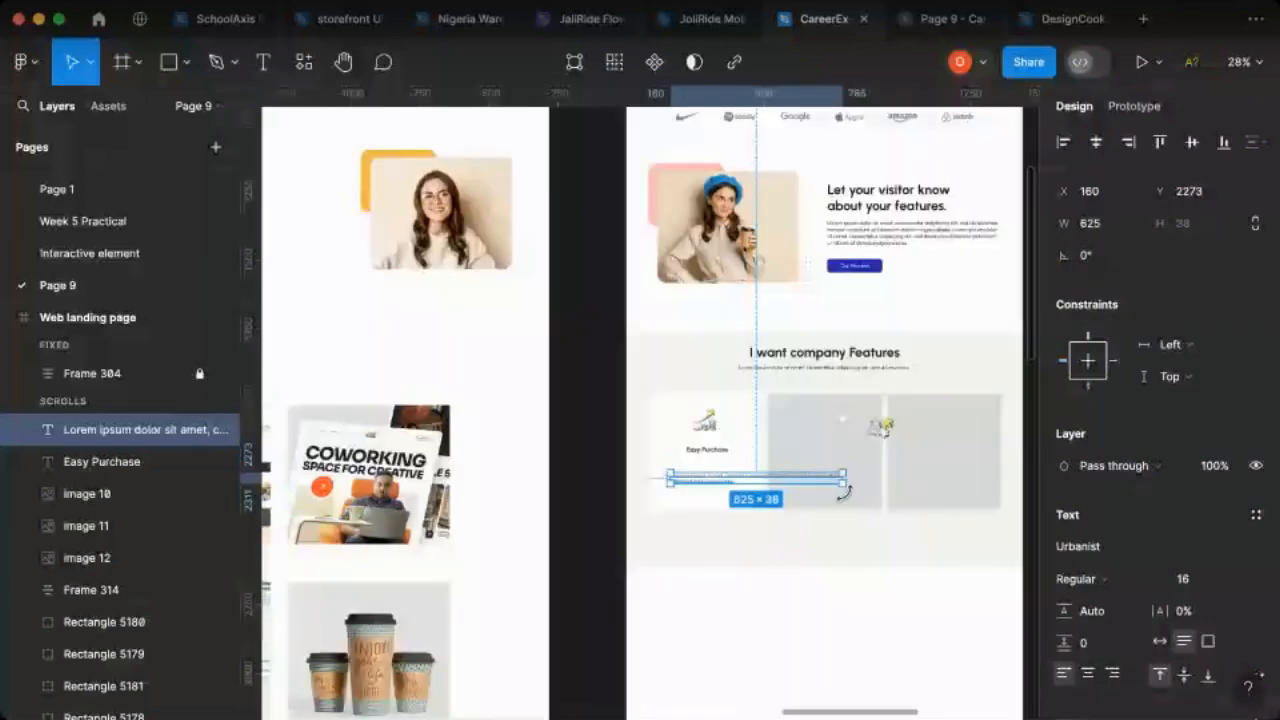
scroll(843, 490, up, 1)
drag(843, 480, 730, 487)
scroll(720, 488, up, 10)
- Centre-align the description text and move it up beneath the Easy Purchase title, to about Y 2226
click(1089, 675)
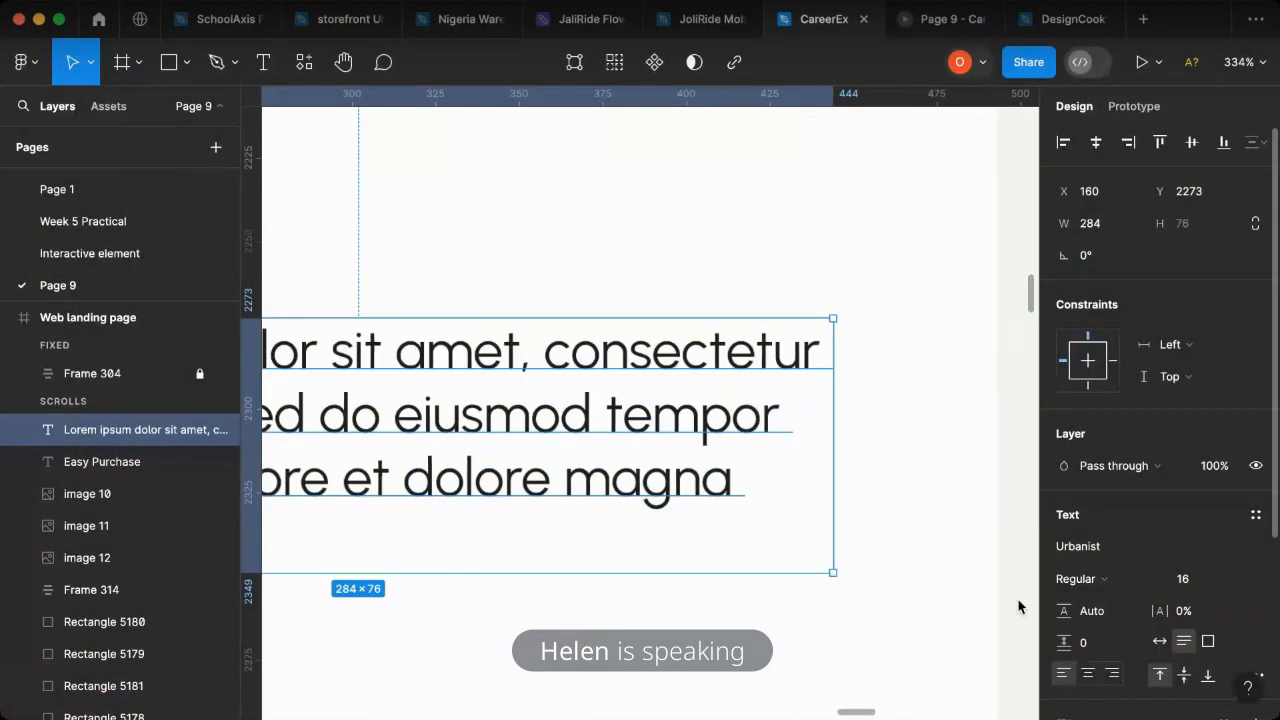
scroll(662, 460, down, 3)
scroll(662, 460, down, 3)
click(1062, 676)
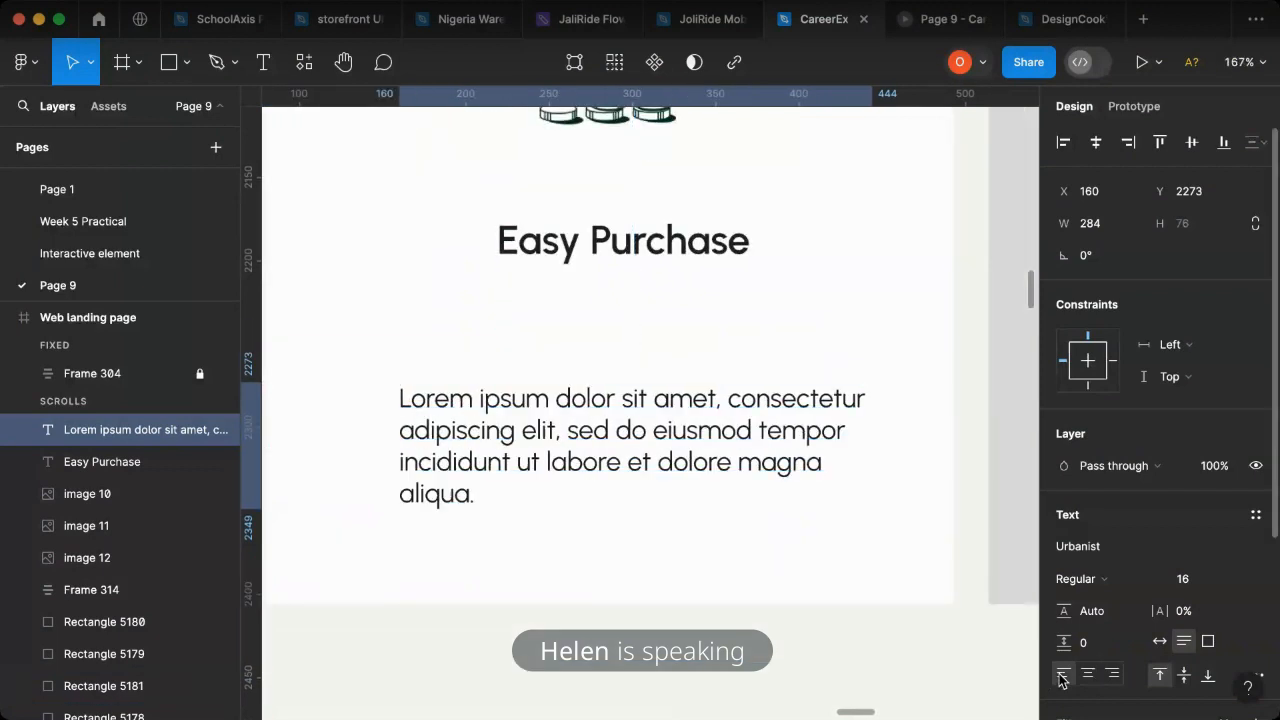
click(1113, 677)
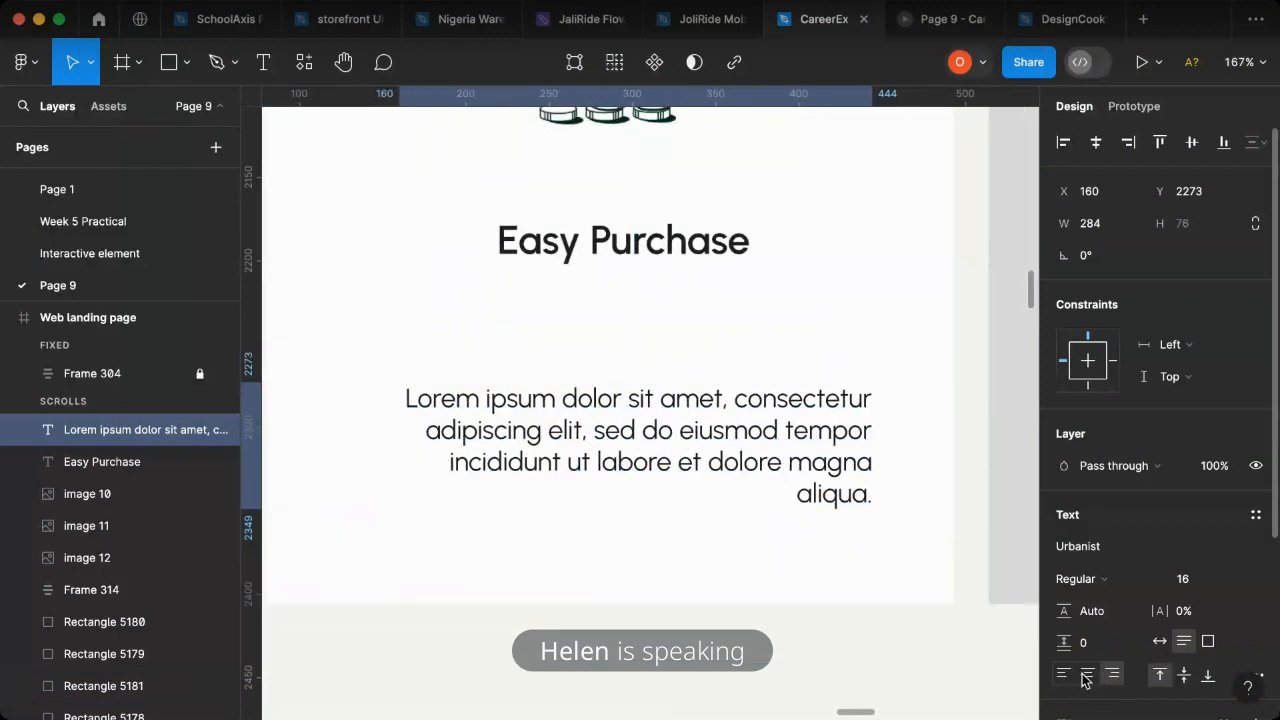
click(1088, 675)
drag(677, 423, 680, 374)
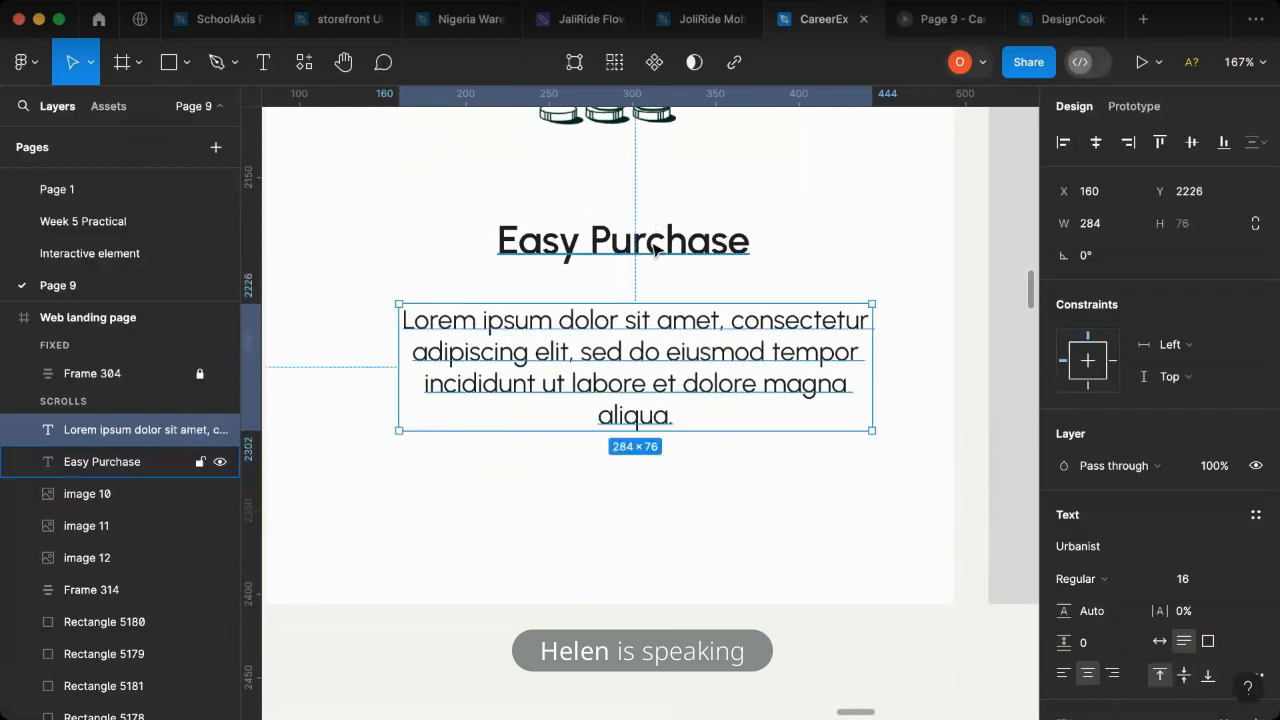
- Stack the Easy Purchase title and description in a vertical auto layout with spacing 15, and nest it with the growth icon in another
key(shift+a)
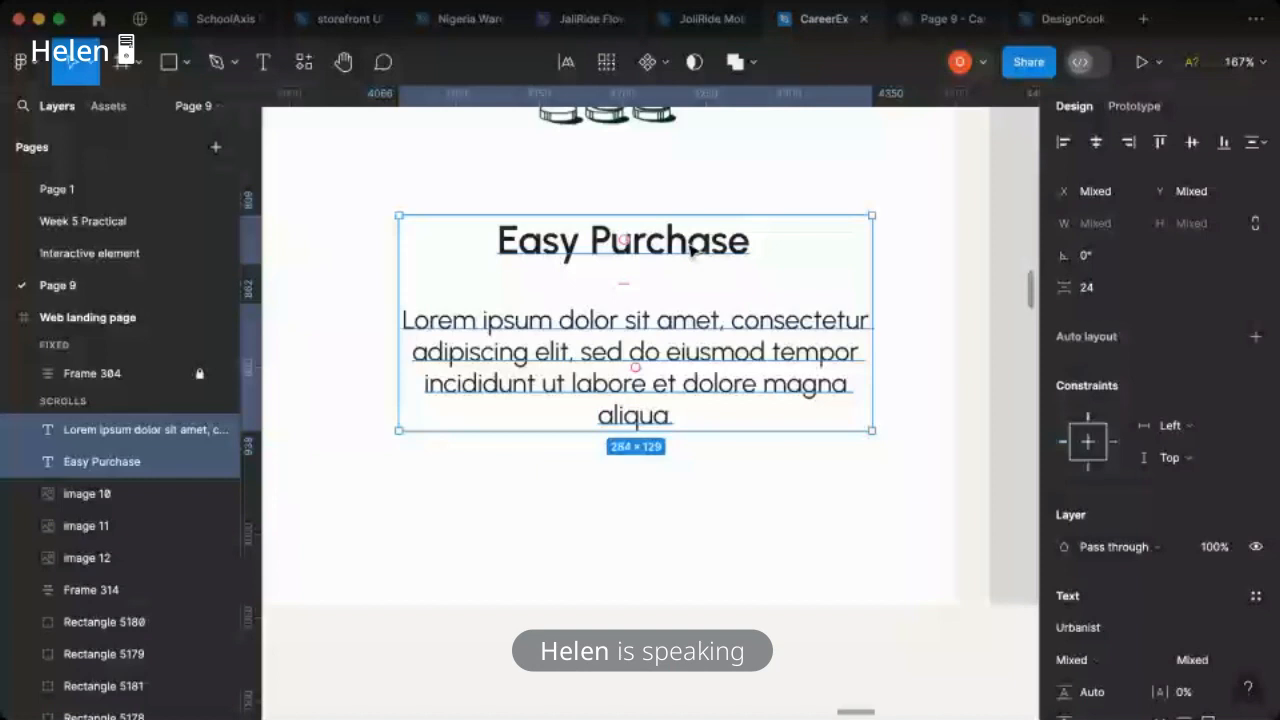
key(shift+a)
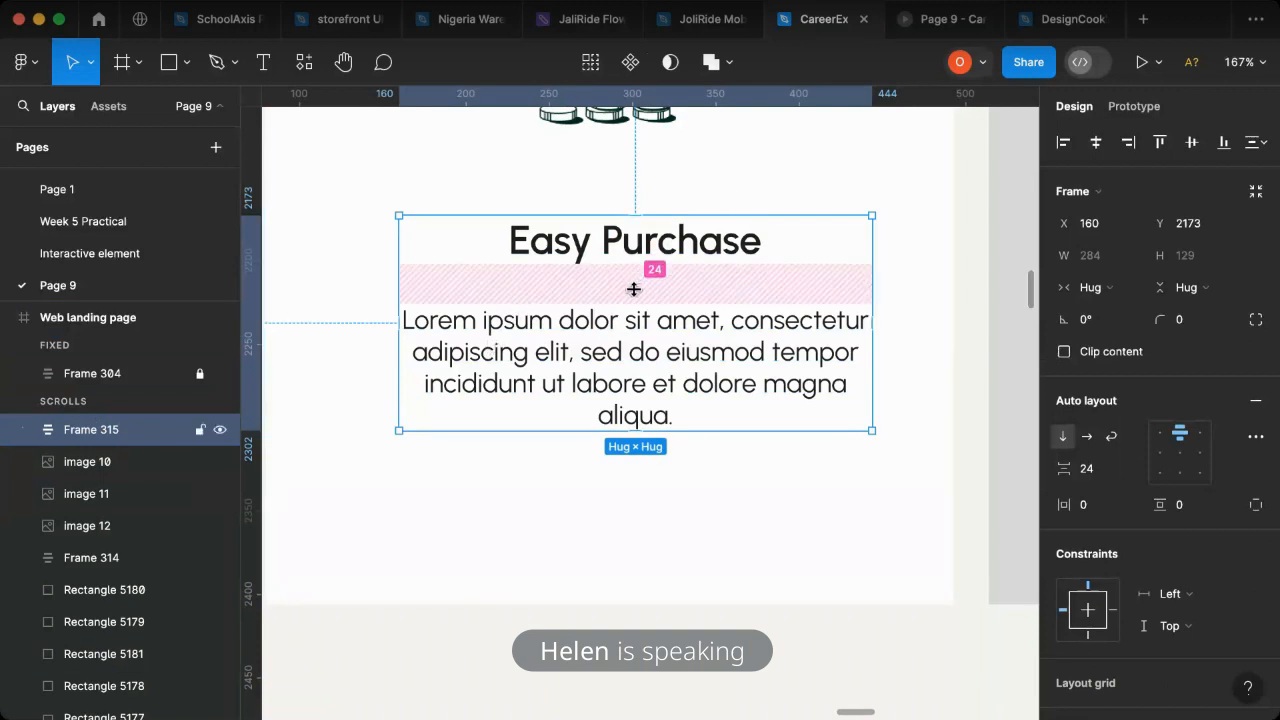
click(1089, 476)
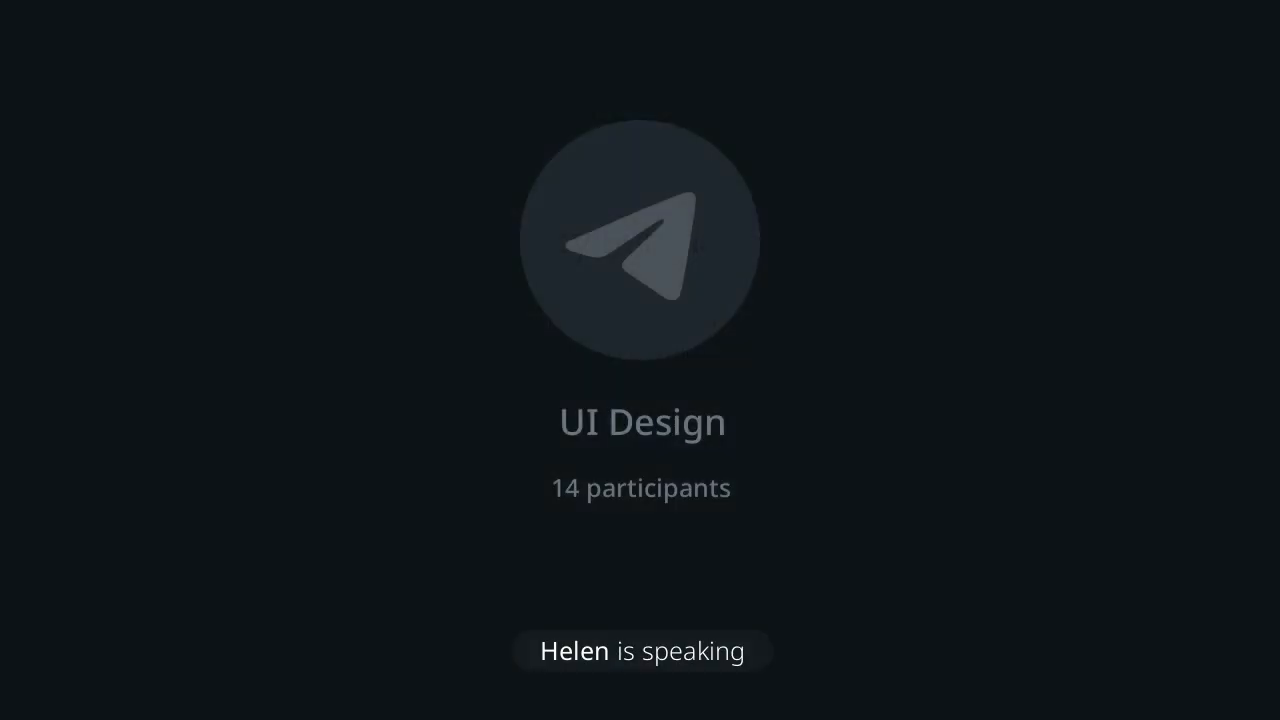
text(15)
key(Return)
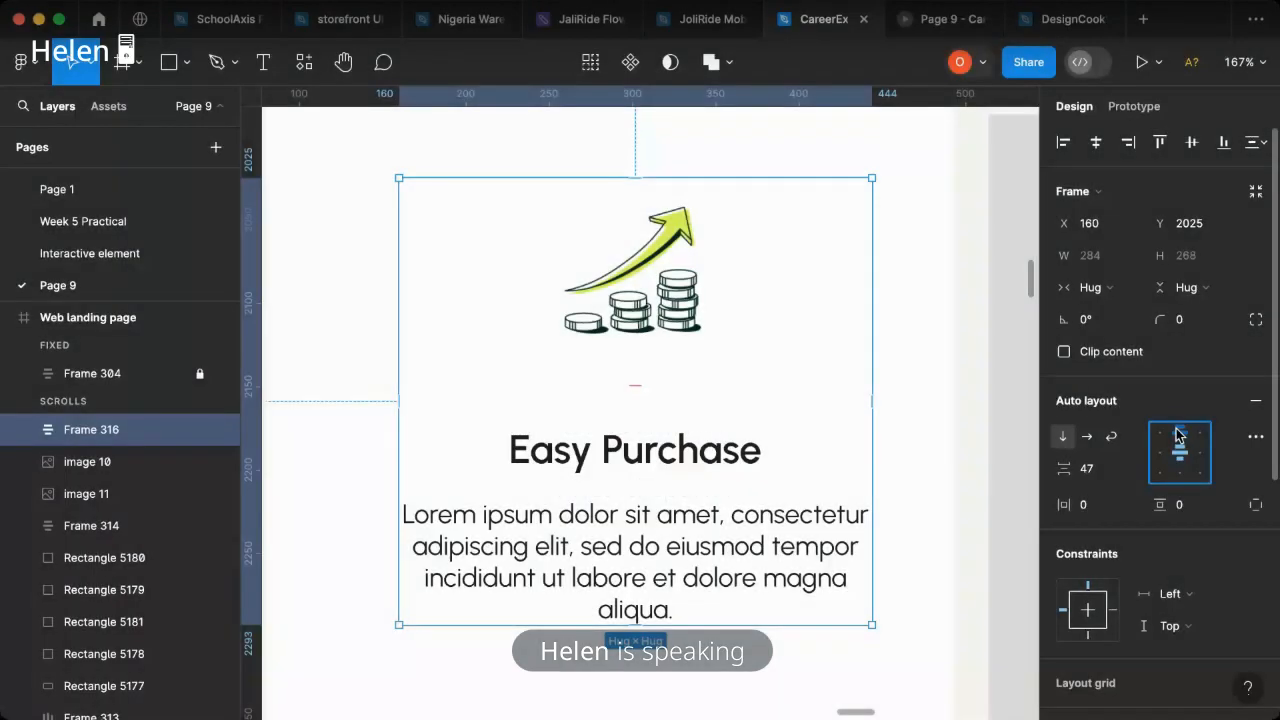
- Compare the Easy Purchase card's spacing and layout with the matching card in the reference design
scroll(622, 478, down, 5)
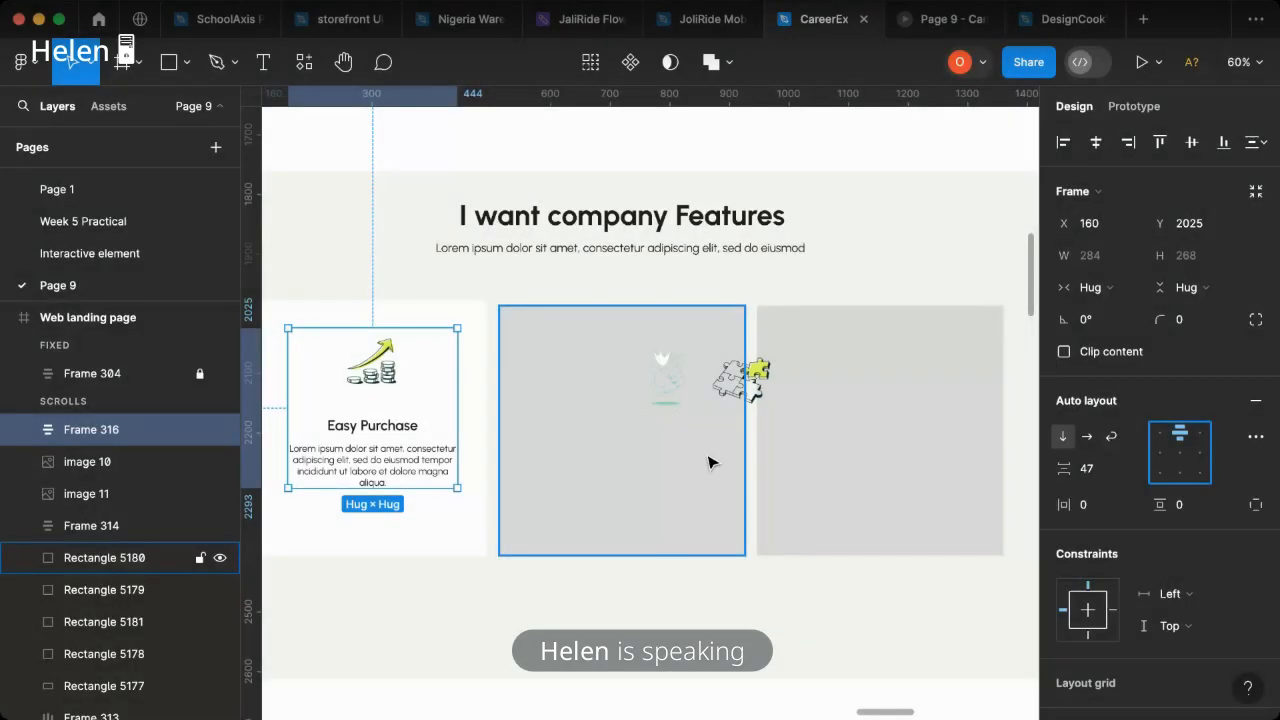
scroll(769, 454, right, 5)
scroll(797, 457, up, 3)
scroll(748, 474, down, 3)
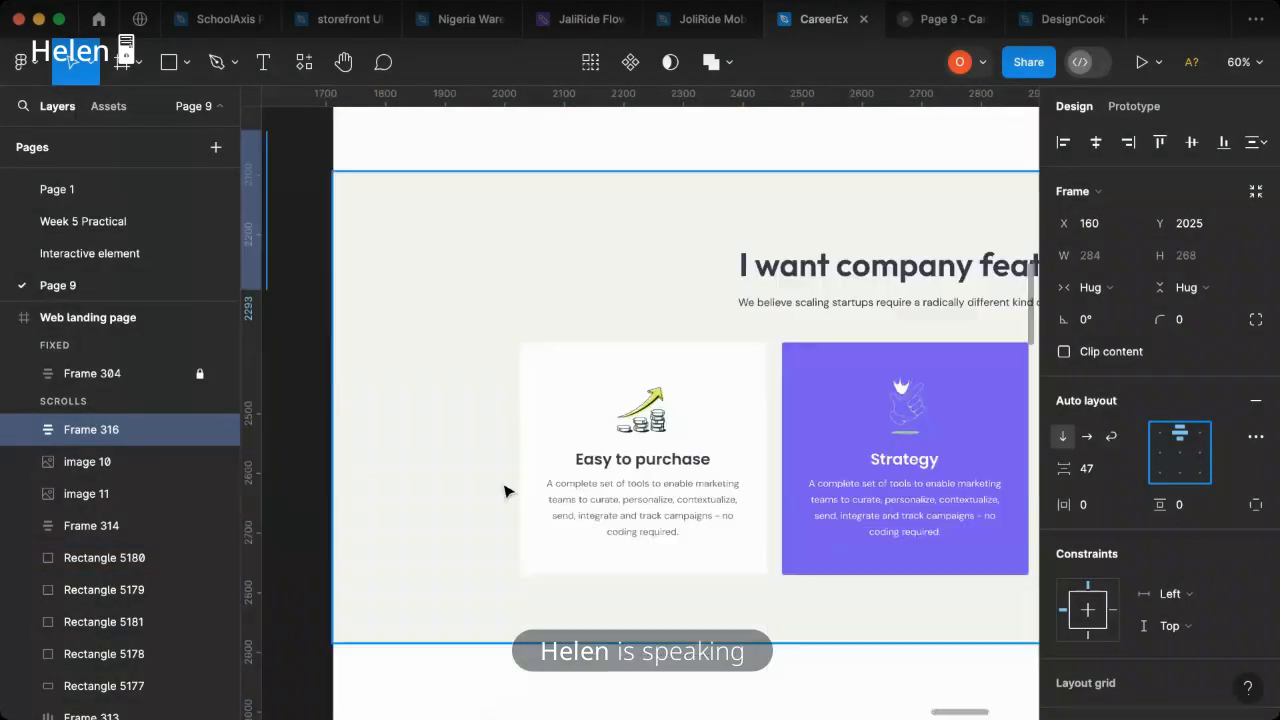
scroll(508, 489, left, 10)
scroll(474, 464, left, 5)
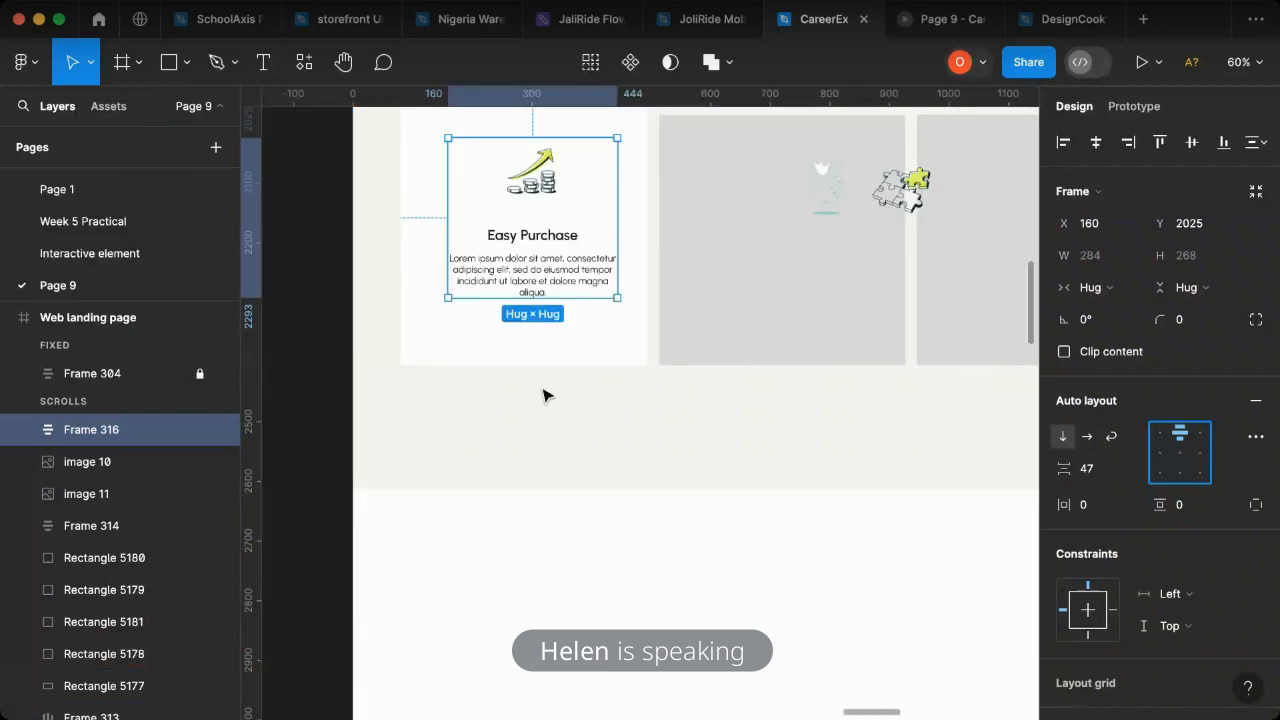
scroll(531, 303, up, 4)
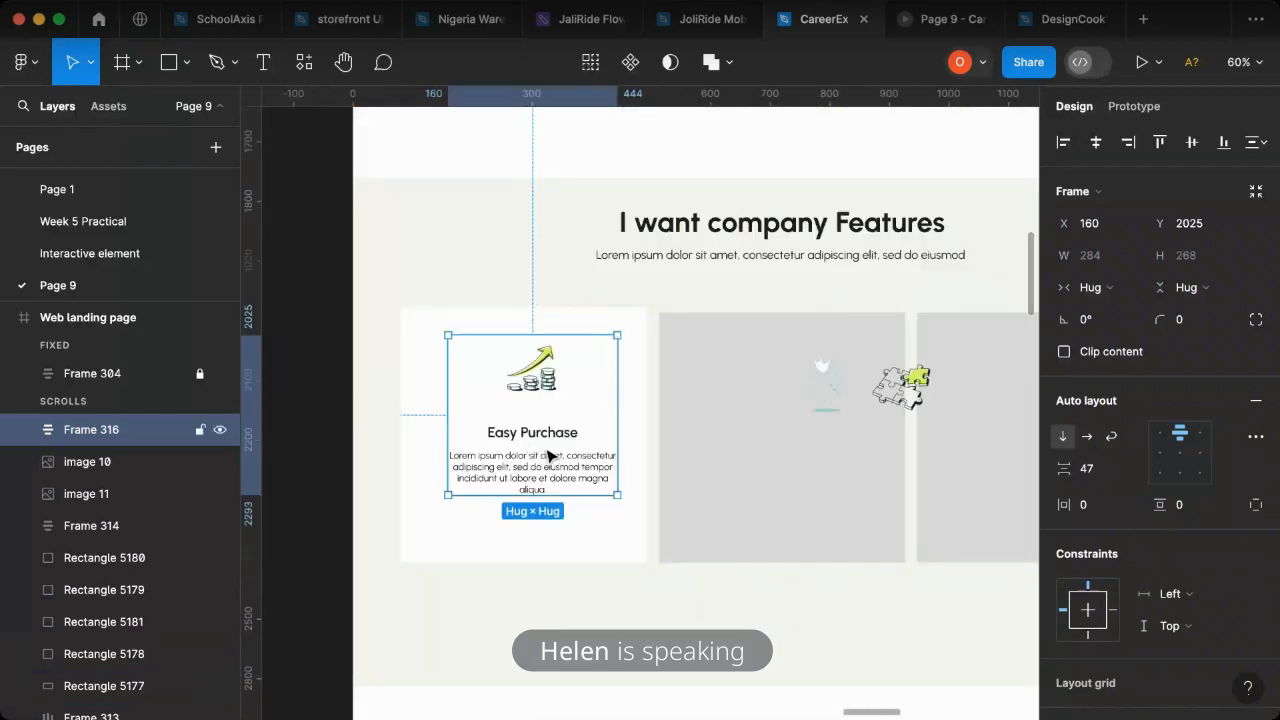
- Set the auto layout spacing to 10 between the title and description, and to 25 between the growth icon and the text
double_click(577, 443)
double_click(598, 470)
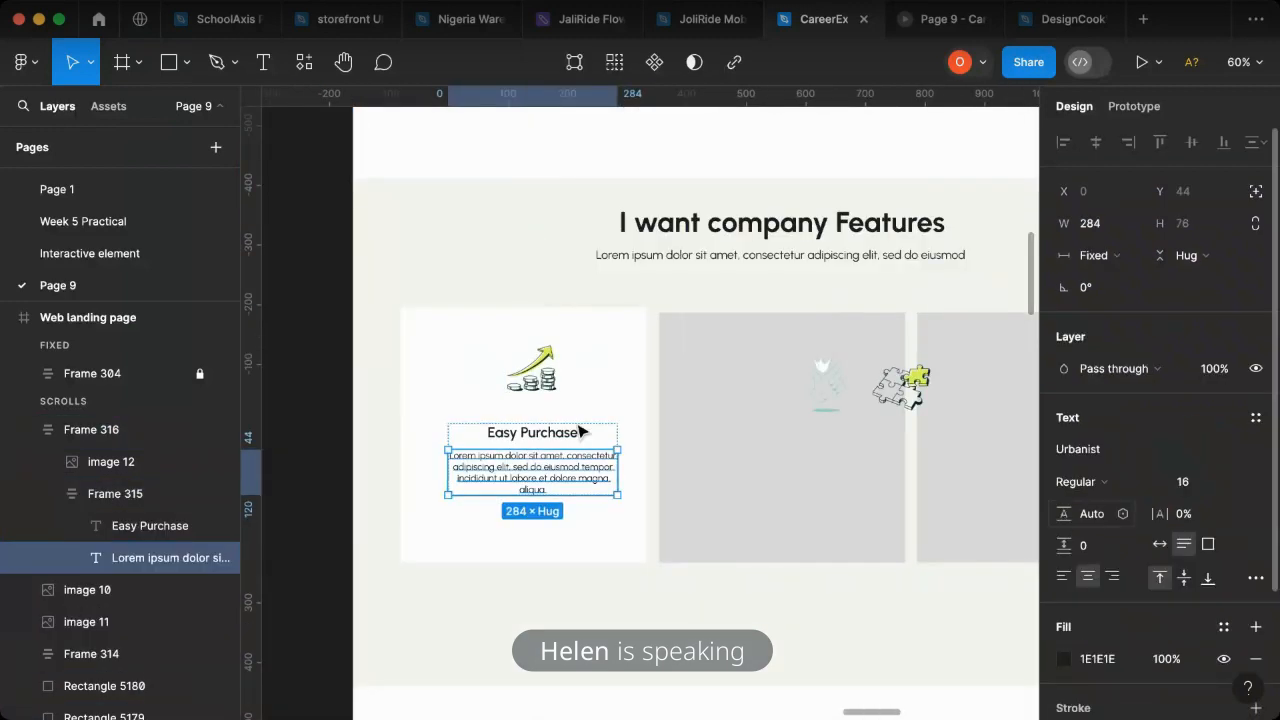
key(Escape)
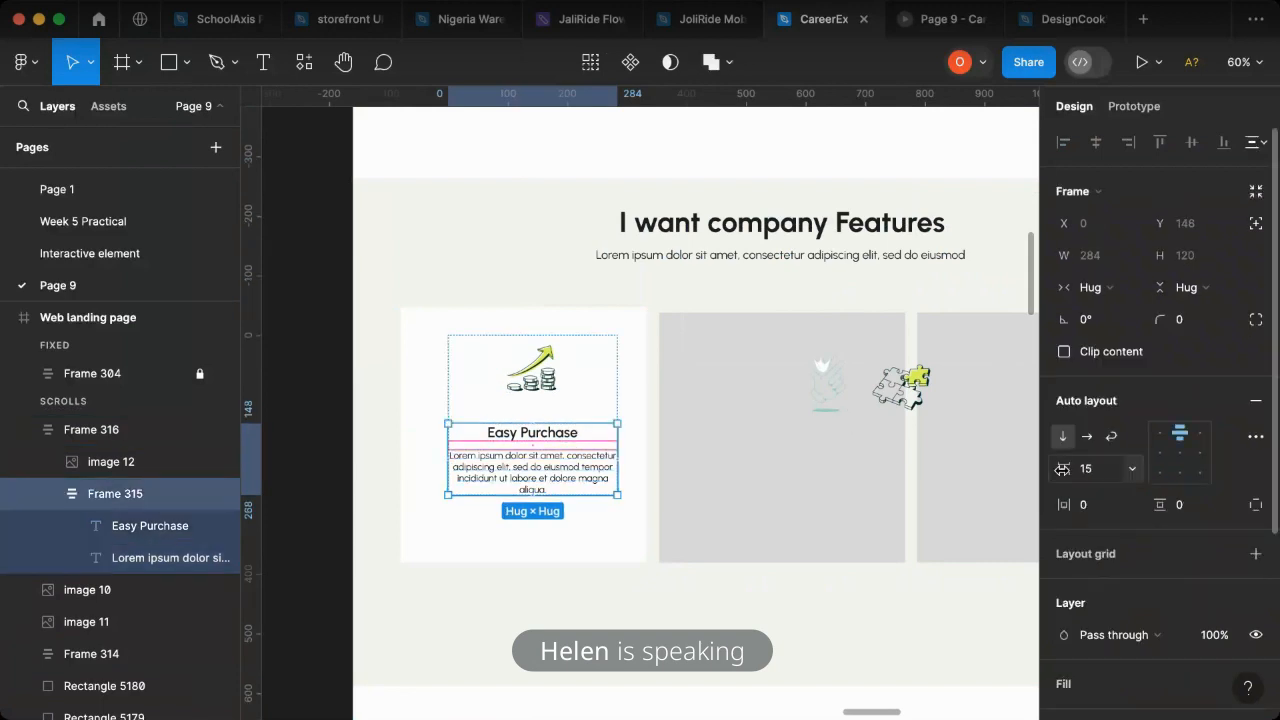
drag(1062, 470, 1060, 470)
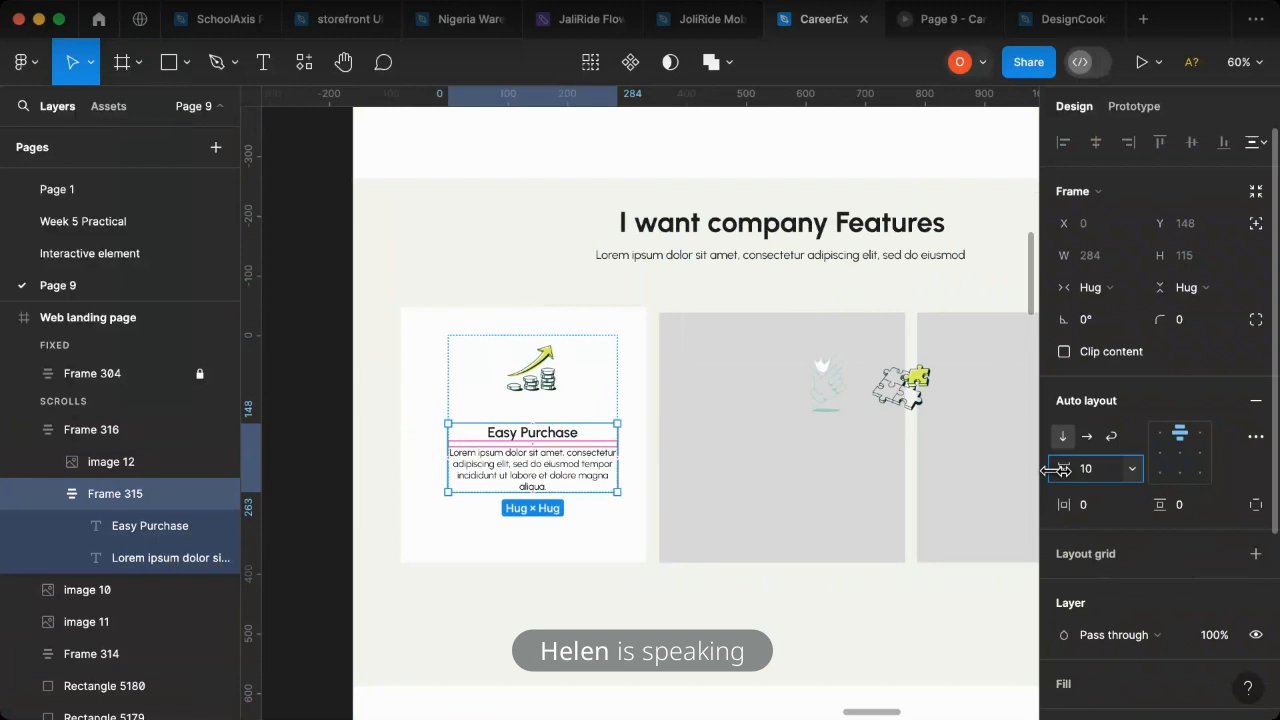
click(580, 407)
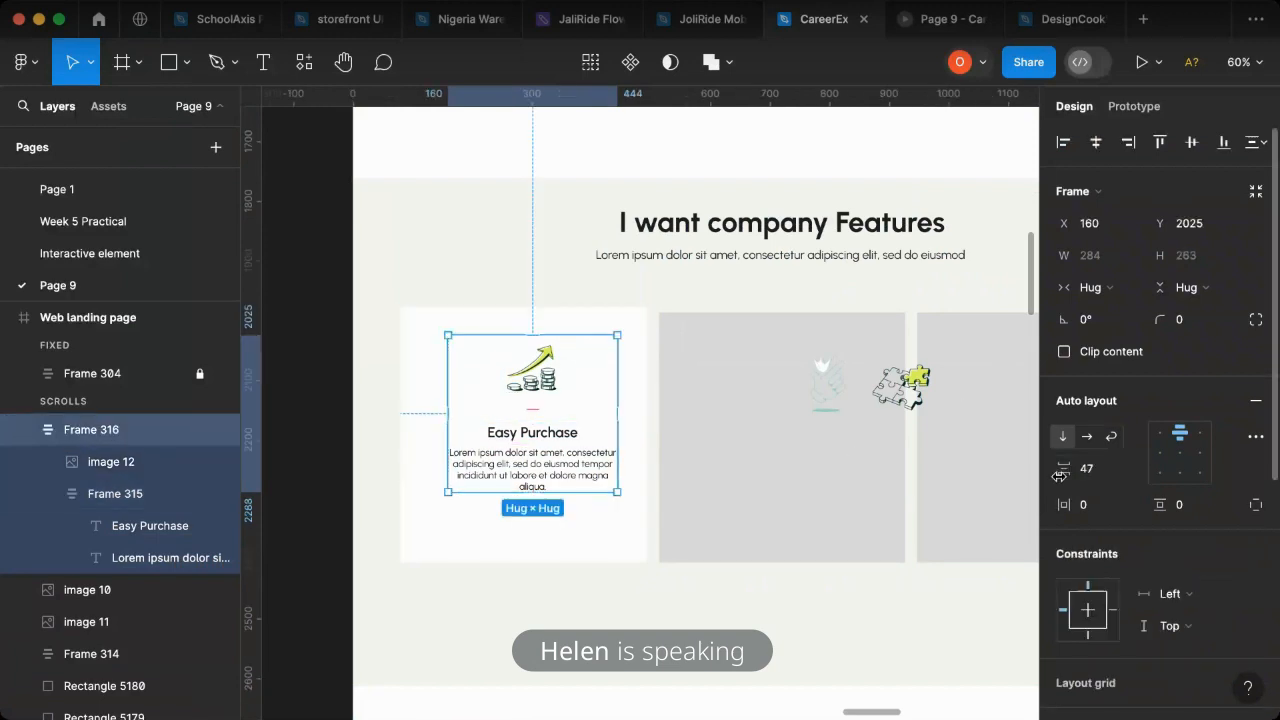
drag(1067, 470, 1024, 475)
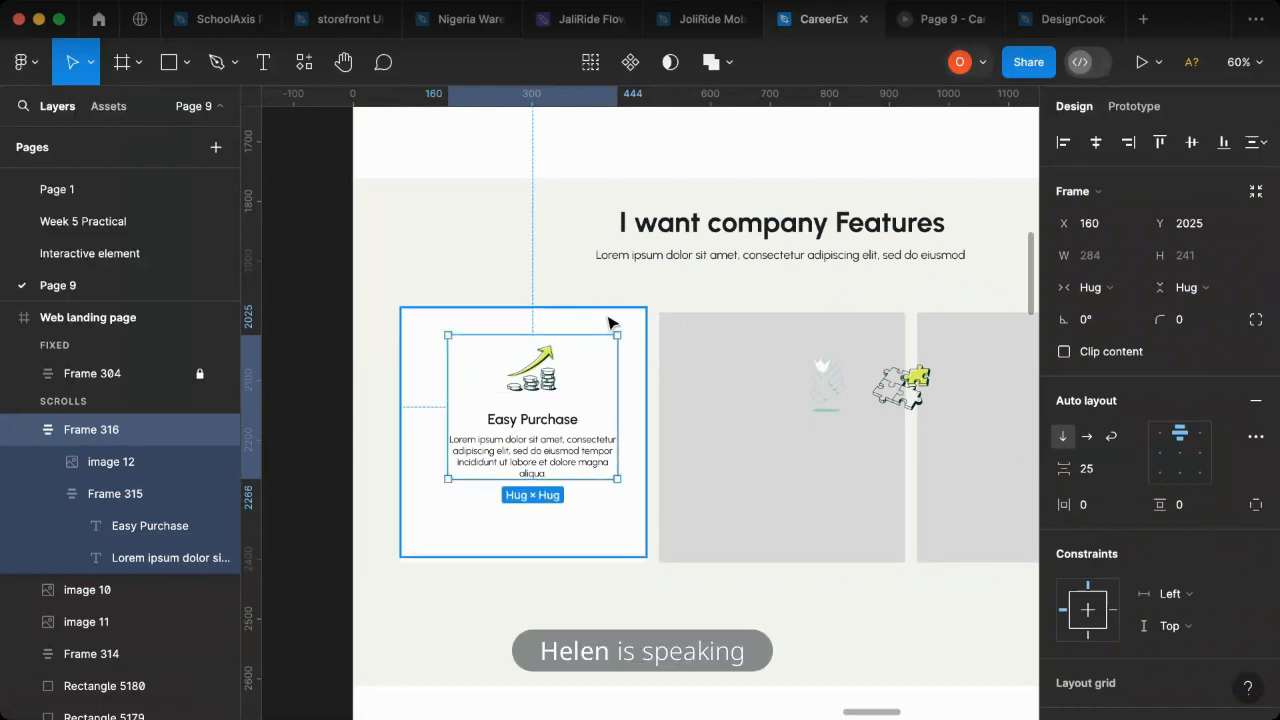
- Combine the icon-and-text group with the white rectangle behind it in an auto layout frame and centre its content
shift+click(606, 315)
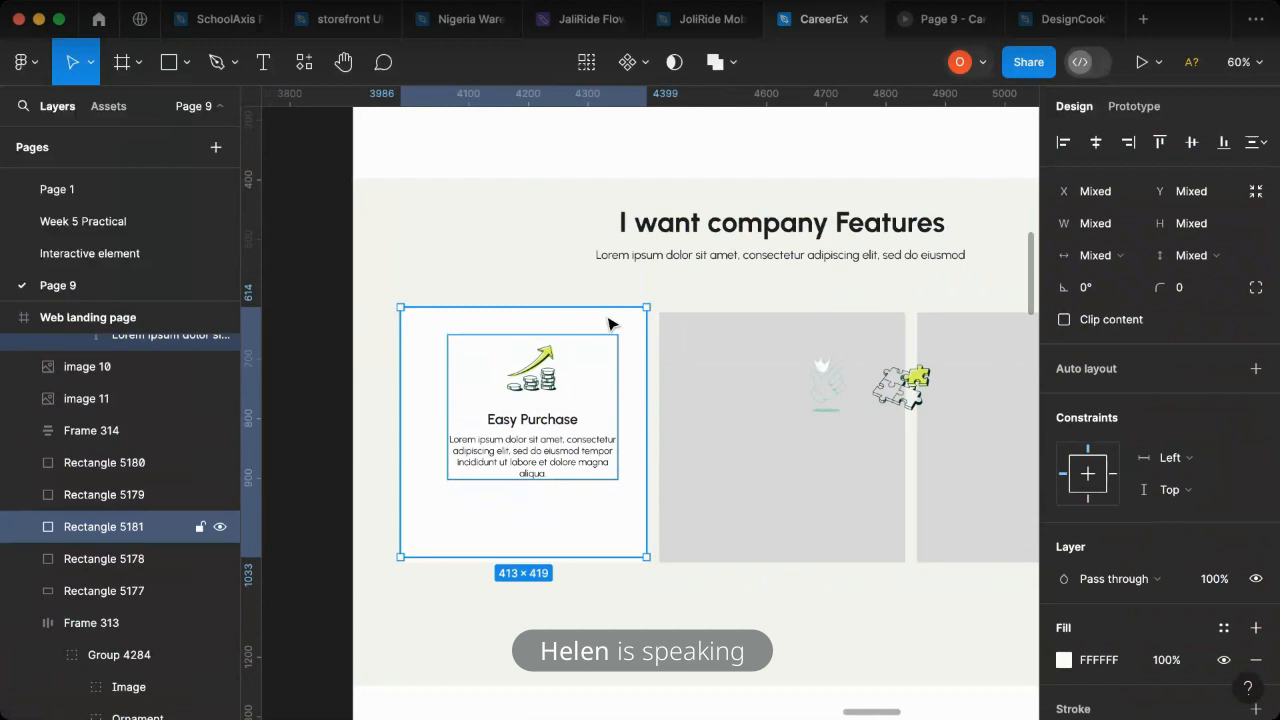
key(shift+a)
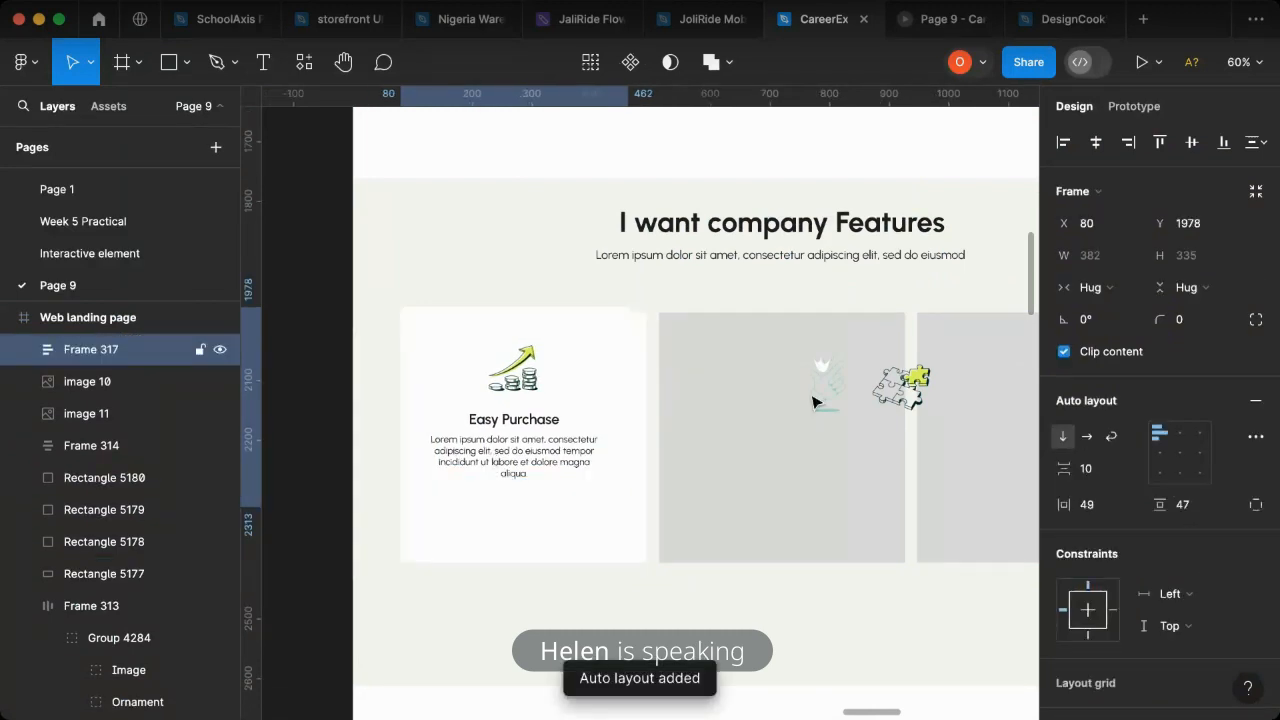
click(1180, 452)
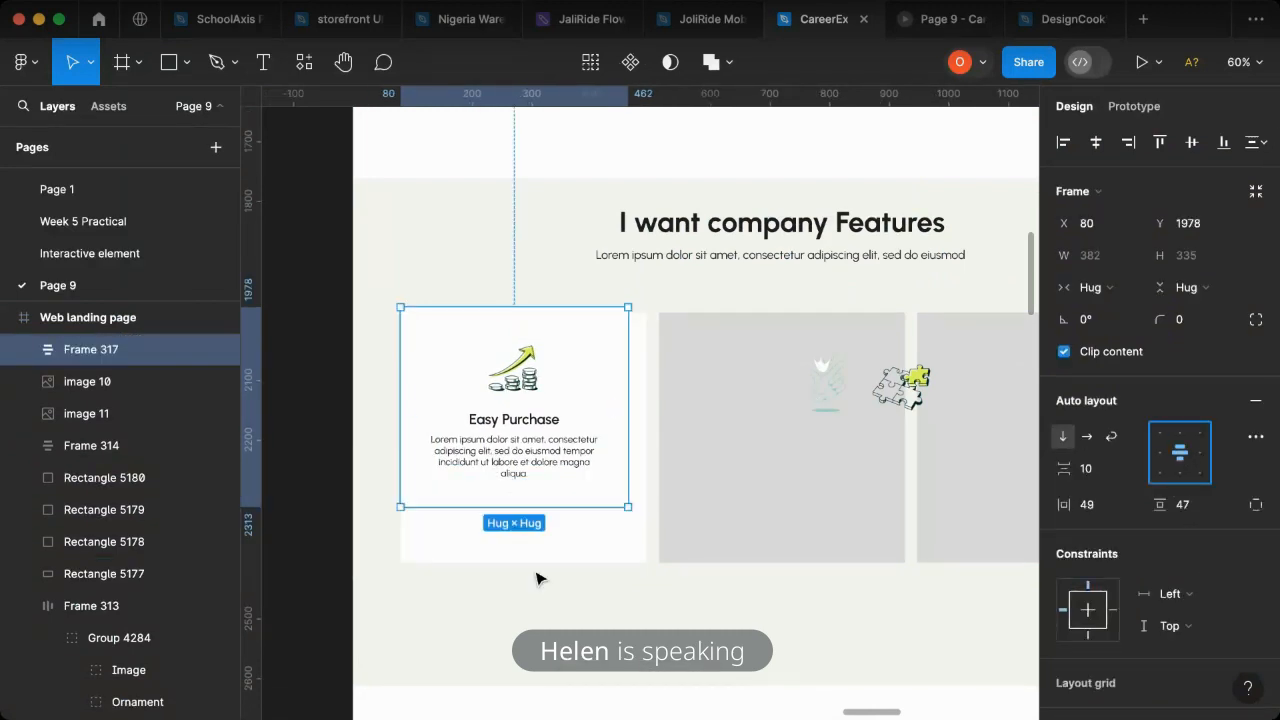
- Fit the card frame to 413 × 322 at the top of the white rectangle underneath, and delete that rectangle
click(457, 553)
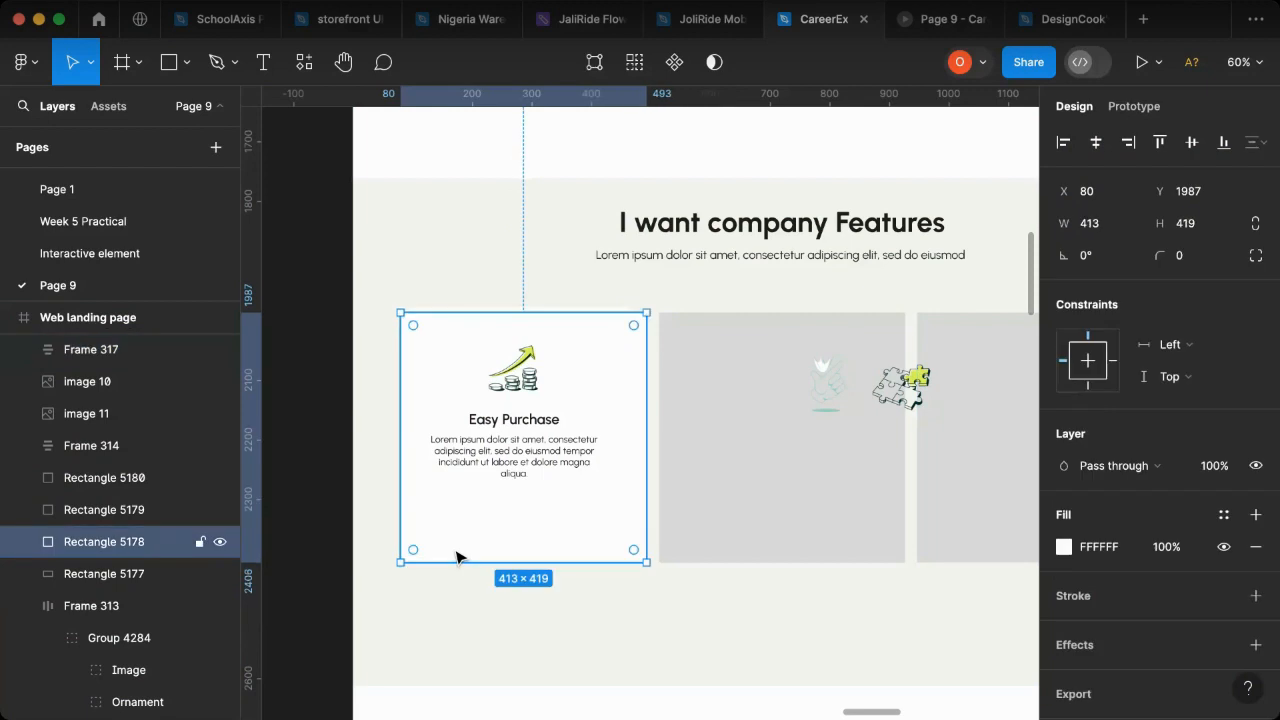
click(549, 391)
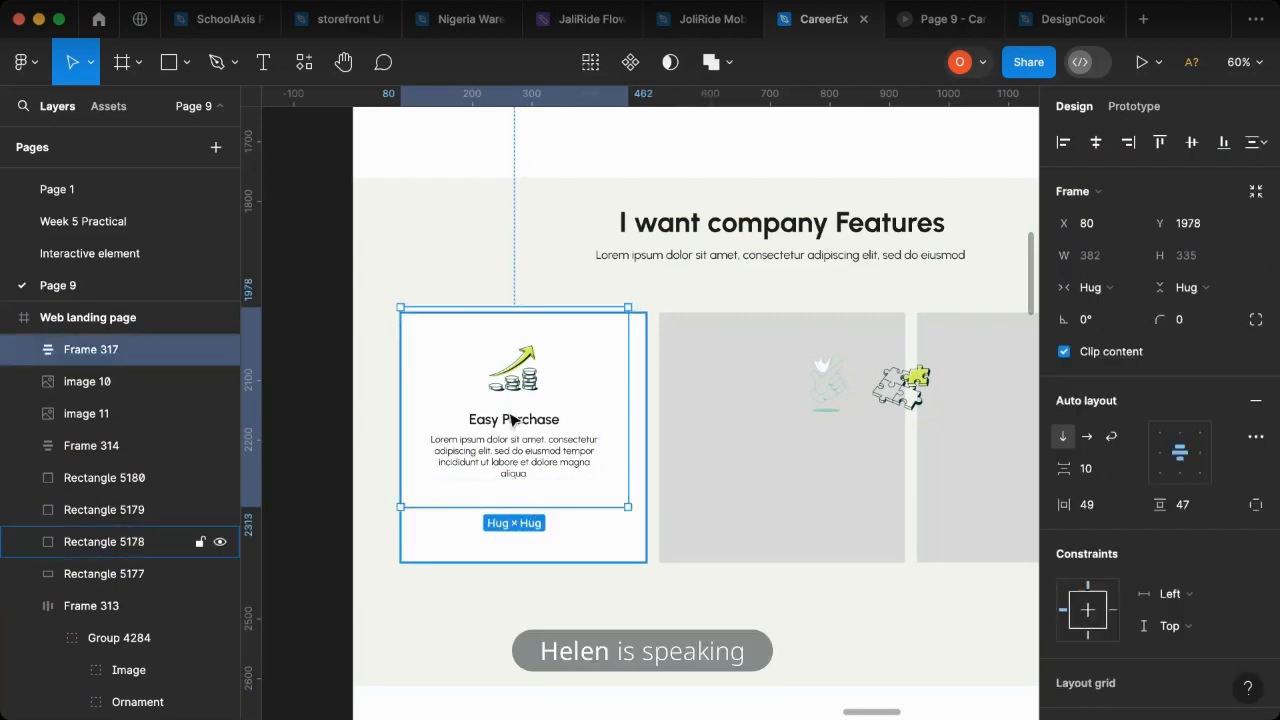
click(580, 515)
click(565, 391)
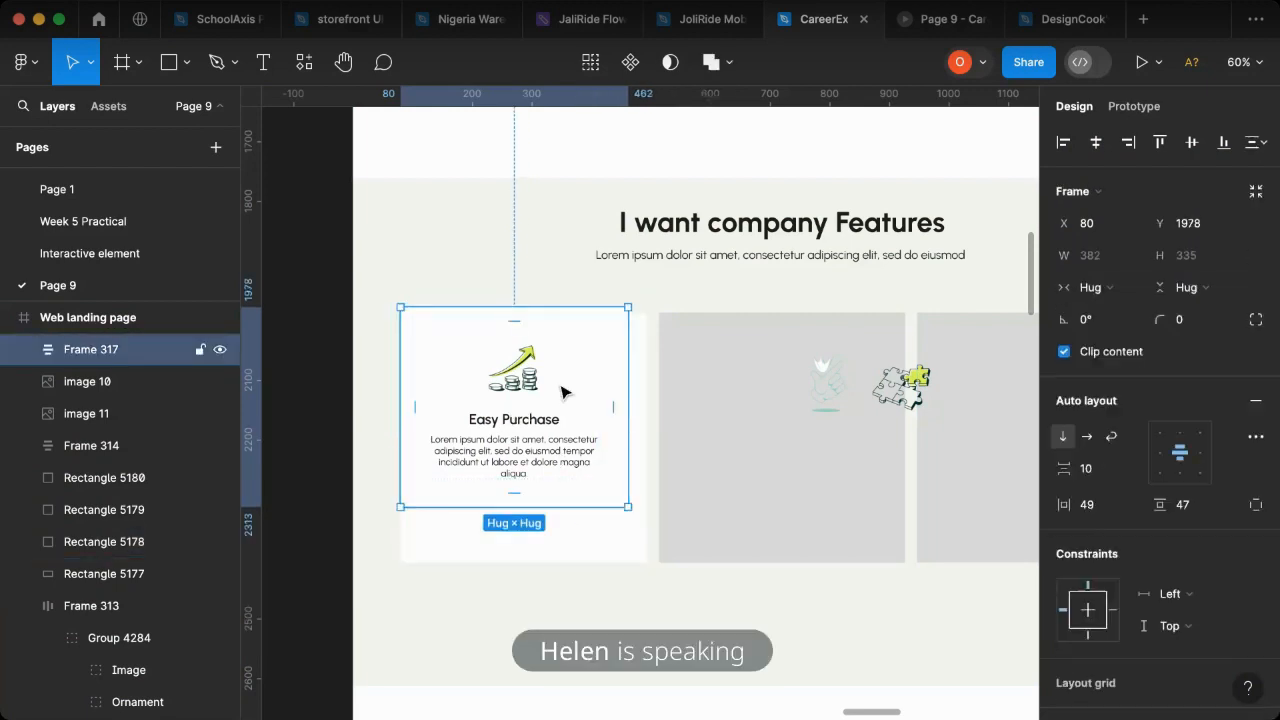
drag(563, 397, 647, 400)
mouse_move(577, 514)
mouse_down()
mouse_move(581, 546)
mouse_move(580, 504)
mouse_up()
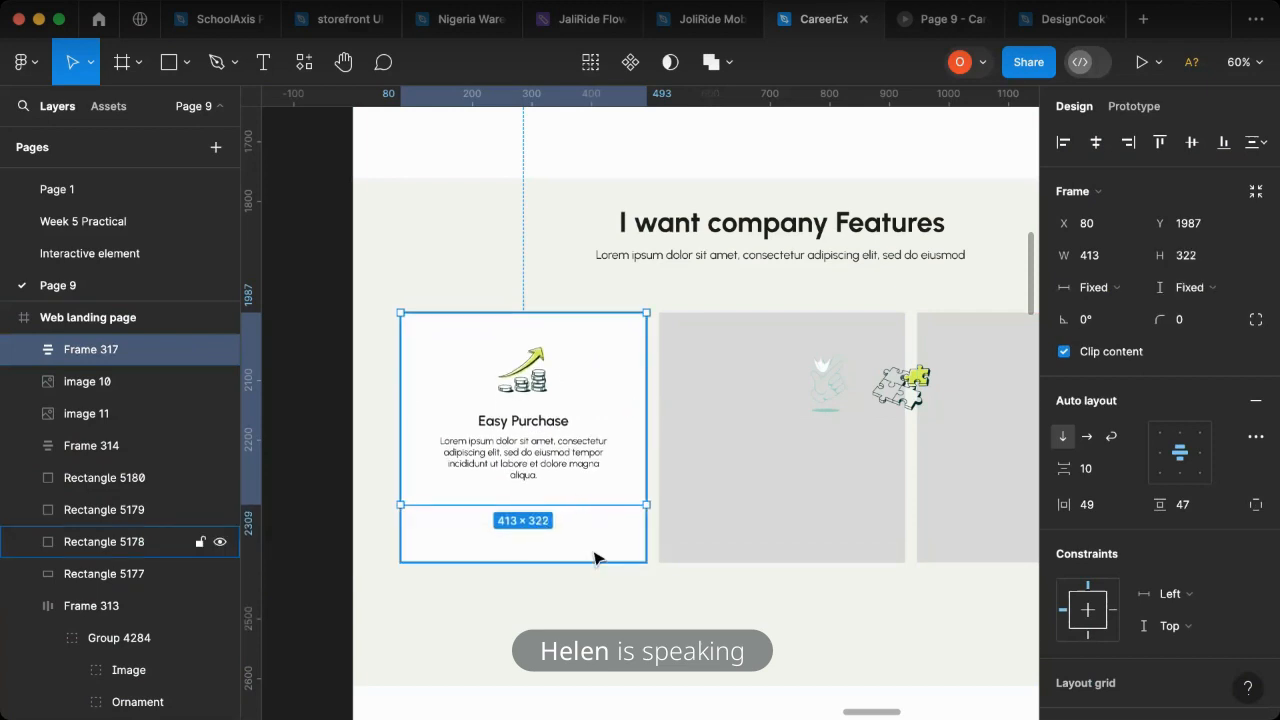
click(595, 557)
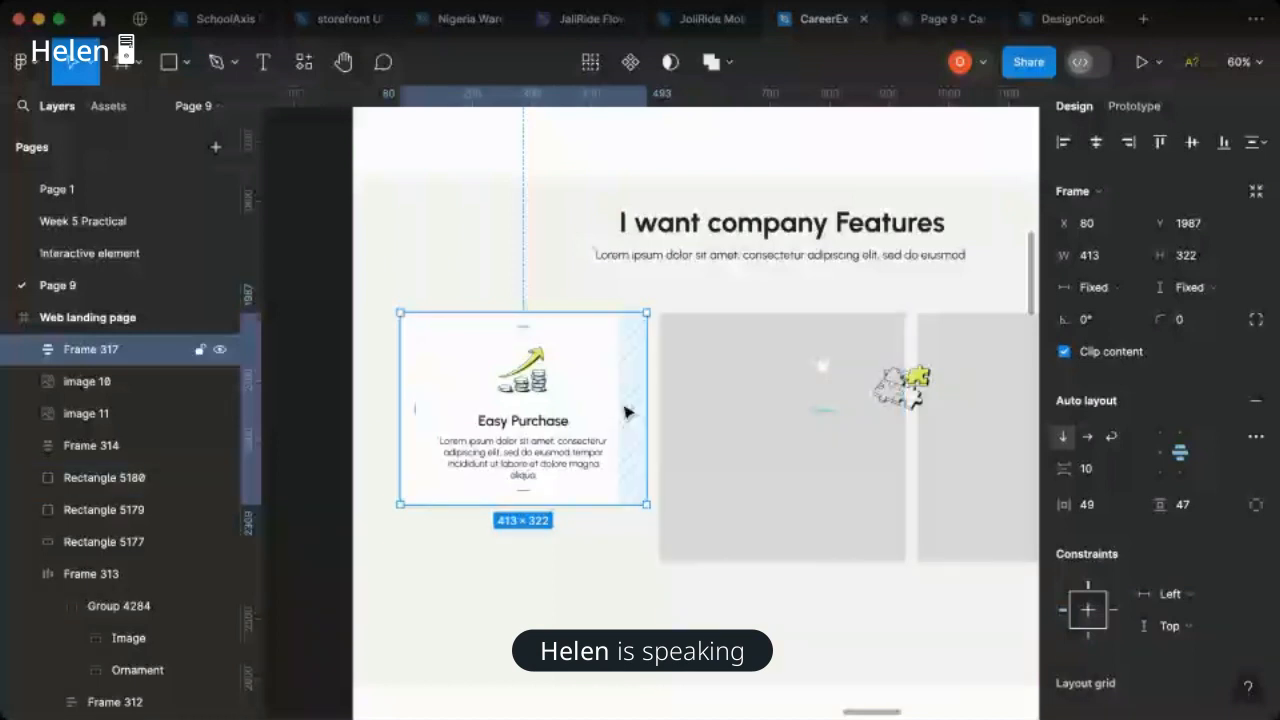
- Move the hand and puzzle illustrations off the grey placeholders to the empty area below the Easy Purchase card
scroll(626, 412, down, 3)
click(795, 394)
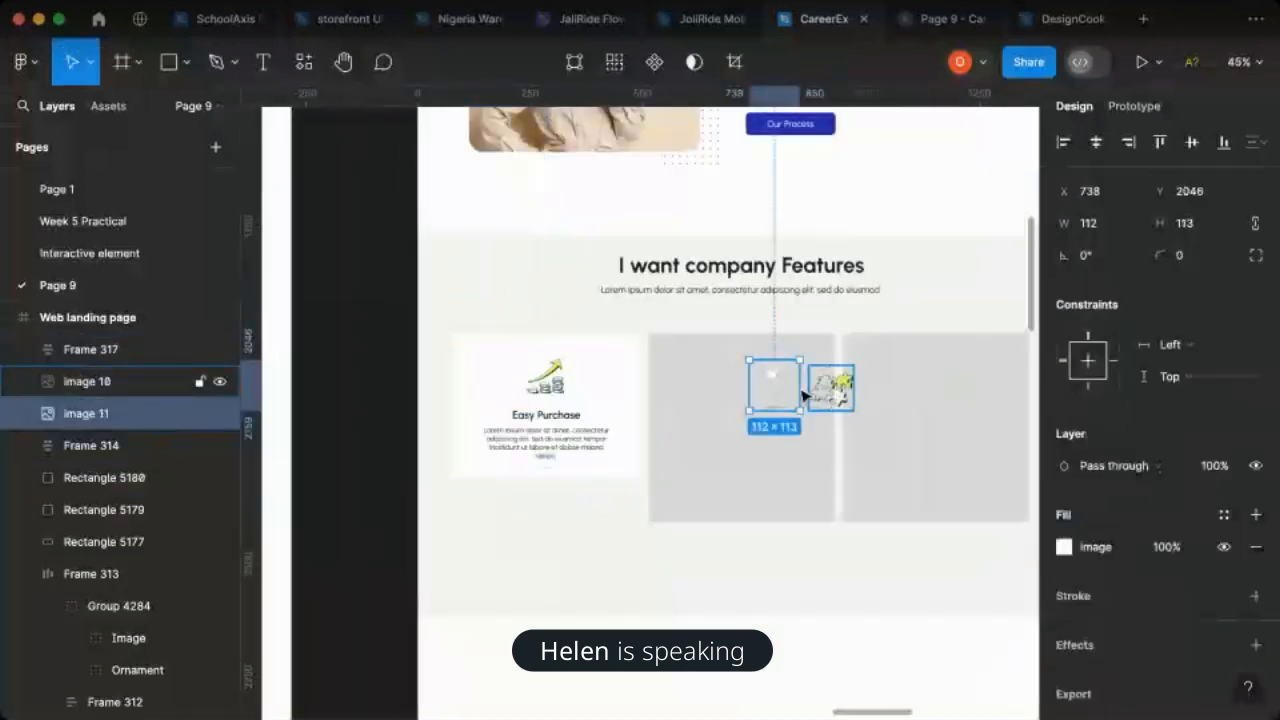
shift+click(806, 394)
drag(810, 392, 553, 433)
click(557, 432)
shift+click(557, 432)
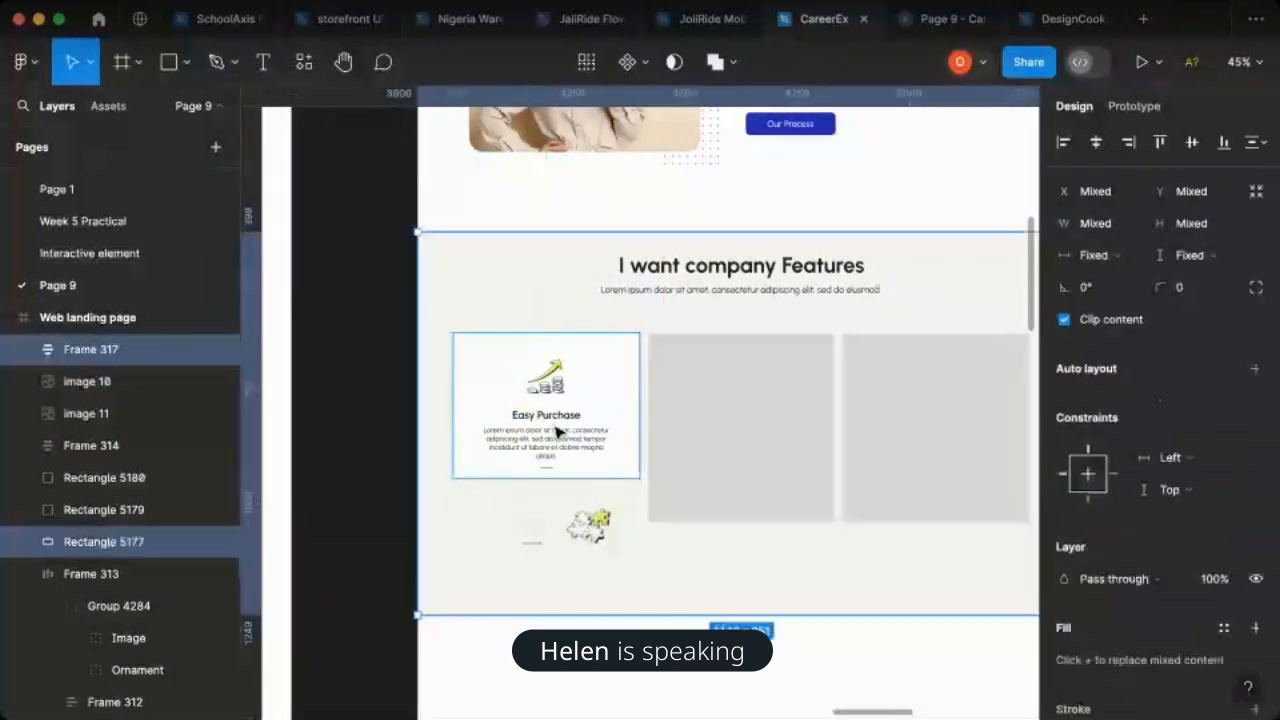
- Show the 12-column layout grid on the Web landing page frame
key(Escape)
click(620, 432)
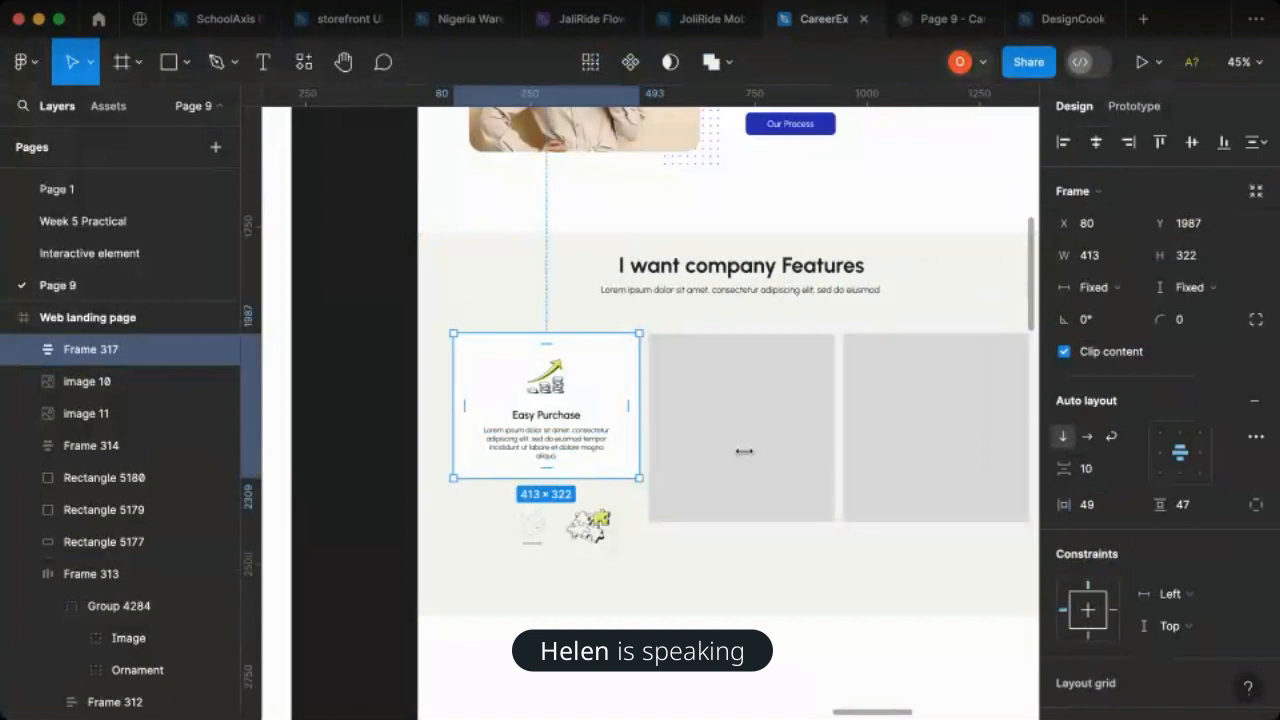
scroll(629, 414, right, 2)
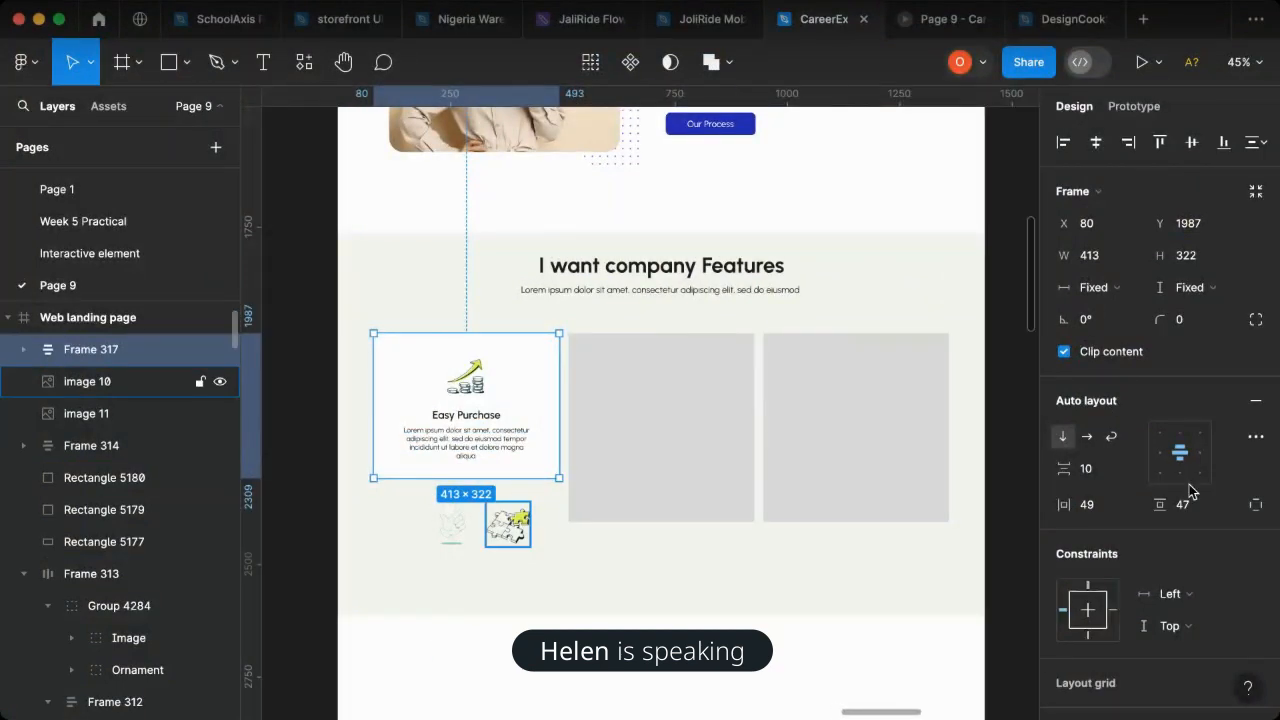
key(Escape)
click(1223, 449)
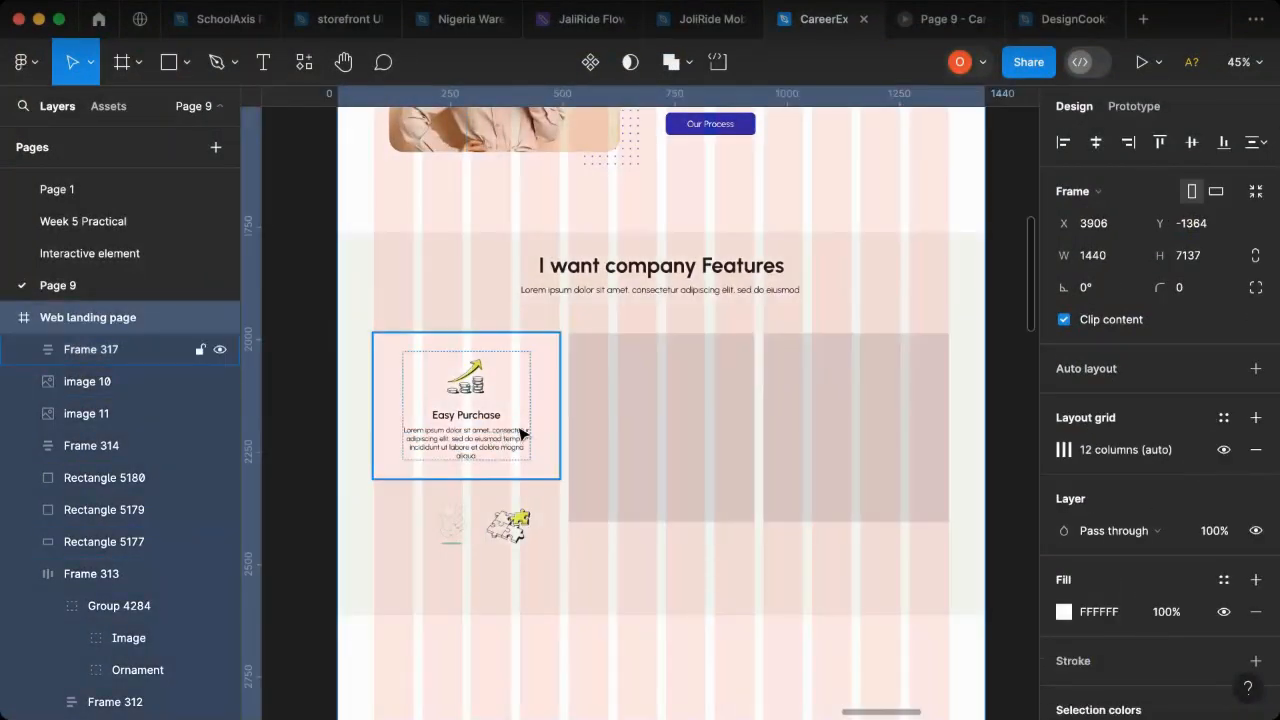
- Delete the rightmost grey placeholder rectangle and put a duplicate of the Easy Purchase card in its place
click(854, 429)
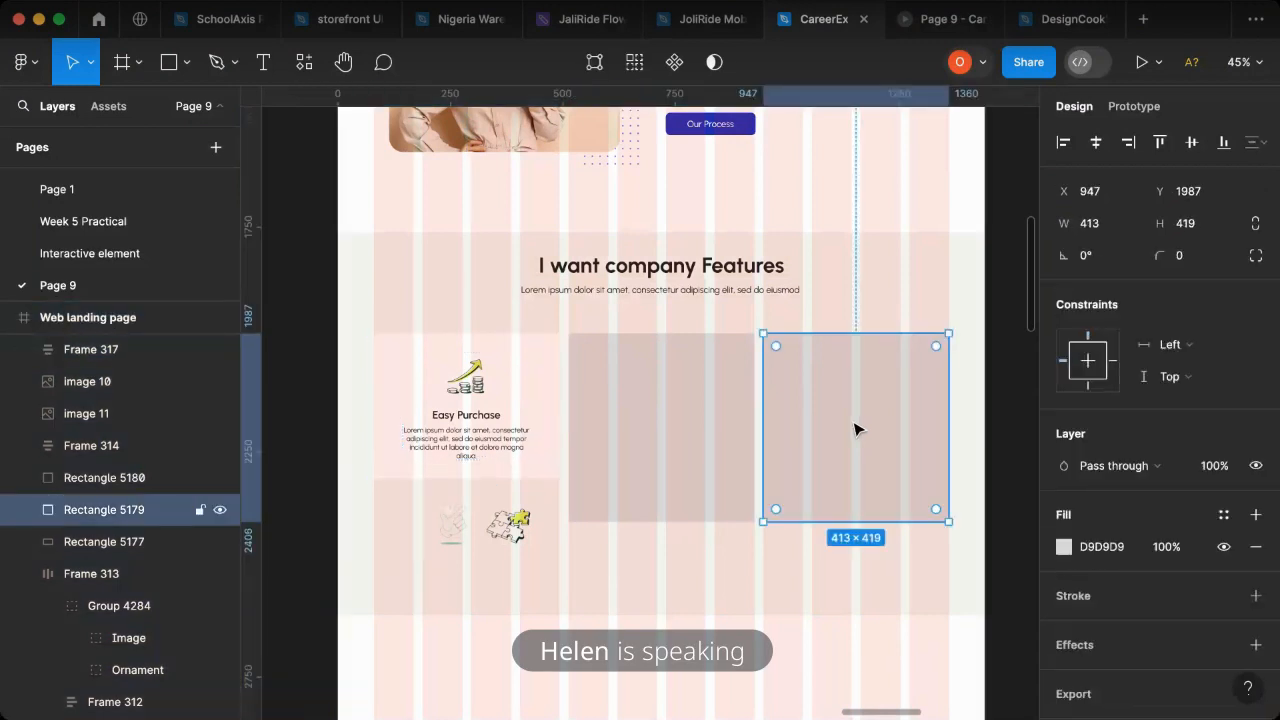
key(Delete)
click(498, 408)
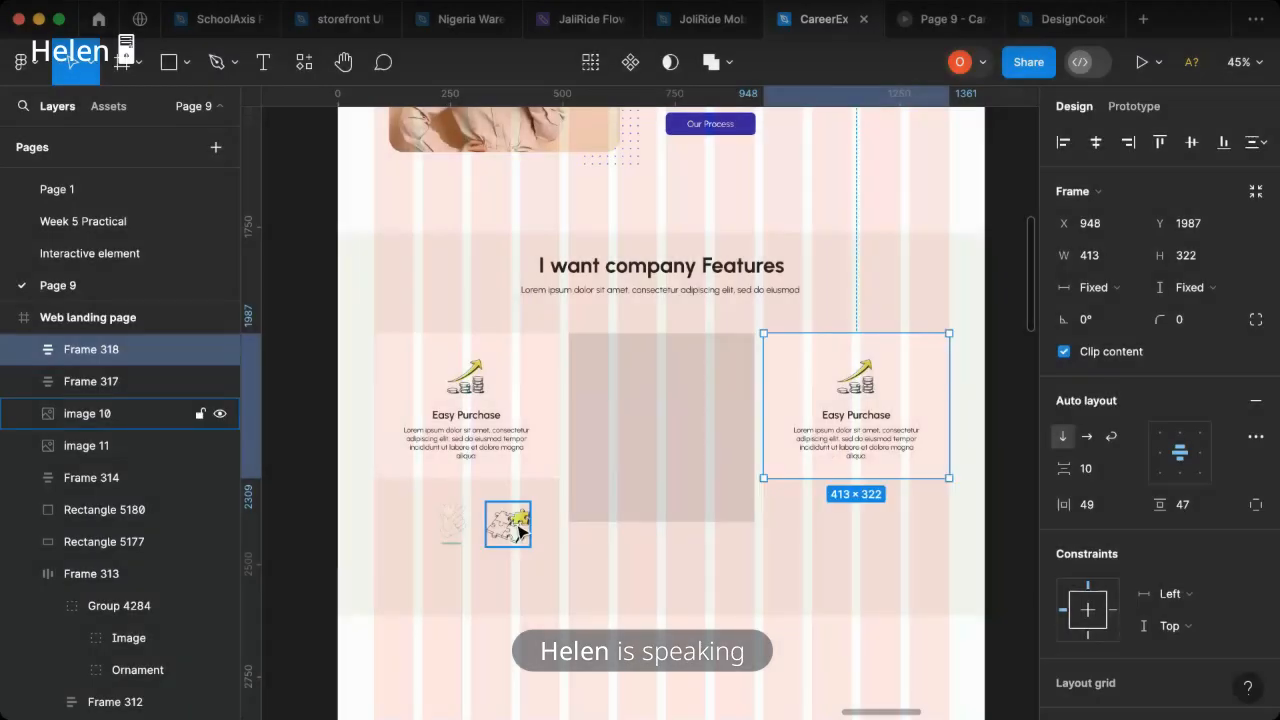
- Move the puzzle illustration into the duplicated card's auto layout, between the growth icon and the title
click(515, 534)
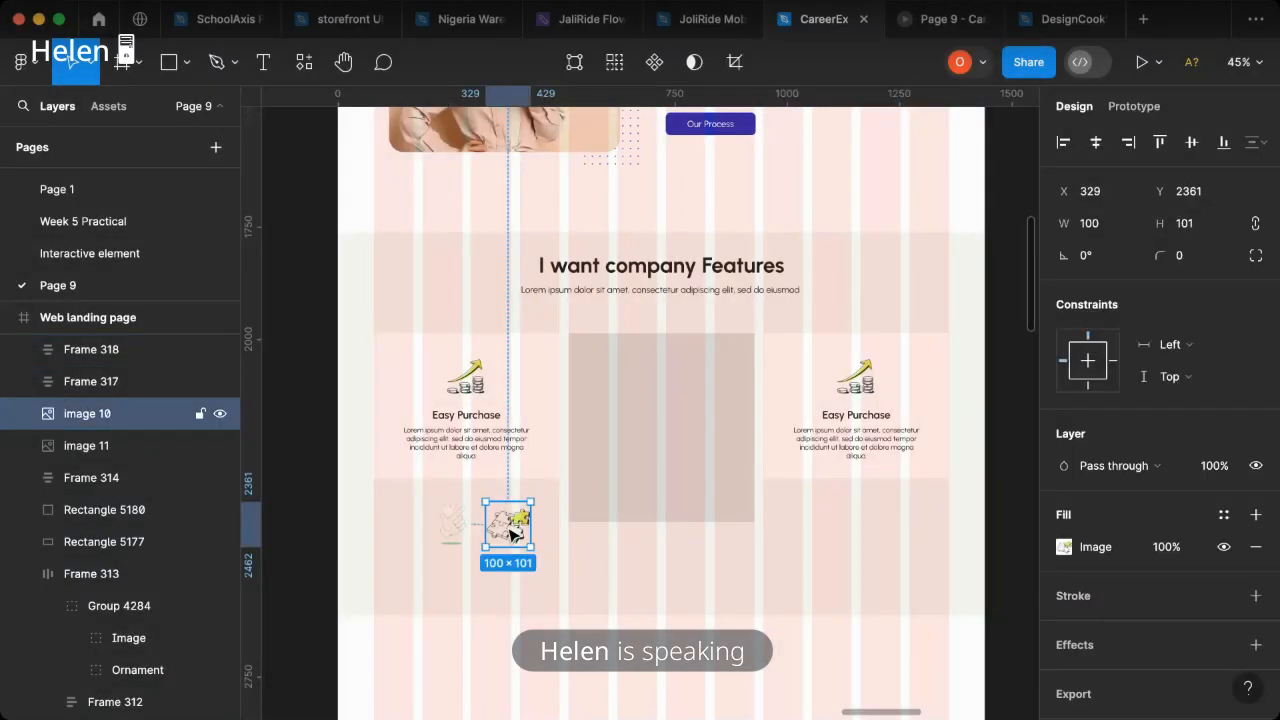
drag(512, 535, 871, 376)
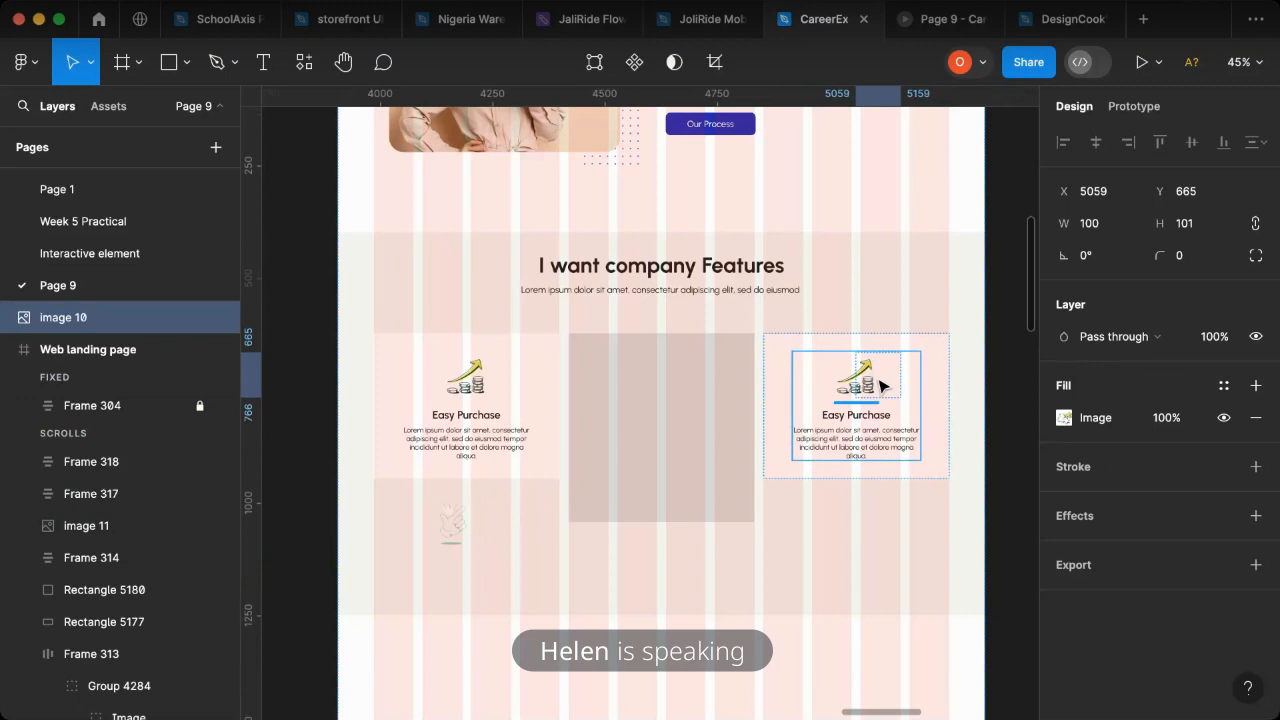
drag(880, 385, 876, 378)
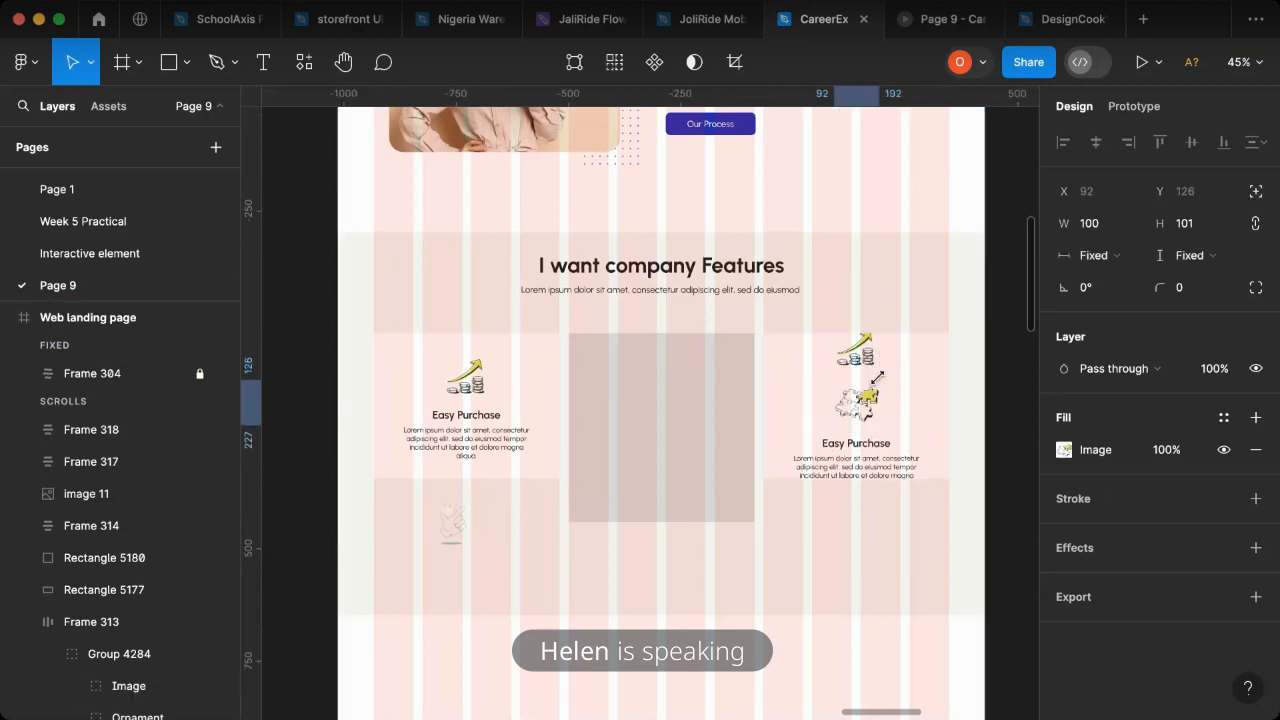
- Delete the growth icon from the duplicated card and change that card's title to "Agency Web"
click(876, 363)
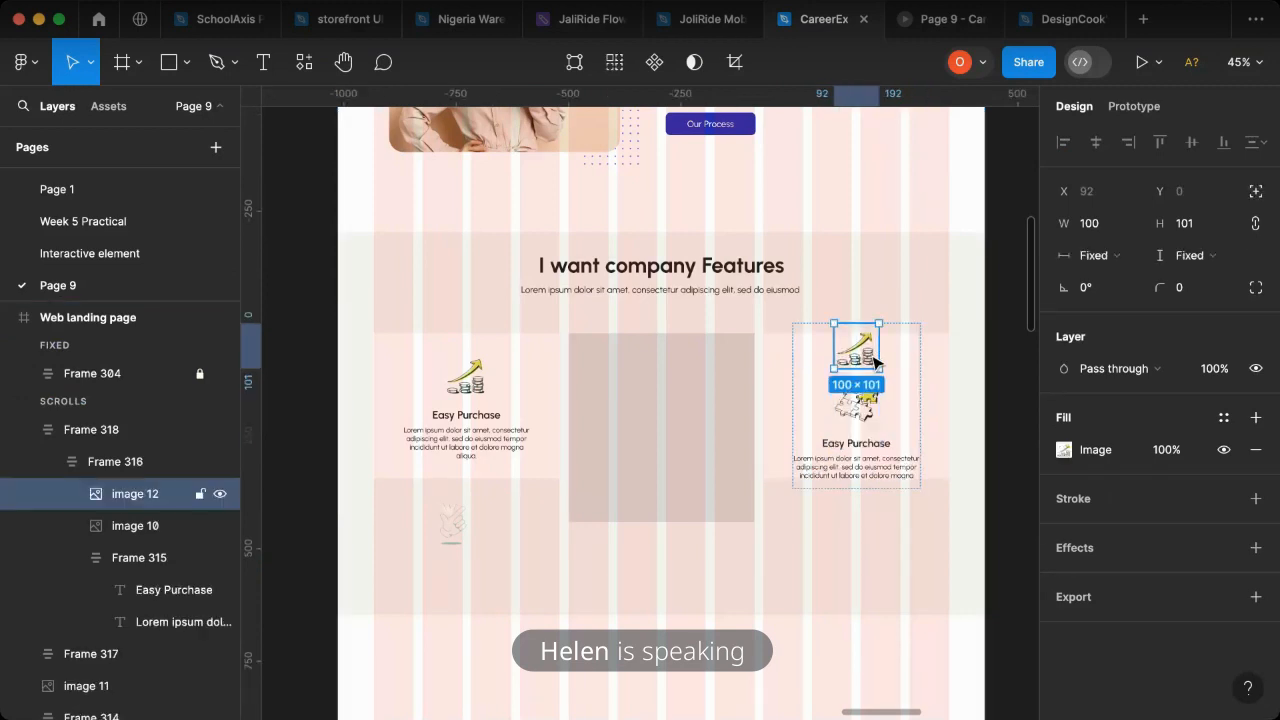
key(Delete)
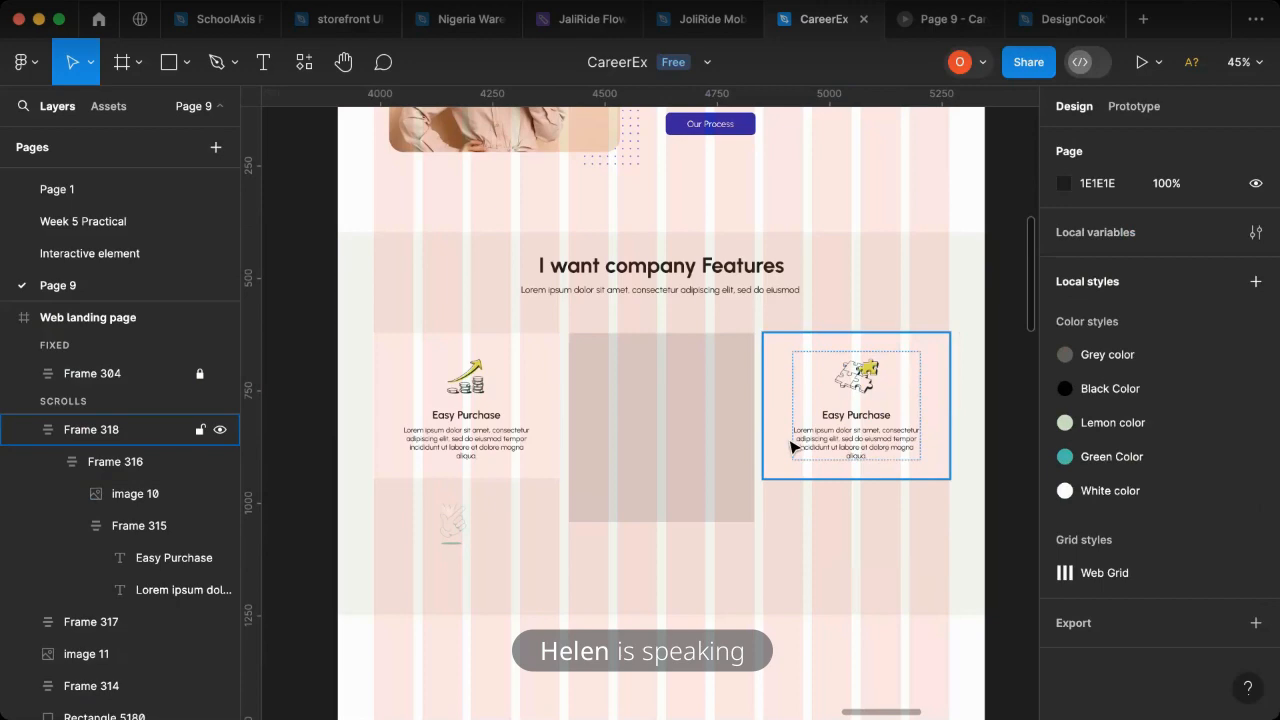
scroll(546, 563, right, 10)
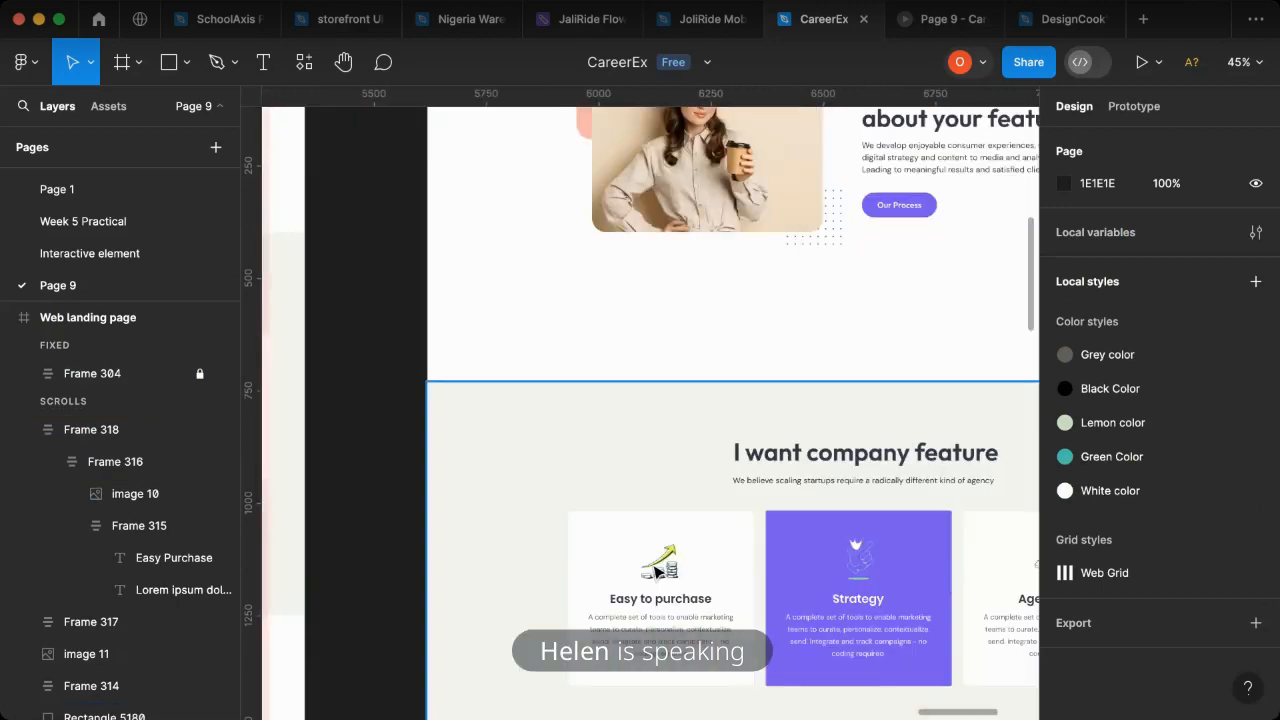
scroll(918, 612, right, 3)
scroll(885, 607, left, 8)
scroll(720, 500, left, 3)
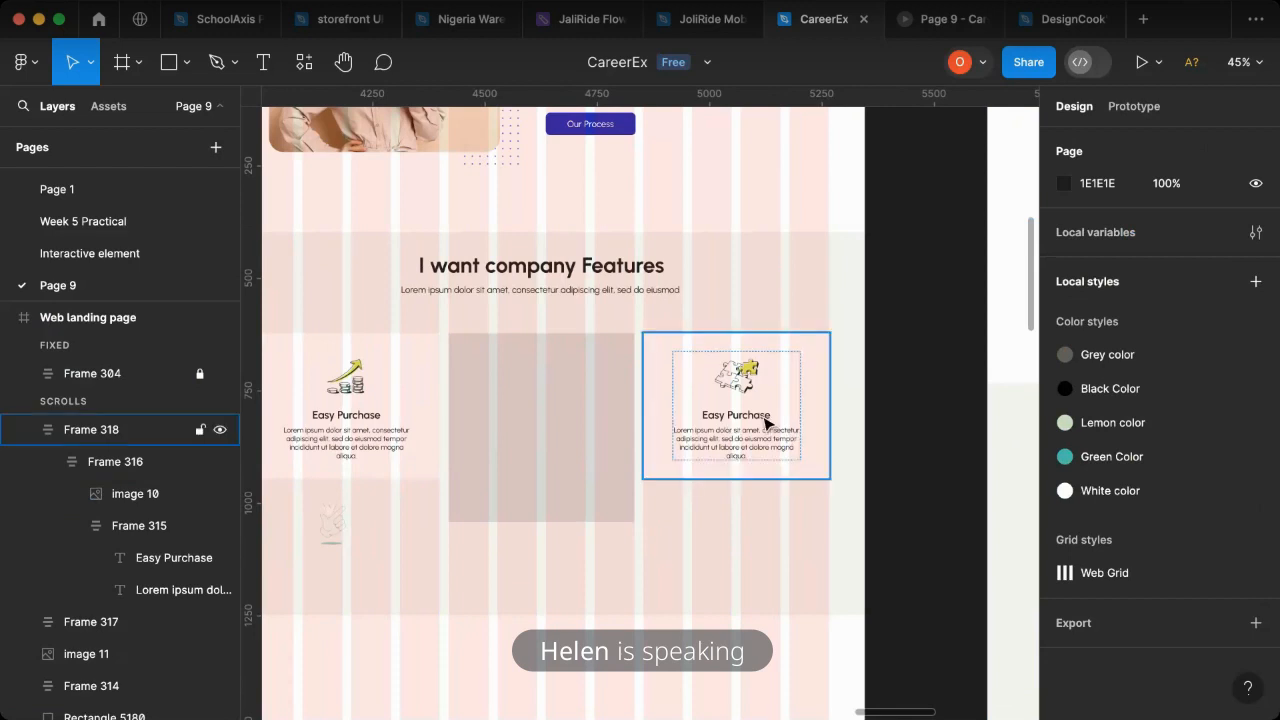
click(765, 424)
double_click(762, 416)
double_click(761, 415)
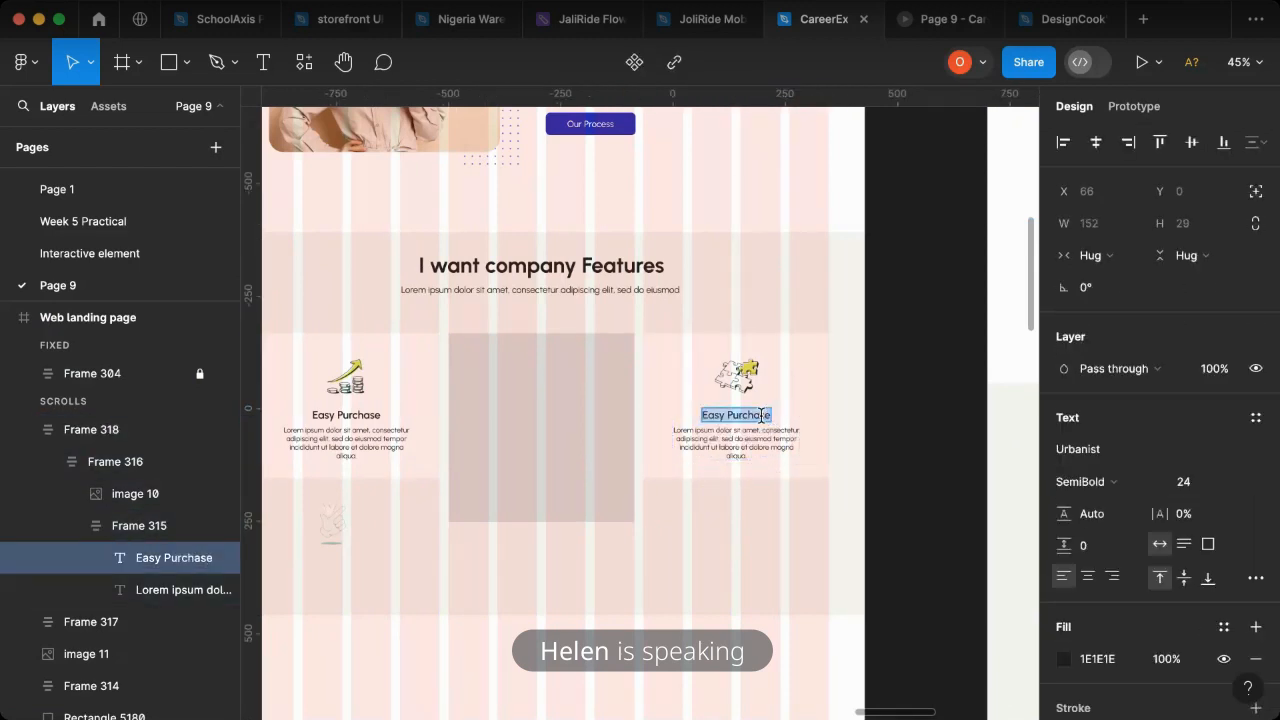
text(Age)
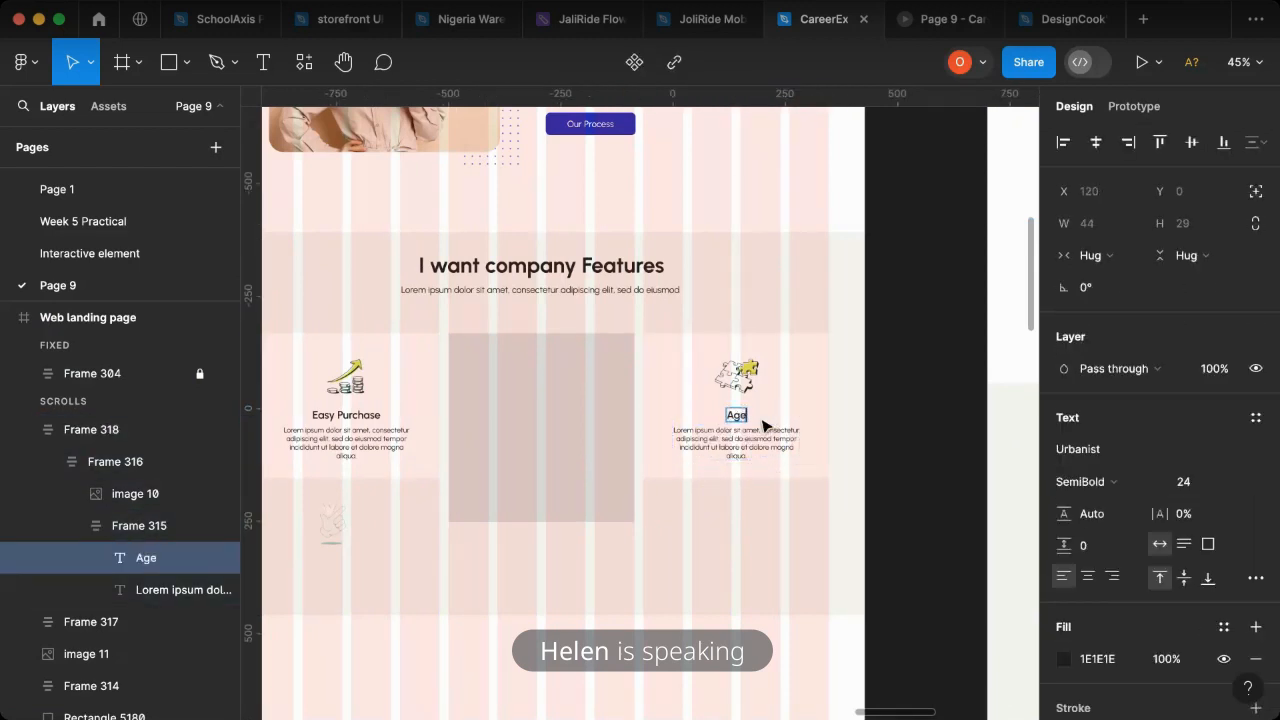
text(ncy Web)
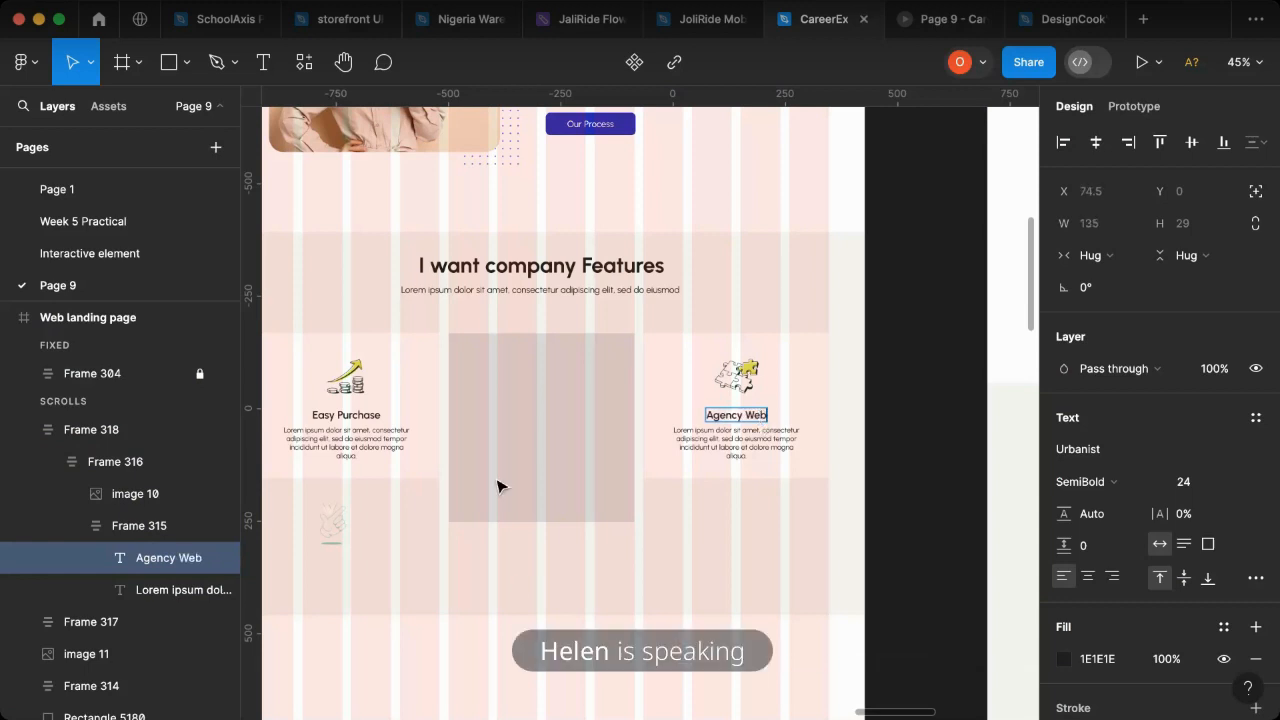
key(Escape)
- Delete the remaining grey placeholder rectangle and put a duplicate of the Easy Purchase card in its place
click(571, 475)
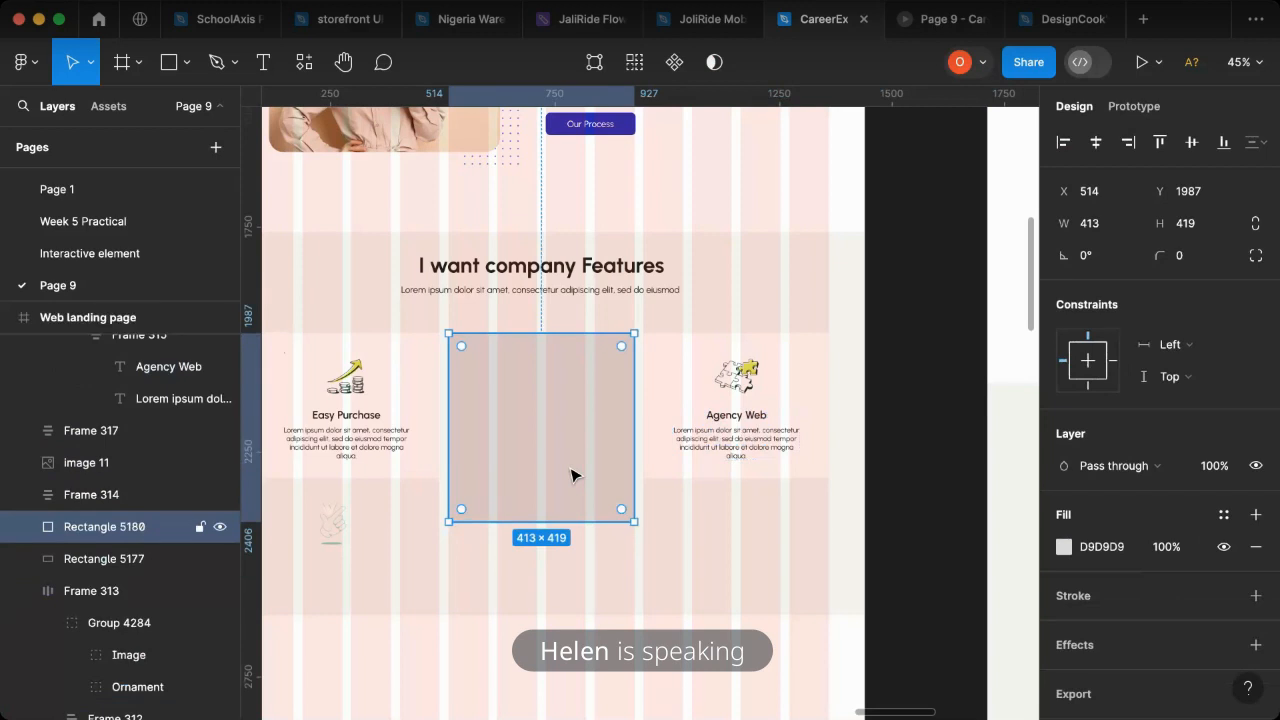
key(Delete)
click(407, 418)
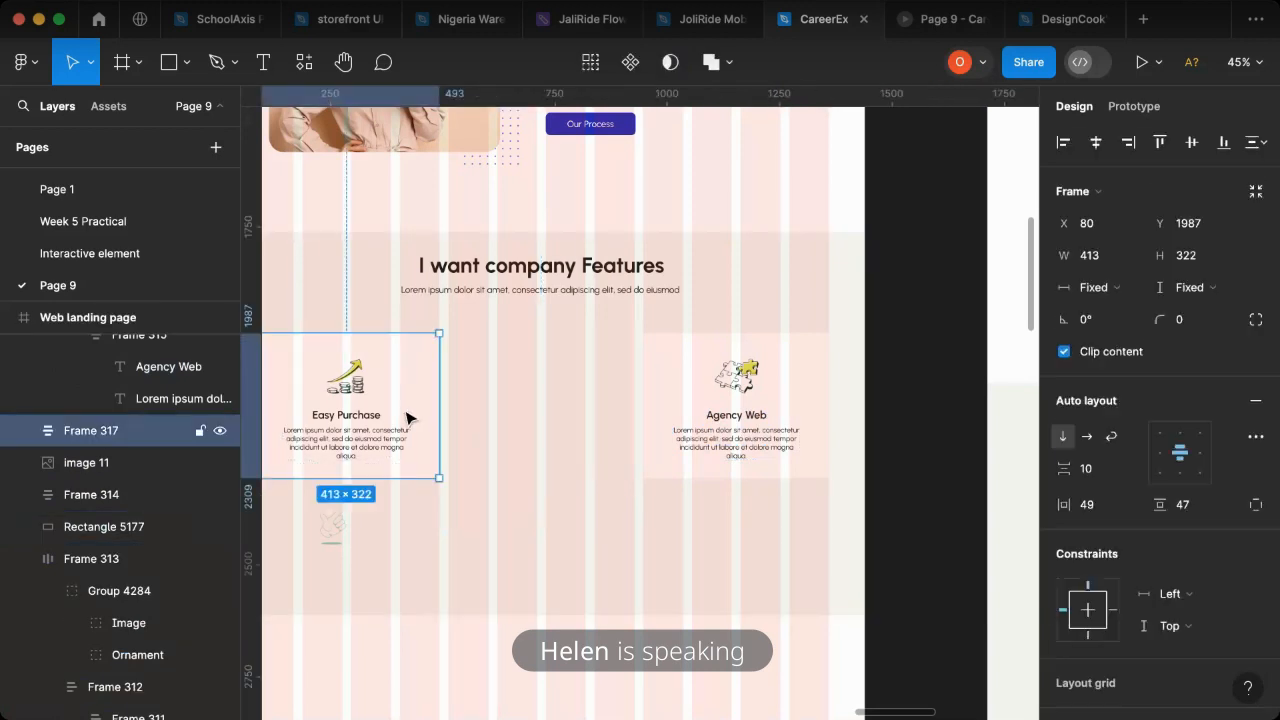
drag(407, 418, 603, 432)
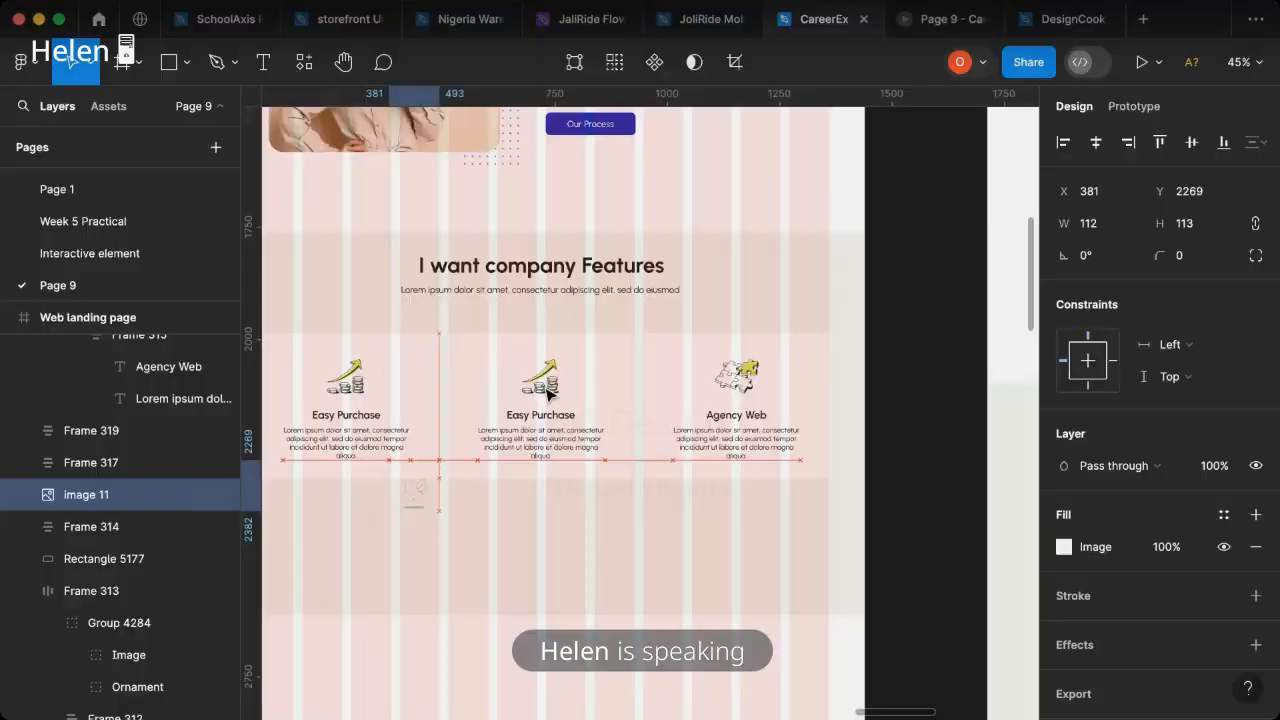
- Move the hand illustration into the middle card's auto layout above the title and delete that card's growth icon
click(557, 388)
drag(557, 388, 553, 356)
key(Delete)
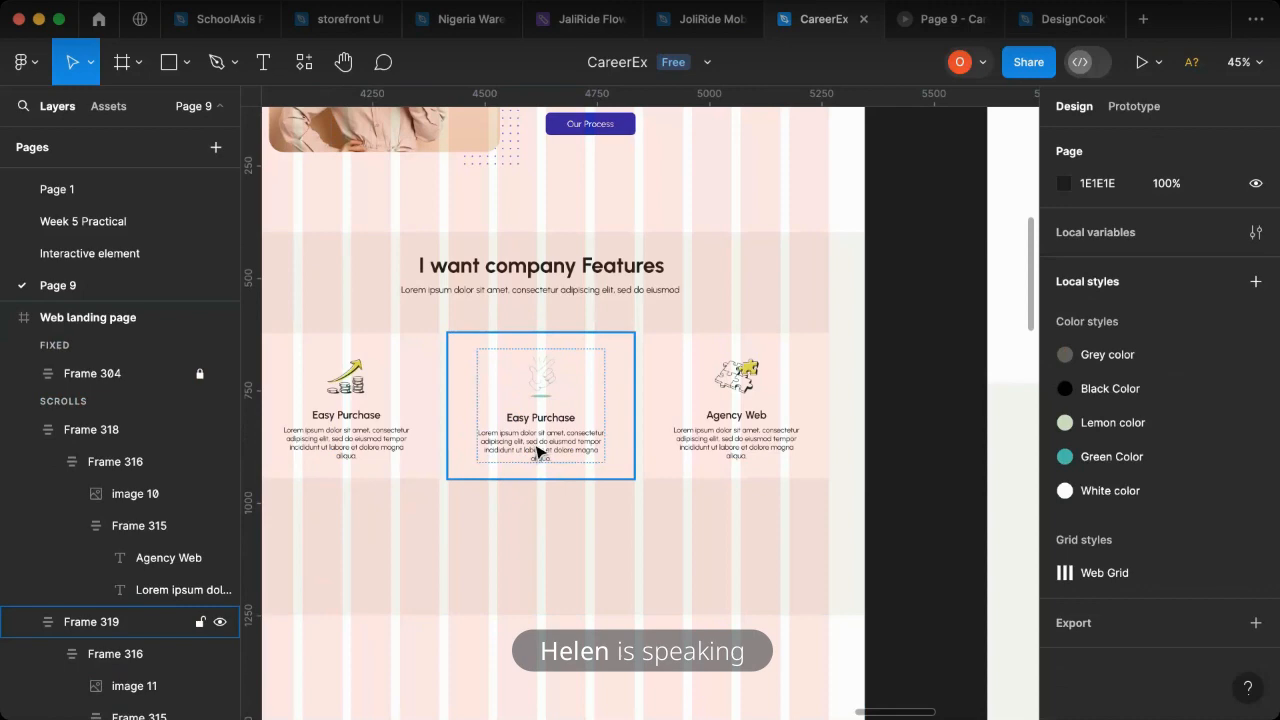
- Change the middle card's title to "Strategy", matching the reference design
scroll(537, 452, right, 10)
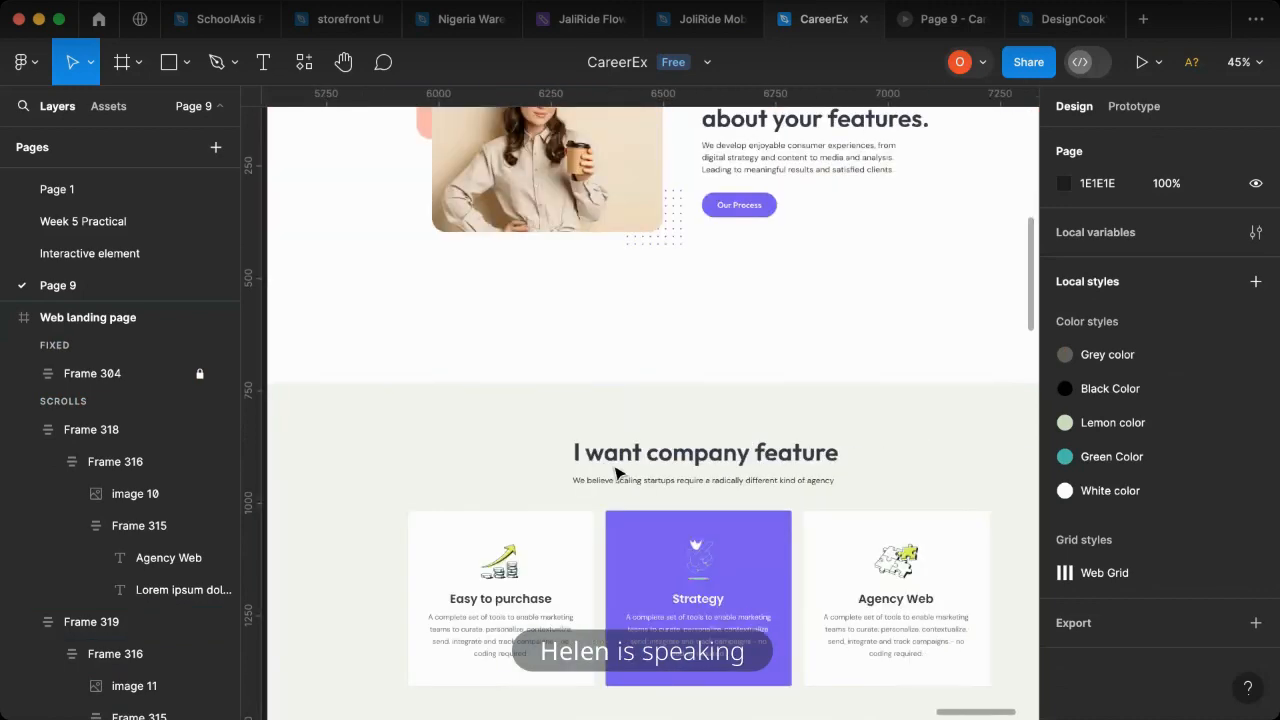
scroll(678, 620, left, 5)
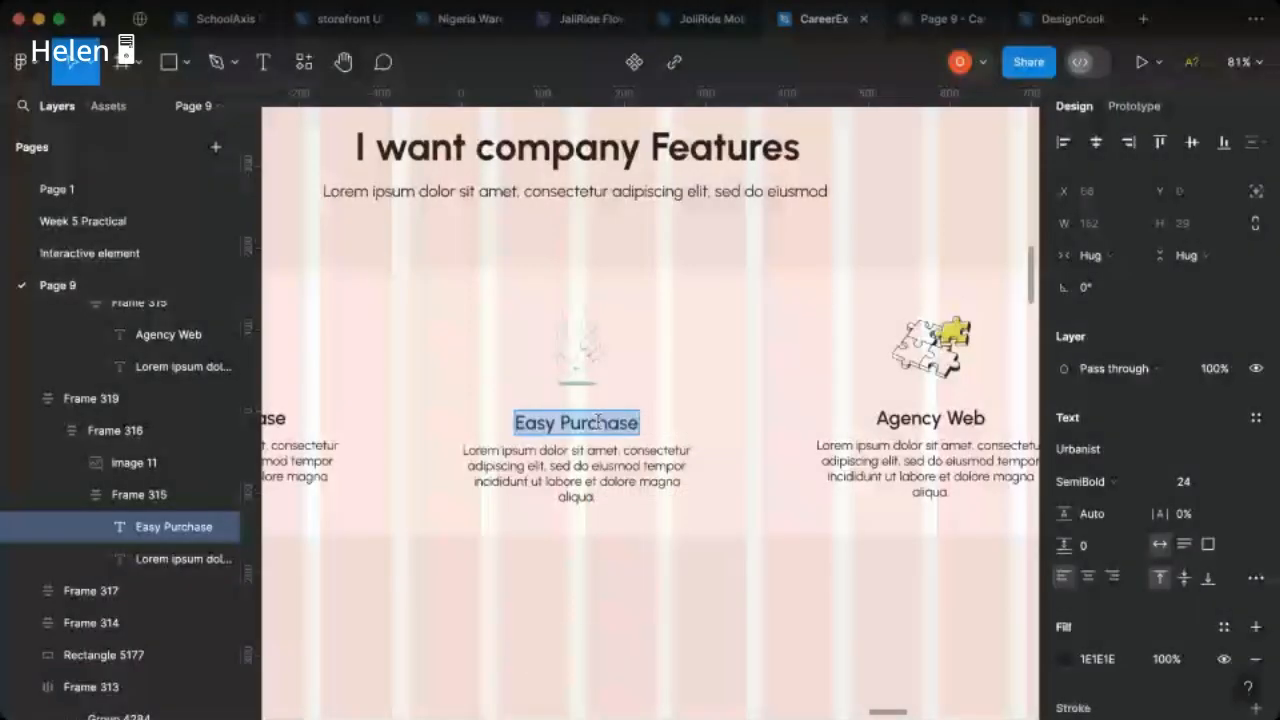
text(St)
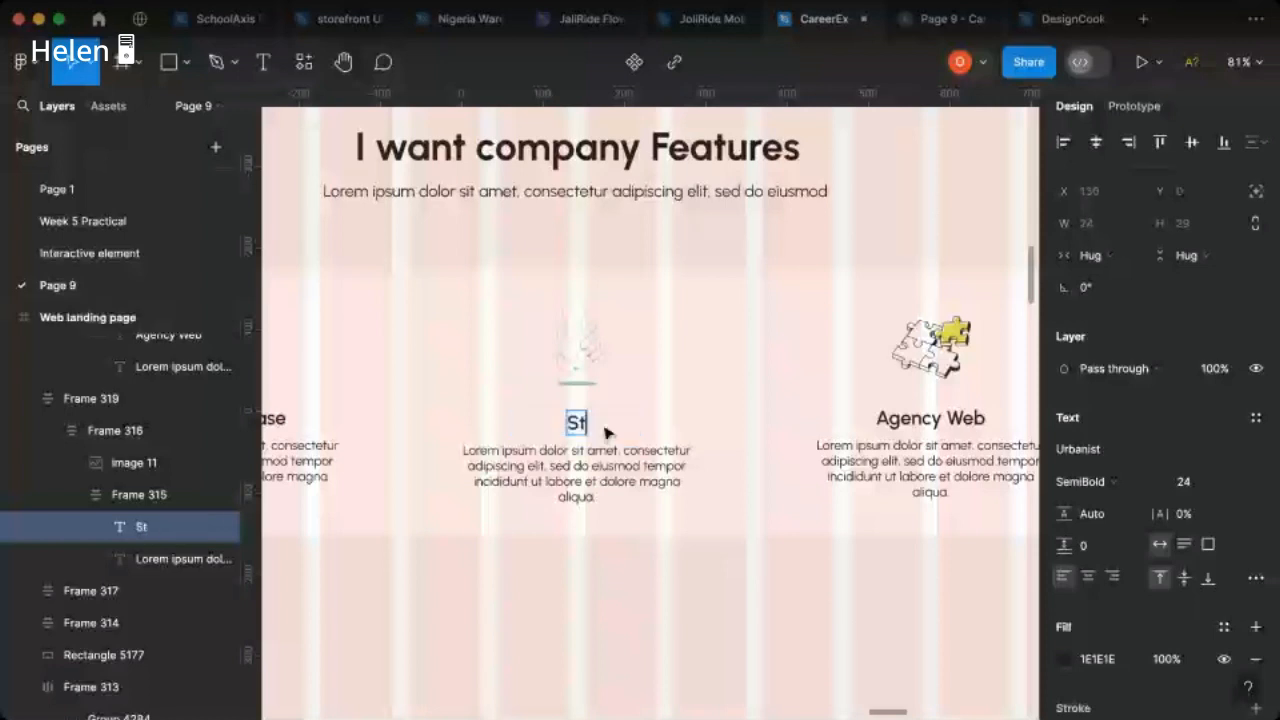
text(a)
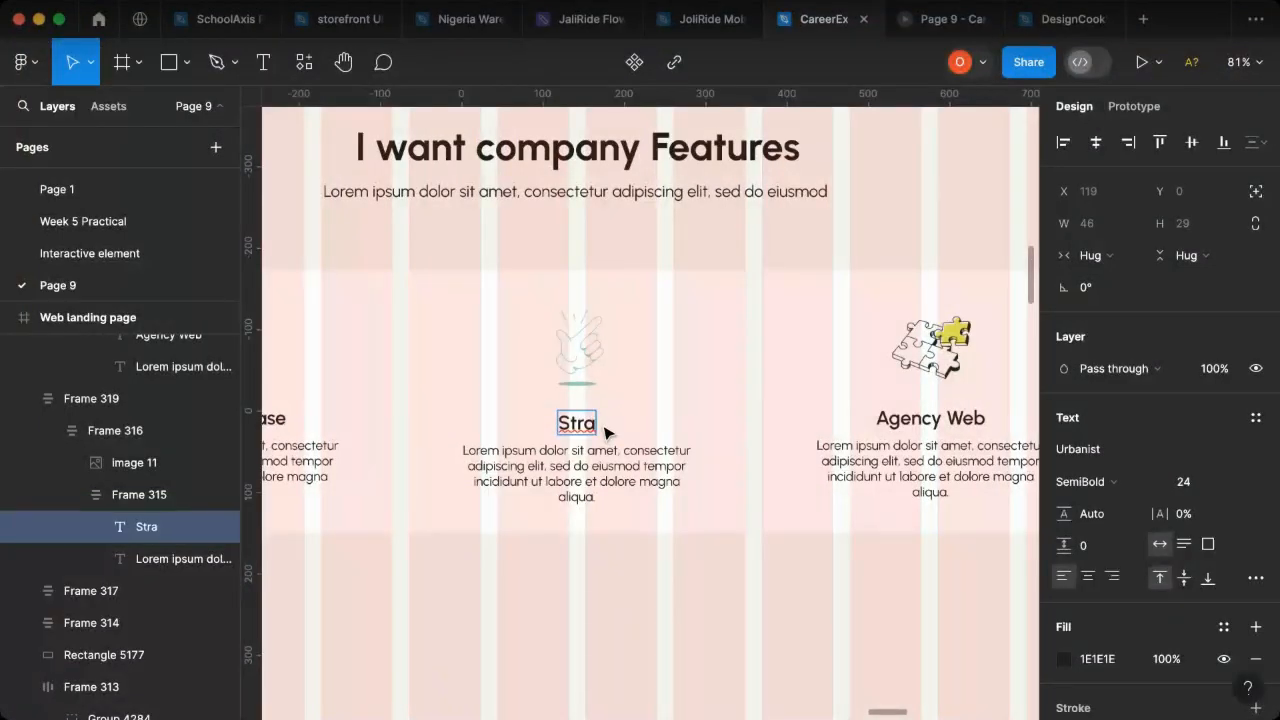
text(rgety)
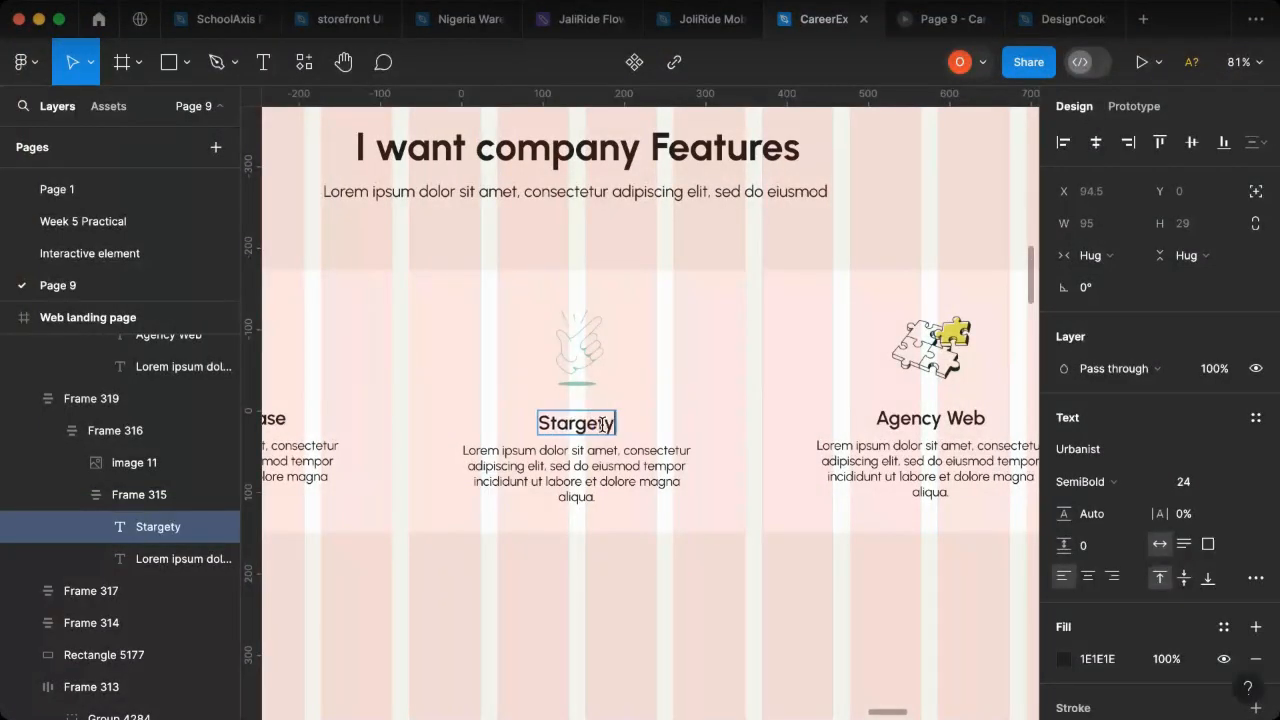
scroll(601, 424, up, 1)
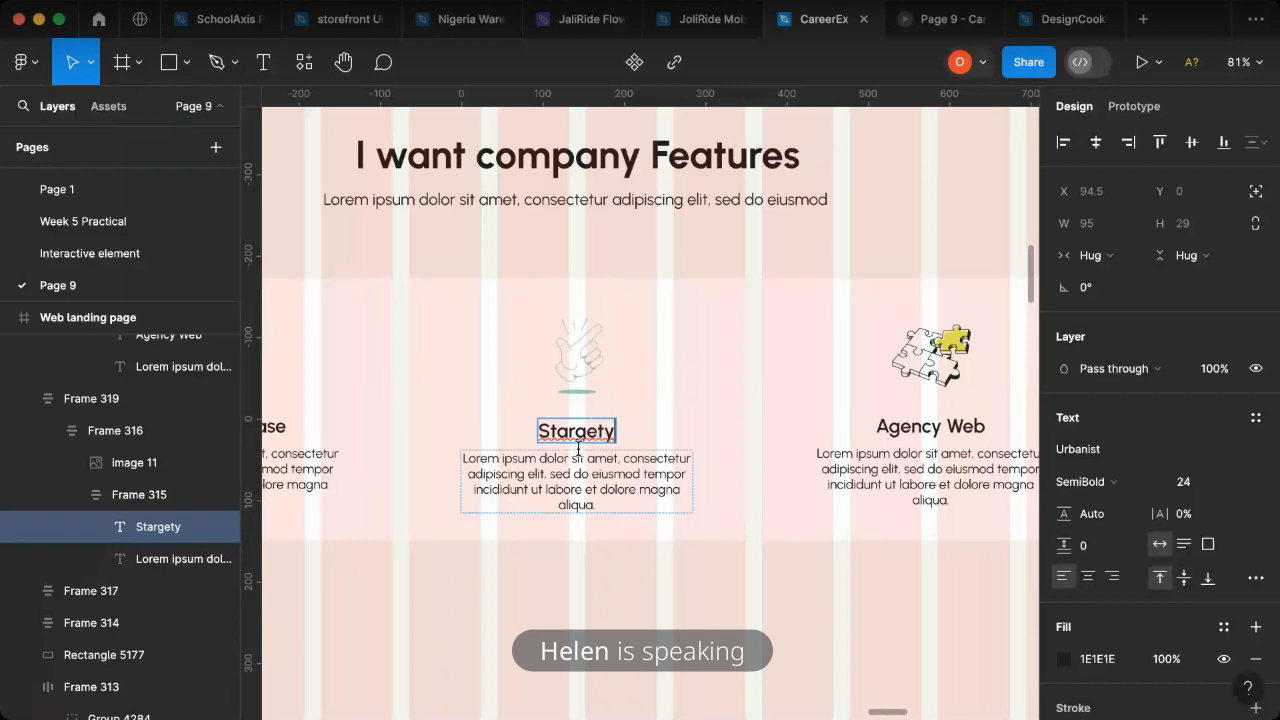
right_click(596, 435)
click(632, 454)
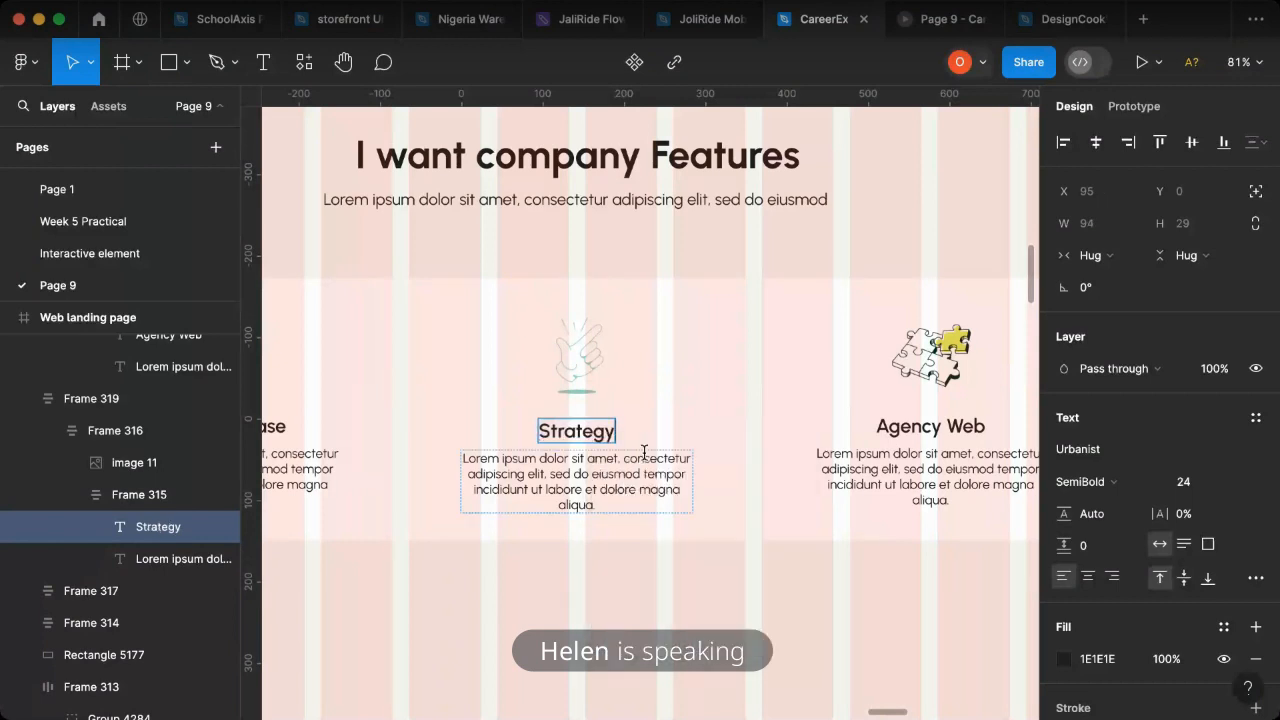
key(Escape)
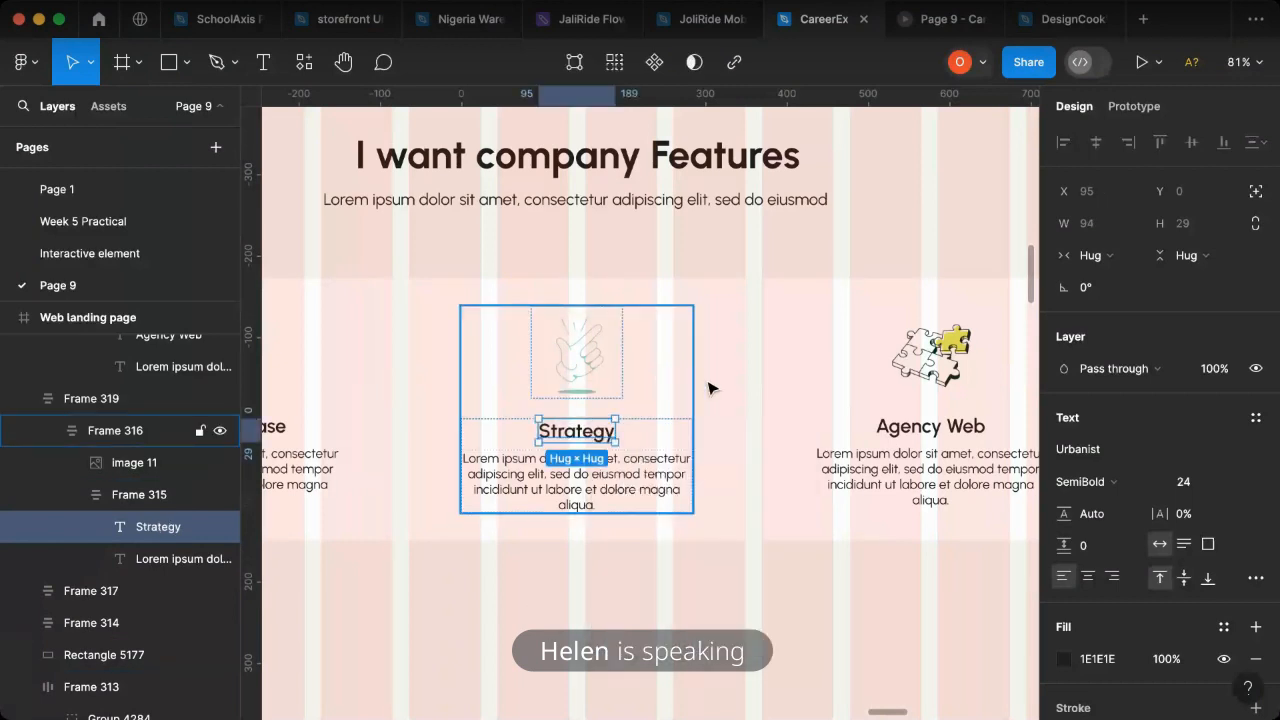
- Fill the Strategy card with the blue 231FB6 sampled from the Our Process button
click(722, 463)
scroll(1105, 520, down, 3)
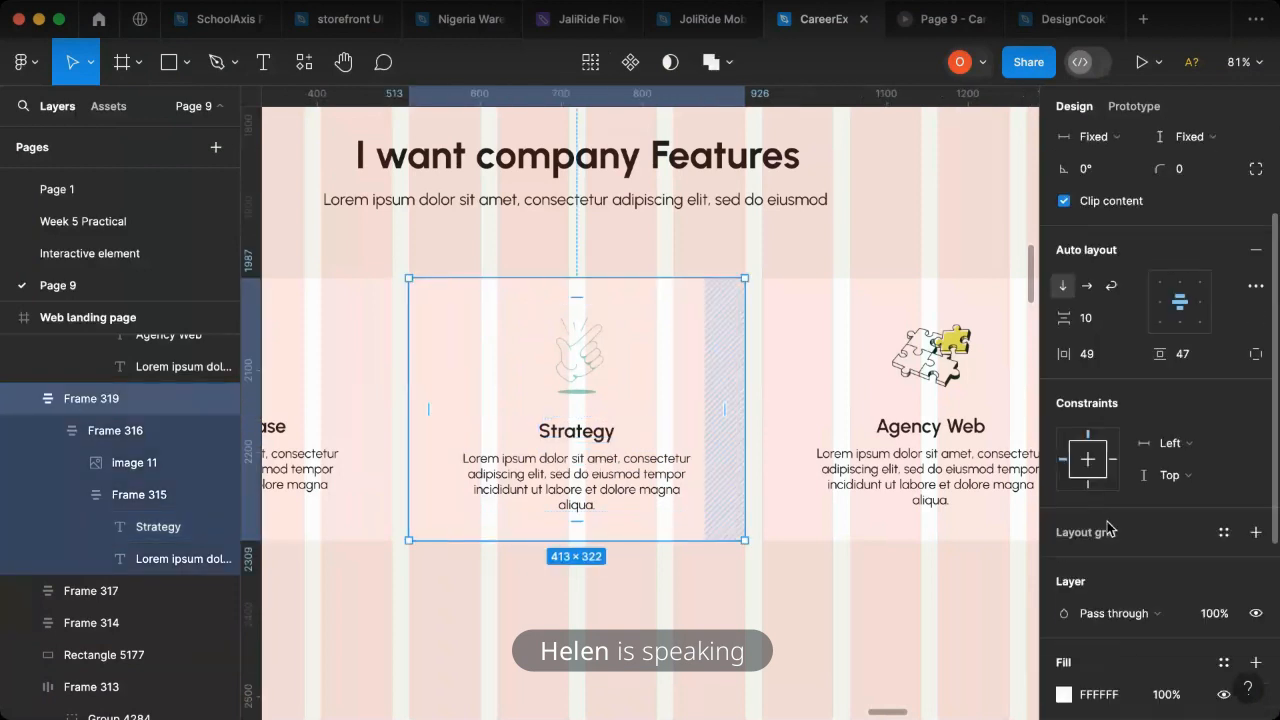
click(1063, 569)
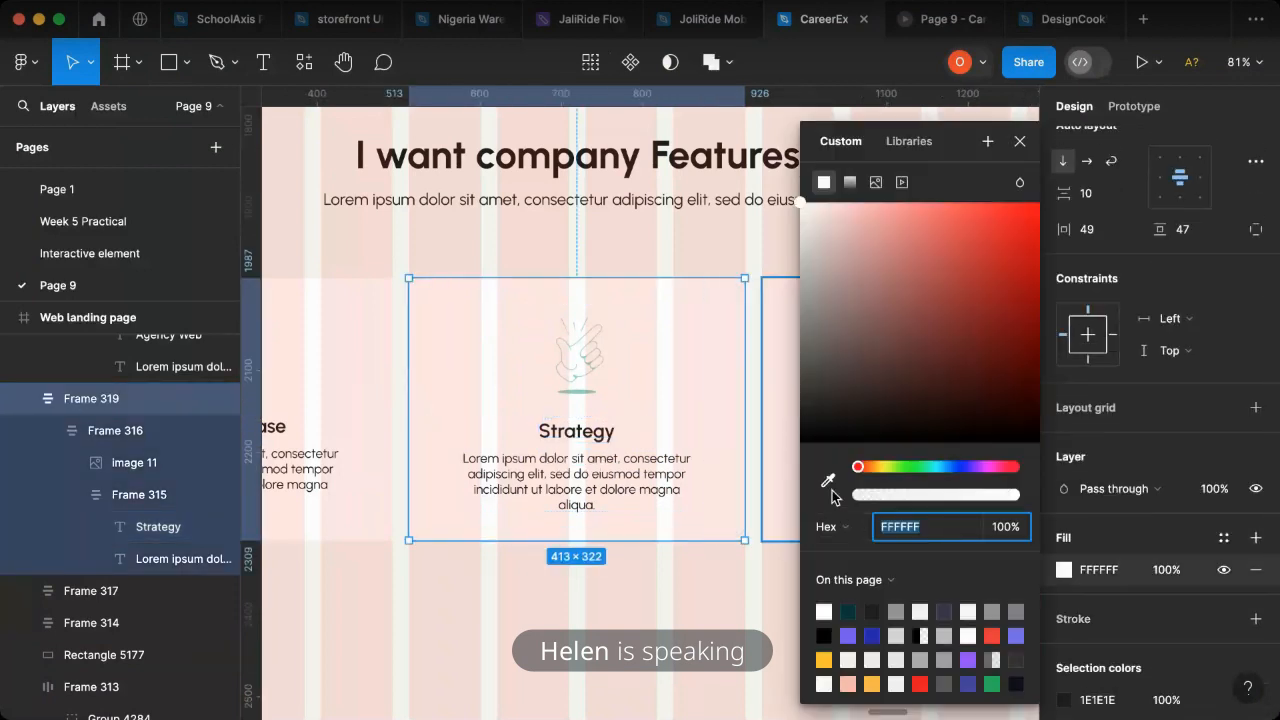
click(1018, 145)
scroll(700, 280, up, 10)
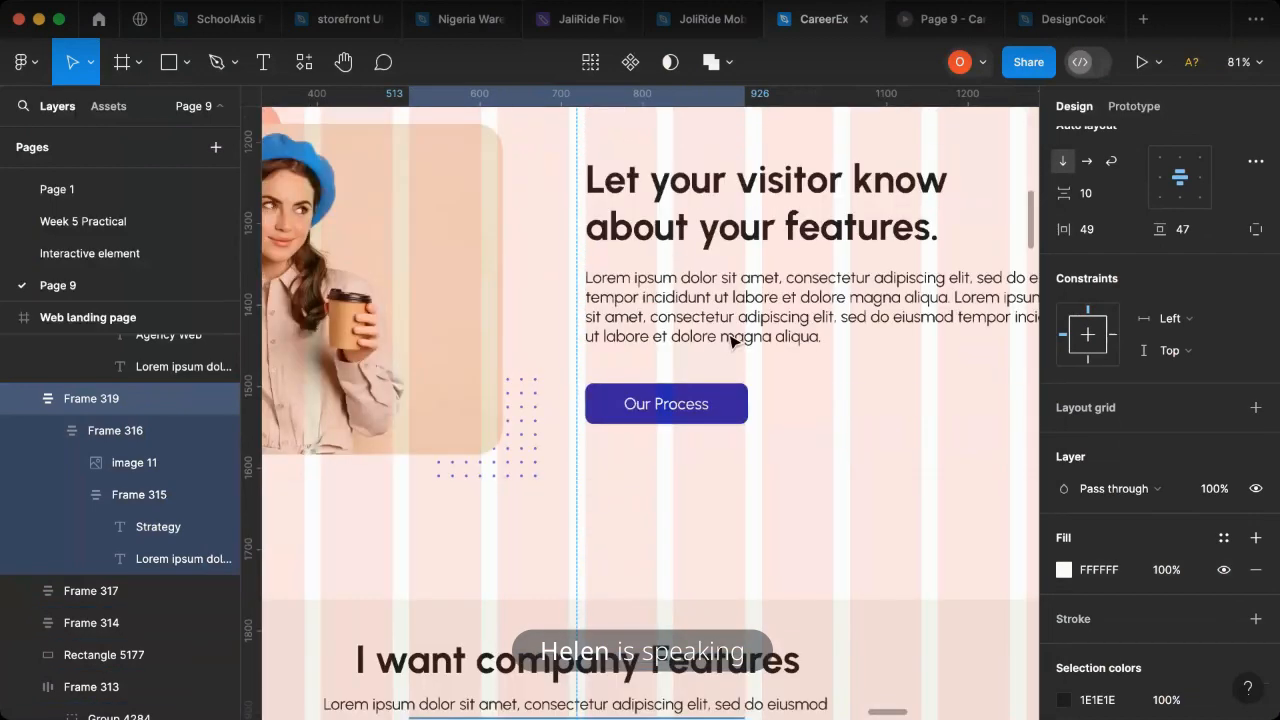
key(i)
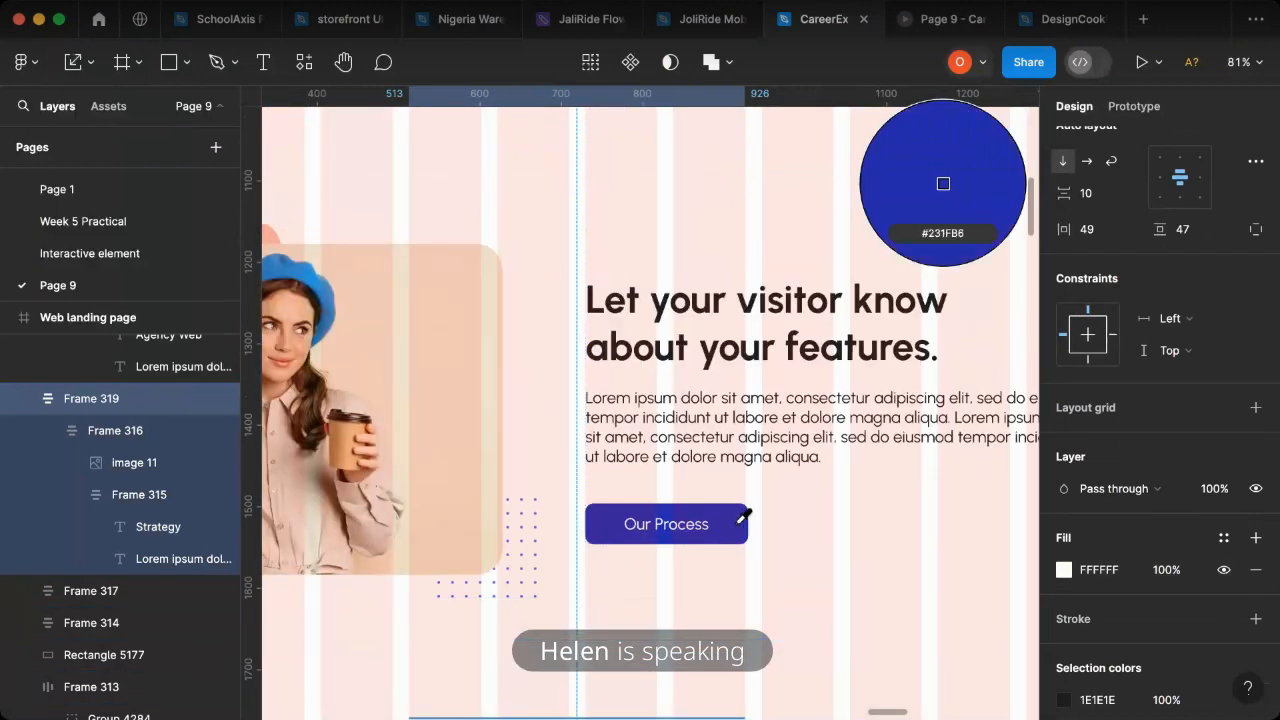
click(742, 516)
scroll(689, 520, down, 10)
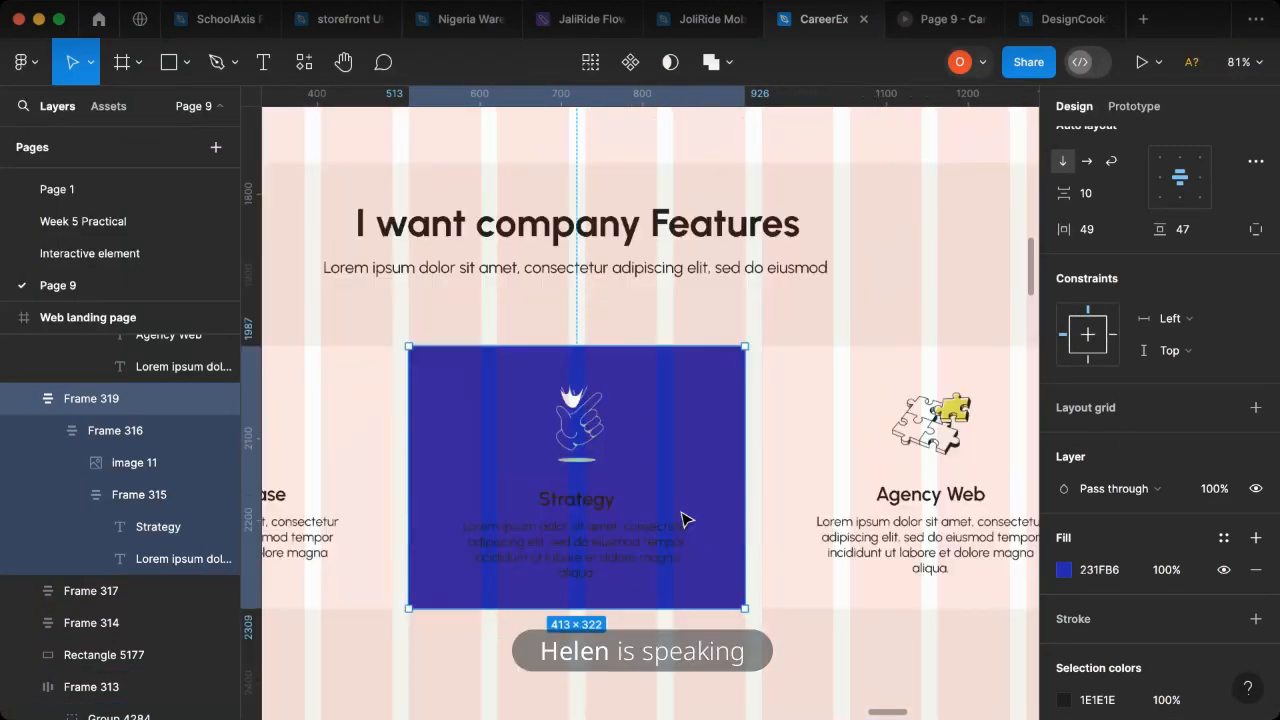
- Change the Strategy card's title and description text colour to white, FFFFFF
scroll(570, 480, down, 2)
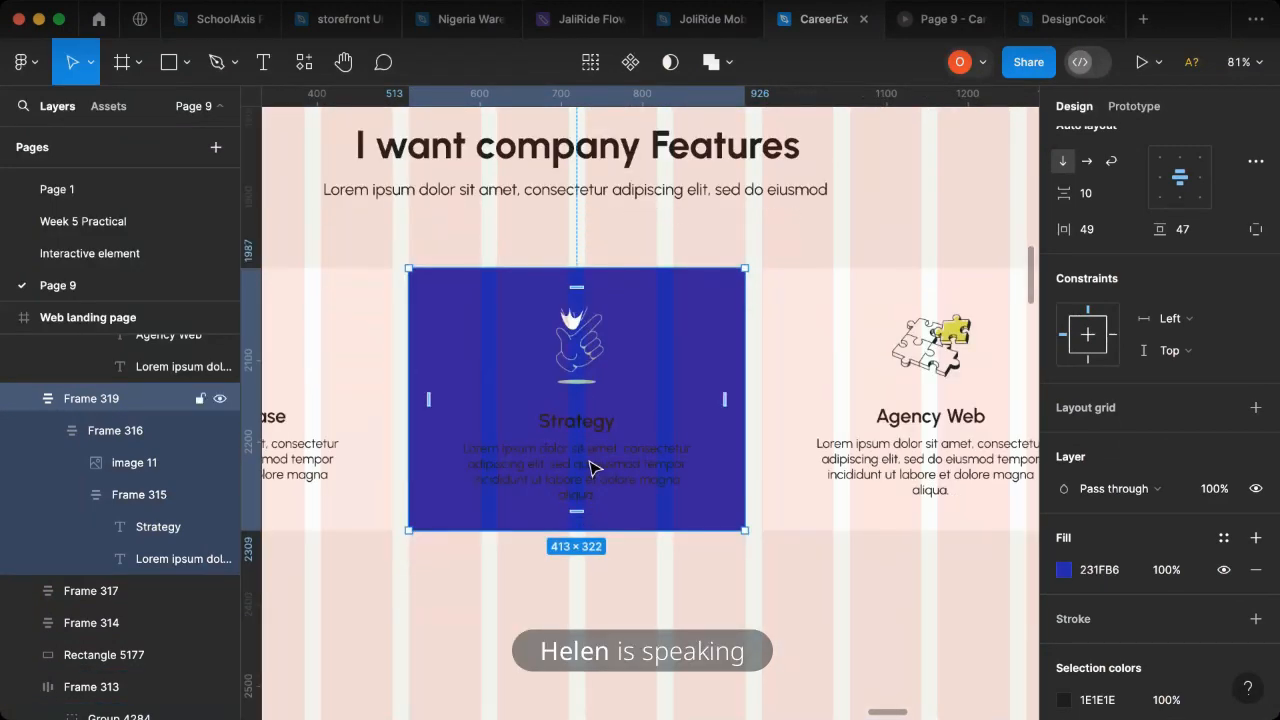
click(590, 468)
click(1063, 547)
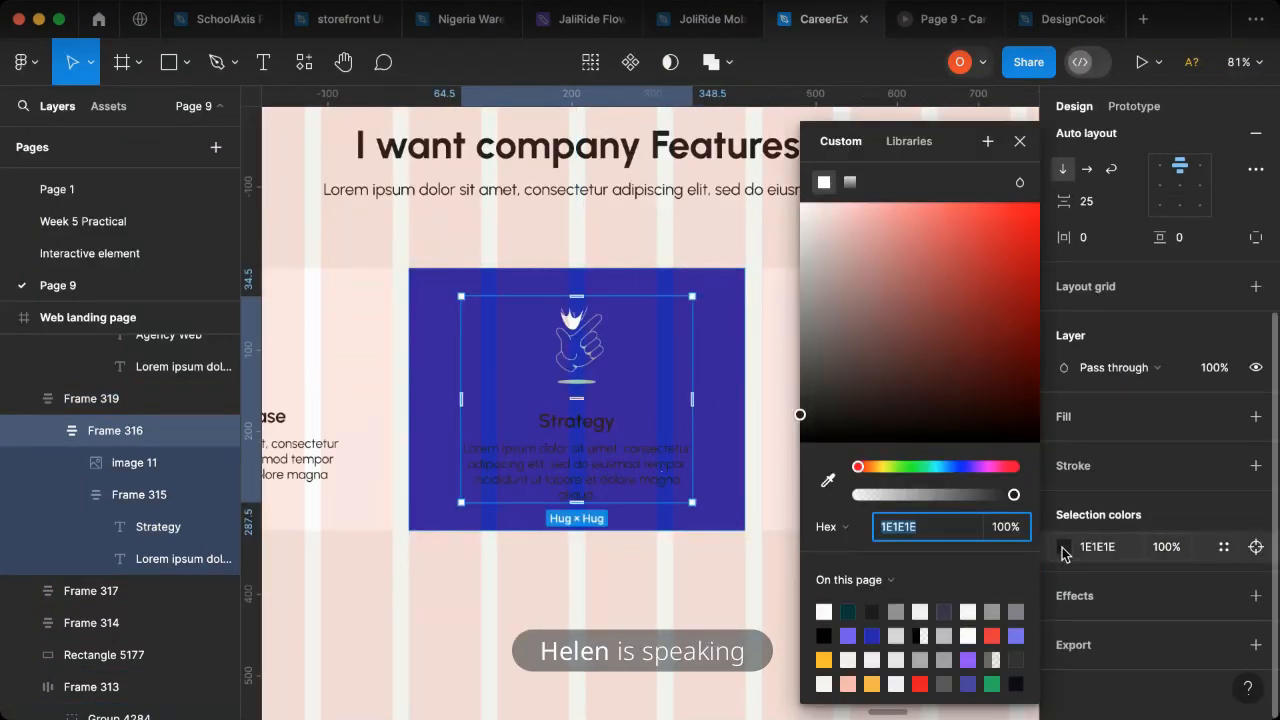
drag(800, 414, 802, 410)
click(801, 203)
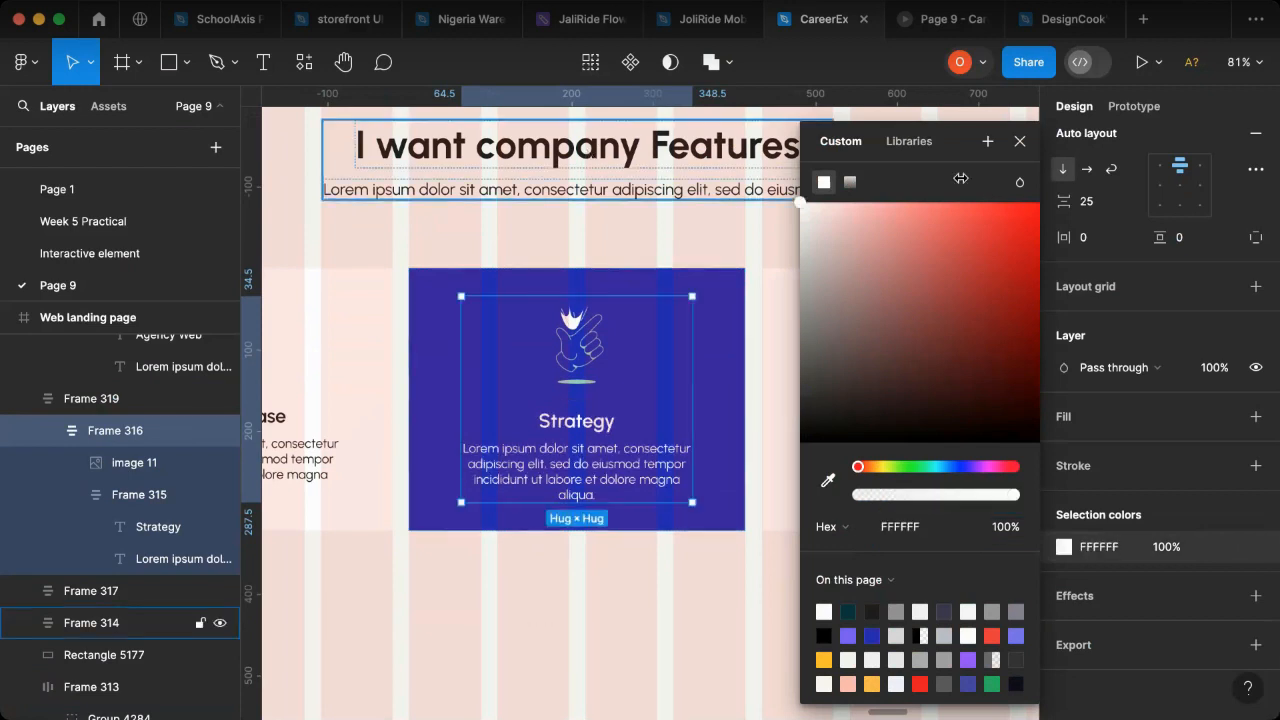
click(1020, 141)
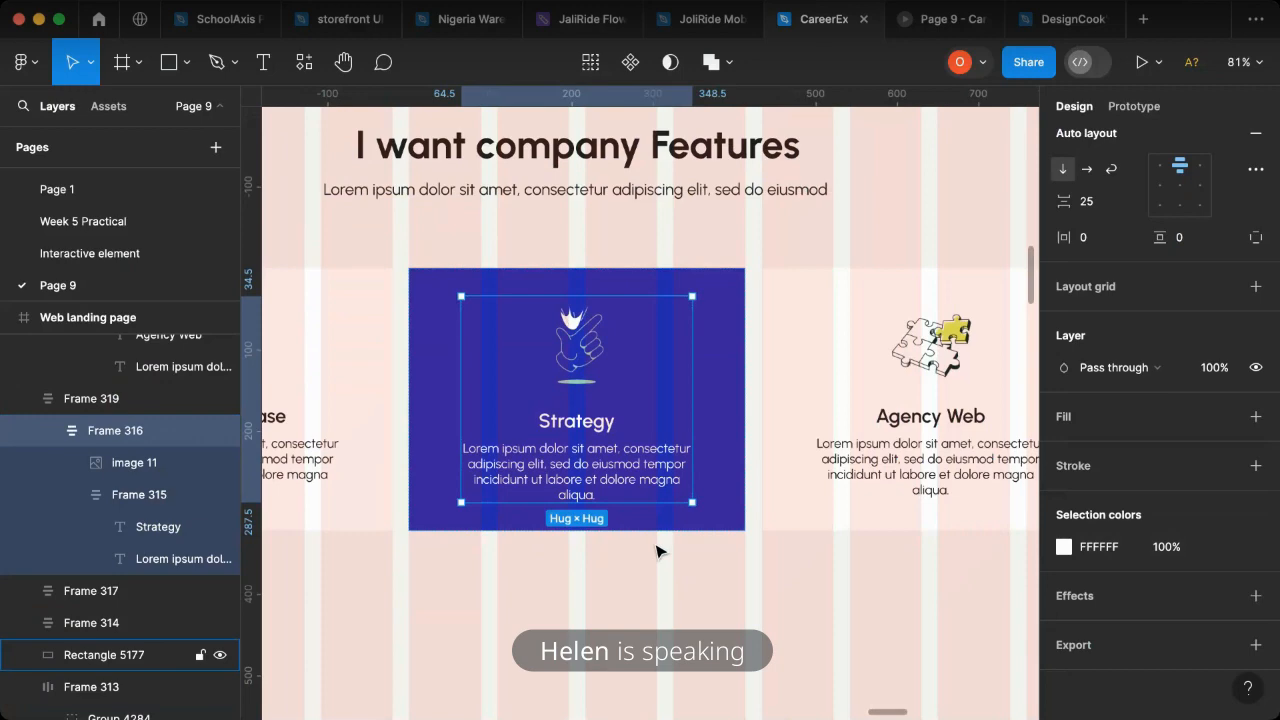
click(656, 551)
click(373, 523)
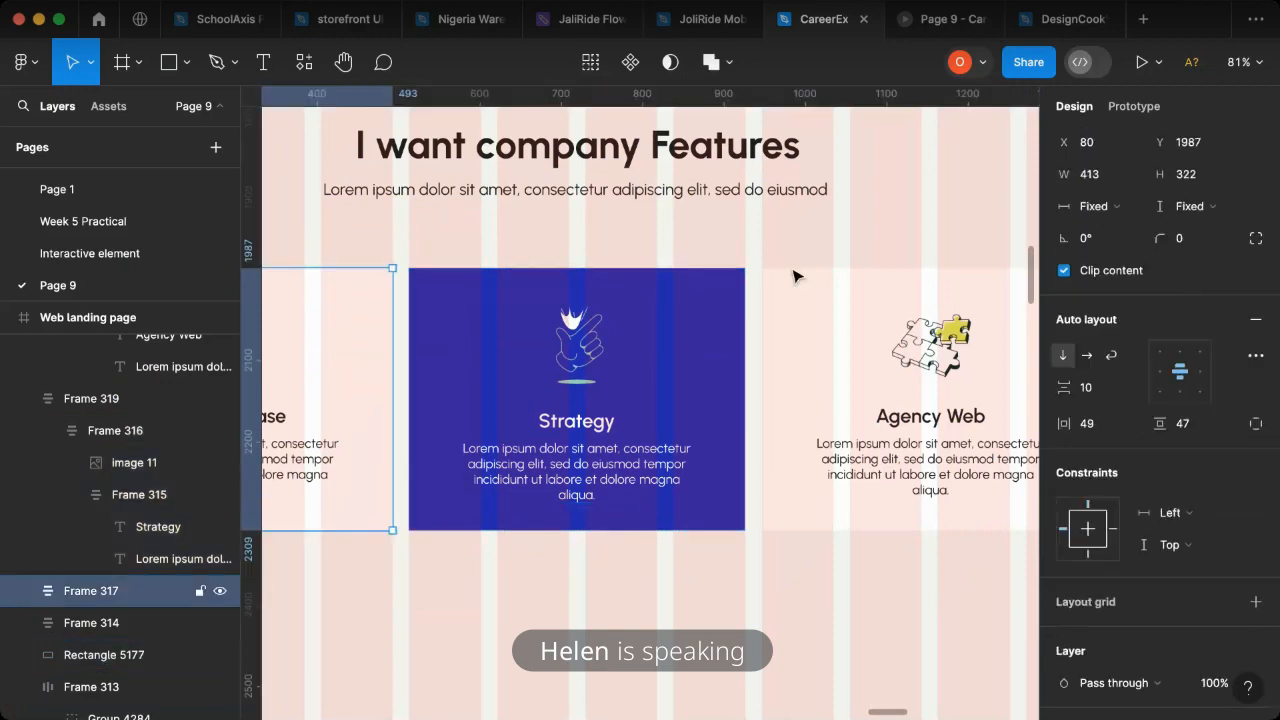
- Examine the I want company Features section with its three cards in the prototype preview
click(929, 31)
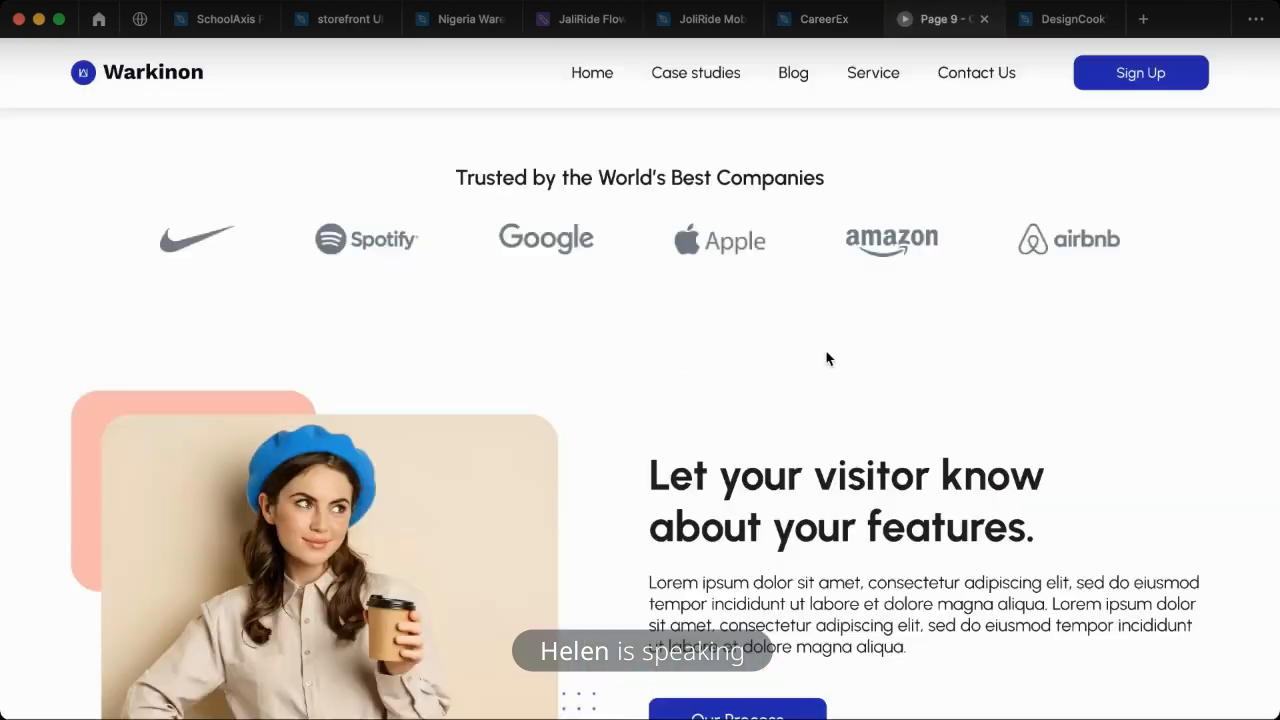
scroll(795, 347, down, 6)
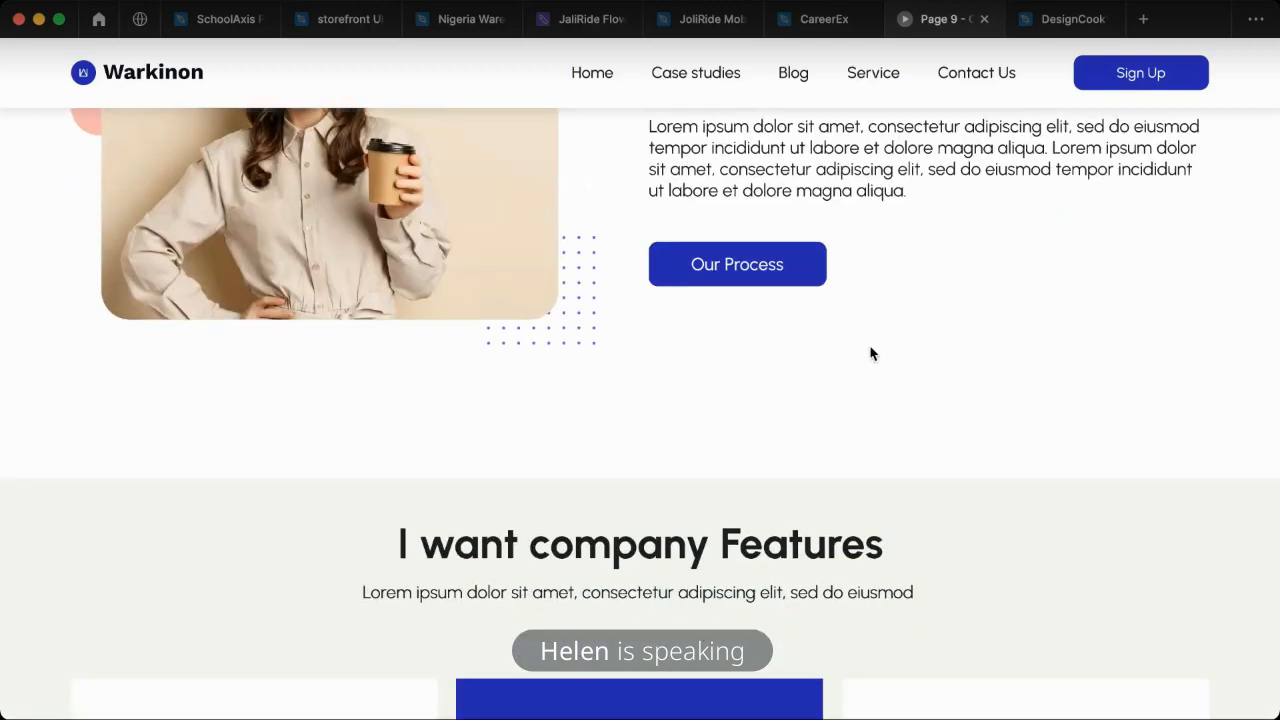
scroll(870, 353, down, 2)
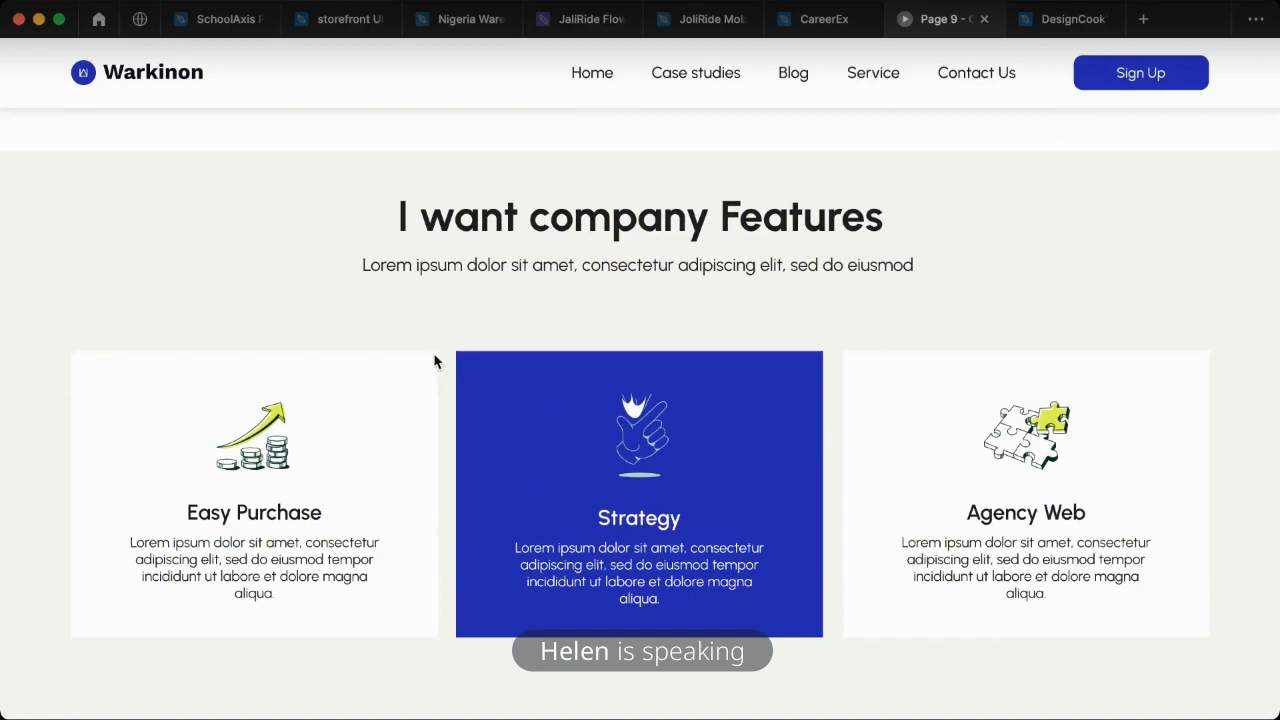
click(815, 20)
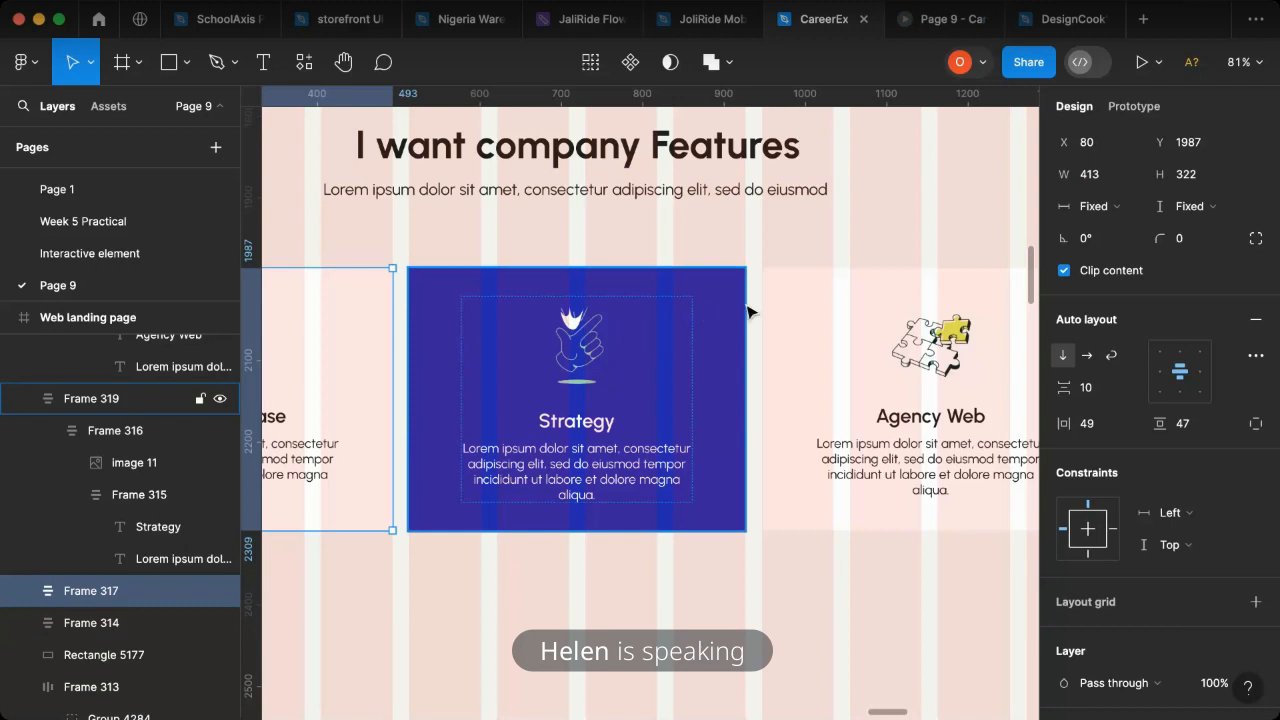
- Round the corners of all three feature cards with a corner radius of 20
shift+click(788, 300)
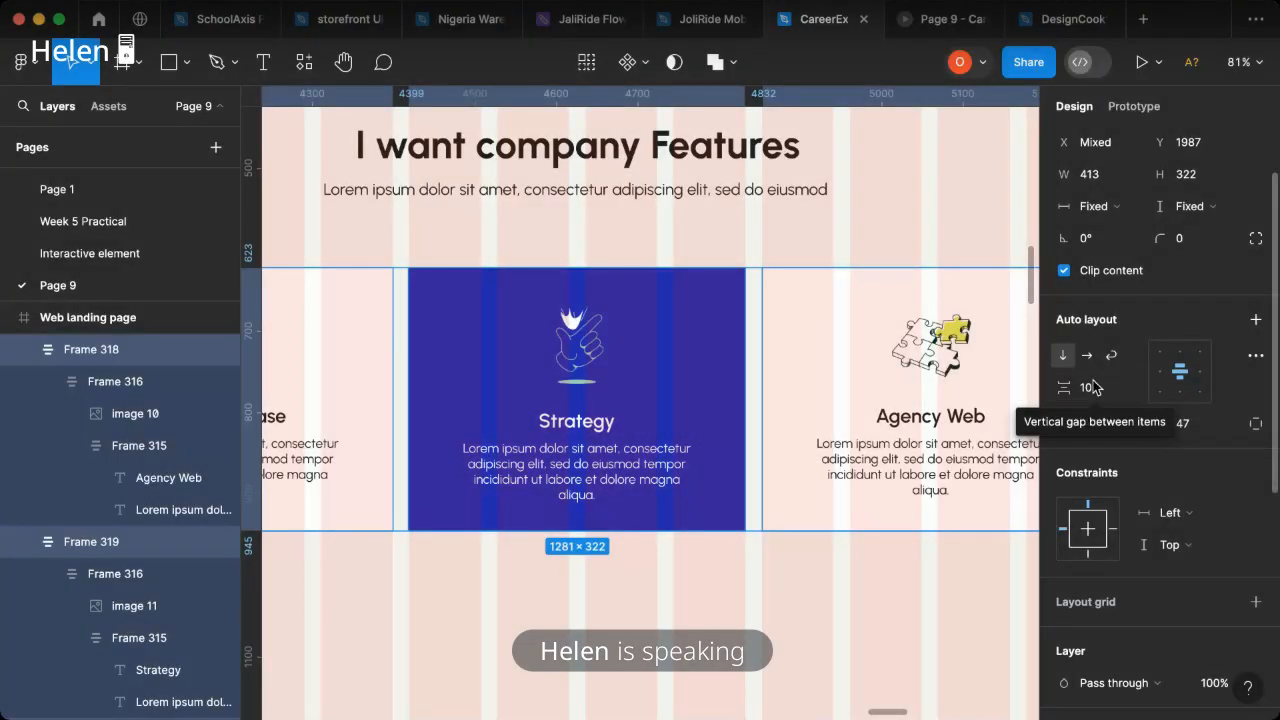
scroll(1200, 350, up, 2)
click(1193, 329)
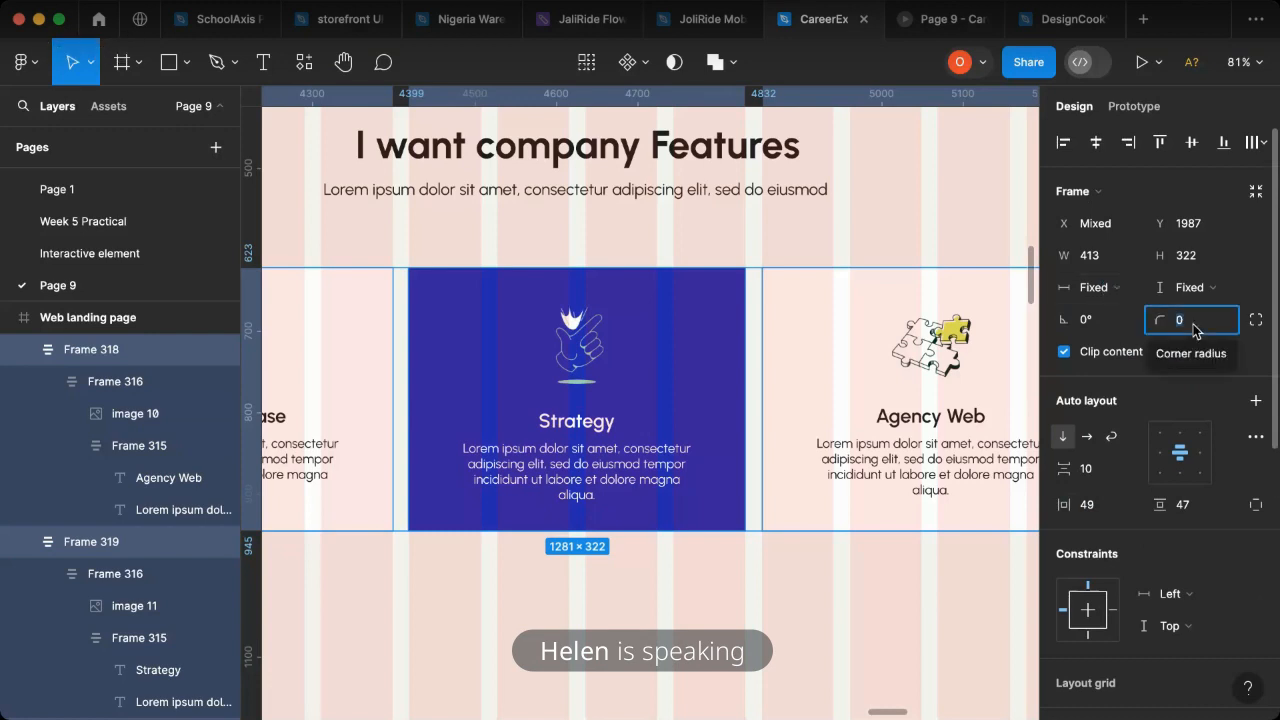
text(20)
key(Return)
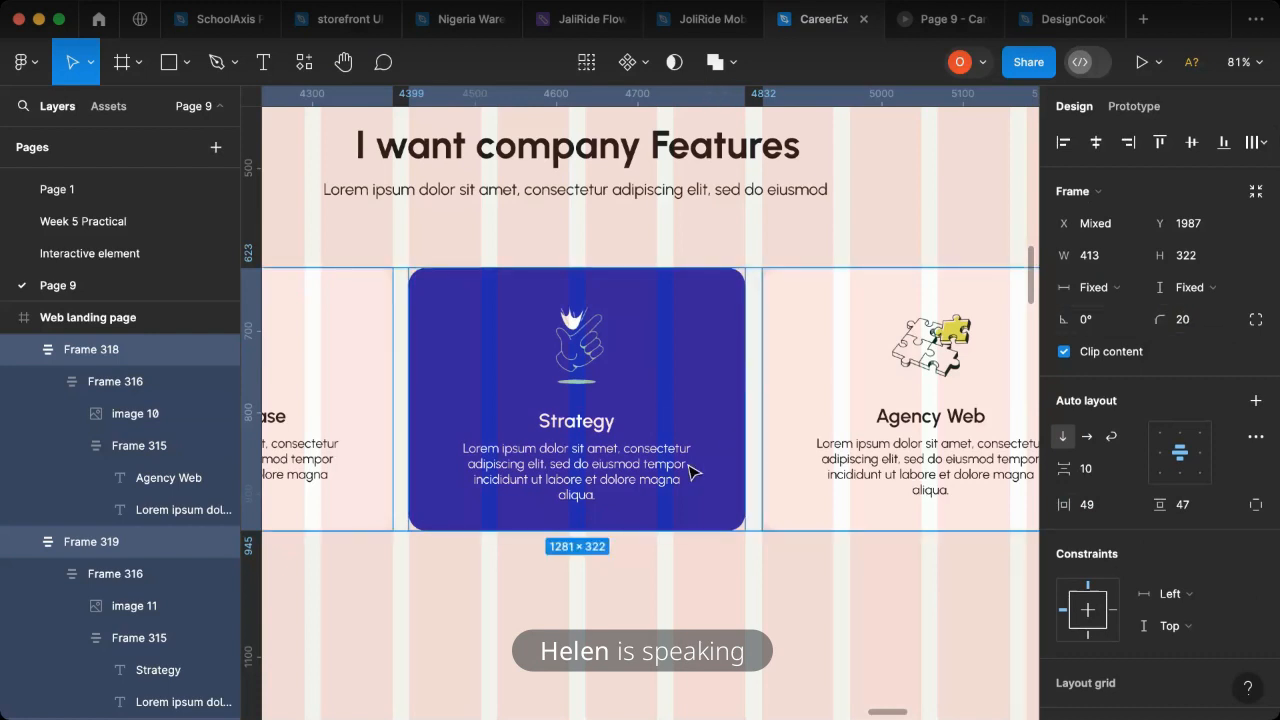
- Review the feature cards on the canvas and the landing page from hero to company features in the prototype preview
click(695, 376)
scroll(700, 378, down, 5)
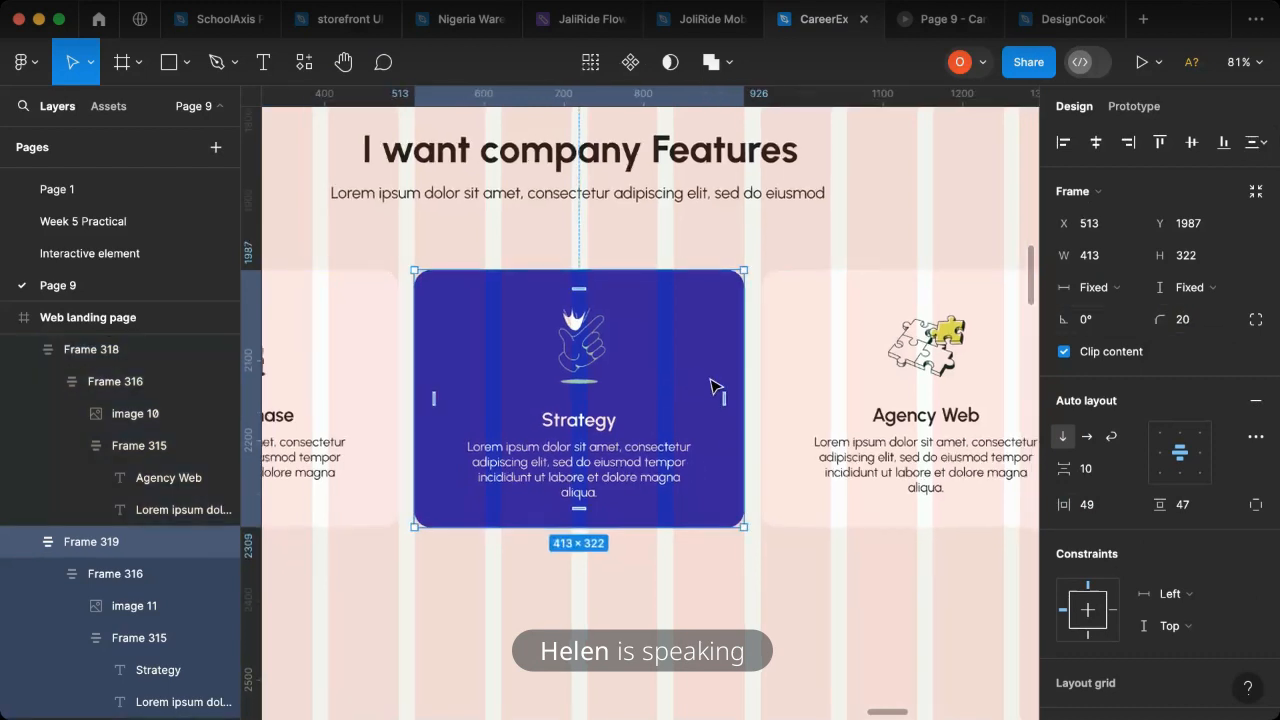
scroll(709, 377, down, 4)
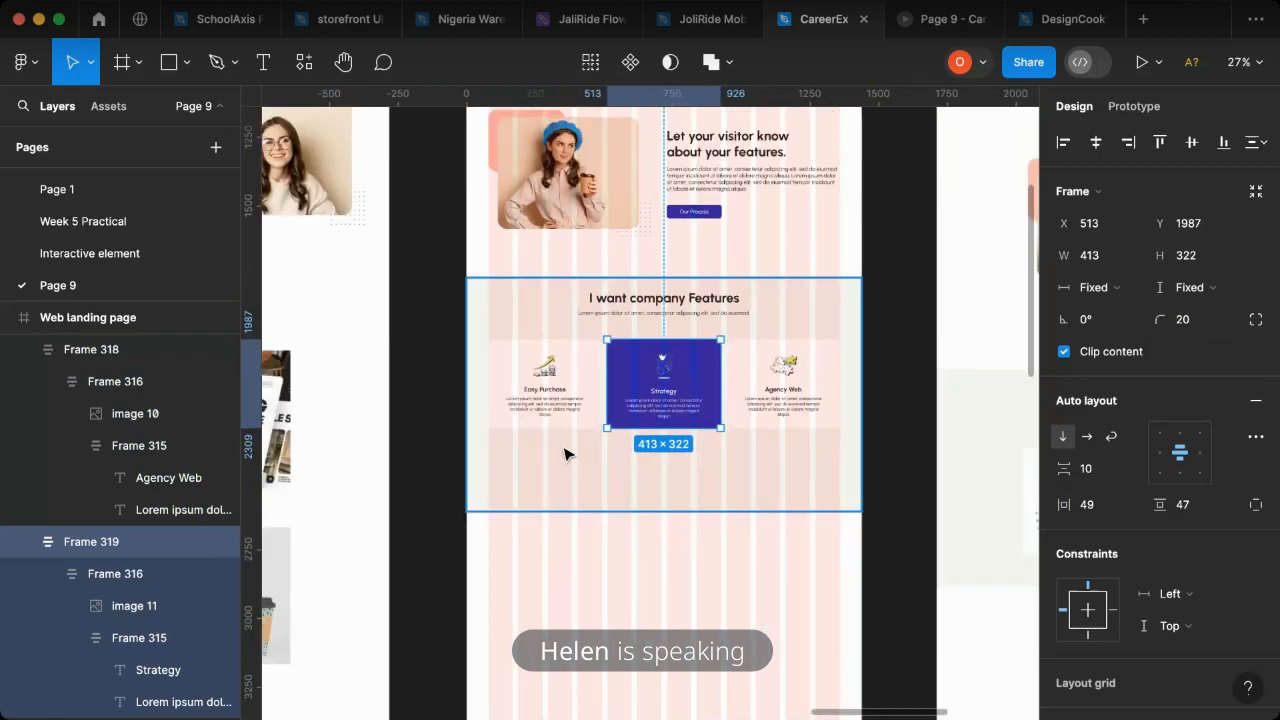
scroll(569, 451, left, 10)
scroll(556, 478, left, 6)
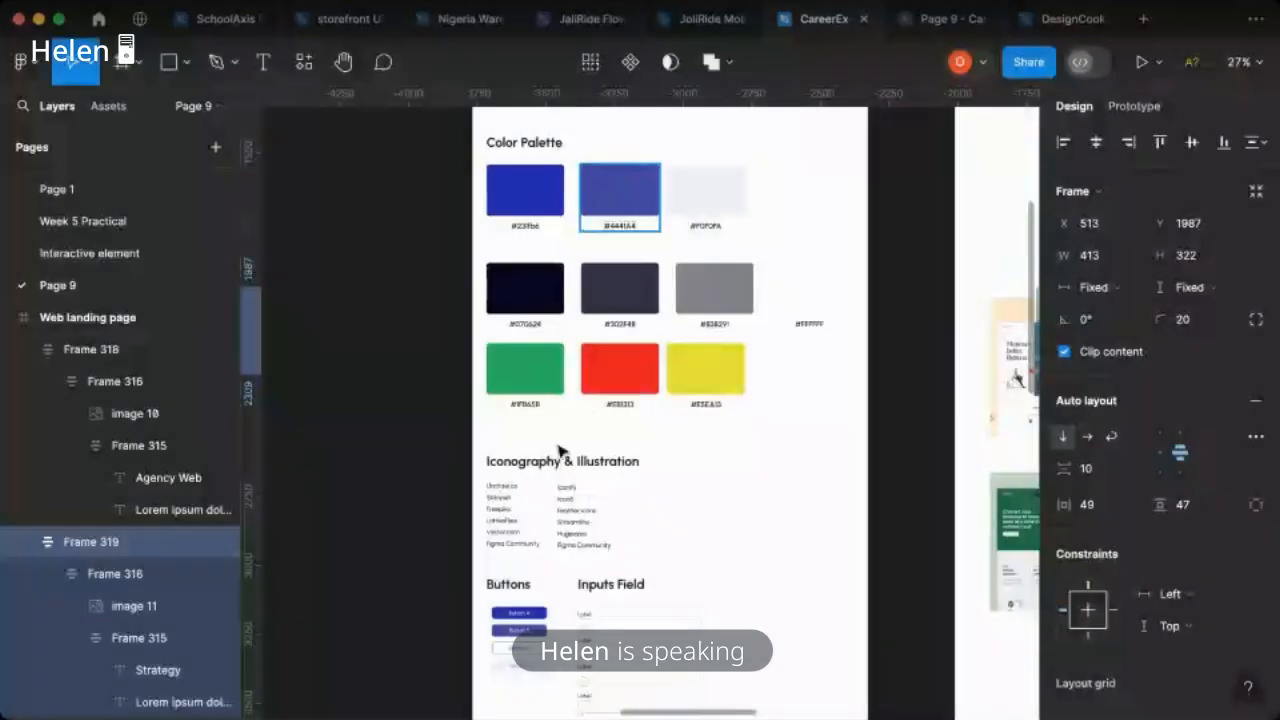
scroll(558, 452, right, 15)
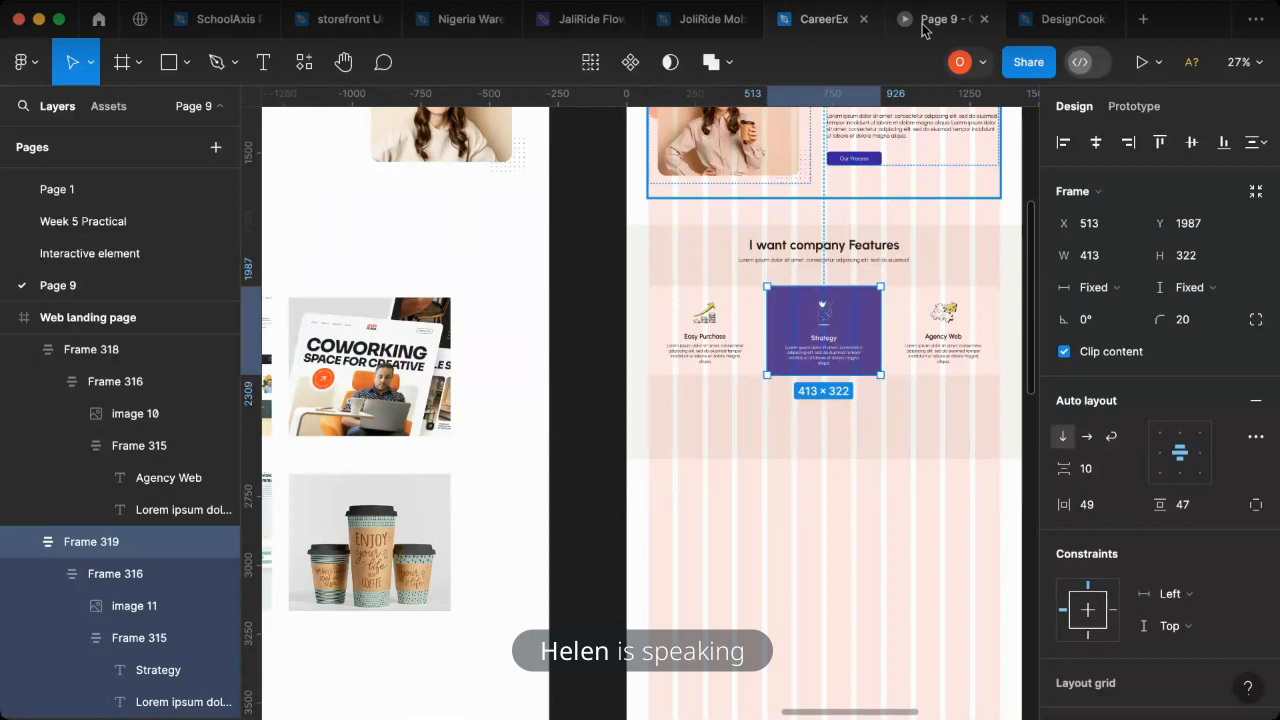
click(922, 30)
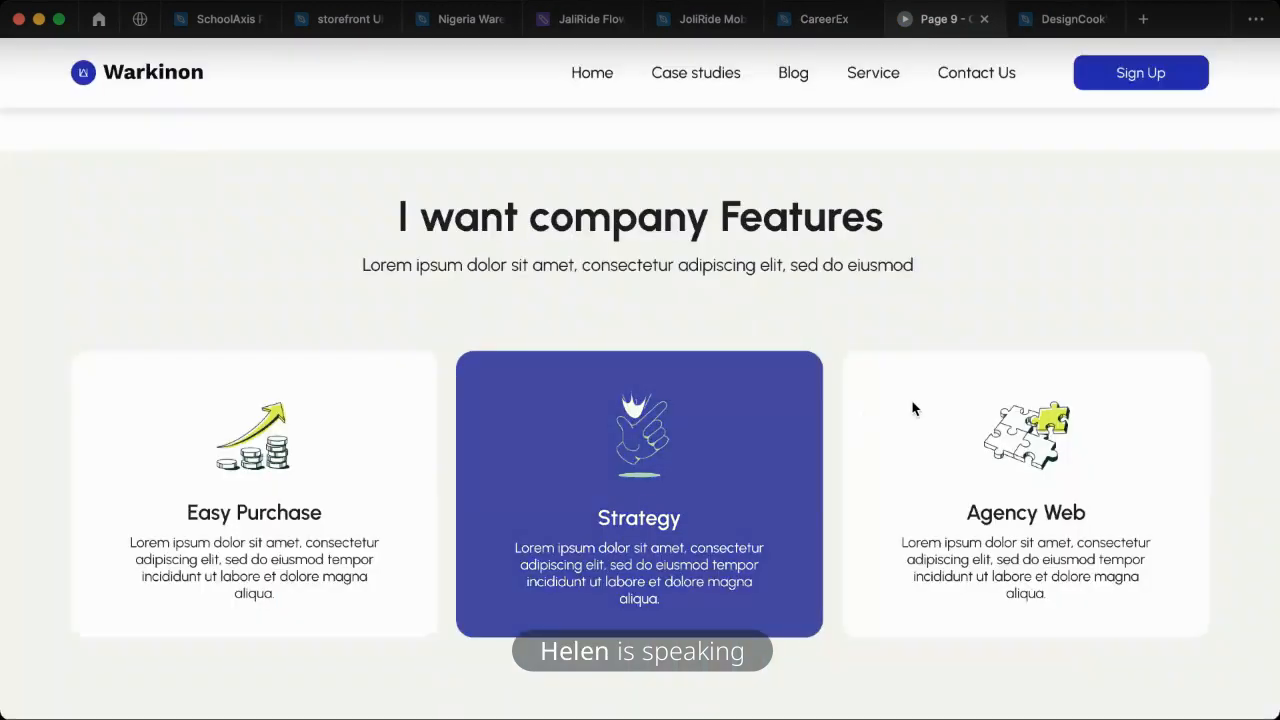
scroll(916, 370, up, 2)
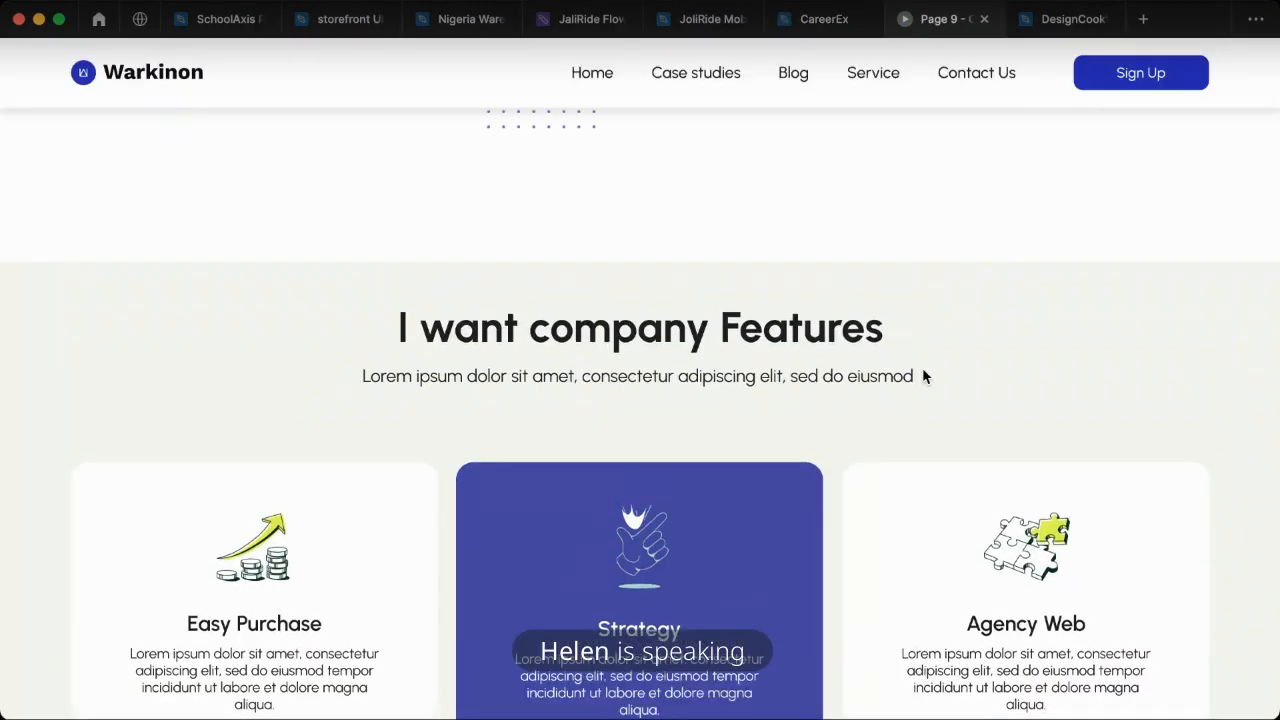
scroll(925, 370, up, 5)
scroll(929, 373, up, 10)
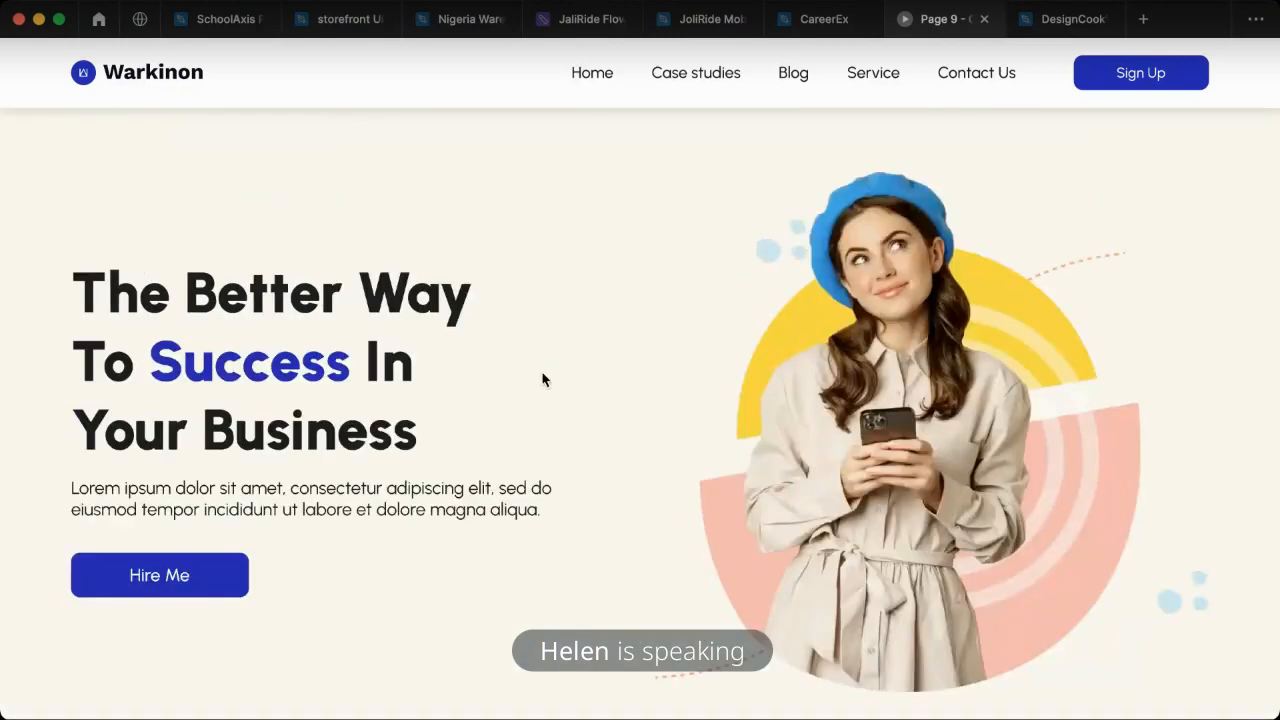
scroll(706, 397, down, 5)
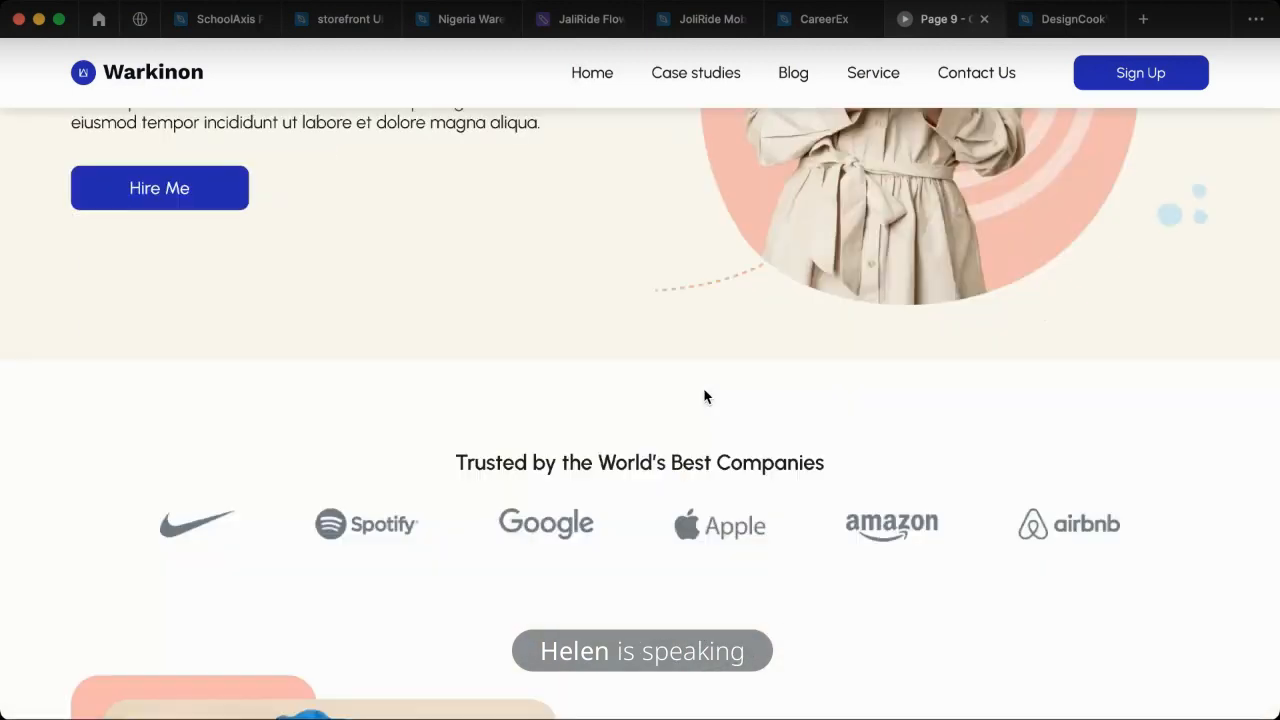
scroll(704, 397, down, 10)
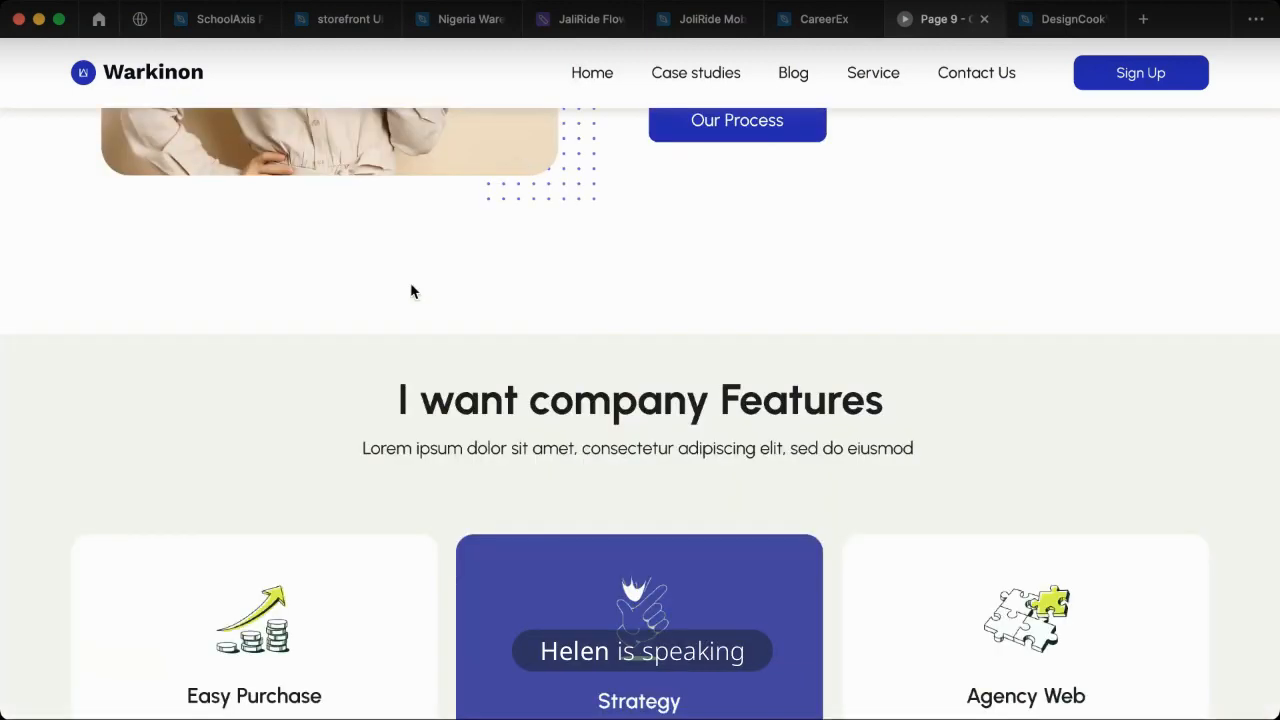
- Combine the Easy Purchase, Strategy and Agency Web cards into one horizontal auto layout row
click(817, 30)
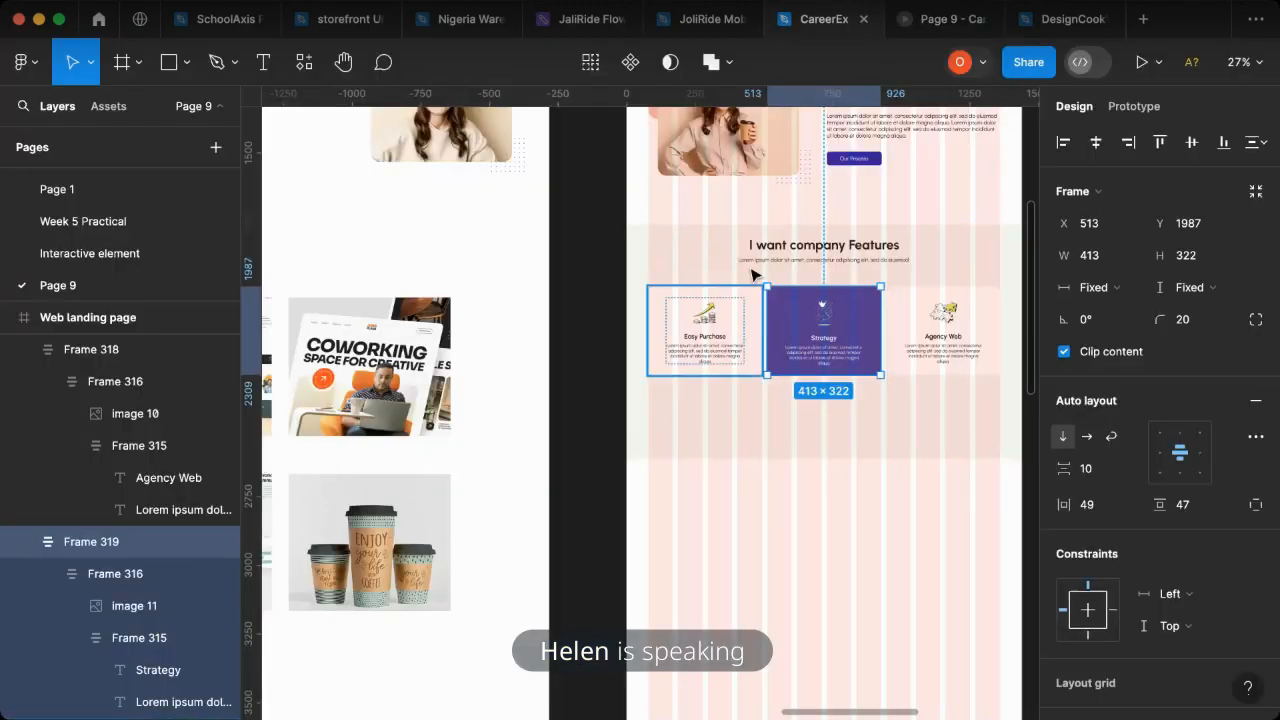
shift+click(727, 328)
shift+click(958, 326)
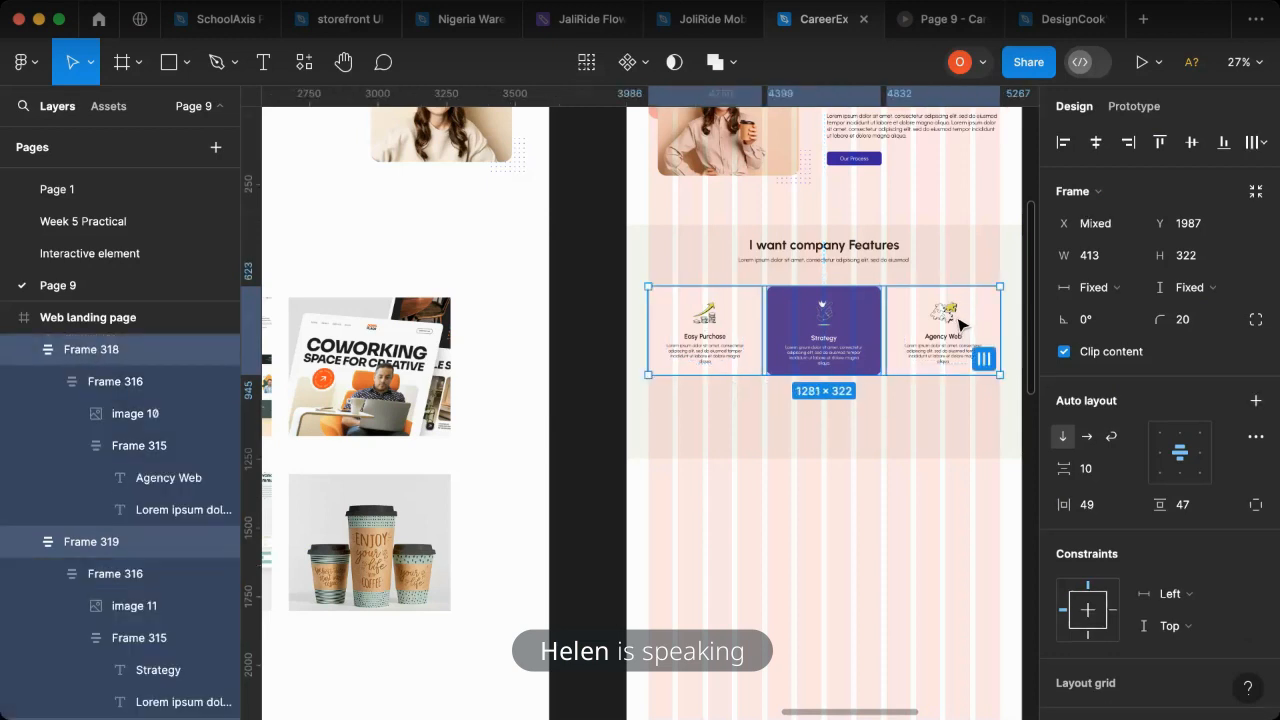
key(shift+a)
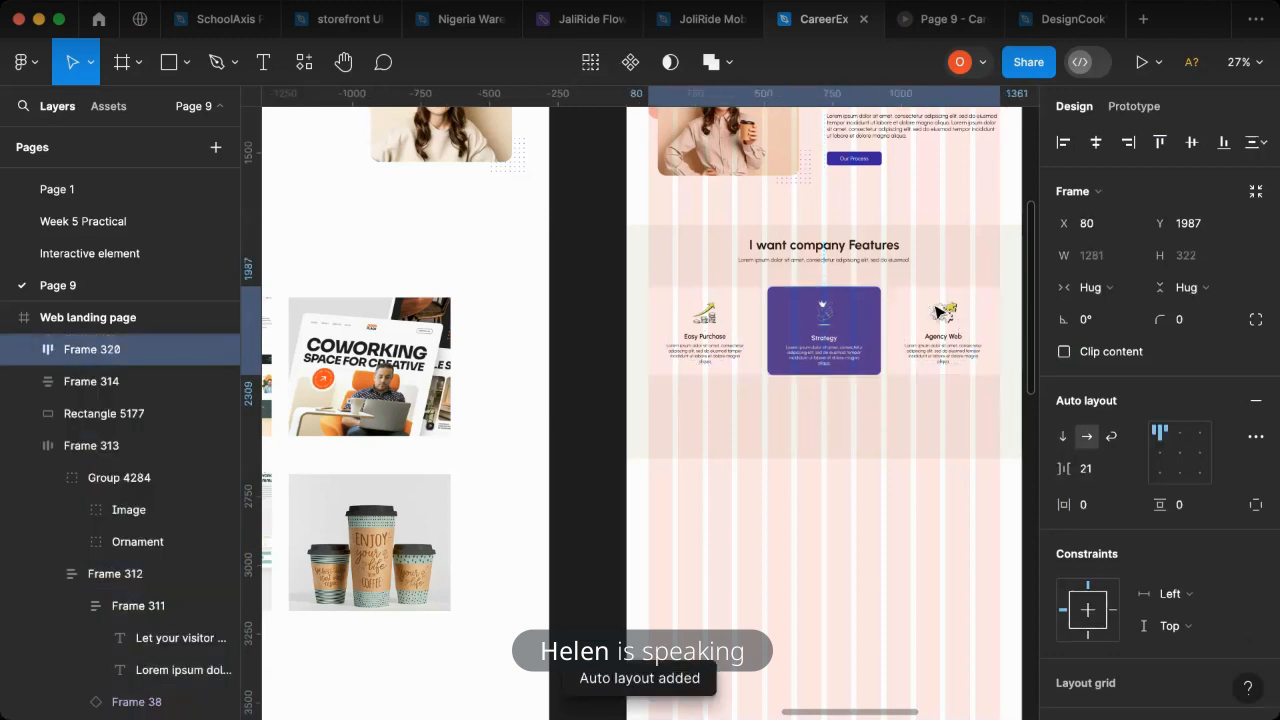
- Wrap the I want company Features heading and card row in auto layout, and enclose them with the background rectangle as one section
shift+click(868, 257)
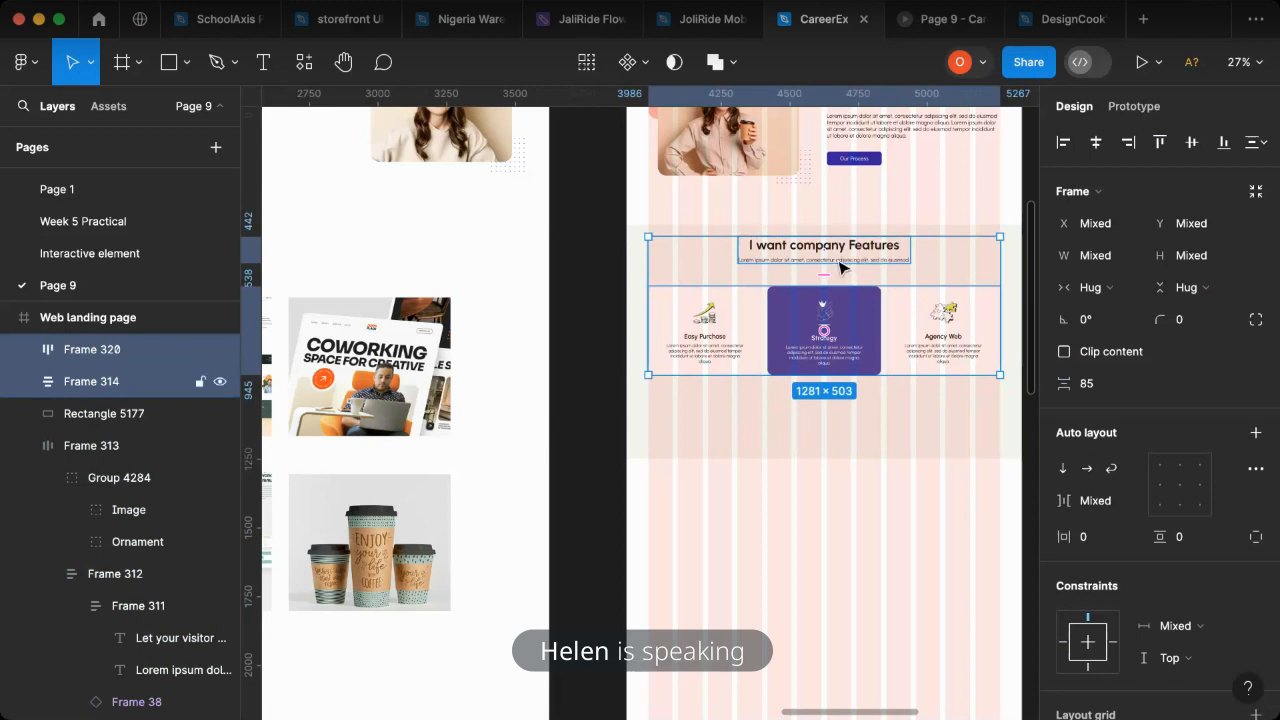
key(shift+a)
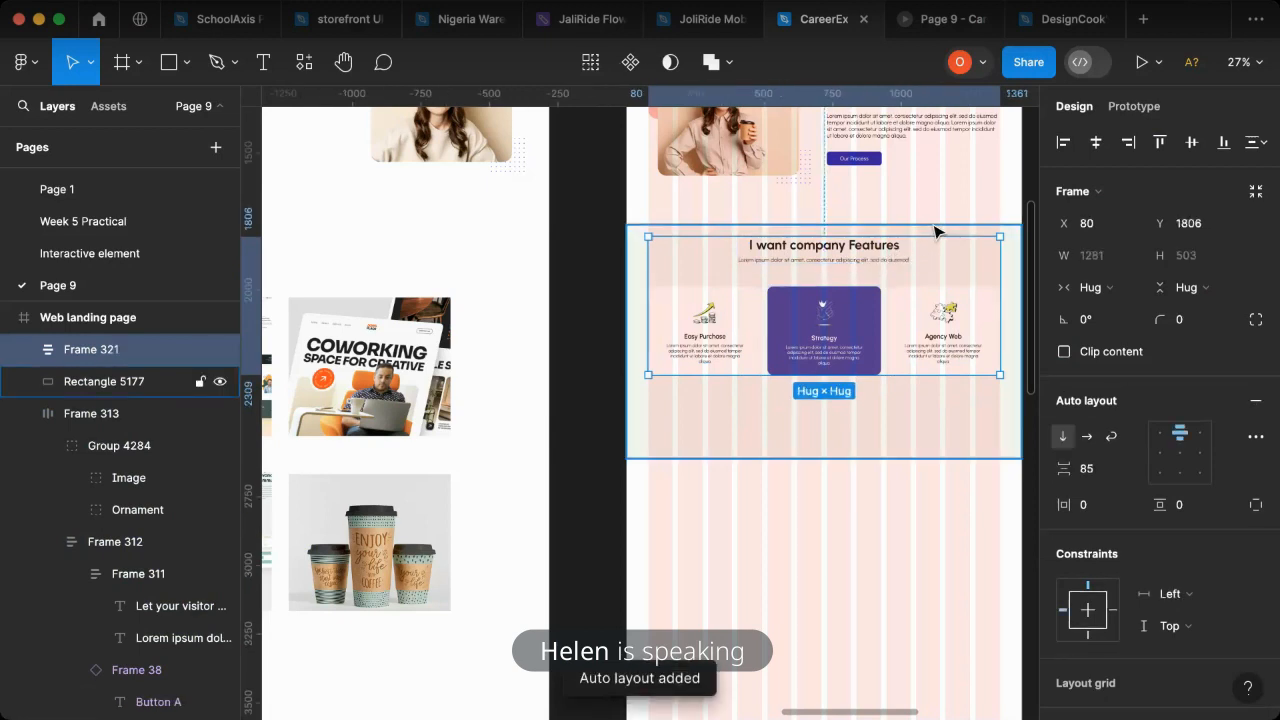
shift+click(934, 230)
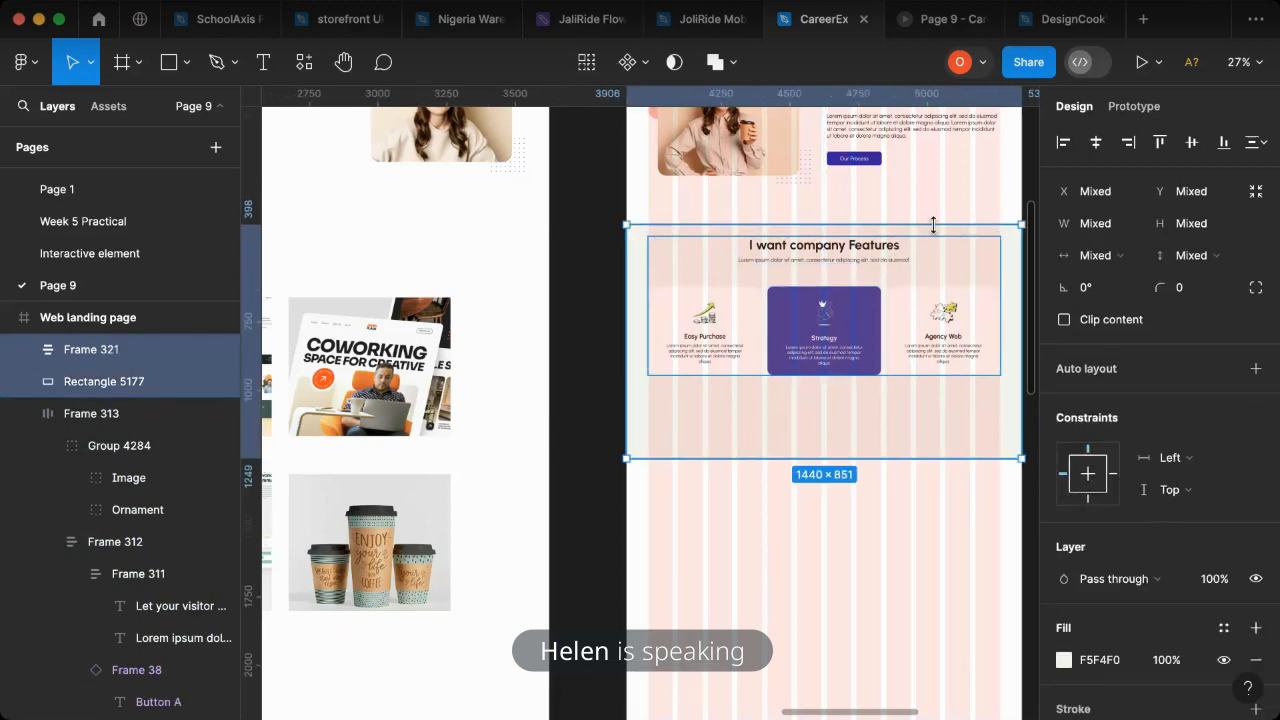
key(shift+a)
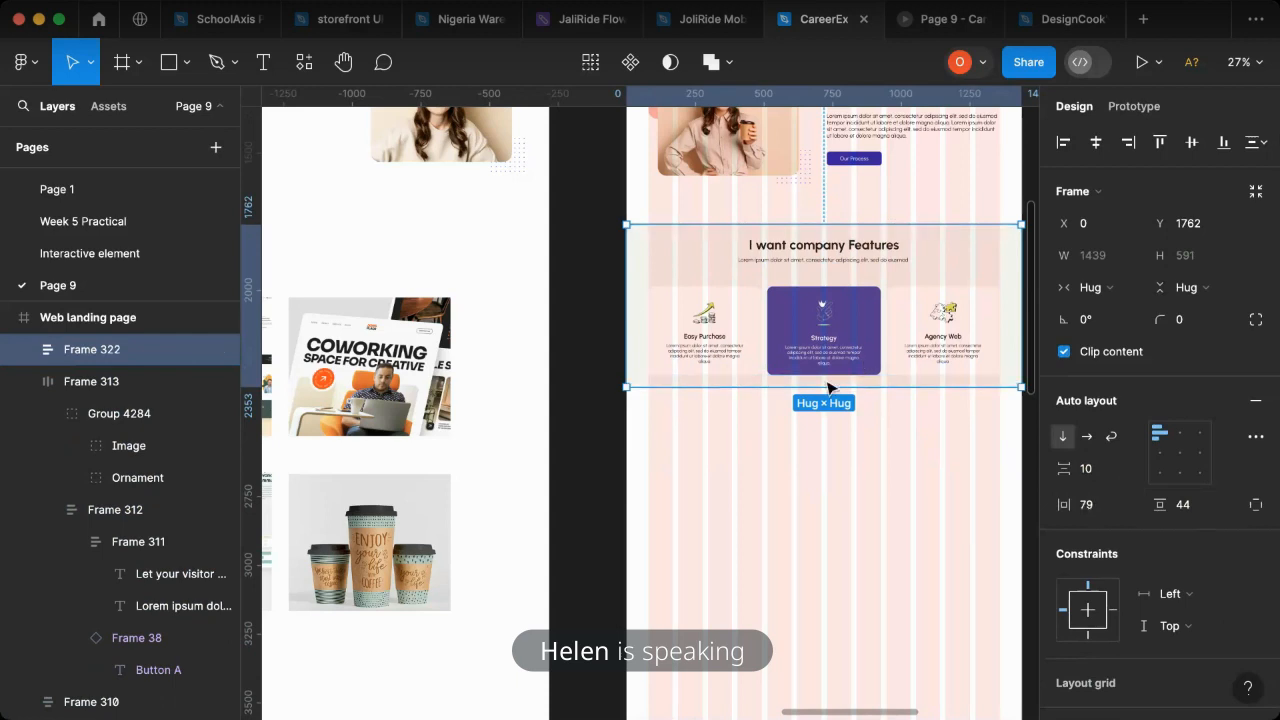
- Set the company features section's top padding to 60 and its bottom padding to 100
drag(826, 378, 823, 423)
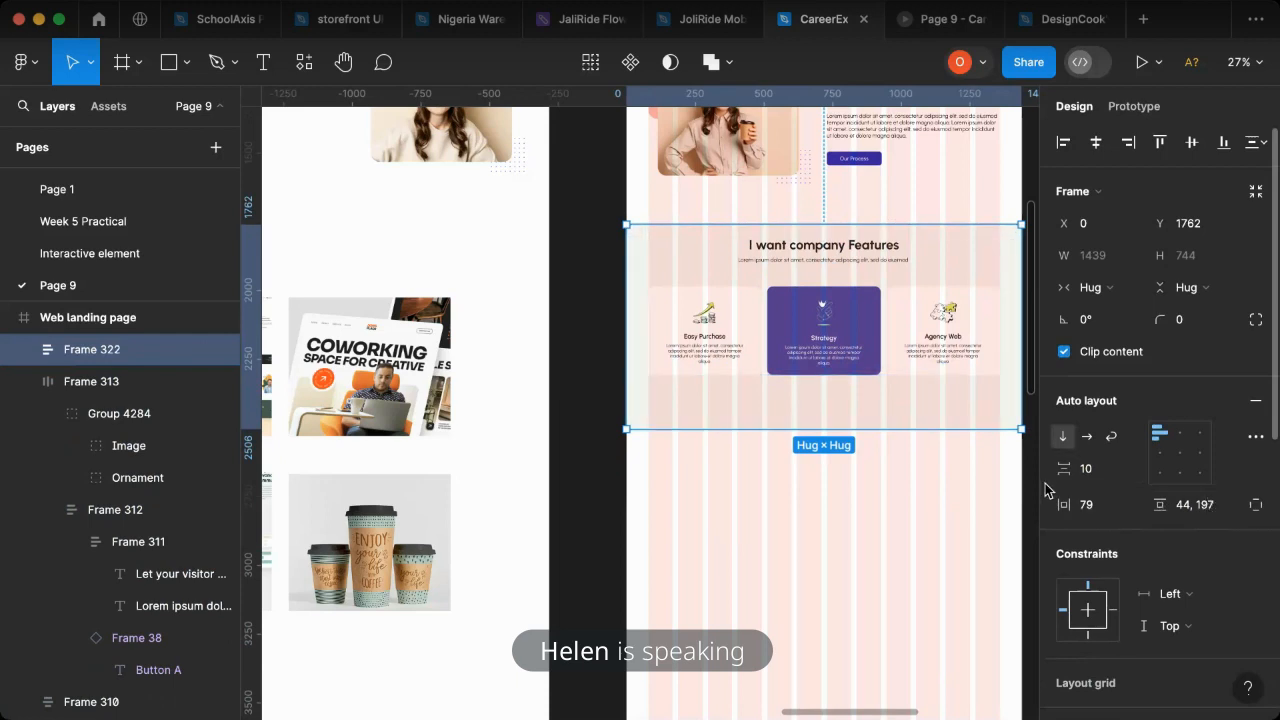
key(super+z)
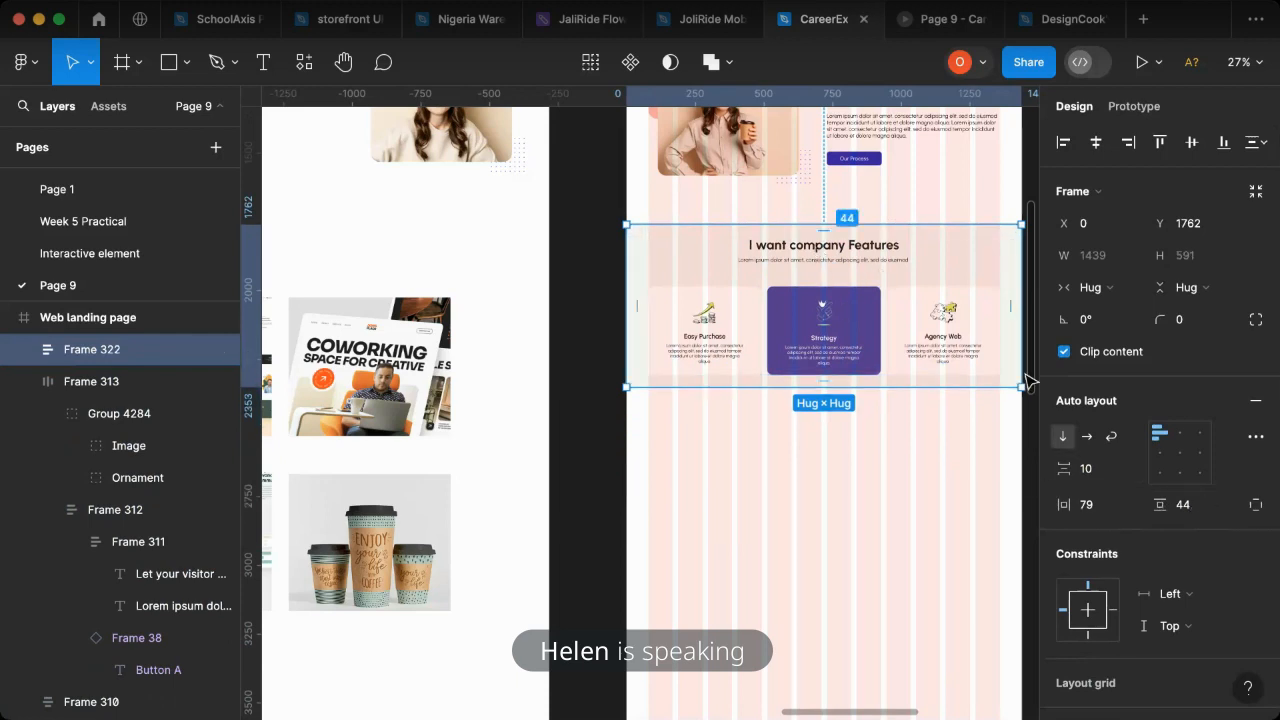
click(1204, 510)
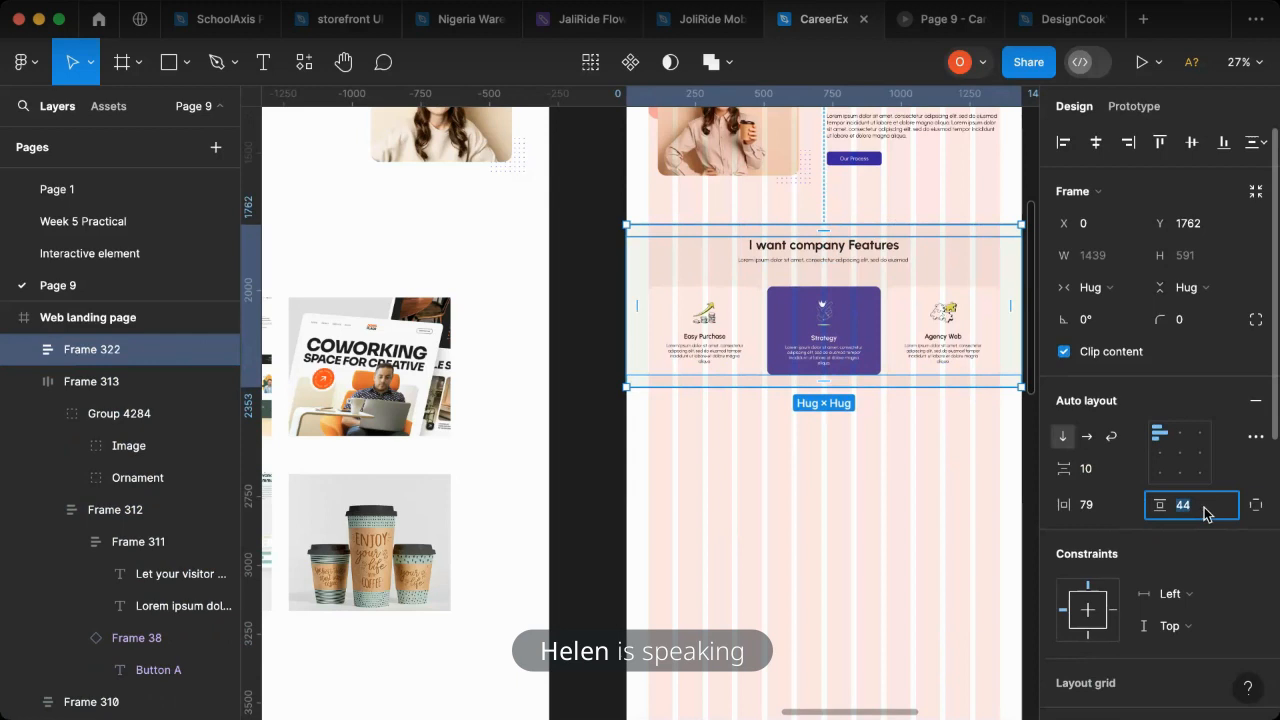
key(Return)
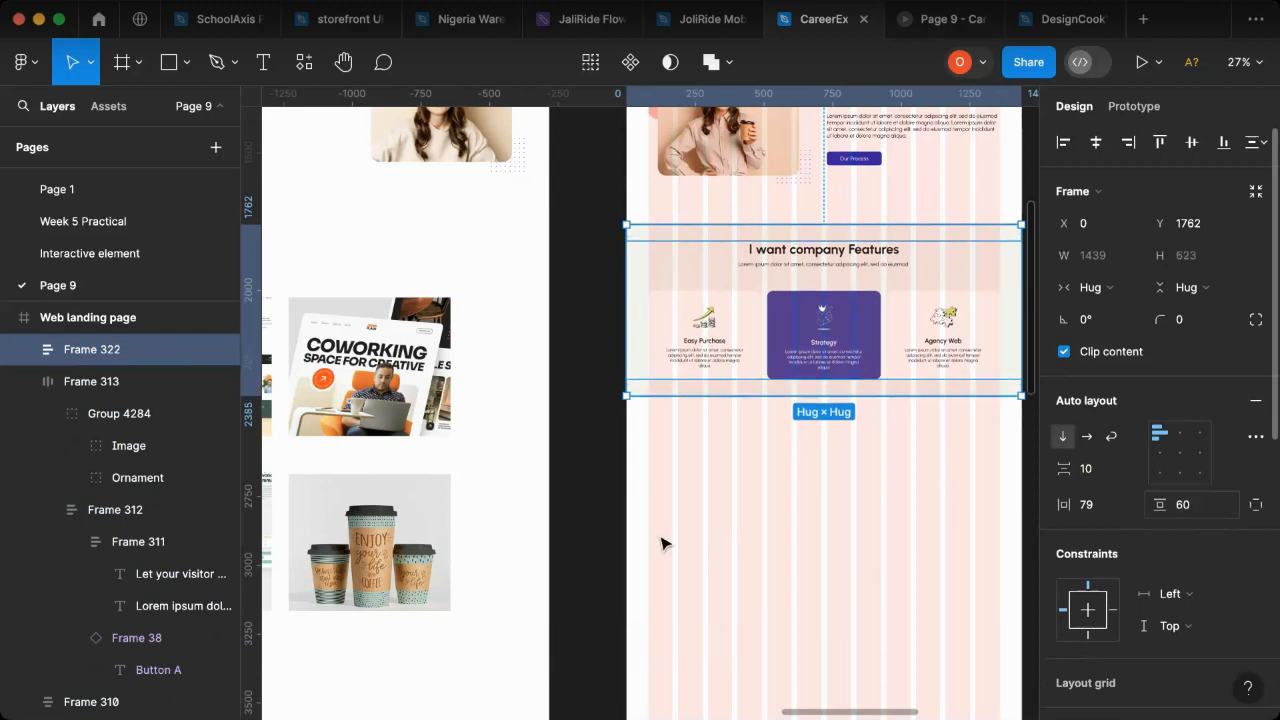
click(854, 537)
click(928, 257)
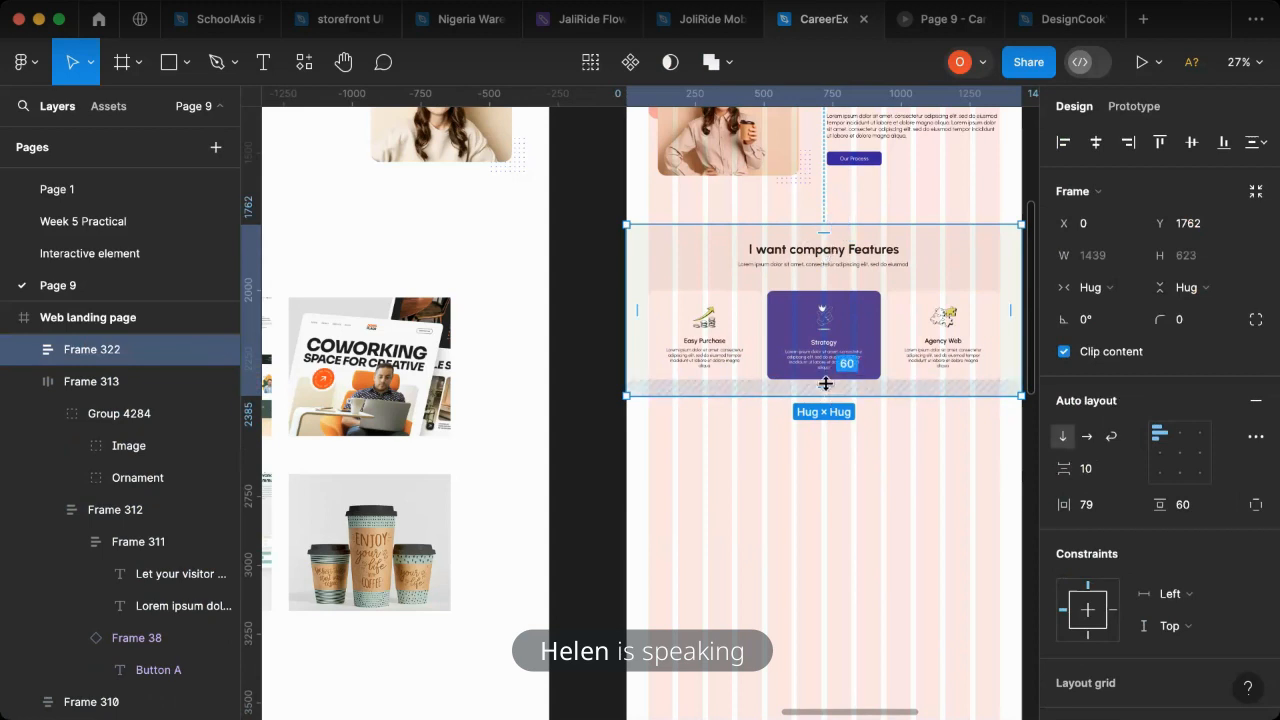
drag(828, 387, 830, 395)
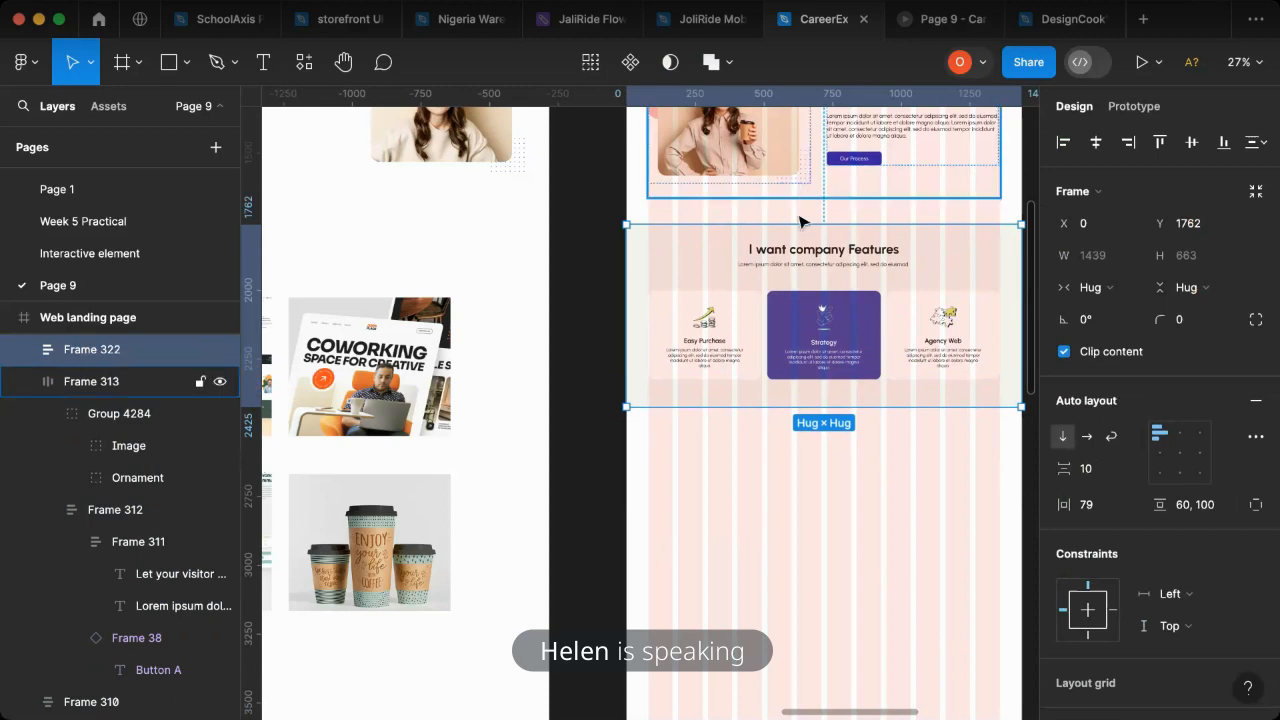
- Measure the vertical spacing between the Let your visitor know section and the company features section
scroll(866, 261, up, 3)
click(822, 215)
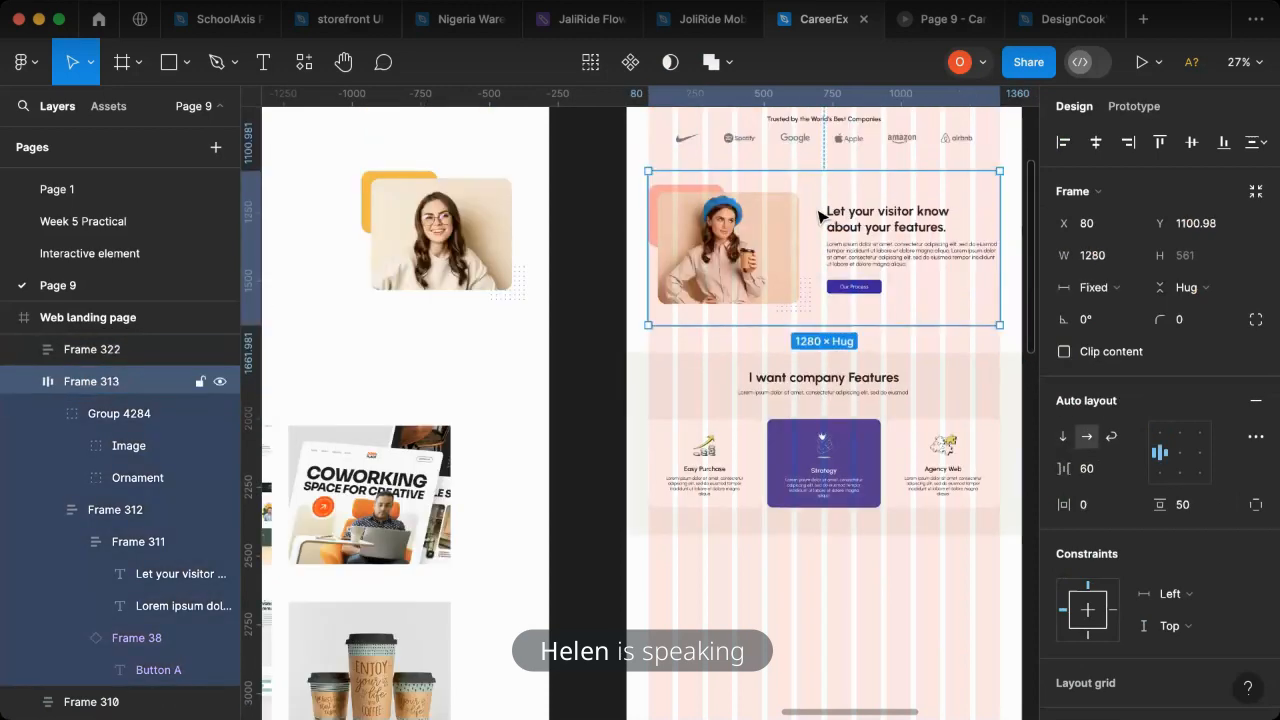
click(812, 363)
key(alt)
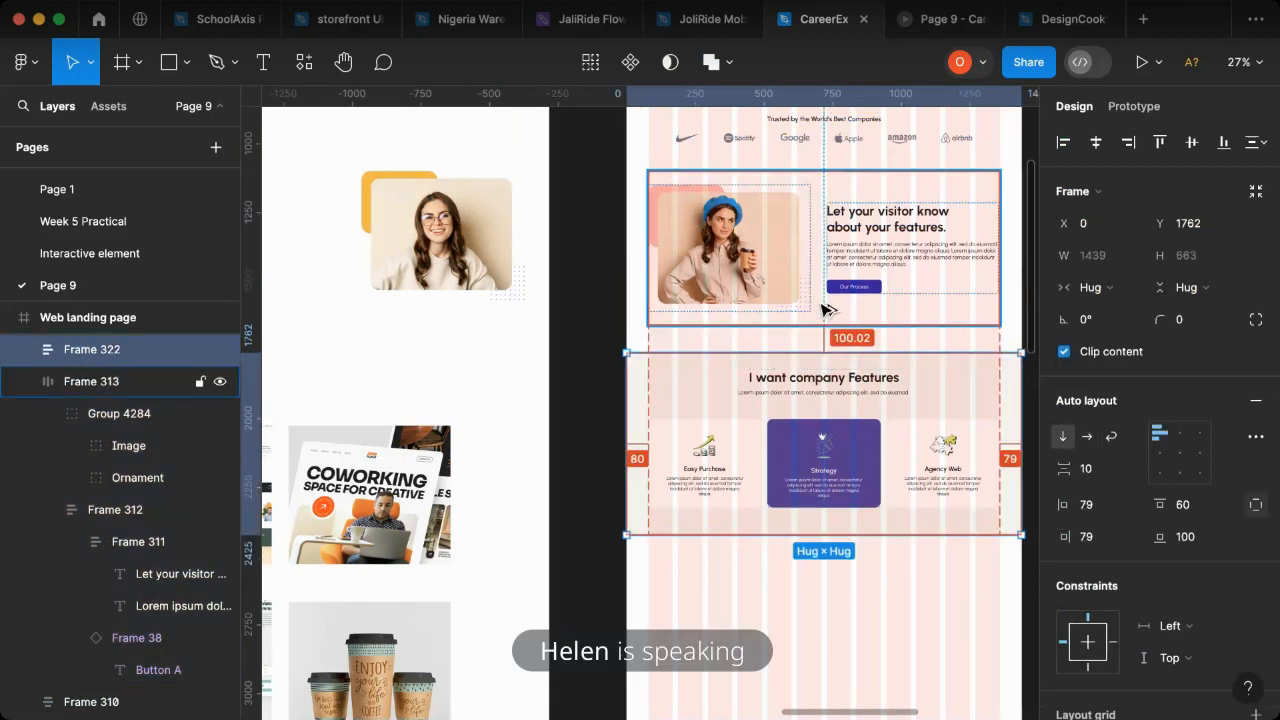
scroll(700, 260, up, 1)
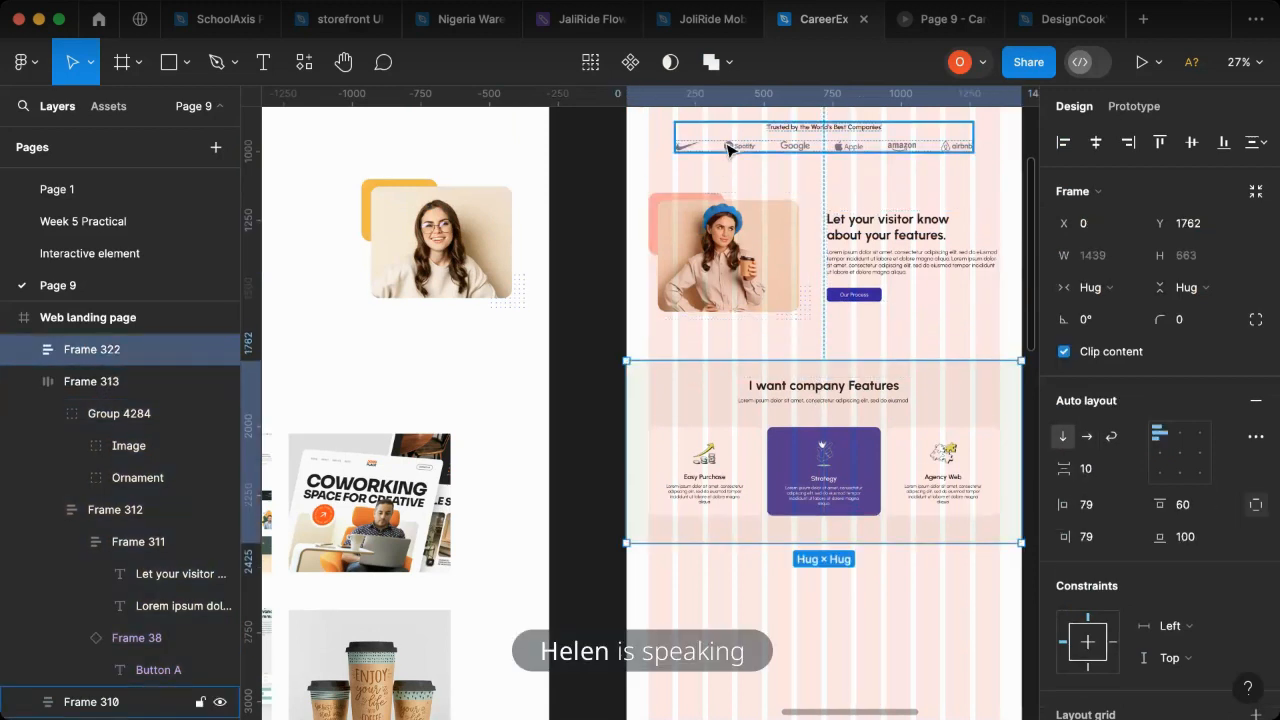
- Widen the Let your visitor know section to 1439, starting at X 0, and centre its contents
click(679, 275)
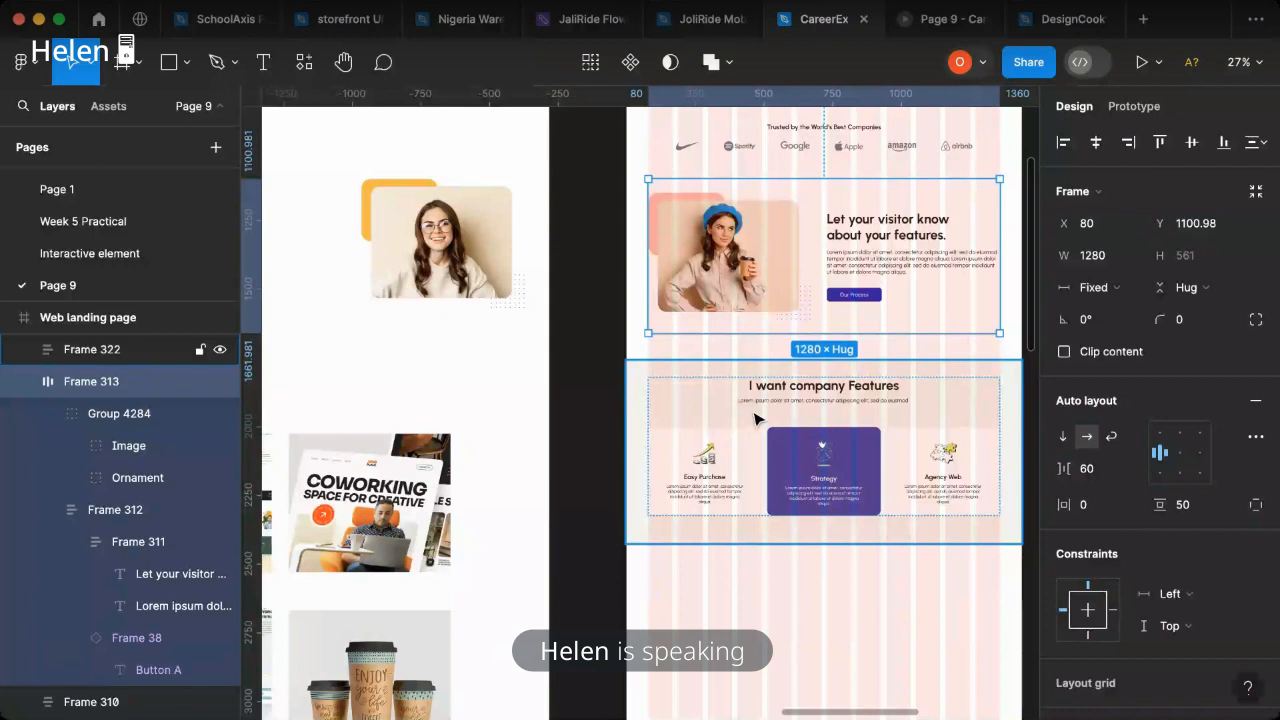
click(755, 418)
click(703, 310)
drag(648, 259, 623, 258)
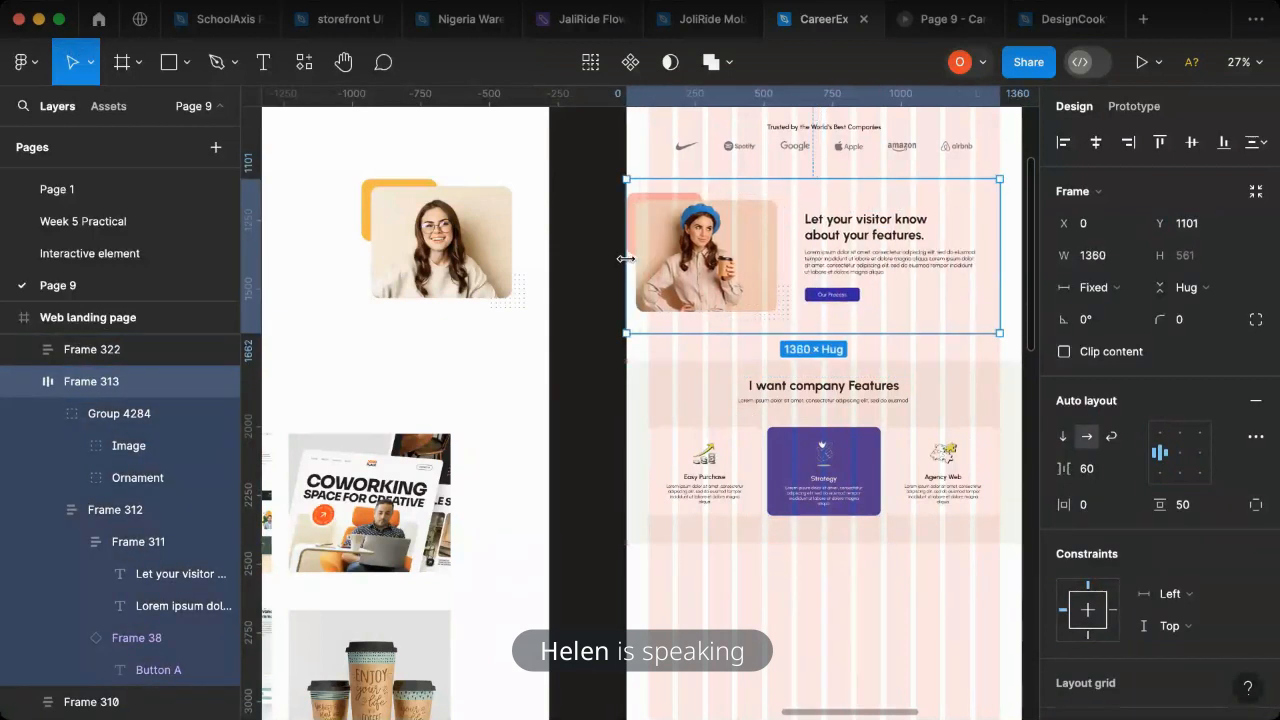
drag(1013, 265, 1020, 266)
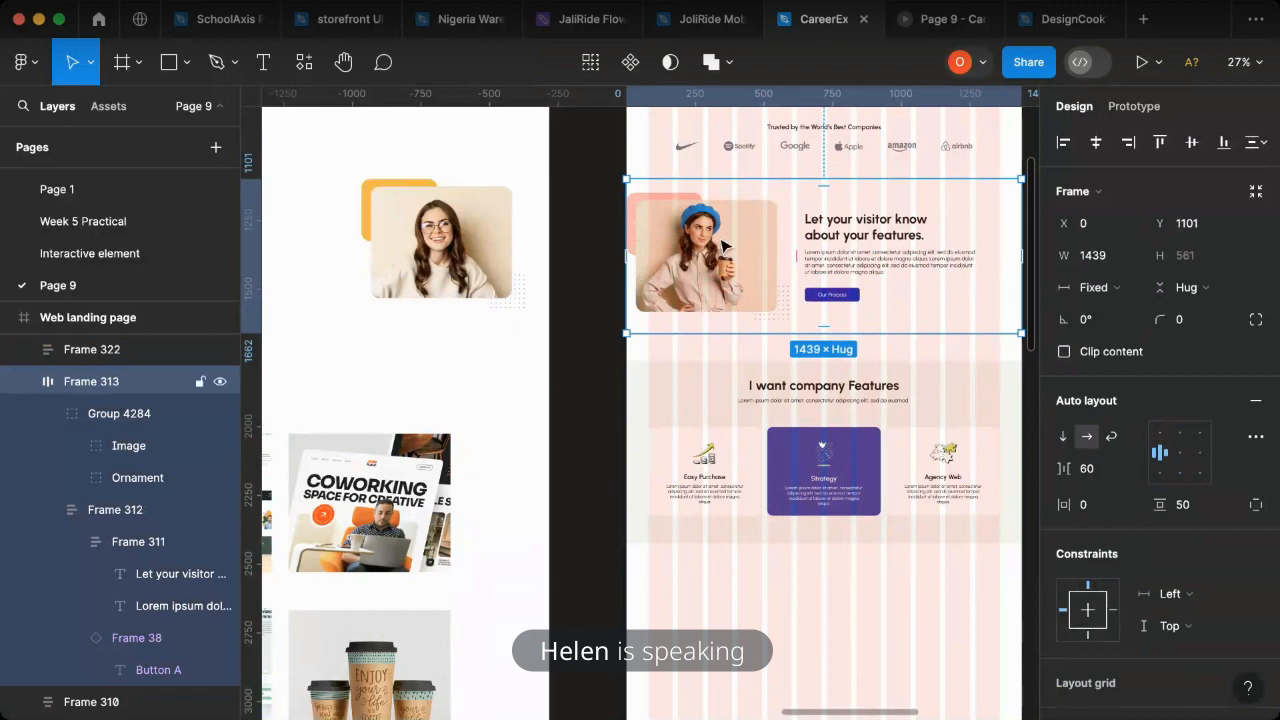
click(1181, 455)
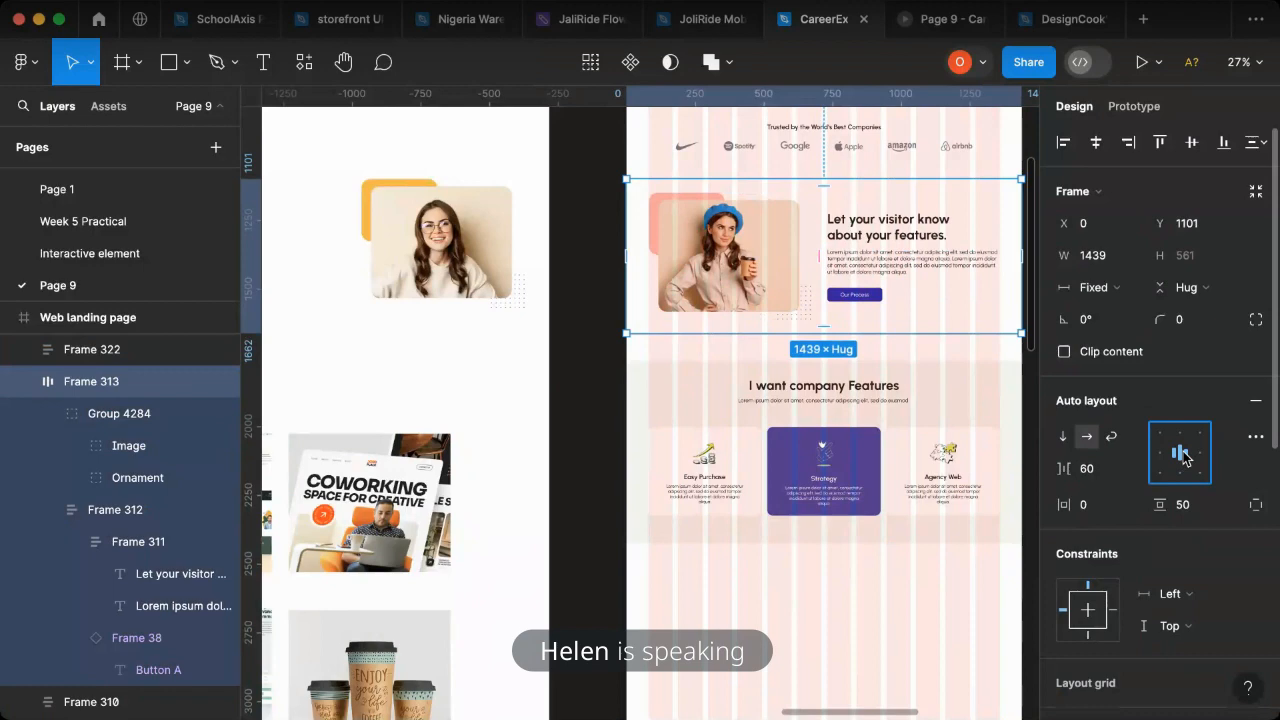
- Check the layout of the page sections above the company features in the prototype preview
click(925, 20)
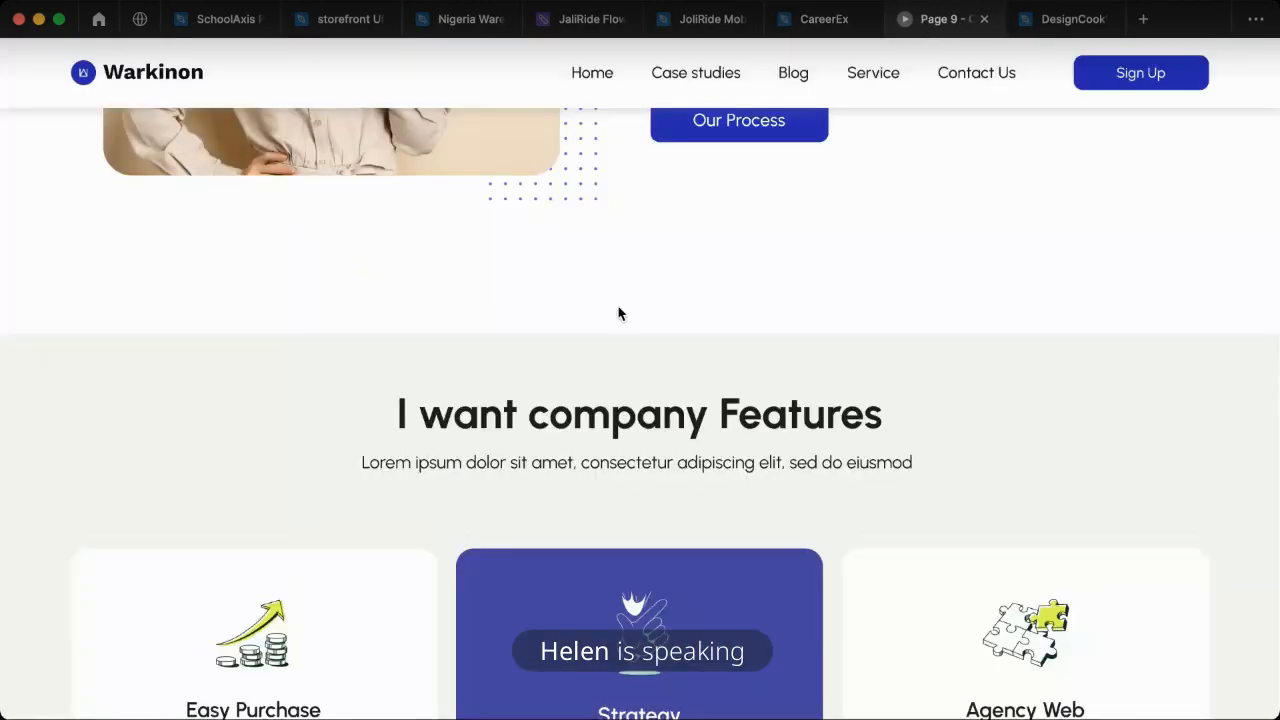
scroll(917, 294, up, 5)
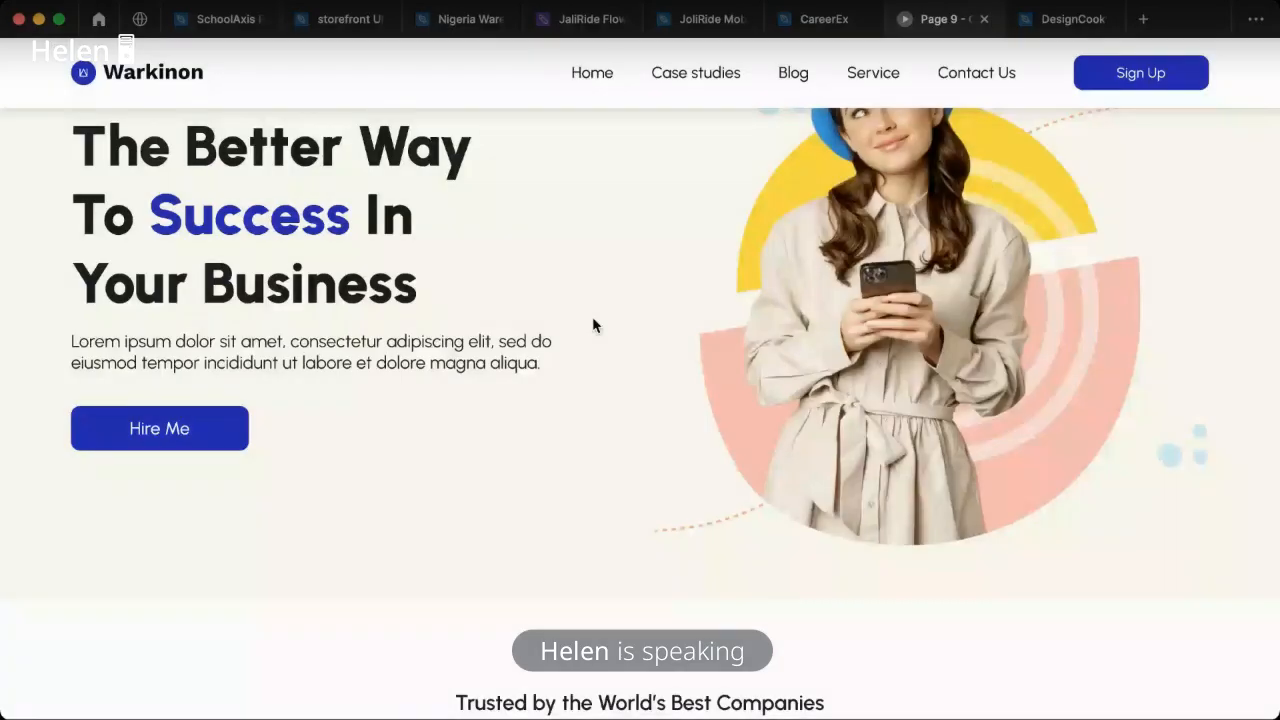
scroll(594, 326, down, 3)
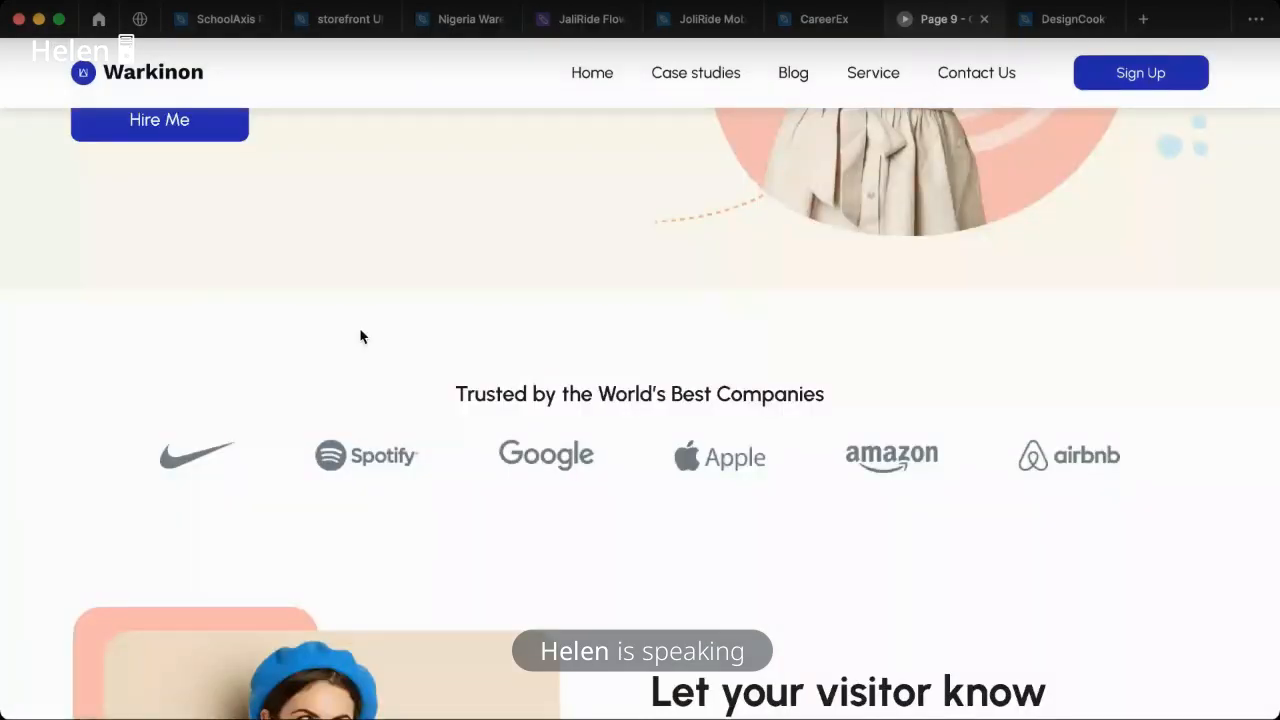
- Check the Let your visitor know and company features sections in the prototype preview, then return to the design file
scroll(580, 443, down, 3)
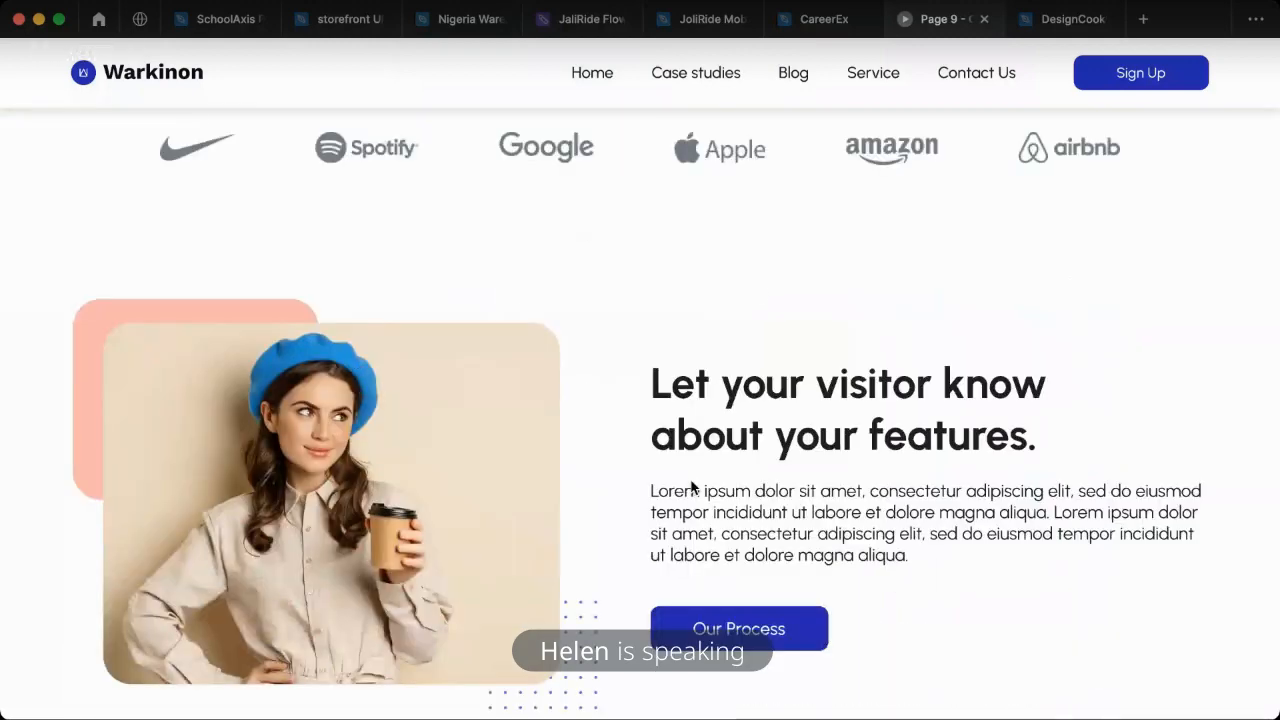
scroll(610, 432, down, 8)
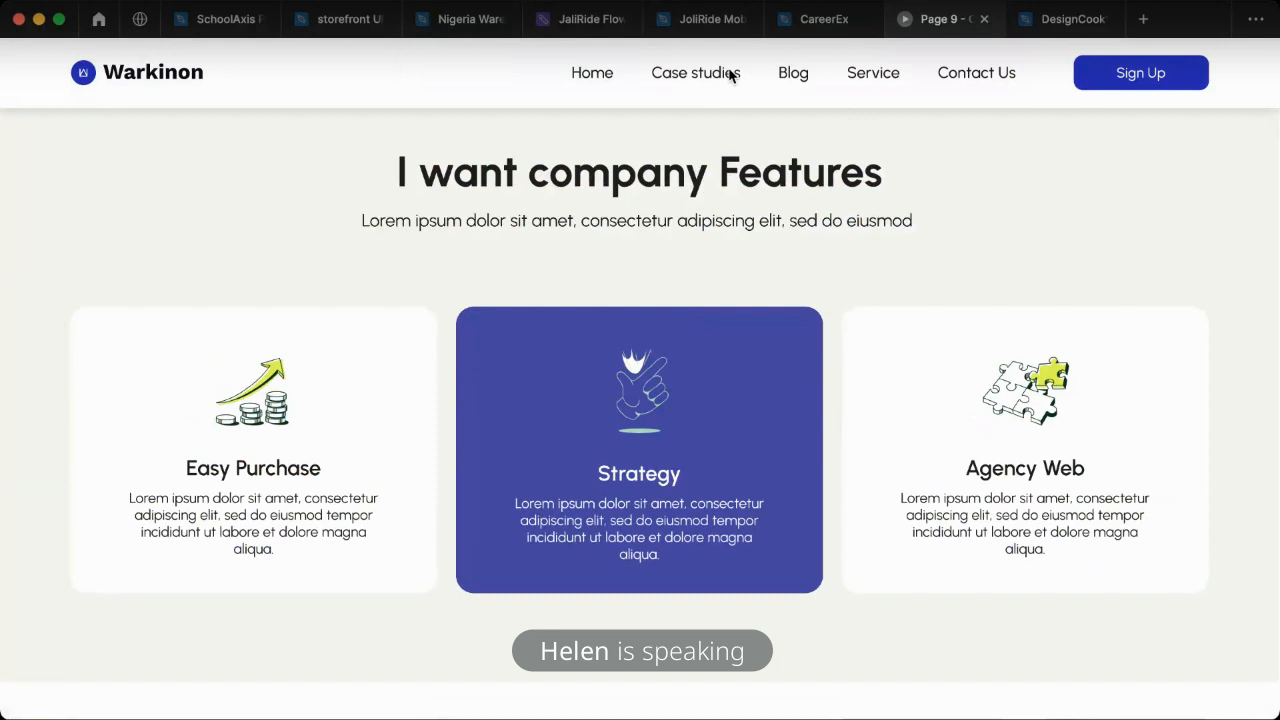
click(830, 28)
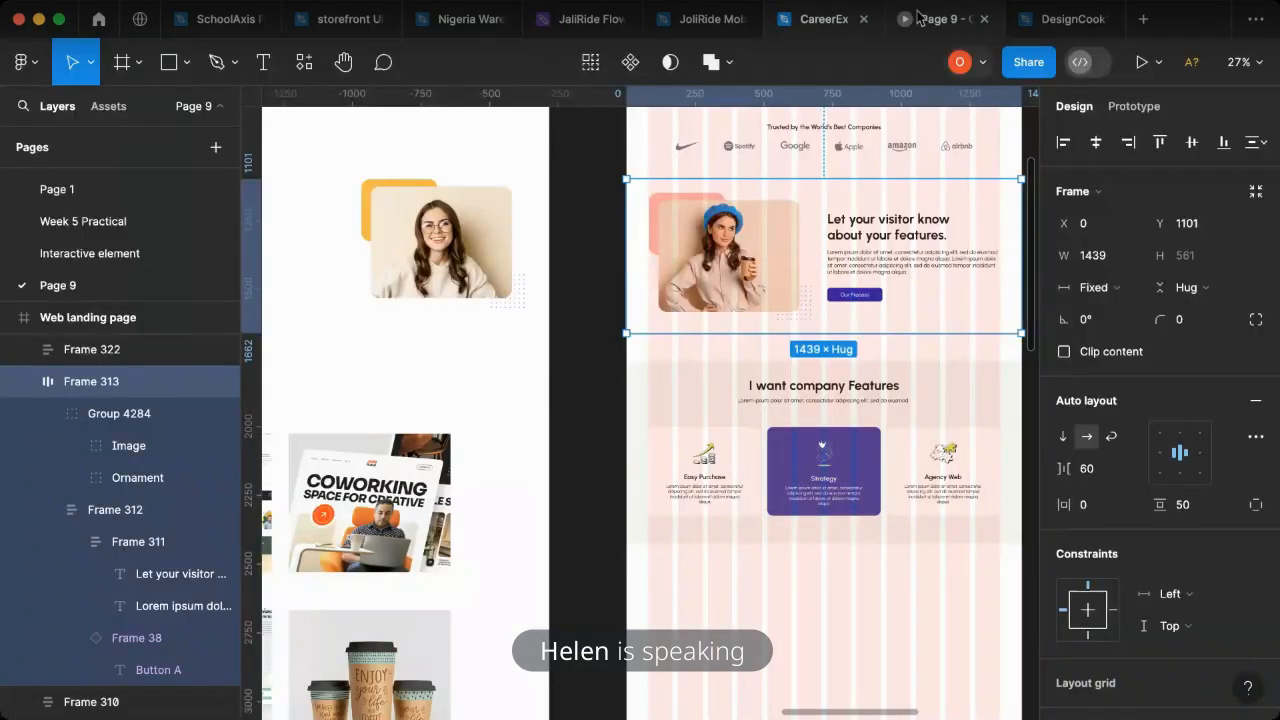
click(918, 18)
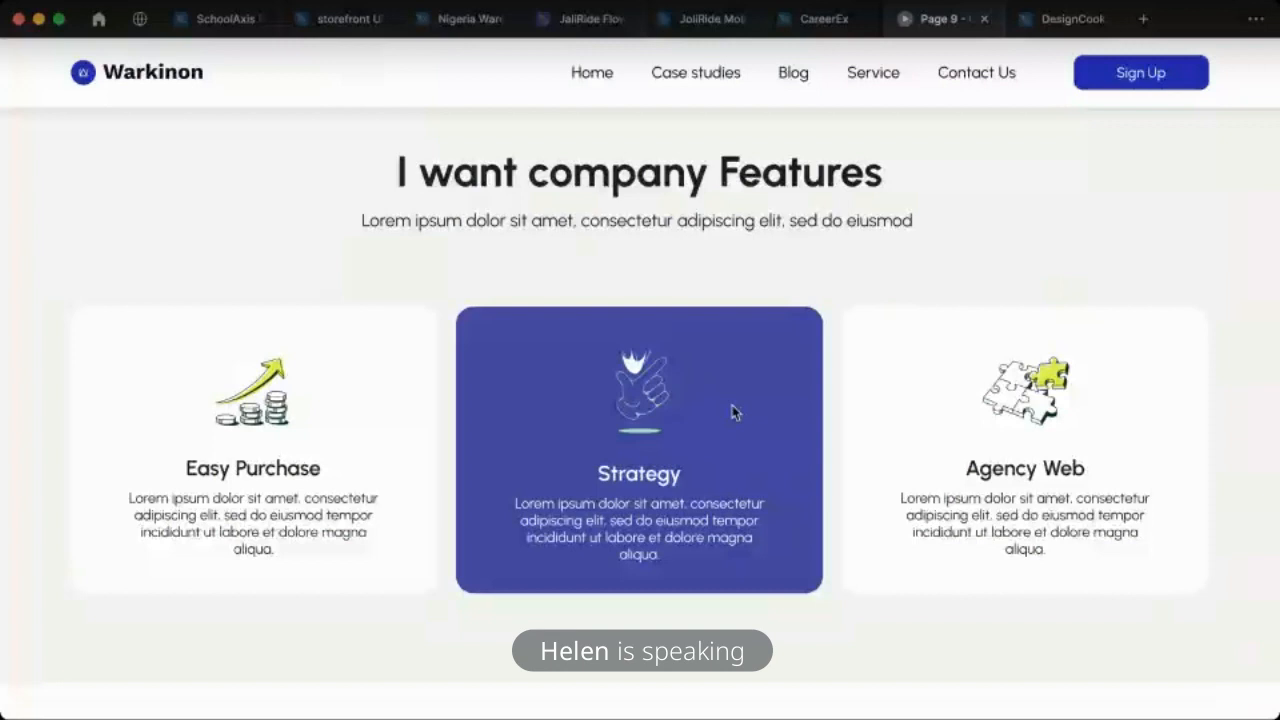
click(831, 36)
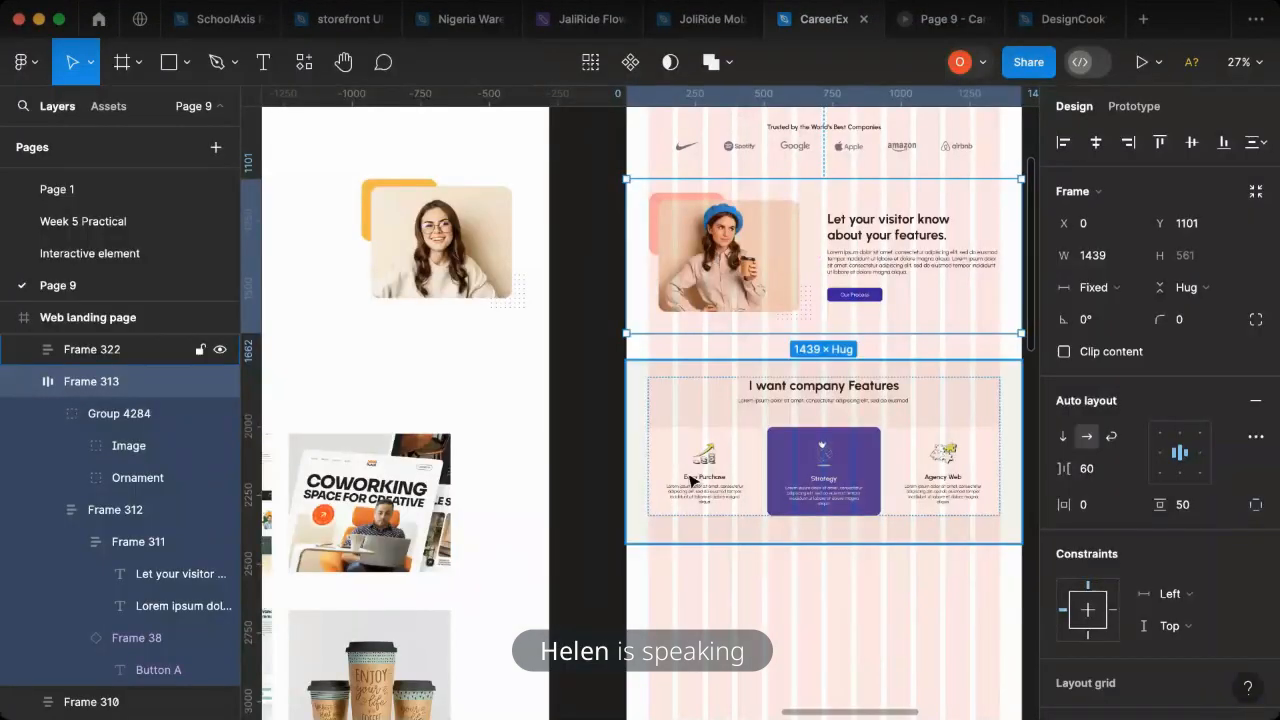
- Move the reference frame 04 farther from the Web landing page frame, to X 6500, to free canvas space between them
click(690, 481)
scroll(708, 482, right, 5)
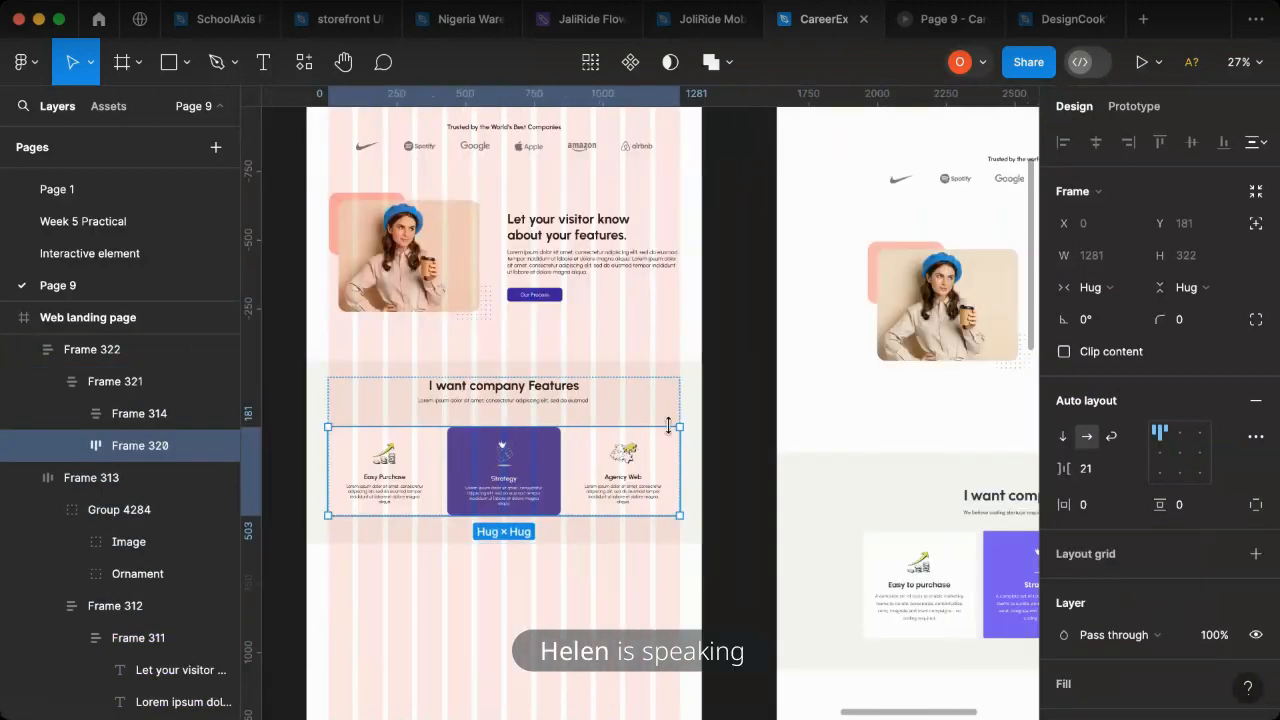
scroll(651, 430, down, 2)
scroll(700, 450, down, 5)
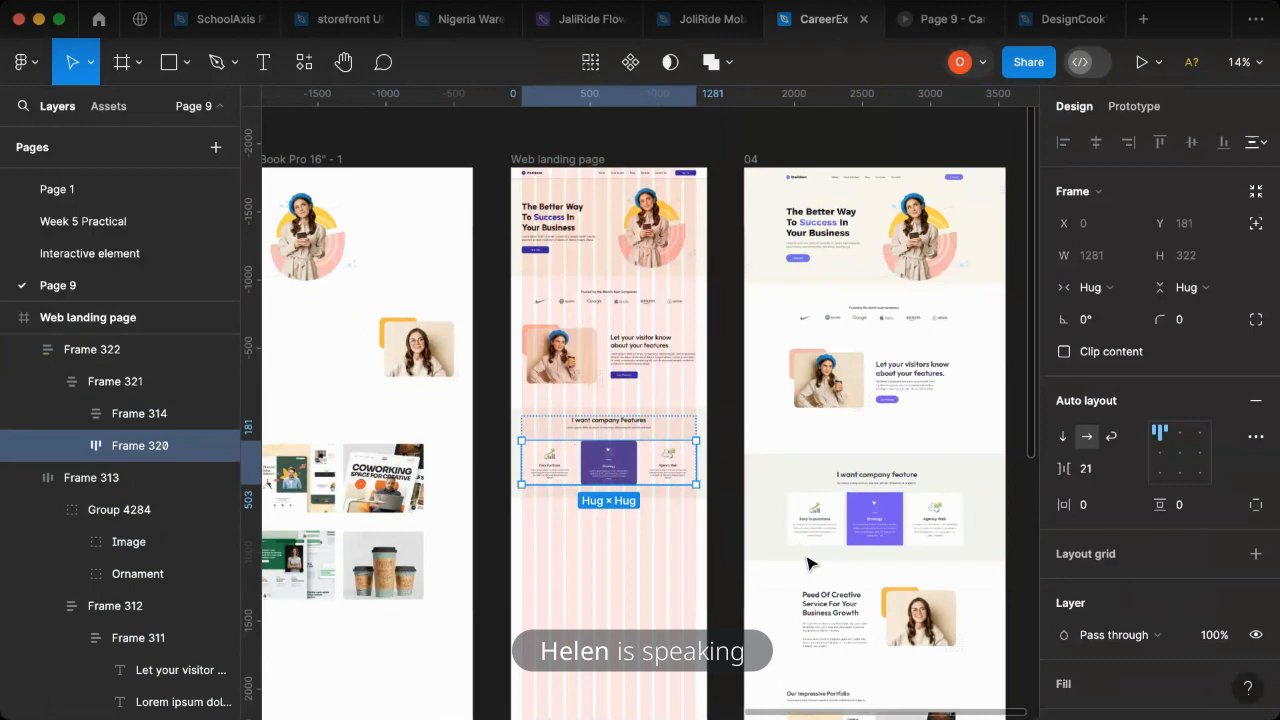
scroll(820, 580, down, 3)
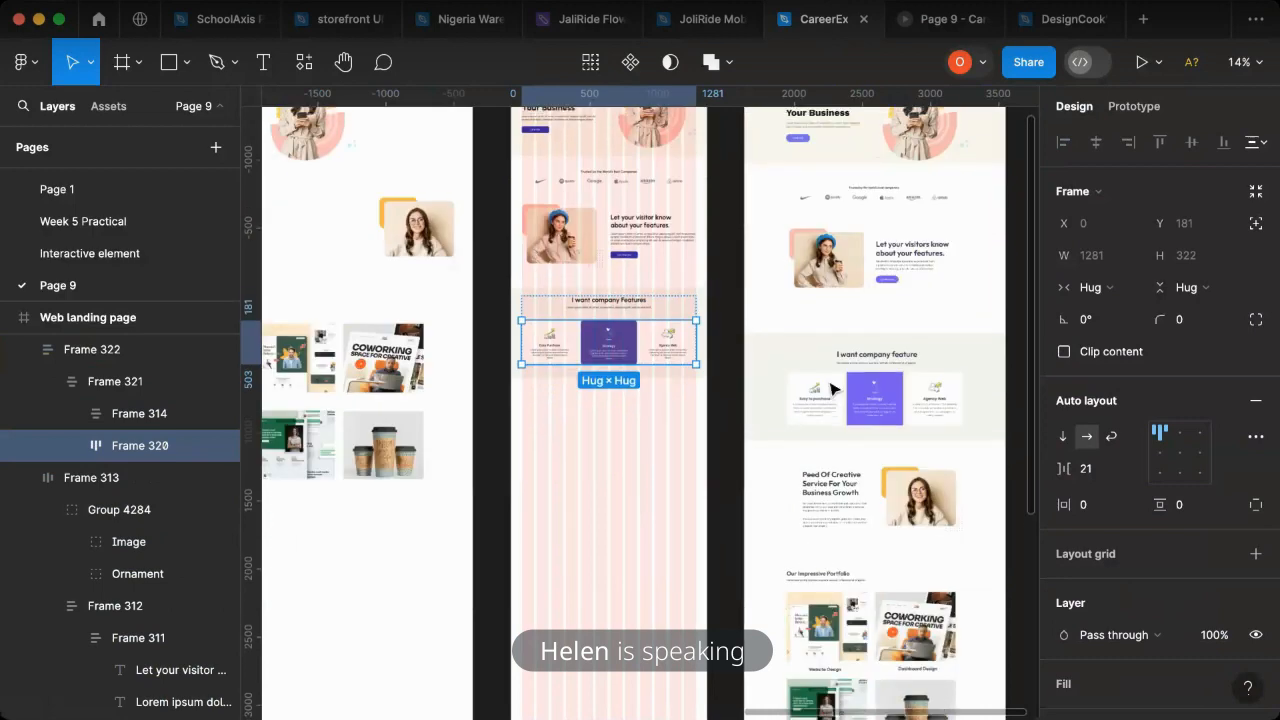
scroll(830, 388, up, 4)
drag(812, 328, 890, 328)
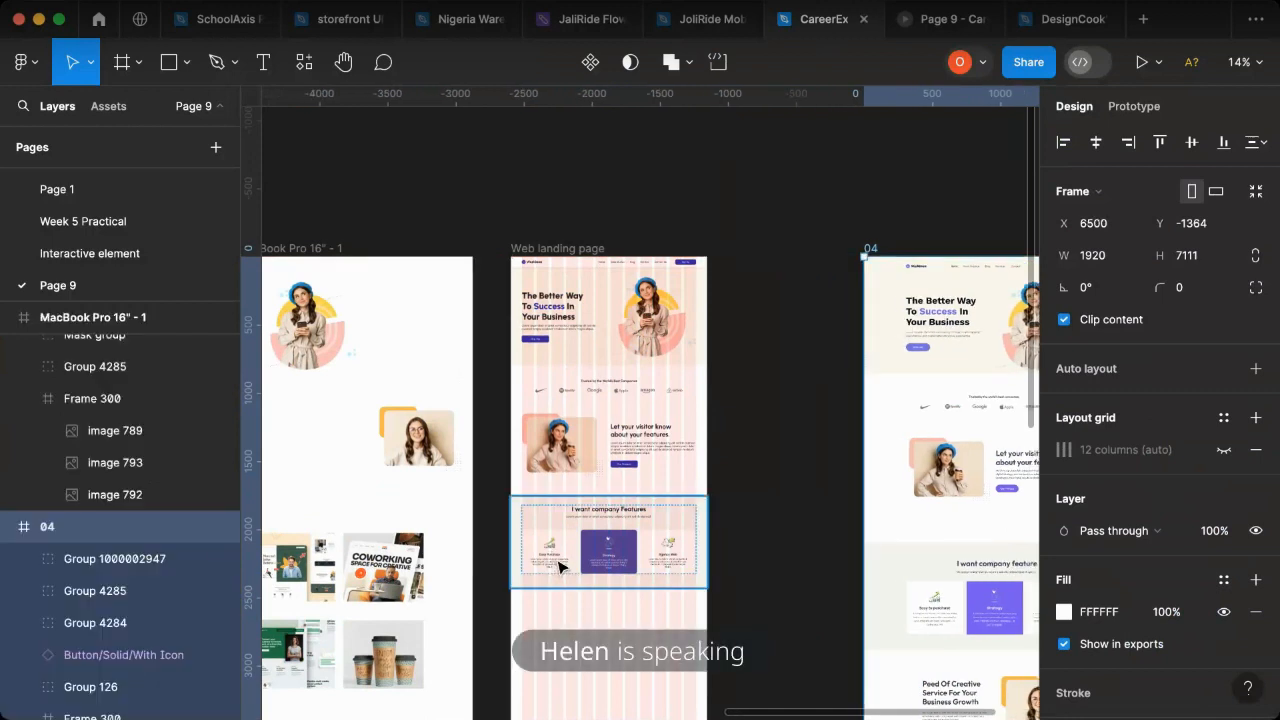
- Place a copy of the Easy Purchase card on the empty canvas between the Web landing page and frame 04
click(560, 567)
click(560, 567)
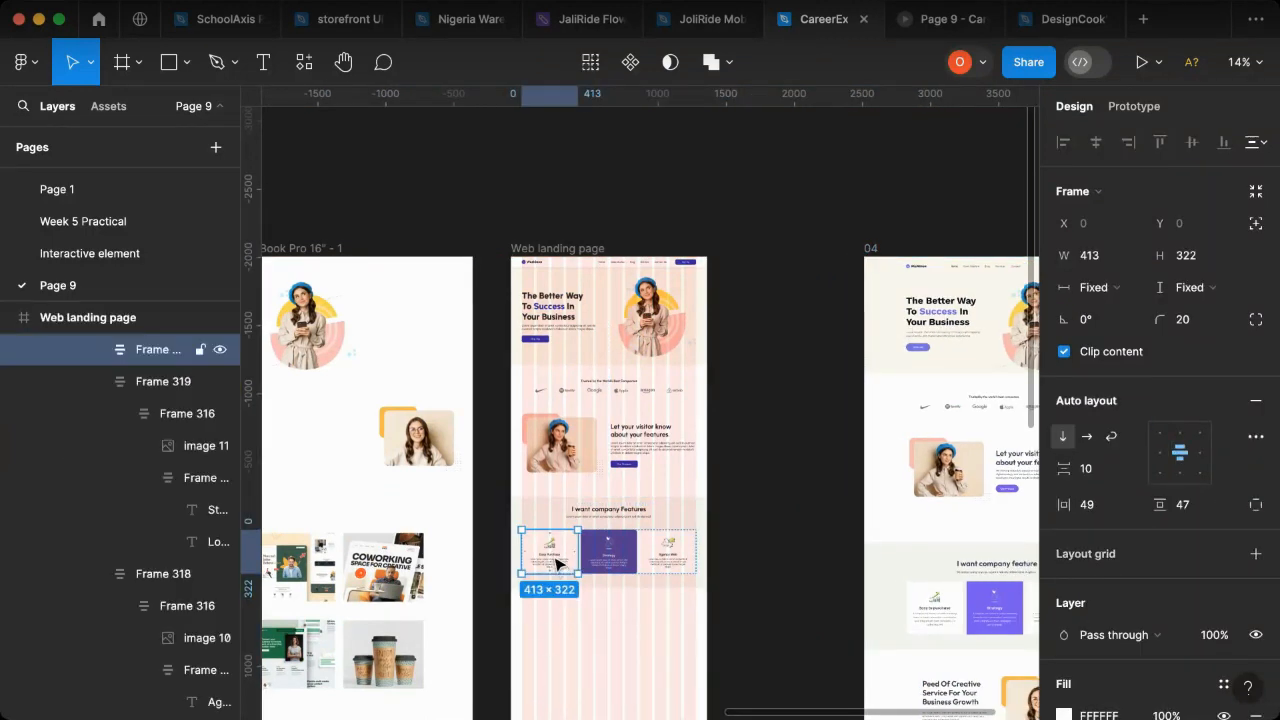
drag(547, 552, 748, 486)
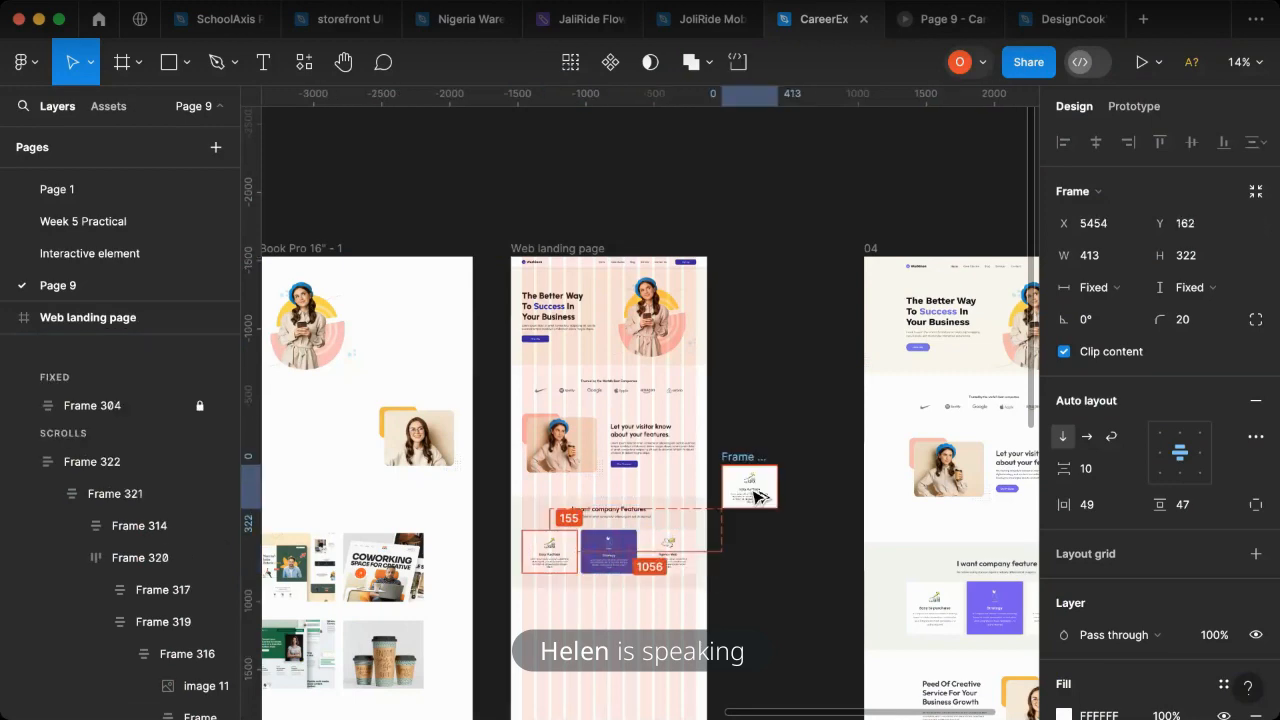
scroll(745, 510, up, 5)
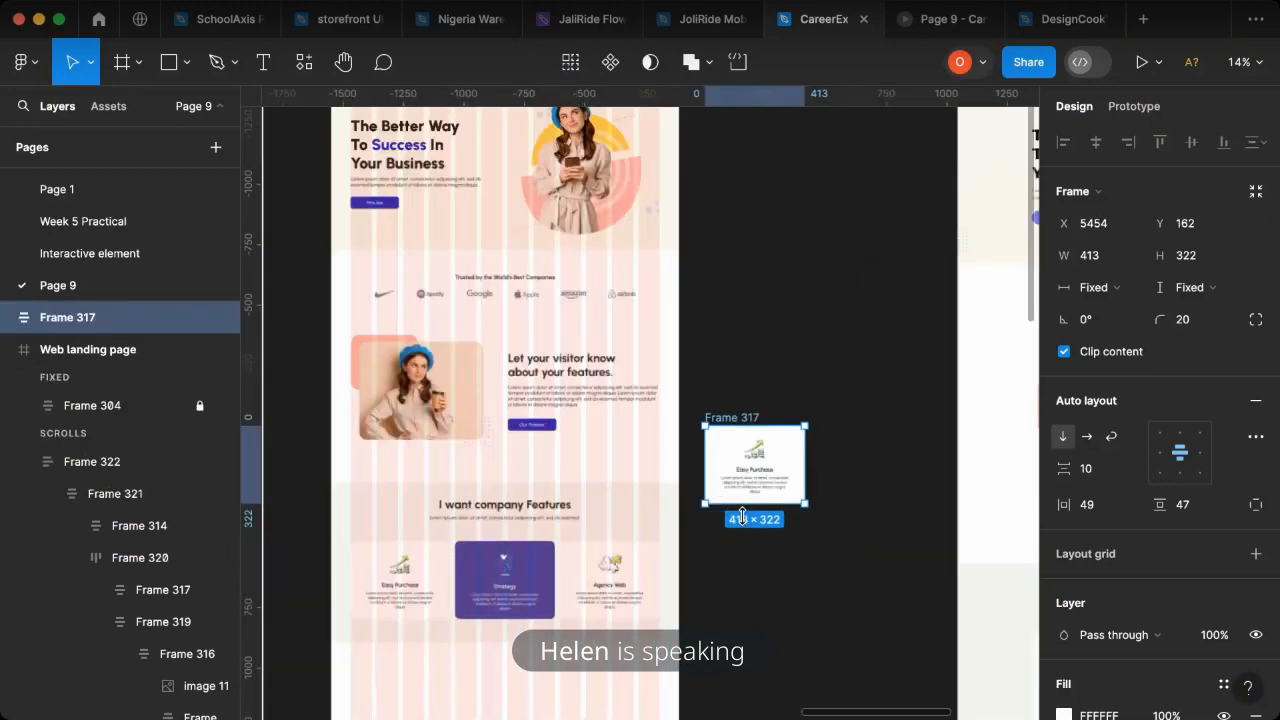
scroll(838, 445, up, 2)
- Try to narrow the copied Easy Purchase card, and undo the resize
drag(842, 436, 834, 436)
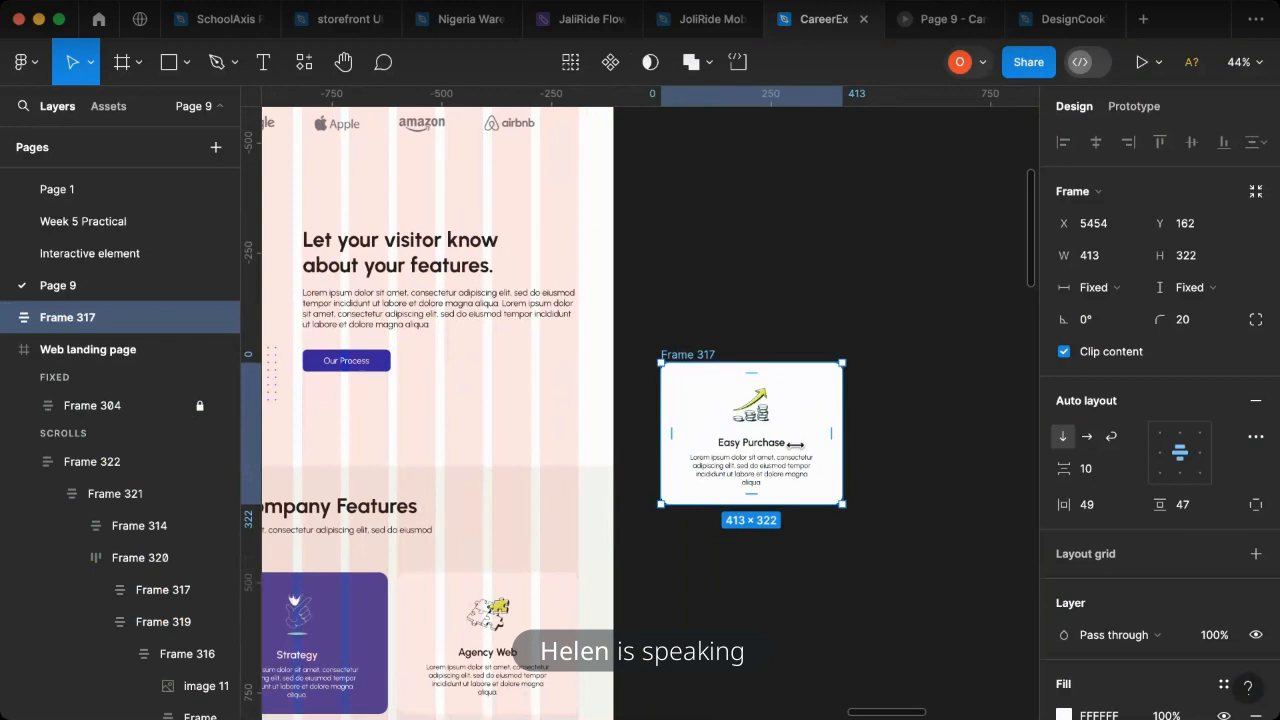
drag(737, 451, 697, 454)
key(ctrl+z)
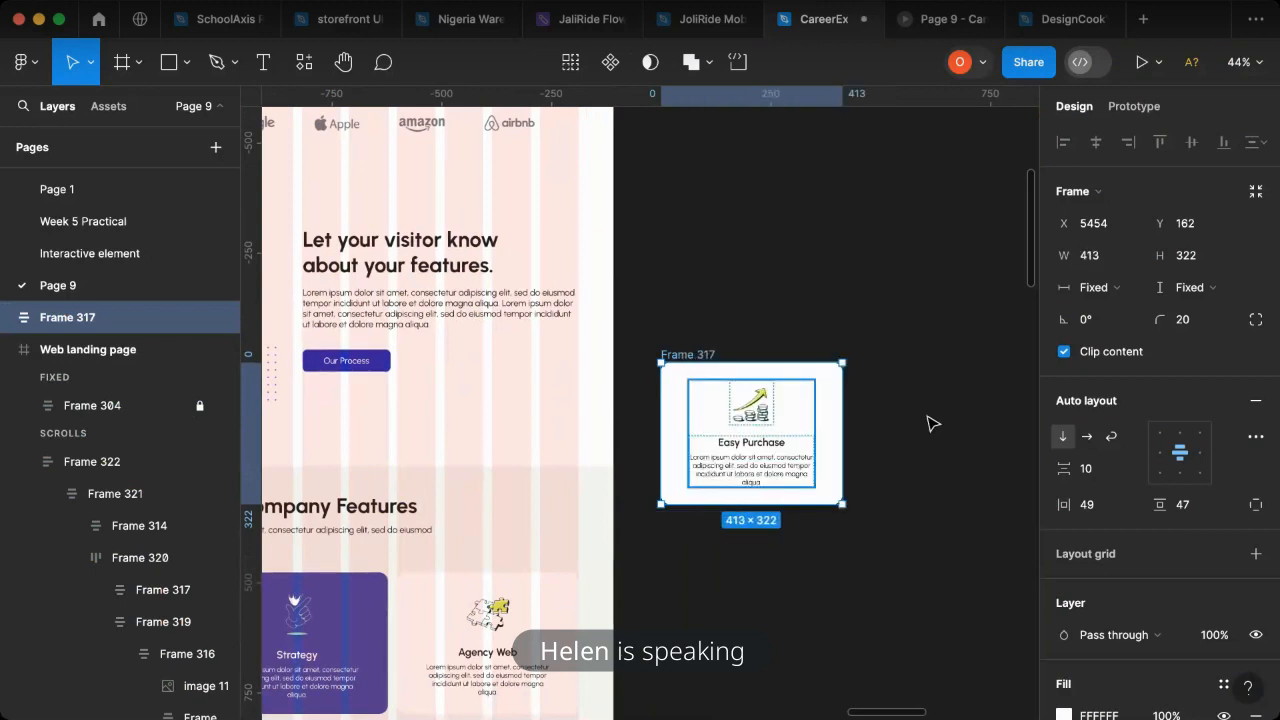
- Try to make the copied card's description text fill its container's width, and undo the change
click(762, 468)
click(762, 468)
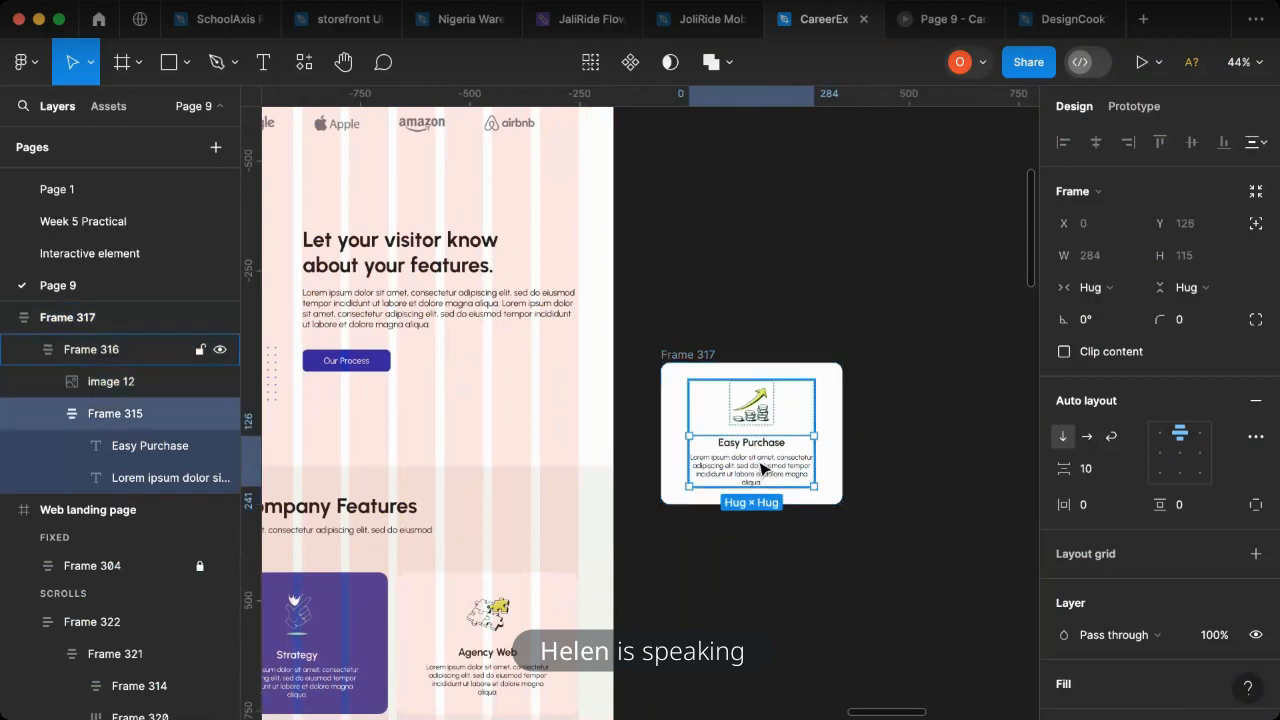
click(762, 468)
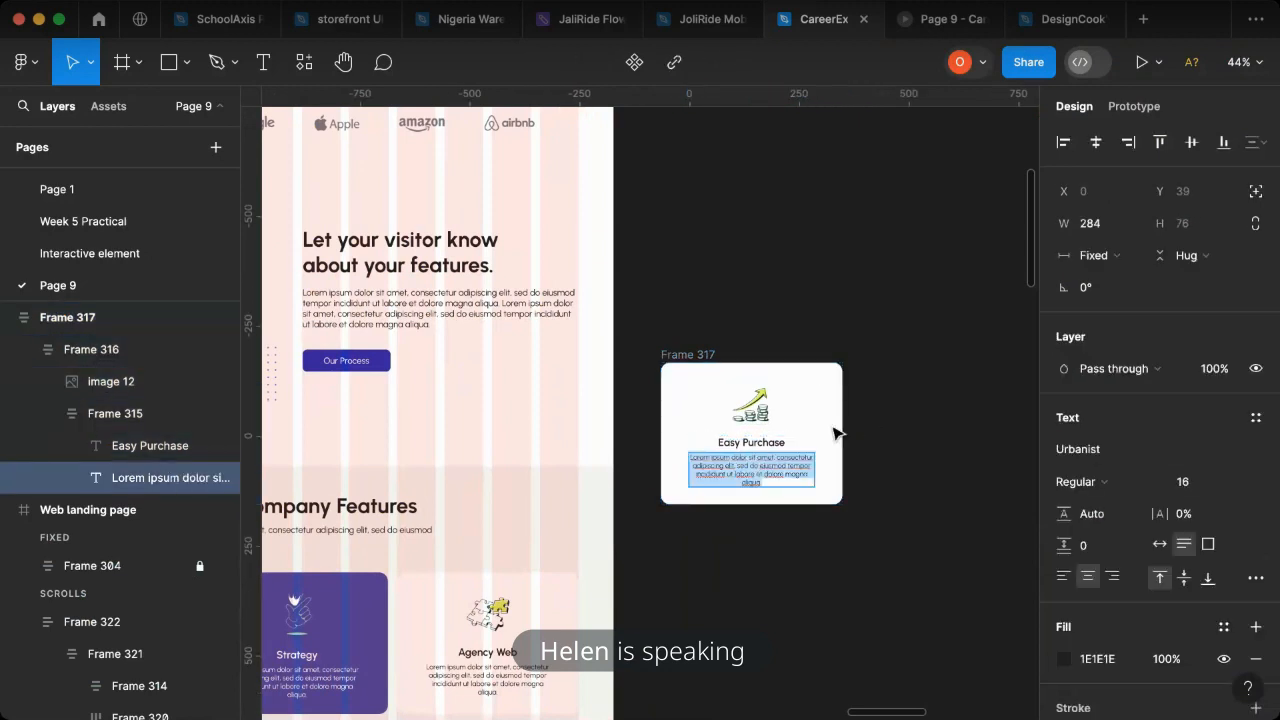
click(1118, 262)
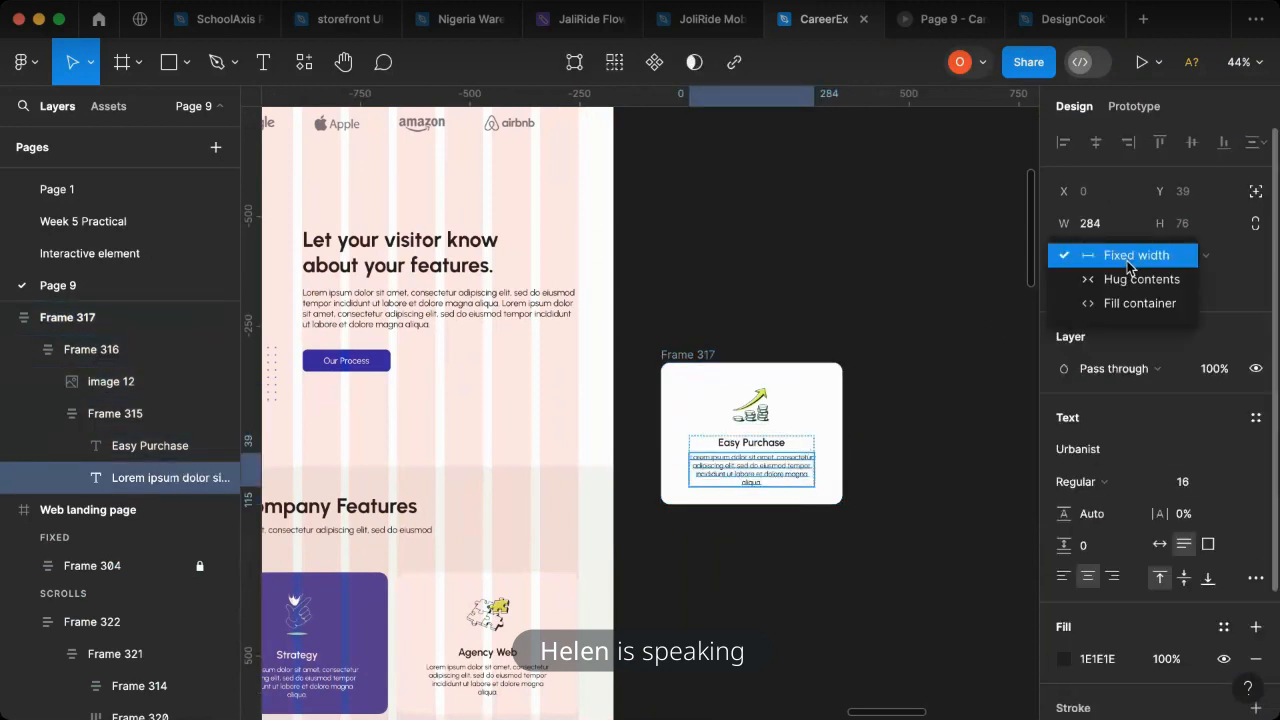
click(1130, 308)
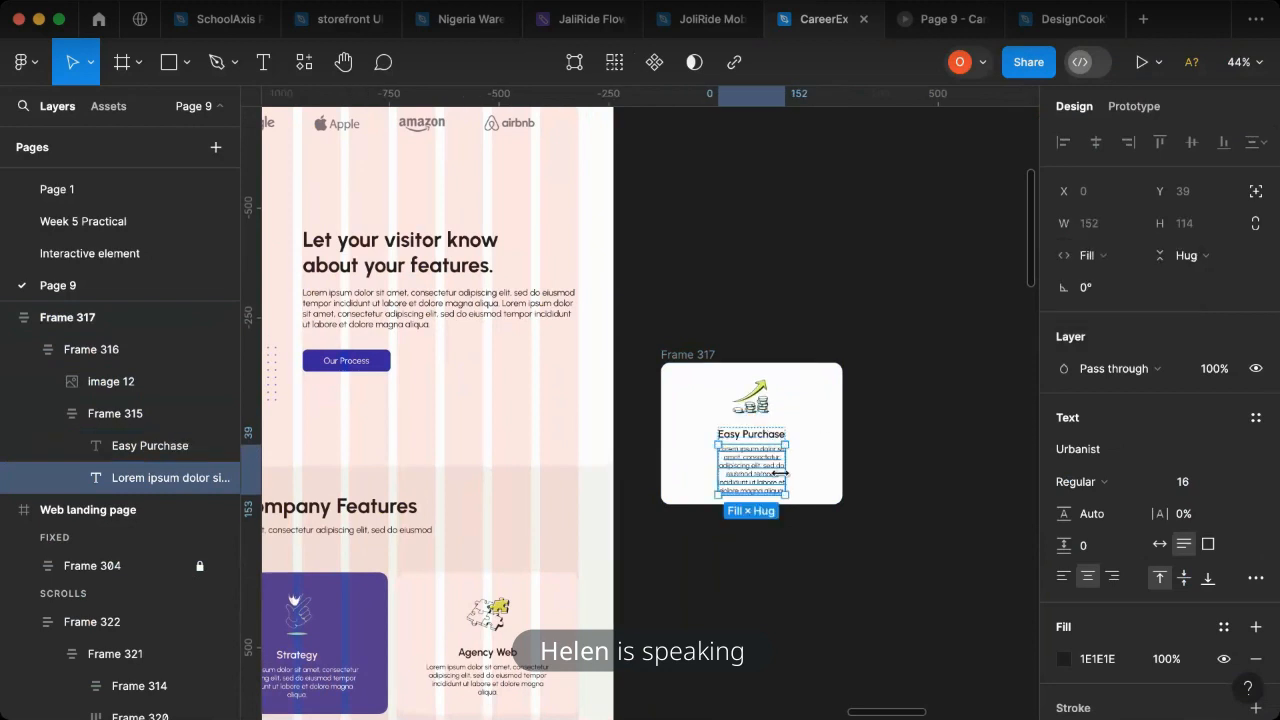
key(super+z)
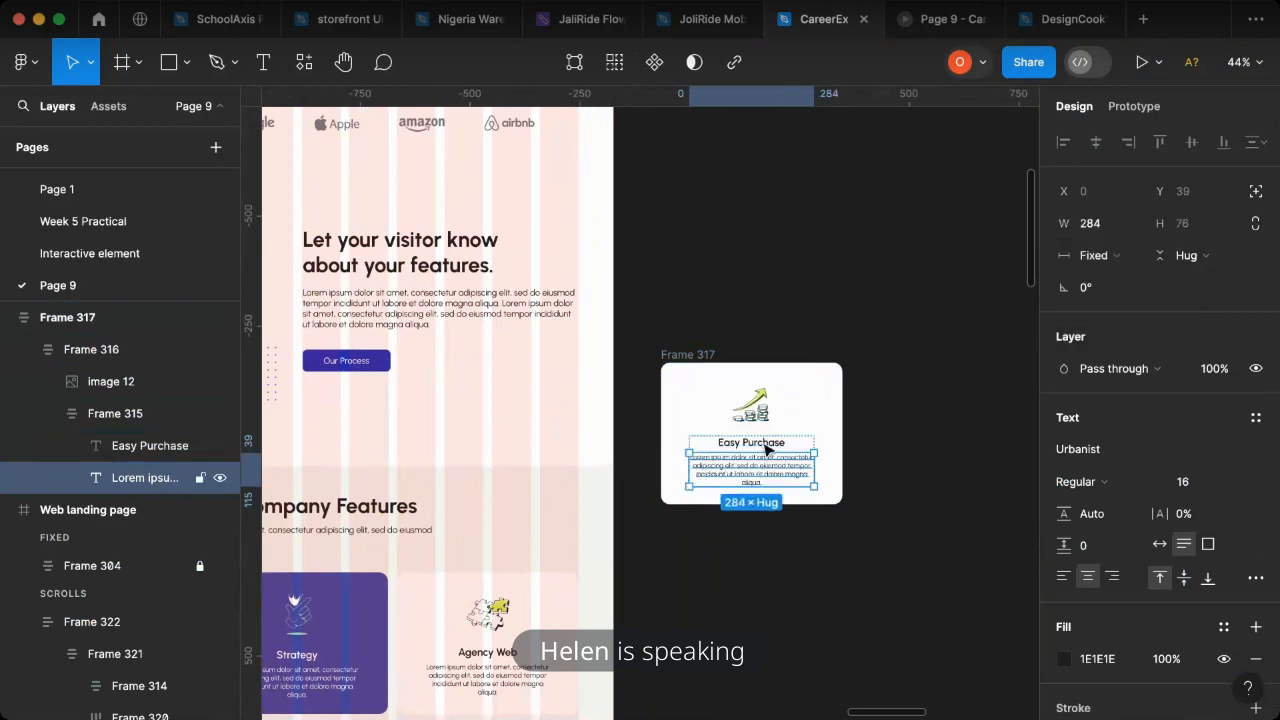
- Set the copied card's Easy Purchase title to fill its container's width and centre its text
click(787, 448)
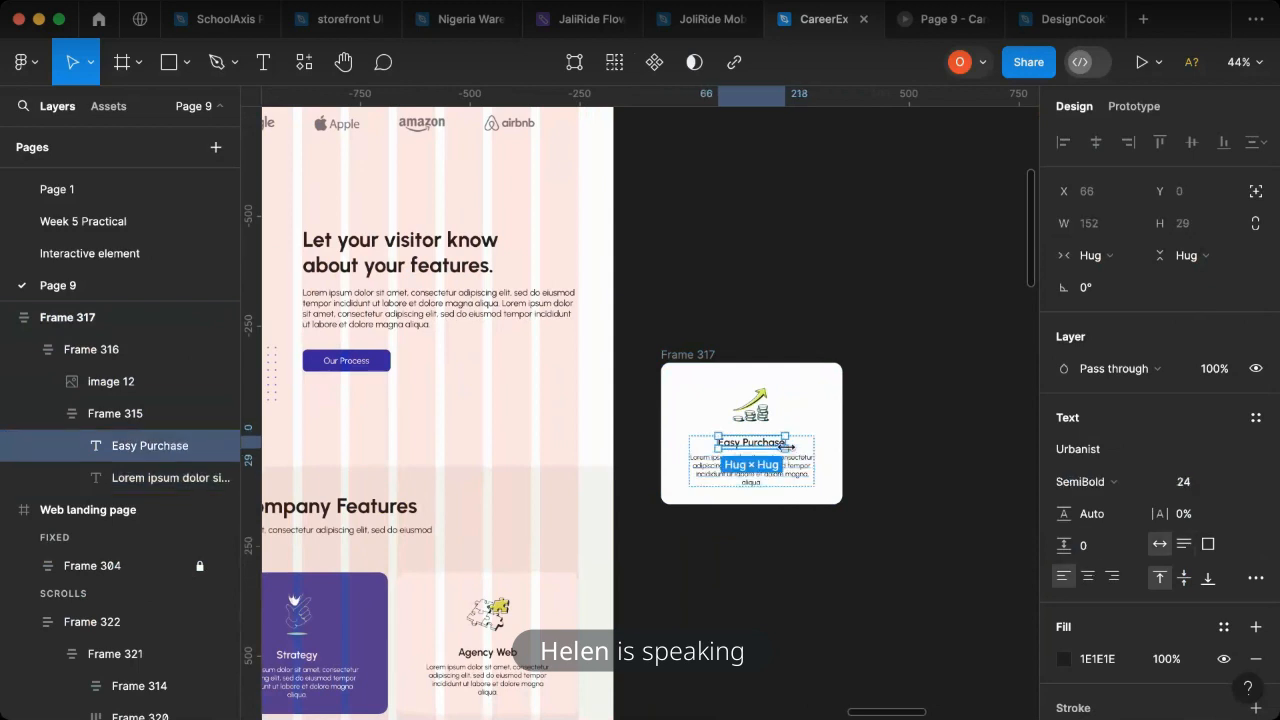
scroll(787, 452, up, 5)
drag(830, 436, 840, 438)
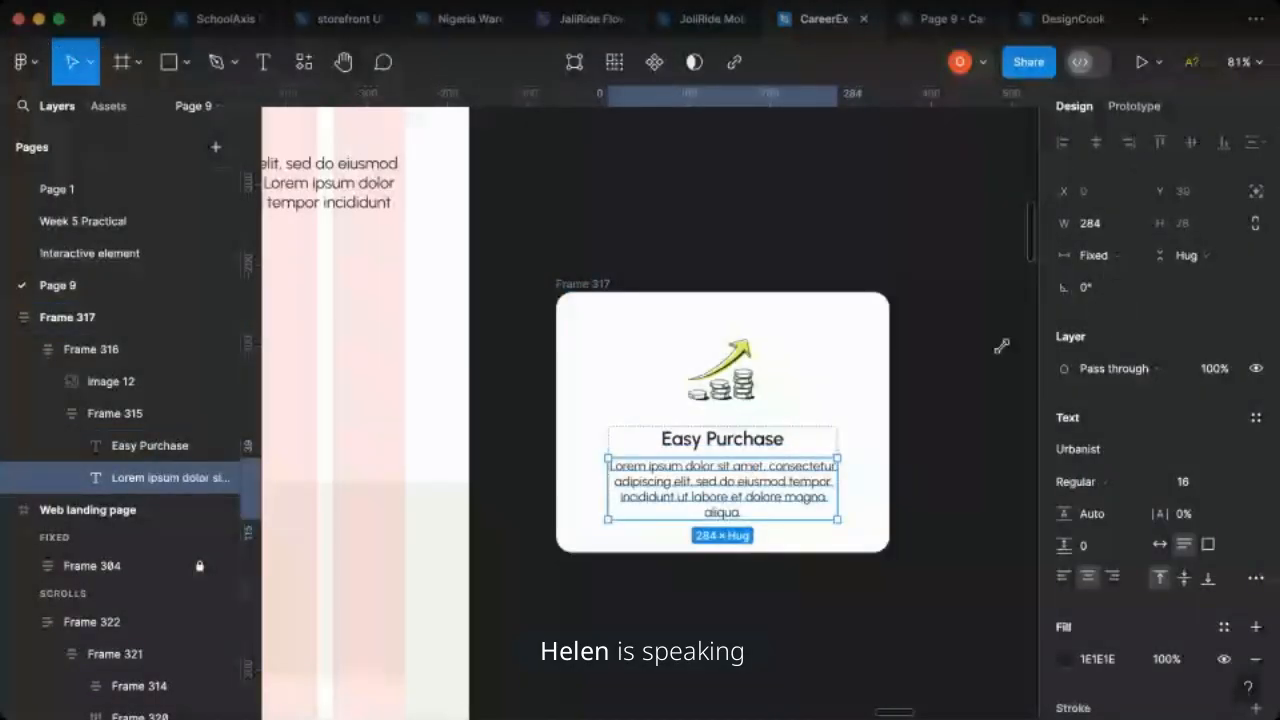
- Try the Fill container width on the description below the Easy Purchase title once more, and undo it
click(1100, 255)
click(1108, 301)
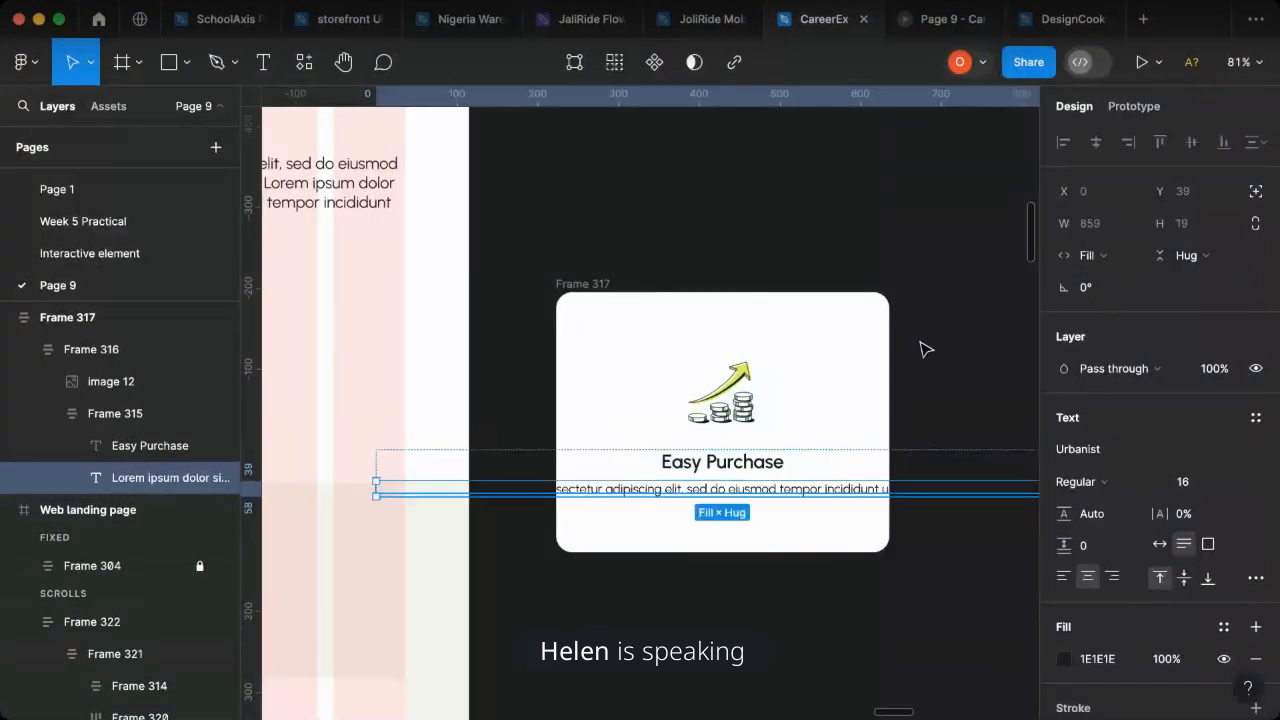
key(super+z)
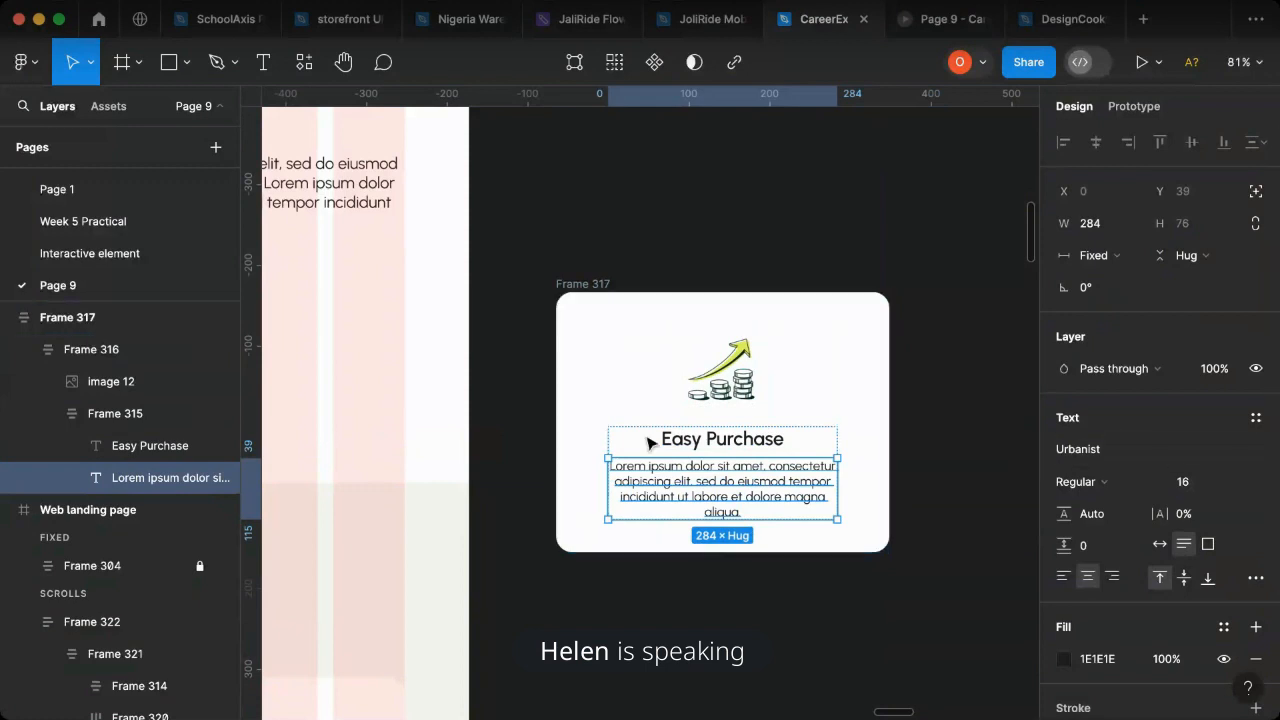
- Set Frame 315, which holds the card's title and description, to fill its container's width
click(757, 450)
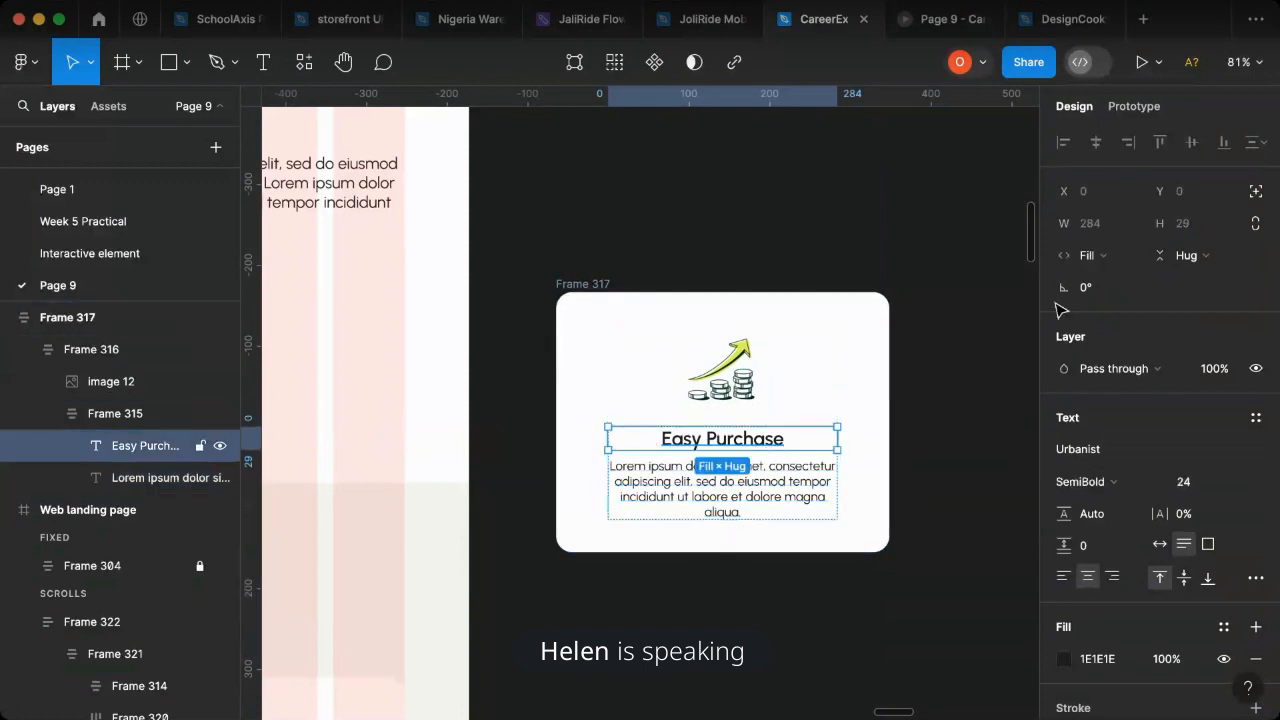
click(831, 468)
click(780, 447)
double_click(785, 446)
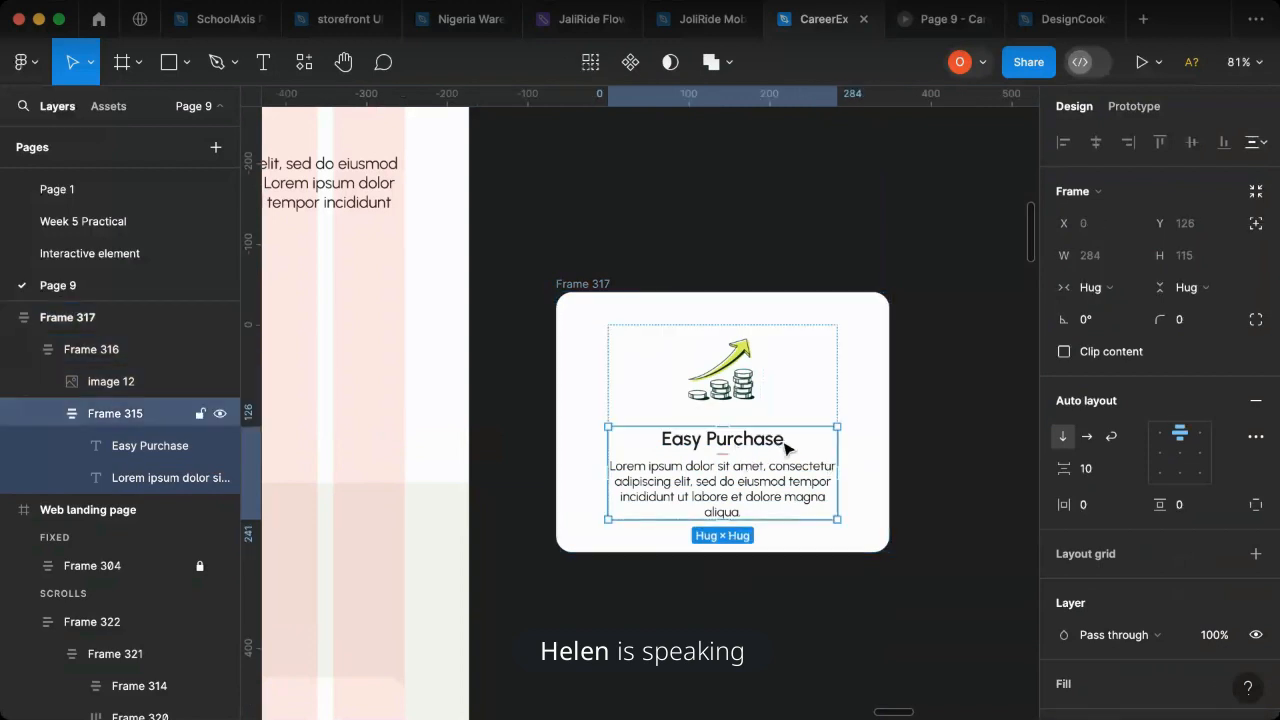
click(1090, 287)
click(1115, 318)
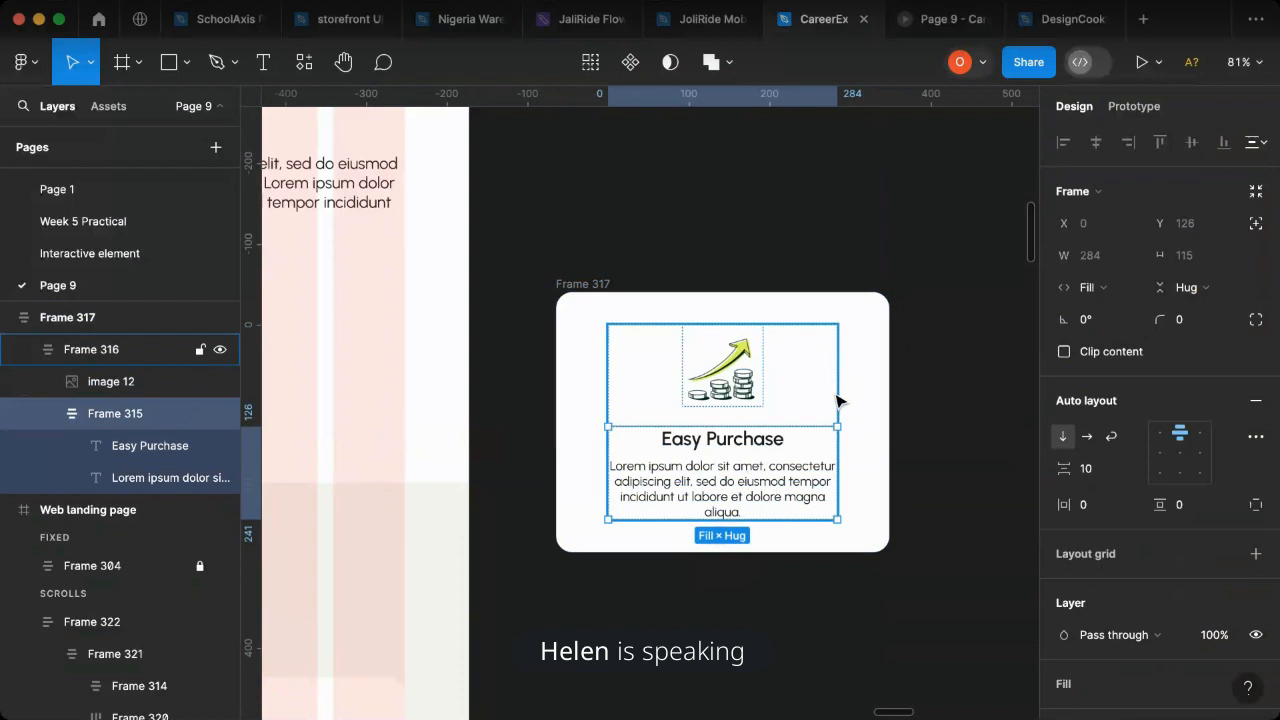
- Set Frame 316, which holds the card's icon and text, to fill the card's width
click(836, 400)
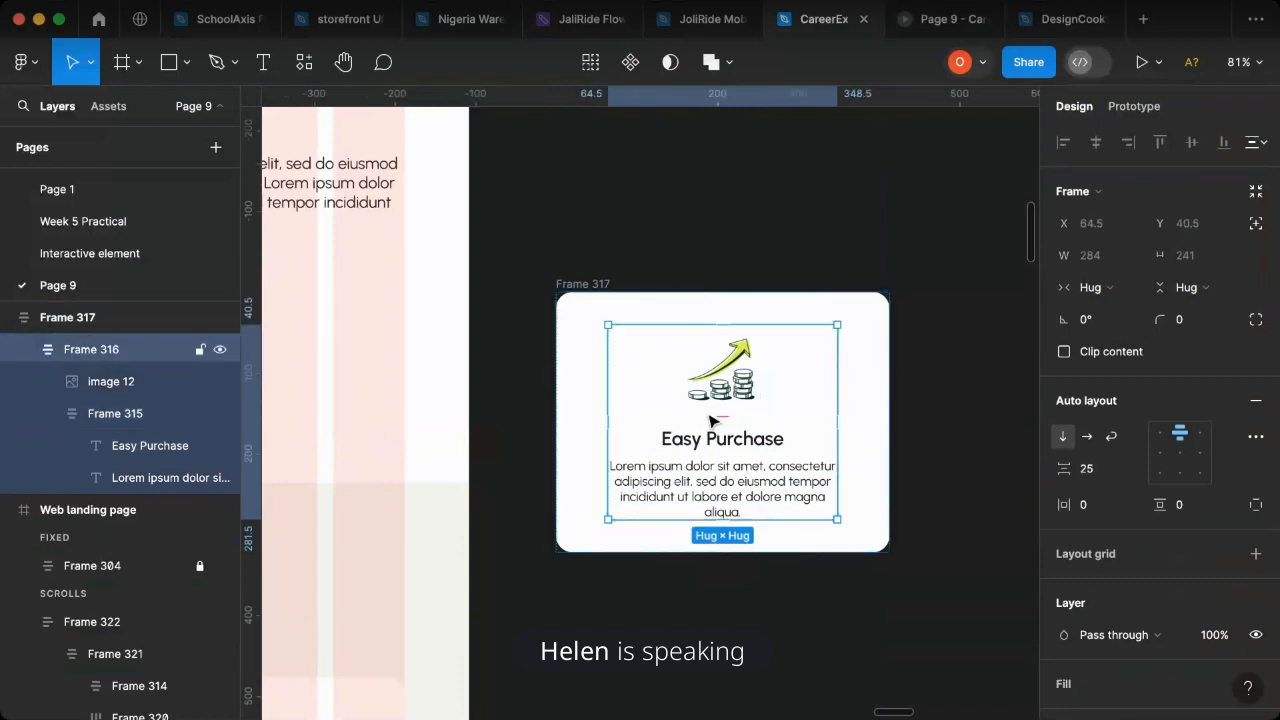
click(1088, 287)
click(1105, 311)
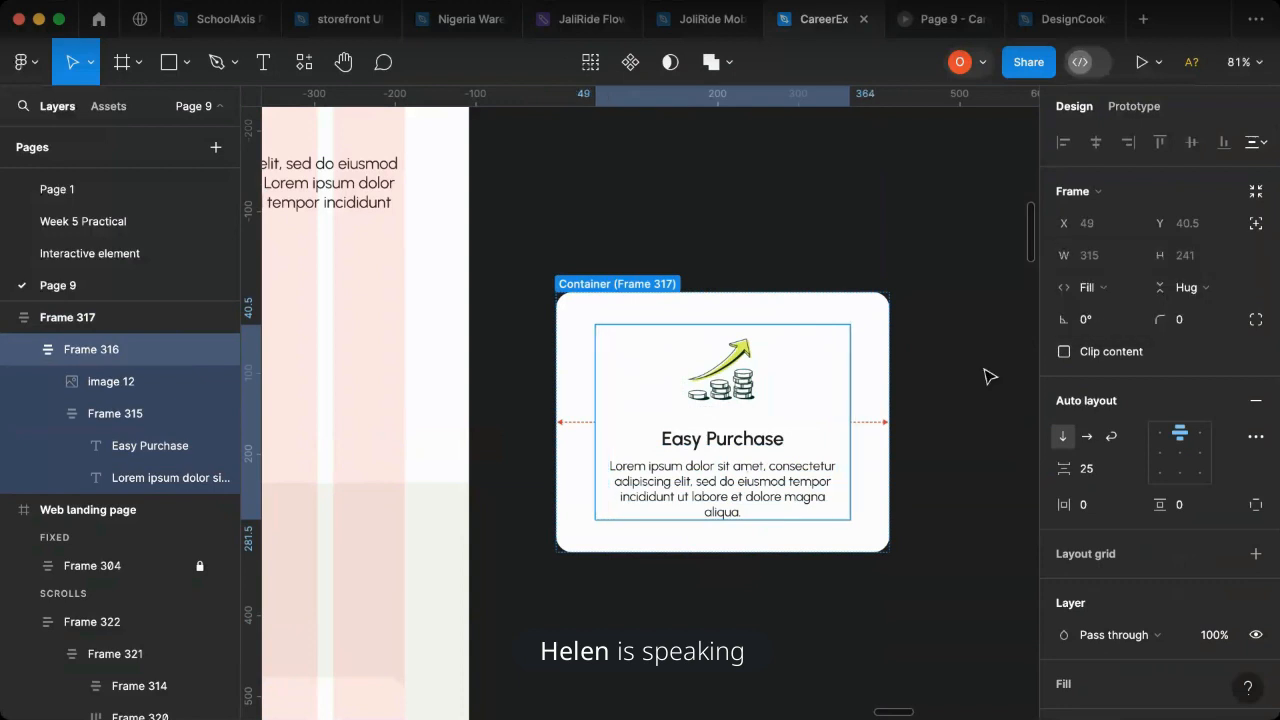
key(Escape)
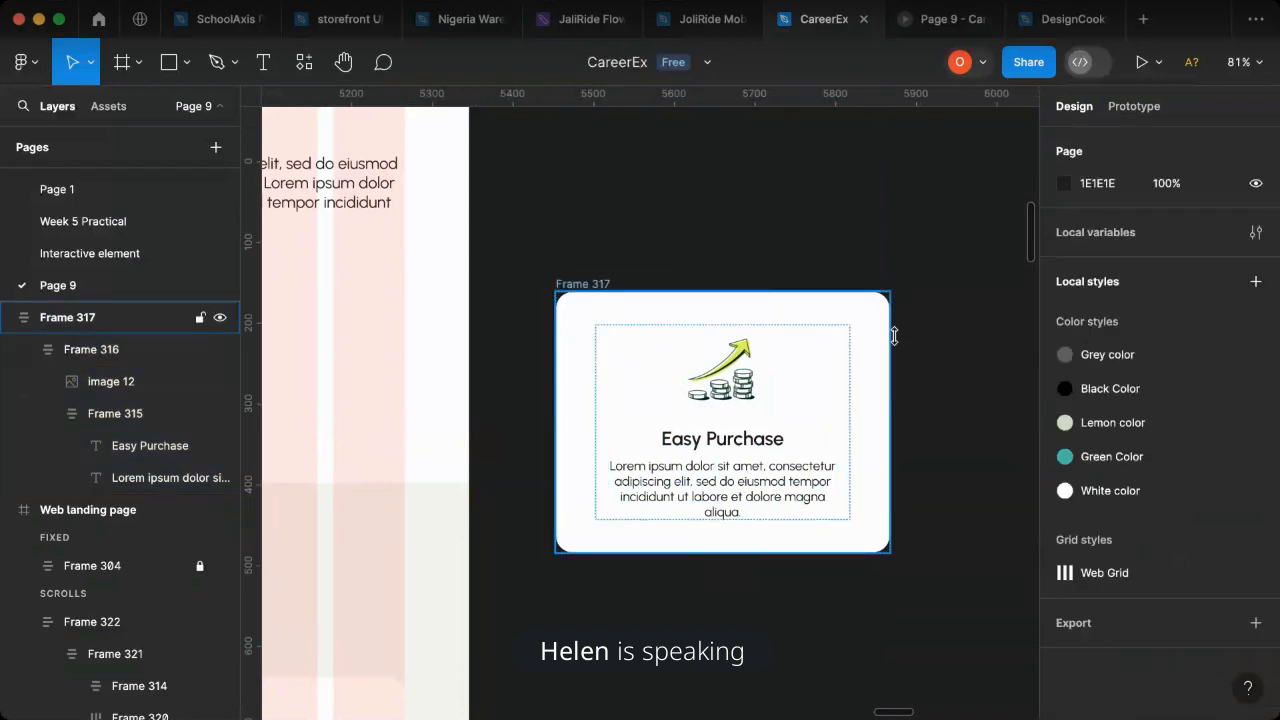
- Widen the copied Easy Purchase card to 496
click(890, 365)
drag(888, 368, 461, 401)
scroll(494, 414, left, 5)
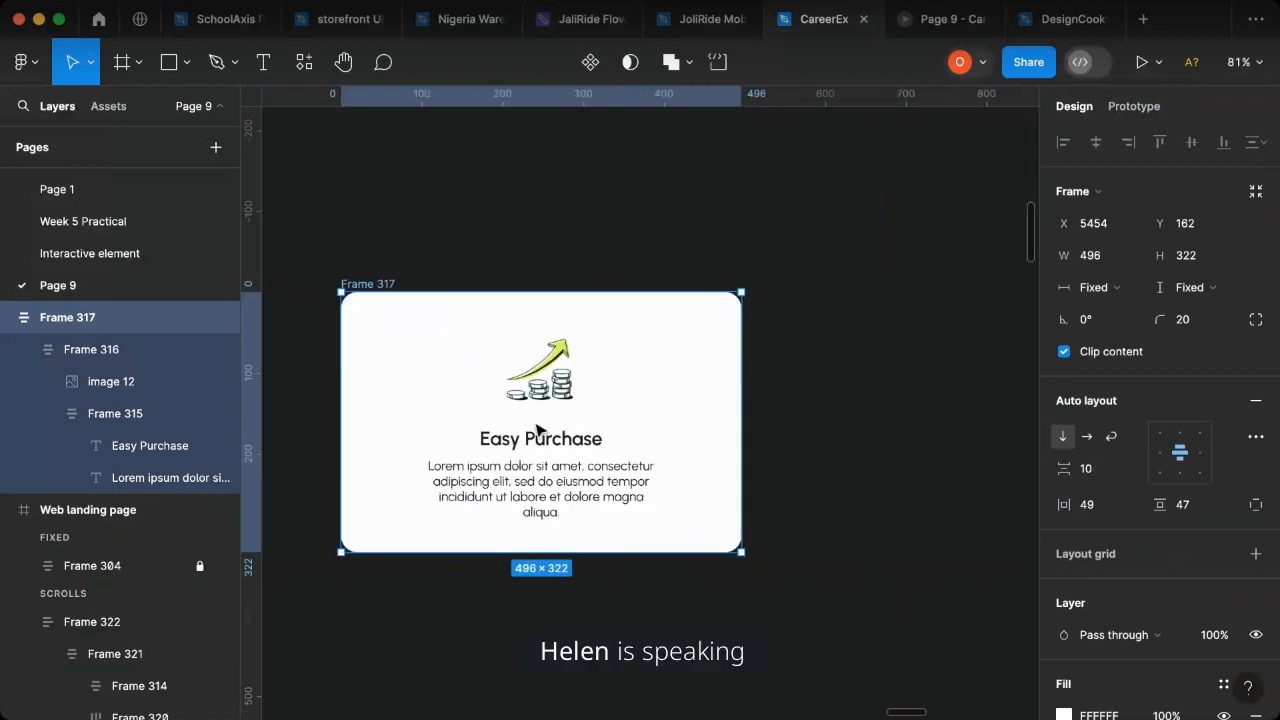
- Change the description text's width from fixed to Fill container in the widened Easy Purchase card
double_click(548, 492)
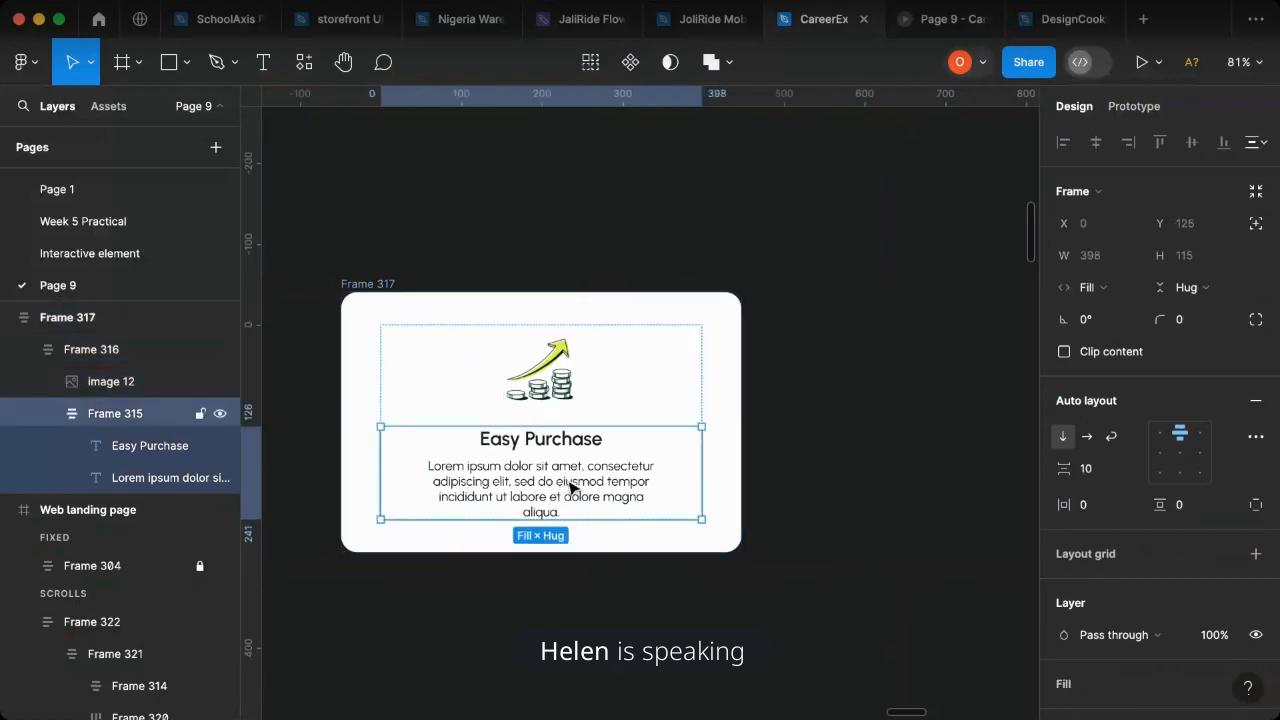
click(572, 487)
click(1115, 257)
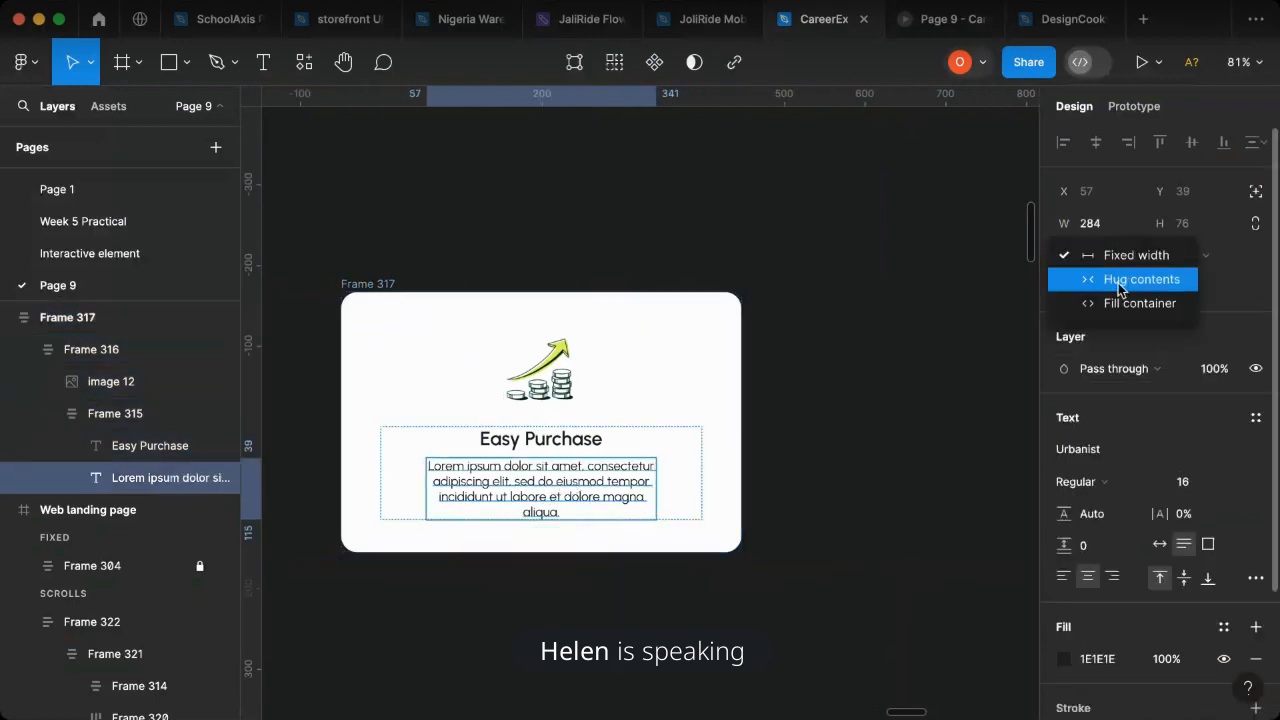
click(1122, 286)
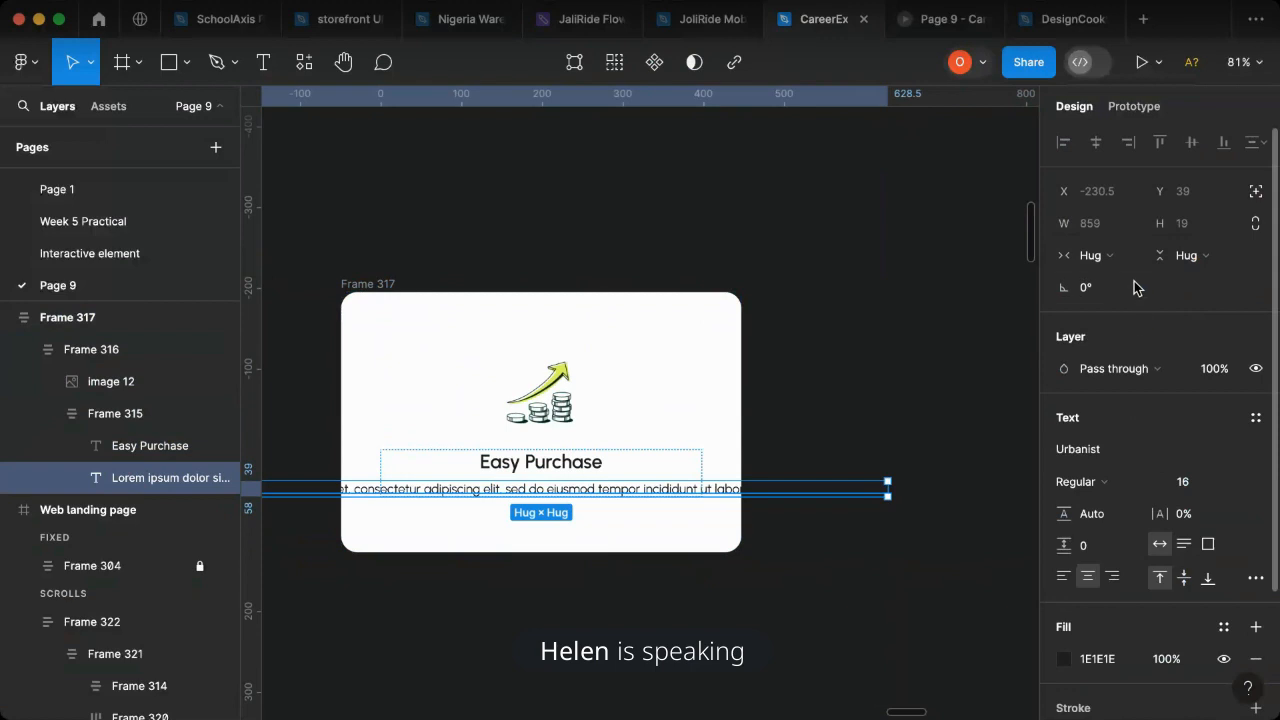
click(1127, 262)
click(1124, 282)
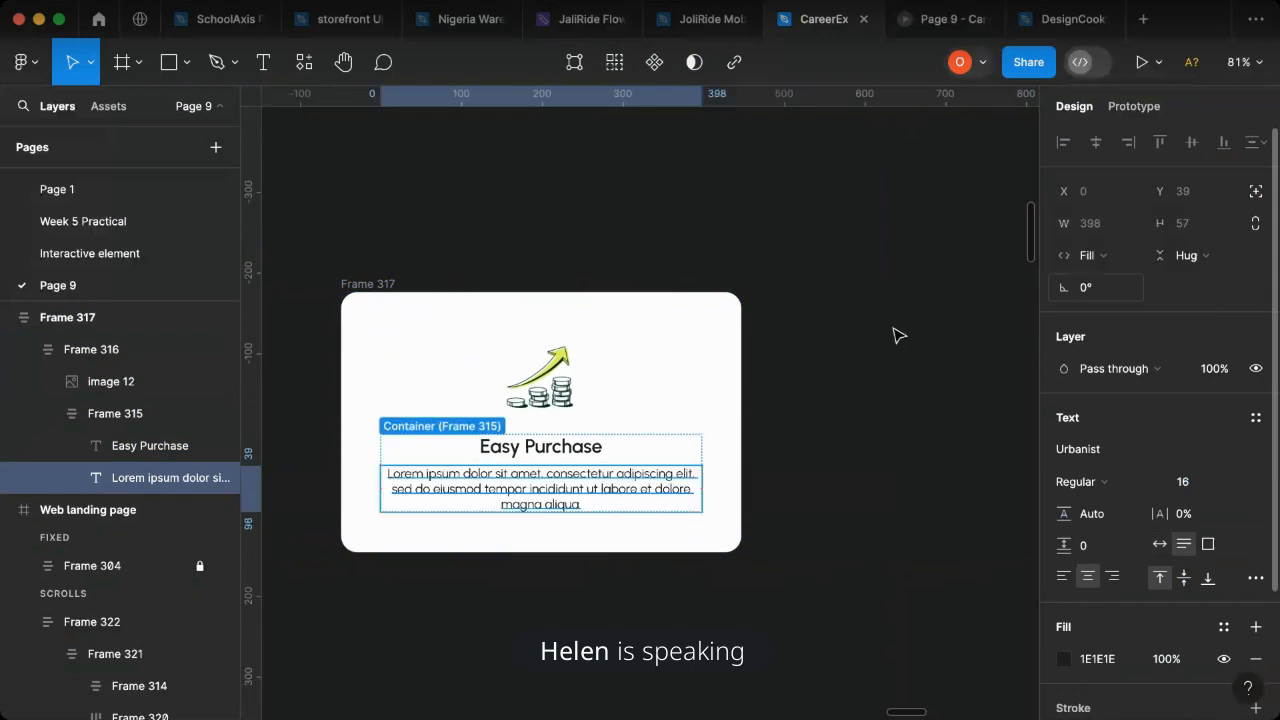
click(791, 349)
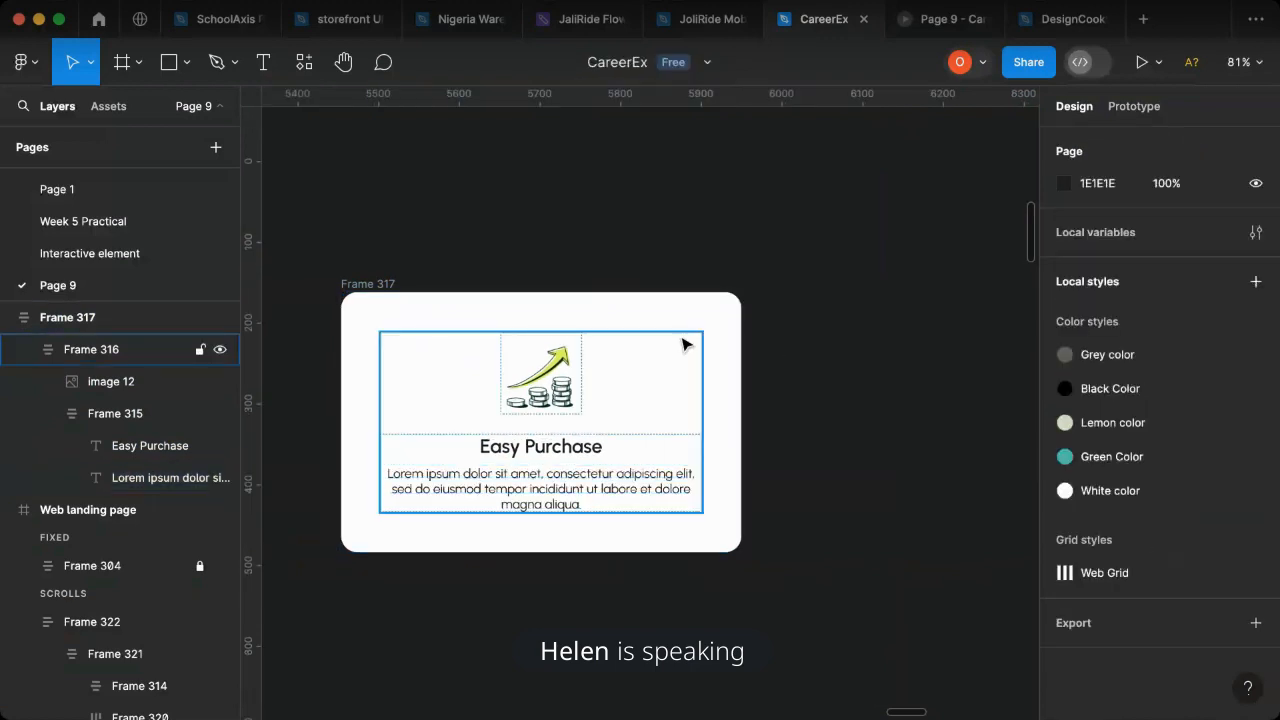
- Narrow the copied Easy Purchase card to a width of 333
click(380, 289)
click(380, 289)
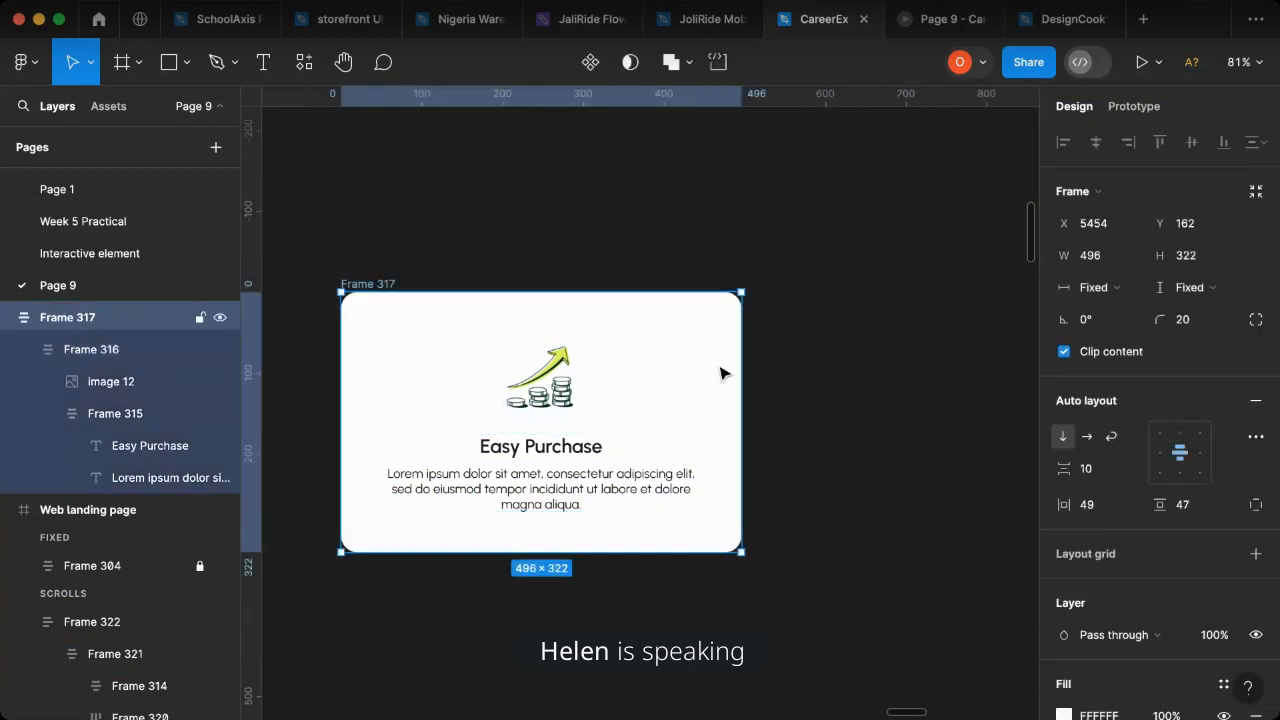
drag(871, 373, 888, 394)
drag(756, 411, 605, 406)
scroll(566, 611, left, 10)
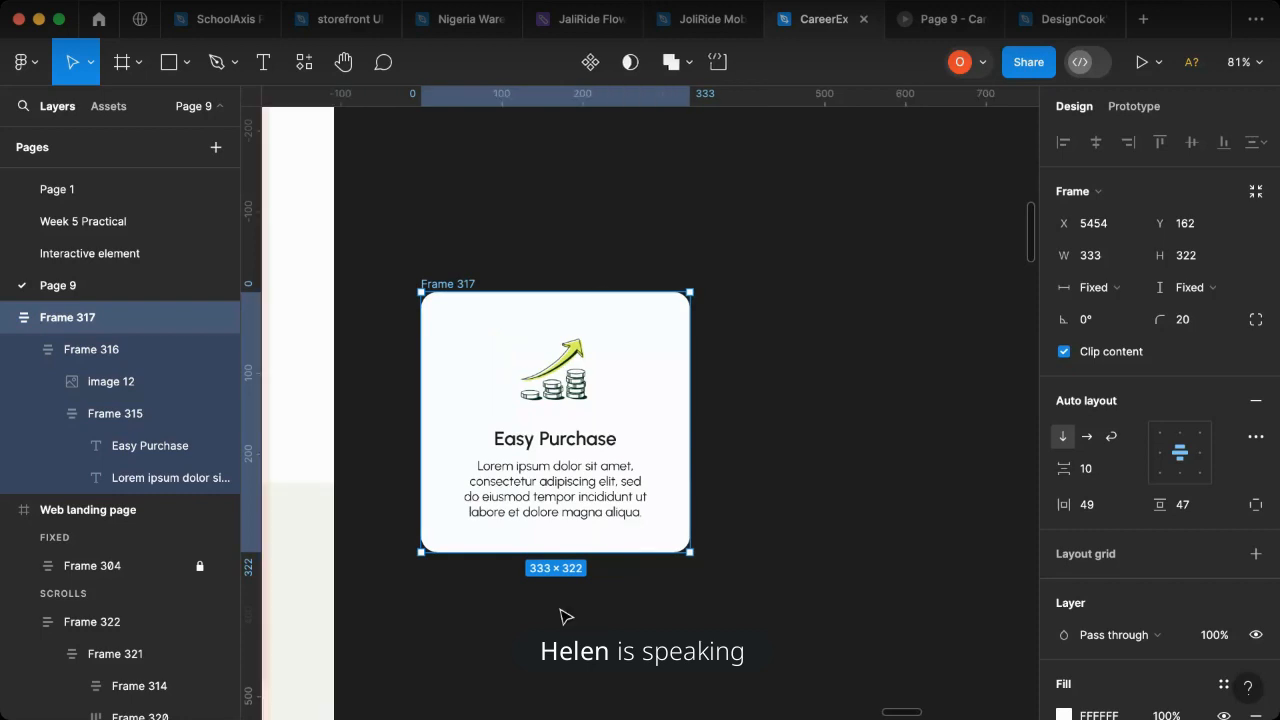
- Set the copied Easy Purchase card's width to 413, matching the Agency Web card in the features row
scroll(600, 615, down, 5)
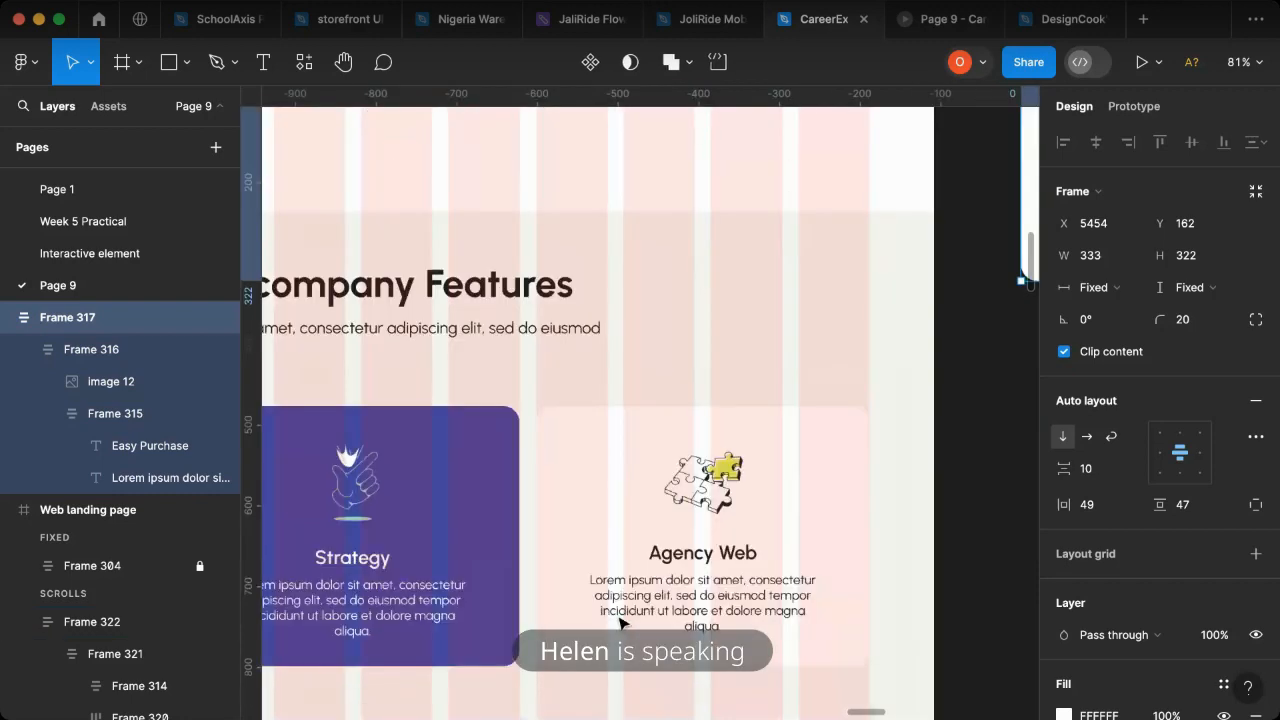
click(637, 502)
double_click(637, 502)
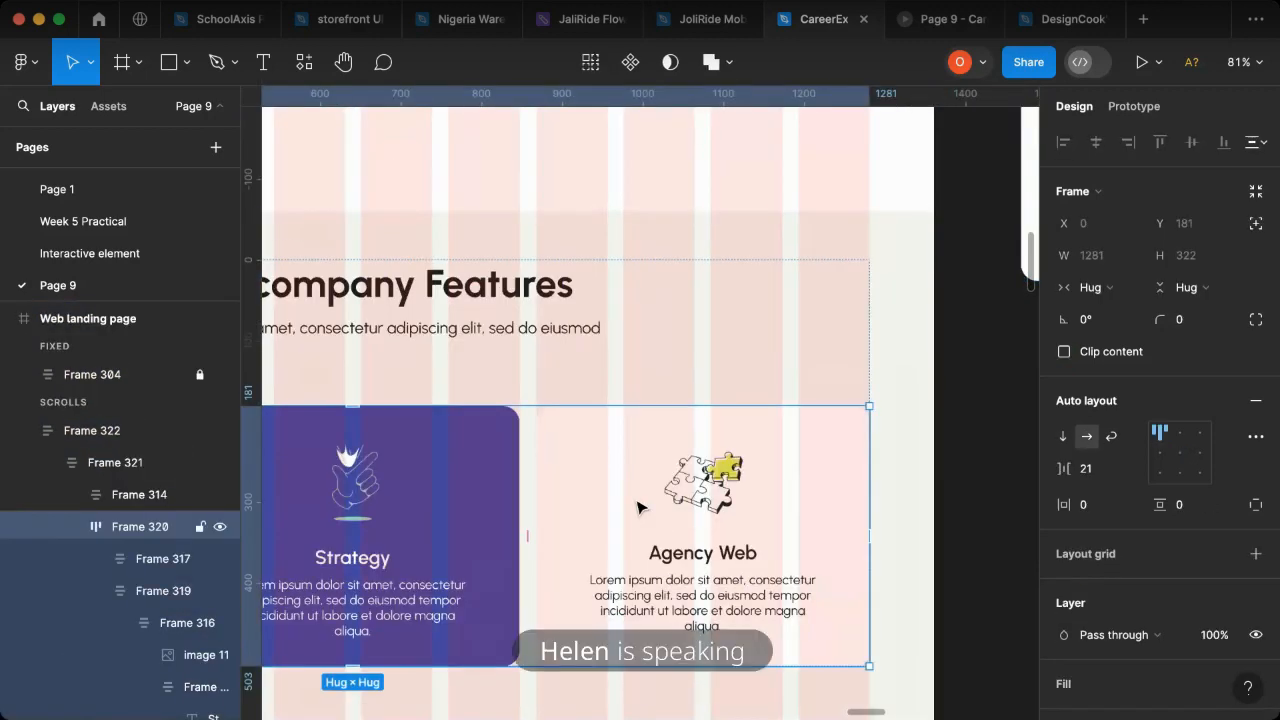
click(637, 502)
scroll(843, 495, right, 5)
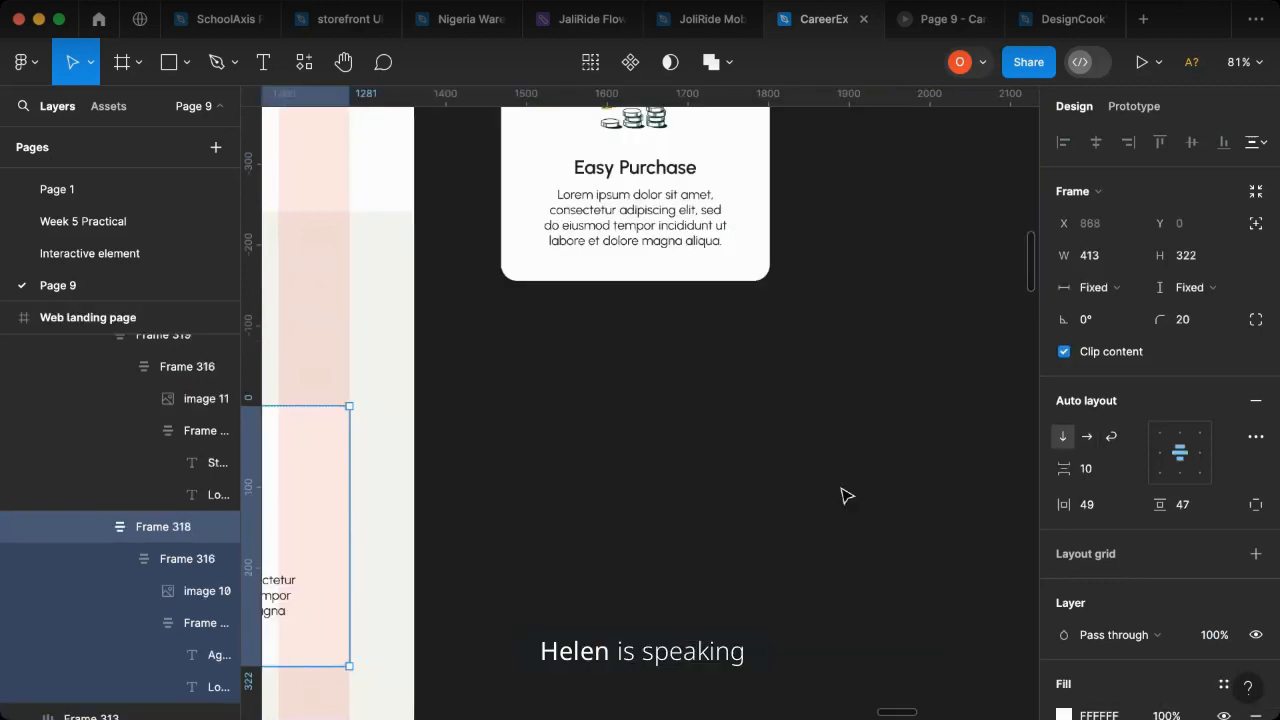
scroll(847, 496, right, 2)
scroll(847, 496, up, 1)
click(575, 345)
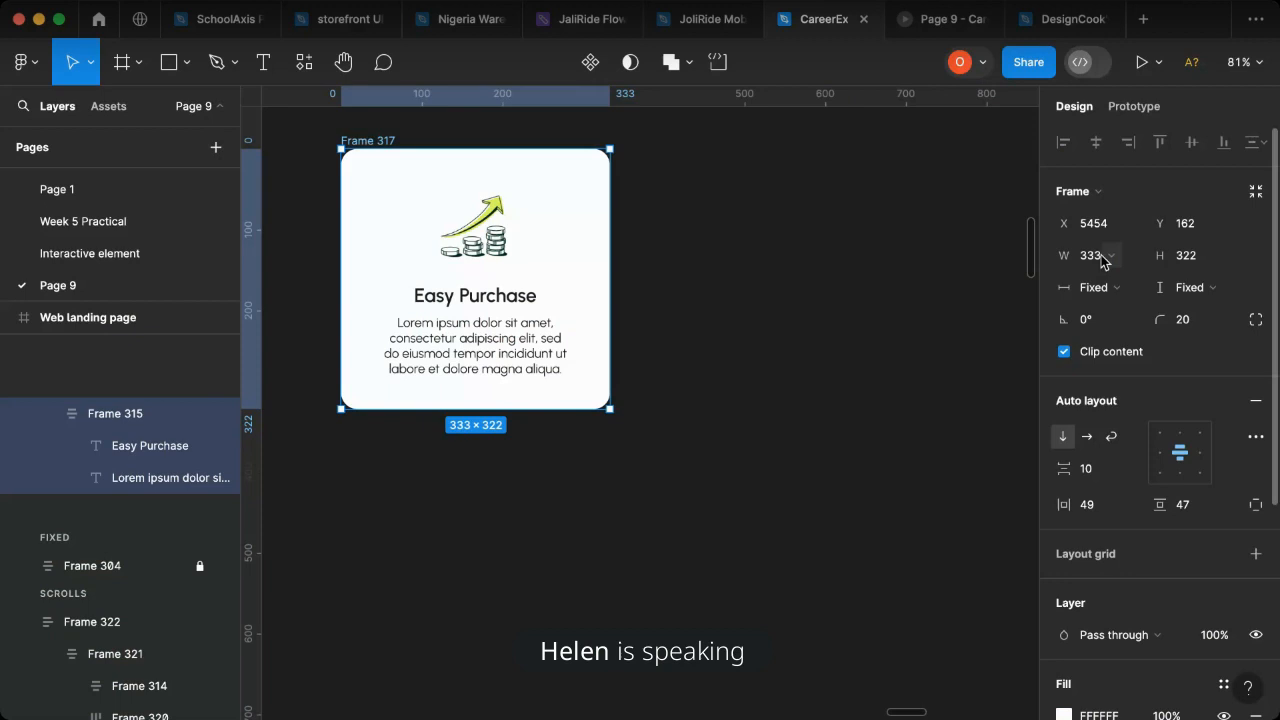
click(1093, 256)
text(413)
key(Return)
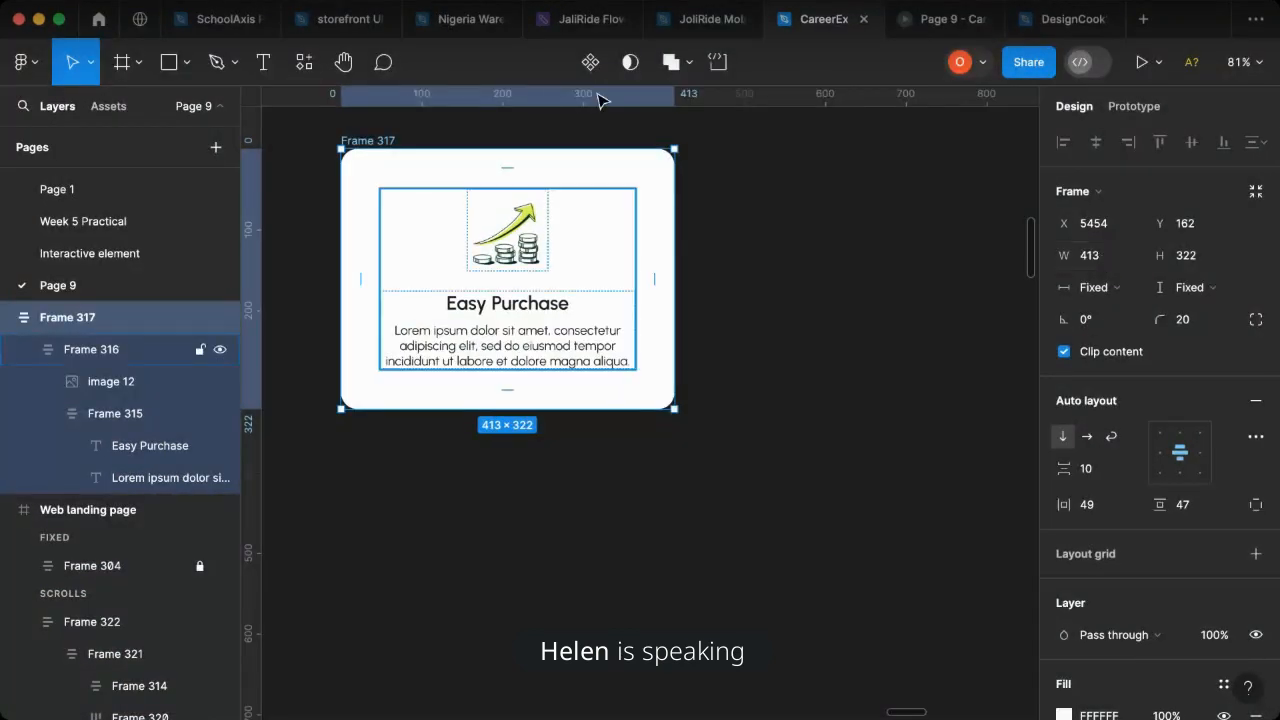
- Create a two-variant component from the copied Easy Purchase card and rename its variant property to Card 1
key(super+alt+k)
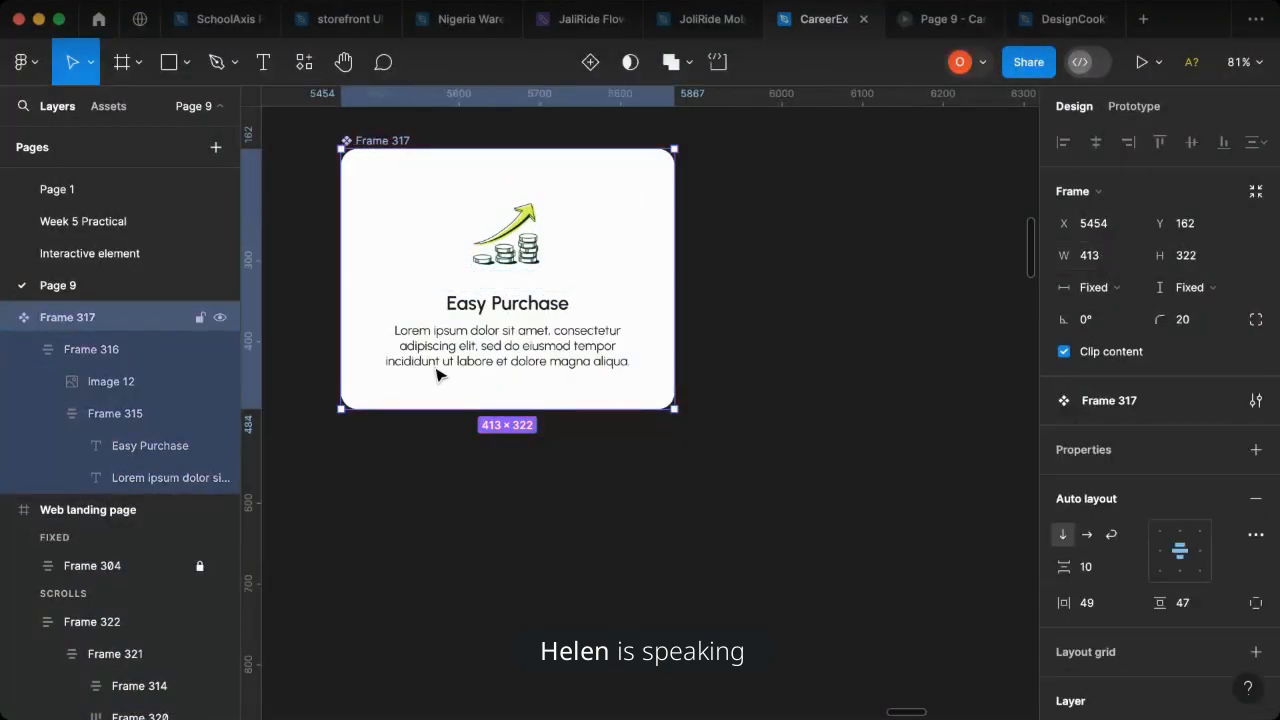
click(597, 68)
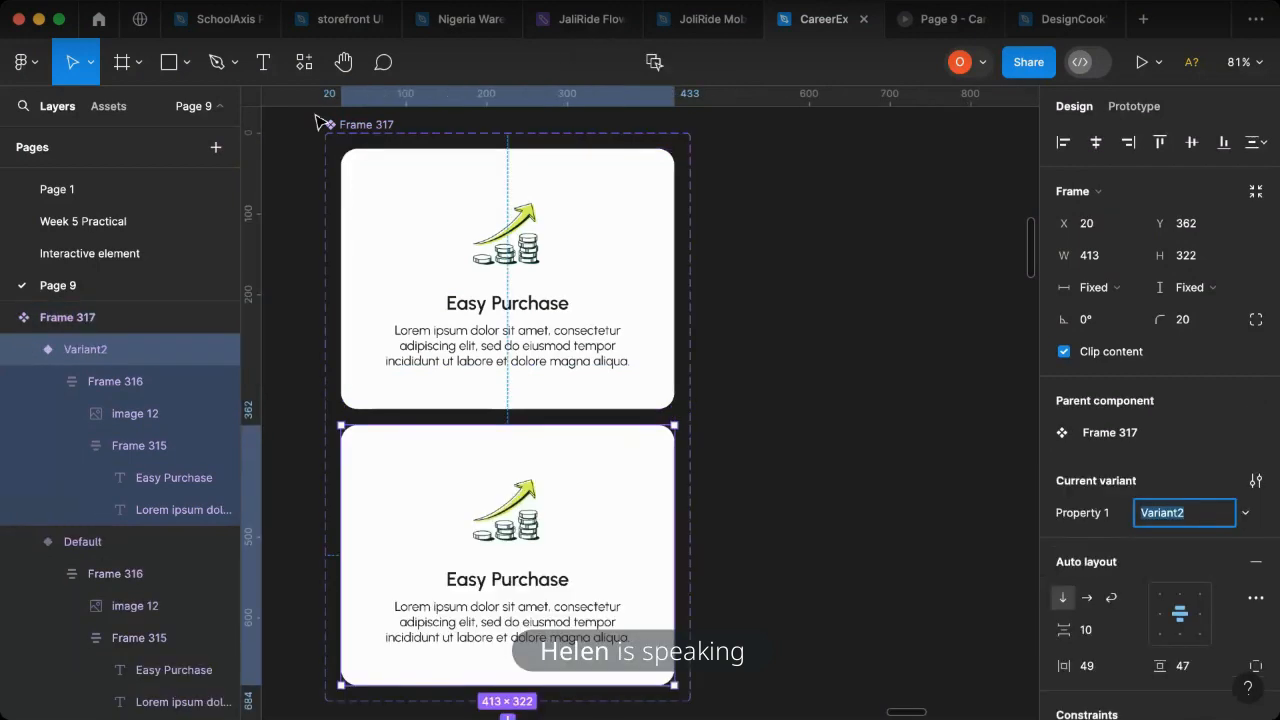
click(345, 124)
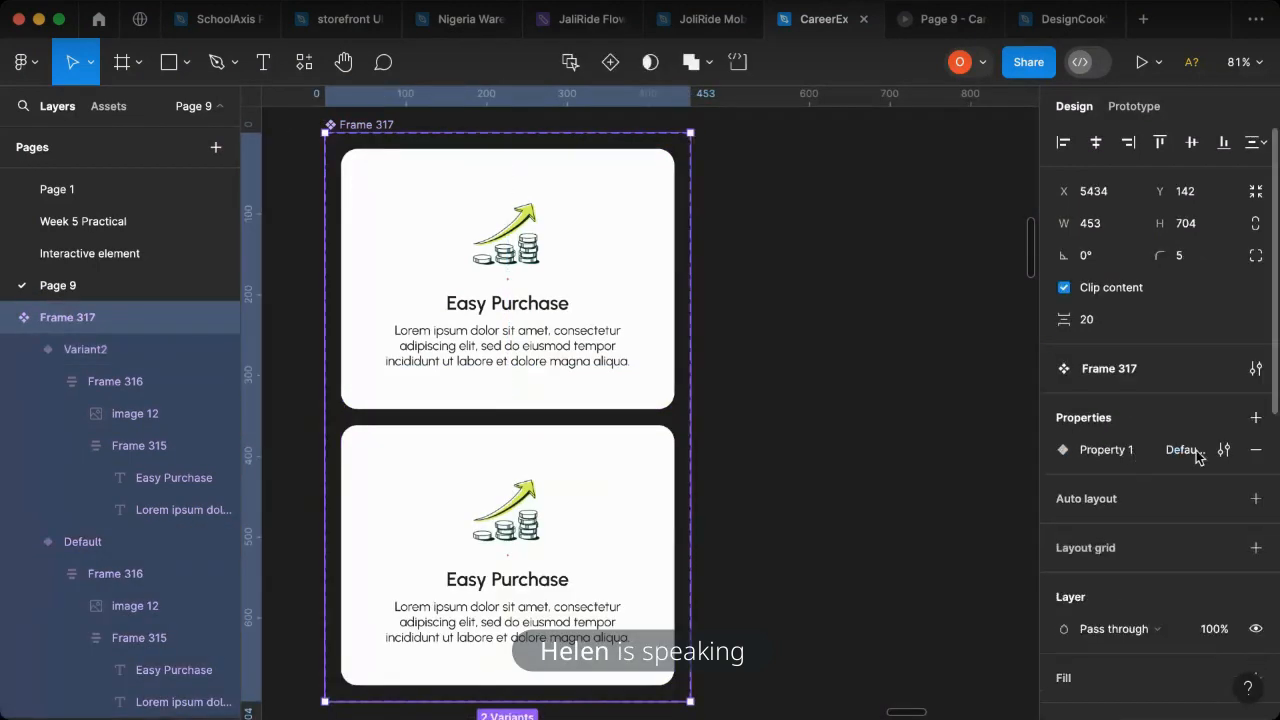
click(1063, 452)
text(Card 1)
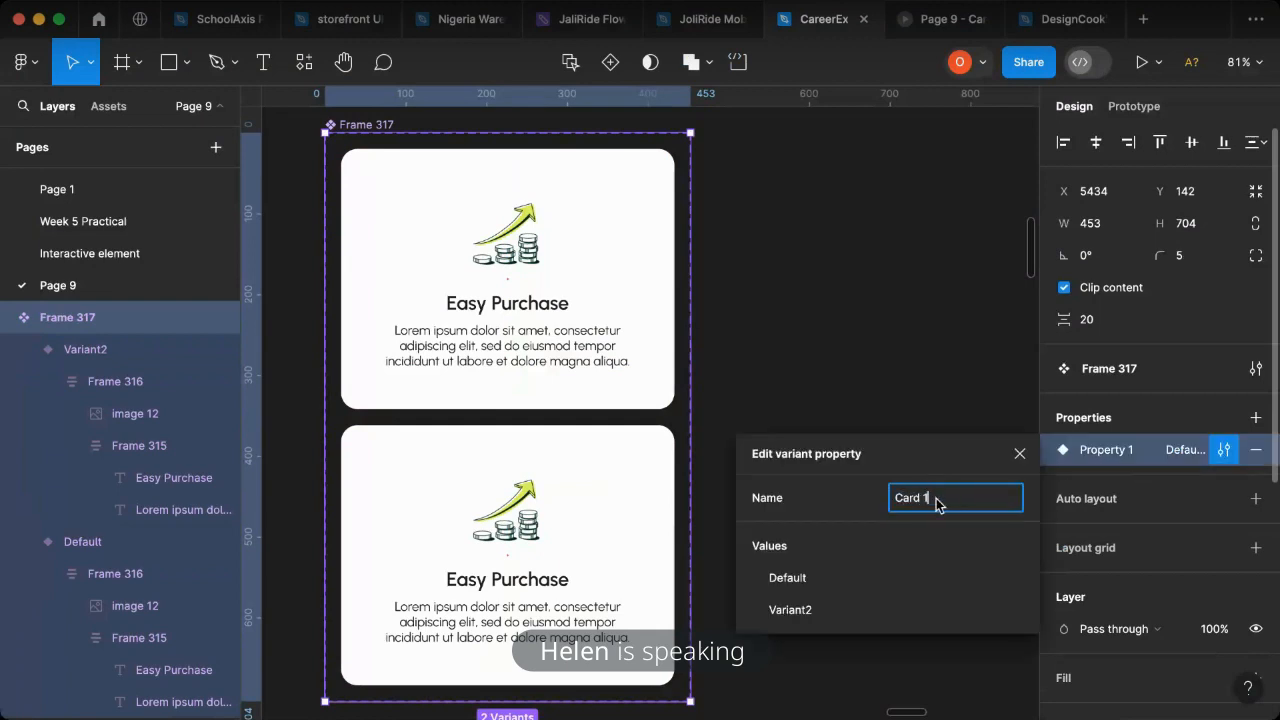
- Name the component's upper variant White and its lower variant colored
click(648, 377)
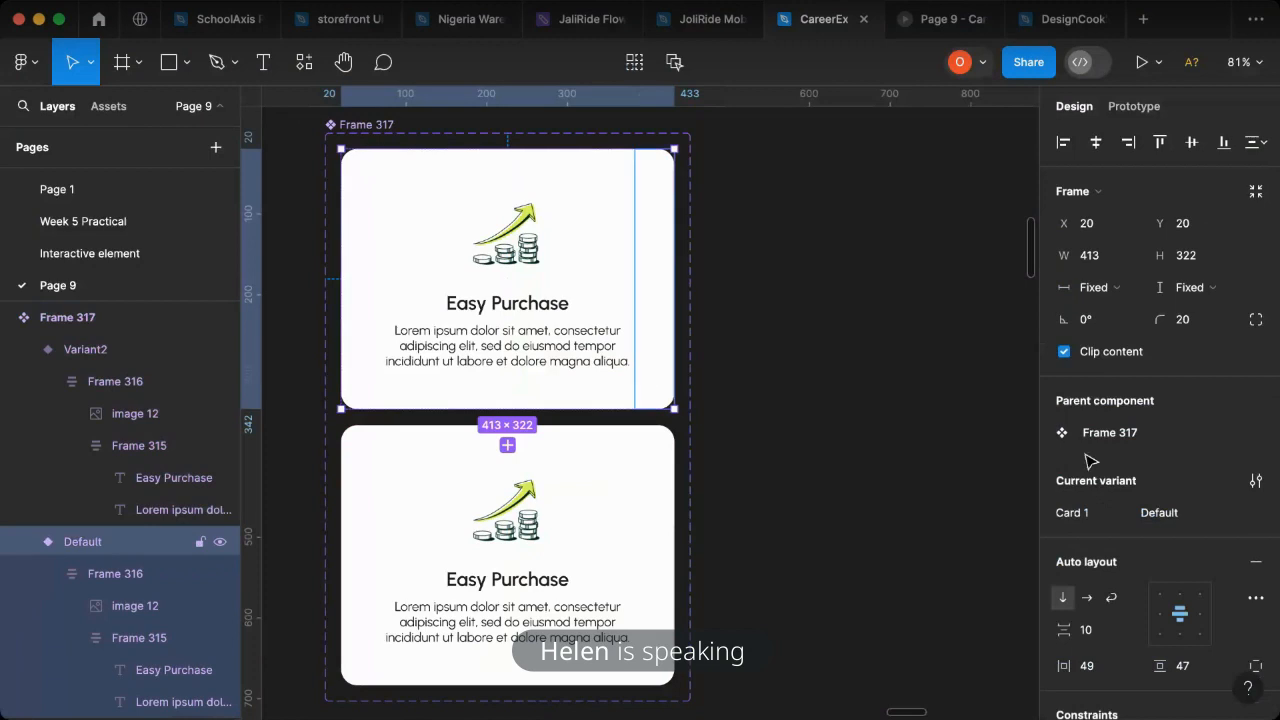
click(1146, 514)
text(V)
text(hite)
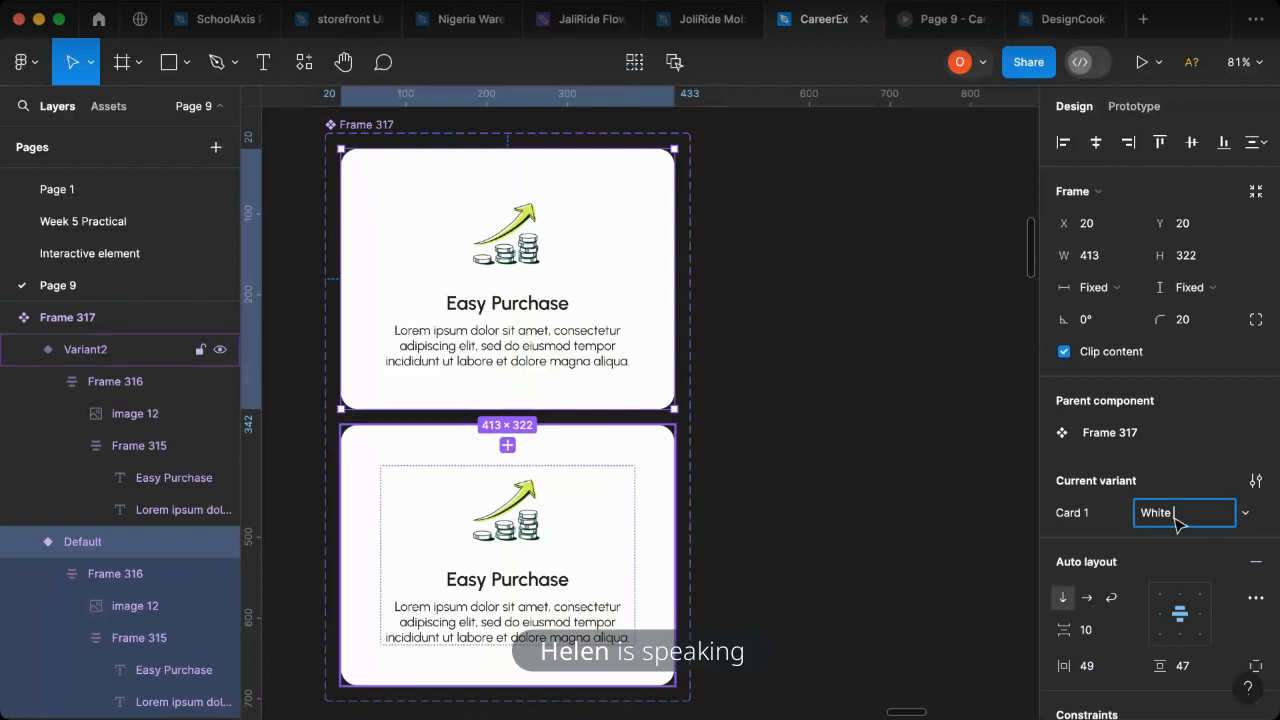
click(610, 555)
click(1188, 519)
text(colo)
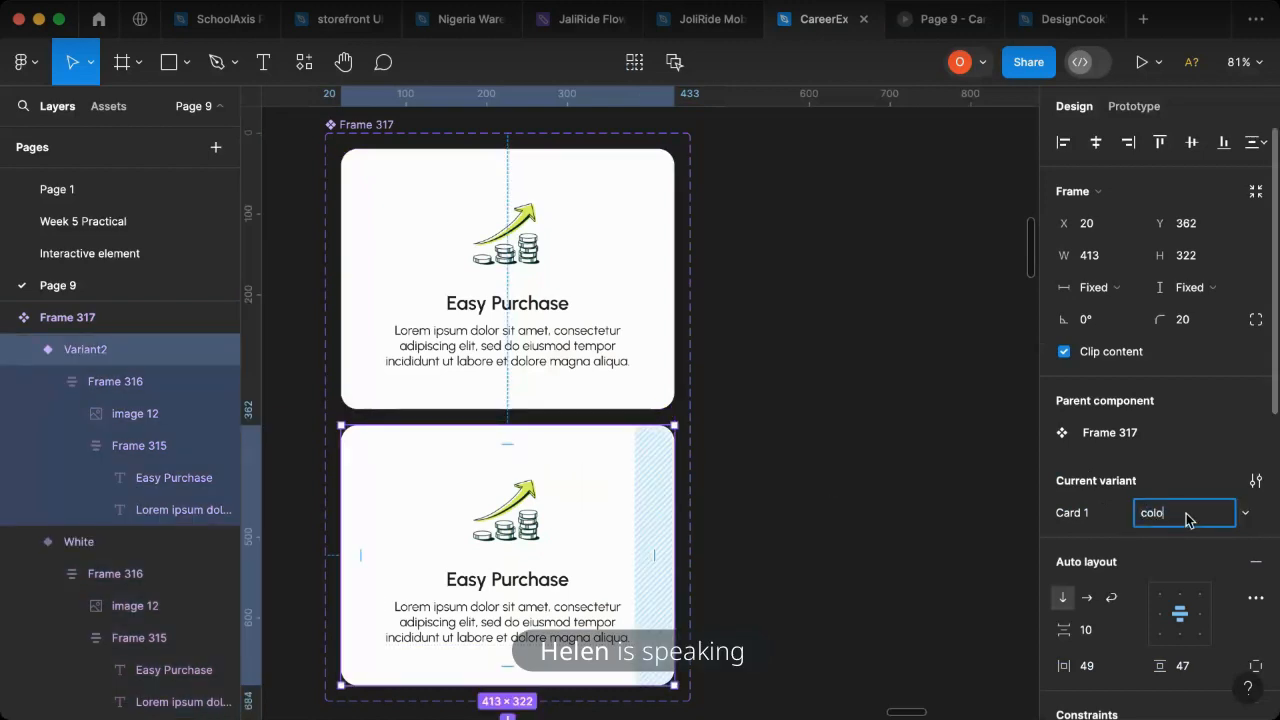
text(red)
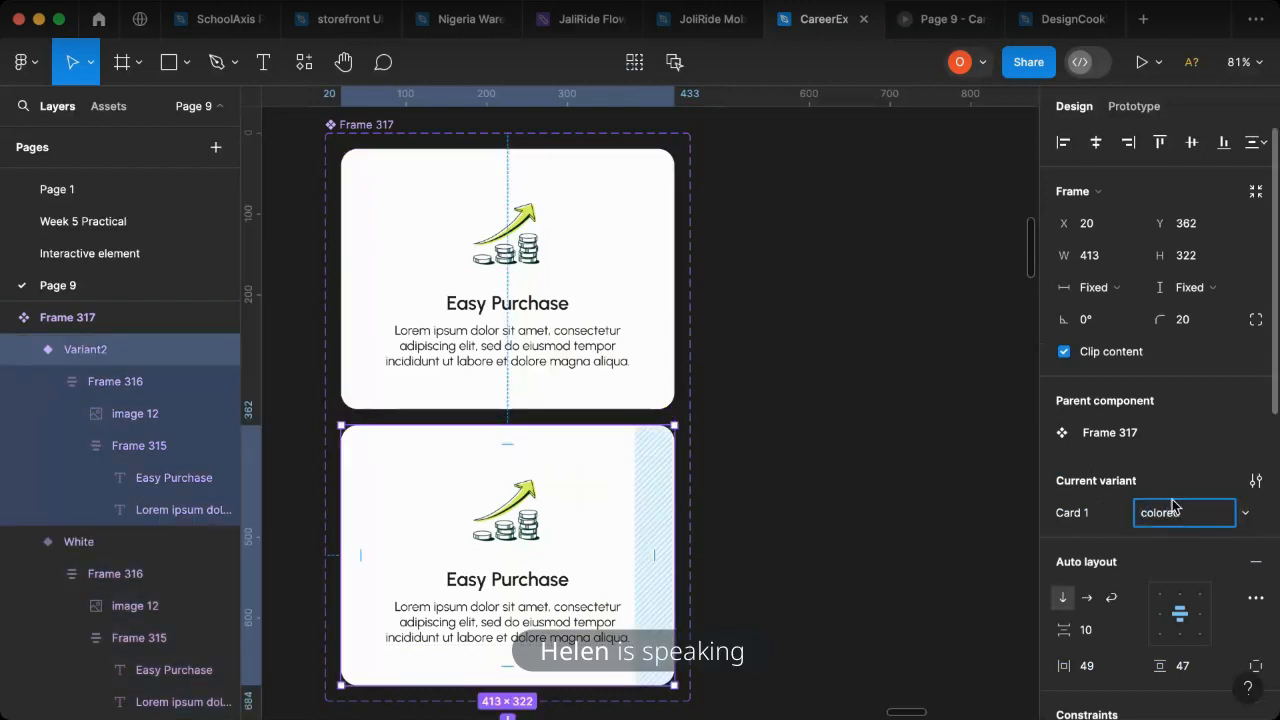
click(890, 382)
- Change the colored variant's fill to 756BEE using the page's existing colours
click(608, 491)
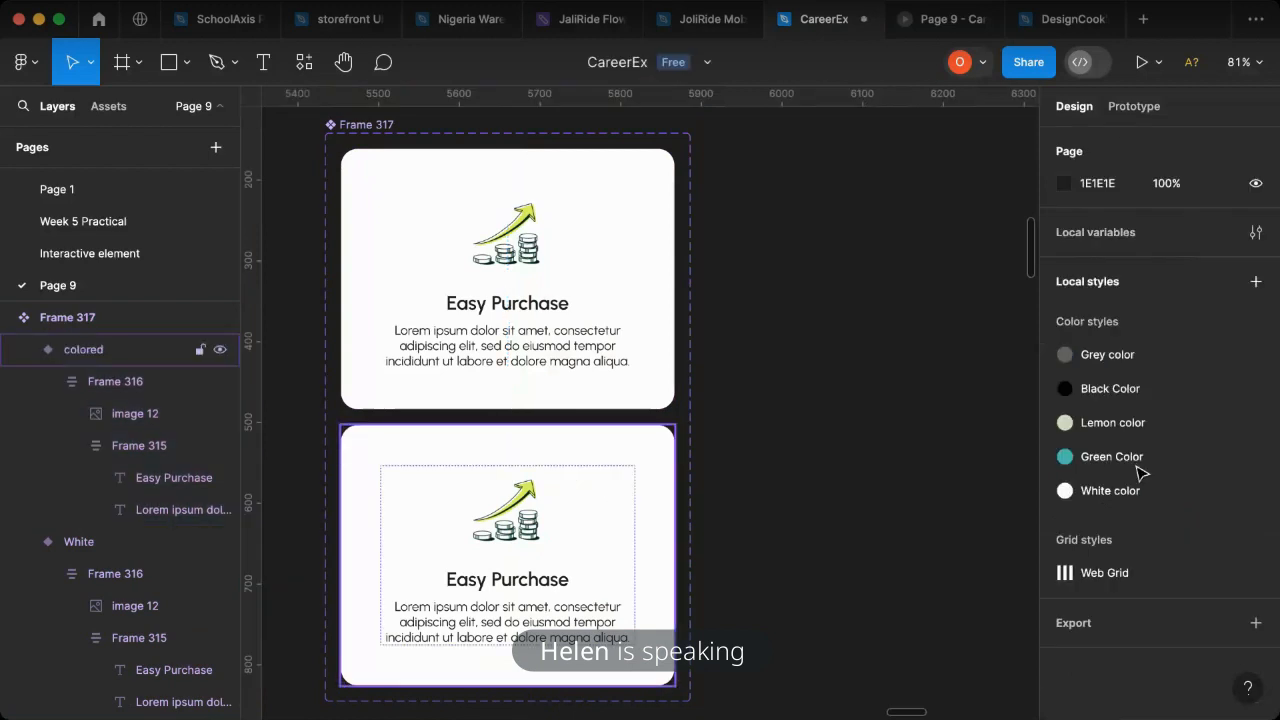
scroll(1195, 533, down, 10)
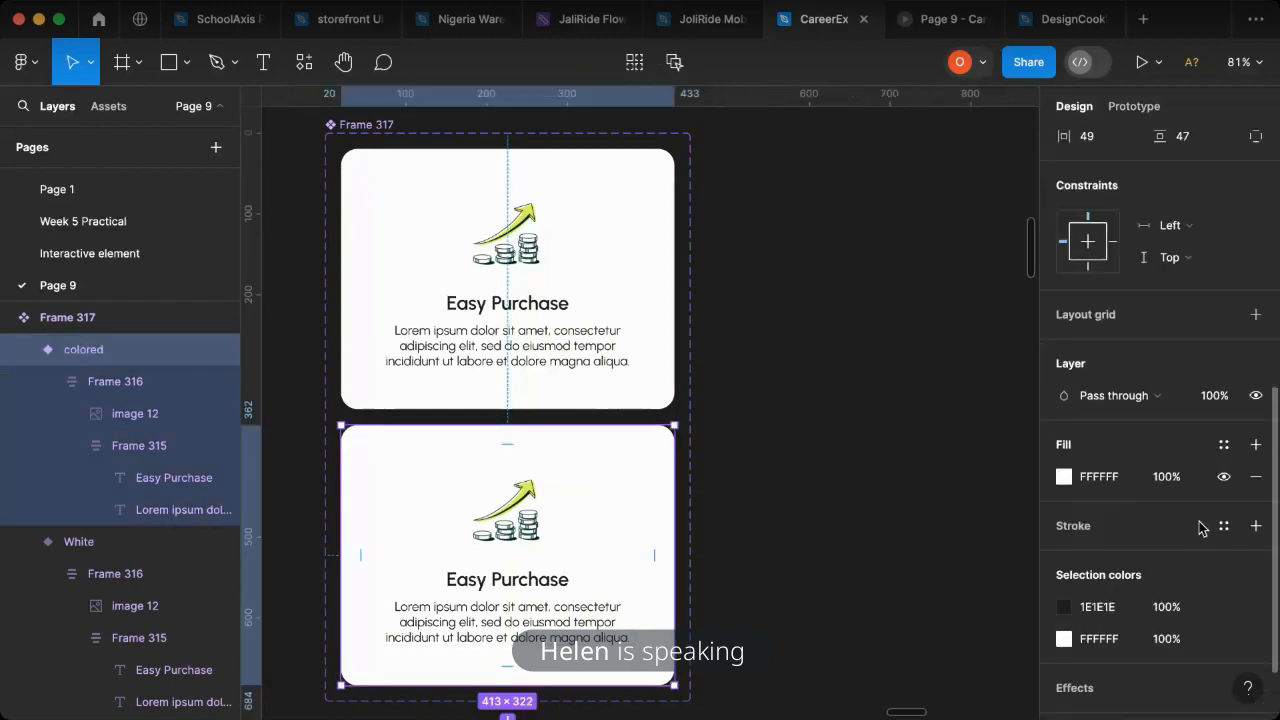
click(1064, 477)
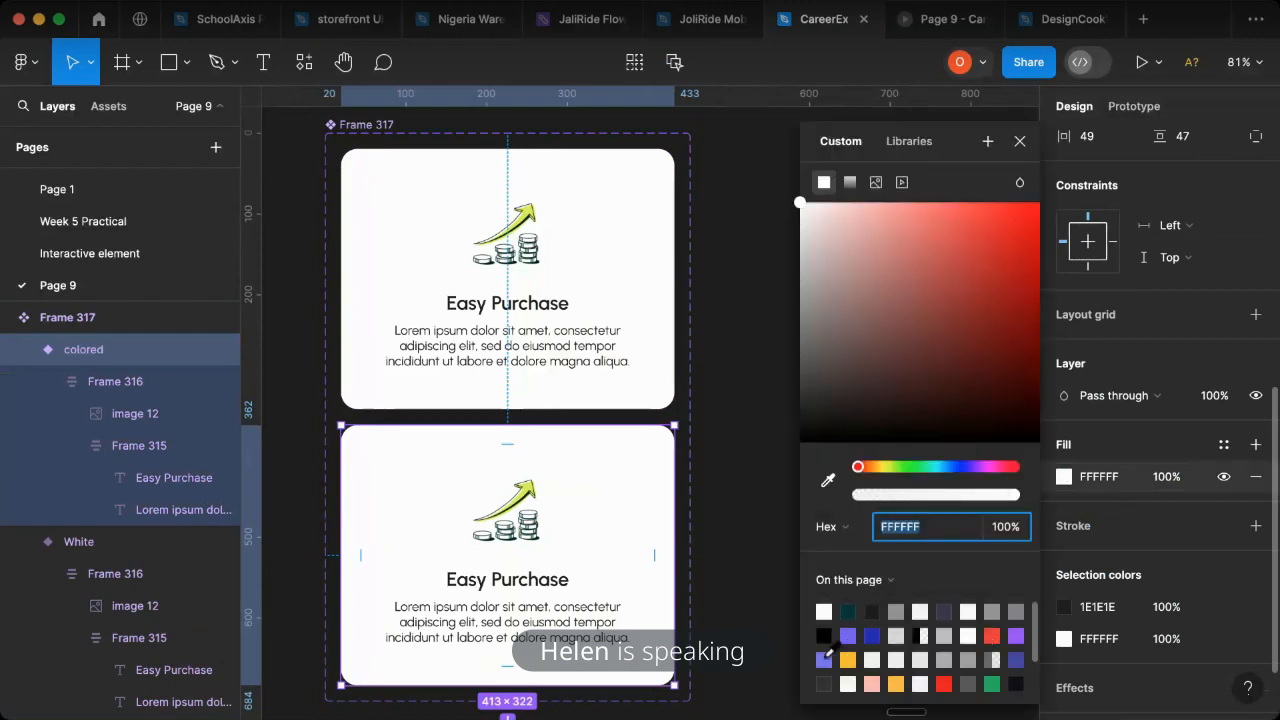
click(824, 659)
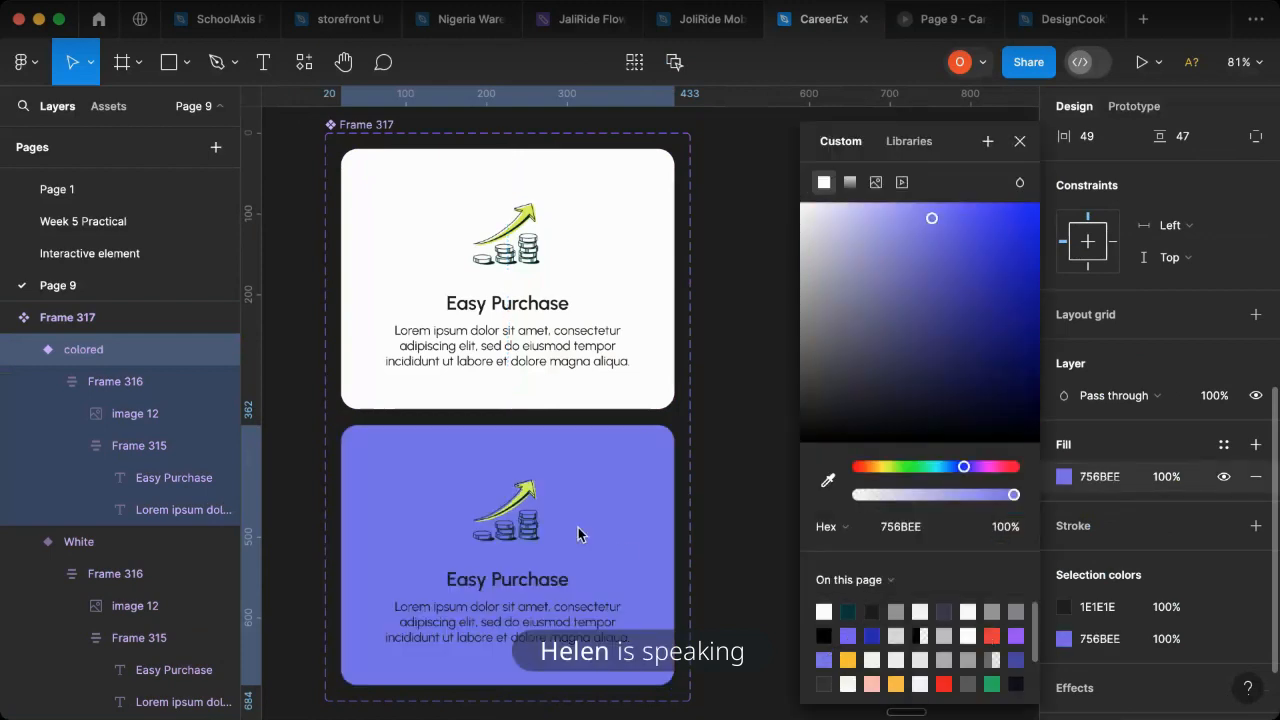
- Change the title and description text in the colored variant to white, FFFFFF
double_click(531, 592)
double_click(531, 592)
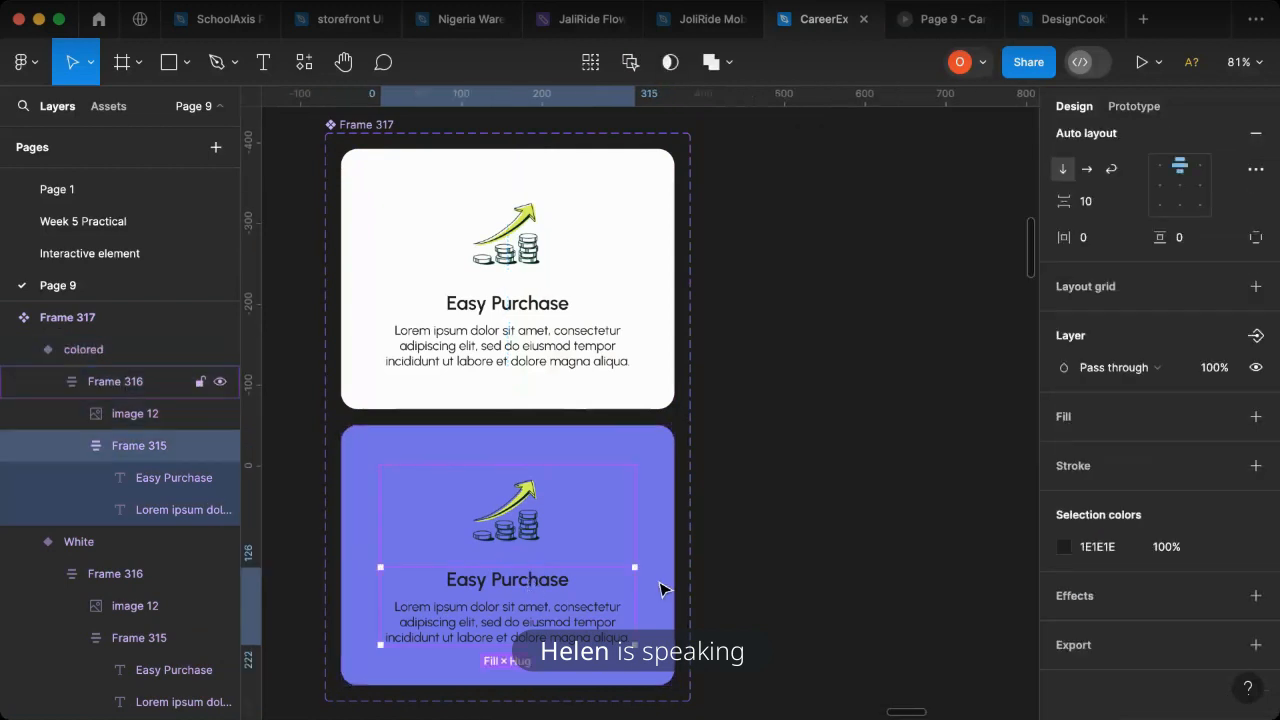
click(1064, 547)
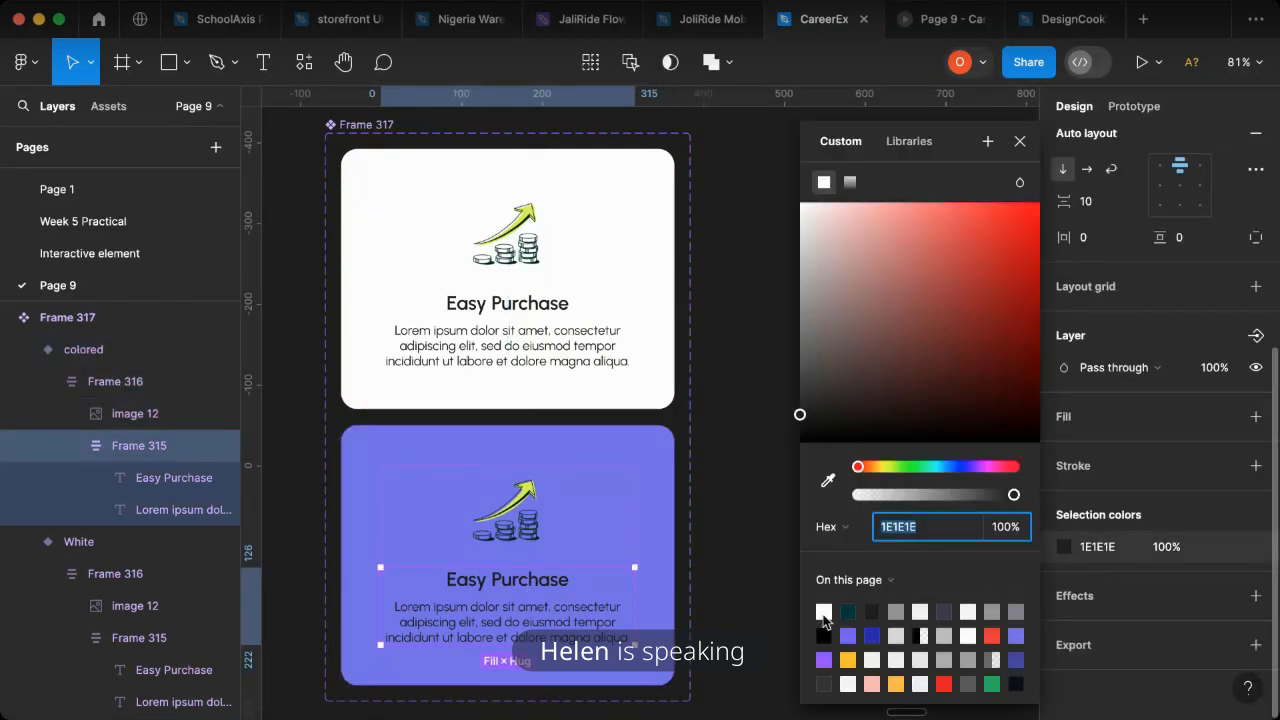
click(823, 612)
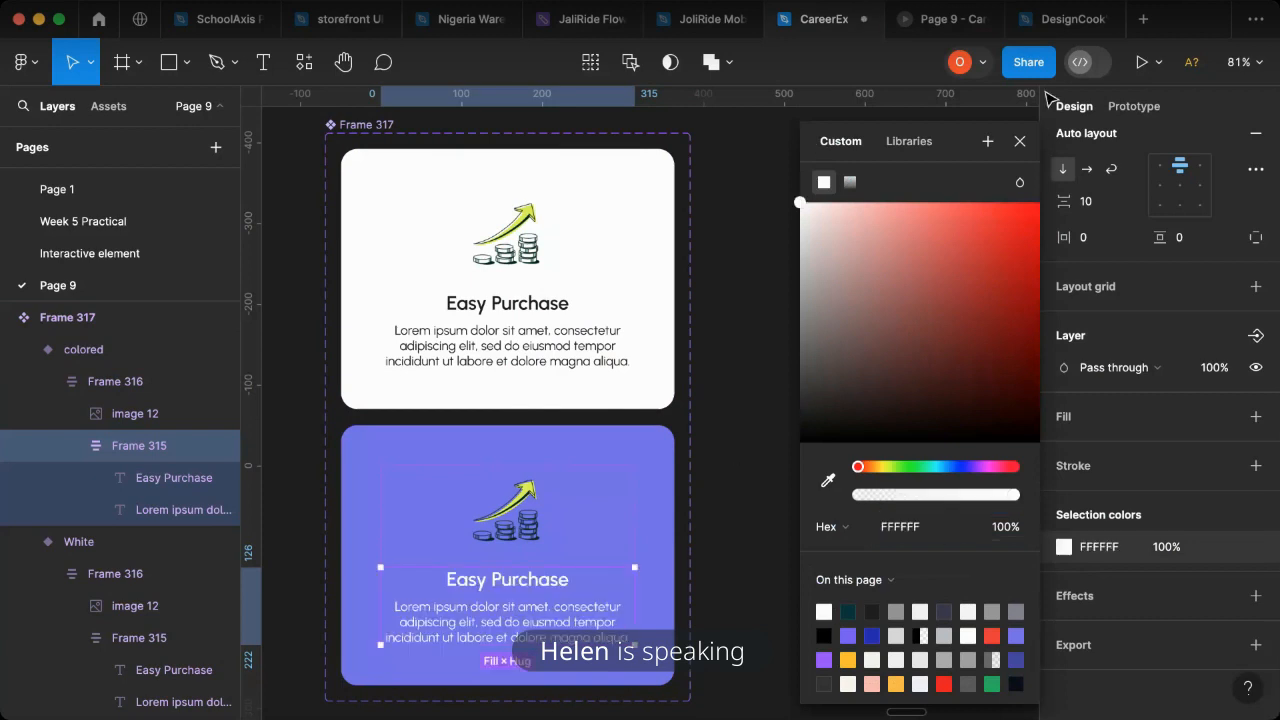
click(1046, 94)
- Add a While hovering prototype interaction that changes the White variant to colored
click(1134, 106)
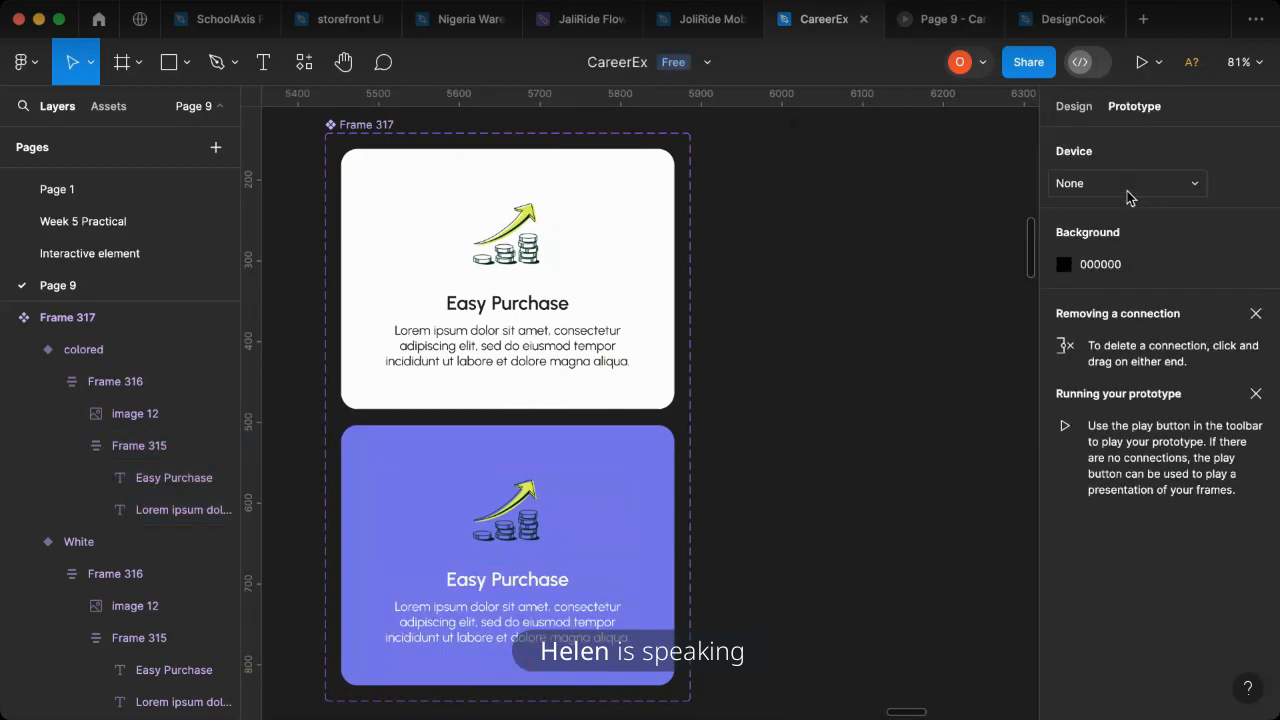
click(540, 200)
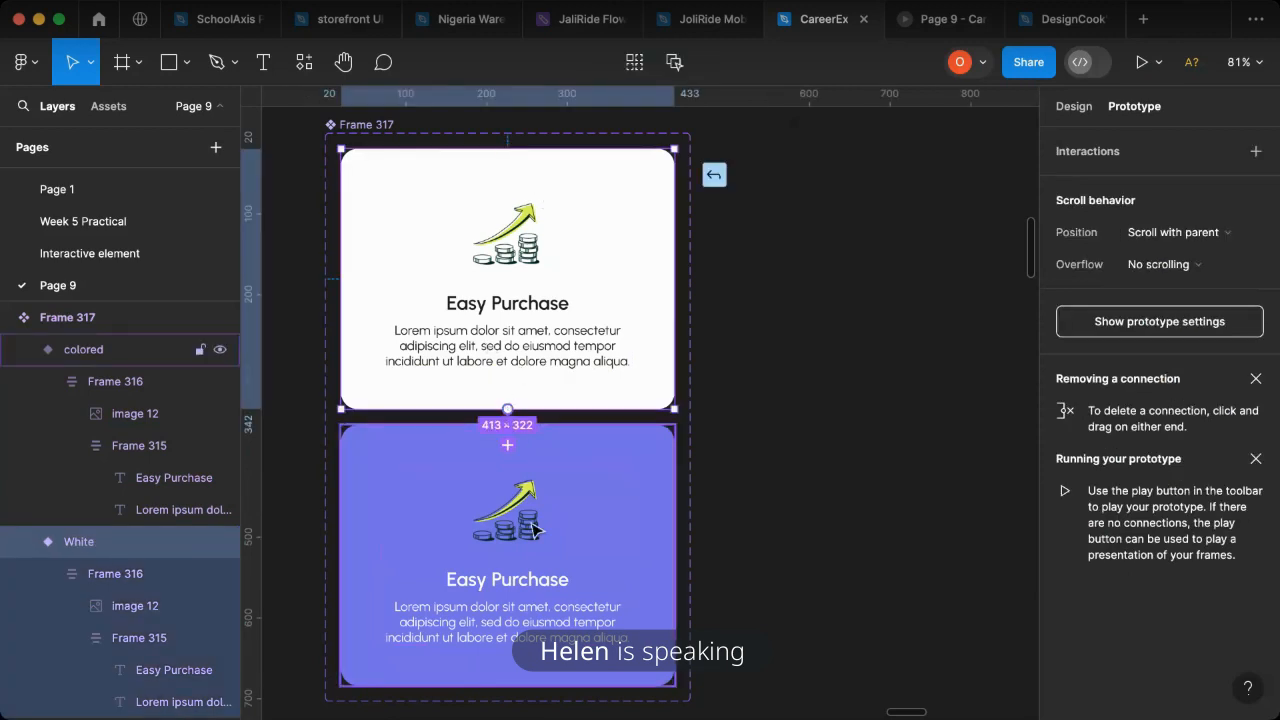
drag(532, 524, 534, 526)
click(432, 474)
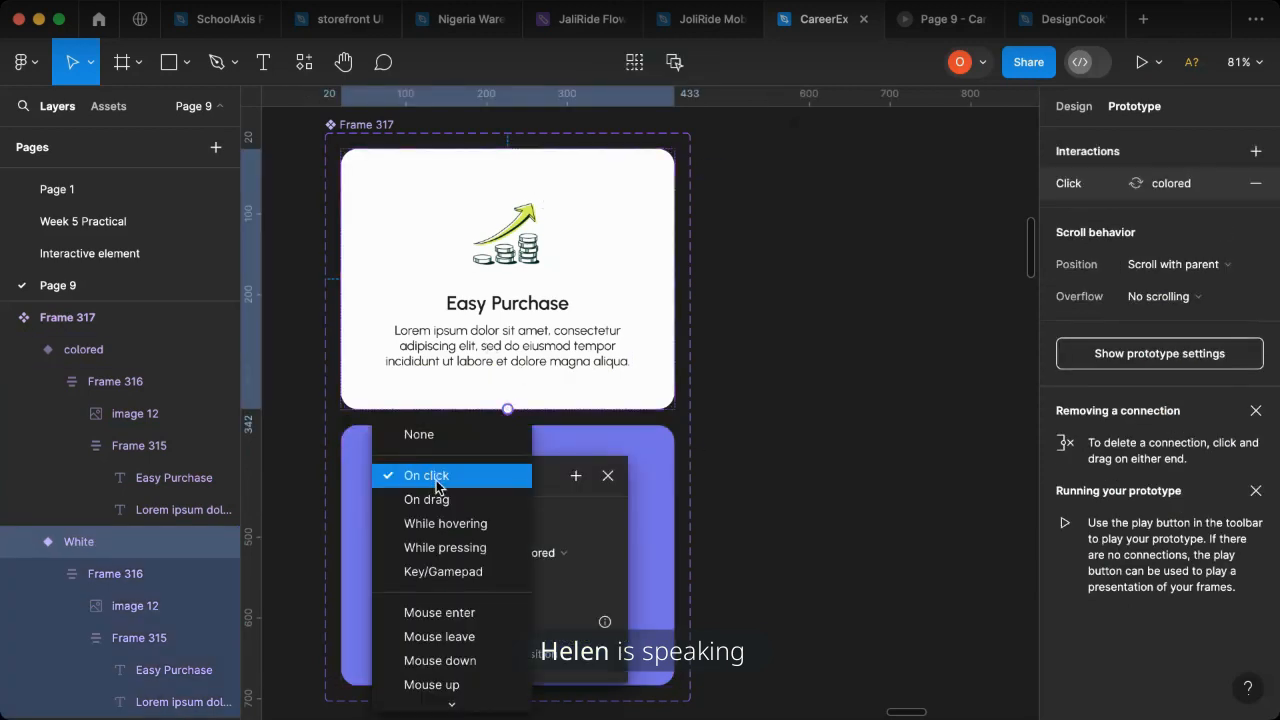
click(445, 523)
scroll(795, 402, down, 2)
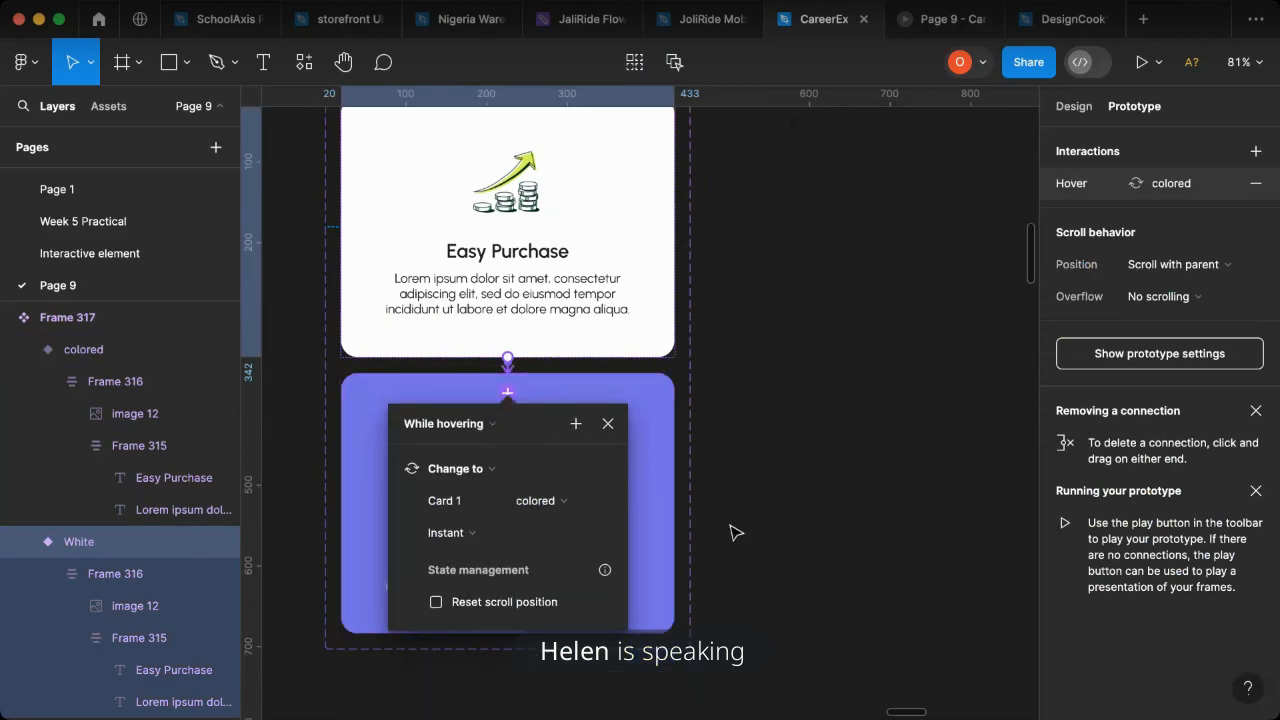
click(760, 471)
- Replace the Easy Purchase card in the landing page's features row with an instance of the White variant
scroll(771, 483, down, 5)
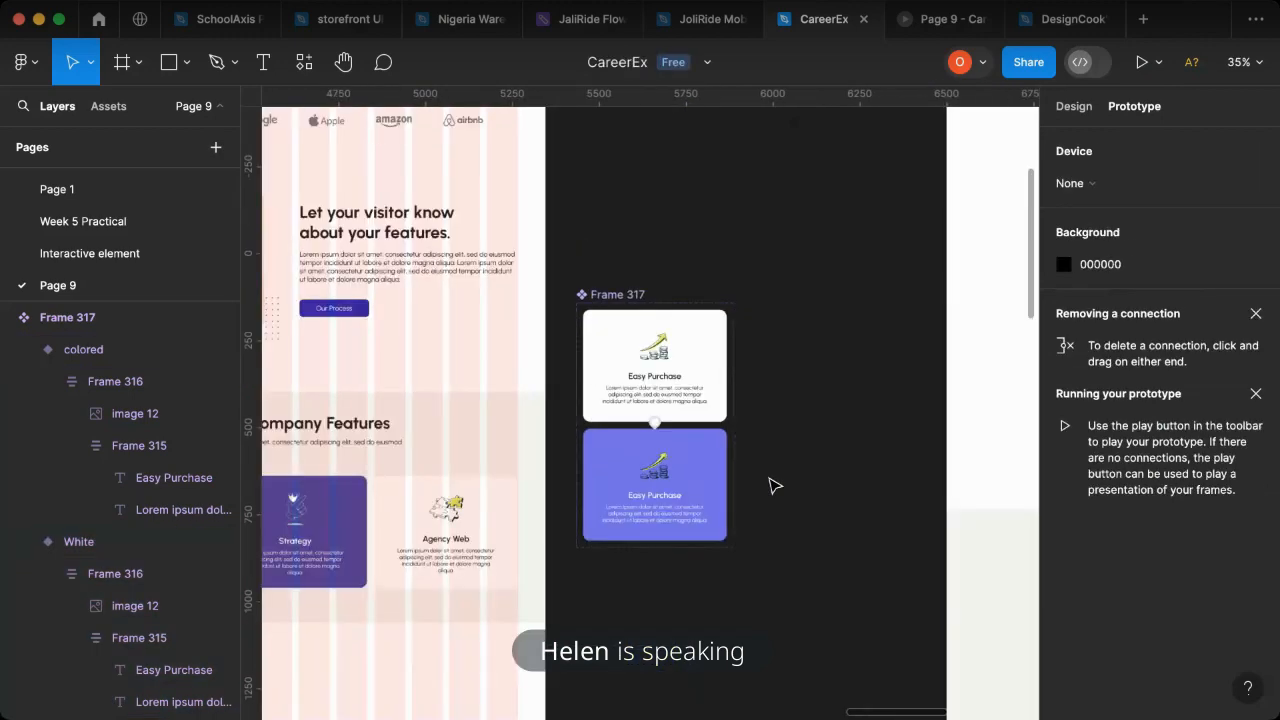
scroll(770, 485, down, 3)
click(472, 515)
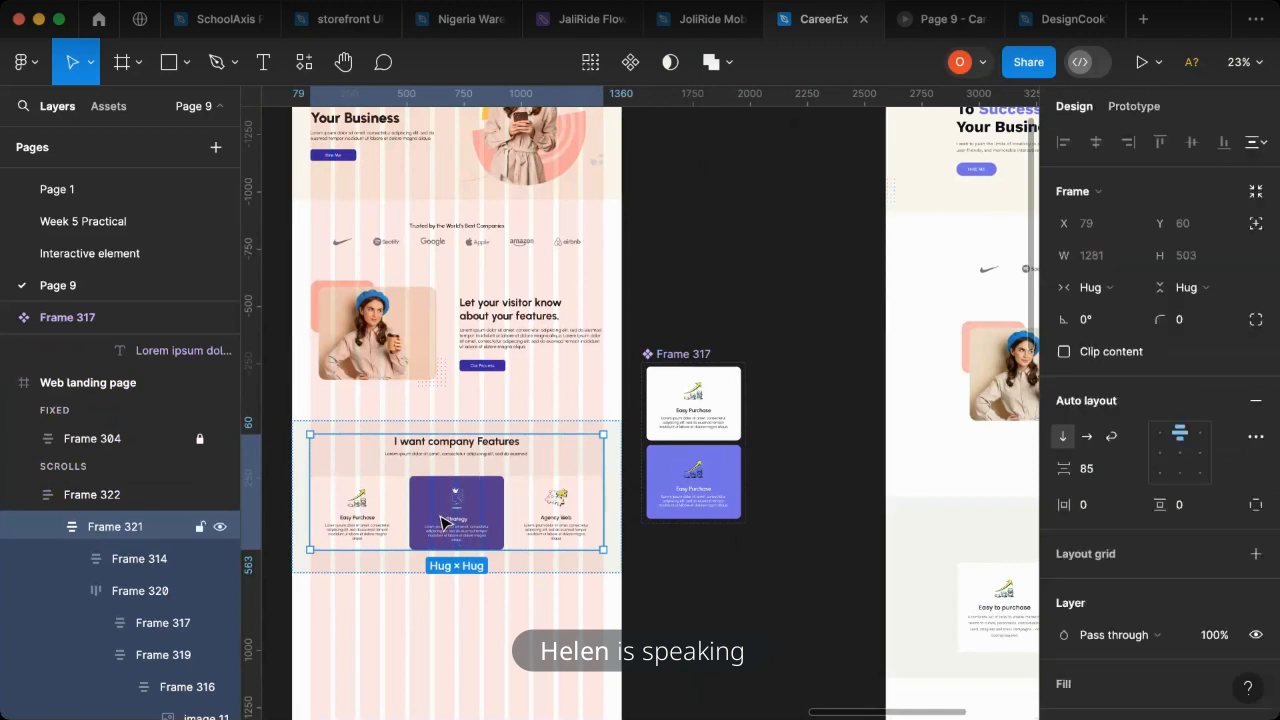
click(688, 408)
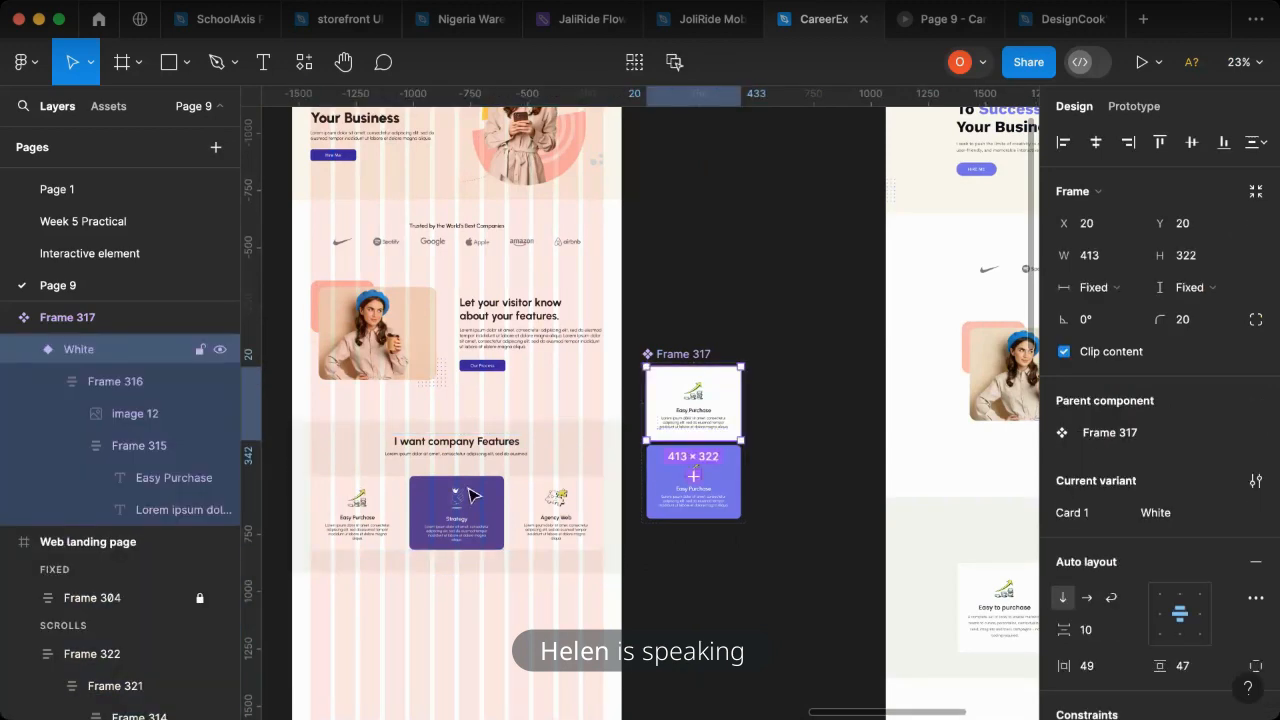
click(362, 517)
click(362, 517)
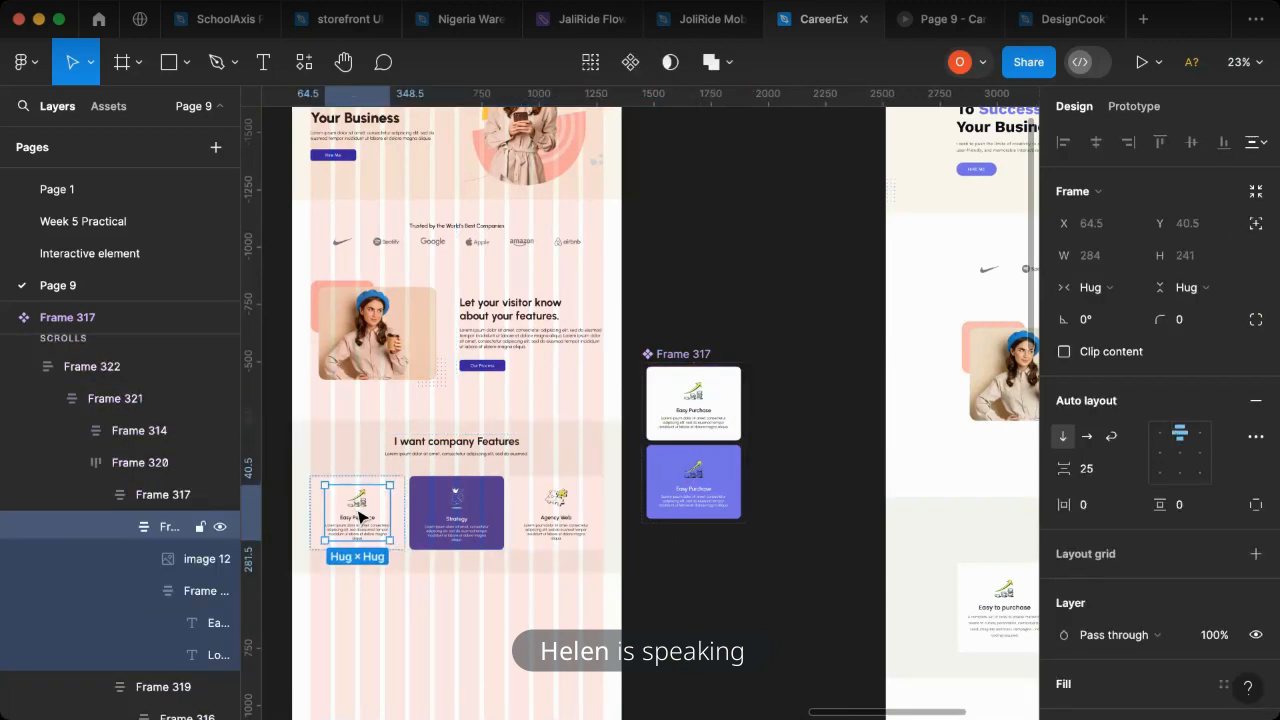
click(405, 525)
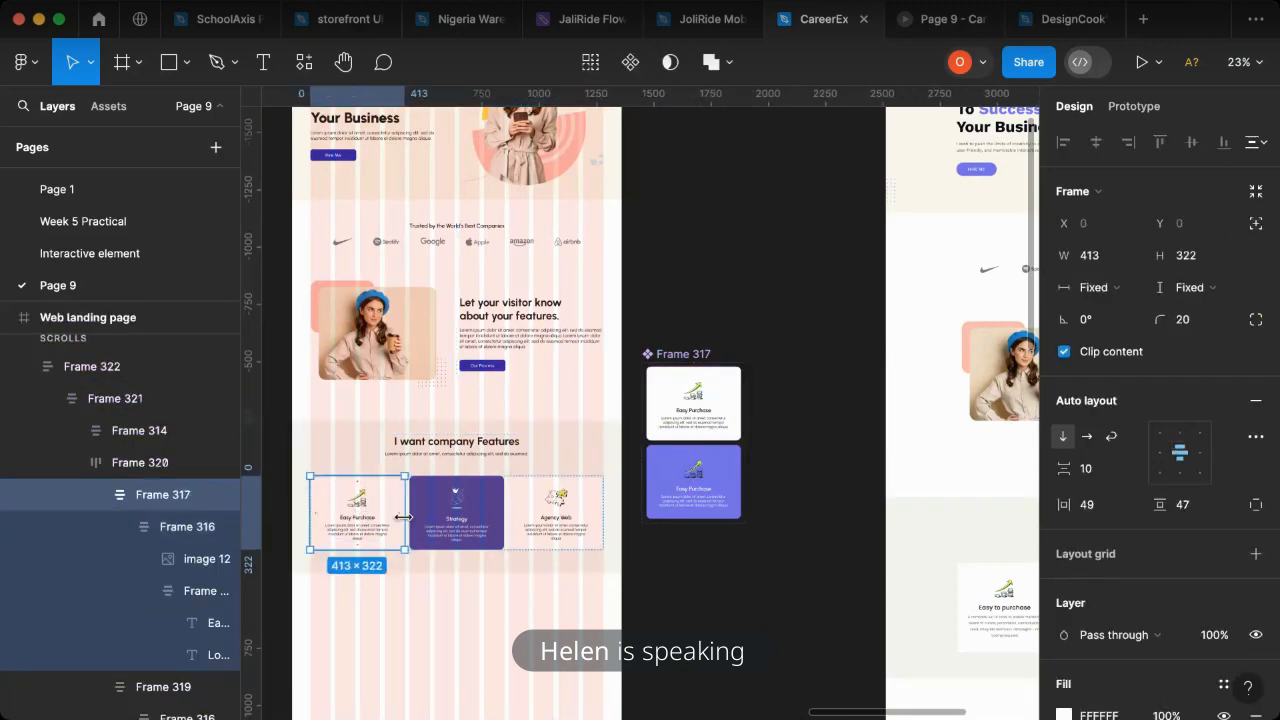
key(ctrl+v)
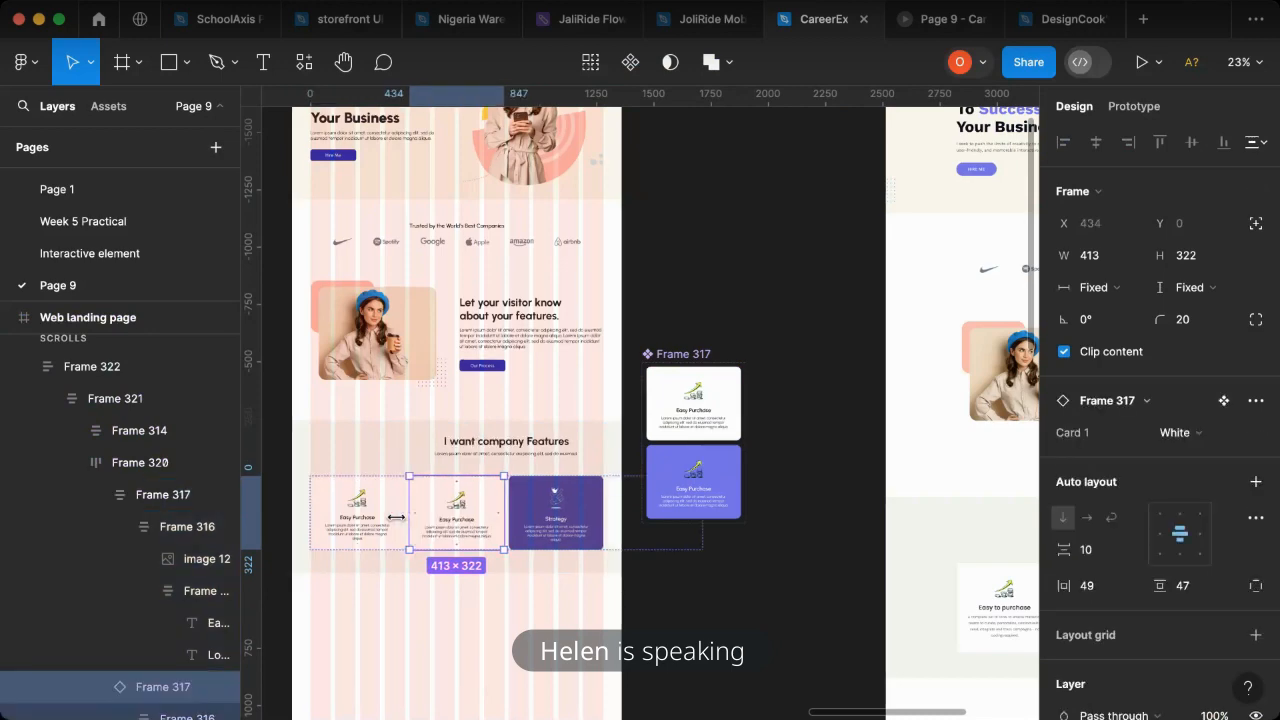
click(378, 519)
key(Delete)
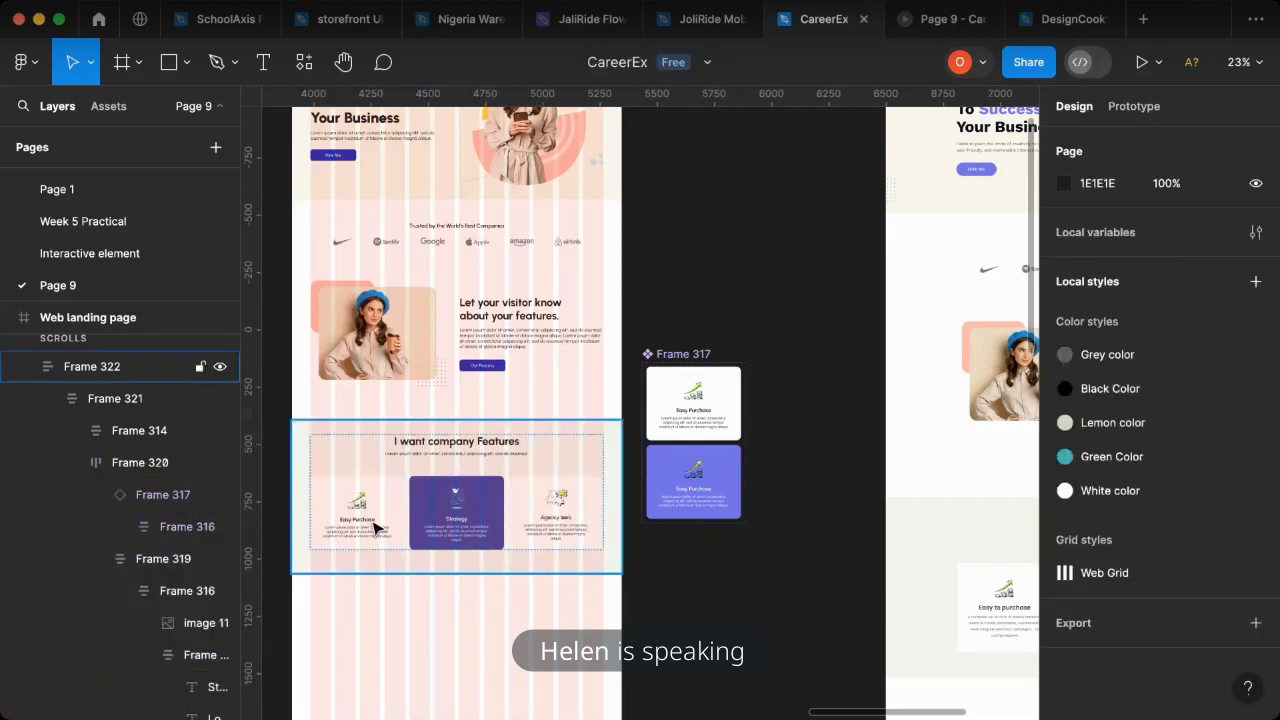
- Move the Strategy card out of the features row onto the empty canvas below the card component
double_click(466, 527)
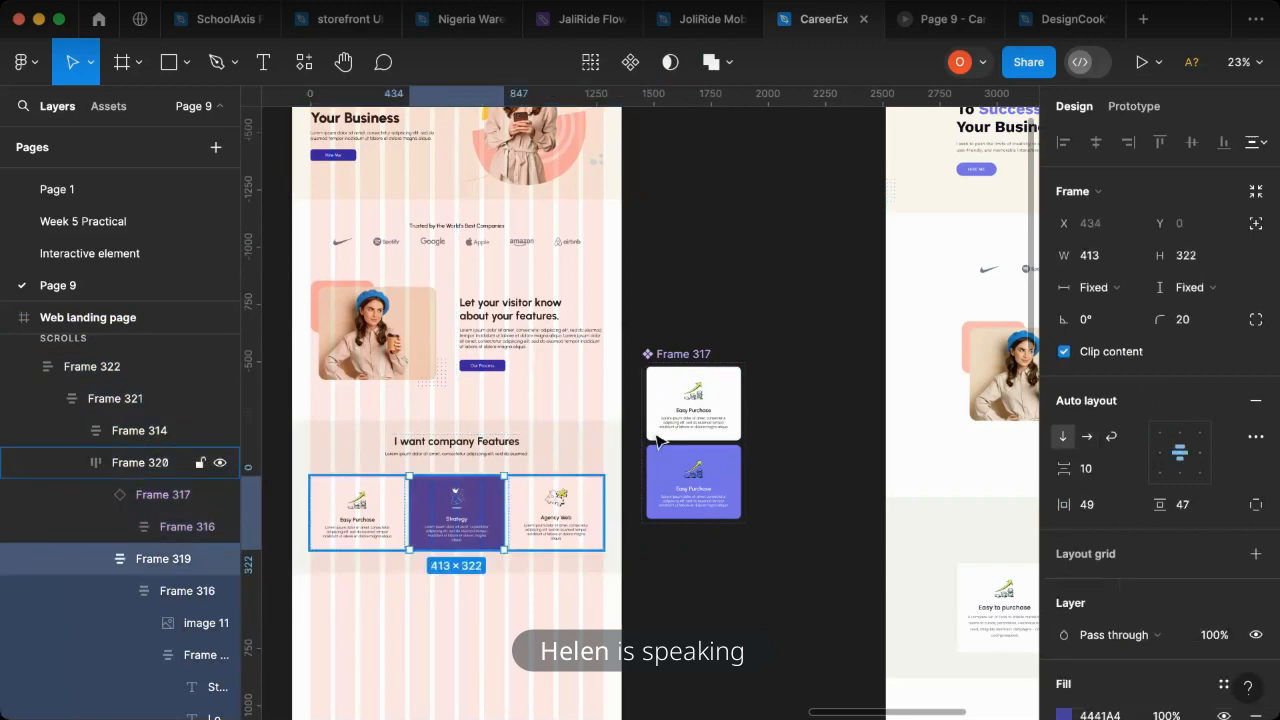
drag(499, 561, 699, 585)
scroll(700, 585, up, 5)
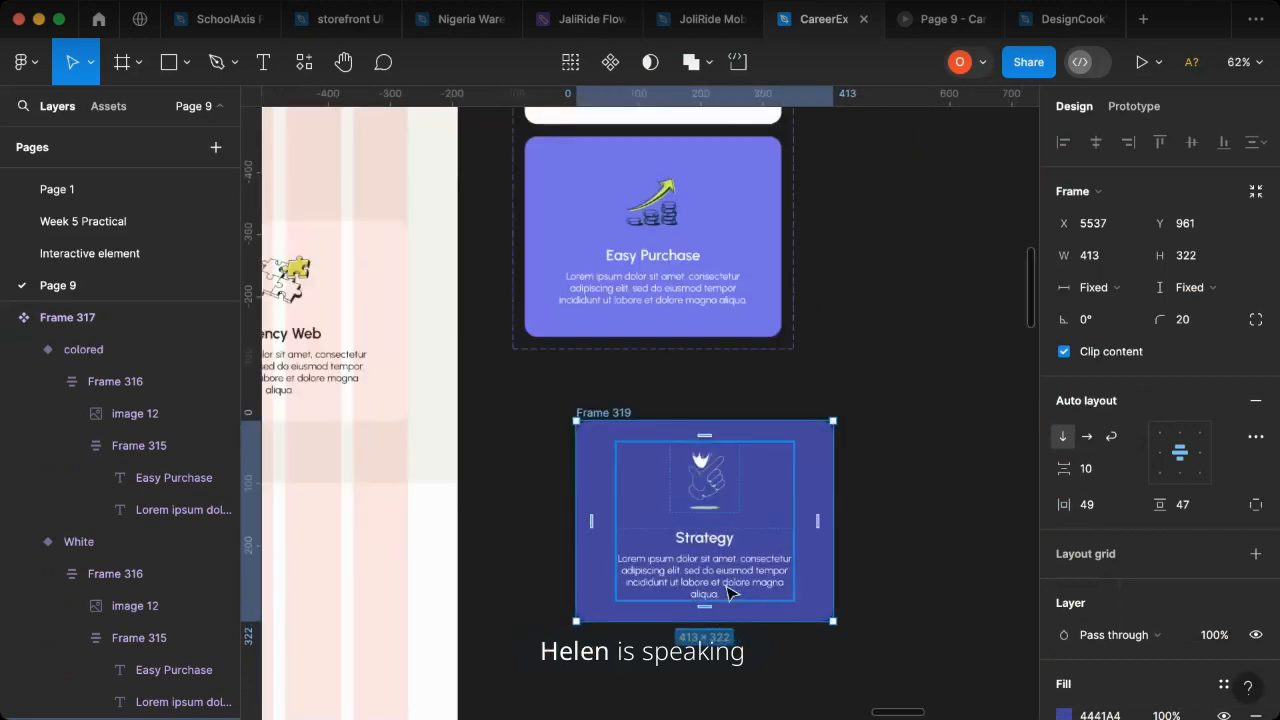
- Center-align the Strategy title text on the card and set its width to Fill container
double_click(727, 592)
double_click(723, 540)
double_click(736, 545)
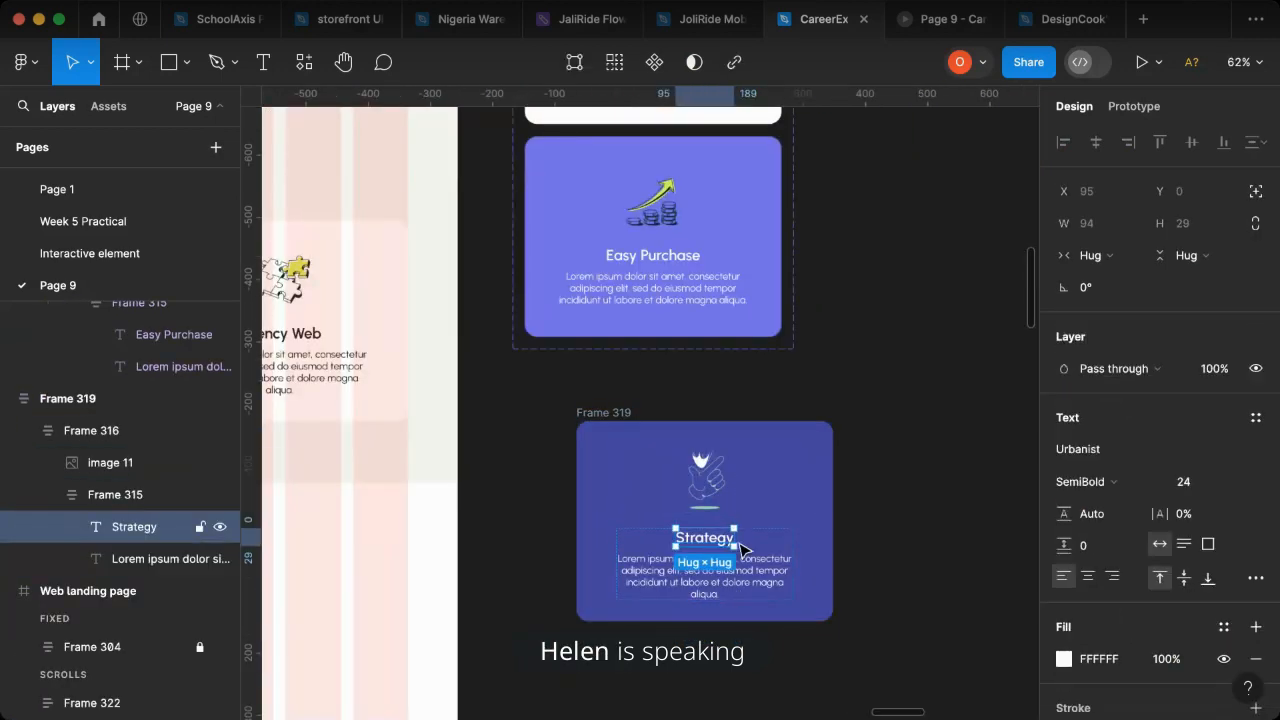
scroll(741, 548, up, 2)
drag(775, 538, 812, 538)
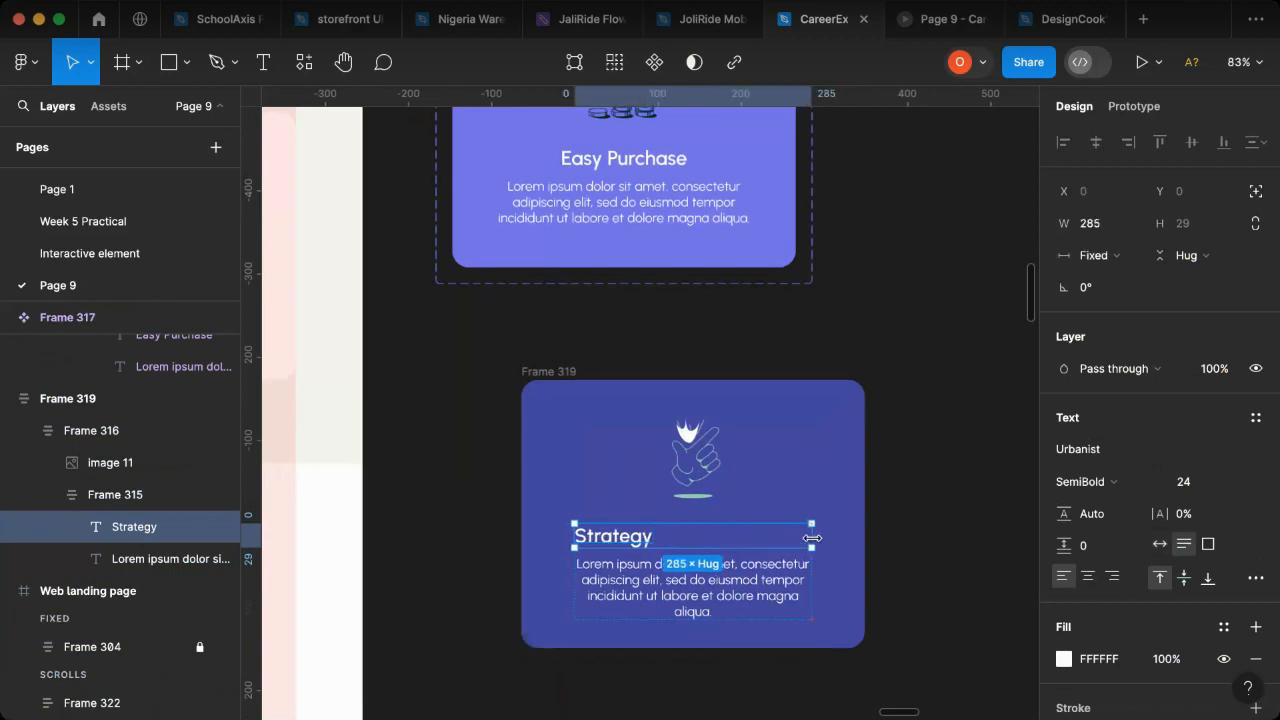
click(1096, 578)
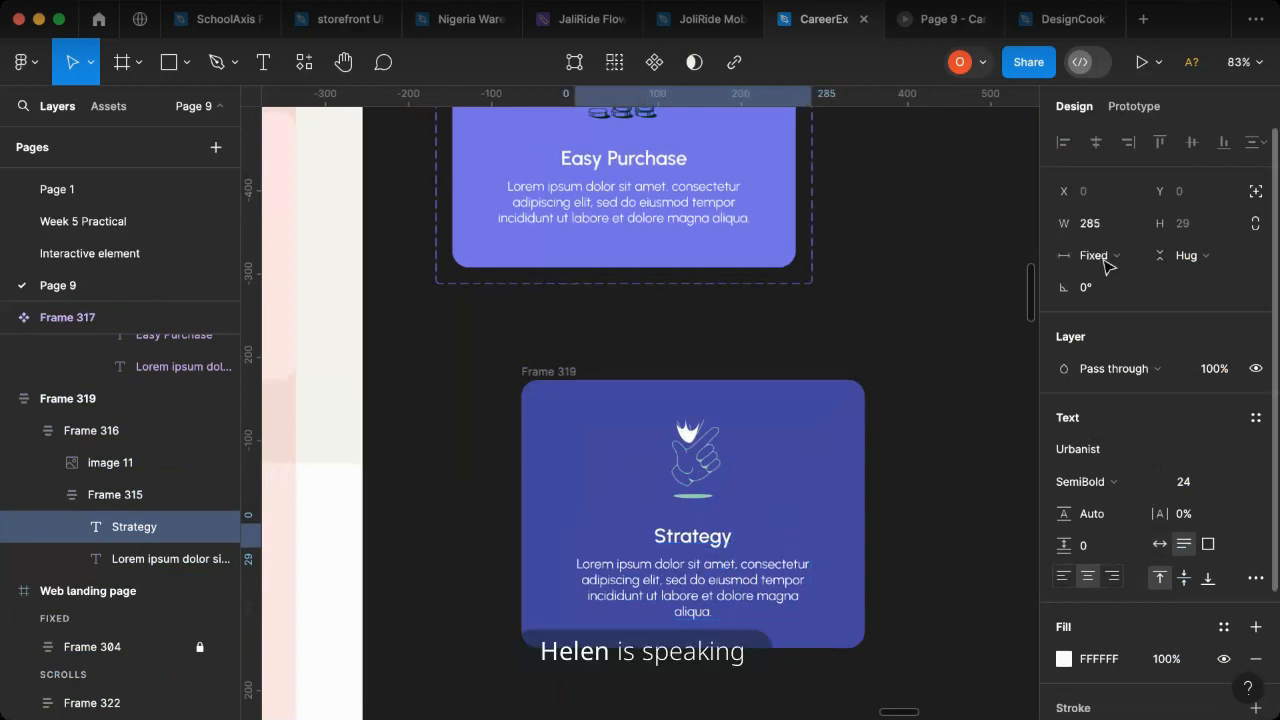
click(1116, 256)
click(1122, 305)
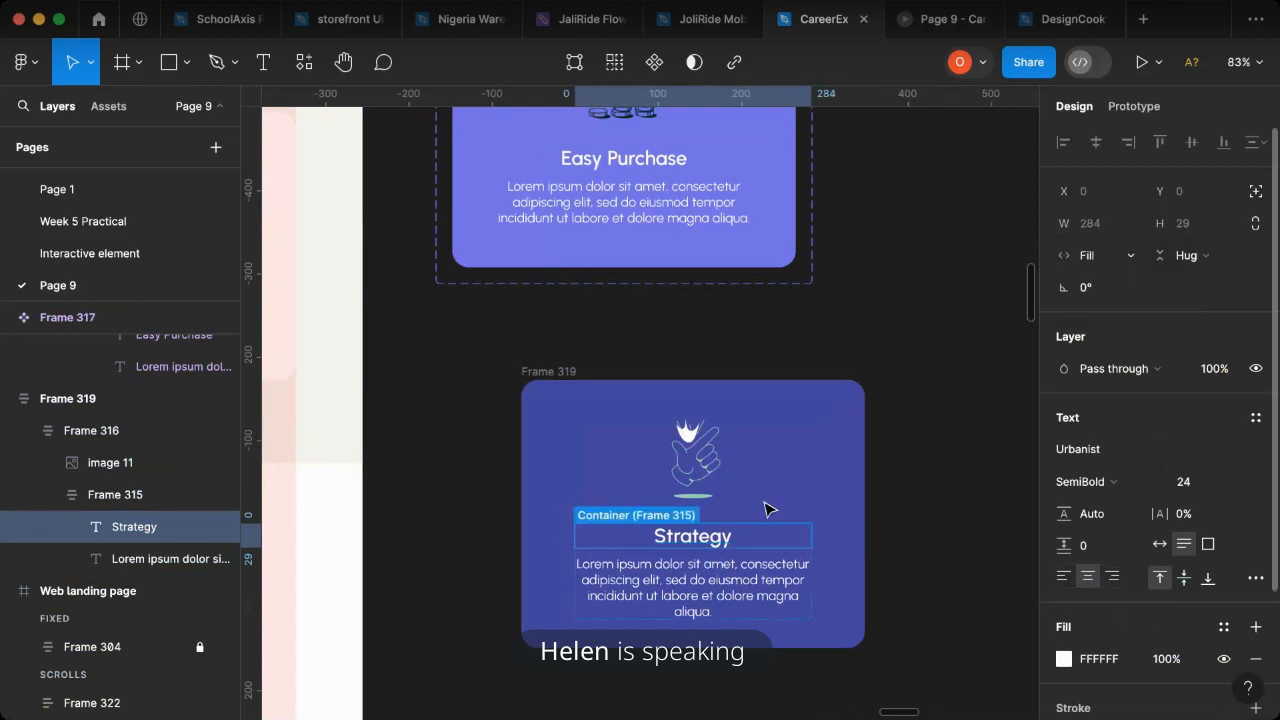
- Try to set the Strategy card's description text to Fill container width
click(805, 578)
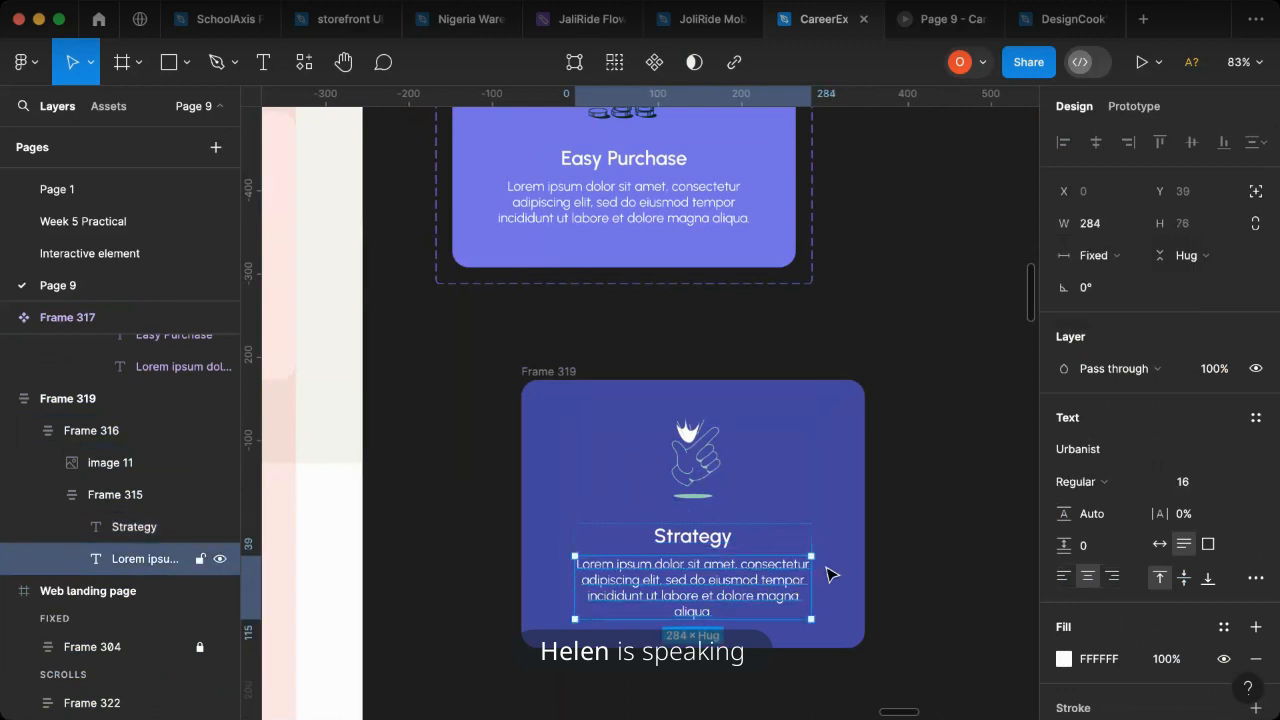
click(1123, 259)
click(1129, 303)
click(1122, 258)
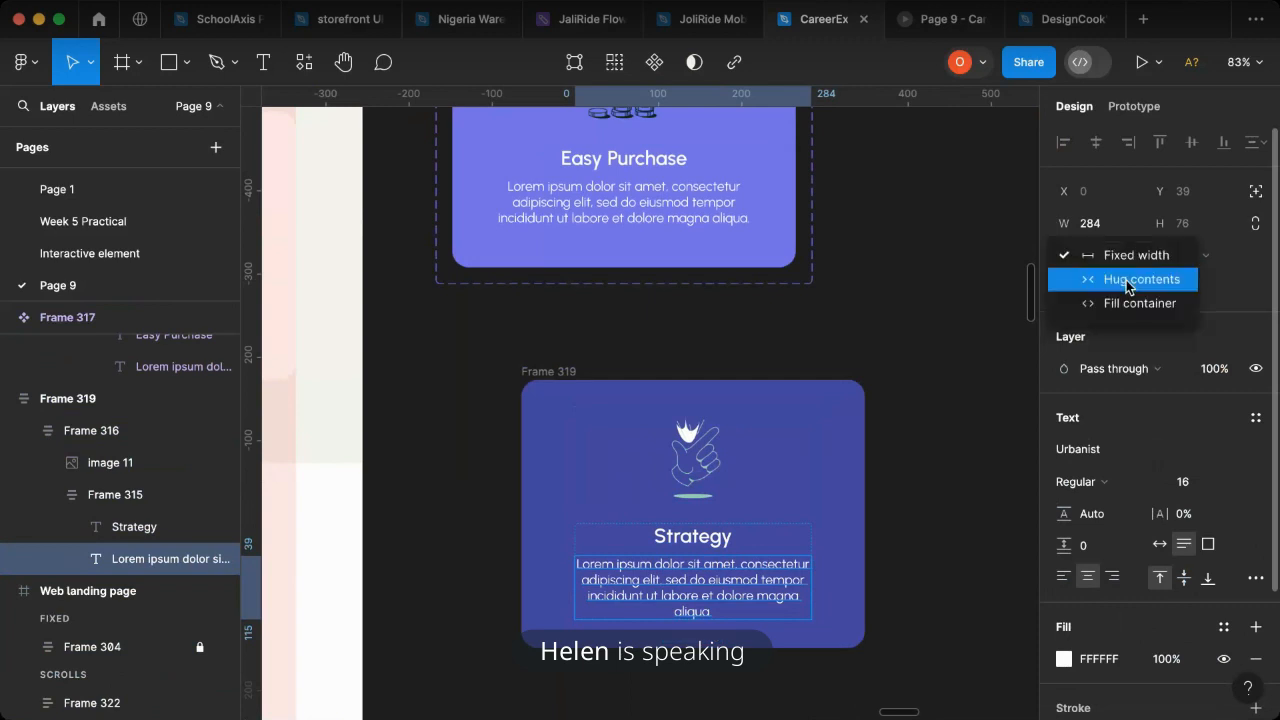
click(1129, 303)
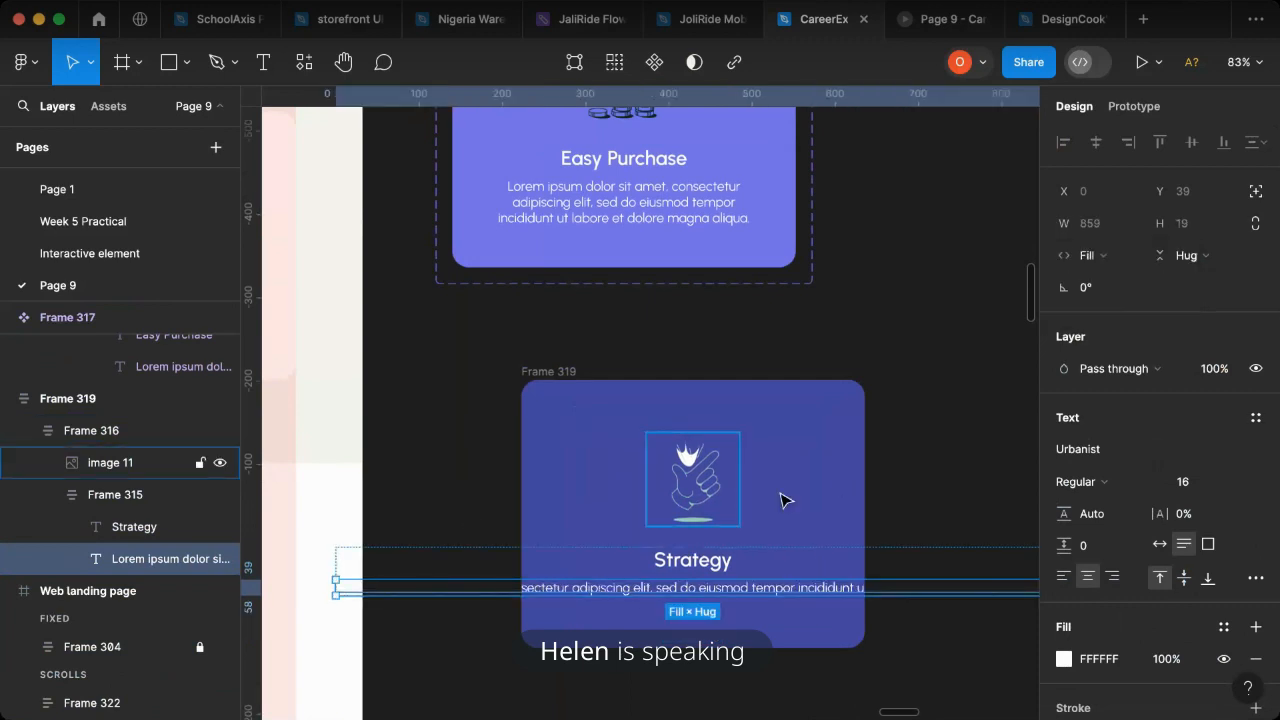
key(super+z)
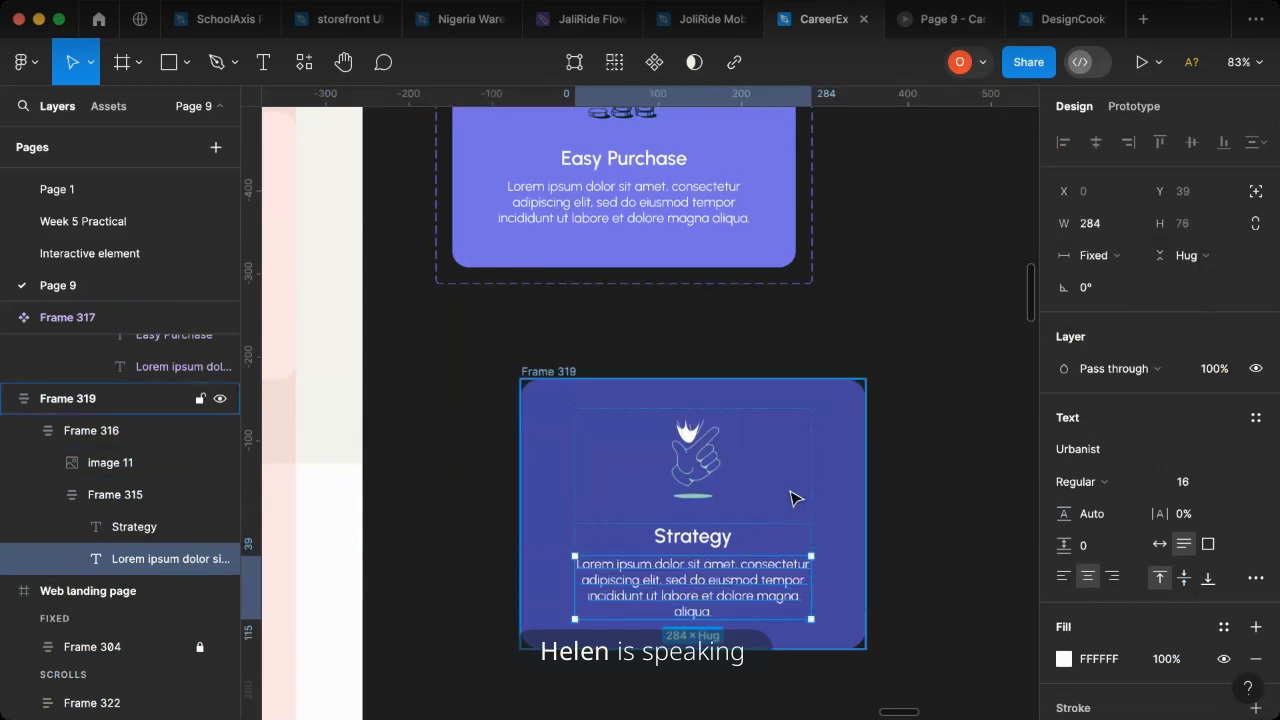
- Set the width of Frame 316, which wraps the Strategy card's image and text, to Fill container
click(815, 447)
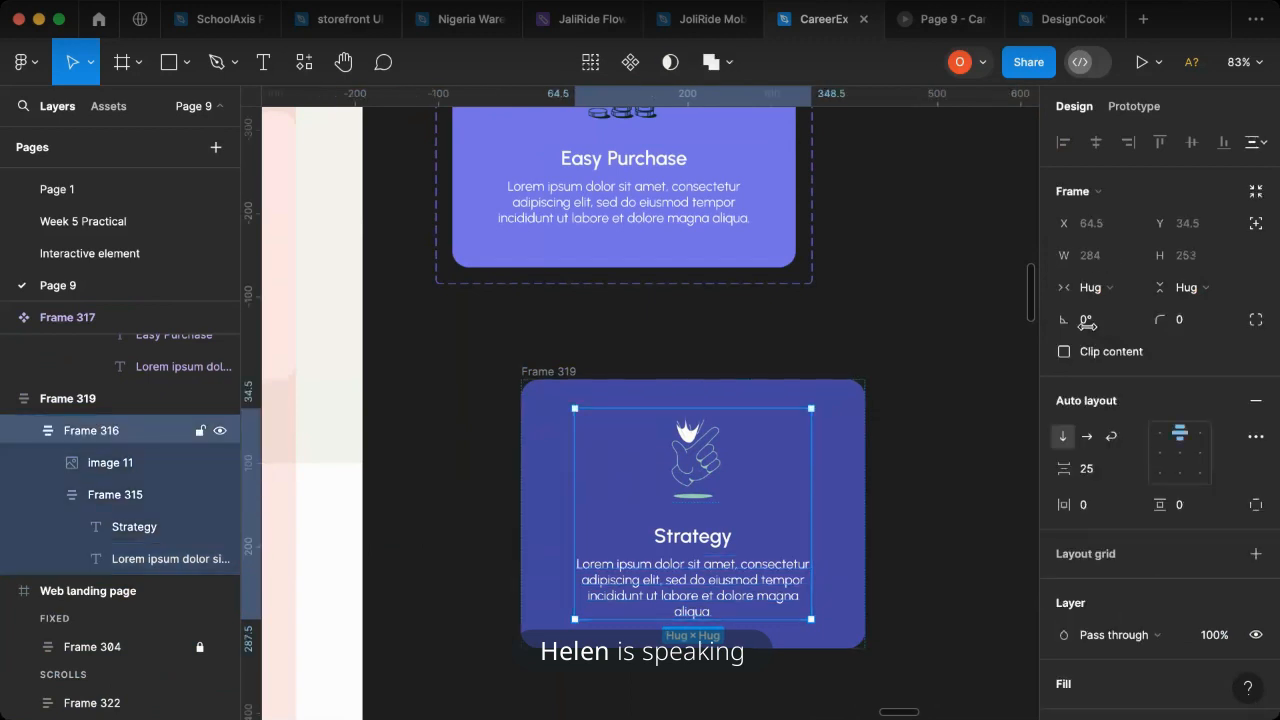
click(1100, 287)
click(1139, 311)
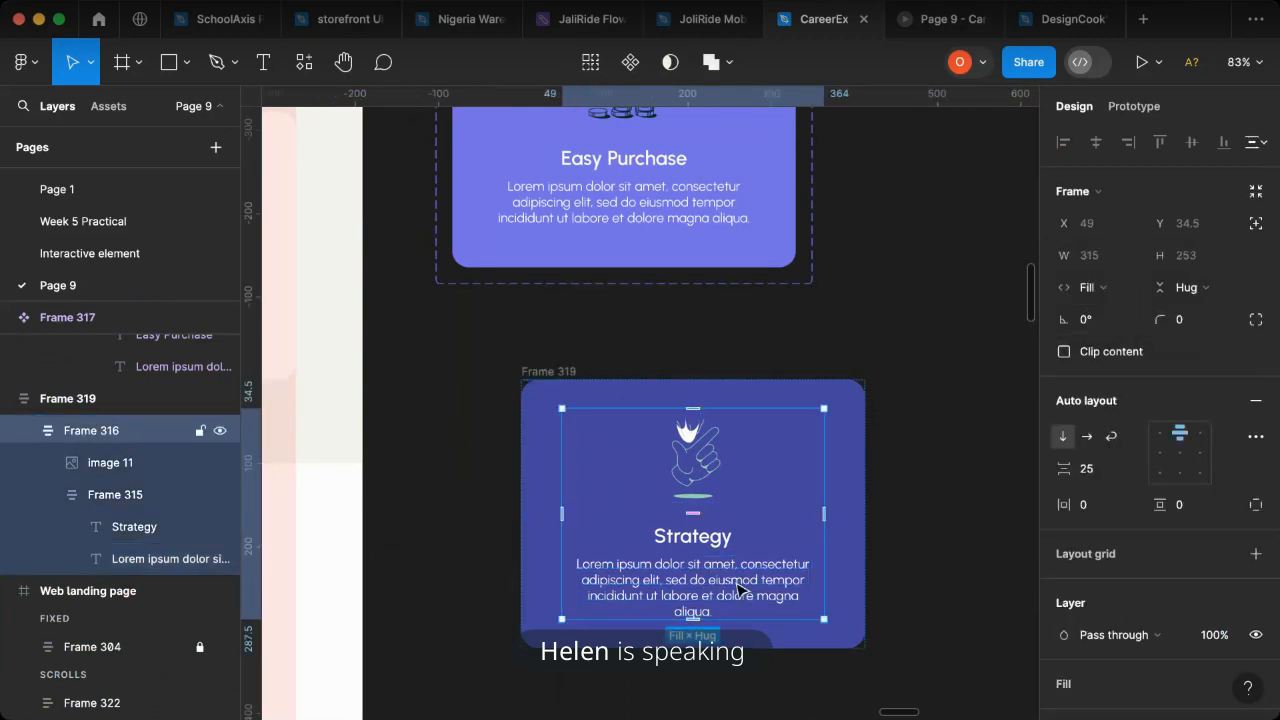
- Try the Fill container width again on the Strategy card's description text inside the filled Frame 316
click(800, 583)
double_click(800, 583)
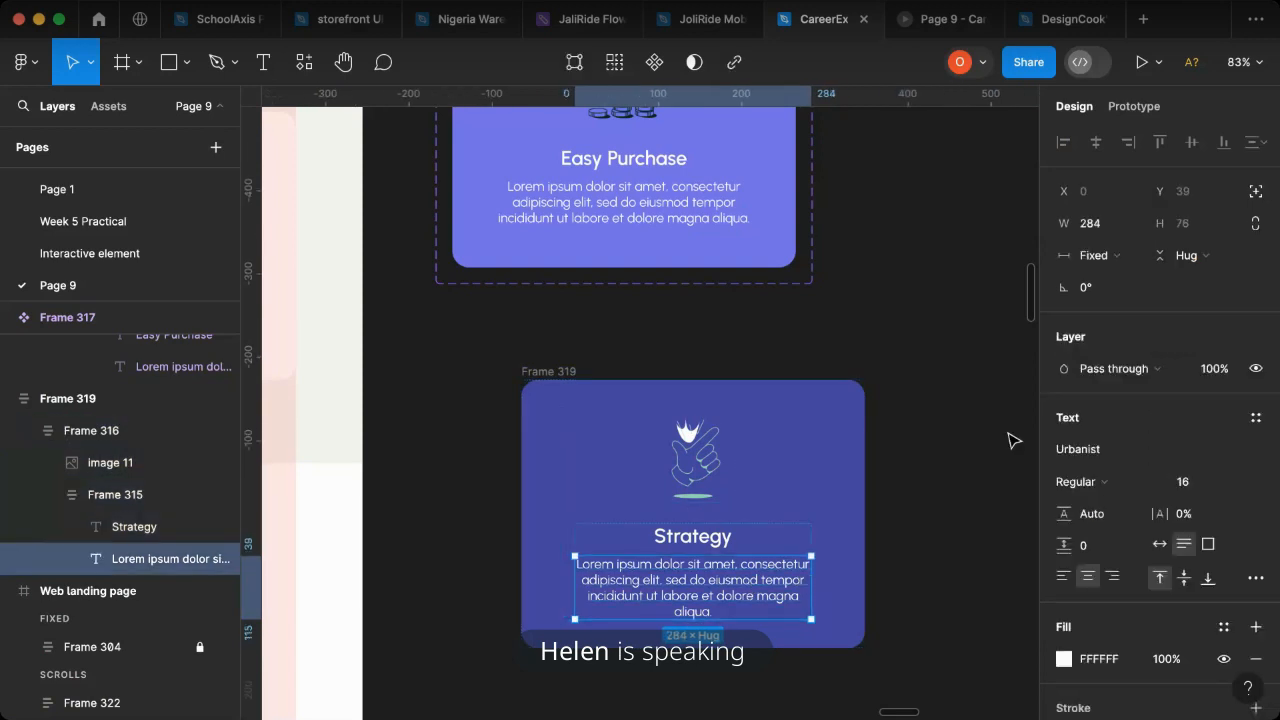
click(1106, 260)
click(1106, 305)
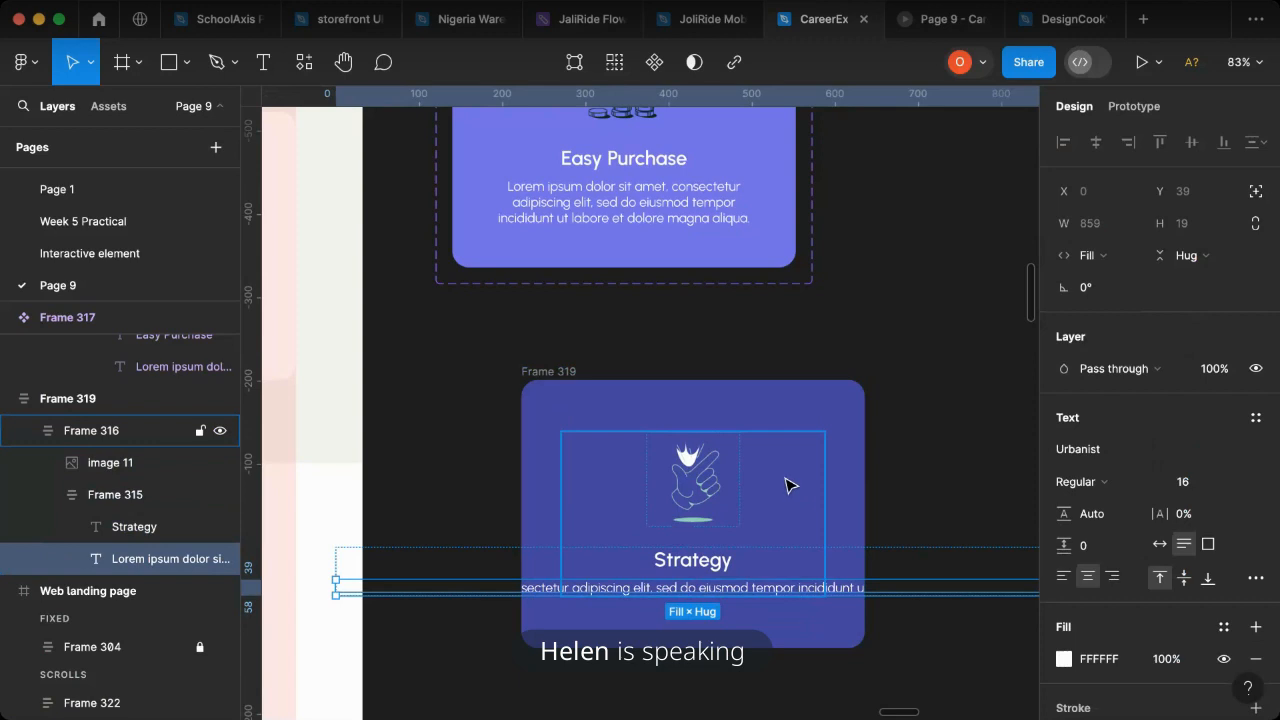
key(super+z)
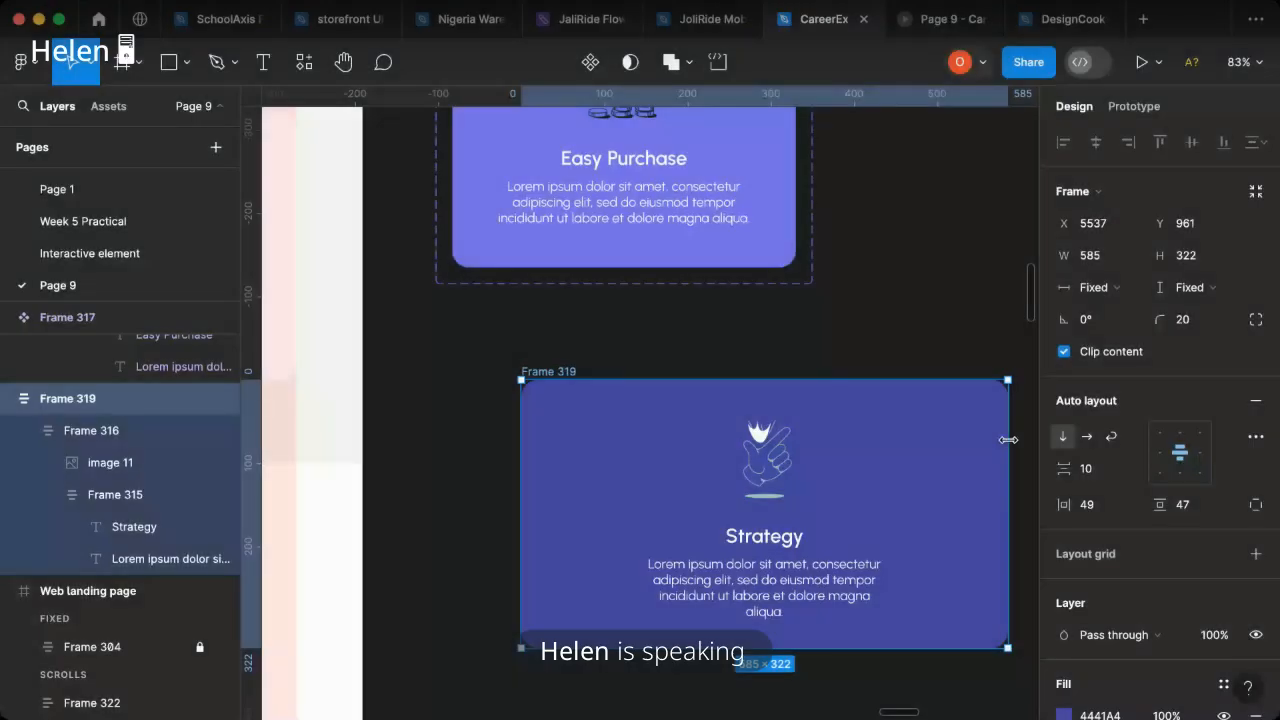
- Set the widths of the Strategy card's description text and its enclosing Frame 315 to Fill container
drag(1007, 440, 817, 589)
click(1121, 260)
click(1115, 301)
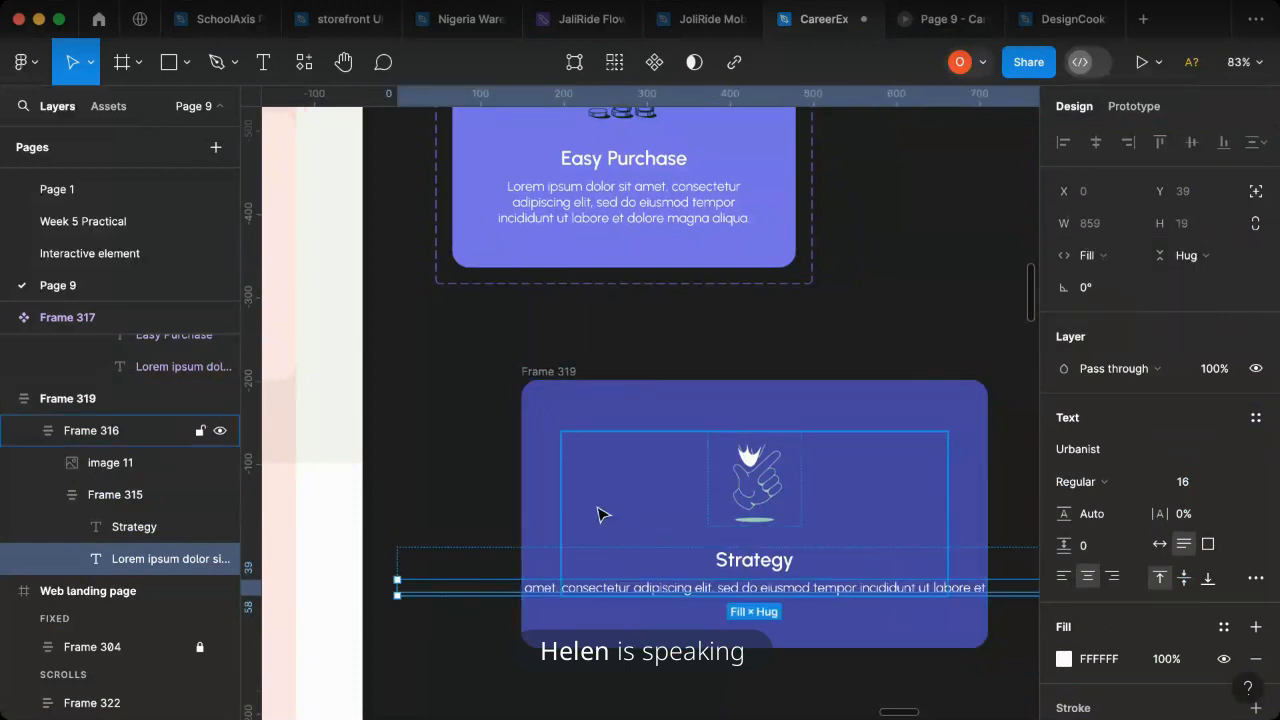
click(609, 557)
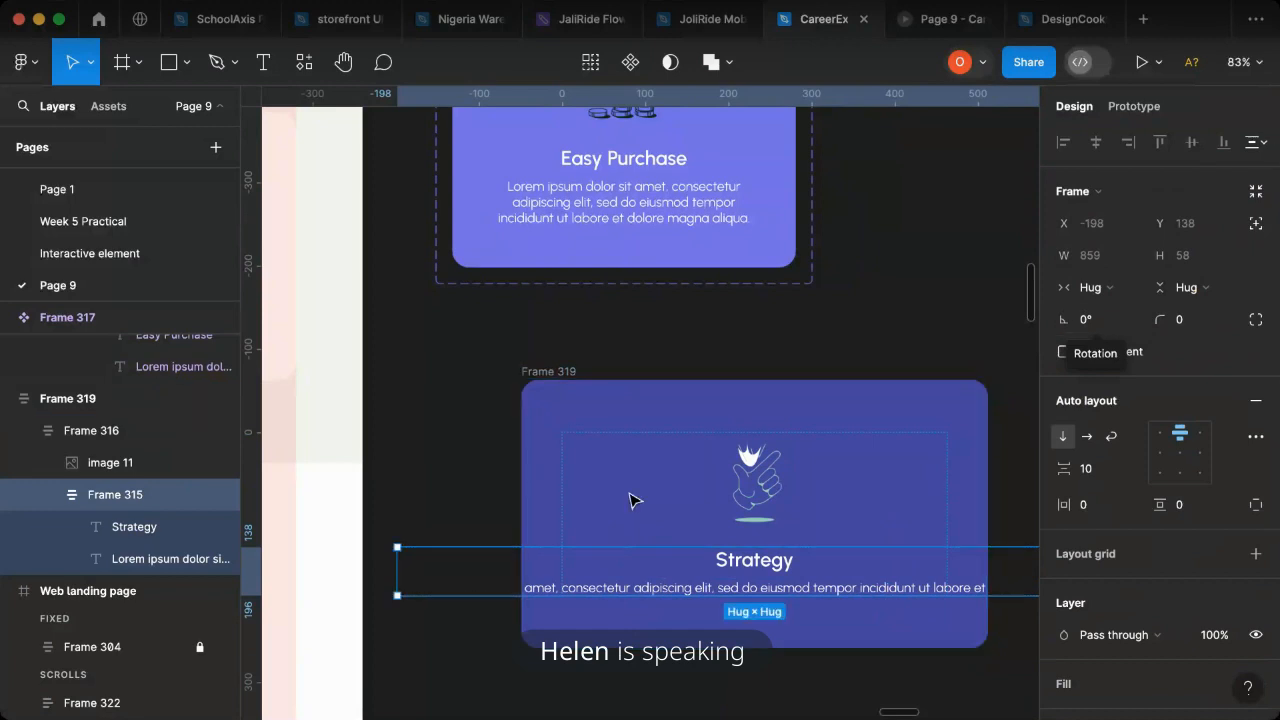
click(1083, 289)
click(1106, 313)
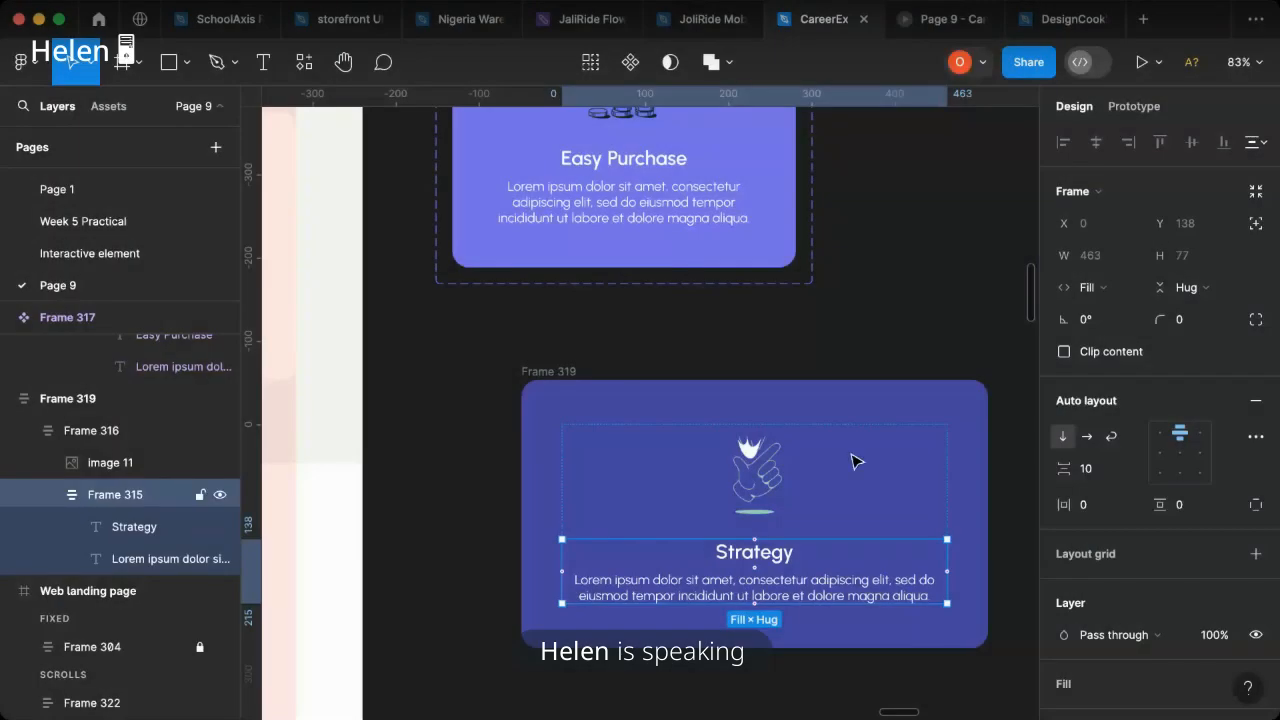
- Resize the Strategy card horizontally to about 545 wide to test how its text adapts
click(908, 403)
drag(989, 436, 755, 453)
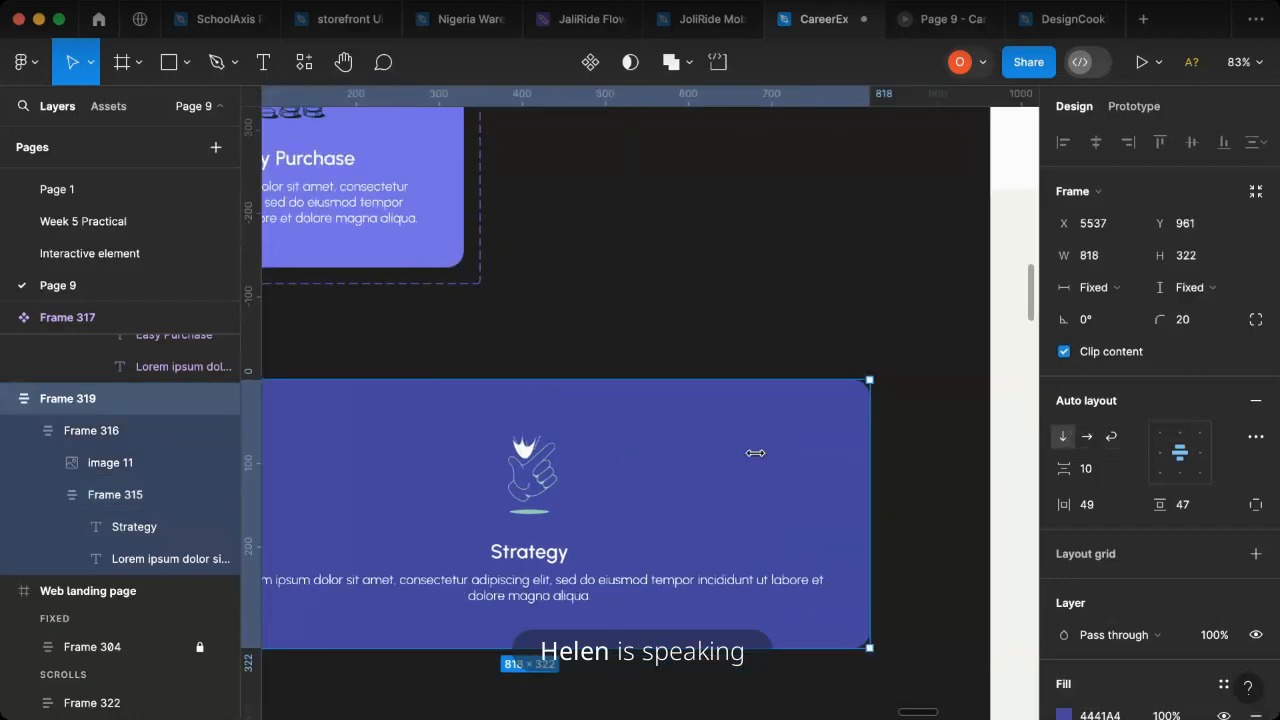
drag(659, 455, 643, 457)
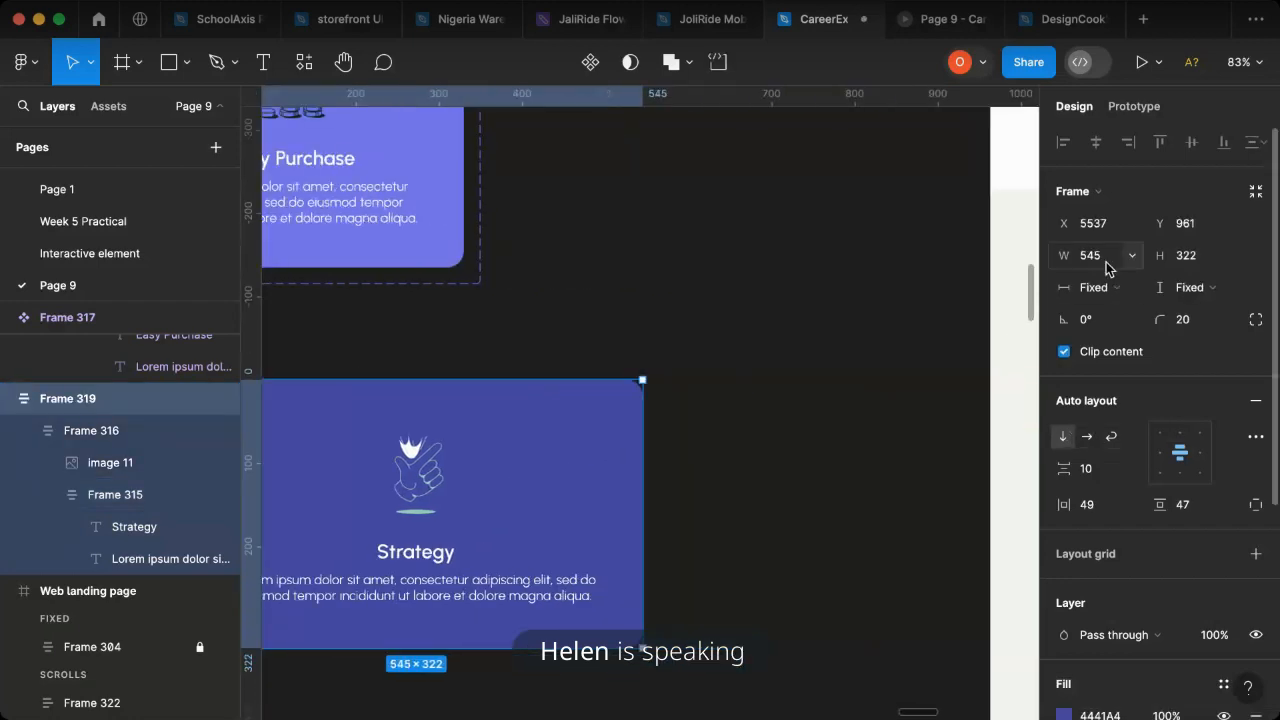
- Set the Strategy card's width to 413
click(1107, 265)
click(1107, 265)
click(1106, 264)
text(313)
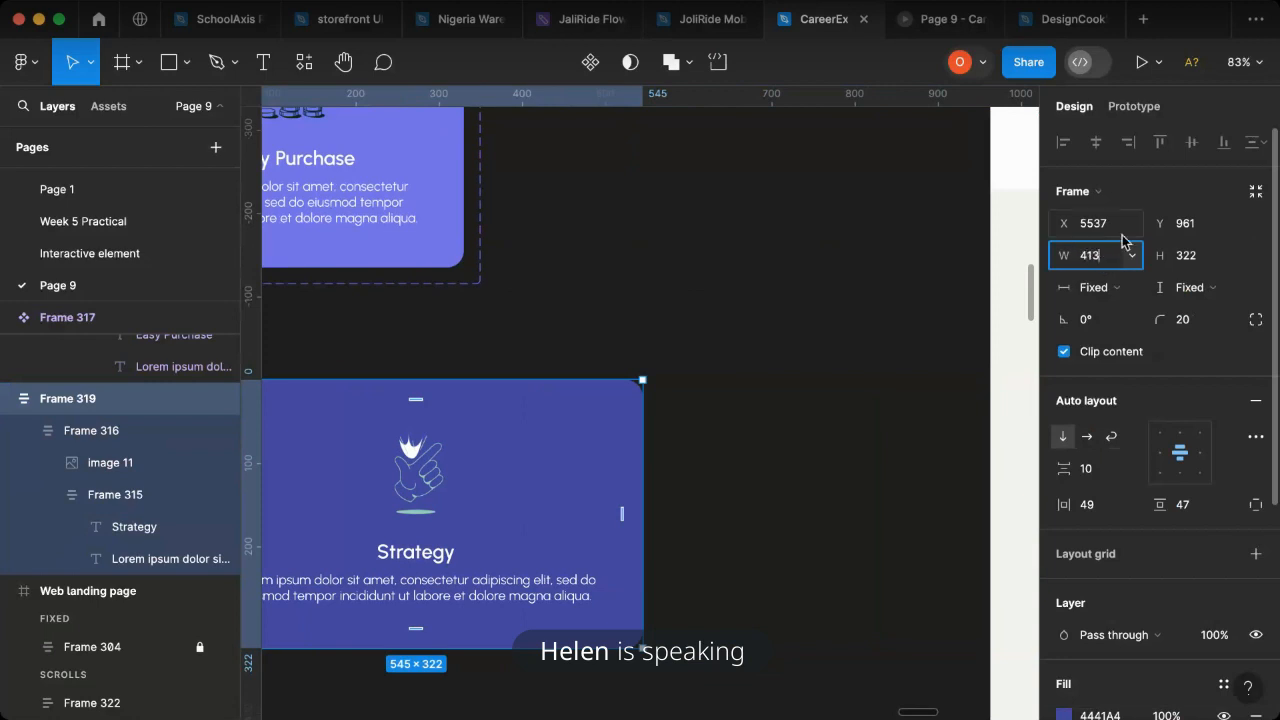
click(684, 425)
scroll(760, 445, left, 5)
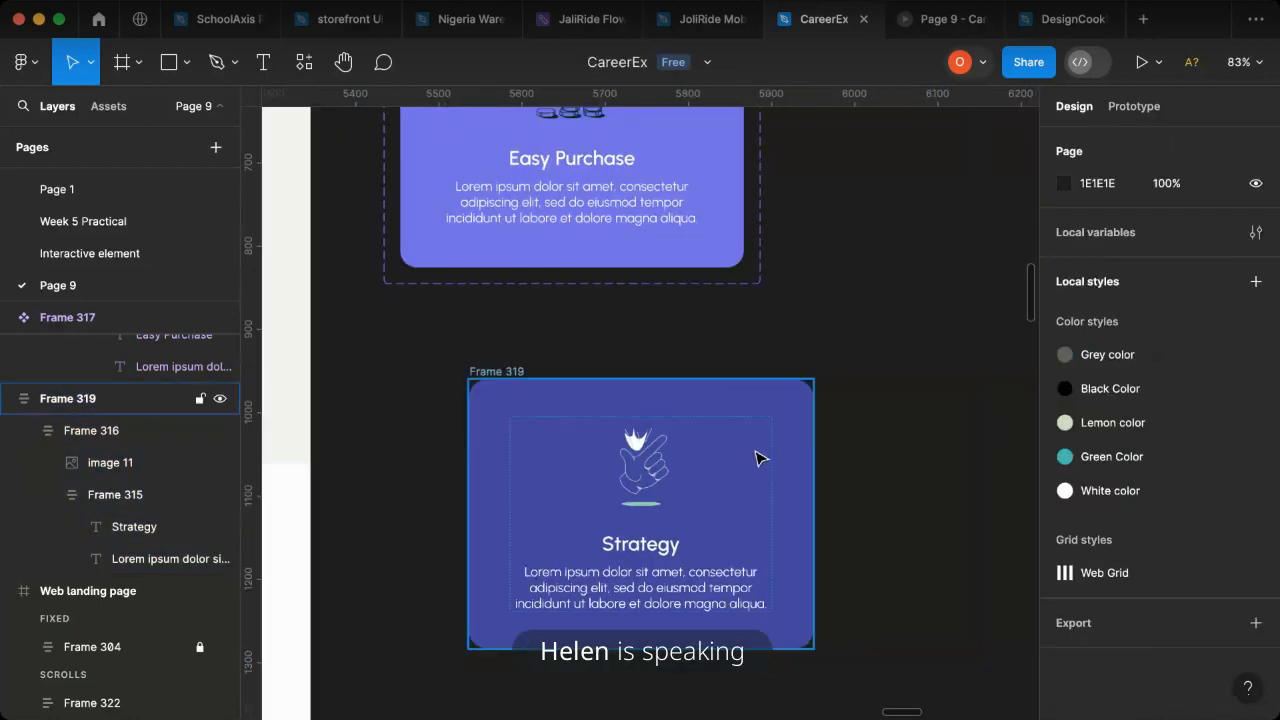
- Position the Strategy card closely below the Easy Purchase component and turn it into a component with a second variant
click(661, 441)
drag(661, 441, 651, 441)
click(609, 400)
mouse_move(570, 384)
mouse_down()
mouse_move(529, 368)
mouse_move(554, 372)
mouse_up()
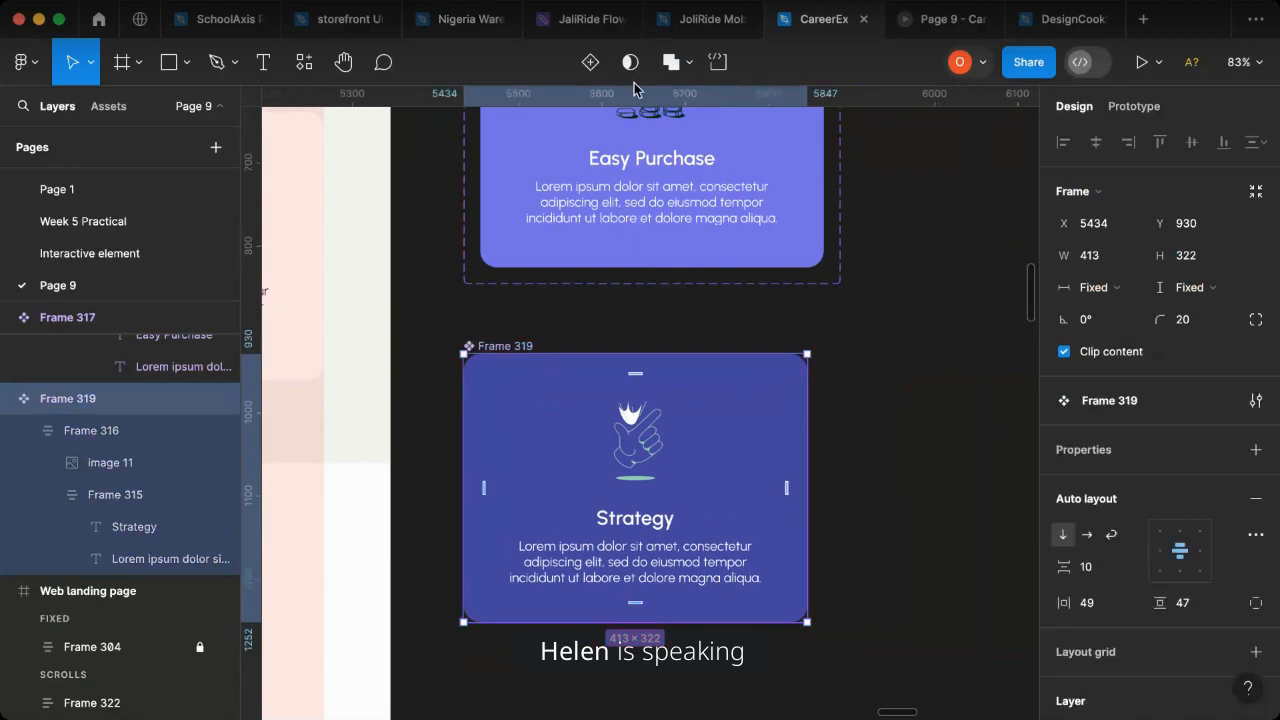
click(591, 62)
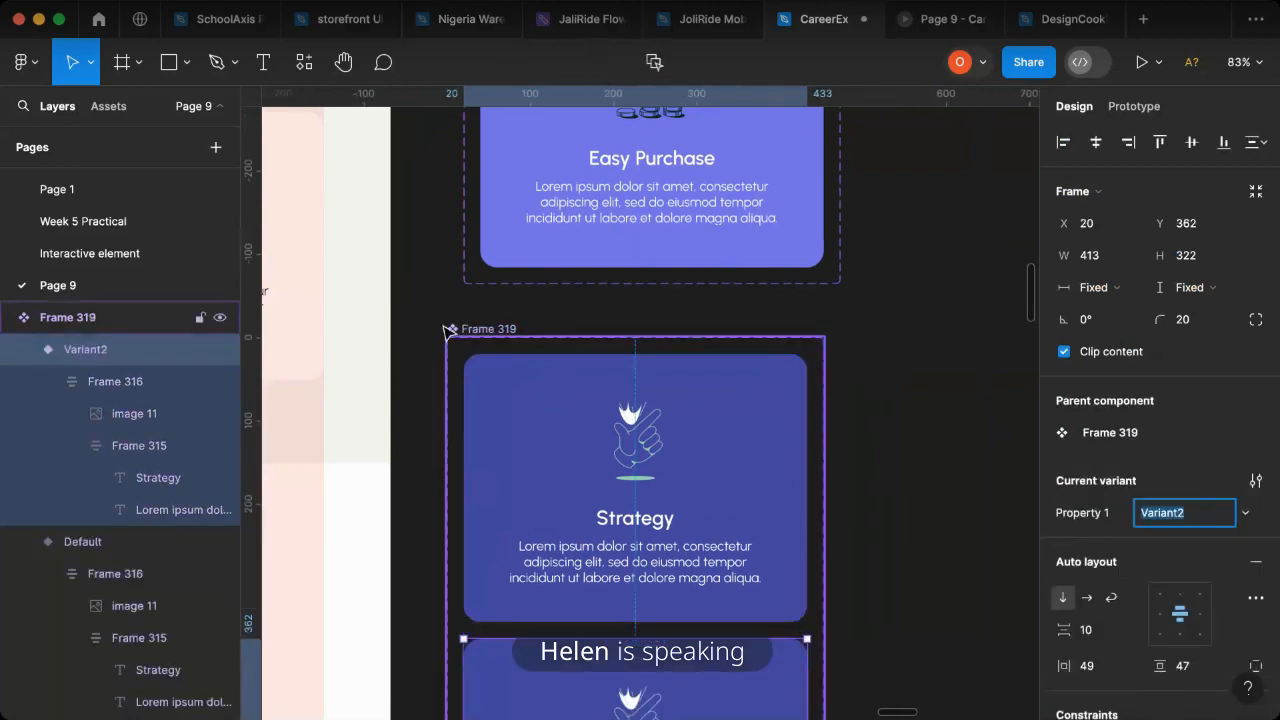
- Rename the Strategy component set's variant property to Card 2
key(Escape)
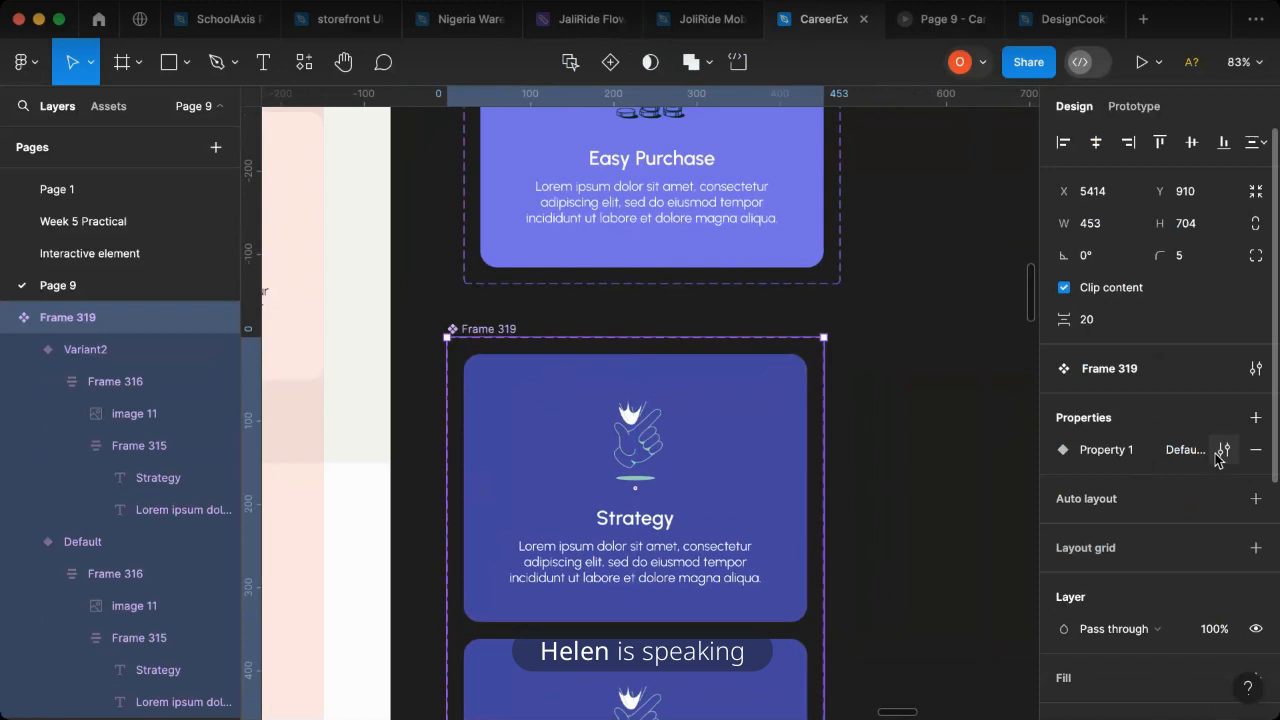
click(1222, 450)
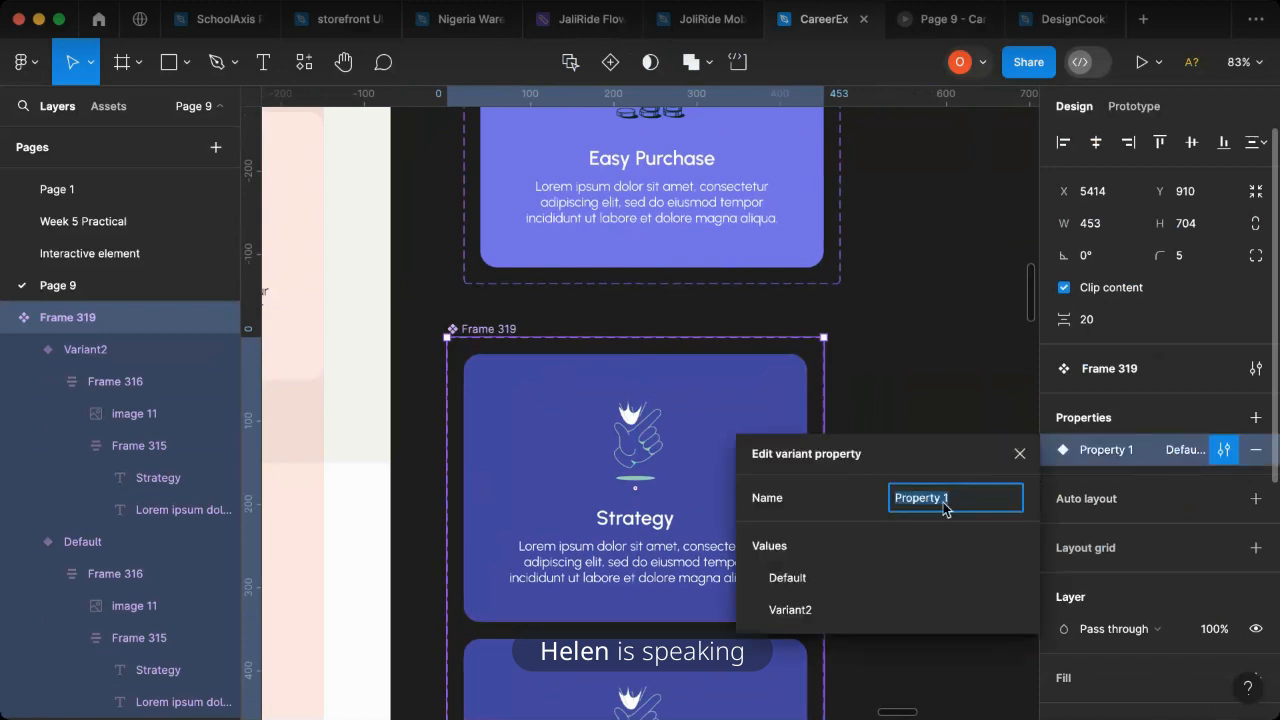
text(Card)
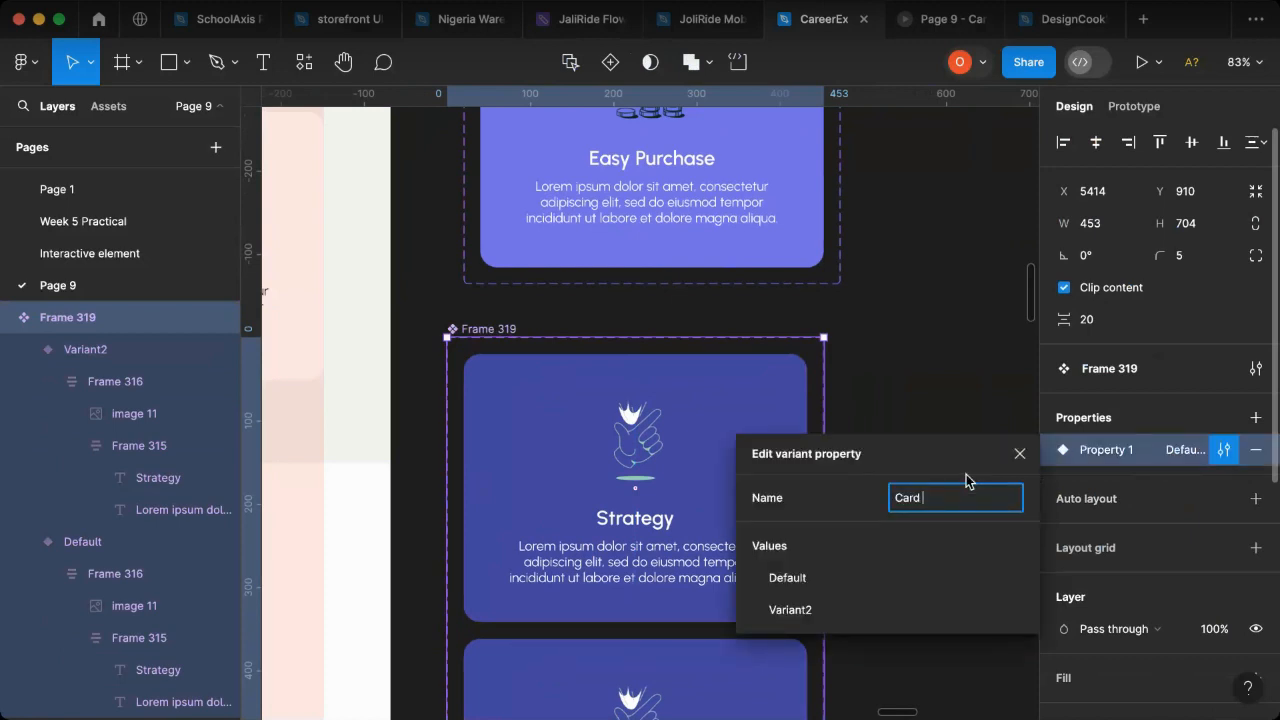
text( 2)
click(914, 354)
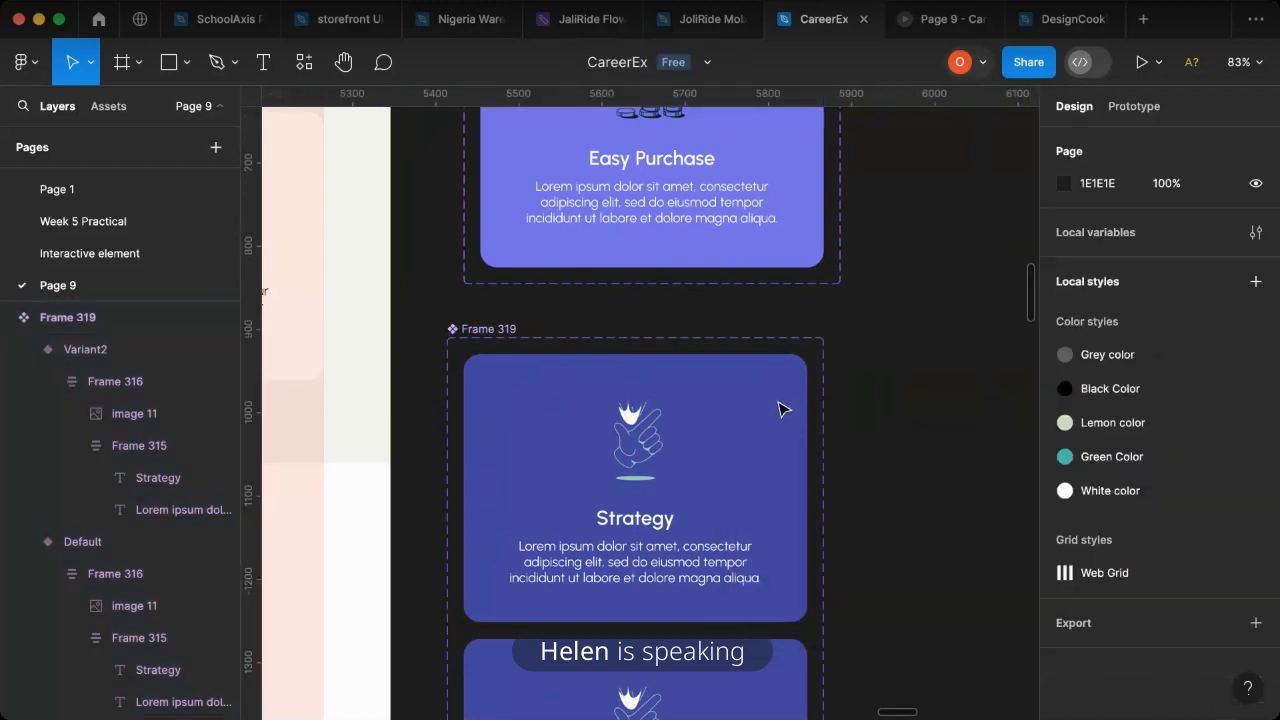
- Name the Strategy component's upper variant Colored and its lower variant White
click(783, 409)
click(1158, 513)
text(Colored)
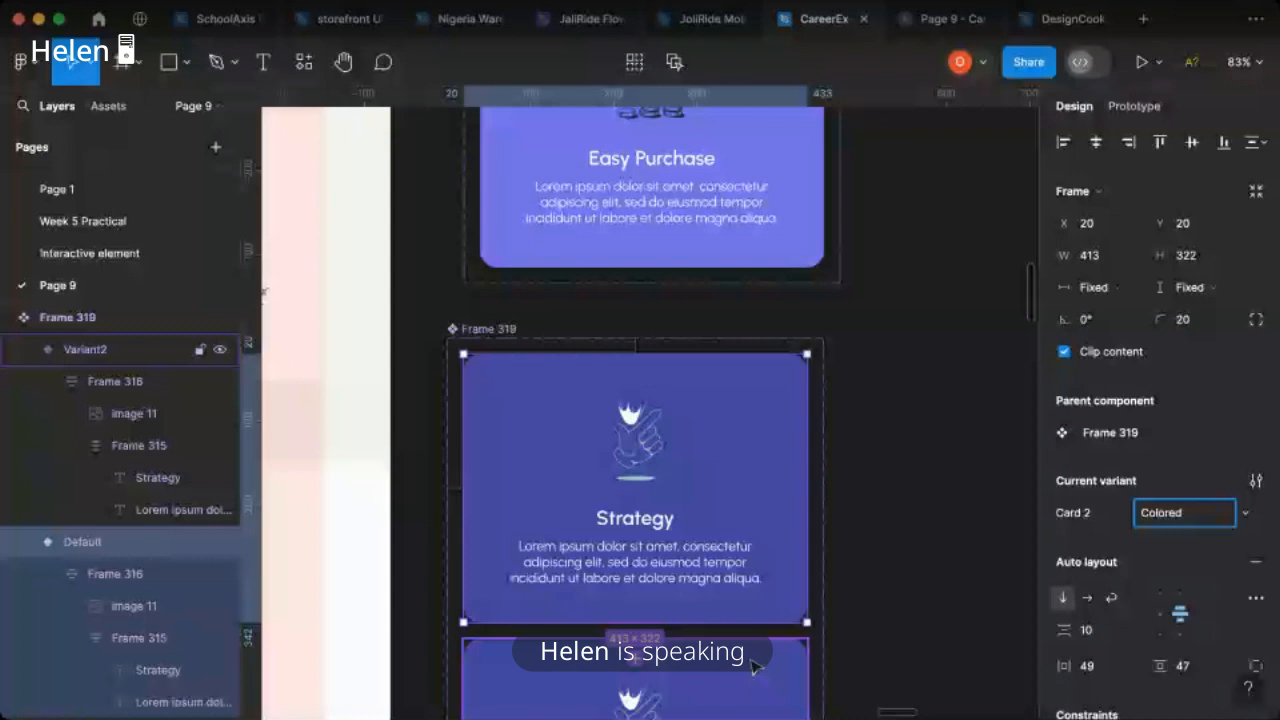
click(755, 667)
click(1172, 514)
text(White)
click(968, 425)
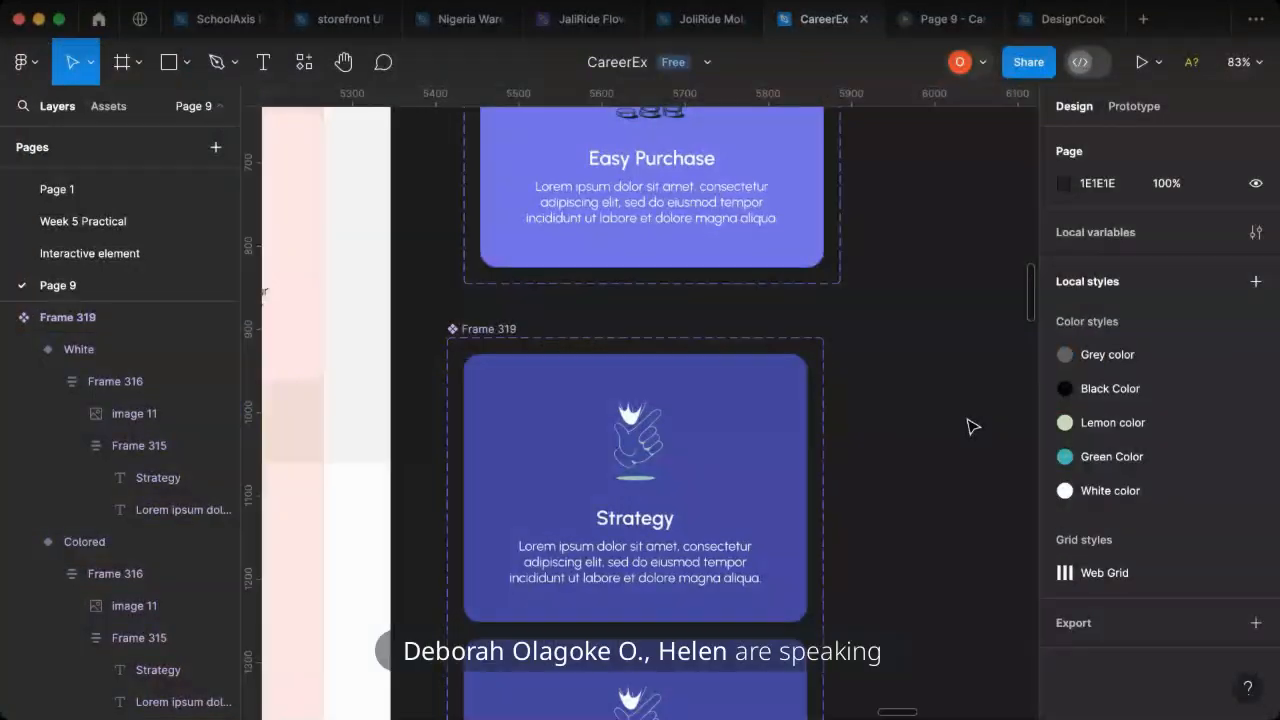
- Open the prototype settings of the Strategy component's Colored variant
scroll(940, 360, down, 3)
click(1140, 110)
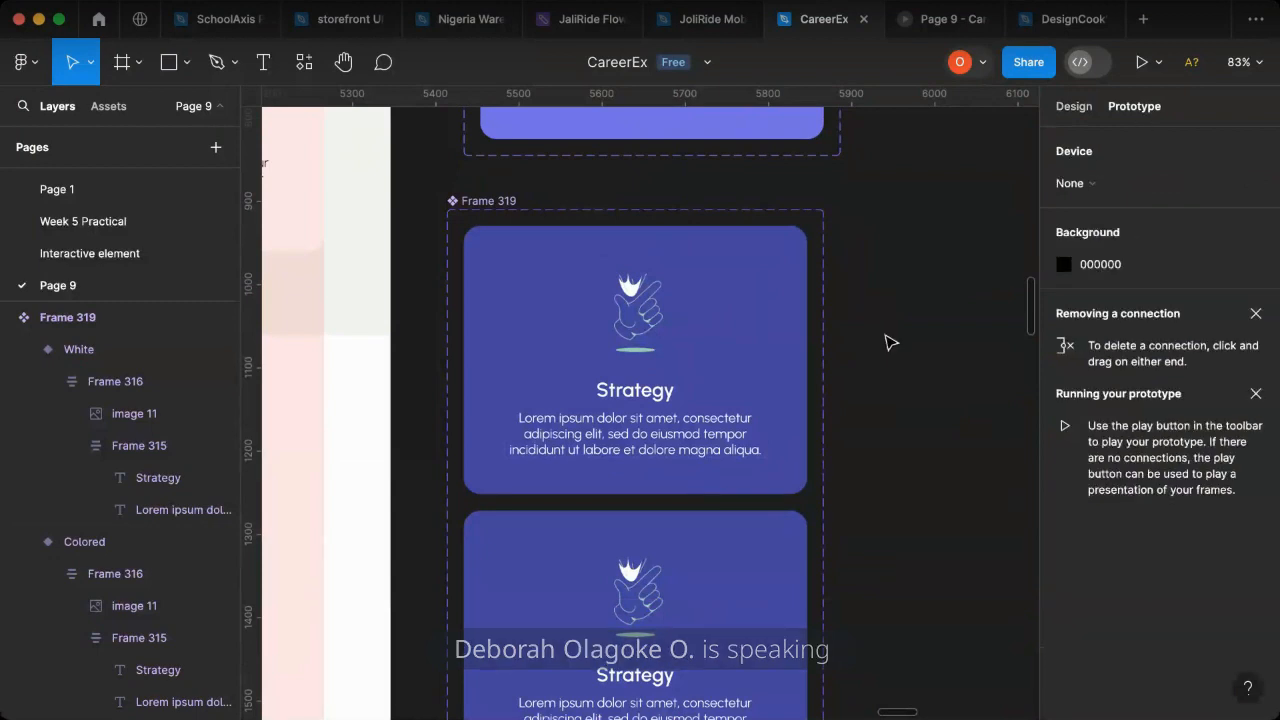
click(665, 372)
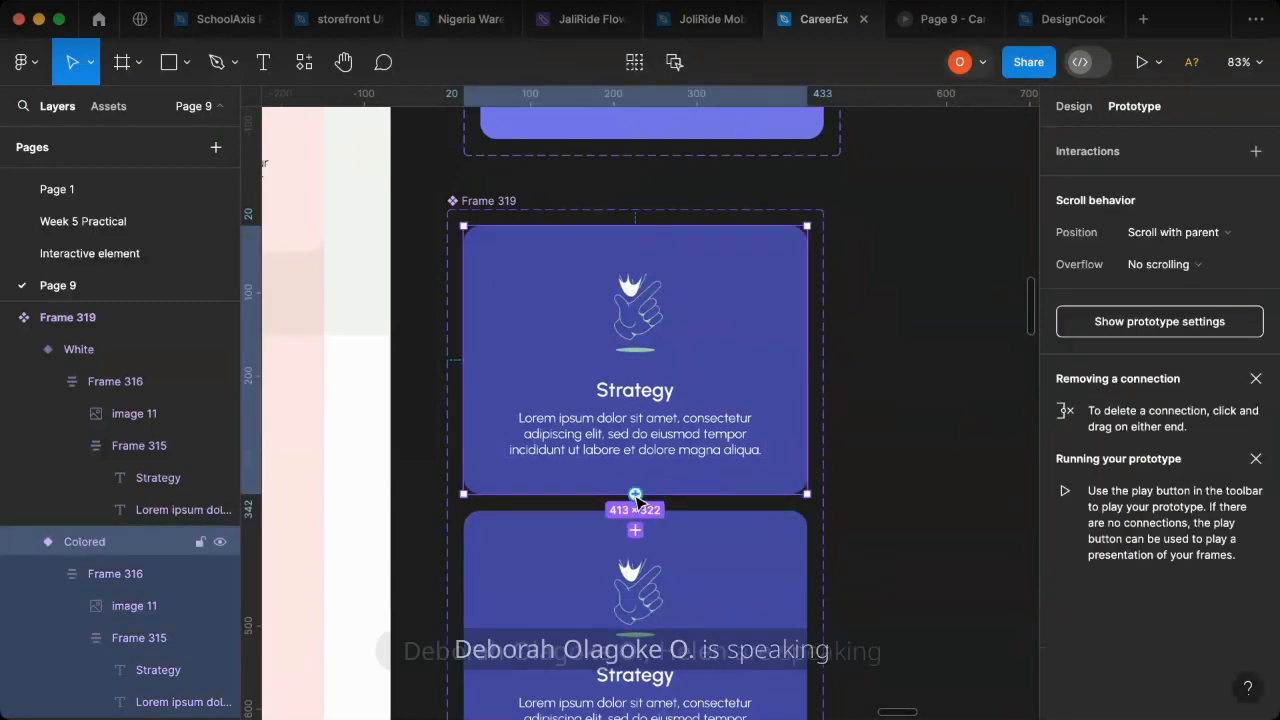
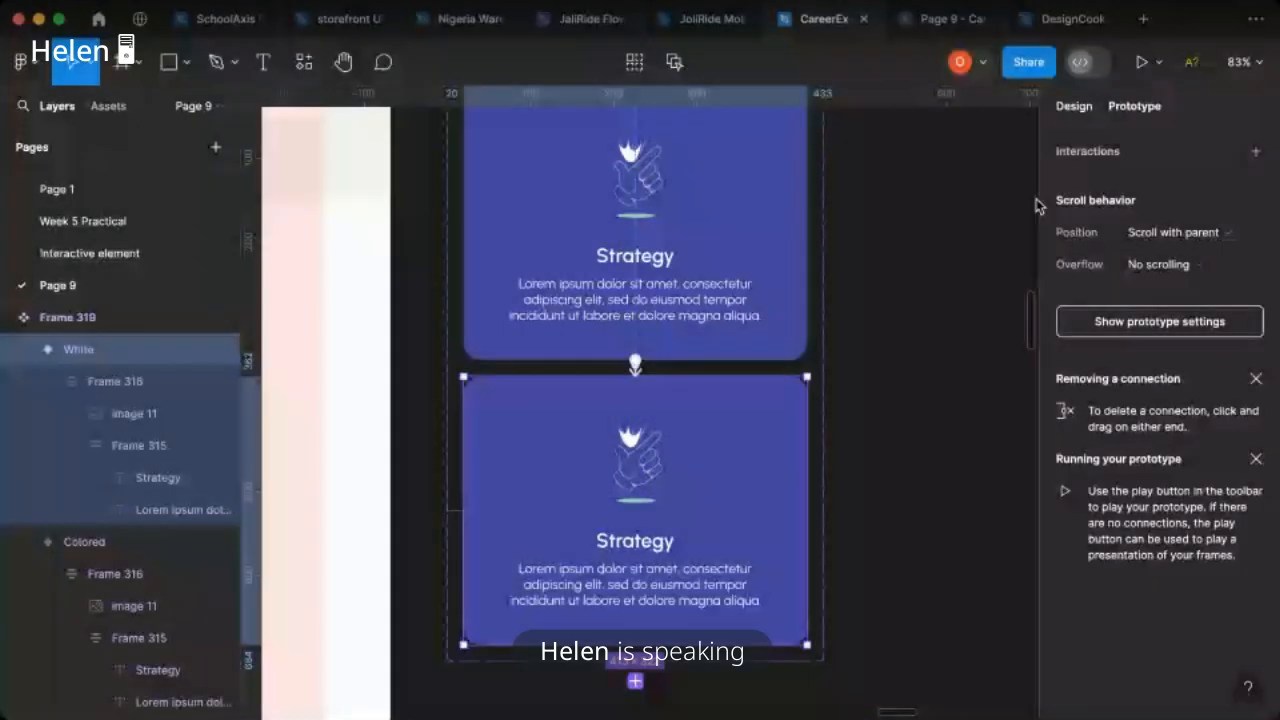
- Fill the Strategy component's White variant with white, FFFFFF
click(1064, 673)
drag(948, 294, 733, 156)
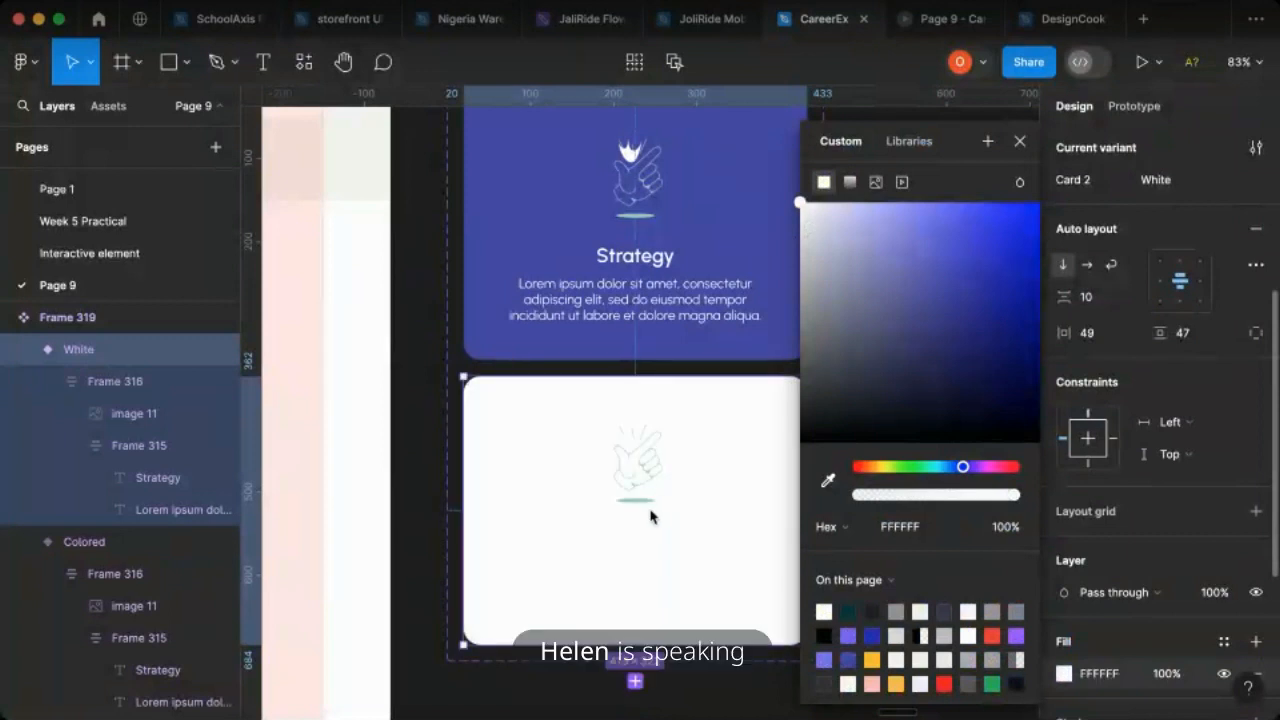
click(681, 552)
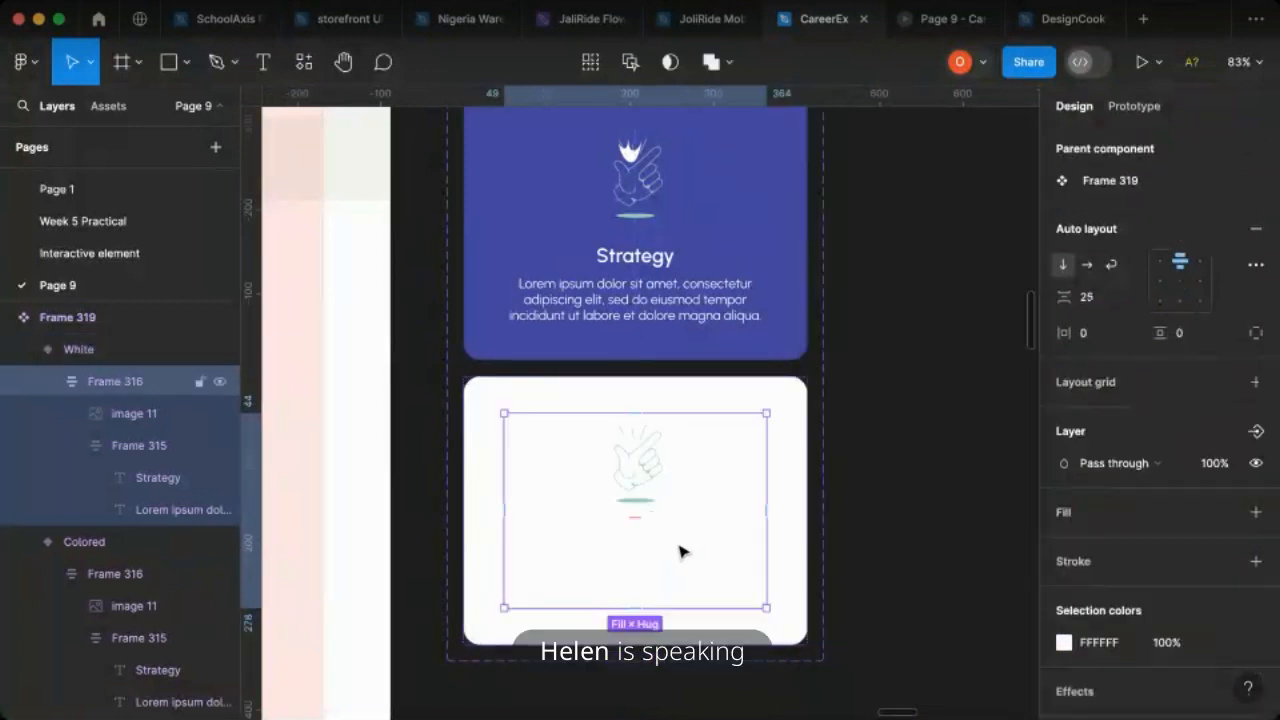
click(680, 552)
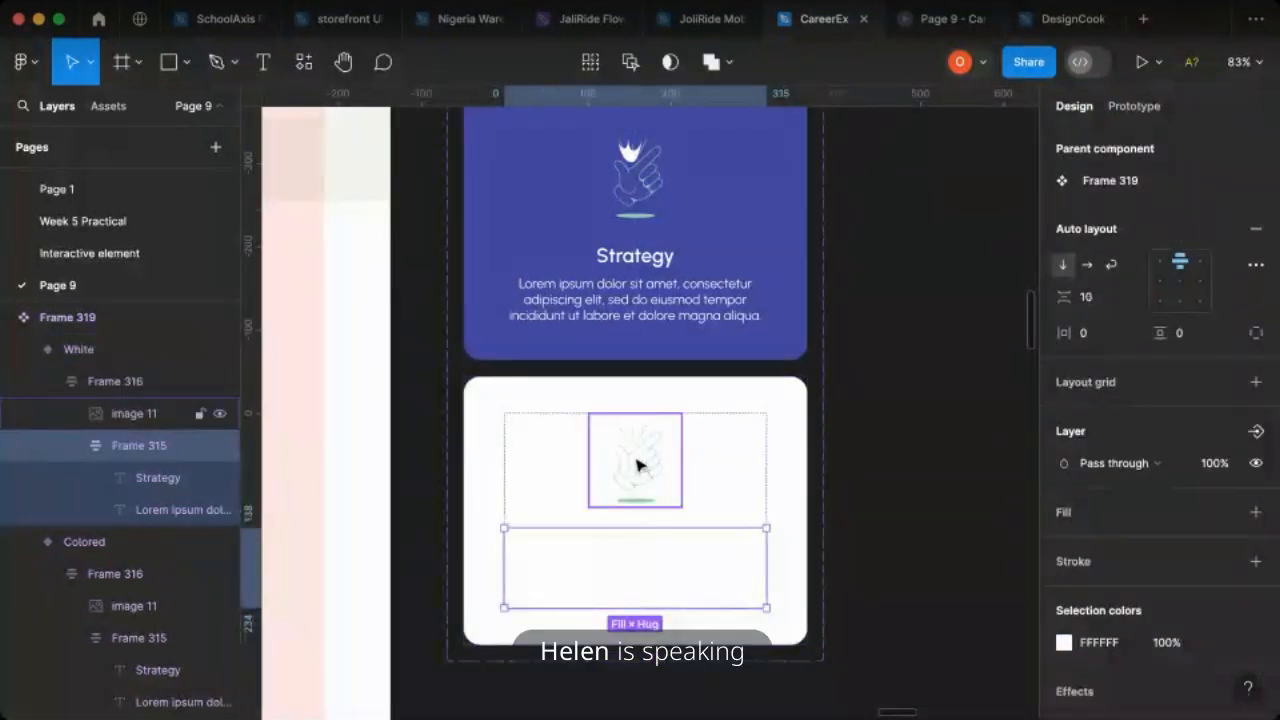
click(640, 465)
key(0)
key(0)
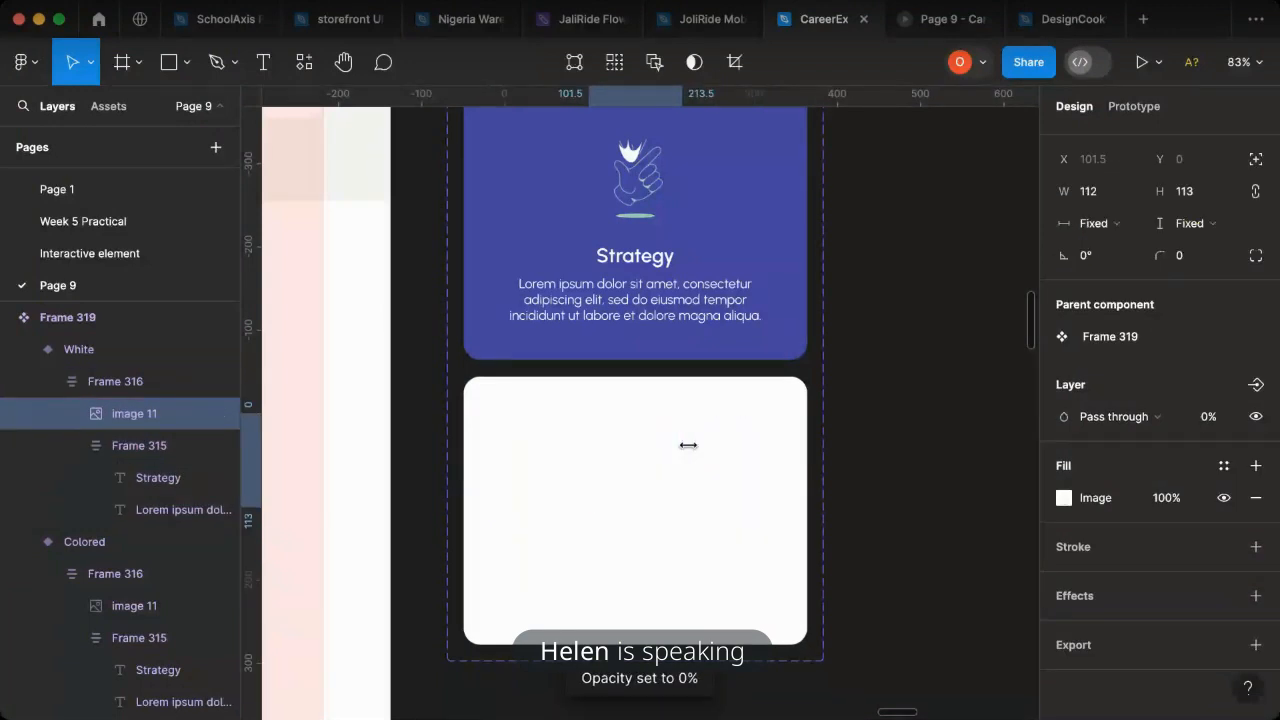
key(0)
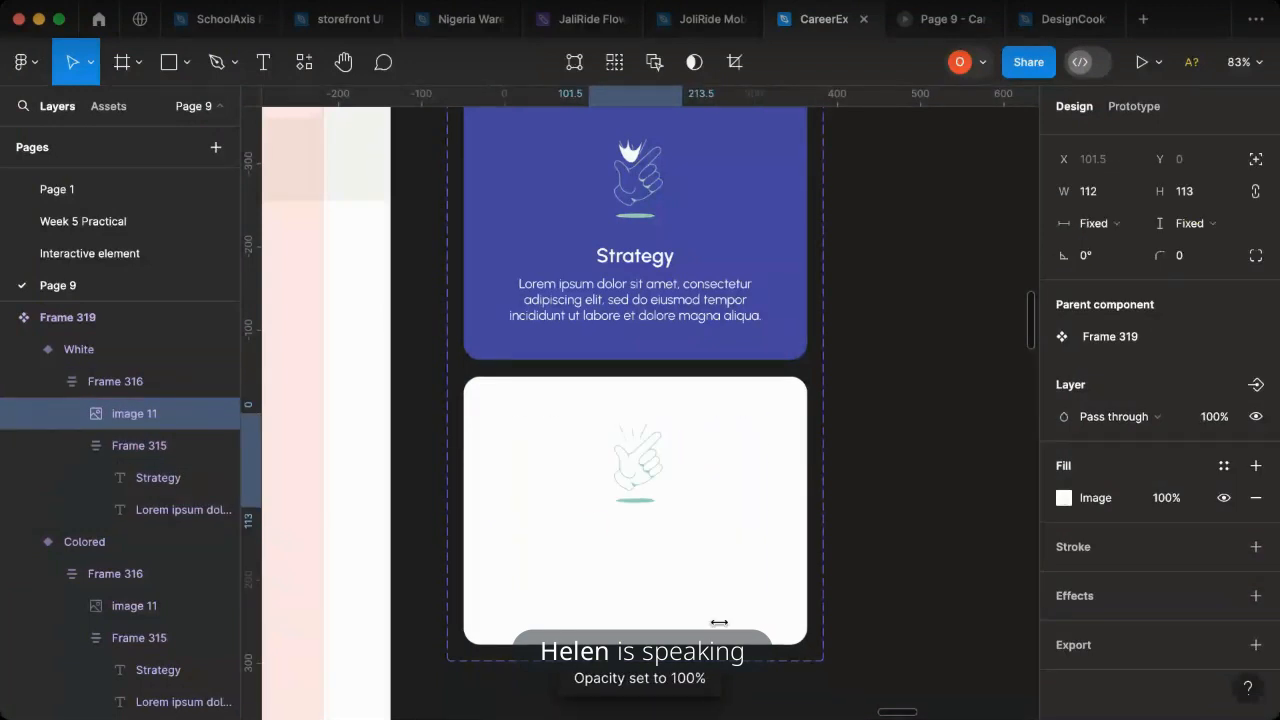
- Change the title and description text in the White variant to dark 1E1E1E
click(692, 574)
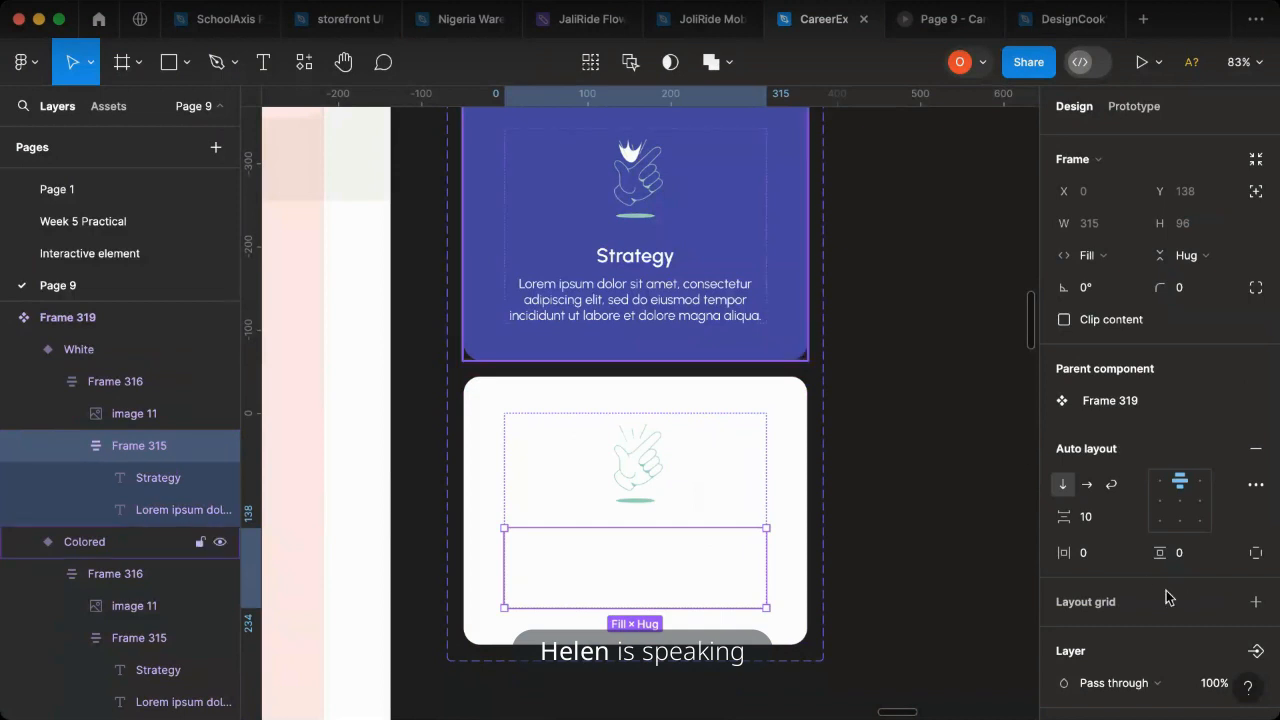
scroll(1130, 600, down, 5)
click(1064, 672)
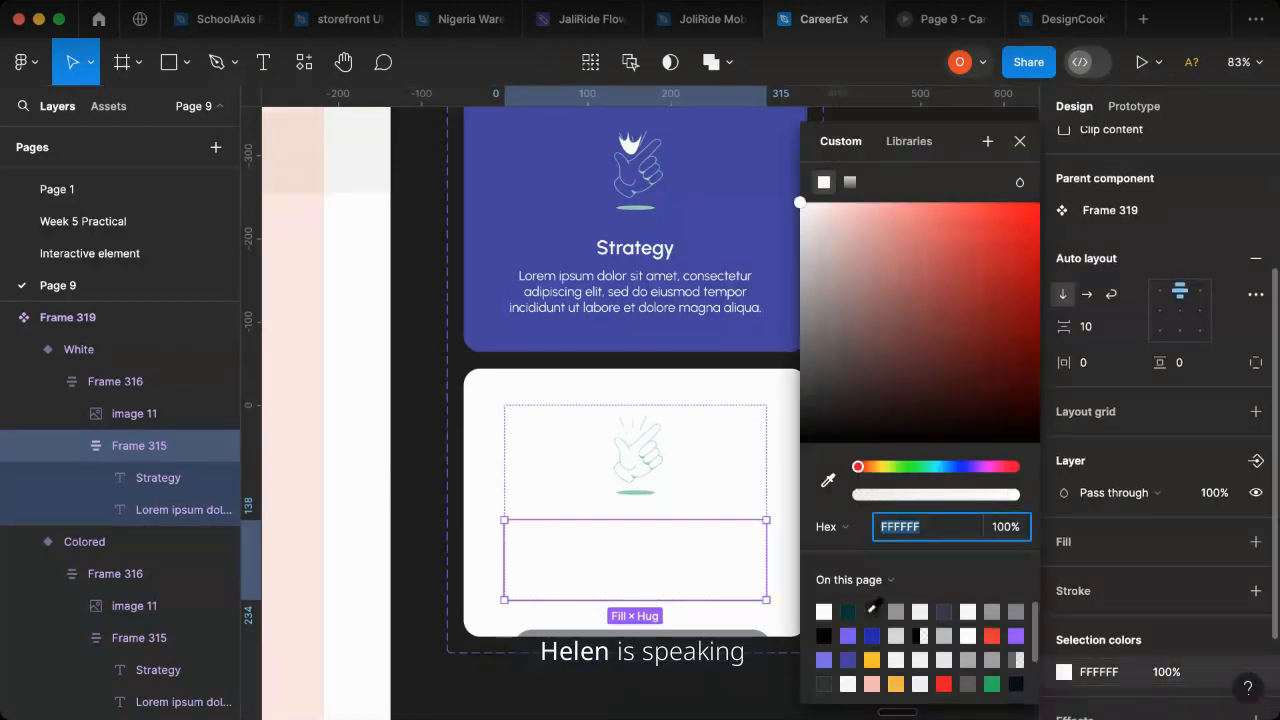
click(873, 607)
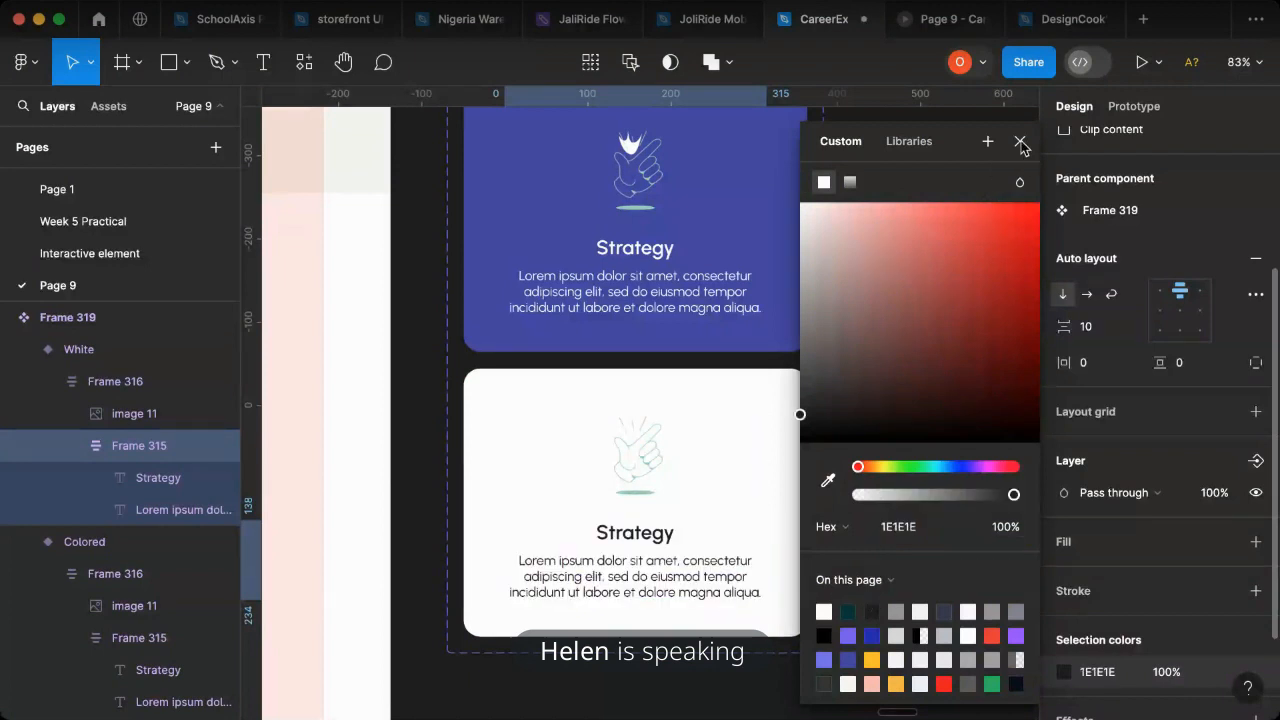
click(1020, 141)
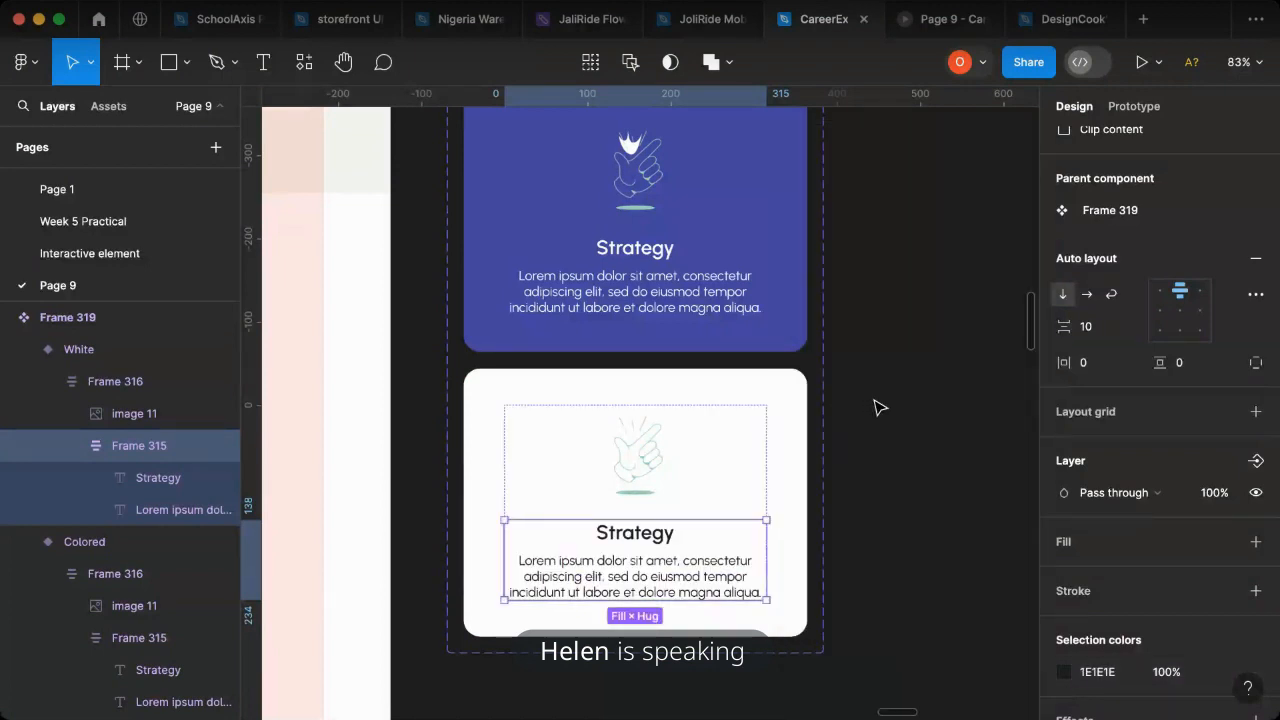
- Copy the Strategy component's Colored variant and paste an instance beside the original Strategy card in the landing page's card row
scroll(880, 407, down, 5)
click(806, 361)
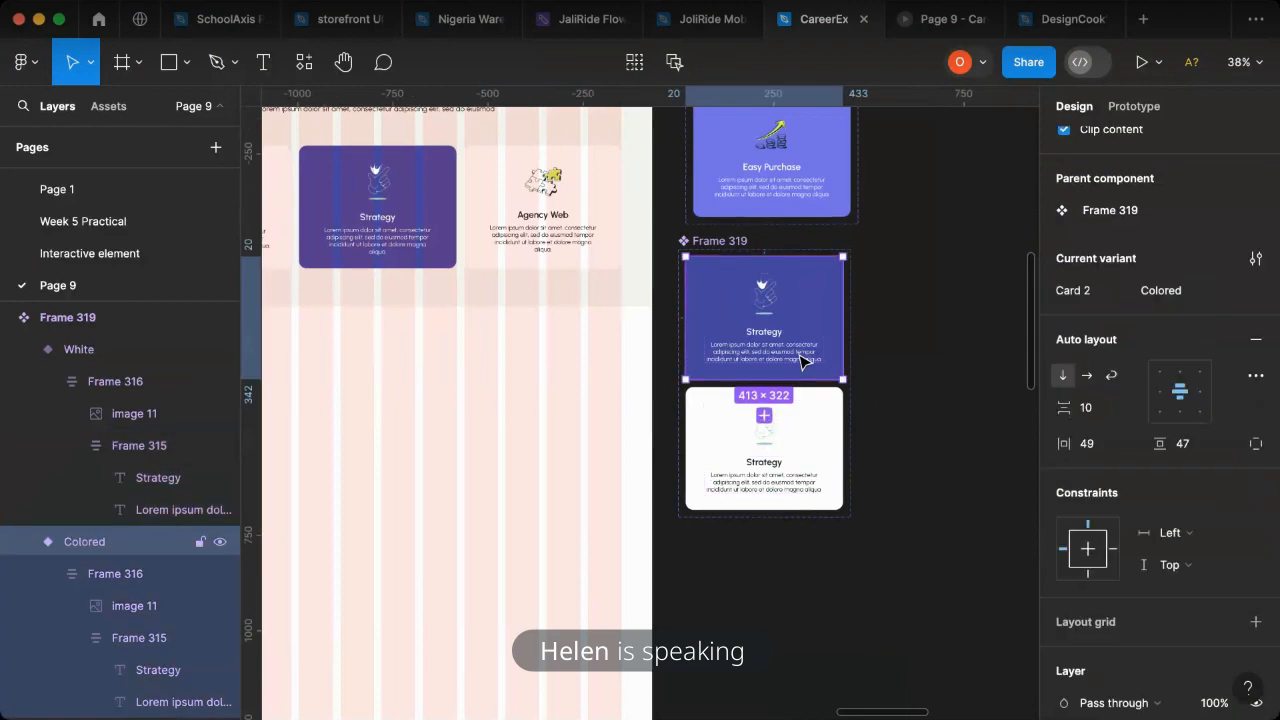
click(725, 243)
click(771, 343)
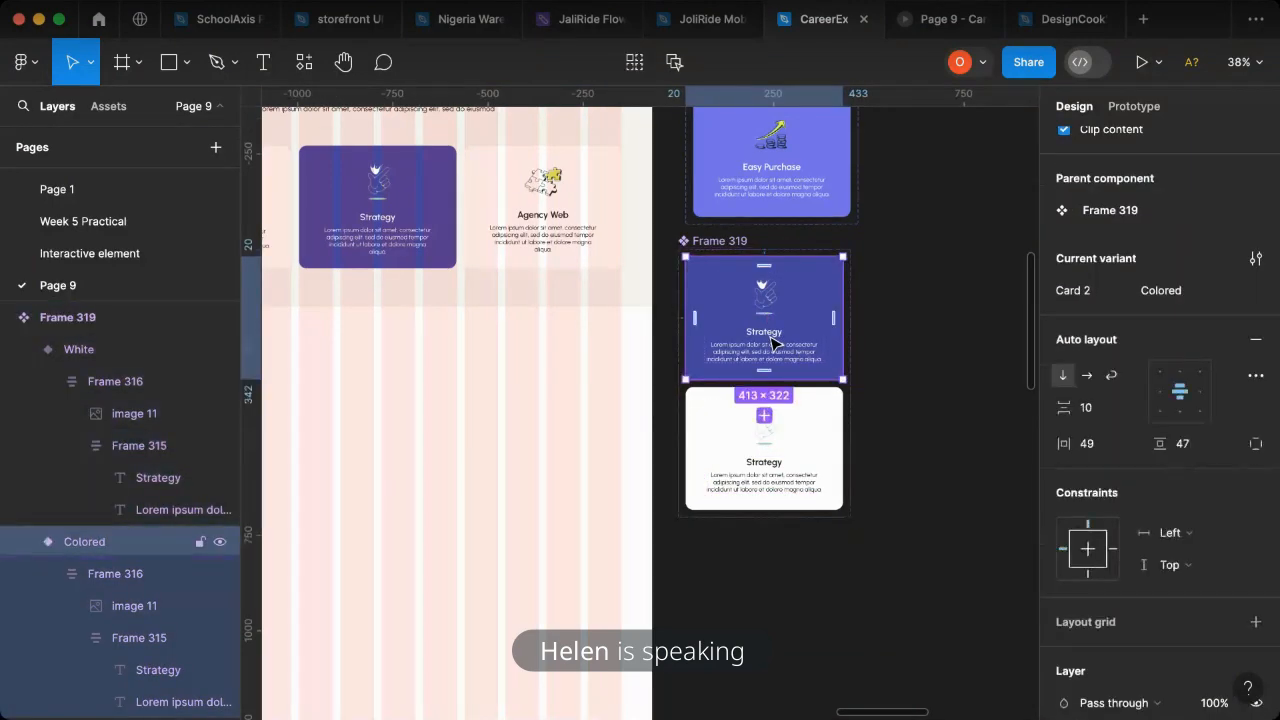
double_click(392, 237)
double_click(392, 237)
double_click(392, 237)
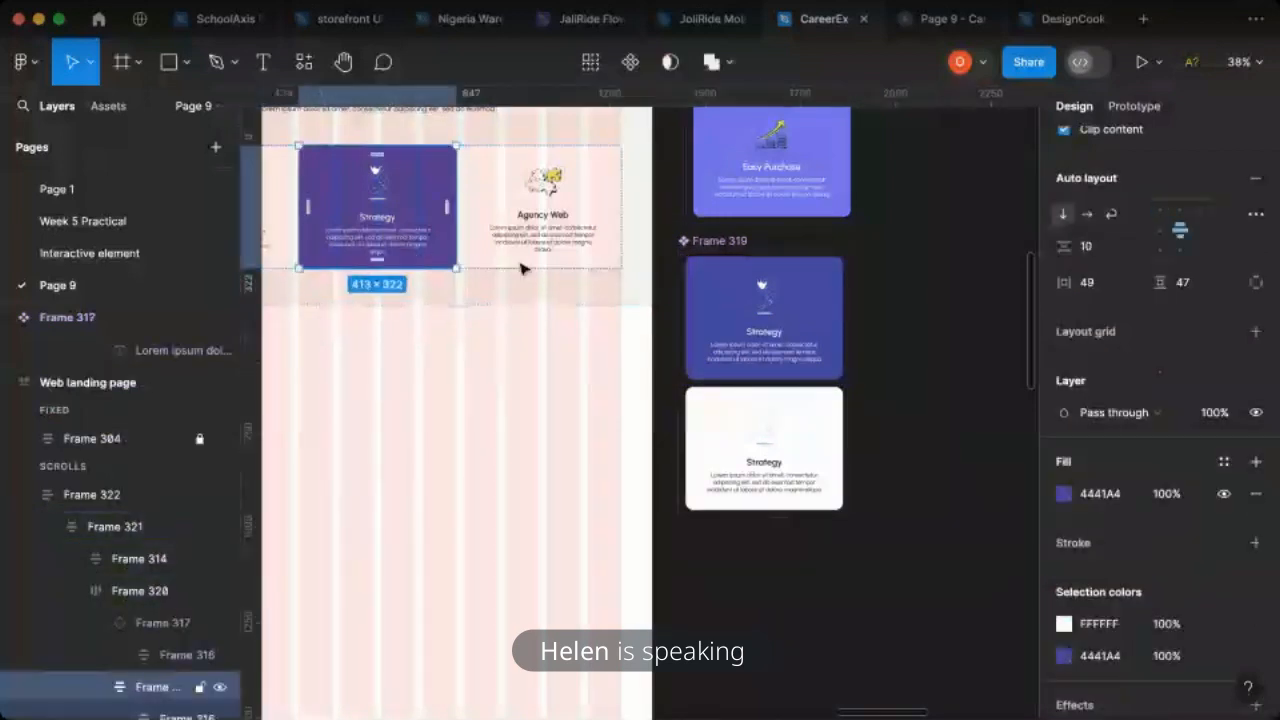
key(super+v)
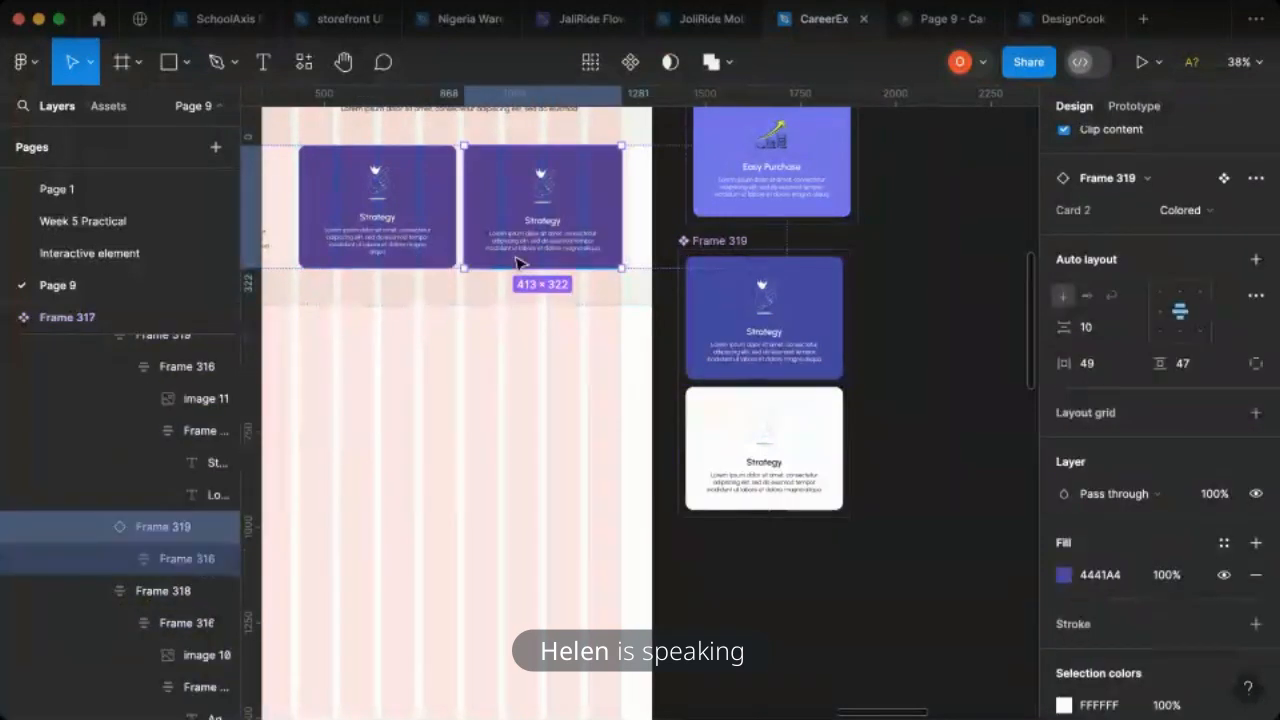
- Delete the original Strategy card from the landing page row so the pasted instance takes its place
click(408, 248)
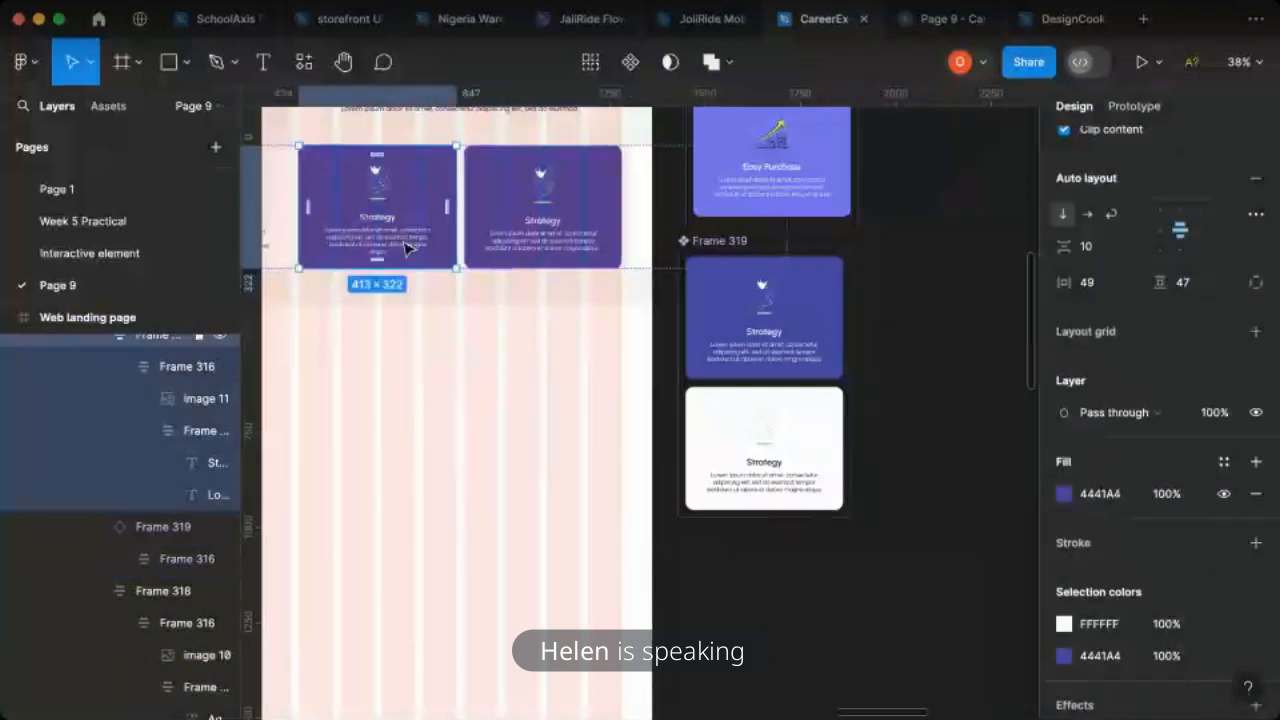
key(super+z)
scroll(586, 214, up, 1)
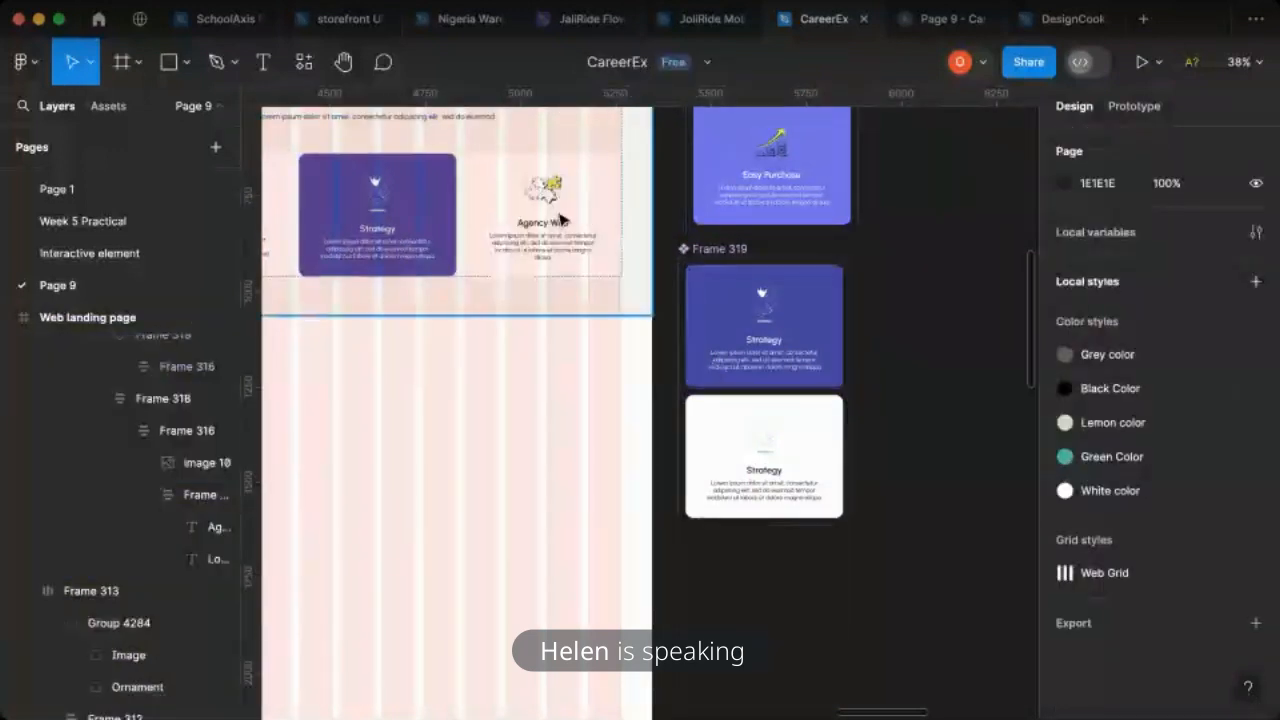
- Duplicate the Agency Web card from the landing page onto the canvas and place the copy below the Strategy component
click(560, 218)
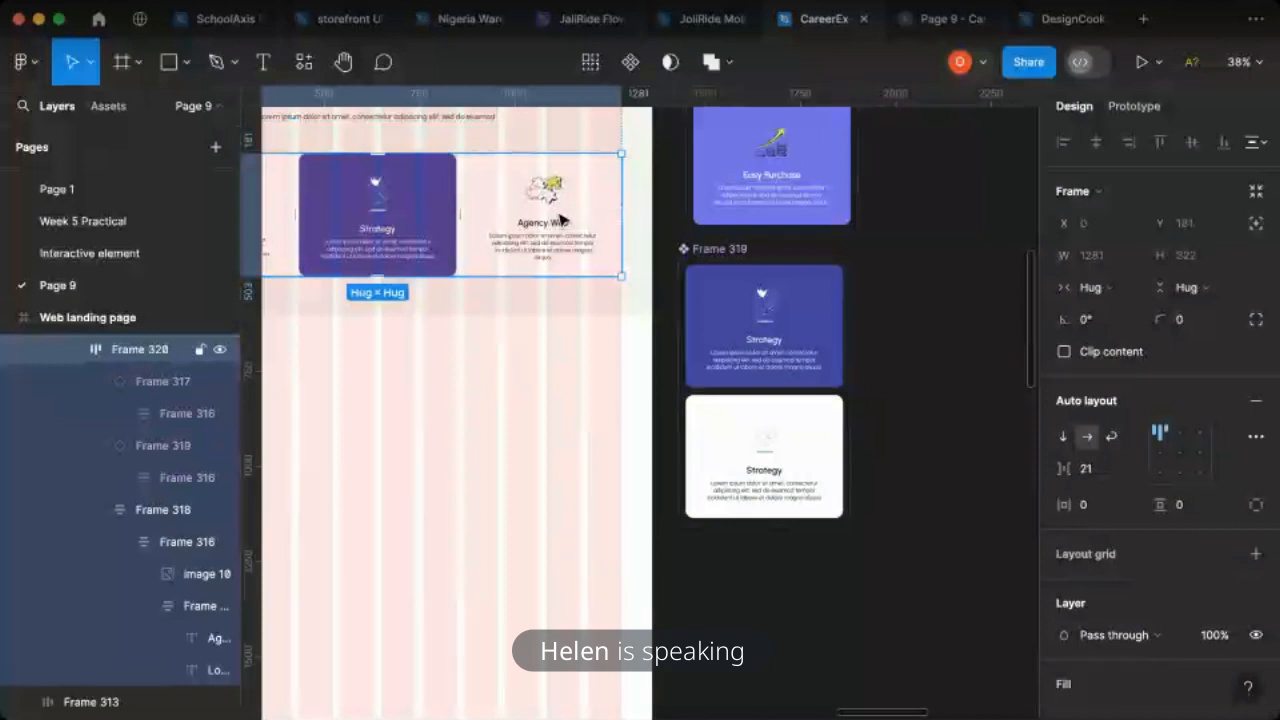
click(560, 218)
drag(560, 218, 981, 325)
scroll(843, 294, right, 3)
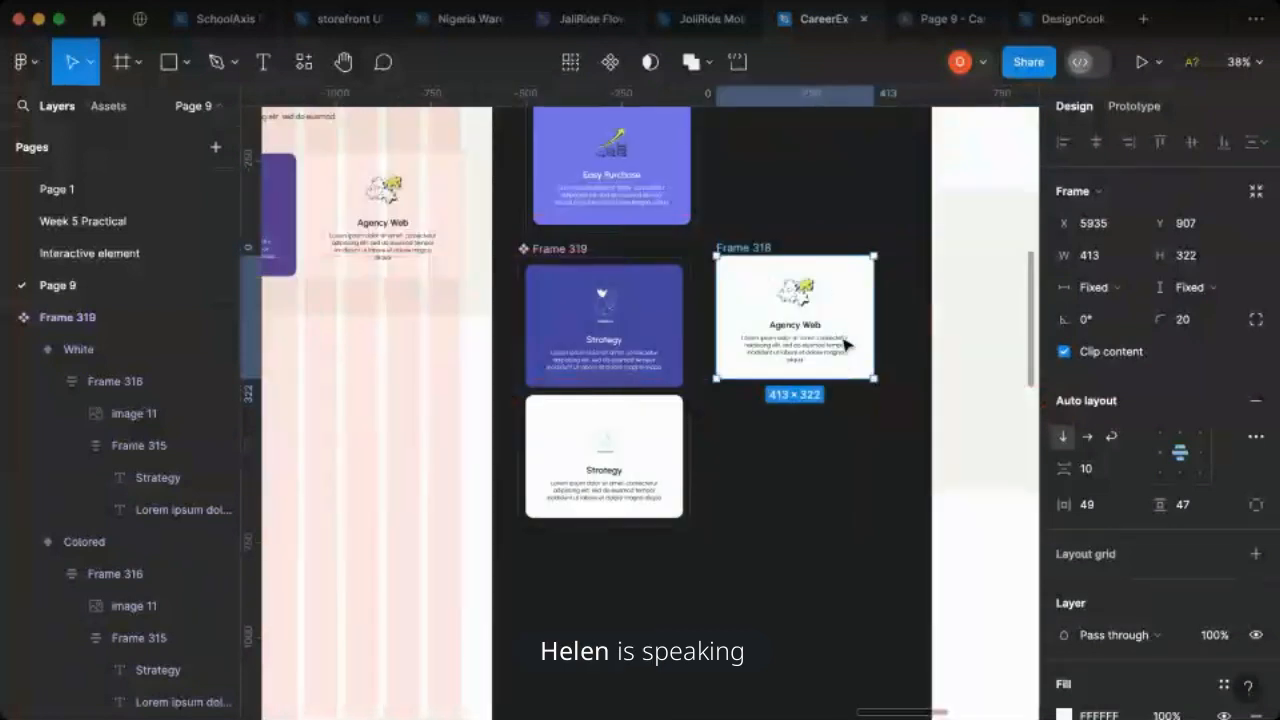
scroll(800, 390, down, 3)
drag(787, 362, 674, 590)
- Center-align the title text in the copied Agency Web card and set its width to Fill container
scroll(676, 588, up, 10)
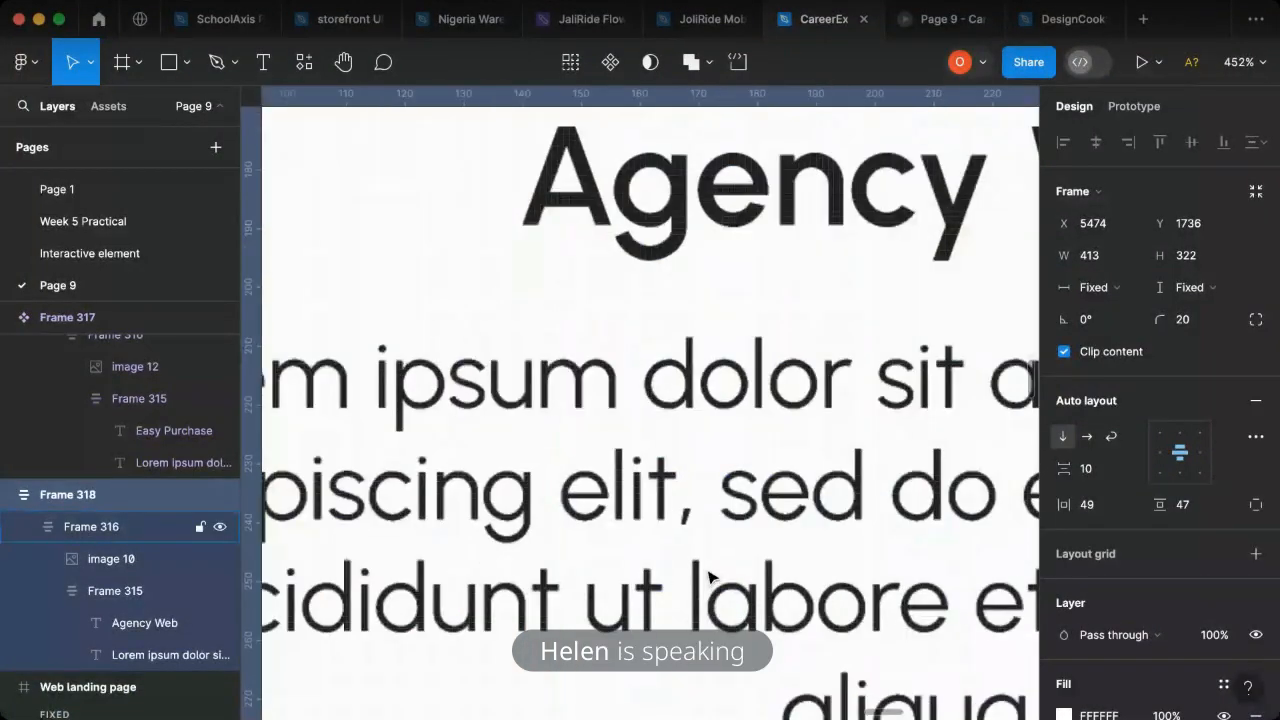
scroll(708, 577, down, 3)
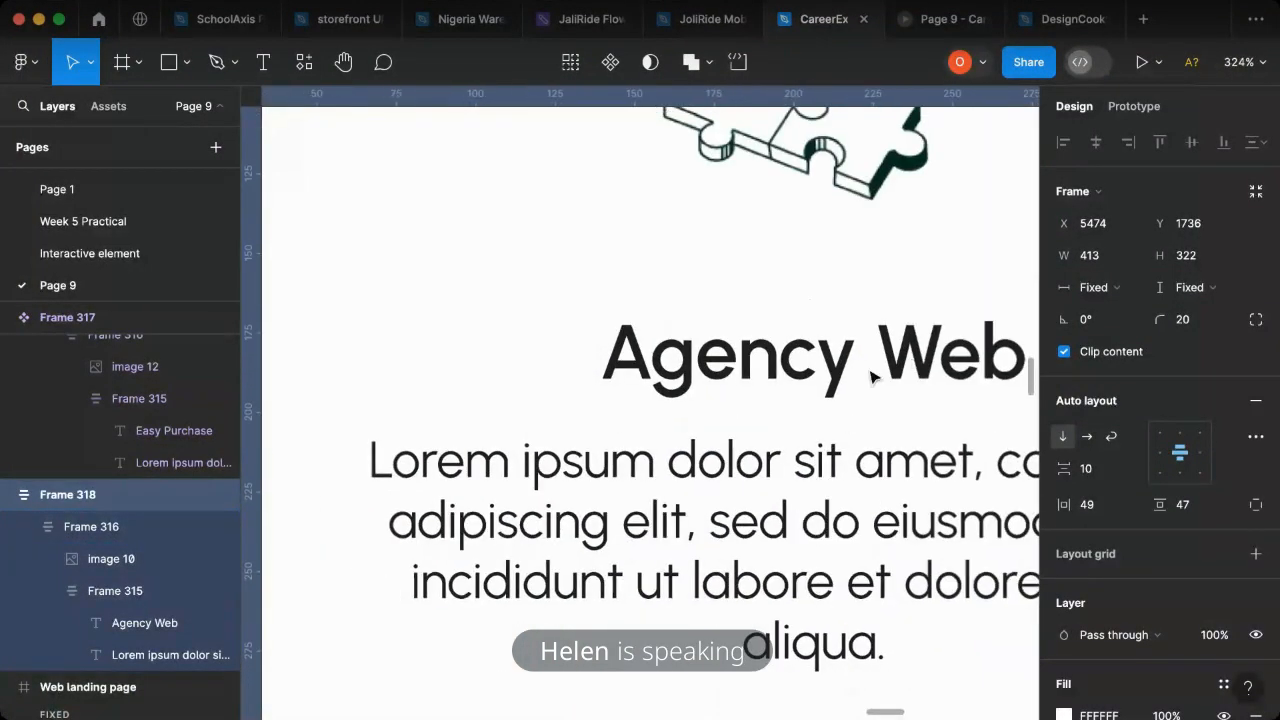
scroll(870, 376, down, 2)
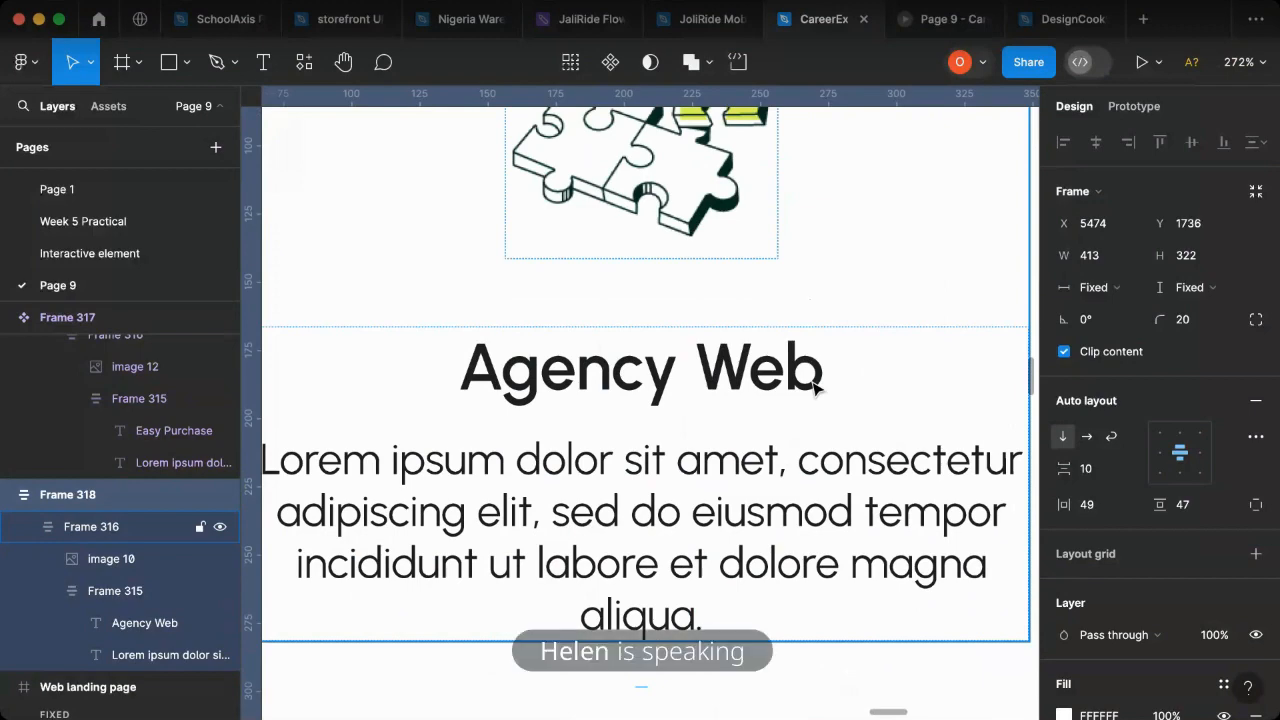
scroll(813, 387, down, 1)
click(806, 385)
click(816, 386)
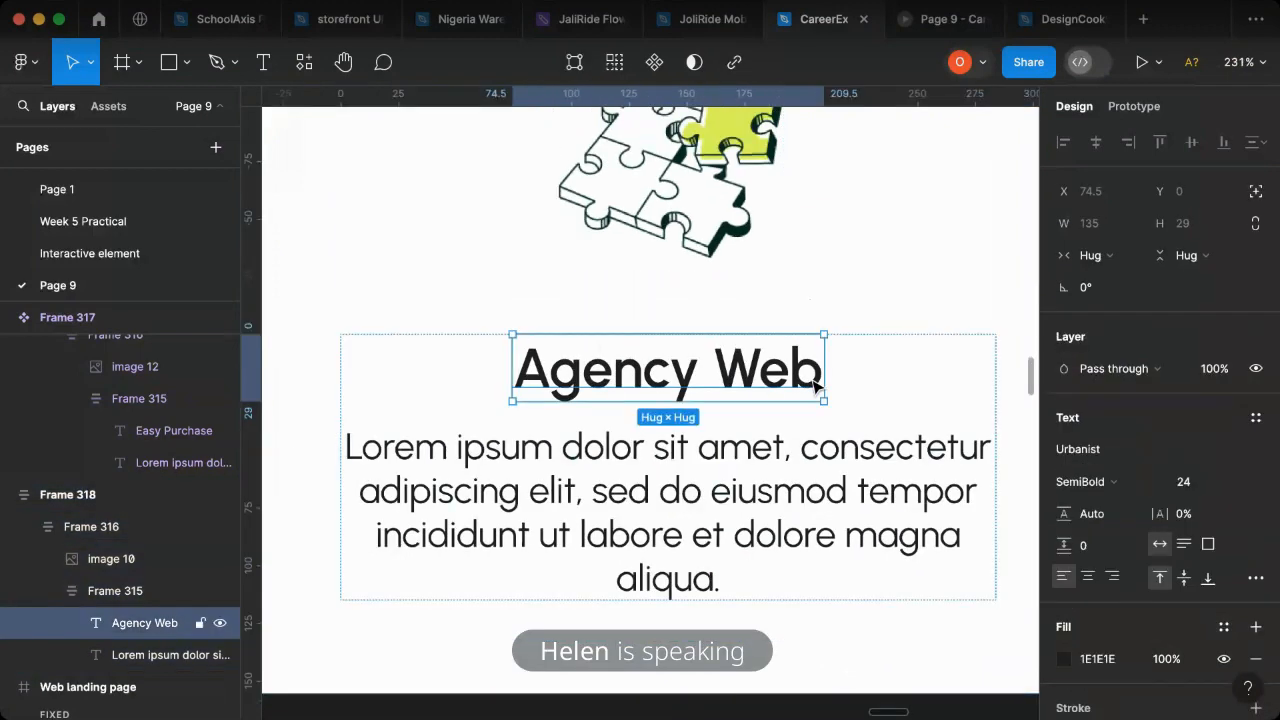
drag(847, 371, 1002, 371)
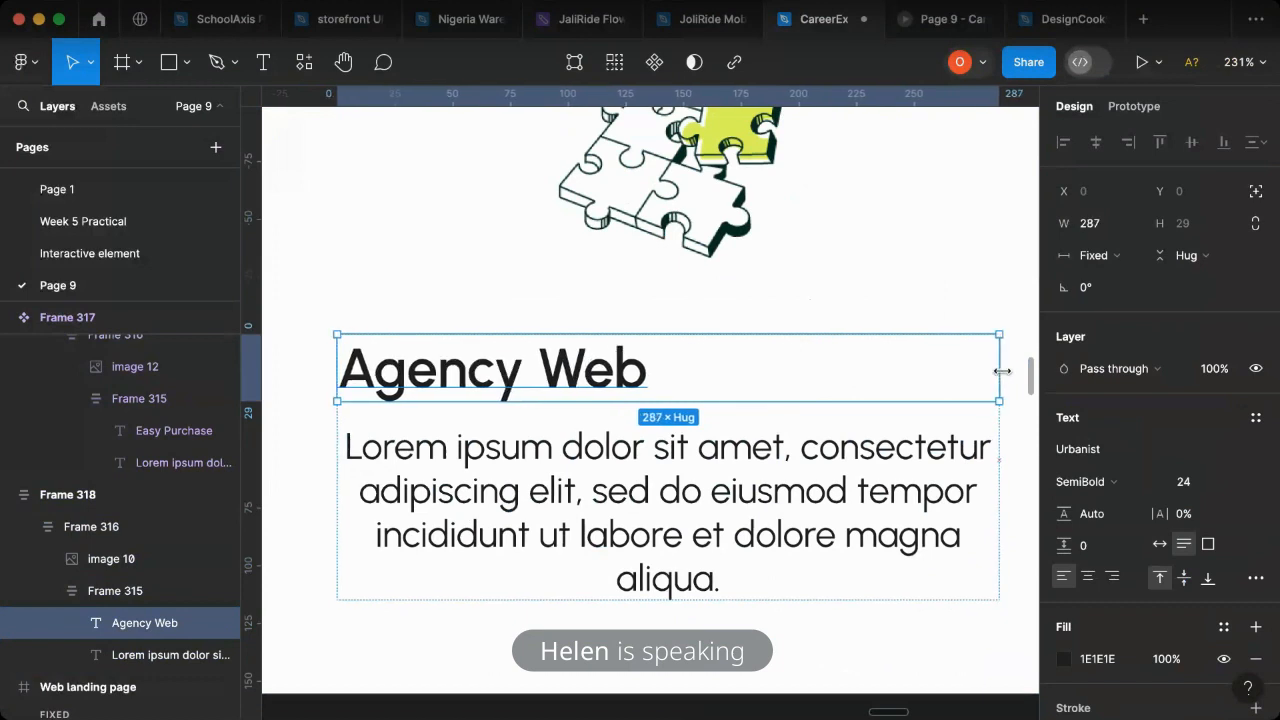
click(1089, 577)
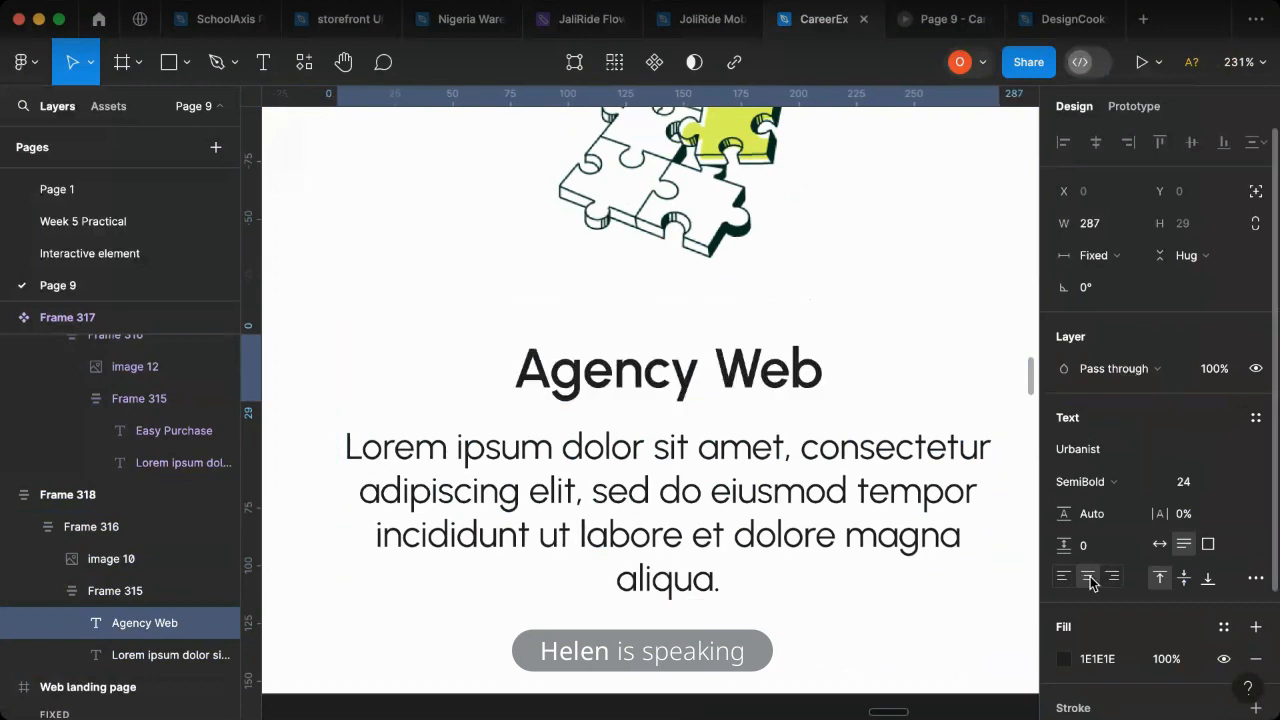
click(1085, 255)
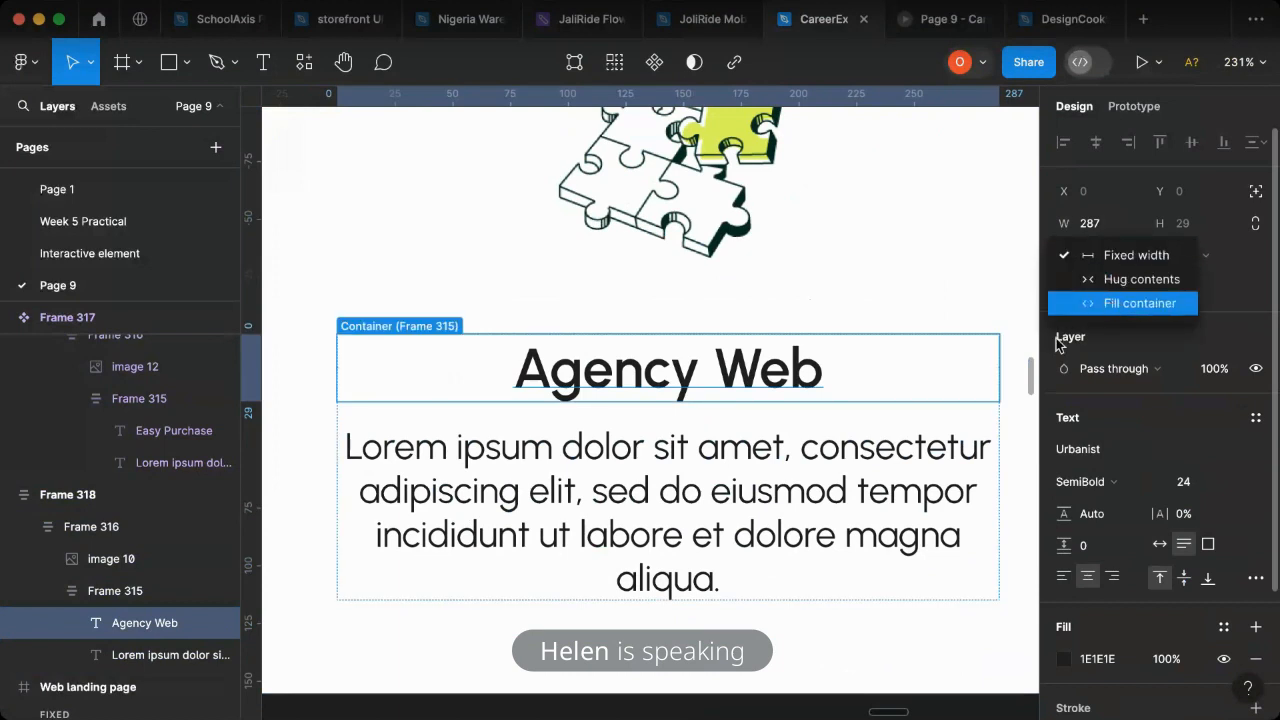
click(1140, 303)
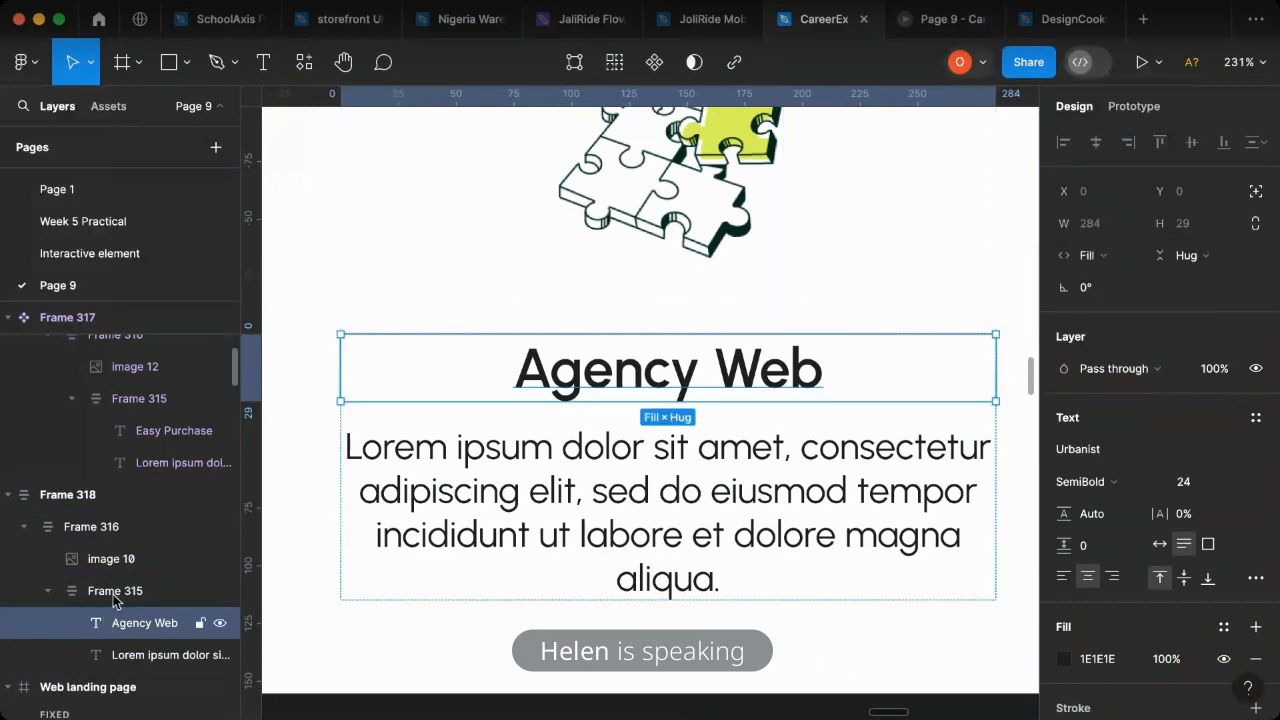
- Try setting the width of the Agency Web card's description text to Fill container
click(613, 415)
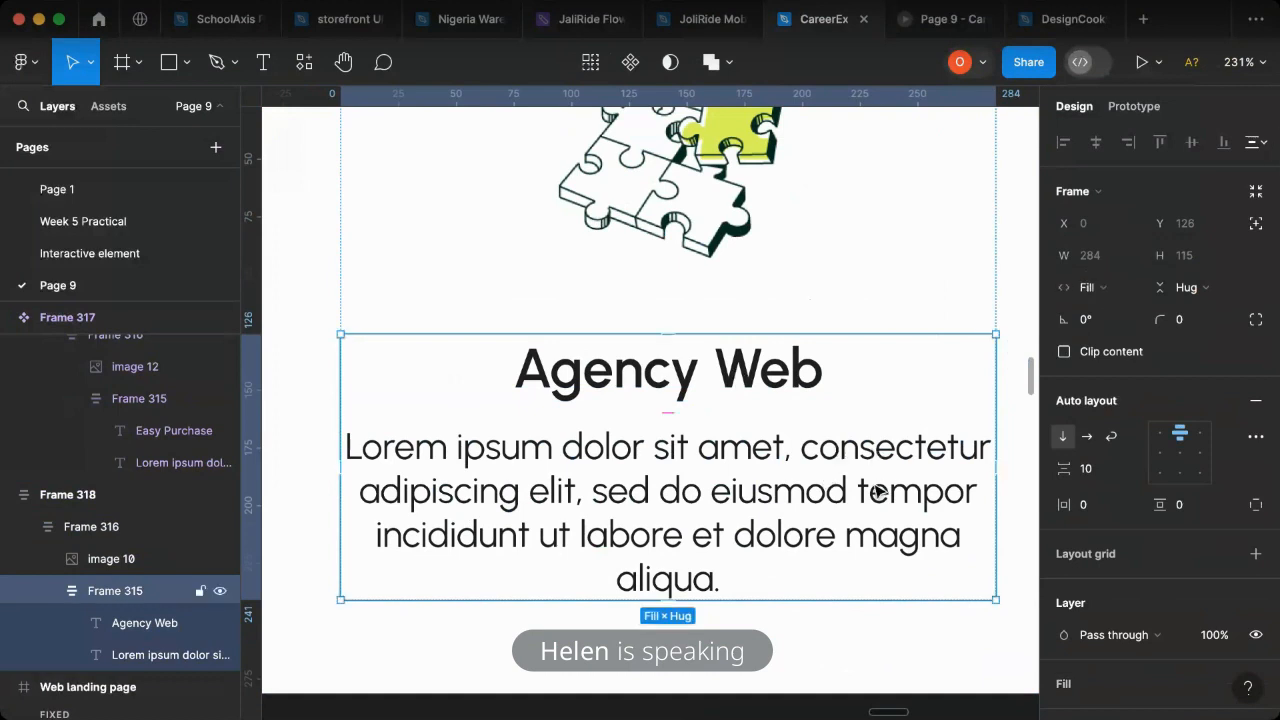
click(826, 486)
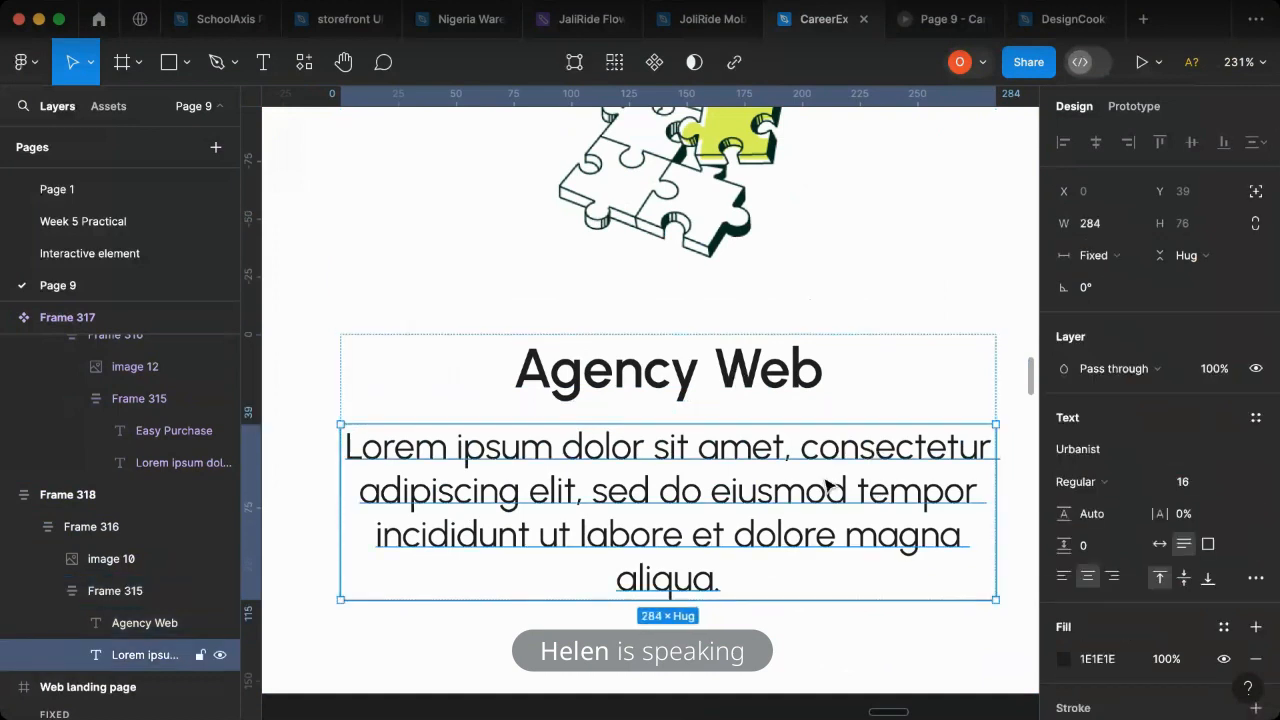
click(1097, 262)
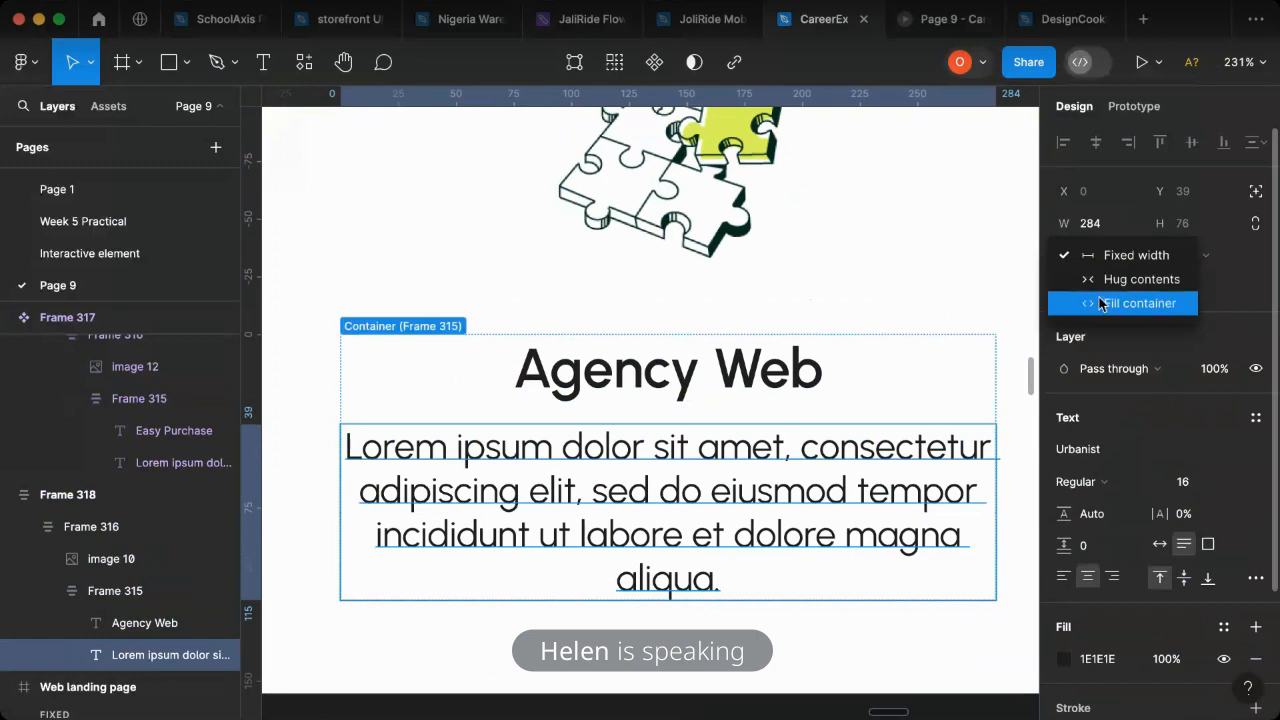
click(1100, 303)
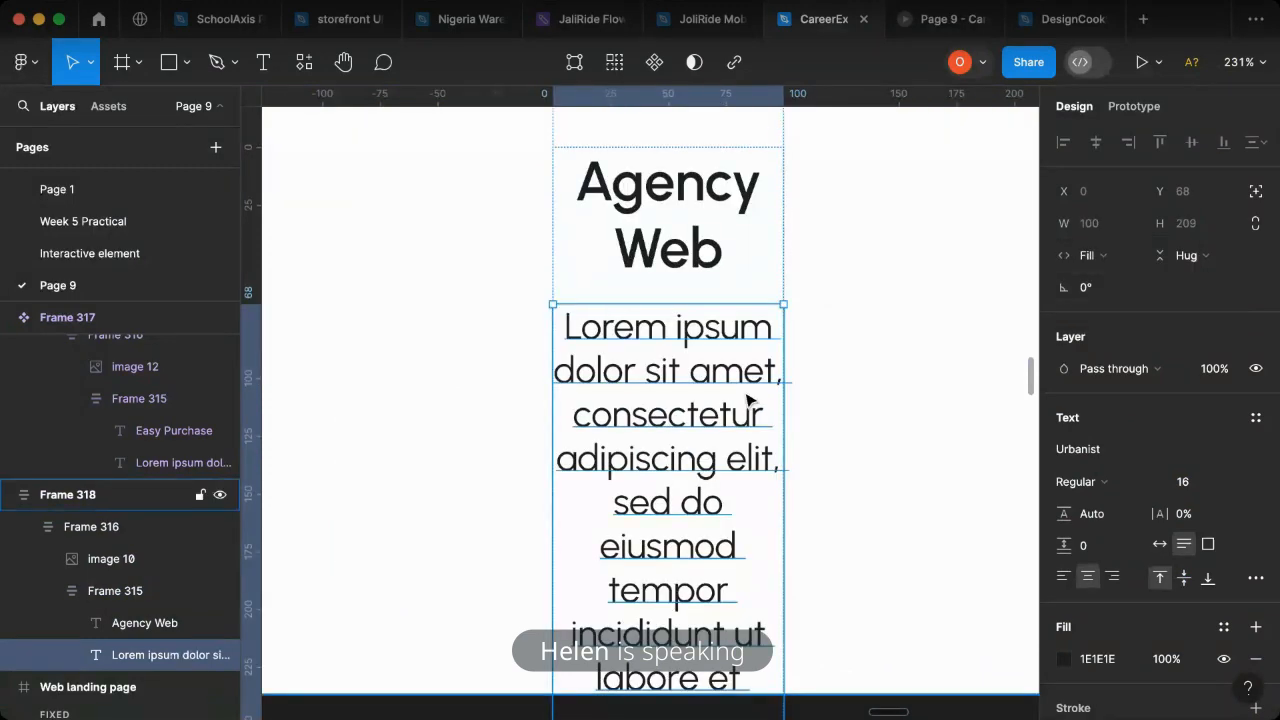
scroll(760, 434, down, 2)
scroll(752, 430, down, 2)
scroll(752, 430, down, 3)
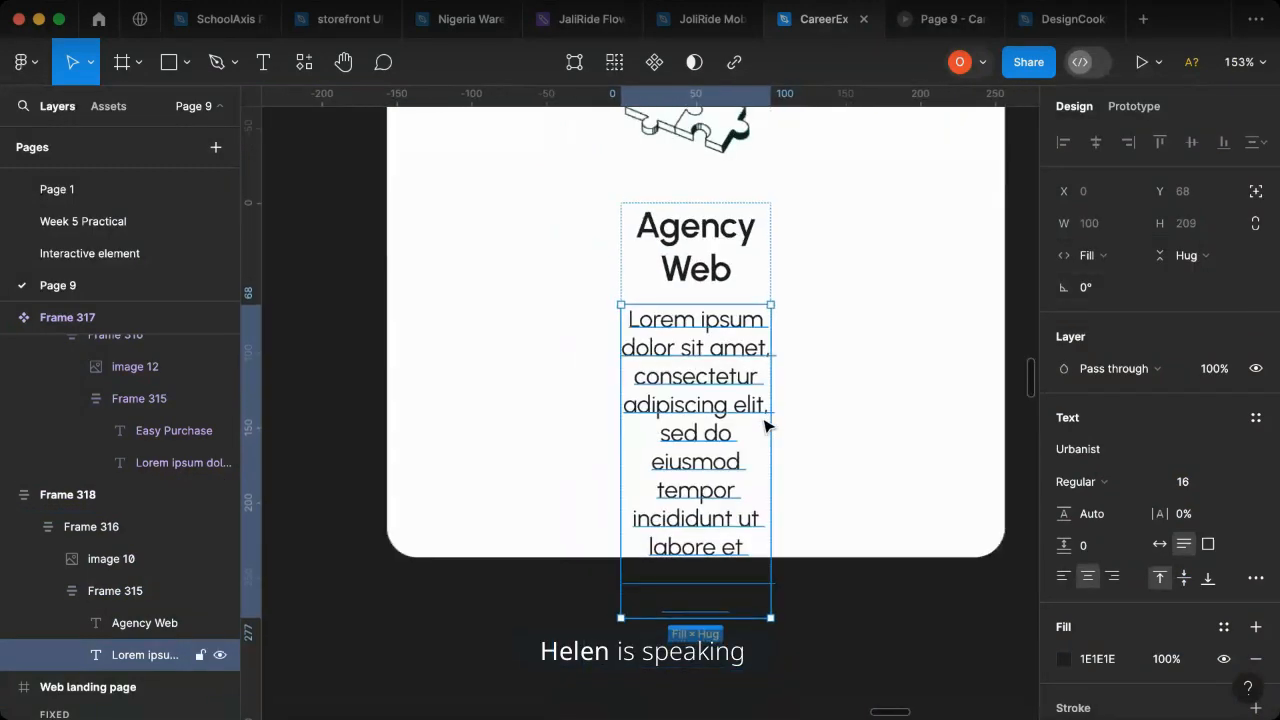
key(ctrl+z)
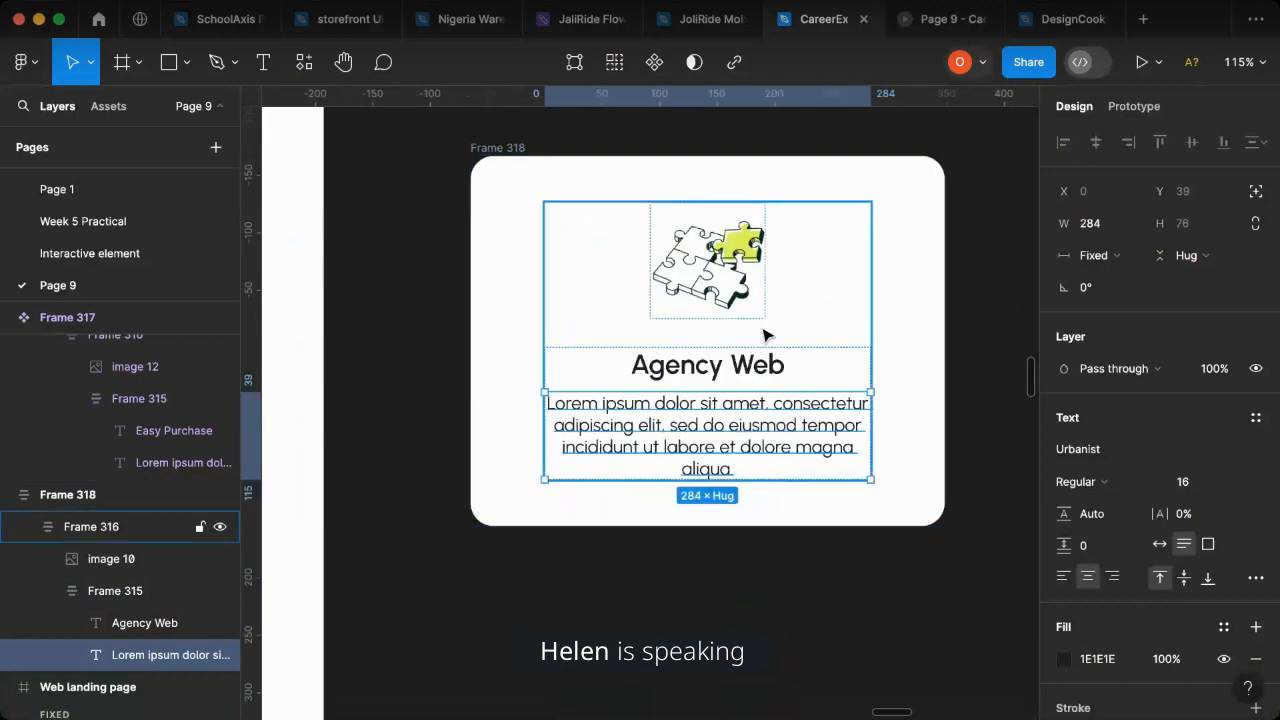
- Set the width of the Agency Web card's inner content frame, Frame 316, to Fill container
click(866, 207)
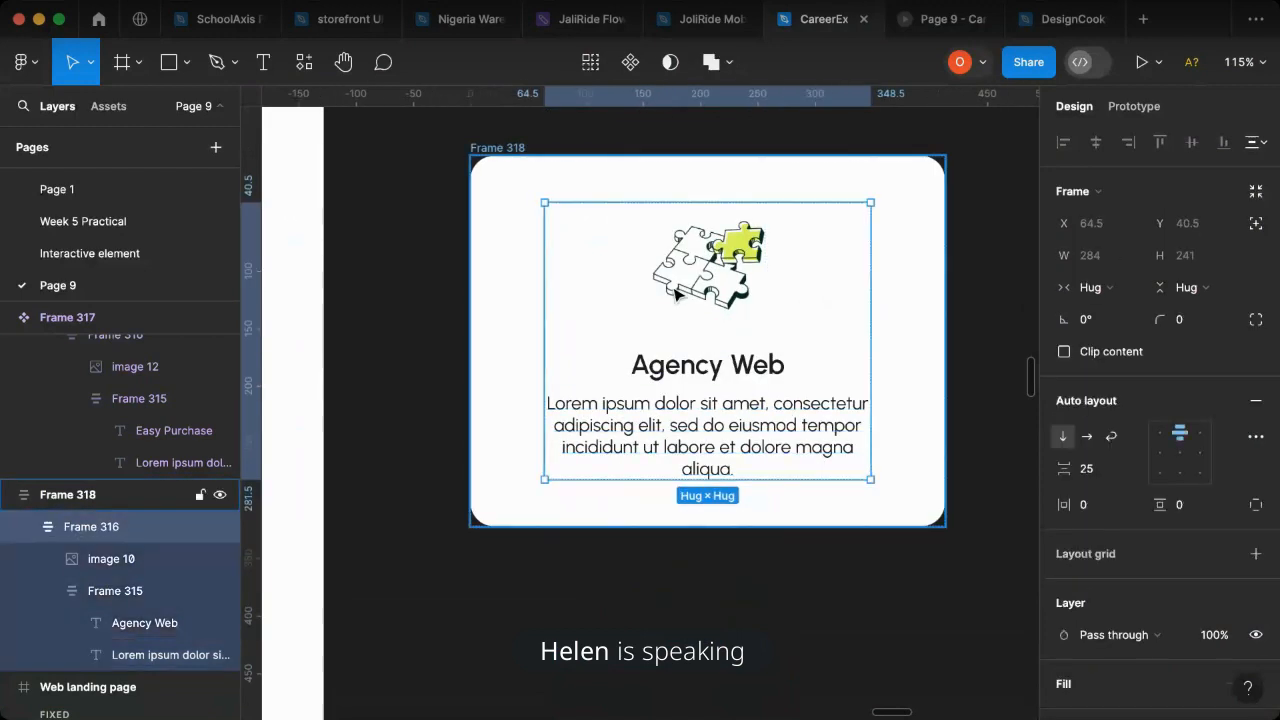
click(1092, 289)
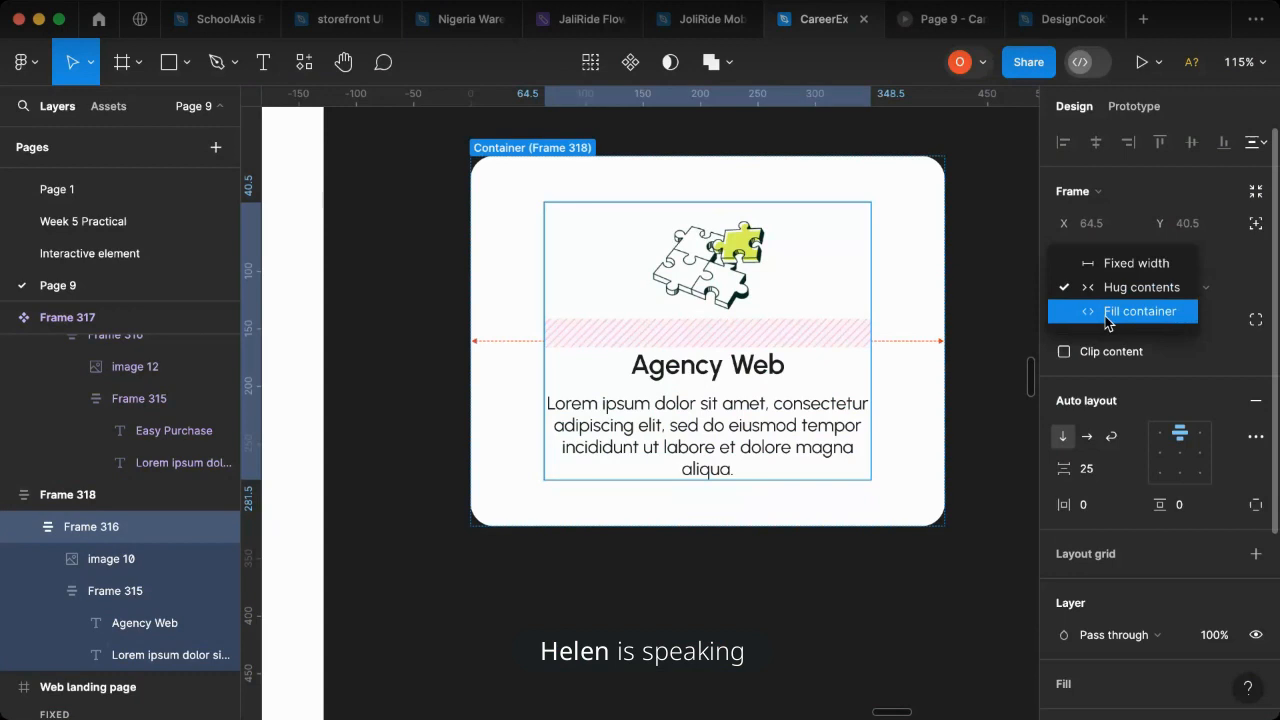
click(1105, 313)
- Set the width of the description text in the copied Agency Web card to Fill container
double_click(772, 425)
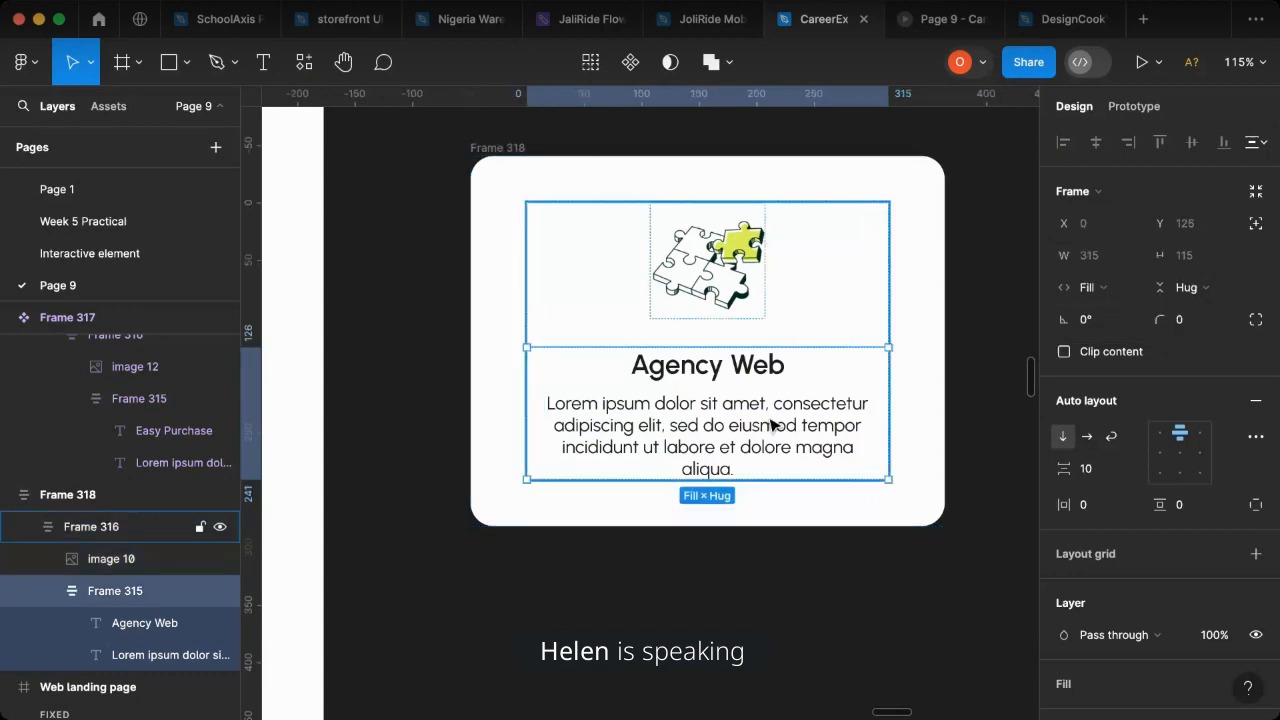
click(816, 420)
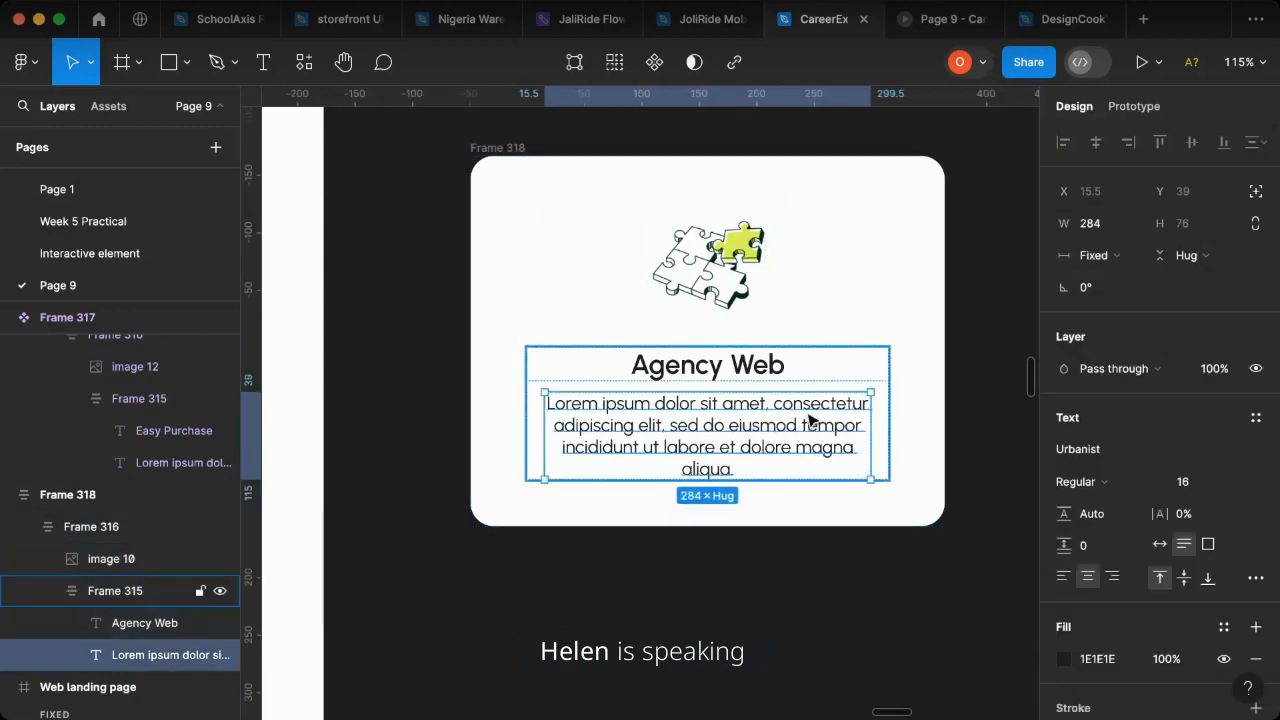
click(1088, 258)
click(1100, 302)
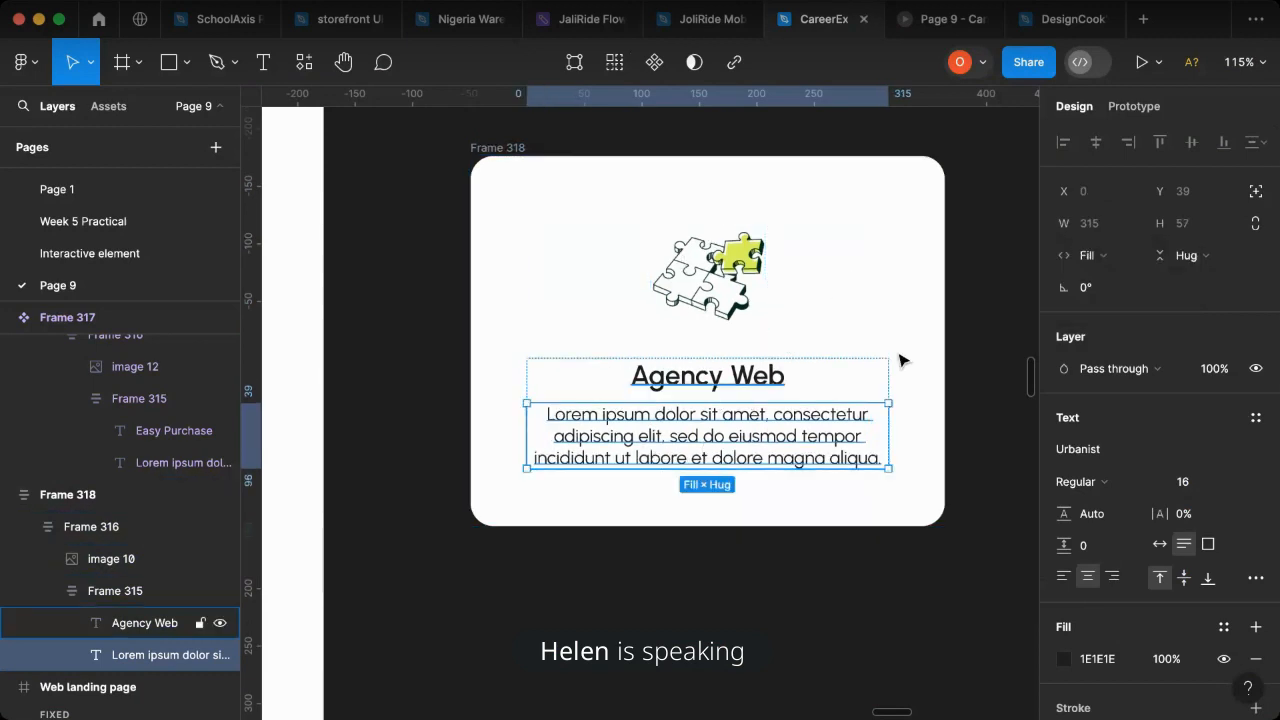
key(Escape)
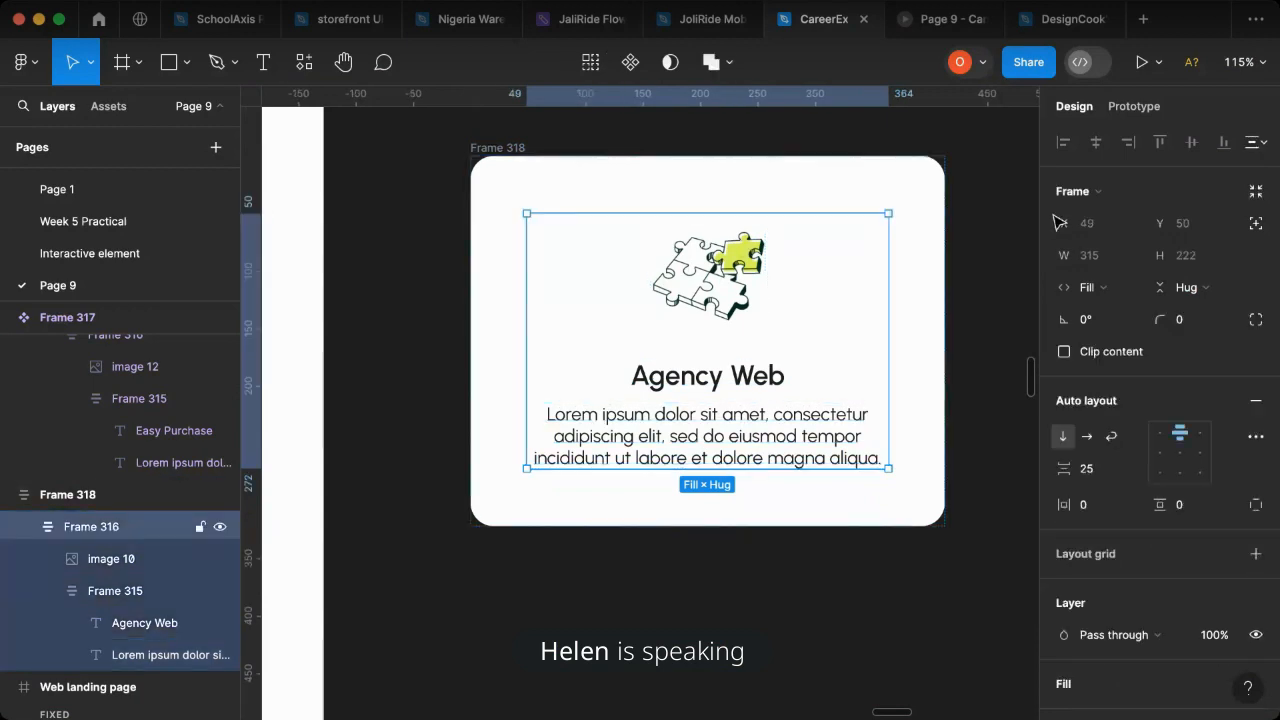
click(760, 385)
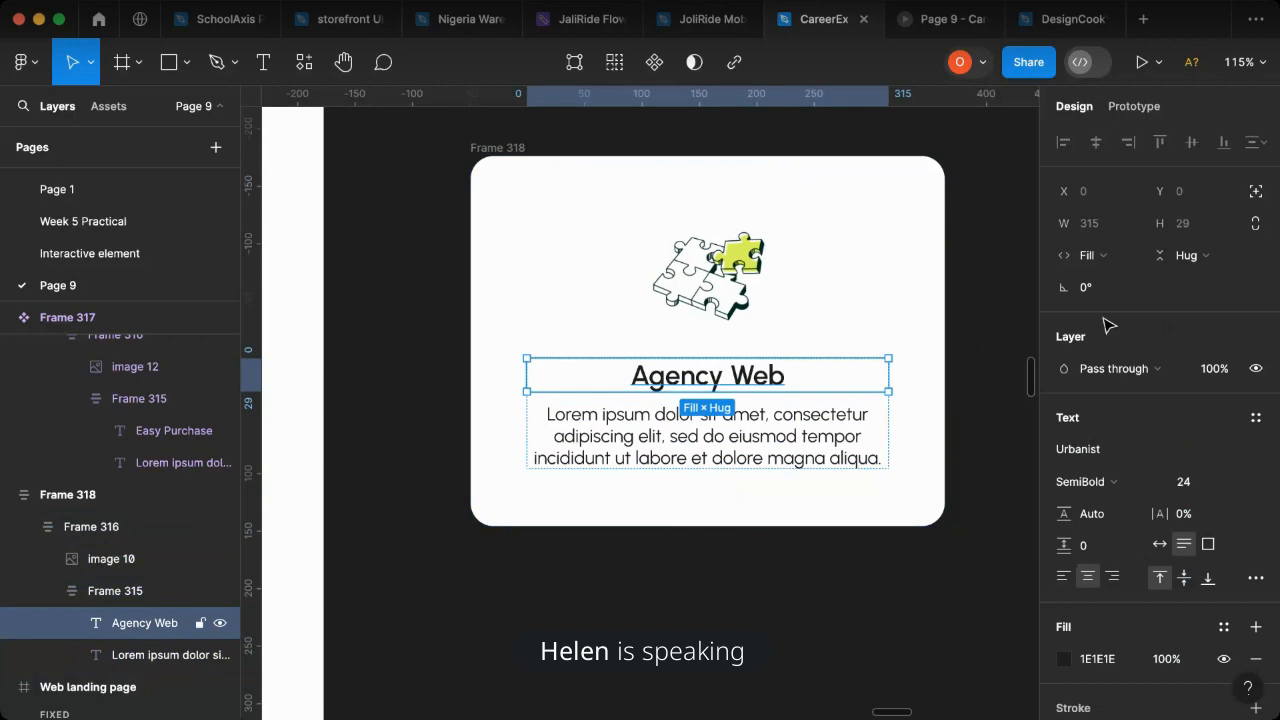
- Test the Agency Web card's resizing by stretching it to about 1005 wide, and set its width back to 413
click(470, 145)
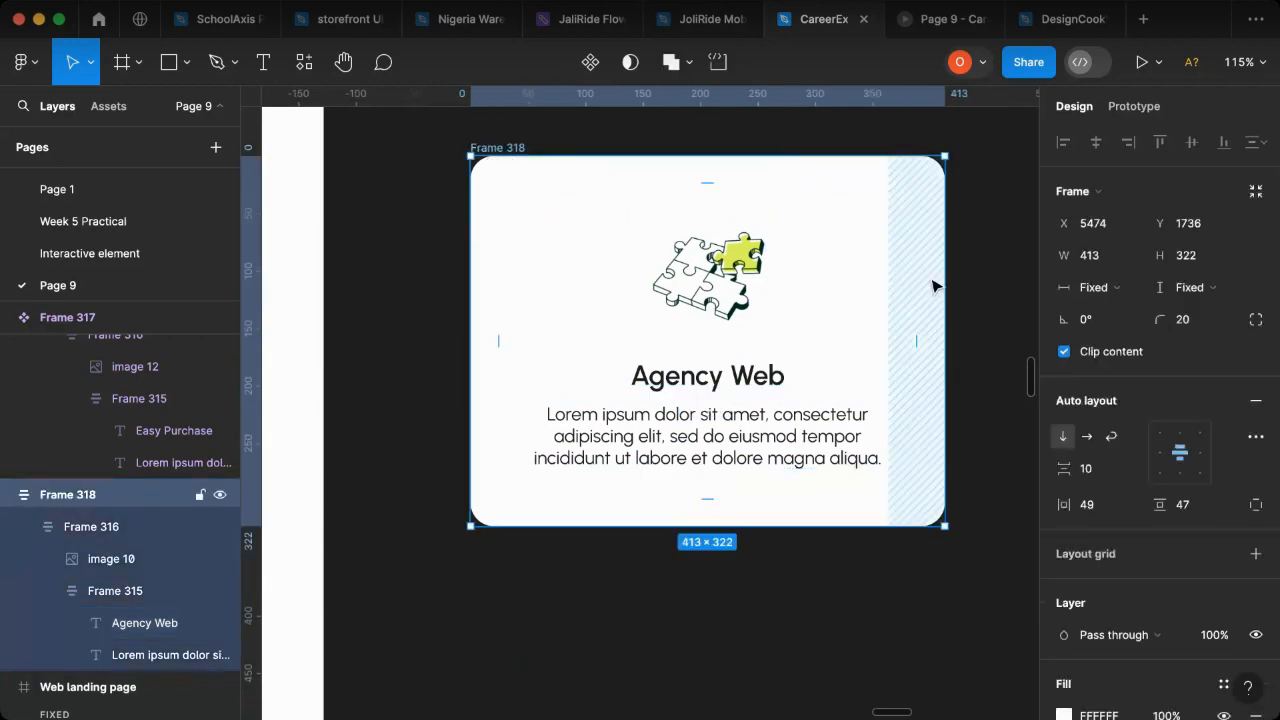
drag(985, 274, 851, 296)
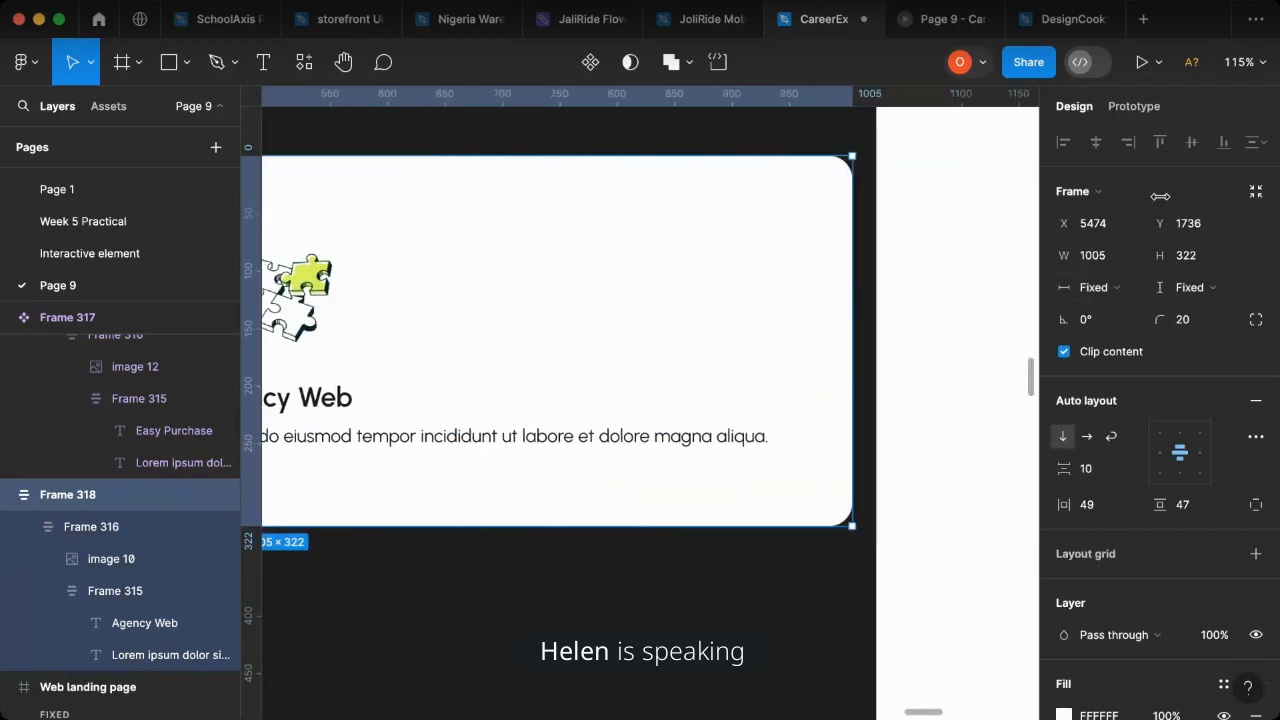
click(1106, 254)
text(413)
key(Return)
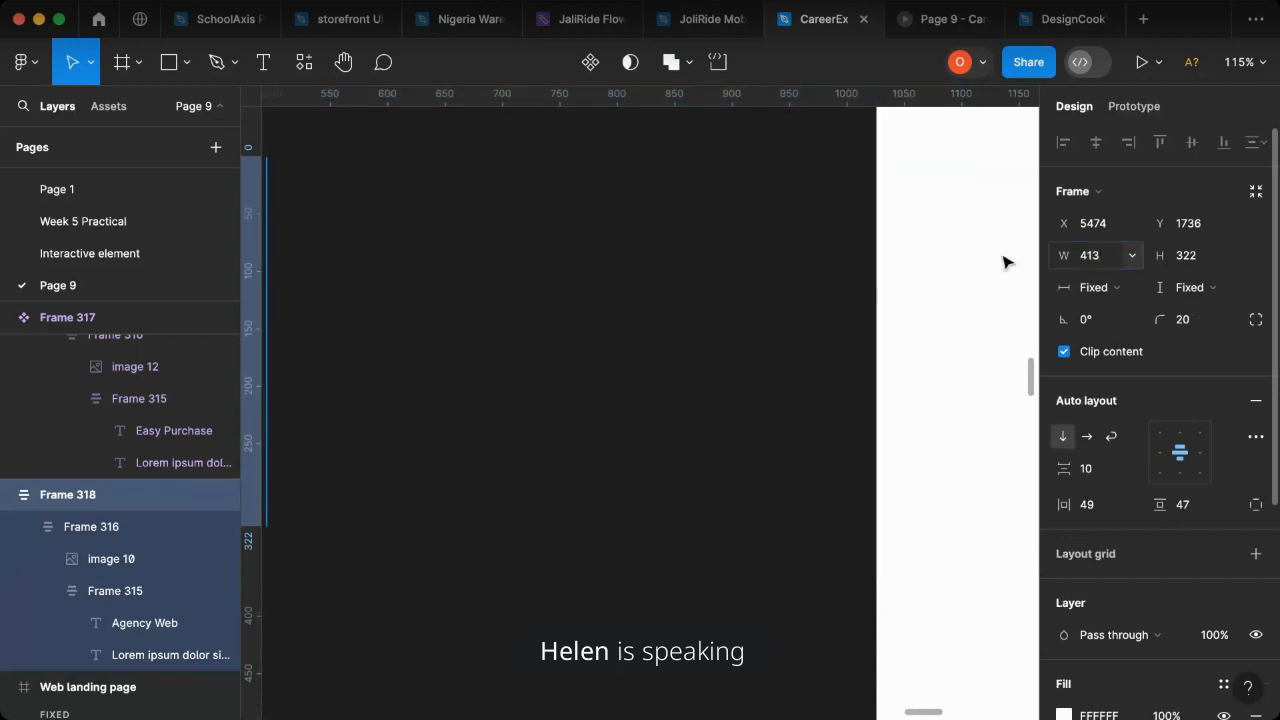
scroll(640, 364, left, 2)
scroll(660, 355, left, 5)
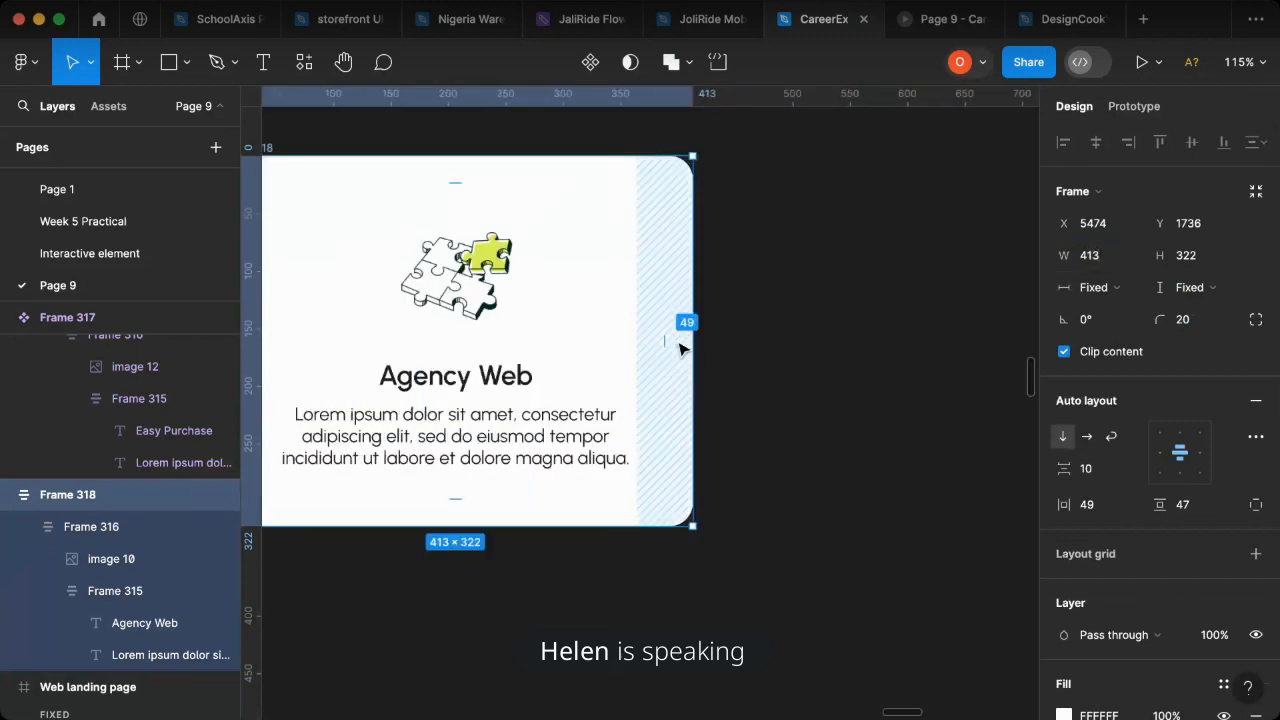
- Turn the copied Agency Web card into a component and add a second variant to it
scroll(680, 343, down, 4)
scroll(660, 377, down, 3)
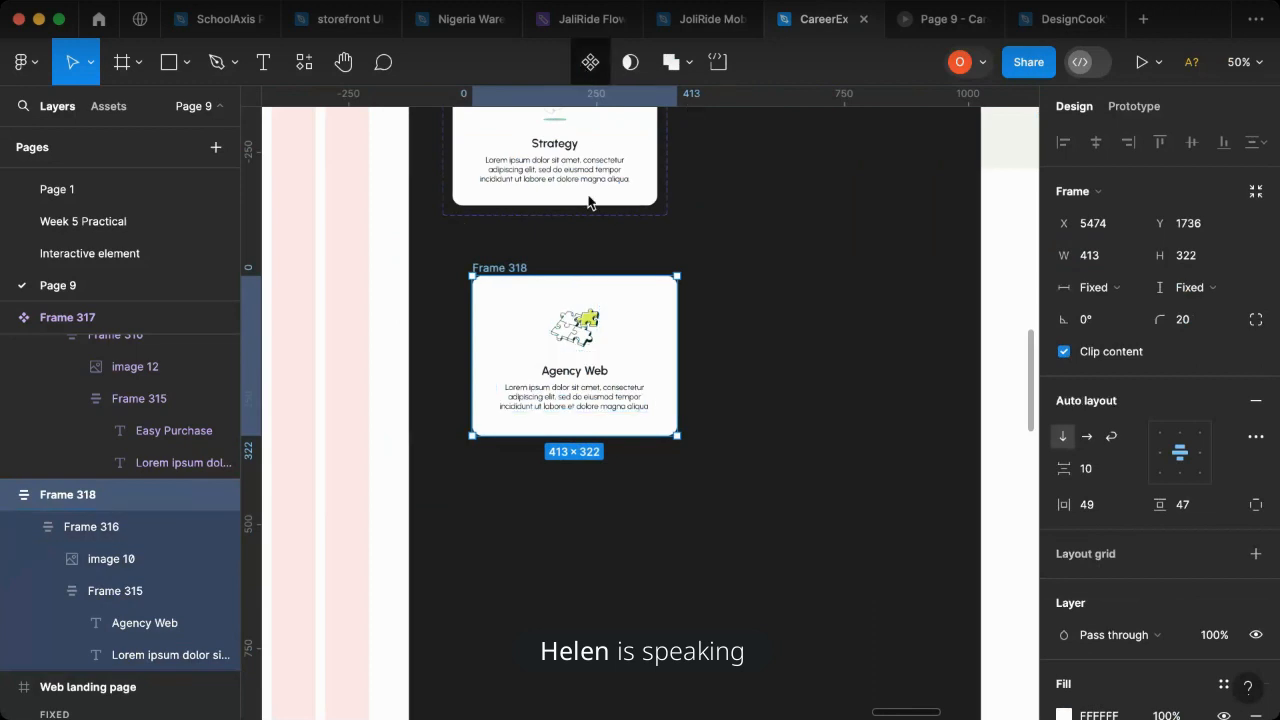
click(590, 64)
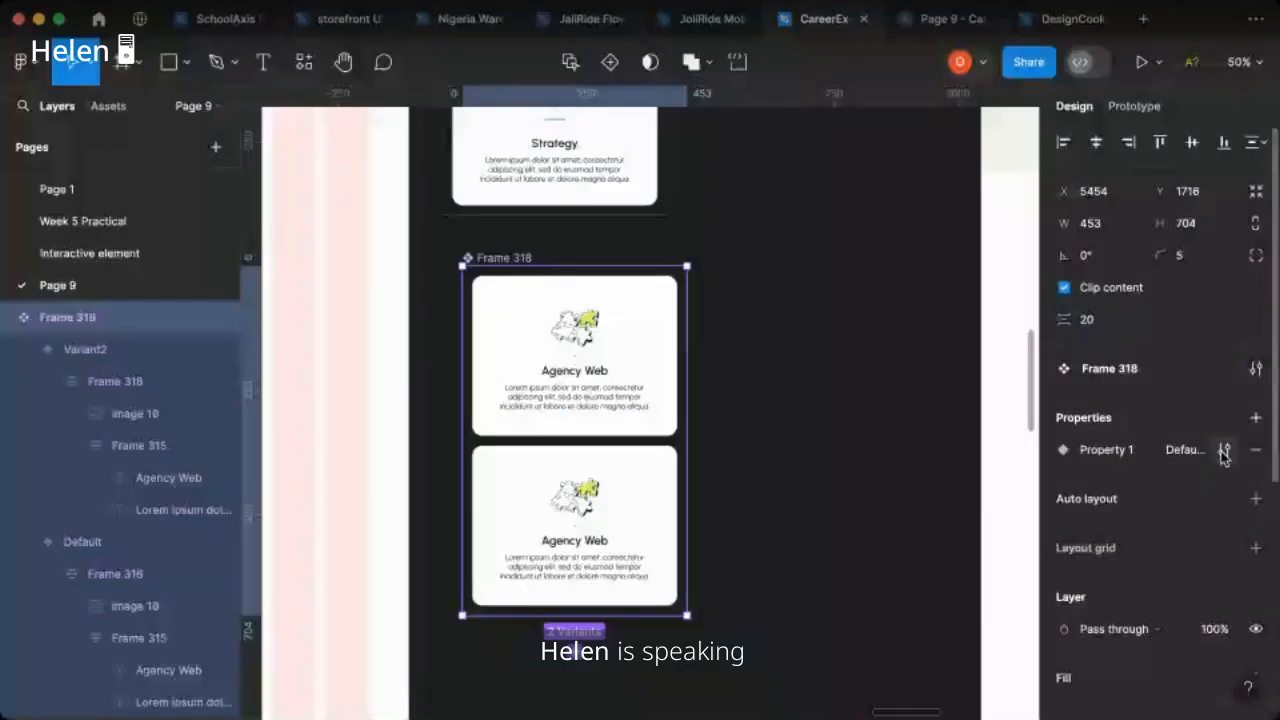
- Rename the Agency Web component set's variant property to Card 3
click(1224, 451)
text(Card 3)
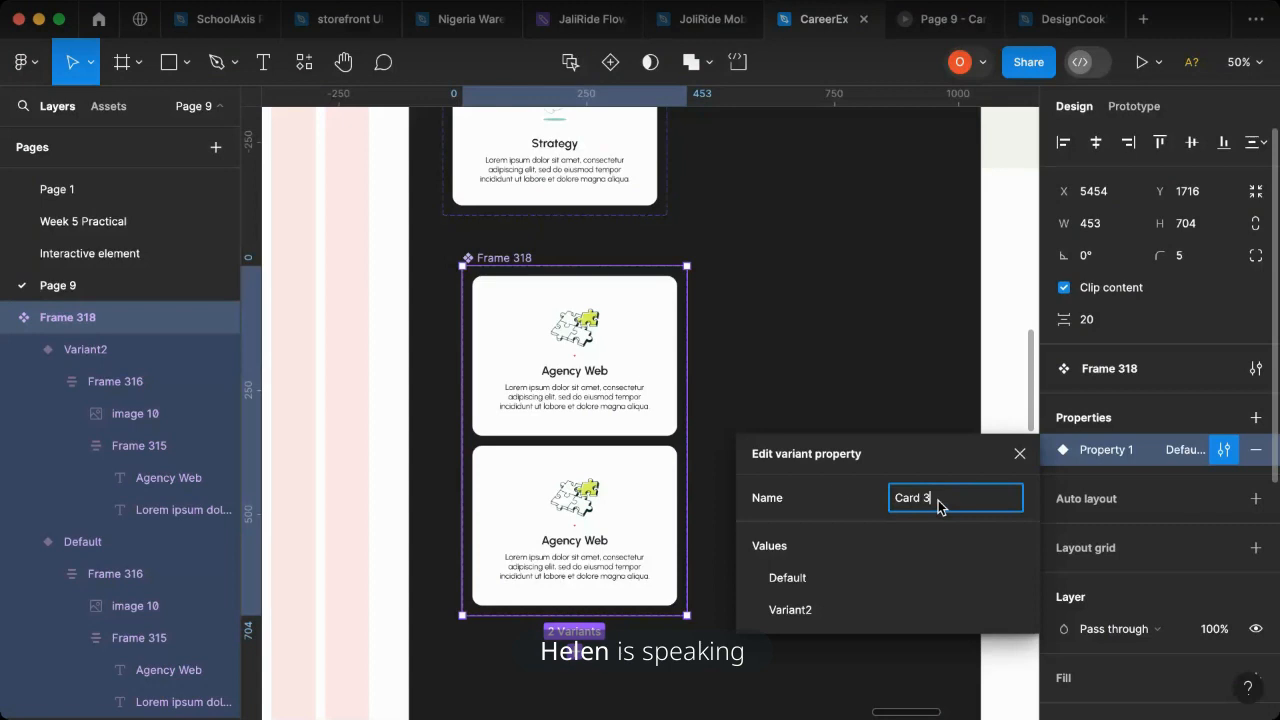
click(580, 528)
click(590, 522)
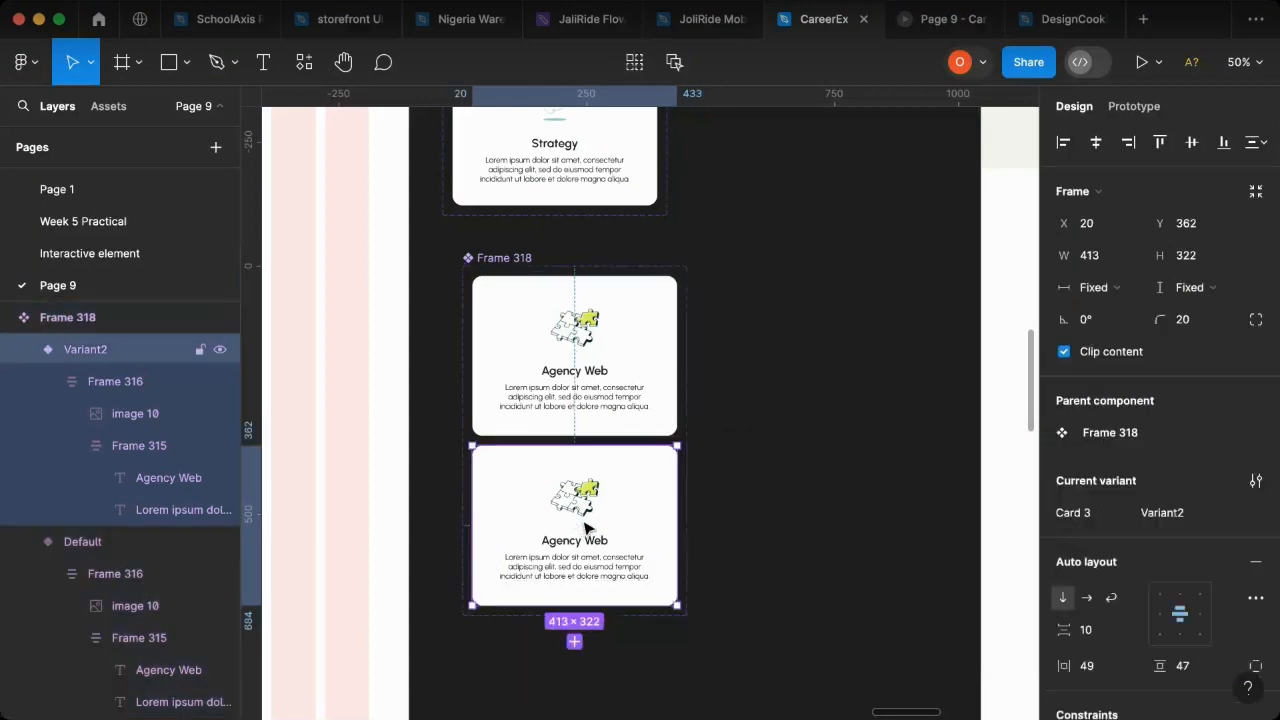
- Name the upper Agency Web variant White and the lower variant Colored
click(617, 395)
click(1188, 516)
text(Wh)
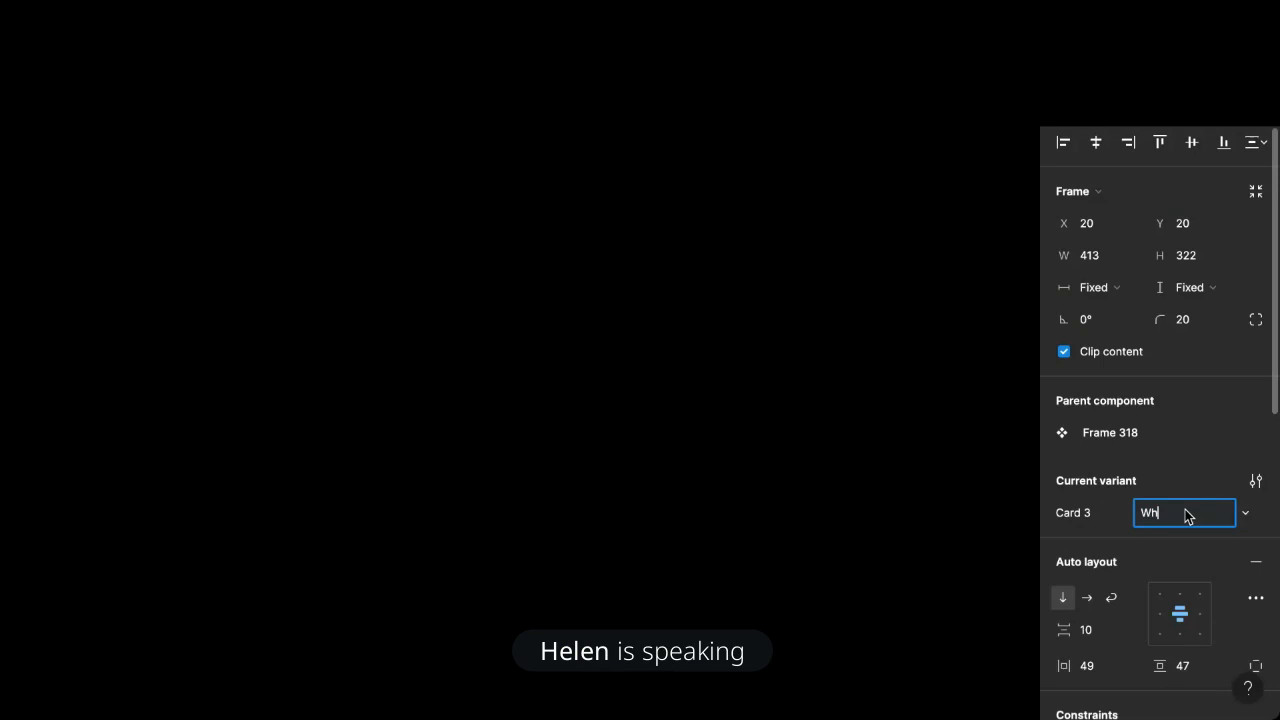
text(ite)
click(640, 463)
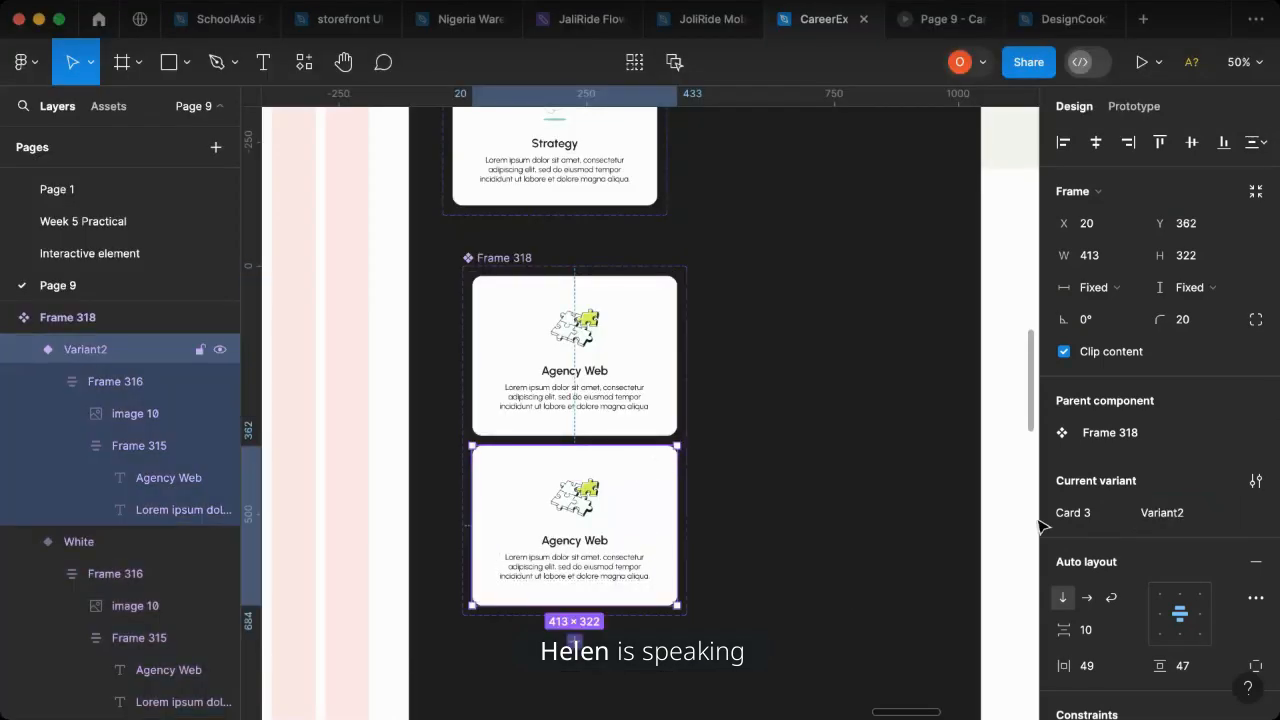
click(1193, 512)
text(Col)
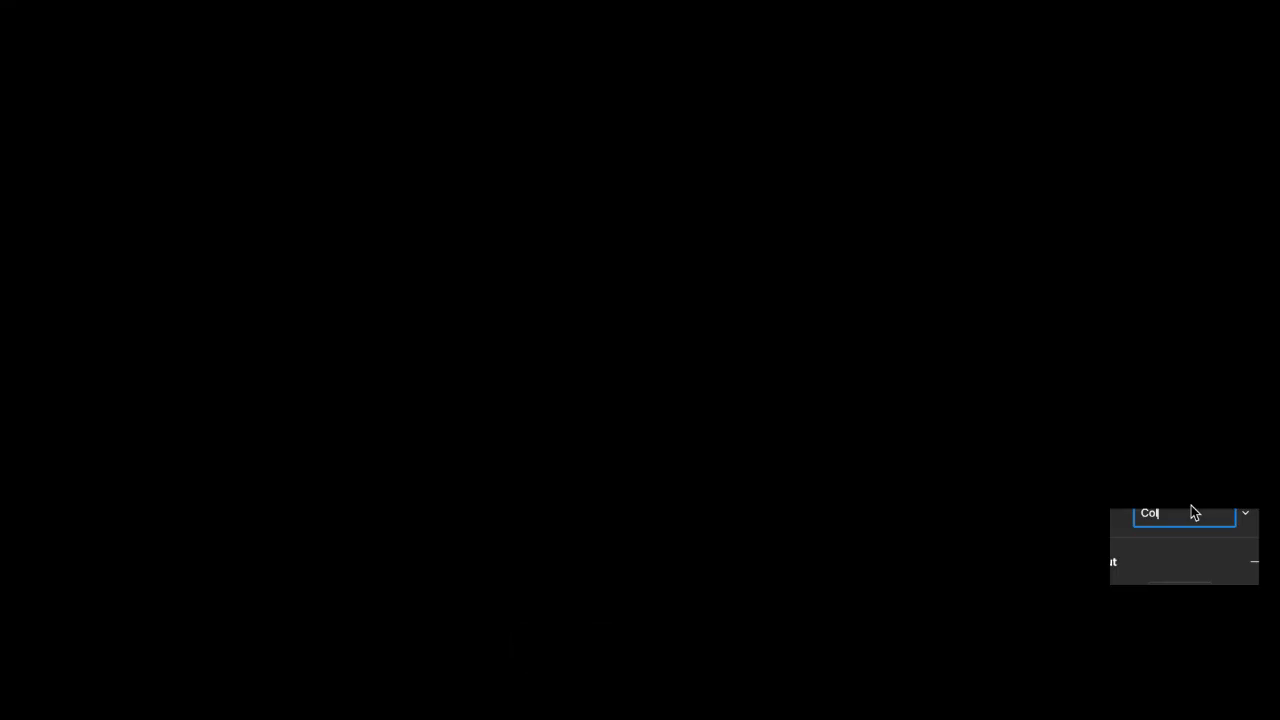
text(ored)
click(900, 417)
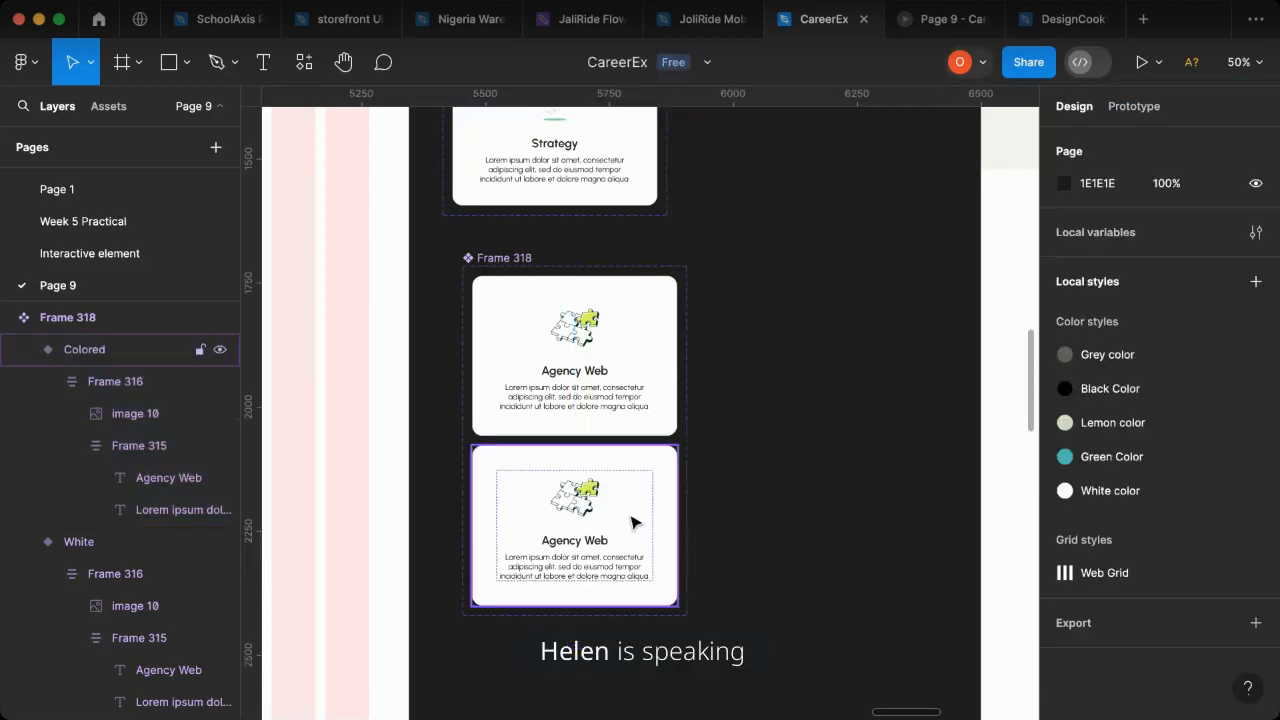
- Fill the Colored Agency Web variant with the blue-purple sampled from the colored Strategy card
click(633, 522)
scroll(760, 523, up, 5)
key(i)
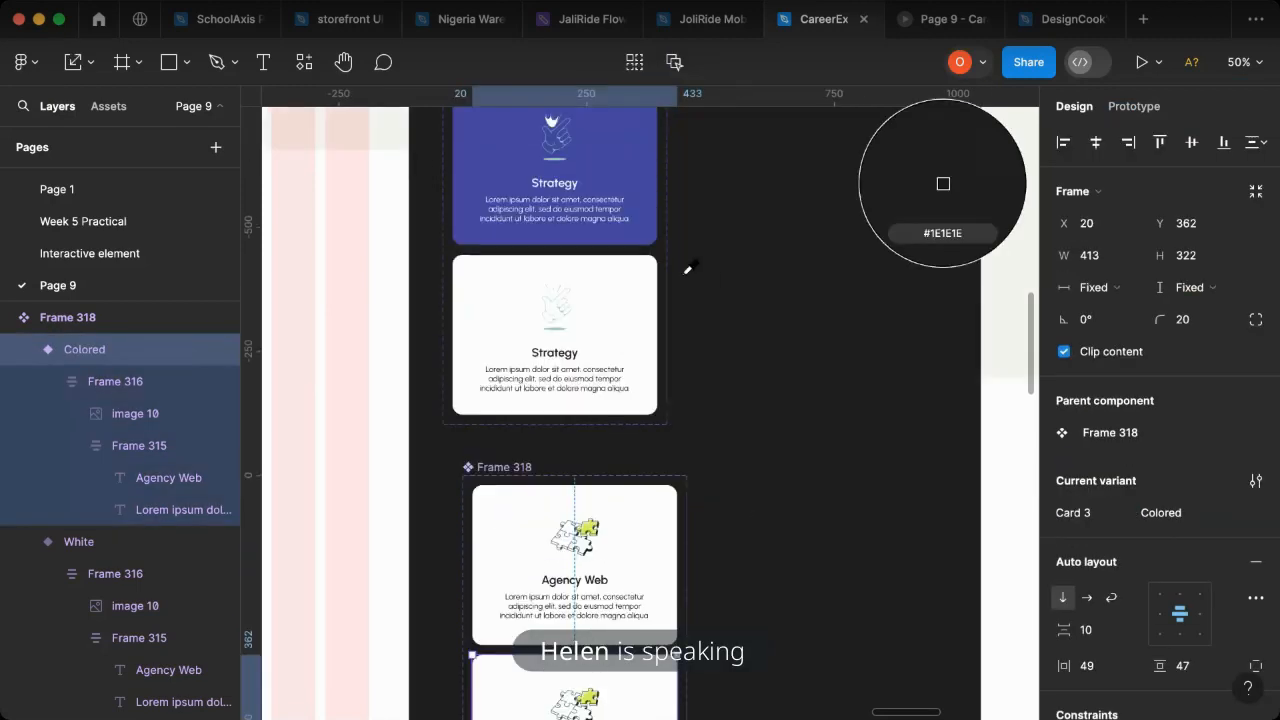
click(652, 237)
scroll(600, 540, down, 4)
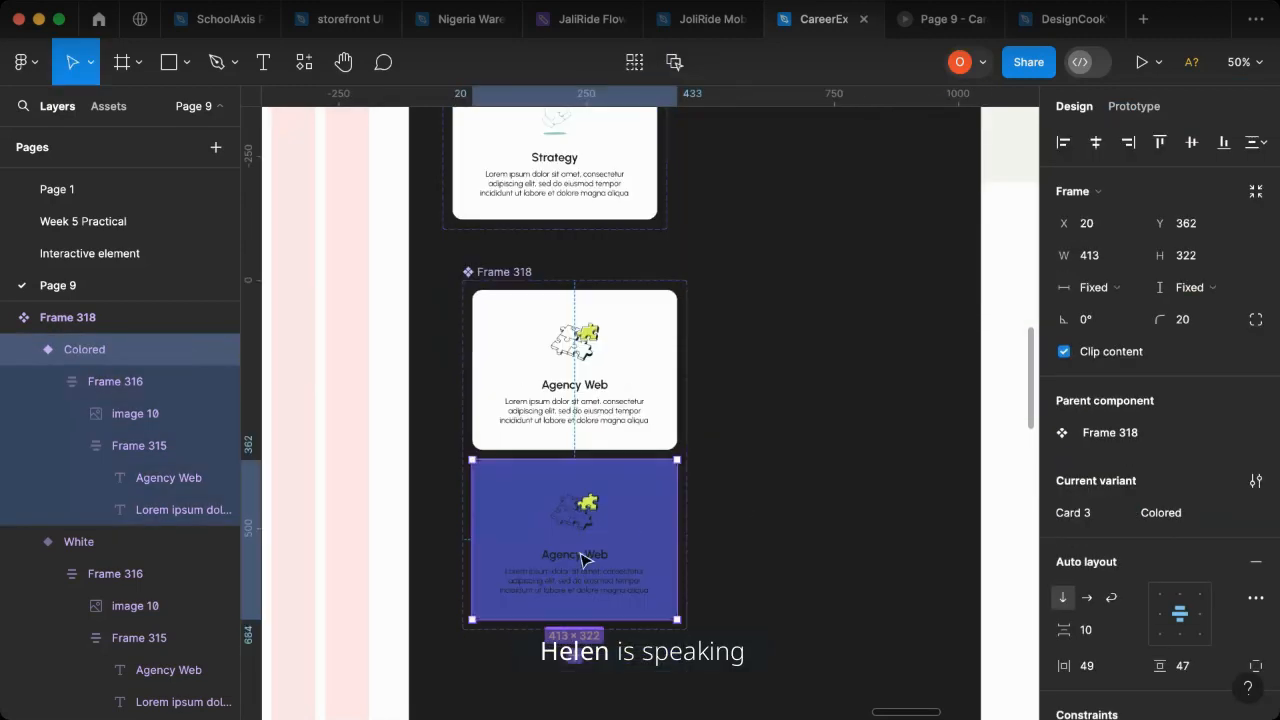
- Change the title and description text in the Colored Agency Web variant to white, FFFFFF
scroll(585, 580, up, 5)
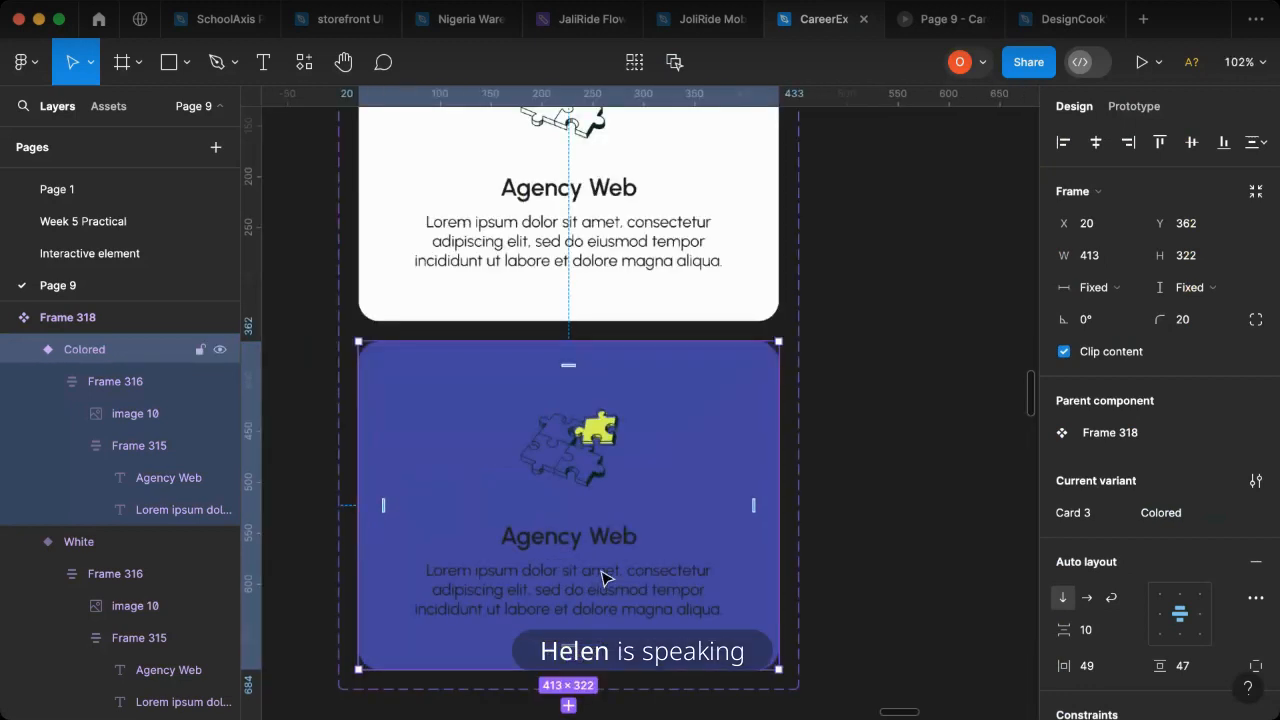
click(606, 579)
click(690, 570)
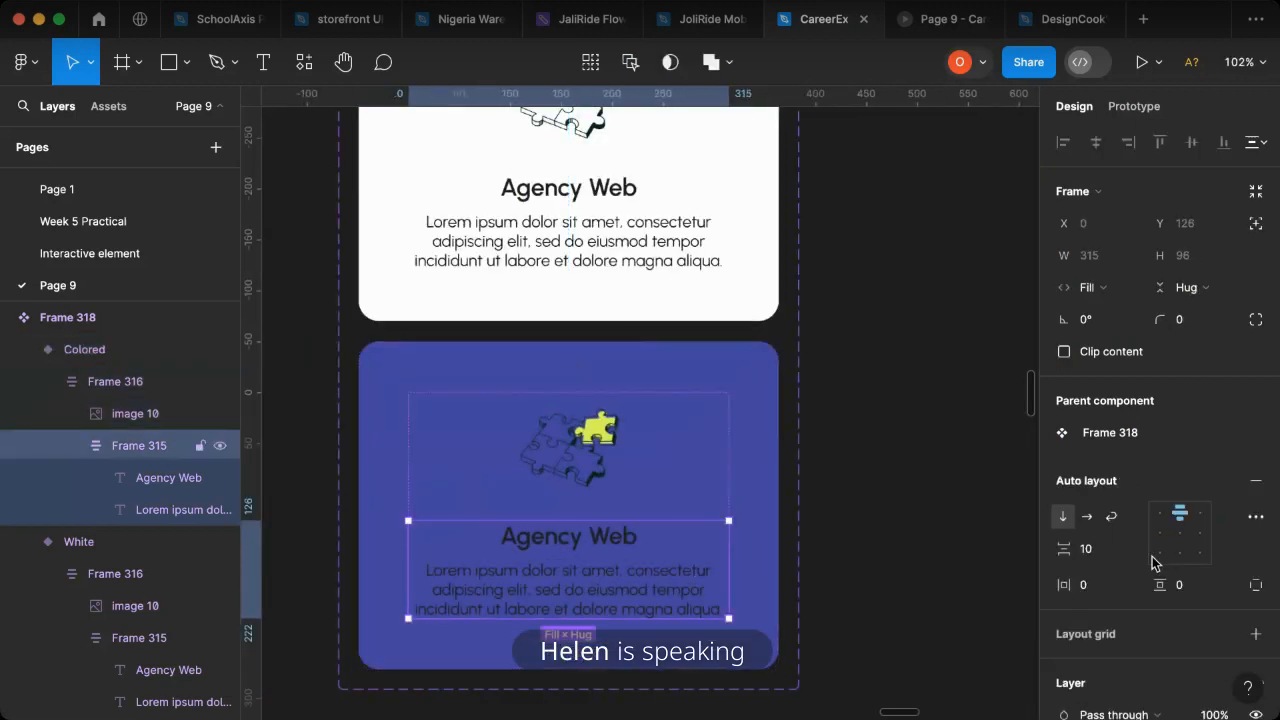
scroll(1157, 560, down, 5)
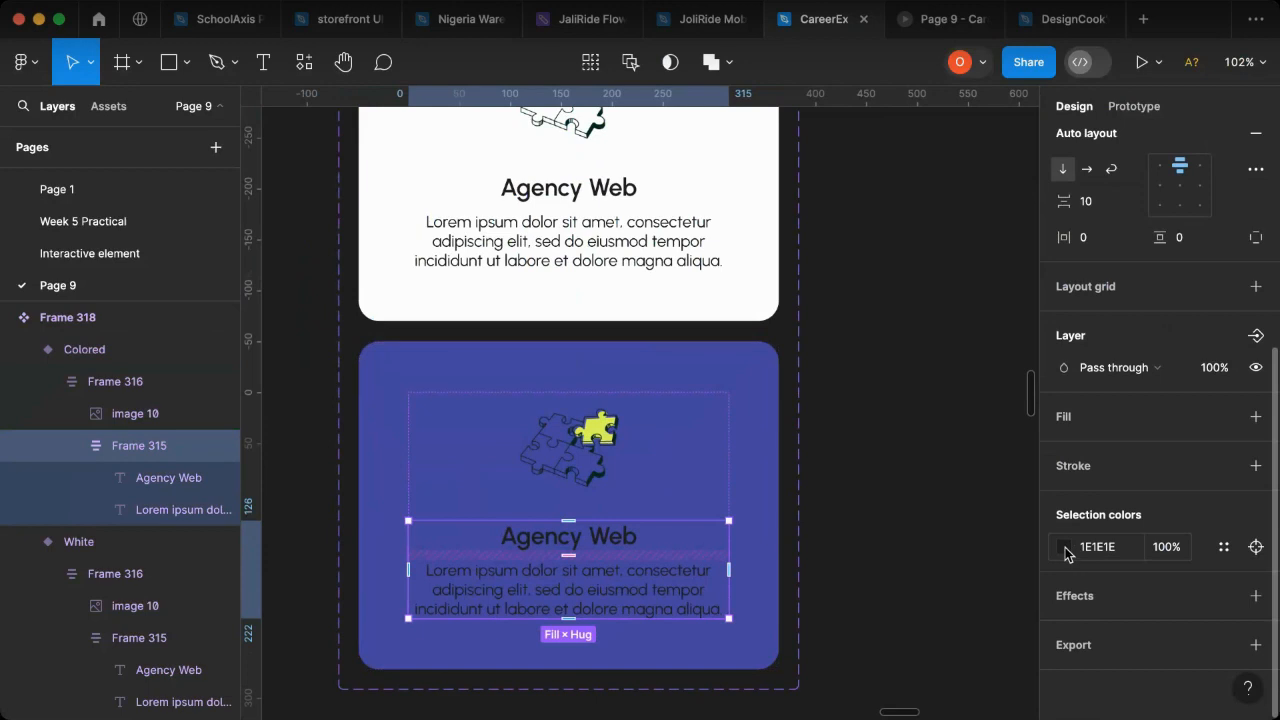
click(1065, 549)
text(222222)
key(Return)
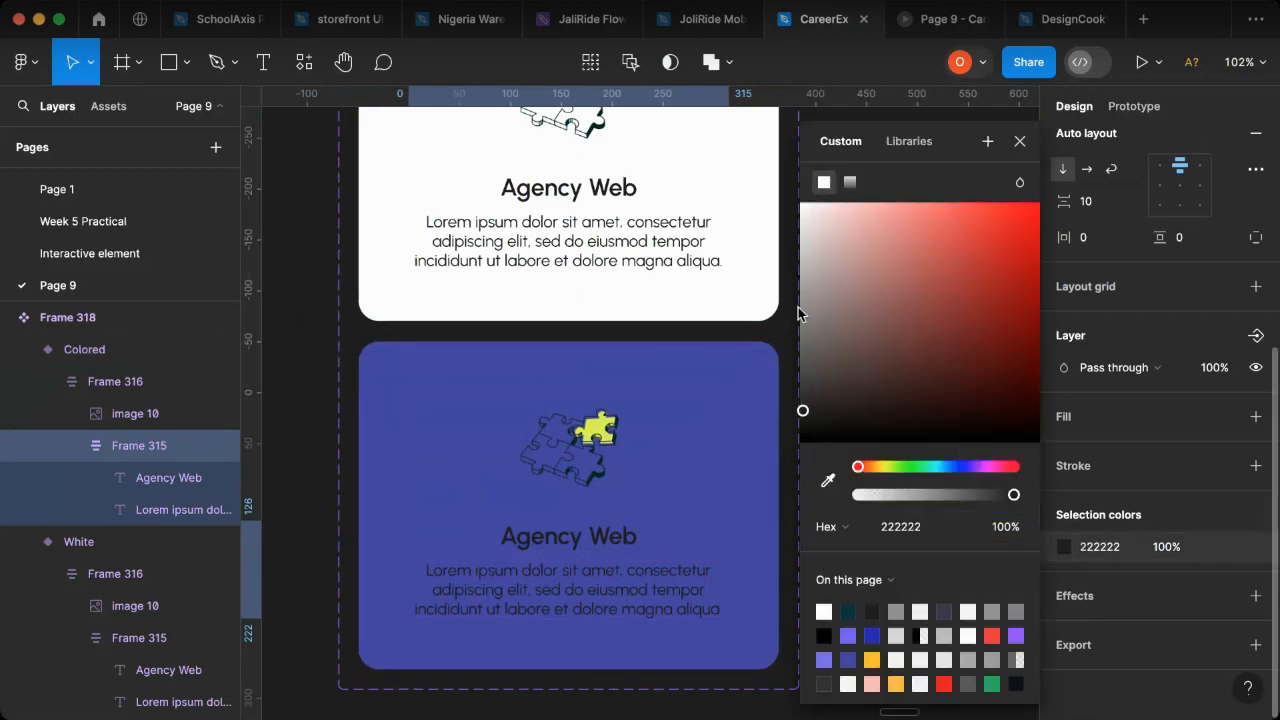
drag(770, 260, 718, 181)
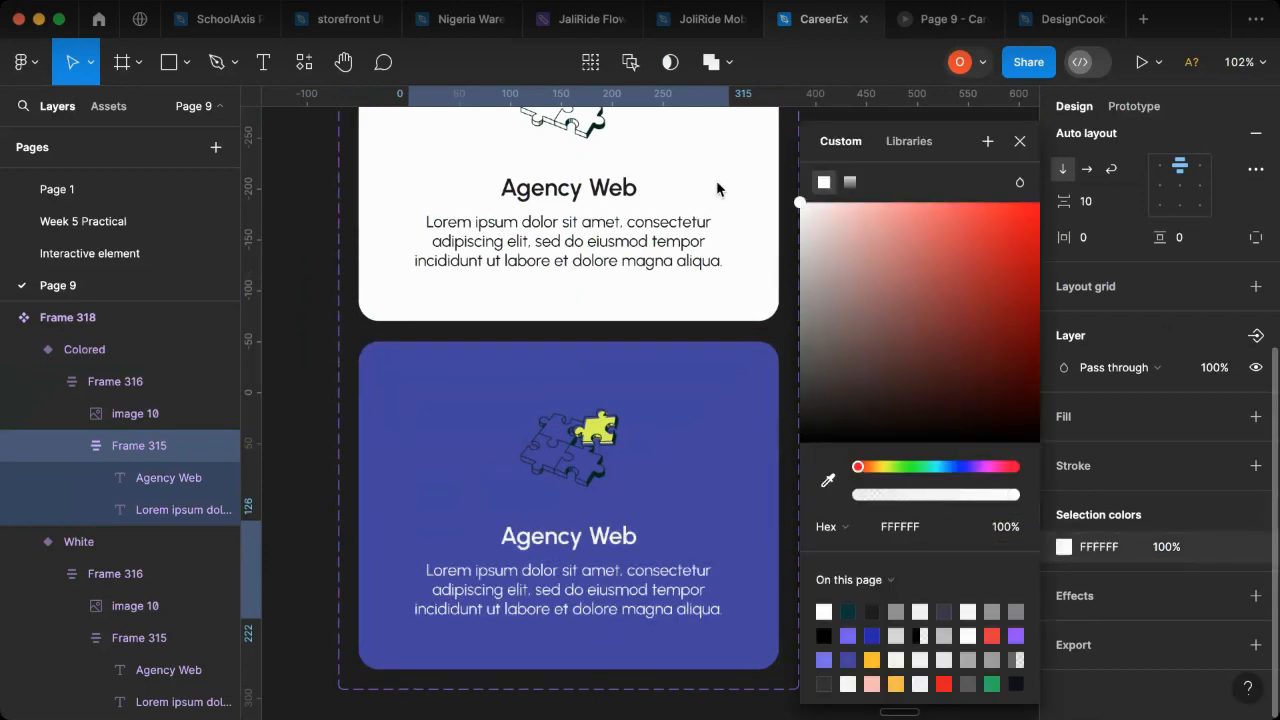
click(1020, 141)
- Add a While hovering interaction to the White Agency Web variant that changes it to the Colored variant instantly
scroll(897, 436, down, 5)
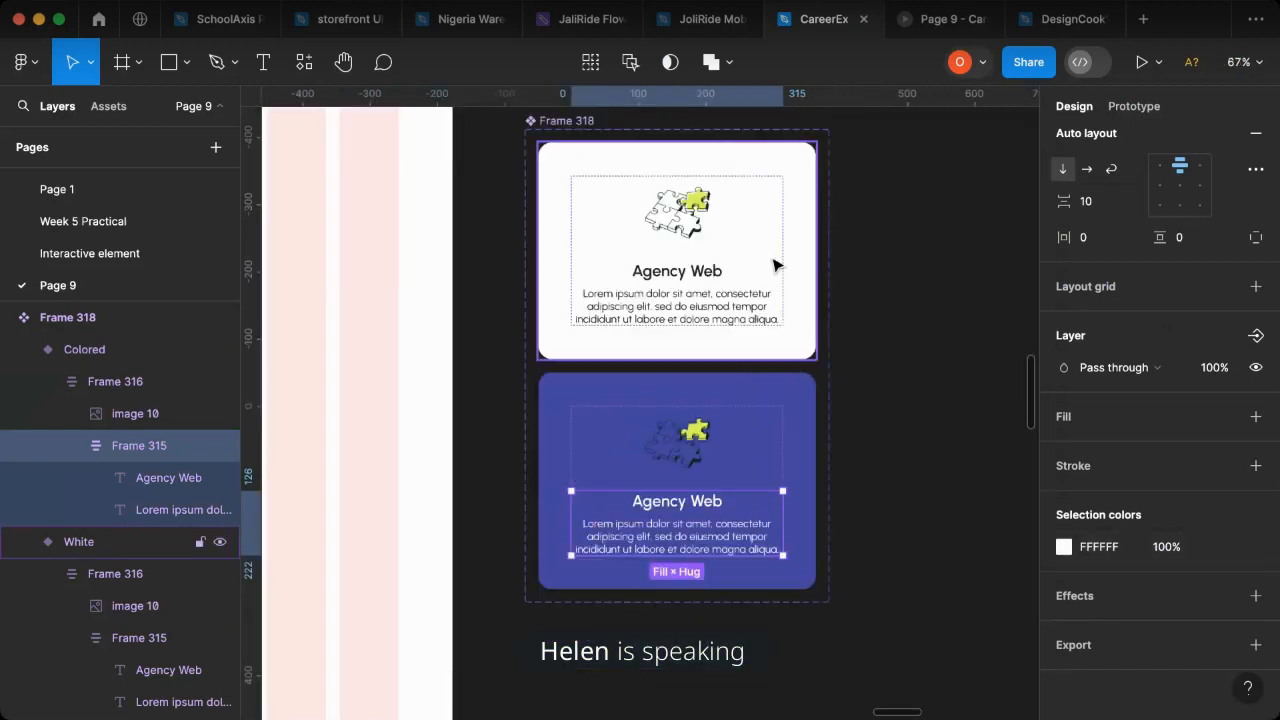
click(774, 263)
click(1150, 108)
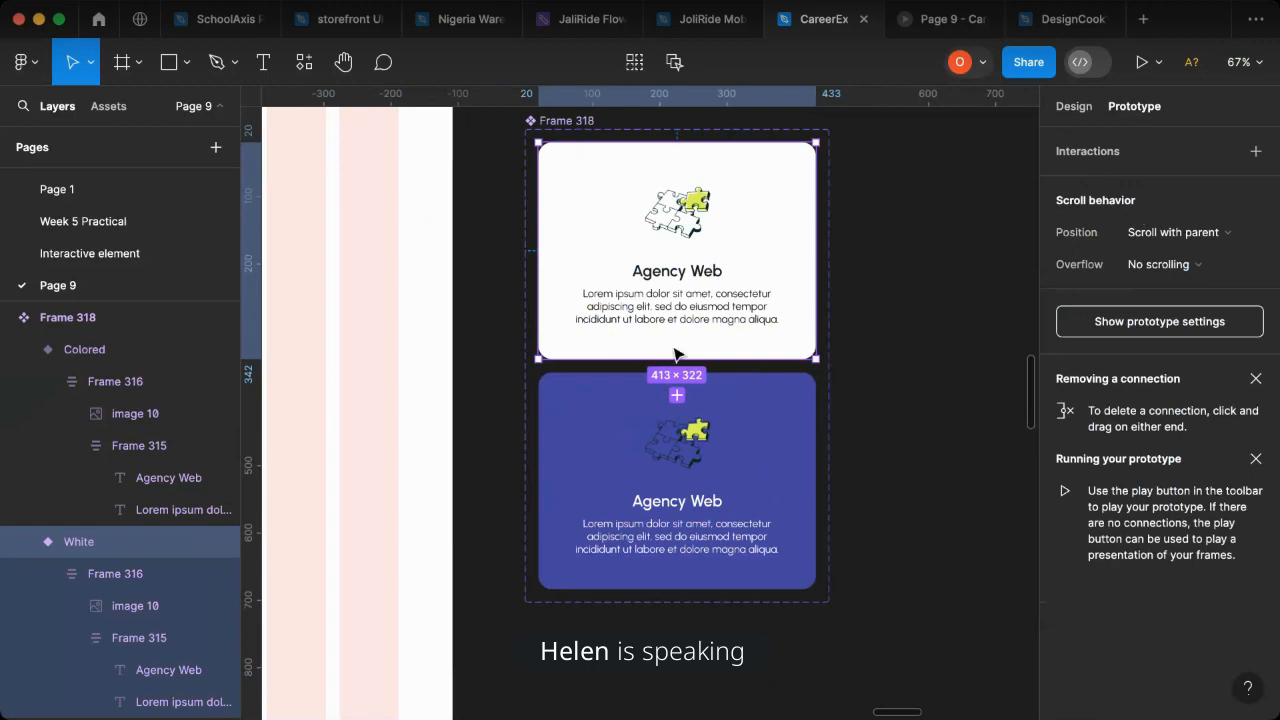
drag(677, 142, 646, 466)
click(636, 430)
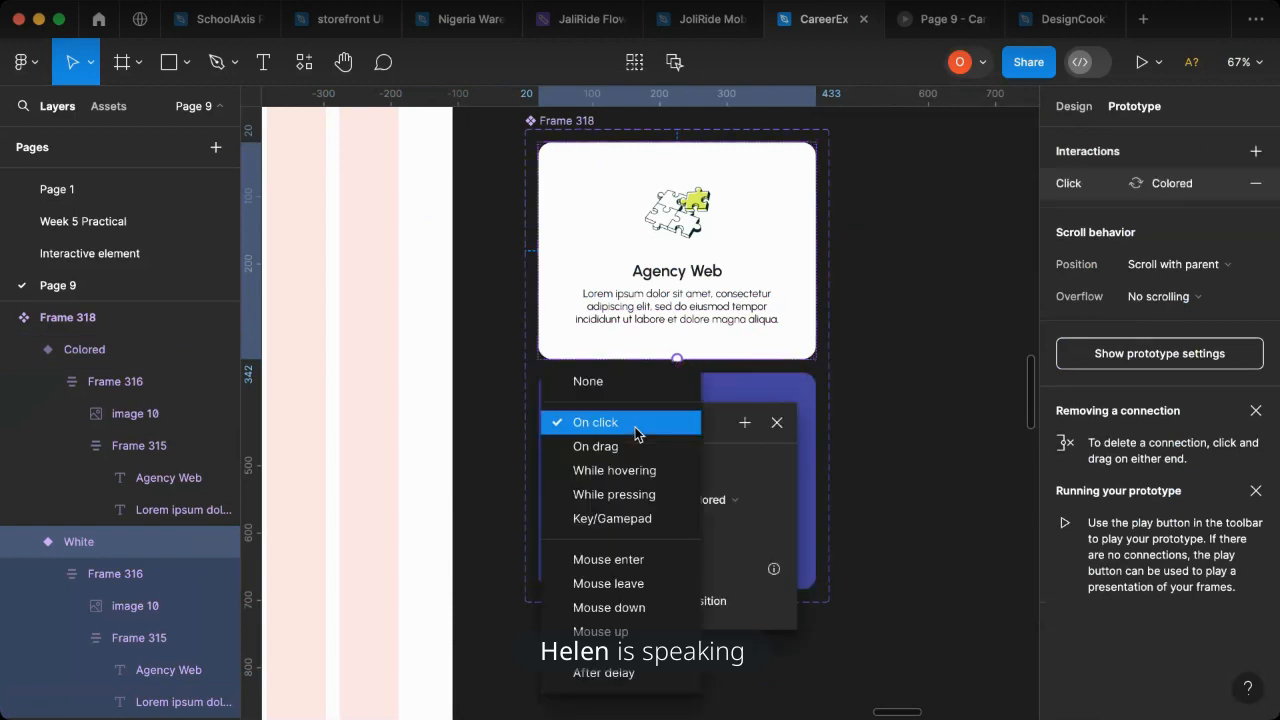
click(614, 470)
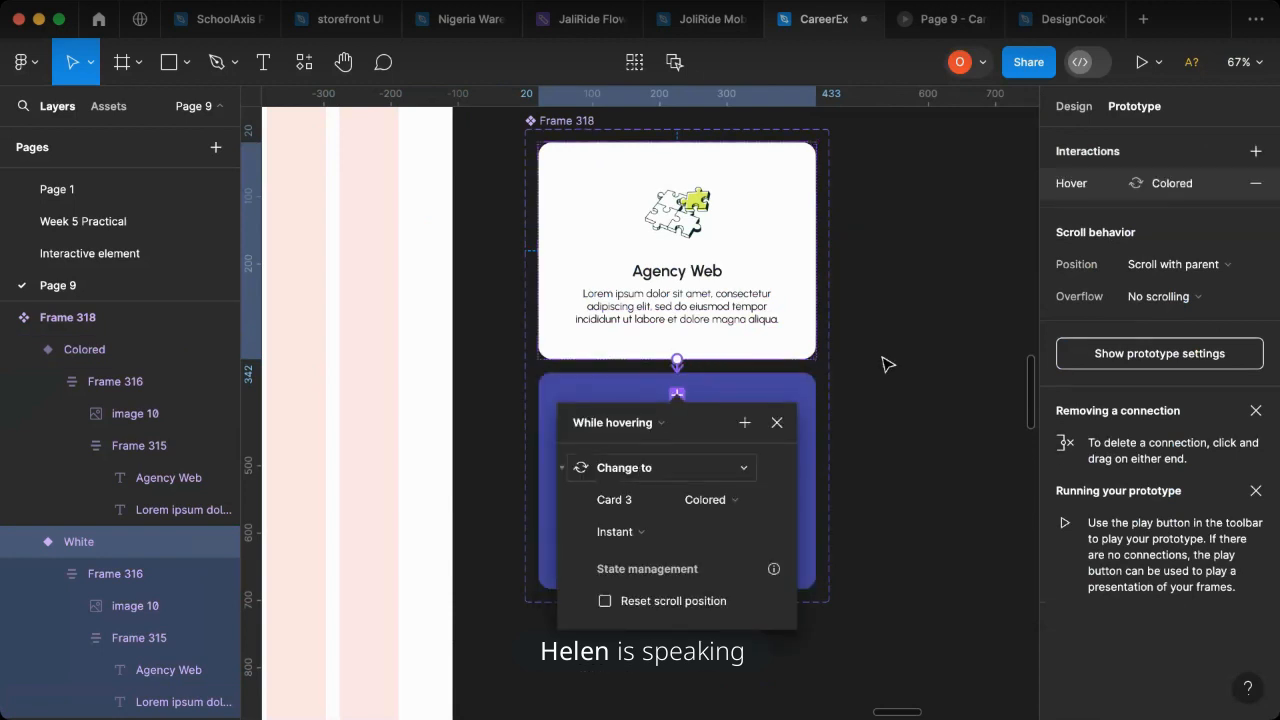
click(886, 454)
- Replace the plain Agency Web card in the landing page's features row with an instance of the White Agency Web component variant
scroll(886, 454, up, 2)
click(780, 366)
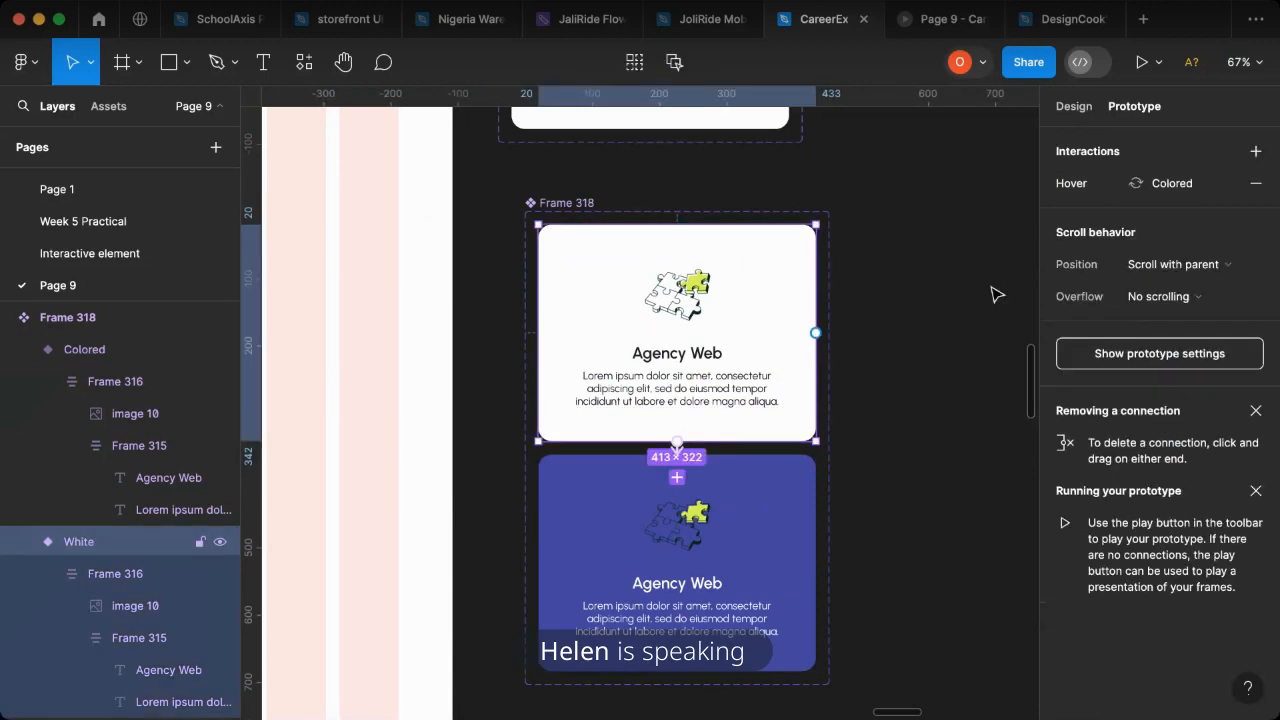
click(1074, 106)
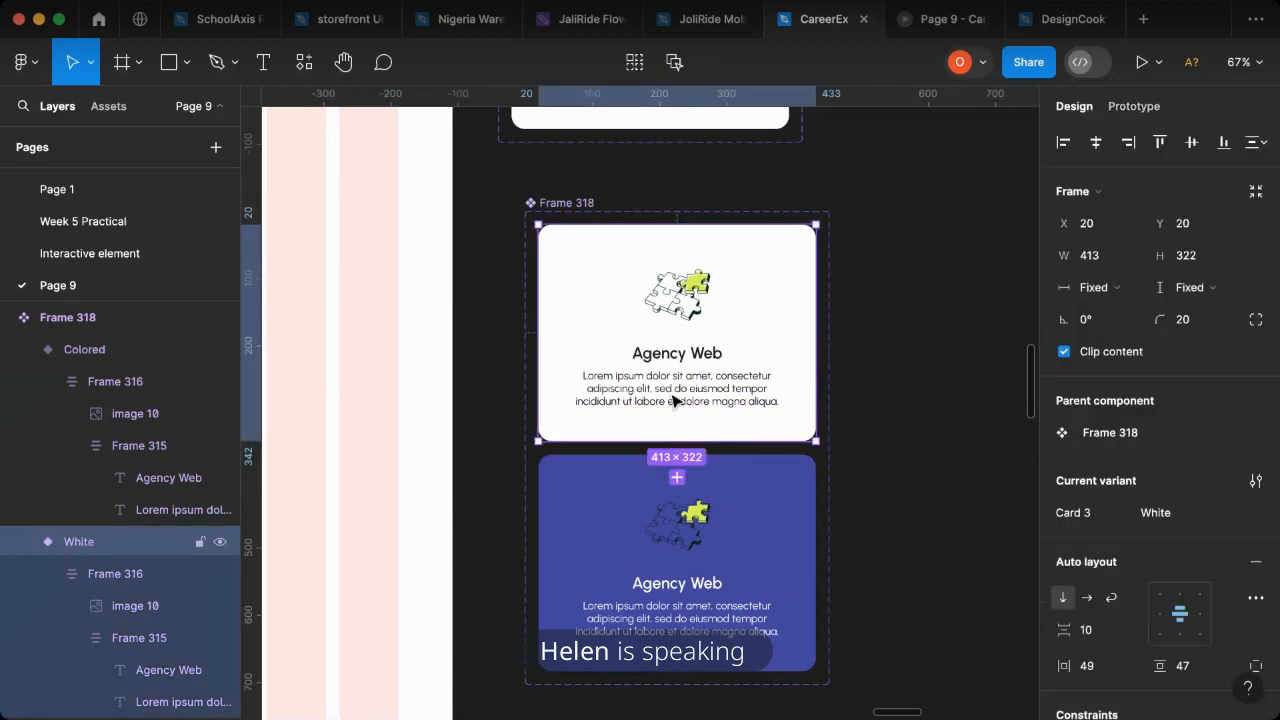
scroll(840, 414, down, 2)
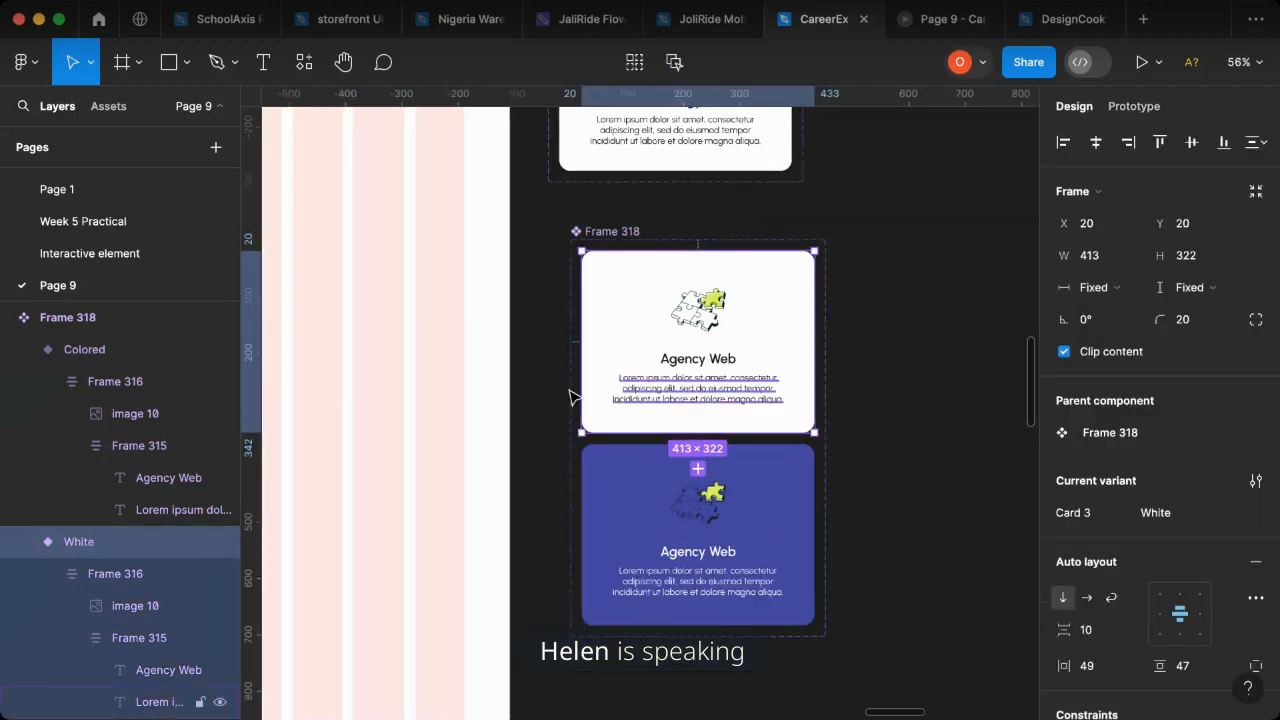
scroll(517, 391, up, 10)
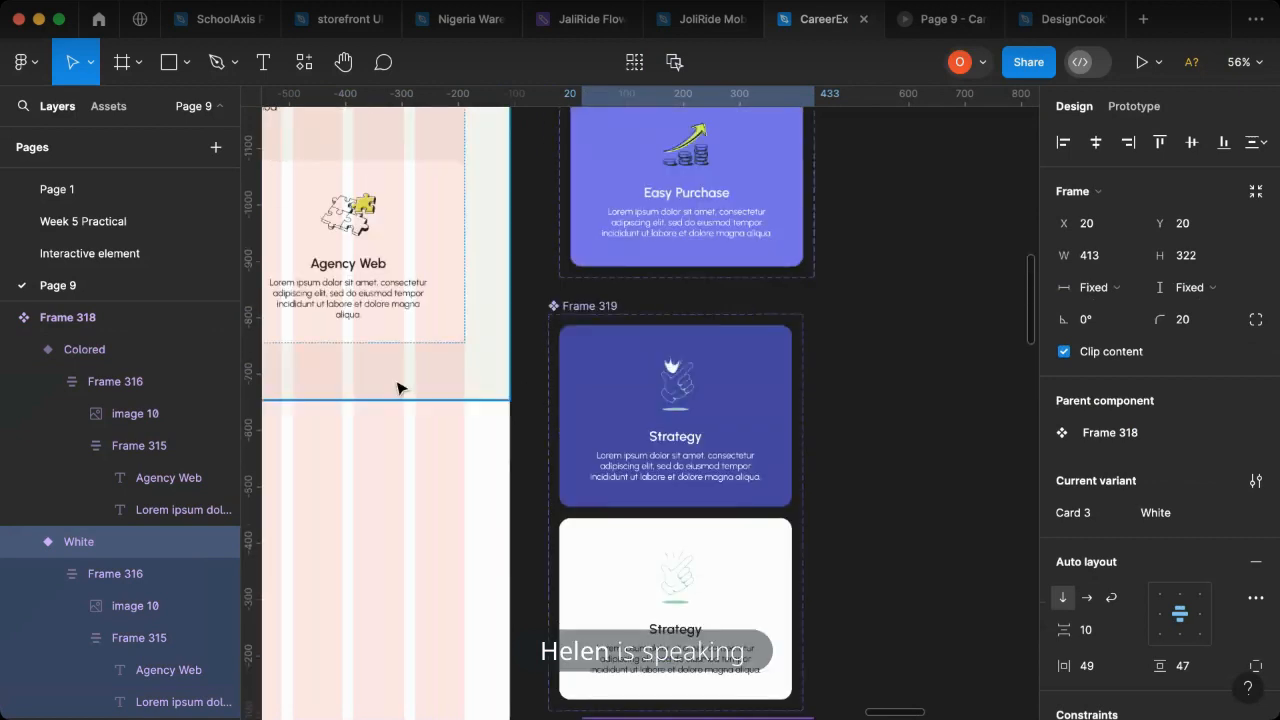
scroll(437, 317, left, 3)
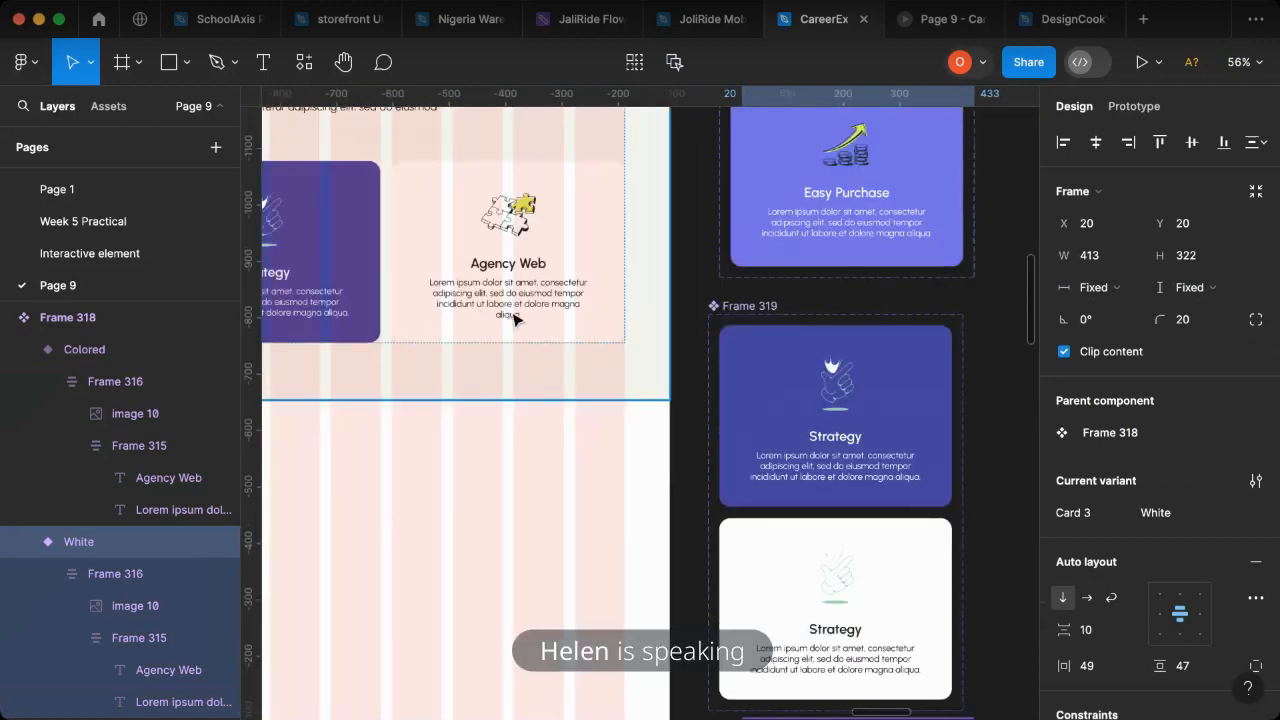
click(513, 318)
click(514, 318)
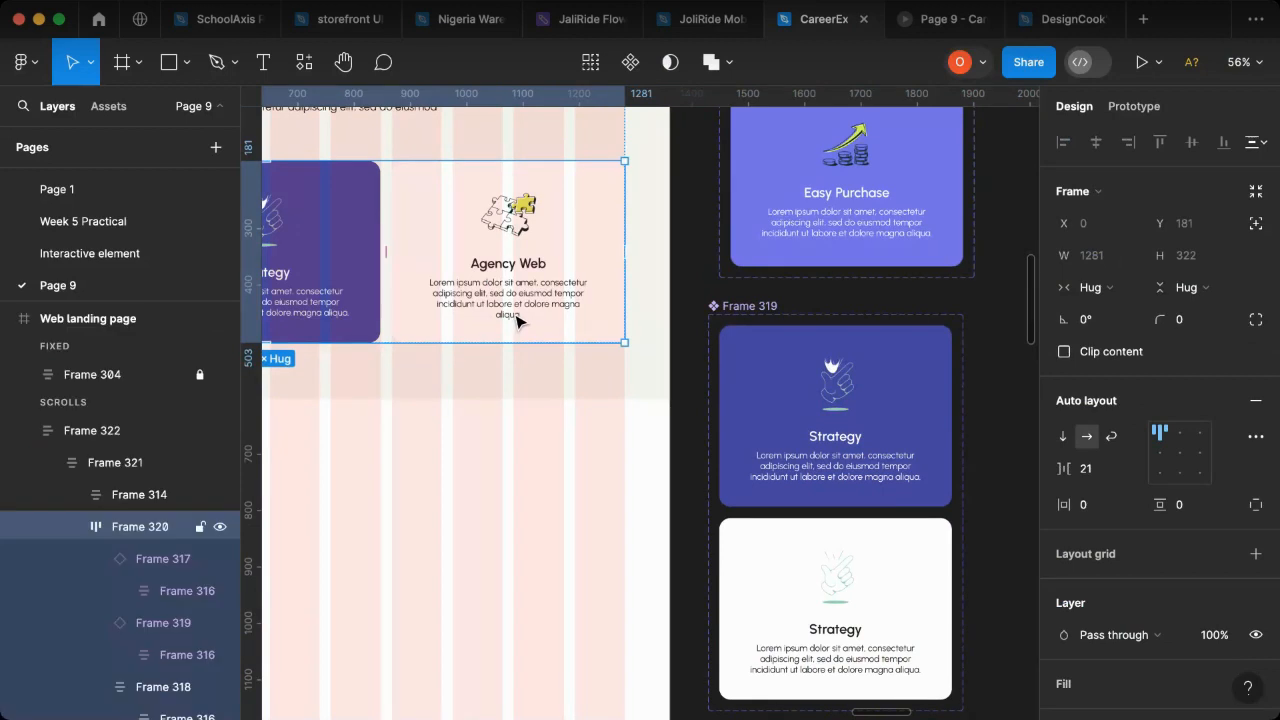
click(517, 320)
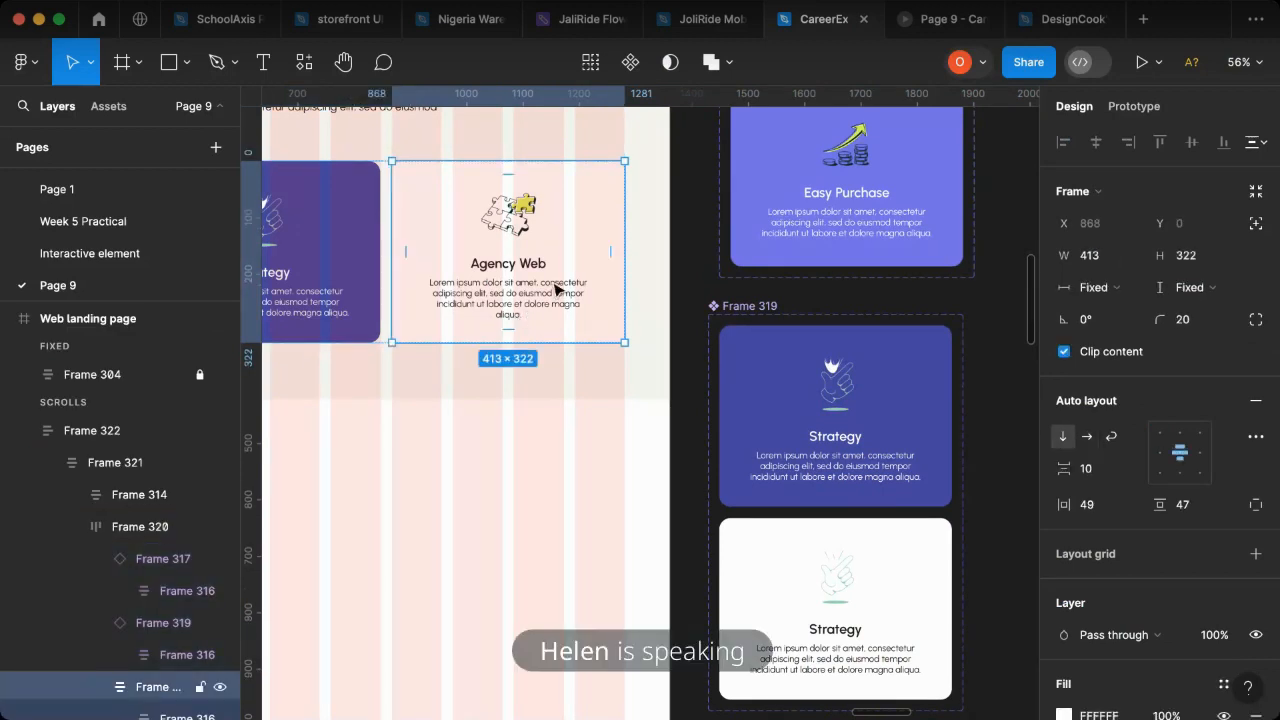
click(646, 260)
click(492, 318)
key(Delete)
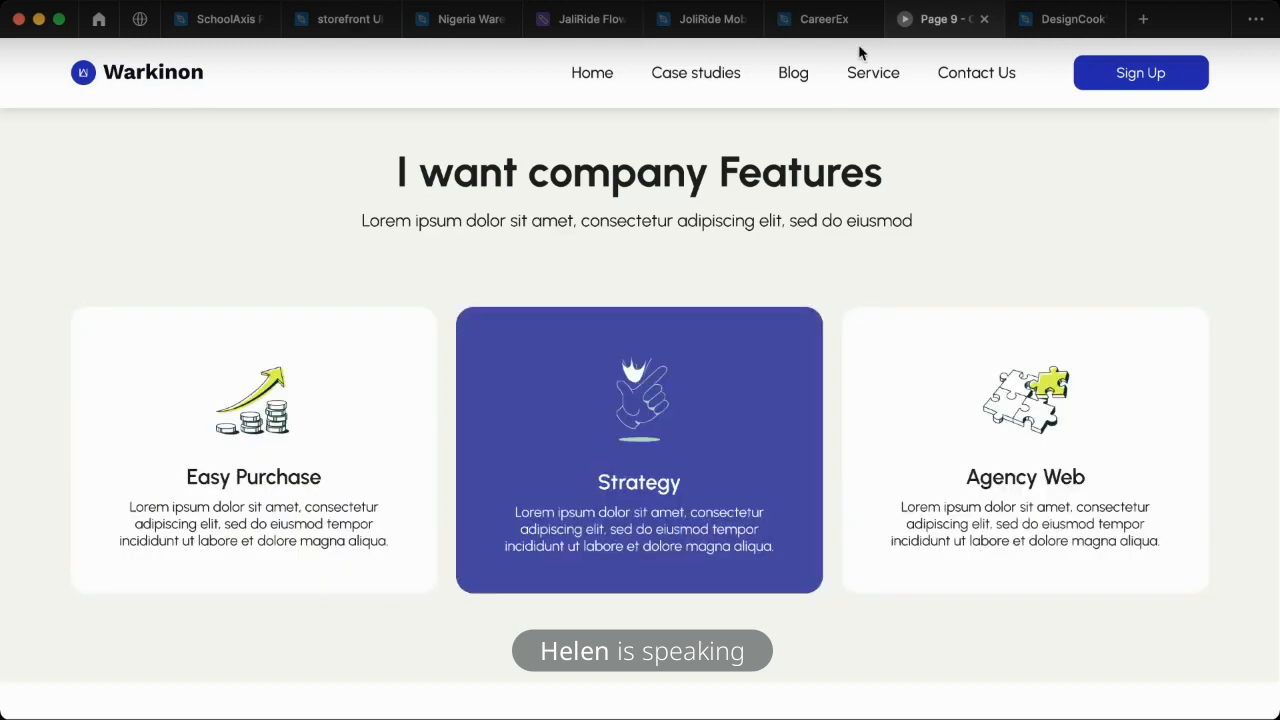
- Set the Strategy card instance in the CareerEx landing page's features row to its White variant and preview the prototype
click(833, 22)
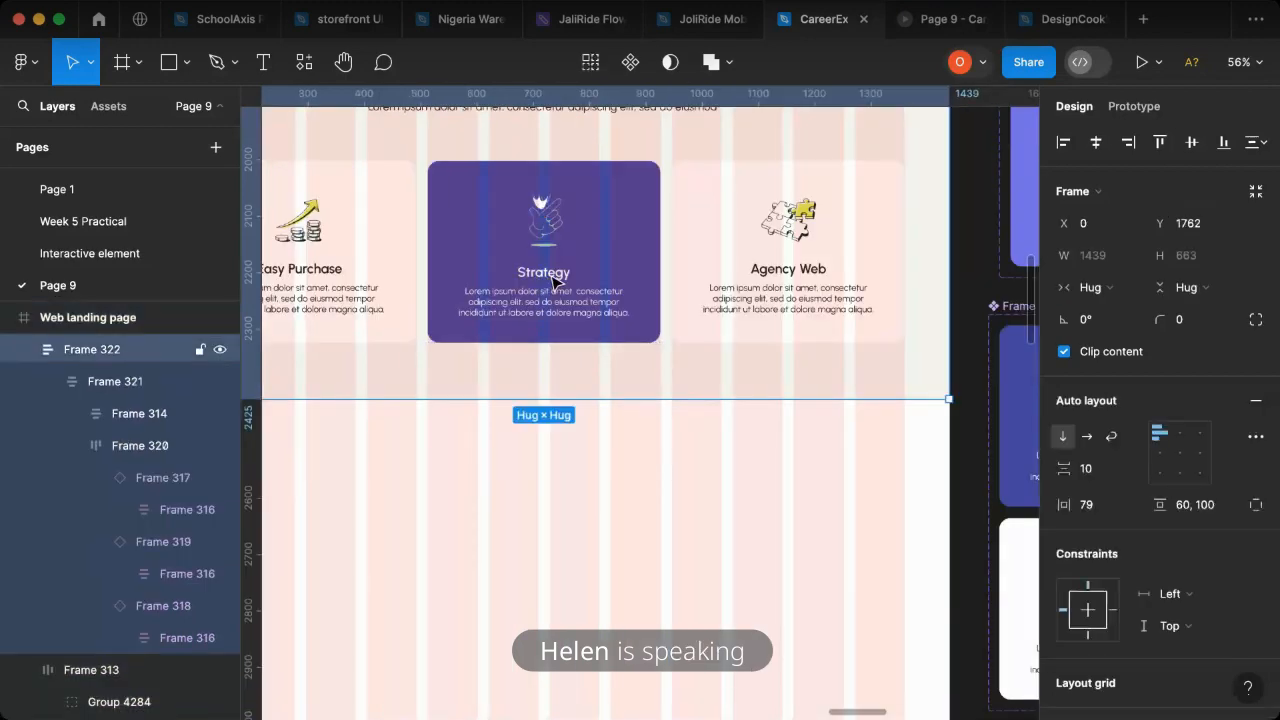
double_click(553, 283)
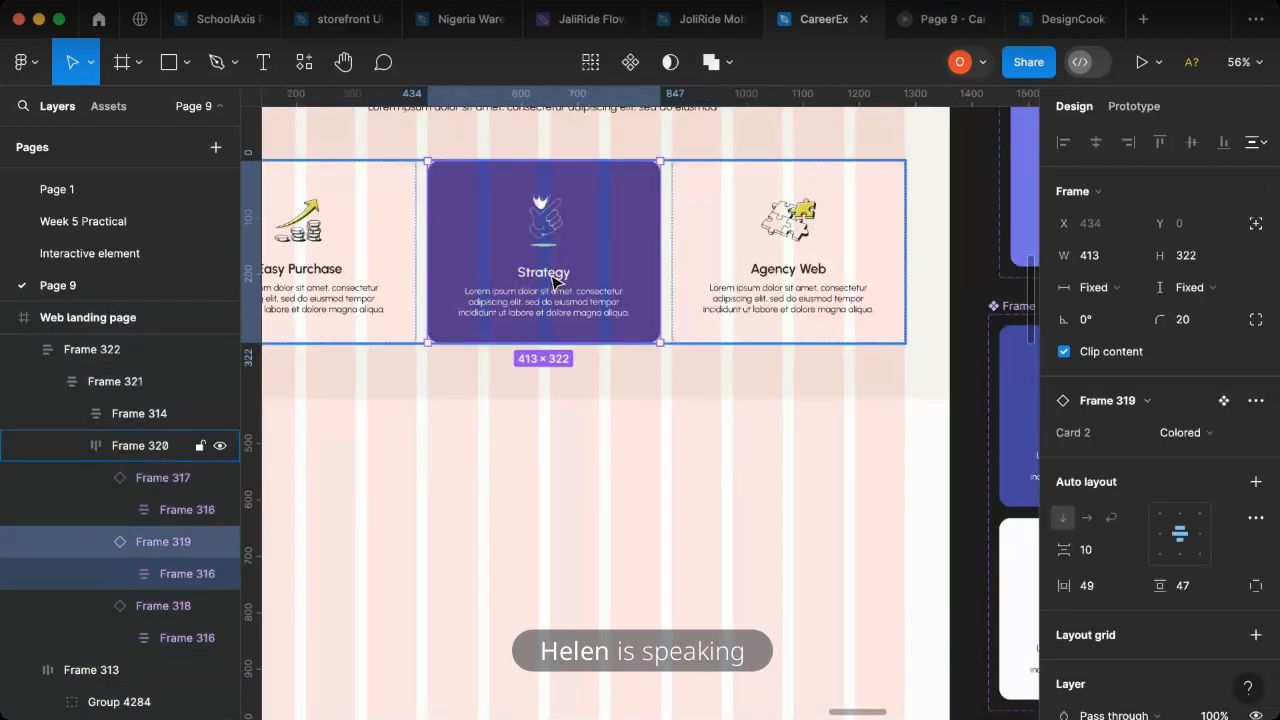
click(1203, 436)
click(1108, 458)
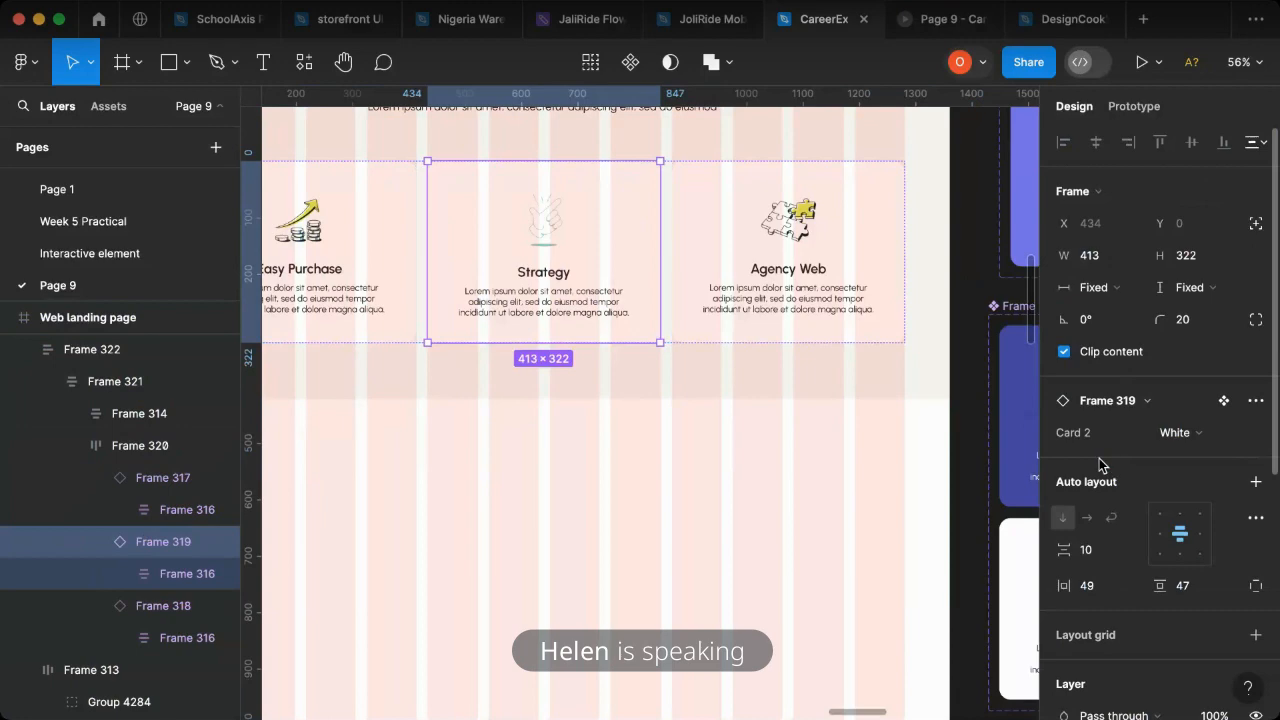
click(935, 19)
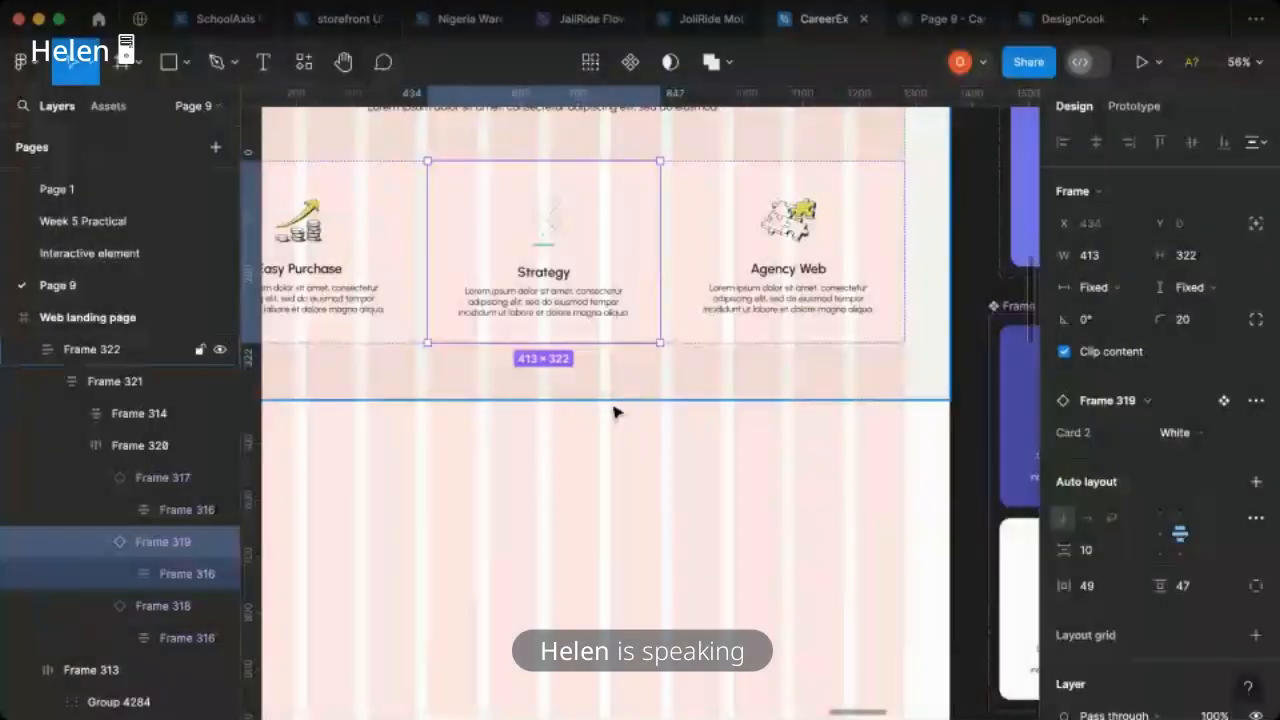
- Examine the Easy Purchase and Strategy card instances in the features row and compare them with the White Strategy component variant
scroll(602, 420, down, 4)
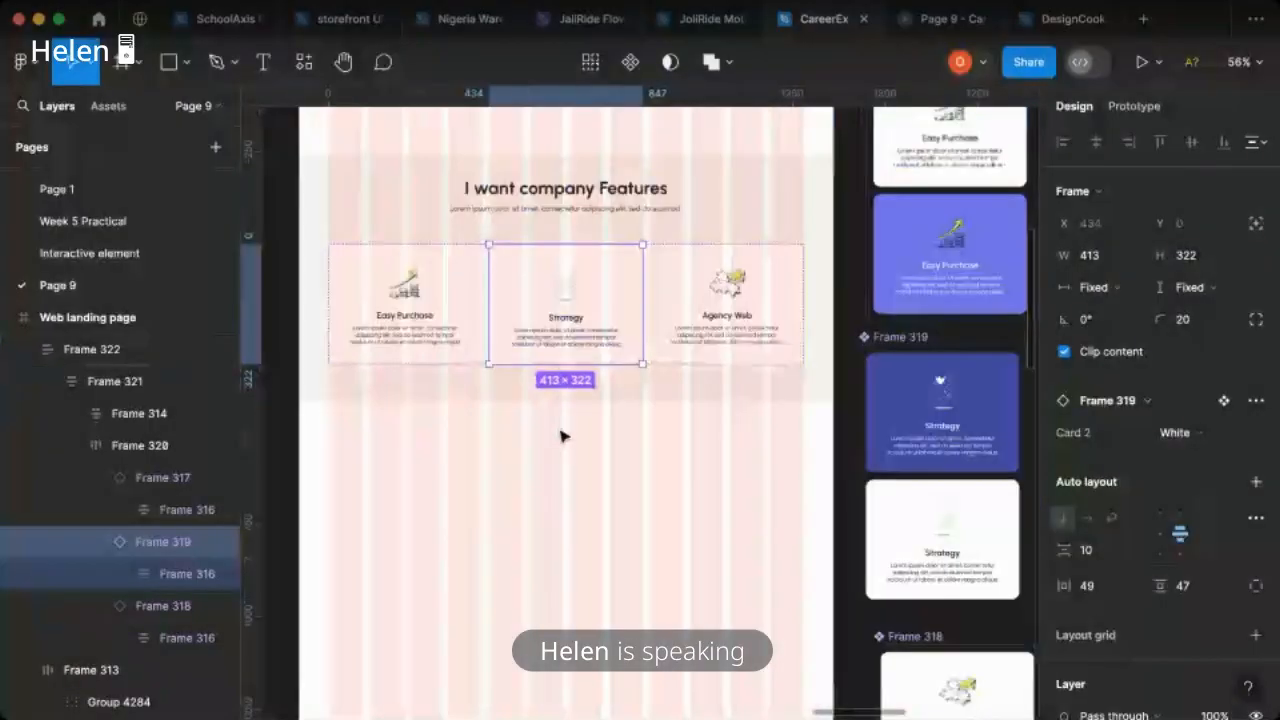
click(736, 462)
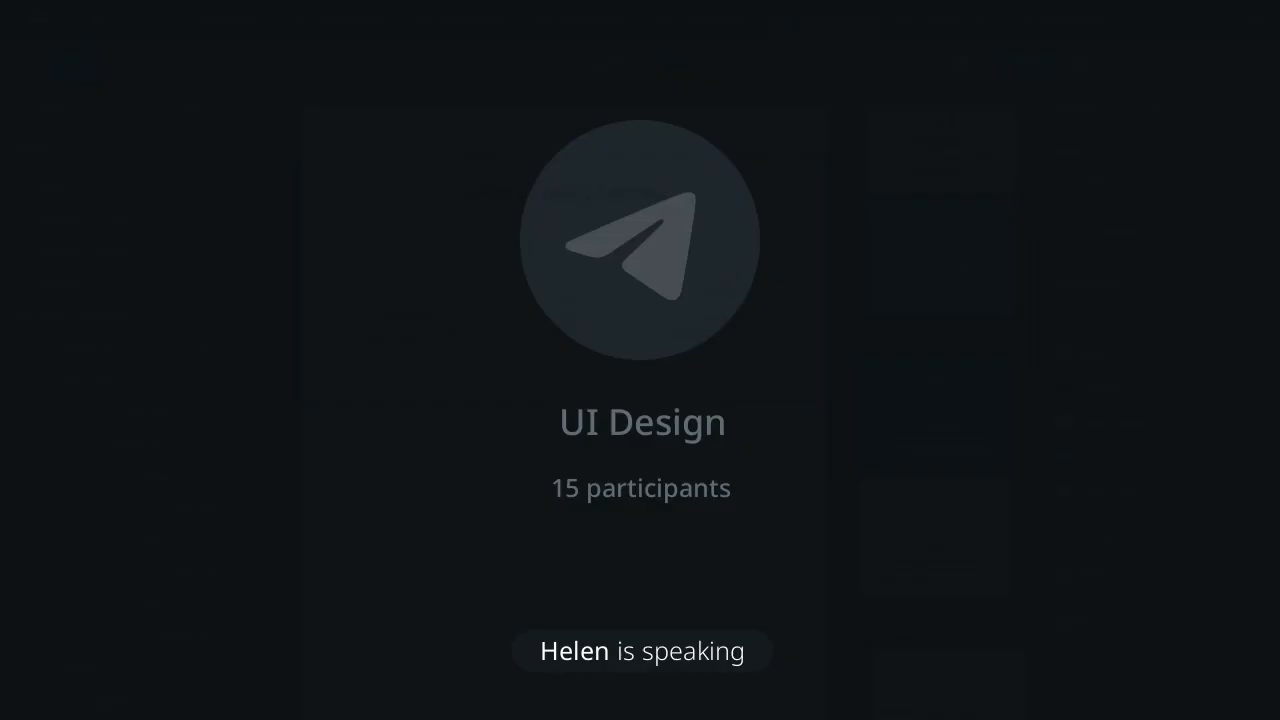
super+click(560, 300)
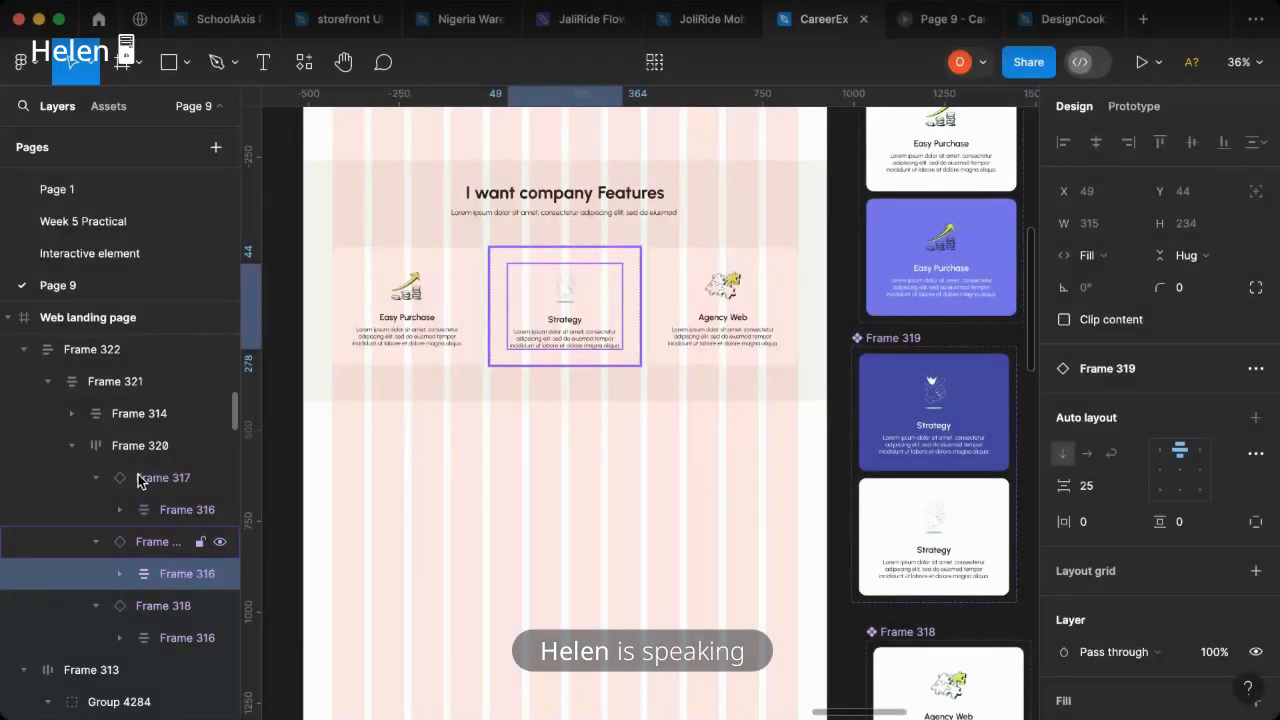
click(140, 480)
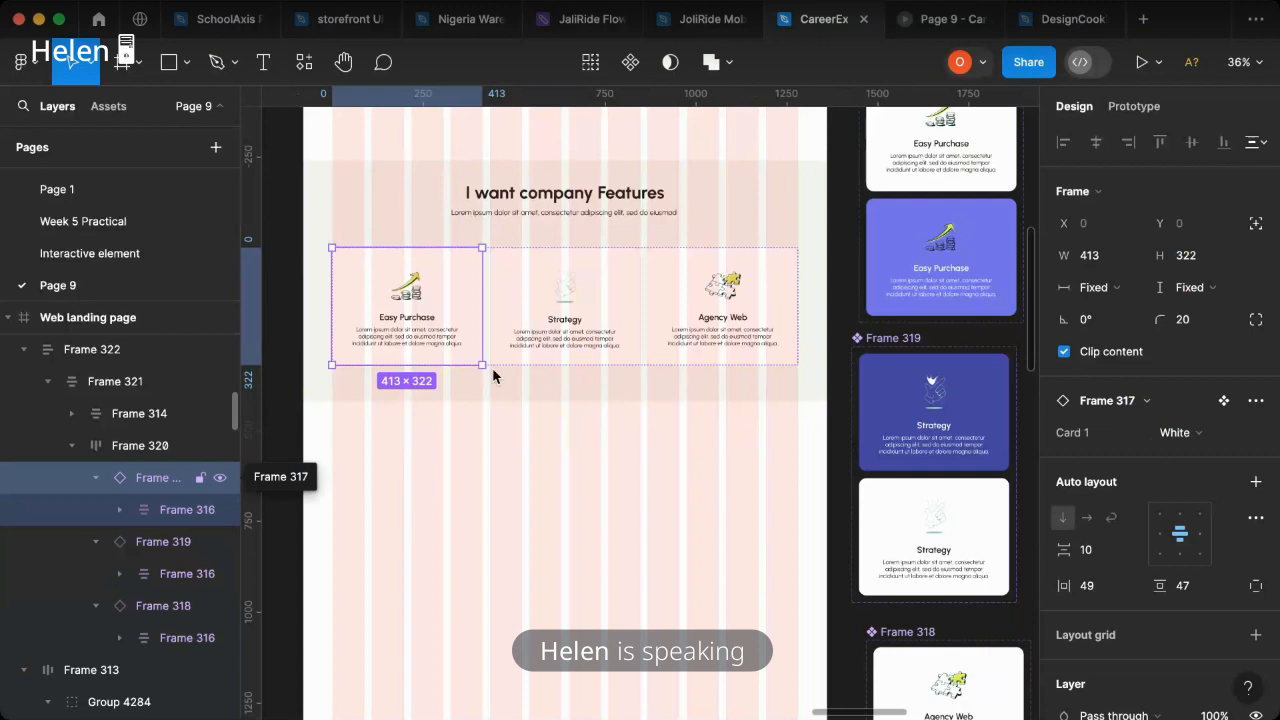
click(580, 303)
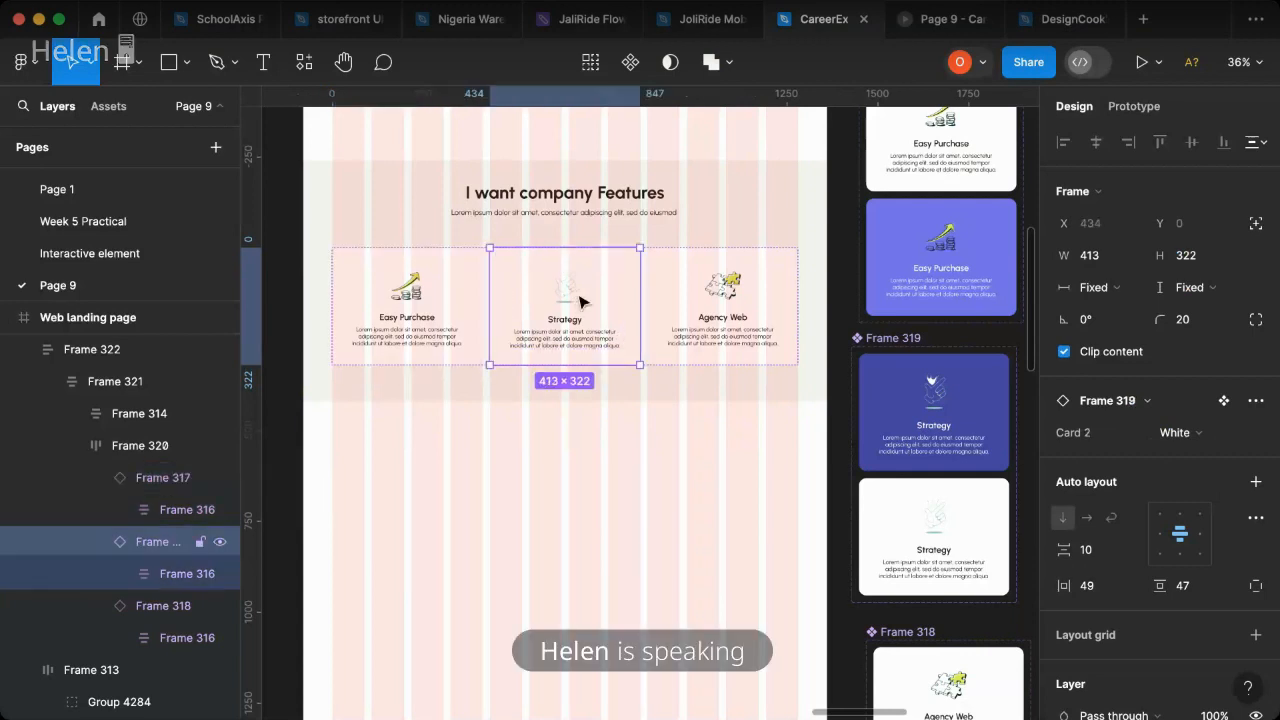
click(905, 522)
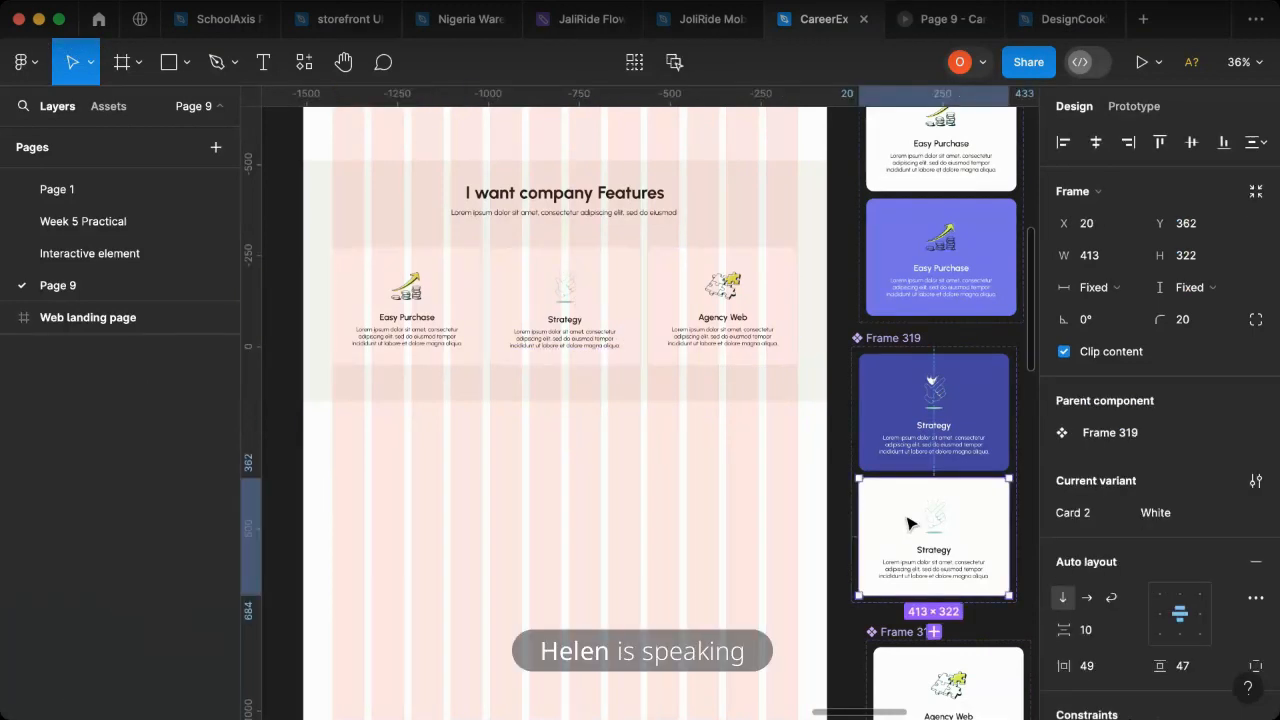
click(905, 522)
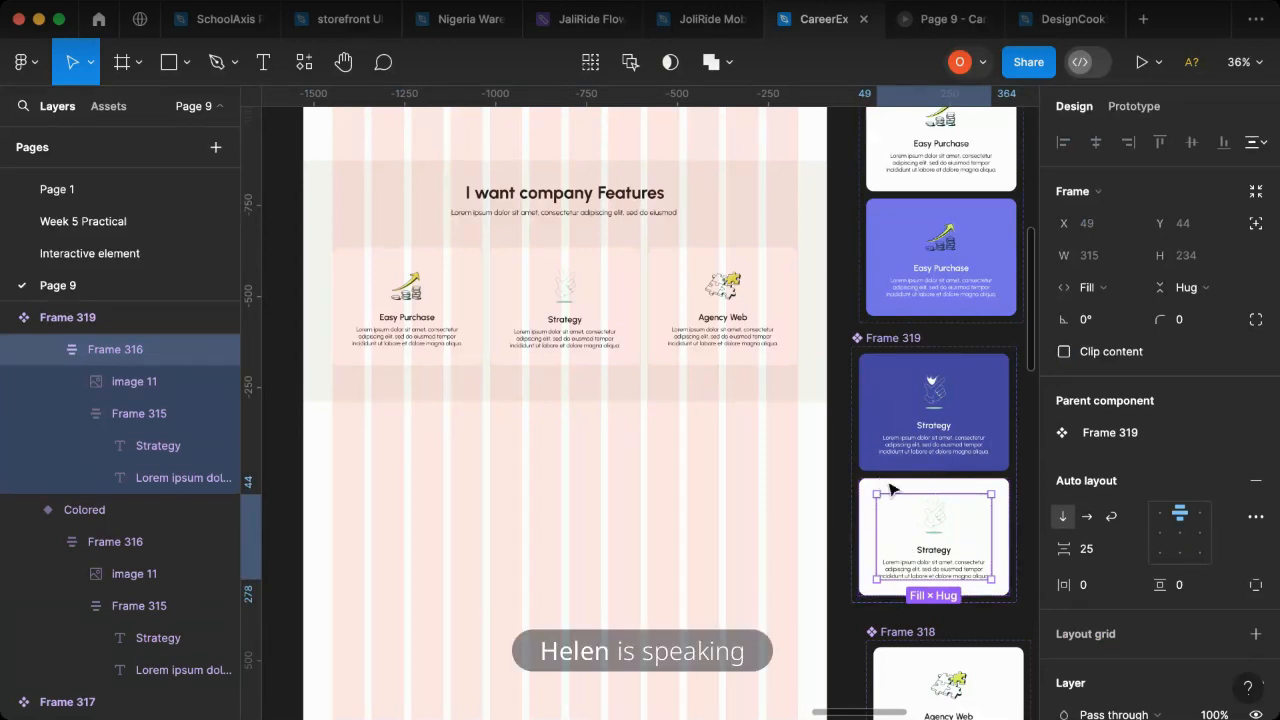
double_click(894, 486)
click(892, 486)
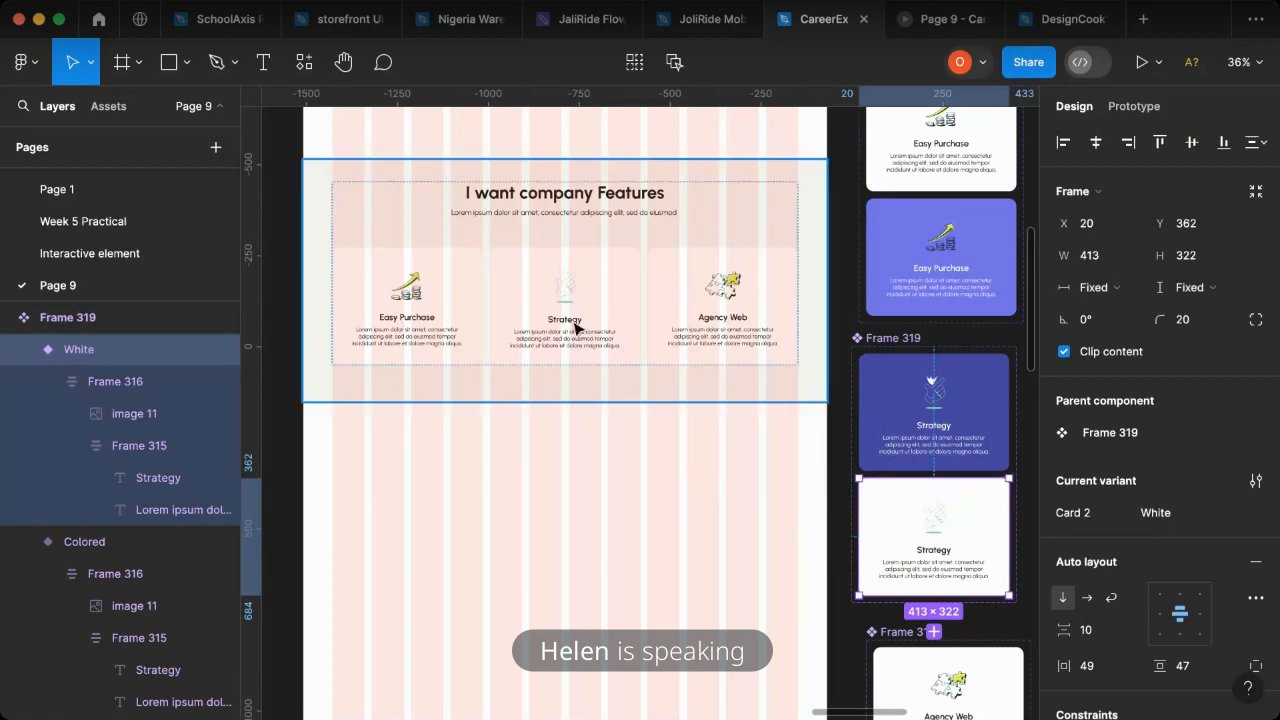
click(600, 332)
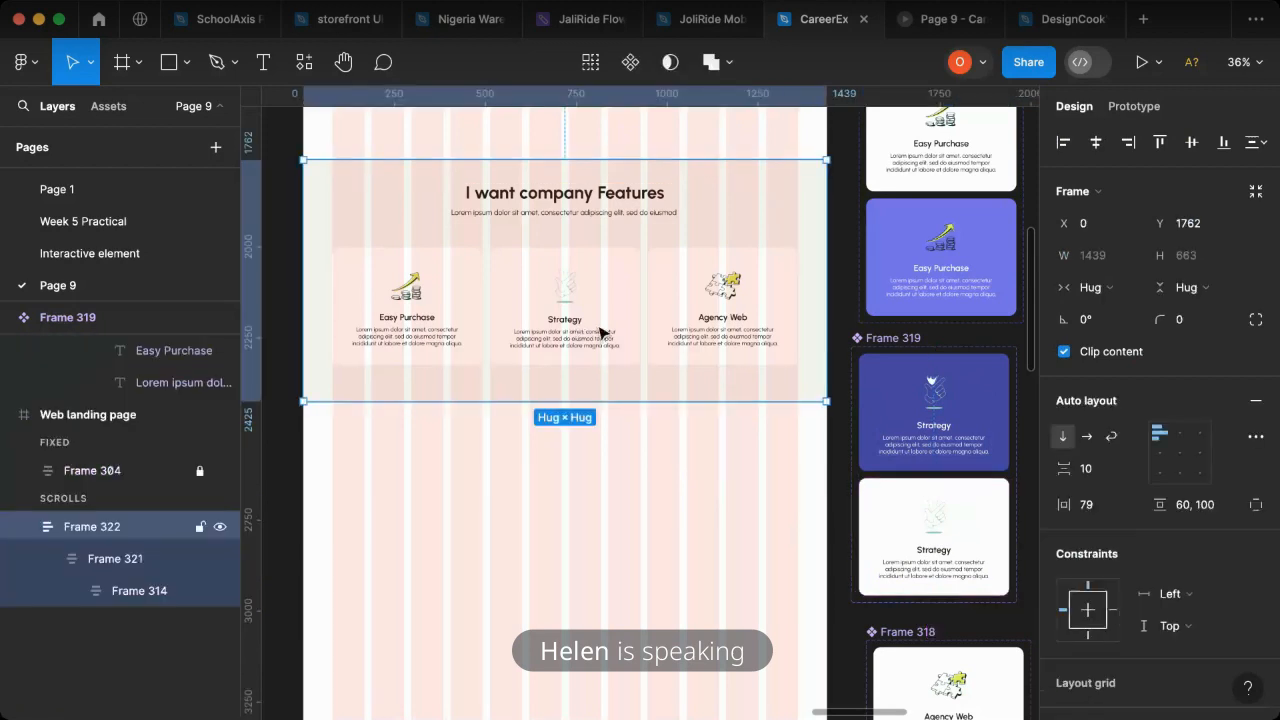
click(602, 330)
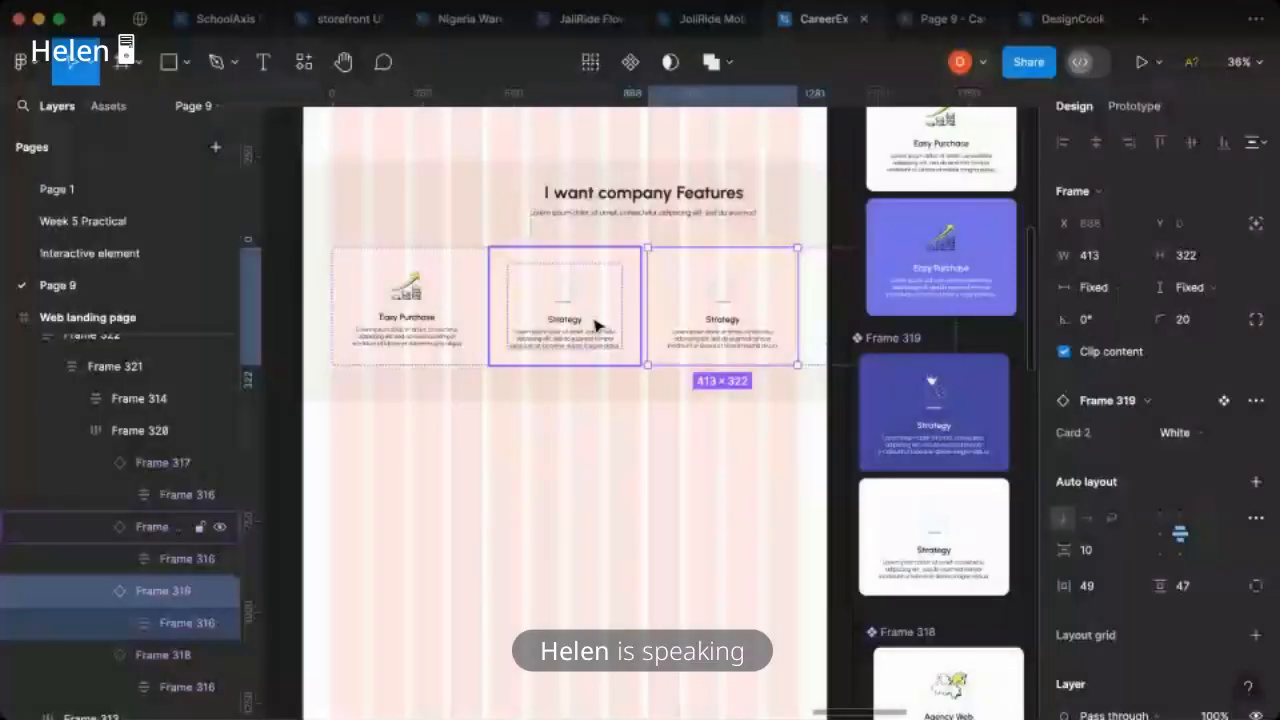
click(595, 323)
key(Delete)
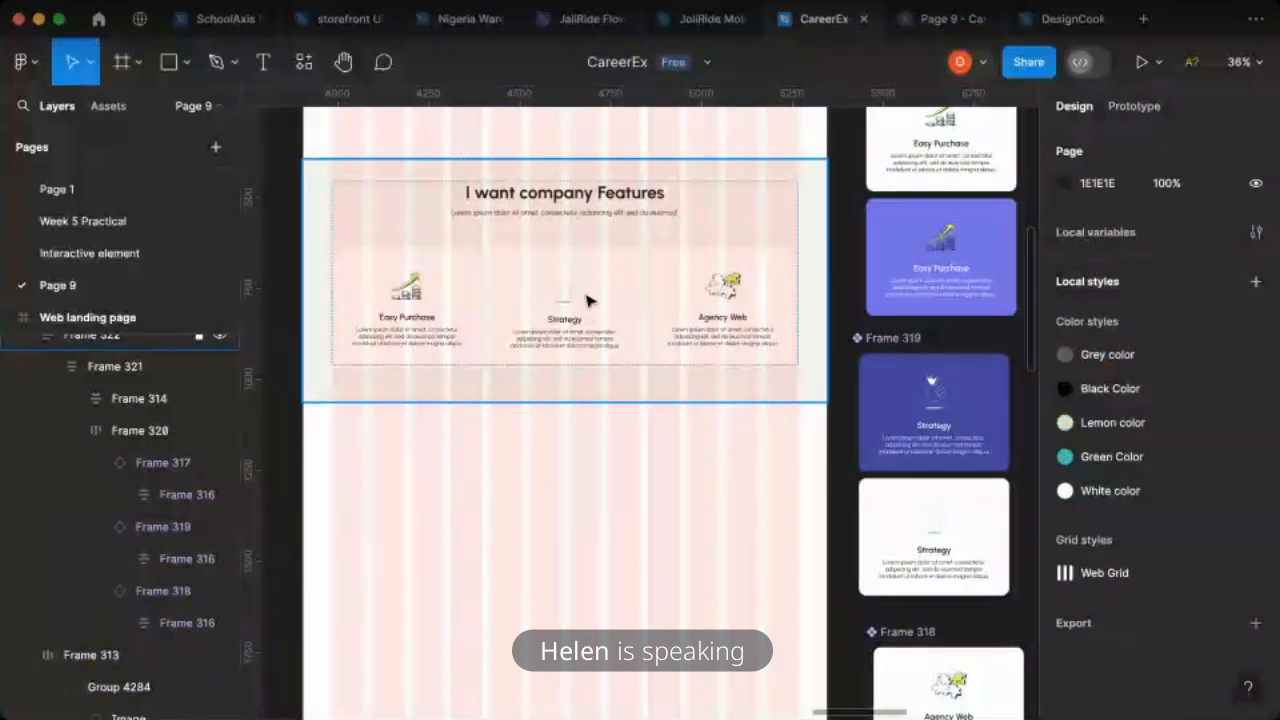
- Hide the 12-column layout grid on the Web landing page frame and preview the prototype
click(118, 318)
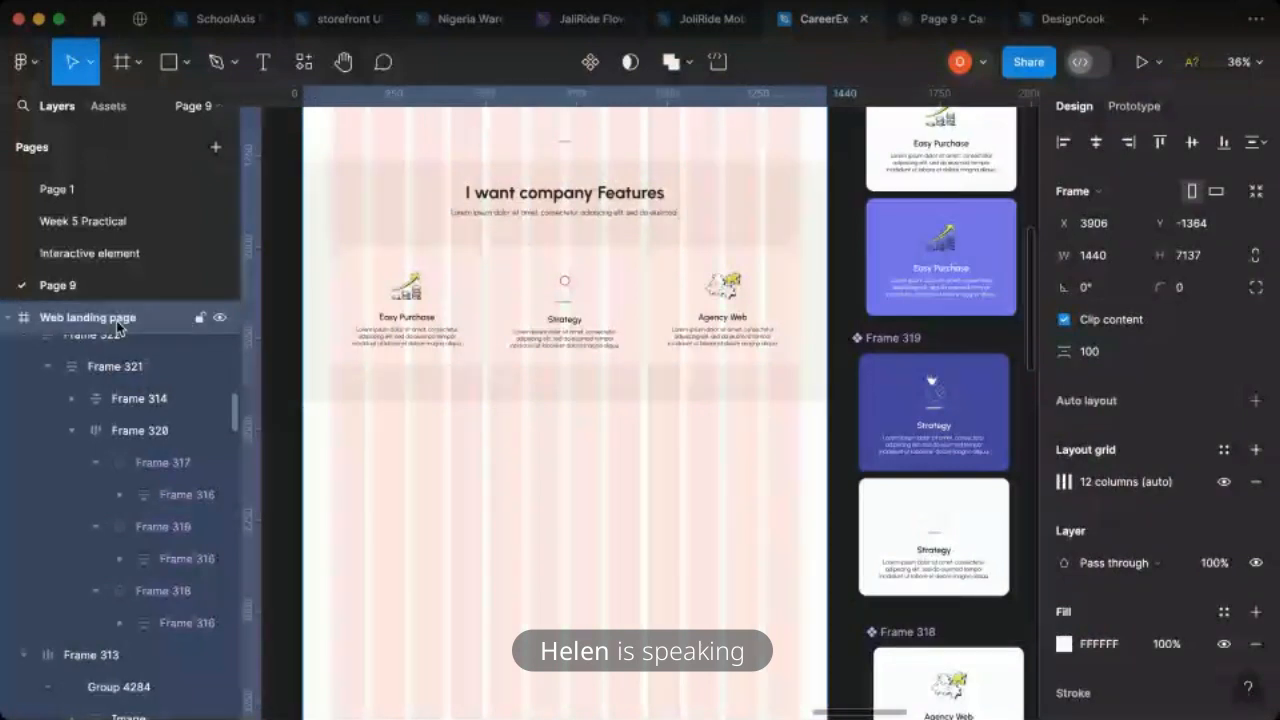
click(1224, 481)
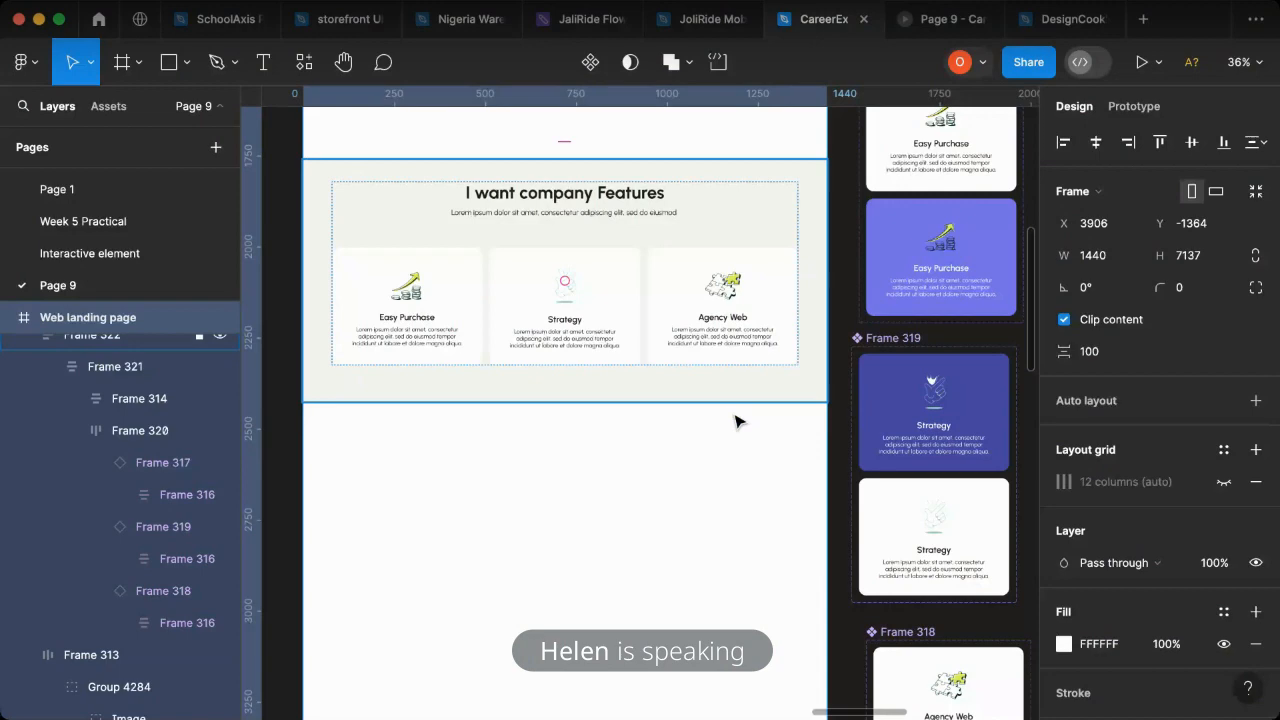
click(940, 22)
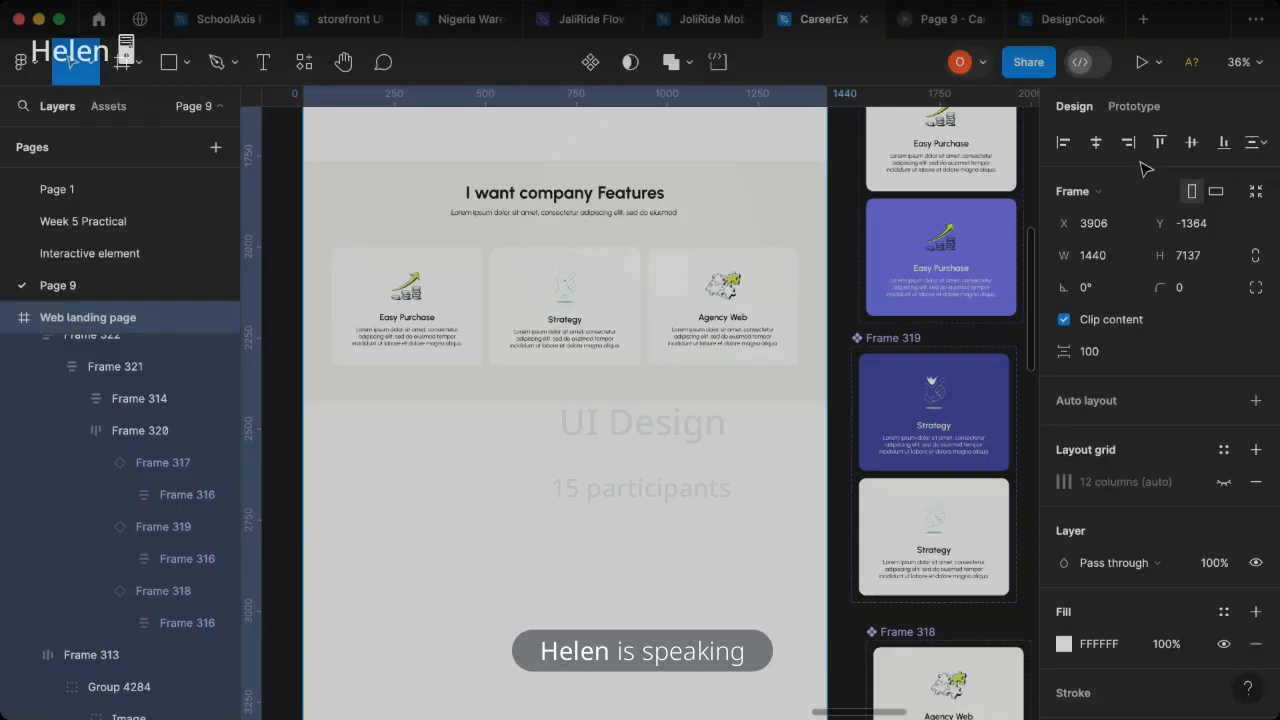
- Remove the While hovering interaction from the Colored variant of the Strategy card component
click(1134, 107)
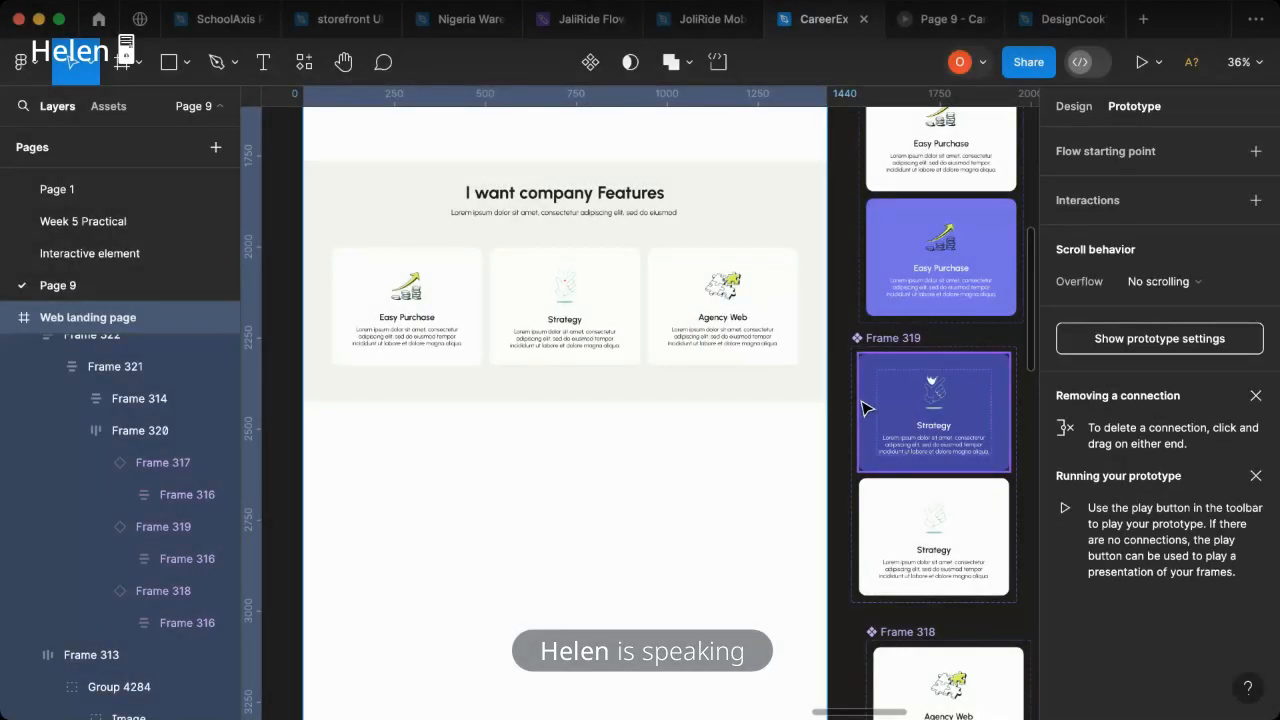
scroll(994, 483, right, 2)
click(994, 483)
scroll(856, 494, up, 3)
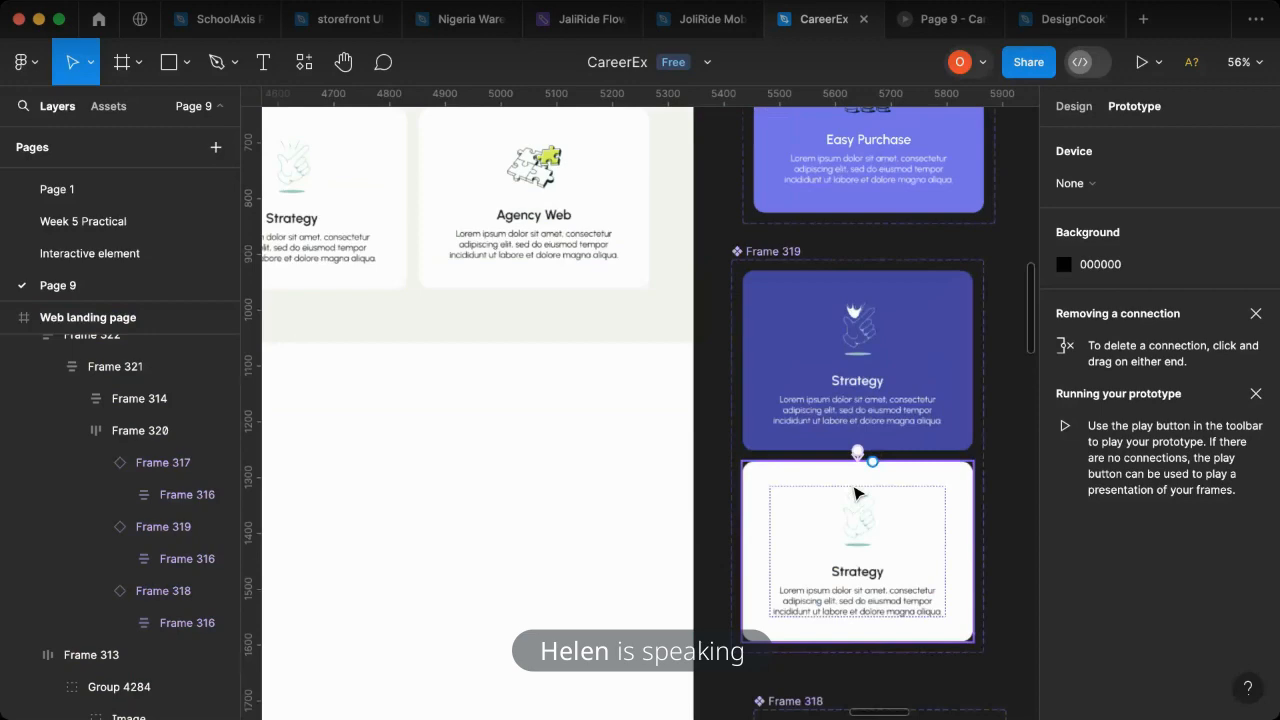
scroll(858, 470, up, 2)
scroll(861, 446, up, 5)
click(865, 434)
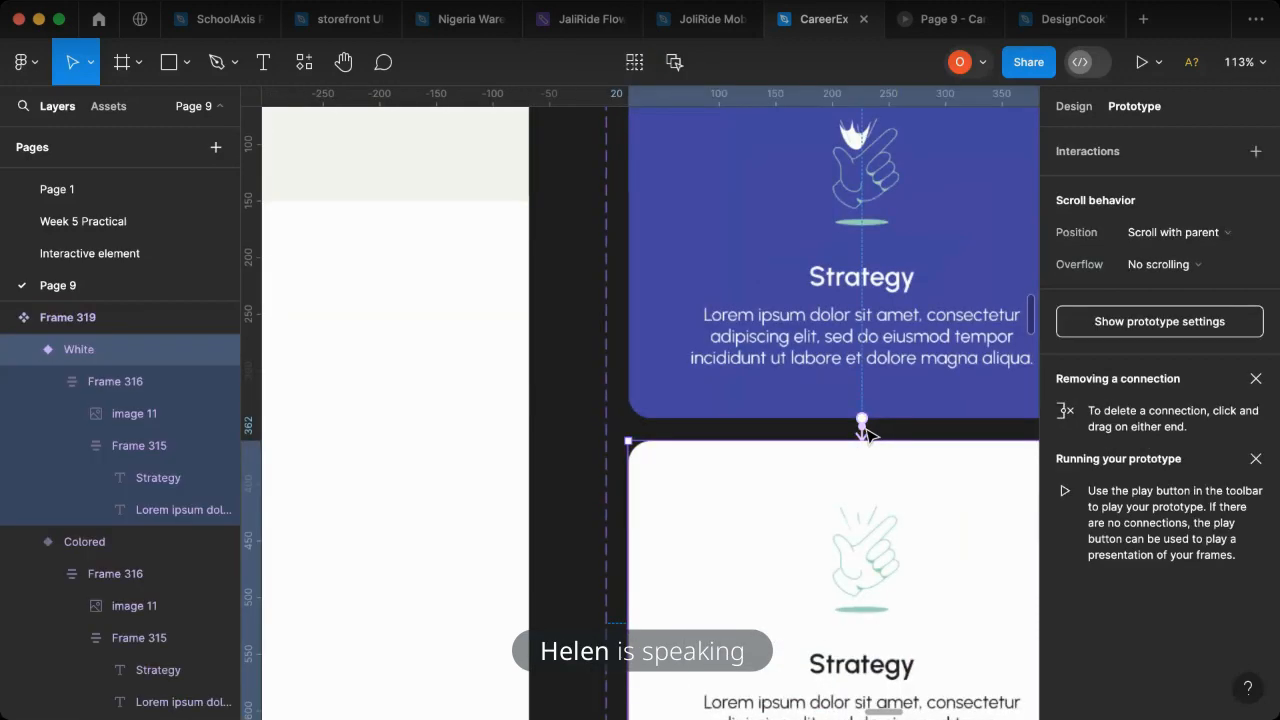
click(864, 430)
click(864, 438)
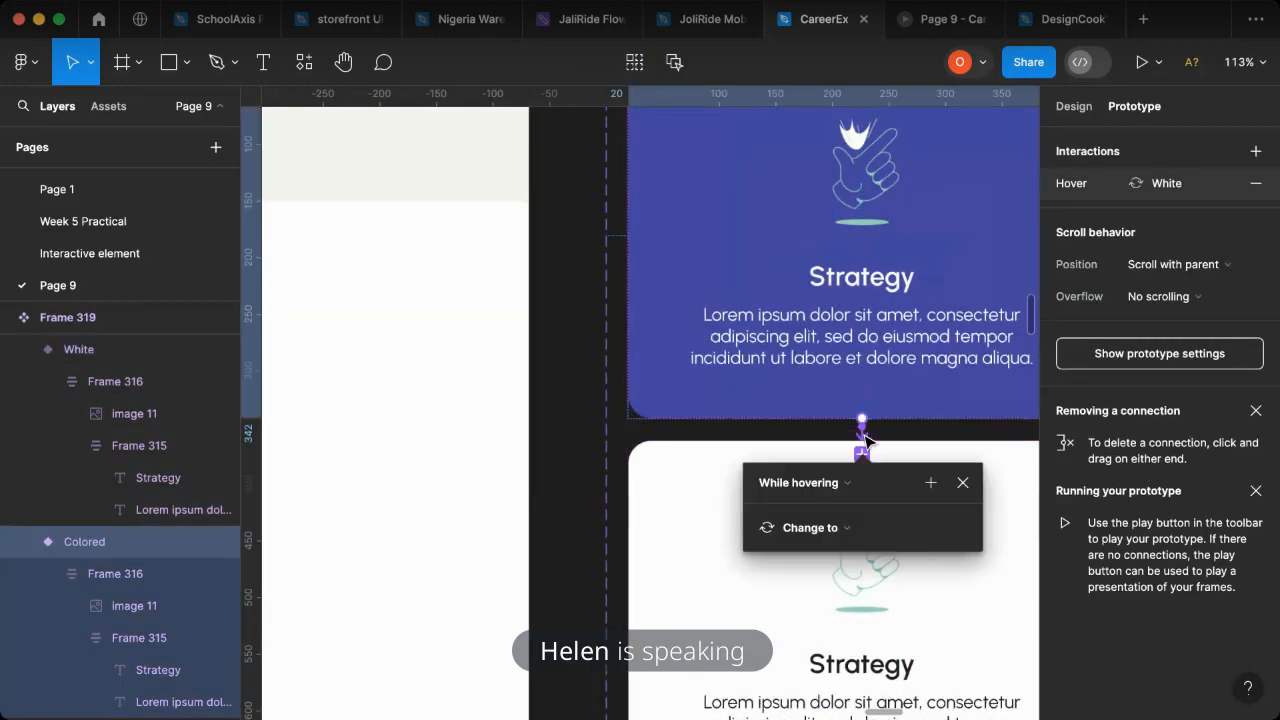
click(832, 494)
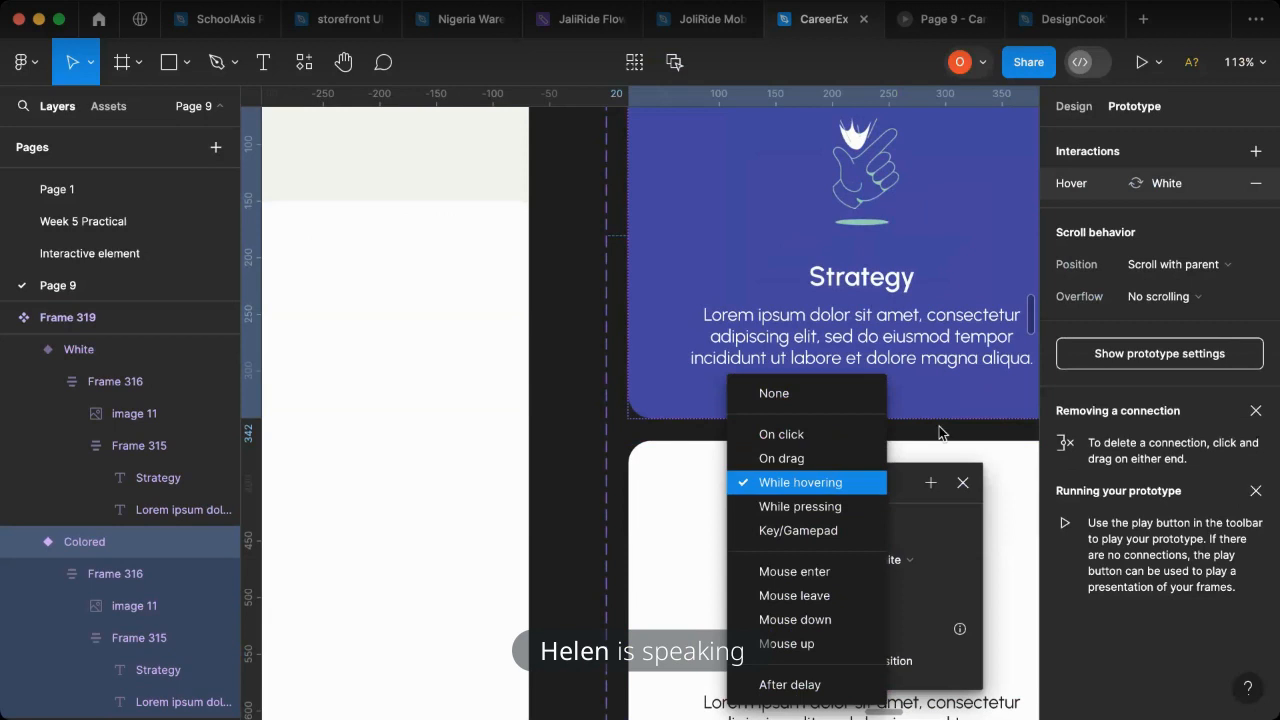
click(1256, 183)
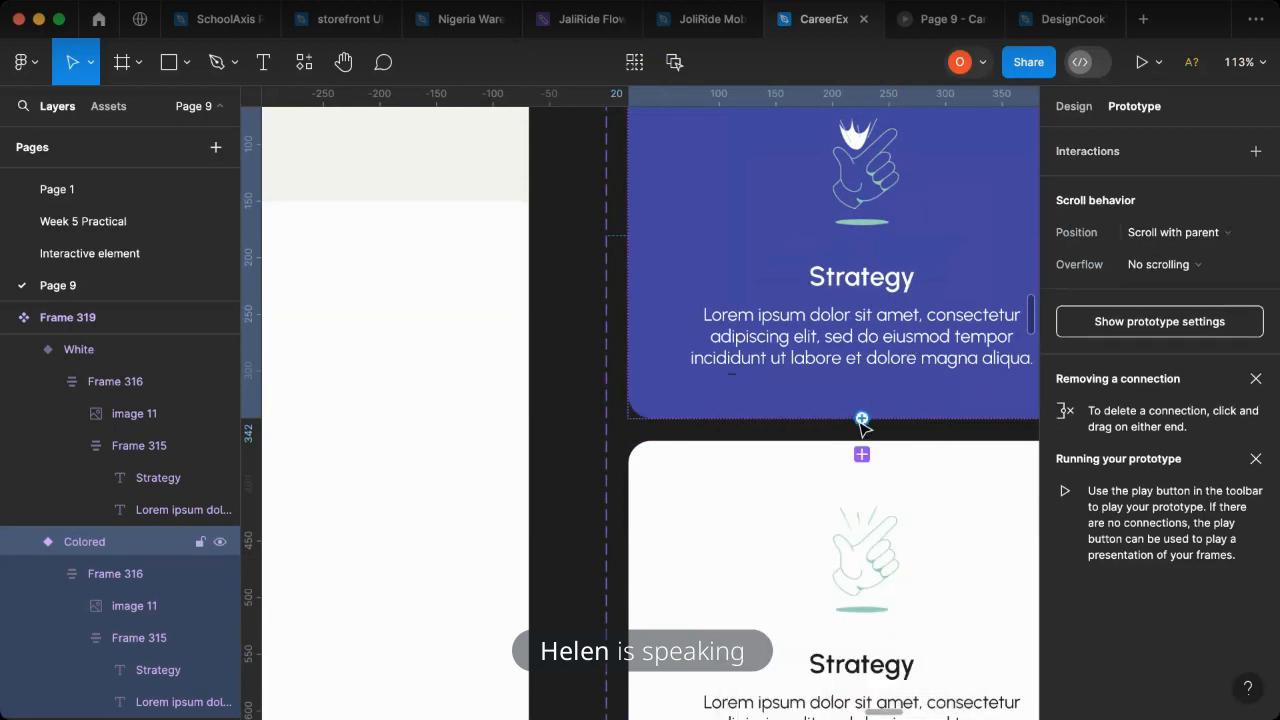
- Add a While hovering interaction to the Colored Strategy variant that changes it to the White variant instantly
drag(848, 516, 847, 517)
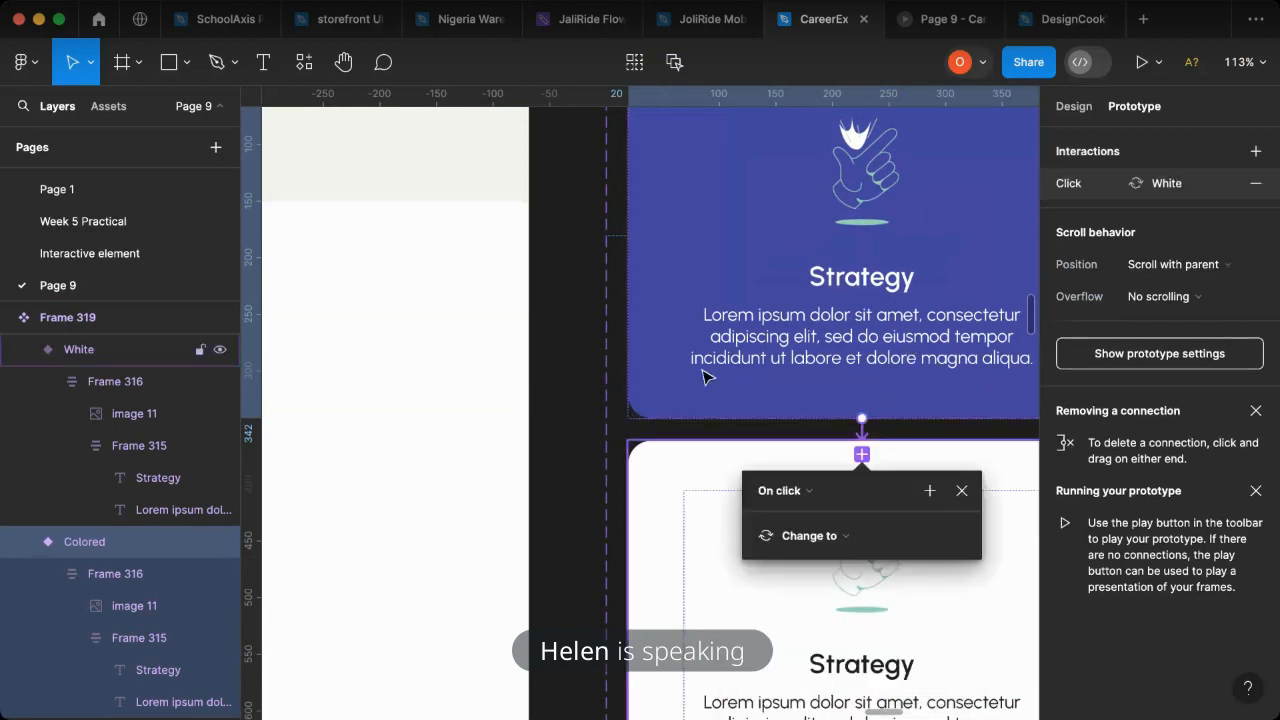
click(812, 491)
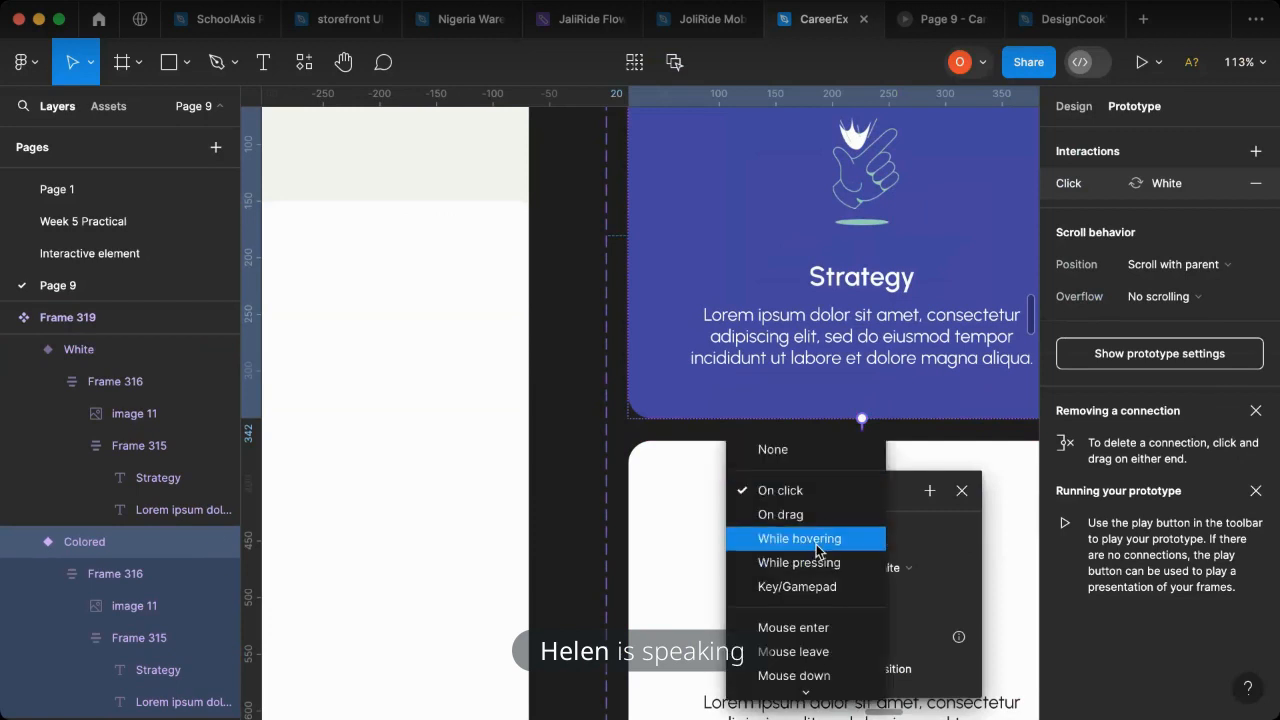
click(816, 540)
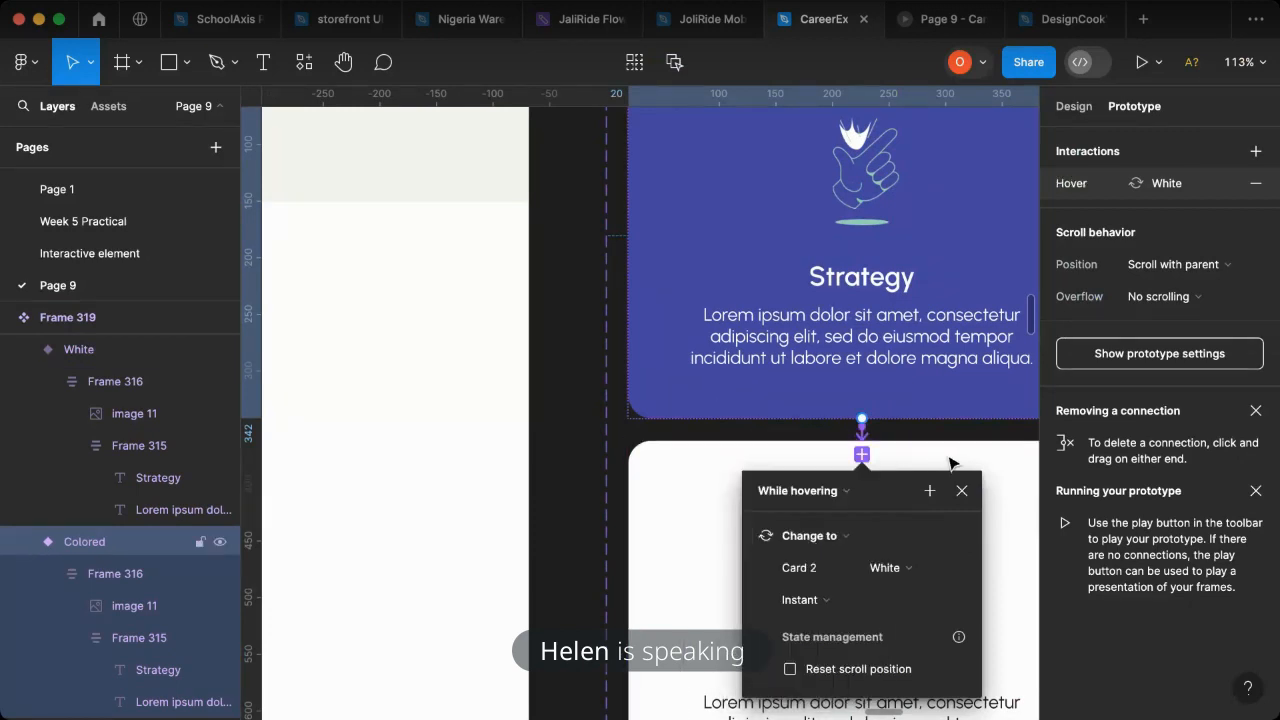
click(648, 240)
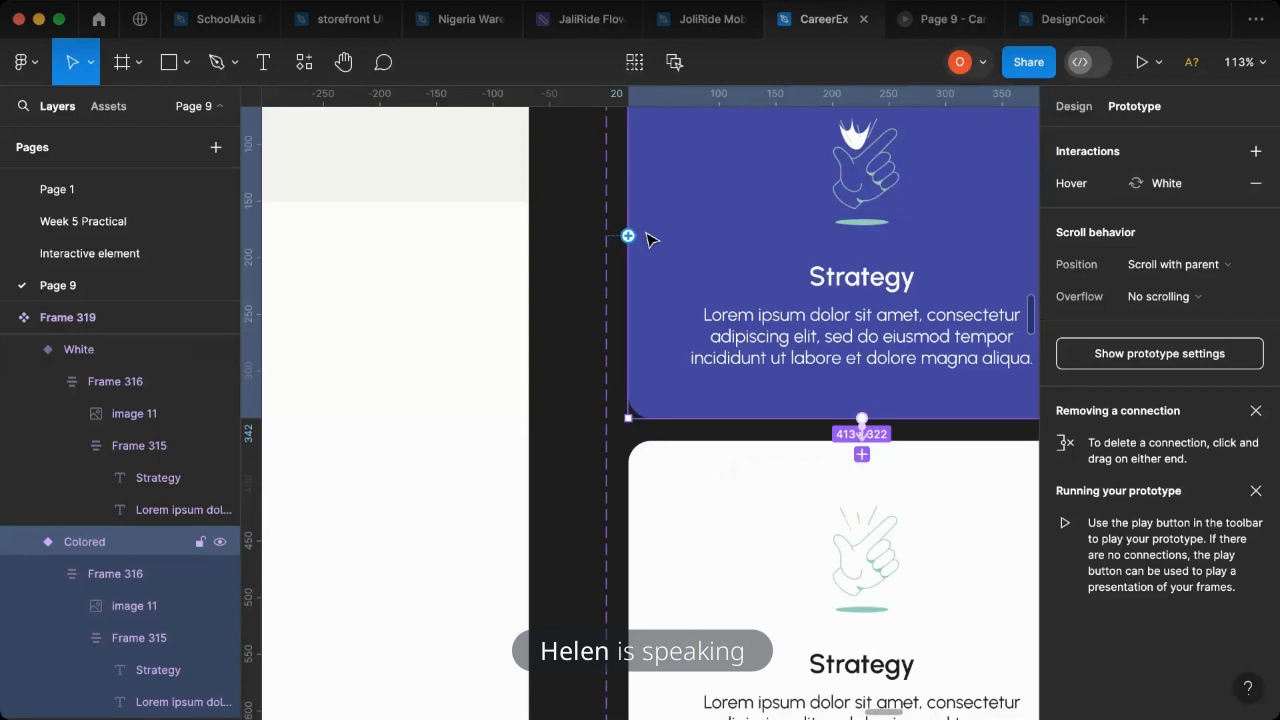
- Select the Web landing page frame and present it as a prototype to check the feature cards
scroll(655, 262, down, 5)
scroll(643, 300, down, 2)
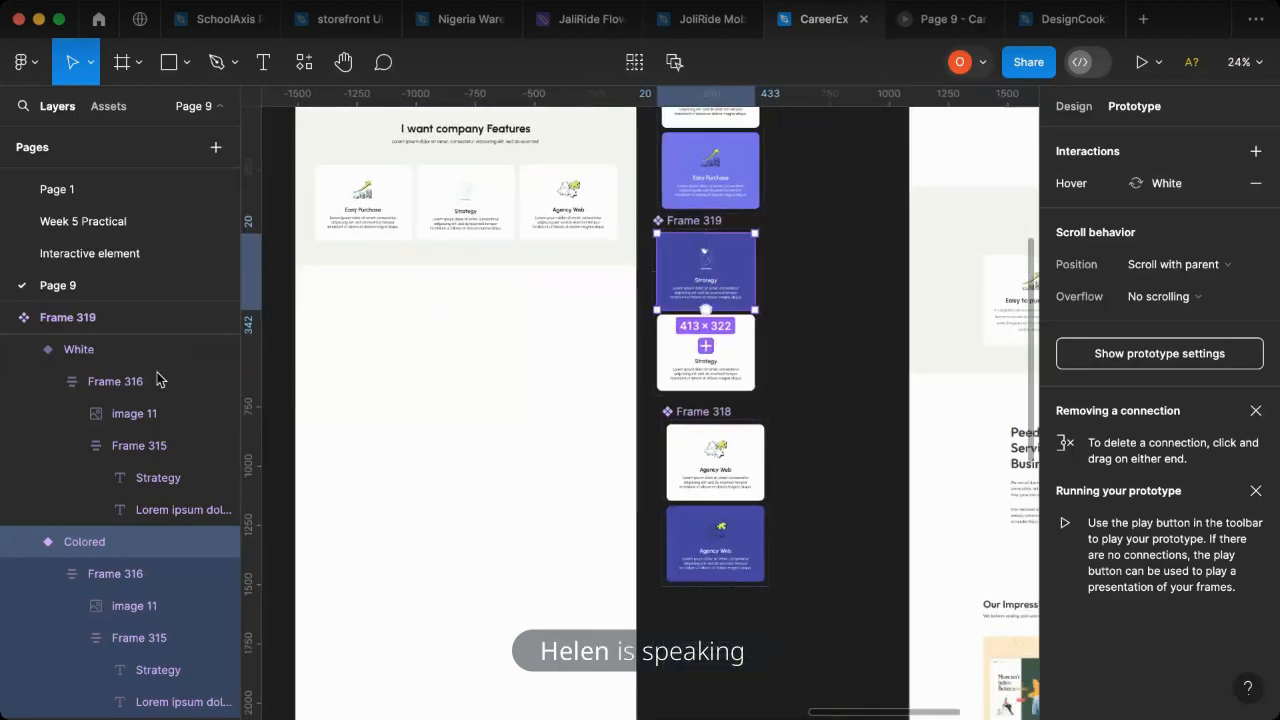
scroll(520, 415, left, 5)
scroll(517, 411, up, 3)
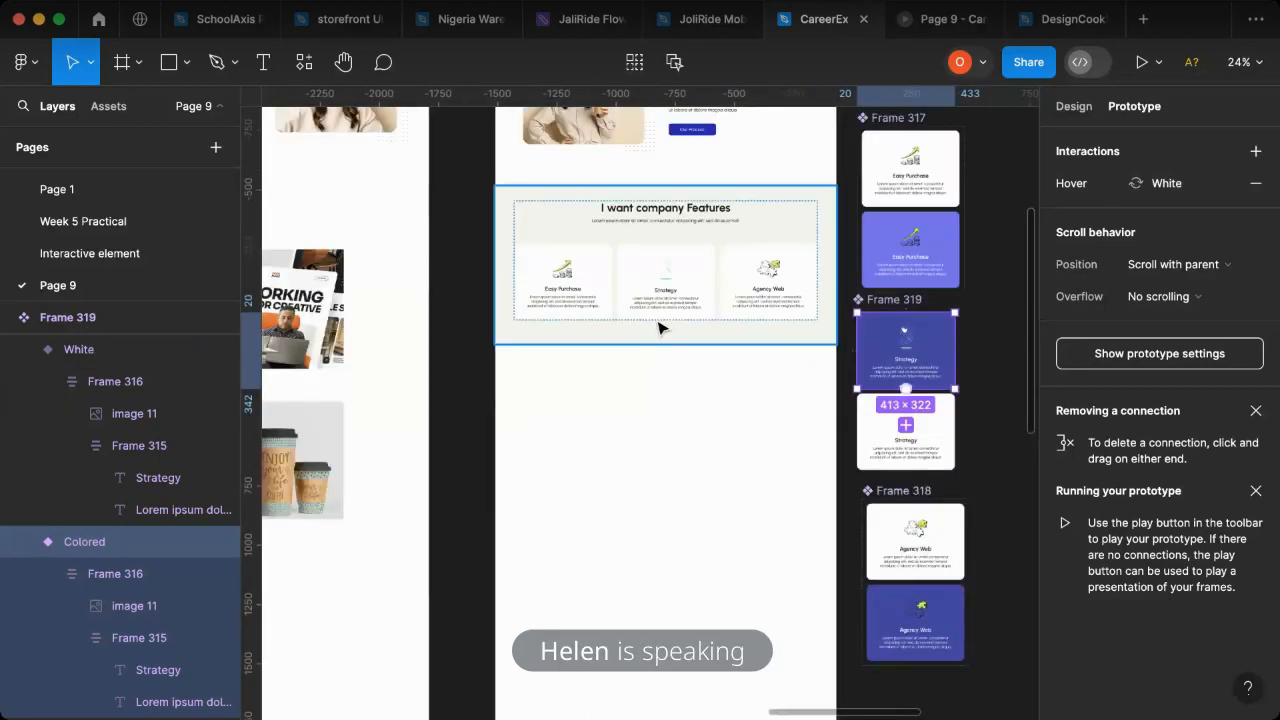
scroll(740, 240, up, 3)
scroll(622, 233, up, 5)
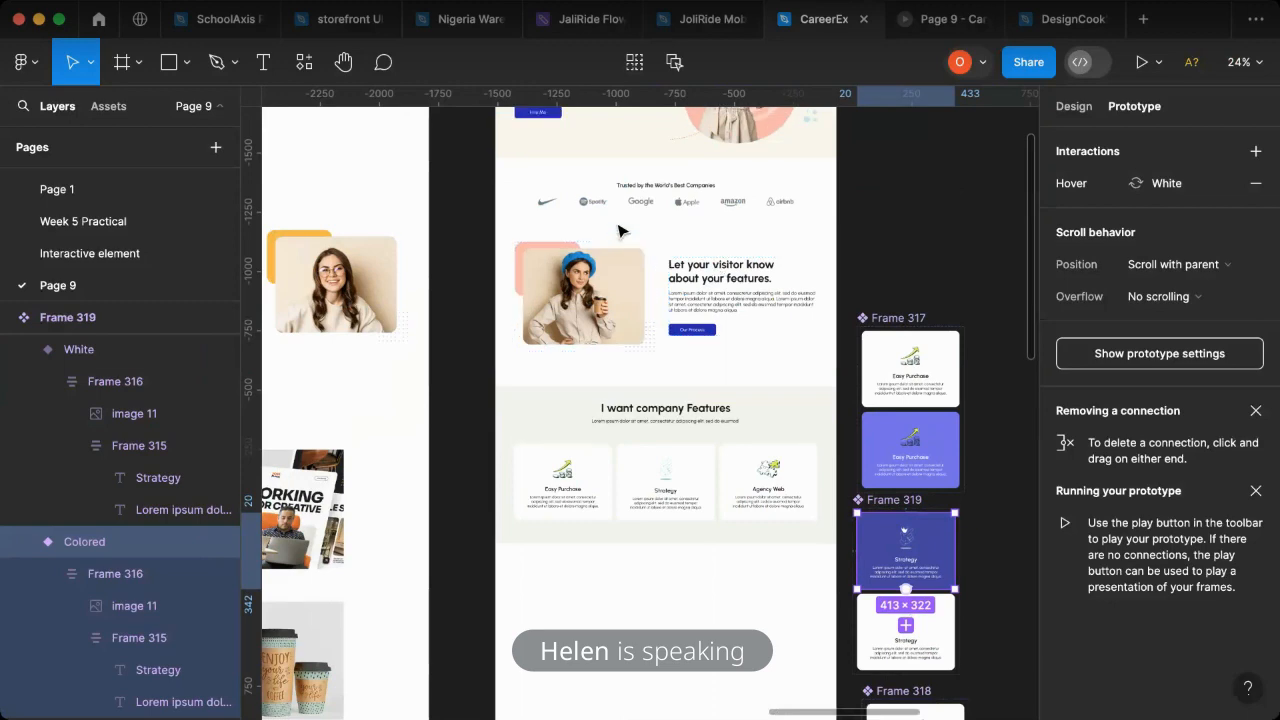
click(528, 236)
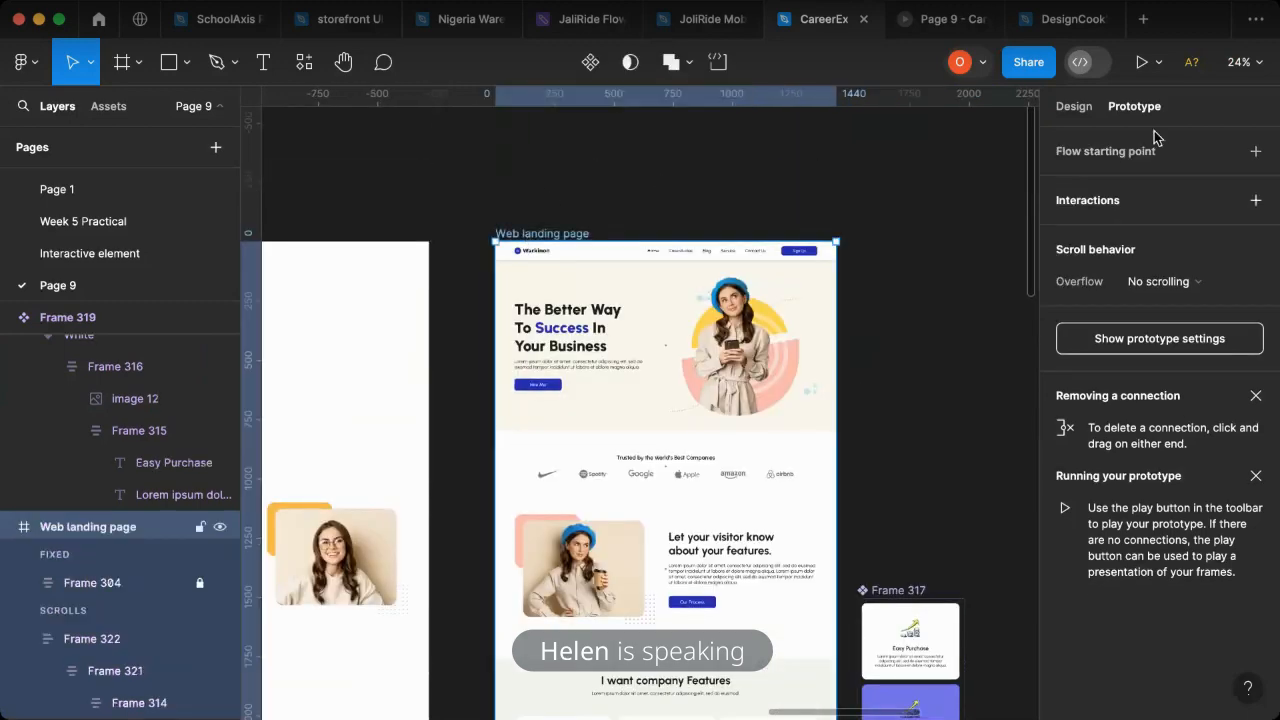
click(1165, 67)
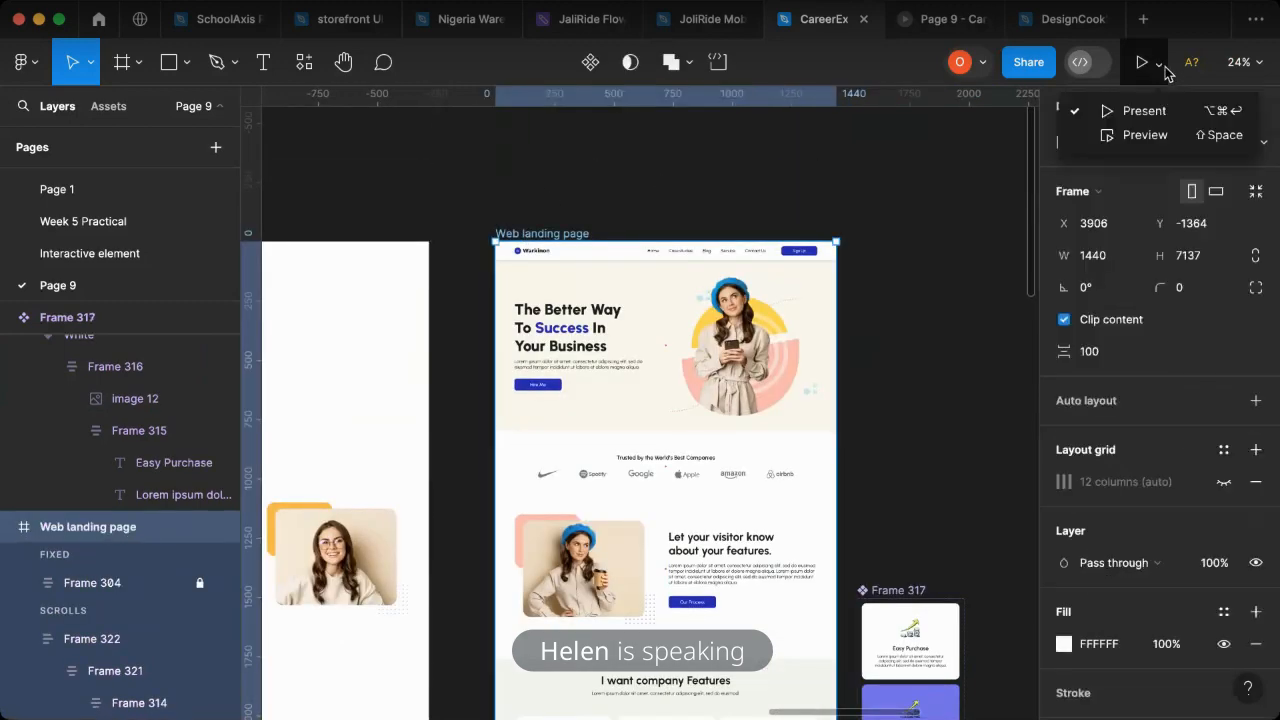
click(1144, 111)
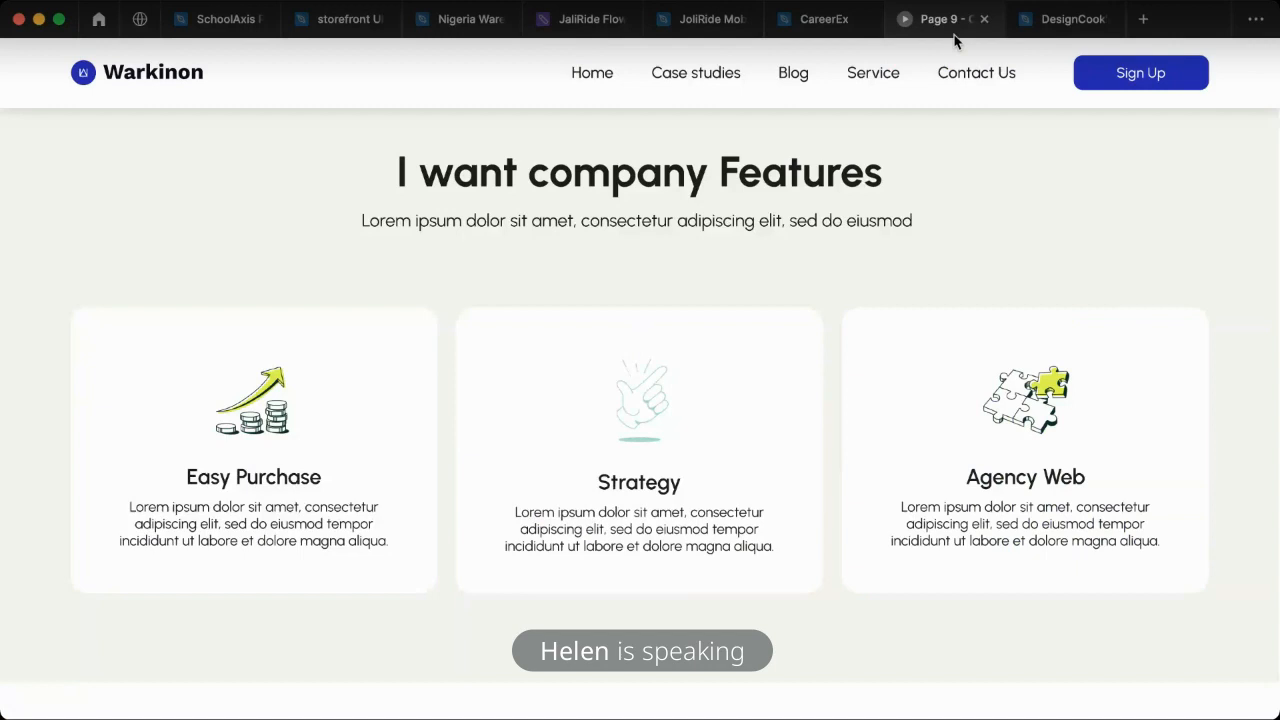
- Close the running prototype, present the Web landing page frame afresh, and return to the CareerEx design file
click(984, 19)
click(834, 30)
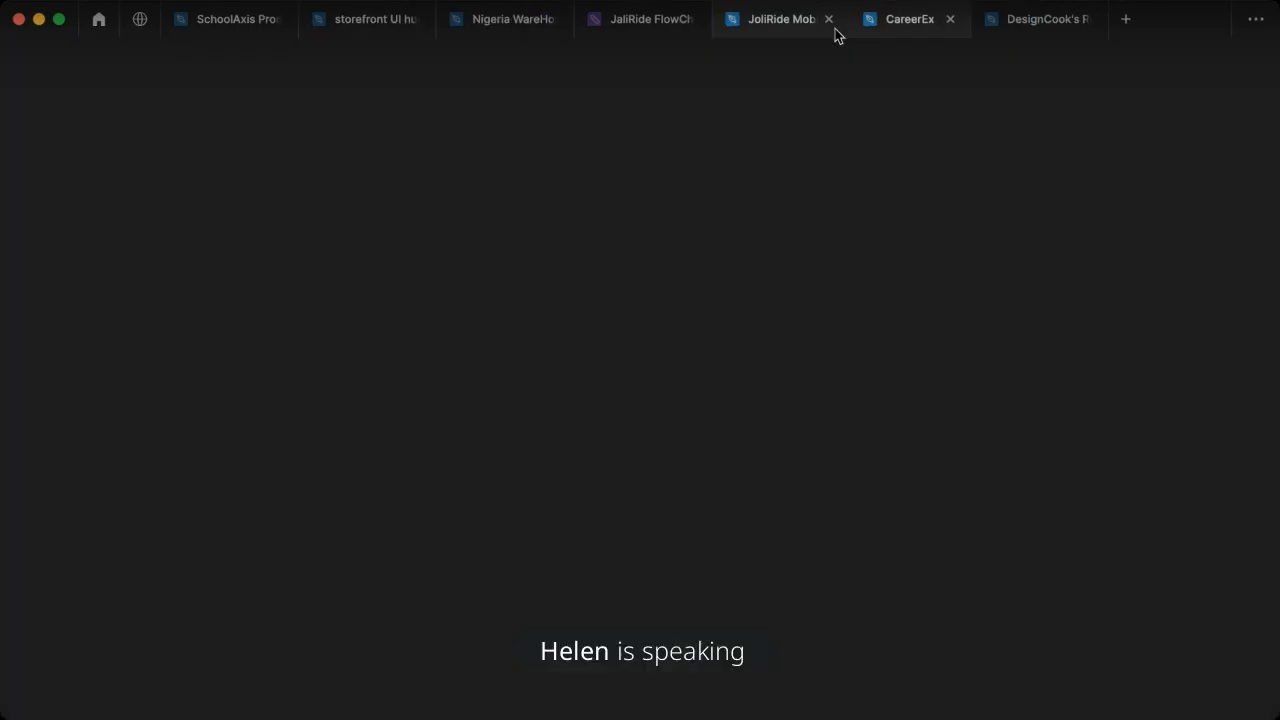
click(904, 28)
click(1154, 80)
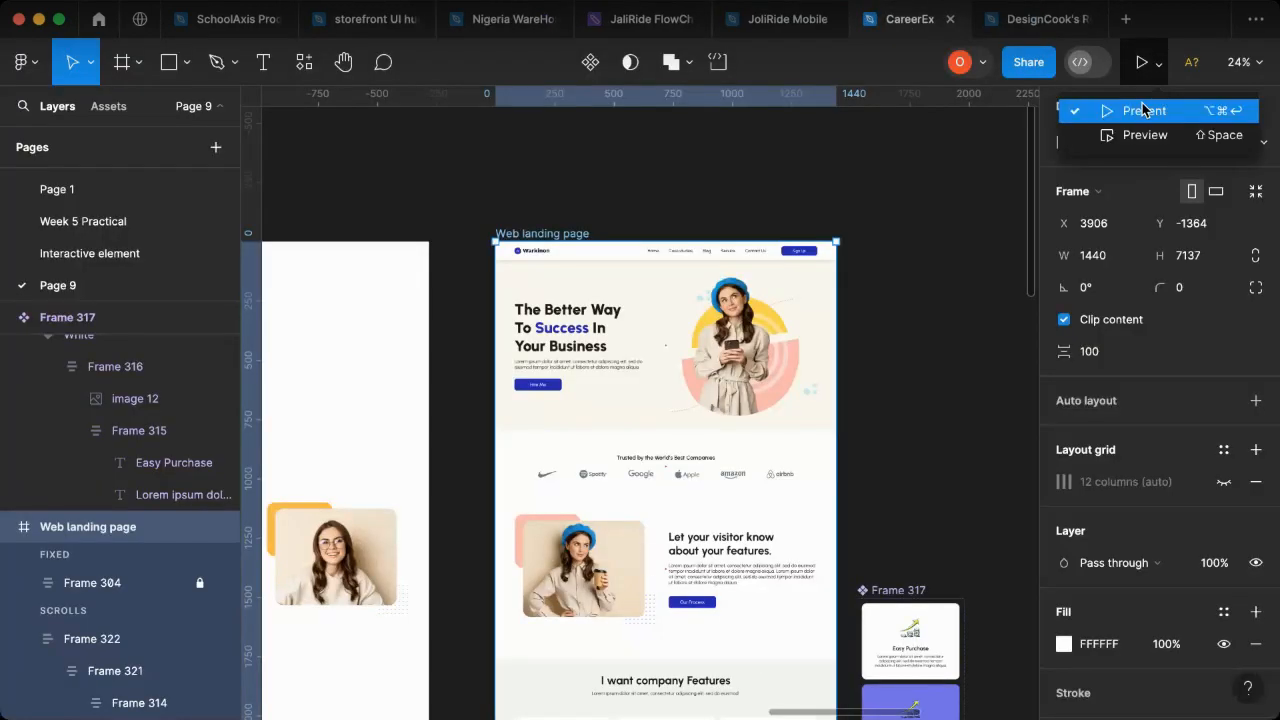
click(1143, 112)
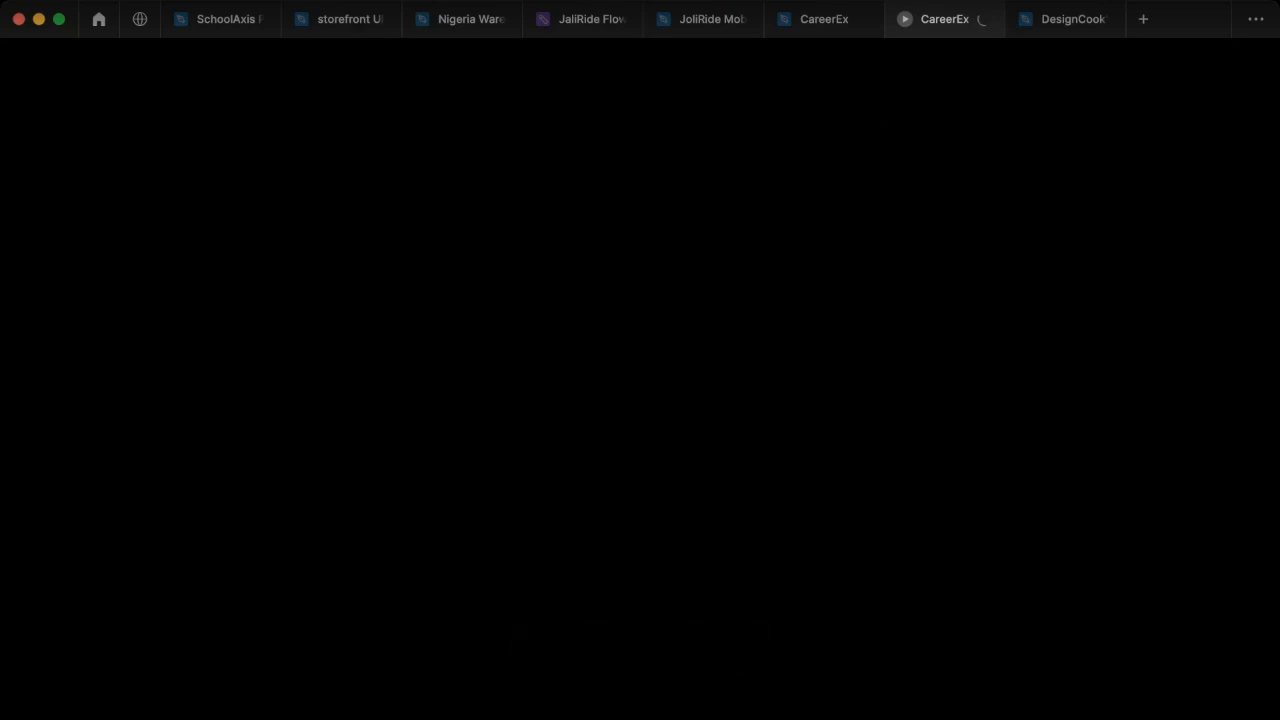
click(804, 29)
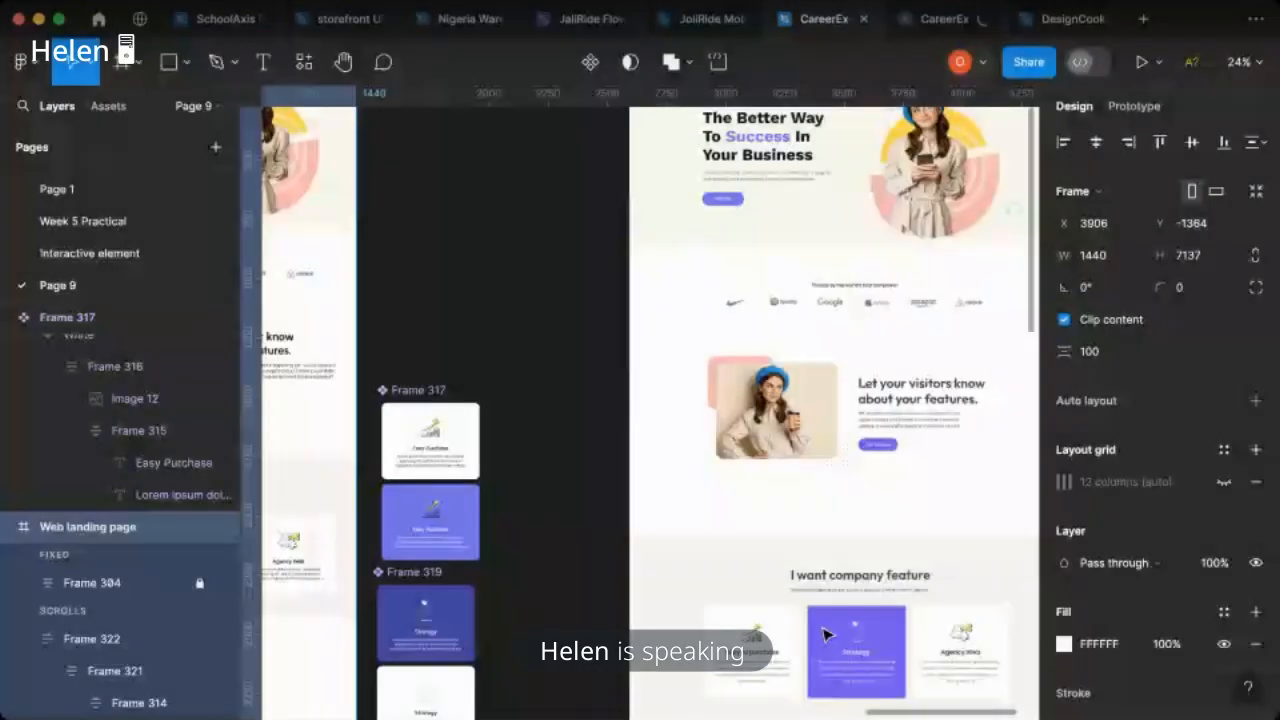
- Duplicate the "Let your visitor know about your features" section and place the copy below the "I want company Features" section
scroll(828, 632, down, 3)
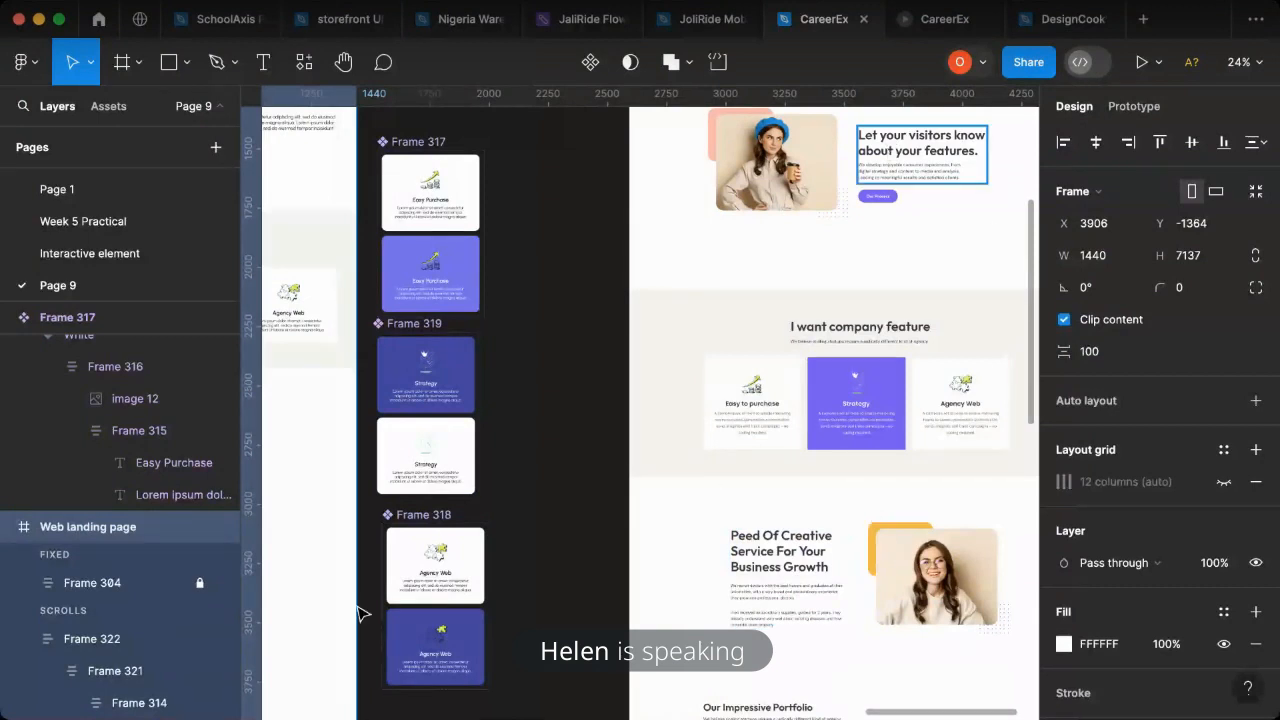
scroll(420, 523, left, 8)
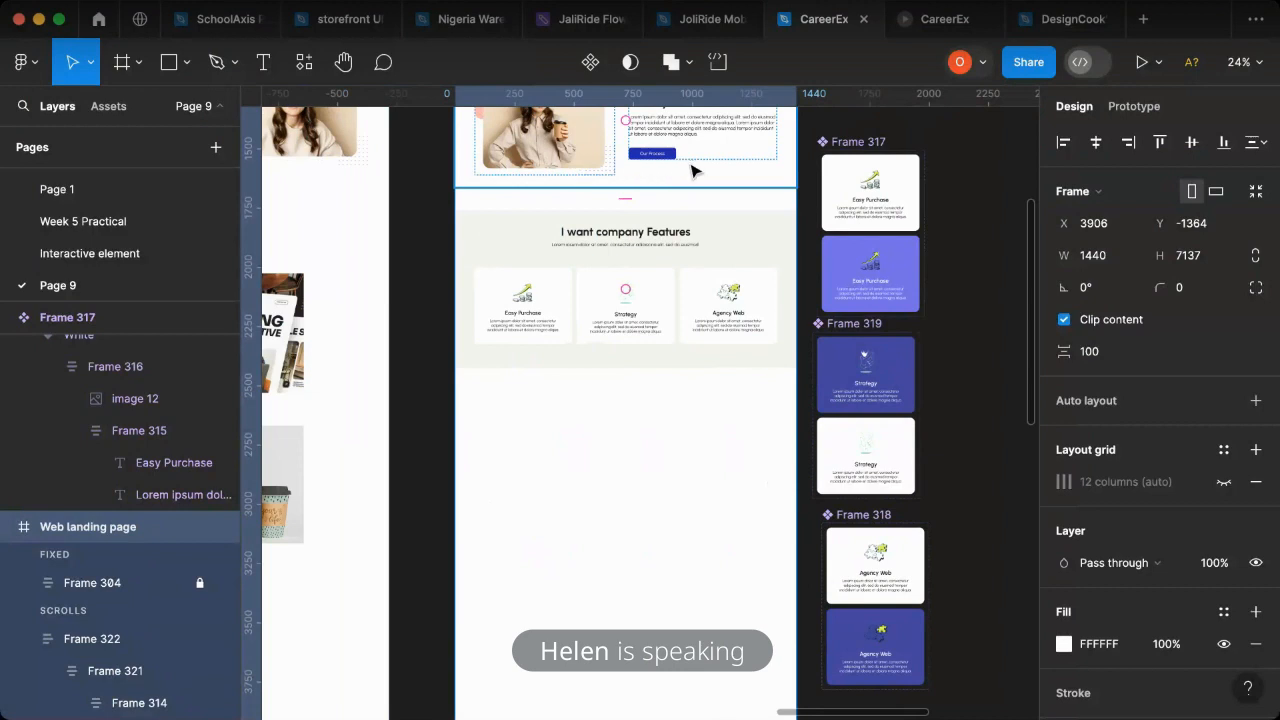
click(670, 491)
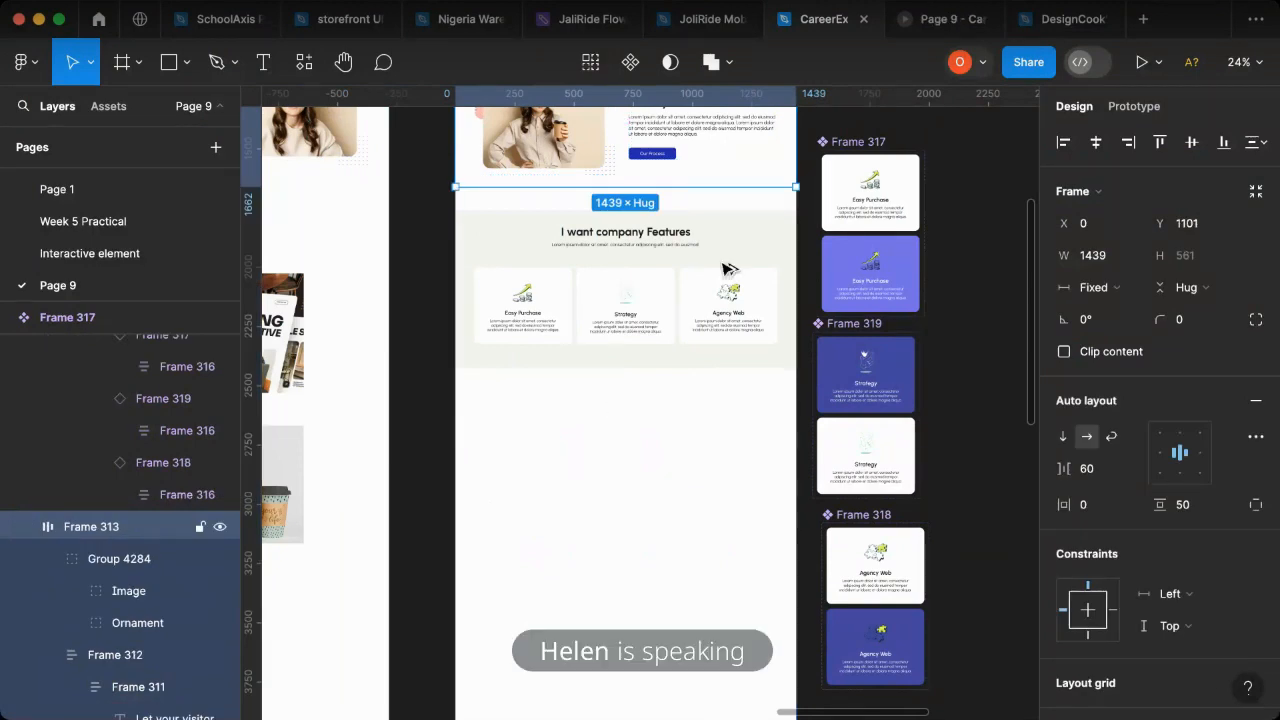
key(super+d)
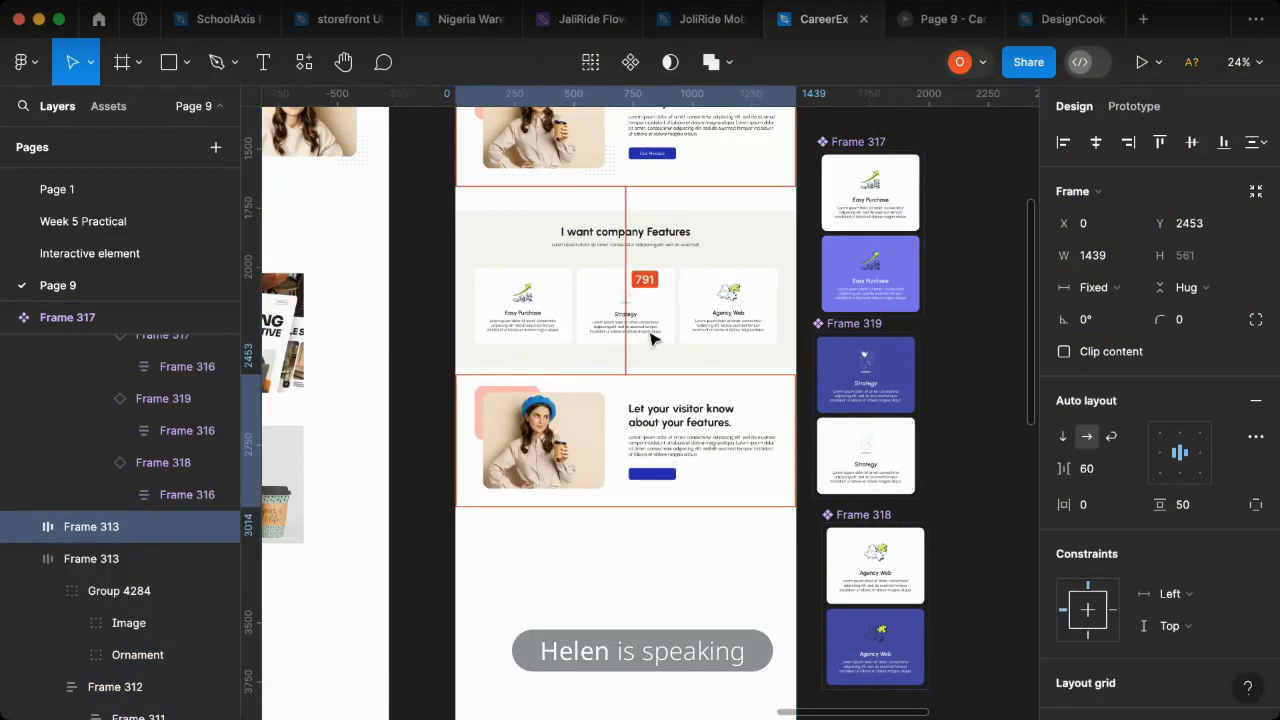
drag(690, 344, 621, 457)
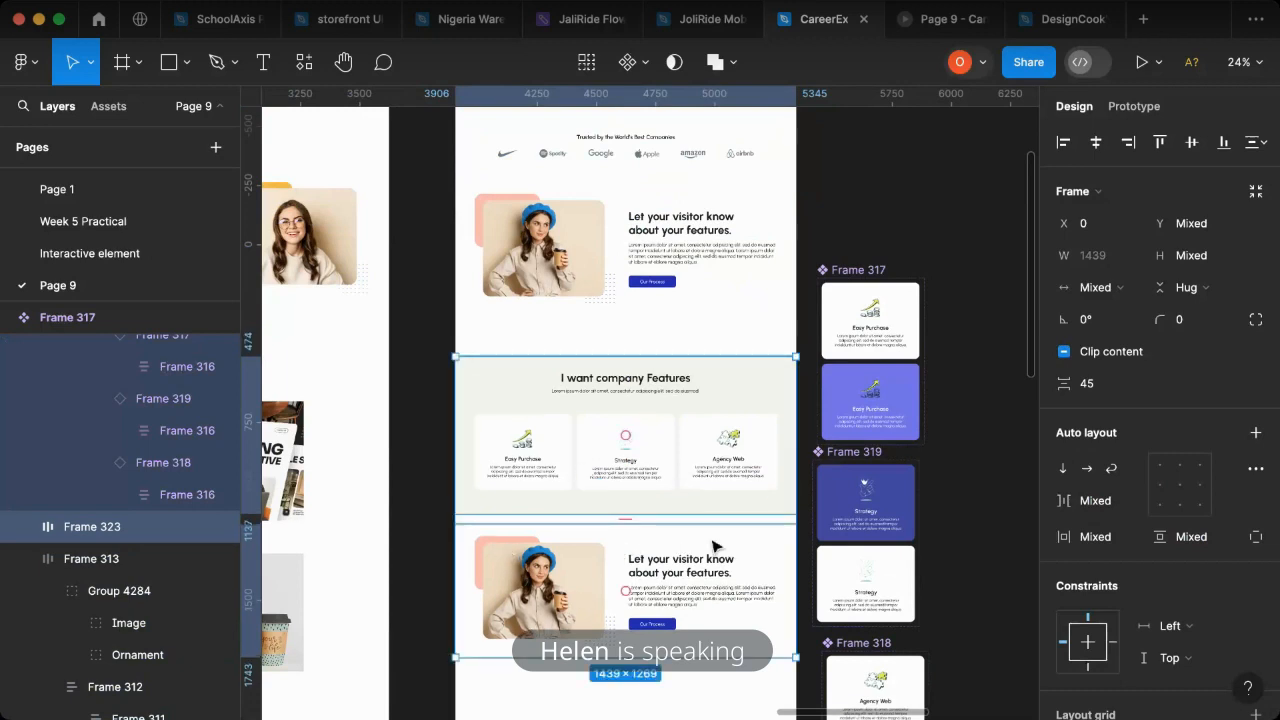
click(503, 539)
click(425, 555)
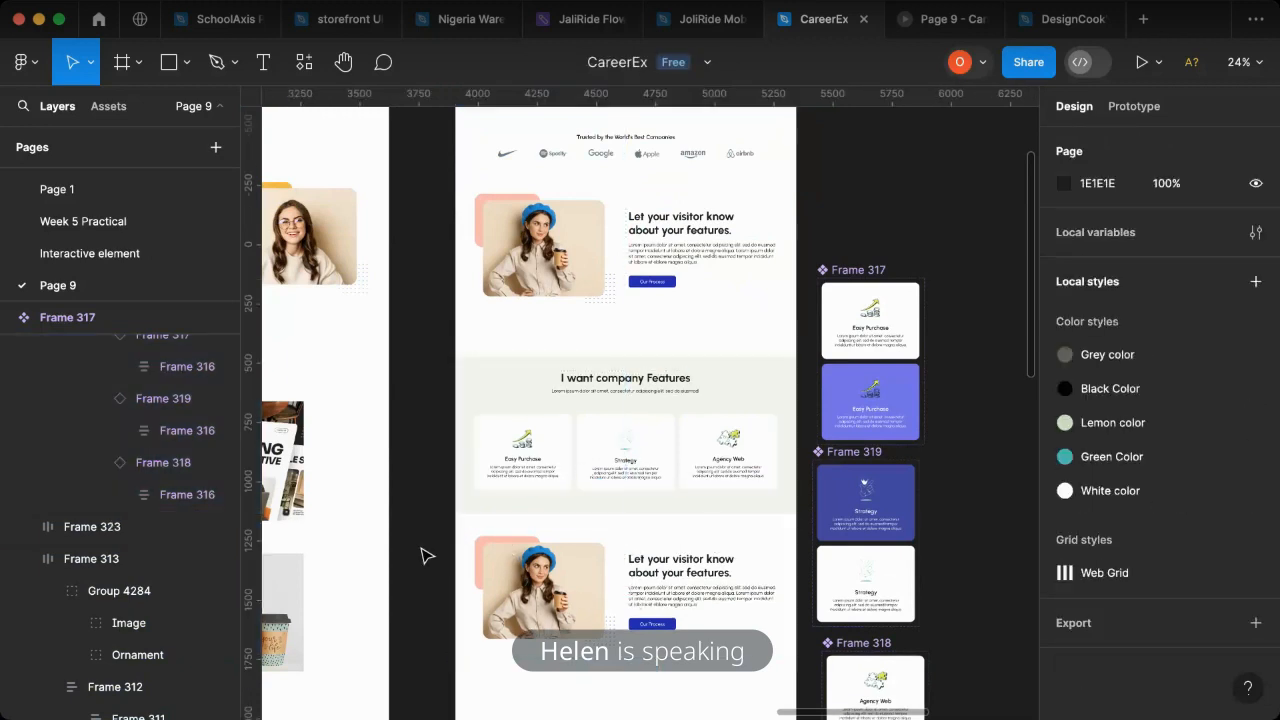
- Nudge the duplicated "Let your visitor know" section vertically until it sits at Y 2571
click(690, 518)
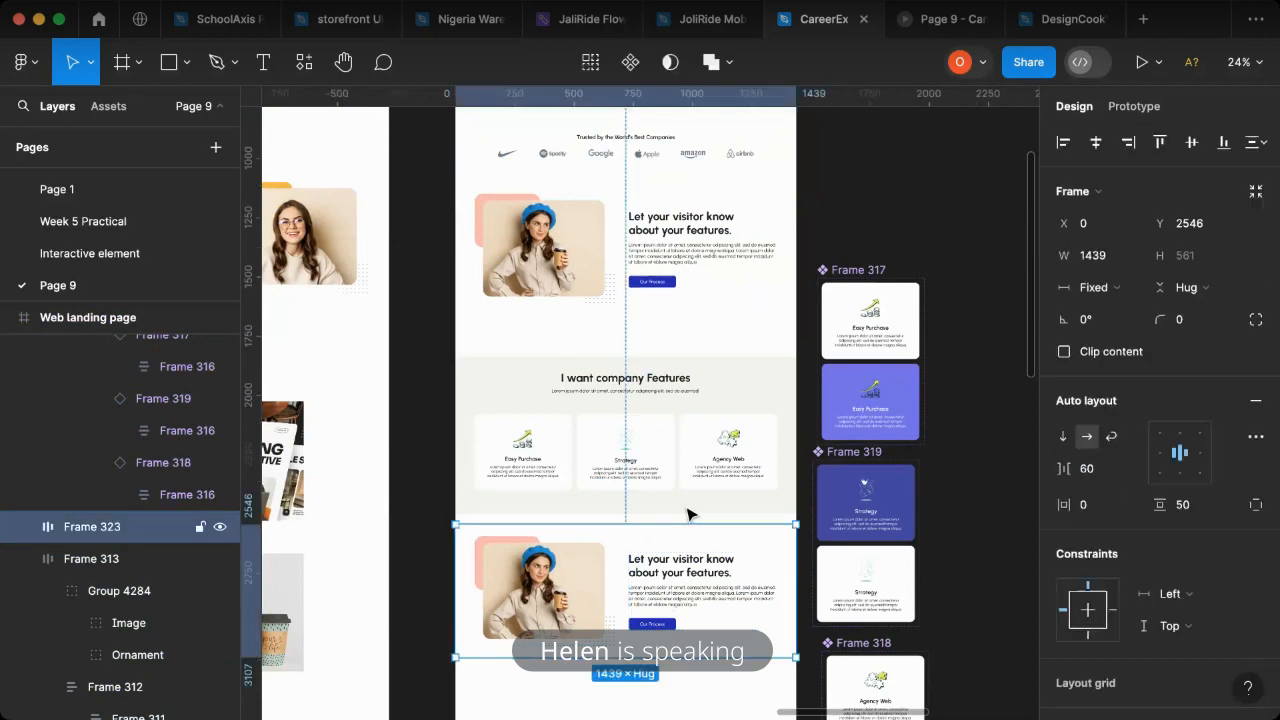
key(shift+Down)
key(shift+Down)
key(shift+Down)
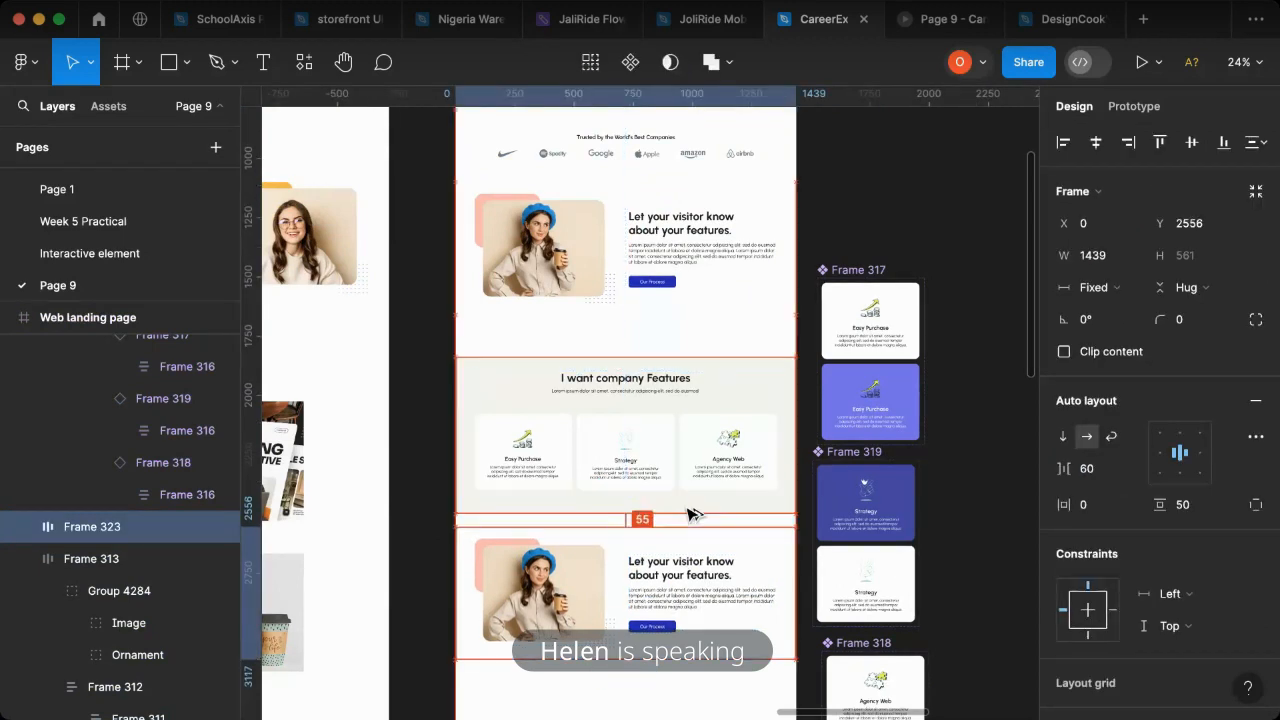
key(shift+Down)
key(shift+Down)
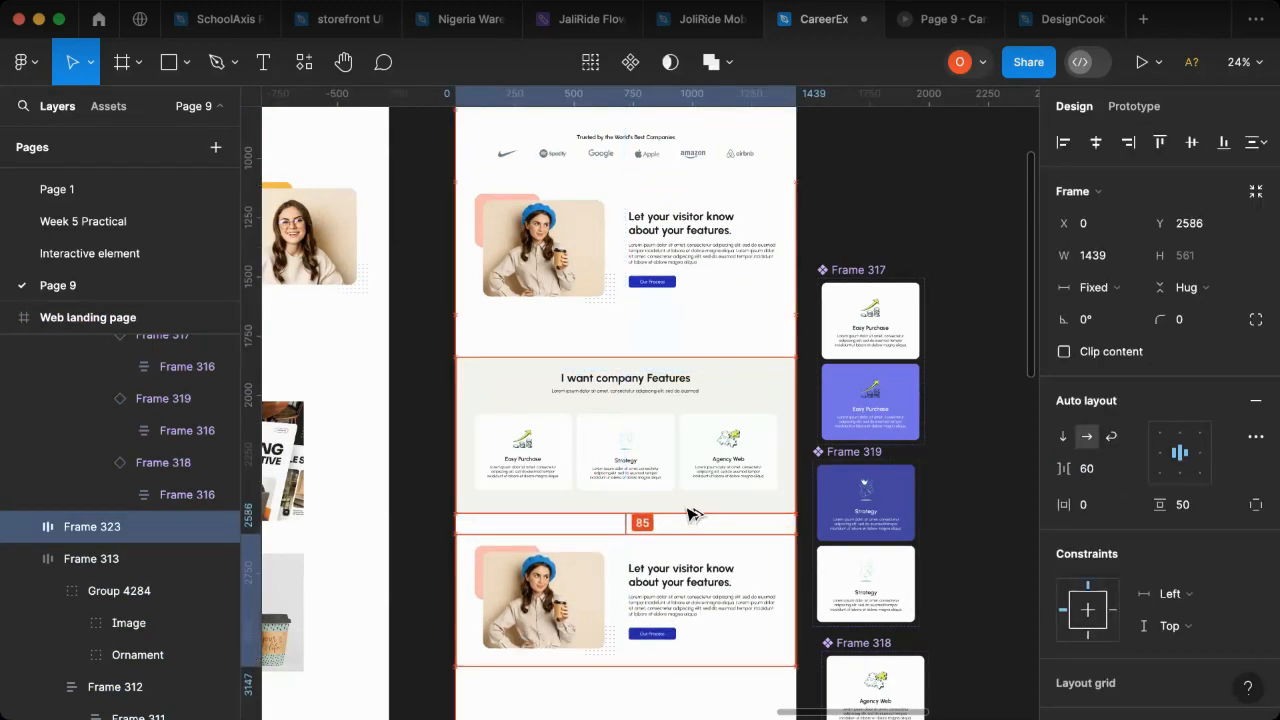
key(shift+Down)
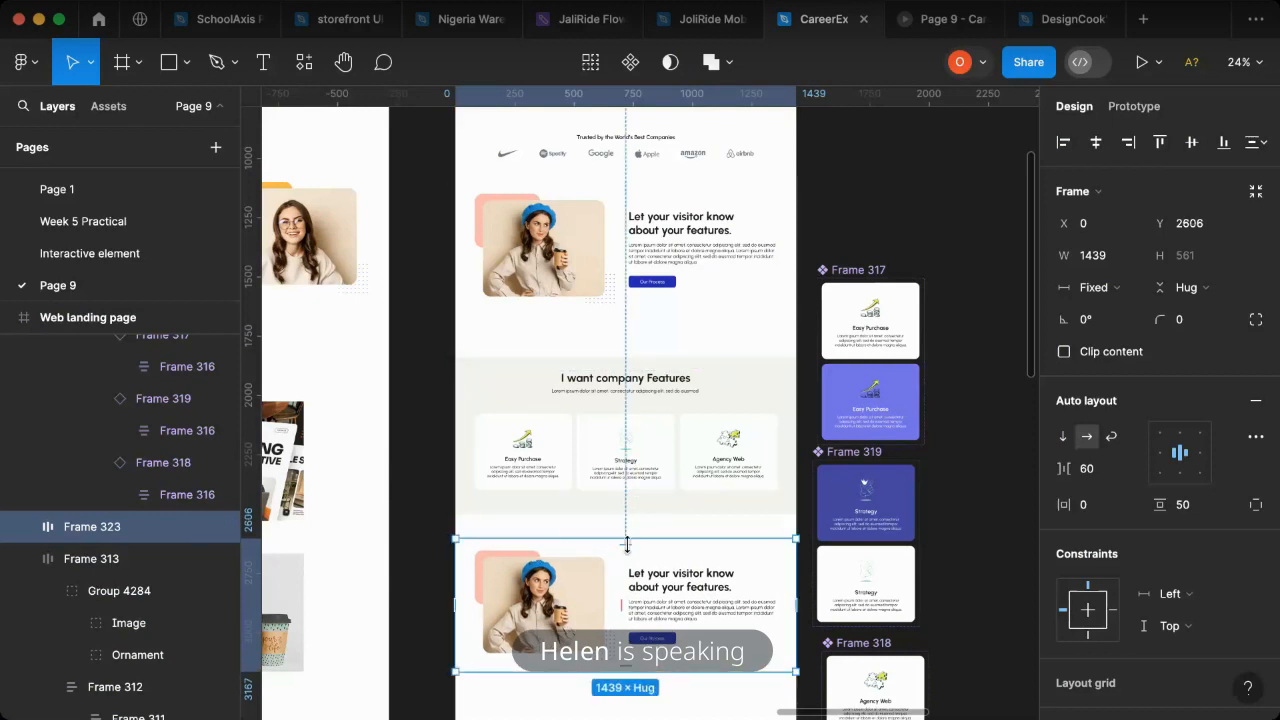
key(alt)
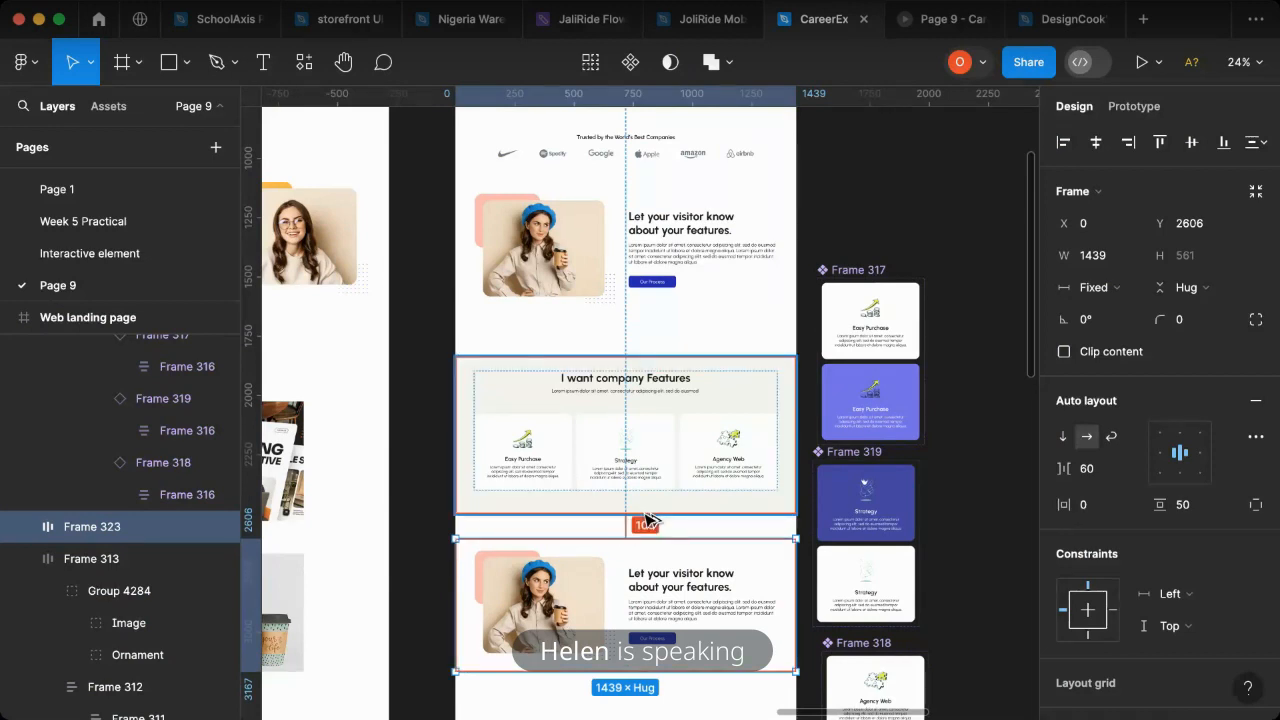
key(shift+Up)
key(shift+Up)
key(shift+Up)
key(shift+Up)
key(shift+Down)
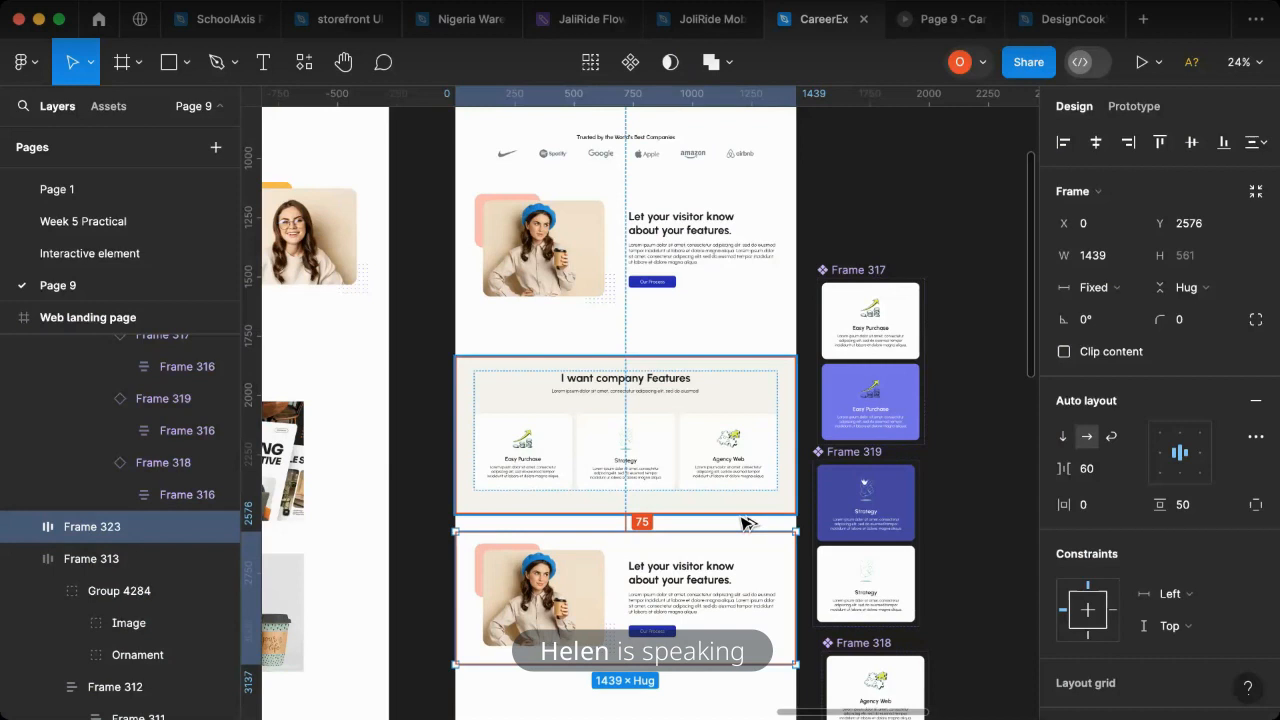
key(Up)
key(Up)
key(Up)
key(Up)
key(Up)
key(Up)
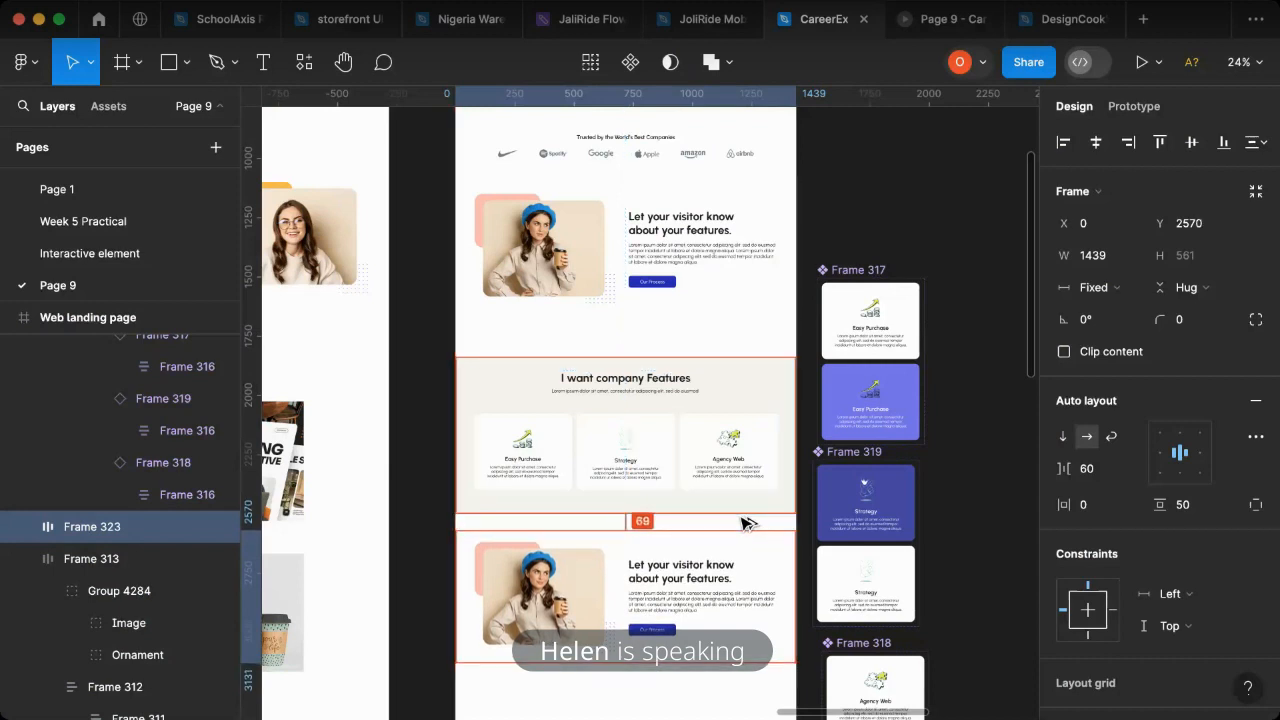
click(437, 540)
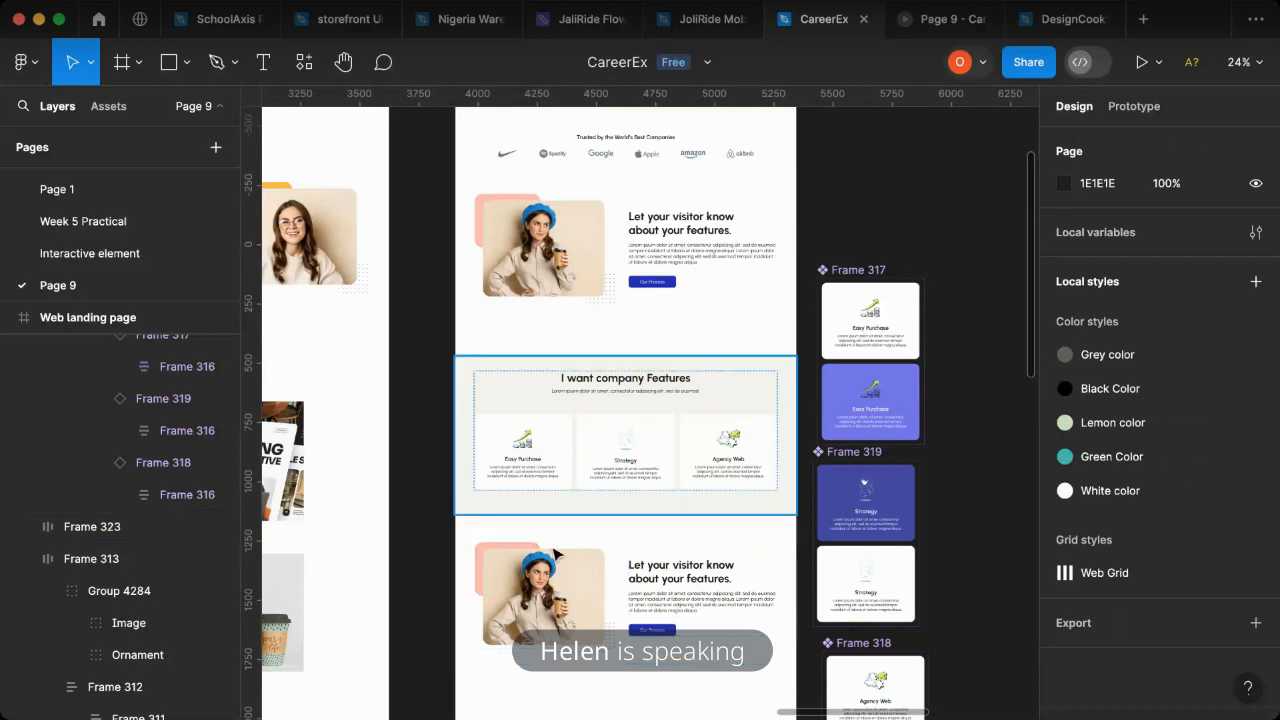
- Set the bottom padding of the "I want company Features" section to 80 and check the page in the prototype
click(621, 500)
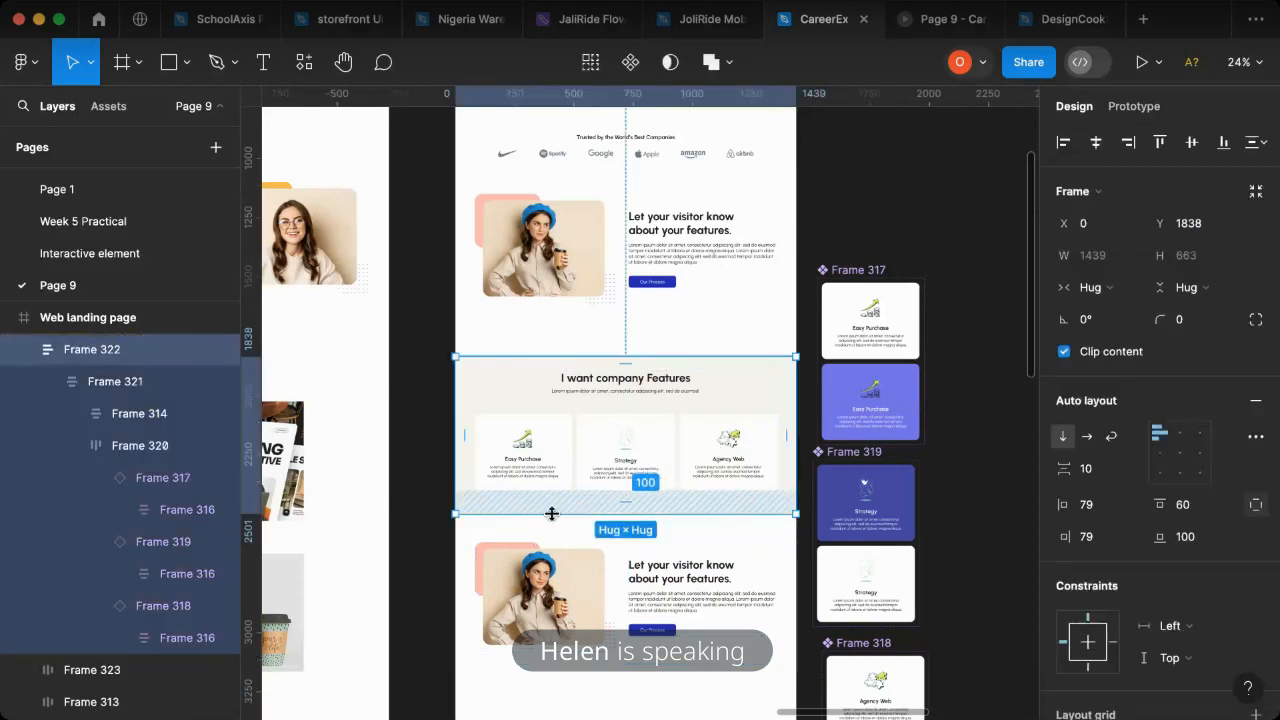
click(622, 540)
mouse_move(627, 540)
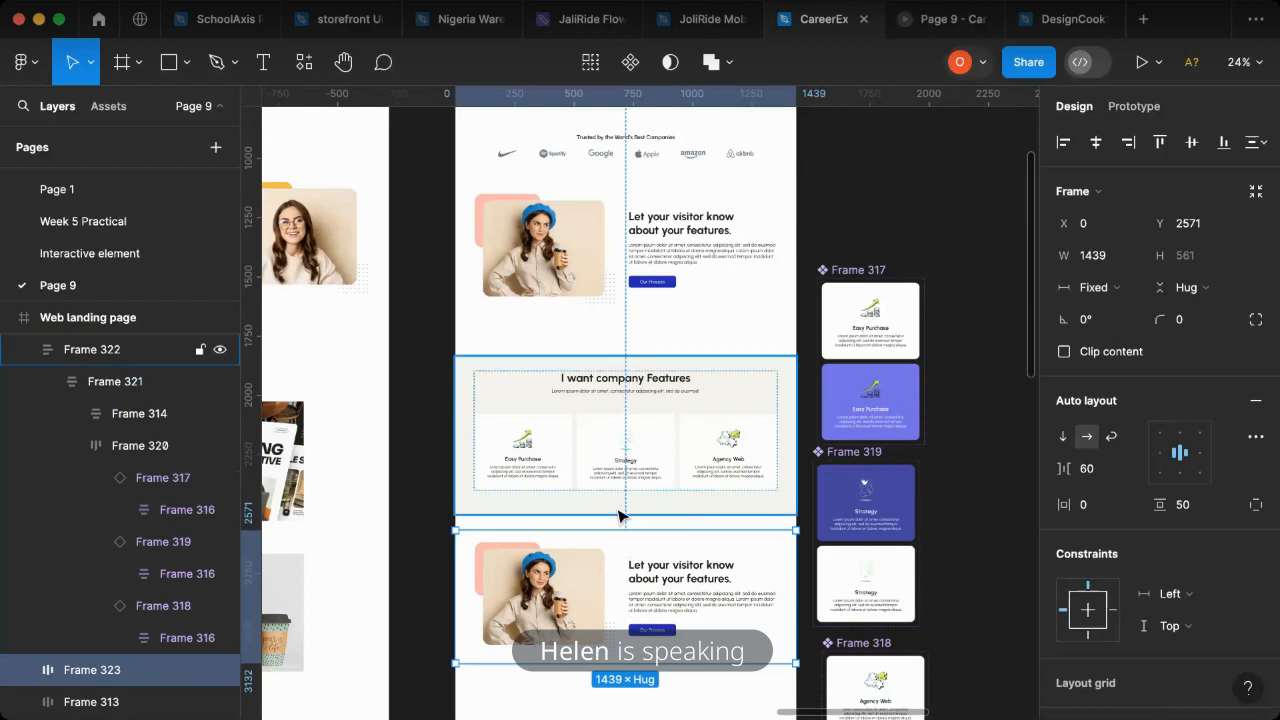
click(617, 505)
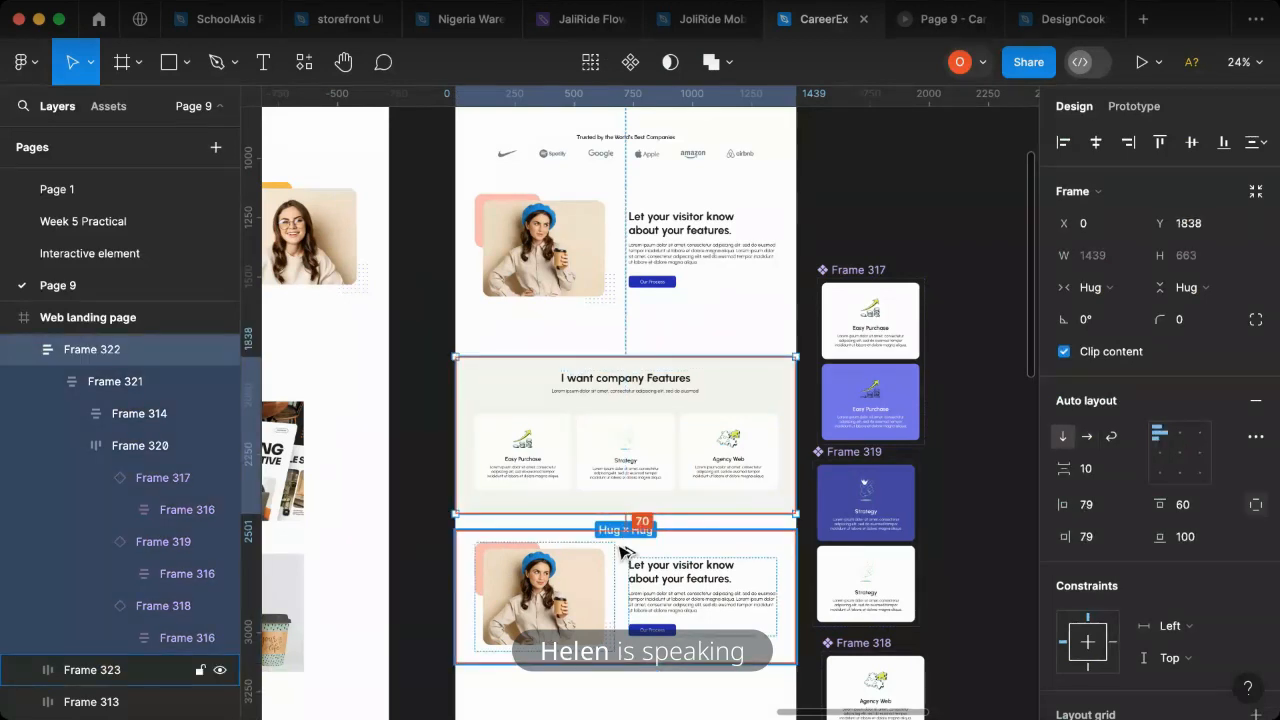
click(920, 532)
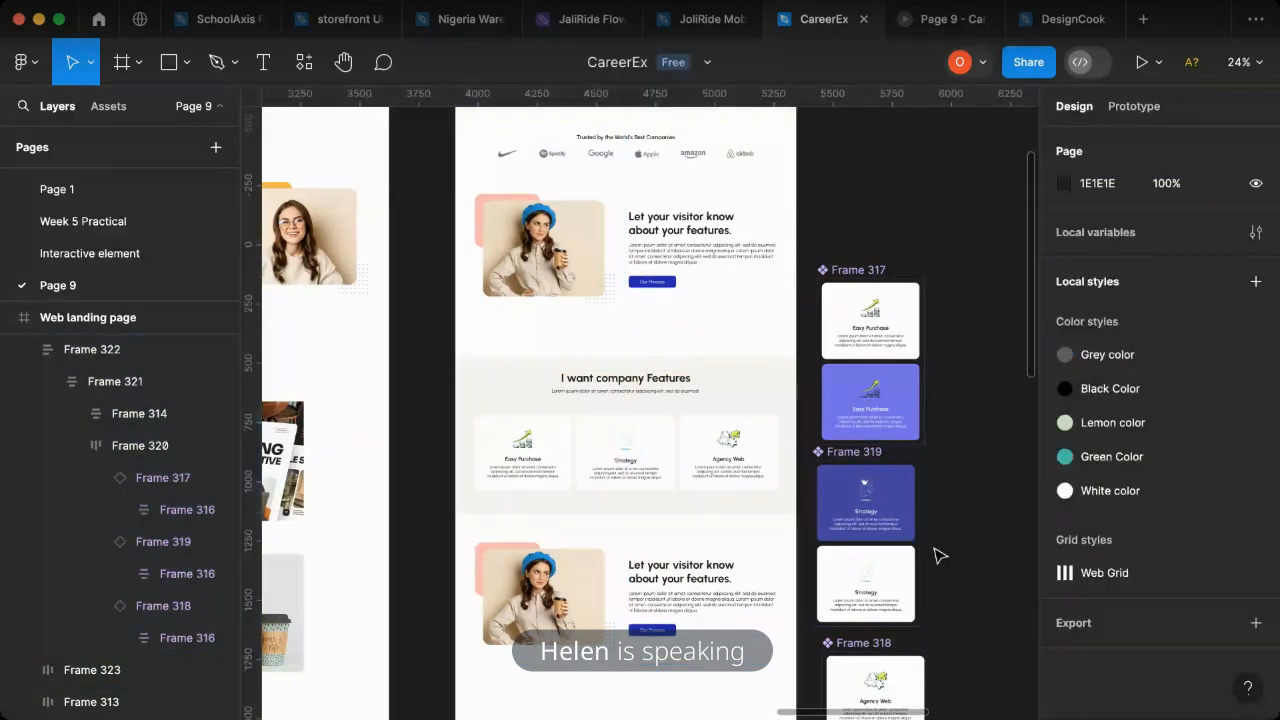
click(636, 520)
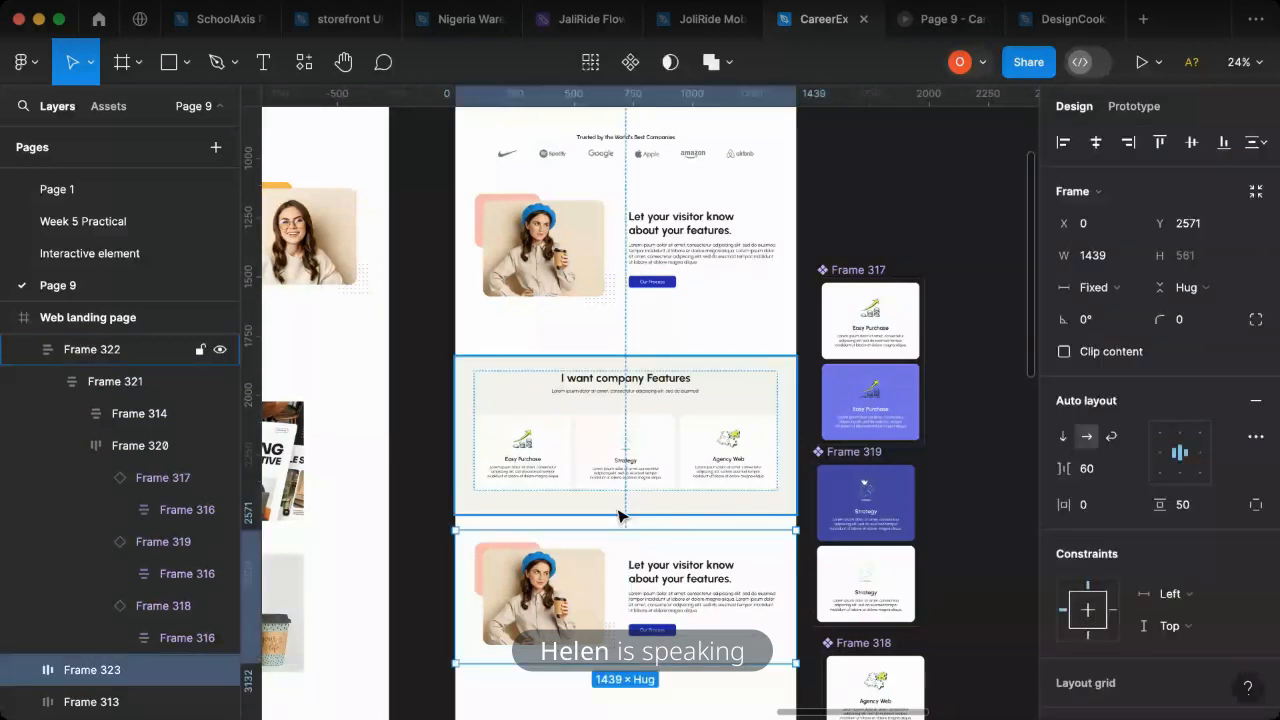
click(622, 510)
click(630, 504)
click(629, 500)
click(1188, 537)
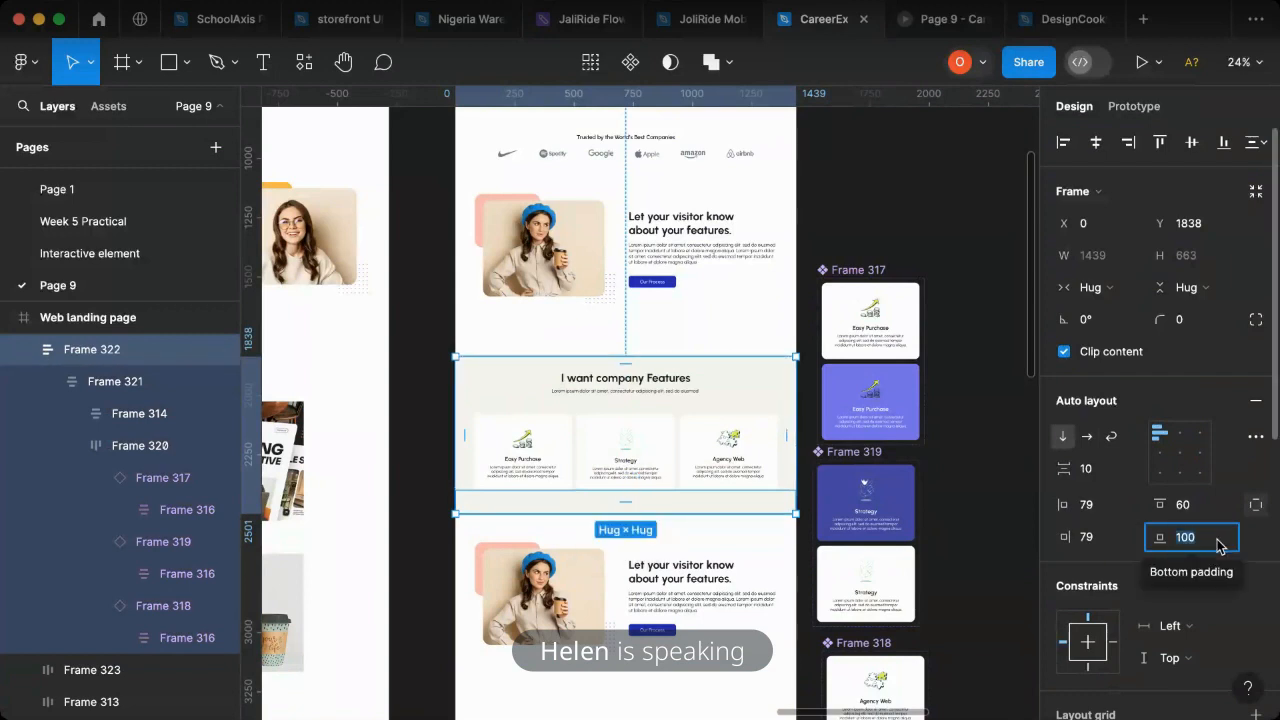
text(80)
key(Return)
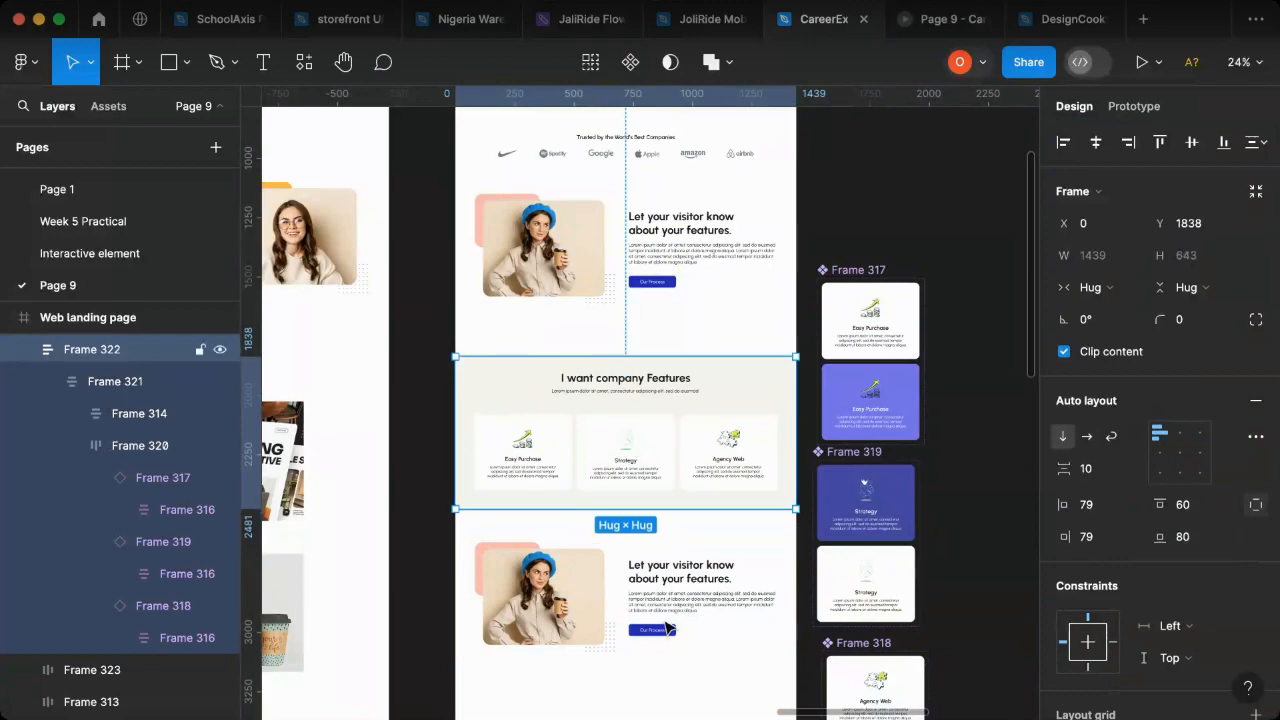
click(930, 20)
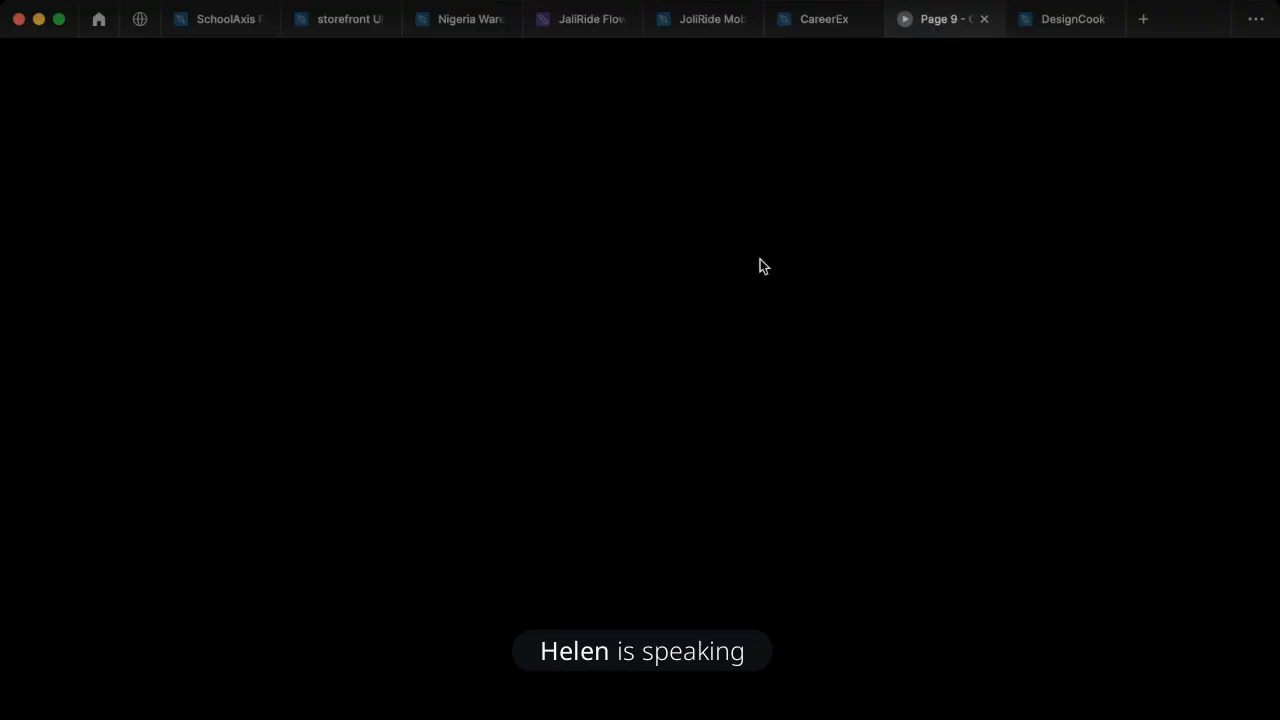
click(801, 25)
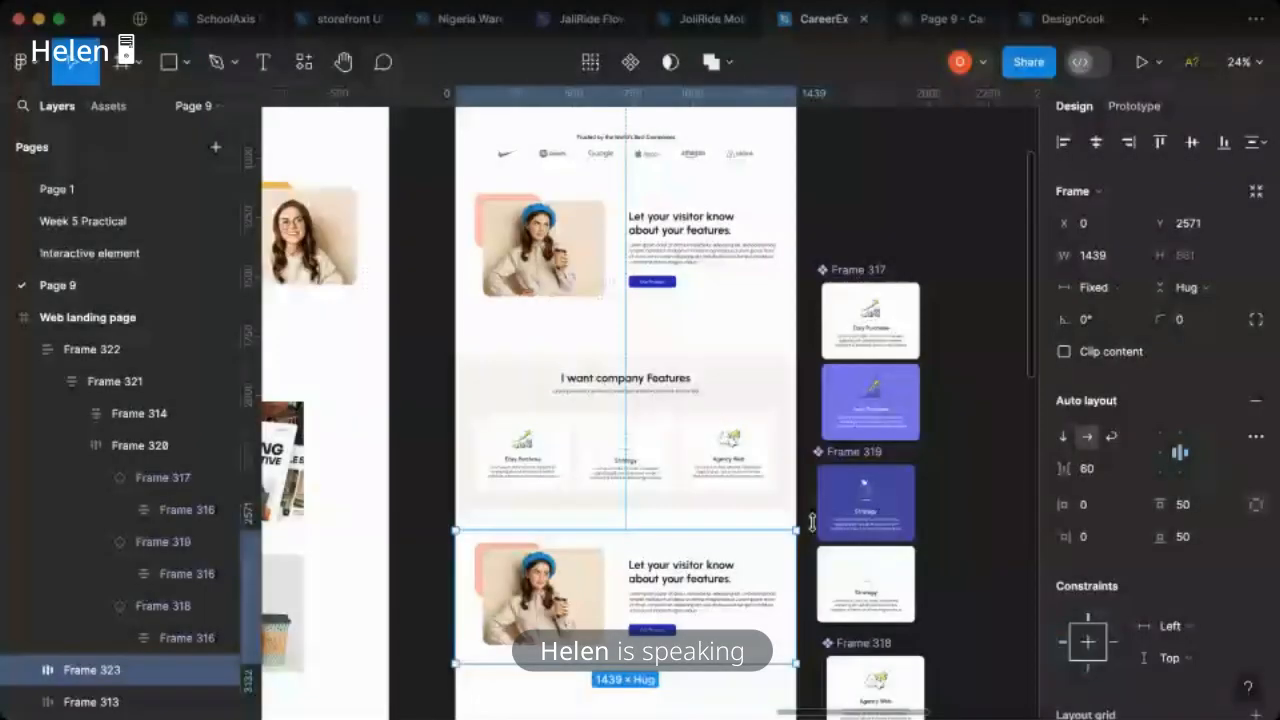
- Replace the duplicated section's picture with the portrait of the woman in glasses on a yellow shape
scroll(811, 523, right, 3)
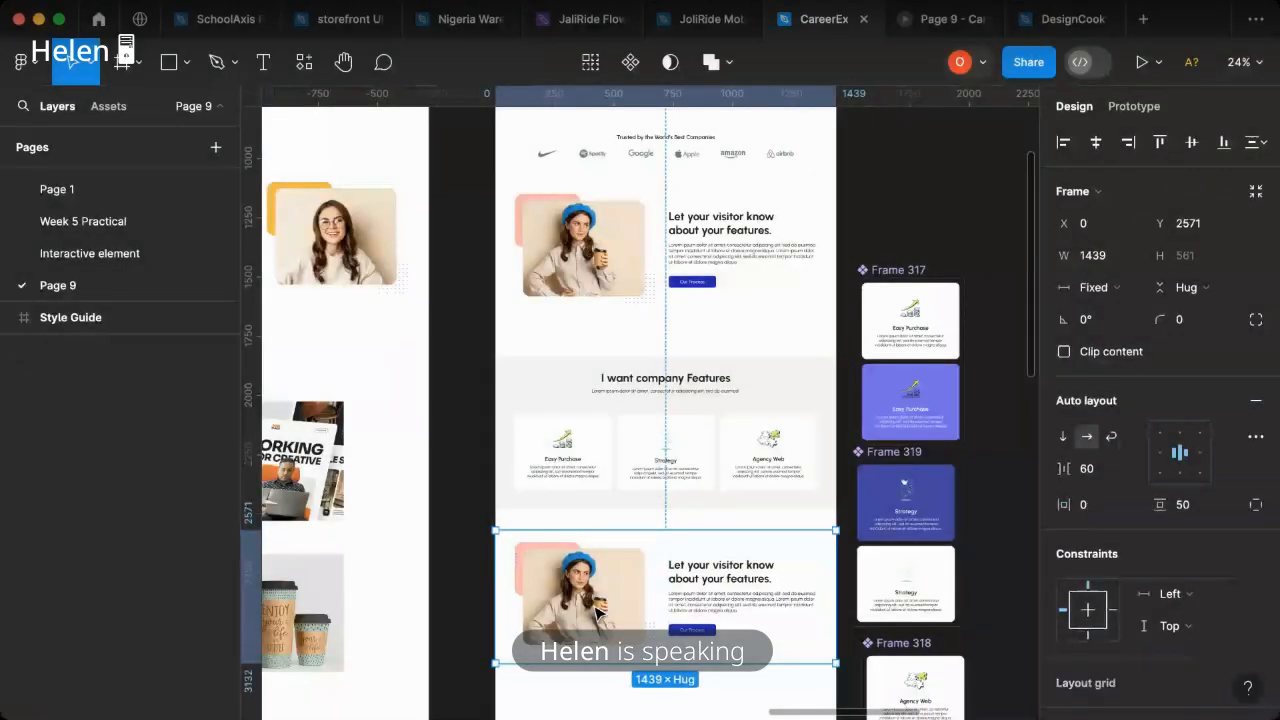
double_click(598, 612)
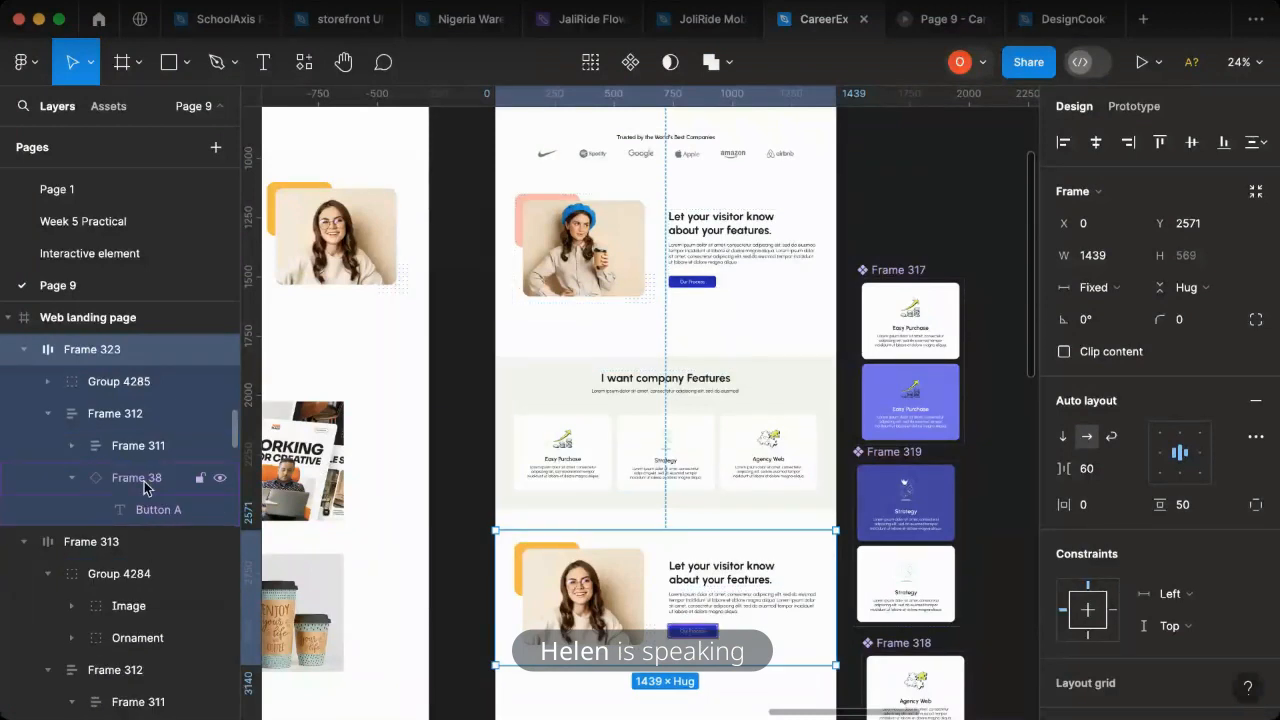
- Delete the button from the duplicated image-and-text section and move its ungrouped text block ahead of the portrait
click(140, 477)
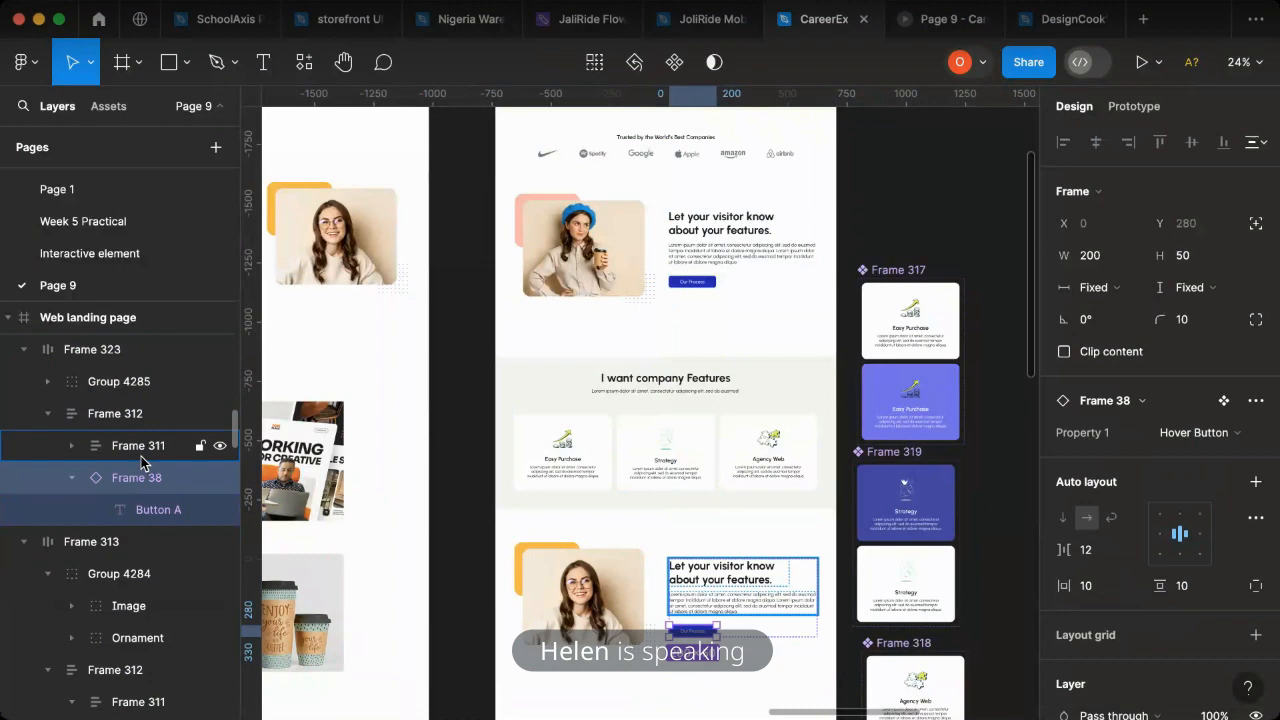
click(118, 420)
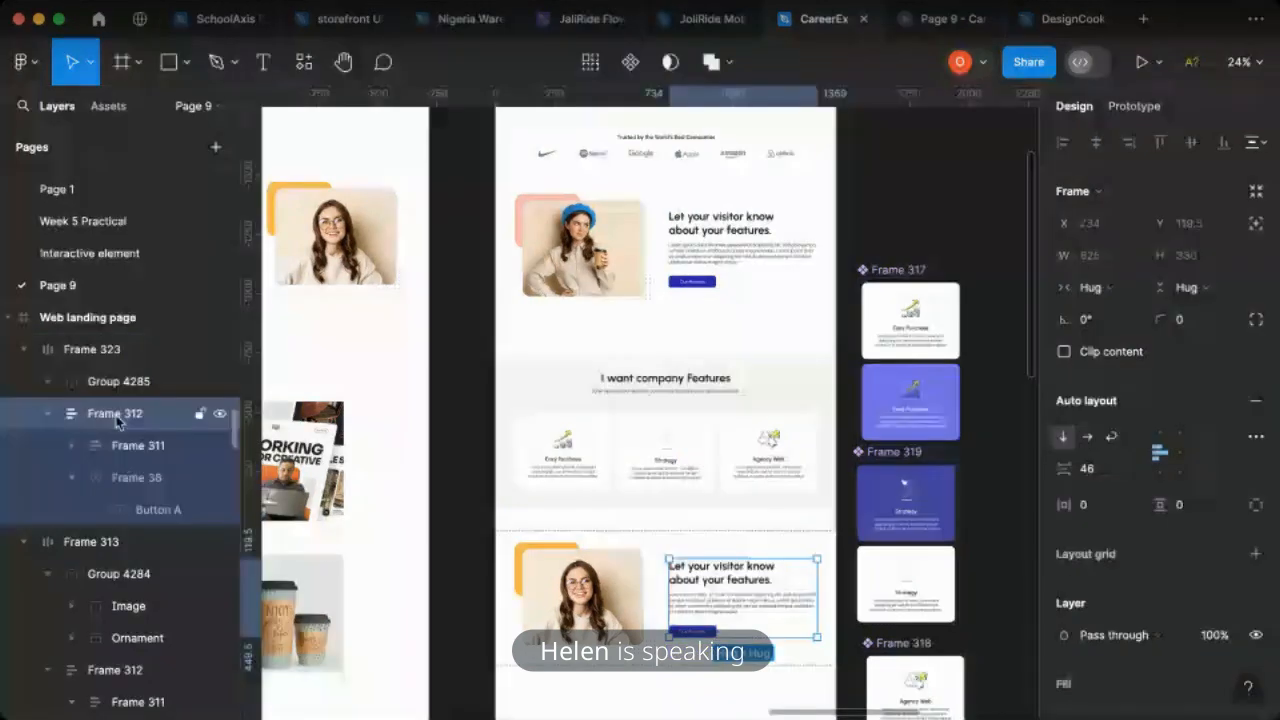
key(super+shift+g)
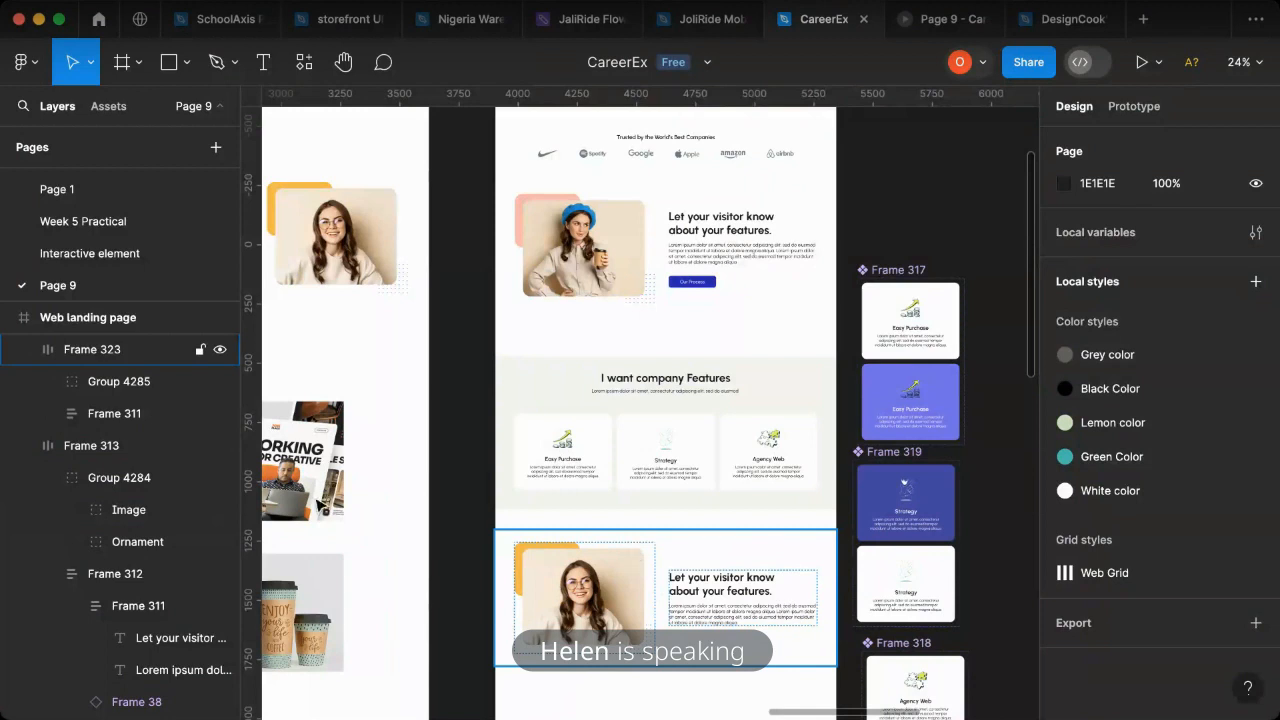
click(140, 362)
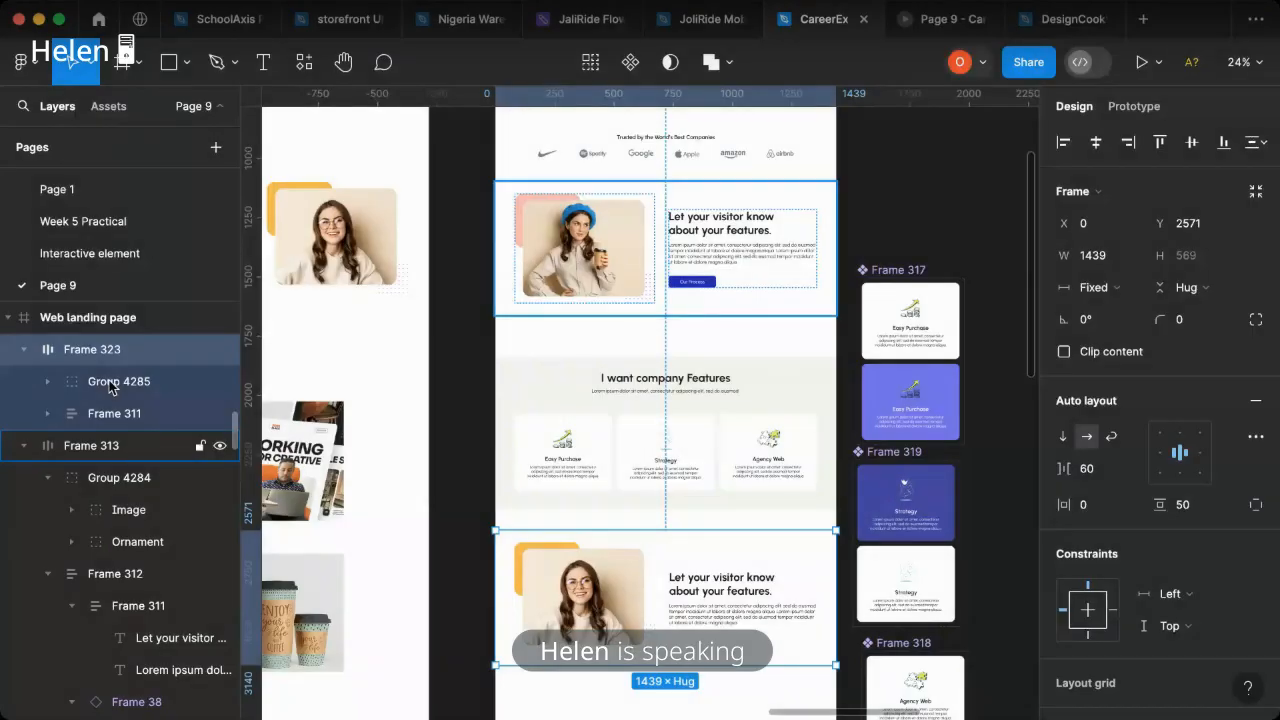
drag(110, 413, 110, 370)
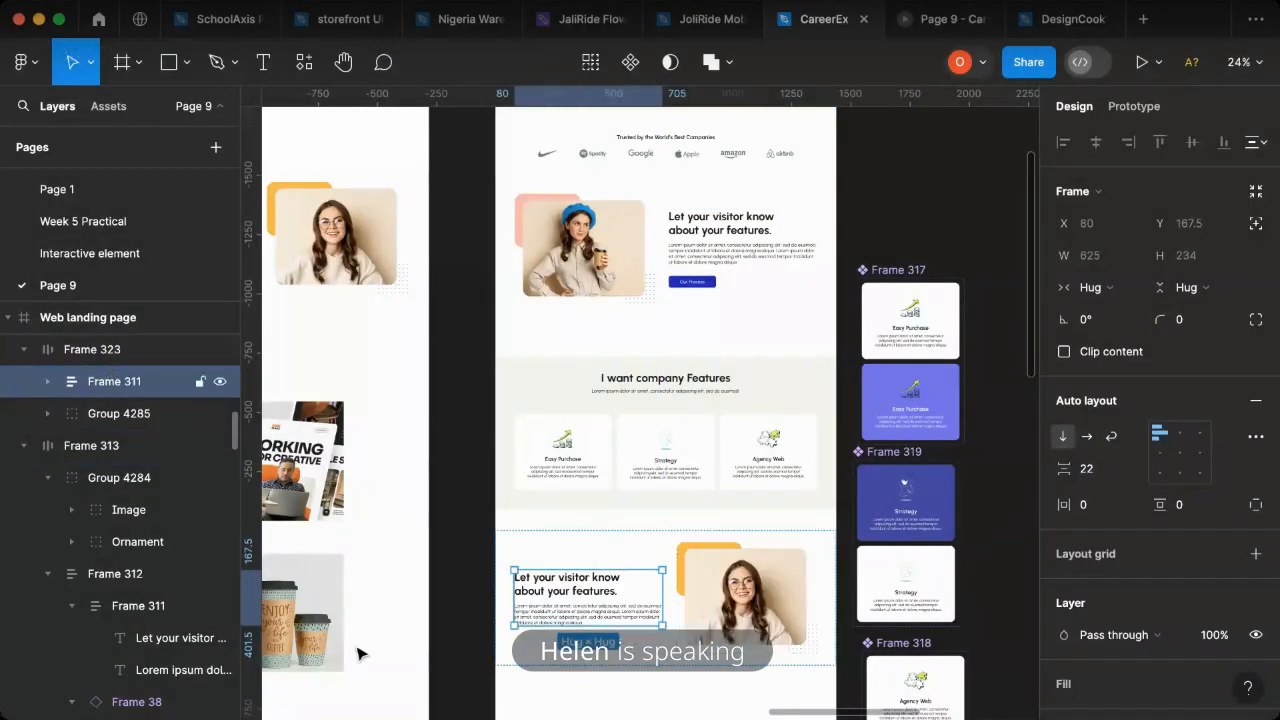
- Replace the duplicated section's heading, following the reference page, with "Peed Of Creative Service for Your Youth Business Growth"
scroll(666, 586, right, 10)
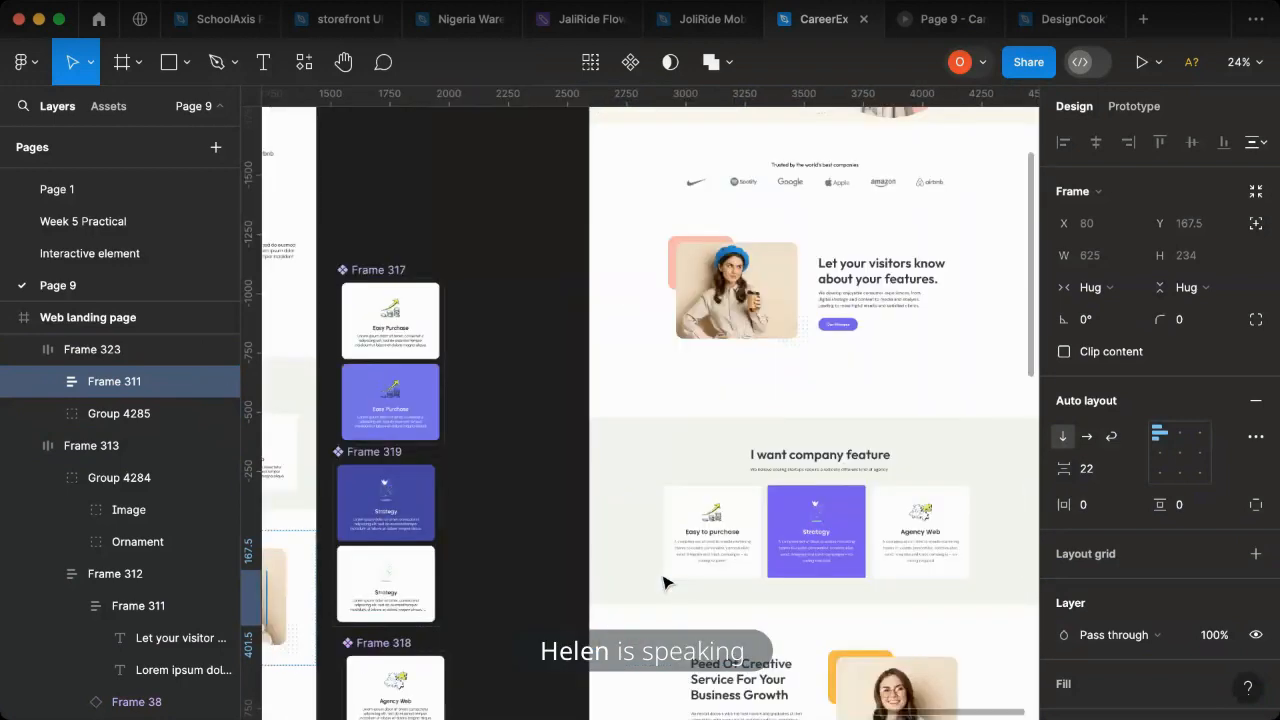
scroll(691, 577, down, 3)
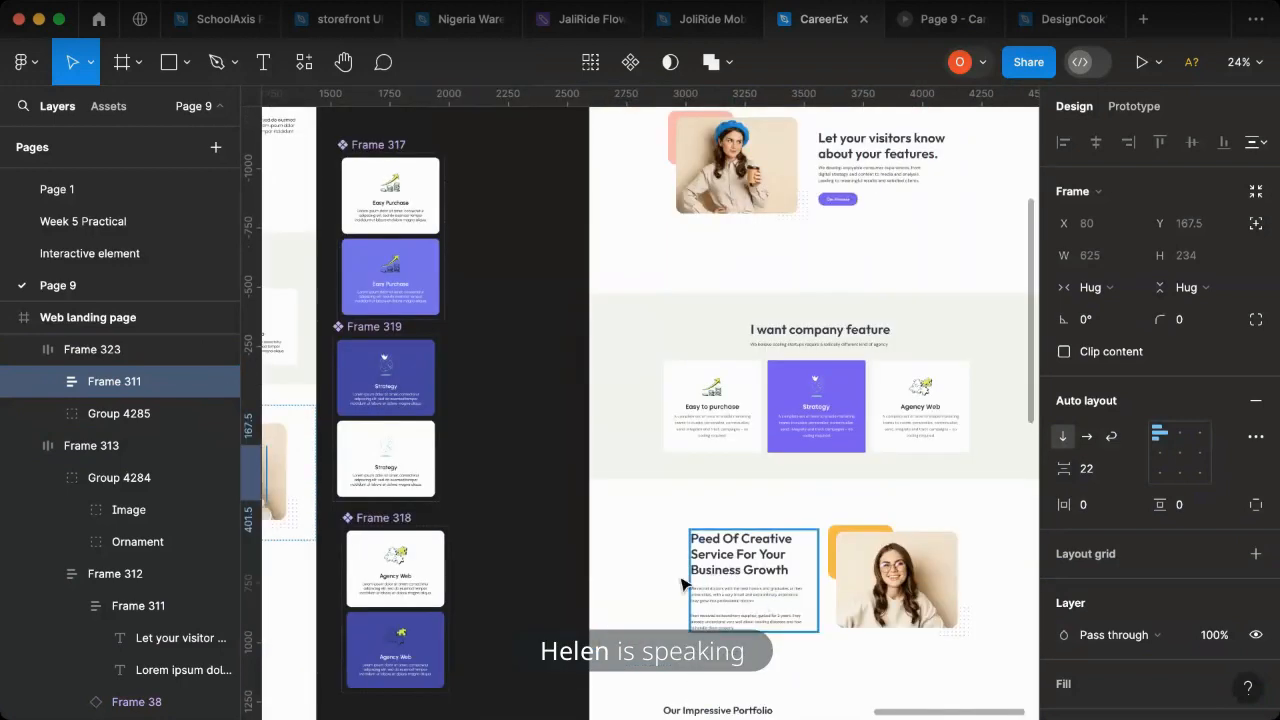
scroll(586, 586, left, 3)
scroll(540, 548, left, 2)
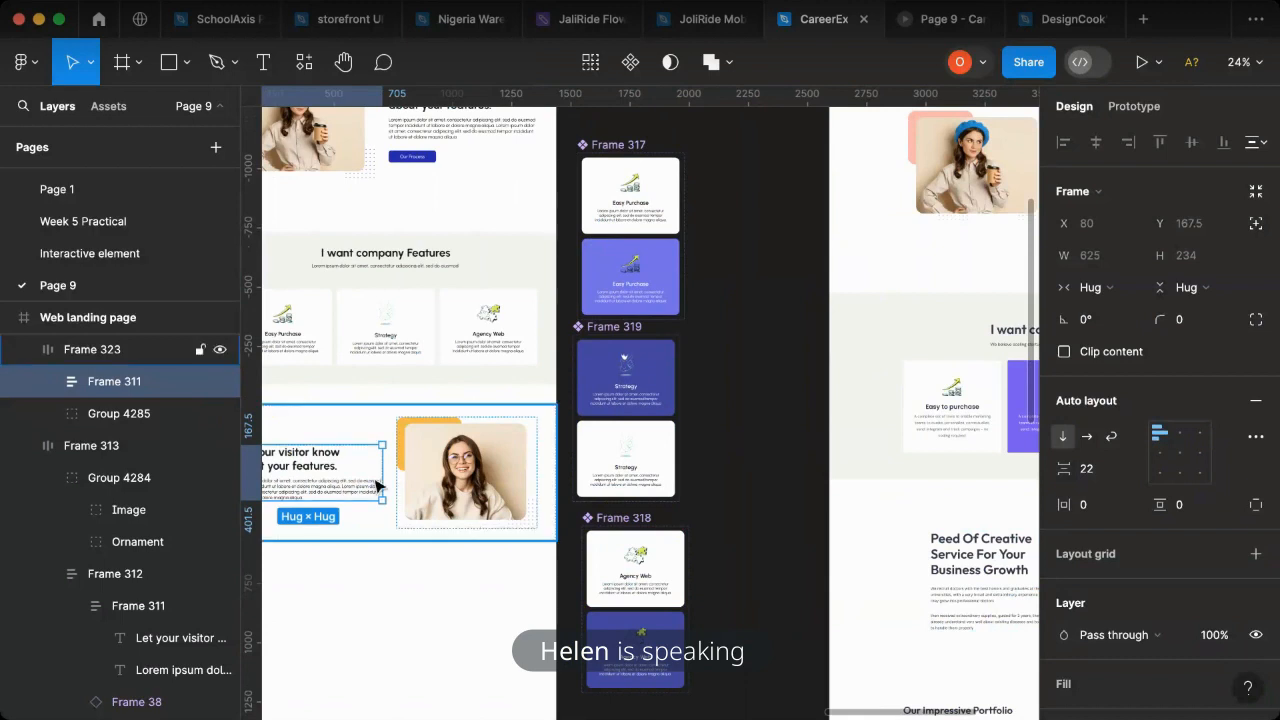
double_click(315, 465)
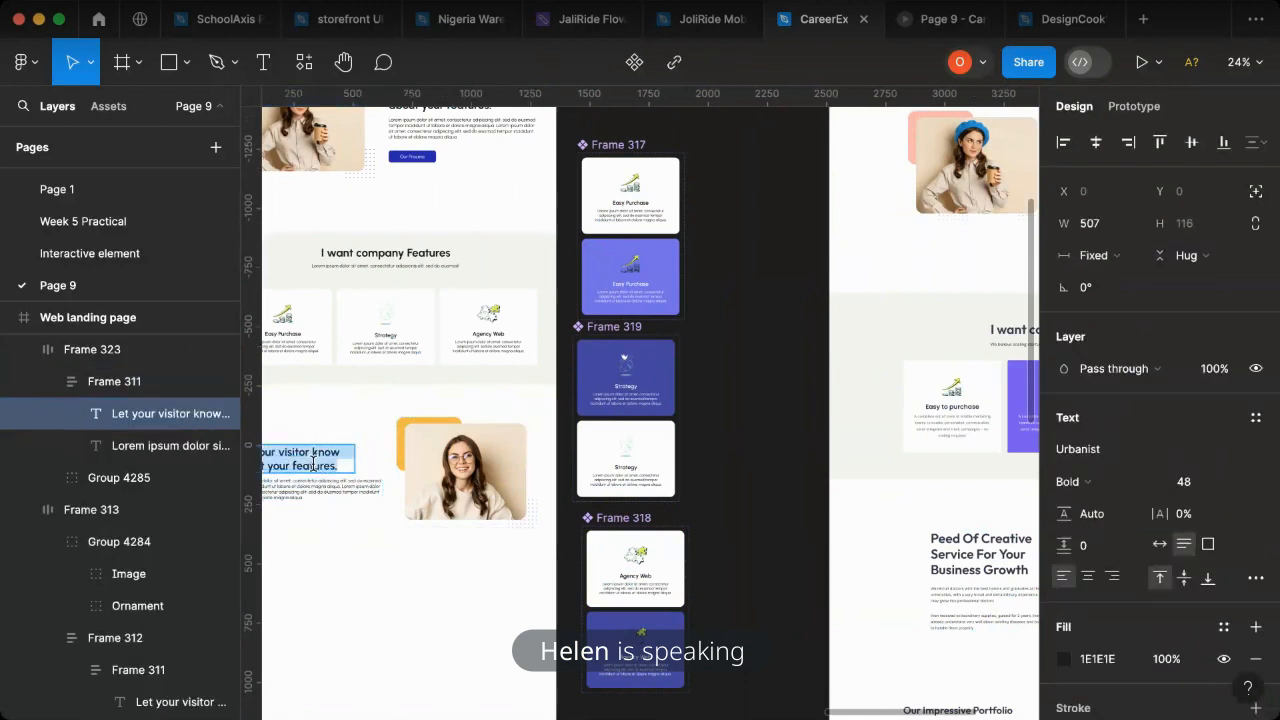
text(Pe)
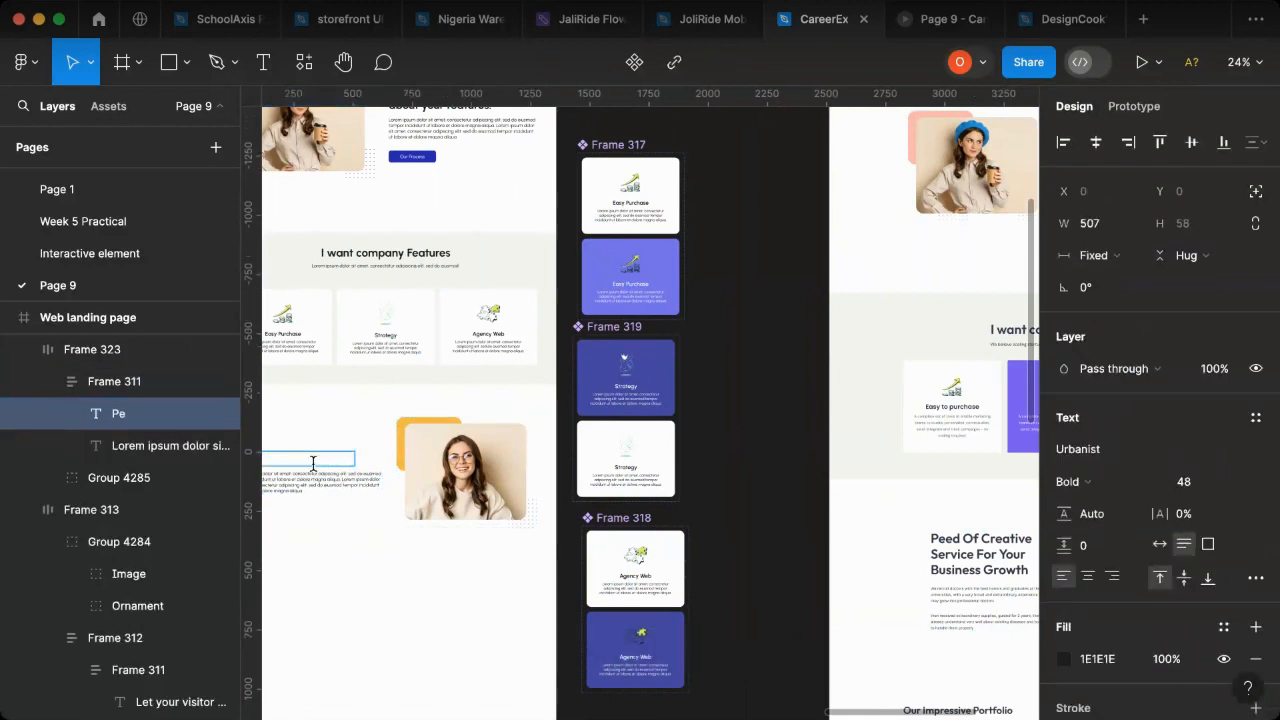
text(ed Of Creativ)
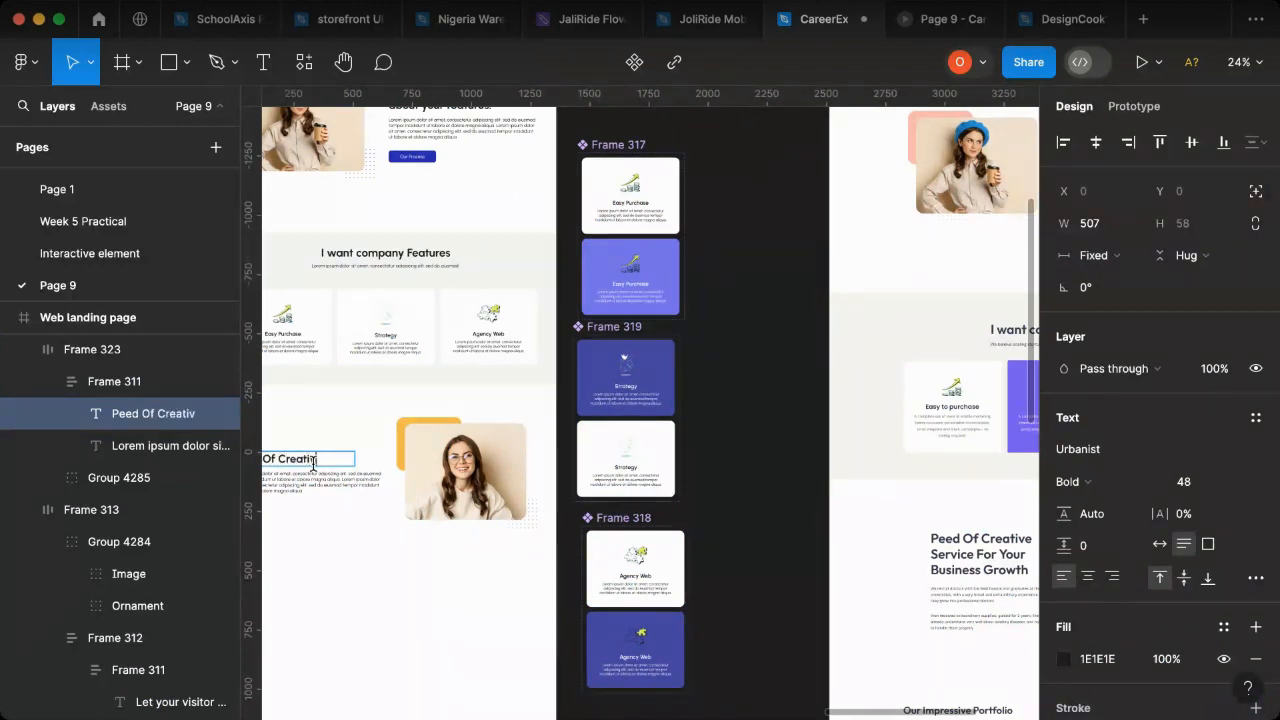
text(e Se)
text(ri=)
key(BackSpace)
key(BackSpace)
text(vic)
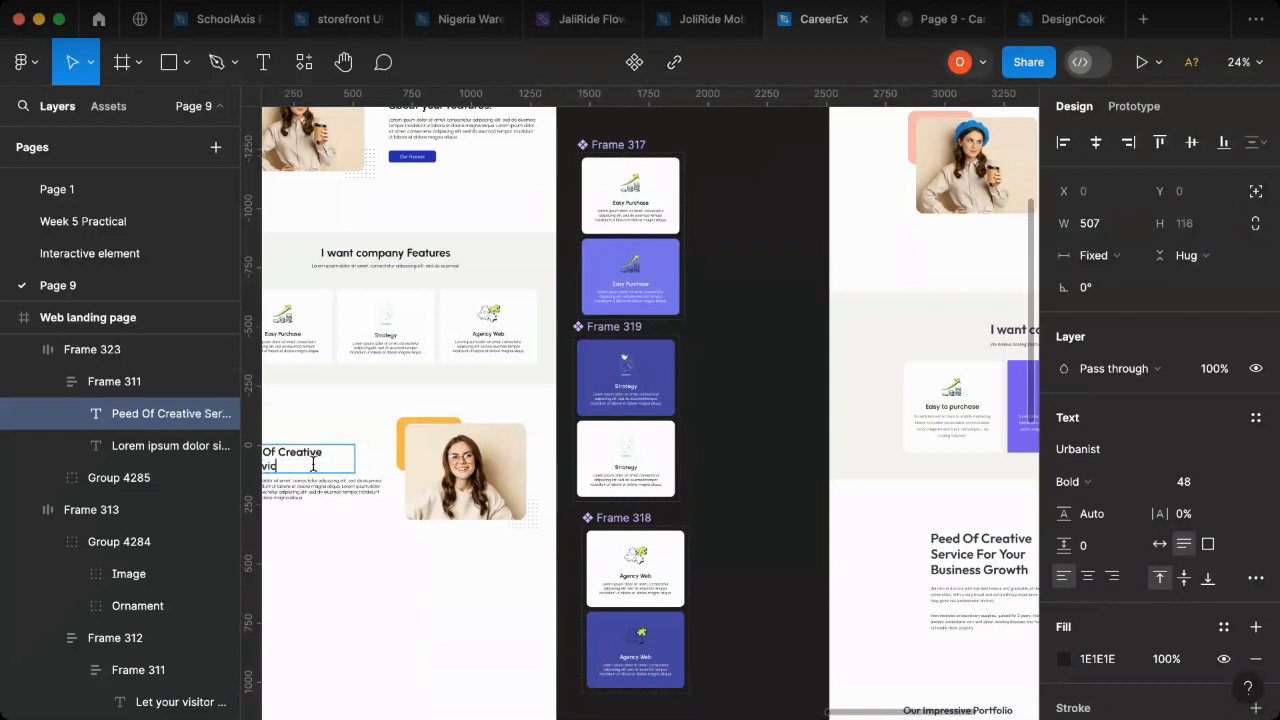
text(e for Your Your)
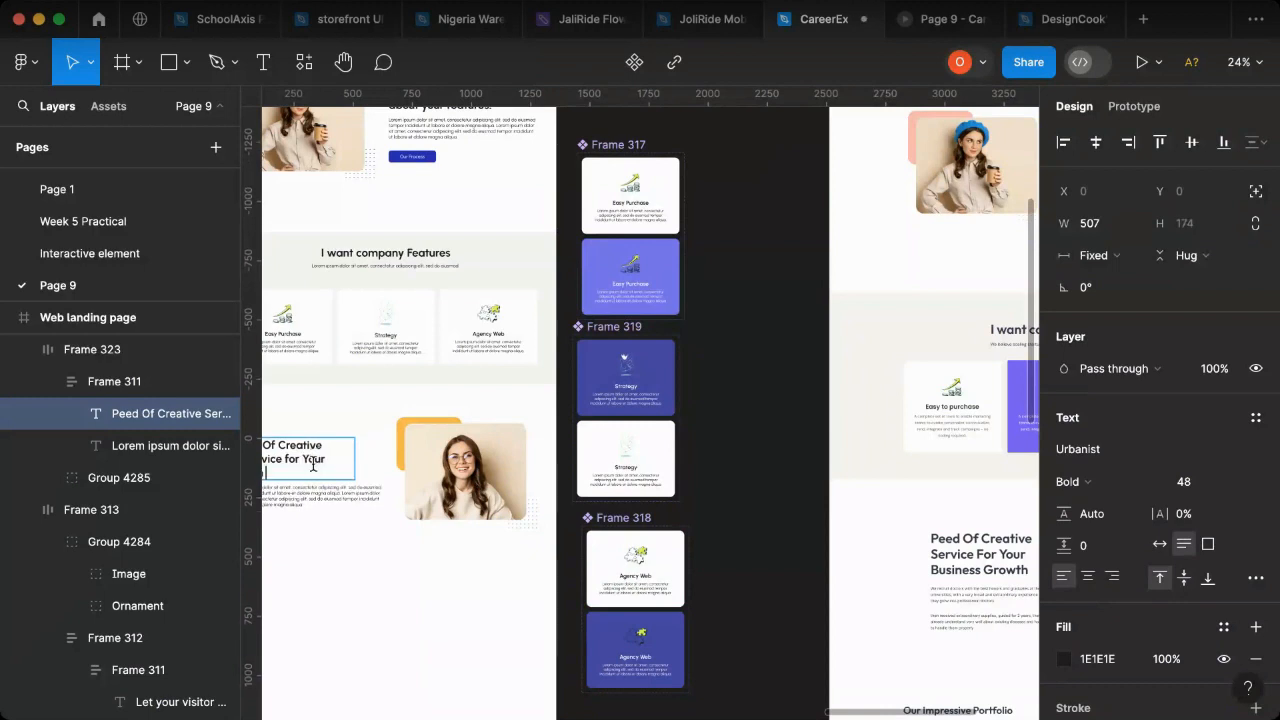
text(Busine)
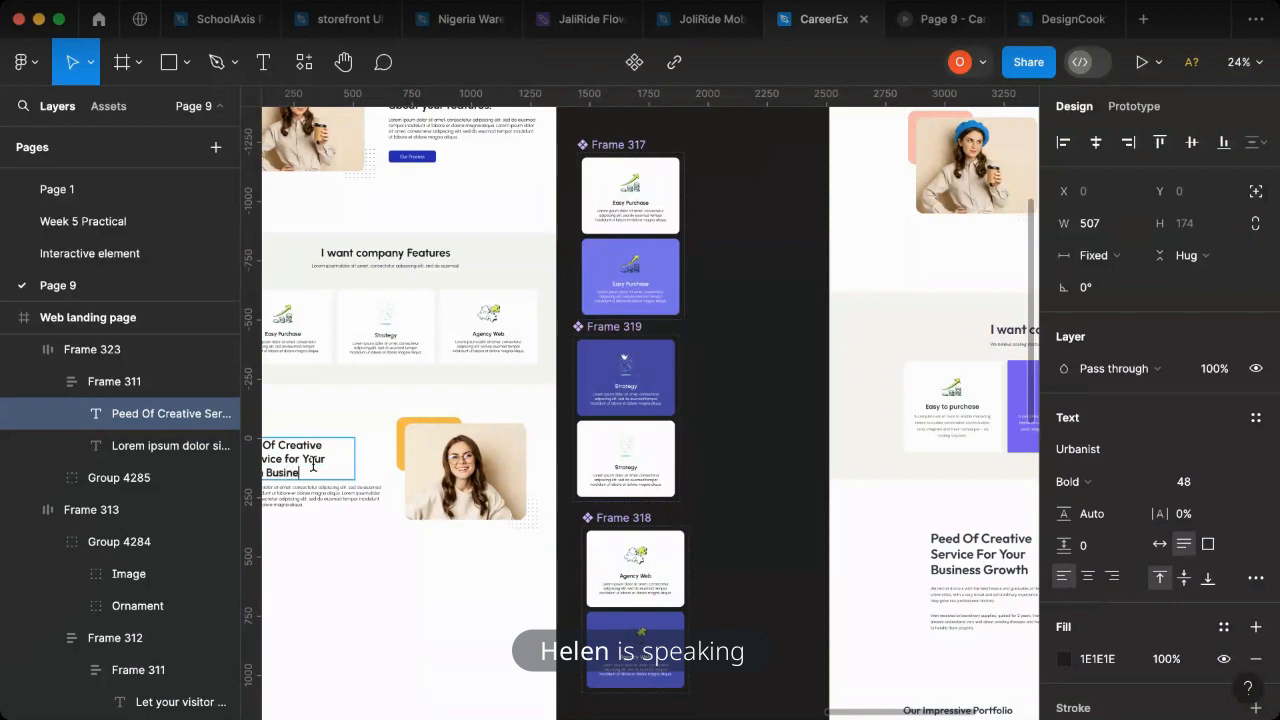
text(ss Growth)
- Correct the misspelled word in the new heading to "Service"
scroll(575, 543, left, 5)
scroll(688, 487, up, 5)
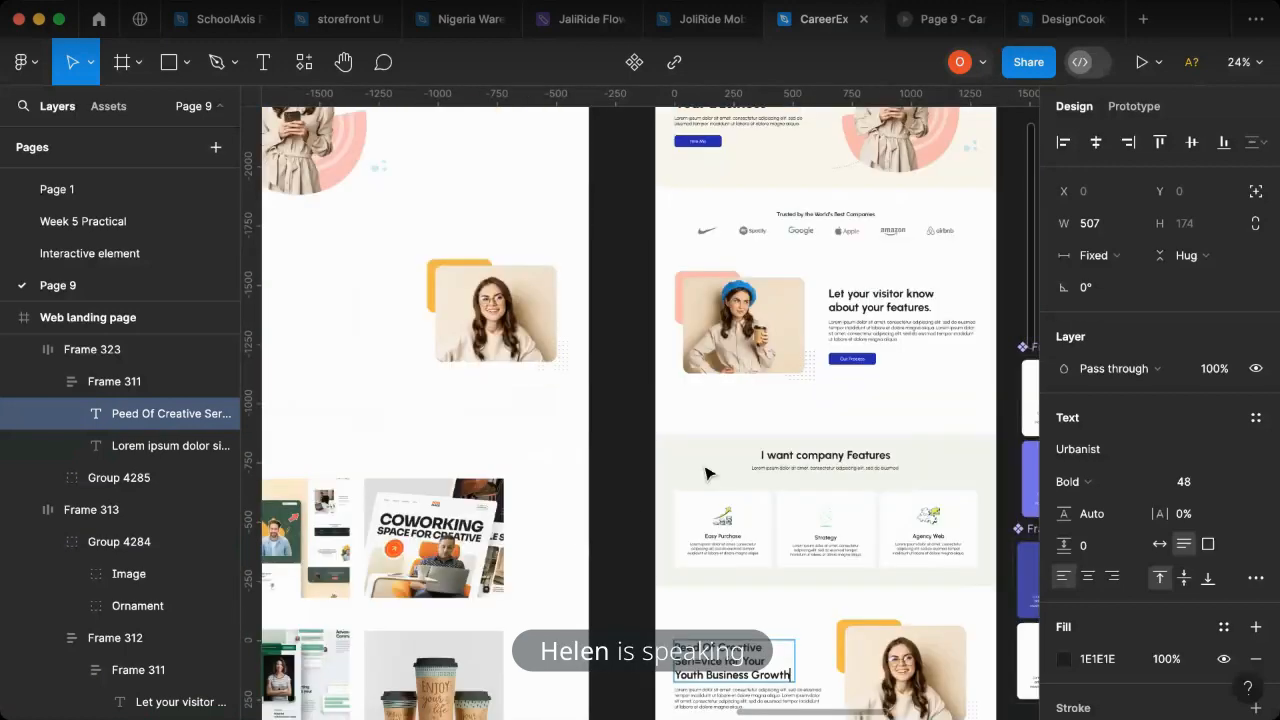
scroll(706, 474, down, 3)
scroll(715, 614, up, 5)
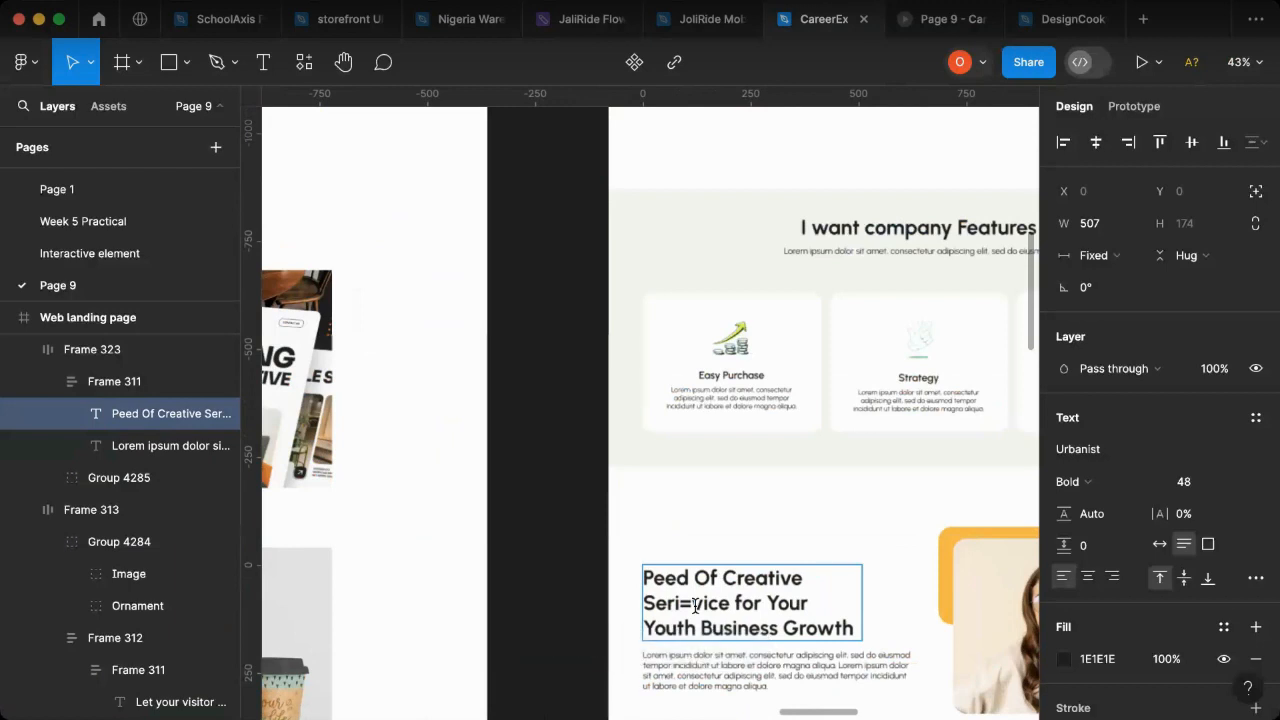
key(BackSpace)
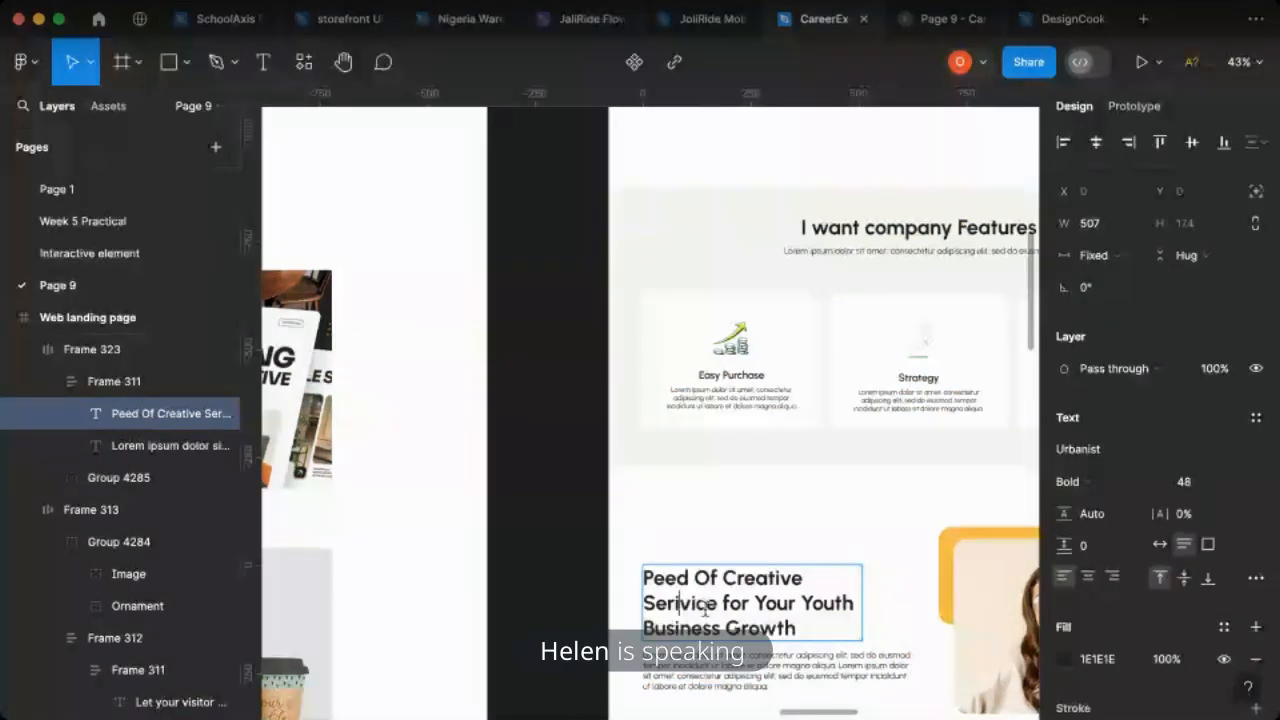
click(580, 600)
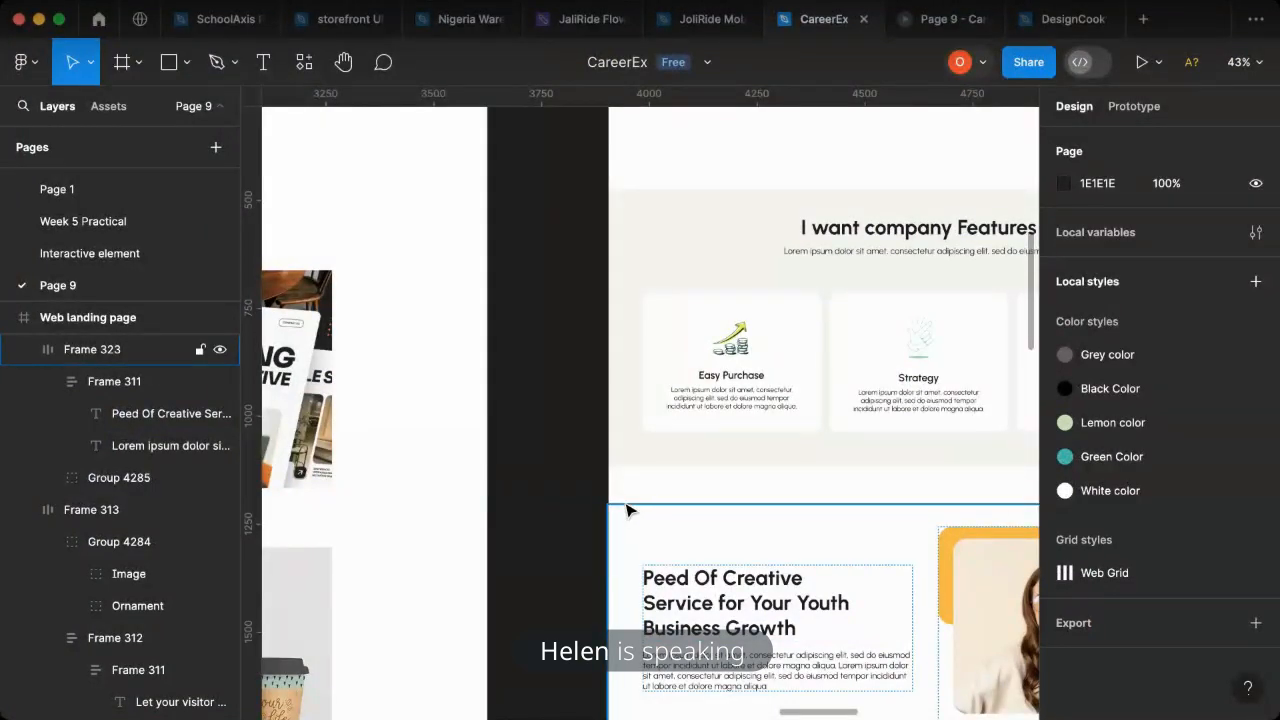
- Switch to the page's prototype preview, scale it to fit width and hide the Figma UI
scroll(626, 511, down, 5)
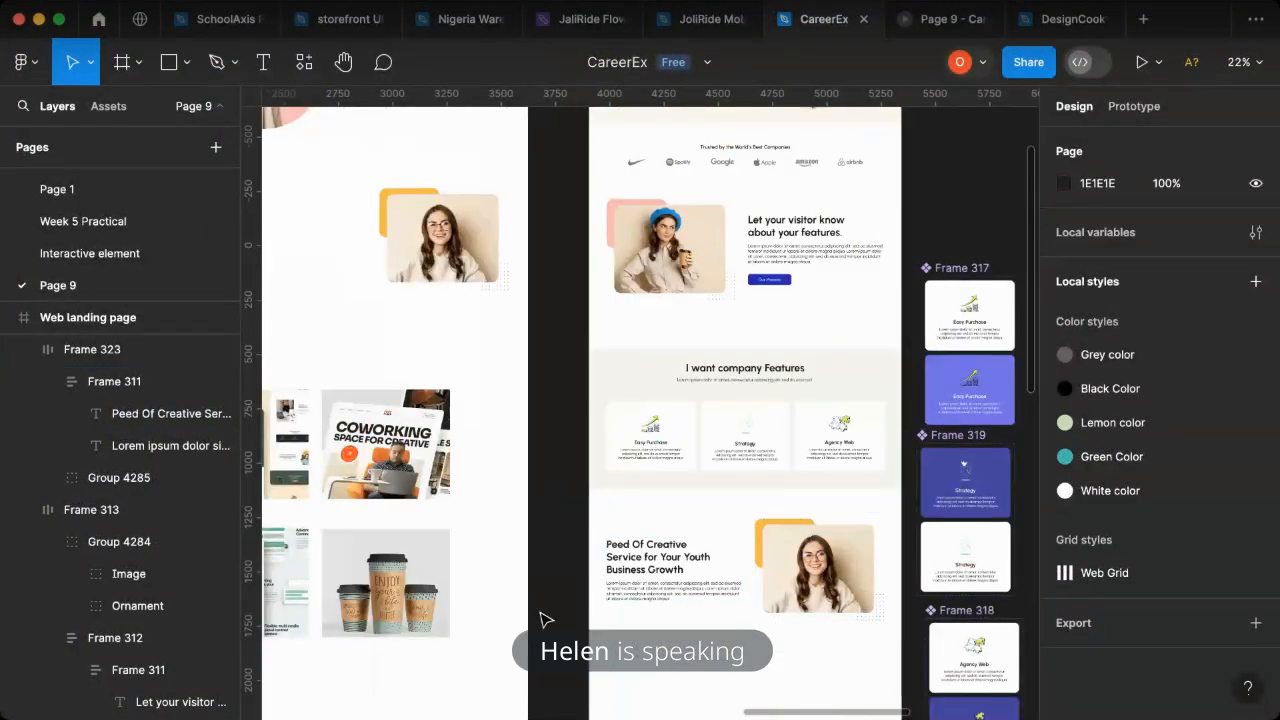
scroll(560, 612, right, 5)
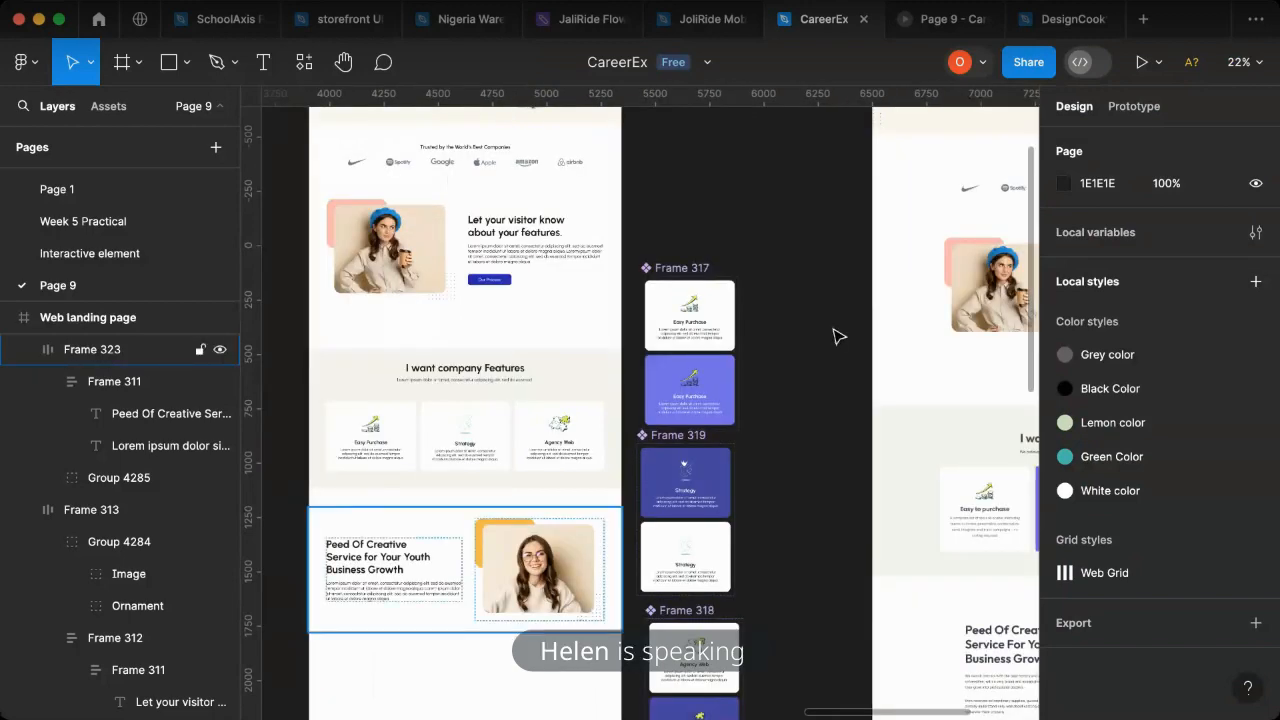
click(925, 30)
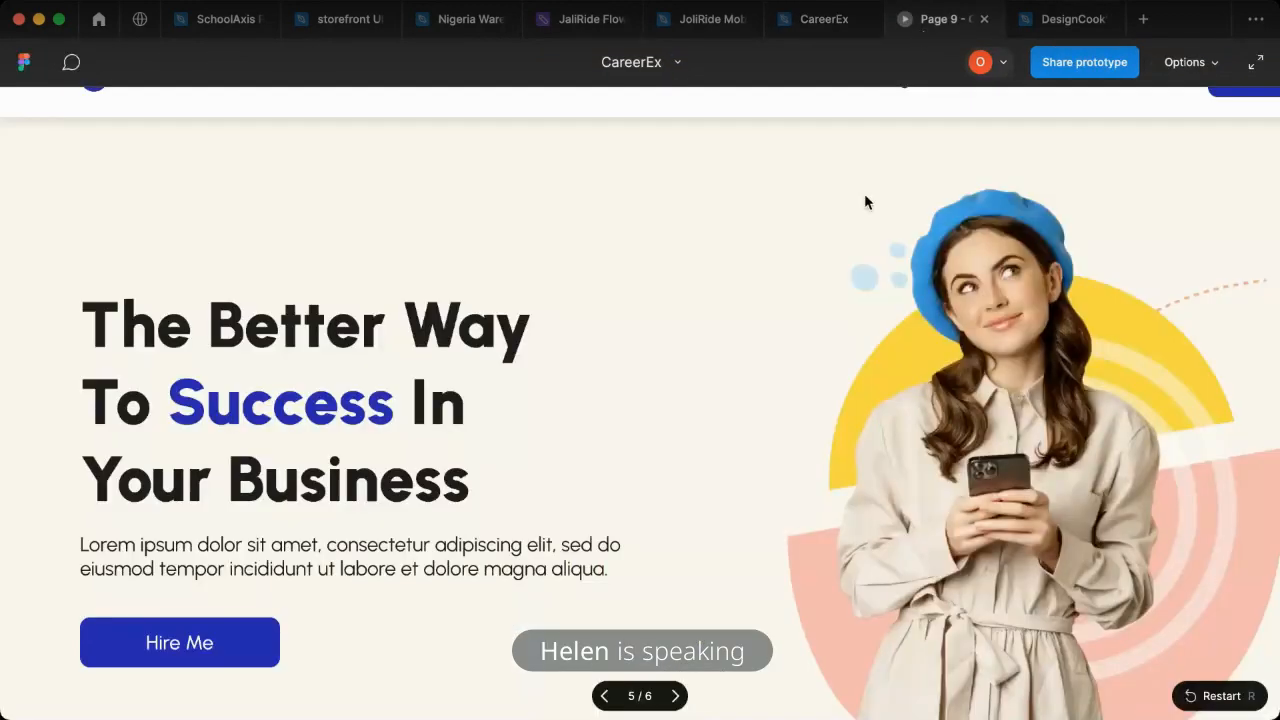
click(1189, 68)
click(1122, 158)
click(1199, 69)
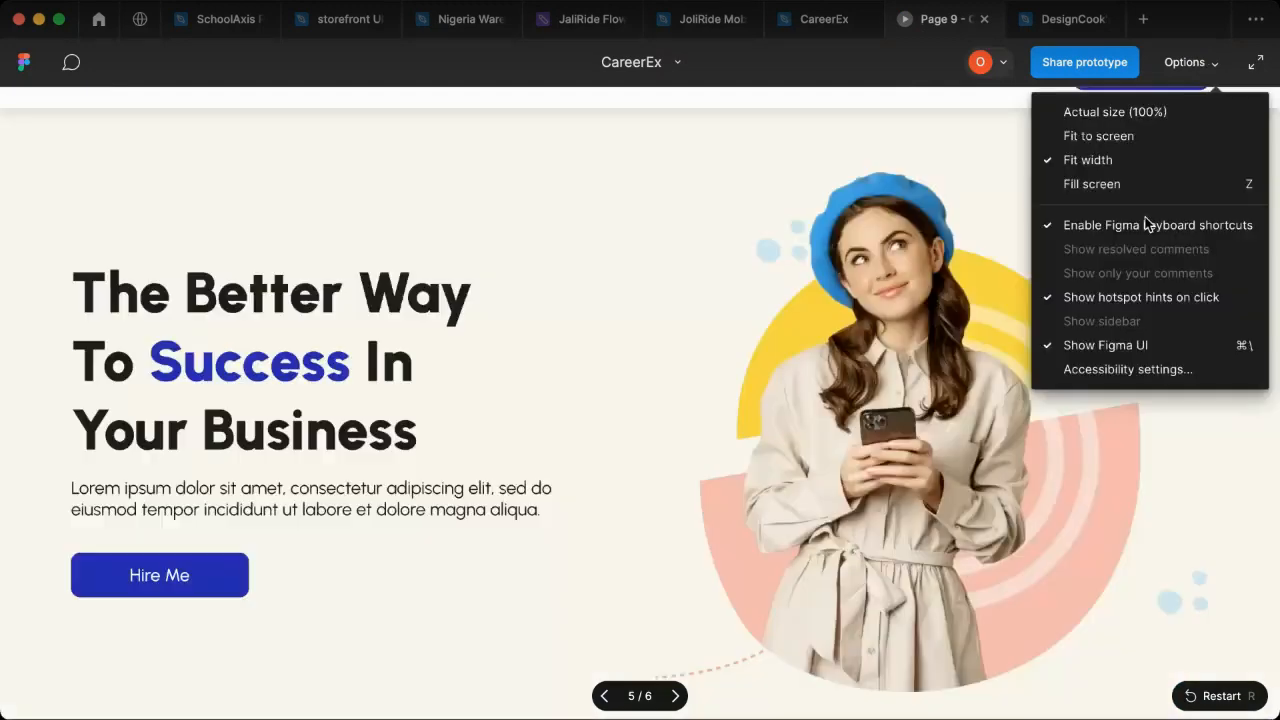
click(1120, 344)
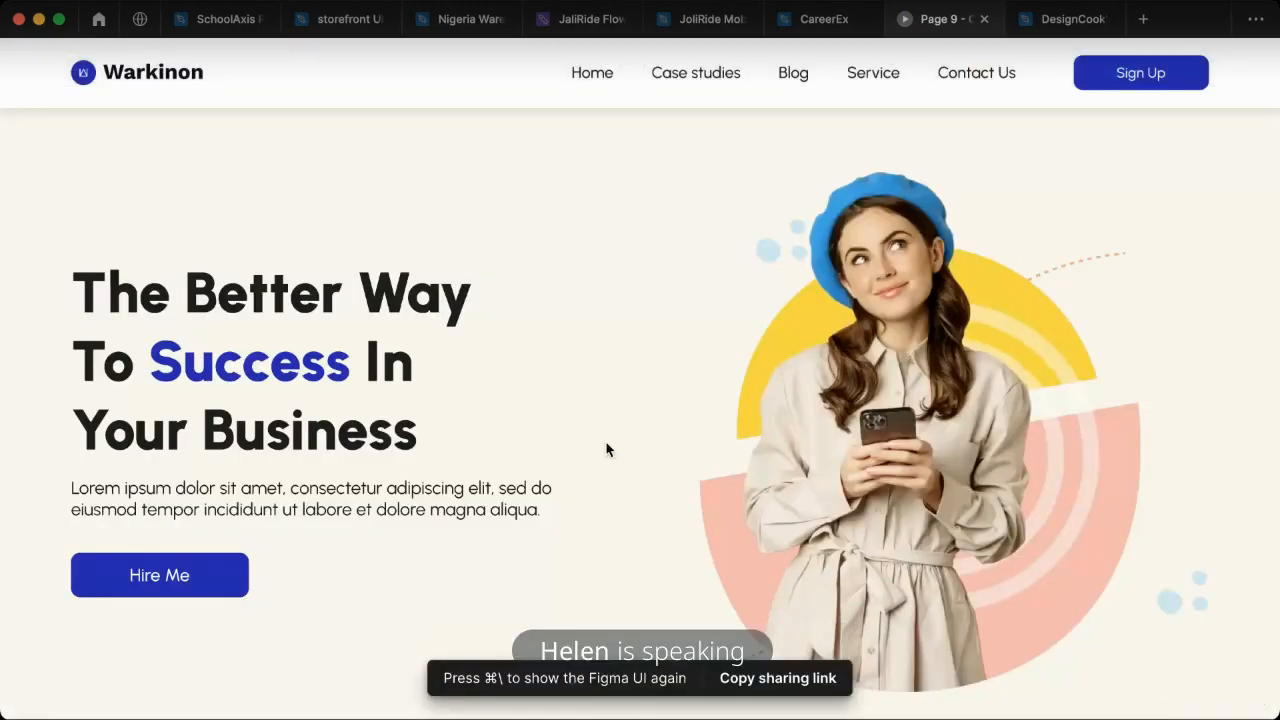
- Review the "I want company Features" cards in the prototype against the design, including the Agency Web card's hover state
scroll(606, 449, down, 10)
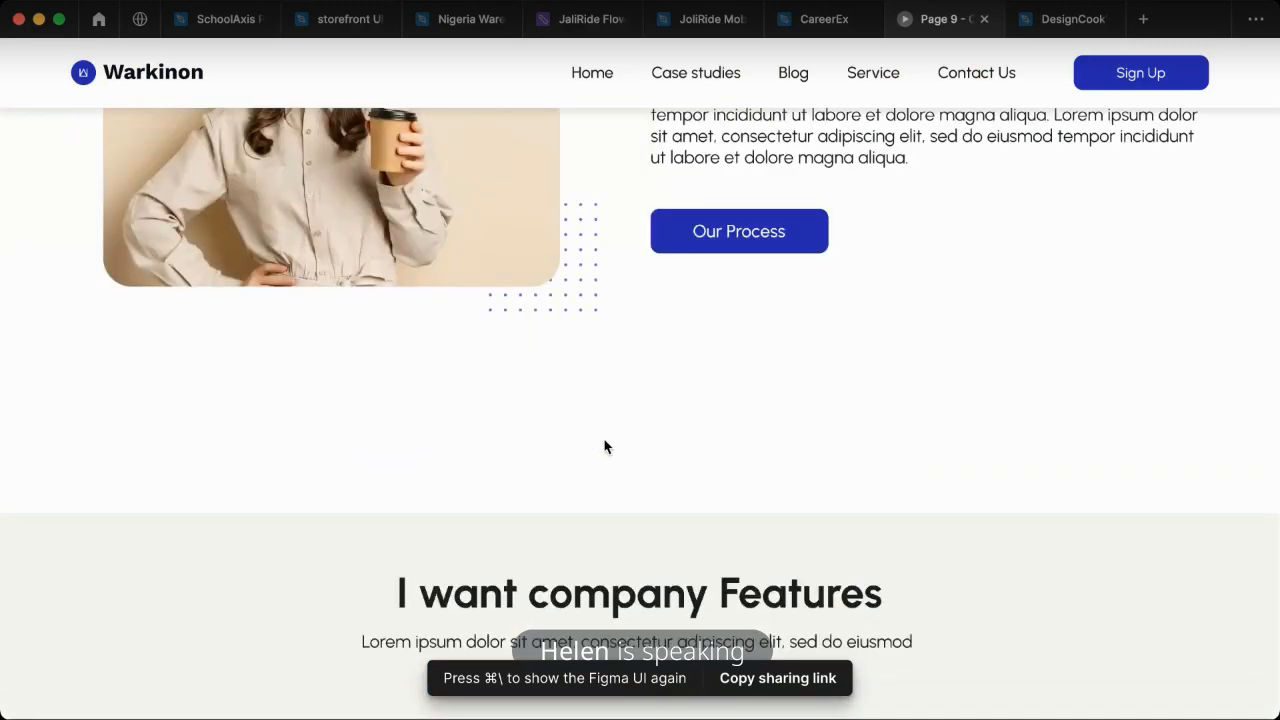
scroll(604, 447, down, 5)
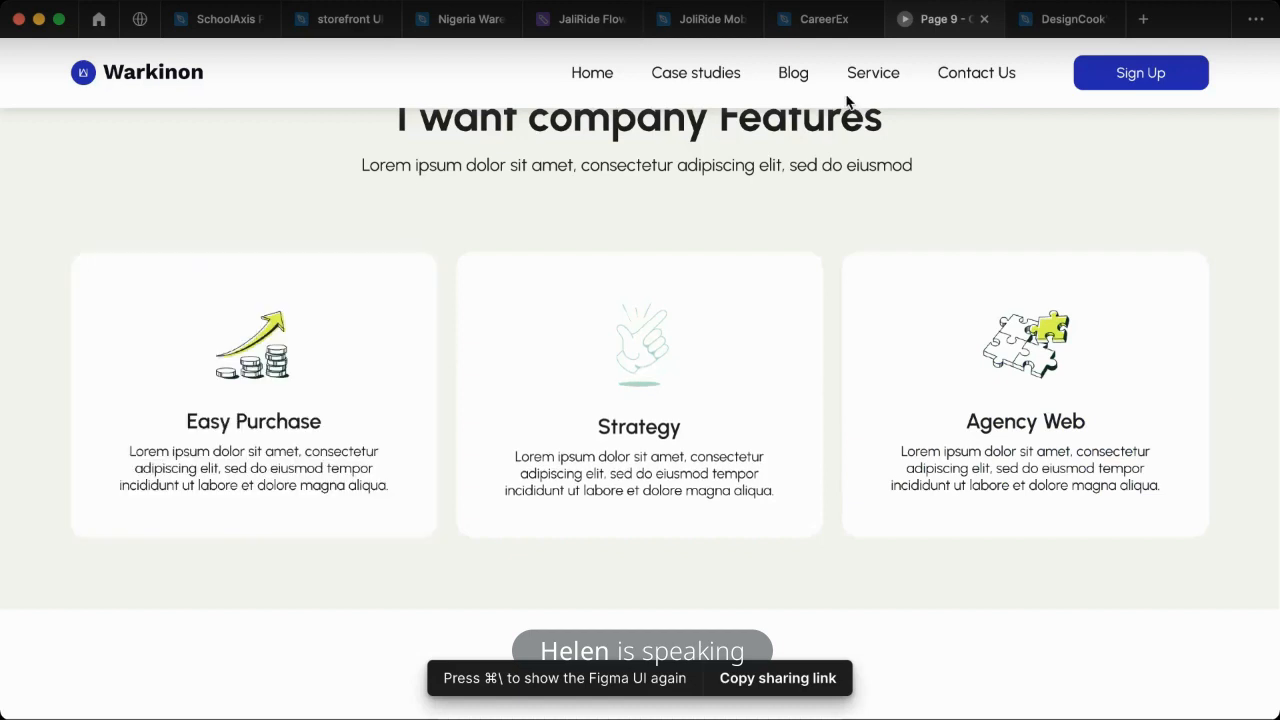
click(818, 30)
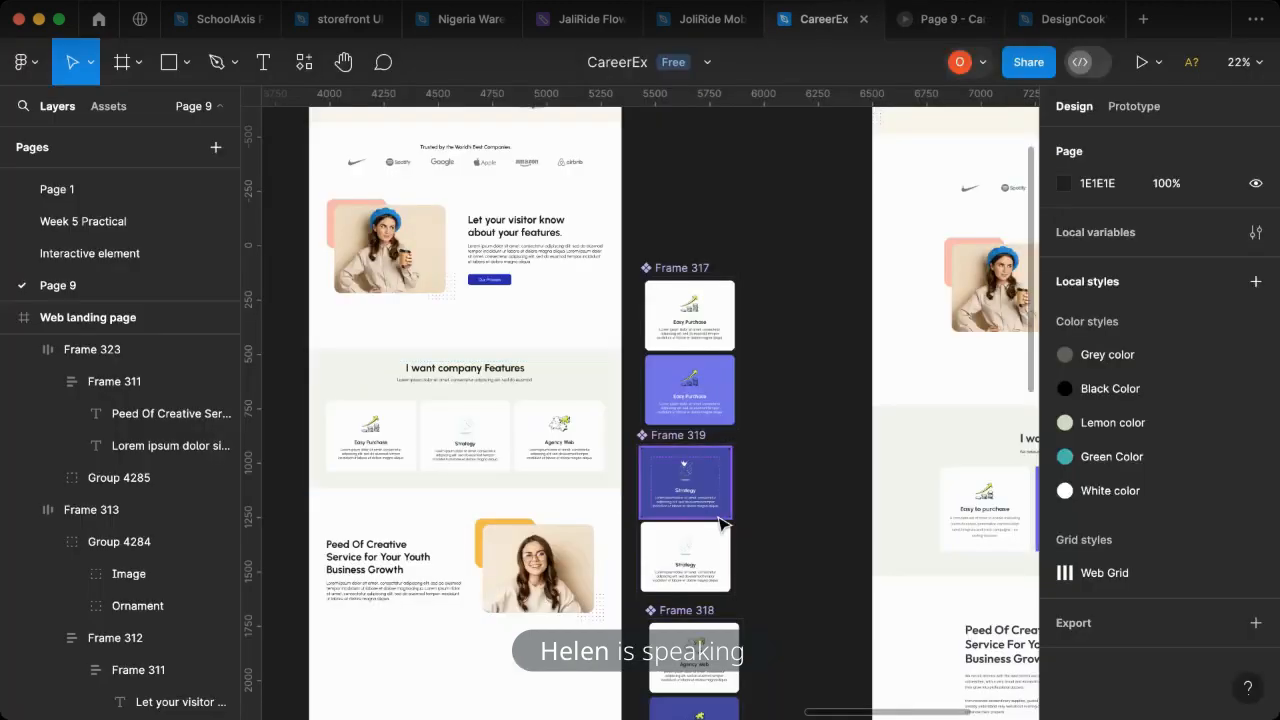
scroll(800, 95, down, 1)
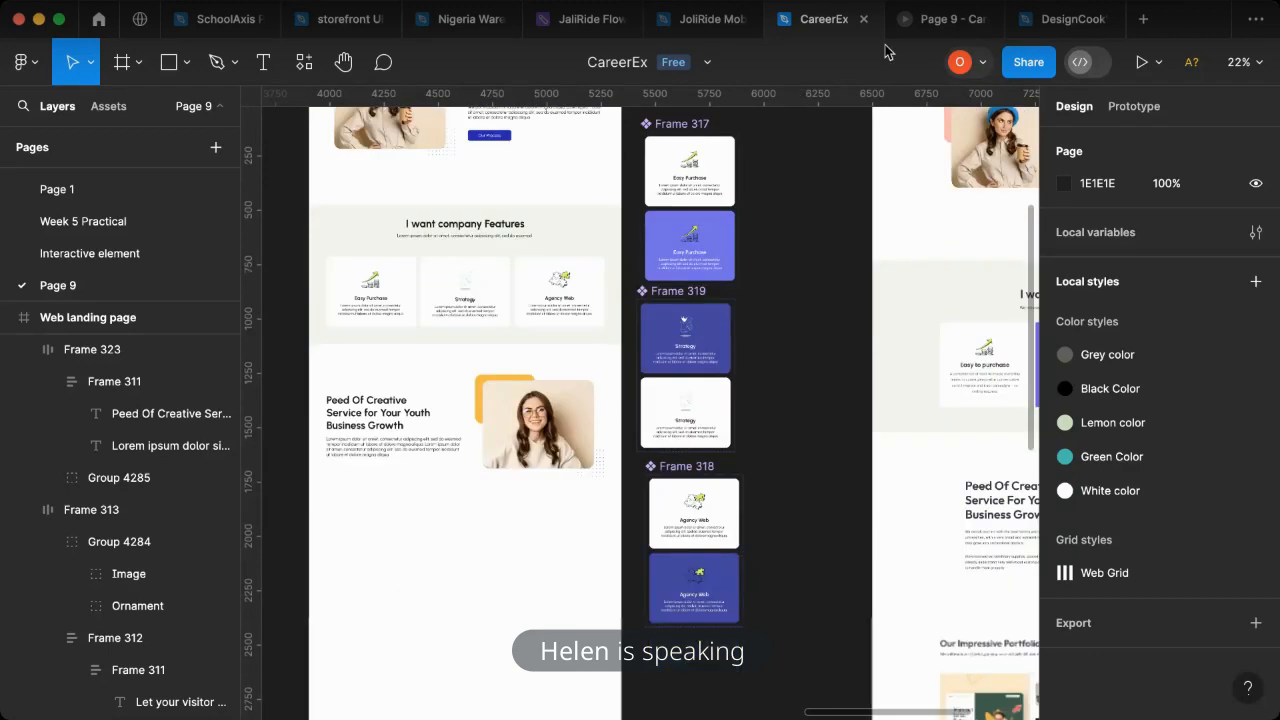
click(922, 24)
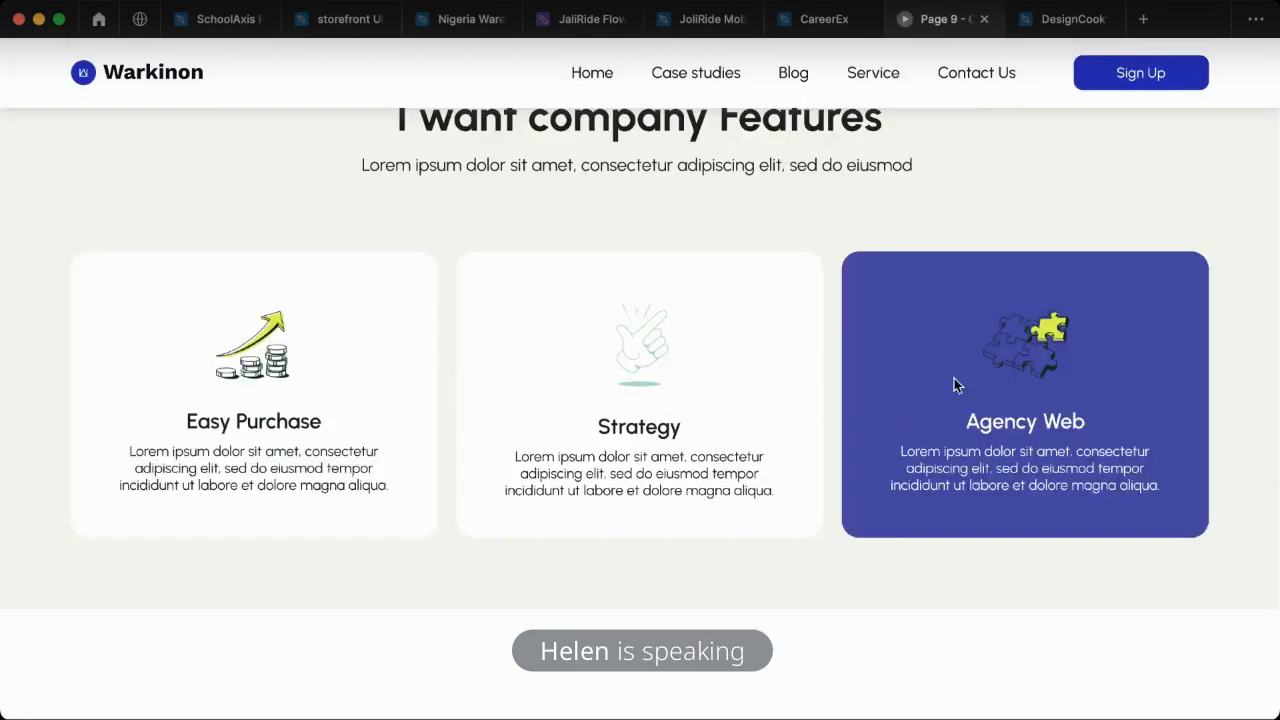
click(818, 30)
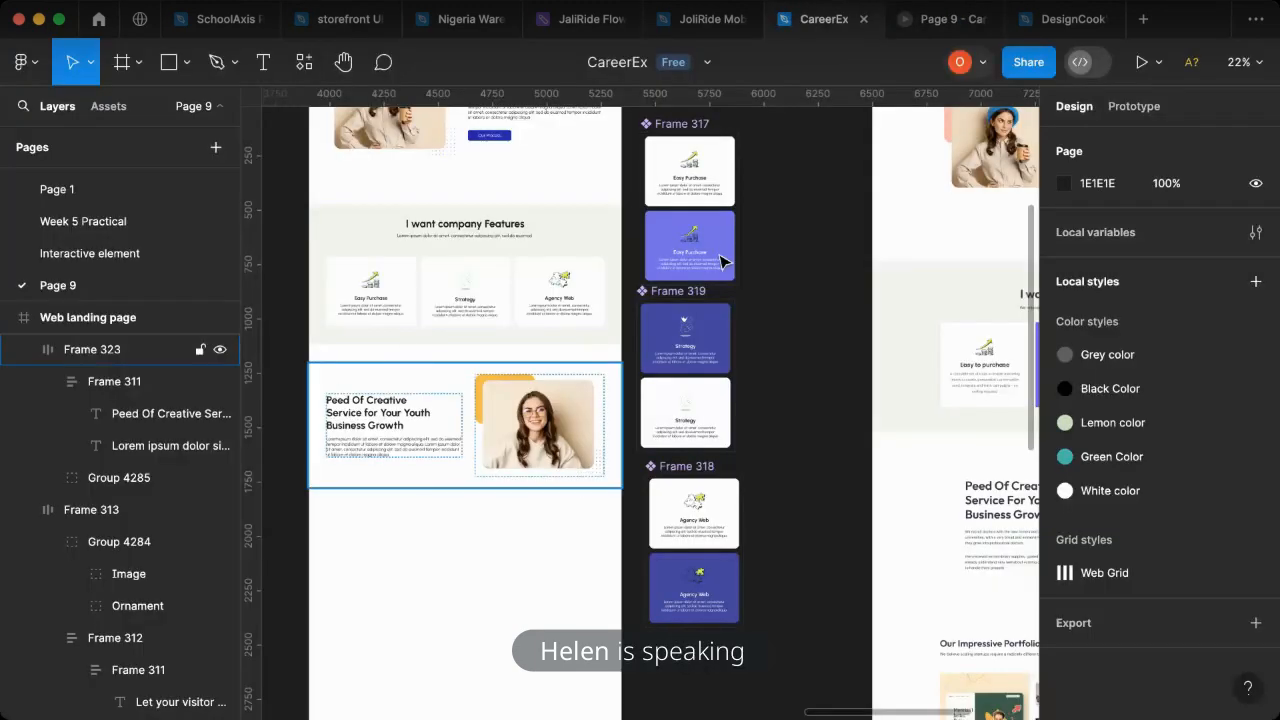
- Copy the Strategy card from the features section to the empty canvas beside the Agency Web component and detach the copy's instance
double_click(478, 305)
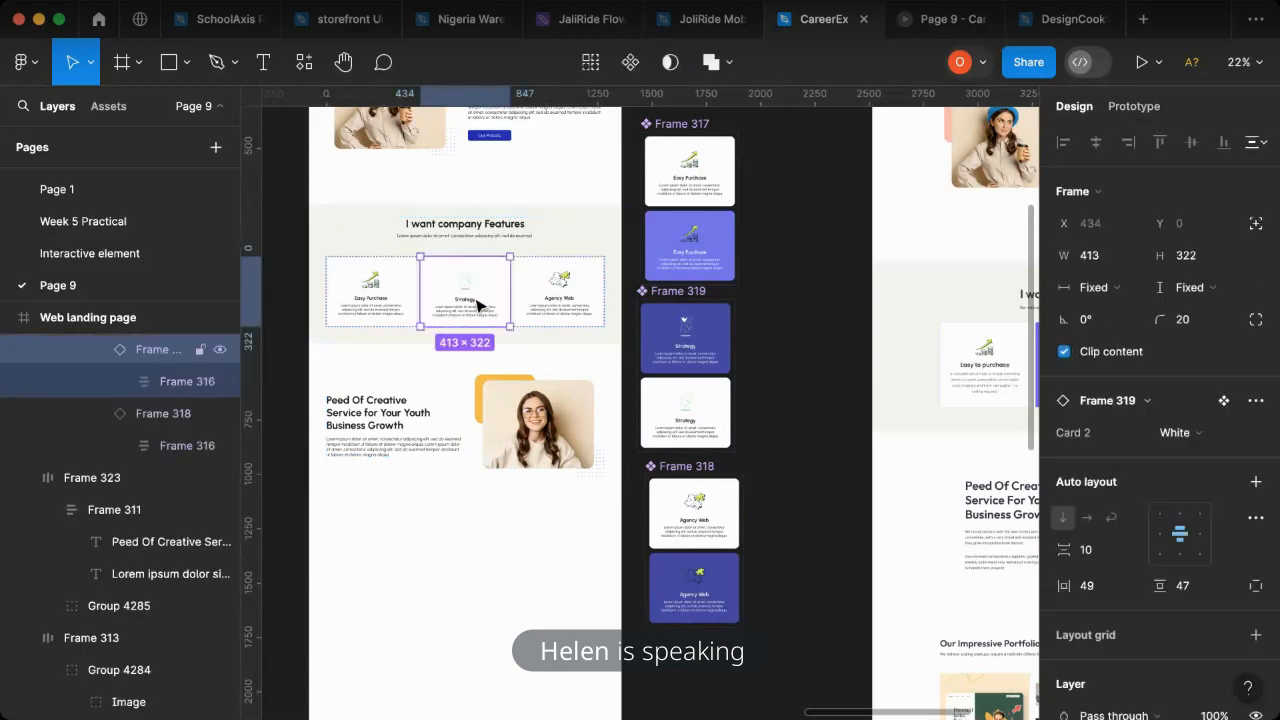
drag(476, 300, 808, 505)
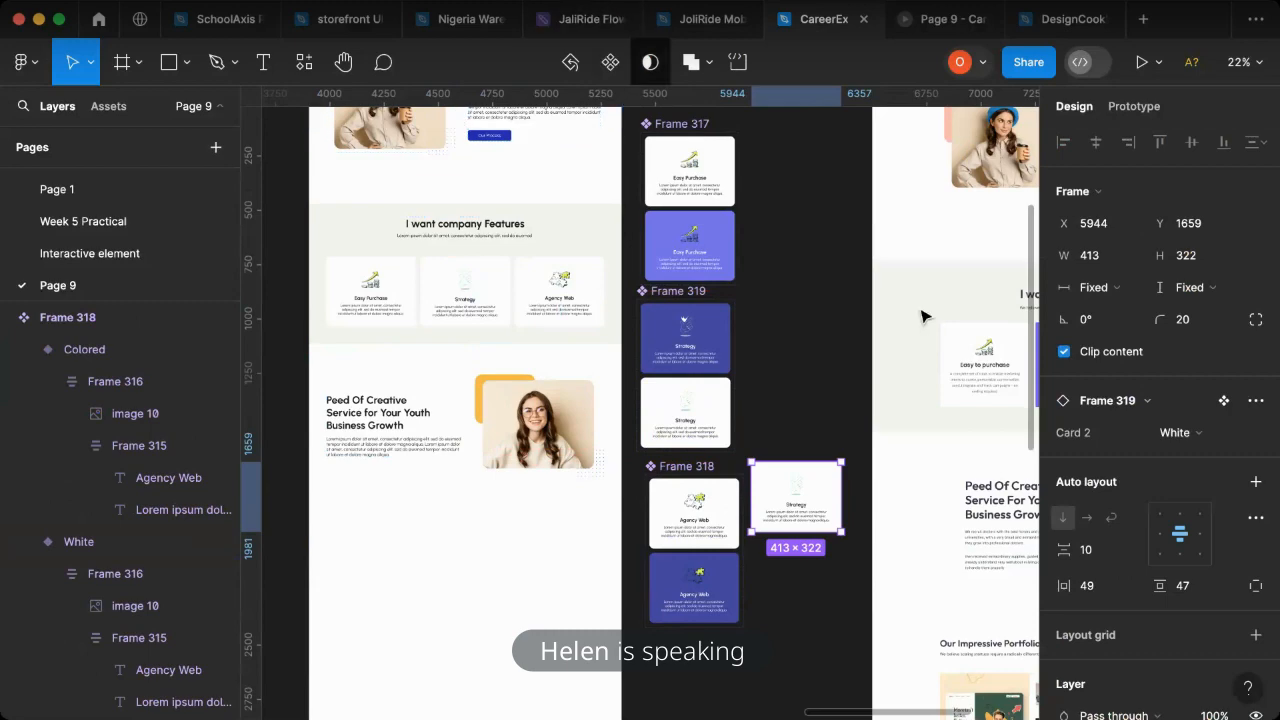
right_click(796, 500)
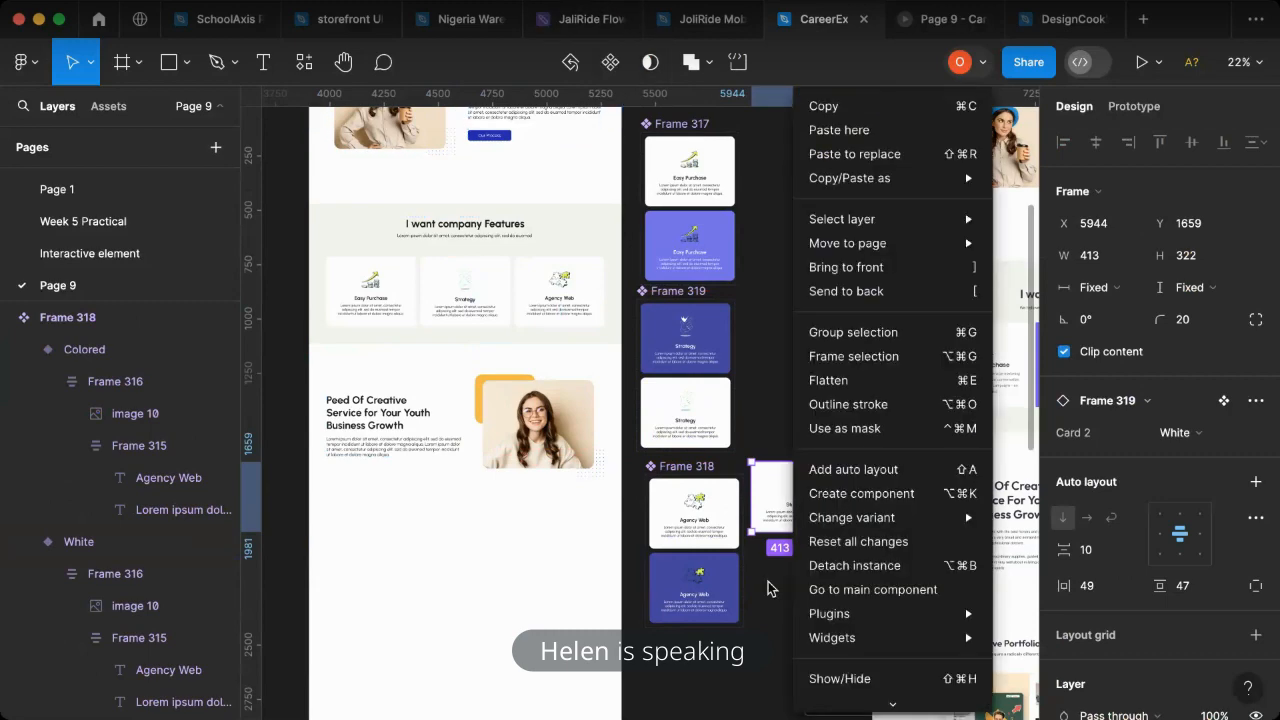
click(787, 566)
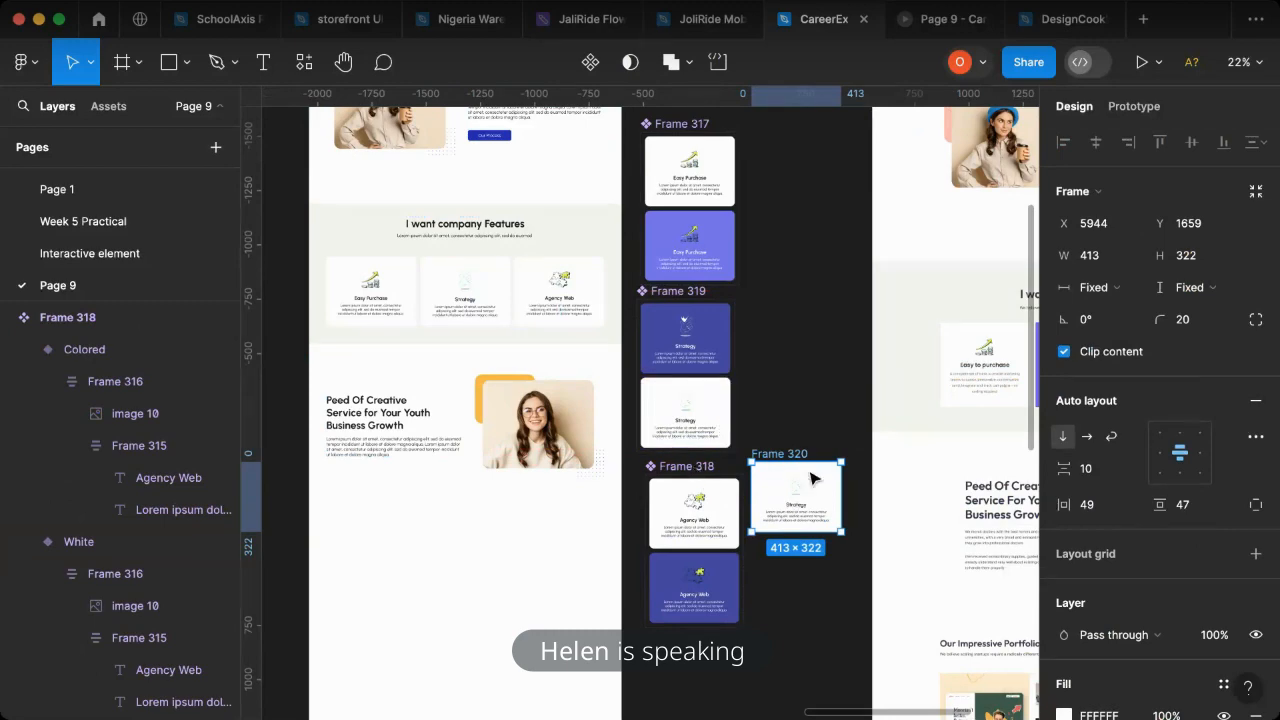
scroll(812, 497, up, 3)
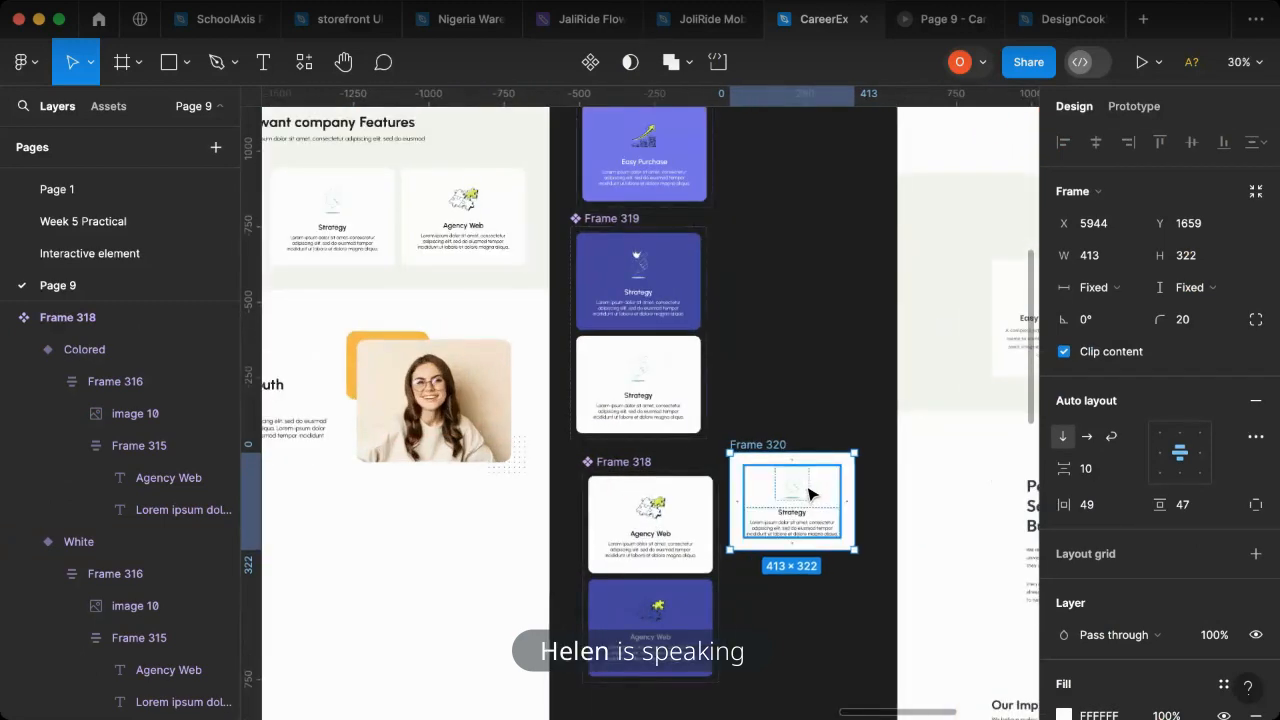
scroll(806, 494, up, 1)
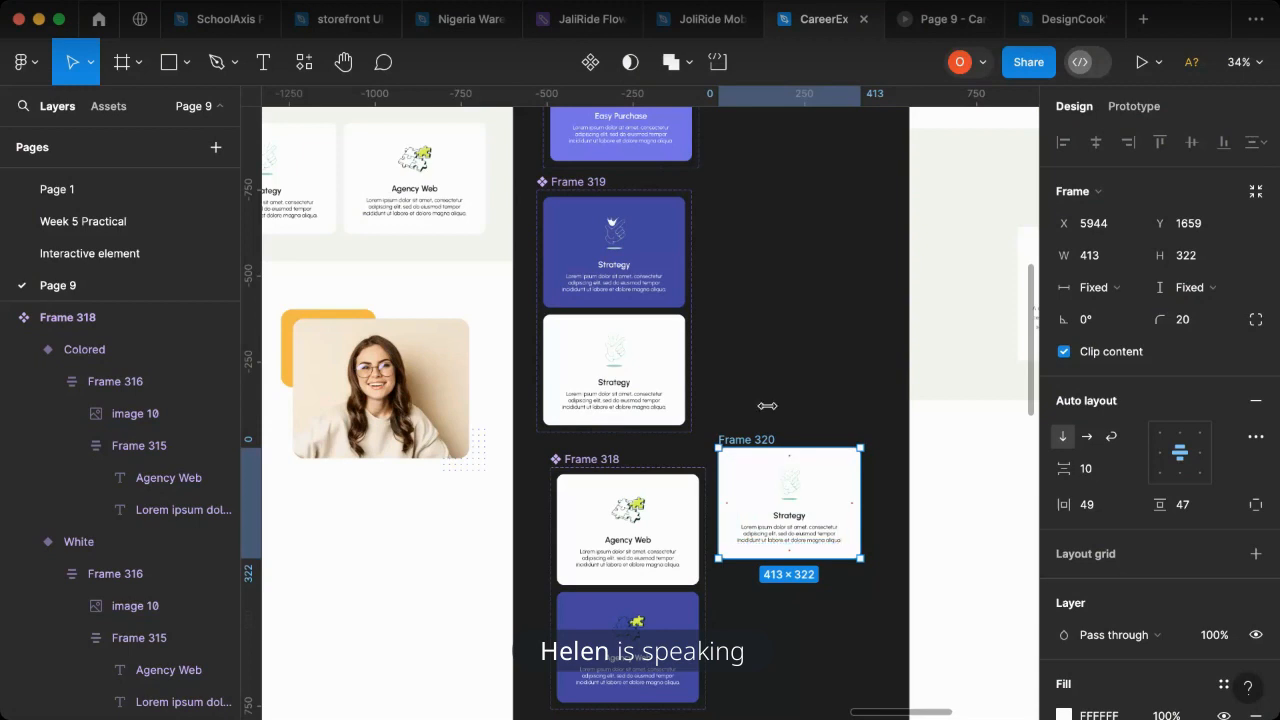
- Turn the detached Strategy card on the open canvas into a component and add a second variant to it
drag(789, 470, 813, 416)
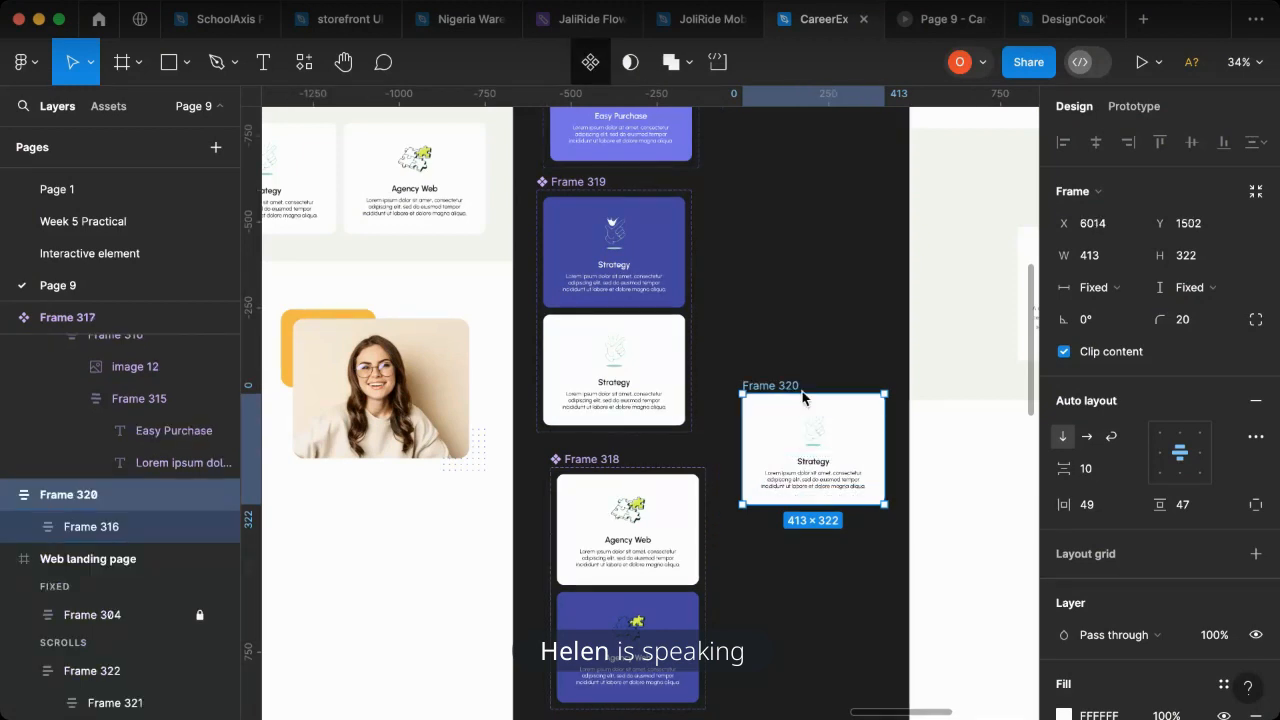
key(ctrl+alt+k)
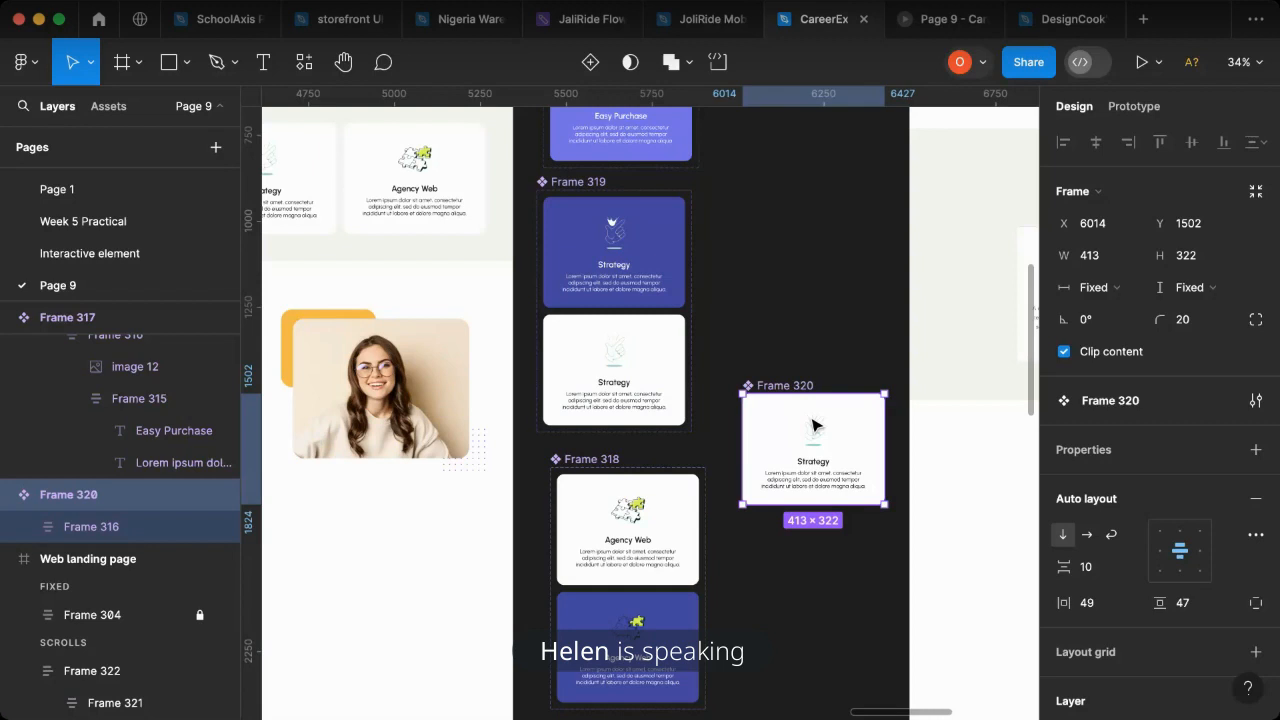
click(590, 65)
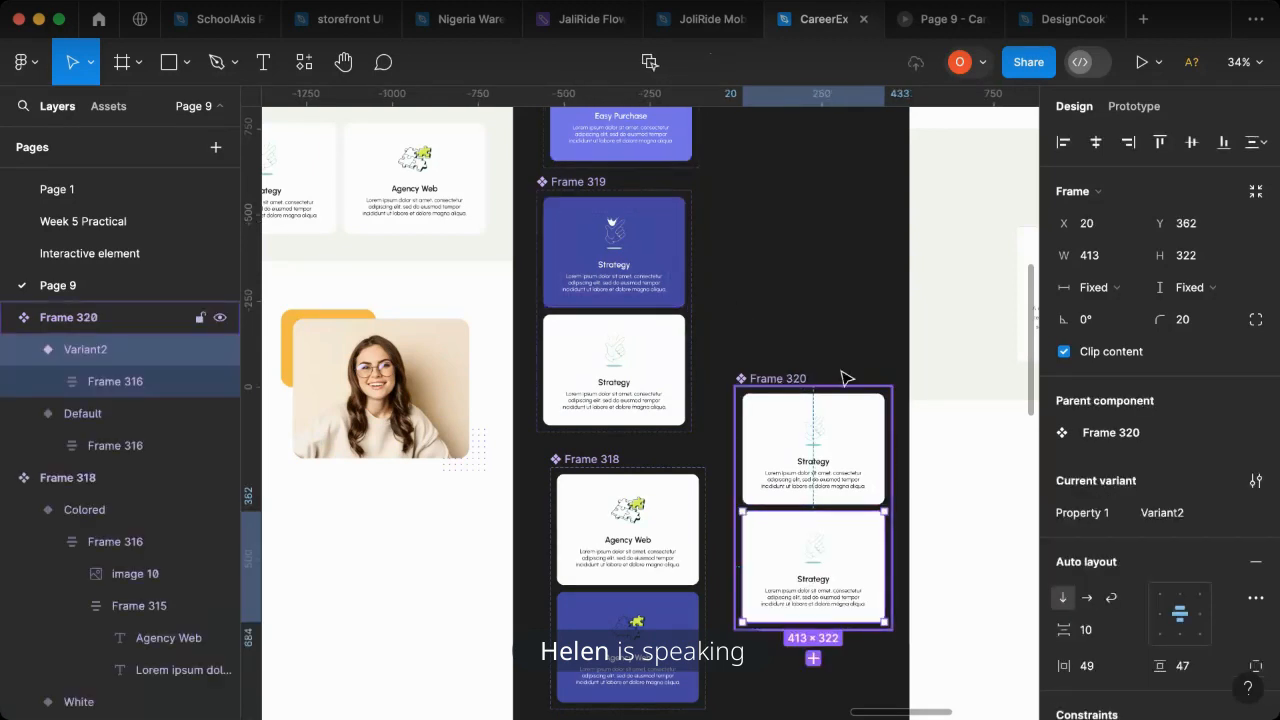
- Rename the new Strategy component set's variant property to "Card 2"
click(1160, 458)
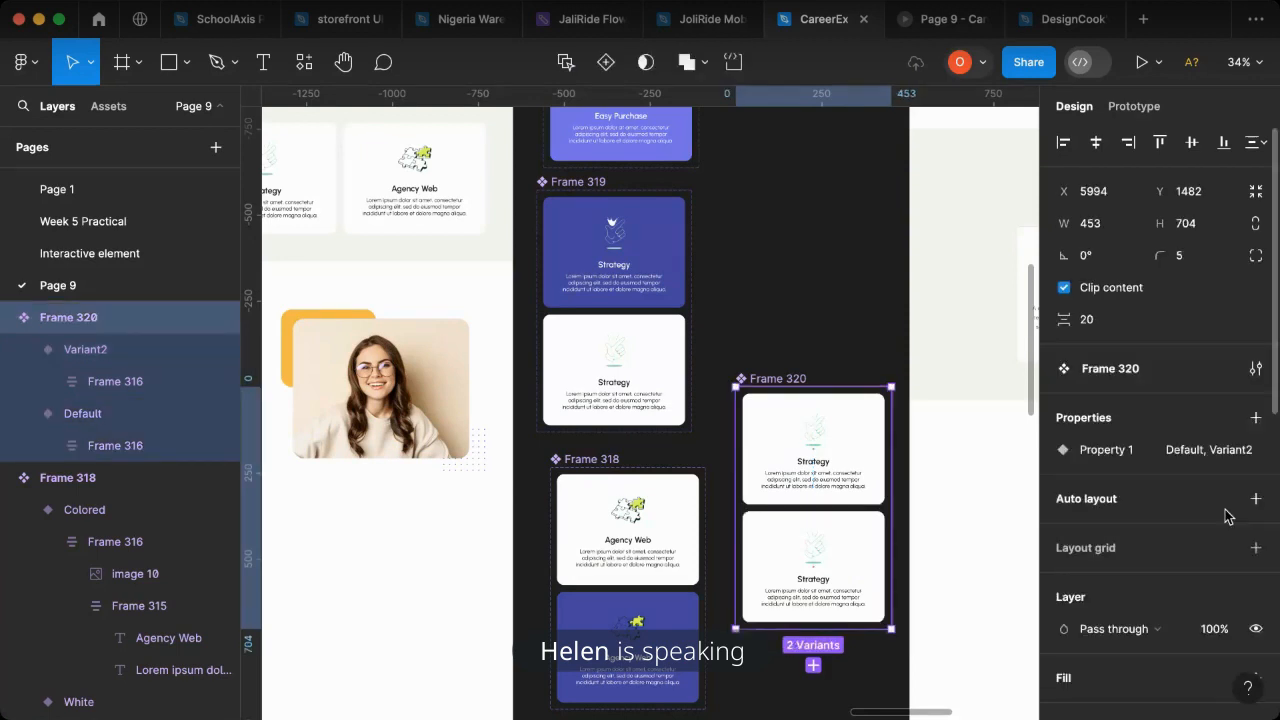
click(1224, 451)
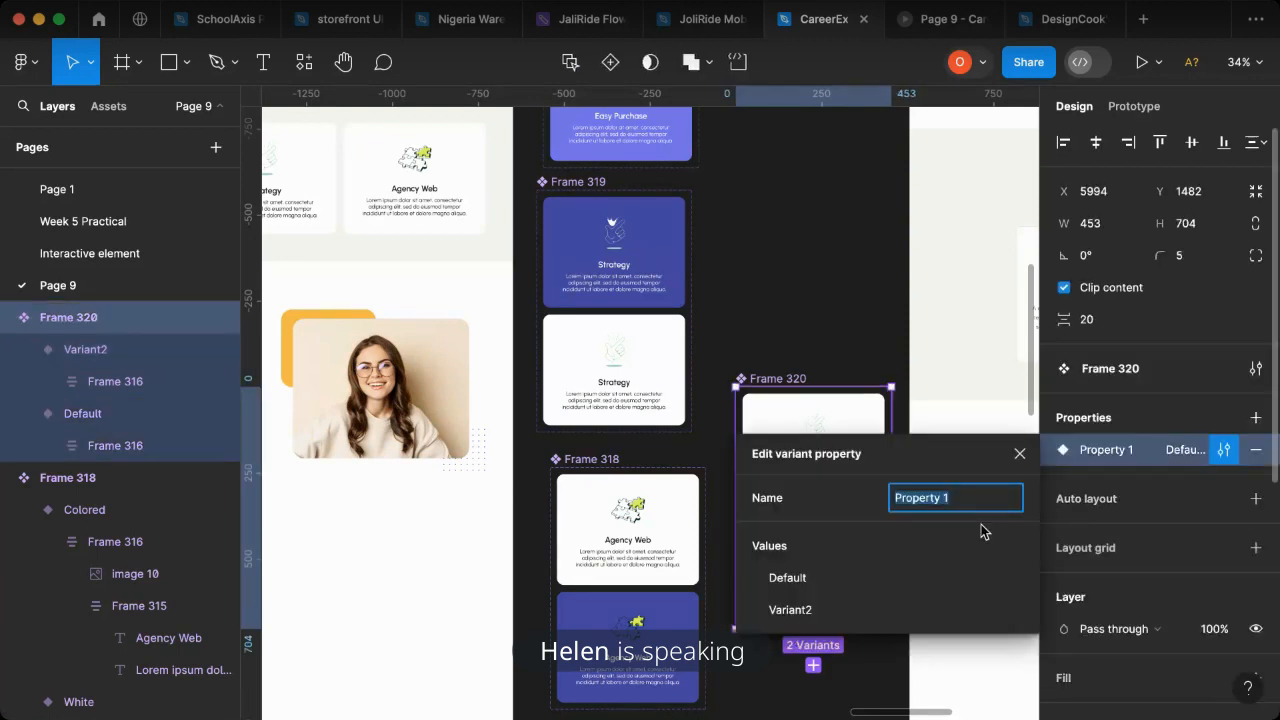
text(Card 2)
click(822, 342)
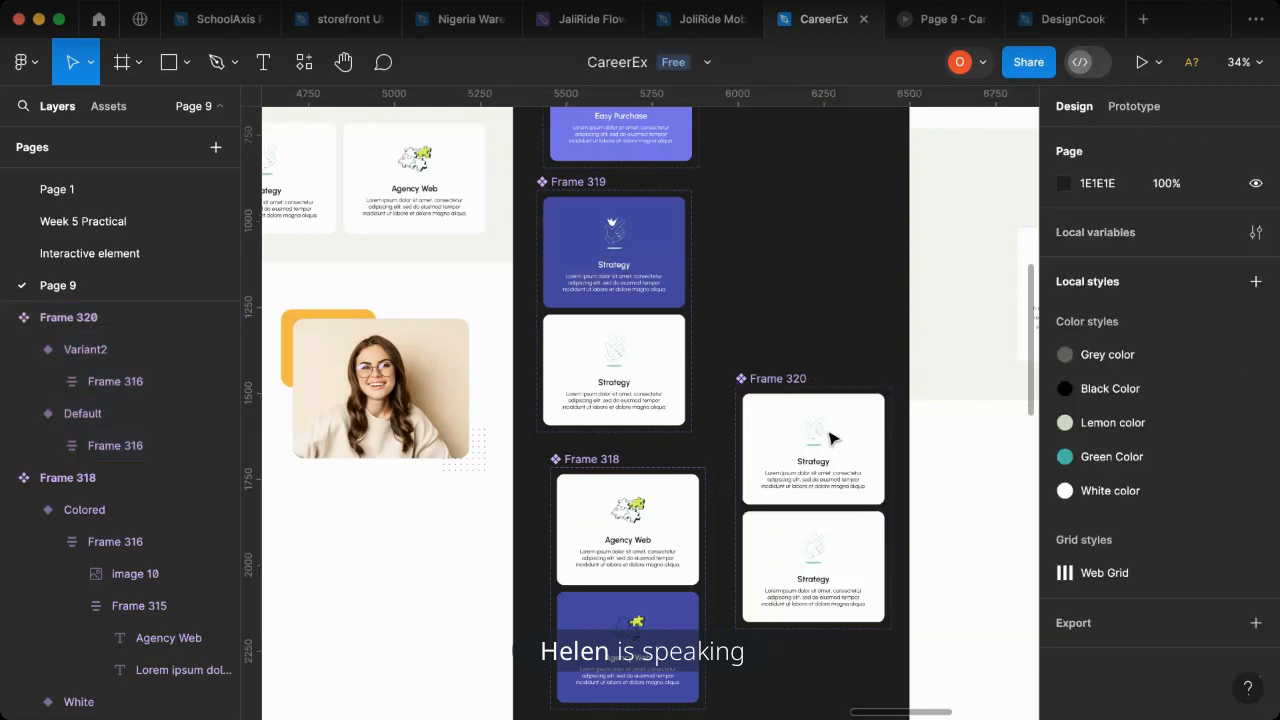
- Name the new Strategy component's upper variant "White" and its lower variant "Colored"
click(838, 450)
click(1178, 514)
text(WhiteColr)
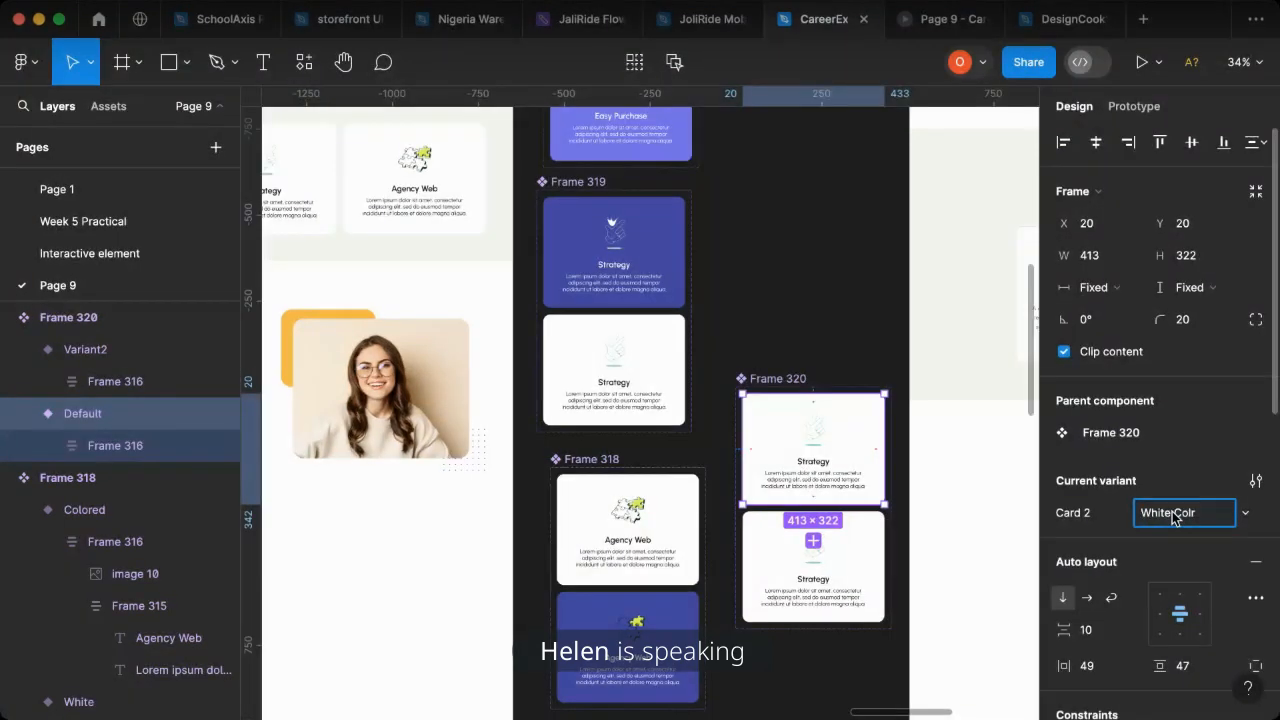
key(BackSpace)
key(BackSpace)
key(BackSpace)
key(BackSpace)
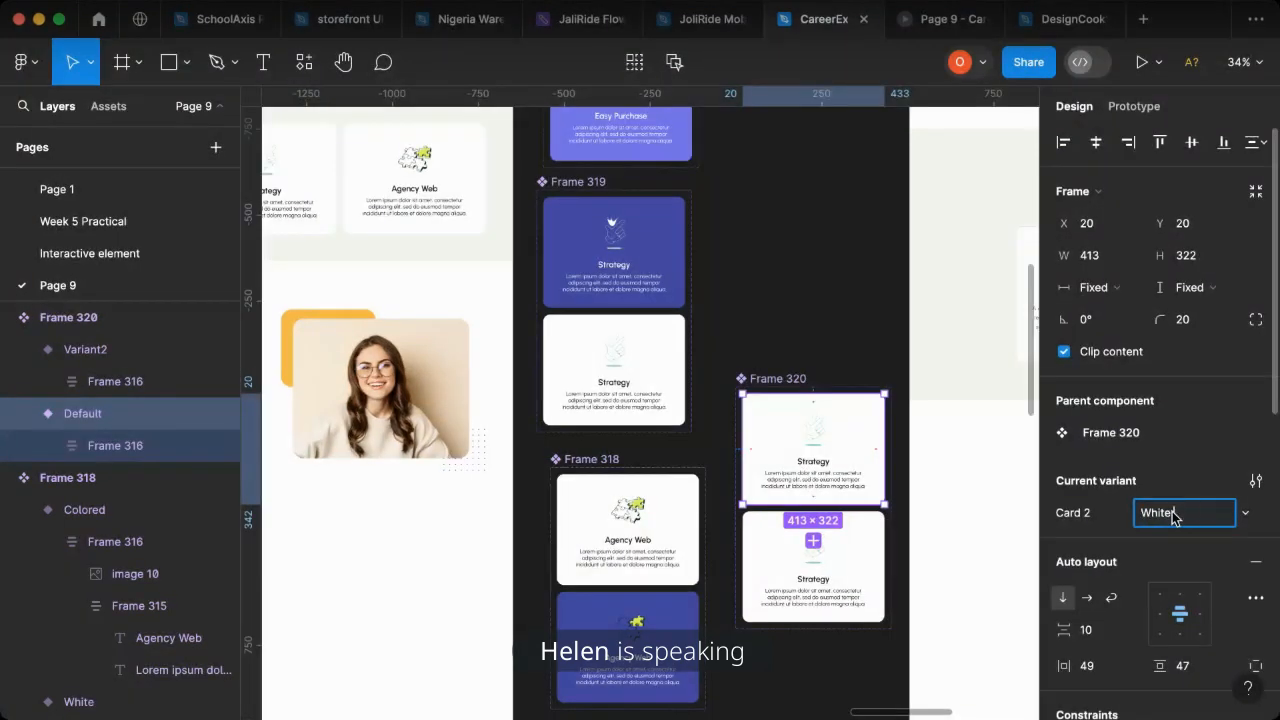
click(883, 562)
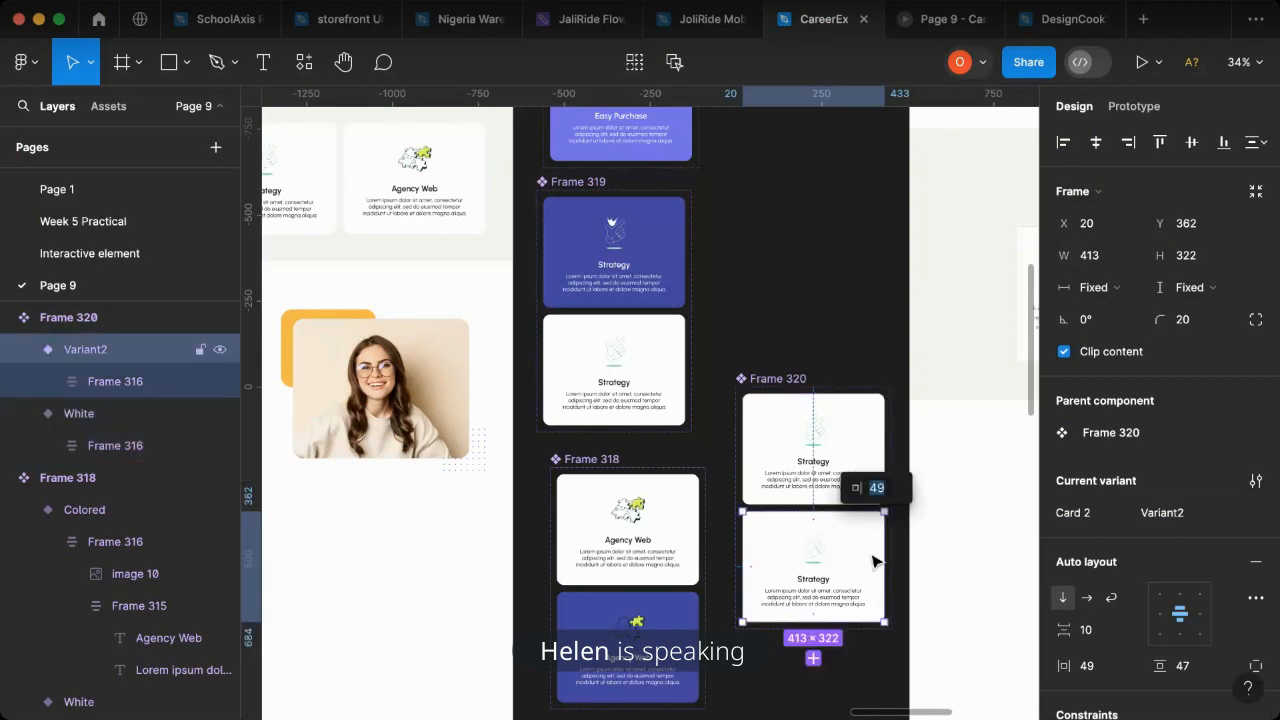
click(1162, 520)
text(Colored)
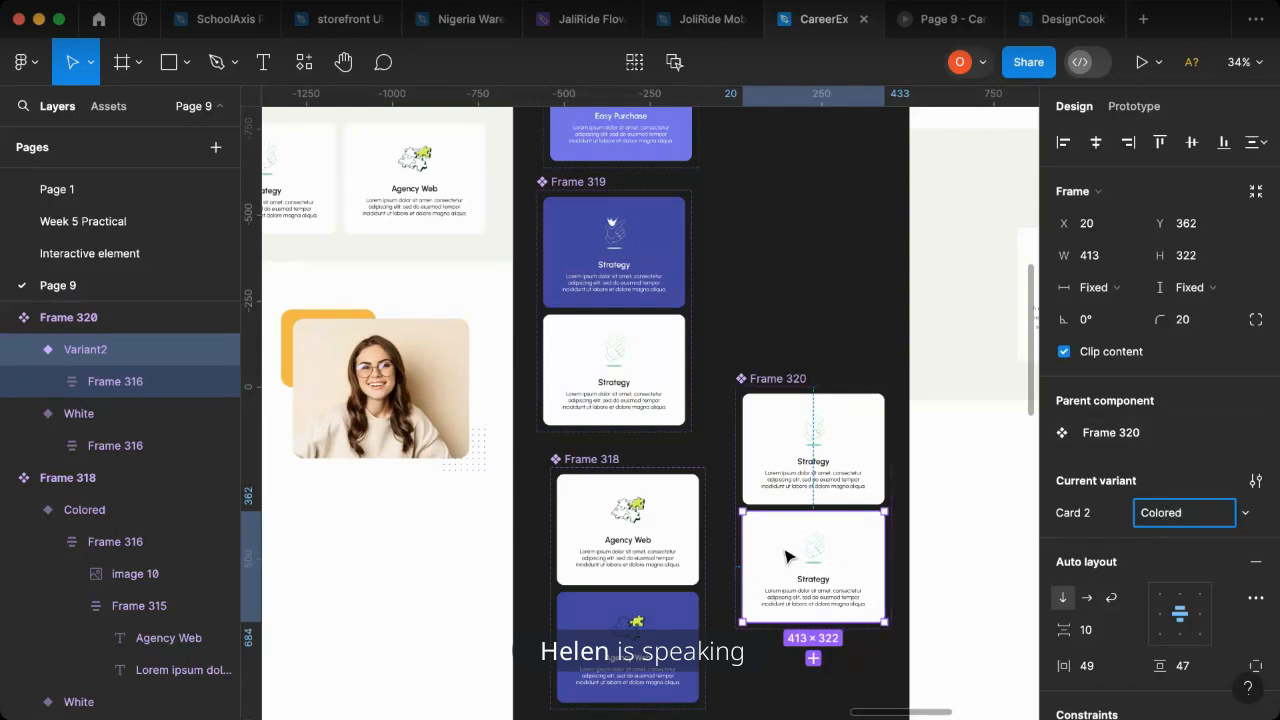
click(840, 362)
- Fill the new Strategy component's Colored variant with the blue sampled from the colored Agency Web card
click(828, 550)
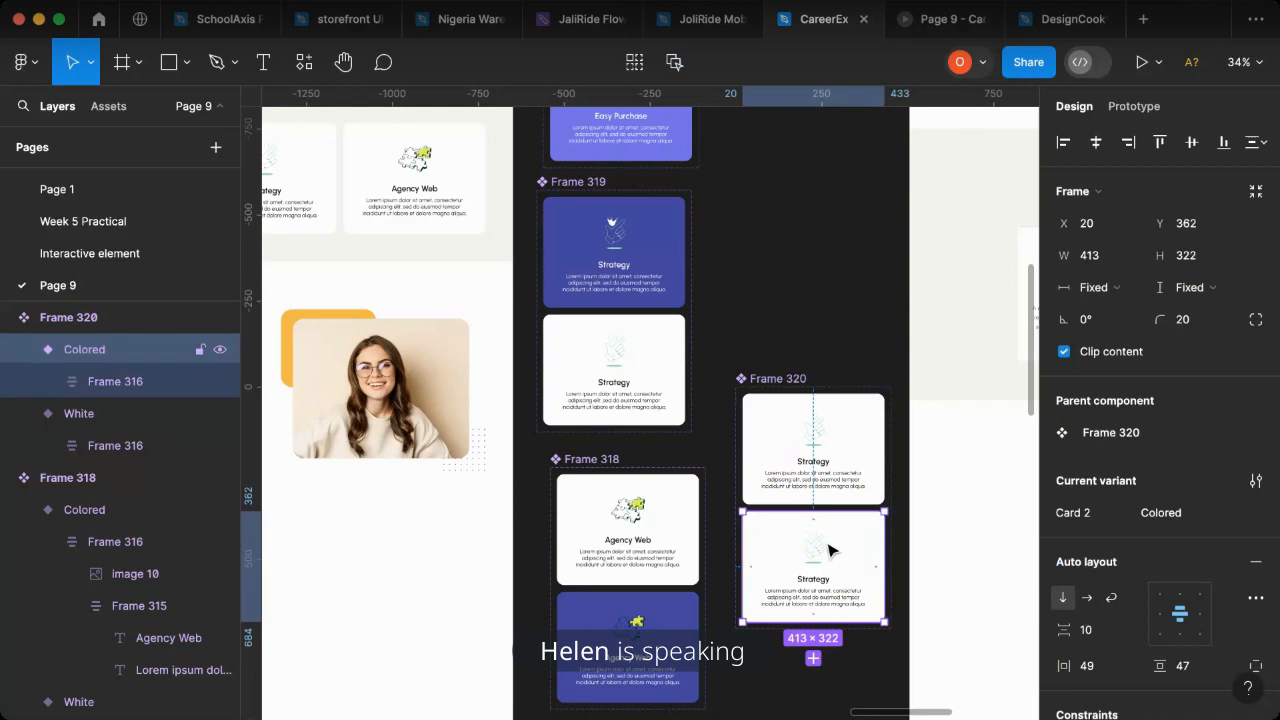
key(i)
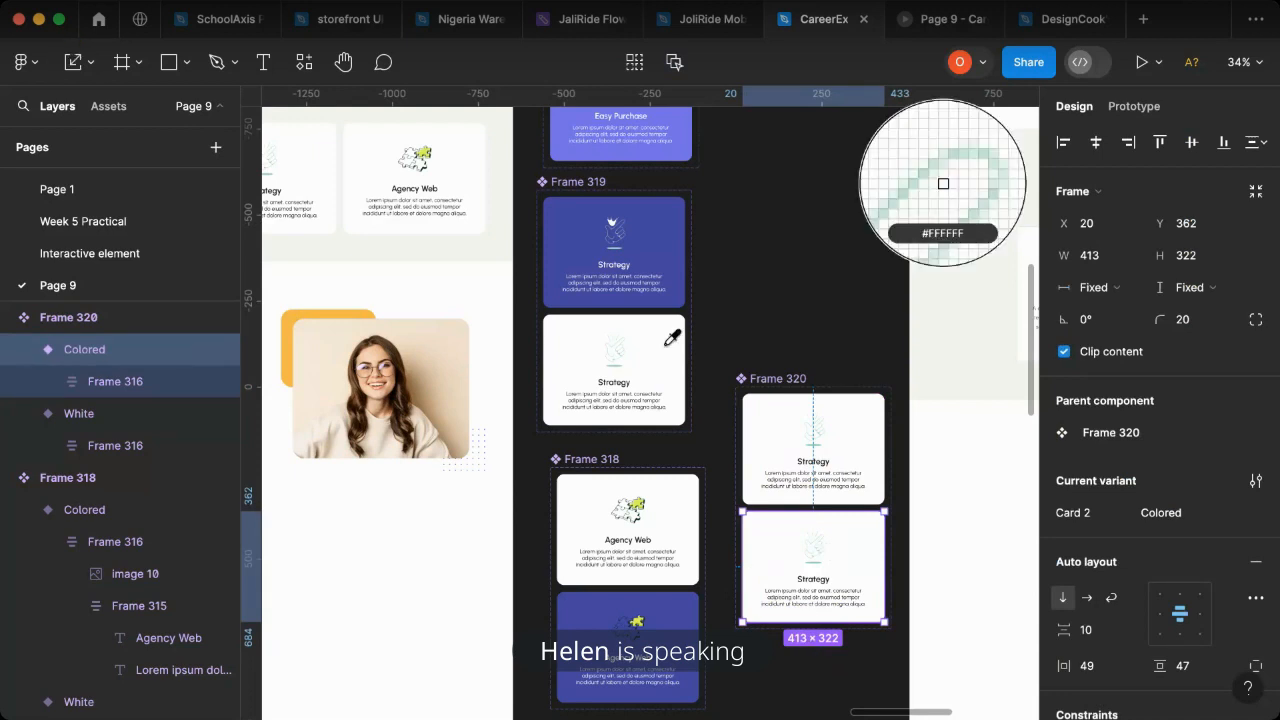
click(677, 608)
click(732, 351)
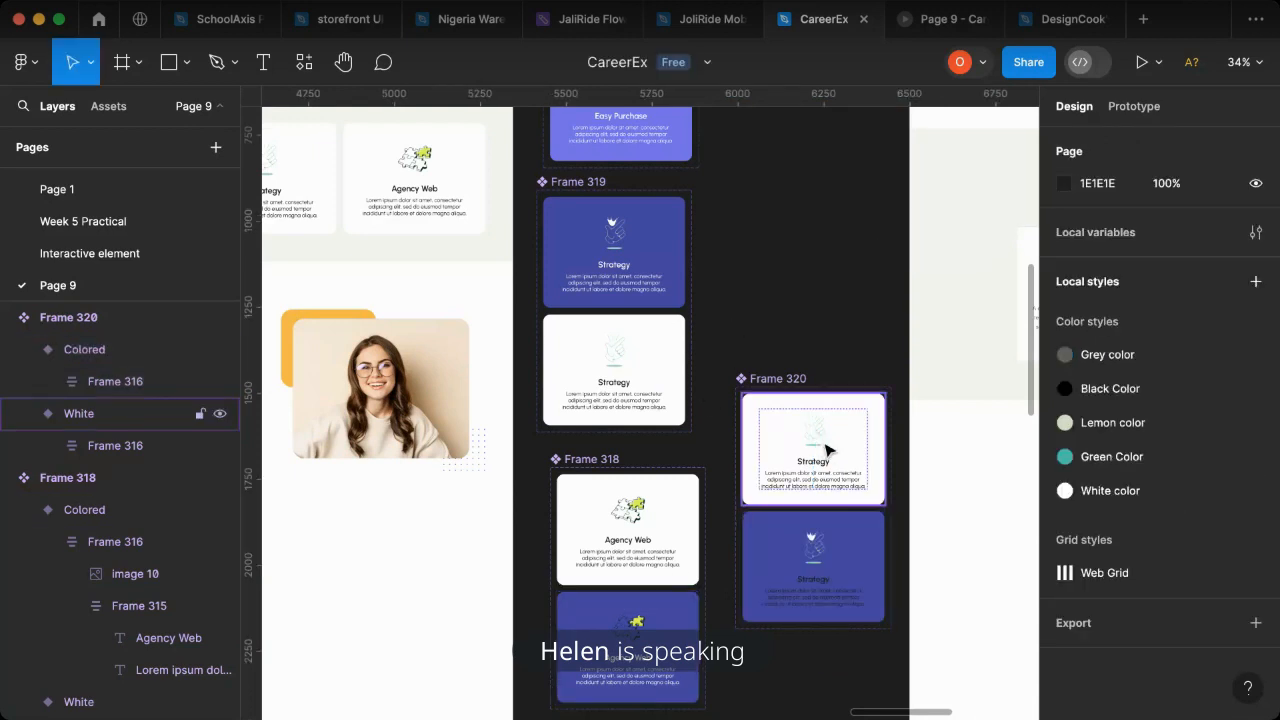
- Add a While hovering interaction that changes the new Strategy component's White variant to Colored
click(826, 450)
click(1134, 106)
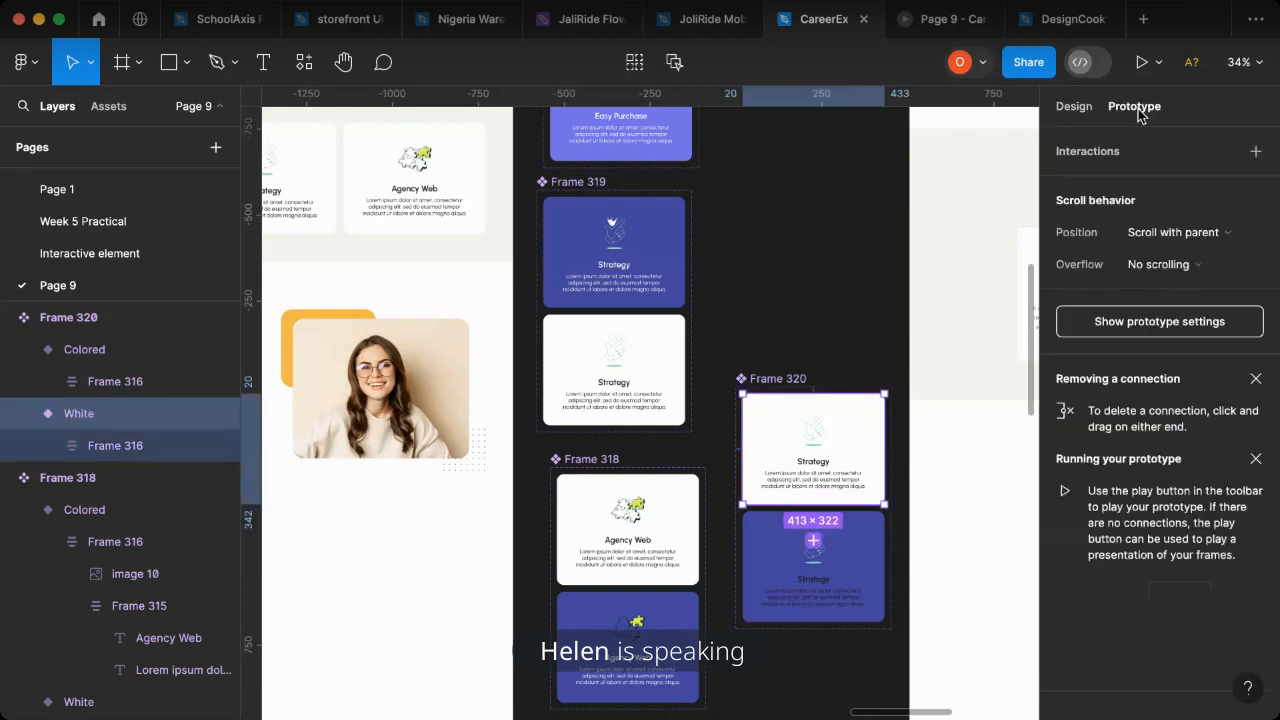
drag(815, 505, 818, 555)
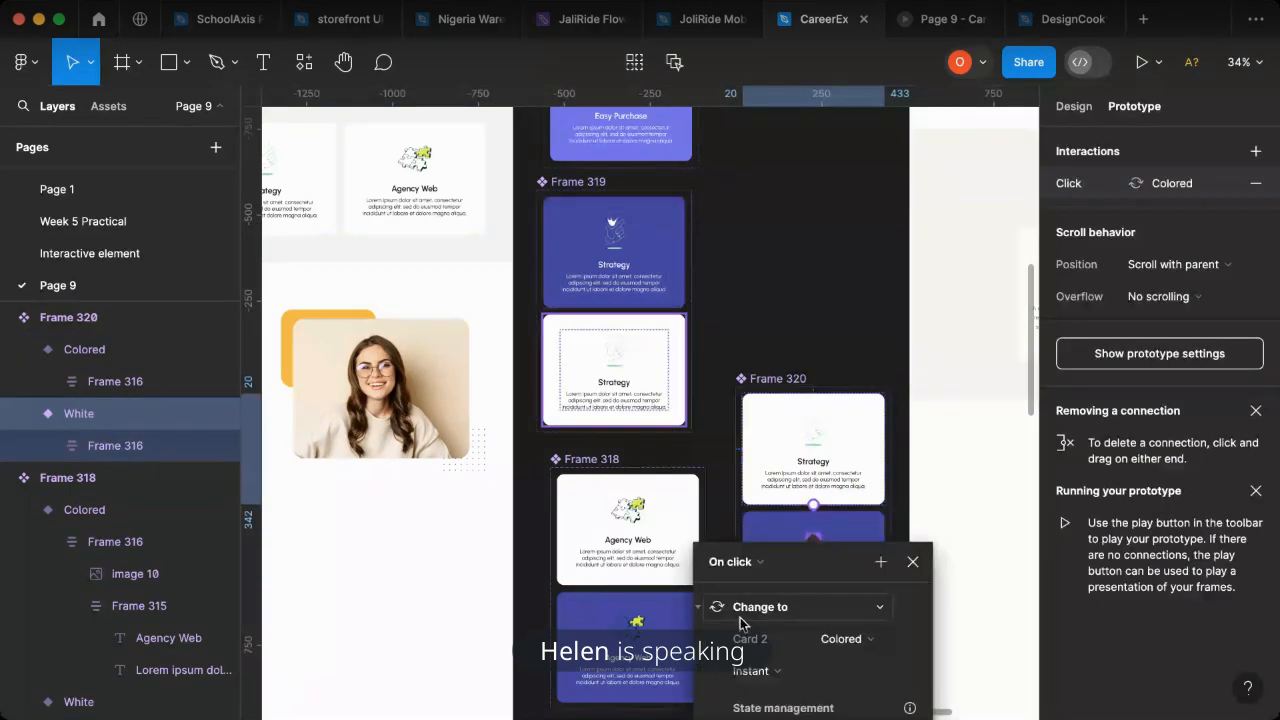
click(731, 561)
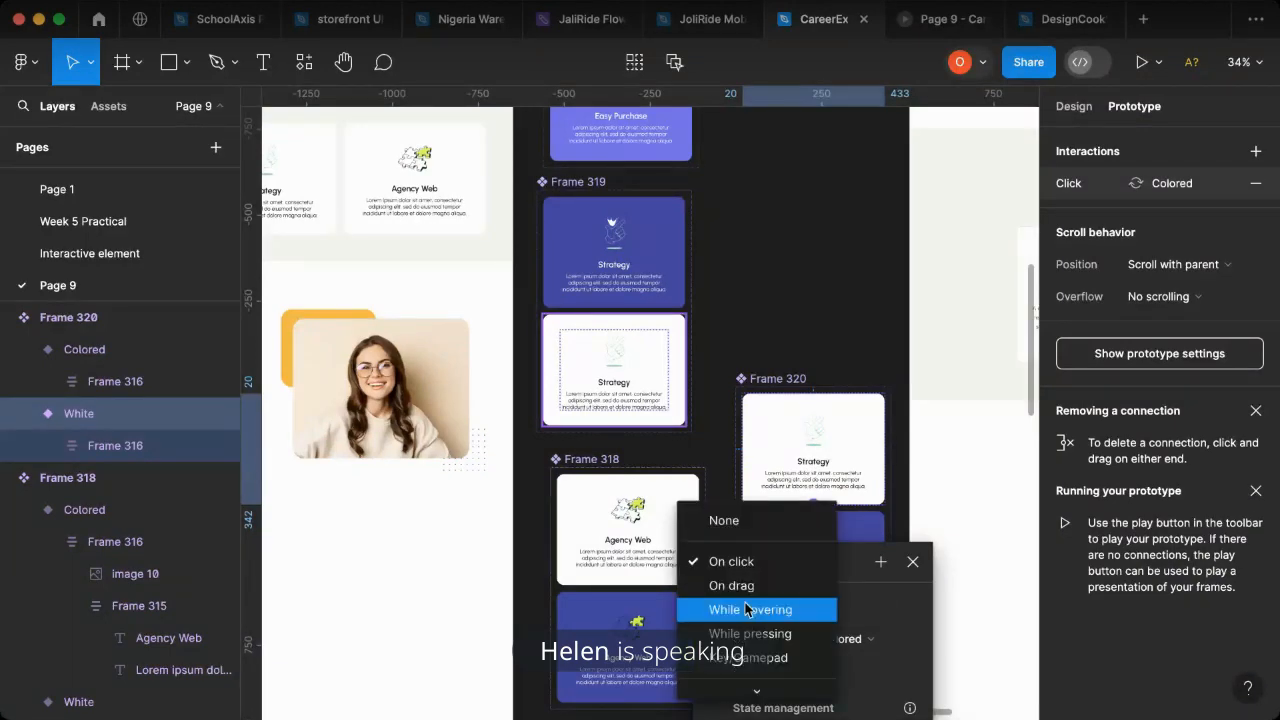
click(746, 609)
click(796, 345)
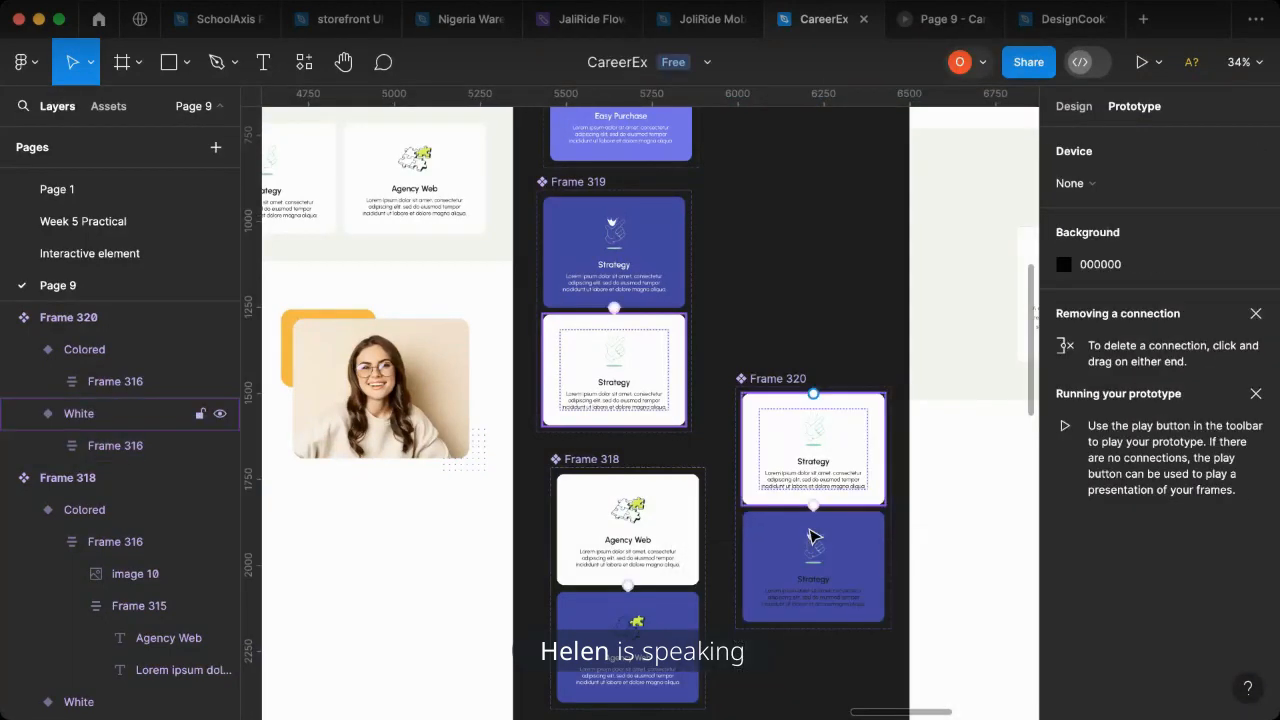
- Set the heading and description text in the new Strategy component's Colored variant to white, FFFFFF
scroll(823, 594, down, 2)
scroll(827, 580, up, 2)
scroll(828, 455, up, 3)
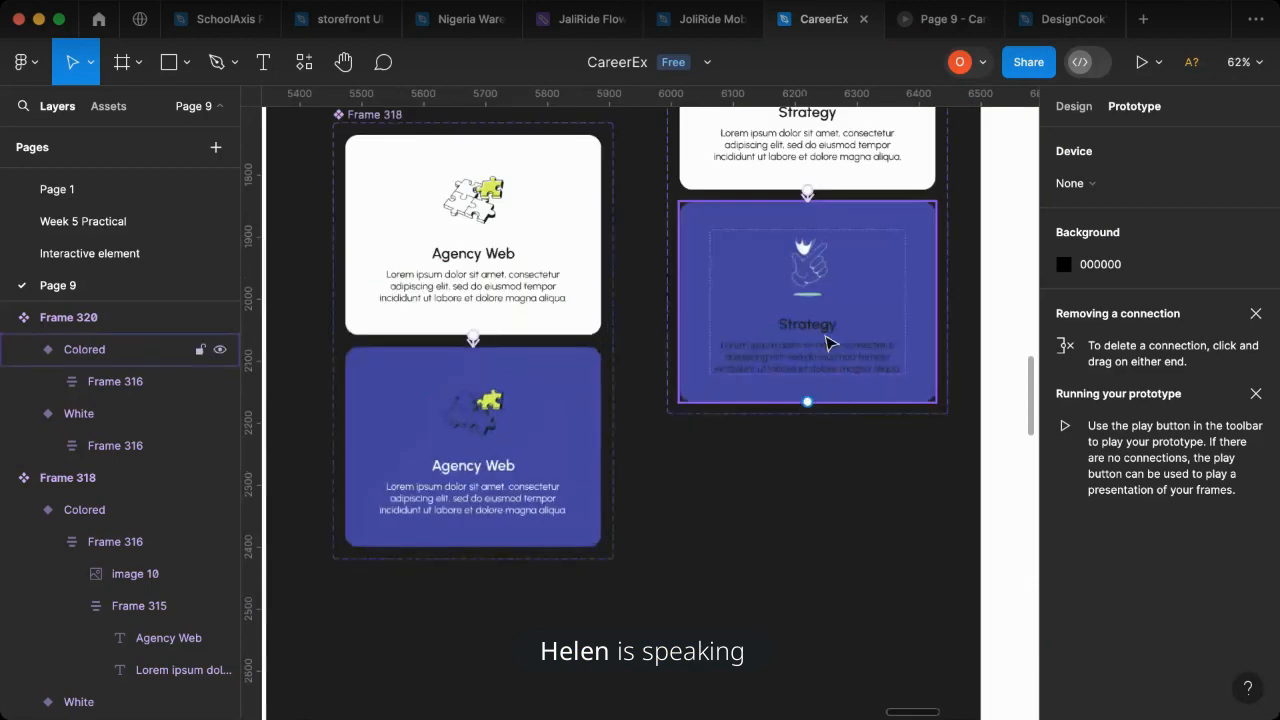
click(826, 409)
click(829, 337)
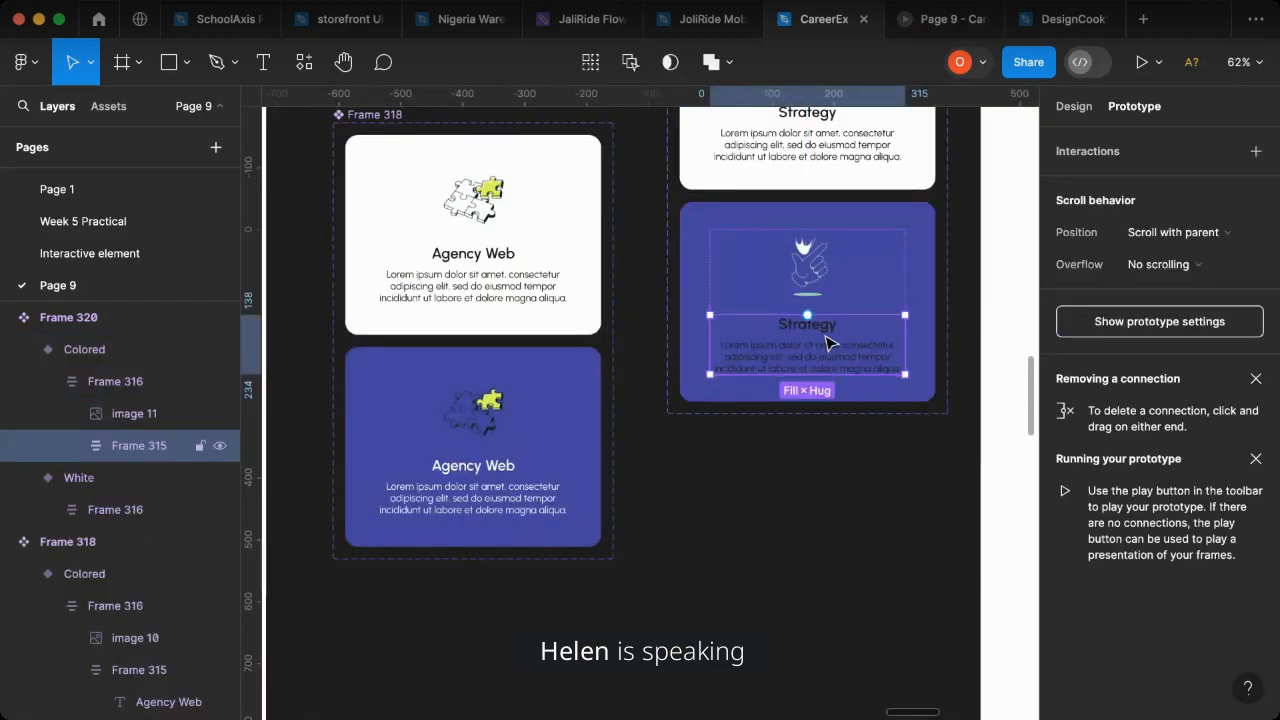
click(1073, 106)
scroll(1082, 583, down, 3)
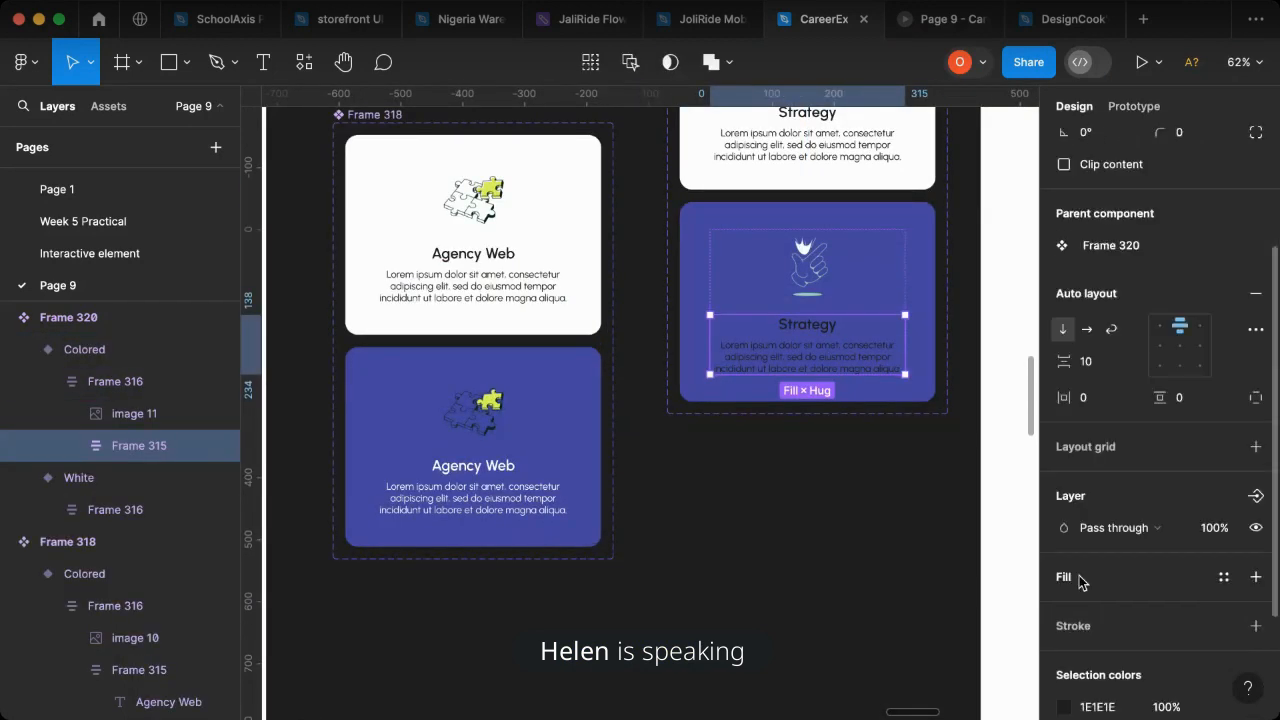
scroll(1082, 583, down, 3)
click(1063, 546)
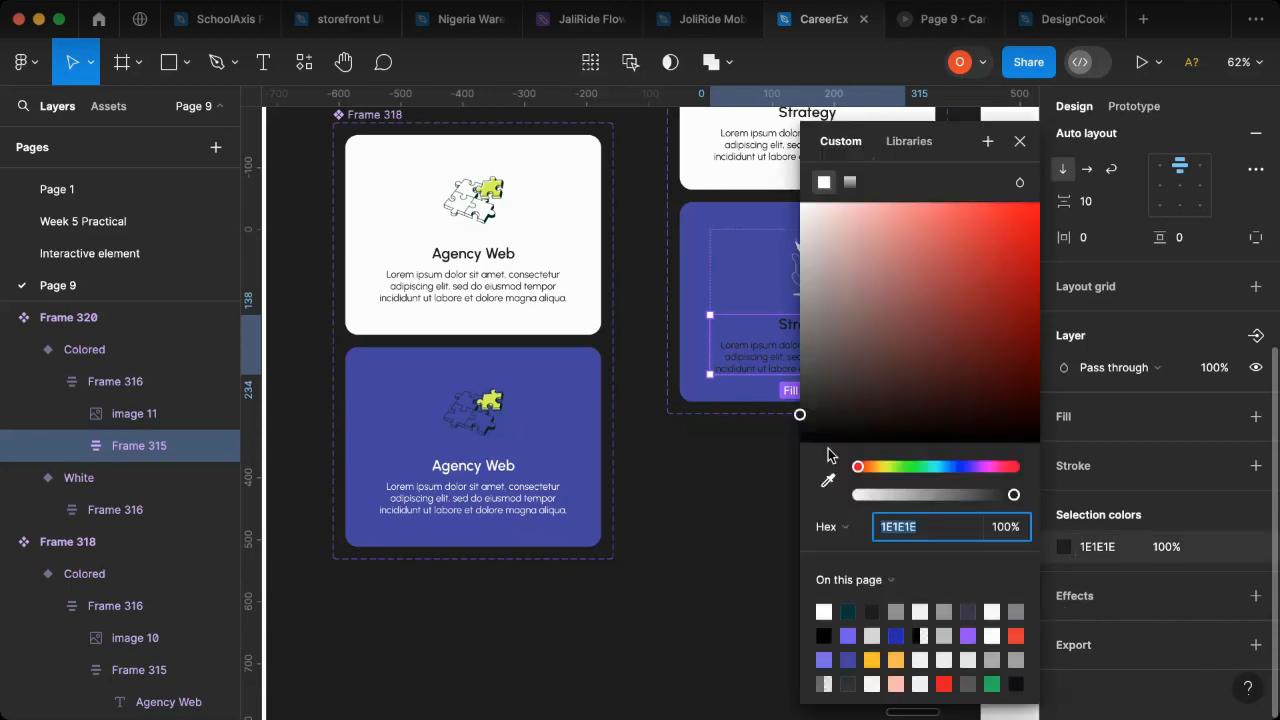
click(801, 409)
drag(798, 326, 706, 188)
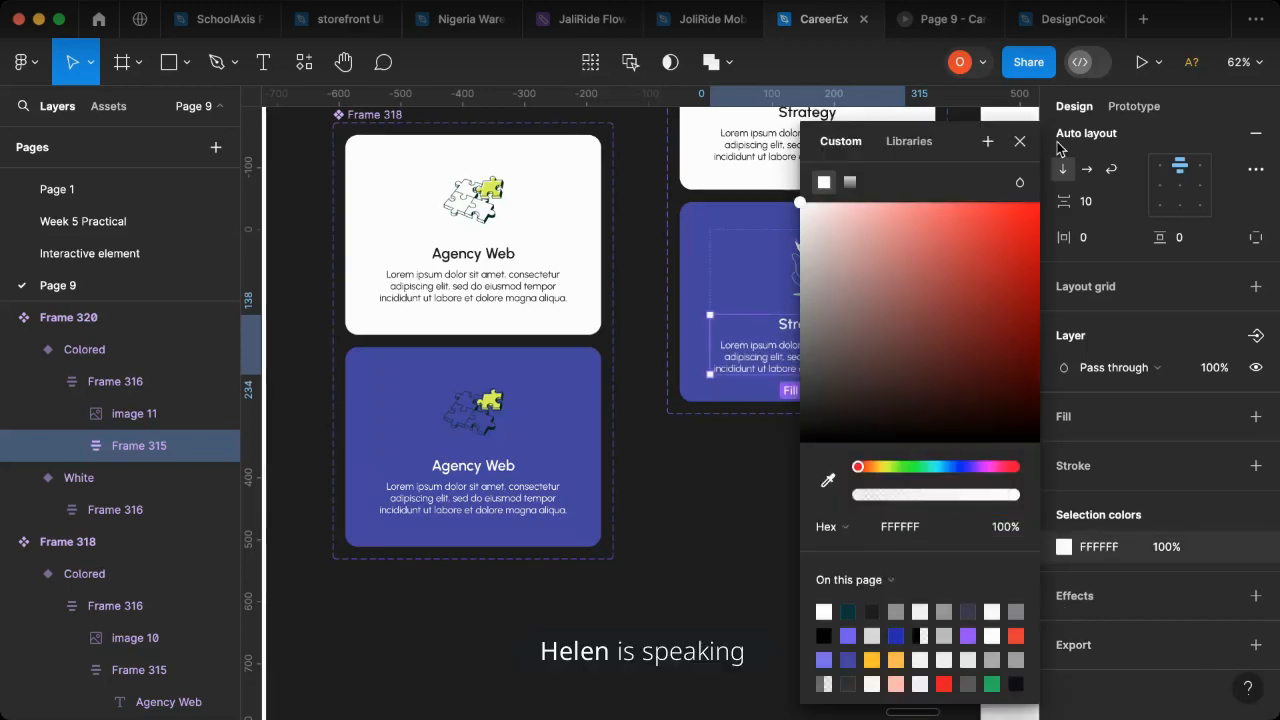
click(1020, 145)
scroll(826, 460, up, 2)
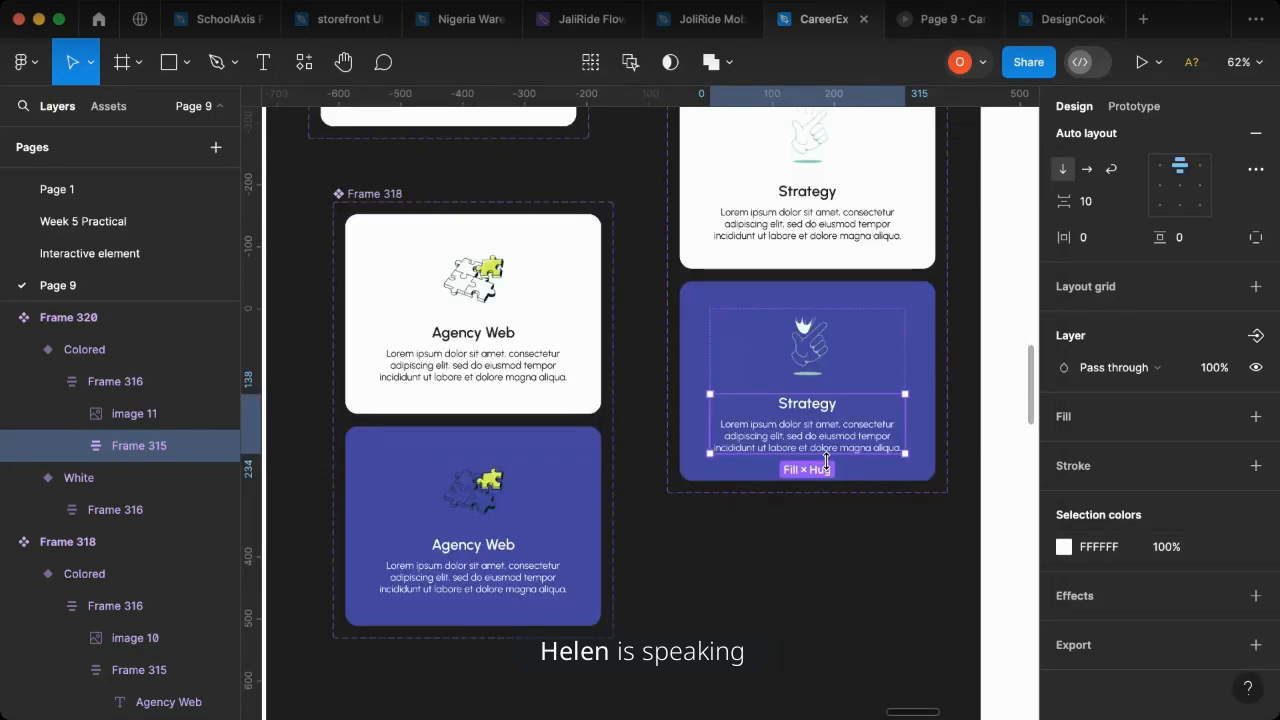
- Replace the Strategy card in the "I want company Features" section with an instance of the new component's White variant
scroll(878, 270, down, 3)
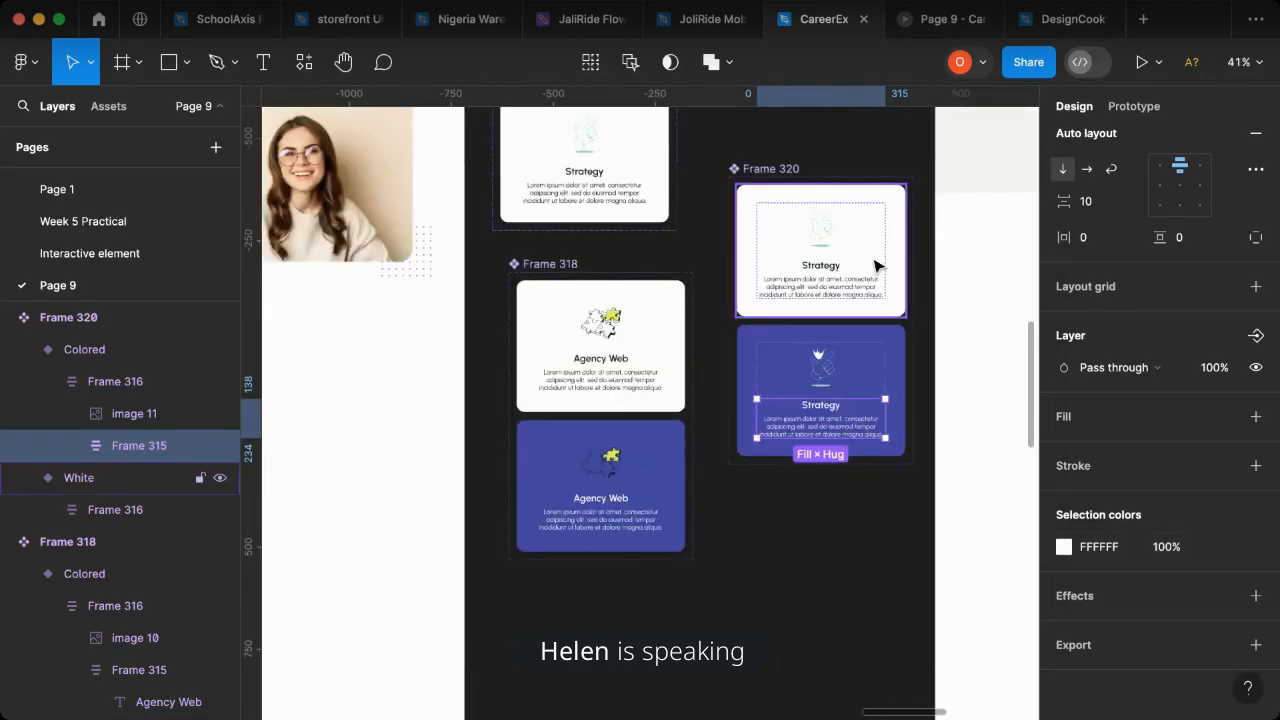
click(877, 267)
scroll(757, 463, up, 5)
scroll(757, 463, left, 6)
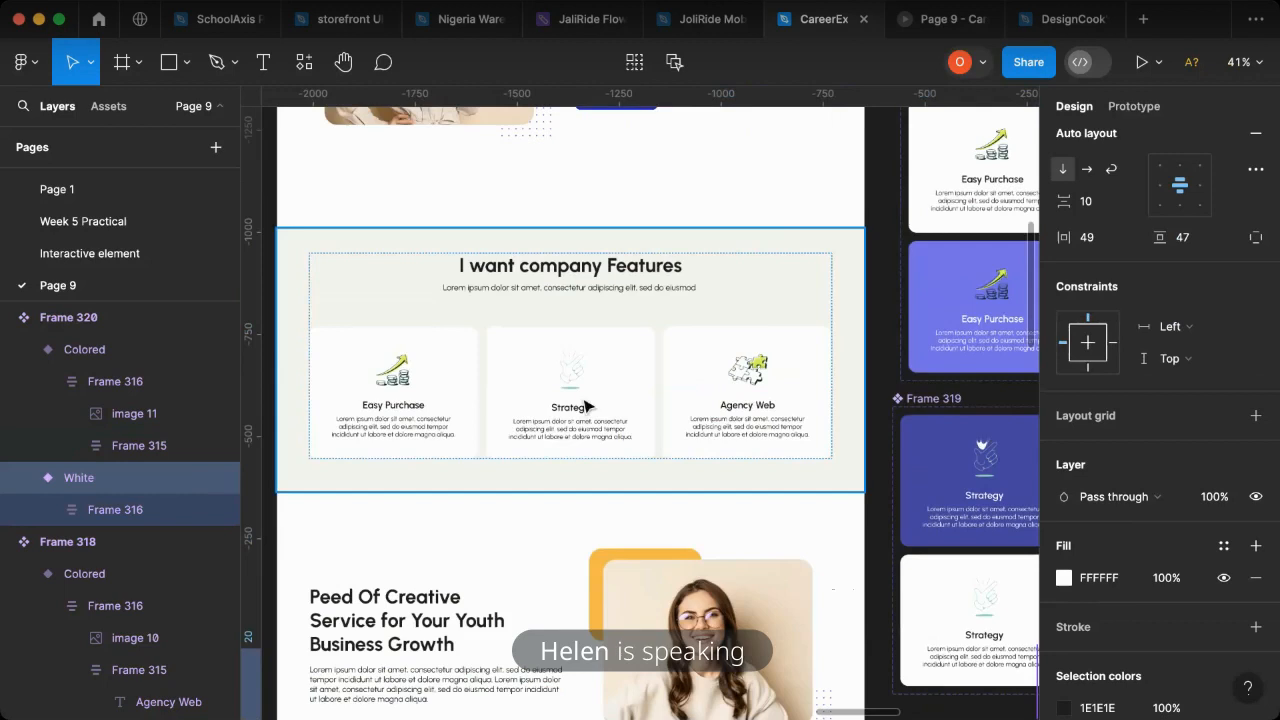
click(588, 406)
double_click(588, 406)
double_click(588, 406)
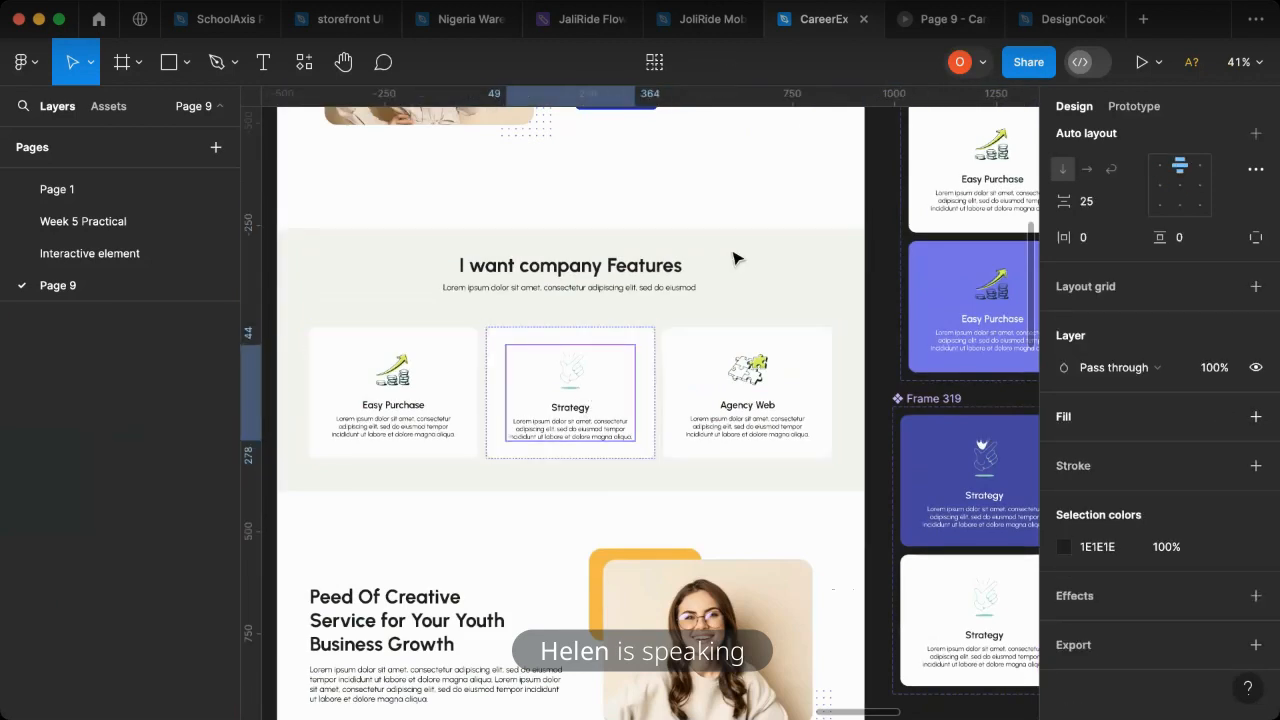
click(535, 413)
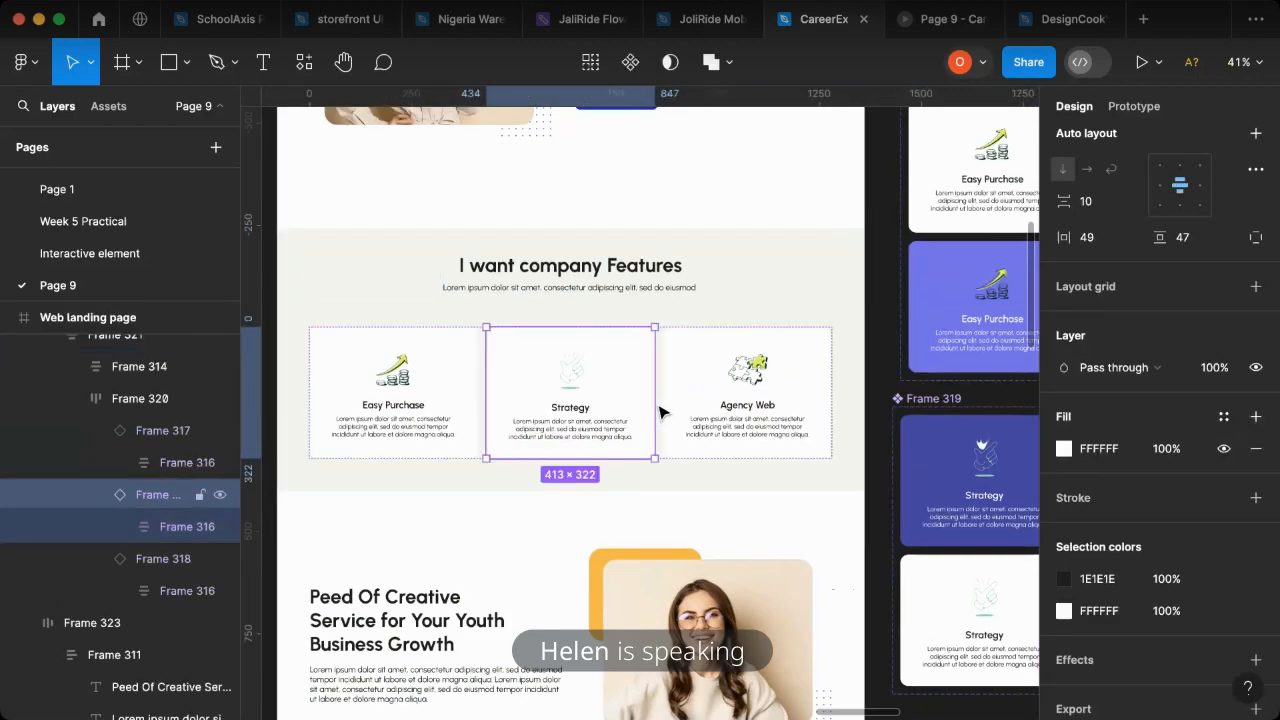
key(ctrl+d)
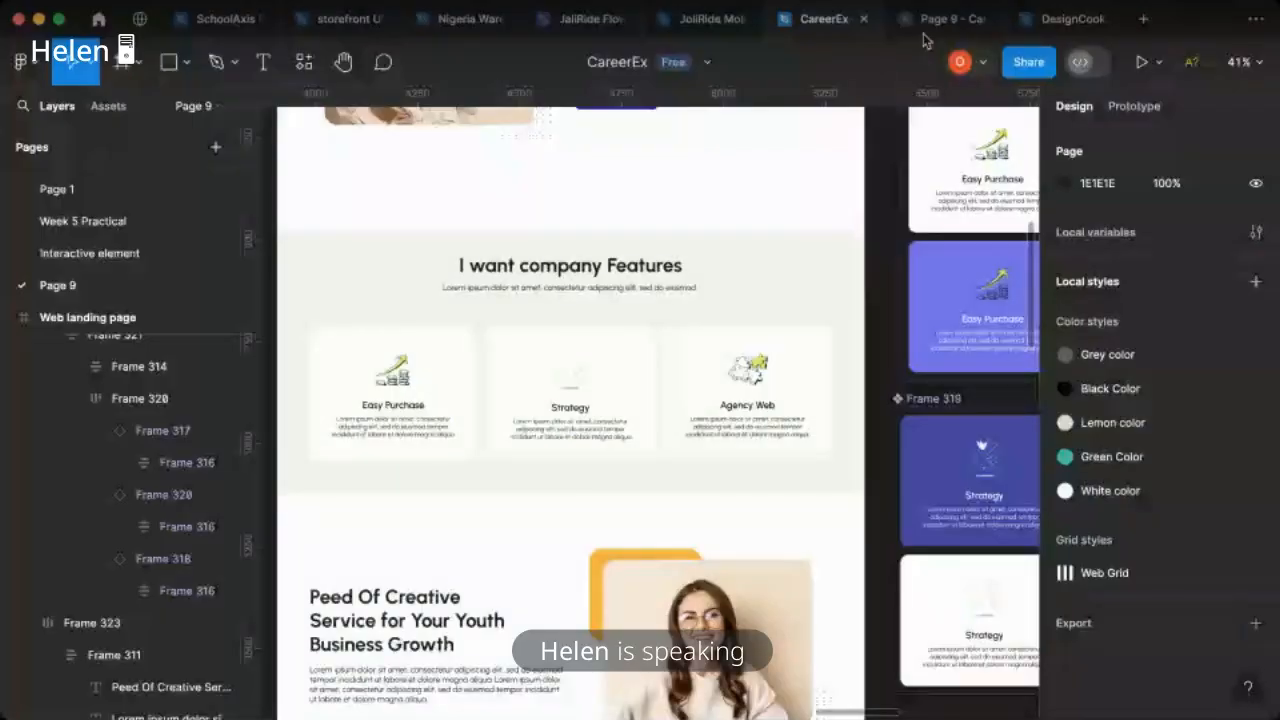
- Switch to the page's prototype preview and review the features cards and the sections above them
click(935, 19)
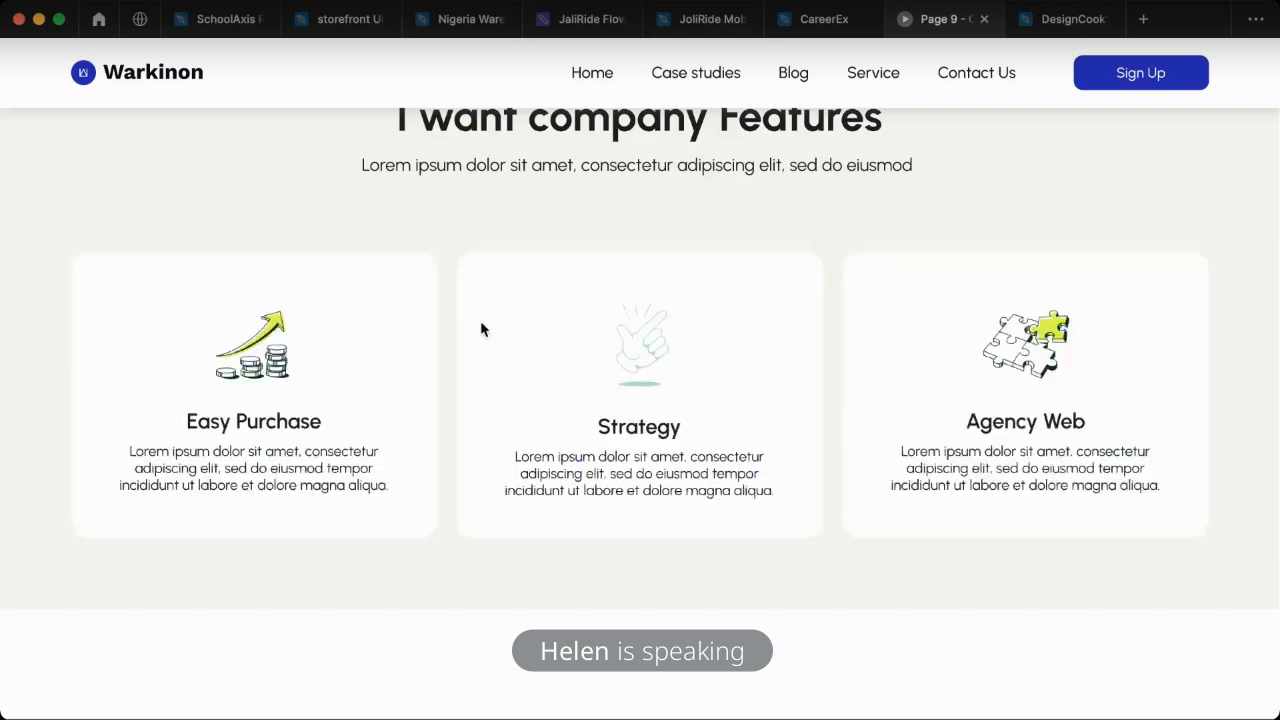
scroll(842, 364, up, 5)
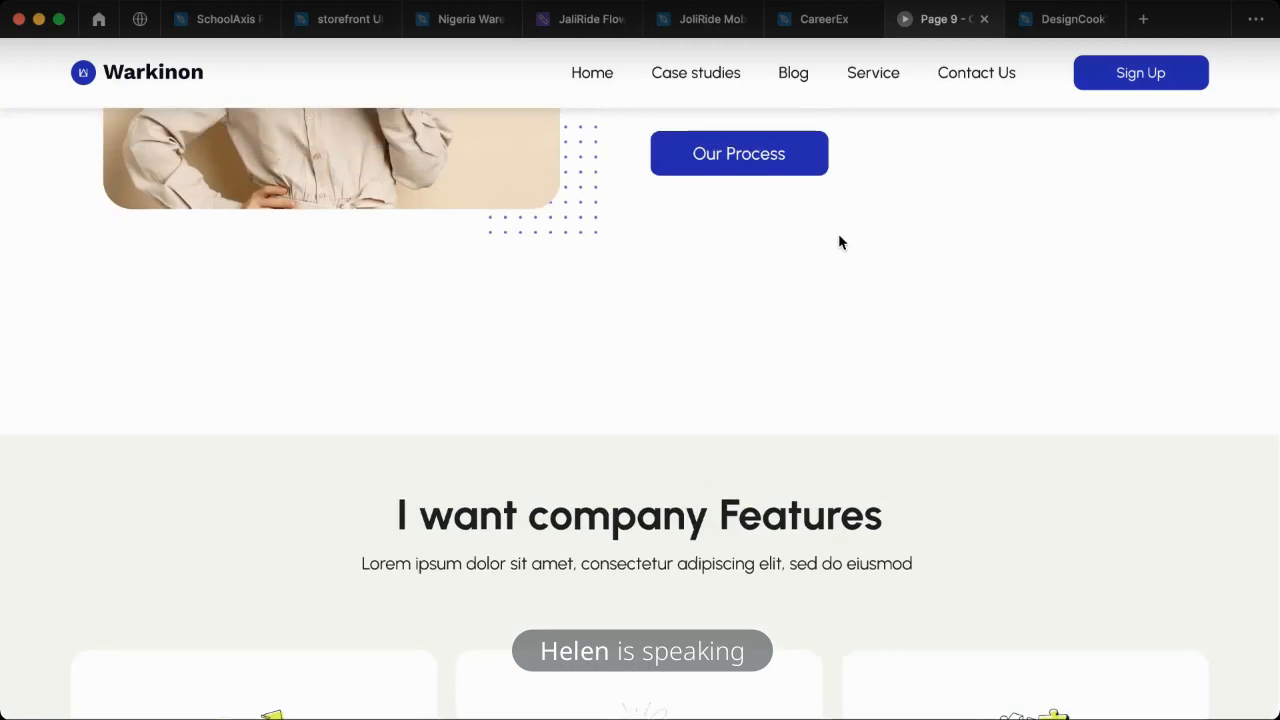
scroll(759, 330, up, 10)
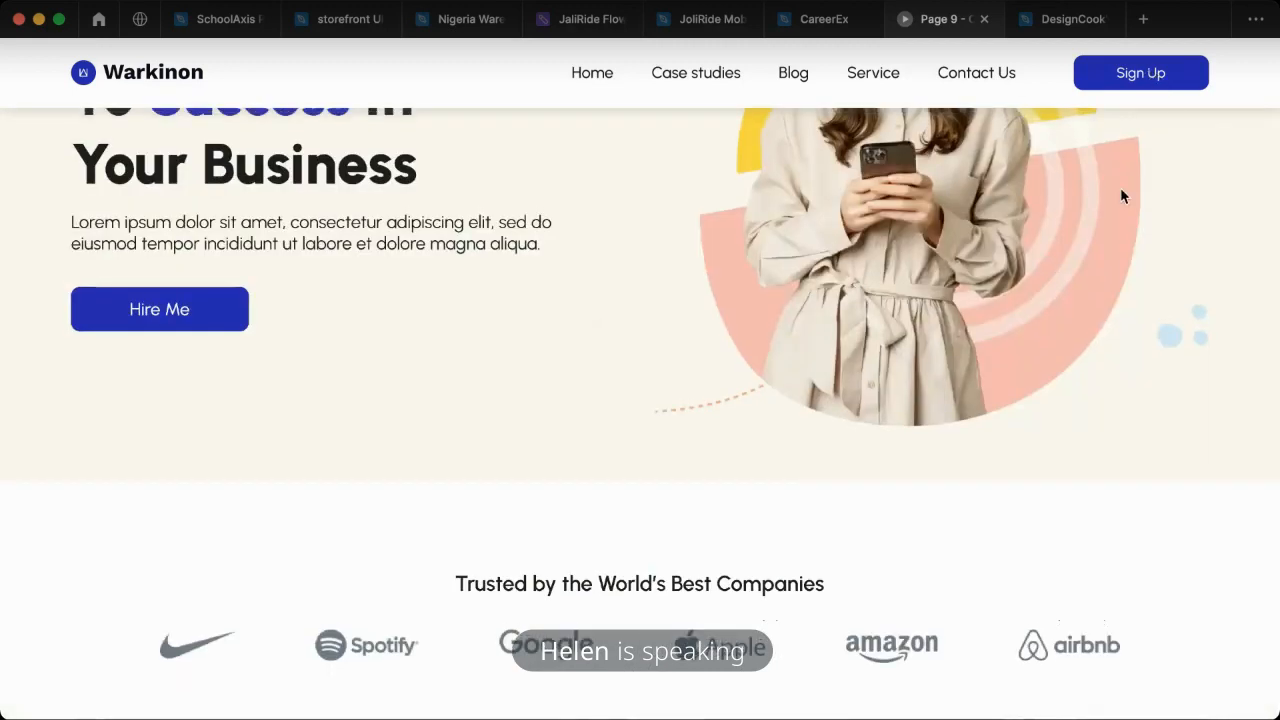
- Delete the old Strategy component set, Frame 319, from the design file and move Frame 320 into its place beneath the Easy Purchase set
click(814, 22)
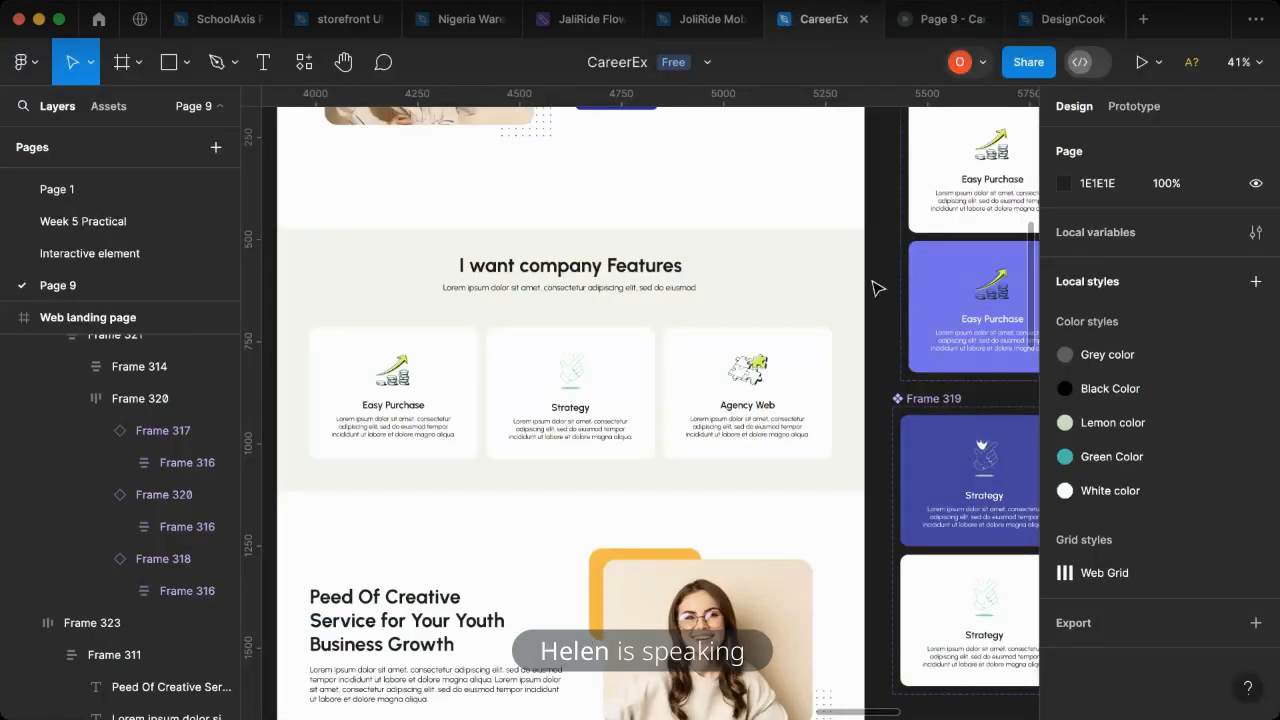
scroll(885, 270, down, 10)
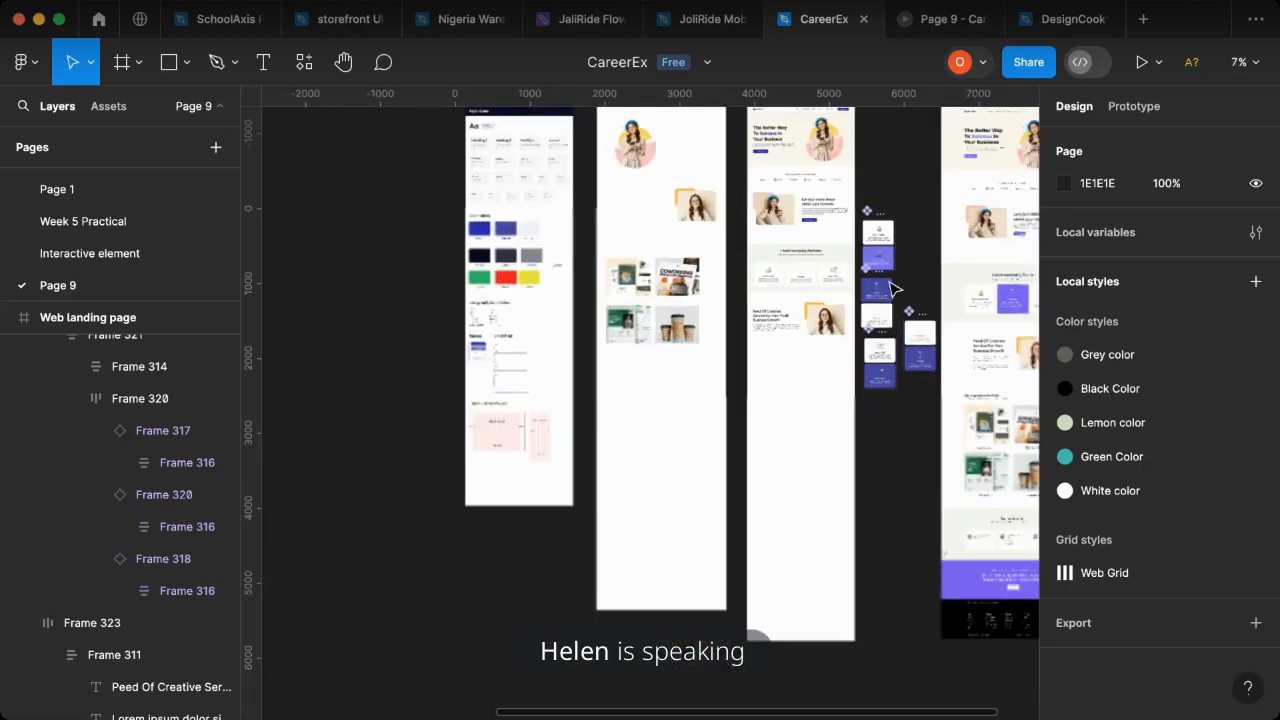
scroll(890, 290, up, 10)
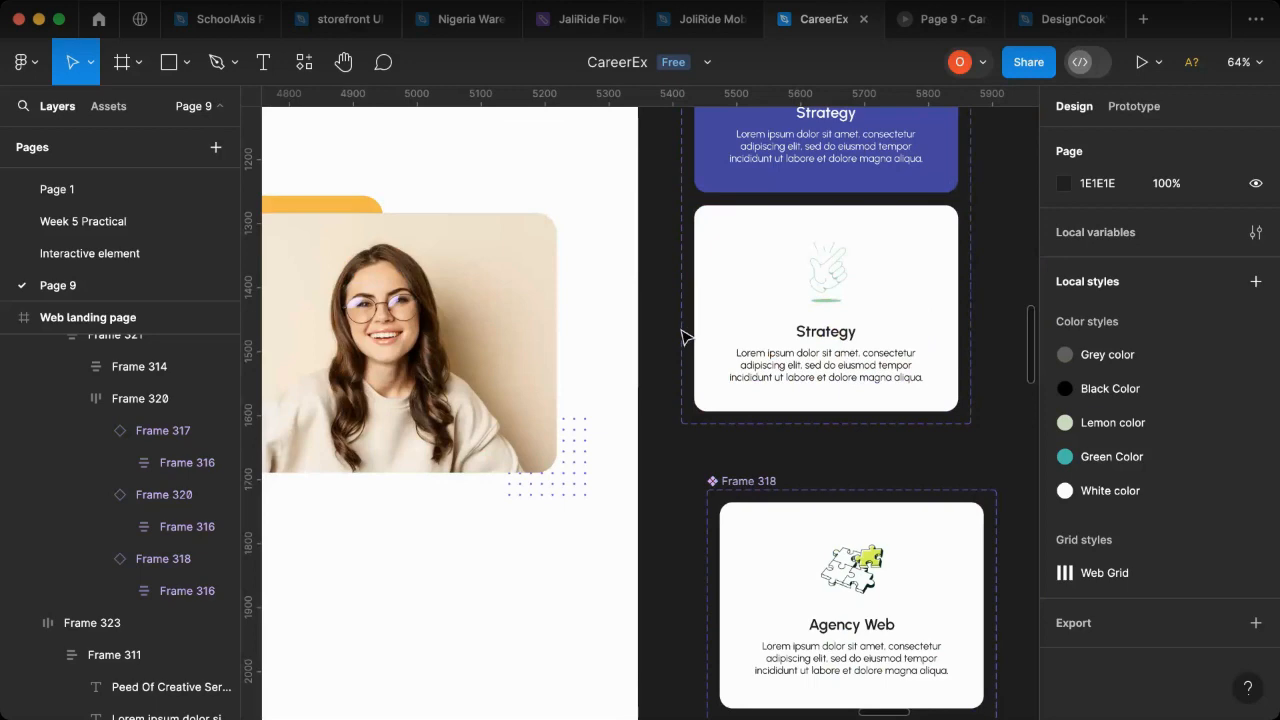
scroll(680, 420, up, 5)
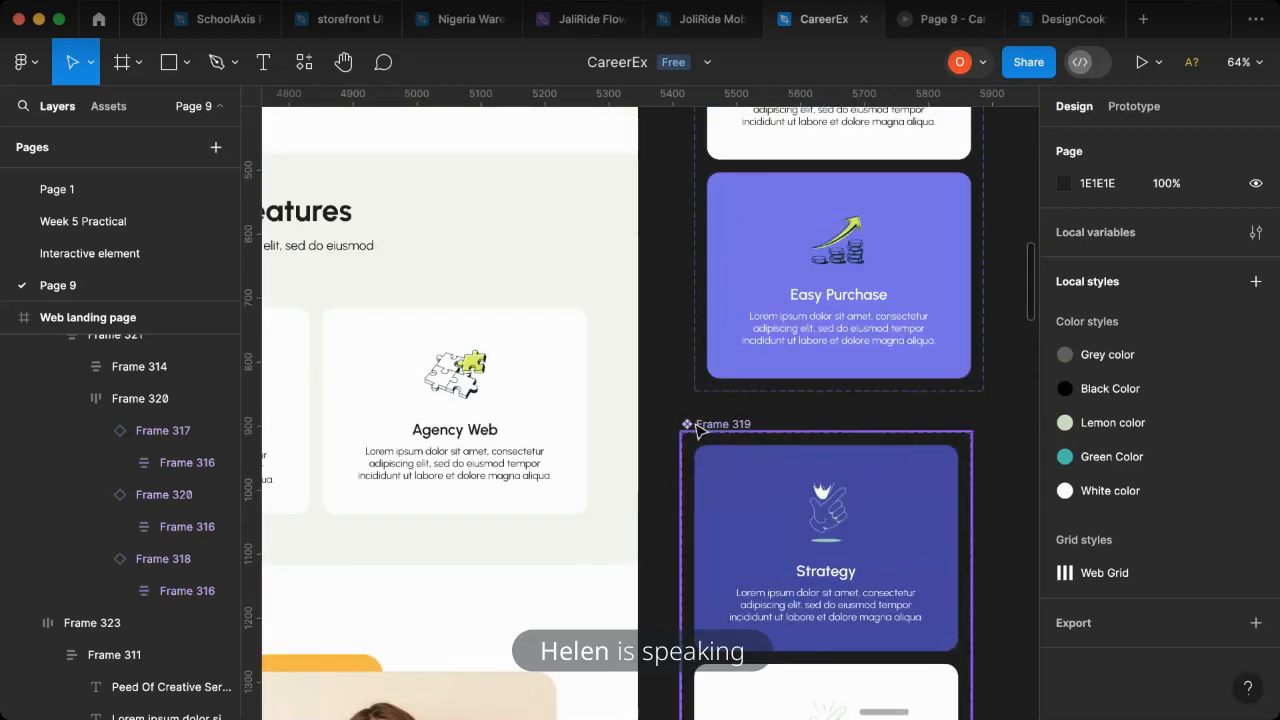
click(700, 425)
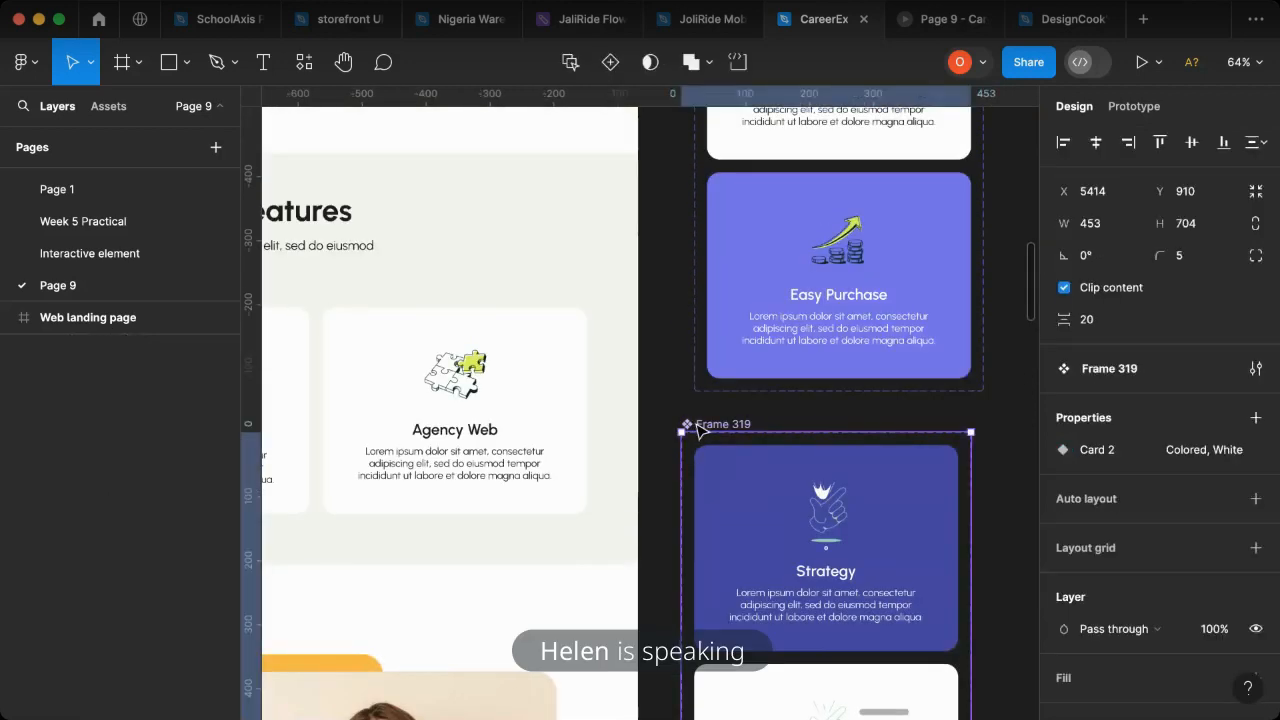
key(Delete)
scroll(675, 431, down, 5)
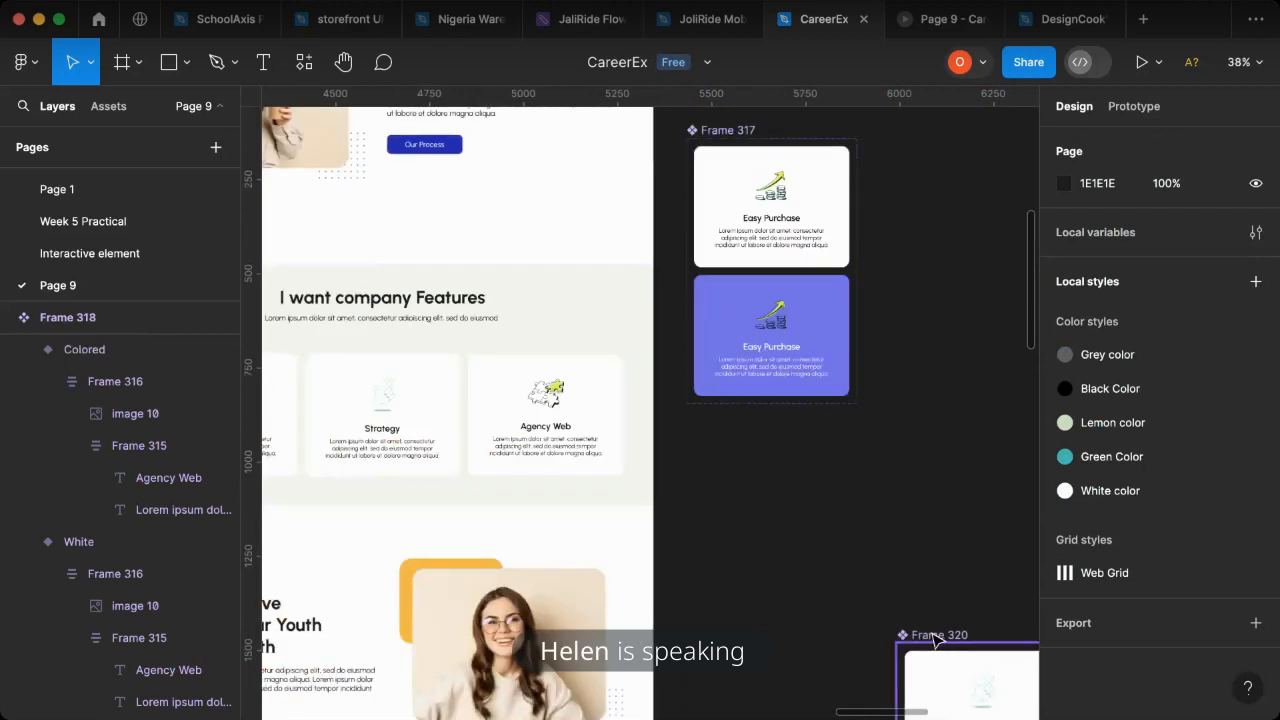
drag(950, 682, 763, 520)
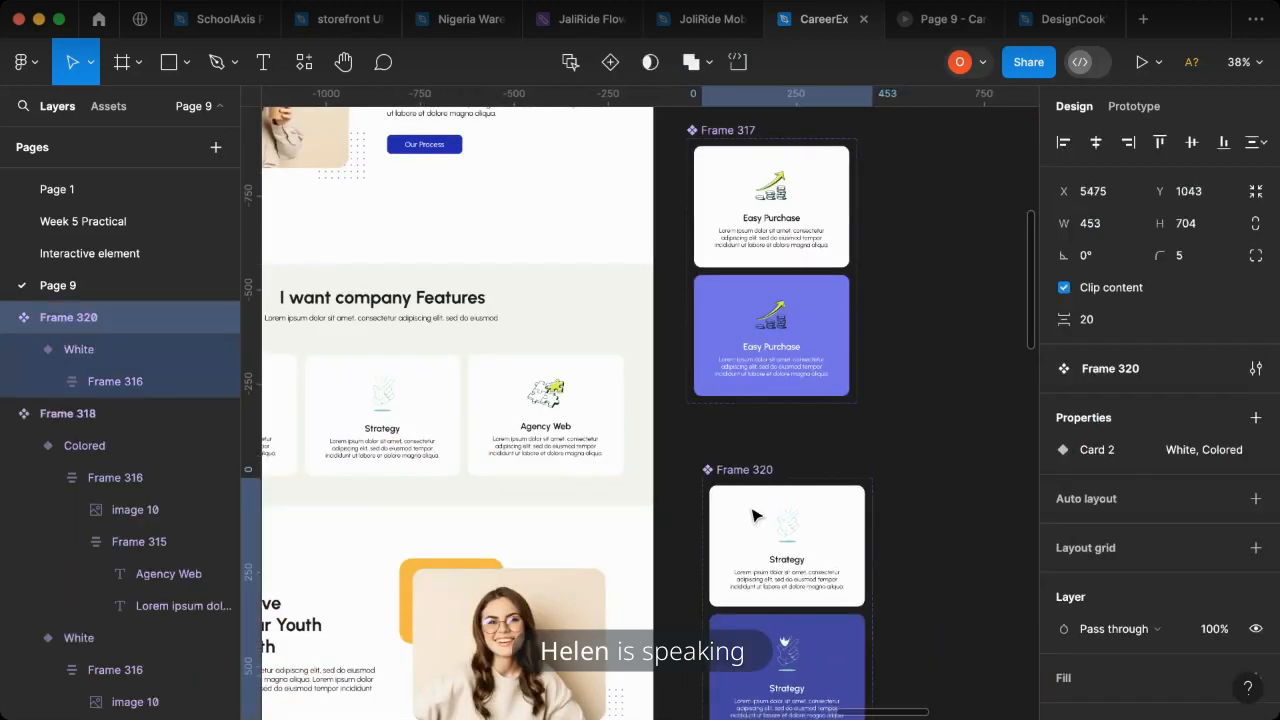
- Move the Easy Purchase, Strategy and Agency Web component sets together onto the empty canvas just left of the Style Guide frame
scroll(891, 500, down, 10)
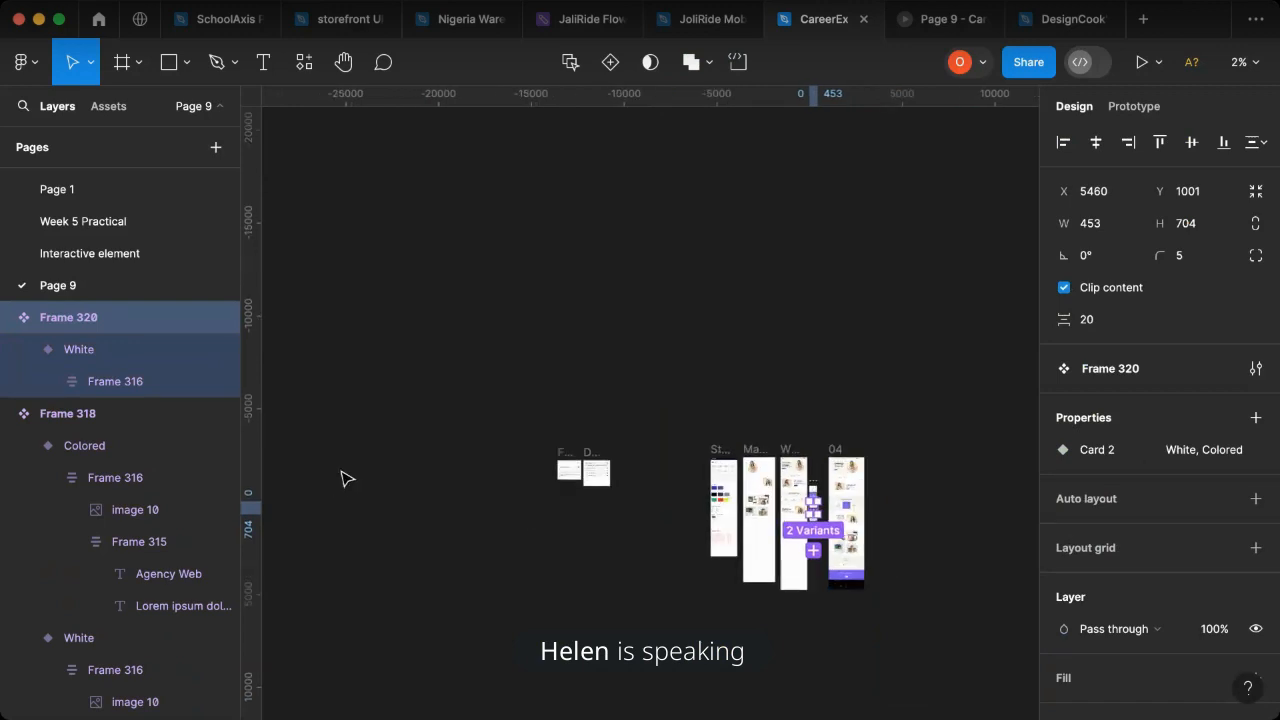
shift+click(84, 418)
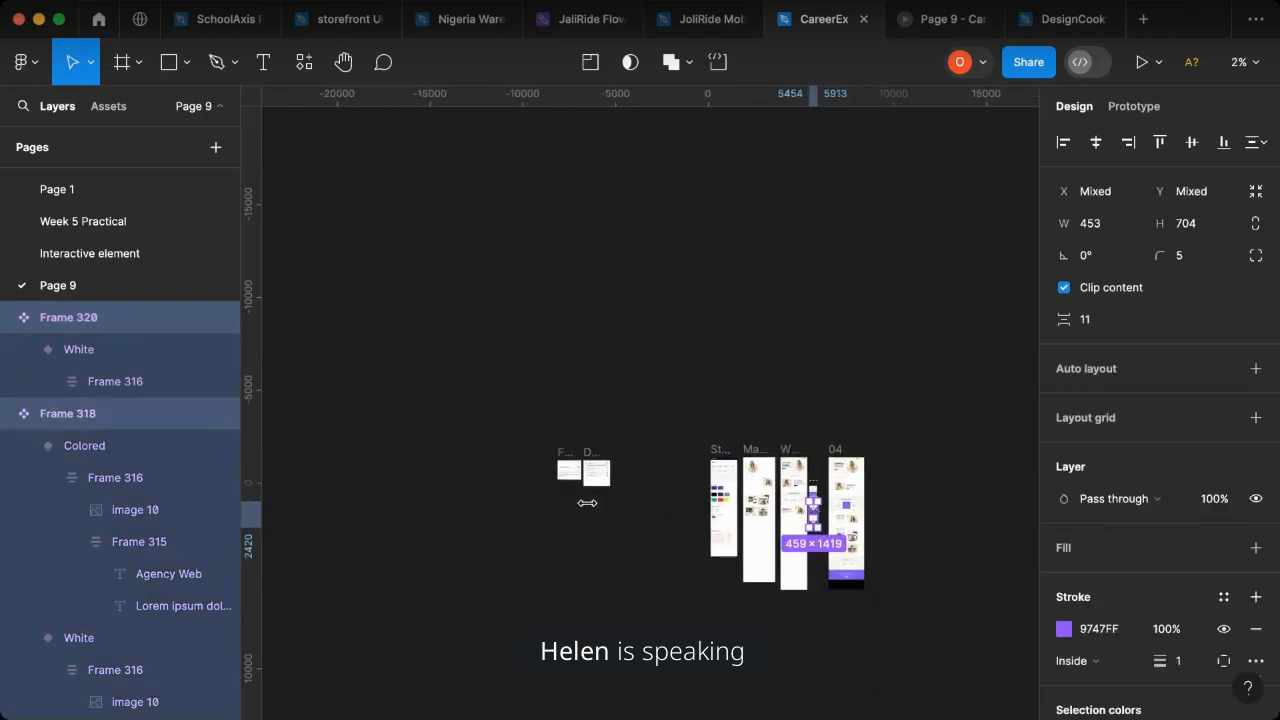
scroll(833, 492, up, 5)
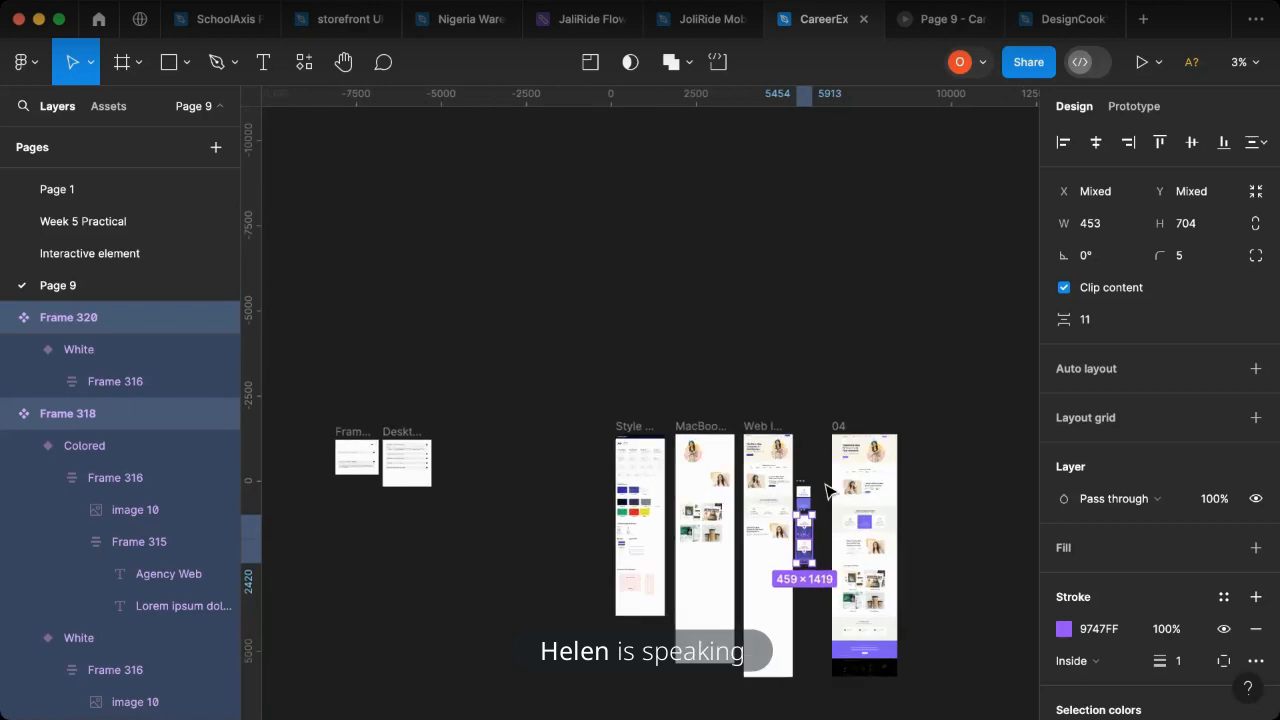
shift+click(771, 487)
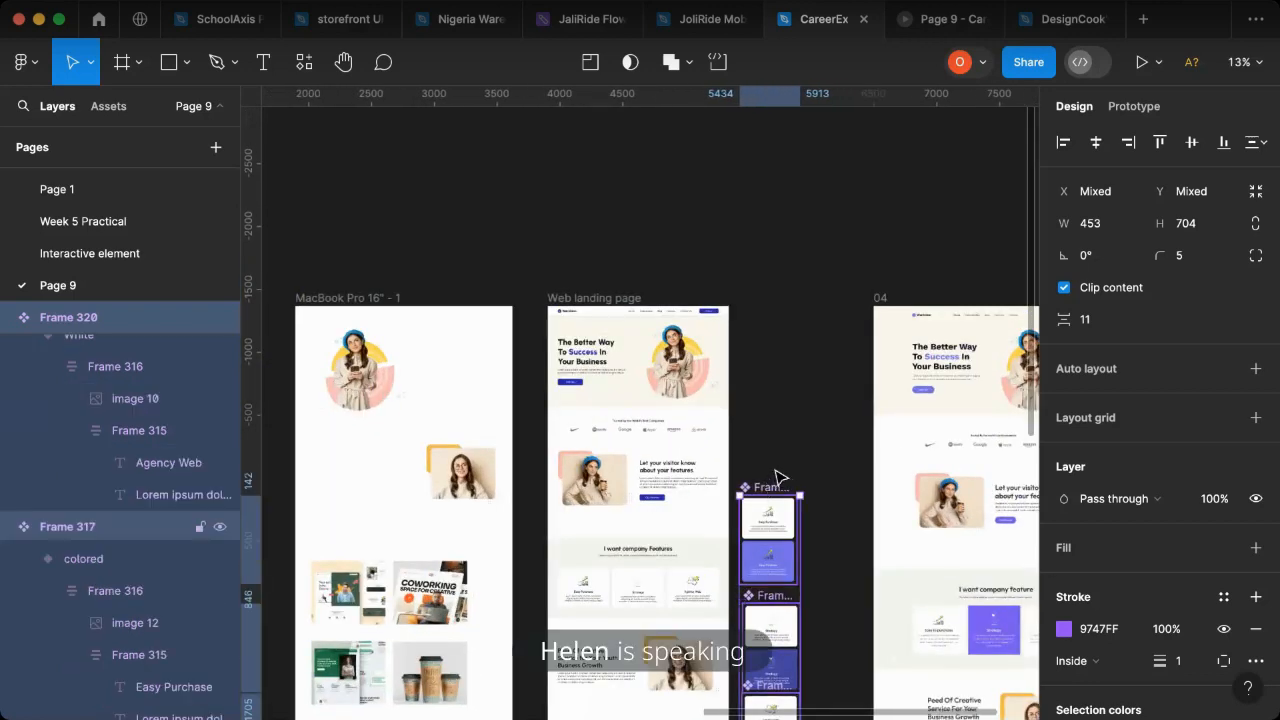
drag(775, 522, 676, 506)
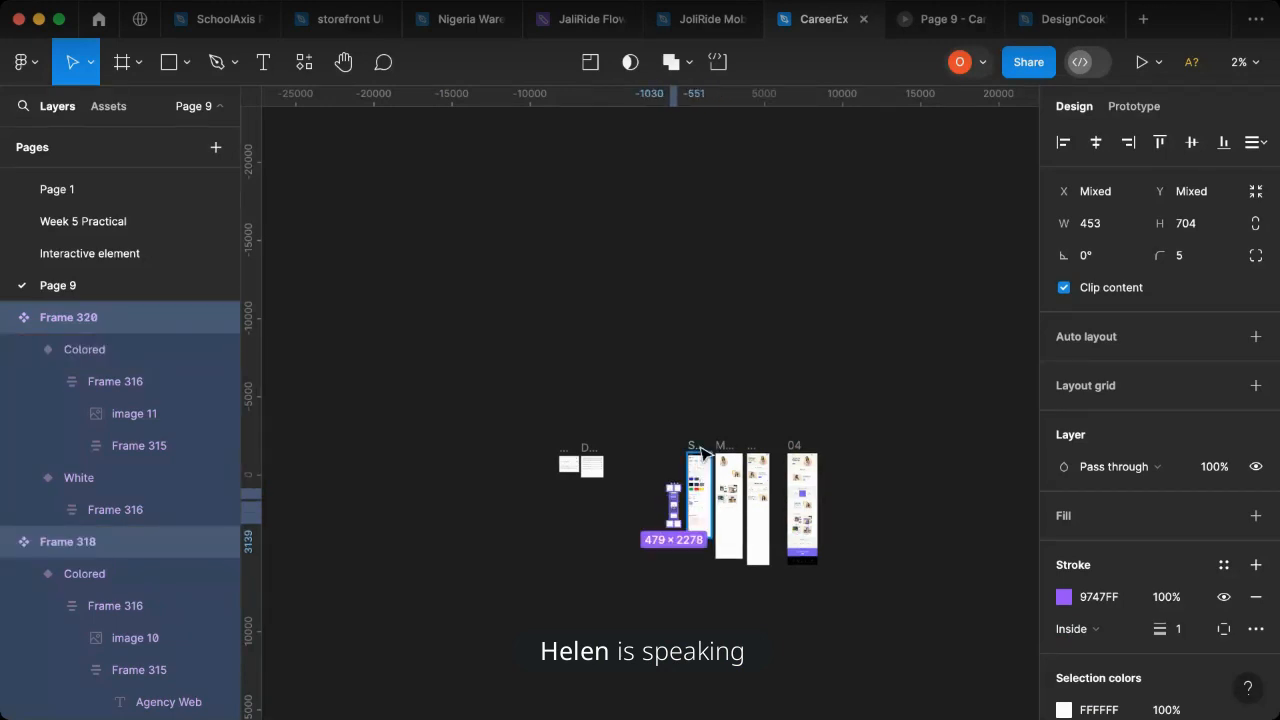
- Extend the Style Guide frame to a height of 8340 and move the three card component sets into it, below Layout and Grid System
click(699, 540)
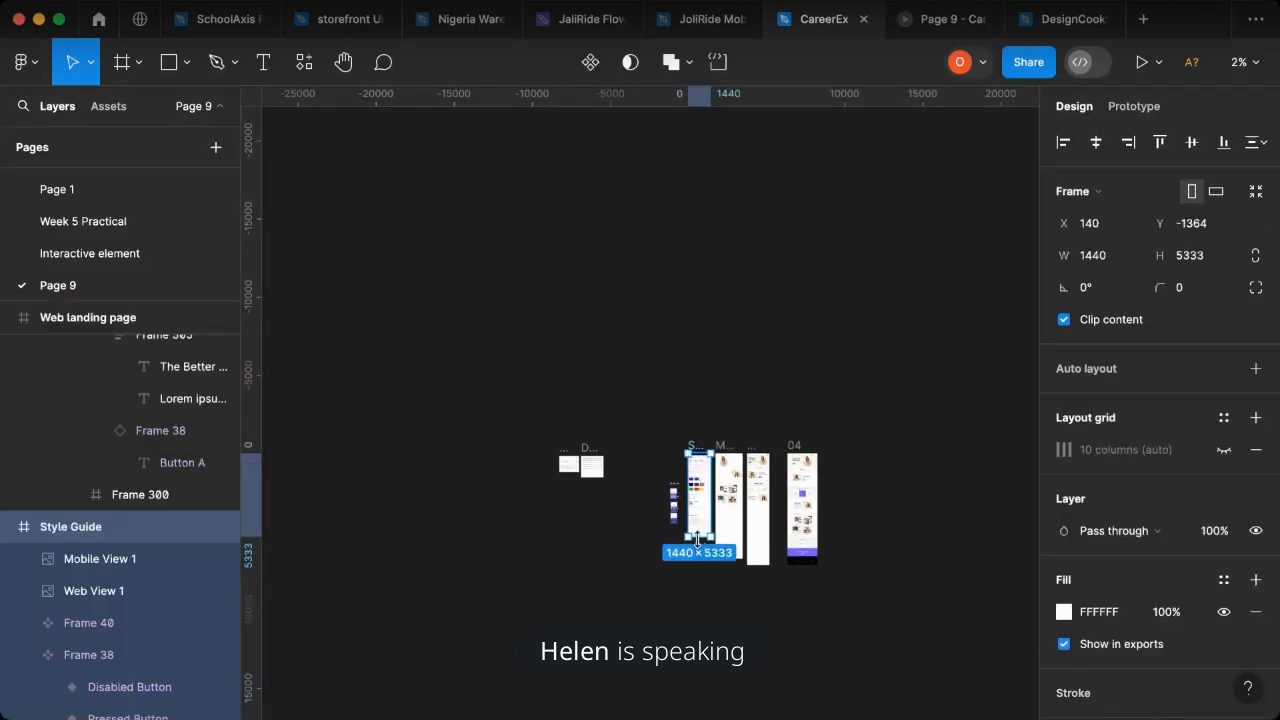
drag(694, 565, 694, 583)
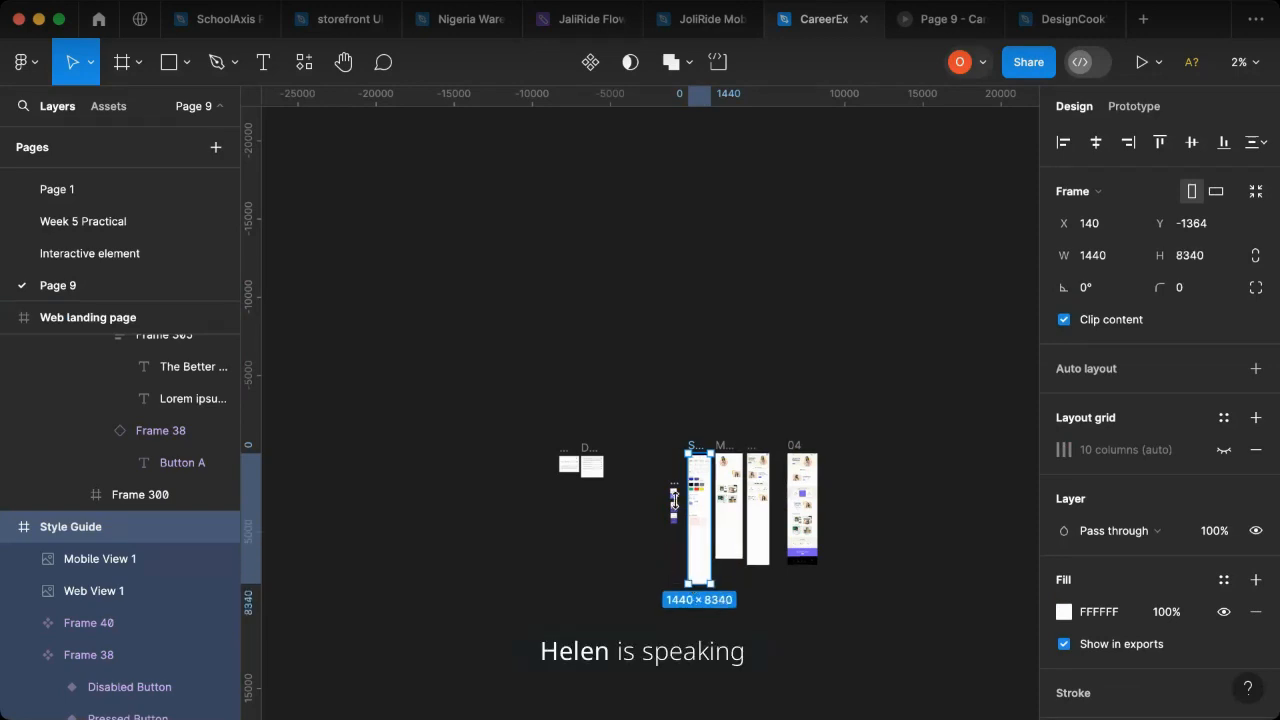
drag(664, 473, 698, 548)
- Add a While hovering interaction to Button A in the Style Guide's Buttons component that changes it to the Active Button variant
scroll(700, 495, up, 2)
scroll(606, 510, up, 5)
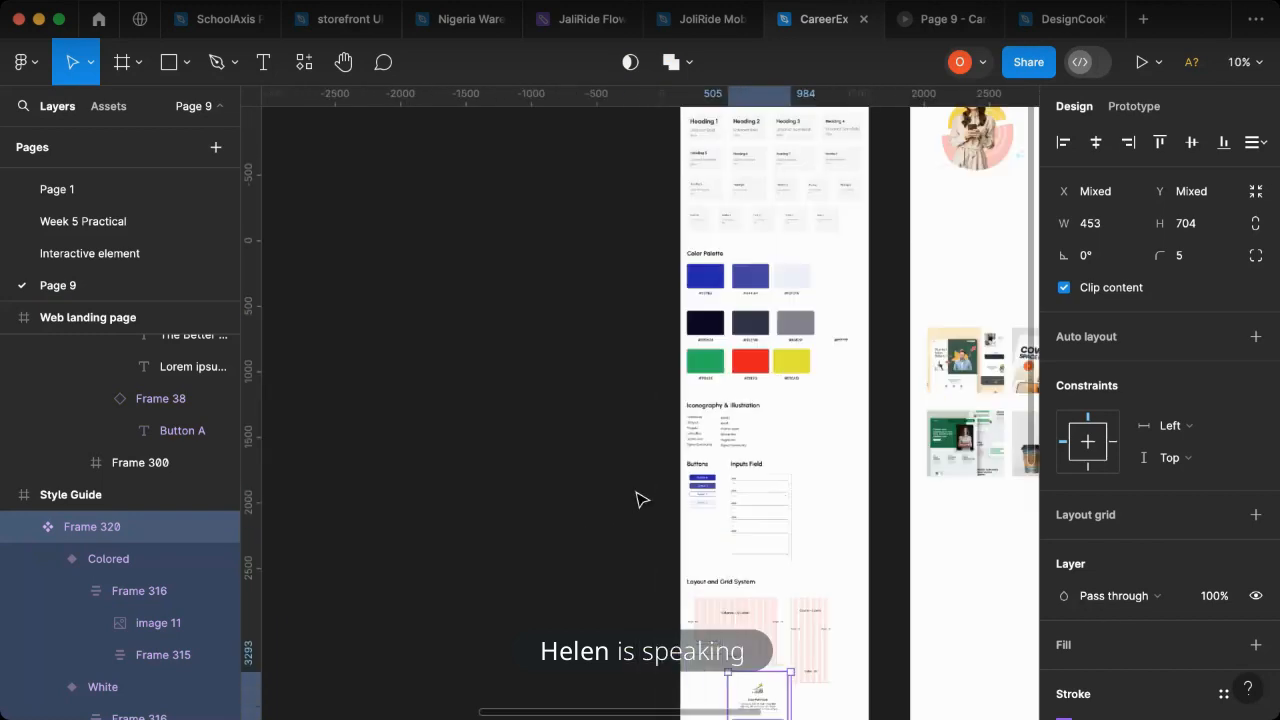
scroll(670, 490, up, 1)
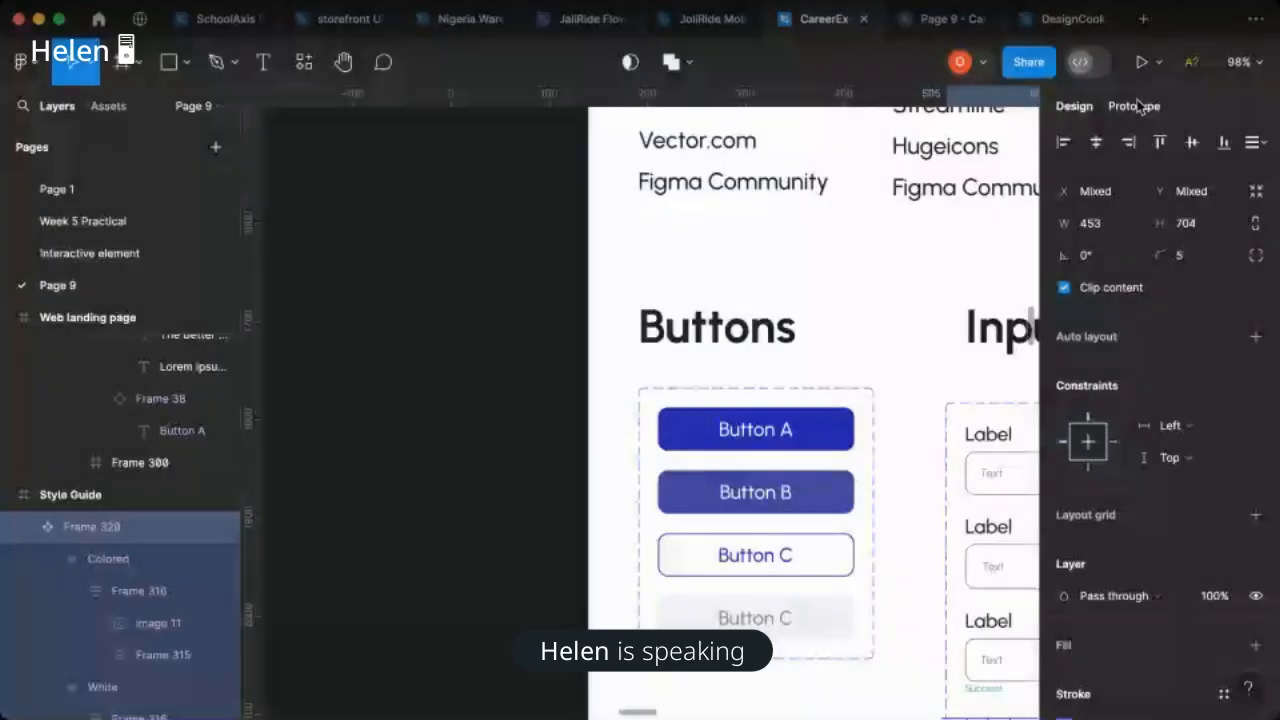
click(1136, 106)
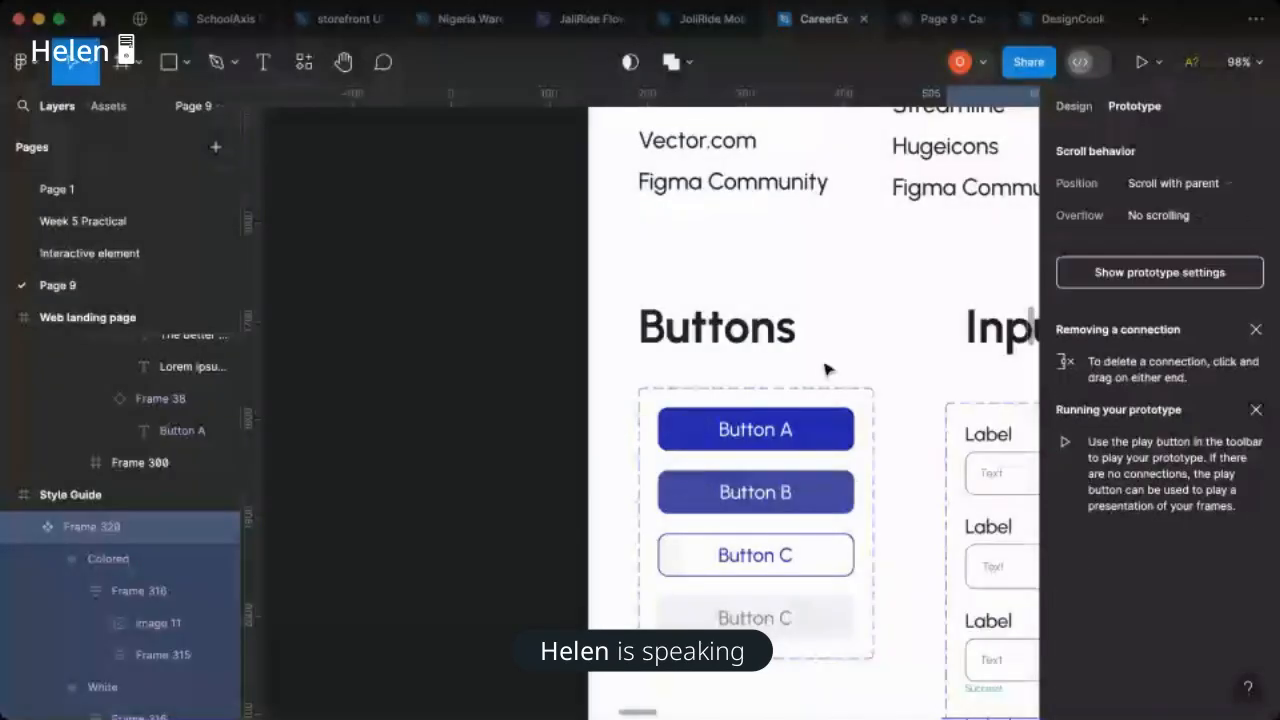
scroll(808, 416, up, 3)
click(780, 452)
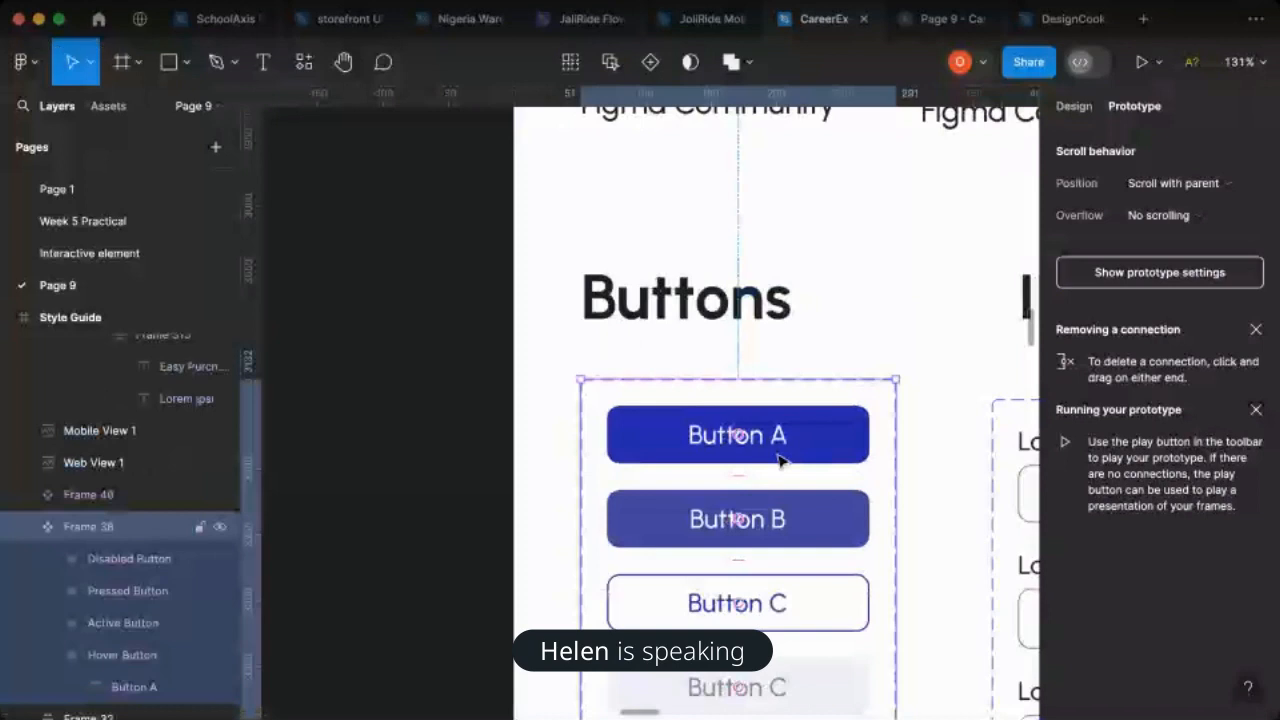
click(780, 458)
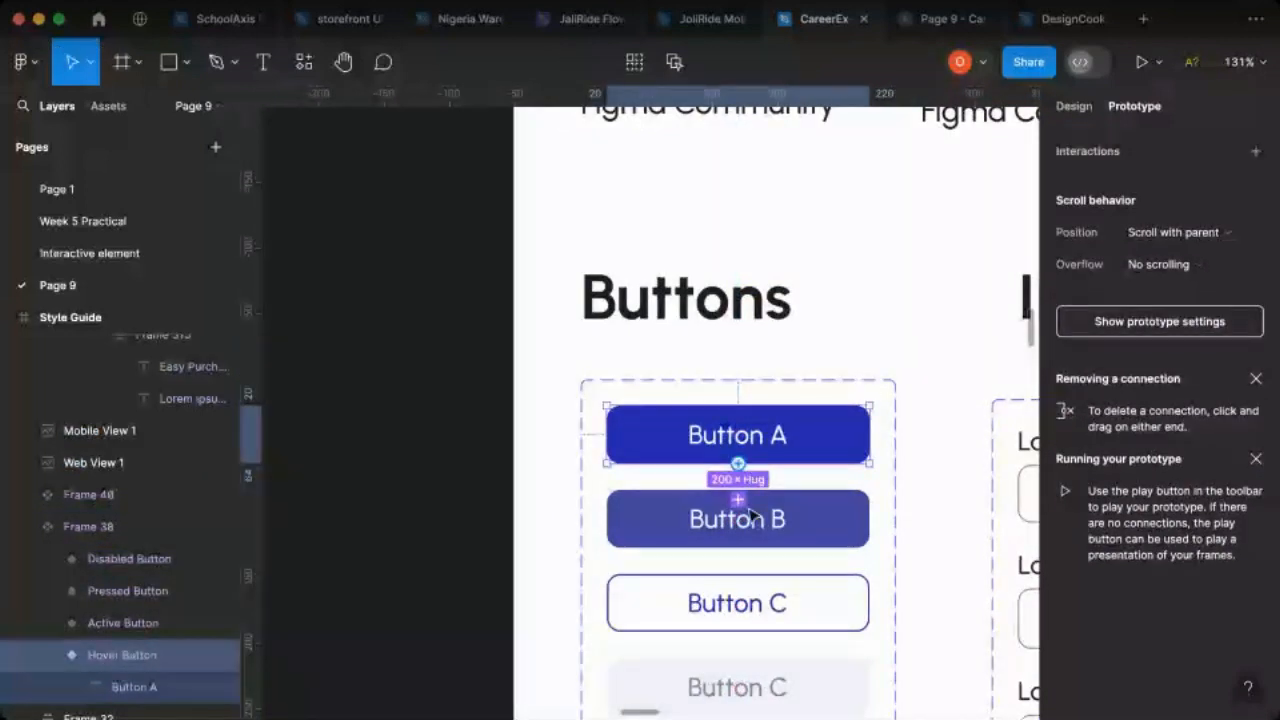
drag(752, 514, 748, 510)
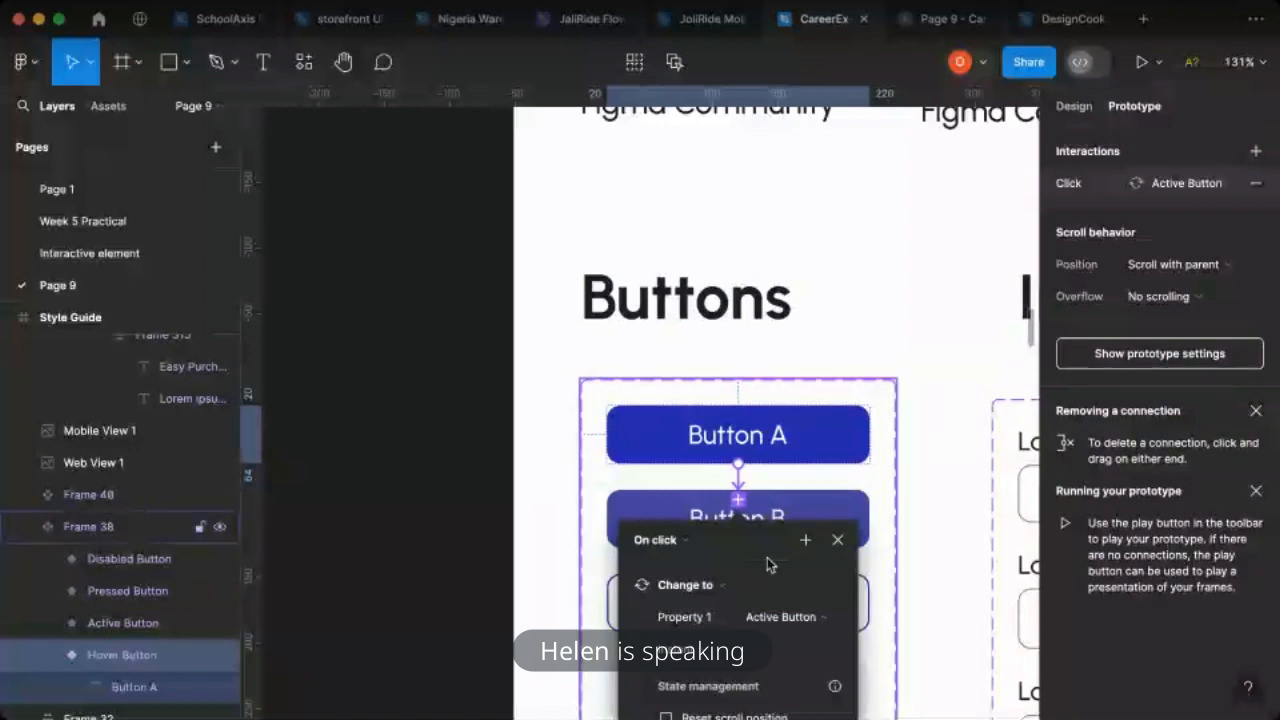
click(685, 543)
click(686, 591)
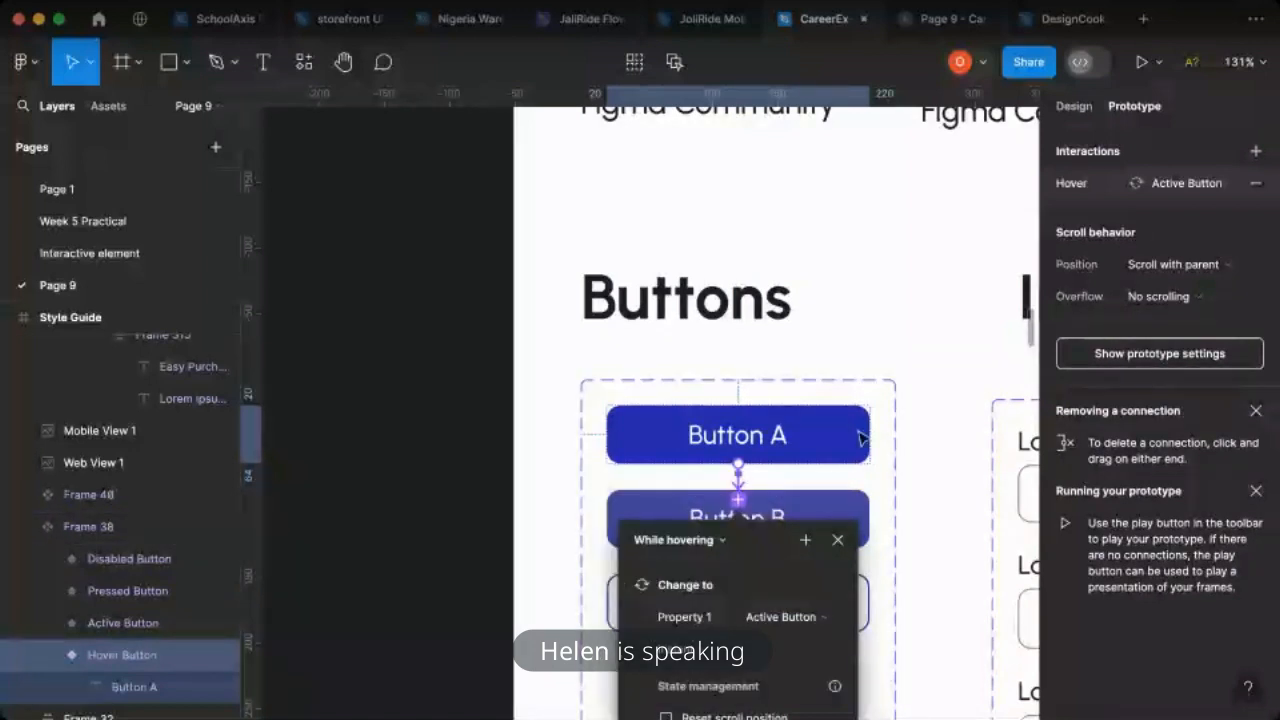
click(779, 355)
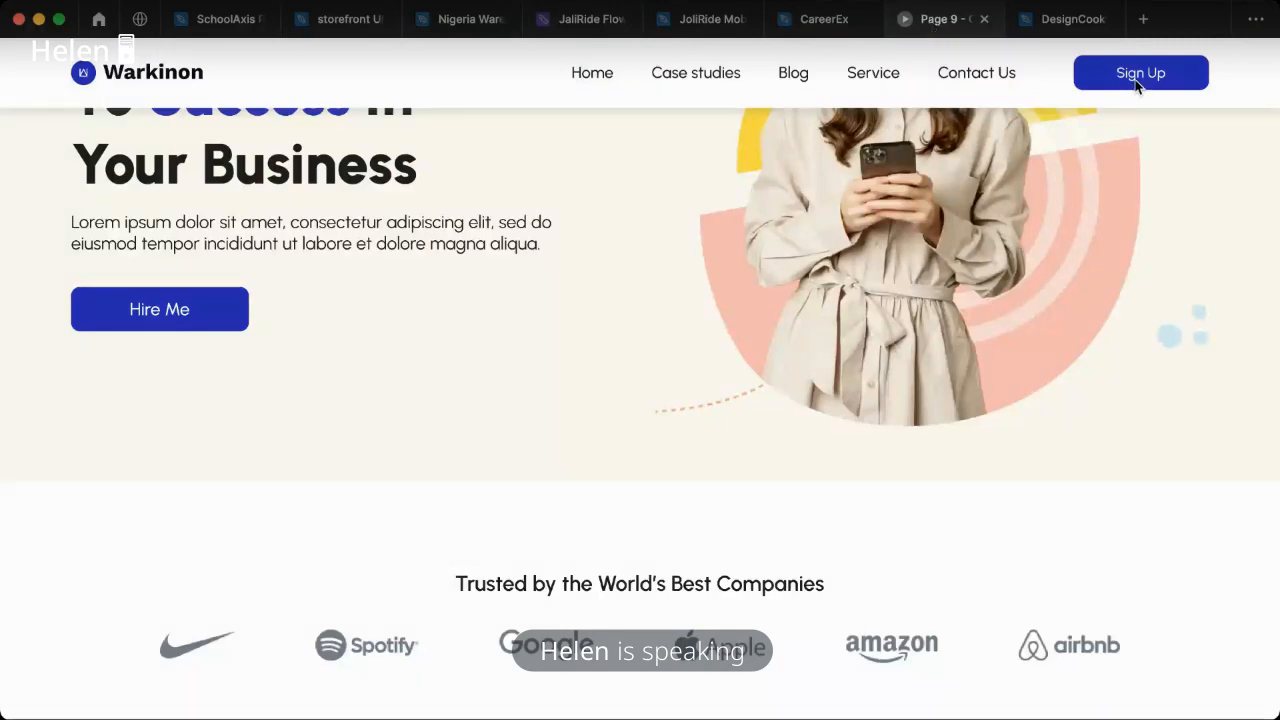
- Examine the Style Guide's Buttons component and check the buttons in the page's prototype preview
click(826, 19)
scroll(772, 458, up, 3)
scroll(751, 563, down, 1)
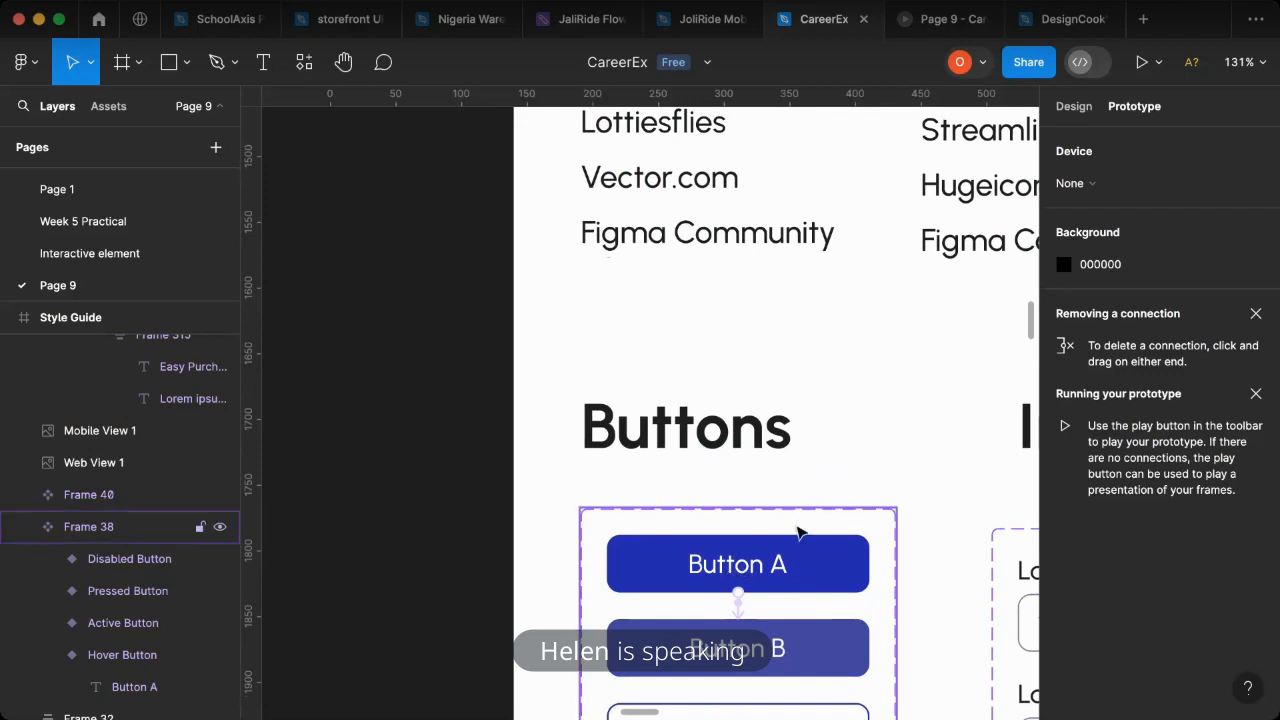
scroll(783, 453, right, 3)
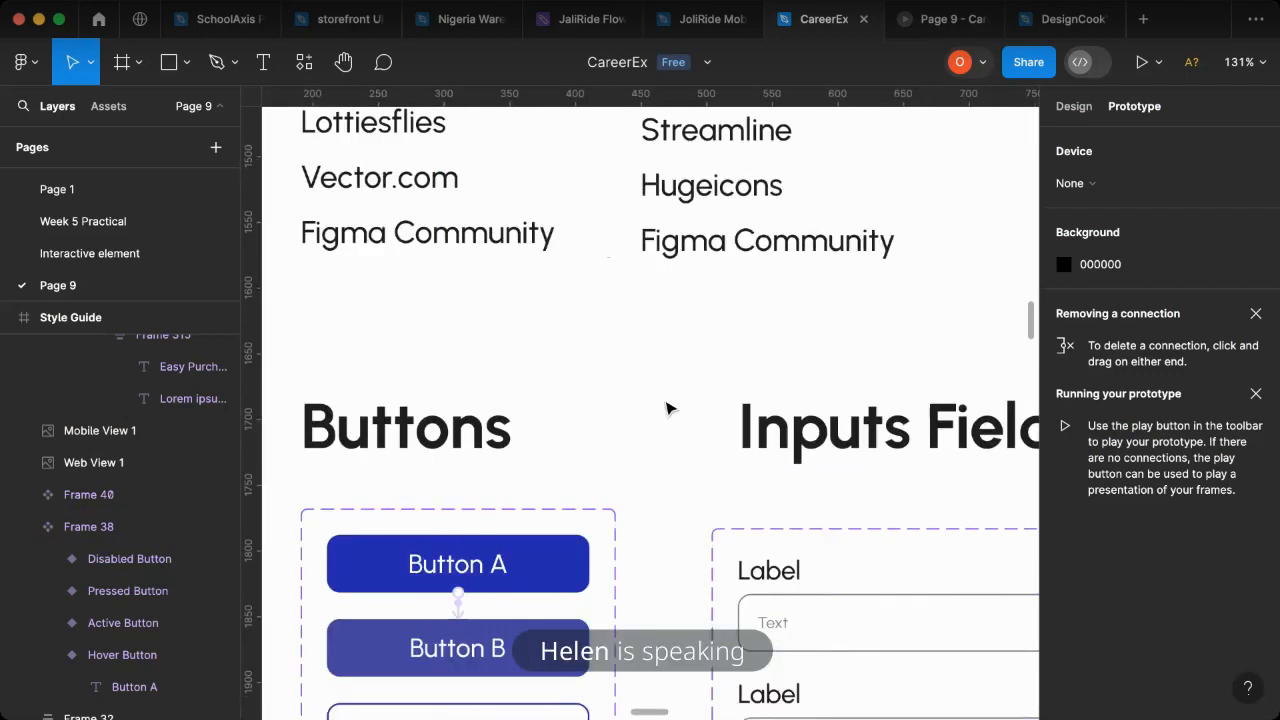
scroll(540, 560, left, 2)
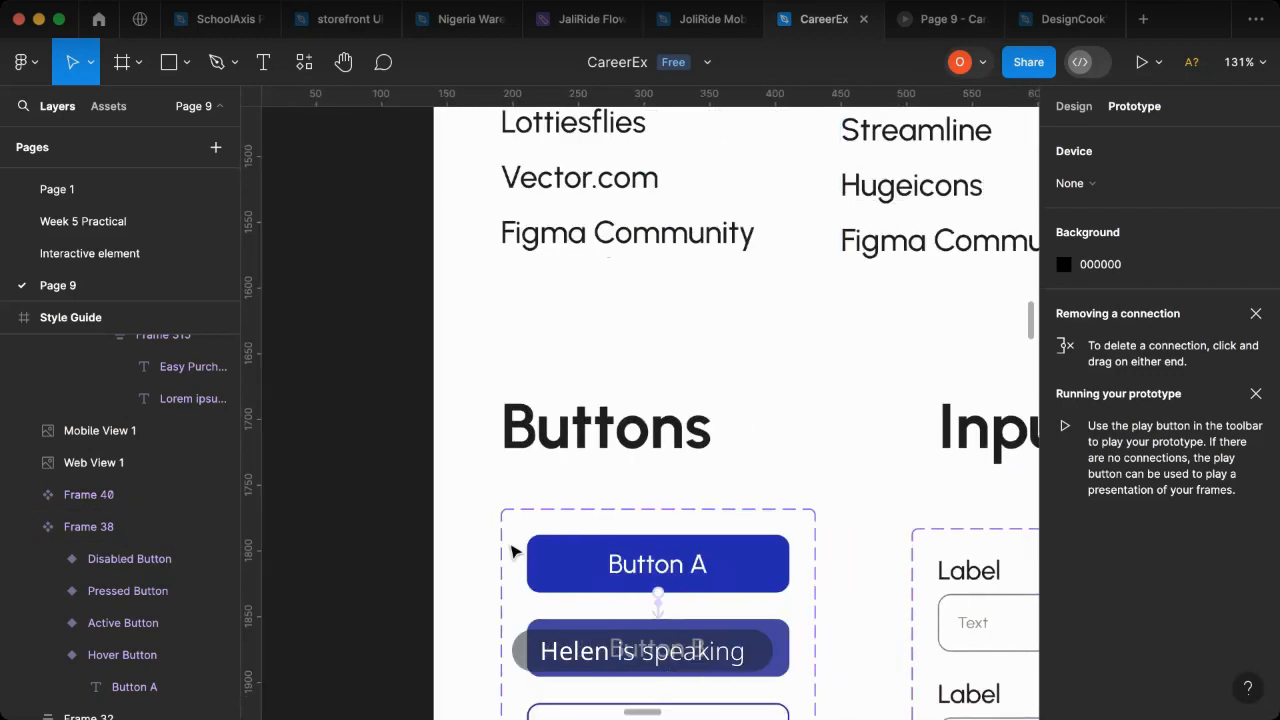
click(928, 20)
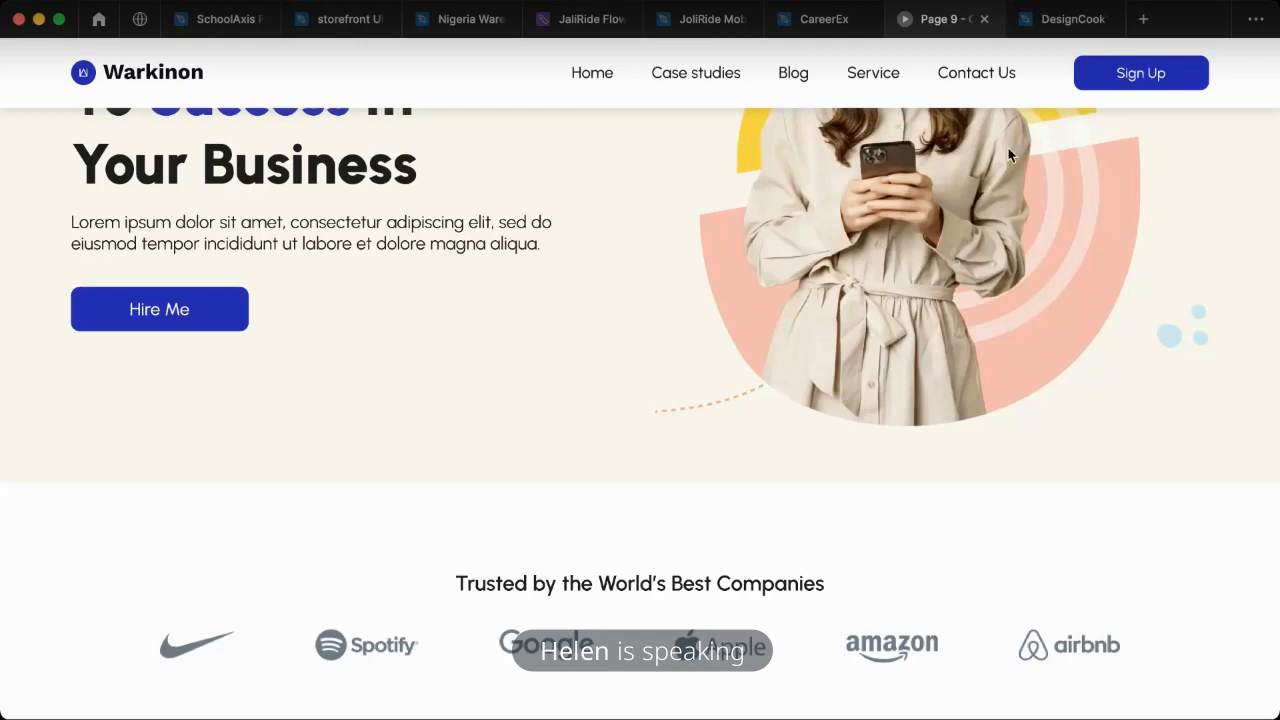
- Remove the hover interaction from Button A in the Style Guide and return to the page's prototype preview
click(810, 22)
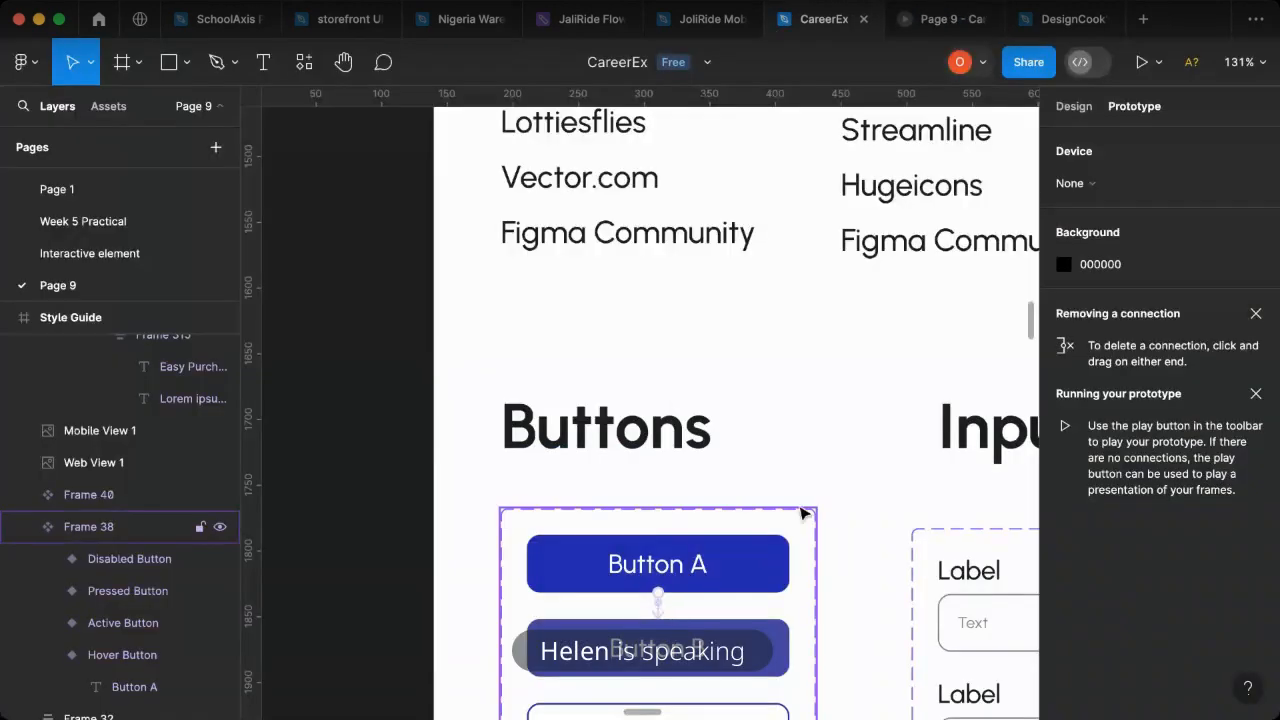
click(760, 562)
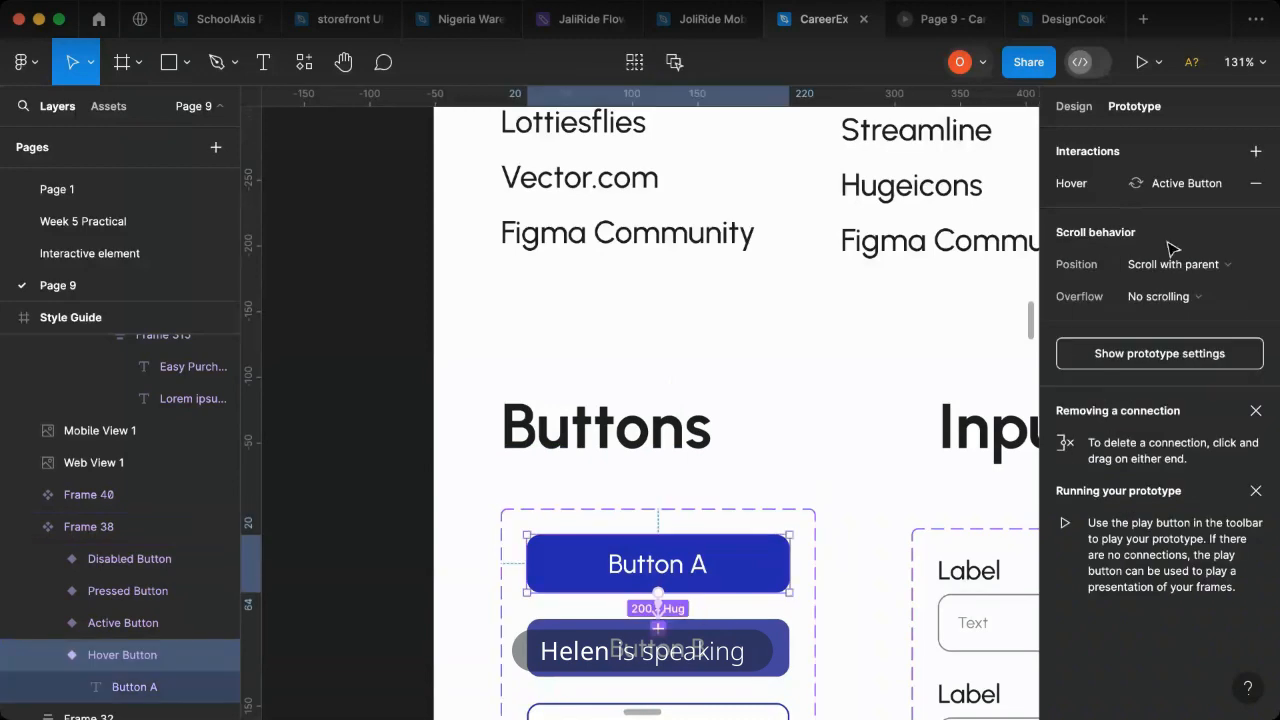
click(1266, 186)
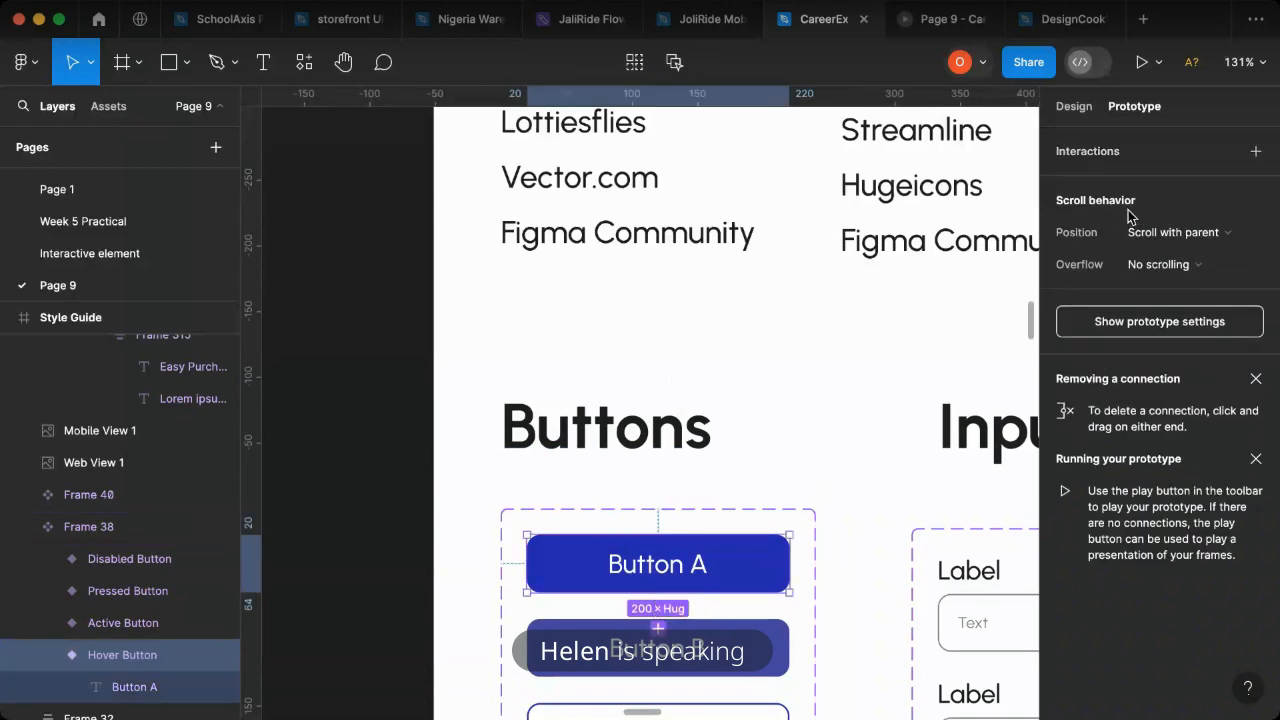
click(930, 20)
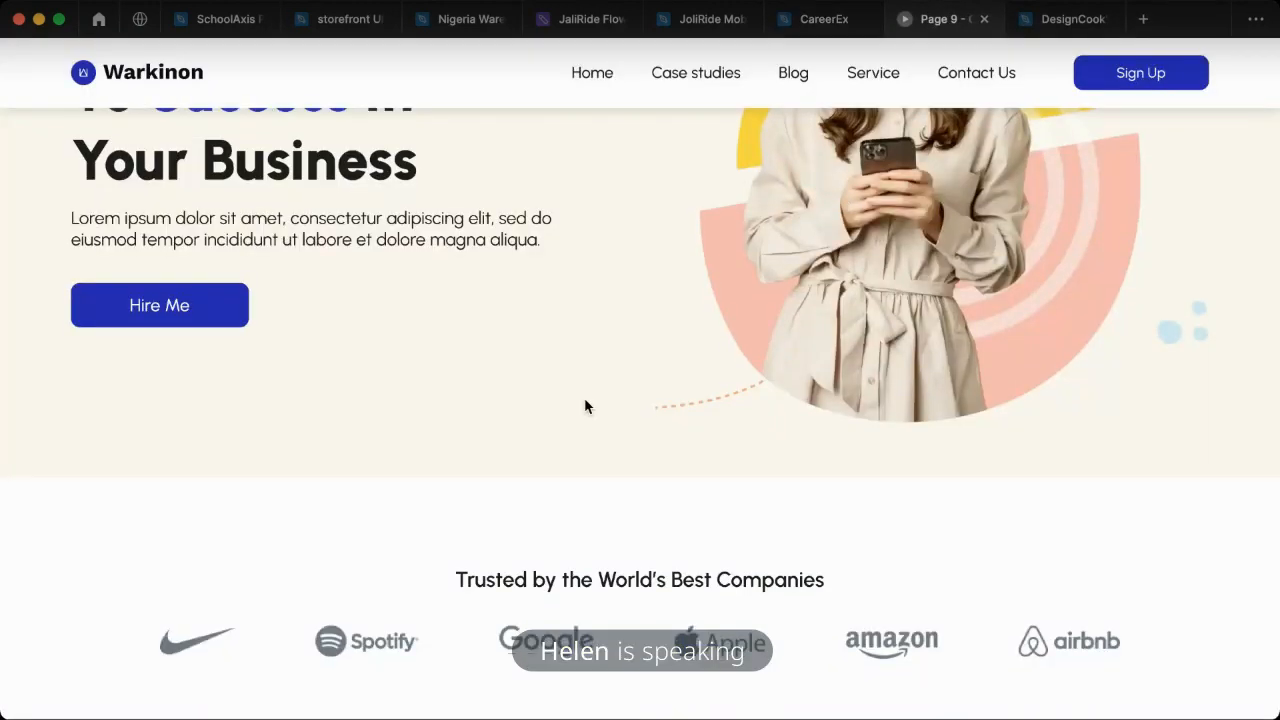
scroll(608, 406, down, 1)
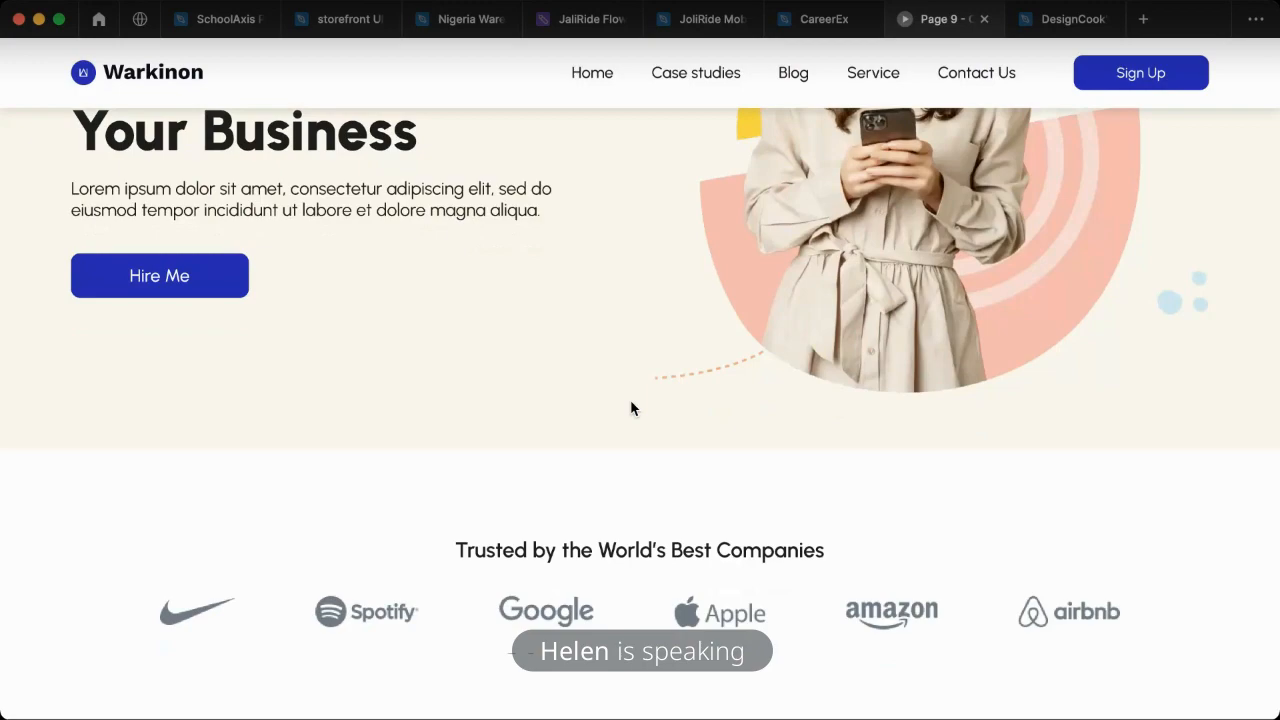
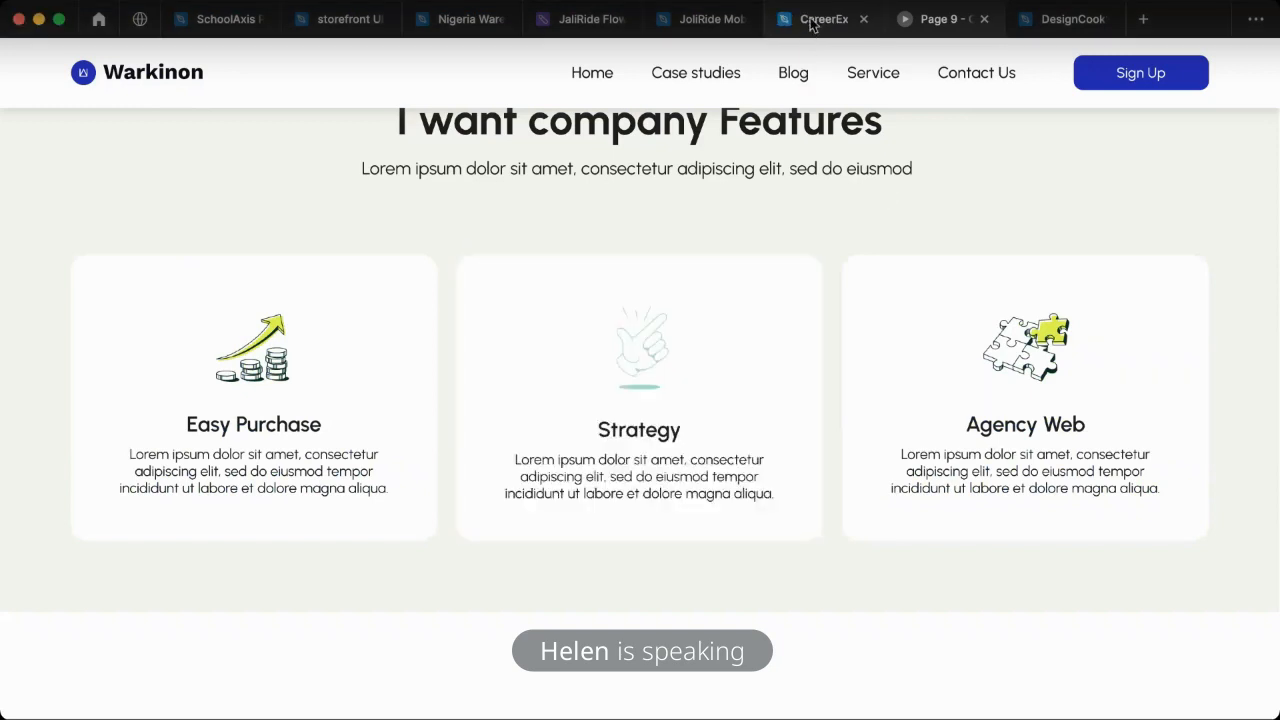
- Duplicate the "I want company Features" heading block below the "Peed Of Creative Service" section, at about X 79, Y 3230
scroll(534, 417, down, 5)
scroll(586, 423, right, 3)
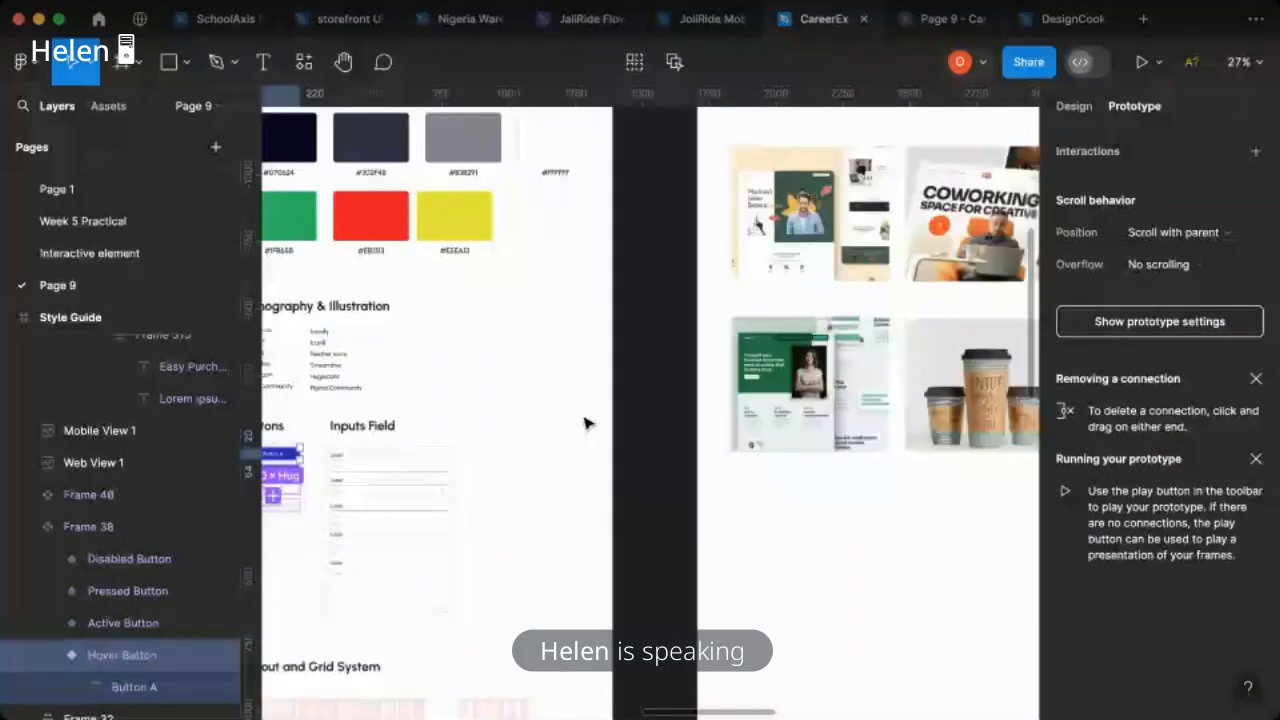
scroll(586, 423, right, 10)
scroll(586, 537, down, 3)
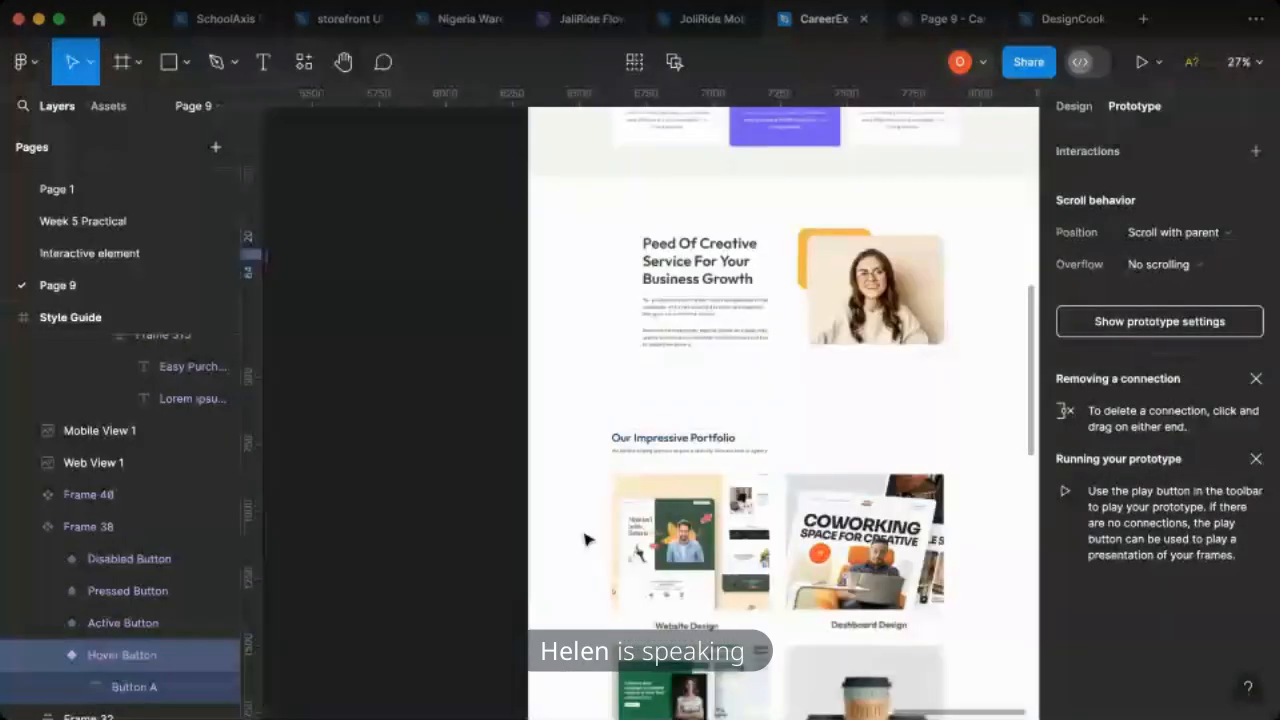
scroll(586, 526, left, 3)
scroll(586, 527, right, 5)
scroll(631, 517, up, 5)
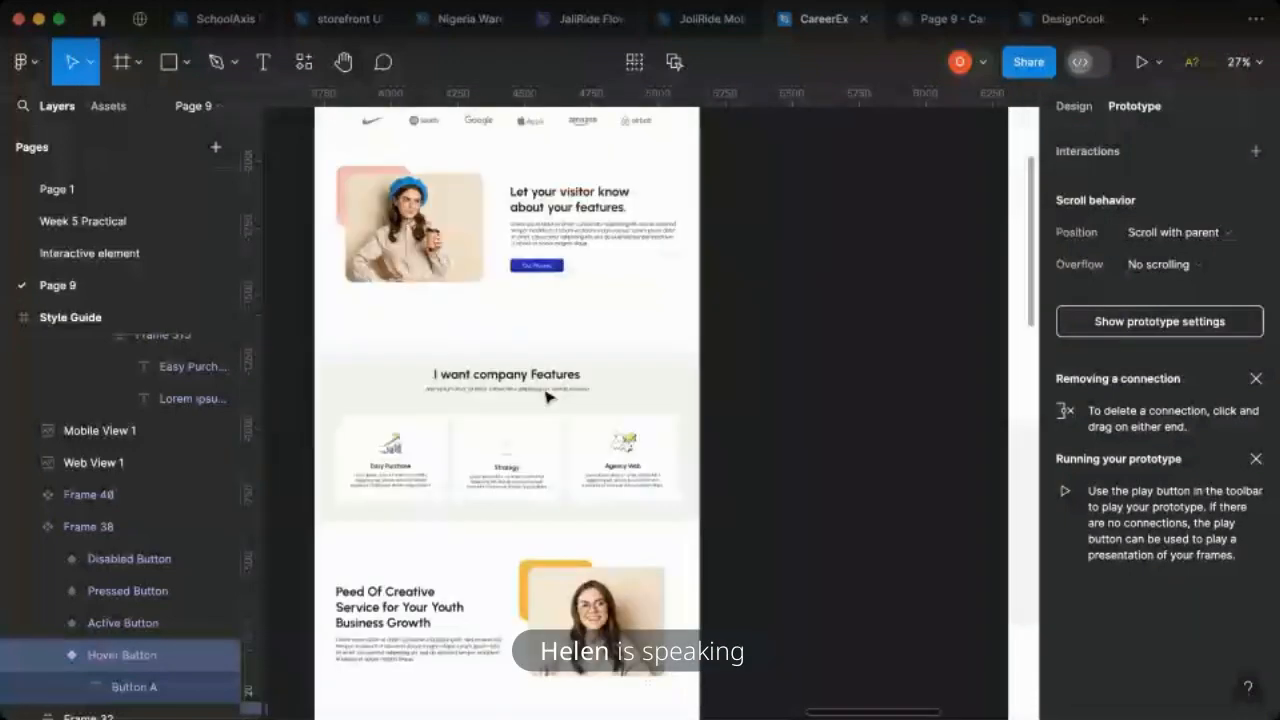
click(546, 391)
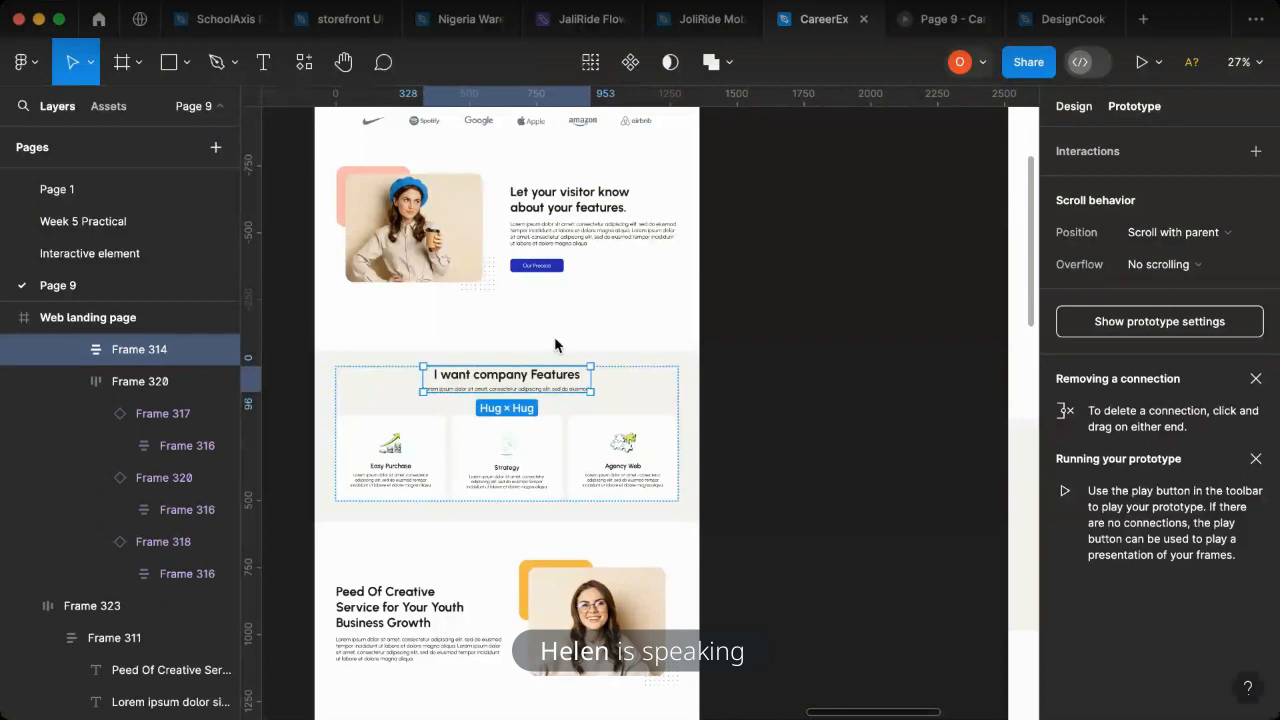
click(1073, 106)
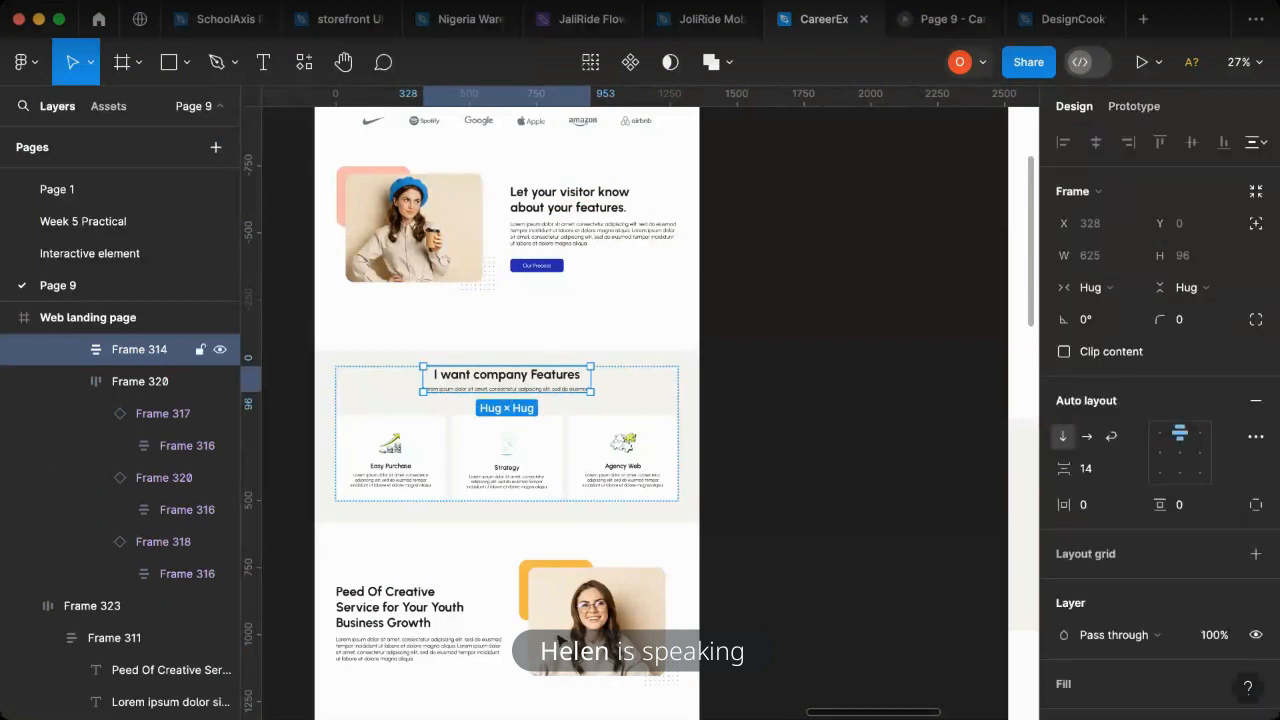
drag(427, 692, 405, 545)
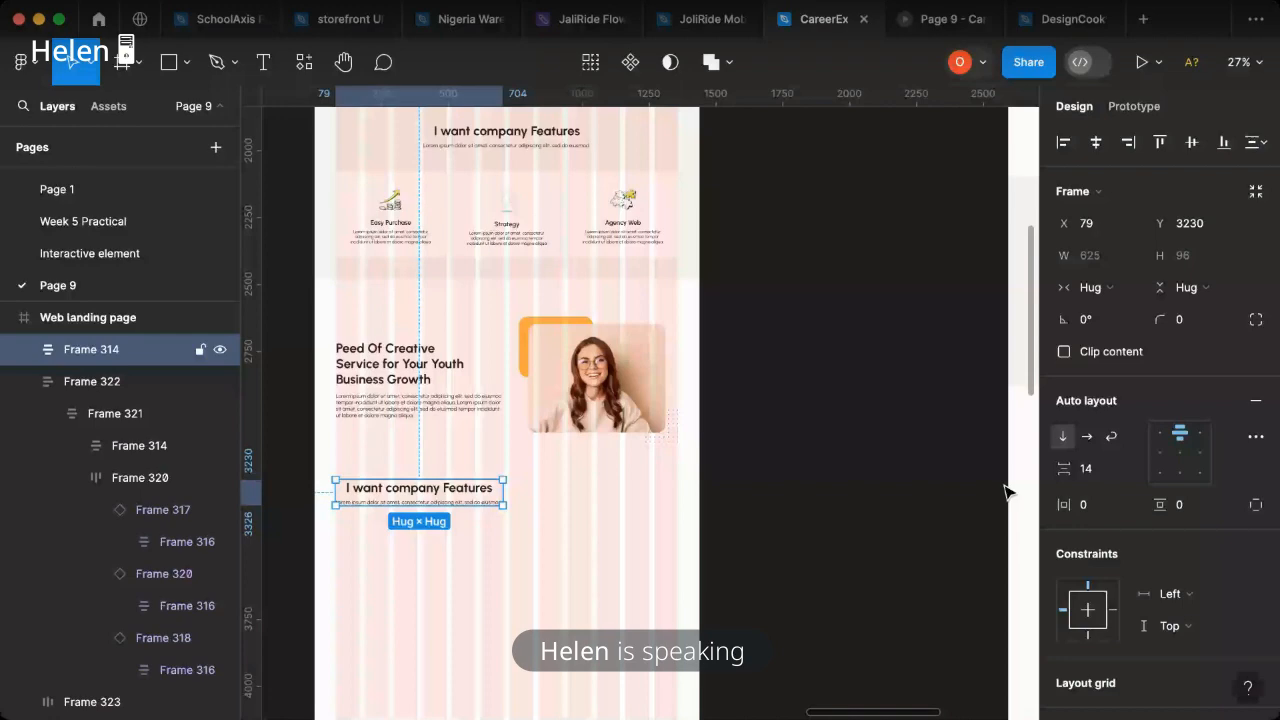
- Left-align the contents of the duplicated heading block and set its heading's font size to 32
click(1160, 433)
scroll(358, 493, up, 5)
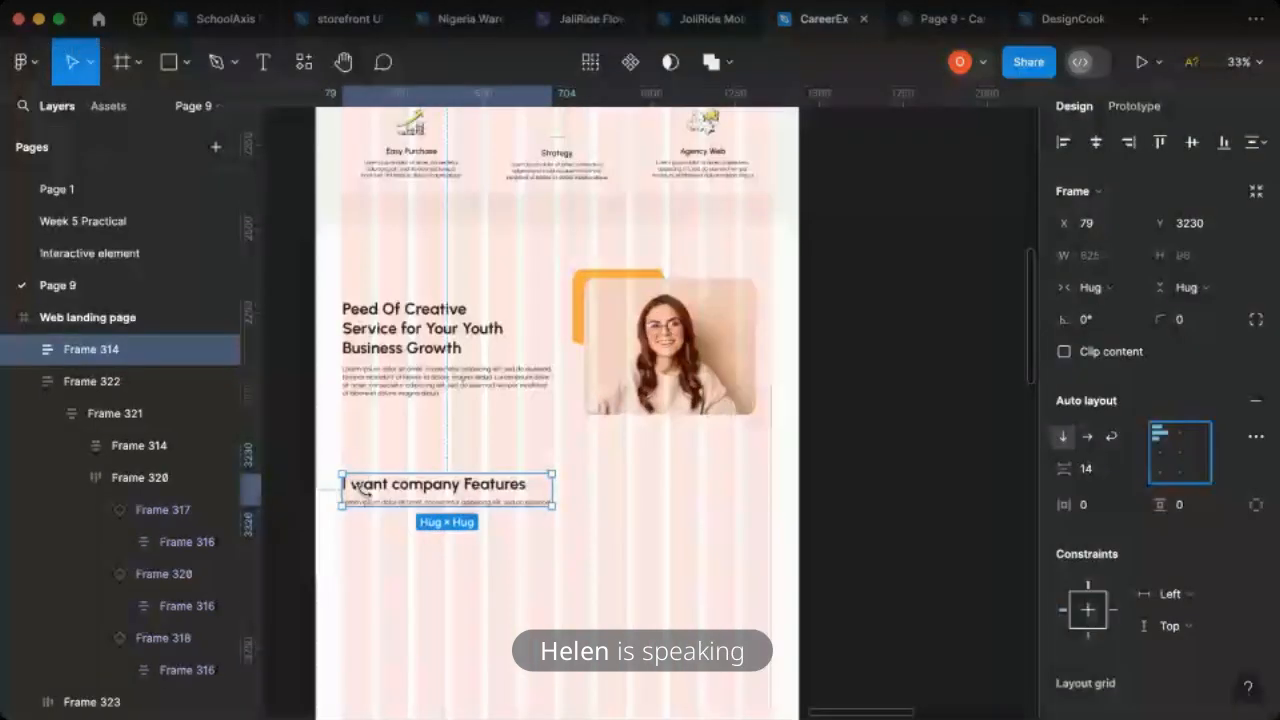
double_click(363, 489)
click(1230, 482)
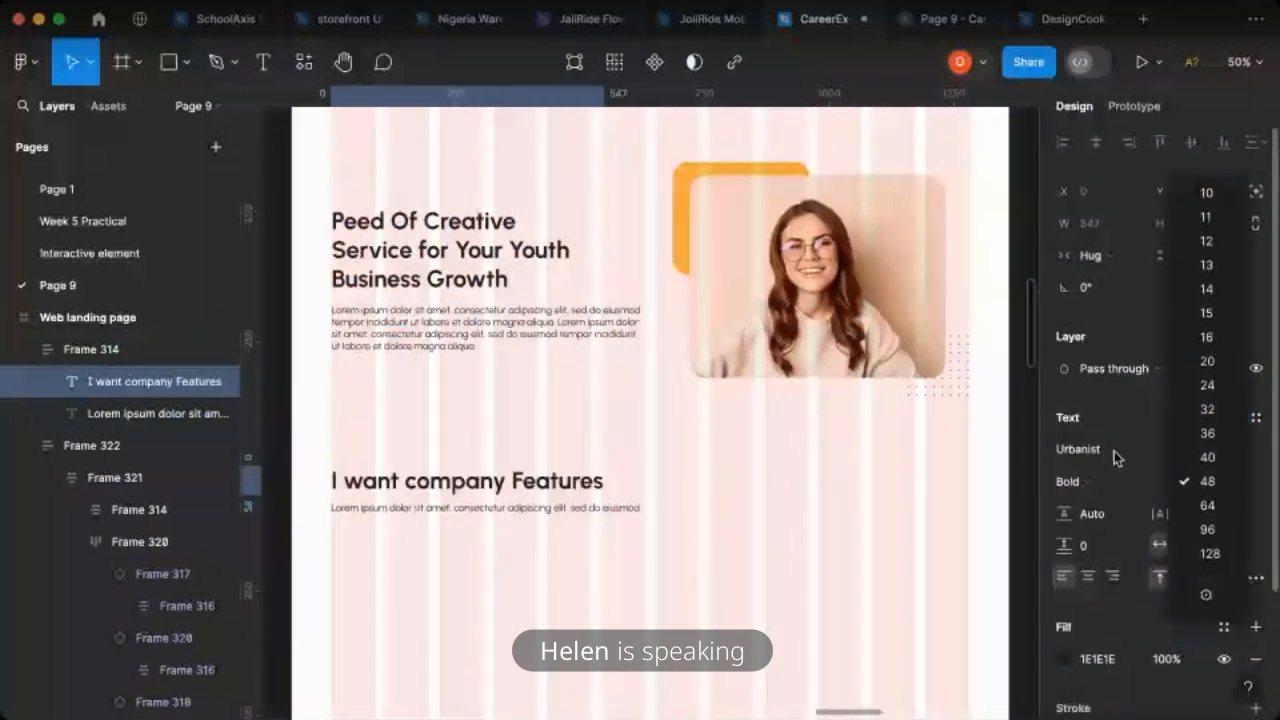
click(1205, 410)
- Review the heading styles in the style guide and check the duplicated heading block in the prototype preview
scroll(486, 400, down, 3)
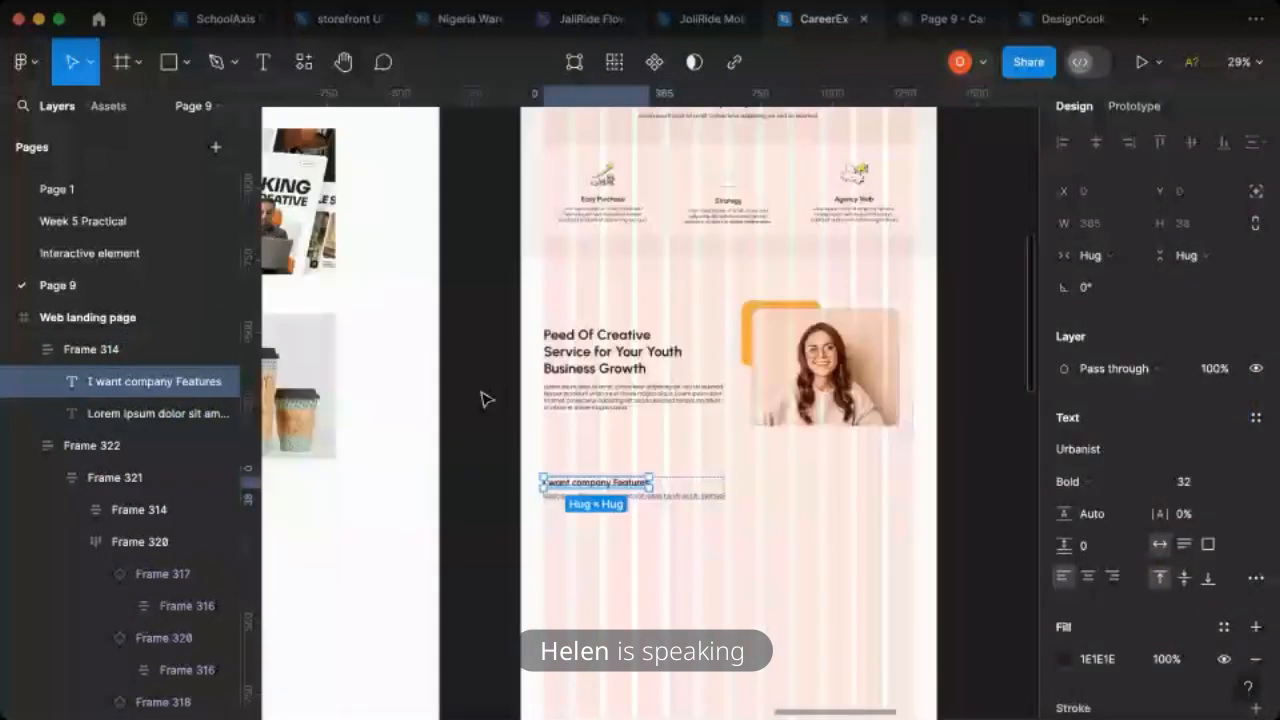
scroll(683, 425, left, 10)
scroll(683, 425, up, 5)
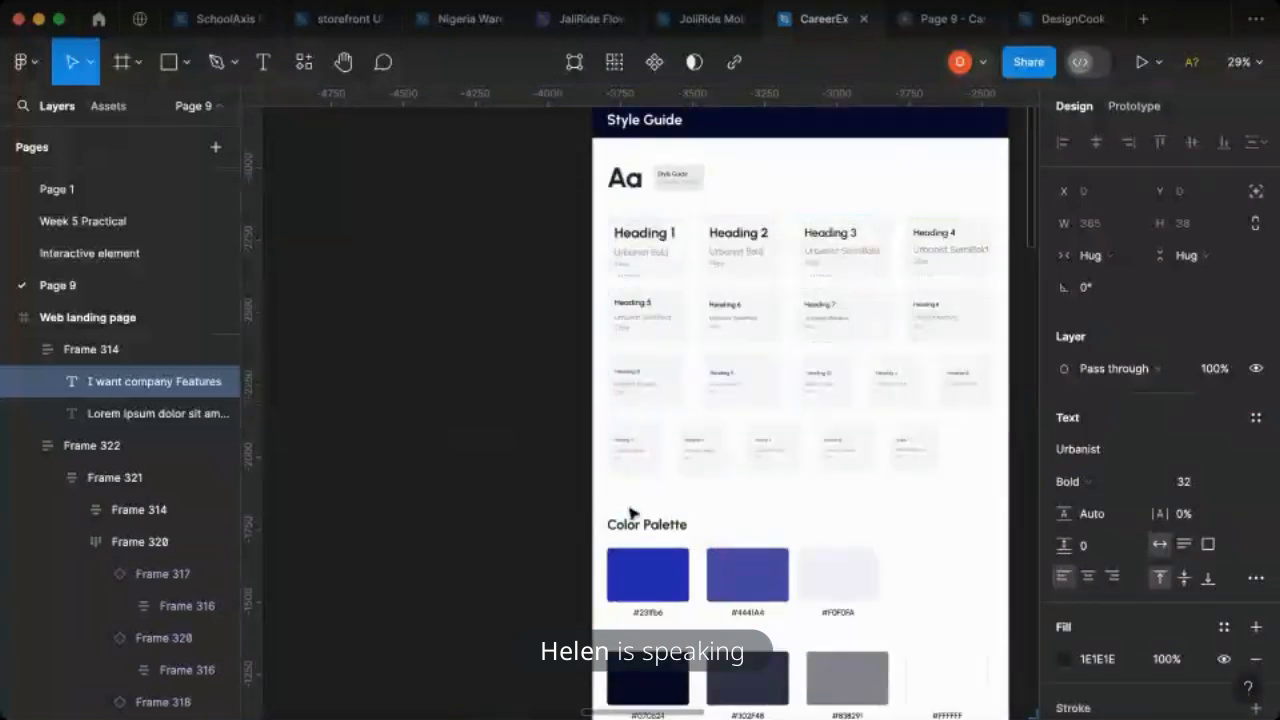
scroll(632, 514, right, 15)
scroll(648, 516, down, 5)
scroll(648, 516, right, 2)
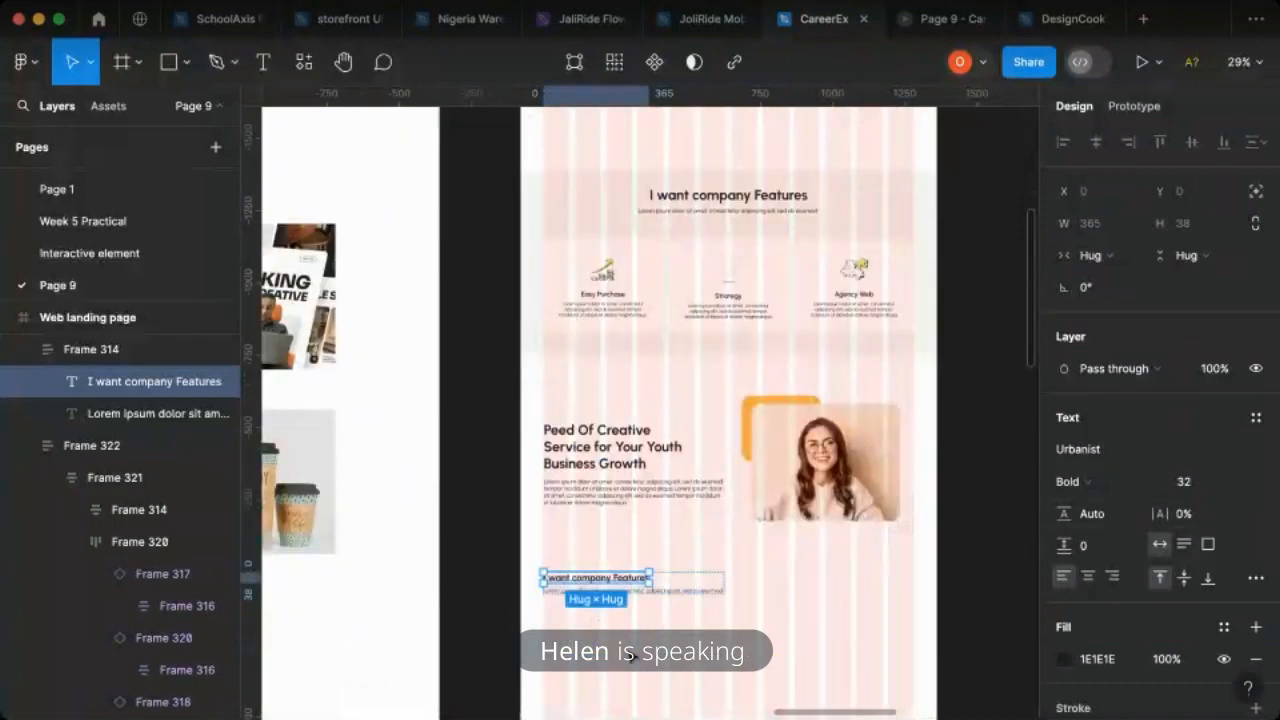
click(593, 548)
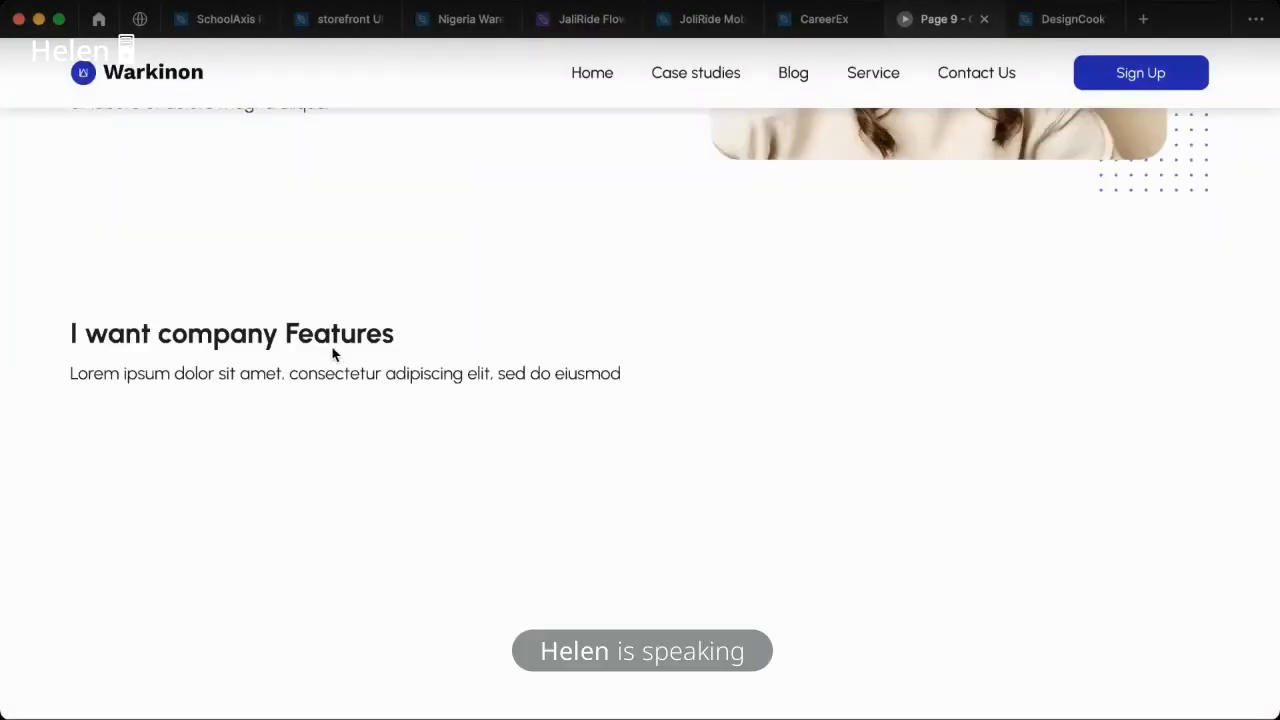
click(812, 24)
- Replace the duplicated heading's text with "Our Impressive Portfolio", matching the reference design
scroll(767, 447, up, 2)
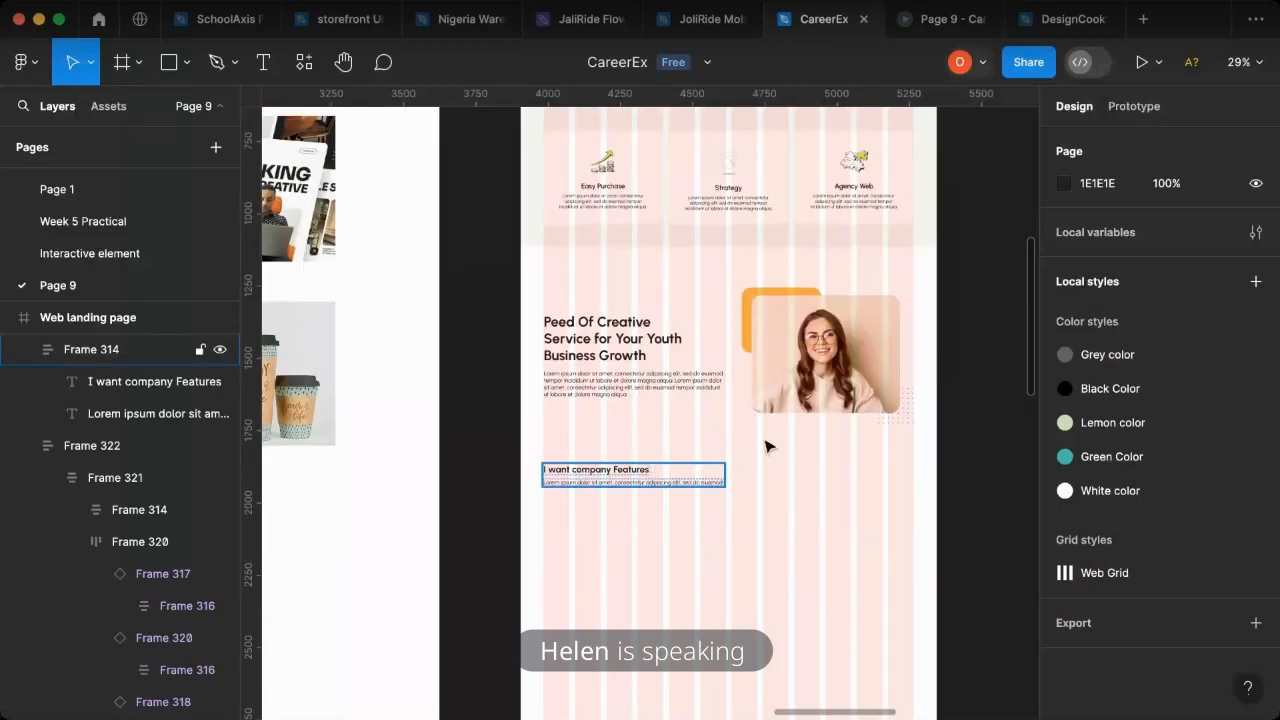
scroll(709, 520, right, 10)
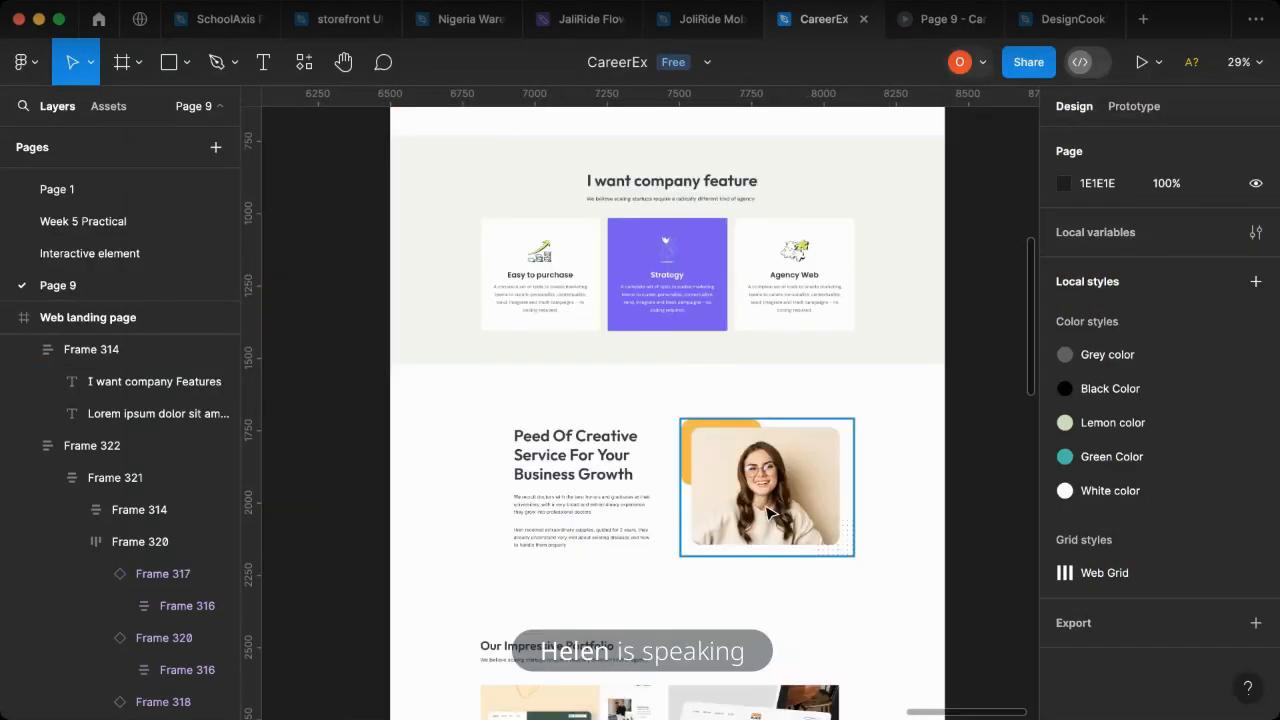
scroll(731, 535, down, 4)
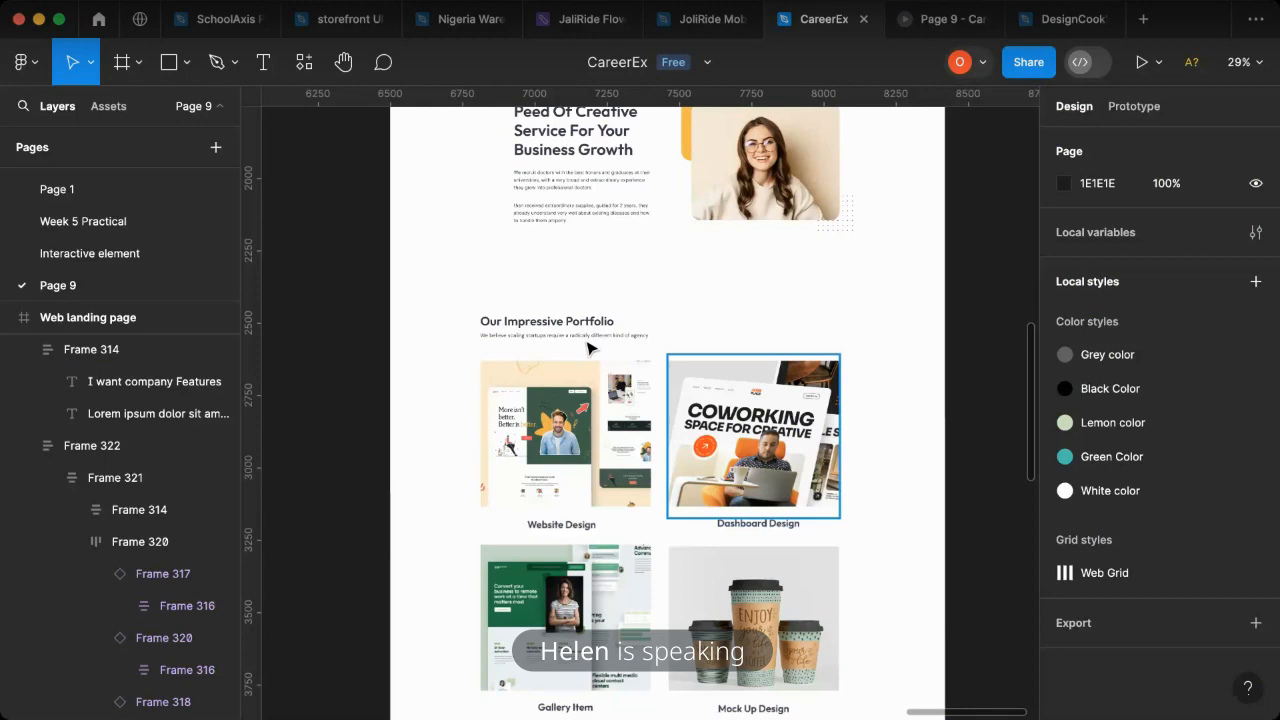
scroll(470, 352, left, 15)
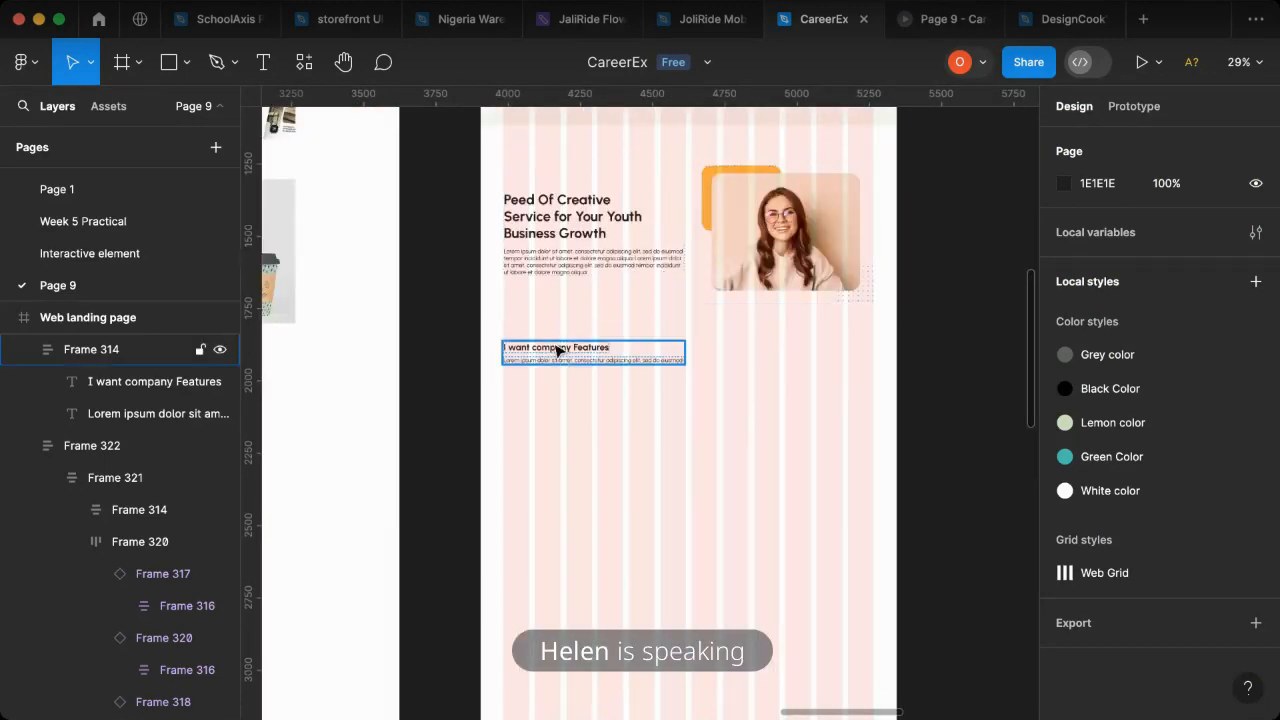
scroll(560, 349, up, 3)
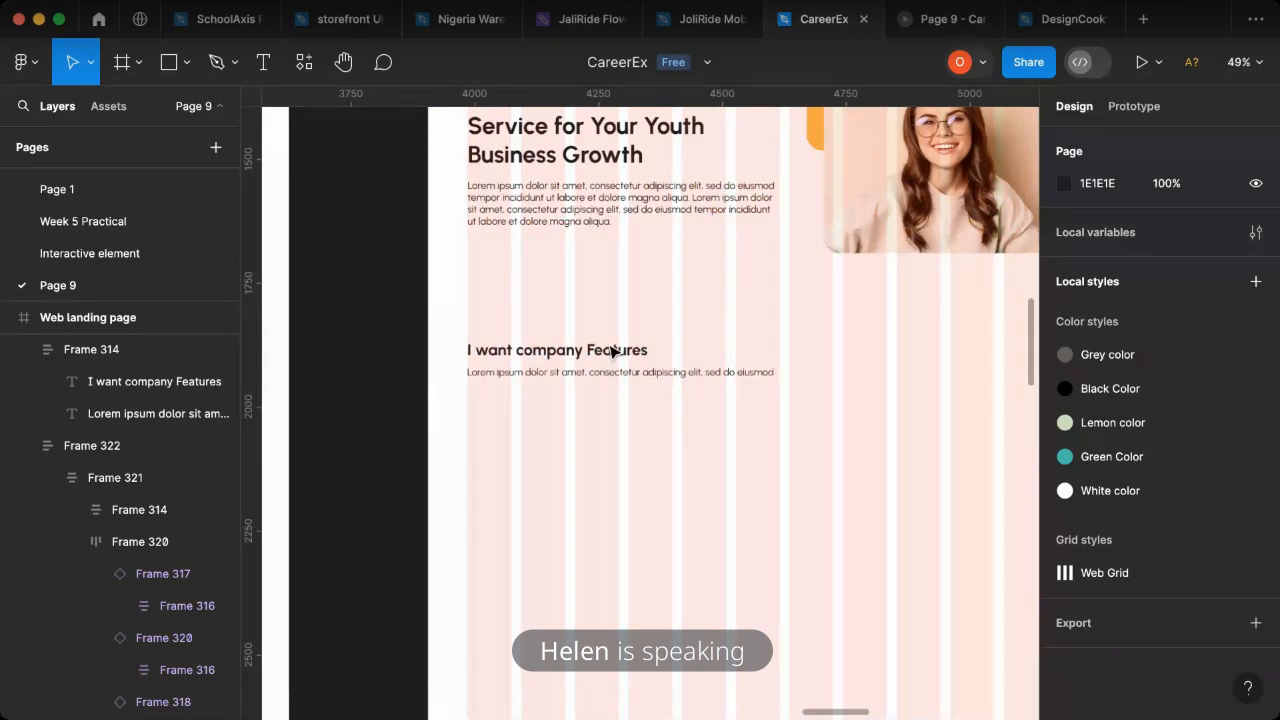
scroll(613, 350, up, 2)
double_click(619, 349)
double_click(619, 349)
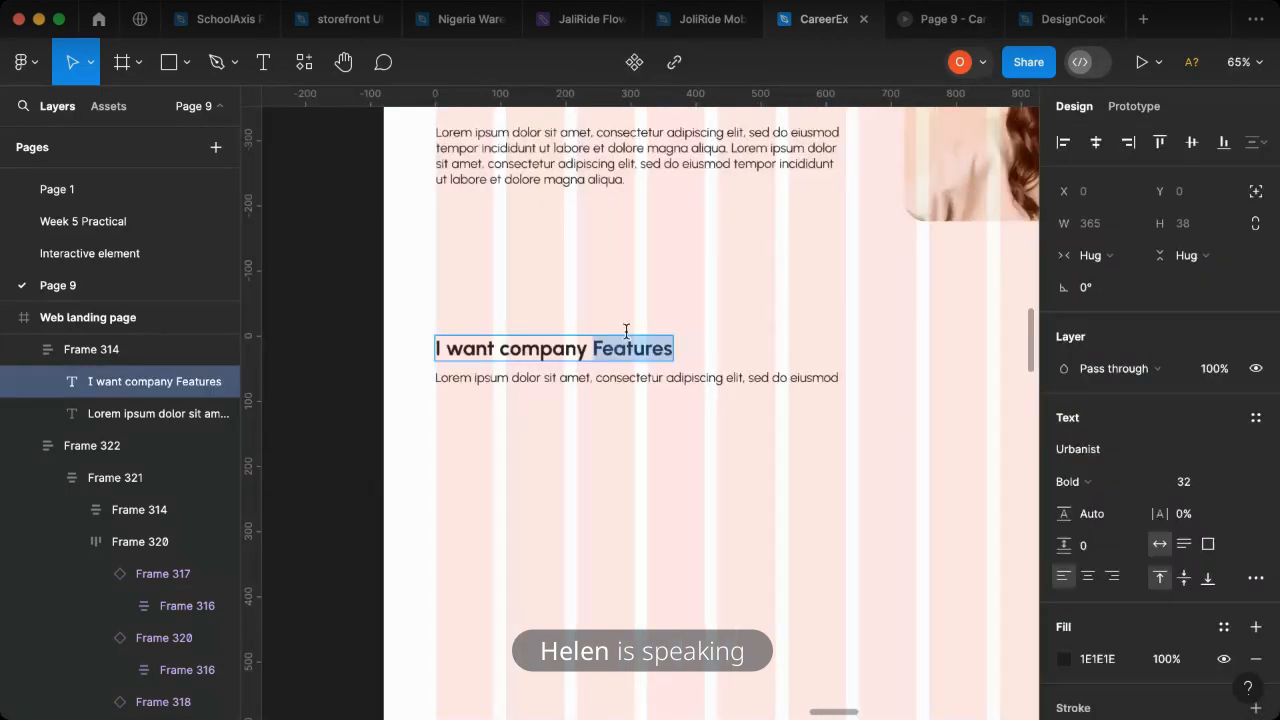
key(super+a)
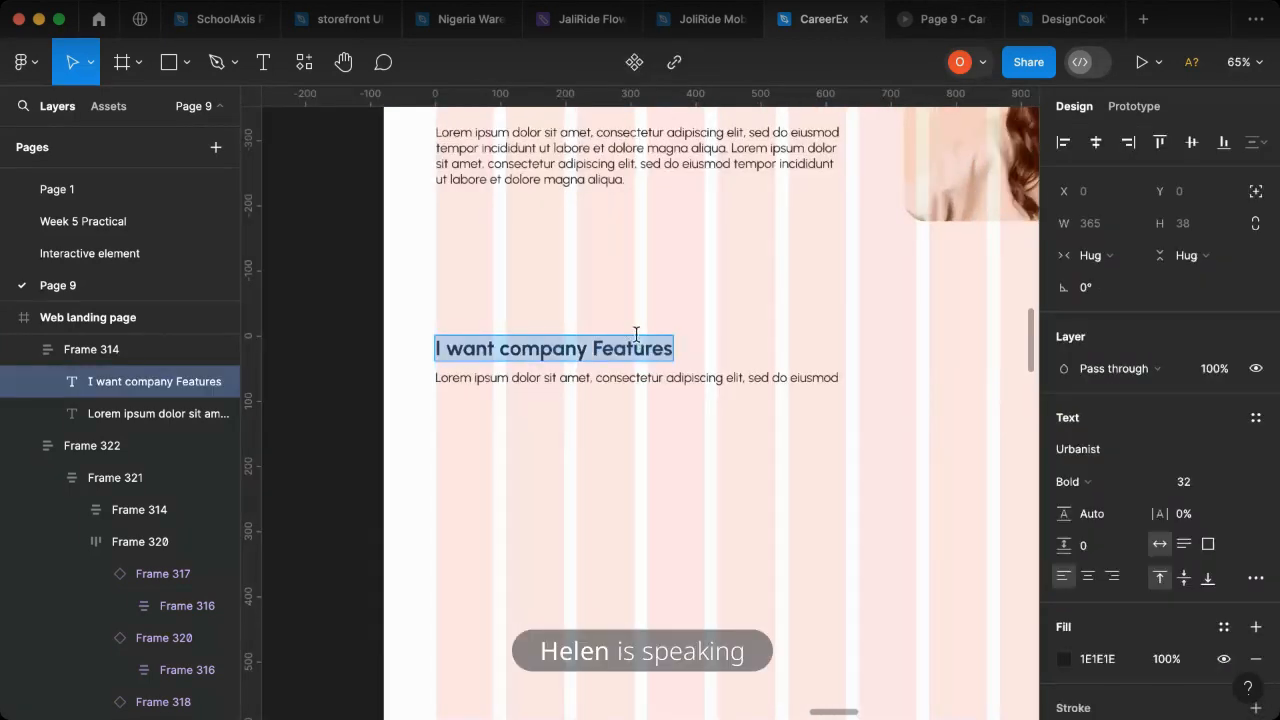
text(Our Im)
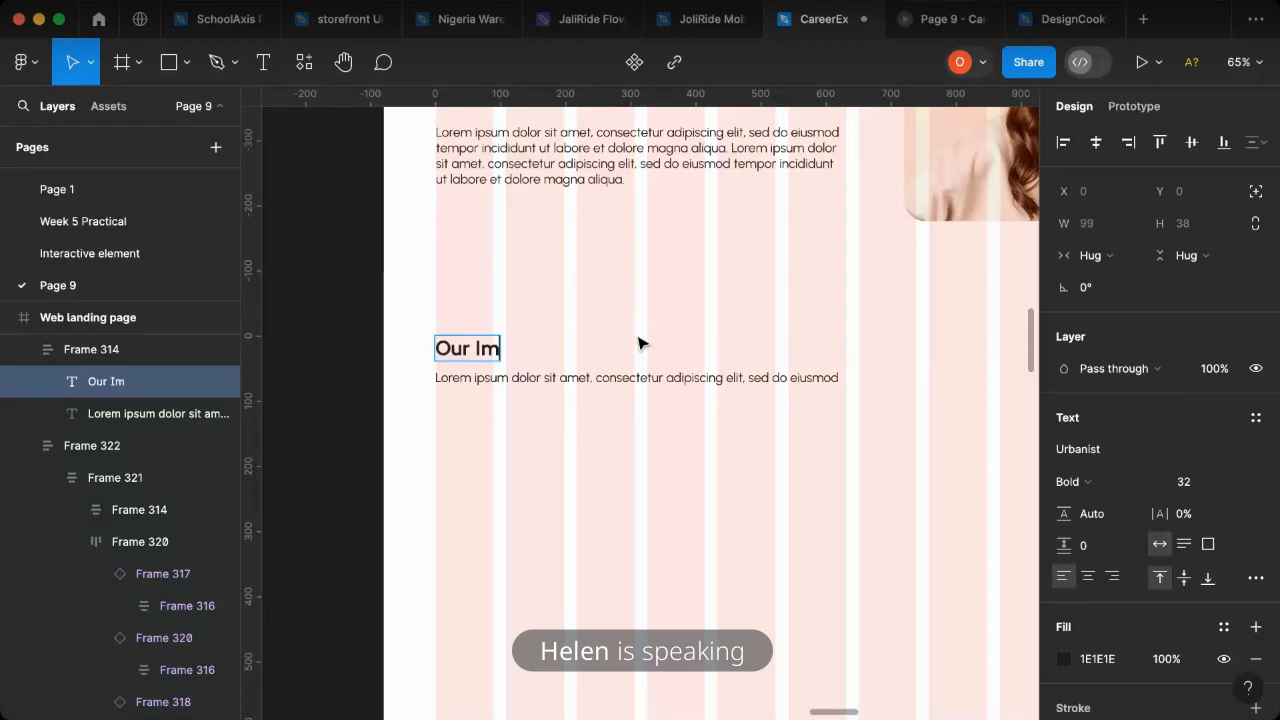
text(pressive P)
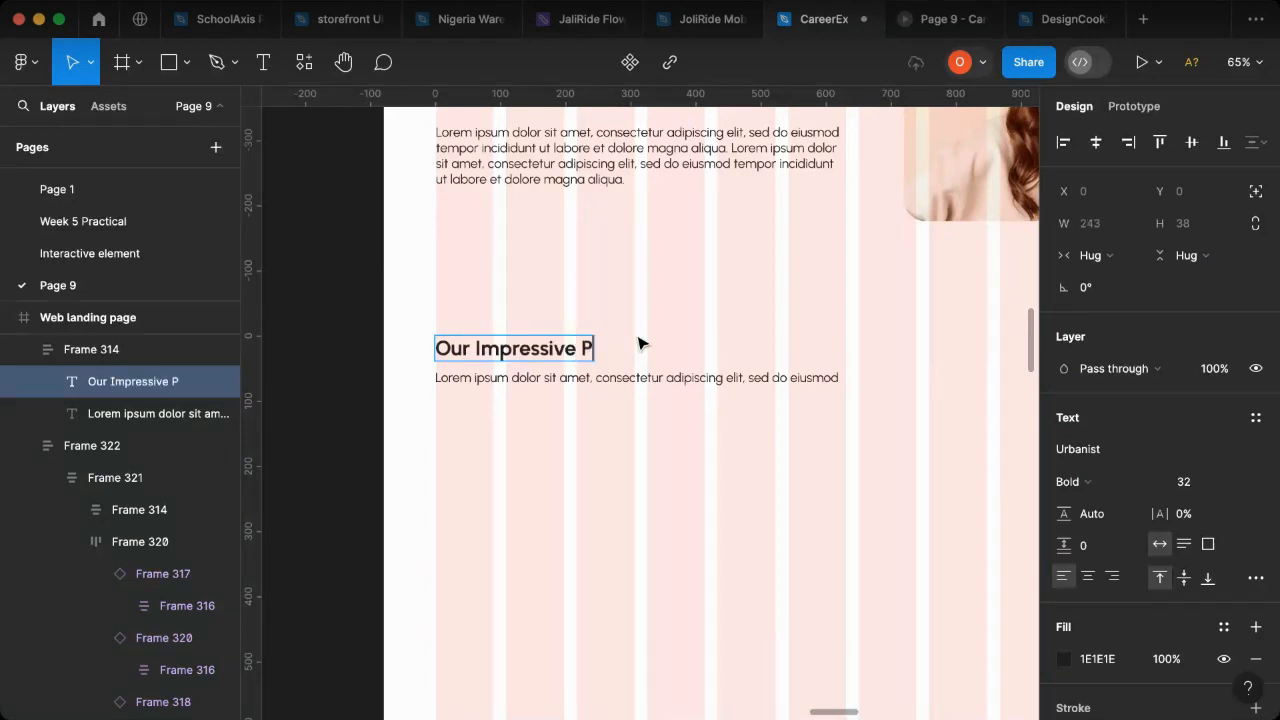
text(ortfolio)
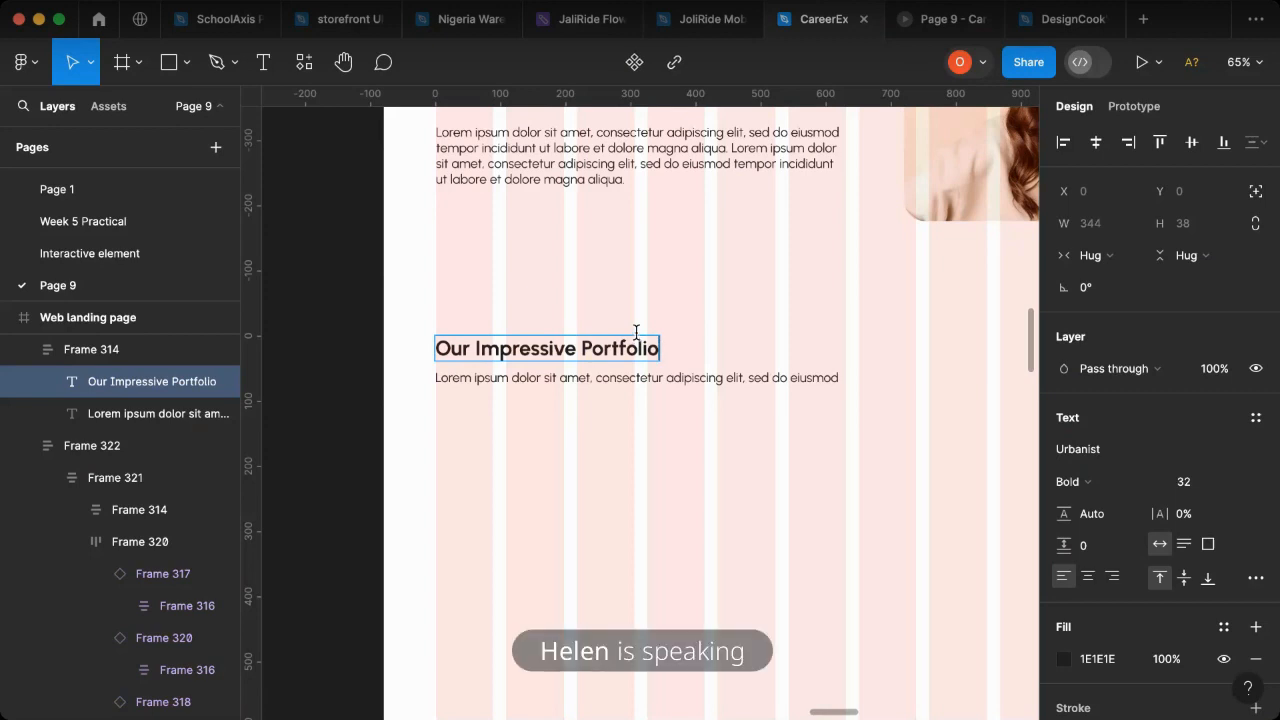
key(Escape)
key(Escape)
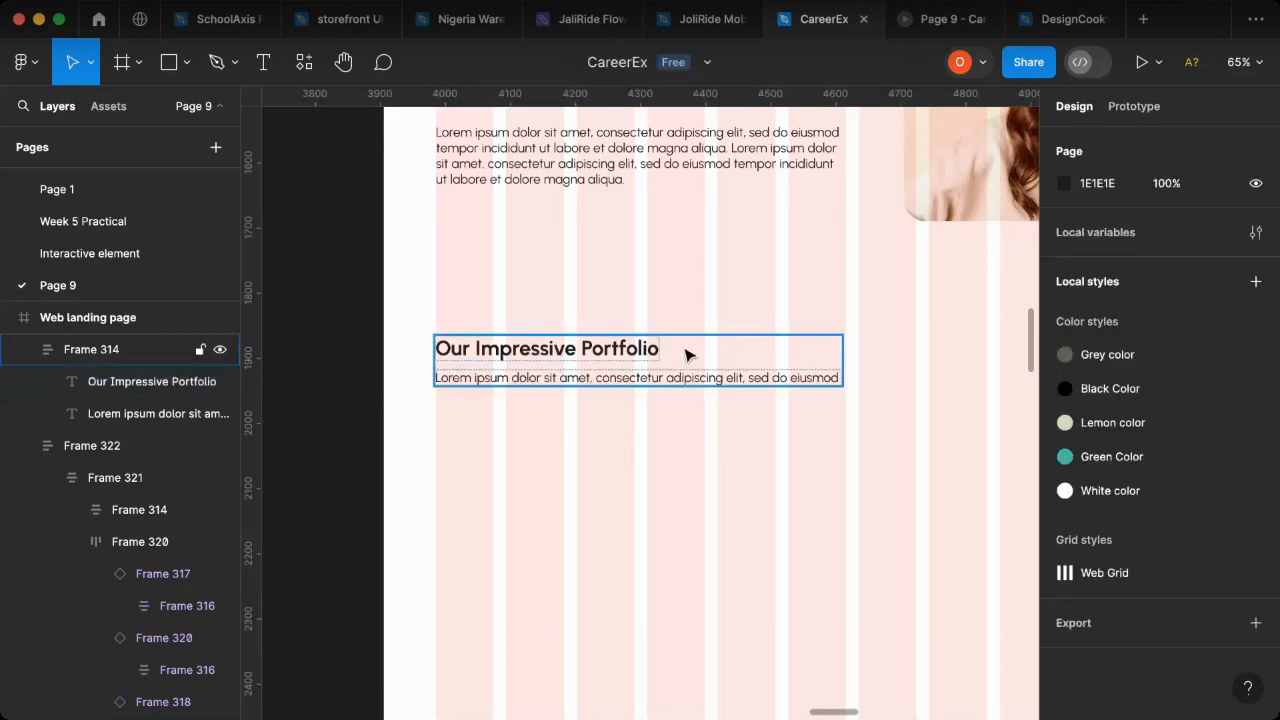
- Nudge the portfolio heading block to the right to X 81, in line with the grid column
click(568, 372)
key(Right)
key(Right)
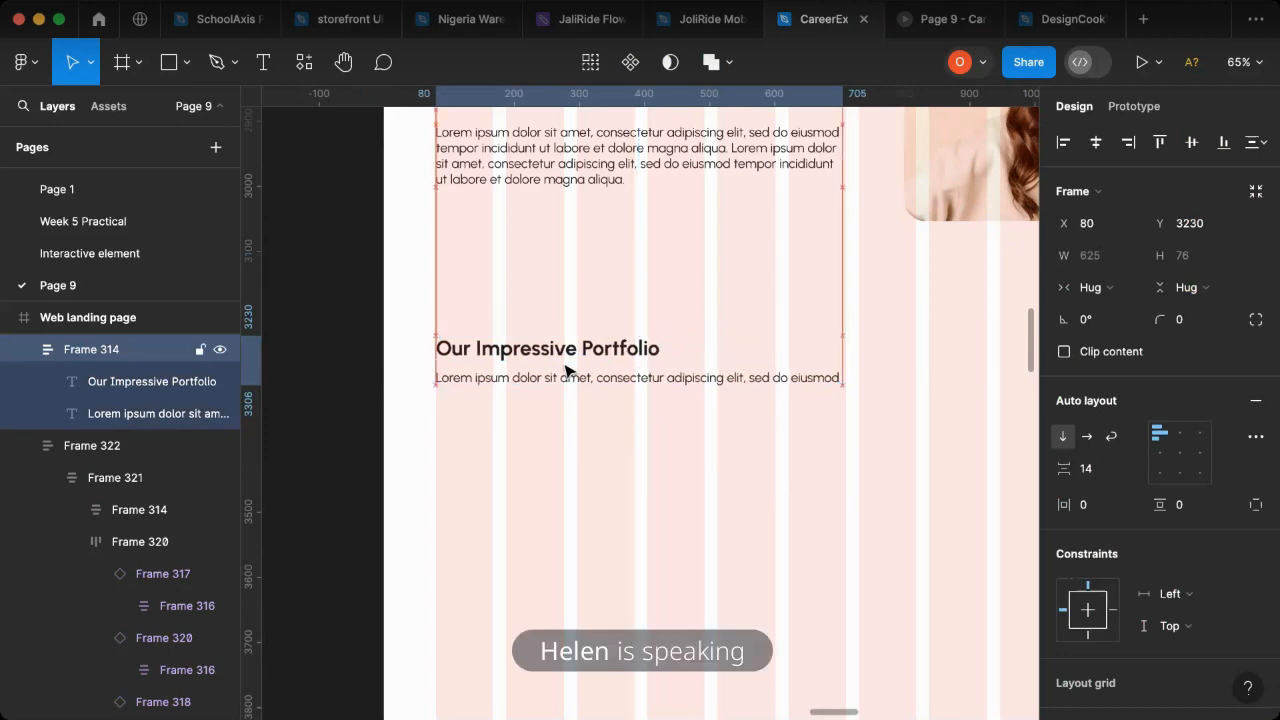
click(532, 480)
- Copy the website mockup image from the MacBook Pro frame to below the portfolio heading, at about X 110, Y 3398
scroll(530, 481, down, 1)
scroll(510, 482, down, 3)
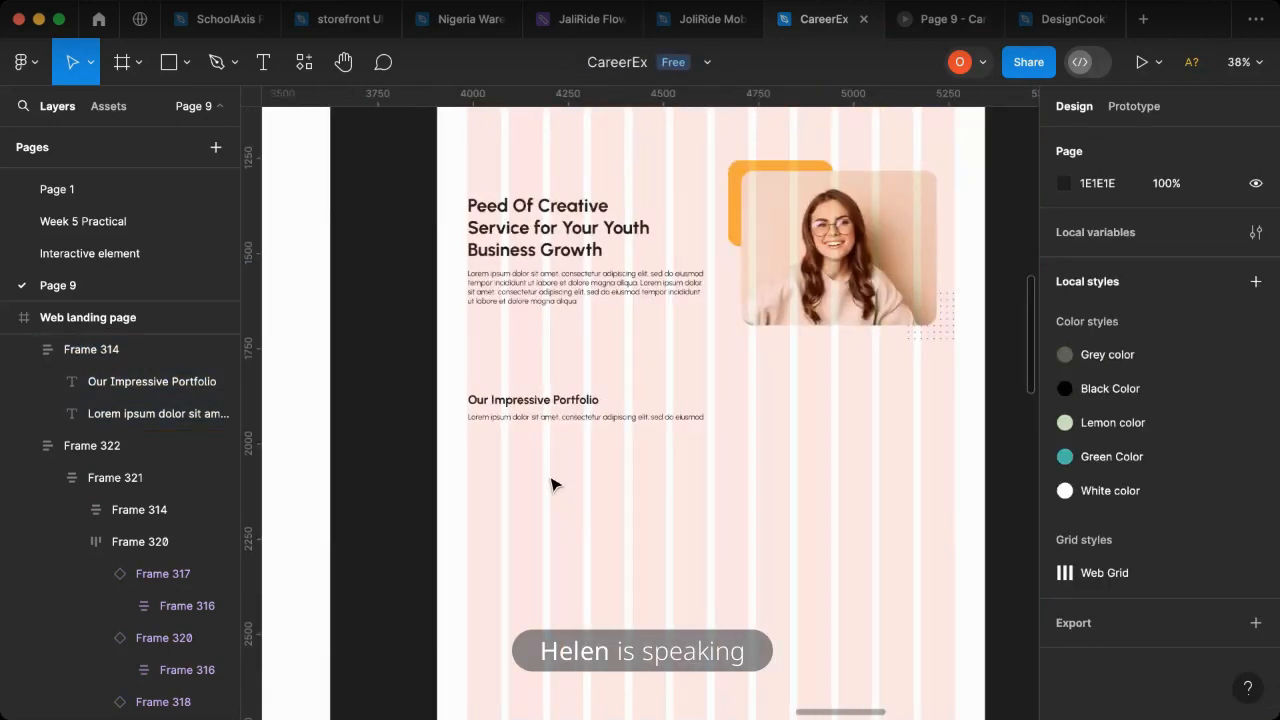
scroll(553, 485, down, 3)
scroll(428, 470, left, 10)
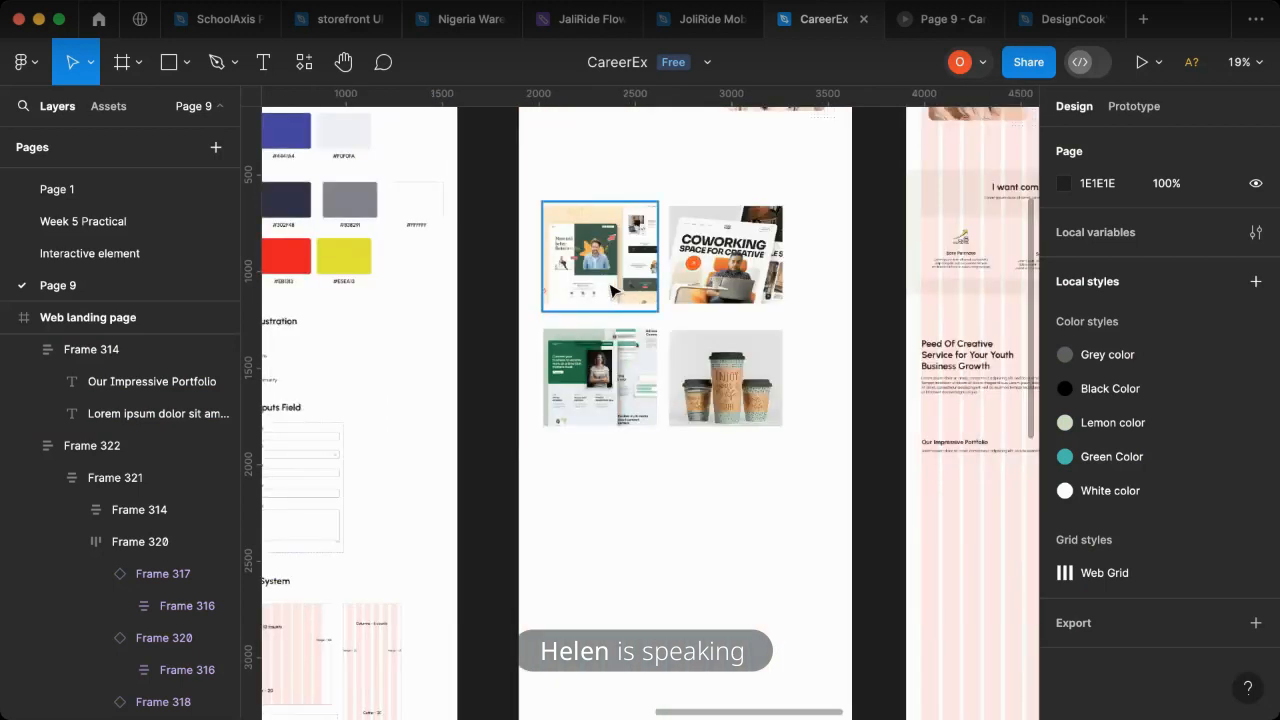
click(607, 274)
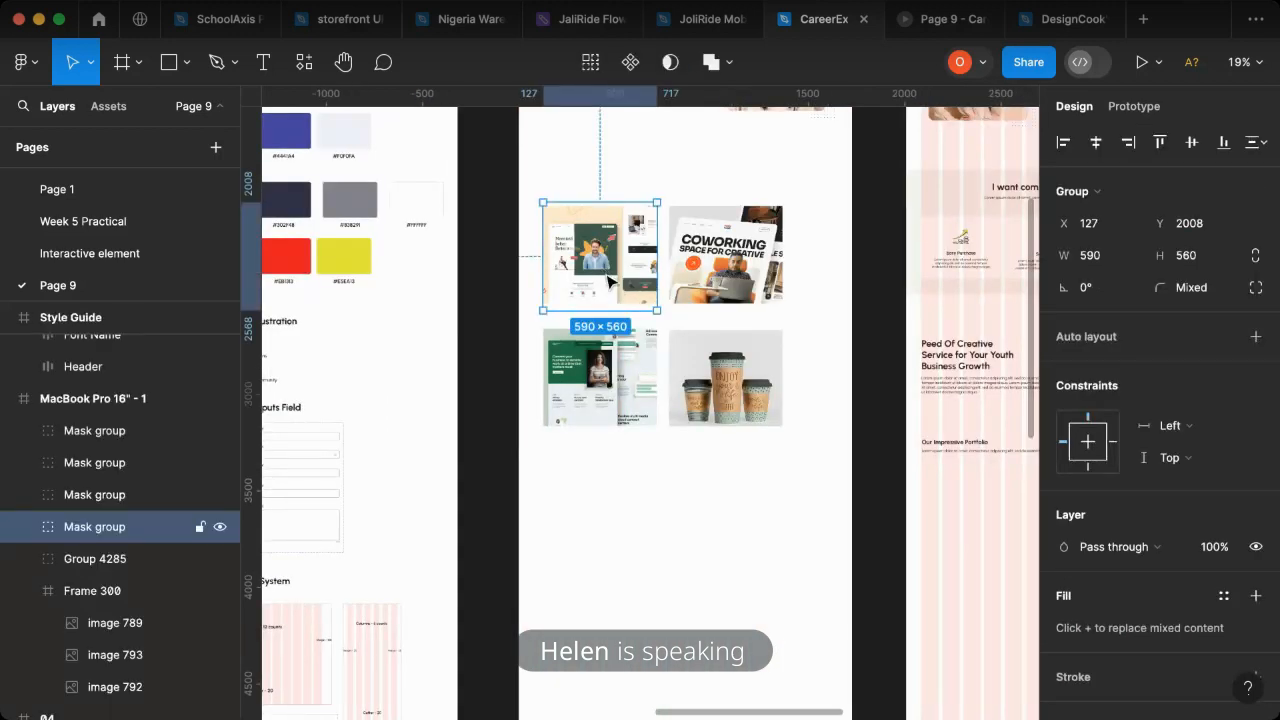
drag(607, 274, 789, 451)
drag(940, 525, 995, 550)
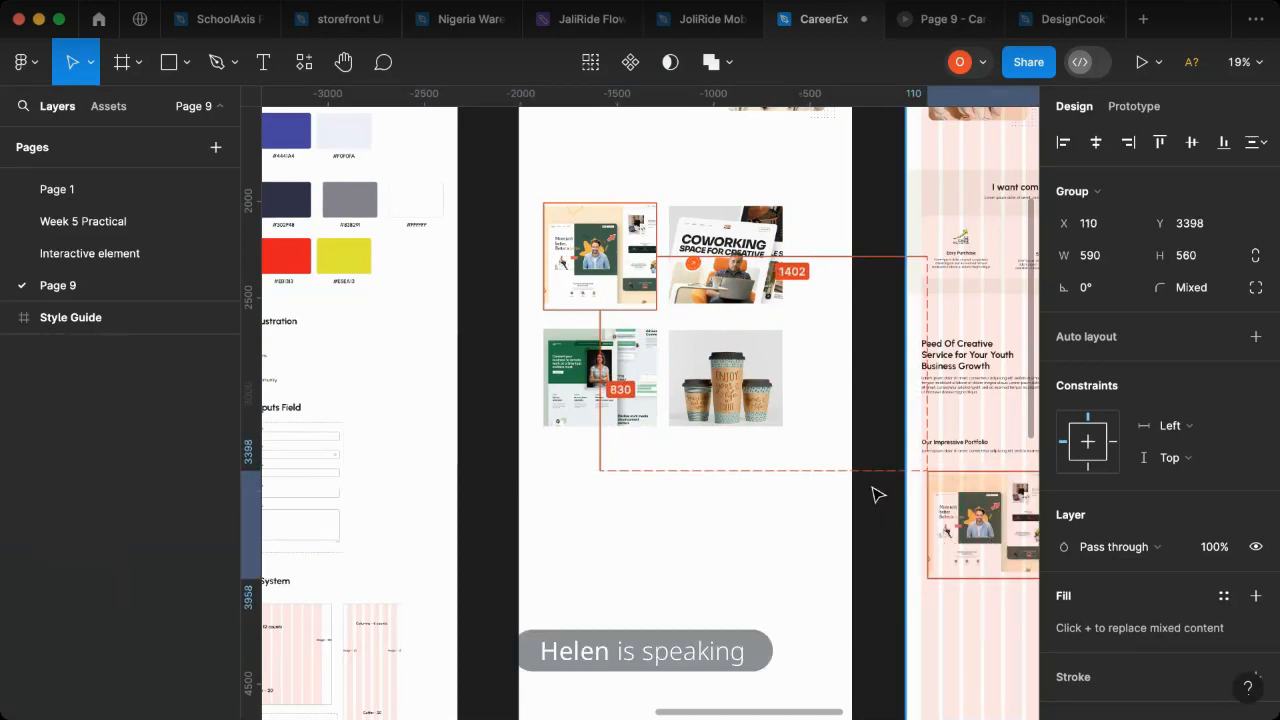
scroll(877, 491, right, 2)
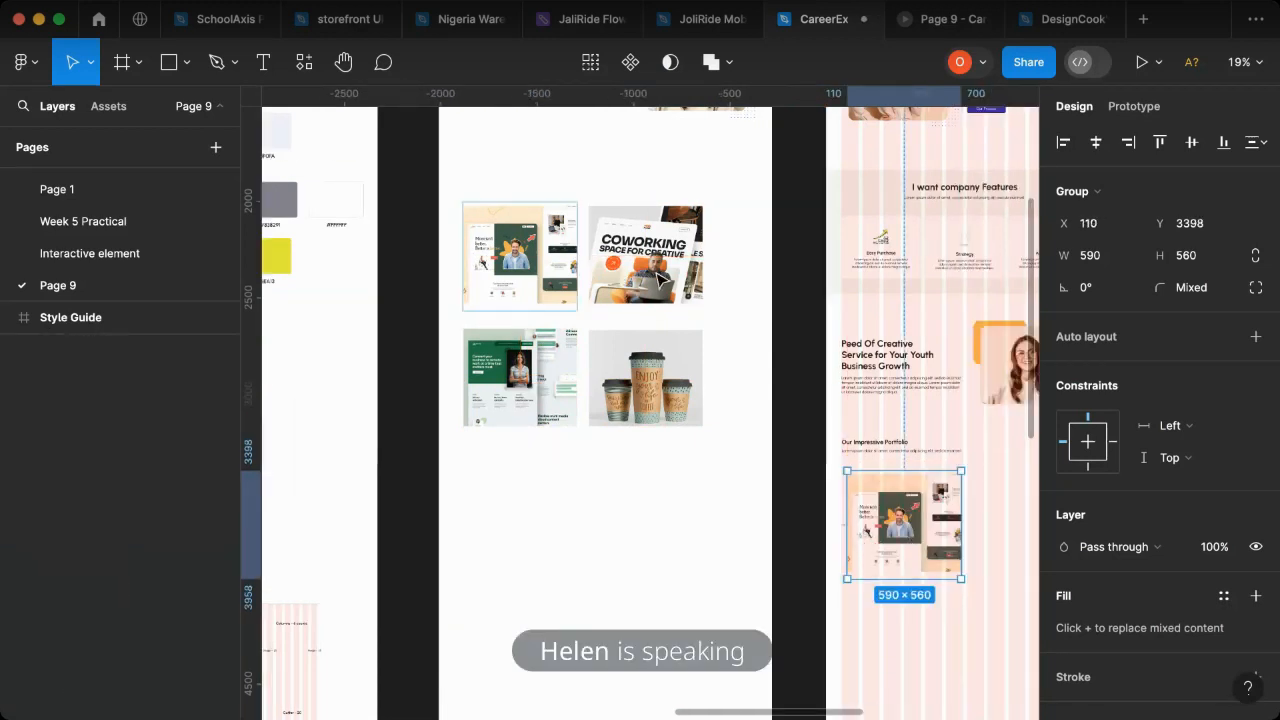
- Copy the "Coworking Space for Creative" image beside the first portfolio image, at about X 750, Y 3372
click(583, 272)
scroll(583, 272, right, 2)
click(560, 271)
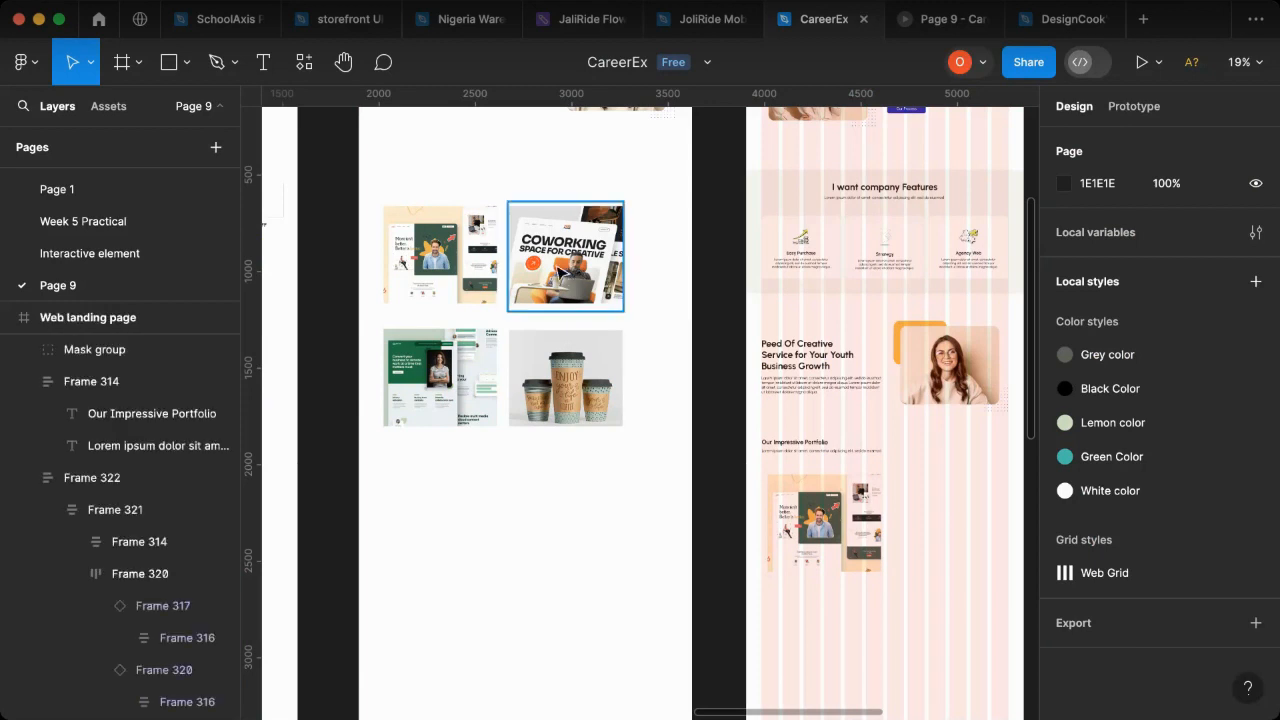
click(560, 271)
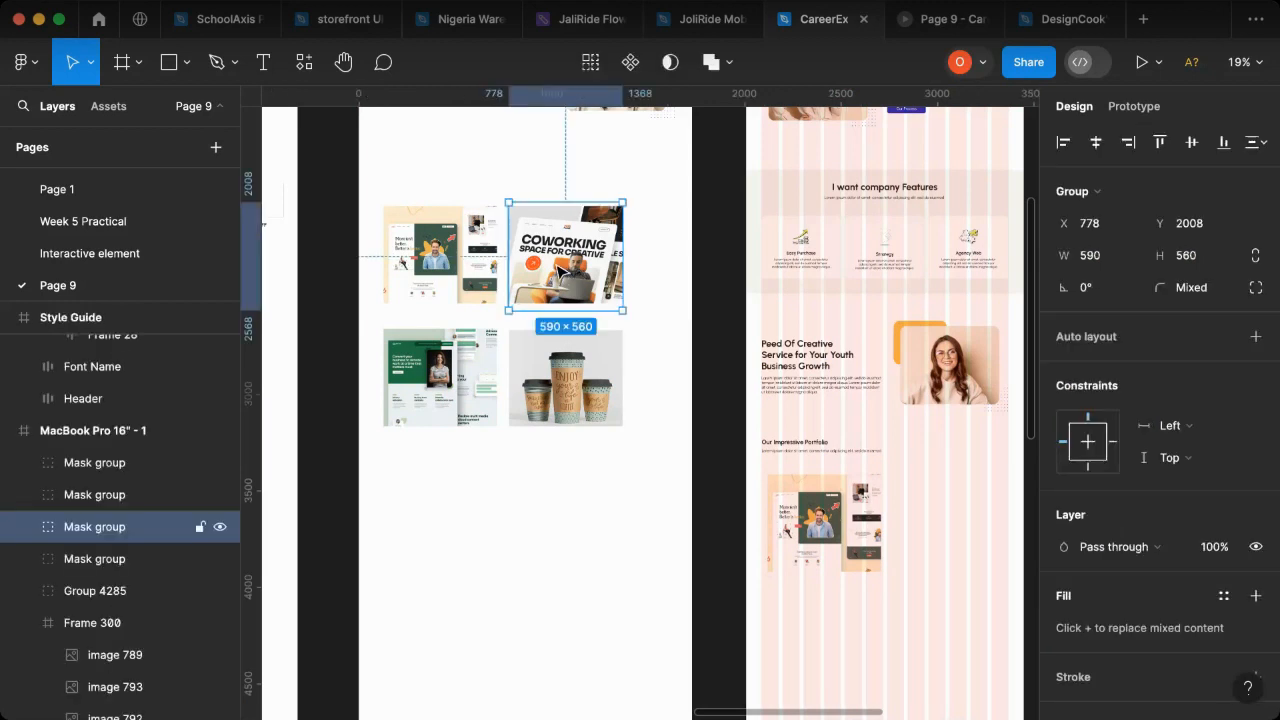
drag(561, 272, 945, 533)
drag(945, 533, 946, 531)
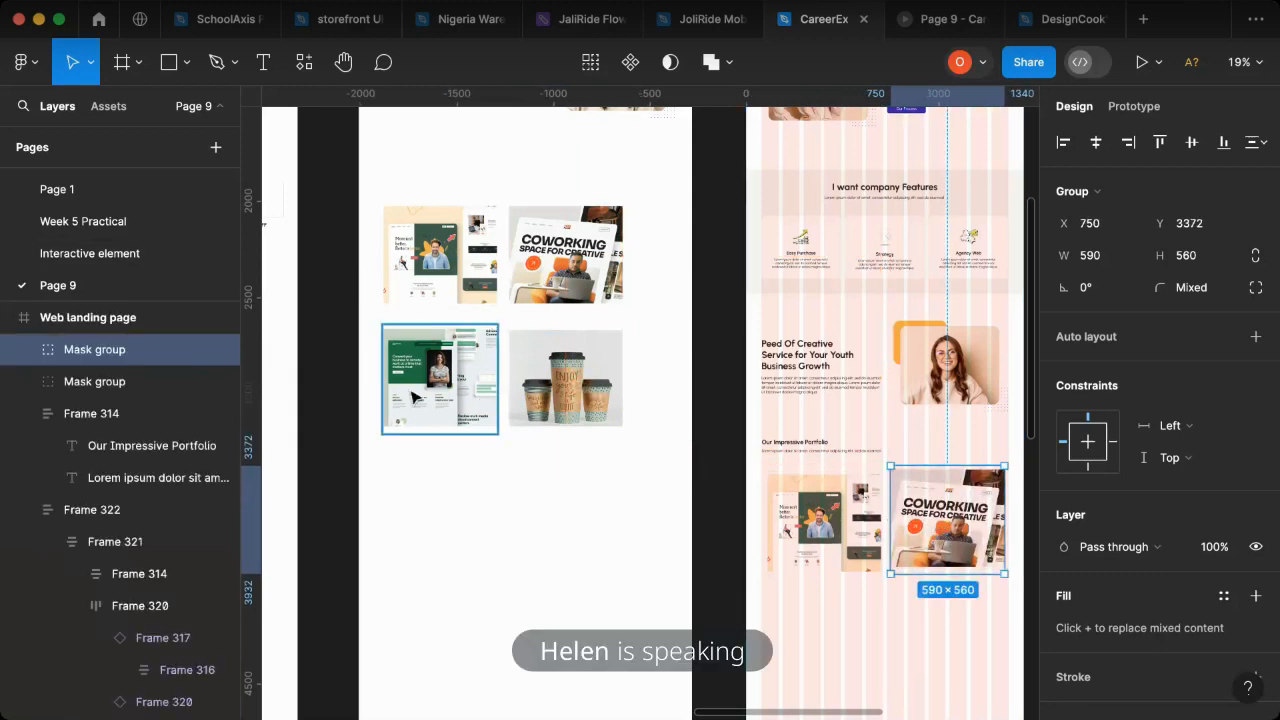
- Copy the green website mockup and coffee cups images together into a second portfolio row at about Y 4134
click(430, 395)
shift+click(590, 393)
drag(470, 380, 856, 672)
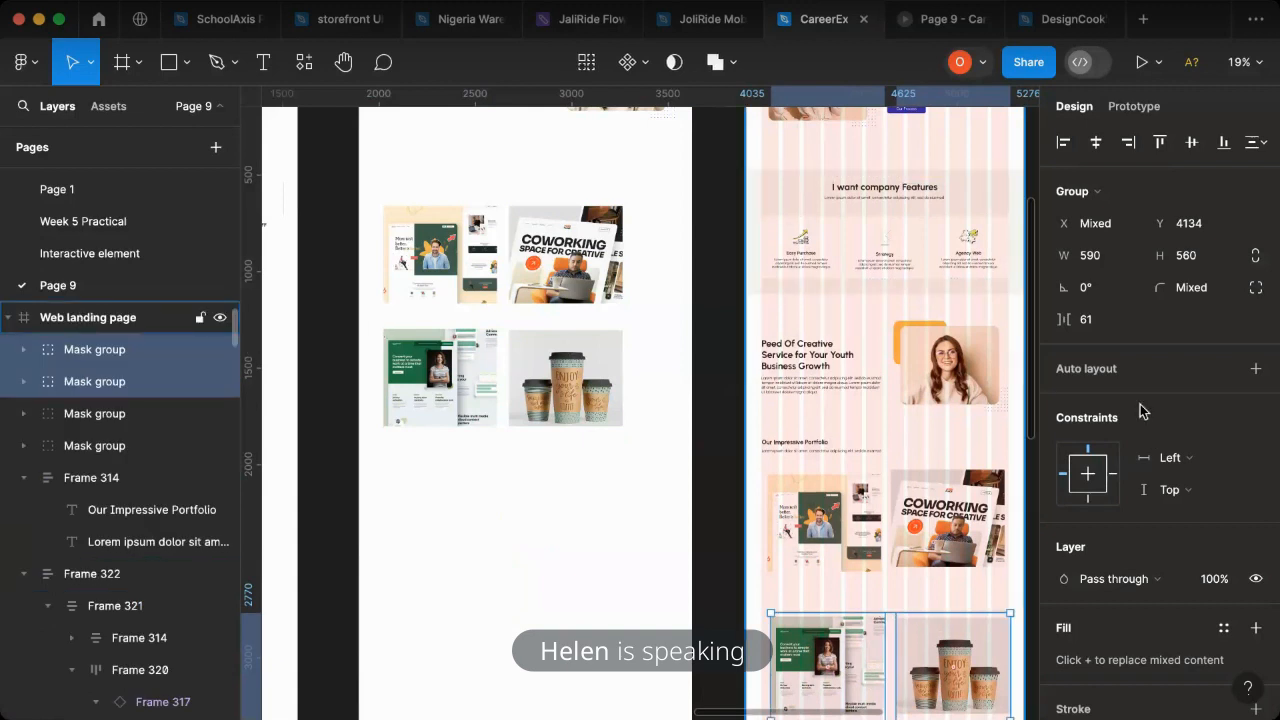
- Hide the 12-column layout grid on the Web landing page frame
key(Escape)
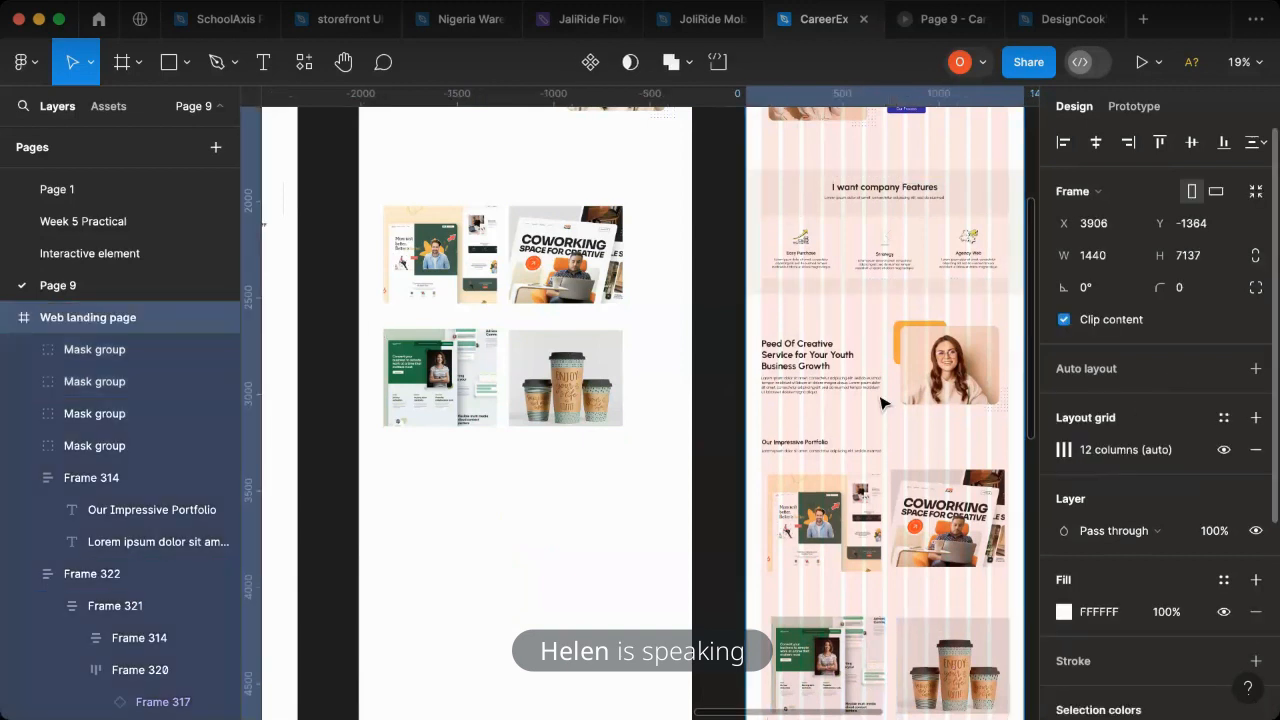
click(1223, 449)
scroll(860, 433, right, 5)
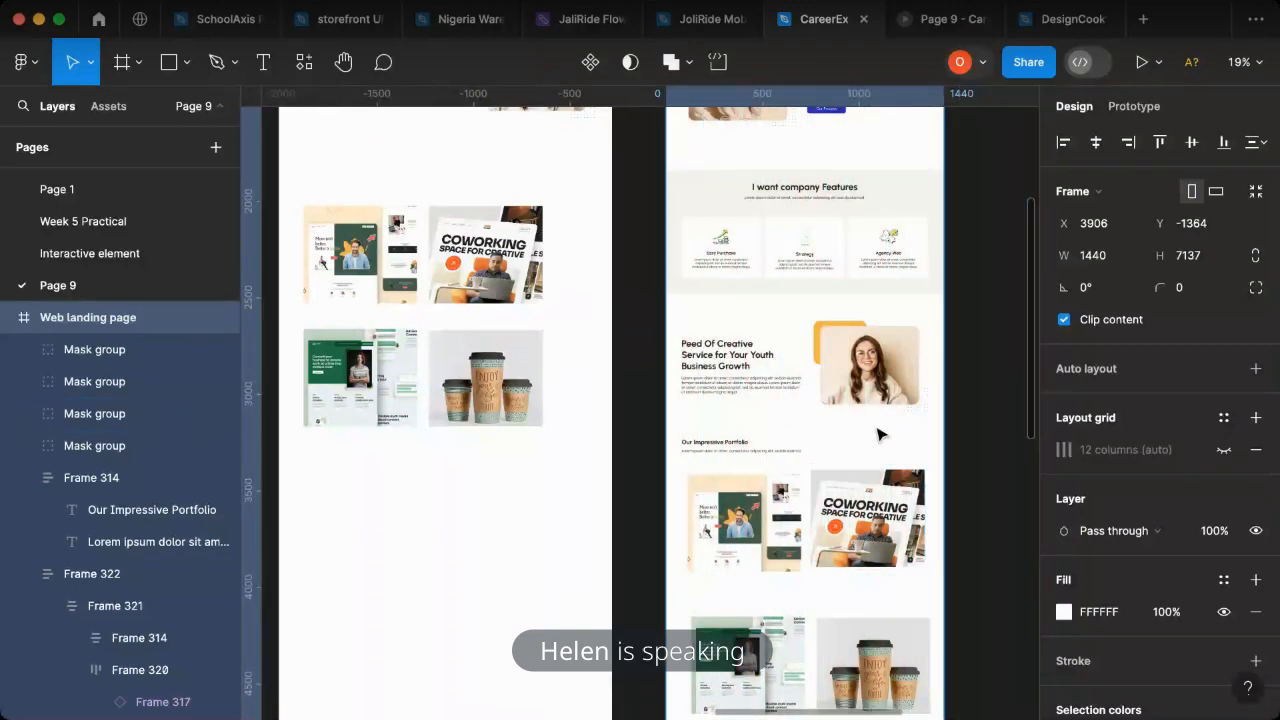
- Copy the "Our Impressive Portfolio" heading text to just below the first portfolio image, at about X 204, Y 3966
scroll(640, 440, down, 3)
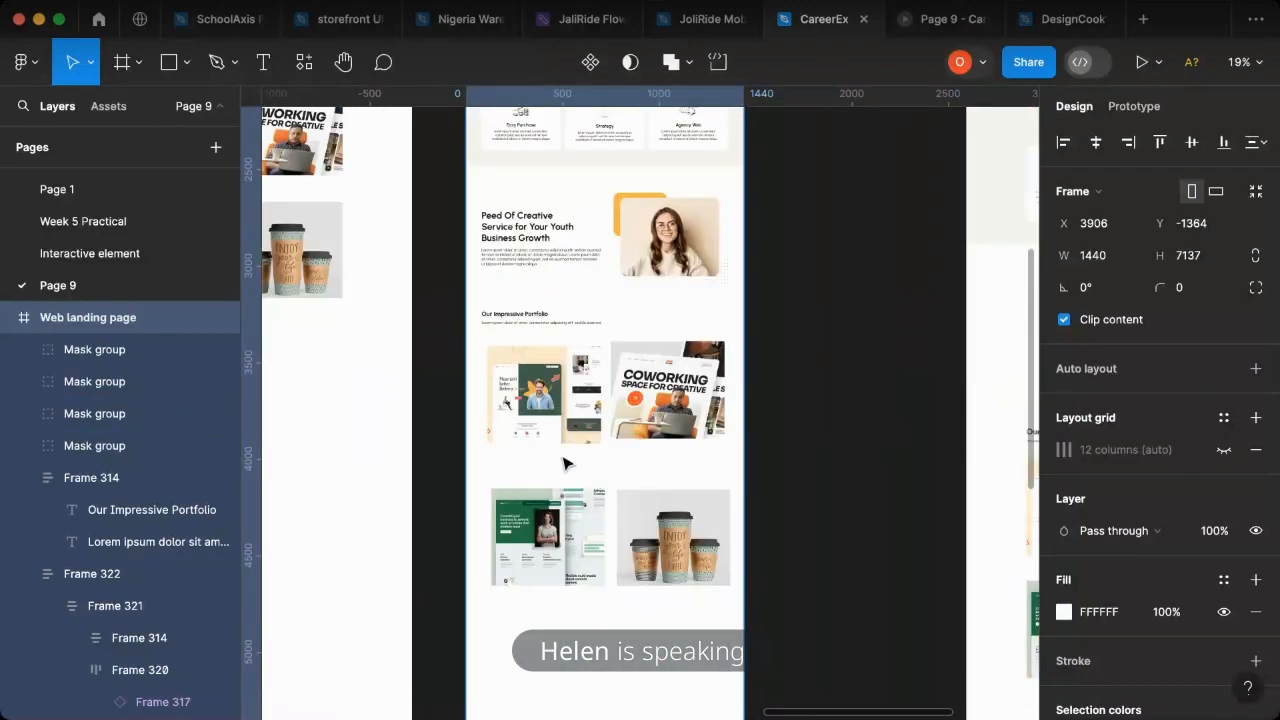
double_click(508, 318)
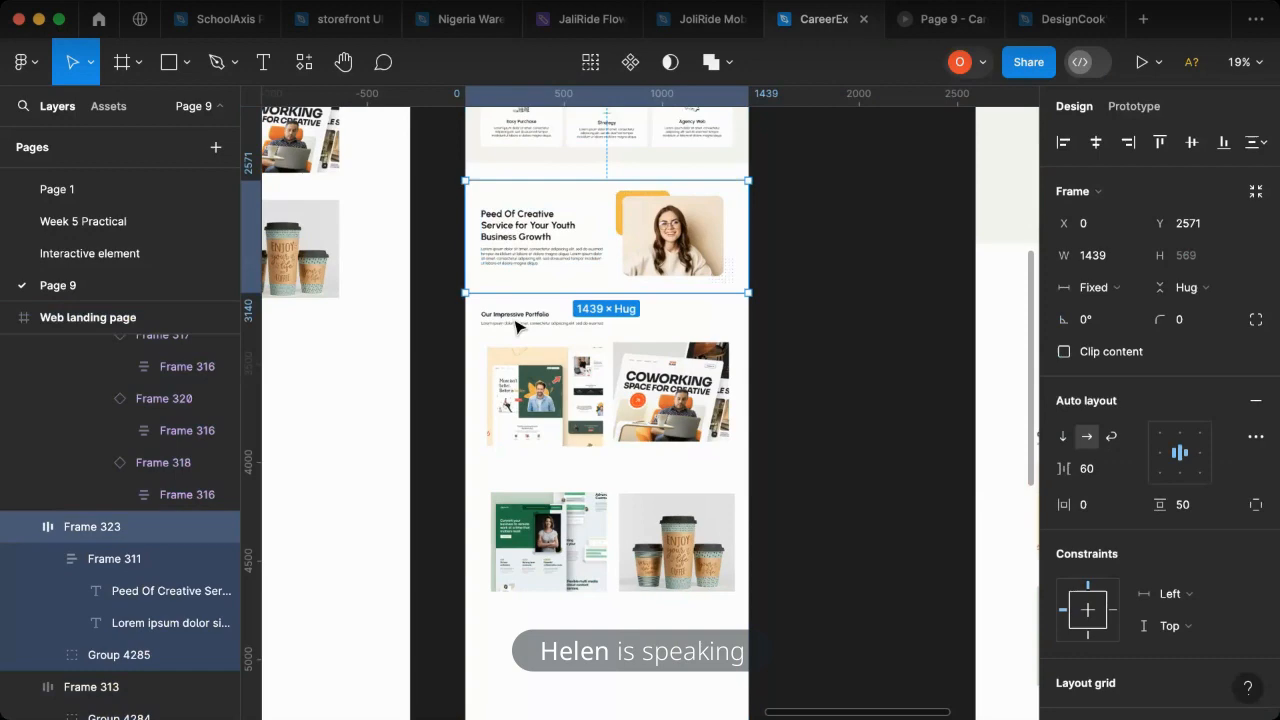
scroll(515, 325, up, 5)
drag(668, 467, 586, 606)
- Change the copied heading text below the first portfolio image to "Website Design"
double_click(581, 603)
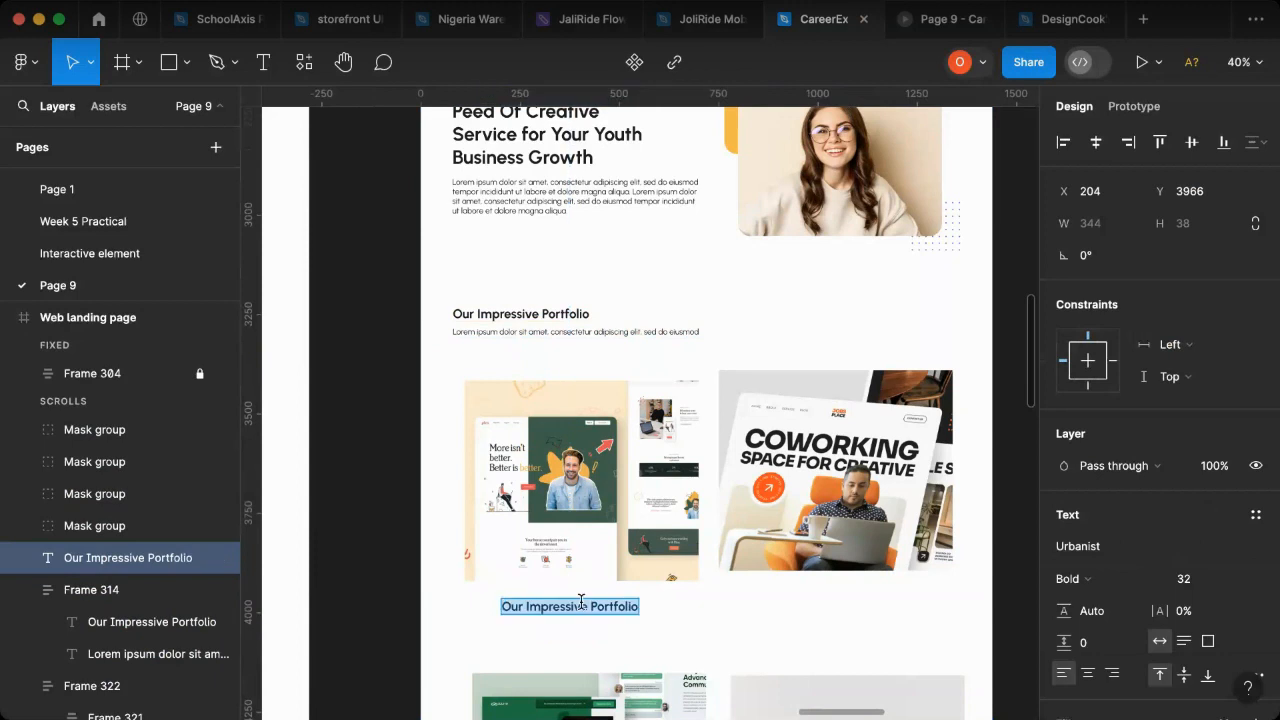
text(We)
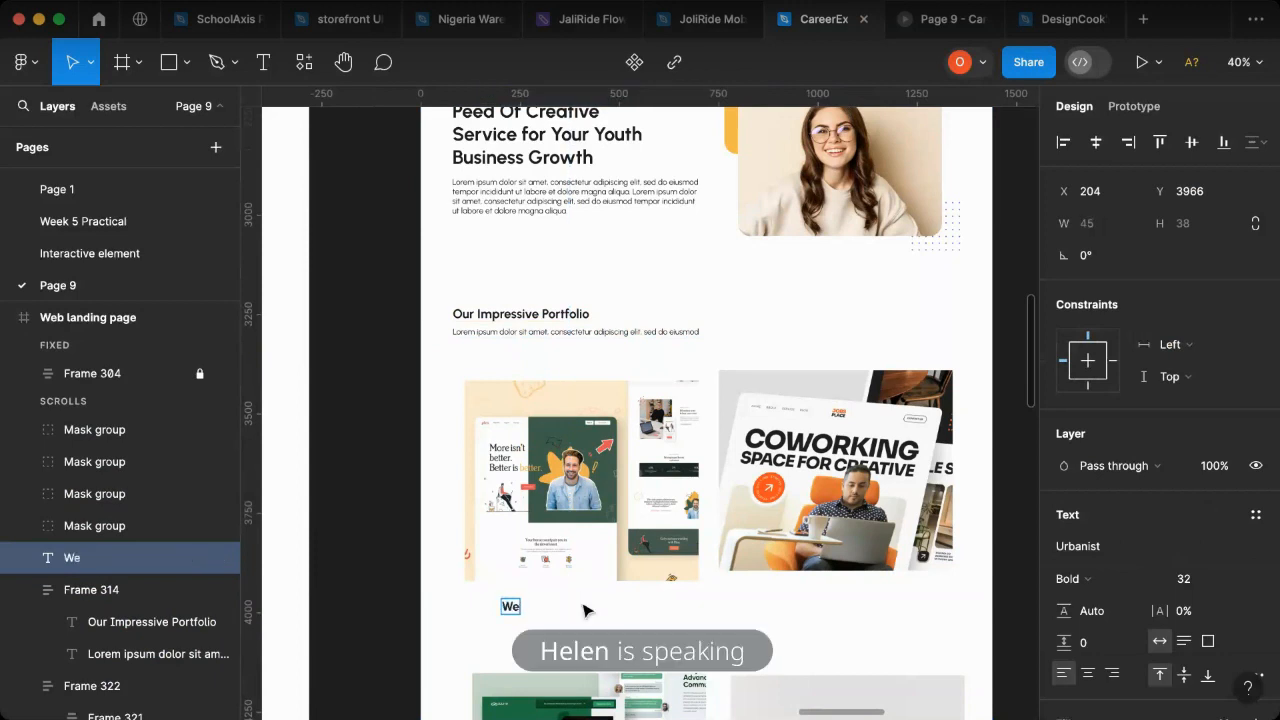
text(b D)
key(BackSpace)
text(site Des)
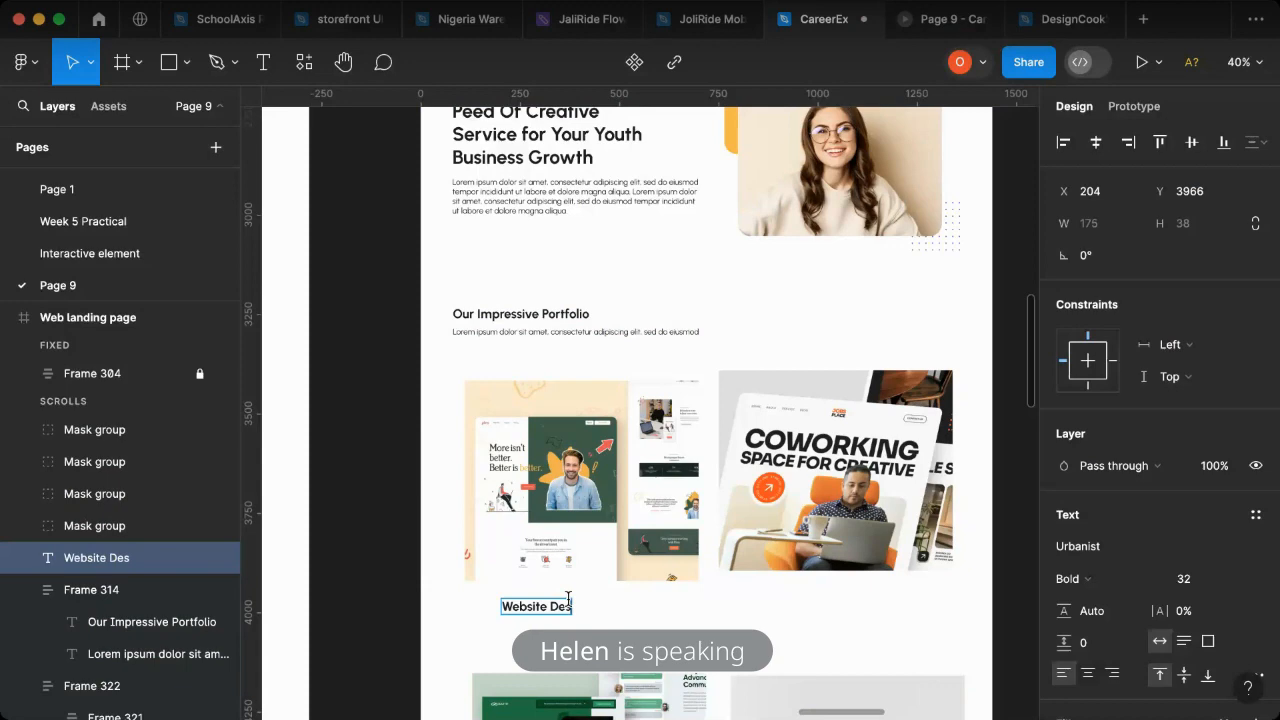
text(ign)
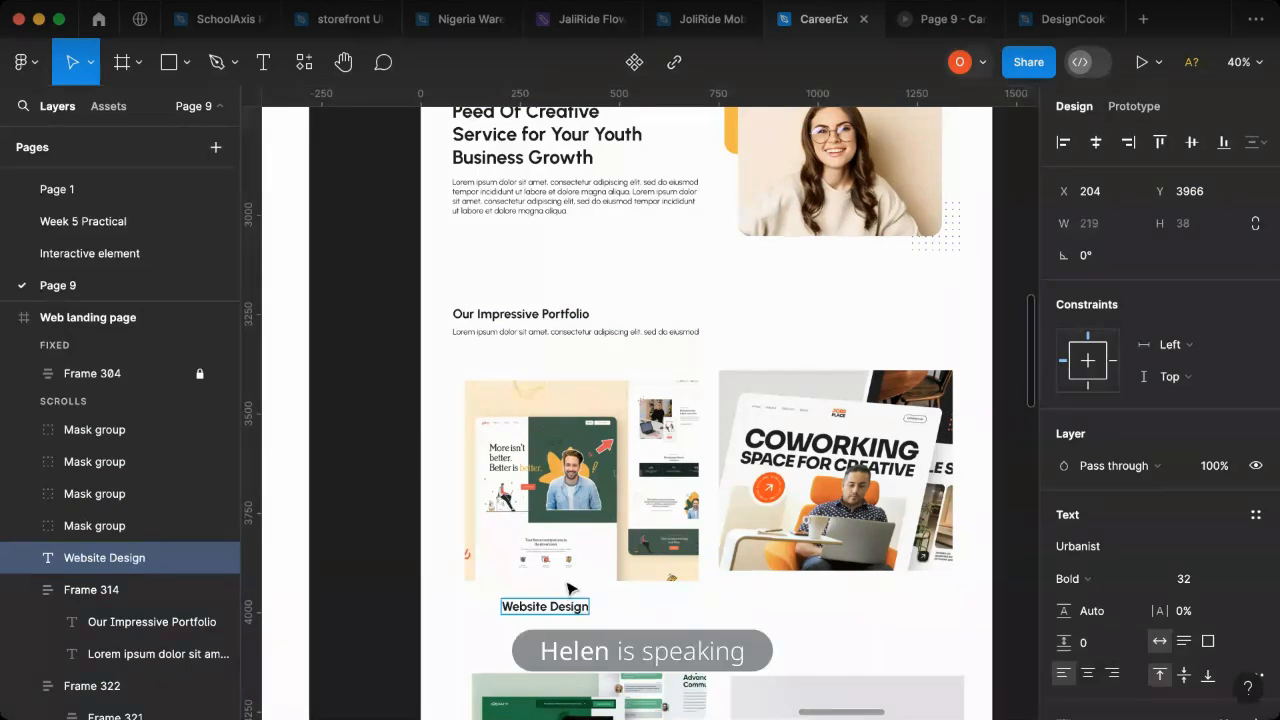
- Set the font size of the "Our Impressive Portfolio" heading to 44
scroll(564, 580, down, 6)
scroll(703, 600, down, 3)
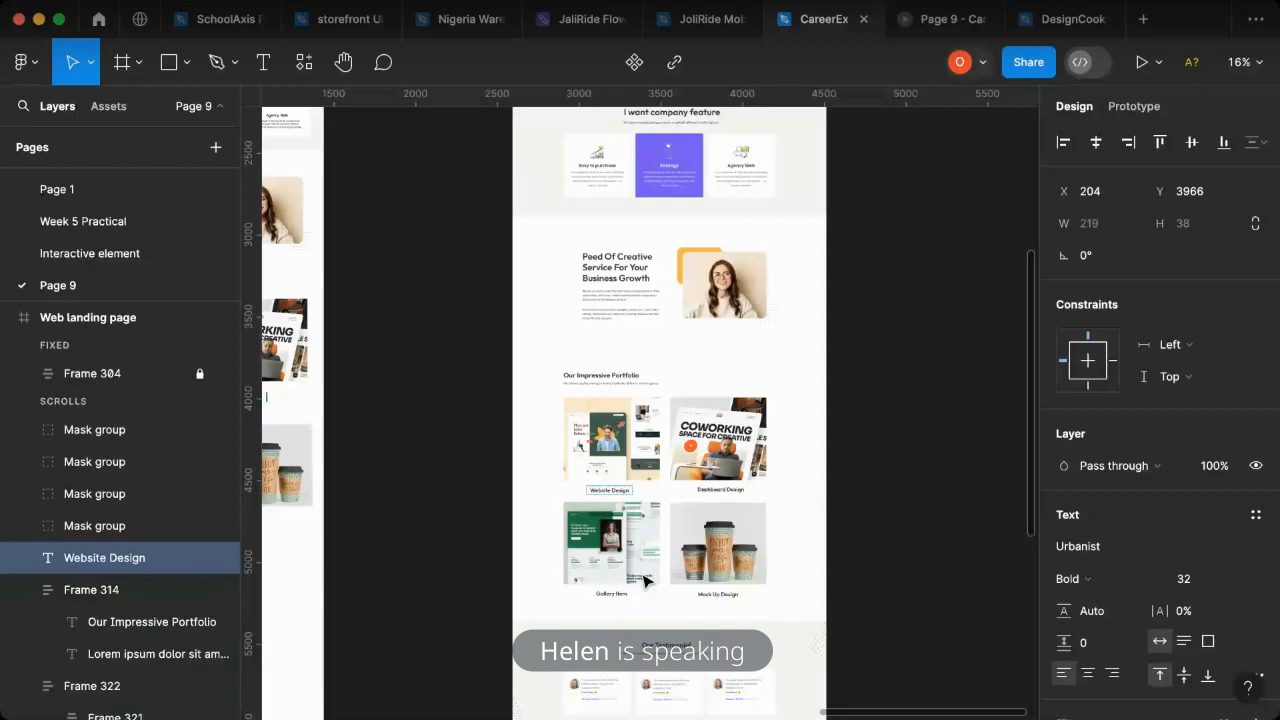
scroll(600, 548, left, 3)
scroll(474, 422, up, 3)
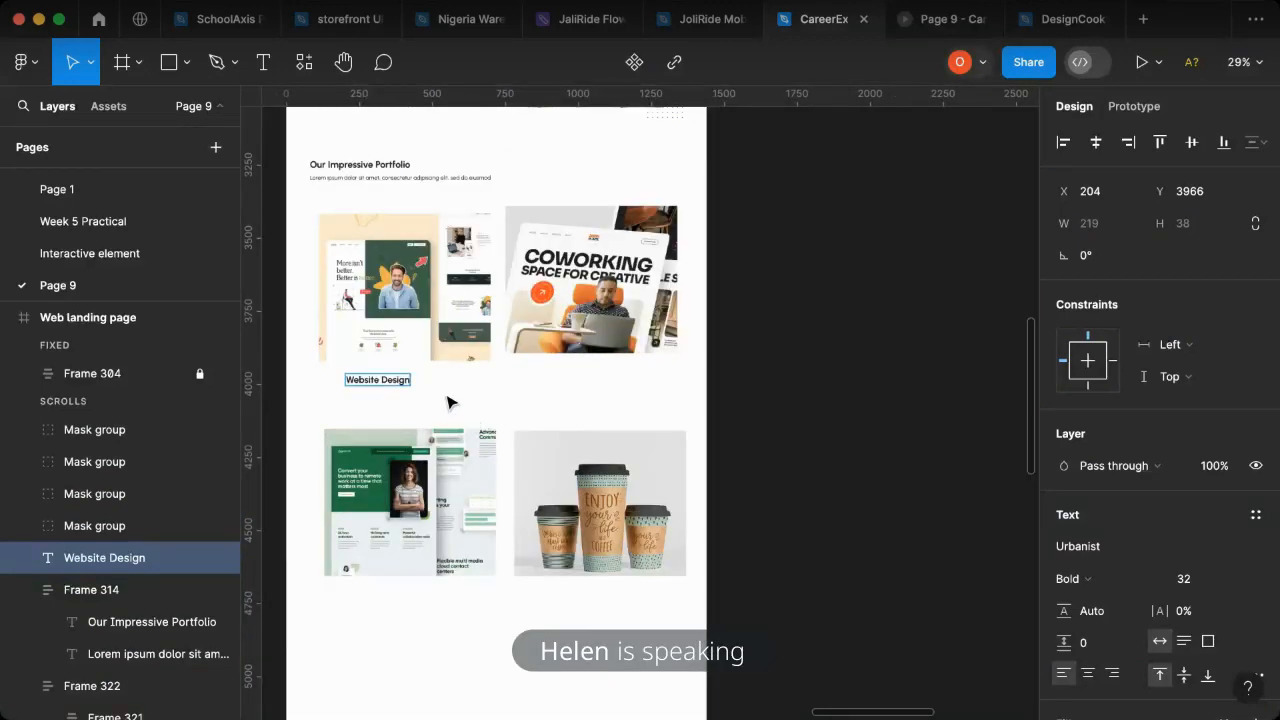
click(395, 174)
double_click(457, 172)
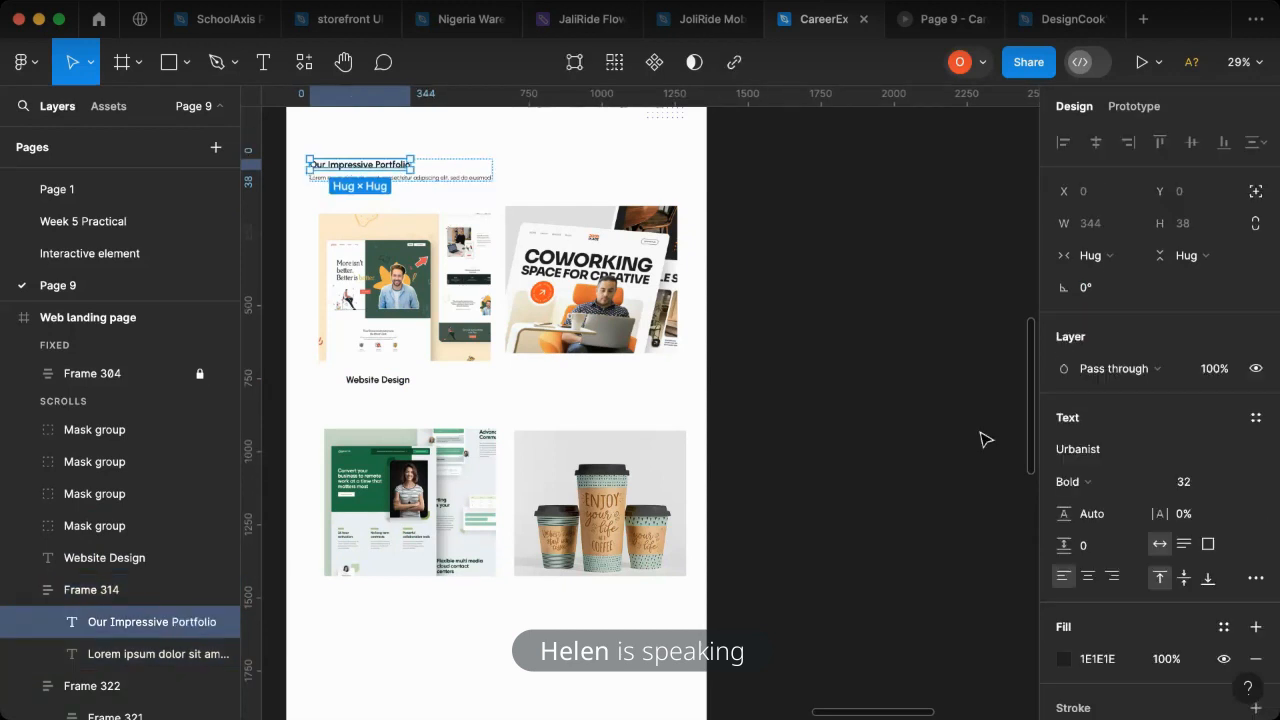
click(1185, 482)
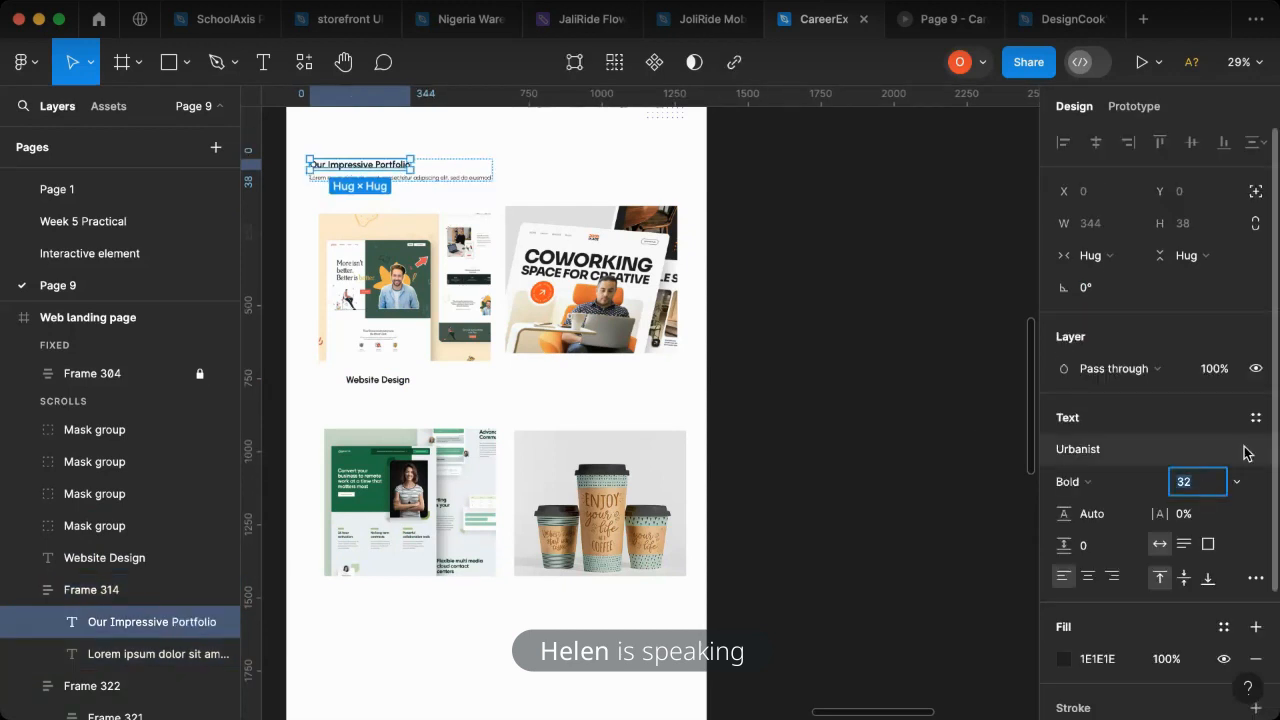
text(40)
text(44)
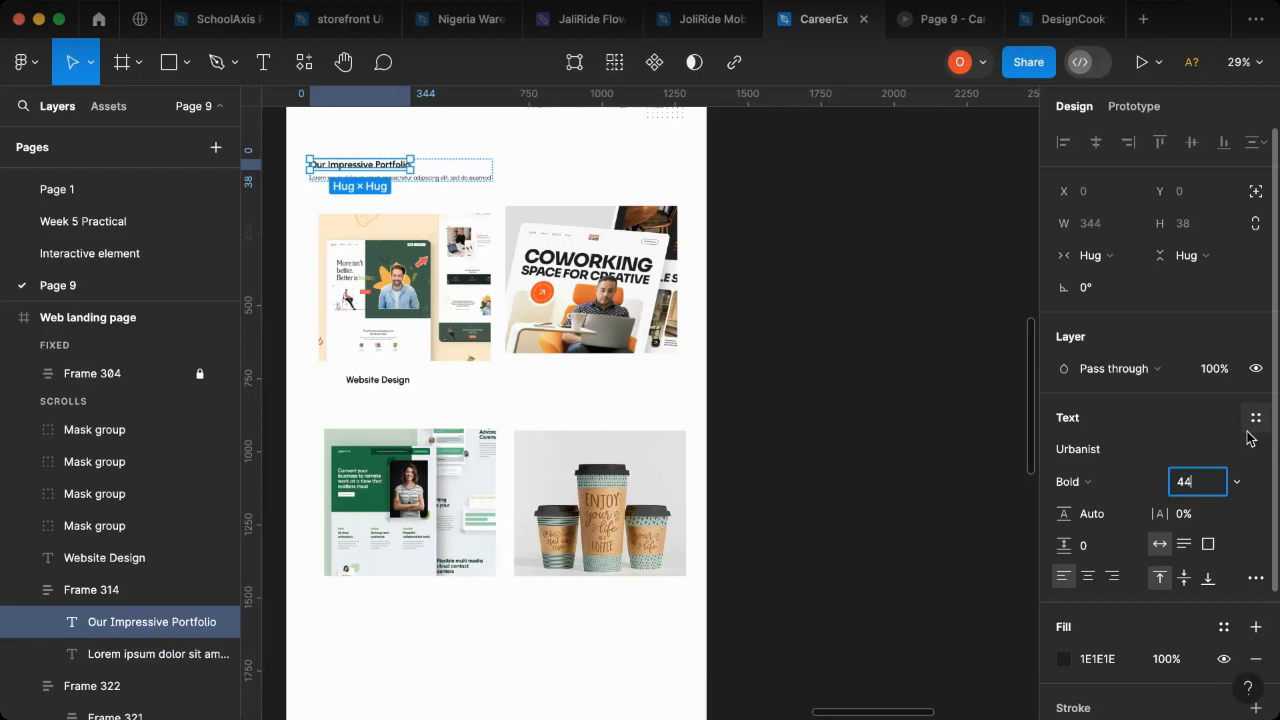
key(Return)
click(842, 262)
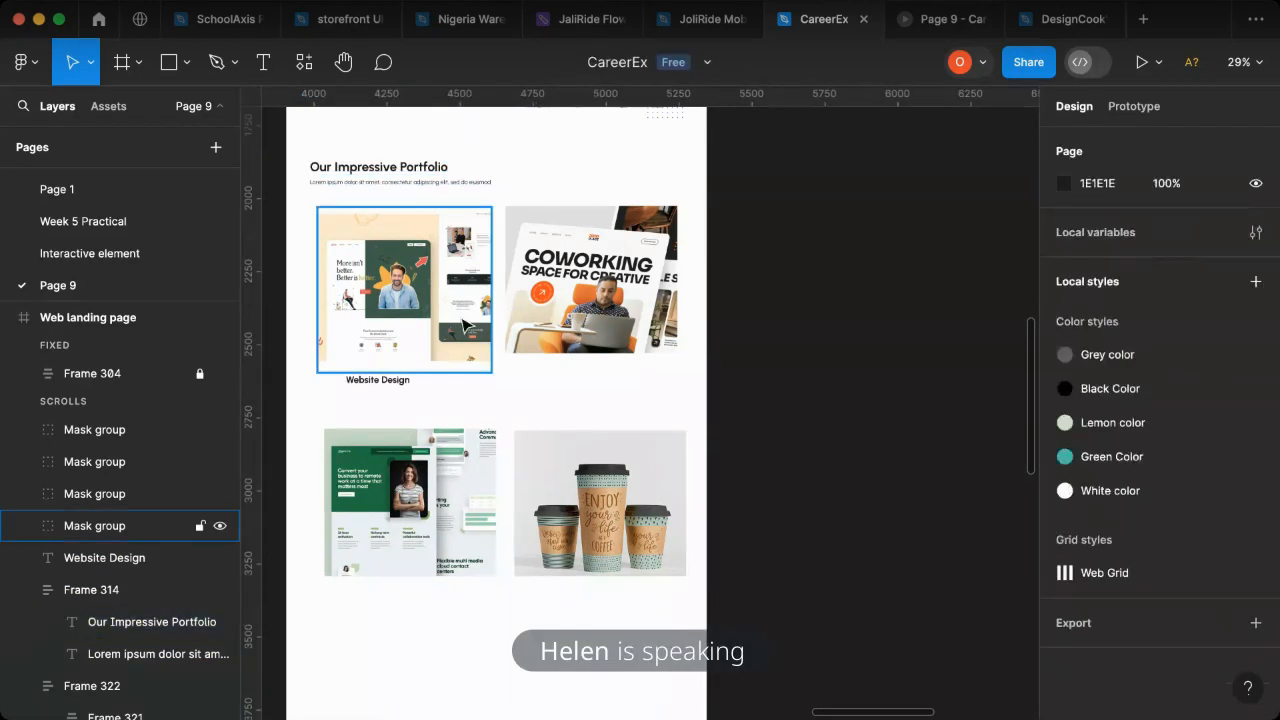
- Move the "Website Design" caption to about X 242, Y 3958, and copy it beneath the coworking image as "Dashboard Design"
click(395, 386)
drag(400, 390, 600, 375)
double_click(598, 376)
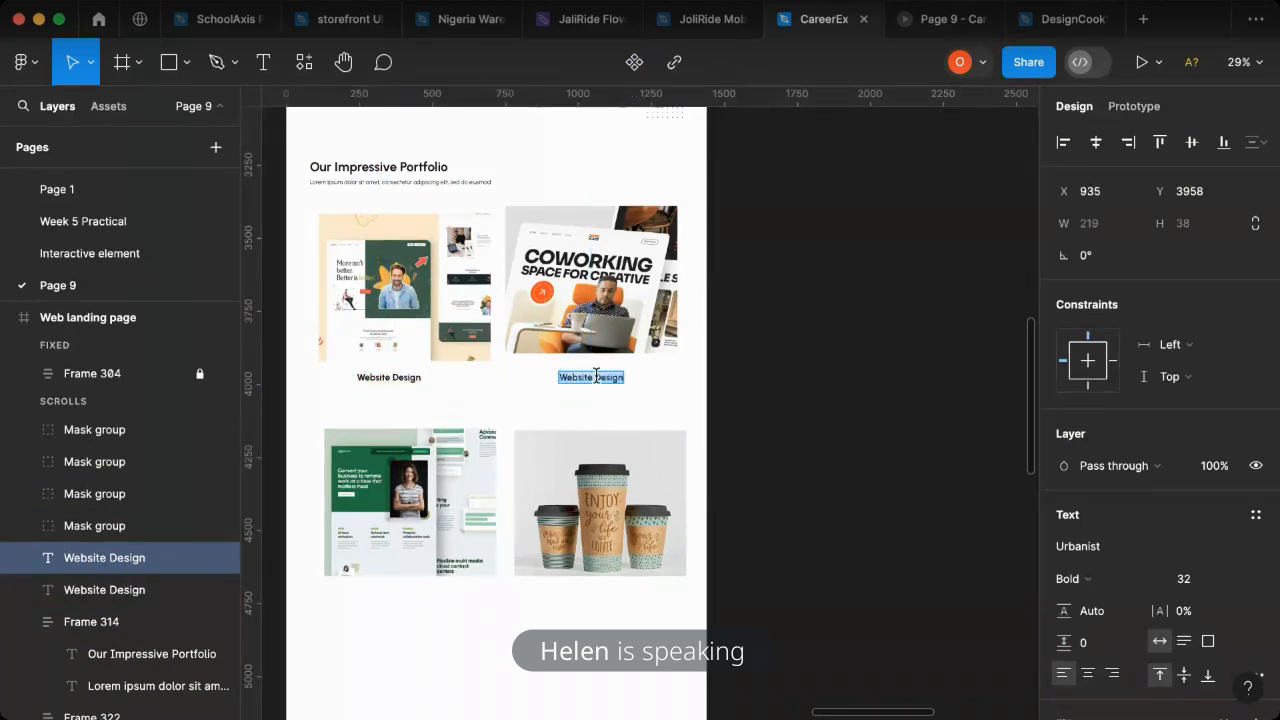
click(597, 377)
key(super+a)
text(Dashboa)
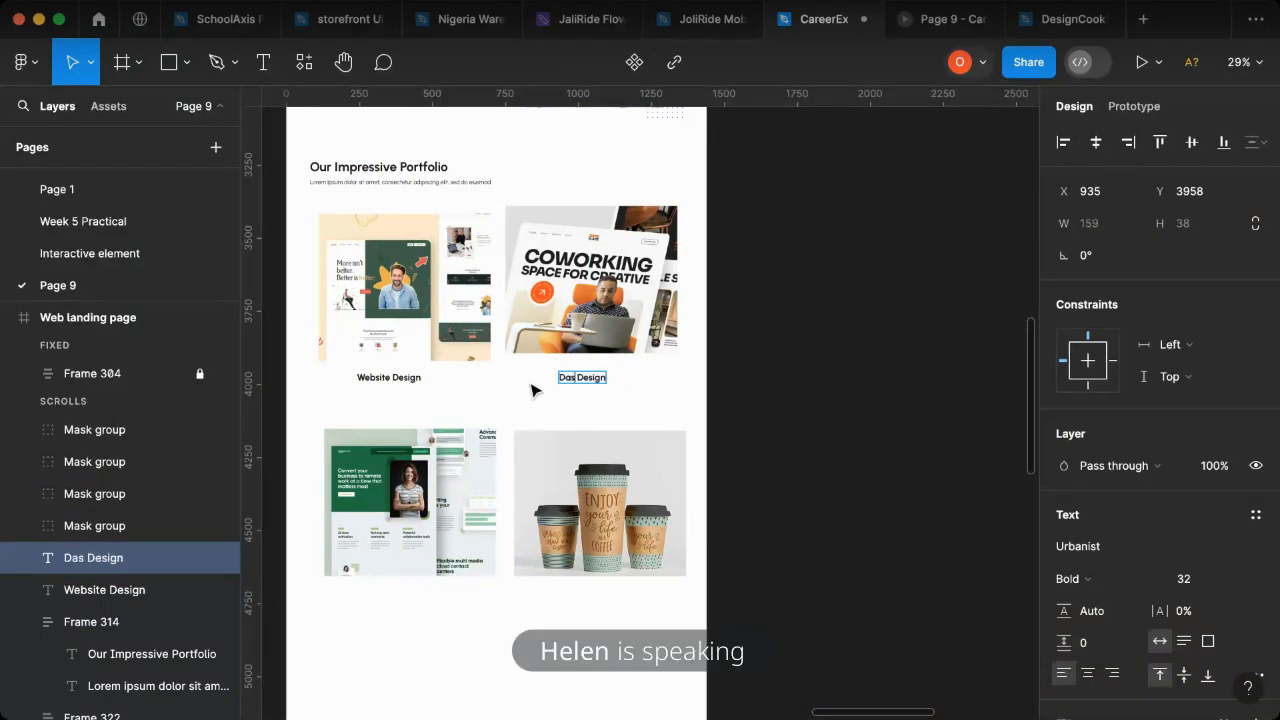
text(rd)
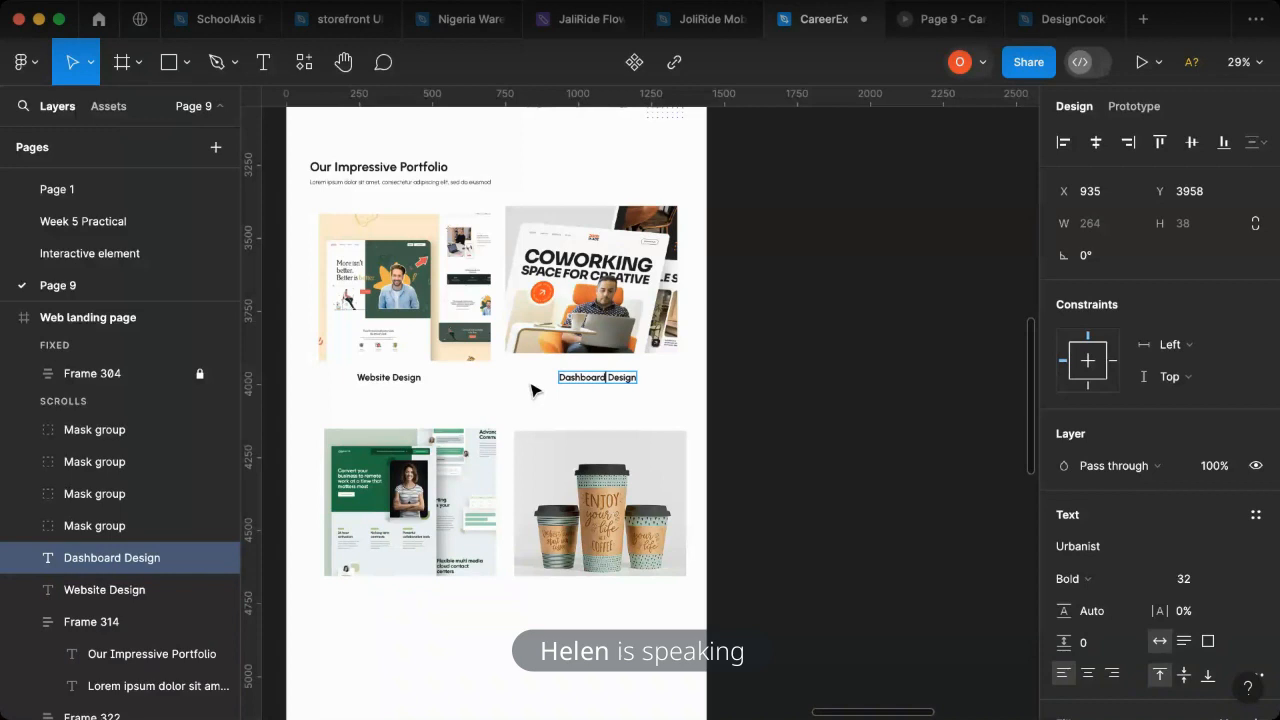
key(Escape)
- Copy the "Website Design" and "Dashboard Design" captions together to below the second portfolio row, at about Y 4720
click(393, 377)
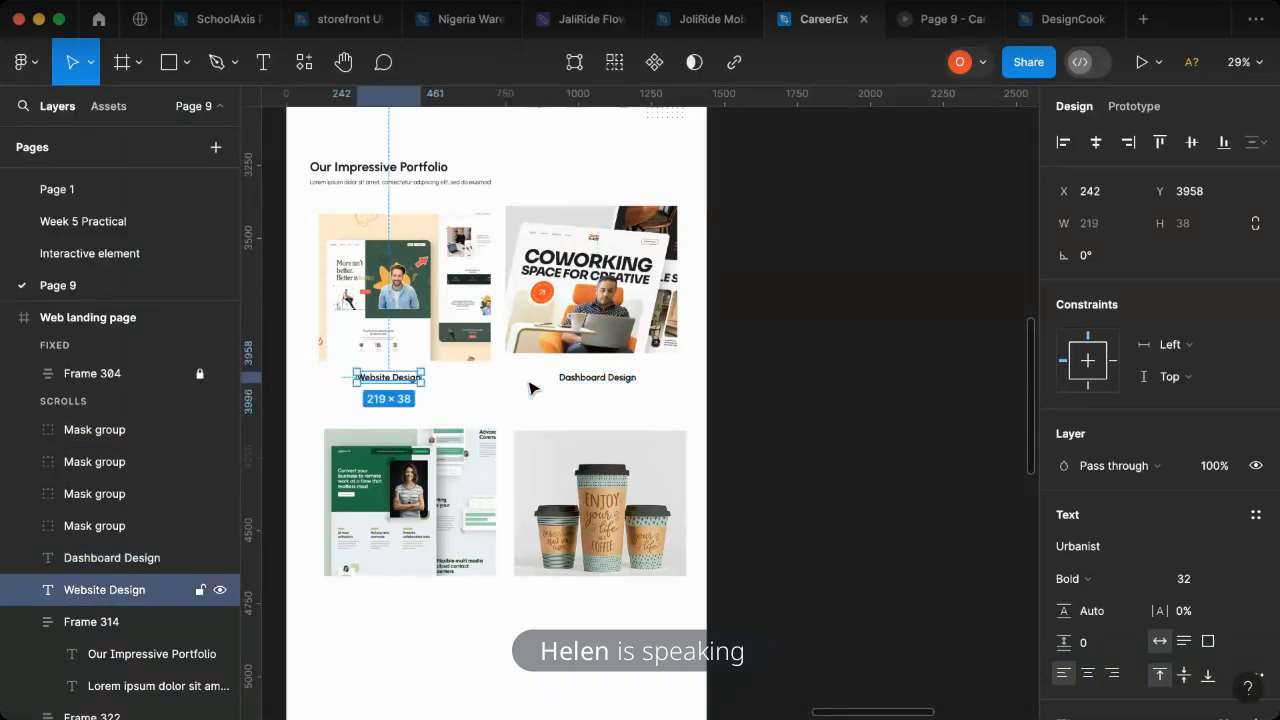
shift+click(534, 383)
drag(534, 383, 527, 604)
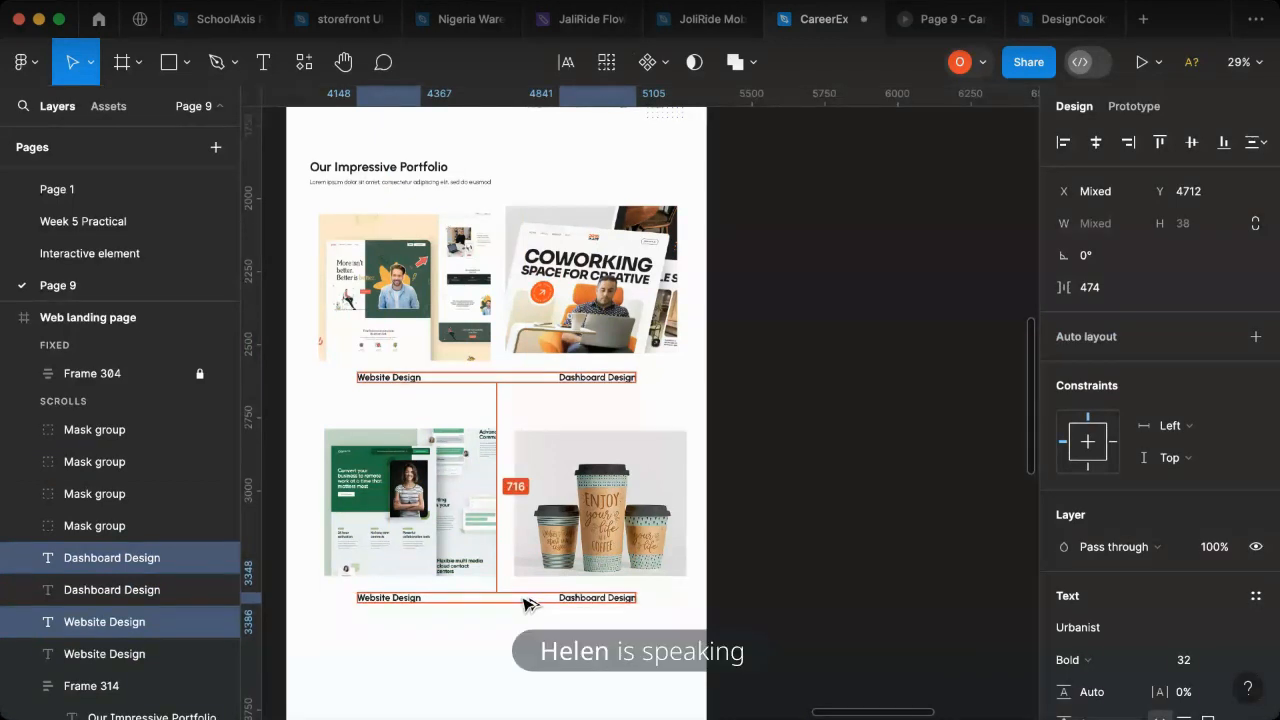
- Change the caption below the green website mockup to "Gallery Items"
double_click(385, 600)
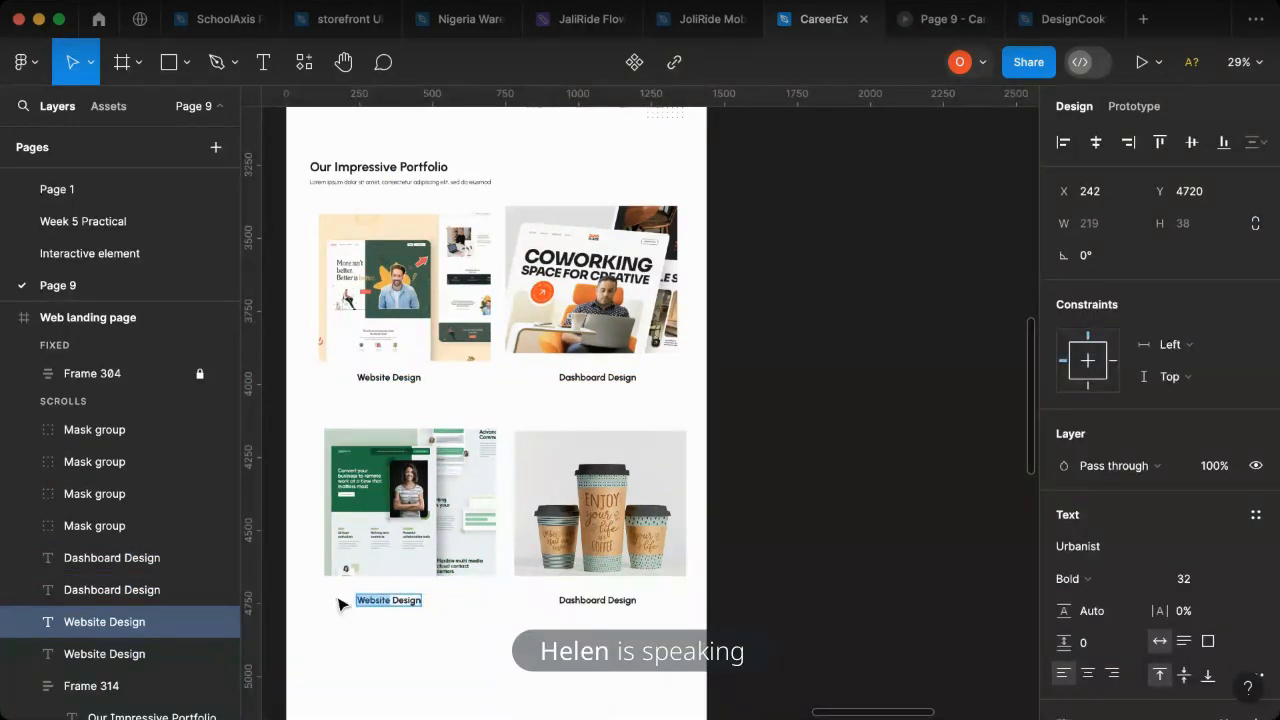
text(GAallery)
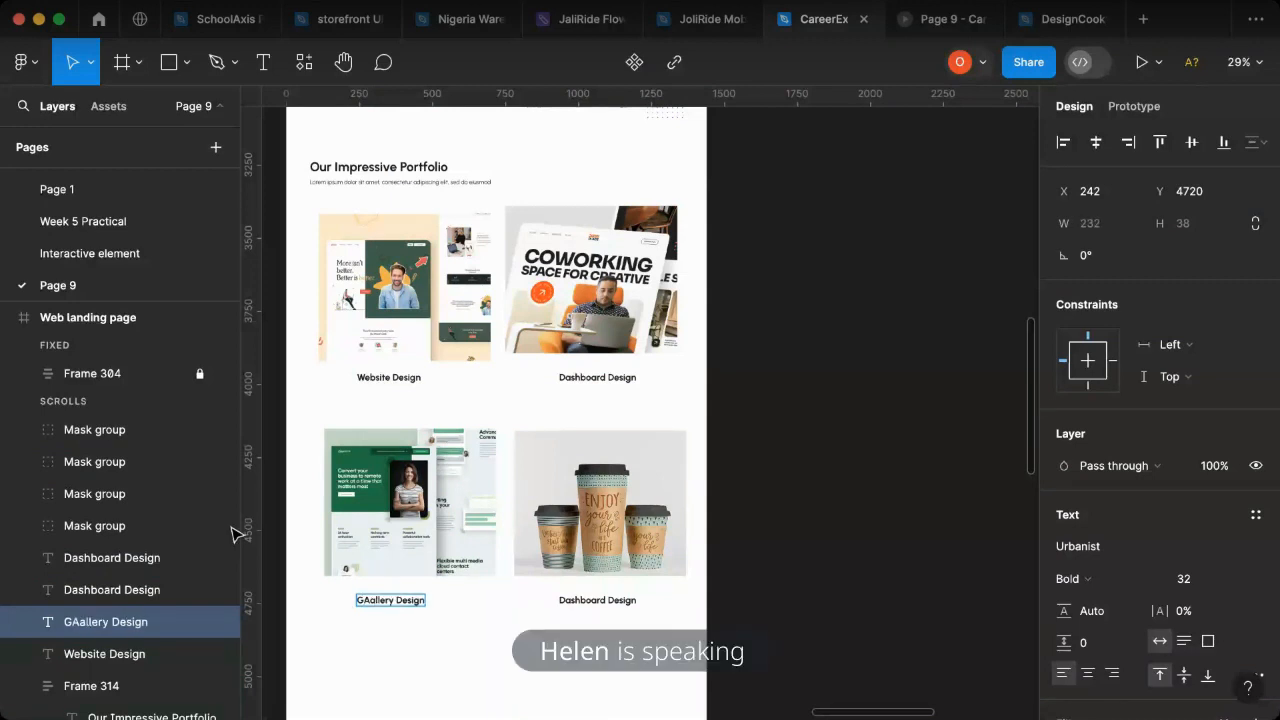
click(370, 602)
key(BackSpace)
scroll(543, 643, right, 10)
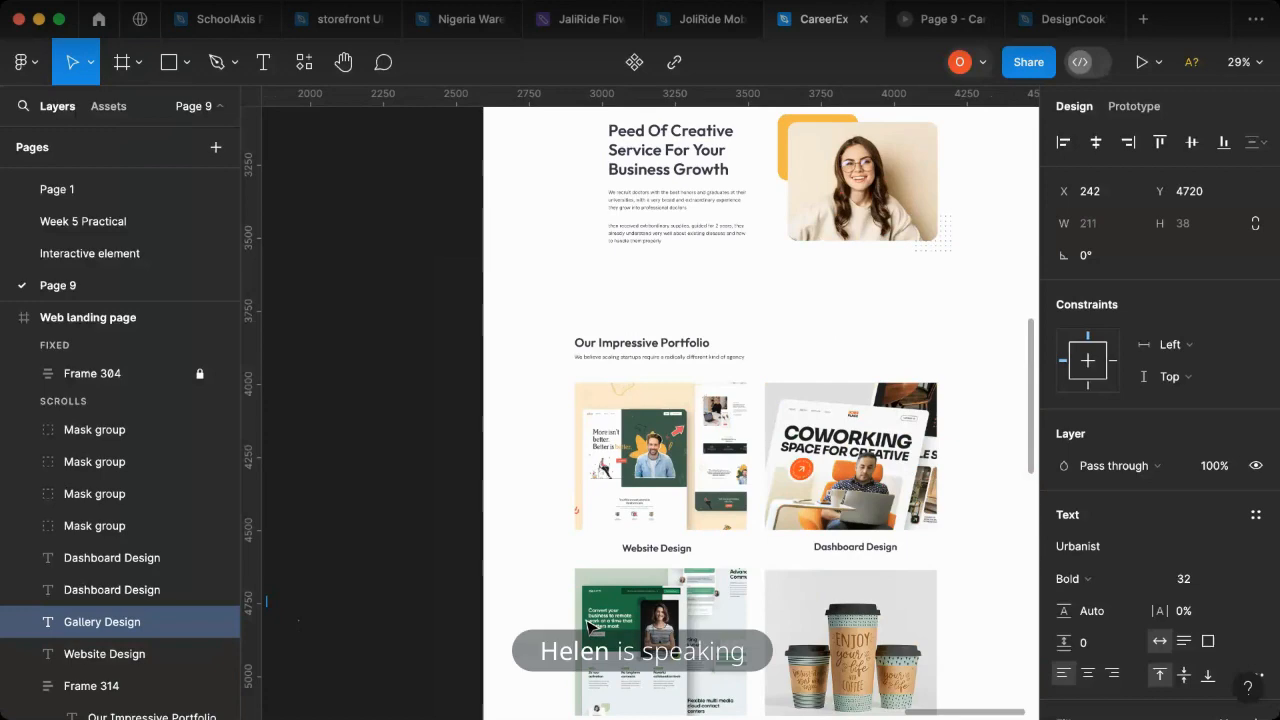
scroll(680, 605, down, 5)
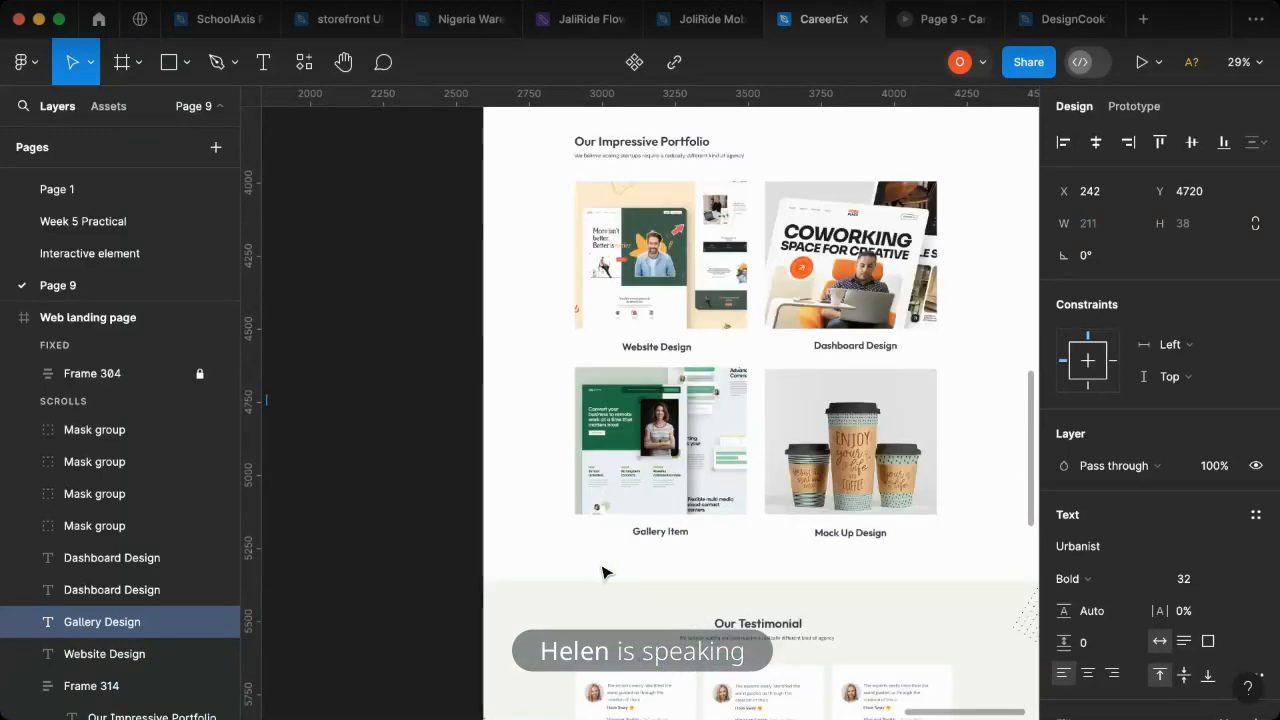
scroll(601, 572, left, 10)
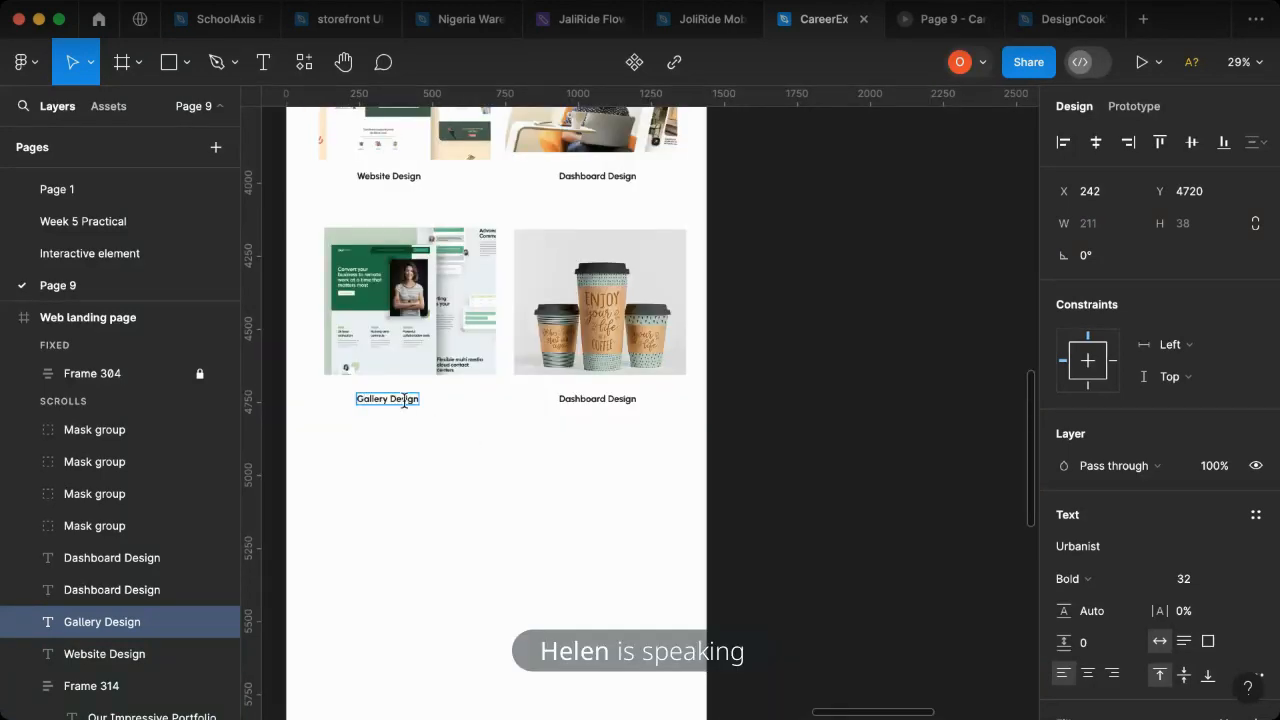
key(super+a)
text(Items)
- Replace "Dashboard" with "MockUp" in the caption below the coffee cups image
double_click(608, 396)
key(super+a)
click(605, 397)
drag(575, 399, 569, 399)
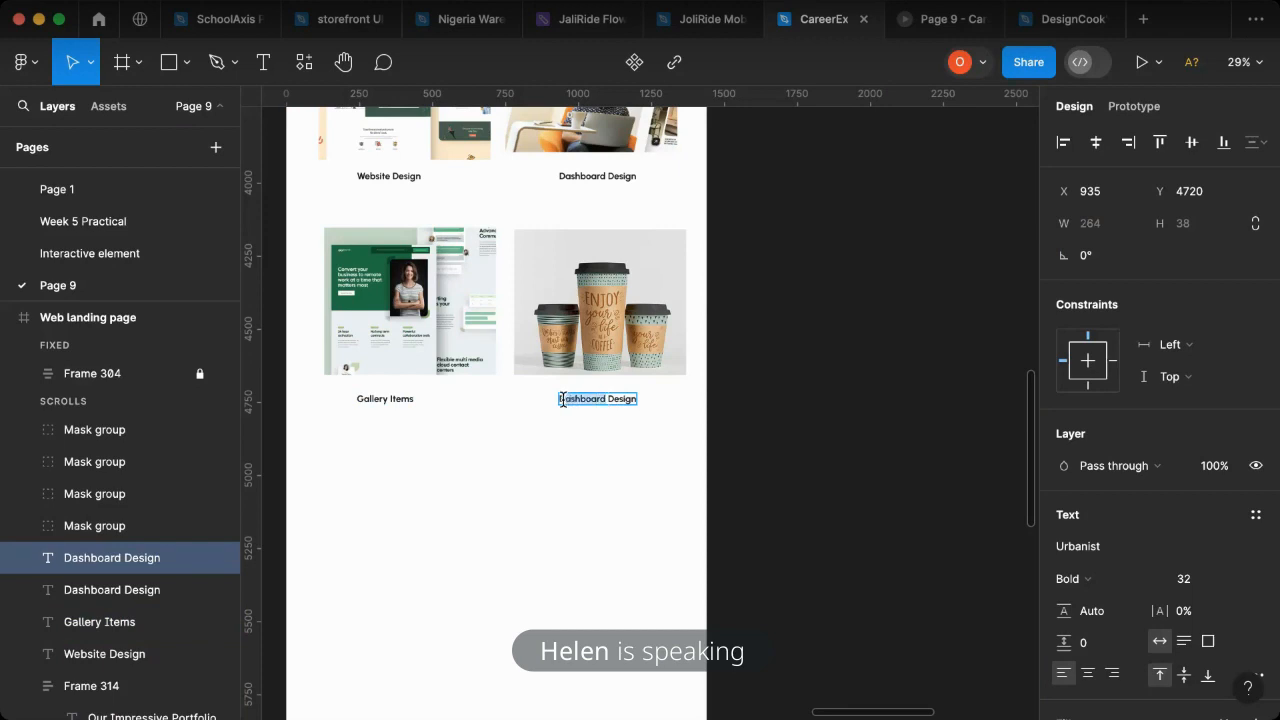
key(BackSpace)
key(BackSpace)
text(Mo)
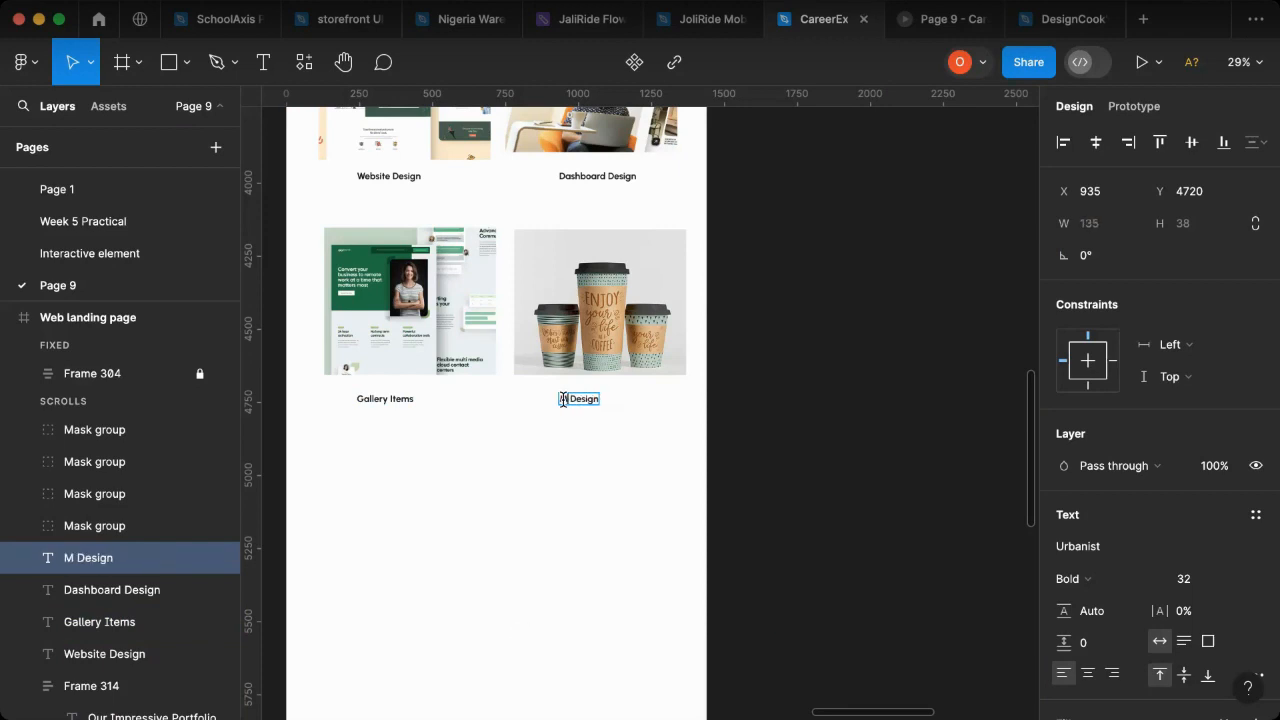
text(ckuo)
key(BackSpace)
key(BackSpace)
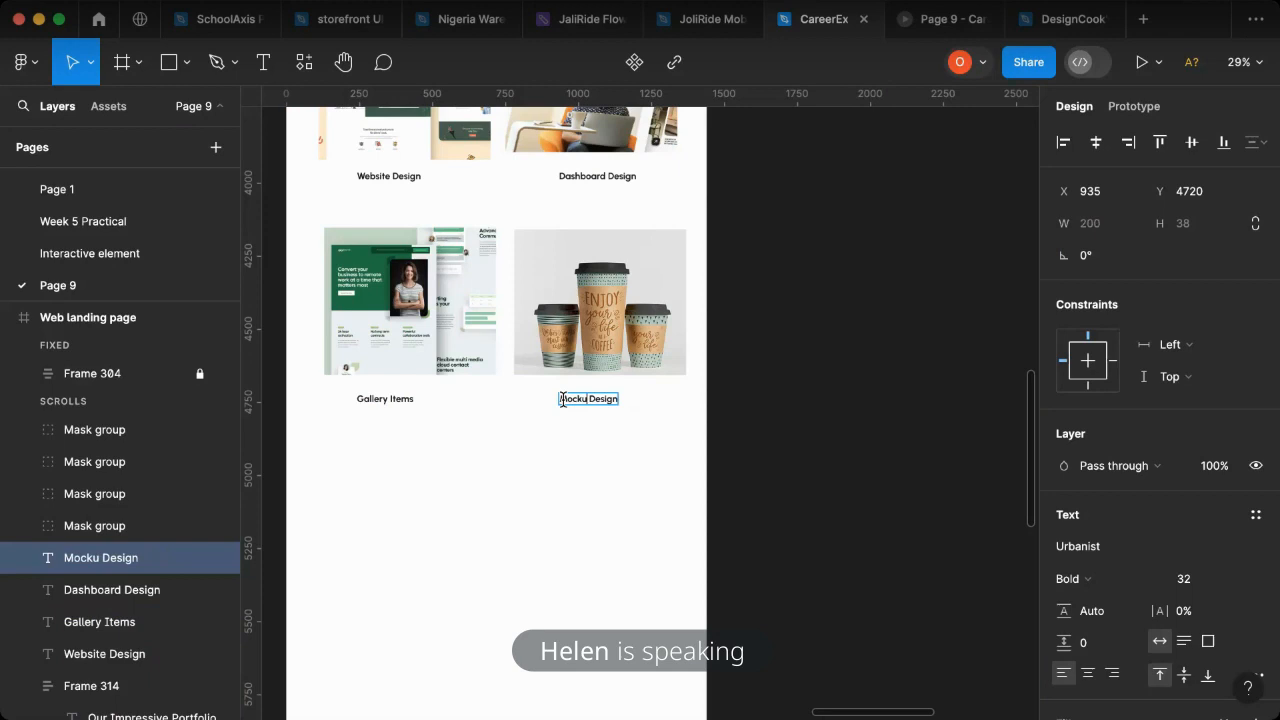
text(U)
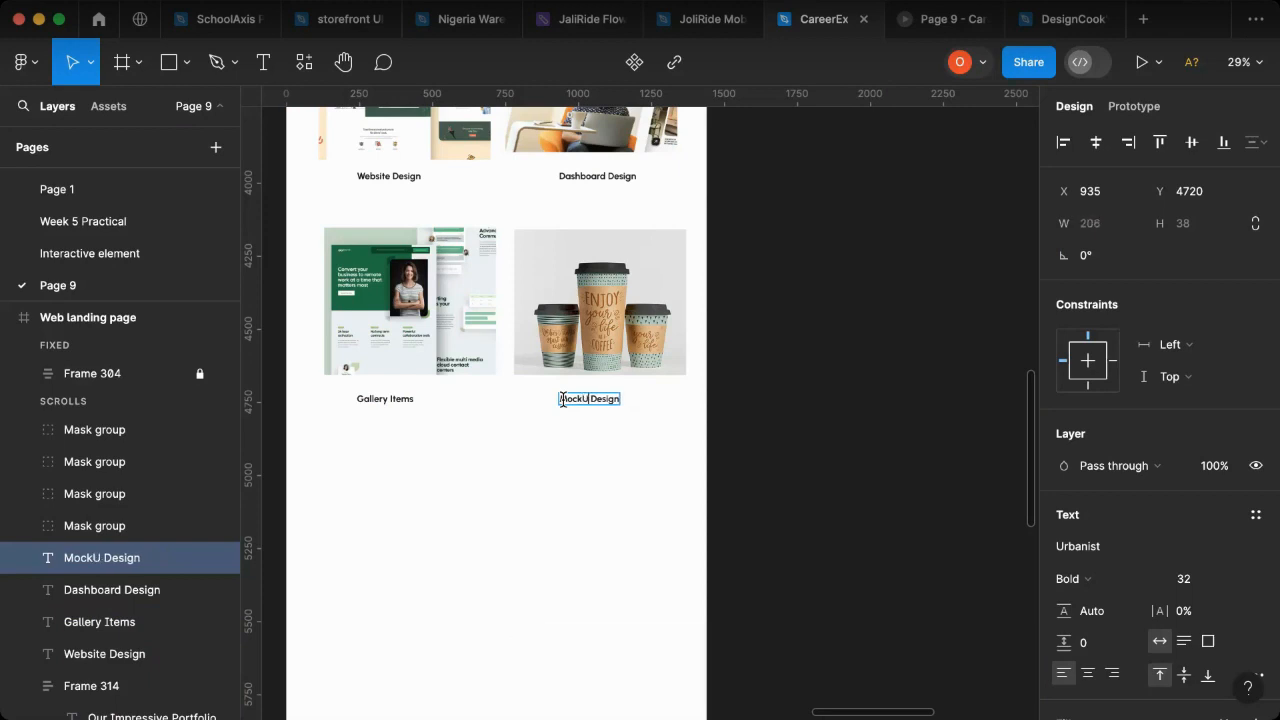
text(p)
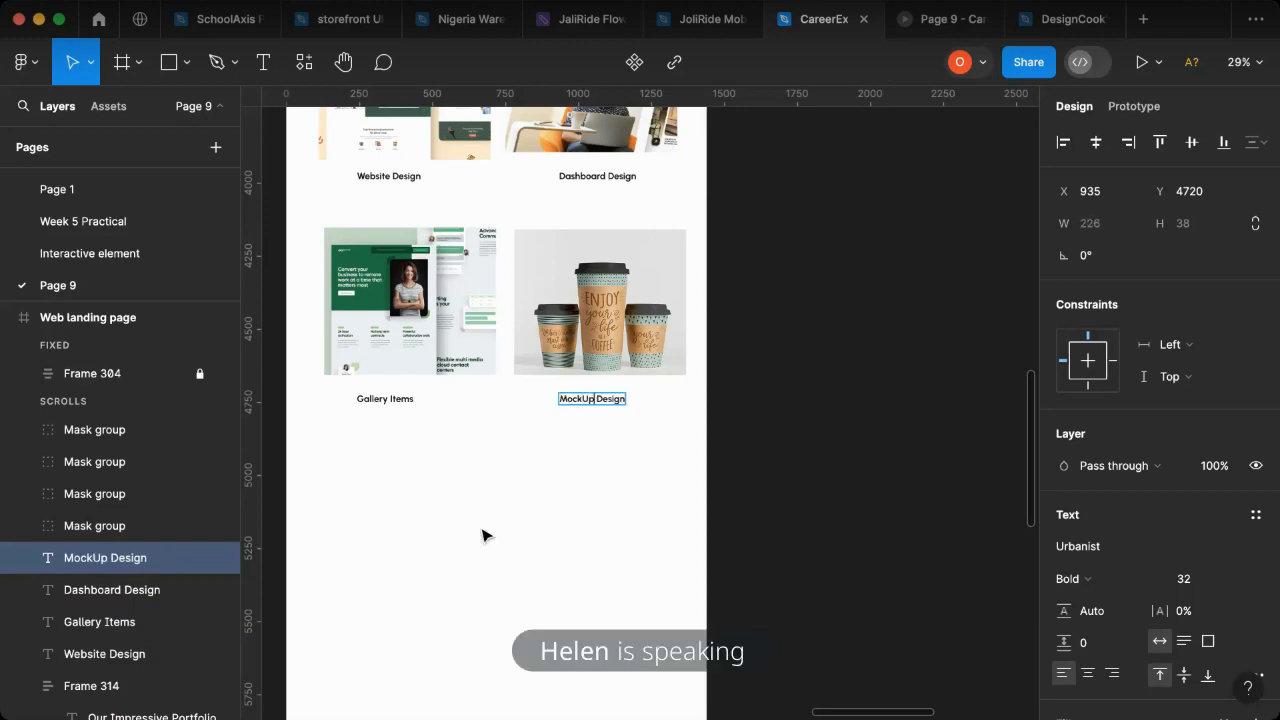
- Add a space in the coffee cups caption so that it reads "Mock Up Design"
scroll(608, 526, right, 5)
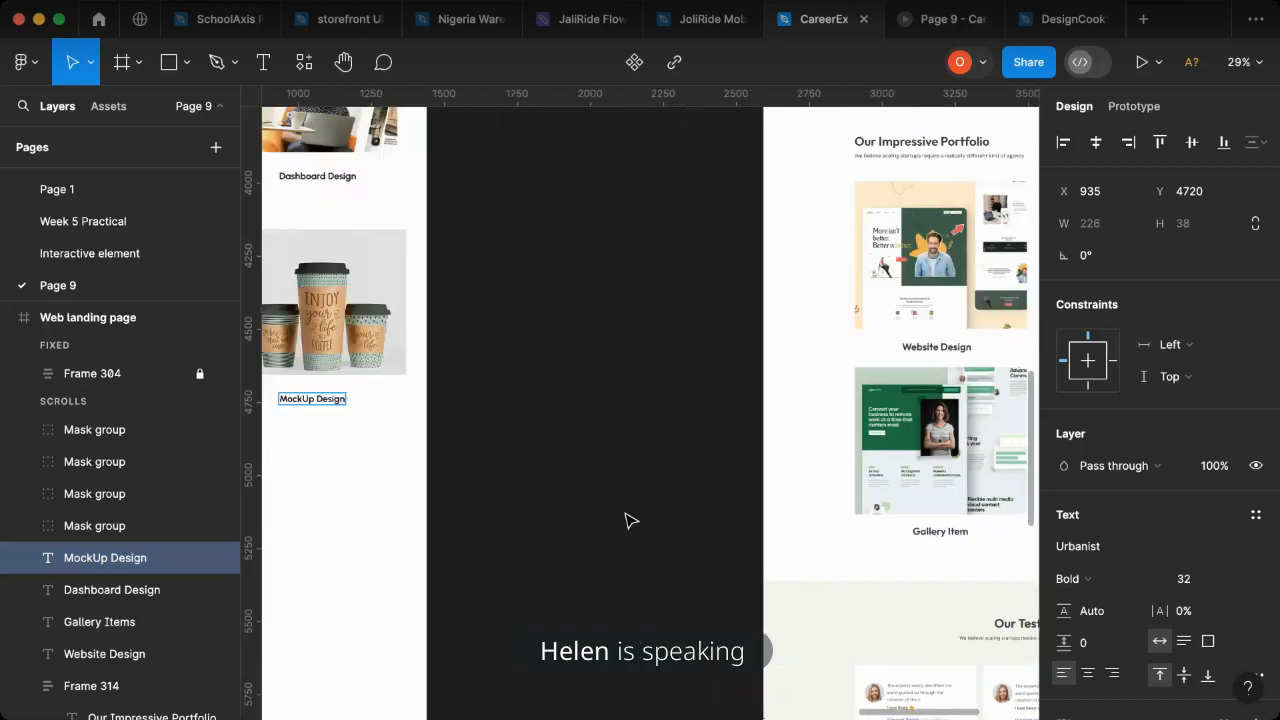
scroll(630, 520, left, 3)
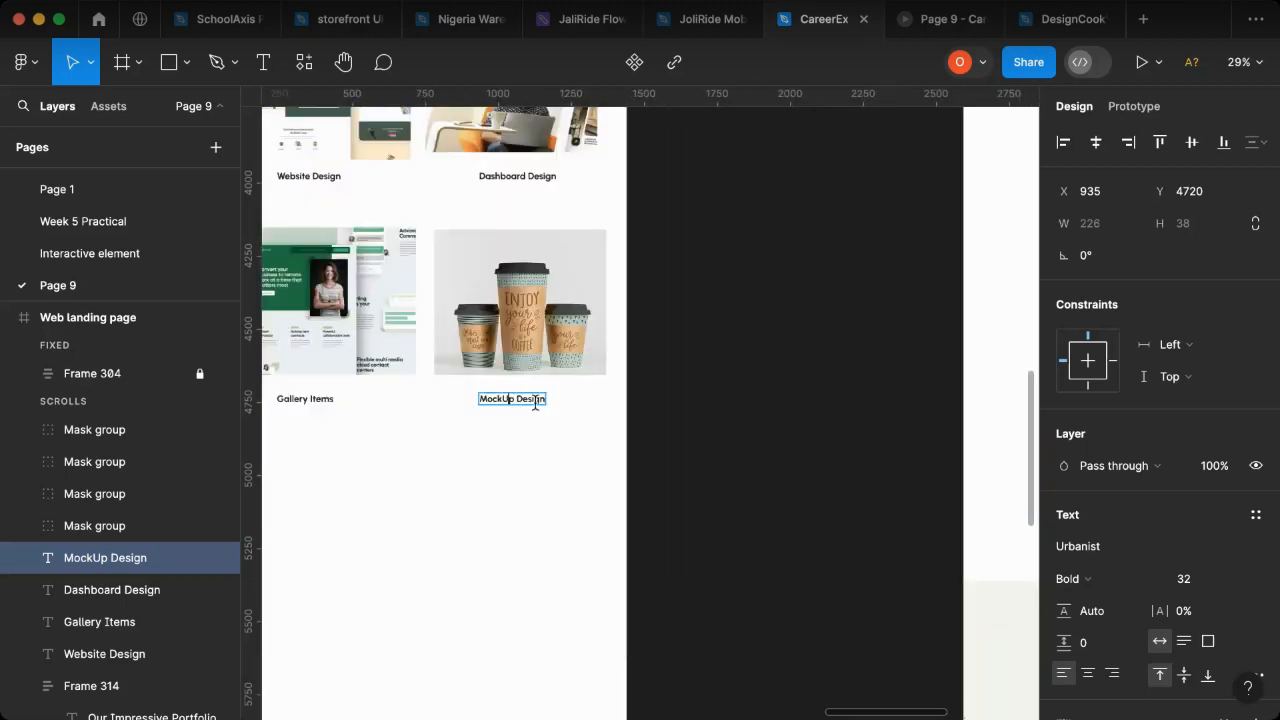
key(Left)
key(Left)
scroll(620, 440, up, 1)
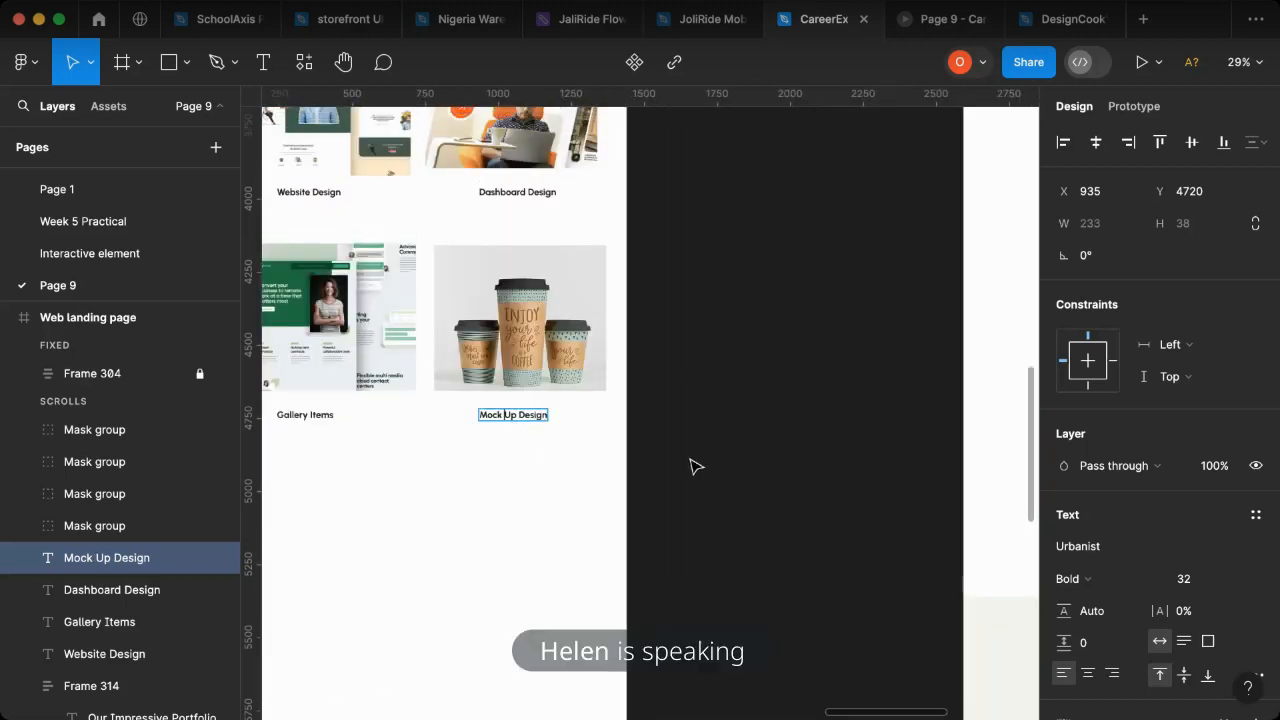
key(Escape)
click(695, 466)
- Wrap each of the four portfolio images together with its caption in its own vertical auto layout
scroll(735, 450, down, 2)
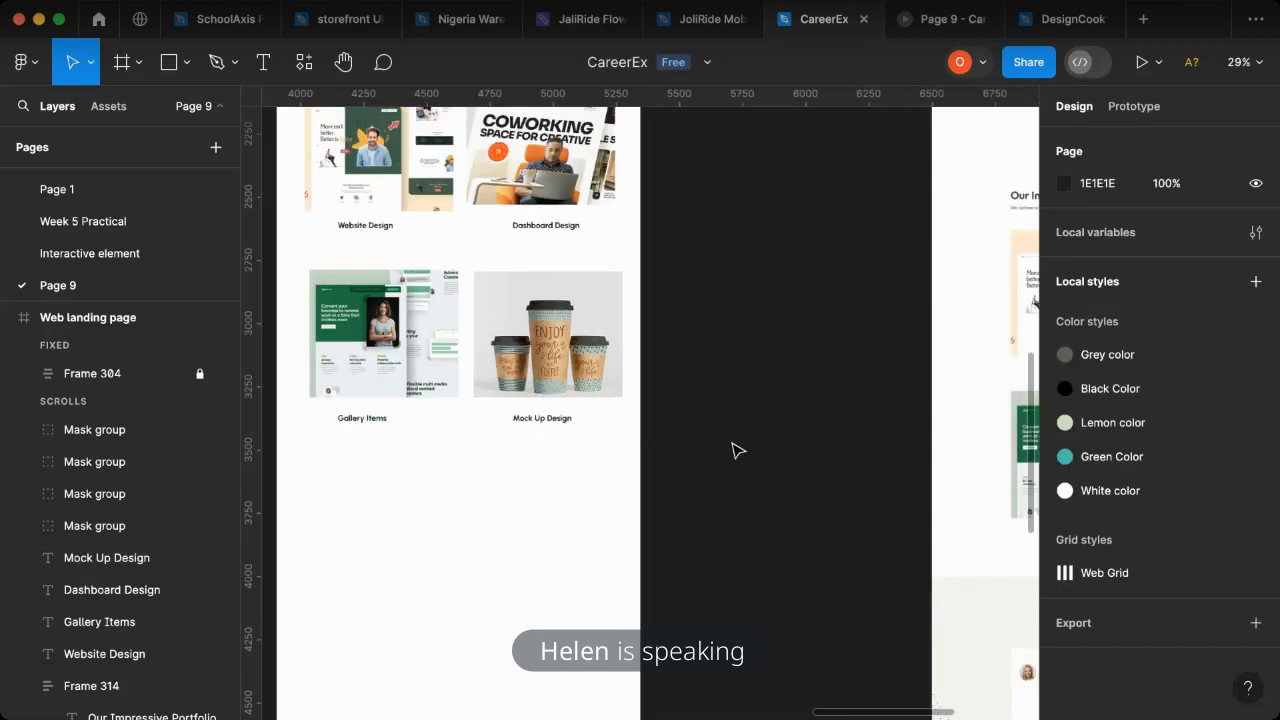
scroll(420, 260, up, 1)
scroll(380, 225, up, 1)
scroll(398, 203, up, 5)
click(370, 265)
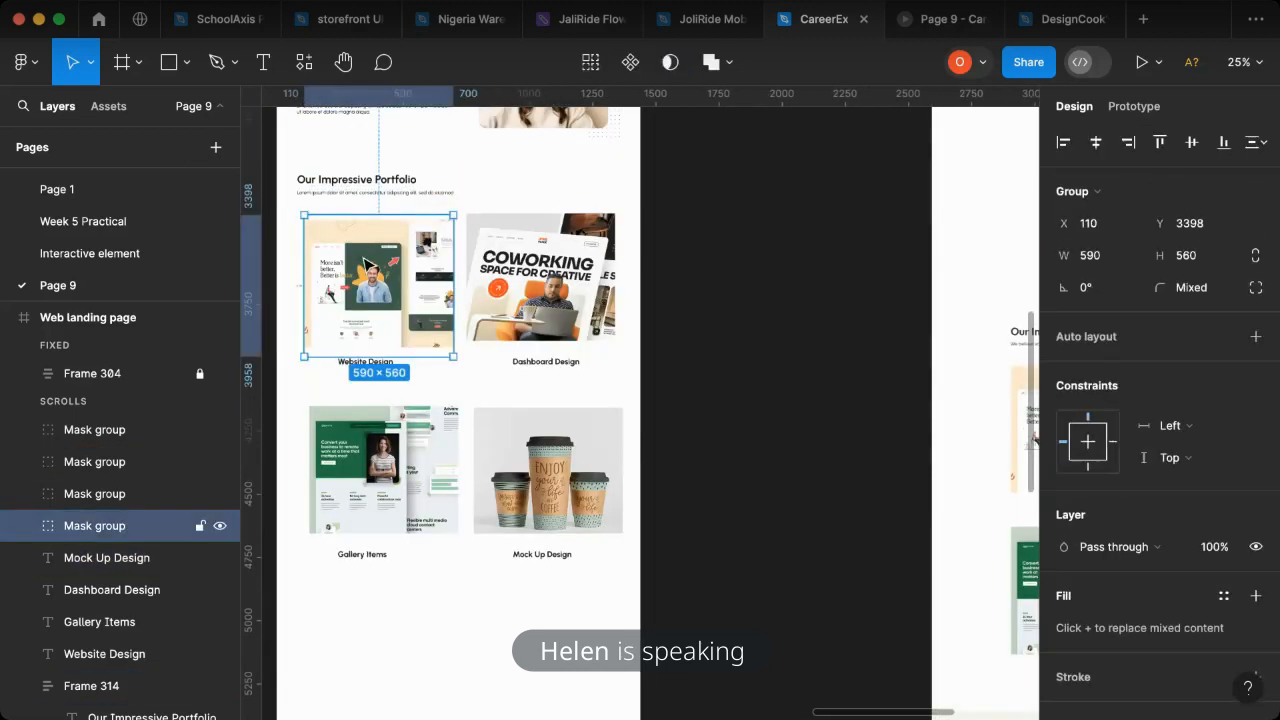
shift+click(368, 362)
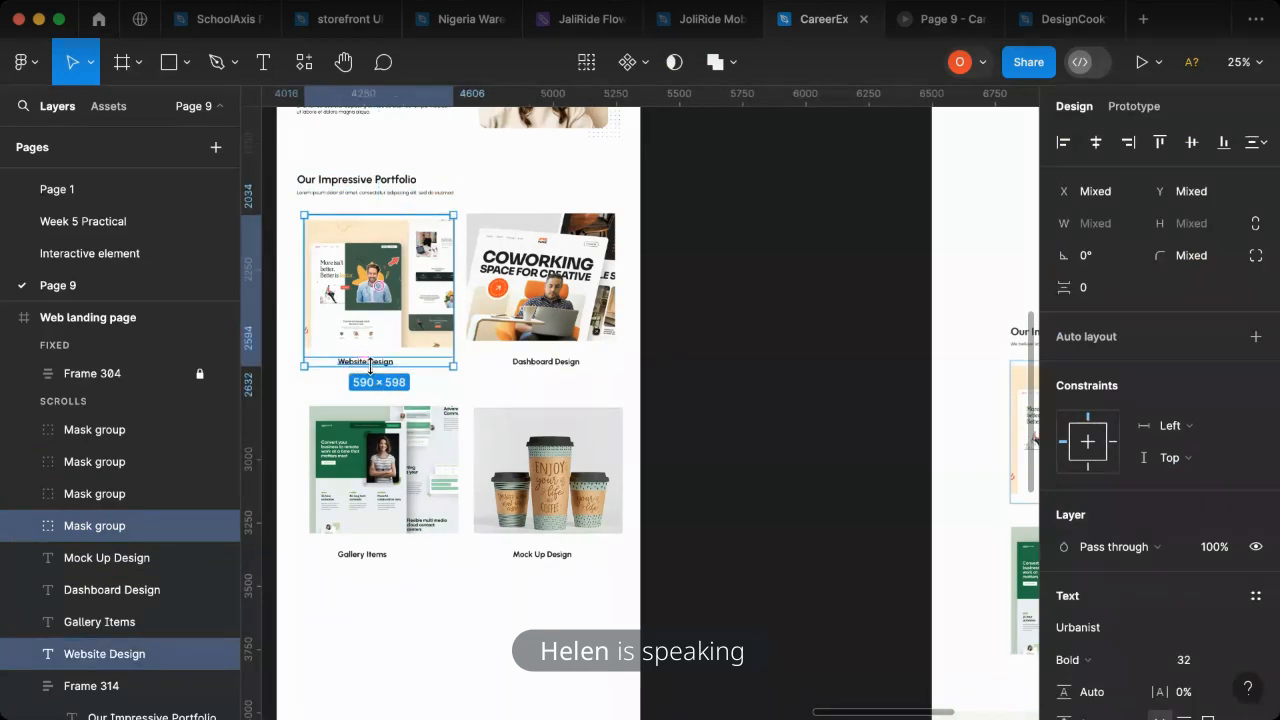
key(shift+a)
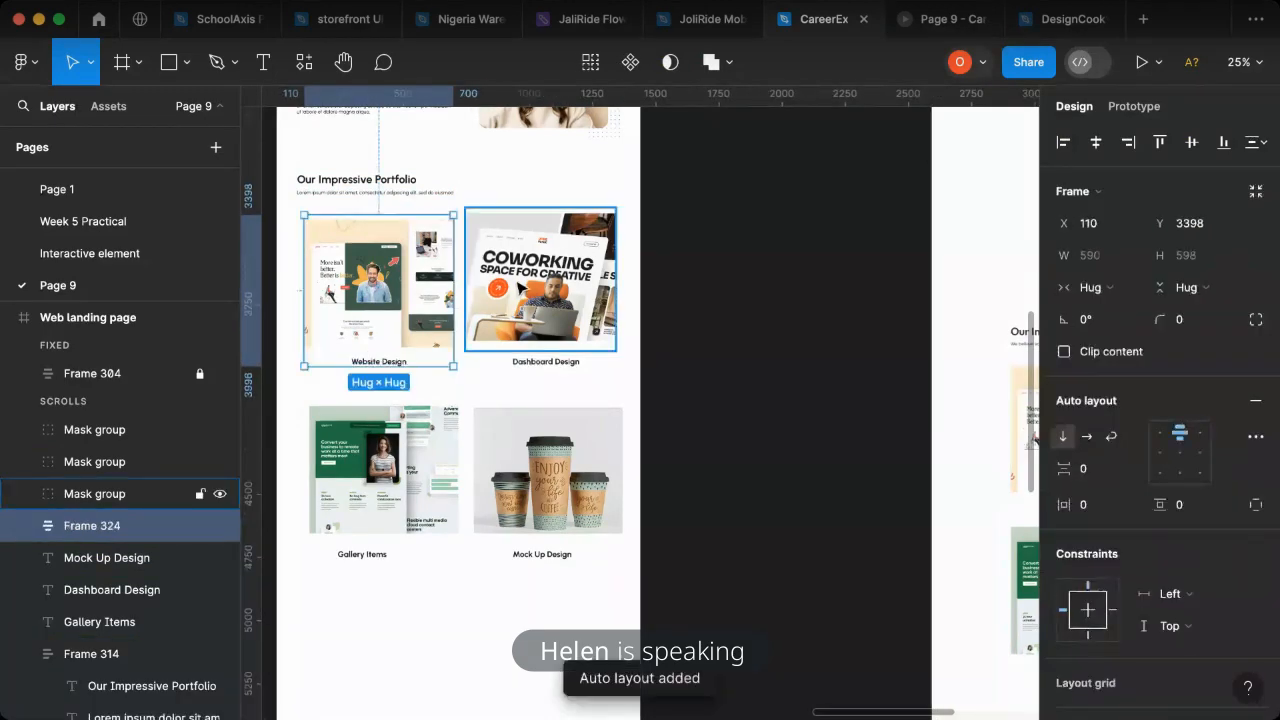
click(537, 474)
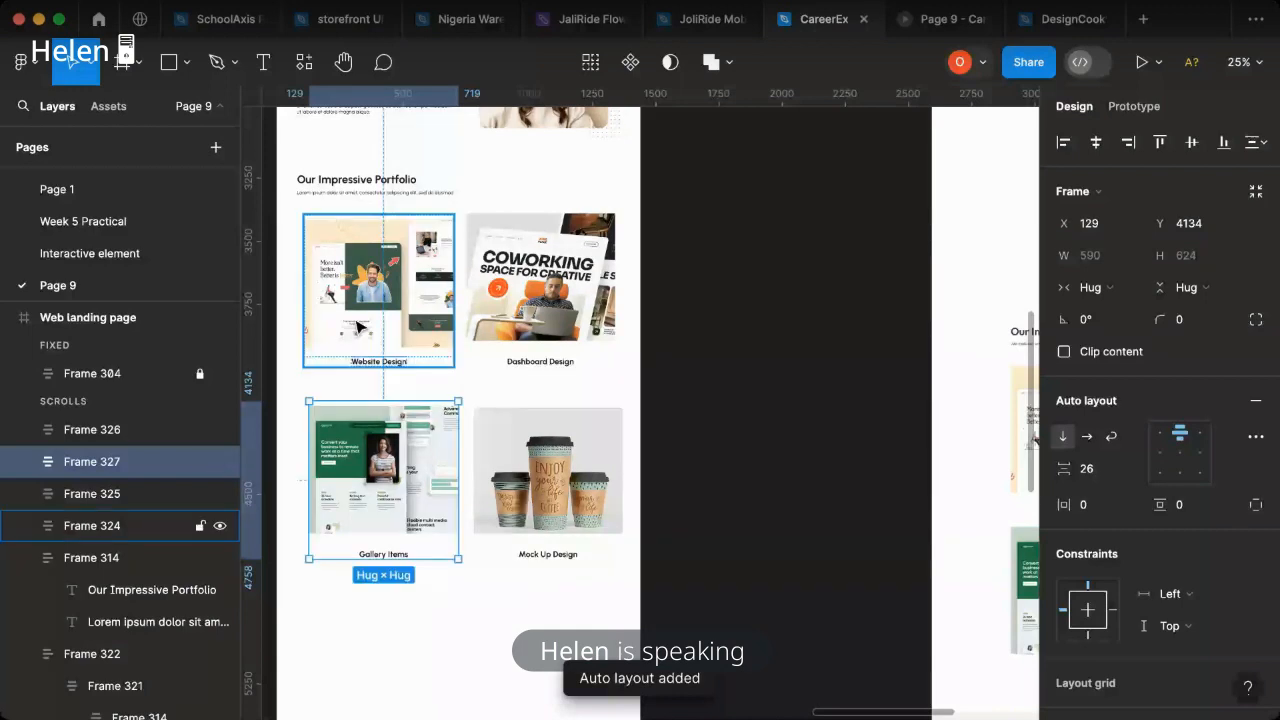
- Set the vertical gap between image and caption to 26 in all four portfolio item frames
shift+click(361, 328)
shift+click(535, 345)
shift+click(552, 462)
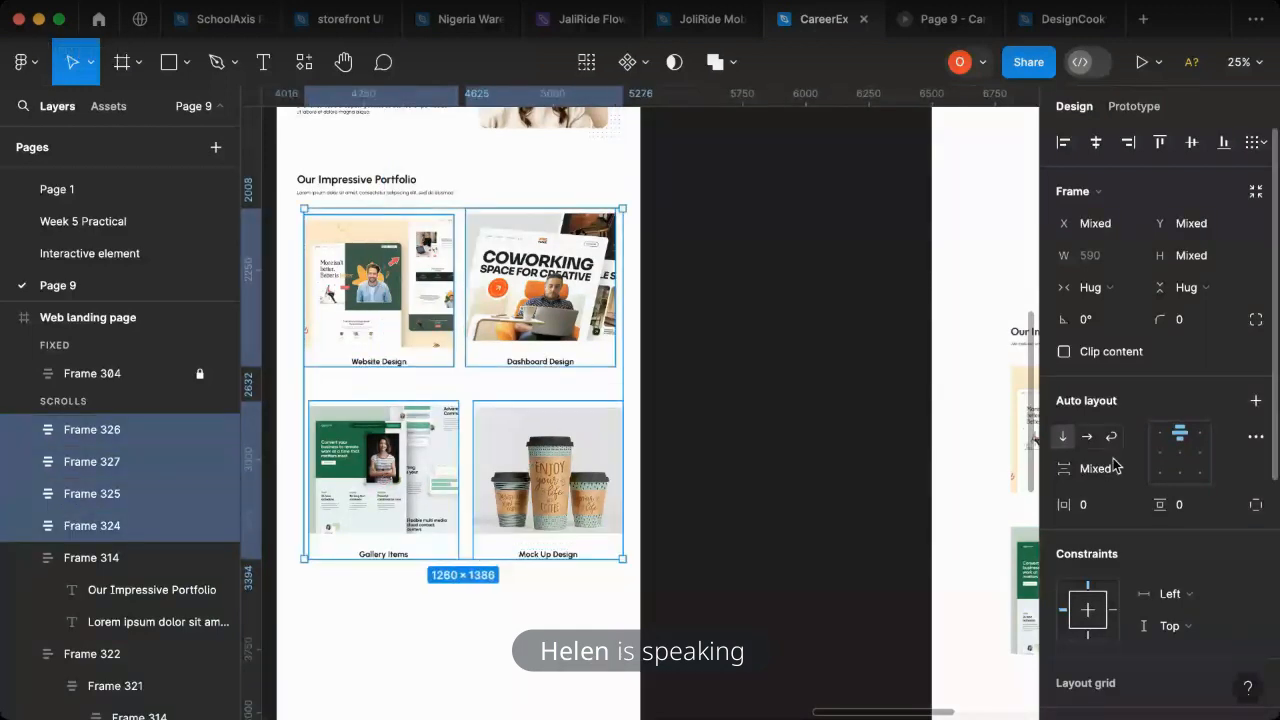
click(1113, 470)
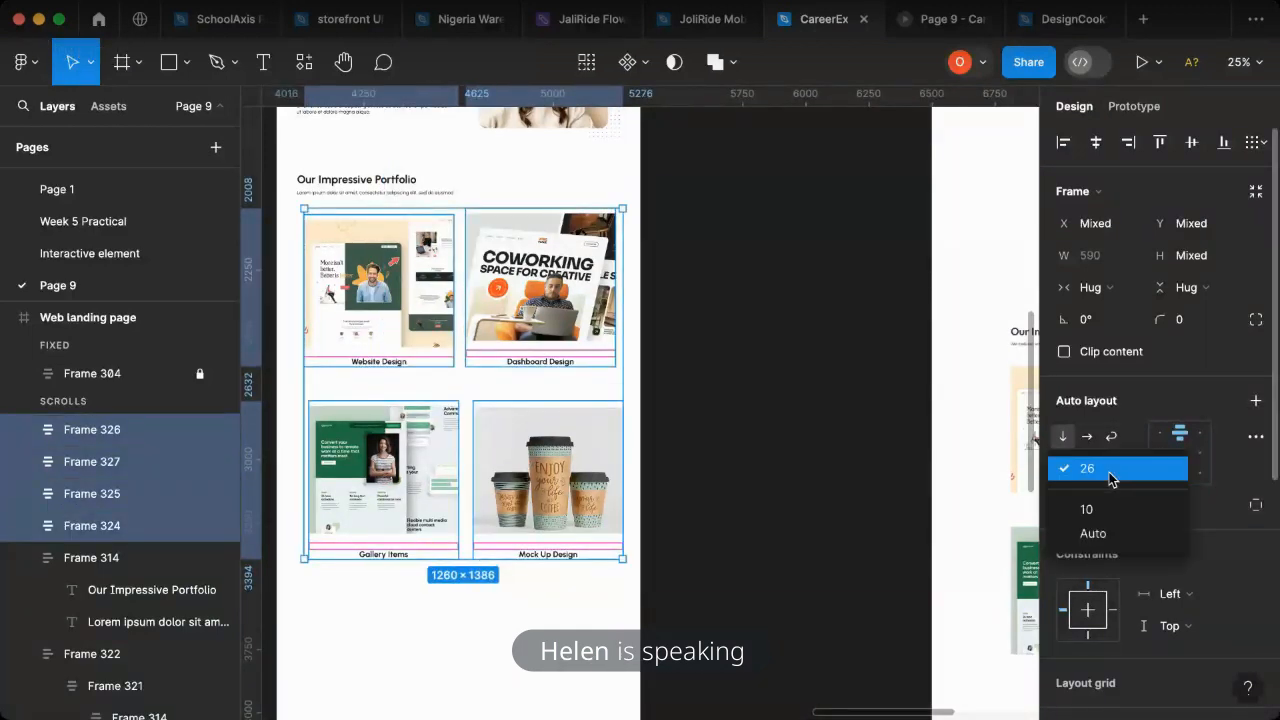
click(1109, 469)
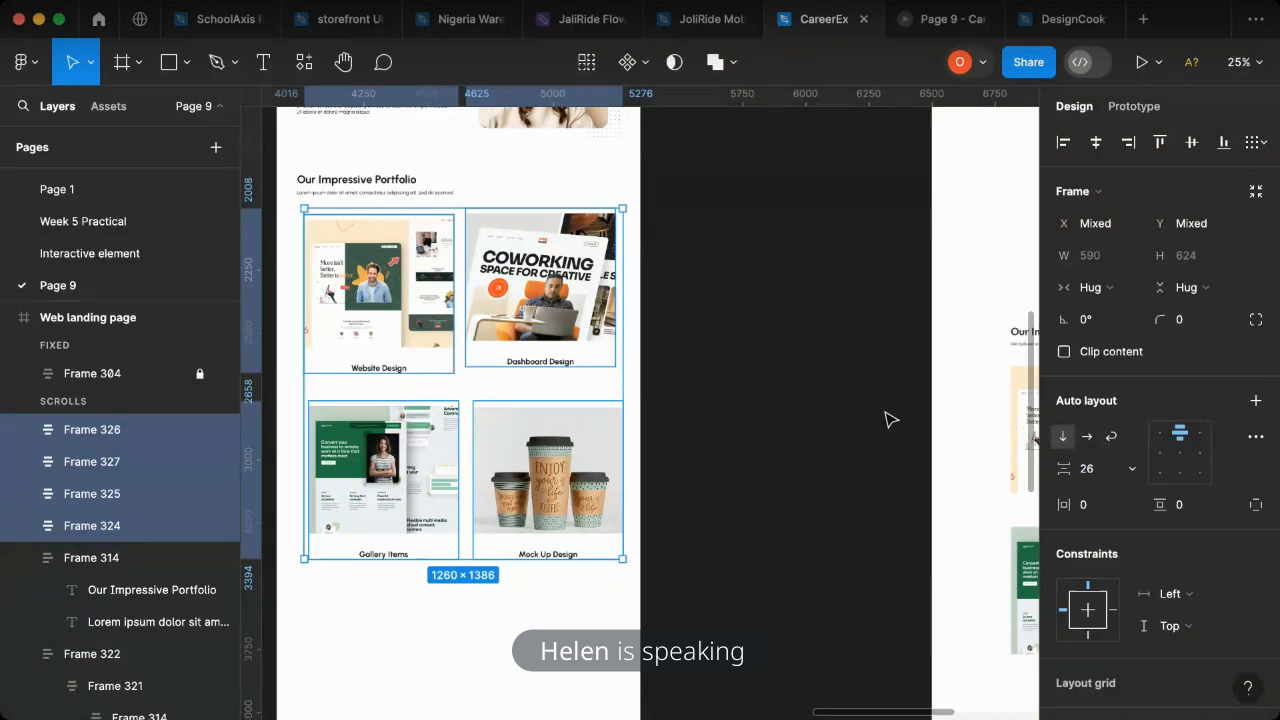
key(ctrl+z)
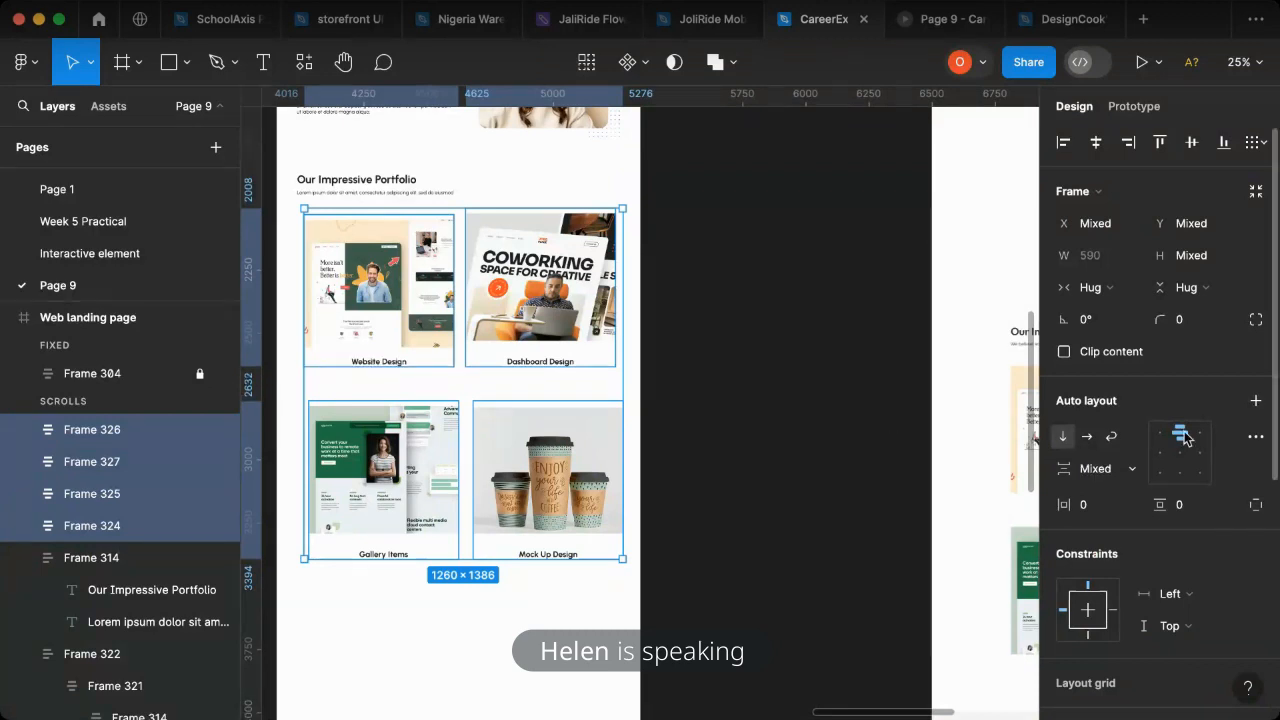
click(1097, 470)
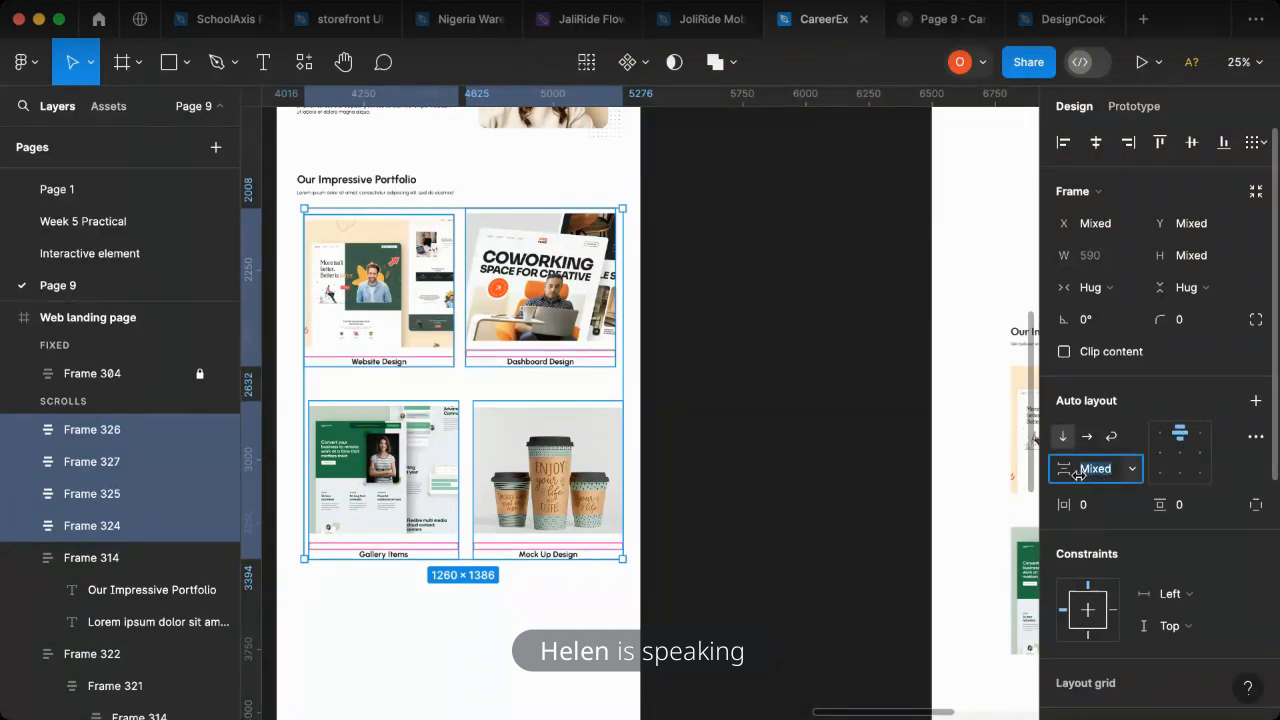
text(26)
key(Return)
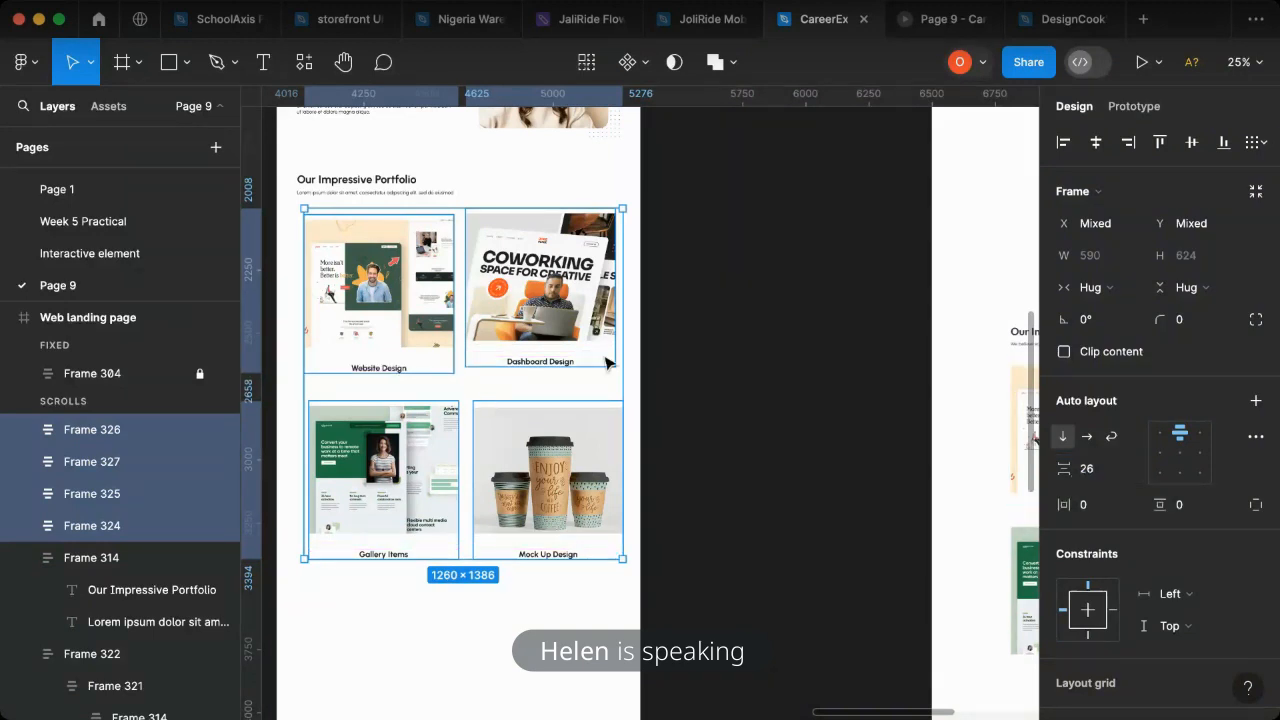
- Align the top edges of the Website Design and Dashboard Design frames
click(667, 392)
click(570, 310)
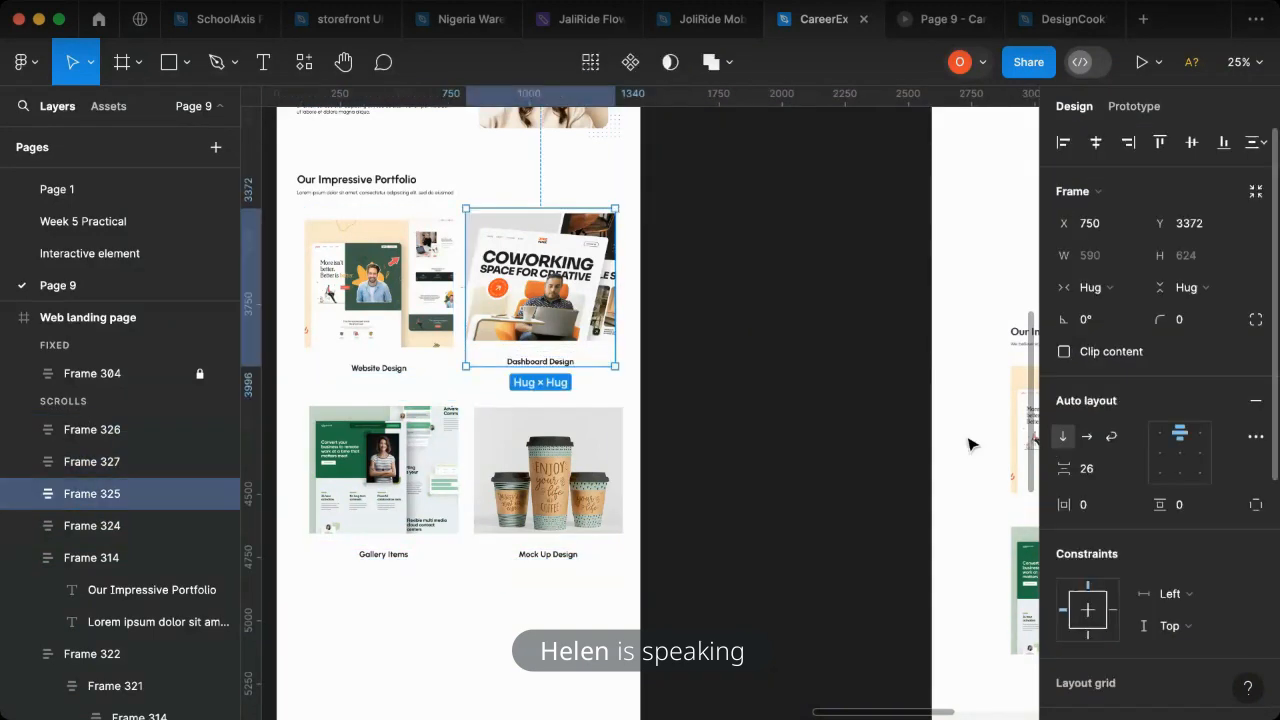
click(421, 323)
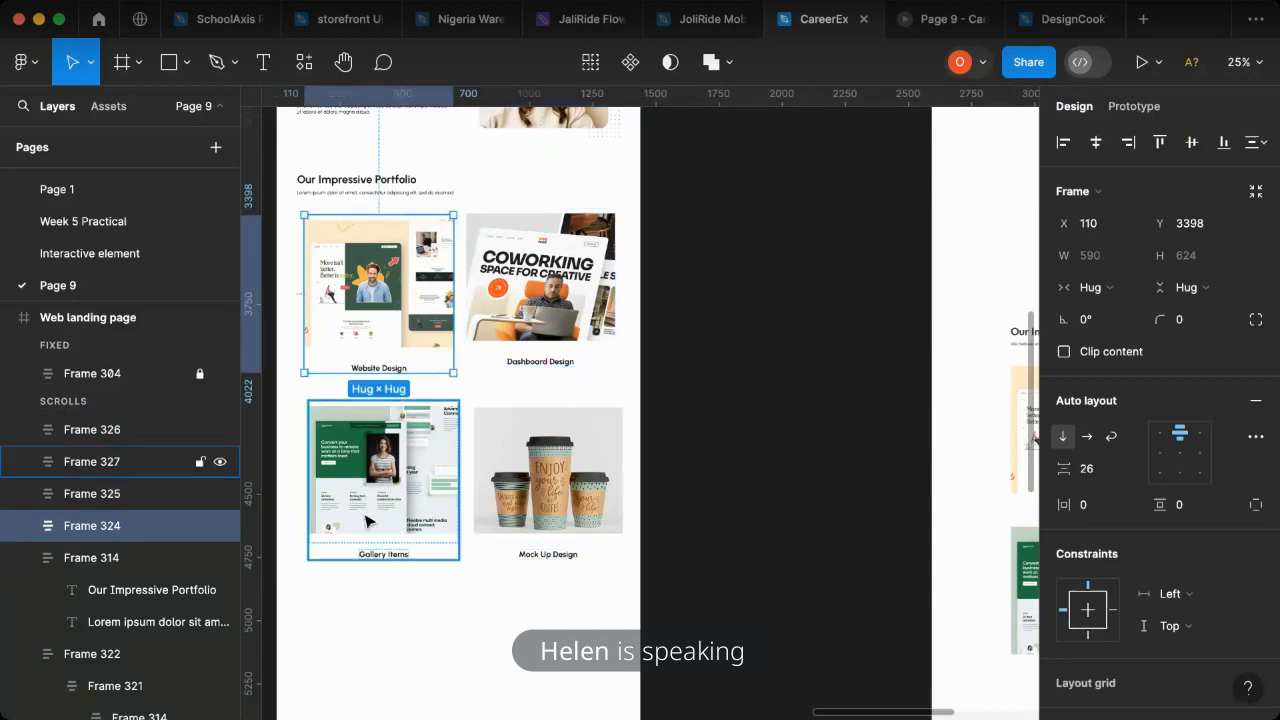
click(372, 520)
click(563, 515)
click(430, 348)
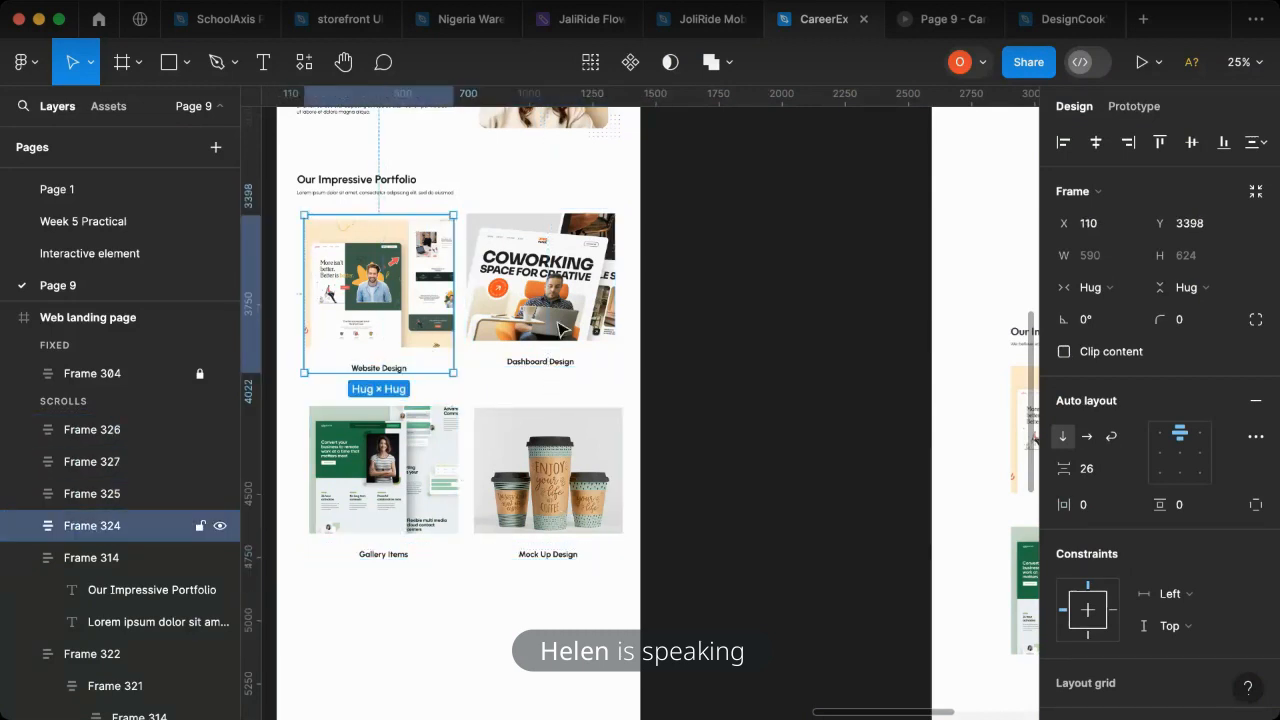
click(563, 330)
shift+click(400, 290)
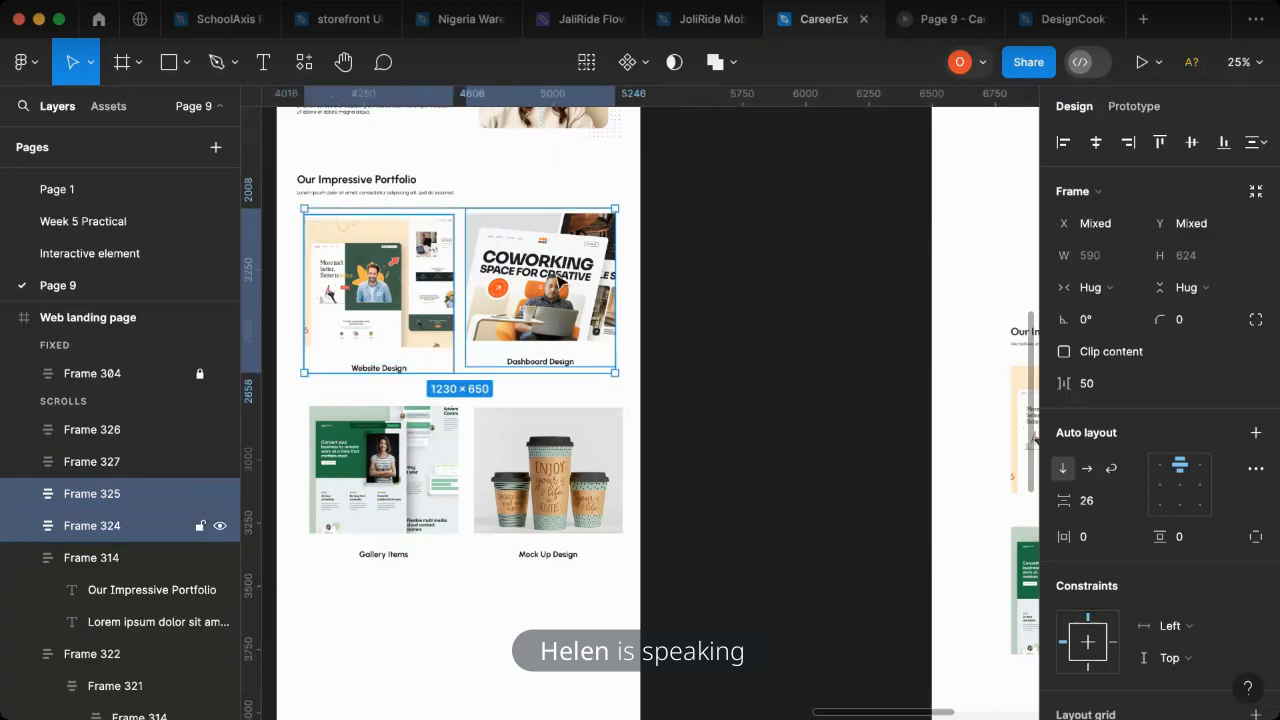
click(1162, 143)
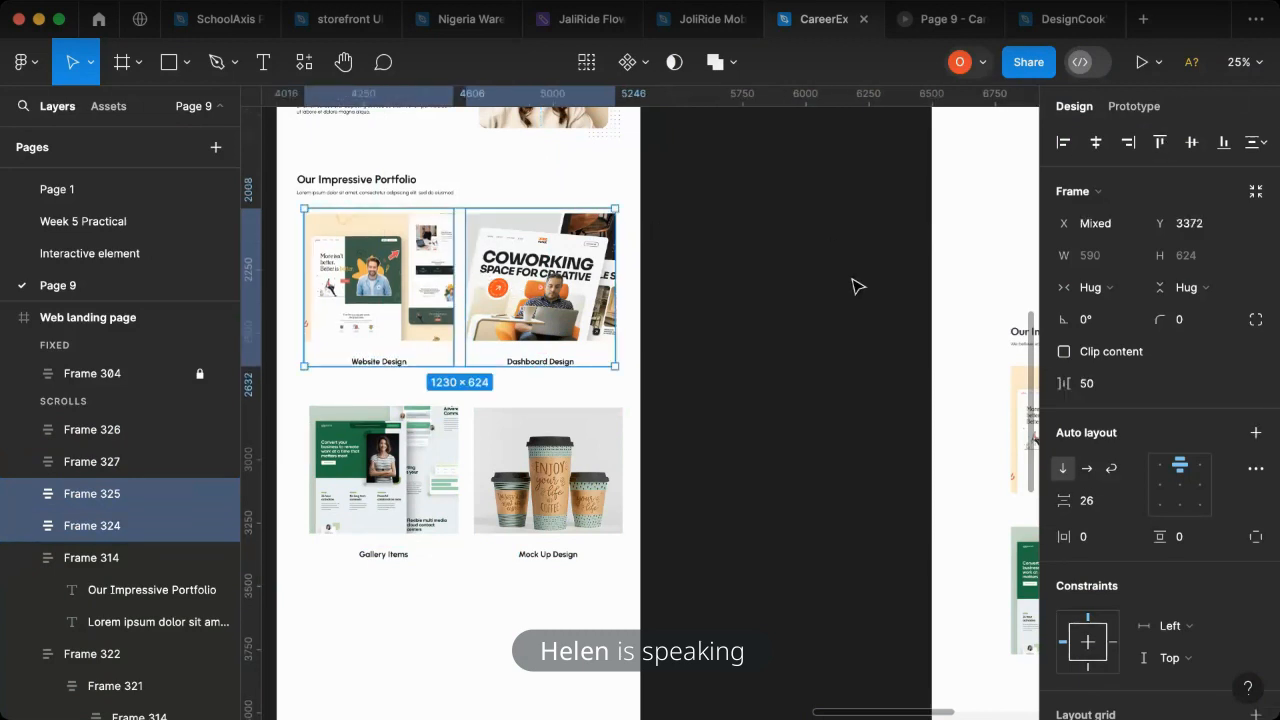
- Wrap the upper pair and the lower pair of portfolio items each in its own horizontal auto layout
key(shift+a)
click(424, 476)
shift+click(548, 476)
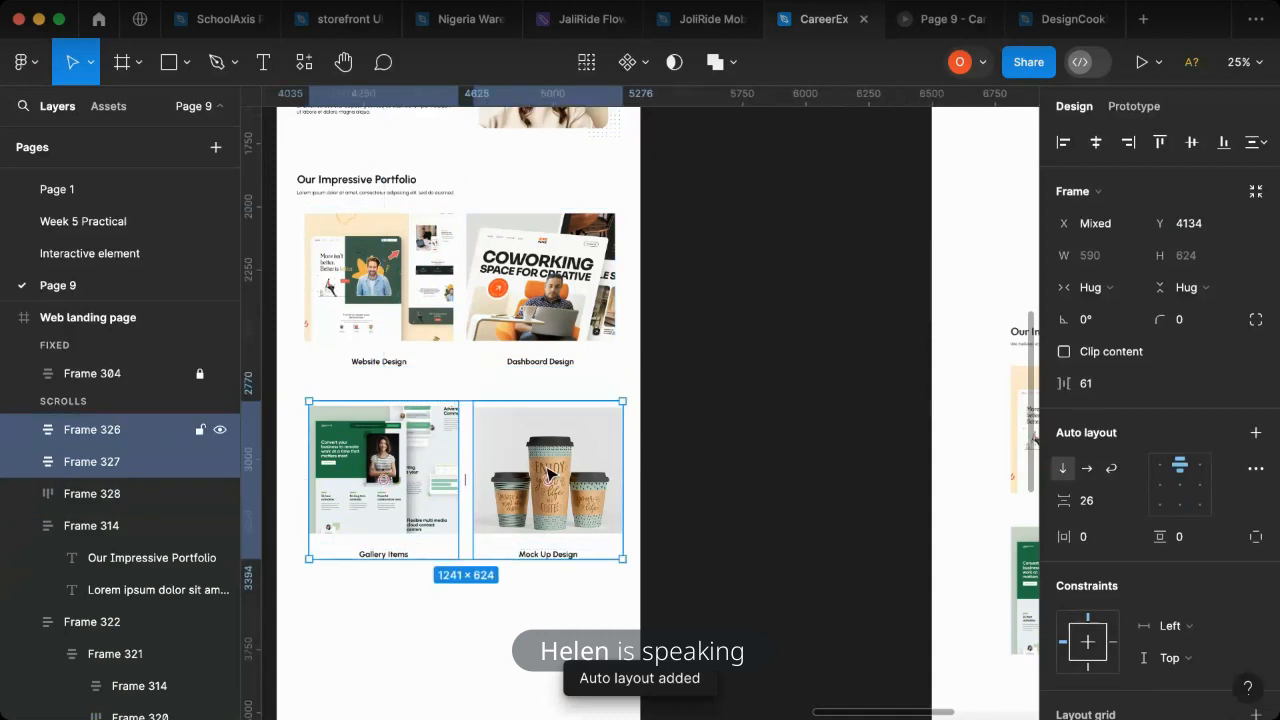
key(shift+a)
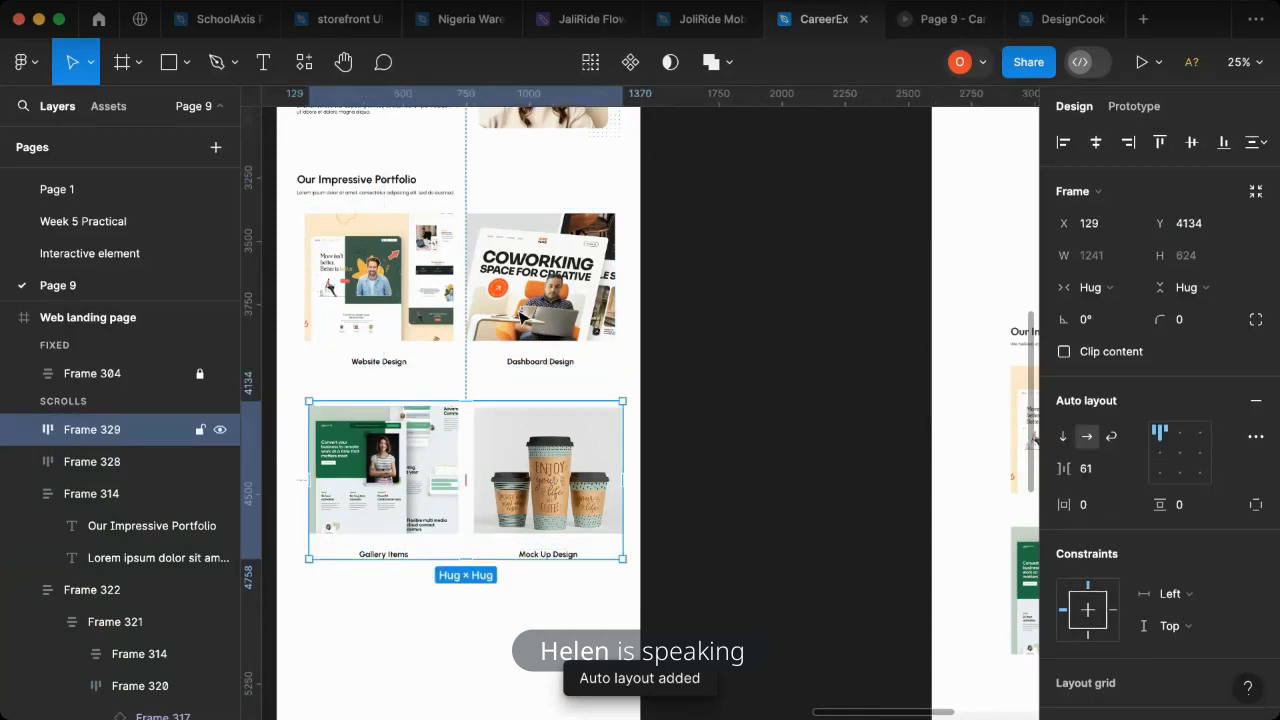
- Align the left edges of the two portfolio rows and set their auto layout alignment to left center
click(524, 320)
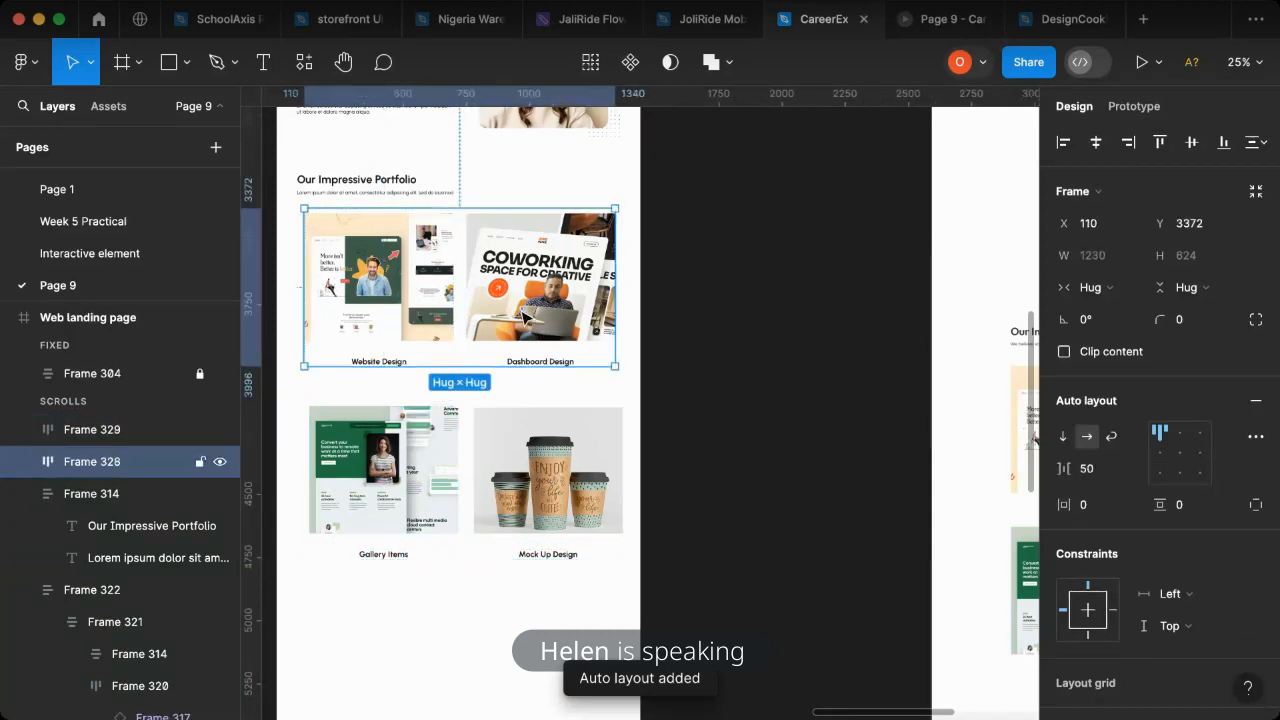
click(407, 430)
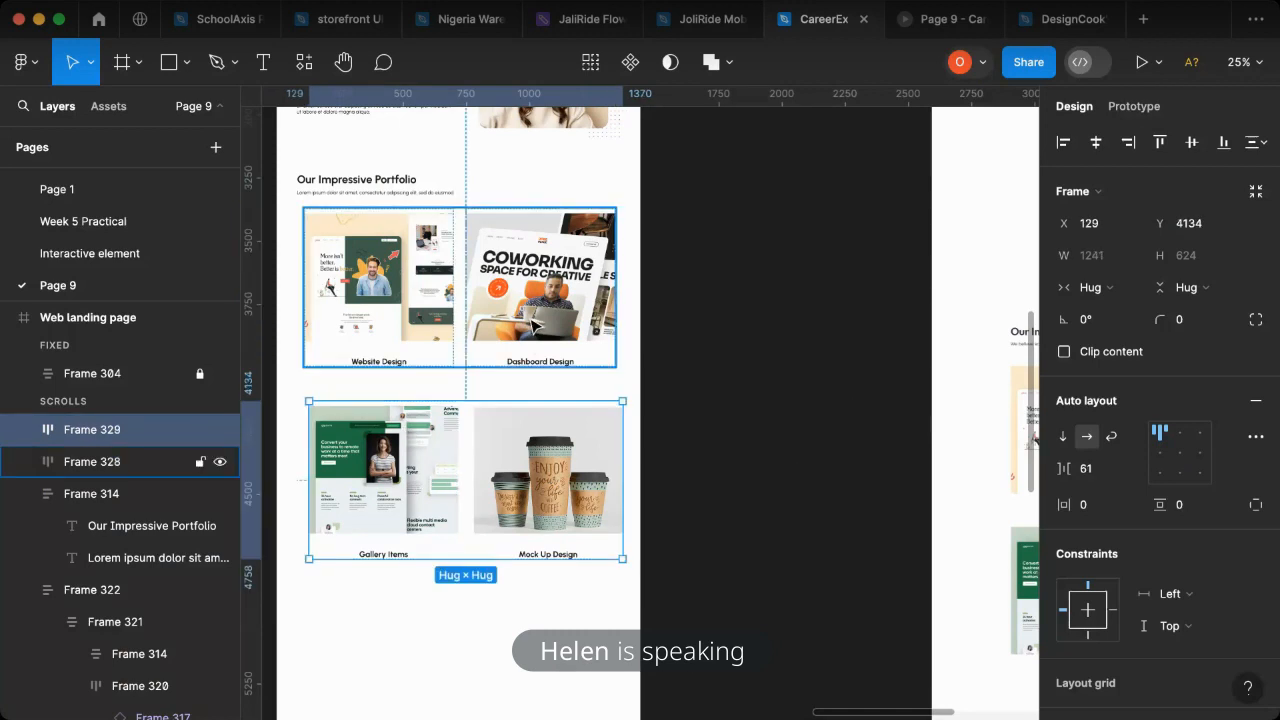
shift+click(533, 322)
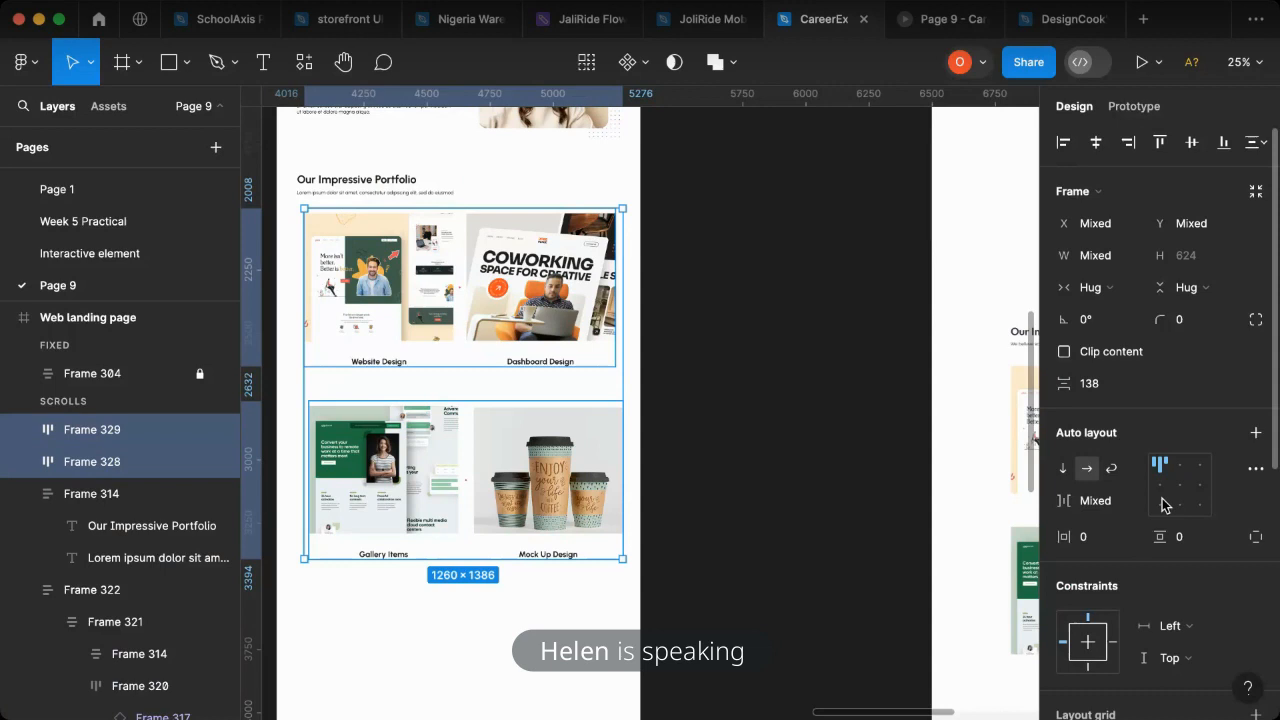
click(1063, 142)
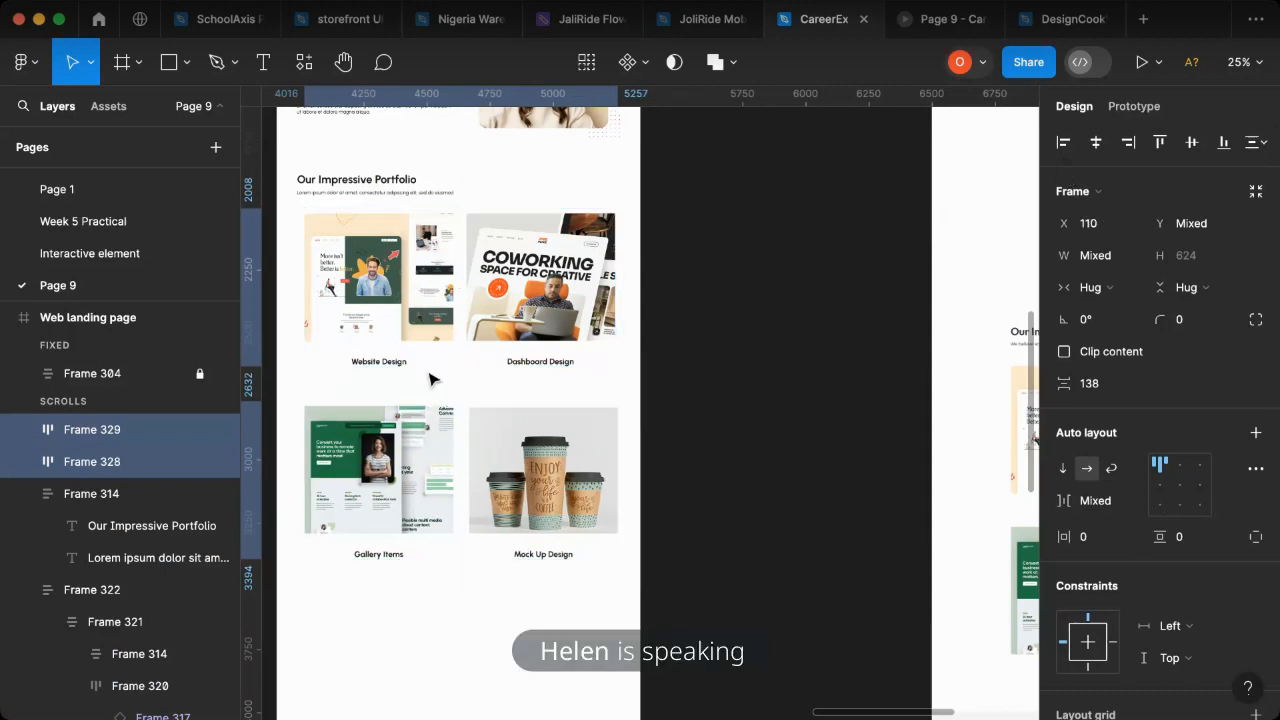
click(1161, 487)
- Set the horizontal gap between items to 50 in both portfolio rows
click(405, 318)
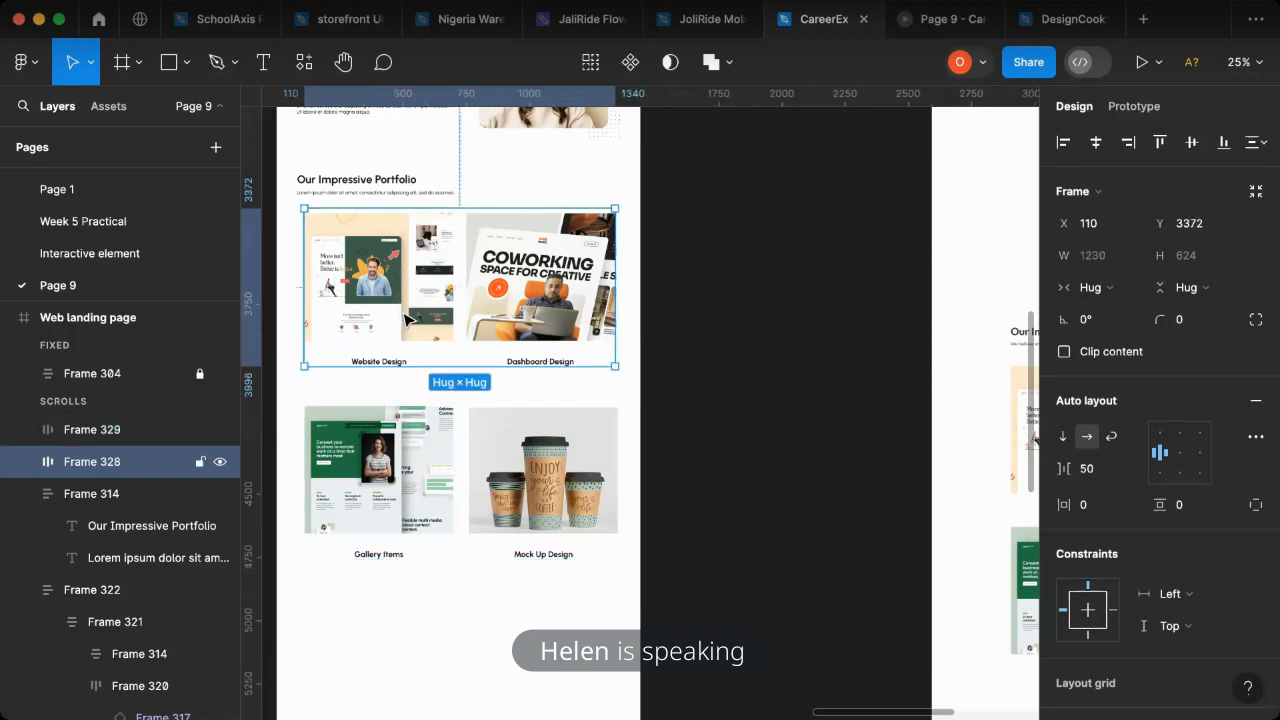
click(405, 318)
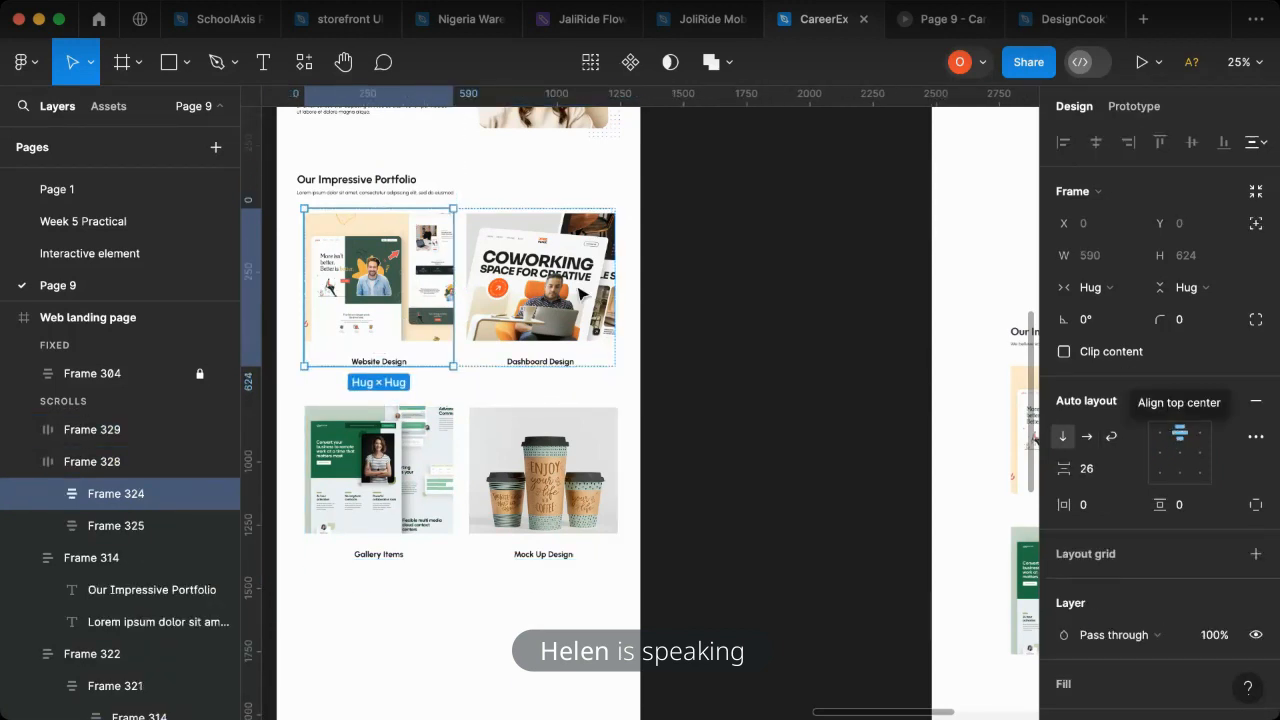
click(115, 525)
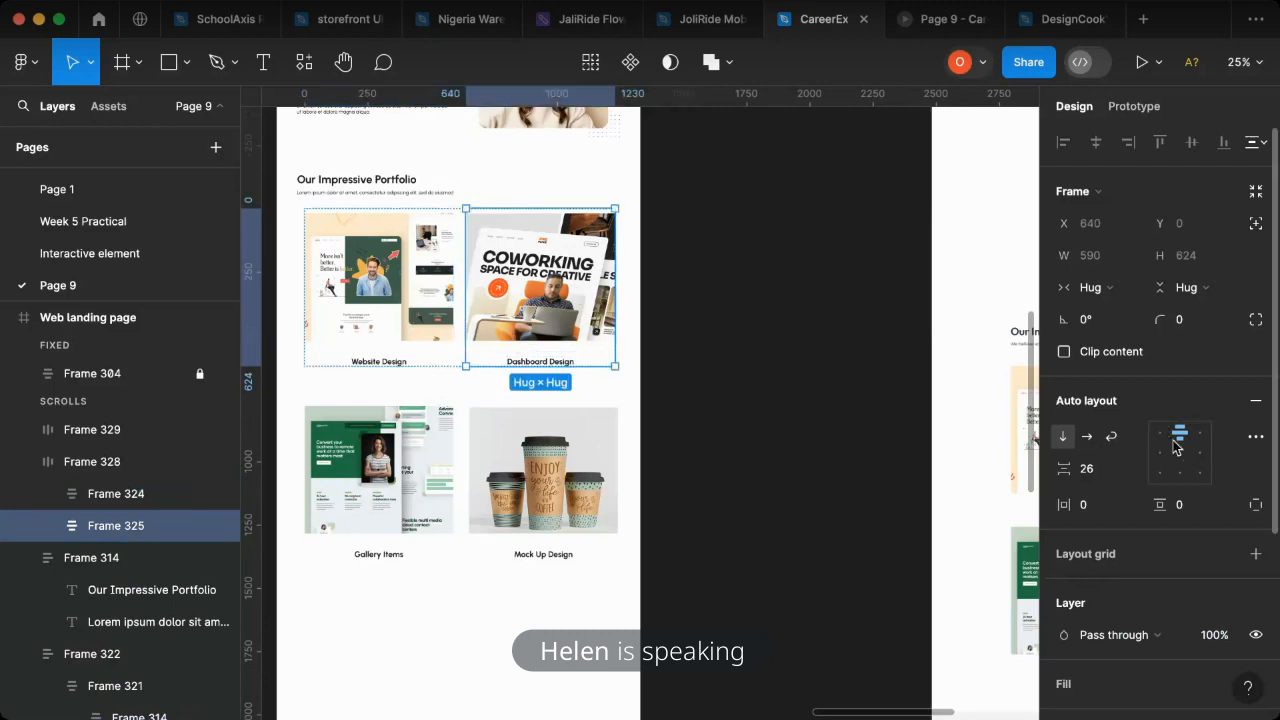
click(400, 462)
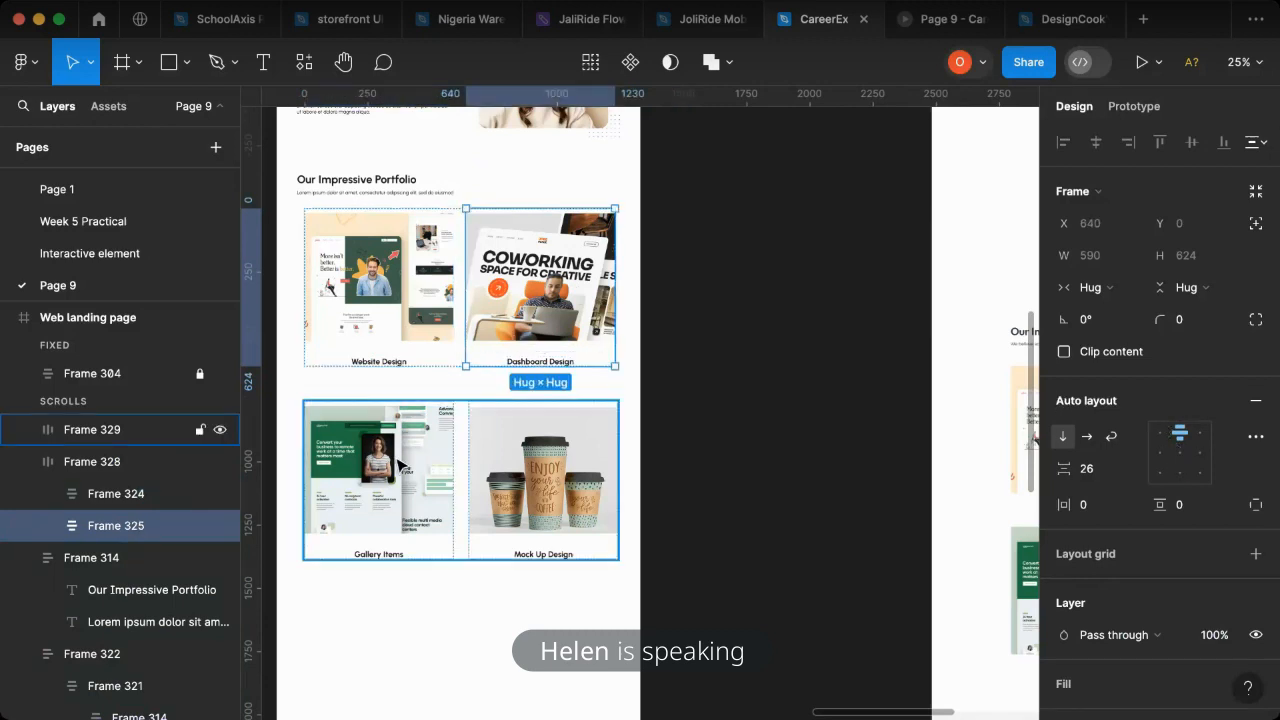
shift+click(419, 326)
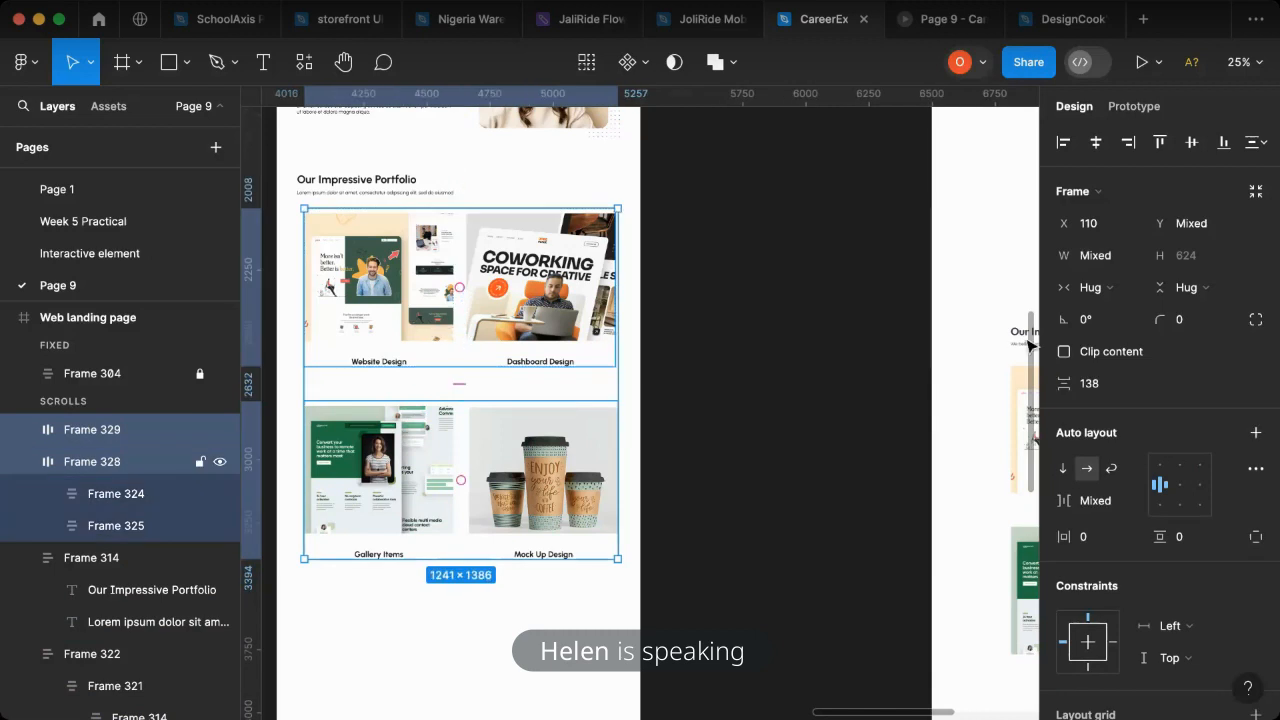
click(1095, 504)
text(50)
key(Return)
- Show the 12-column layout grid on the Web landing page frame
scroll(605, 343, left, 2)
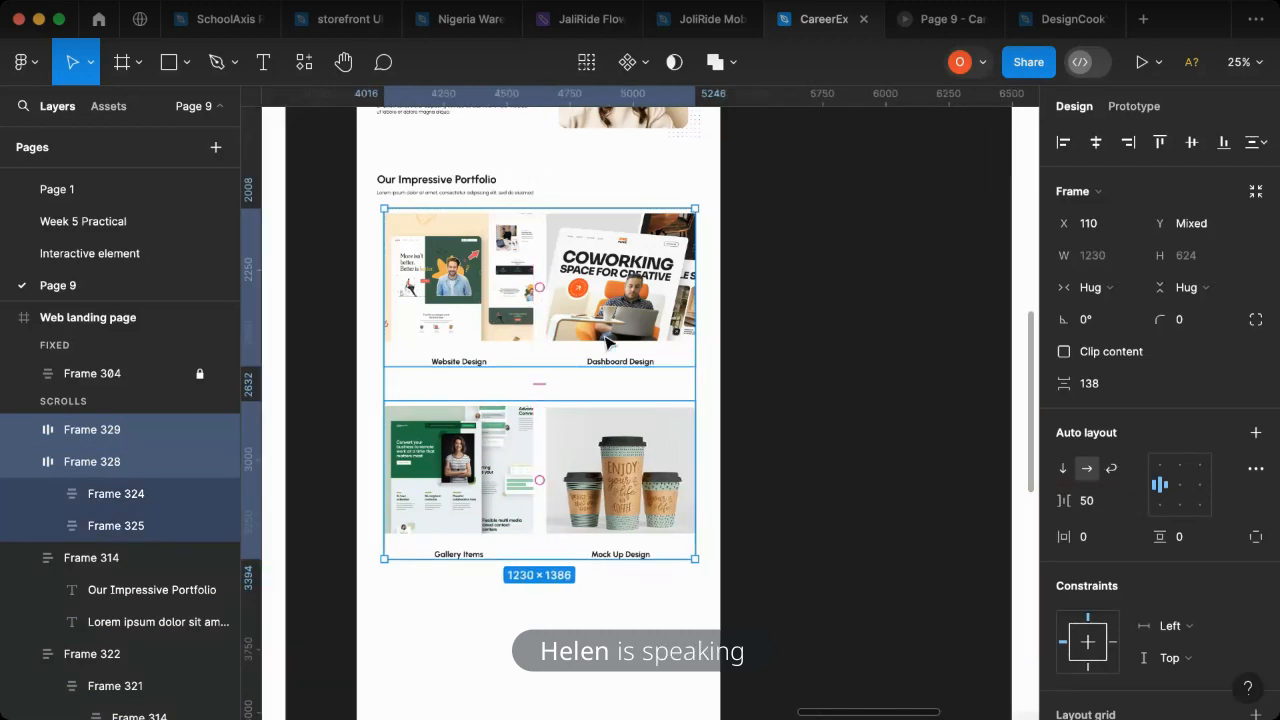
scroll(605, 343, left, 2)
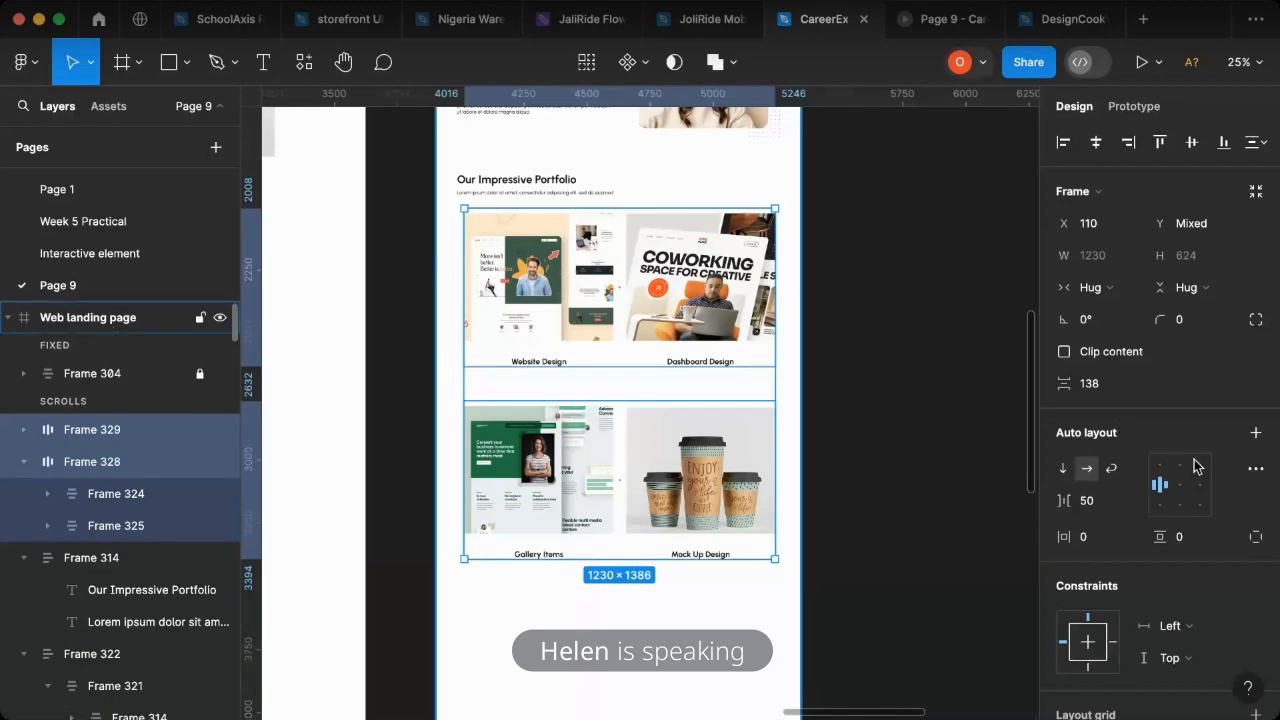
key(Escape)
click(1224, 451)
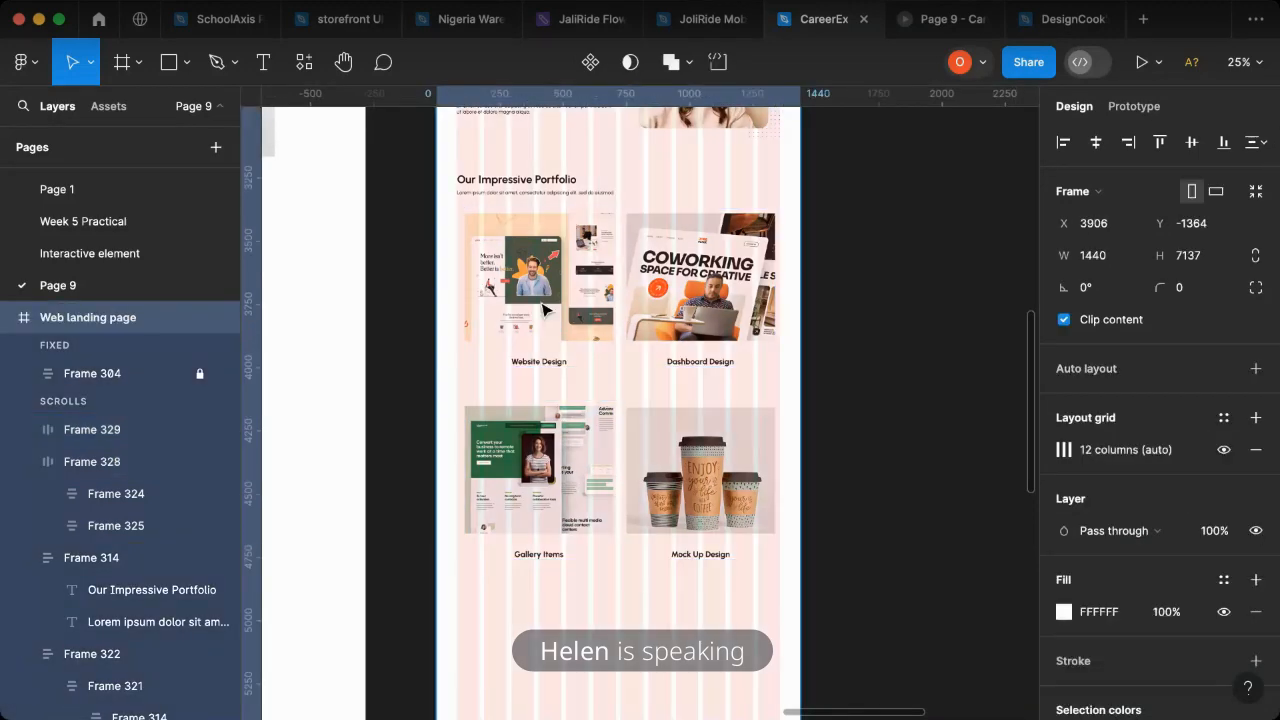
- Move both portfolio rows to X 80 at the first grid column and widen them to 1280
click(537, 305)
shift+click(598, 436)
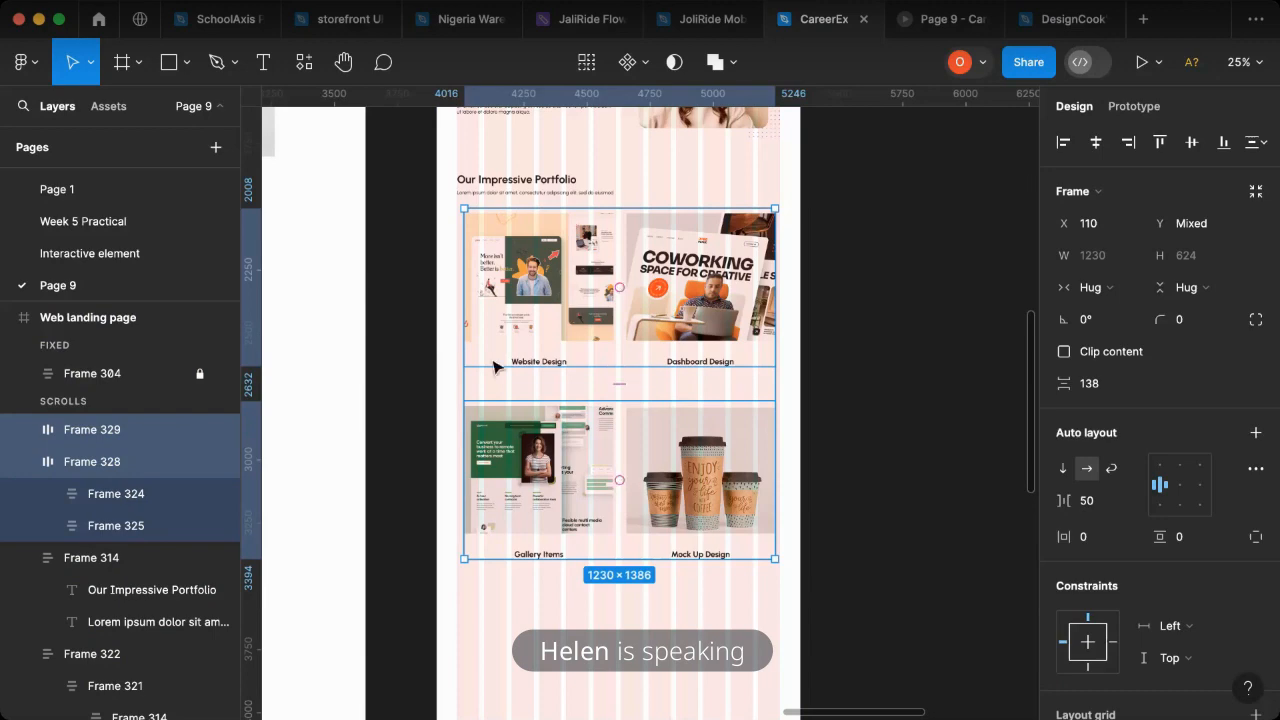
scroll(493, 367, up, 5)
drag(505, 353, 515, 364)
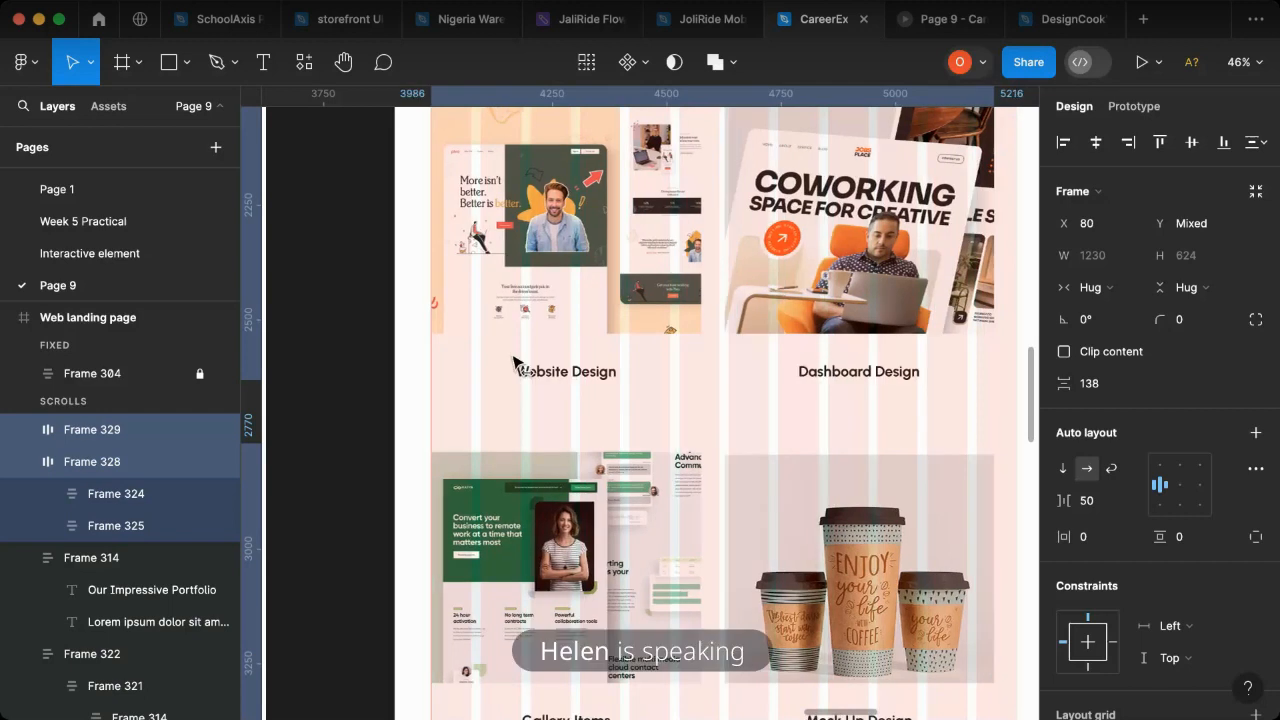
scroll(700, 385, right, 2)
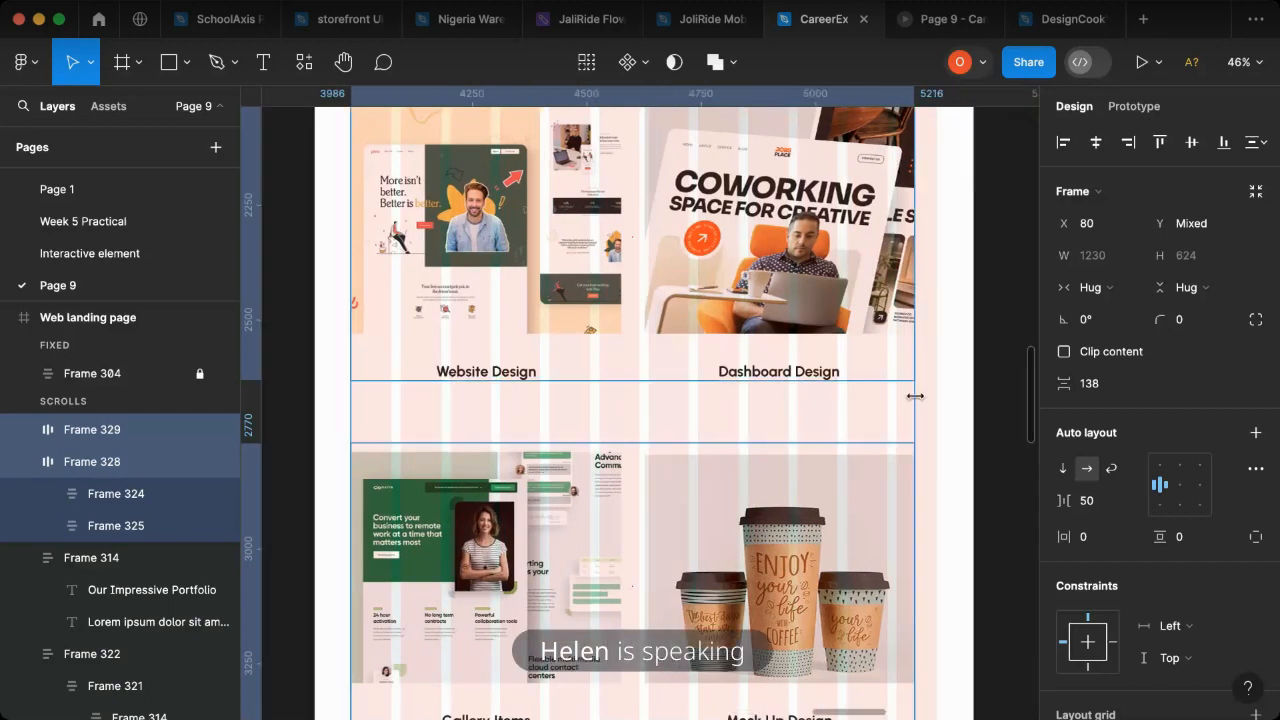
drag(937, 399, 938, 400)
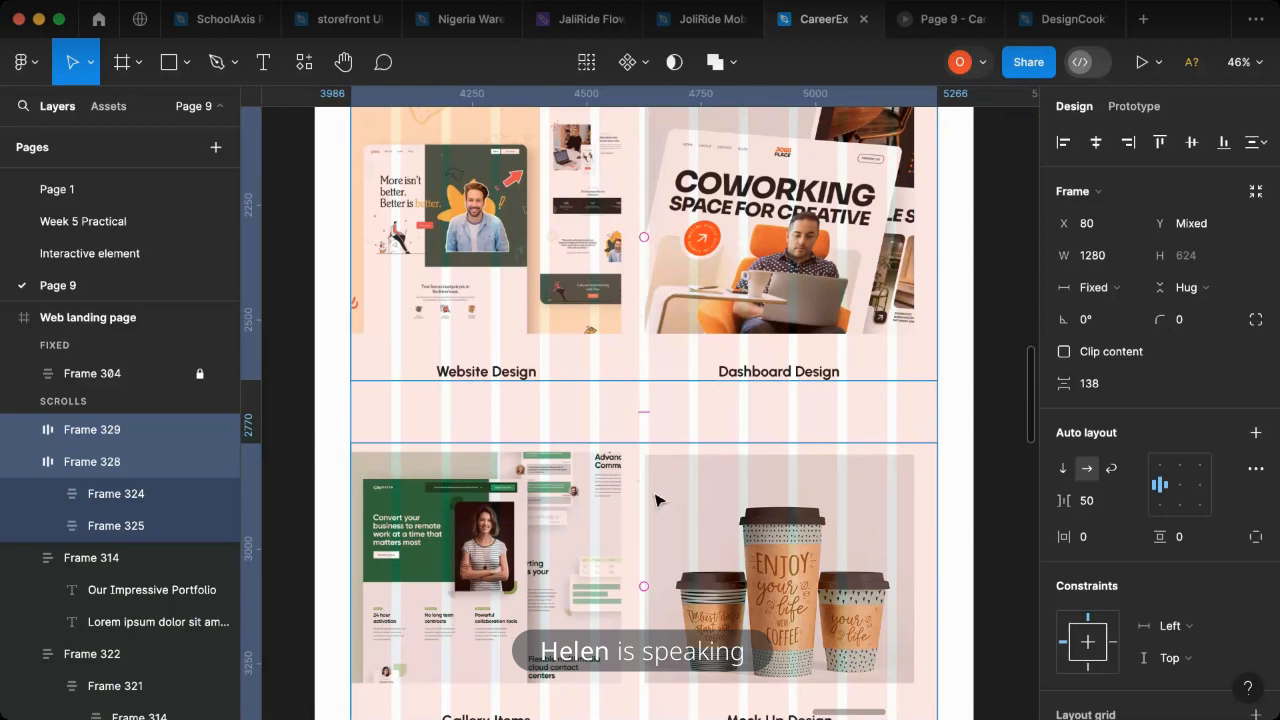
- Set the horizontal gap between items to 70 in both portfolio rows
click(656, 362)
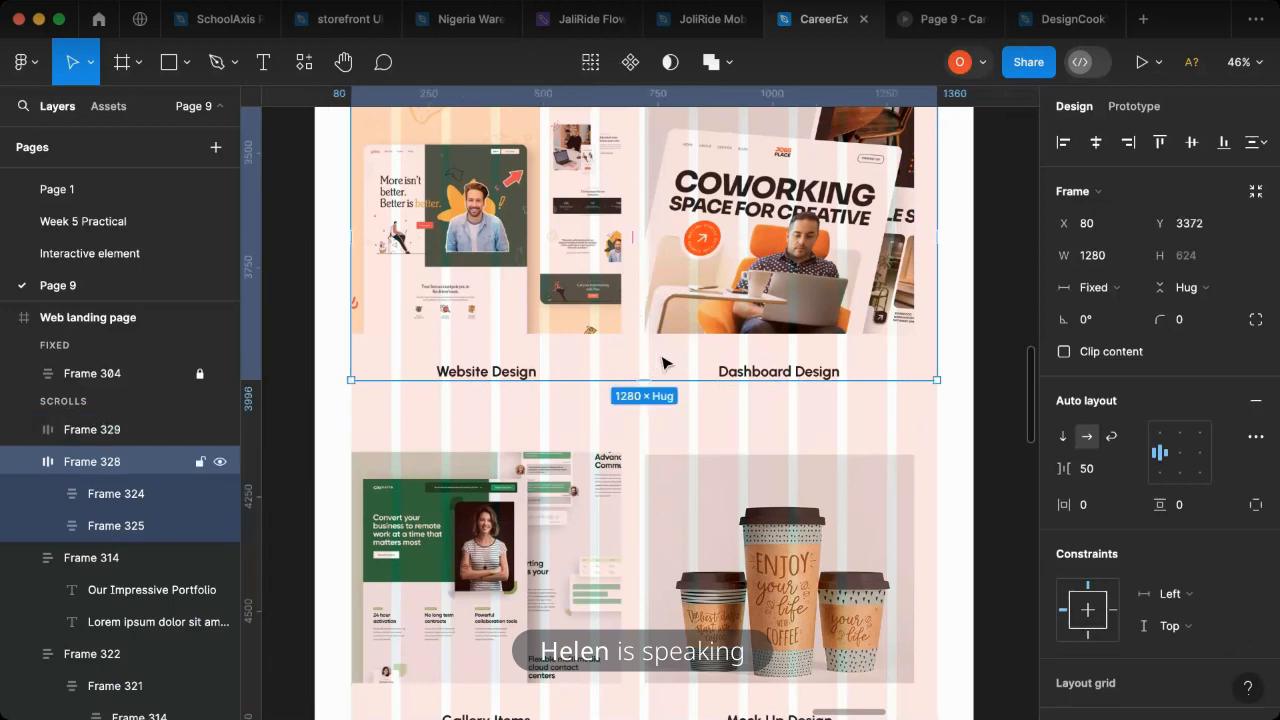
shift+click(654, 511)
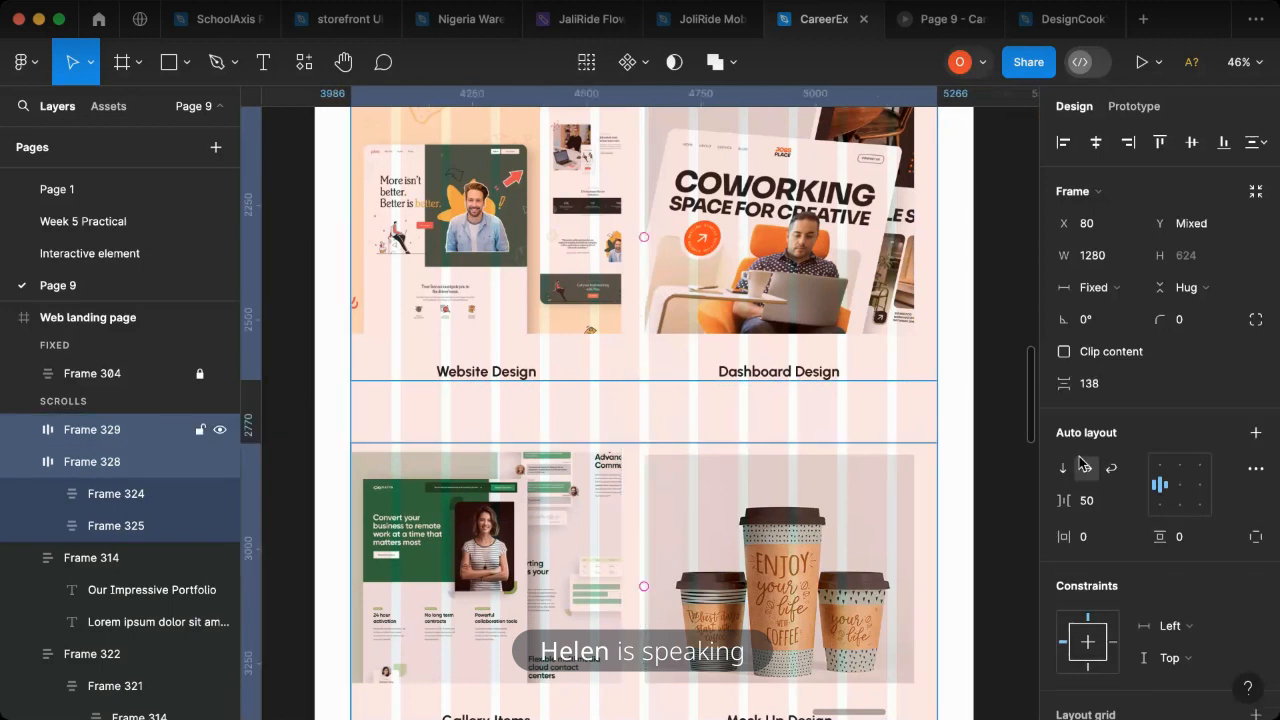
click(1087, 503)
text(70)
key(Return)
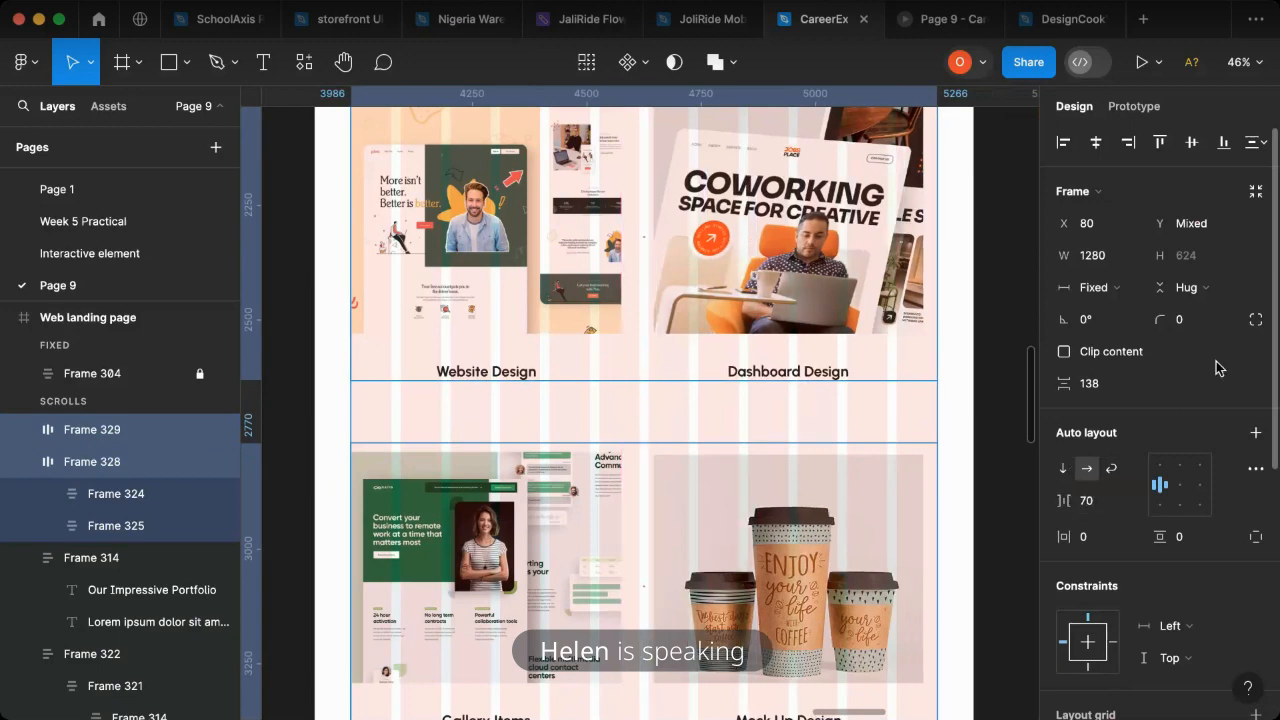
- Narrow both portfolio rows to a width of 1250 so they end at their last image, and select them together
scroll(616, 431, up, 1)
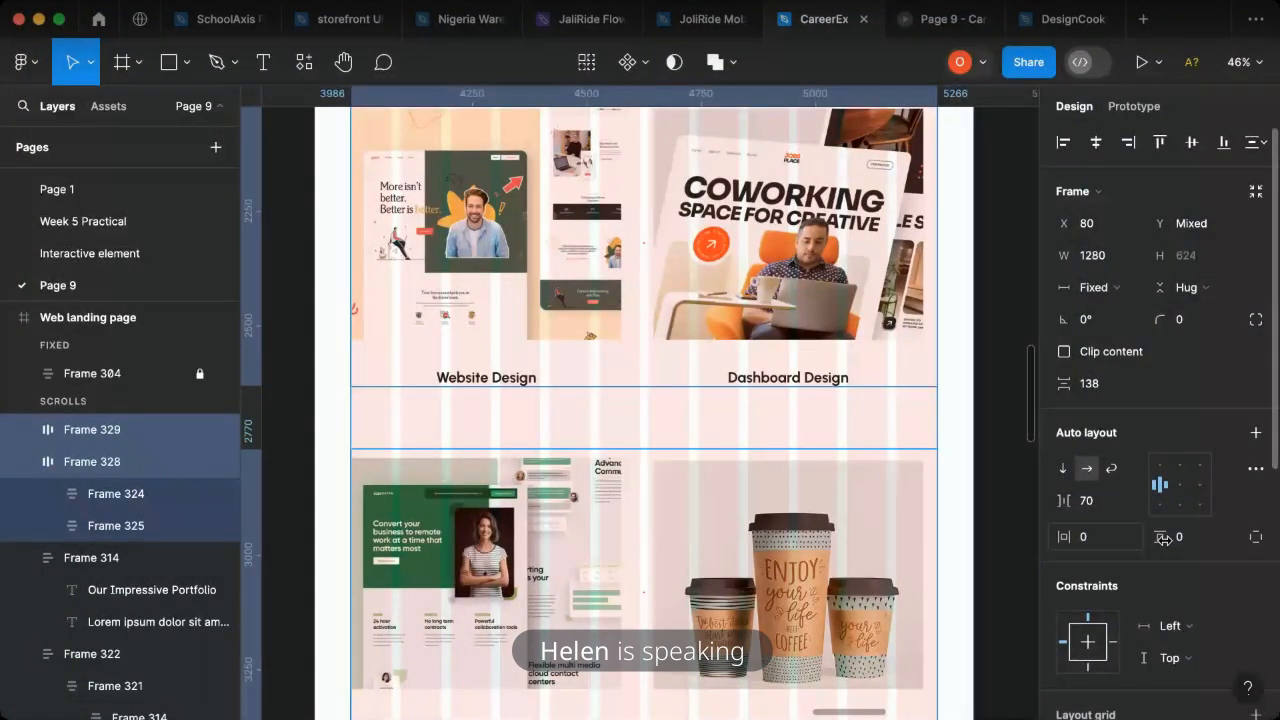
click(935, 281)
drag(935, 281, 924, 284)
click(931, 484)
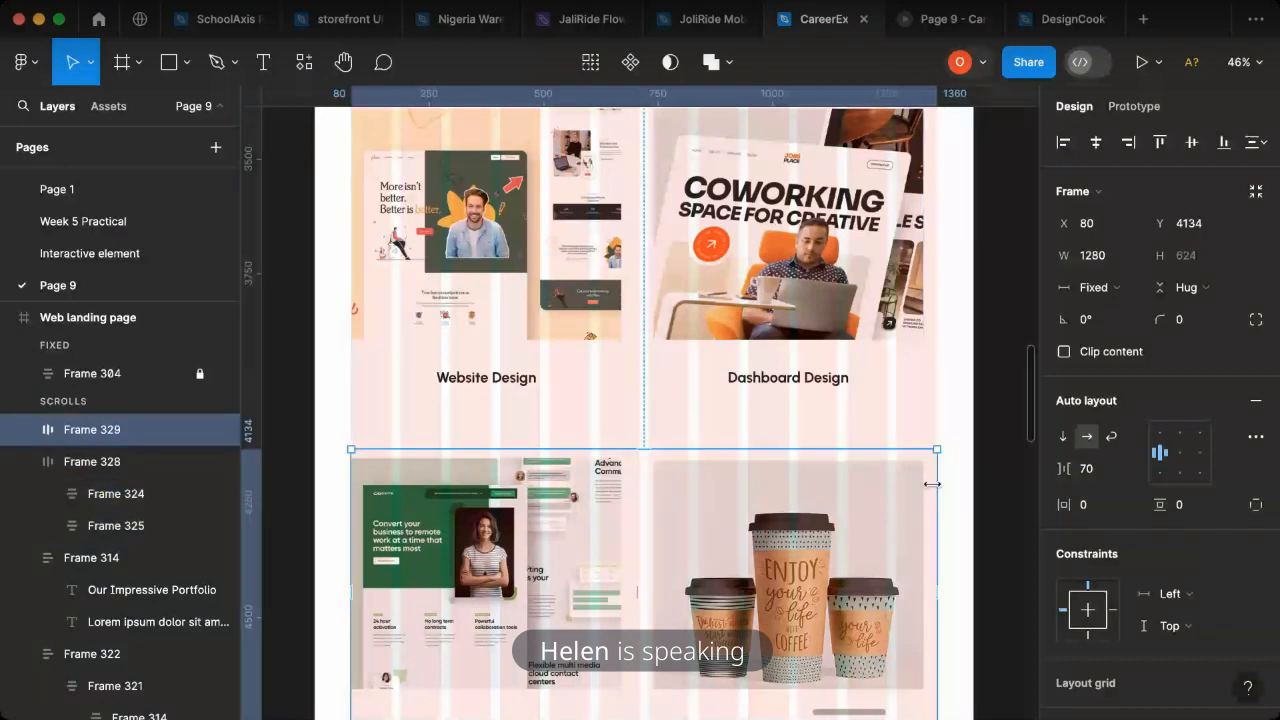
drag(931, 484, 923, 484)
shift+click(845, 330)
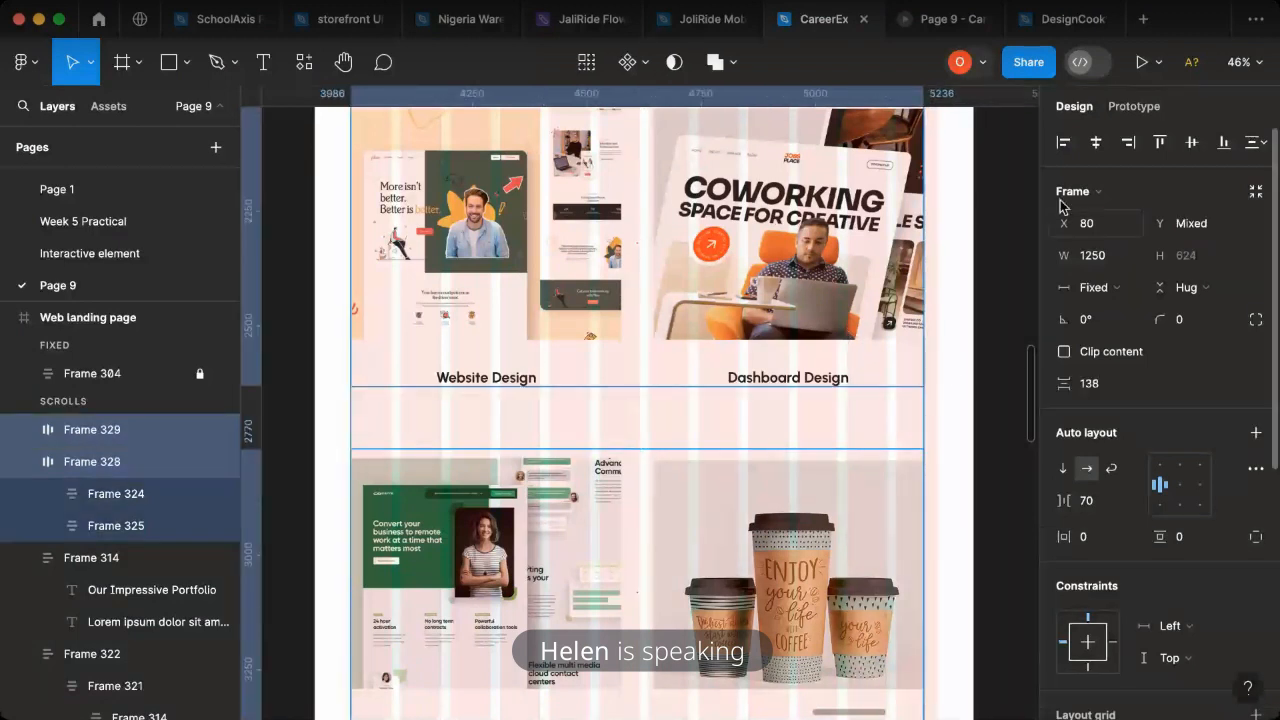
- Widen both portfolio rows to 1280 starting at X 80 and center the images horizontally inside each row
click(815, 345)
click(1096, 142)
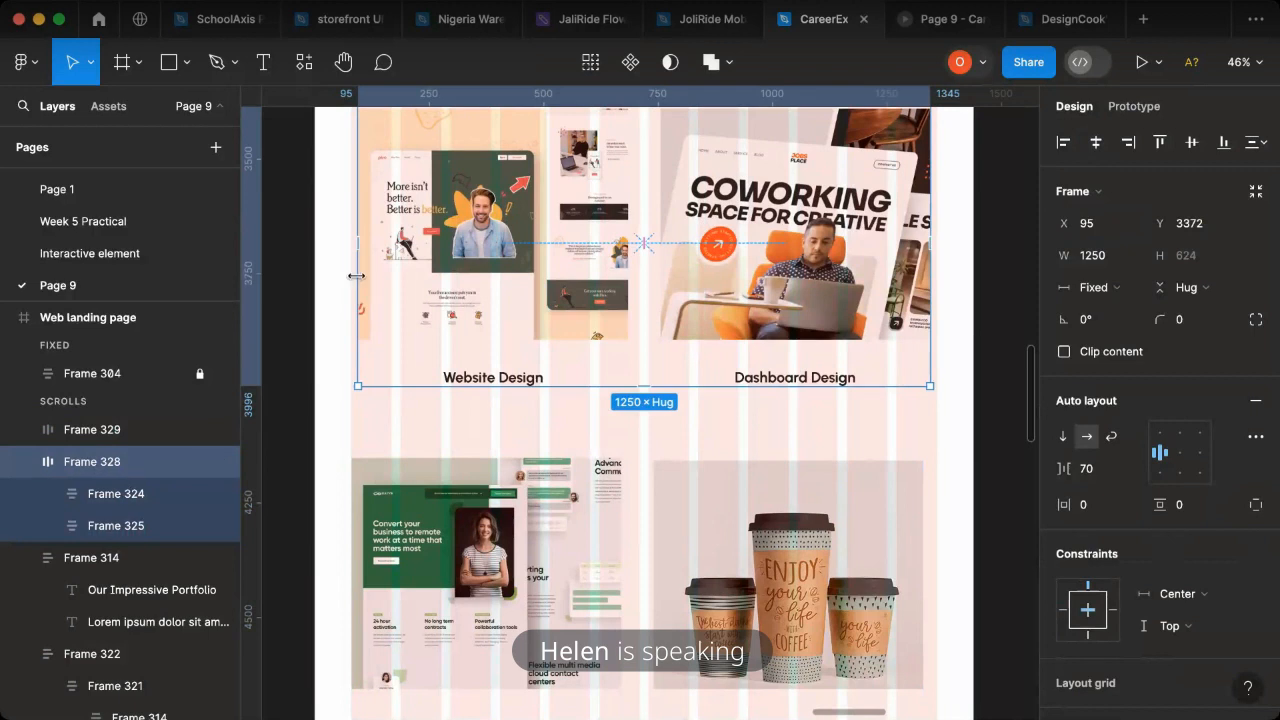
drag(356, 276, 350, 277)
drag(930, 332, 938, 332)
click(1186, 452)
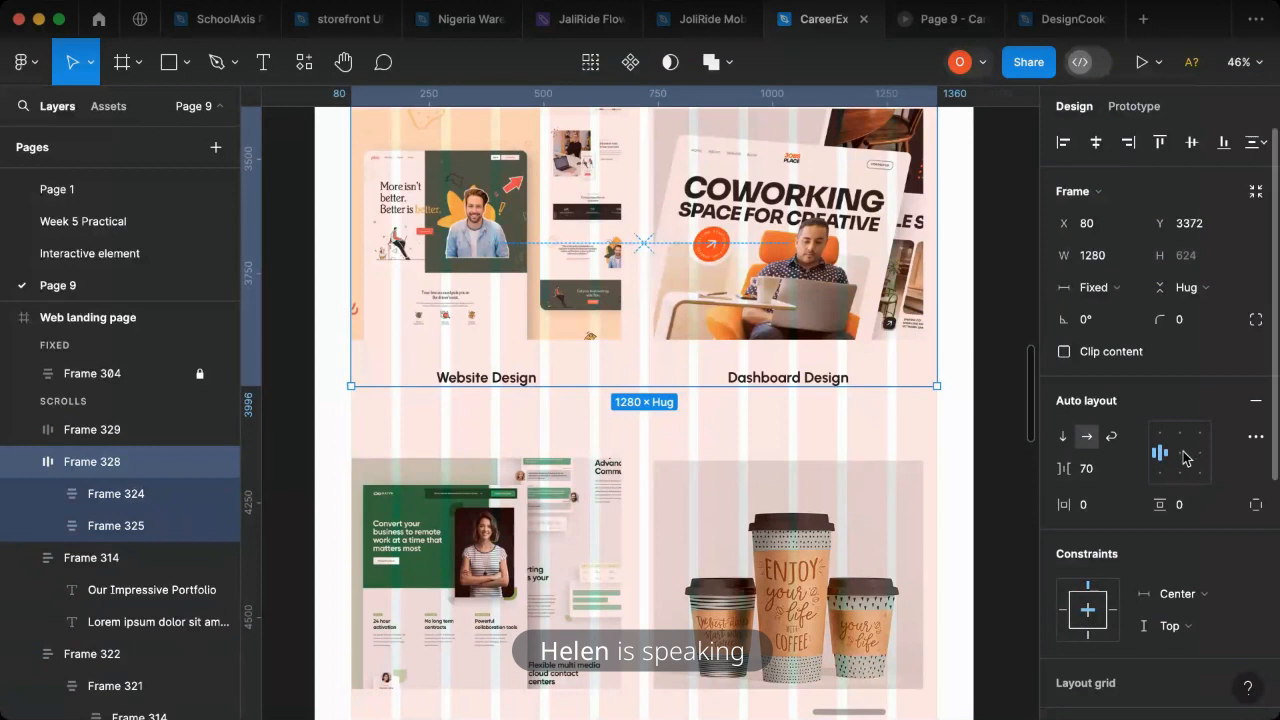
shift+click(846, 556)
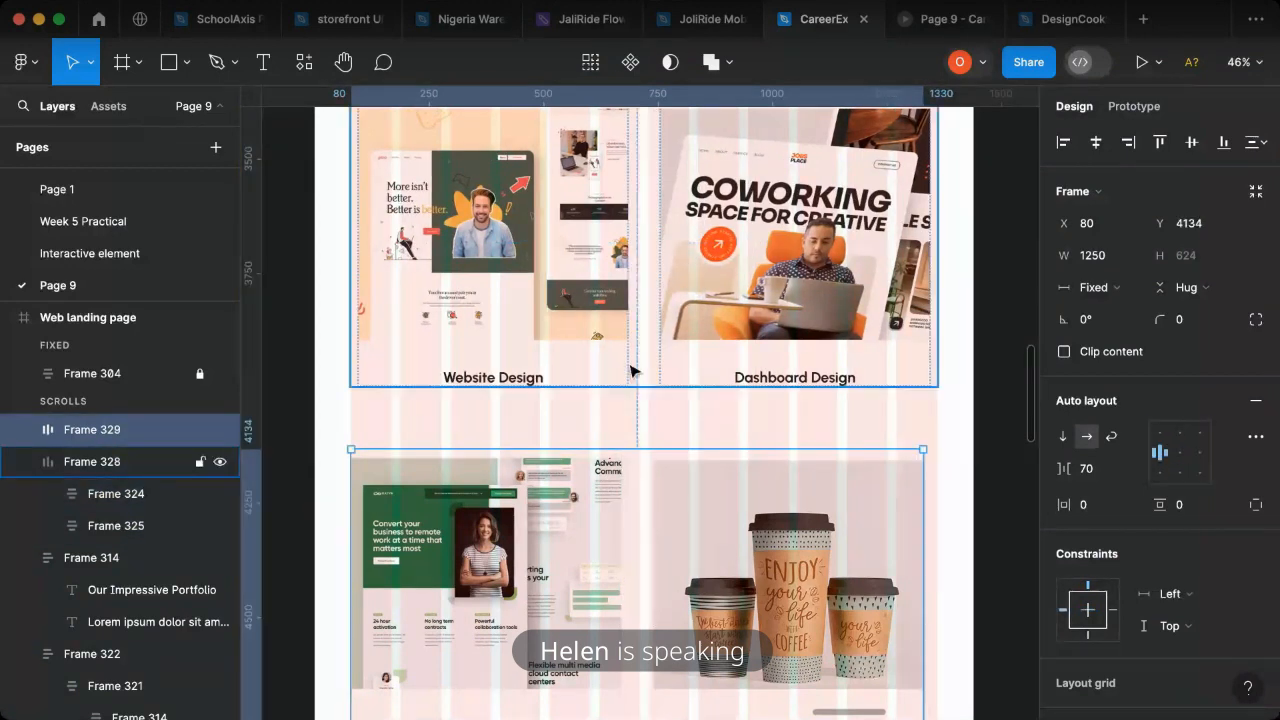
click(921, 521)
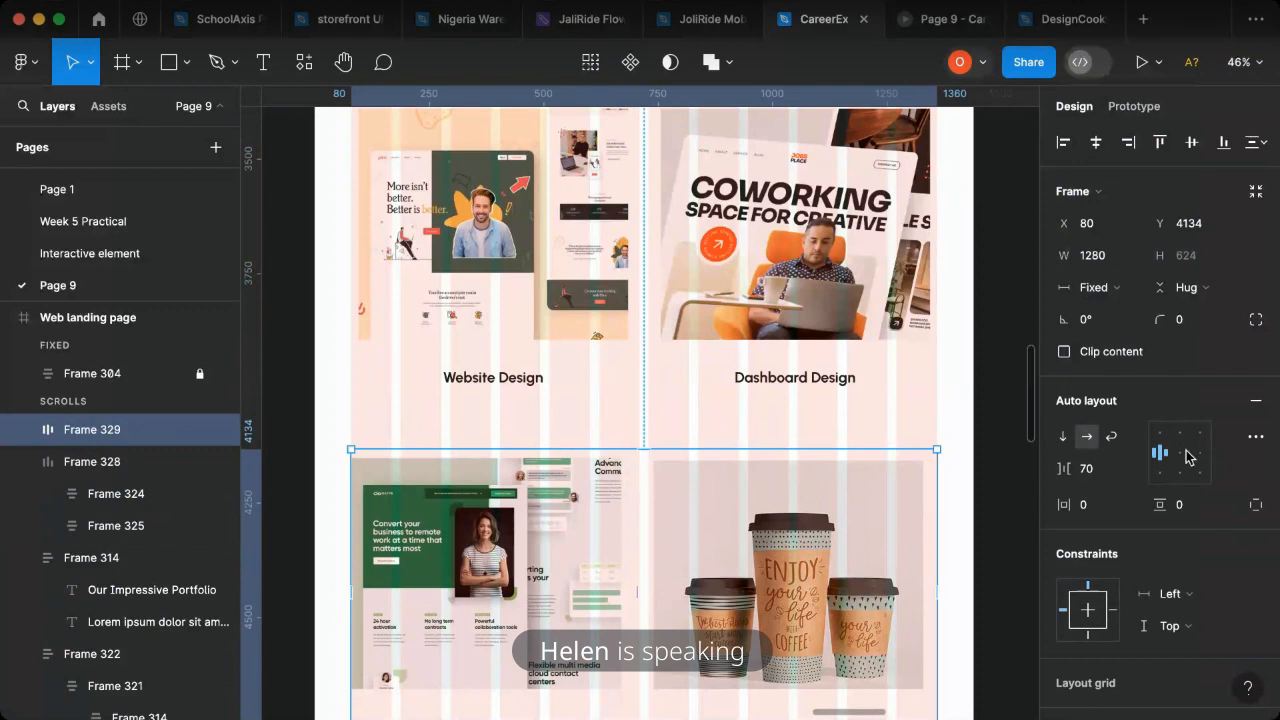
- Stack the two portfolio rows in one vertical auto layout frame with a gap of 100 between them
shift+click(843, 307)
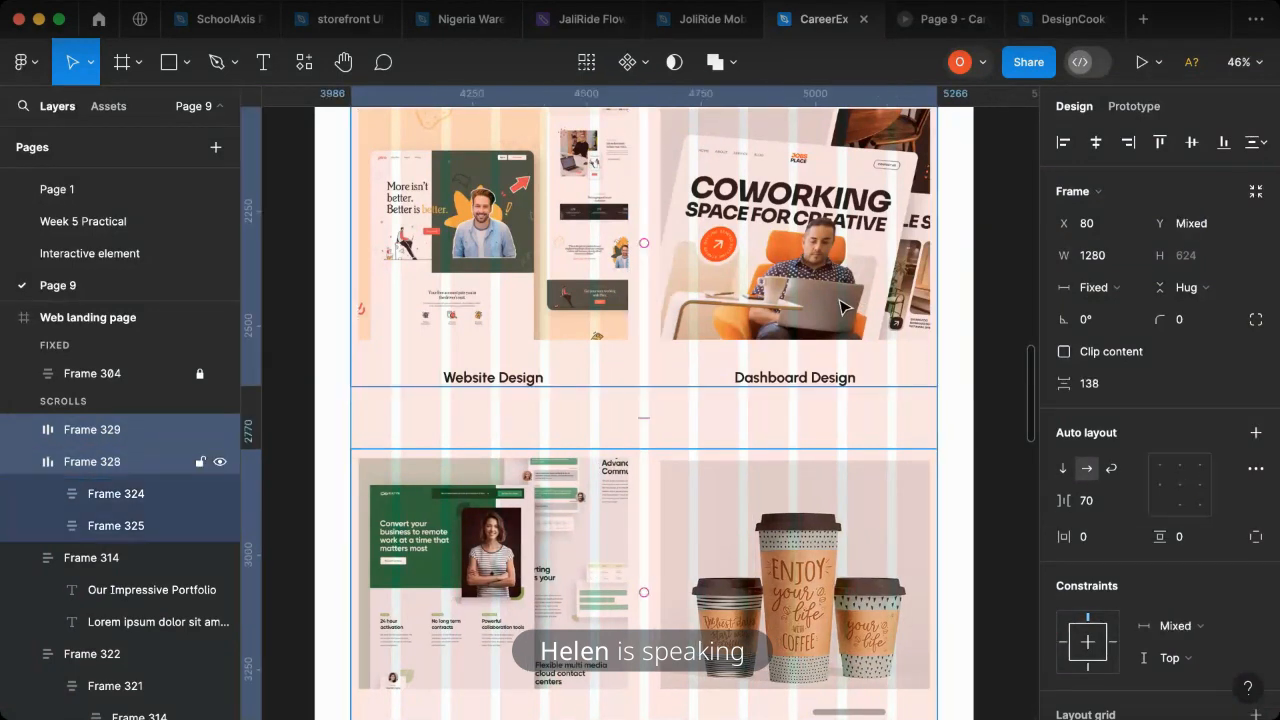
key(shift+a)
click(1090, 481)
double_click(1090, 470)
text(10)
key(Return)
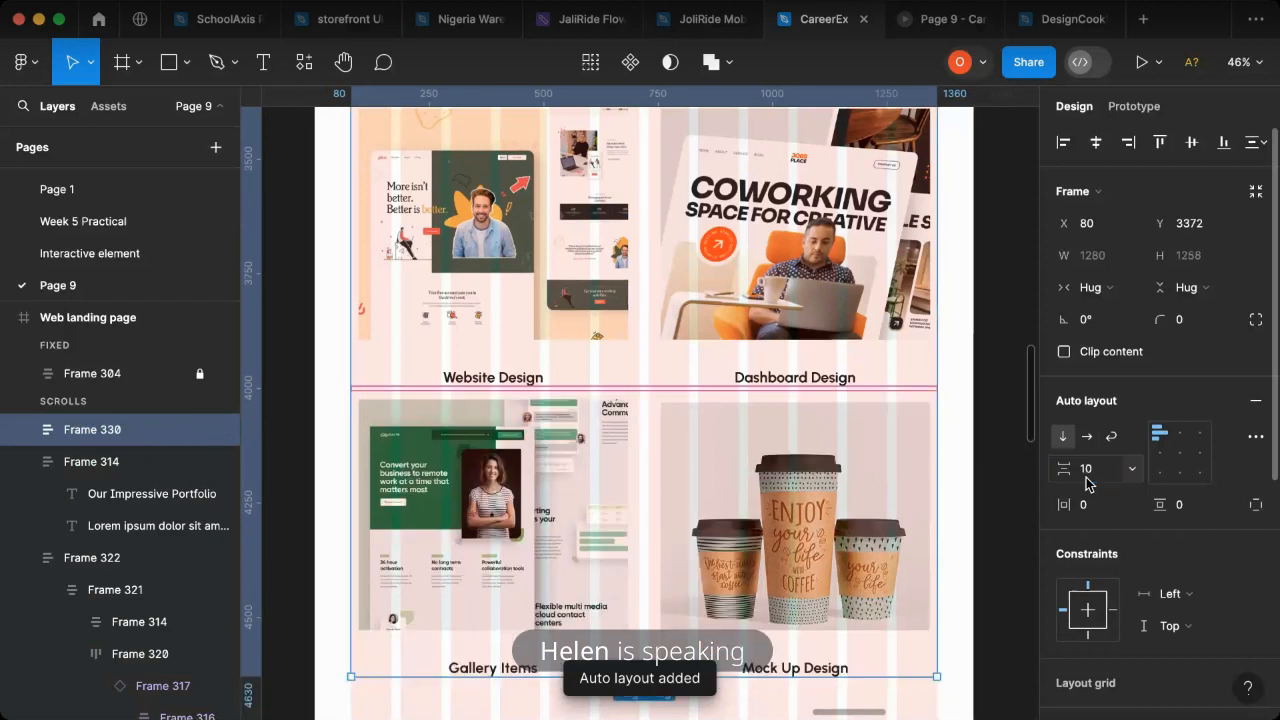
click(1089, 481)
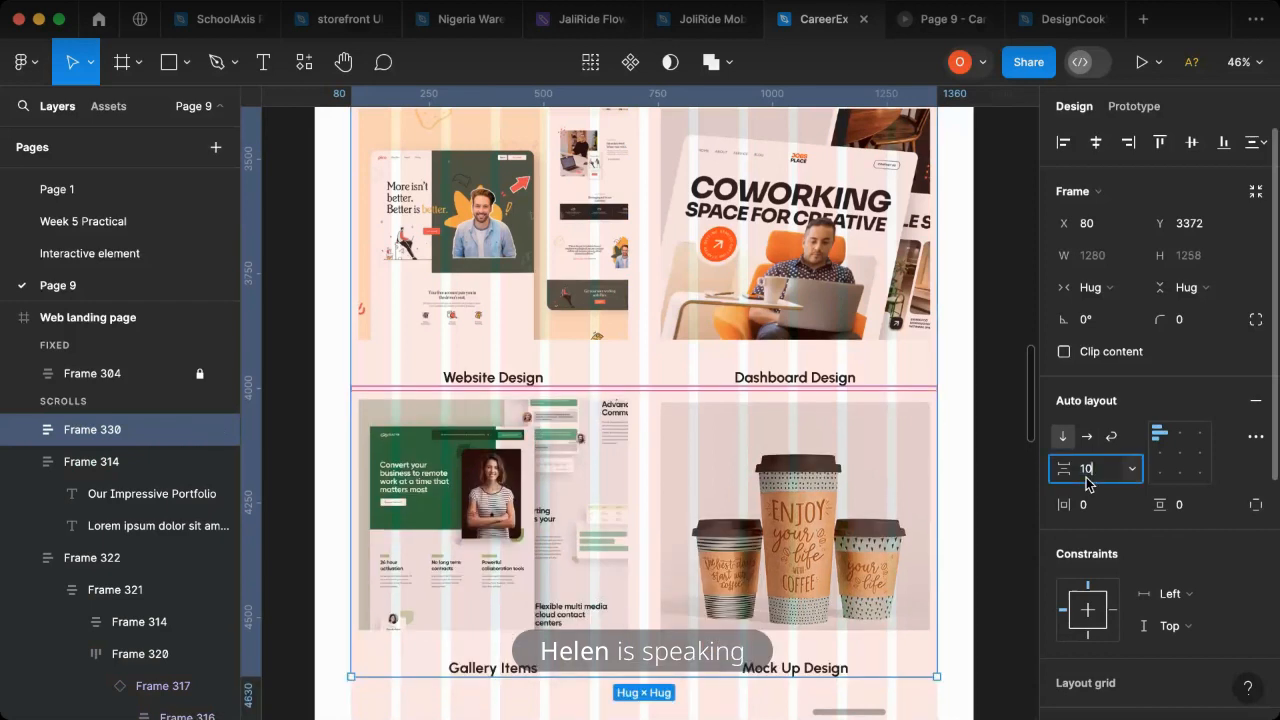
text(0)
key(Return)
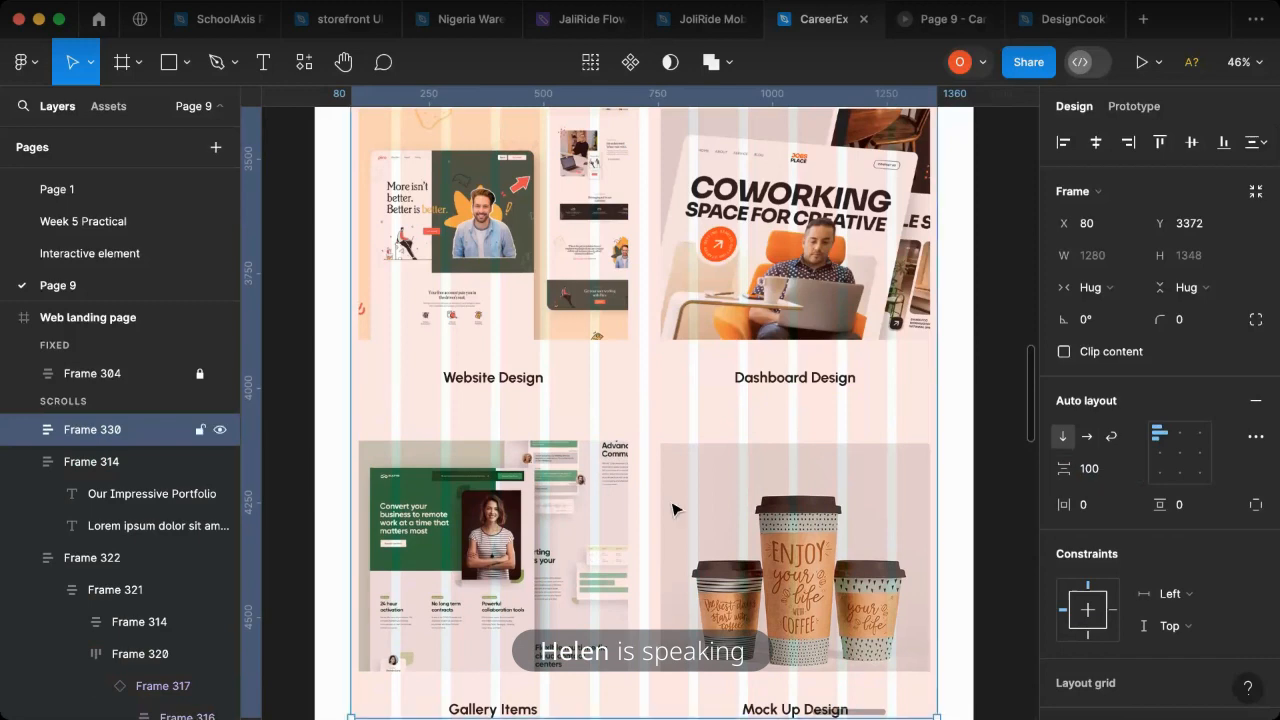
- Group the "Our Impressive Portfolio" heading block and the stacked image rows into one auto layout frame
scroll(690, 500, down, 3)
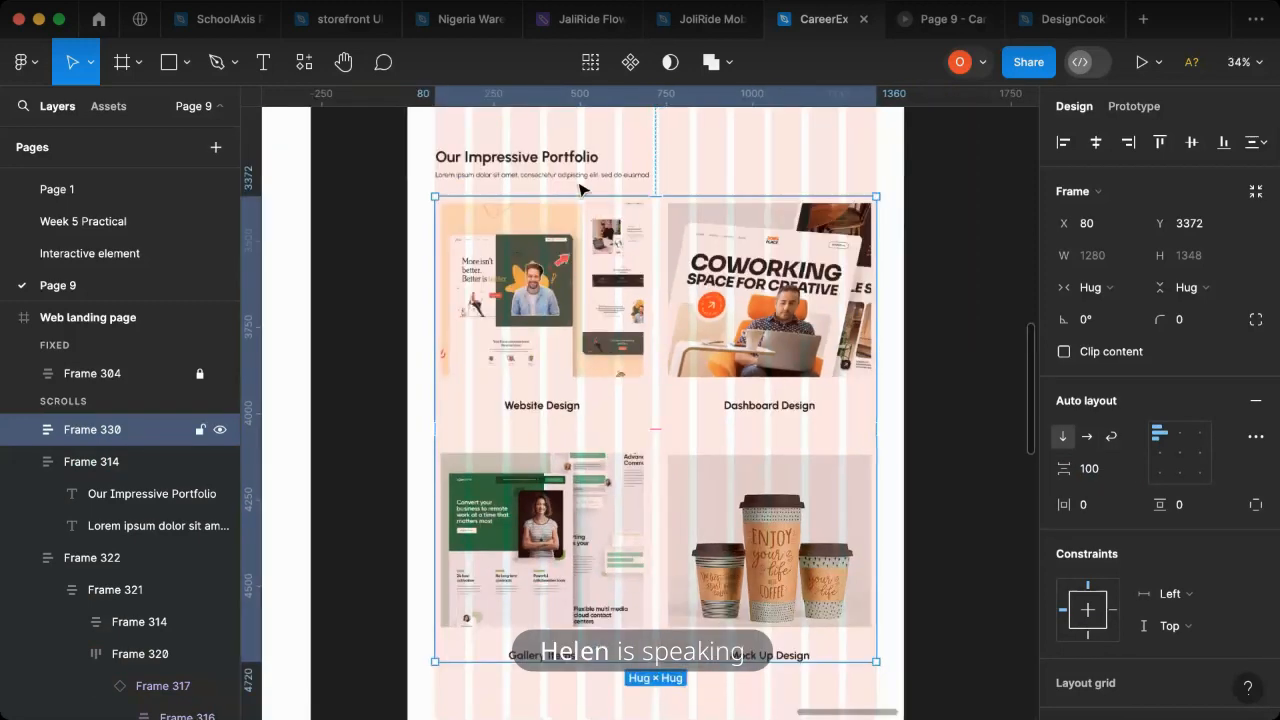
click(526, 166)
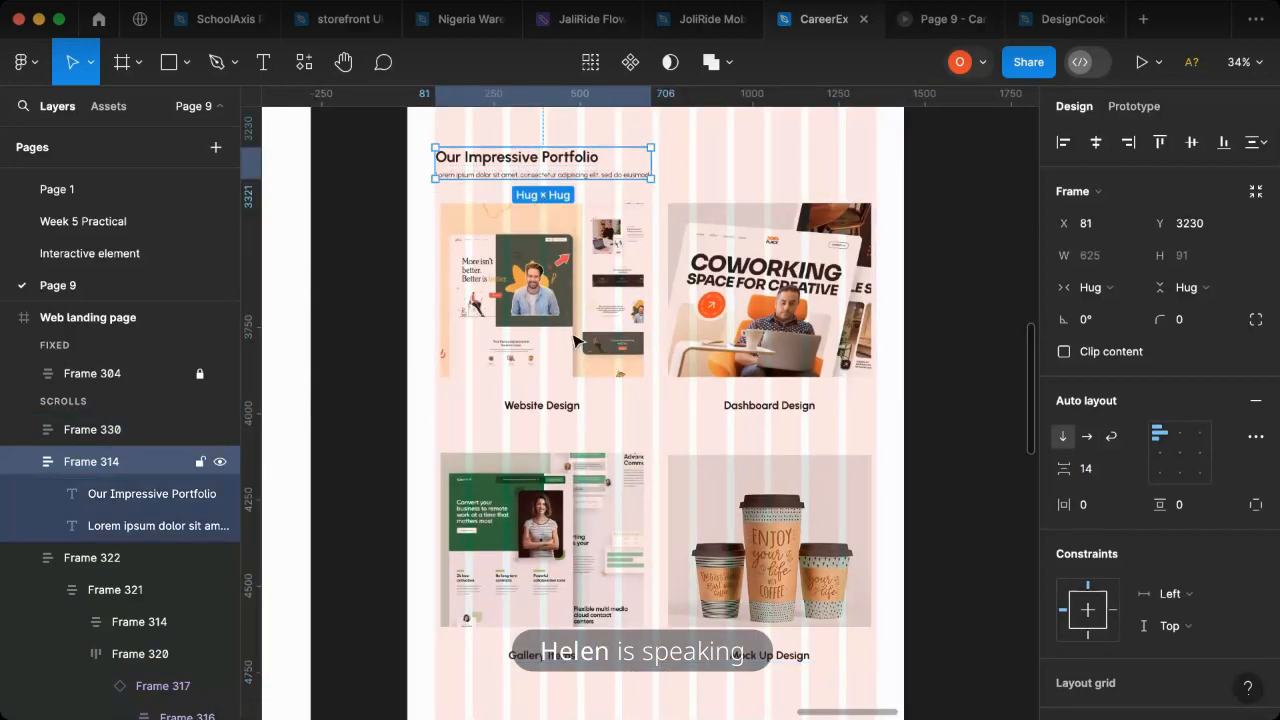
shift+click(628, 347)
key(shift+a)
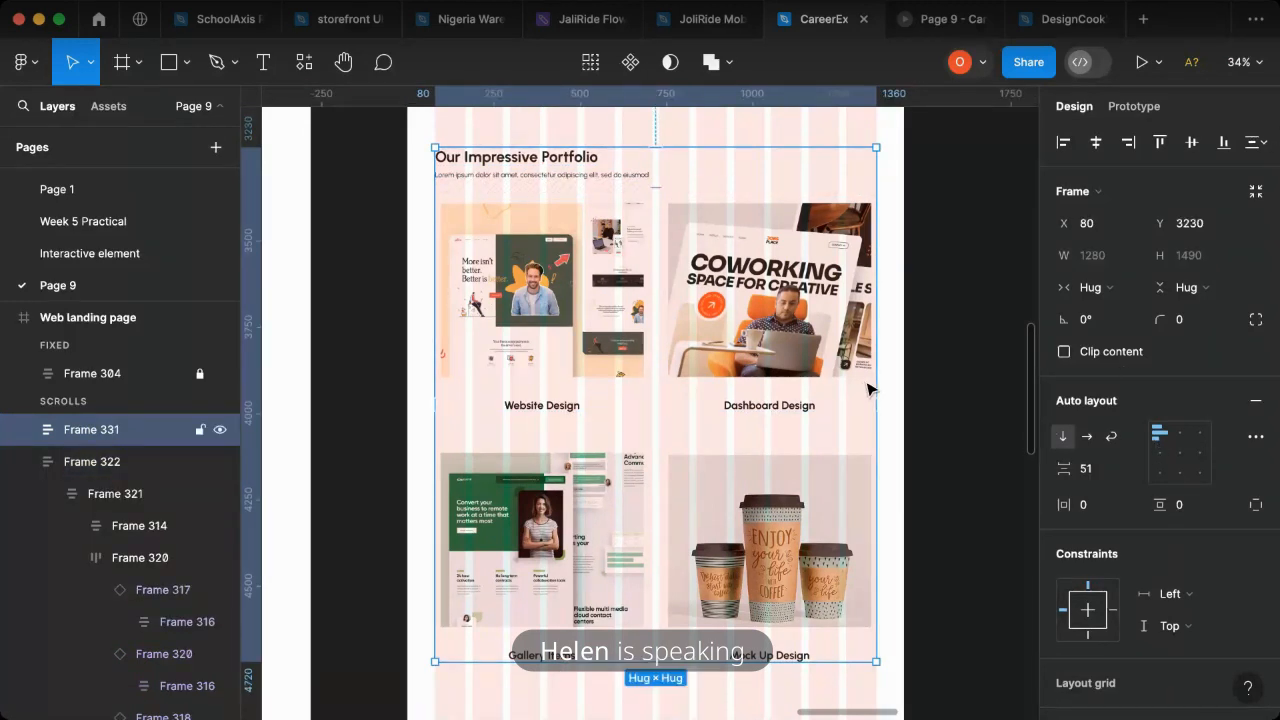
- Stretch the portfolio section frame from X 0 to a width of 1439 and center its contents
drag(870, 388, 896, 386)
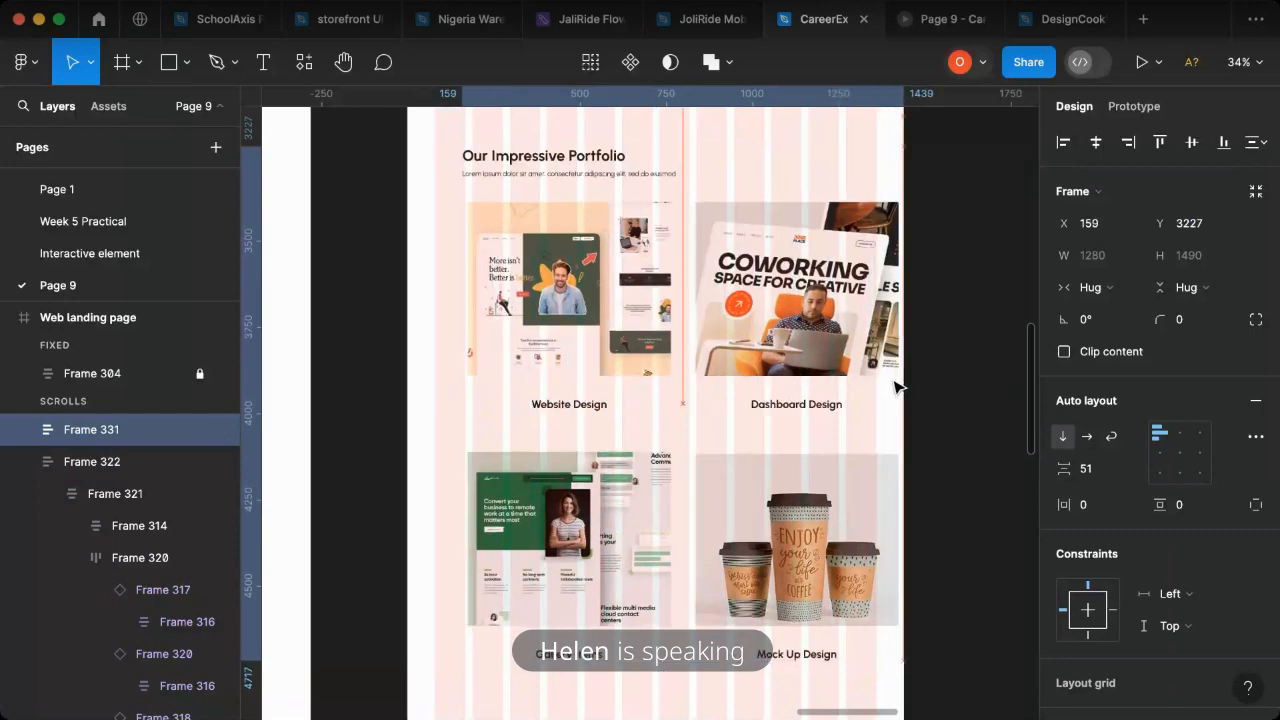
key(super+z)
drag(412, 349, 407, 351)
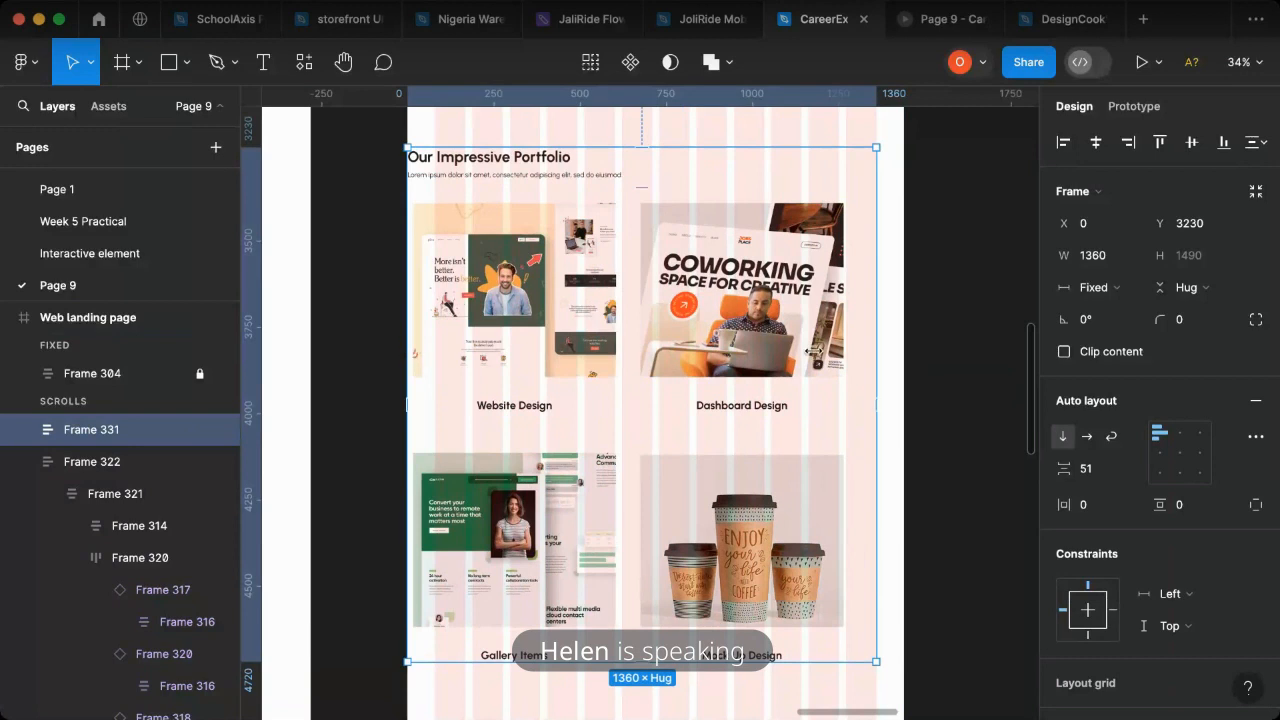
drag(876, 372, 903, 371)
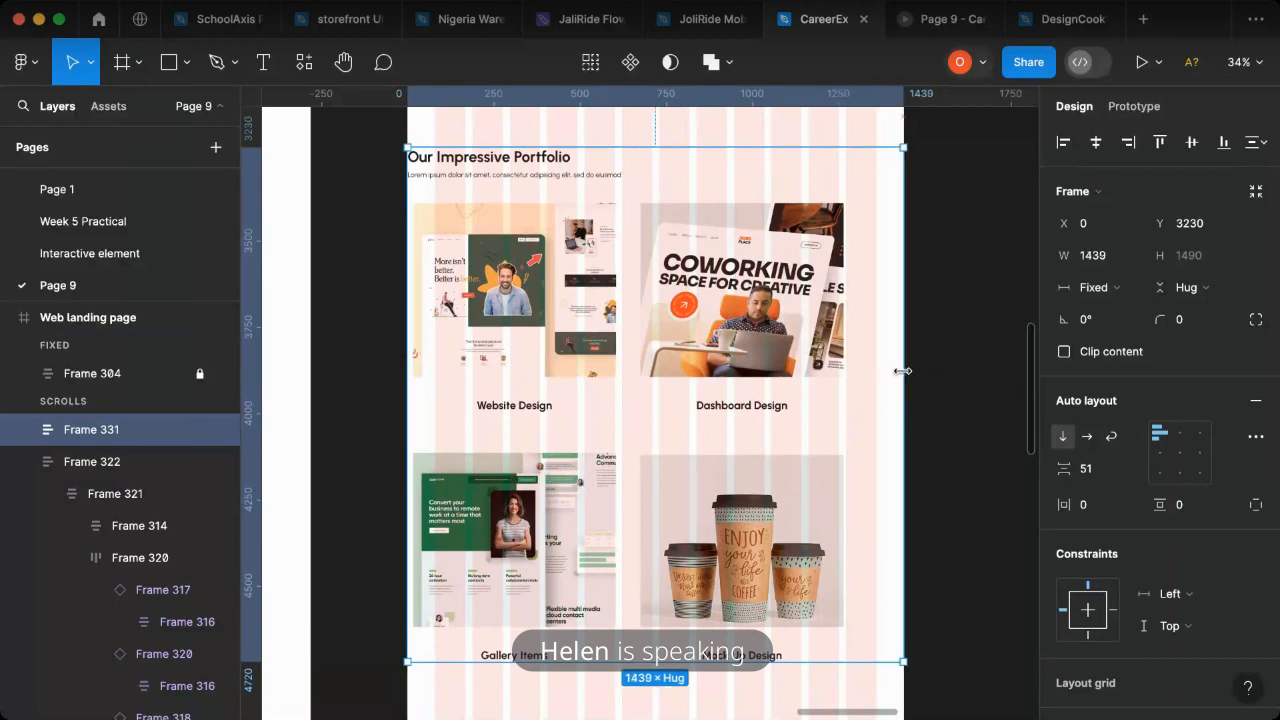
click(1180, 452)
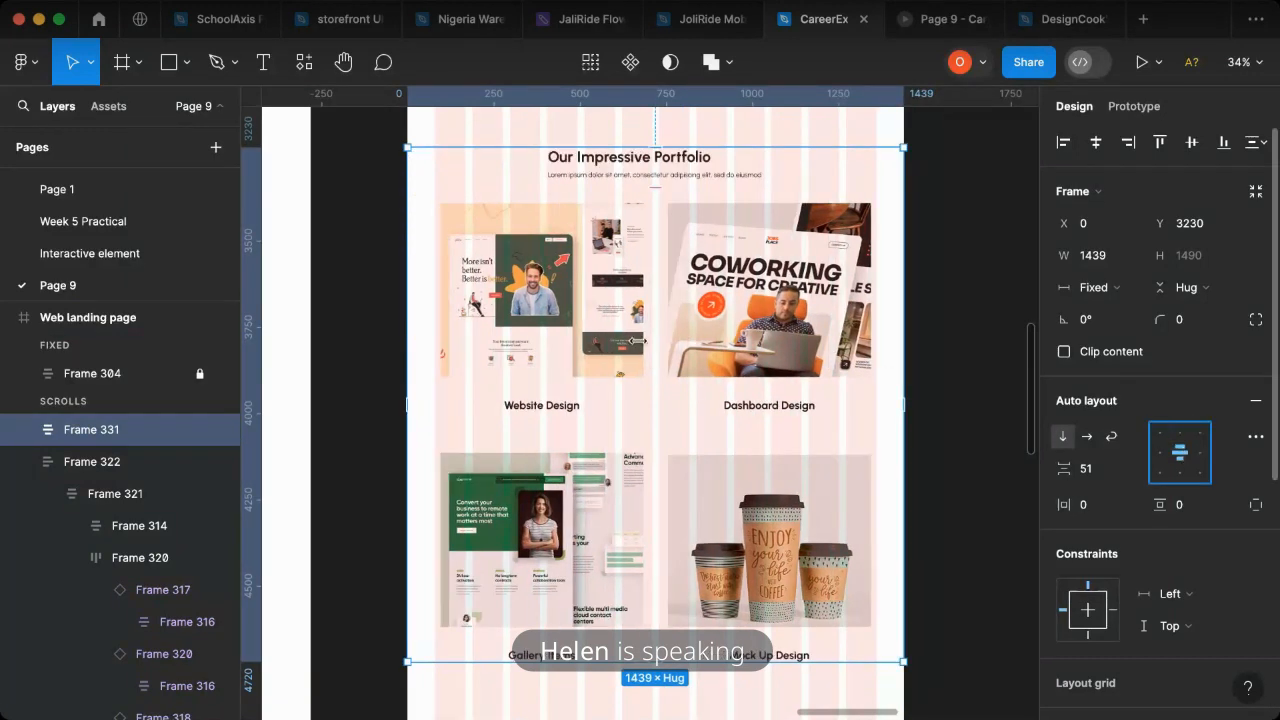
- Wrap the heading block and image rows in an inner auto layout frame and align its contents to the top left
click(679, 178)
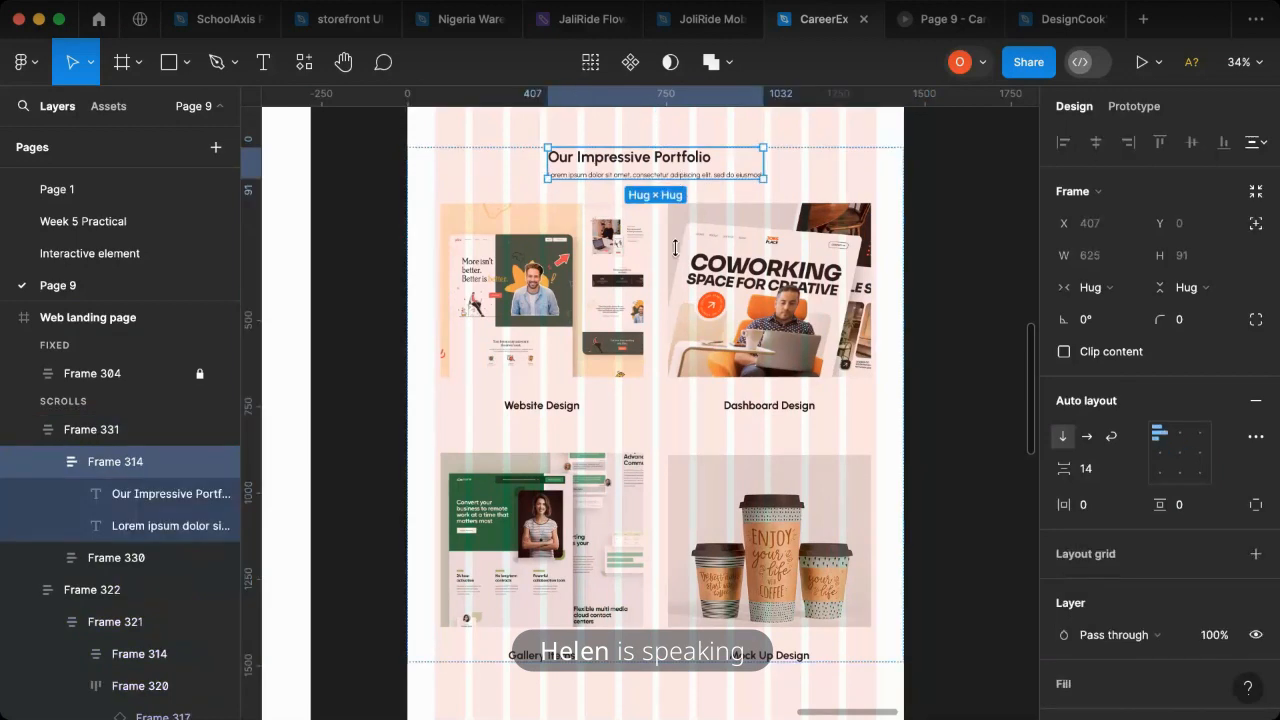
key(super+a)
key(shift+a)
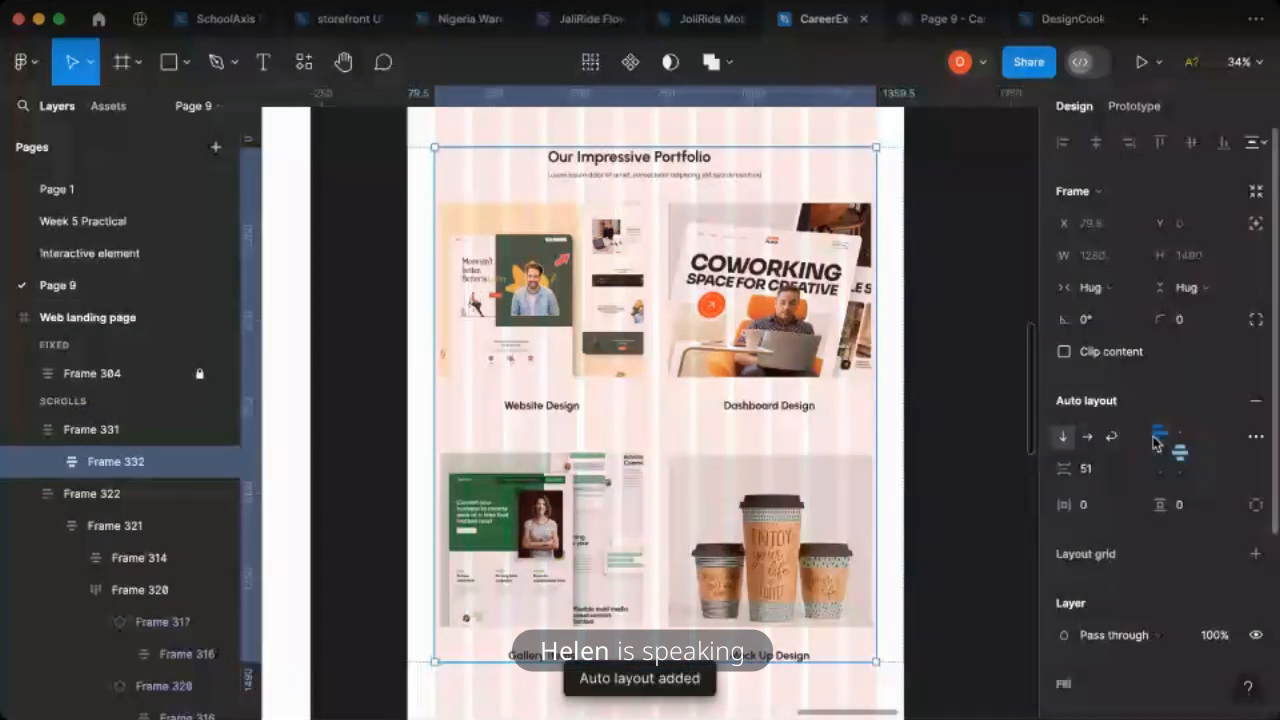
click(1156, 436)
- Hide the 12-column layout grid on the Web landing page frame
click(871, 424)
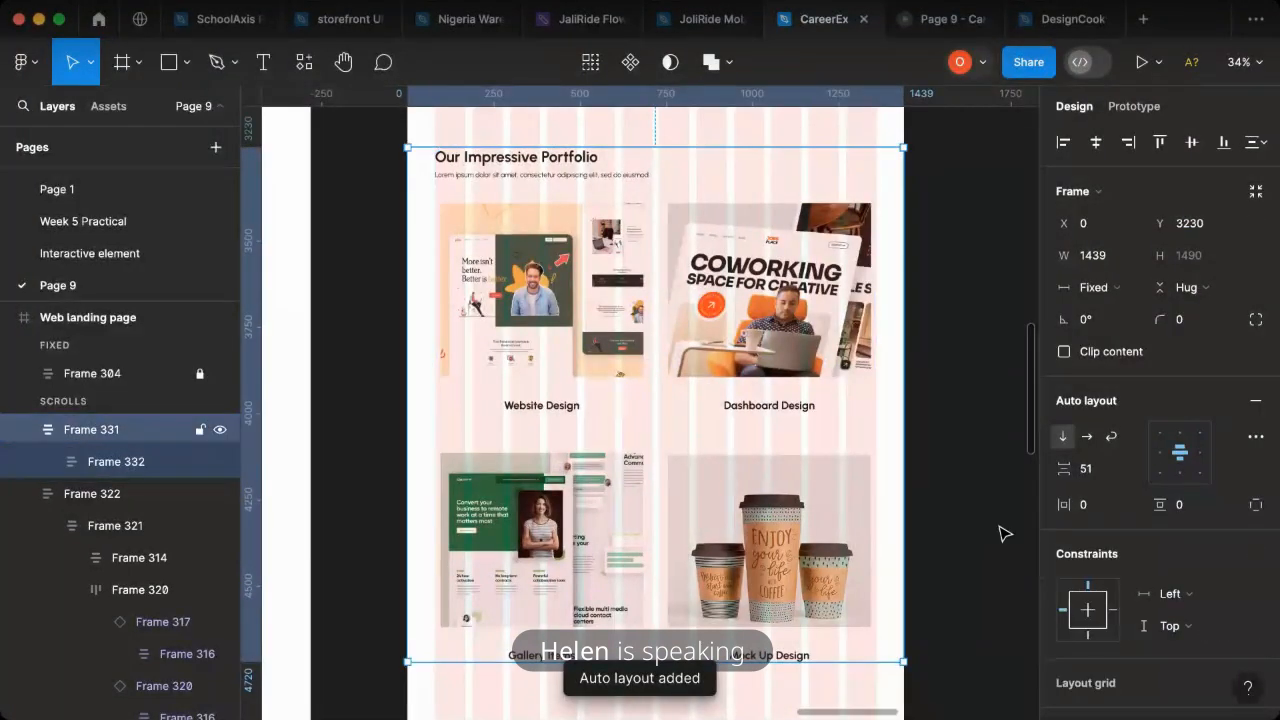
click(153, 328)
click(1223, 449)
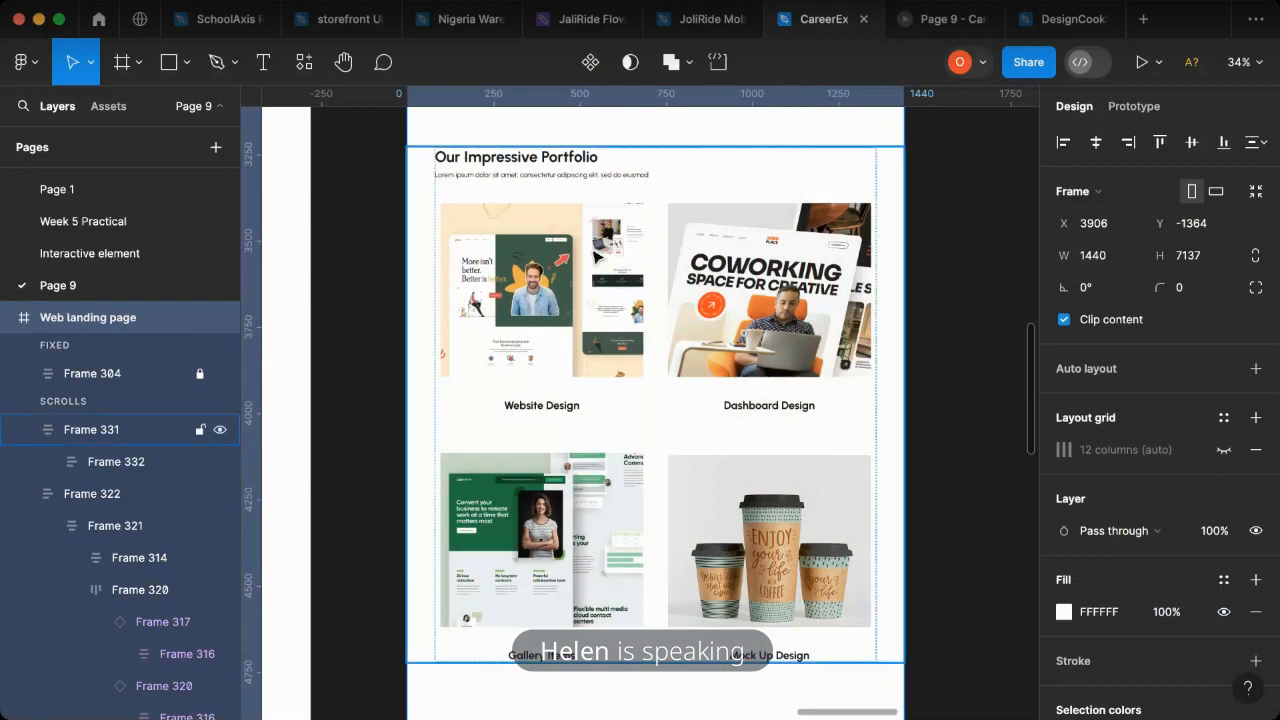
- Compare the landing page with reference frame 04, and examine the spacing and alignment of the portfolio section in the prototype preview
scroll(588, 260, down, 5)
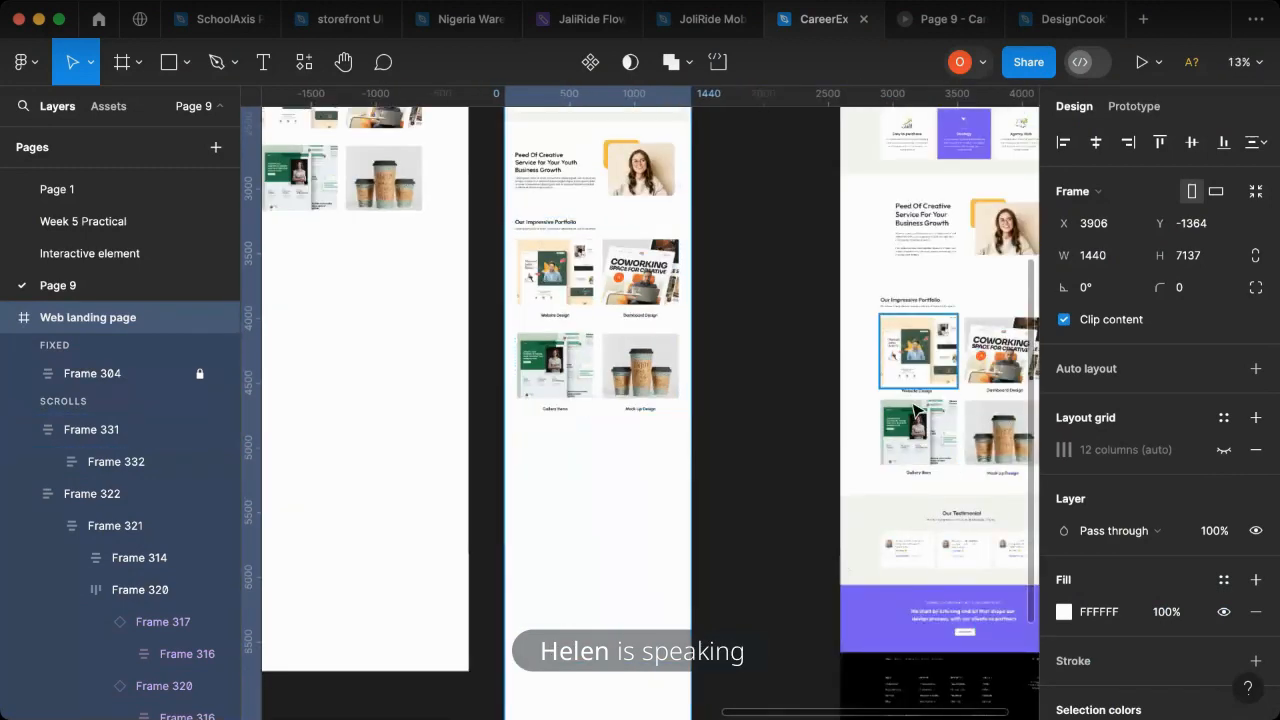
scroll(915, 410, right, 3)
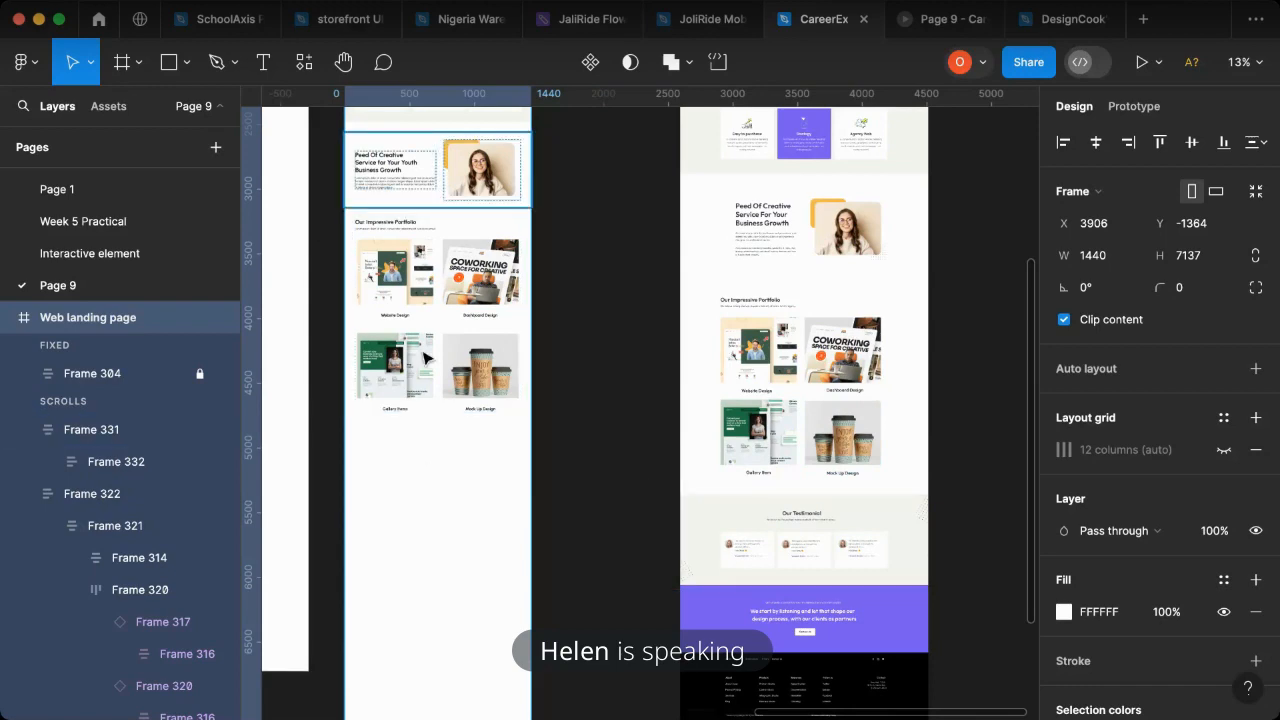
scroll(425, 358, up, 5)
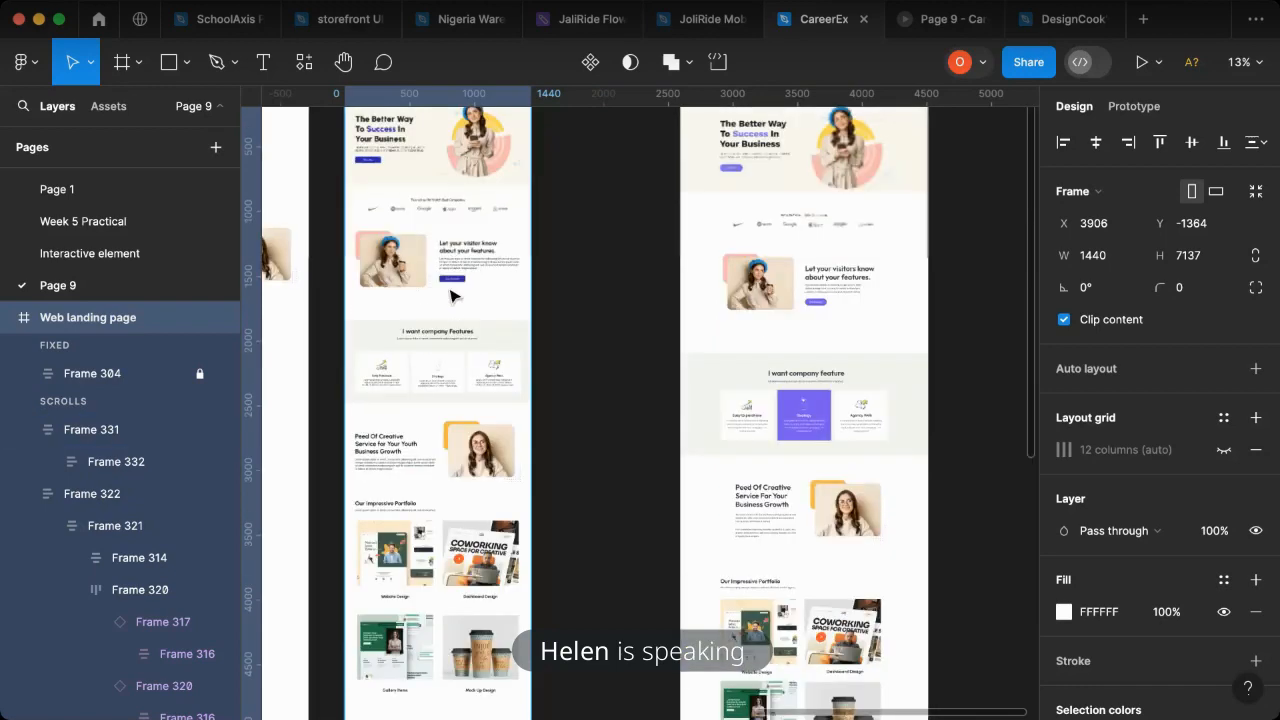
click(943, 24)
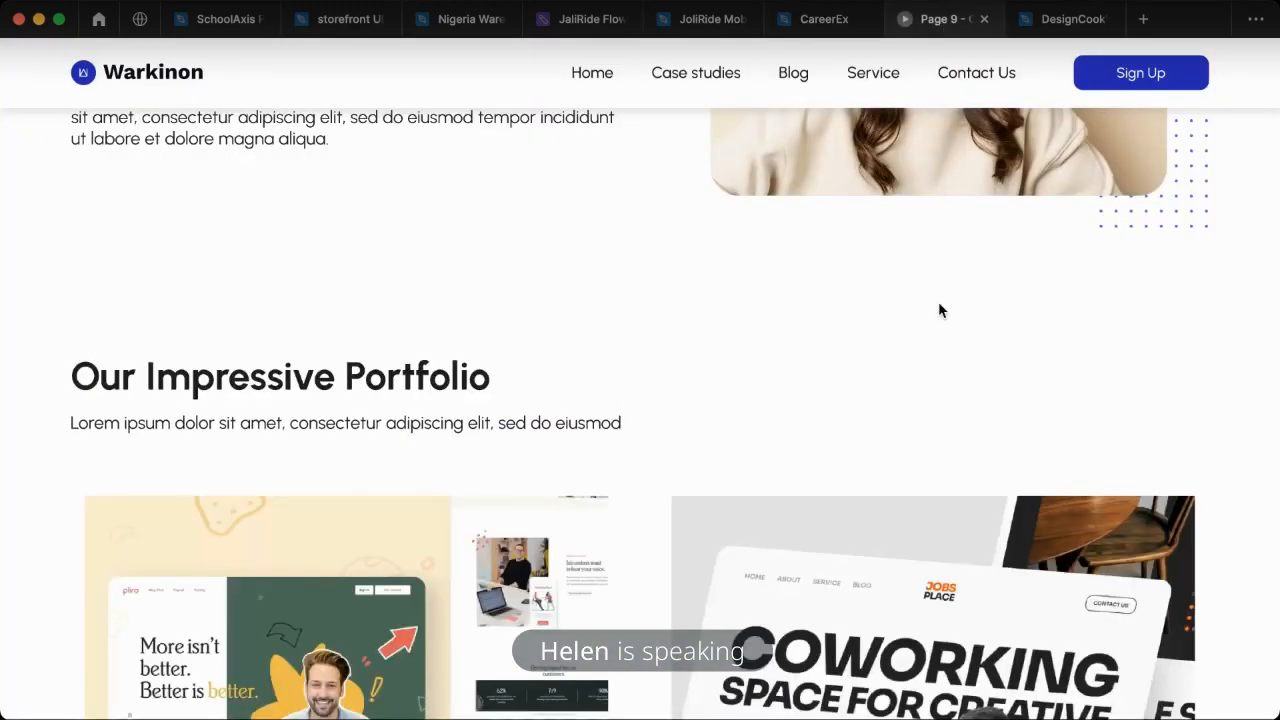
scroll(930, 335, up, 1)
scroll(930, 341, up, 15)
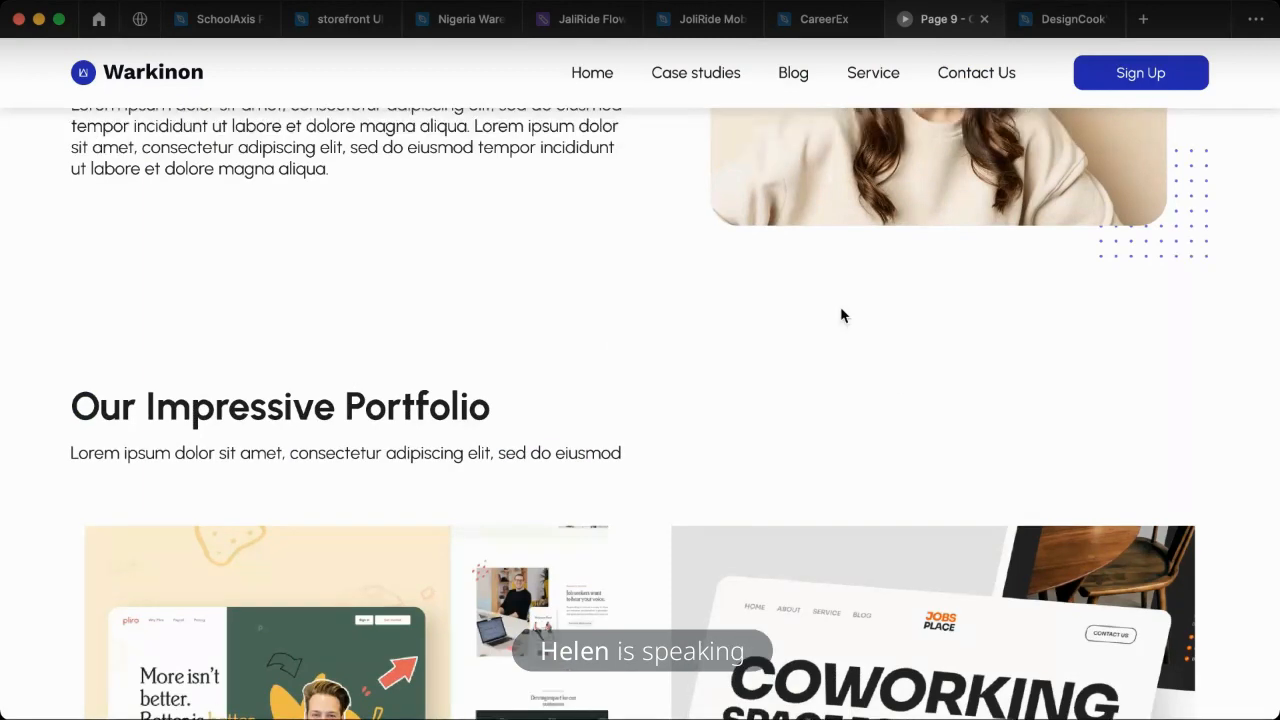
scroll(745, 320, down, 10)
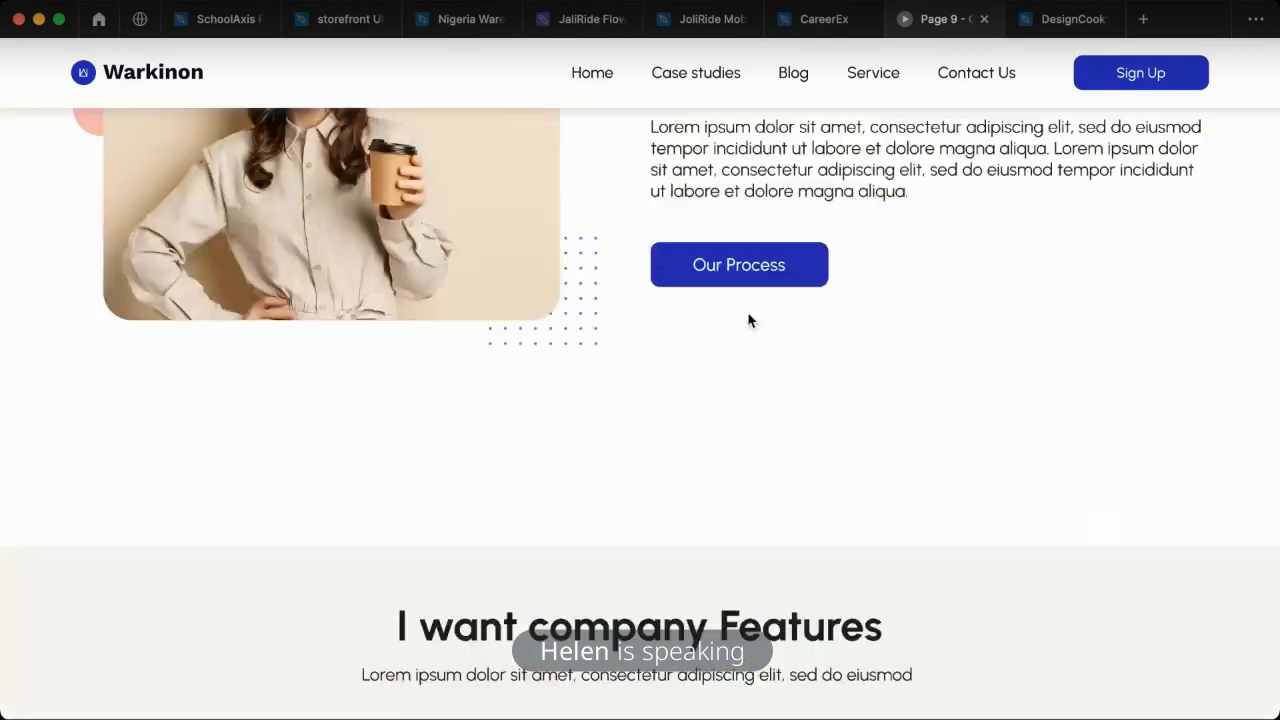
scroll(750, 320, down, 12)
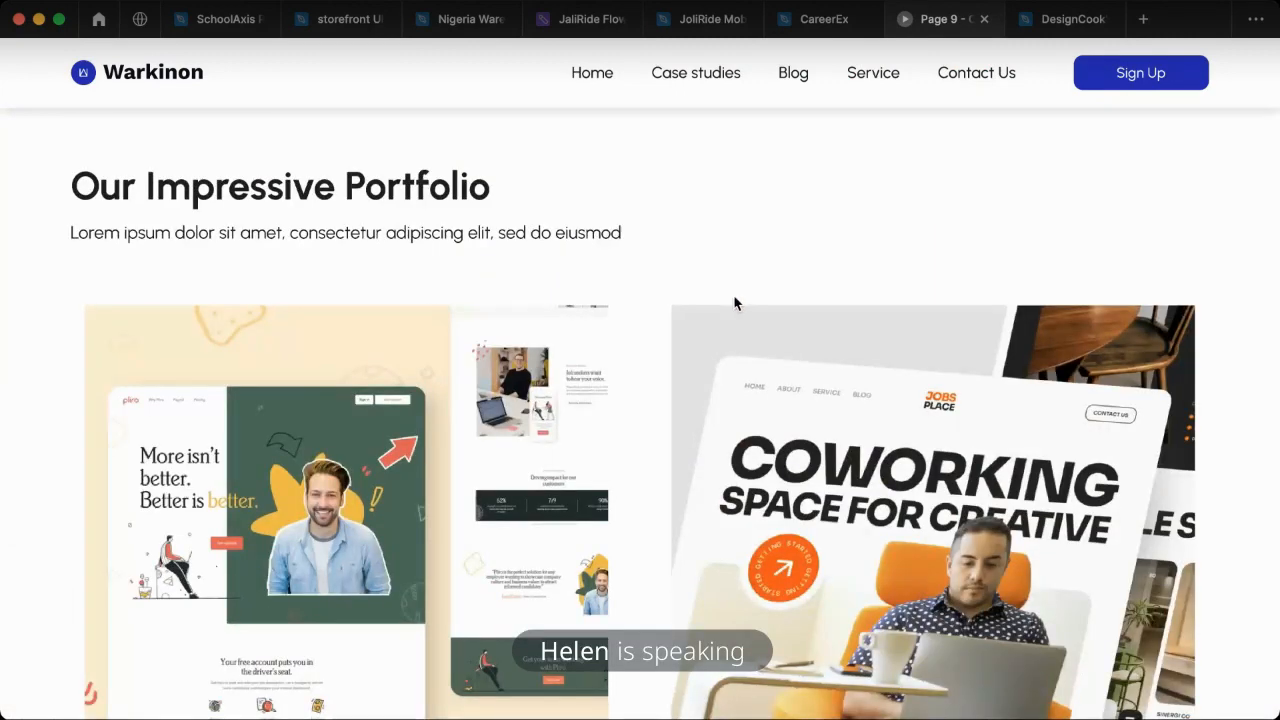
scroll(736, 306, down, 1)
scroll(363, 234, down, 3)
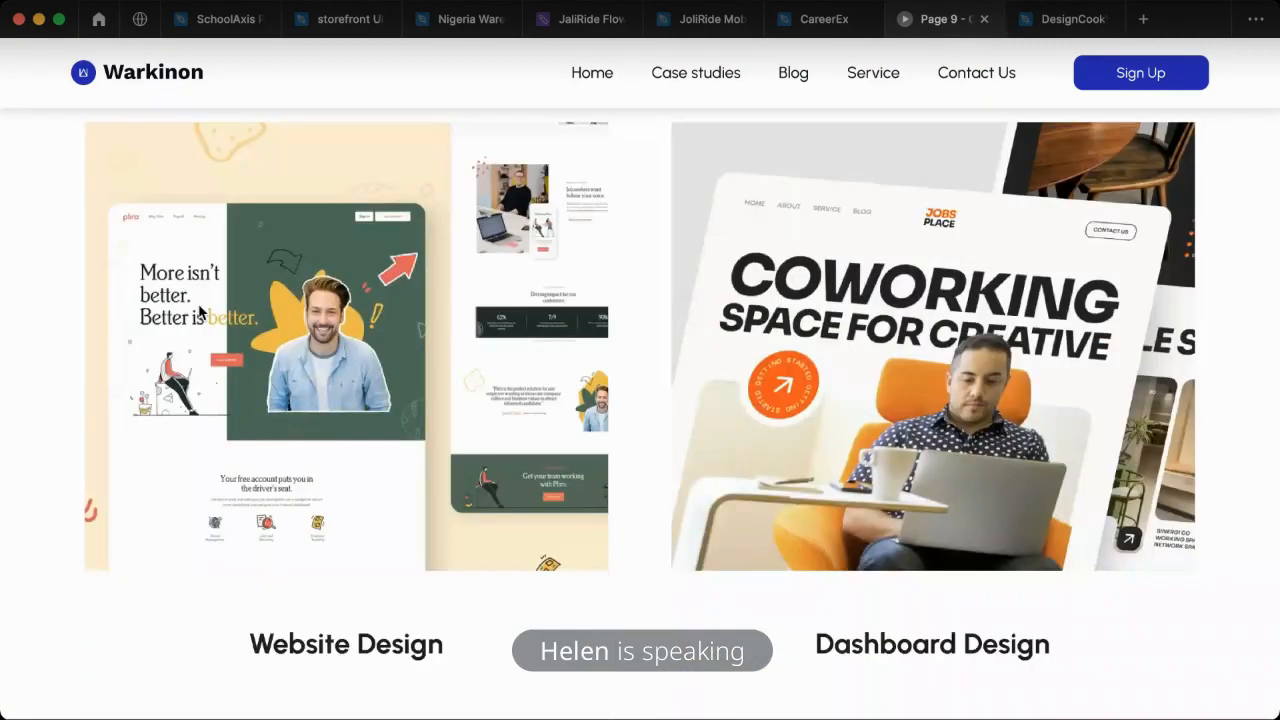
scroll(46, 446, up, 8)
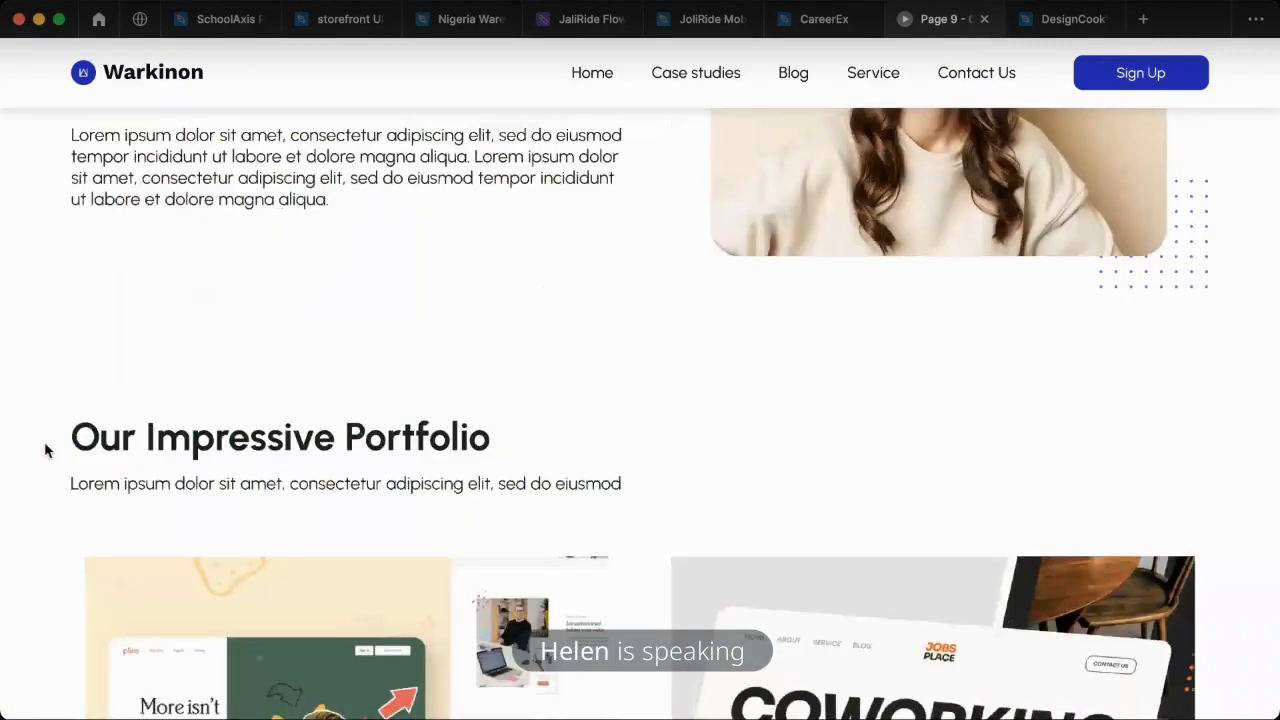
- Return to the design file and set the auto layout alignment of the frame holding both image rows to center
click(810, 22)
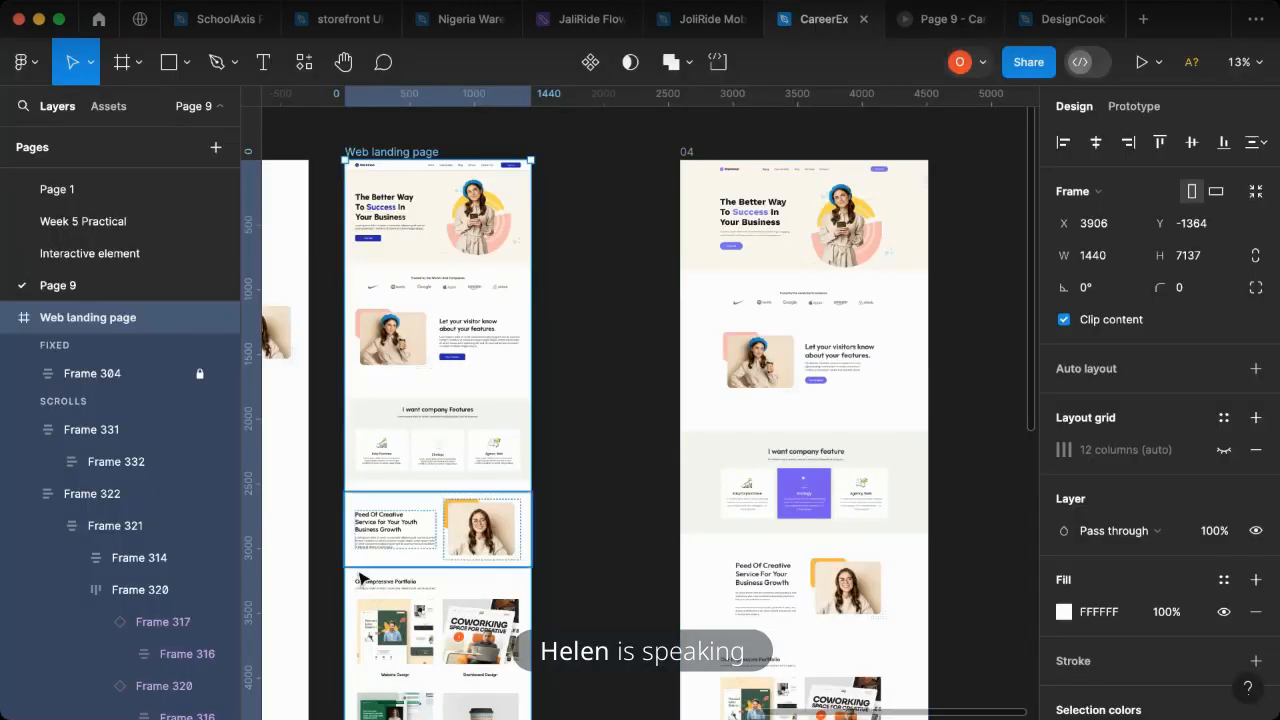
scroll(357, 577, down, 5)
ctrl+scroll(327, 503, up, 10)
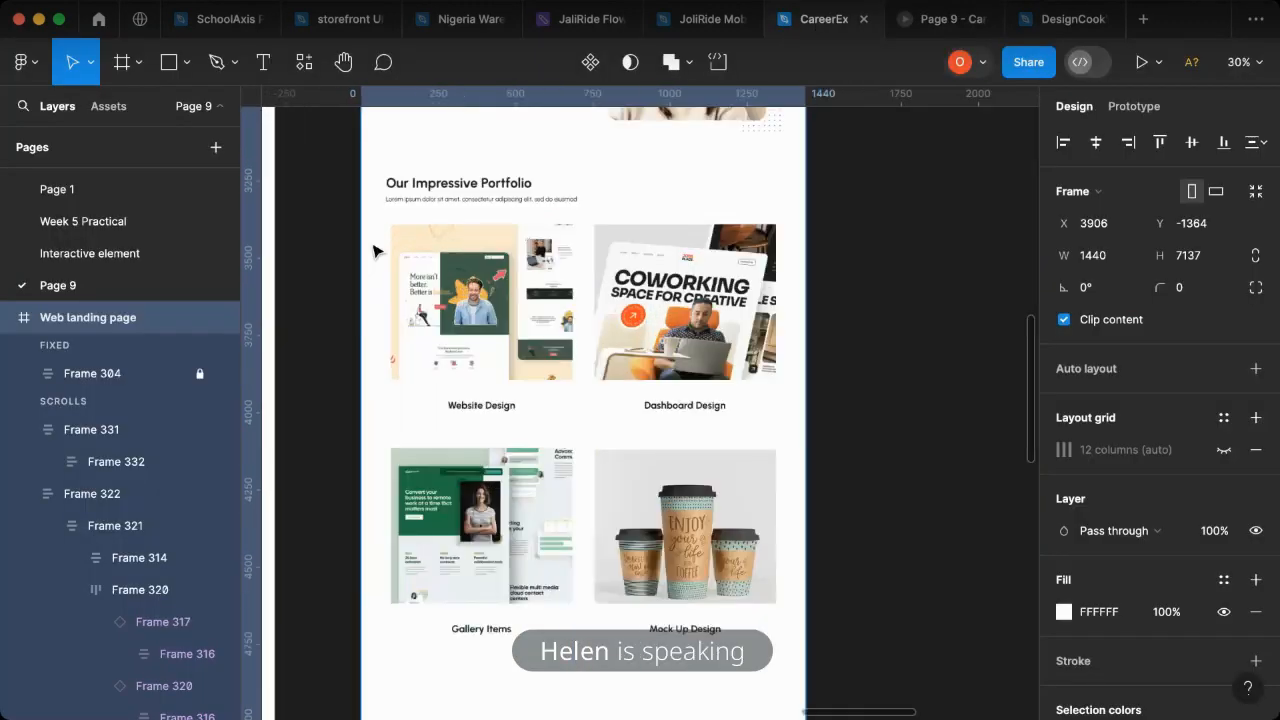
click(437, 209)
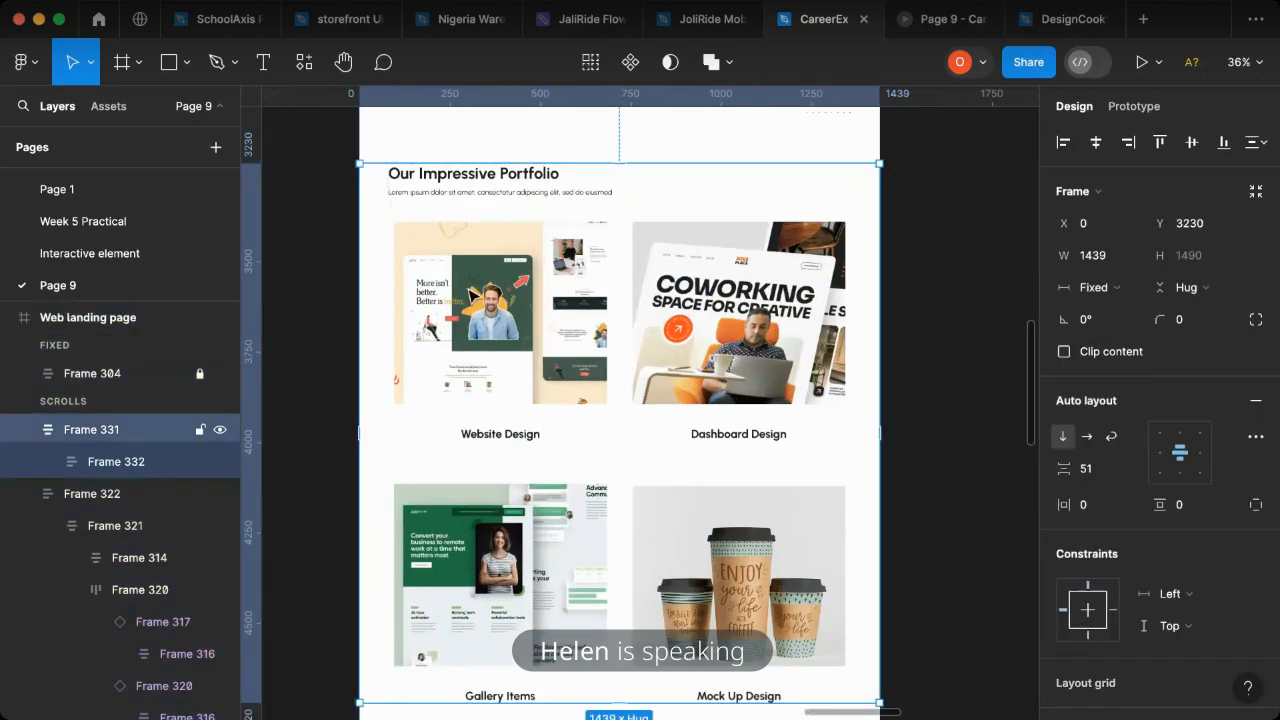
double_click(472, 296)
double_click(472, 296)
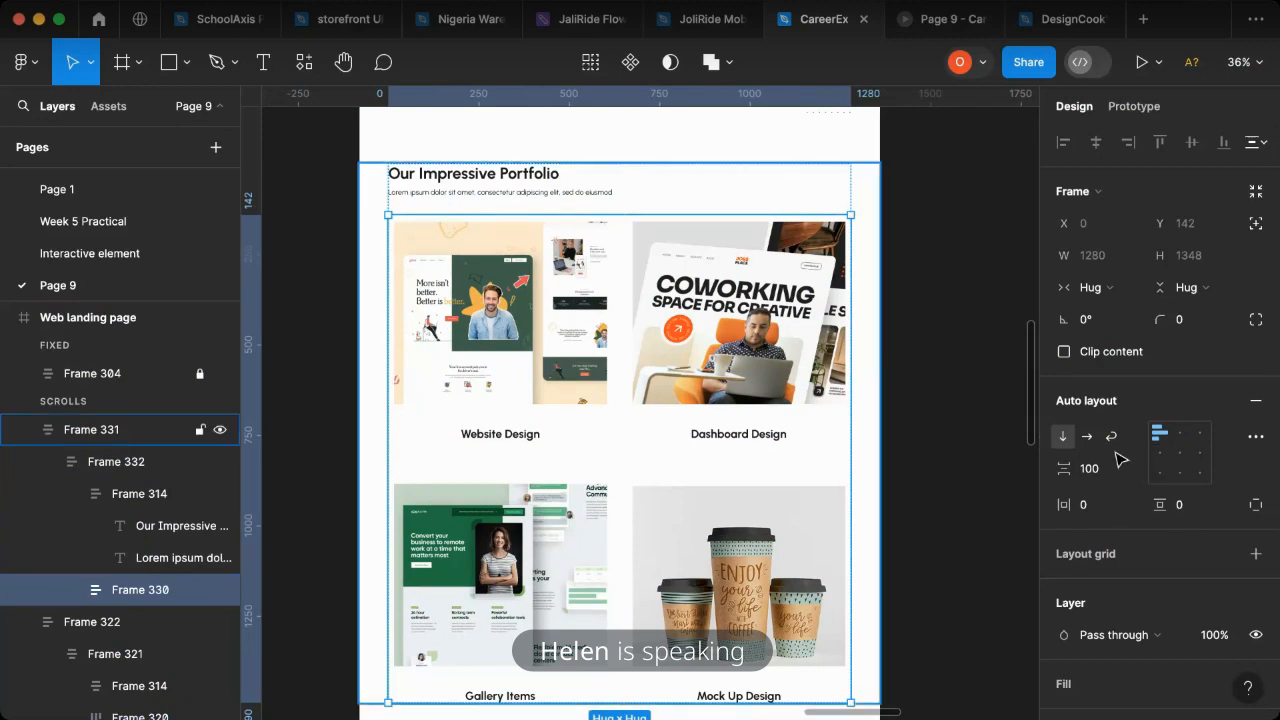
click(1180, 453)
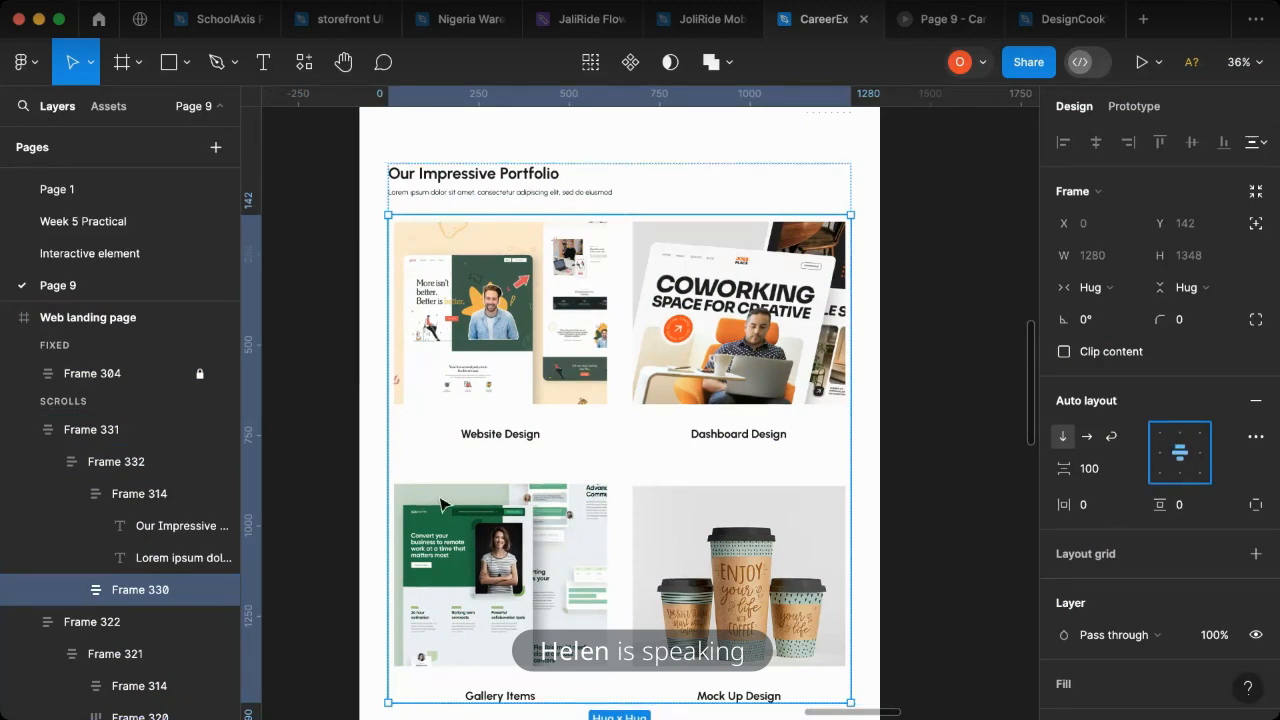
- Inspect the nested frames of the portfolio section, and examine its image rows and captions in the prototype preview
scroll(440, 330, up, 3)
click(440, 330)
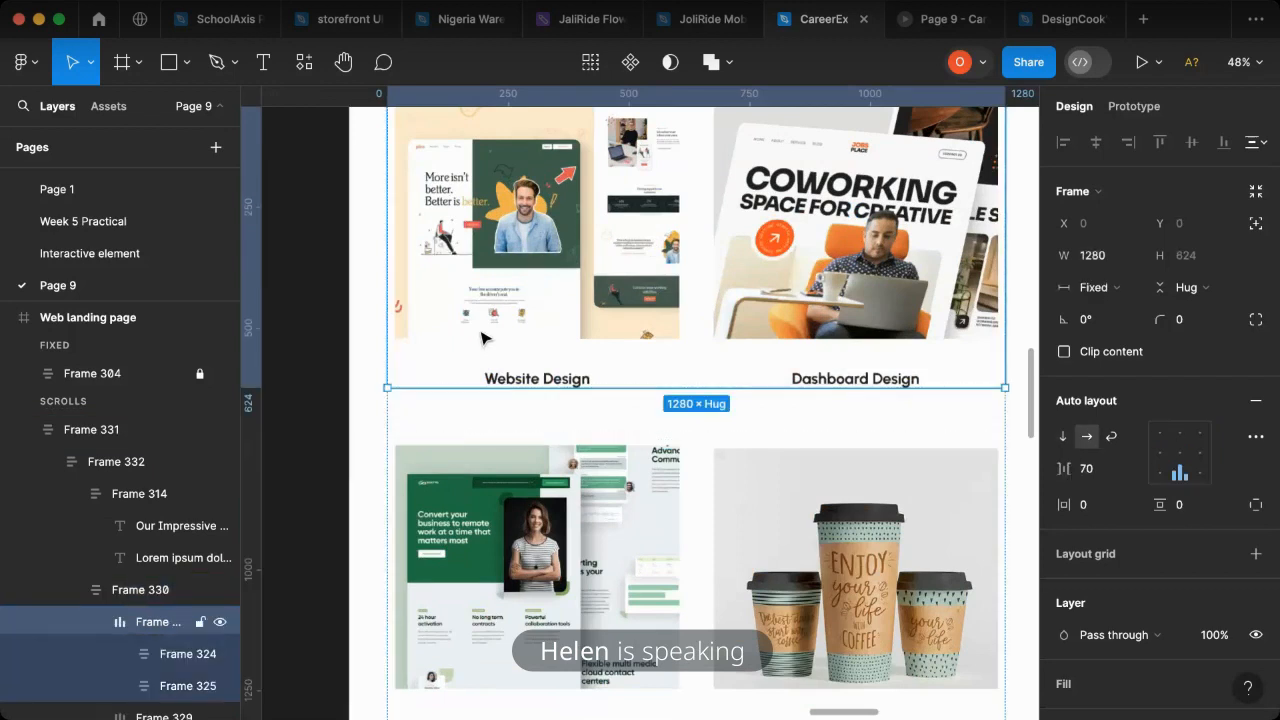
click(440, 330)
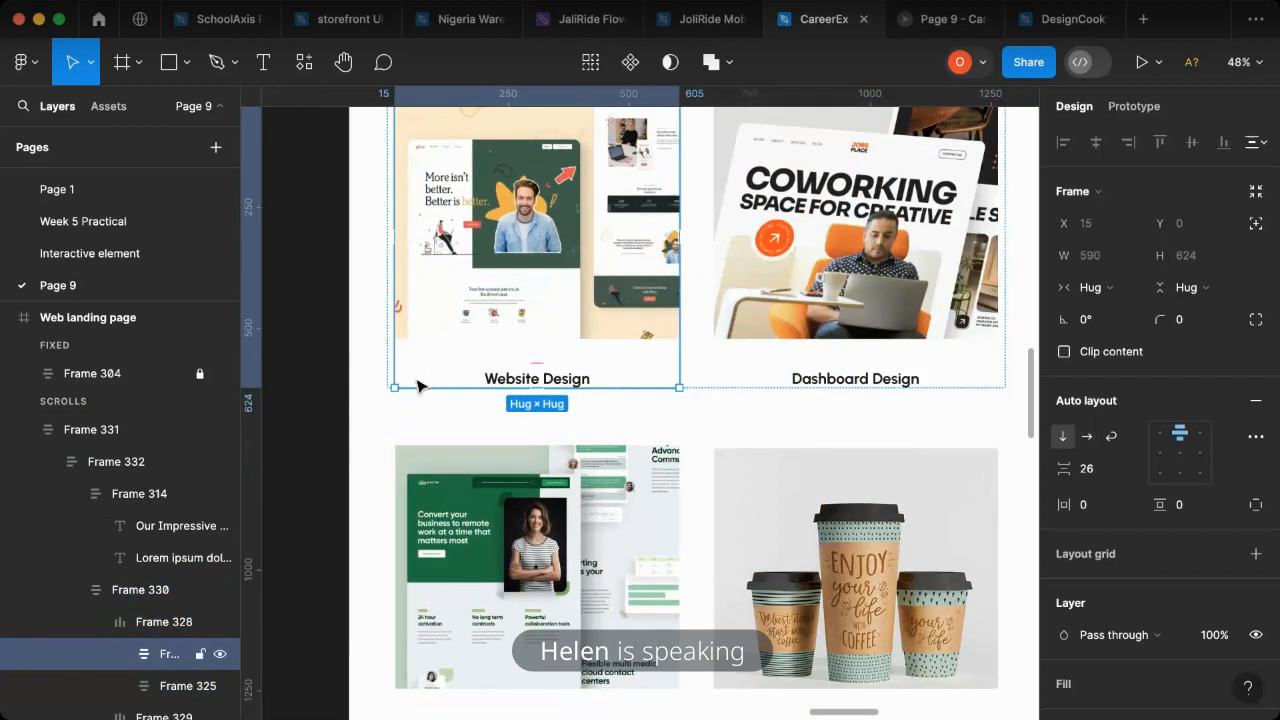
click(748, 384)
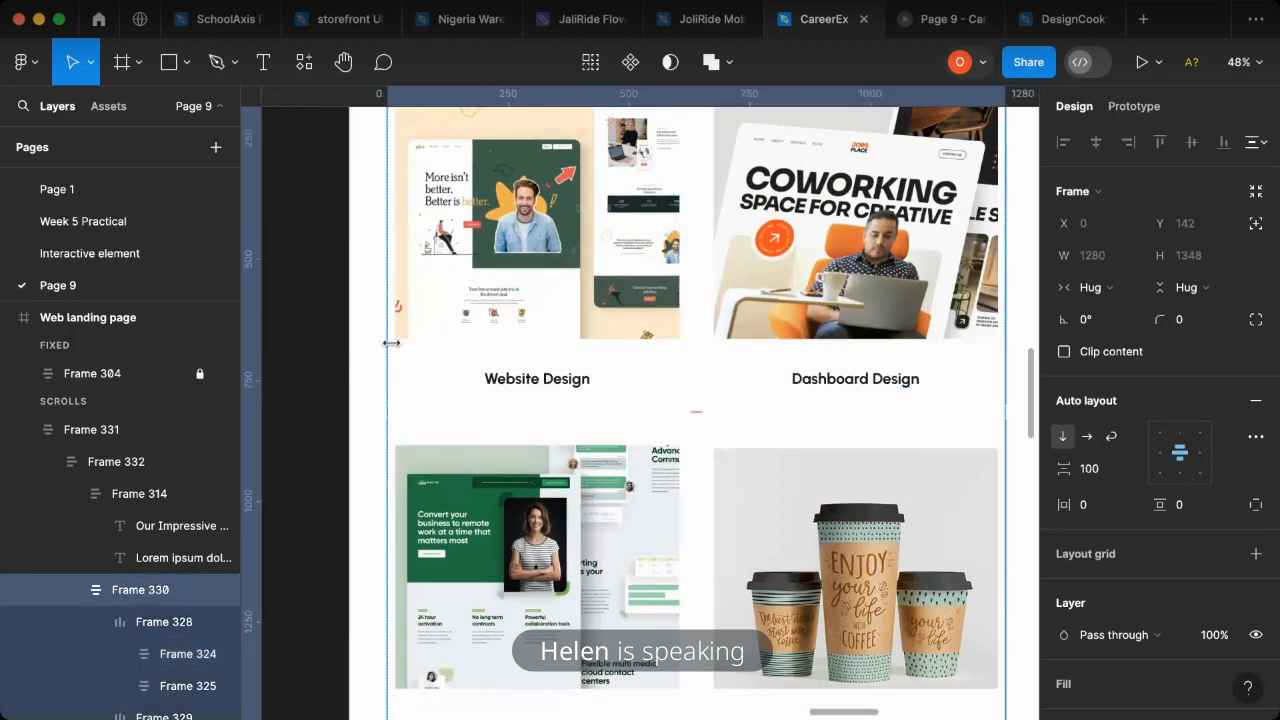
scroll(366, 323, up, 3)
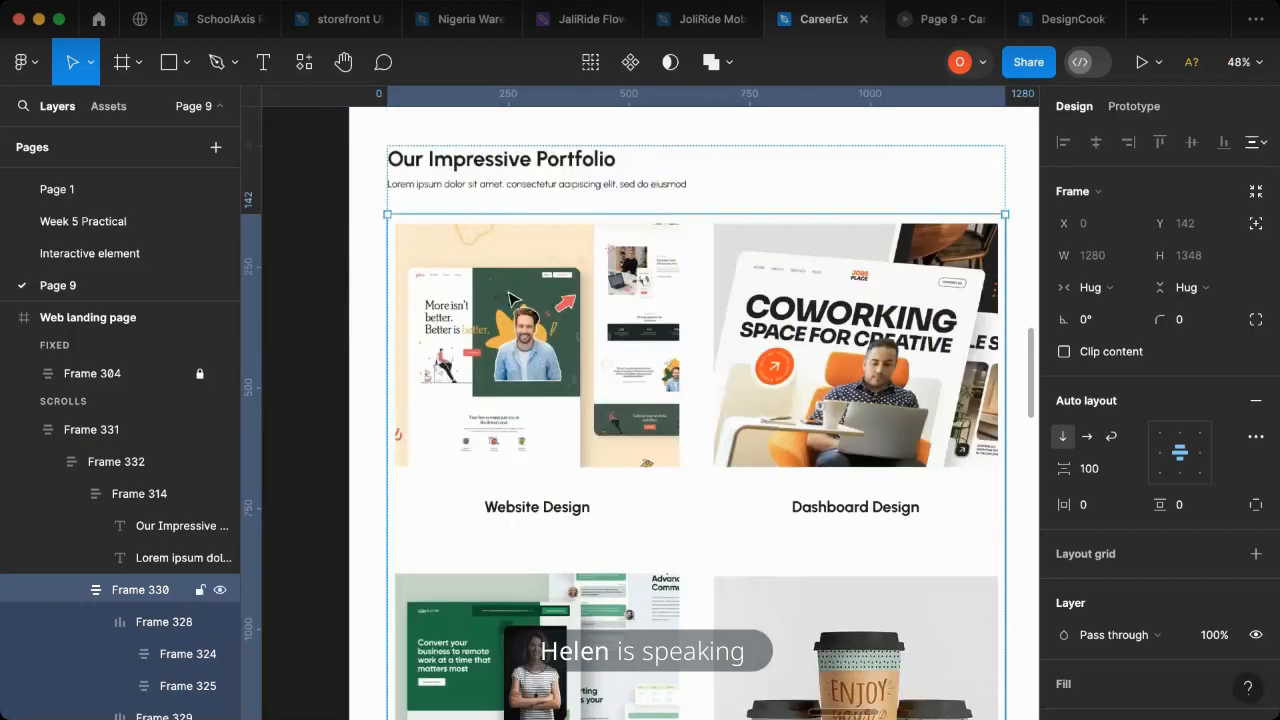
click(924, 24)
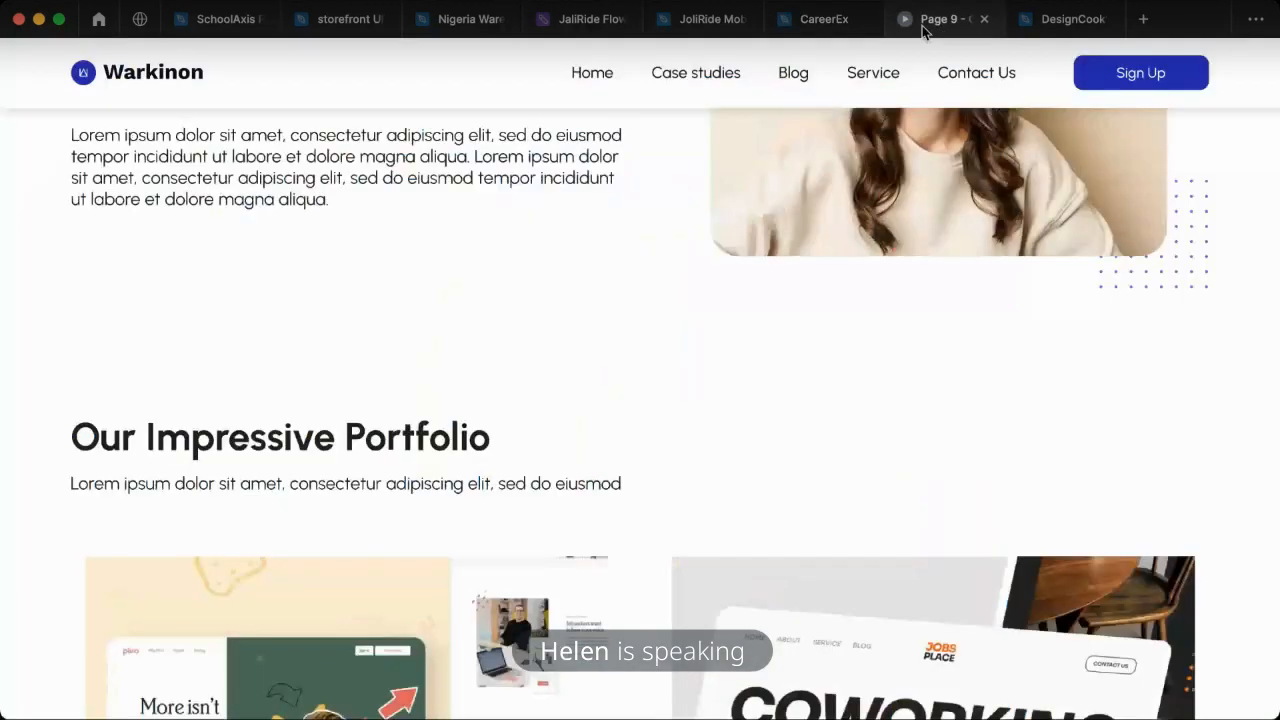
scroll(549, 470, down, 3)
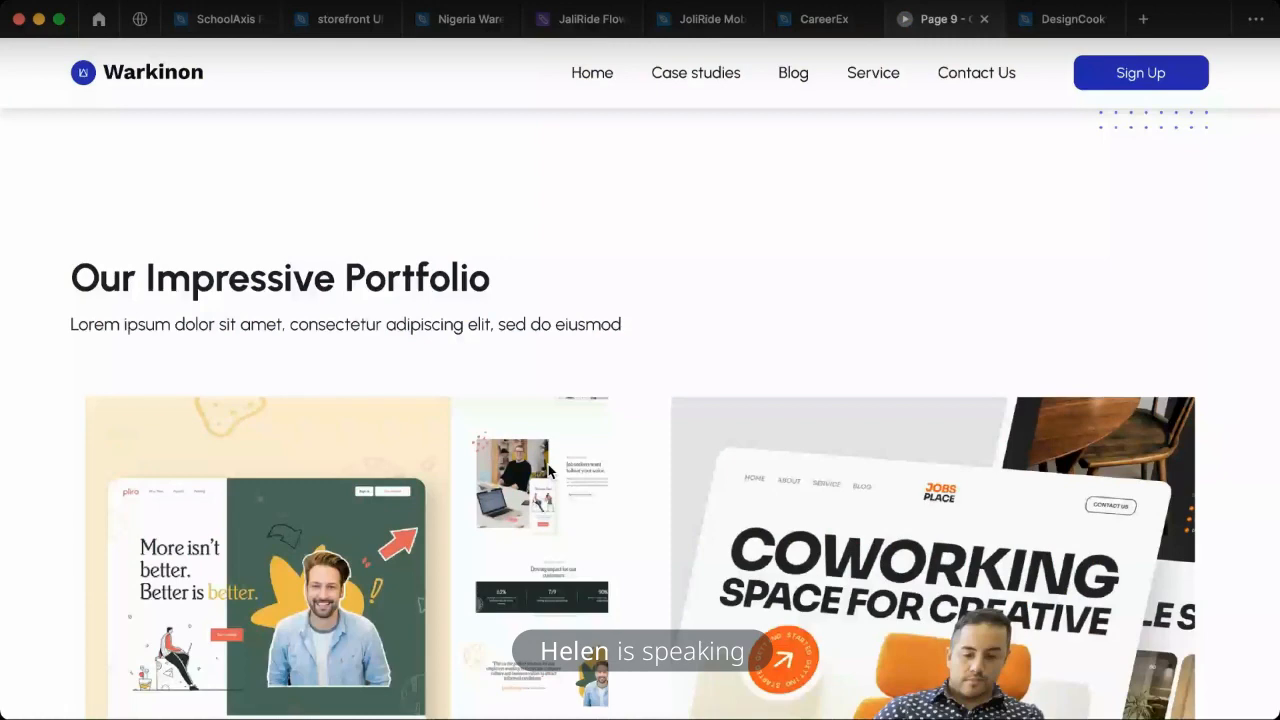
scroll(548, 470, down, 1)
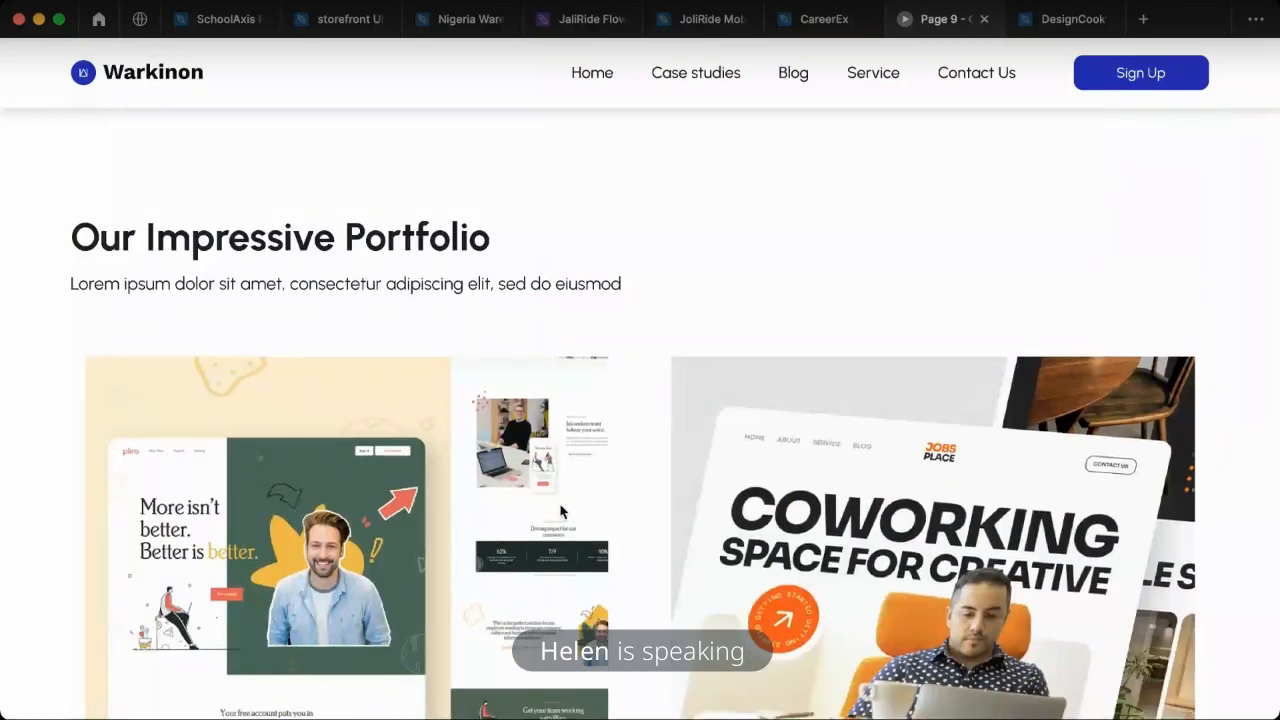
scroll(600, 510, down, 10)
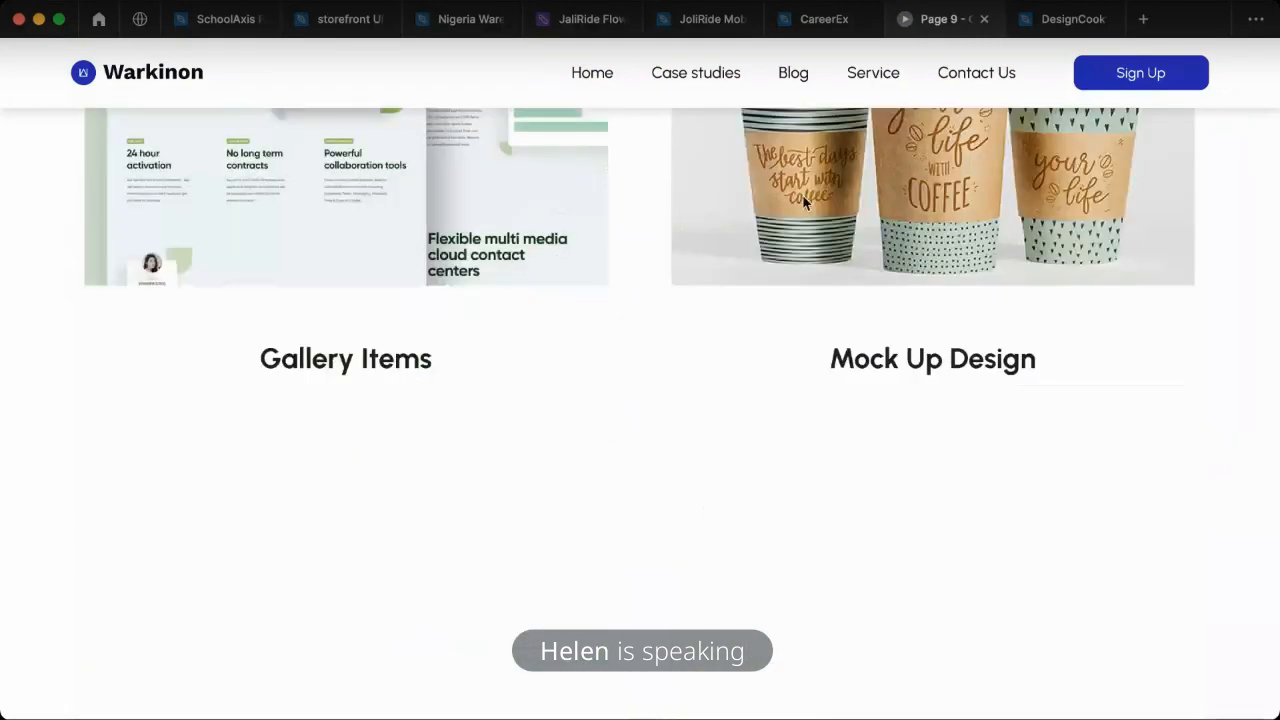
- Return to the design file and locate the testimonial section in reference frame 04
click(812, 30)
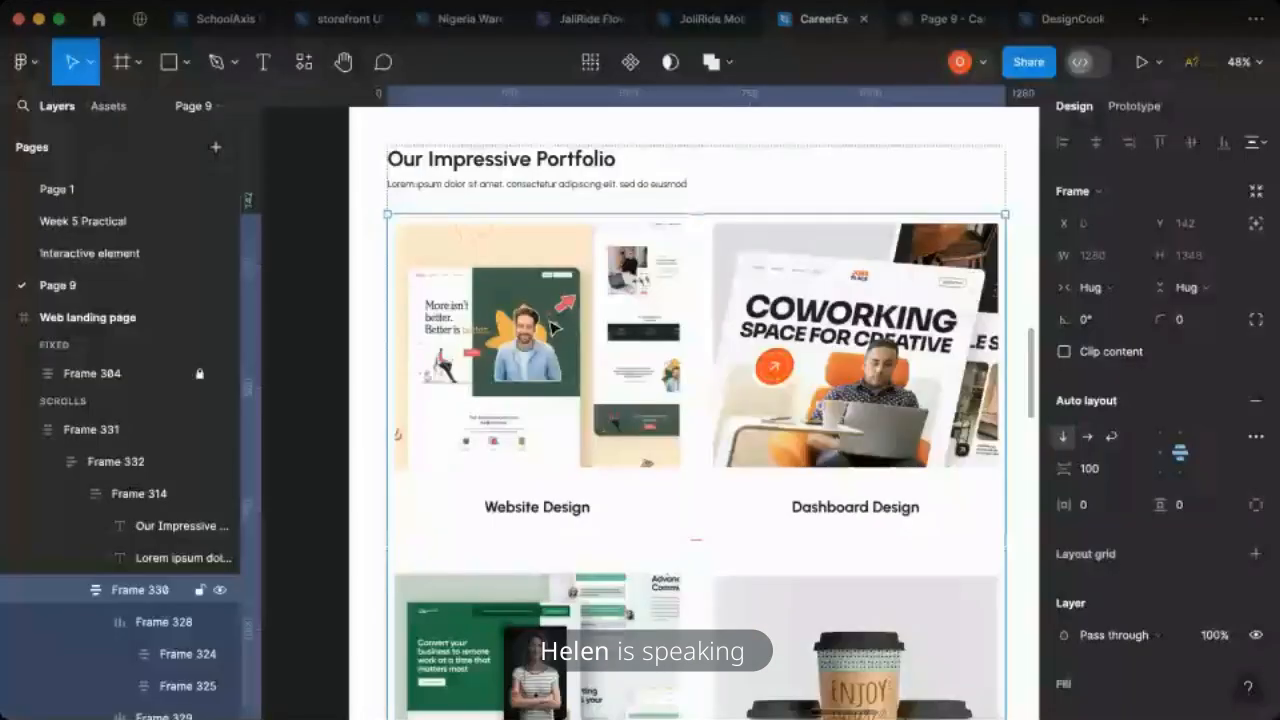
scroll(526, 340, down, 5)
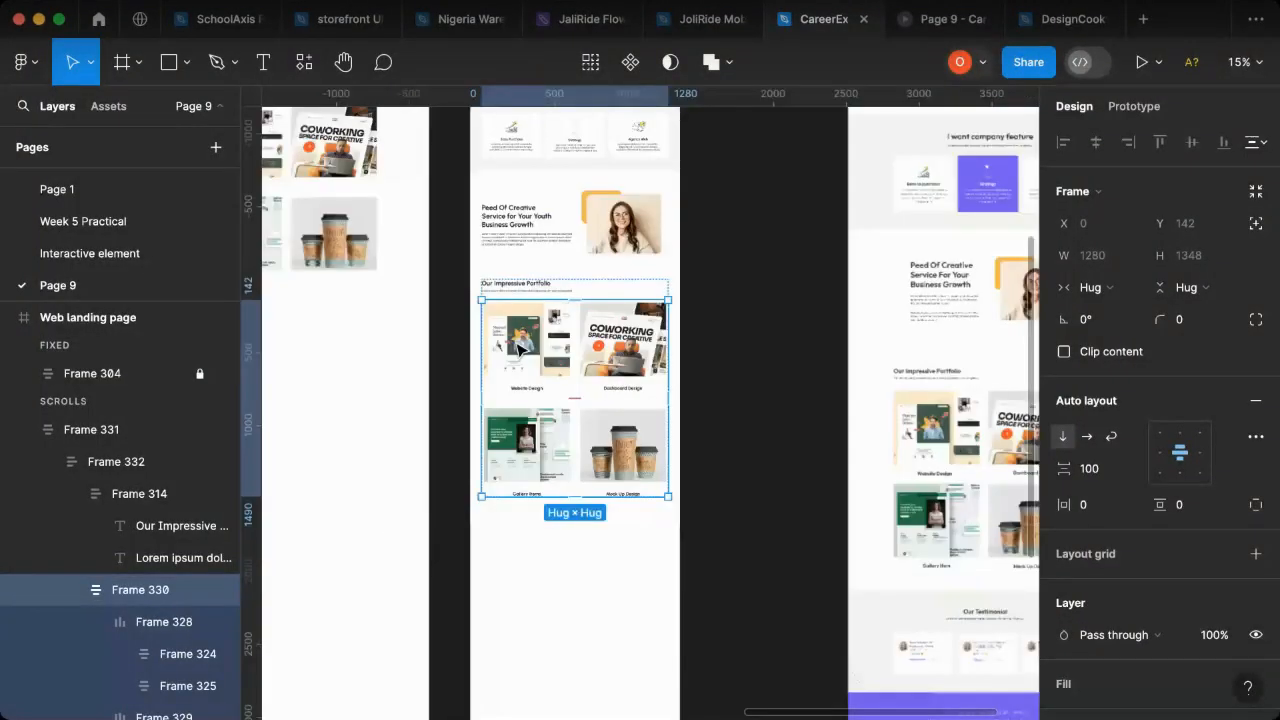
click(763, 426)
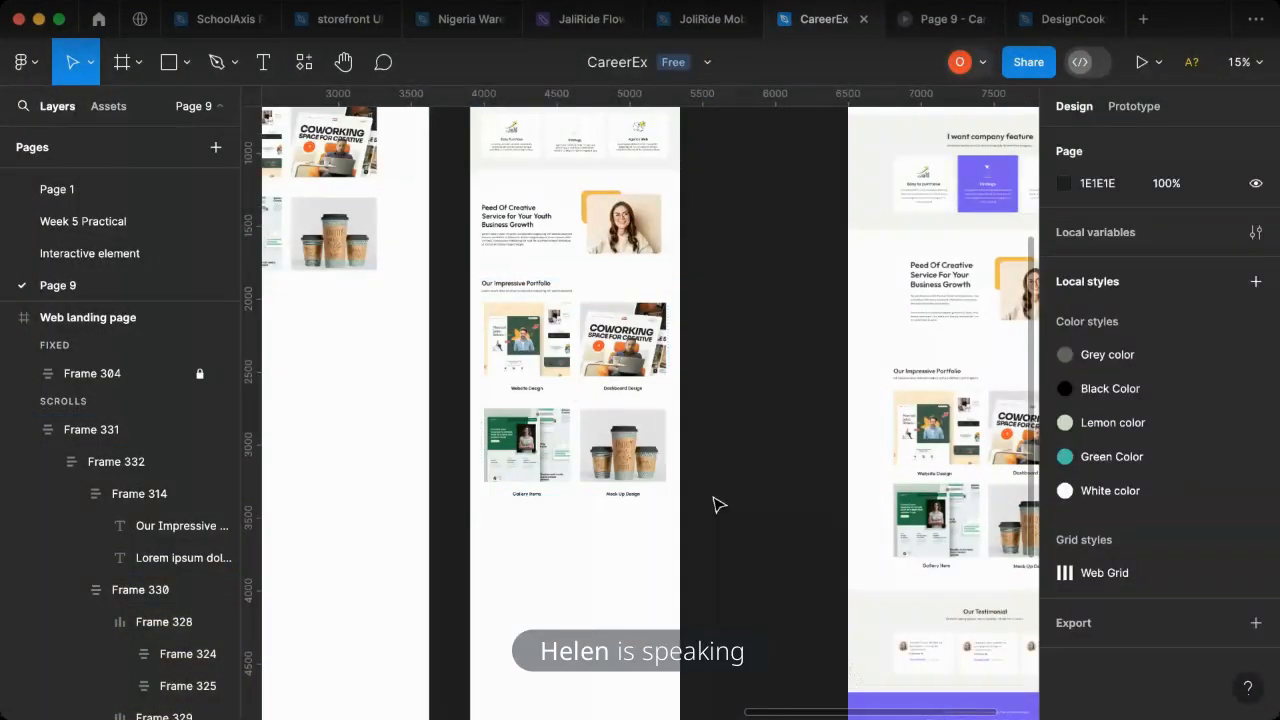
scroll(718, 505, right, 3)
scroll(750, 480, down, 5)
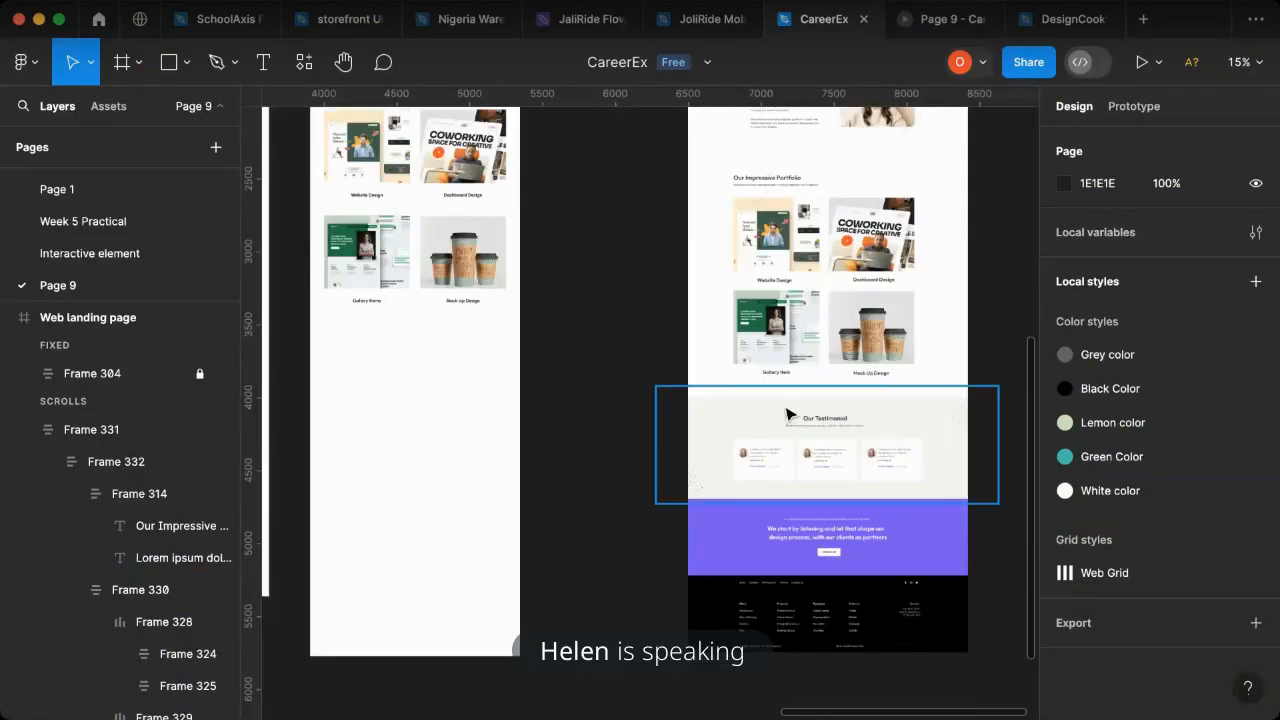
click(785, 456)
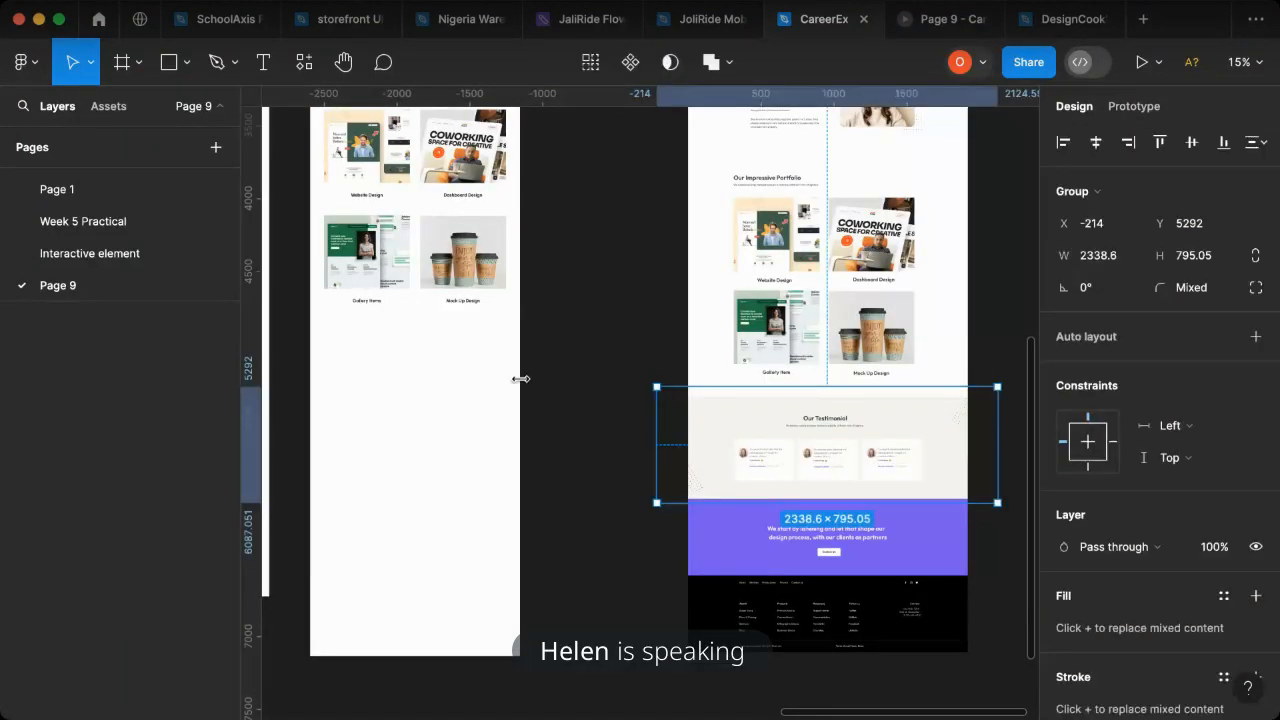
- Draw a rectangle about 1489 by 446 below the portfolio section, starting at the landing page's left edge
scroll(716, 430, up, 3)
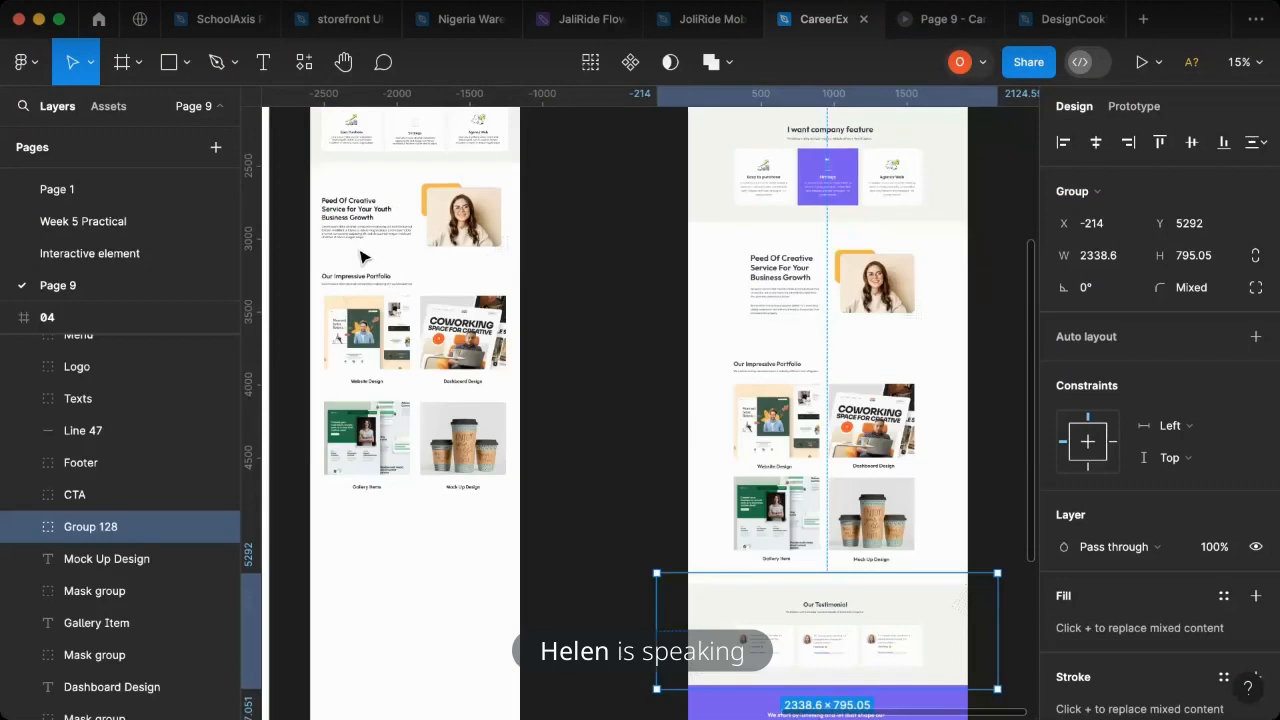
key(r)
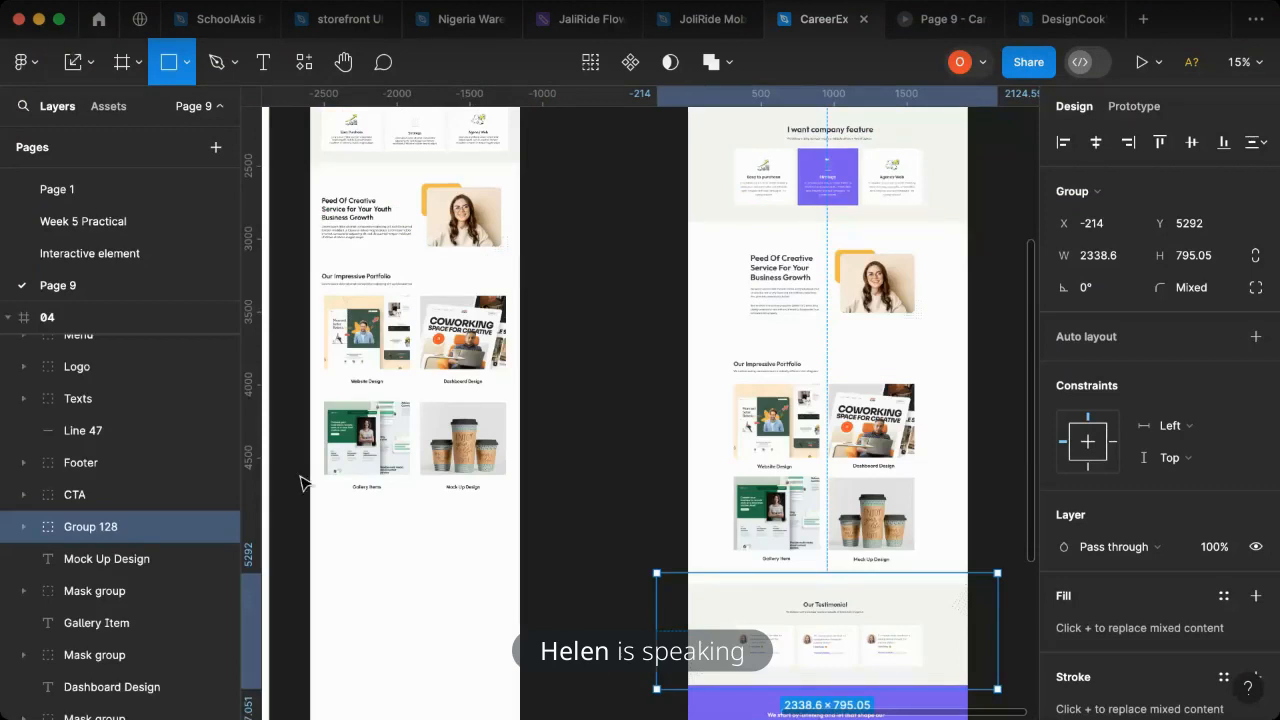
drag(309, 508, 527, 573)
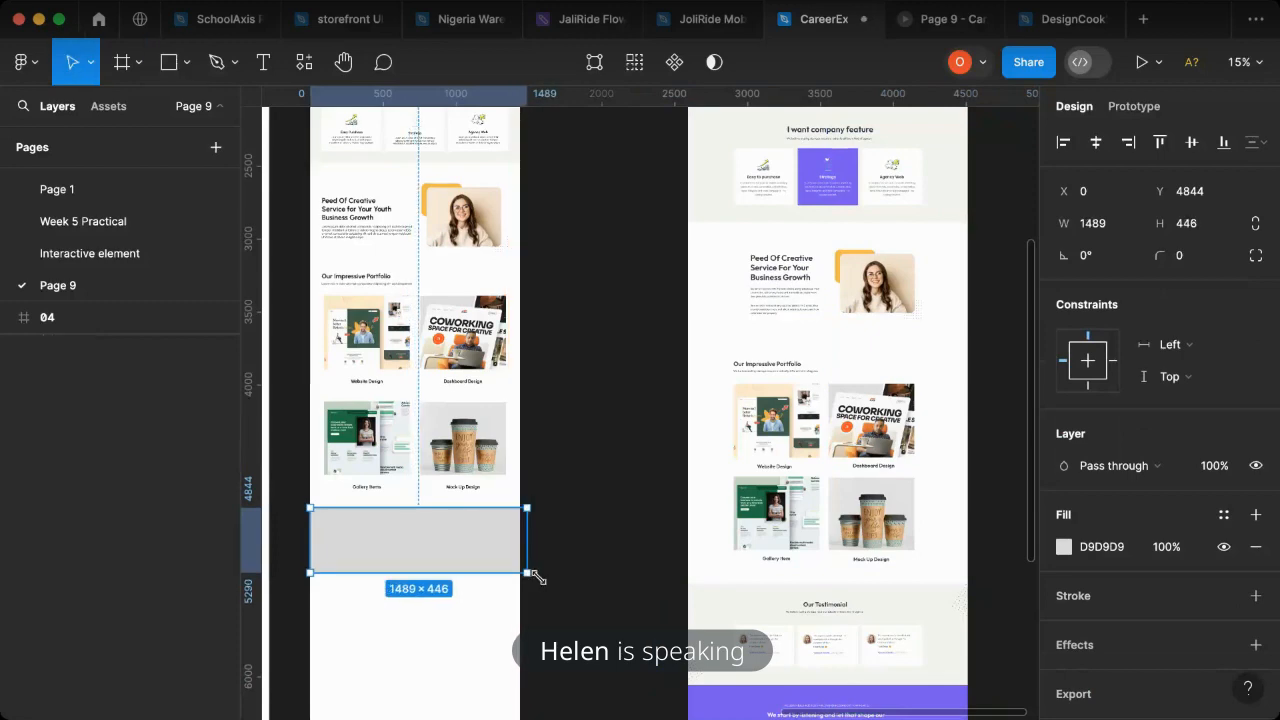
- Fill the rectangle with F5F4F0 sampled from the reference feature section, and narrow it to about 1439 to fit the page
scroll(537, 575, up, 3)
key(i)
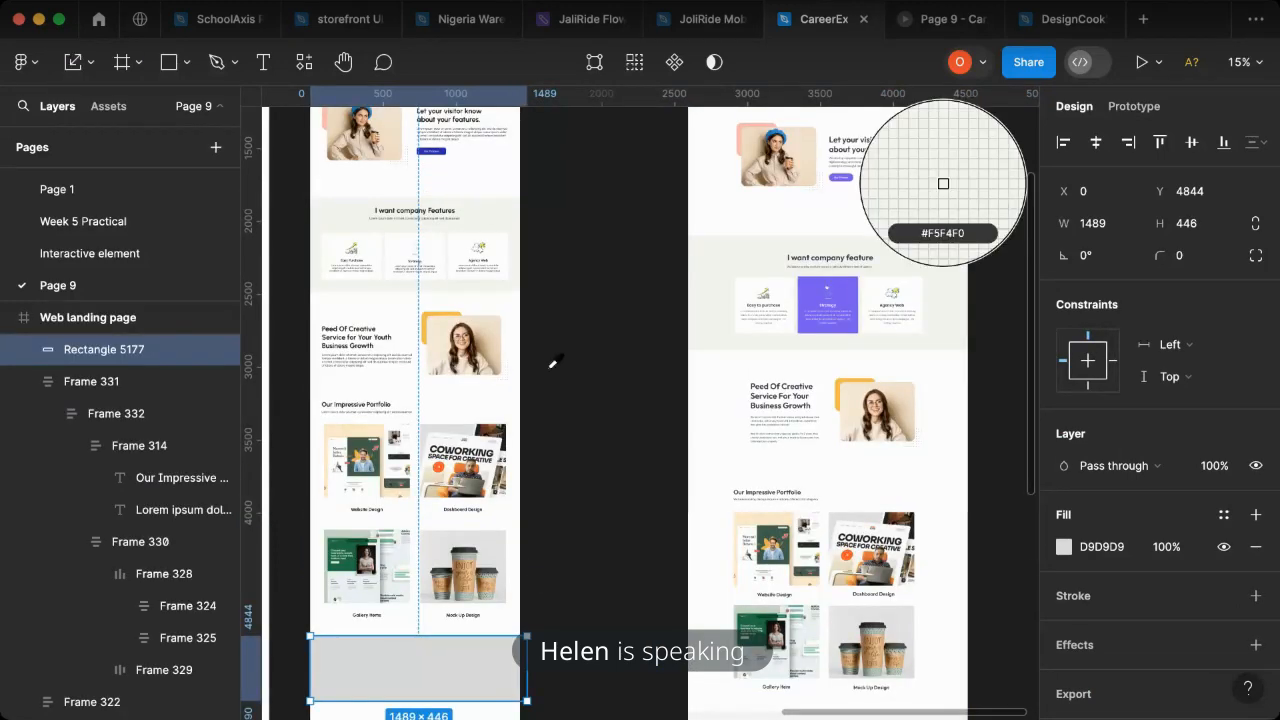
click(943, 183)
scroll(1065, 269, down, 4)
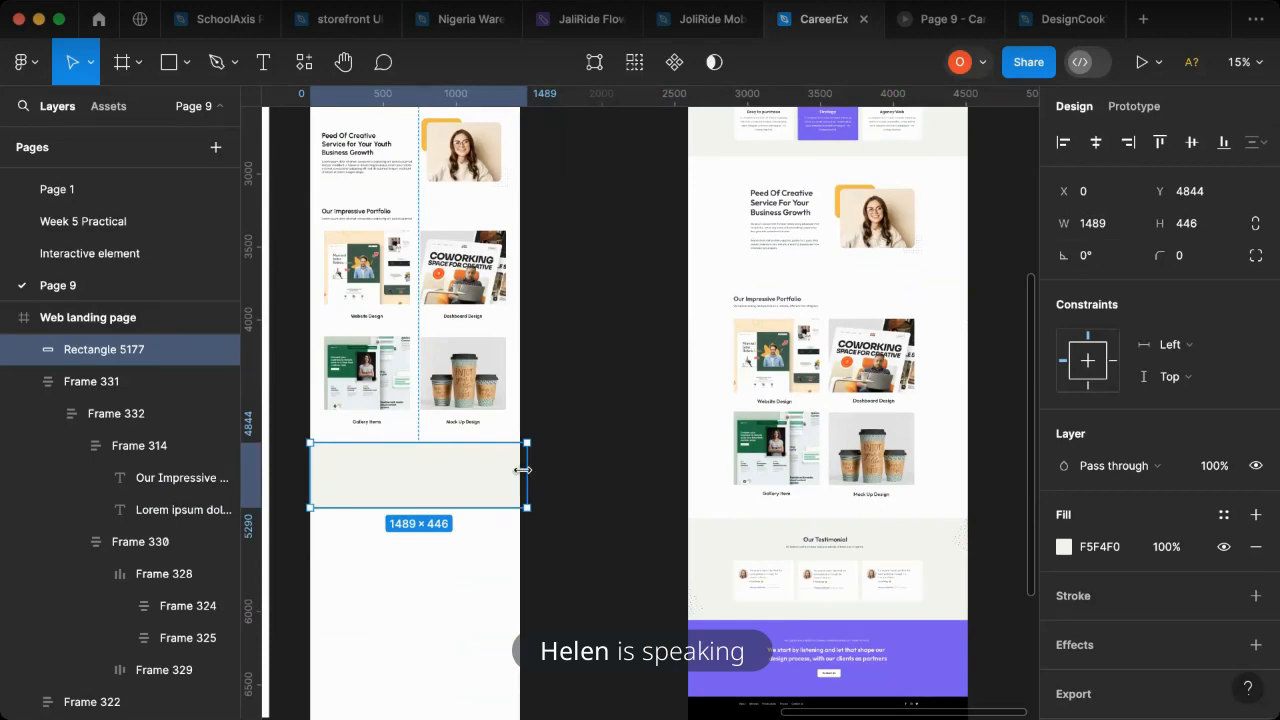
drag(521, 470, 515, 471)
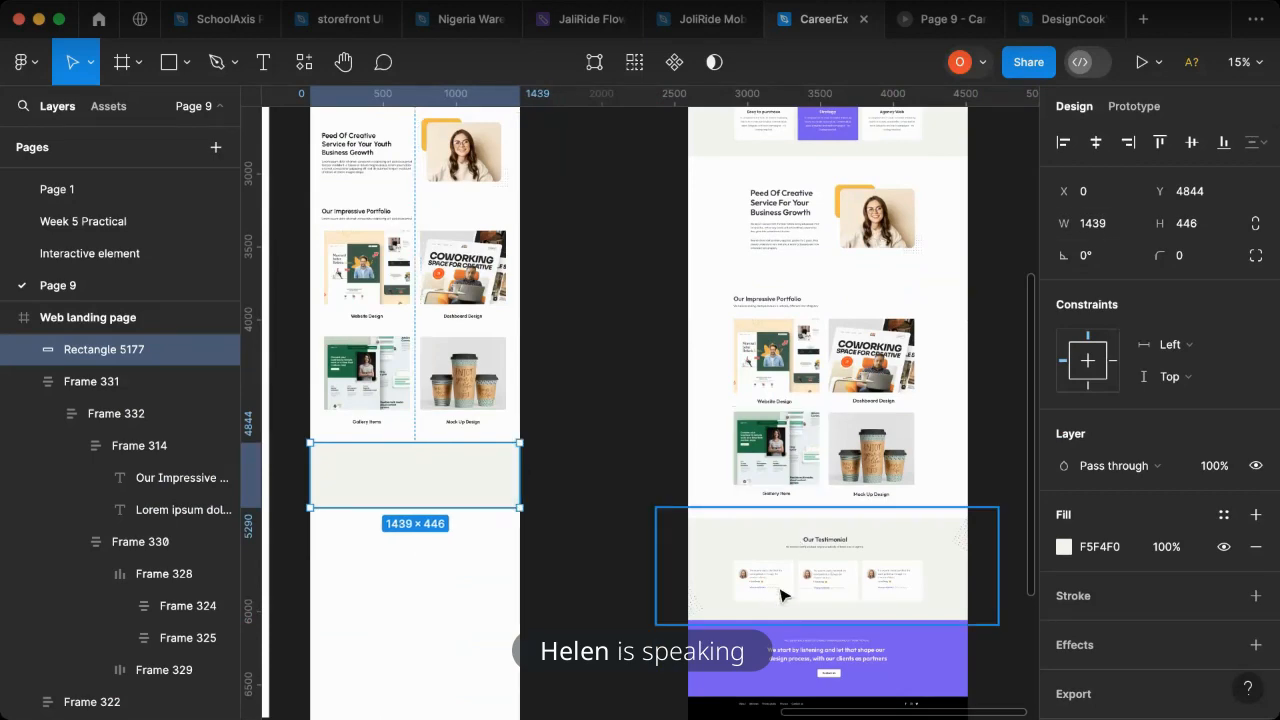
- Duplicate the "Our Impressive Portfolio" heading block onto the new rectangle and place the copy above it in the layer order
scroll(395, 227, up, 3)
scroll(395, 227, up, 2)
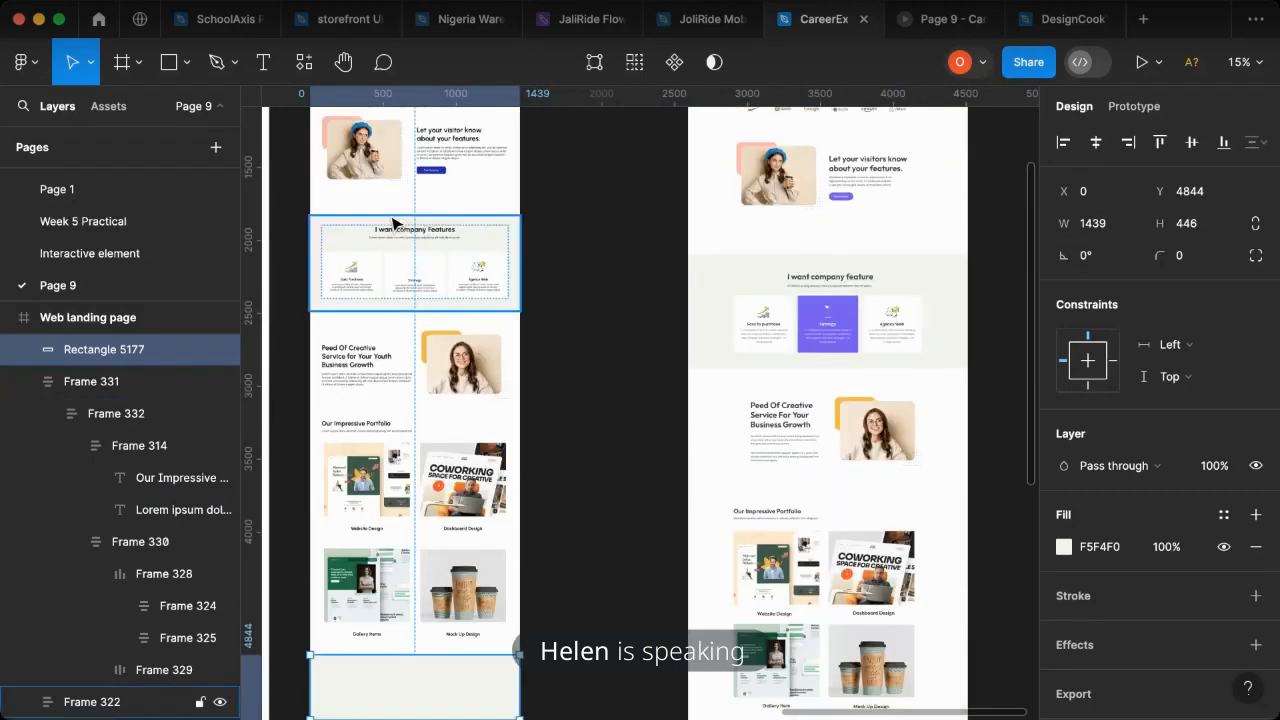
double_click(380, 438)
double_click(380, 438)
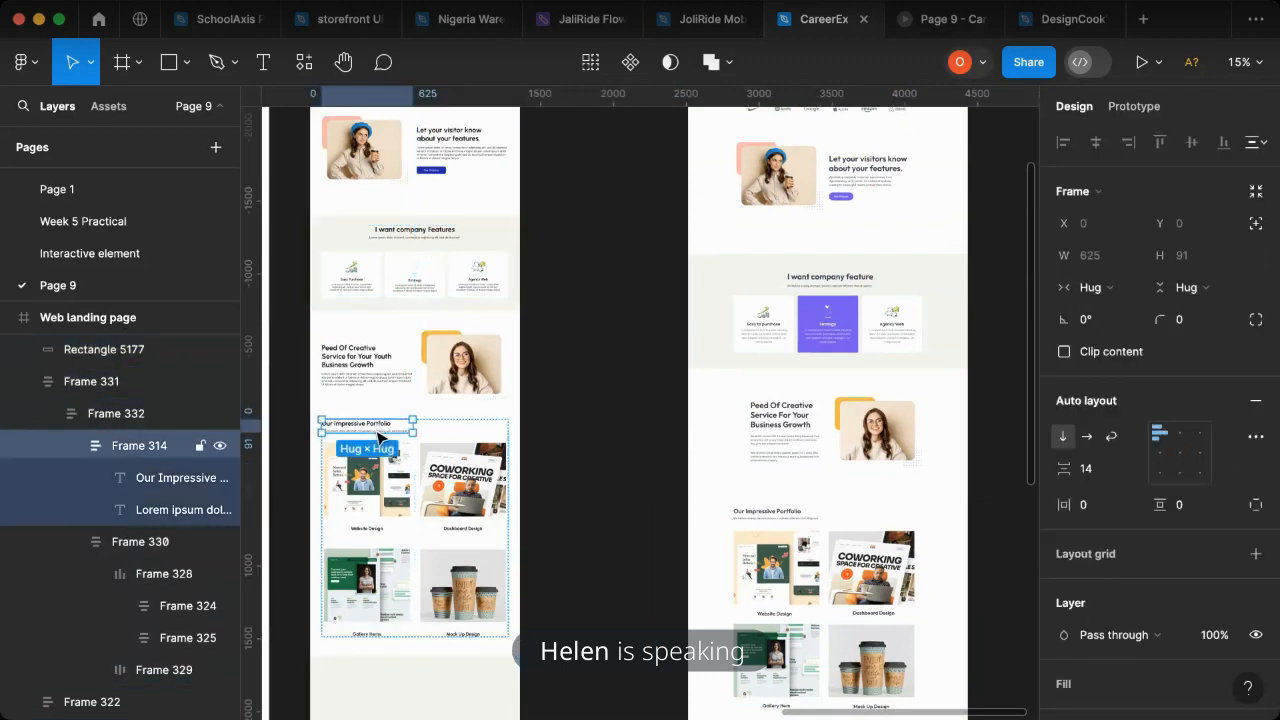
drag(378, 432, 415, 682)
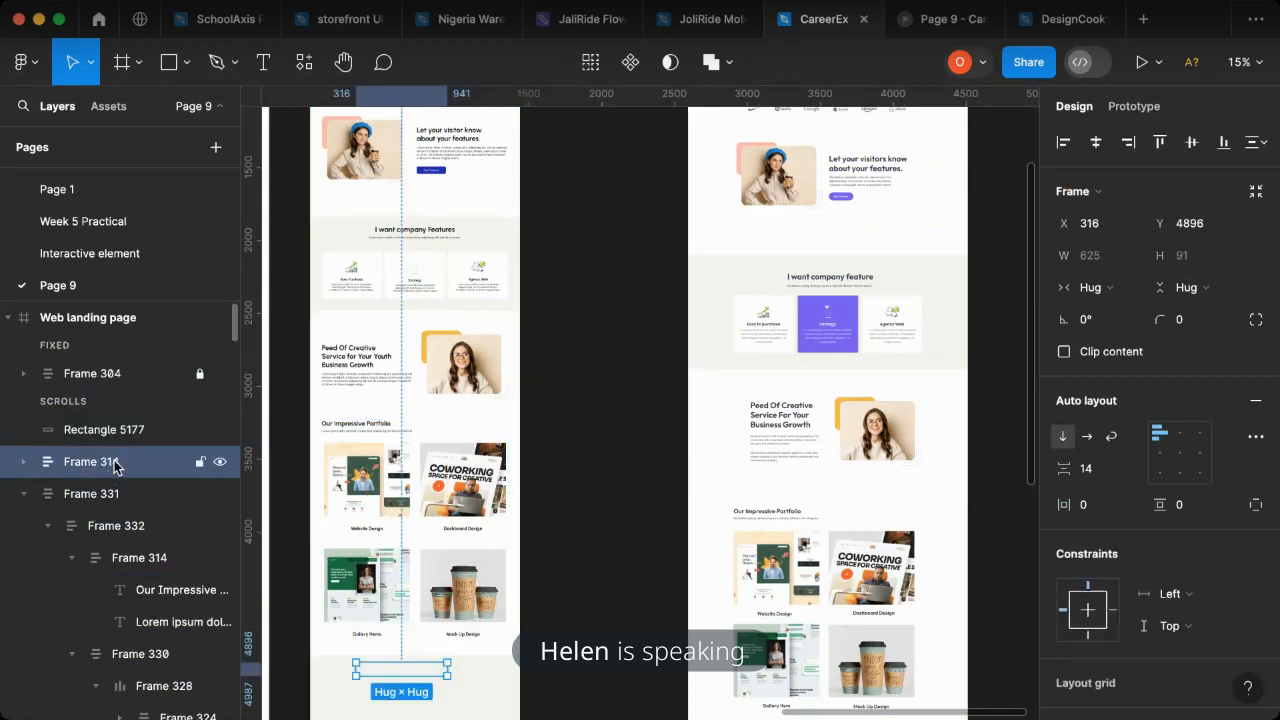
drag(116, 459, 115, 428)
- Change the copied heading's text to "Our Testimonial"
scroll(408, 563, down, 5)
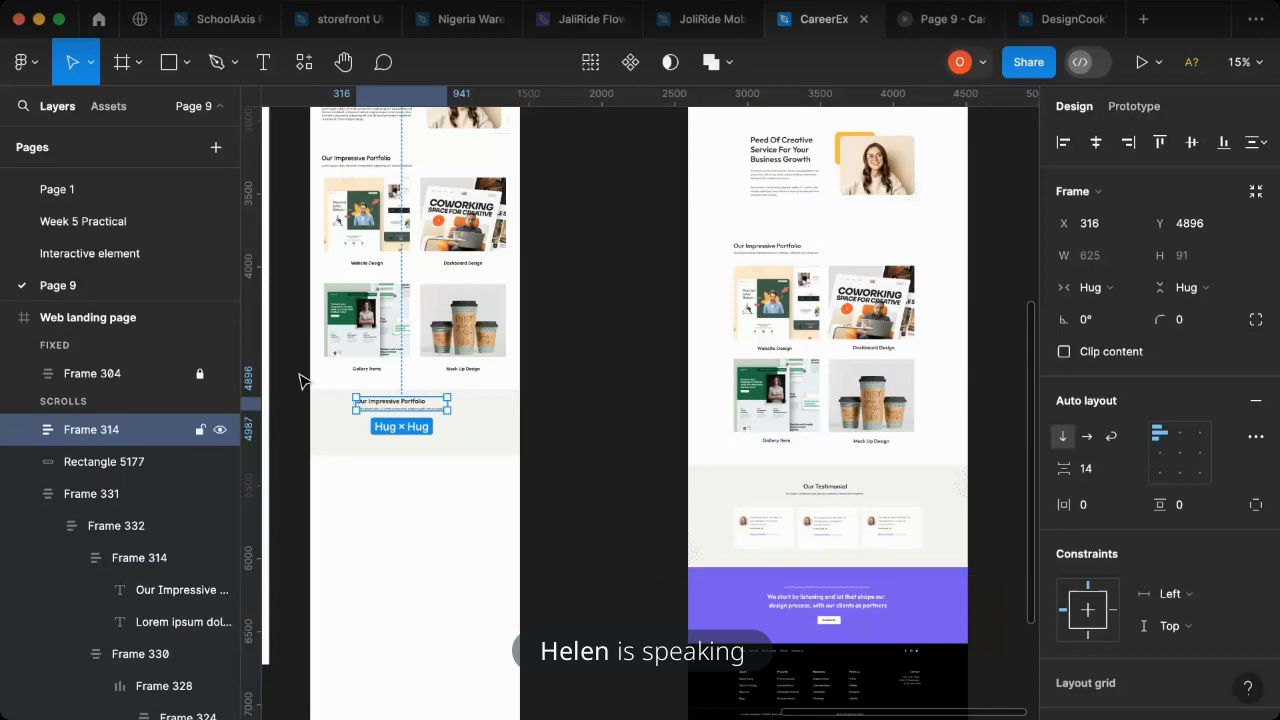
scroll(300, 378, up, 10)
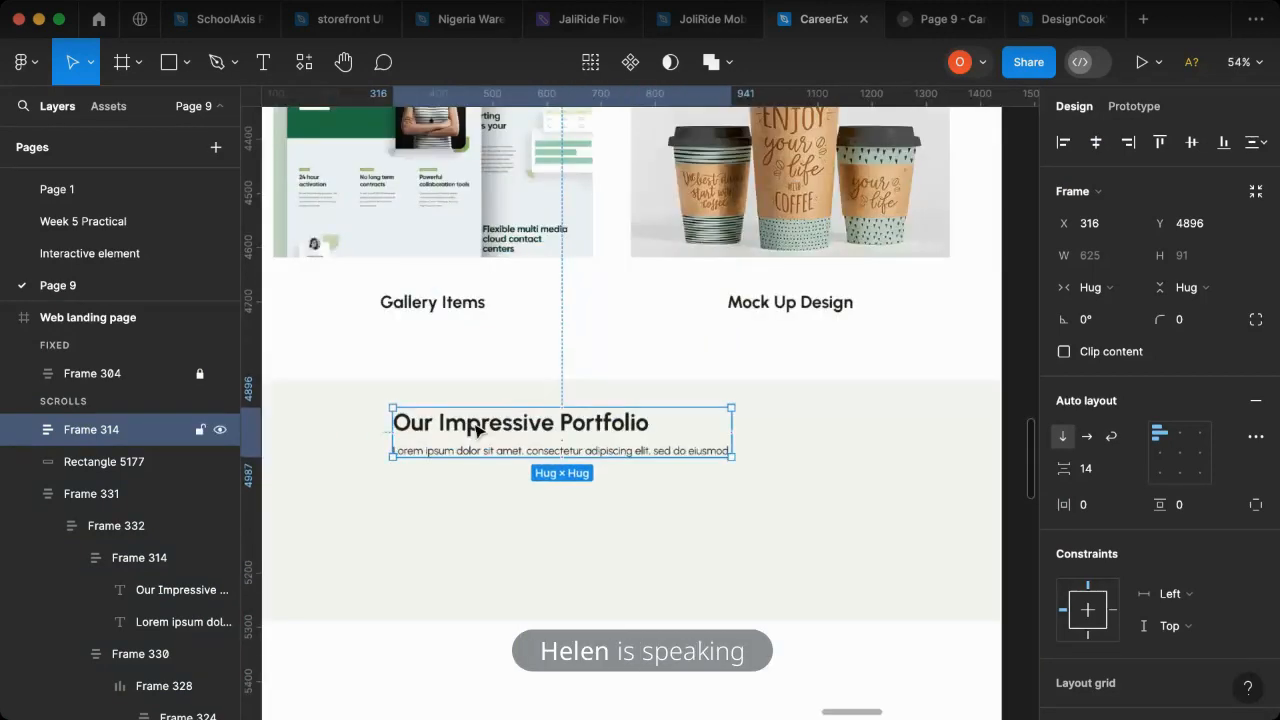
click(476, 430)
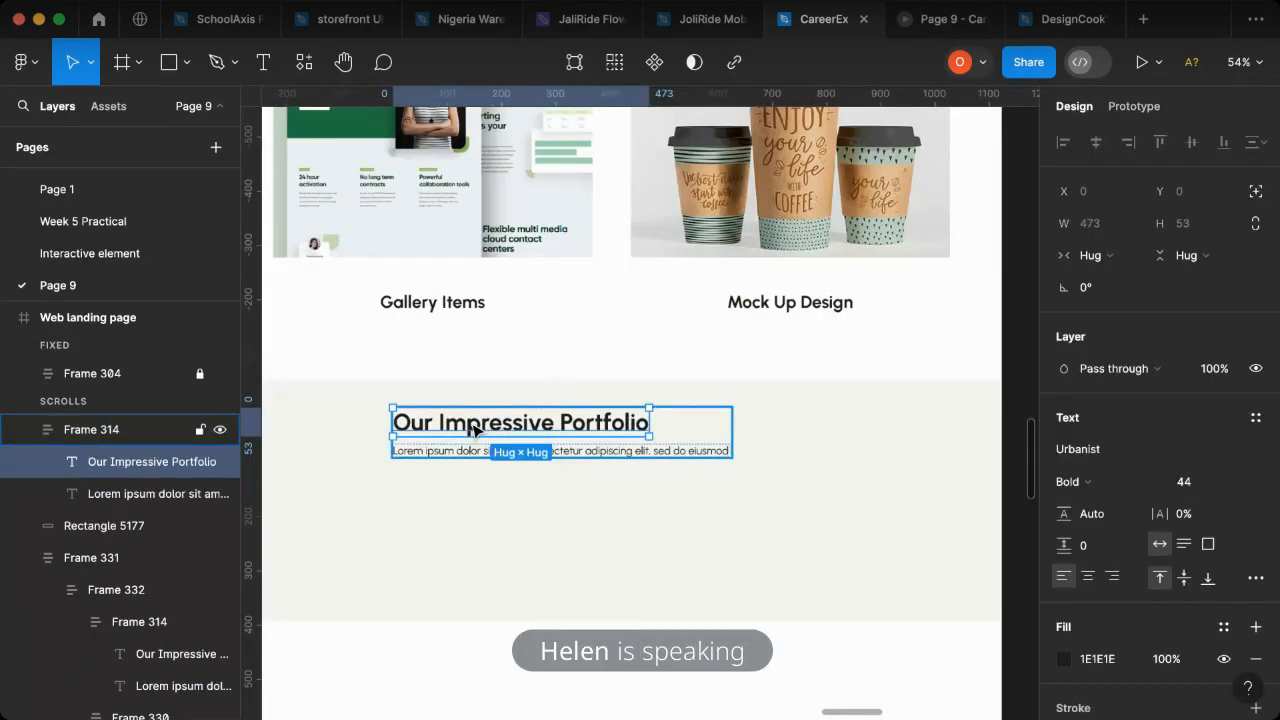
double_click(476, 430)
drag(476, 430, 686, 425)
text(t)
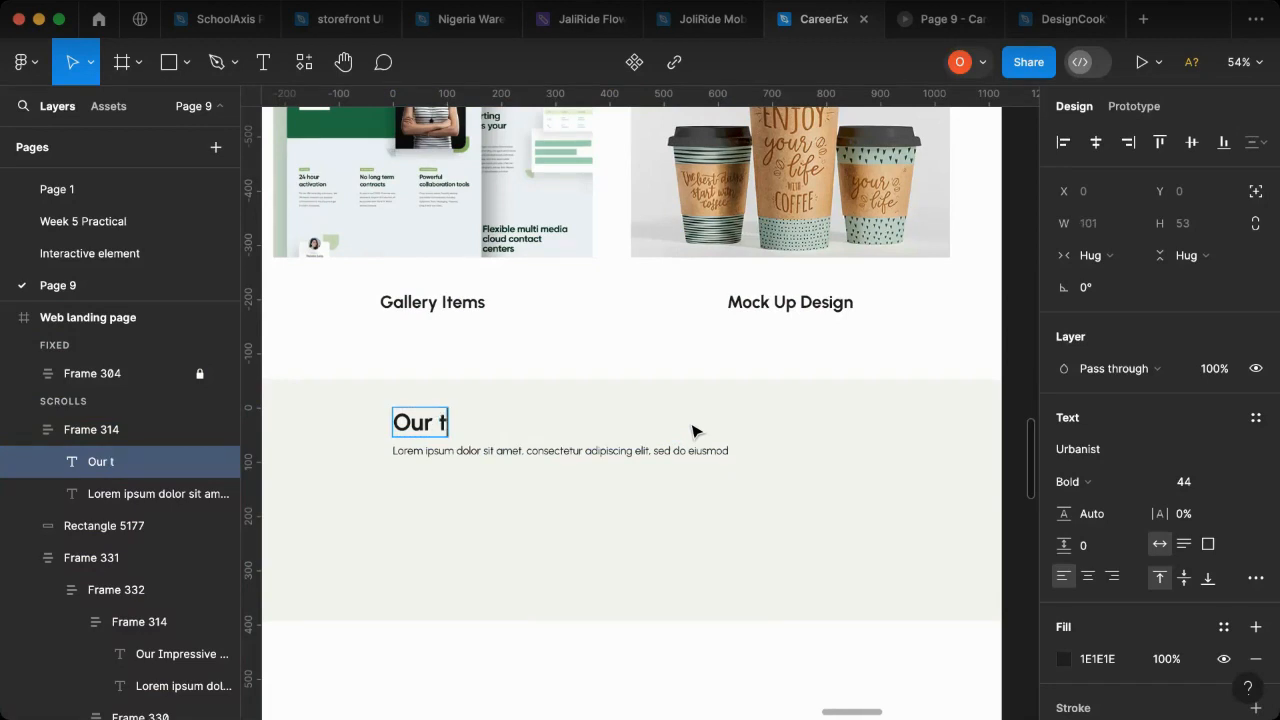
key(BackSpace)
text(Test)
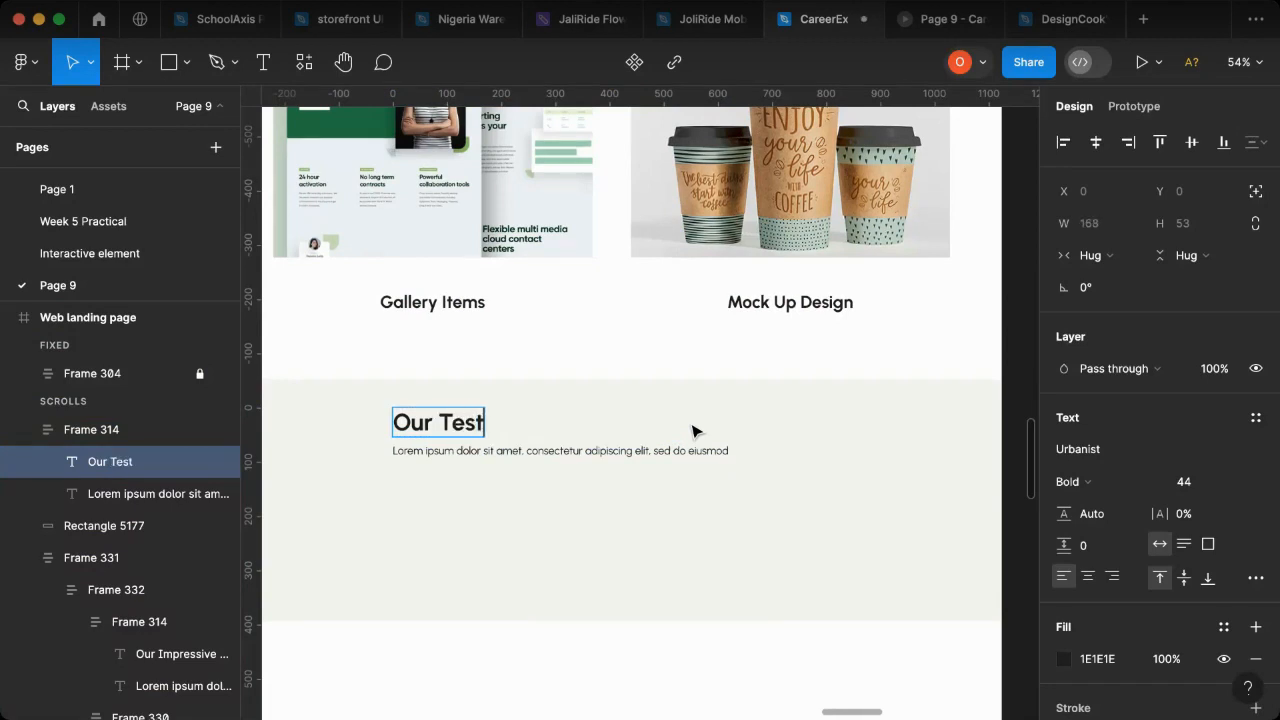
text(imonial)
key(Escape)
key(Tab)
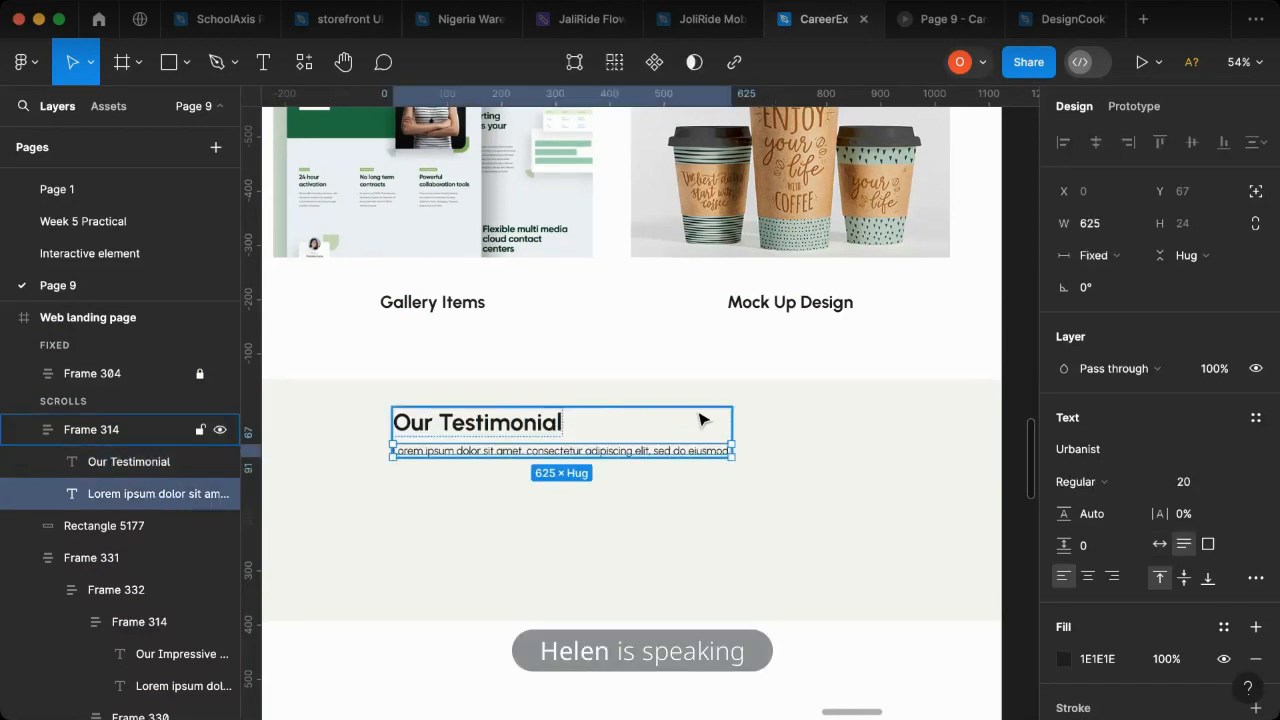
- Set the auto layout alignment of the testimonial heading block to top center
click(700, 420)
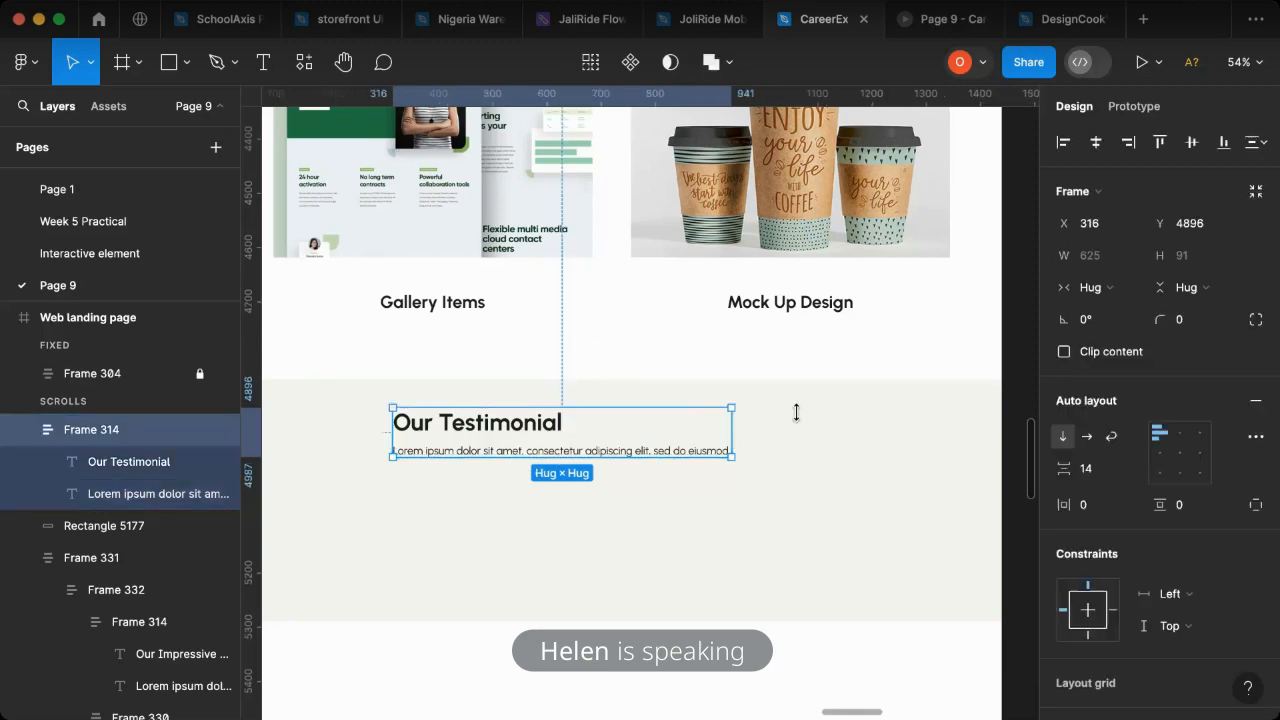
click(1180, 434)
scroll(545, 436, down, 5)
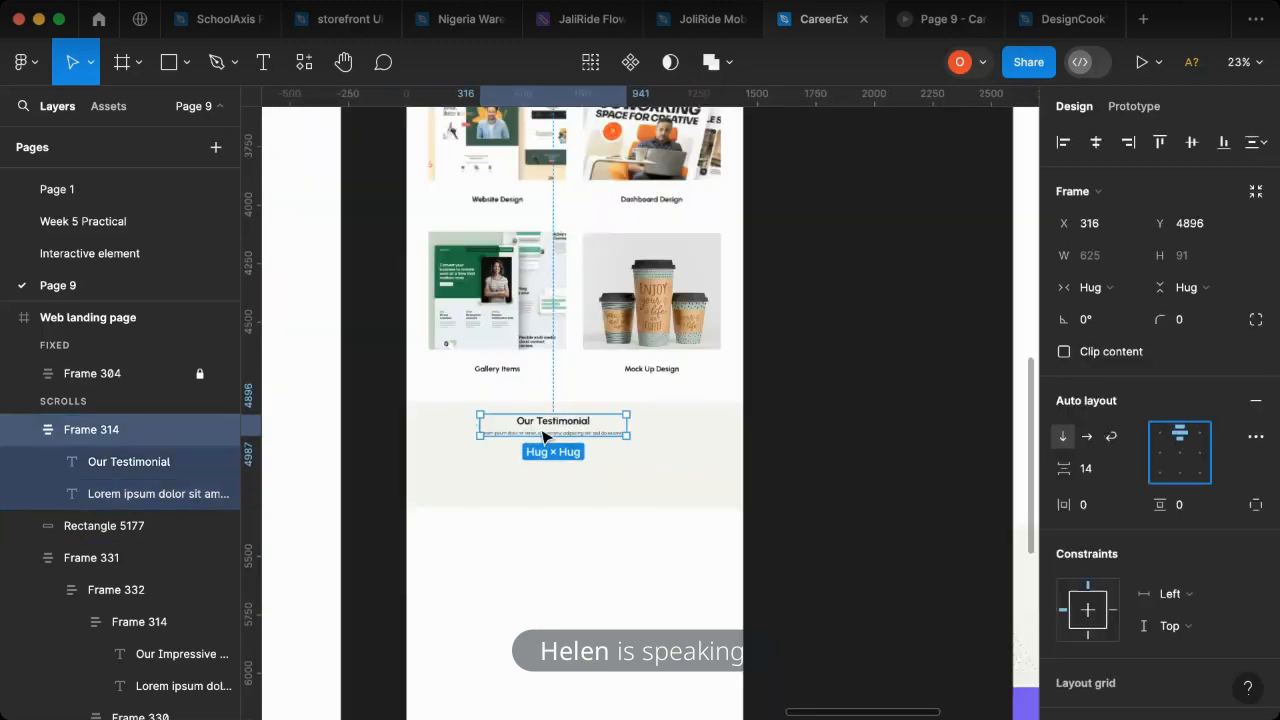
- Draw a rectangle about 297 by 285 on the empty canvas beside the testimonial section of reference frame 04
scroll(545, 437, down, 1)
scroll(826, 454, right, 5)
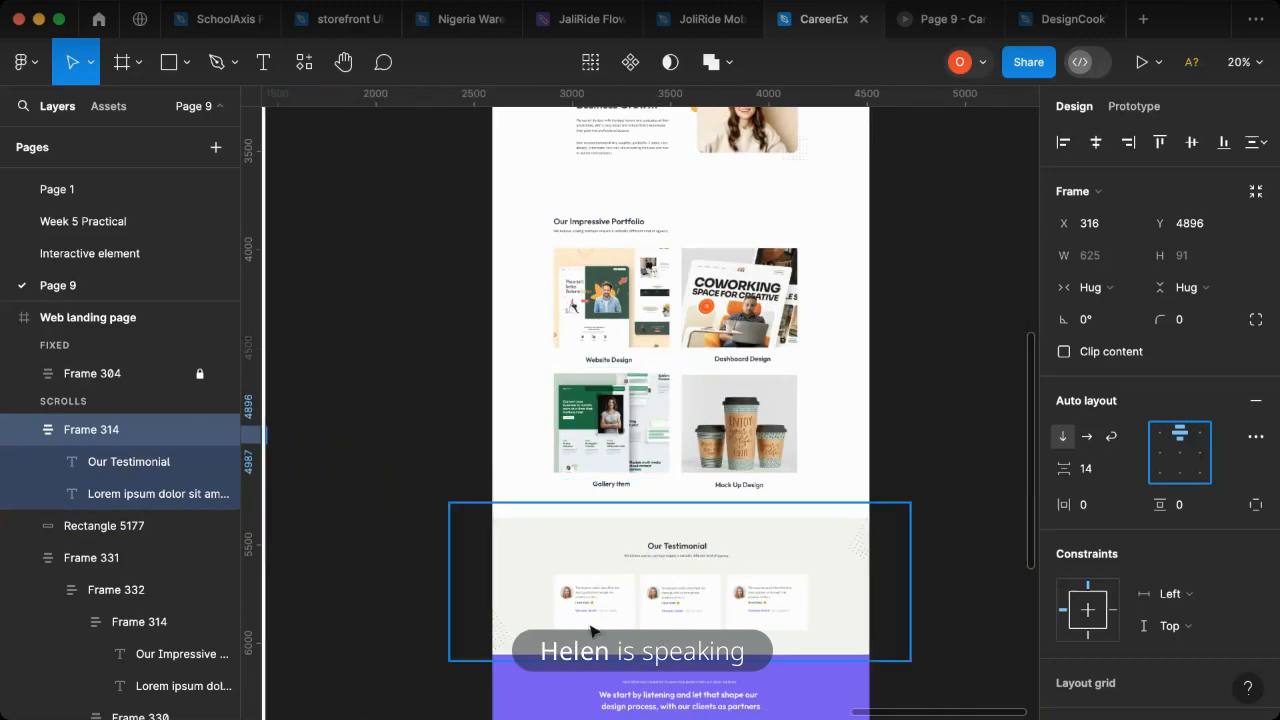
scroll(597, 630, up, 4)
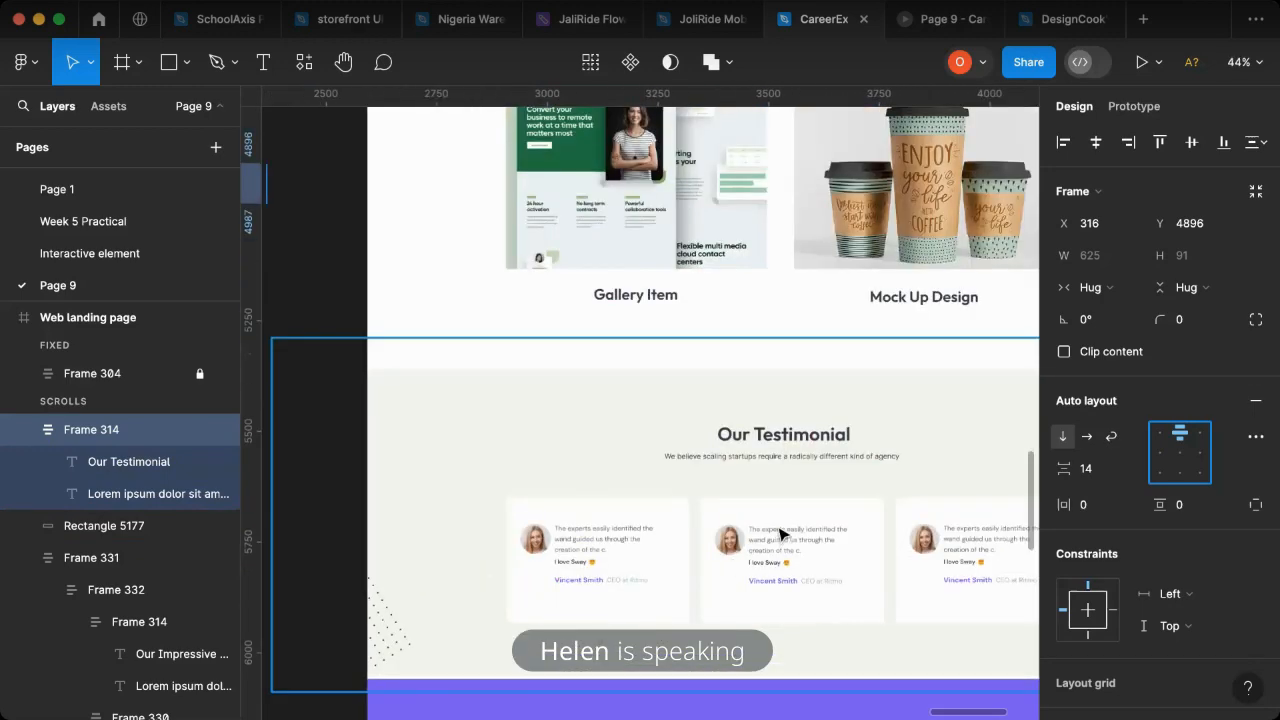
scroll(697, 562, down, 2)
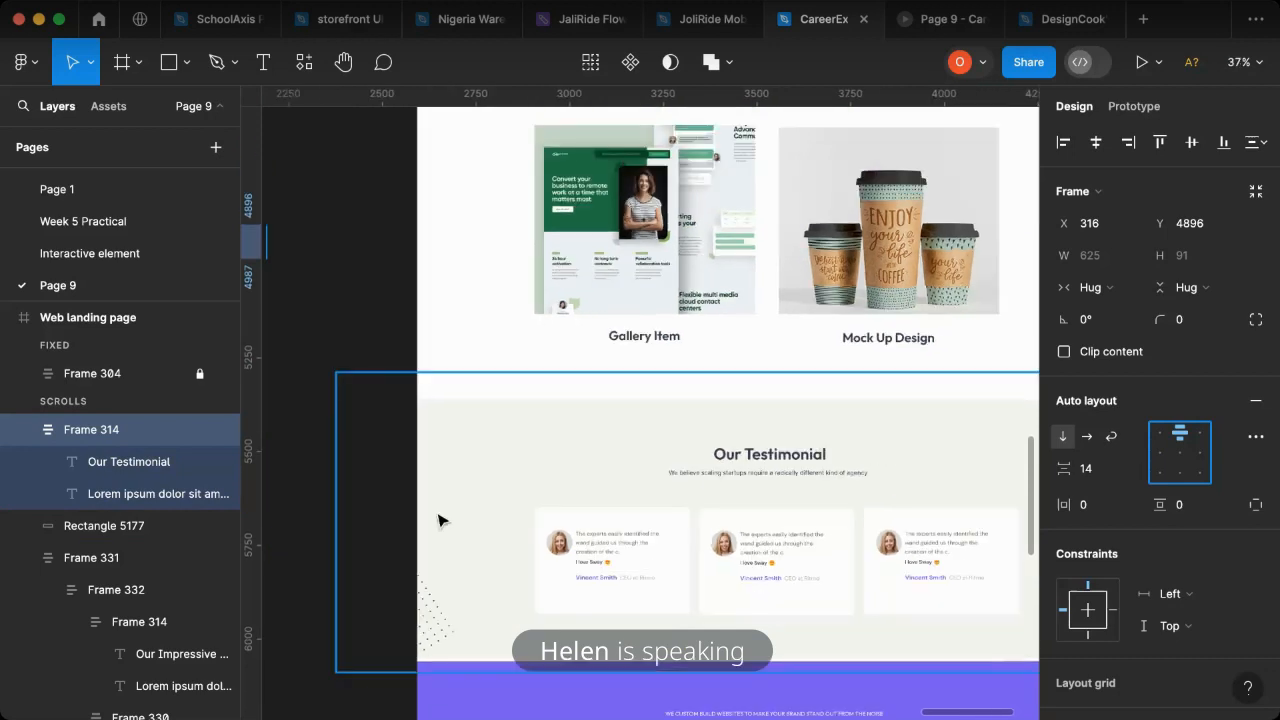
scroll(378, 465, left, 3)
key(r)
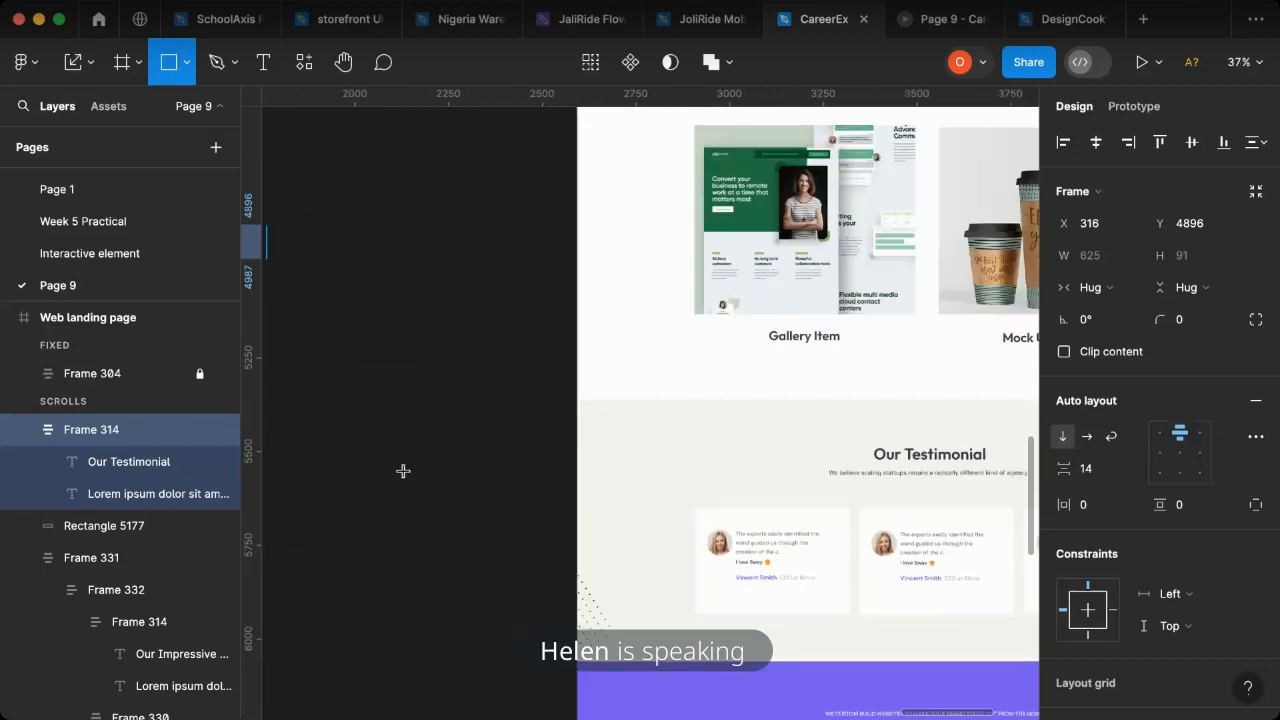
drag(423, 520, 534, 626)
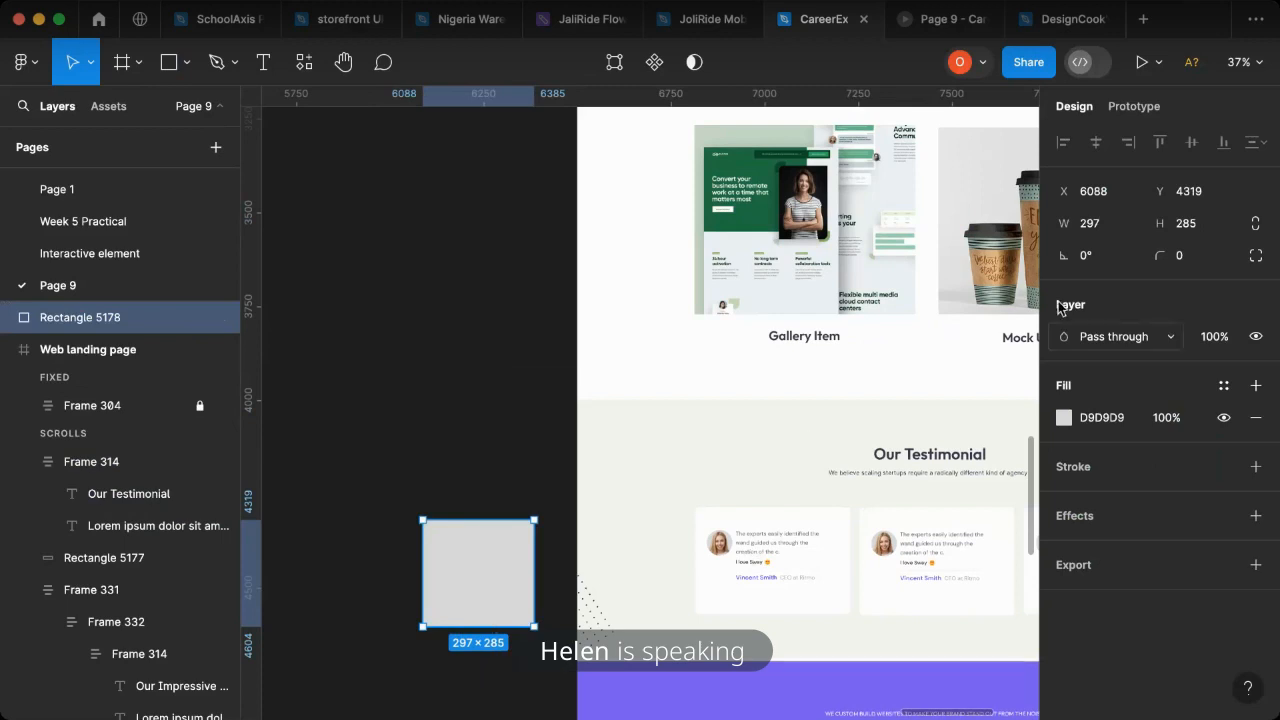
- Set the new rectangle's width to 413 and move it farther away from reference frame 04 on the empty canvas
click(1100, 226)
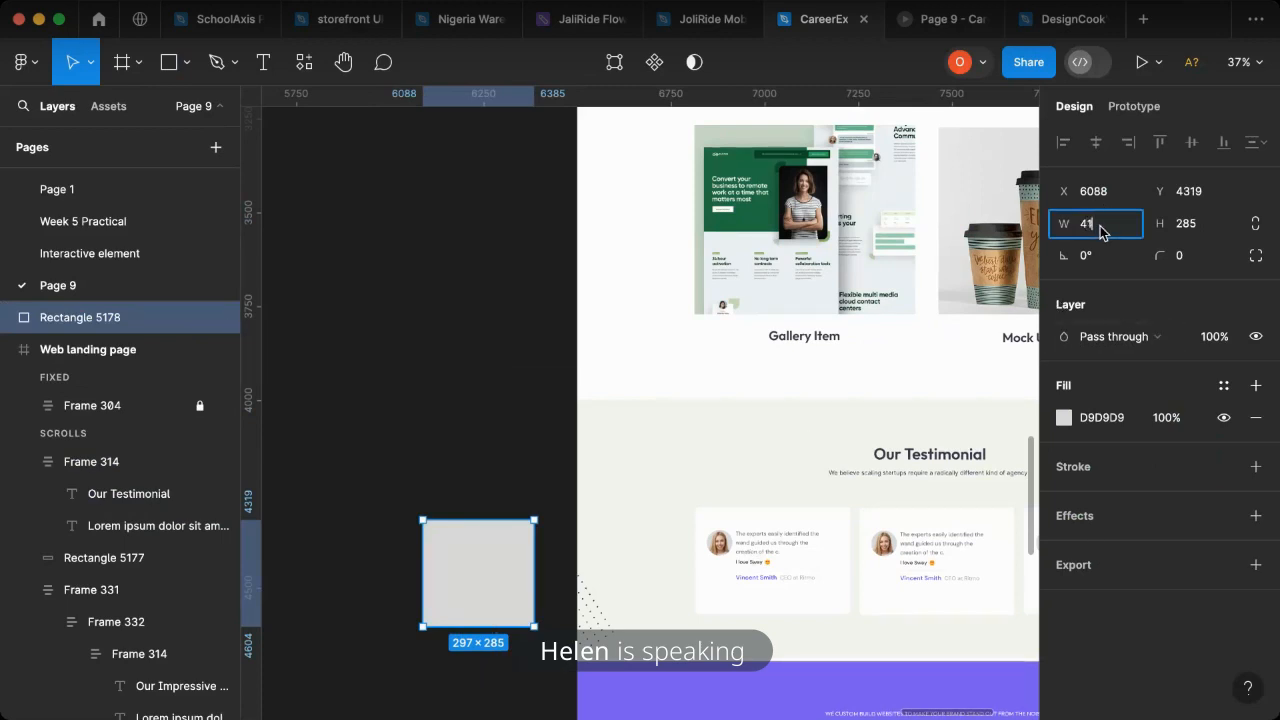
text(413)
key(Return)
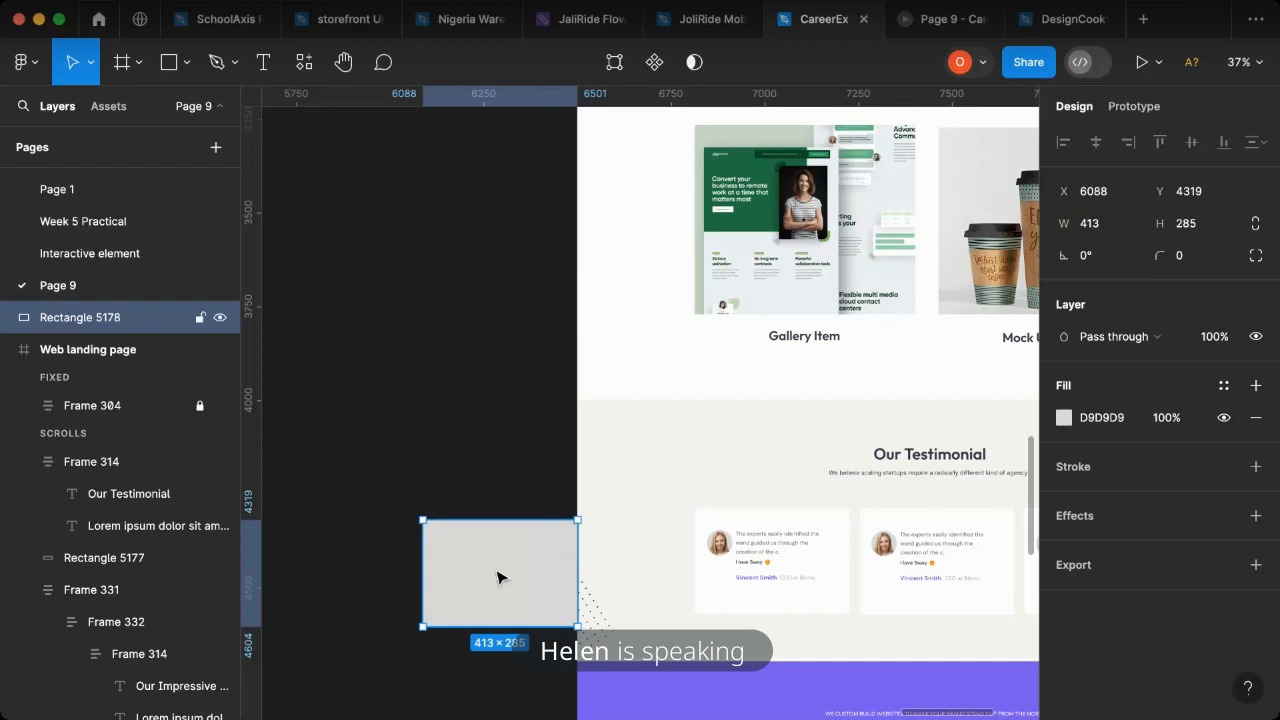
drag(495, 593, 384, 596)
- Fill the card rectangle with white FFFFFF sampled from the landing page and move it closer to the reference testimonial section
scroll(406, 609, left, 5)
key(i)
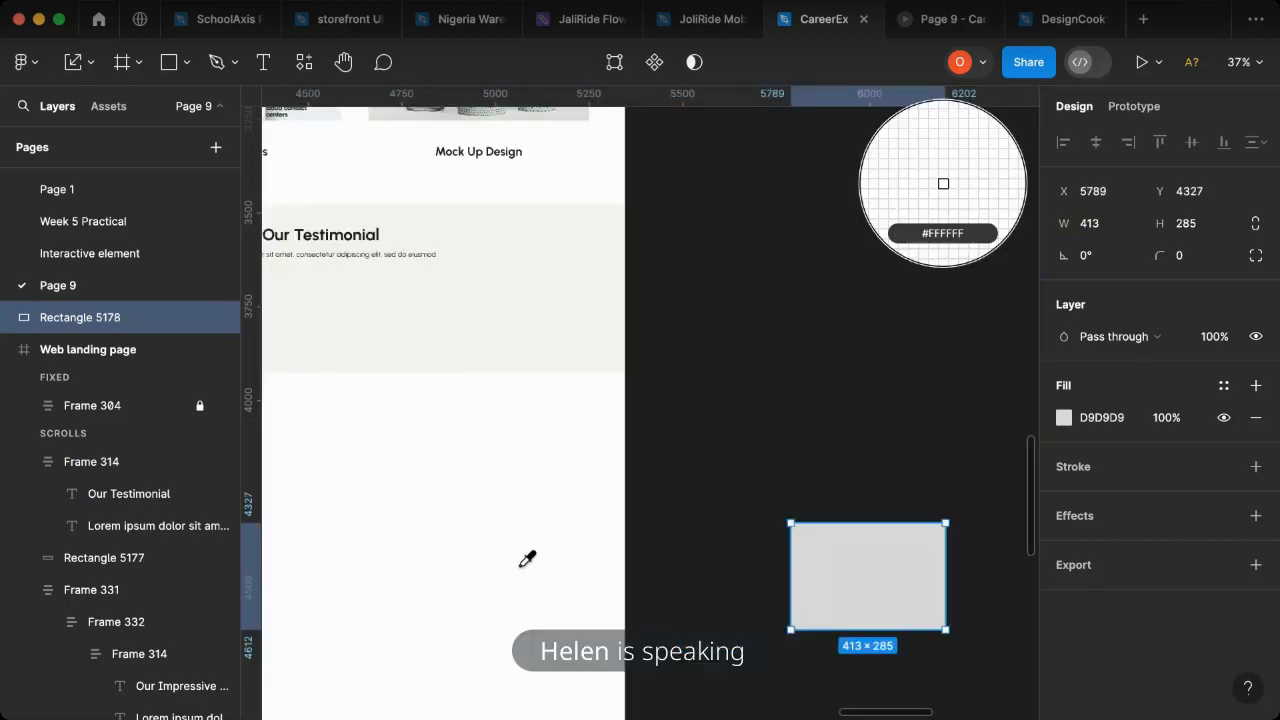
click(612, 555)
scroll(580, 565, right, 4)
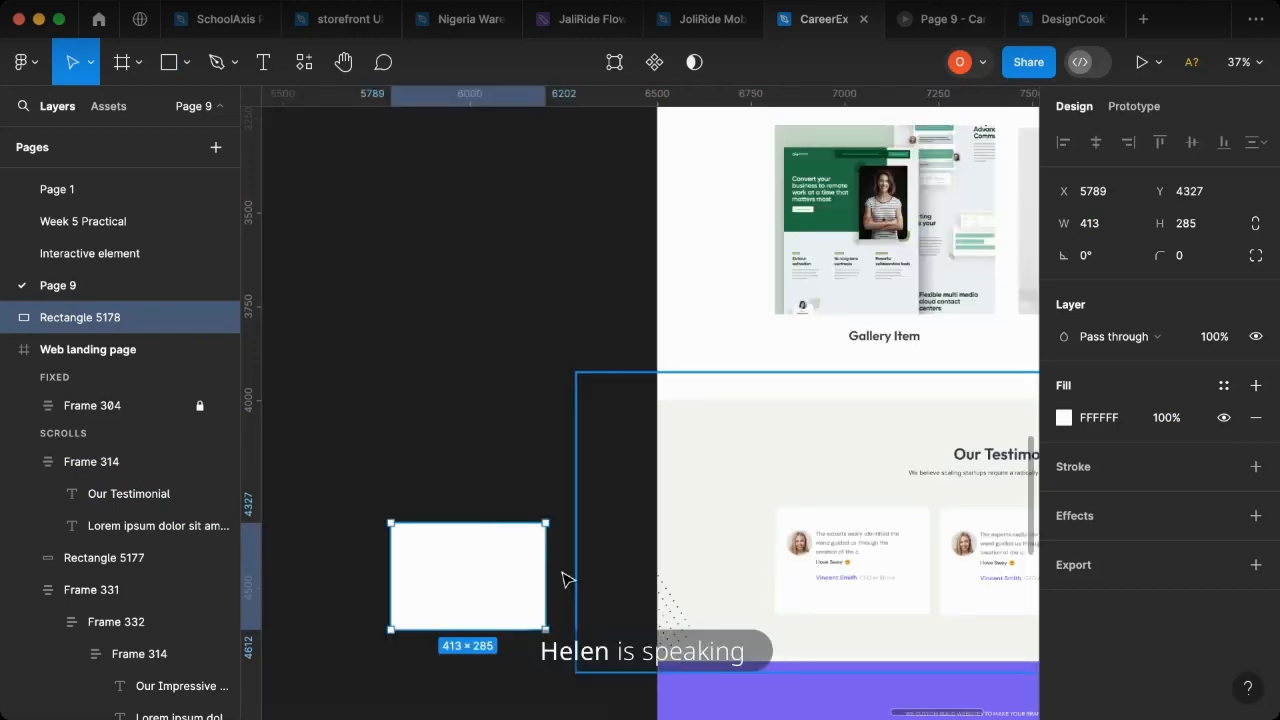
drag(517, 582, 548, 587)
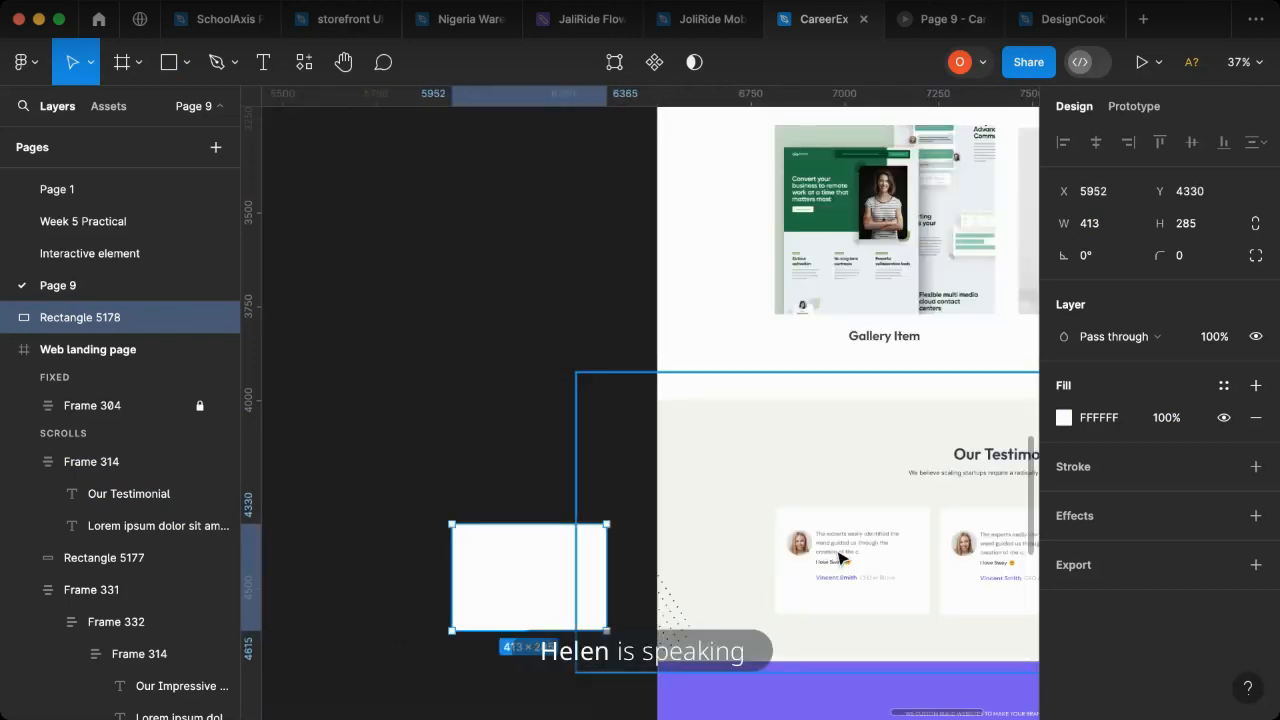
- Duplicate the testimonial section's lorem ipsum line onto the white card and place the copy above the card in the layer order
scroll(380, 534, left, 5)
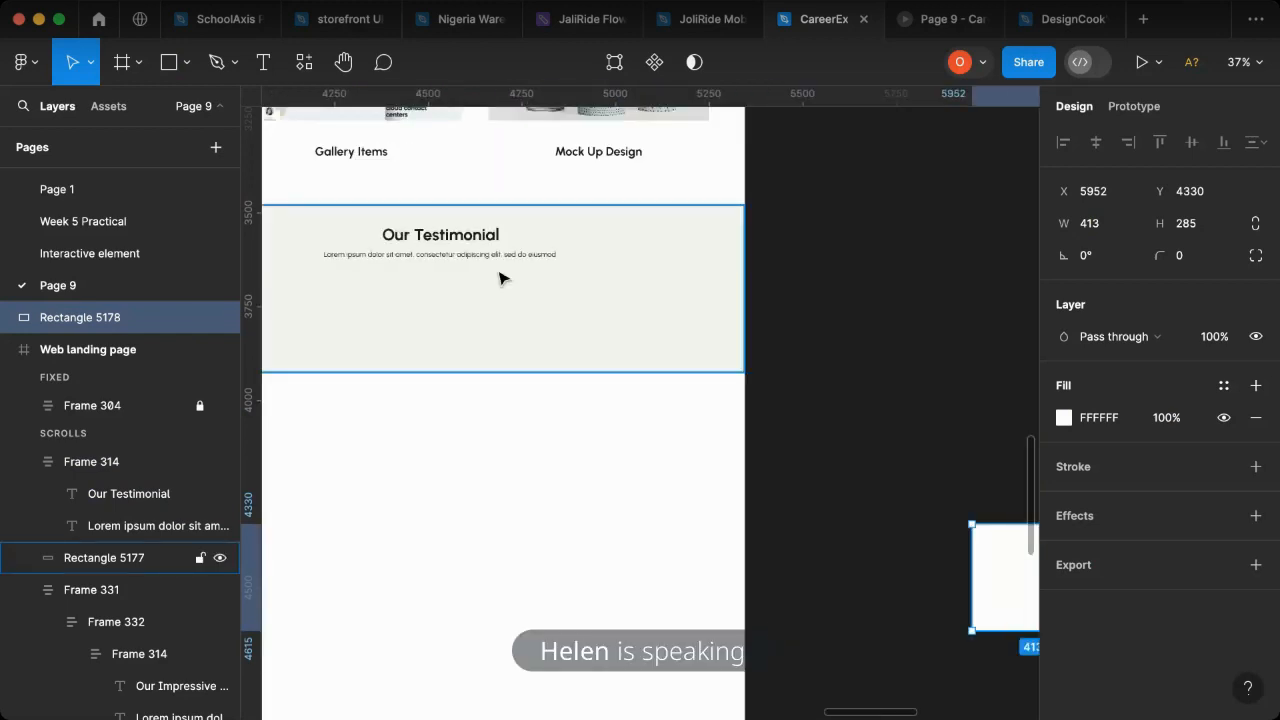
double_click(524, 261)
drag(540, 263, 1003, 577)
scroll(930, 580, right, 4)
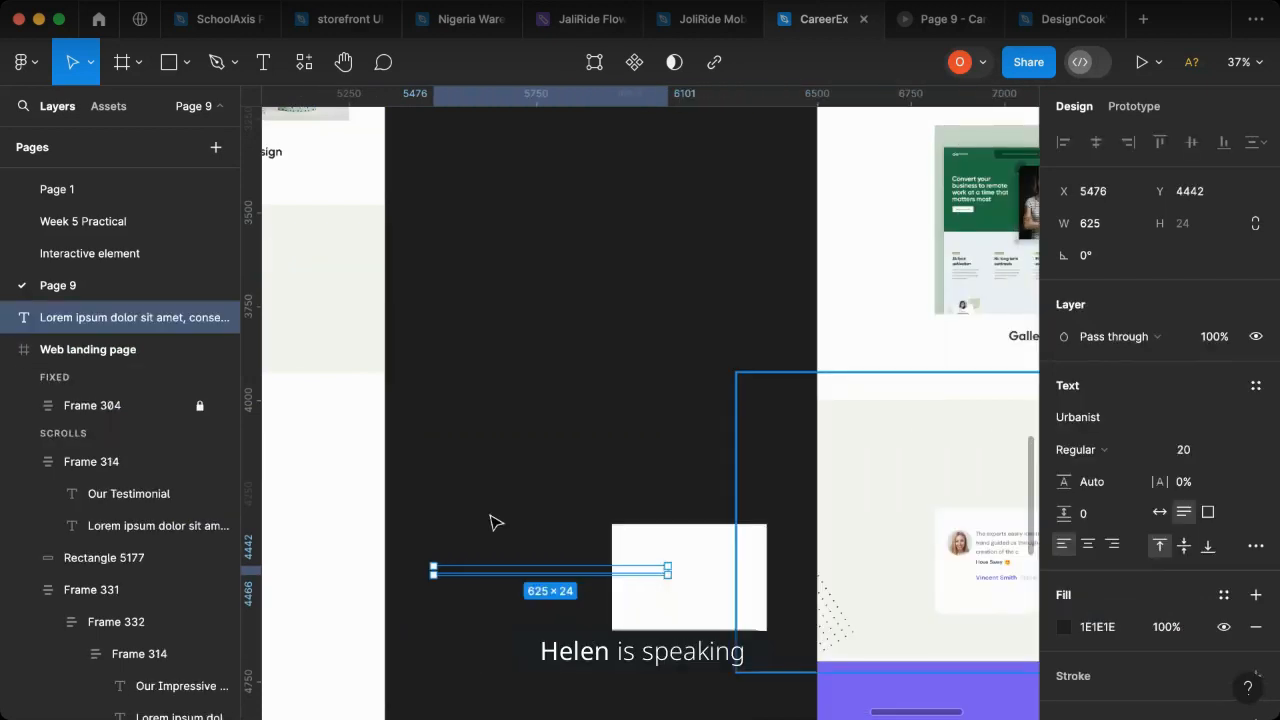
drag(618, 573, 748, 592)
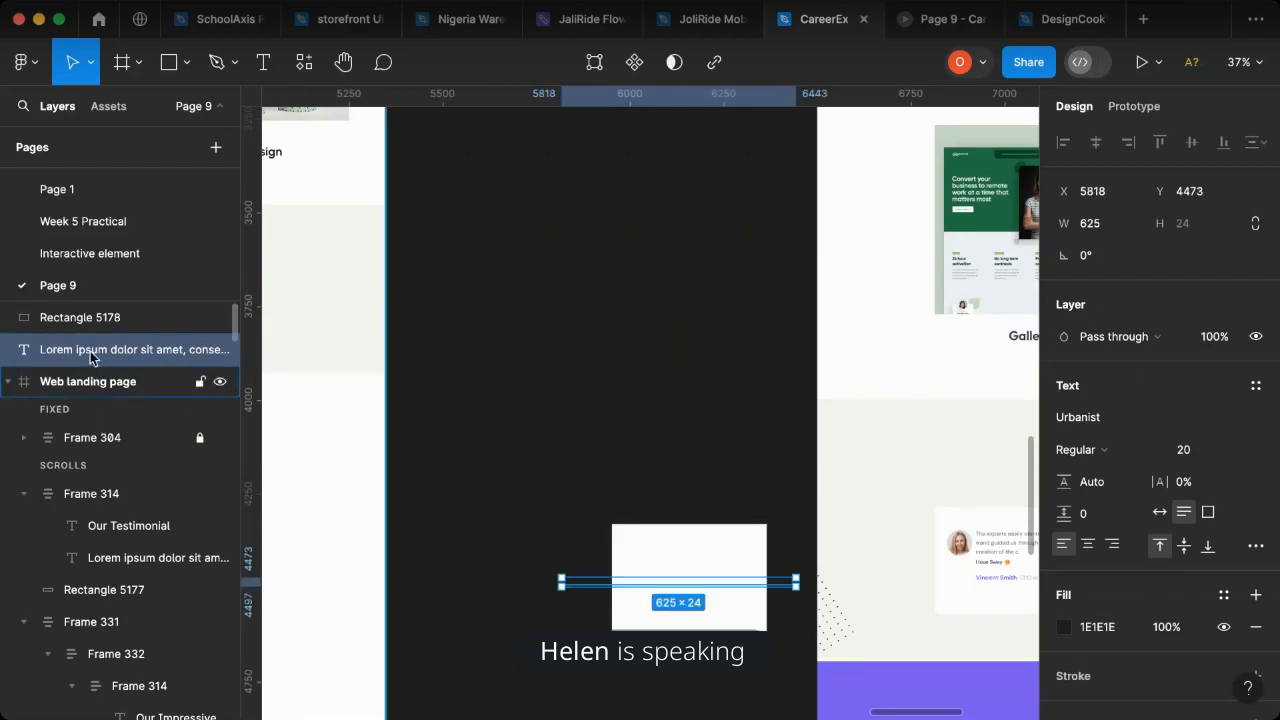
drag(90, 349, 90, 316)
scroll(837, 586, right, 2)
scroll(752, 600, right, 2)
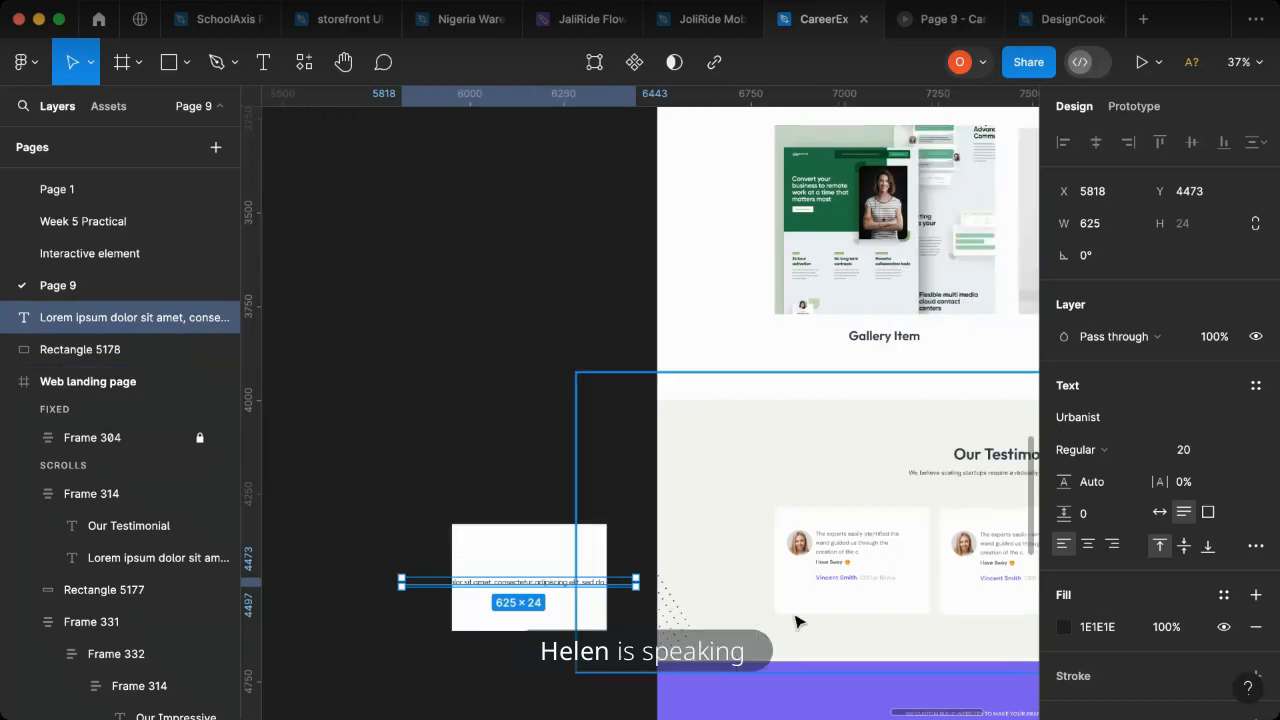
- Fit the copied paragraph inside the card with font size 16 and a width of about 265
scroll(549, 594, up, 4)
scroll(549, 600, down, 4)
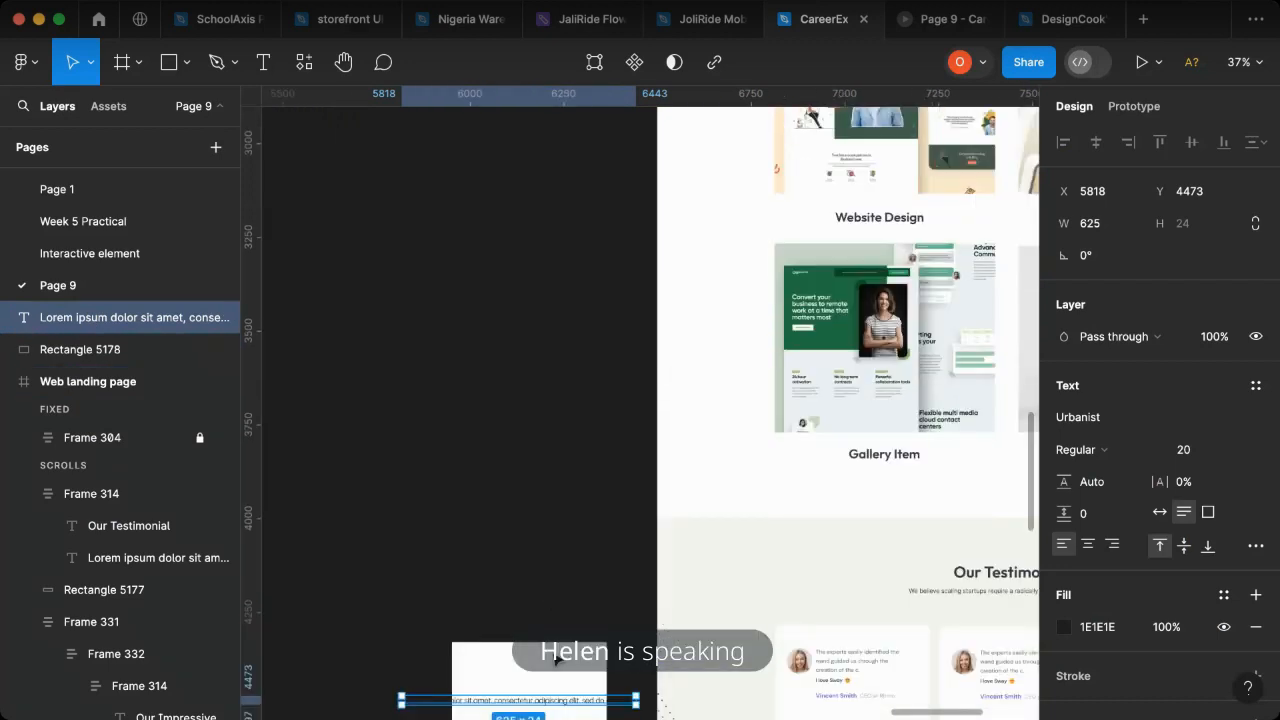
scroll(549, 622, up, 2)
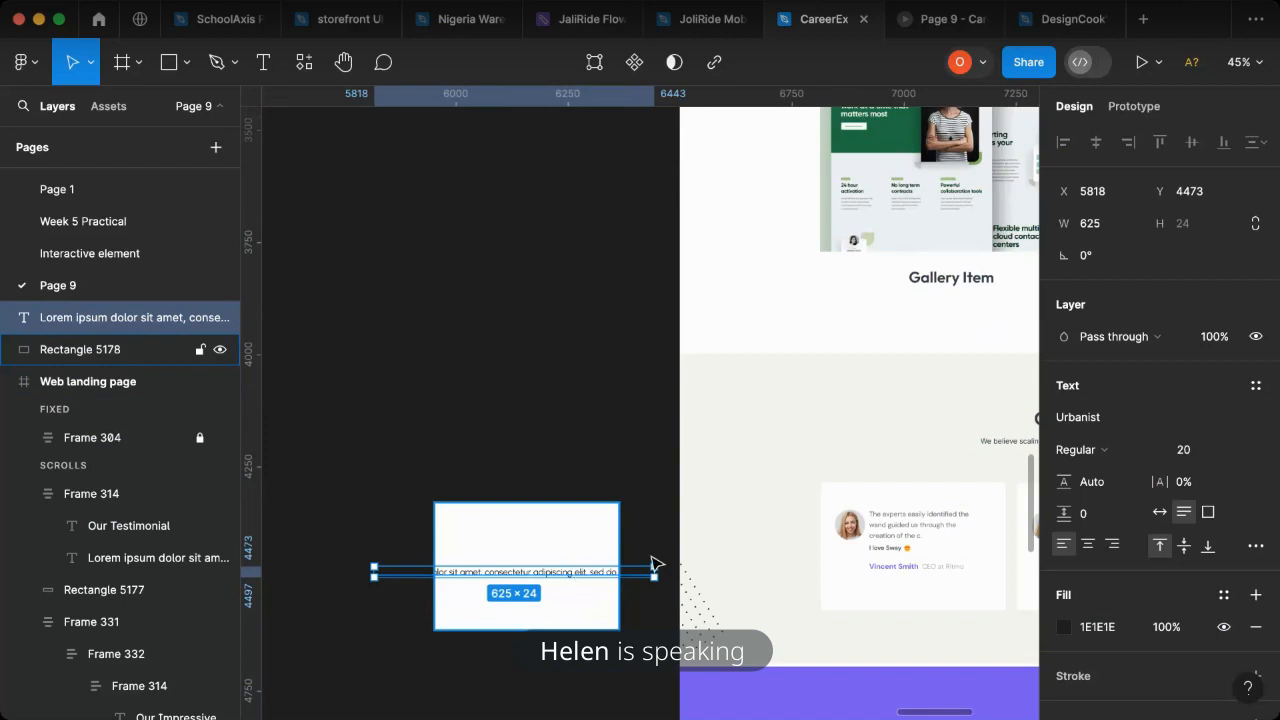
drag(615, 580, 561, 545)
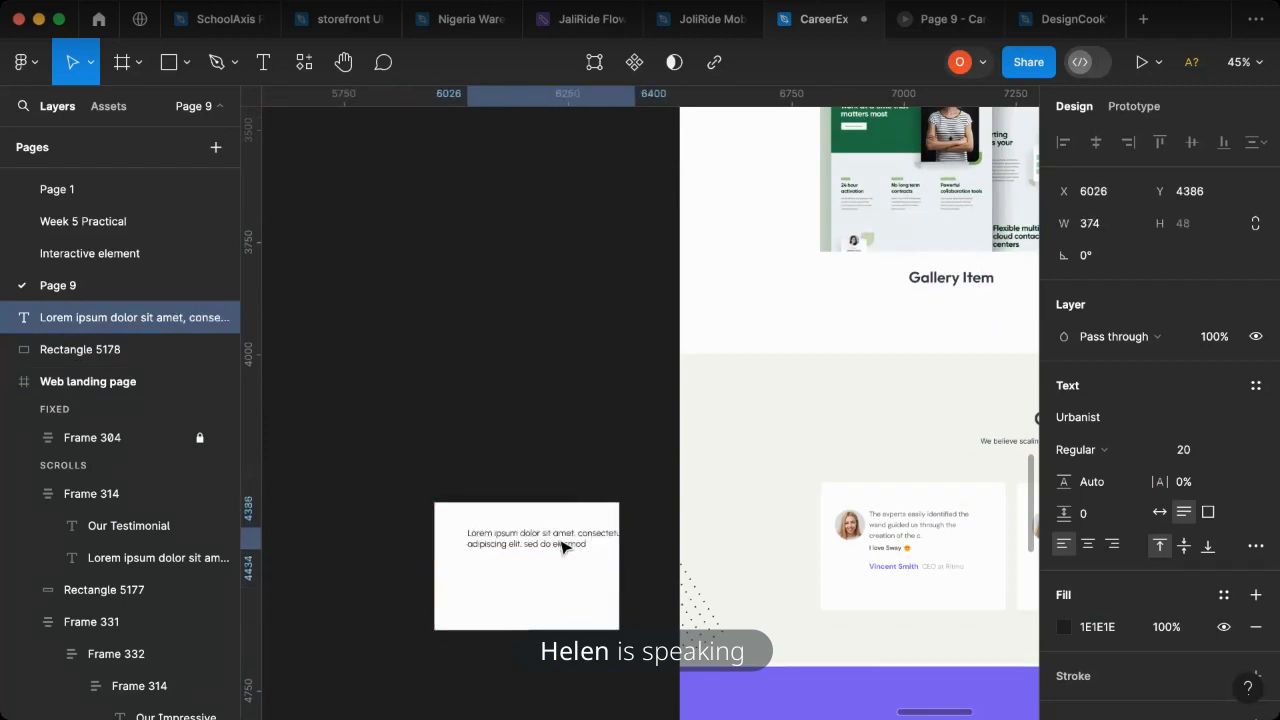
click(1171, 449)
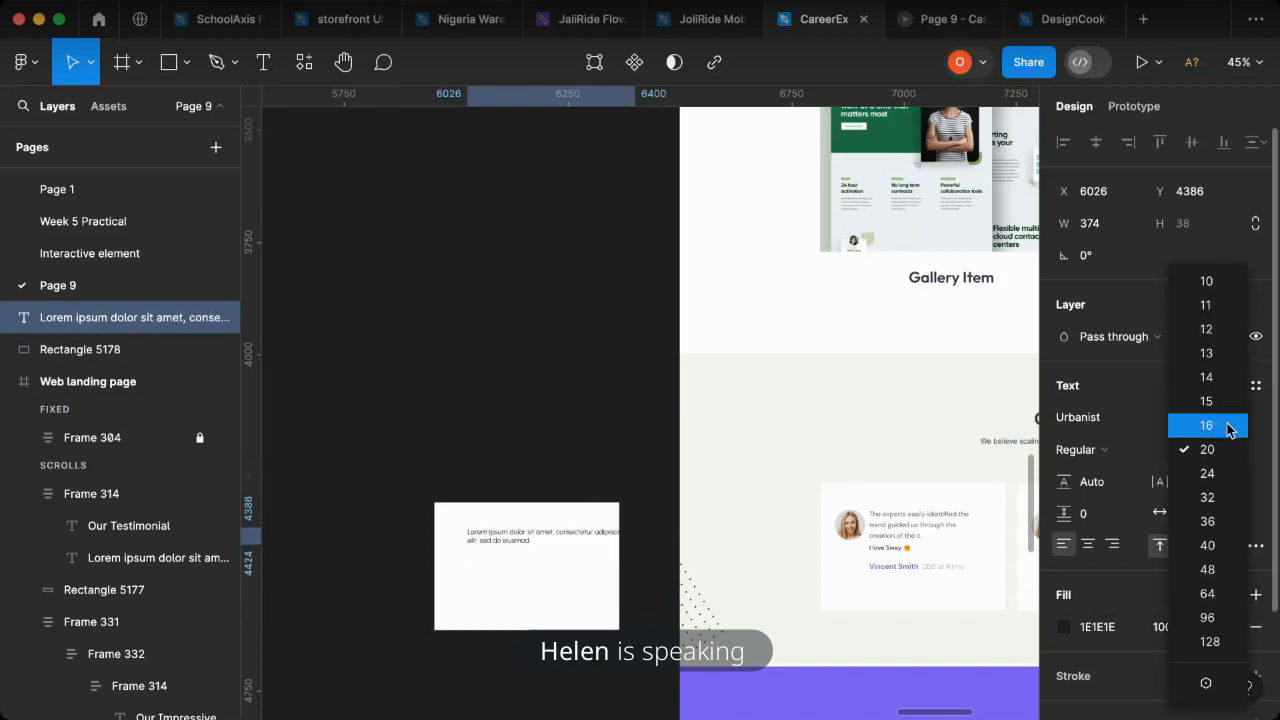
click(1228, 429)
drag(636, 536, 587, 541)
scroll(508, 558, up, 5)
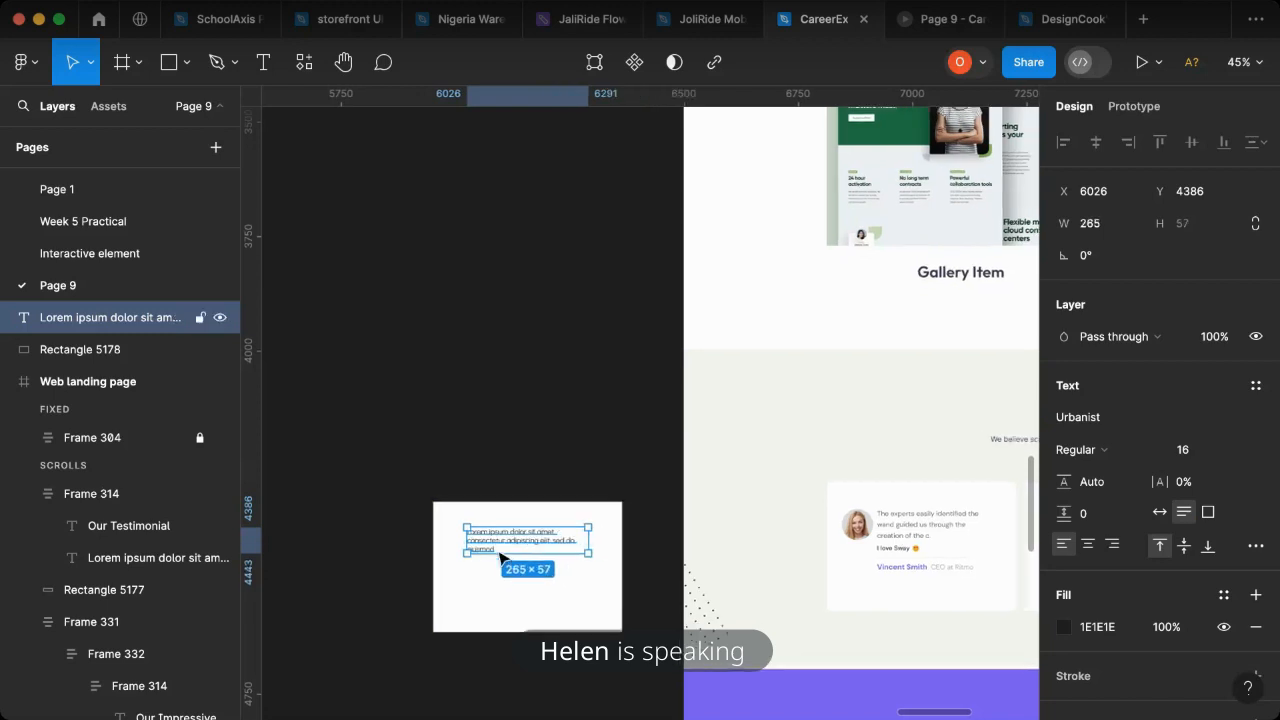
- Append a second copy of the lorem ipsum text to the card paragraph, joining them as "eiusmod rem ipsum"
double_click(505, 534)
key(super+c)
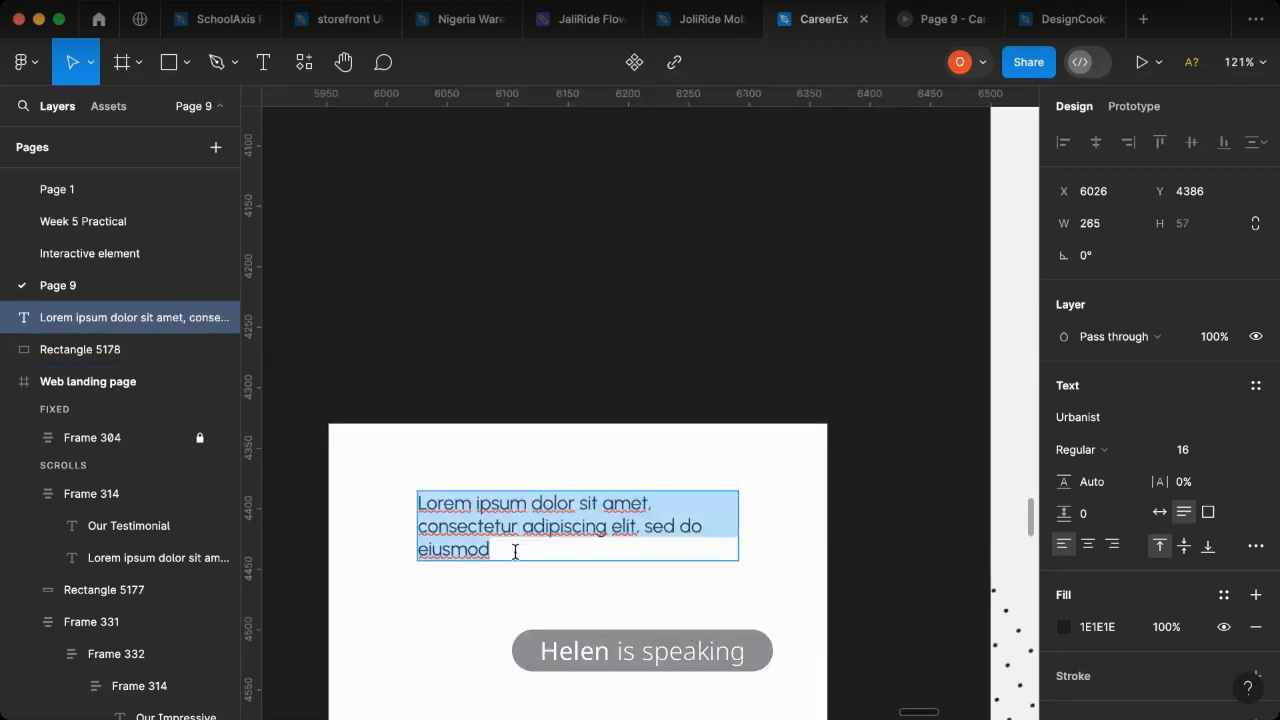
click(514, 553)
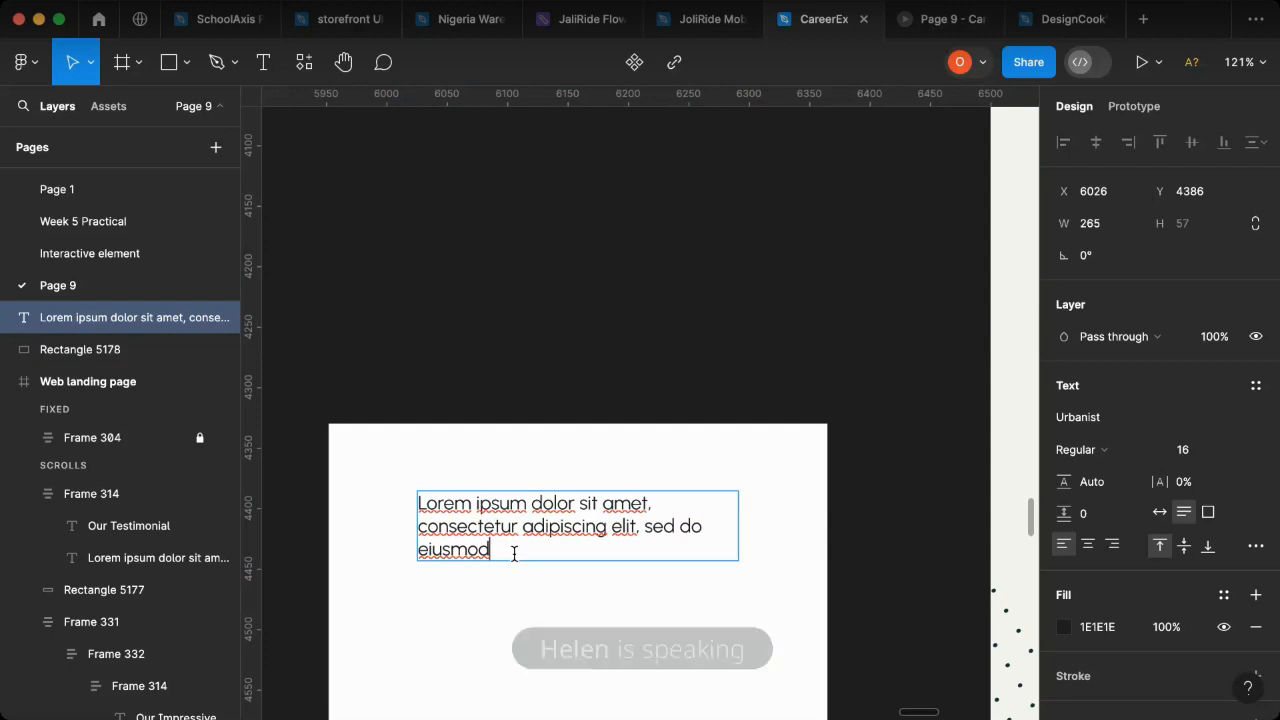
key(super+v)
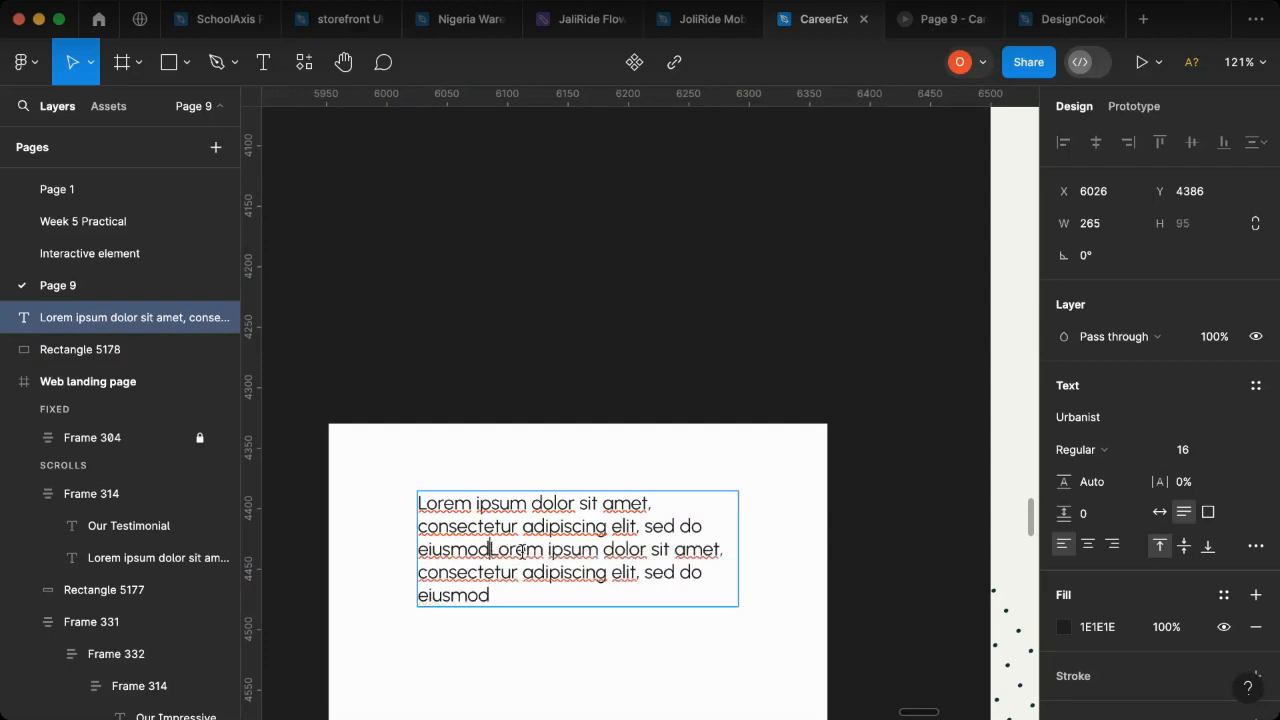
key(BackSpace)
key(BackSpace)
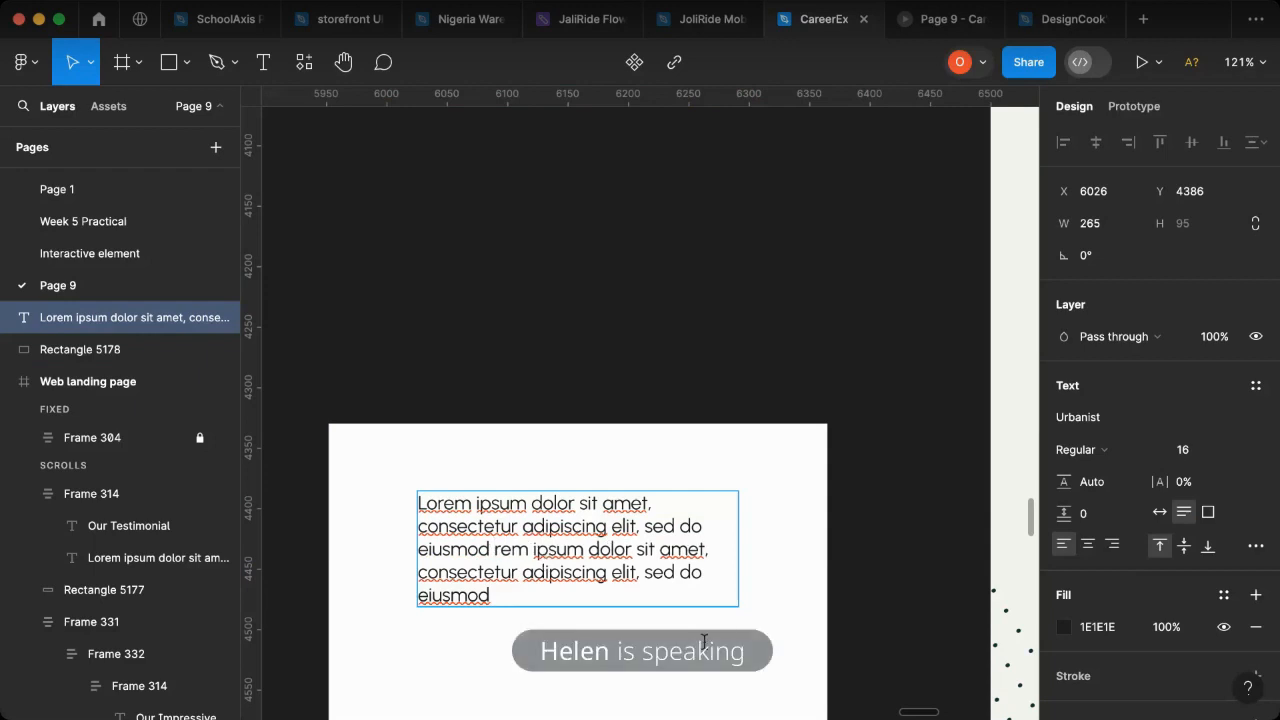
key(Escape)
- Set the card paragraph's fill to grey 838291, sampled from the style guide's color palette
scroll(748, 430, down, 10)
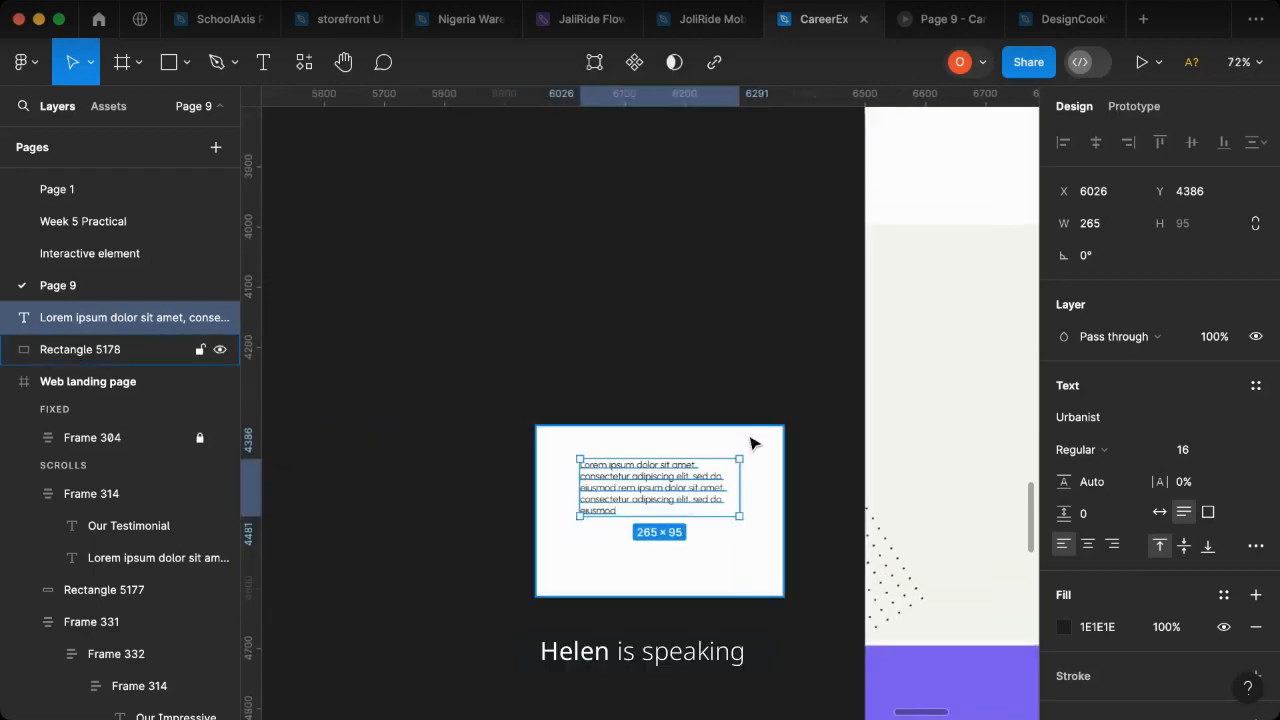
scroll(537, 436, left, 5)
scroll(786, 394, up, 10)
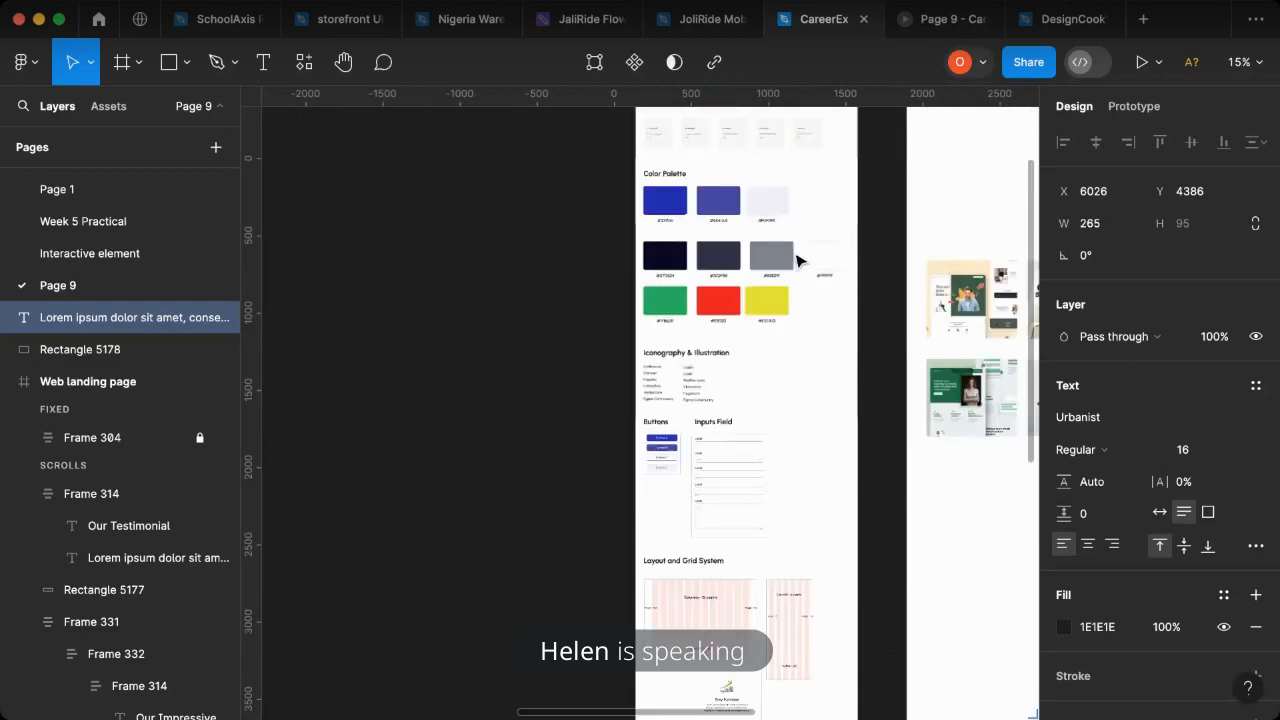
key(i)
click(784, 261)
scroll(660, 523, right, 5)
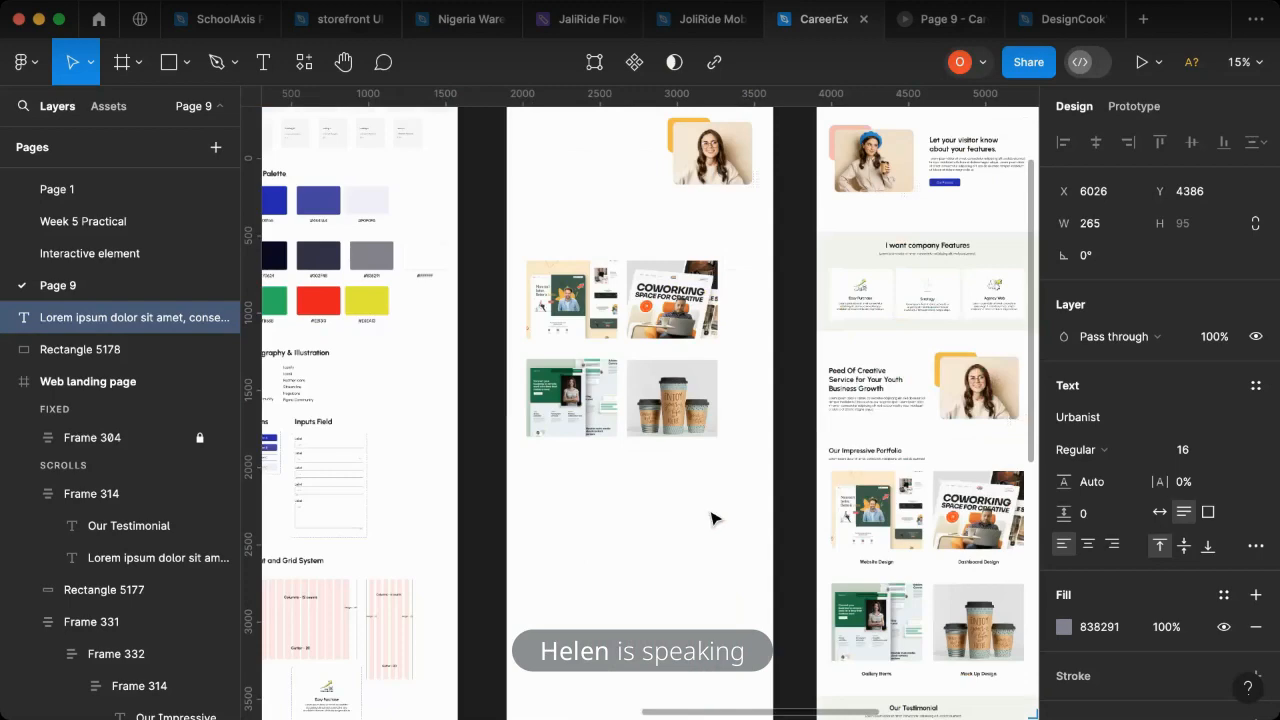
- Reposition the card paragraph to X 6064, Y 4378, leaving room beside it for the avatar
scroll(712, 518, right, 5)
scroll(740, 520, down, 5)
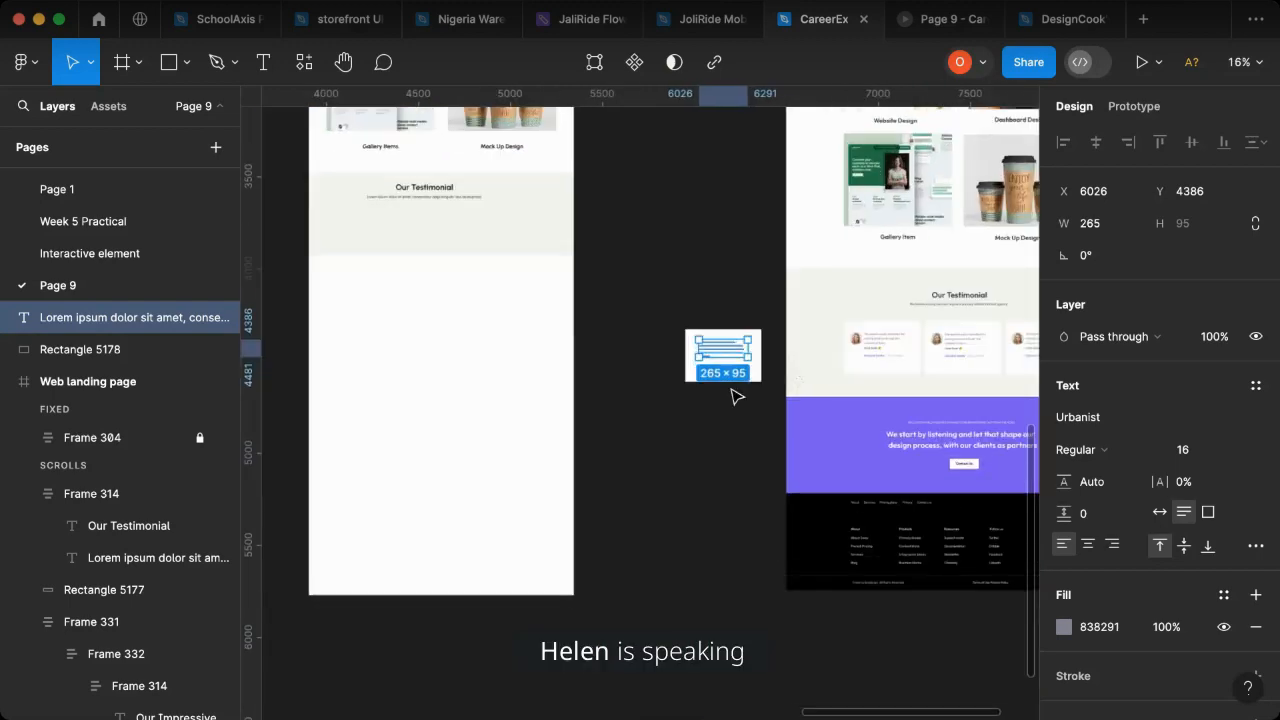
scroll(737, 370, up, 6)
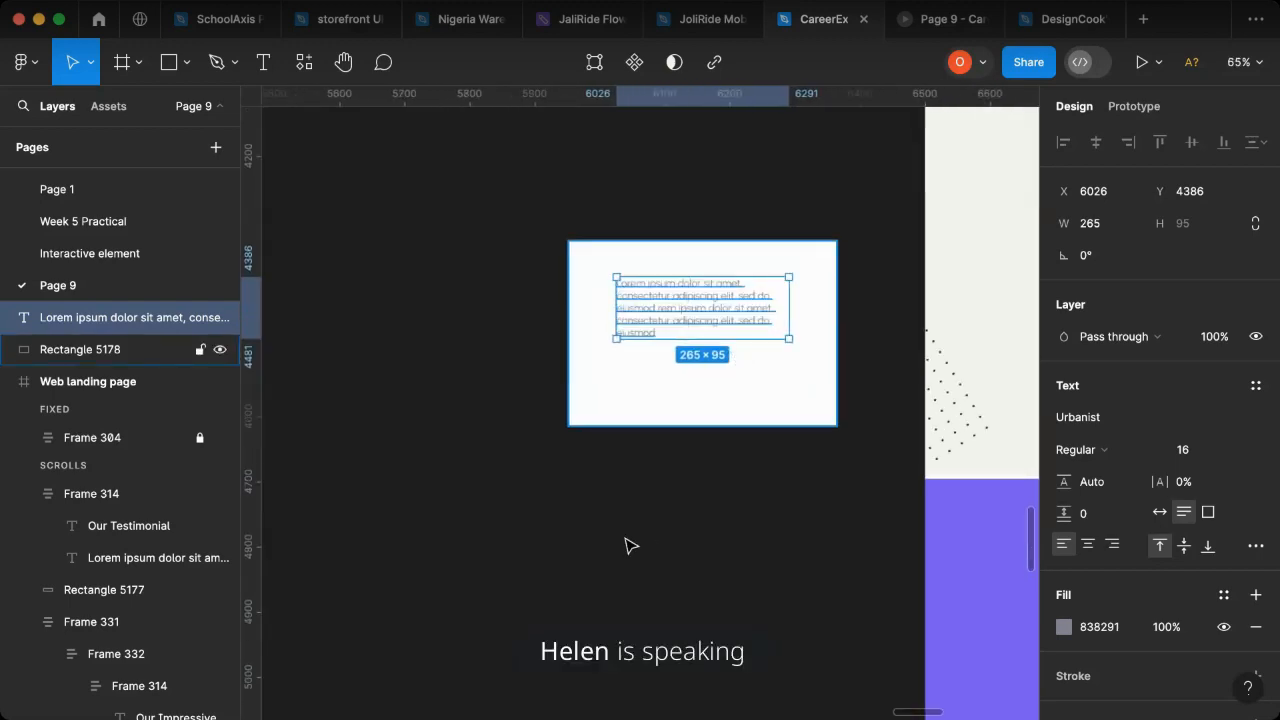
scroll(615, 540, down, 3)
scroll(625, 535, right, 3)
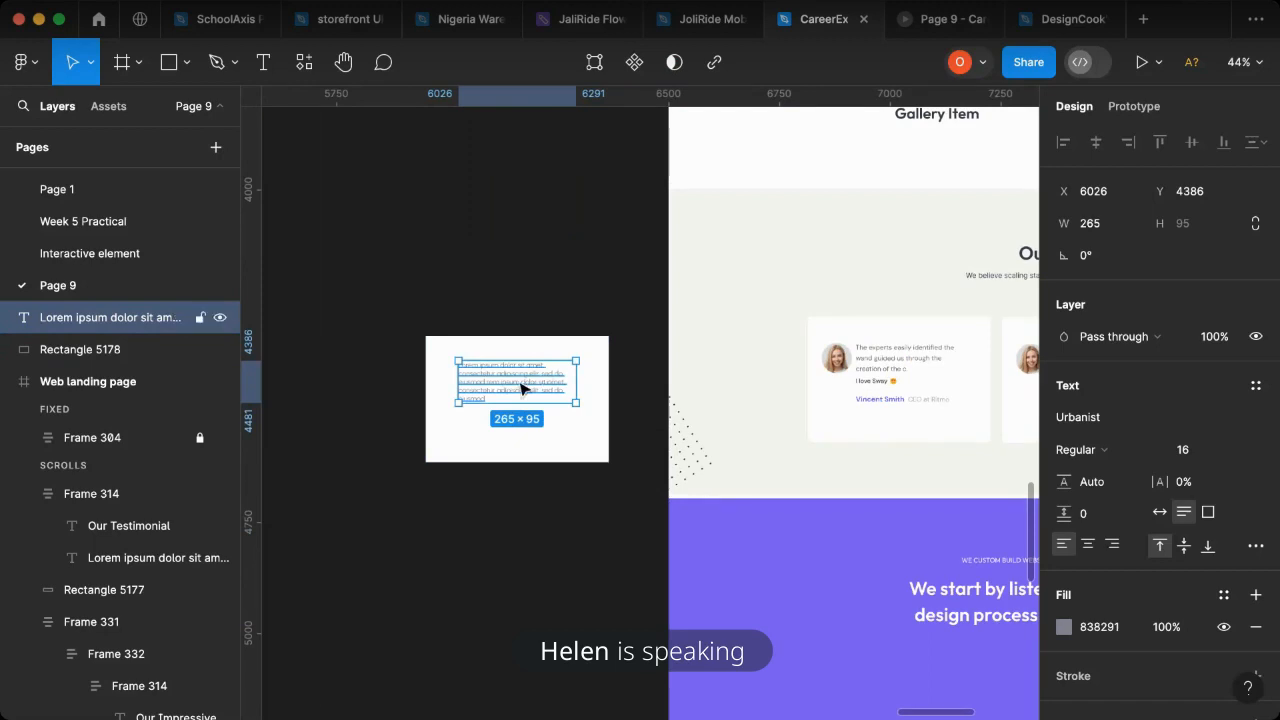
mouse_move(522, 383)
mouse_down()
mouse_move(537, 374)
mouse_move(514, 386)
mouse_up()
scroll(520, 372, up, 2)
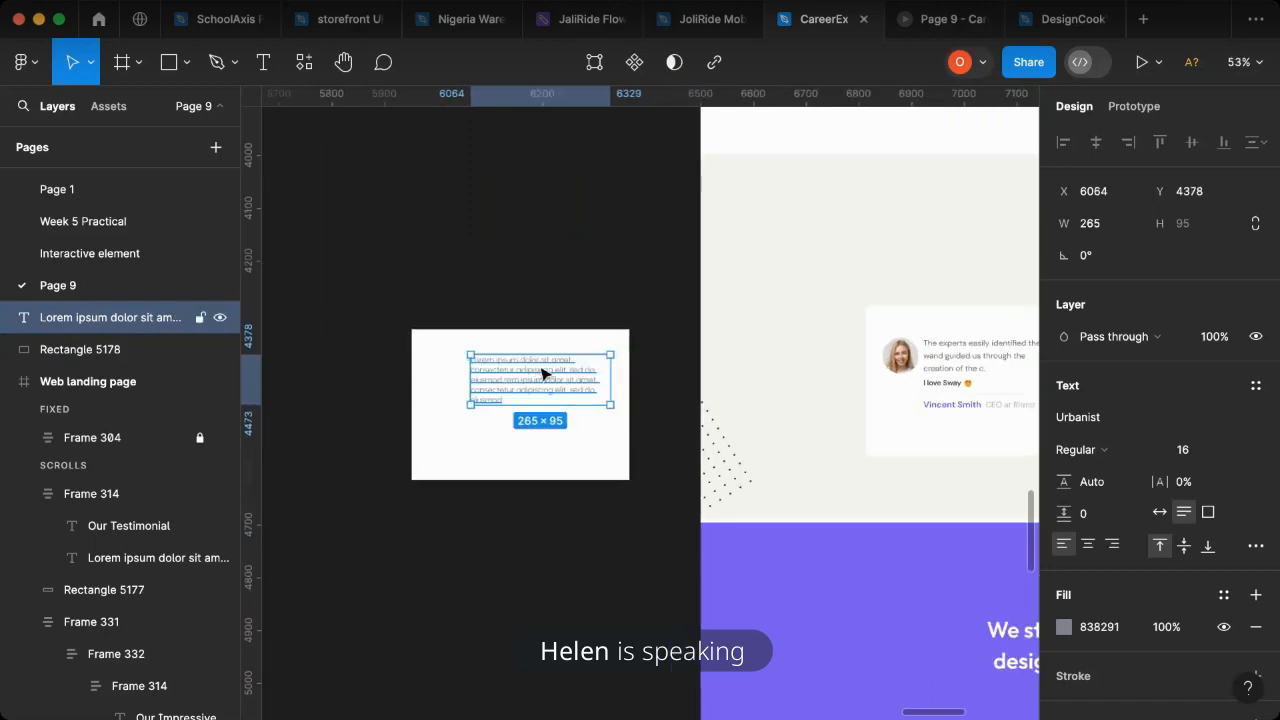
- Shorten the card paragraph to three lines, ending with "rem ipsum dolor sit ame."
key(Escape)
double_click(545, 382)
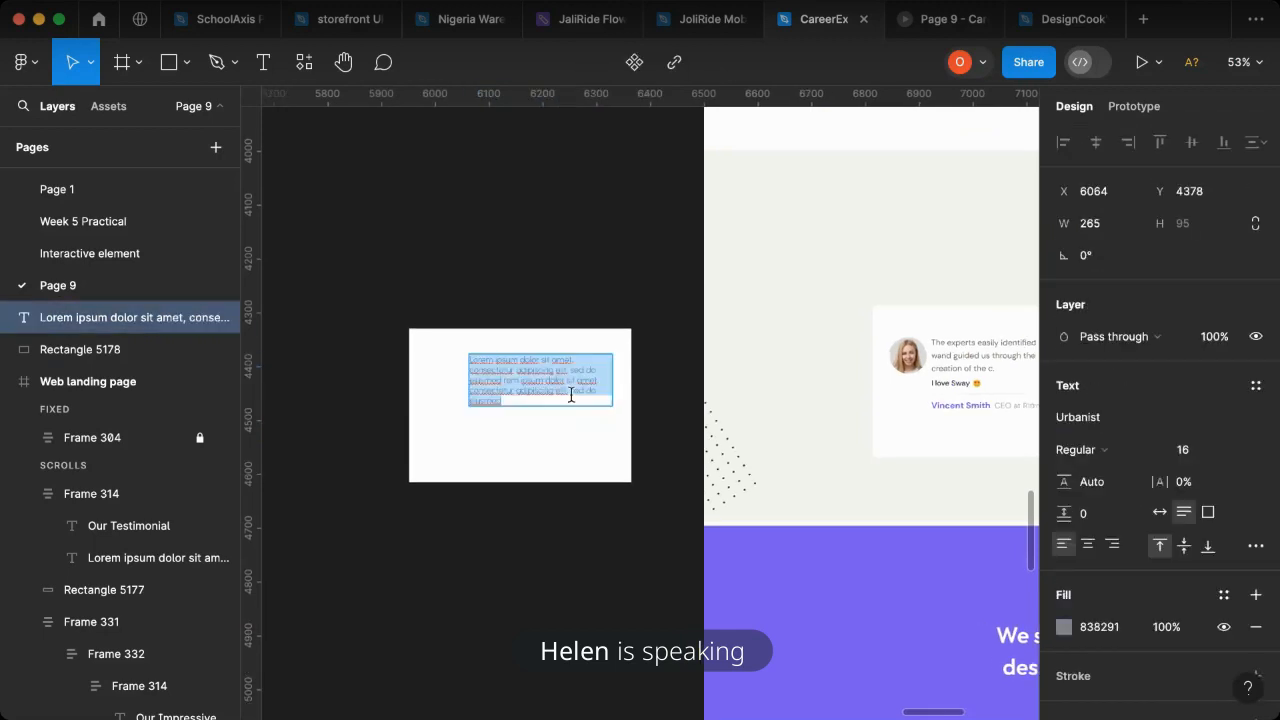
scroll(572, 393, up, 10)
scroll(580, 393, down, 4)
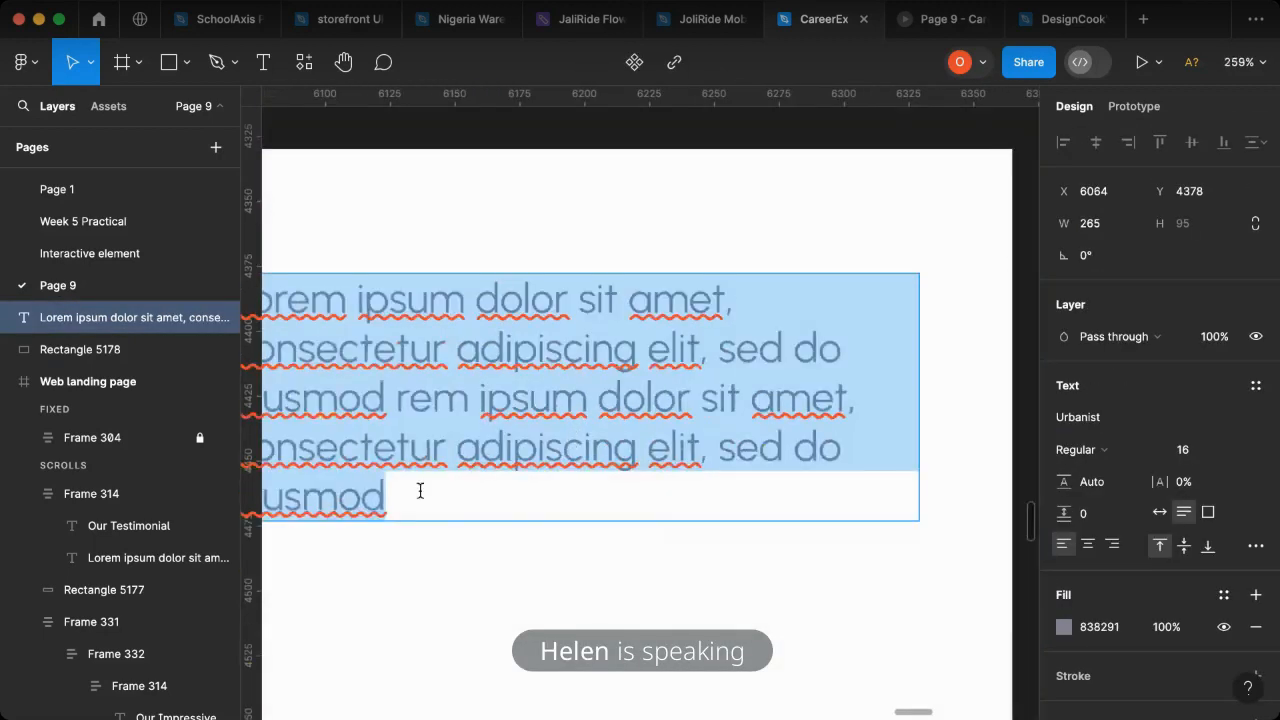
drag(380, 490, 260, 454)
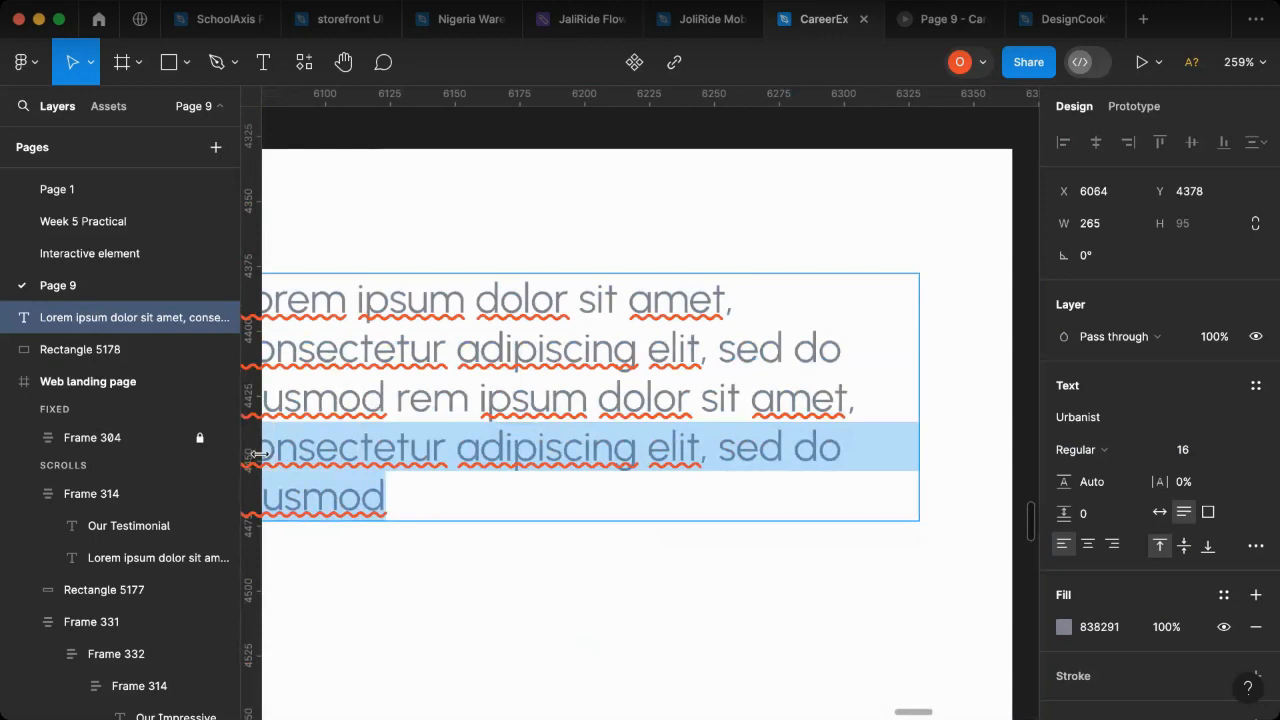
key(BackSpace)
key(BackSpace)
key(BackSpace)
key(BackSpace)
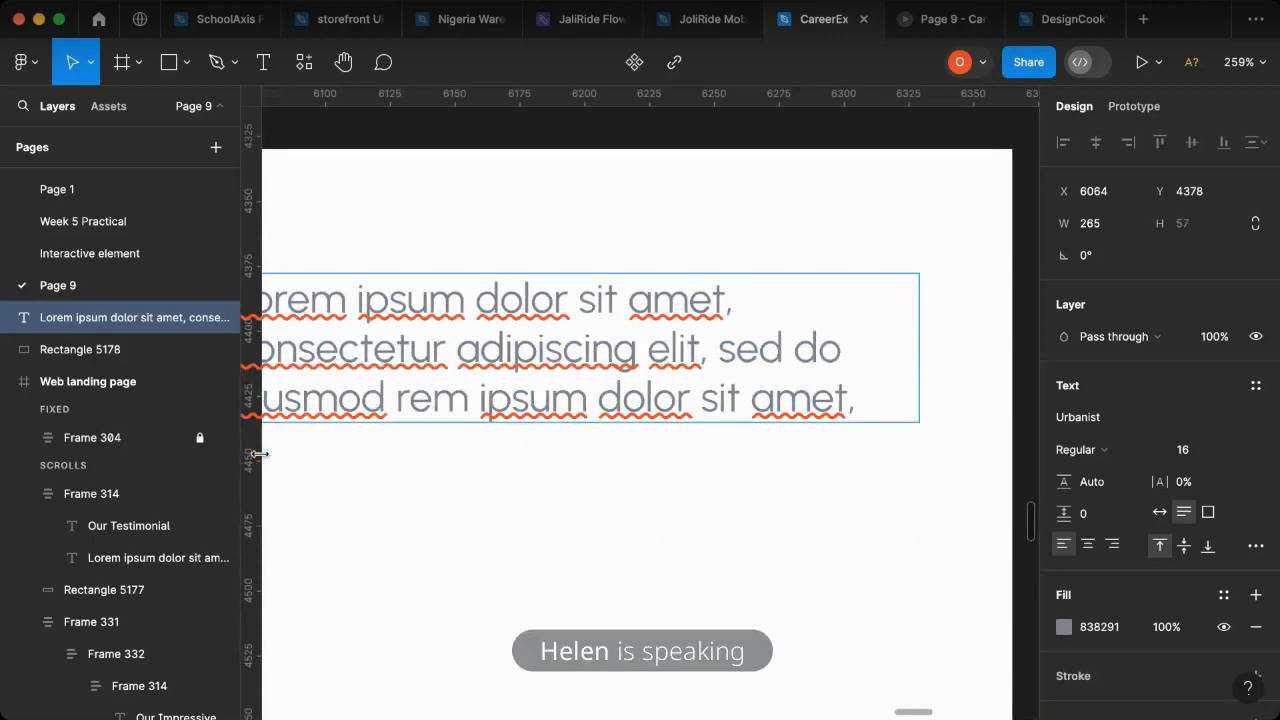
scroll(280, 470, down, 1)
key(BackSpace)
text(.)
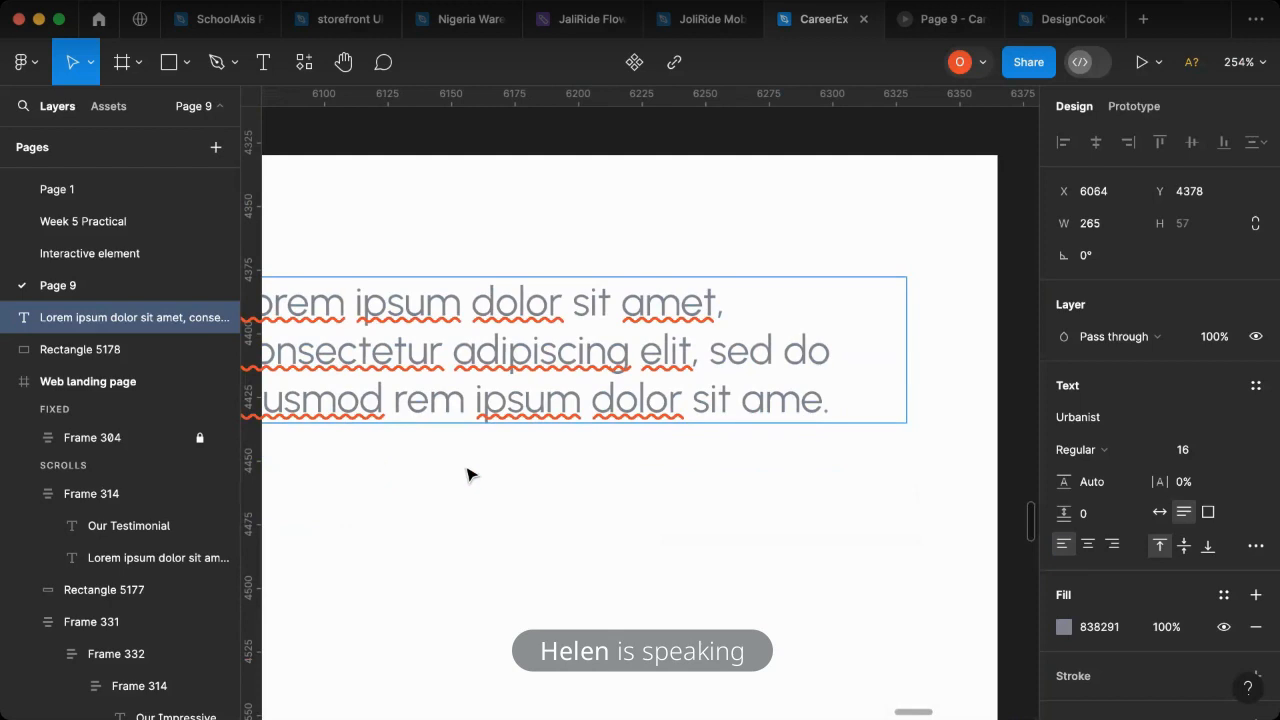
scroll(614, 487, down, 3)
key(Escape)
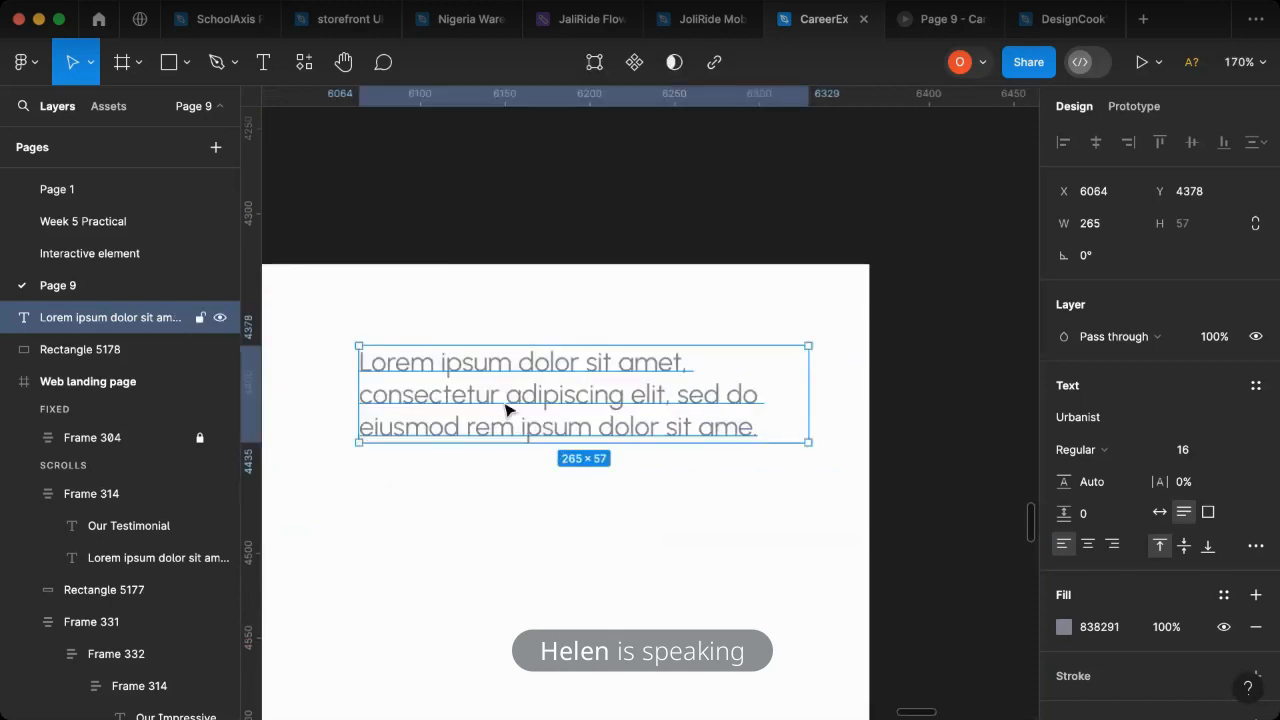
- Duplicate the card paragraph directly below itself and change the copy's text to "I love UXUI"
drag(518, 478, 517, 524)
scroll(512, 538, down, 1)
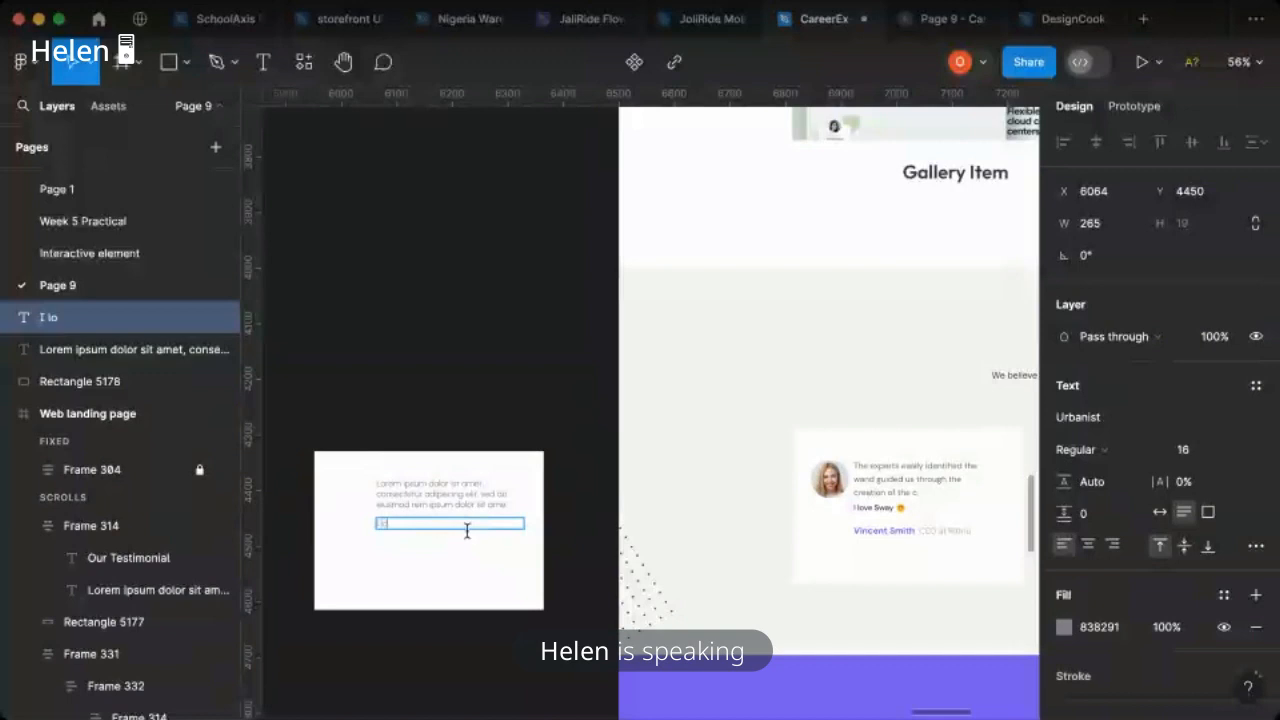
text(ve UXUI)
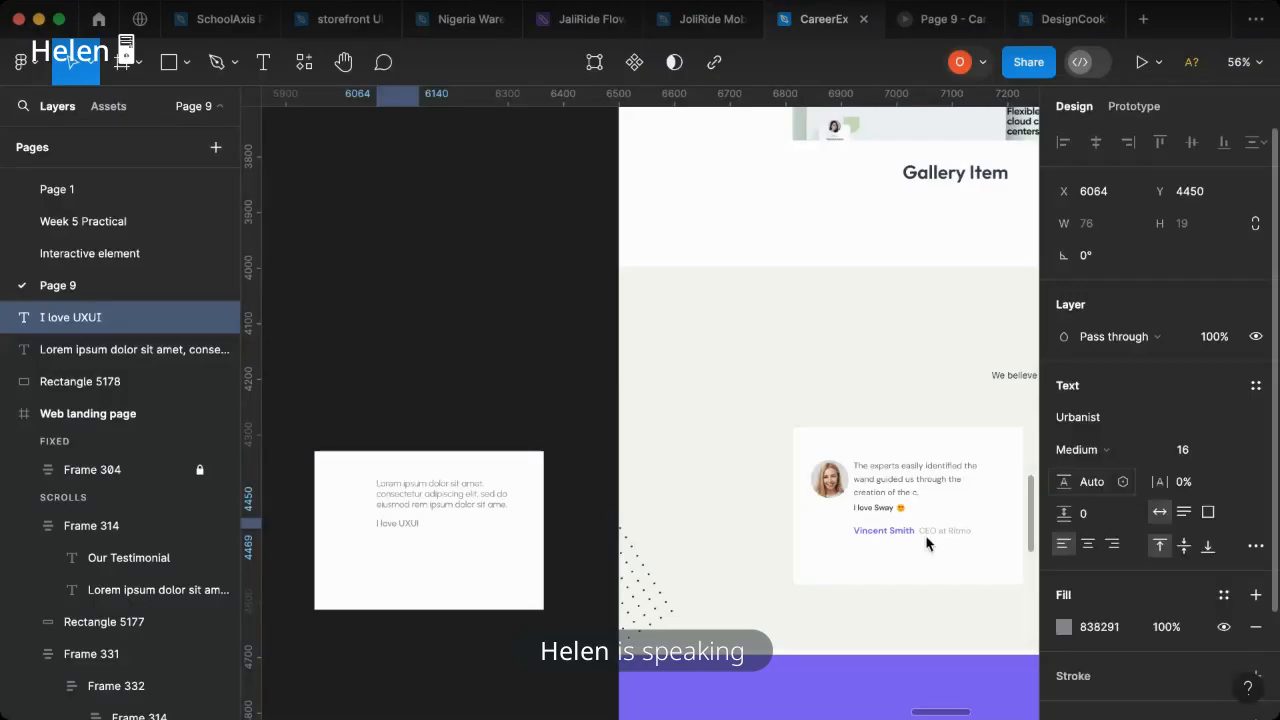
- Style the "I love UXUI" line with SemiBold weight and the dark fill 1E1E1E
click(1080, 449)
click(1095, 472)
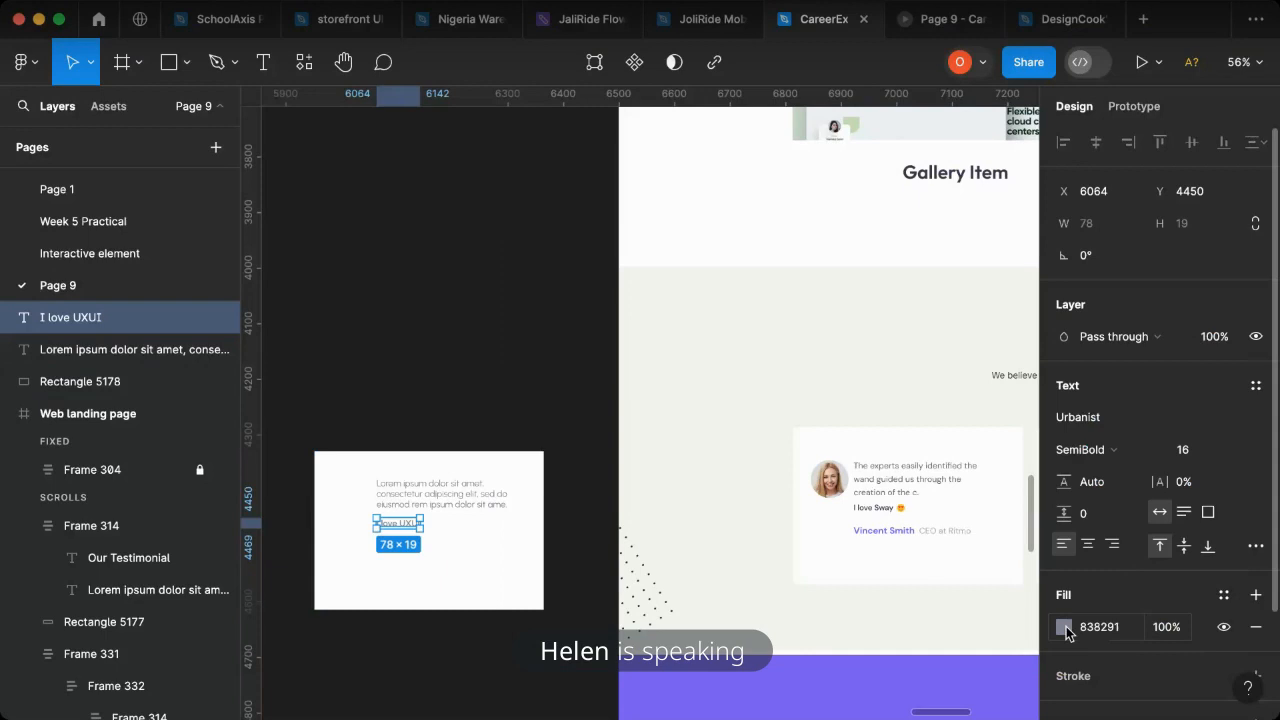
click(1064, 627)
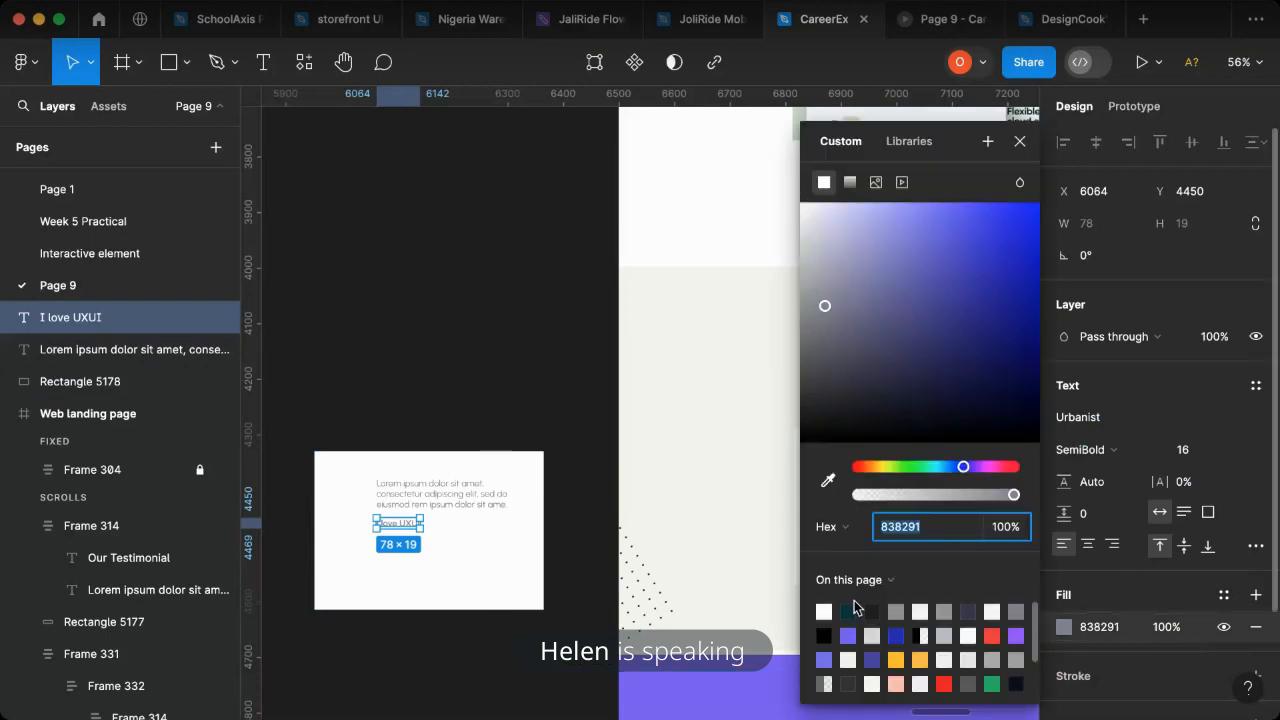
click(871, 611)
click(1026, 152)
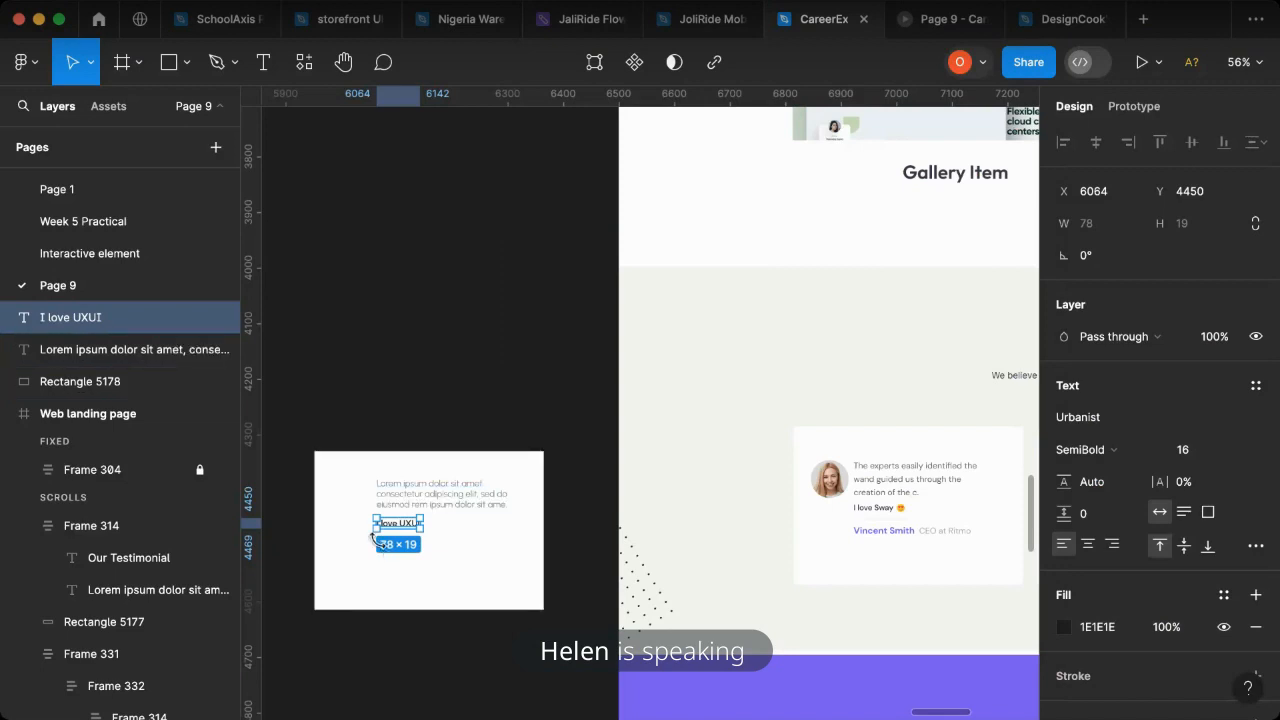
- Open the Iconify plugin and search its icons for "EMOJI"
scroll(372, 538, up, 5)
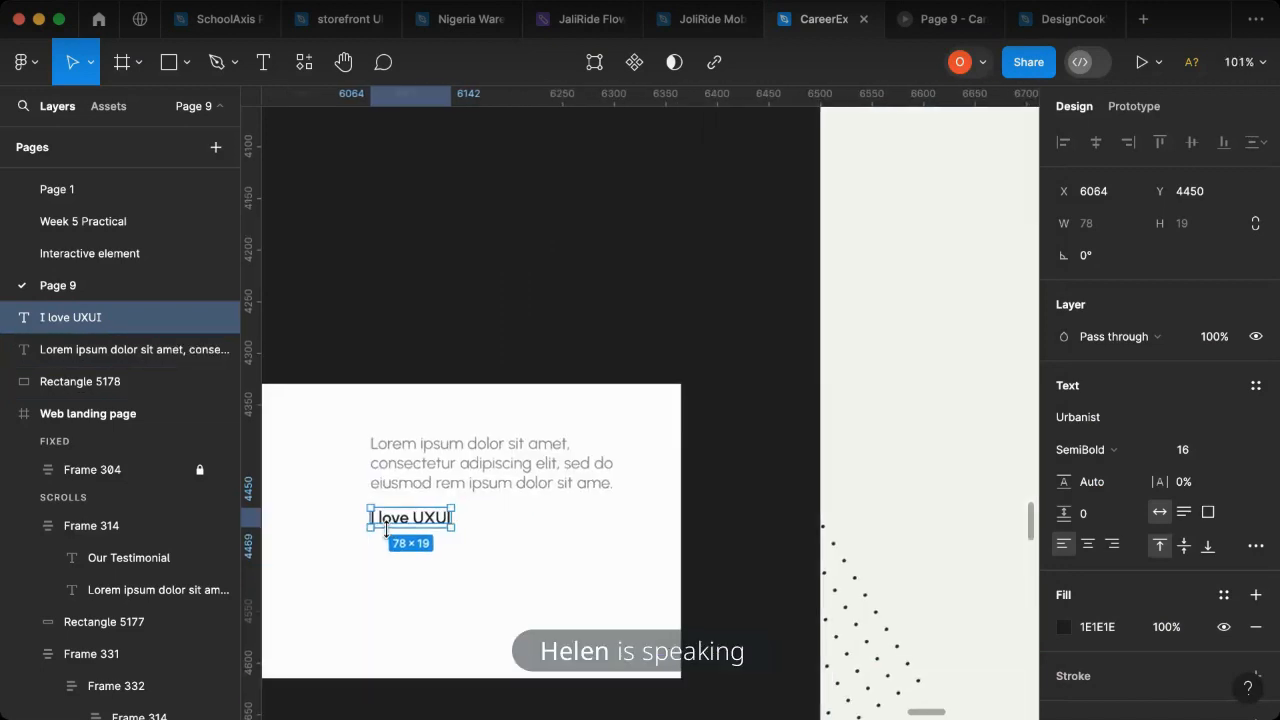
scroll(480, 520, up, 8)
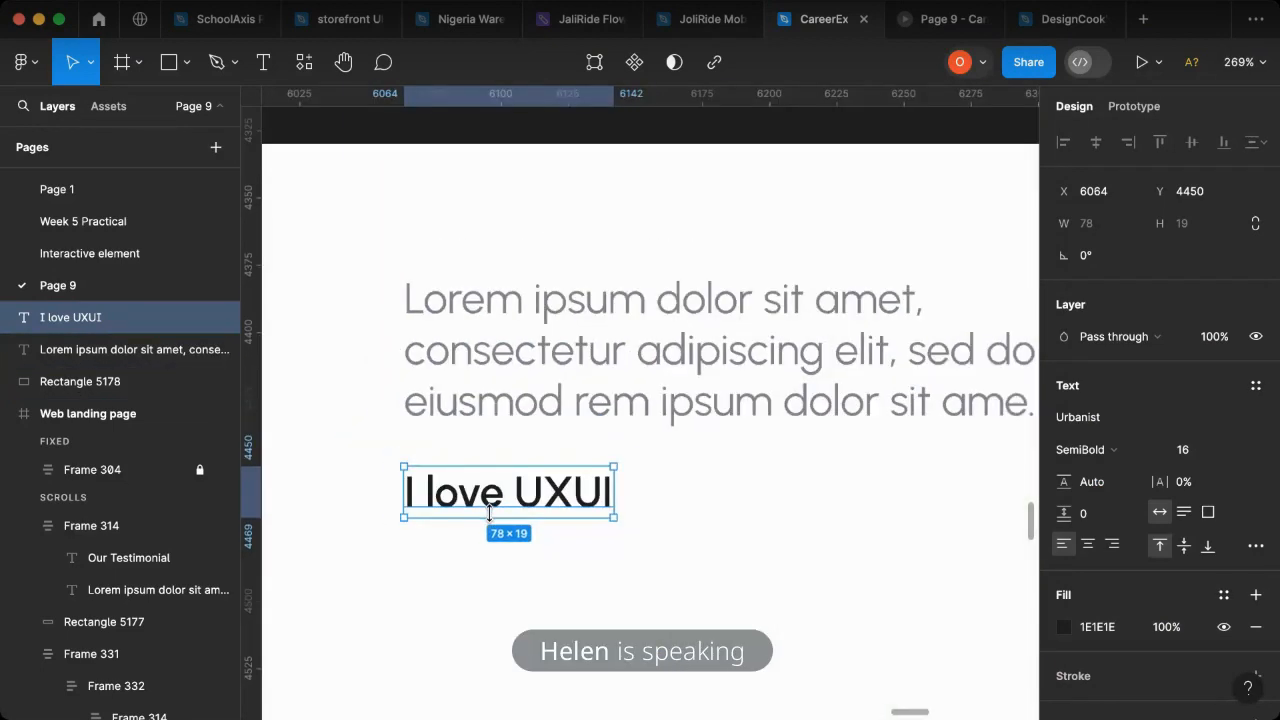
scroll(489, 513, down, 2)
right_click(449, 192)
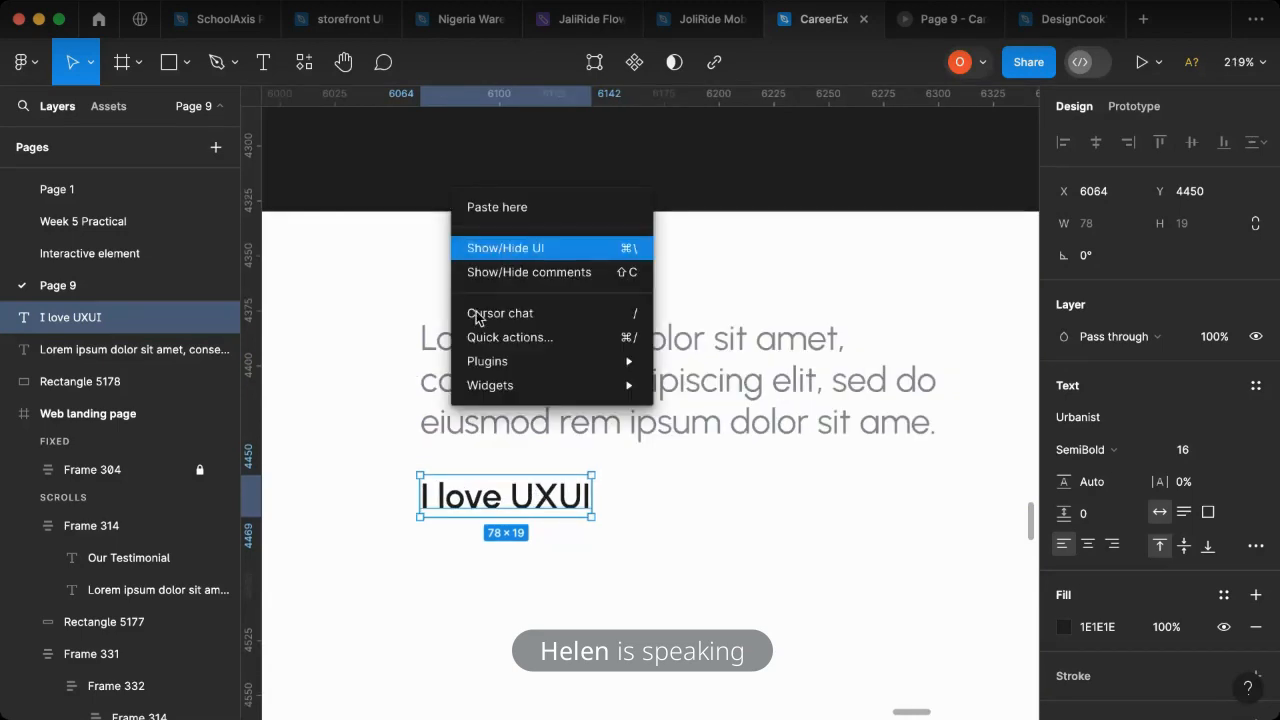
mouse_move(640, 361)
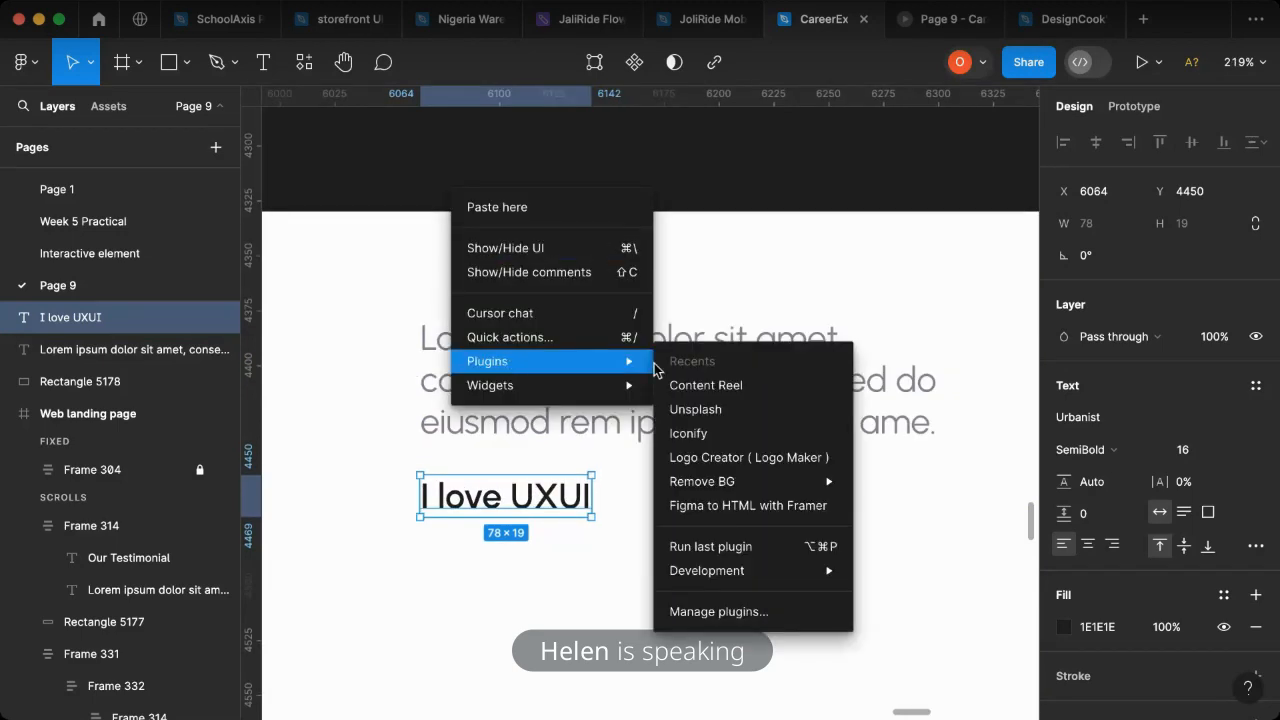
click(727, 432)
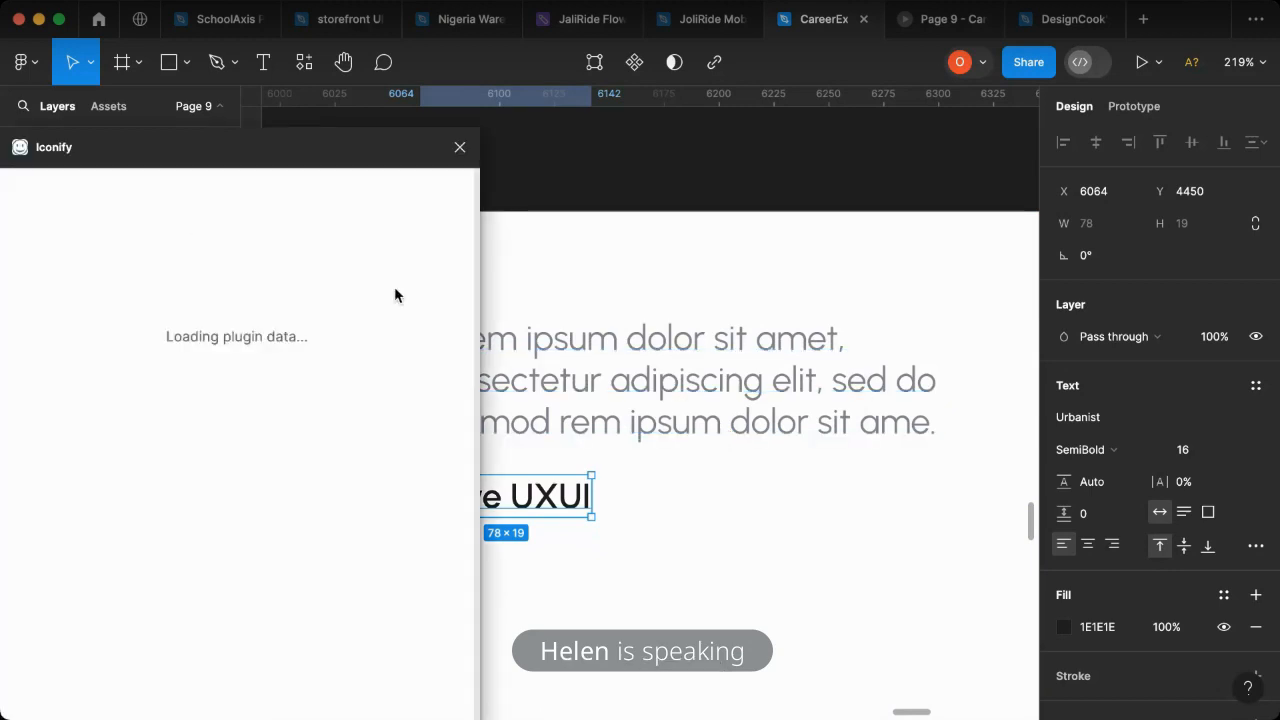
drag(296, 159, 512, 163)
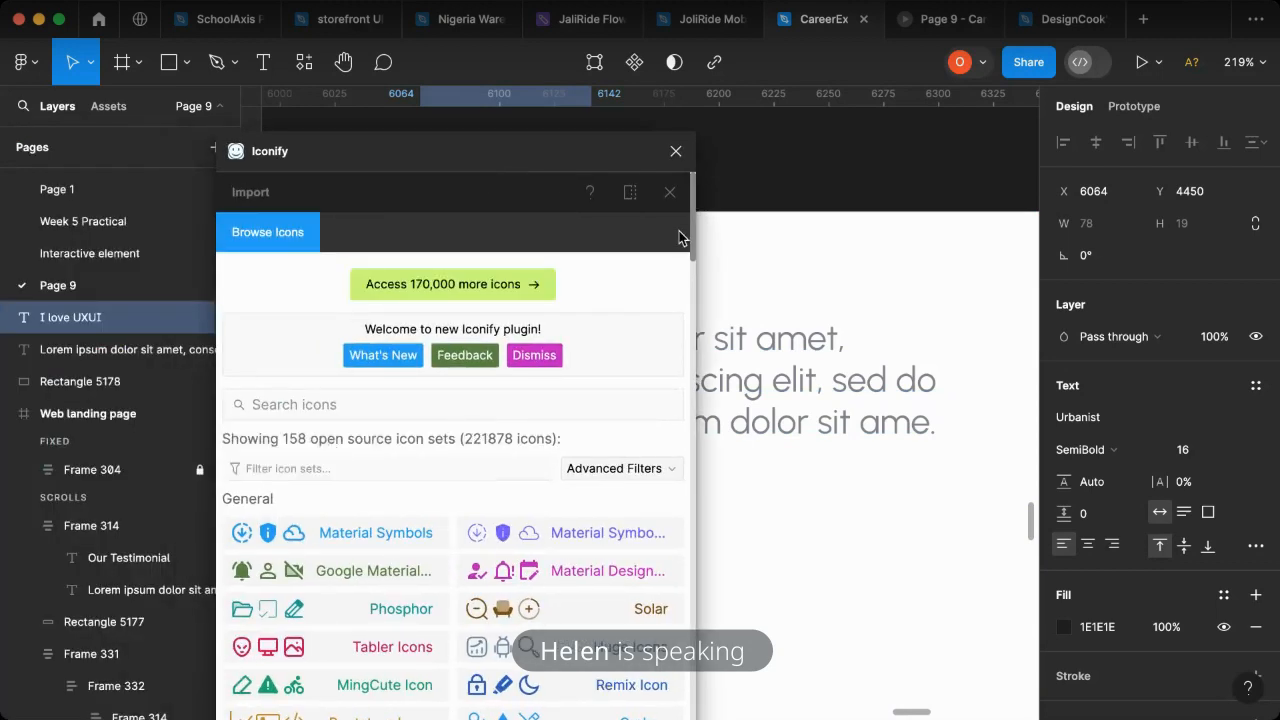
click(323, 402)
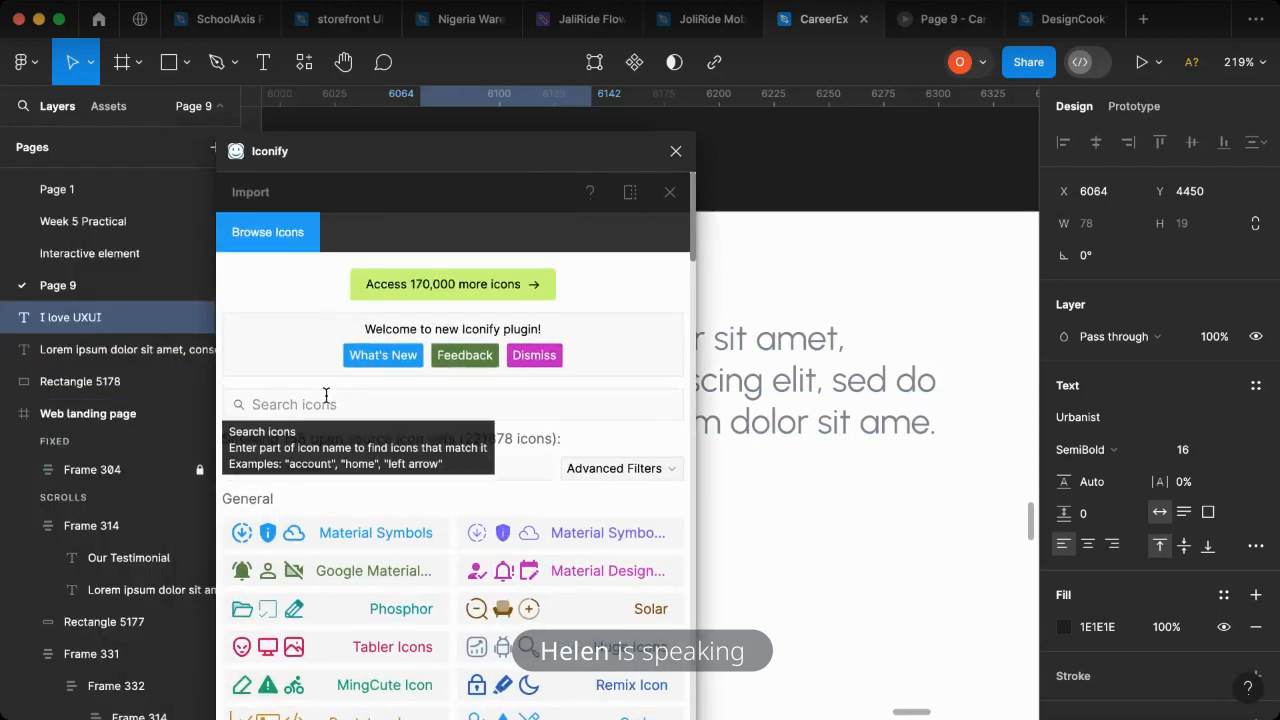
text(E)
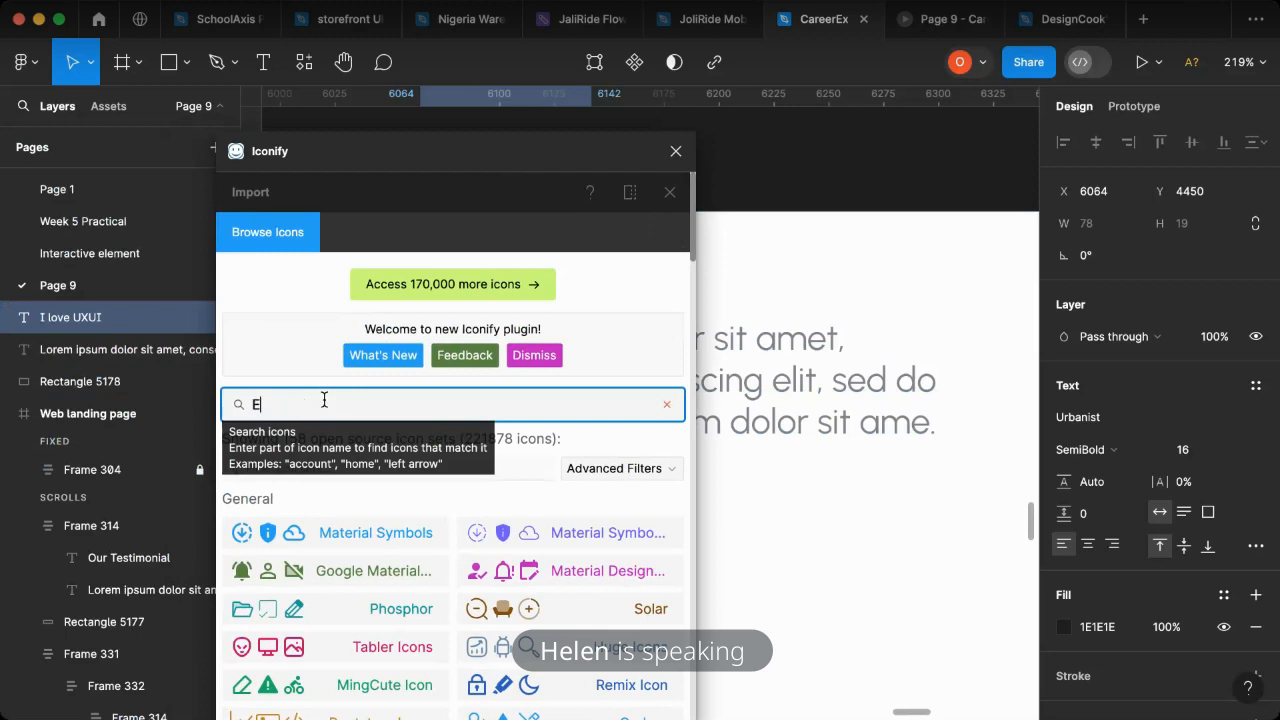
text(MOJI)
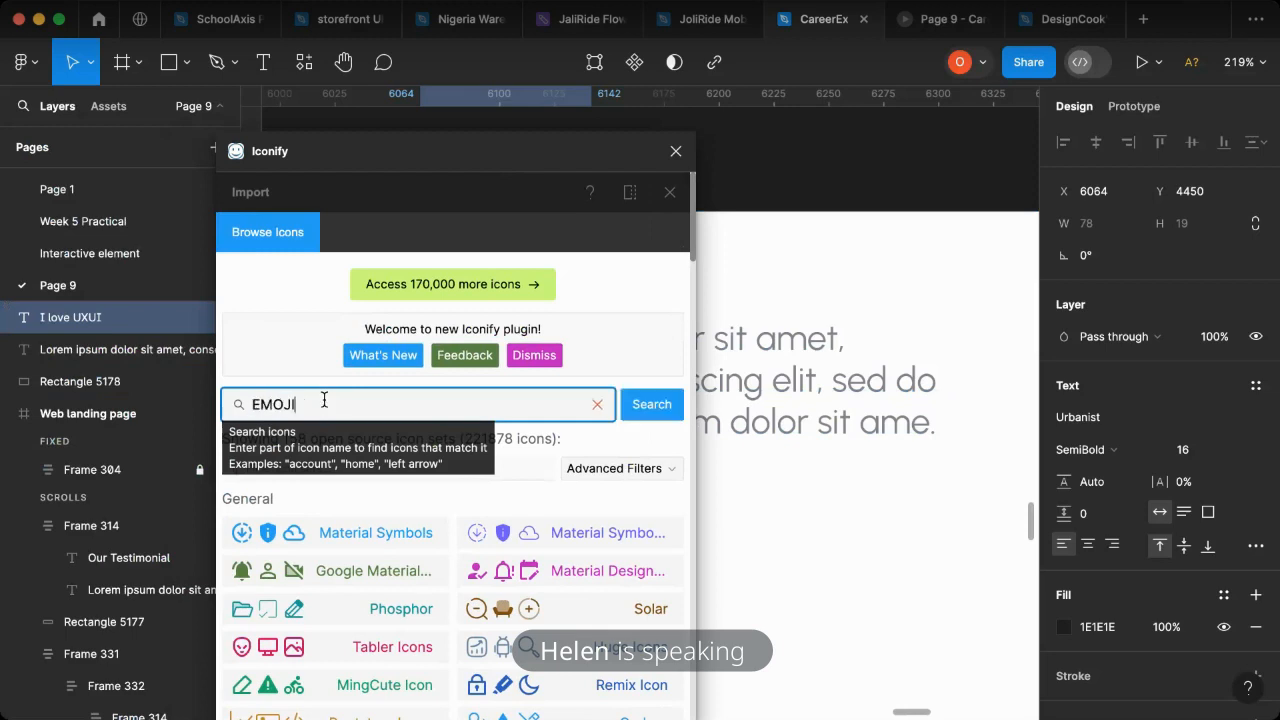
key(Return)
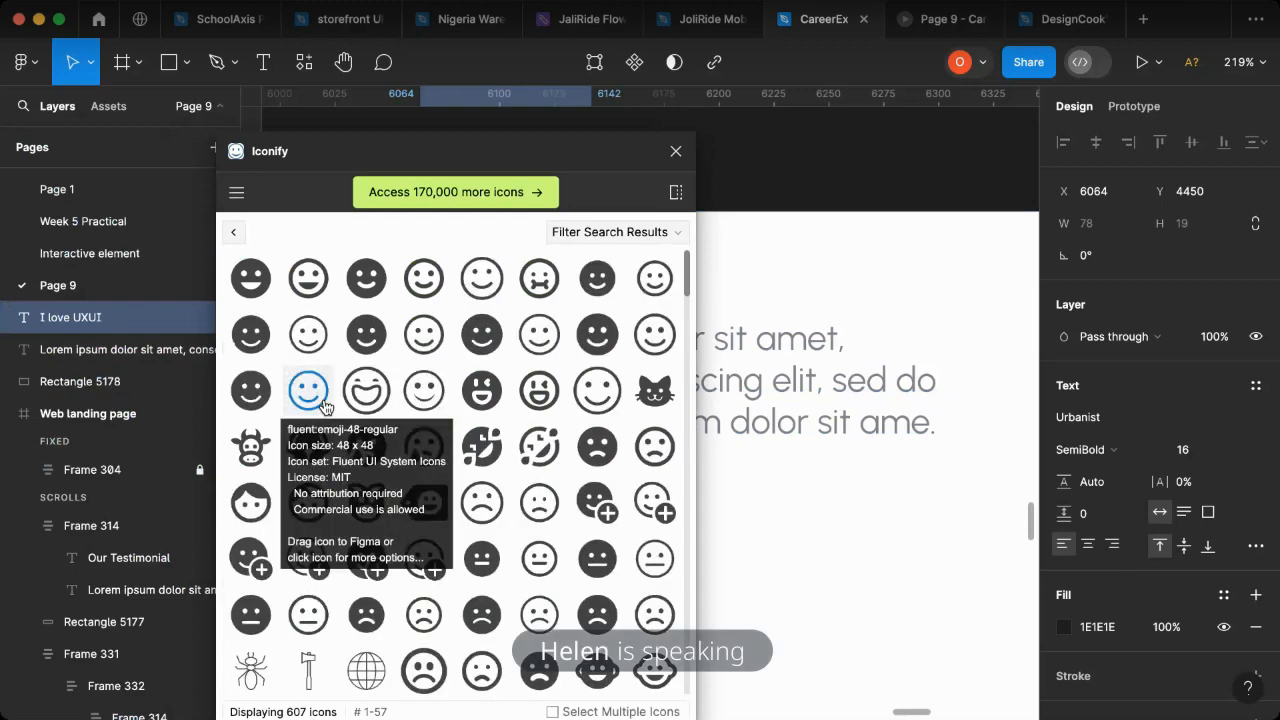
- Look through the emoji search results for a suitable coloured emoji for the testimonial card
scroll(470, 480, down, 5)
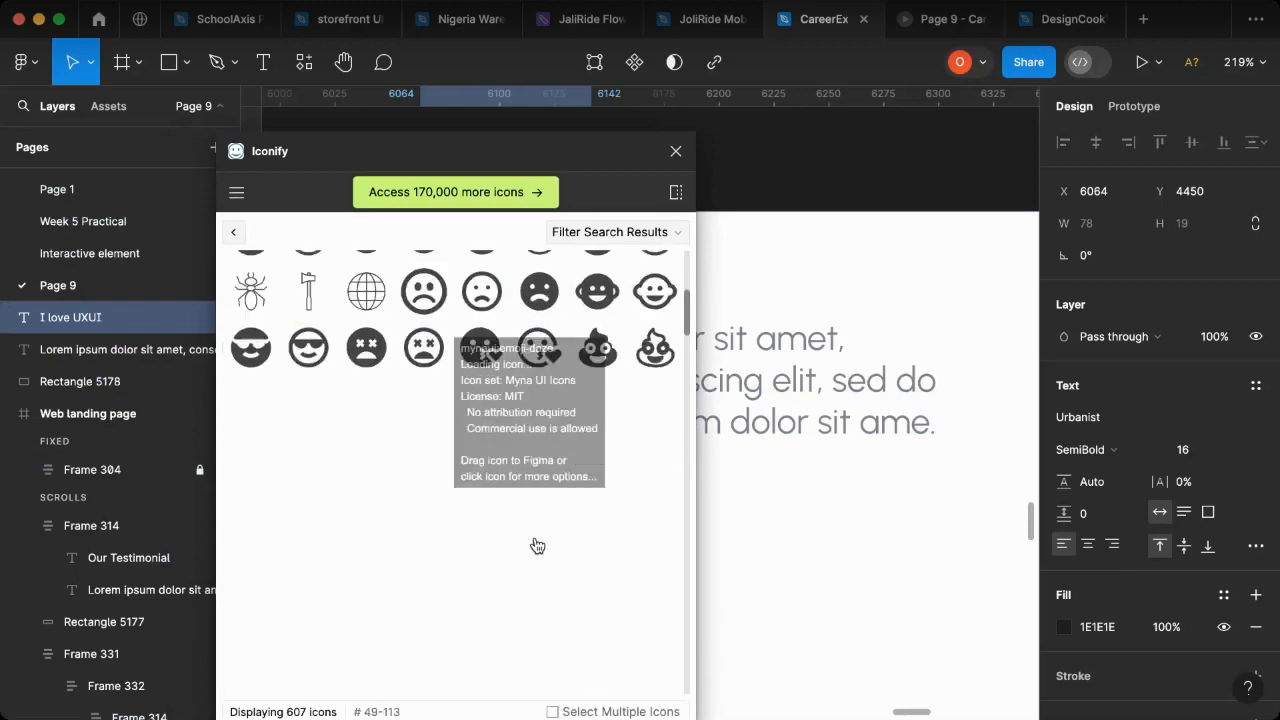
scroll(400, 550, down, 3)
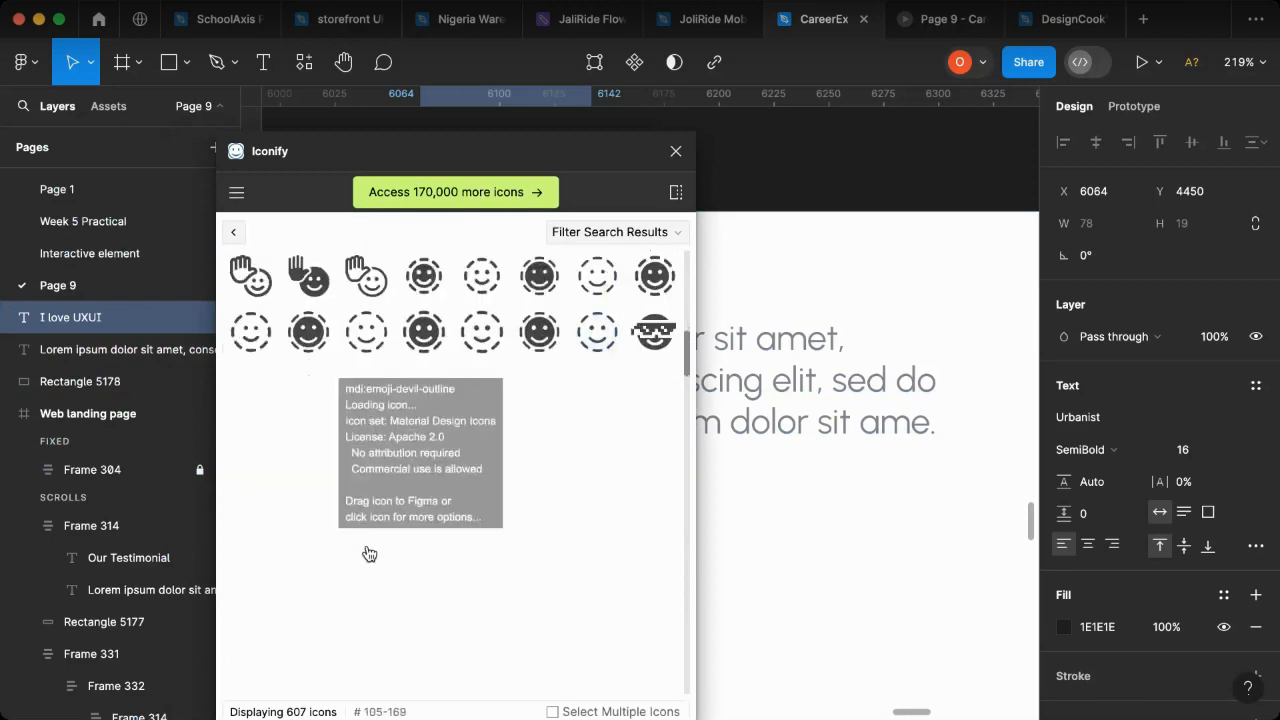
scroll(369, 554, down, 5)
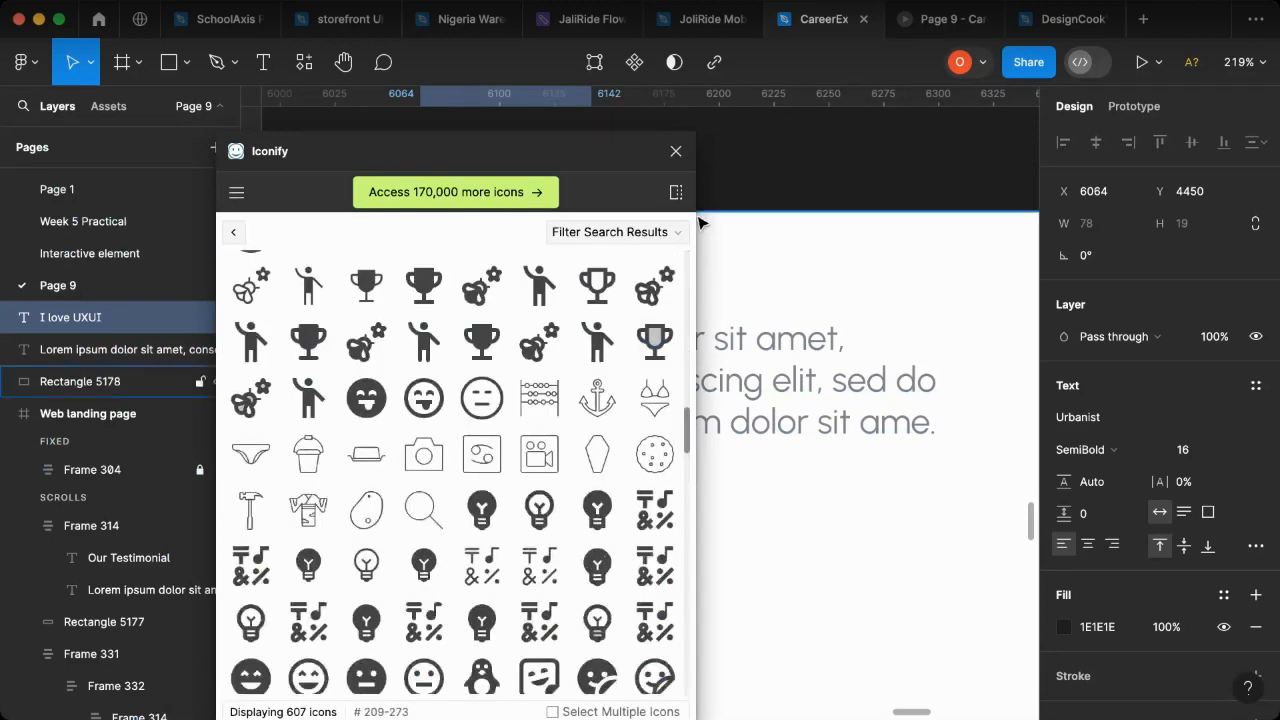
scroll(479, 524, down, 5)
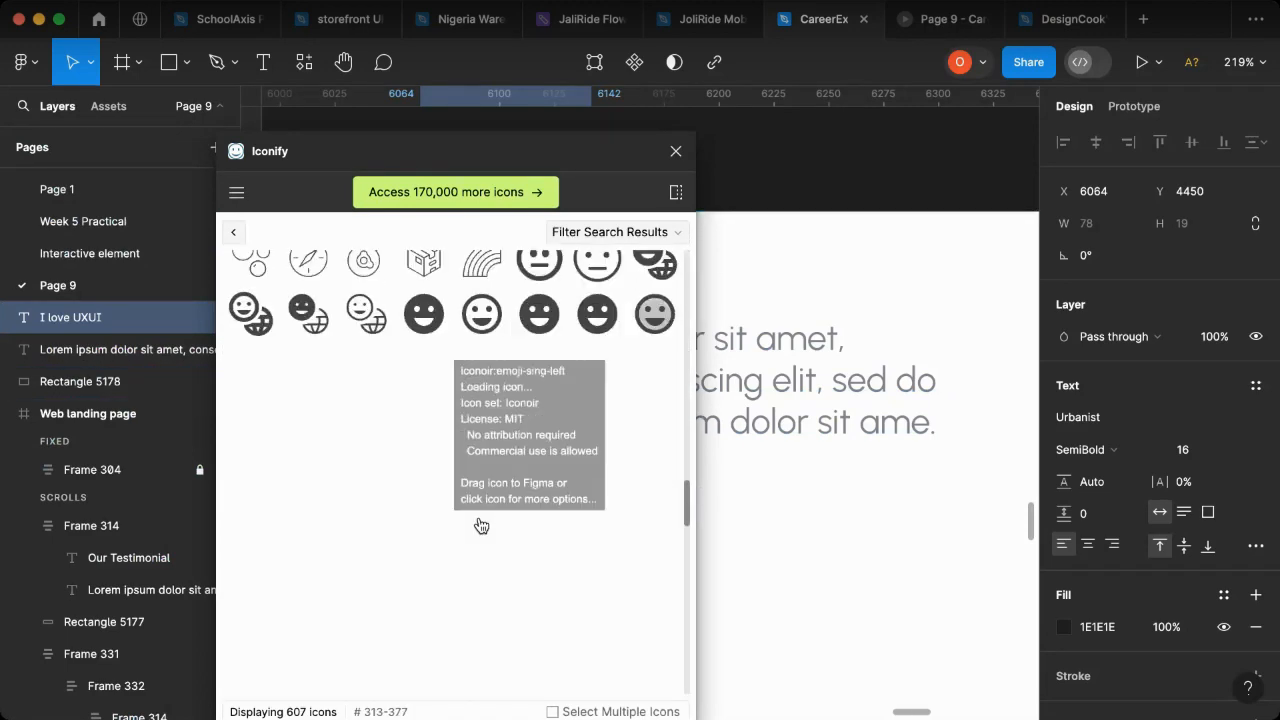
scroll(479, 527, down, 7)
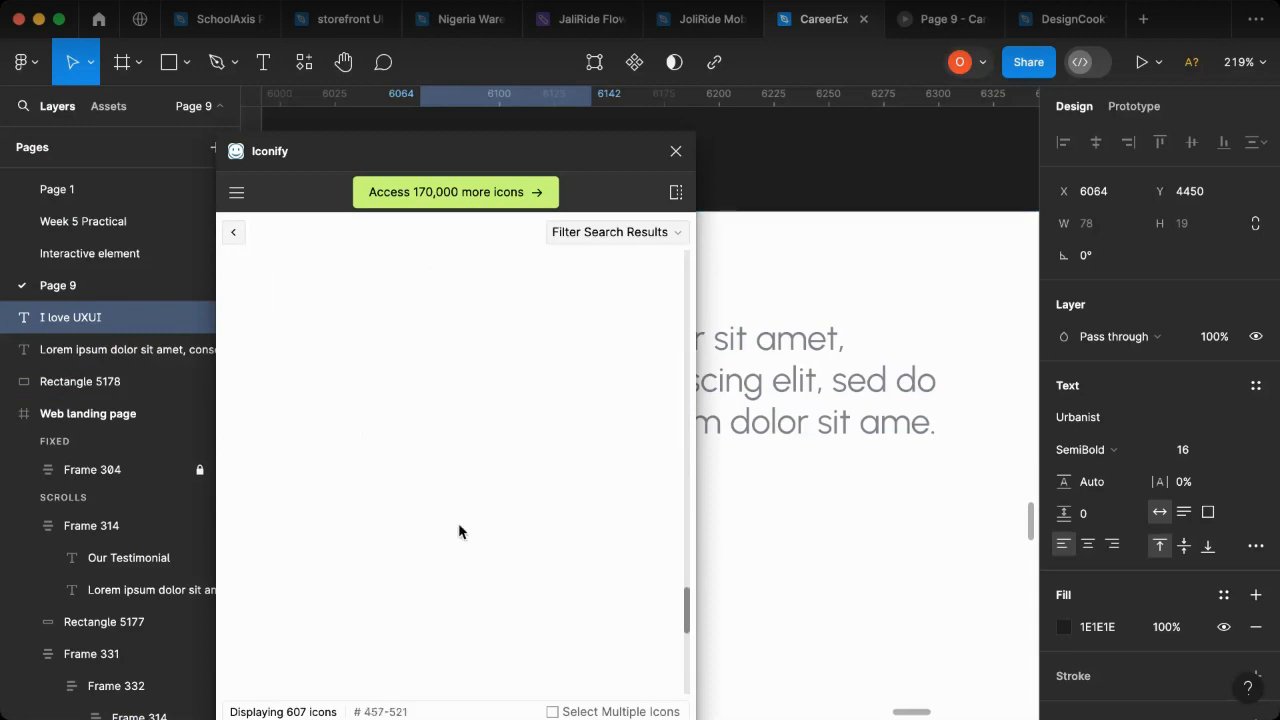
scroll(465, 534, down, 3)
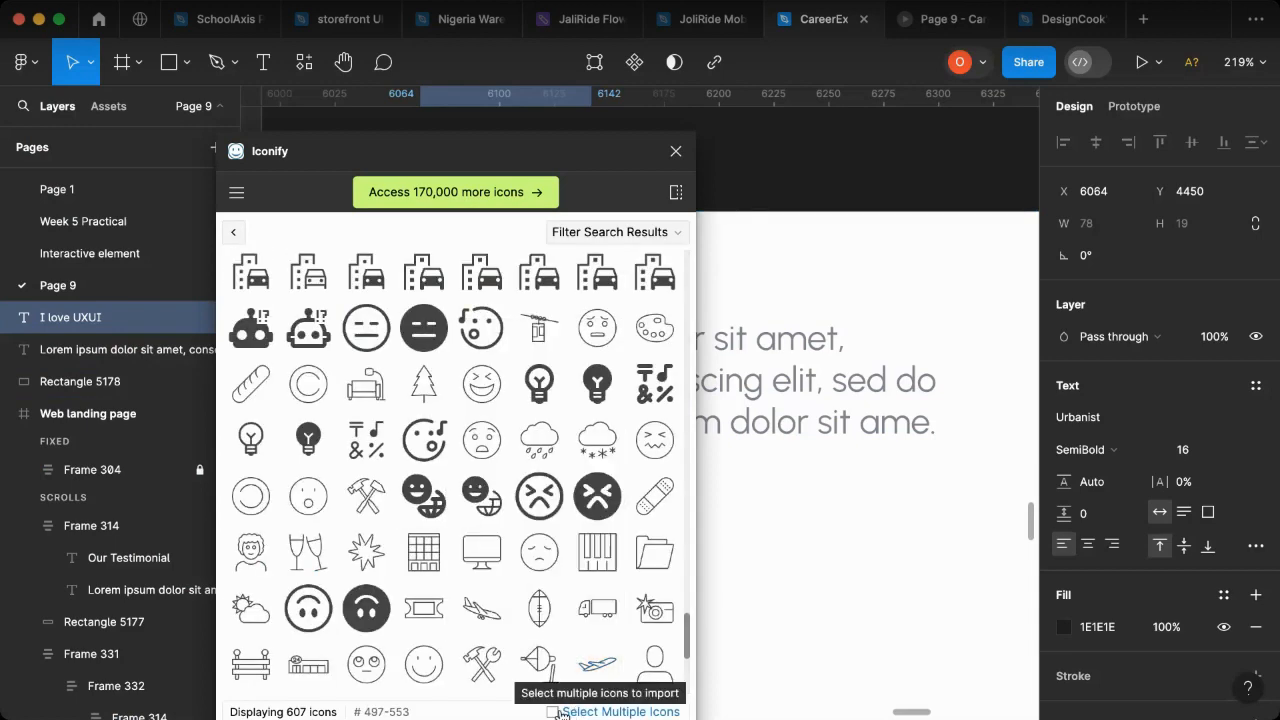
scroll(468, 568, down, 3)
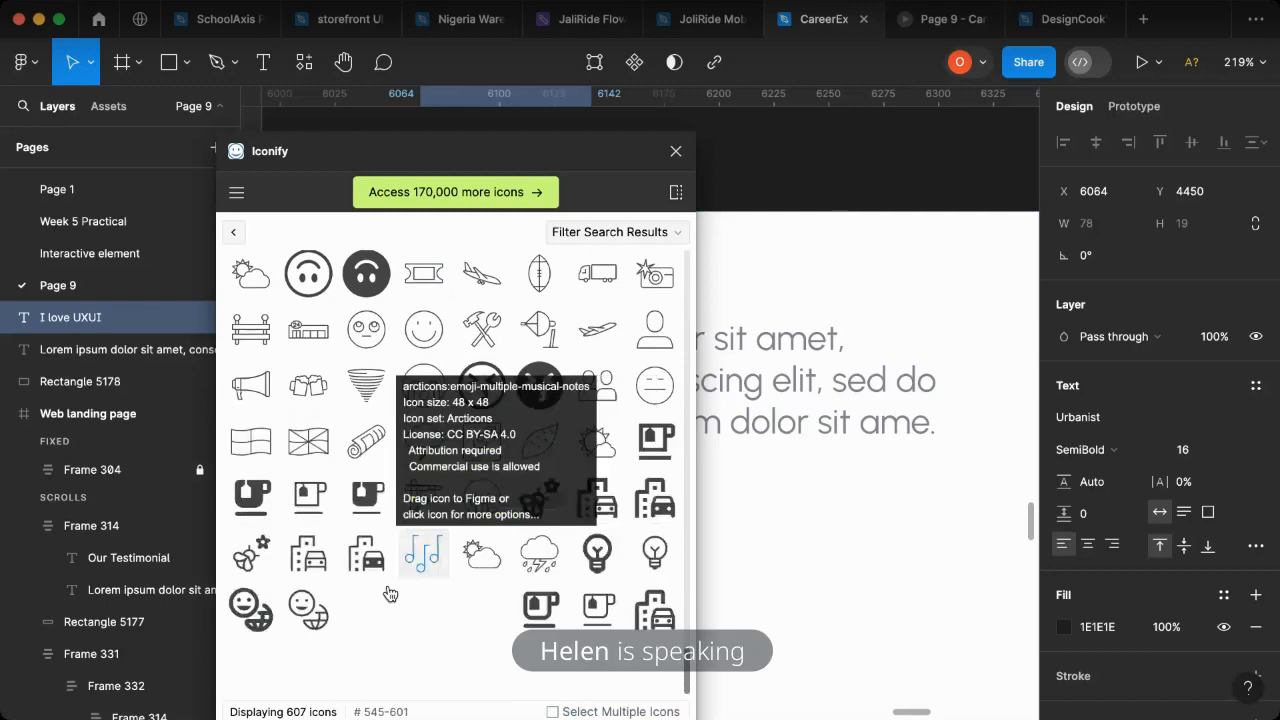
scroll(445, 472, up, 5)
scroll(449, 430, up, 15)
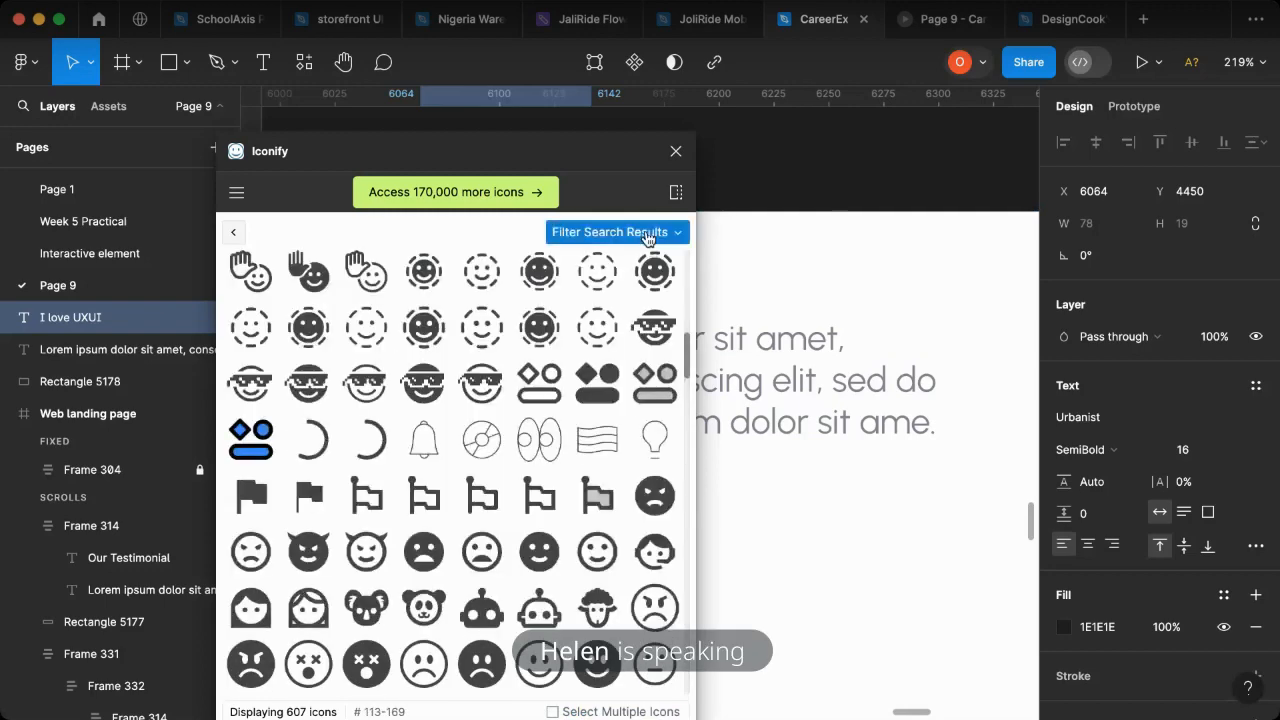
- Filter the search results by the Multiple colors palette, and return to the icon set list
click(647, 233)
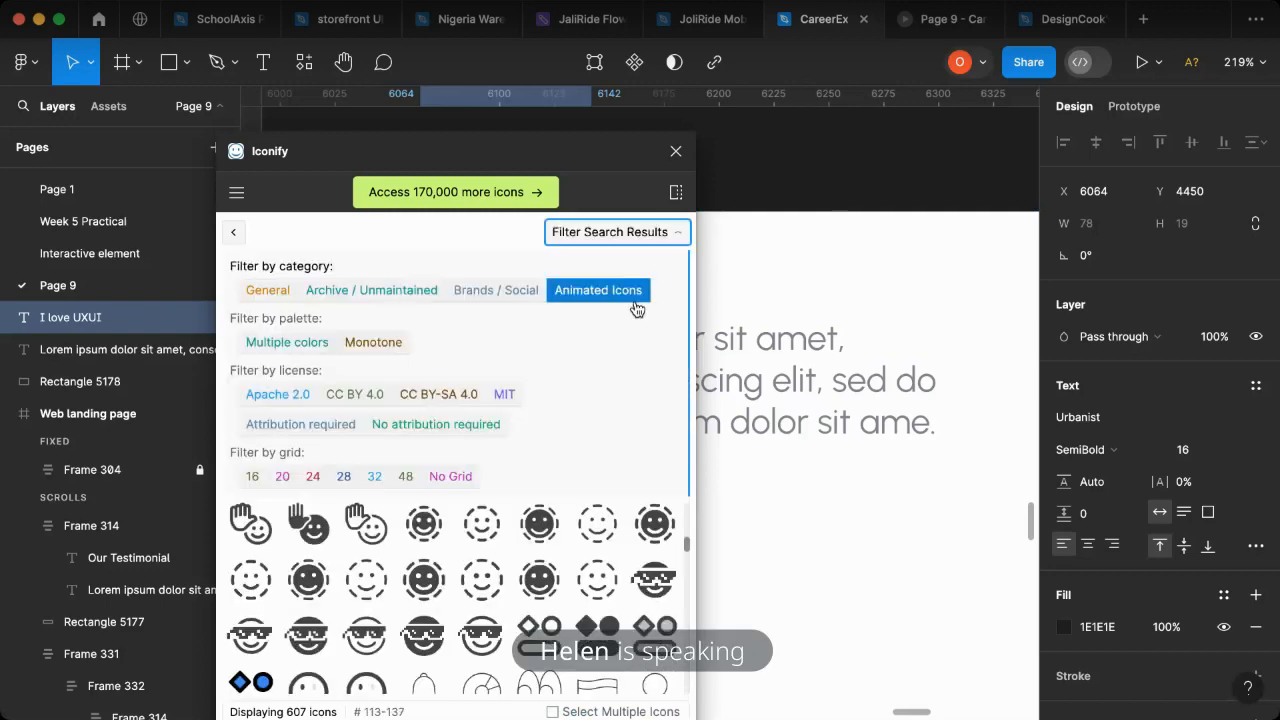
click(316, 345)
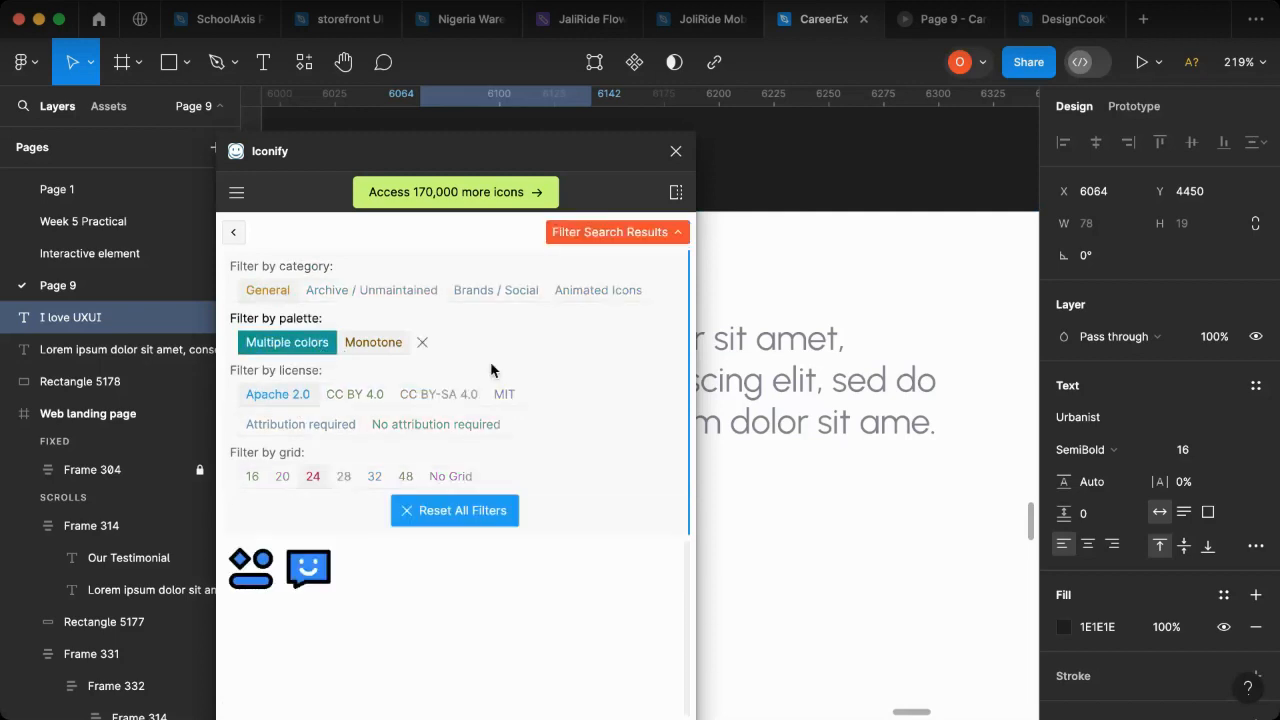
click(233, 232)
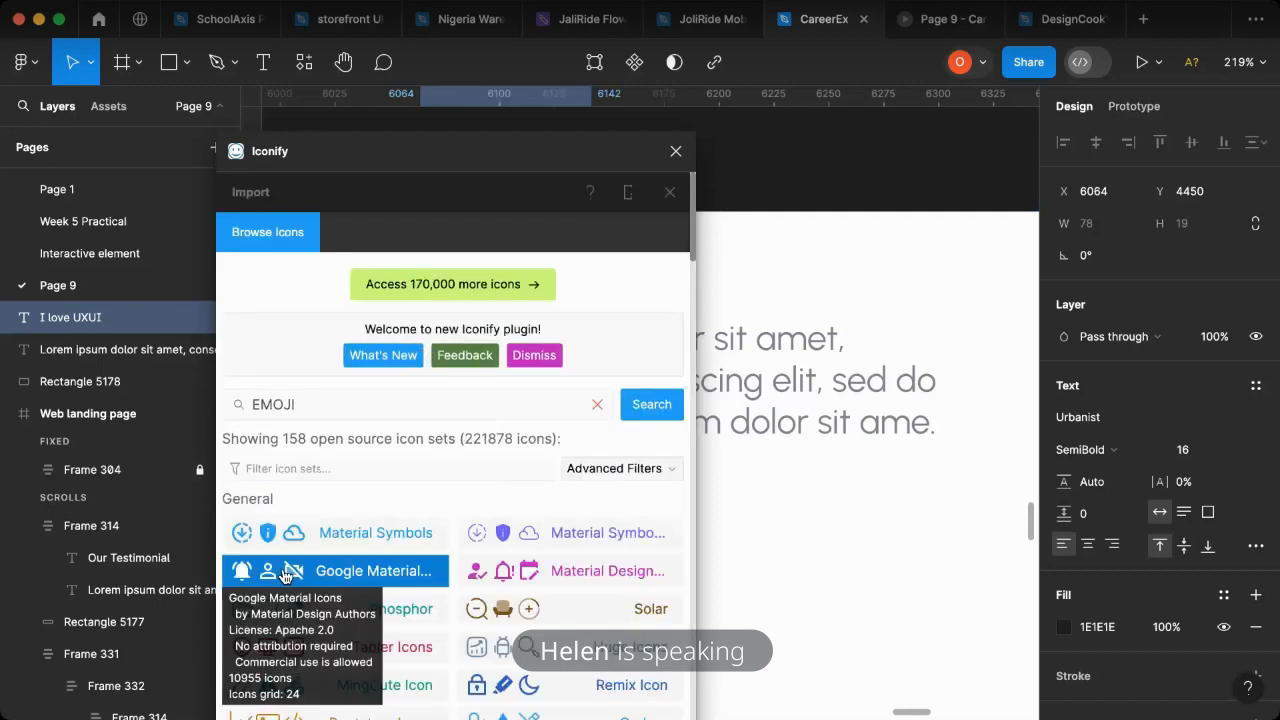
- Open the Noto Emoji icon set and filter its icons by "SMIL"
scroll(471, 621, down, 5)
scroll(471, 621, down, 10)
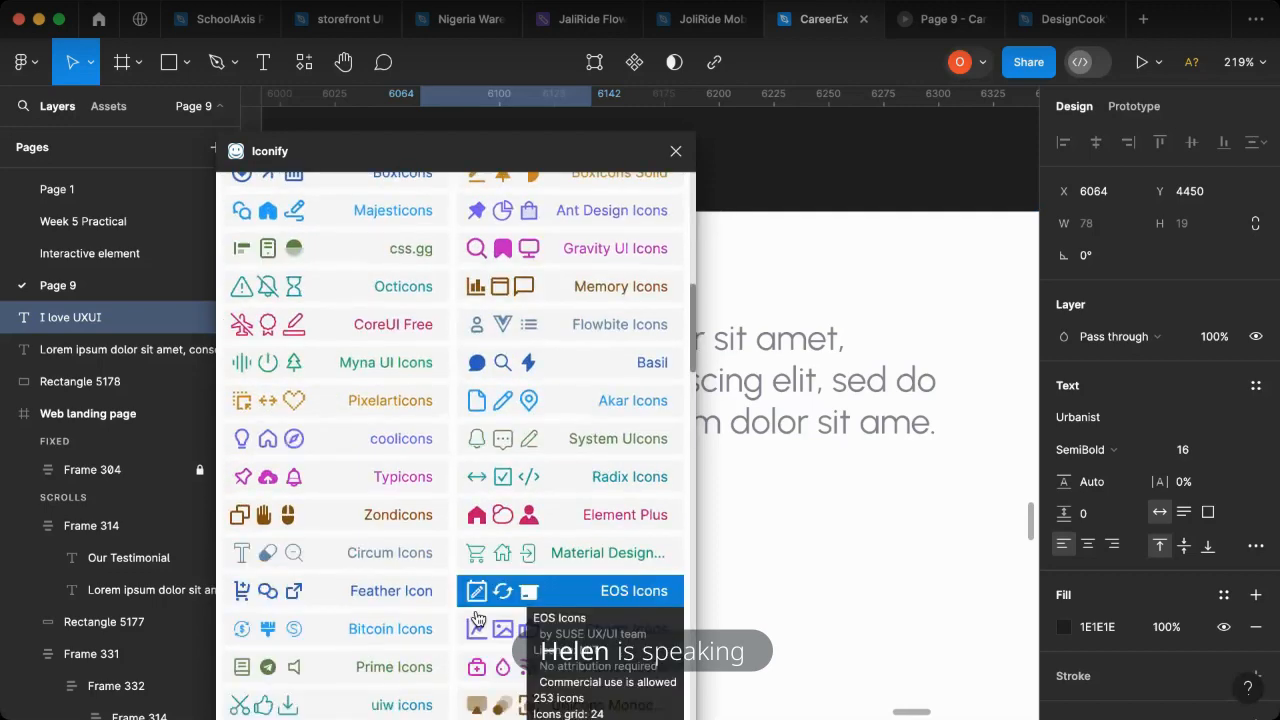
scroll(349, 594, down, 5)
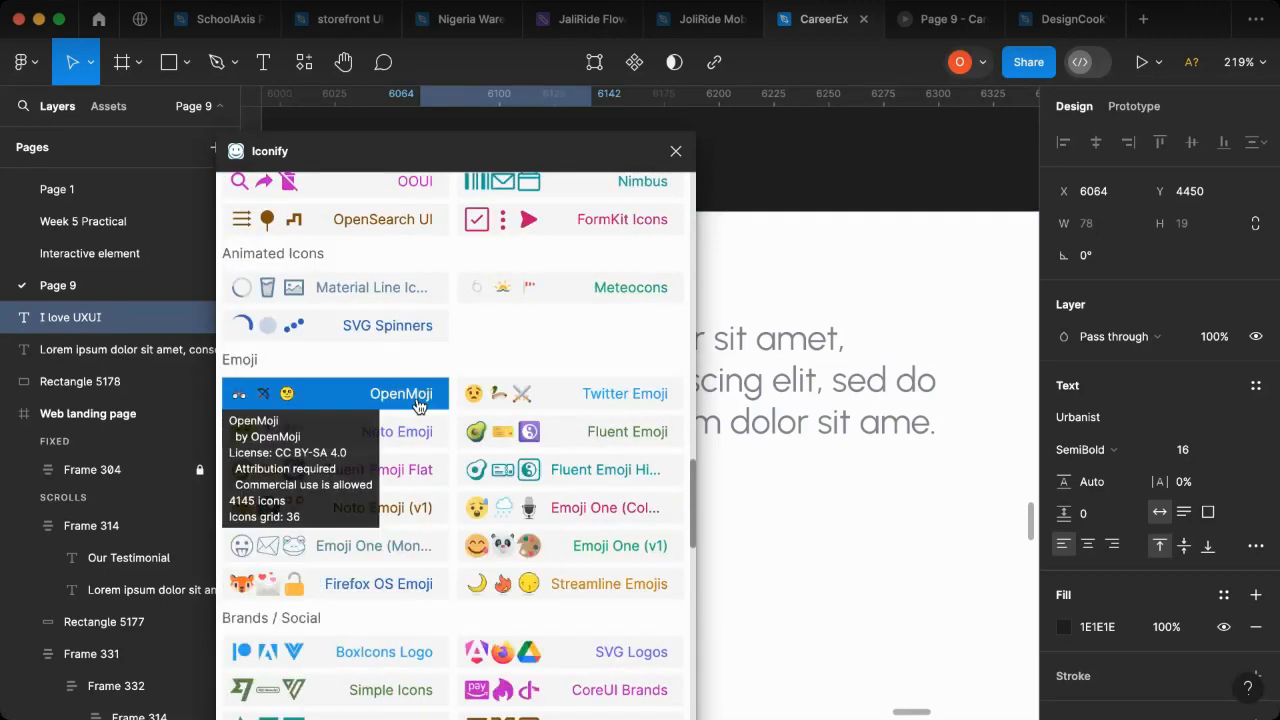
click(340, 434)
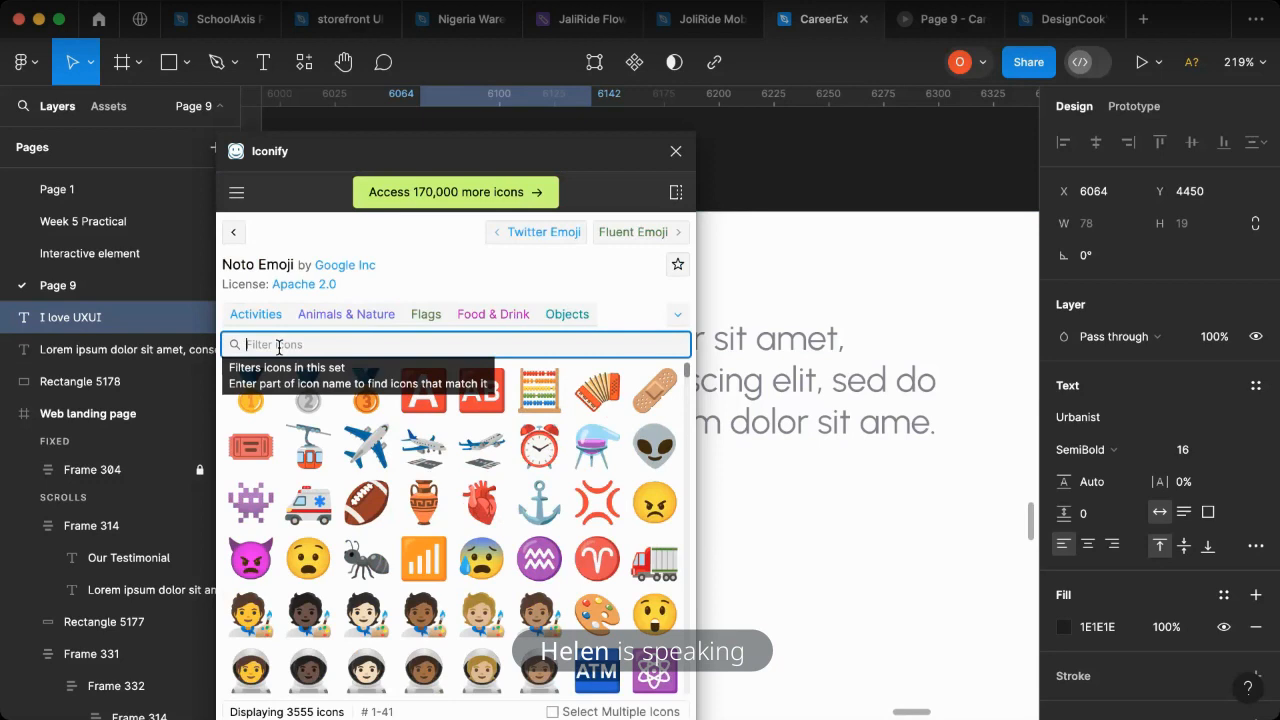
text(SM)
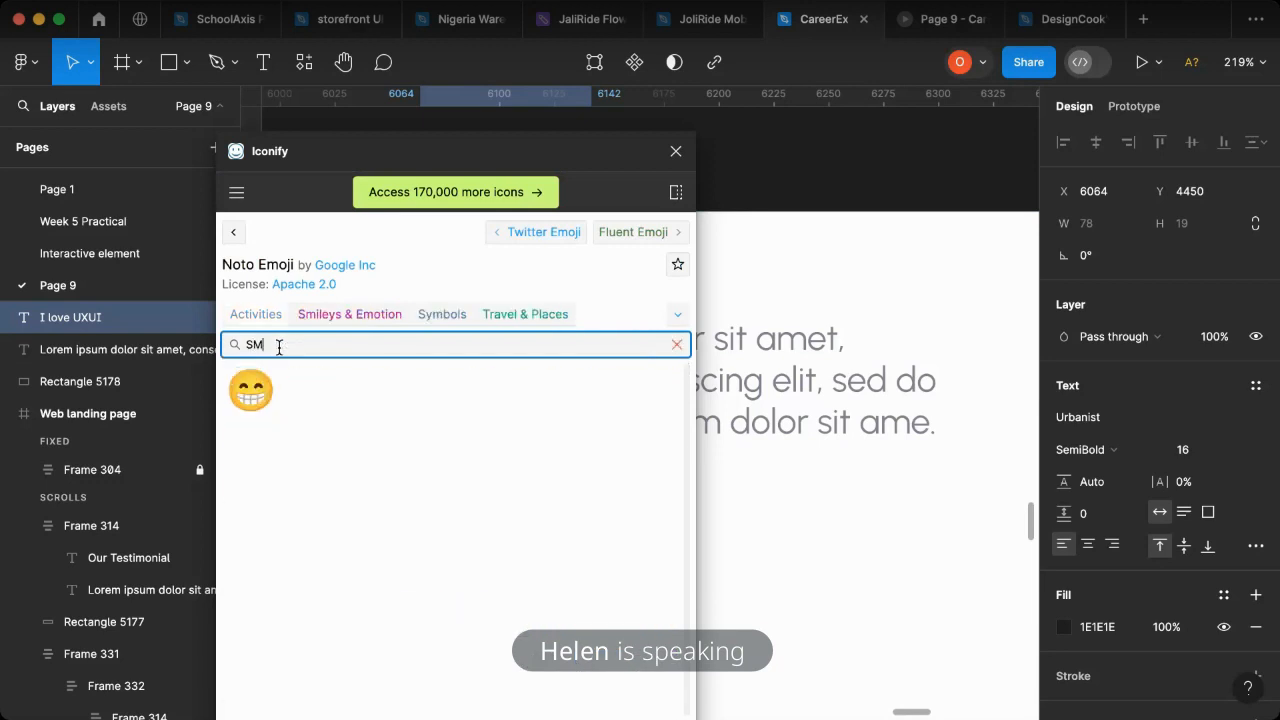
text(ILE)
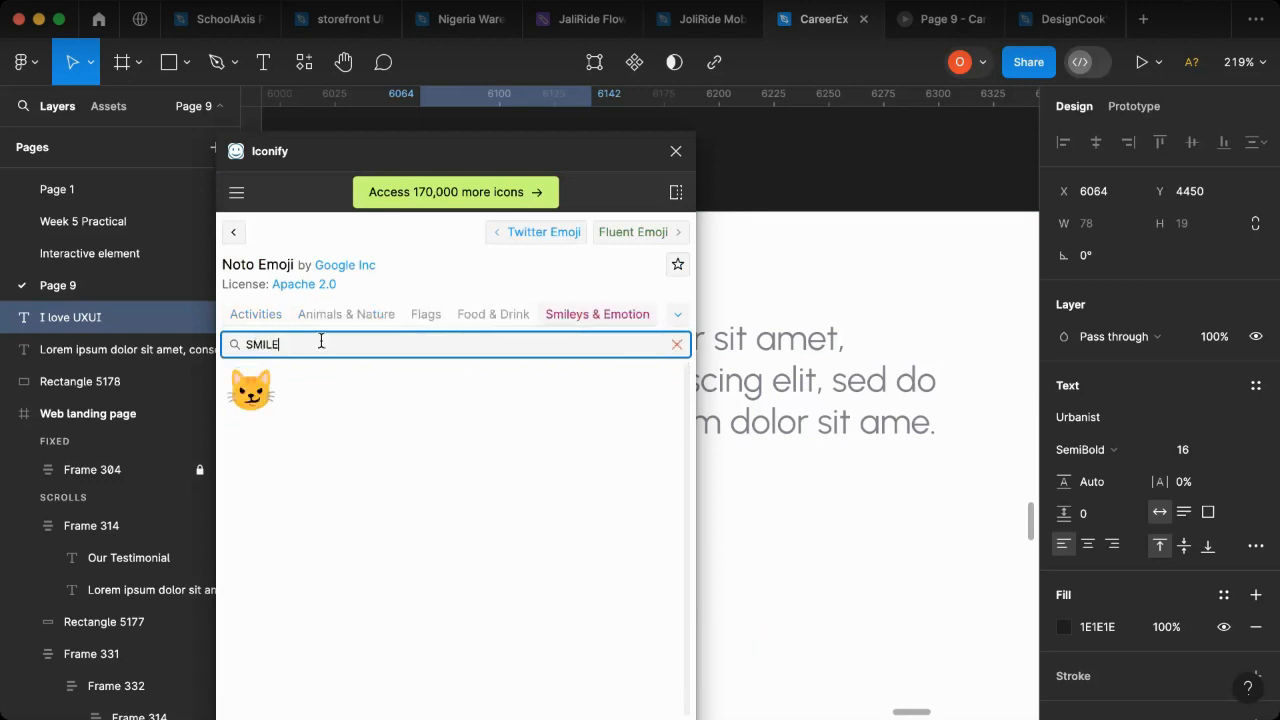
key(BackSpace)
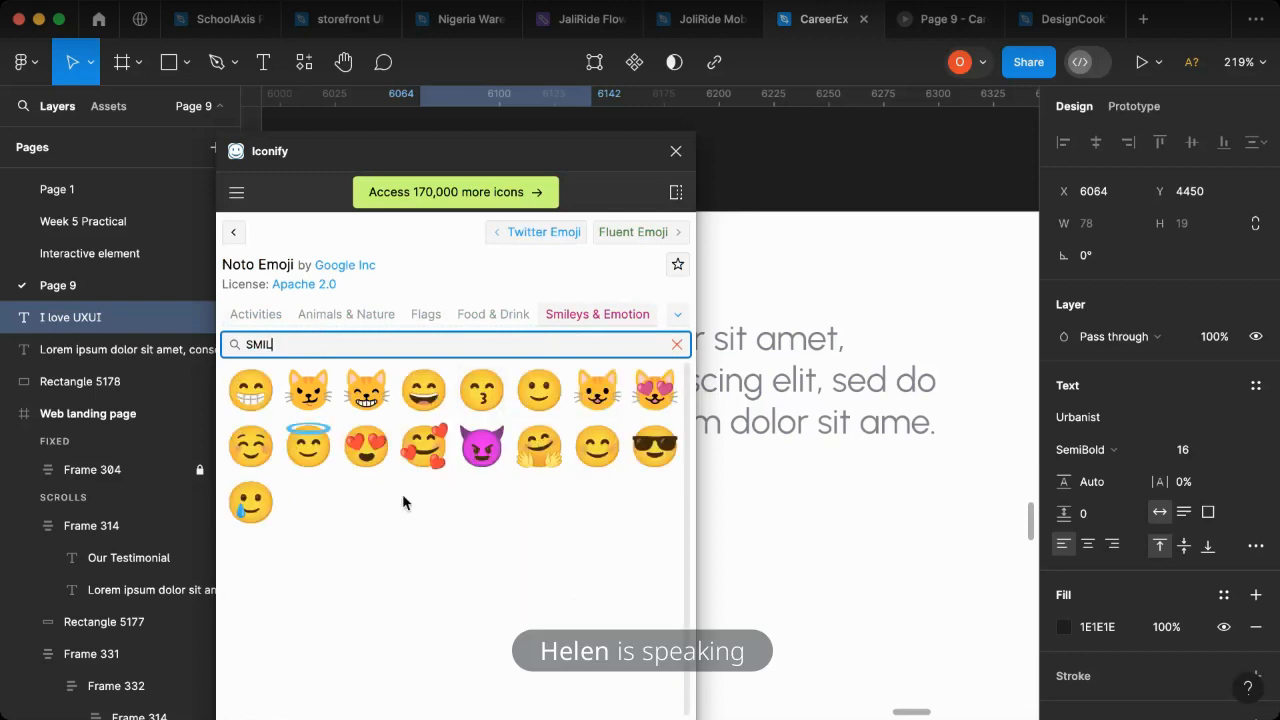
- Import the smiling-face-with-heart-eyes emoji at 16 × 16 and place it just after "I love UXUI" at X 6155, Y 4450
click(366, 445)
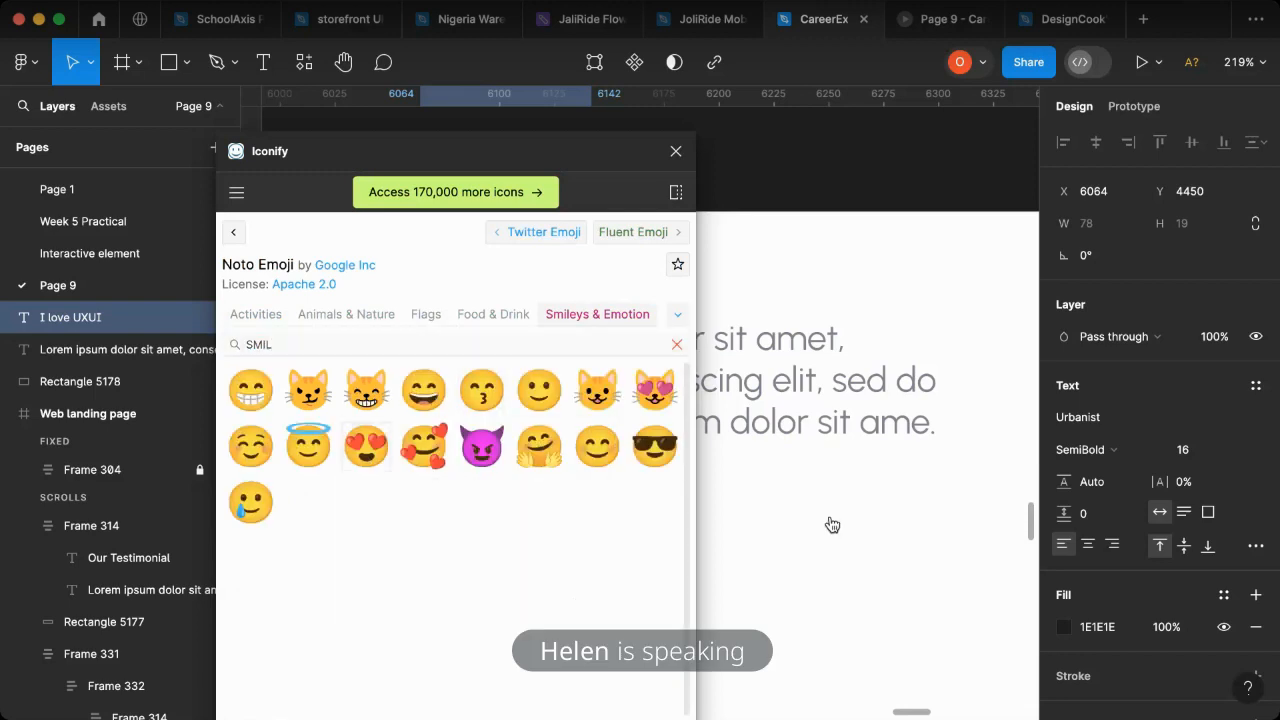
drag(832, 524, 832, 520)
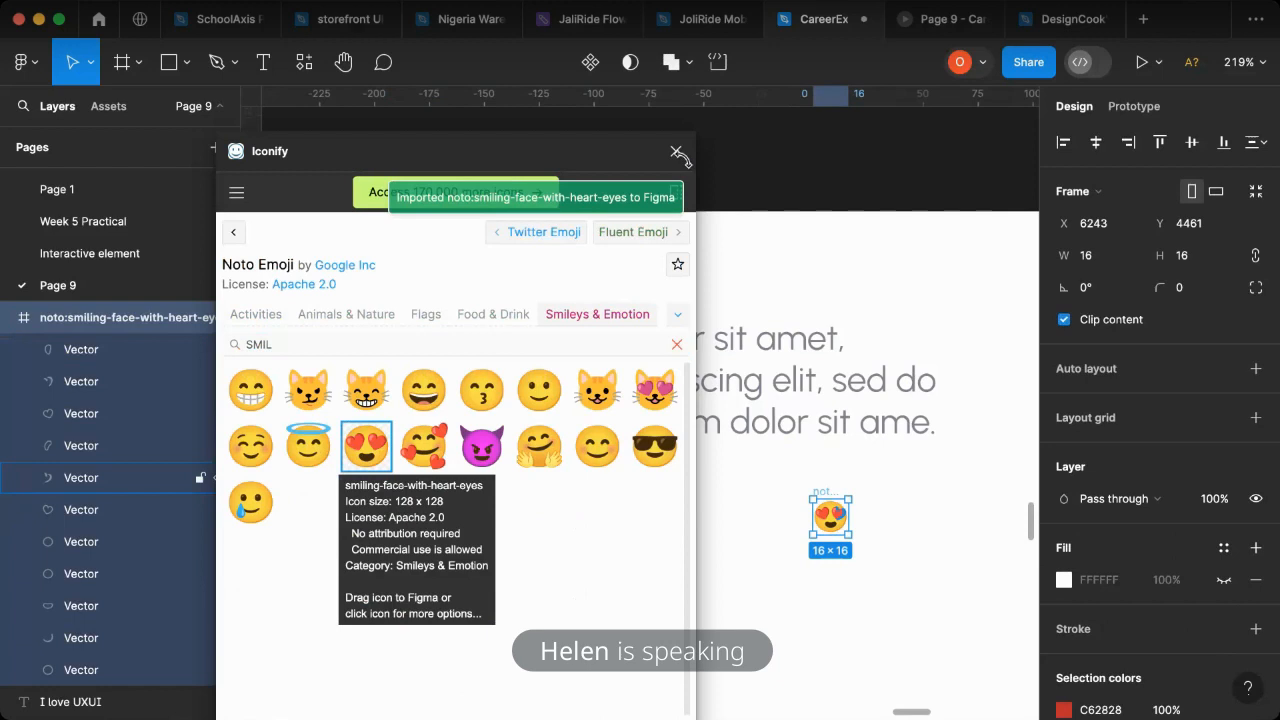
click(676, 151)
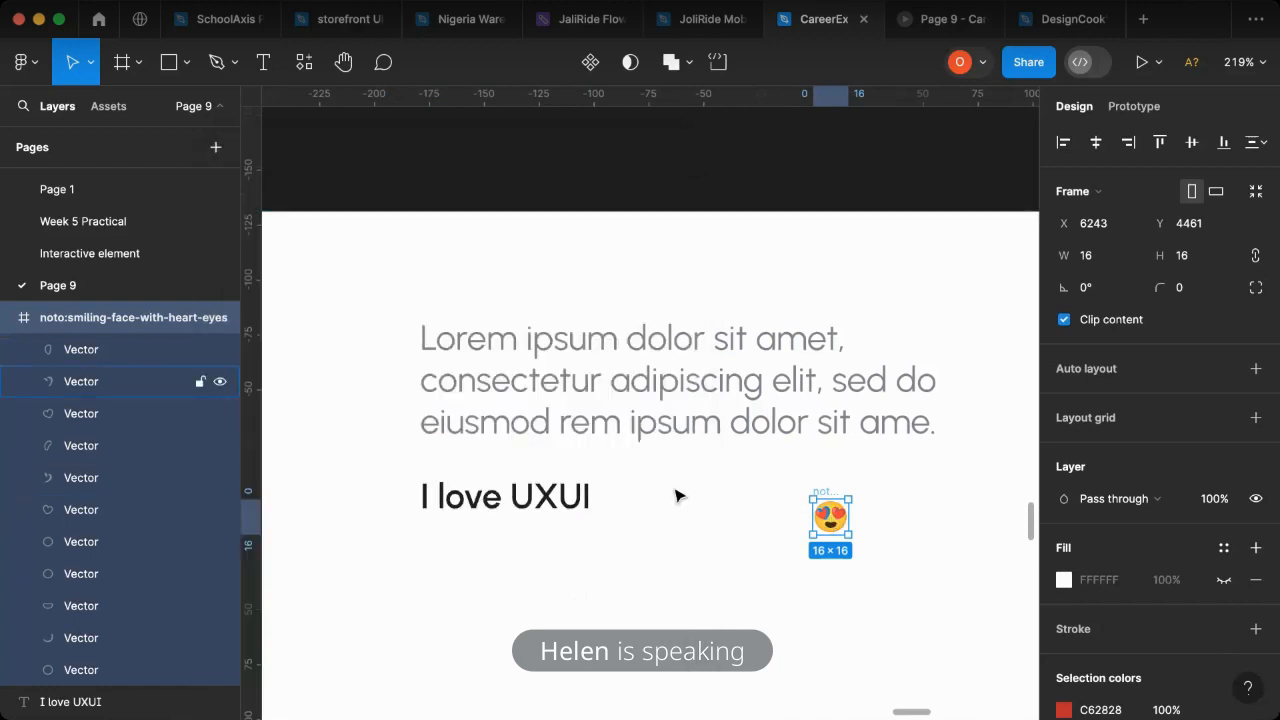
drag(834, 521, 641, 497)
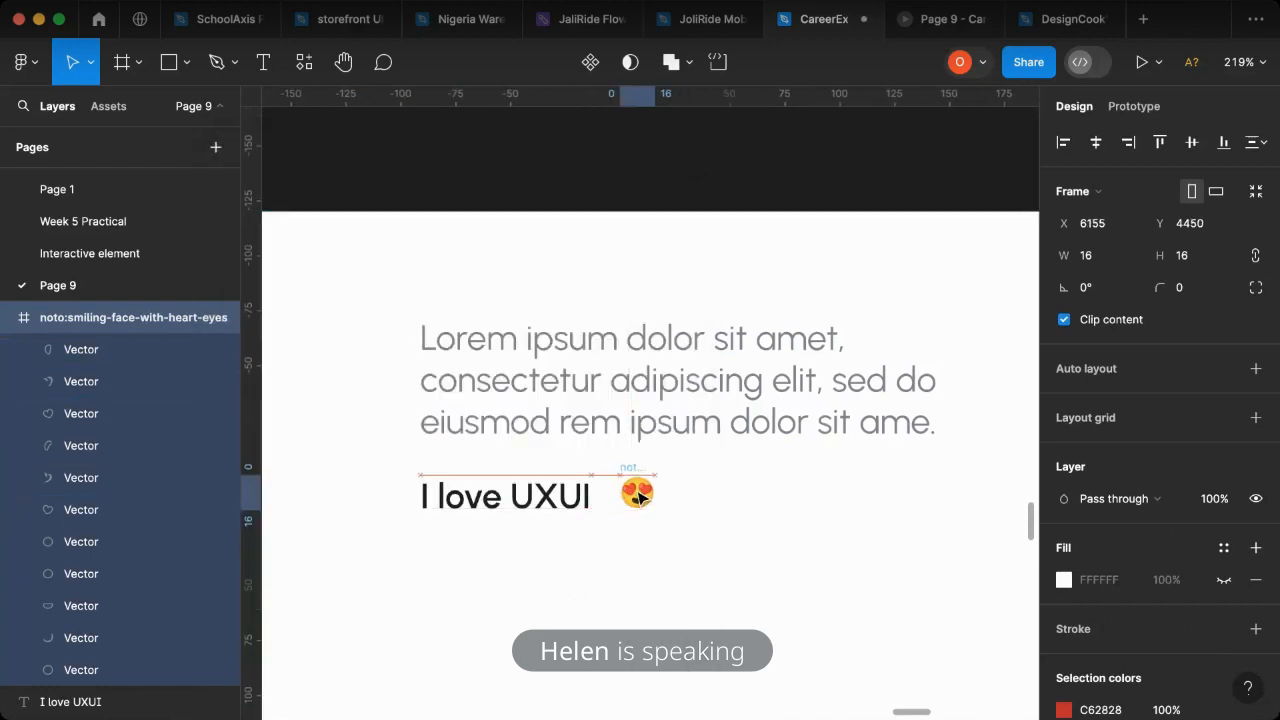
- Combine "I love UXUI" and the emoji in a horizontal auto layout with spacing 2 and left-centre alignment
shift+click(527, 503)
key(shift+a)
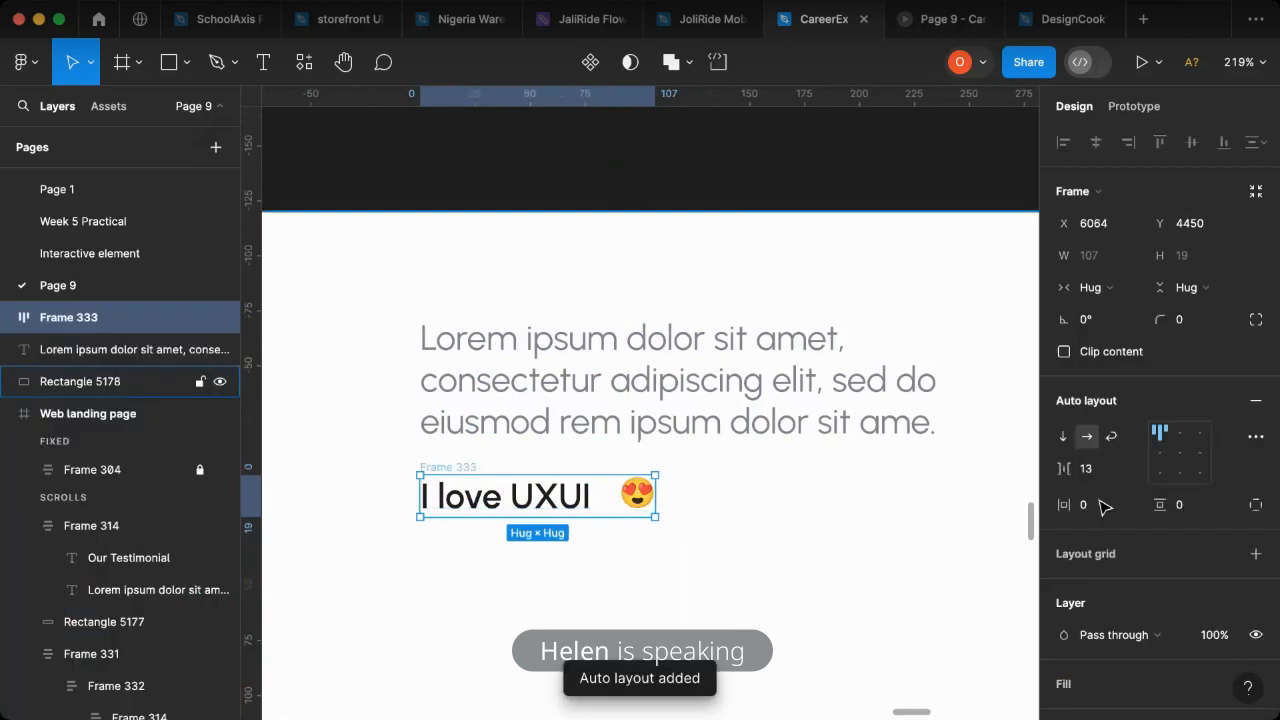
drag(1066, 470, 1055, 470)
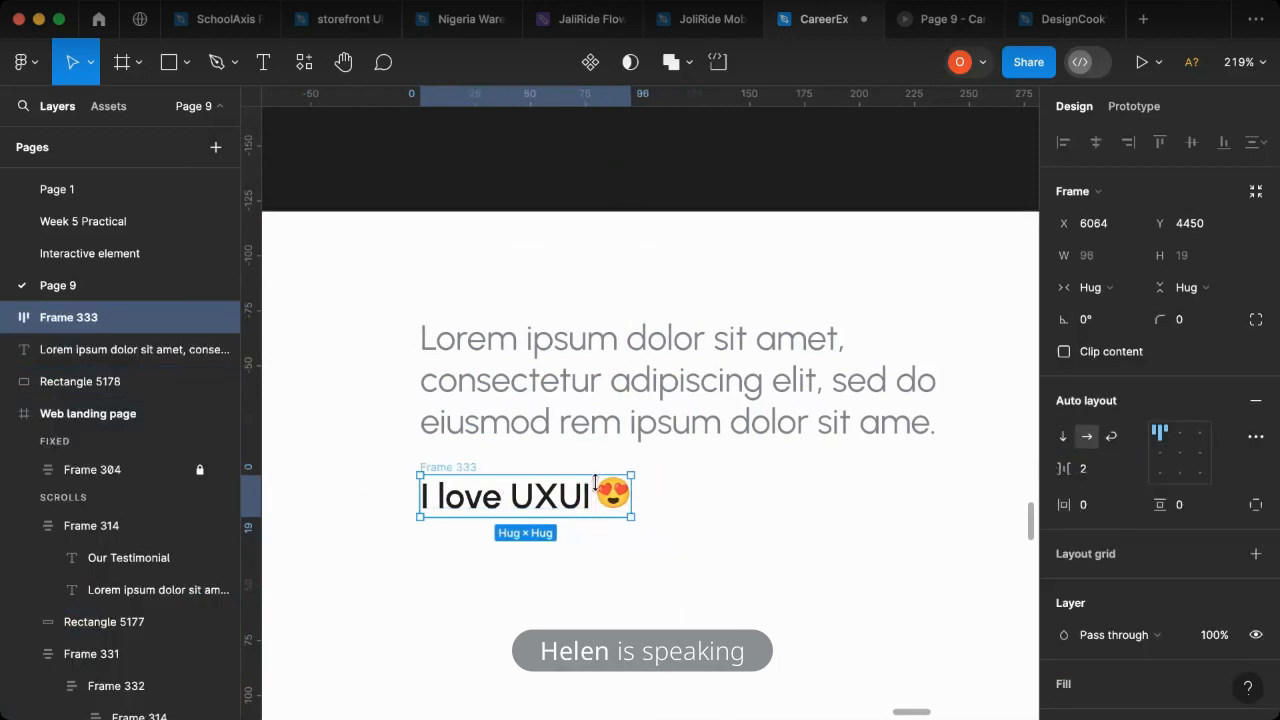
scroll(595, 495, down, 5)
click(1160, 452)
- Duplicate the "I love UXUI" text below its row at X 6064, Y 4480 and change the copy's text to "DesignCook"
scroll(748, 515, right, 5)
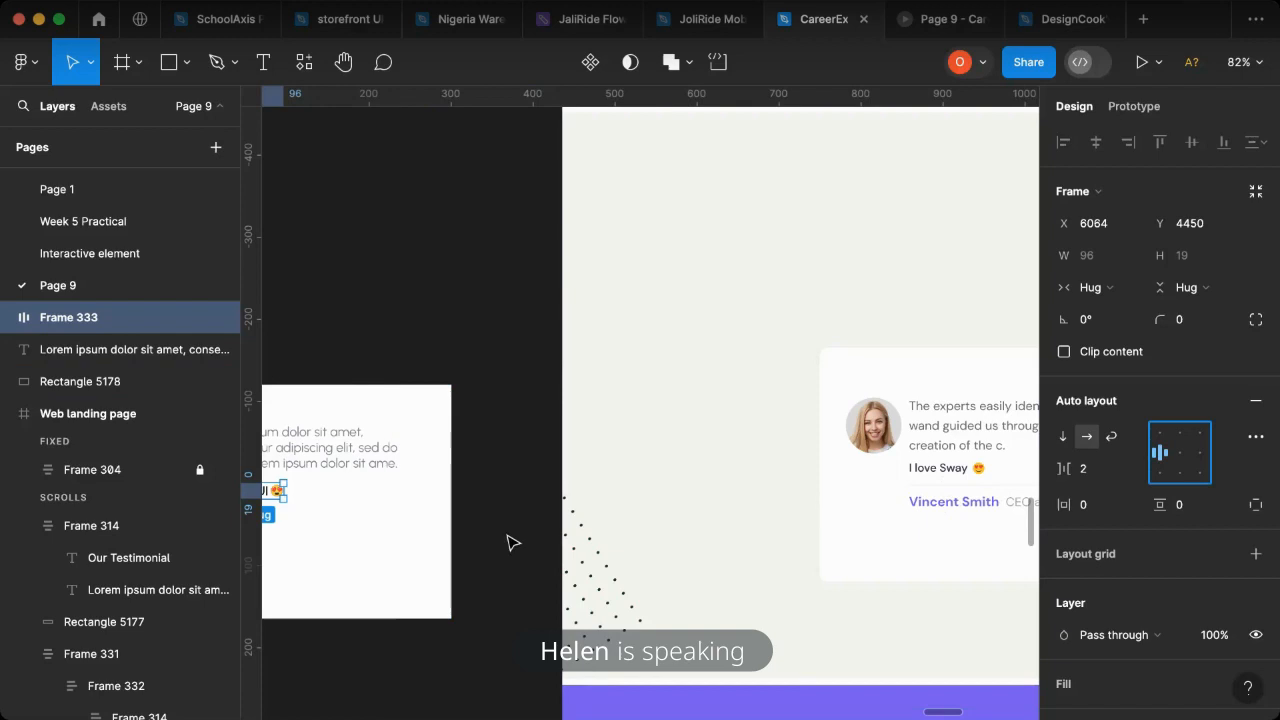
scroll(512, 530, left, 3)
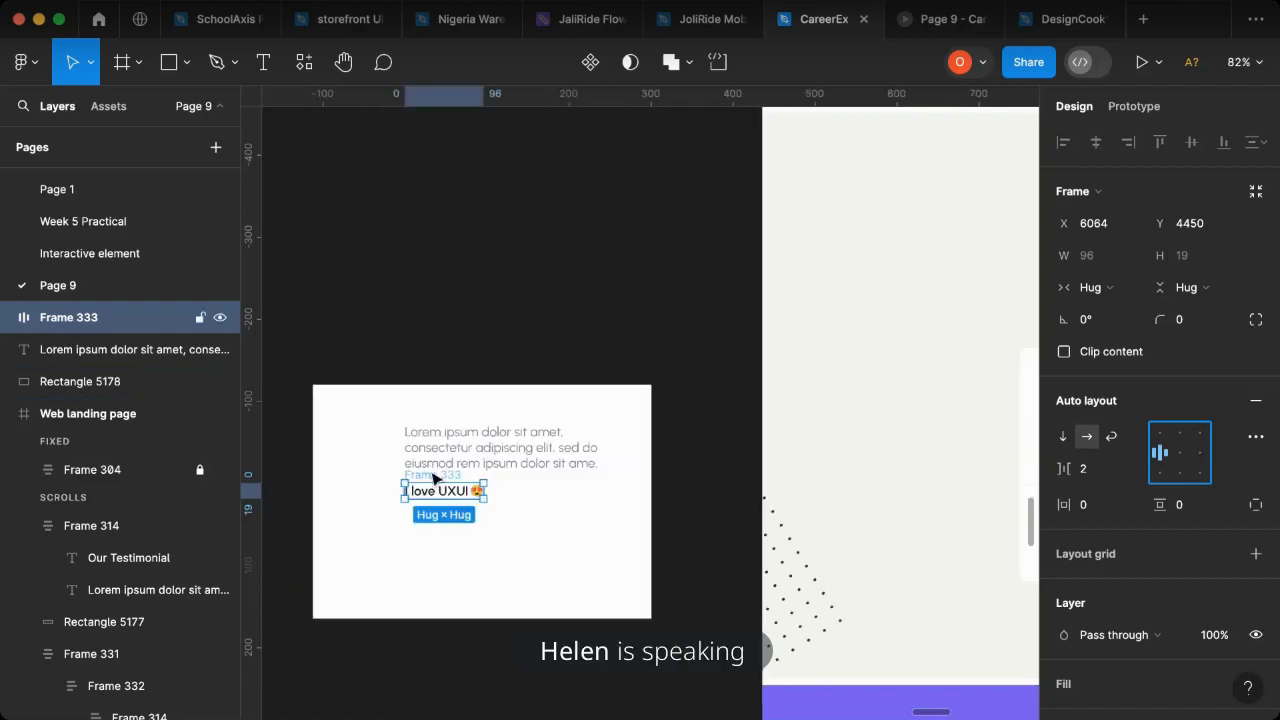
scroll(432, 478, up, 10)
scroll(569, 479, down, 5)
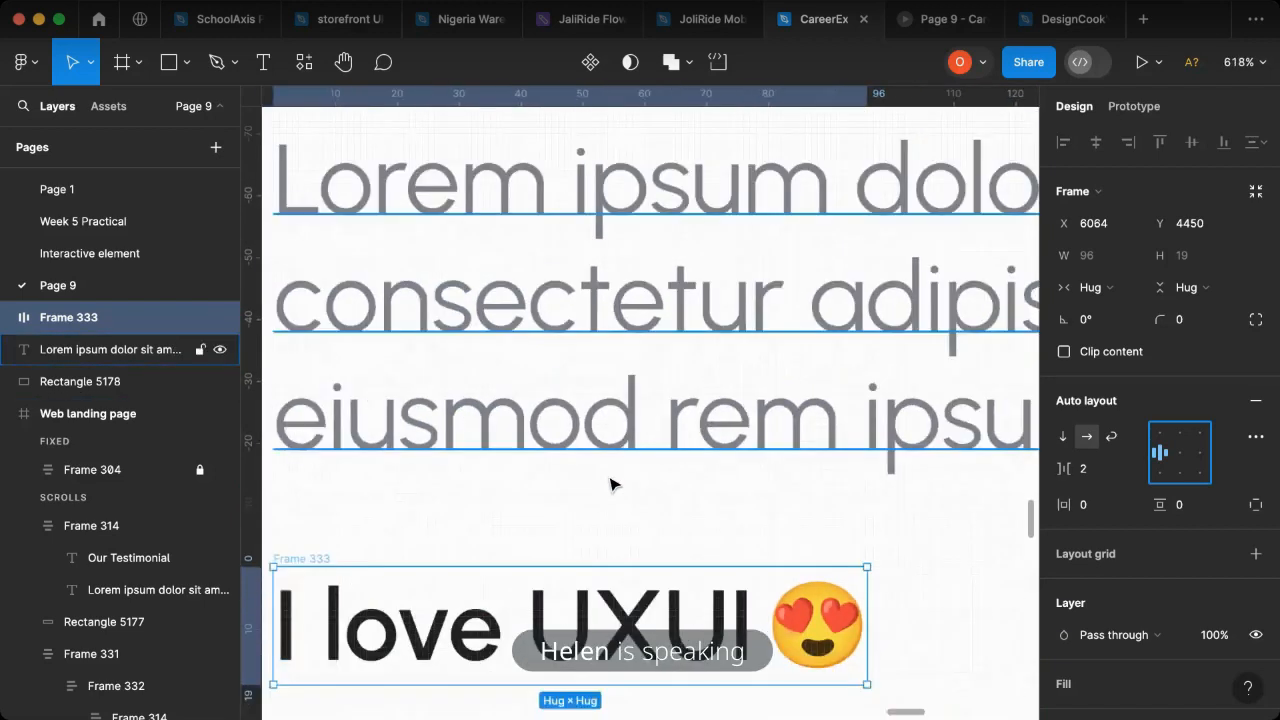
double_click(620, 568)
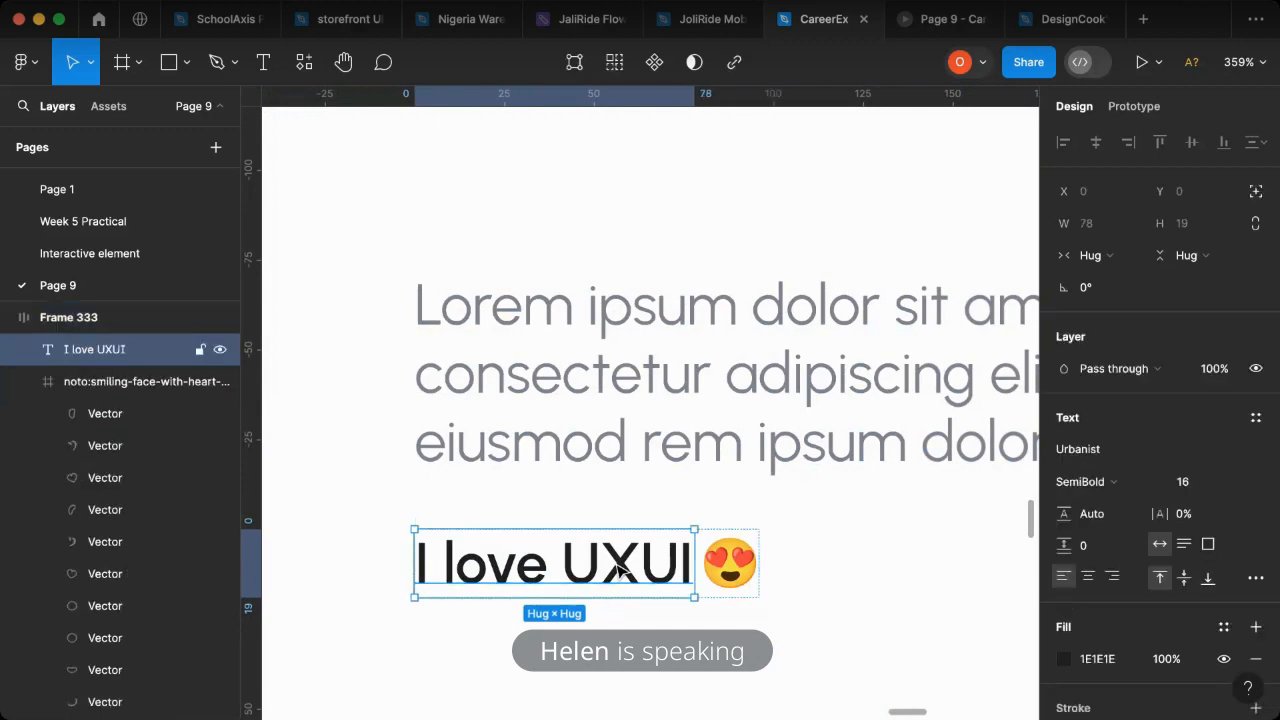
drag(617, 565, 593, 648)
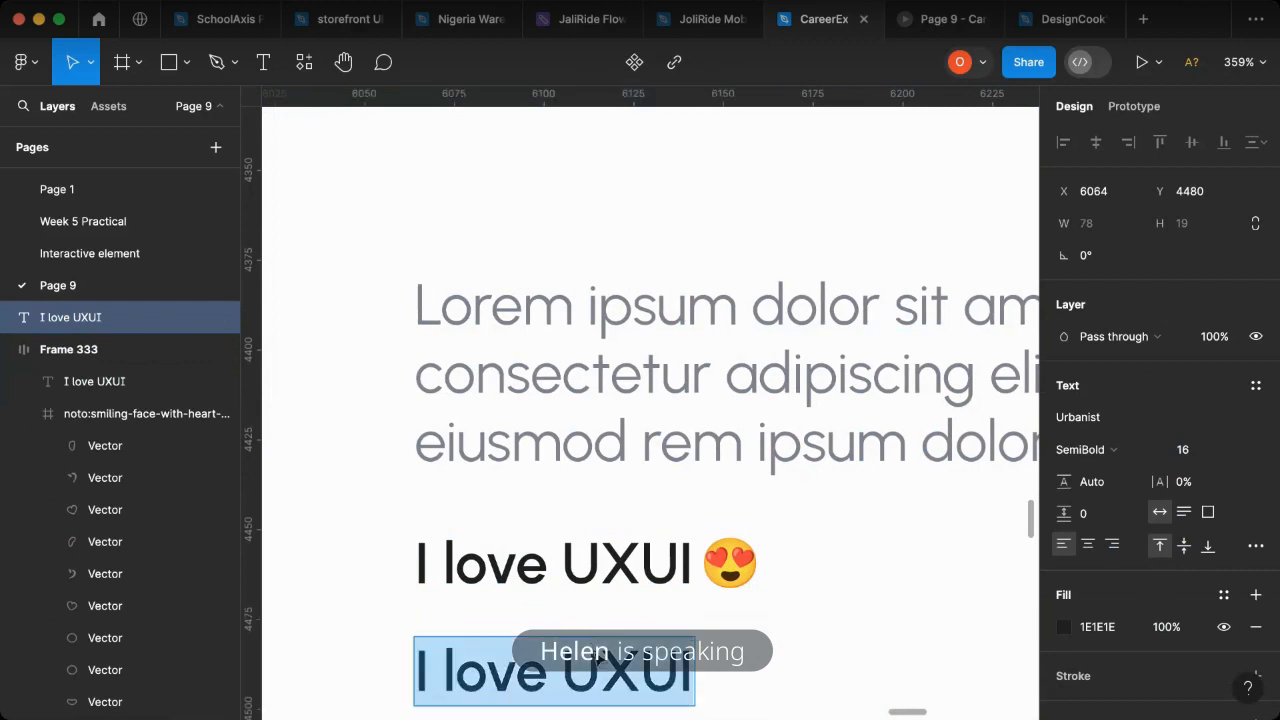
text(h)
key(BackSpace)
text(DesignCook)
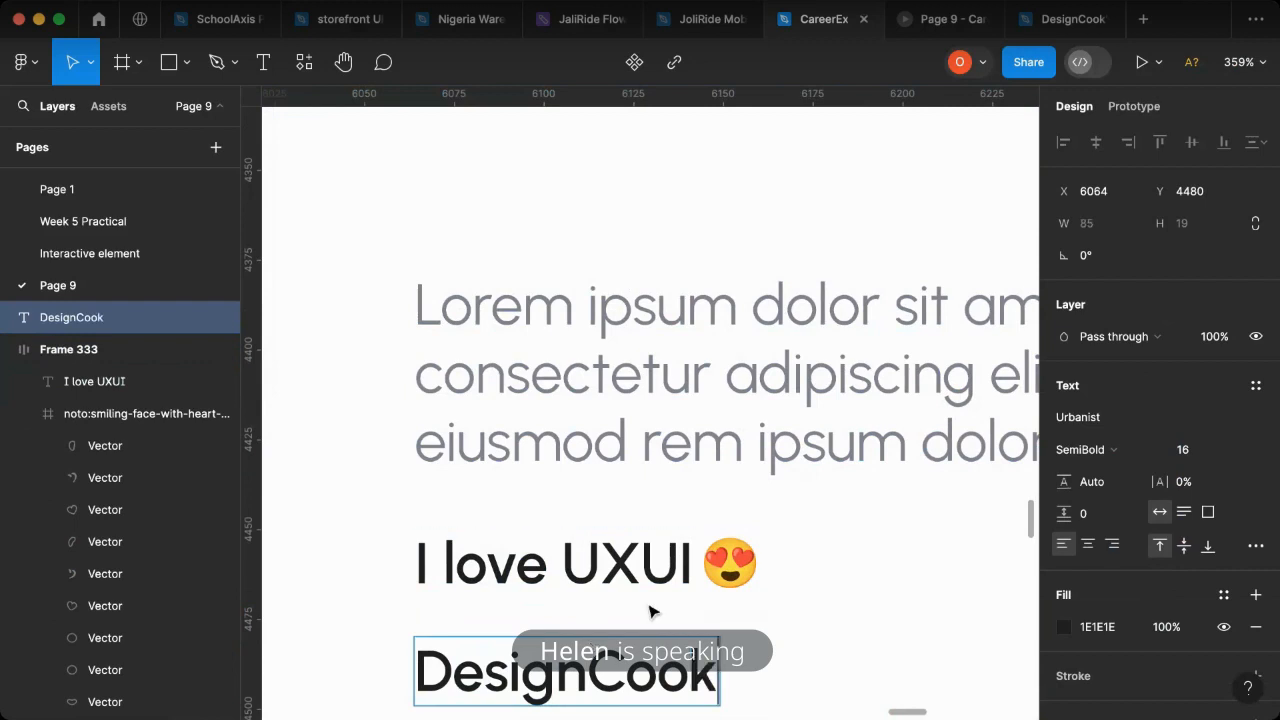
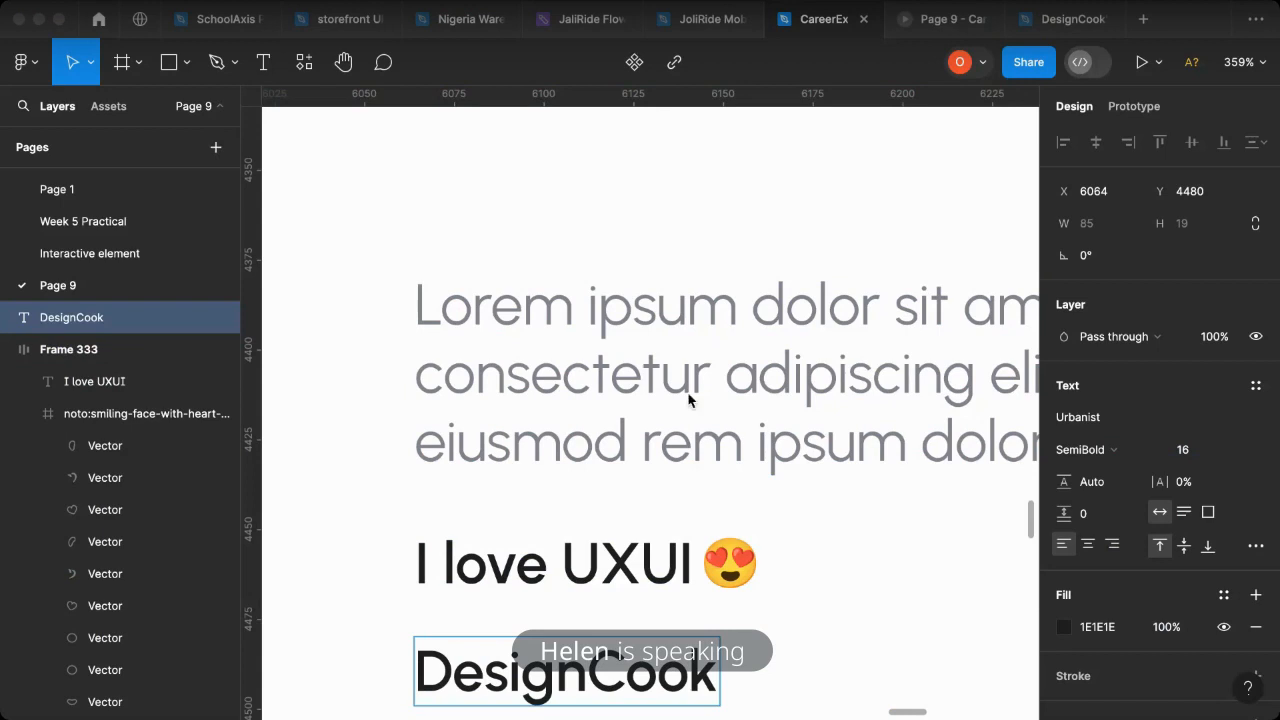
scroll(633, 570, down, 3)
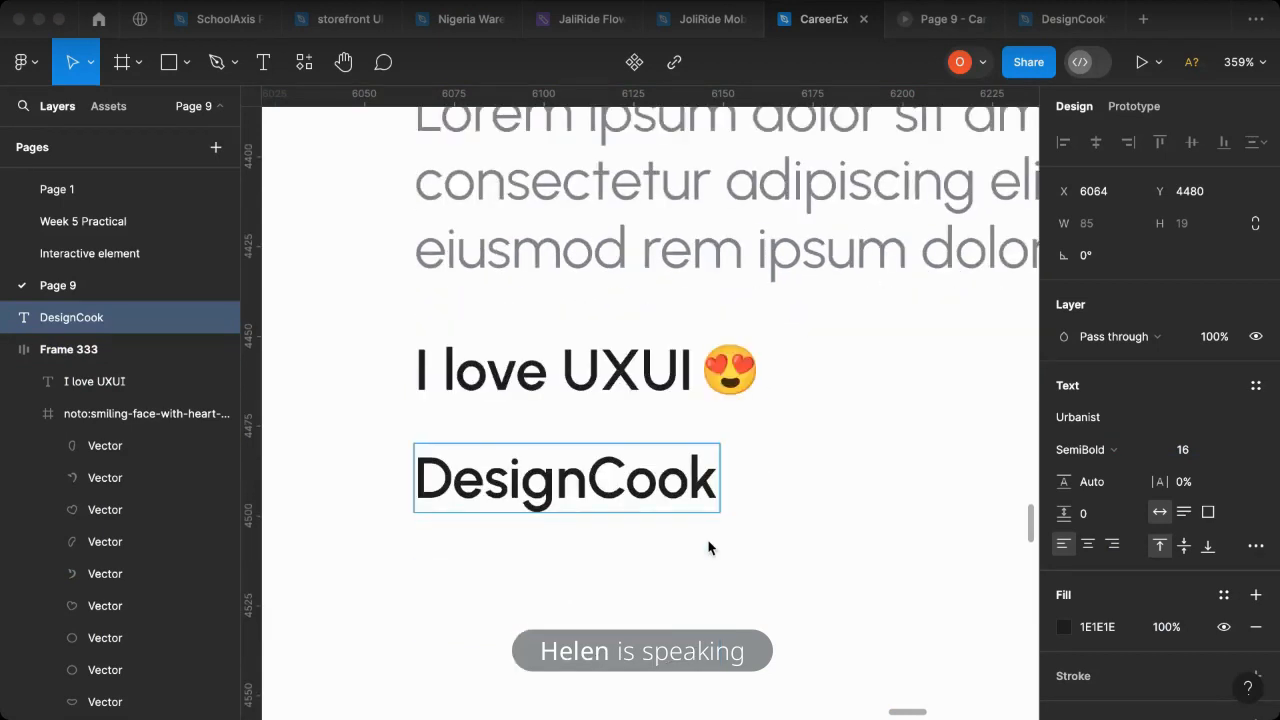
scroll(656, 545, down, 10)
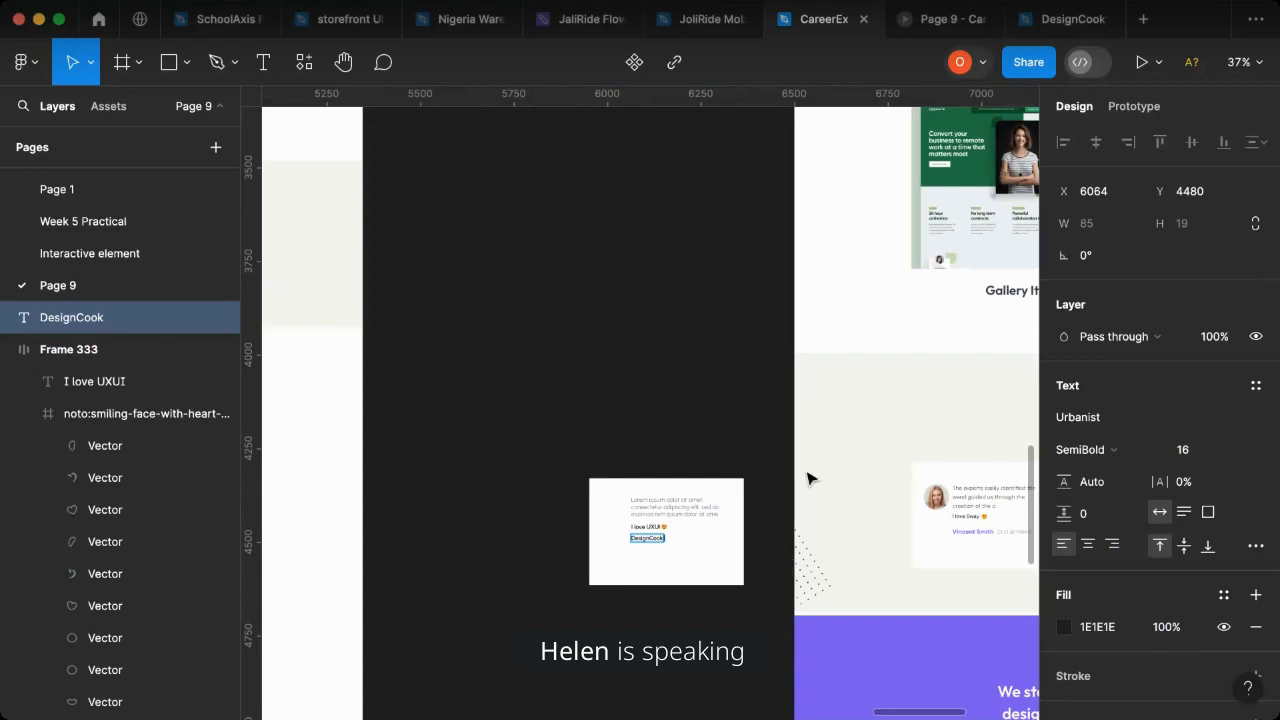
click(1064, 627)
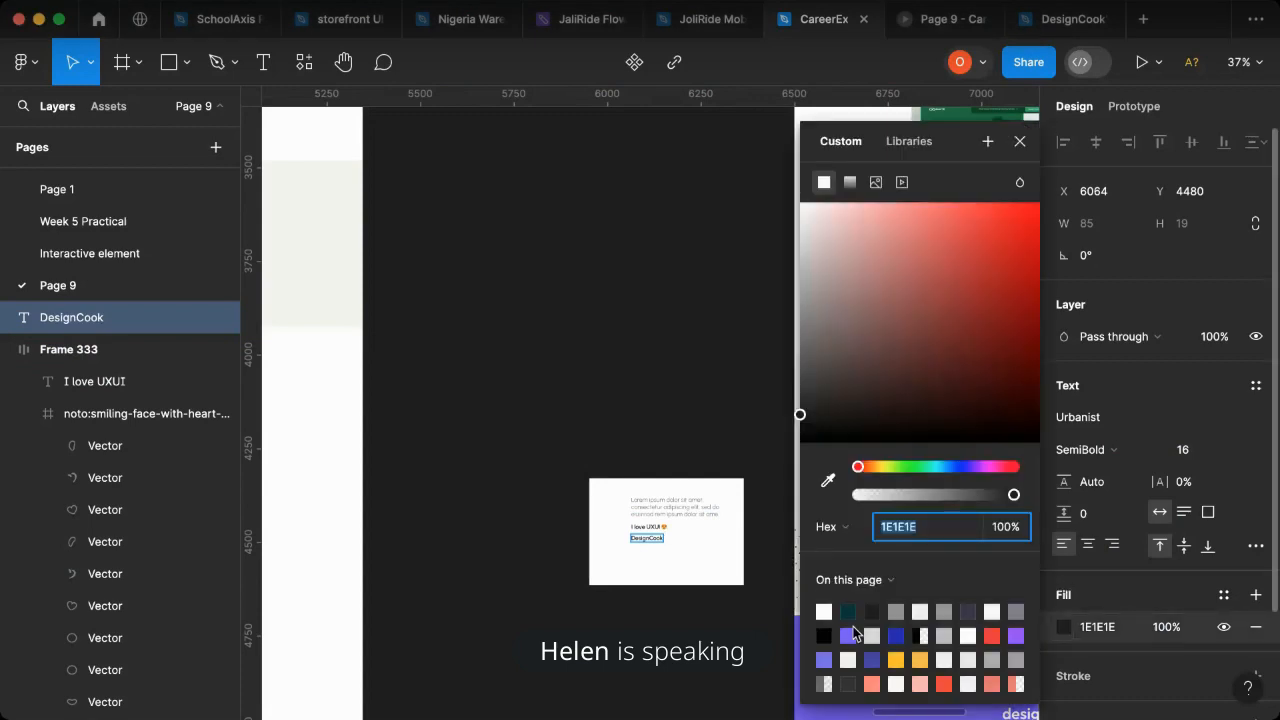
click(852, 633)
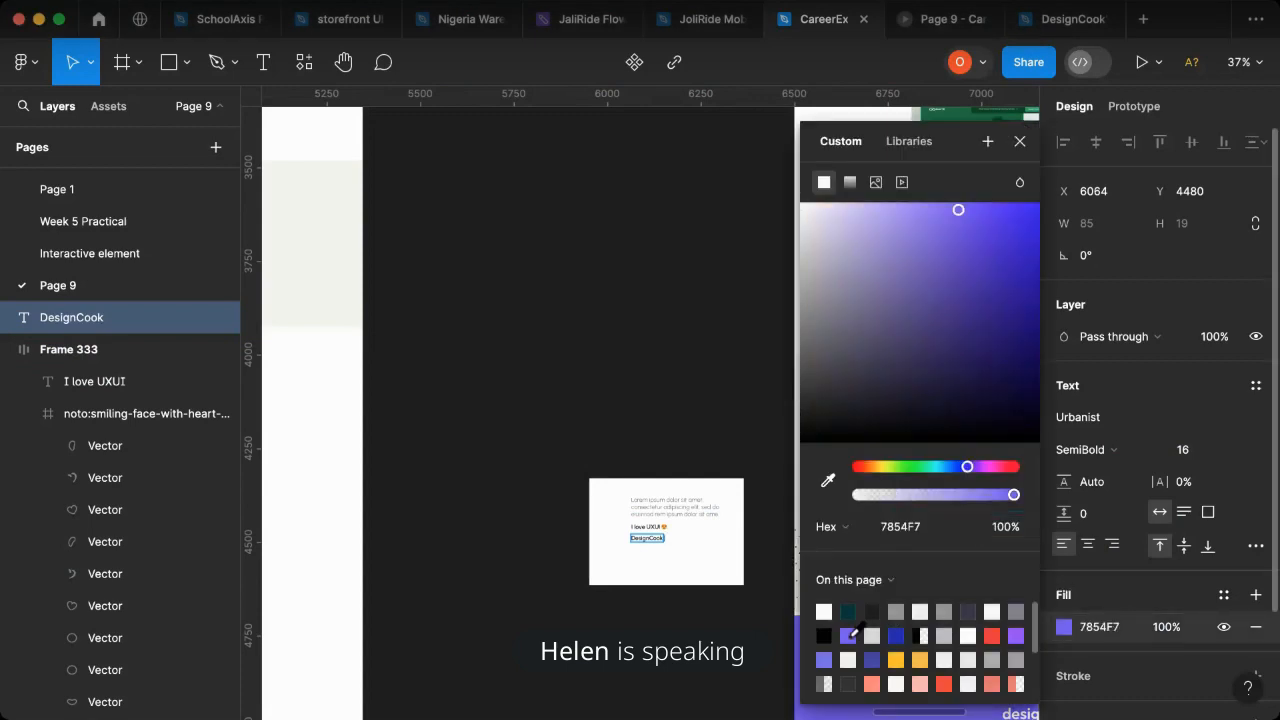
key(super+z)
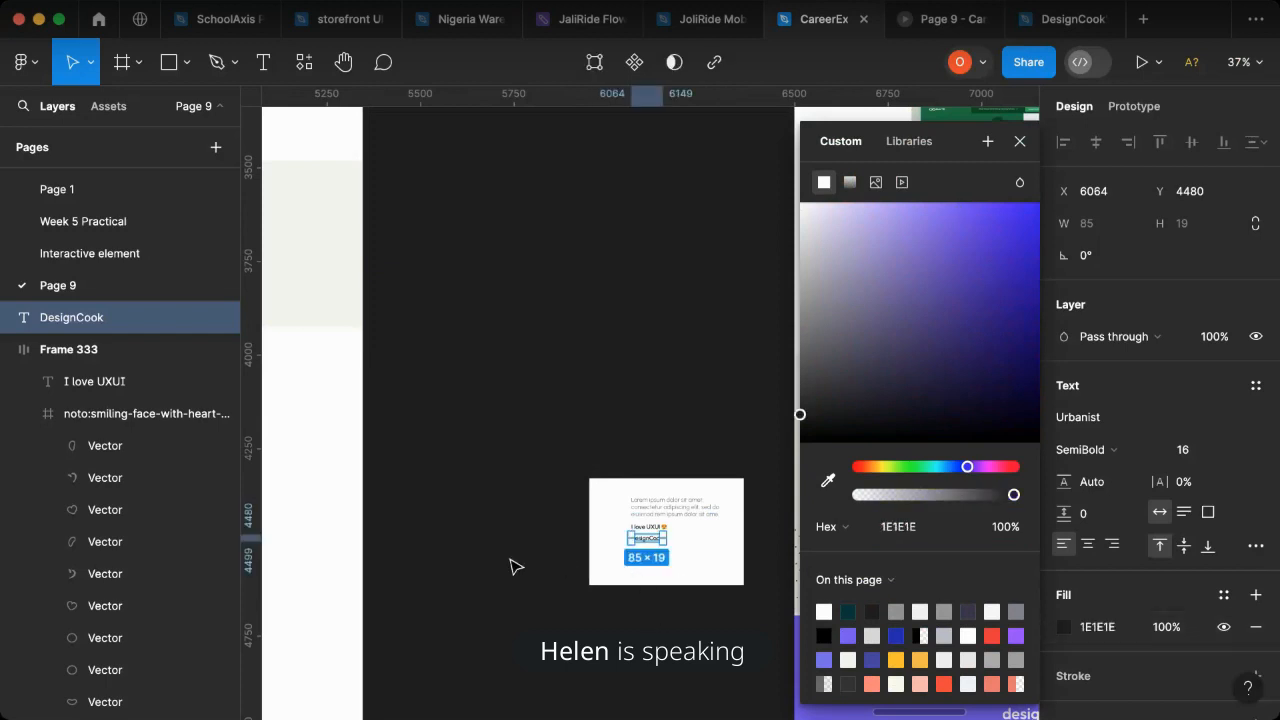
scroll(523, 557, left, 5)
click(1018, 143)
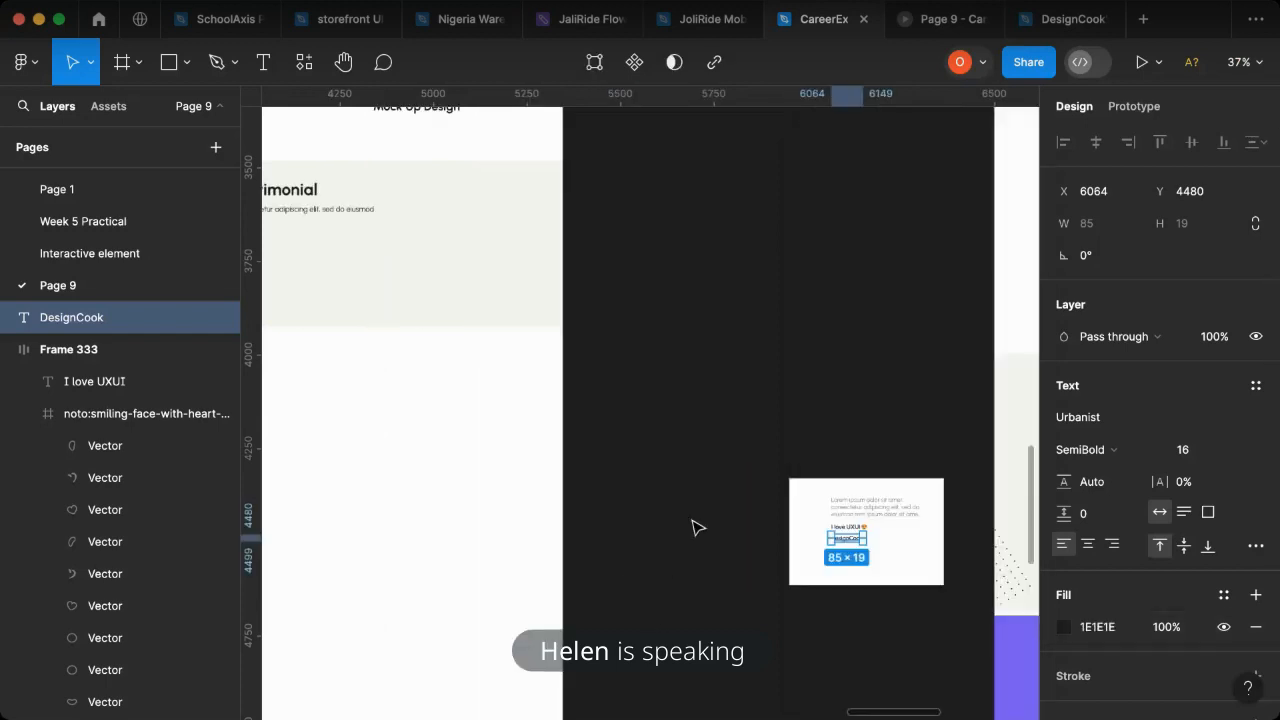
- Fill the "DesignCook" text with blue 231FB6 sampled from the button in the "Let your visitor know about your features." section
scroll(718, 524, down, 3)
scroll(386, 446, up, 5)
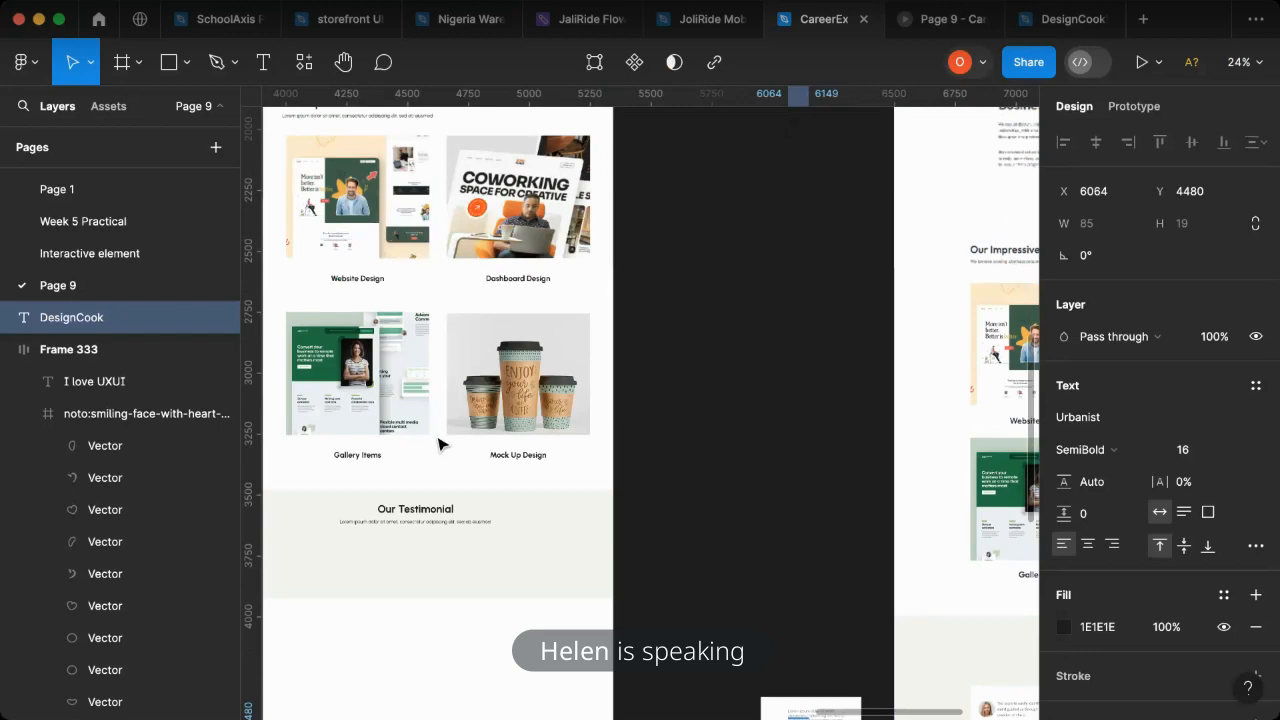
scroll(560, 479, up, 8)
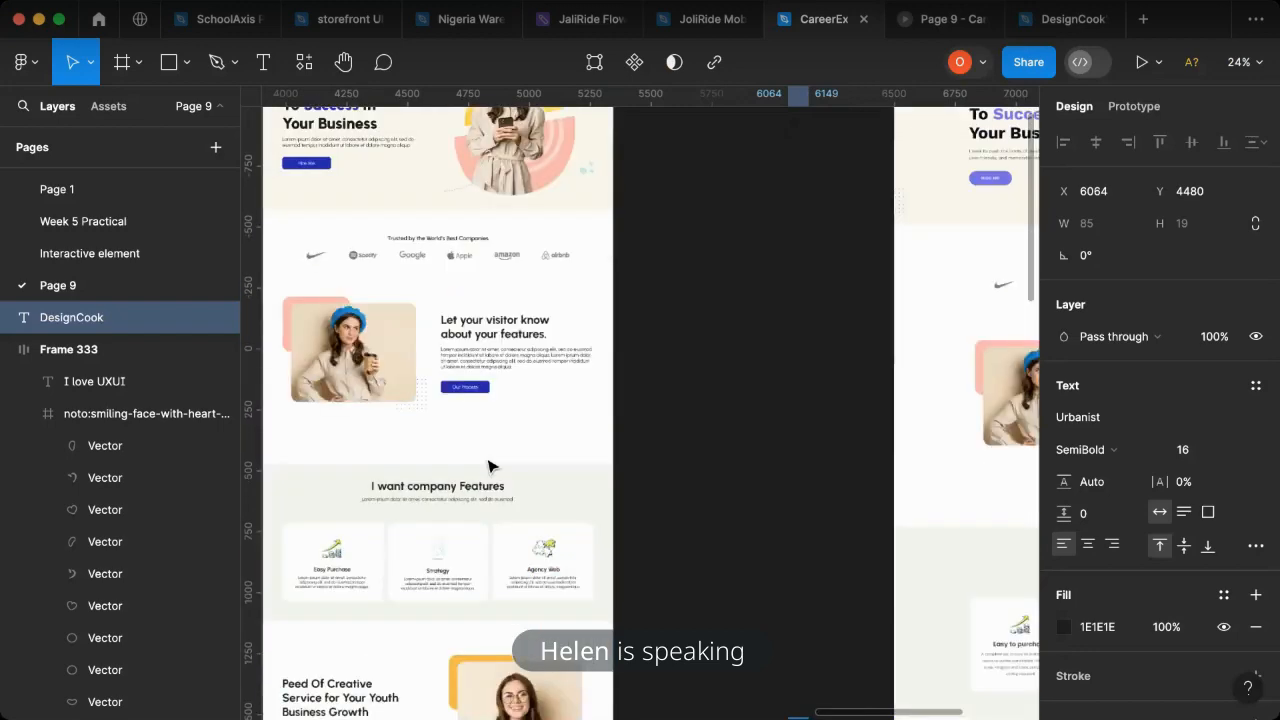
key(i)
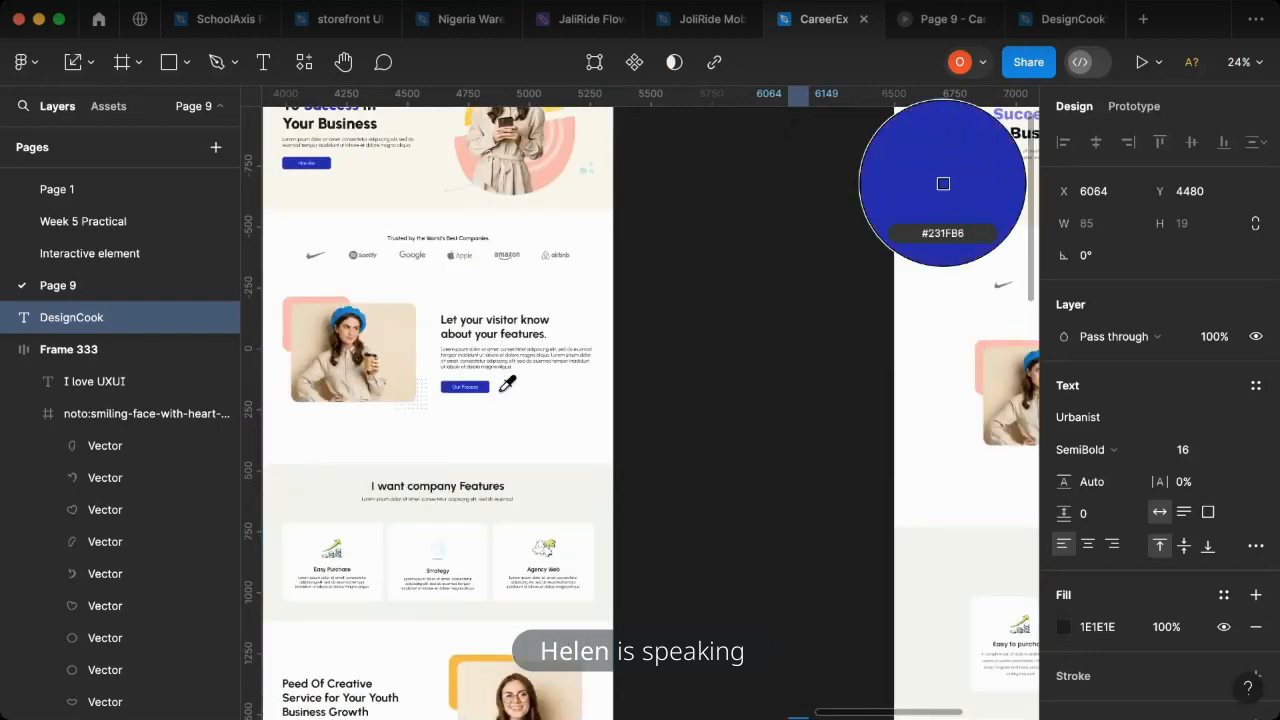
click(485, 390)
scroll(726, 537, down, 15)
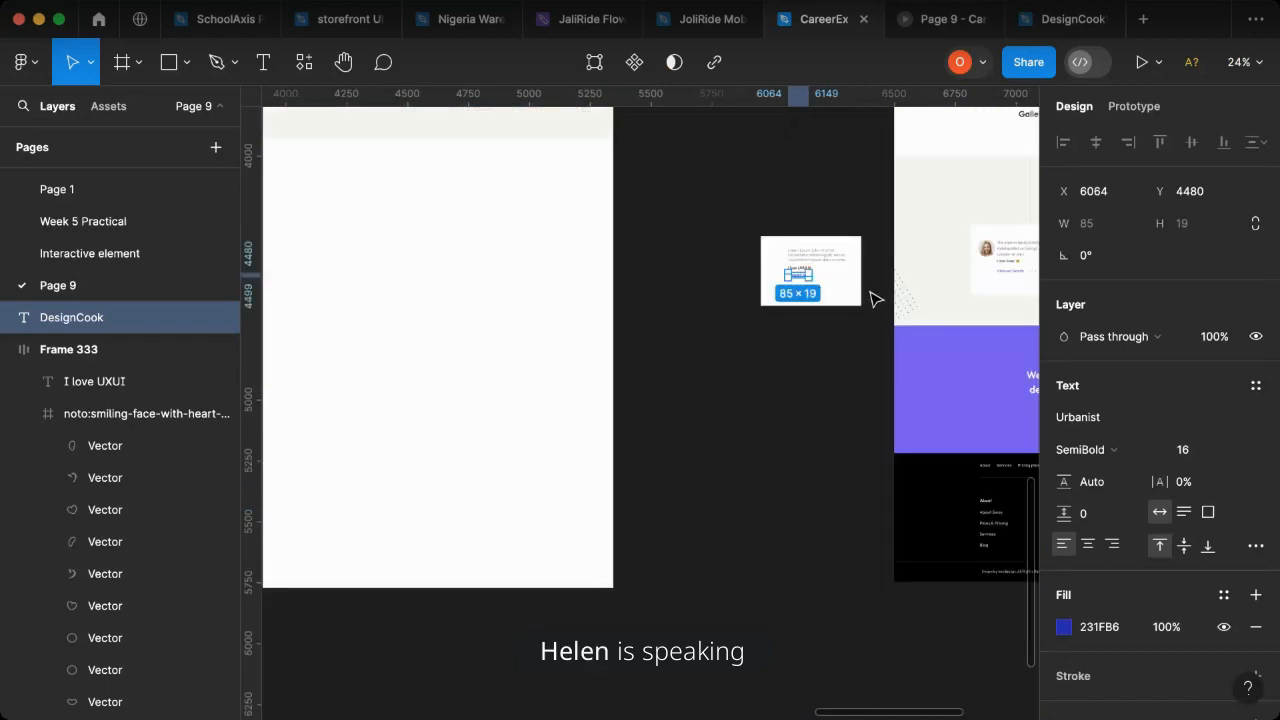
scroll(835, 275, up, 10)
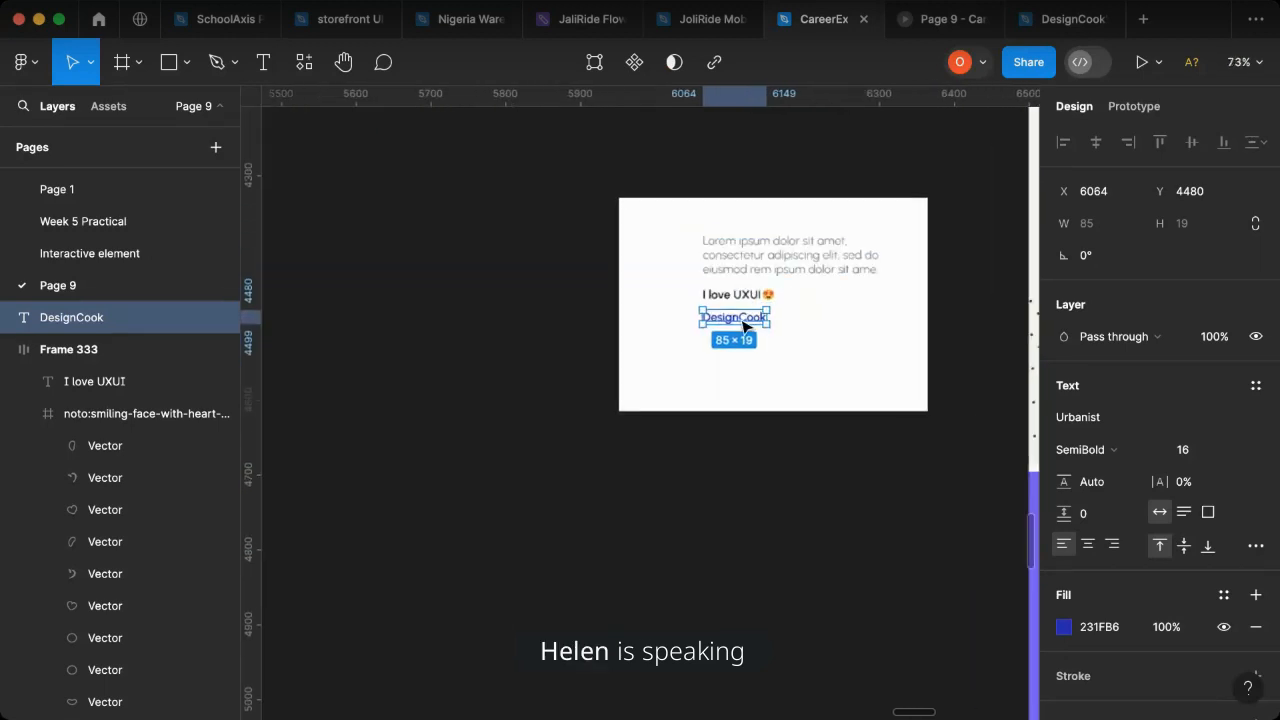
- Duplicate the card's grey lorem ipsum paragraph beside "DesignCook" at X 6152, Y 4475 and set the copy to auto width
scroll(743, 325, up, 3)
scroll(657, 408, down, 2)
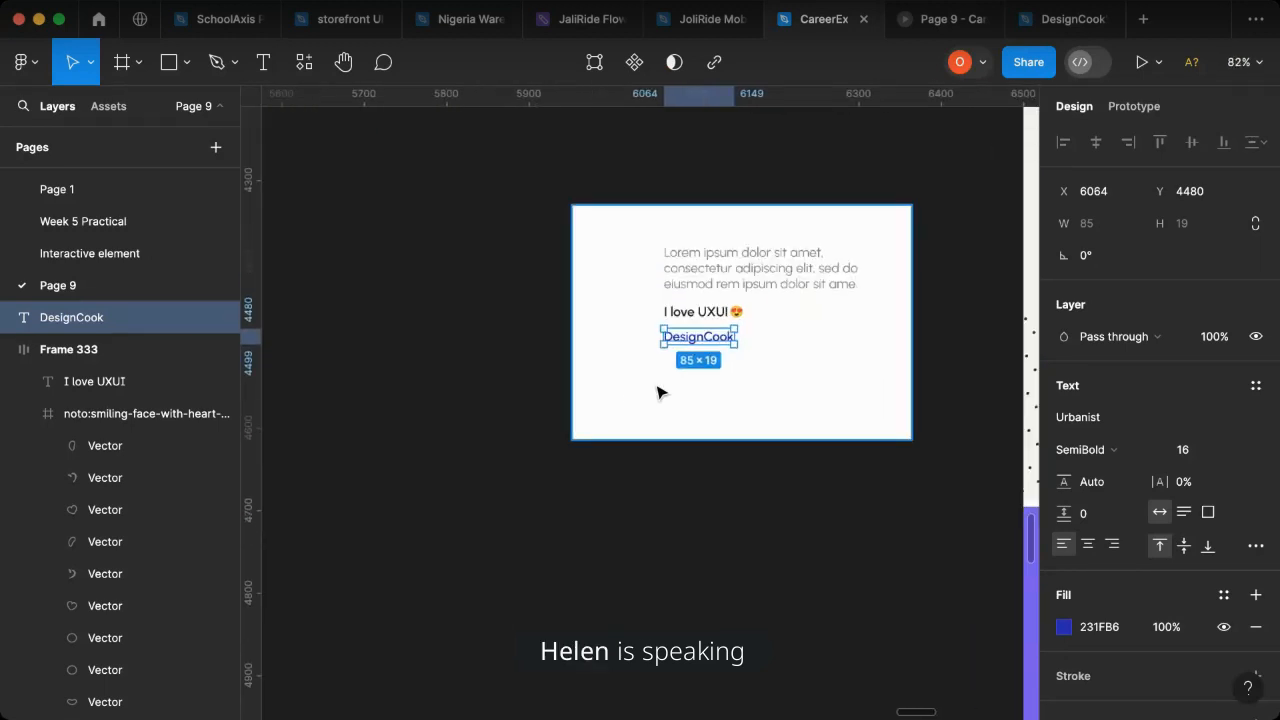
scroll(657, 392, right, 5)
scroll(869, 374, right, 2)
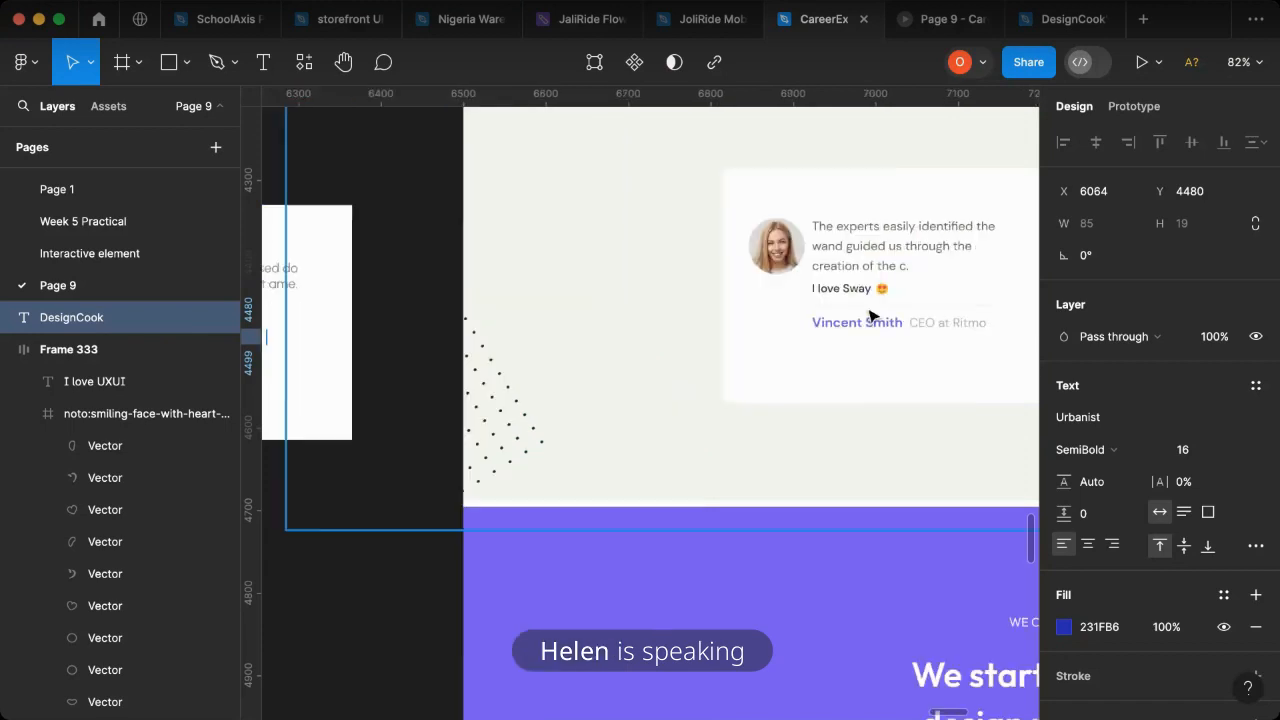
scroll(955, 303, left, 2)
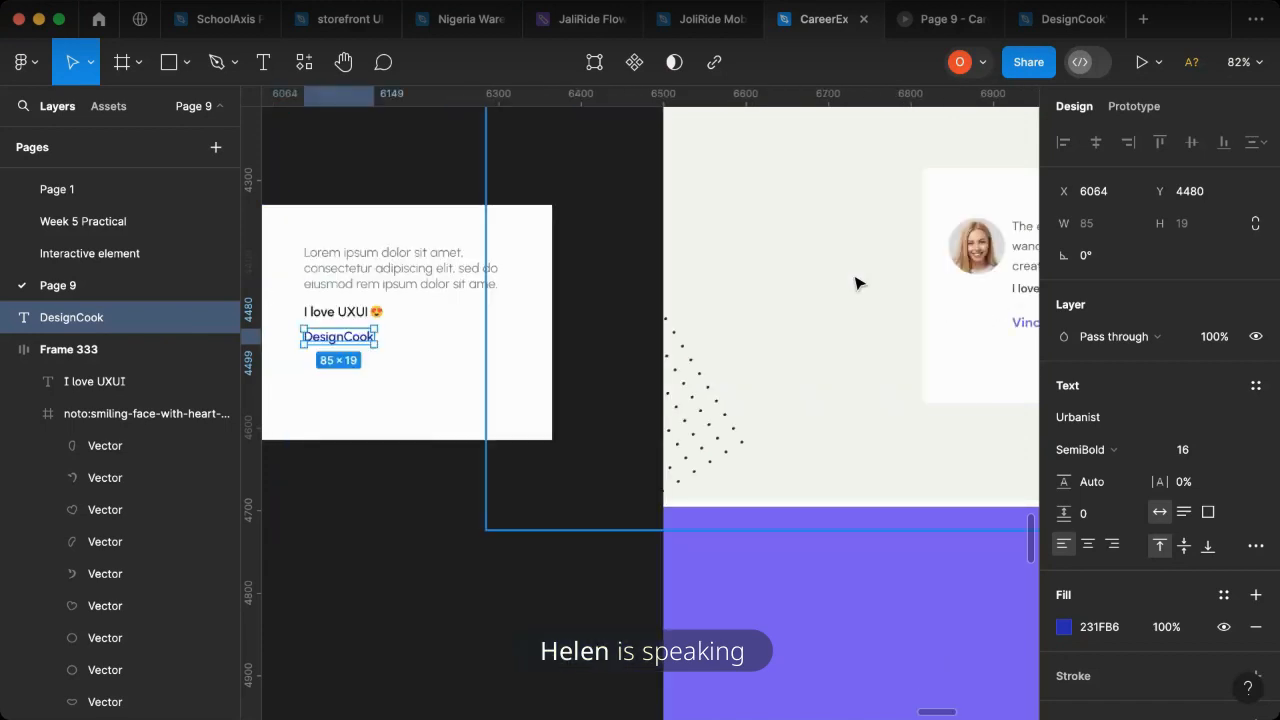
scroll(326, 314, up, 2)
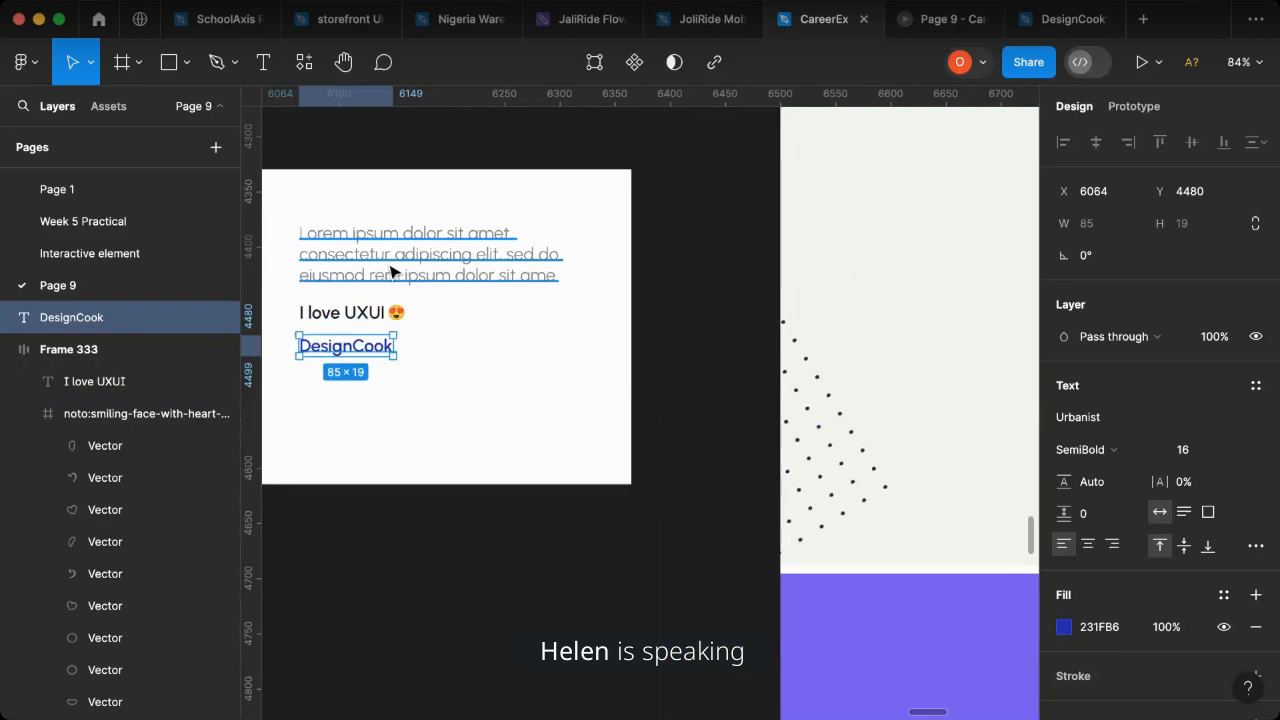
scroll(392, 272, up, 5)
click(420, 260)
drag(577, 357, 622, 421)
click(1157, 510)
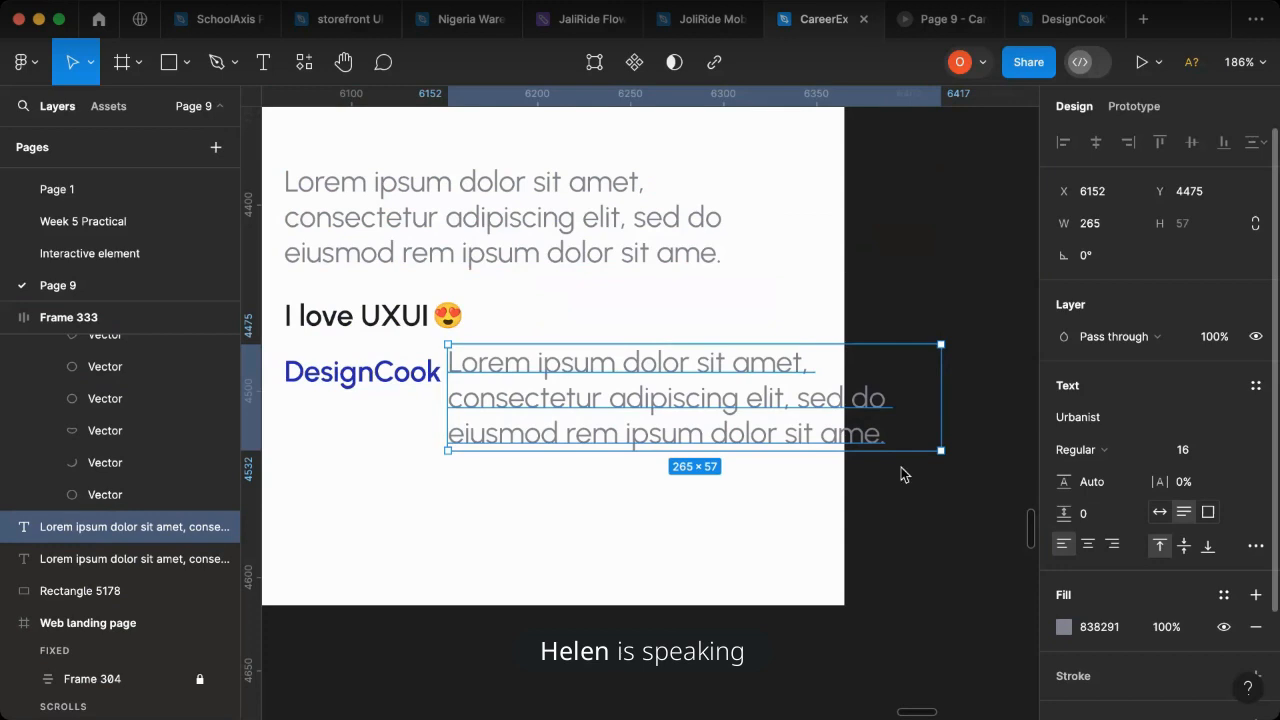
- Replace the duplicated paragraph's text with "Design Tutor"
double_click(575, 373)
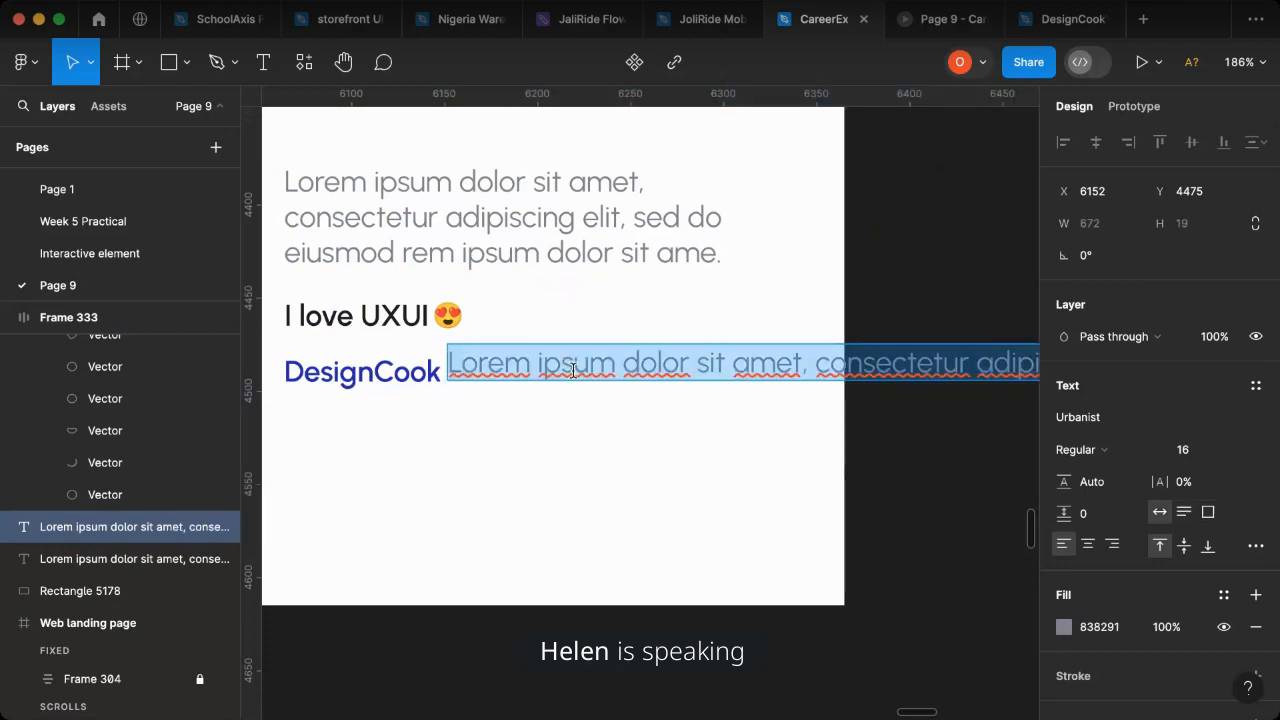
text(D)
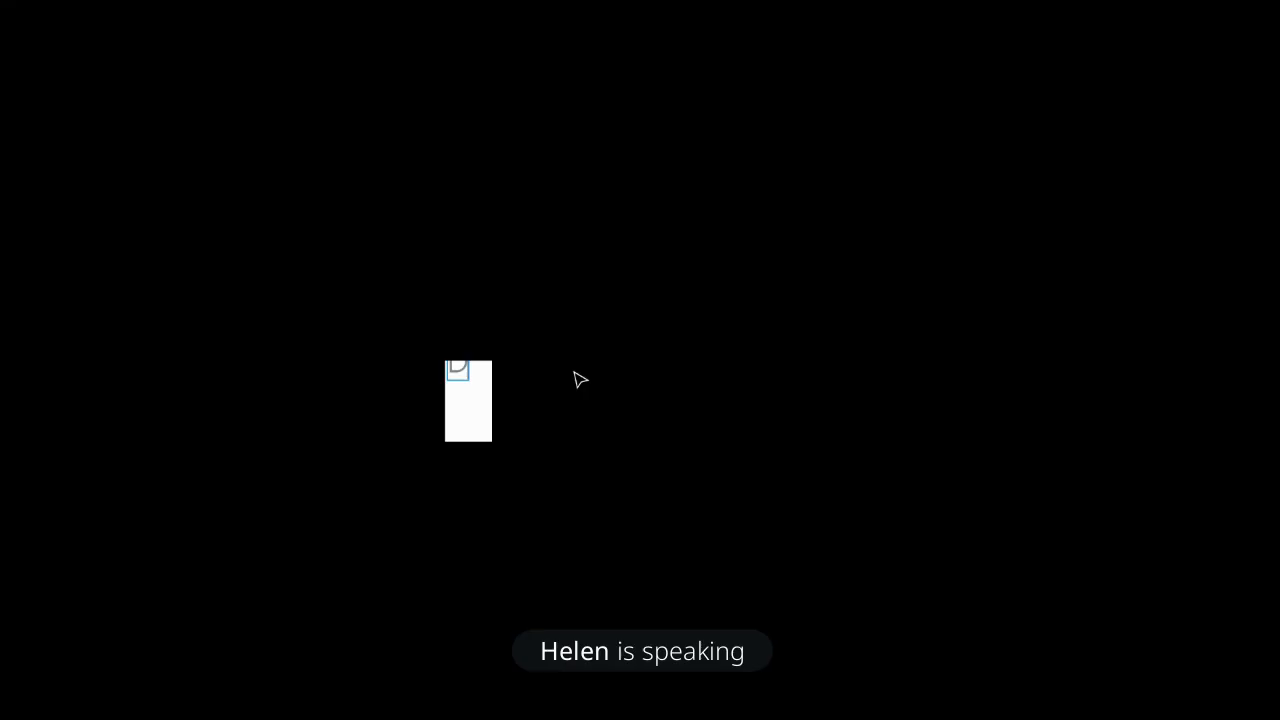
text(esign Tutor)
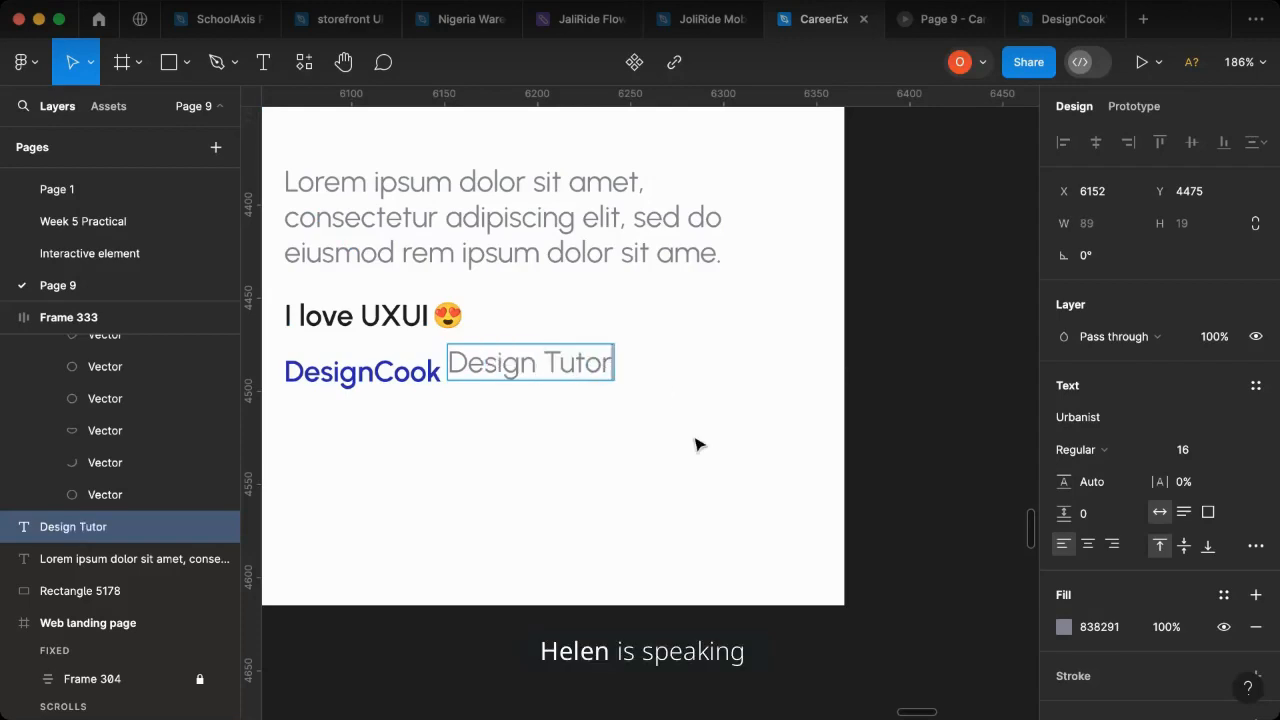
key(Escape)
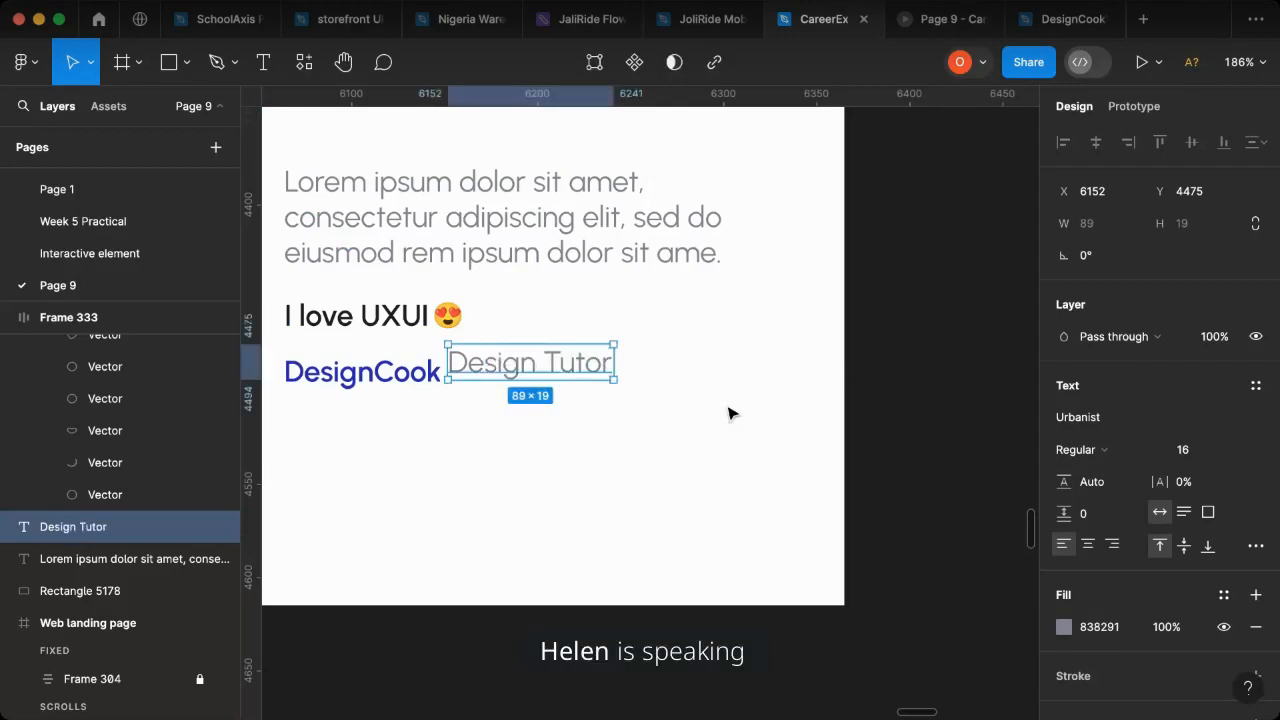
- Move "Design Tutor" to X 6159, Y 4480 in line with "DesignCook" and set its font size to 14
mouse_move(516, 372)
mouse_down()
mouse_move(555, 381)
mouse_move(522, 380)
mouse_up()
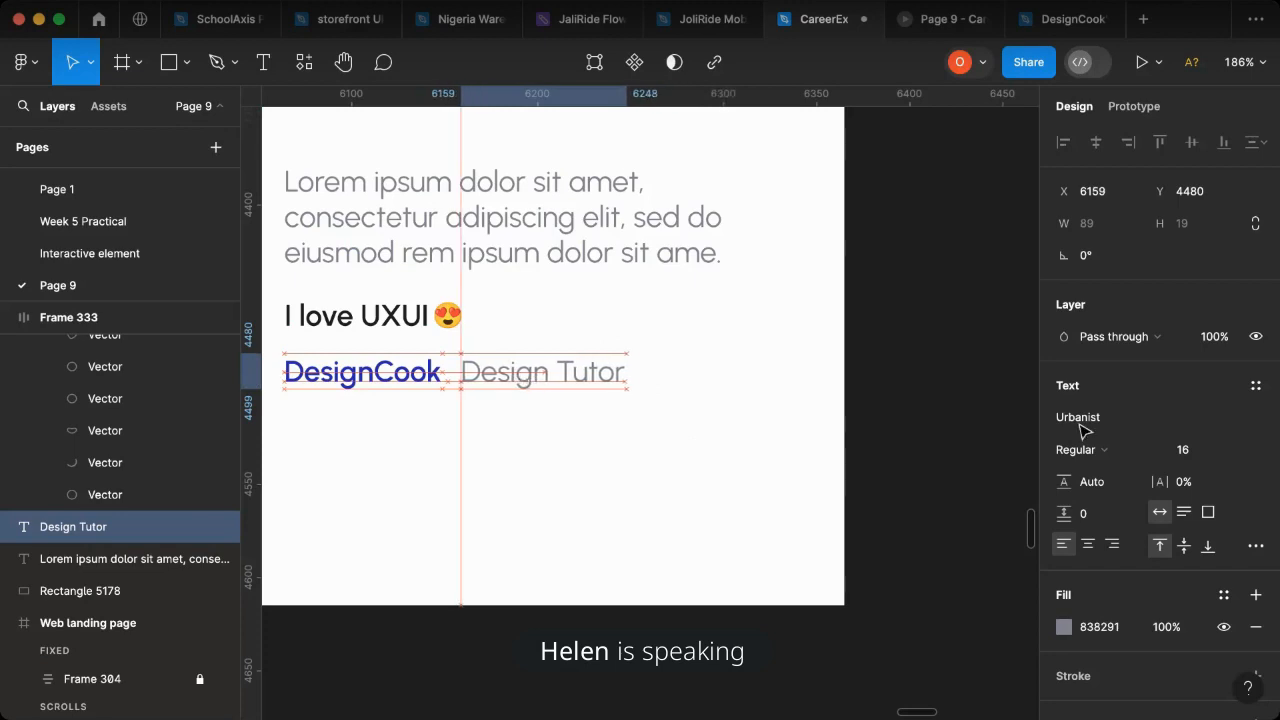
click(1238, 451)
click(1220, 415)
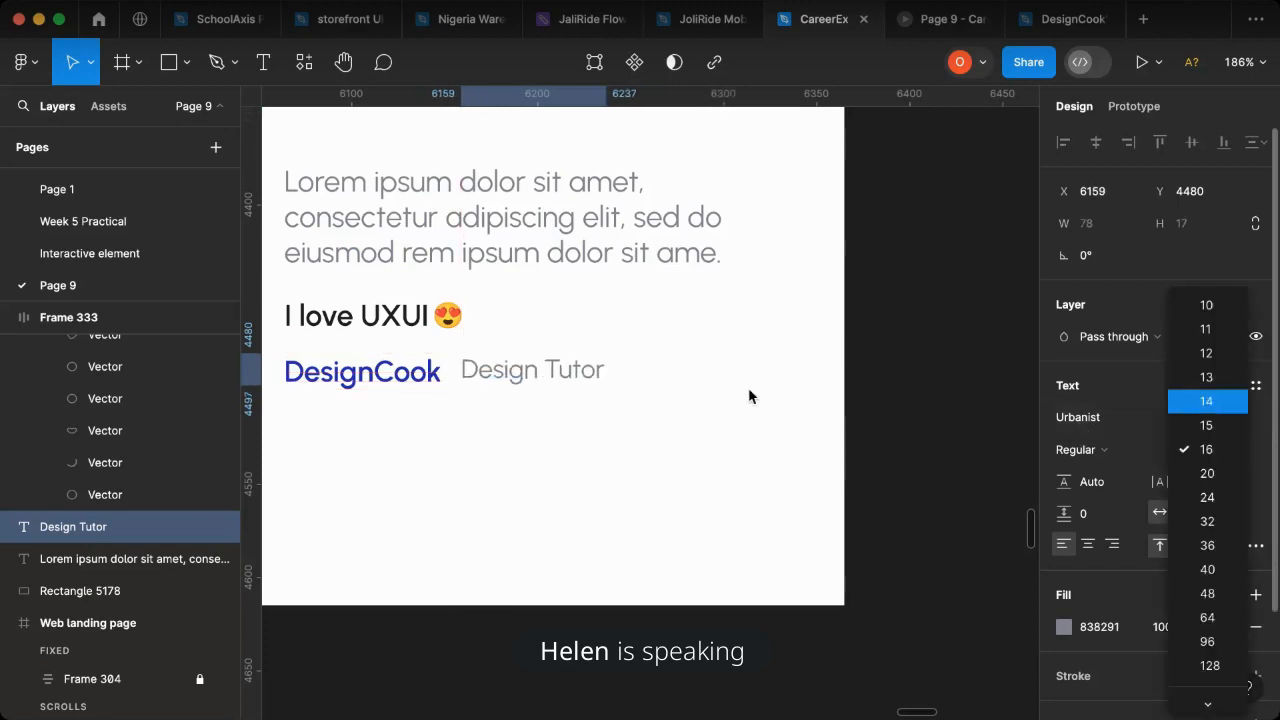
- Combine "DesignCook" and "Design Tutor" in an auto layout row
click(441, 387)
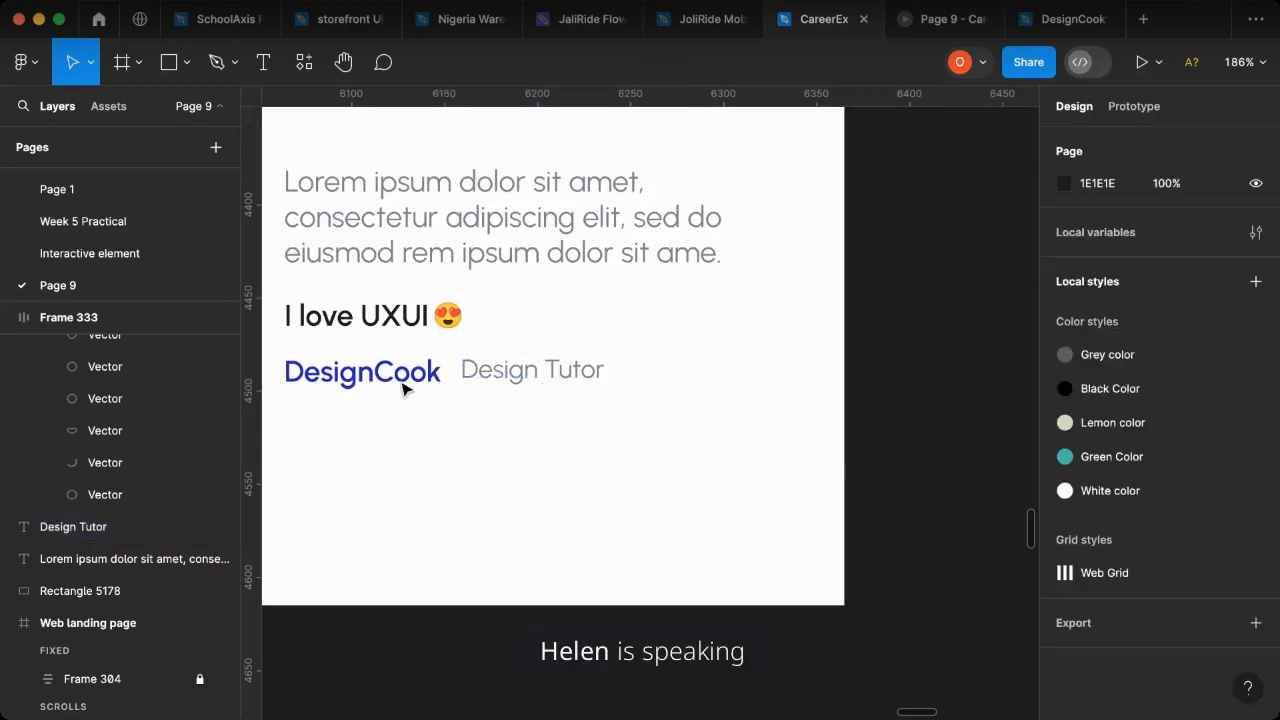
click(408, 380)
shift+click(557, 380)
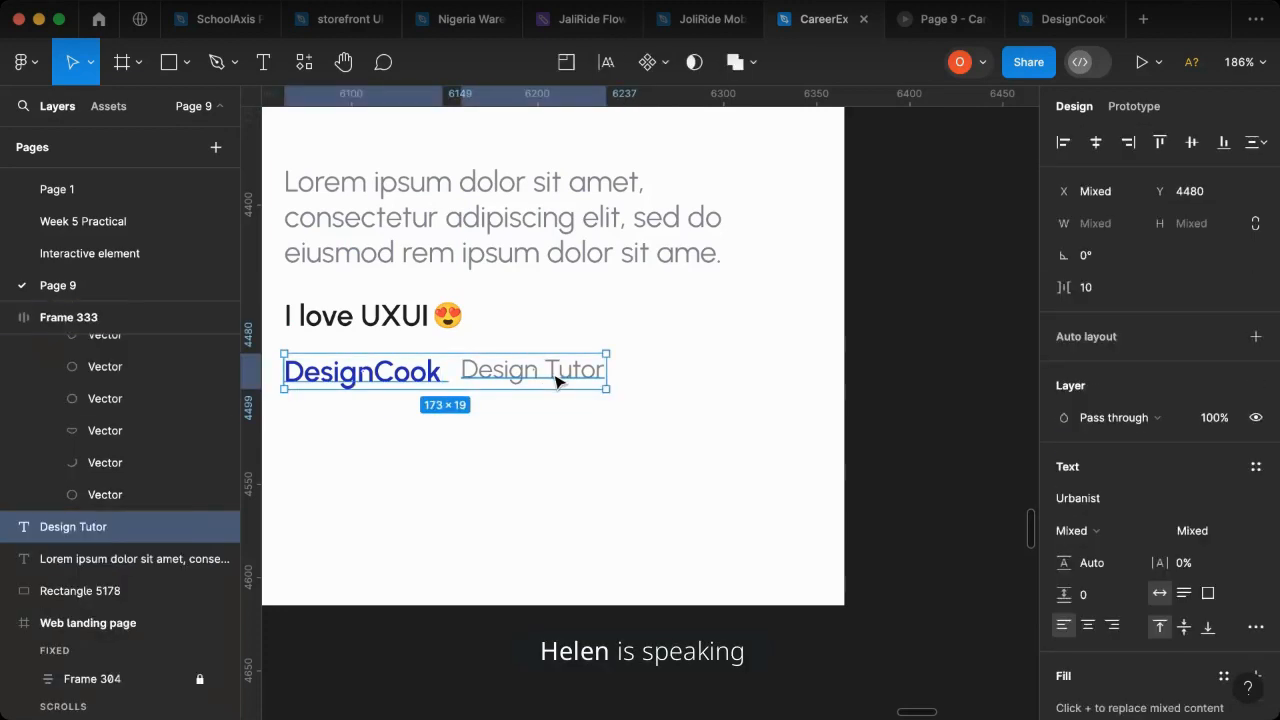
key(shift+a)
- Combine the lorem ipsum paragraph and the "I love UXUI" emoji row in a vertical auto layout with spacing 5
click(424, 316)
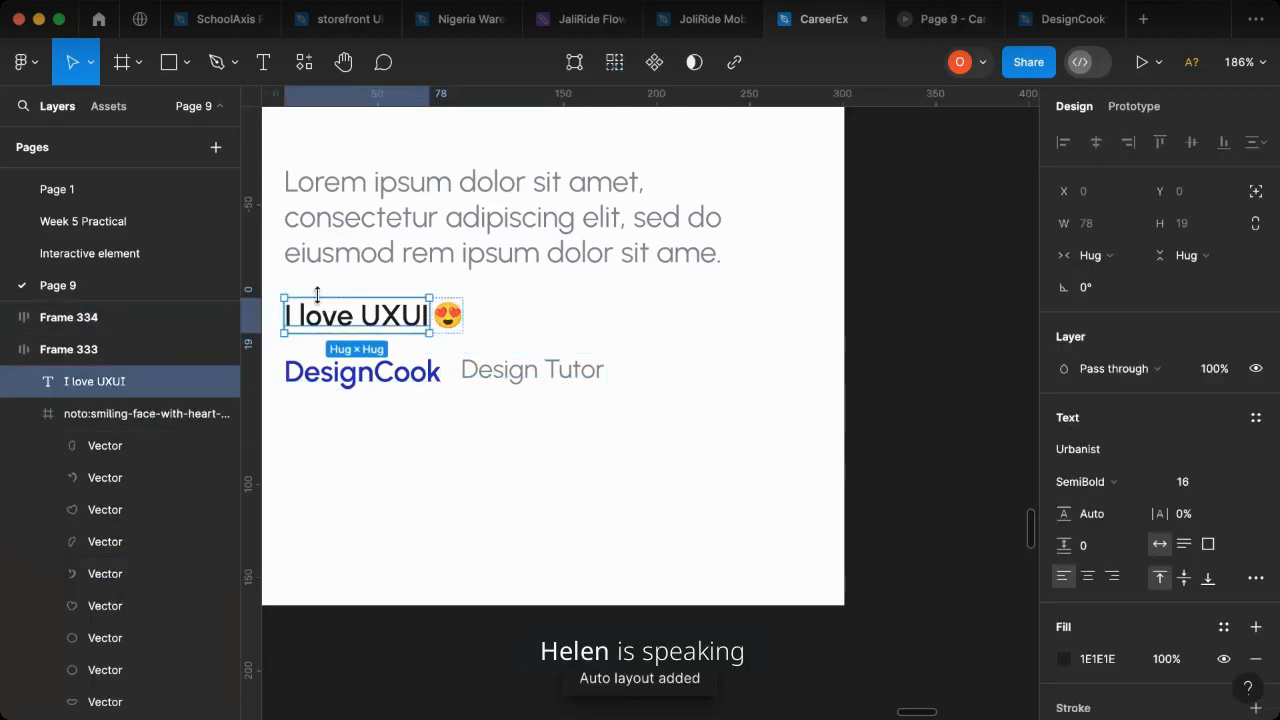
click(535, 212)
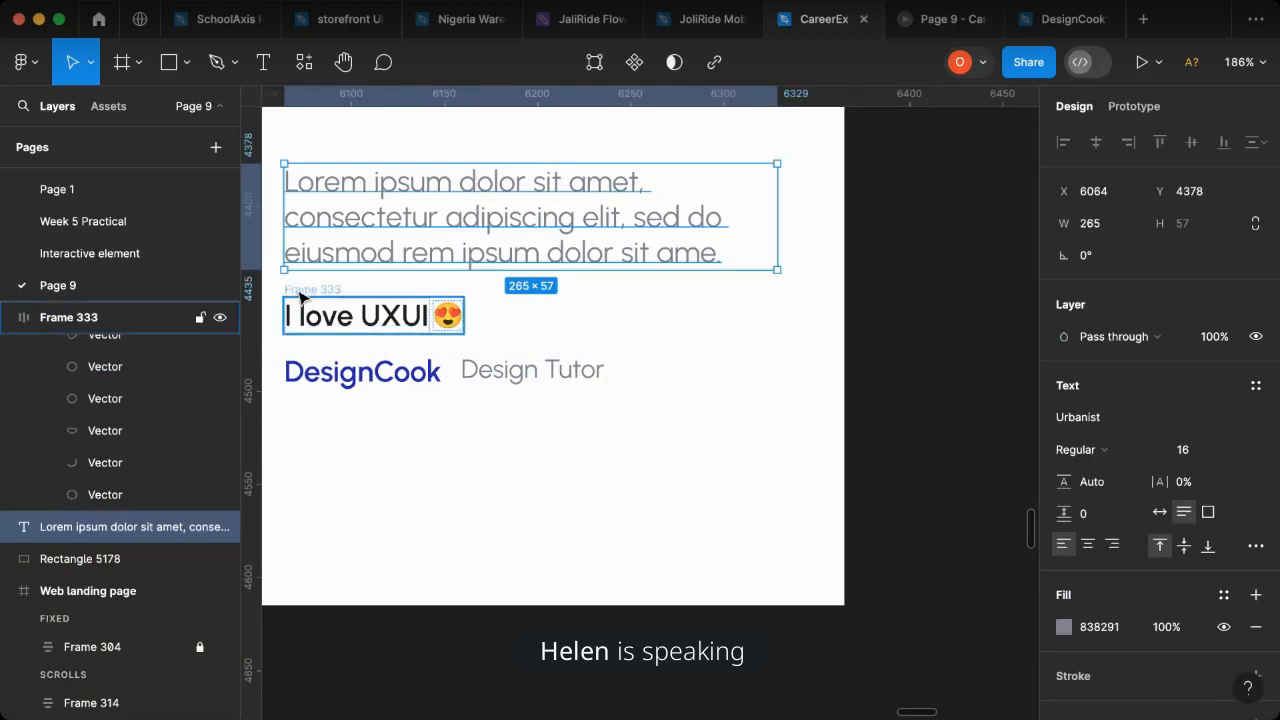
shift+click(302, 297)
key(shift+a)
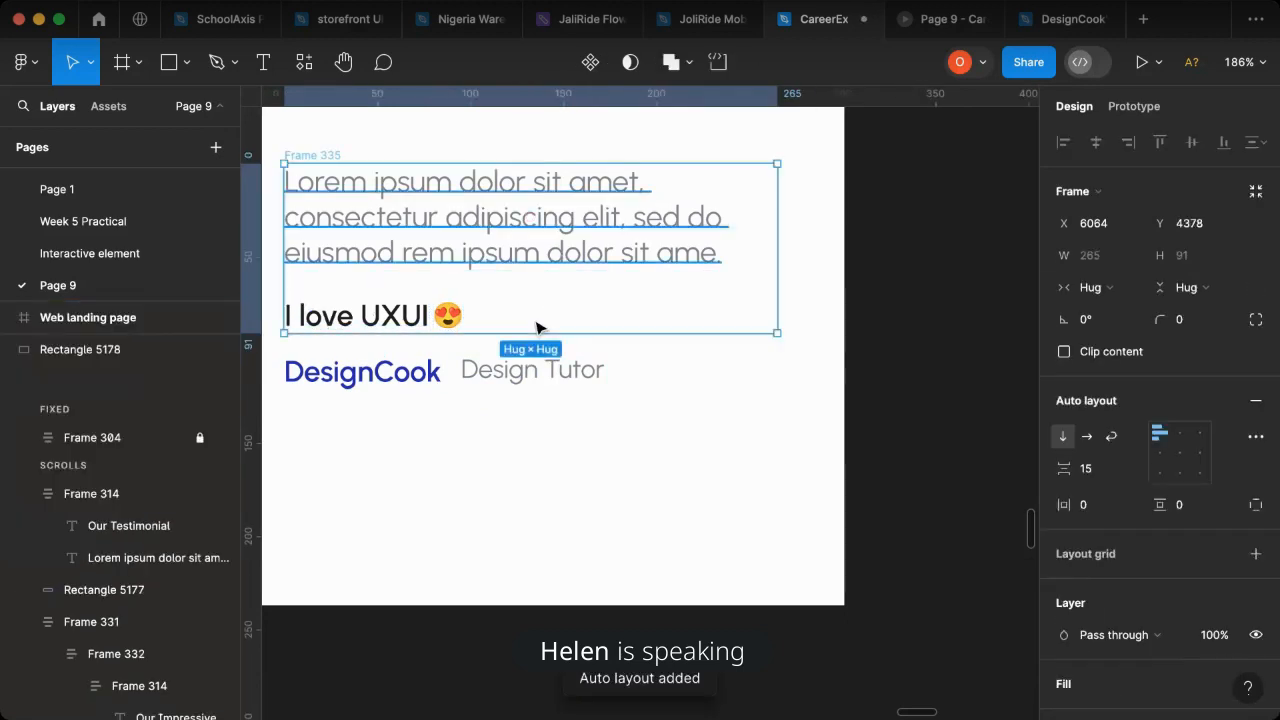
drag(1063, 469, 1040, 471)
key(minus)
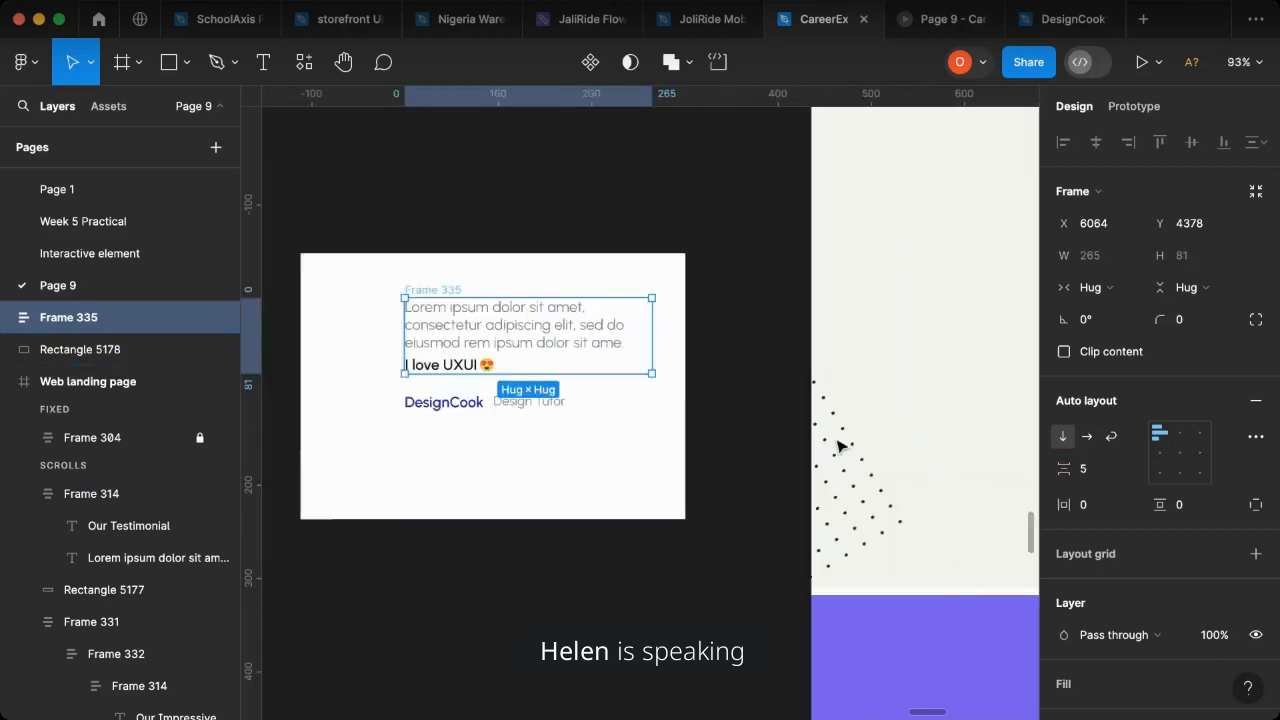
- Draw a horizontal divider line 255.5 wide with the Pen tool at X 6063.5, Y 4469.5, between the emoji row and "DesignCook"
scroll(840, 445, right, 10)
scroll(650, 425, left, 10)
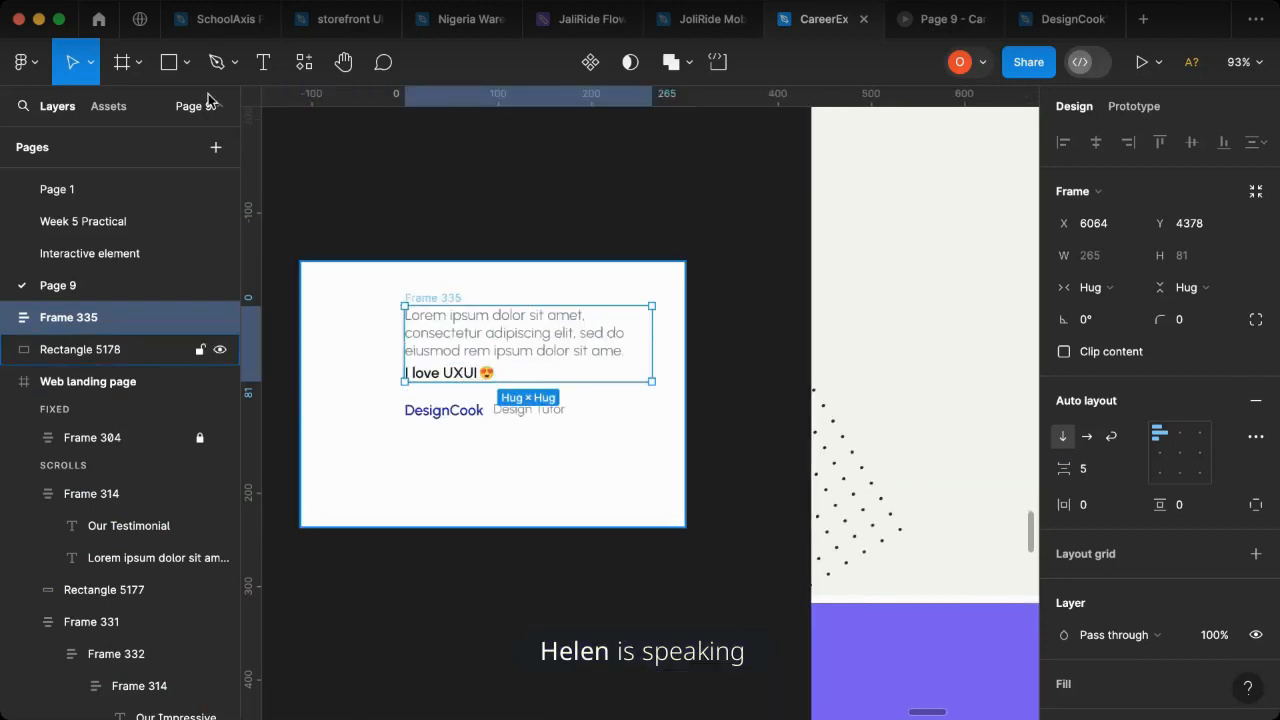
key(p)
key(shift+2)
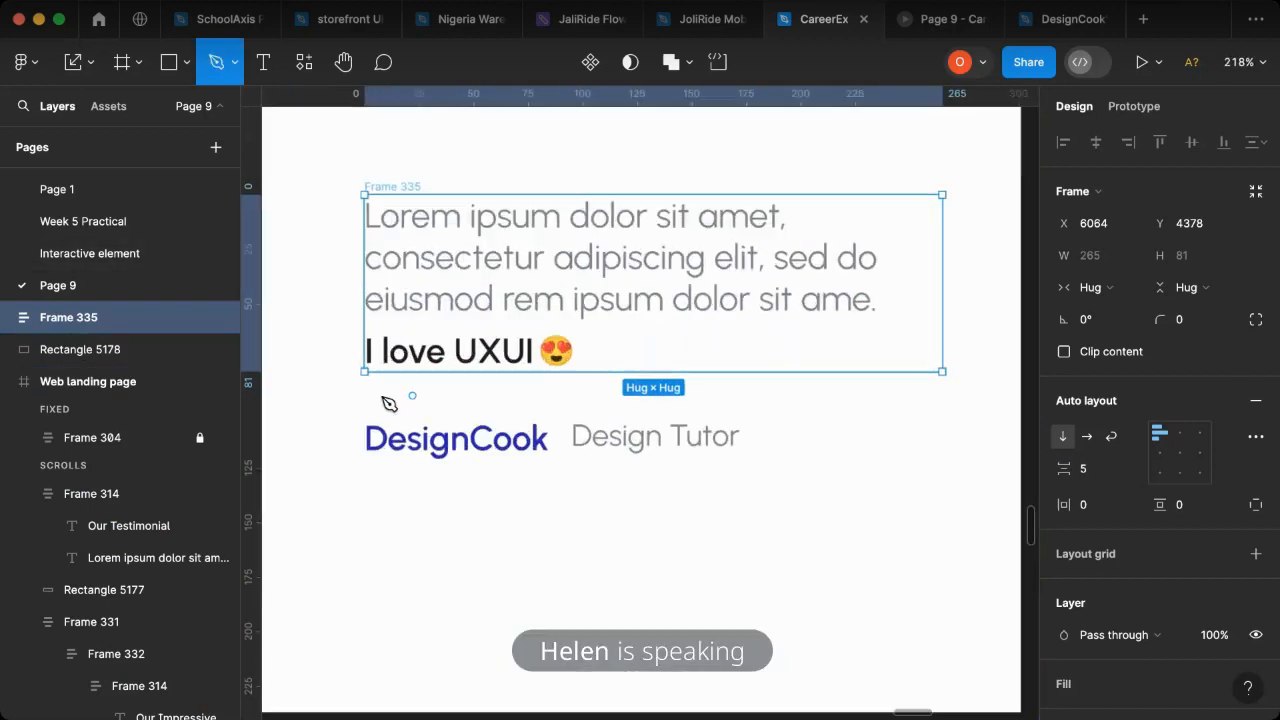
click(363, 394)
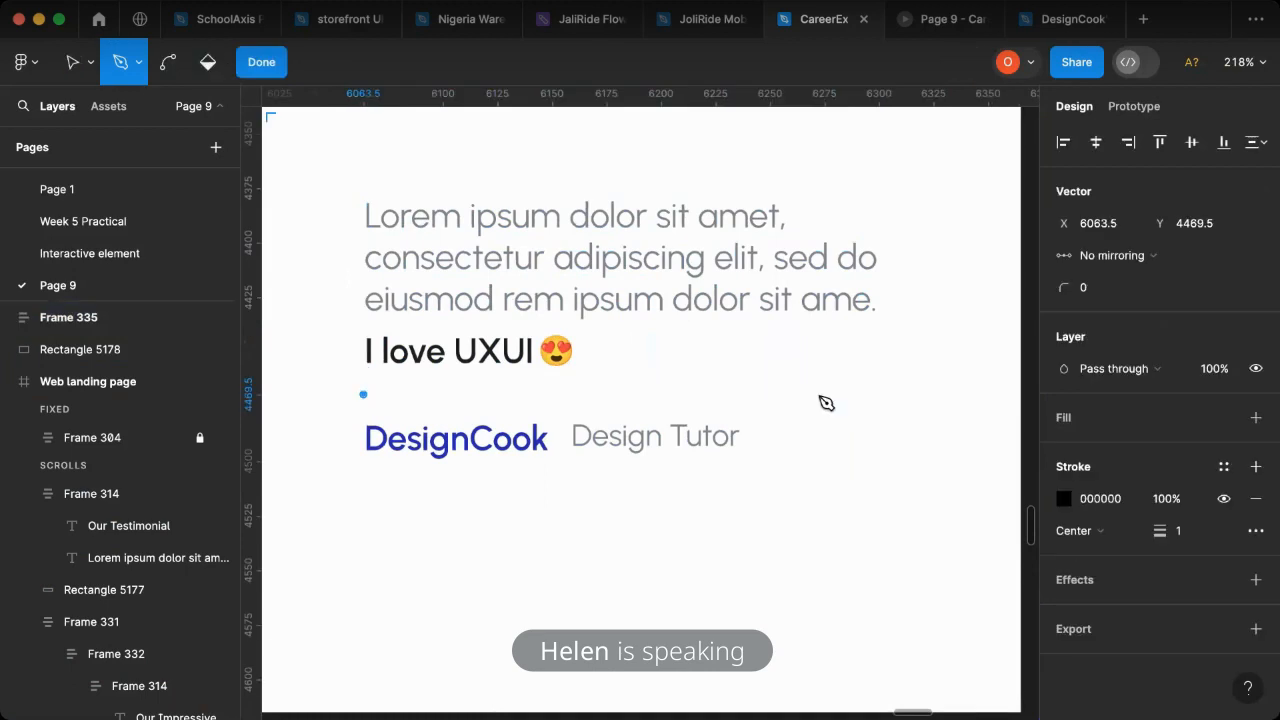
click(920, 394)
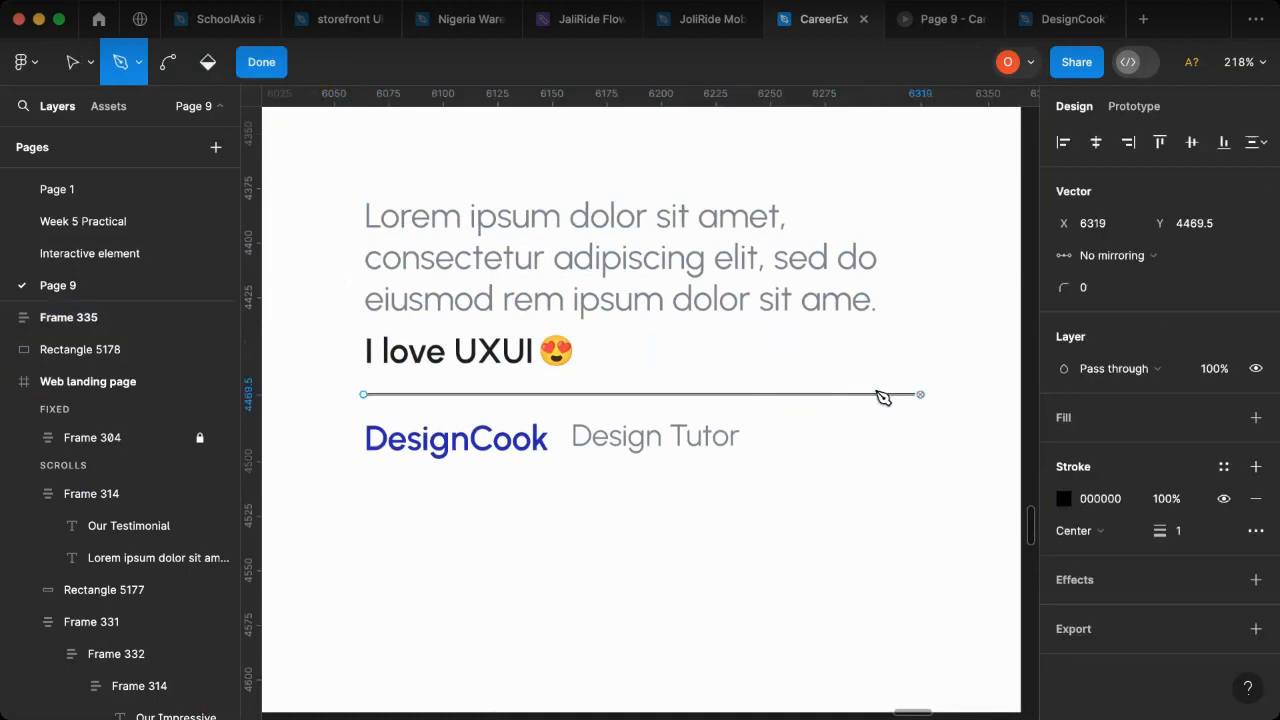
click(276, 68)
- Set the divider line's stroke to weight 0.5 in light grey DBDBDB
click(1186, 508)
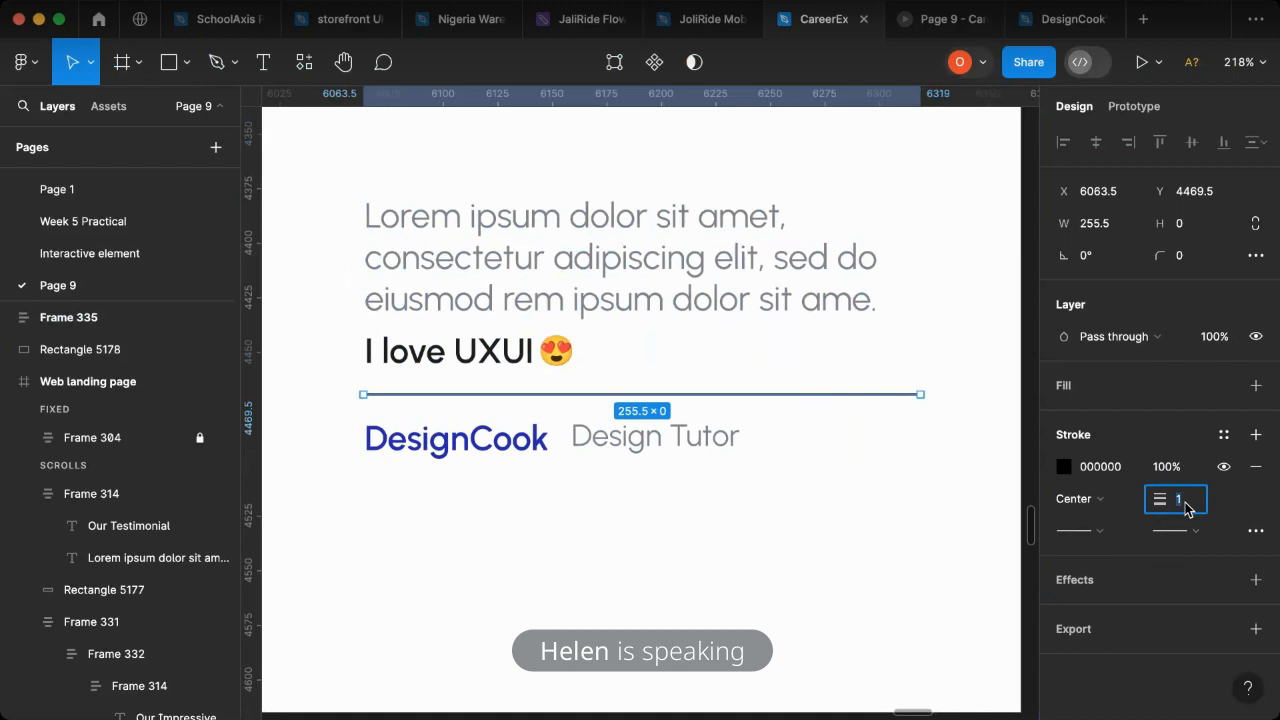
text(.5)
key(Return)
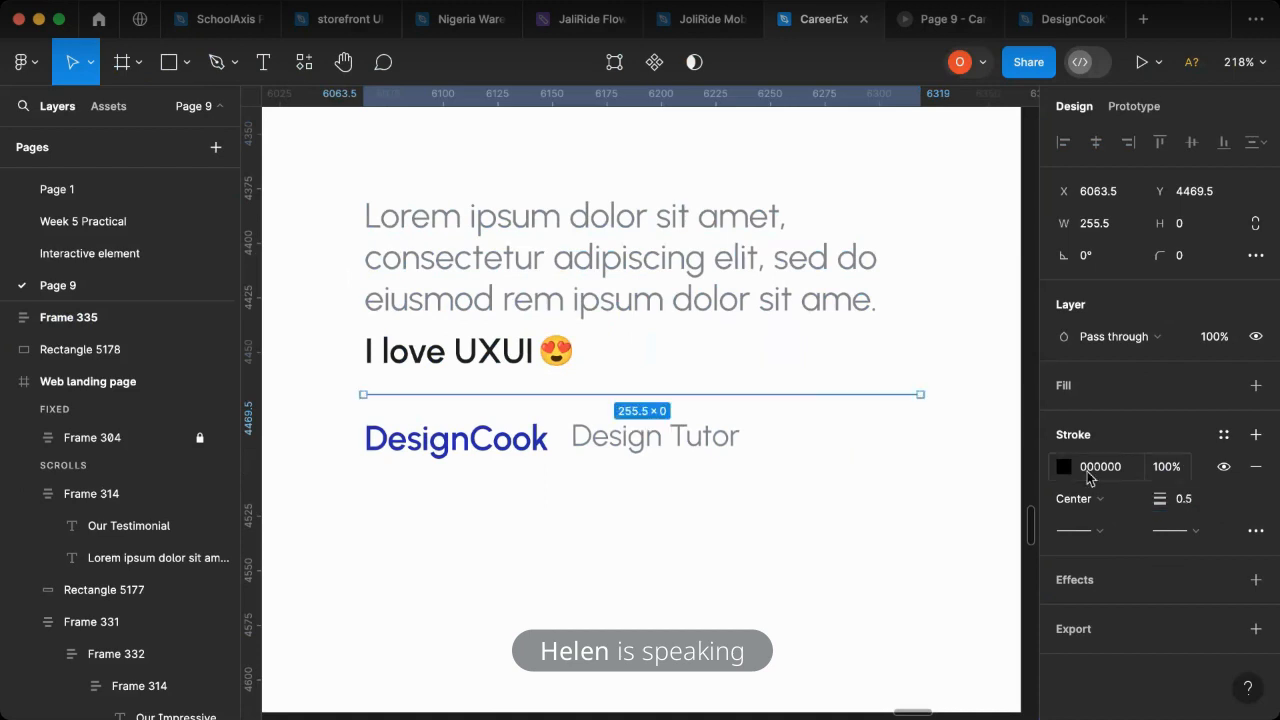
click(1063, 466)
click(801, 441)
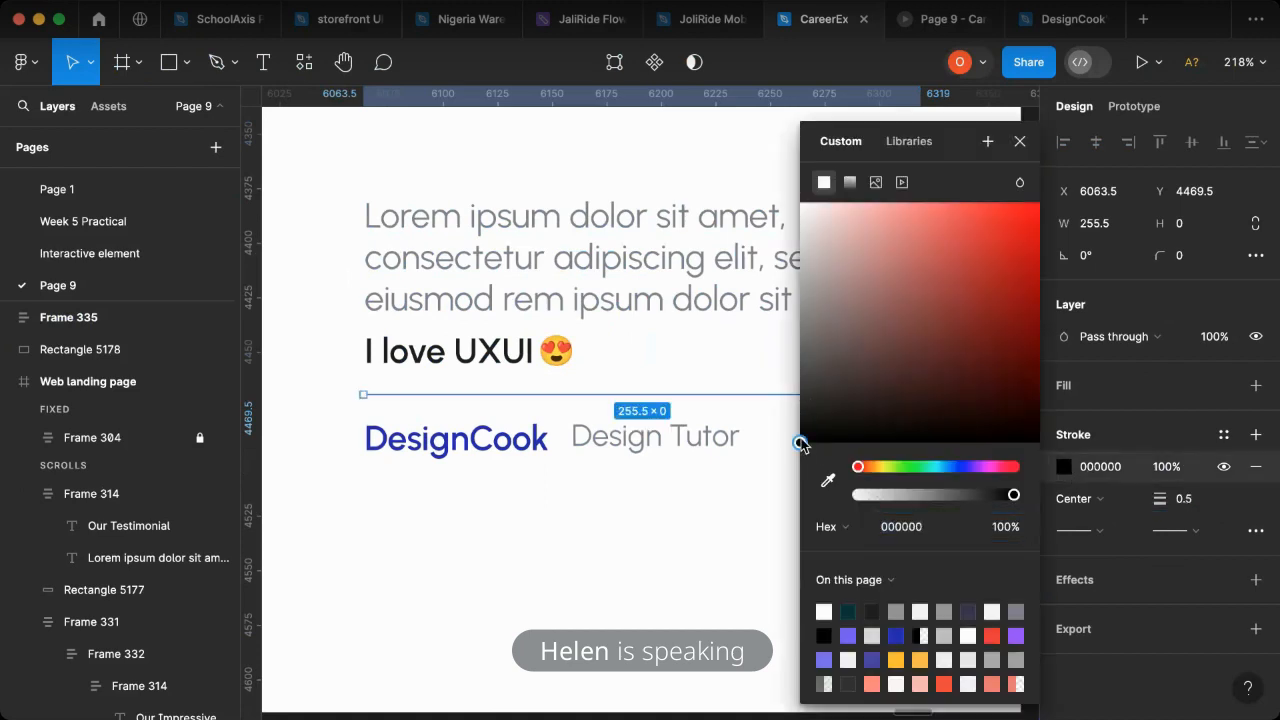
drag(776, 282, 770, 236)
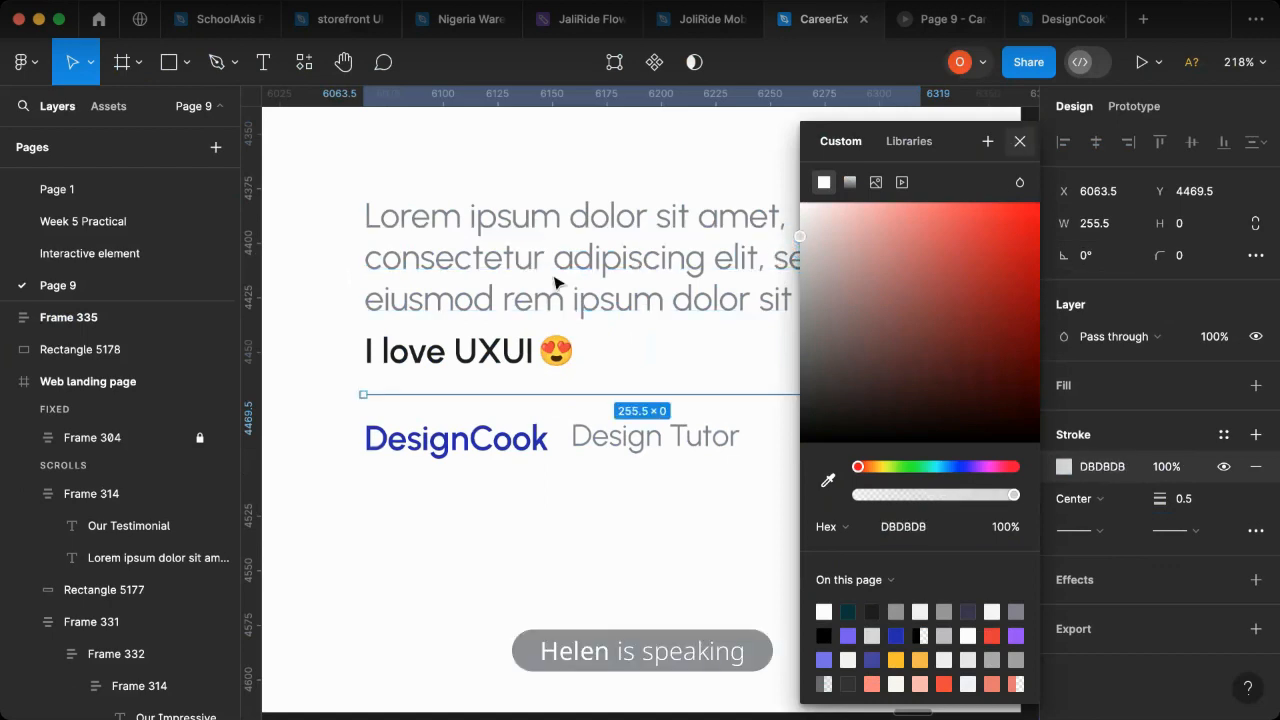
key(Escape)
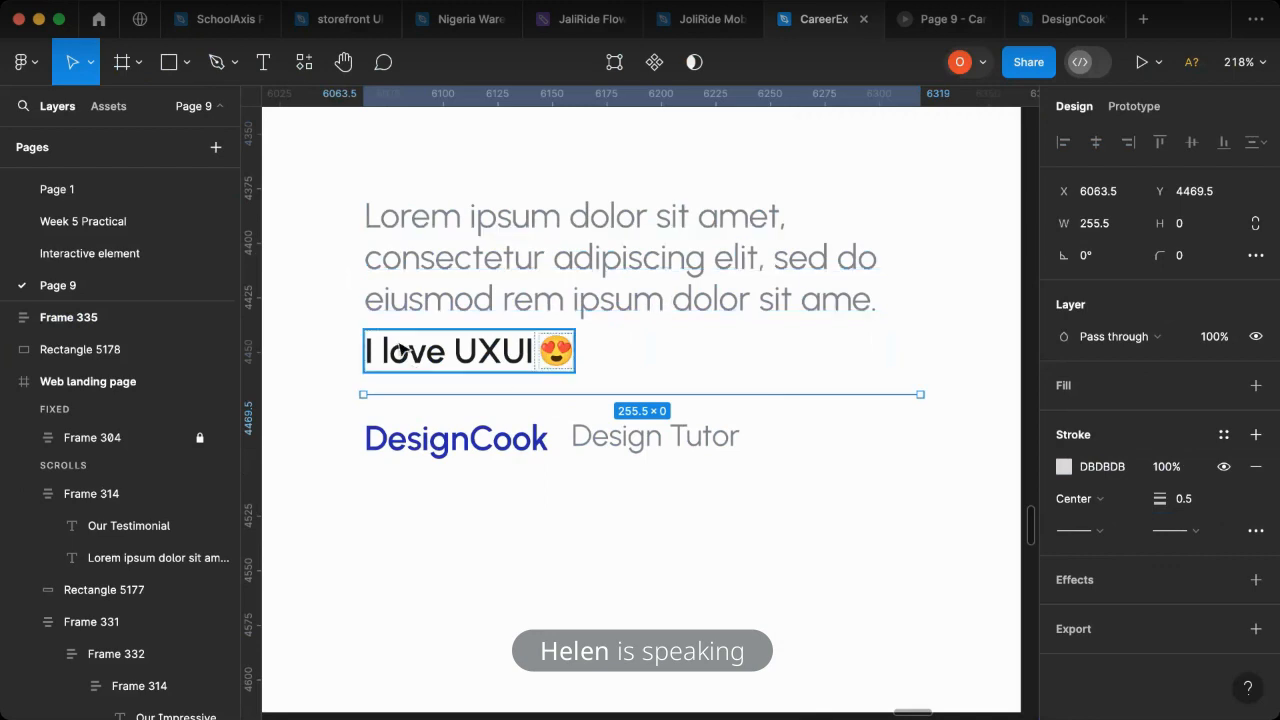
- Combine the testimonial text block and the divider line in a vertical auto layout with spacing 11
click(377, 198)
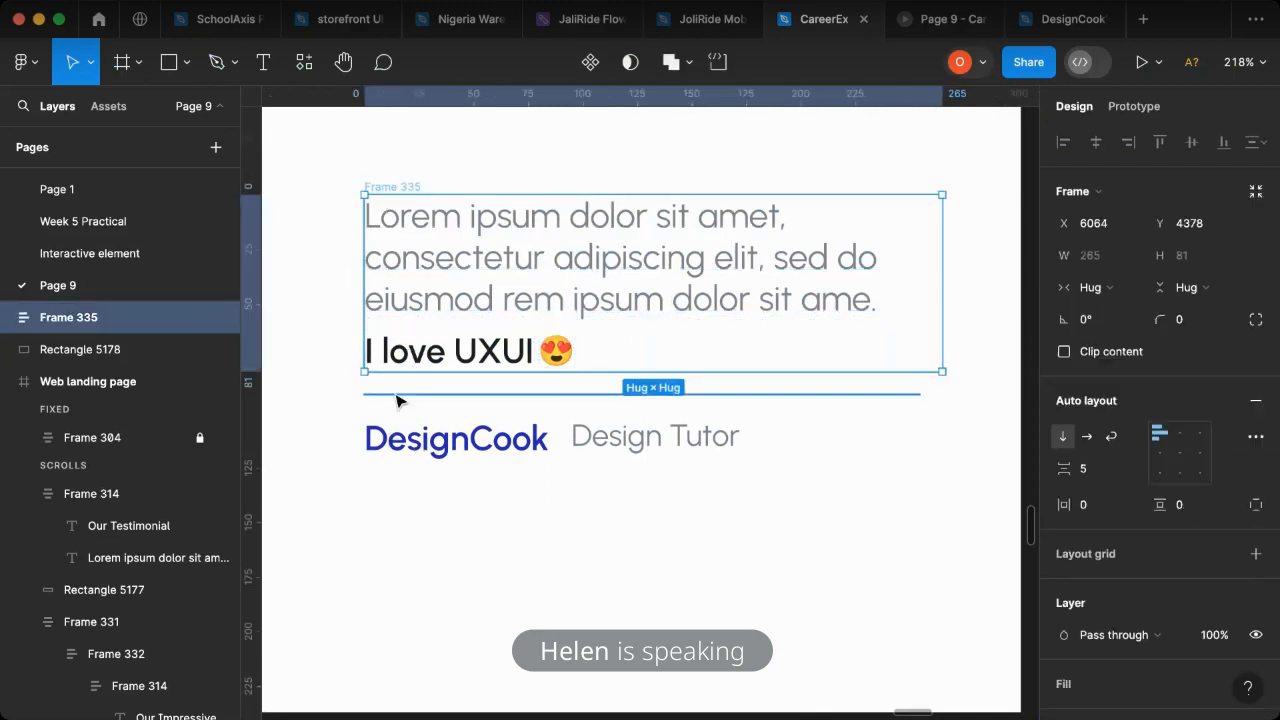
shift+click(395, 395)
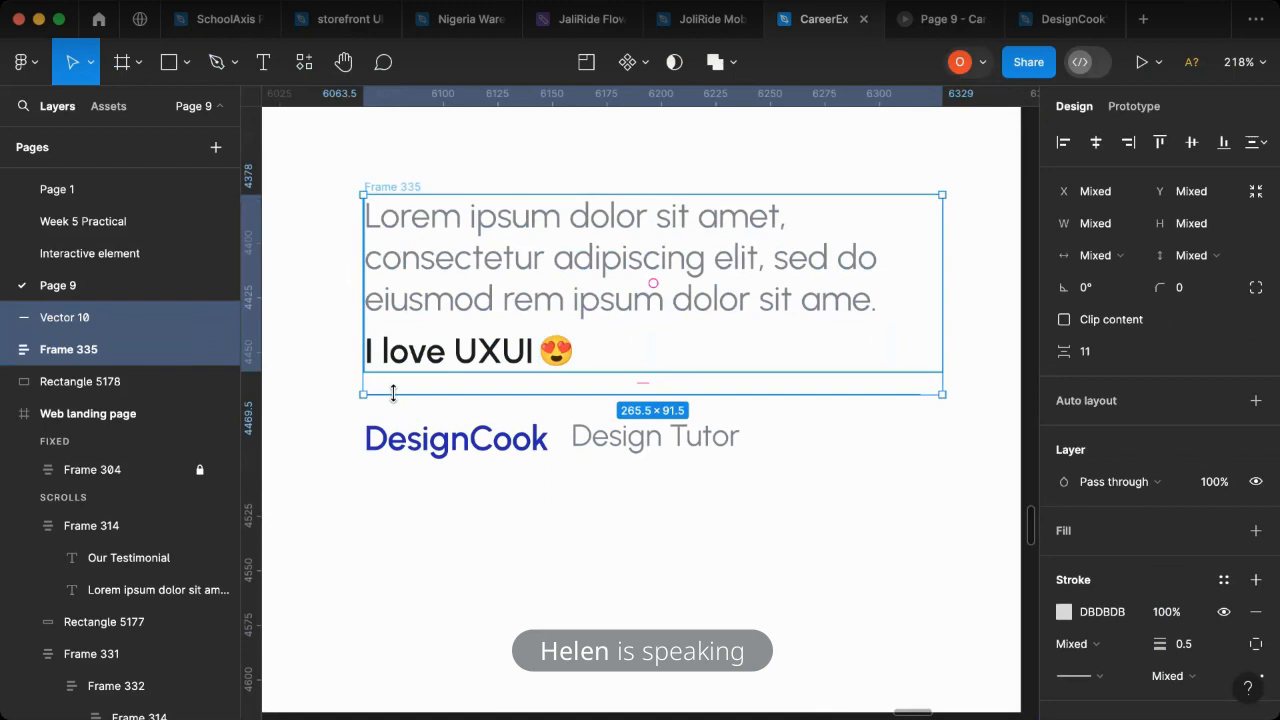
key(shift+a)
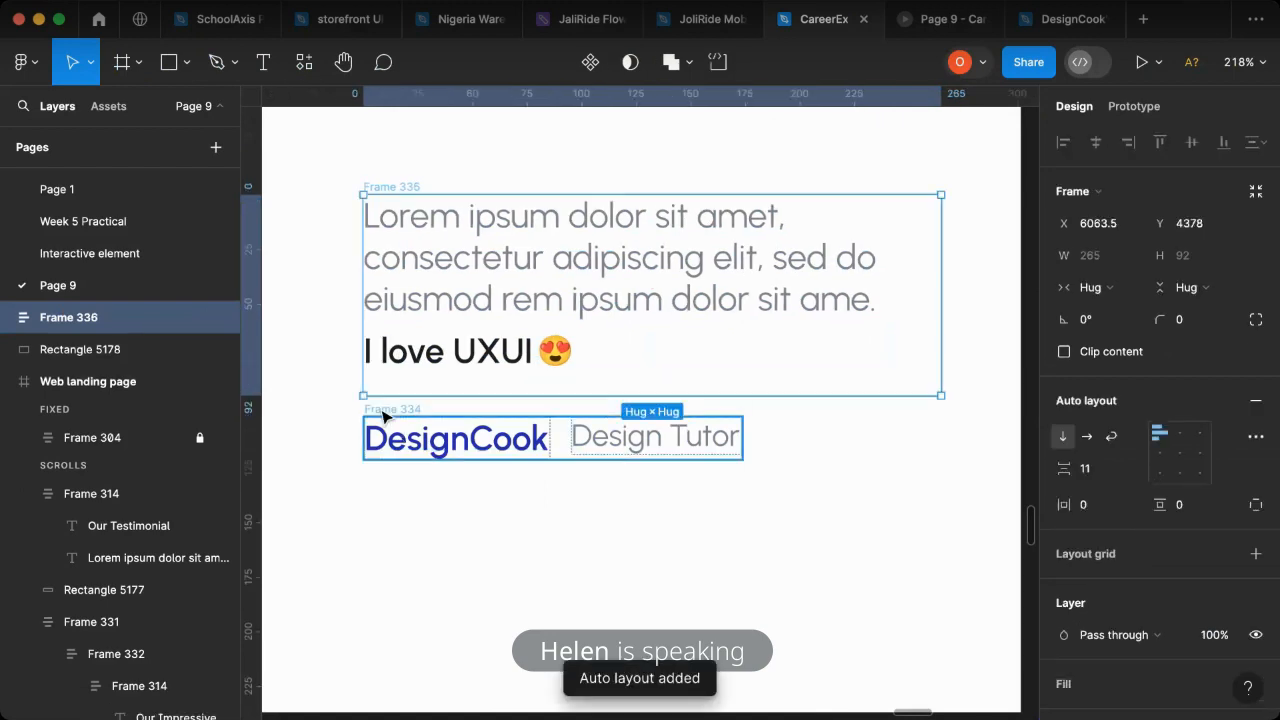
- Combine the "DesignCook" and "Design Tutor" row with the text-and-divider block in a vertical auto layout with spacing 10
shift+click(390, 419)
double_click(598, 441)
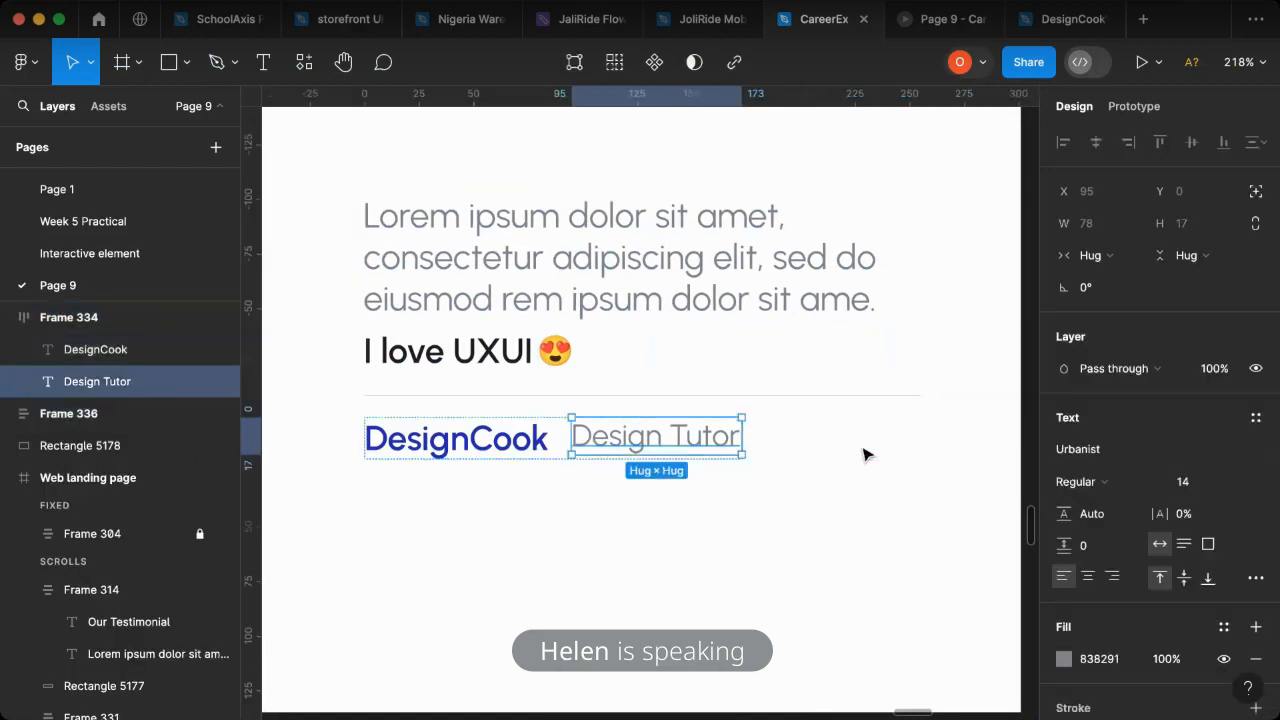
shift+click(112, 360)
key(shift+Return)
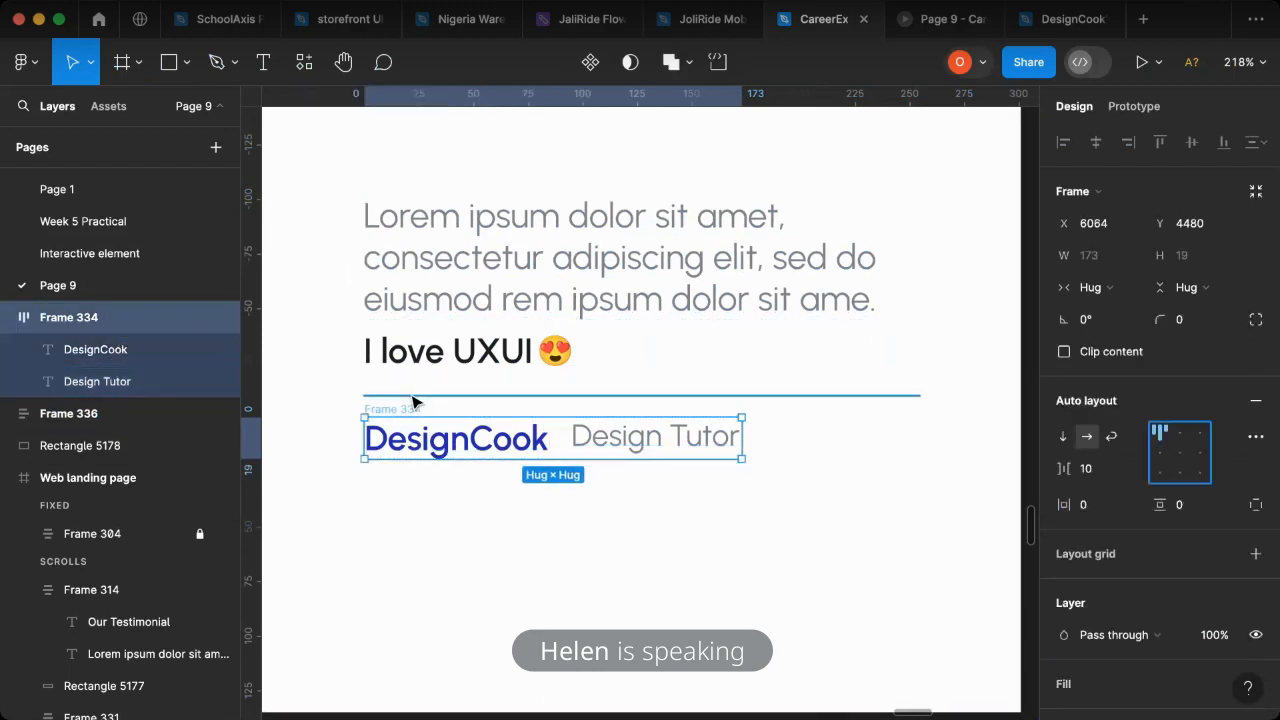
click(683, 397)
key(shift+Return)
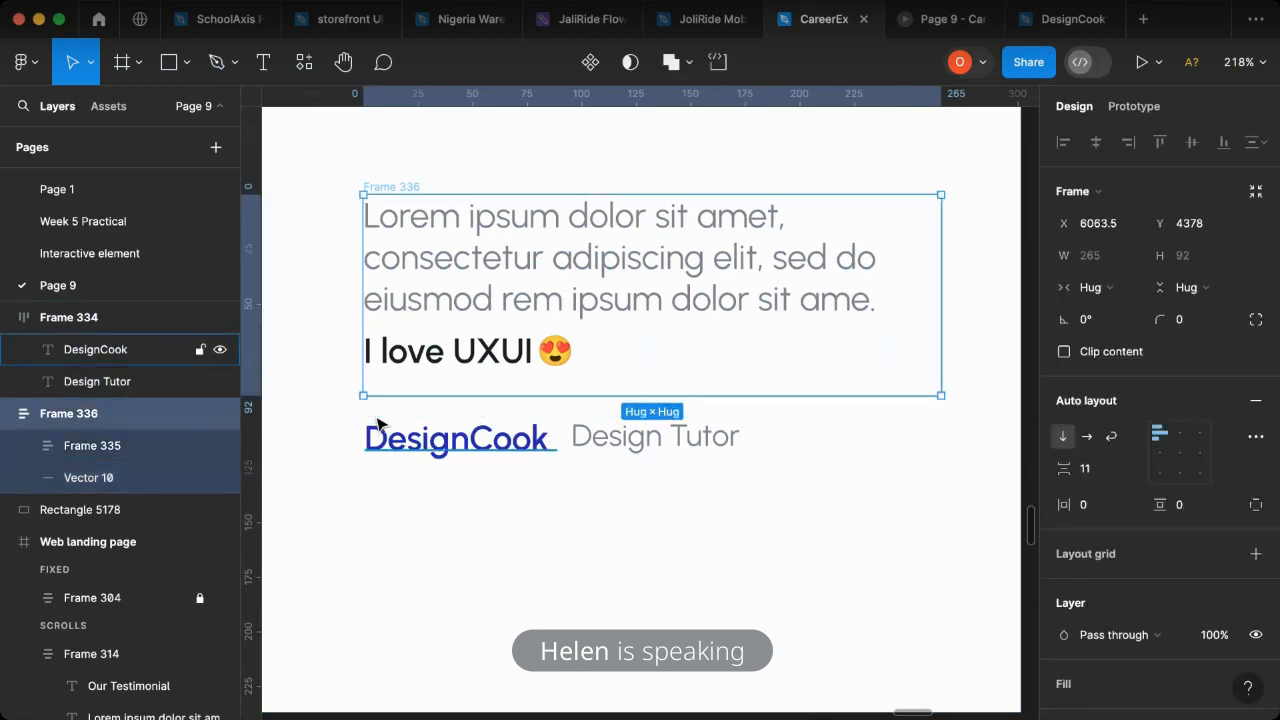
shift+click(80, 358)
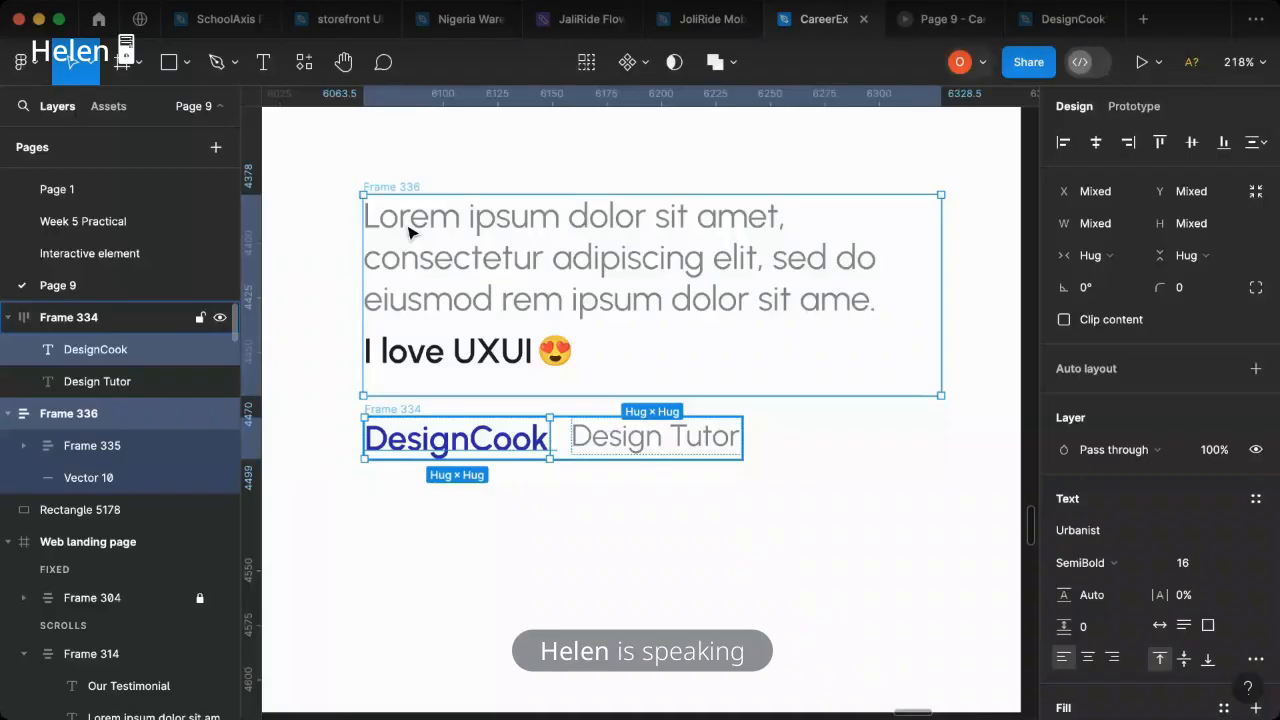
click(392, 409)
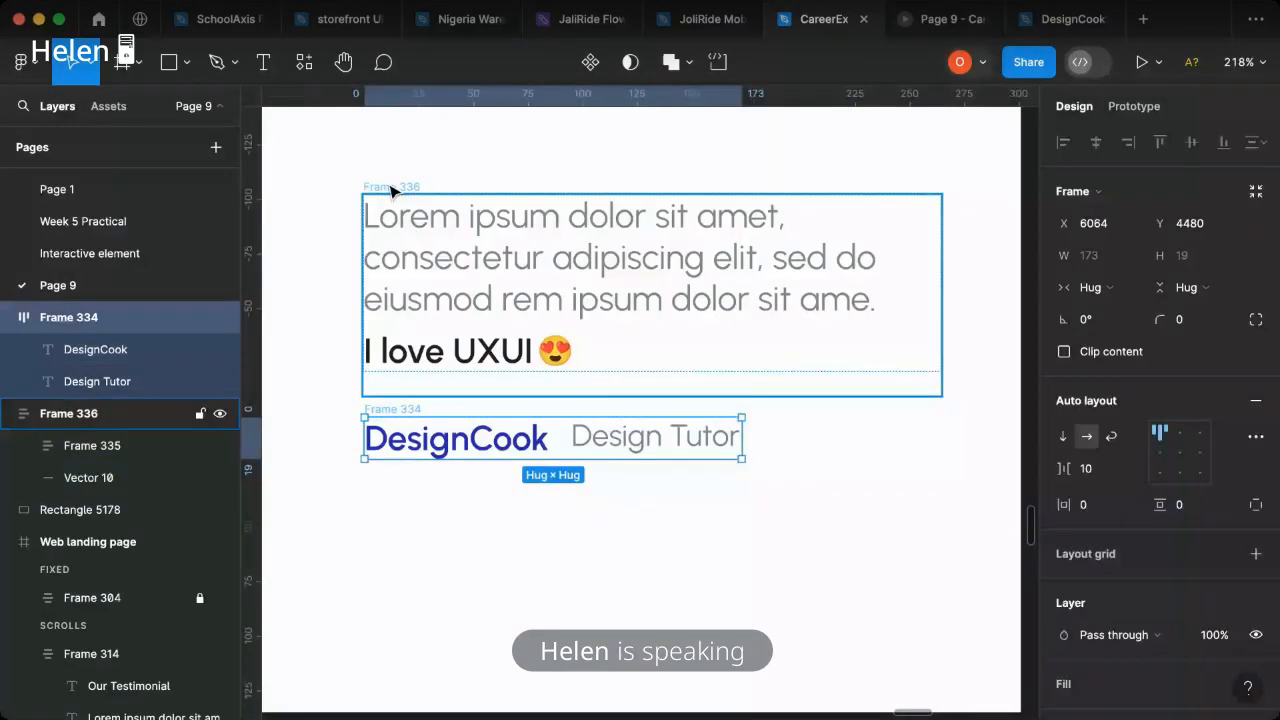
shift+click(392, 190)
key(shift+a)
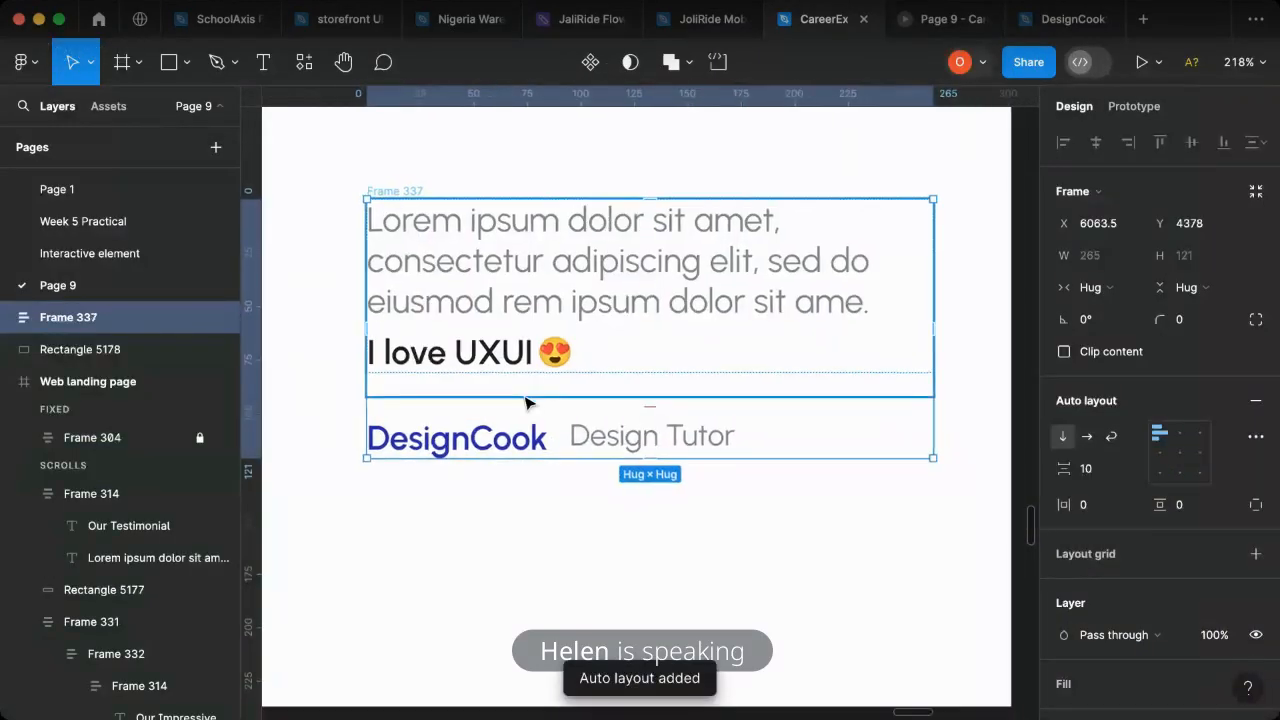
- Draw a circle about 43 × 43 to the left of the testimonial text, level with its first line
scroll(743, 443, down, 5)
scroll(912, 440, right, 5)
scroll(930, 420, right, 5)
scroll(800, 385, left, 5)
scroll(486, 351, left, 6)
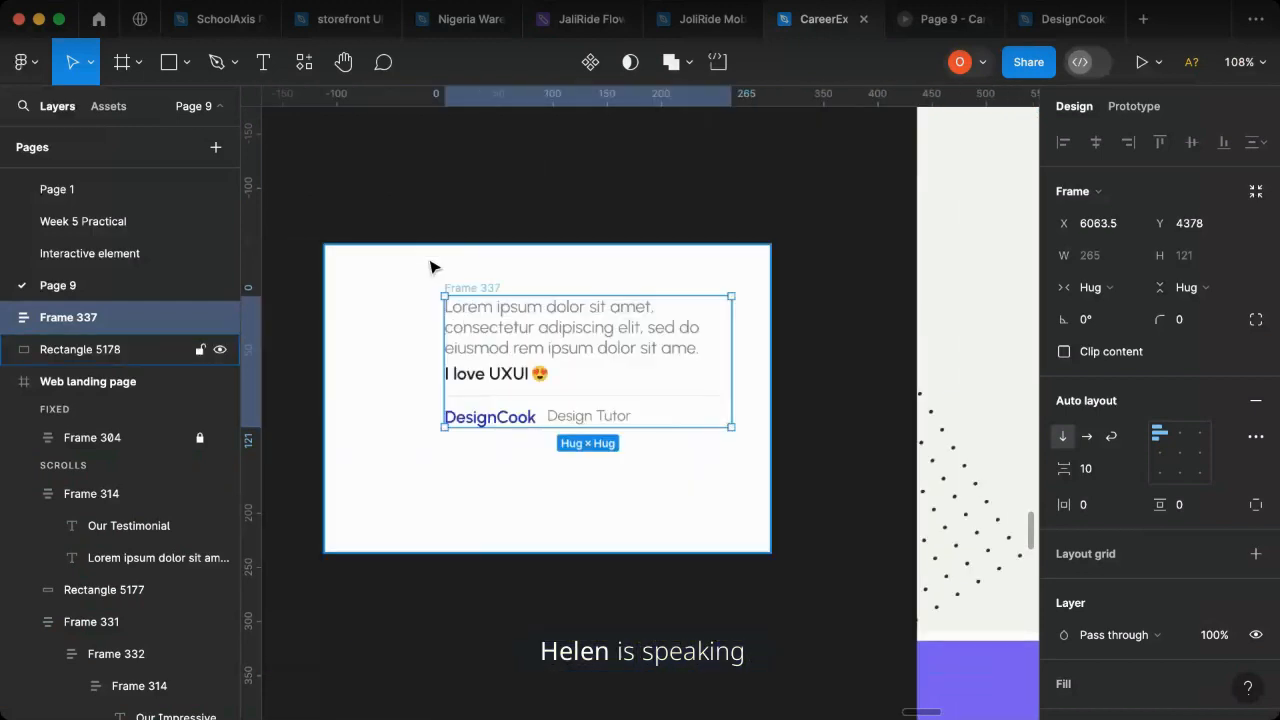
click(186, 63)
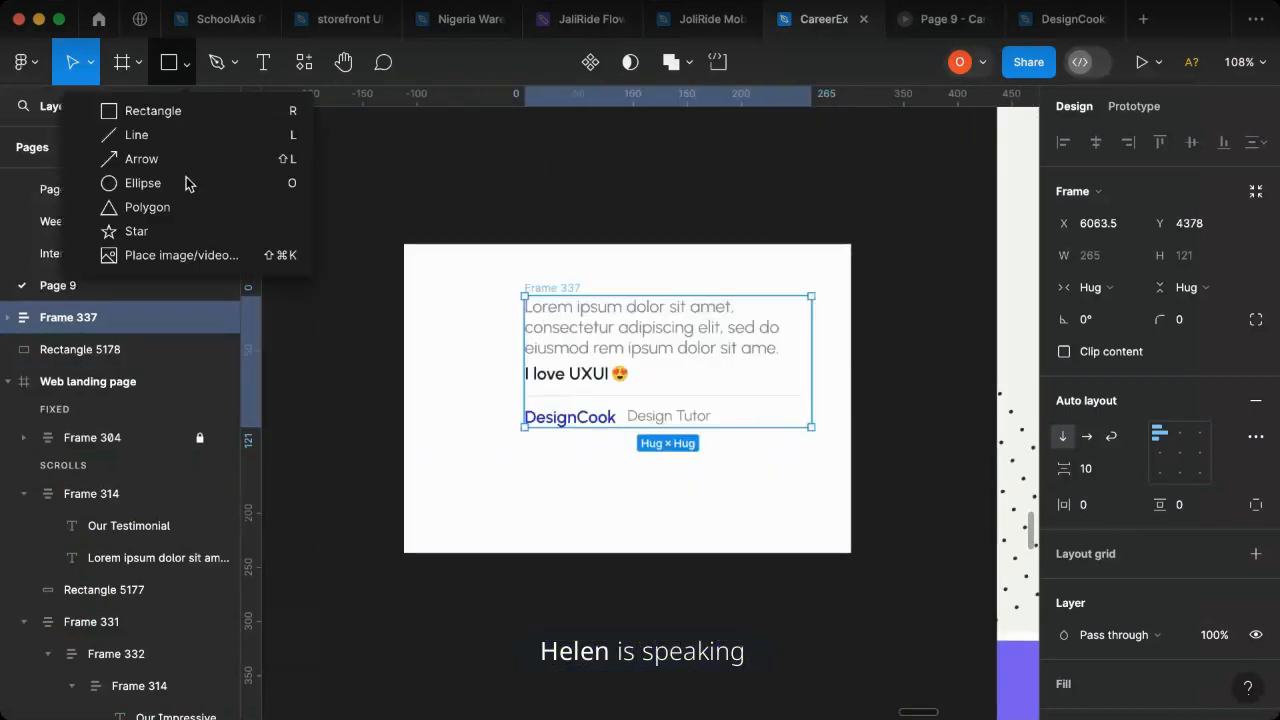
click(142, 181)
mouse_move(418, 296)
mouse_down()
mouse_move(464, 342)
mouse_move(463, 327)
mouse_up()
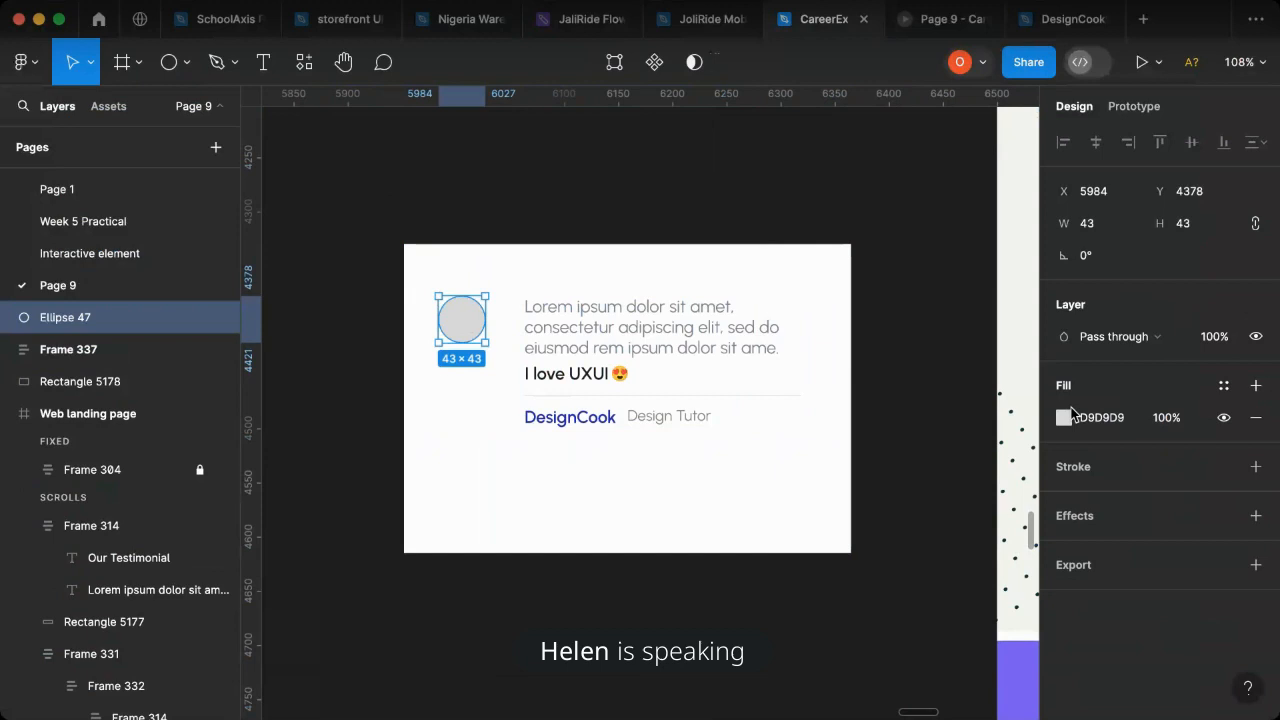
- Fill the circle with the portrait photo of the woman in pink, cropped to her head and shoulders
click(1063, 417)
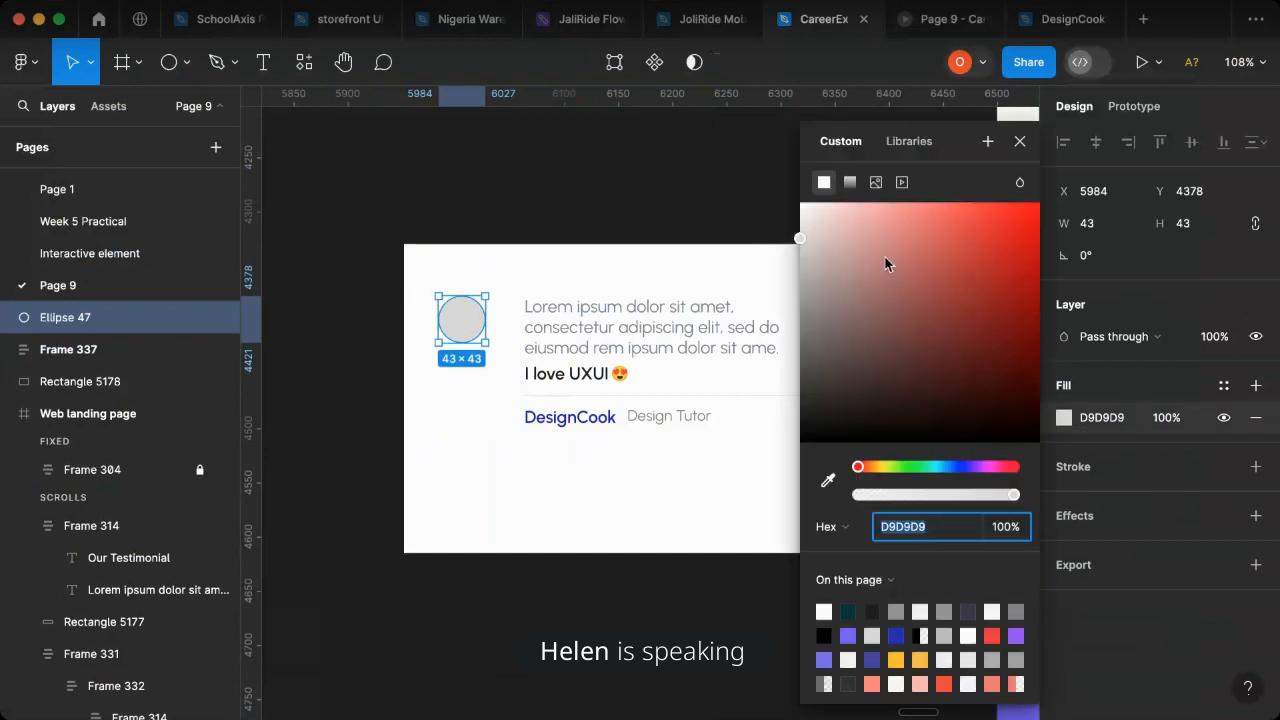
click(921, 335)
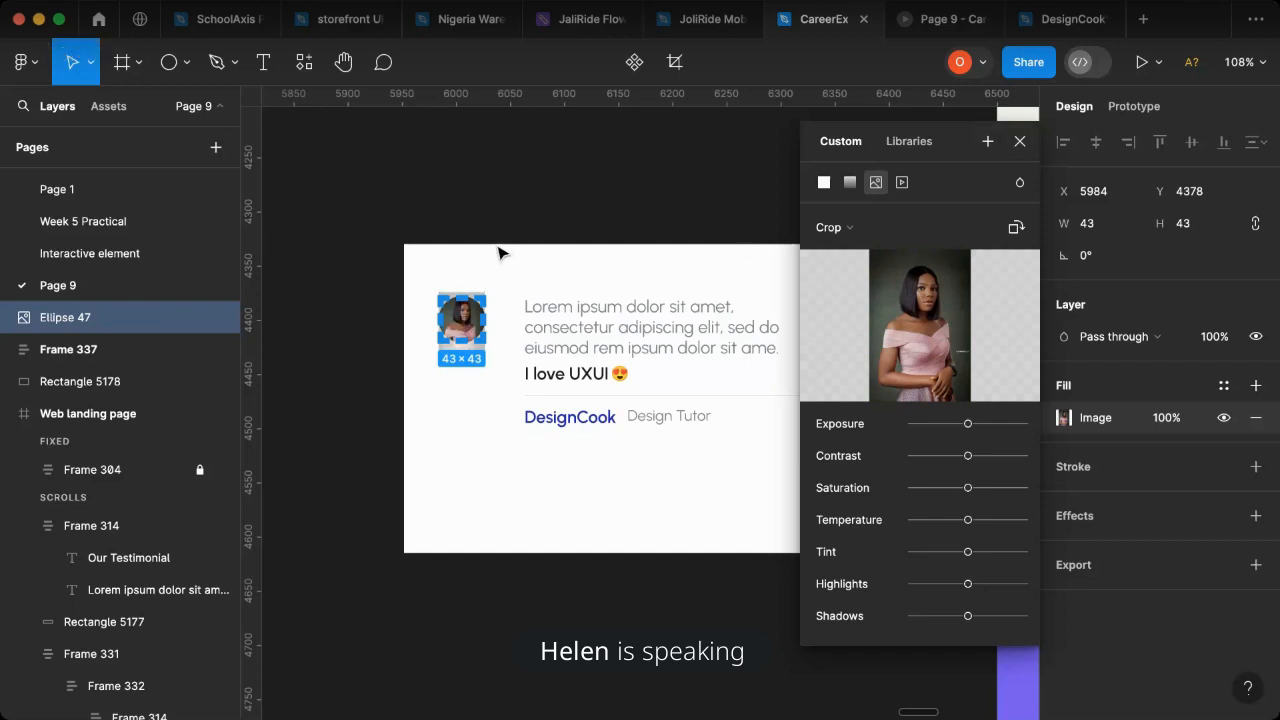
scroll(455, 300, up, 5)
scroll(446, 343, up, 4)
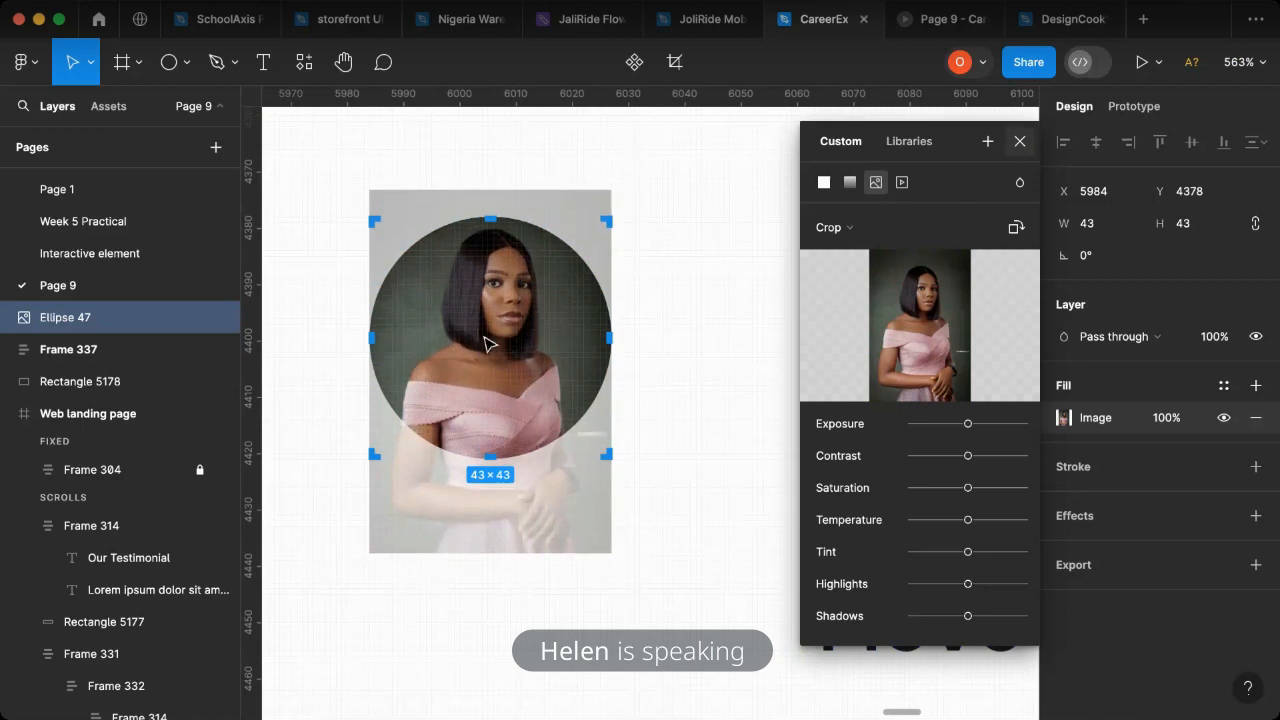
key(Escape)
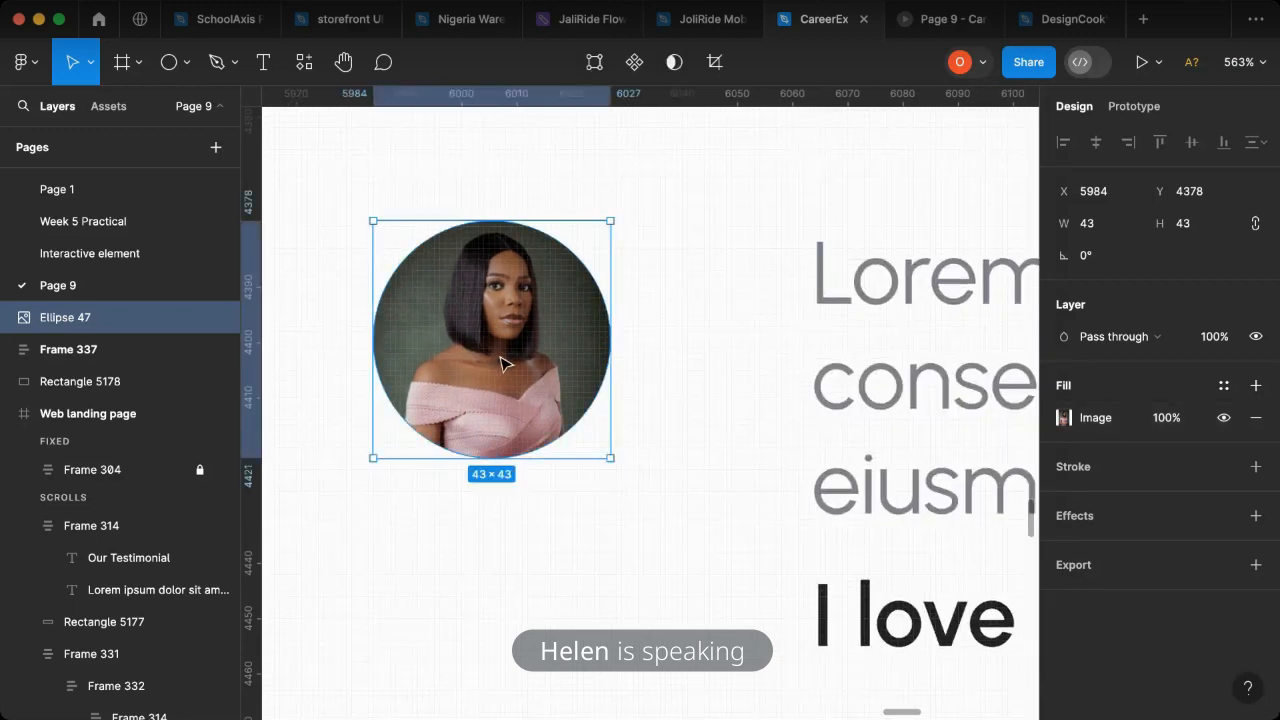
- Move the portrait circle closer to the text at X 5995 and resize it to 50 × 50
scroll(500, 357, down, 2)
drag(500, 357, 552, 358)
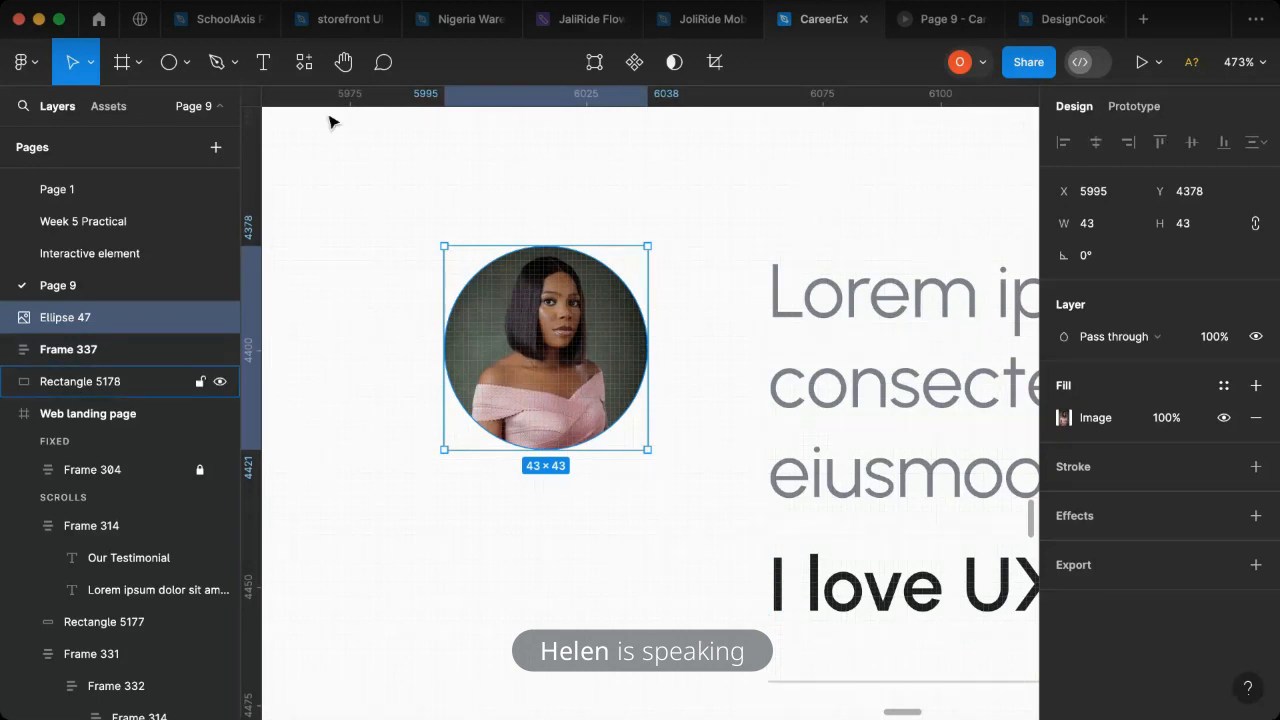
click(1112, 236)
text(5)
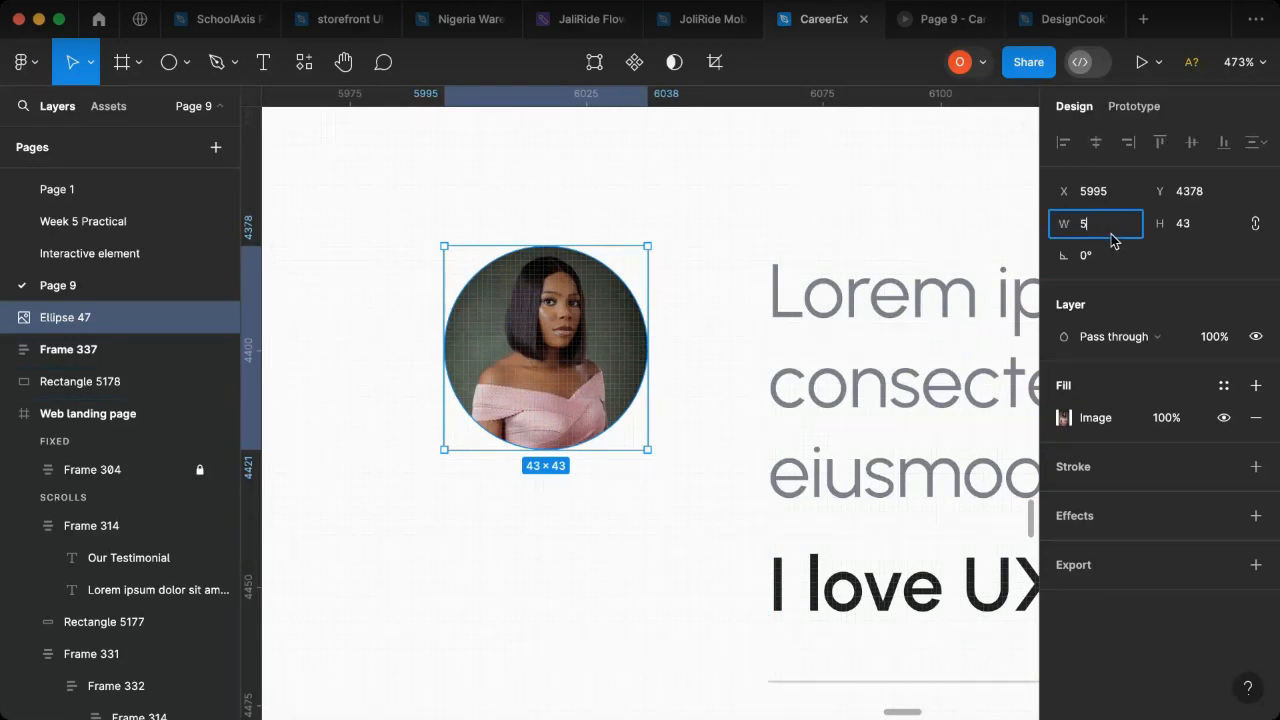
text(0)
key(Return)
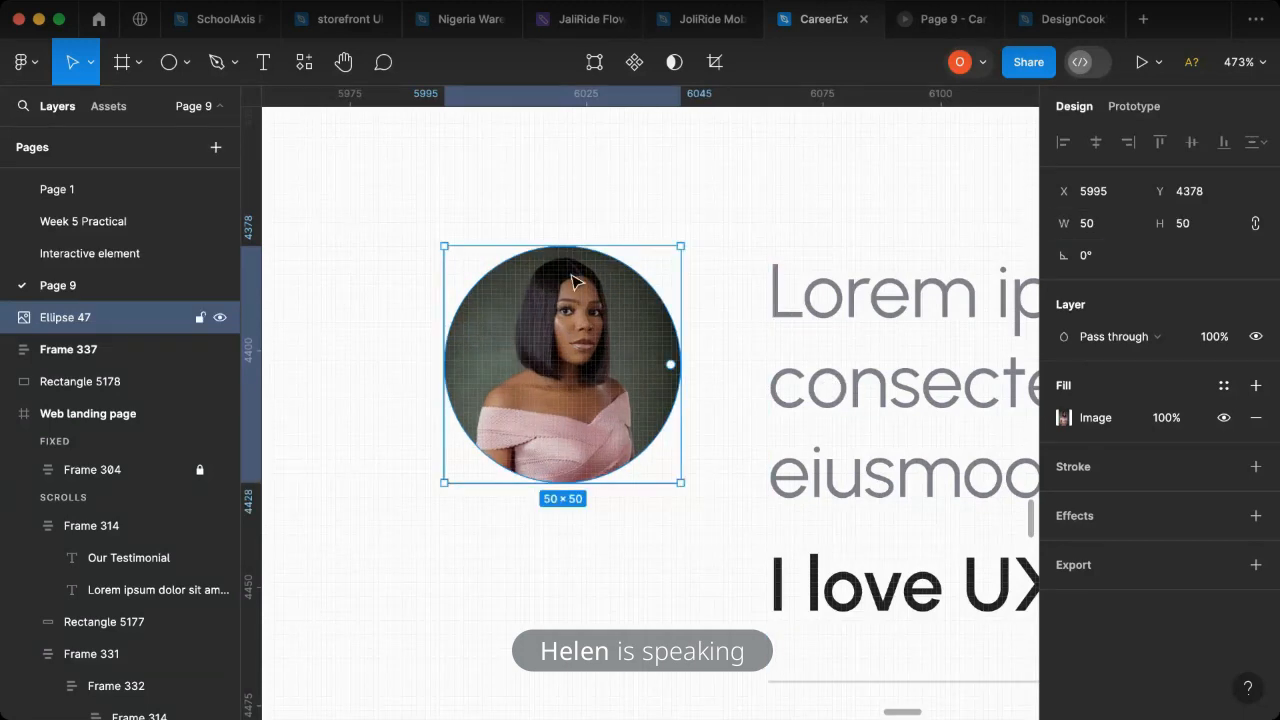
- Combine the portrait circle and the testimonial text block in a horizontal auto layout with spacing 19
scroll(690, 357, down, 10)
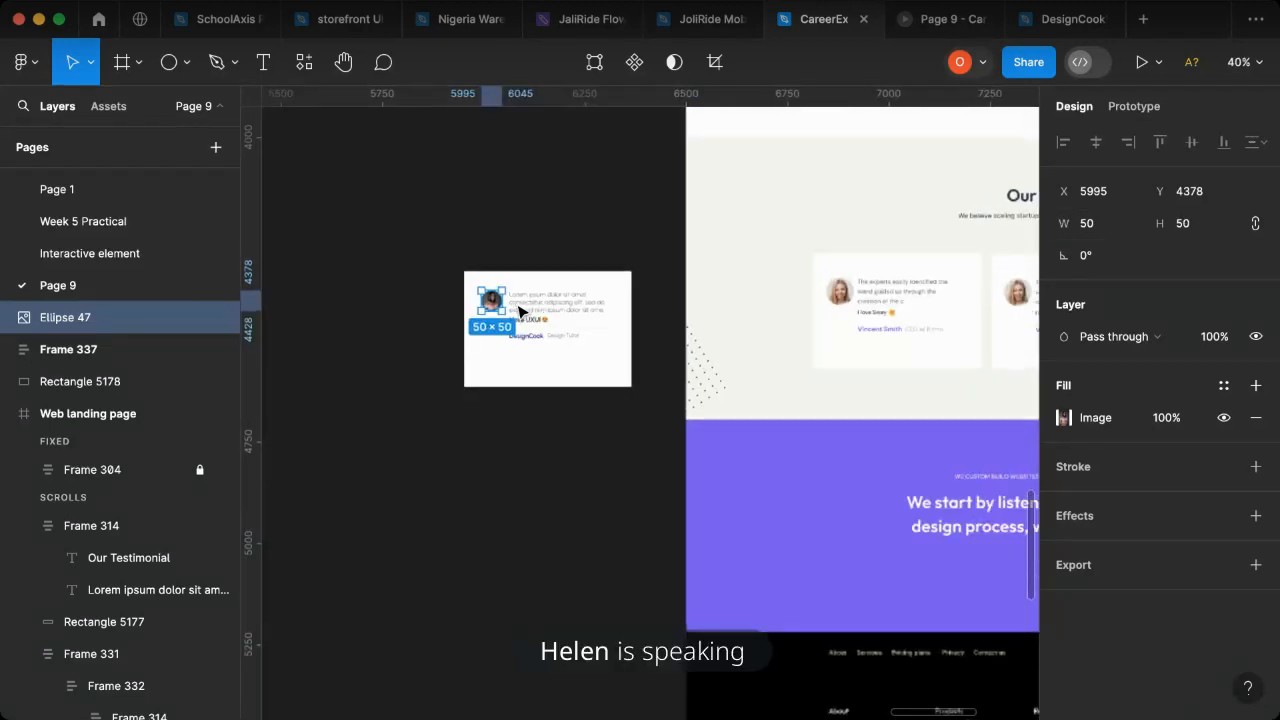
scroll(518, 312, up, 4)
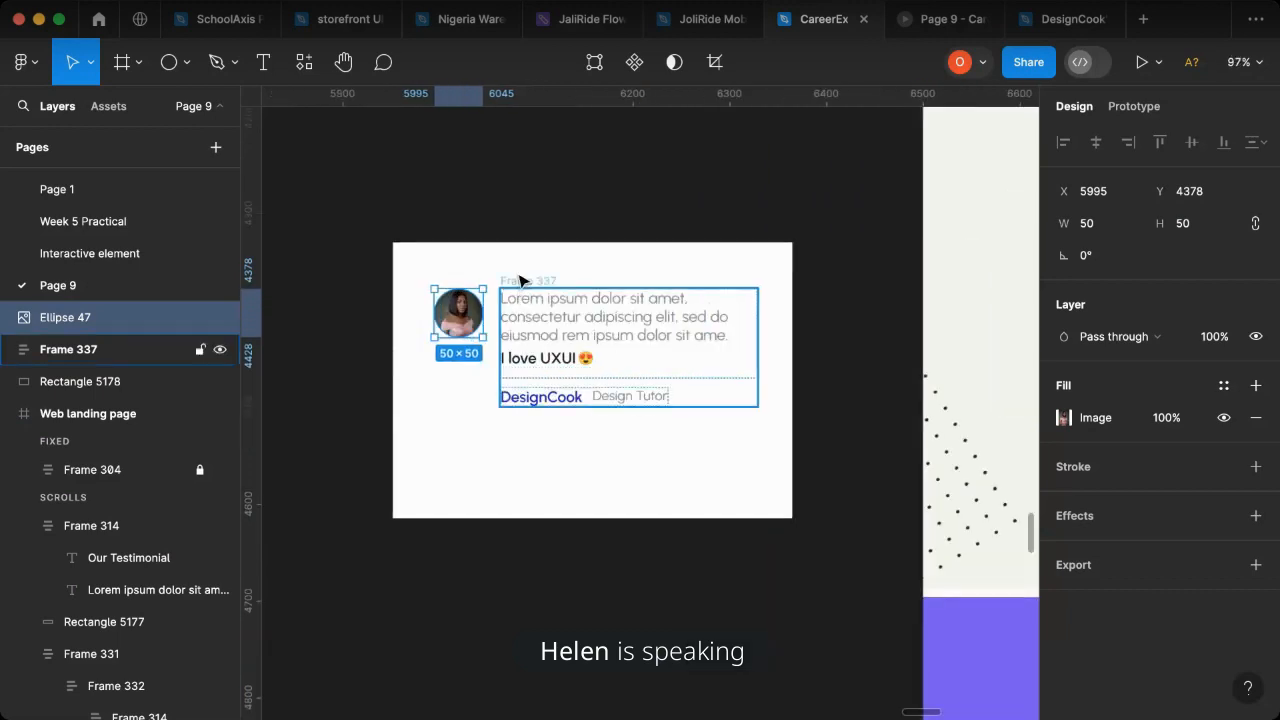
click(519, 315)
shift+click(457, 317)
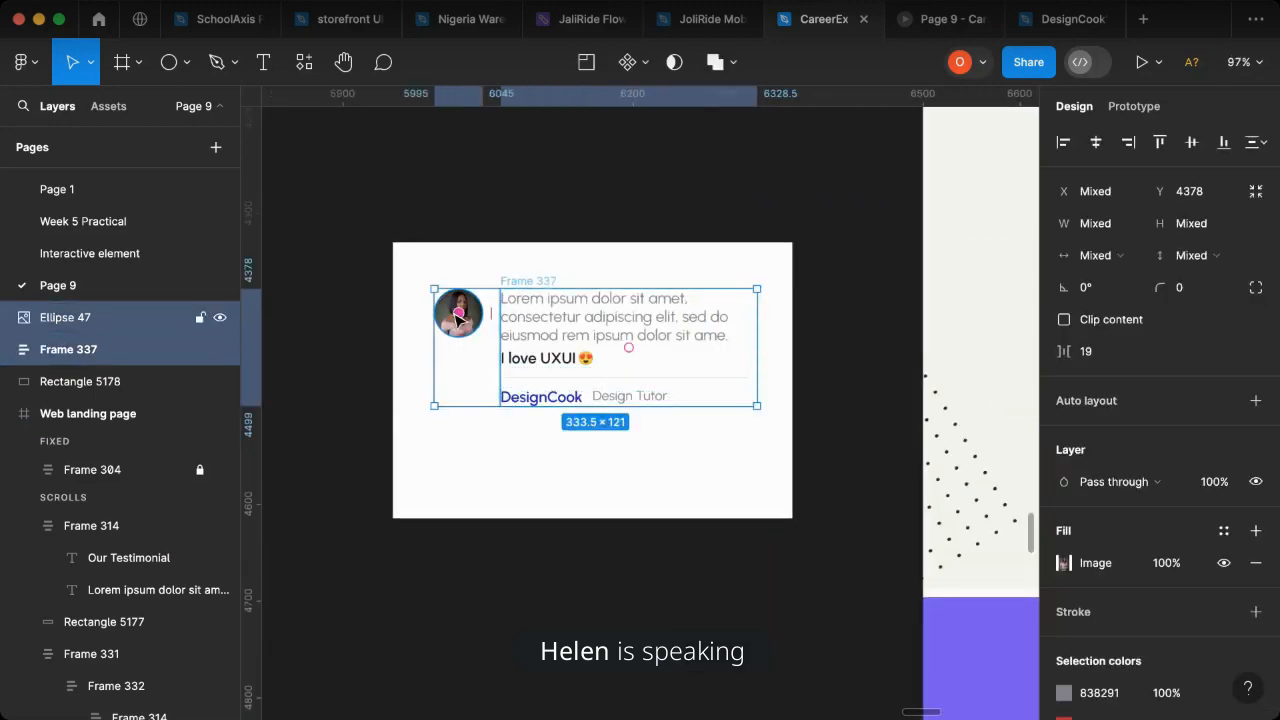
key(shift+a)
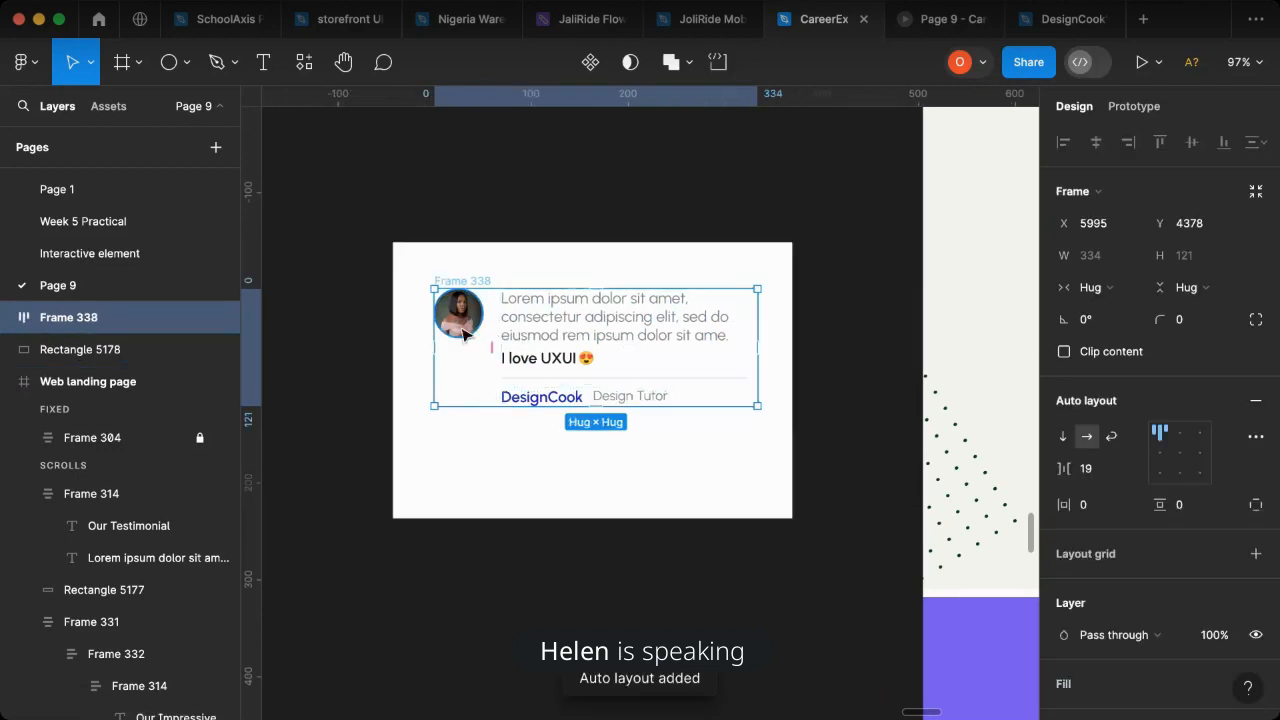
- Move the portrait-and-text row to X 6004, Y 4376 and shorten the white card rectangle to about 219 high
drag(452, 308, 476, 326)
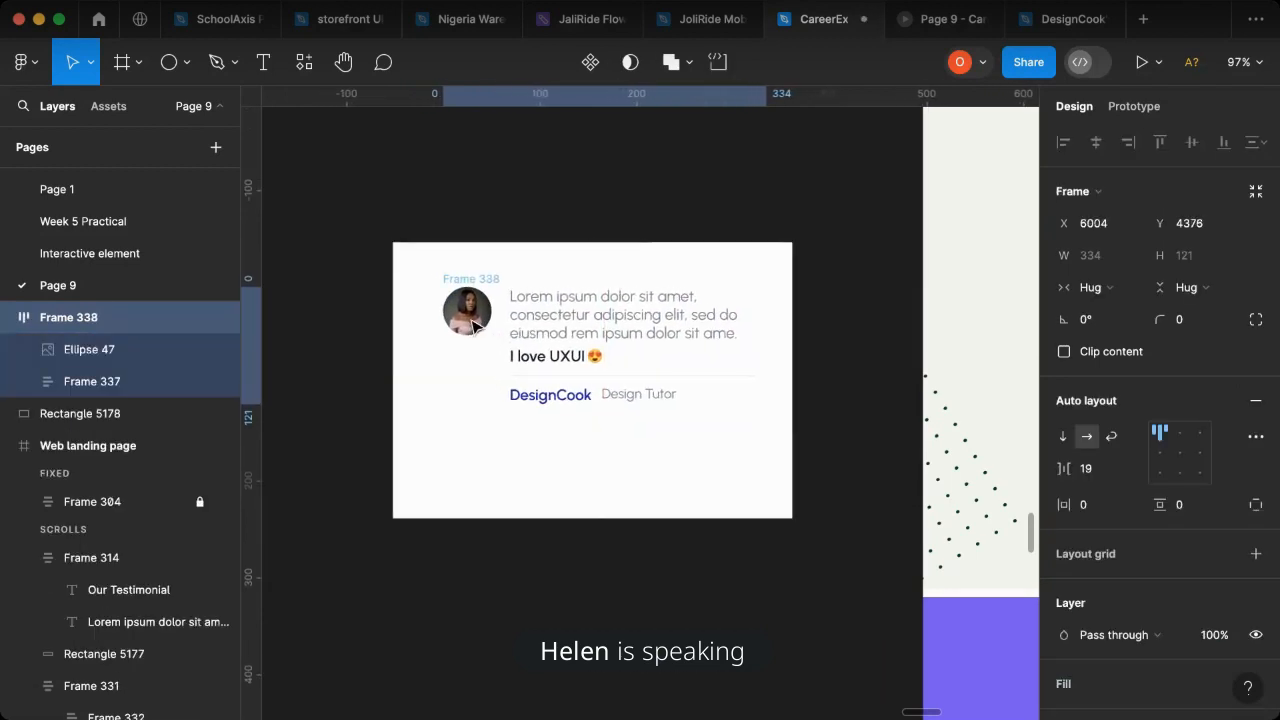
click(448, 492)
drag(480, 517, 481, 455)
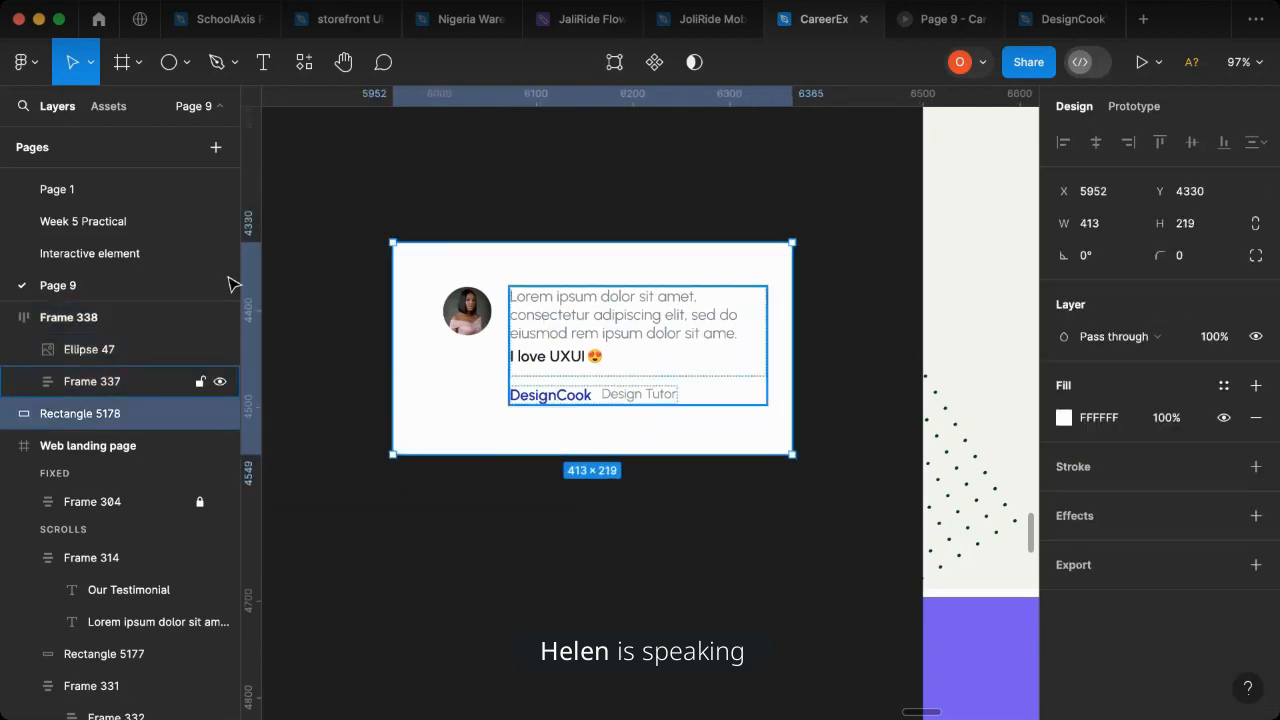
- Wrap the white rectangle and its content in an auto layout card with corner radius 10 and centred alignment
shift+click(84, 318)
key(shift+a)
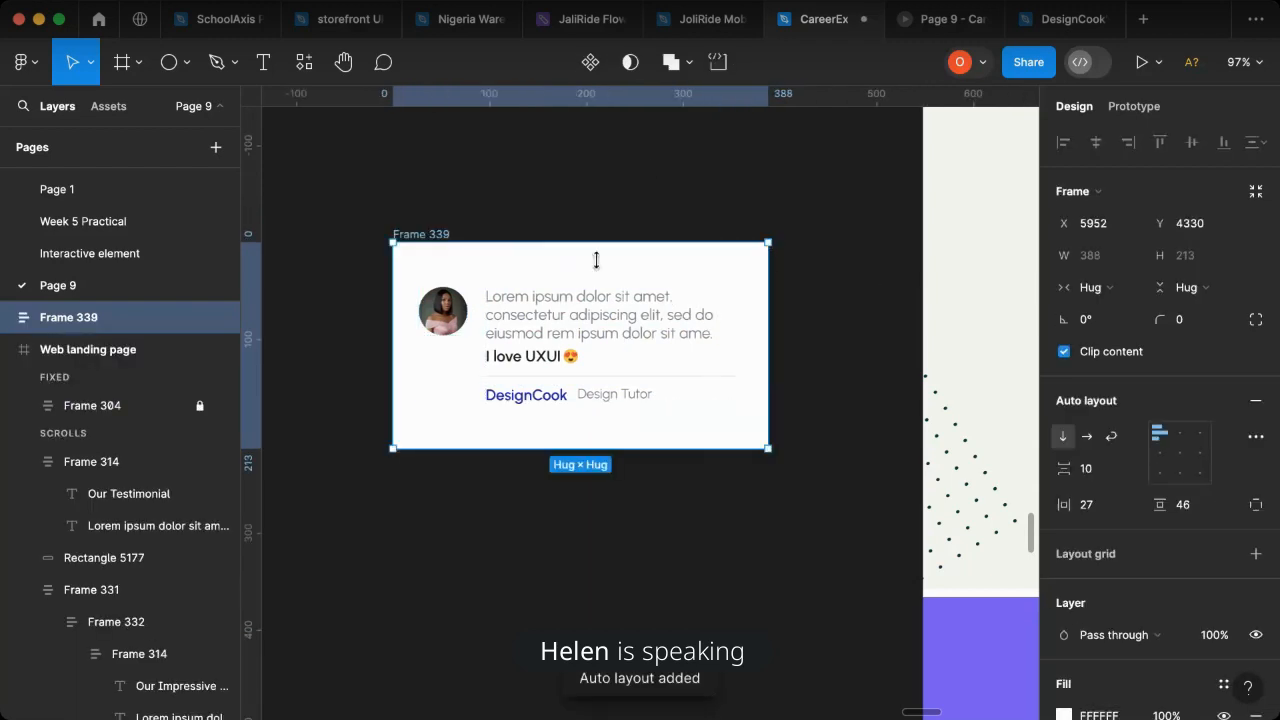
click(1190, 320)
text(10)
key(Return)
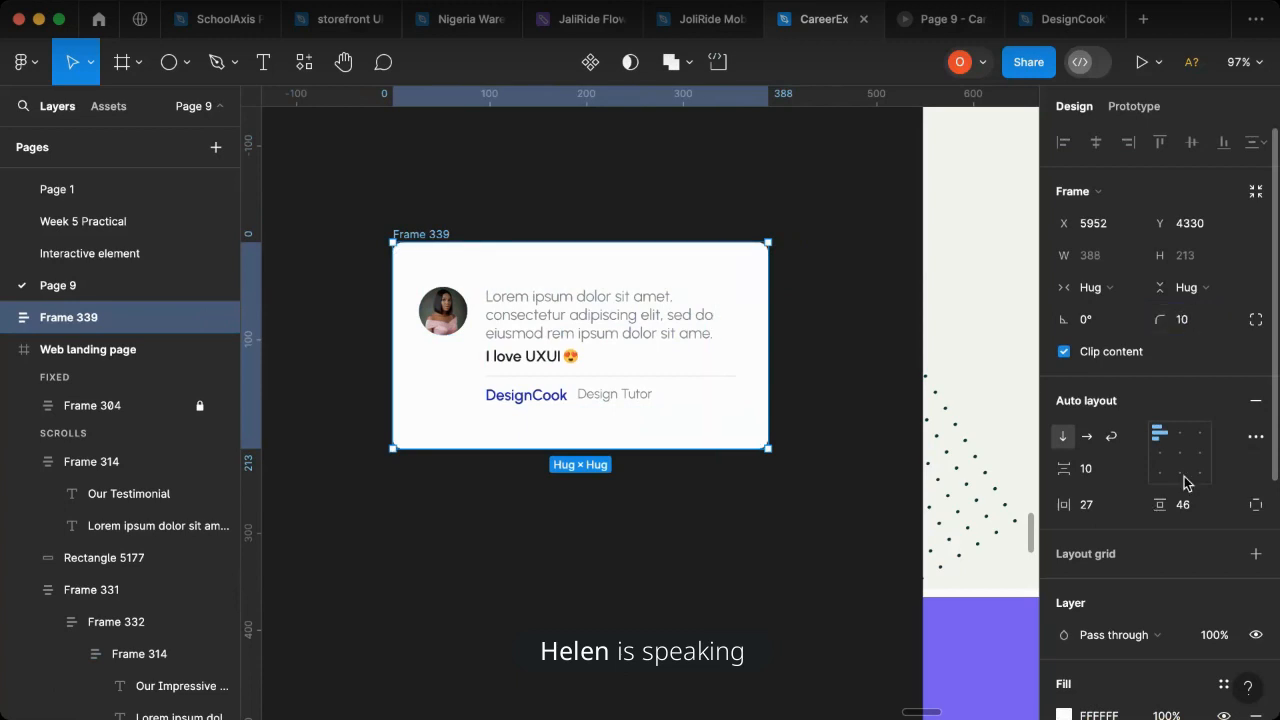
click(1180, 453)
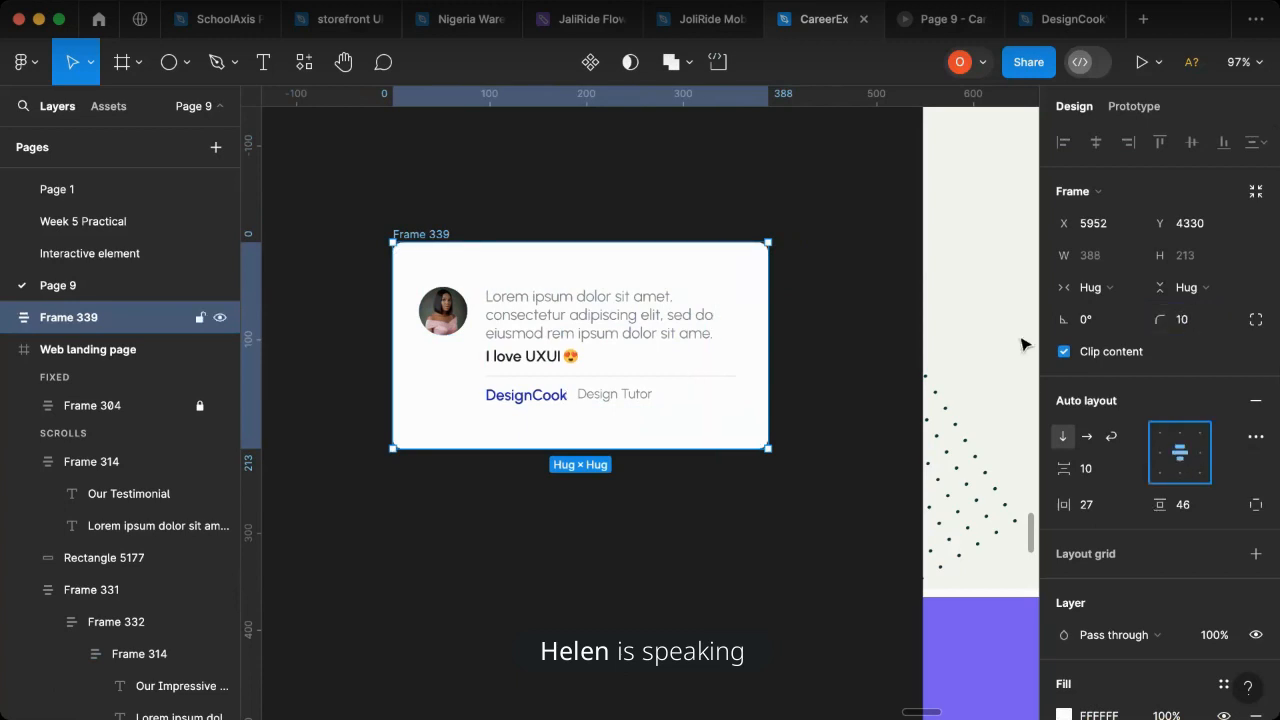
- Measure the distances between the three-card testimonial row and the edges of its section background
click(1101, 266)
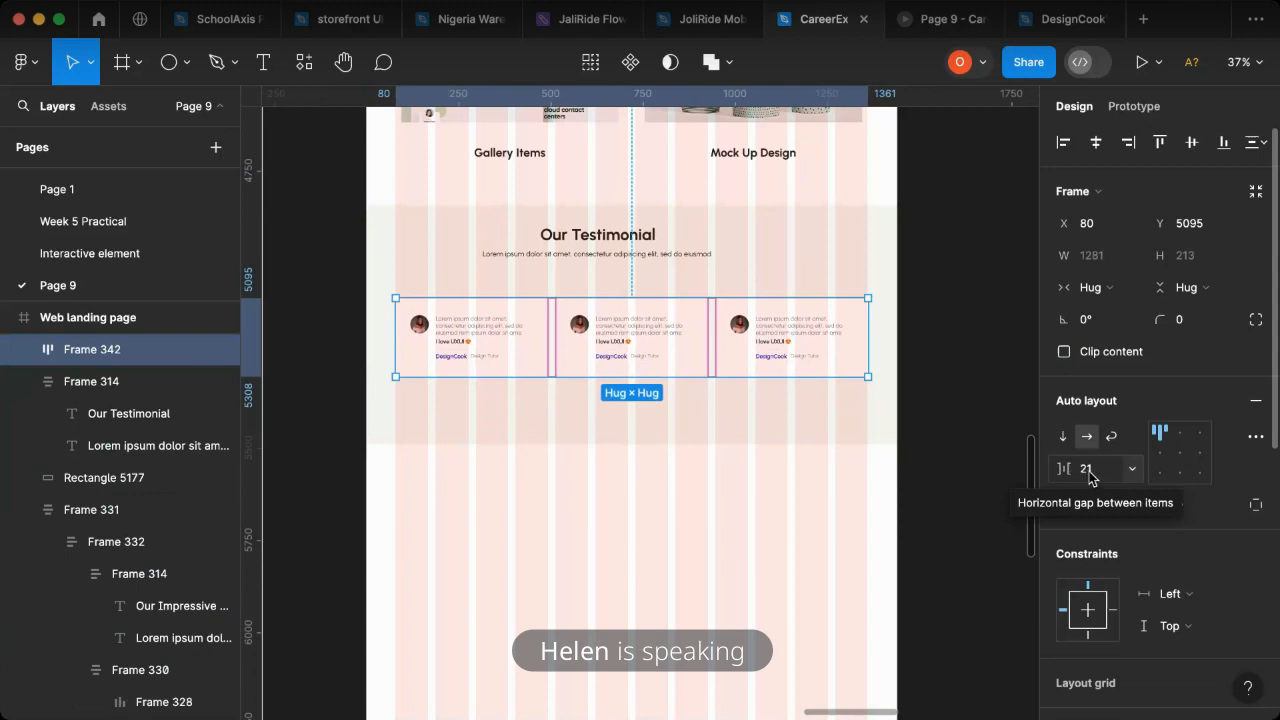
key(alt)
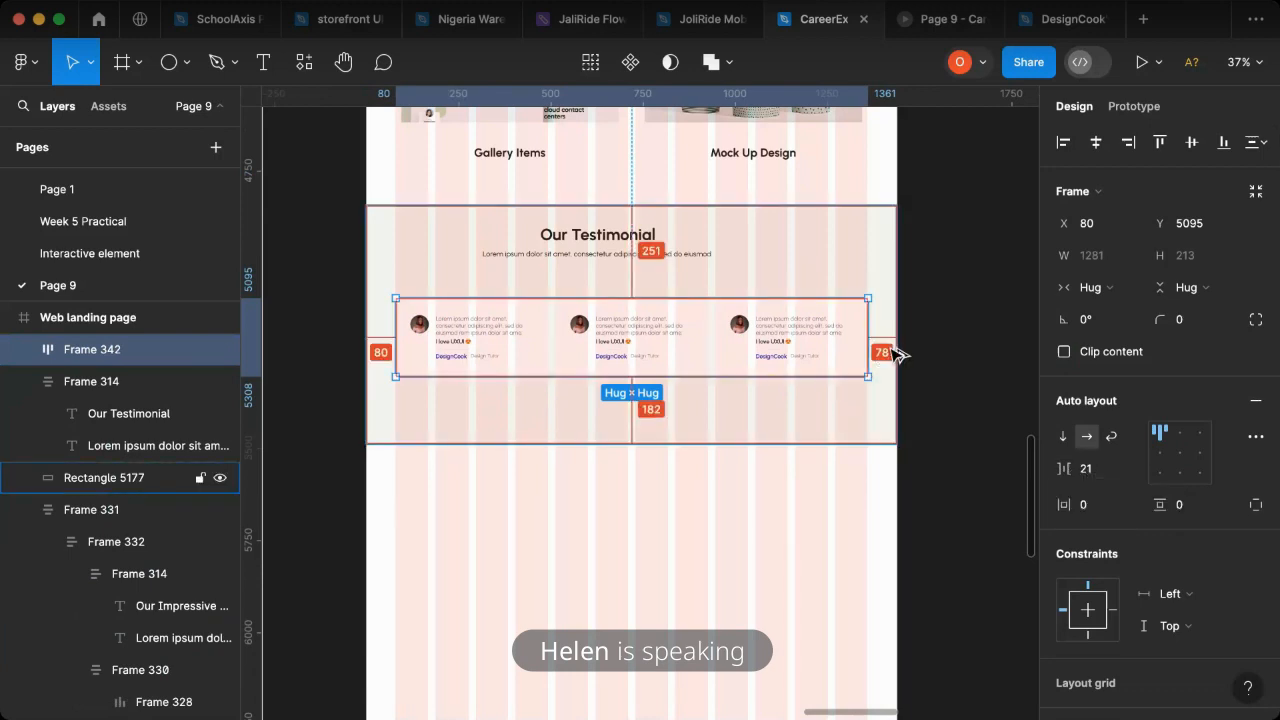
- Try a spacing of 19 between the three testimonial cards
click(1107, 475)
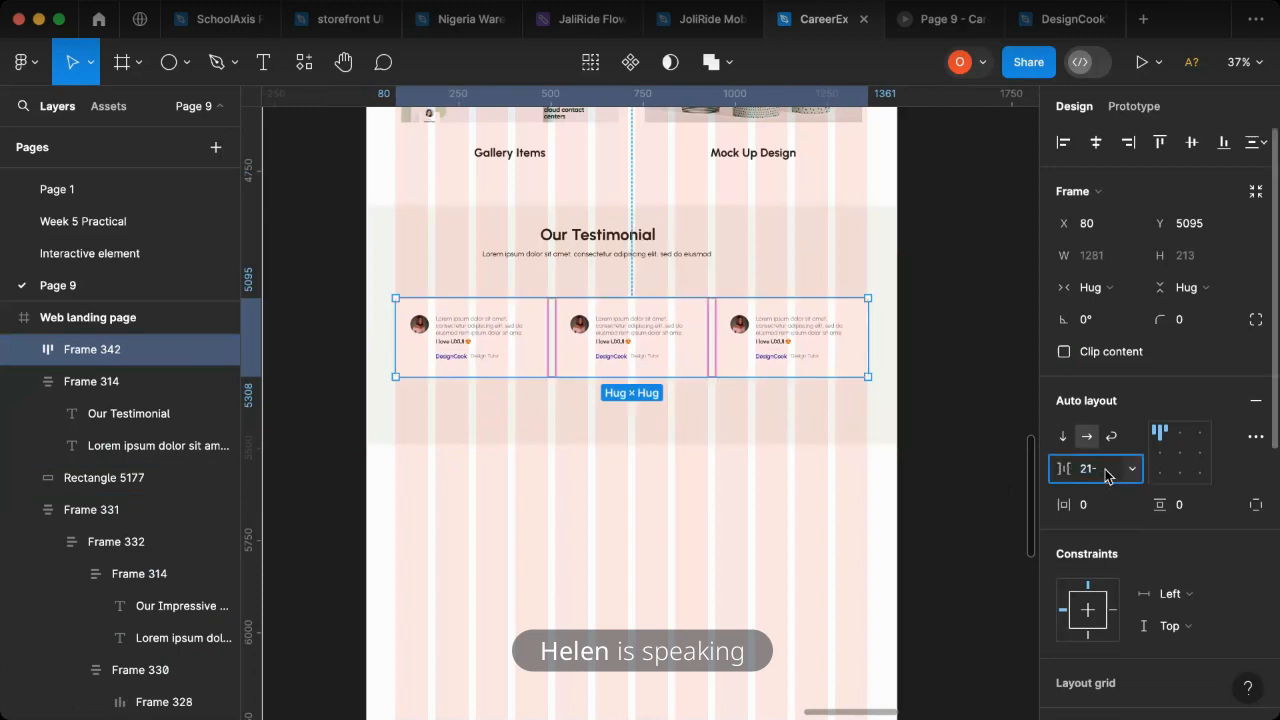
text(-2)
key(Return)
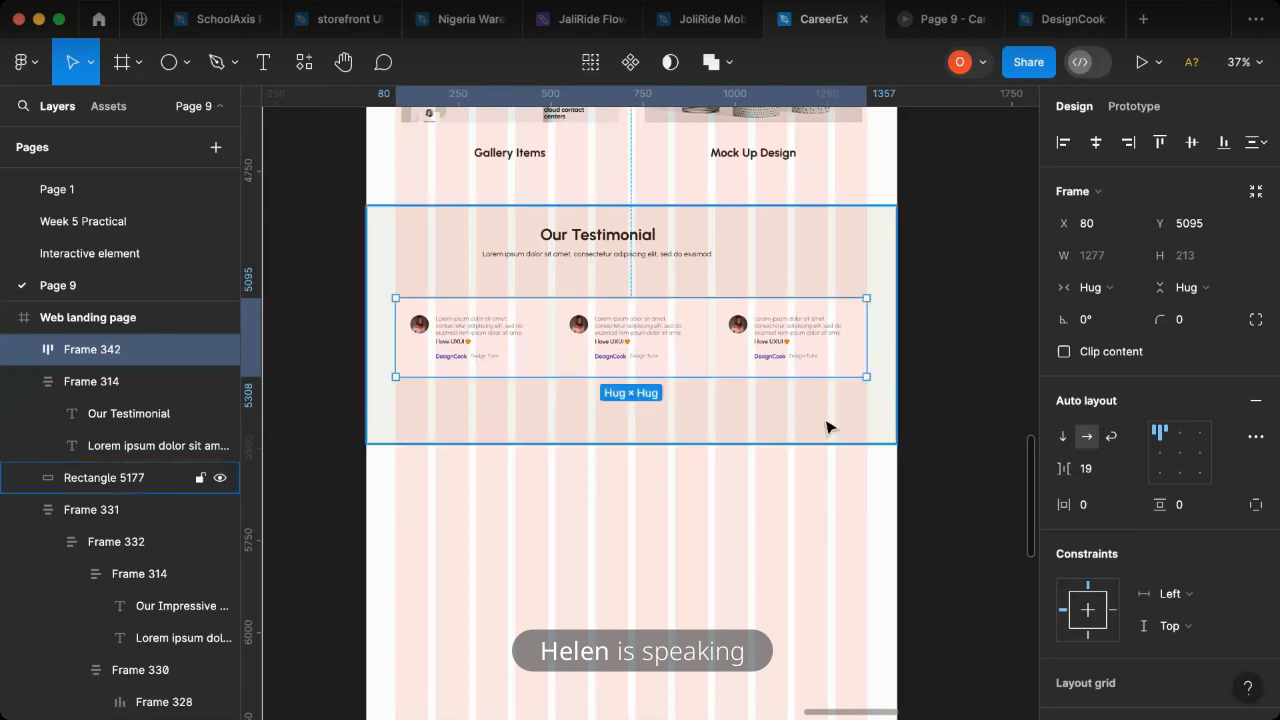
key(alt)
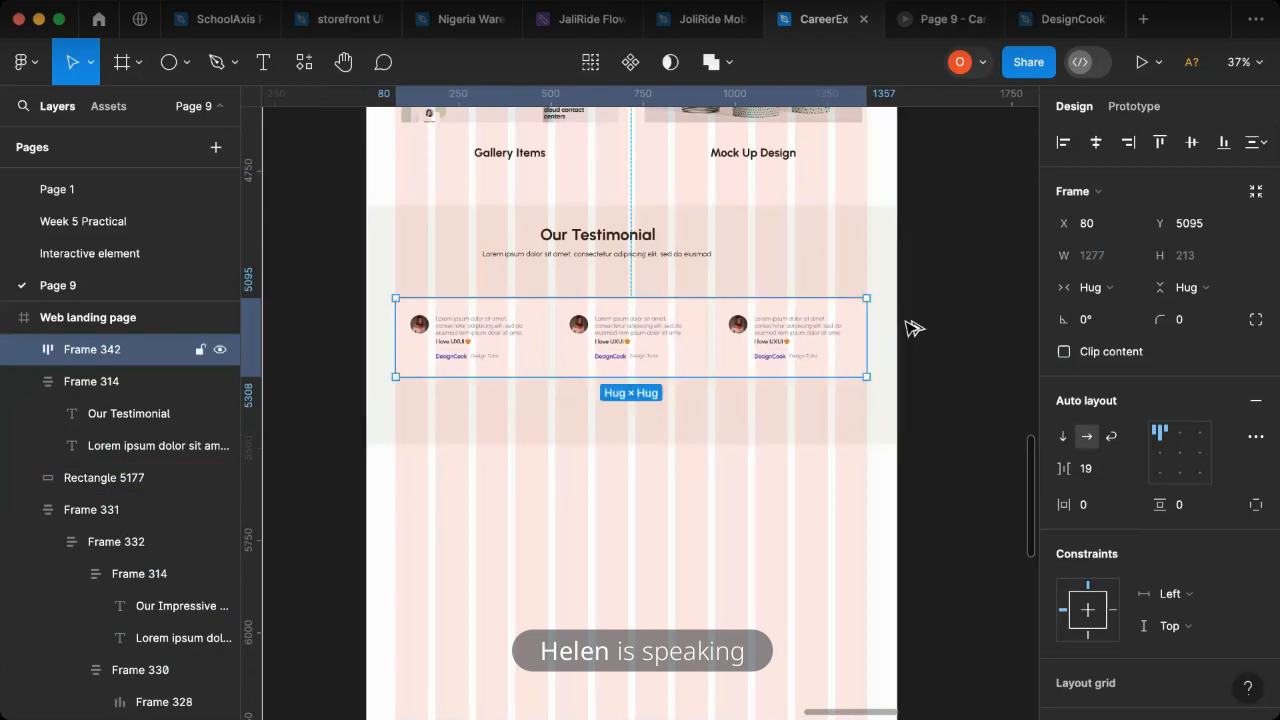
- Set the spacing between the three testimonial cards to 20
click(1110, 476)
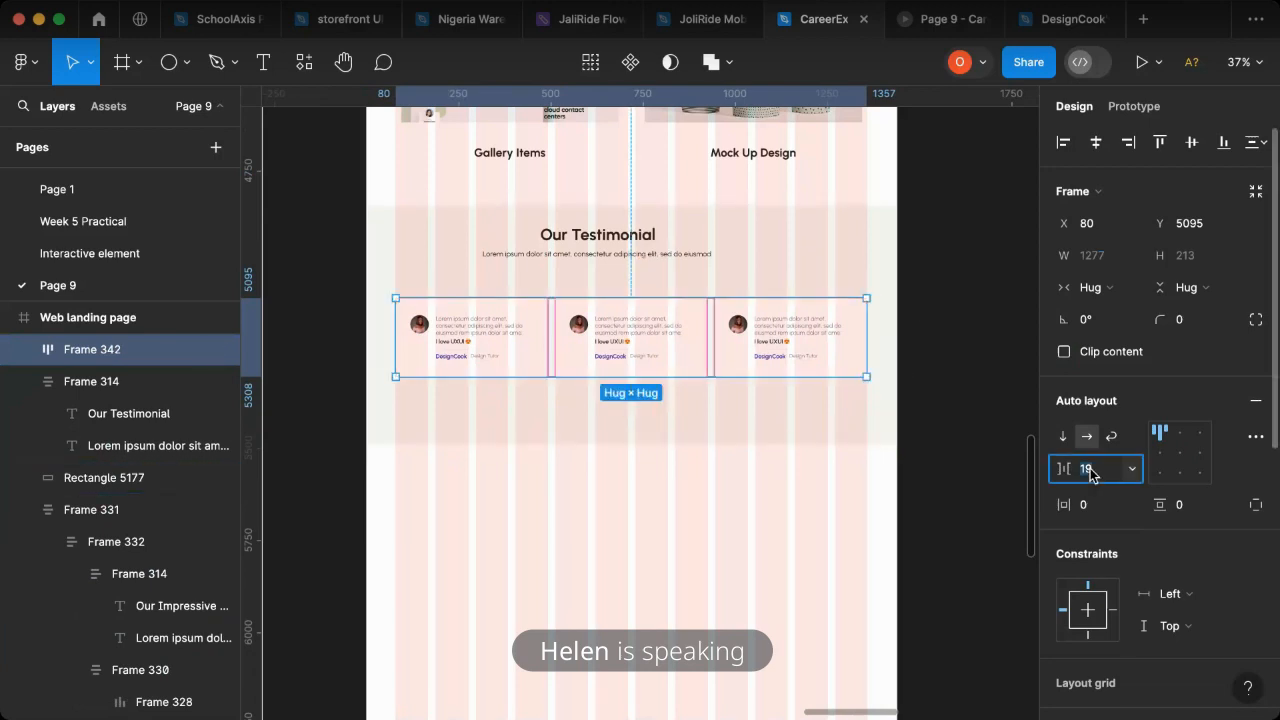
text(20)
key(Return)
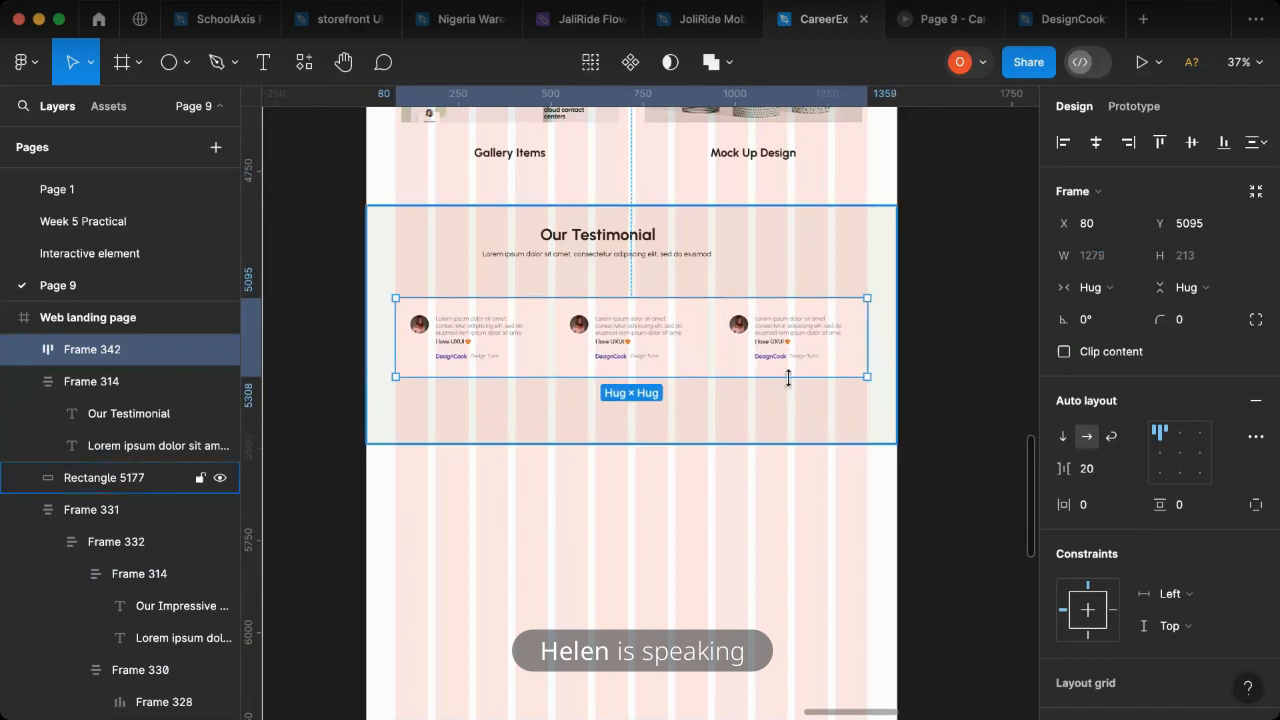
key(alt)
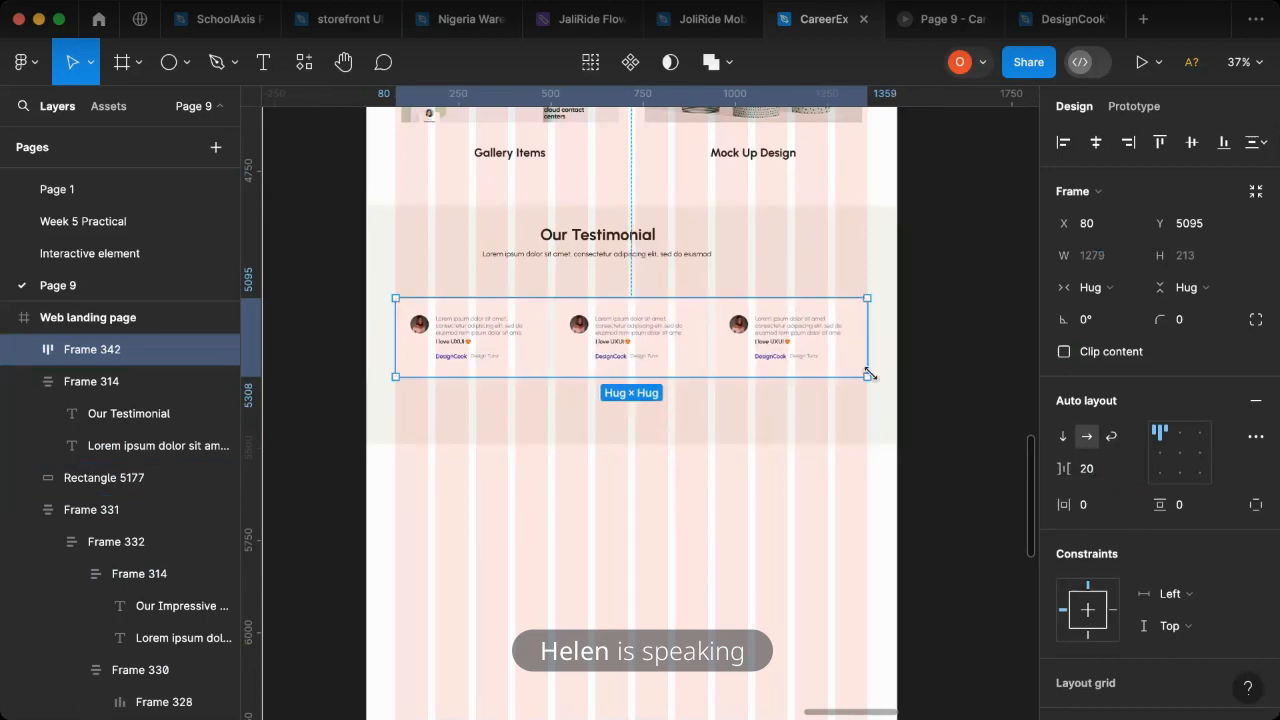
- Combine the "Our Testimonial" heading block and the card row in a vertical, top-centred auto layout with spacing 48
shift+click(652, 257)
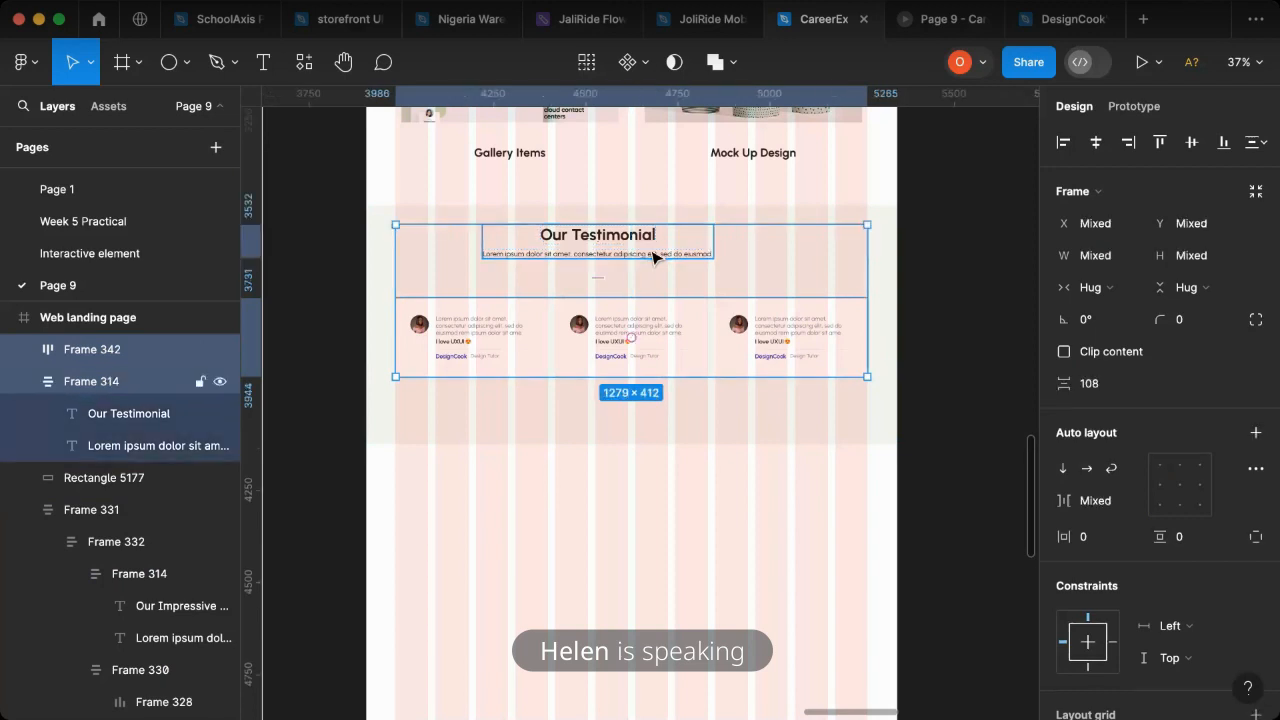
key(shift+a)
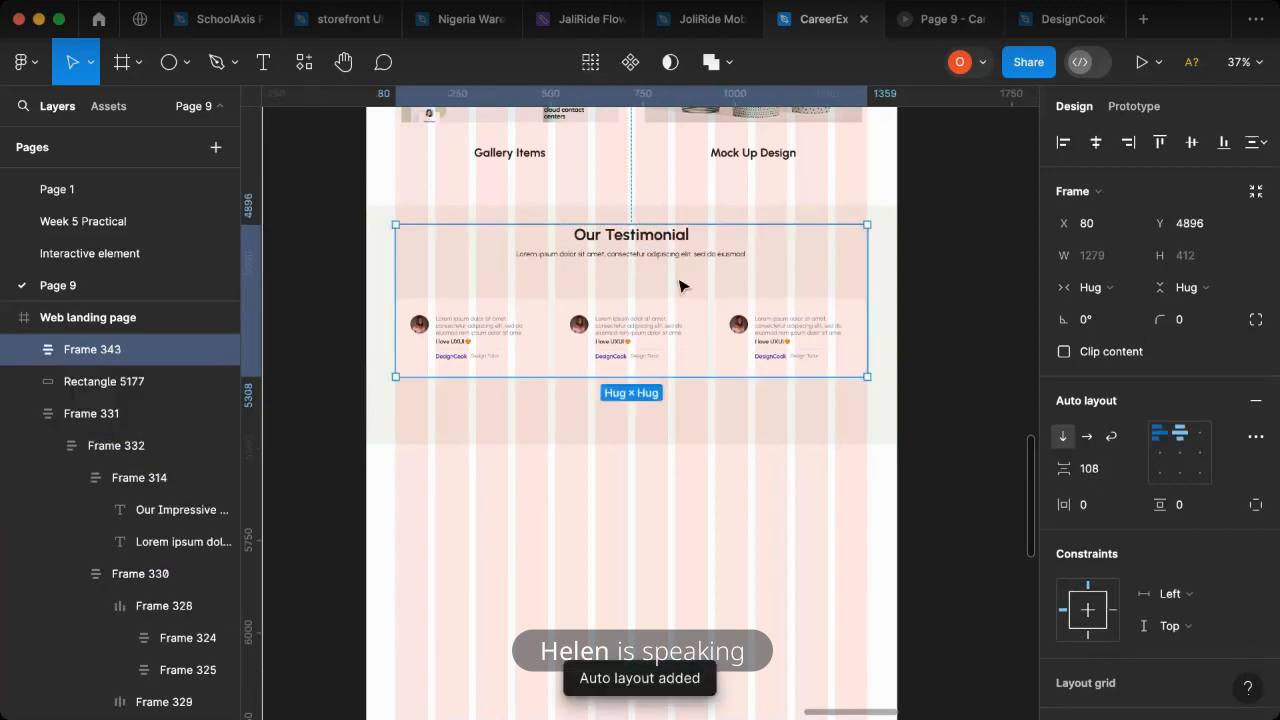
drag(634, 286, 637, 266)
- Wrap the testimonial content and its background rectangle in one auto layout frame with vertical padding 70
shift+click(825, 400)
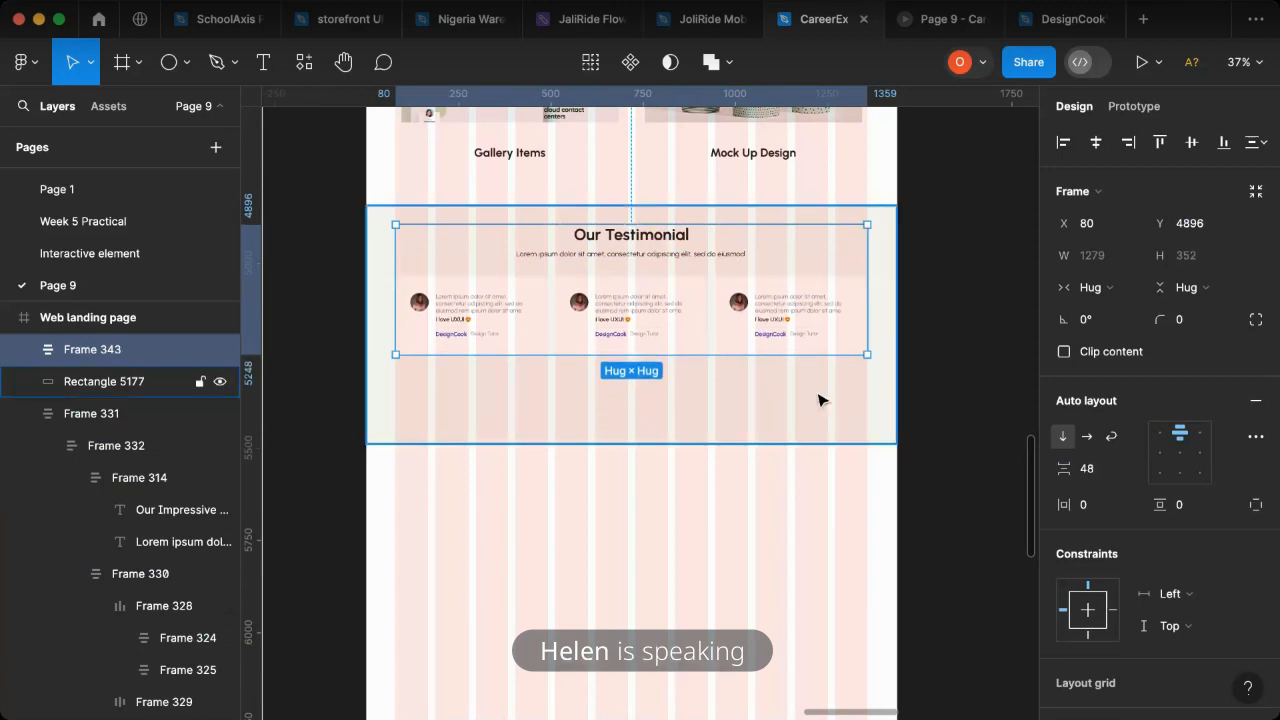
key(shift+a)
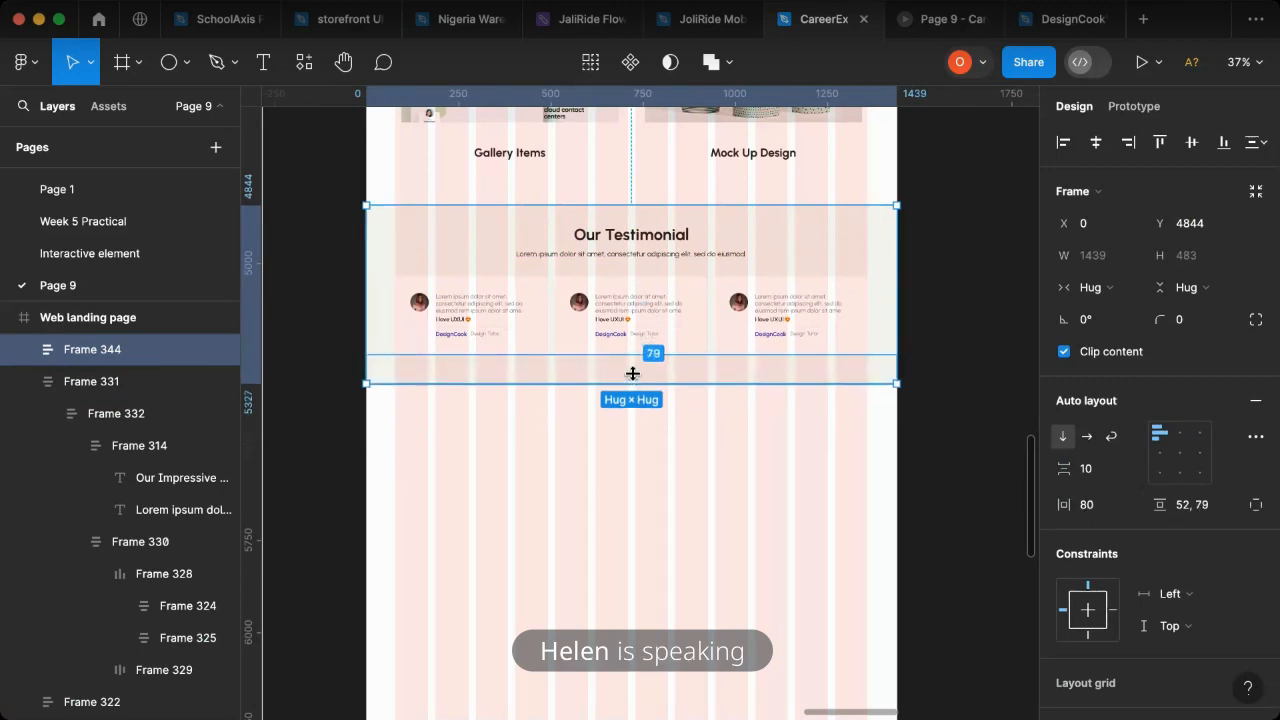
click(1210, 505)
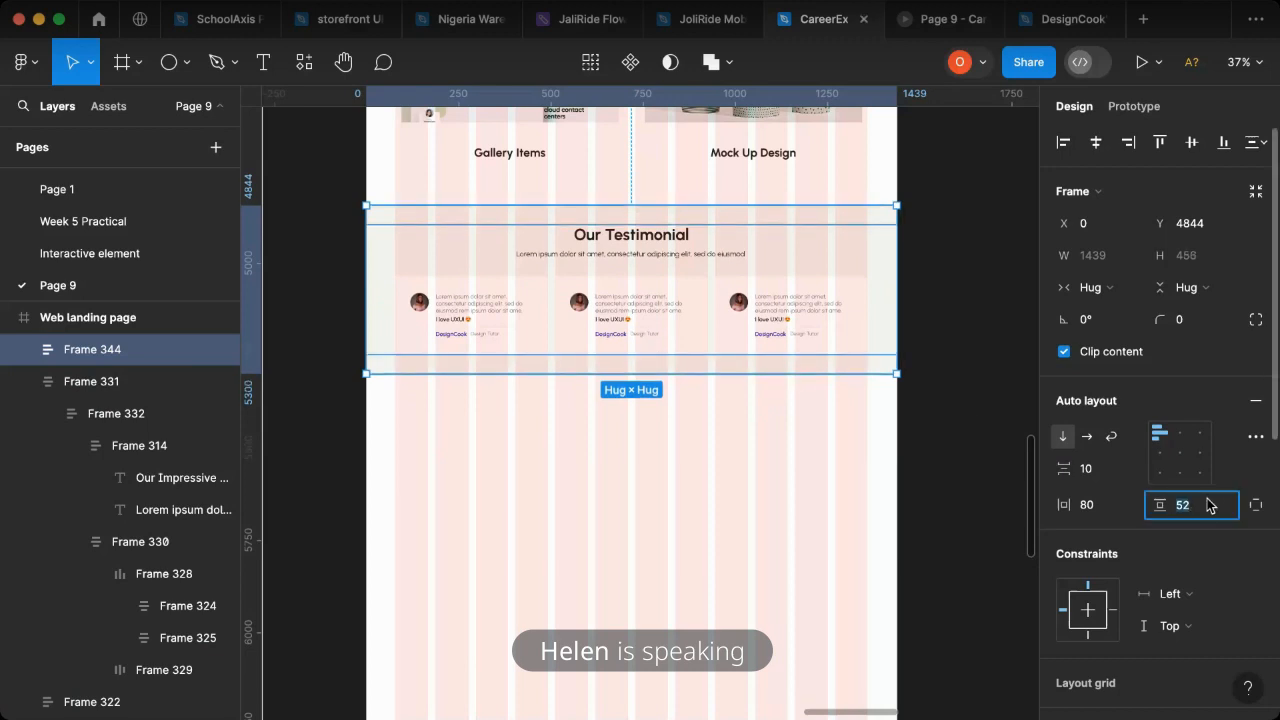
text(60)
key(Return)
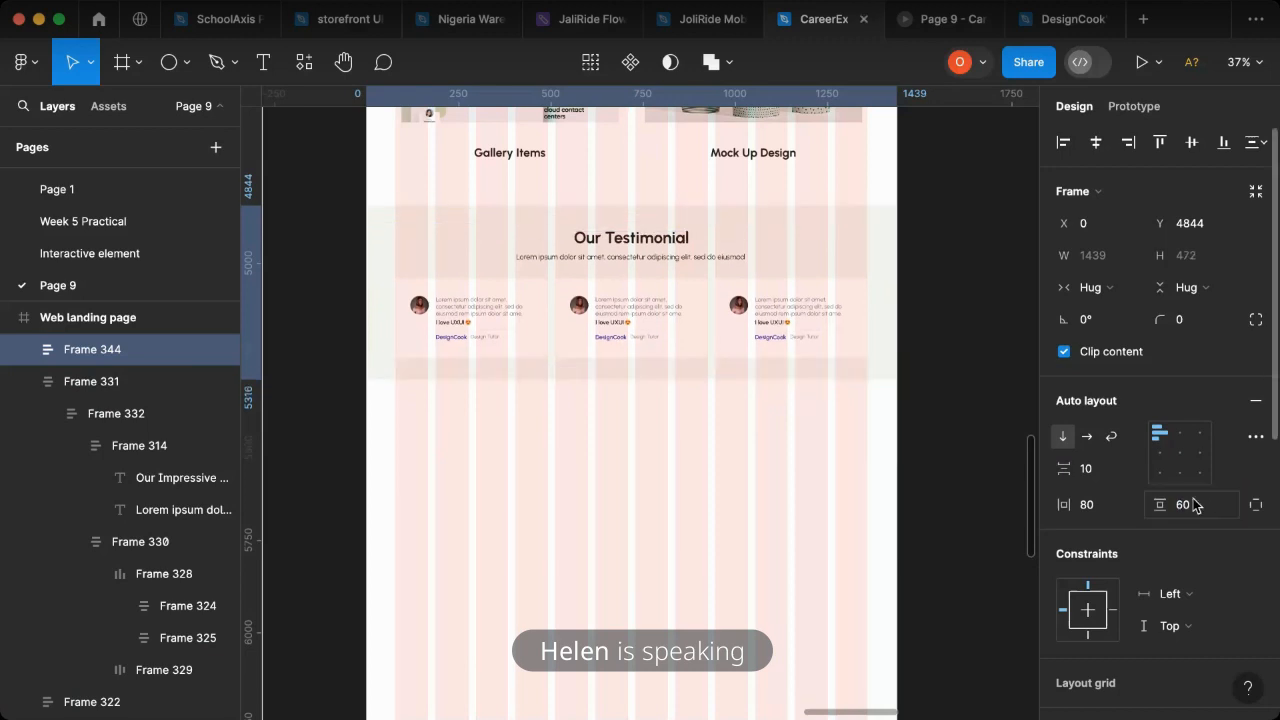
click(1205, 508)
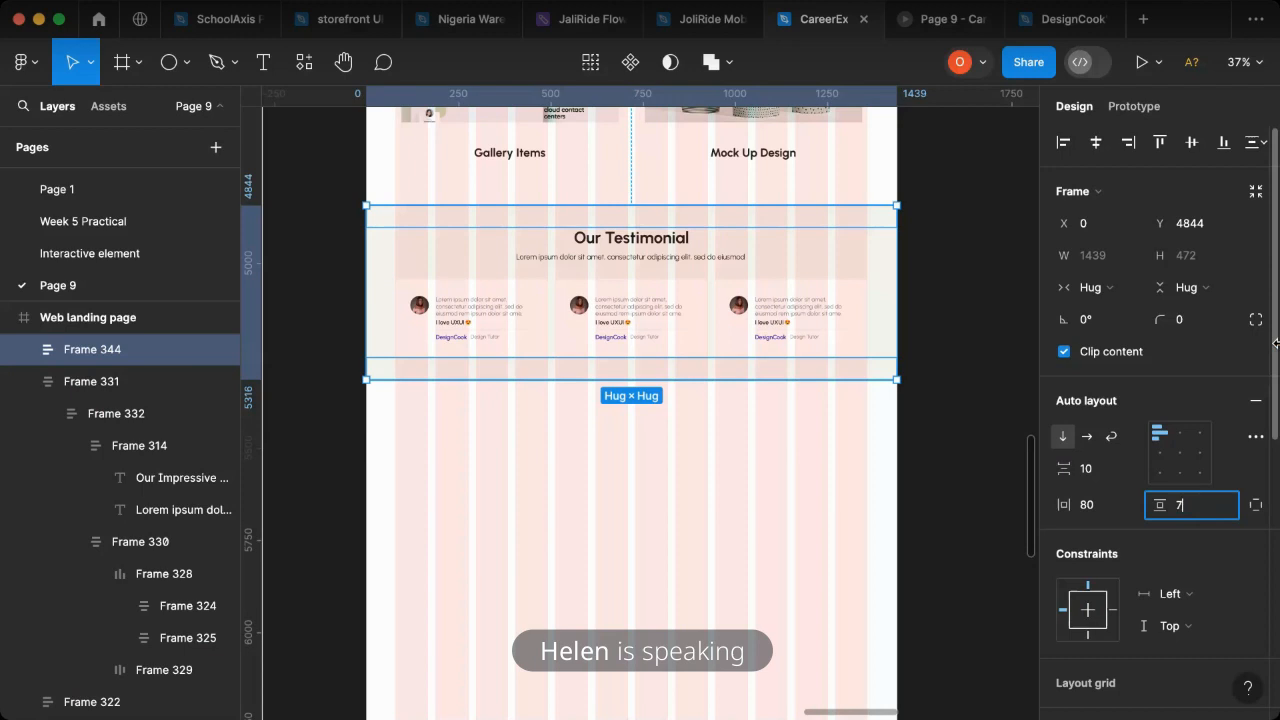
key(Return)
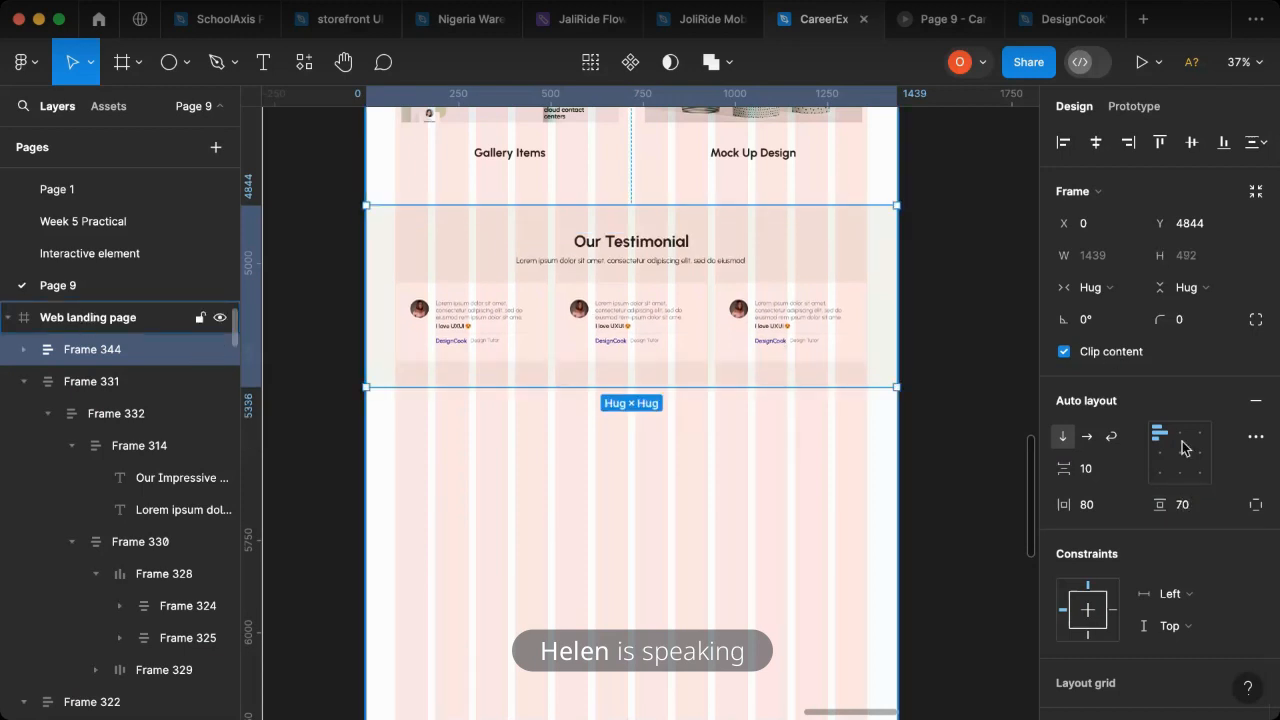
- Hide the landing page's 12-column layout grid and switch to the prototype preview
key(Escape)
click(1223, 450)
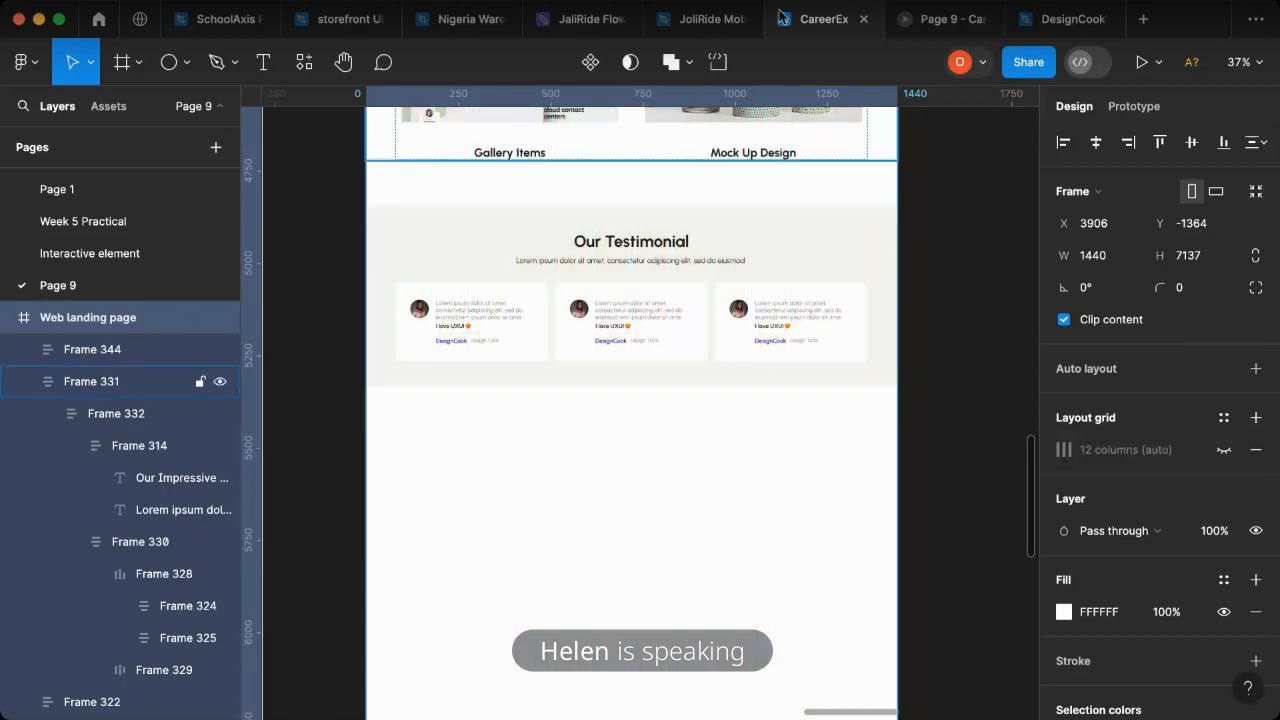
click(935, 28)
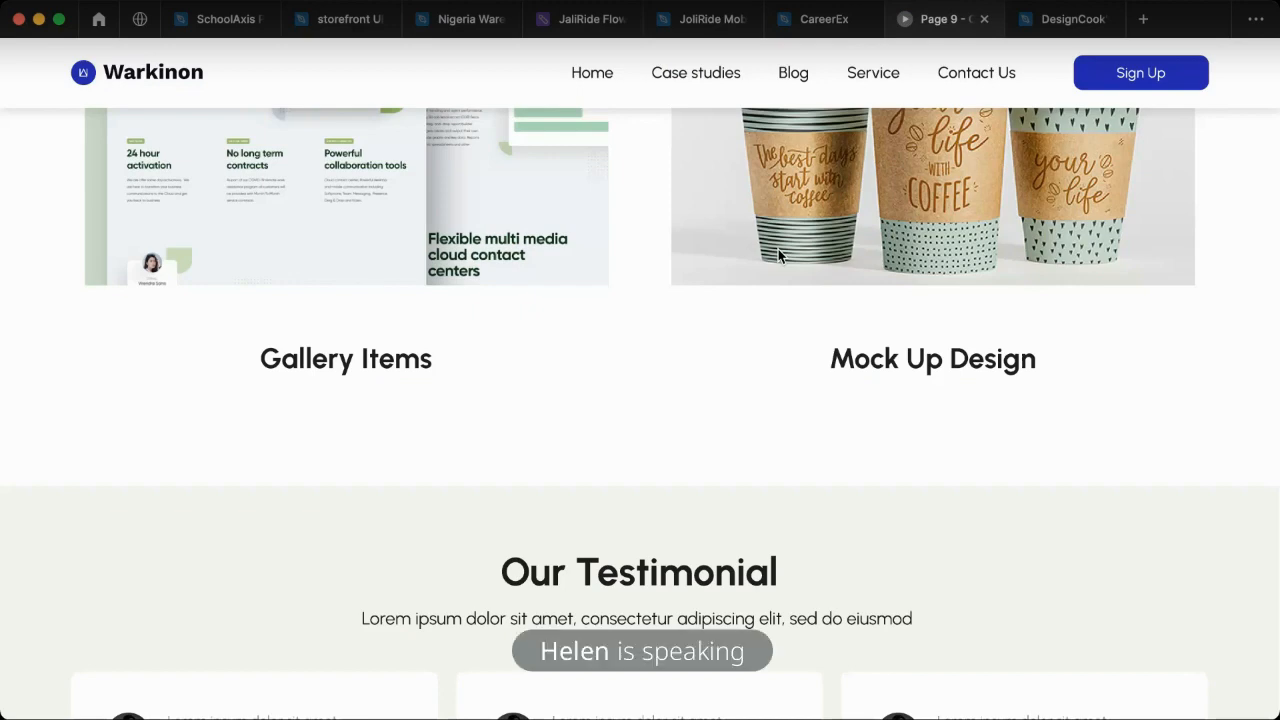
- Review the services, portfolio and "Our Testimonial" sections of the landing page in the prototype preview
scroll(588, 348, up, 15)
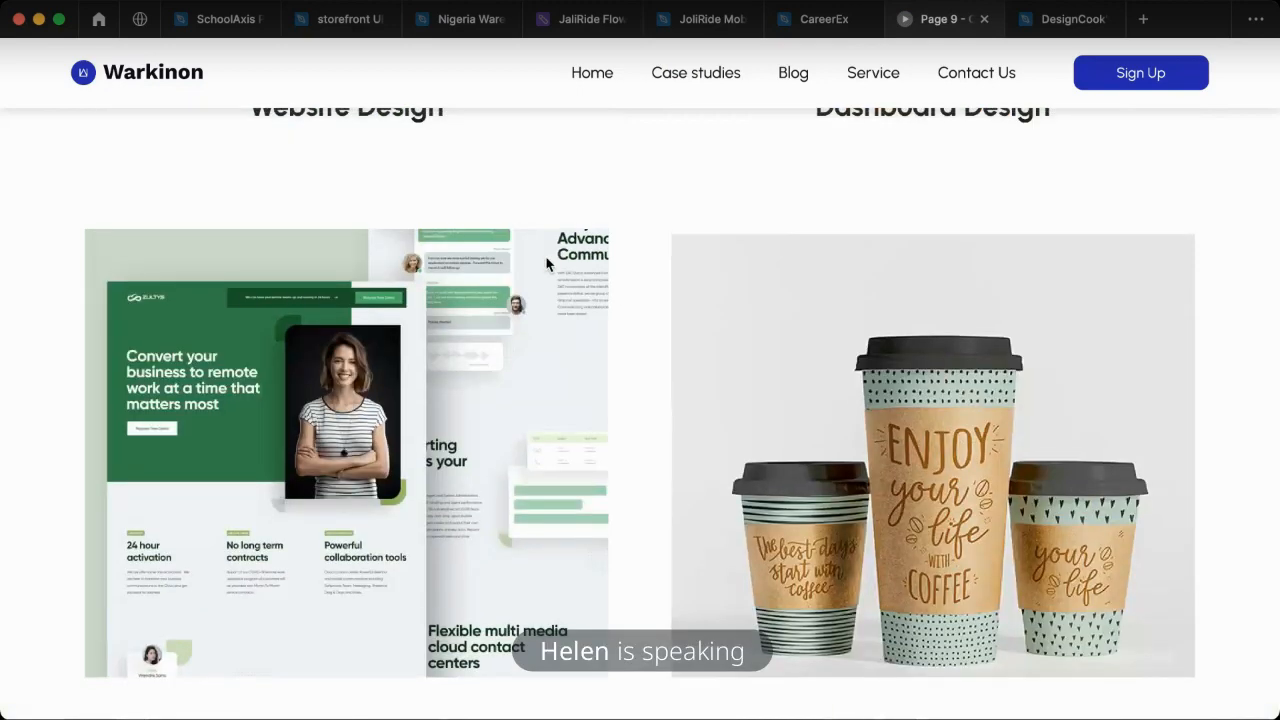
scroll(544, 245, up, 10)
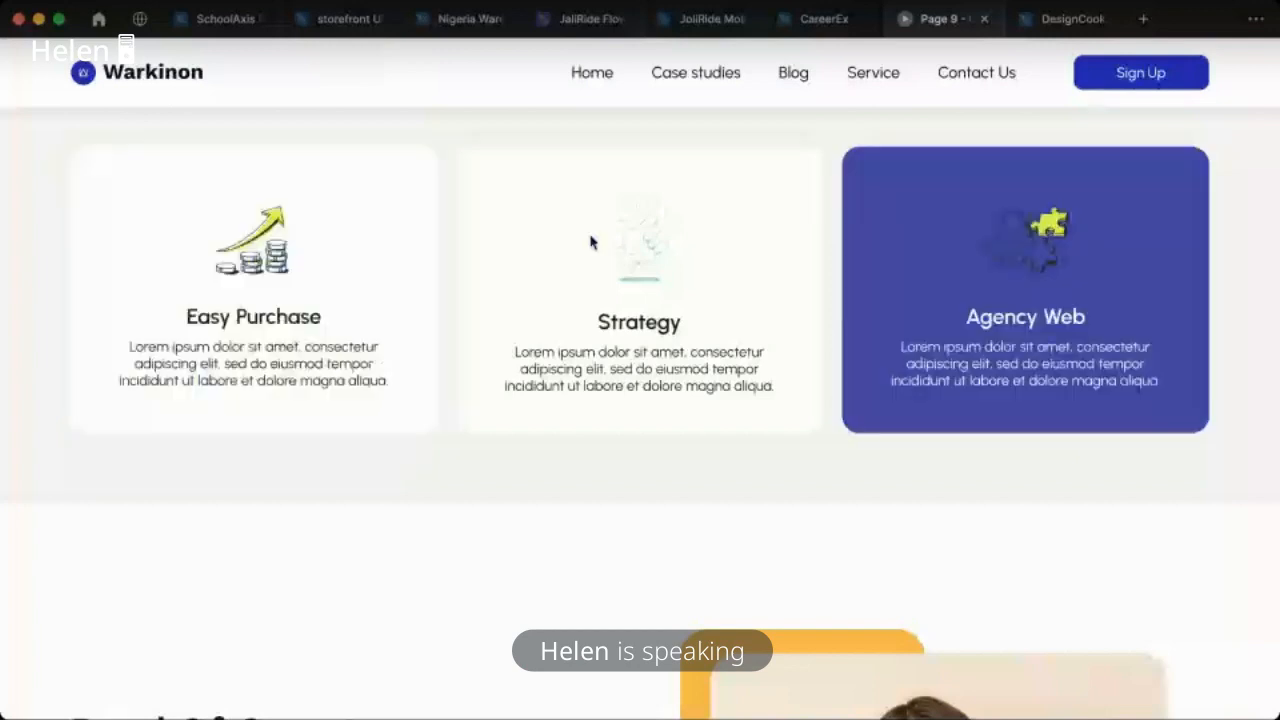
scroll(669, 441, down, 5)
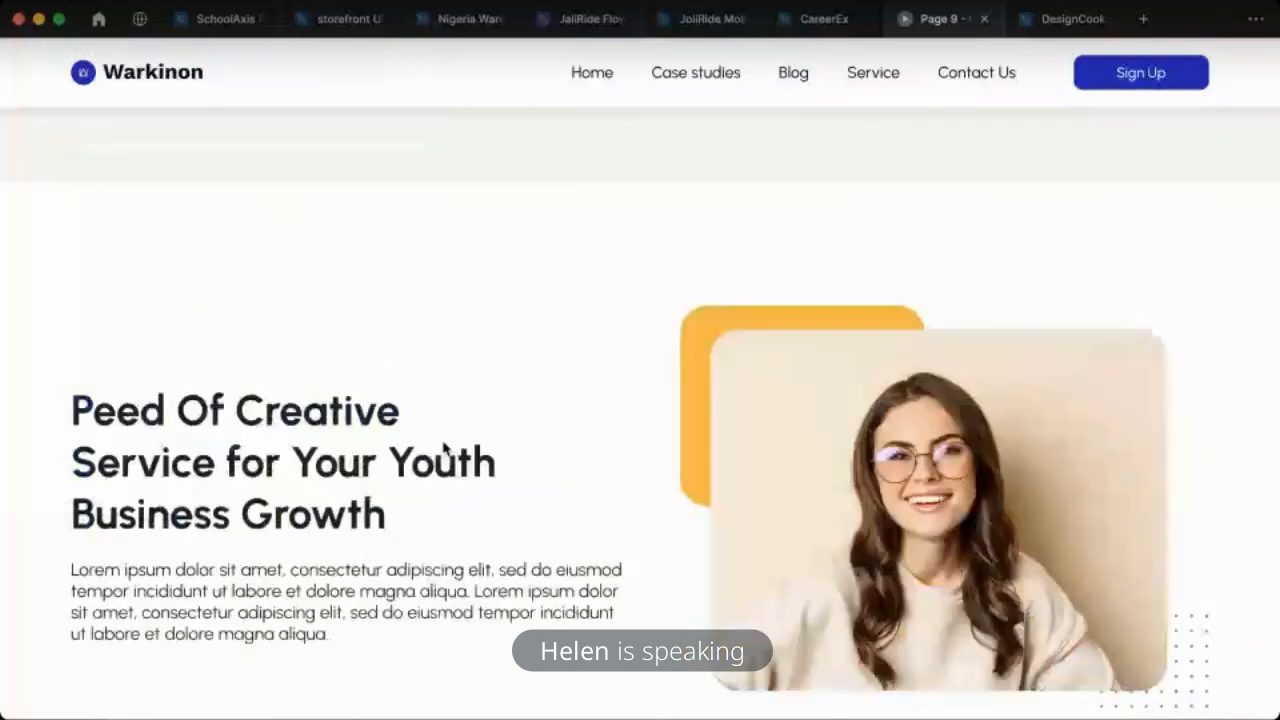
scroll(580, 391, down, 8)
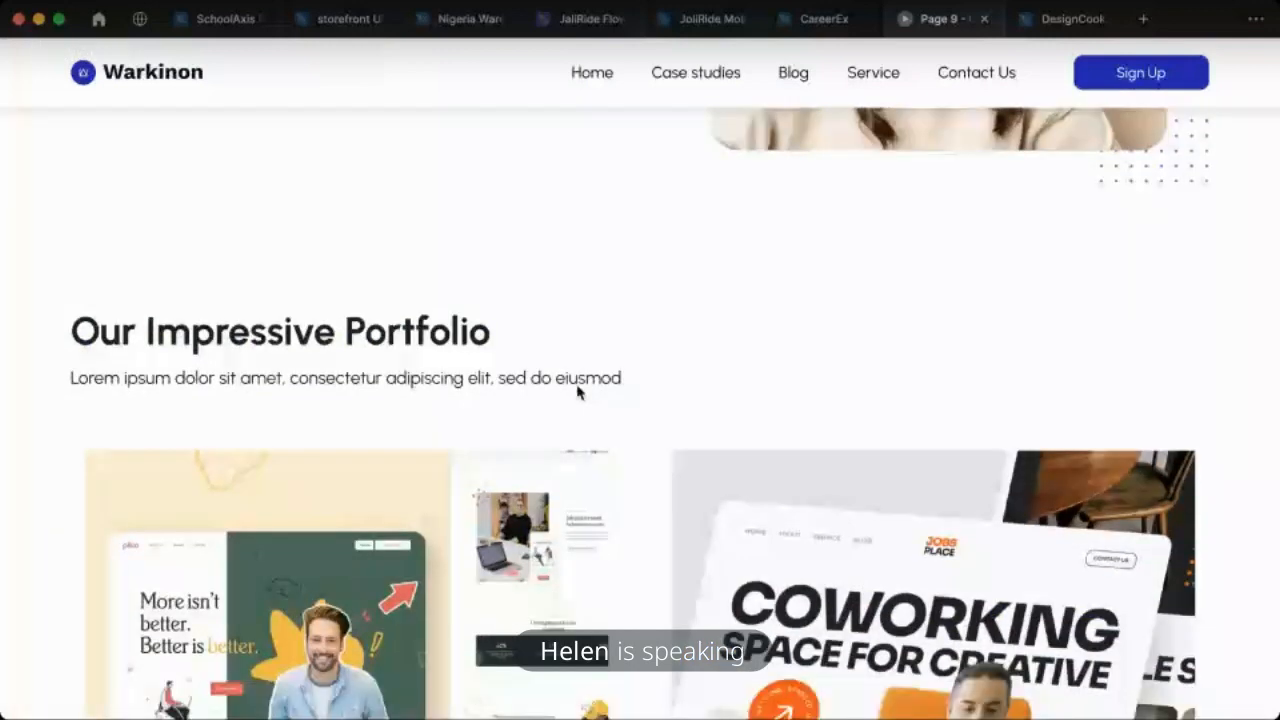
scroll(577, 391, down, 8)
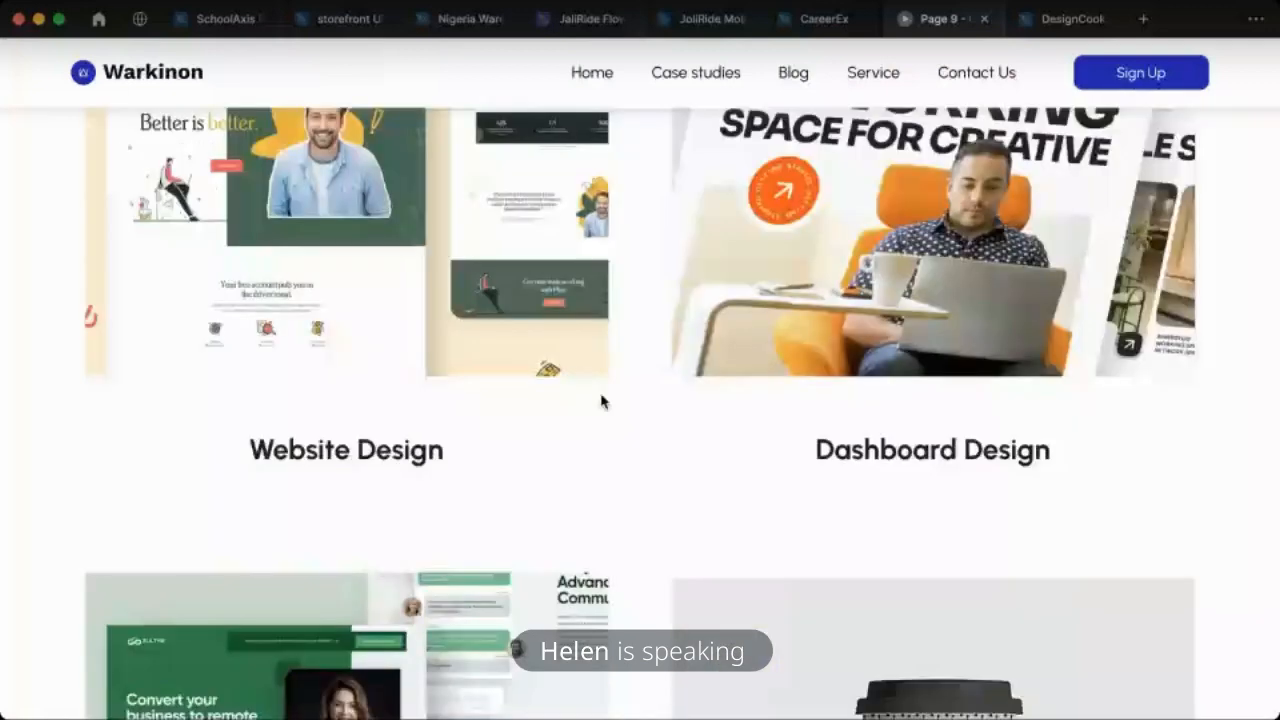
scroll(601, 401, down, 10)
scroll(368, 347, up, 1)
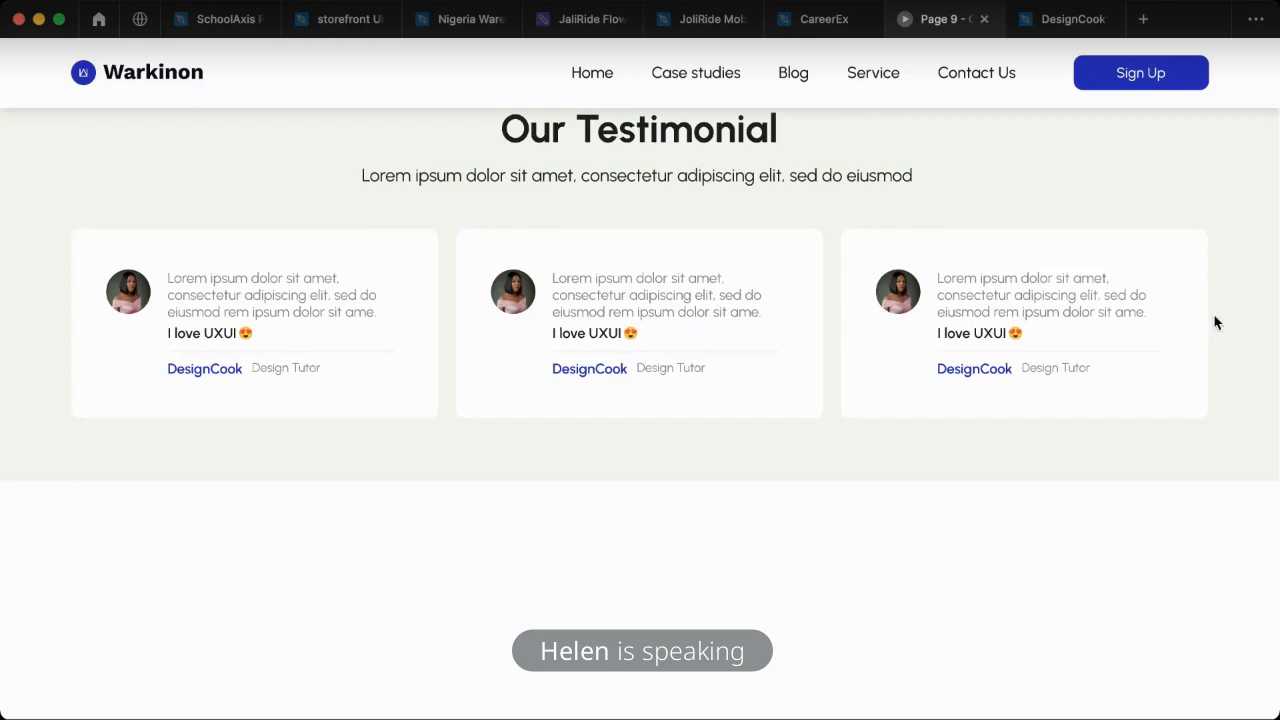
- Return to the CareerEx design file and select the middle testimonial card inside the card row
click(826, 22)
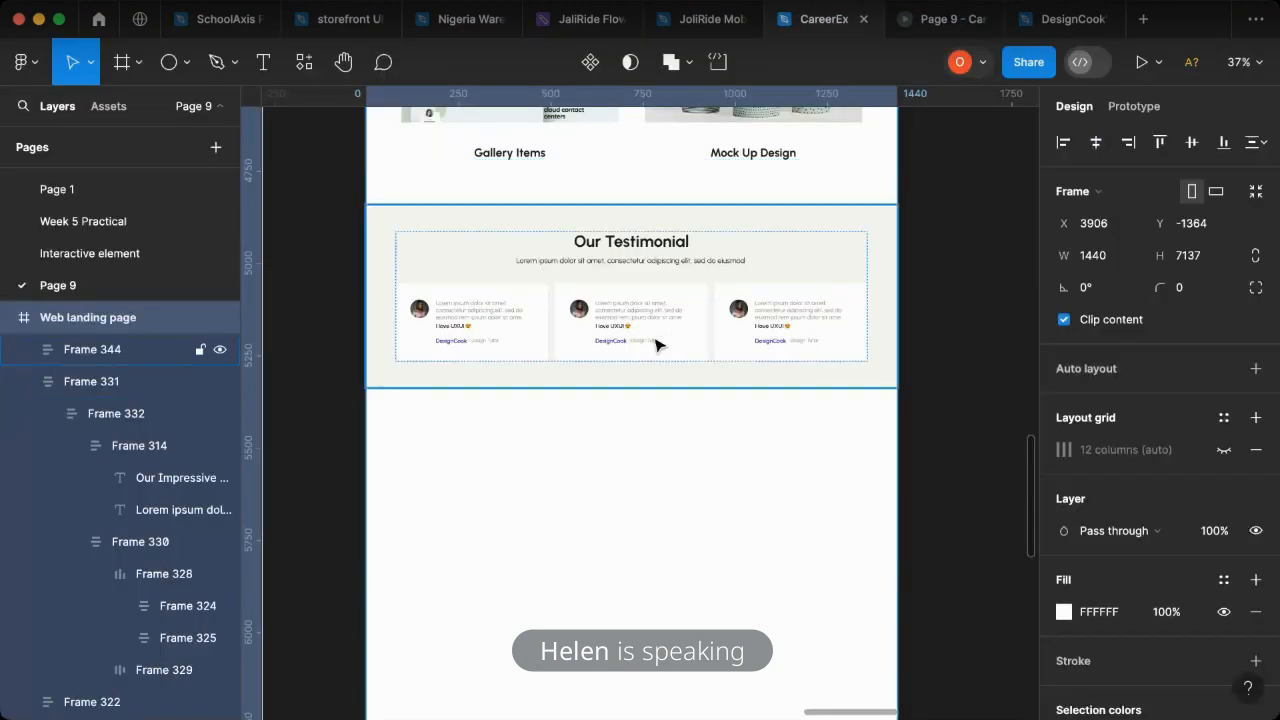
click(655, 345)
double_click(677, 346)
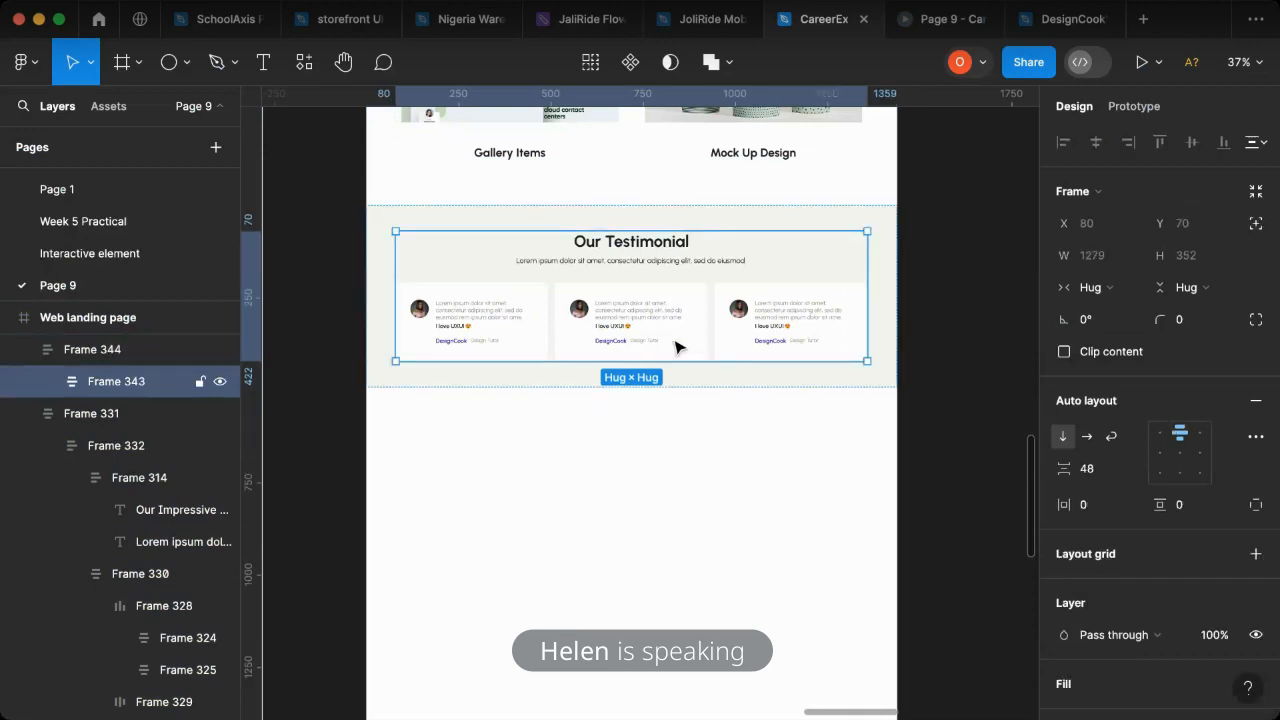
double_click(700, 323)
double_click(670, 327)
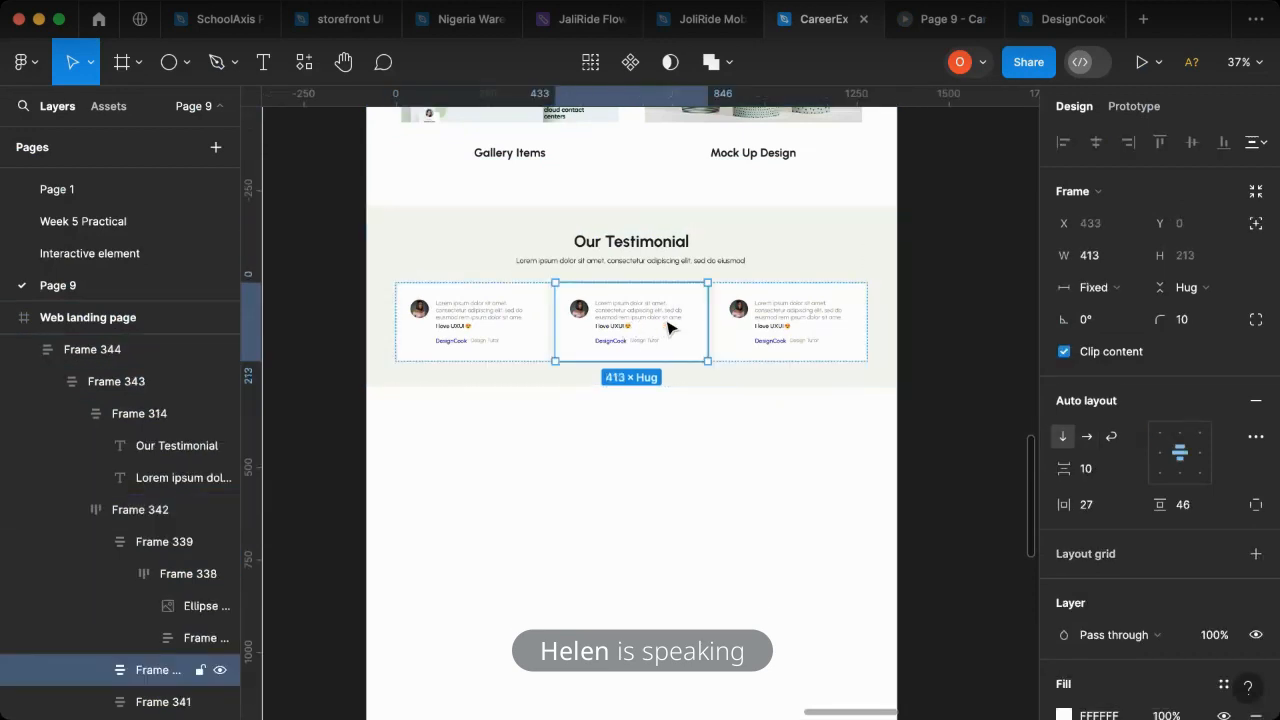
double_click(668, 327)
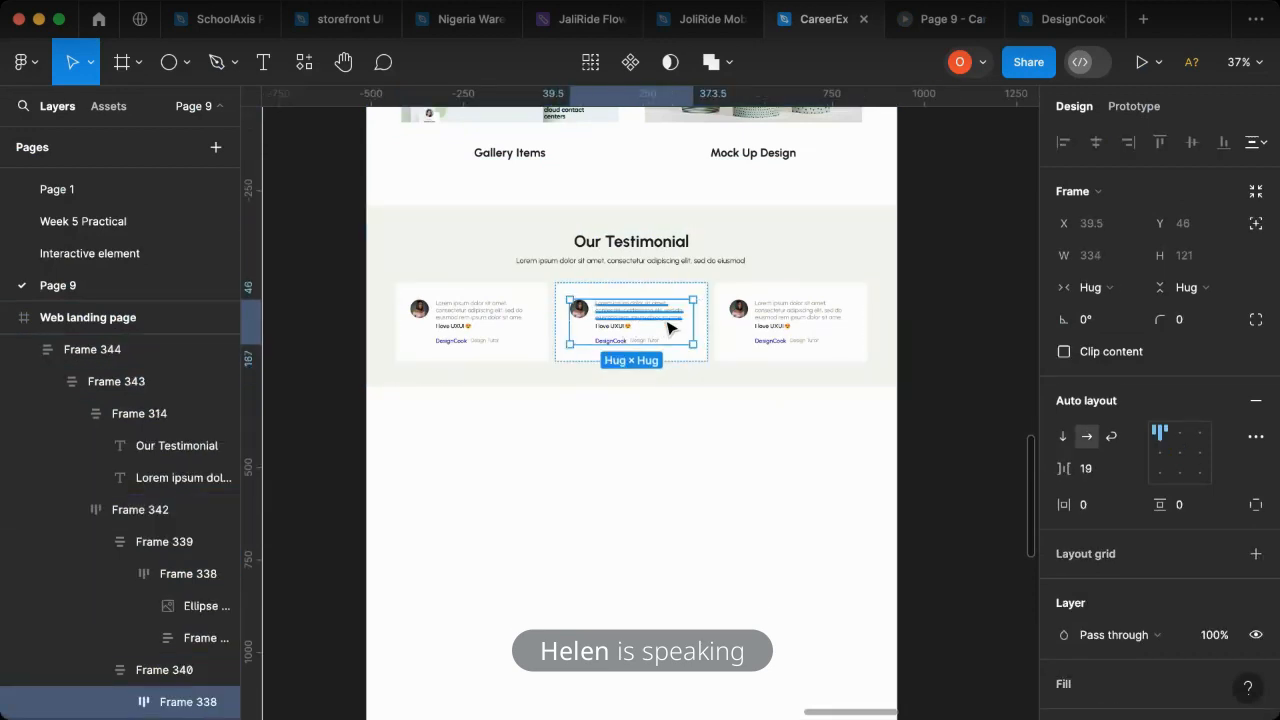
key(super+d)
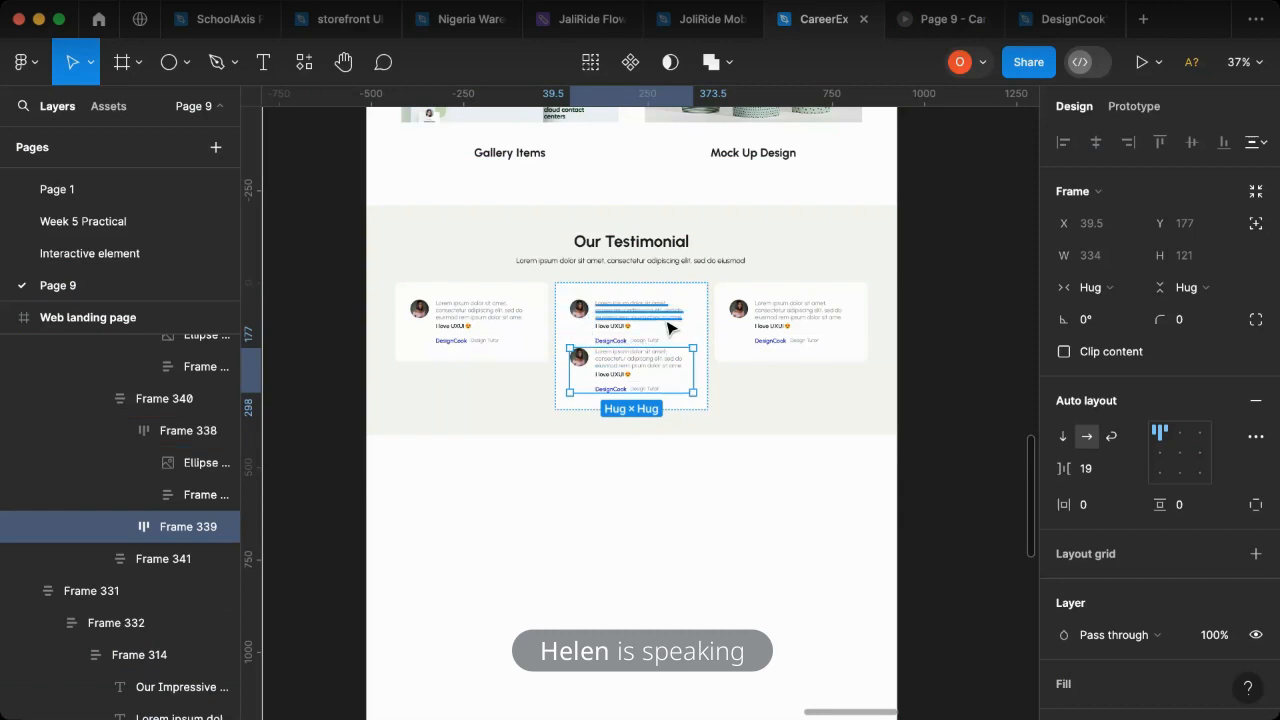
key(super+z)
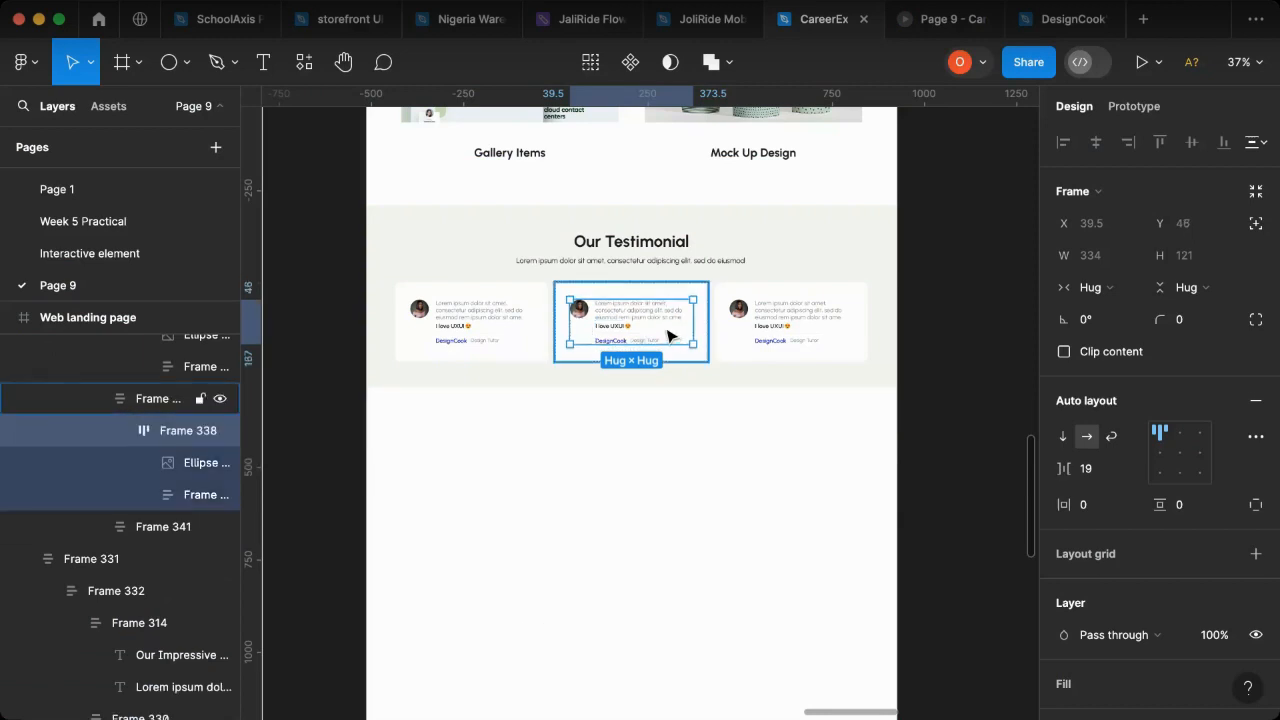
key(Escape)
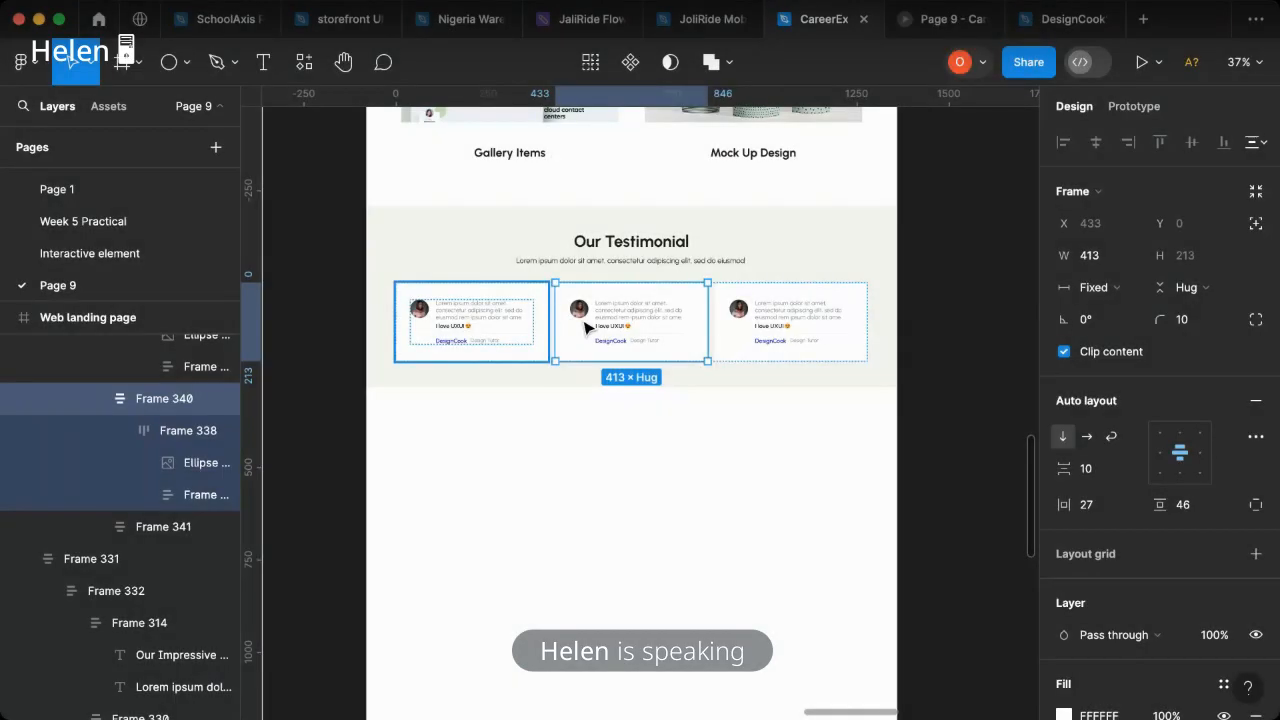
- Duplicate the middle testimonial card three times within the card row
key(ctrl+d)
key(ctrl+d)
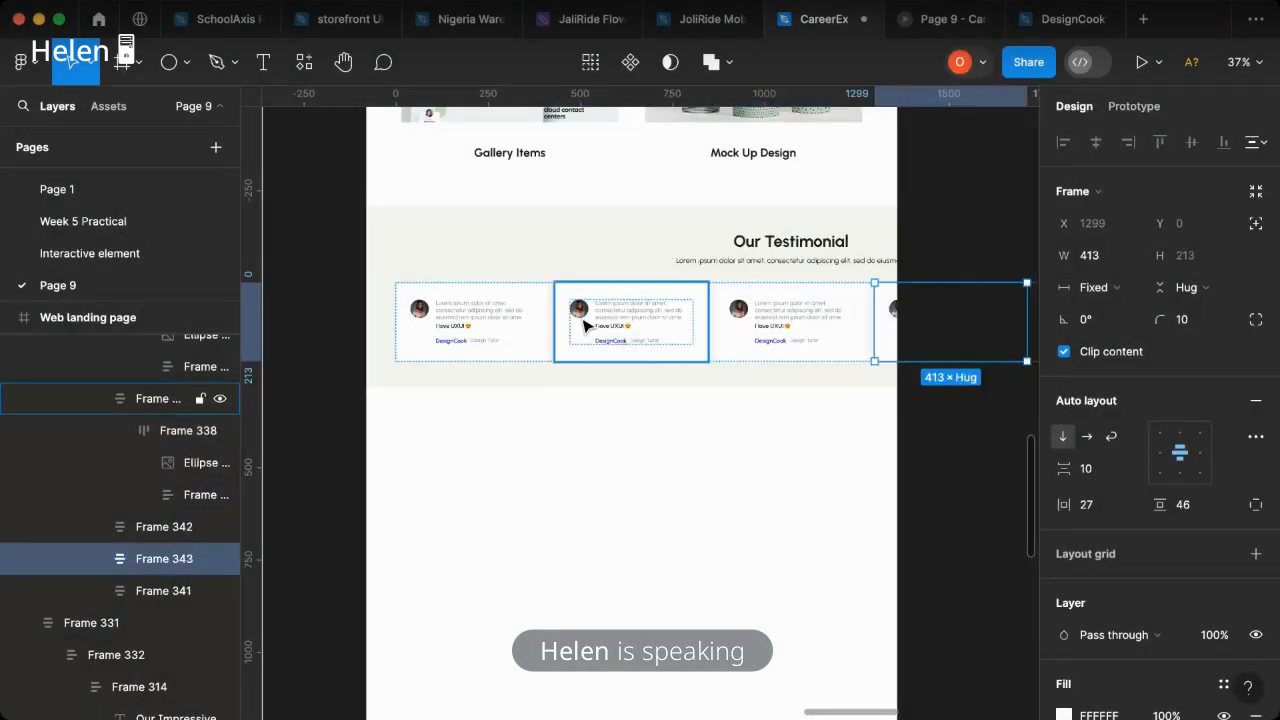
key(ctrl+d)
- Select the horizontal row frame that holds all the testimonial cards in the "Our Testimonial" section
click(475, 322)
key(Escape)
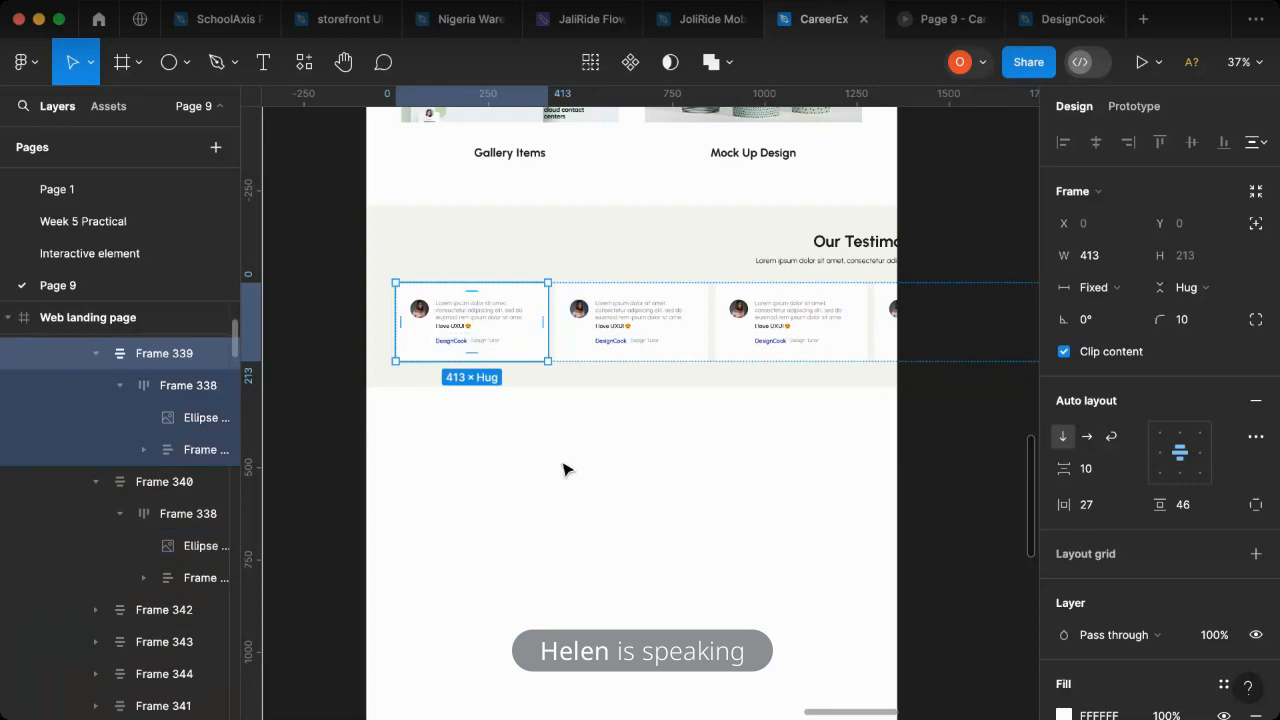
scroll(680, 360, up, 1)
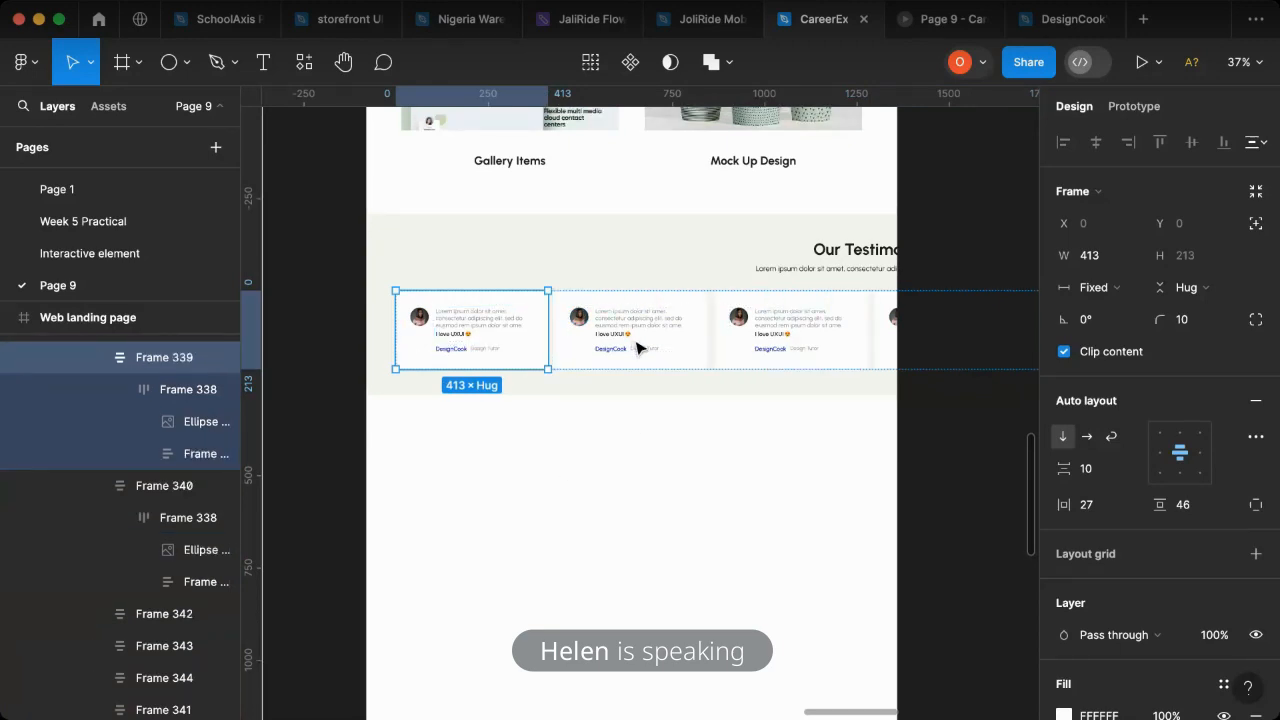
key(Escape)
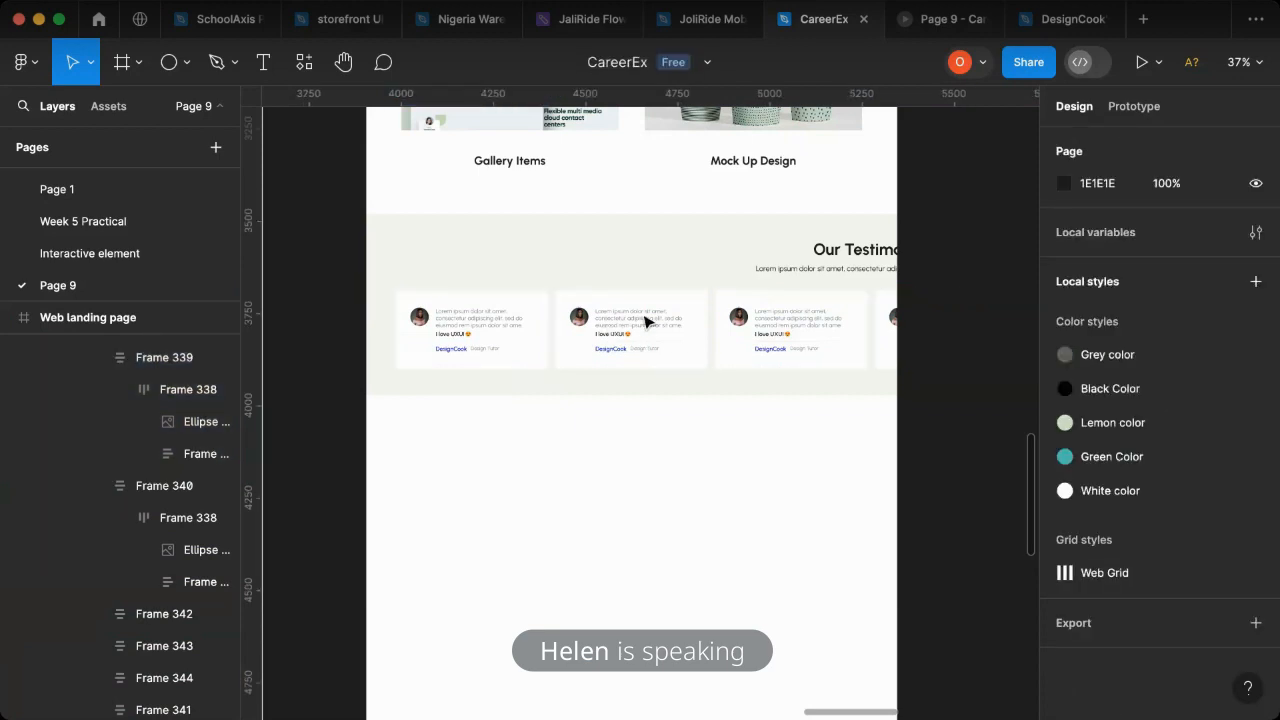
click(645, 321)
click(645, 321)
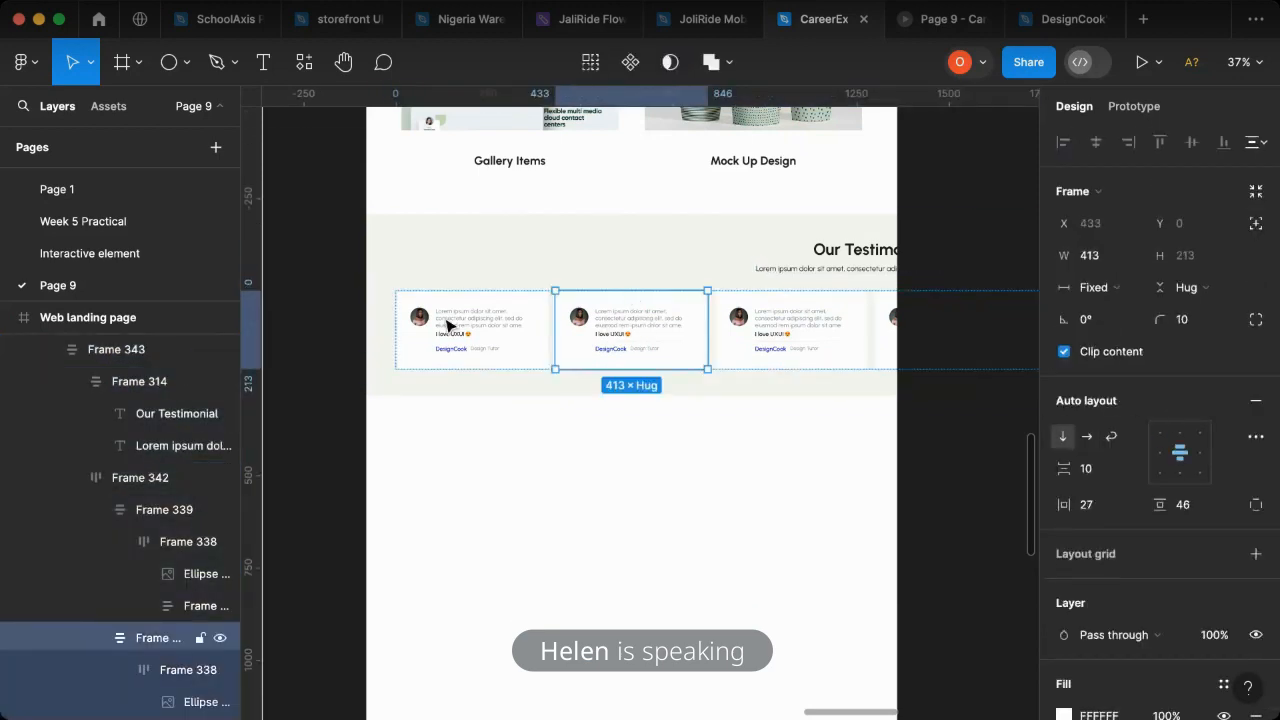
click(114, 352)
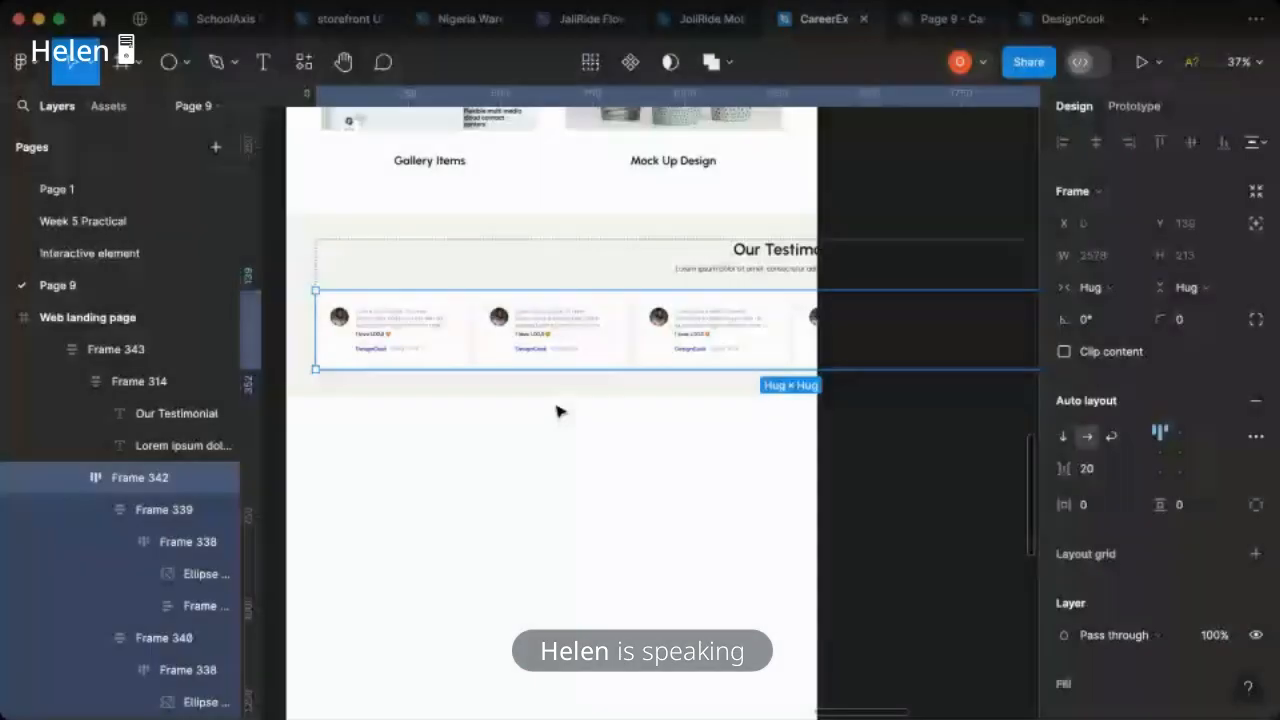
- Check the extended testimonial card row in the prototype preview and return to the CareerEx design file
scroll(637, 346, down, 5)
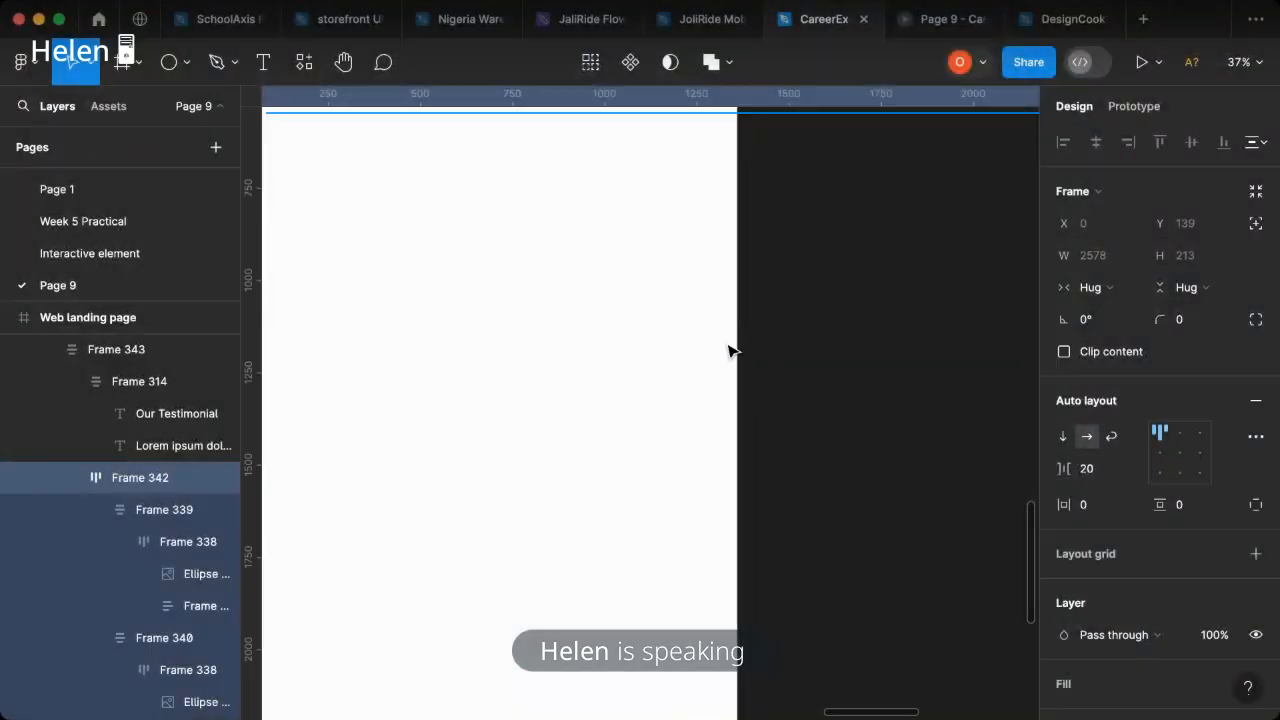
scroll(740, 409, down, 10)
scroll(750, 412, up, 3)
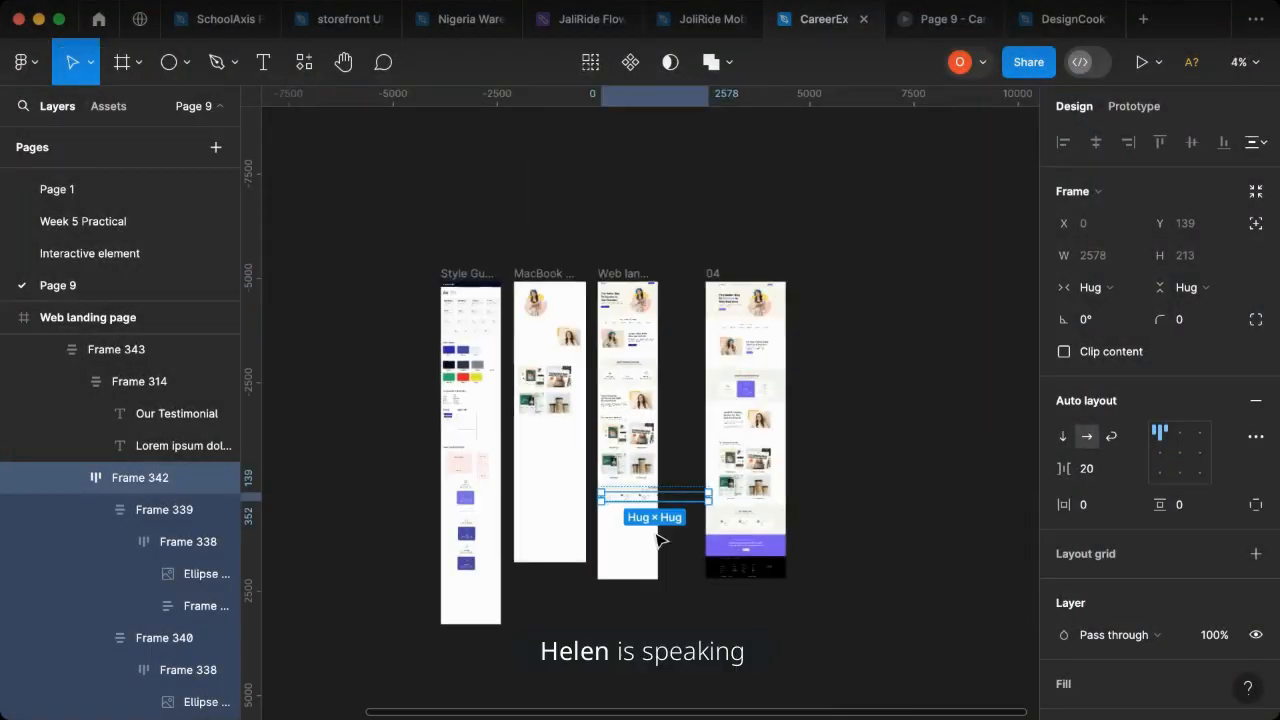
scroll(650, 510, up, 3)
scroll(650, 510, up, 1)
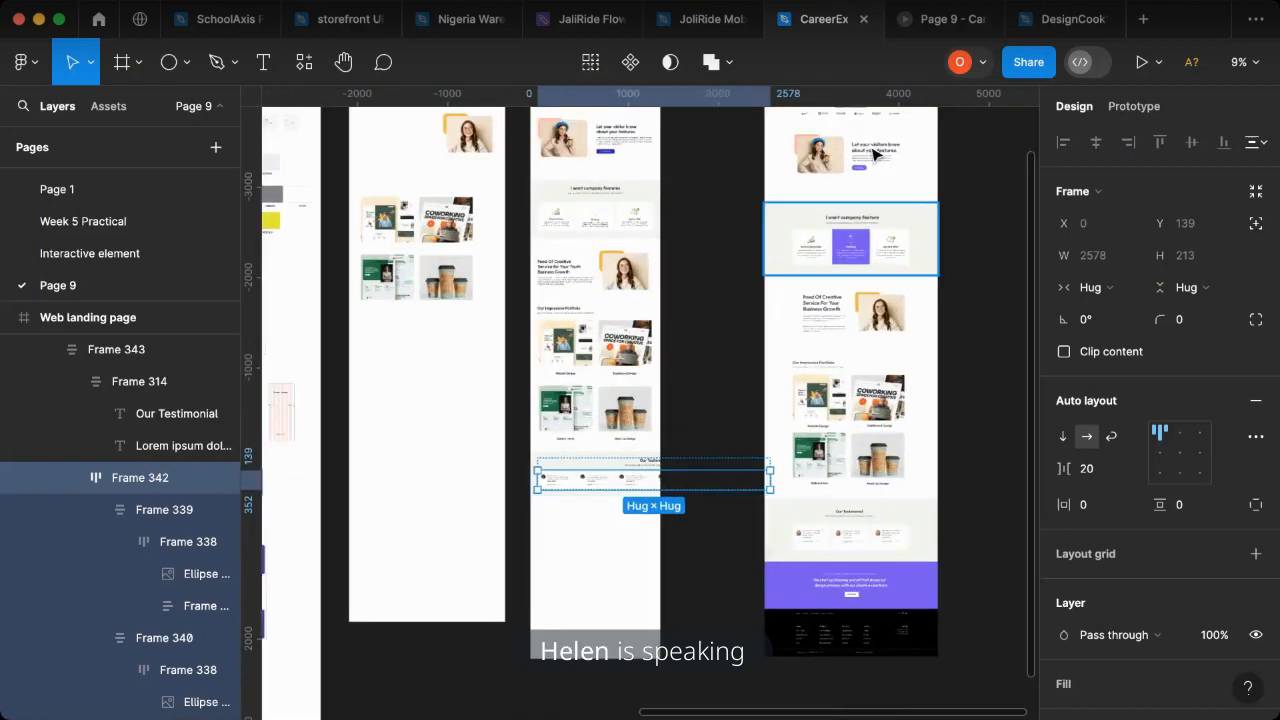
click(935, 22)
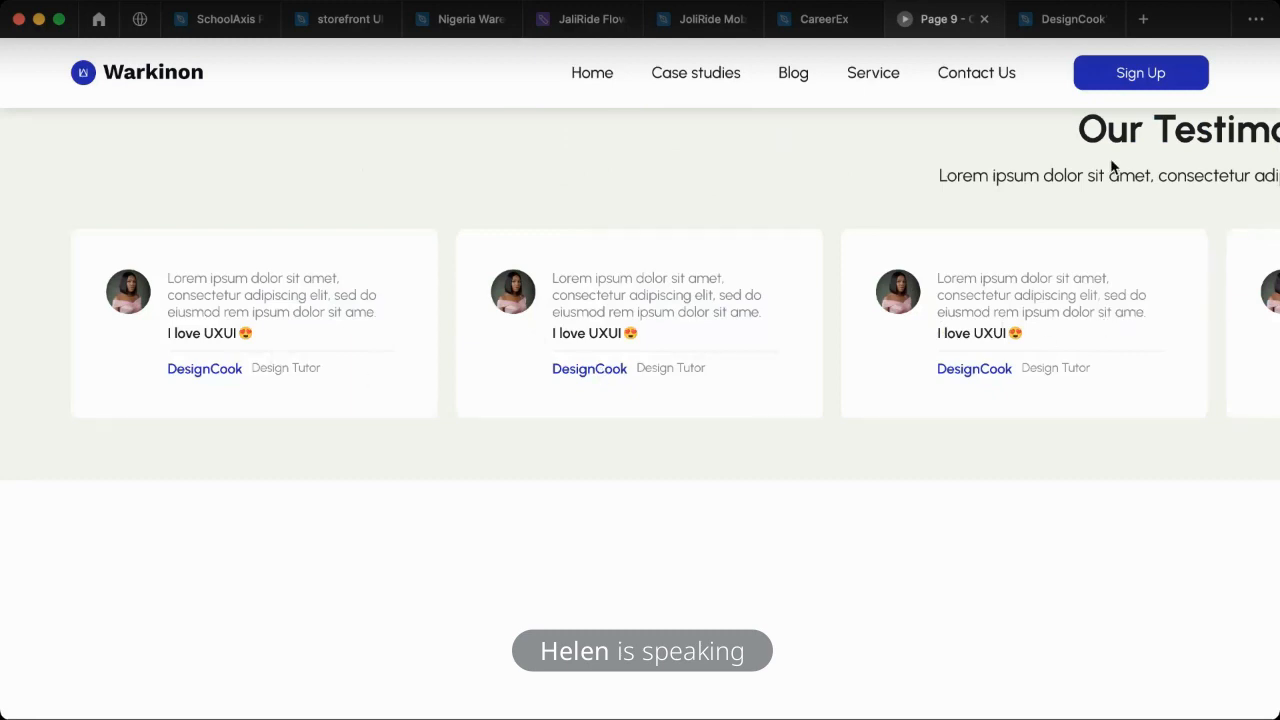
scroll(1125, 170, up, 2)
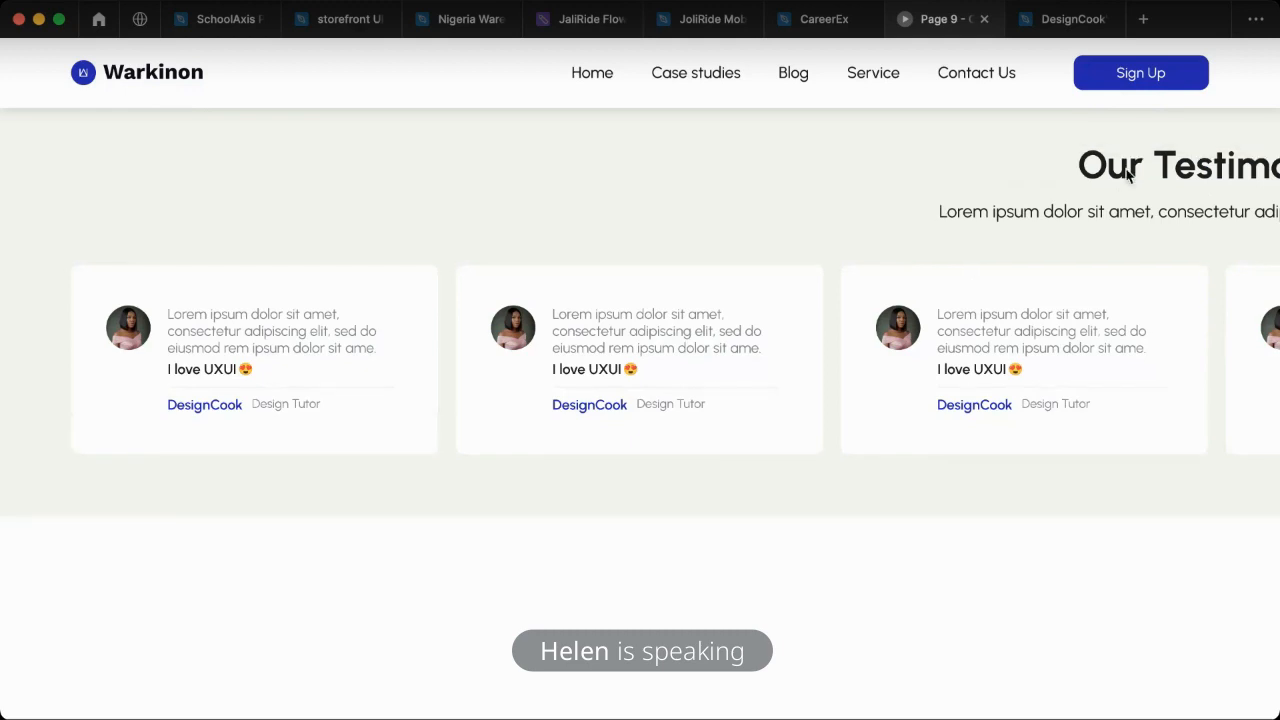
click(806, 26)
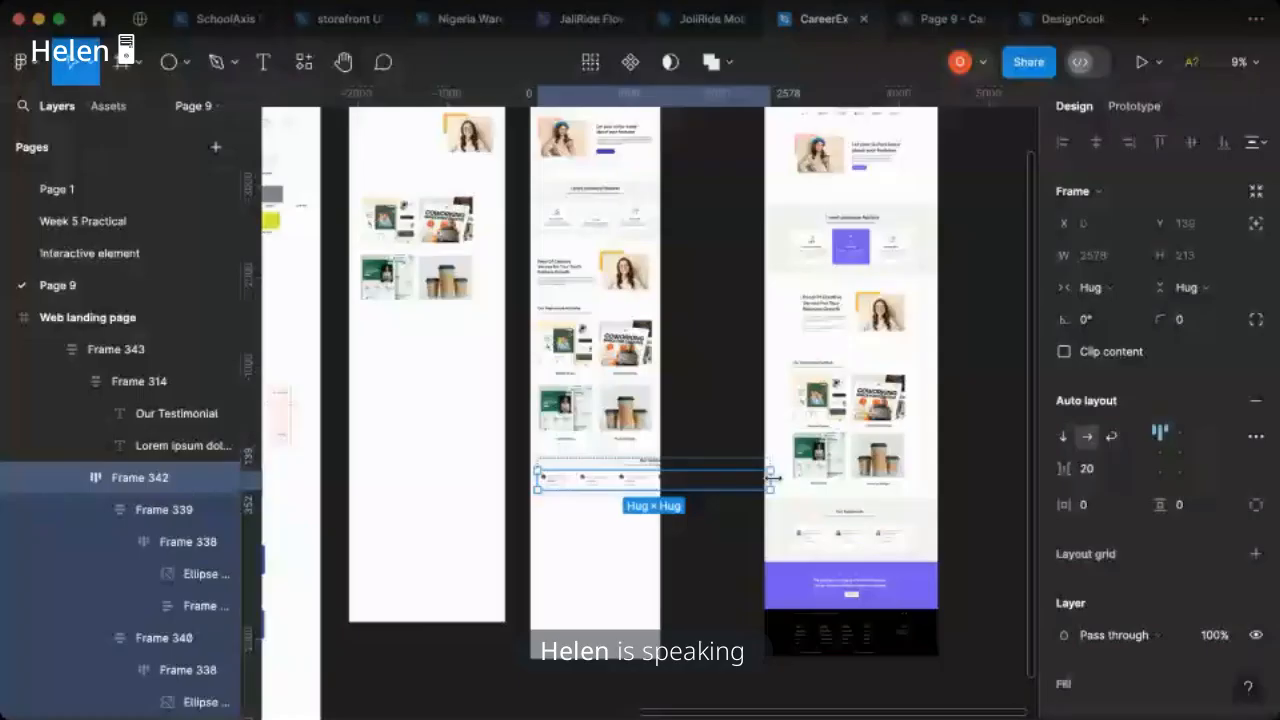
- Narrow the testimonial card row to a fixed width of about 1258 so it fits inside the landing page
drag(771, 477, 681, 478)
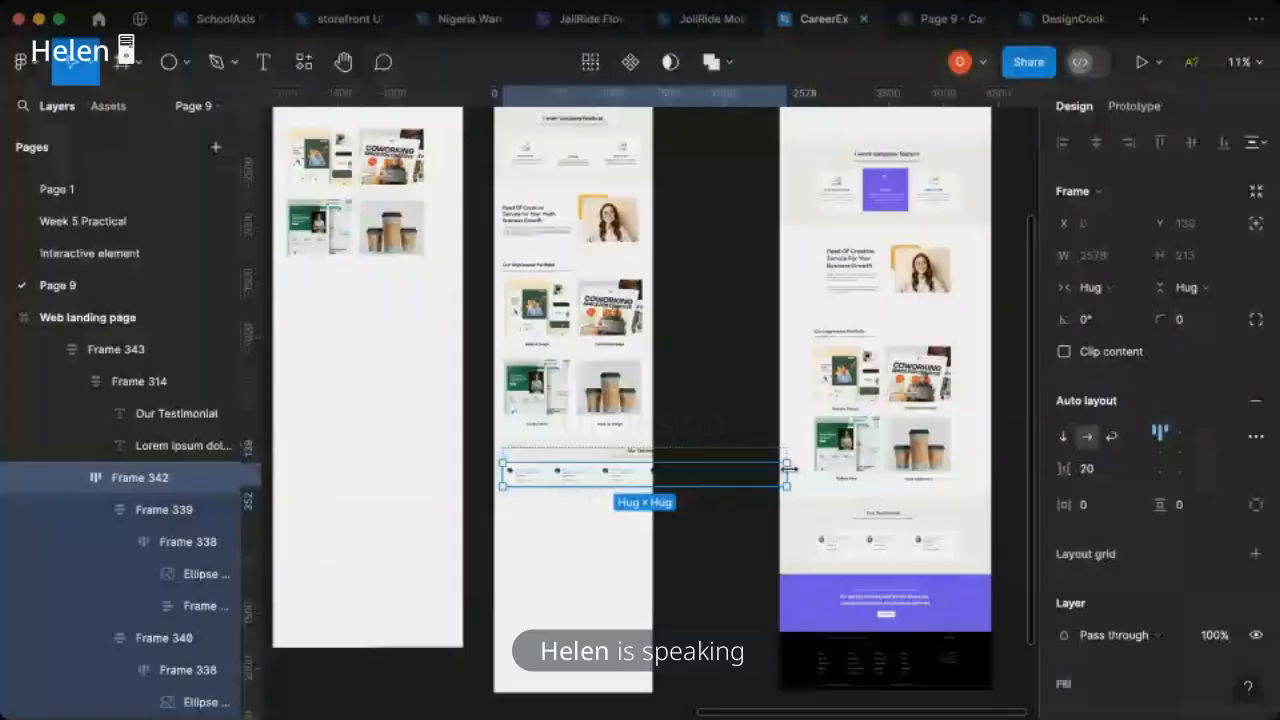
click(793, 474)
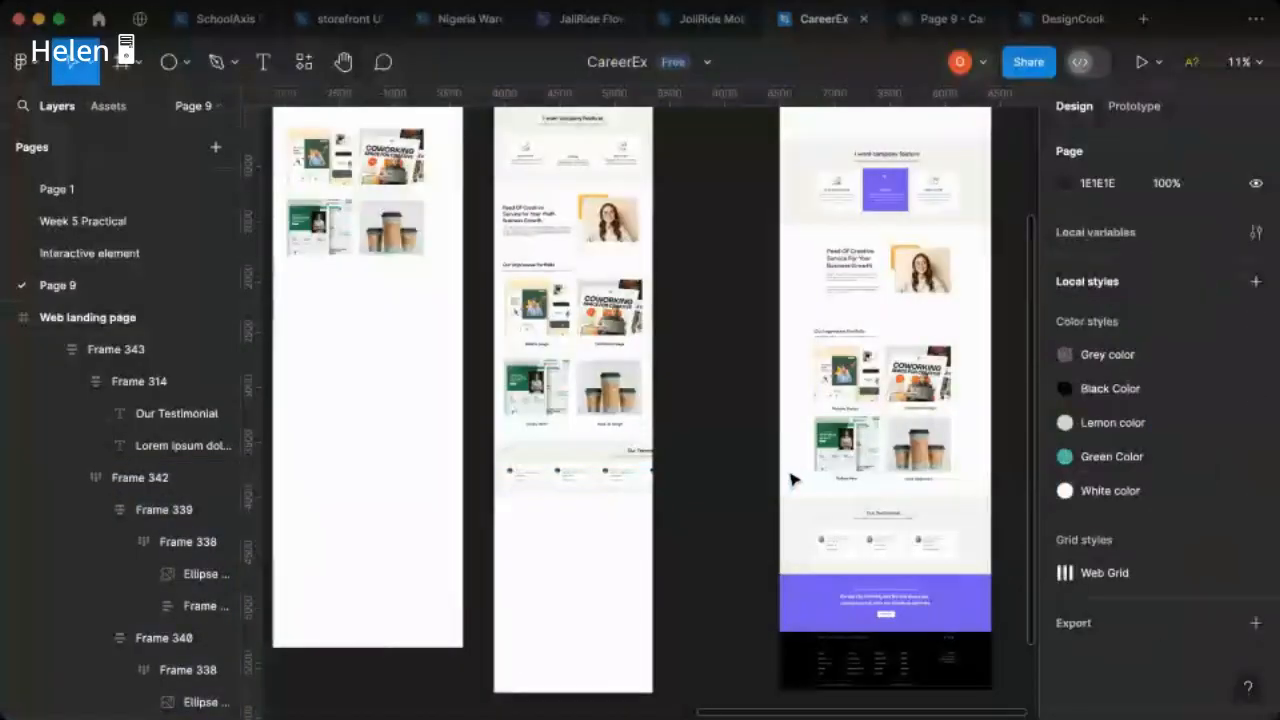
click(786, 477)
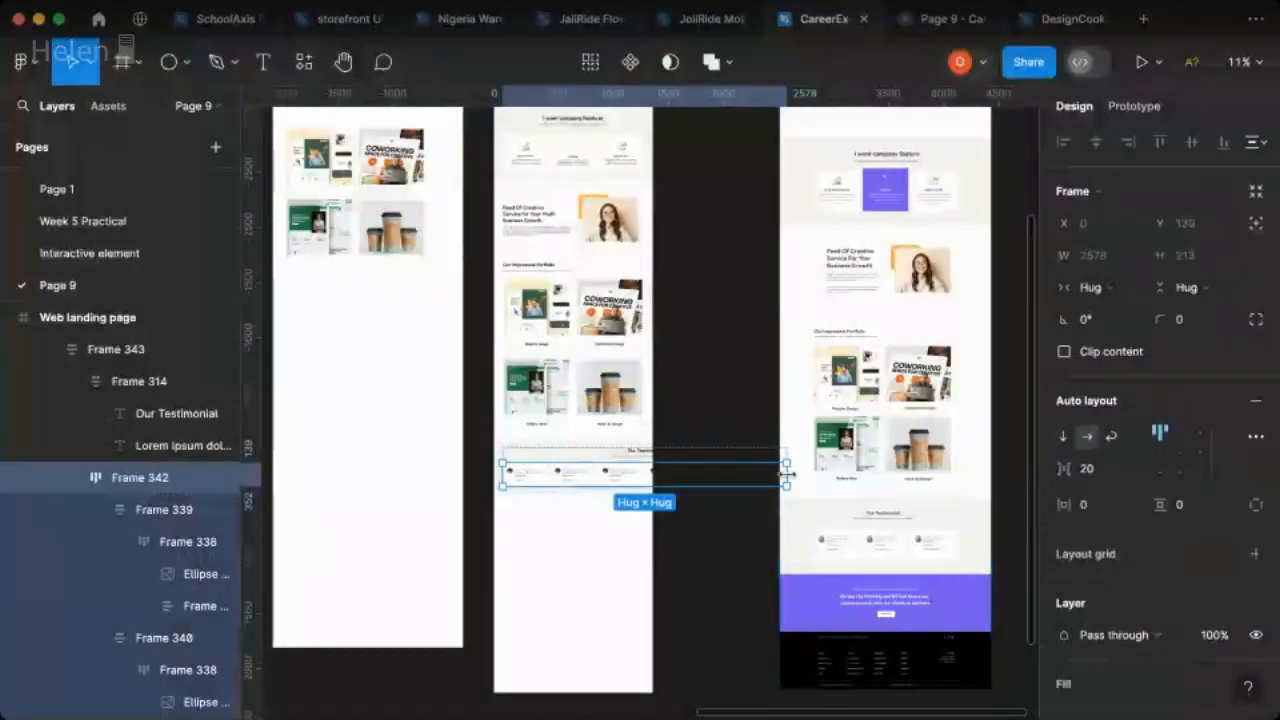
drag(786, 474, 758, 474)
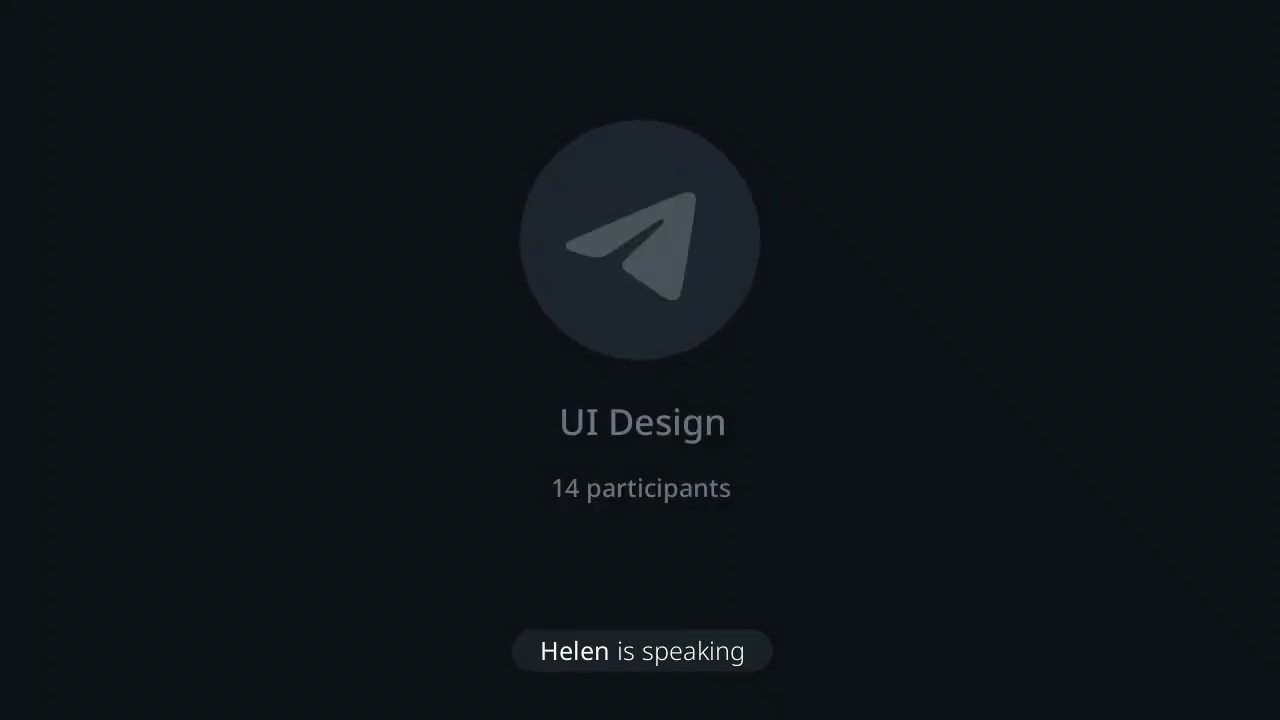
- Show the 12-column layout grid on the Web landing page frame
scroll(565, 502, up, 3)
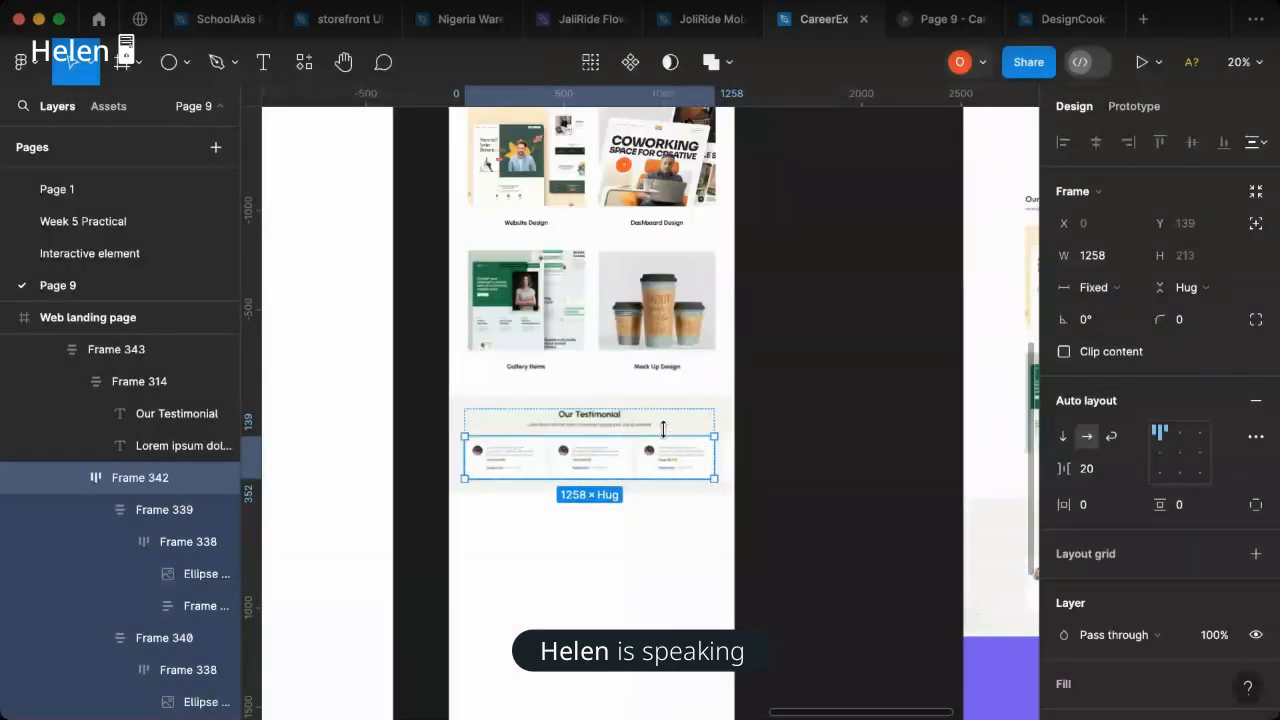
scroll(662, 428, up, 1)
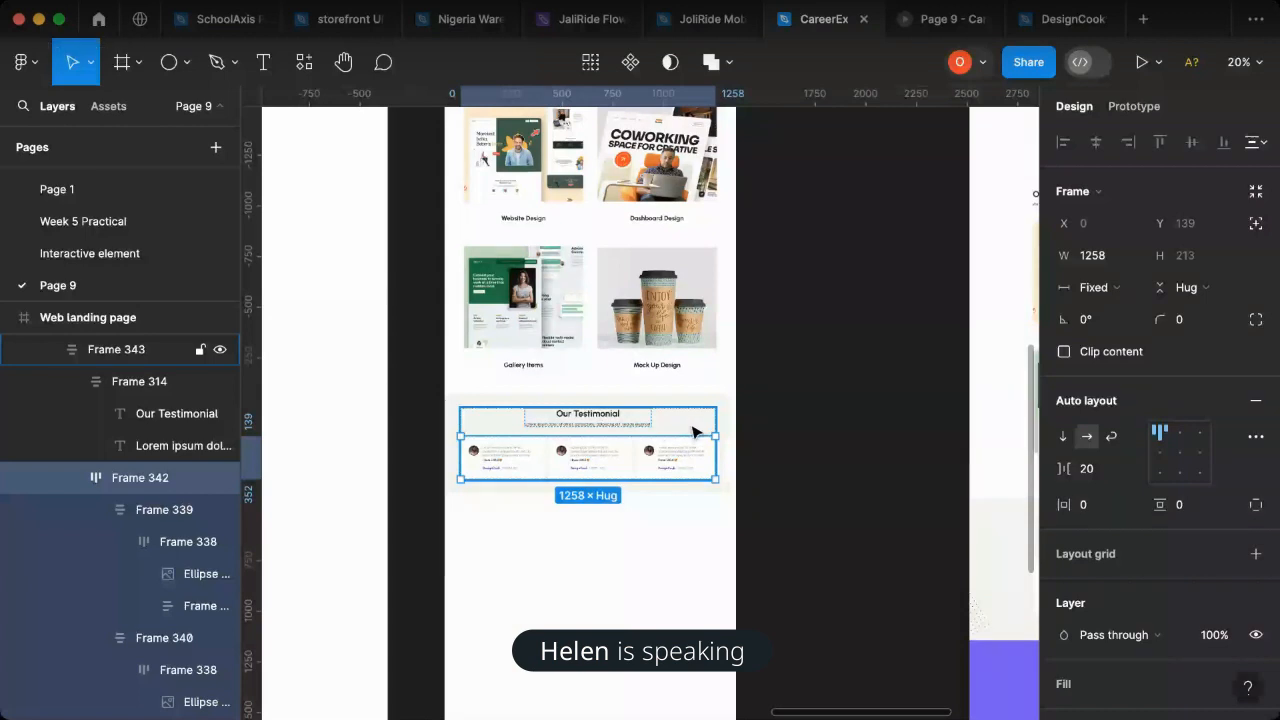
scroll(709, 441, up, 2)
click(741, 443)
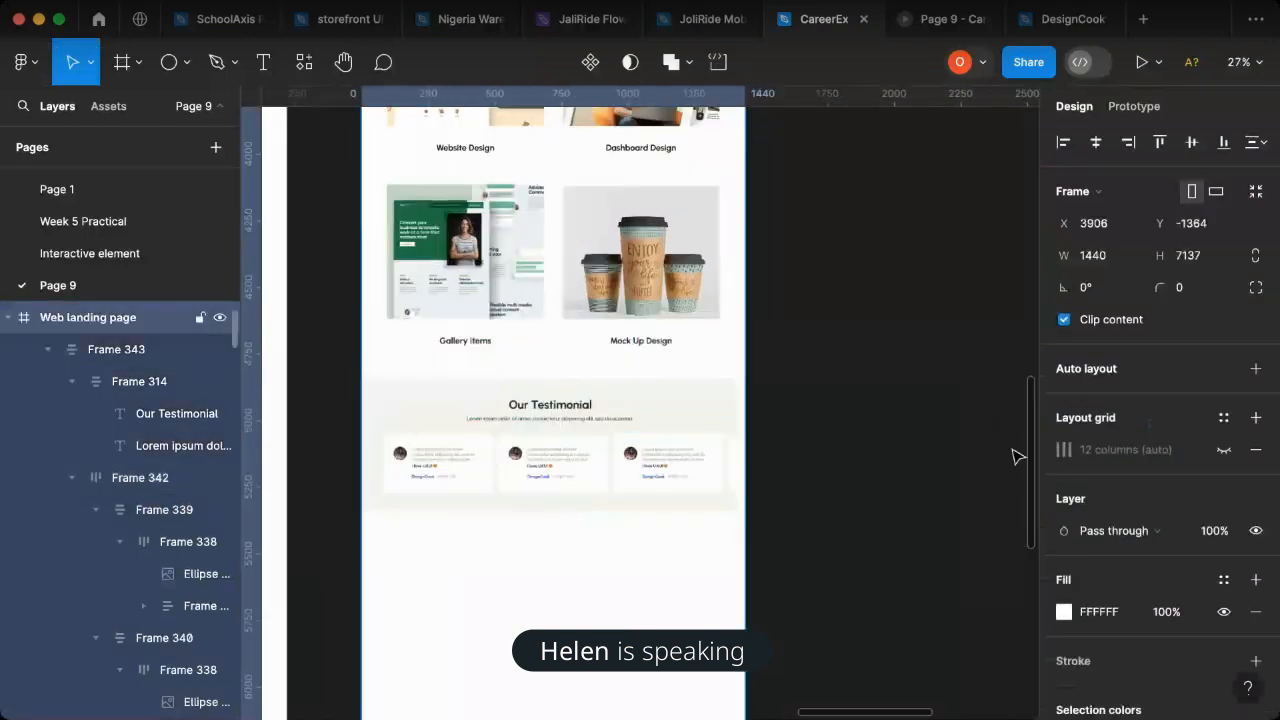
click(1223, 449)
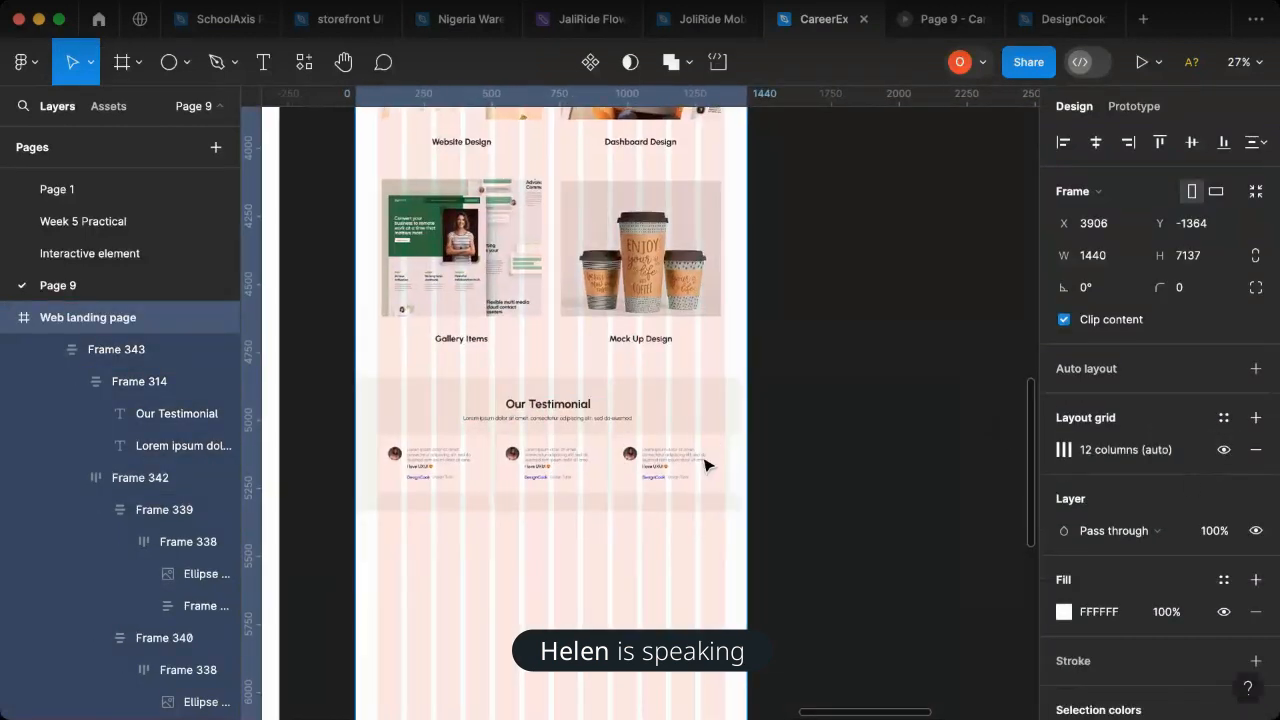
- Try to widen the container around the testimonial heading and card row to about 1279, and restore its hug width
scroll(705, 465, up, 1)
click(716, 469)
click(716, 469)
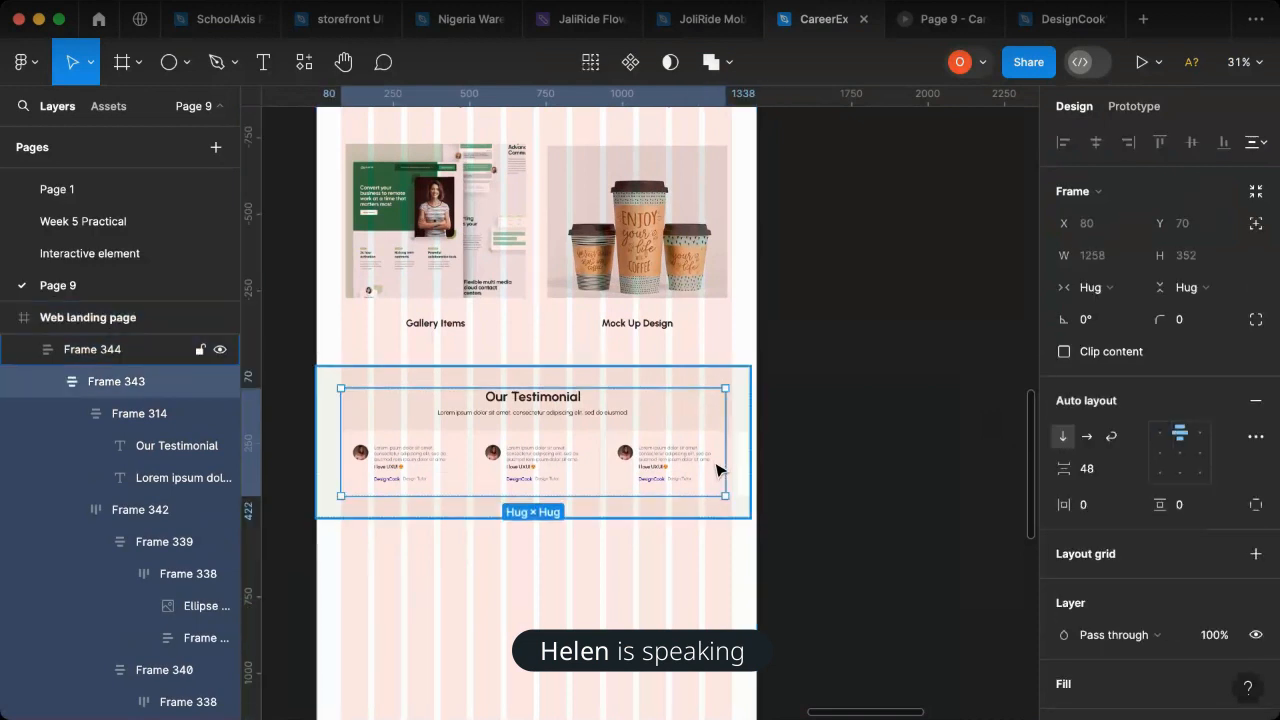
click(718, 471)
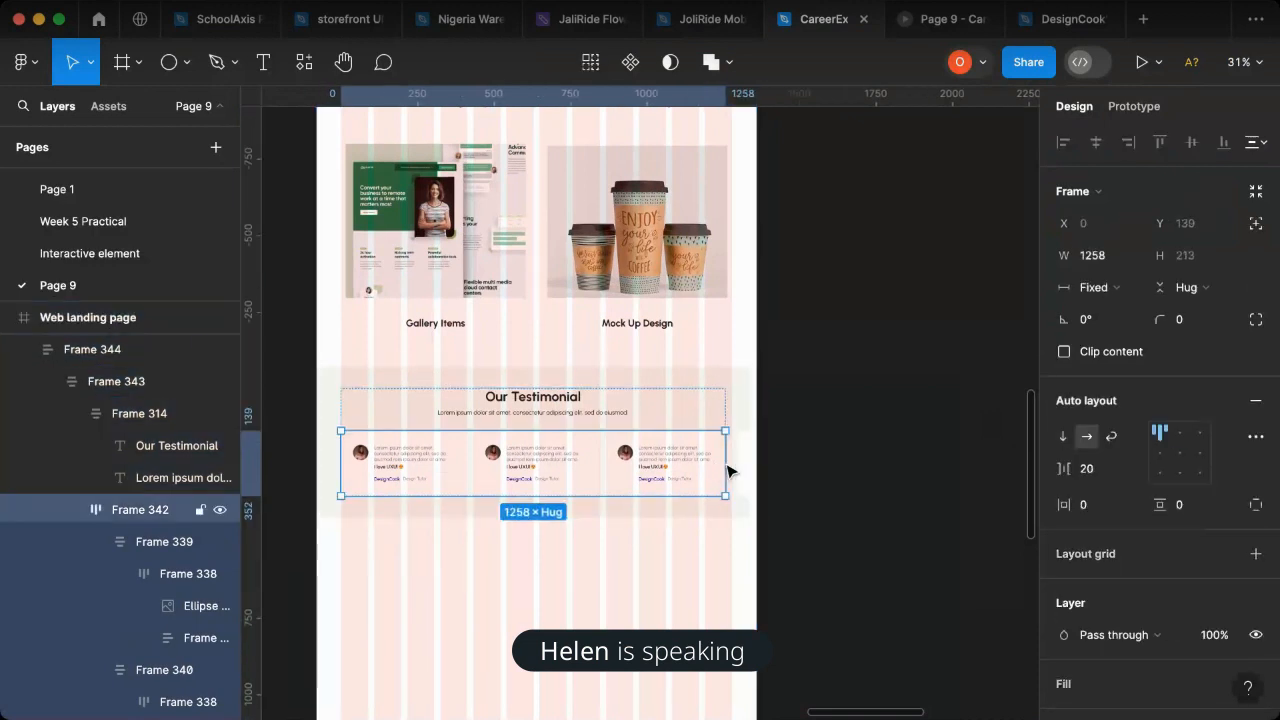
click(729, 417)
drag(735, 448, 732, 447)
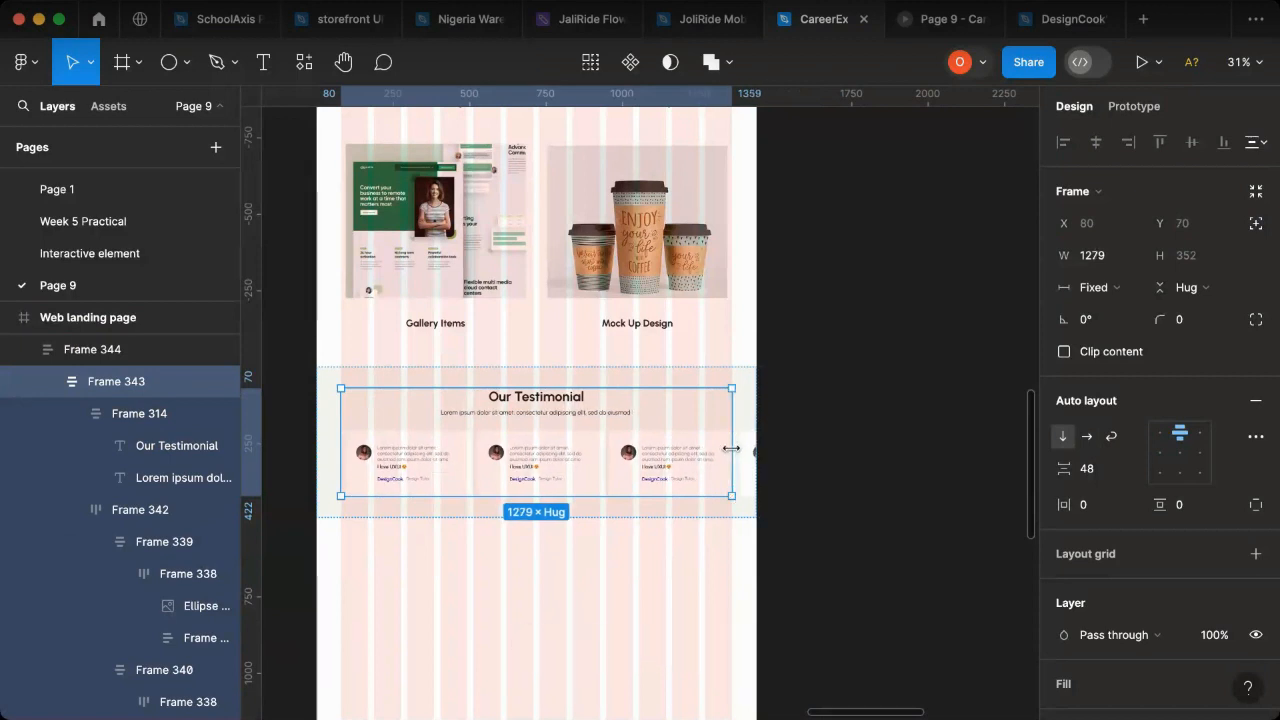
double_click(732, 448)
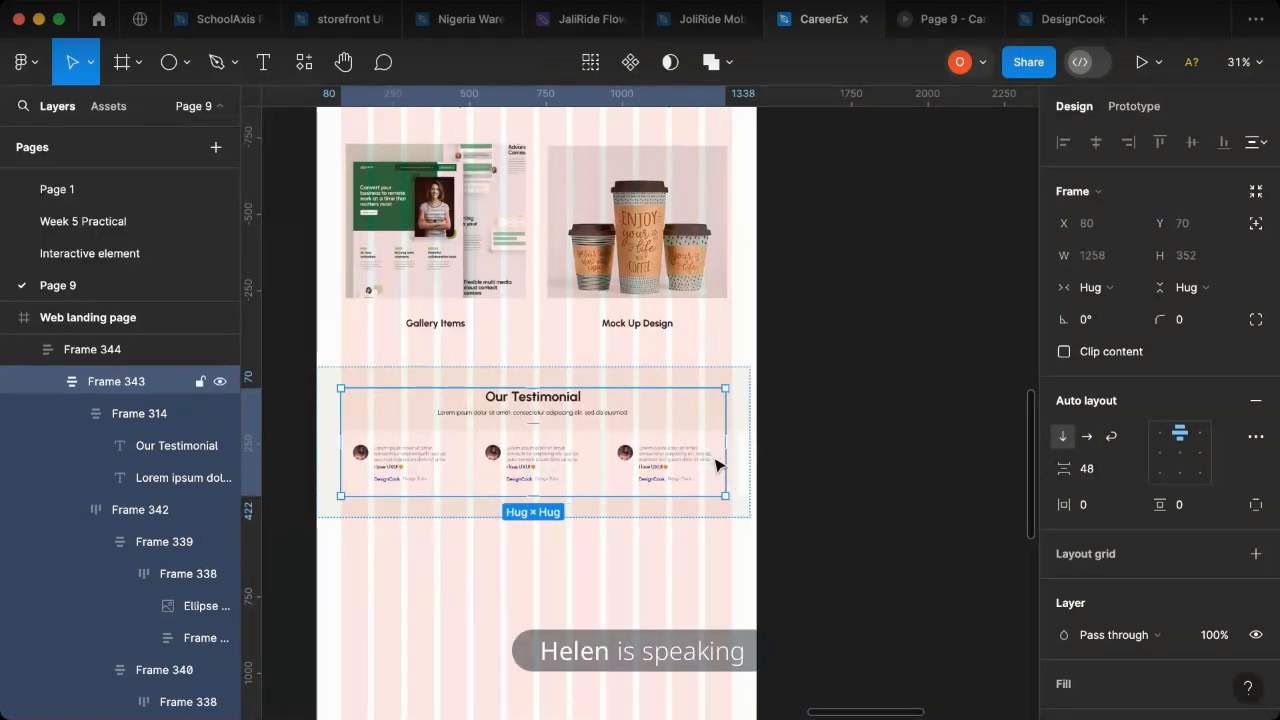
click(730, 425)
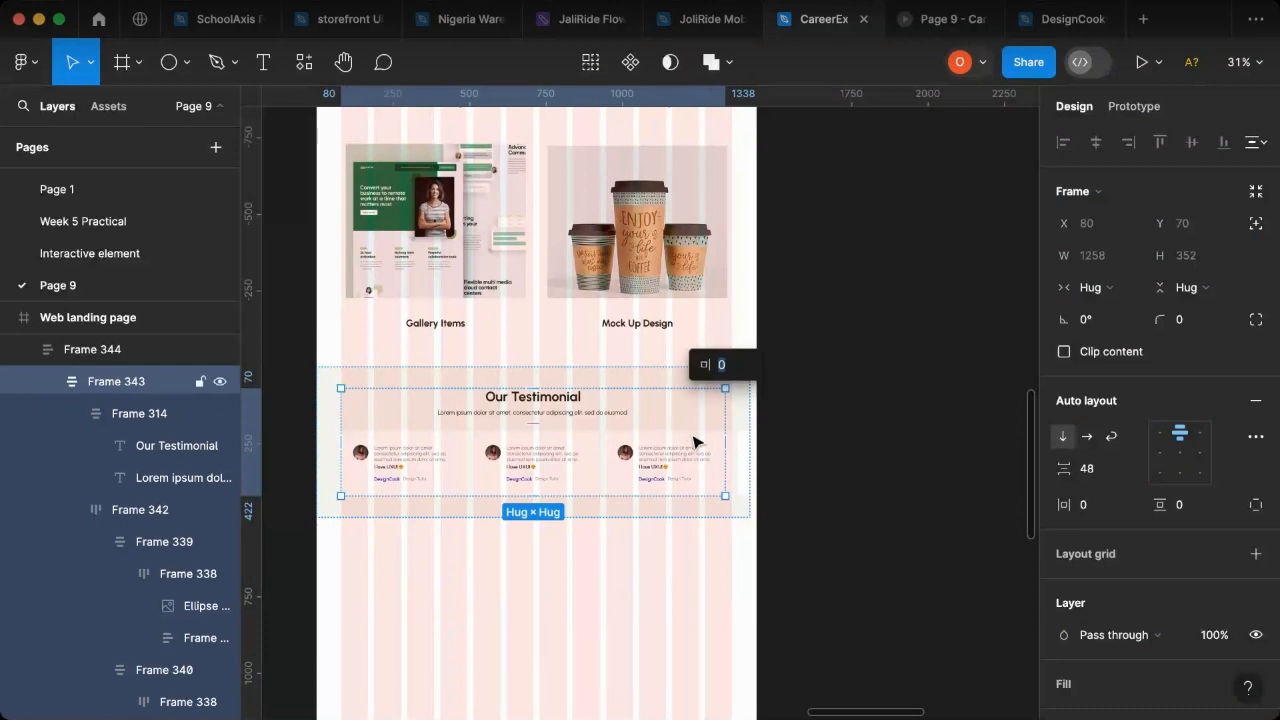
- Widen the testimonial card row to 1280 so its edge aligns with the last grid column
click(712, 440)
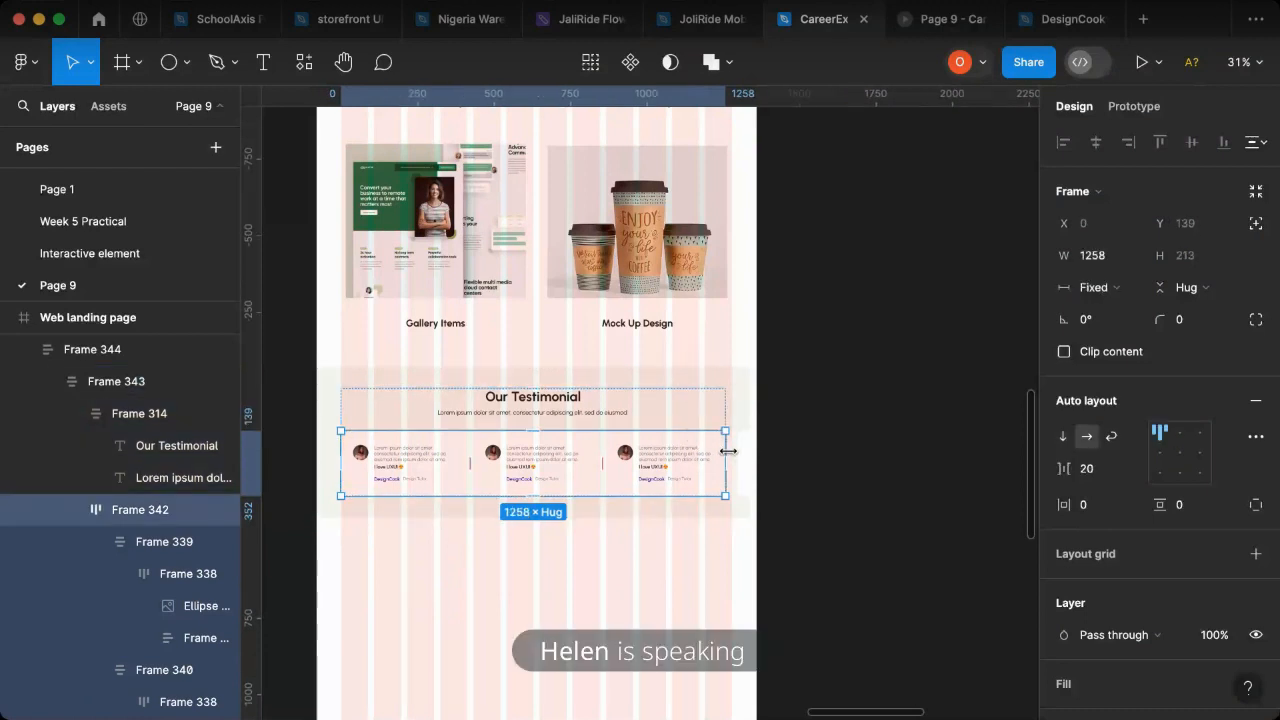
drag(728, 452, 738, 452)
key(super+shift+z)
key(super+z)
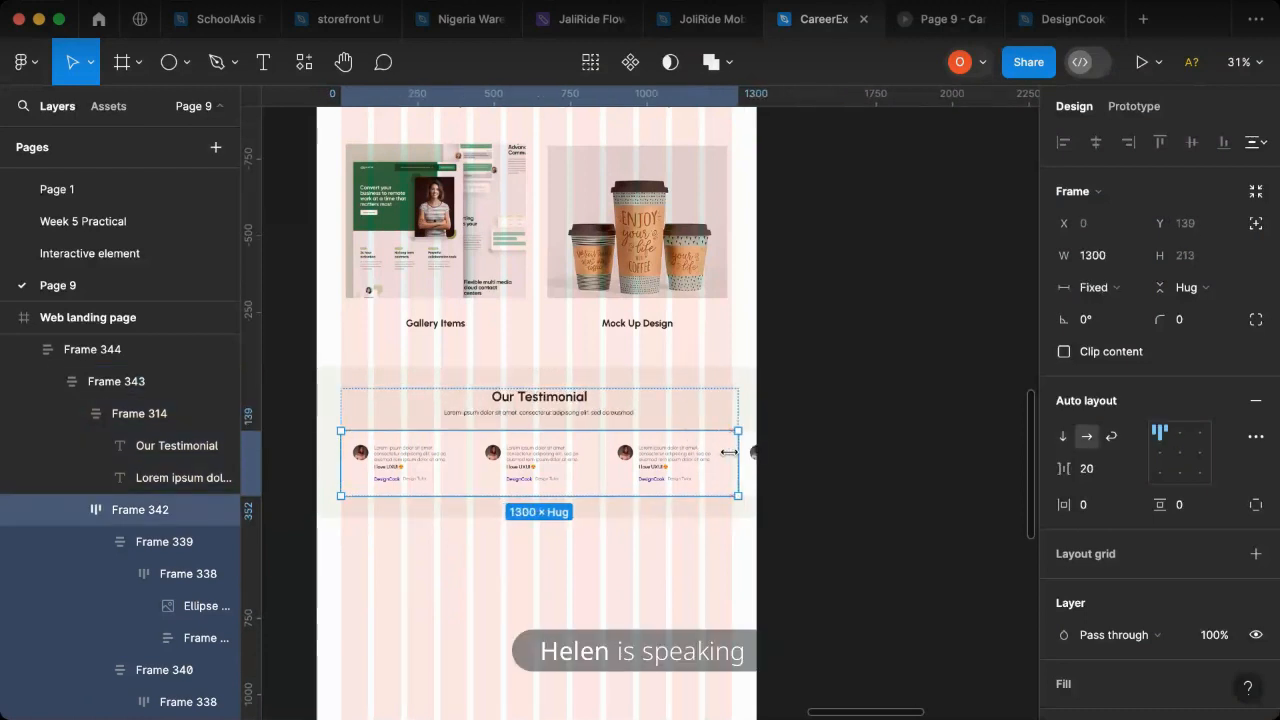
scroll(726, 452, up, 5)
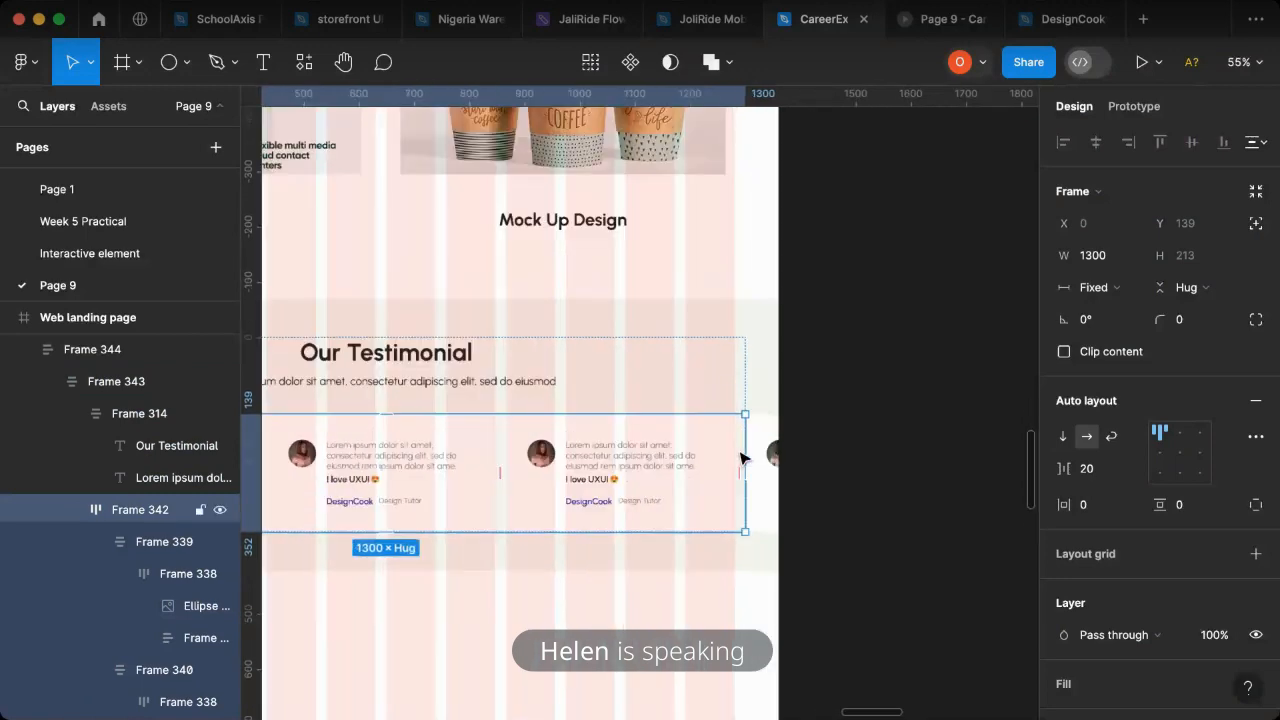
scroll(752, 440, up, 10)
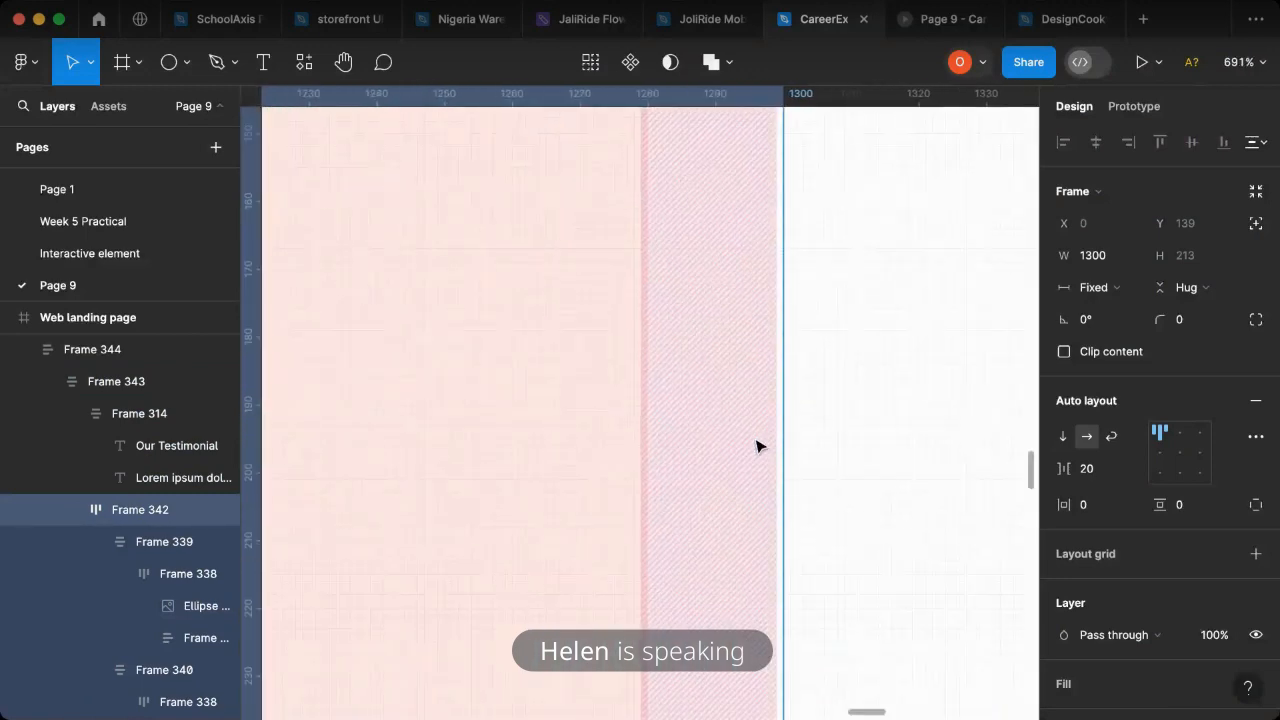
scroll(757, 446, down, 3)
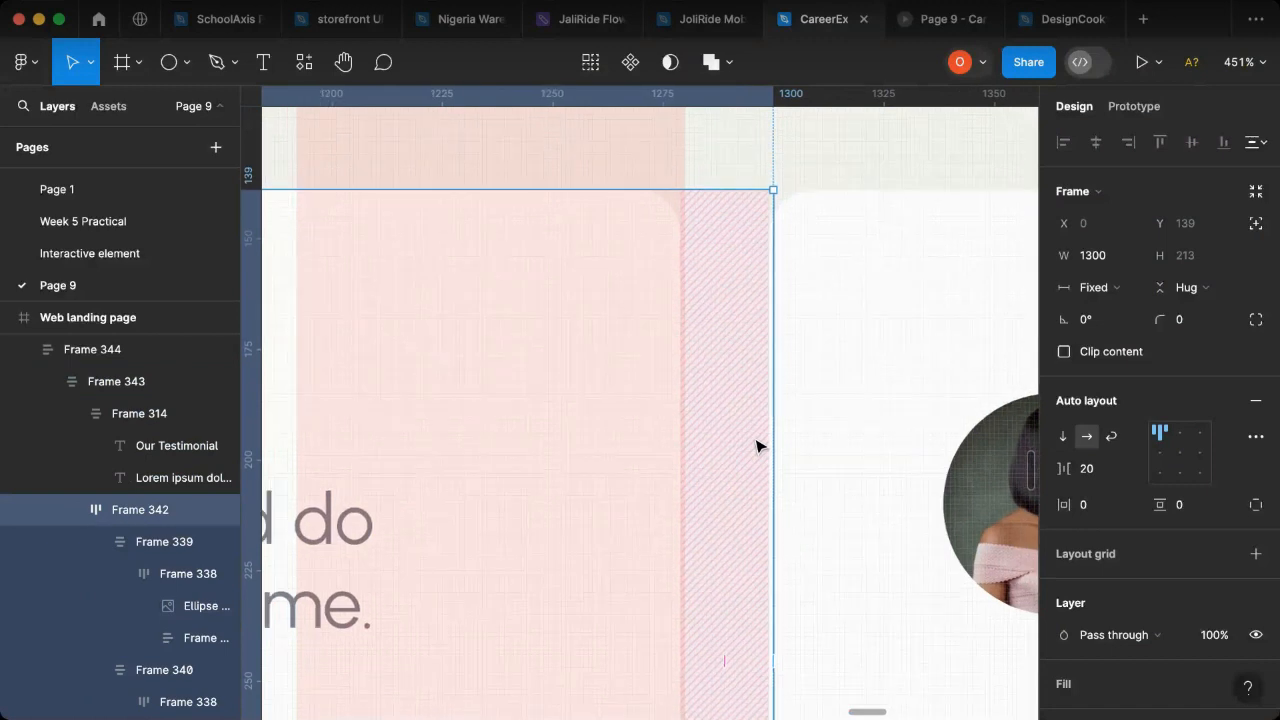
drag(765, 426, 737, 434)
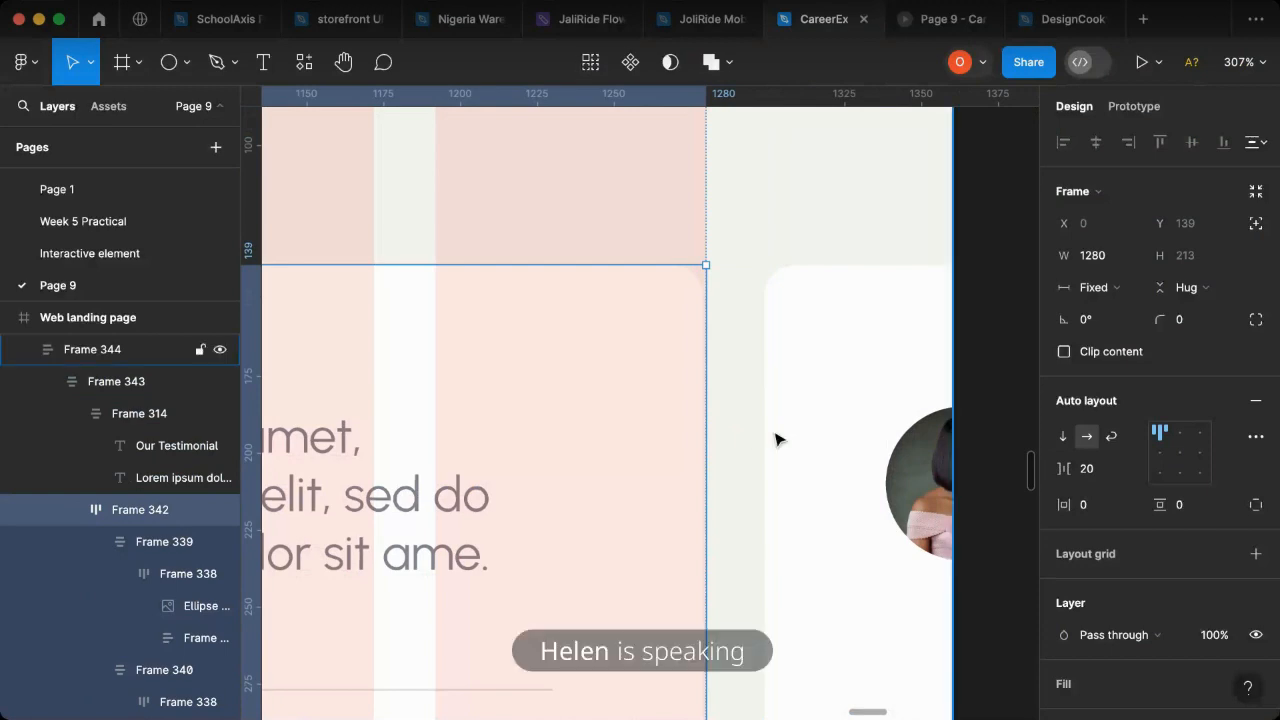
scroll(778, 440, down, 10)
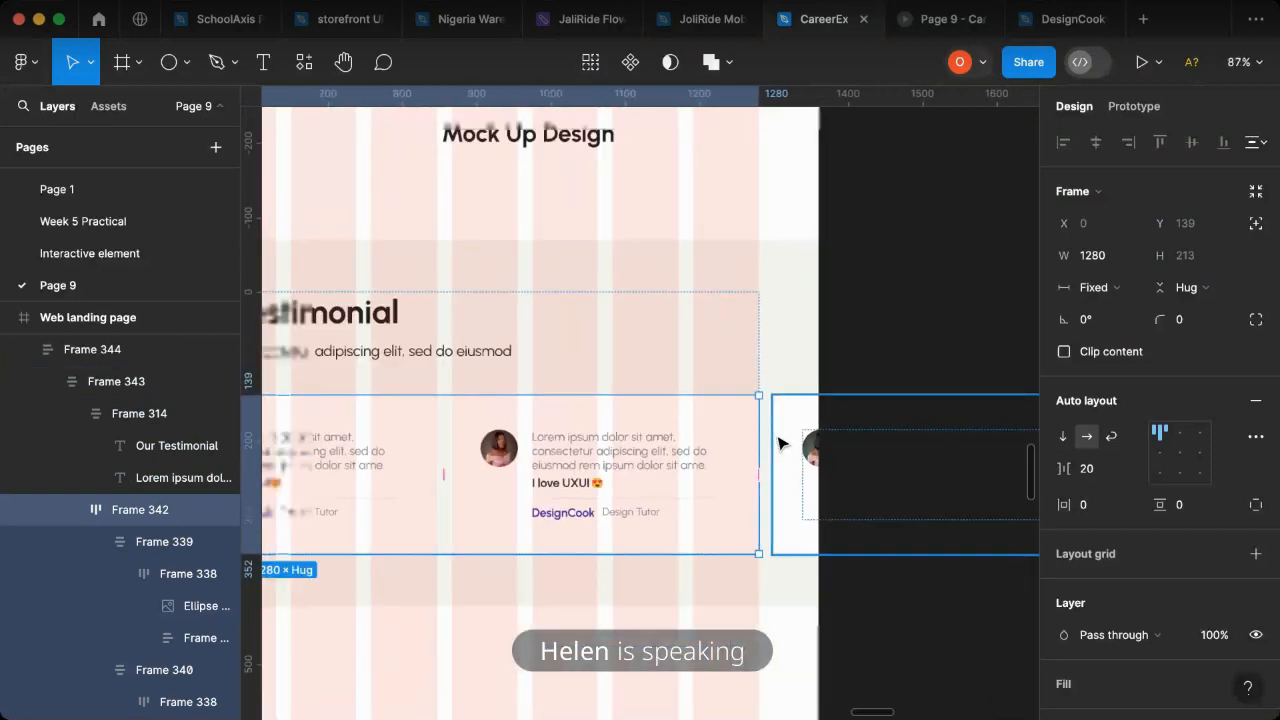
- Reselect the whole testimonial card row, look at its prototype scroll behavior and return to its design properties
click(557, 403)
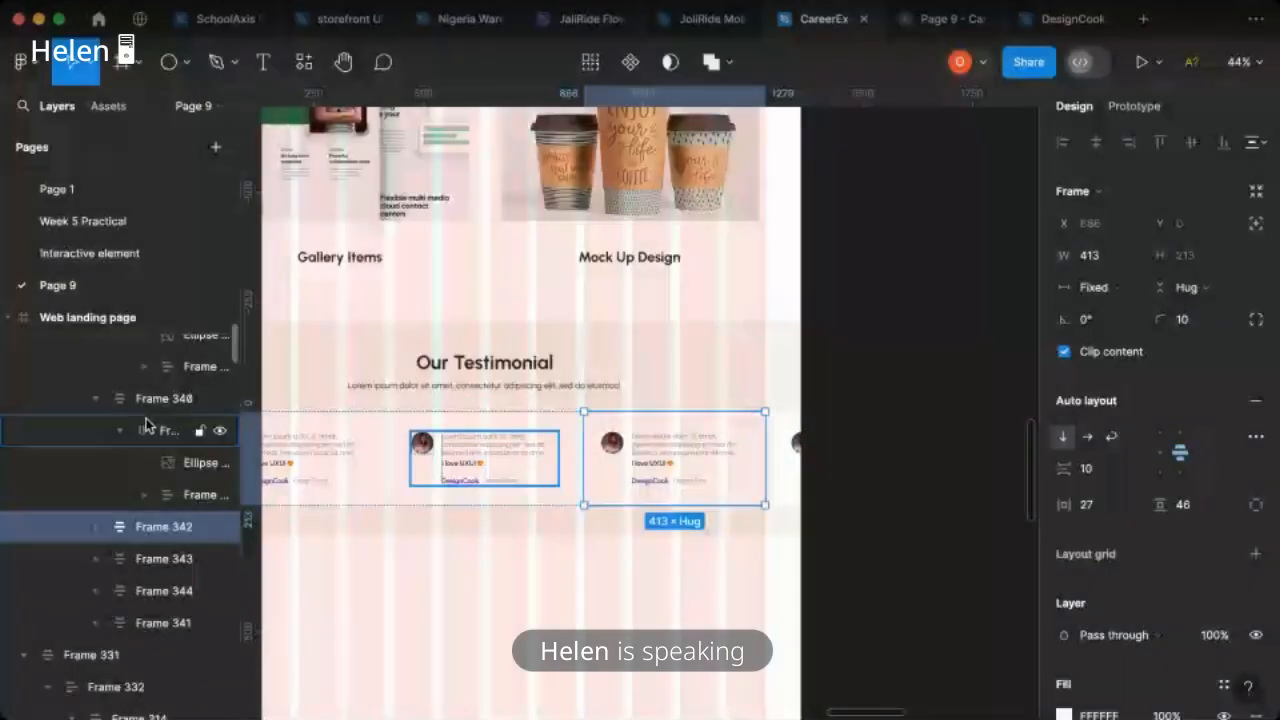
key(shift+Return)
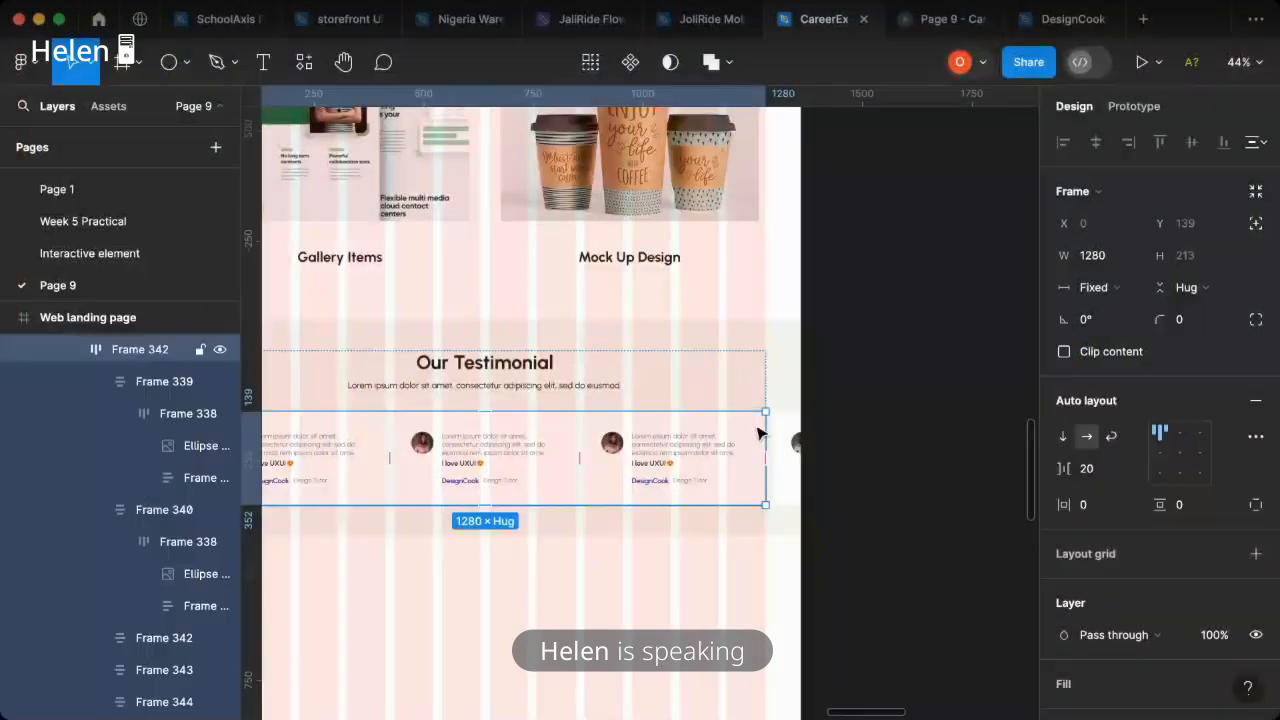
click(1137, 106)
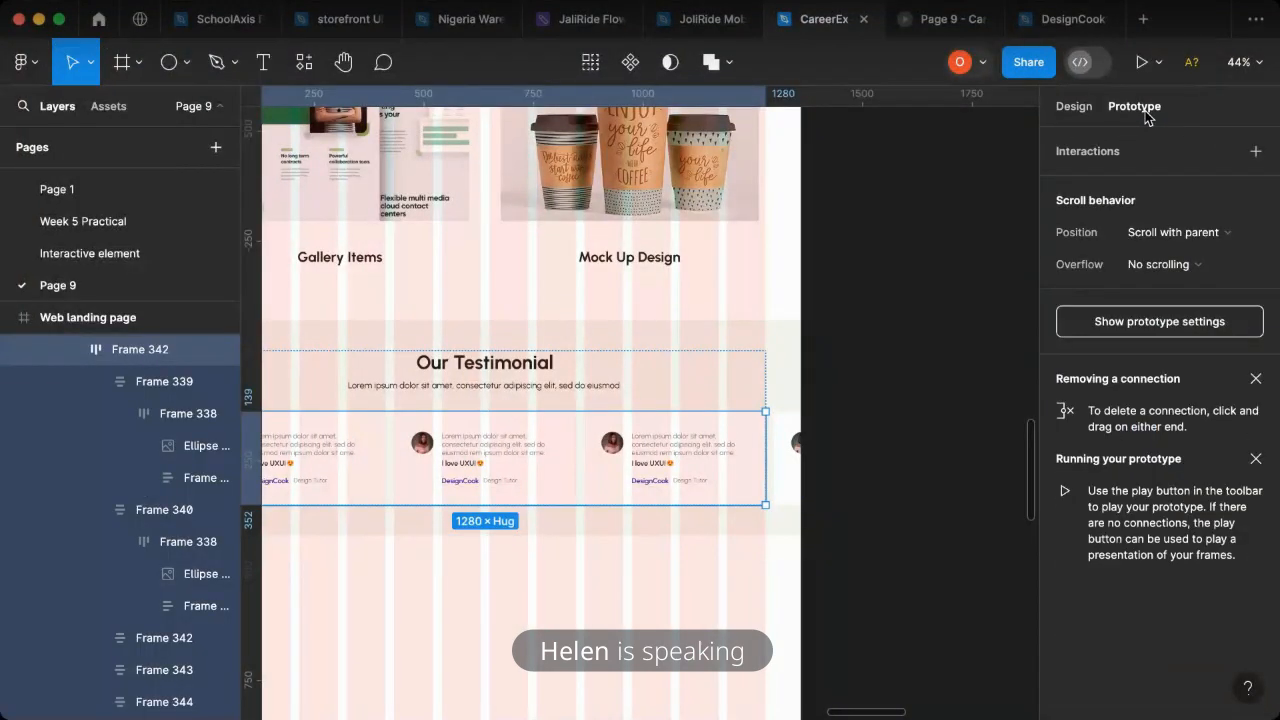
click(1074, 107)
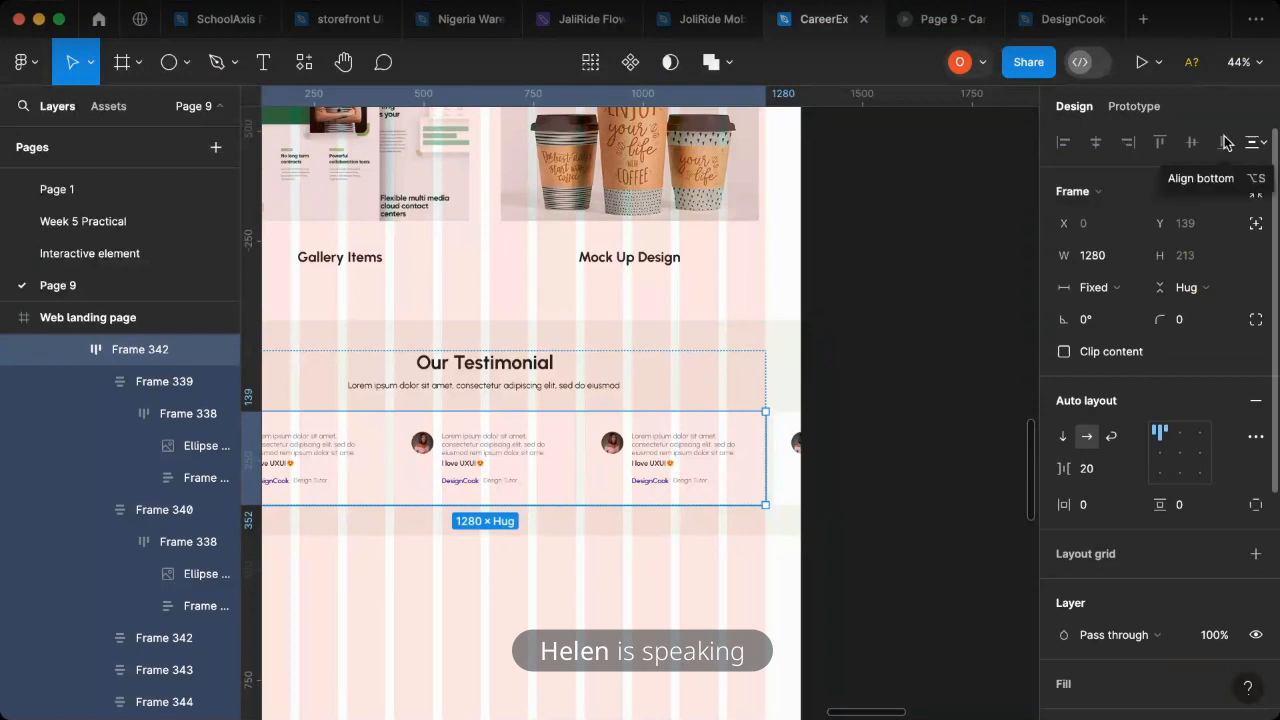
- Set the testimonial card row's prototype overflow scrolling to Horizontal, keeping its position as Scroll with parent
click(1132, 107)
click(1171, 240)
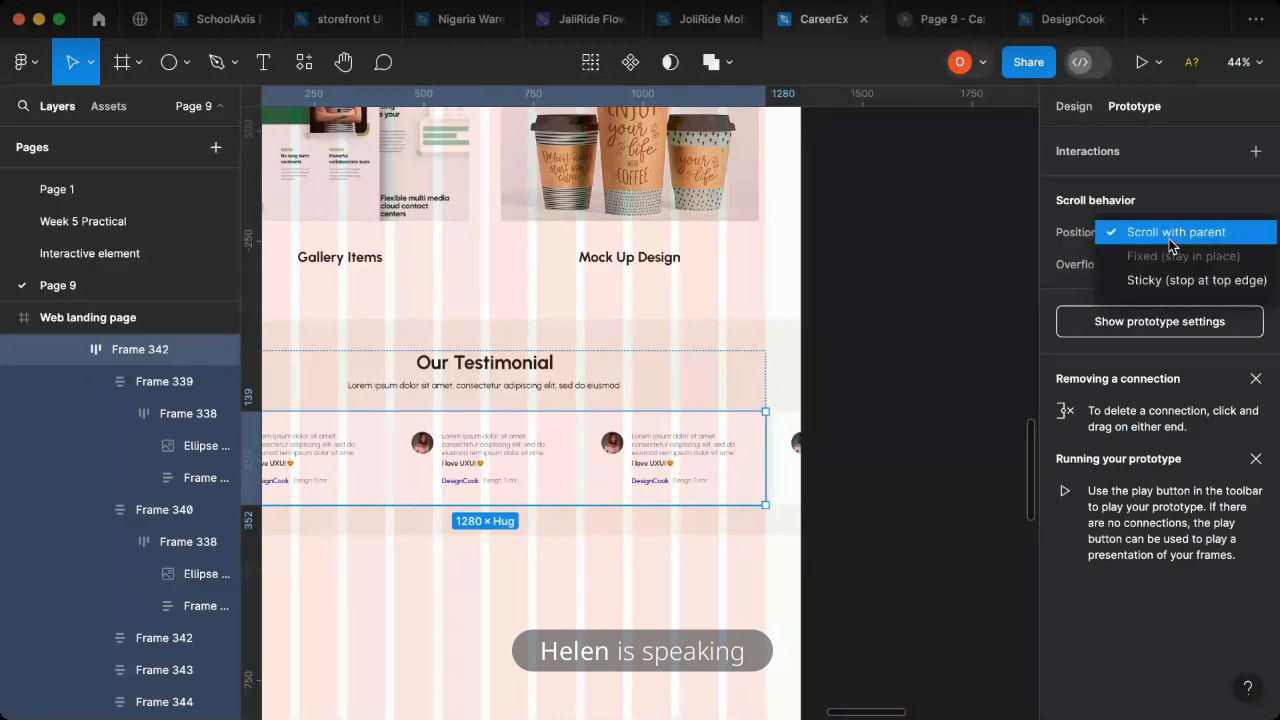
key(Escape)
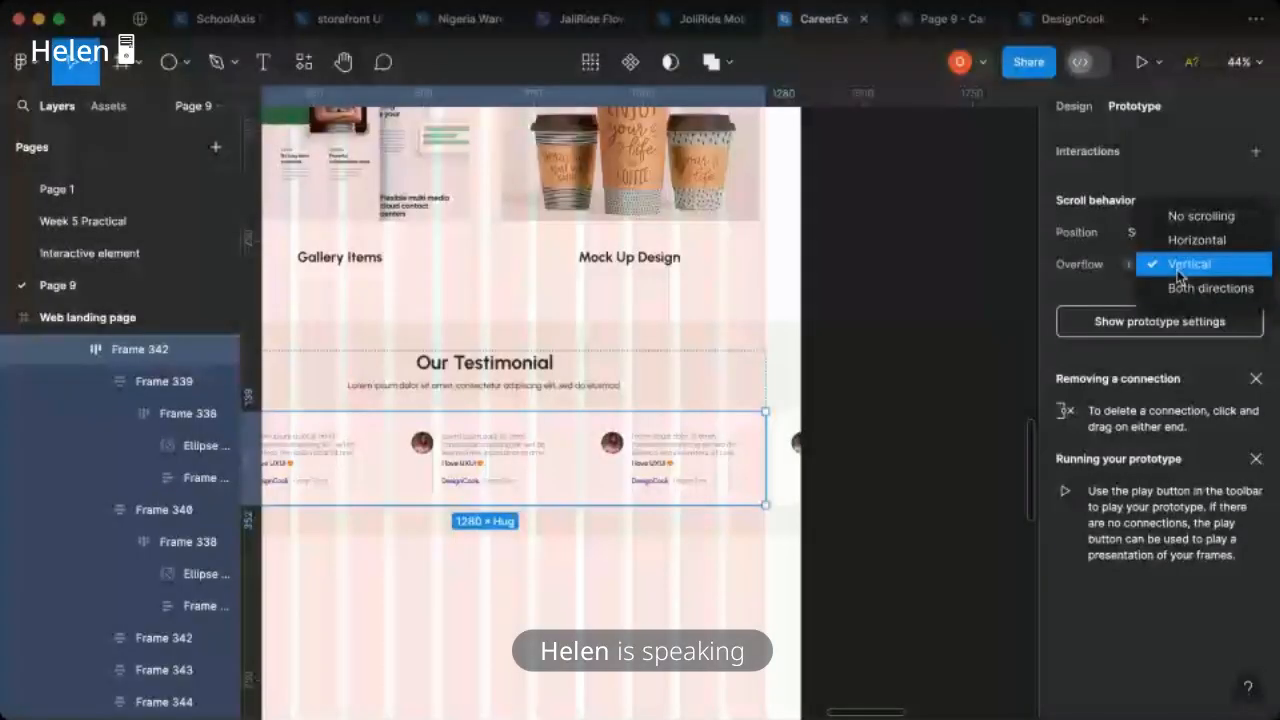
click(1188, 248)
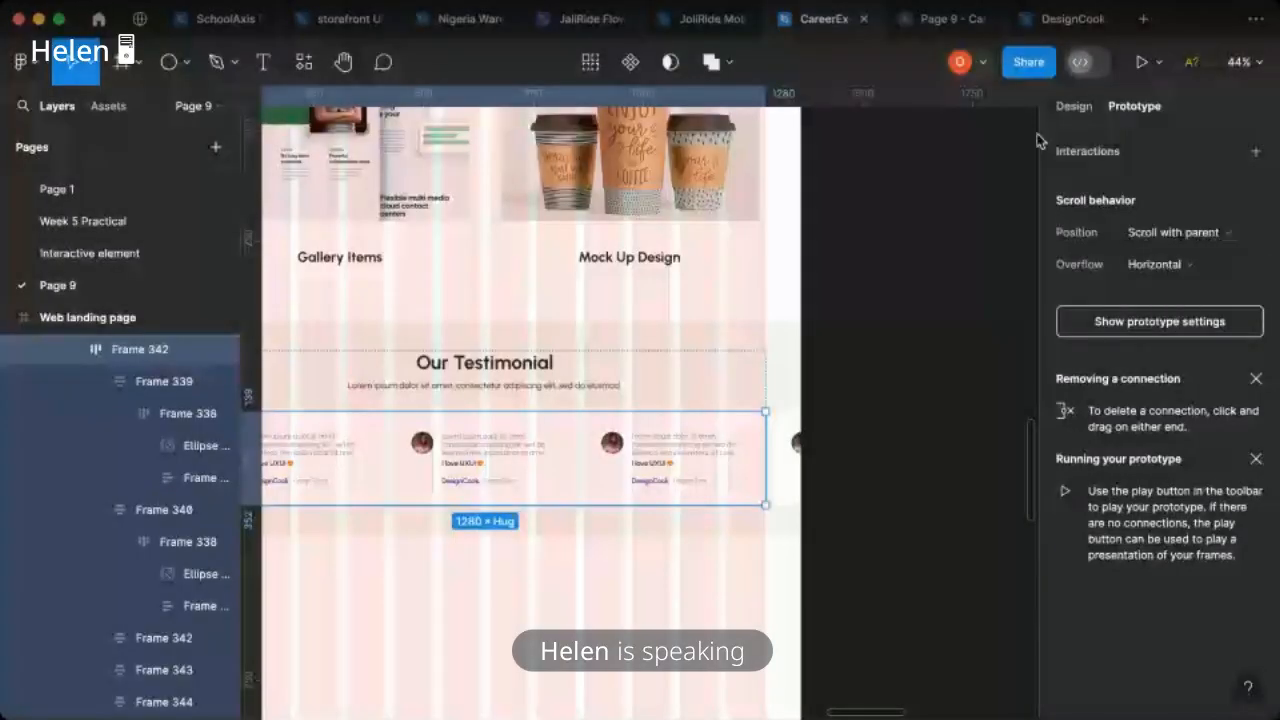
- Test sideways scrolling of the testimonial cards in the prototype preview, and return to the row's design properties
click(933, 30)
drag(1071, 380, 880, 409)
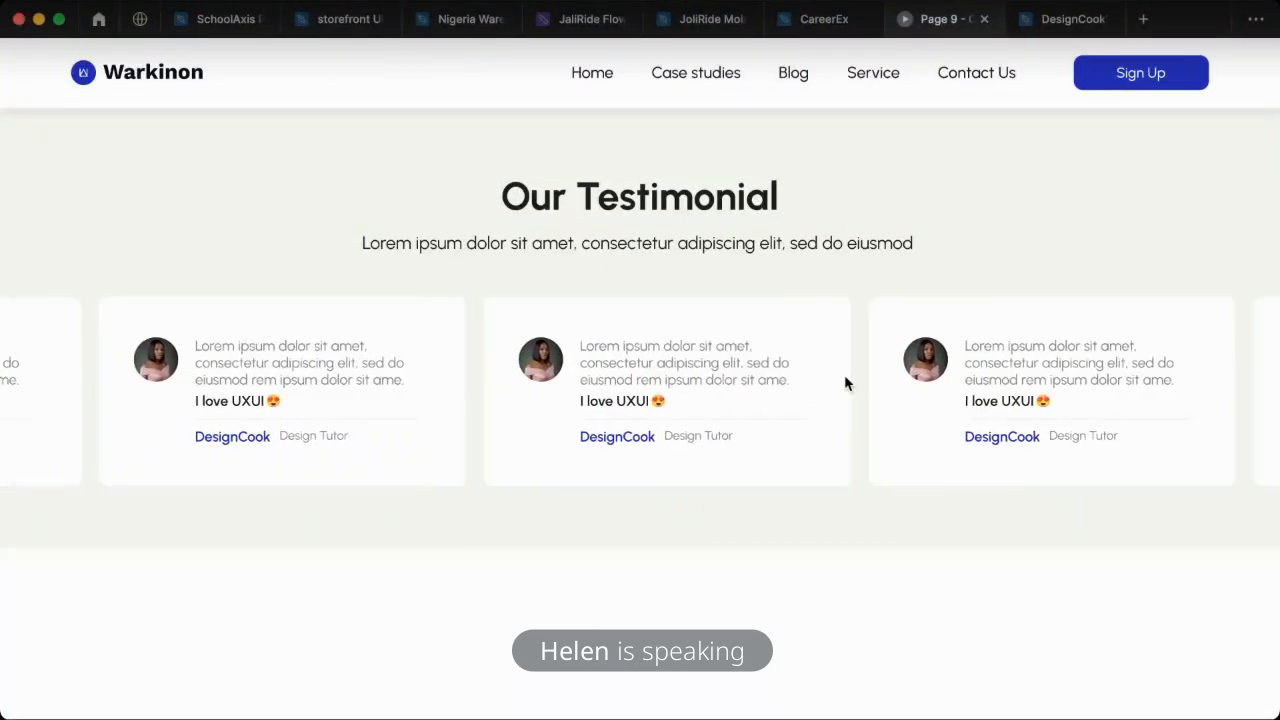
click(820, 20)
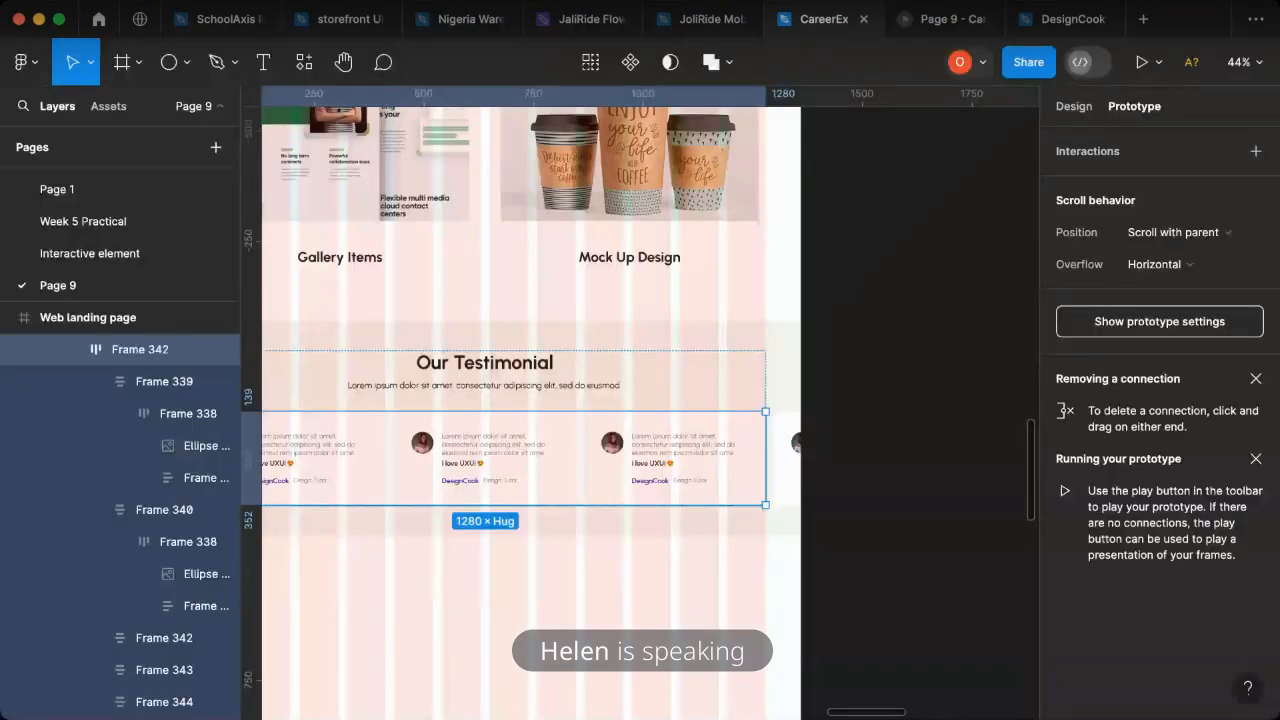
click(1074, 107)
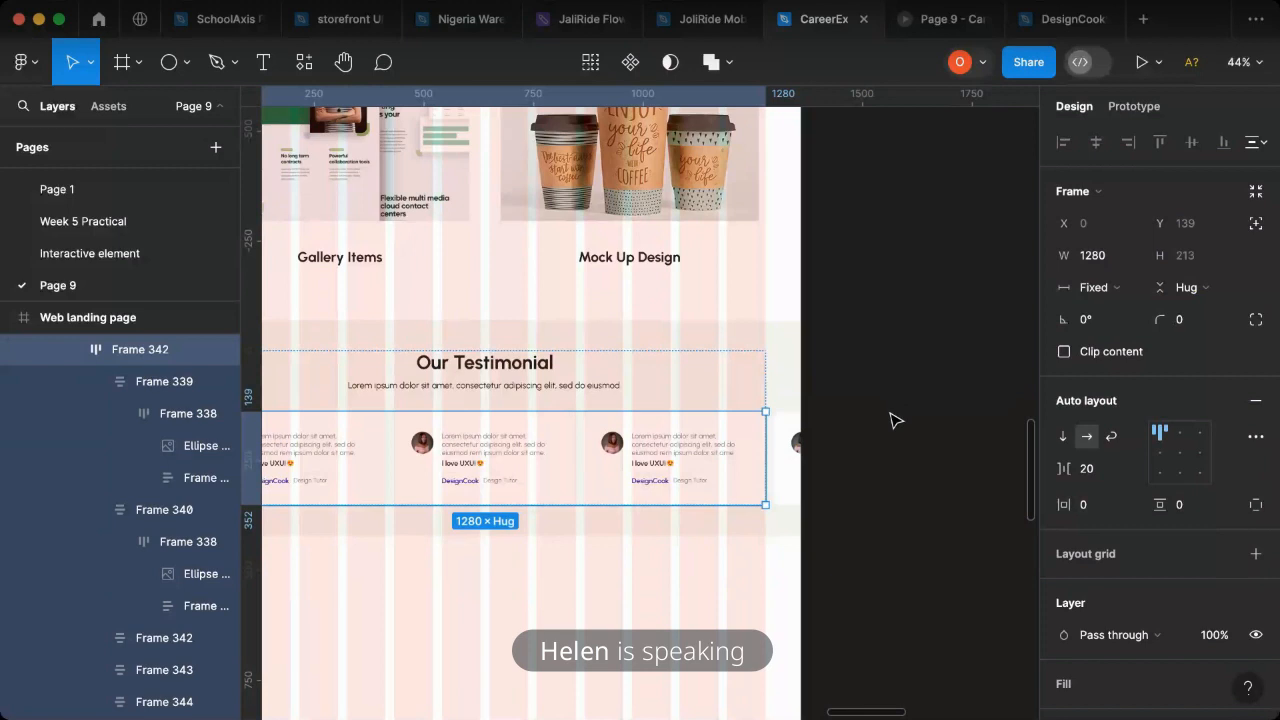
- Deselect the testimonial card row and hide the 12-column layout grid on the Web landing page frame
scroll(895, 420, down, 3)
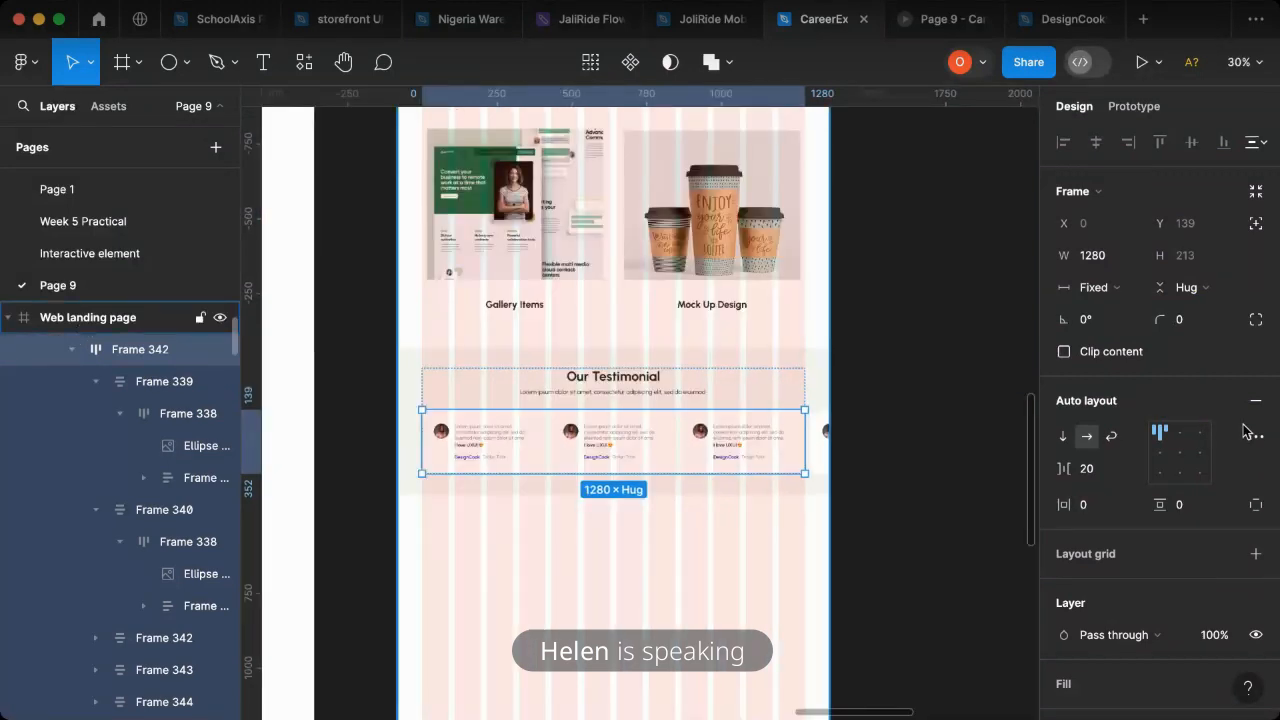
key(Escape)
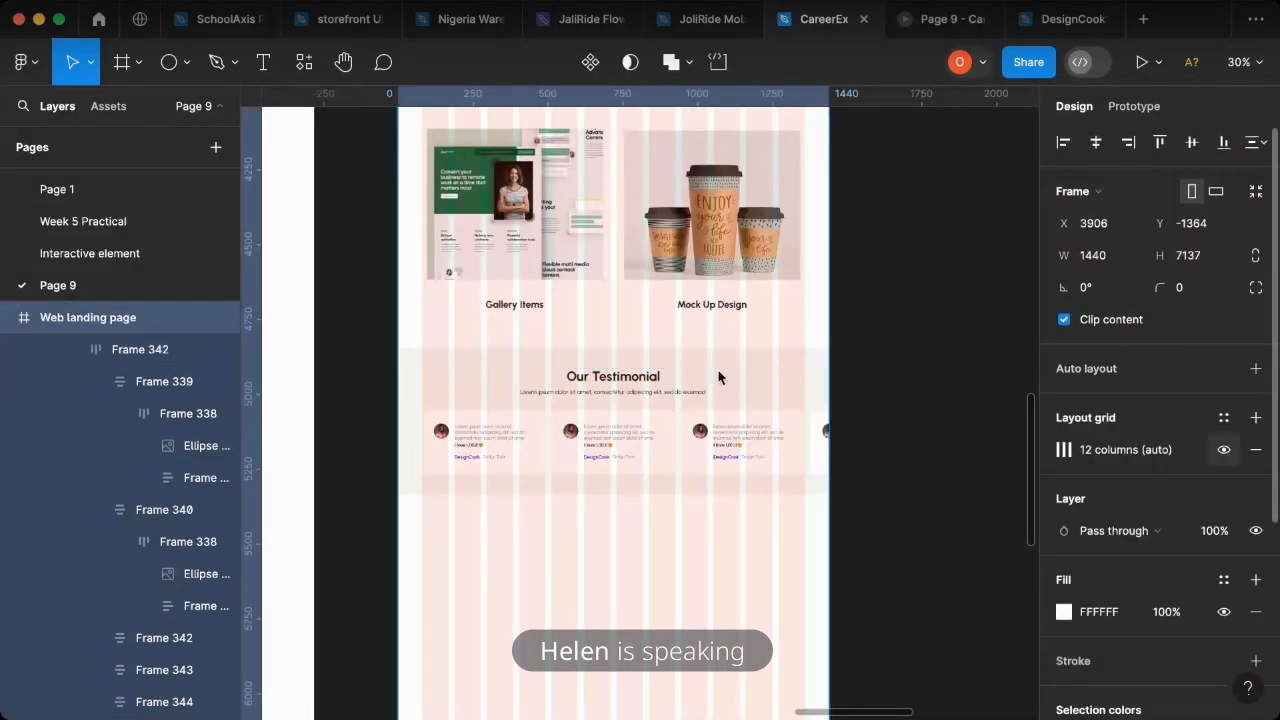
key(ctrl+g)
scroll(666, 354, down, 3)
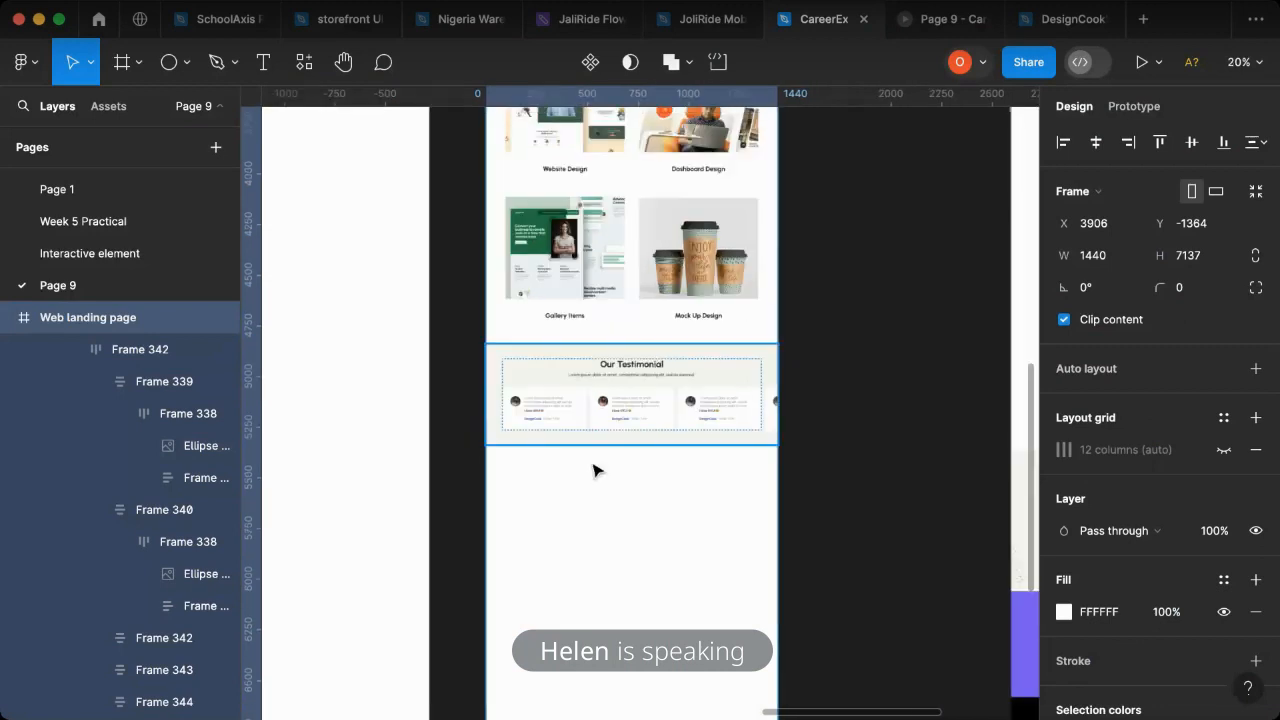
- Draw a rectangle about 1439 × 455 across the Web landing page, directly below the "Our Testimonial" section, following reference frame 04
scroll(640, 510, right, 5)
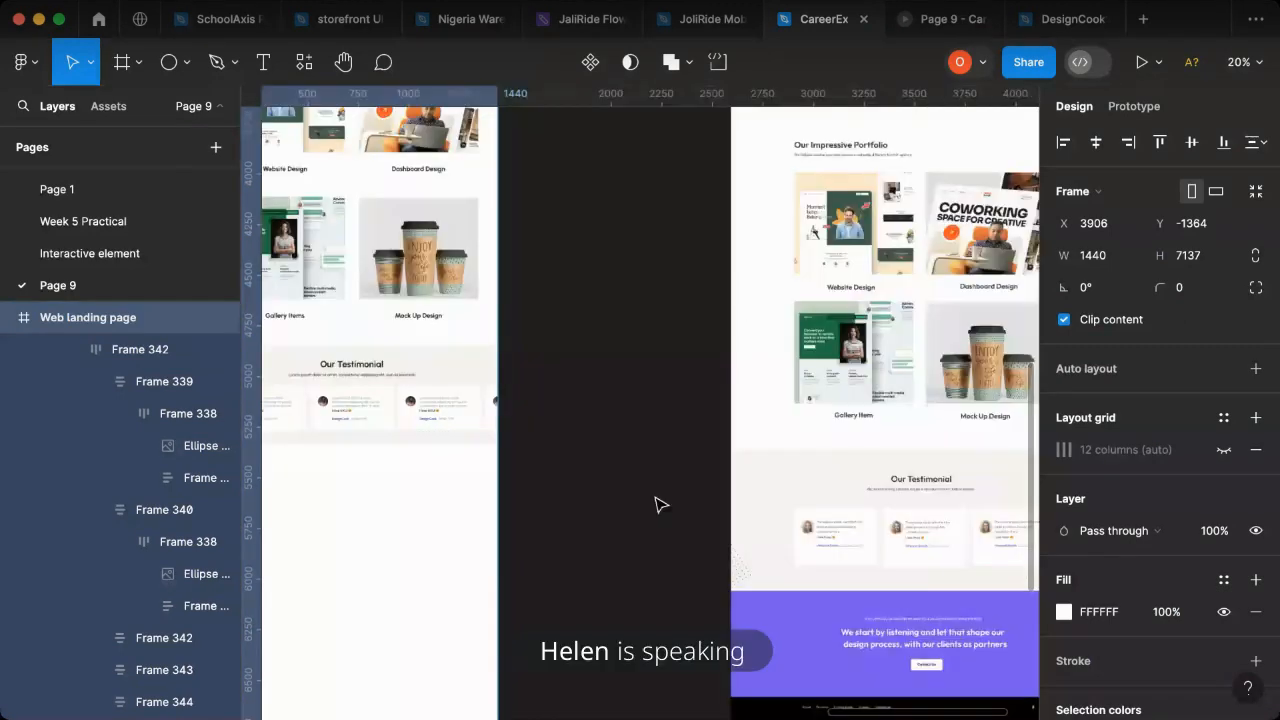
scroll(660, 505, right, 3)
scroll(660, 505, down, 2)
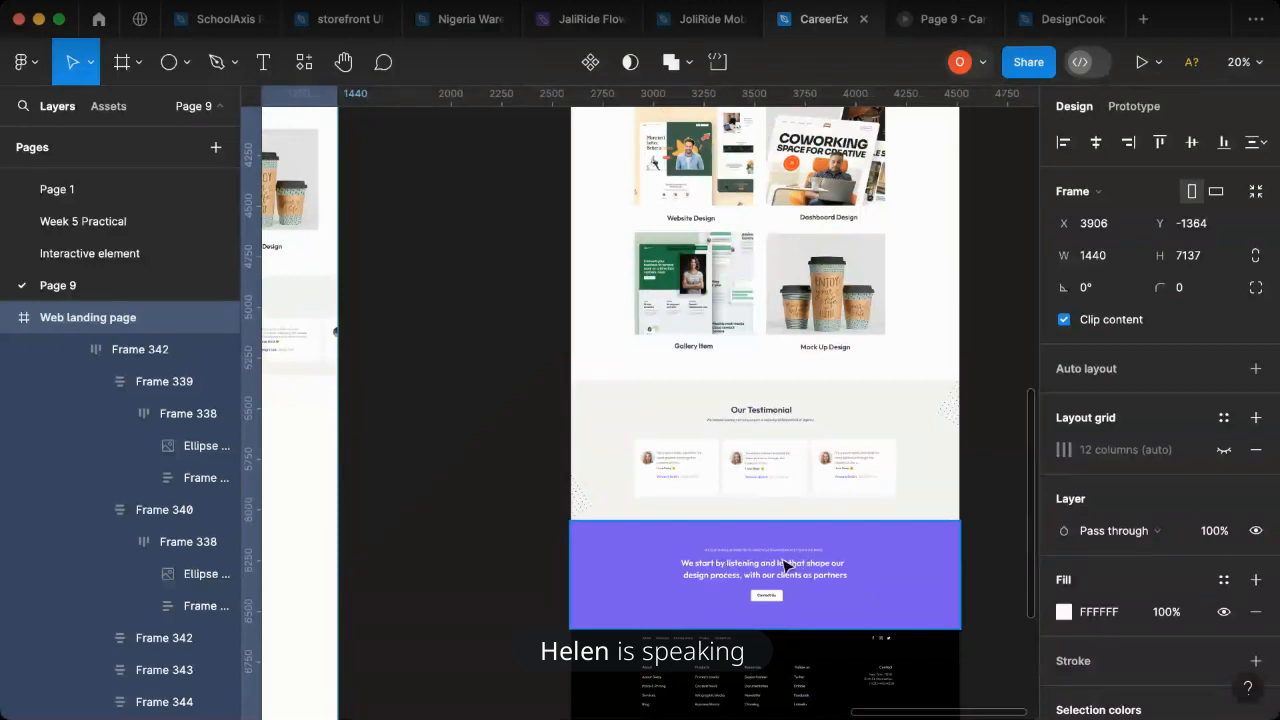
scroll(785, 566, down, 3)
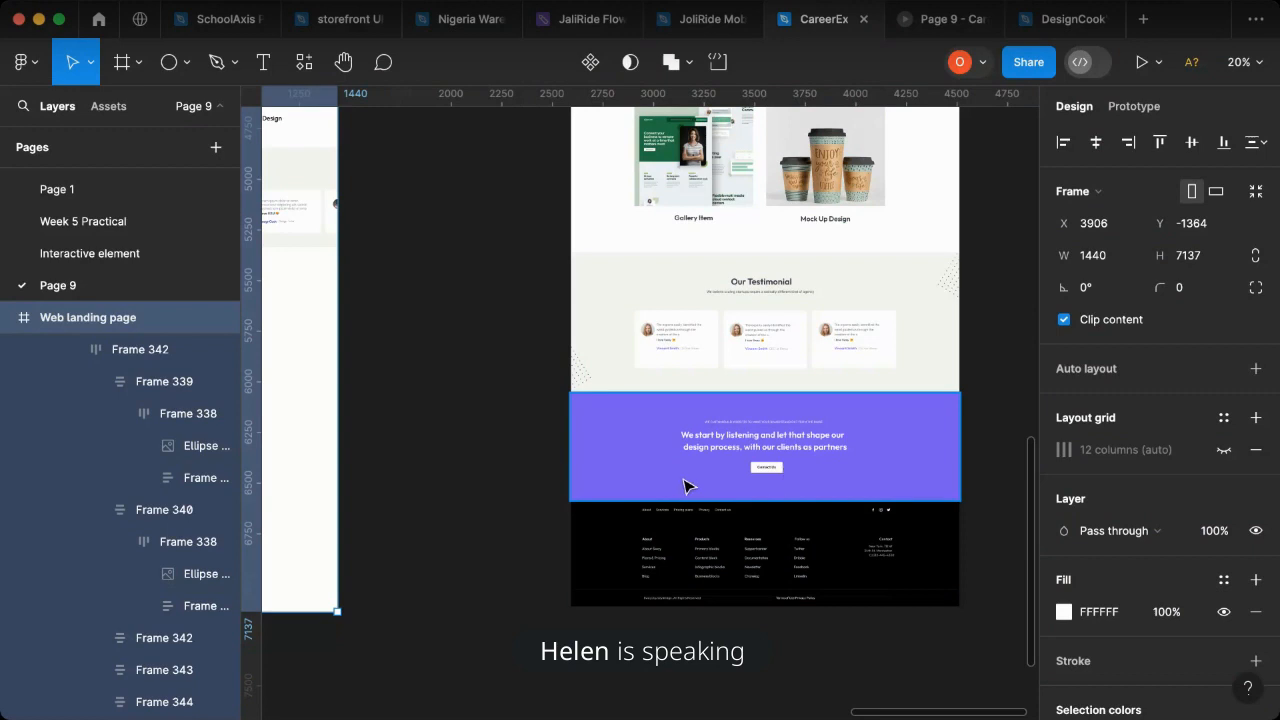
scroll(409, 520, left, 3)
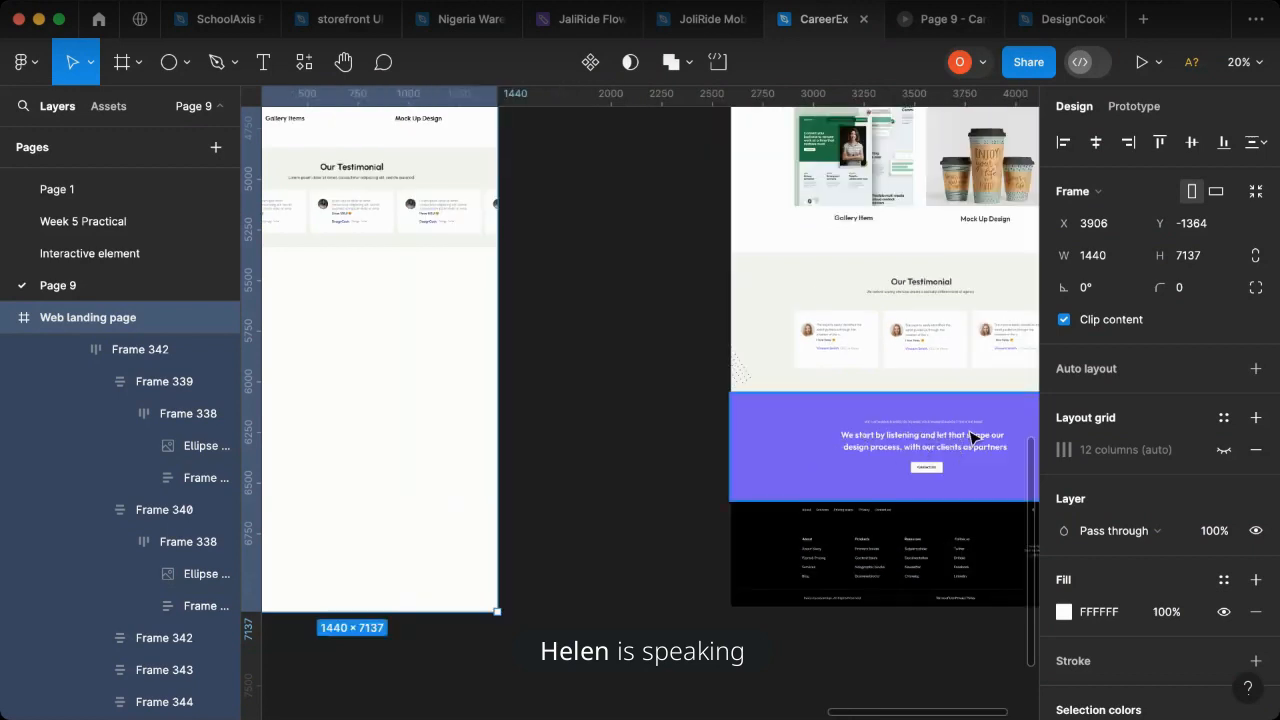
scroll(528, 414, left, 3)
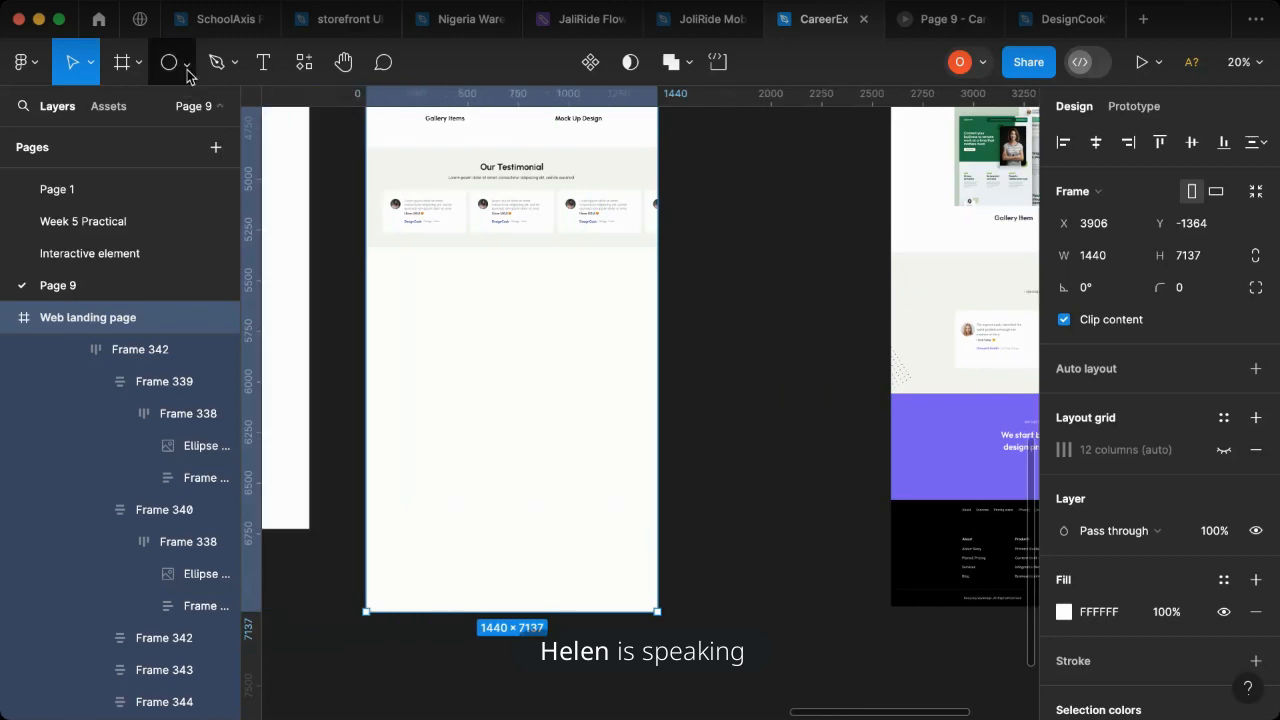
click(186, 62)
click(178, 116)
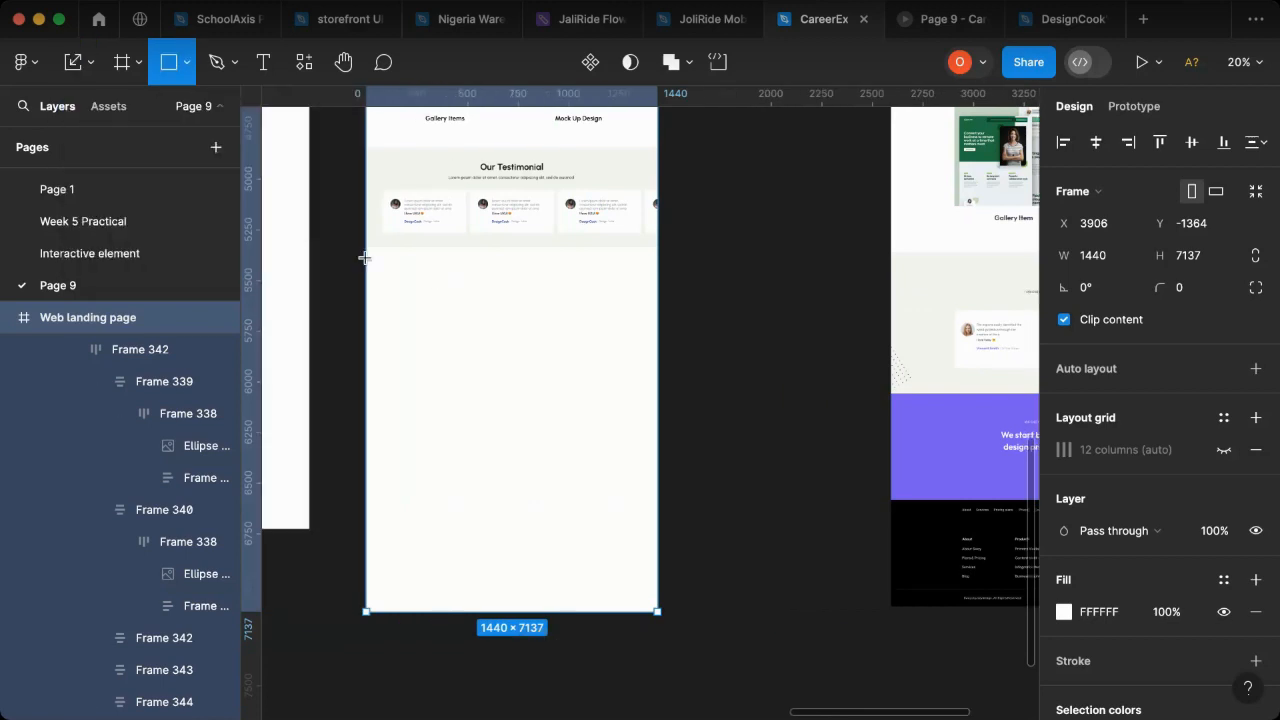
mouse_move(366, 252)
mouse_down()
mouse_move(663, 318)
mouse_move(653, 348)
mouse_up()
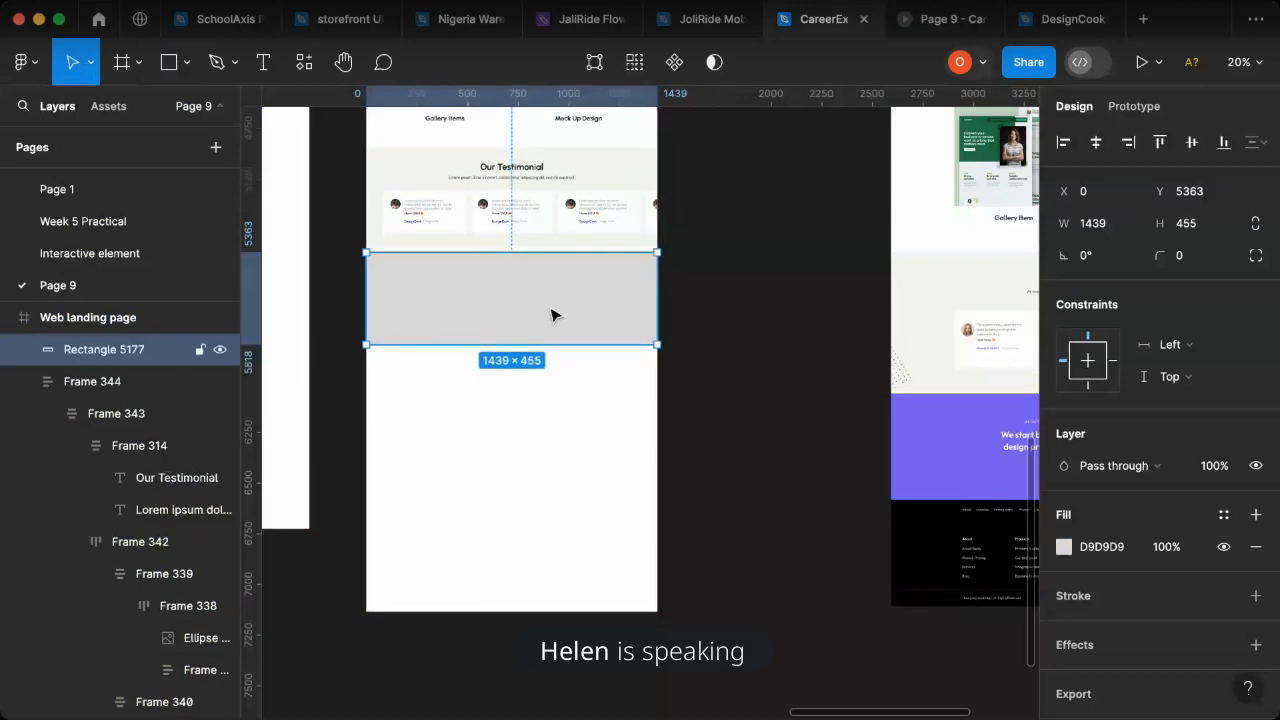
click(836, 432)
scroll(838, 432, down, 3)
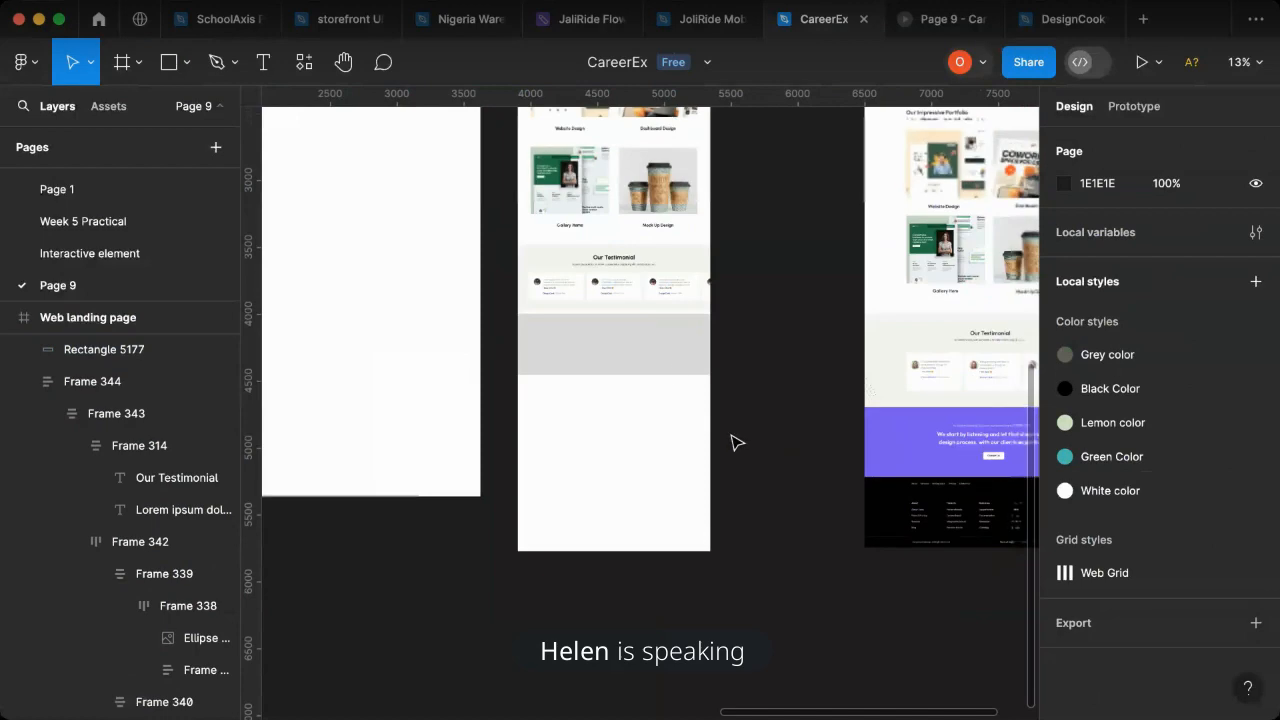
click(674, 369)
scroll(763, 423, up, 4)
click(763, 423)
scroll(763, 423, up, 10)
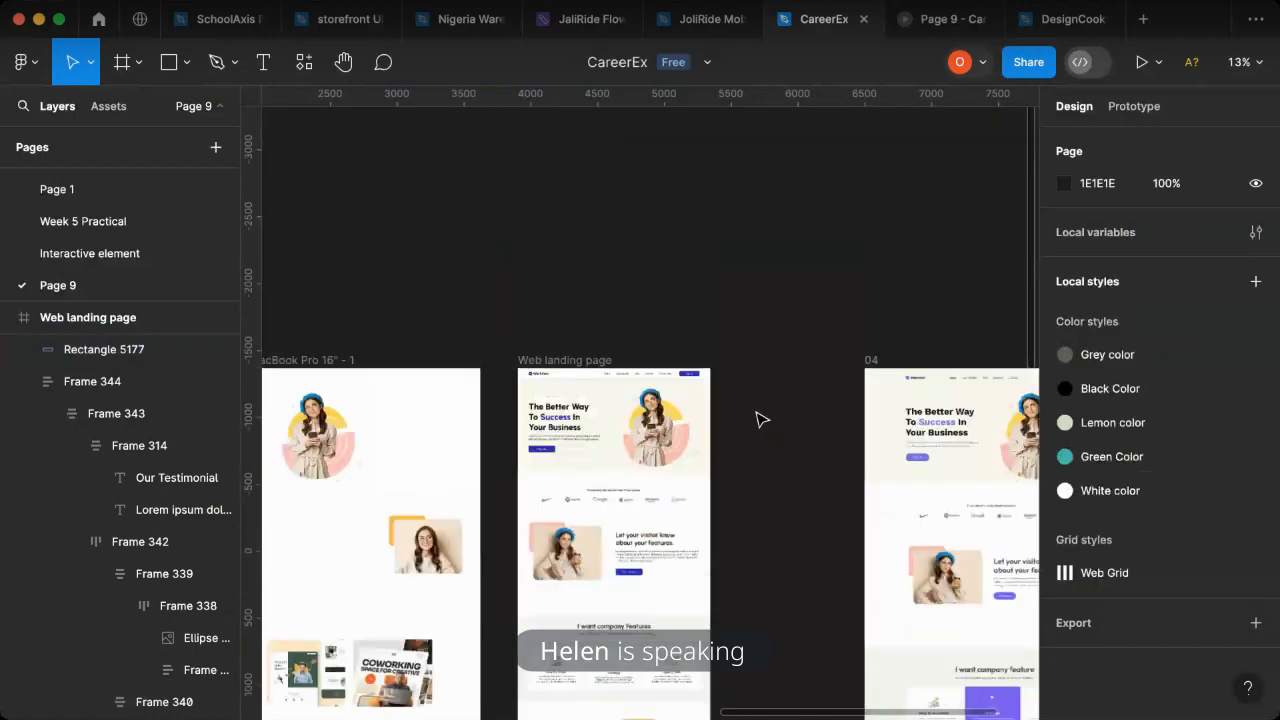
key(i)
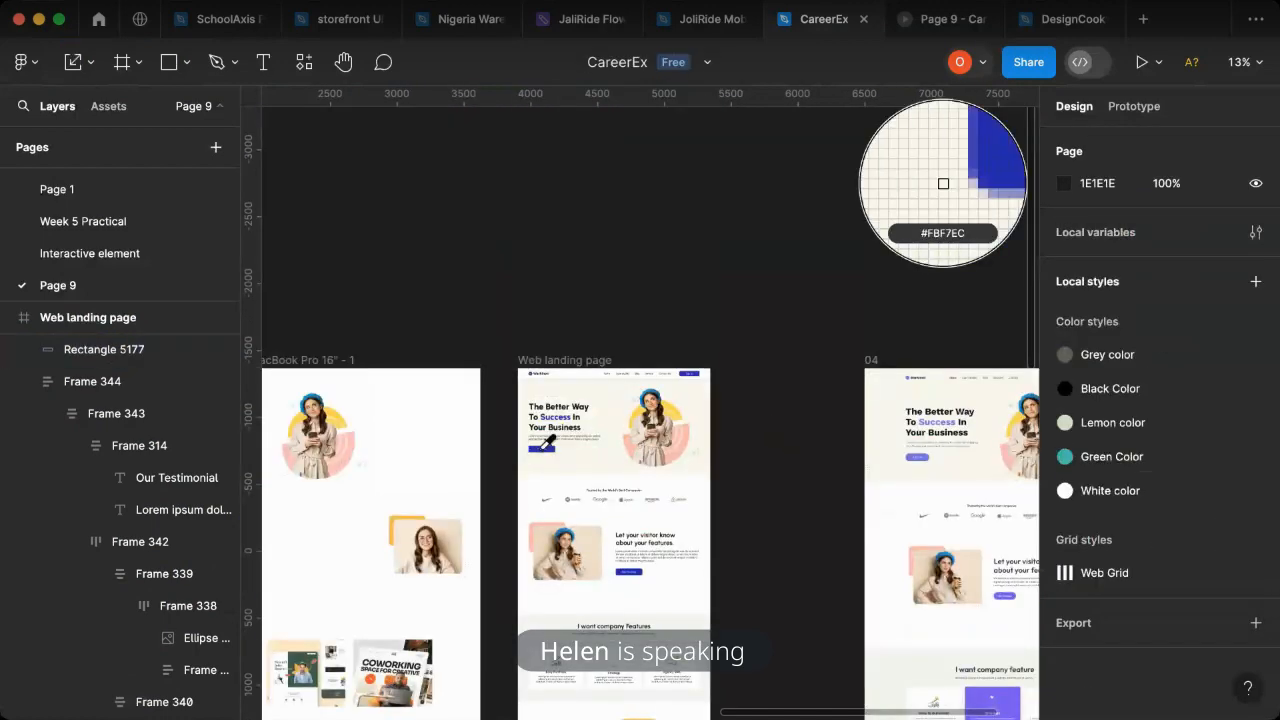
key(Escape)
scroll(664, 537, down, 5)
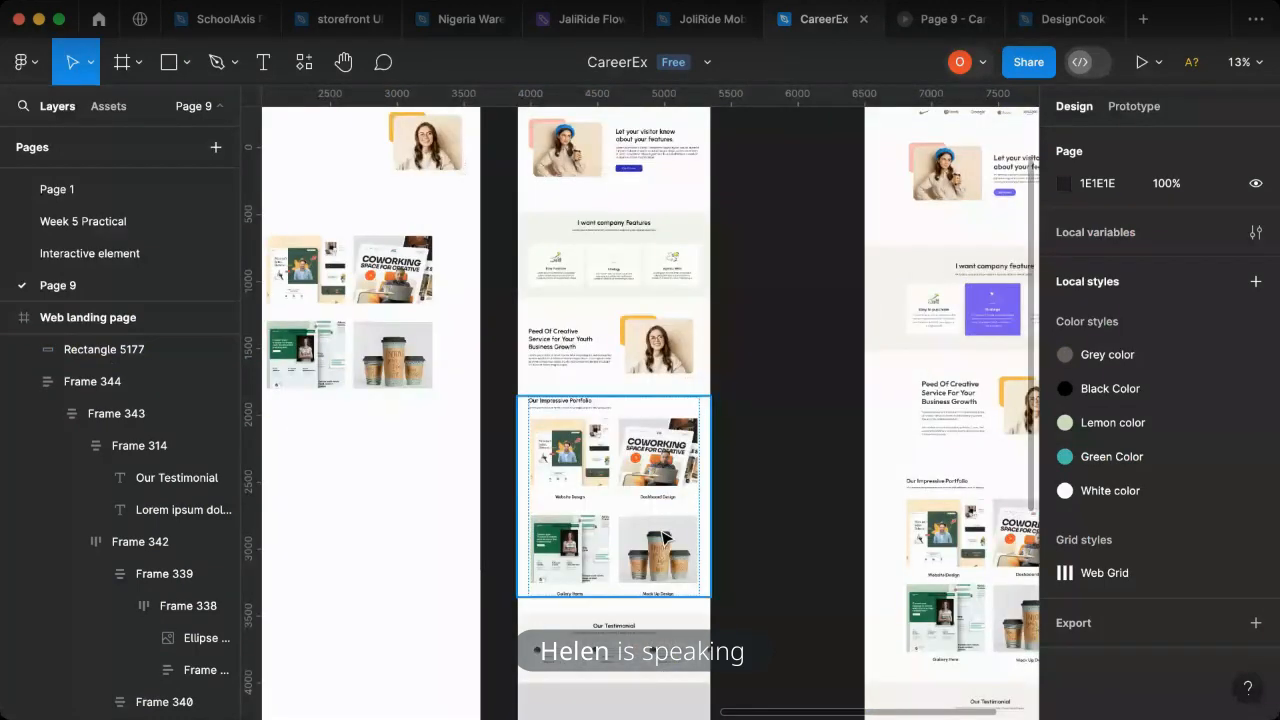
scroll(664, 537, down, 5)
- Fill the new rectangle below the testimonials with blue 231FB6 sampled from the hero section's button
click(660, 349)
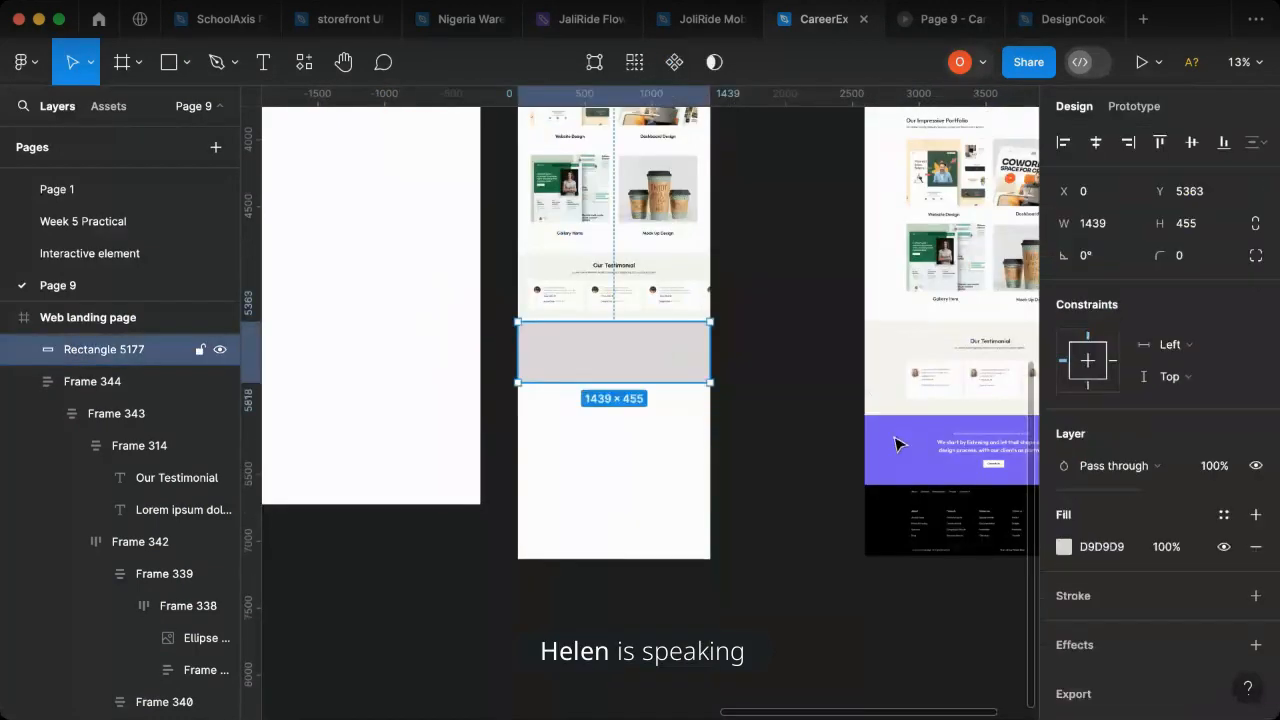
click(1063, 546)
click(828, 480)
scroll(560, 300, up, 10)
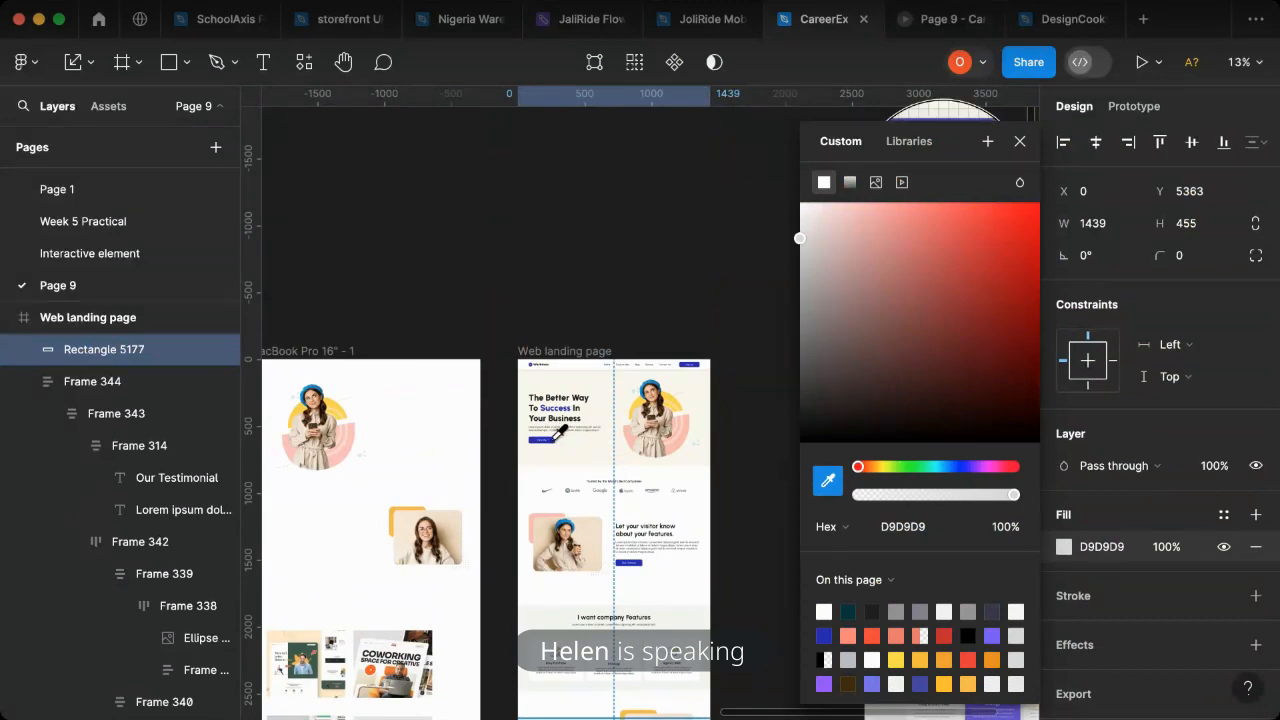
click(552, 438)
scroll(686, 529, down, 10)
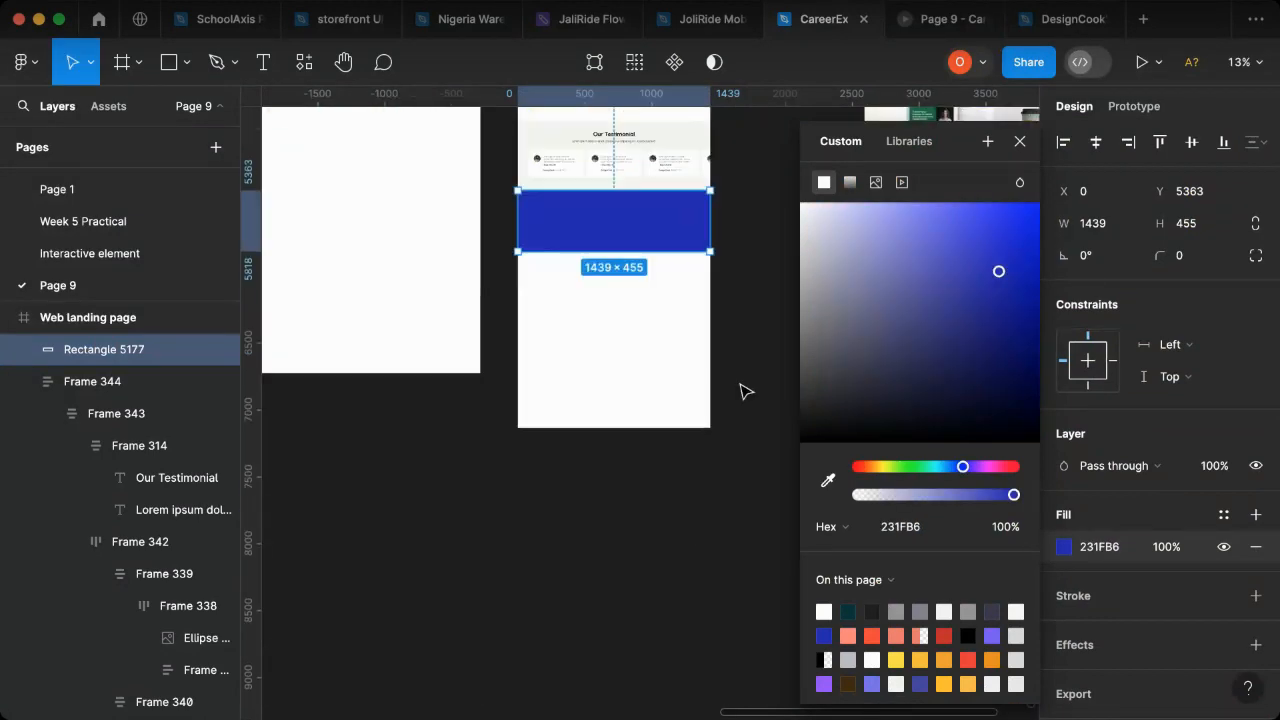
click(709, 434)
- Check the purple call-to-action section in reference frame 04 and set the blue rectangle's width to 1440
scroll(703, 435, up, 1)
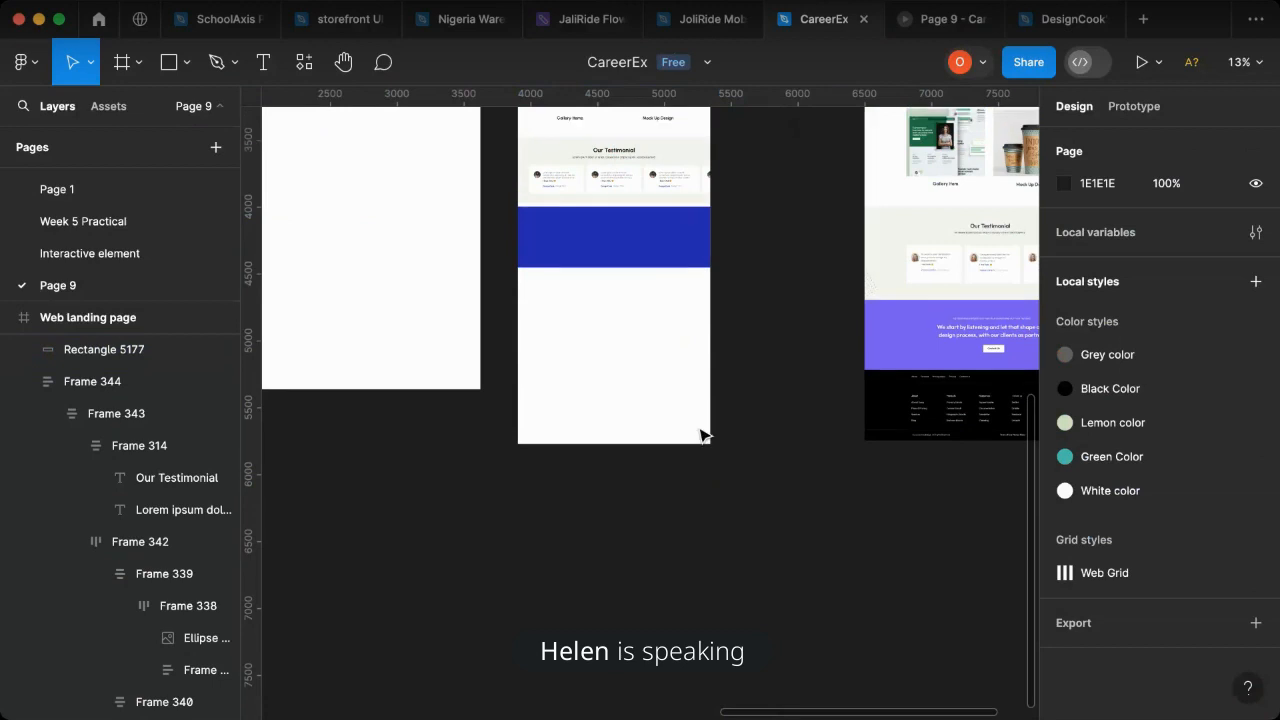
scroll(800, 374, right, 4)
scroll(837, 380, right, 3)
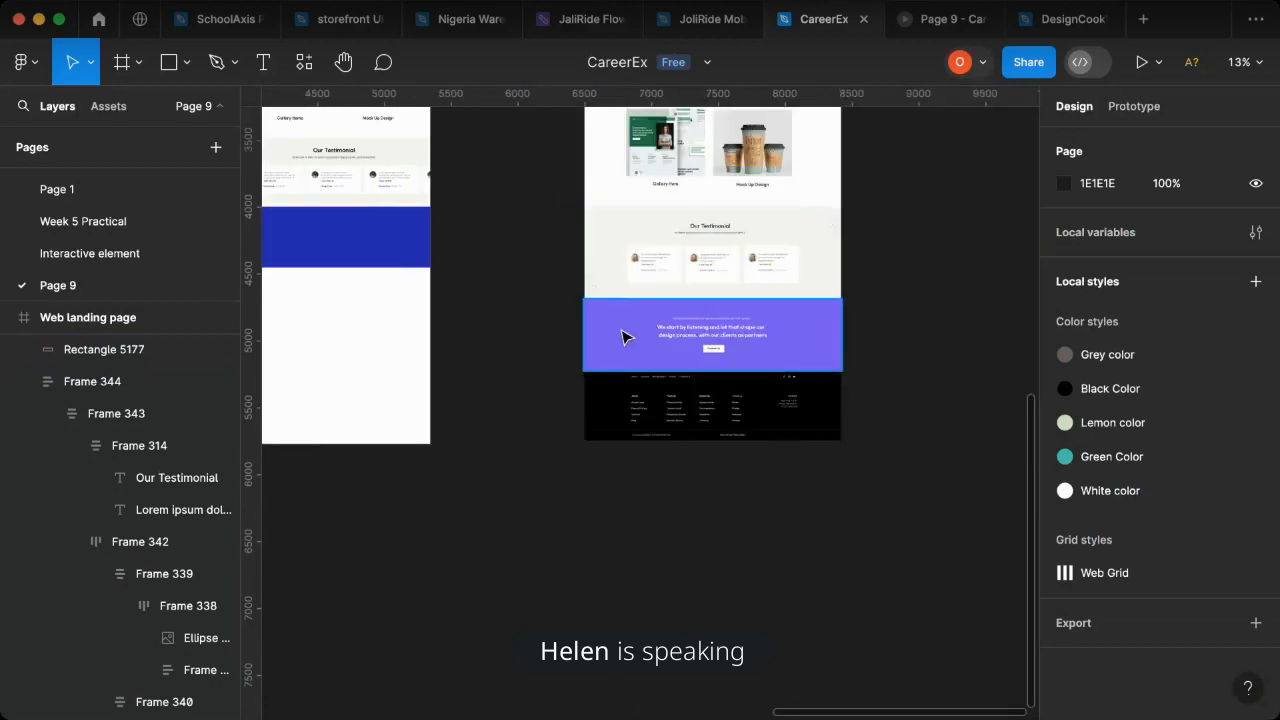
scroll(636, 339, up, 10)
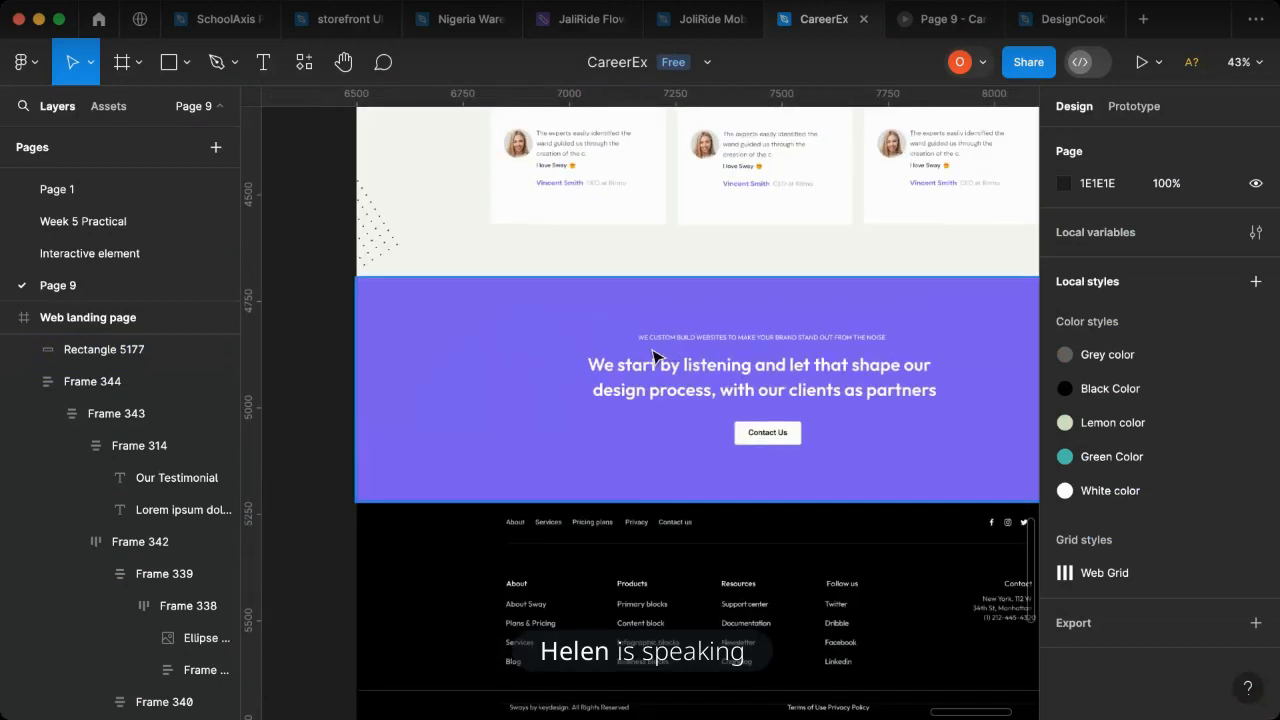
scroll(674, 409, down, 3)
scroll(659, 413, left, 5)
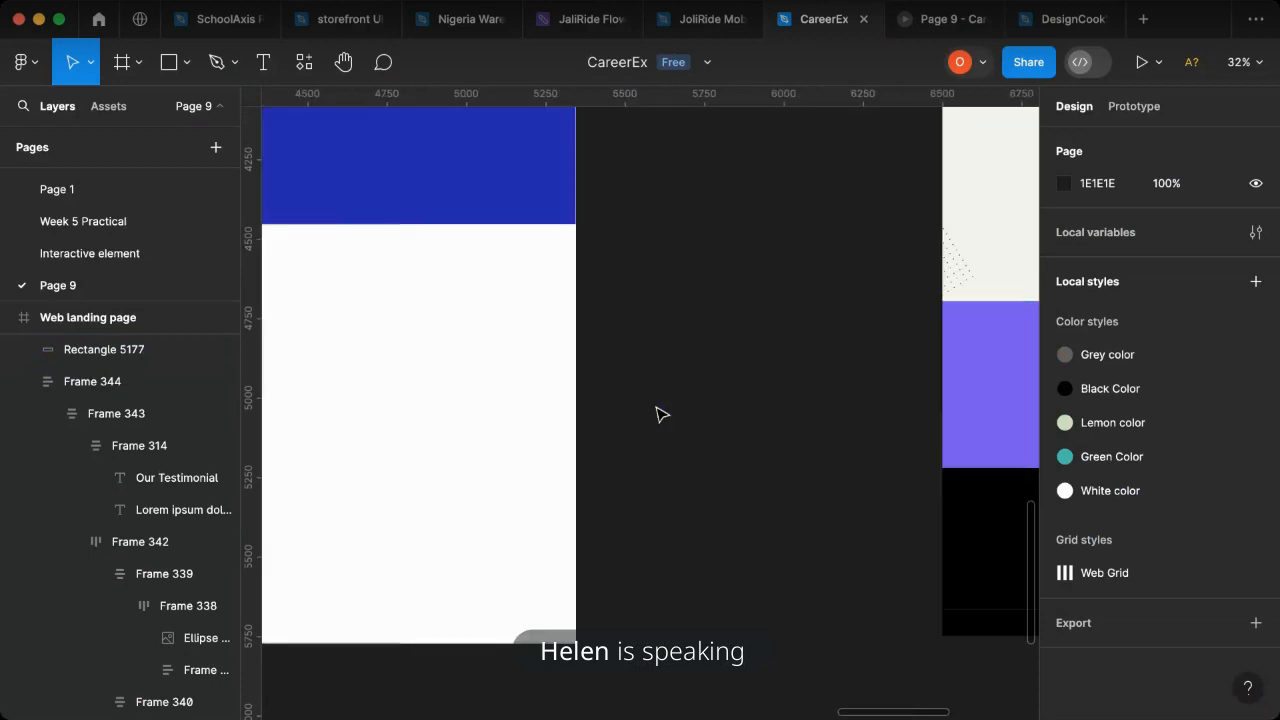
scroll(580, 300, down, 2)
click(543, 220)
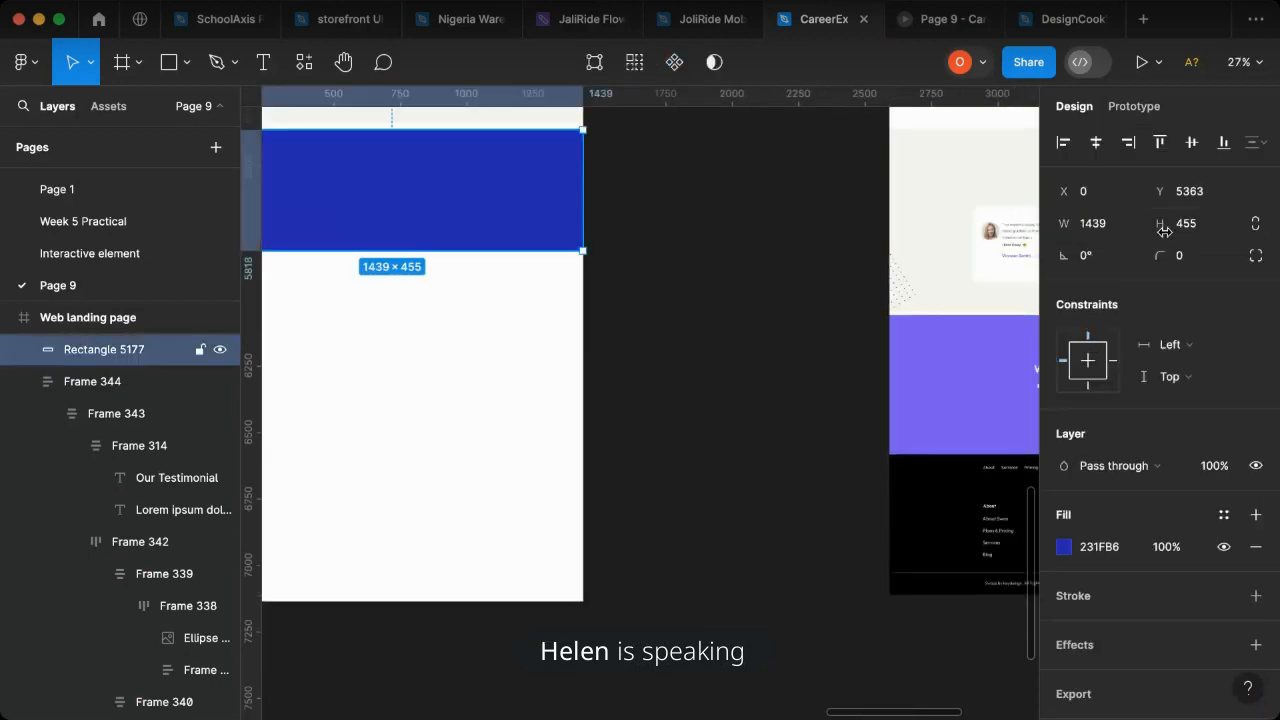
click(1108, 225)
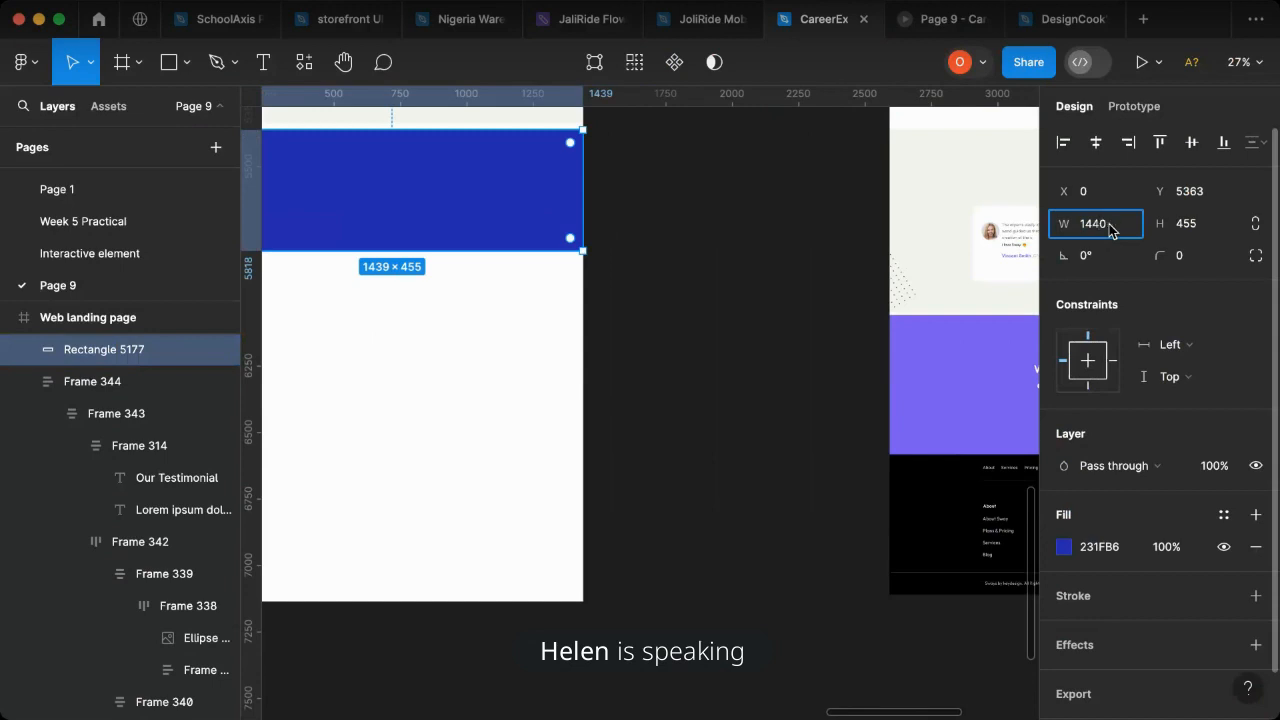
key(Return)
click(645, 338)
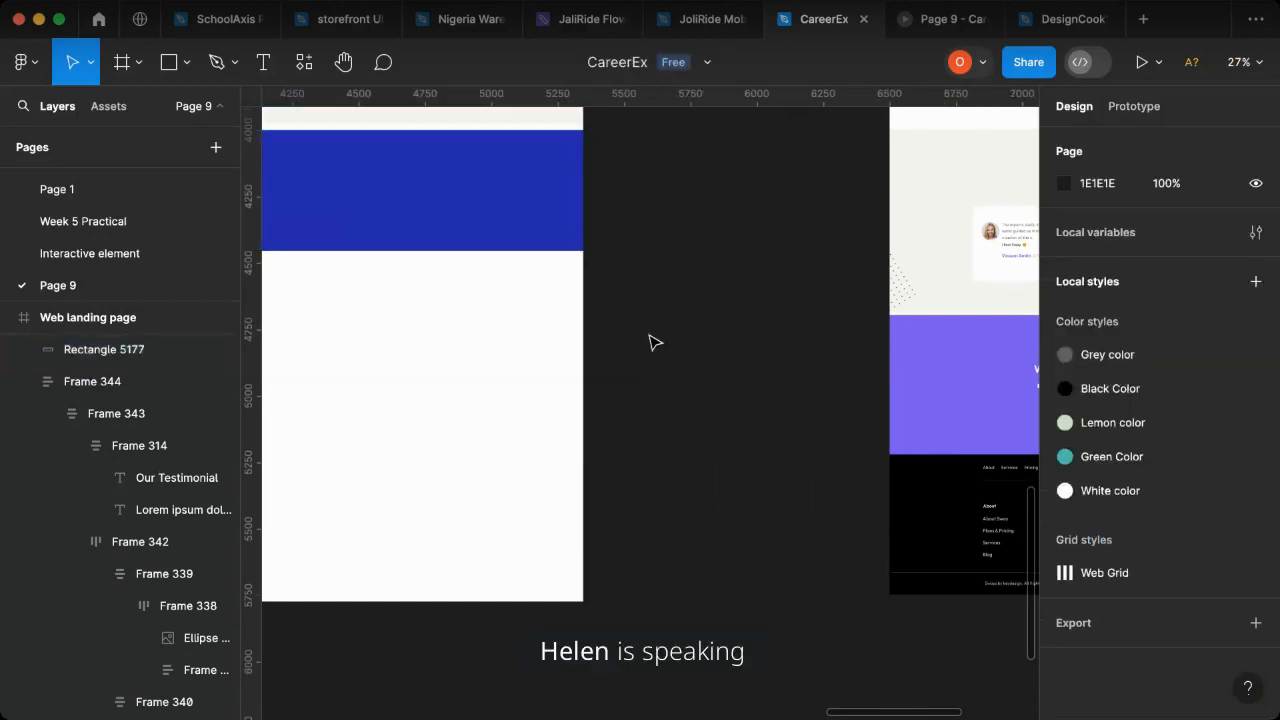
- Place a copy of the "Our Impressive Portfolio" heading block in frame 04, just above the purple call-to-action section
scroll(650, 343, up, 3)
scroll(650, 343, up, 5)
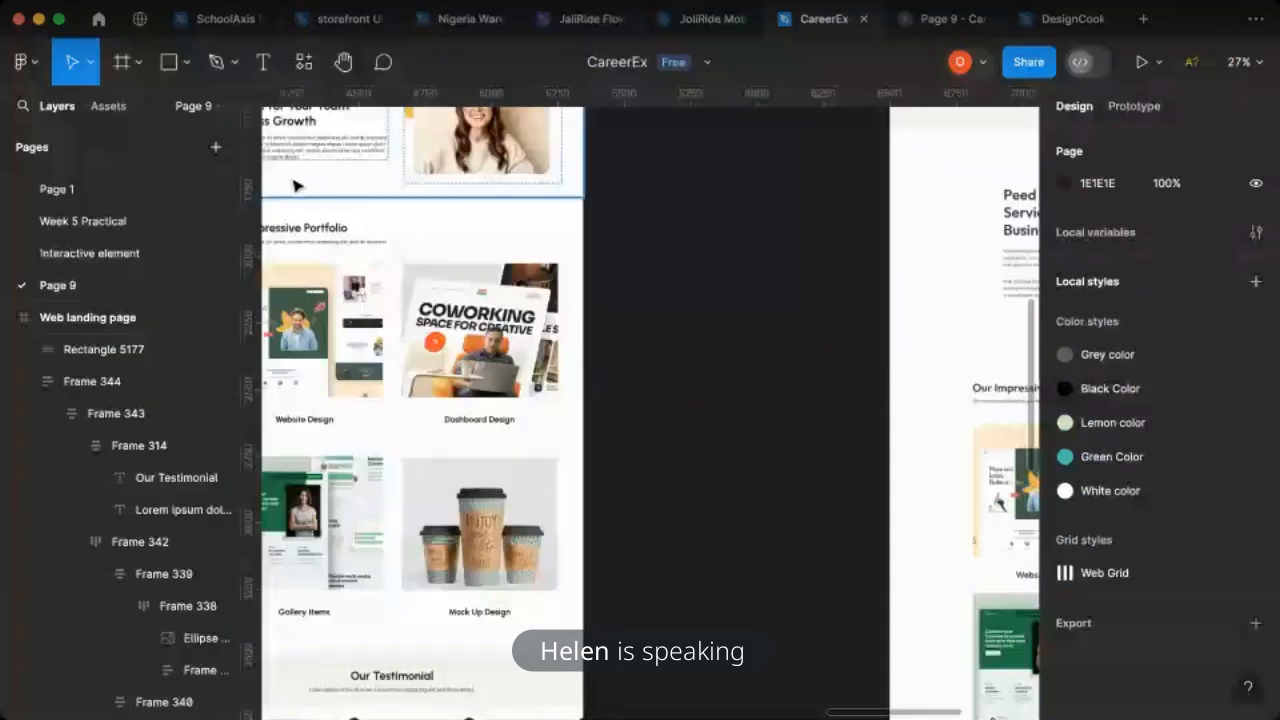
click(322, 248)
click(322, 248)
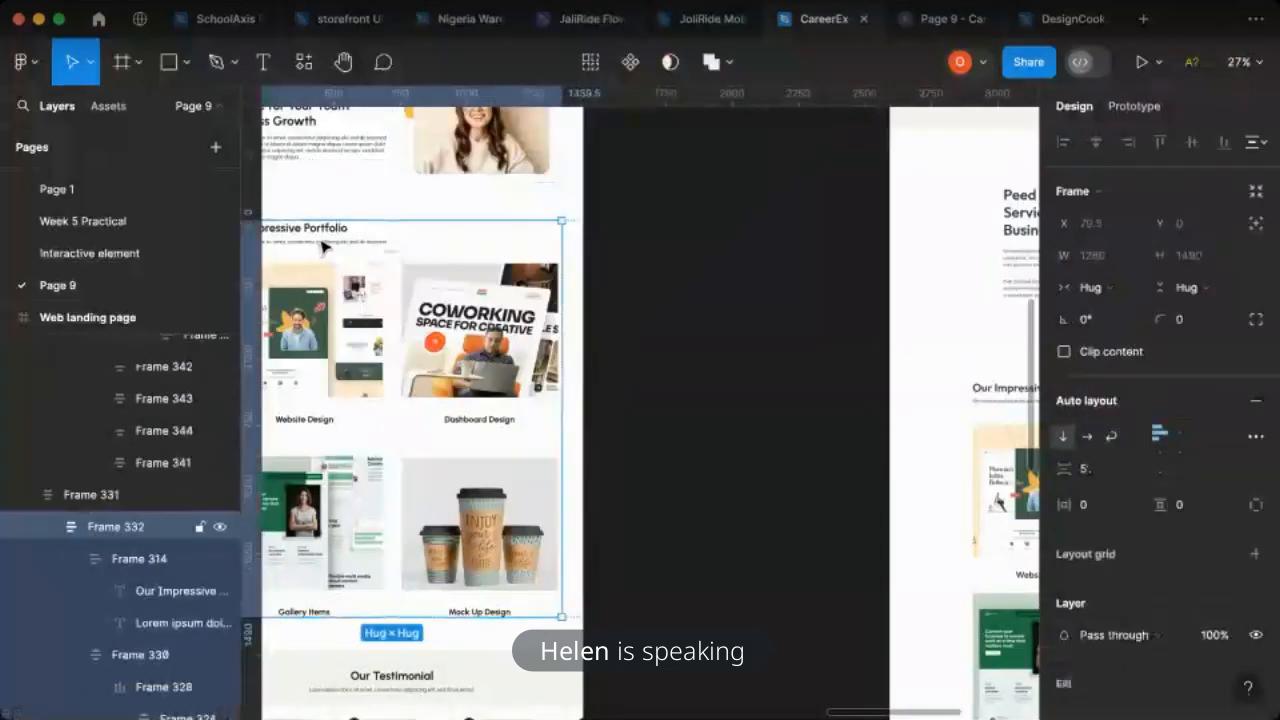
click(322, 248)
drag(322, 246, 877, 650)
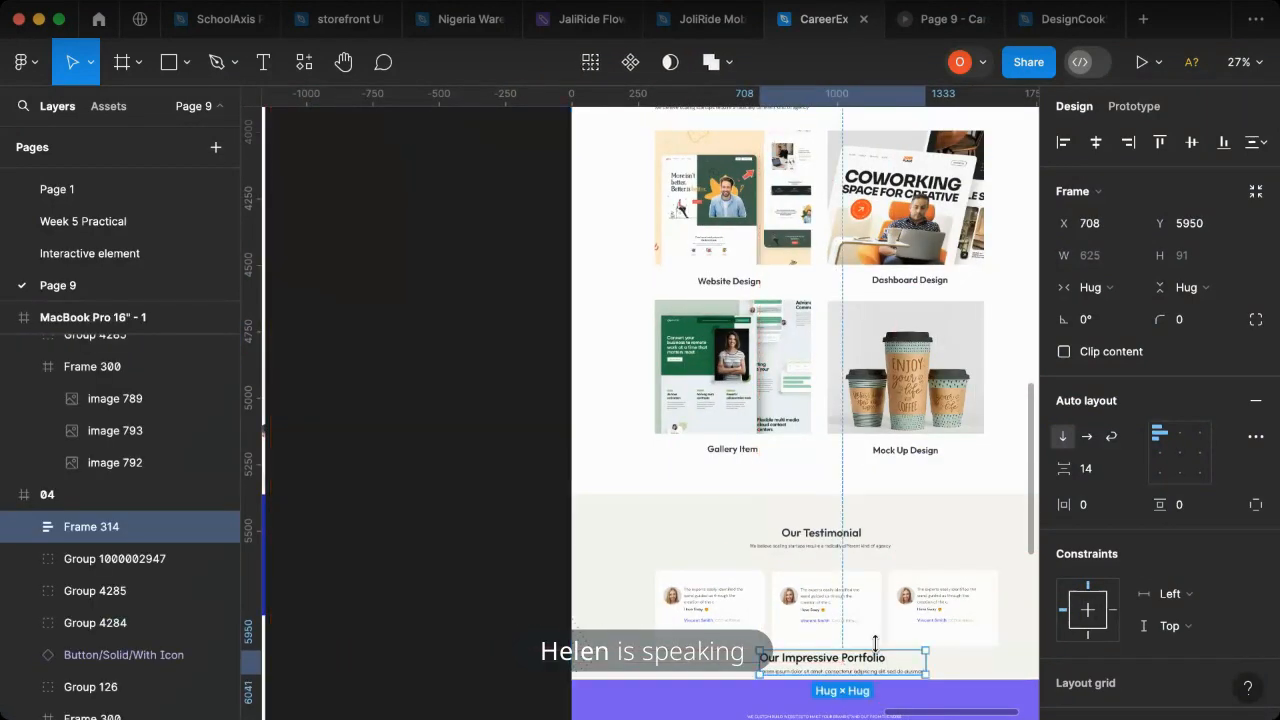
scroll(880, 630, down, 2)
scroll(885, 600, up, 2)
scroll(886, 594, up, 2)
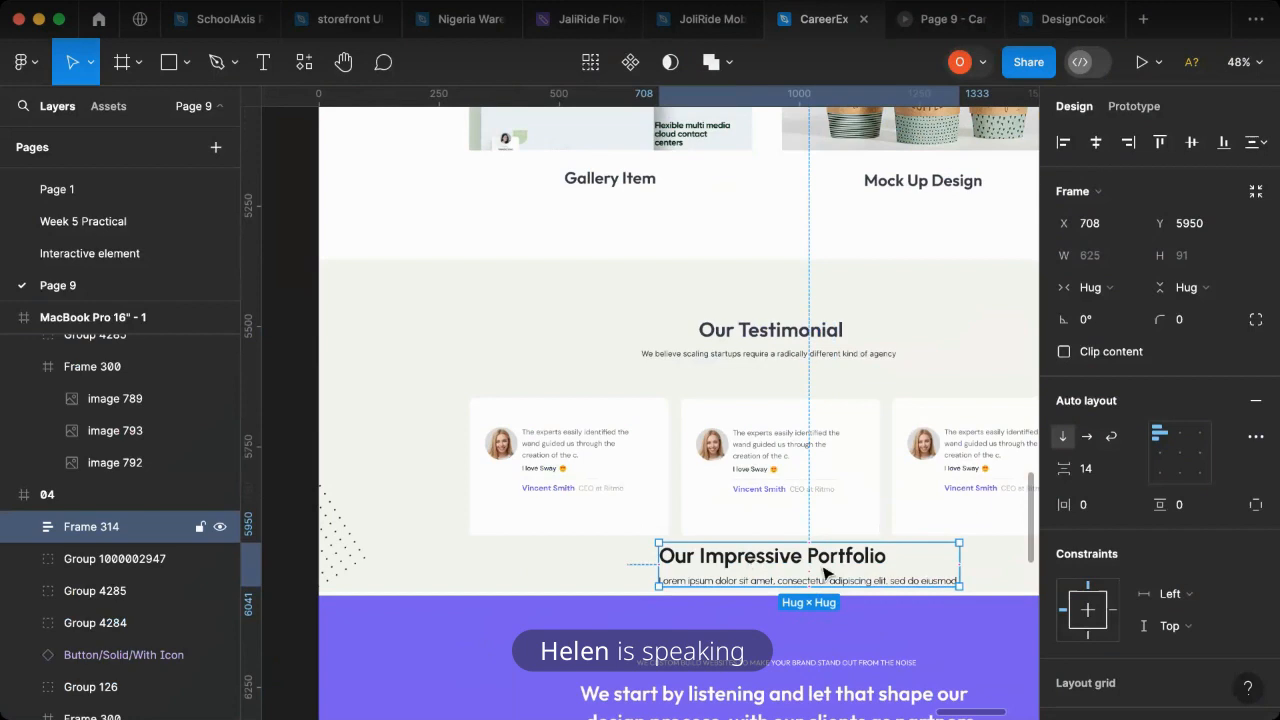
- Move the lorem ipsum line above the "Our Impressive Portfolio" heading inside the copied heading block
click(24, 527)
click(110, 558)
click(130, 592)
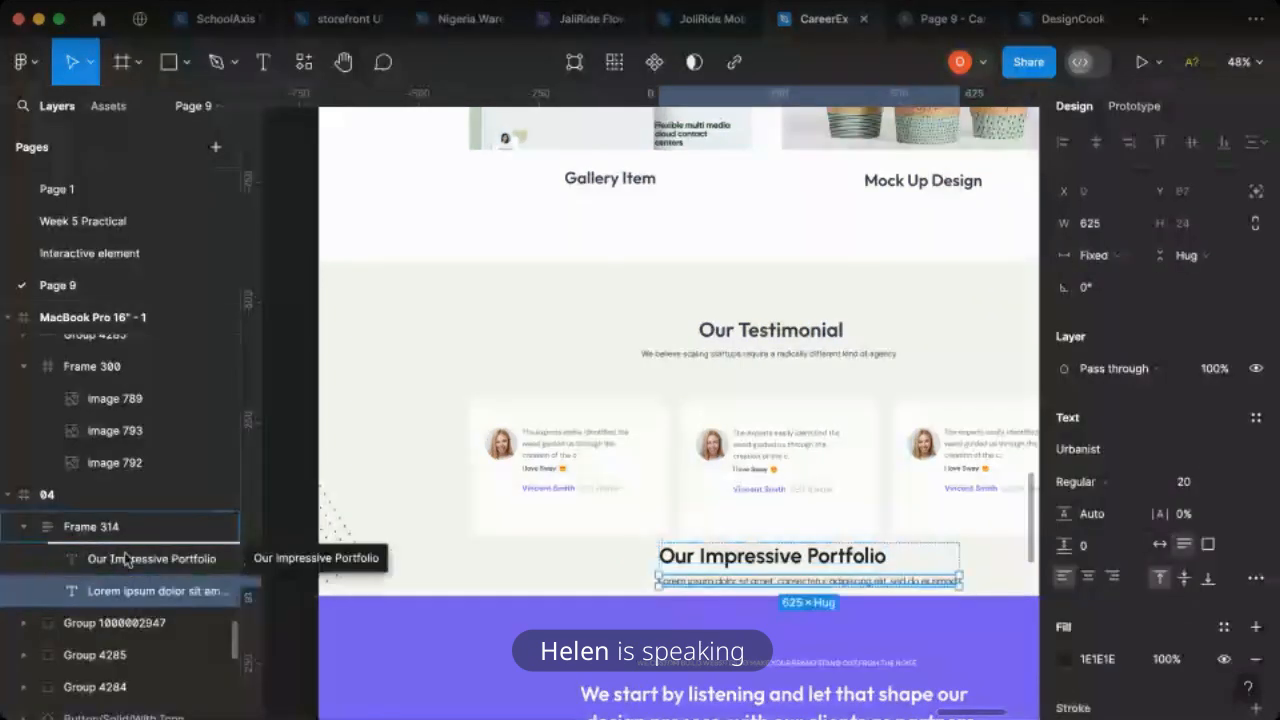
key(Up)
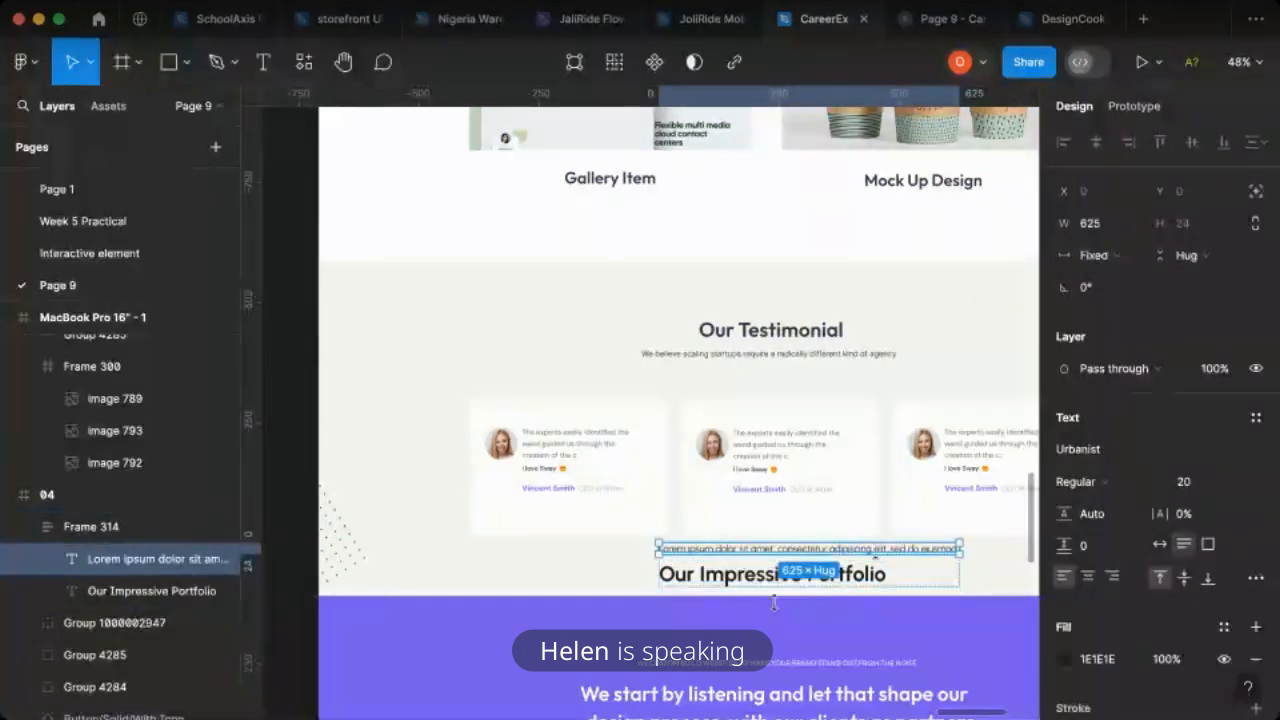
- Set the lorem ipsum line of the copied block to uppercase and its resizing to auto width
click(860, 588)
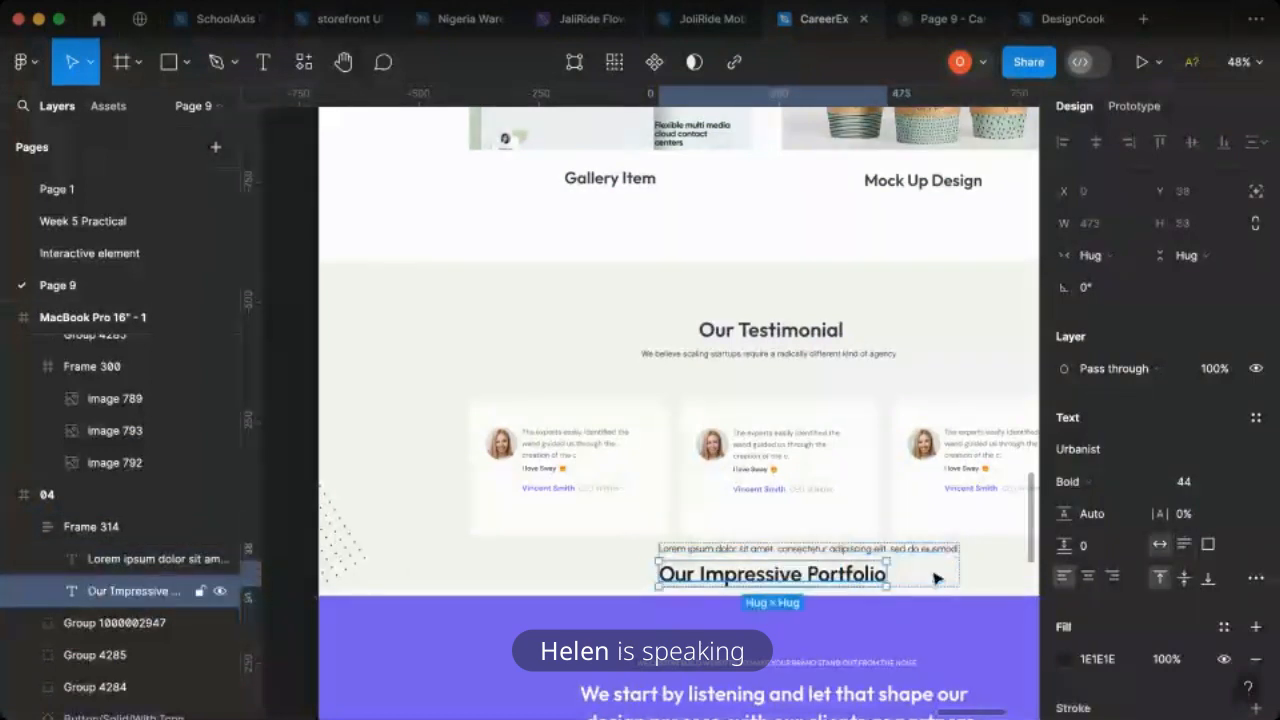
click(914, 549)
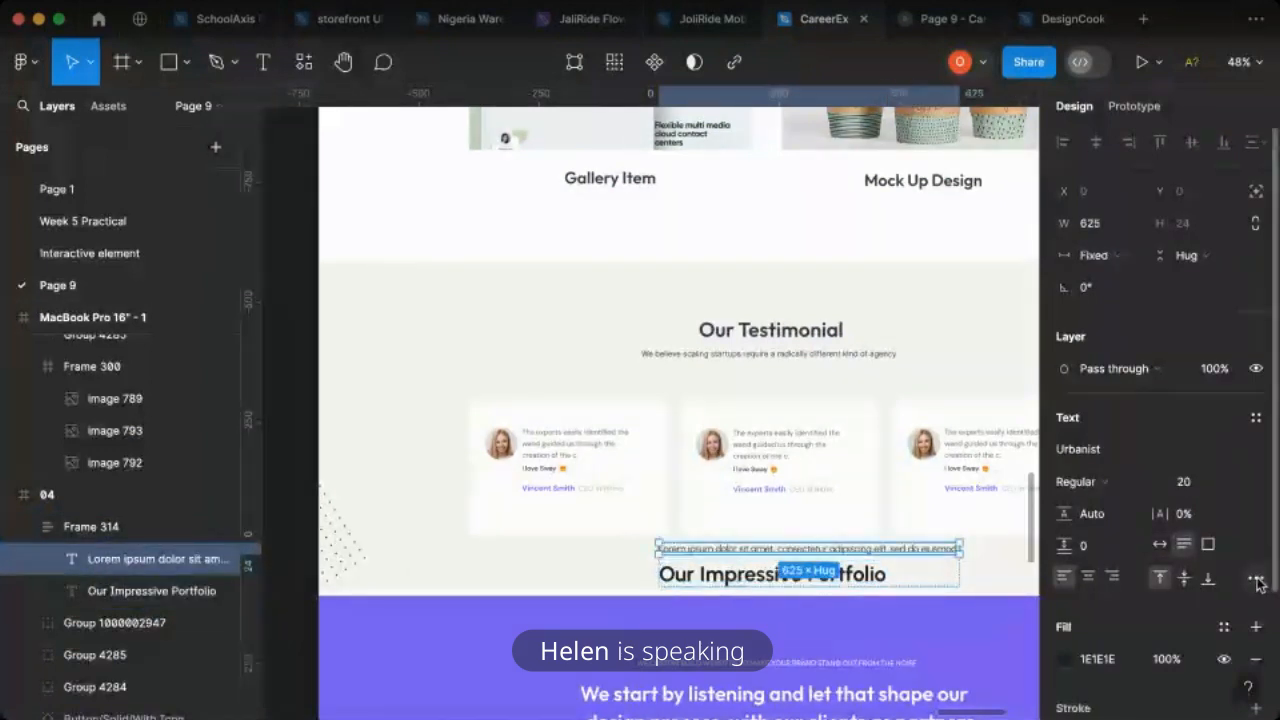
click(1256, 580)
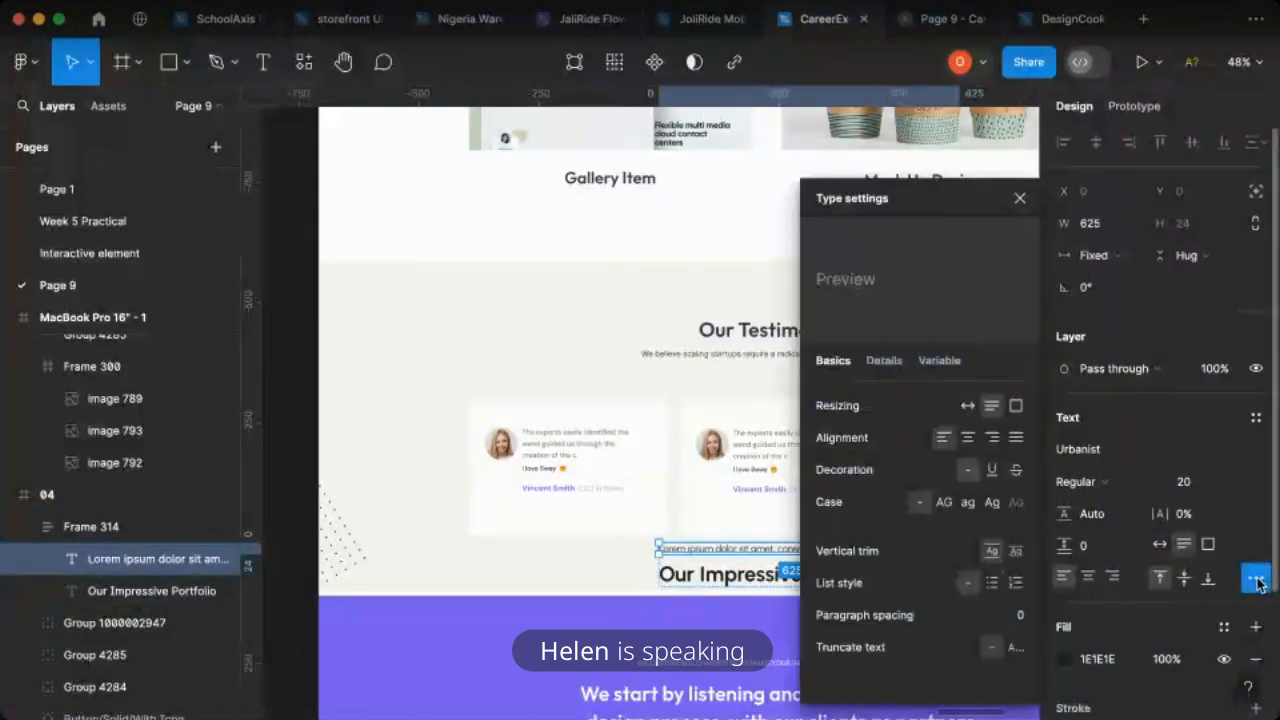
click(944, 502)
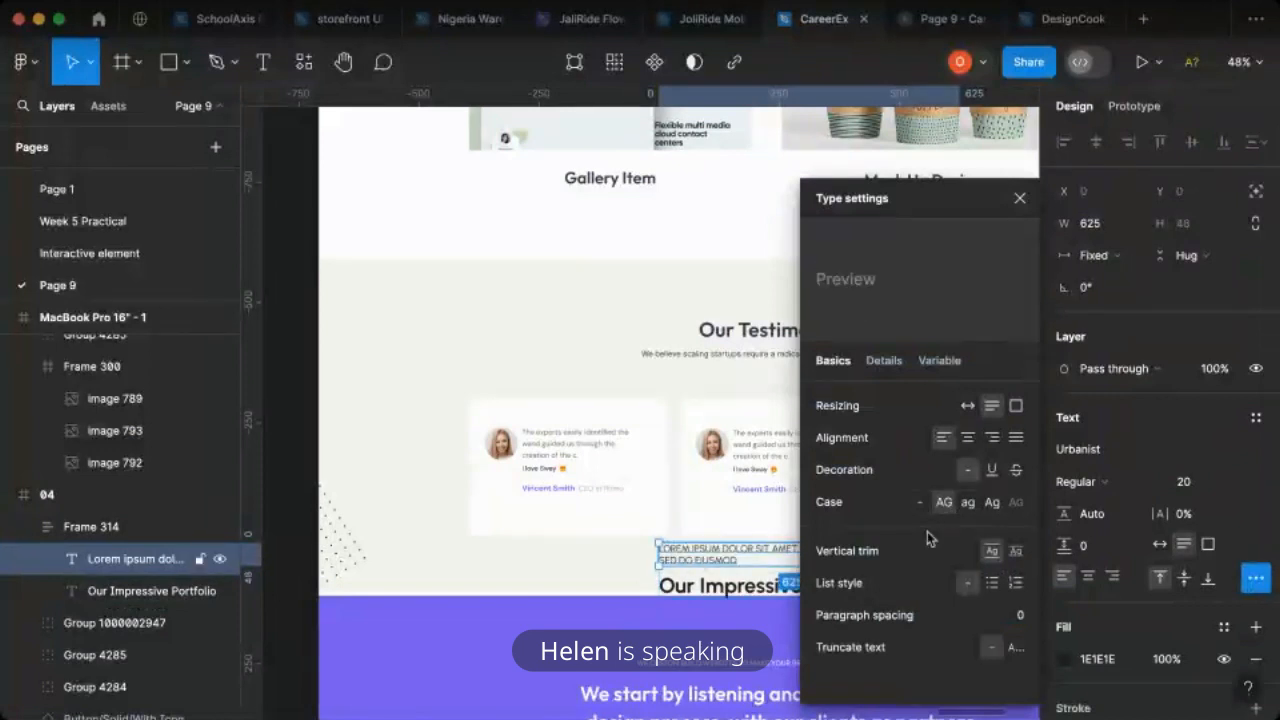
click(1019, 198)
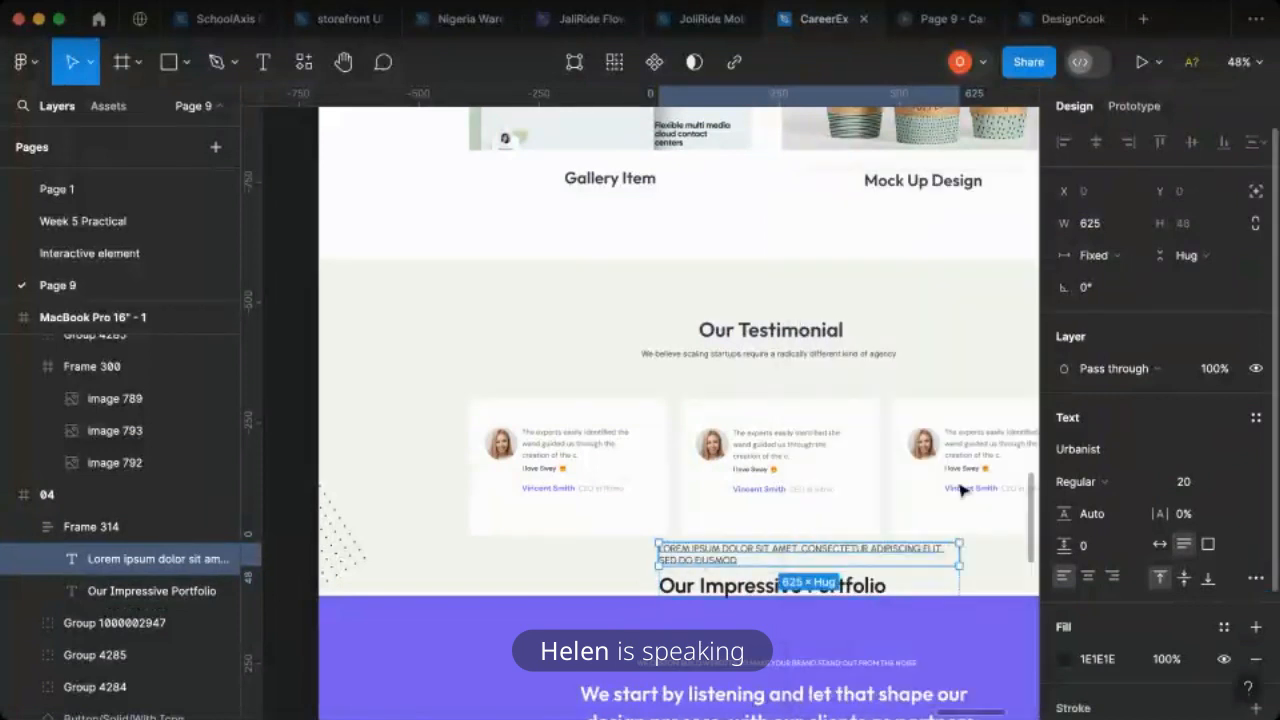
click(1159, 544)
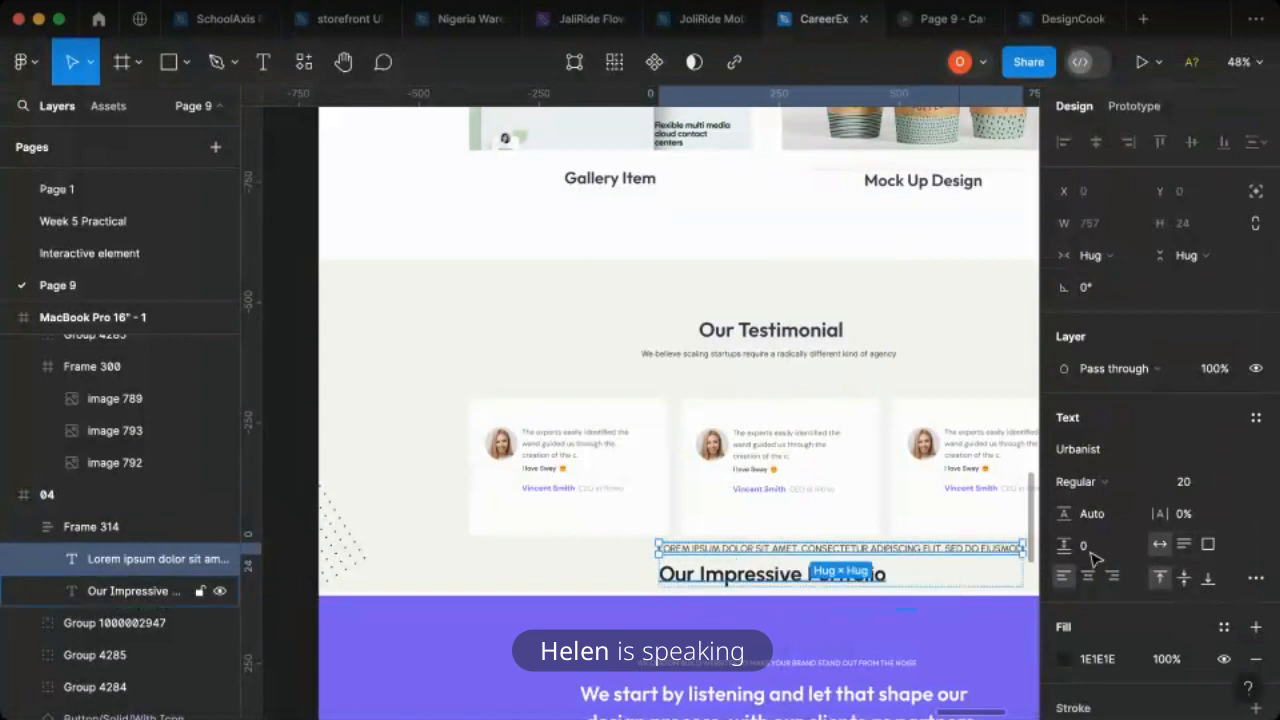
- Replace the copied heading's text with "We start by listening and let that shape our design process, with our cliets as partener"
click(820, 579)
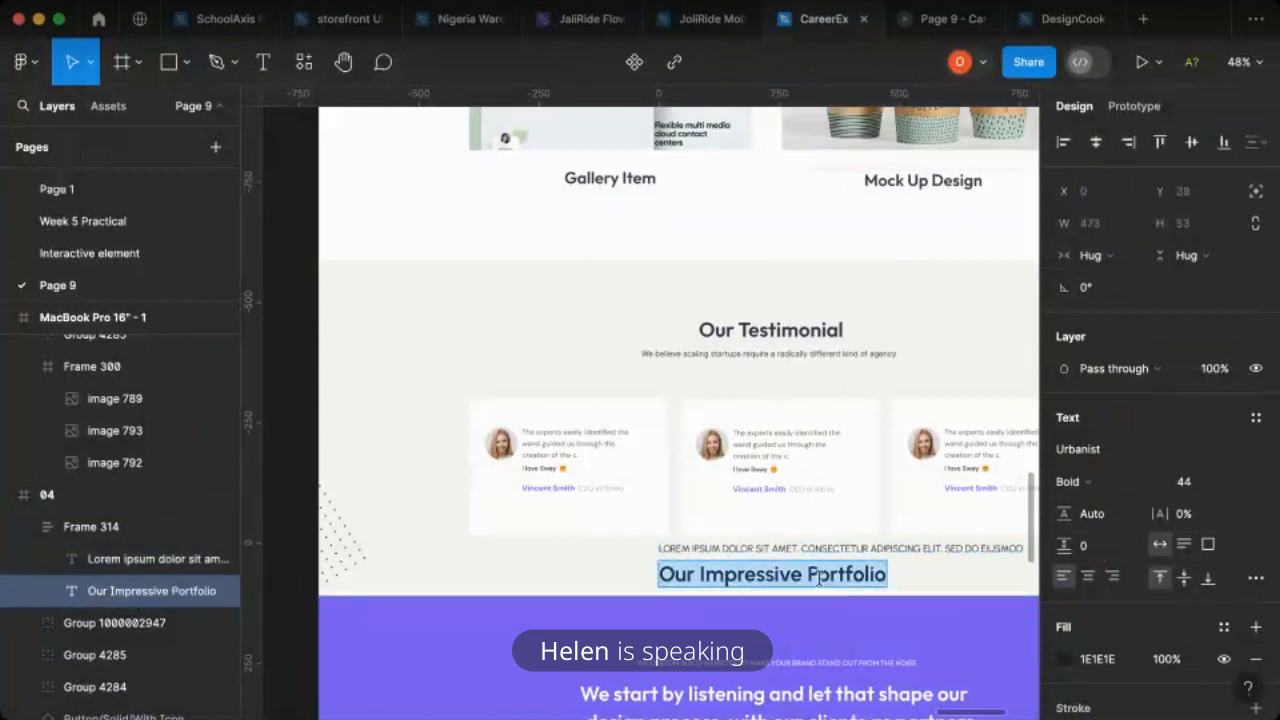
text(We s)
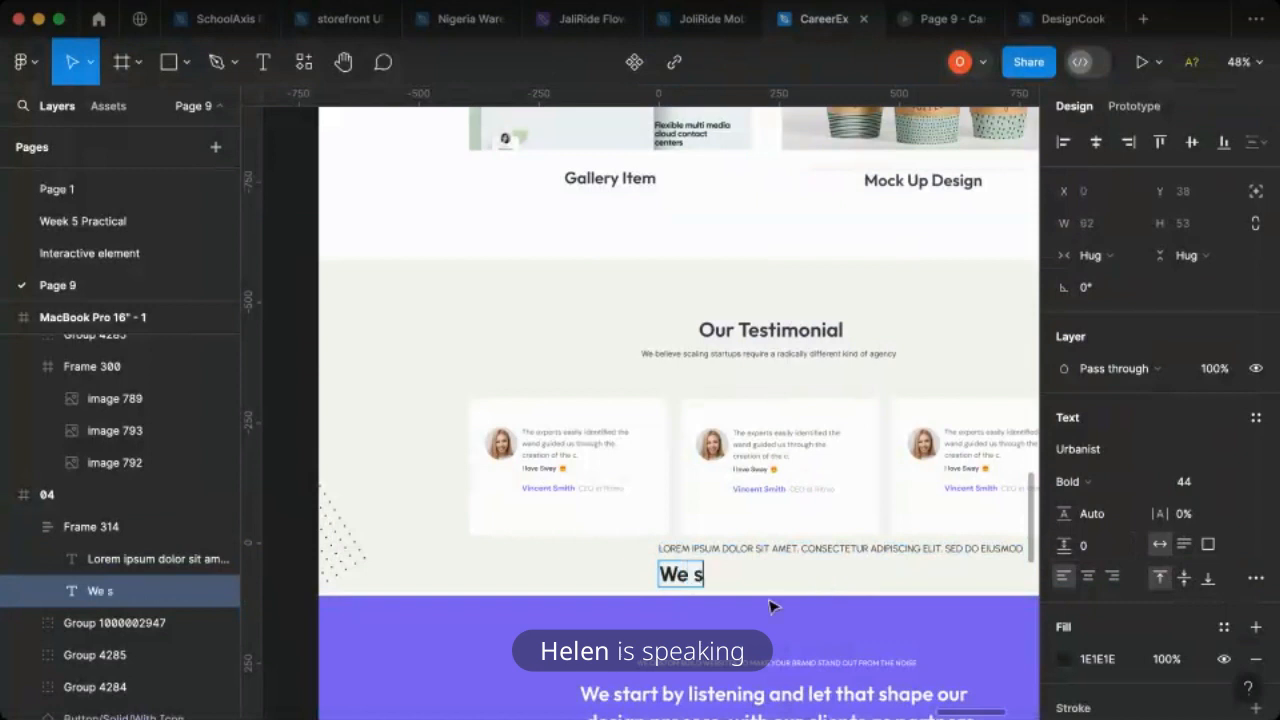
text(tr)
key(BackSpace)
text(art )
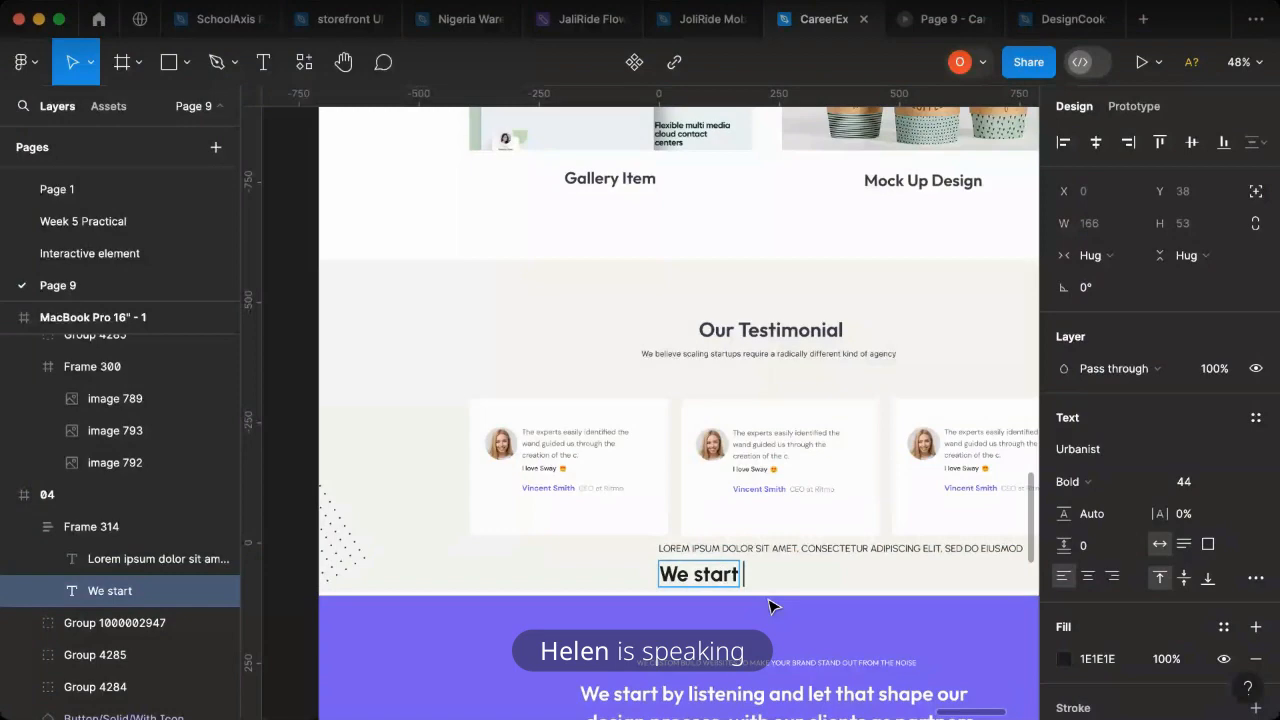
text(b)
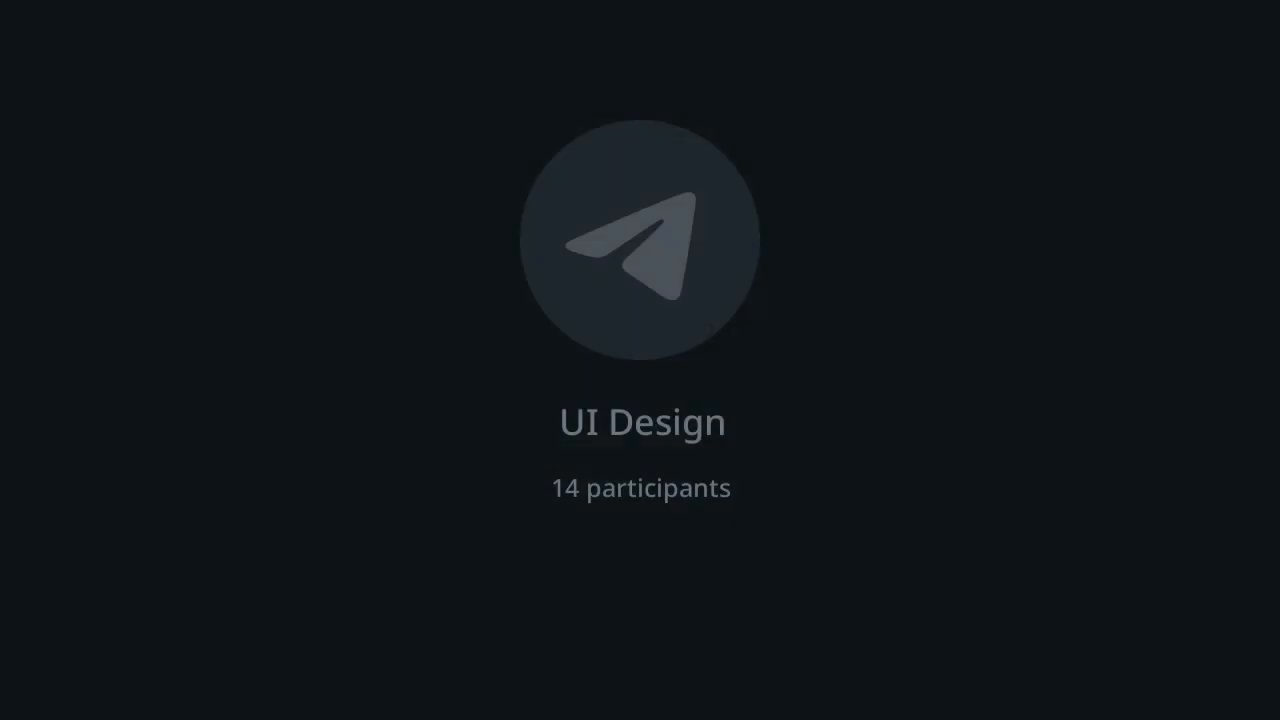
text(y)
text( listening)
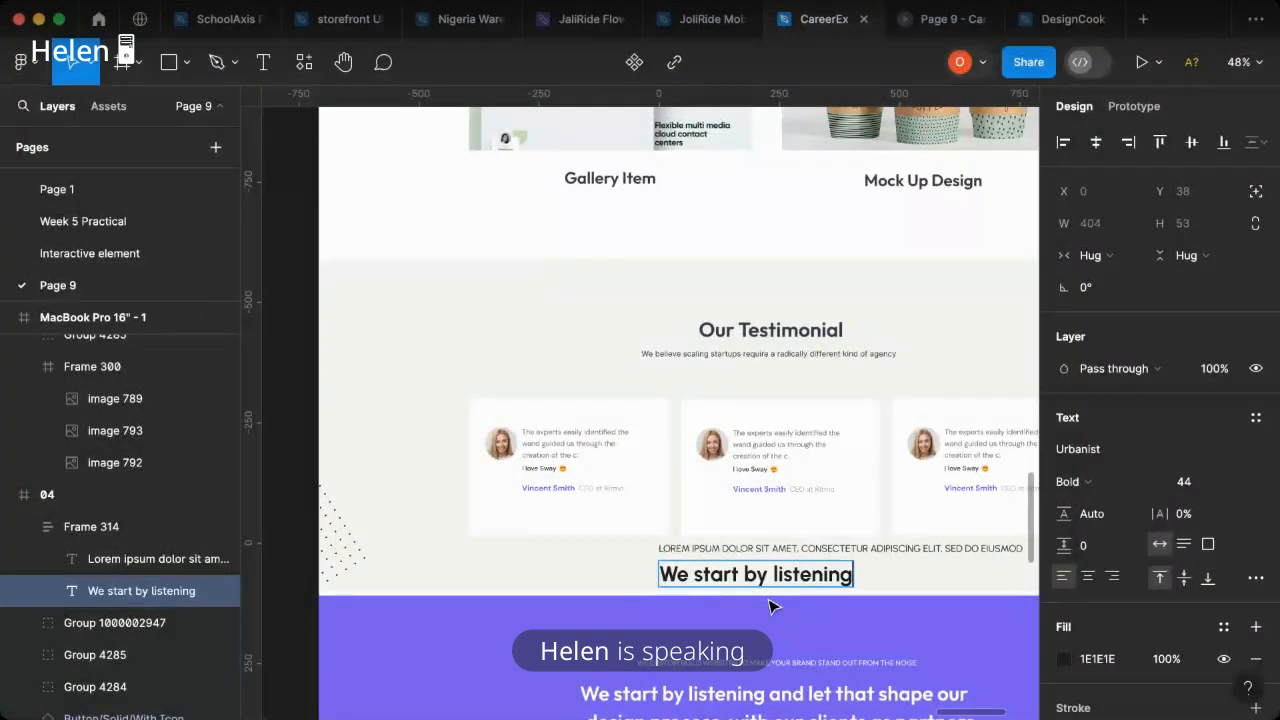
text( and let)
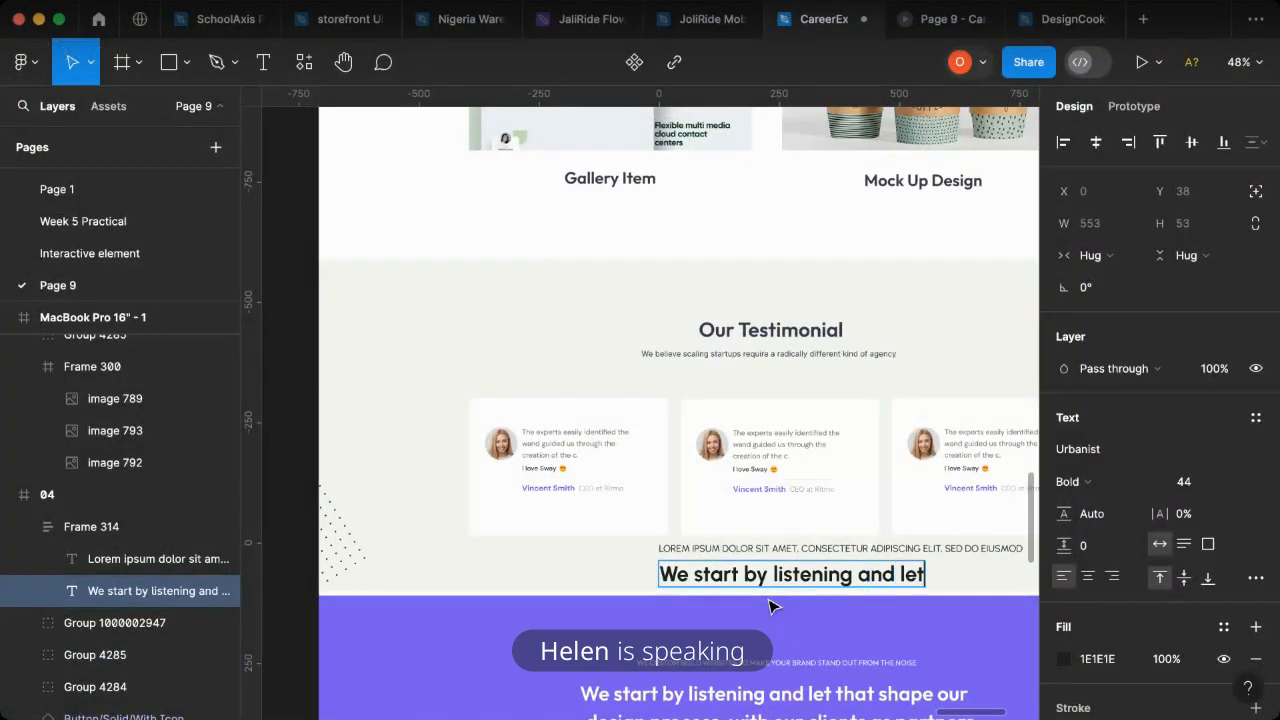
text(that)
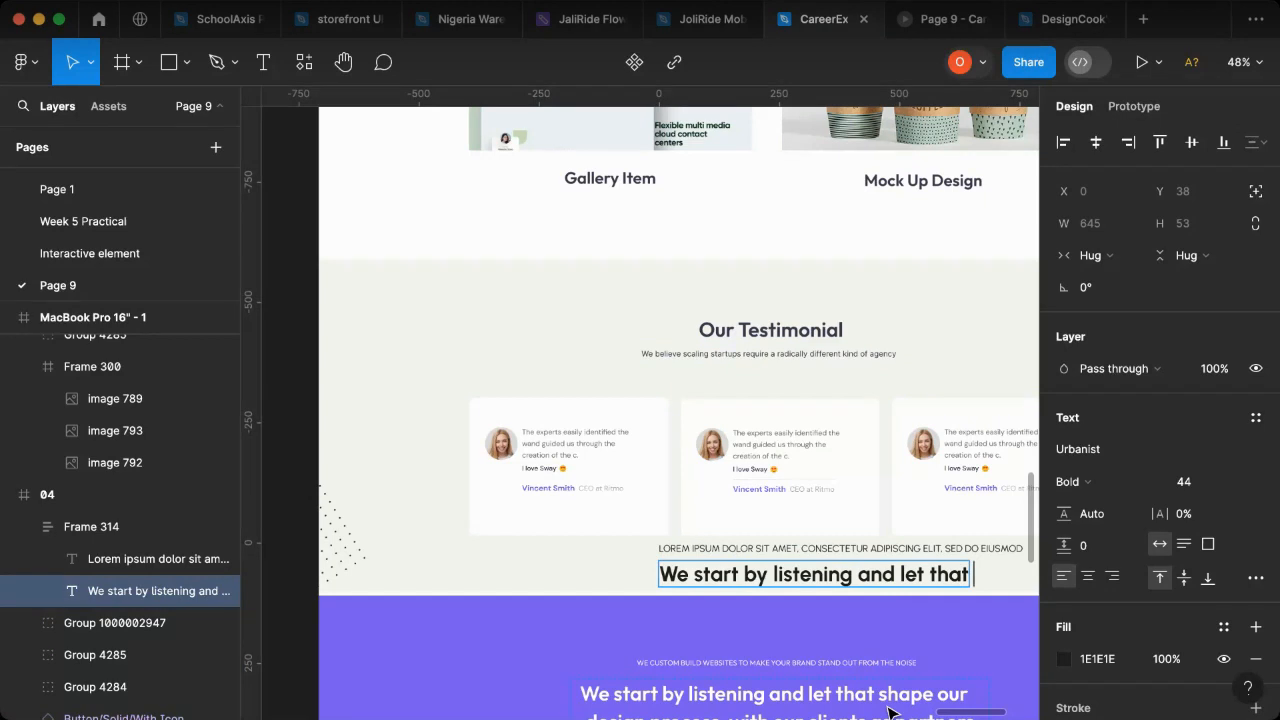
text(  shape ou)
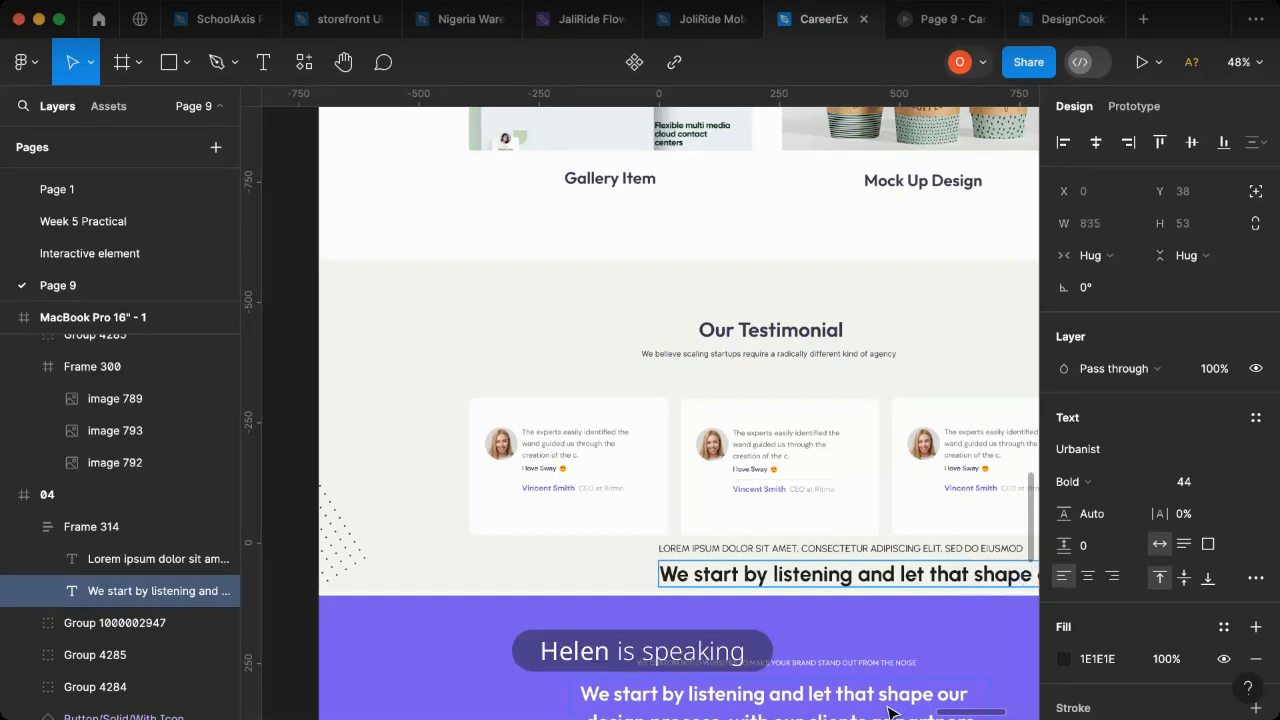
scroll(771, 623, right, 3)
scroll(826, 614, down, 1)
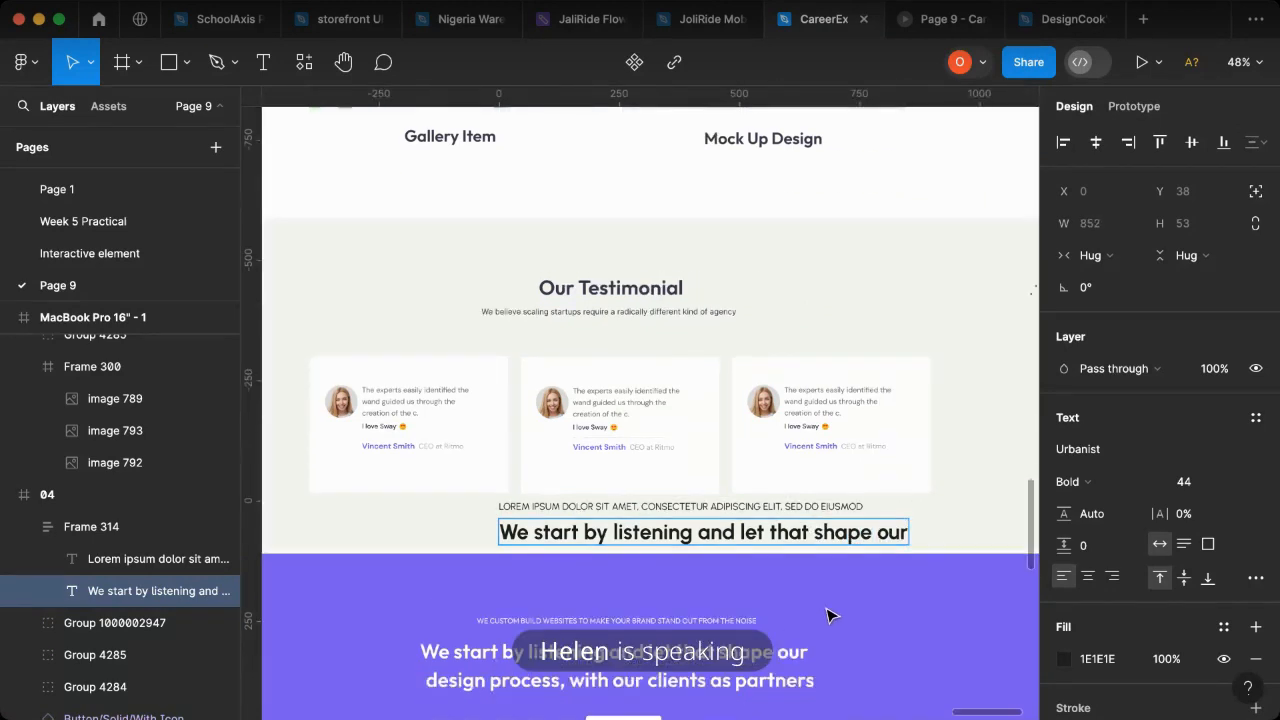
text(r design proces)
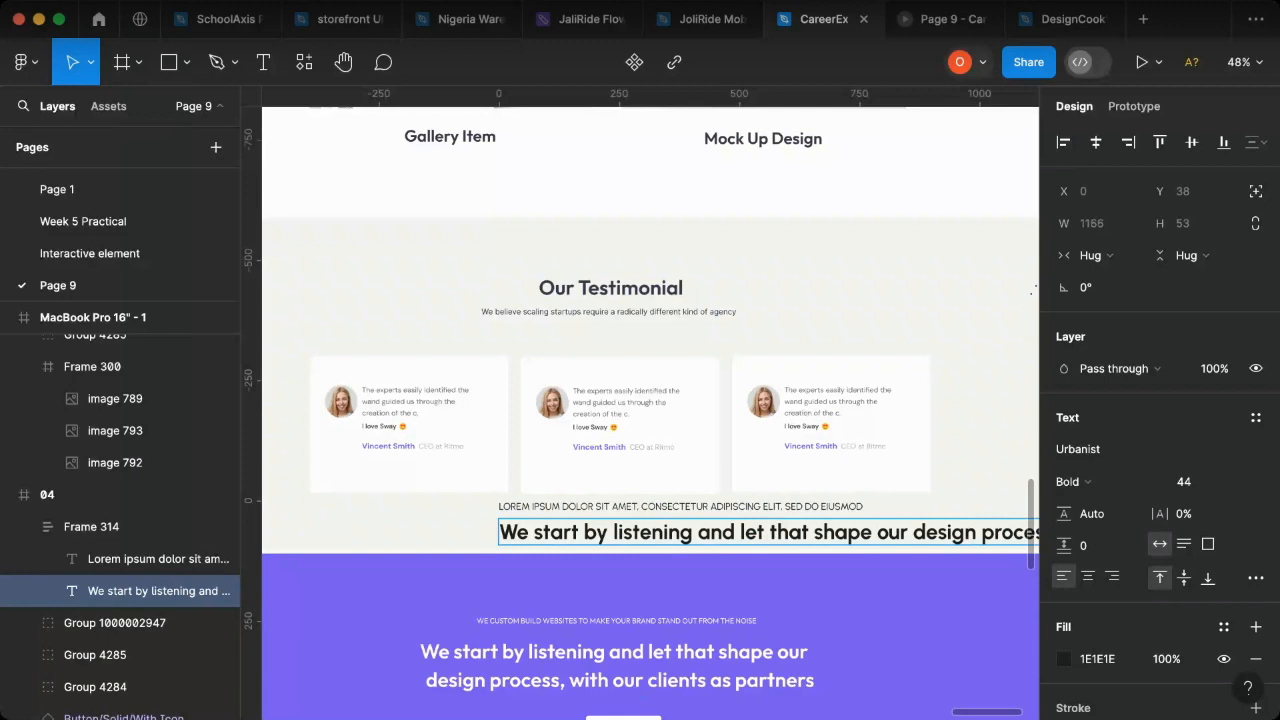
scroll(755, 712, right, 3)
text(iw)
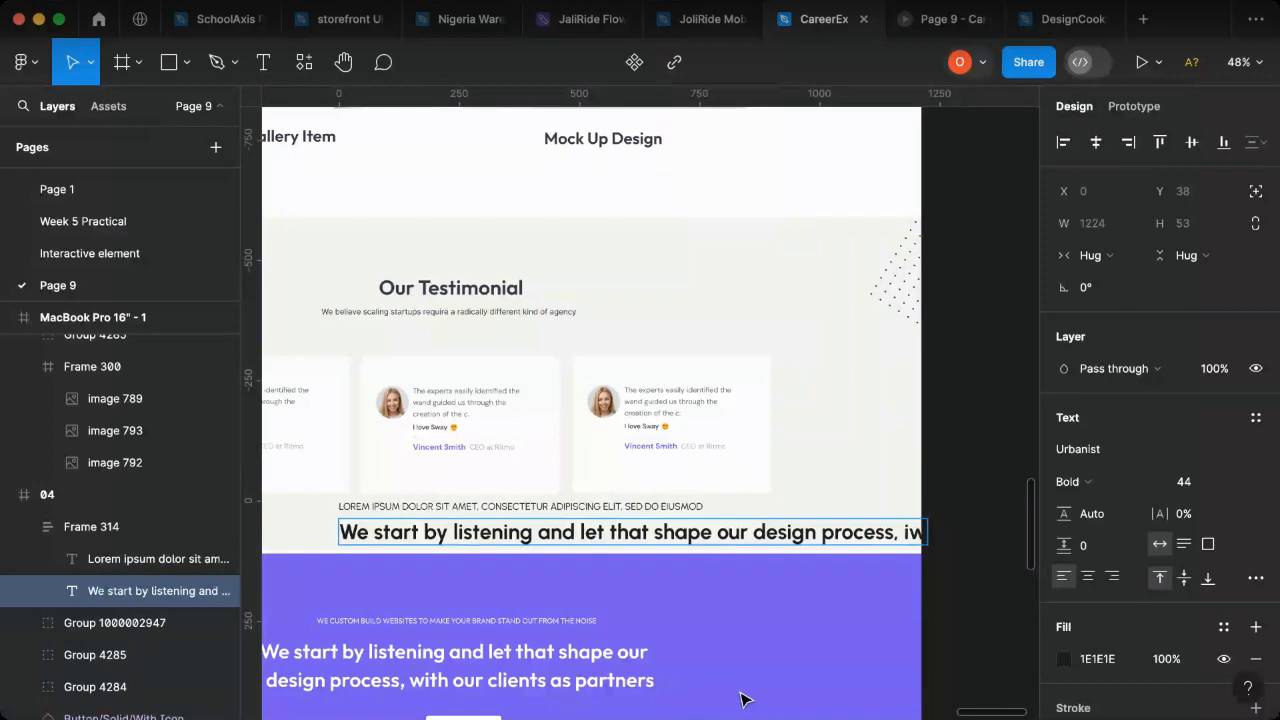
key(BackSpace)
key(BackSpace)
text(with our clien)
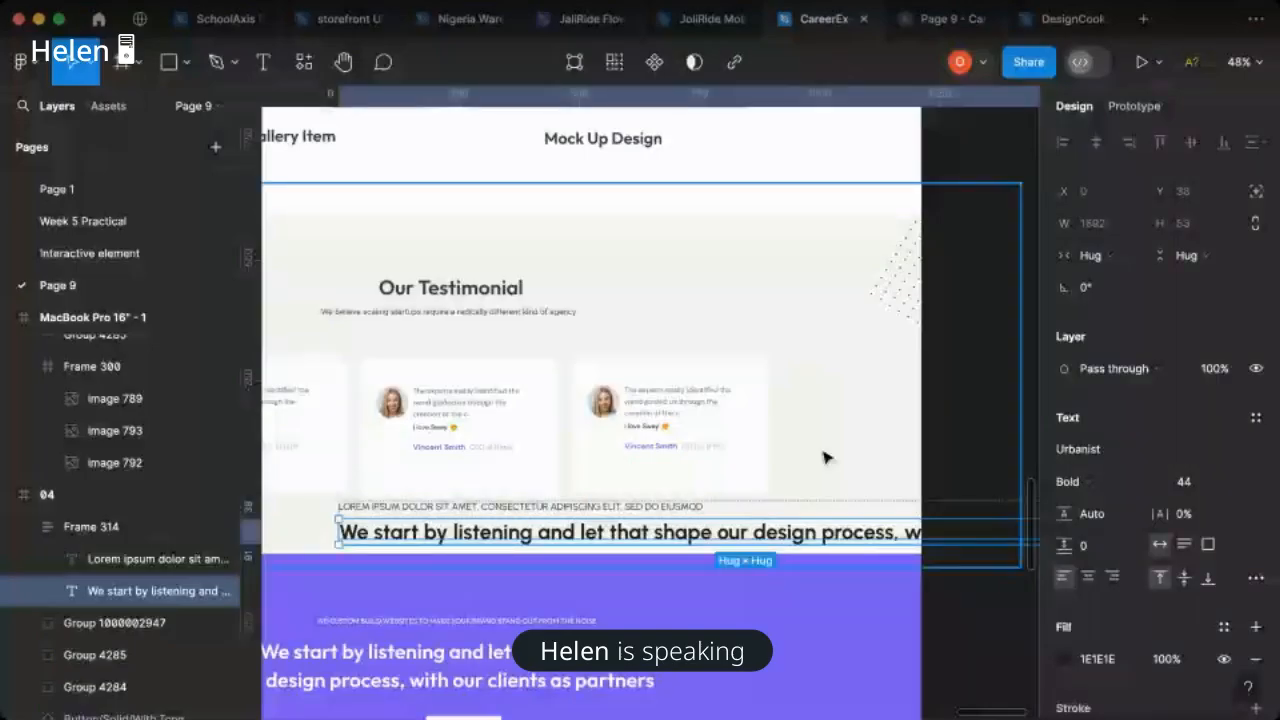
- Move the text block onto the blue rectangle of the Web landing page and set its auto layout alignment to top center
scroll(823, 457, down, 3)
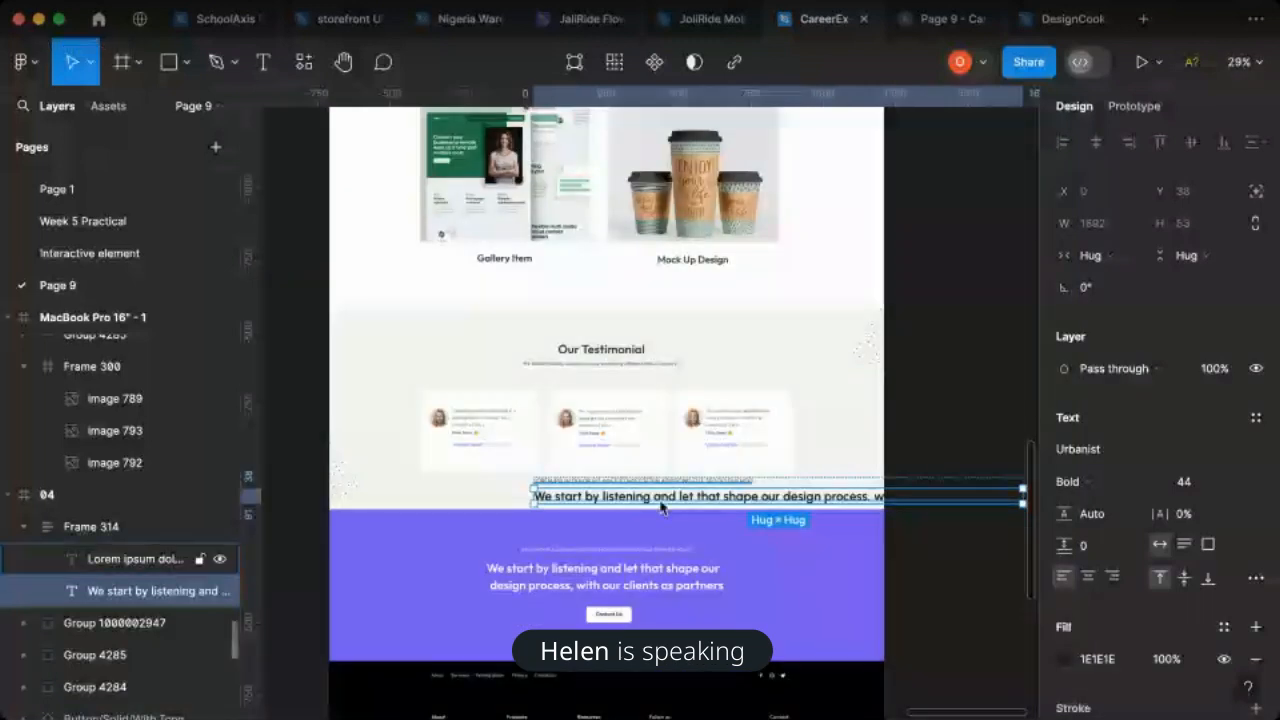
click(765, 488)
scroll(765, 494, down, 3)
drag(765, 492, 676, 396)
click(1181, 436)
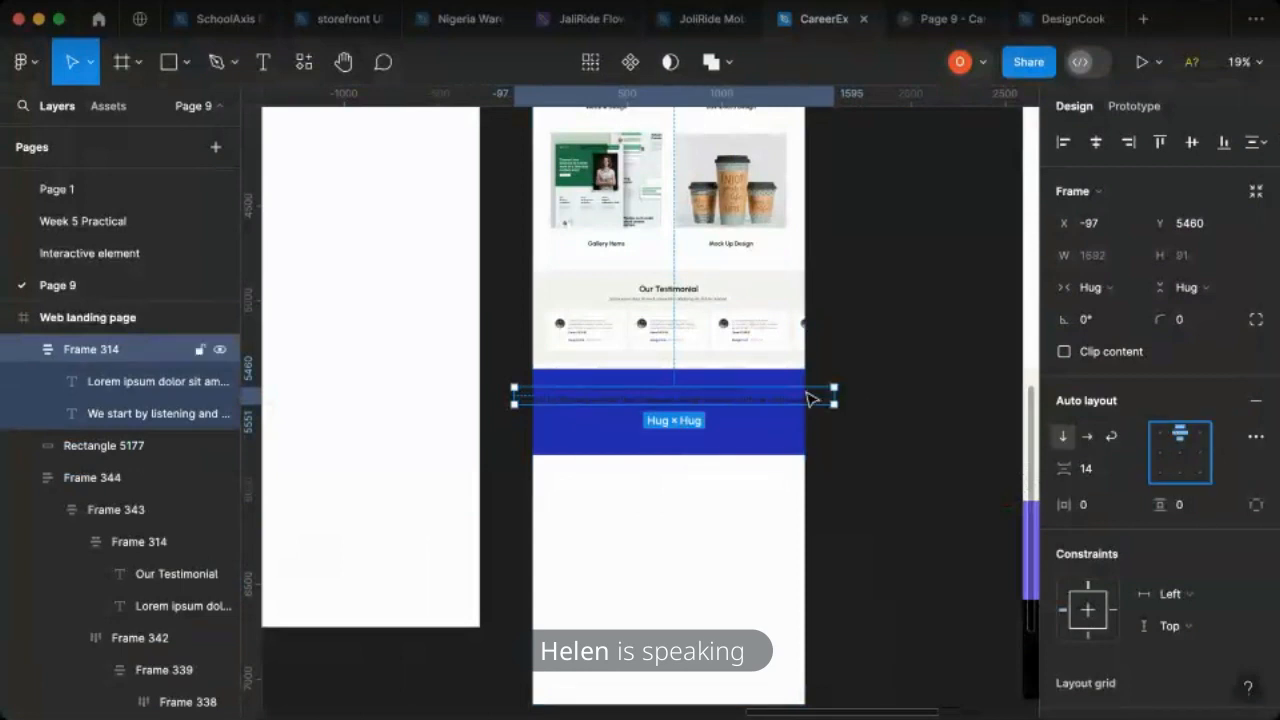
- Change the text colour of the whole block on the blue rectangle to white FFFFFF
scroll(800, 377, up, 3)
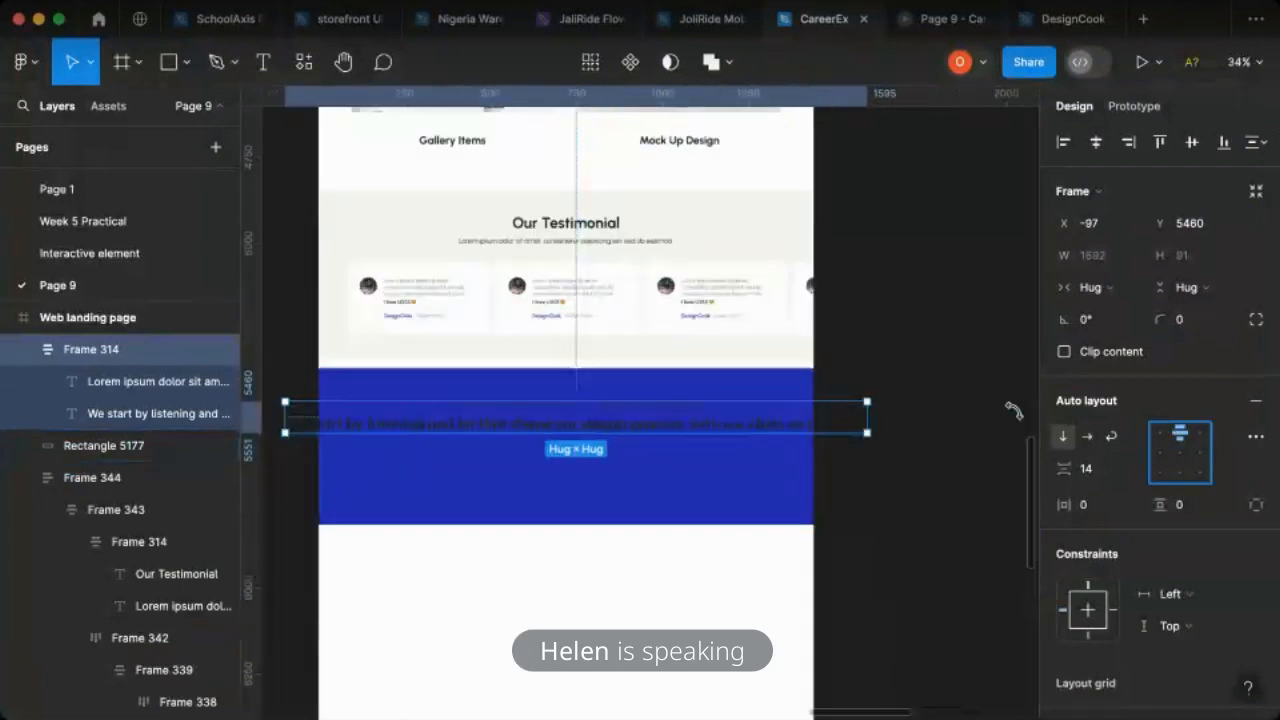
scroll(1137, 497, down, 6)
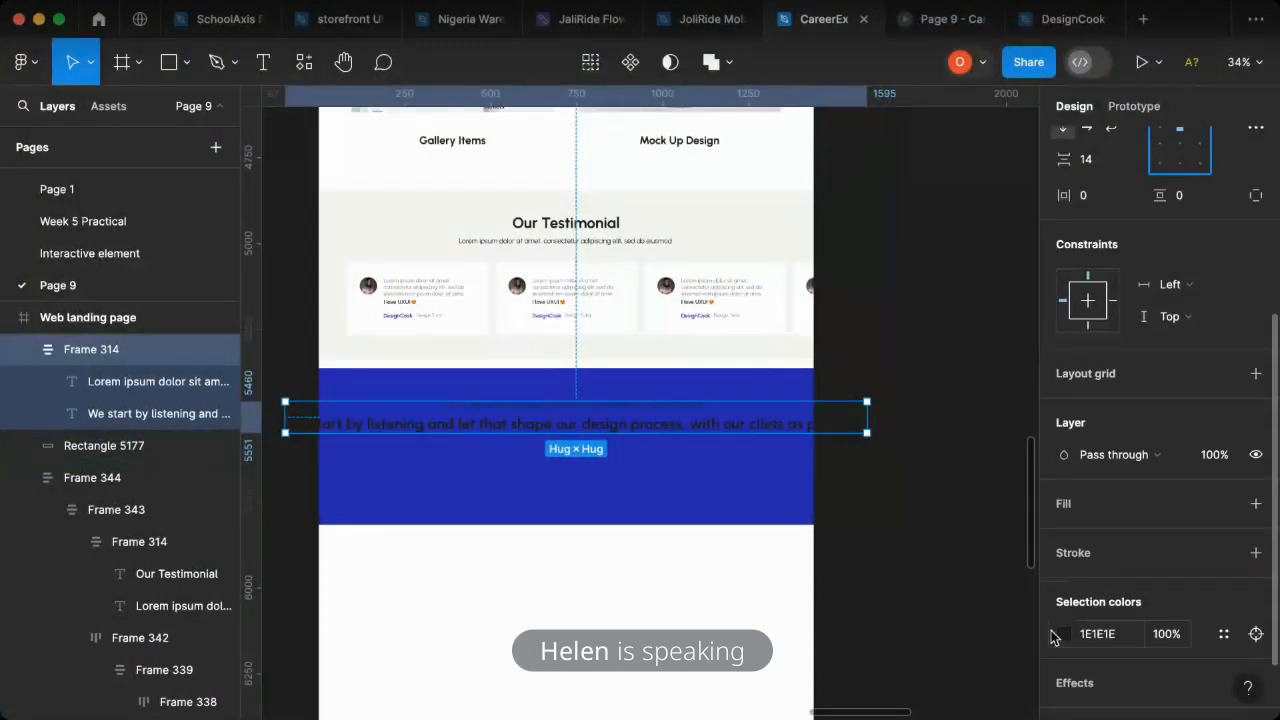
click(1065, 634)
click(800, 410)
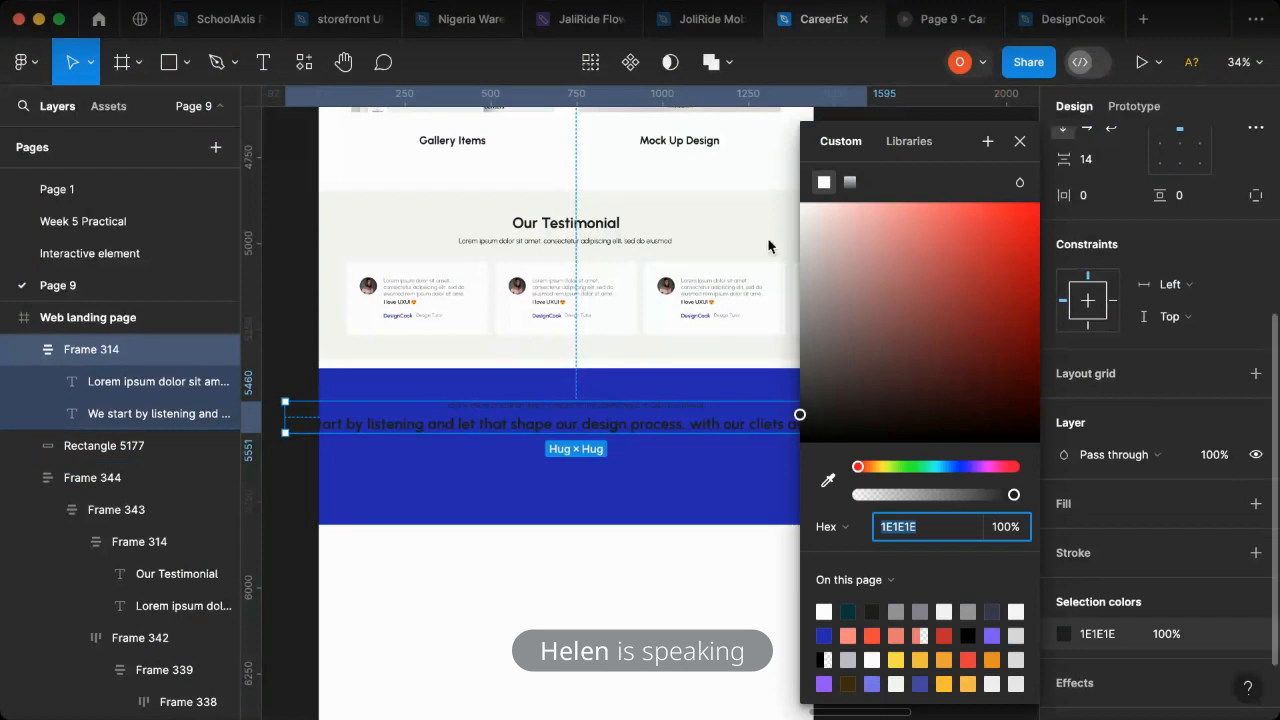
drag(746, 194, 740, 176)
click(1020, 141)
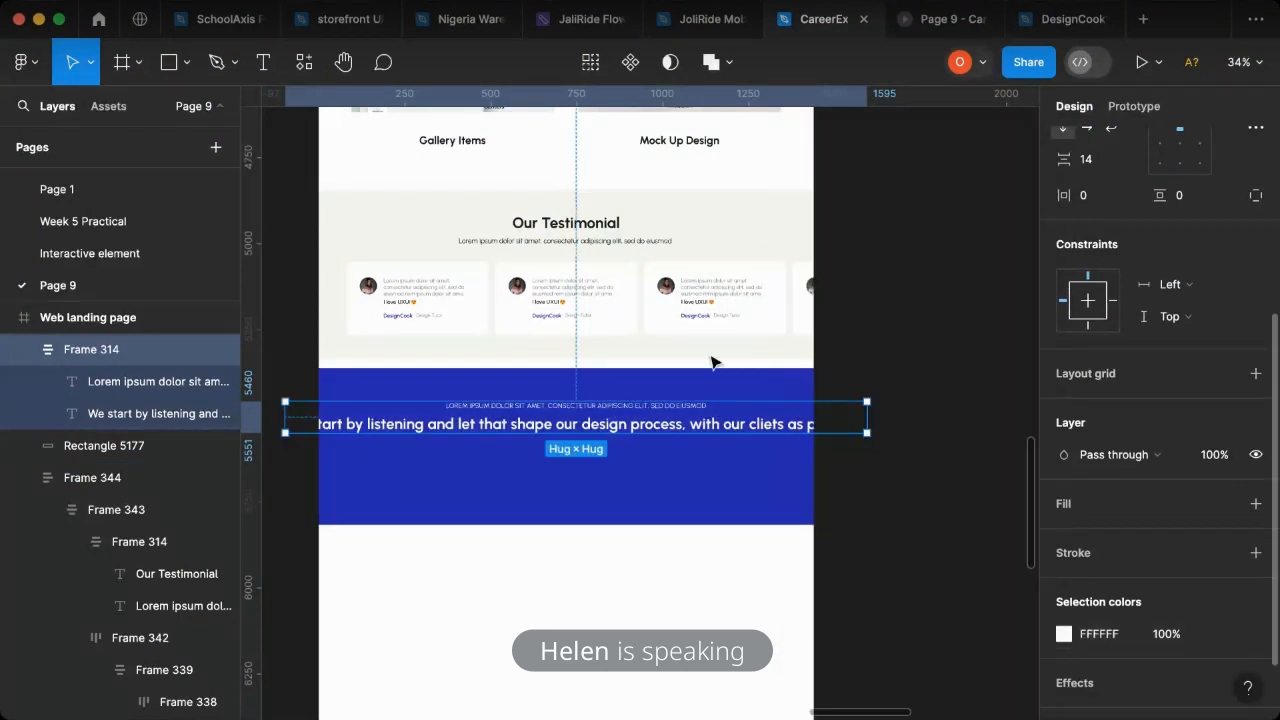
- Wrap the heading on the blue rectangle onto two center-aligned lines, with a text box about 1214 wide
click(790, 436)
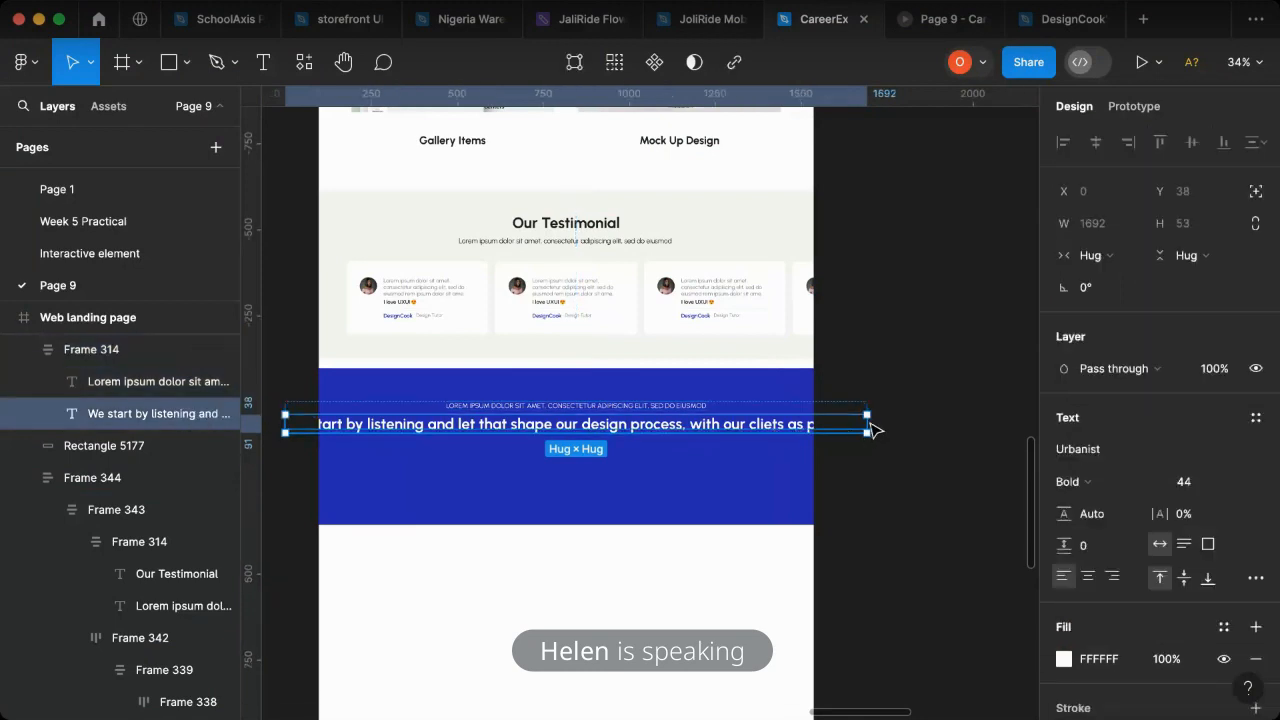
drag(671, 436, 736, 437)
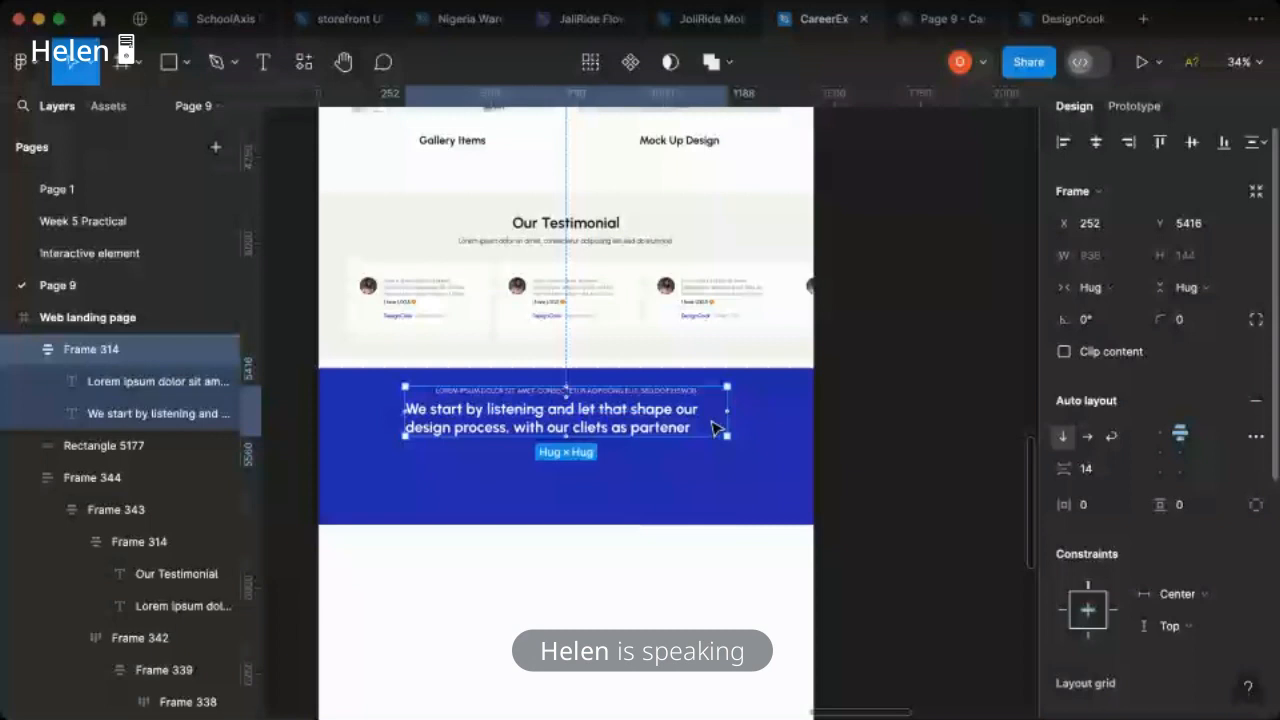
click(712, 428)
scroll(910, 505, up, 2)
click(1088, 577)
drag(728, 500, 777, 502)
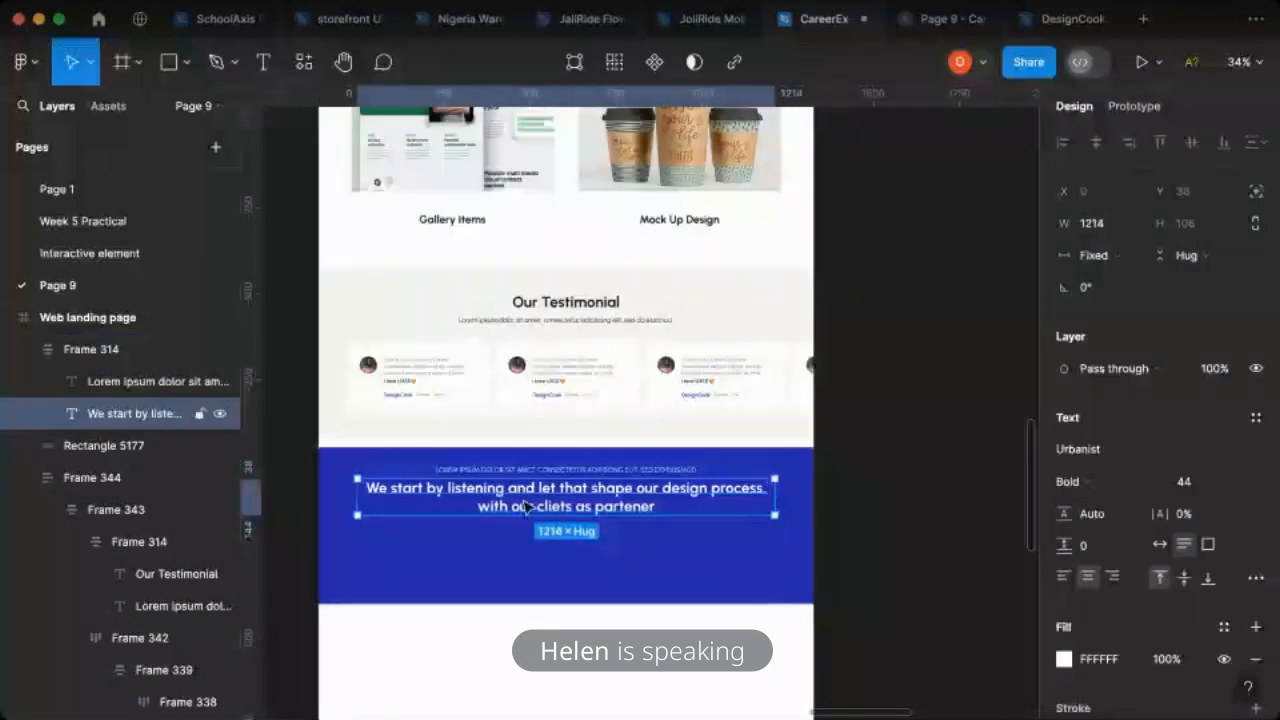
- Correct the misspelled words in the heading on the blue rectangle to "clients" and "partner"
scroll(525, 507, up, 1)
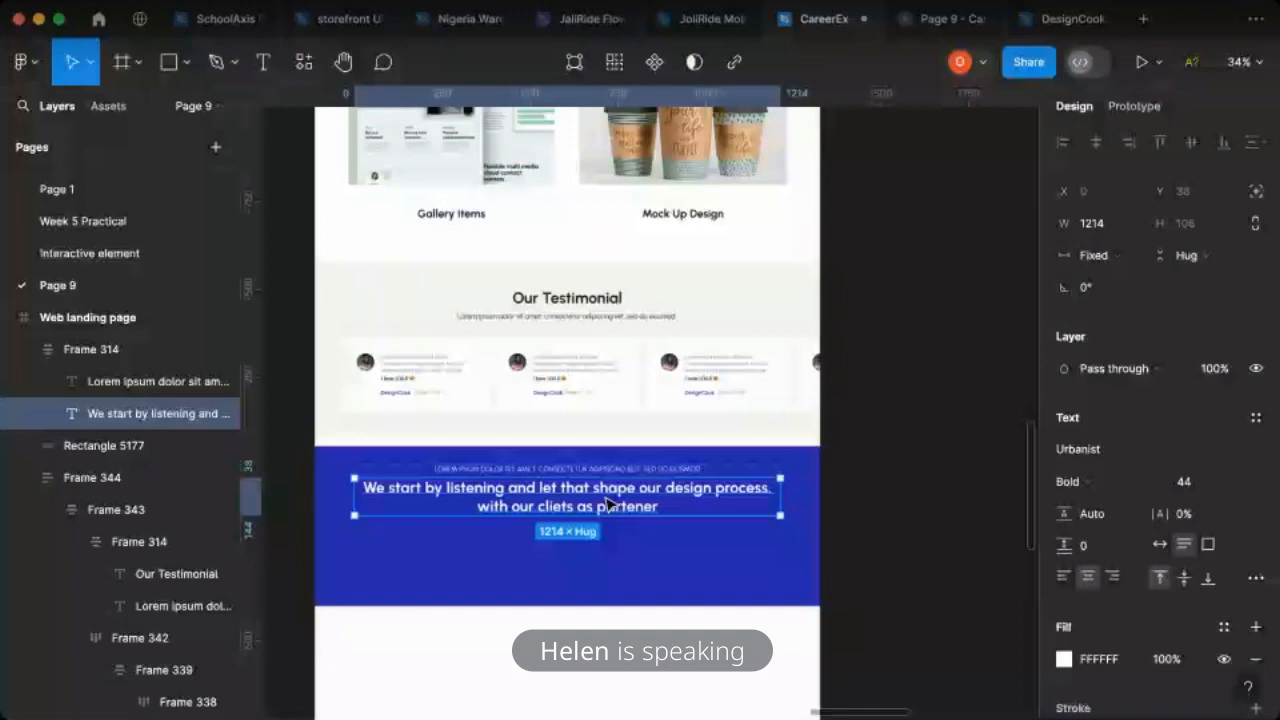
scroll(606, 503, up, 5)
double_click(692, 515)
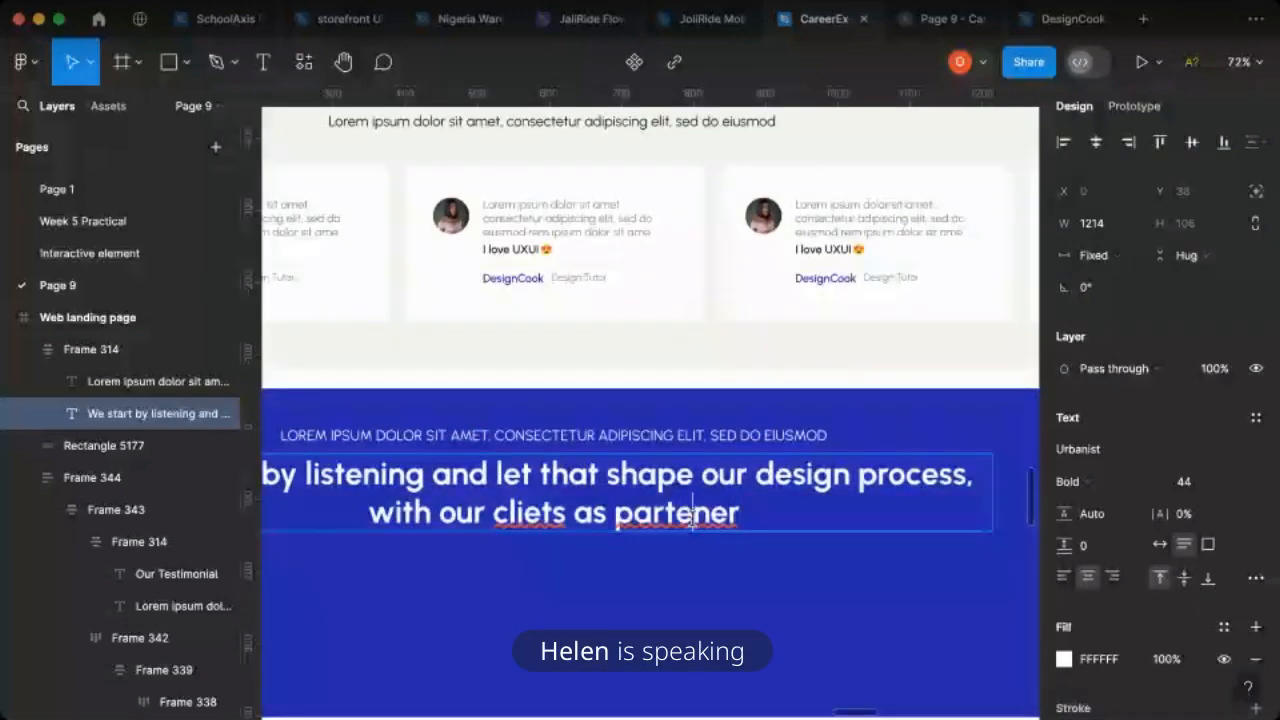
key(BackSpace)
key(BackSpace)
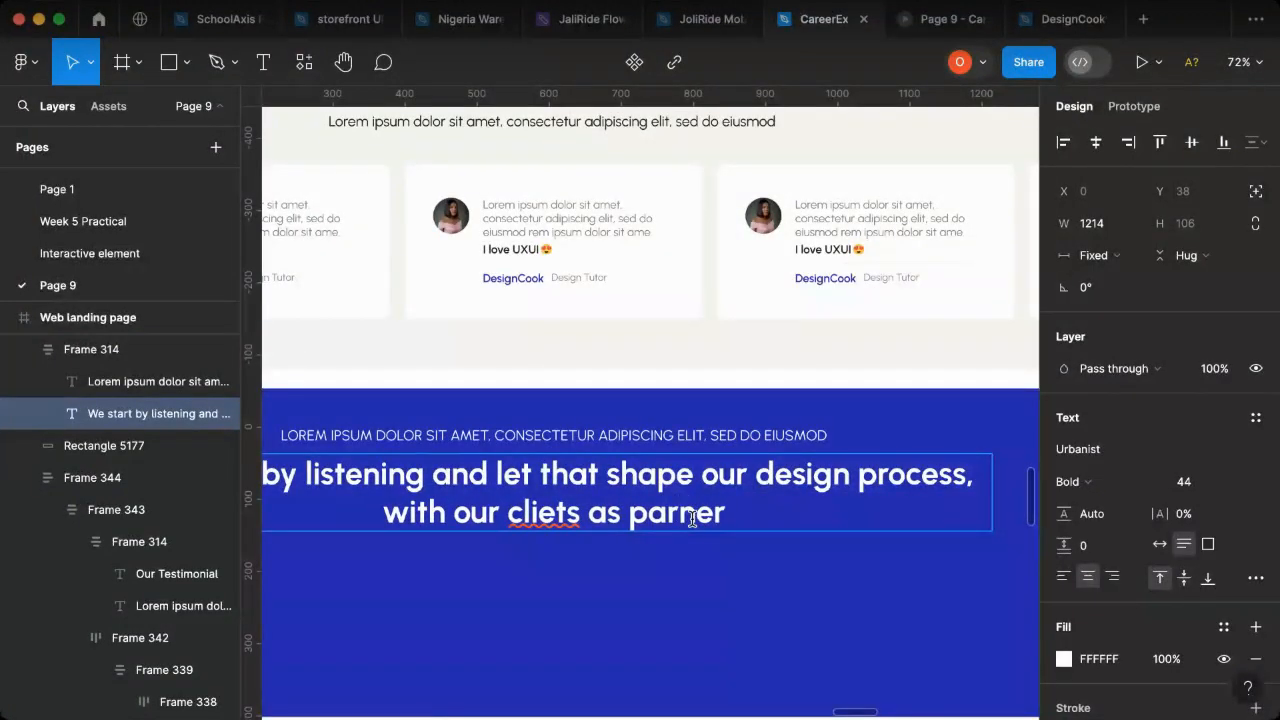
text(t)
key(Left)
key(Left)
key(Left)
key(Left)
key(Left)
key(Left)
key(Left)
key(Left)
key(Left)
key(Left)
text(n)
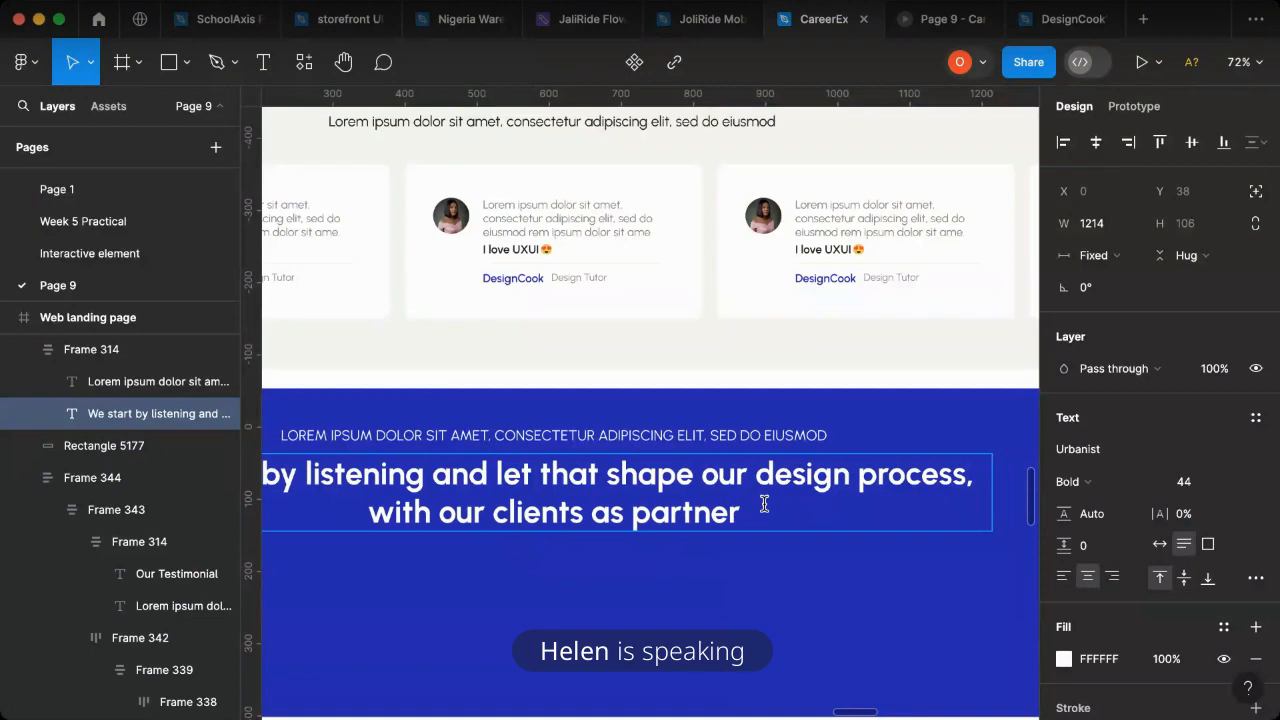
scroll(764, 504, down, 10)
scroll(760, 504, right, 3)
click(765, 561)
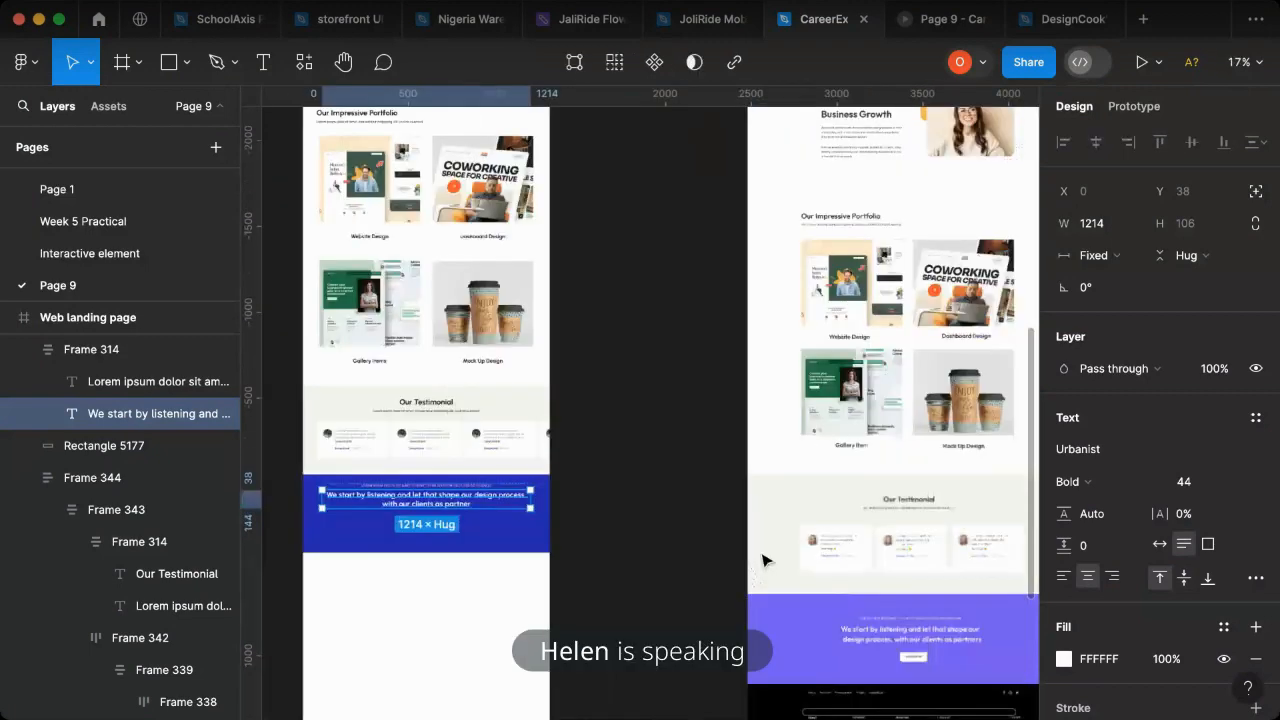
scroll(431, 363, left, 4)
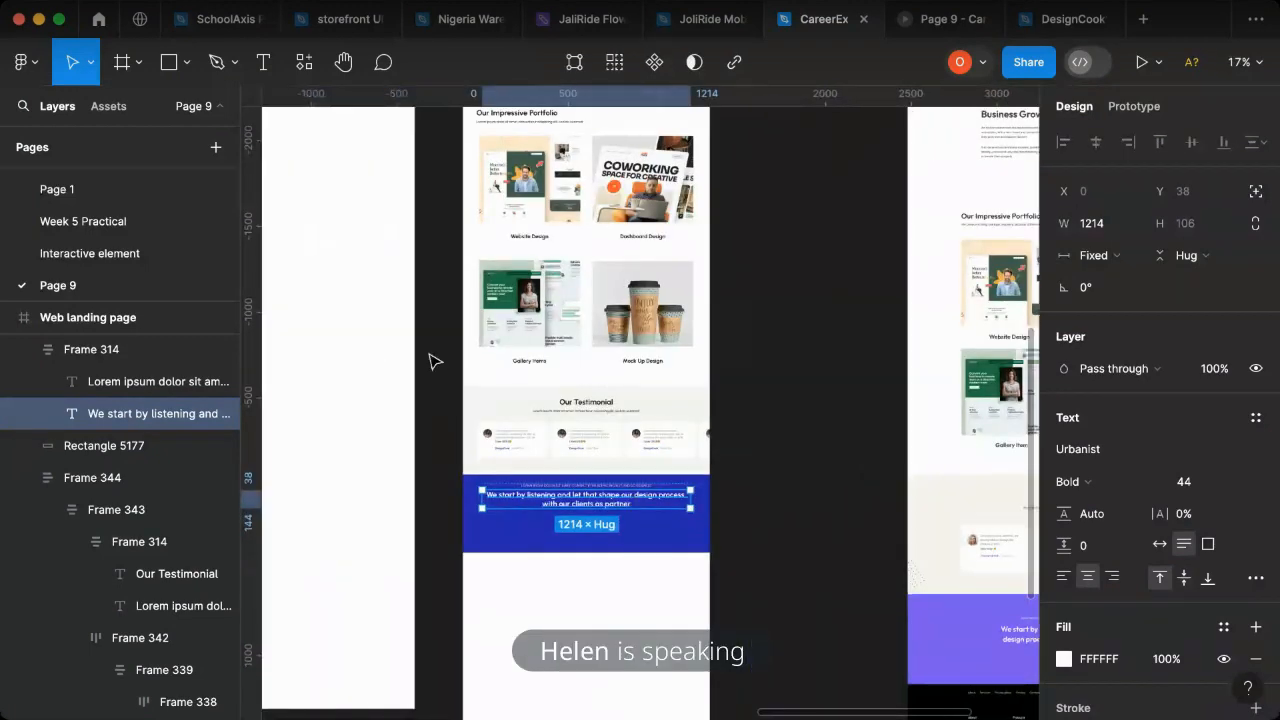
- Place a copy of the 200 × 50 button component below the heading on the blue rectangle and switch it to the Pressed Button variant
scroll(553, 303, up, 3)
scroll(549, 191, up, 2)
scroll(505, 213, up, 3)
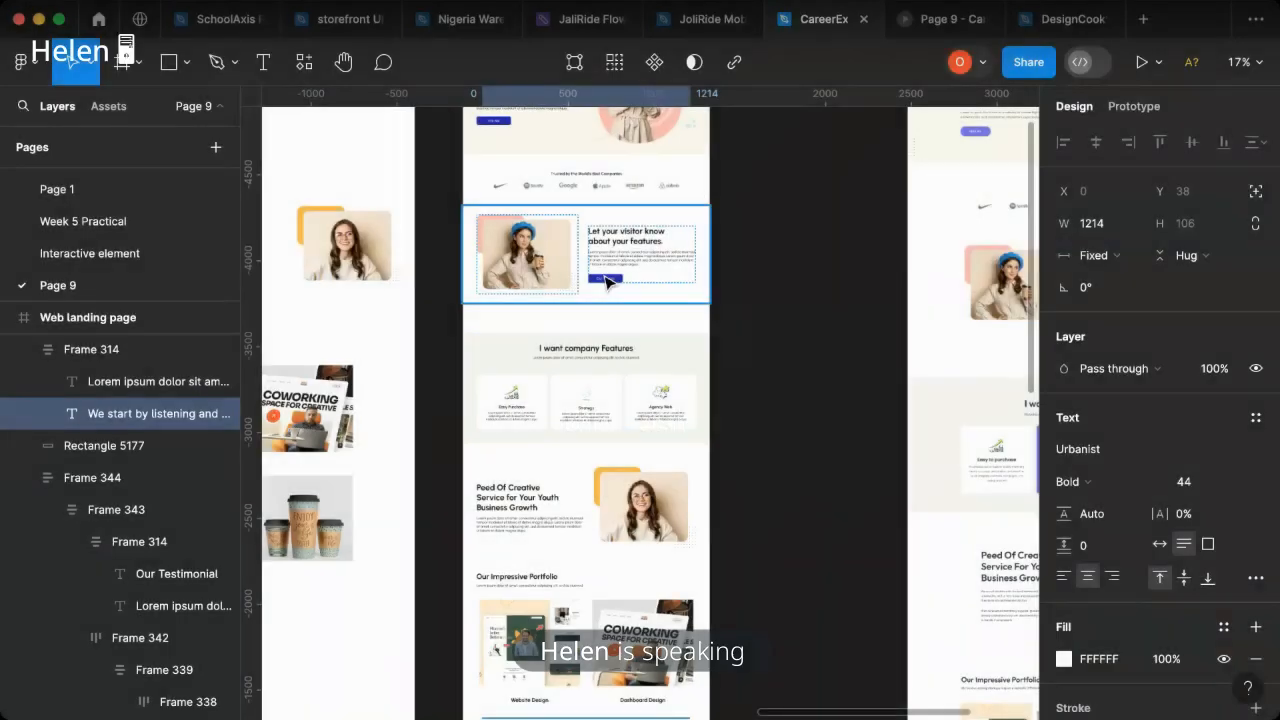
click(611, 282)
double_click(614, 284)
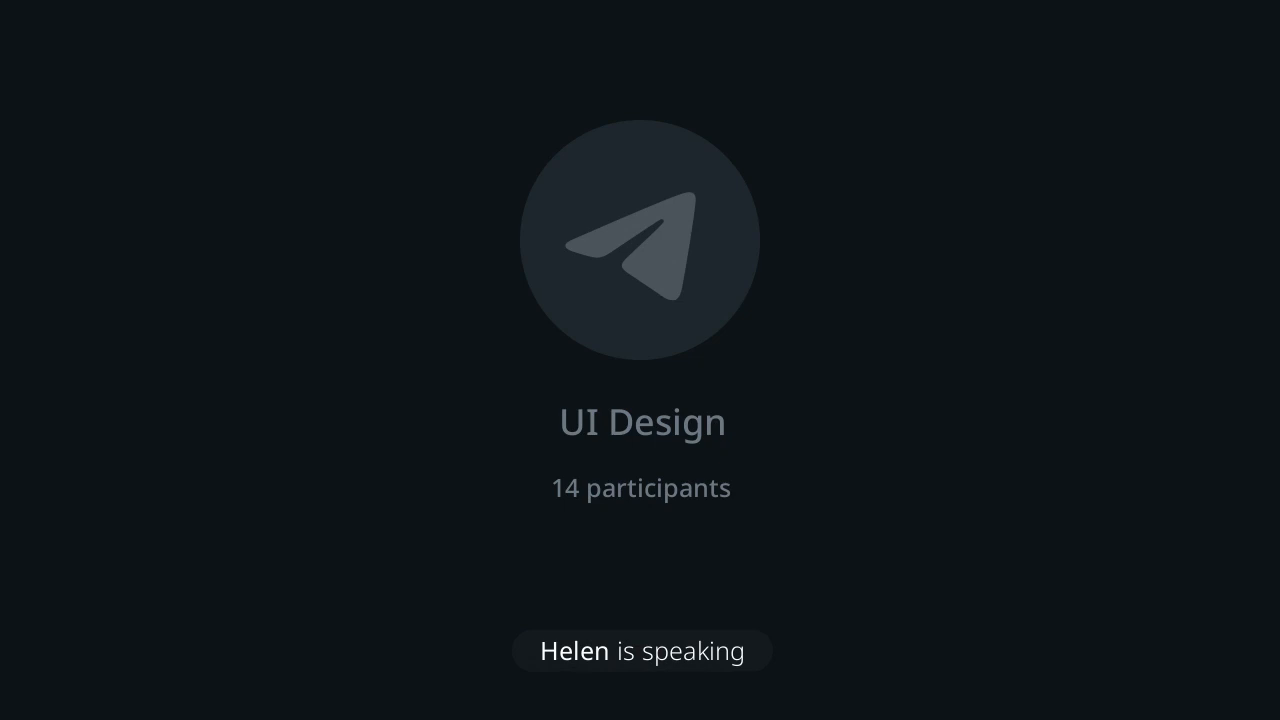
scroll(580, 313, up, 5)
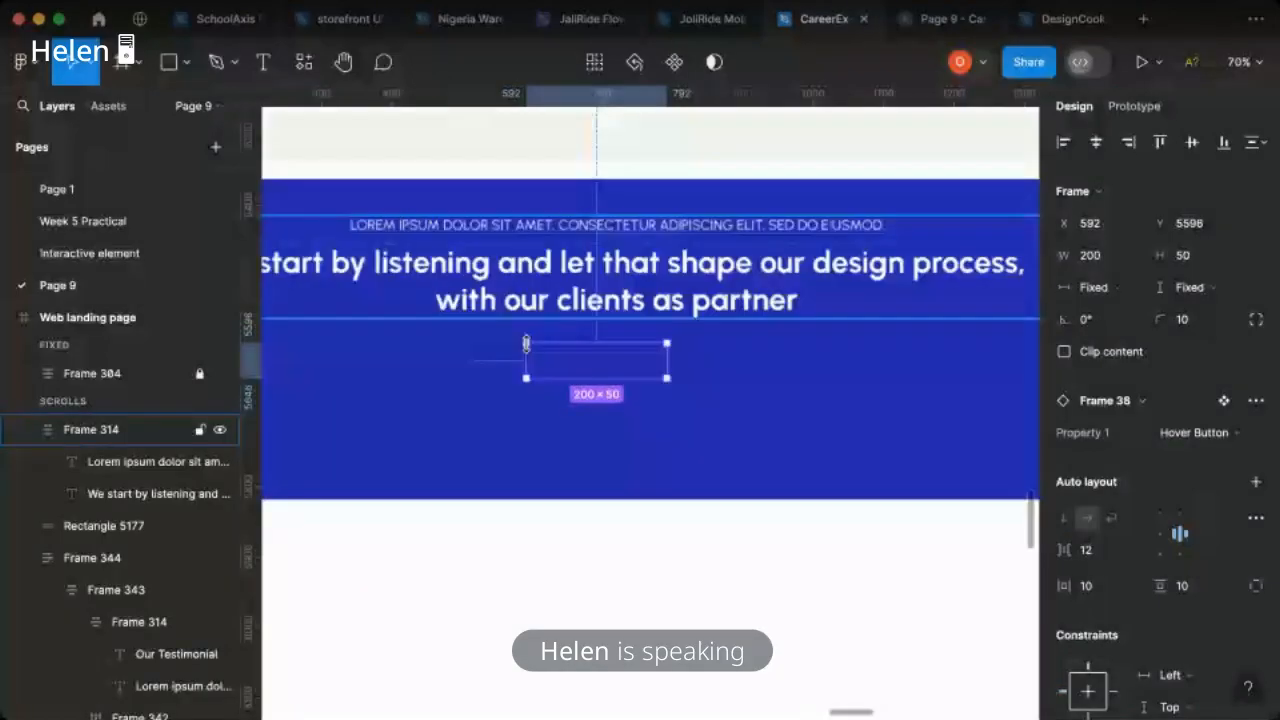
click(1200, 432)
click(1115, 480)
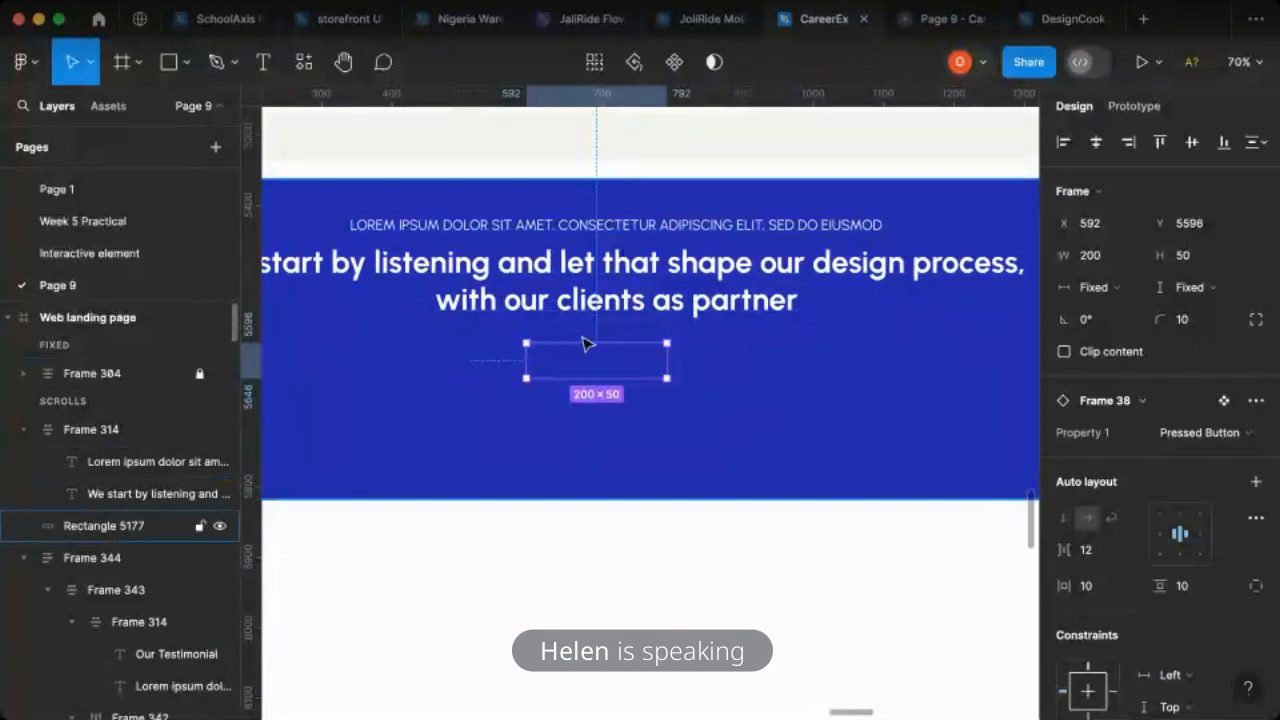
- Move the new button's layer above the call-to-action text block and blue rectangle in the Web landing page's layer order
click(92, 431)
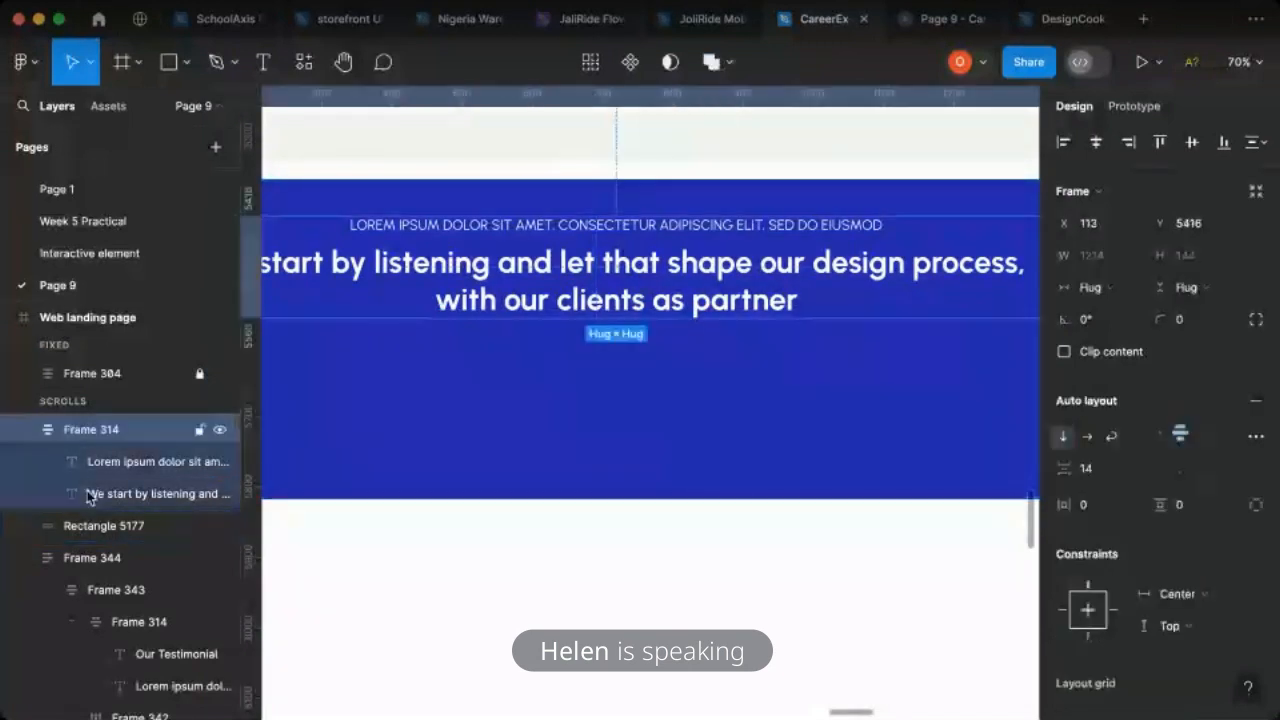
key(super+z)
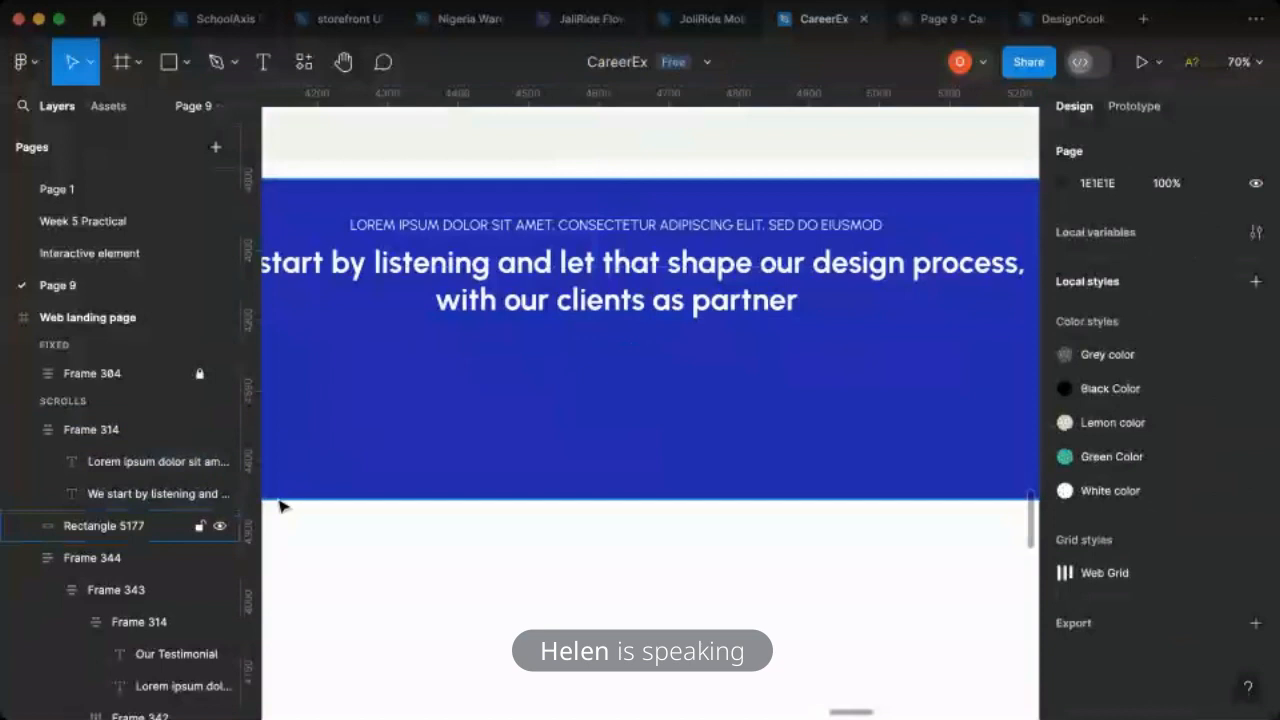
key(super+z)
drag(91, 531, 128, 432)
scroll(131, 434, up, 3)
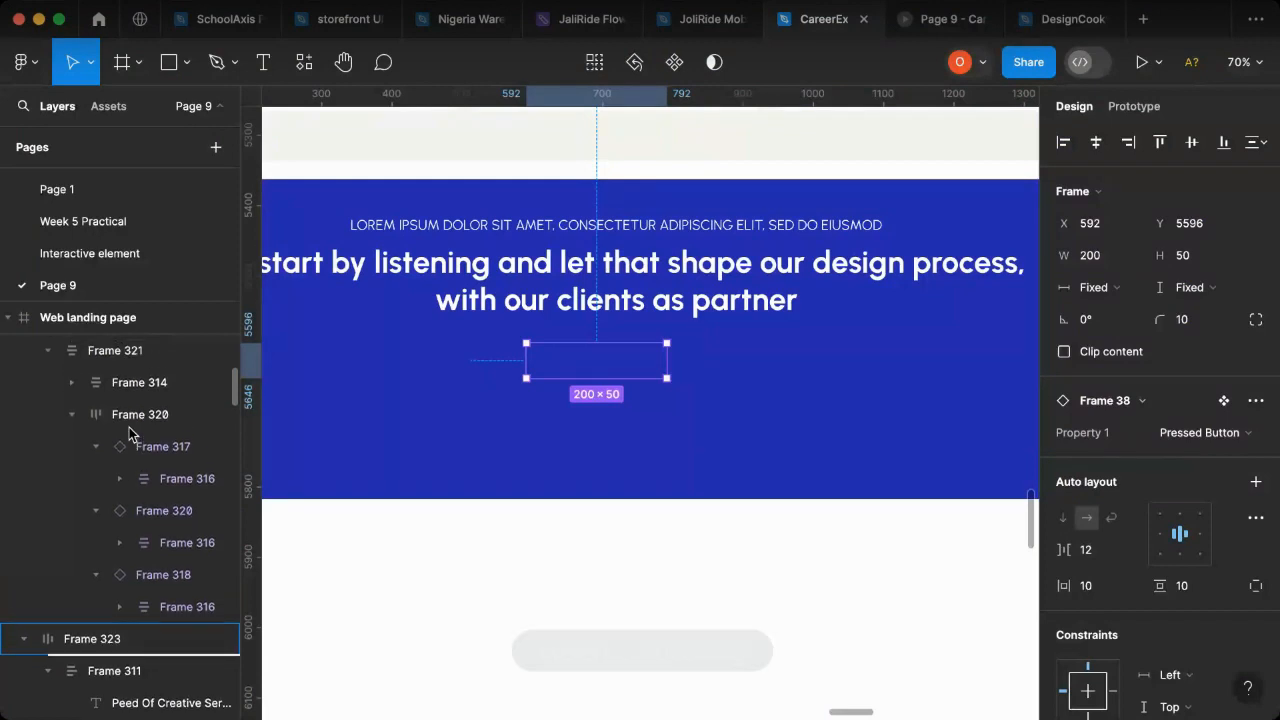
scroll(128, 432, up, 5)
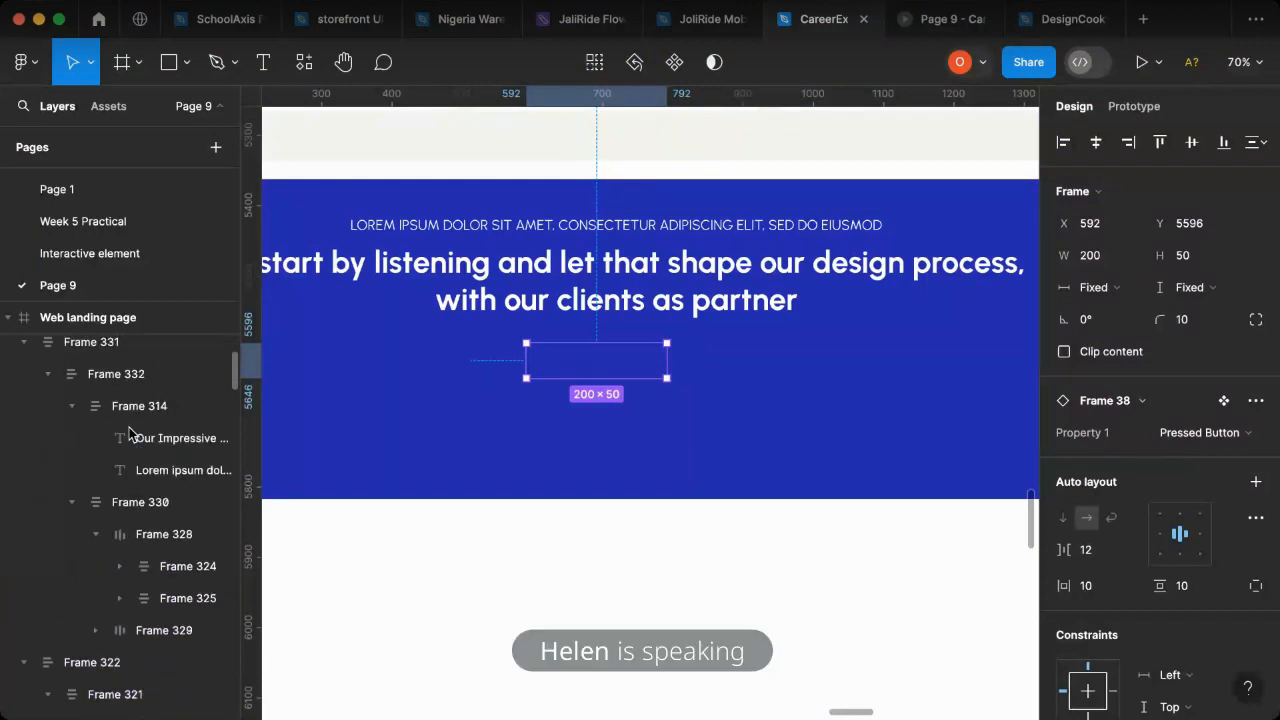
scroll(128, 432, up, 3)
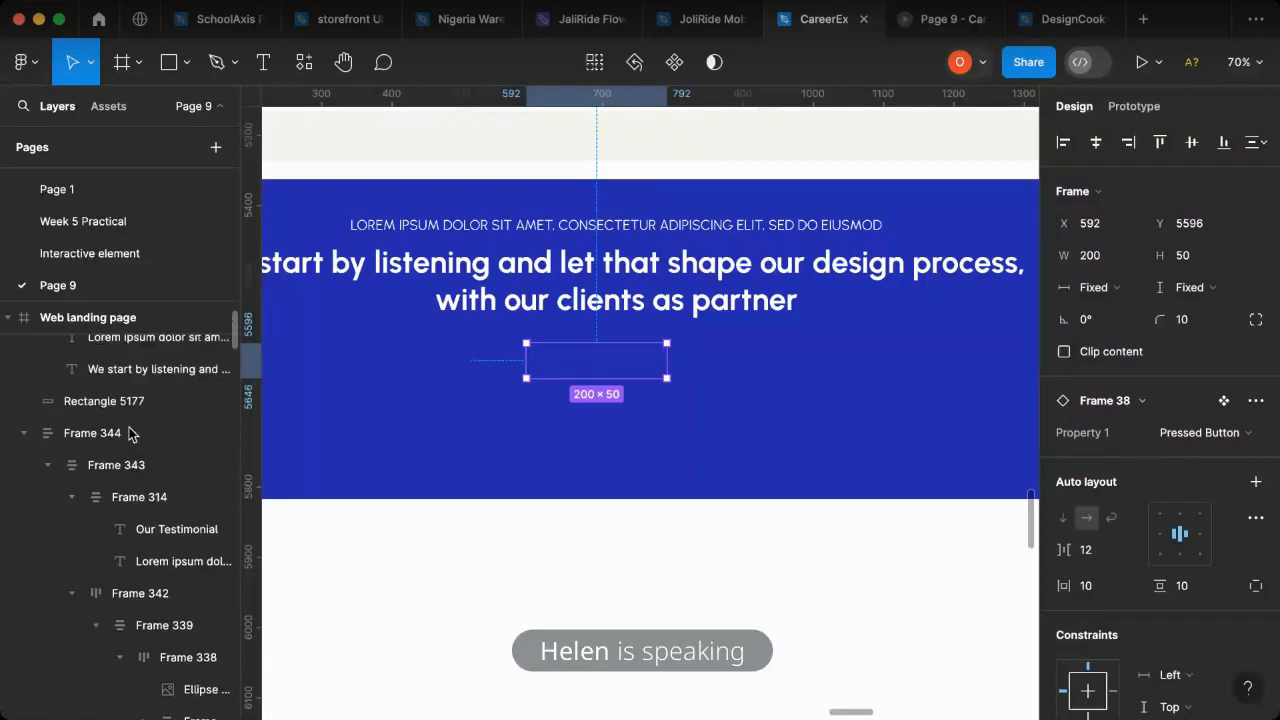
drag(128, 432, 88, 421)
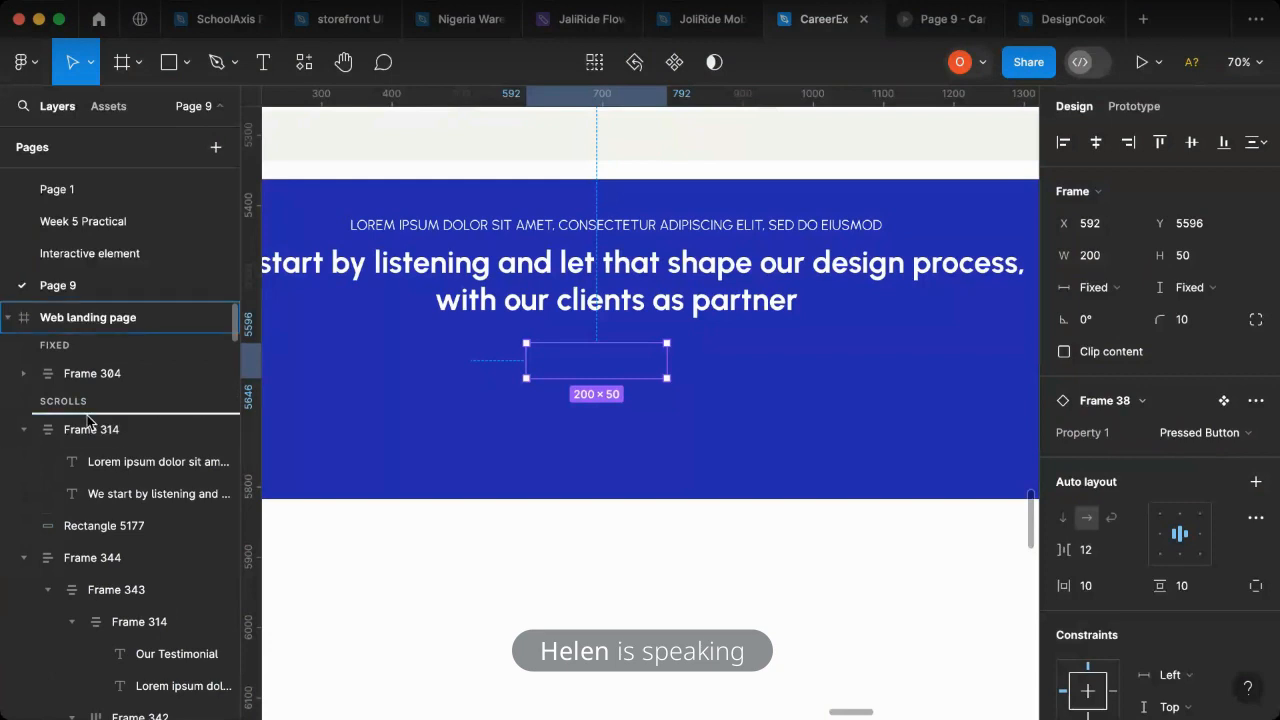
- Change the label of the white button on the blue rectangle to "Contact Us"
drag(556, 375, 560, 373)
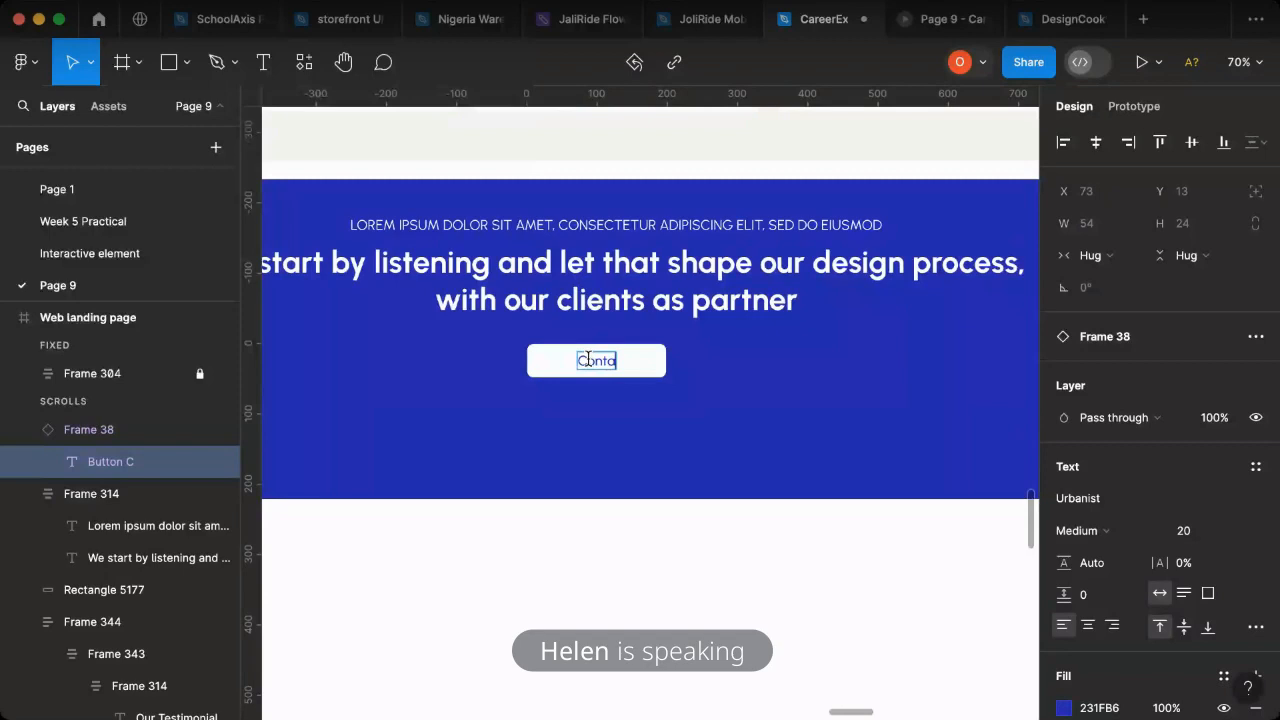
text(Us)
key(Escape)
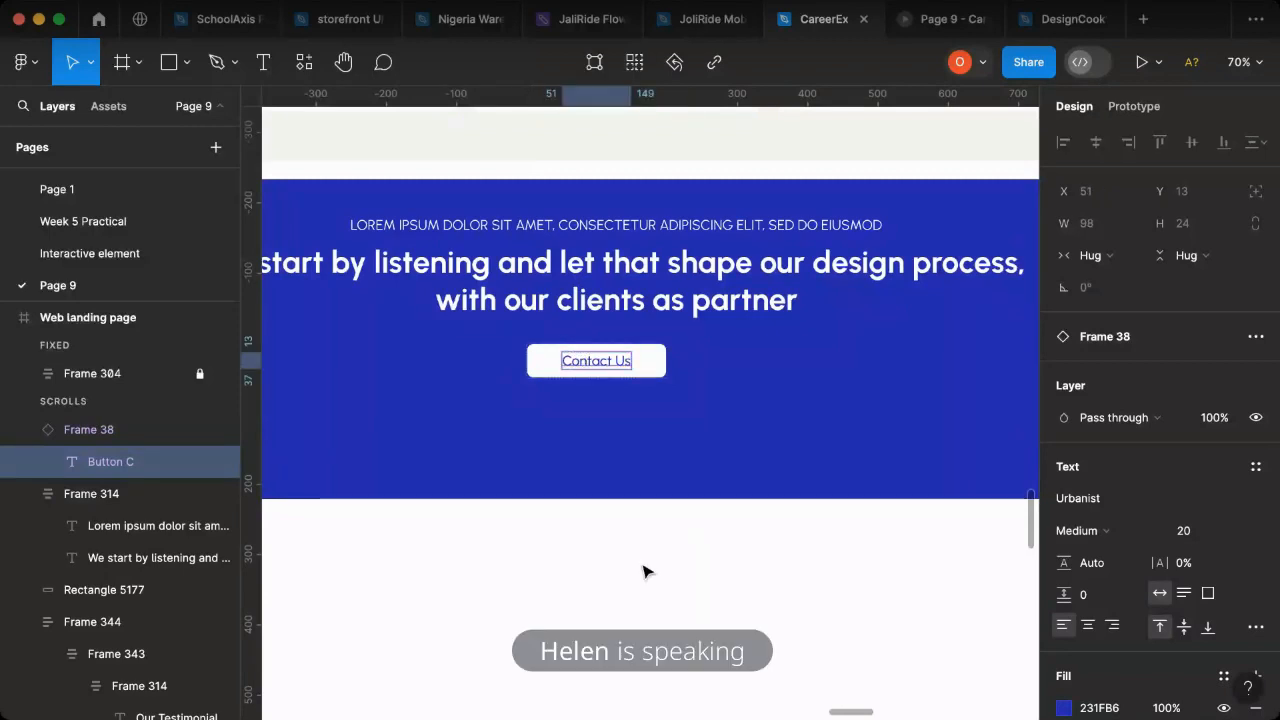
click(604, 475)
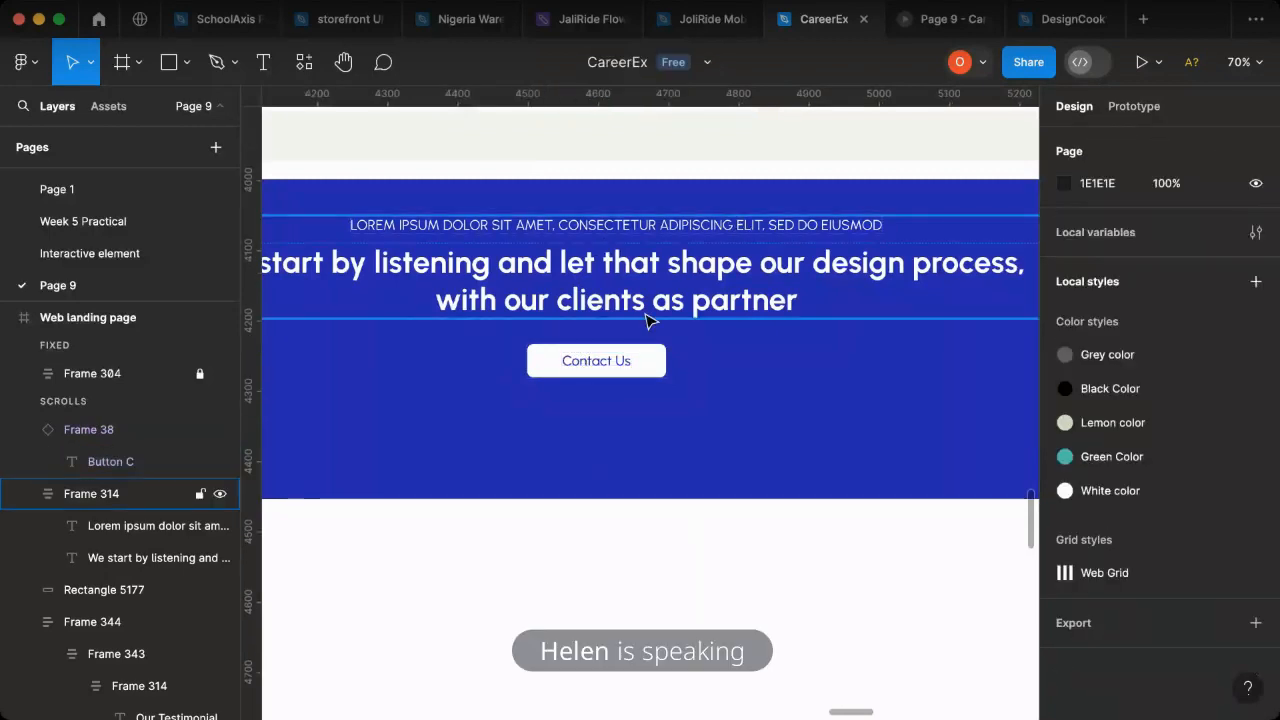
- Combine the text block, Contact Us button and blue rectangle into one centre-aligned auto layout section and set its height to 430
click(655, 378)
shift+click(659, 372)
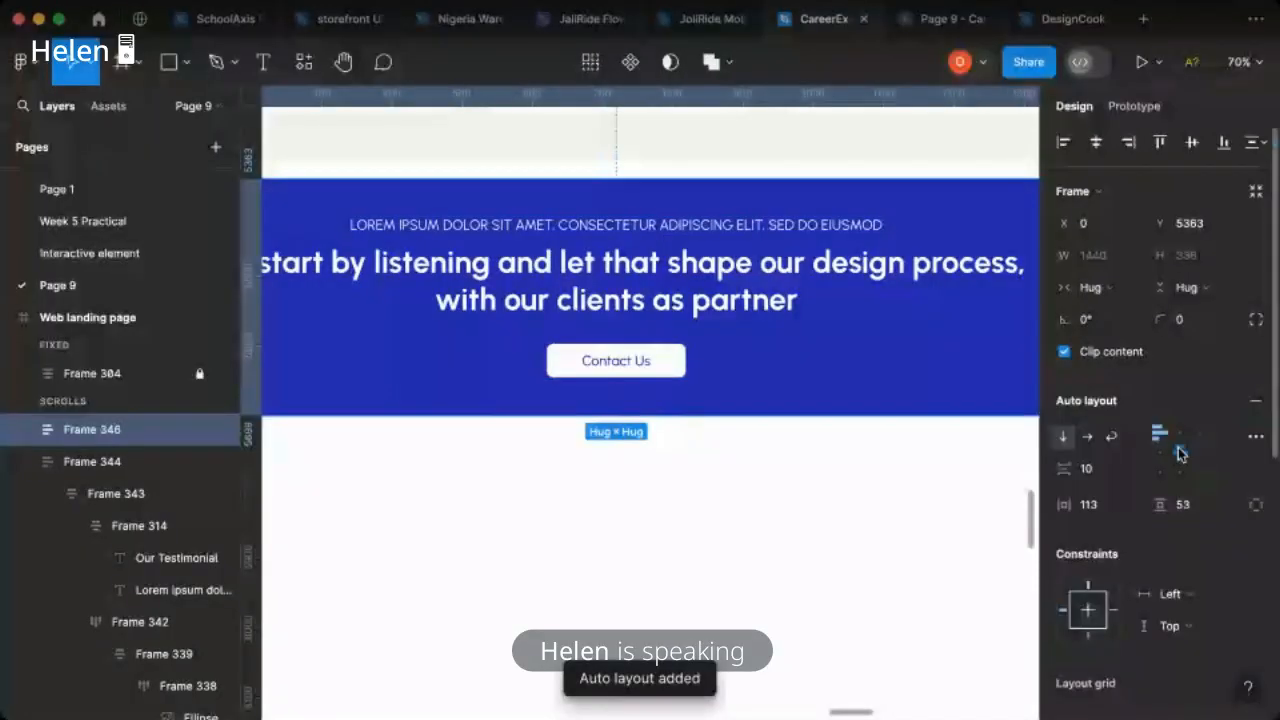
click(1180, 453)
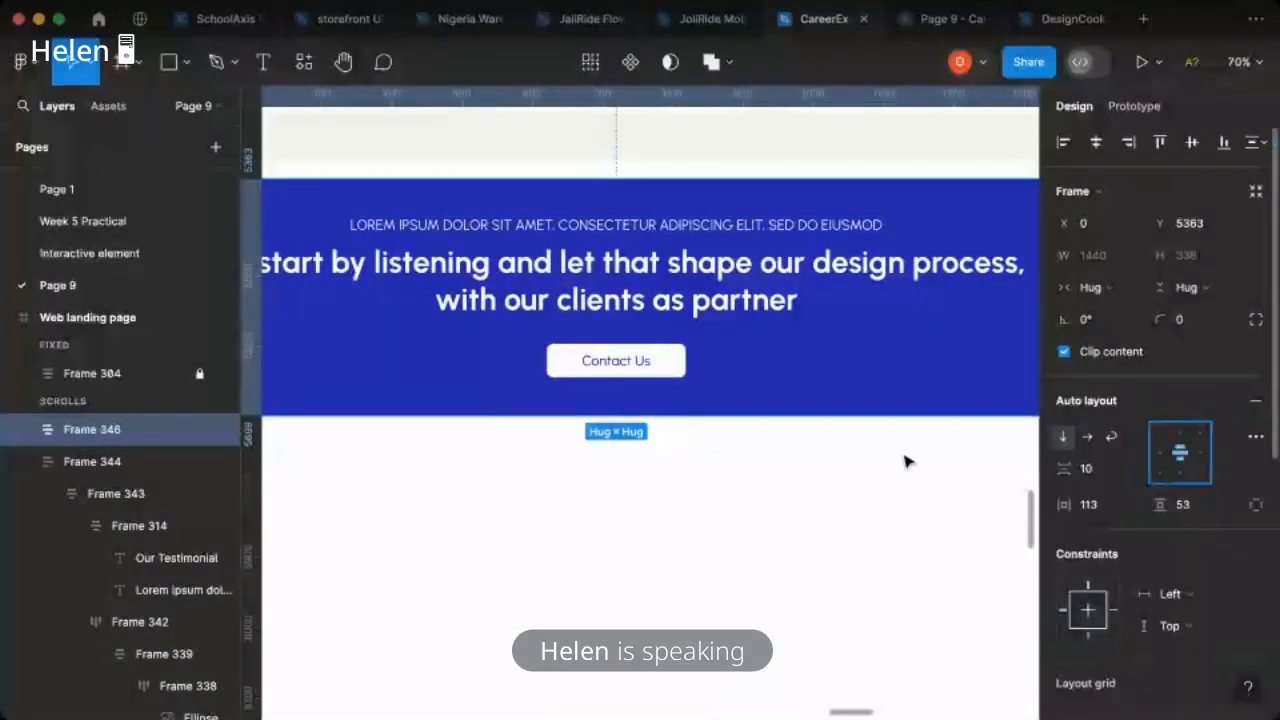
drag(630, 415, 642, 482)
- Move the blue call-to-action section up to Y 5336 so it sits directly beneath the testimonial section
scroll(642, 474, down, 5)
scroll(640, 474, down, 2)
scroll(680, 480, down, 5)
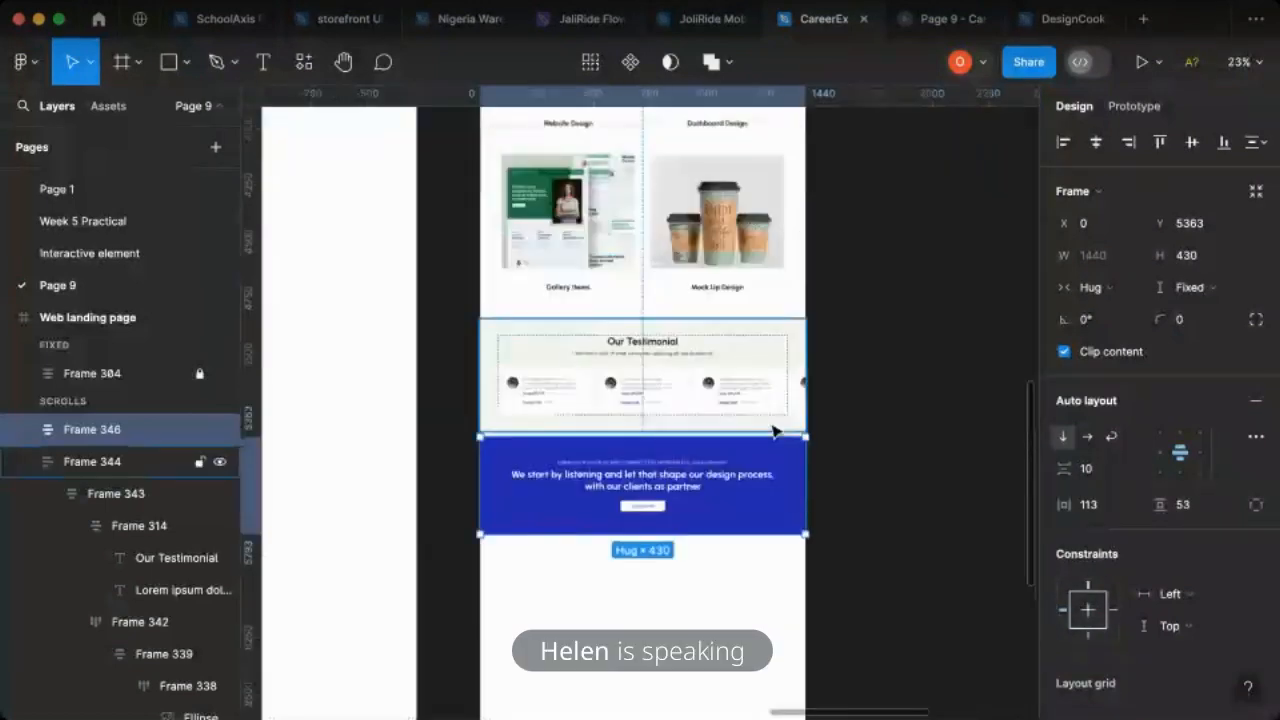
scroll(757, 500, up, 2)
scroll(745, 530, left, 2)
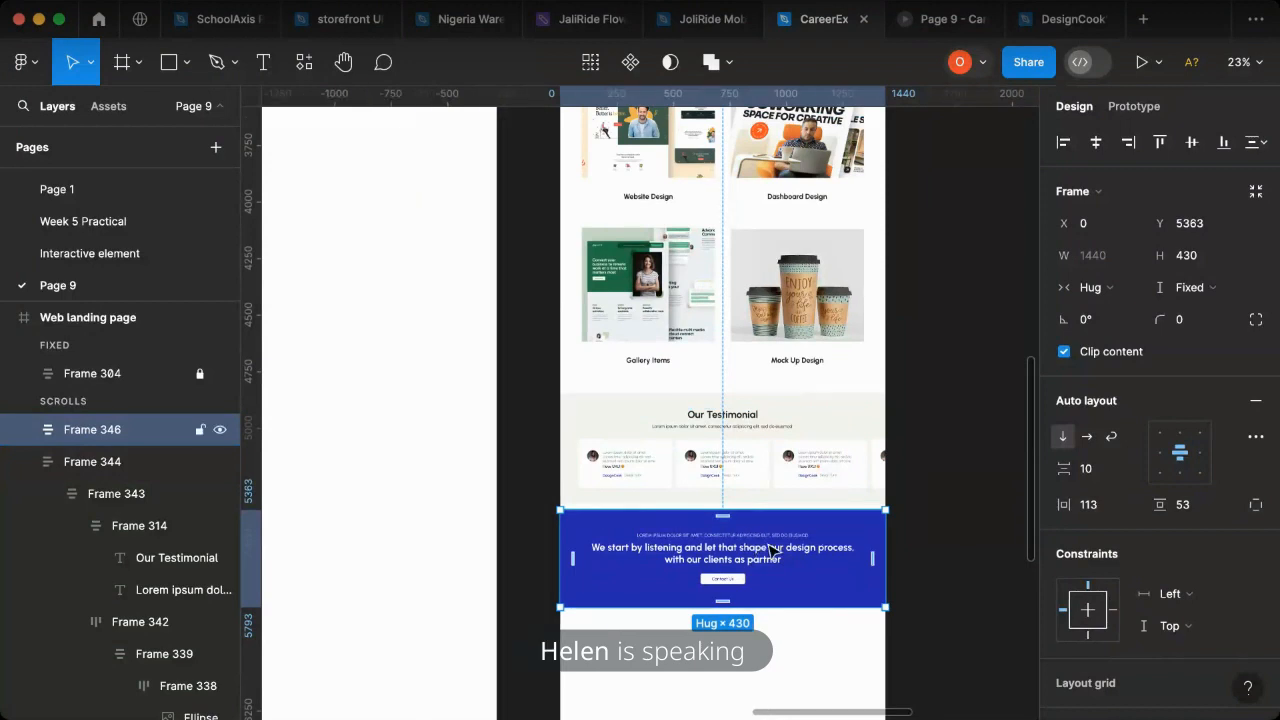
drag(820, 536, 820, 530)
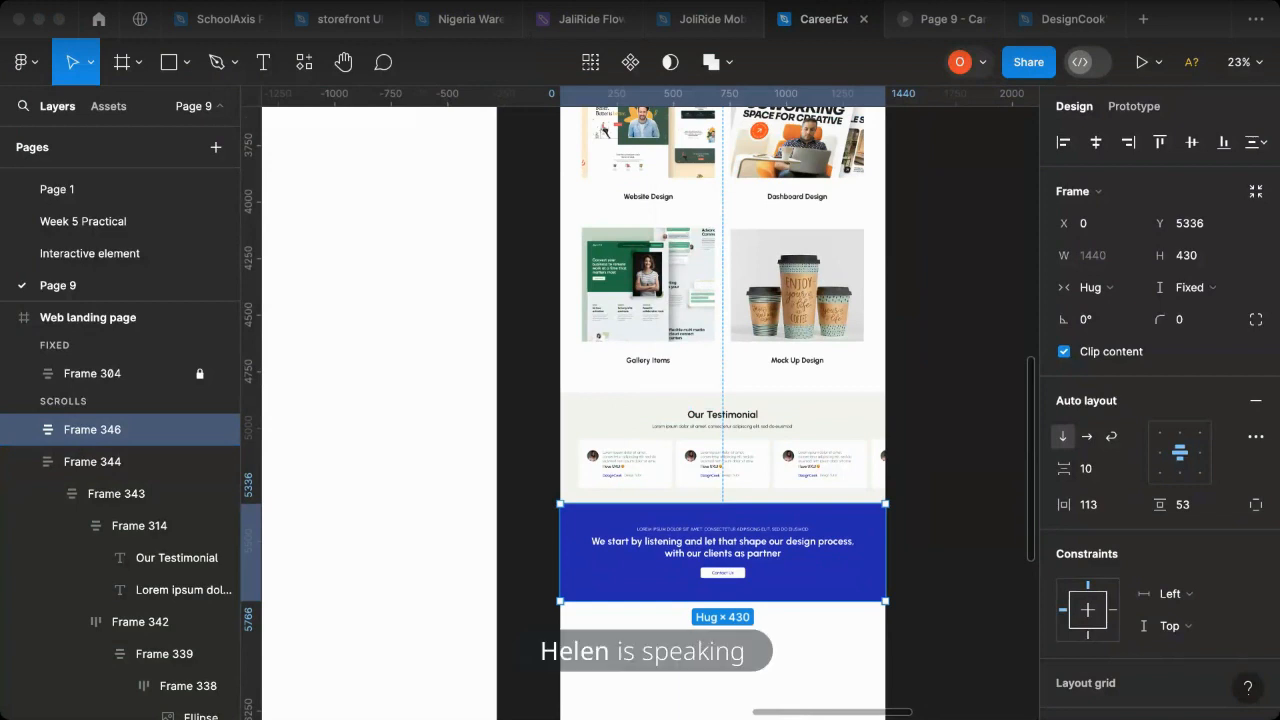
click(936, 489)
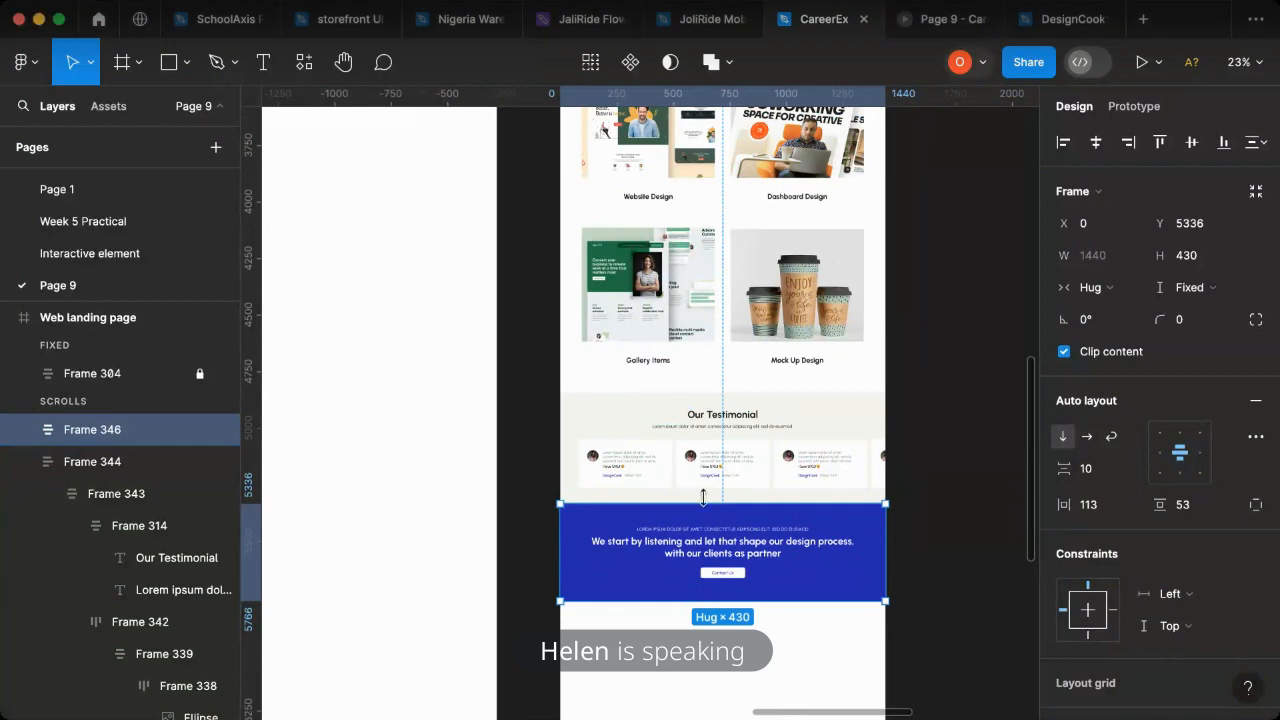
- Draw a footer rectangle of about 1440 × 602 across the page directly below the blue call-to-action section
scroll(697, 500, right, 5)
scroll(737, 471, down, 2)
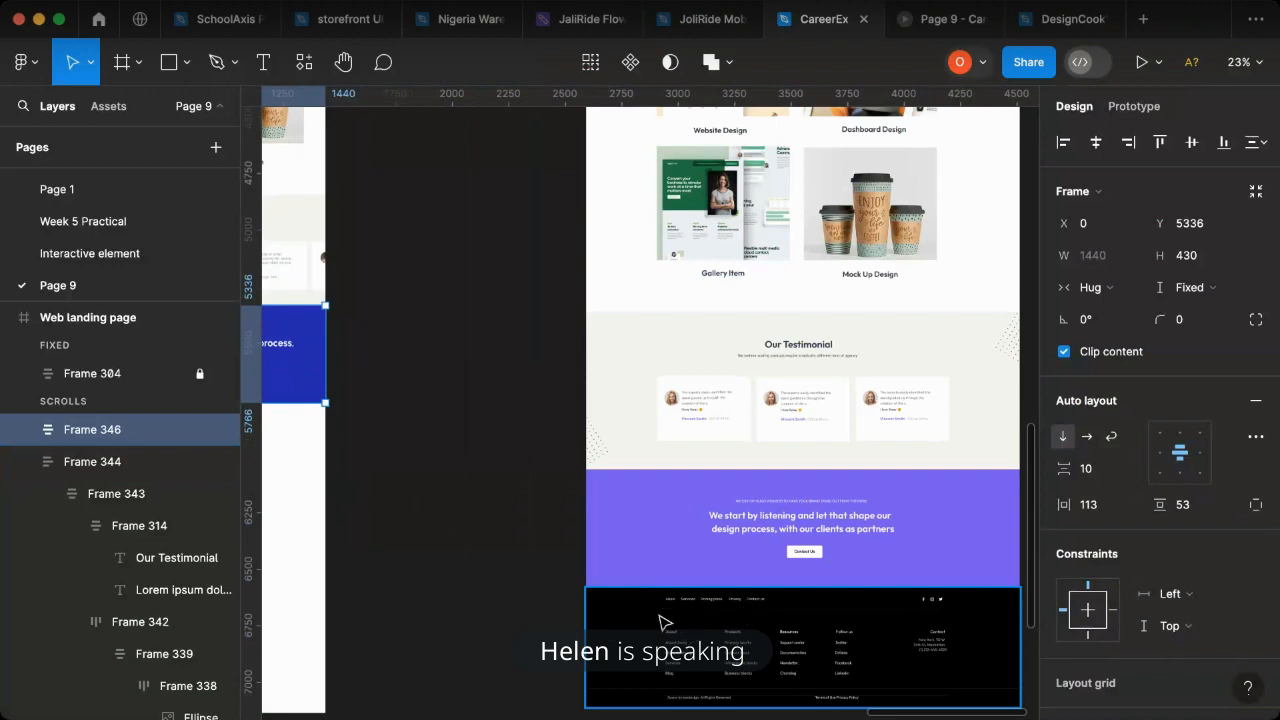
scroll(503, 531, left, 5)
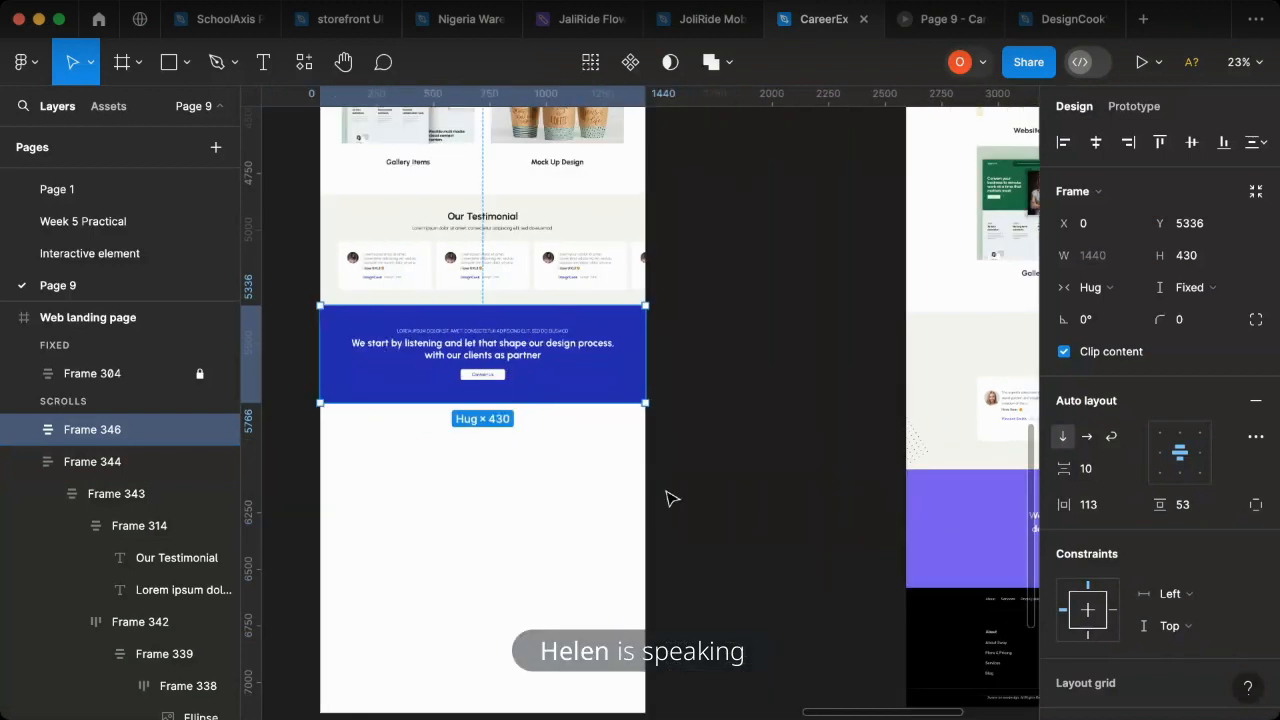
scroll(670, 501, right, 4)
scroll(570, 545, left, 4)
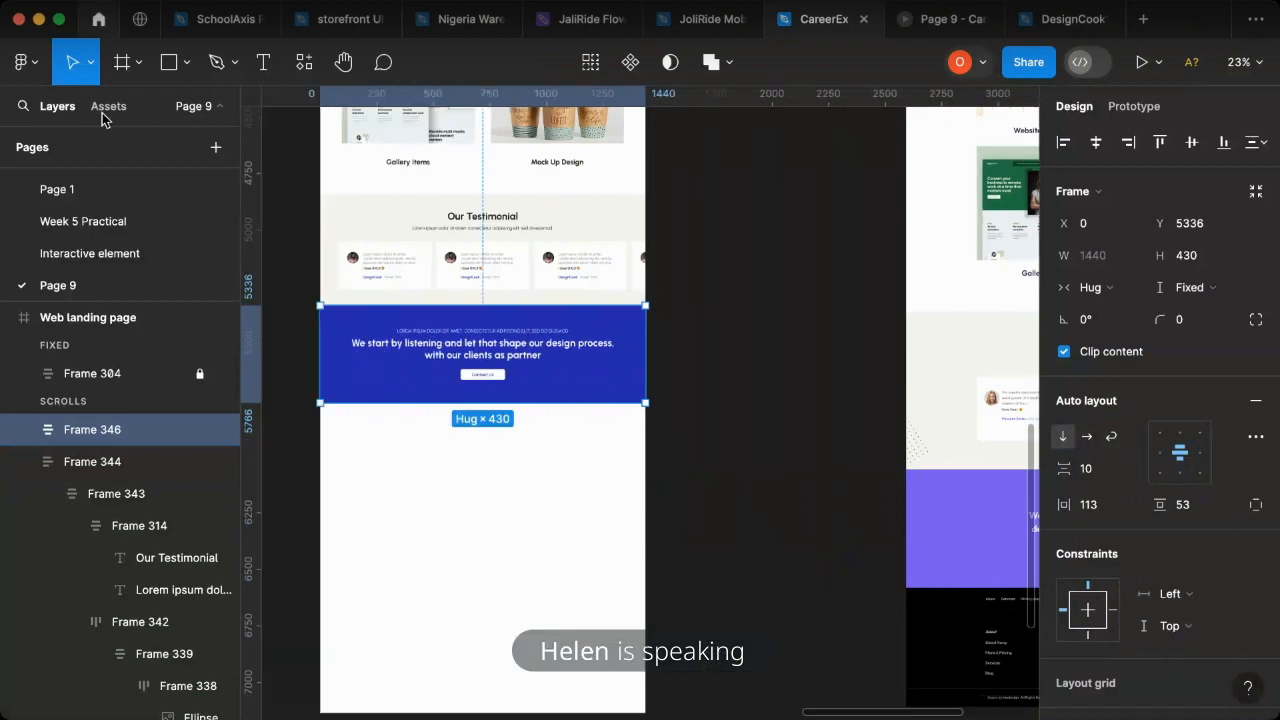
key(r)
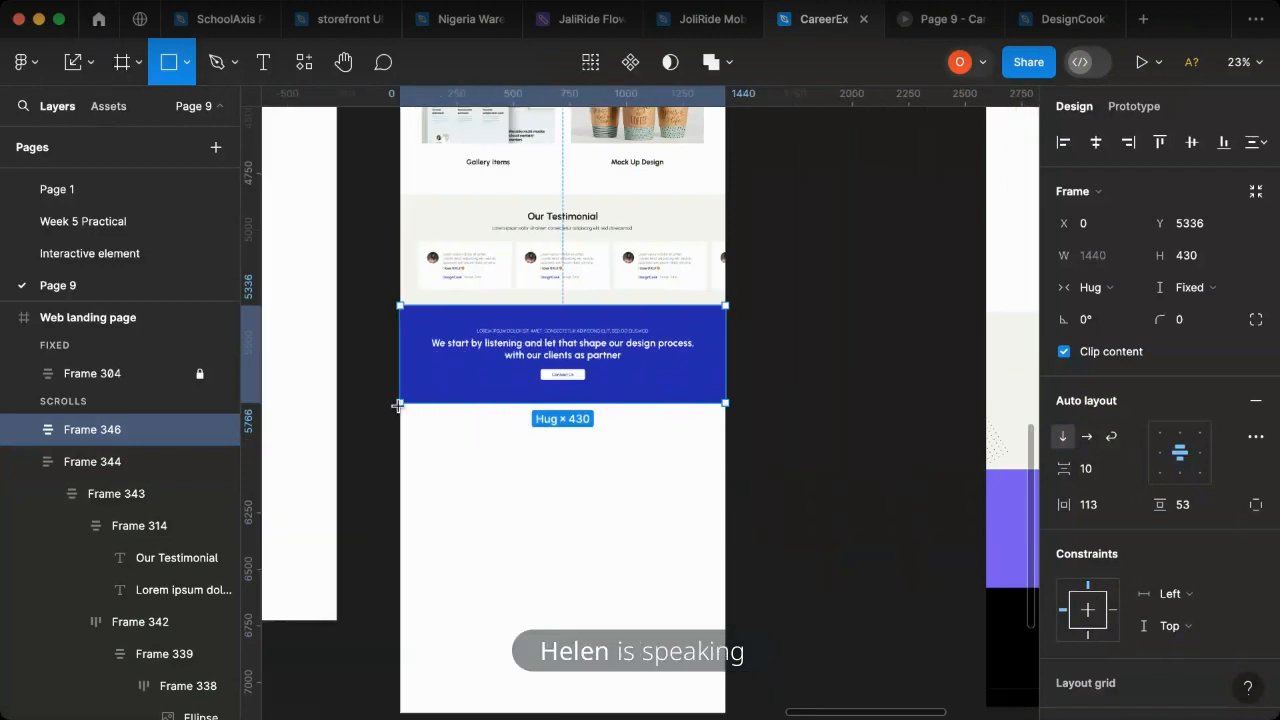
drag(400, 405, 726, 540)
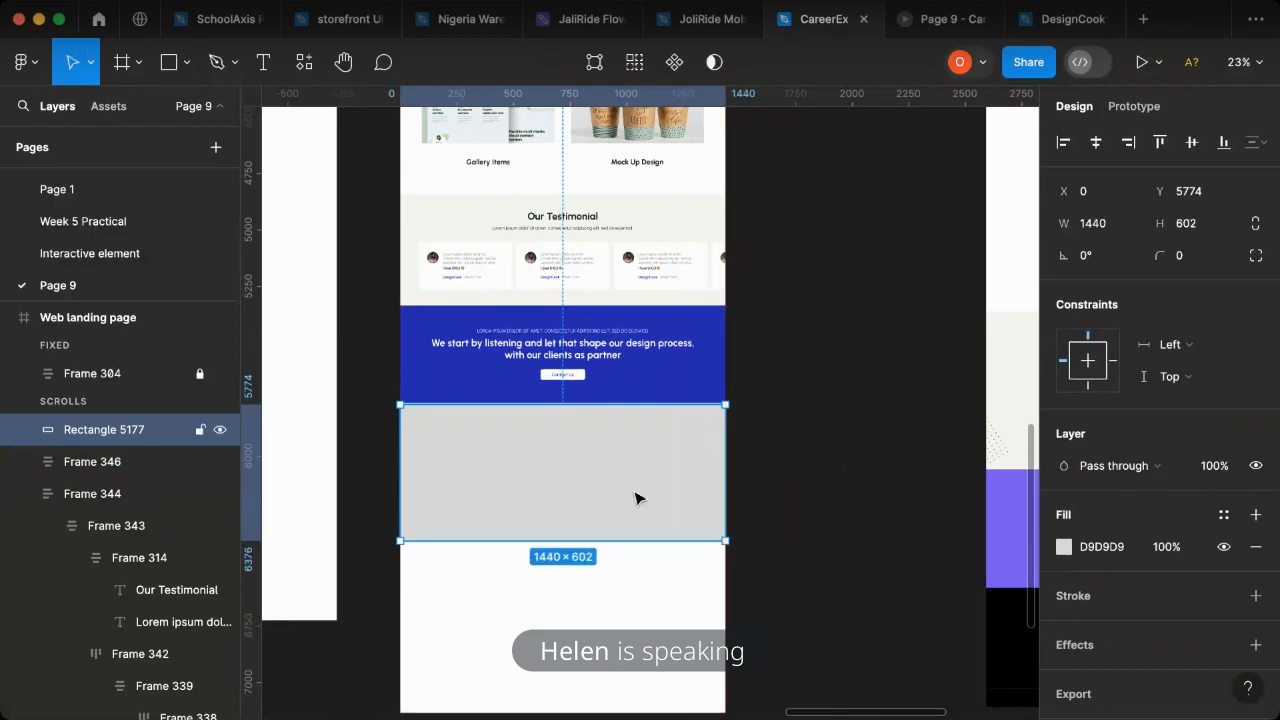
- Fill the footer rectangle with the dark navy 070624 sampled from the style guide's colour palette
scroll(636, 494, down, 5)
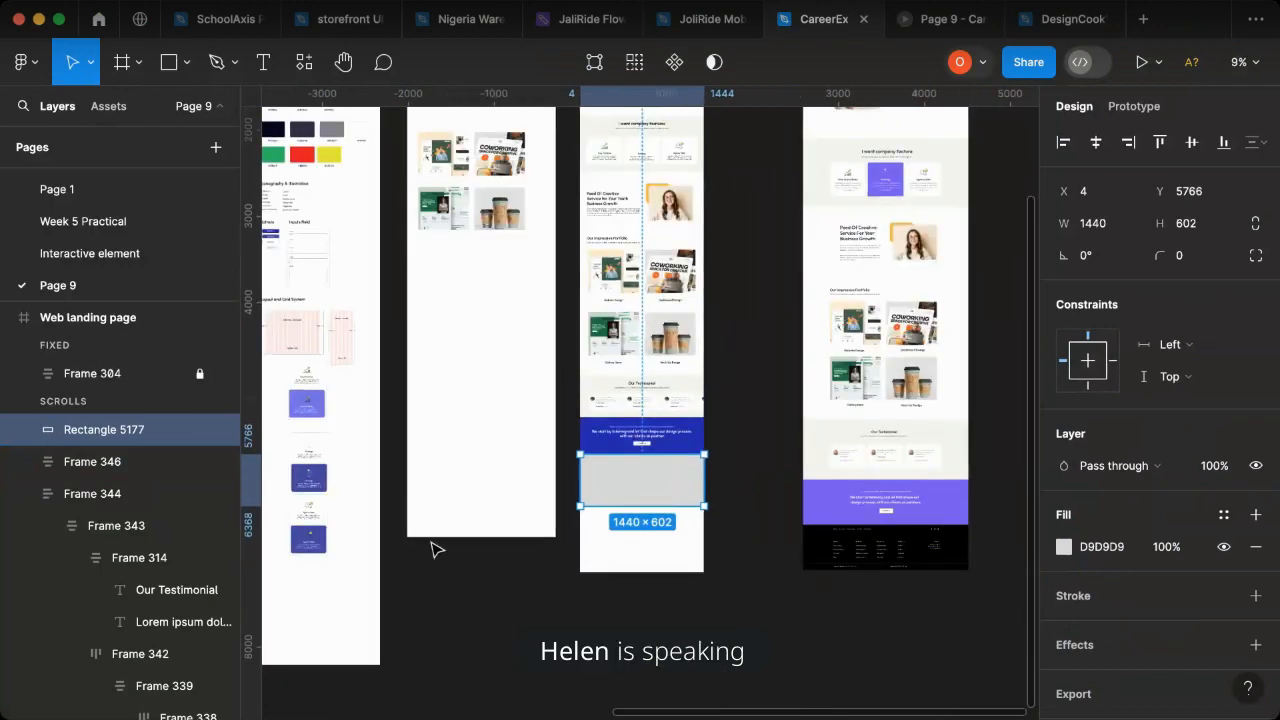
scroll(437, 543, left, 3)
scroll(506, 543, up, 3)
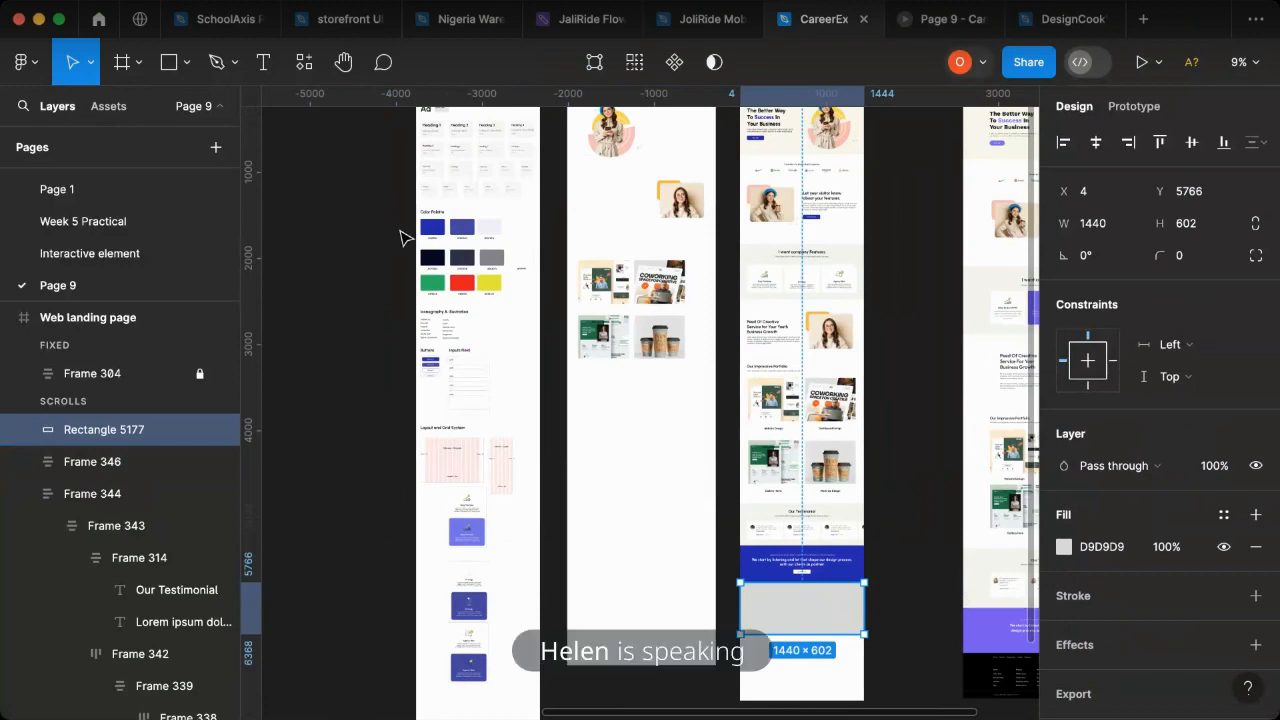
scroll(517, 240, left, 5)
scroll(824, 271, right, 3)
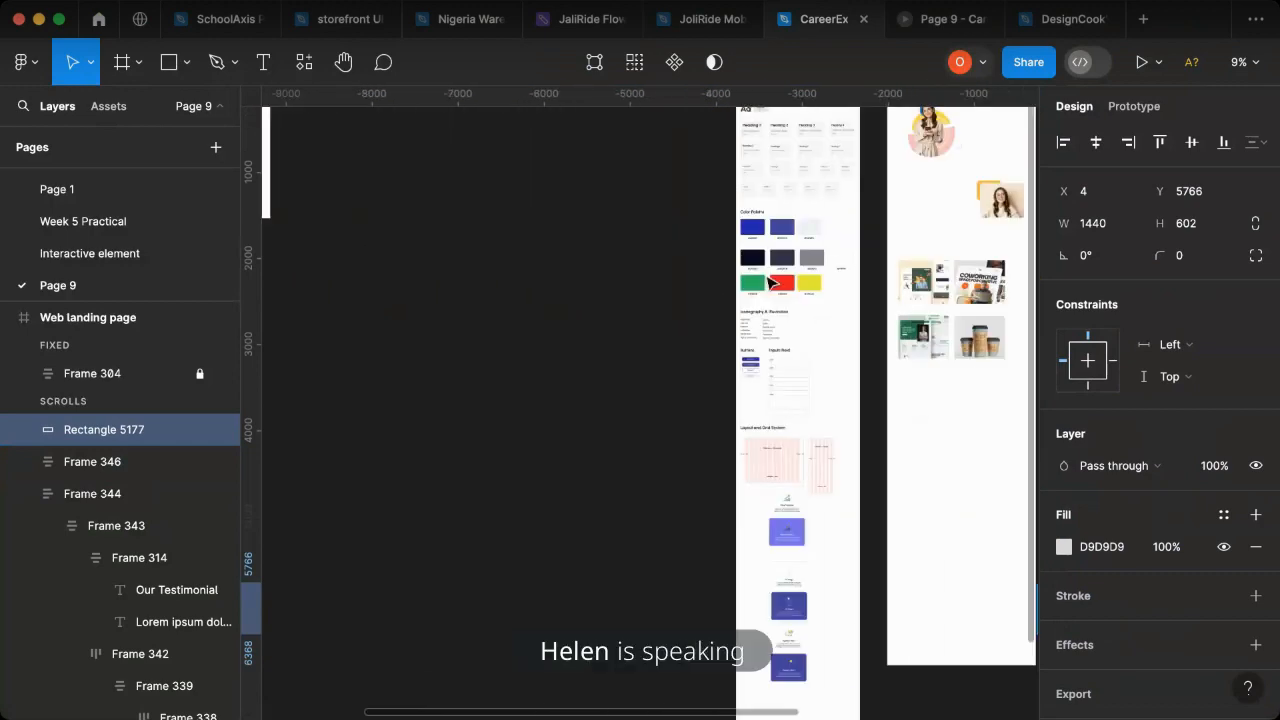
scroll(812, 268, up, 5)
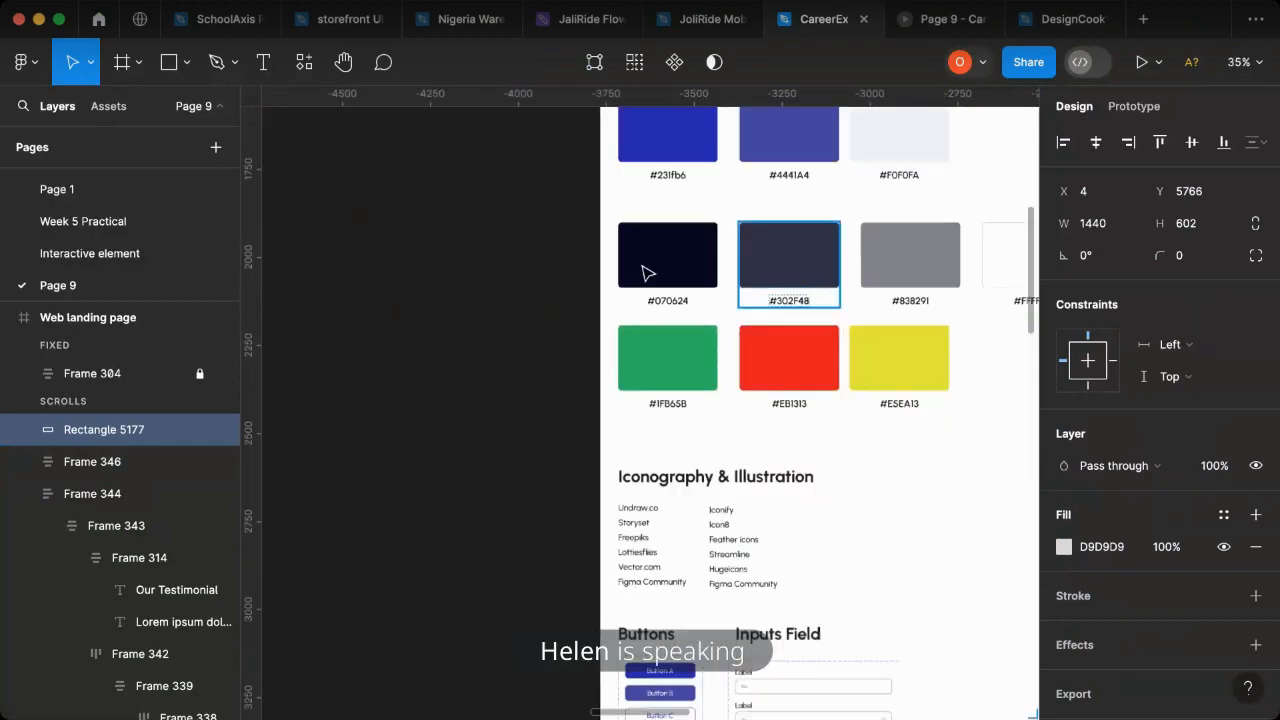
key(i)
click(654, 263)
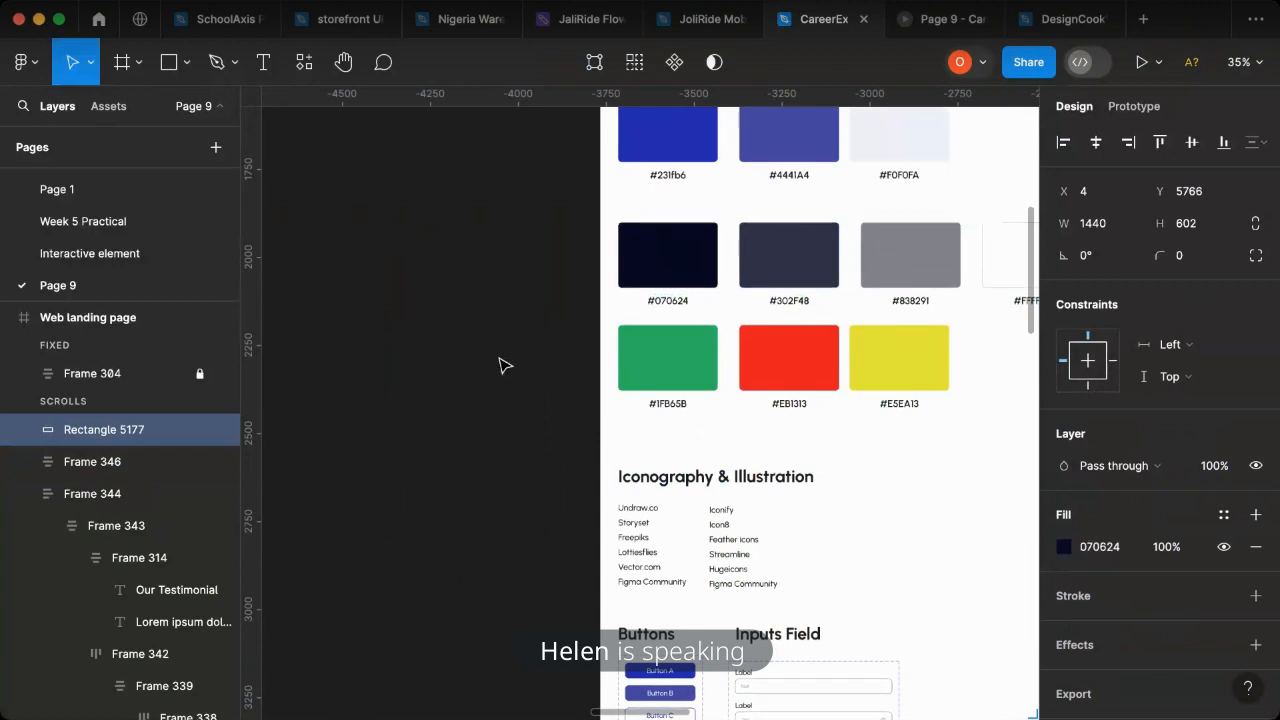
- Copy the Heading 13 text sample (Urbanist Regular, 14) from the style guide's typography section for the footer text
scroll(521, 367, down, 10)
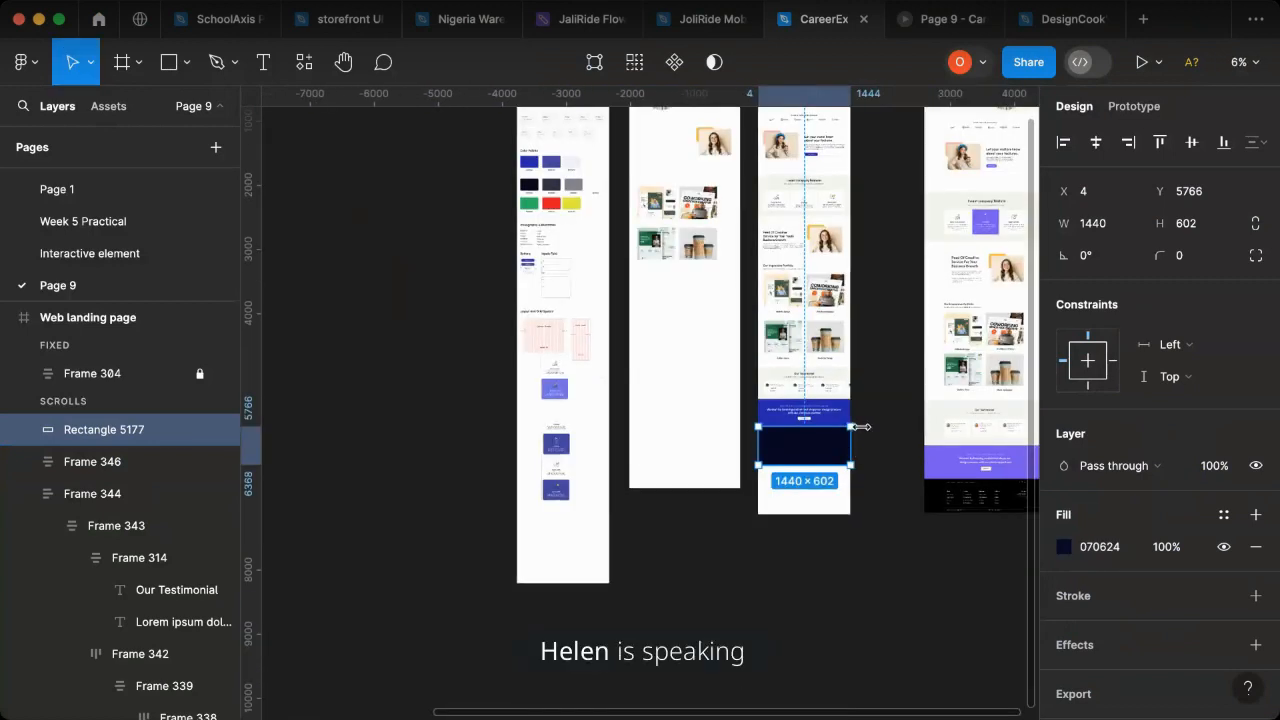
scroll(846, 450, up, 5)
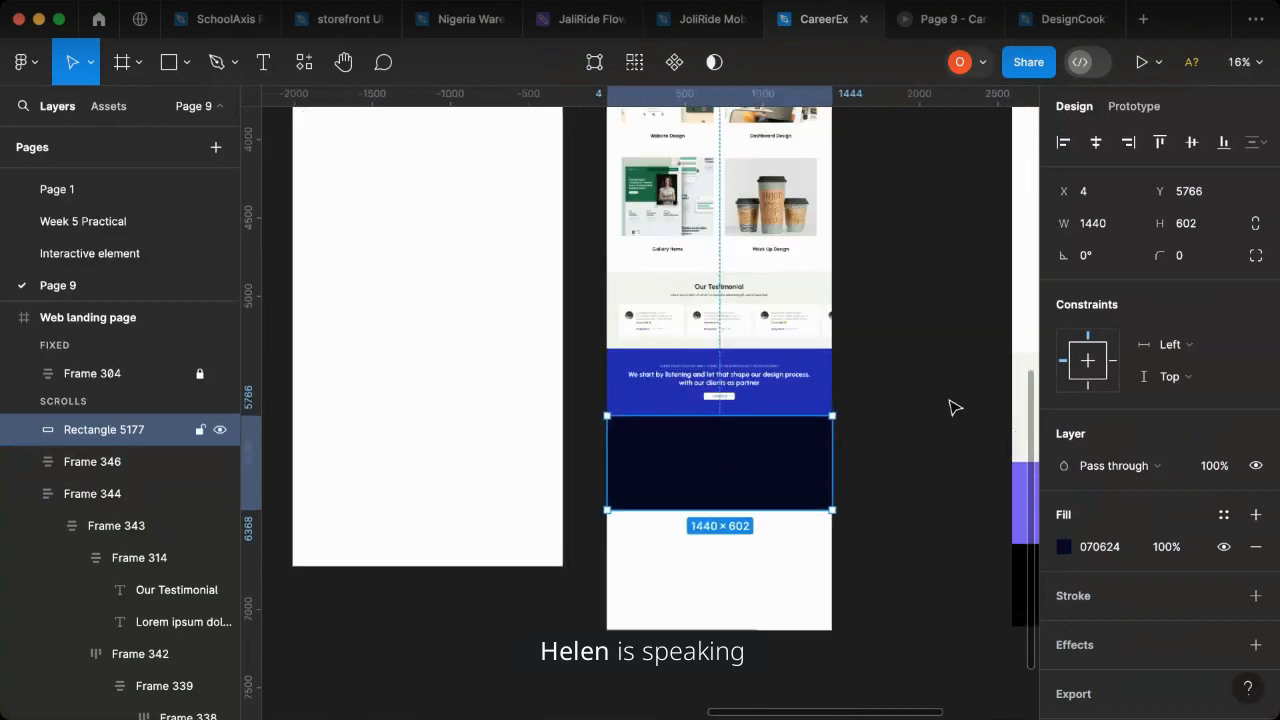
scroll(651, 611, right, 3)
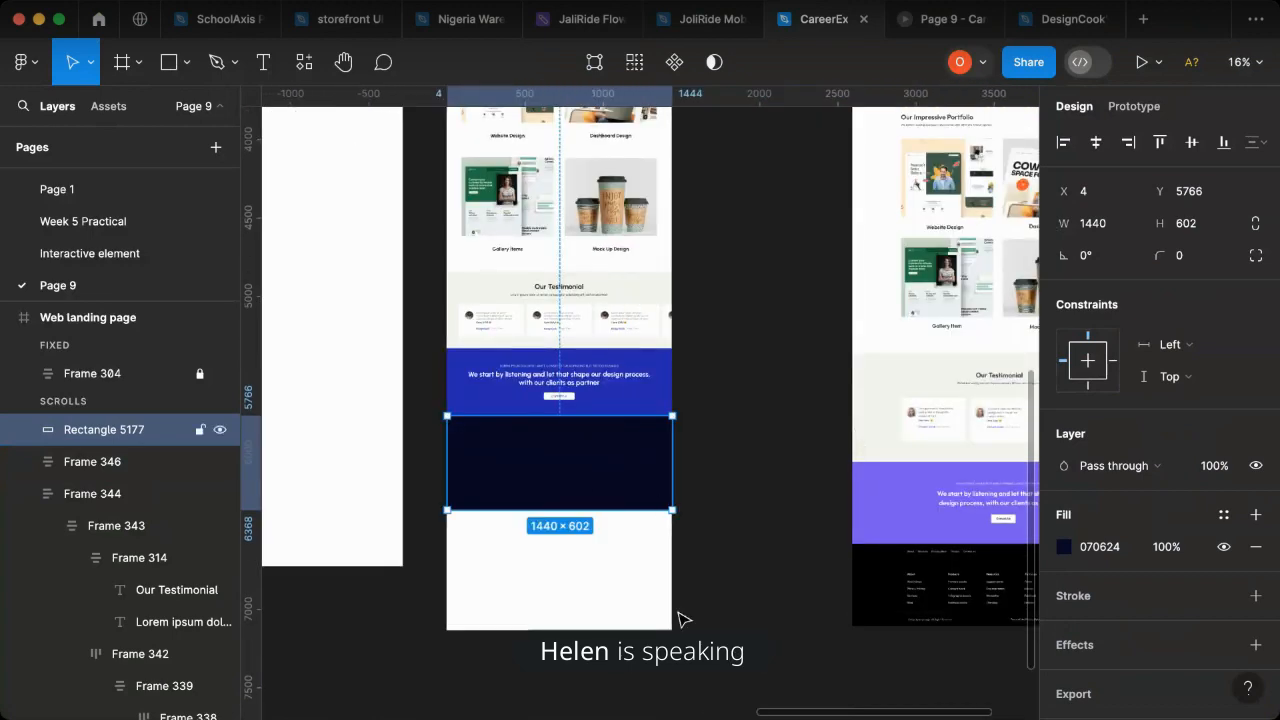
scroll(680, 620, right, 2)
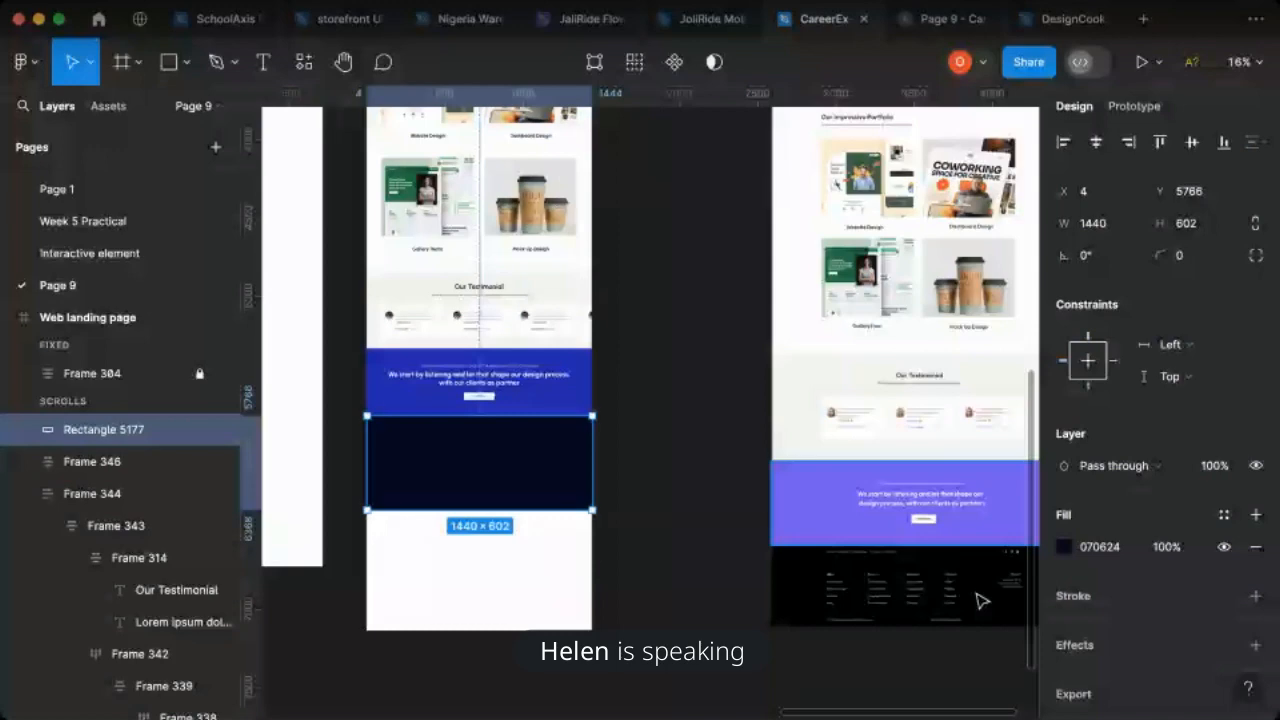
scroll(400, 421, left, 10)
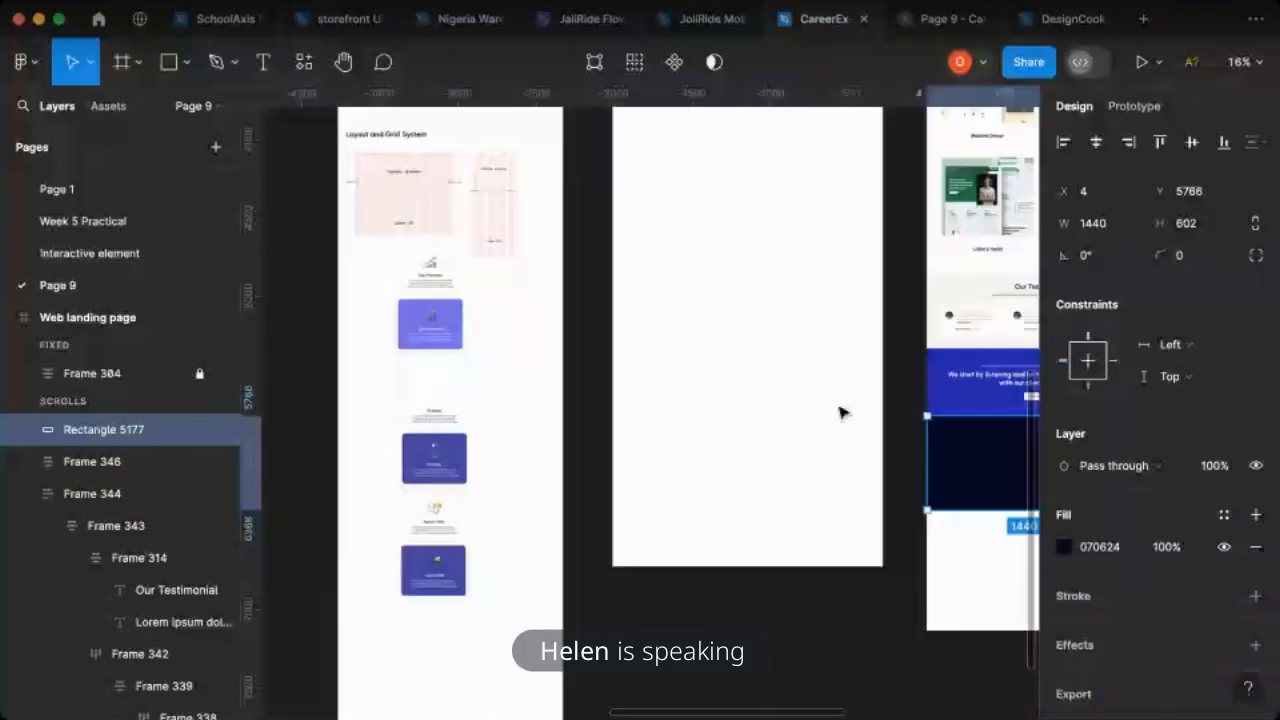
scroll(840, 413, up, 4)
scroll(786, 374, right, 5)
scroll(789, 191, left, 10)
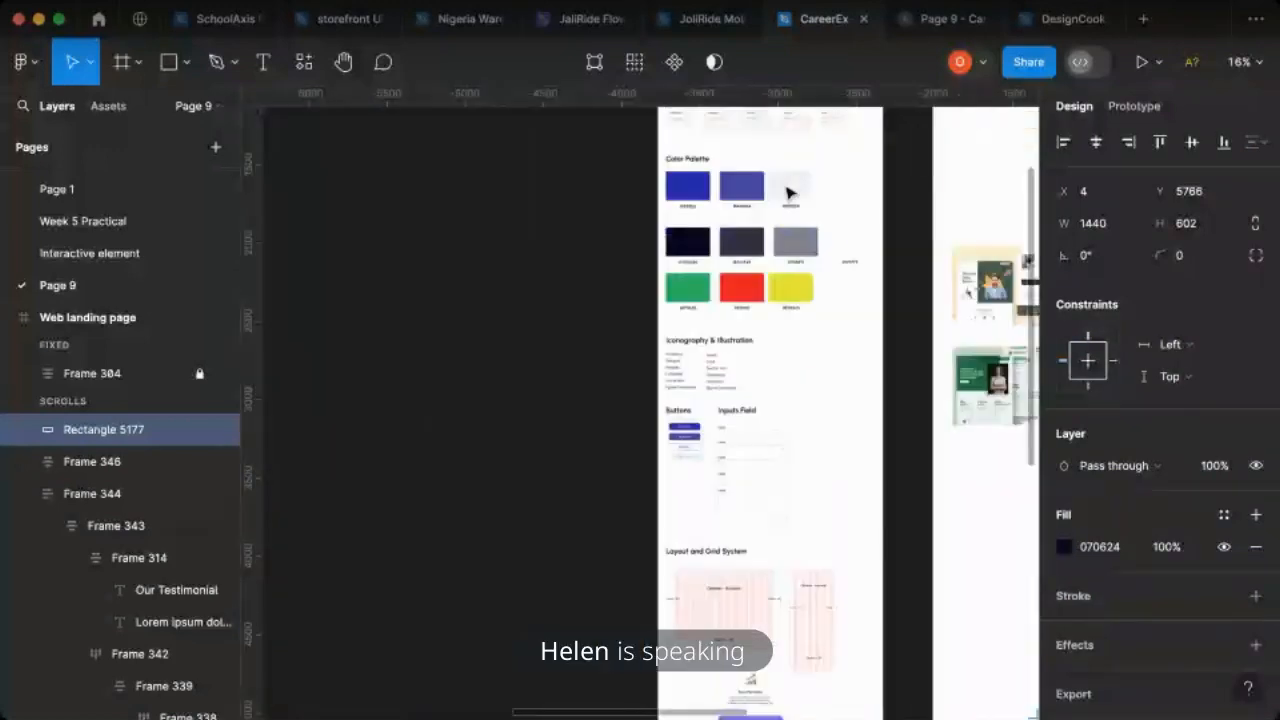
scroll(837, 449, up, 5)
scroll(860, 310, up, 5)
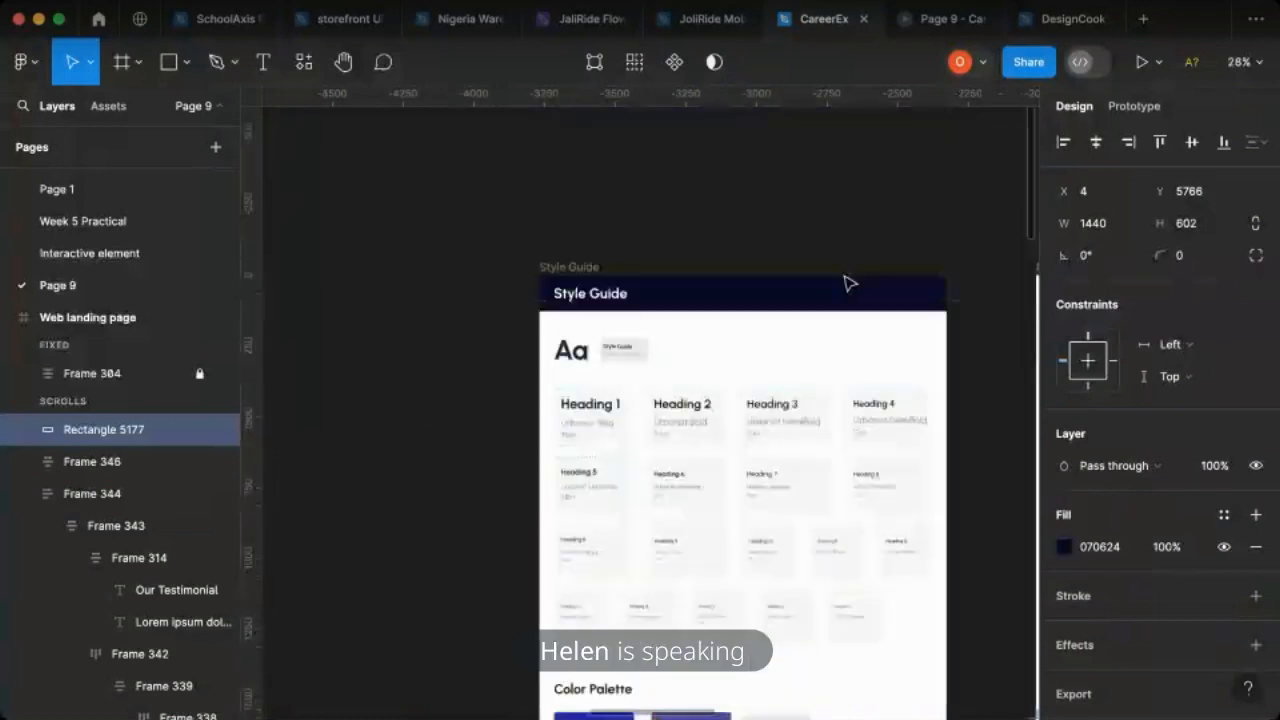
scroll(766, 568, up, 4)
scroll(766, 540, up, 3)
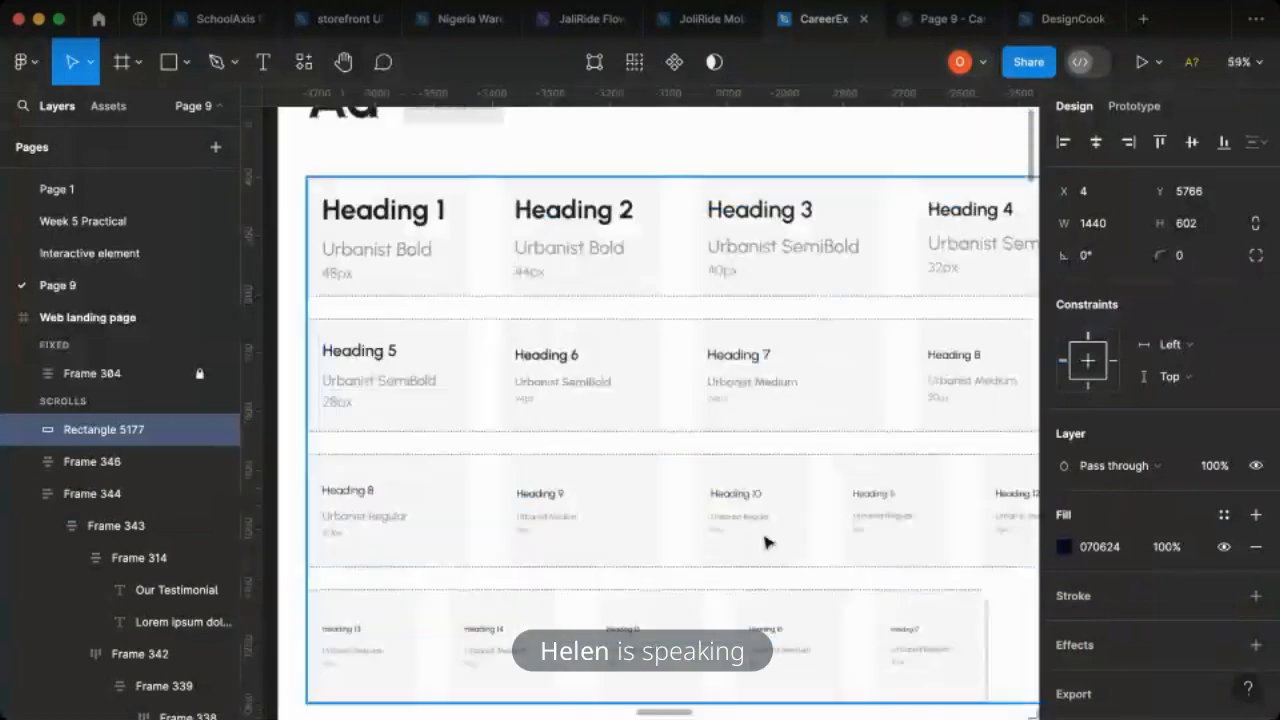
scroll(618, 590, down, 2)
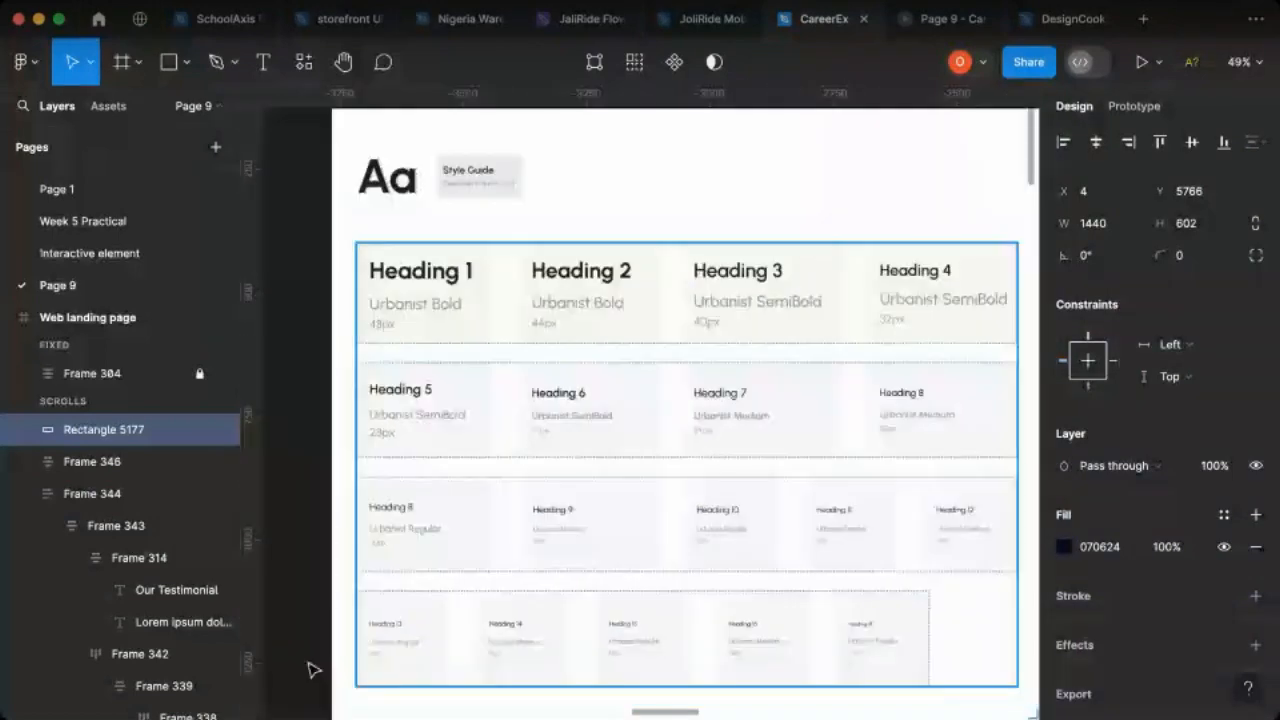
click(392, 631)
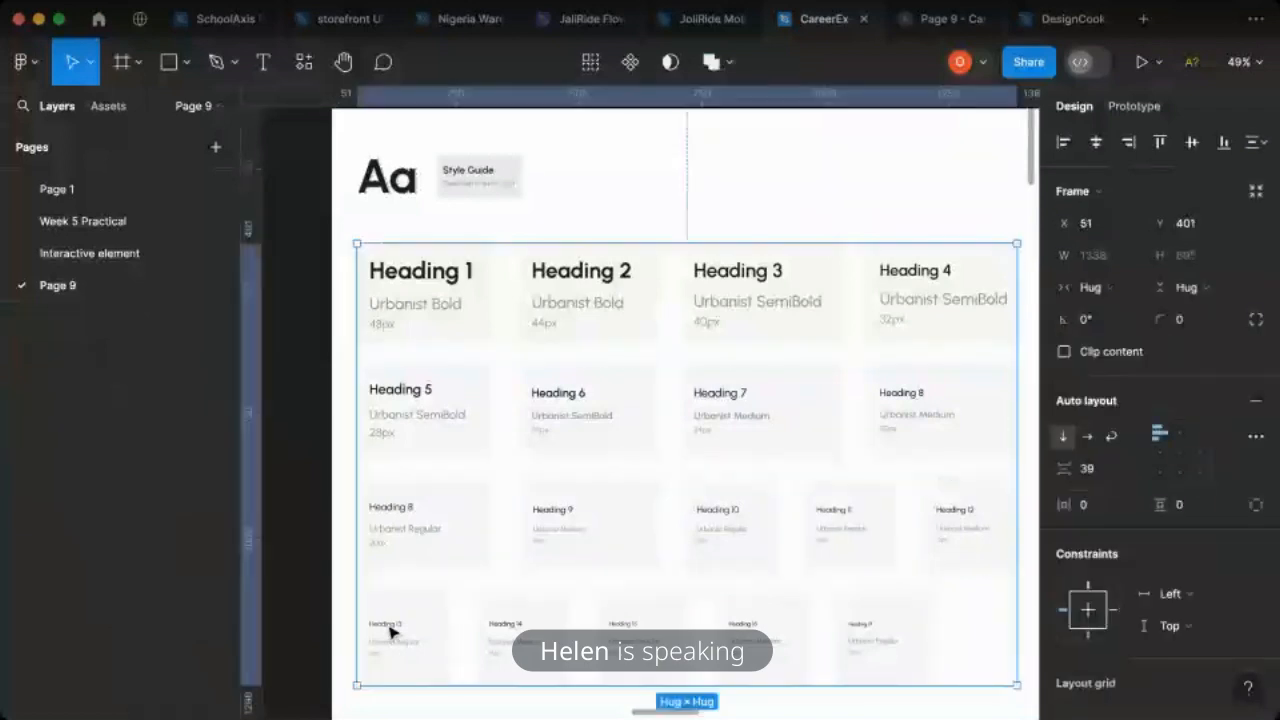
double_click(392, 631)
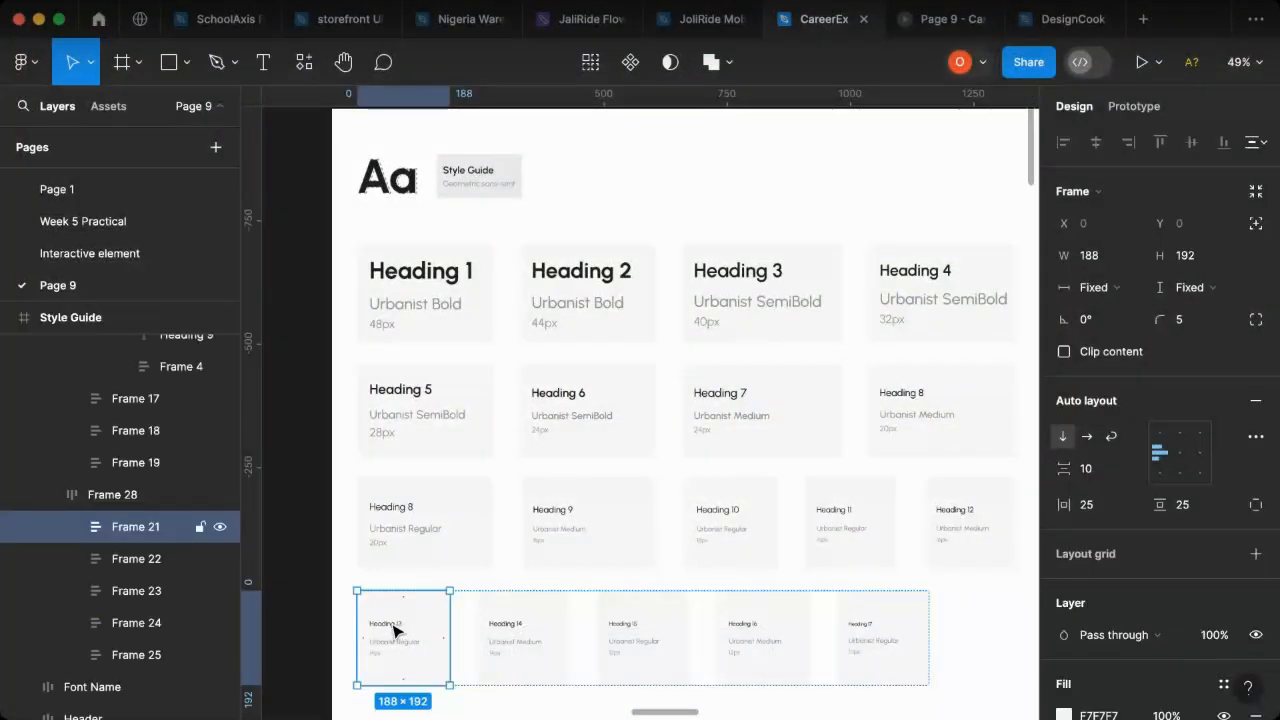
double_click(395, 630)
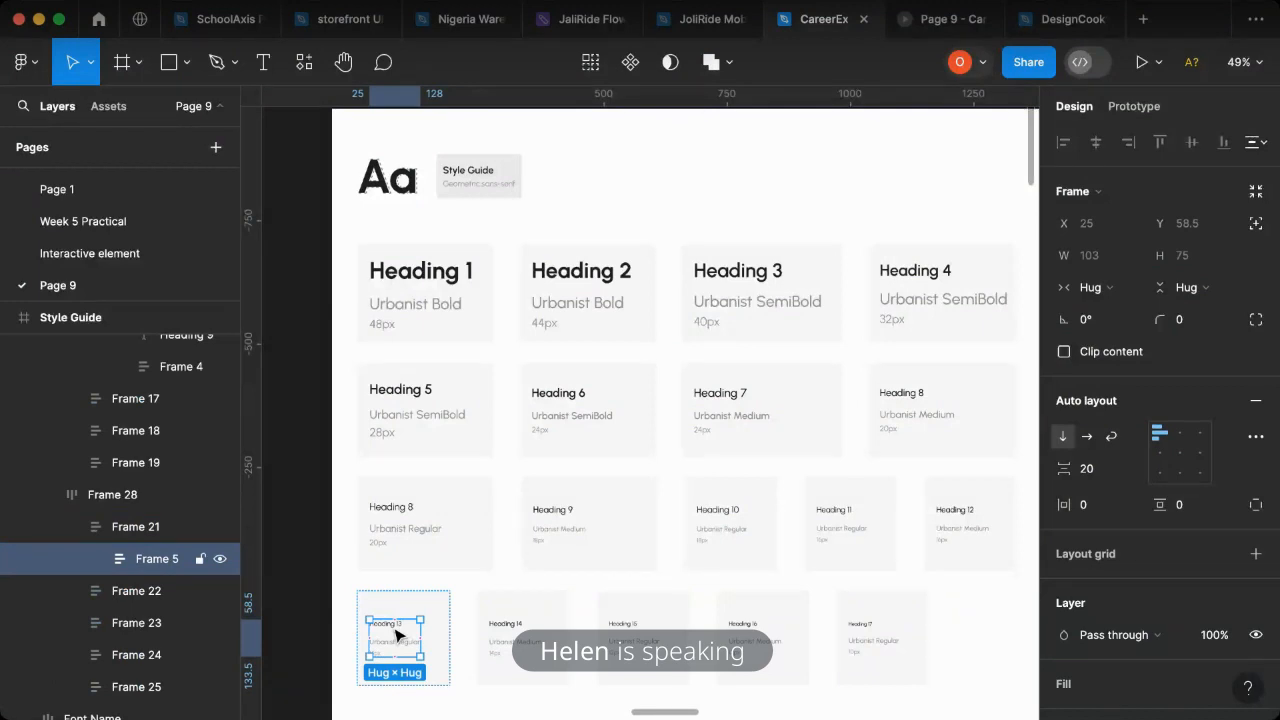
double_click(396, 634)
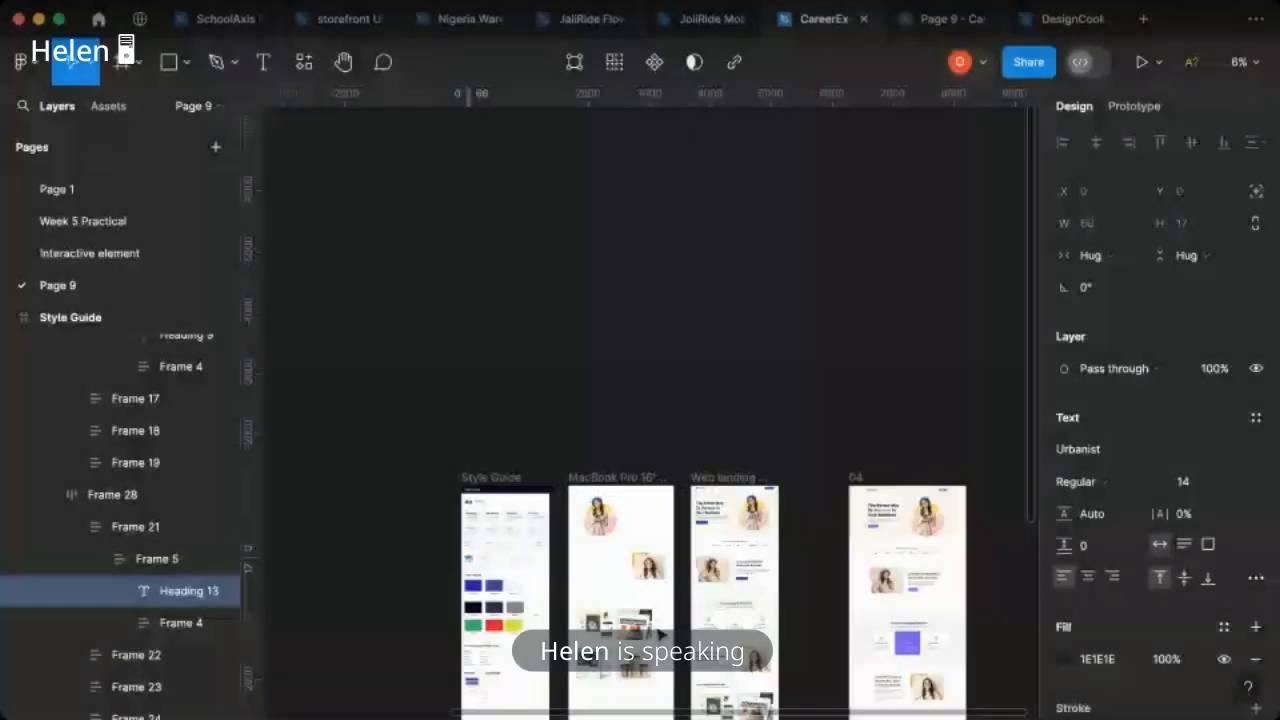
- Centre the dark navy footer rectangle horizontally within the Web landing page frame
scroll(728, 631, down, 5)
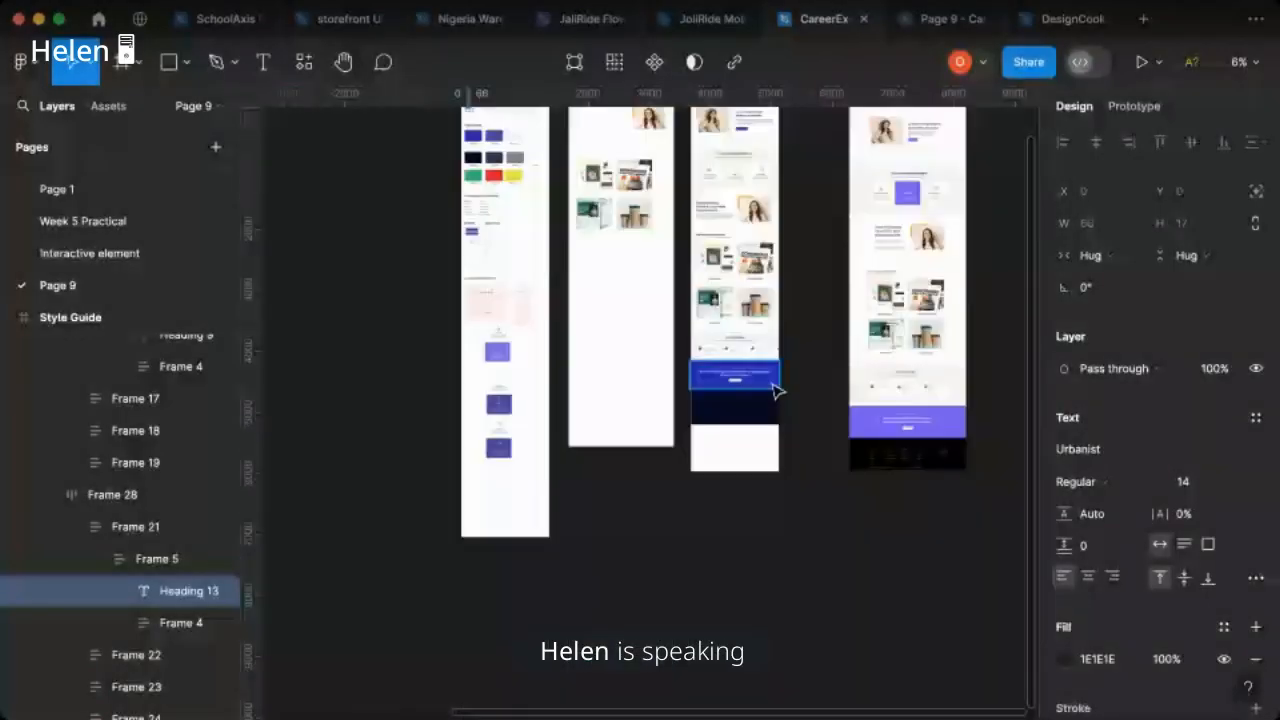
scroll(777, 391, up, 5)
click(591, 486)
click(1096, 142)
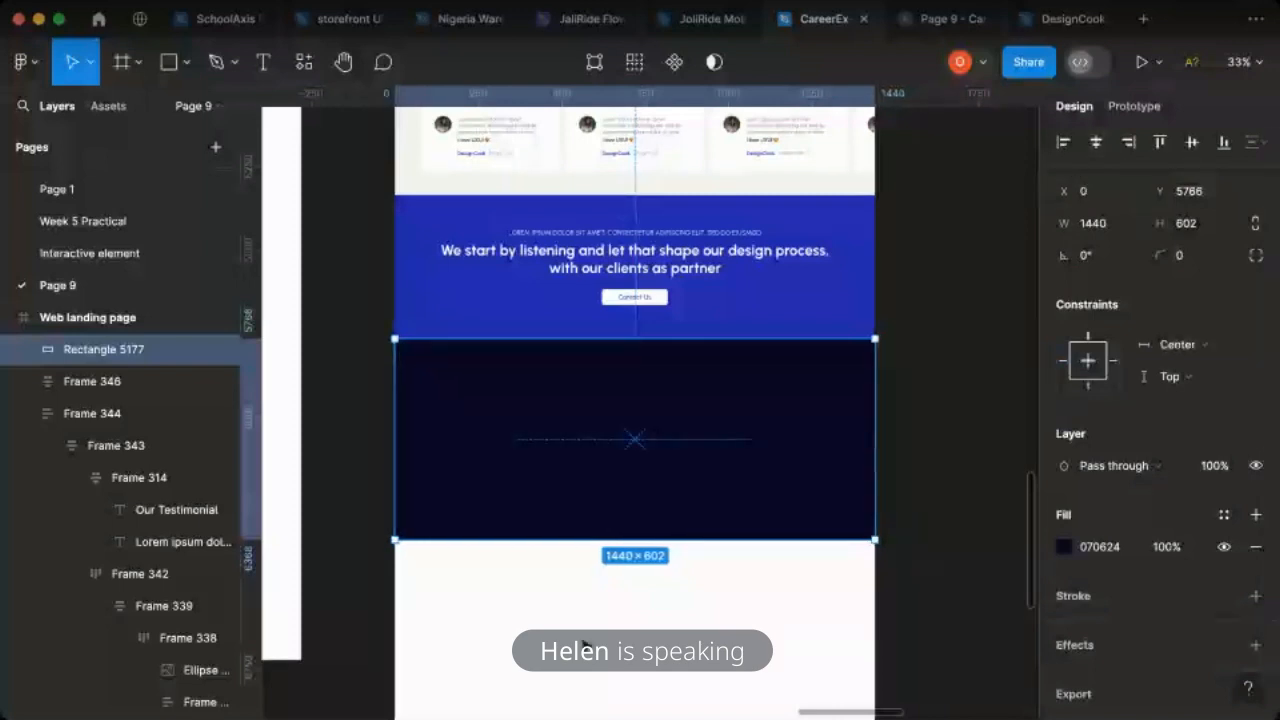
- Place the copied Heading 13 text on the footer rectangle and set its fill to white FFFFFF
key(Escape)
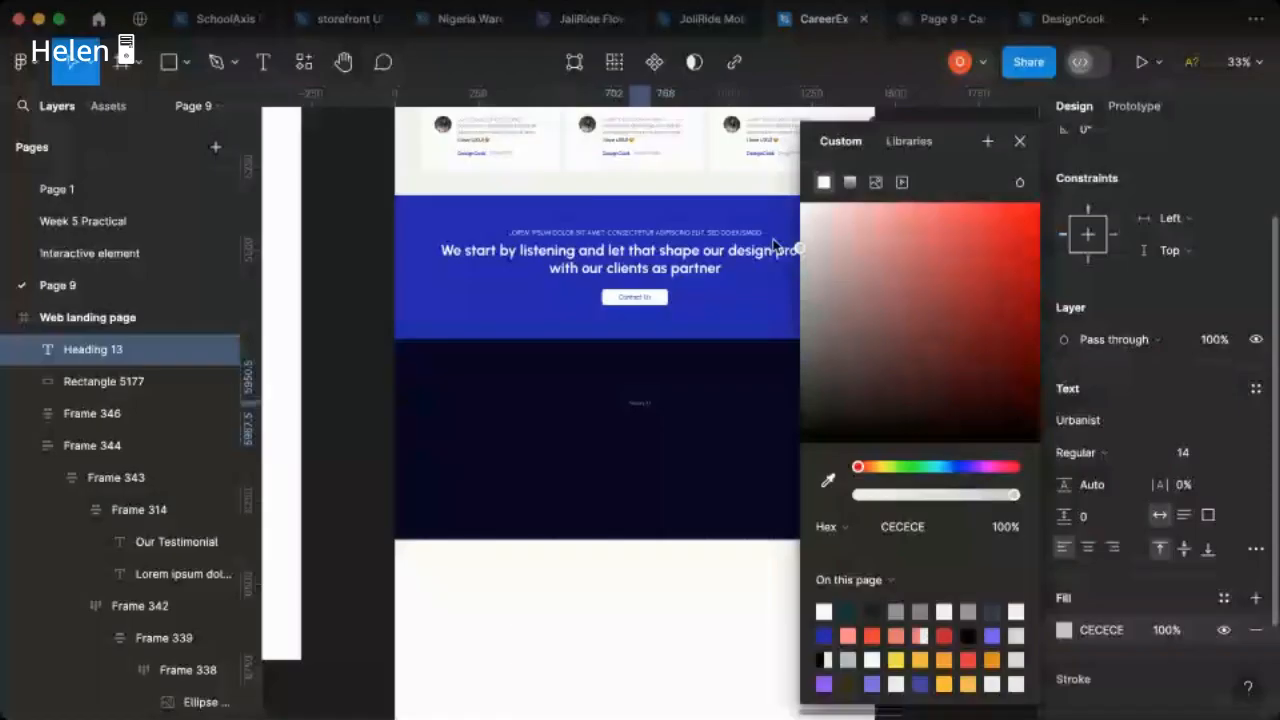
drag(771, 241, 736, 196)
key(Escape)
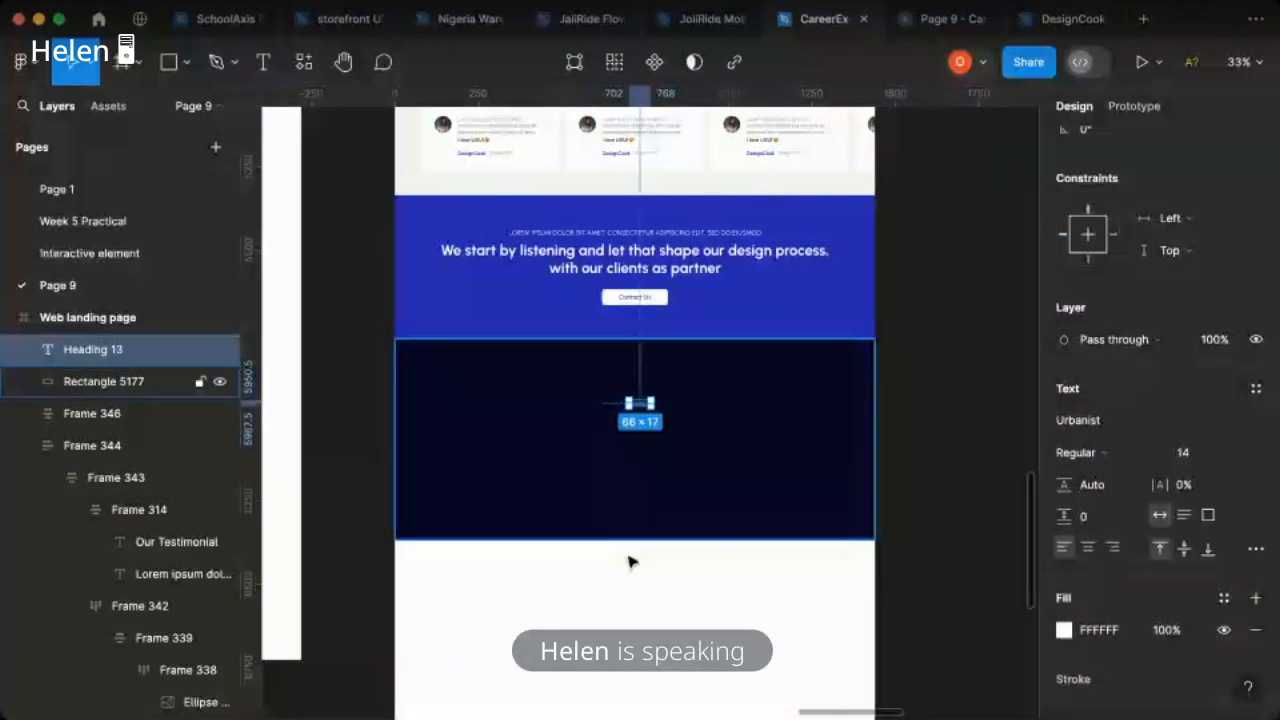
scroll(631, 561, right, 5)
scroll(846, 572, down, 1)
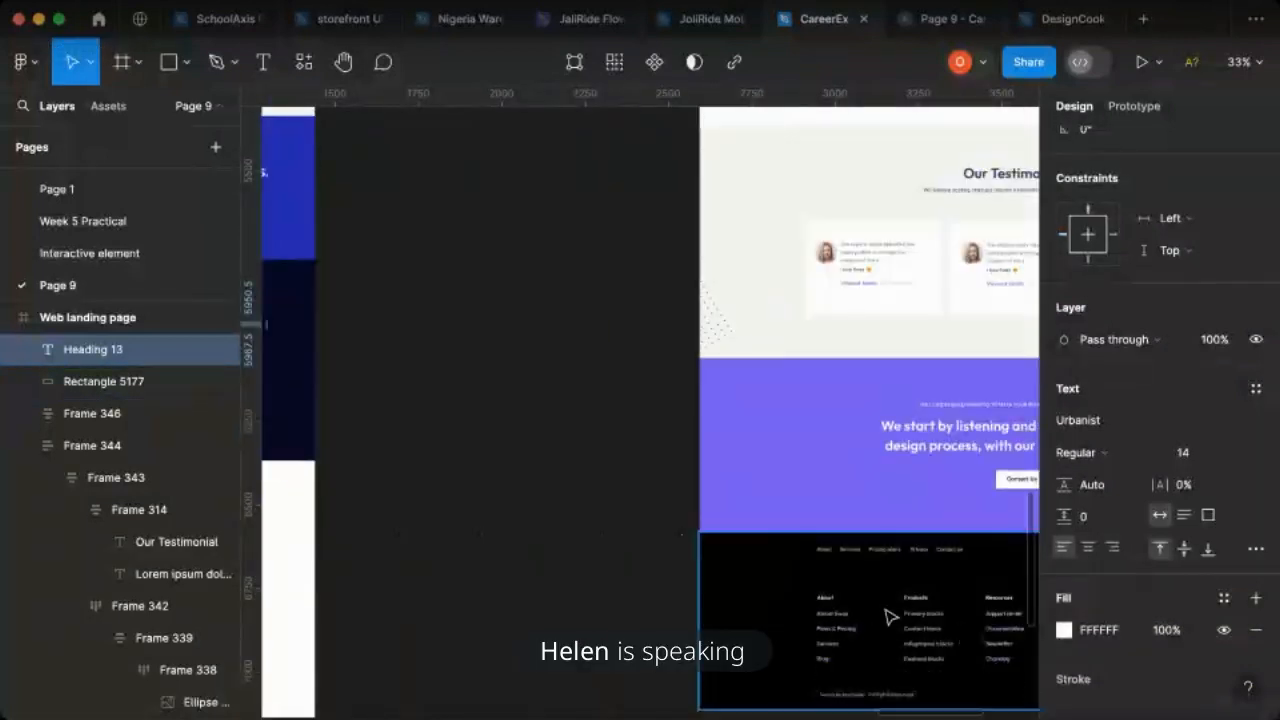
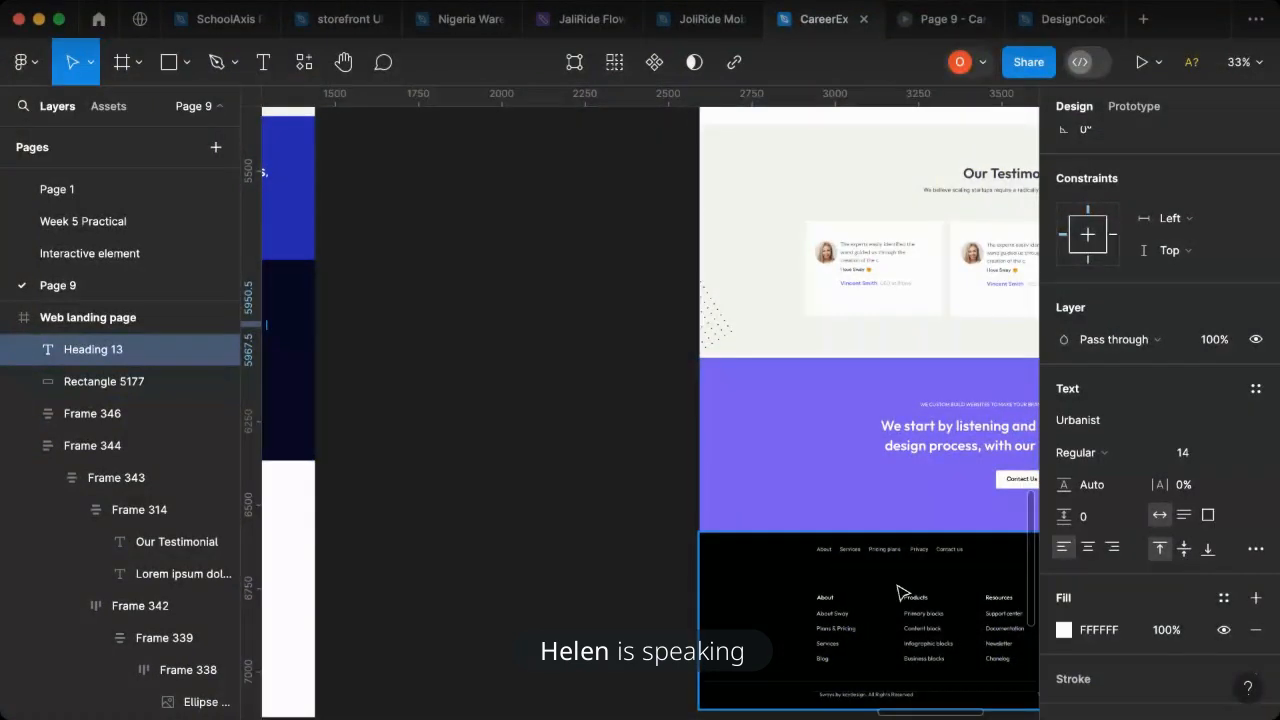
- Duplicate the white Heading 13 text just above itself in the footer and set the copy to Medium weight, size 16
scroll(858, 594, left, 10)
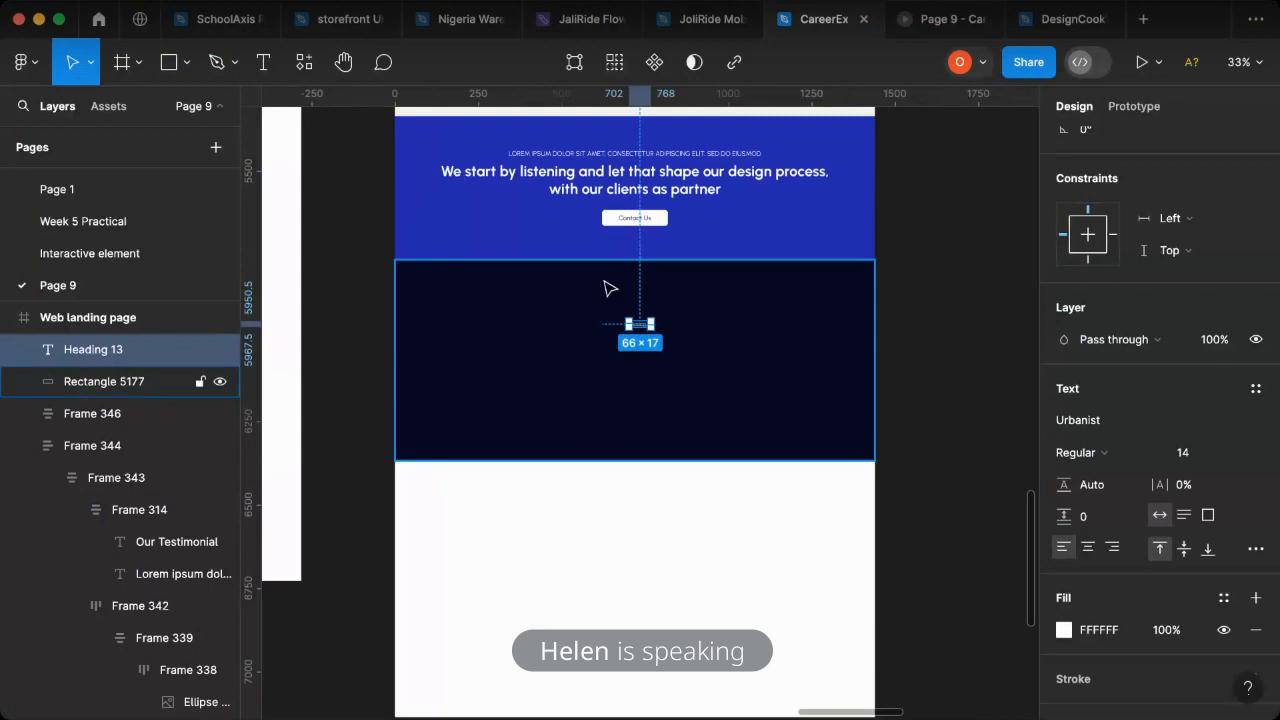
scroll(610, 280, up, 10)
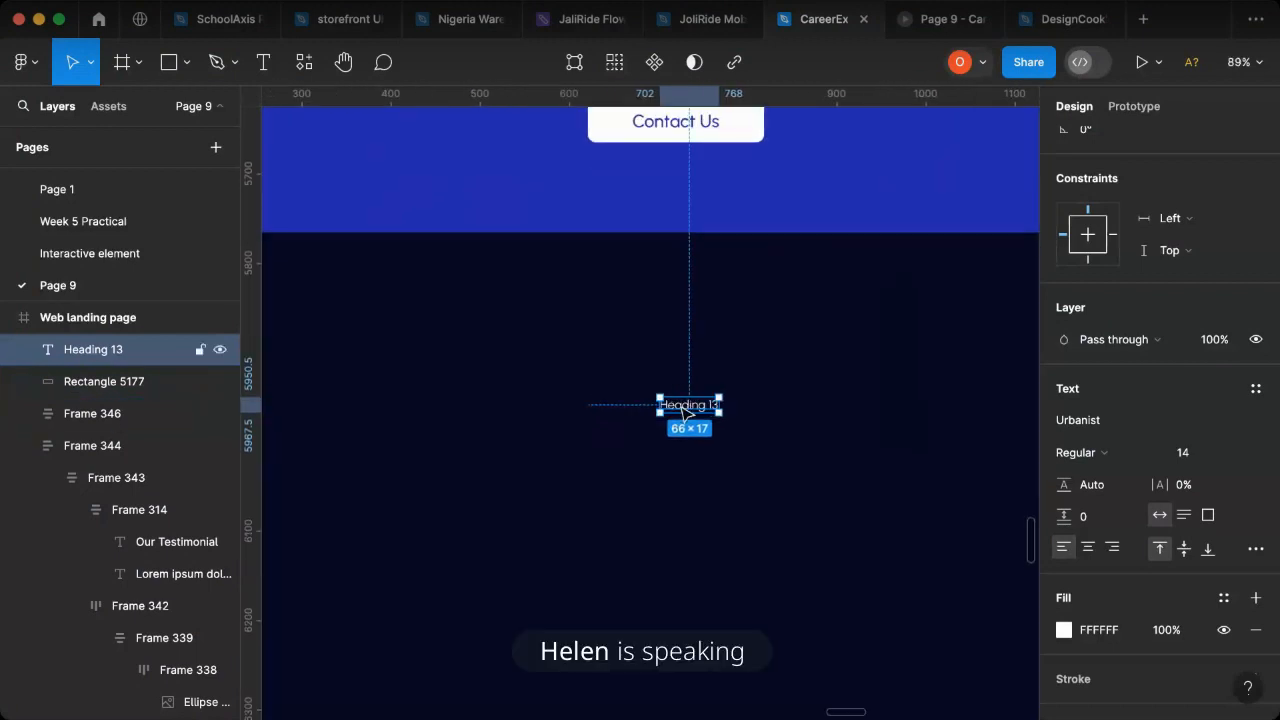
drag(534, 398, 551, 358)
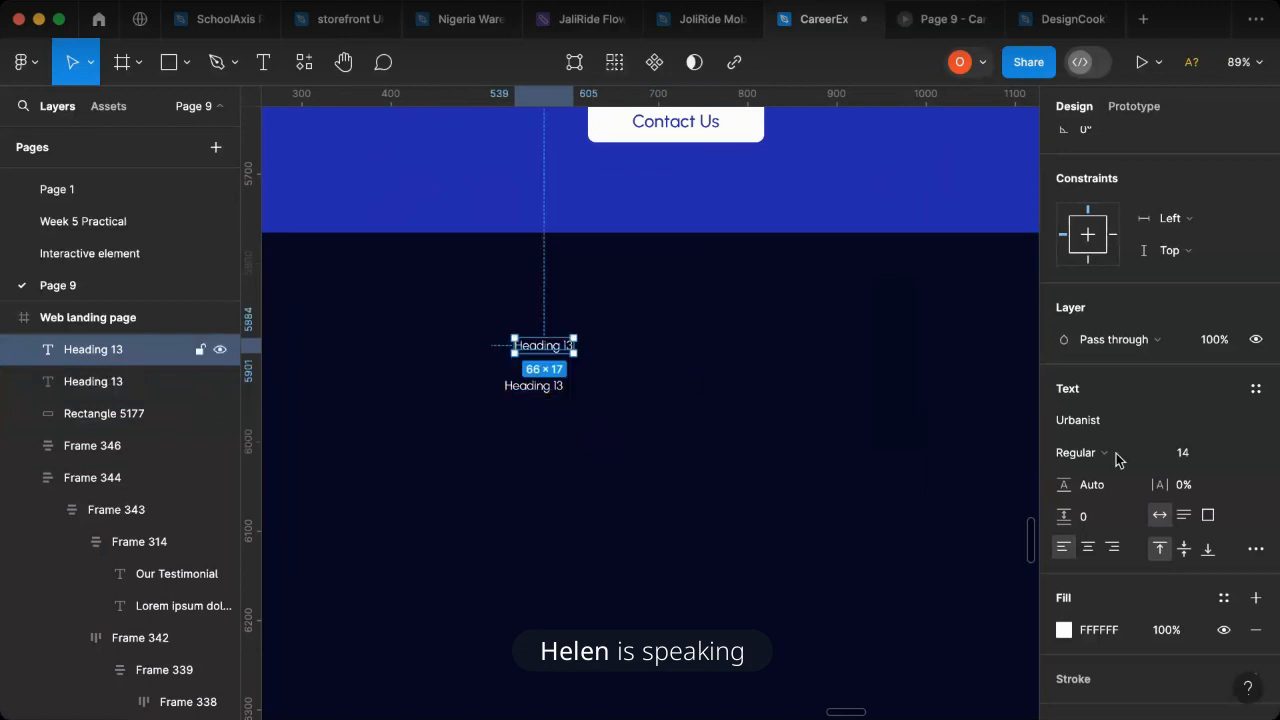
click(1236, 453)
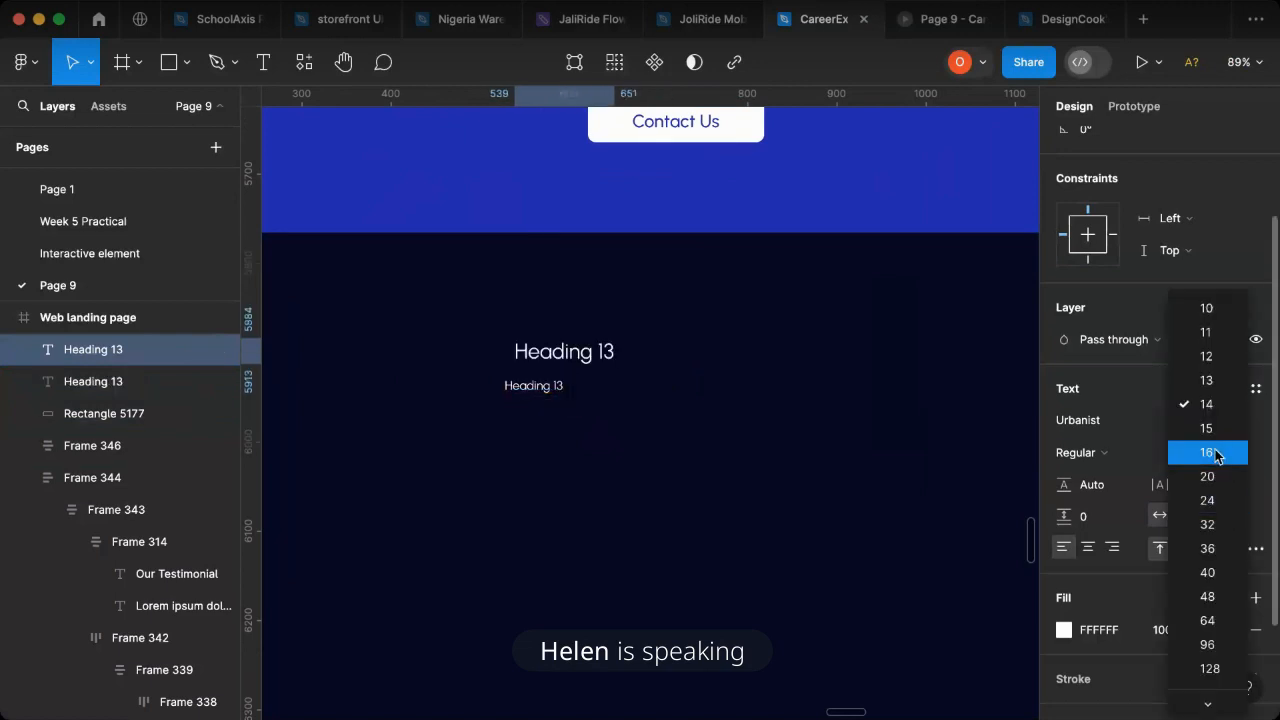
click(1112, 459)
click(1111, 460)
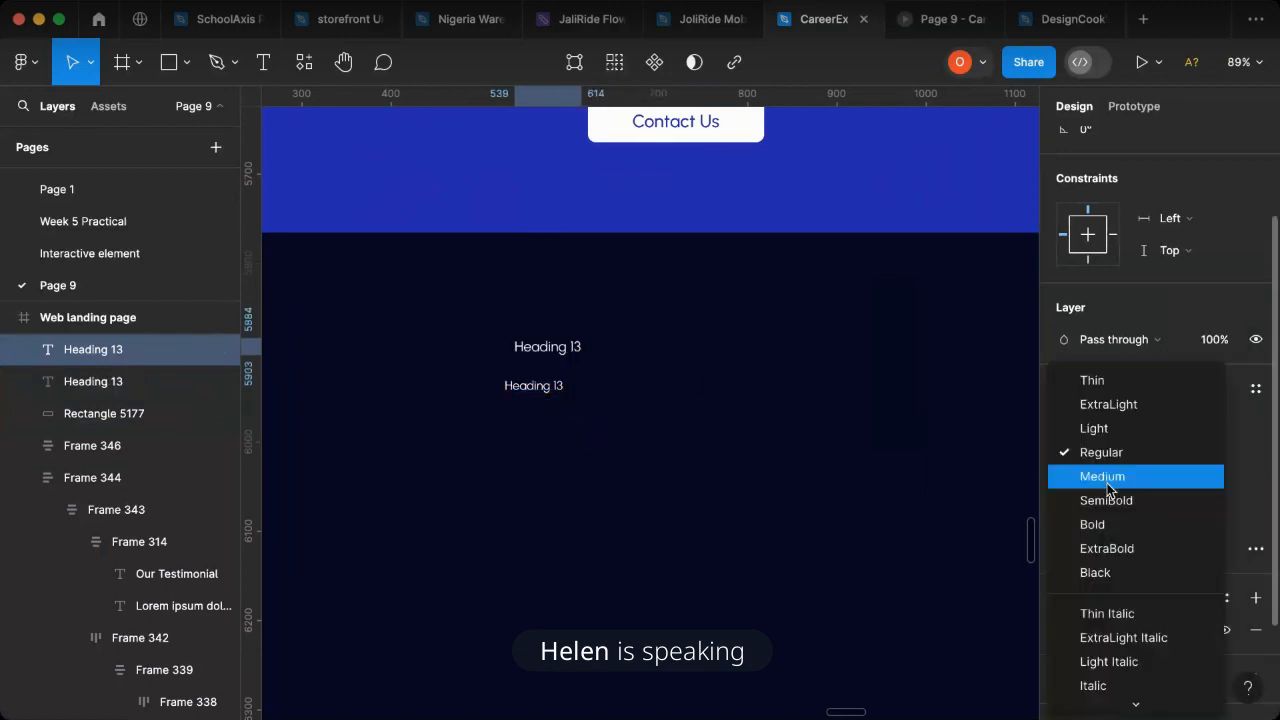
key(Return)
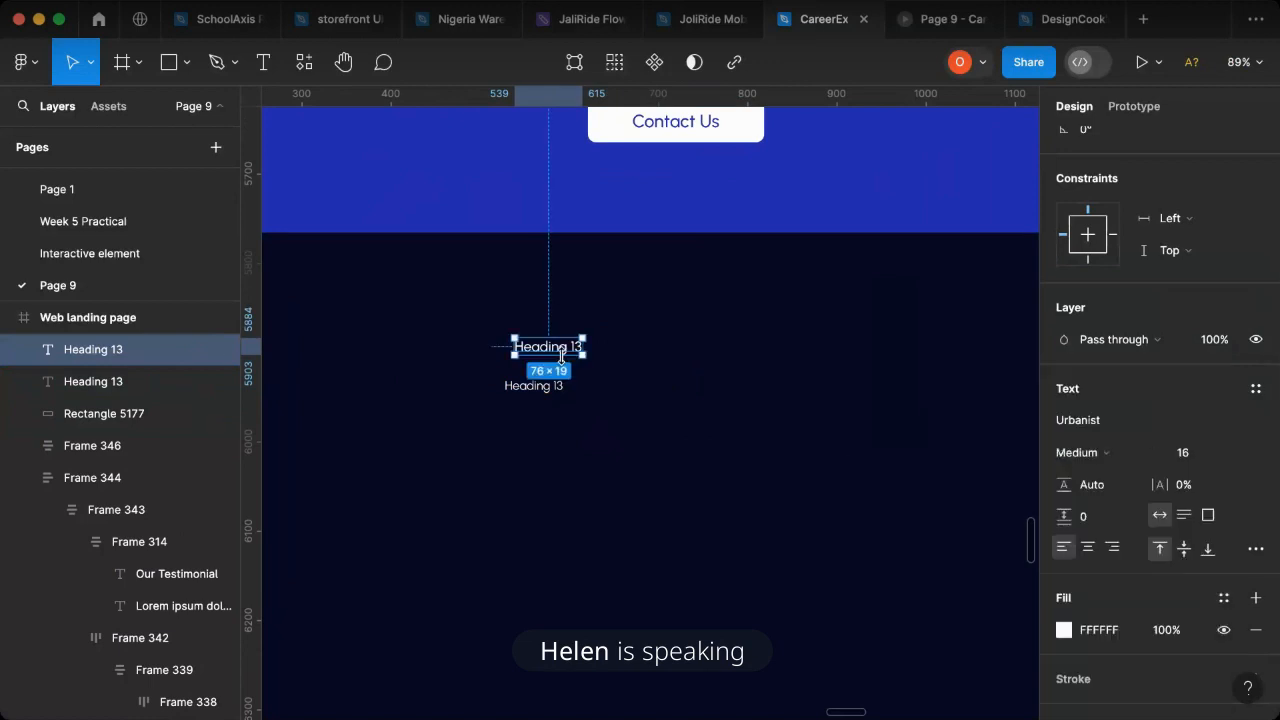
click(1095, 460)
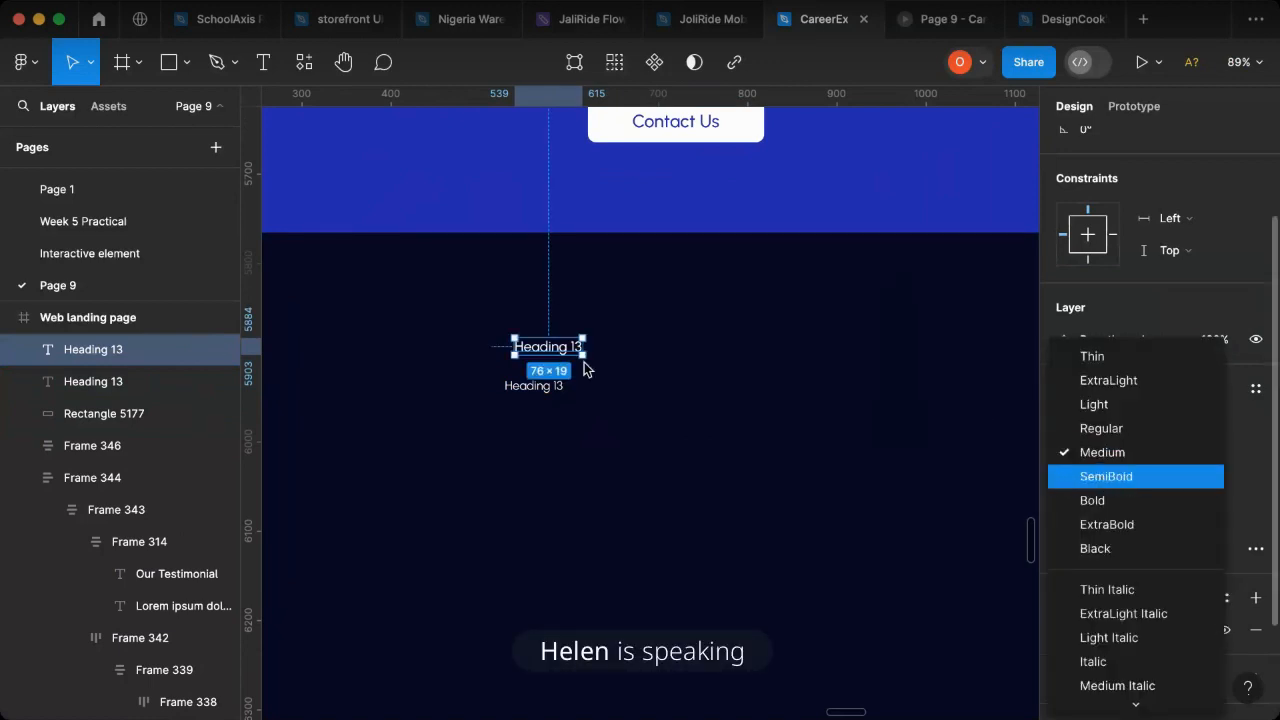
key(Return)
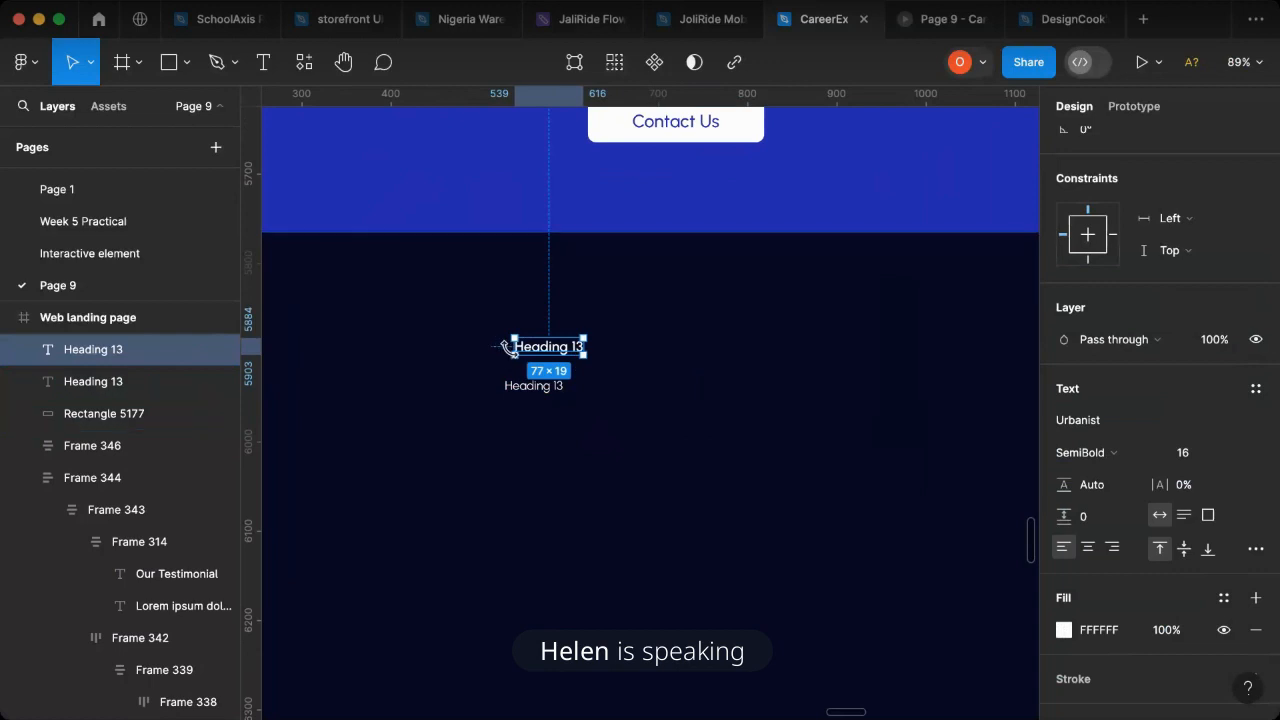
key(ctrl+z)
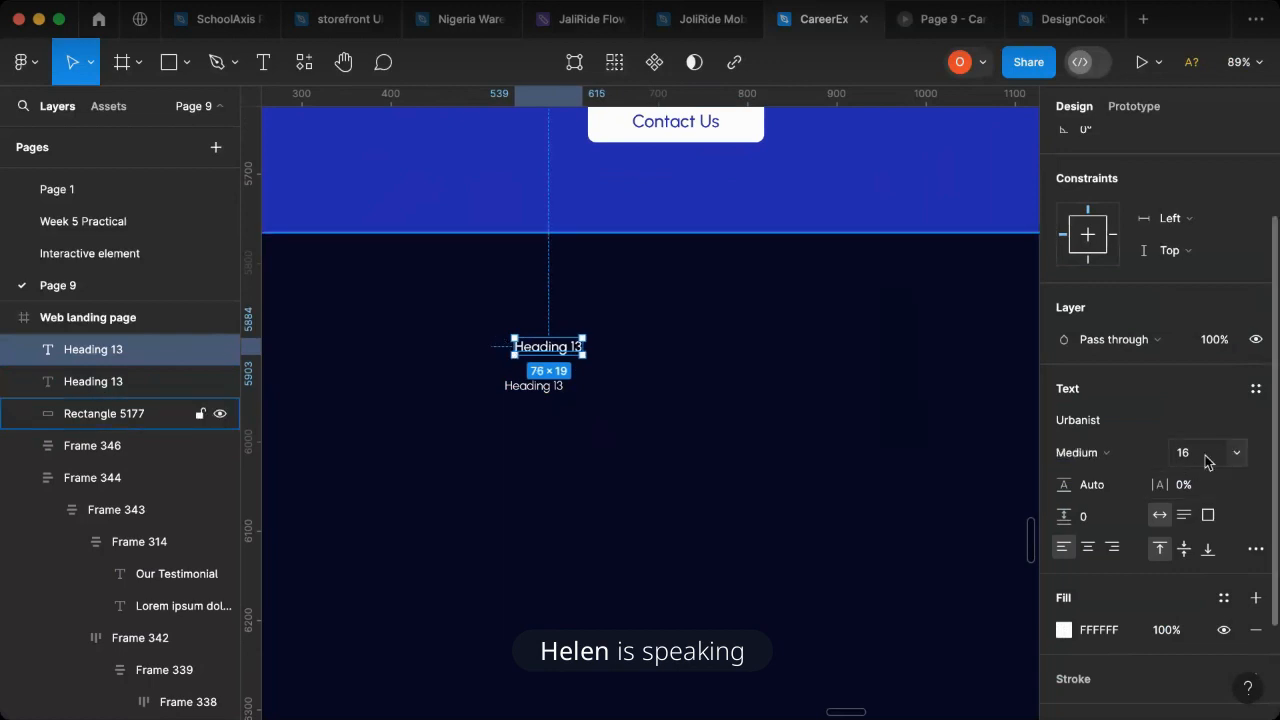
- Set the upper footer text to size 20 and change its wording to "About"
click(1238, 453)
click(1222, 476)
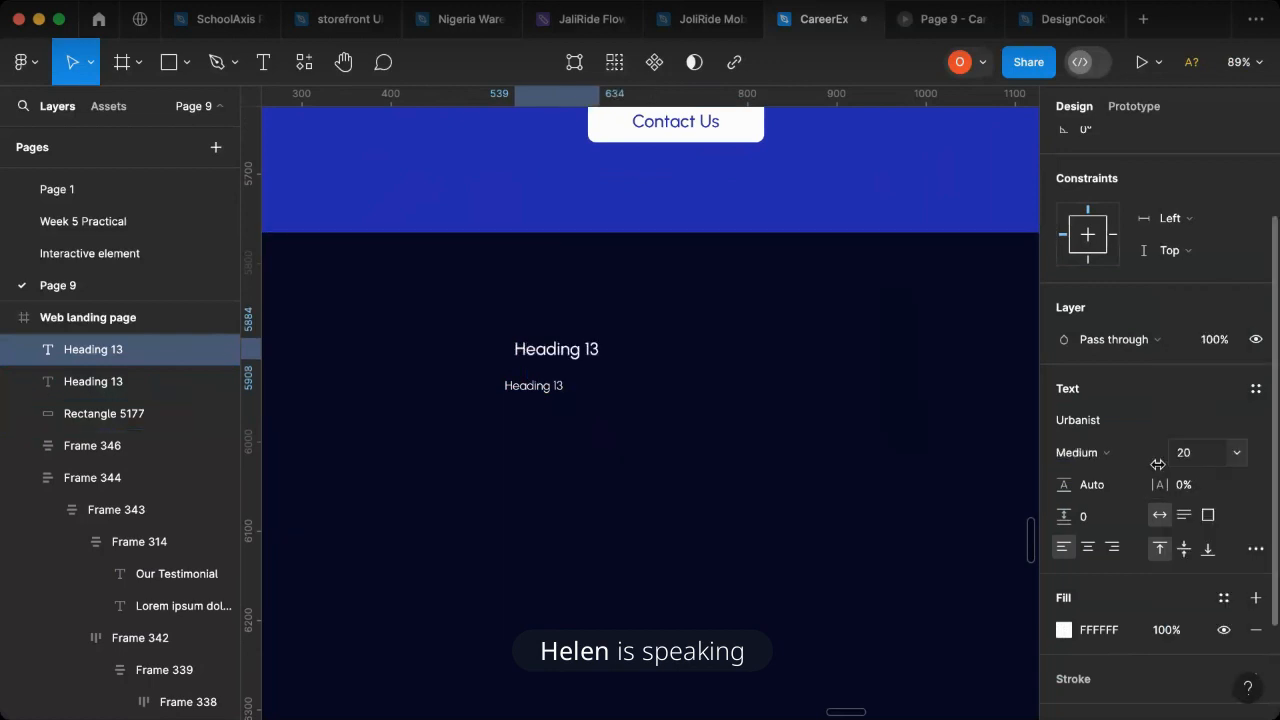
double_click(569, 349)
text(A)
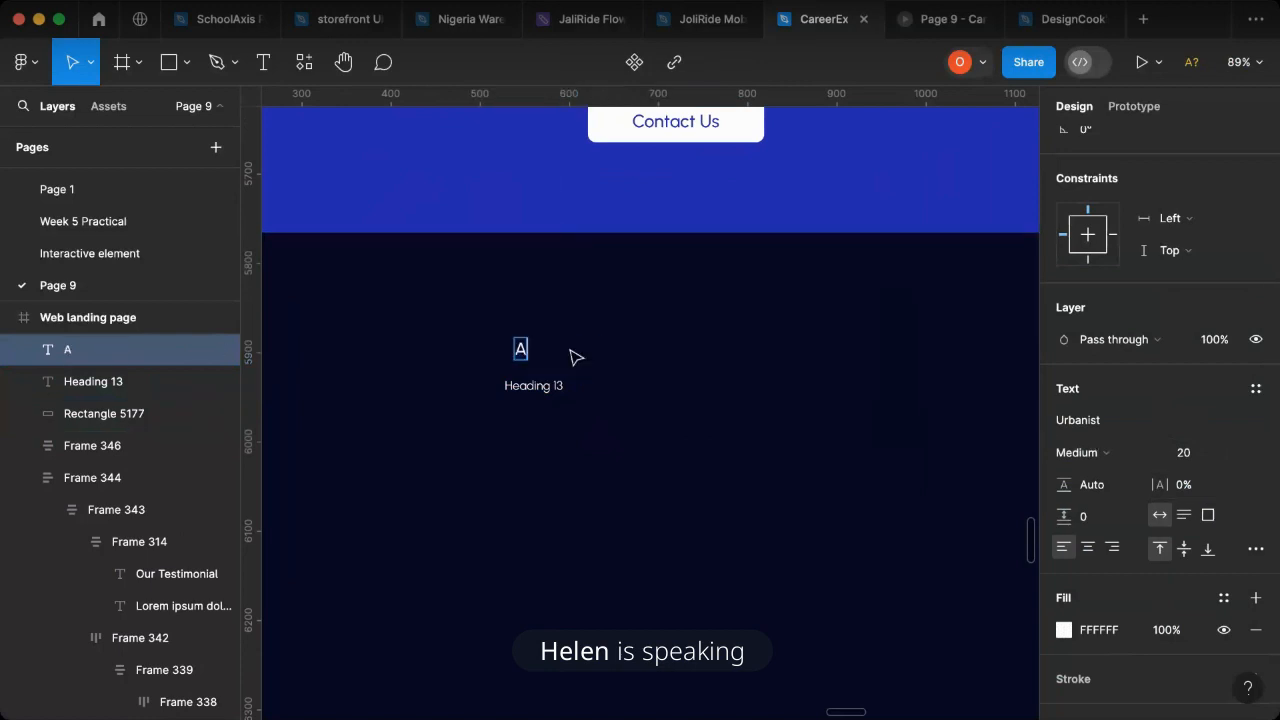
text(bout)
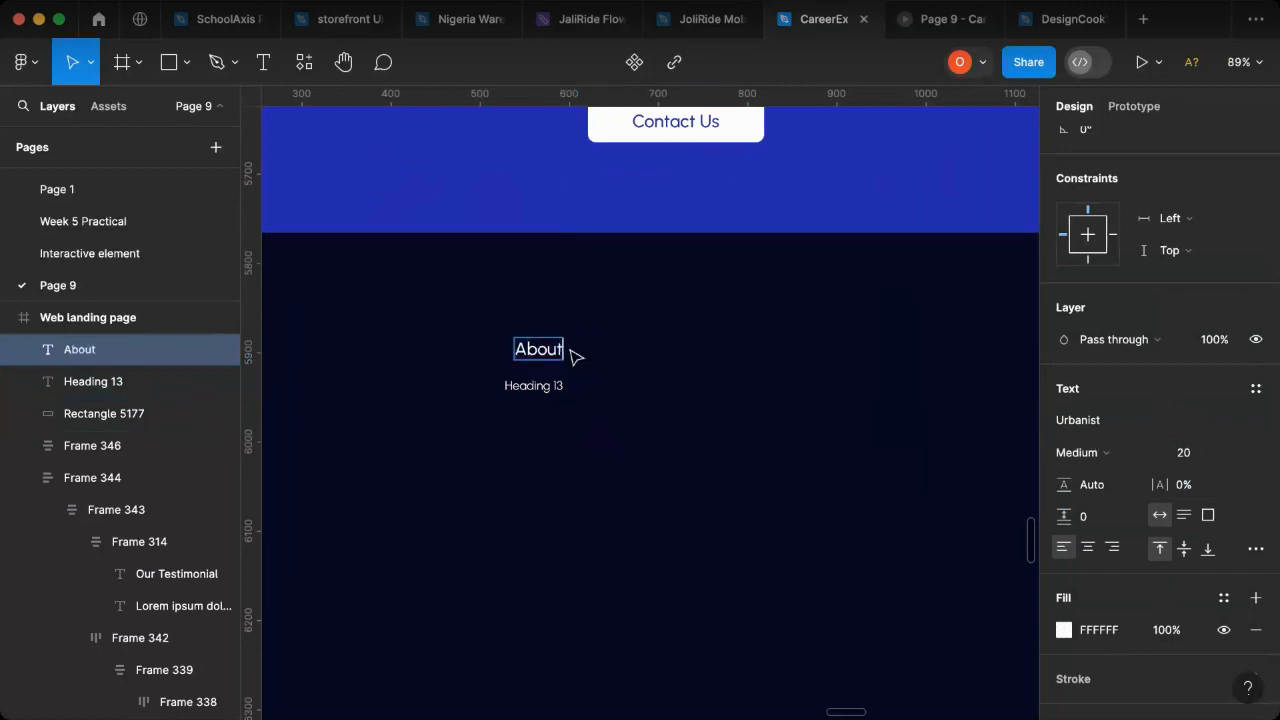
key(Escape)
- Change the Heading 13 text below the About heading to "Informations"
double_click(540, 388)
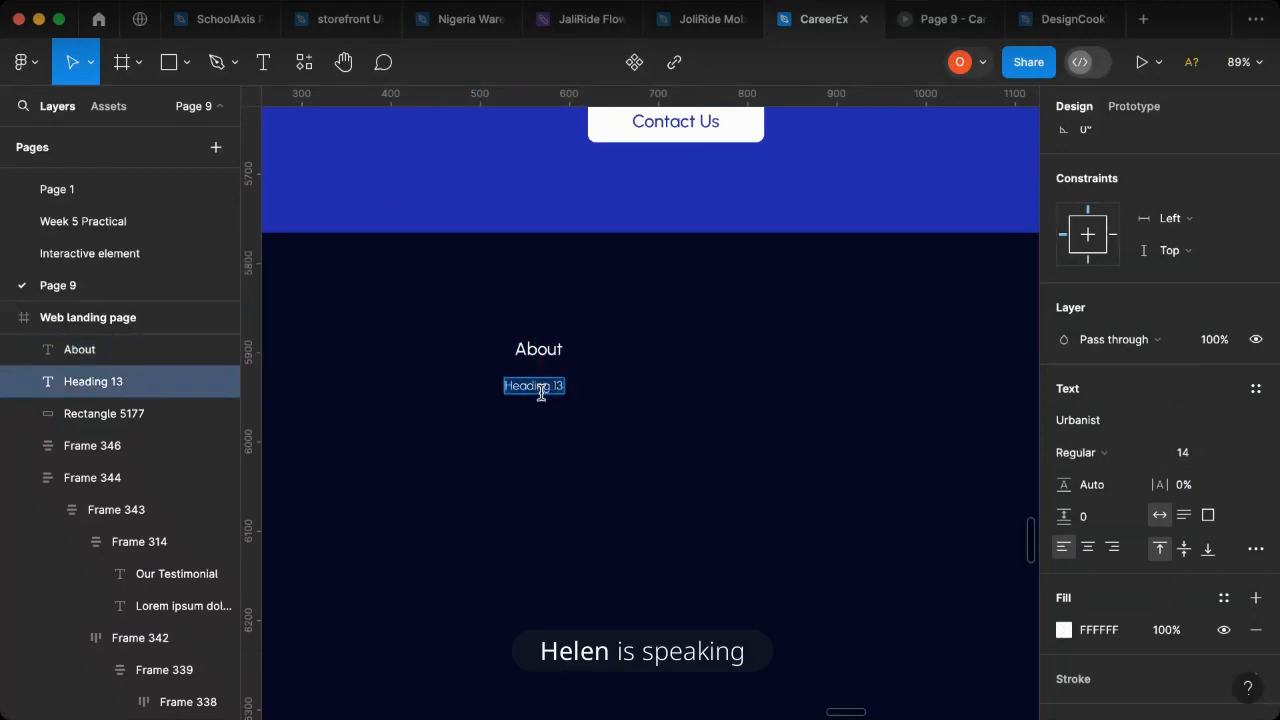
text(Inf)
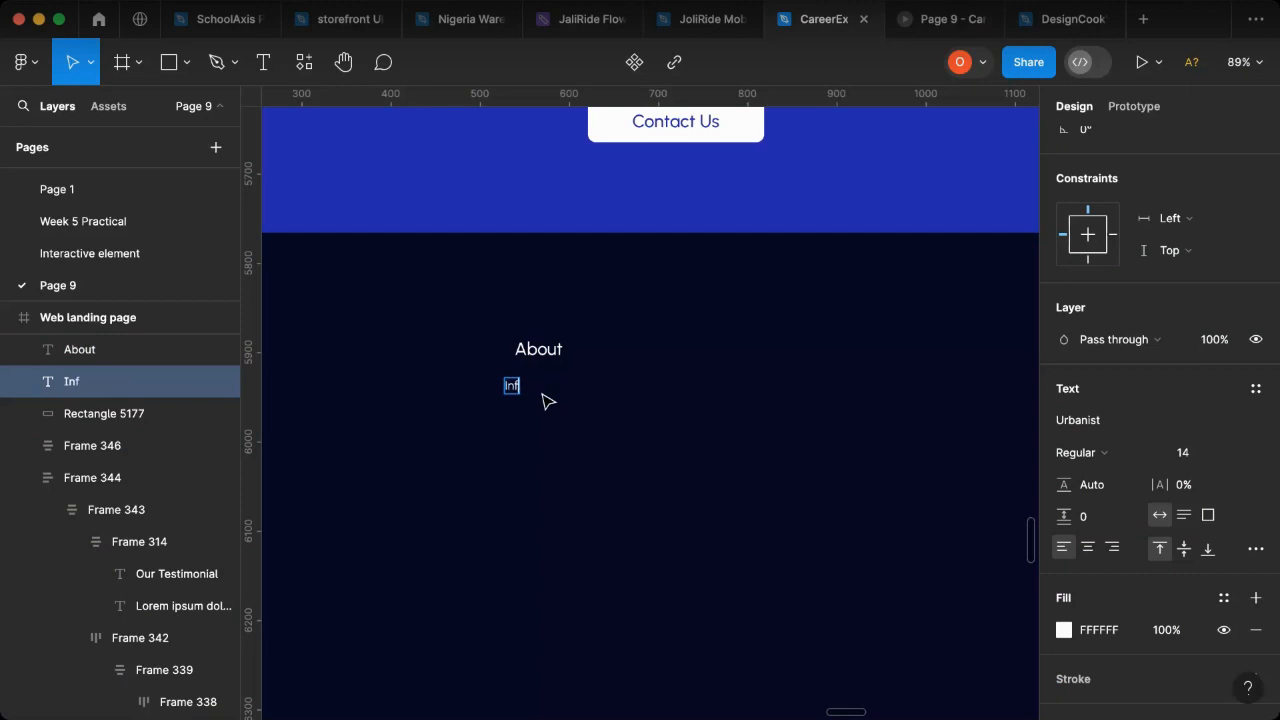
text(ormation)
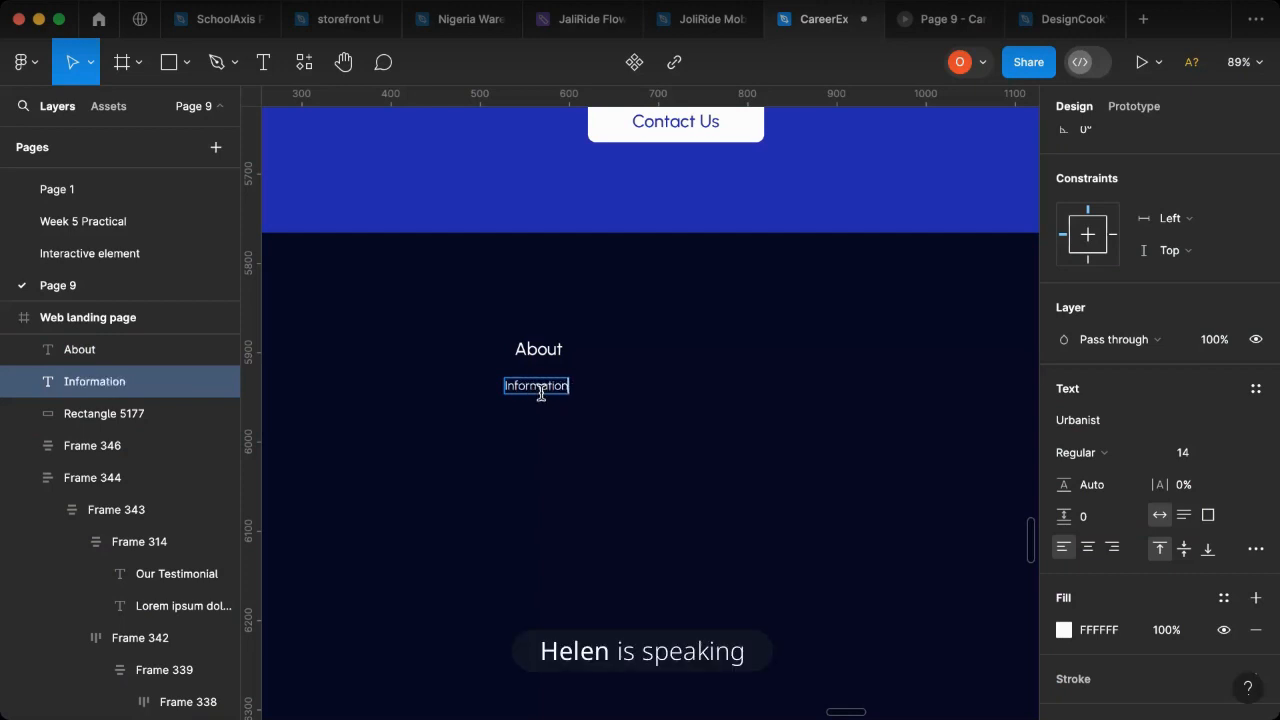
text(s)
key(Escape)
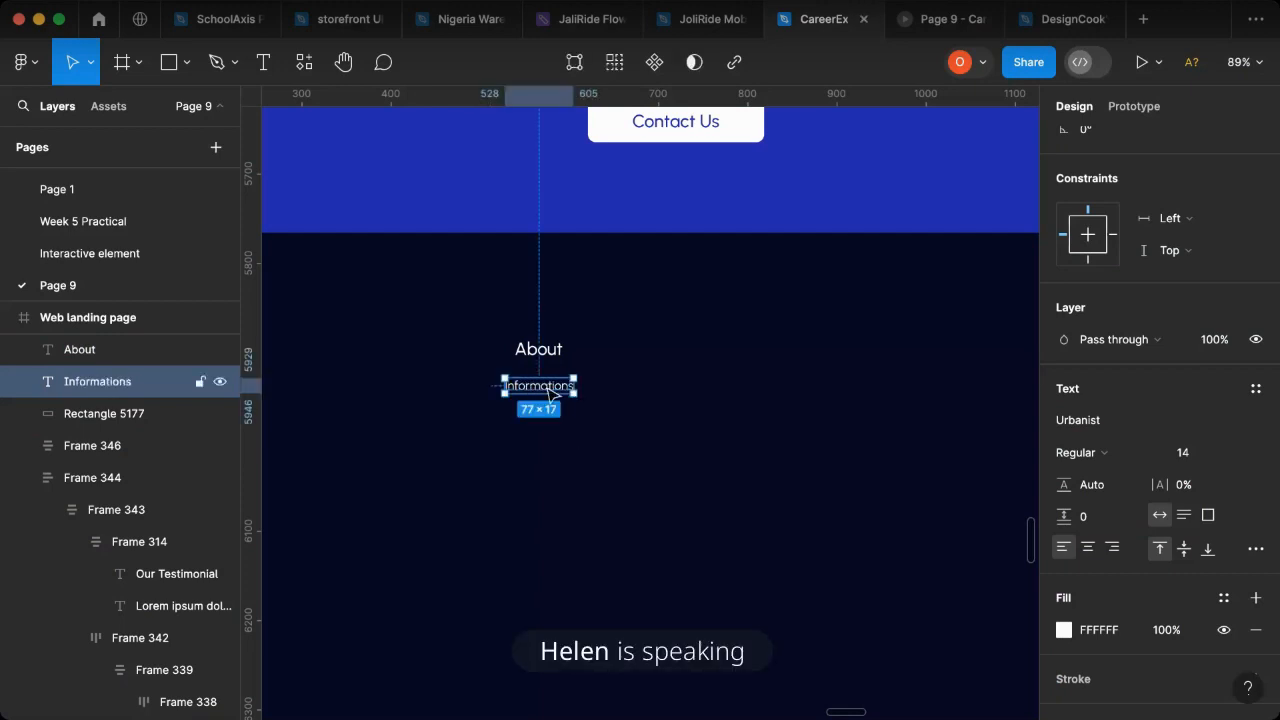
- Duplicate the Informations text downwards into a column of five and group them in a vertical auto layout
drag(549, 394, 555, 484)
shift+click(549, 472)
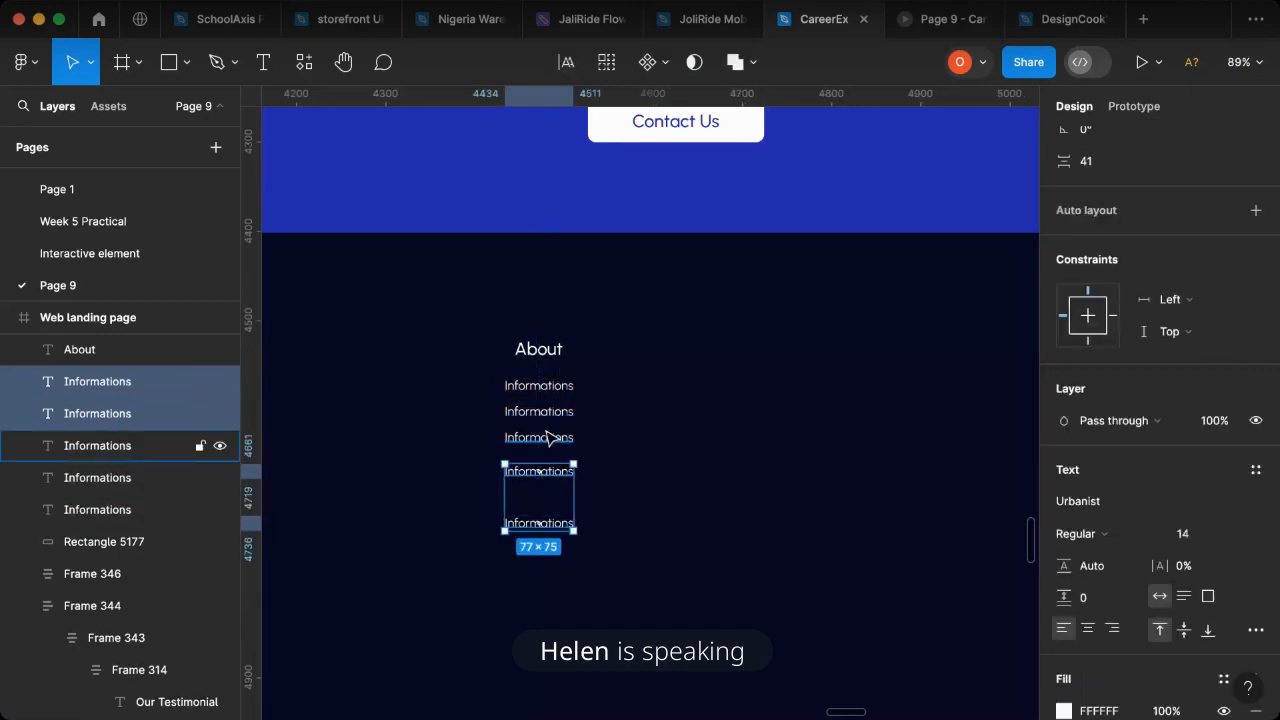
shift+click(544, 430)
shift+click(551, 411)
shift+click(549, 388)
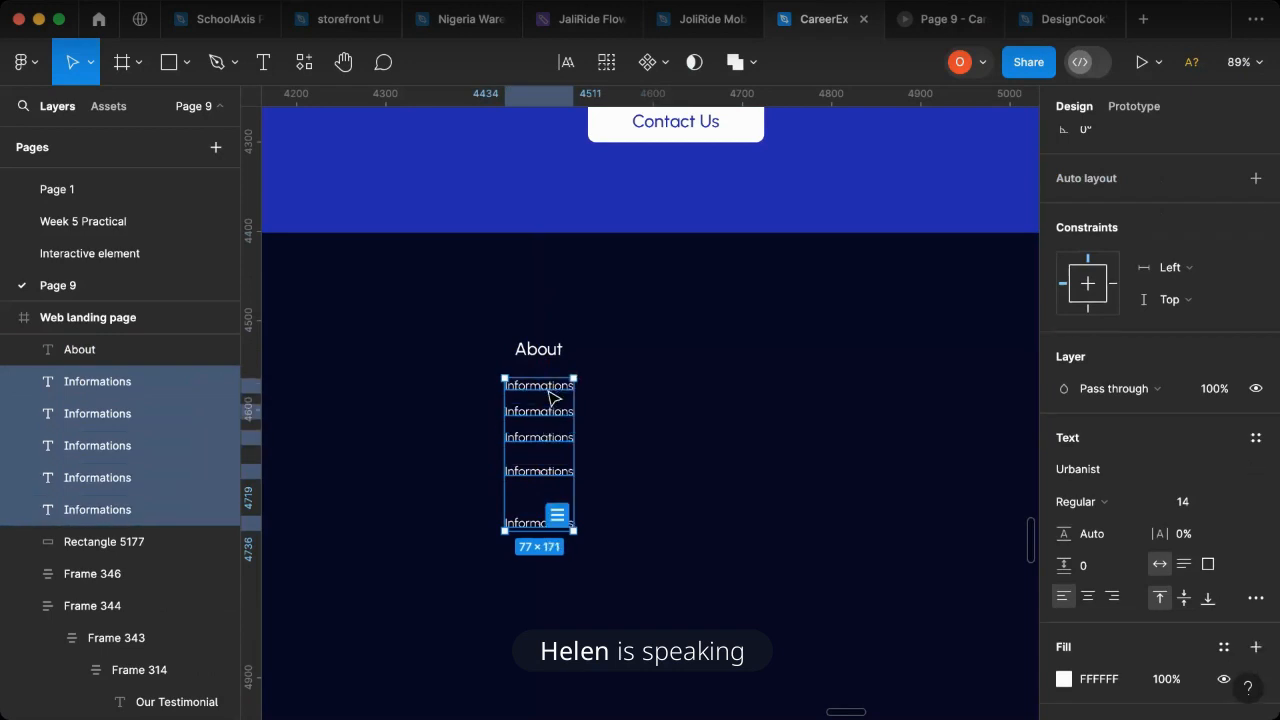
key(shift+a)
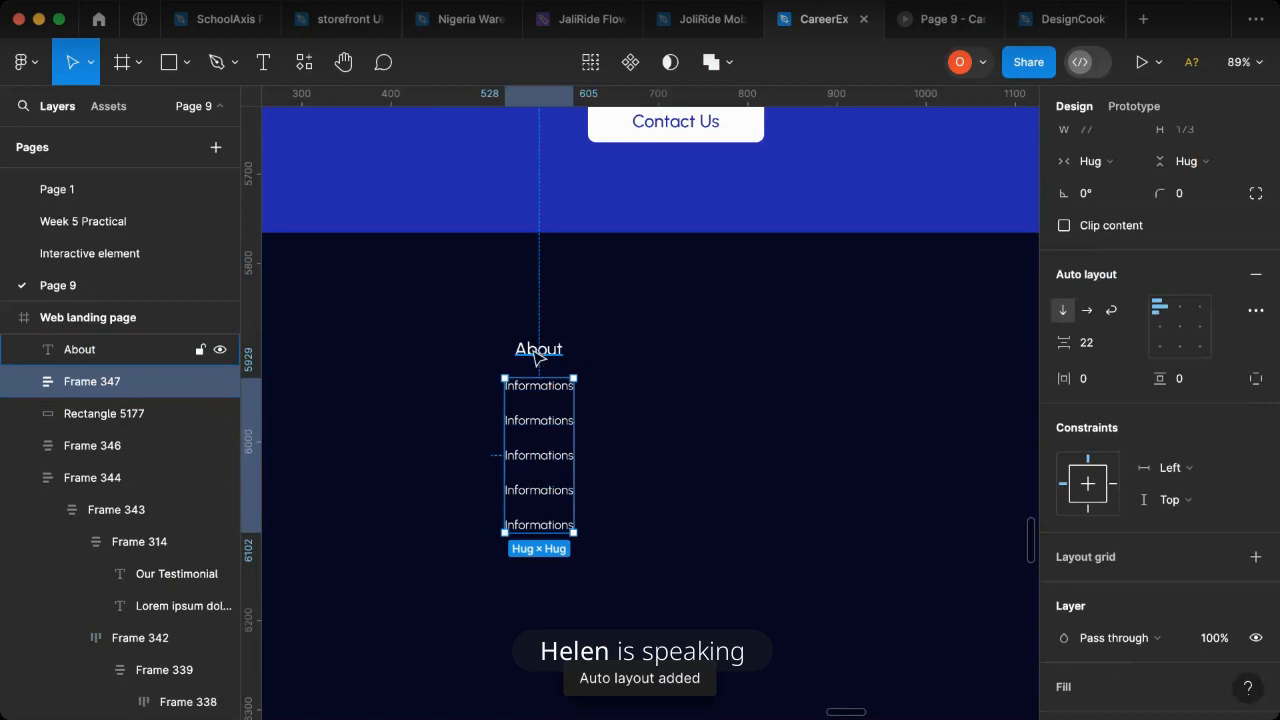
- Combine the About heading and the Informations list into one vertical auto layout aligned top left
shift+click(538, 356)
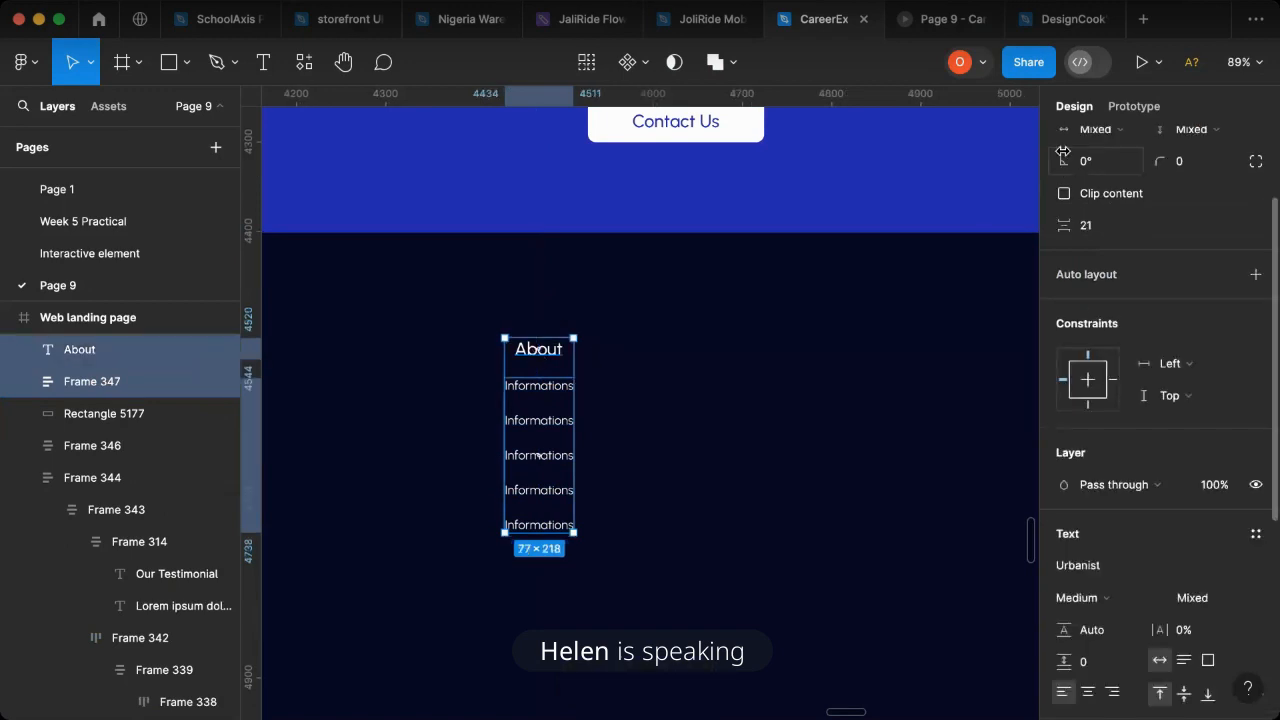
key(shift+a)
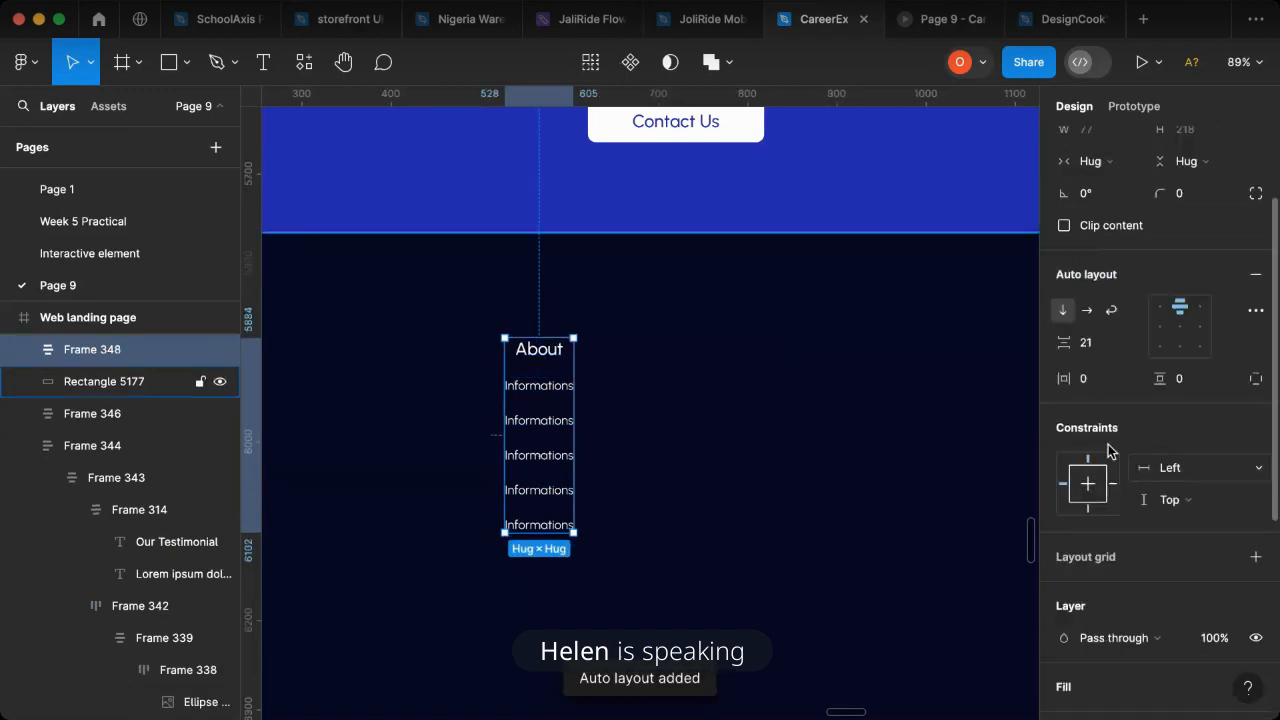
click(1160, 307)
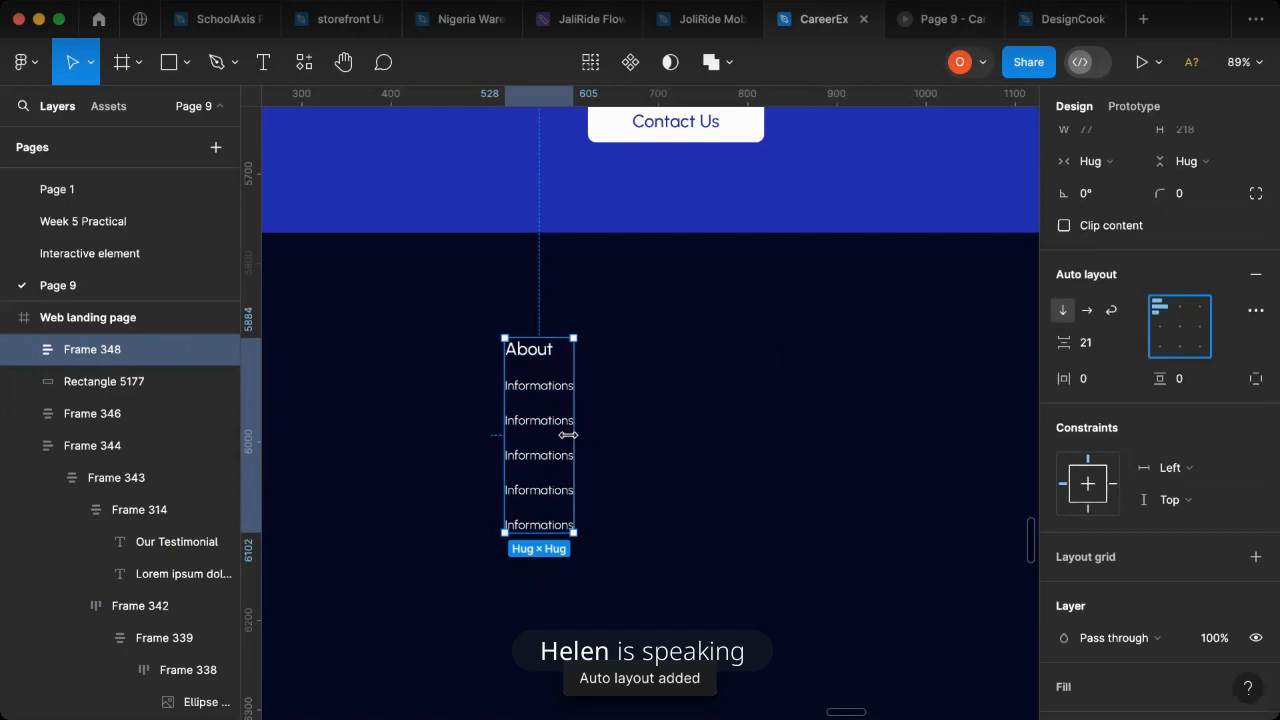
- Duplicate the About link column to its right and change the copy's heading to "Products"
drag(550, 443, 686, 455)
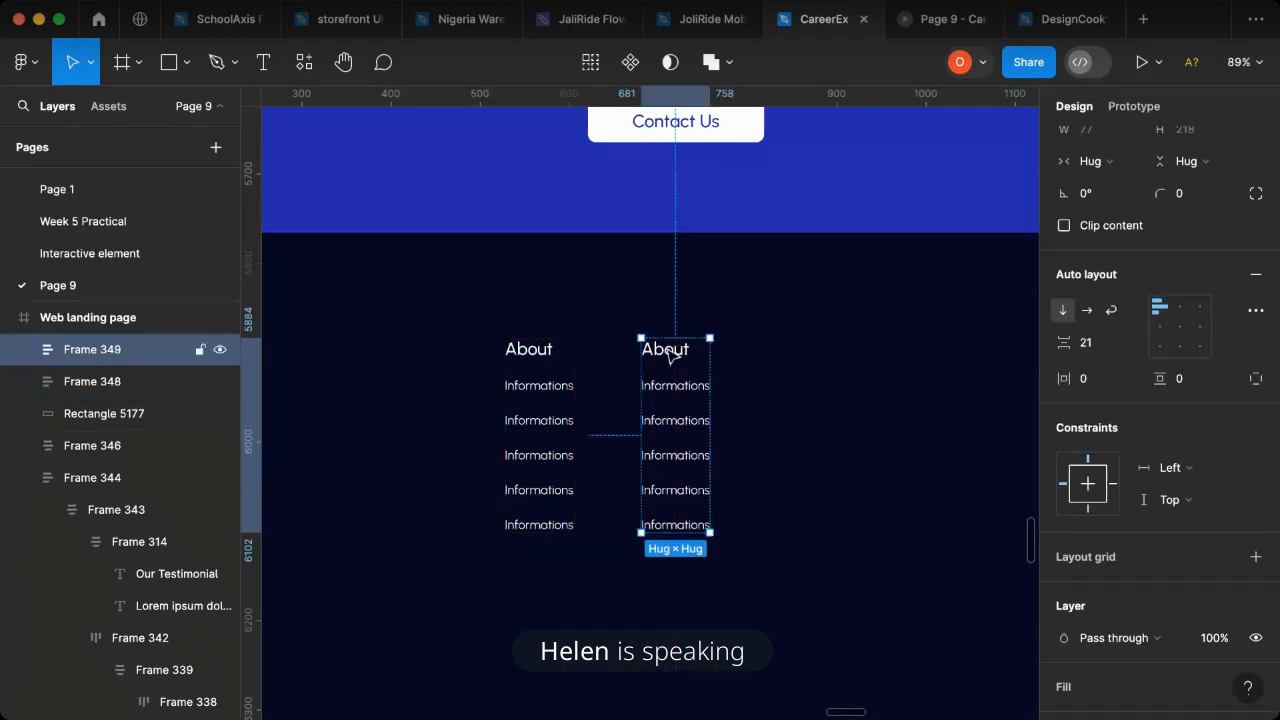
click(674, 362)
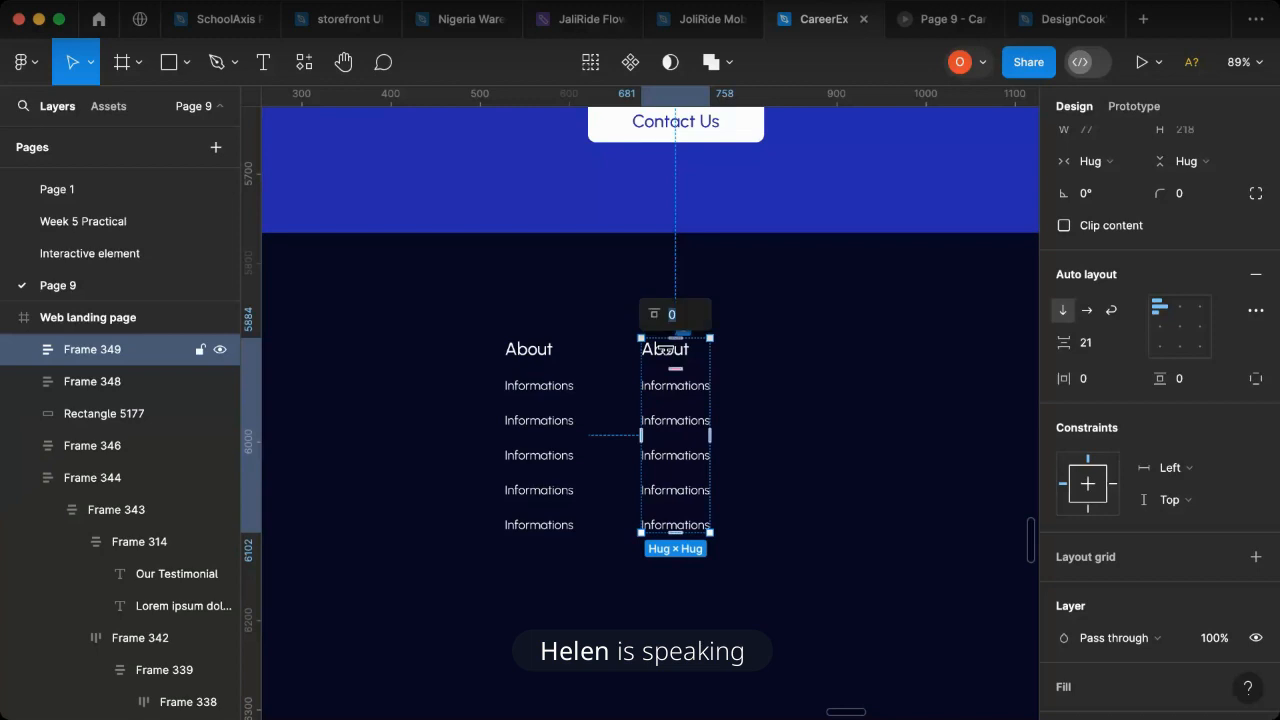
click(743, 366)
click(681, 355)
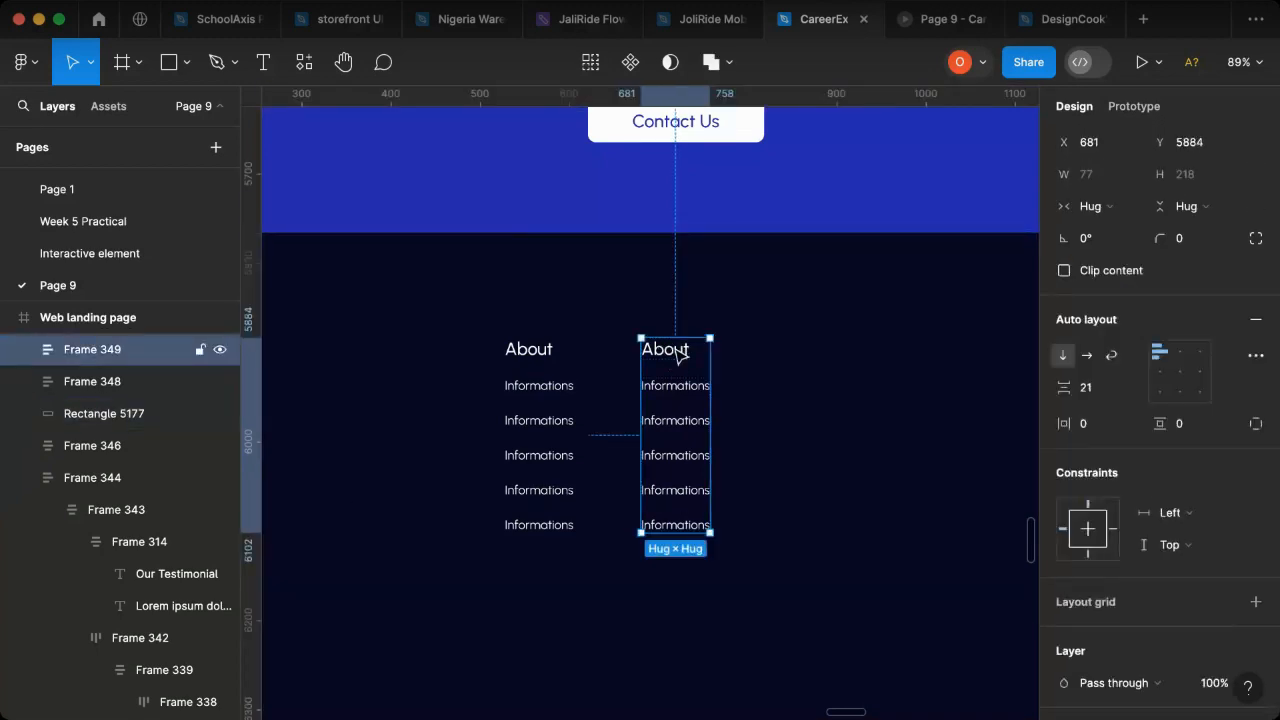
double_click(679, 356)
double_click(676, 350)
text(Products)
key(Escape)
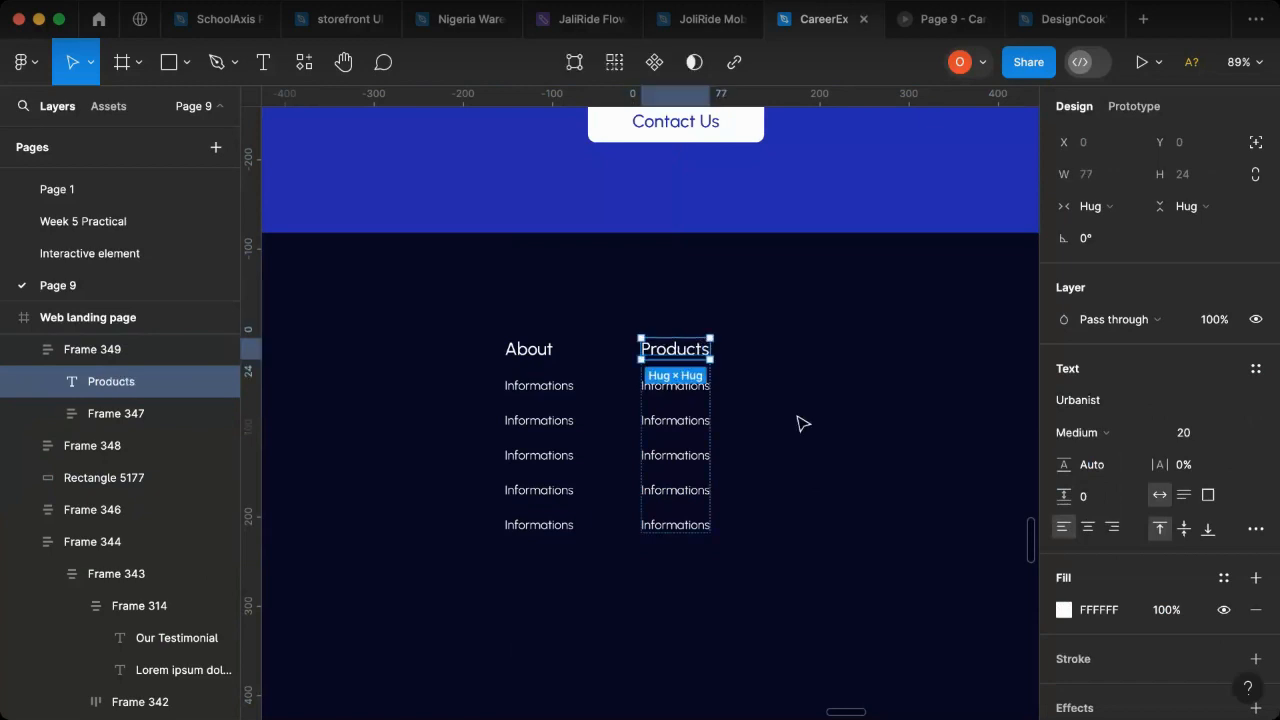
- Add a third footer link column by duplicating the About column to the right of the Products column
click(543, 376)
shift+click(689, 409)
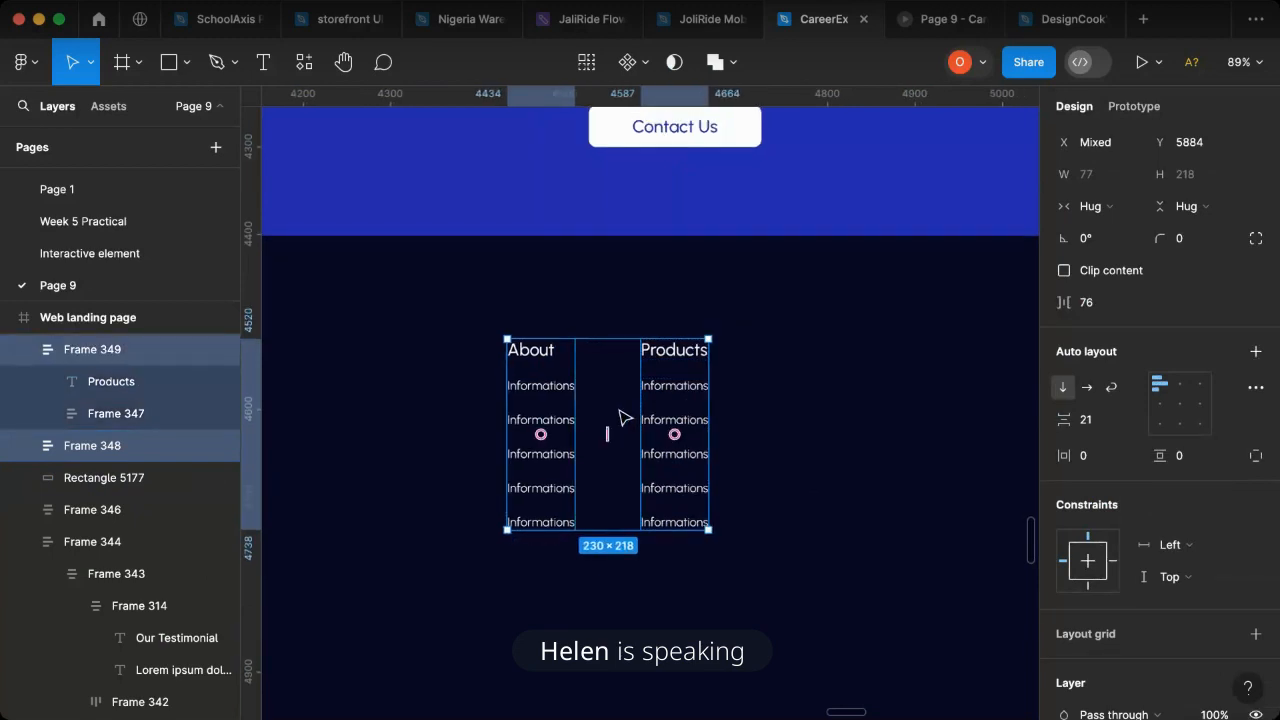
scroll(620, 417, down, 3)
scroll(620, 417, down, 3)
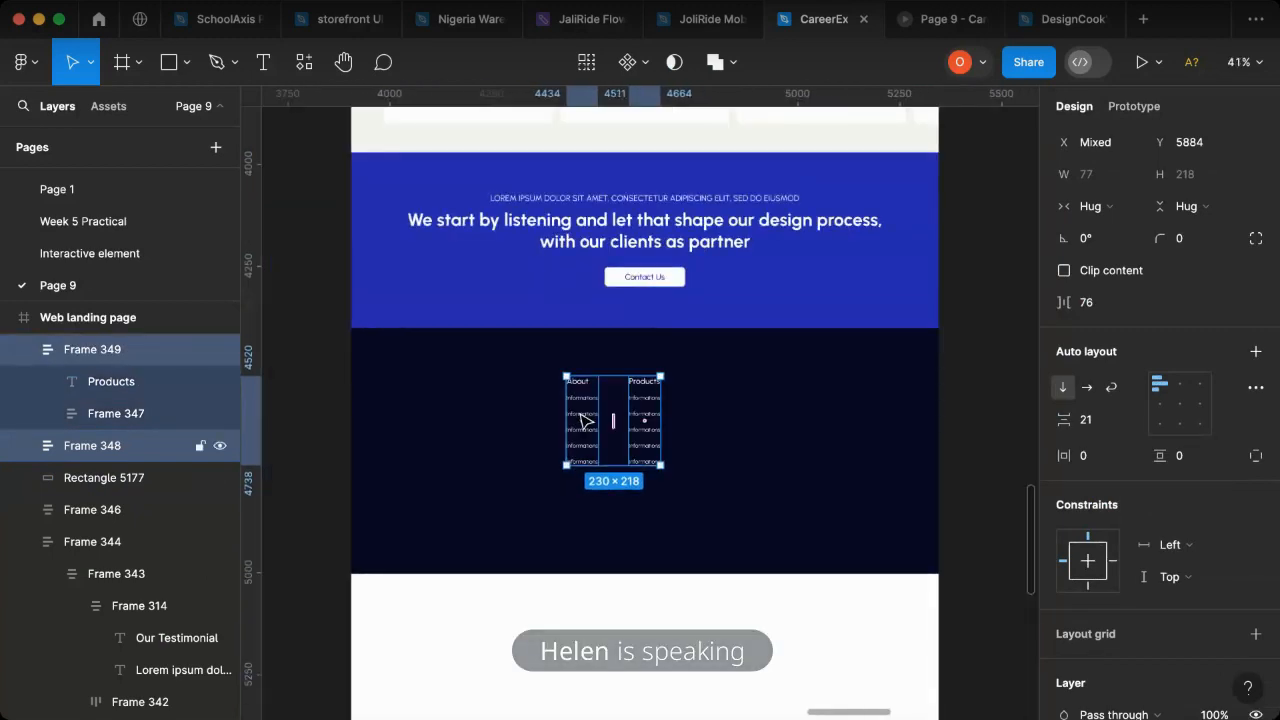
key(super+d)
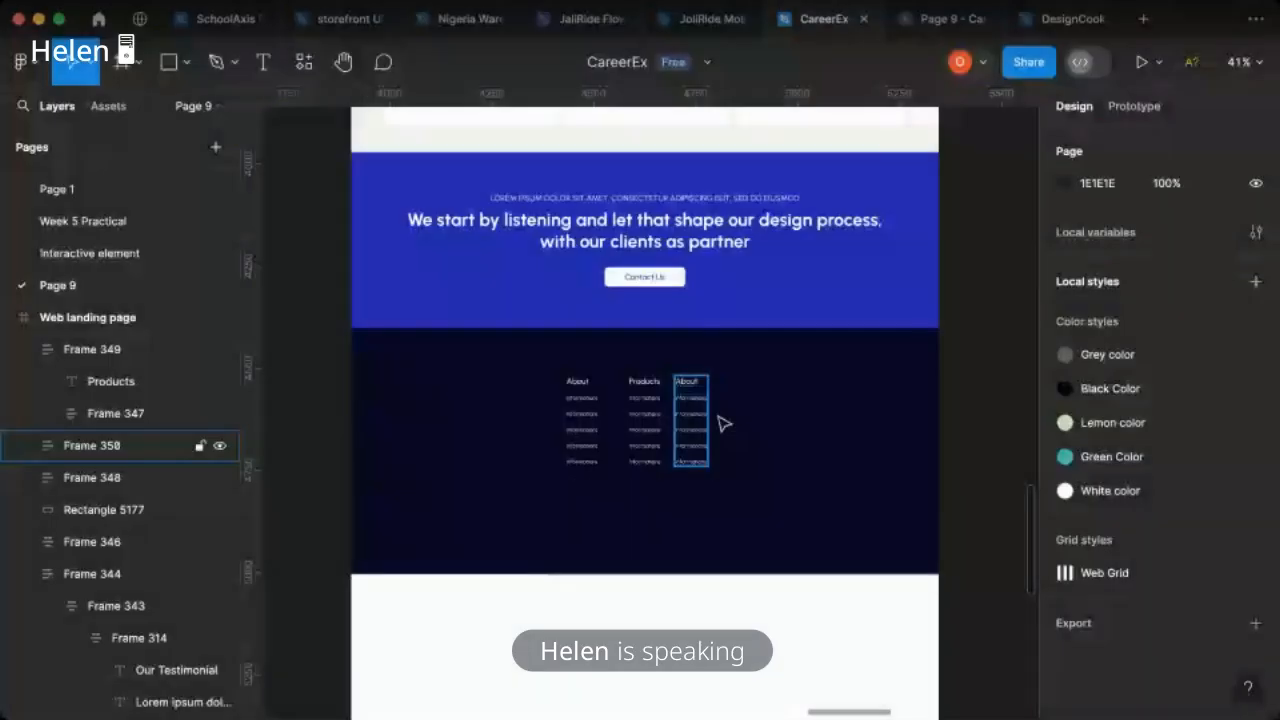
- Combine the three footer link columns into a horizontal auto layout with a gap of 84
drag(722, 424, 590, 446)
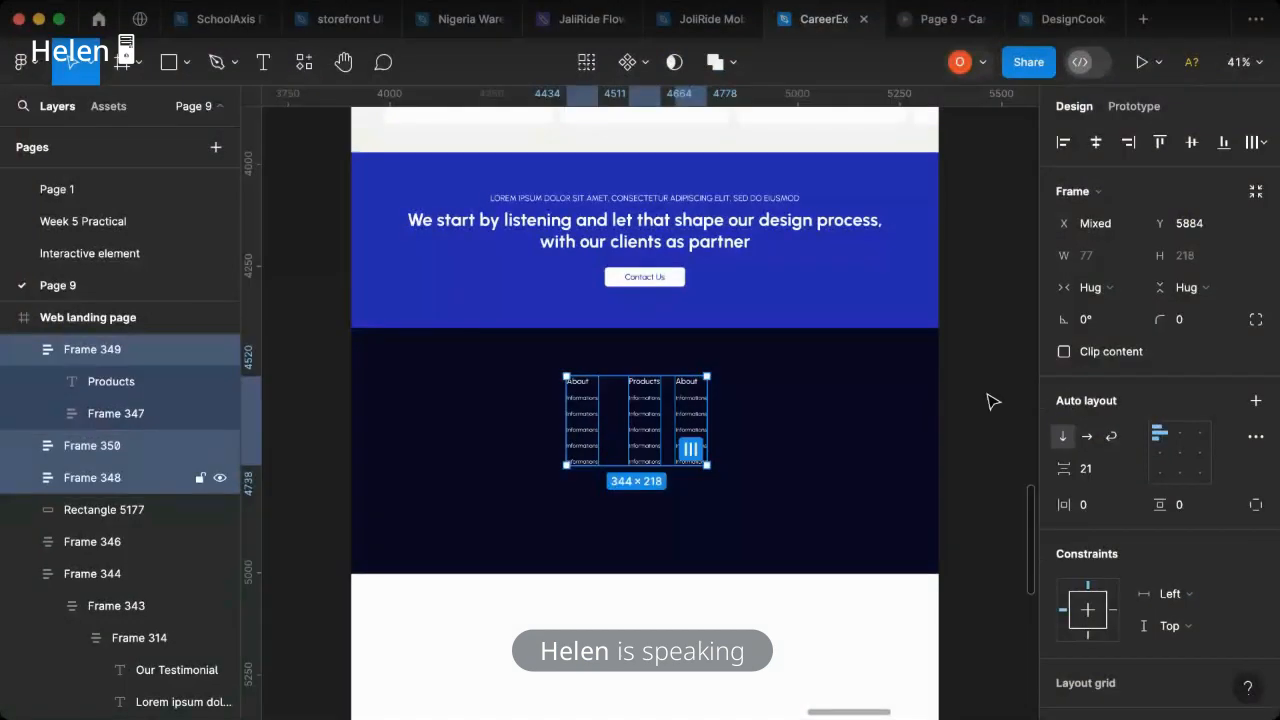
key(shift+a)
drag(1058, 468, 1112, 472)
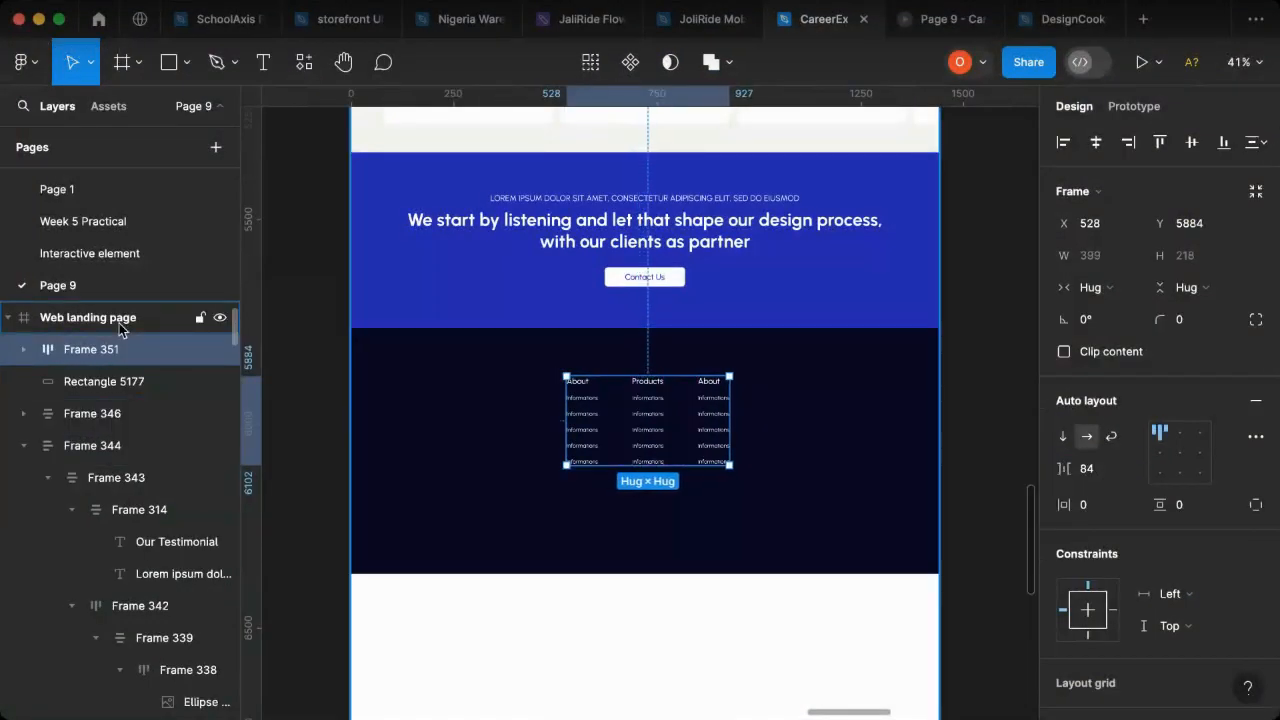
- Show the 12-column layout grid on the Web landing page frame
key(Escape)
click(1223, 449)
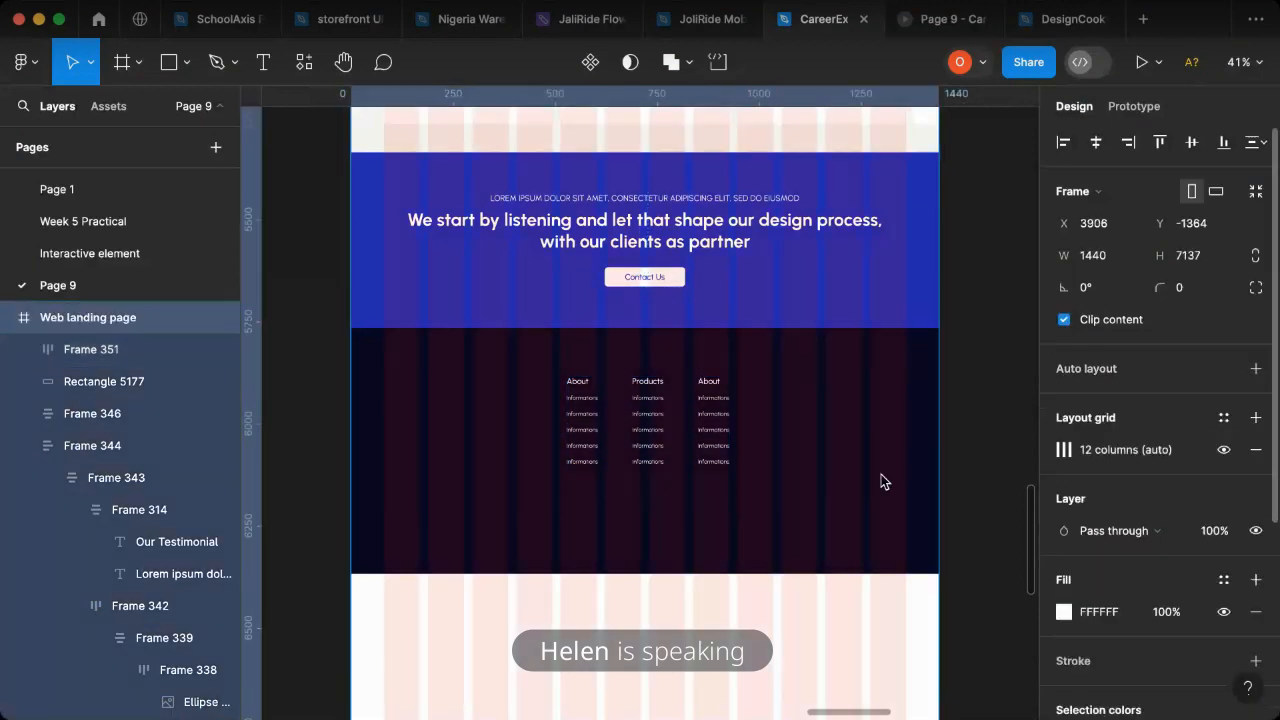
- Unlock the header navigation frame and duplicate the Warkinon logo onto the empty canvas above the Web landing page
scroll(480, 460, up, 3)
scroll(444, 443, up, 10)
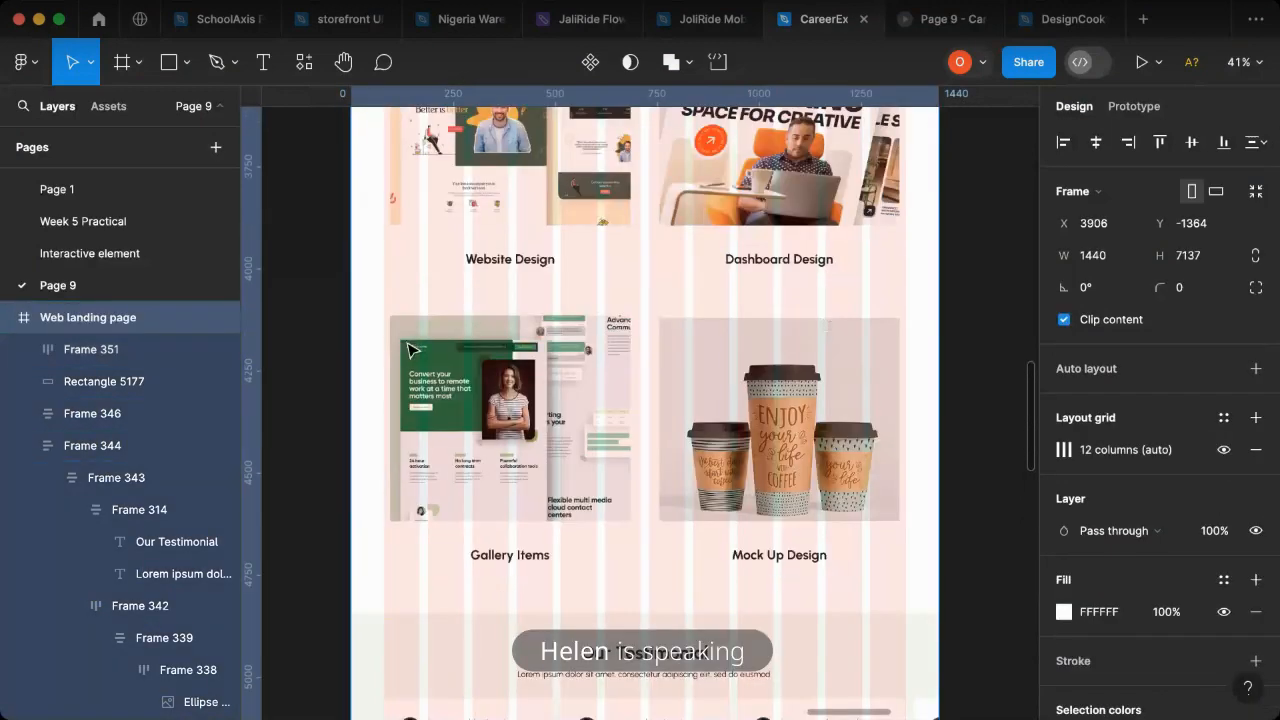
scroll(398, 317, up, 20)
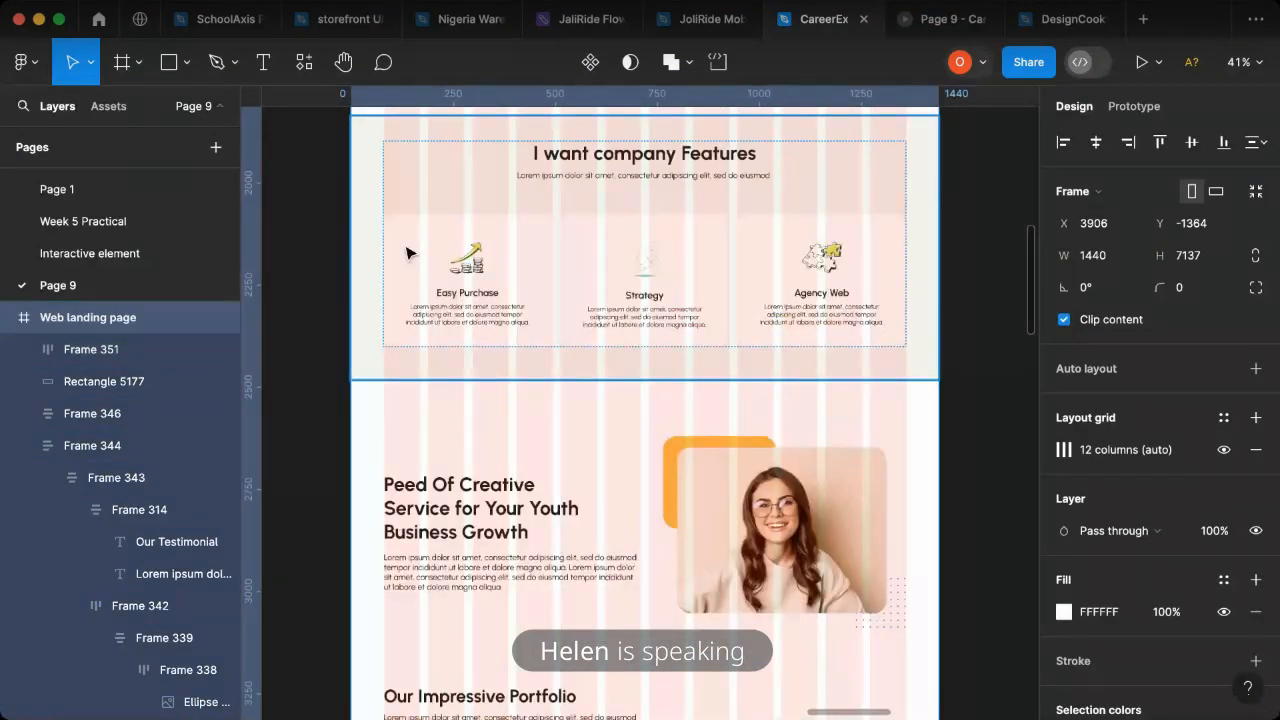
scroll(406, 617, up, 5)
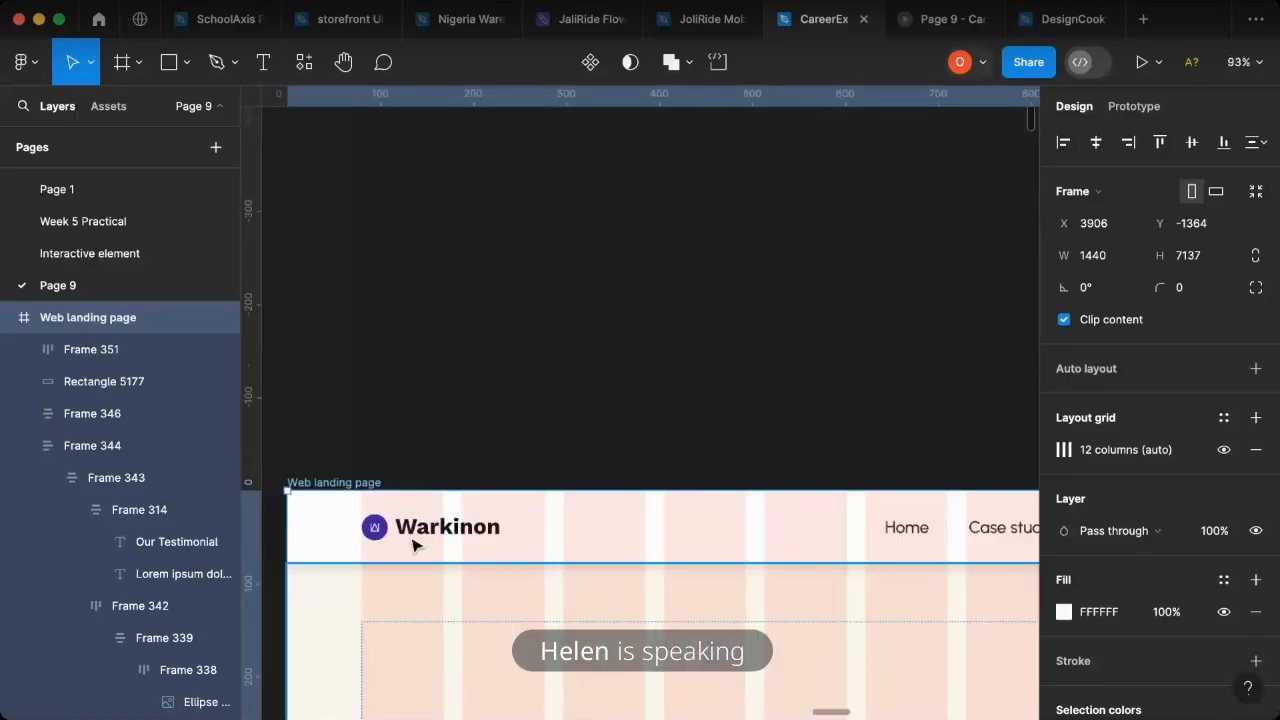
key(Escape)
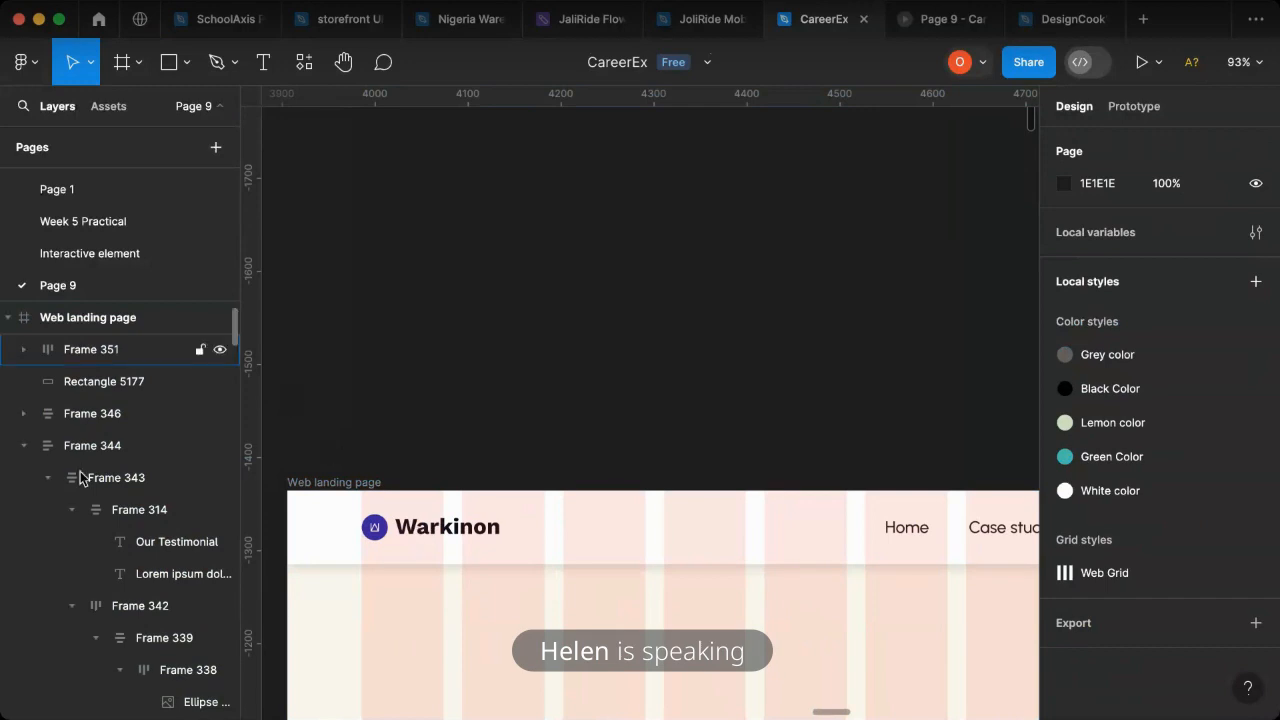
scroll(105, 444, up, 2)
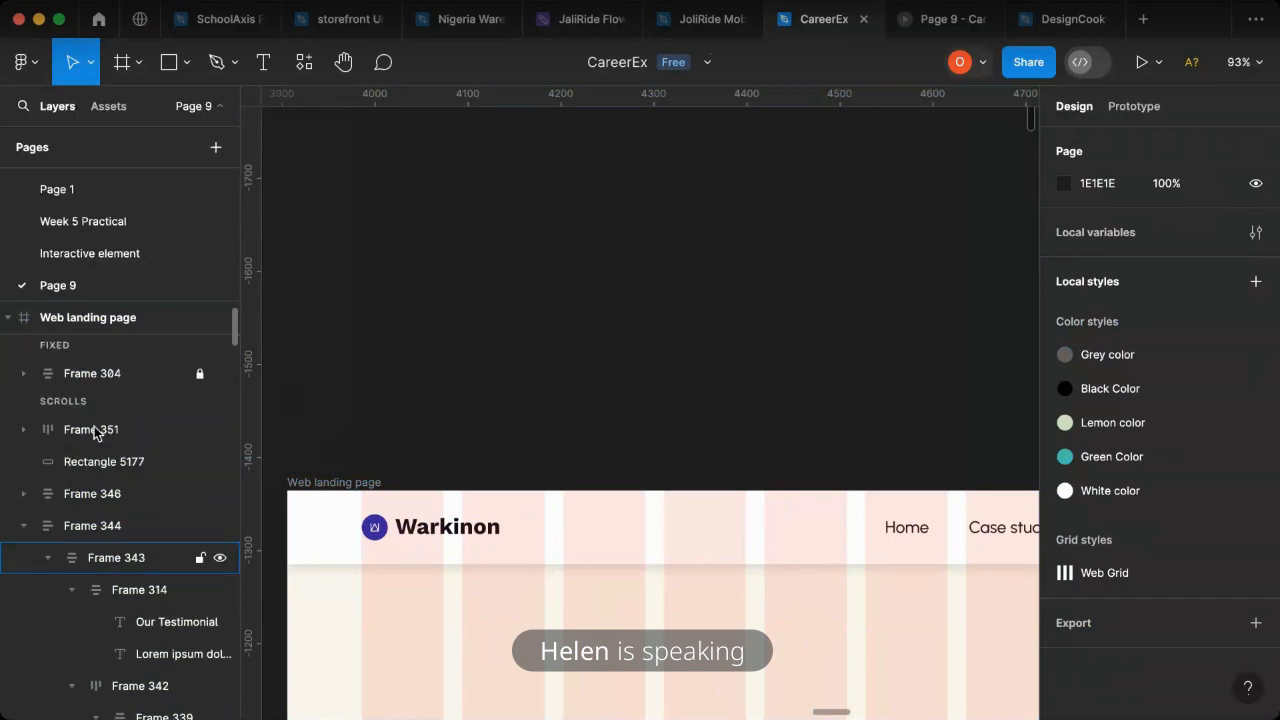
click(202, 376)
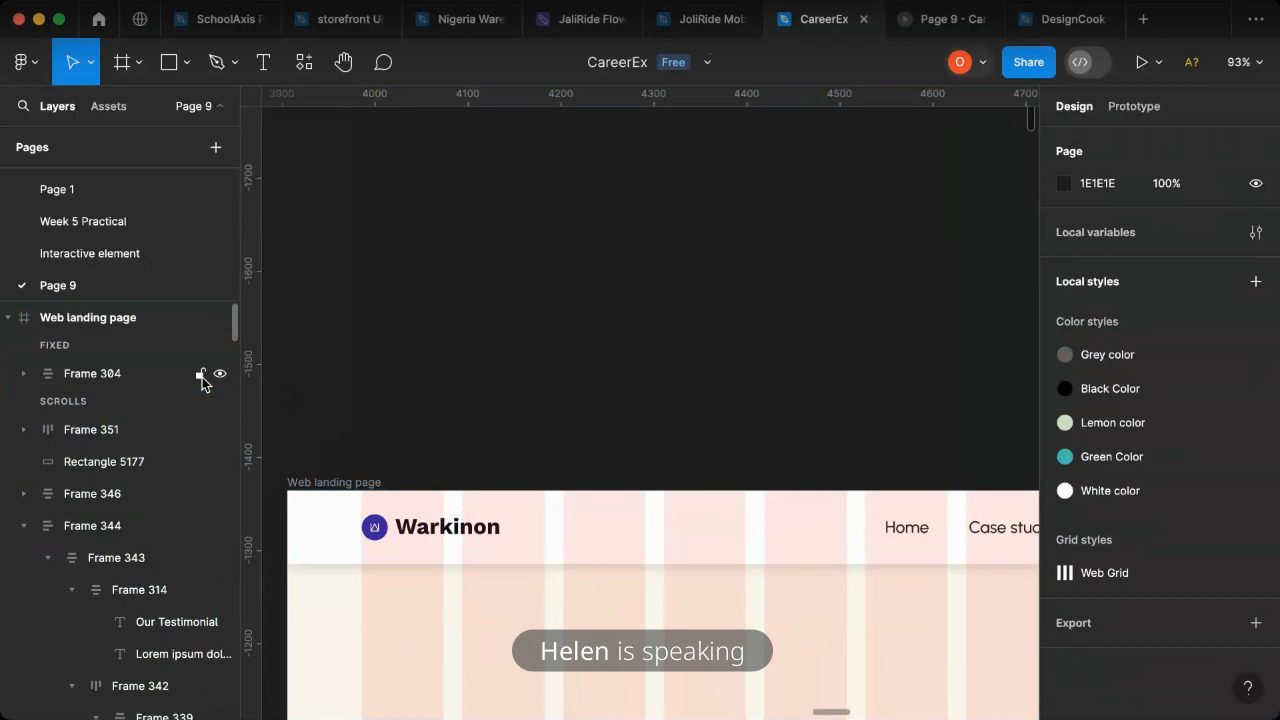
double_click(457, 535)
double_click(455, 535)
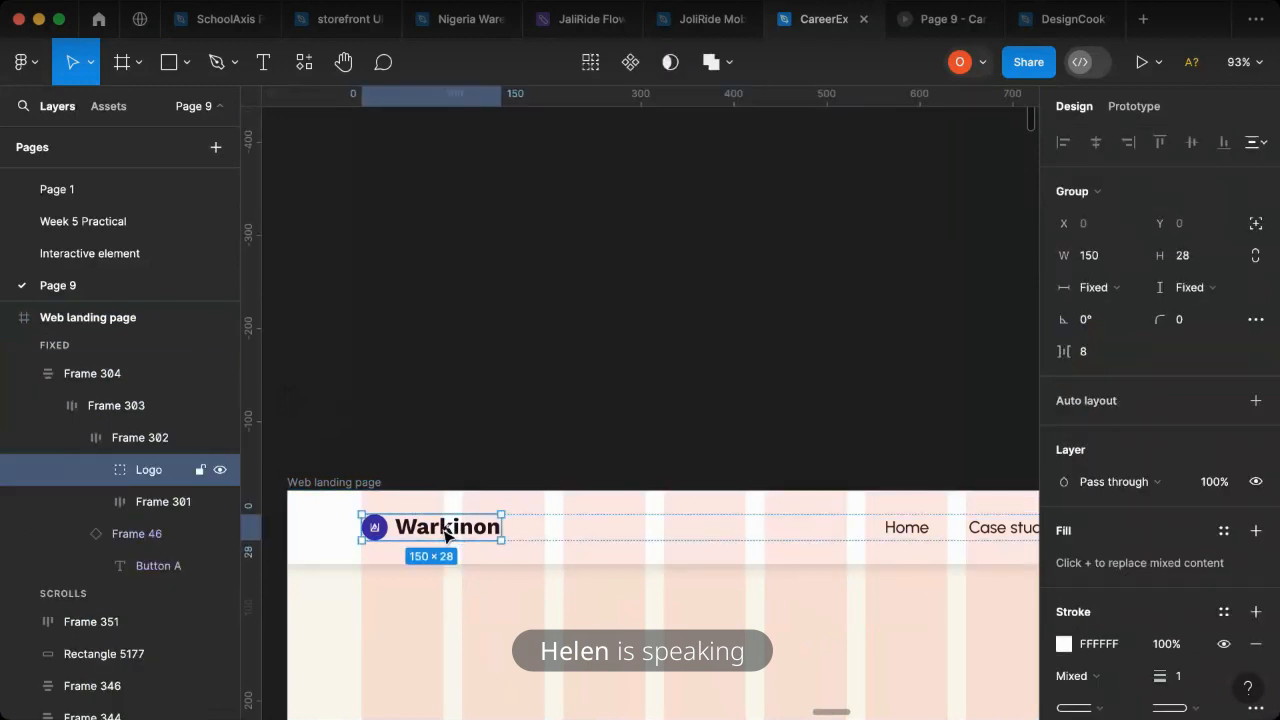
drag(447, 535, 504, 408)
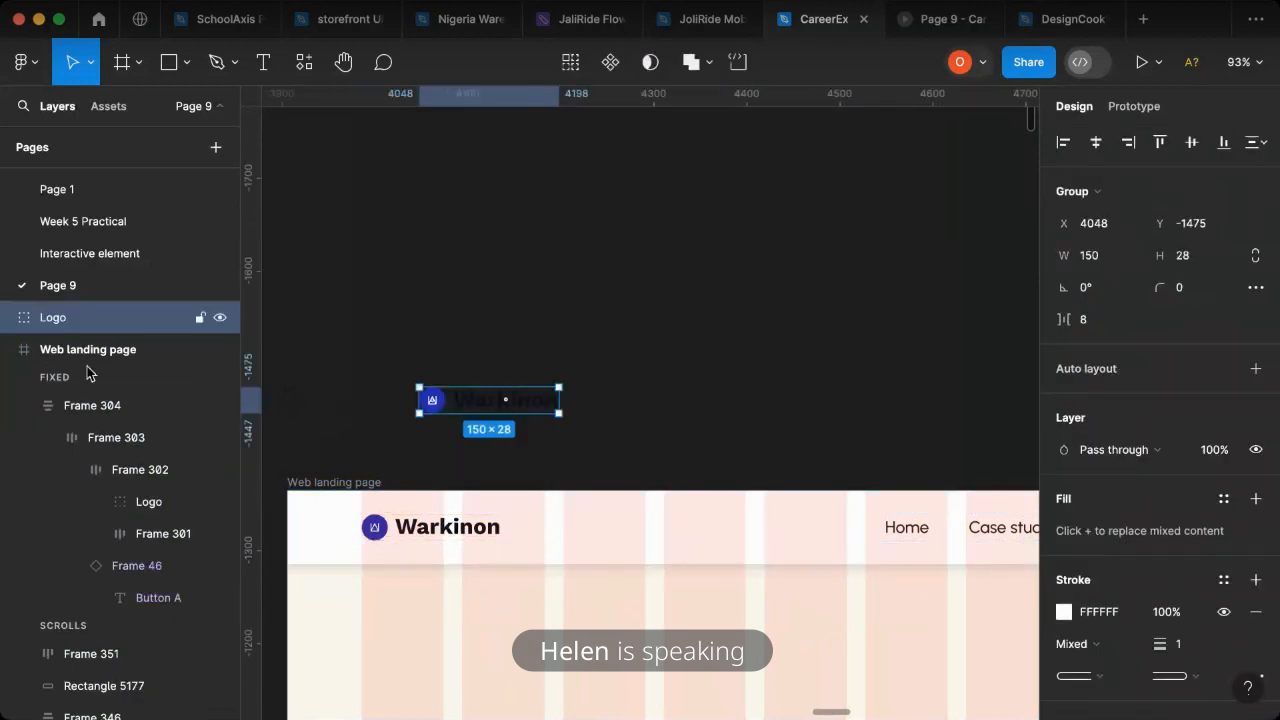
- Relock the header frame and move the logo copy into the navy footer, aligned with the first grid column at X 80
click(200, 405)
key(Delete)
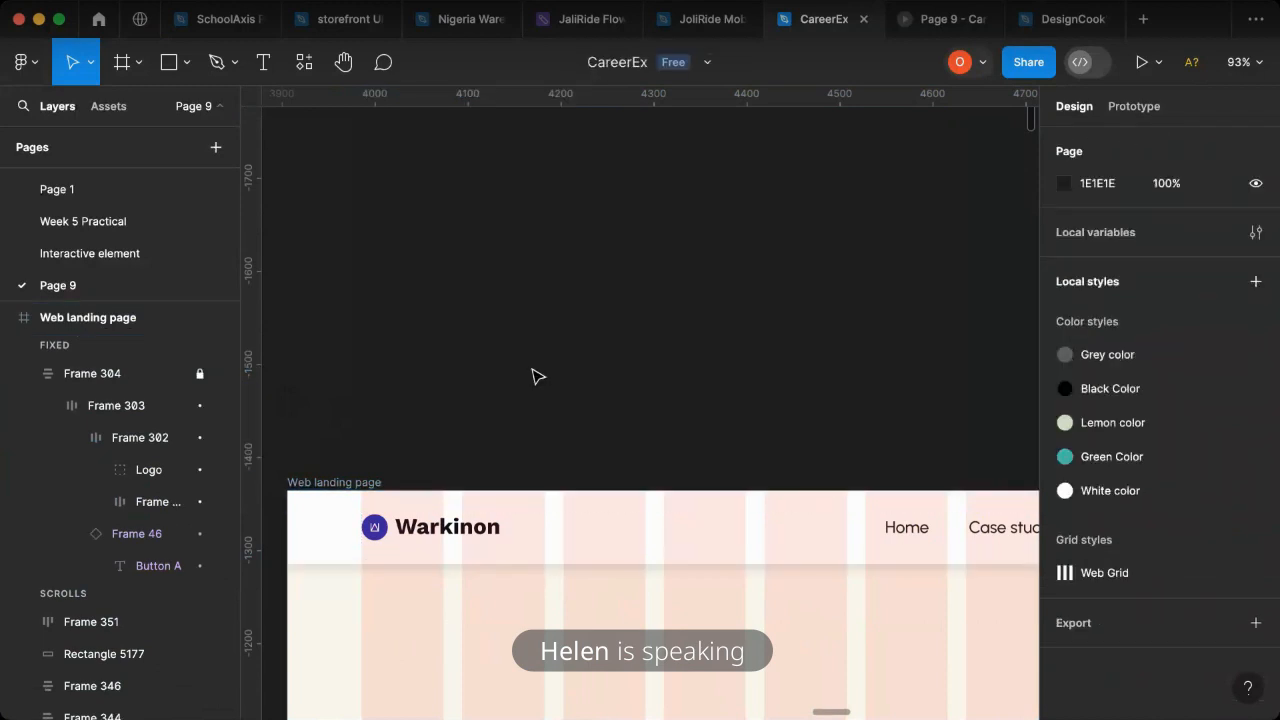
scroll(474, 397, down, 10)
scroll(474, 455, up, 10)
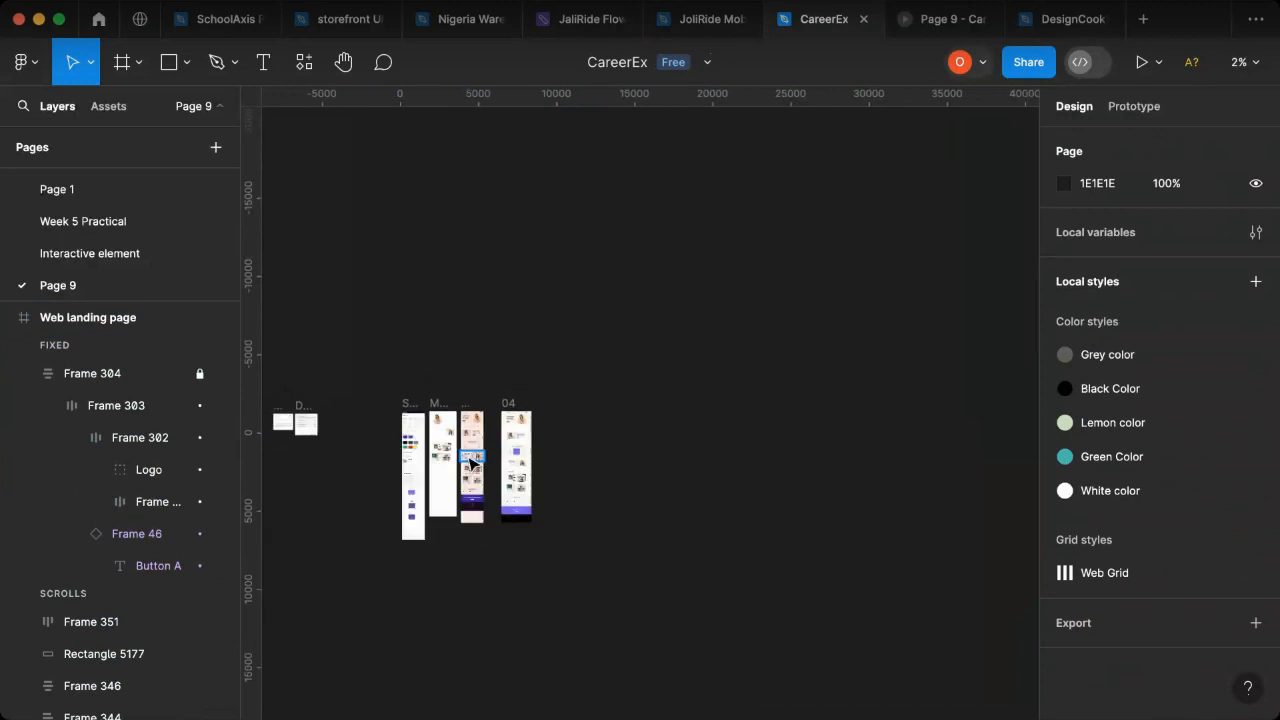
scroll(474, 519, up, 10)
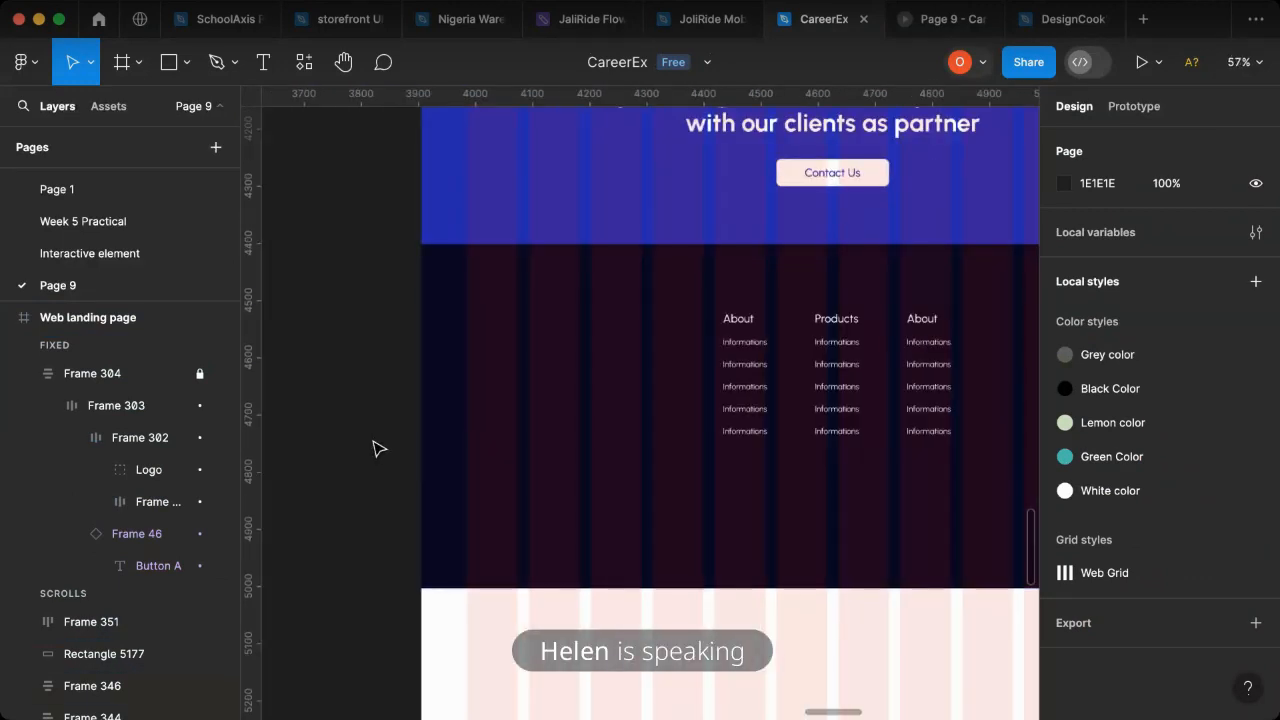
click(605, 401)
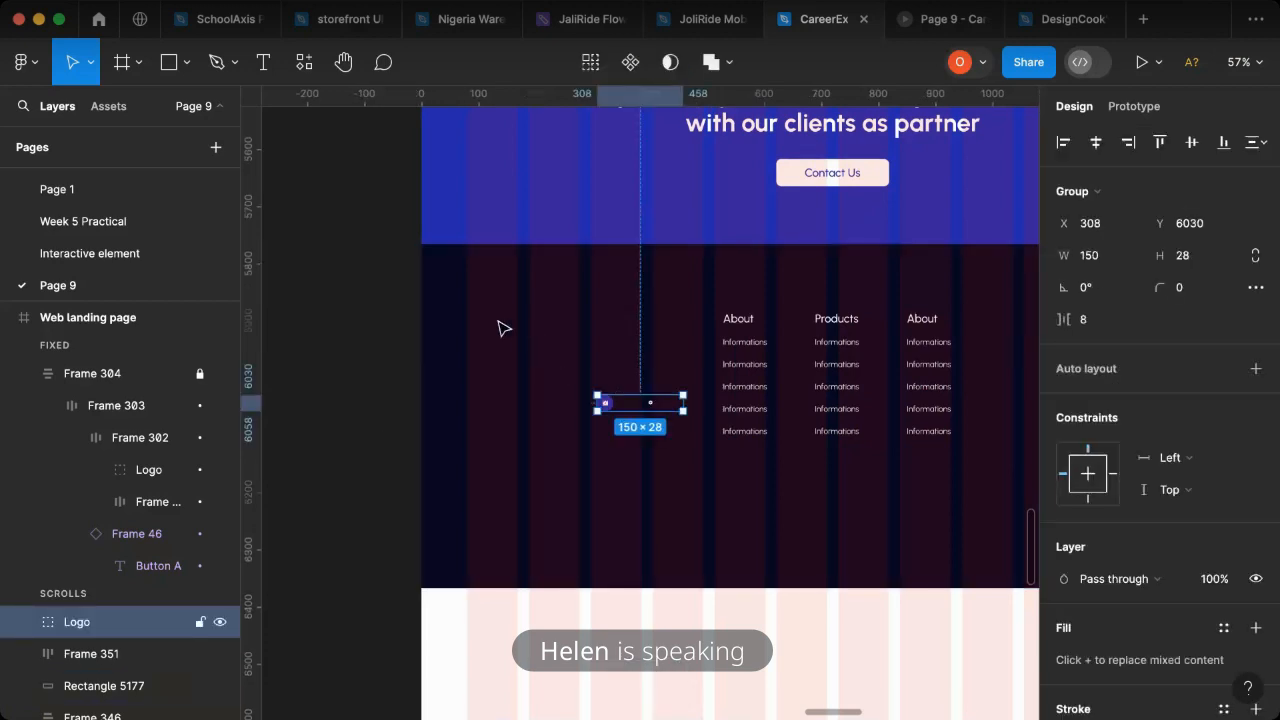
drag(621, 409, 491, 331)
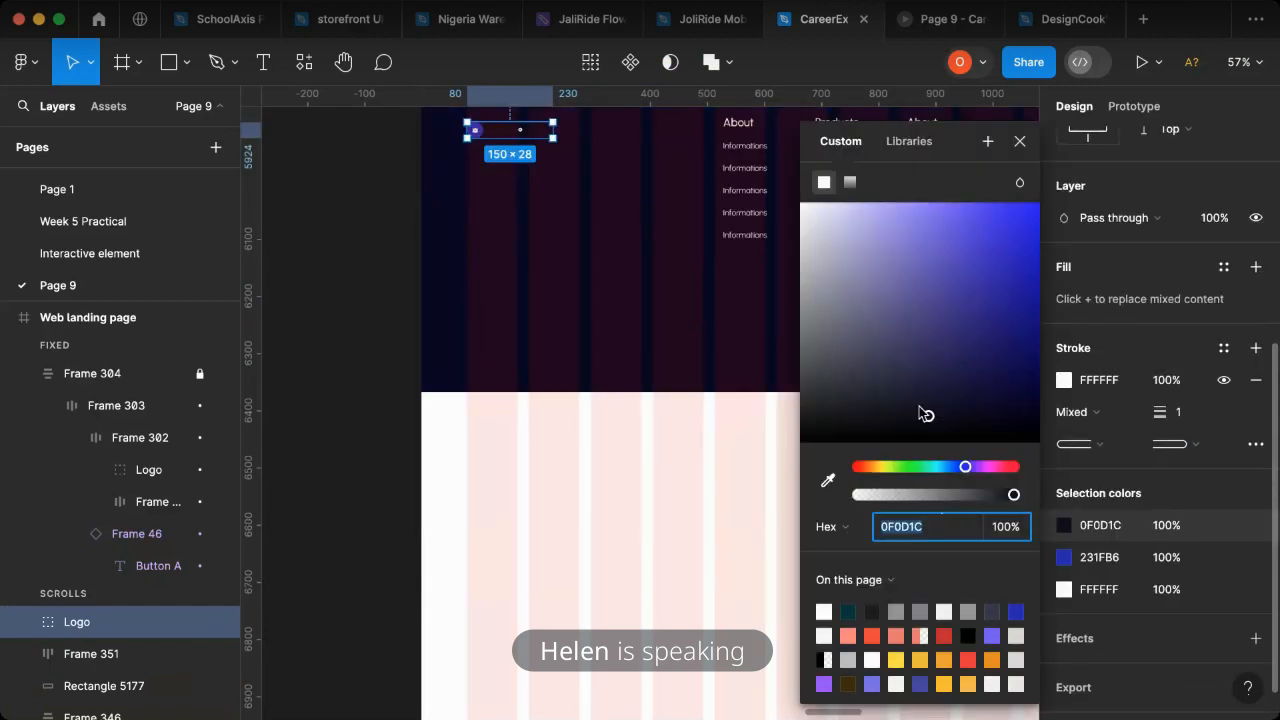
- Change the dark 0F0D1C colour of the footer logo to white (FFFFFF)
drag(805, 236, 770, 188)
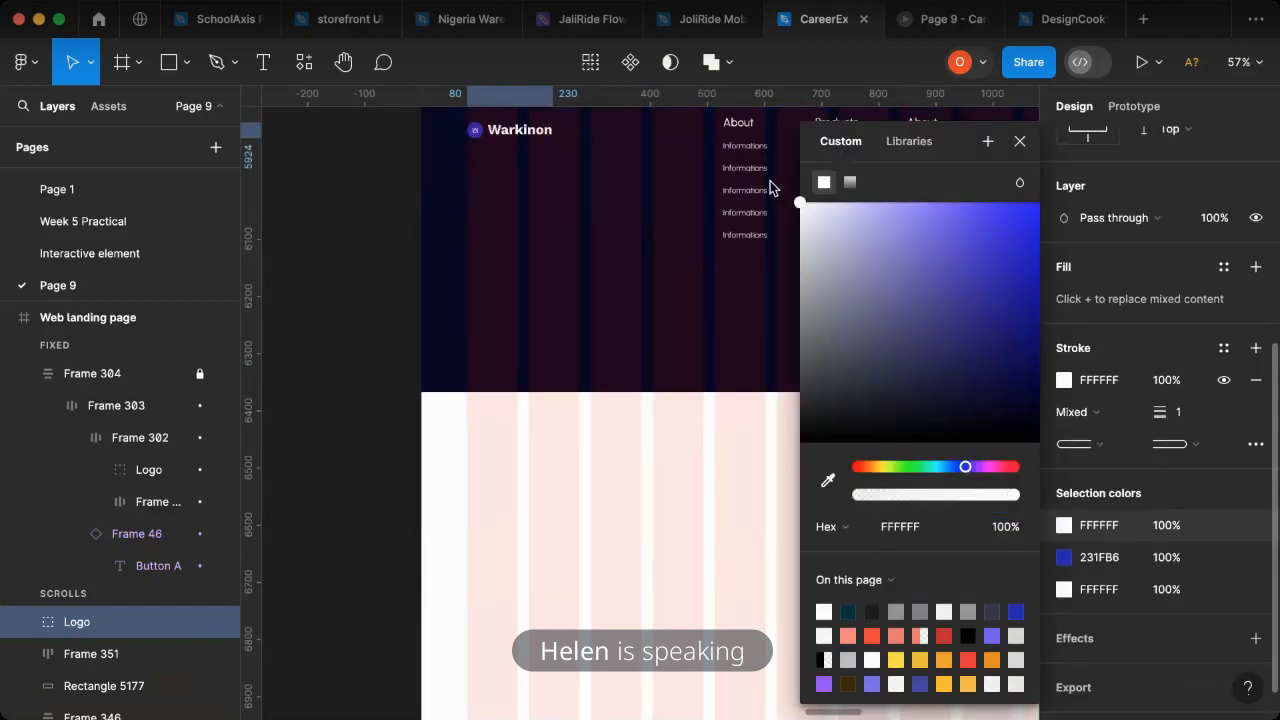
click(1017, 144)
scroll(749, 423, up, 3)
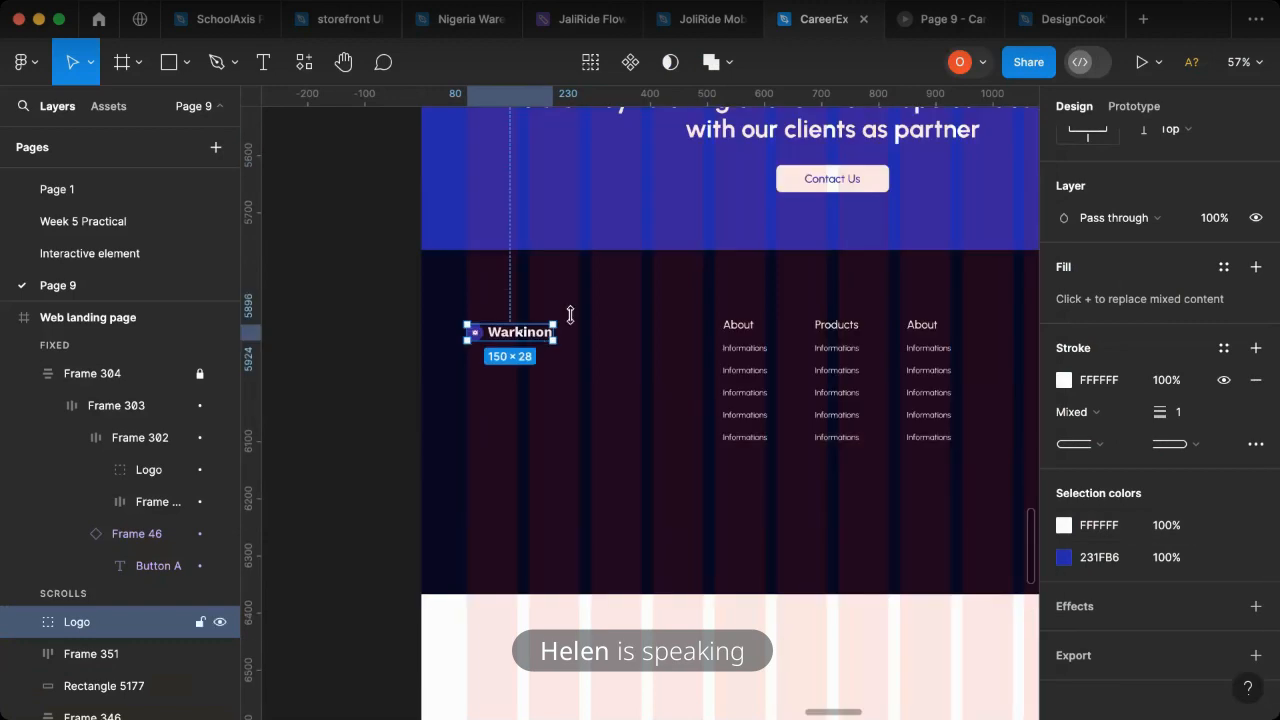
- Copy the lorem ipsum paragraph of the "Peed Of Creative Service" section into the footer, below the Warkinon logo
scroll(735, 425, down, 3)
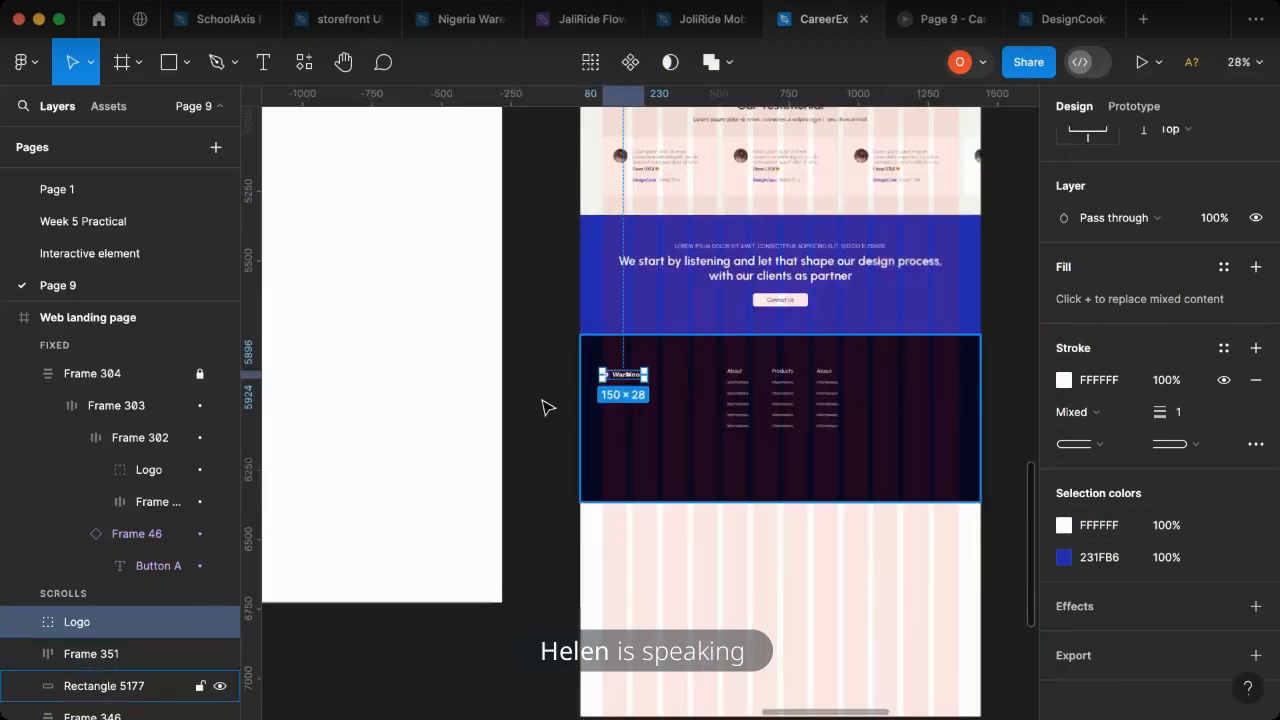
scroll(549, 406, left, 5)
scroll(700, 440, up, 3)
scroll(800, 340, right, 3)
scroll(893, 328, up, 10)
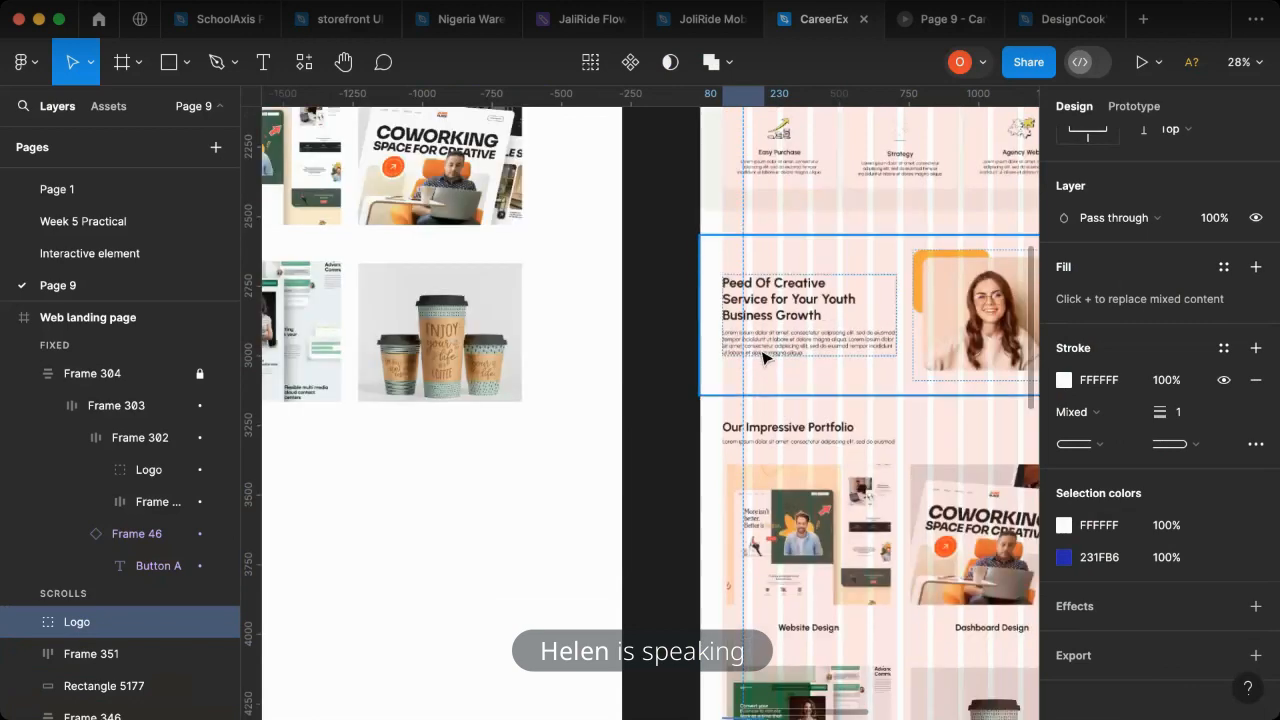
click(758, 350)
double_click(755, 347)
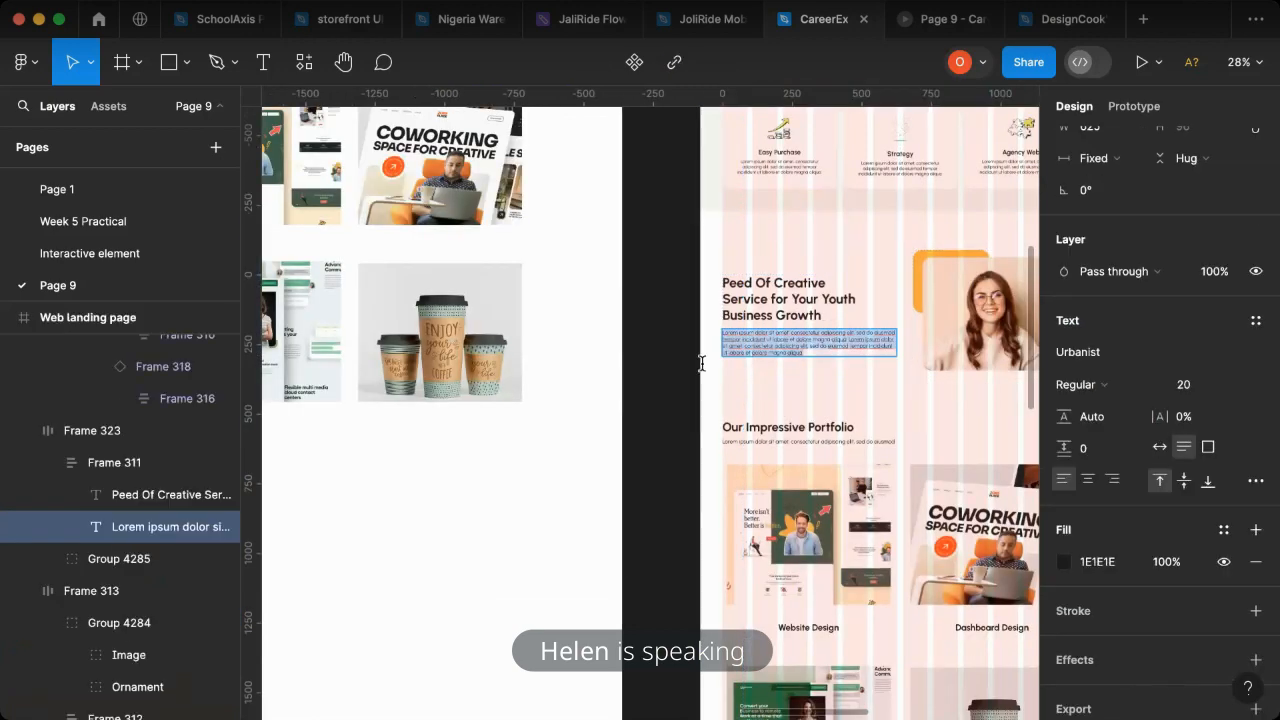
key(Escape)
drag(734, 356, 756, 528)
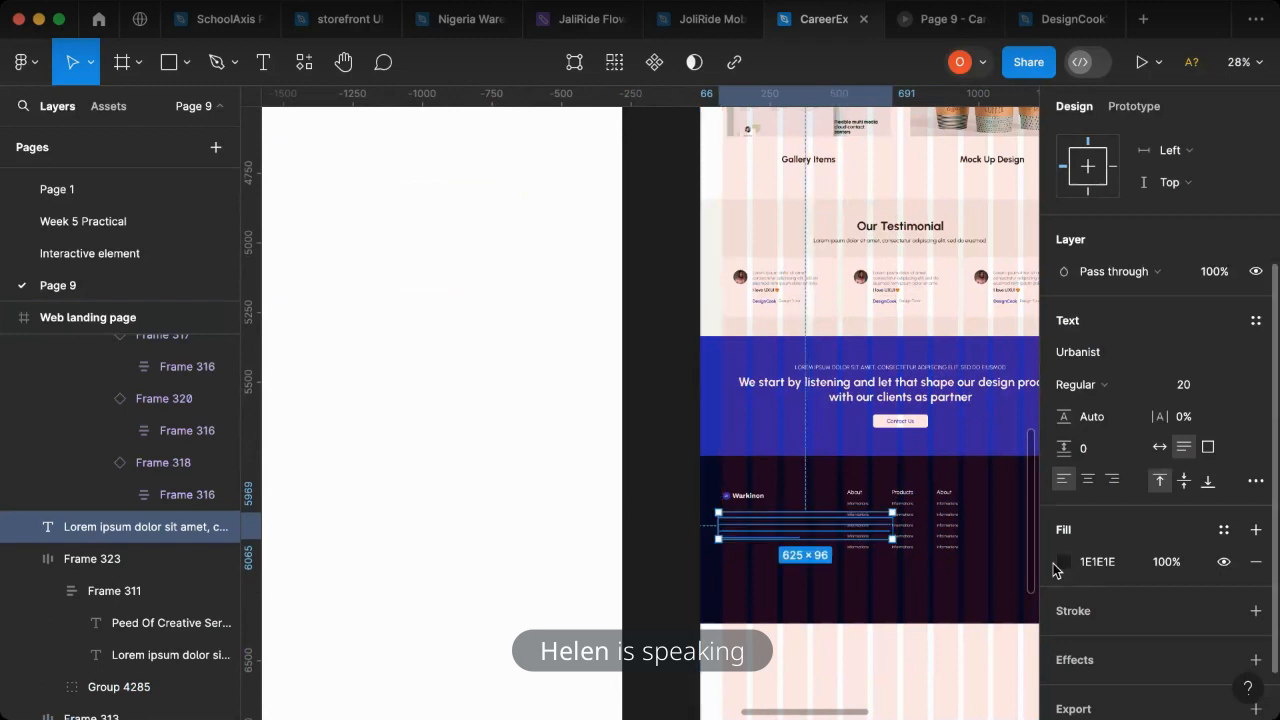
- Set the fill of the footer paragraph to FFFFFF
click(1063, 561)
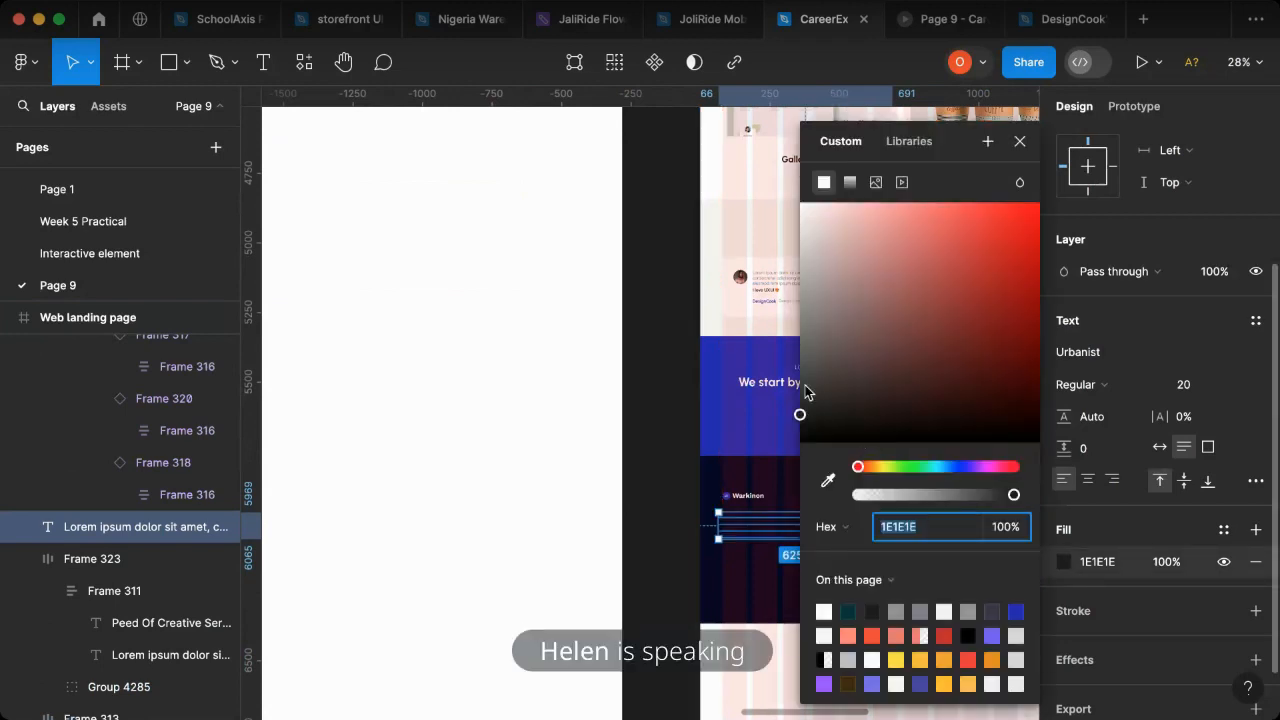
text(ffffff)
key(Return)
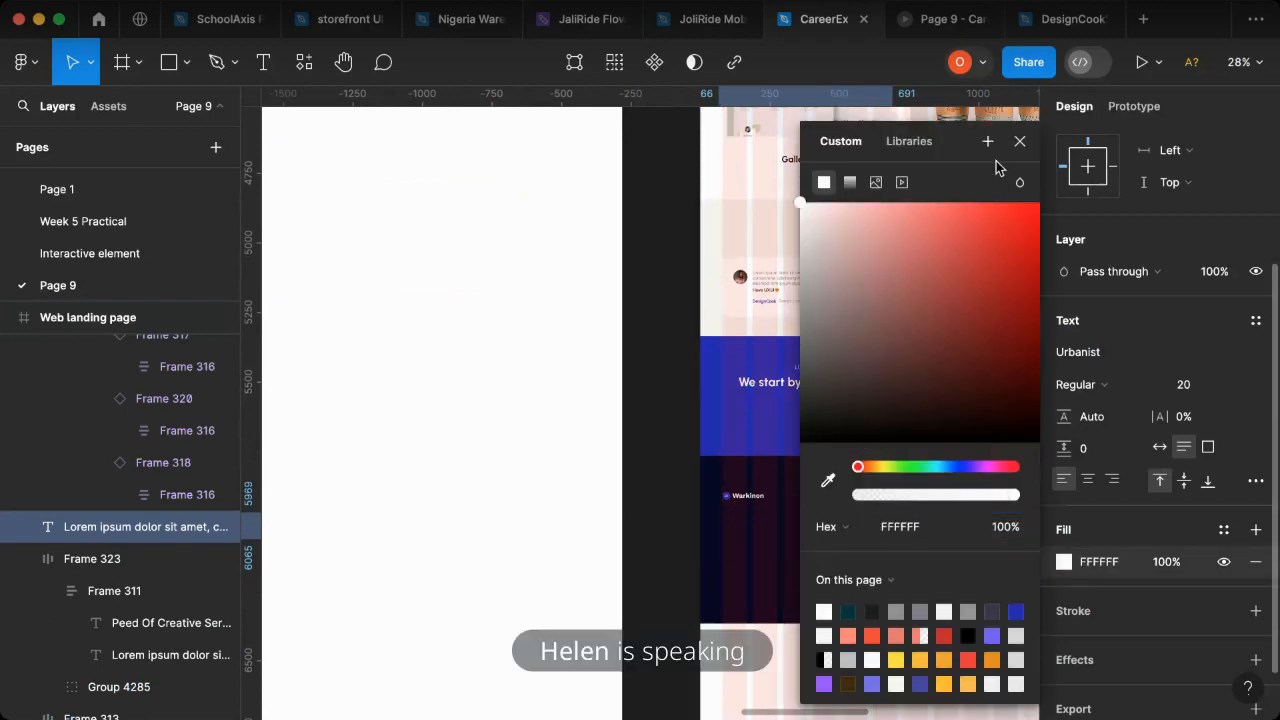
click(1019, 141)
scroll(103, 494, up, 1)
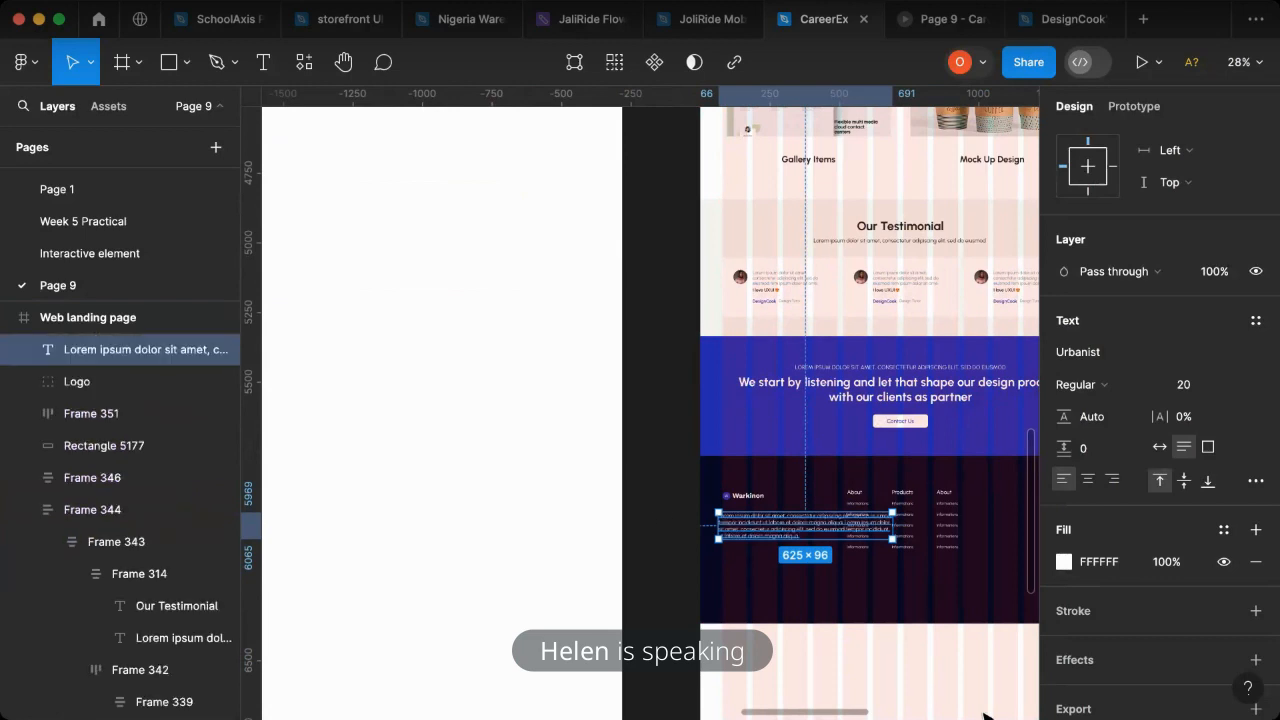
- Shift the block of three footer link columns to the right, away from the logo
scroll(700, 510, right, 3)
scroll(727, 544, up, 3)
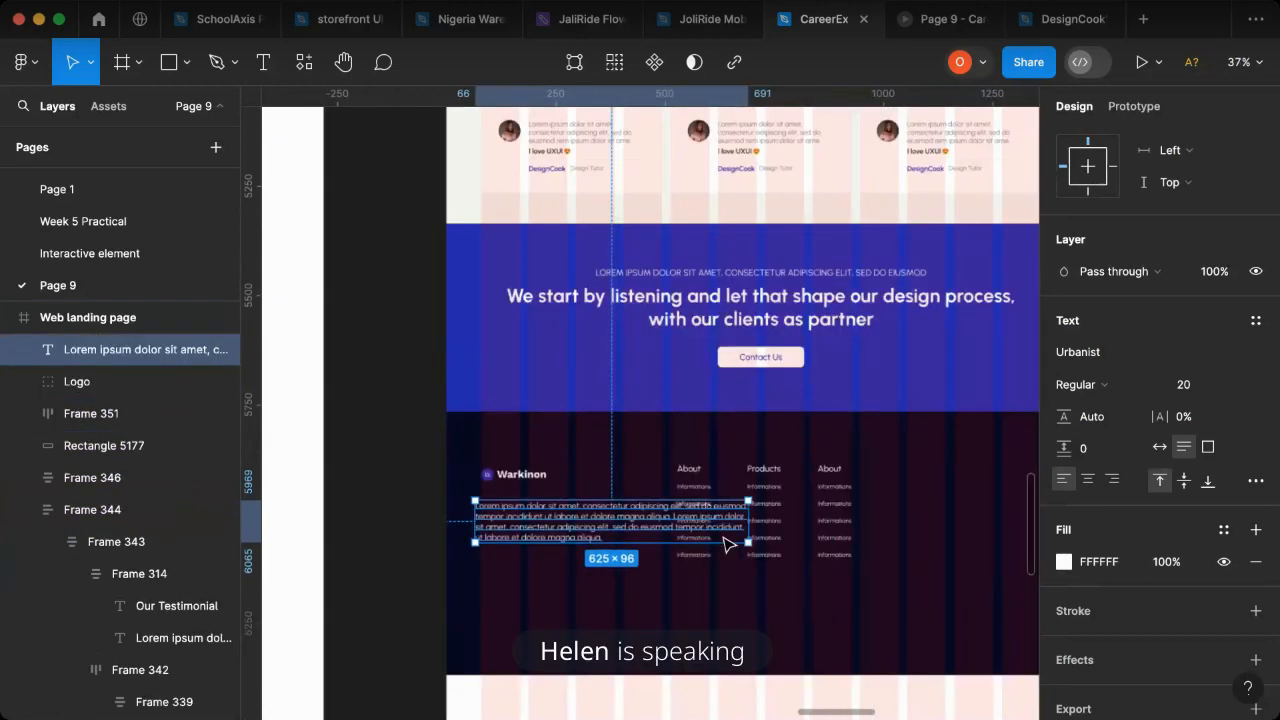
click(797, 518)
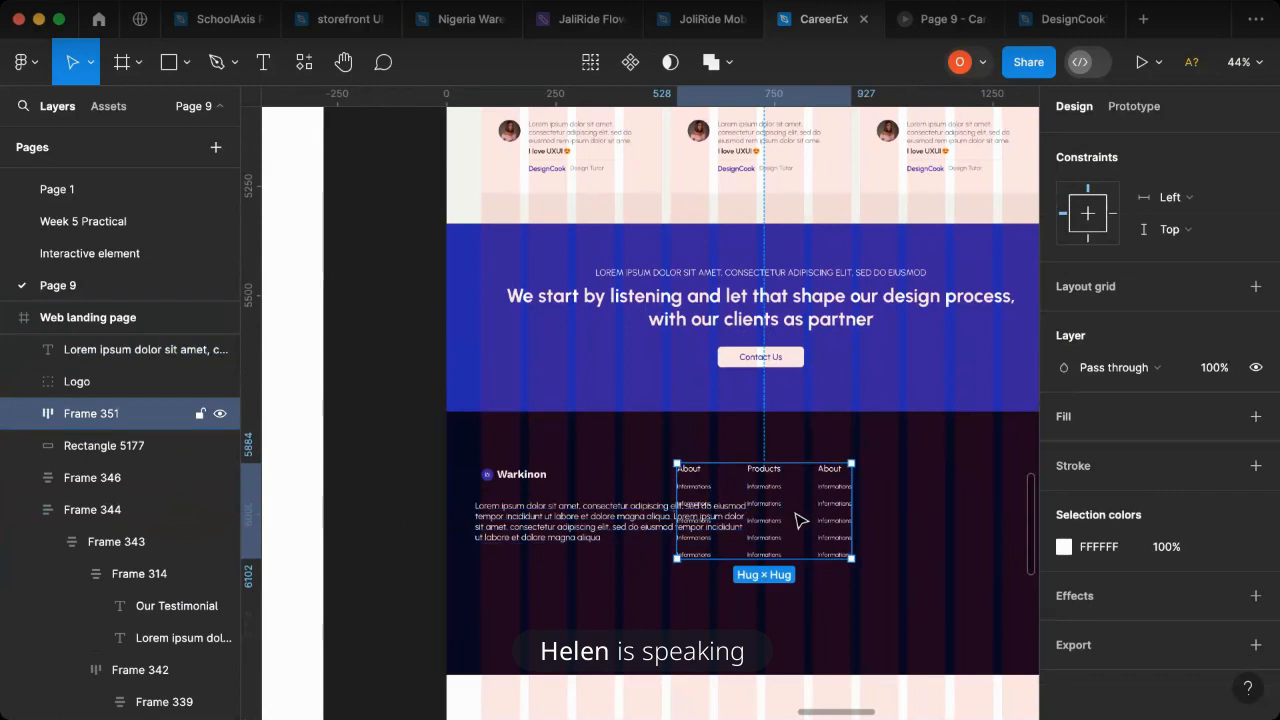
drag(797, 518, 800, 520)
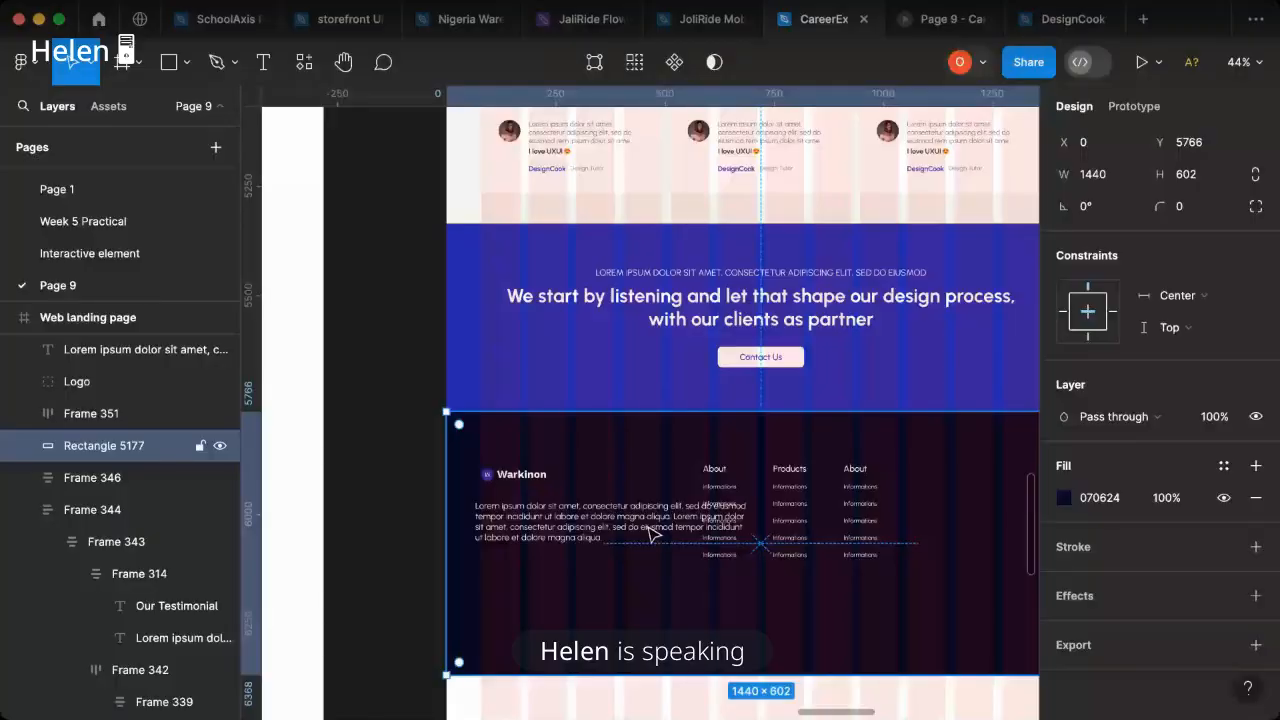
- Set the footer paragraph's font size to 16 and narrow its text box to a width of 447
click(651, 535)
click(1236, 530)
click(1195, 503)
drag(664, 509, 671, 510)
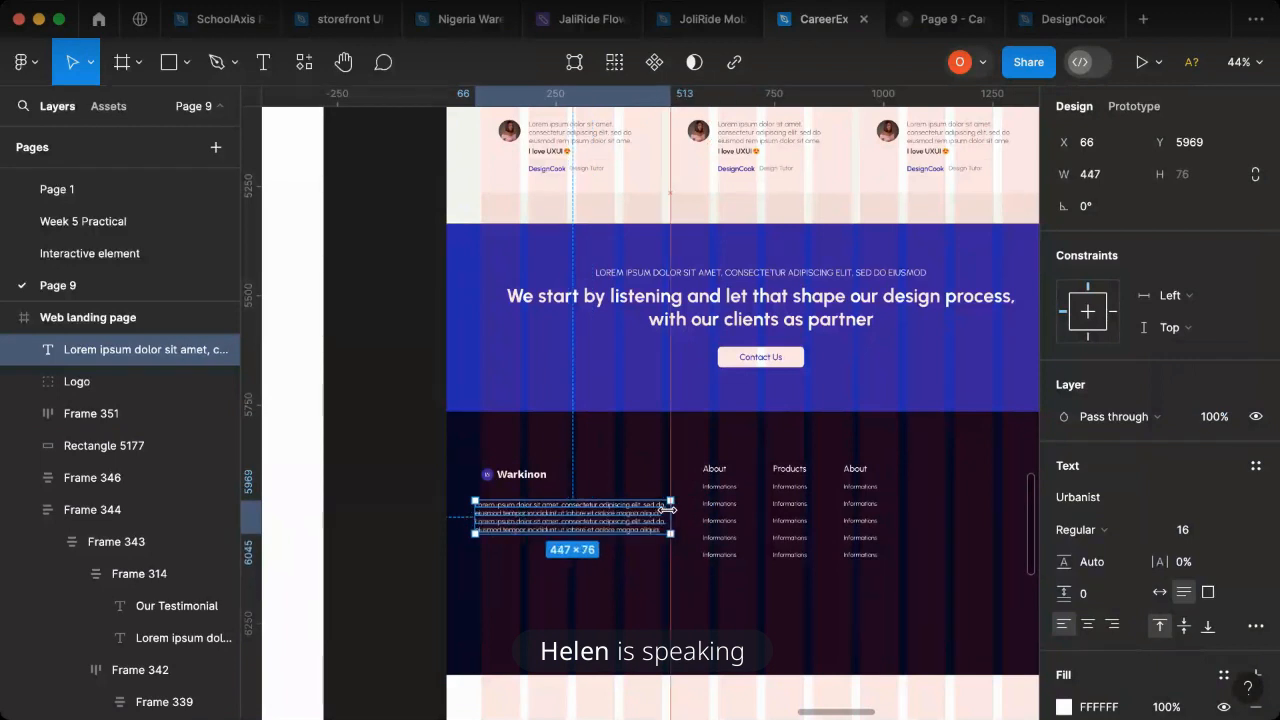
- Combine the footer logo and paragraph into a vertical auto layout with a gap of 29
shift+click(504, 481)
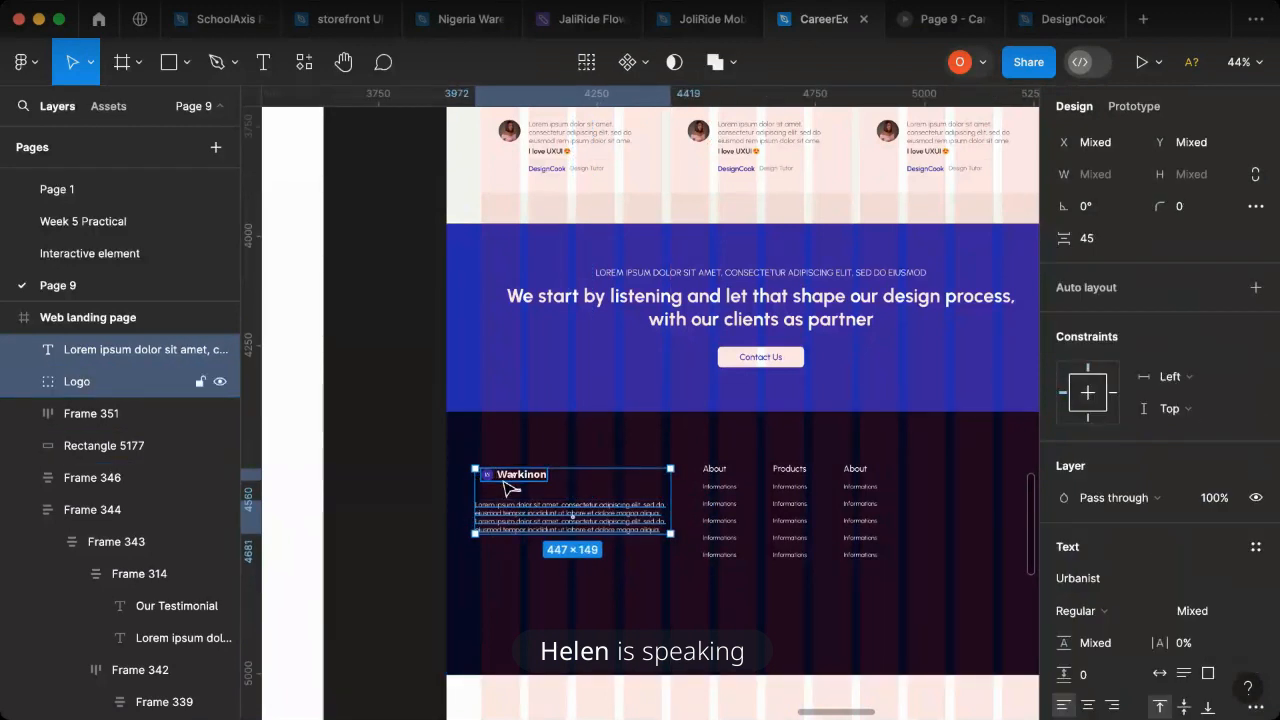
key(shift+a)
drag(1062, 389, 1034, 391)
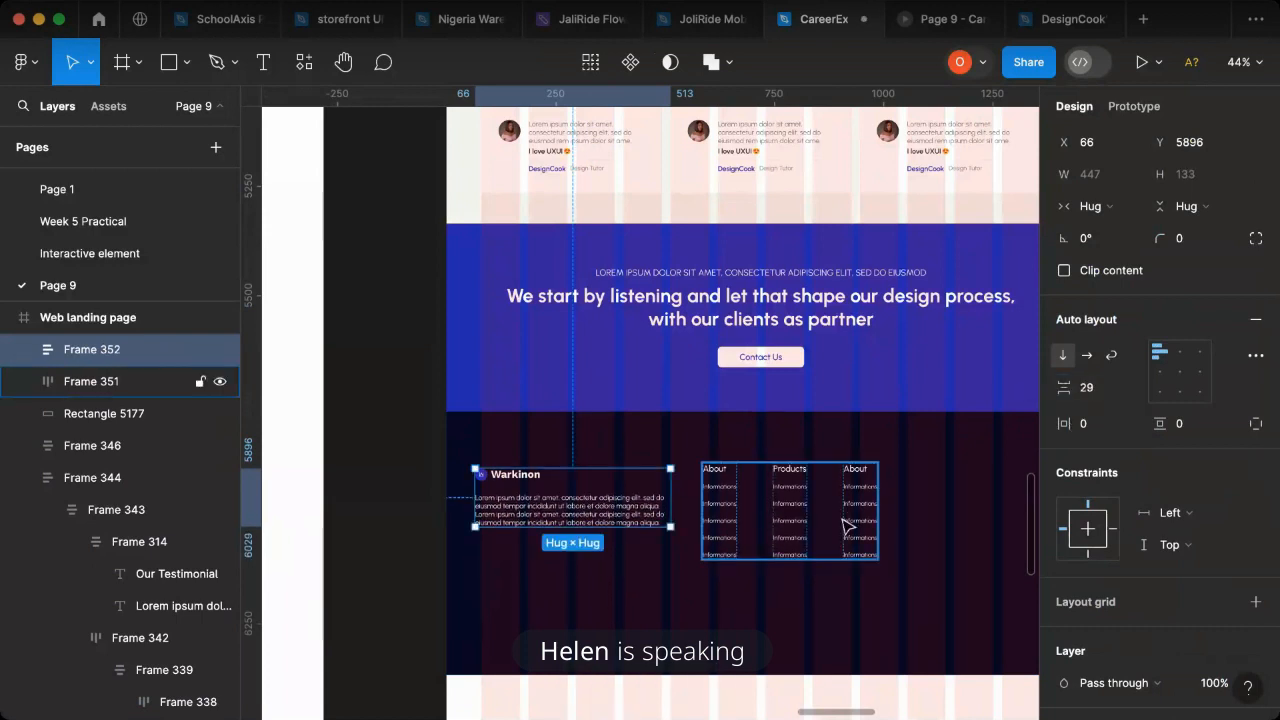
- Top-align the logo block with the link columns and move both up in the footer to Y 5849
scroll(845, 525, right, 3)
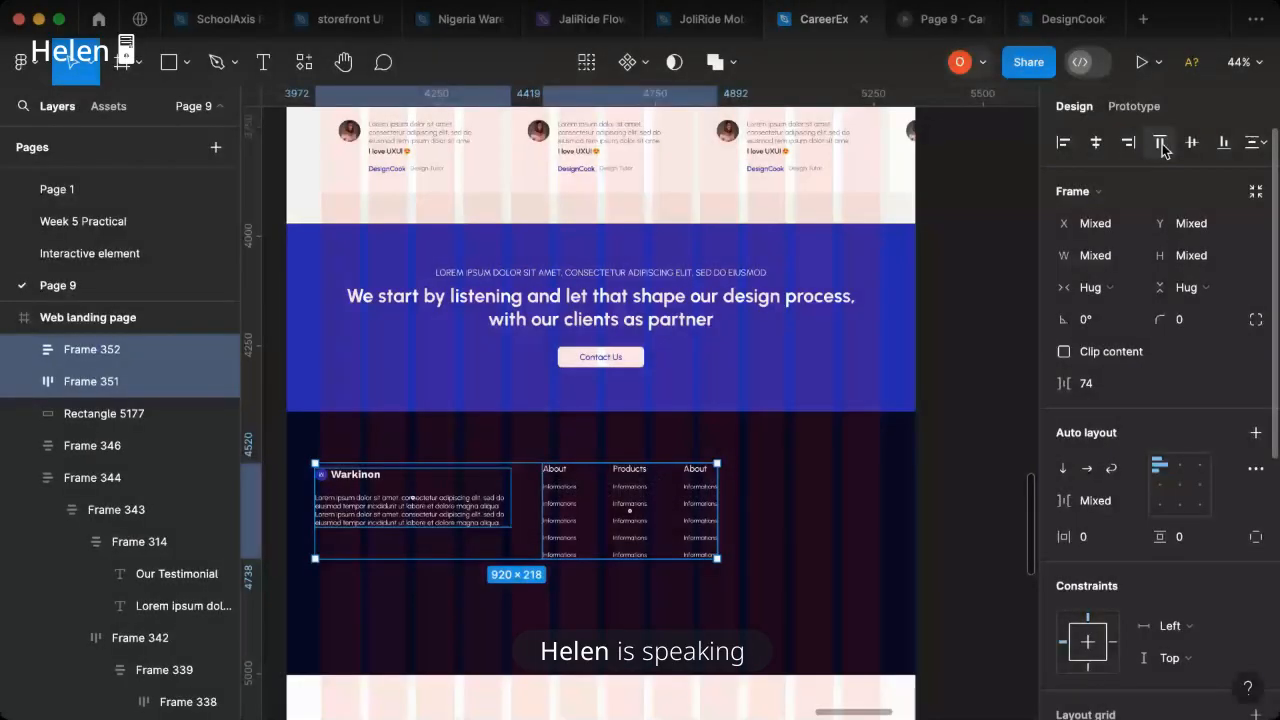
click(1160, 143)
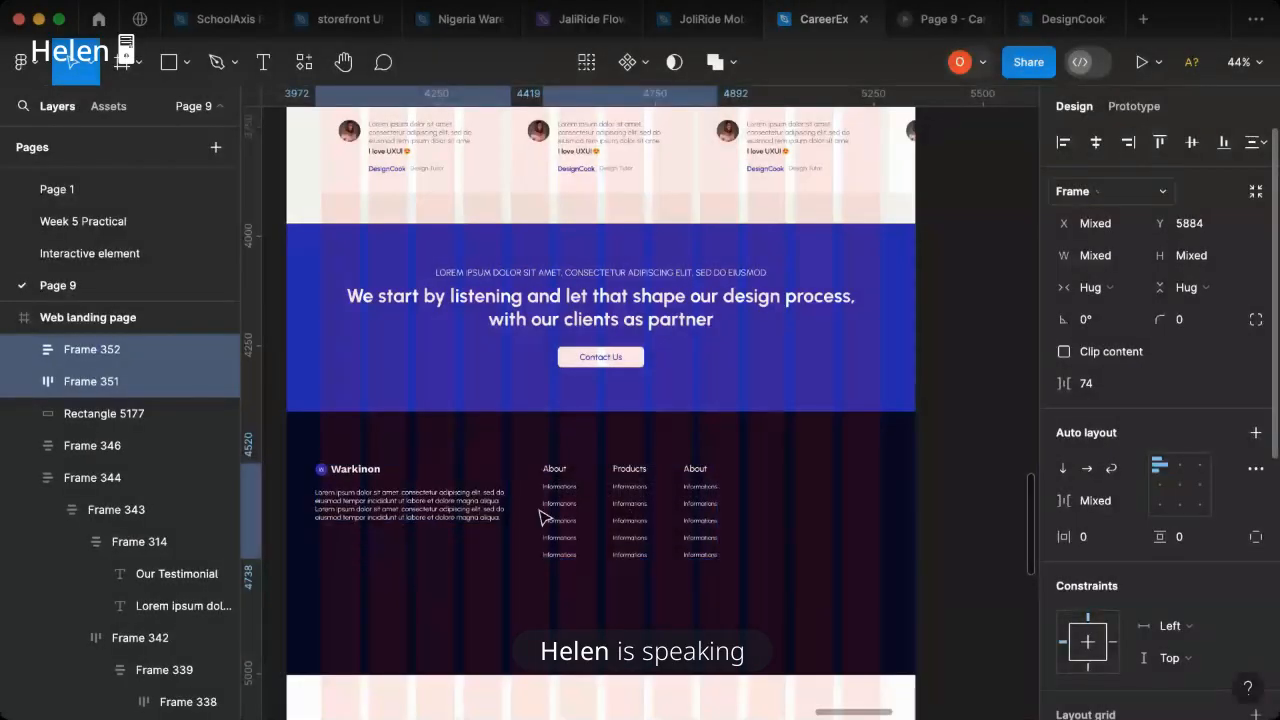
drag(553, 514, 560, 497)
- Copy the third link column's About heading into the empty footer area beside the link columns
scroll(748, 508, right, 10)
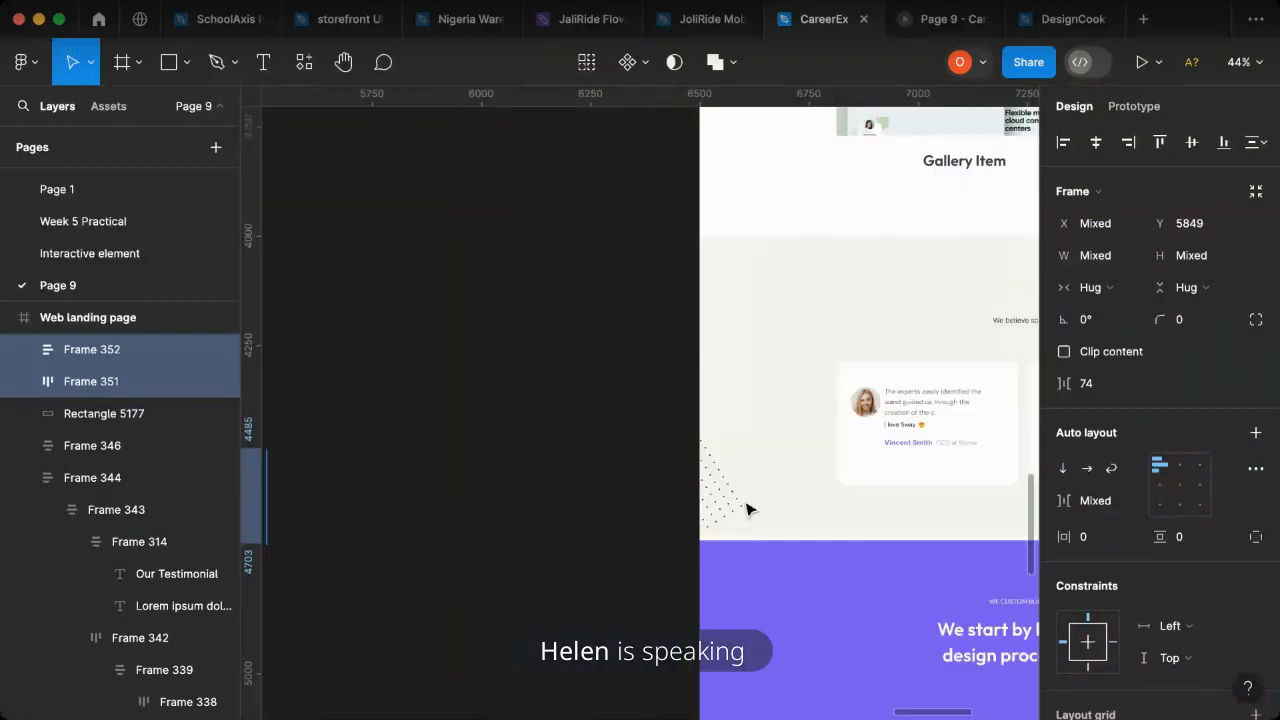
scroll(666, 526, down, 5)
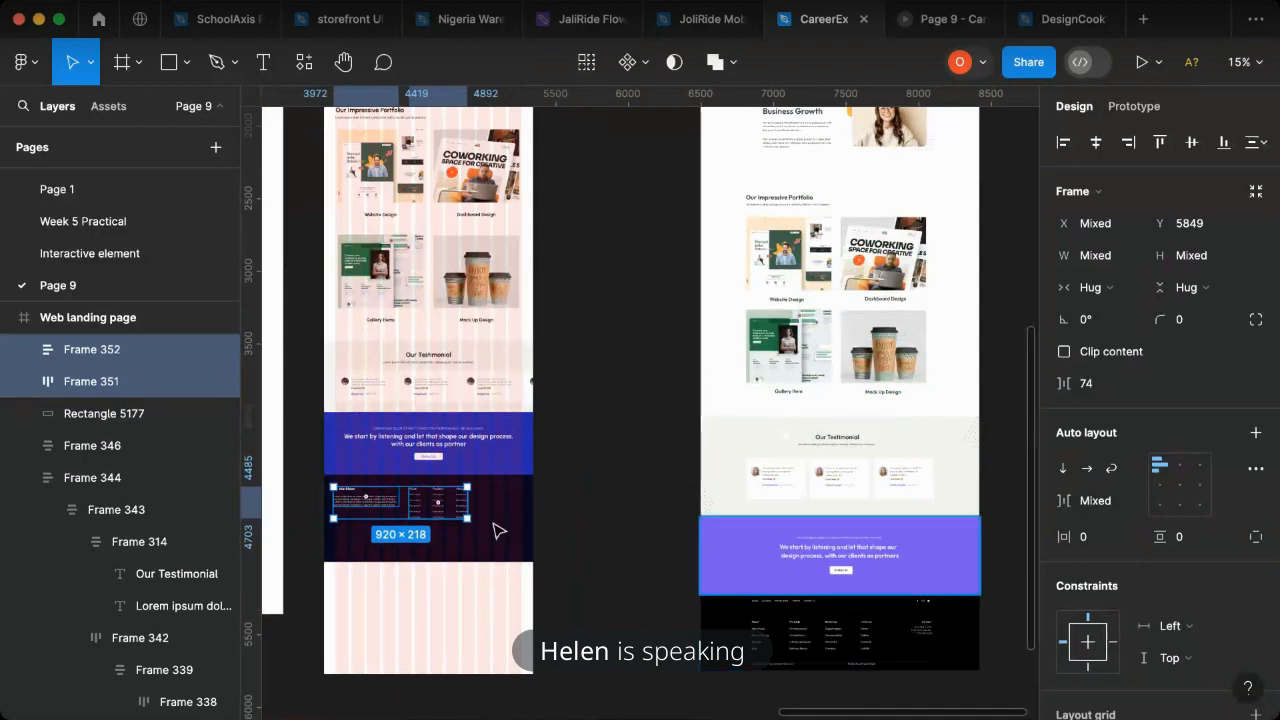
scroll(502, 511, up, 5)
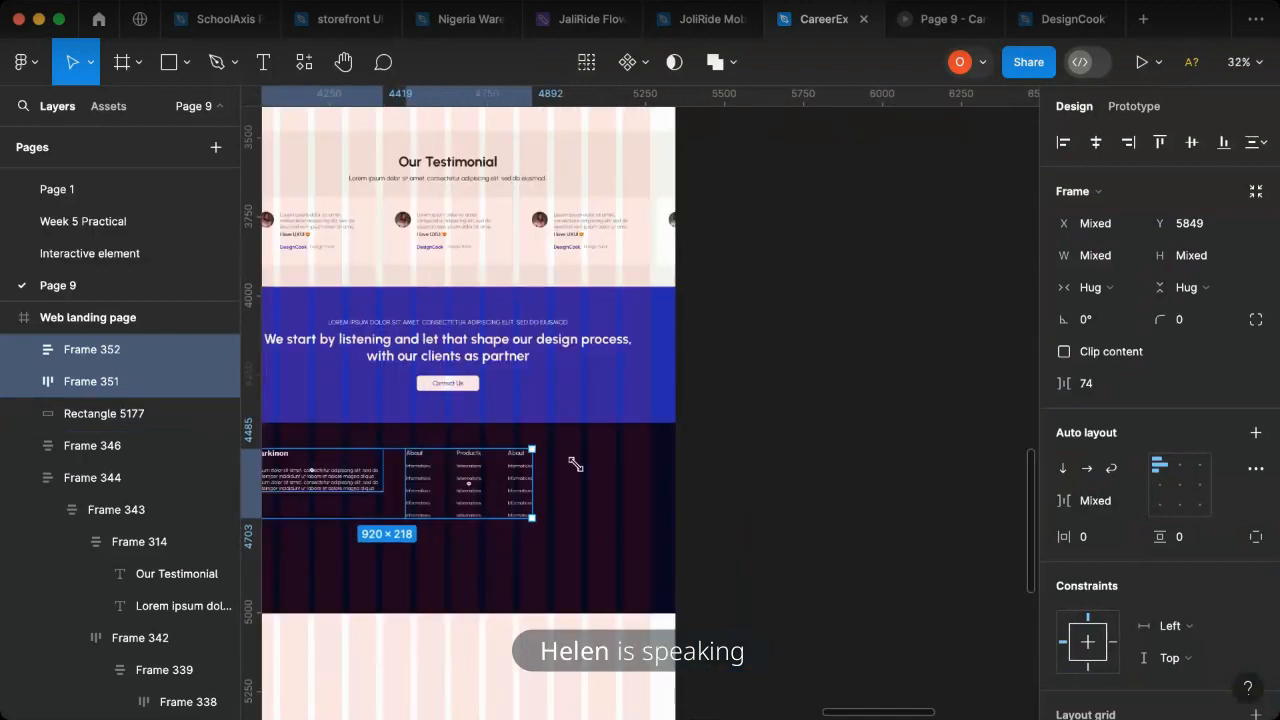
click(280, 476)
double_click(282, 478)
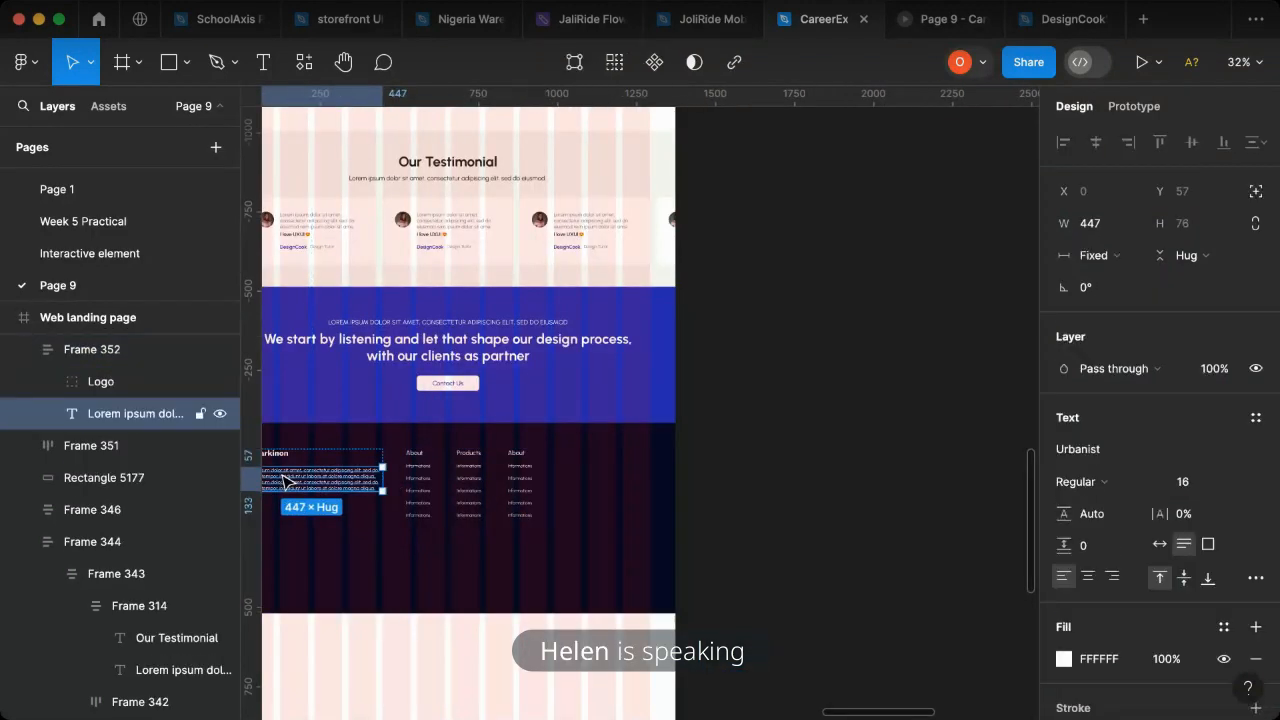
scroll(520, 460, up, 5)
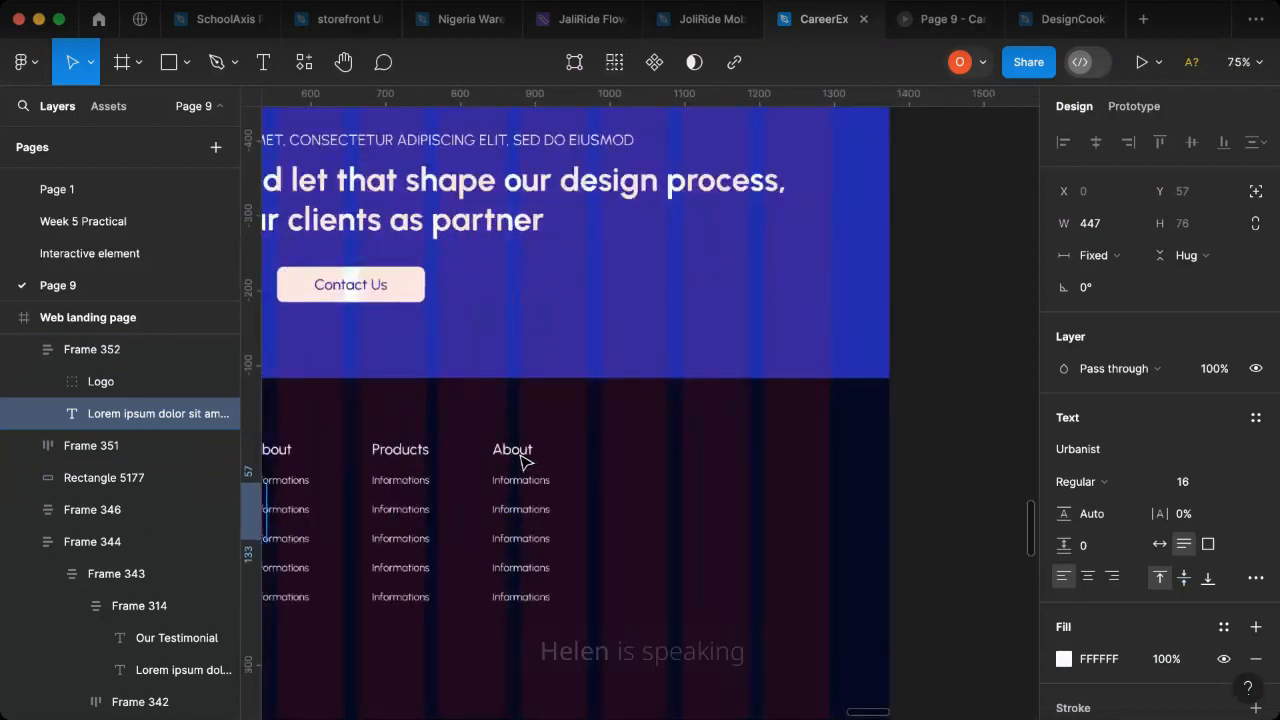
click(523, 456)
double_click(523, 457)
drag(519, 455, 734, 447)
drag(512, 483, 700, 465)
- Change the copied footer heading's text to Contact Us
double_click(700, 462)
text(Contact Us)
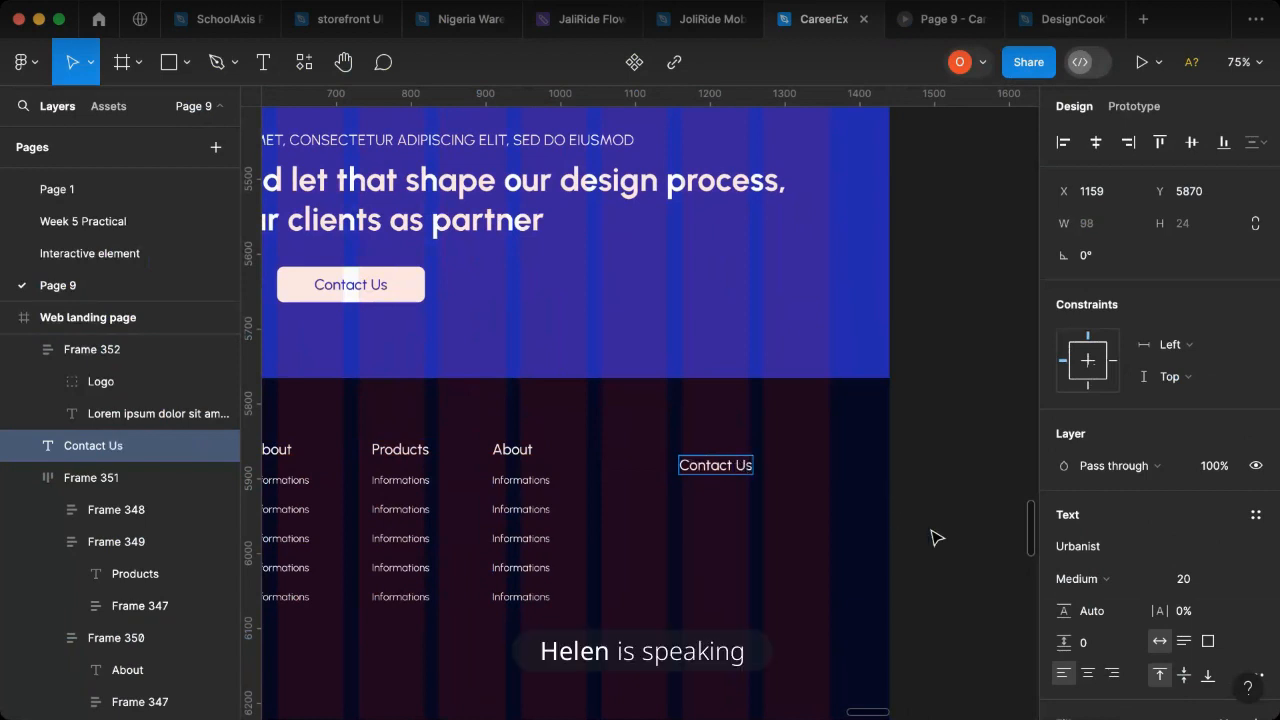
key(Escape)
- Copy the footer description paragraph, set the copy to auto width, and place it beneath the Contact Us heading
scroll(506, 537, left, 5)
click(425, 521)
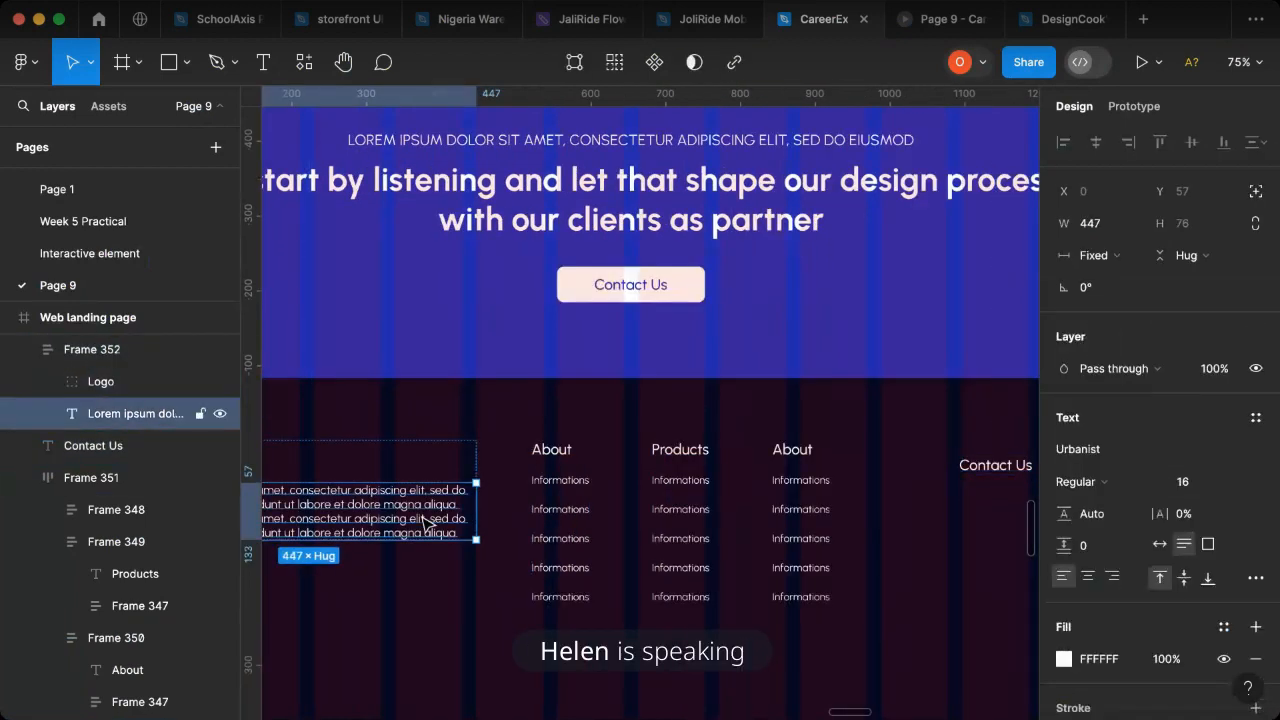
drag(418, 522, 932, 511)
click(1160, 643)
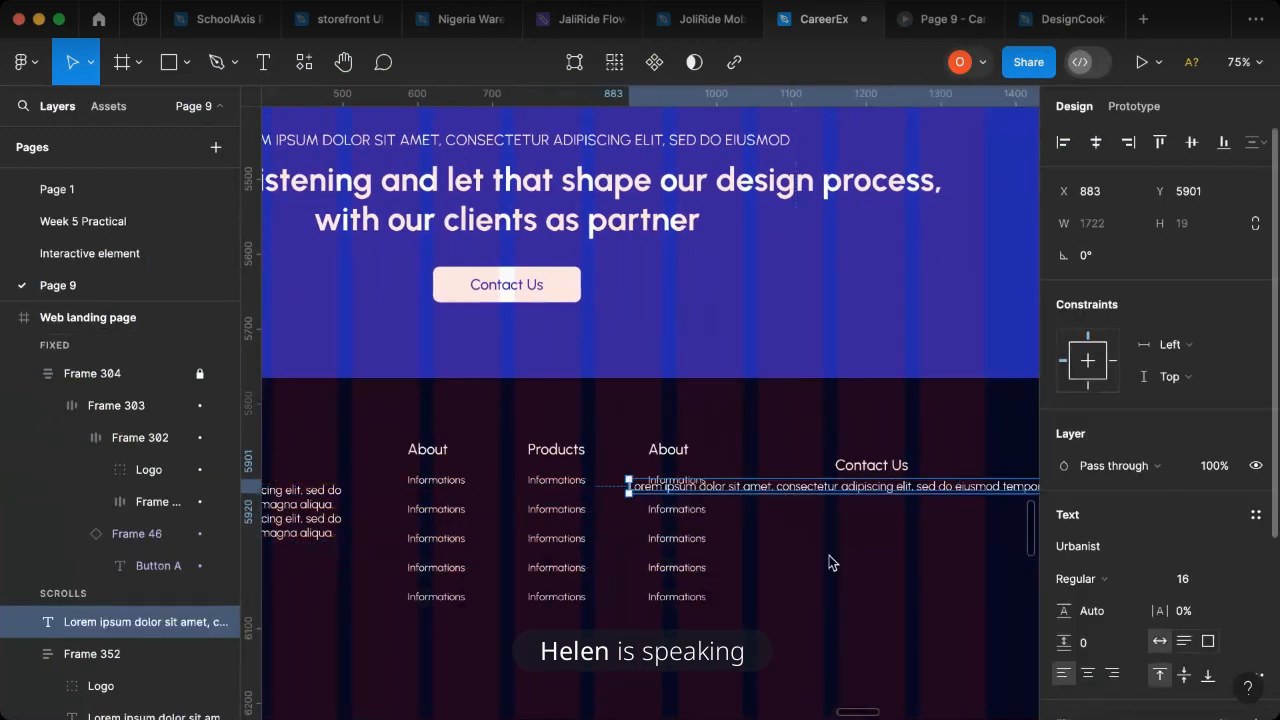
drag(808, 493, 912, 500)
- Replace the copied paragraph's text with the company's street address, including the district and city
double_click(907, 493)
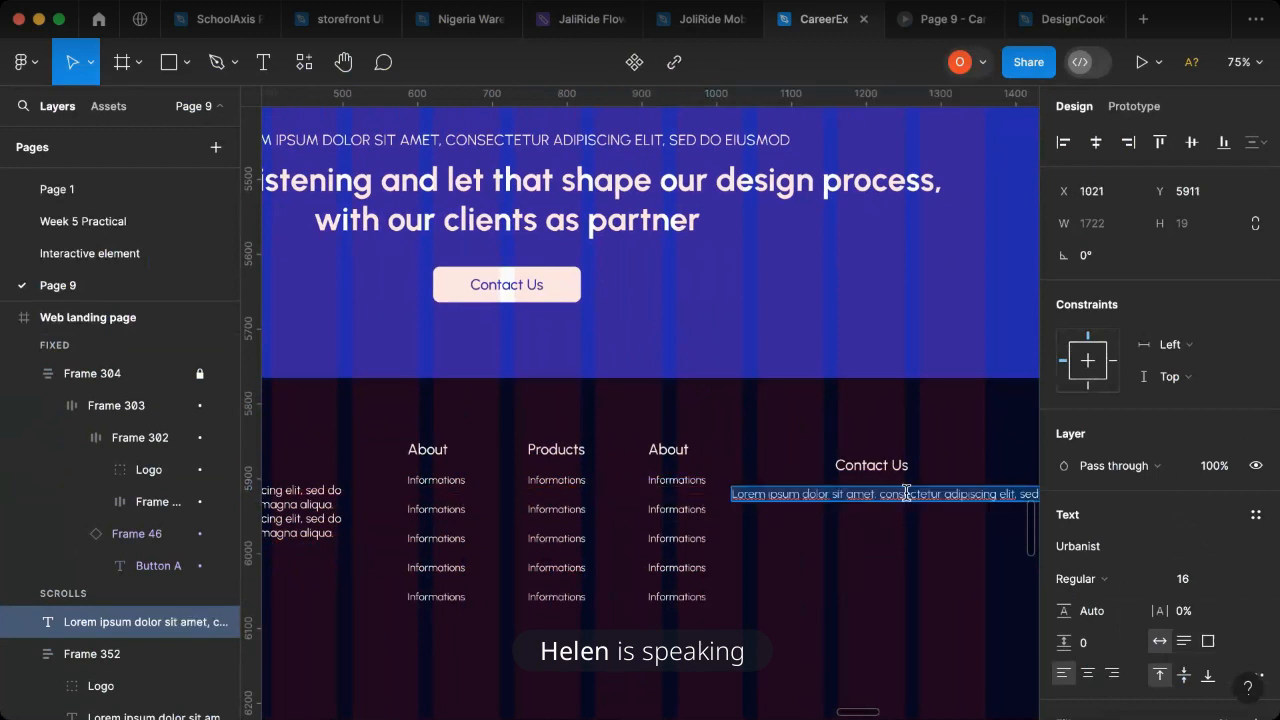
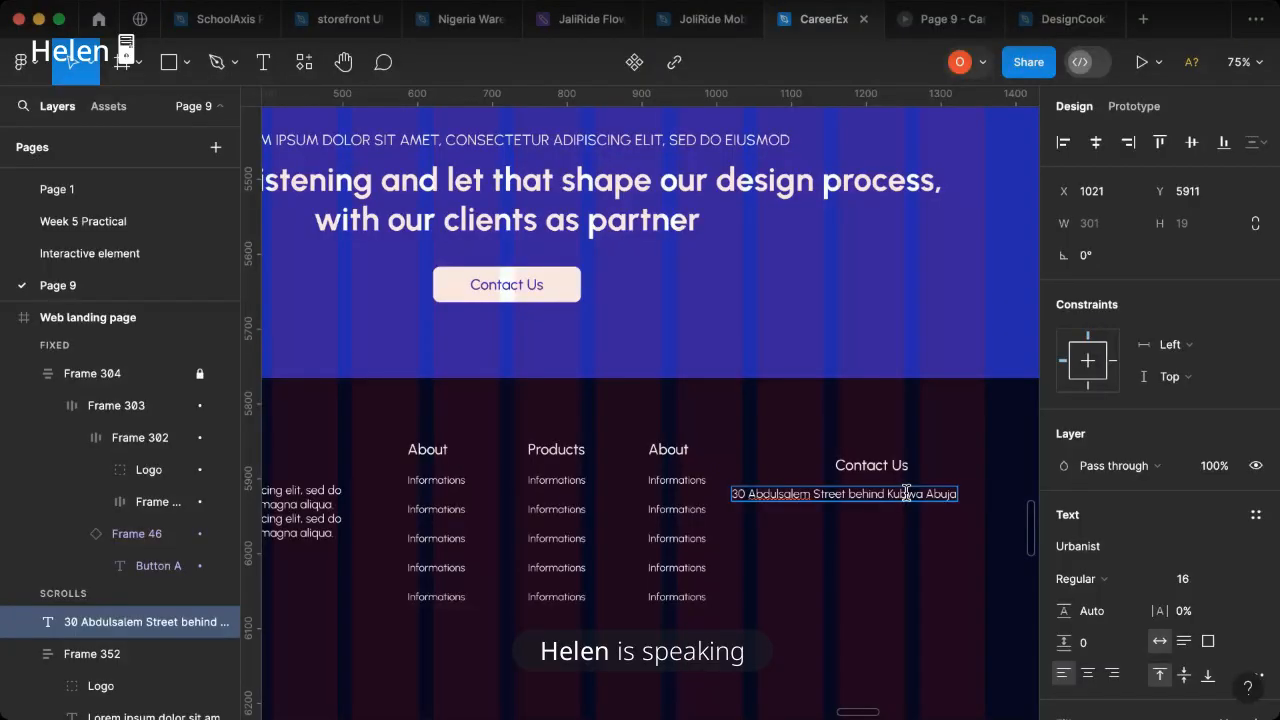
- Insert a nearby-landmark description into the address, between the street and the district
text(Central pr)
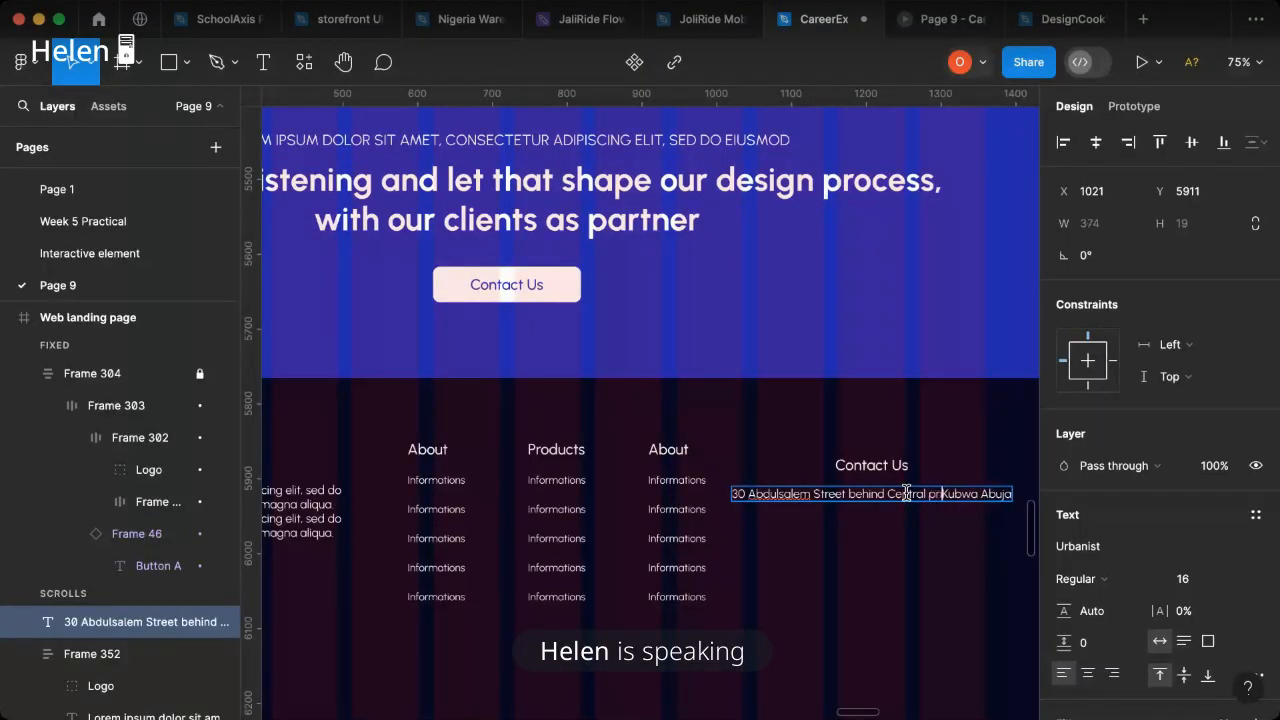
text(imary school)
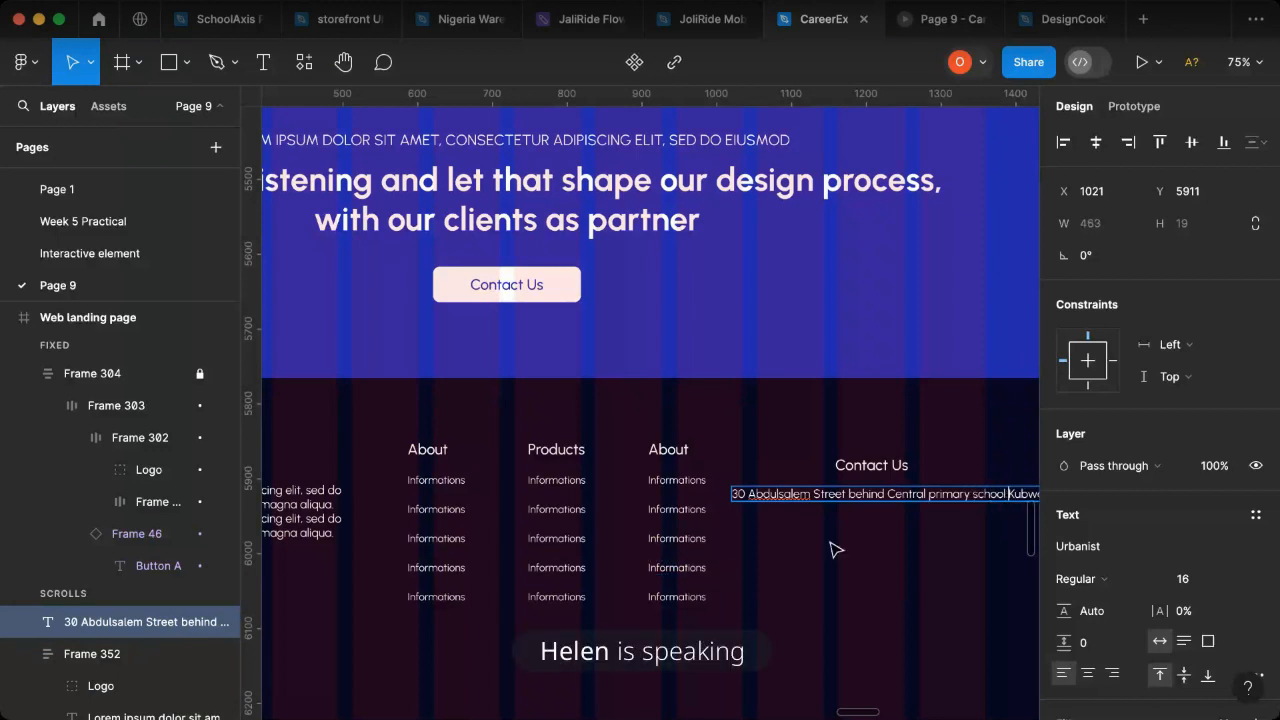
- Narrow the address text box to a width of 368 and complete the address with the territory and country
scroll(840, 540, right, 5)
key(Escape)
drag(797, 493, 727, 508)
double_click(493, 513)
click(492, 511)
text(FCT Abuja. n)
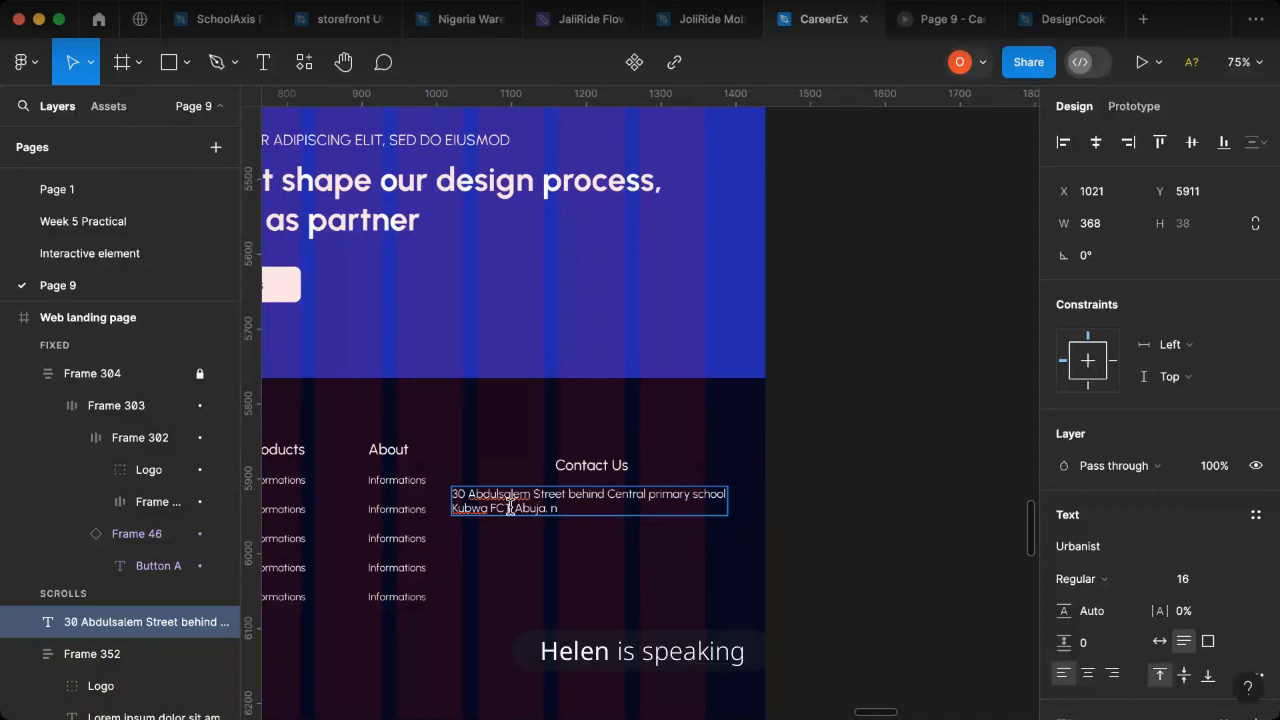
key(BackSpace)
key(Escape)
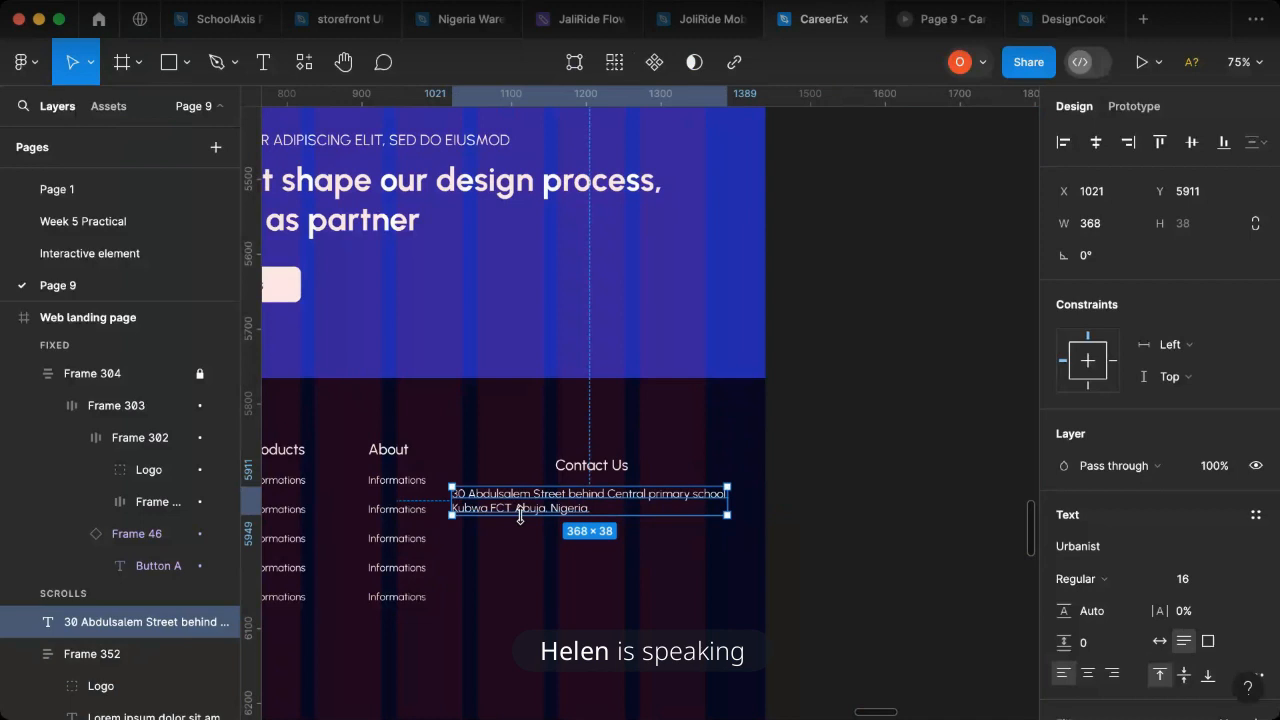
- Right-align the address text and move its box to X 992, ending at the last grid column's edge
scroll(486, 522, up, 3)
drag(536, 499, 586, 499)
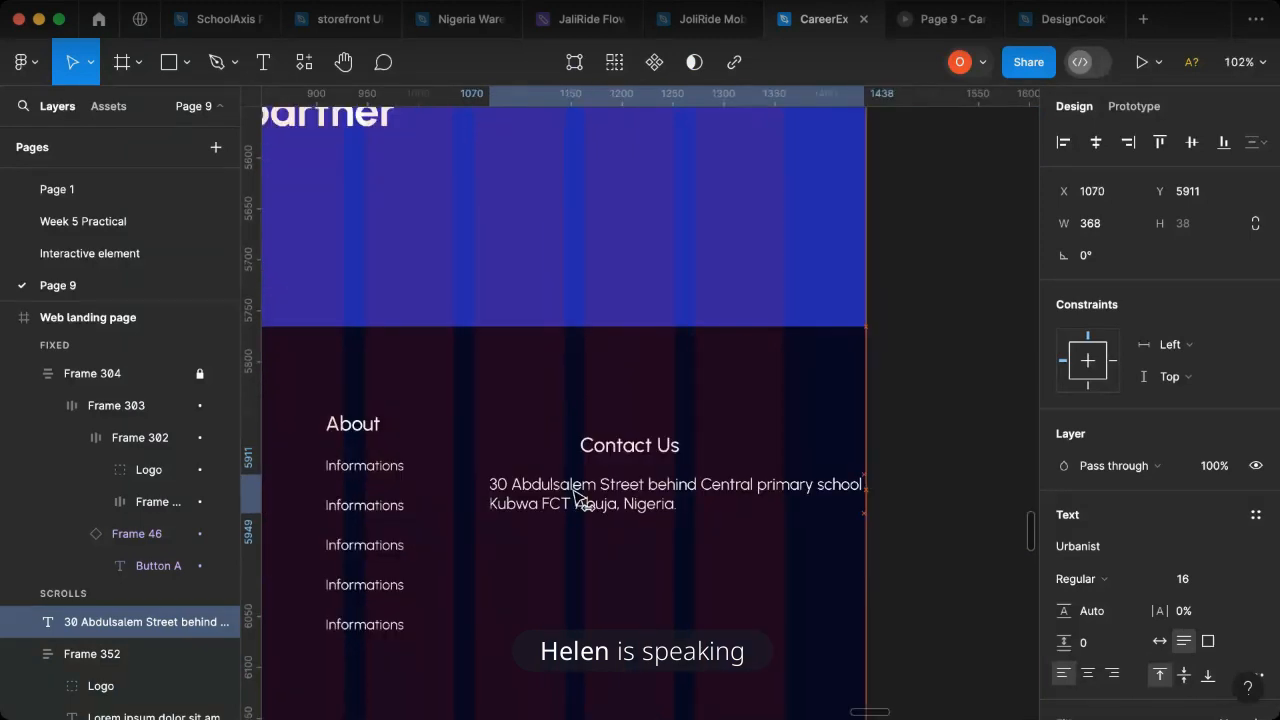
click(1112, 673)
drag(759, 505, 690, 500)
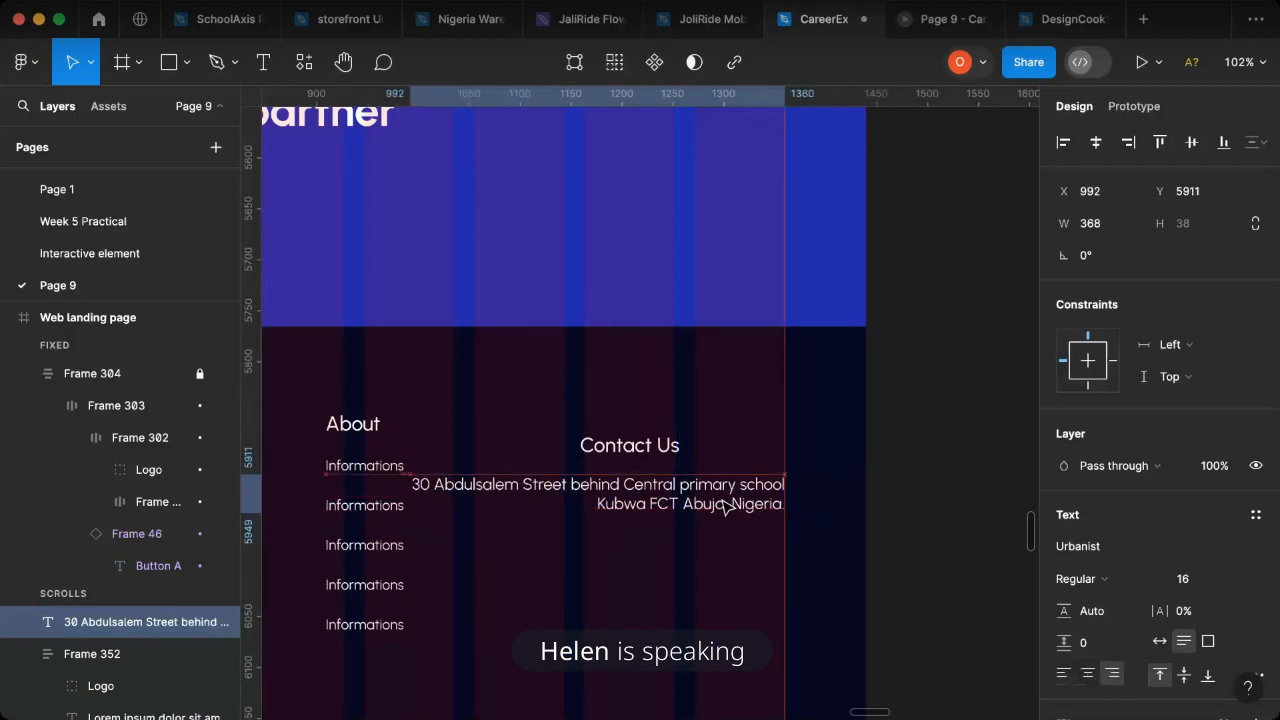
- Align the Contact Us heading to the address's right edge and move both up, with the address at Y 5902
click(660, 450)
shift+click(680, 492)
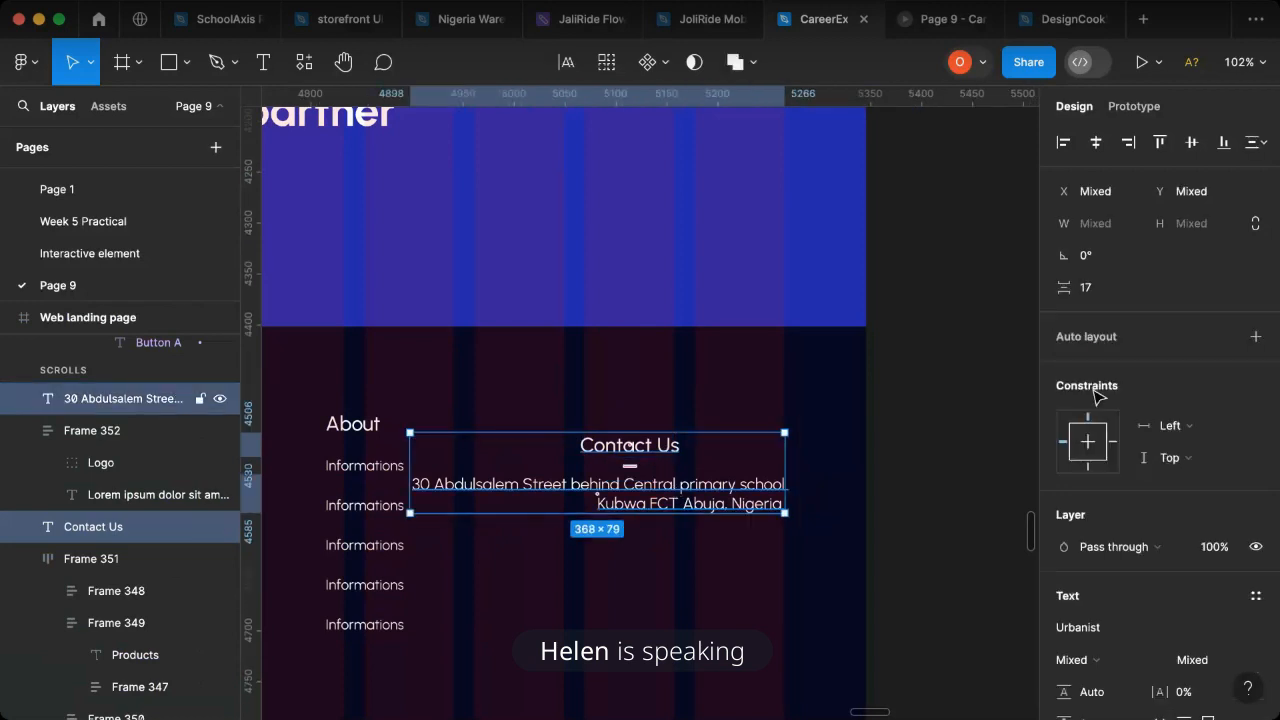
click(1125, 146)
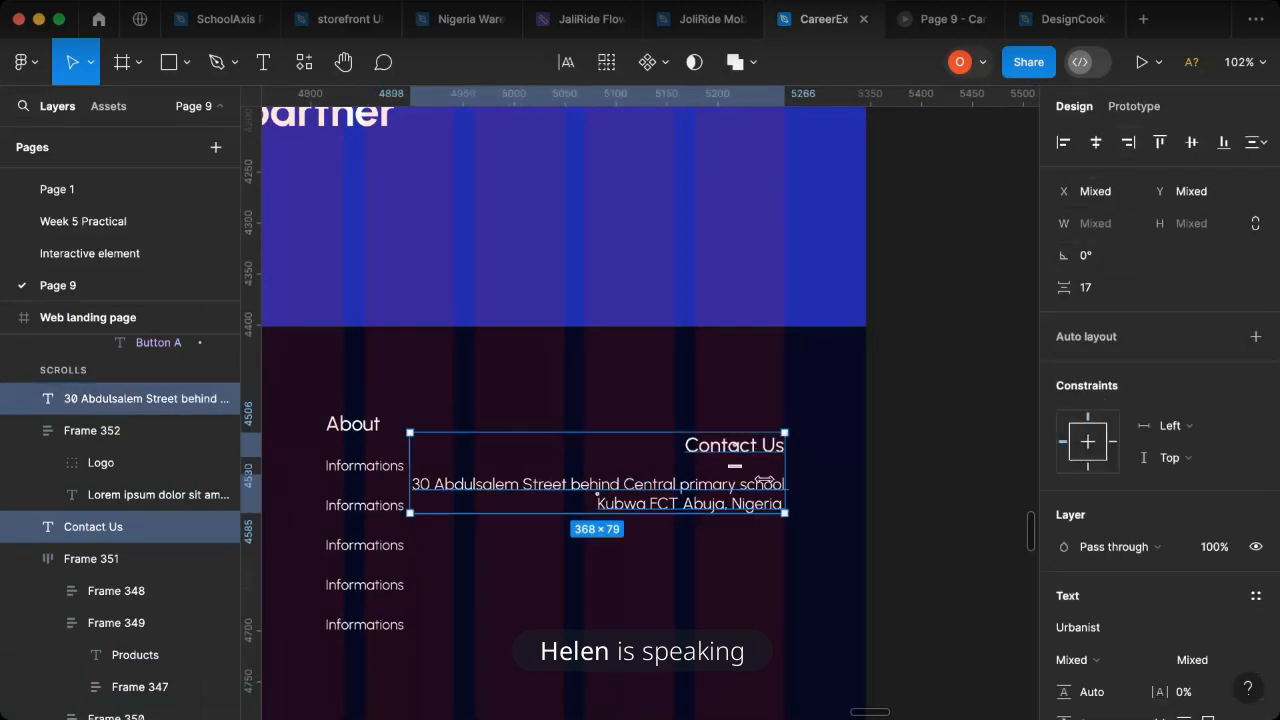
mouse_move(751, 493)
mouse_down()
mouse_move(771, 488)
mouse_move(758, 488)
mouse_up()
- Narrow the address text box to a width of 342 and realign its right edge with the Contact Us heading
click(762, 493)
shift+click(750, 448)
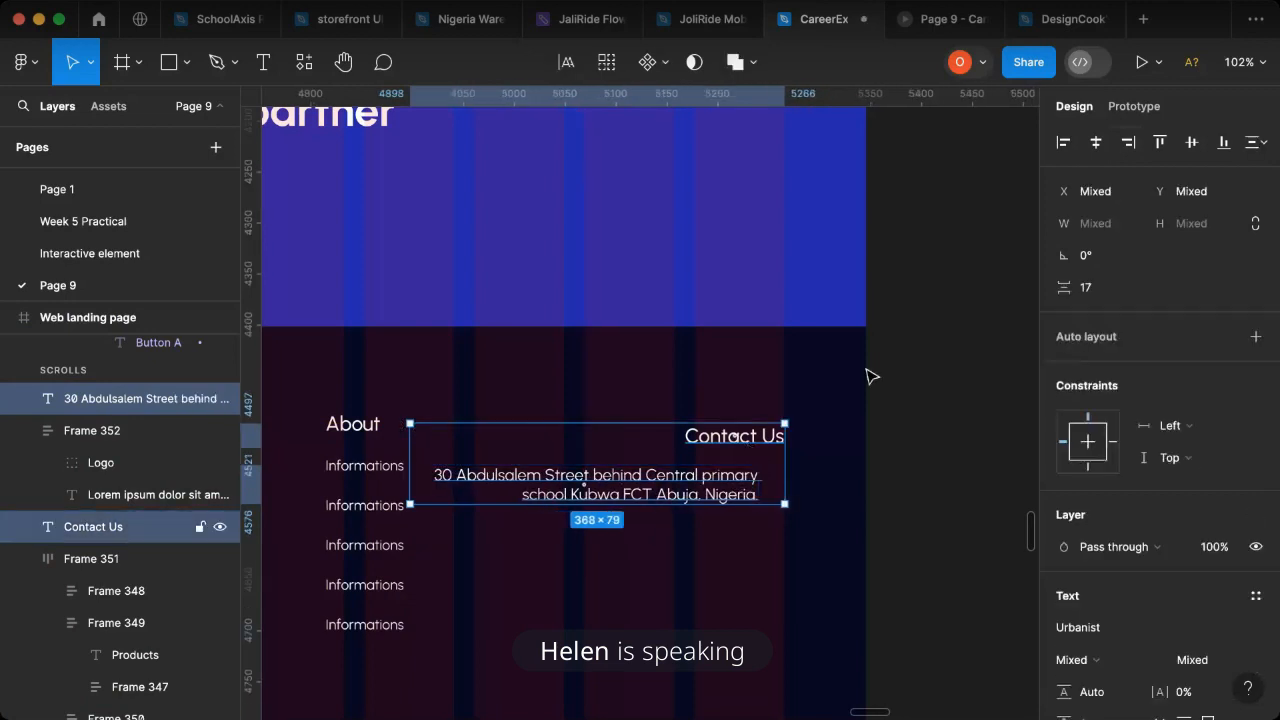
click(1127, 143)
click(750, 488)
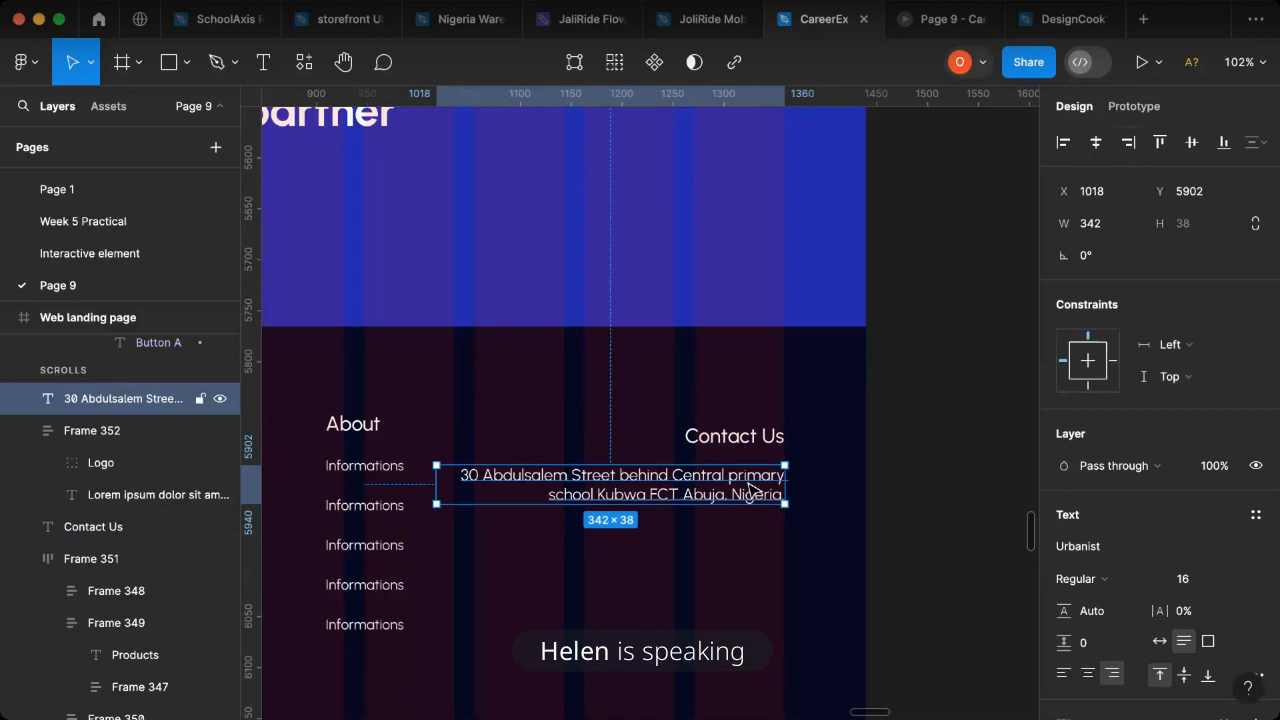
- Duplicate the address text below itself at Y 5950 and replace the copy's content with the contact phone number
click(748, 526)
click(752, 501)
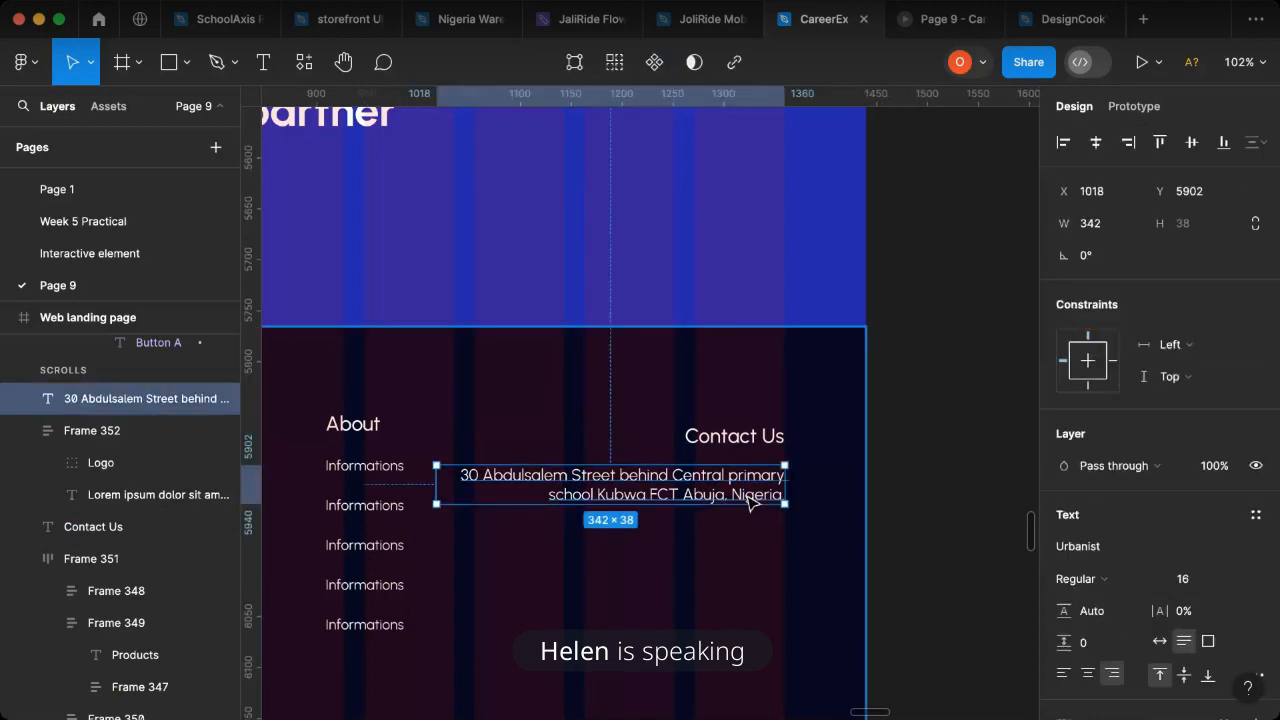
drag(749, 494, 757, 551)
double_click(751, 541)
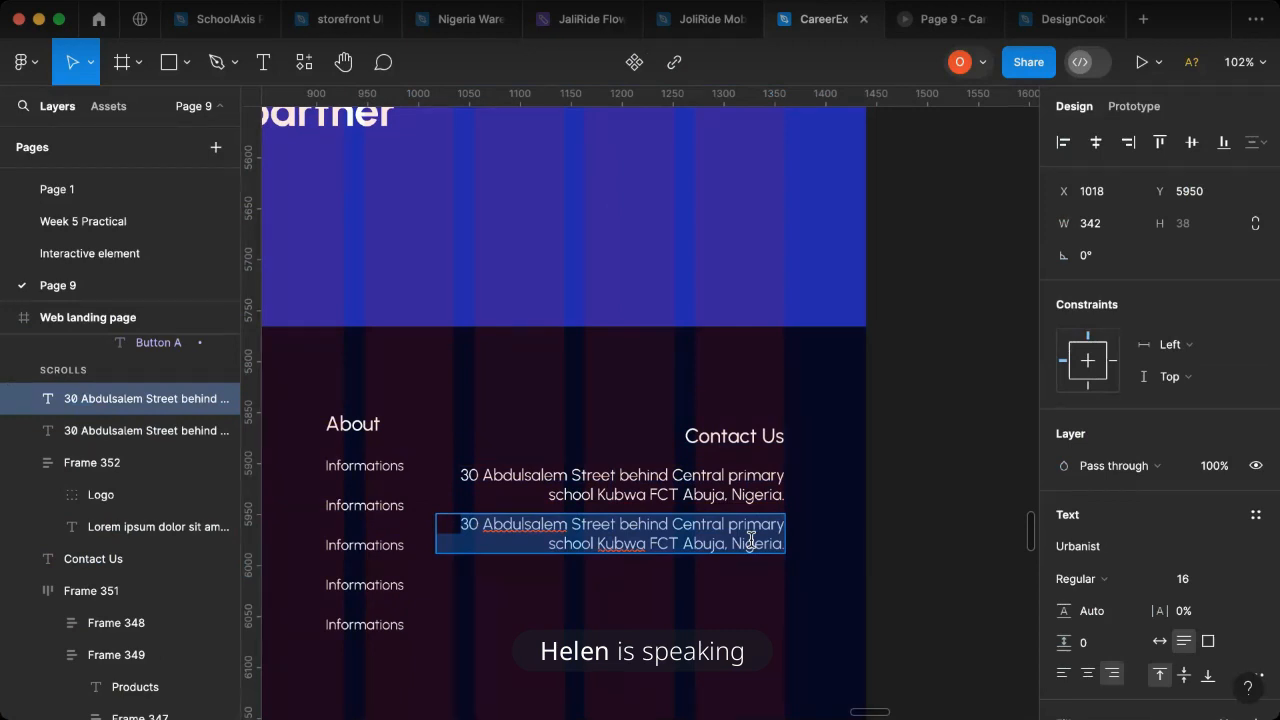
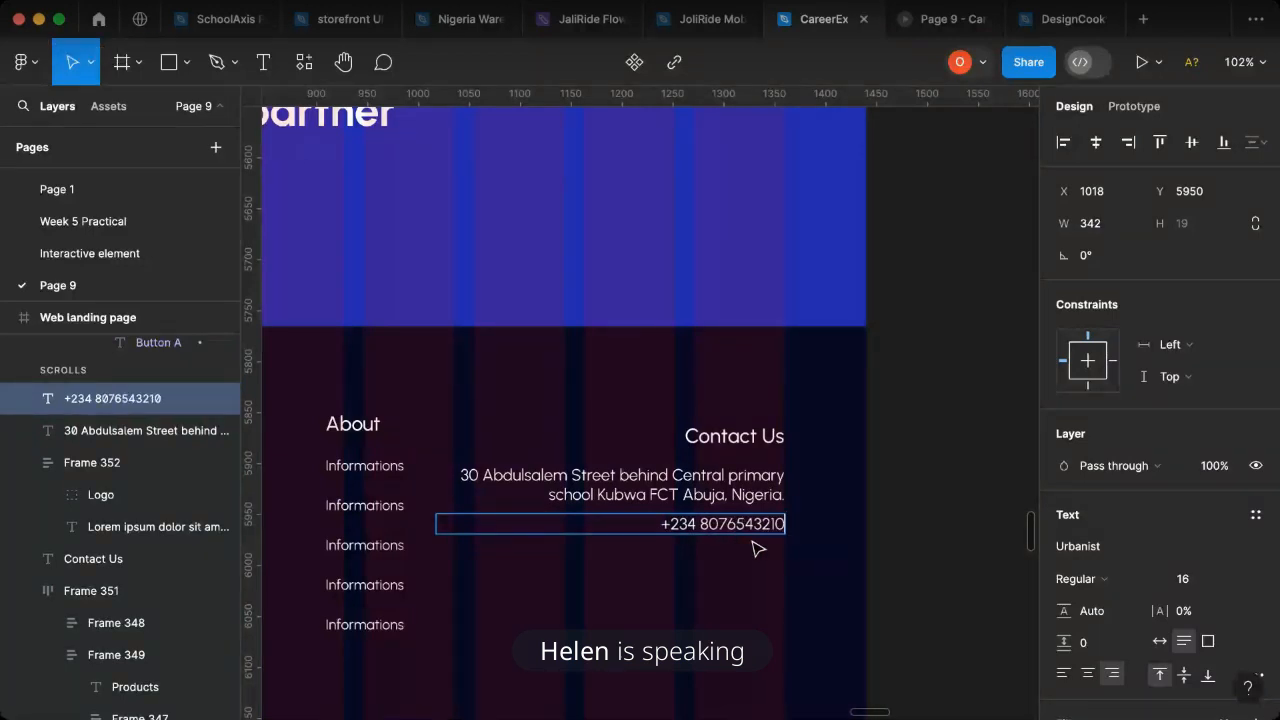
key(Escape)
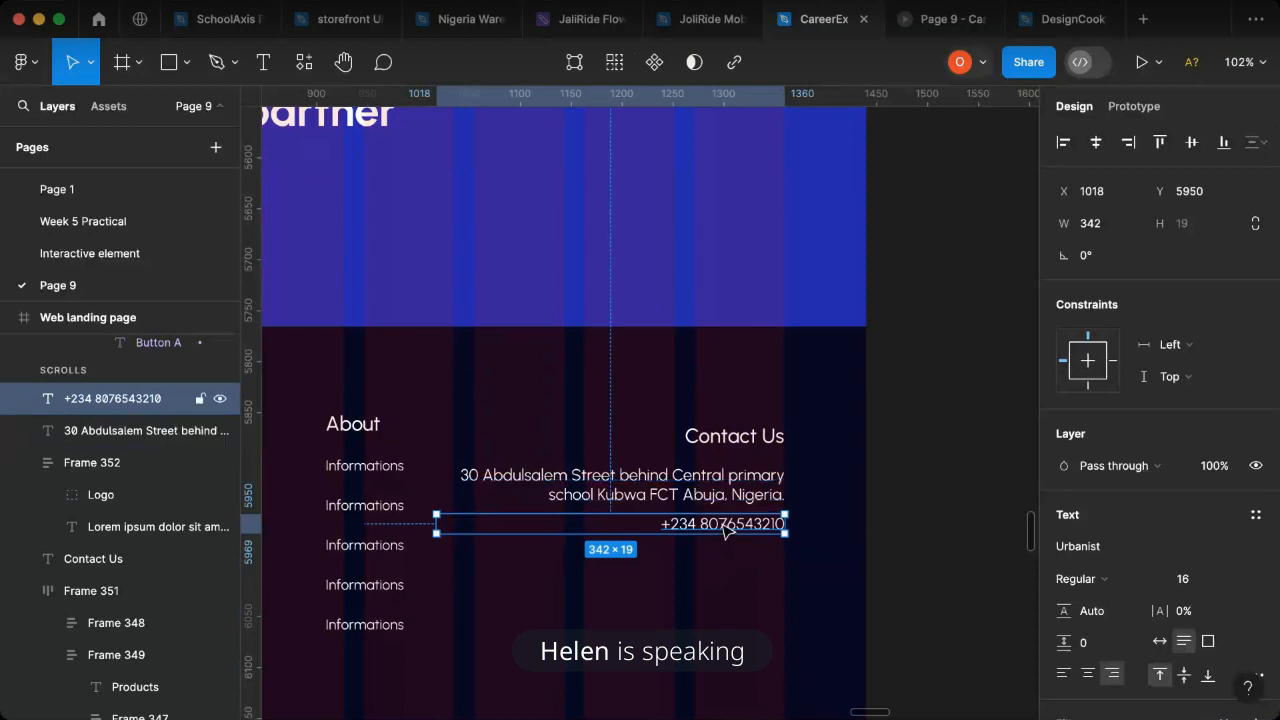
- Duplicate the phone number text below itself at Y 5981 and replace the copy's content with the contact e-mail address
drag(729, 537, 731, 558)
double_click(725, 555)
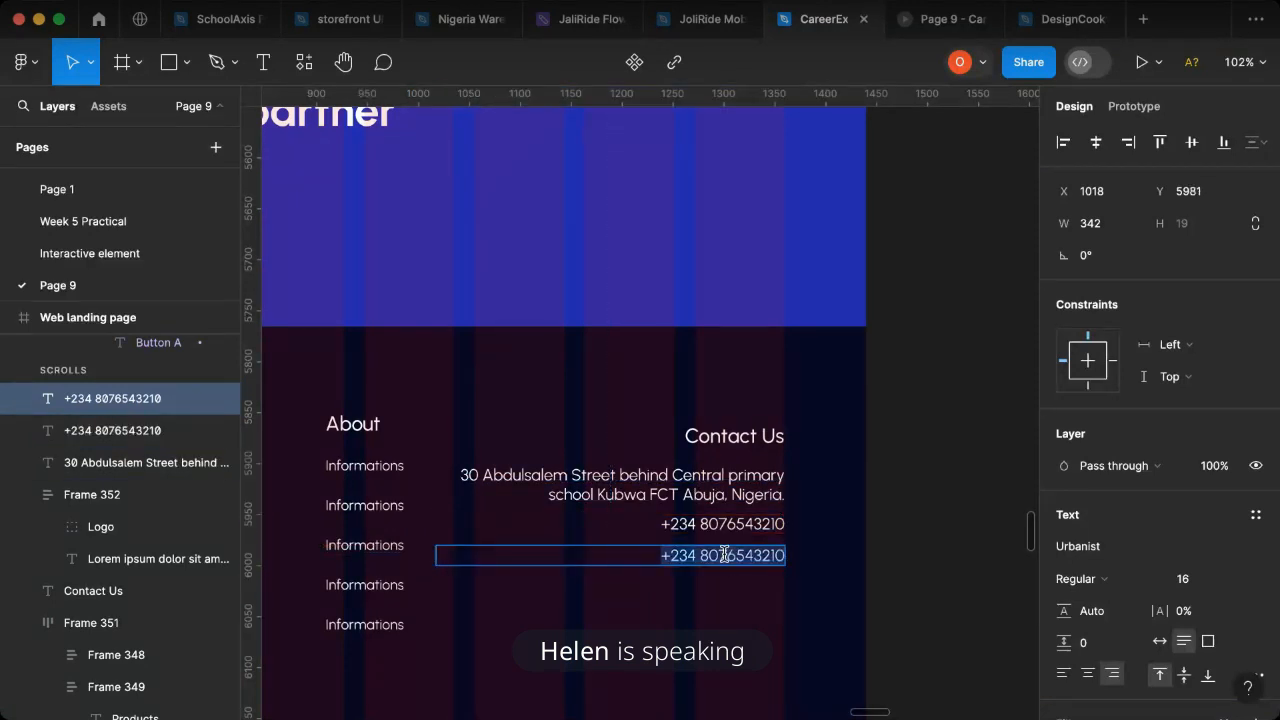
text(c)
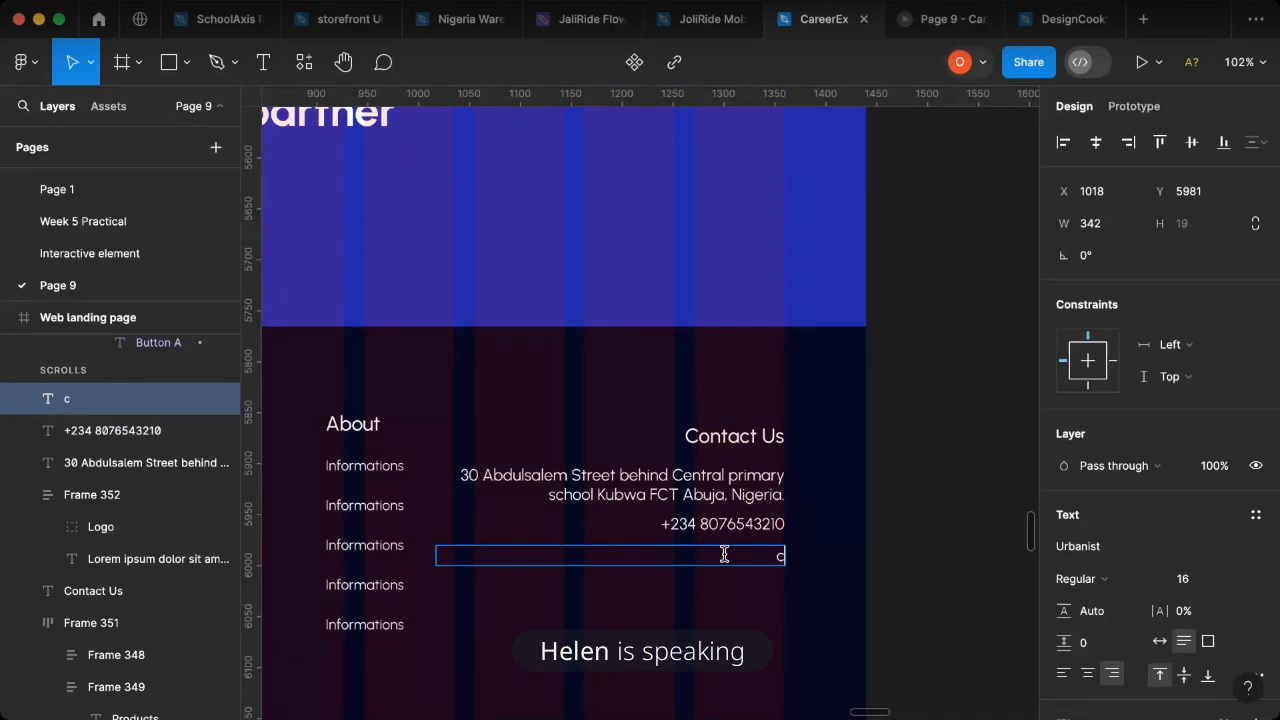
key(BackSpace)
text(contactino)
key(BackSpace)
key(BackSpace)
key(BackSpace)
text(_ifo)
key(BackSpace)
key(BackSpace)
key(BackSpace)
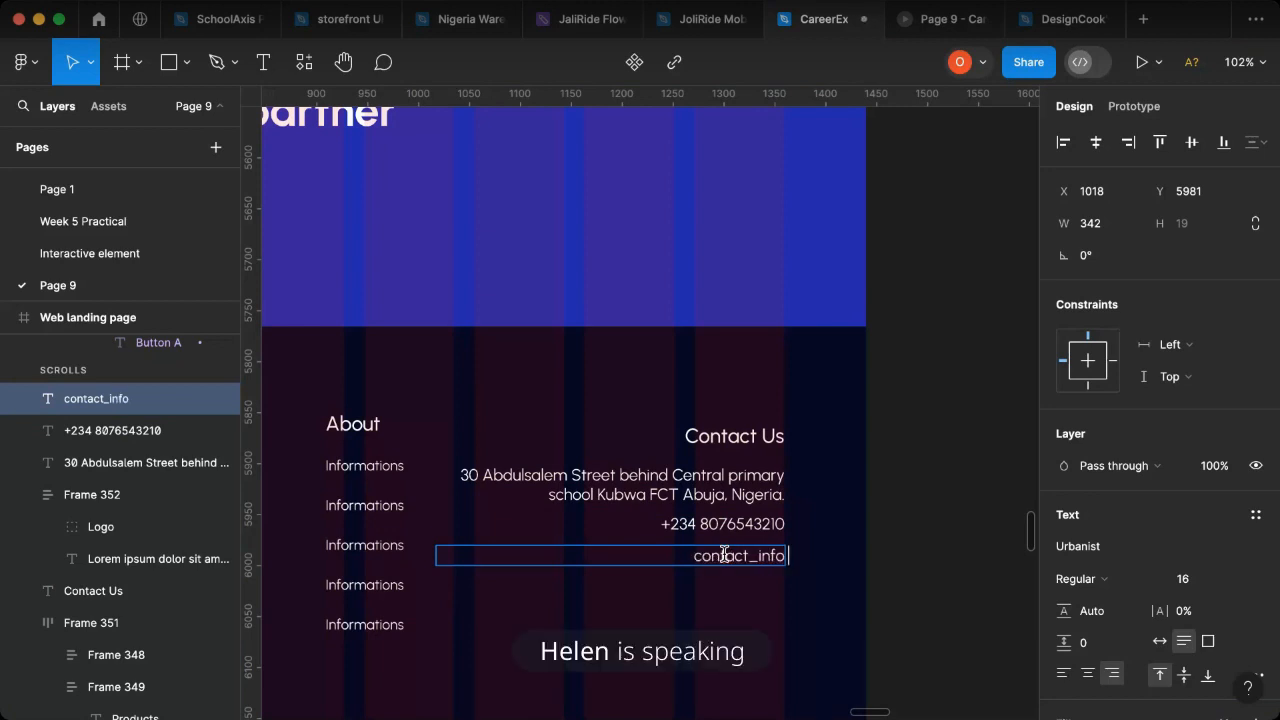
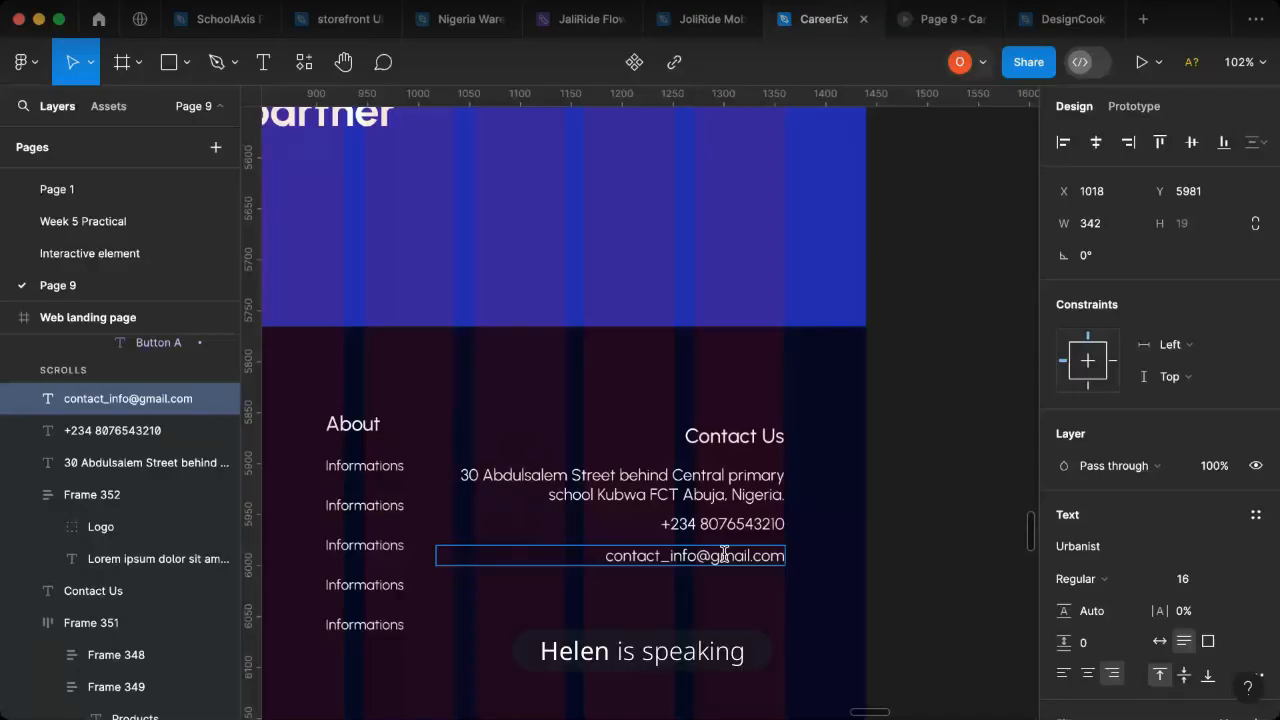
key(Escape)
- Group the address, phone and e-mail texts into one vertical auto layout frame
shift+click(733, 524)
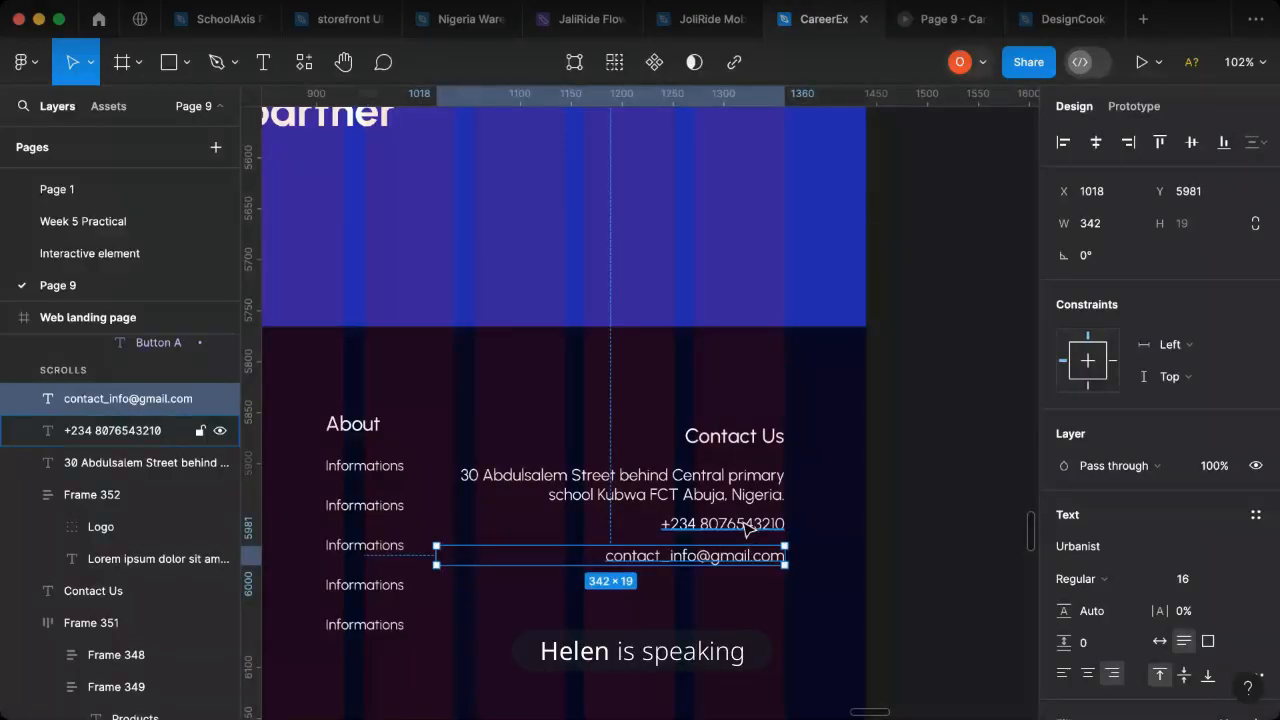
shift+click(750, 500)
key(shift+a)
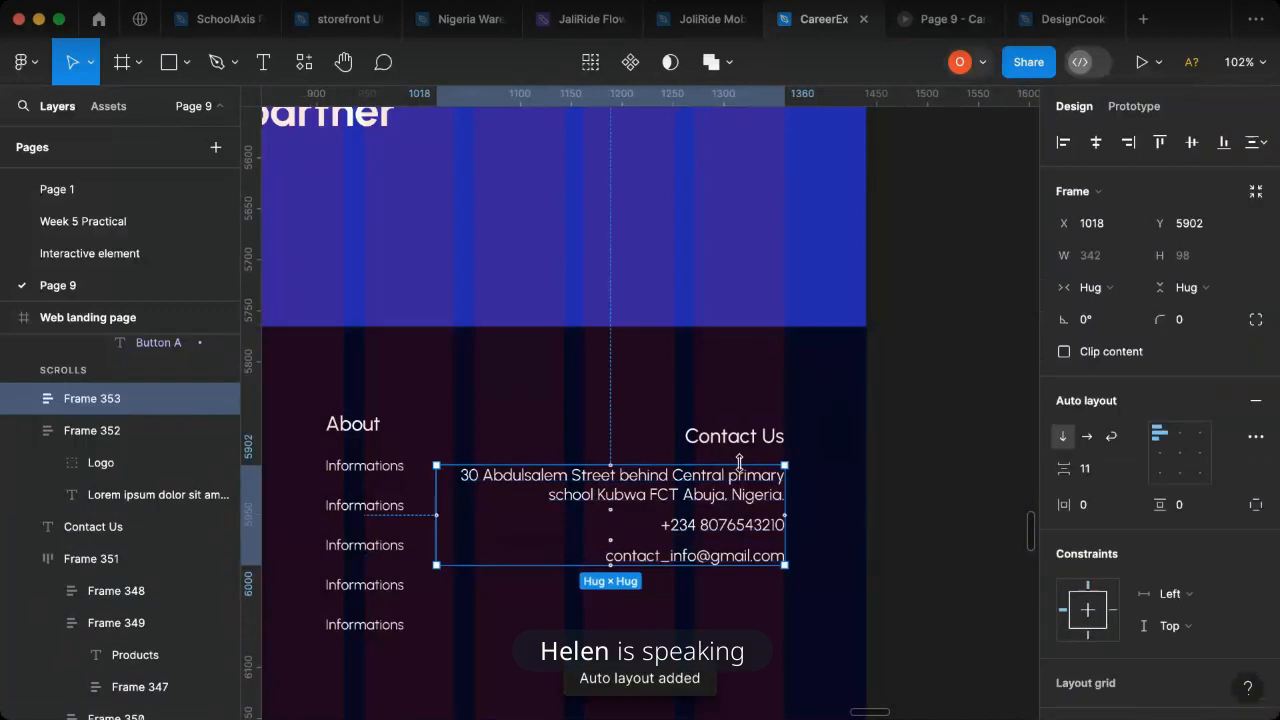
- Wrap the Contact Us heading and the contact details frame in a vertical auto layout with top-right alignment
shift+click(748, 441)
shift+click(747, 450)
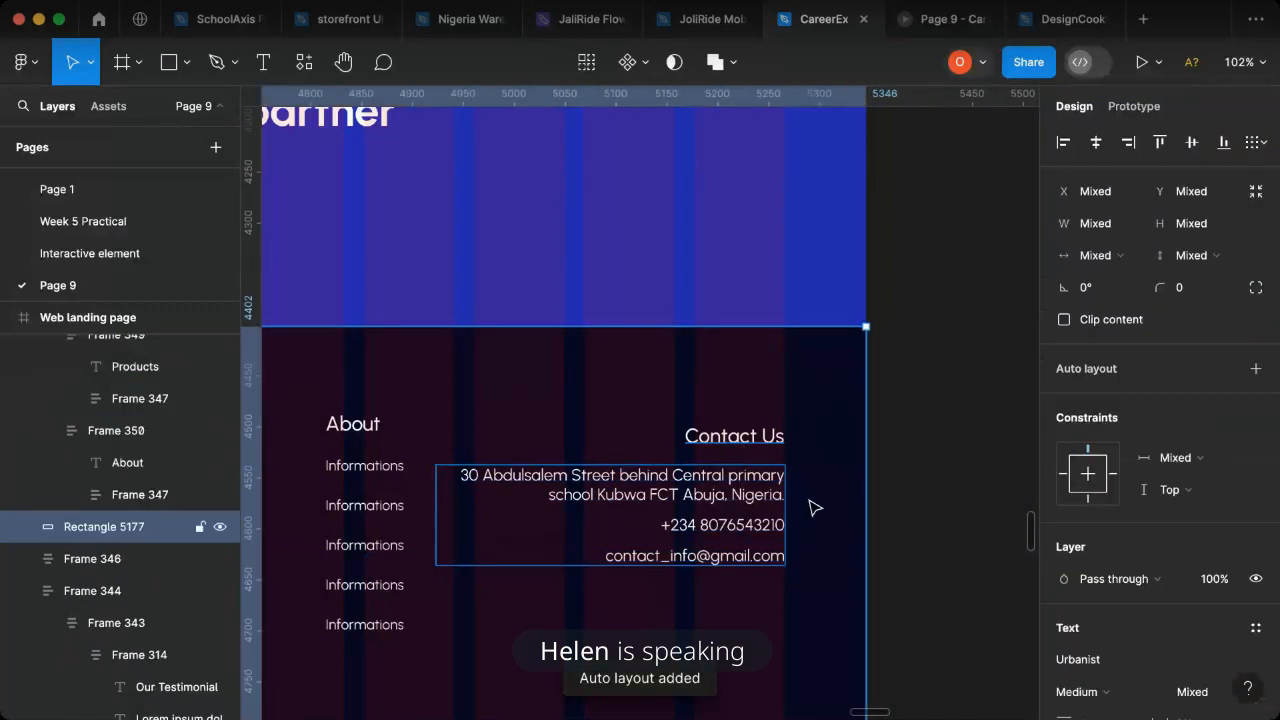
shift+click(737, 463)
click(737, 463)
click(748, 448)
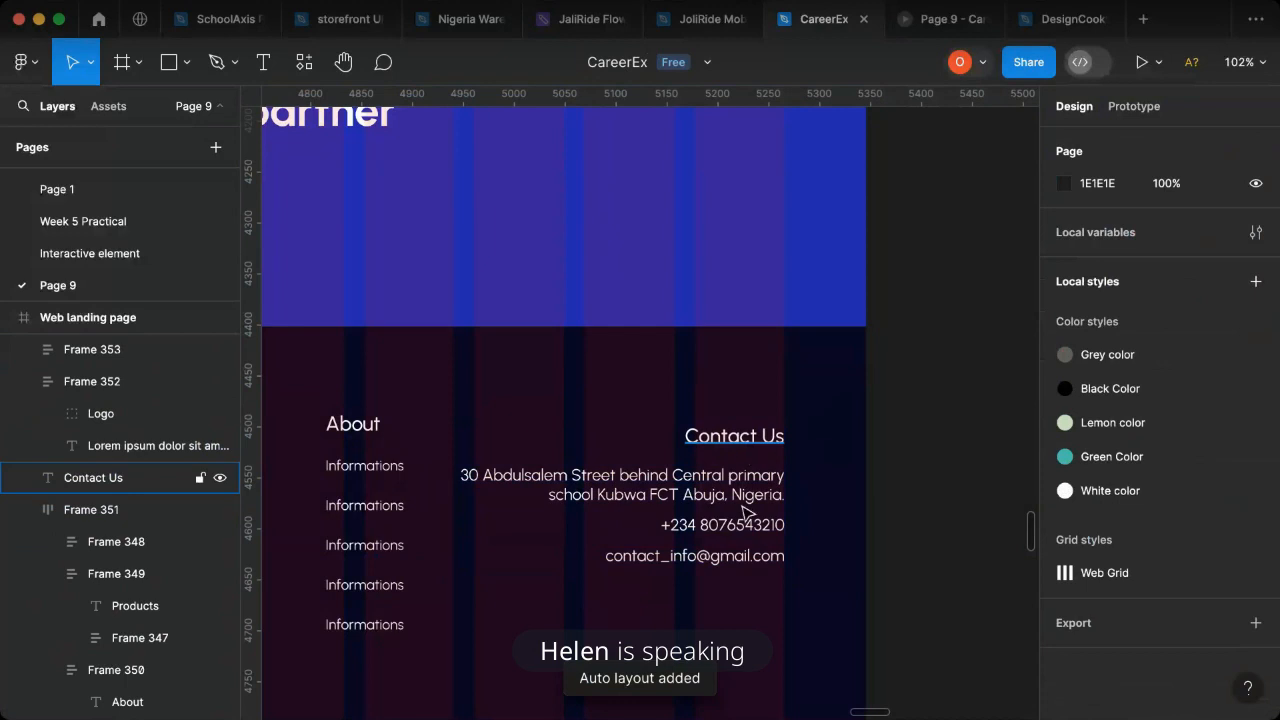
shift+click(745, 513)
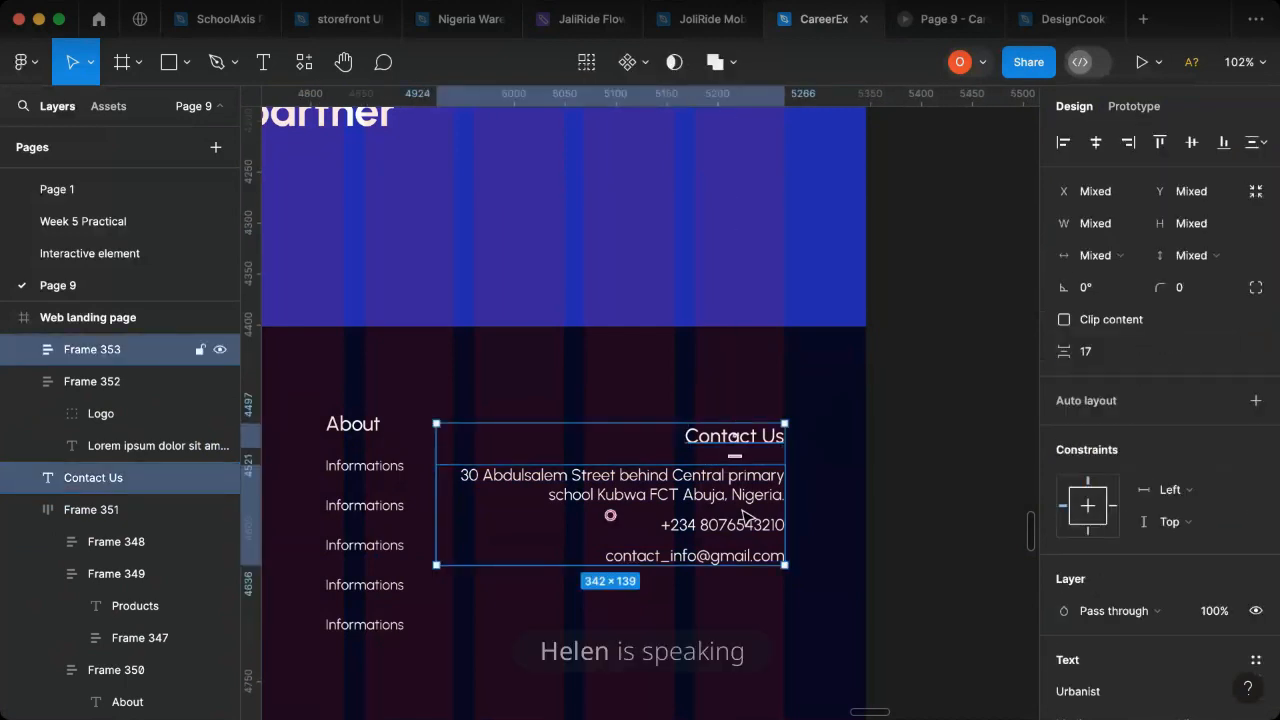
key(shift+a)
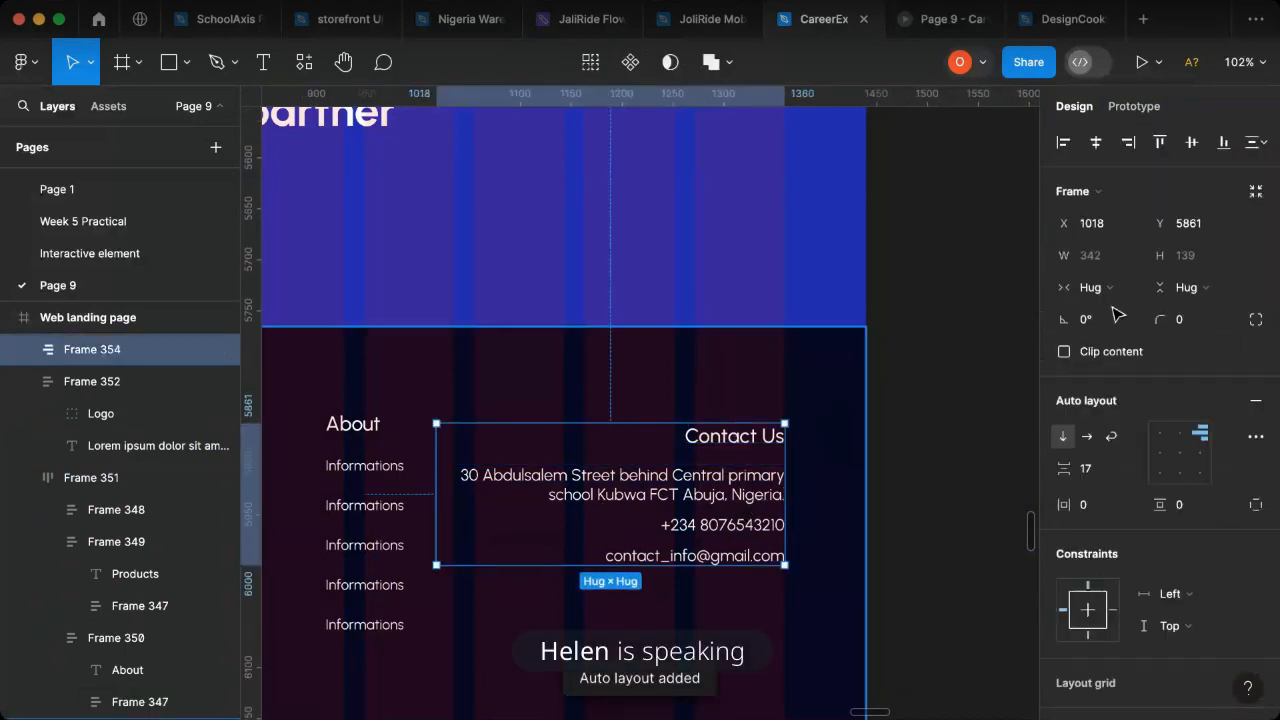
click(1161, 437)
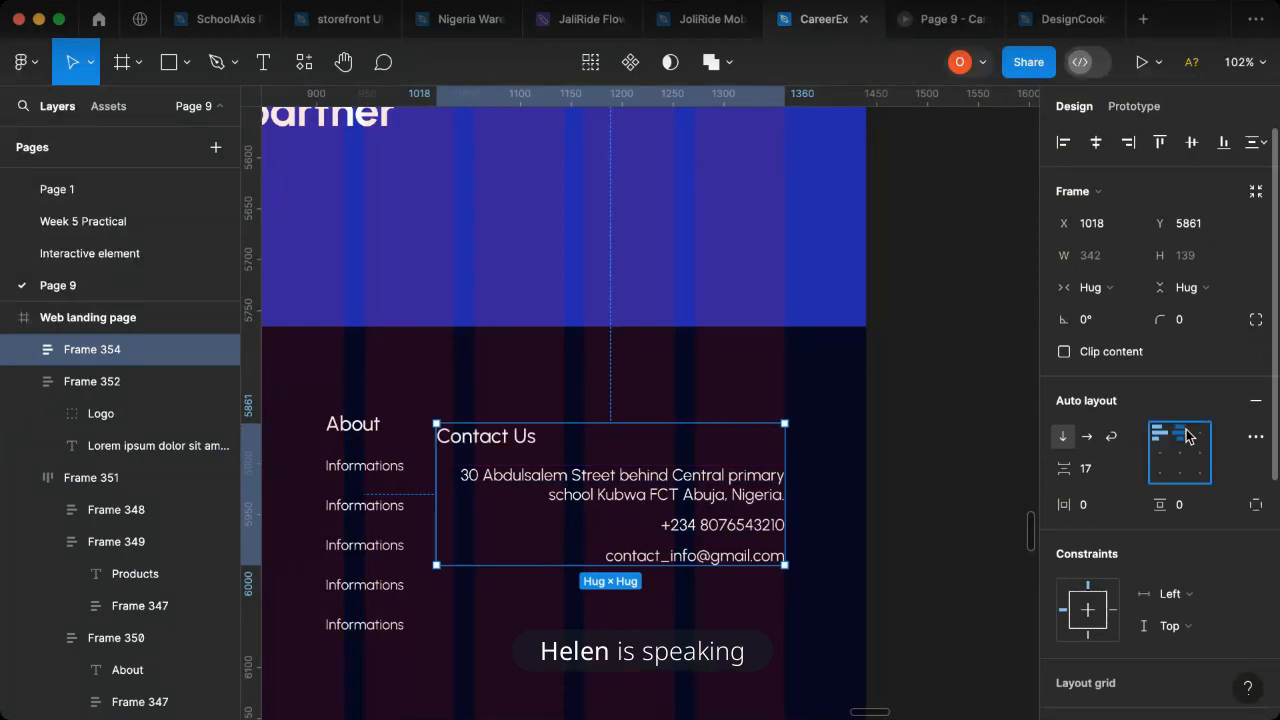
click(1201, 432)
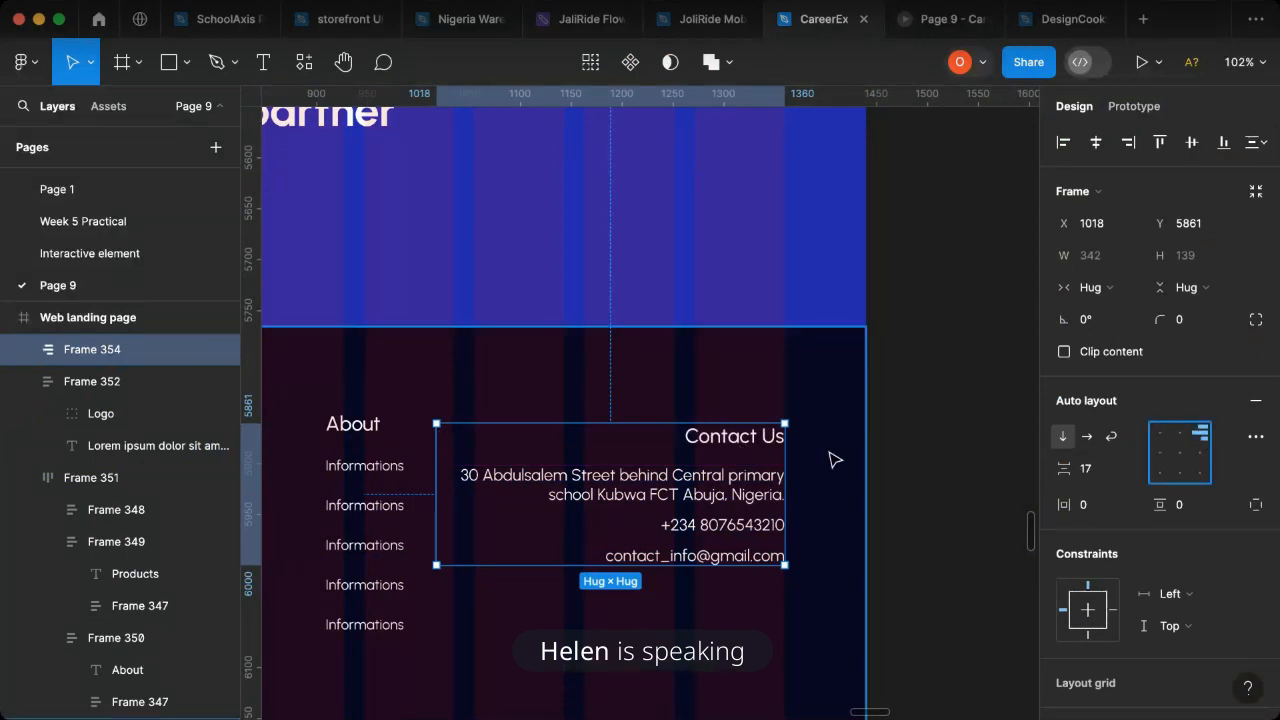
- Narrow the address text inside the Contact Us block to a width of 309
scroll(831, 457, down, 4)
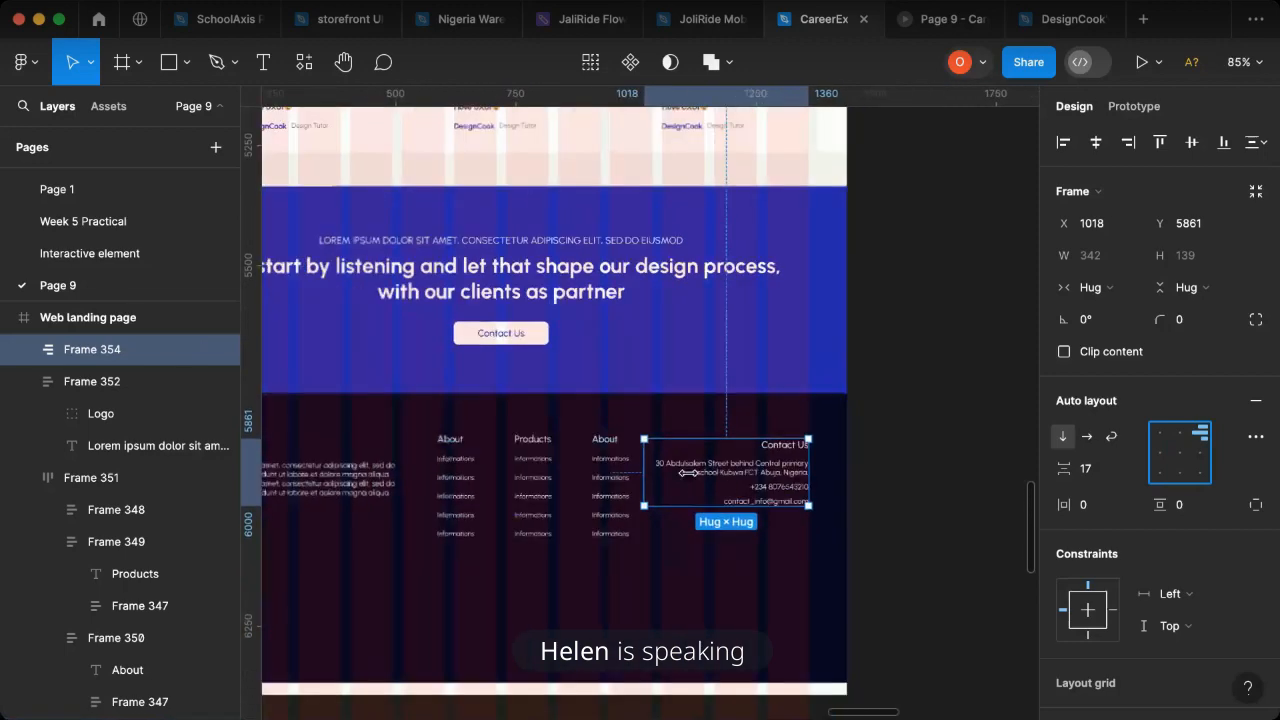
scroll(775, 481, up, 3)
scroll(775, 481, up, 5)
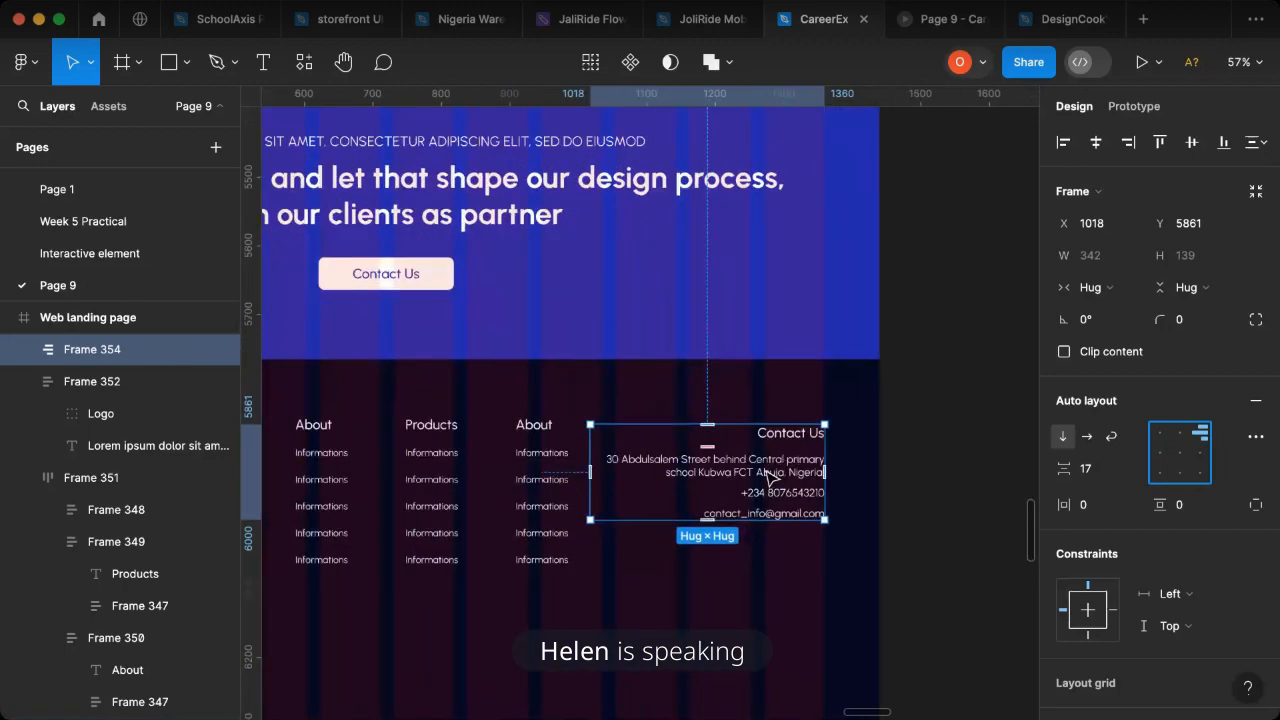
double_click(643, 480)
click(570, 476)
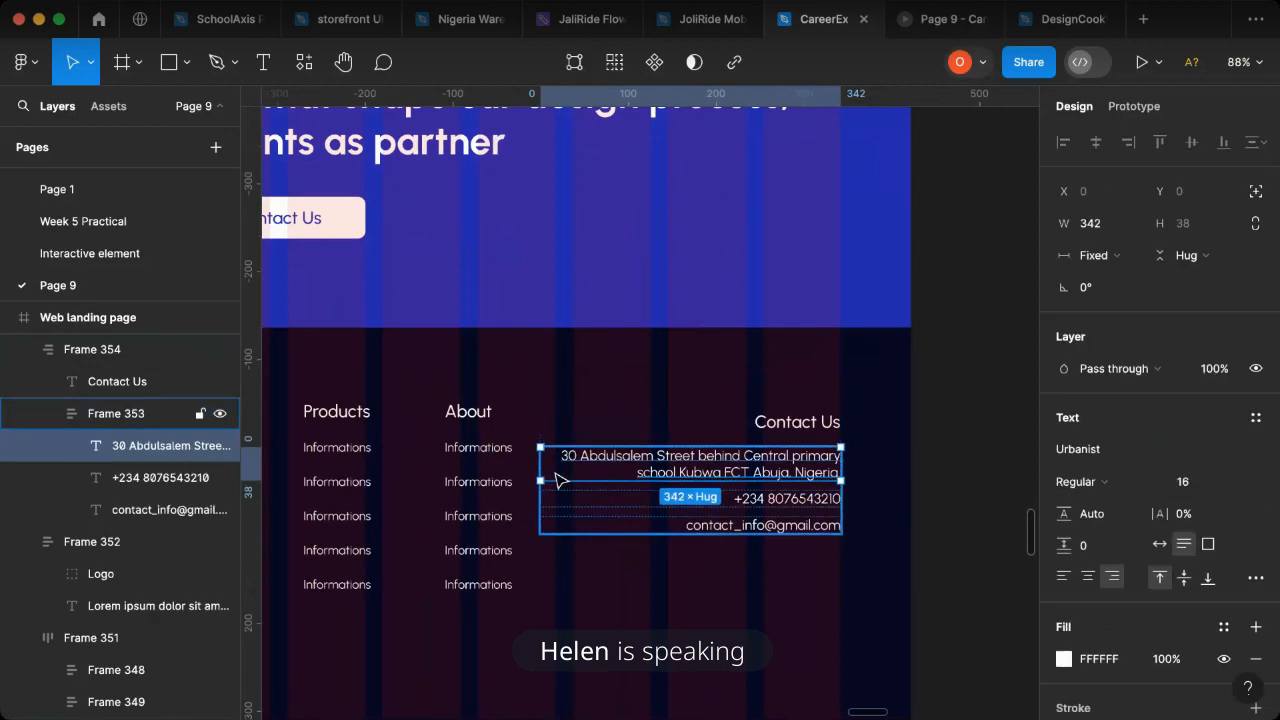
drag(553, 466, 567, 466)
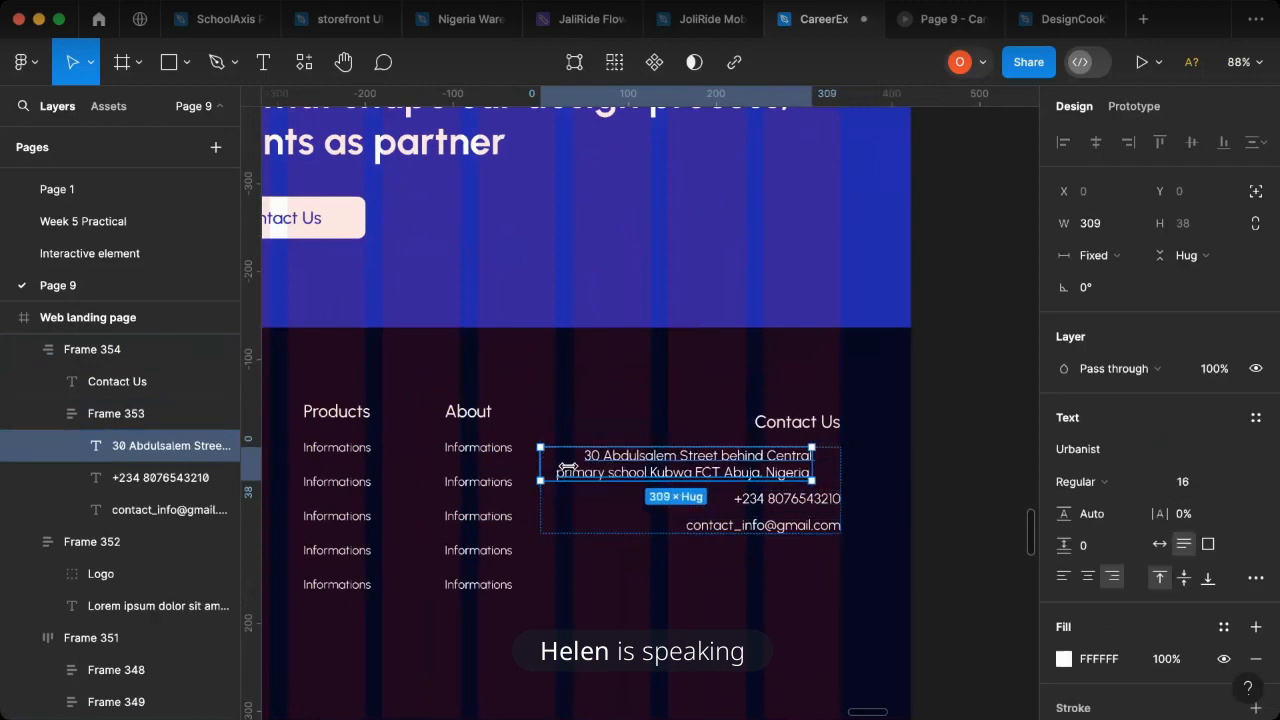
- Set the phone number and e-mail texts to auto width so their boxes hug the content
click(798, 498)
click(1160, 545)
click(832, 525)
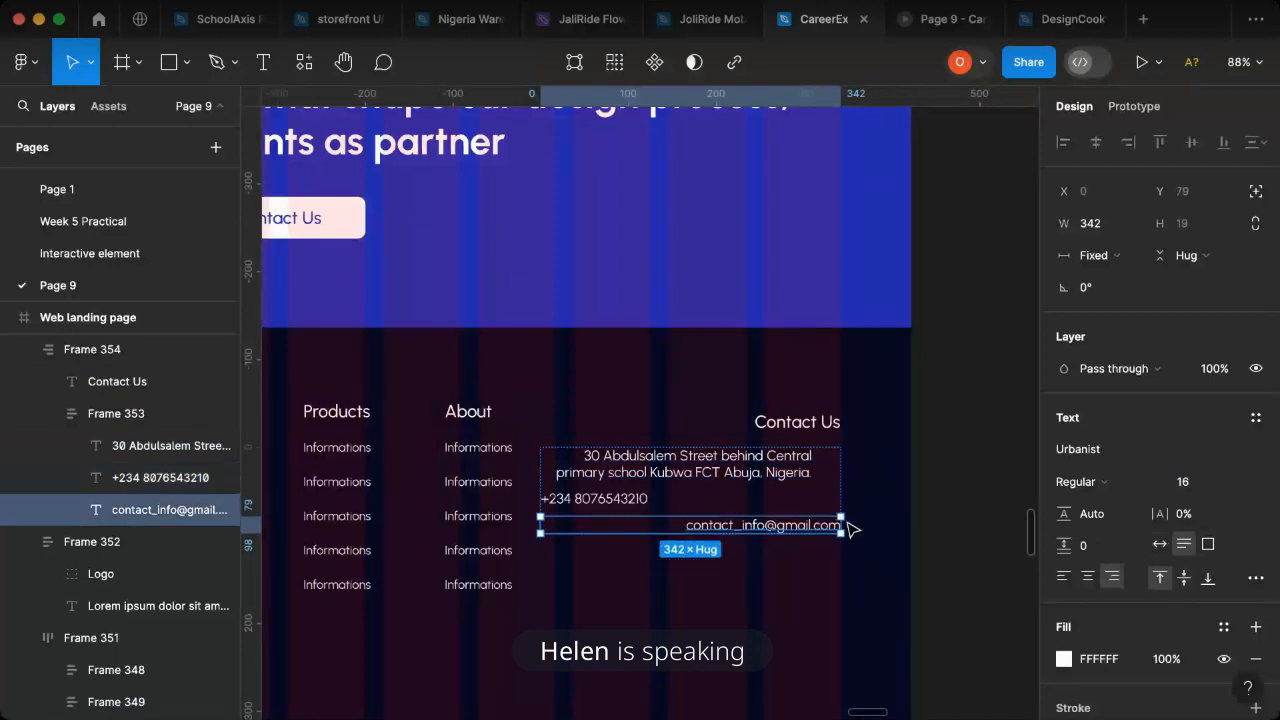
click(1160, 545)
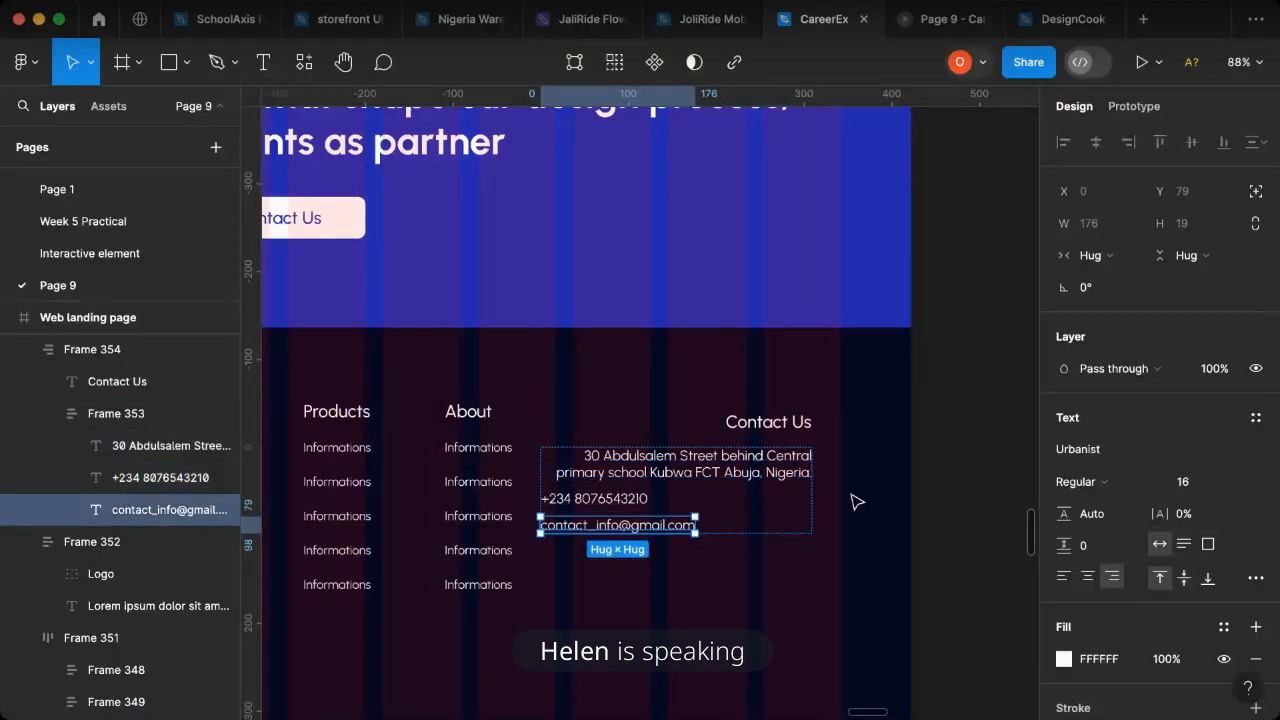
- Set the alignment of the frame holding the address, phone and e-mail to top right
click(772, 476)
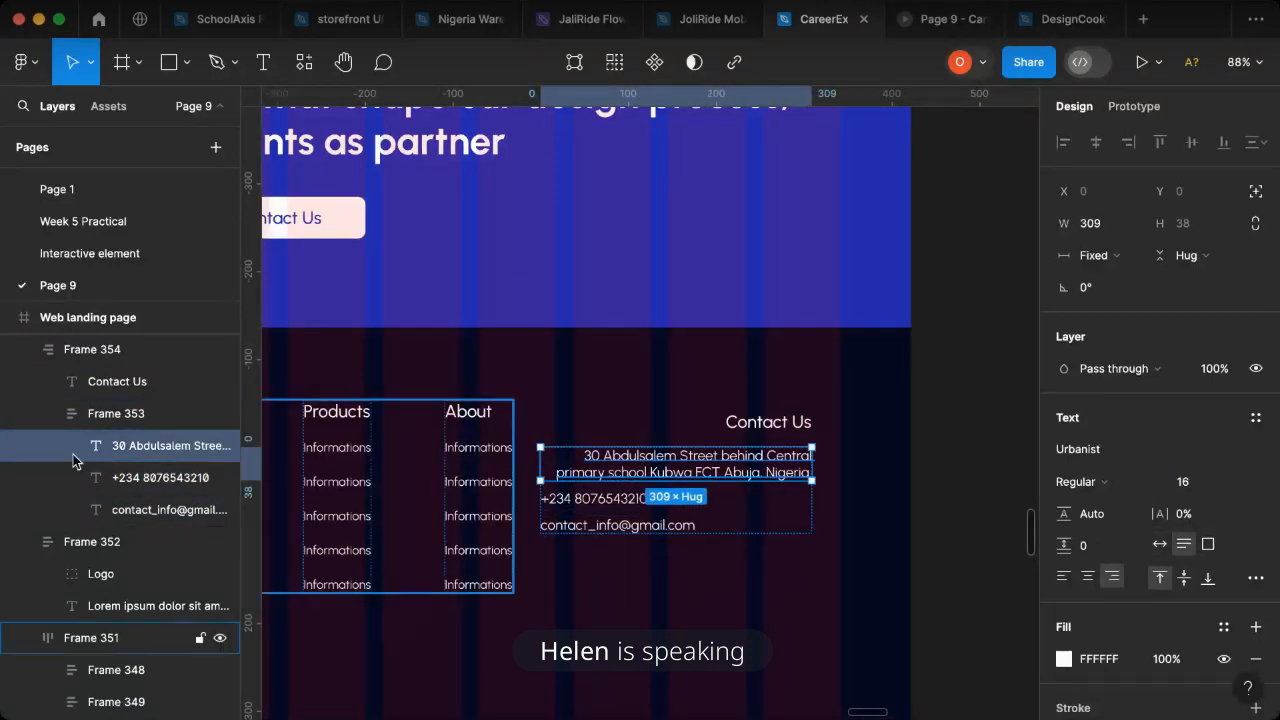
key(shift+Return)
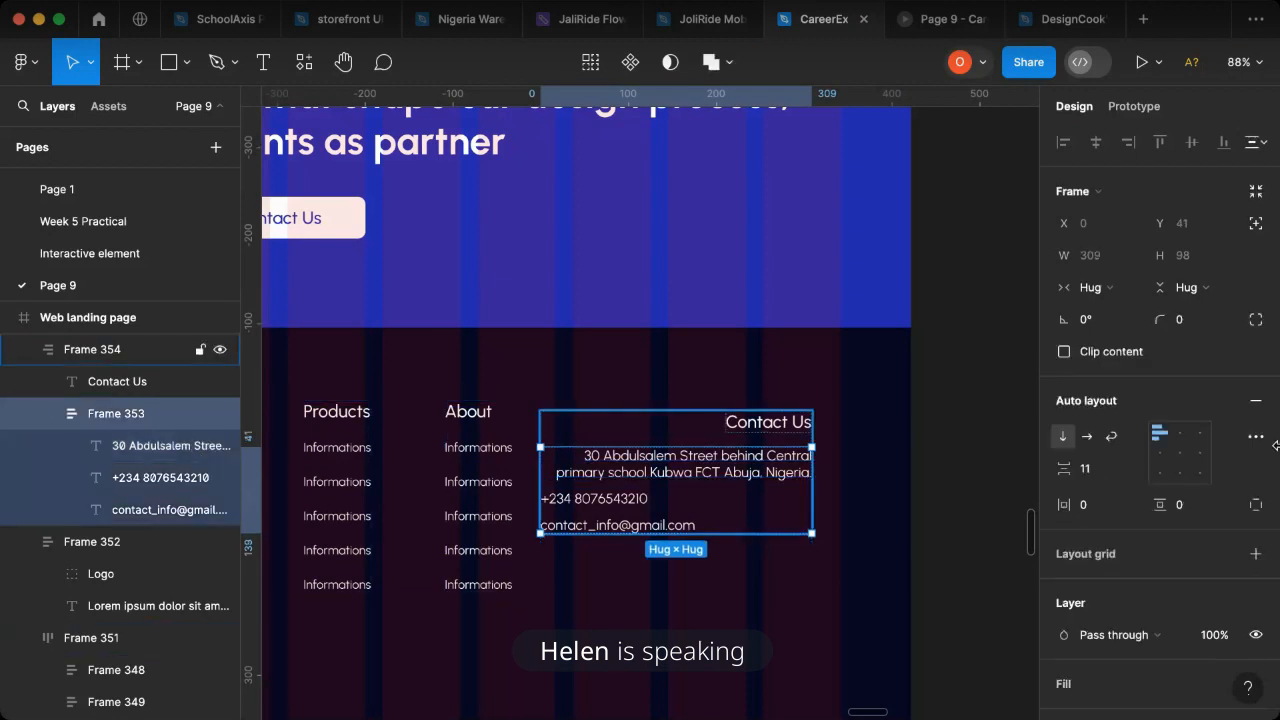
click(1203, 436)
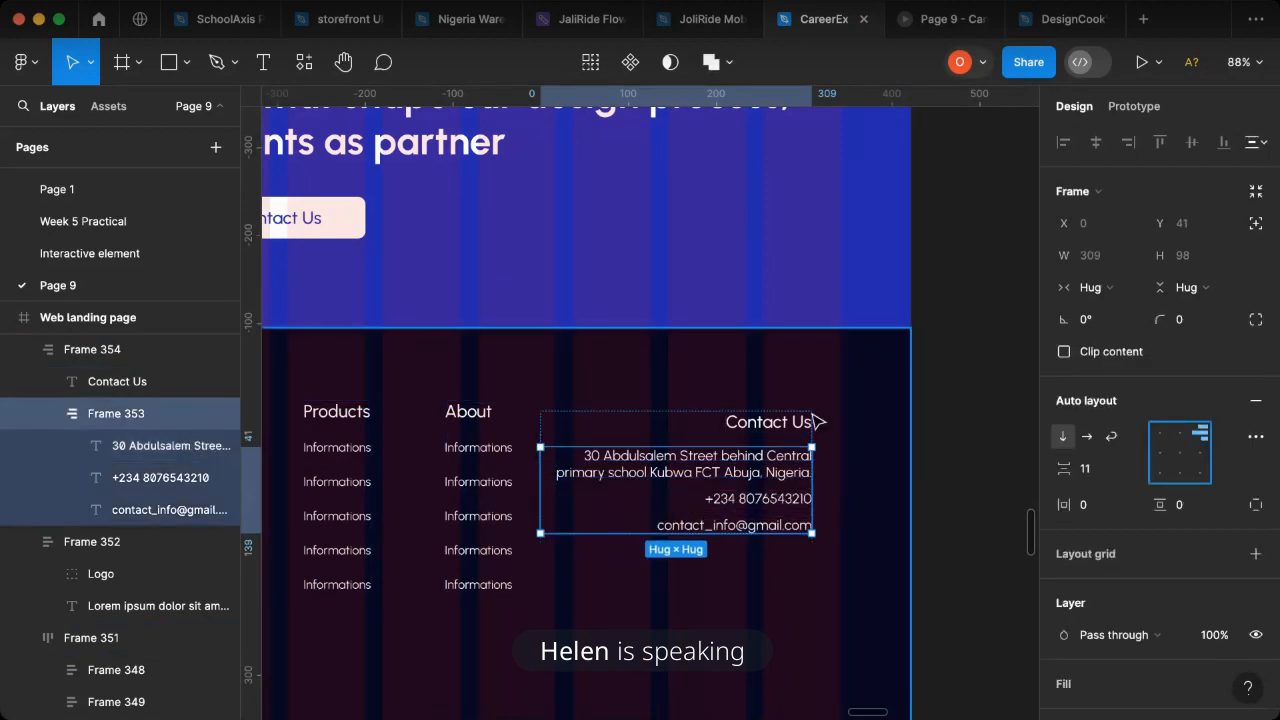
- Narrow the contact details frame to a width of 291 and move the Contact Us block to end at the last grid column's edge
click(783, 428)
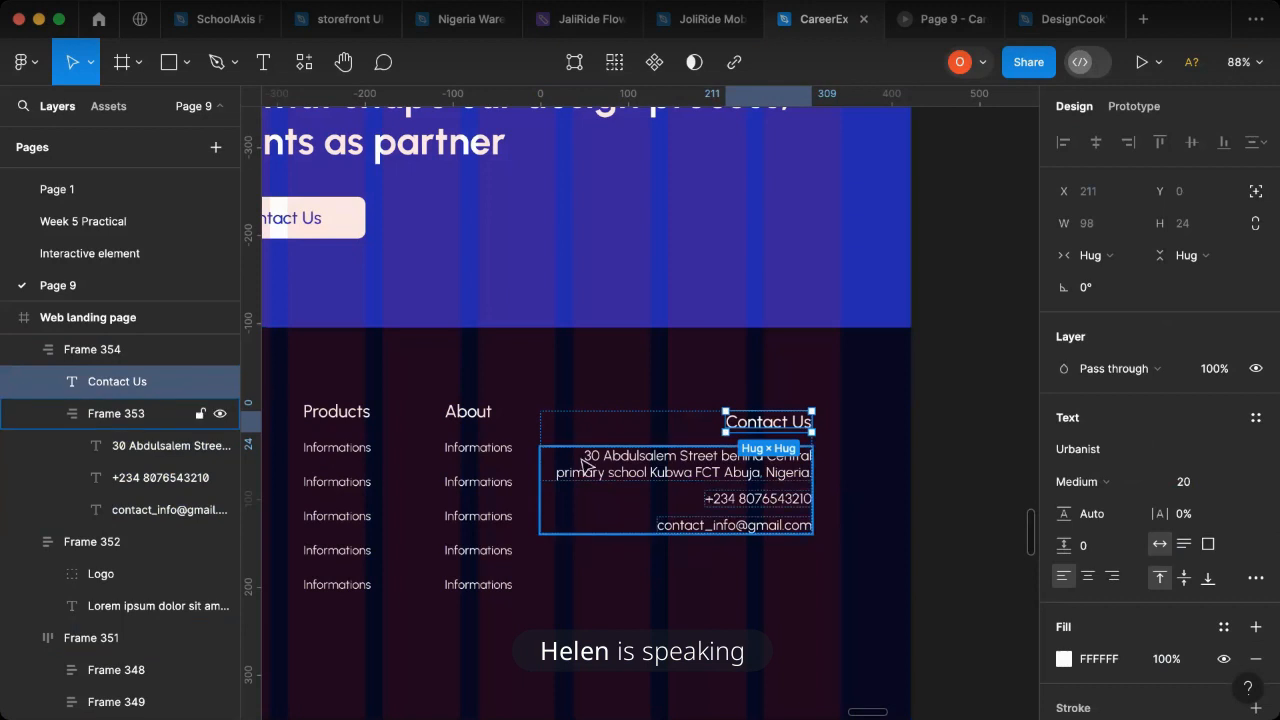
click(545, 468)
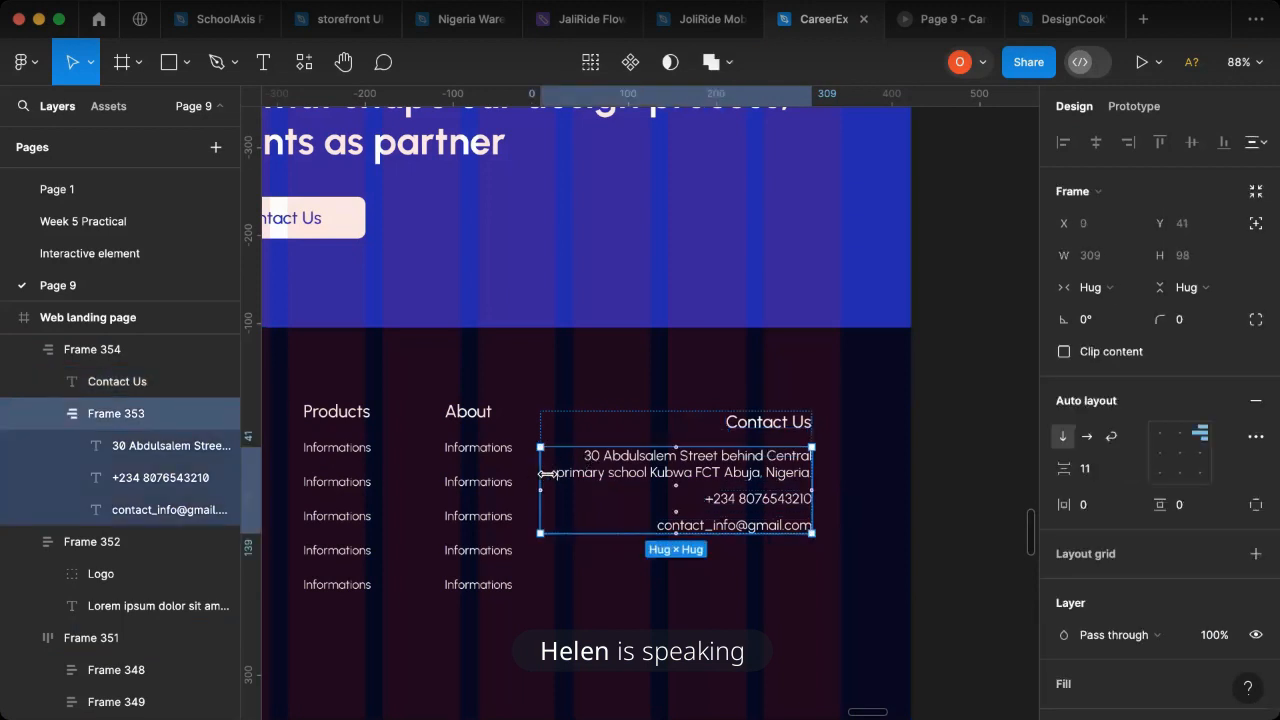
drag(545, 473, 551, 473)
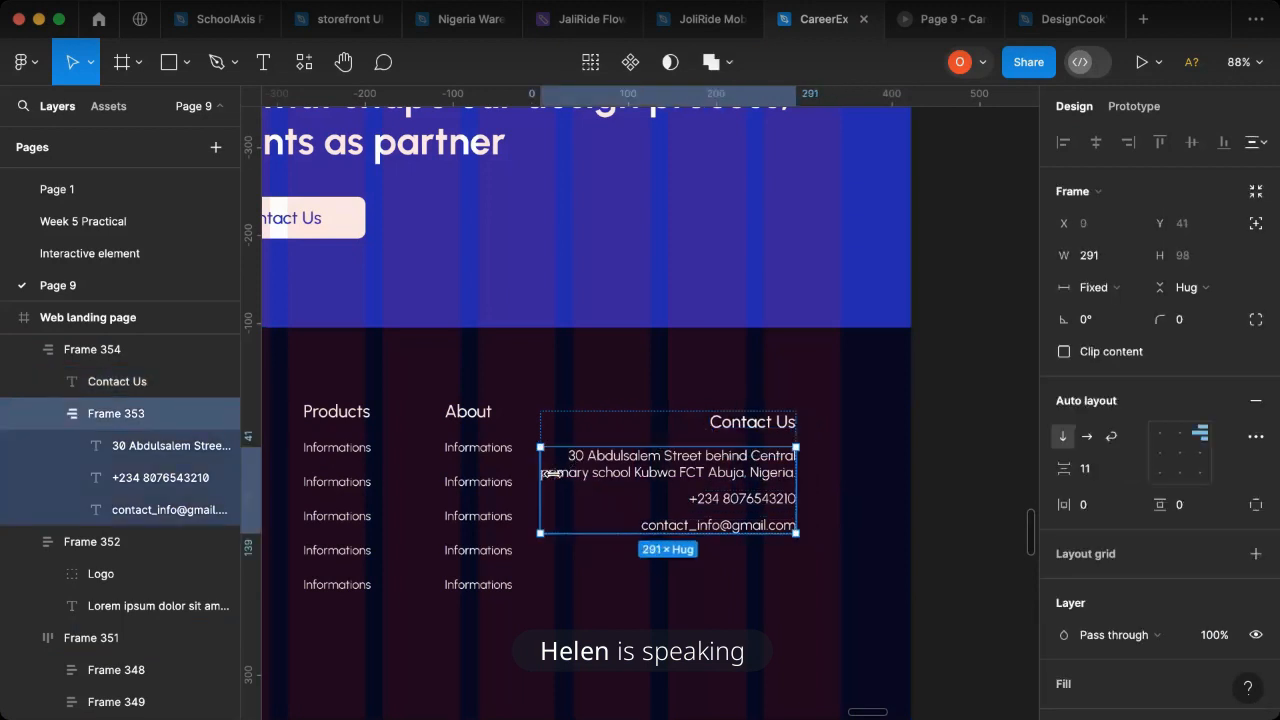
click(1015, 488)
click(765, 424)
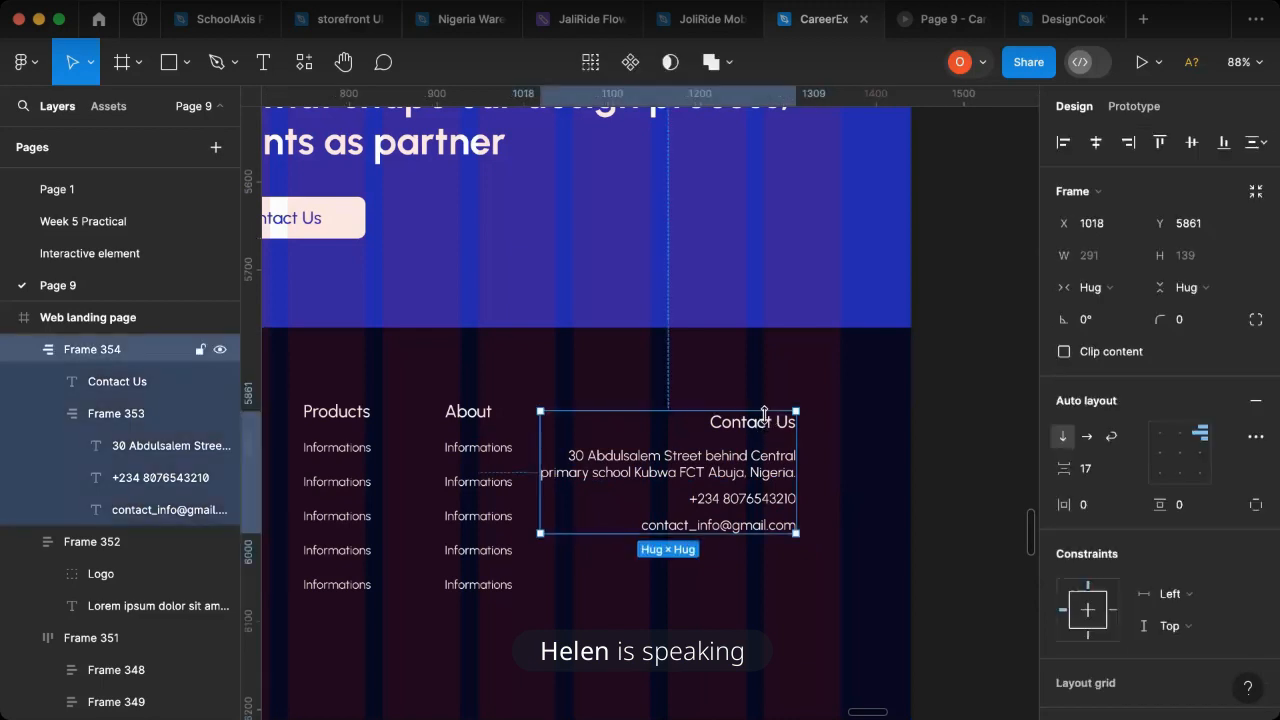
drag(797, 470, 842, 471)
- Top-align the logo, link columns and Contact Us blocks at Y 5849 and combine them in one horizontal auto layout
shift+click(478, 481)
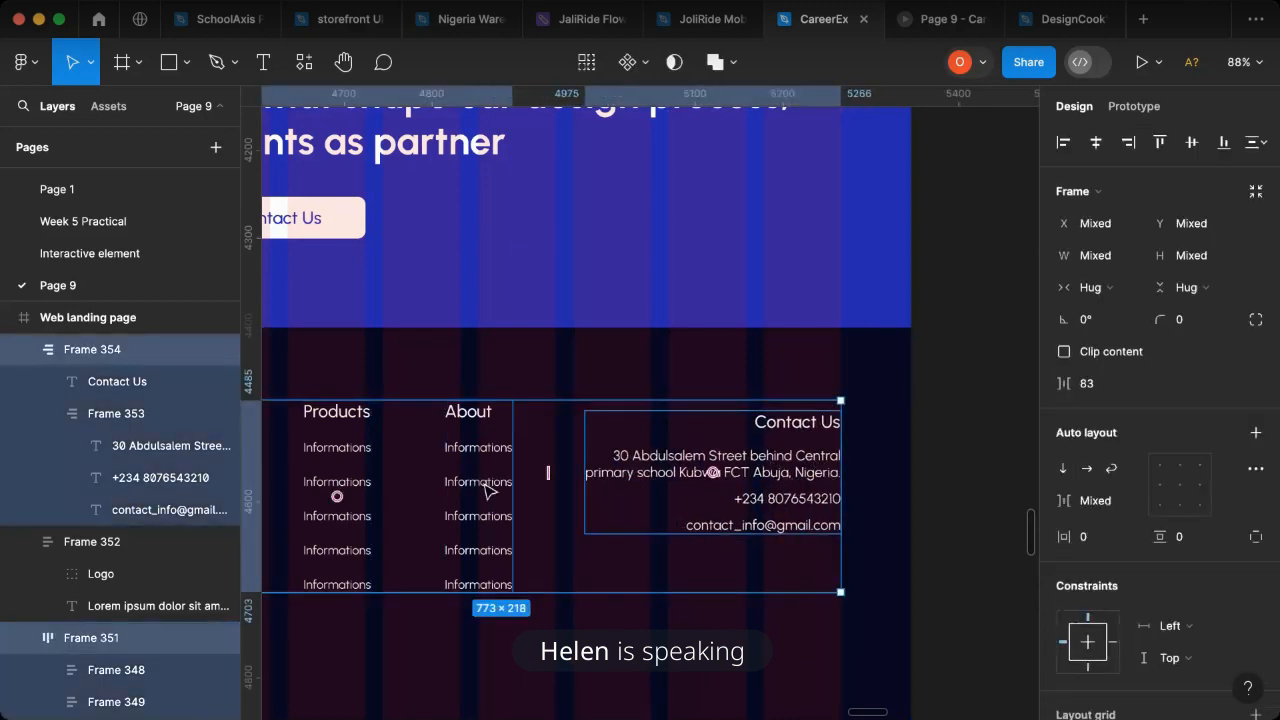
scroll(492, 491, left, 3)
scroll(594, 473, down, 2)
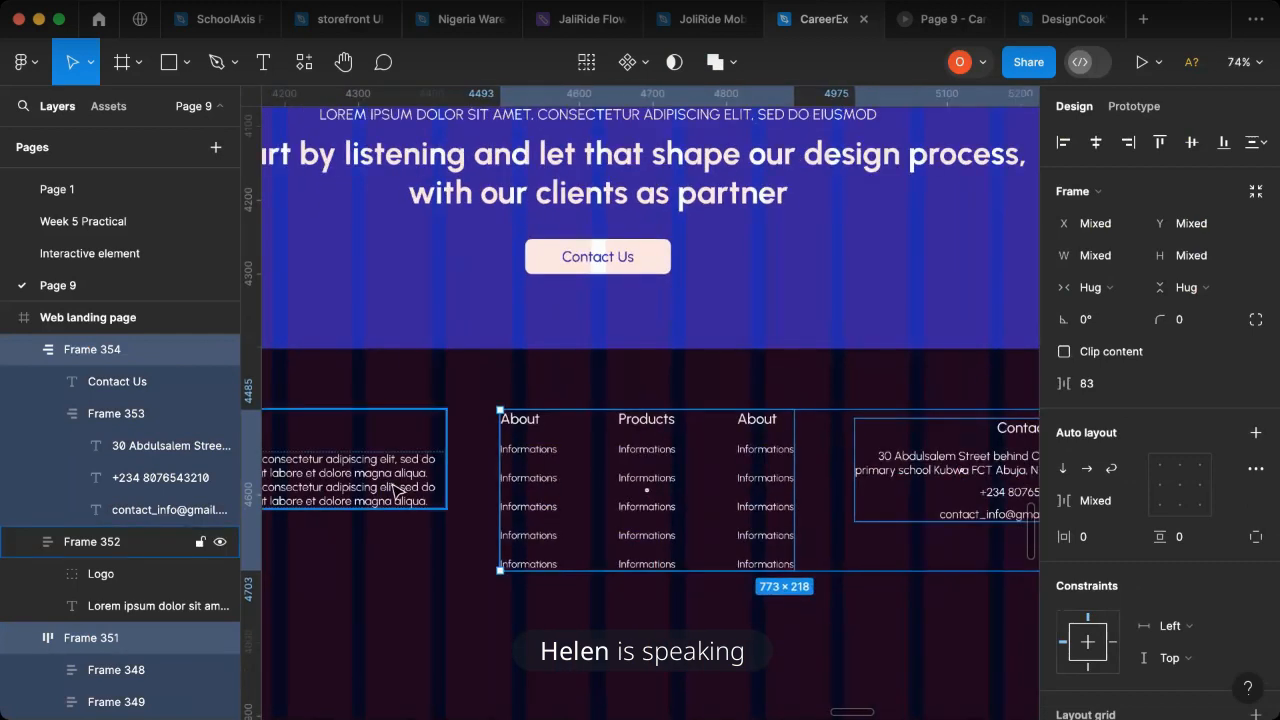
shift+click(424, 490)
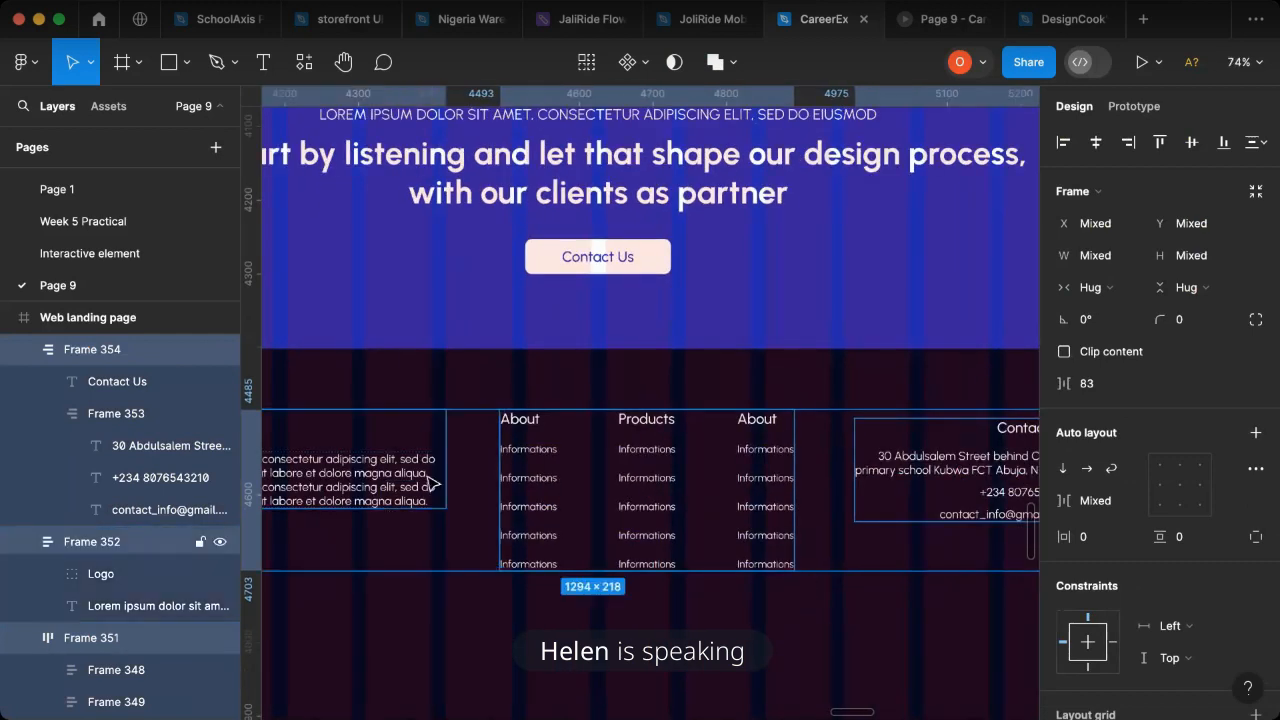
click(1162, 145)
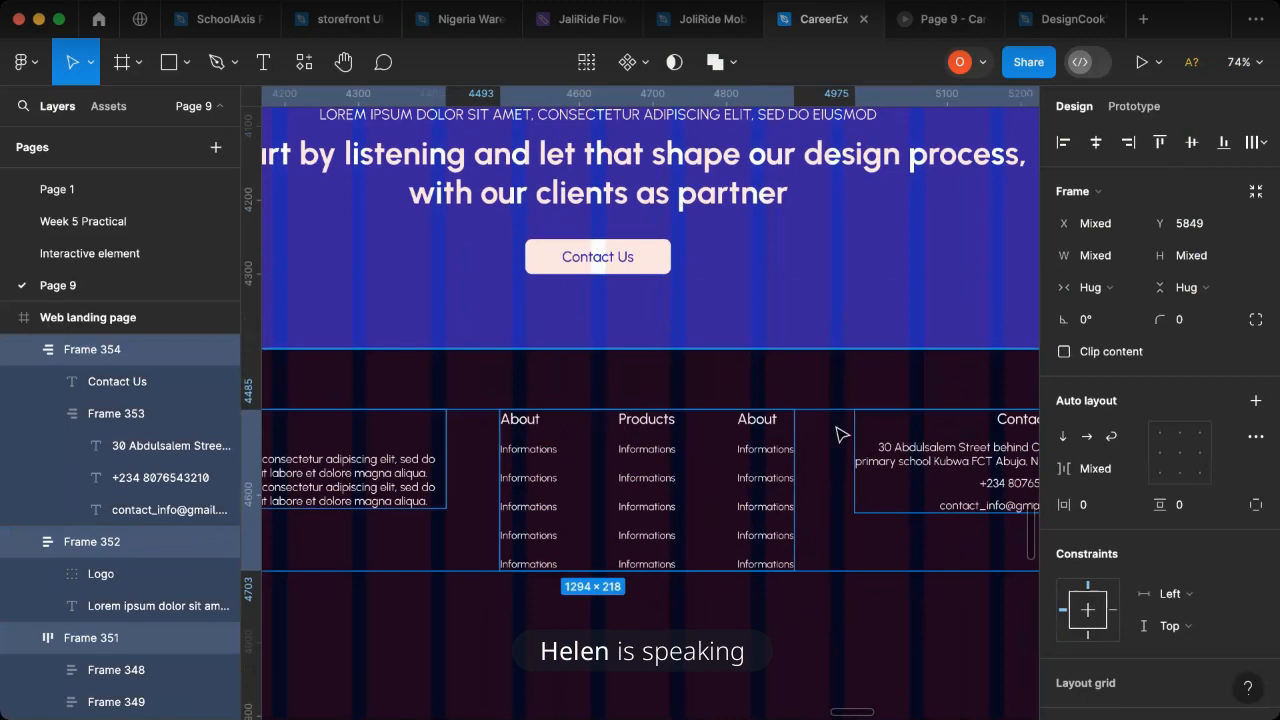
key(shift+a)
- Combine the footer content frame and its navy background rectangle into one auto layout frame
scroll(834, 450, down, 15)
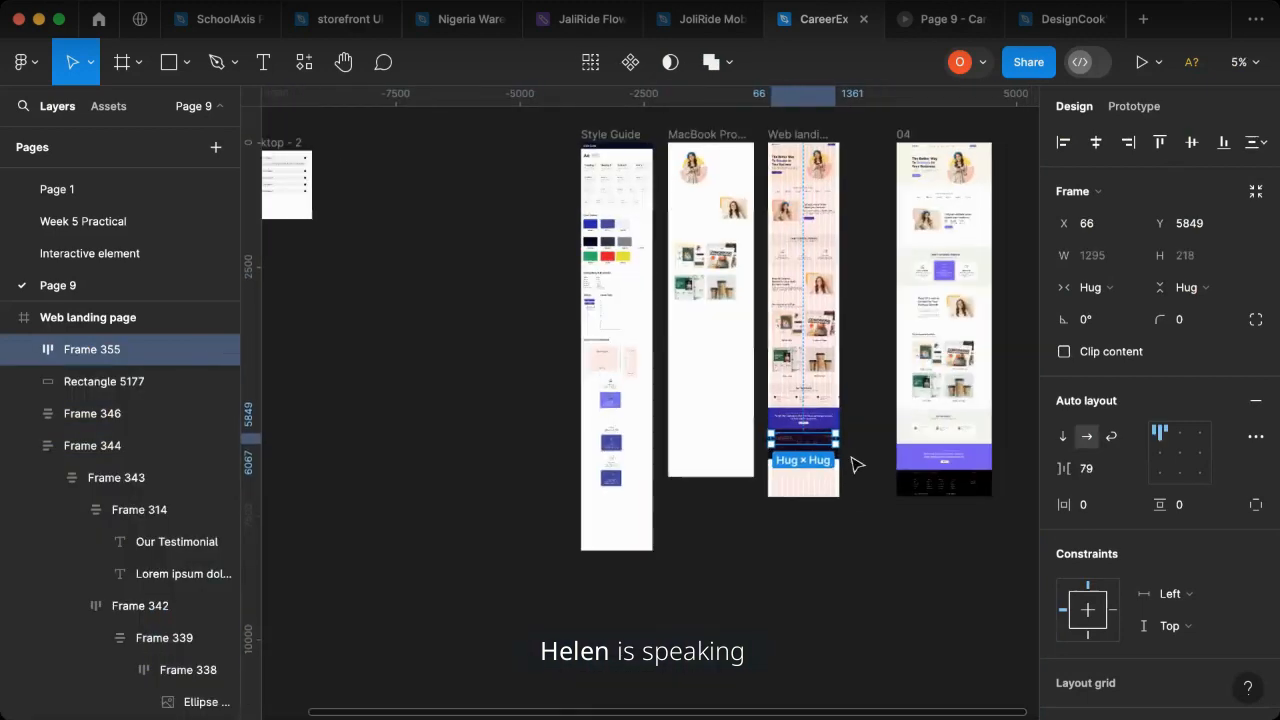
scroll(857, 463, up, 10)
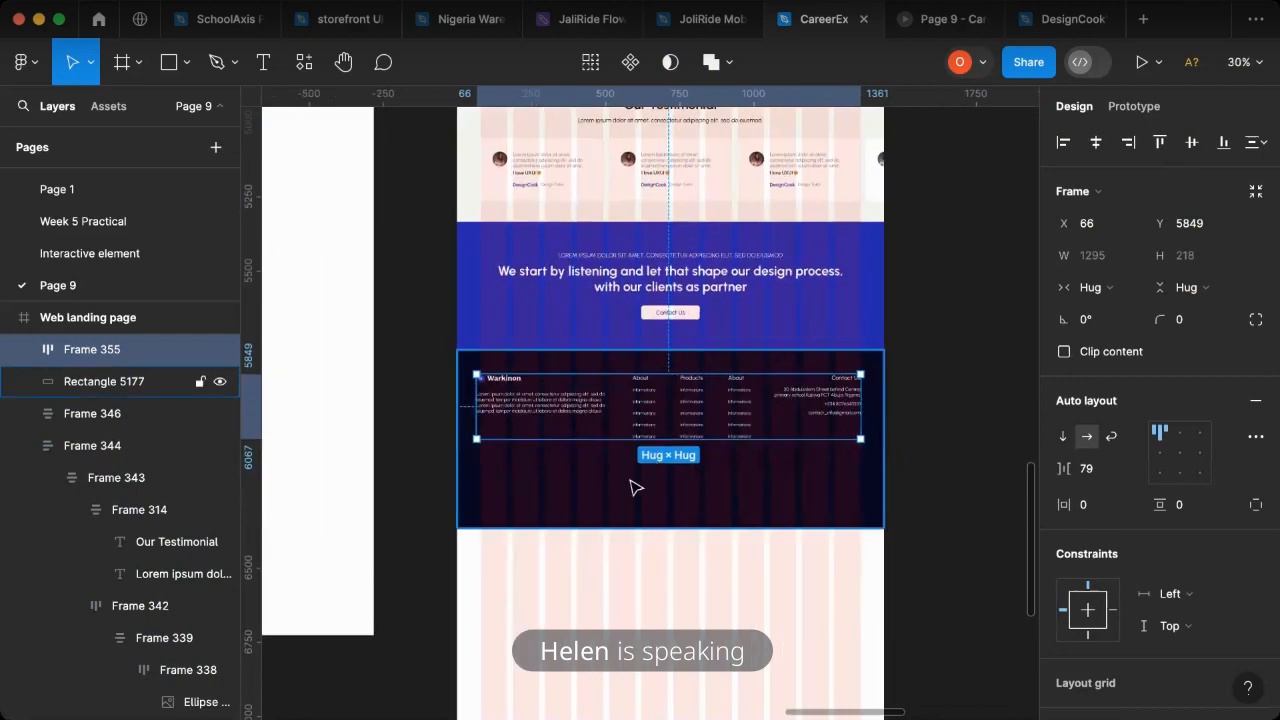
shift+click(617, 486)
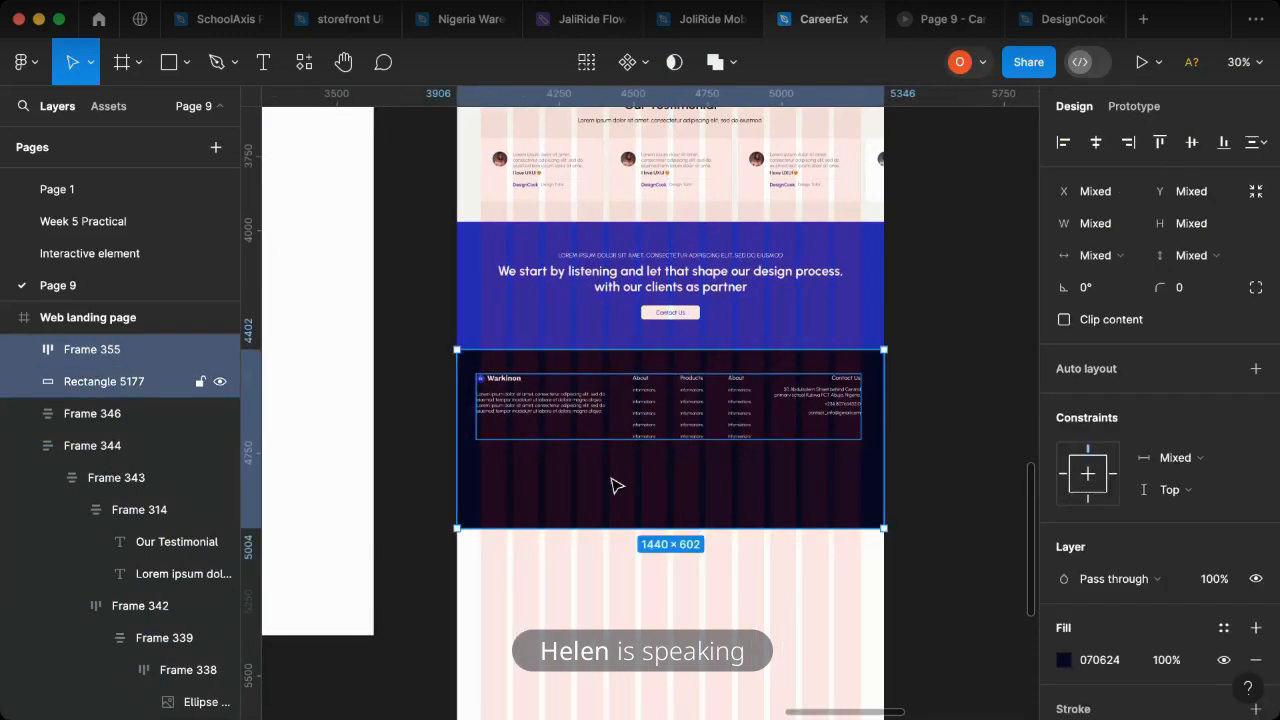
key(shift+a)
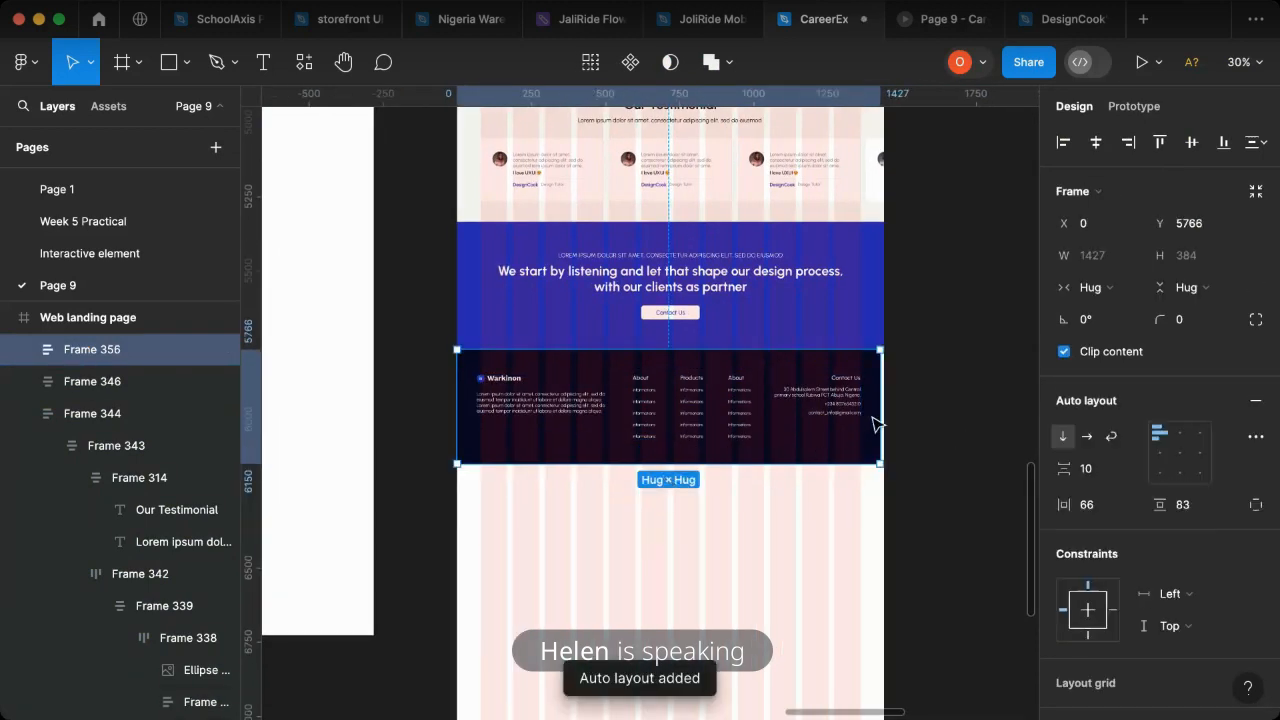
- Widen the navy footer auto layout frame to 1440 so it spans the full page
drag(891, 415, 887, 416)
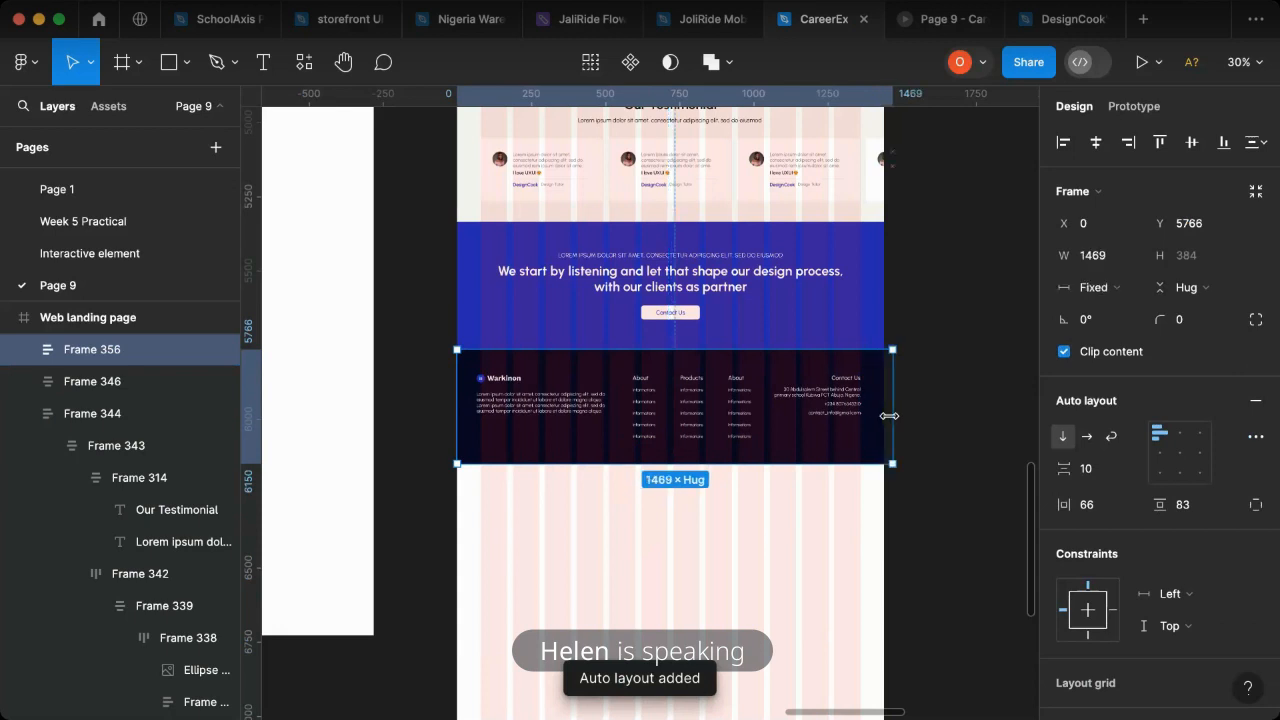
click(917, 491)
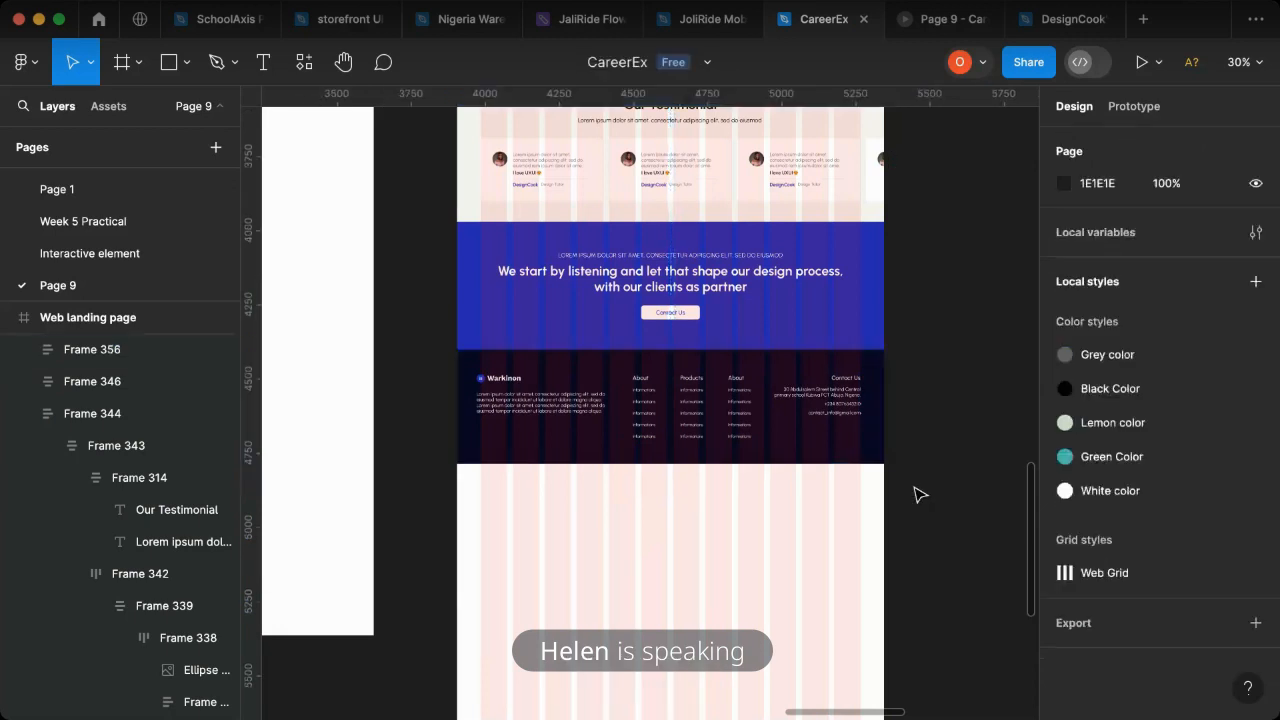
click(848, 443)
ctrl+scroll(850, 440, down, 3)
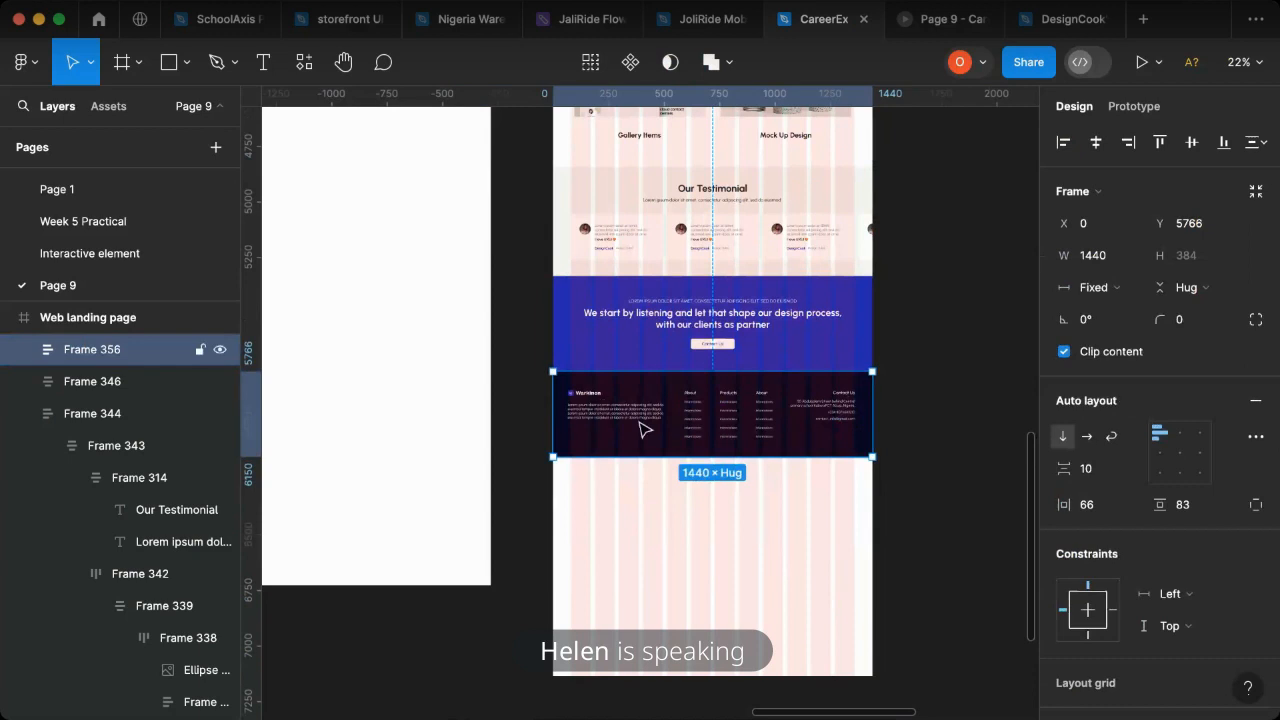
key(Escape)
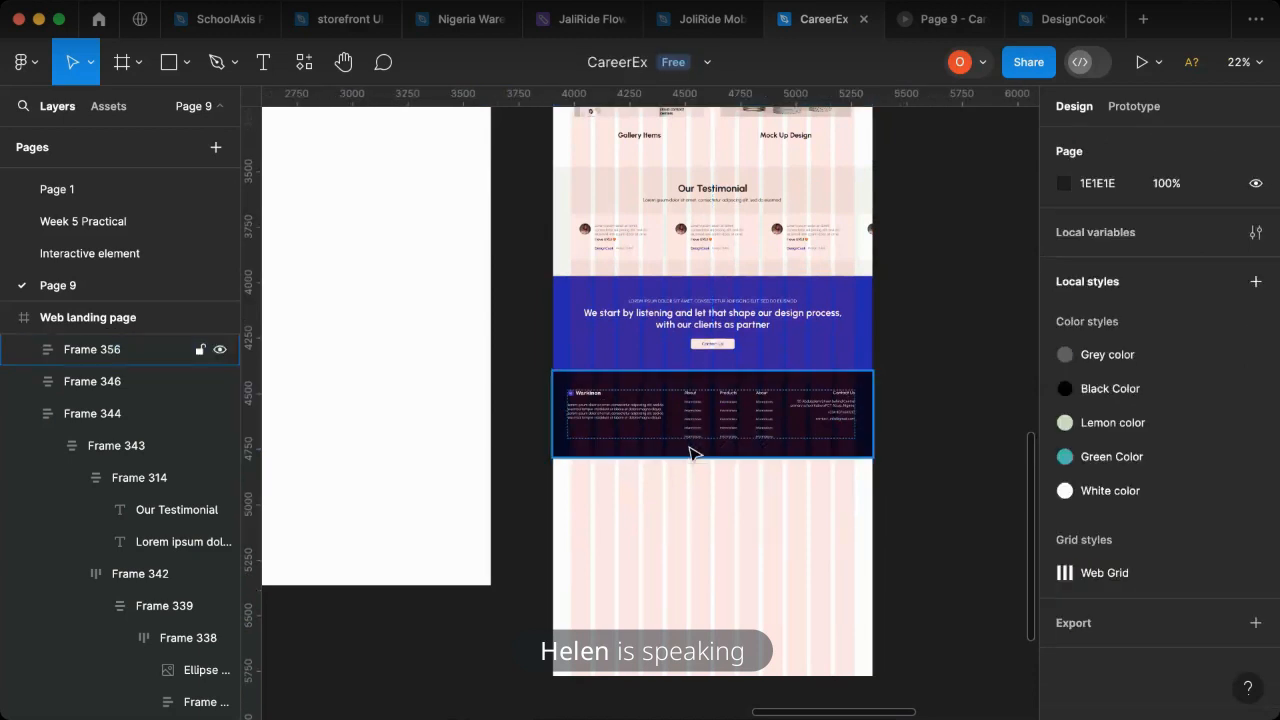
click(695, 453)
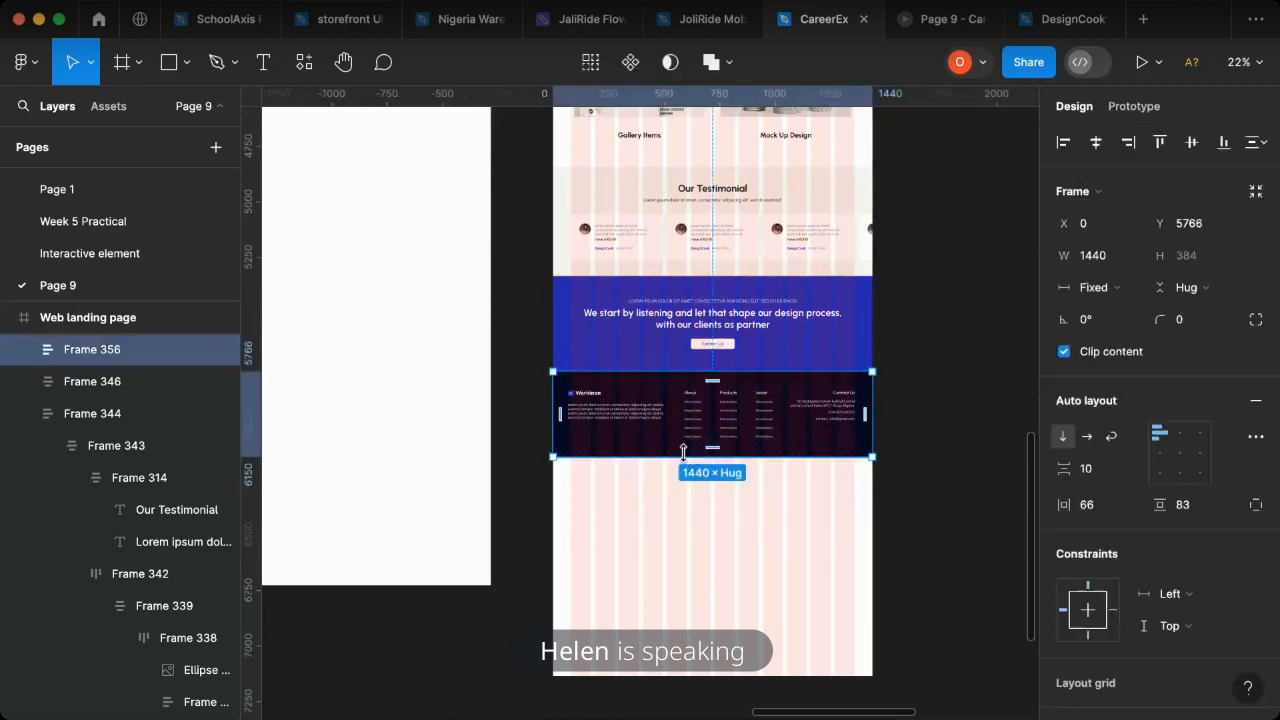
- Undo the footer frame's width change and its auto layout with the navy background rectangle
key(super+z)
key(super+z)
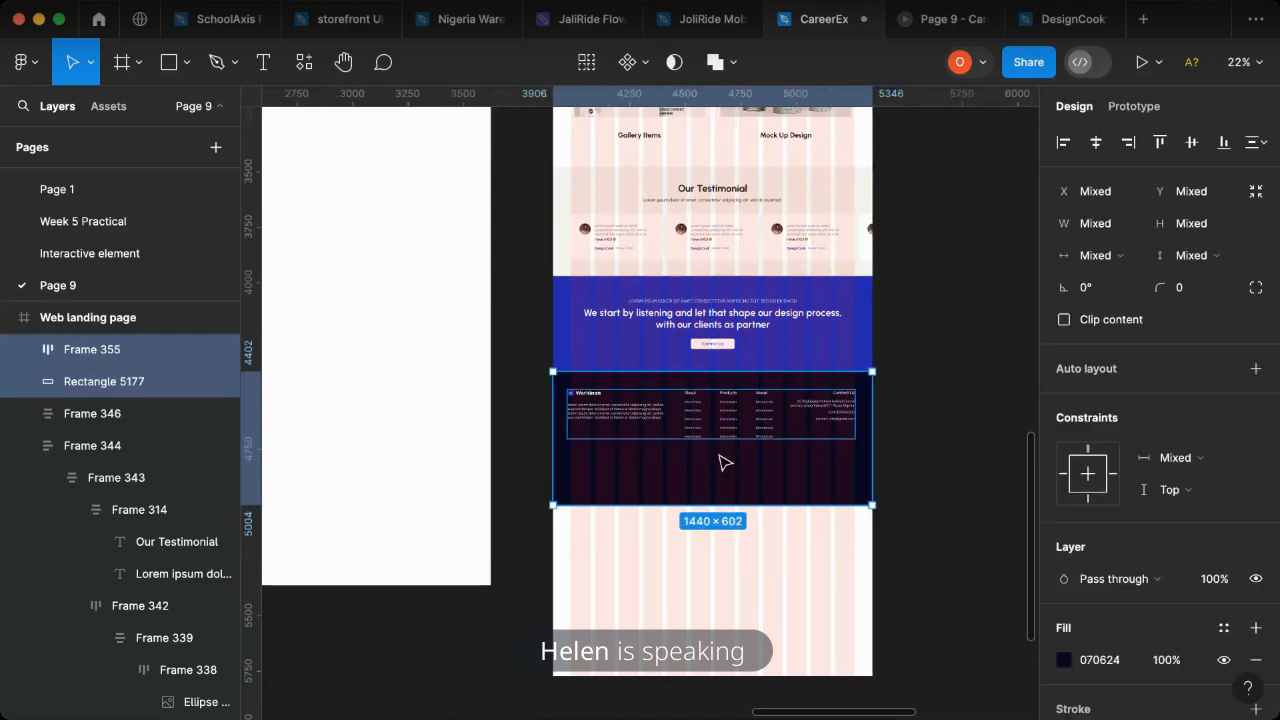
- Draw a horizontal divider line about 1285 wide beneath the footer's link columns with the Pen tool
click(233, 66)
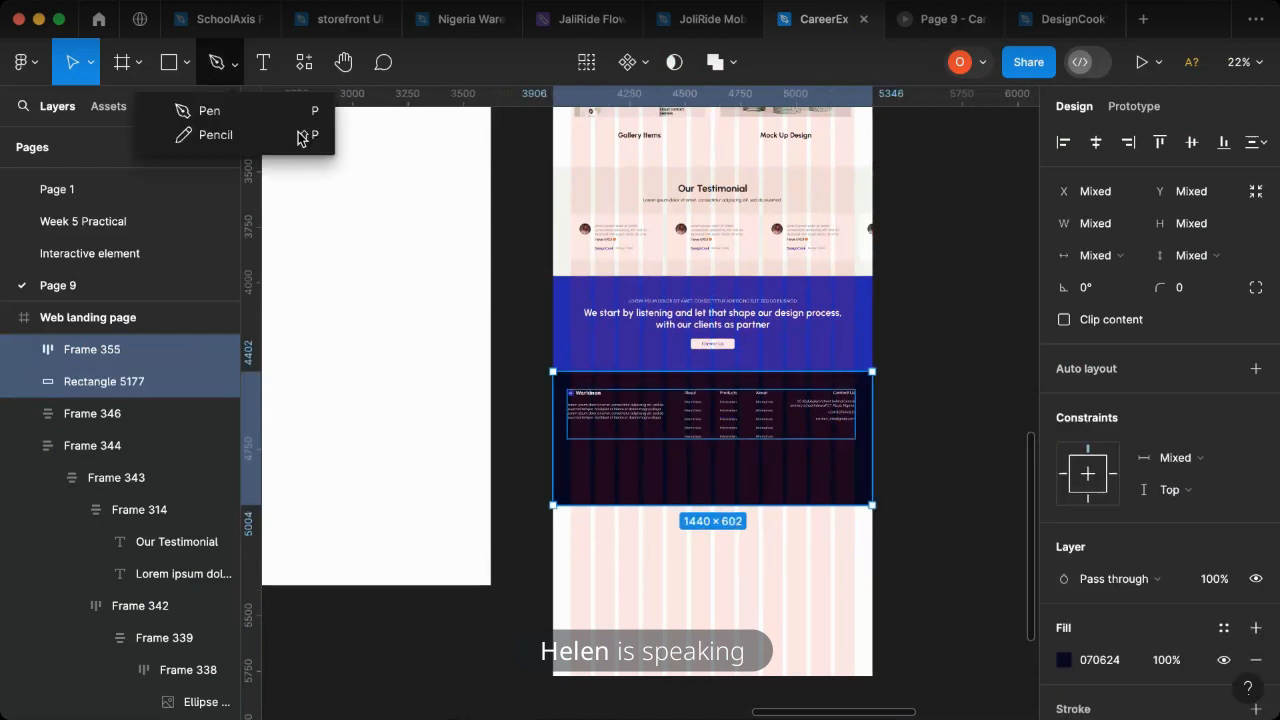
click(199, 116)
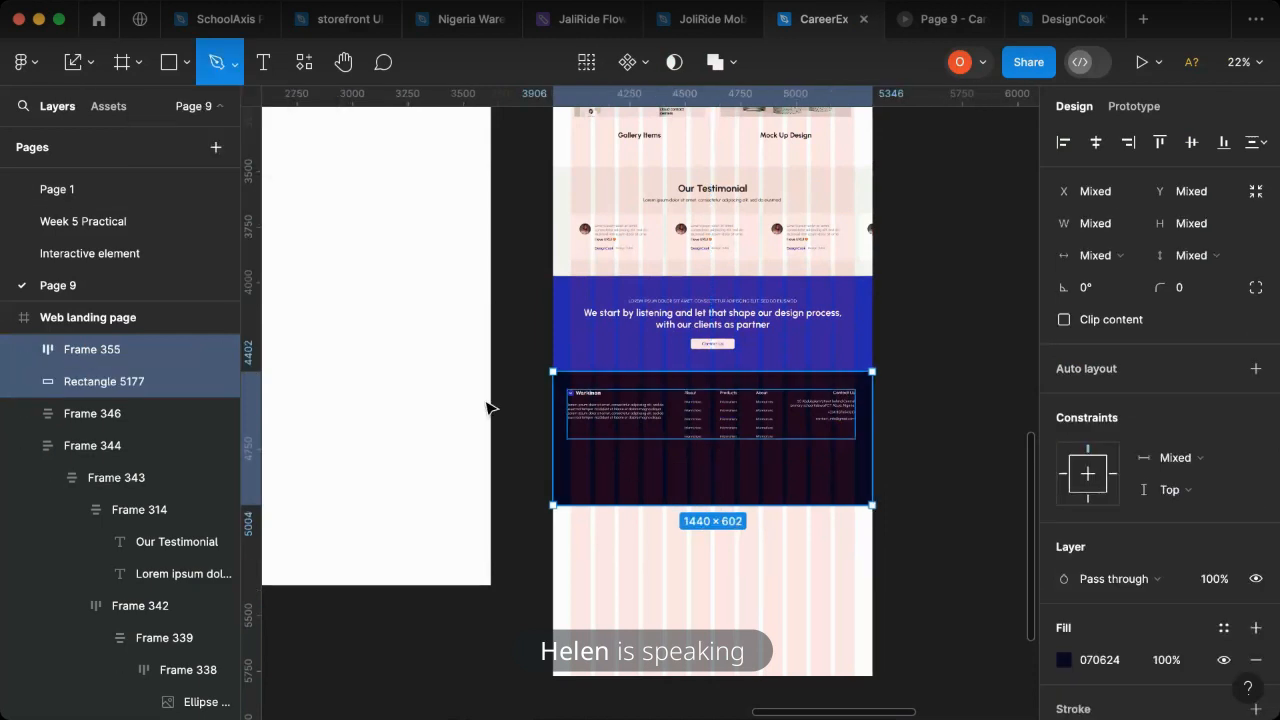
scroll(590, 440, up, 3)
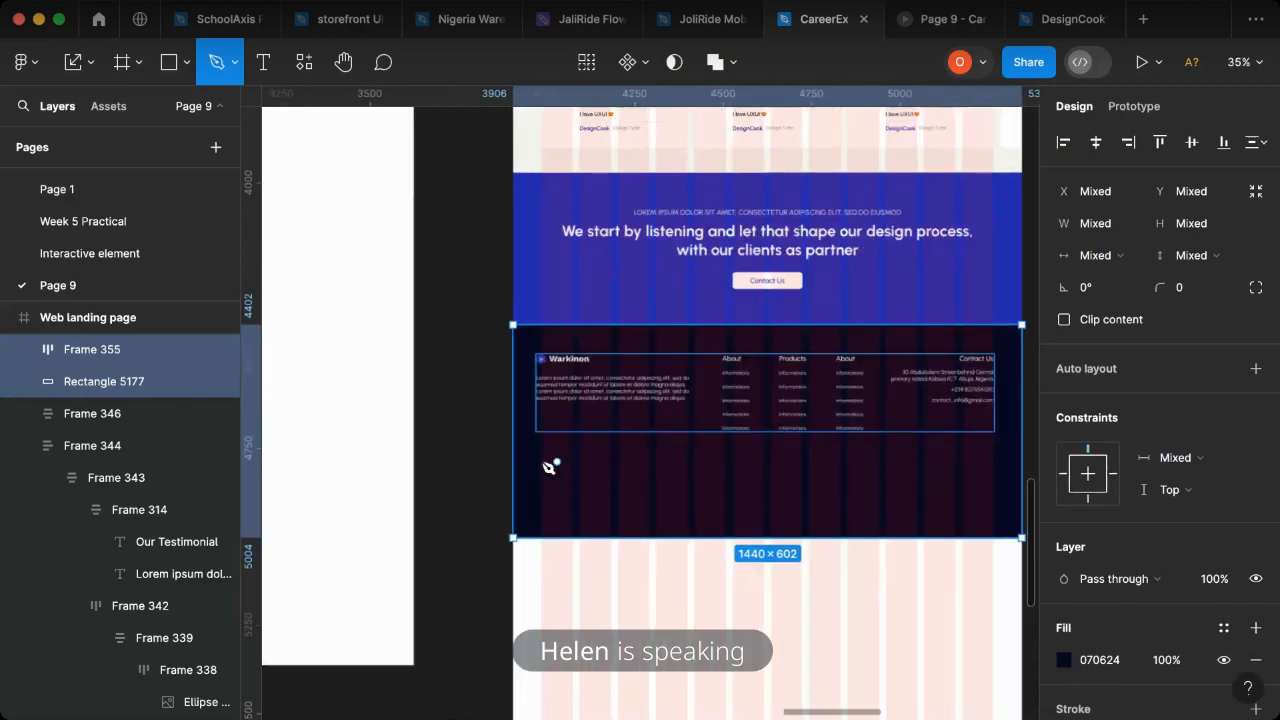
click(540, 458)
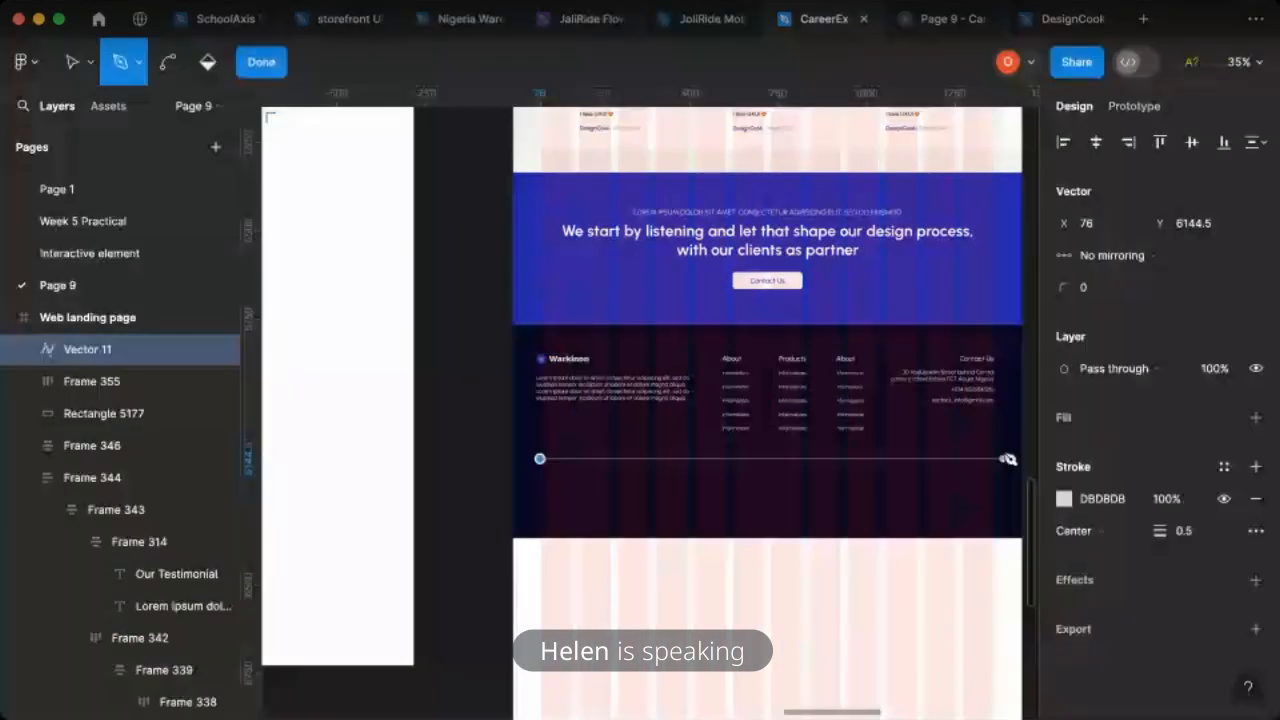
key(super+z)
click(540, 458)
click(994, 458)
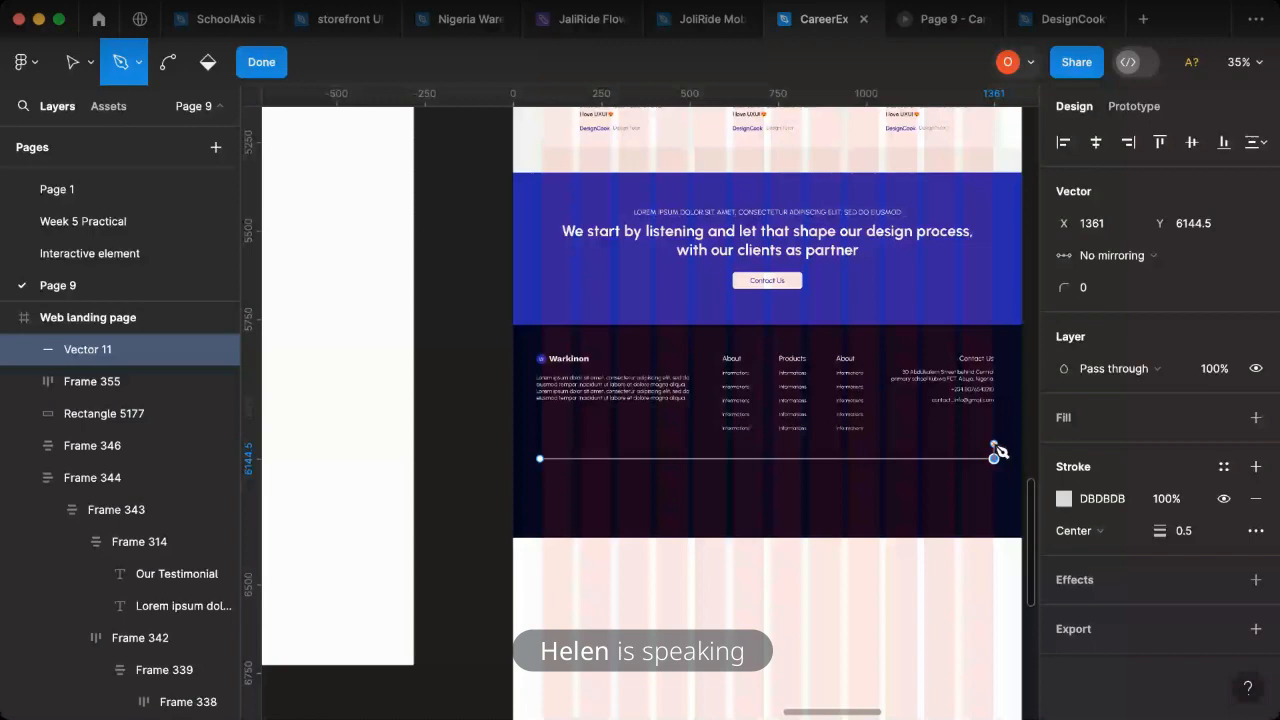
click(240, 60)
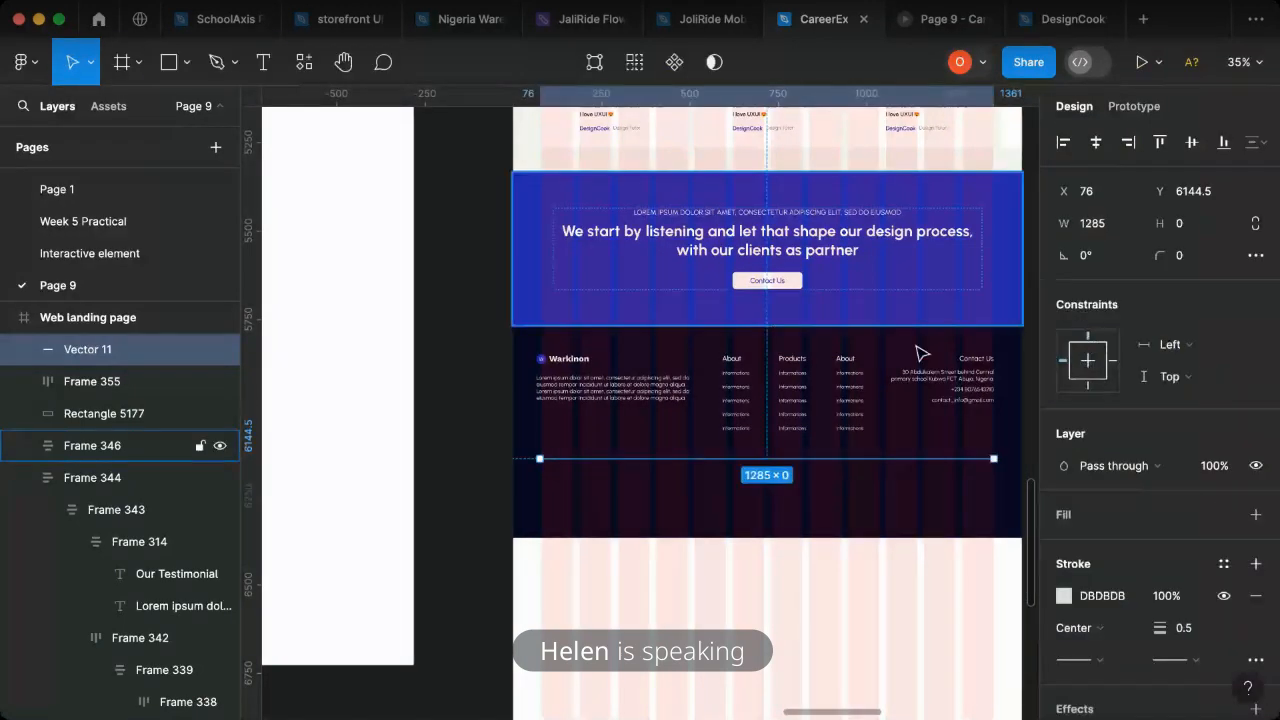
- Duplicate the contact e-mail text below the divider line, near the footer's centre
ctrl+scroll(968, 412, up, 2)
ctrl+scroll(968, 412, up, 2)
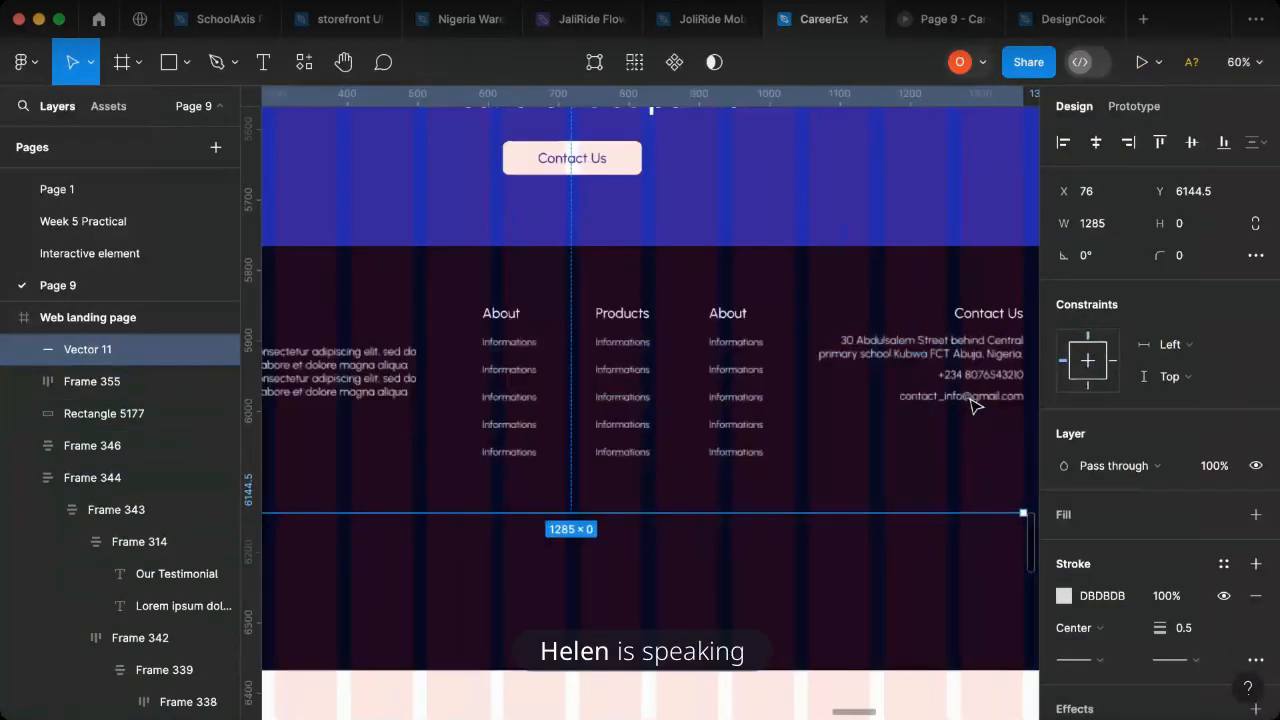
click(970, 400)
click(969, 397)
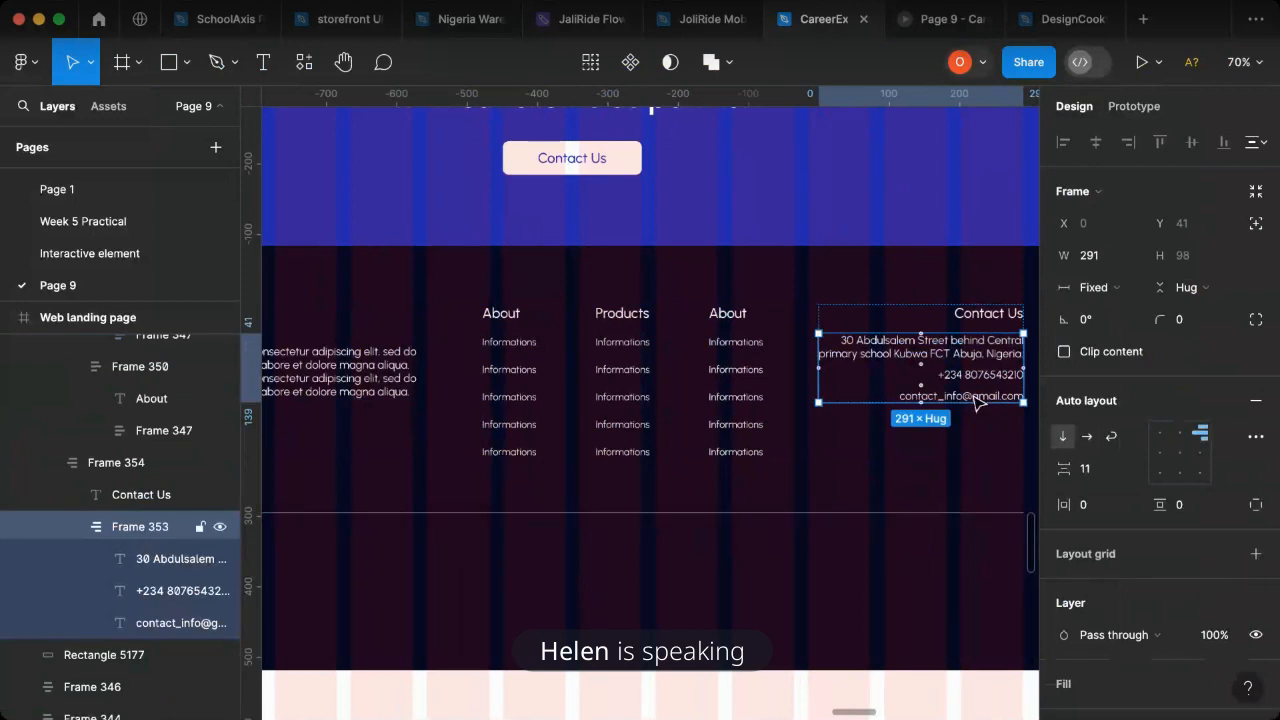
click(969, 397)
alt+drag(974, 397, 530, 544)
- Replace the duplicated text below the divider with "Copyright @"
key(Return)
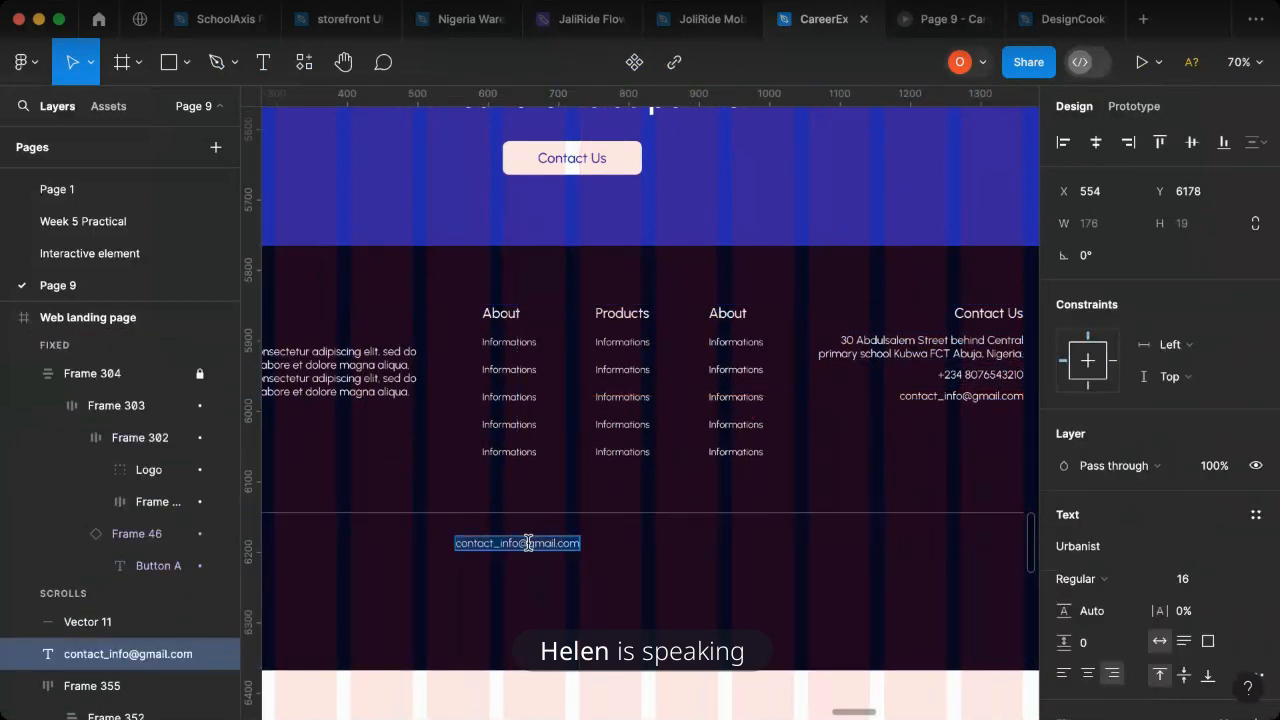
text(copt)
key(BackSpace)
text(yr)
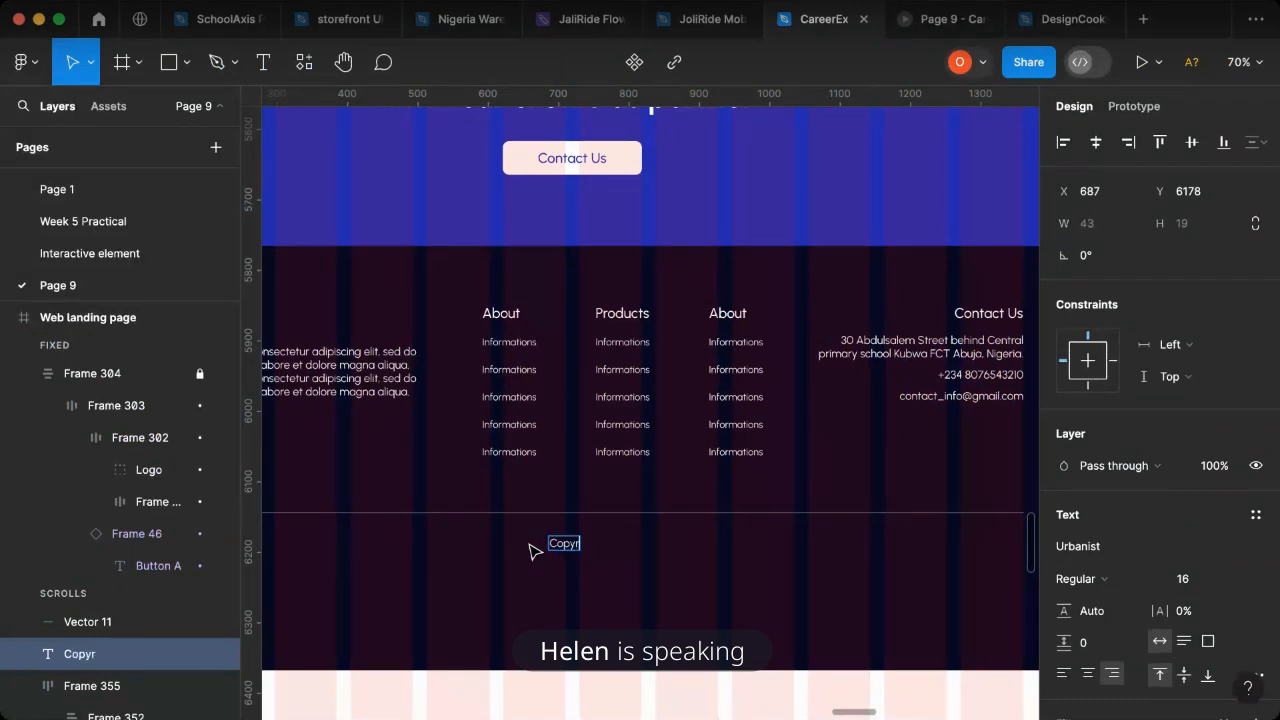
text(ight)
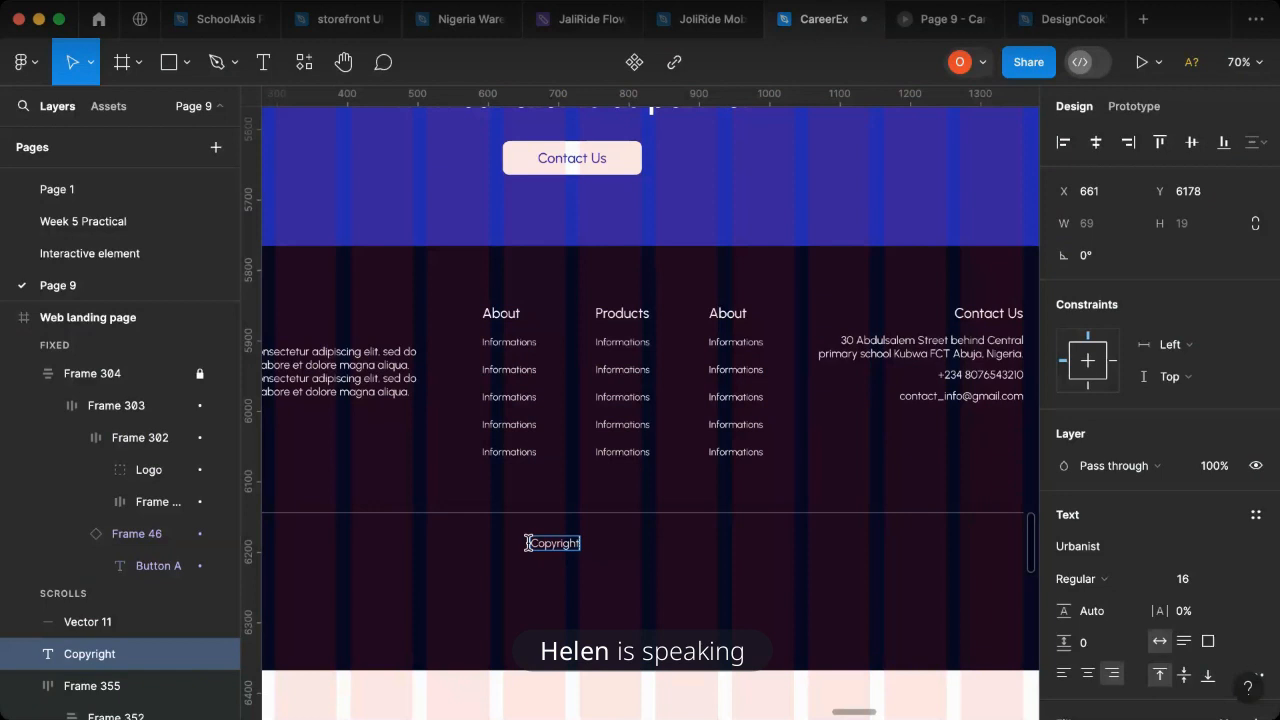
text( @)
scroll(530, 545, left, 3)
scroll(532, 548, down, 2)
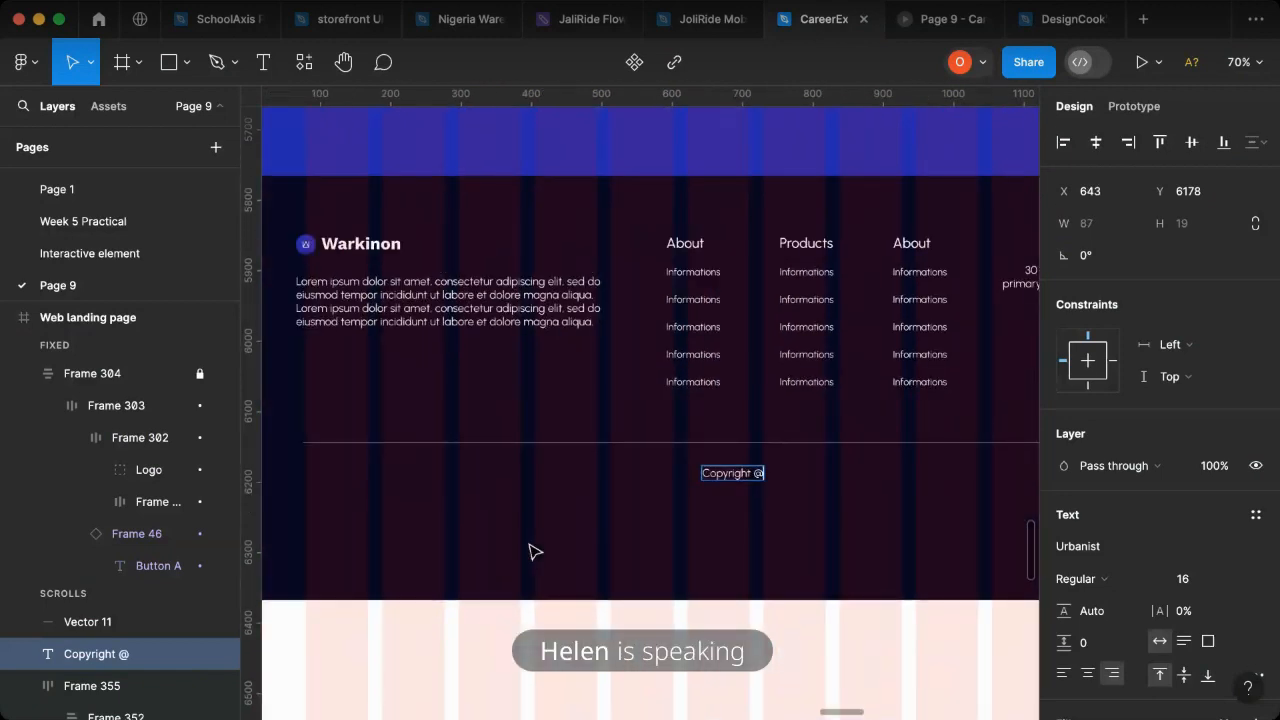
key(Escape)
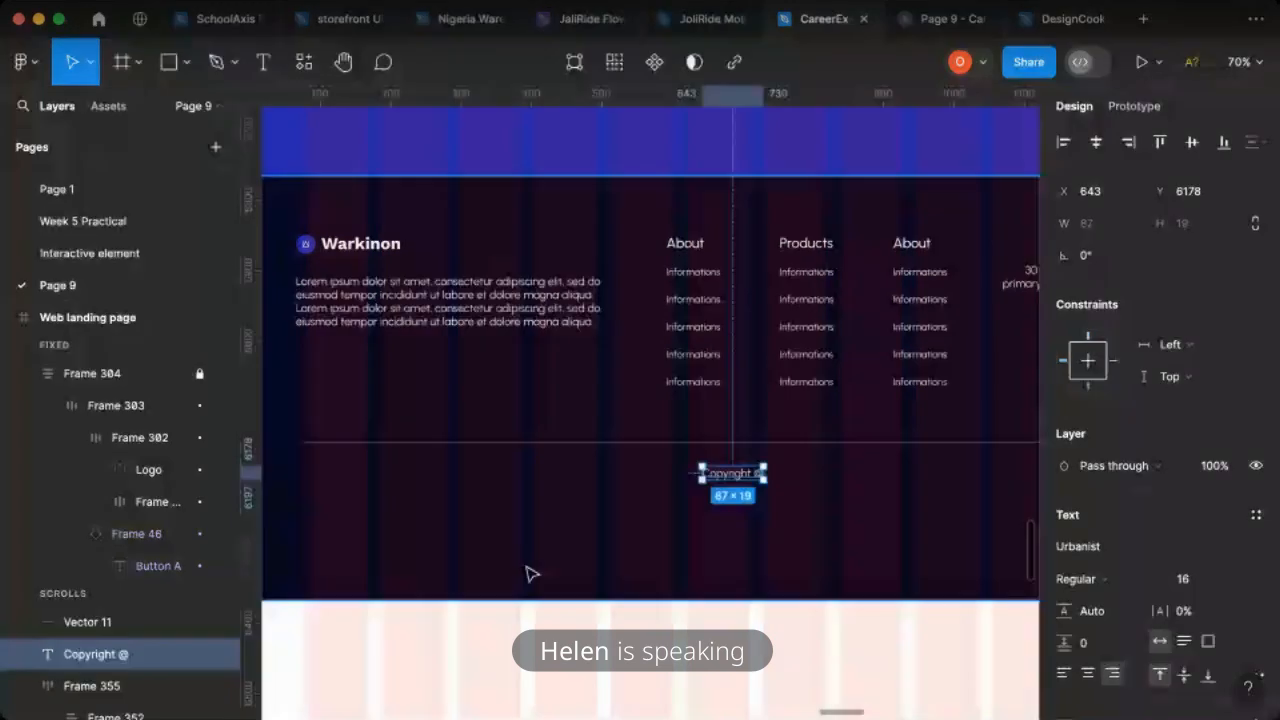
- Complete the copyright text so it reads "Copyright @ warkinon 2024"
double_click(735, 477)
key(Right)
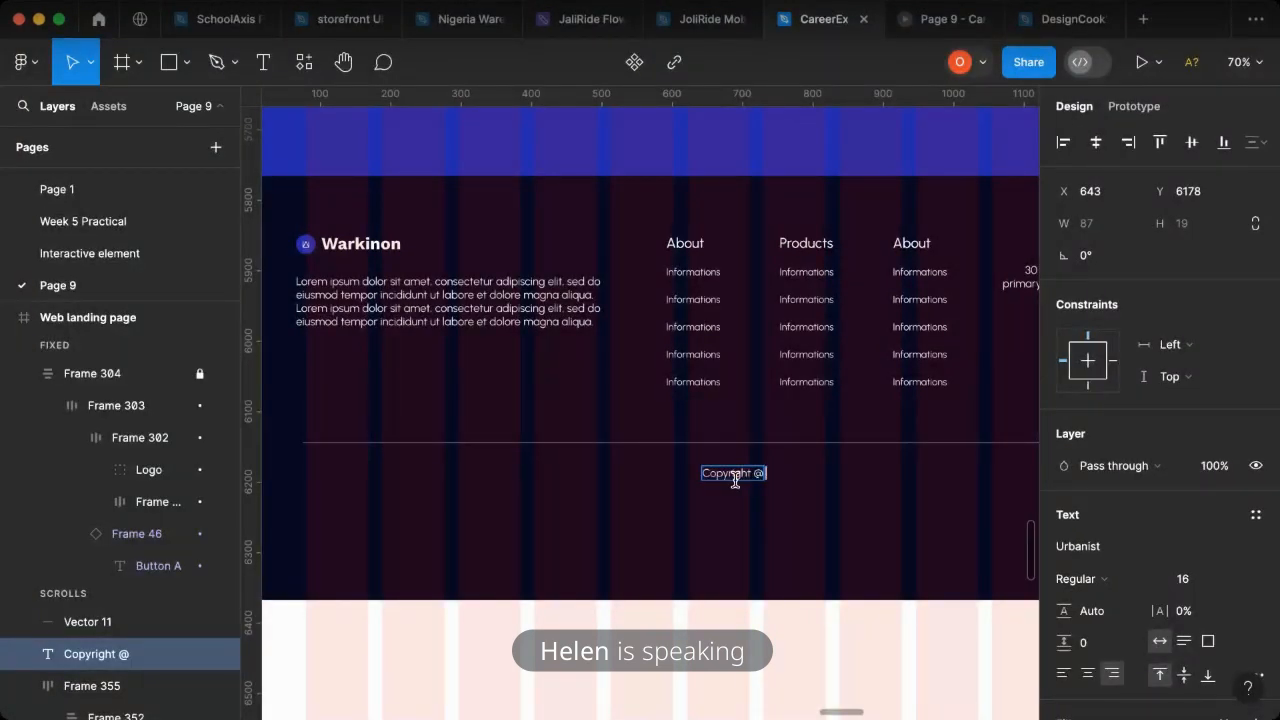
text(wa)
text(kino)
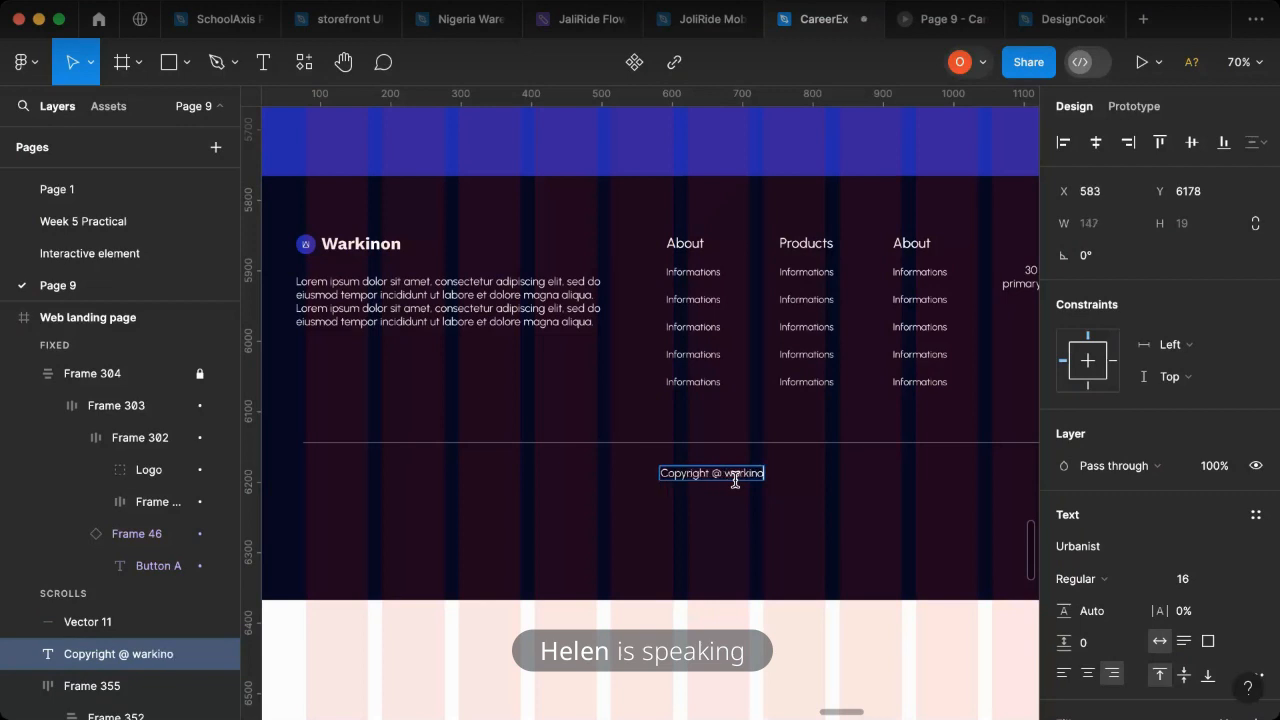
text(n 2024)
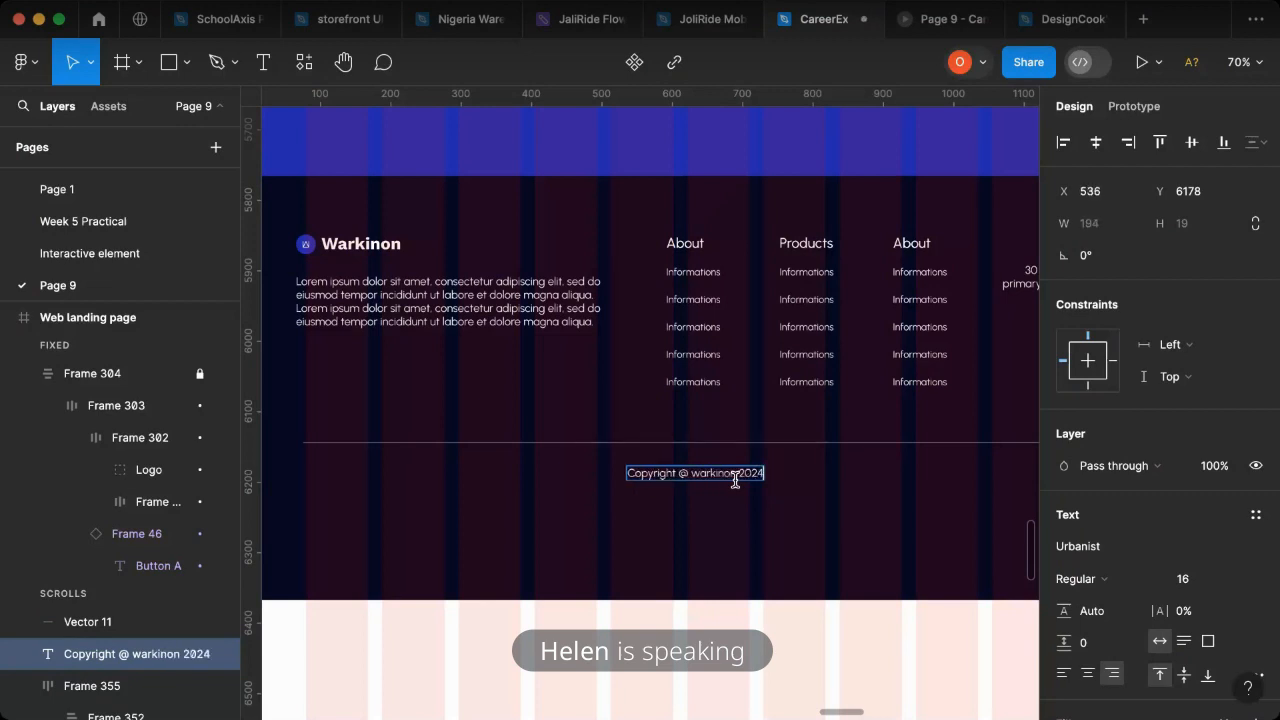
key(Escape)
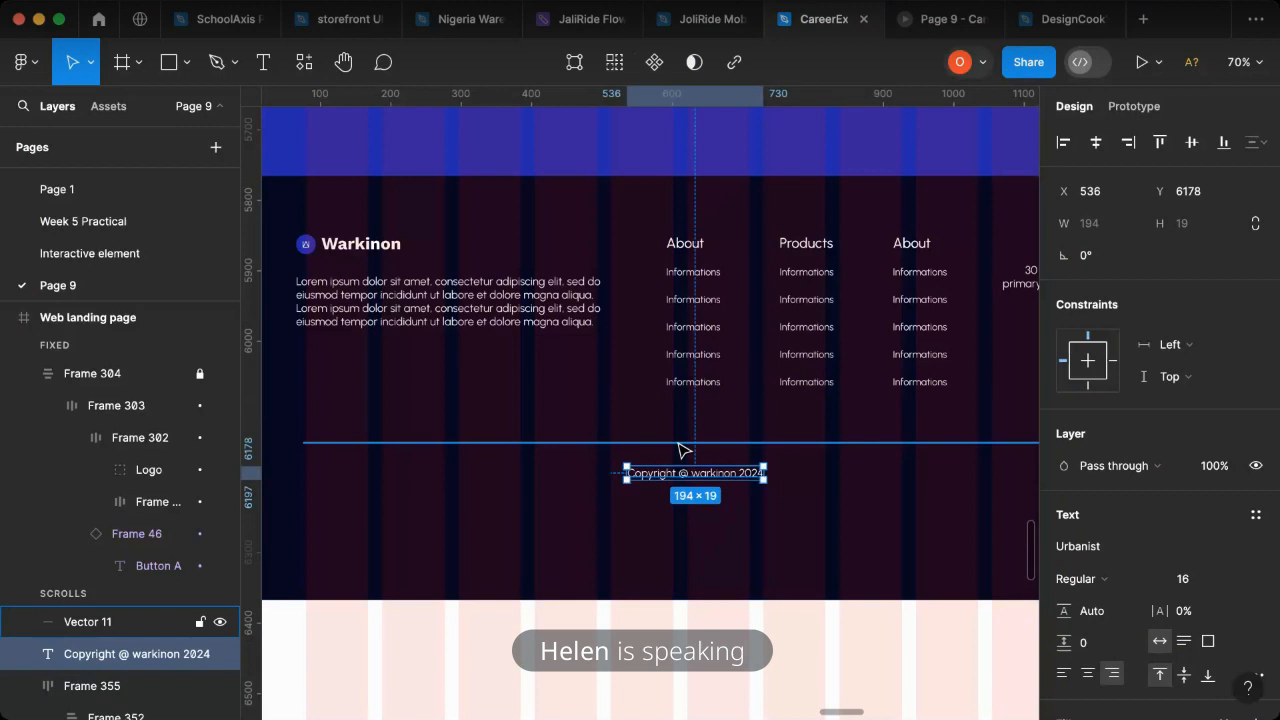
- Combine the divider line and the copyright text in a vertical auto layout with top center alignment
shift+click(686, 445)
scroll(580, 480, right, 2)
scroll(670, 480, right, 6)
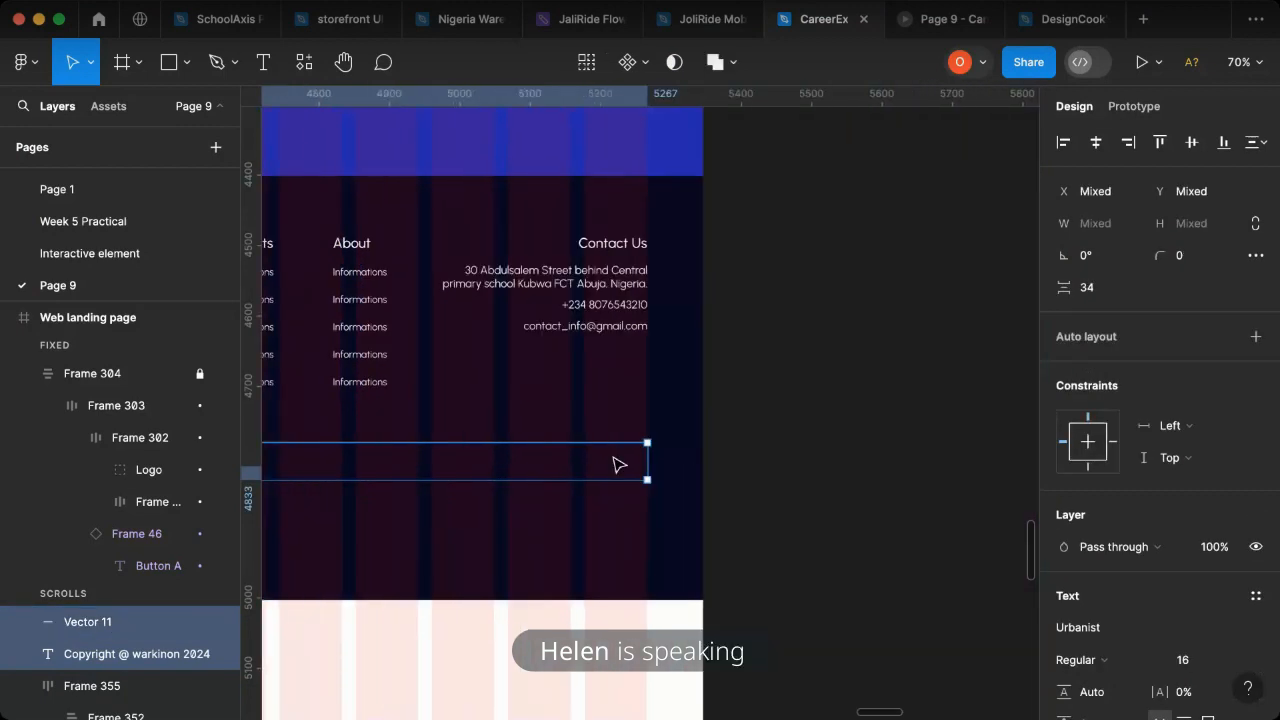
scroll(585, 470, left, 6)
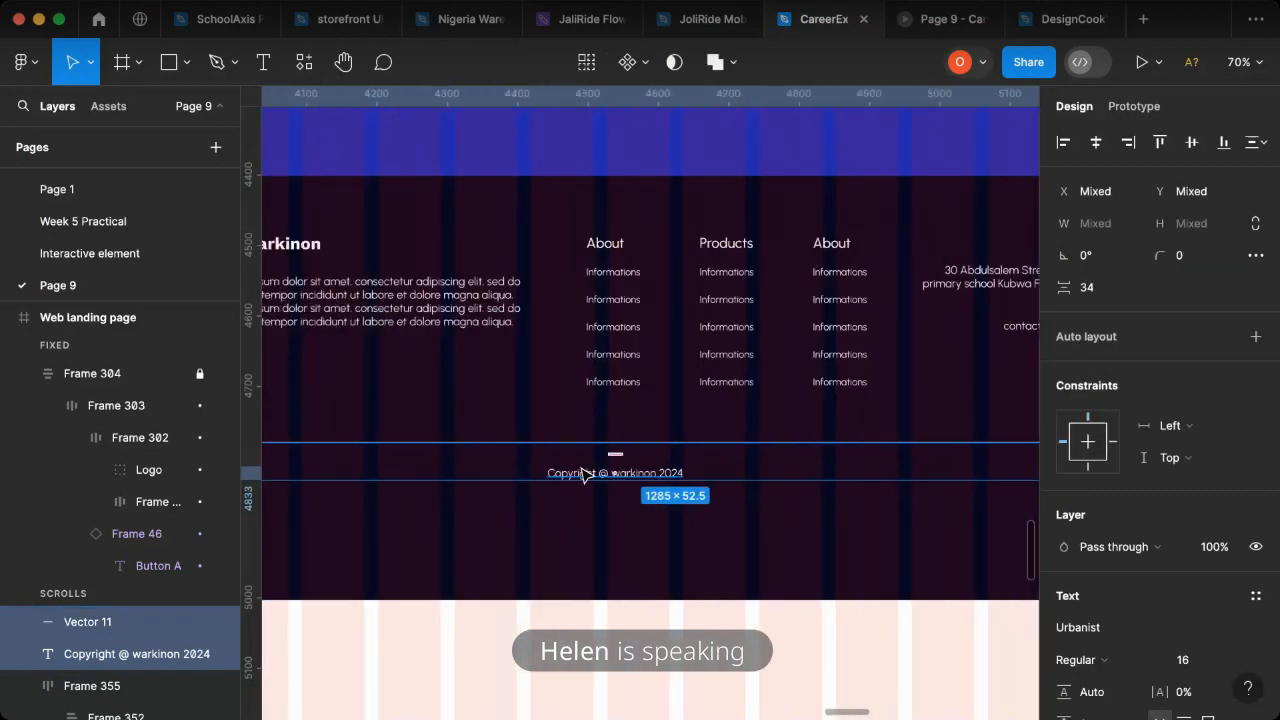
key(shift+a)
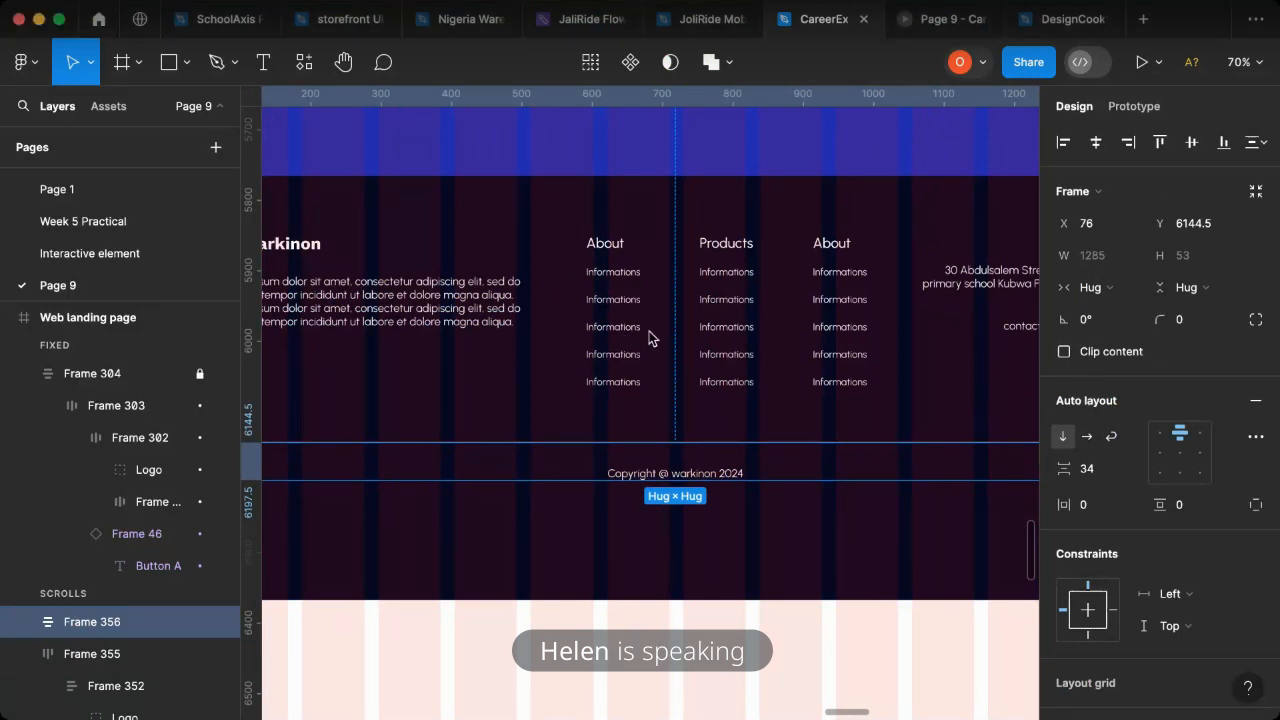
- Stack the footer content frame and the divider and copyright frame in one vertical auto layout, then select it with the navy rectangle
scroll(778, 408, down, 5)
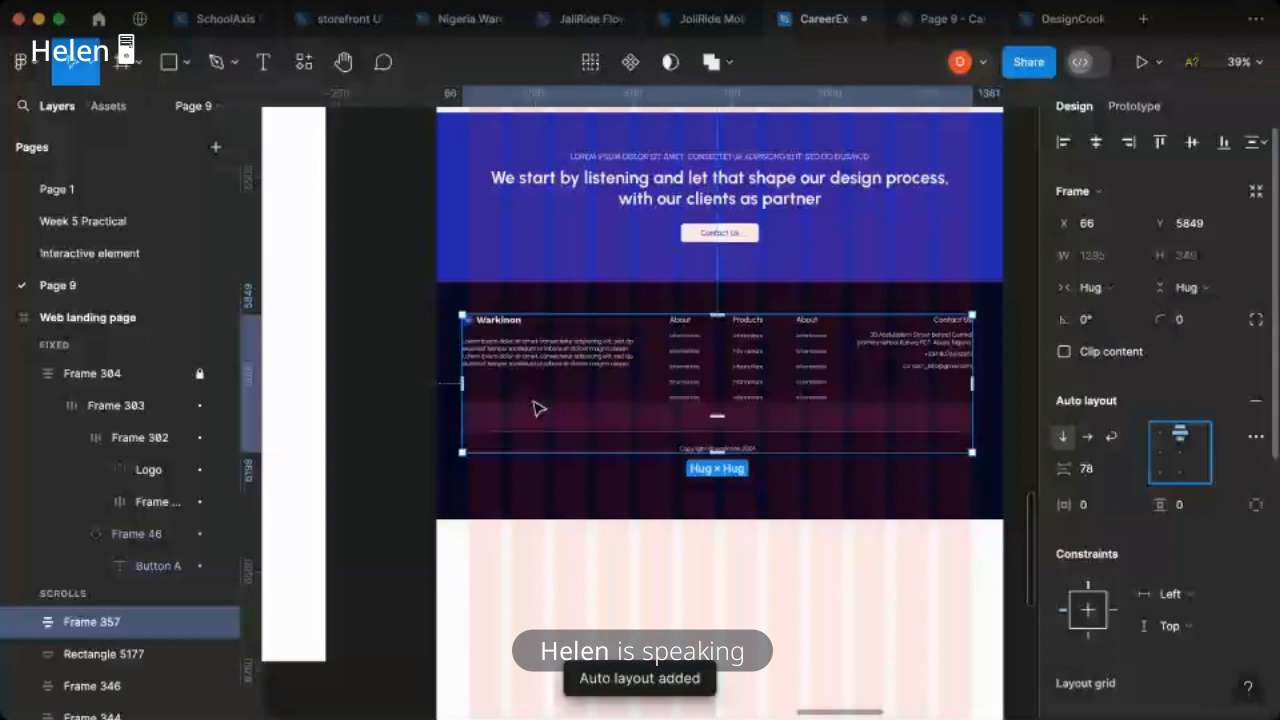
shift+click(464, 497)
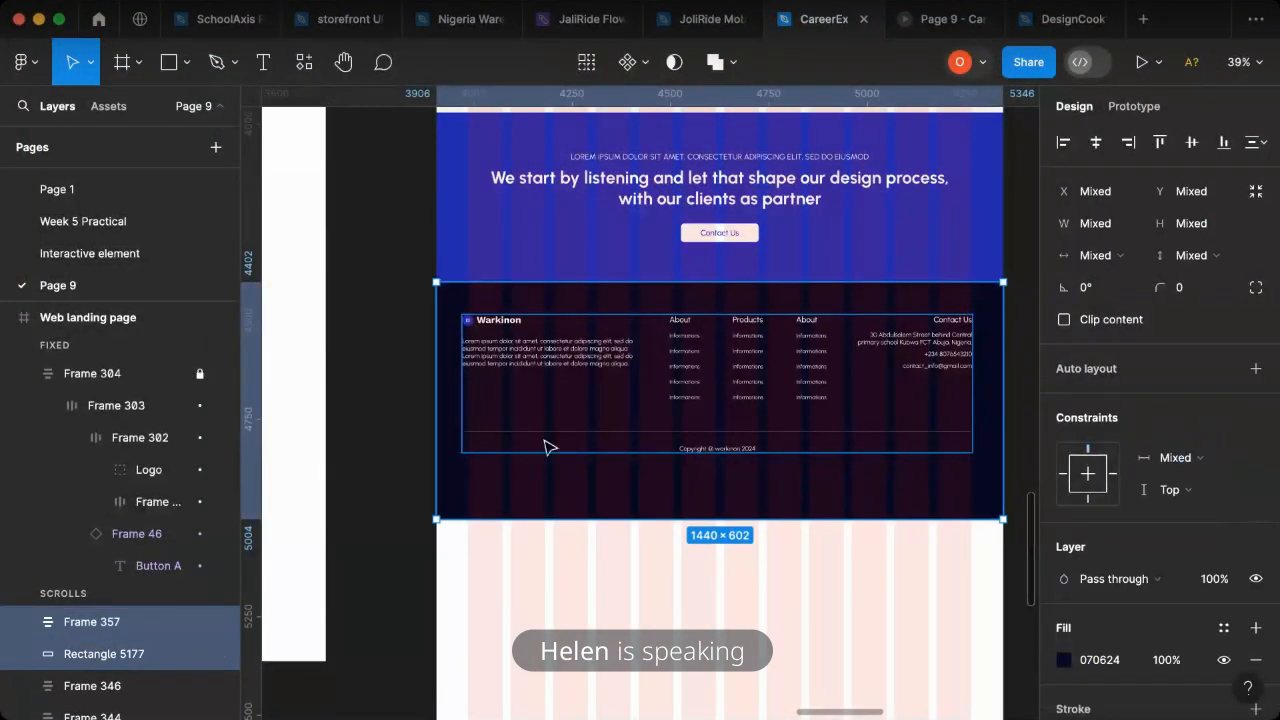
- Narrow the divider and copyright frame to a width of 1267, starting at the first grid column's edge
scroll(431, 434, up, 10)
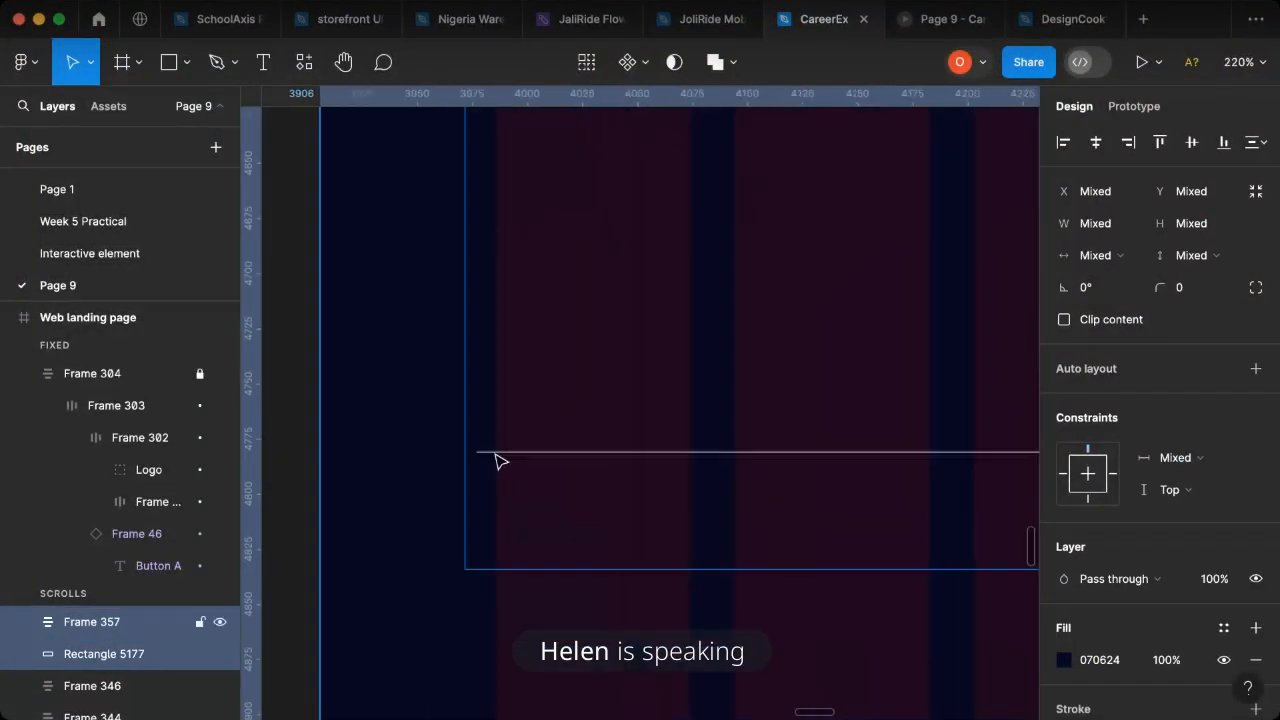
shift+click(495, 452)
click(495, 452)
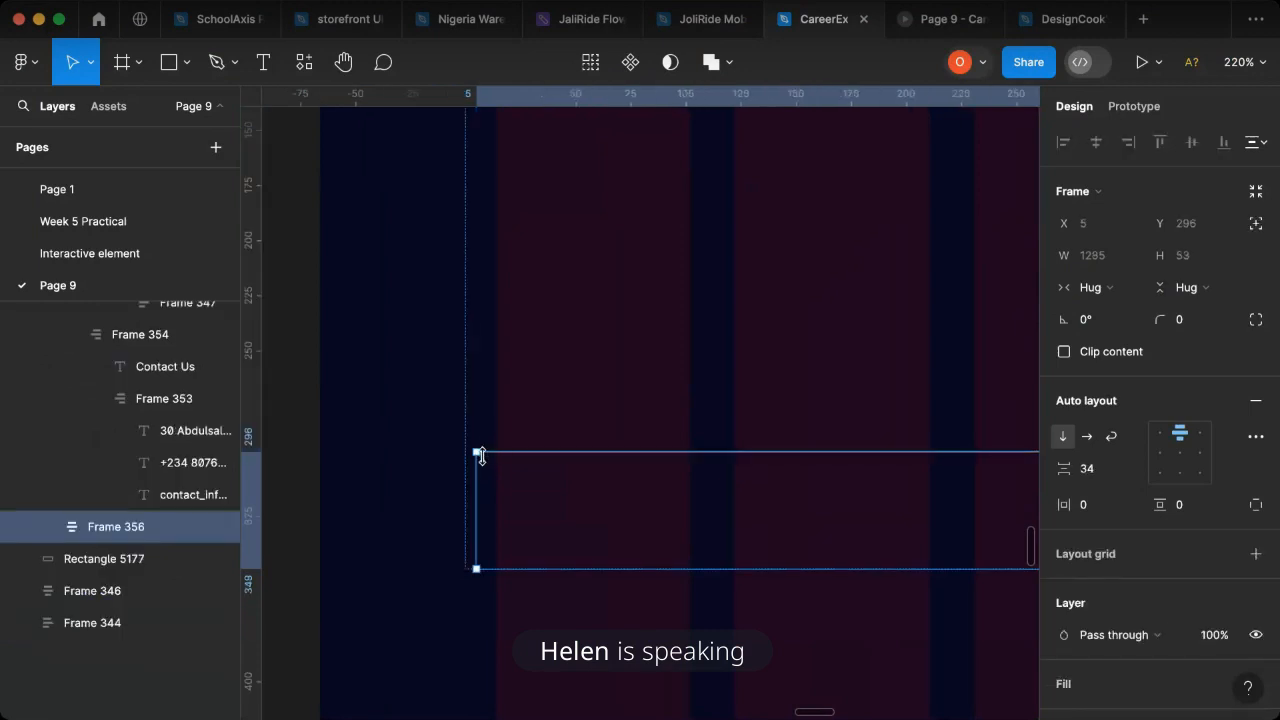
drag(487, 462, 497, 462)
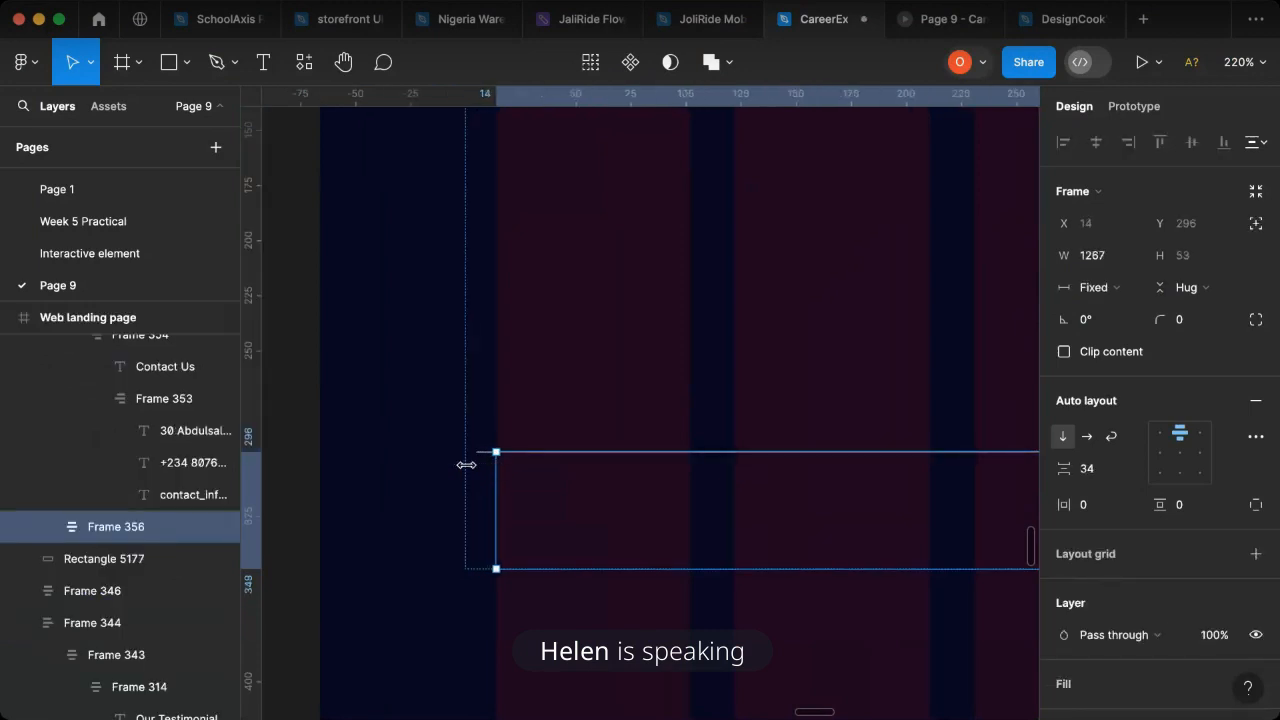
- Shorten the divider line inside the copyright frame to a width of 1266, starting at the first grid column
click(43, 528)
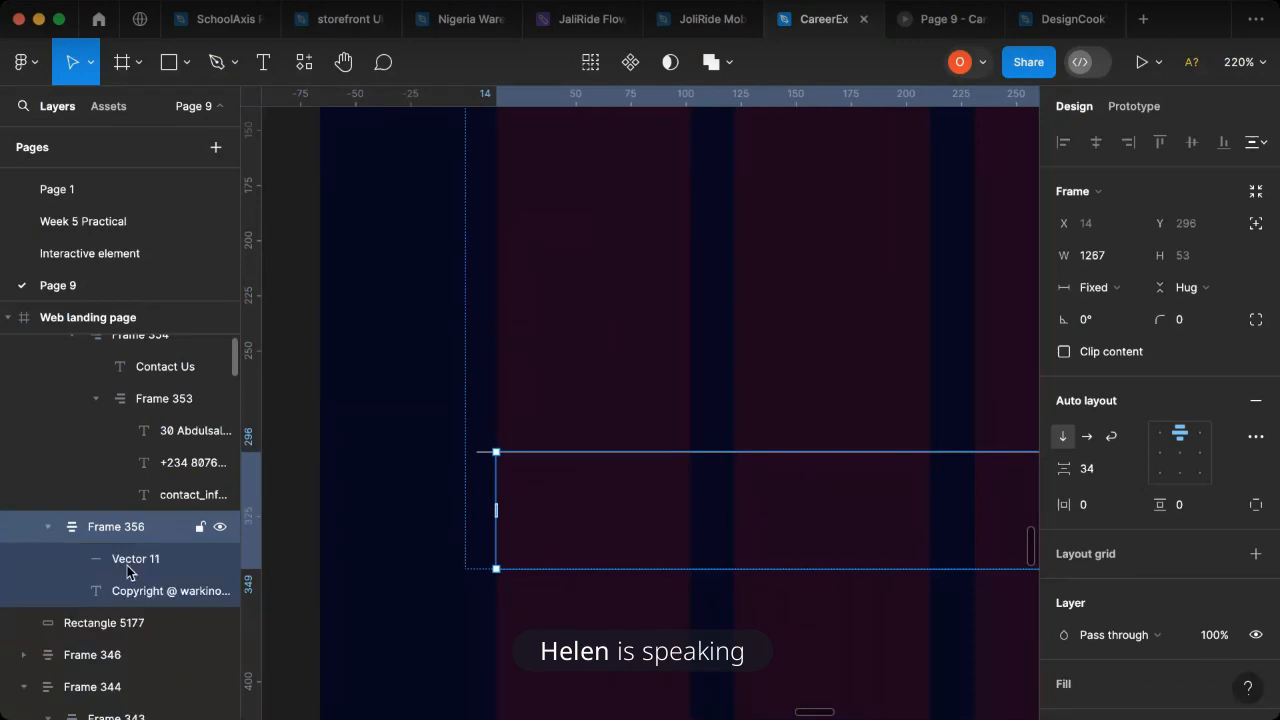
click(482, 453)
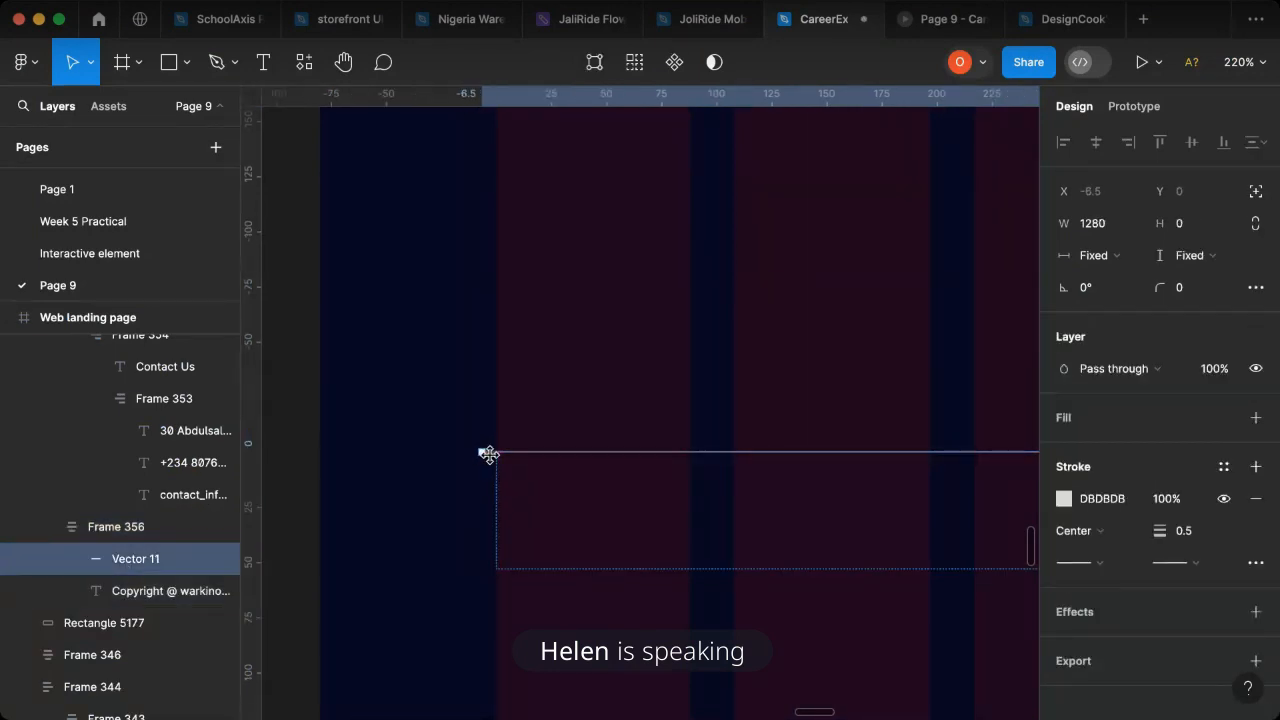
drag(498, 456, 522, 458)
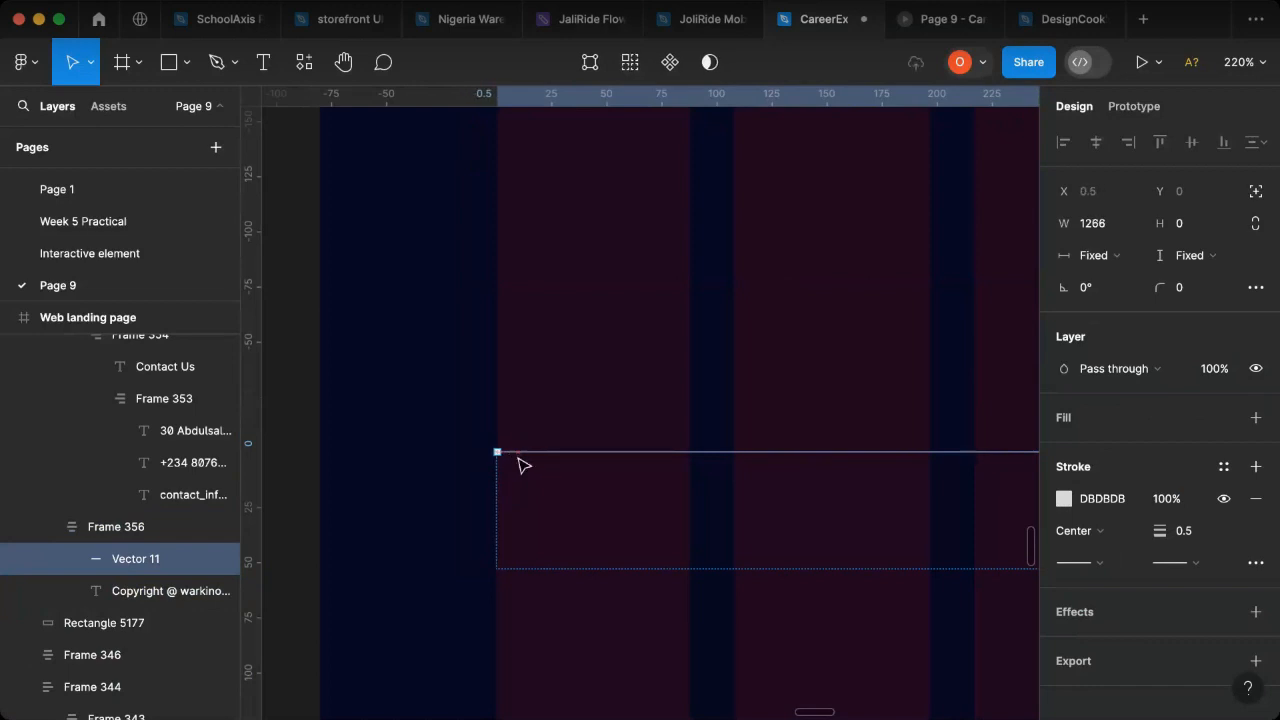
scroll(505, 486, down, 10)
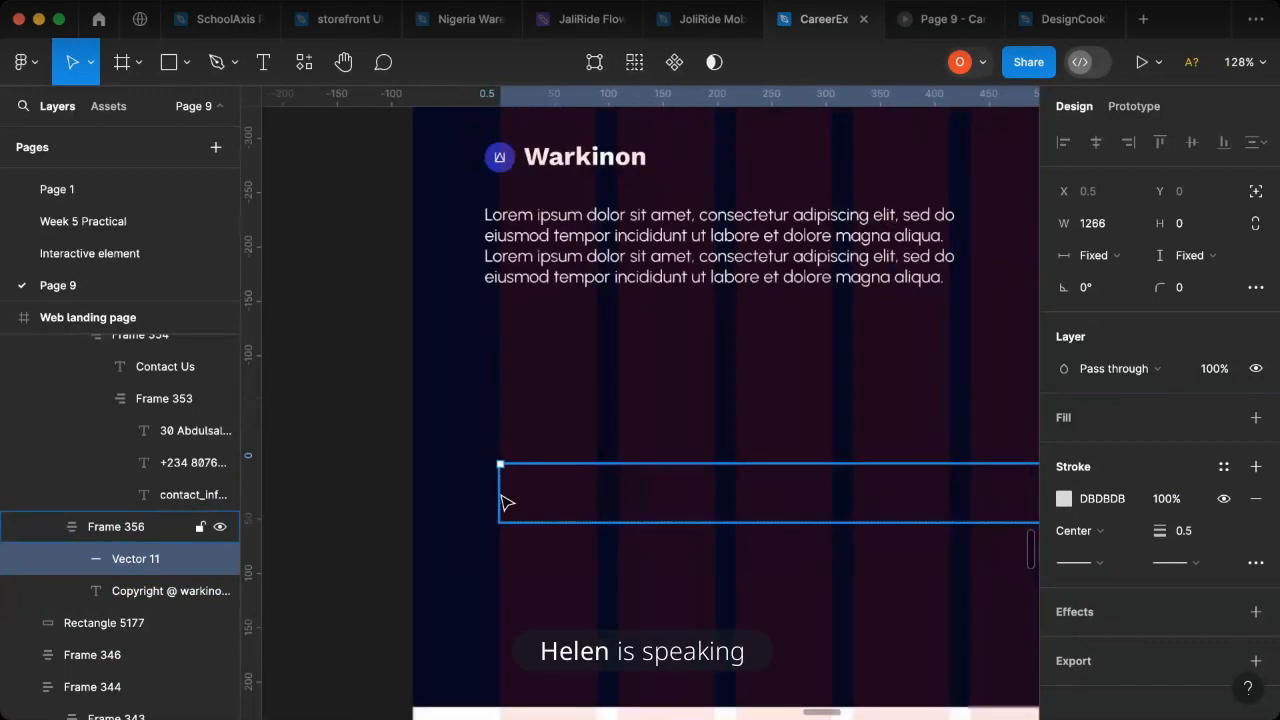
- Lengthen the footer's divider line to a width of 1293, ending at the last grid column's outer edge
scroll(705, 480, up, 15)
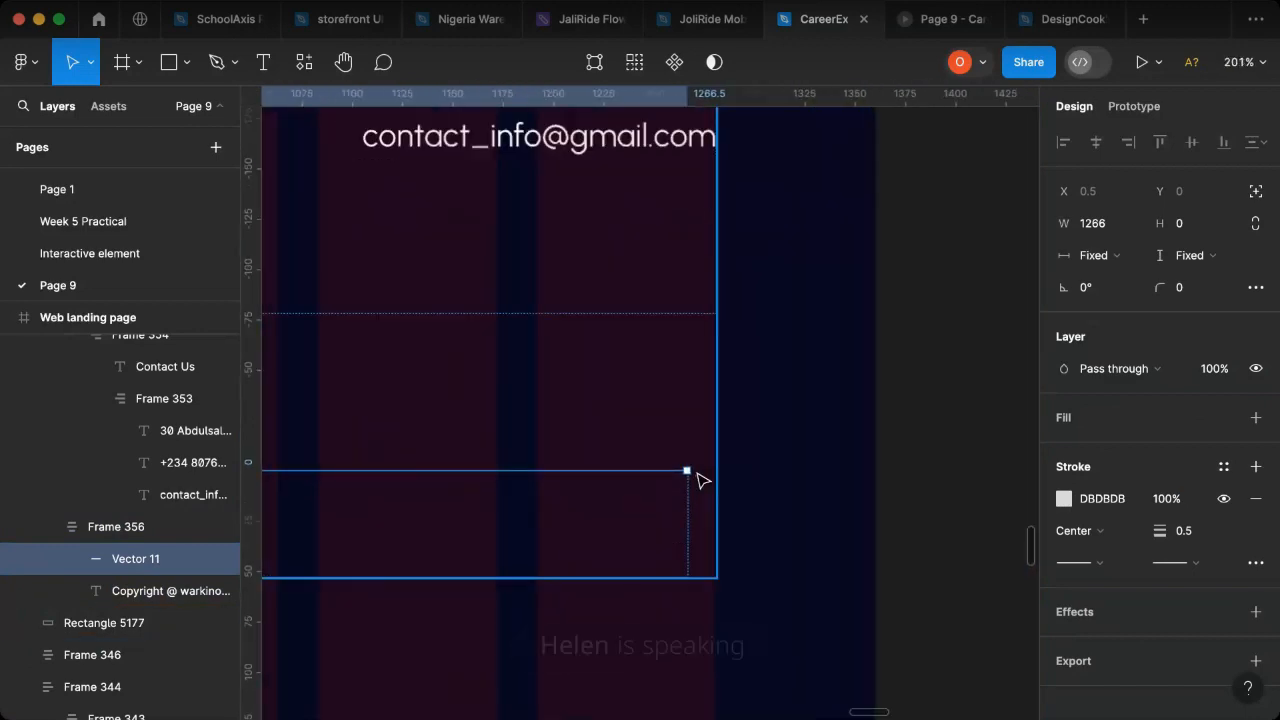
scroll(702, 483, down, 5)
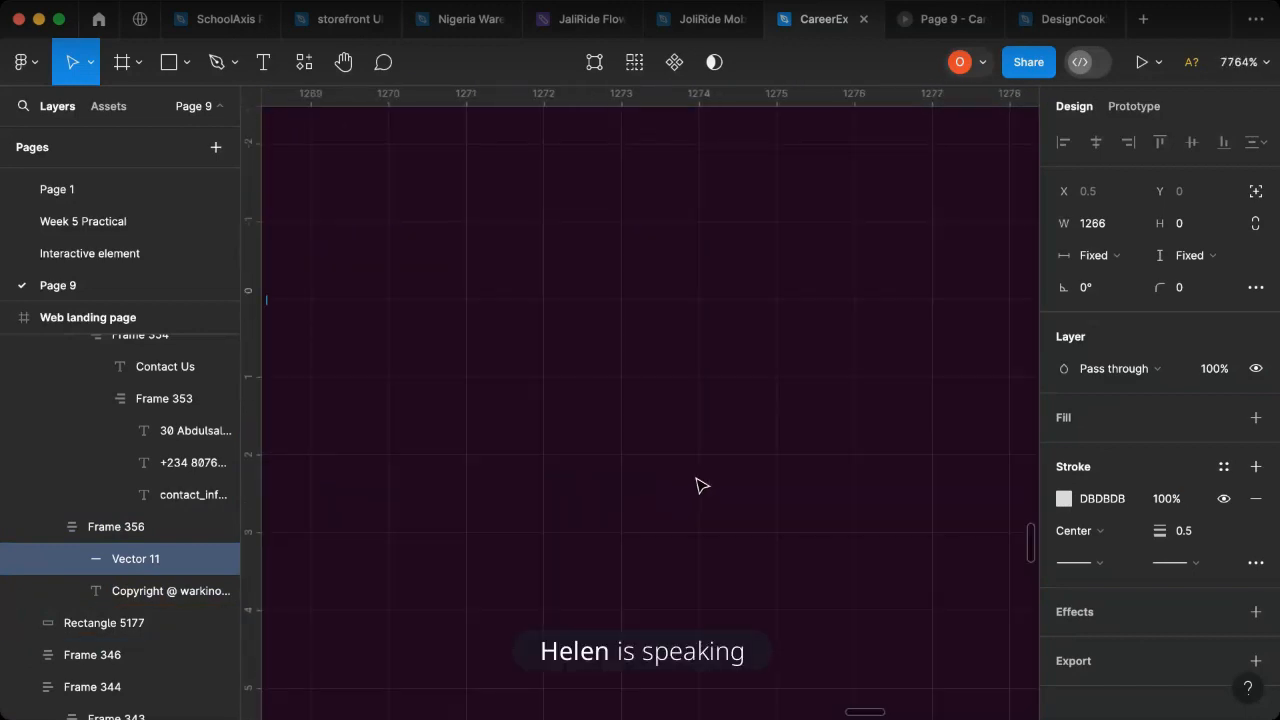
scroll(702, 483, down, 3)
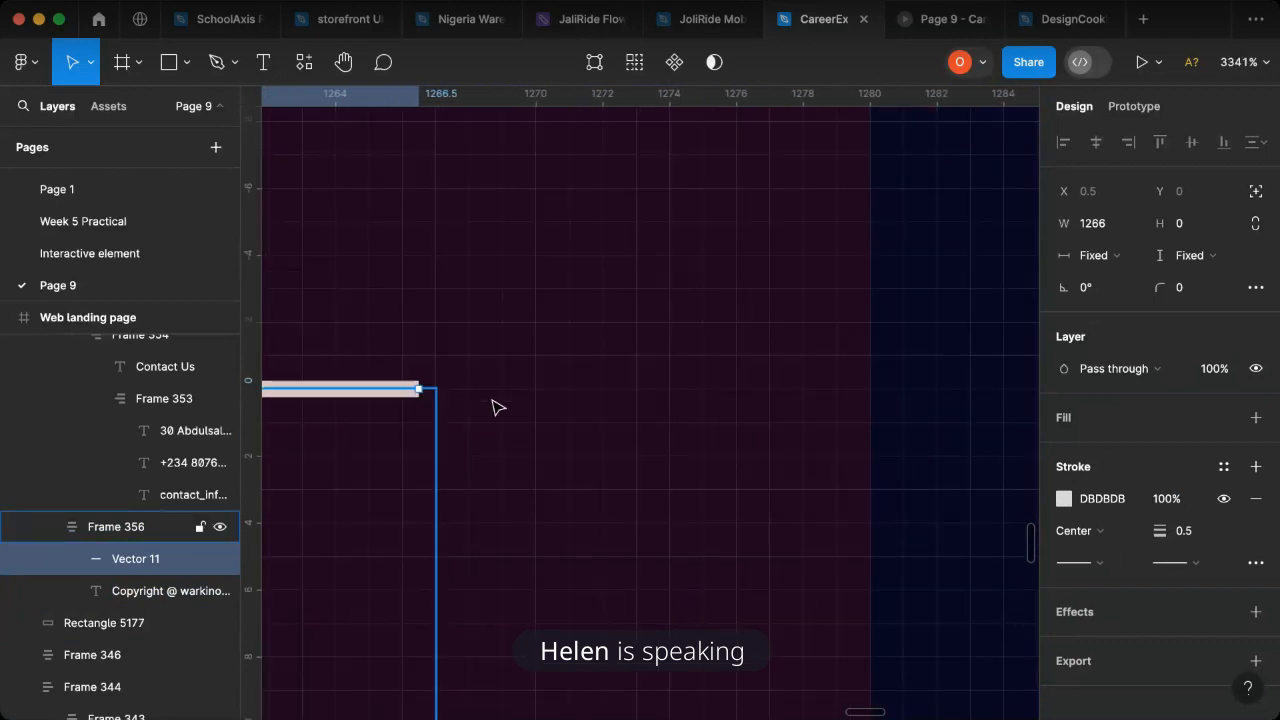
scroll(497, 406, down, 2)
drag(440, 390, 997, 398)
- Widen the divider and copyright frame to 1293 so it ends at the last grid column's edge
click(100, 527)
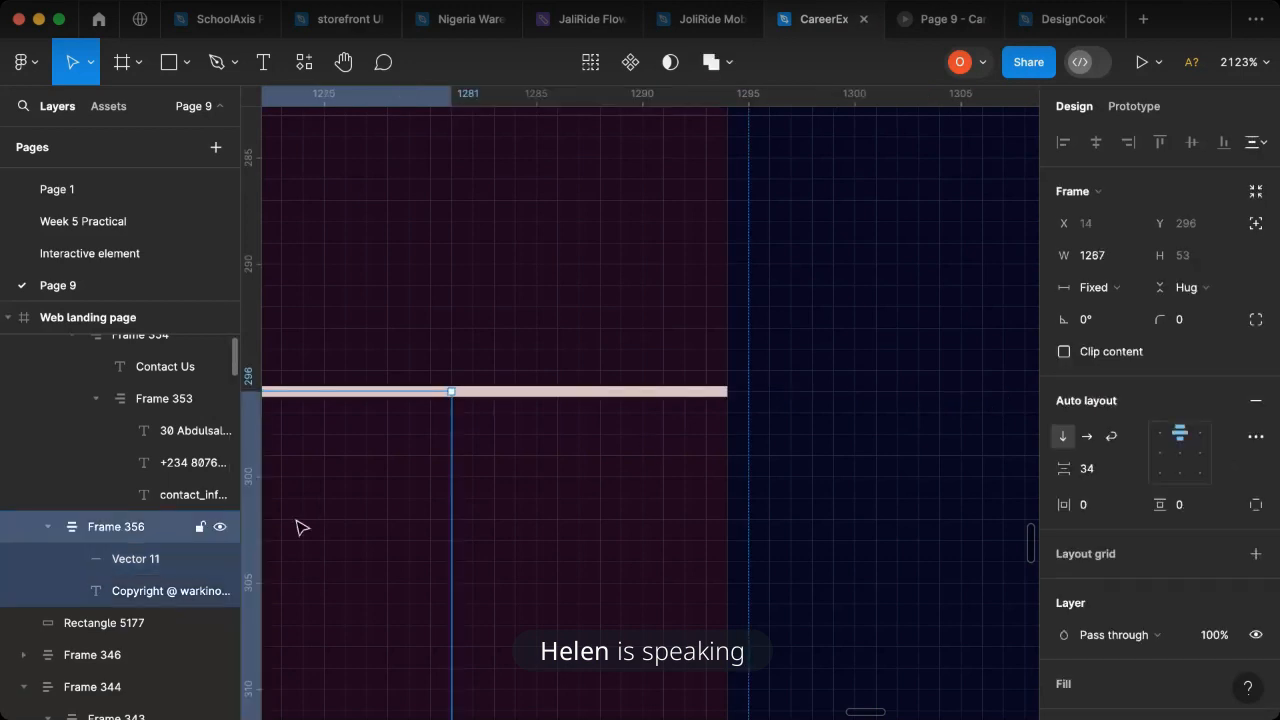
drag(591, 485, 724, 484)
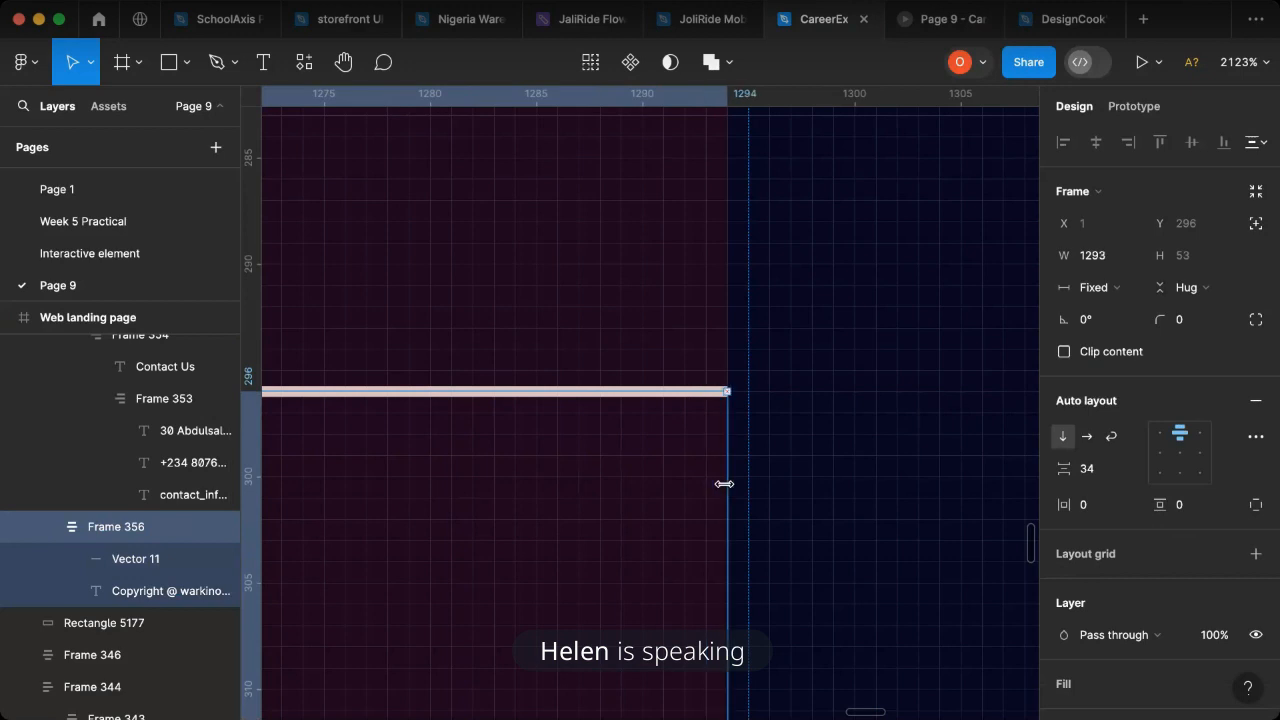
scroll(684, 466, down, 5)
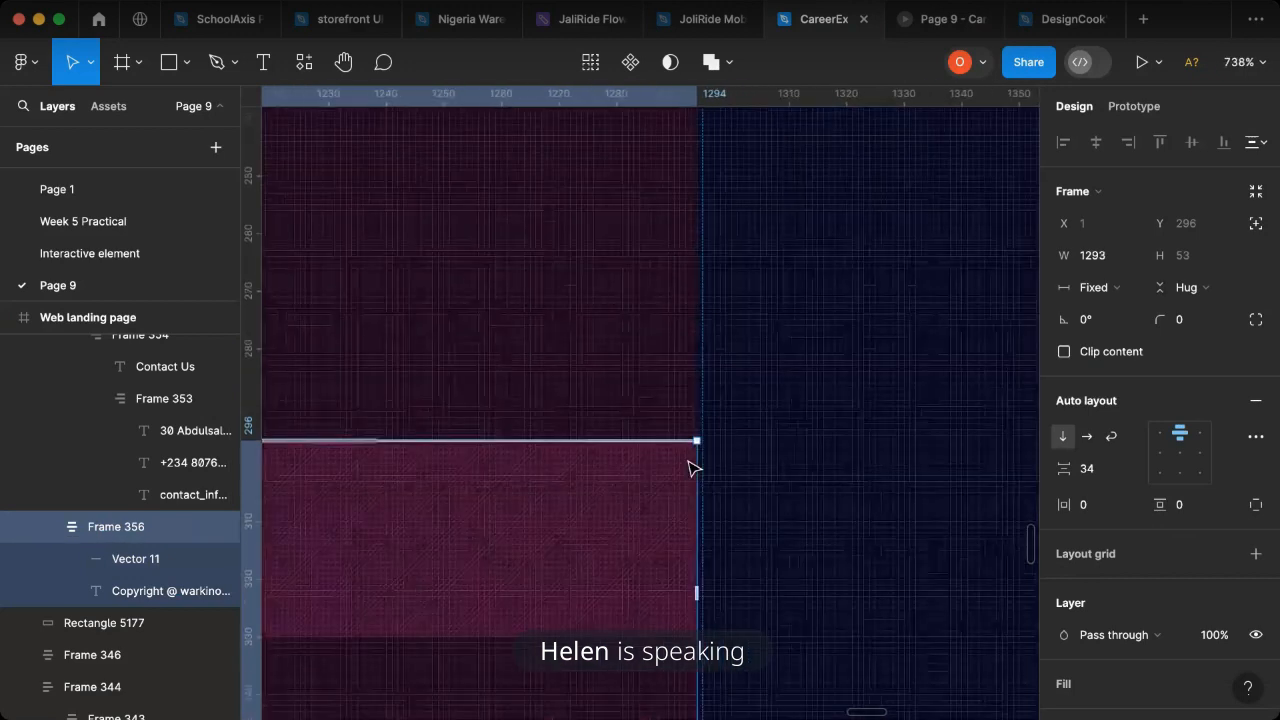
scroll(694, 468, down, 10)
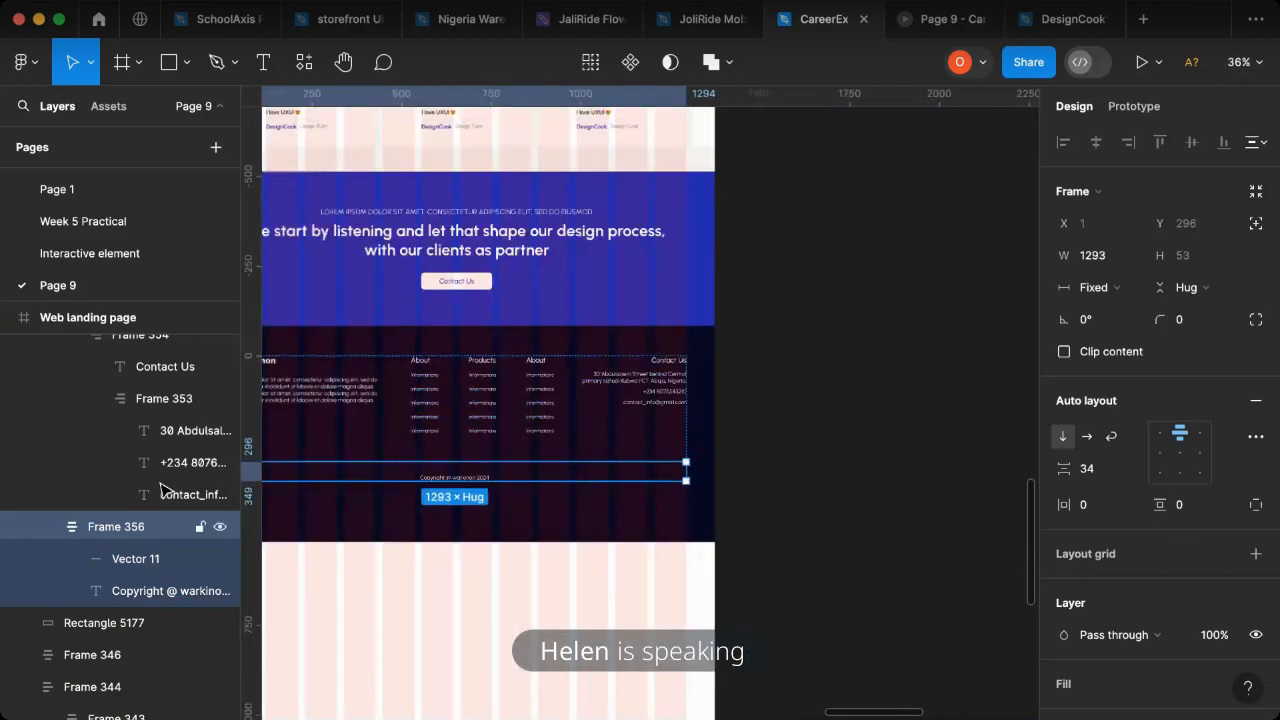
- Wrap the footer content and the navy rectangle in one auto layout frame and widen it to 1440
scroll(744, 443, left, 2)
click(463, 360)
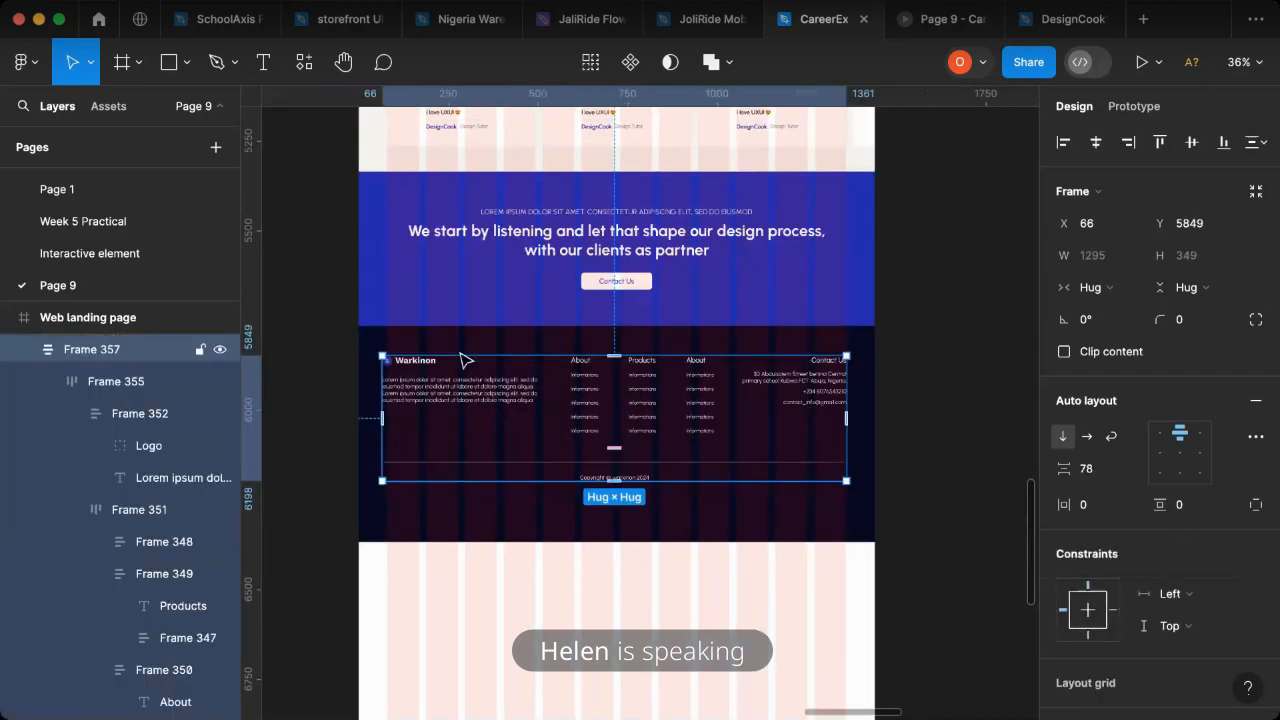
shift+click(414, 540)
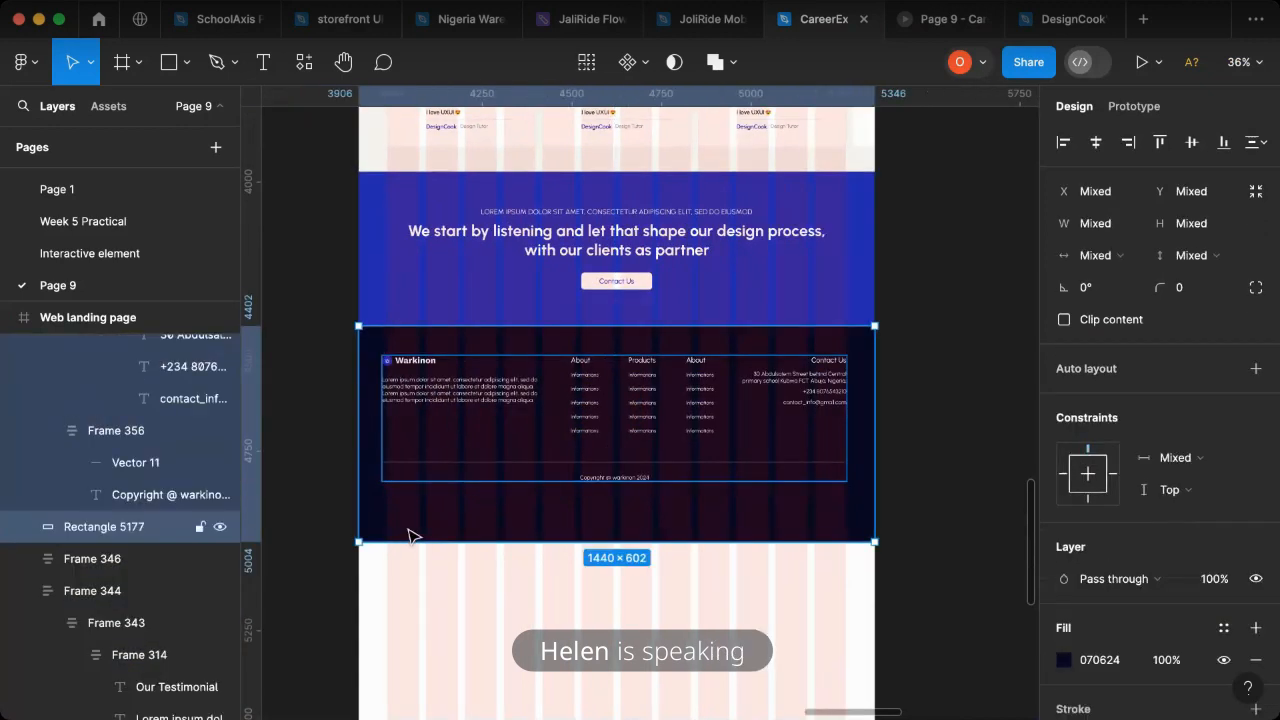
key(shift+a)
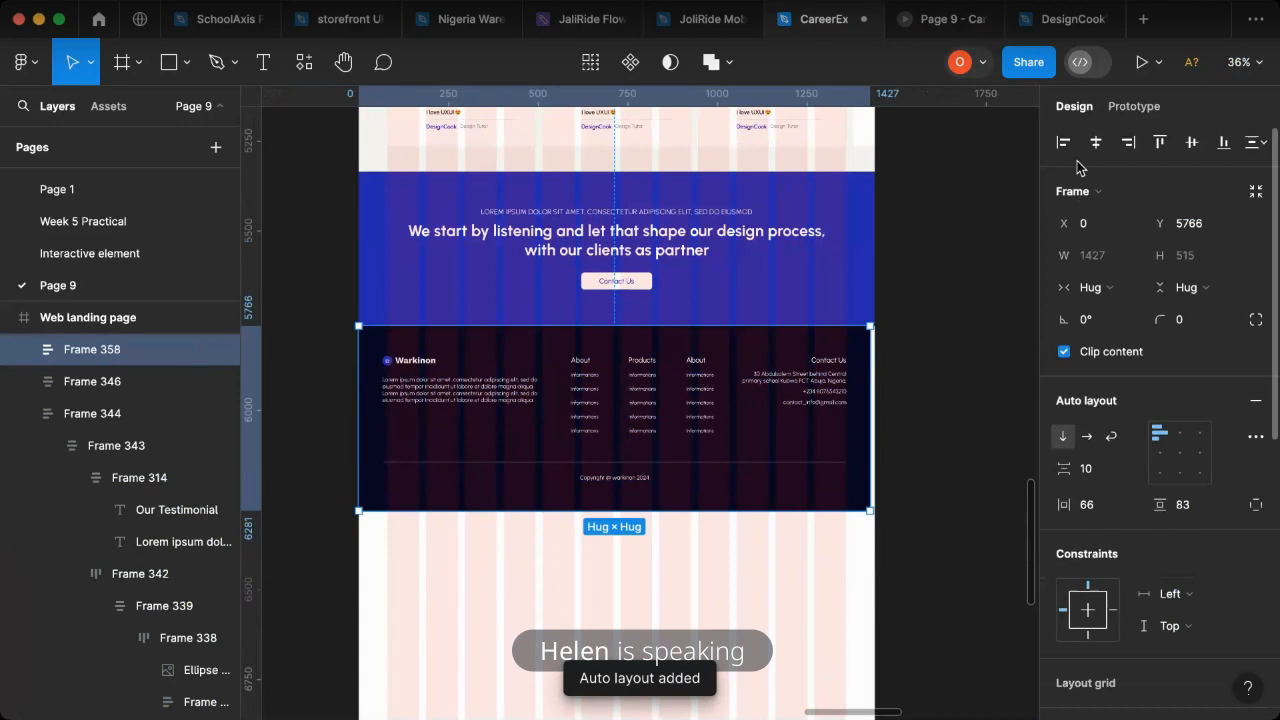
drag(864, 431, 876, 431)
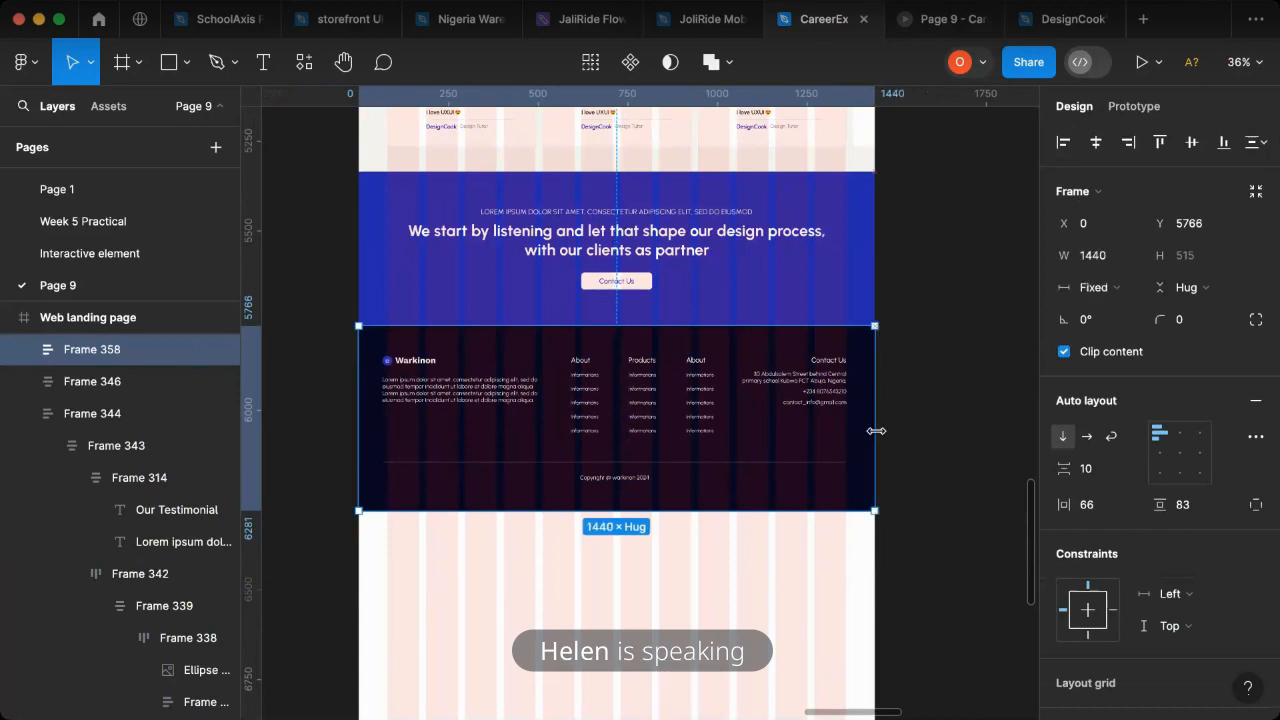
- Shorten the navy footer frame to a height of 451 and reduce the gap above its divider to 44
mouse_move(618, 498)
drag(617, 510, 614, 487)
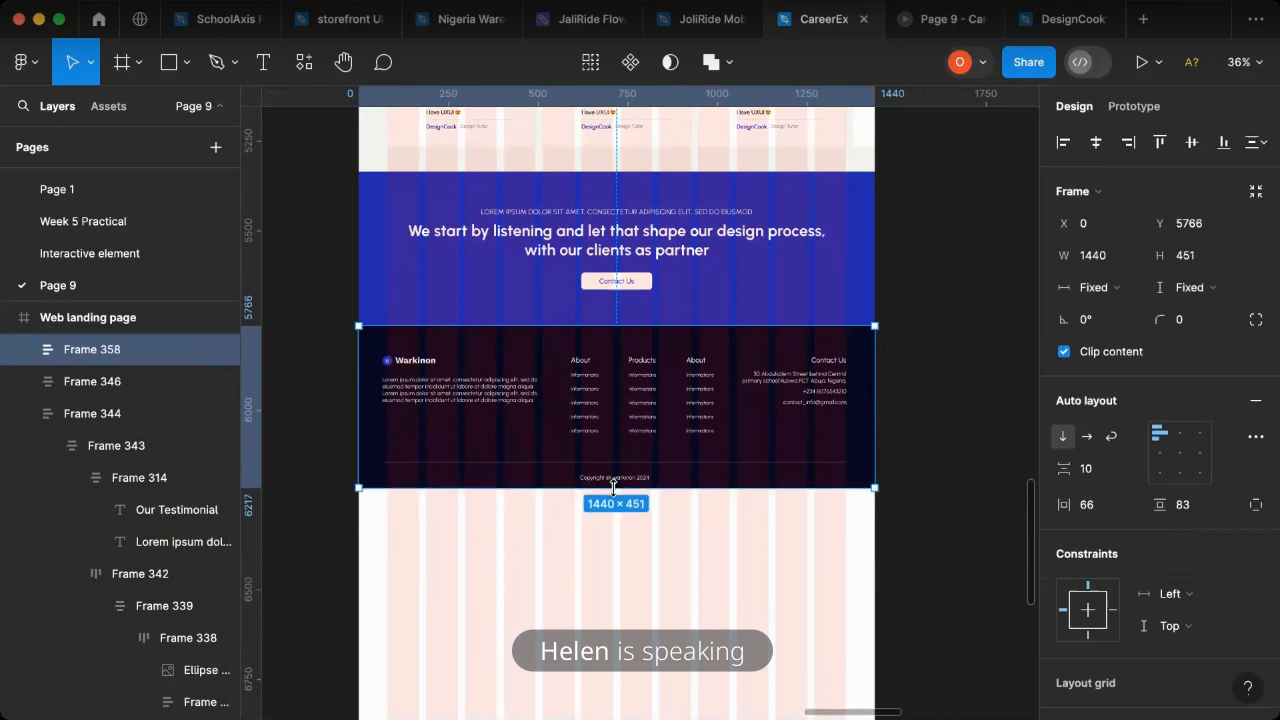
click(620, 463)
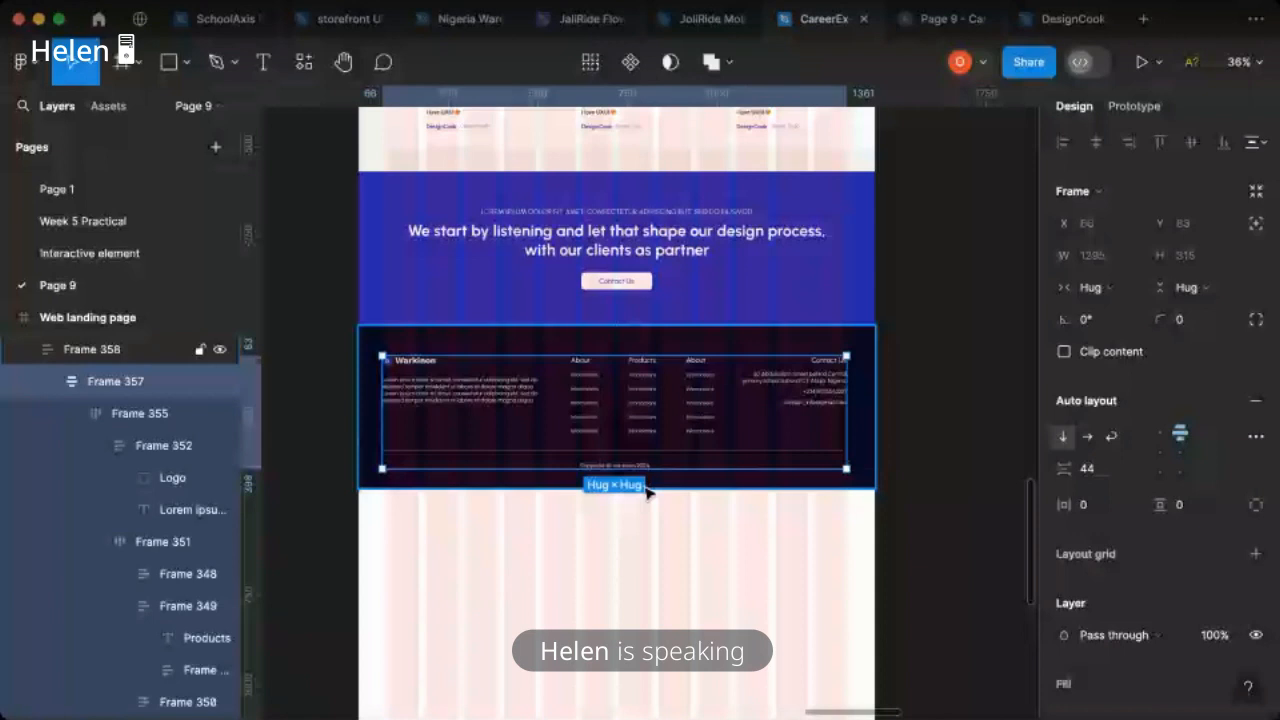
click(648, 492)
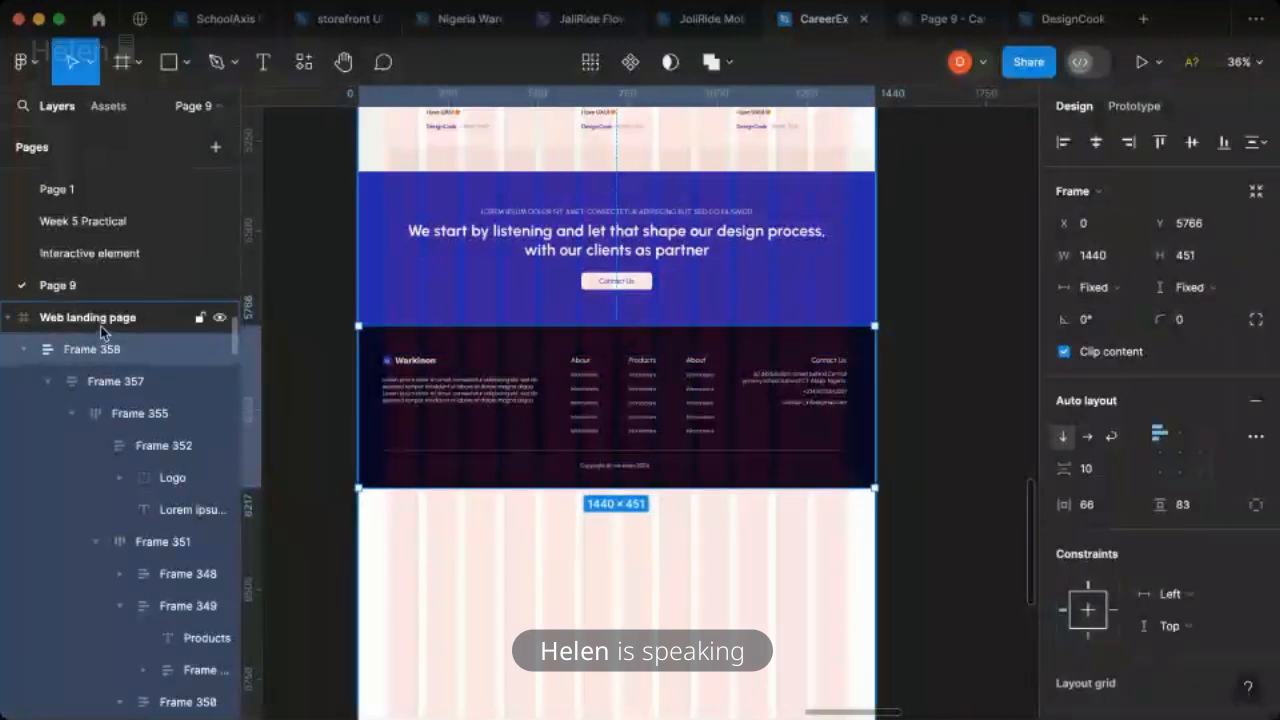
- Hide the landing page's 12-column grid and shorten the page frame to a height of 6217, ending at the footer
key(Escape)
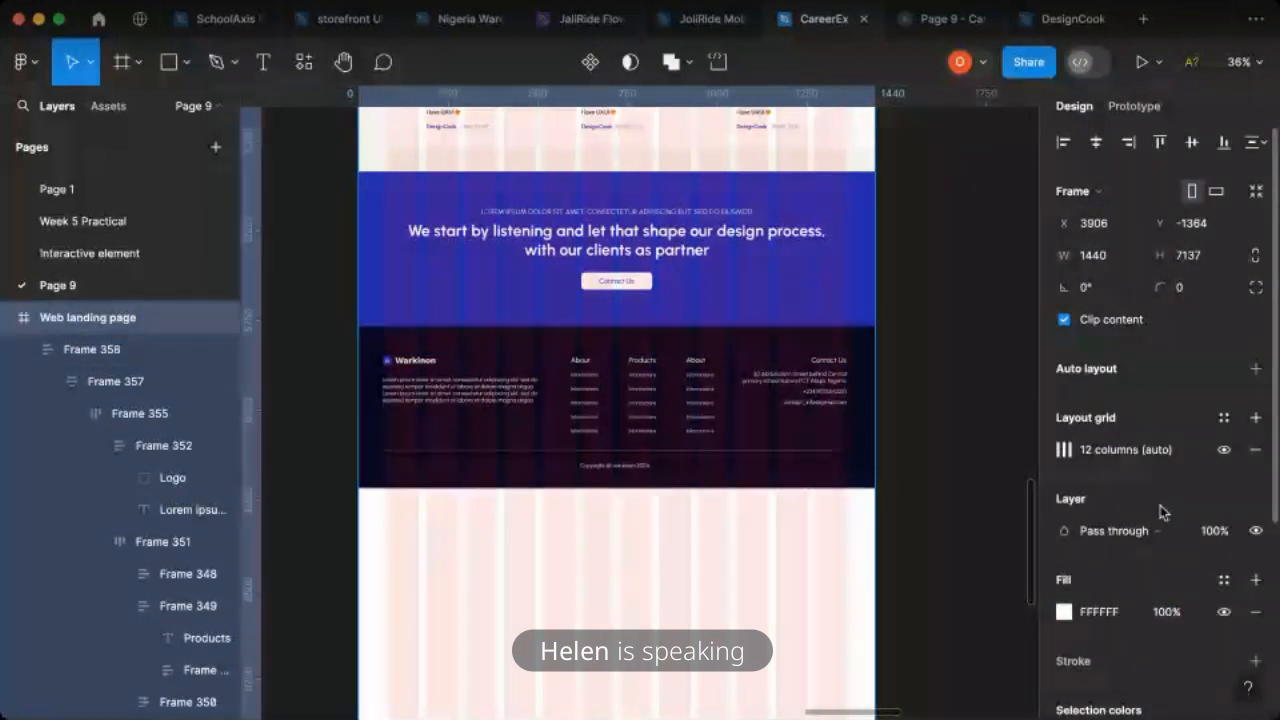
click(1223, 449)
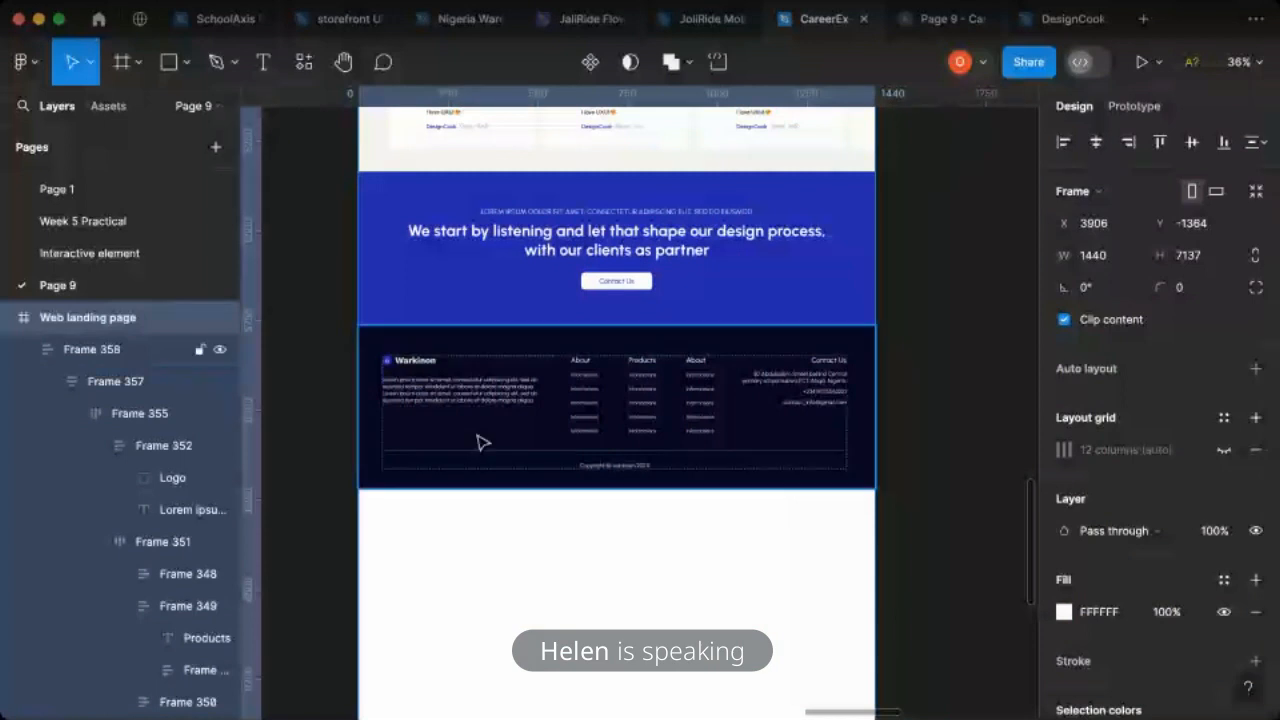
key(minus)
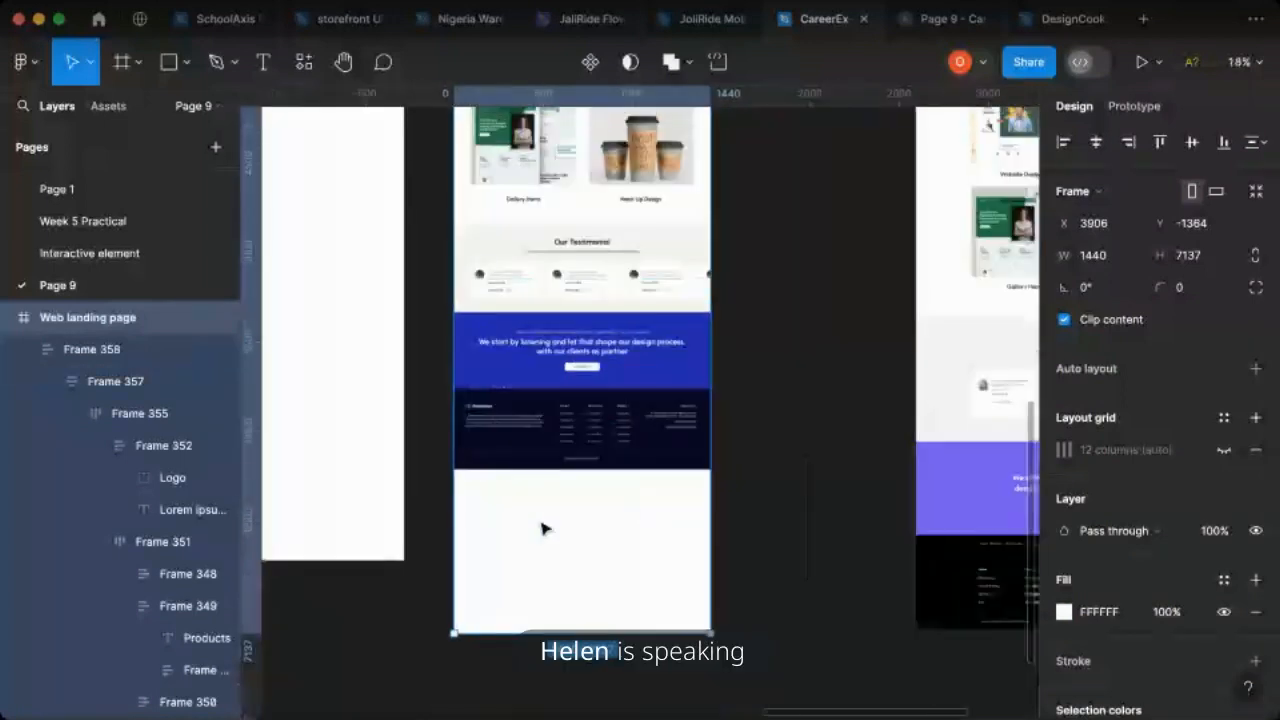
drag(558, 632, 580, 471)
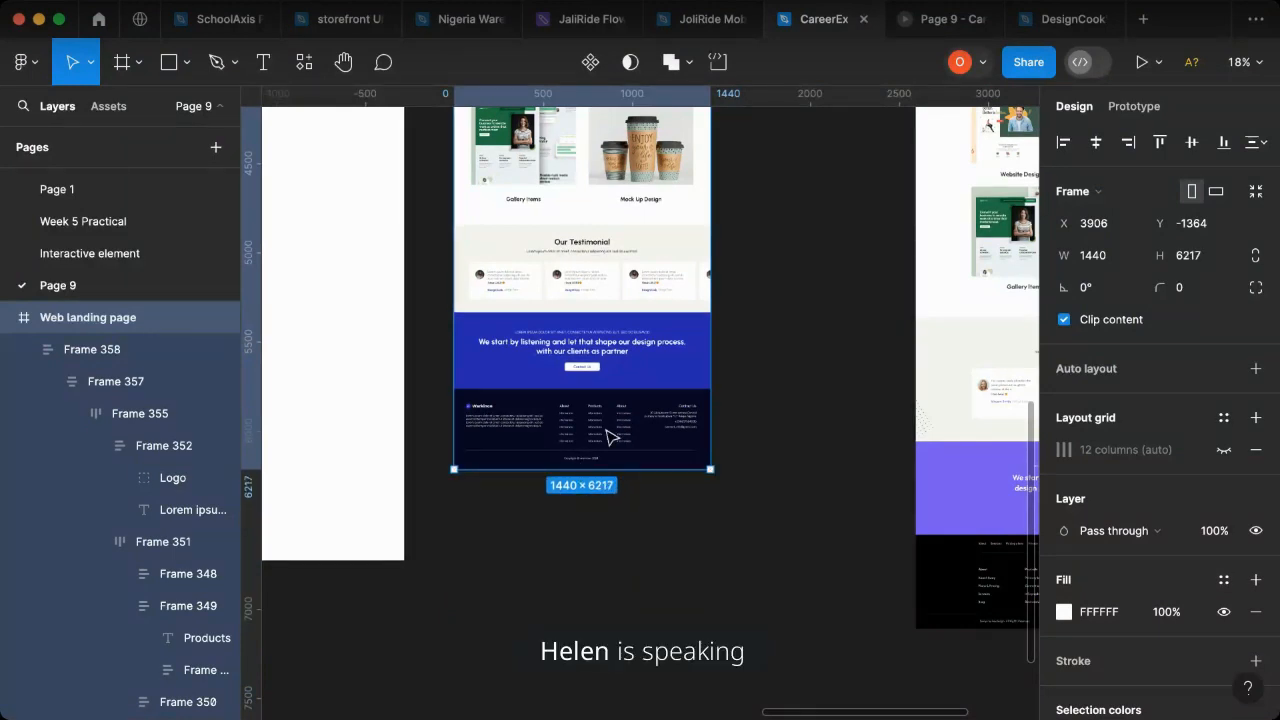
- Stretch the footer's inner content stack to a height of 368 and increase the gap above the divider to 90
scroll(578, 462, up, 6)
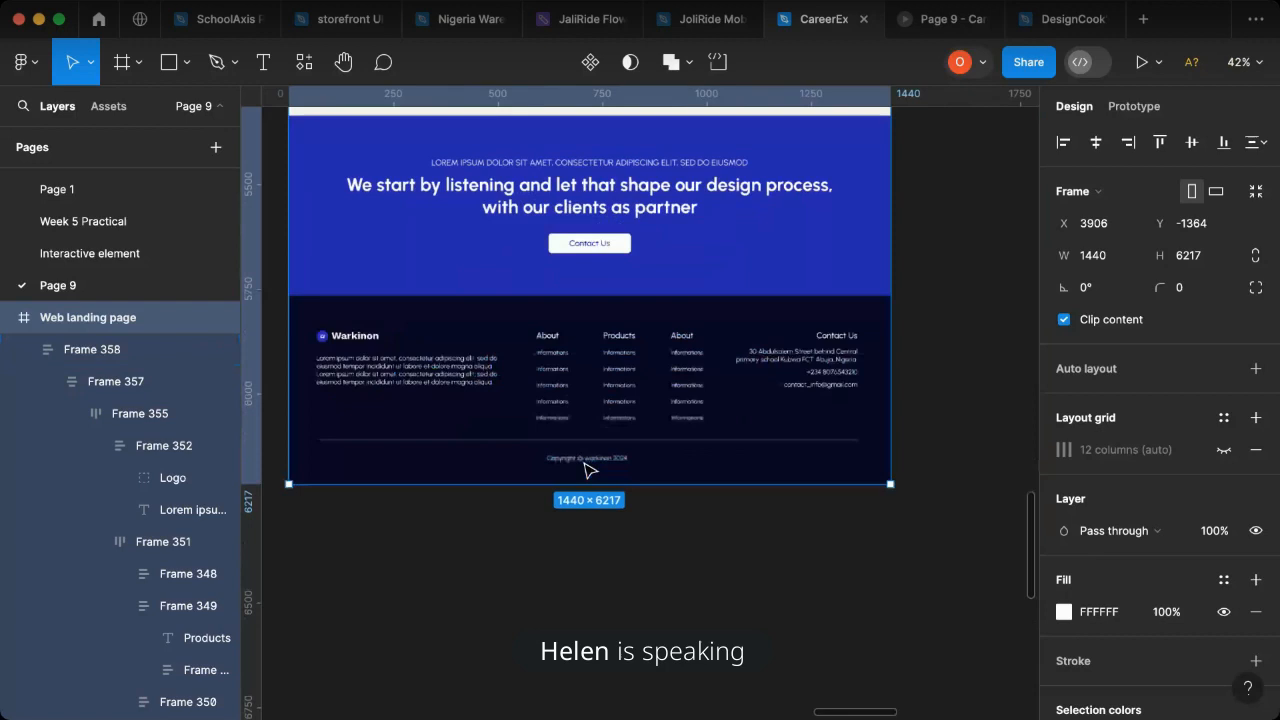
click(612, 446)
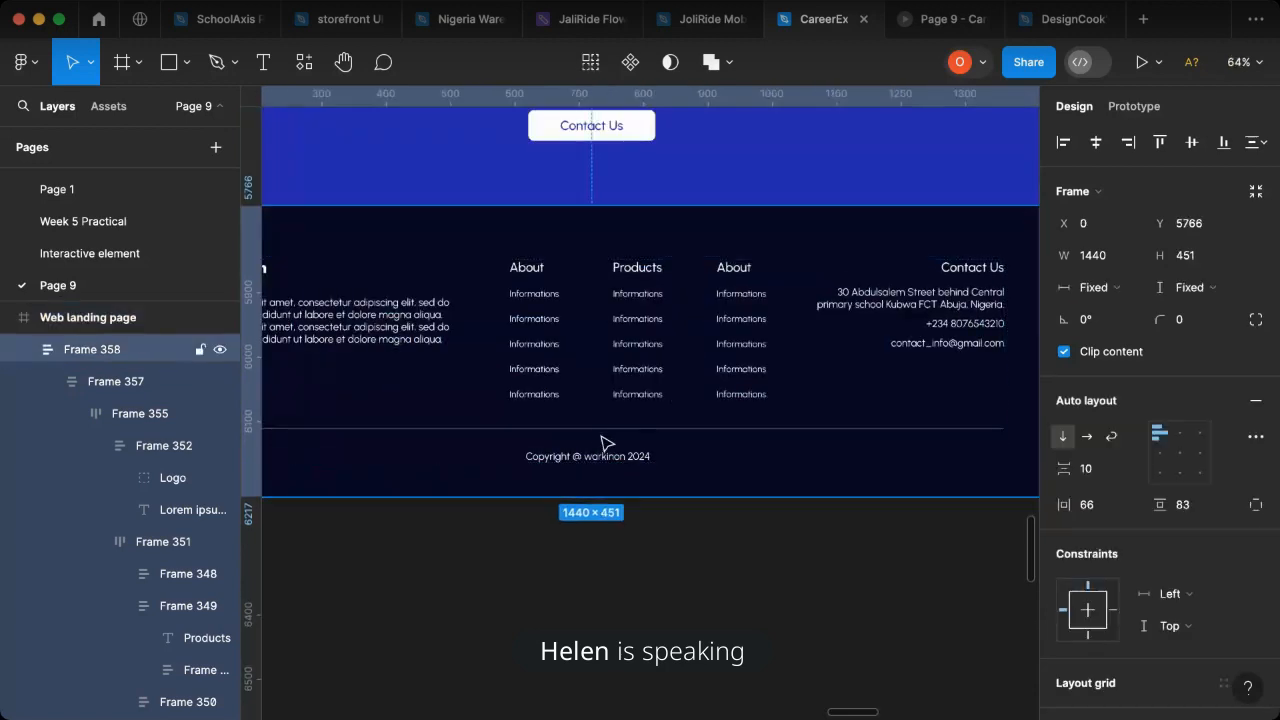
double_click(598, 446)
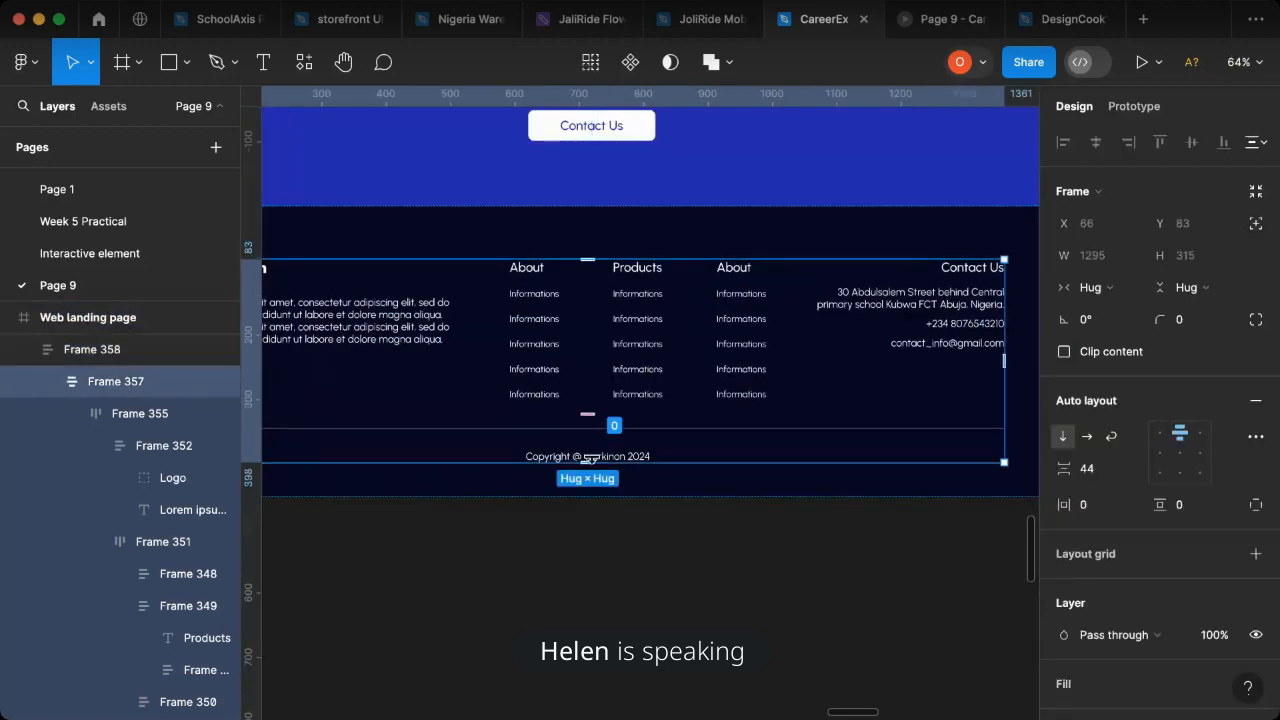
drag(588, 462, 593, 496)
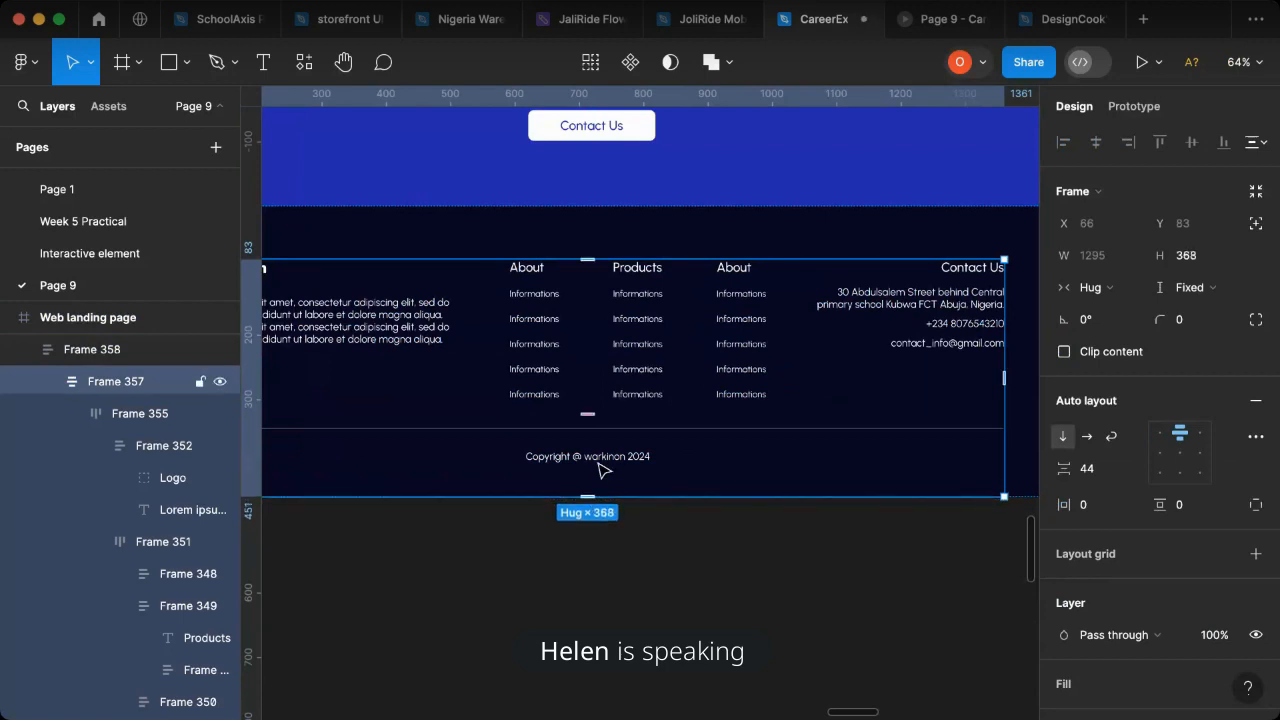
click(597, 435)
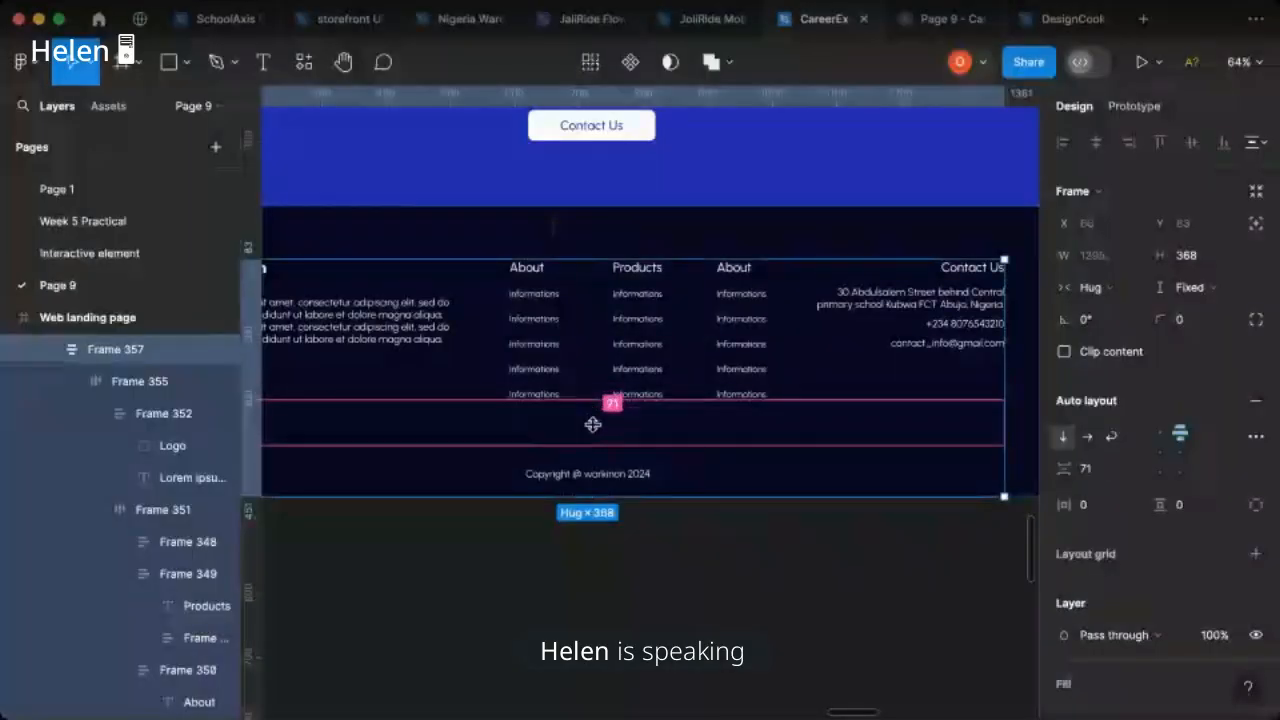
drag(595, 430, 595, 430)
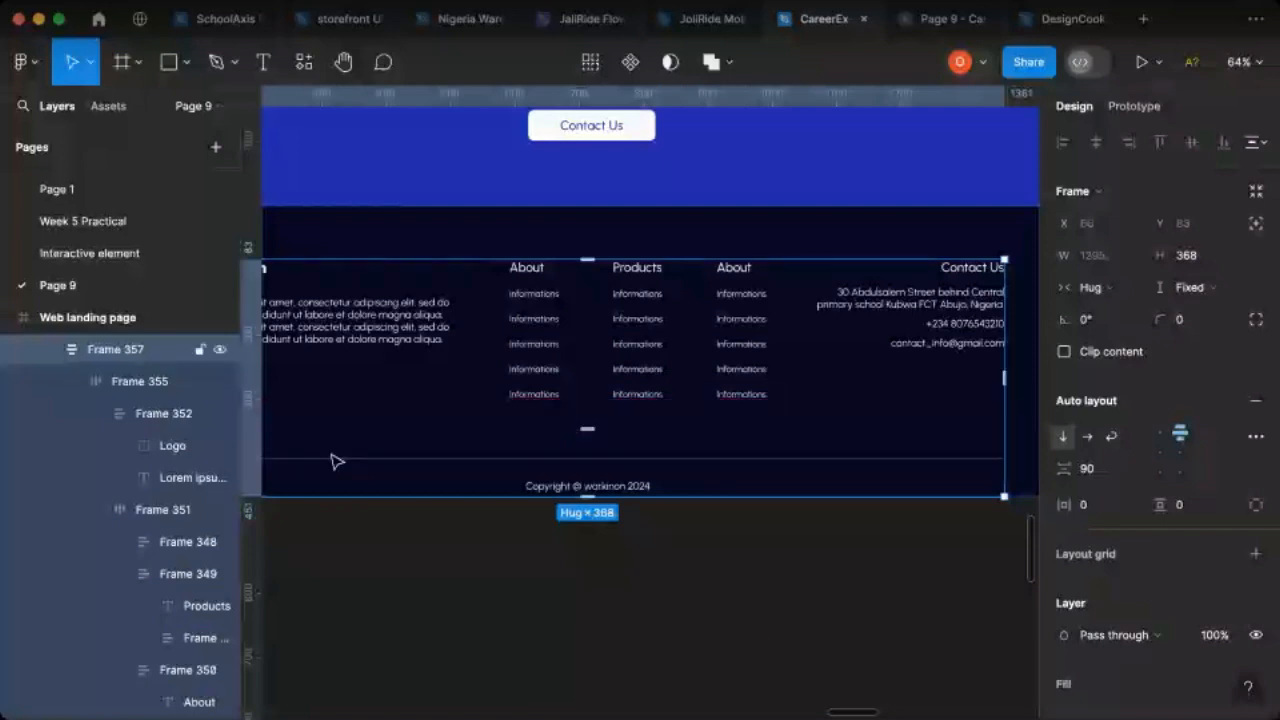
- Reduce the vertical spacing between the divider line and the copyright text to 9
double_click(572, 484)
double_click(578, 484)
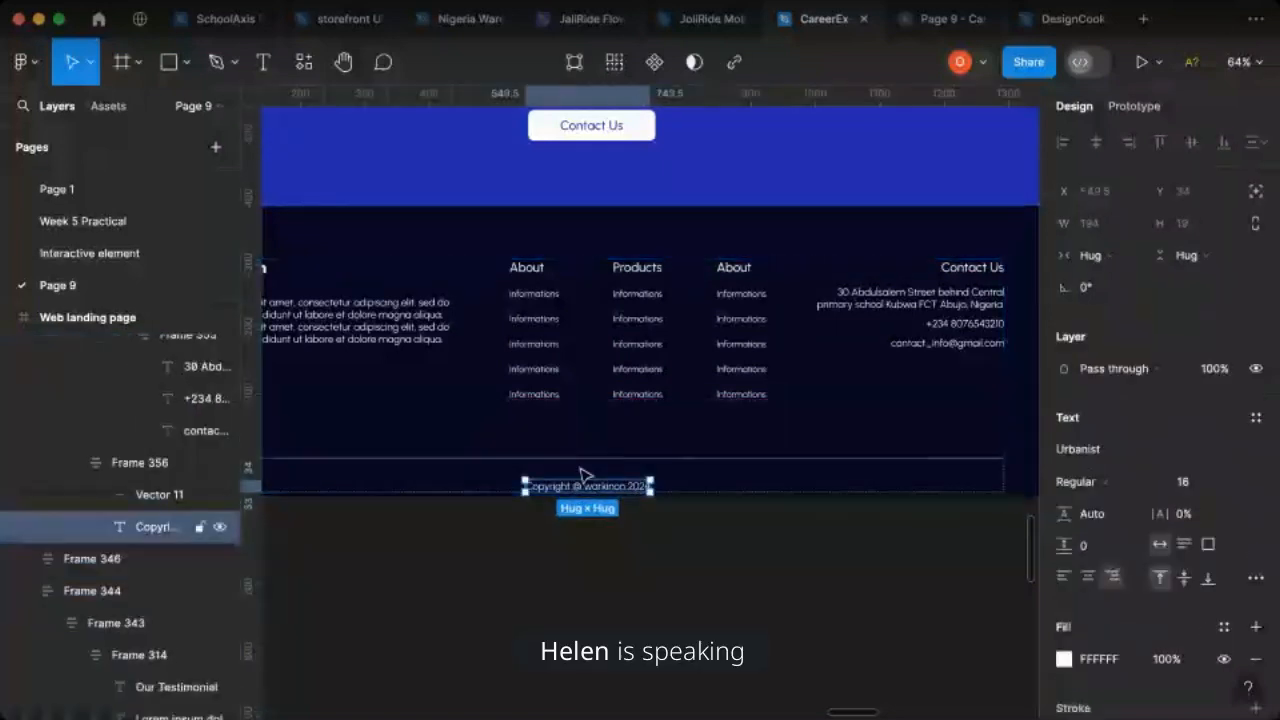
click(590, 458)
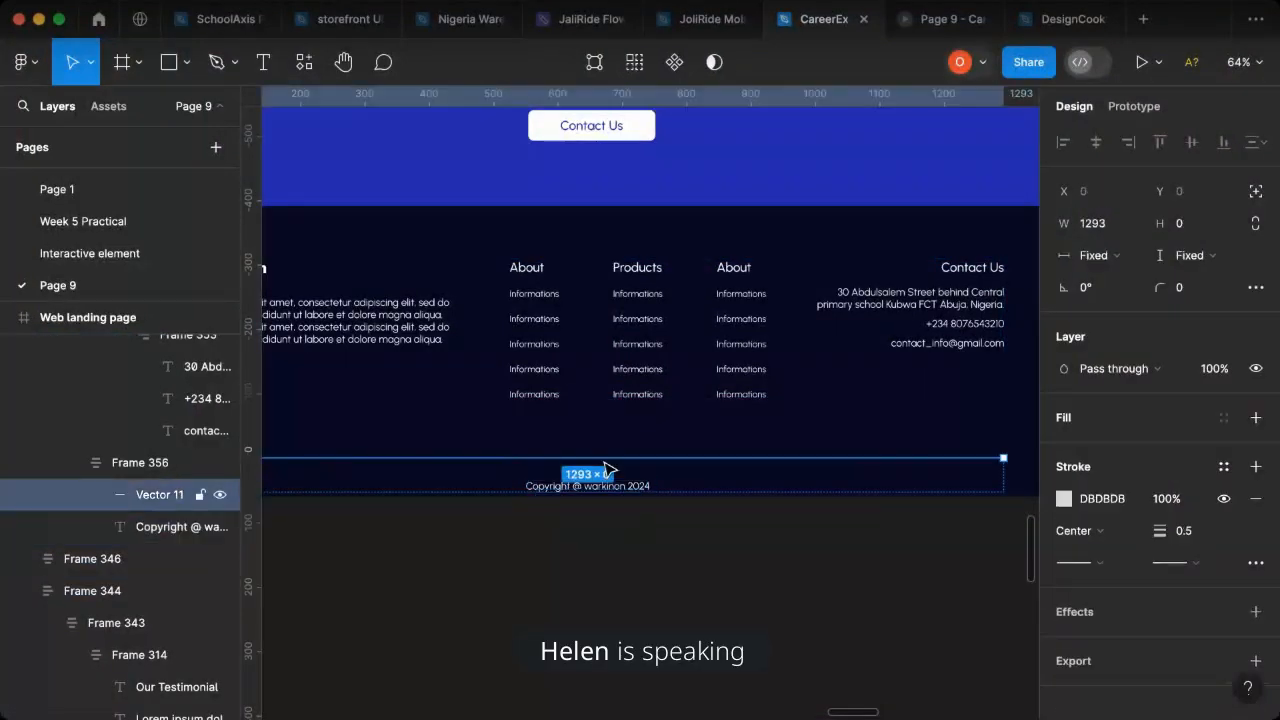
click(125, 470)
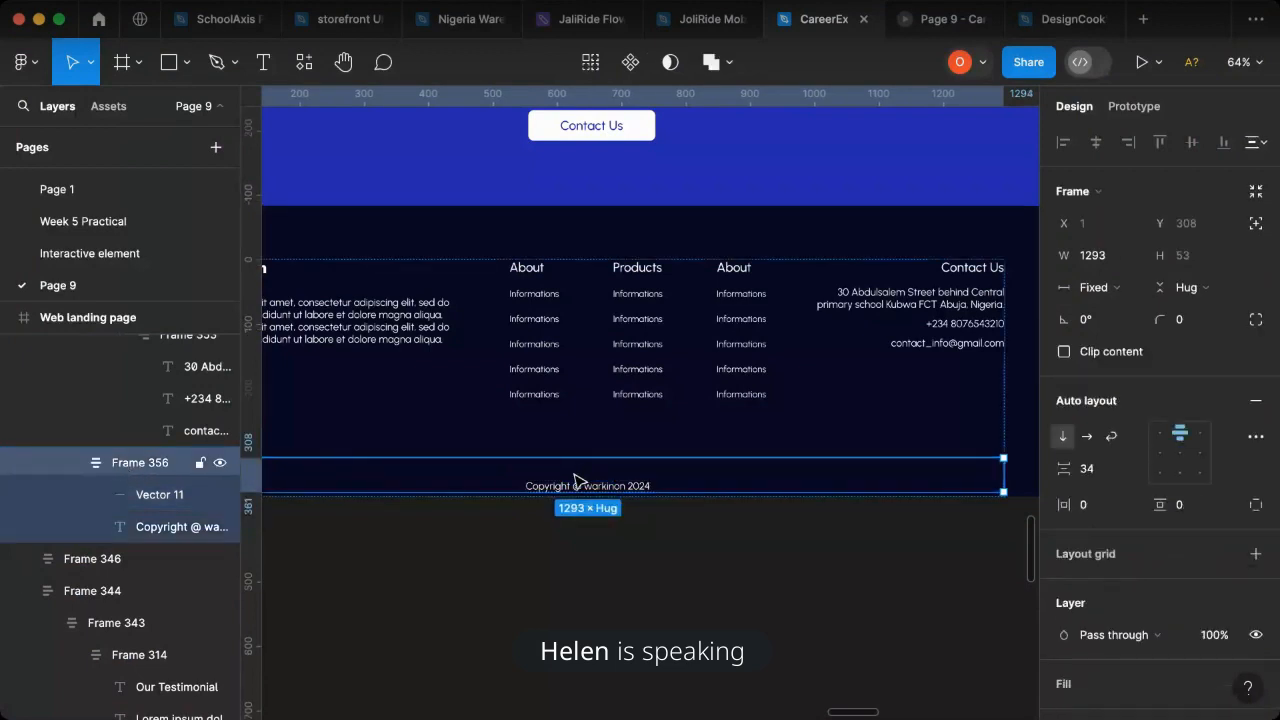
drag(1064, 468, 1018, 469)
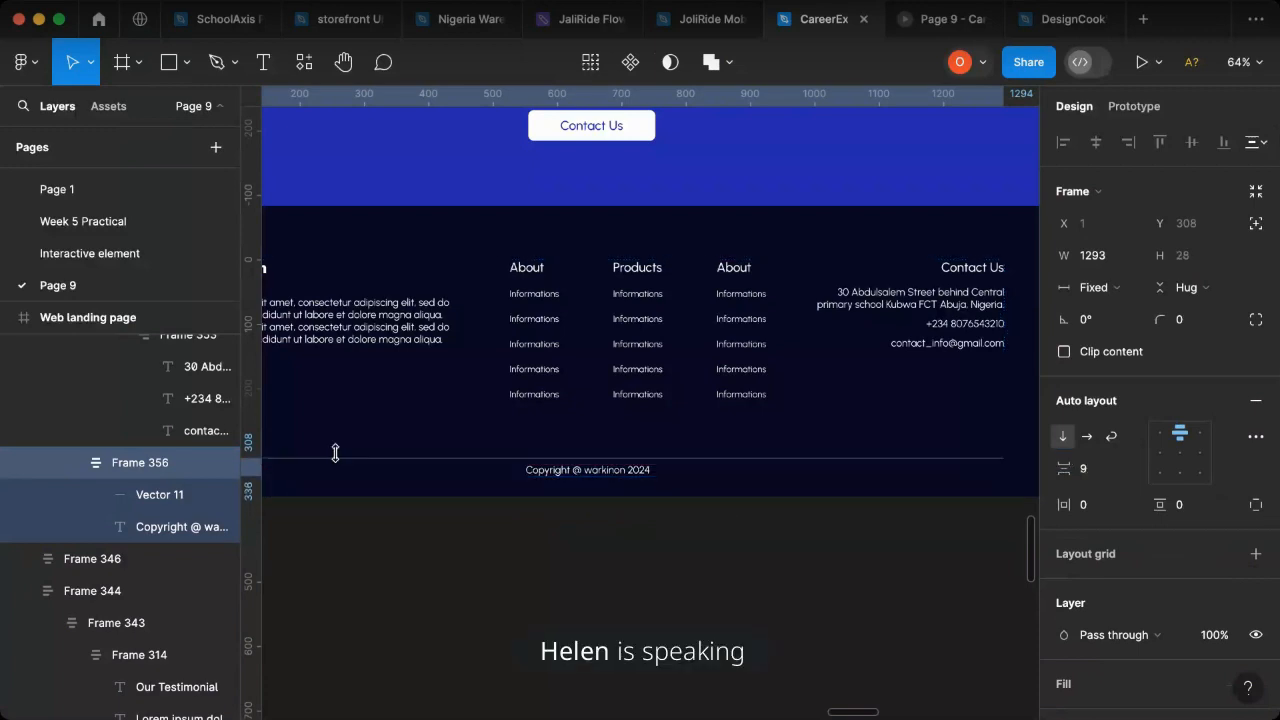
- Shorten the footer's inner content stack to a height of 346 and the navy footer frame to 429
click(503, 490)
drag(505, 490, 506, 482)
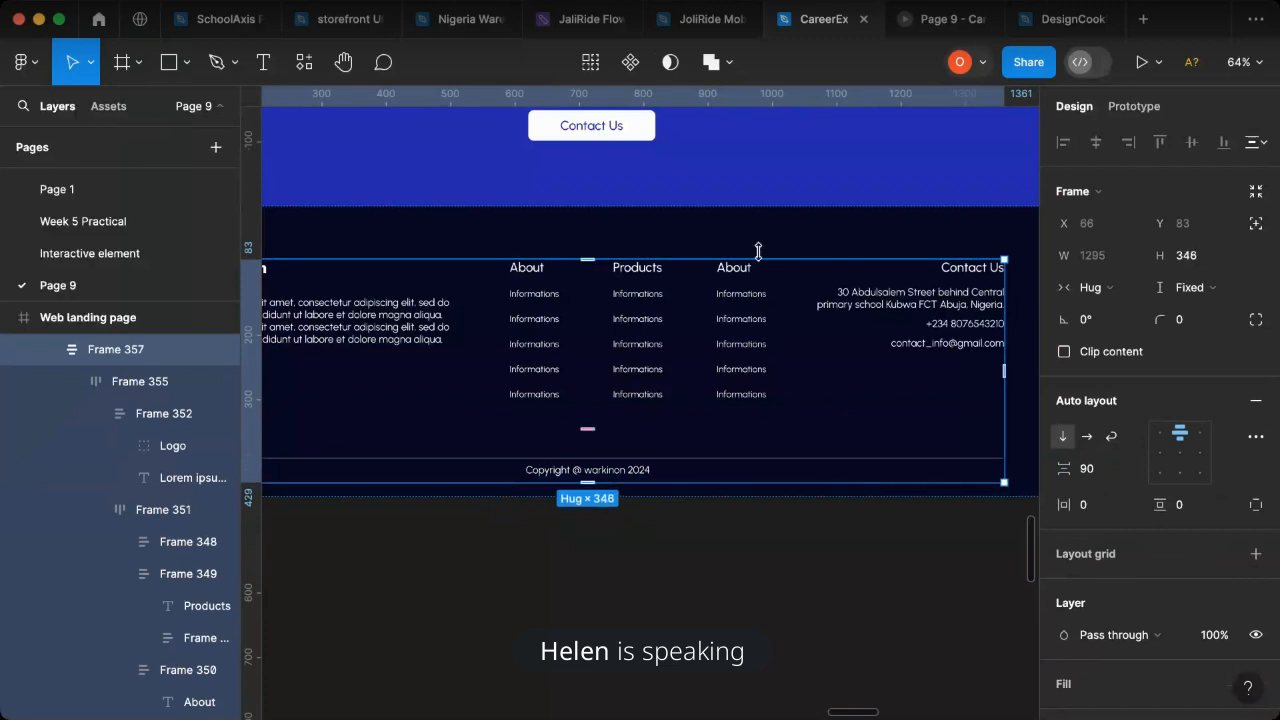
click(592, 483)
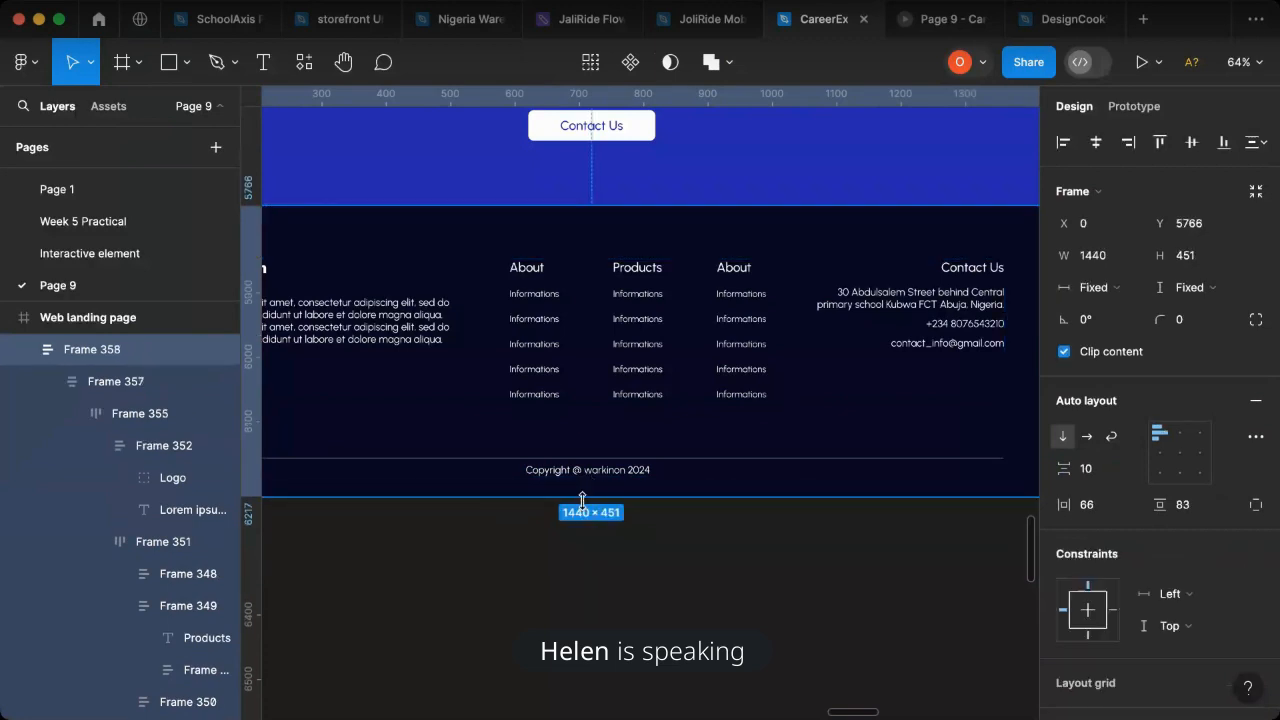
drag(581, 494, 581, 480)
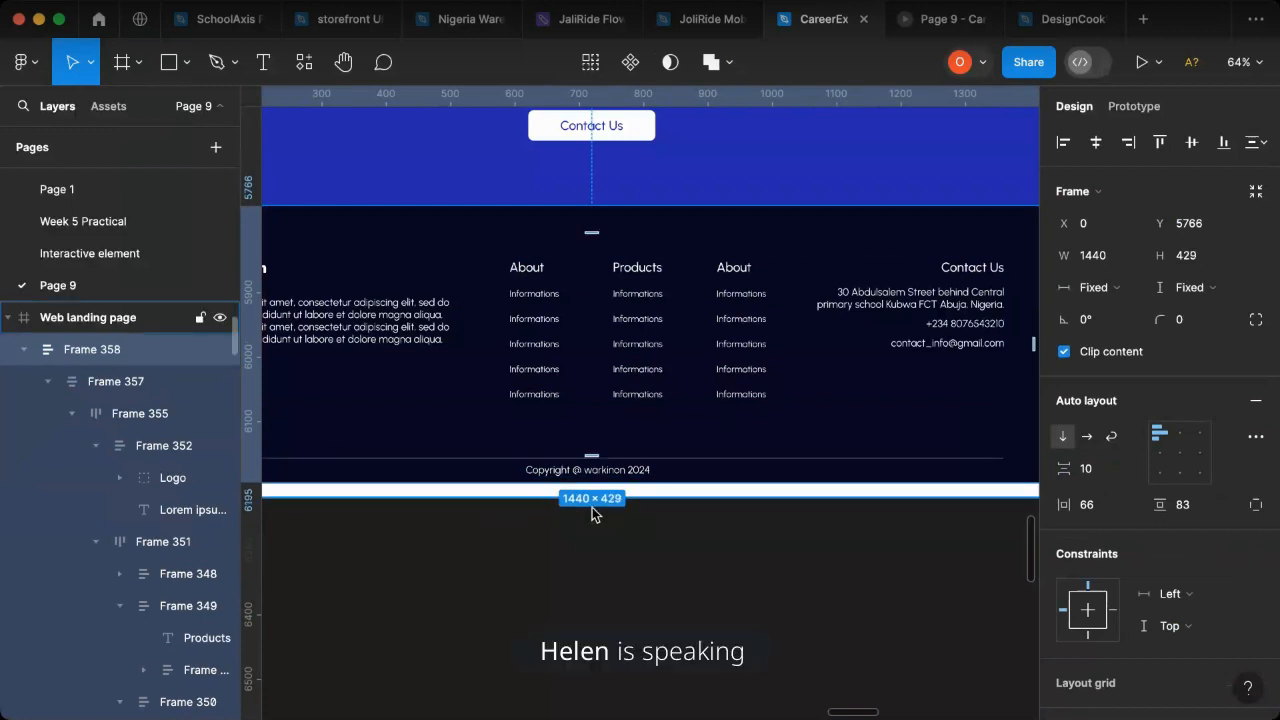
- Trim the web landing page frame to a height of 6195, flush with the footer's lower edge
click(586, 497)
drag(585, 496, 585, 483)
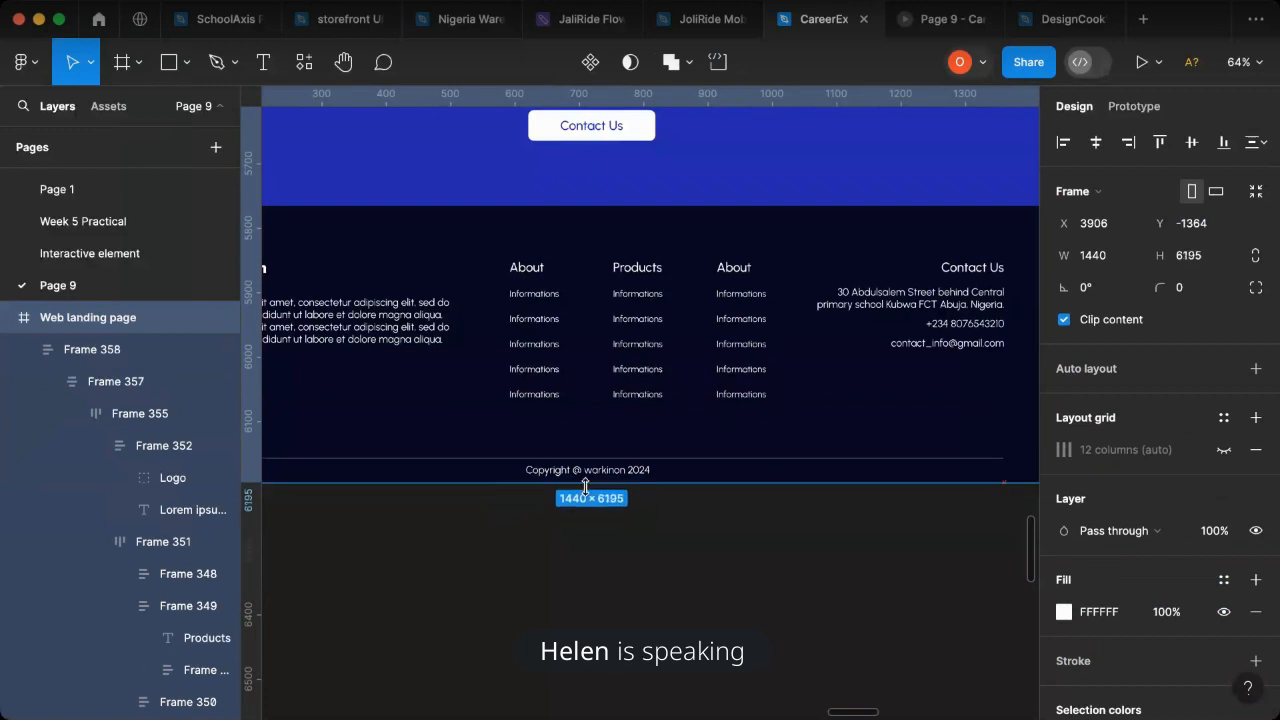
click(630, 553)
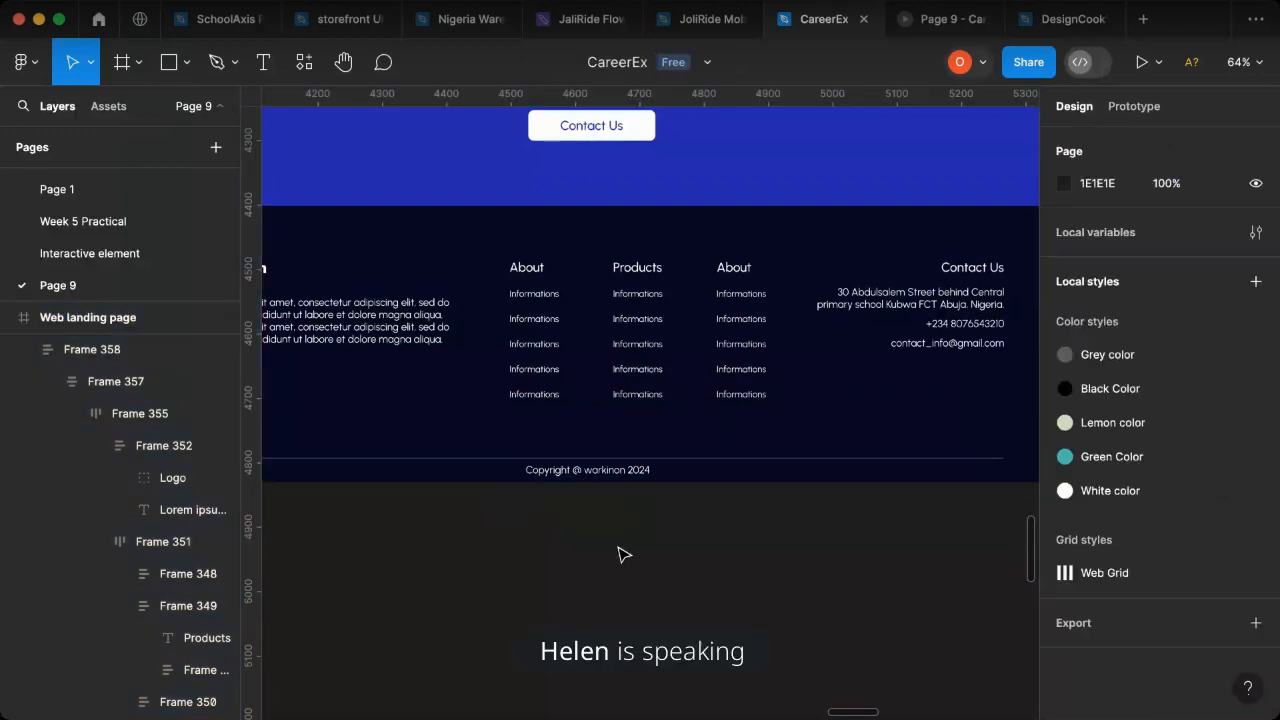
- Switch to the open Page 9 prototype preview to view the landing page
scroll(623, 553, down, 5)
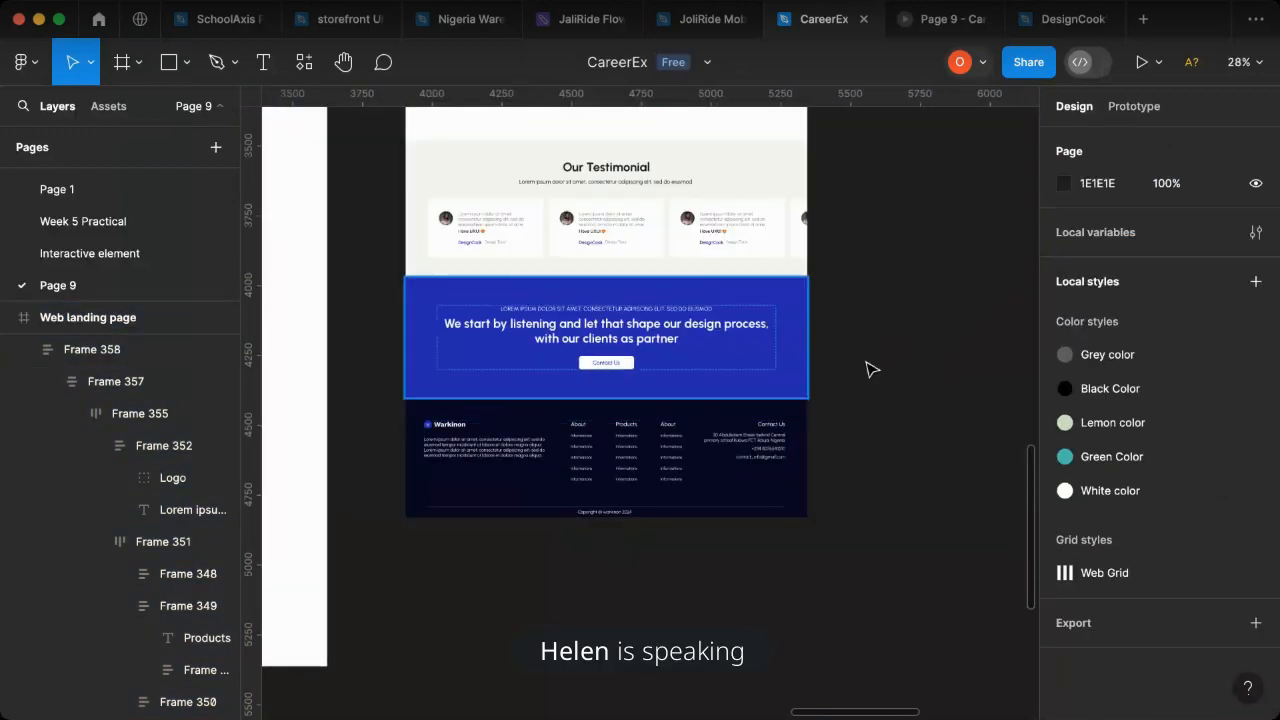
click(928, 30)
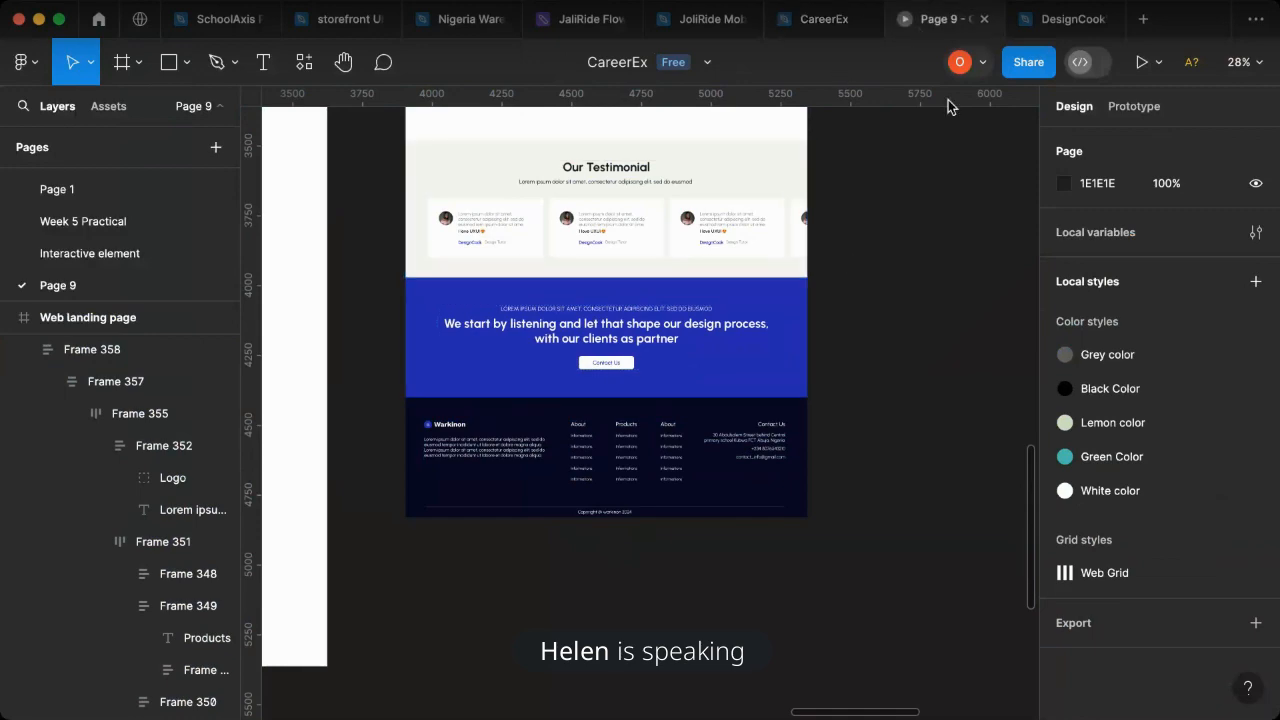
- Review the landing page preview from the hero through the features, portfolio, testimonial and contact sections to the navy footer
scroll(700, 403, up, 5)
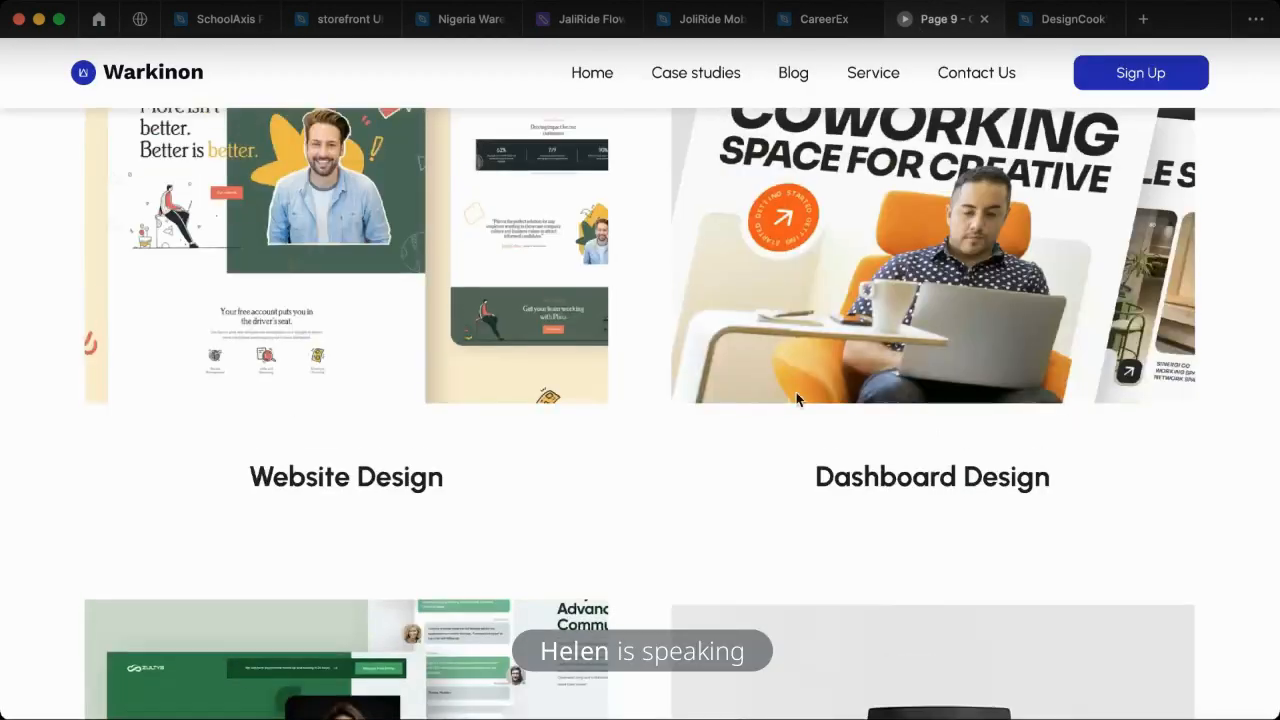
scroll(796, 395, up, 10)
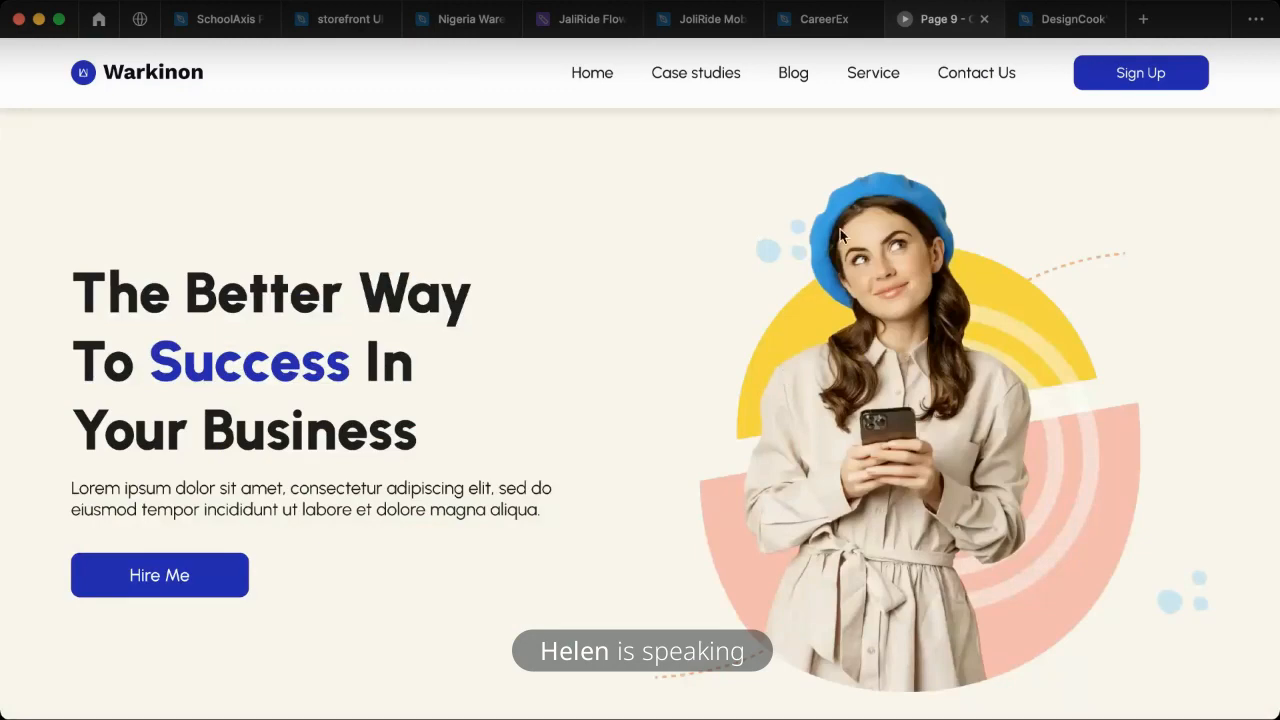
scroll(606, 429, down, 8)
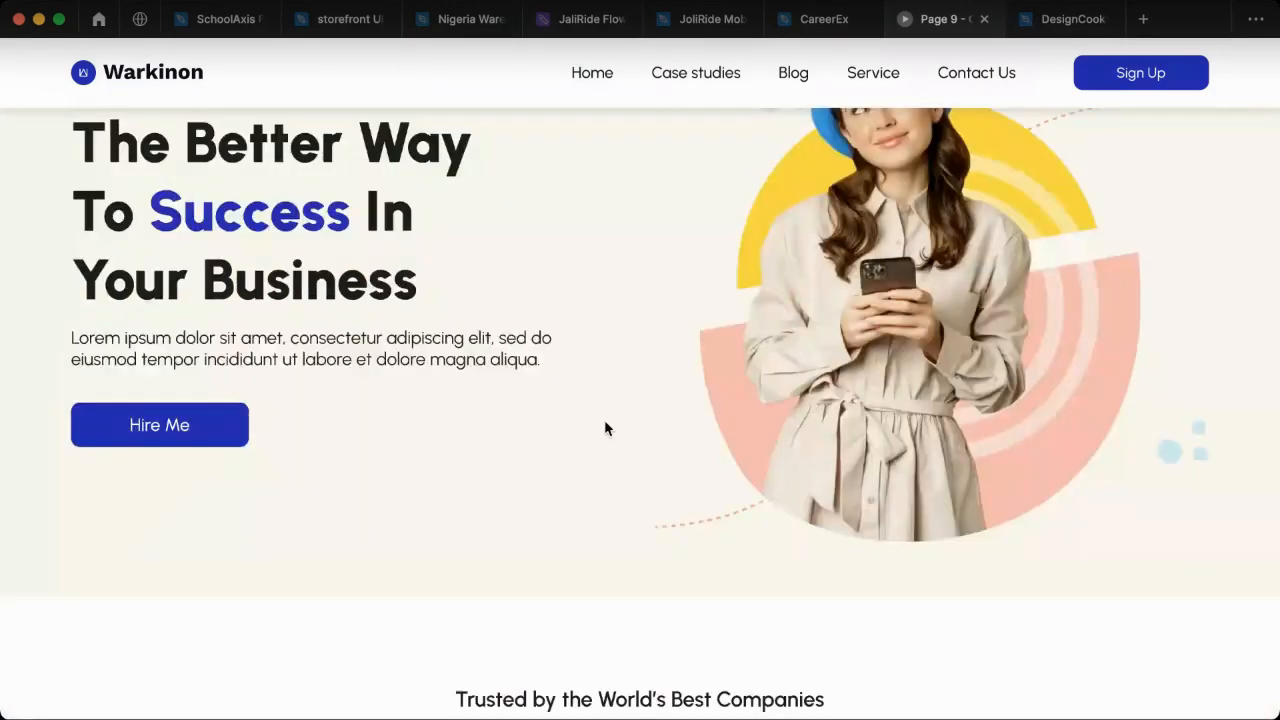
scroll(506, 468, down, 5)
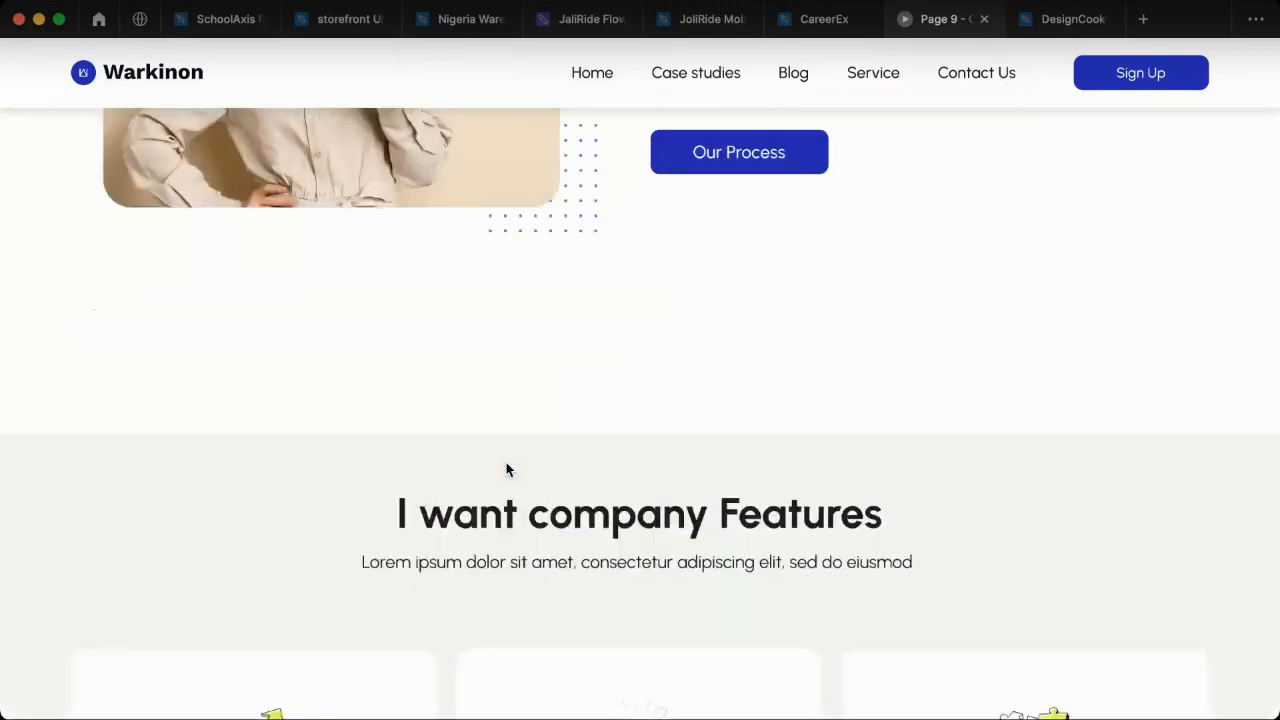
scroll(506, 469, down, 3)
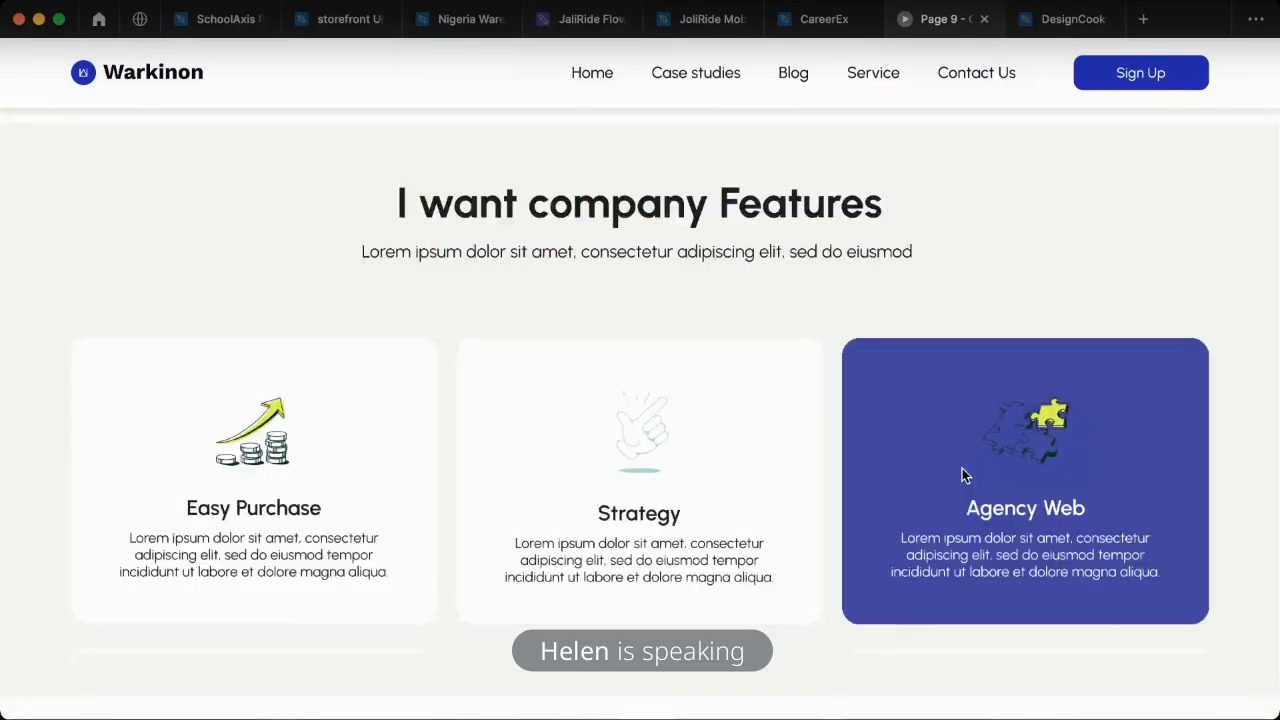
scroll(820, 474, down, 2)
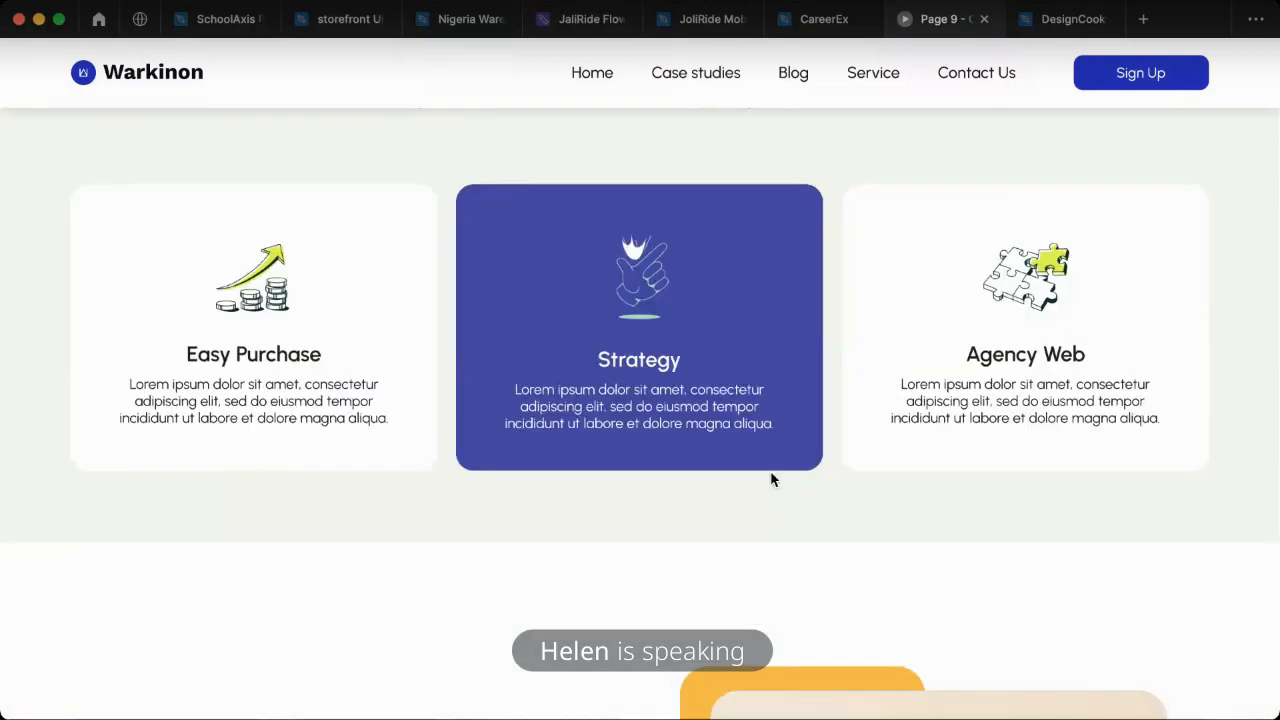
scroll(577, 490, down, 2)
scroll(577, 490, down, 12)
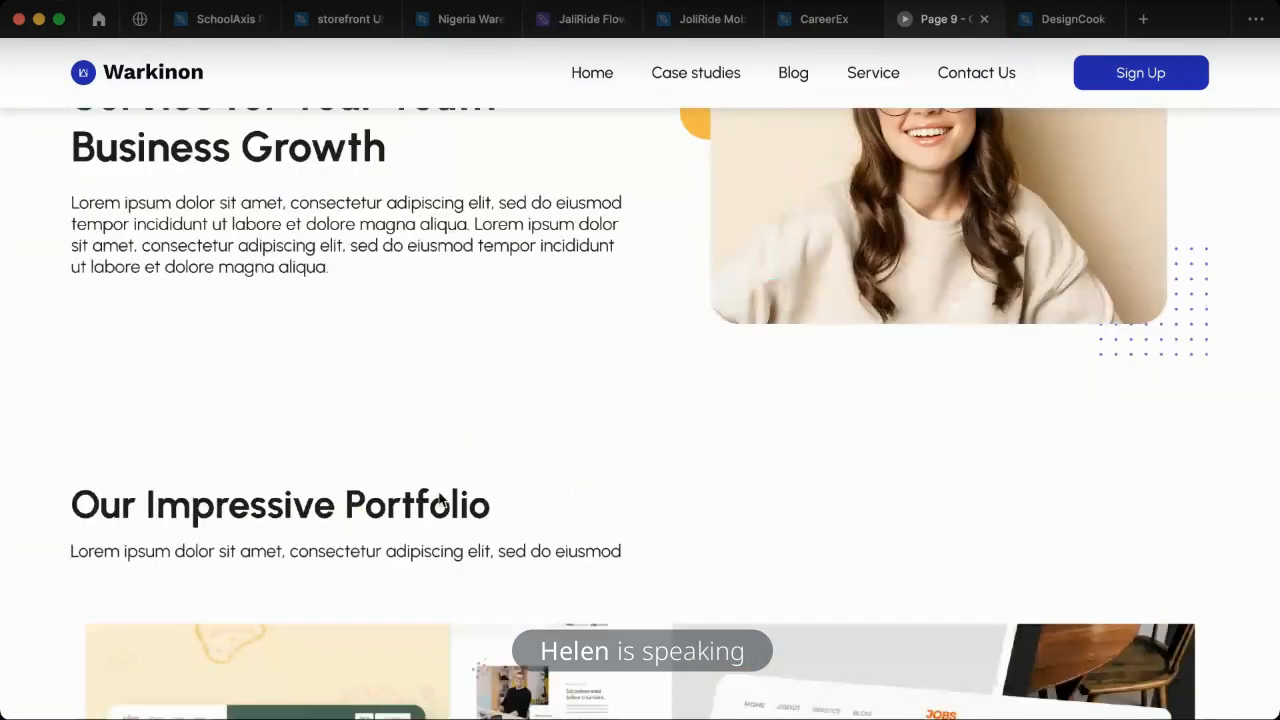
scroll(595, 488, down, 8)
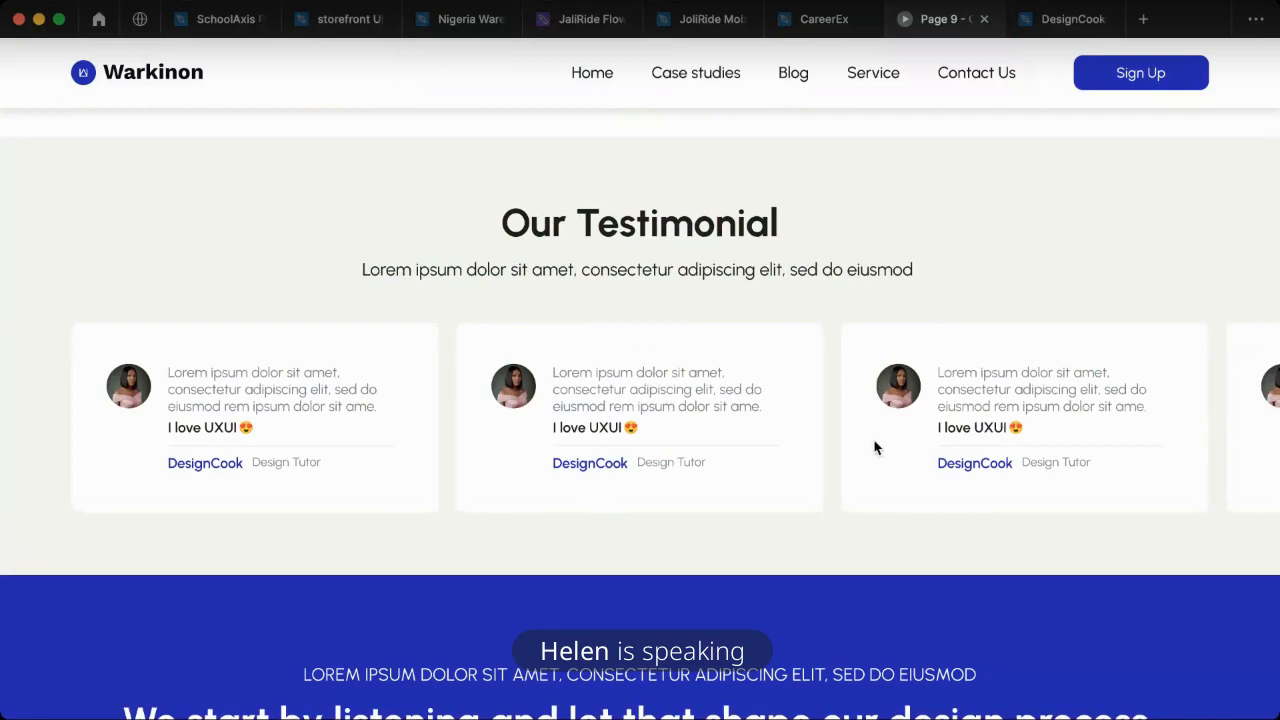
scroll(591, 469, down, 5)
scroll(660, 469, down, 1)
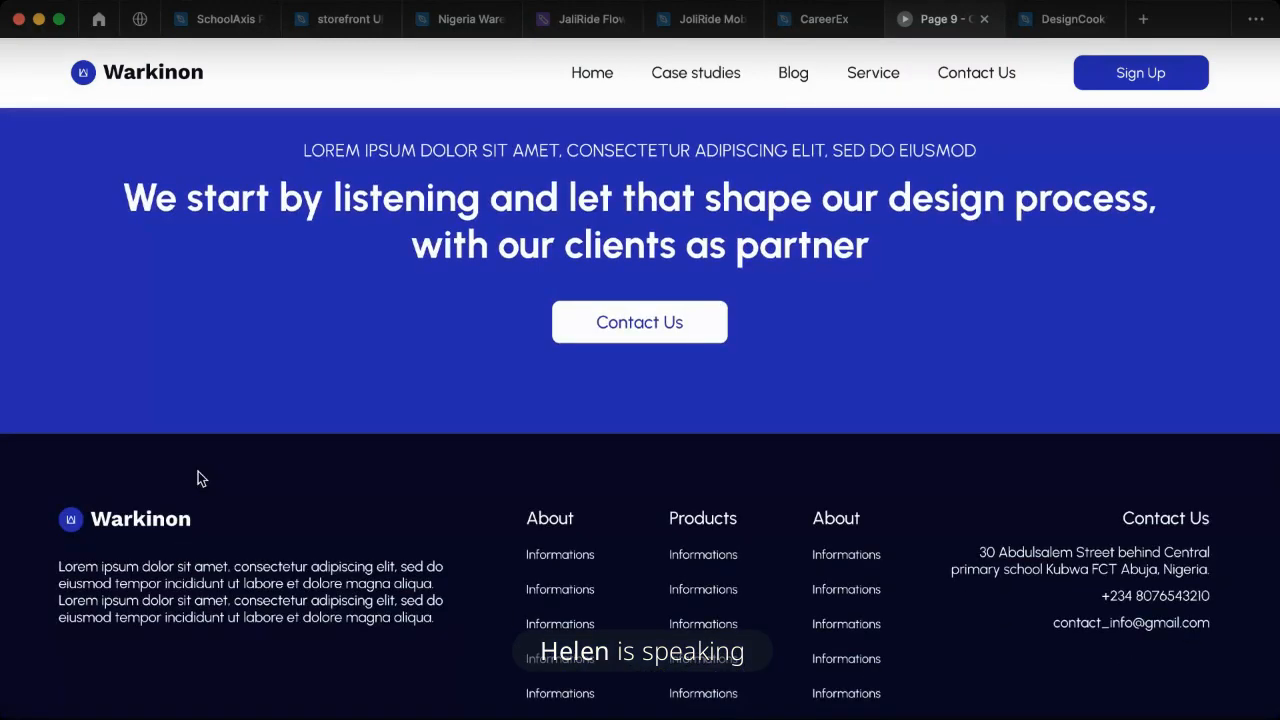
scroll(470, 483, down, 2)
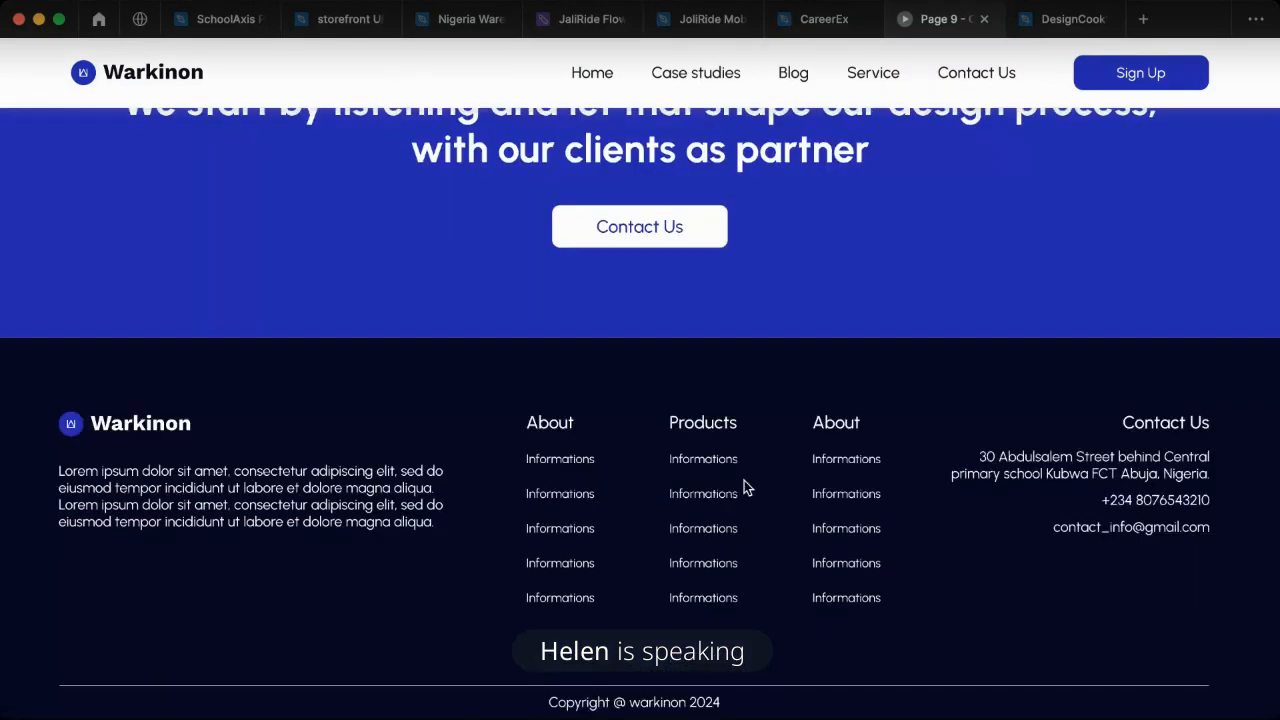
scroll(785, 372, up, 7)
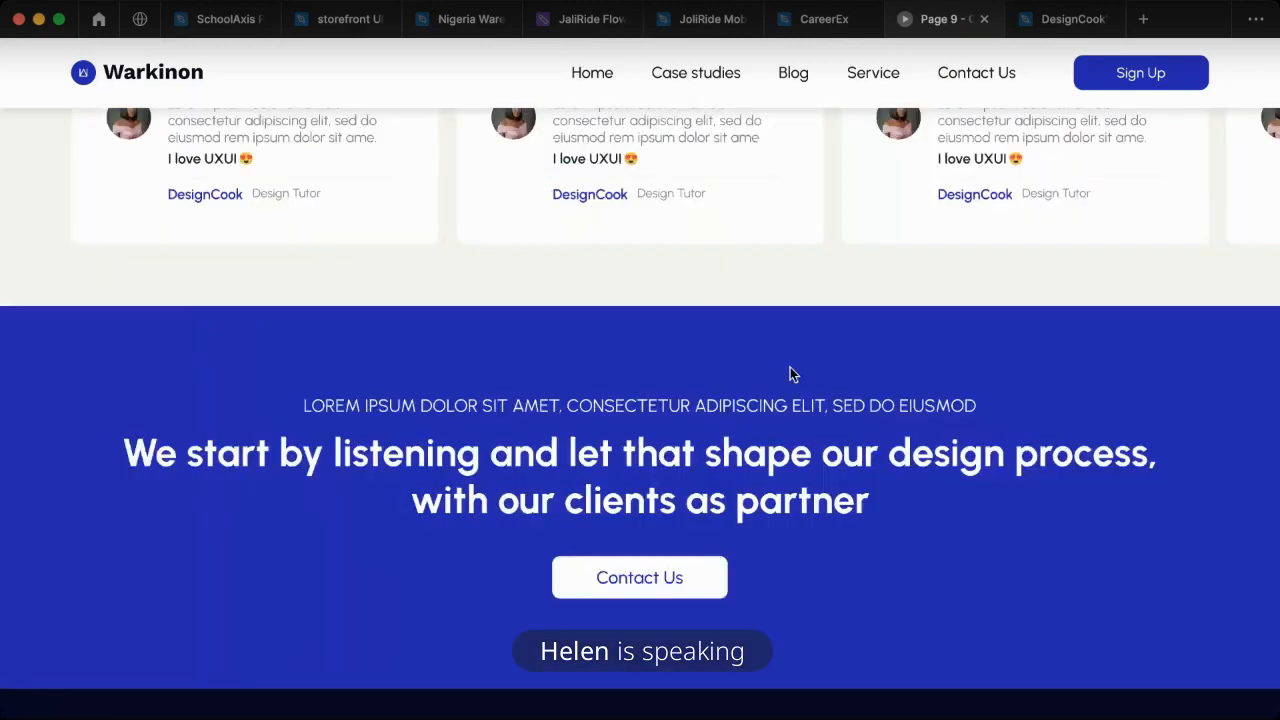
scroll(778, 387, up, 4)
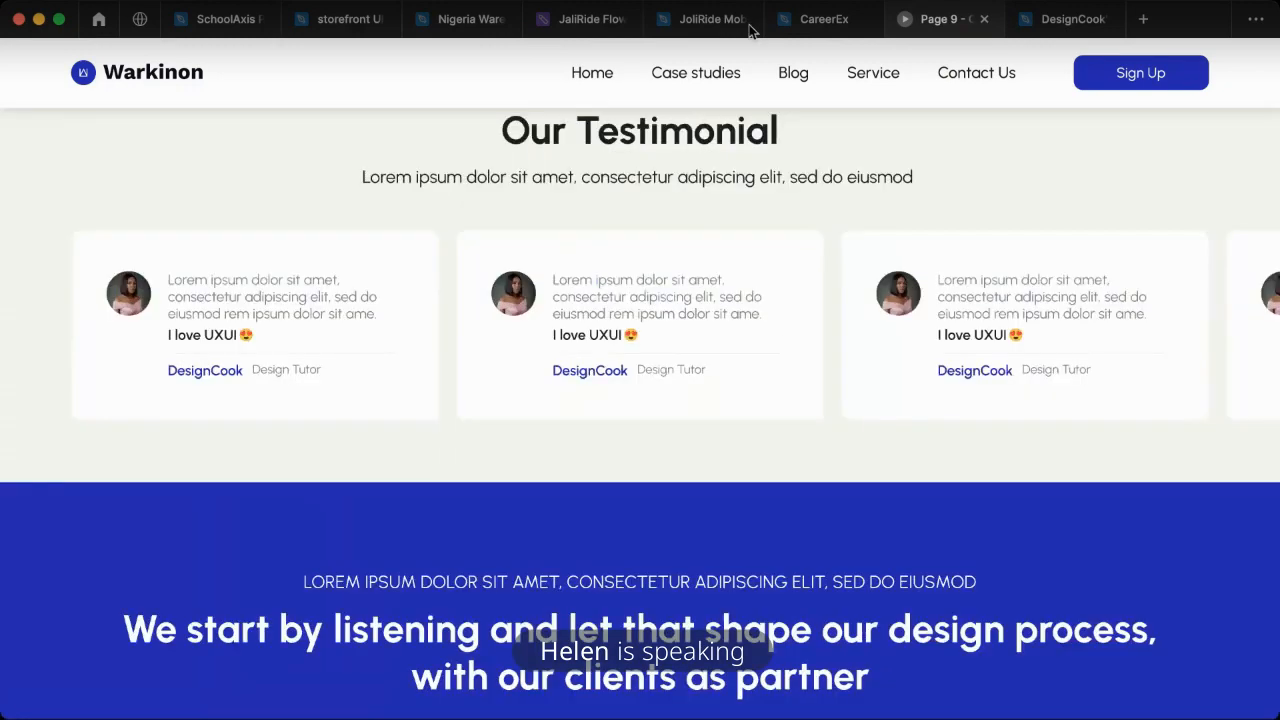
- Switch back to the CareerEx design file and bring the landing page's portfolio and testimonial sections into view
click(807, 30)
scroll(857, 386, up, 10)
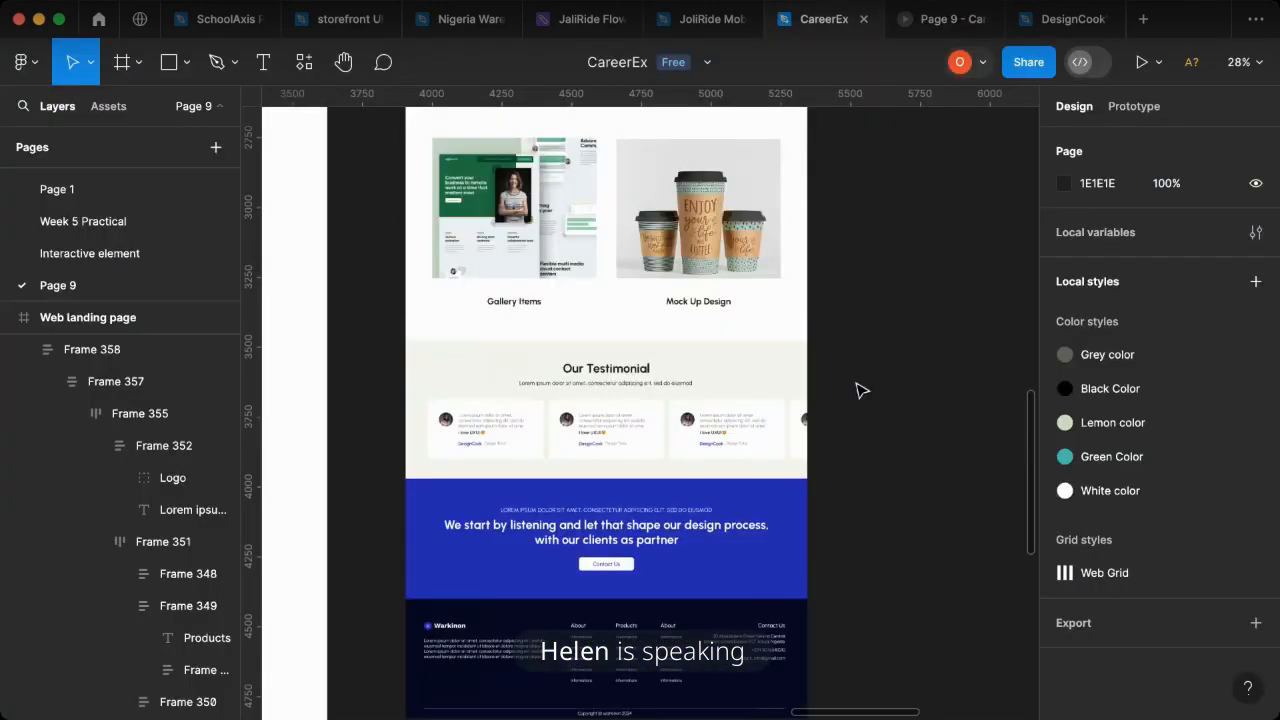